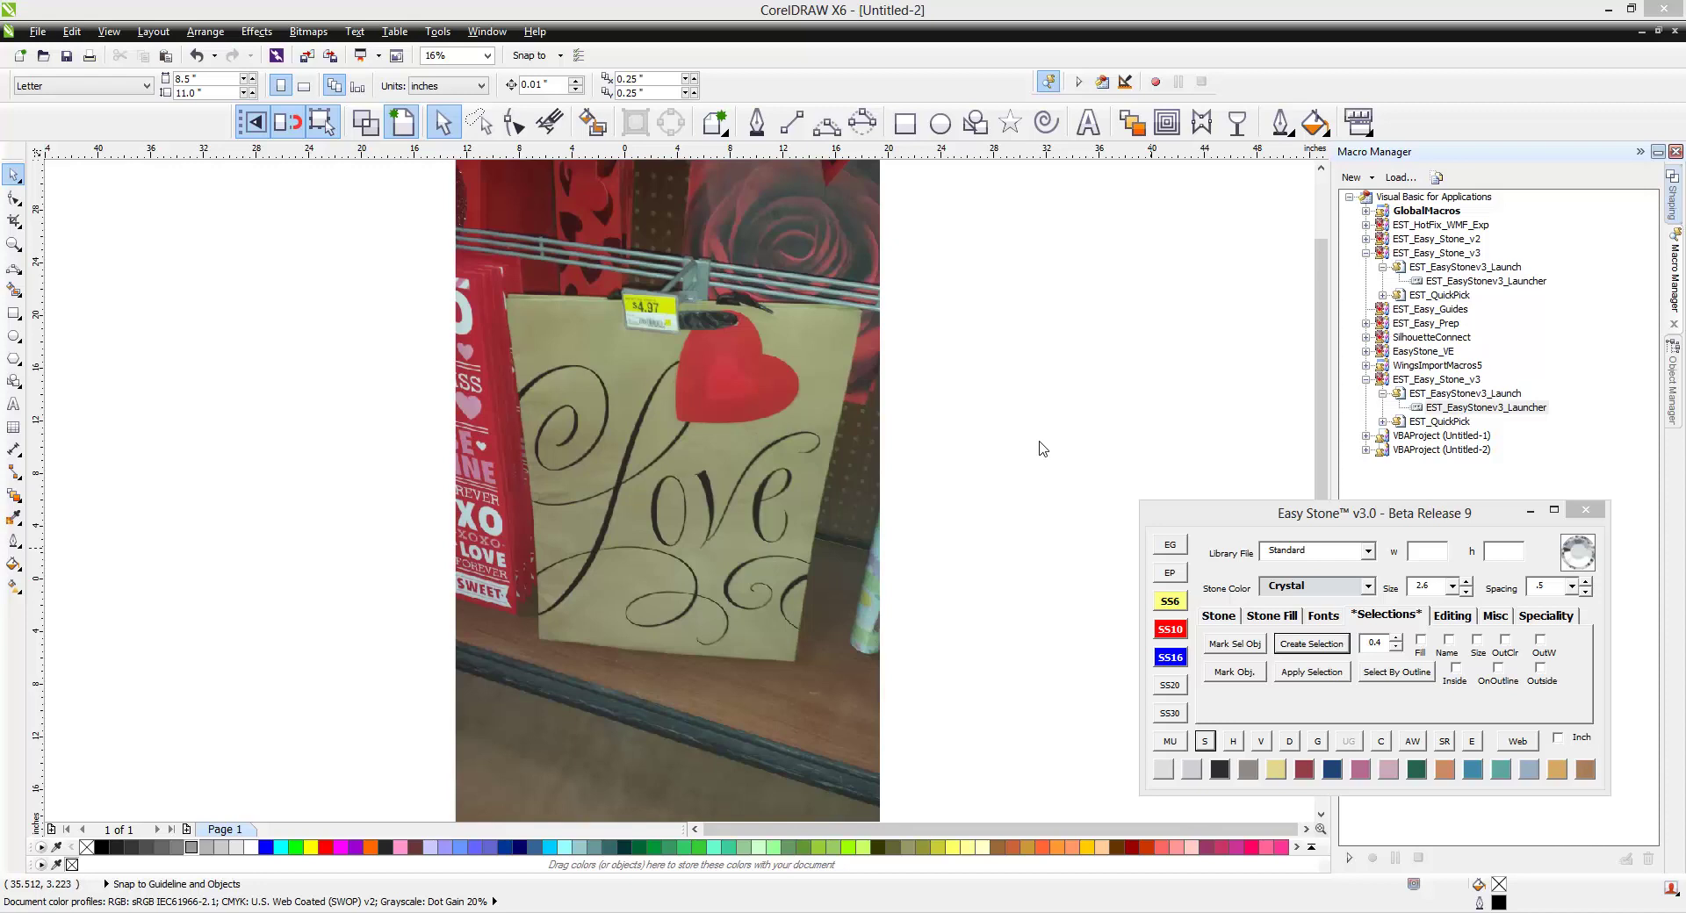
- Resize the photo with Set Size, drawing a reference line across the bag's width and setting that width to 9 inches
{"action": "left_click", "coordinate": [1040, 453]}
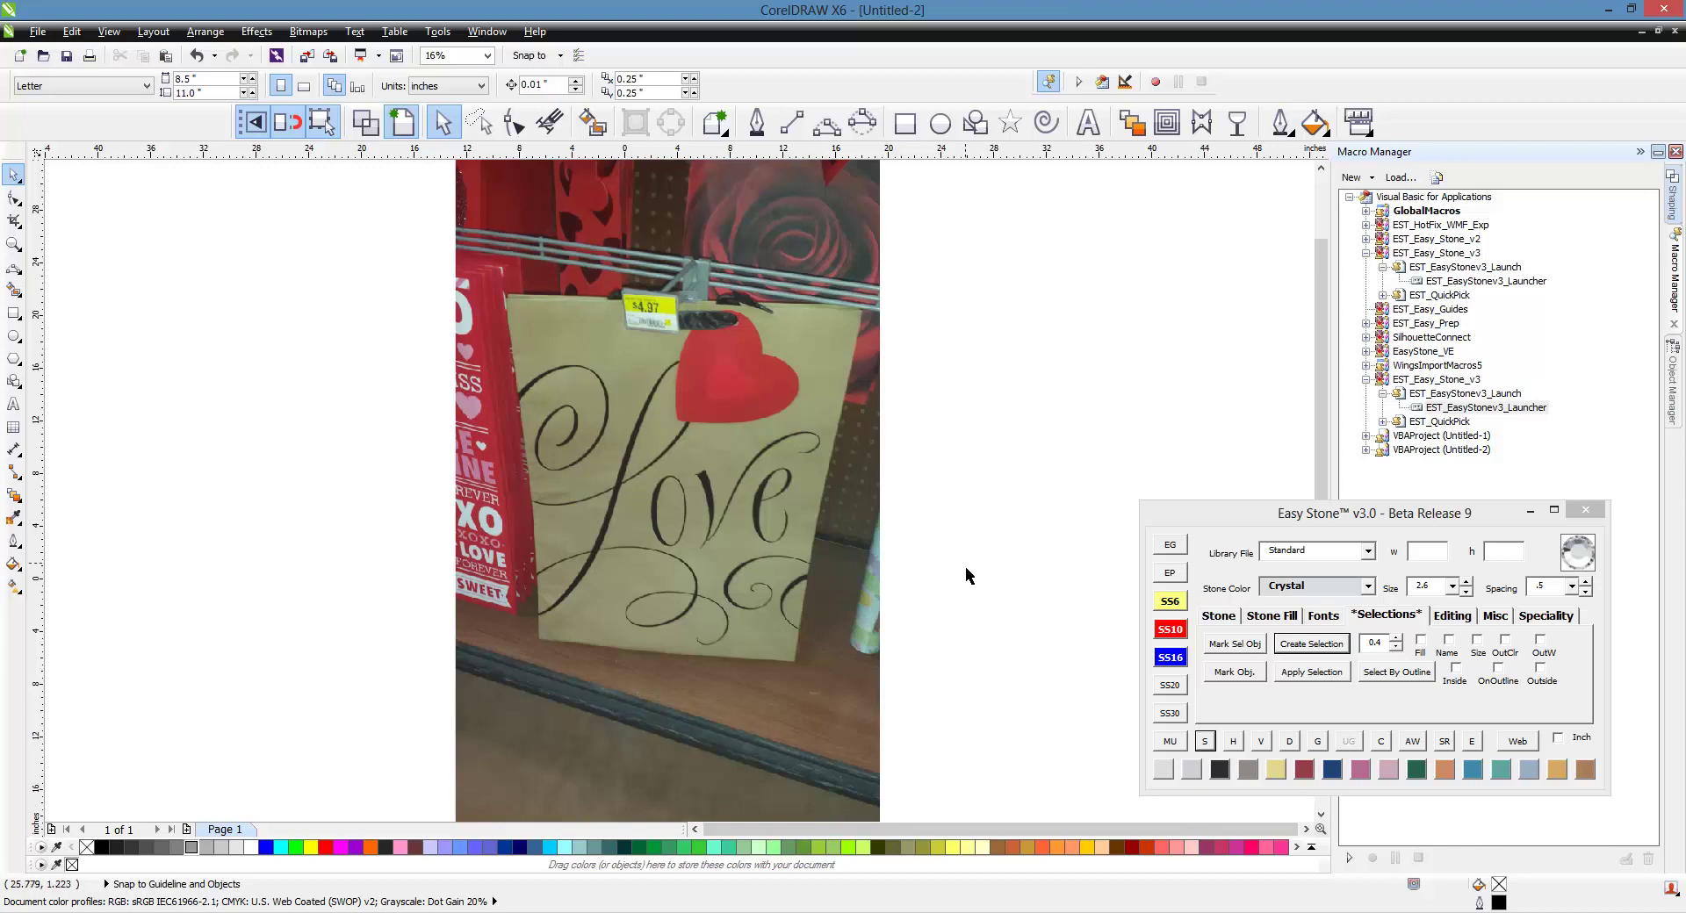
{"action": "left_click", "coordinate": [766, 431]}
{"action": "scroll", "coordinate": [692, 438], "scroll_direction": "down", "scroll_amount": 1}
{"action": "scroll", "coordinate": [692, 439], "scroll_direction": "up", "scroll_amount": 1}
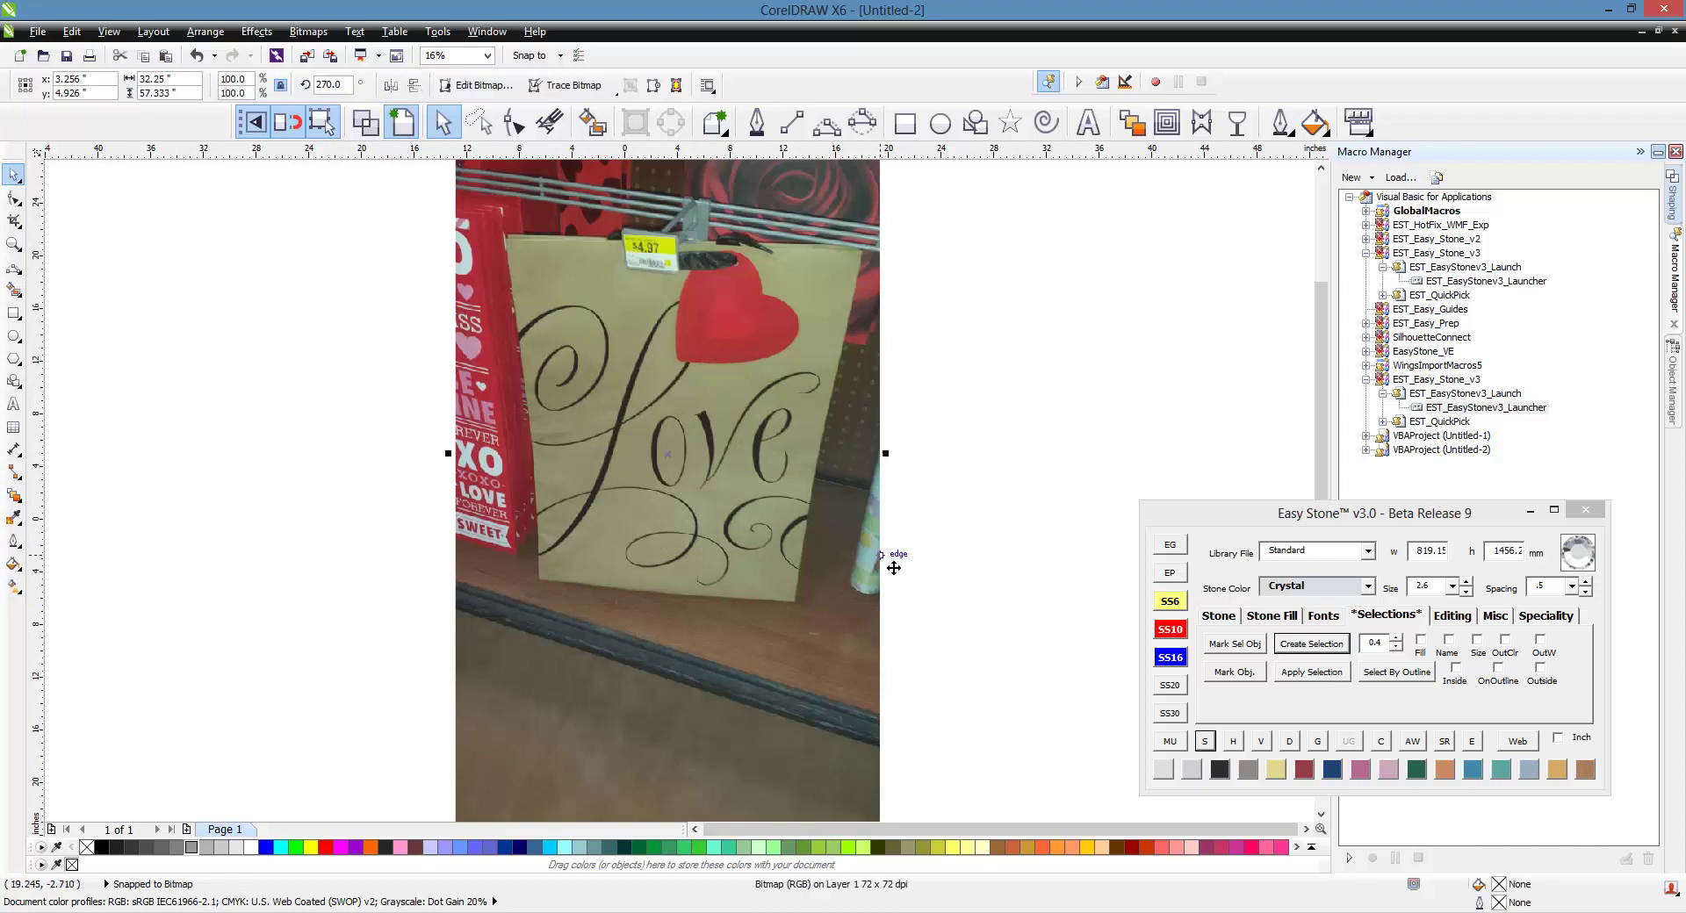
{"action": "left_click", "coordinate": [1546, 615]}
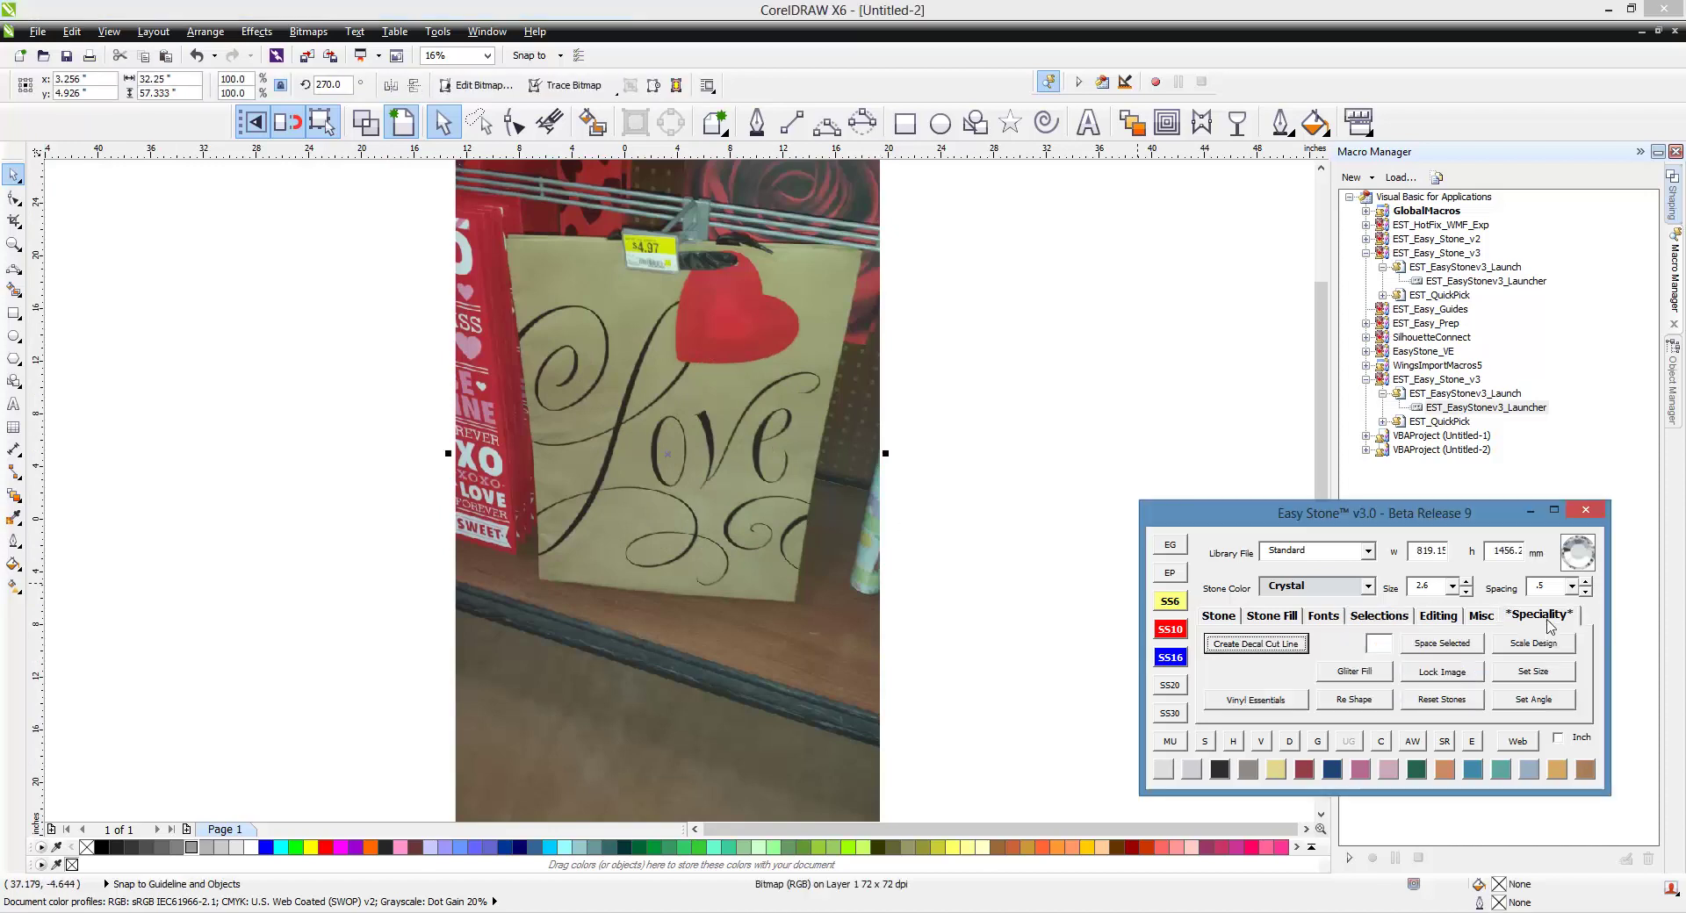
{"action": "left_click", "coordinate": [1538, 678]}
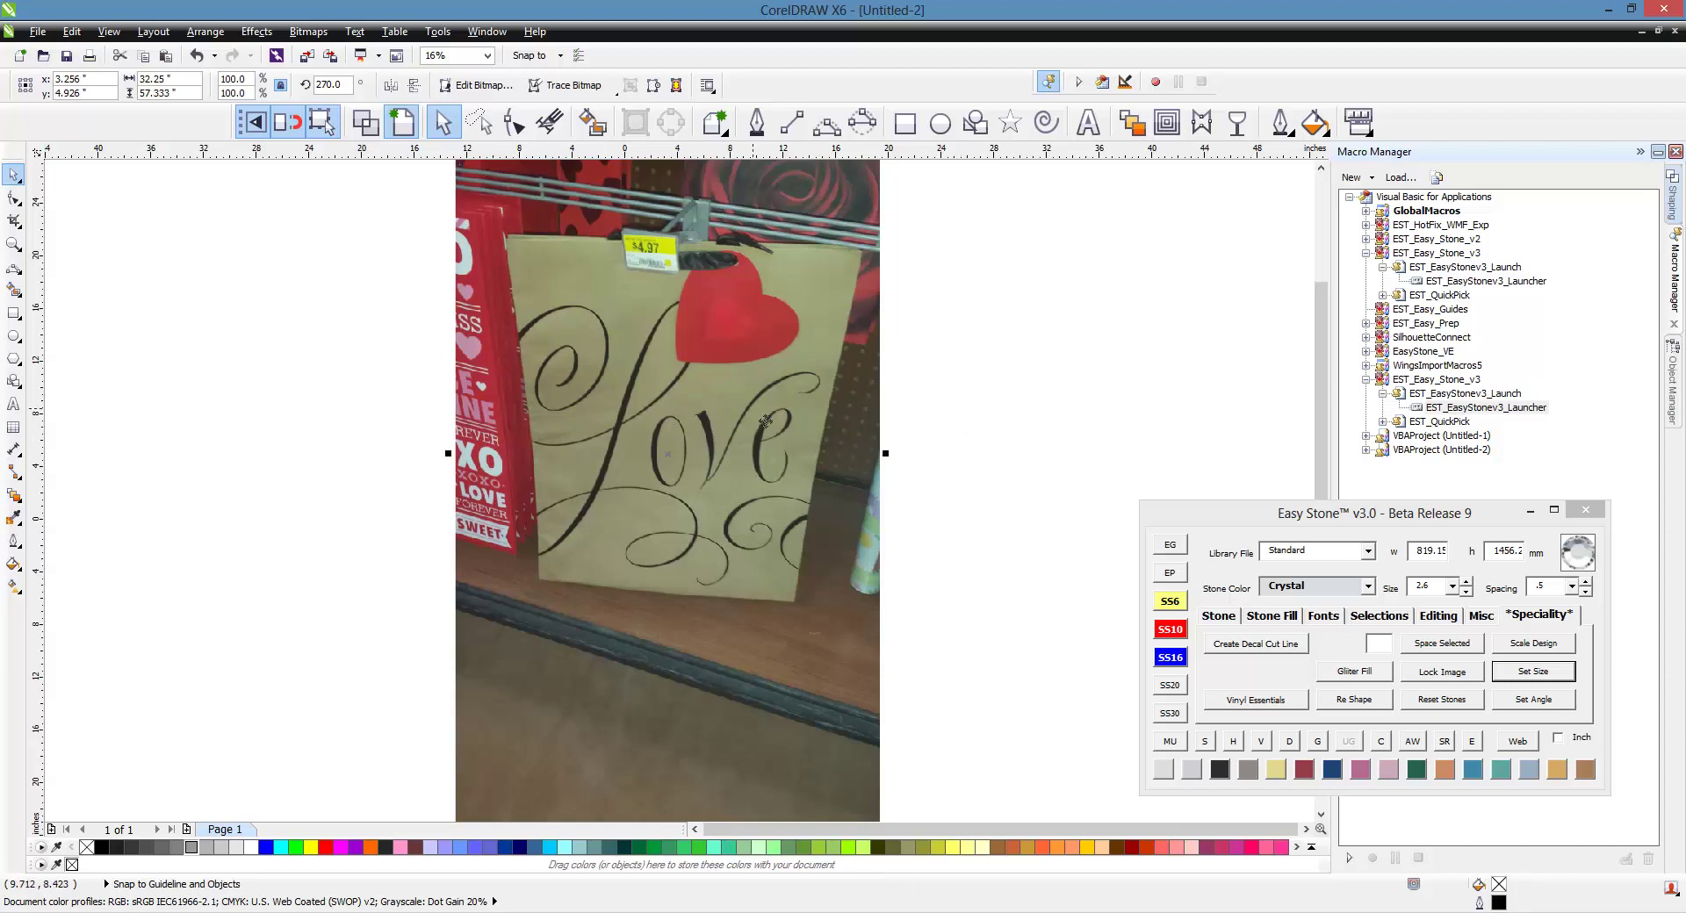
{"action": "left_click", "coordinate": [1478, 673]}
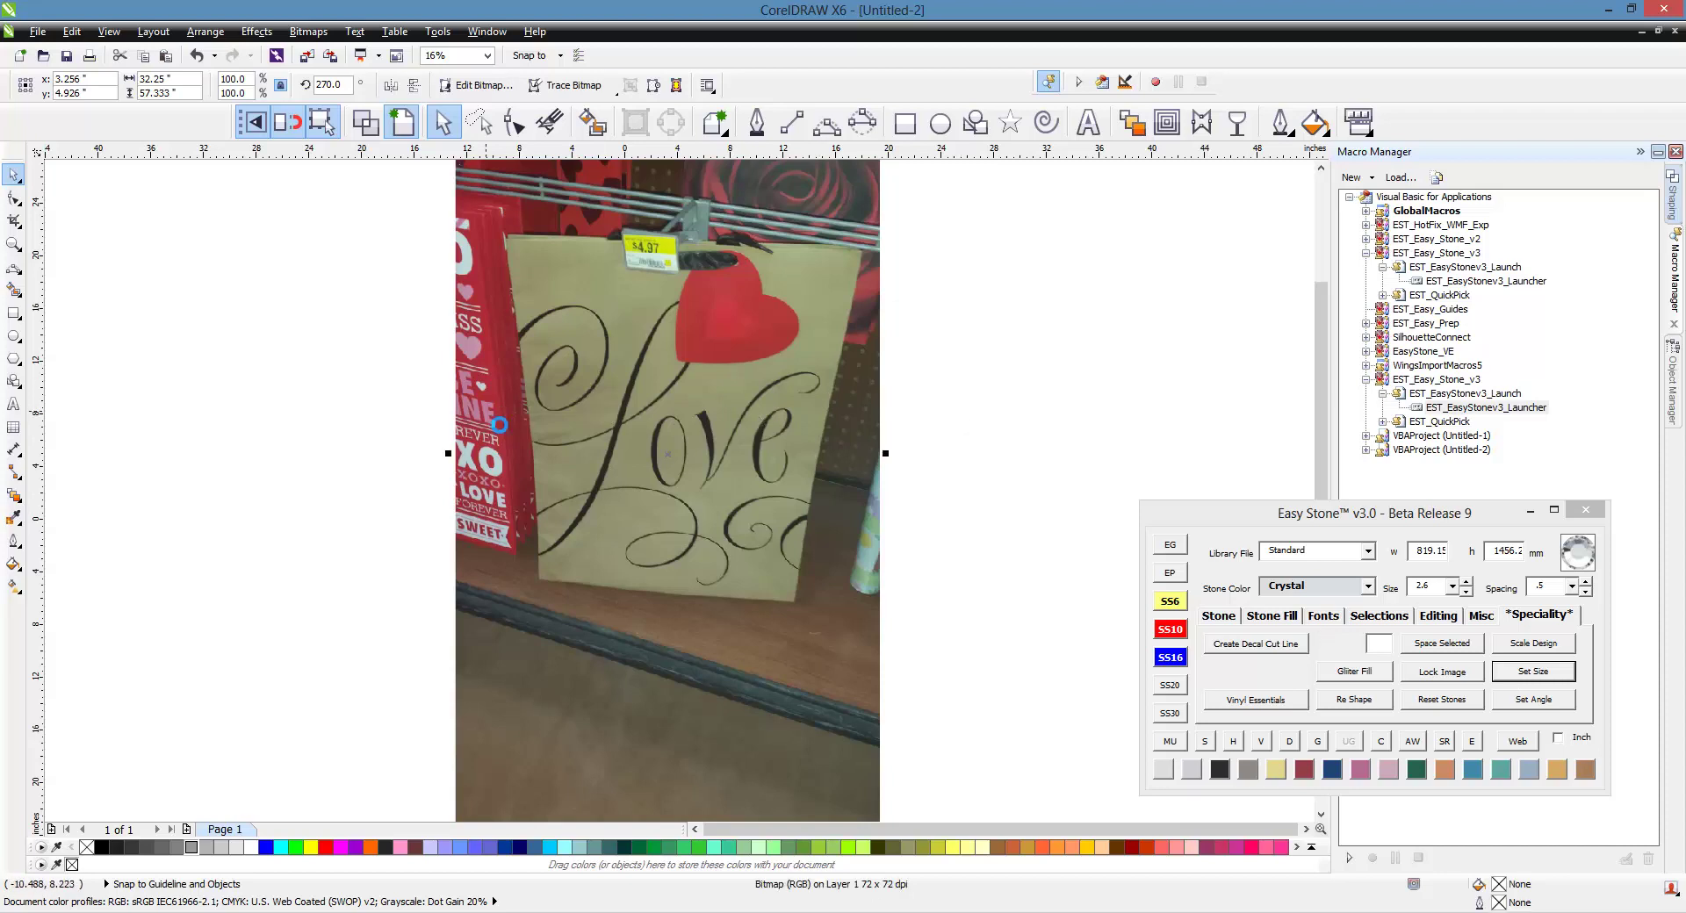
{"action": "left_click", "coordinate": [823, 385]}
{"action": "left_click_drag", "start_coordinate": [943, 565], "coordinate": [878, 569]}
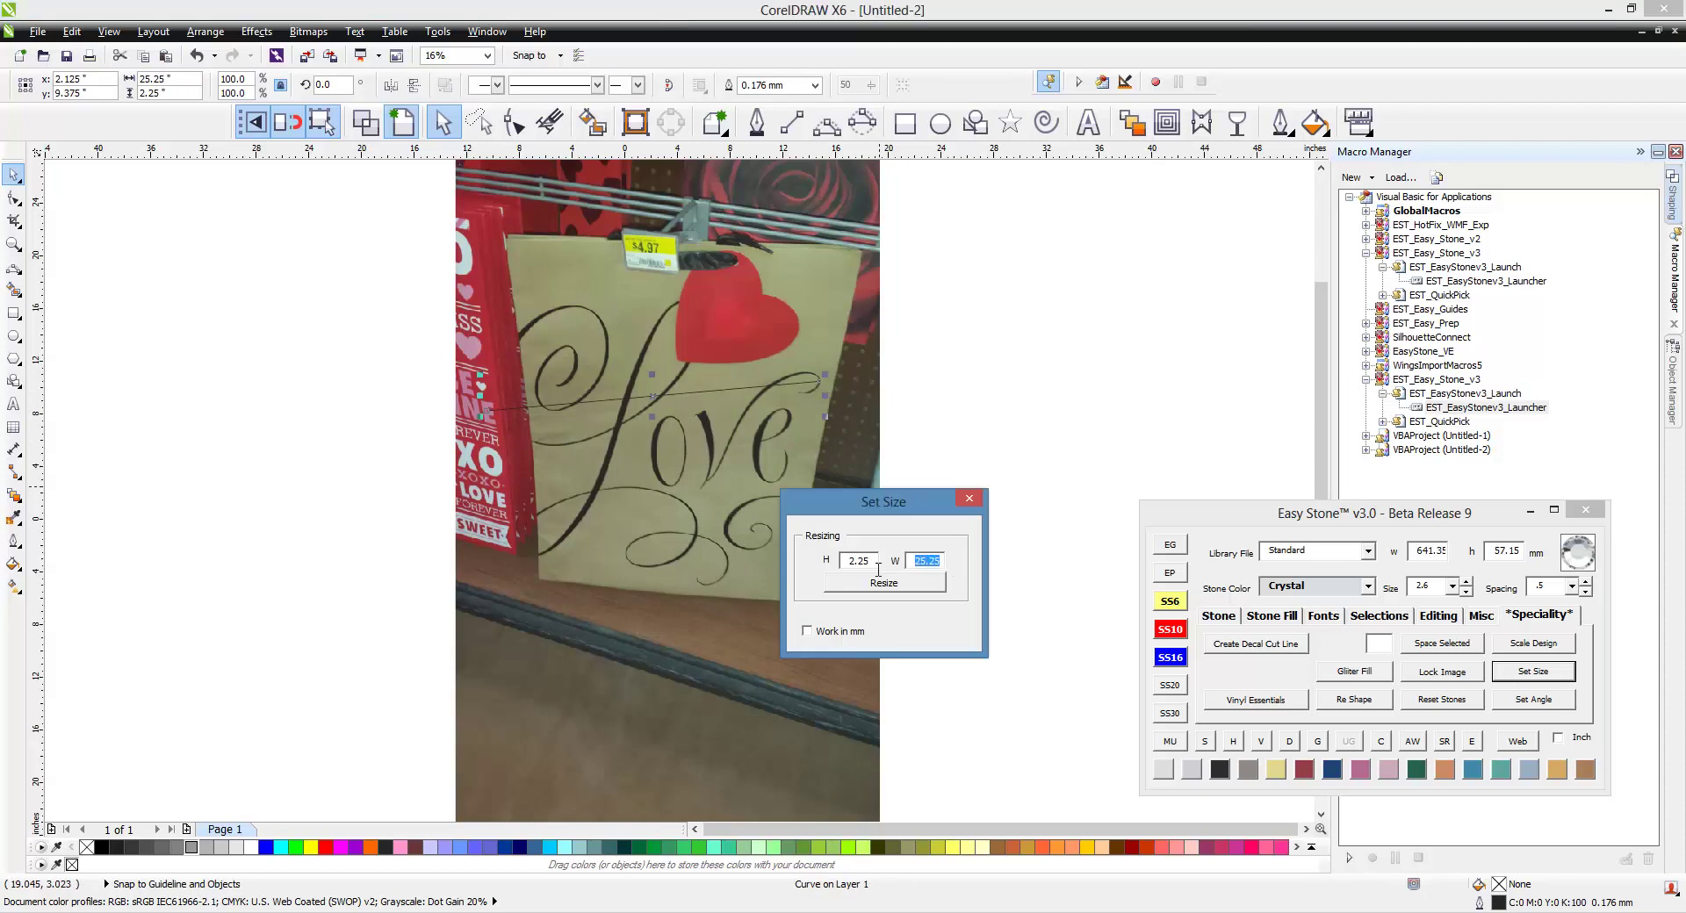
{"action": "type", "text": "9"}
{"action": "left_click", "coordinate": [883, 582]}
- Lock the resized bag photo as the background image
{"action": "left_click", "coordinate": [714, 486]}
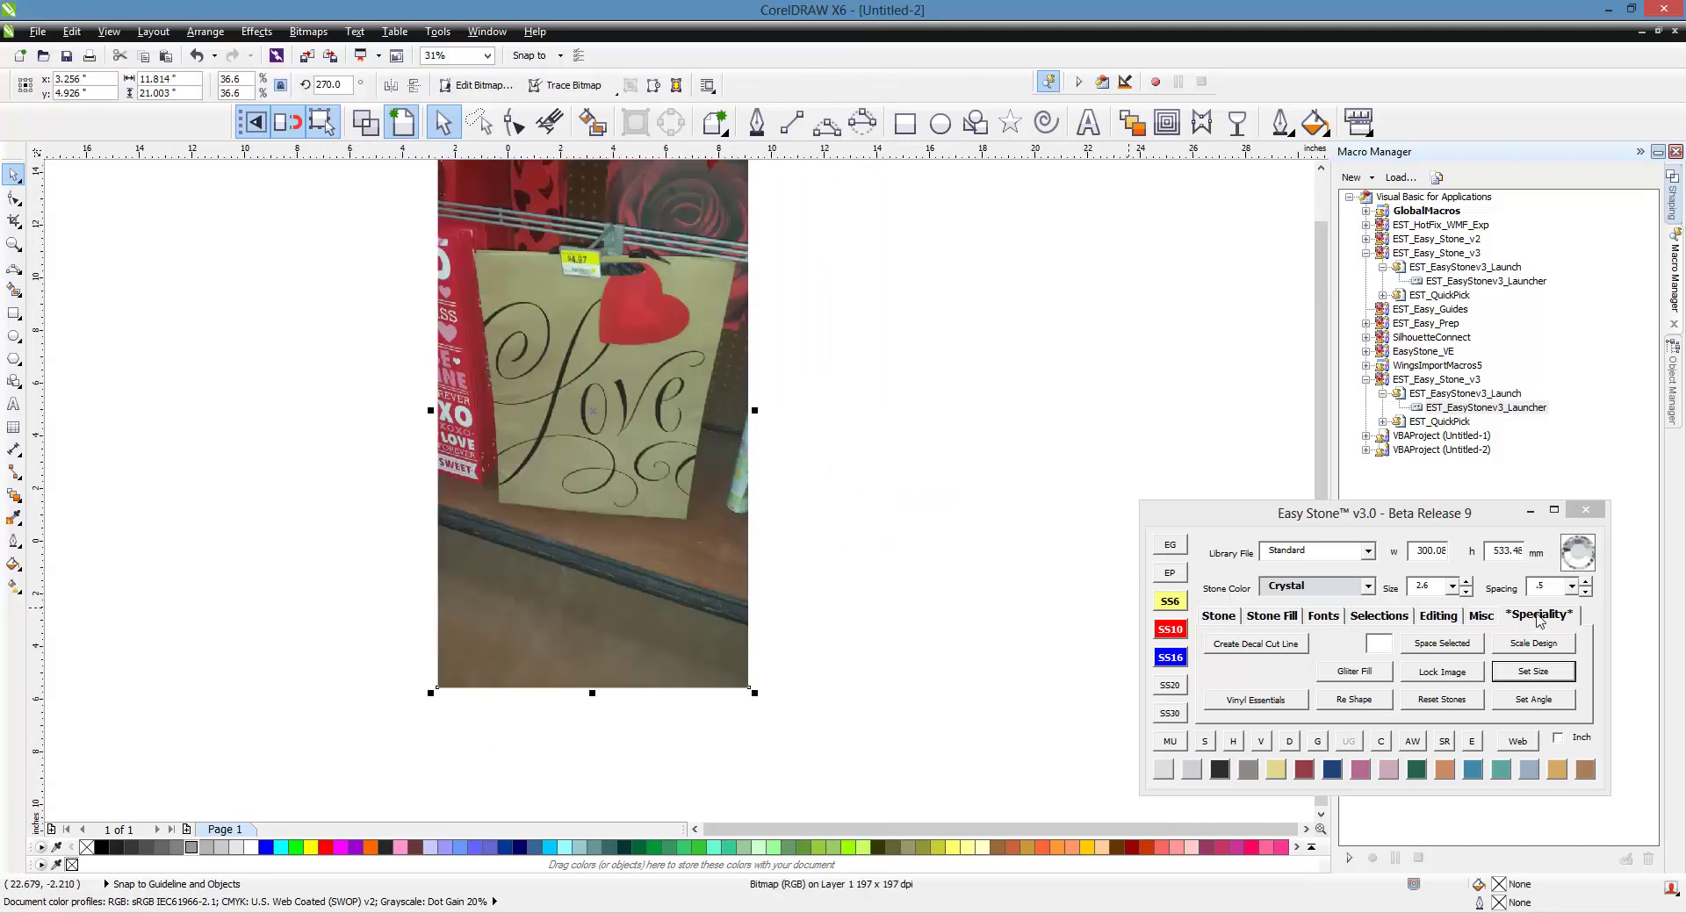
{"action": "left_click", "coordinate": [1453, 669]}
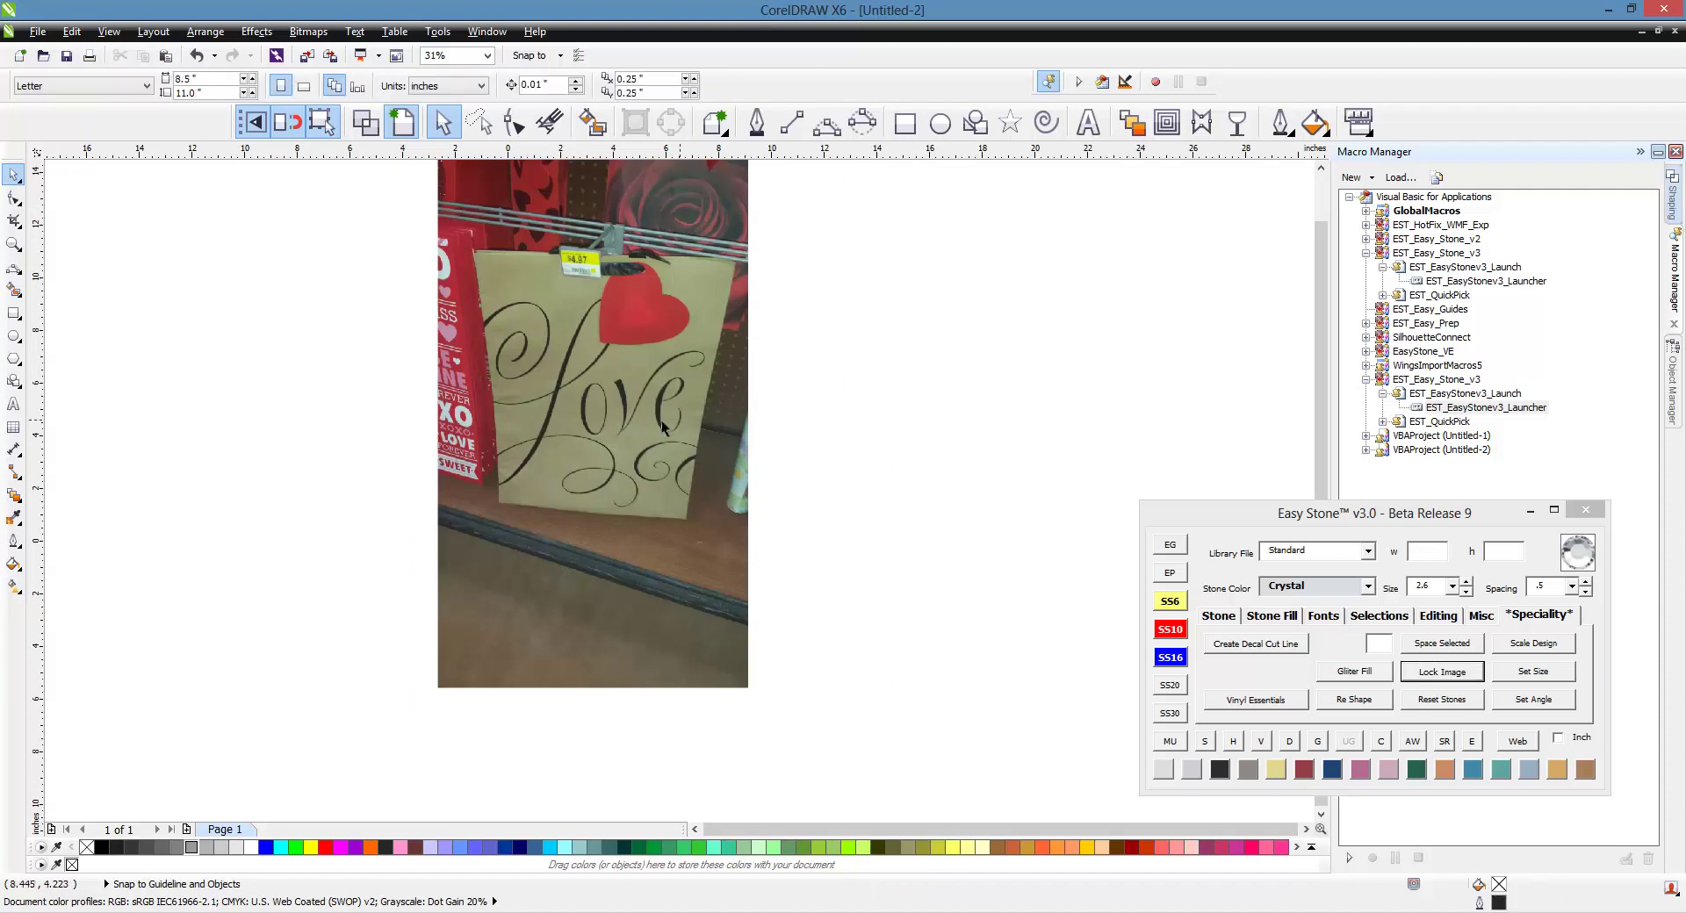
- Drop one Crystal stone in each of the sizes SS6, SS10 and SS16 diagonally beside the letter e
{"action": "scroll", "coordinate": [551, 367], "scroll_direction": "down", "scroll_amount": 2}
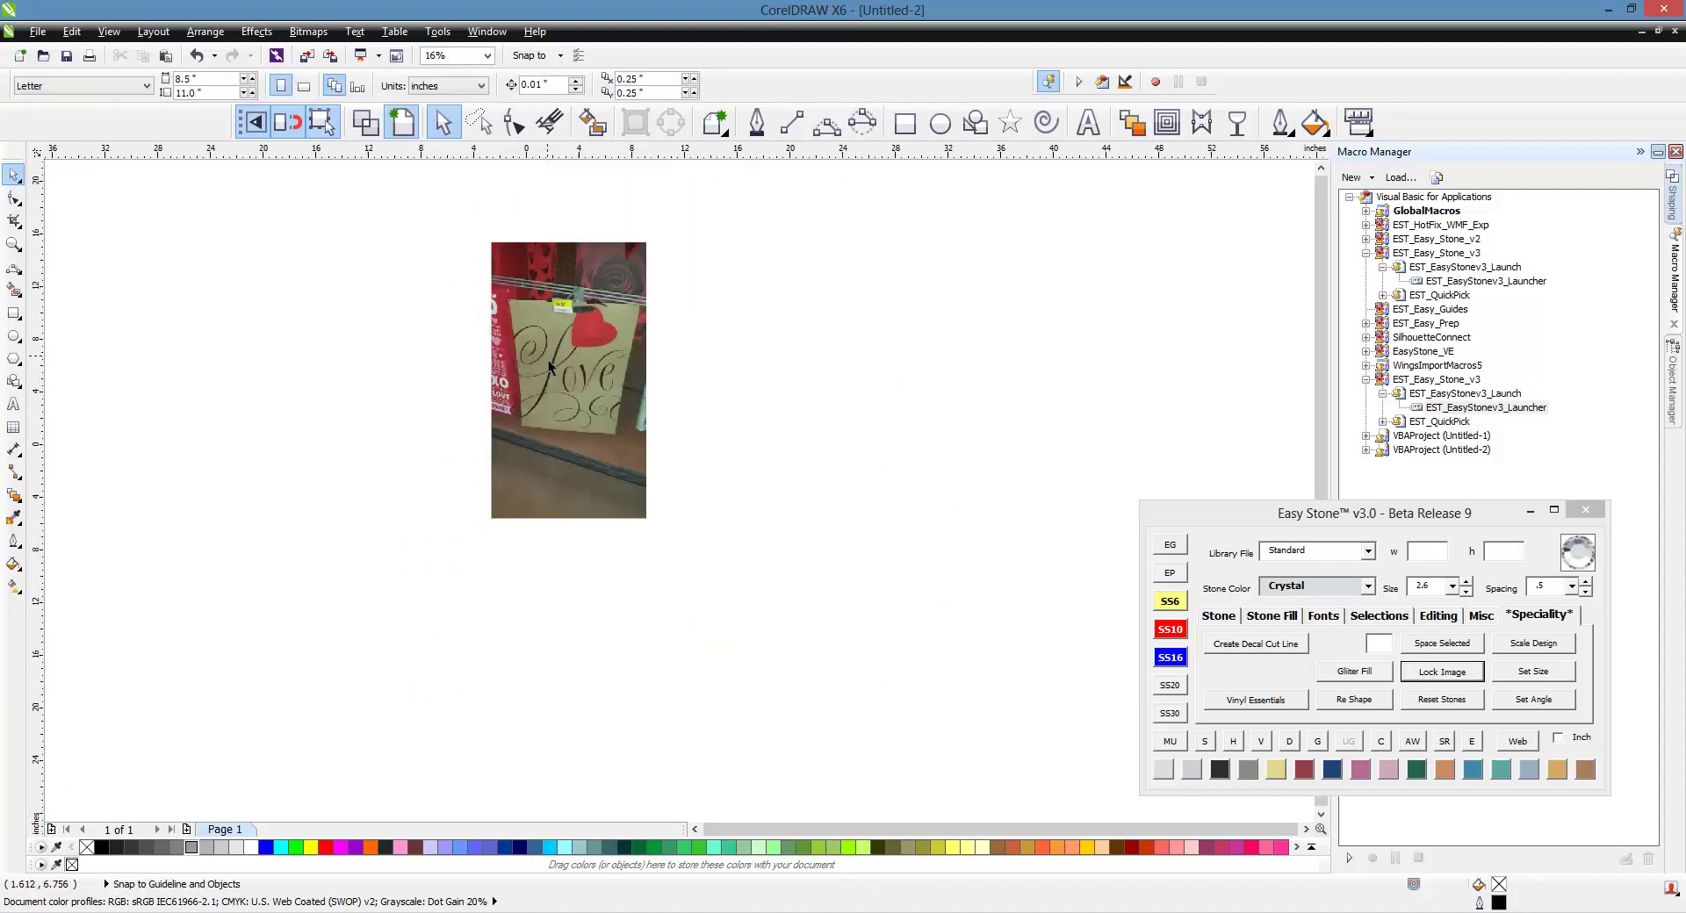
{"action": "scroll", "coordinate": [549, 367], "scroll_direction": "up", "scroll_amount": 2}
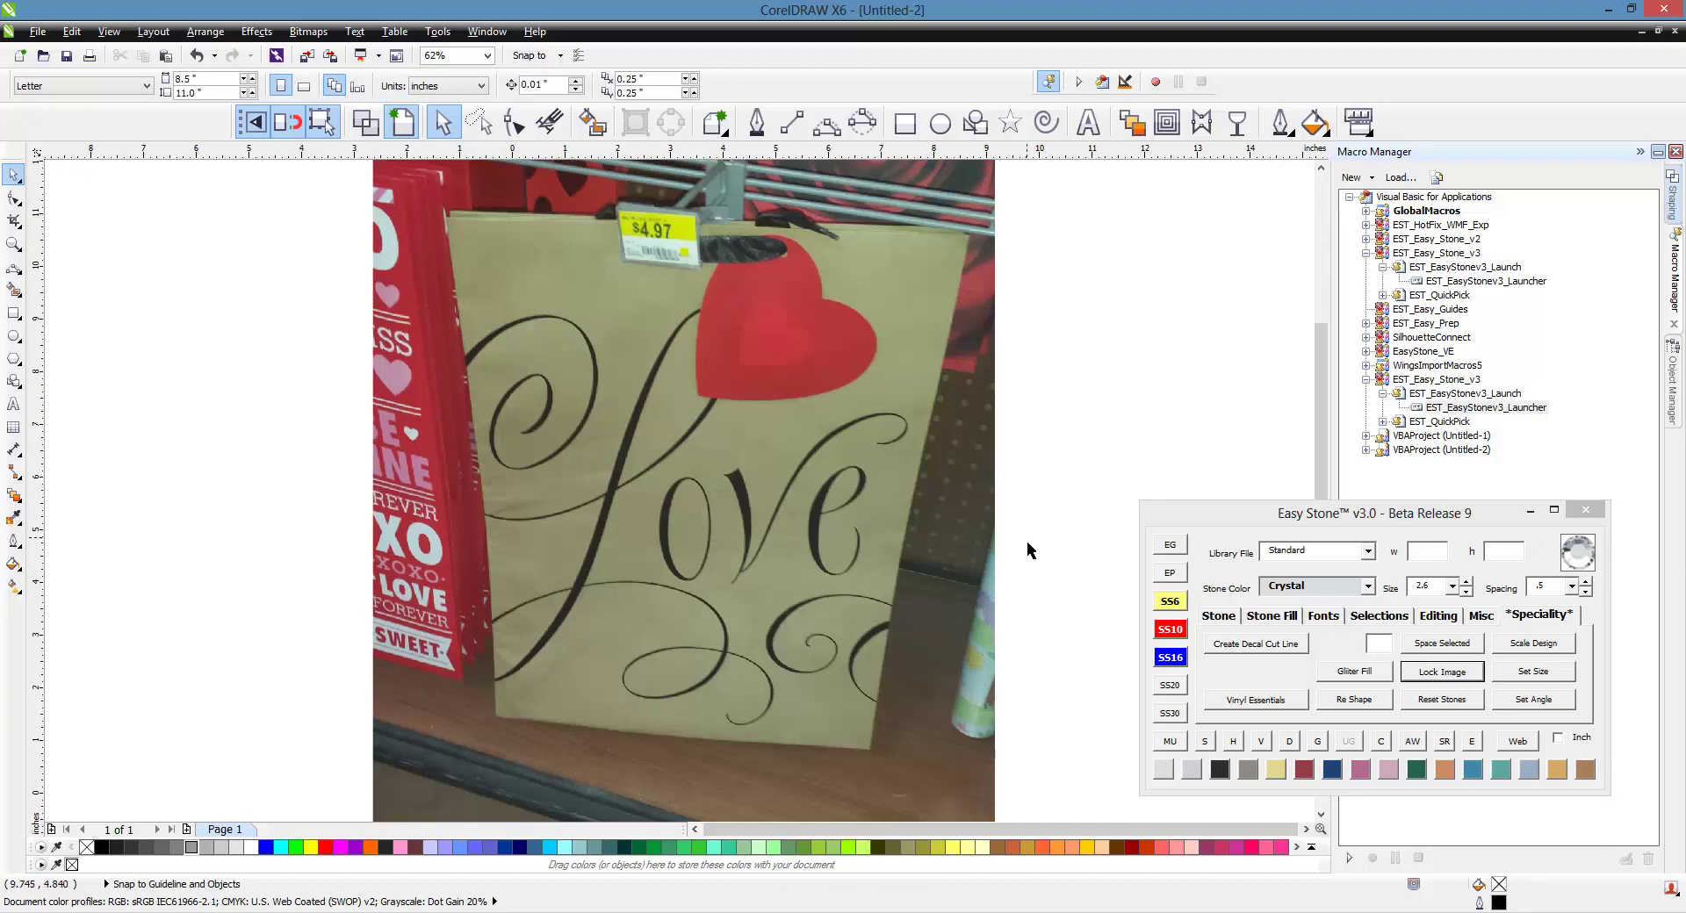
{"action": "left_click", "coordinate": [1224, 616]}
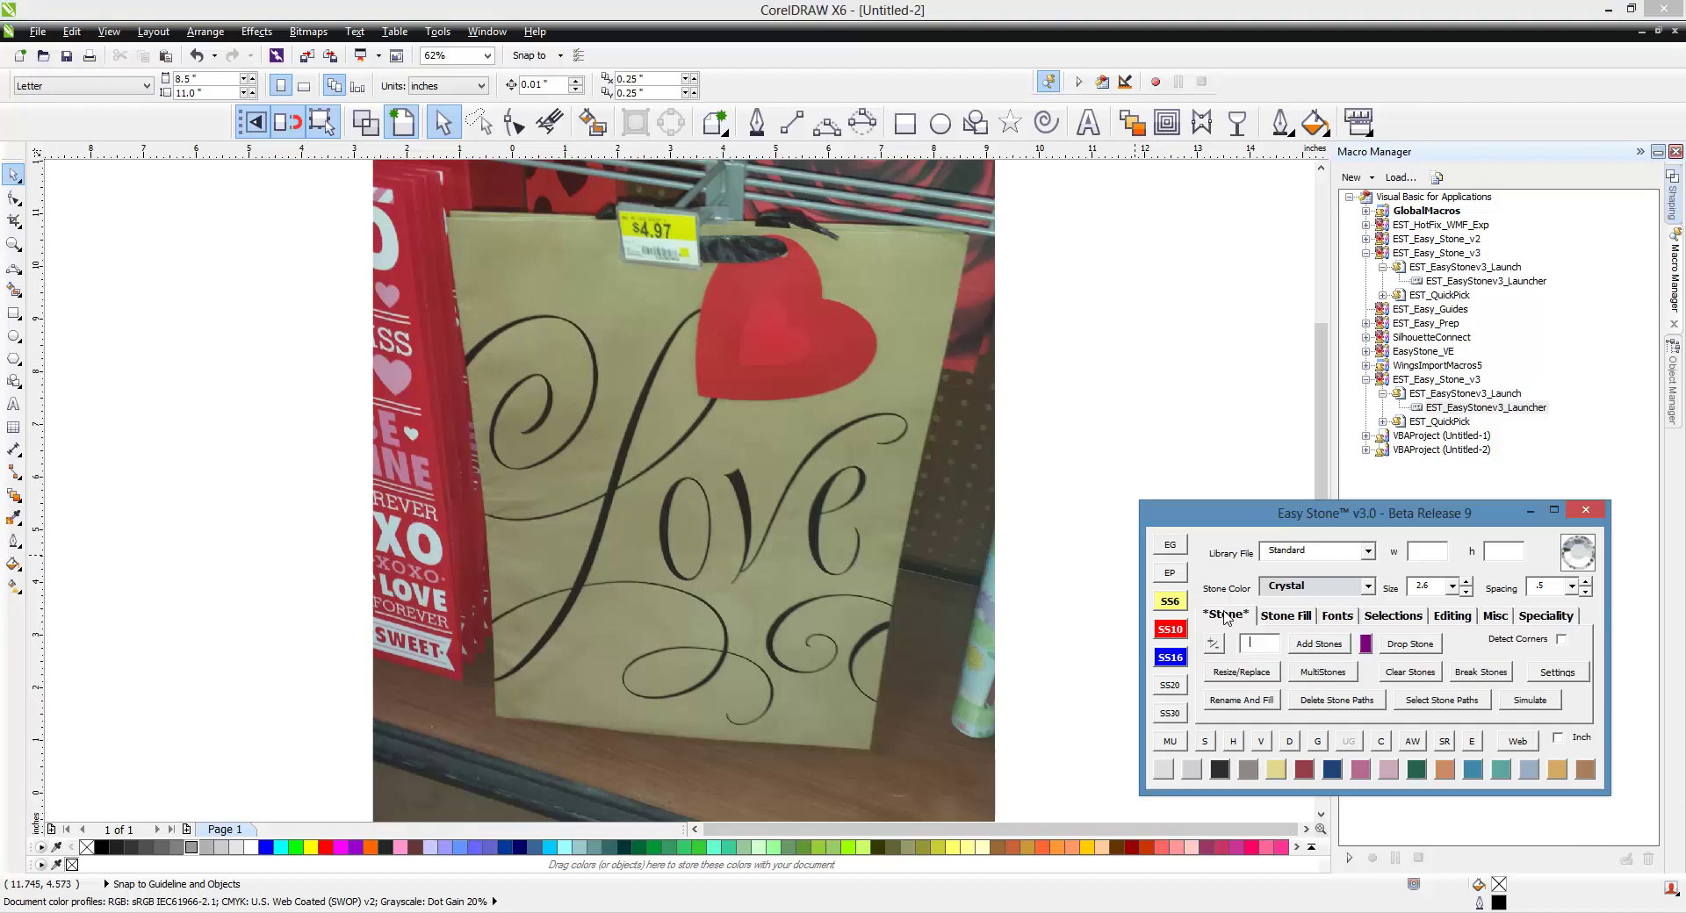
{"action": "left_click", "coordinate": [1164, 770]}
{"action": "left_click", "coordinate": [1405, 644]}
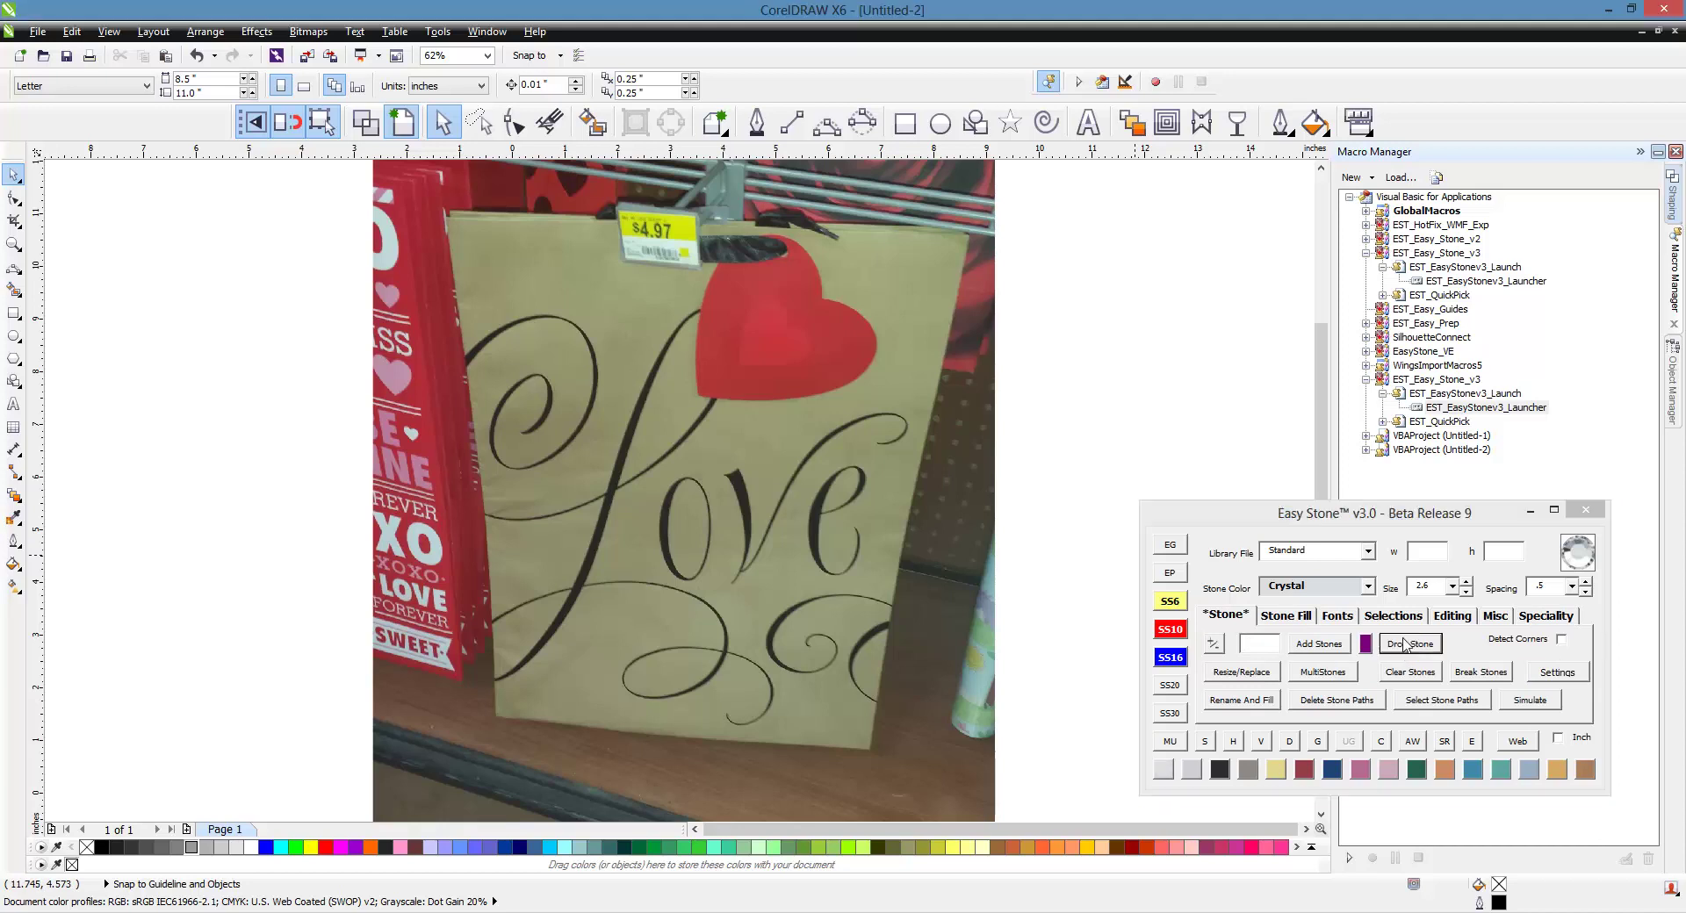
{"action": "left_click", "coordinate": [881, 513]}
{"action": "left_click", "coordinate": [1170, 629]}
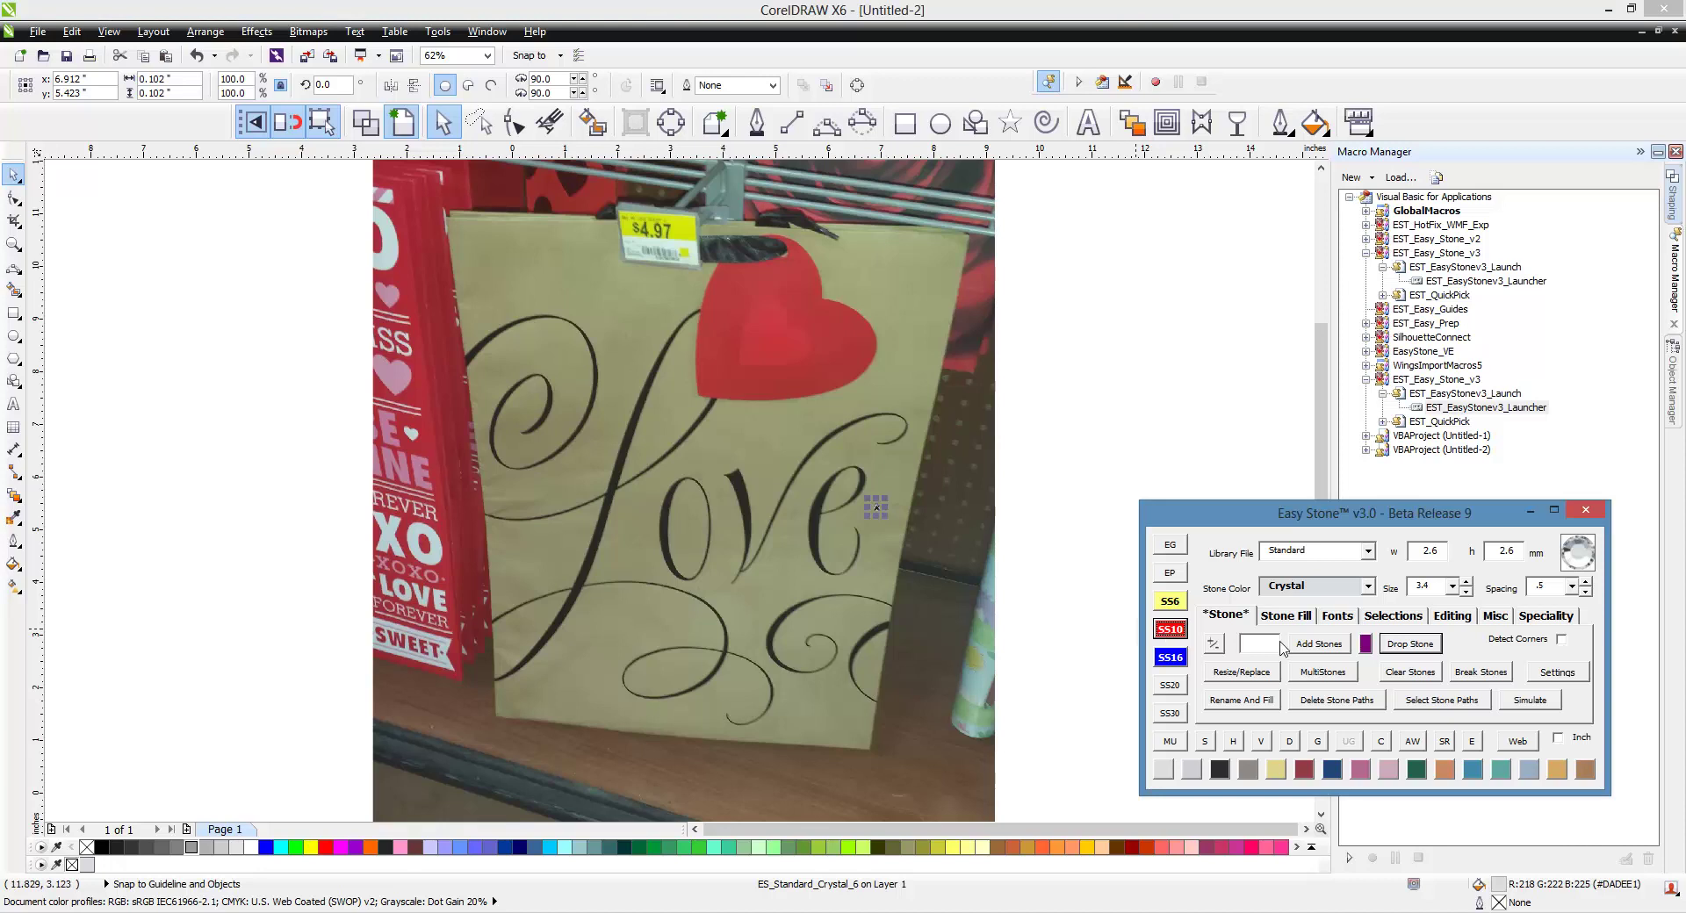
{"action": "left_click", "coordinate": [897, 551]}
{"action": "left_click", "coordinate": [1168, 657]}
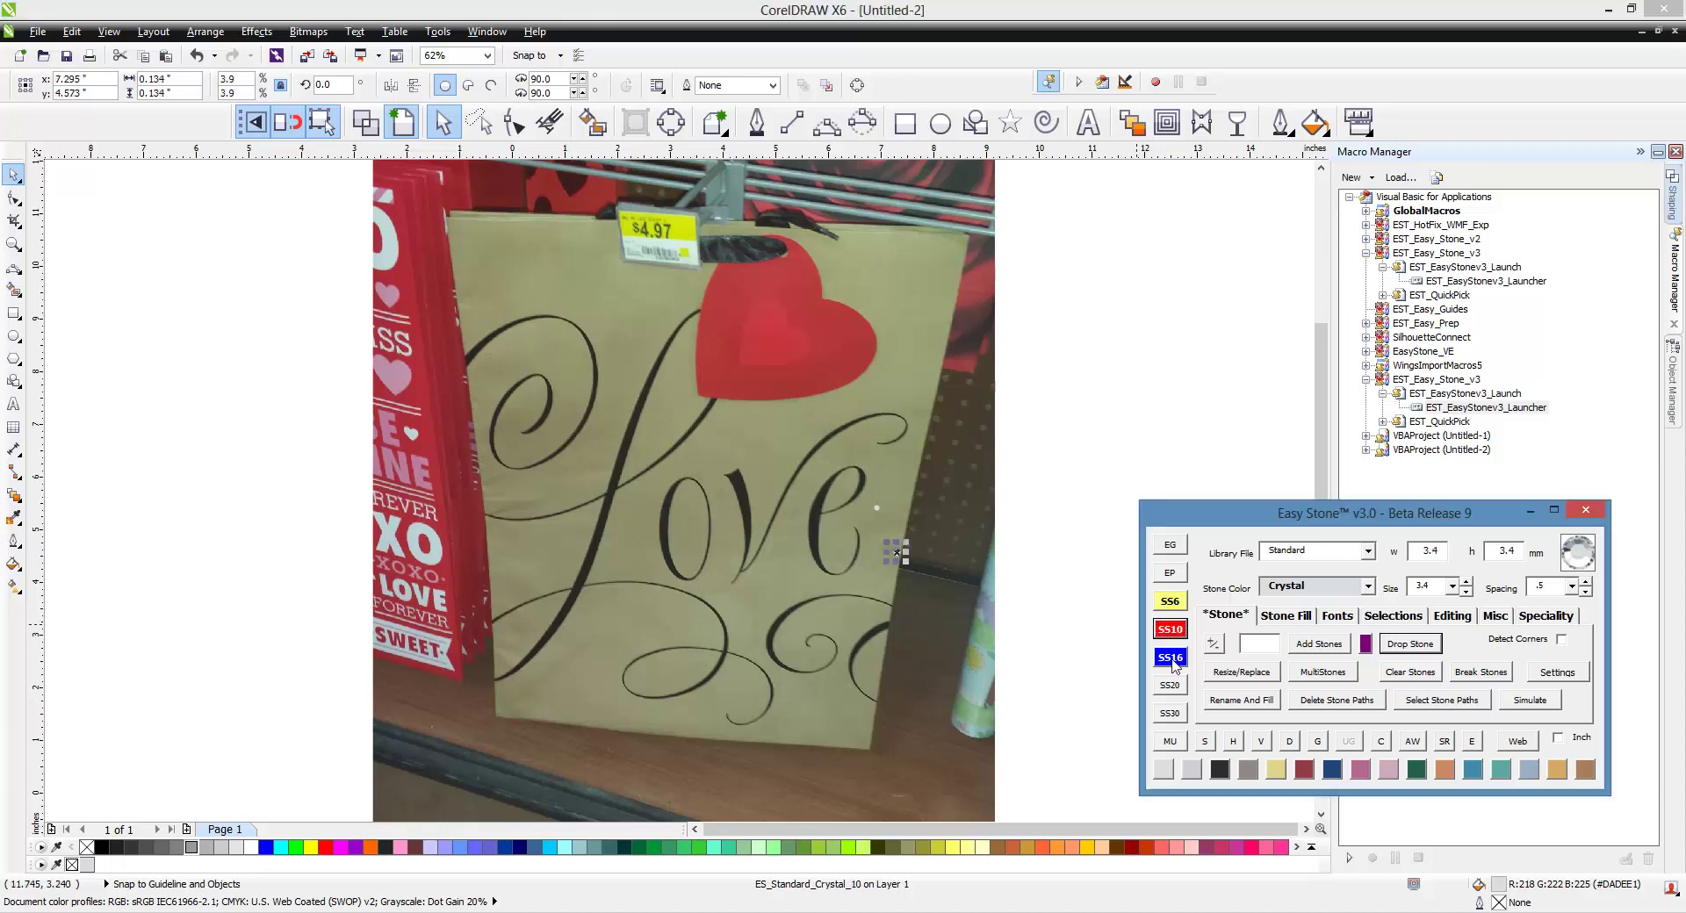
{"action": "left_click", "coordinate": [916, 587]}
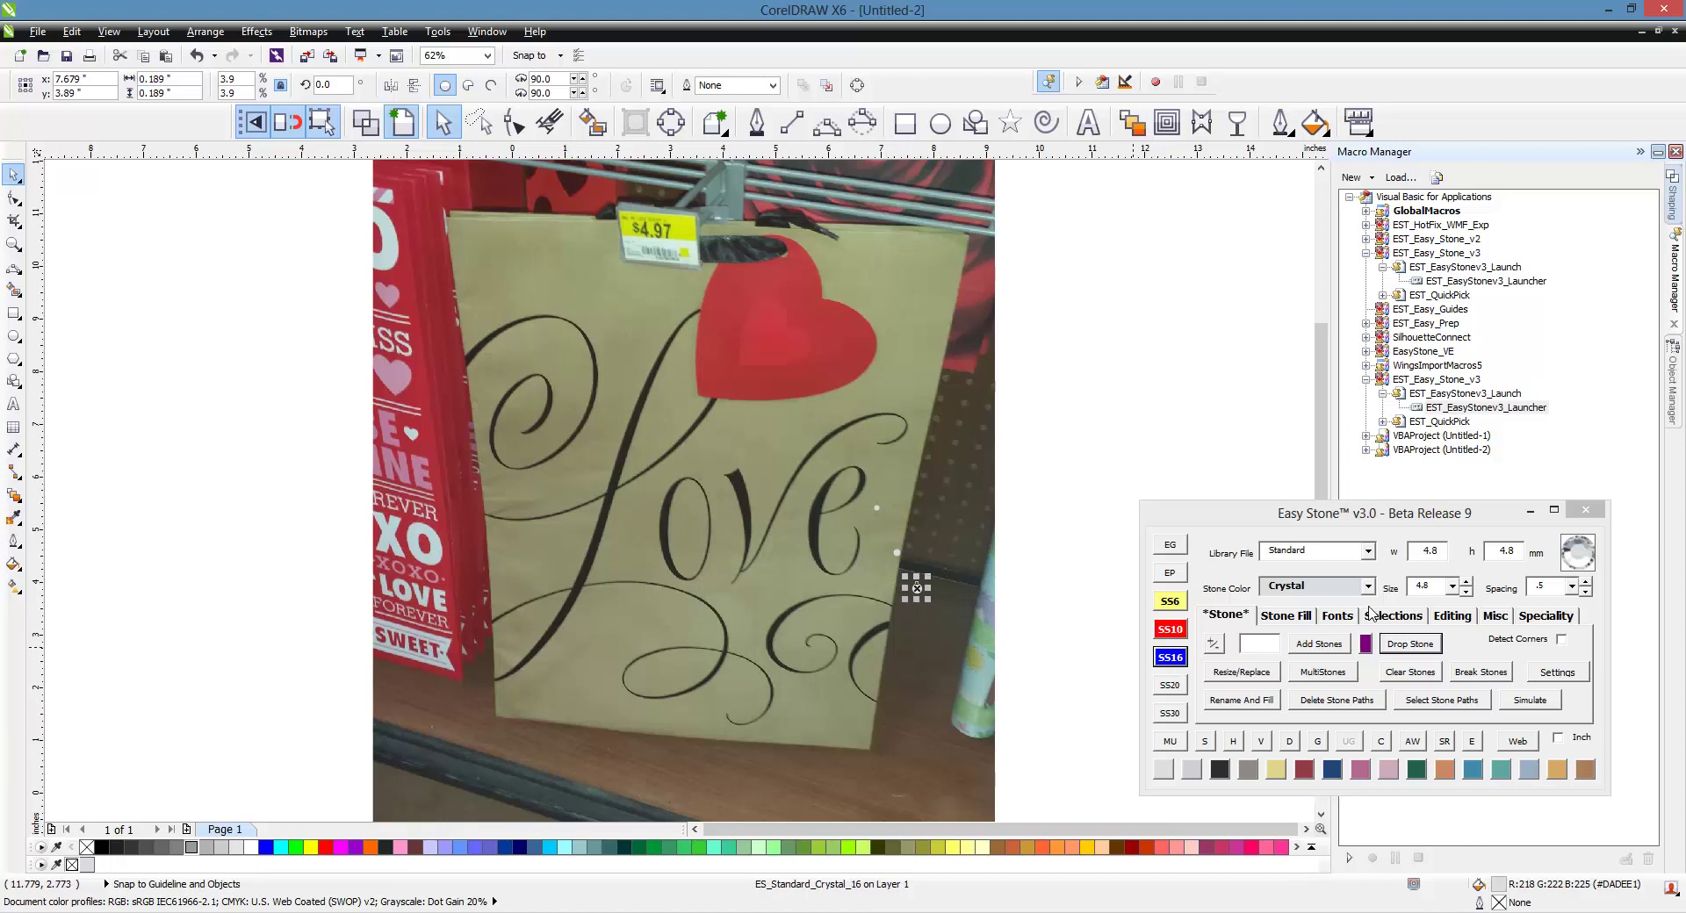
{"action": "left_click", "coordinate": [977, 554]}
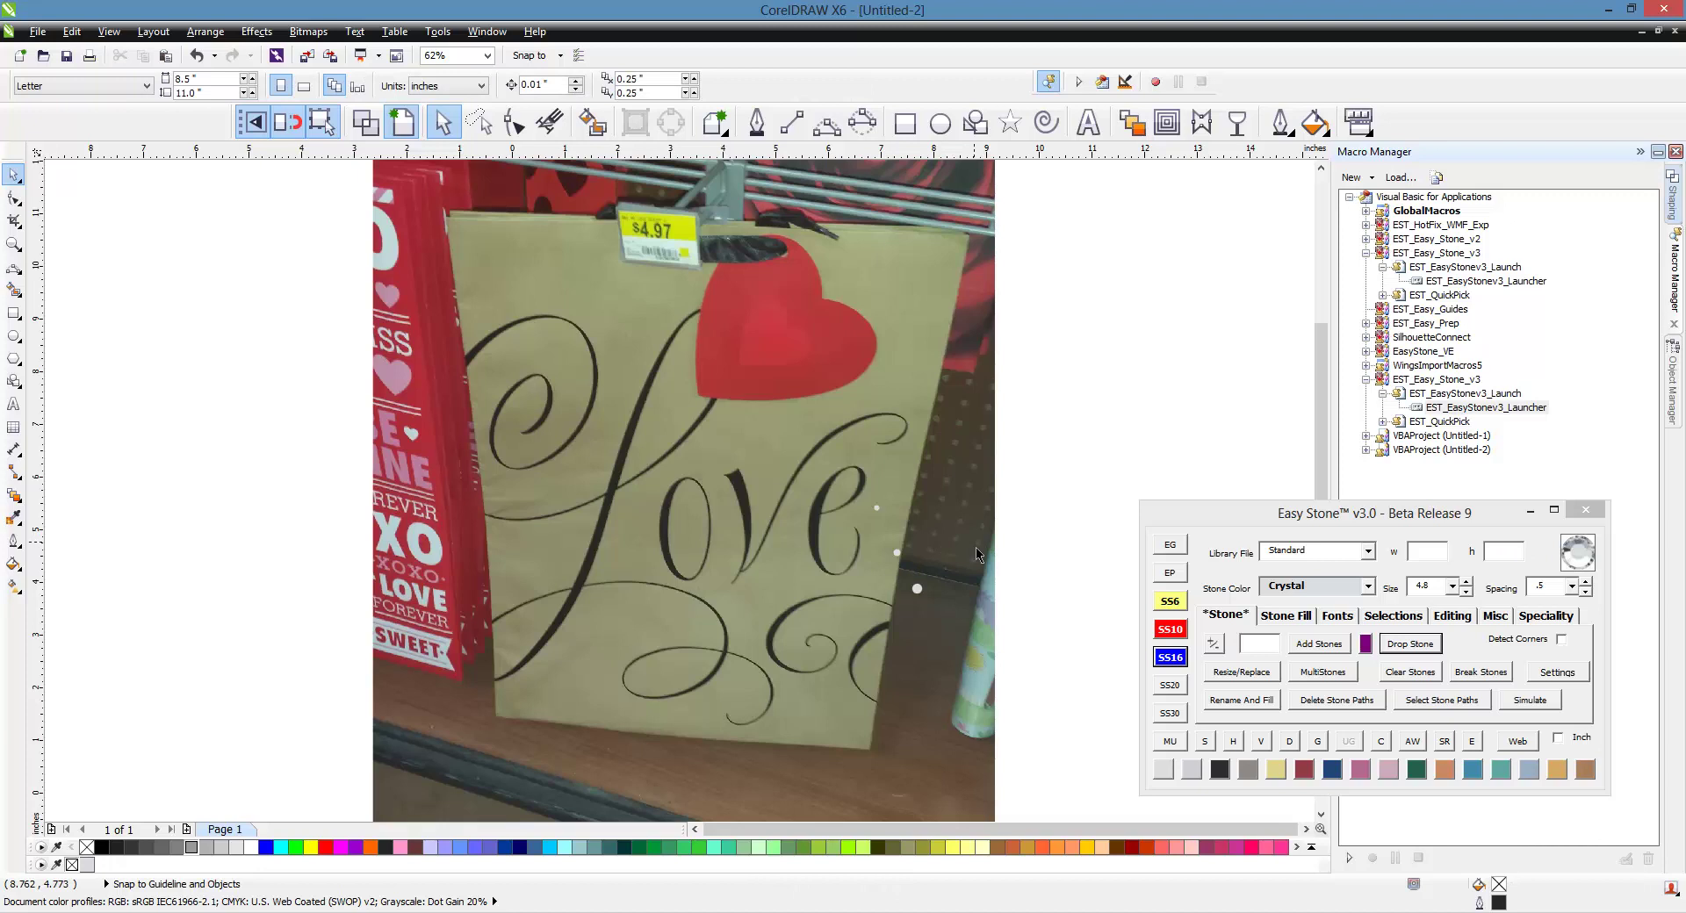
- Drop a second set of SS6, SS10 and SS16 Crystal stones on the dark background beyond the bag's edge
{"action": "left_click", "coordinate": [1170, 601]}
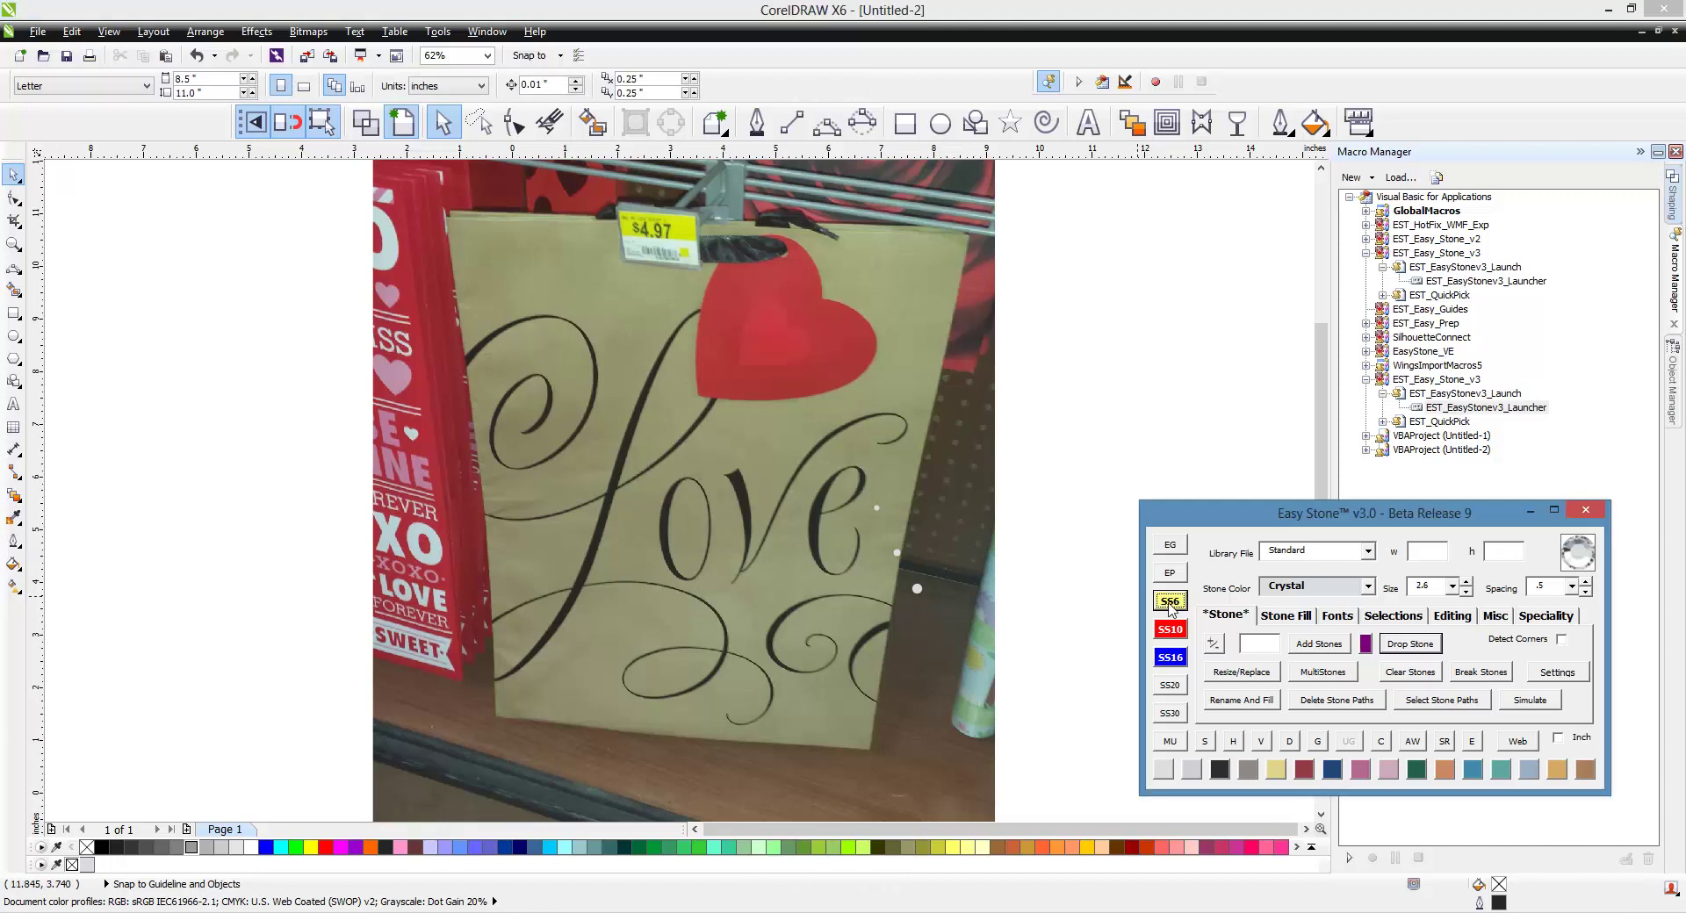
{"action": "left_click", "coordinate": [1410, 645]}
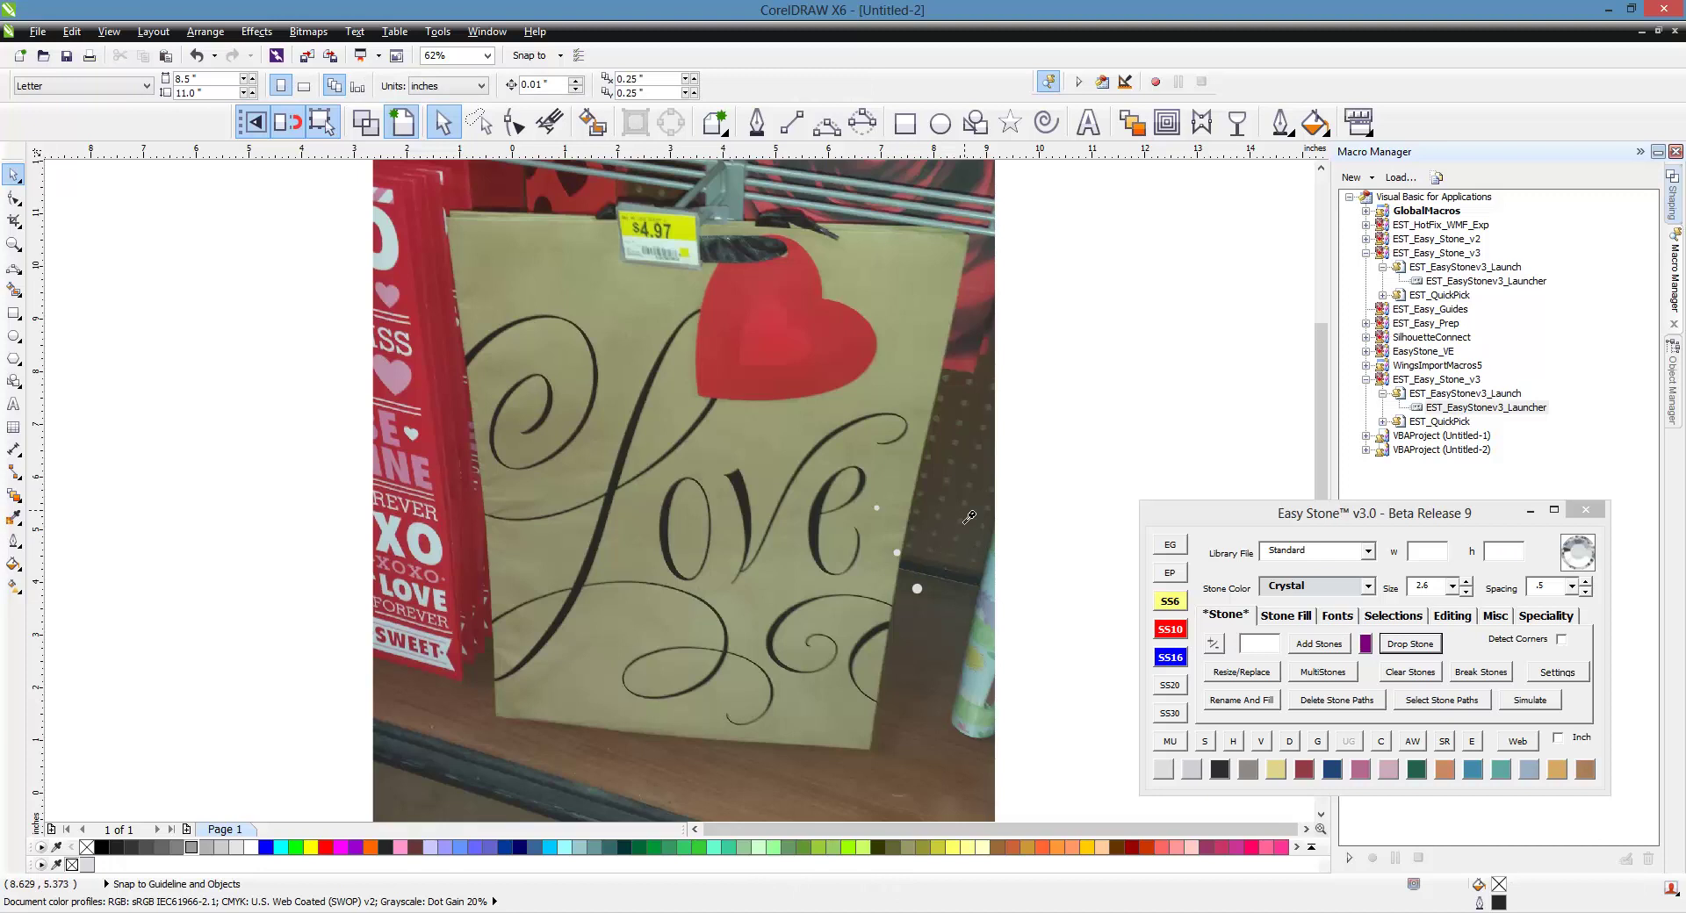
{"action": "left_click", "coordinate": [946, 488]}
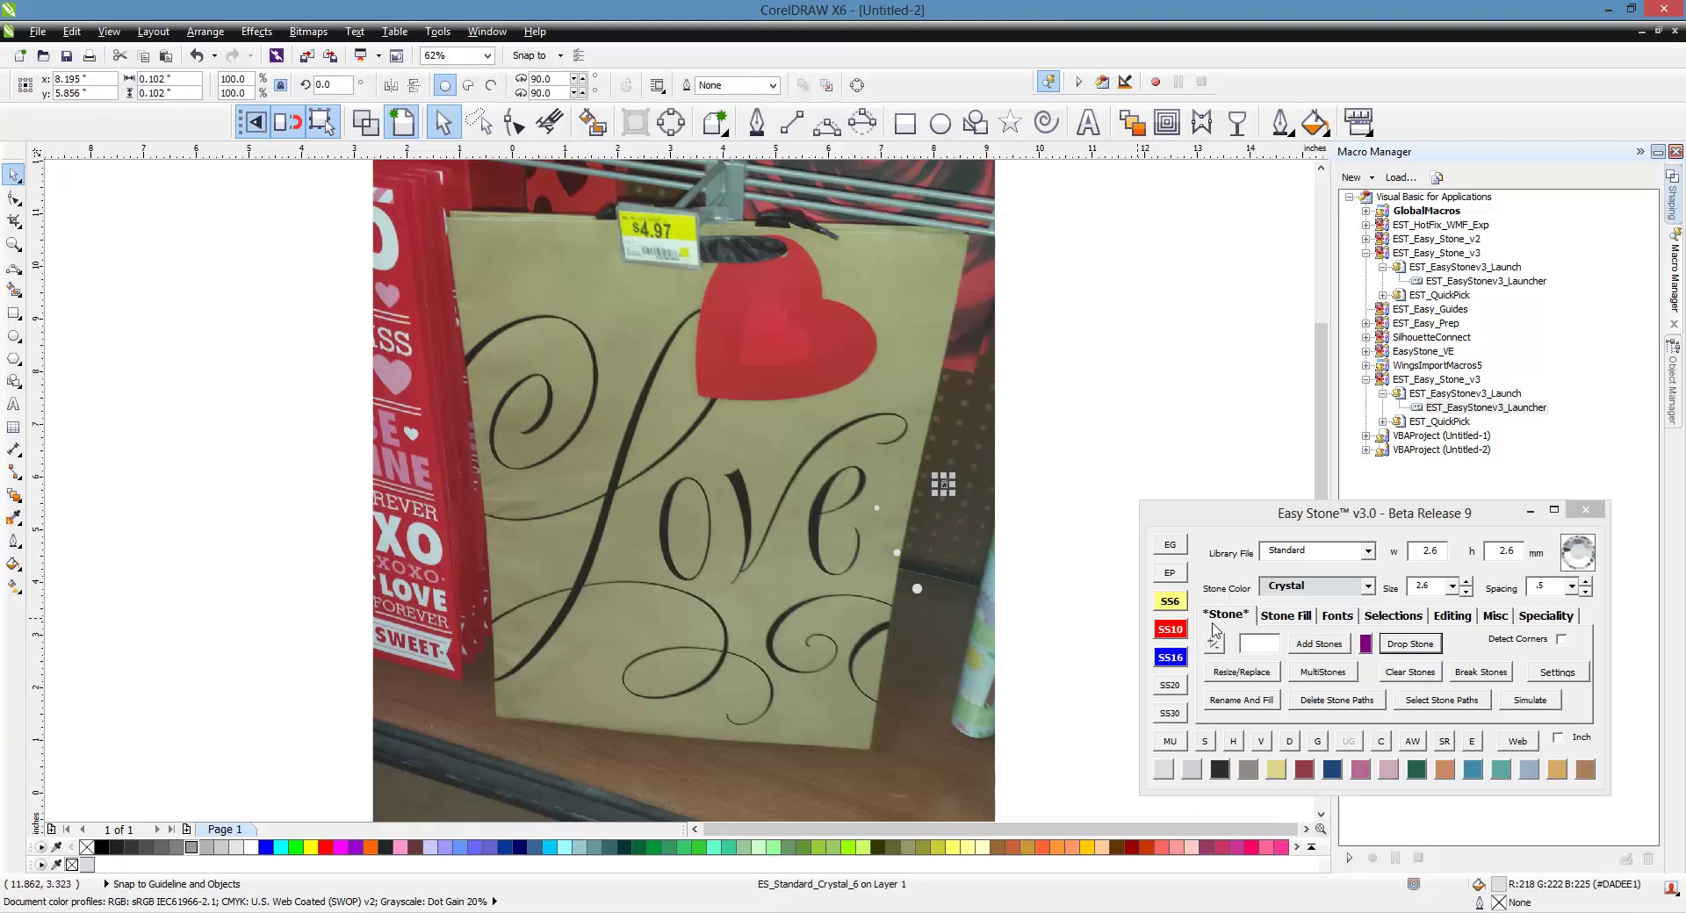
{"action": "left_click", "coordinate": [1168, 630]}
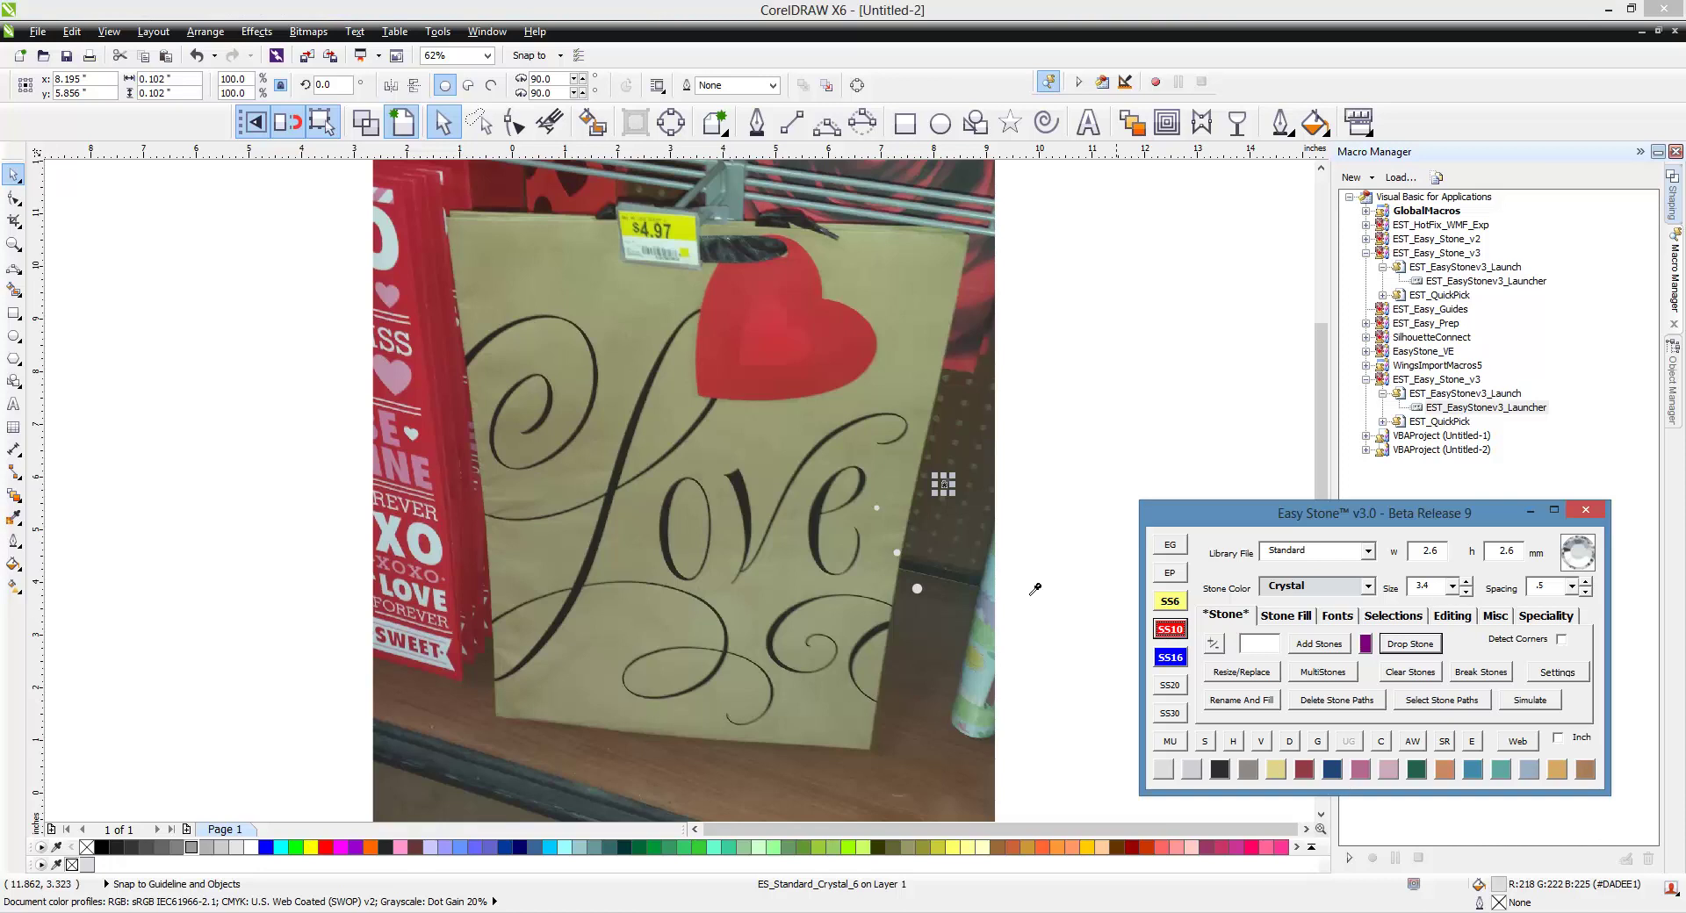
{"action": "left_click", "coordinate": [944, 484]}
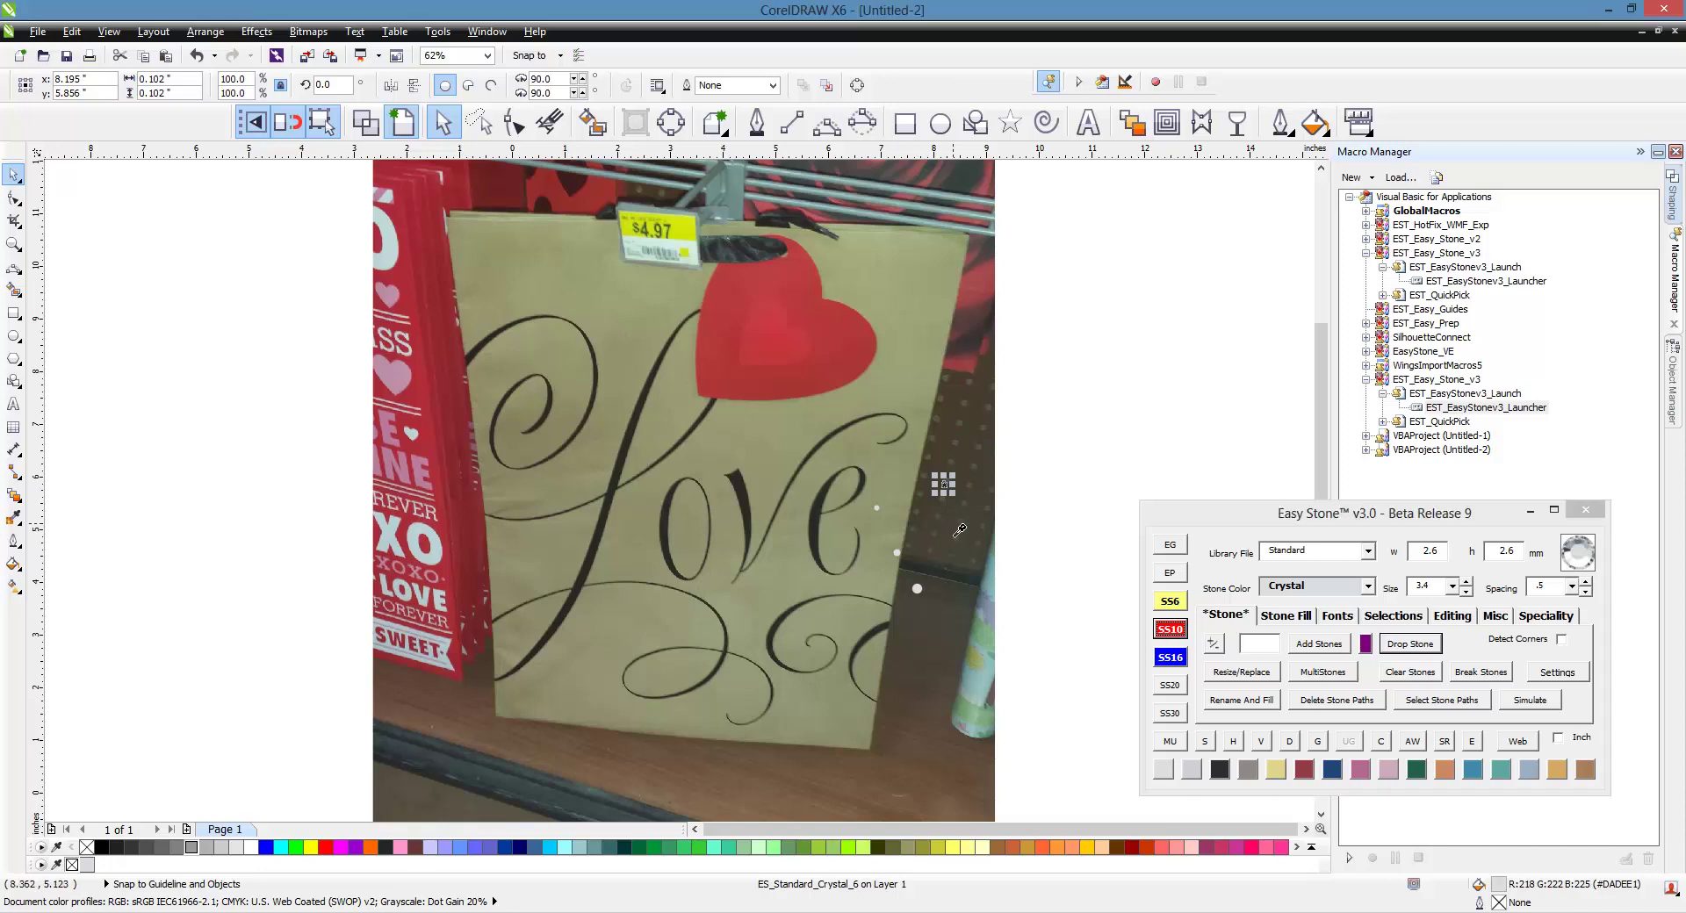
{"action": "left_click", "coordinate": [1177, 661]}
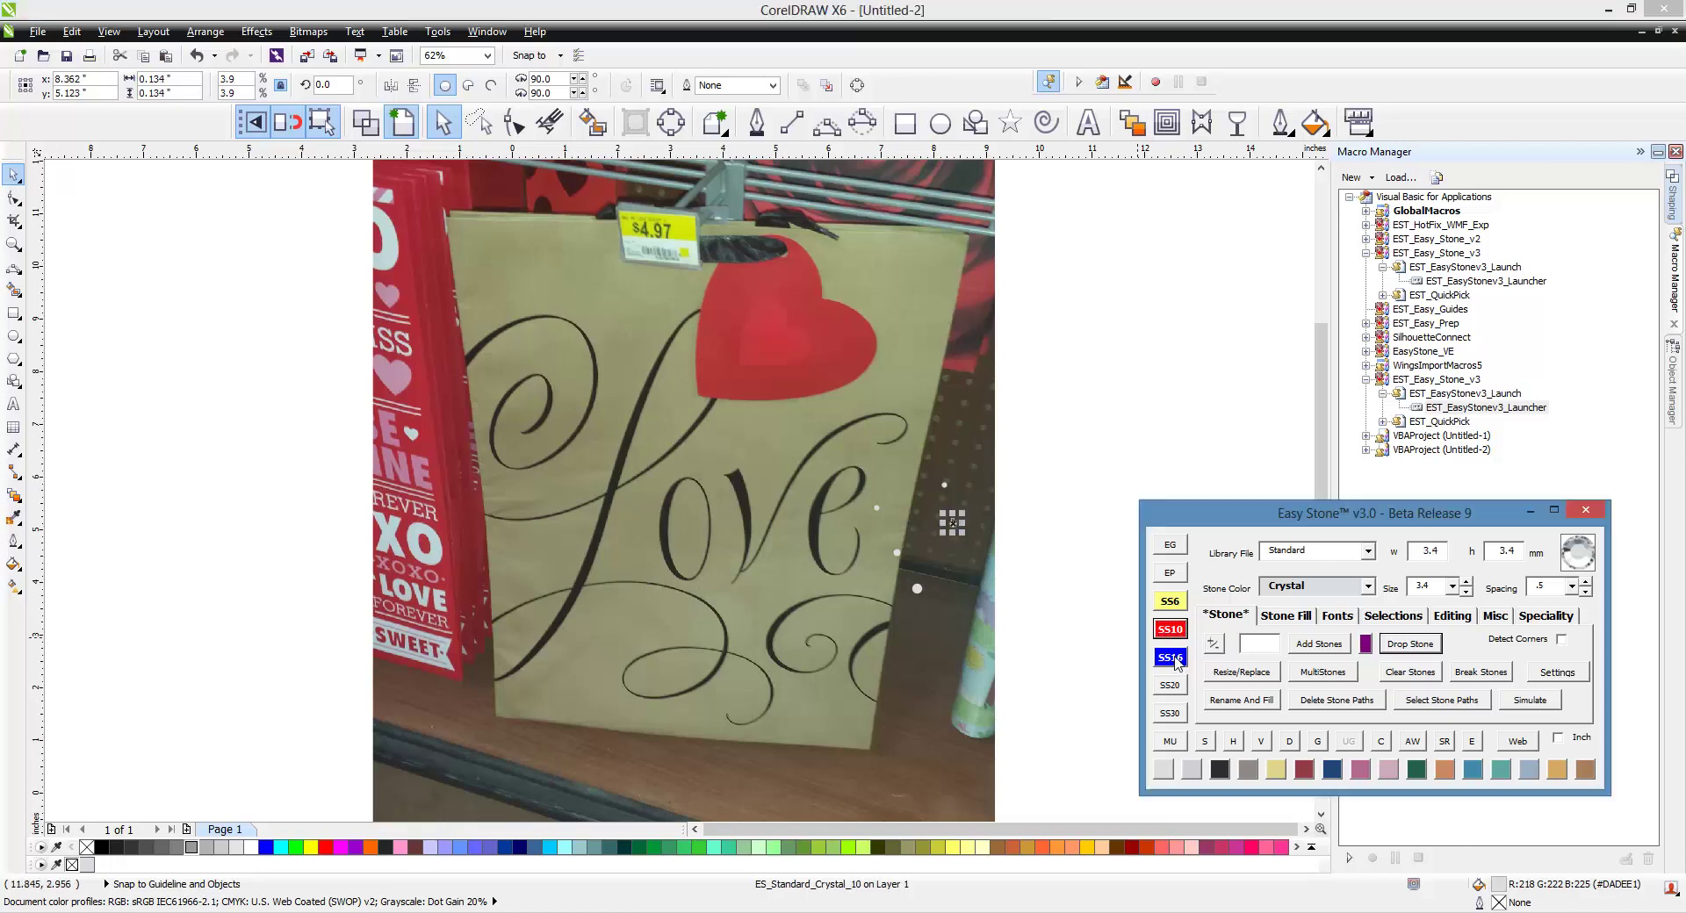
{"action": "left_click", "coordinate": [972, 569]}
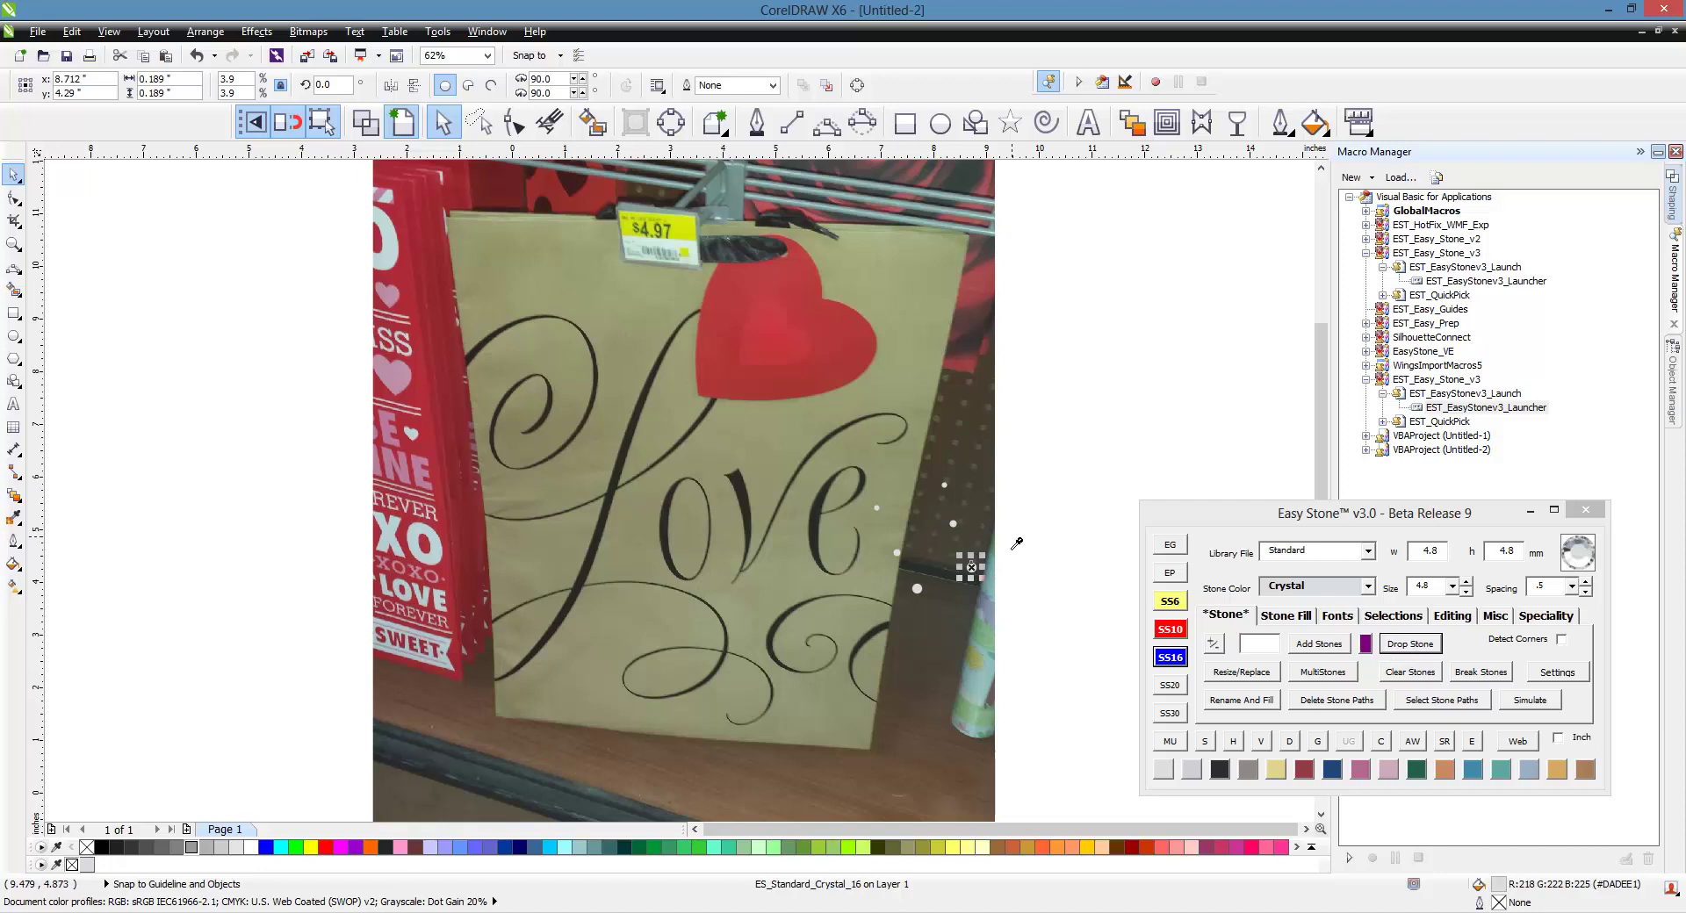
{"action": "key", "text": "Escape"}
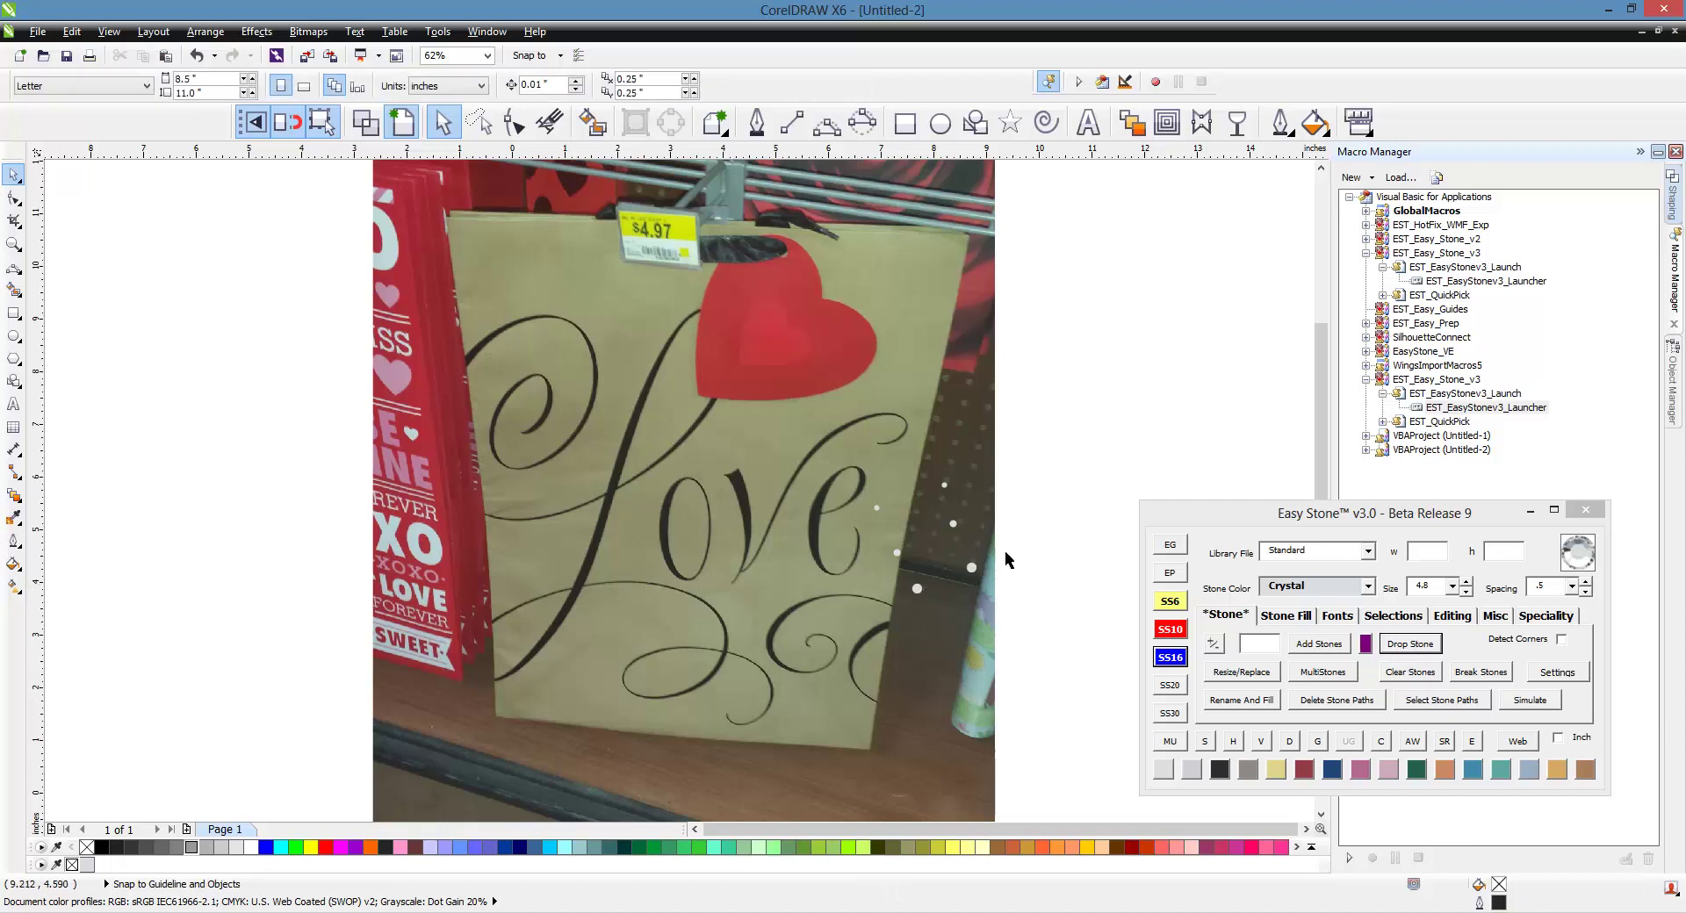
- Delete the second set of three stones beyond the bag's edge
{"action": "left_click_drag", "start_coordinate": [1063, 445], "coordinate": [930, 590]}
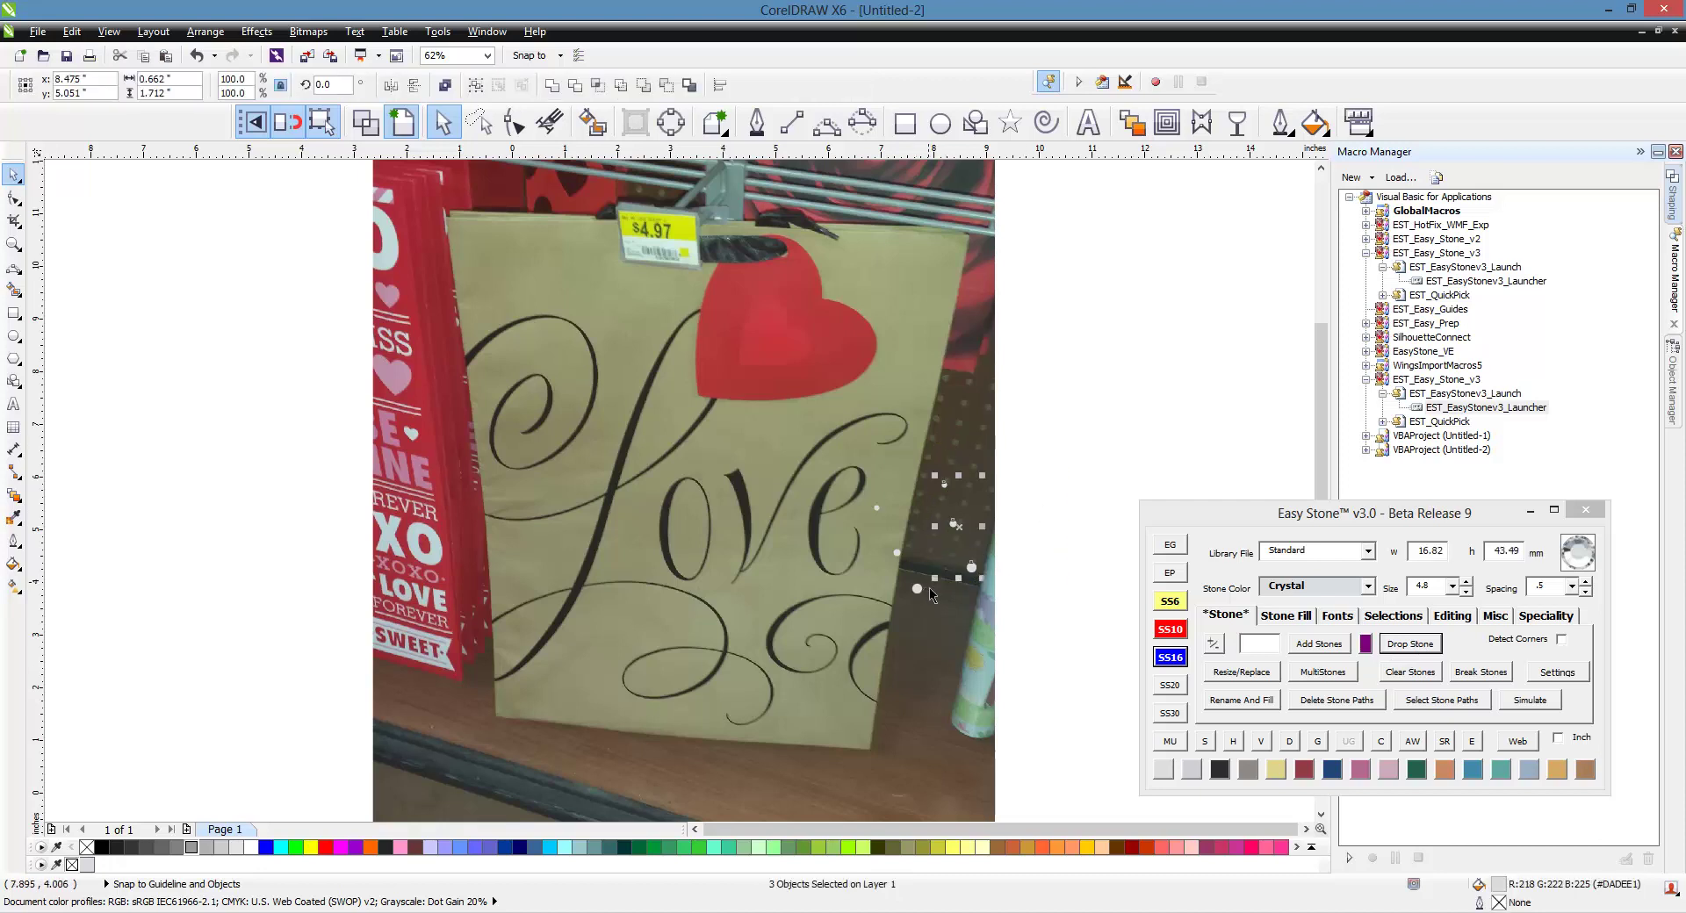
{"action": "key", "text": "Escape"}
- Place copies of the SS16 stone on the thick strokes of the letters v, e and o
{"action": "scroll", "coordinate": [884, 501], "scroll_direction": "up", "scroll_amount": 1}
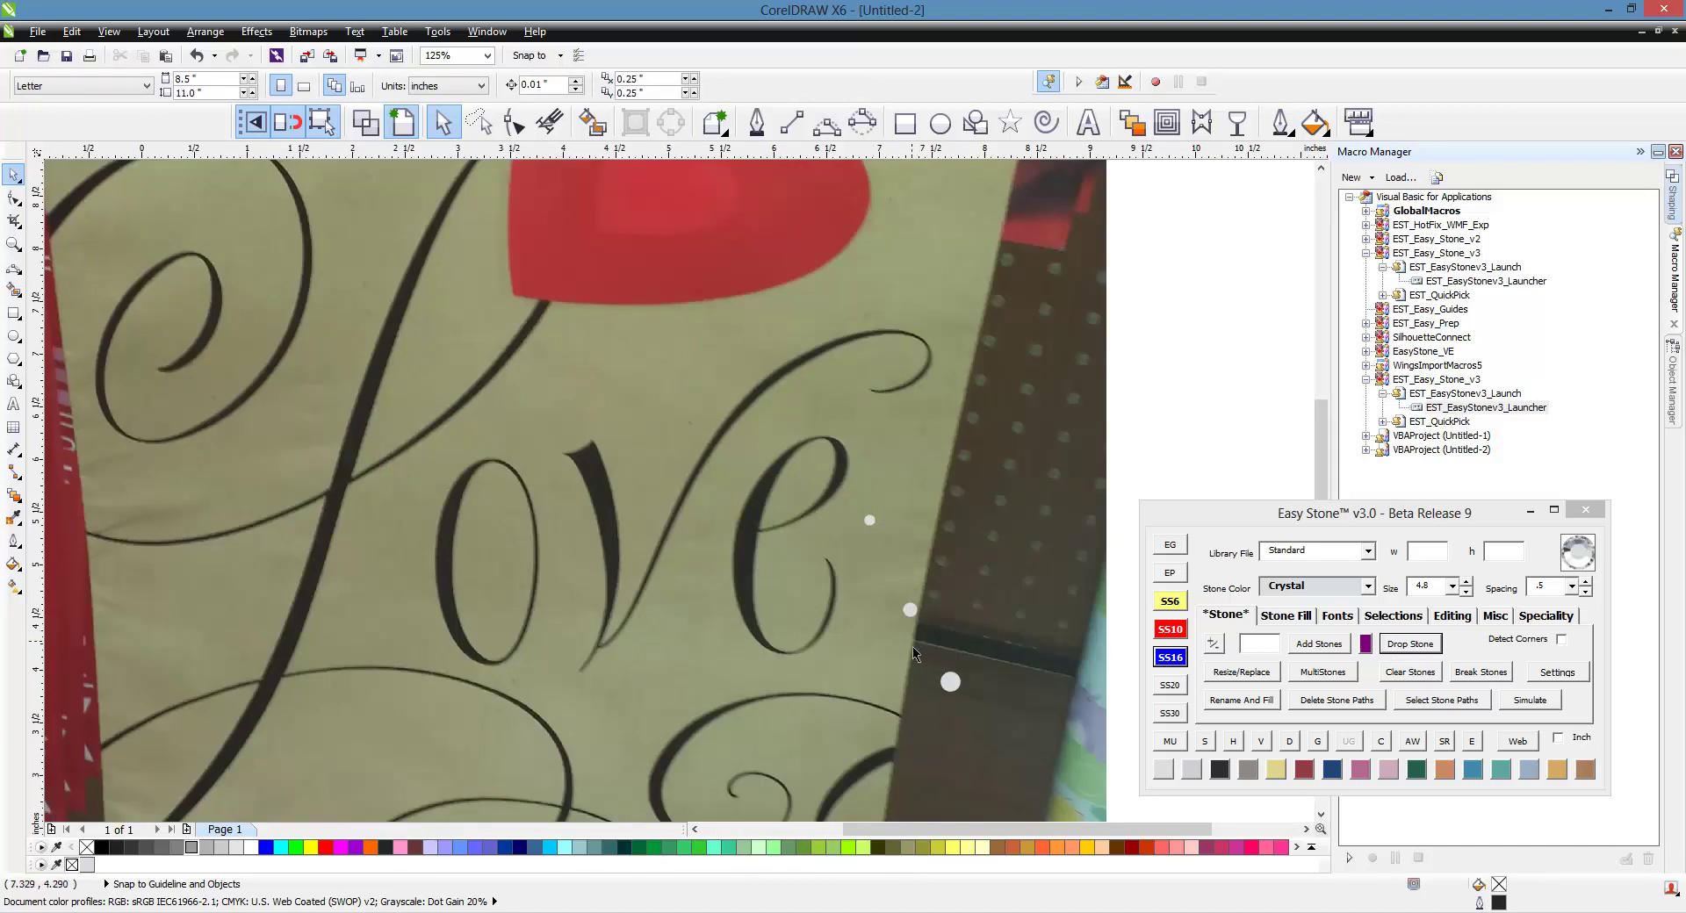
{"action": "left_click", "coordinate": [951, 681]}
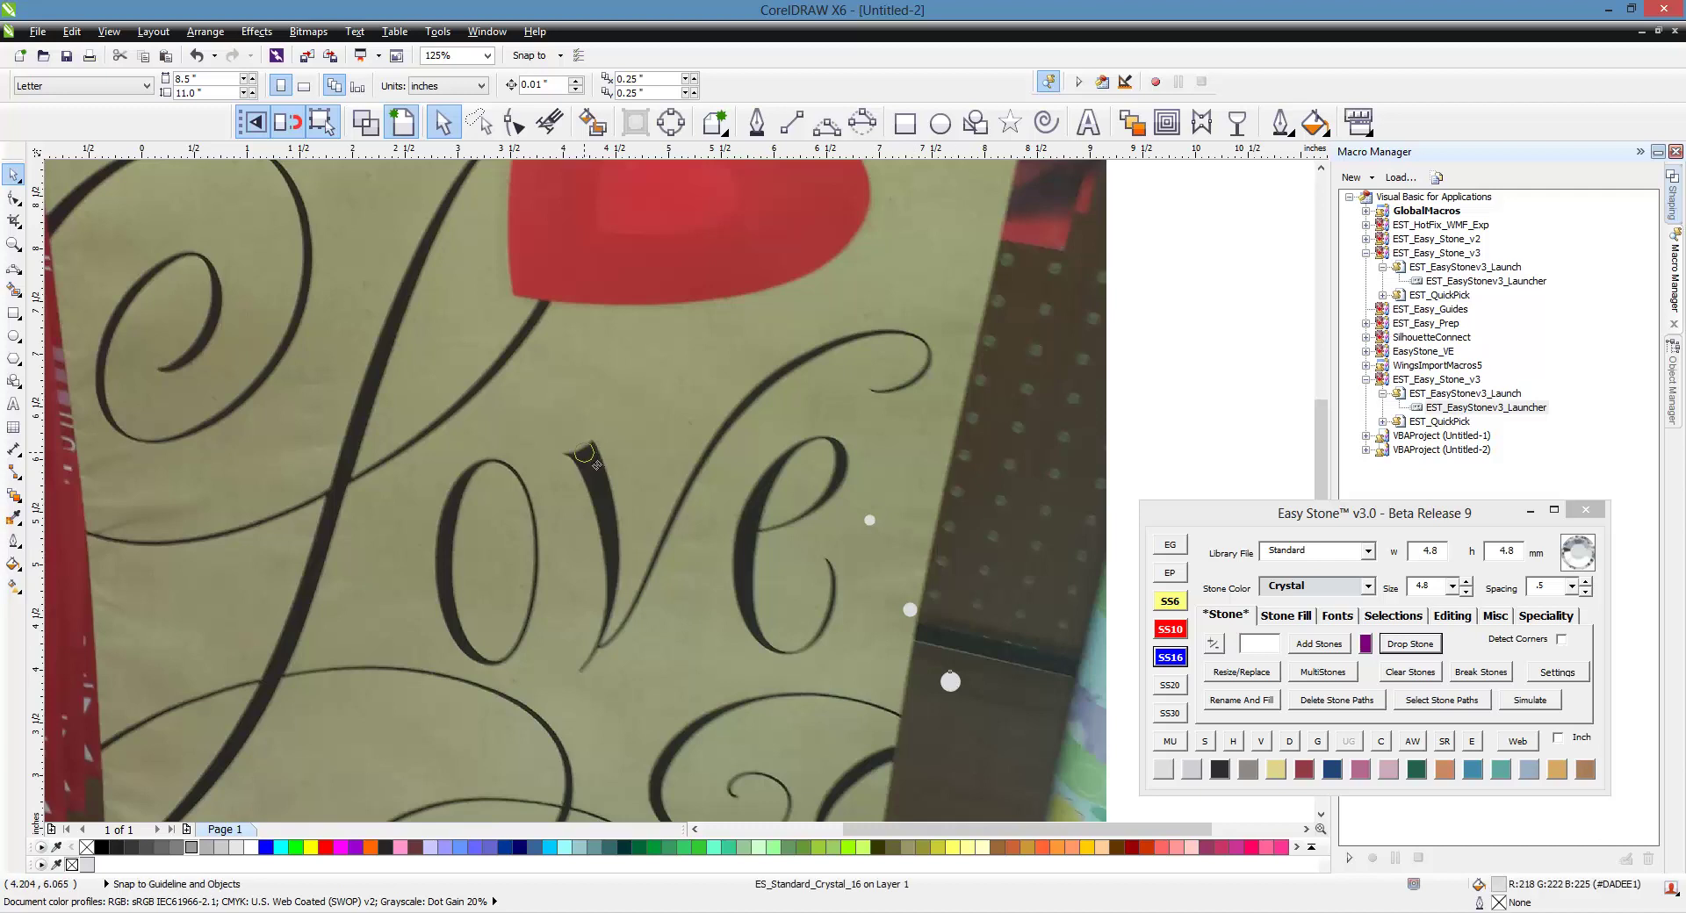
{"action": "left_click", "coordinate": [584, 453]}
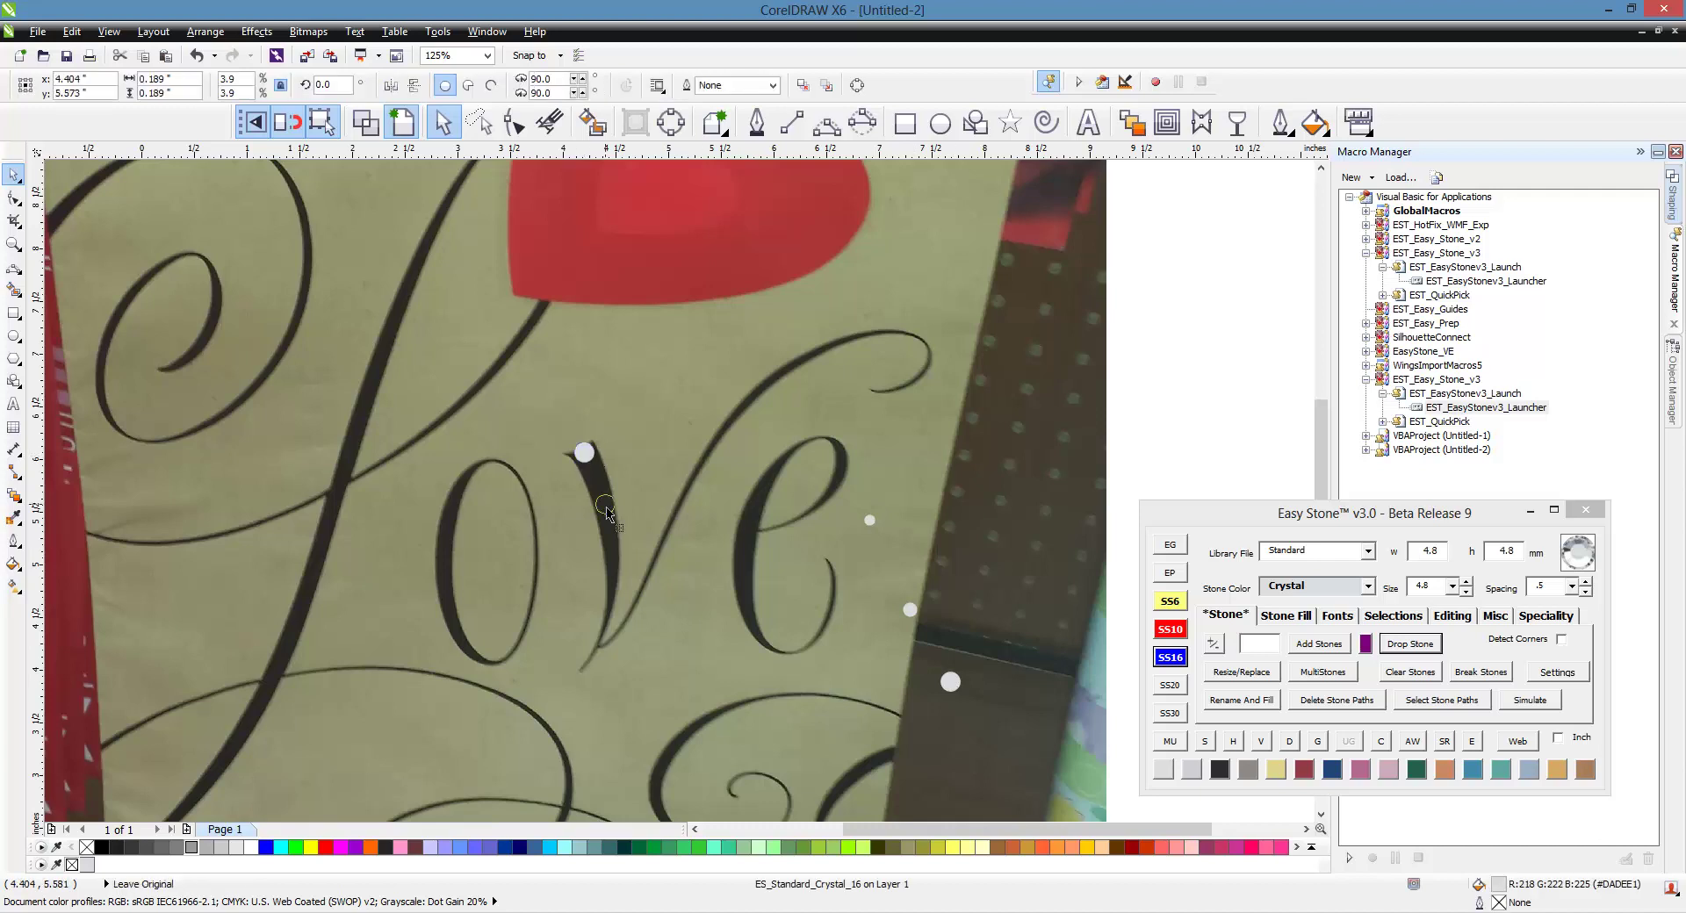
{"action": "left_click", "coordinate": [613, 555]}
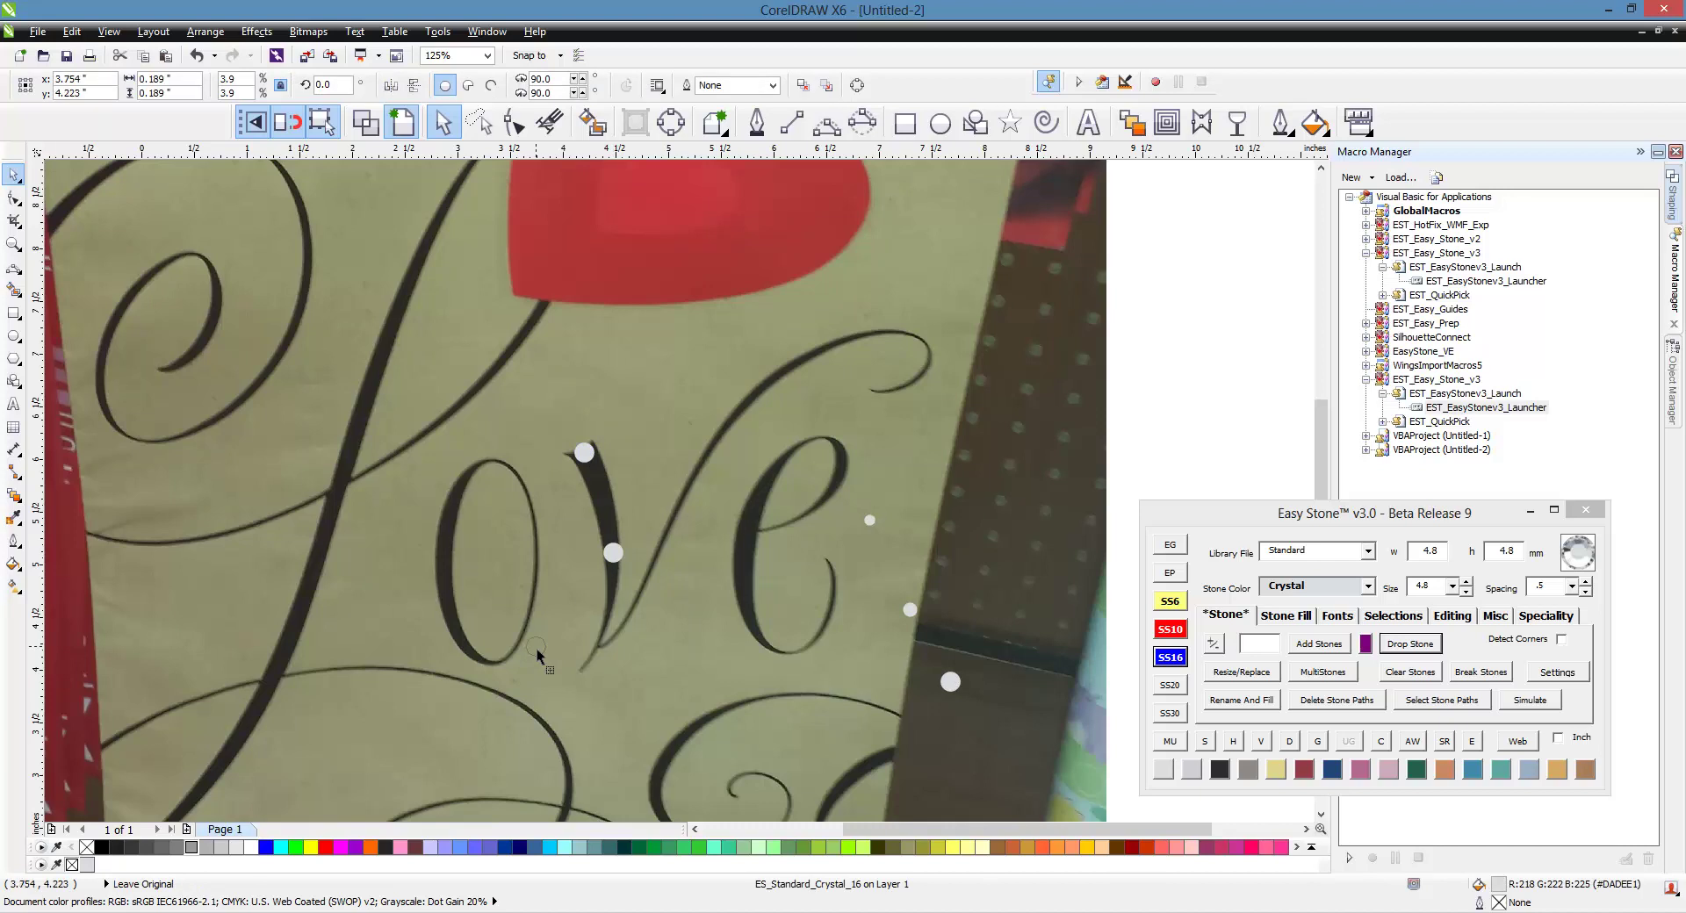
{"action": "left_click", "coordinate": [757, 500]}
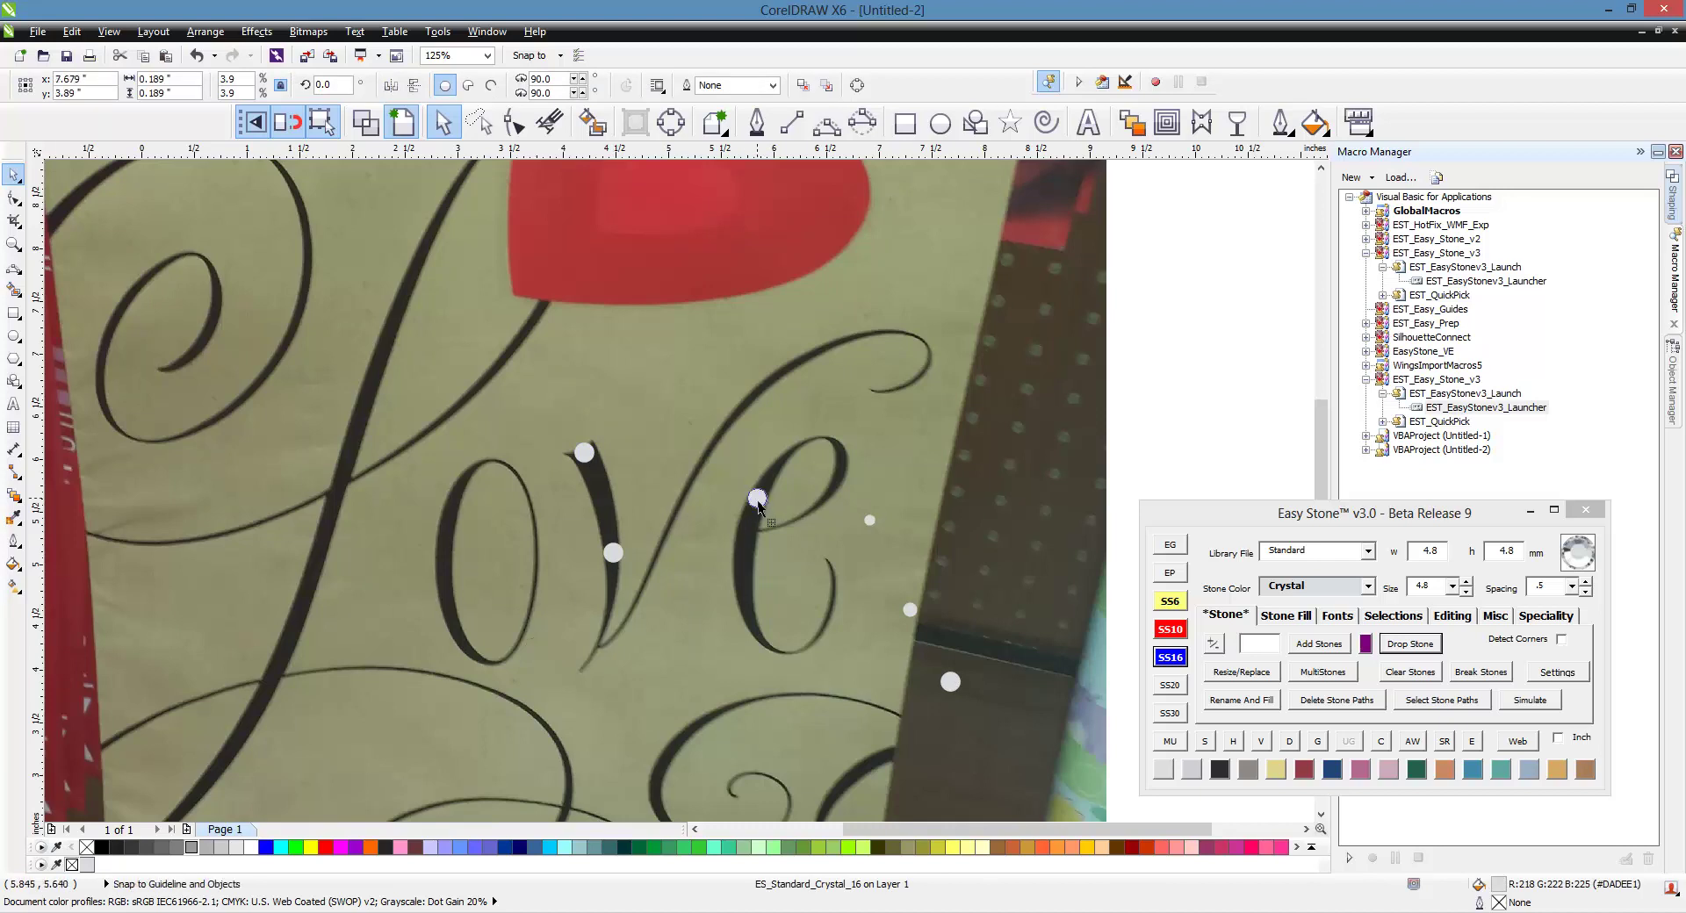
{"action": "left_click", "coordinate": [751, 616]}
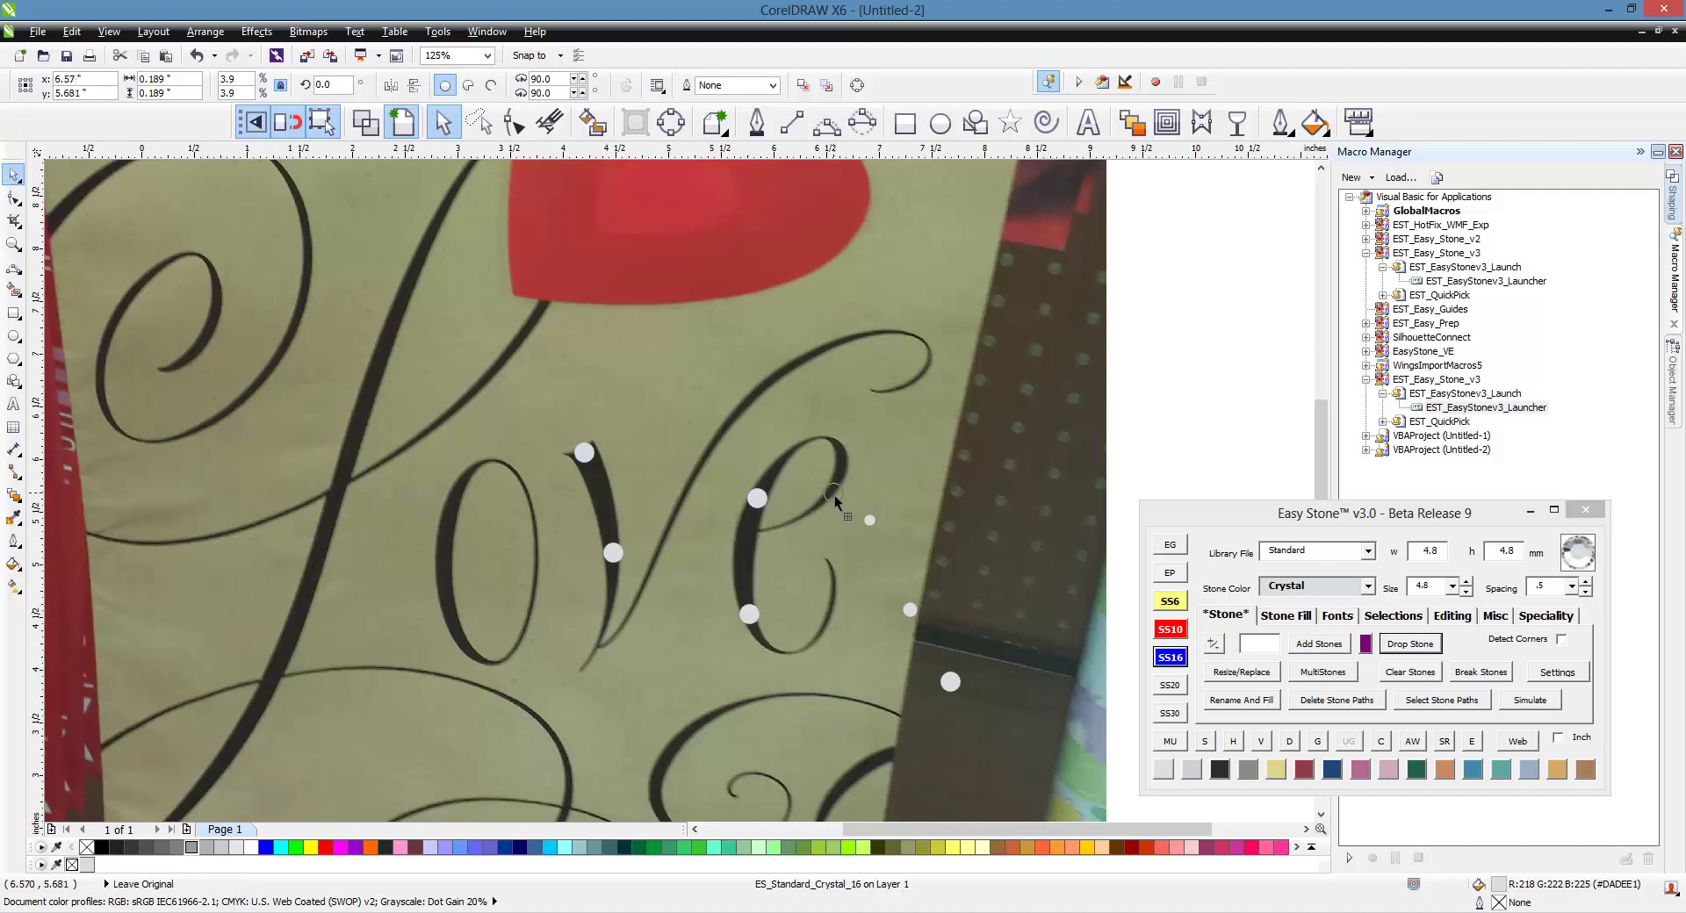
{"action": "left_click", "coordinate": [451, 511]}
- Place copies of the SS16 stone along the L's lower stem, on the flourish beneath it and where the stem crosses the thin stroke
{"action": "scroll", "coordinate": [756, 545], "scroll_direction": "down", "scroll_amount": 2}
{"action": "scroll", "coordinate": [592, 604], "scroll_direction": "up", "scroll_amount": 2}
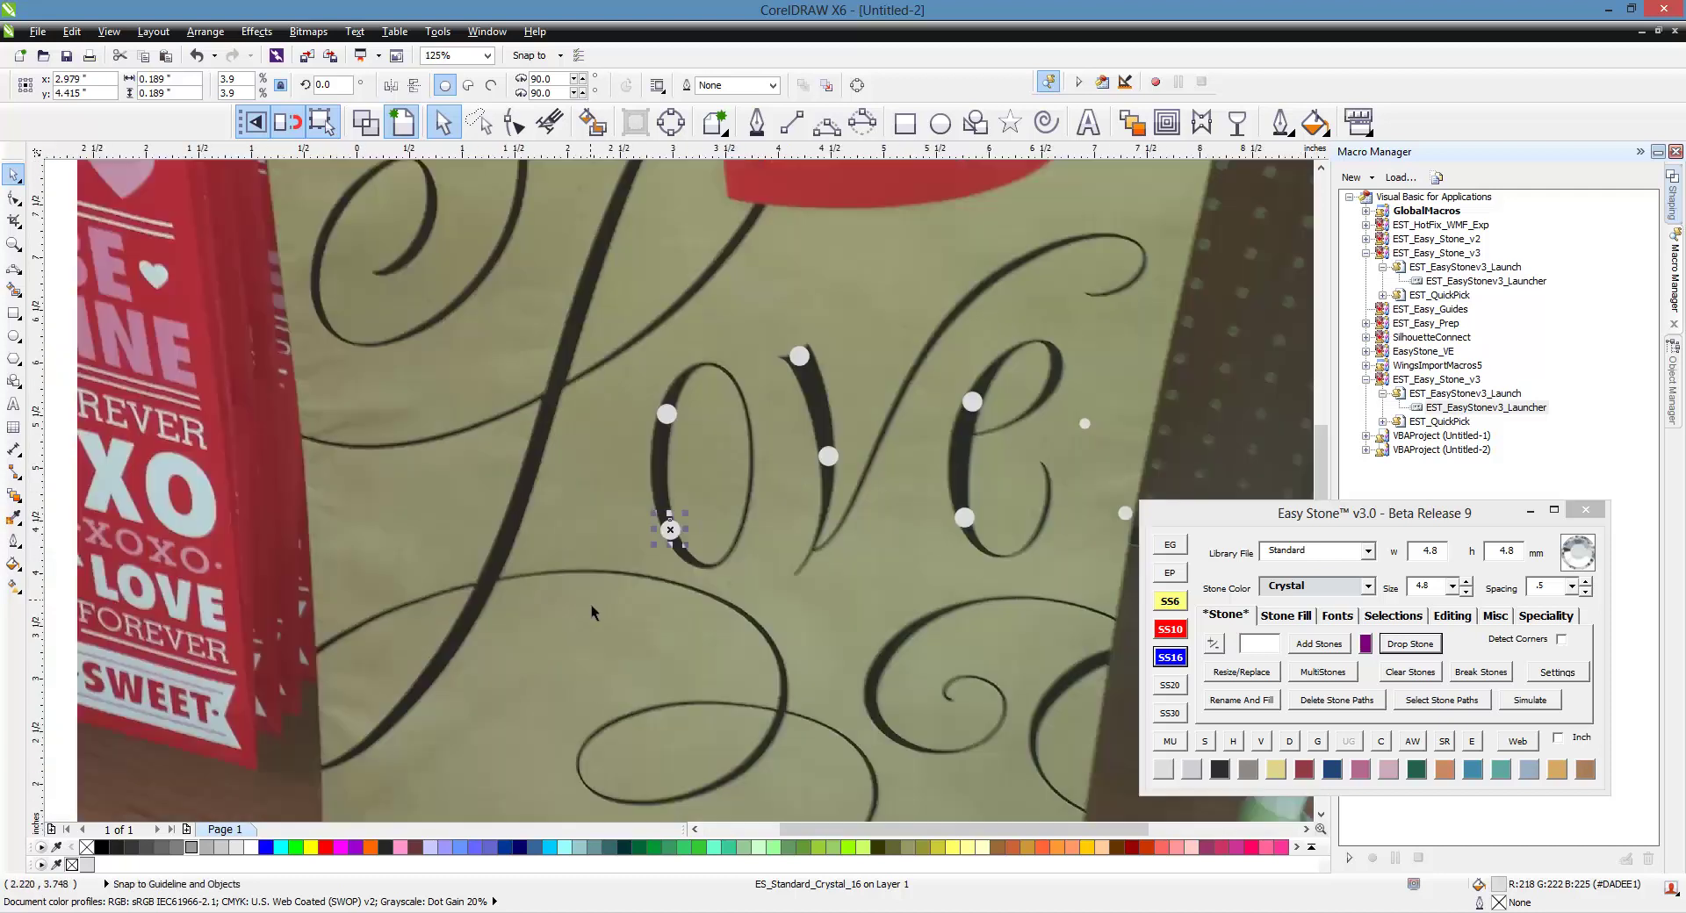
{"action": "left_click_drag", "start_coordinate": [670, 529], "coordinate": [383, 725]}
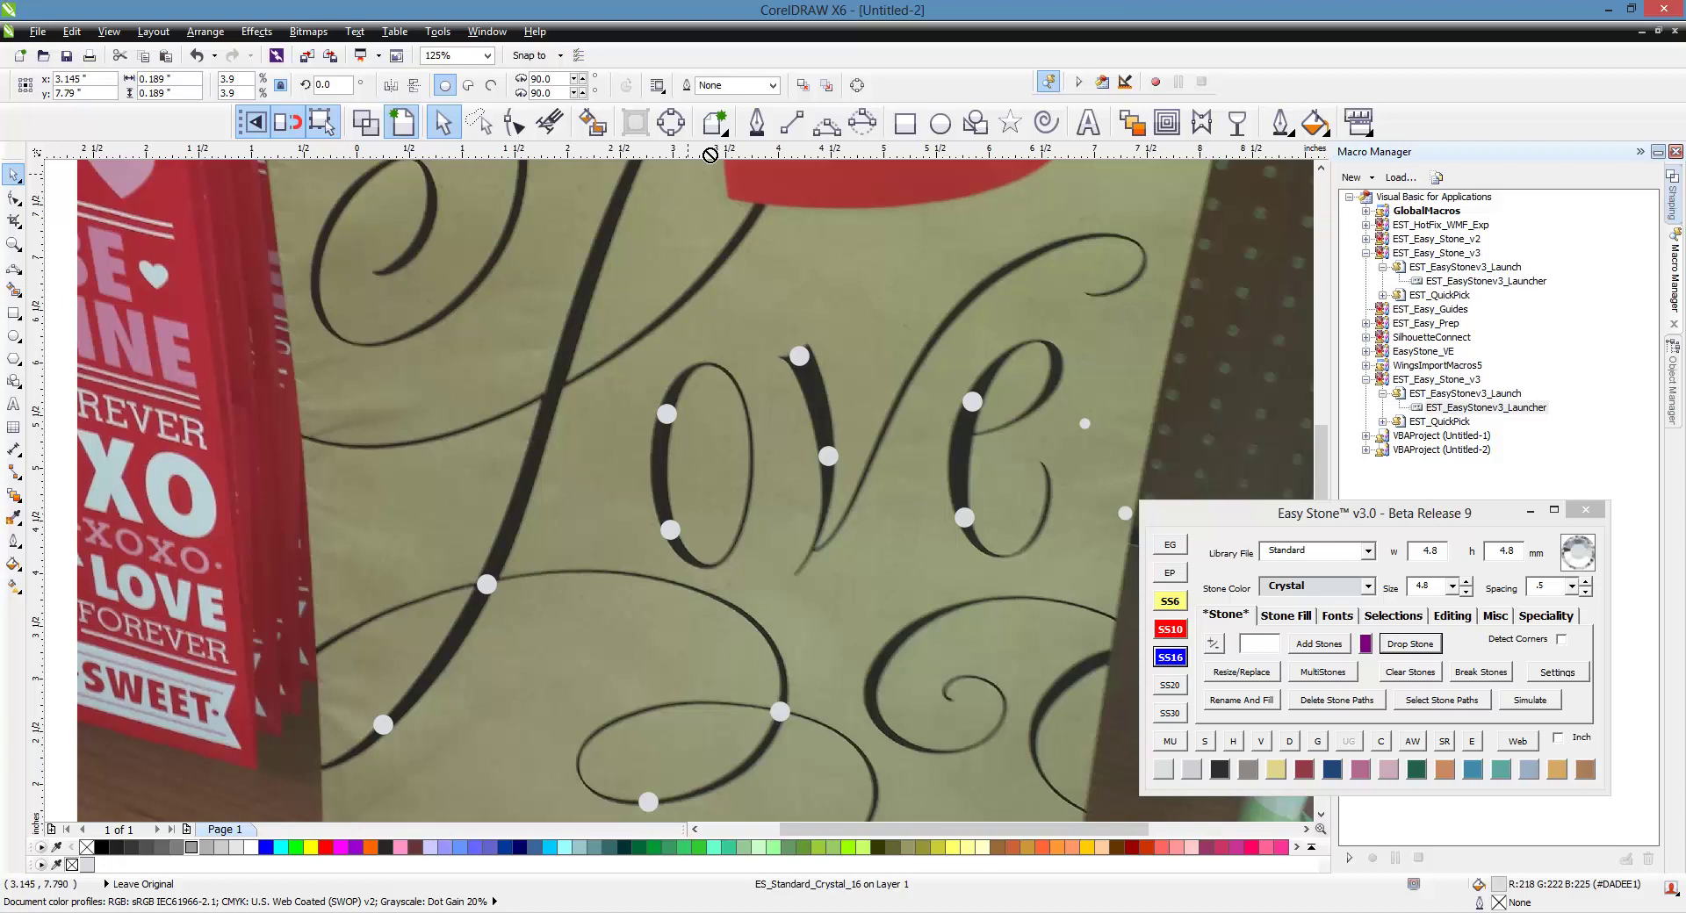
{"action": "mouse_move", "coordinate": [710, 155]}
{"action": "left_mouse_down"}
{"action": "mouse_move", "coordinate": [623, 355]}
{"action": "mouse_move", "coordinate": [554, 393]}
{"action": "left_mouse_up"}
{"action": "scroll", "coordinate": [544, 509], "scroll_direction": "down", "scroll_amount": 1}
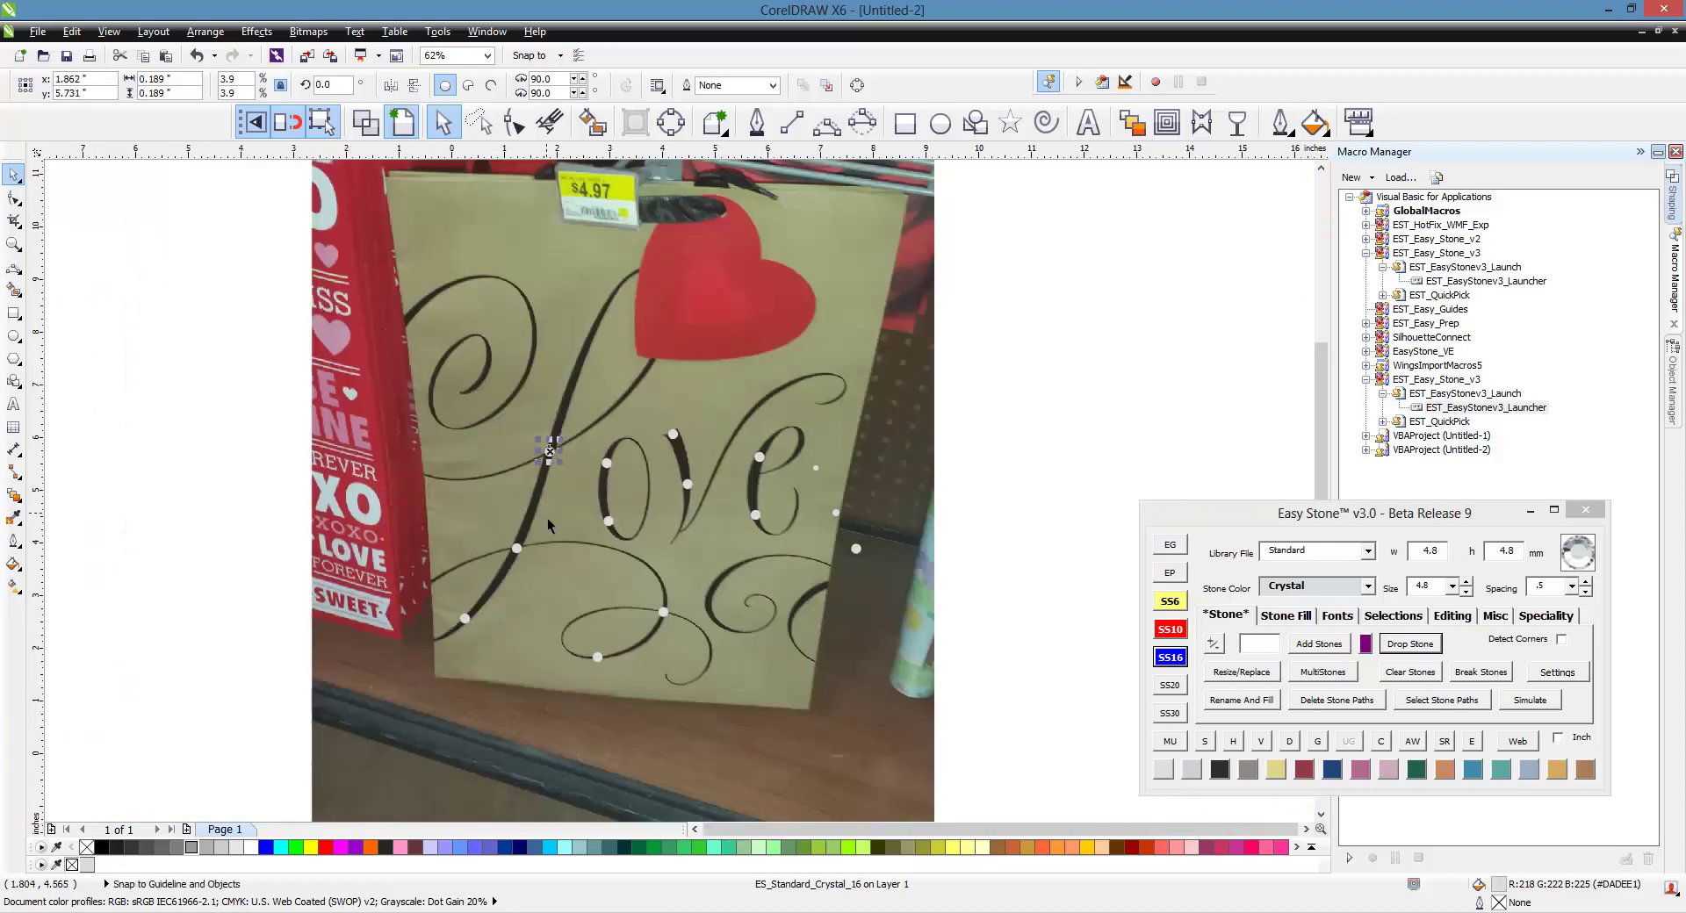
{"action": "scroll", "coordinate": [557, 325], "scroll_direction": "up", "scroll_amount": 1}
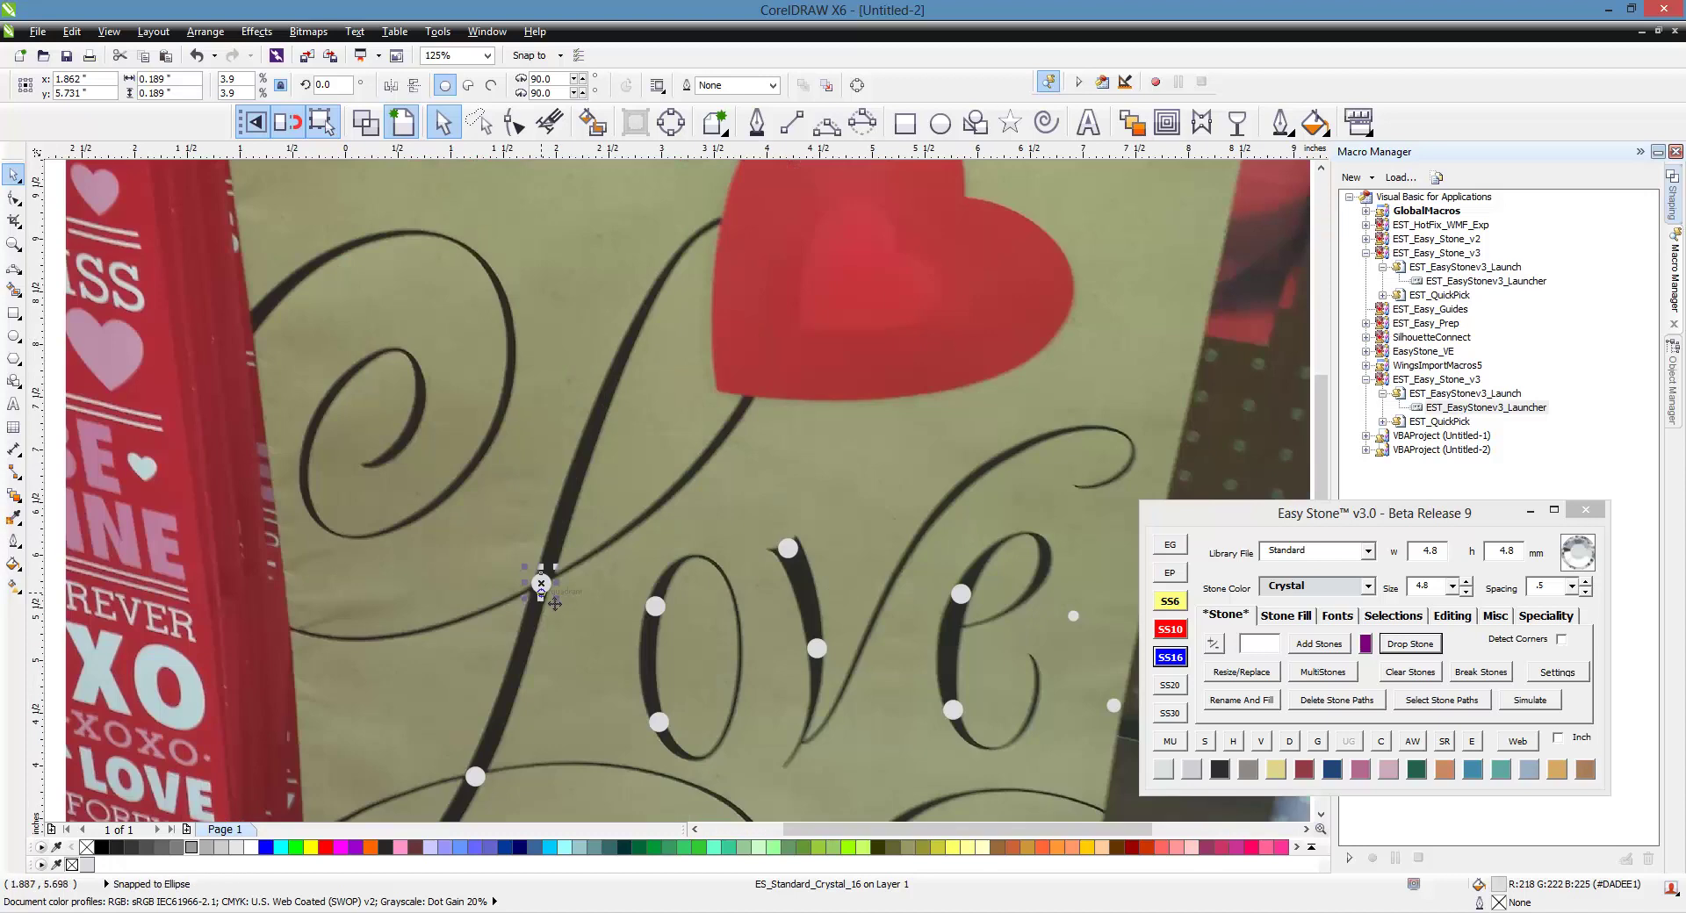
- Place copies of the SS16 stone on the L's upper stem, on its upper-left flourish and over the red bag beside it
{"action": "mouse_move", "coordinate": [554, 602]}
{"action": "left_mouse_down"}
{"action": "mouse_move", "coordinate": [644, 420]}
{"action": "mouse_move", "coordinate": [638, 383]}
{"action": "mouse_move", "coordinate": [444, 336]}
{"action": "mouse_move", "coordinate": [315, 276]}
{"action": "left_mouse_up"}
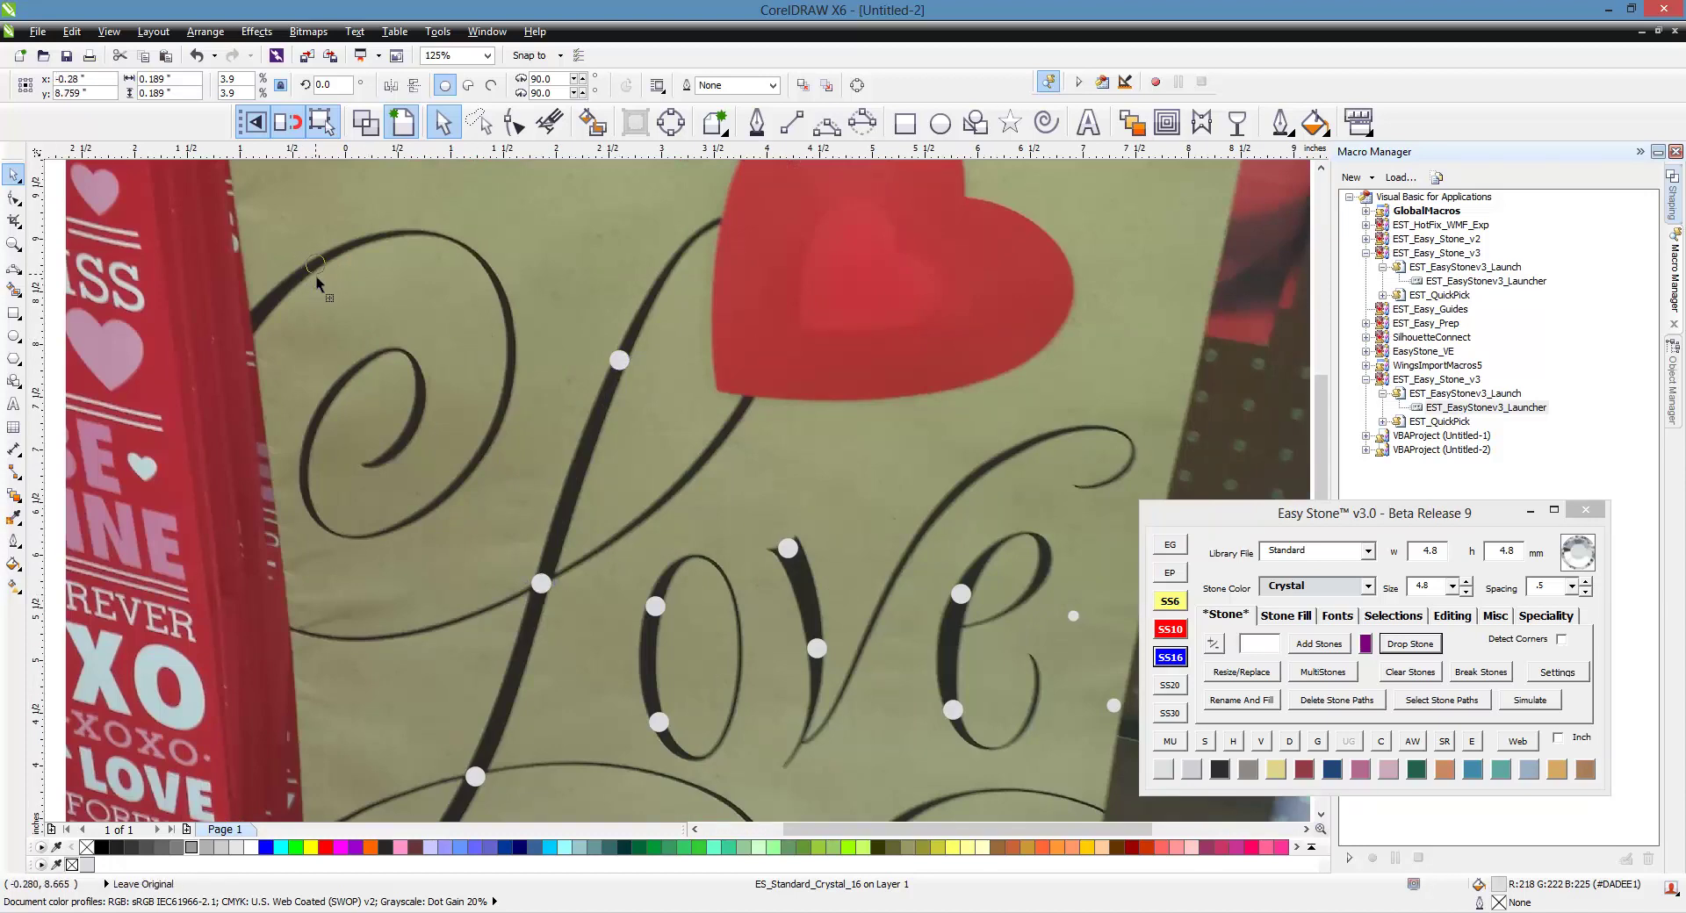
{"action": "left_click", "coordinate": [316, 278]}
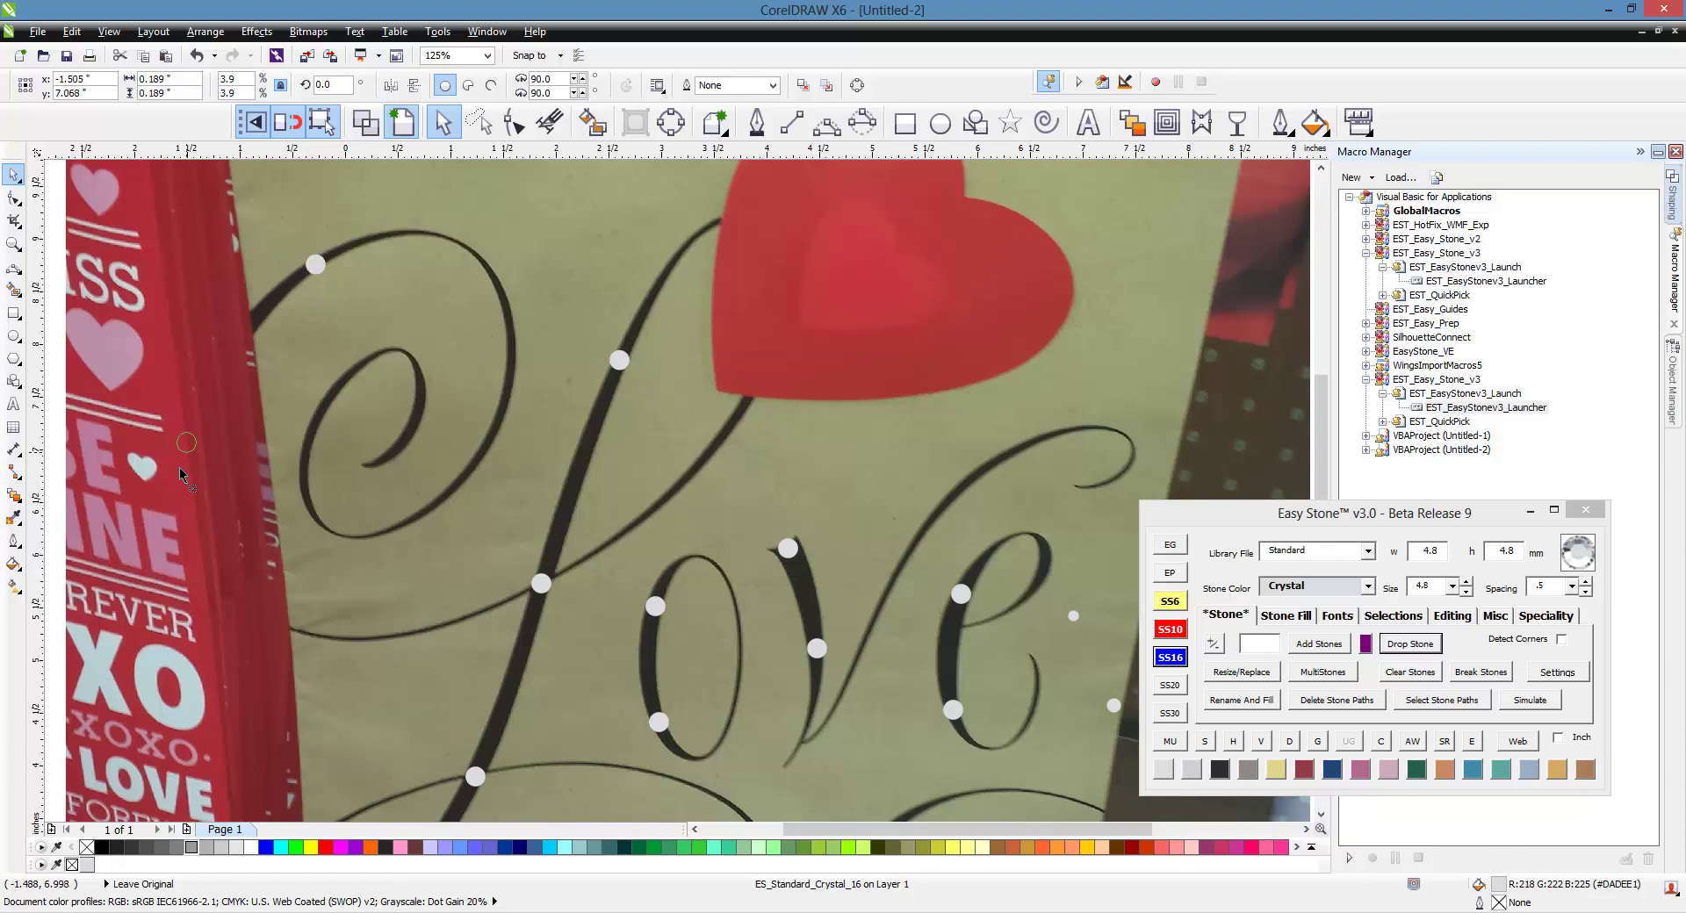
{"action": "left_click", "coordinate": [214, 571]}
- Copy the SS16 stone from the red bag onto the L's stem crossing and centre it on the intersection
{"action": "scroll", "coordinate": [480, 454], "scroll_direction": "down", "scroll_amount": 2}
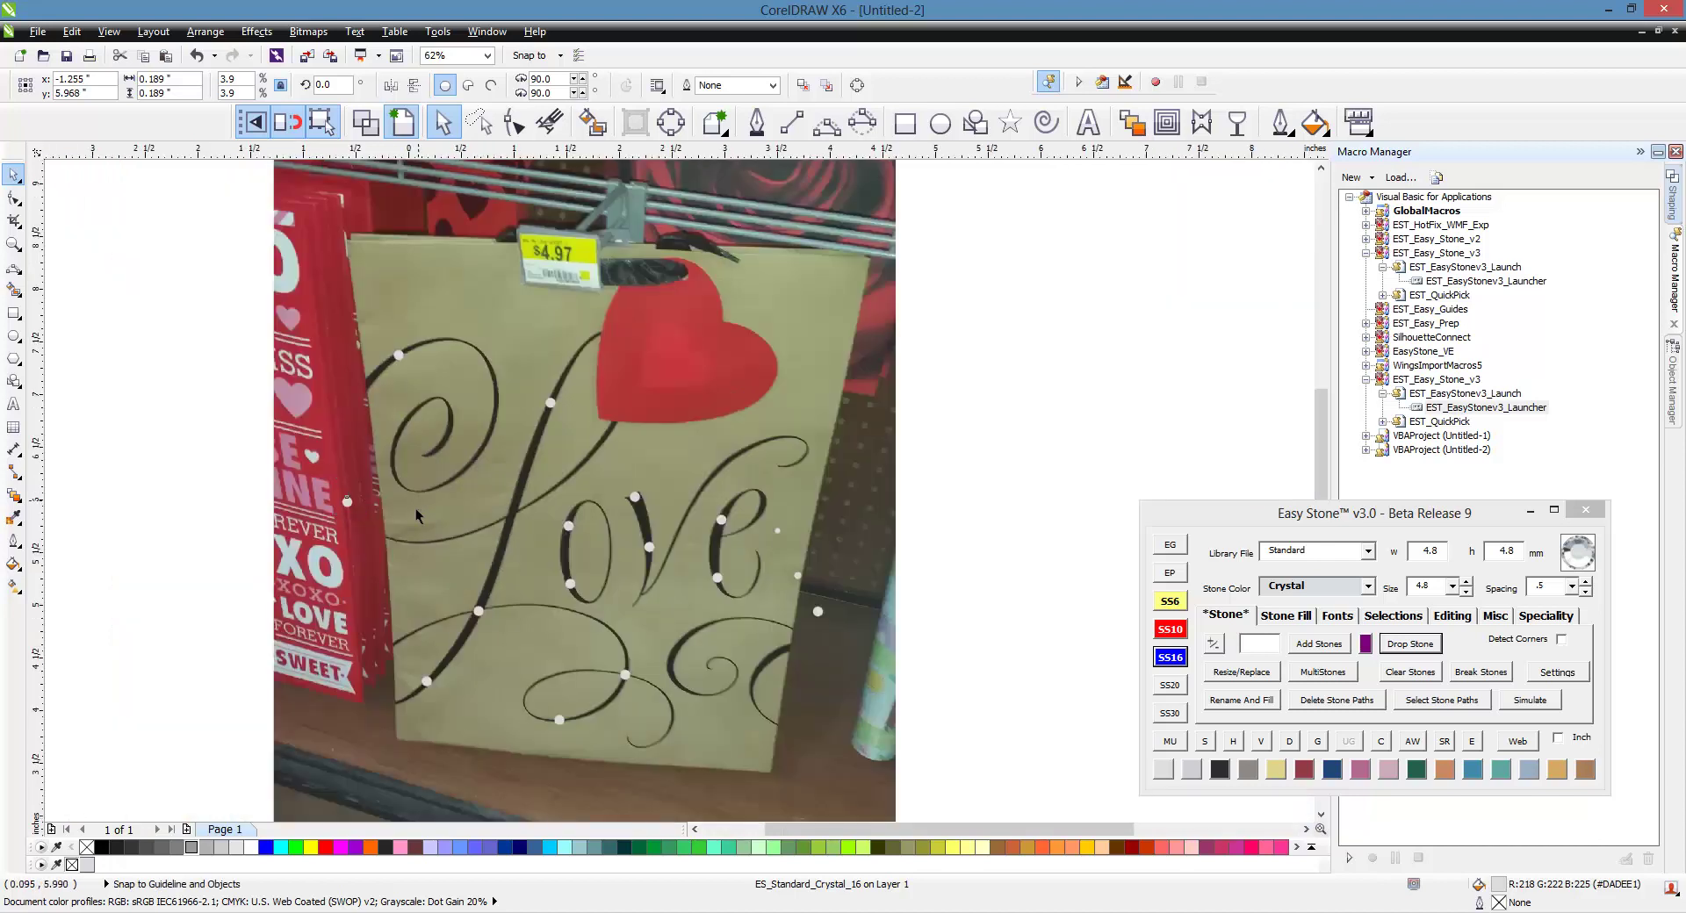
{"action": "scroll", "coordinate": [421, 498], "scroll_direction": "up", "scroll_amount": 2}
{"action": "left_click", "coordinate": [276, 505]}
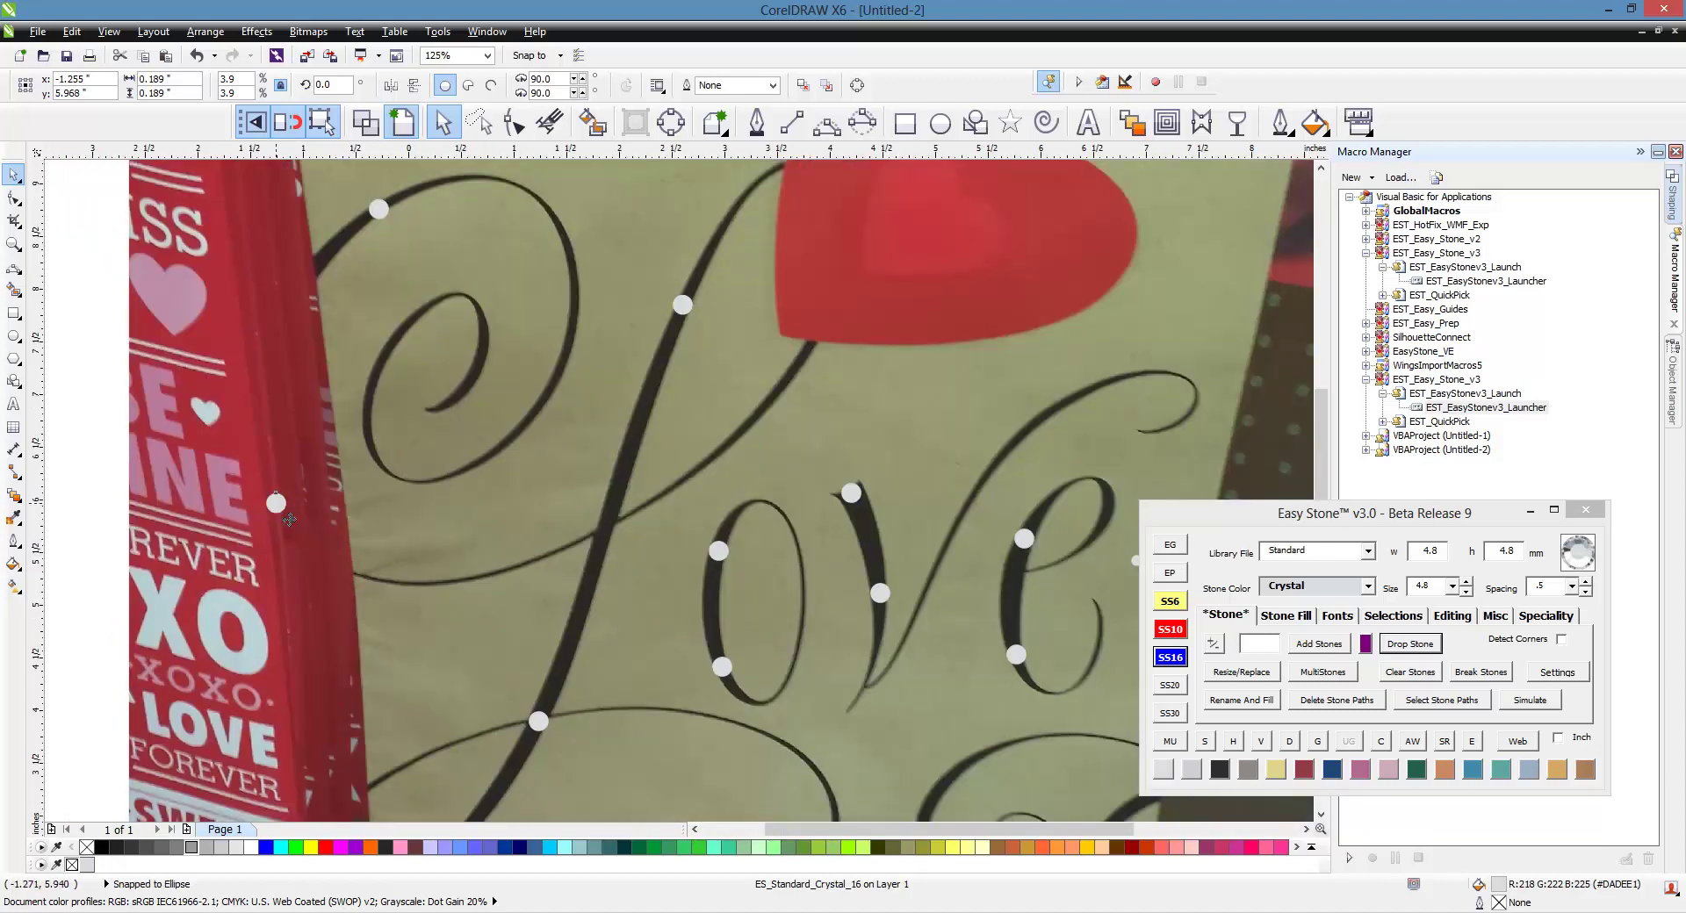
{"action": "left_click", "coordinate": [608, 529]}
{"action": "scroll", "coordinate": [522, 436], "scroll_direction": "down", "scroll_amount": 2}
{"action": "key", "text": "Escape"}
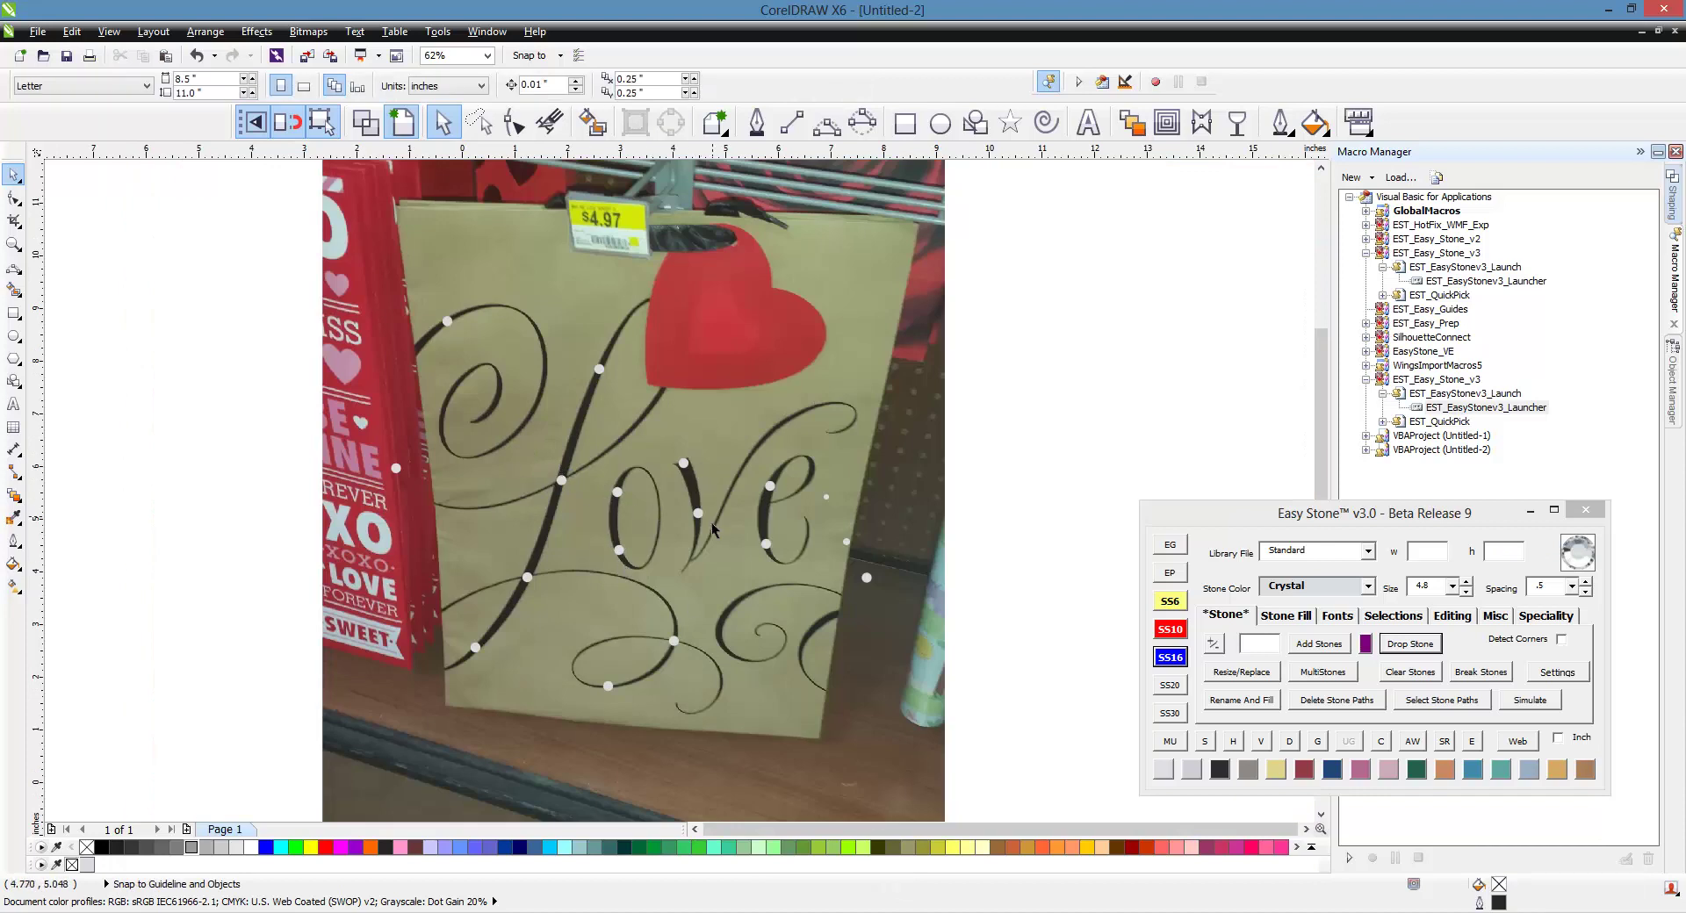
{"action": "scroll", "coordinate": [560, 486], "scroll_direction": "up", "scroll_amount": 5}
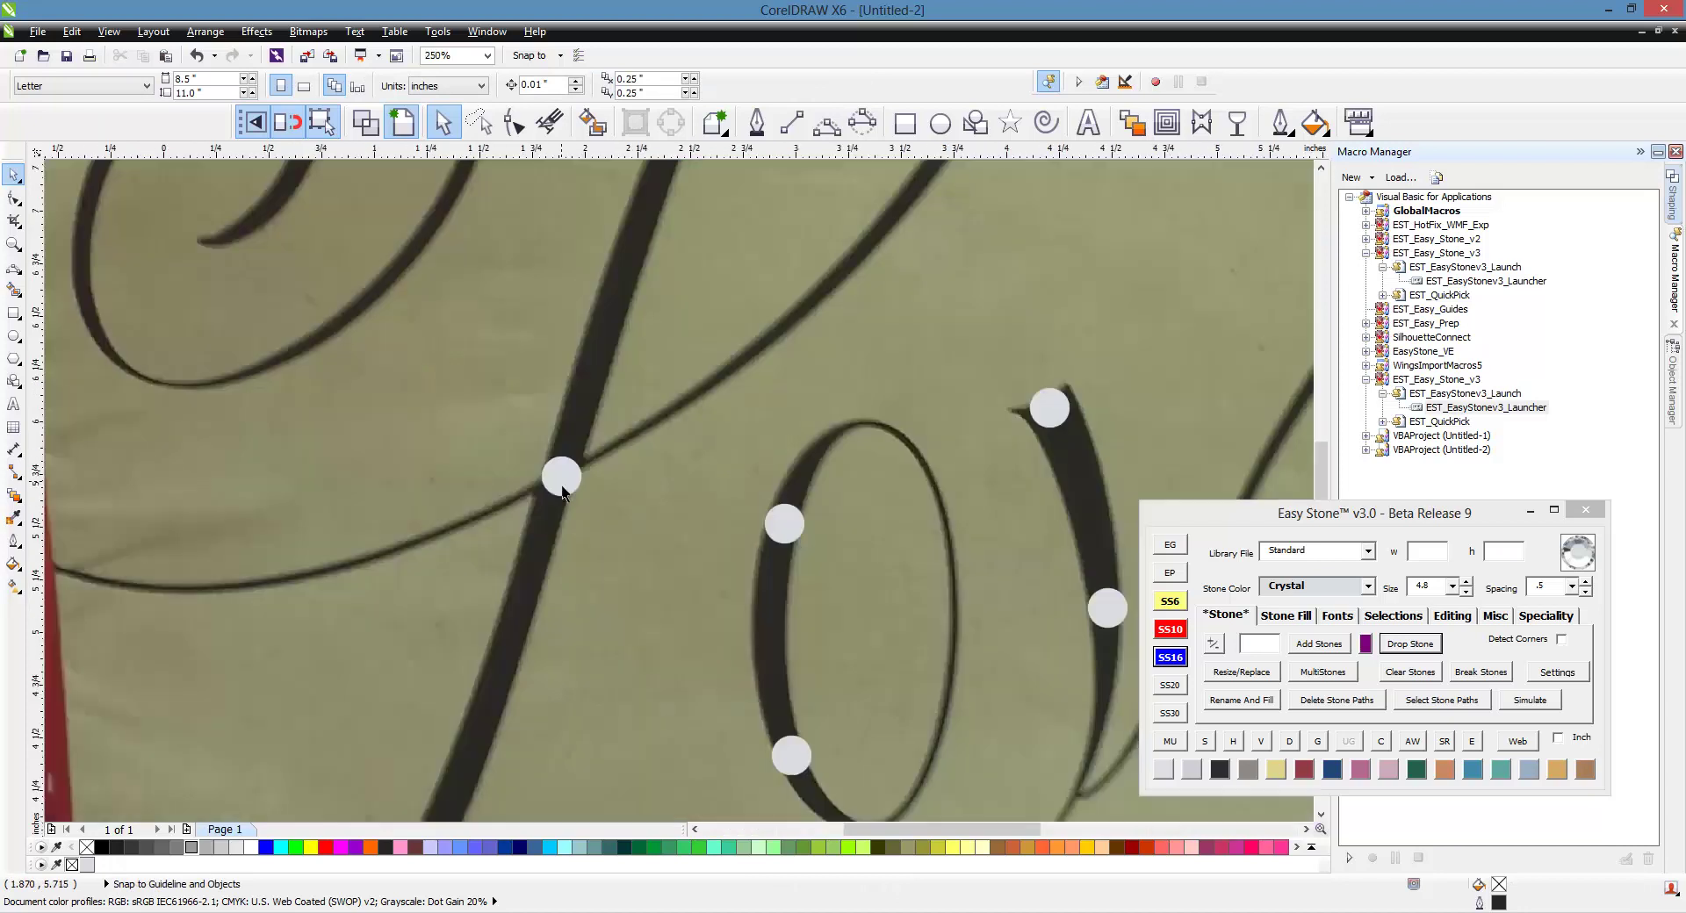
{"action": "left_click", "coordinate": [577, 500]}
{"action": "scroll", "coordinate": [580, 502], "scroll_direction": "down", "scroll_amount": 5}
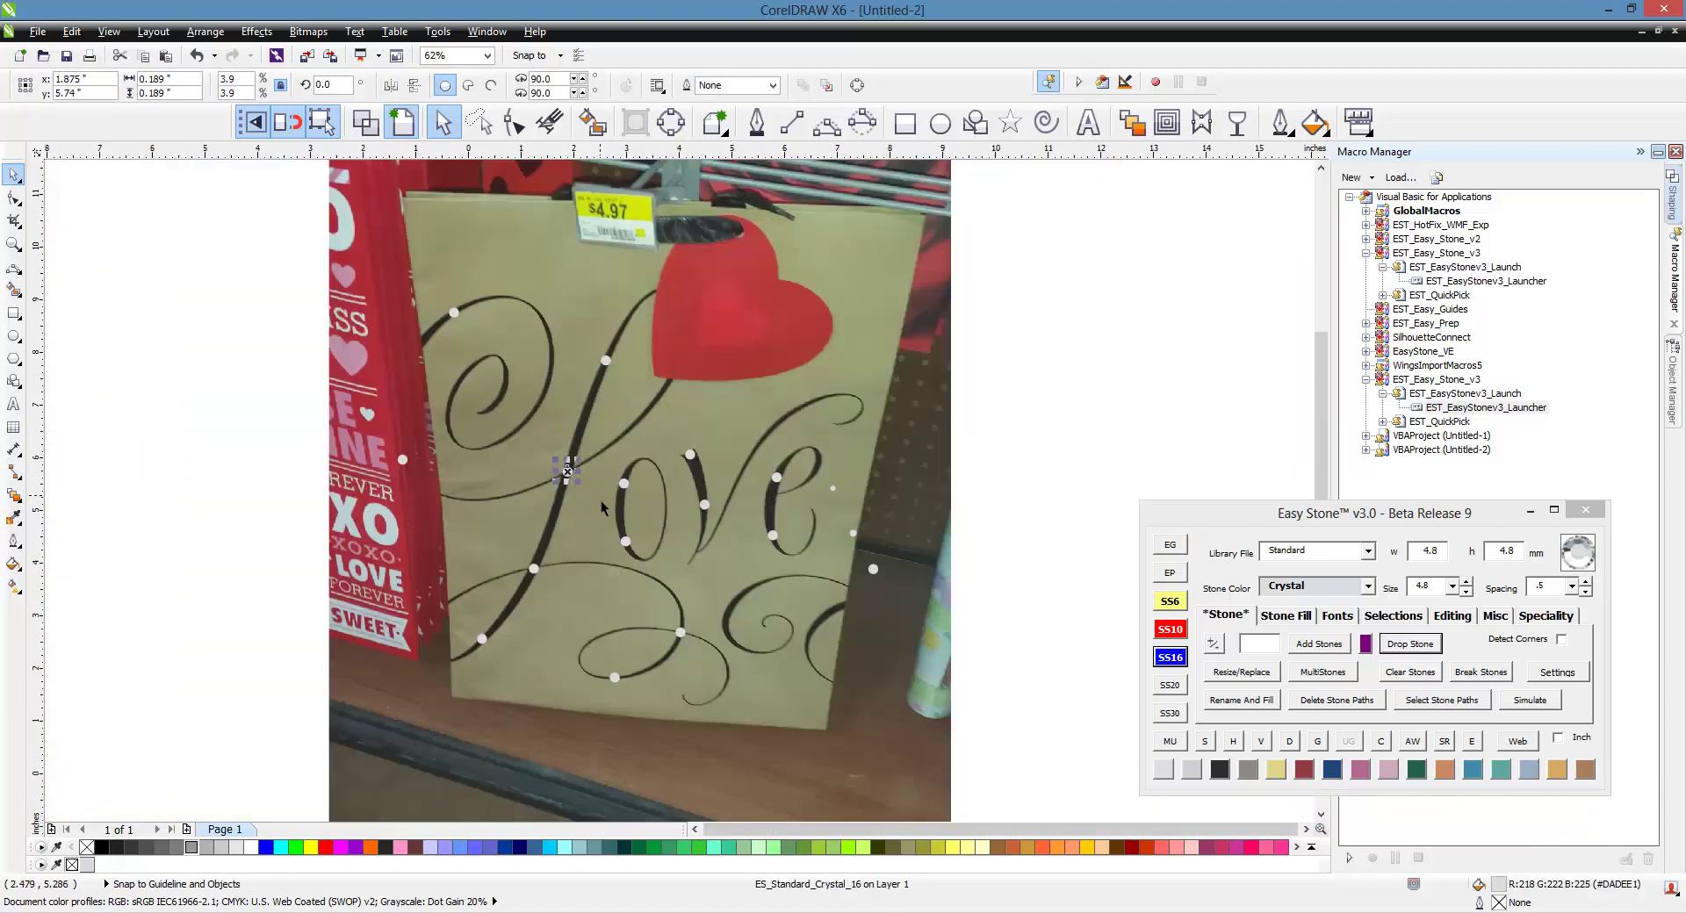
{"action": "left_click", "coordinate": [599, 503]}
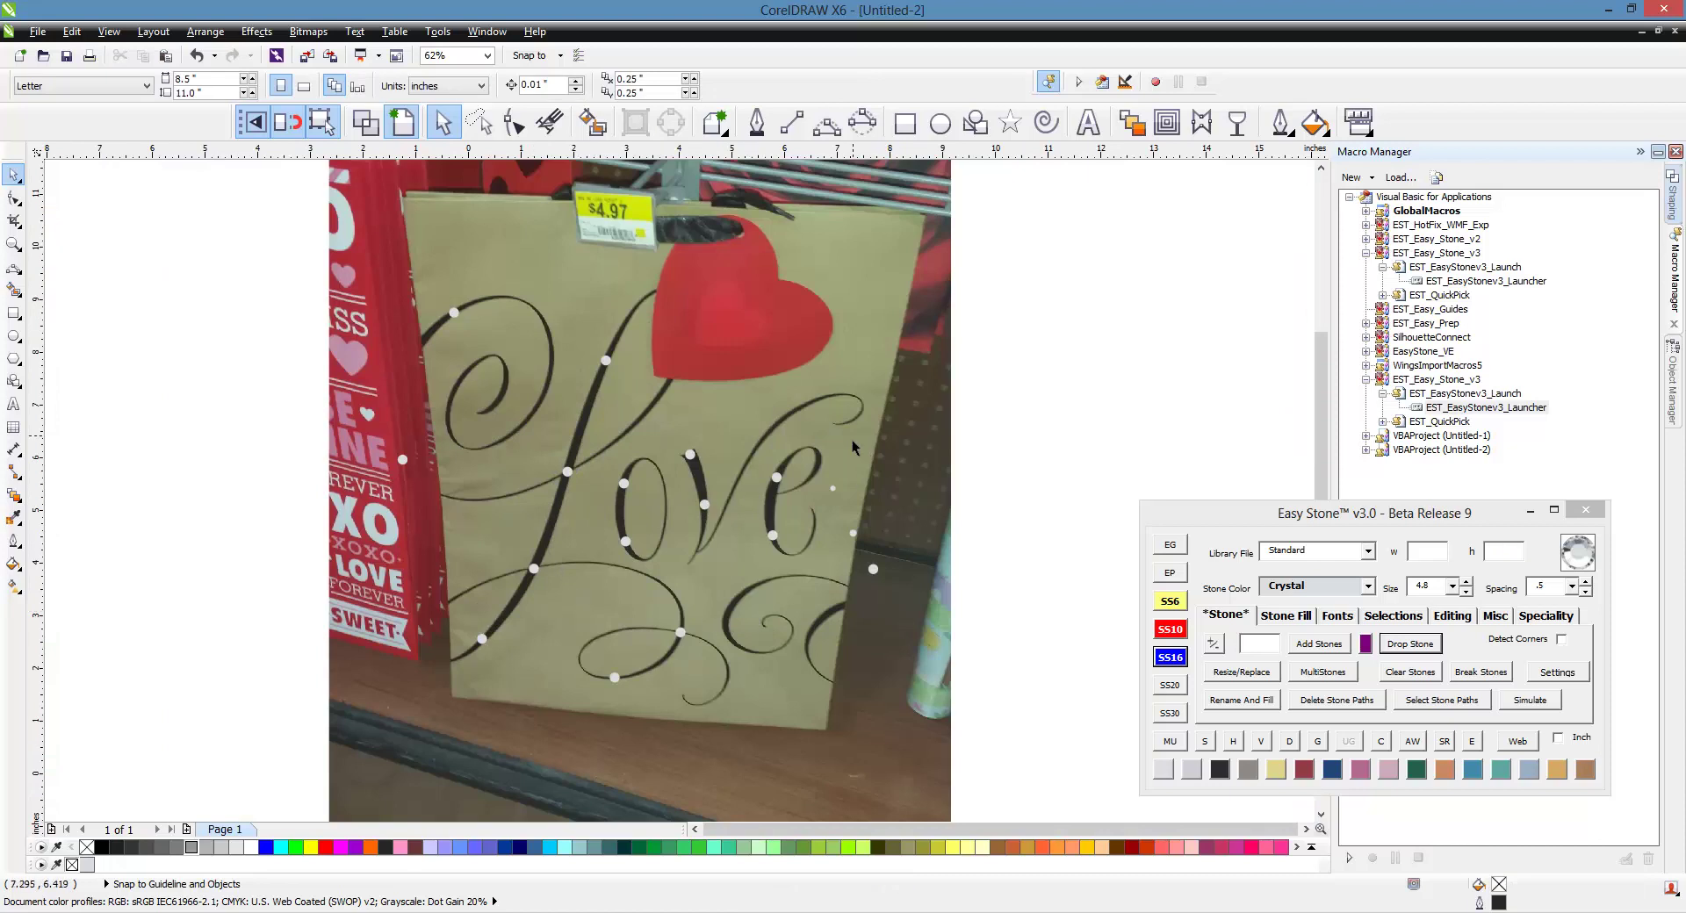
- Place copies of the SS10 stone just below the e's lower SS16 stone and at the bottom of its curve
{"action": "scroll", "coordinate": [837, 491], "scroll_direction": "up", "scroll_amount": 2}
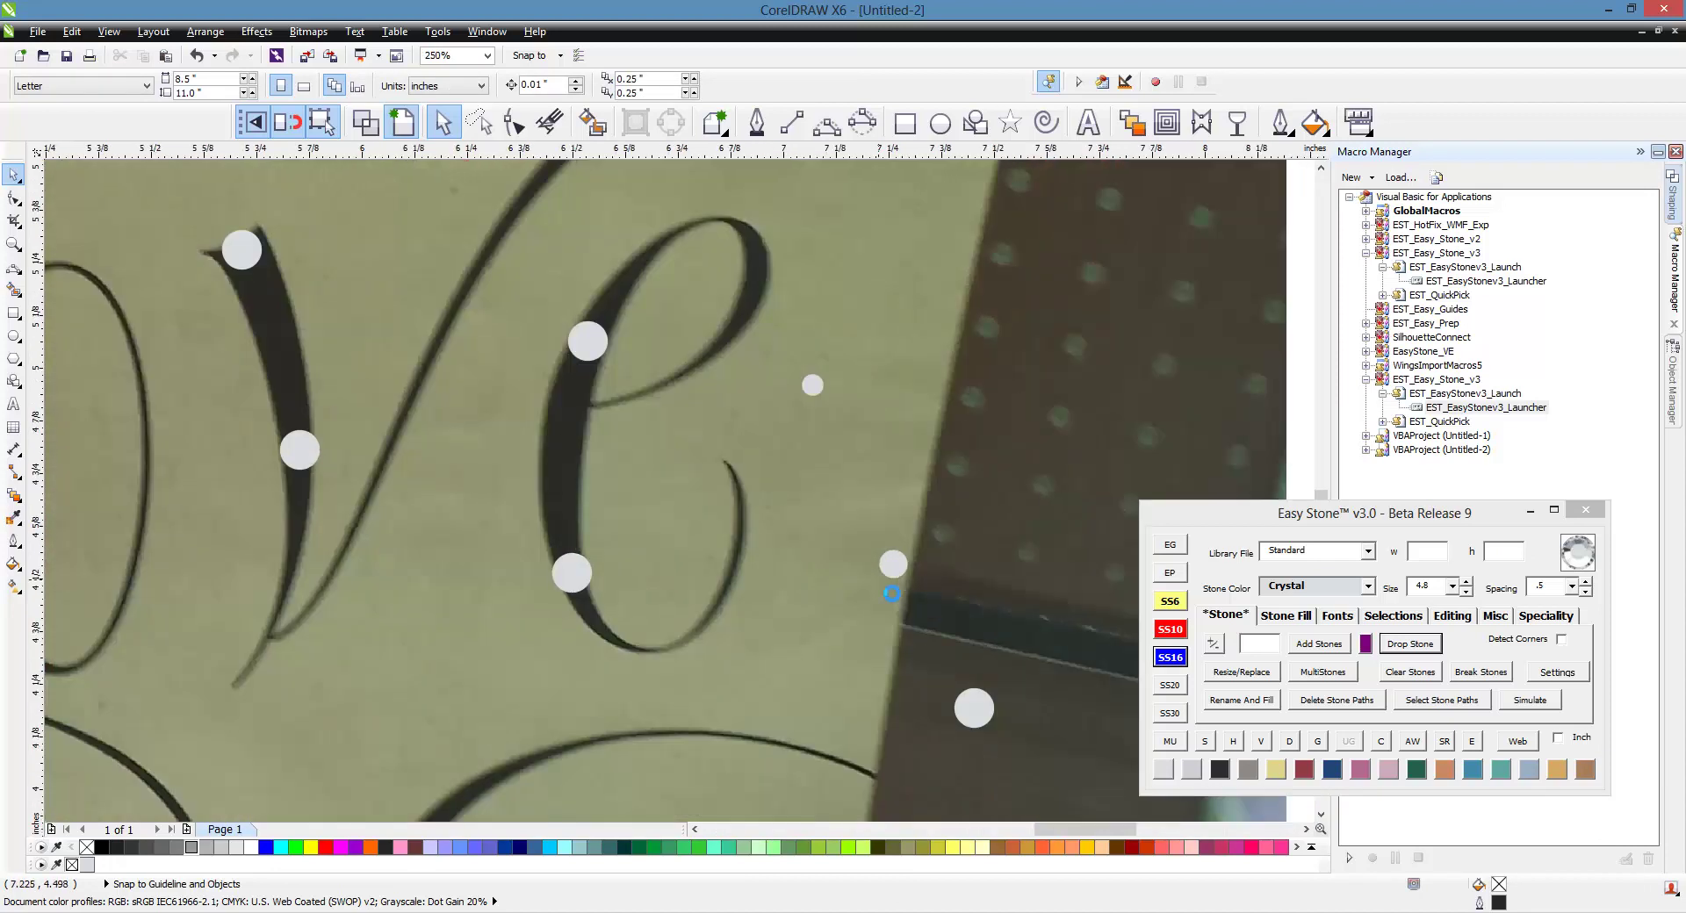
{"action": "scroll", "coordinate": [920, 557], "scroll_direction": "up", "scroll_amount": 3}
{"action": "left_click_drag", "start_coordinate": [988, 528], "coordinate": [377, 616]}
{"action": "right_click", "coordinate": [377, 618]}
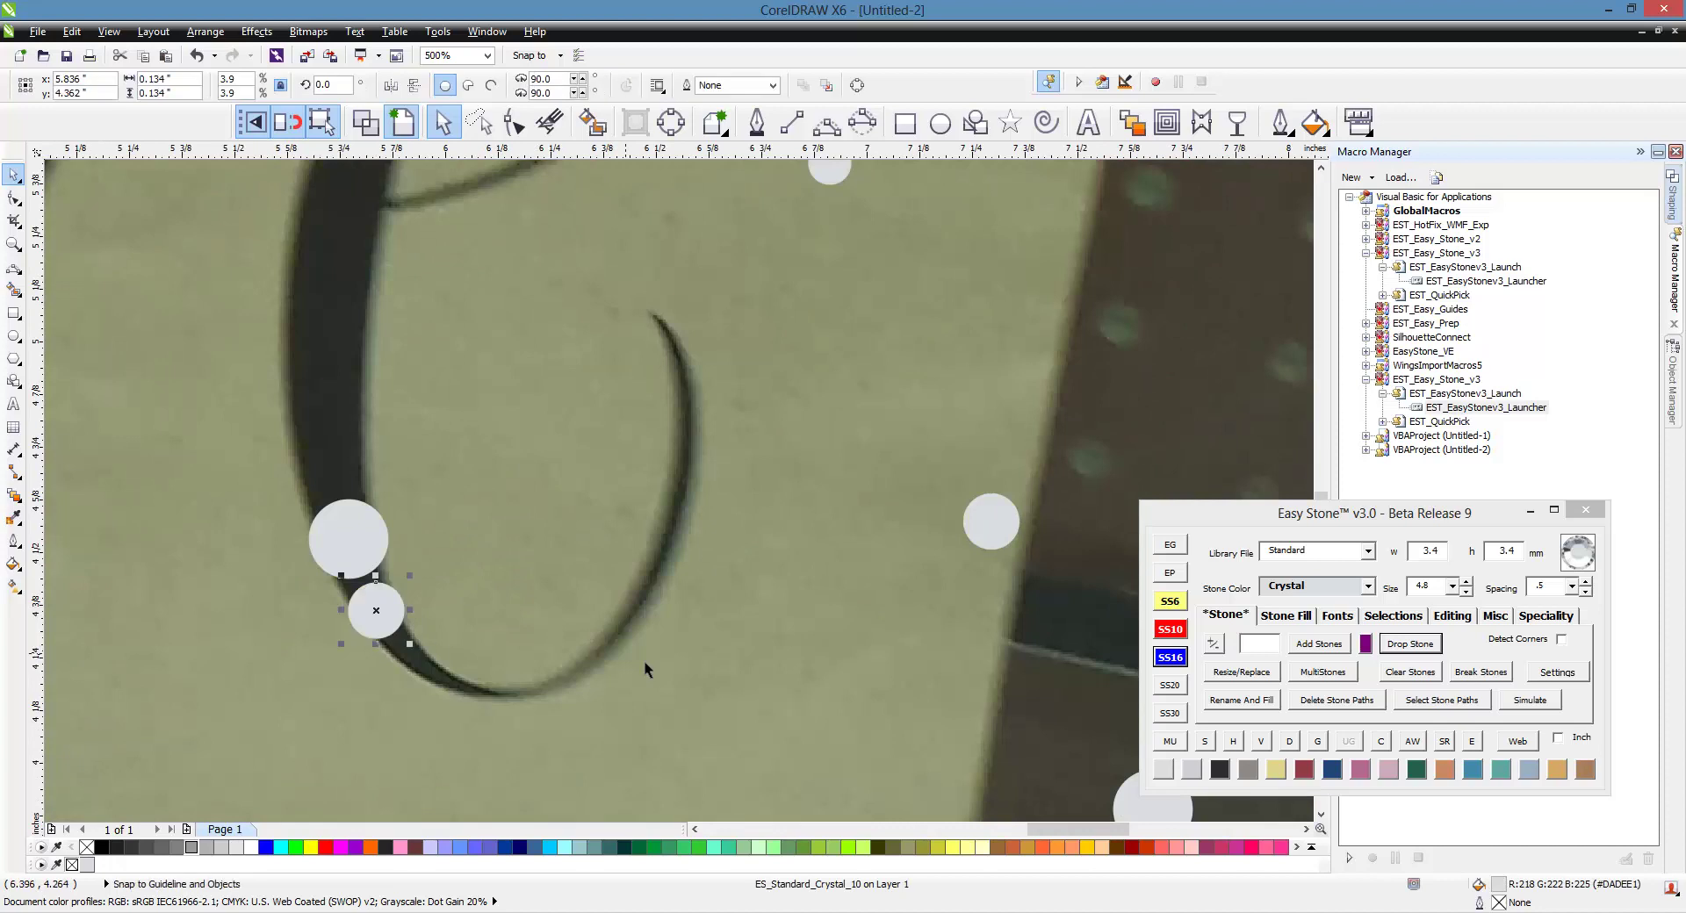
{"action": "scroll", "coordinate": [646, 663], "scroll_direction": "down", "scroll_amount": 1}
{"action": "scroll", "coordinate": [535, 674], "scroll_direction": "up", "scroll_amount": 1}
{"action": "left_click_drag", "start_coordinate": [489, 615], "coordinate": [634, 696]}
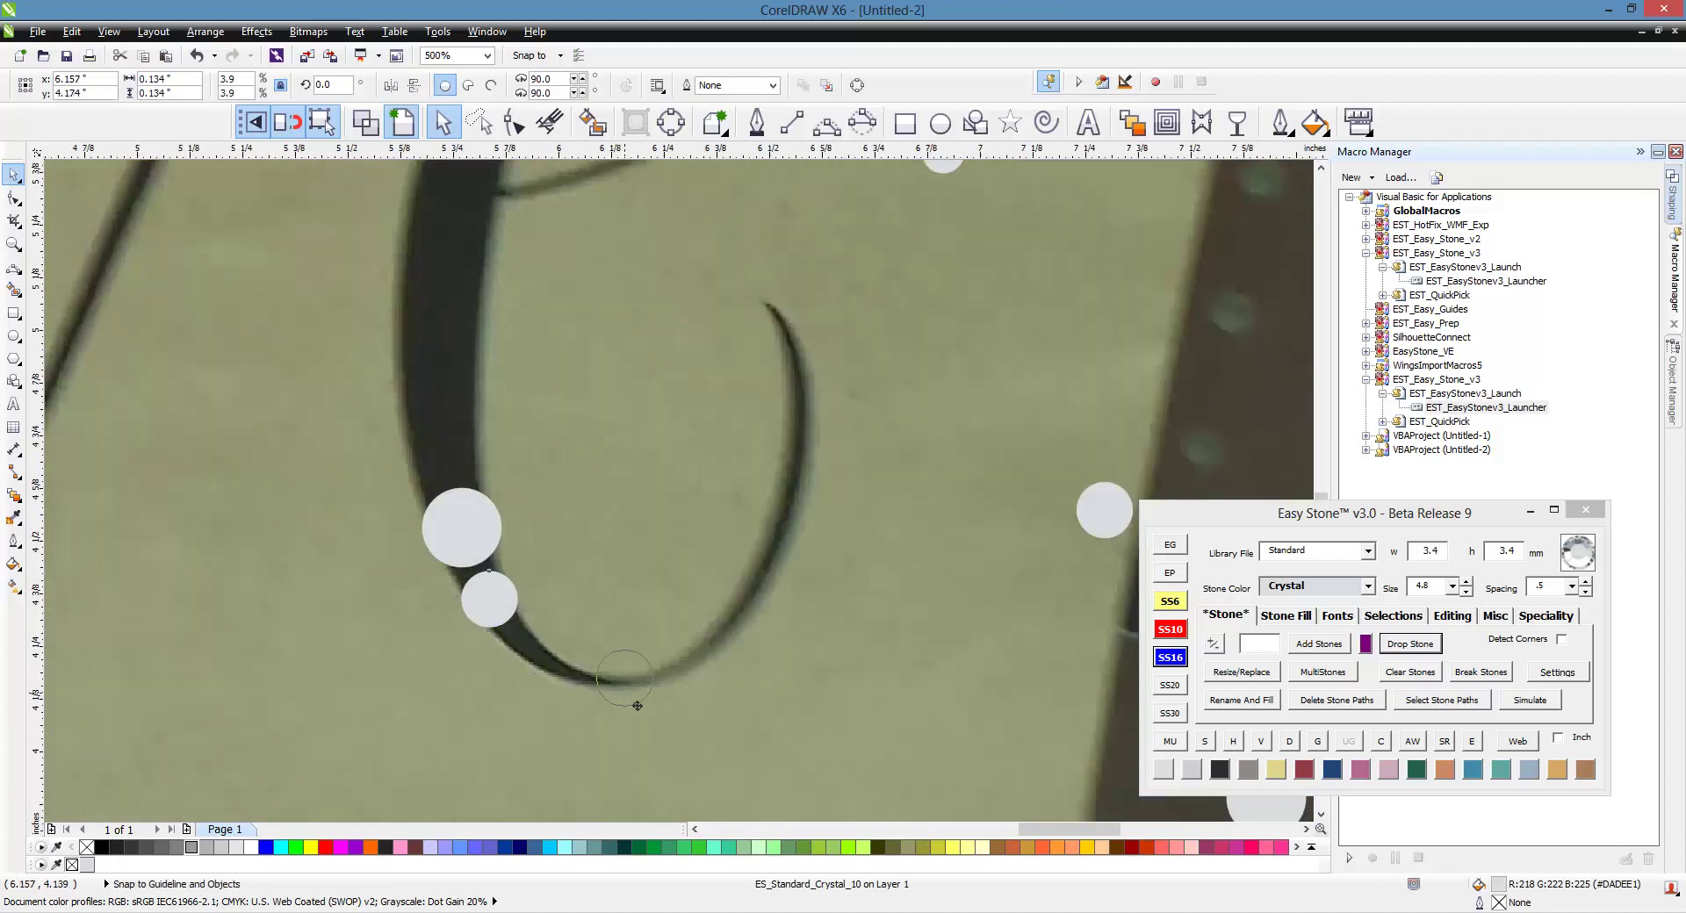
{"action": "scroll", "coordinate": [713, 697], "scroll_direction": "down", "scroll_amount": 1}
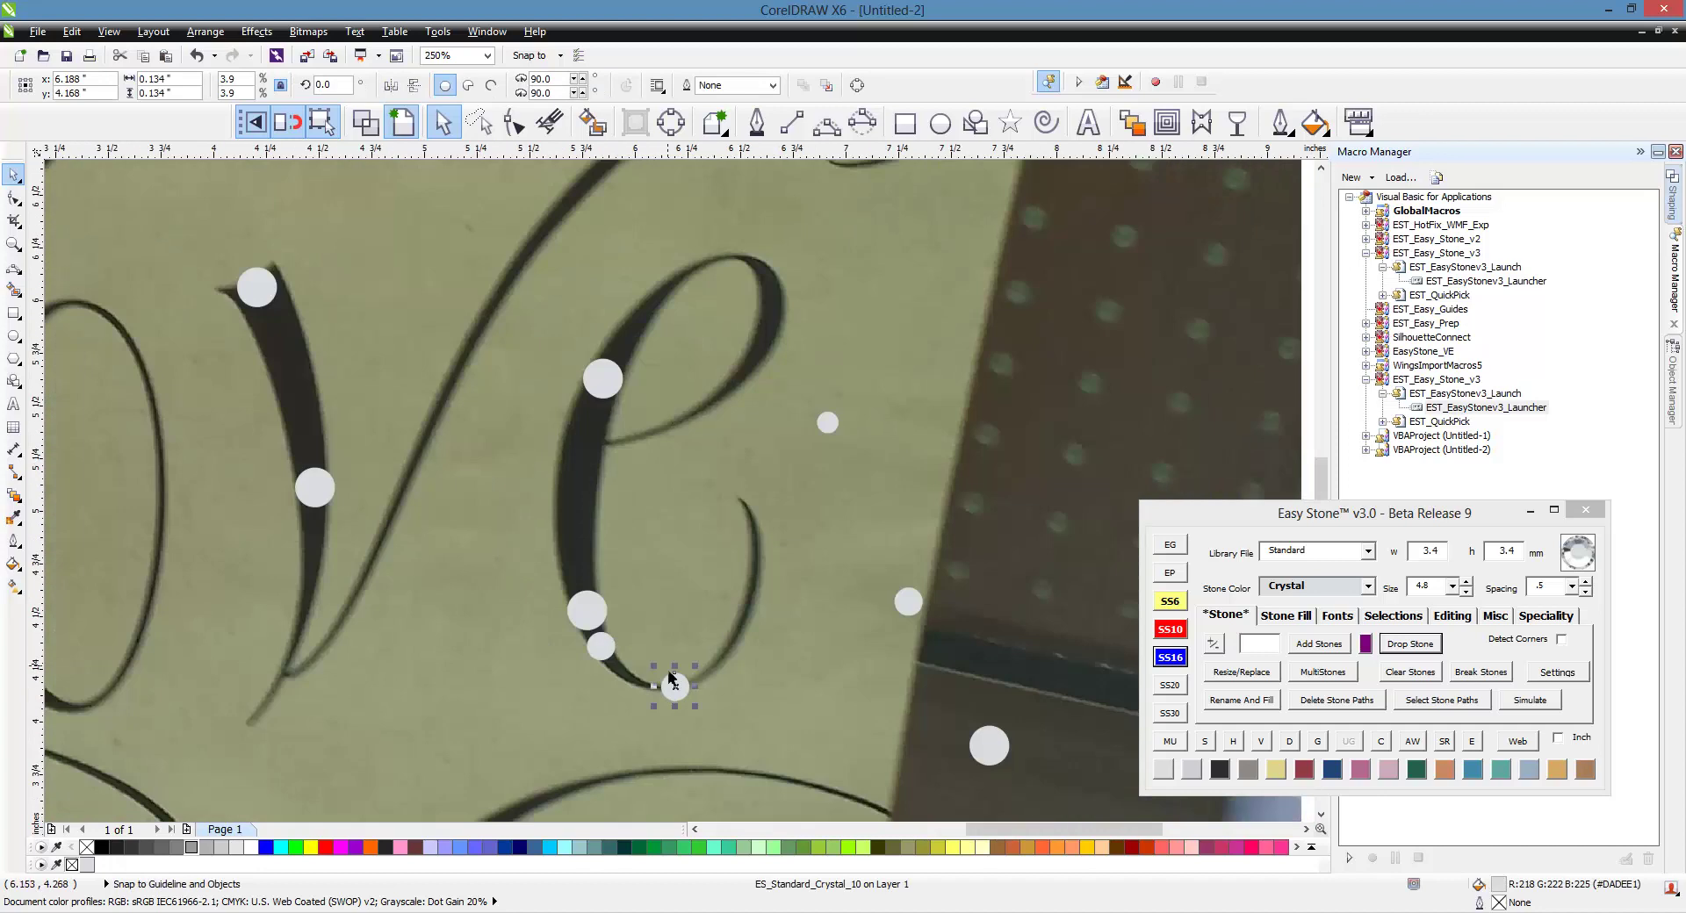
- Place copies of the SS10 stone above the e's upper SS16 stone, at the loop's top and on its lower right stroke
{"action": "left_click_drag", "start_coordinate": [670, 687], "coordinate": [776, 465]}
{"action": "scroll", "coordinate": [668, 330], "scroll_direction": "up", "scroll_amount": 1}
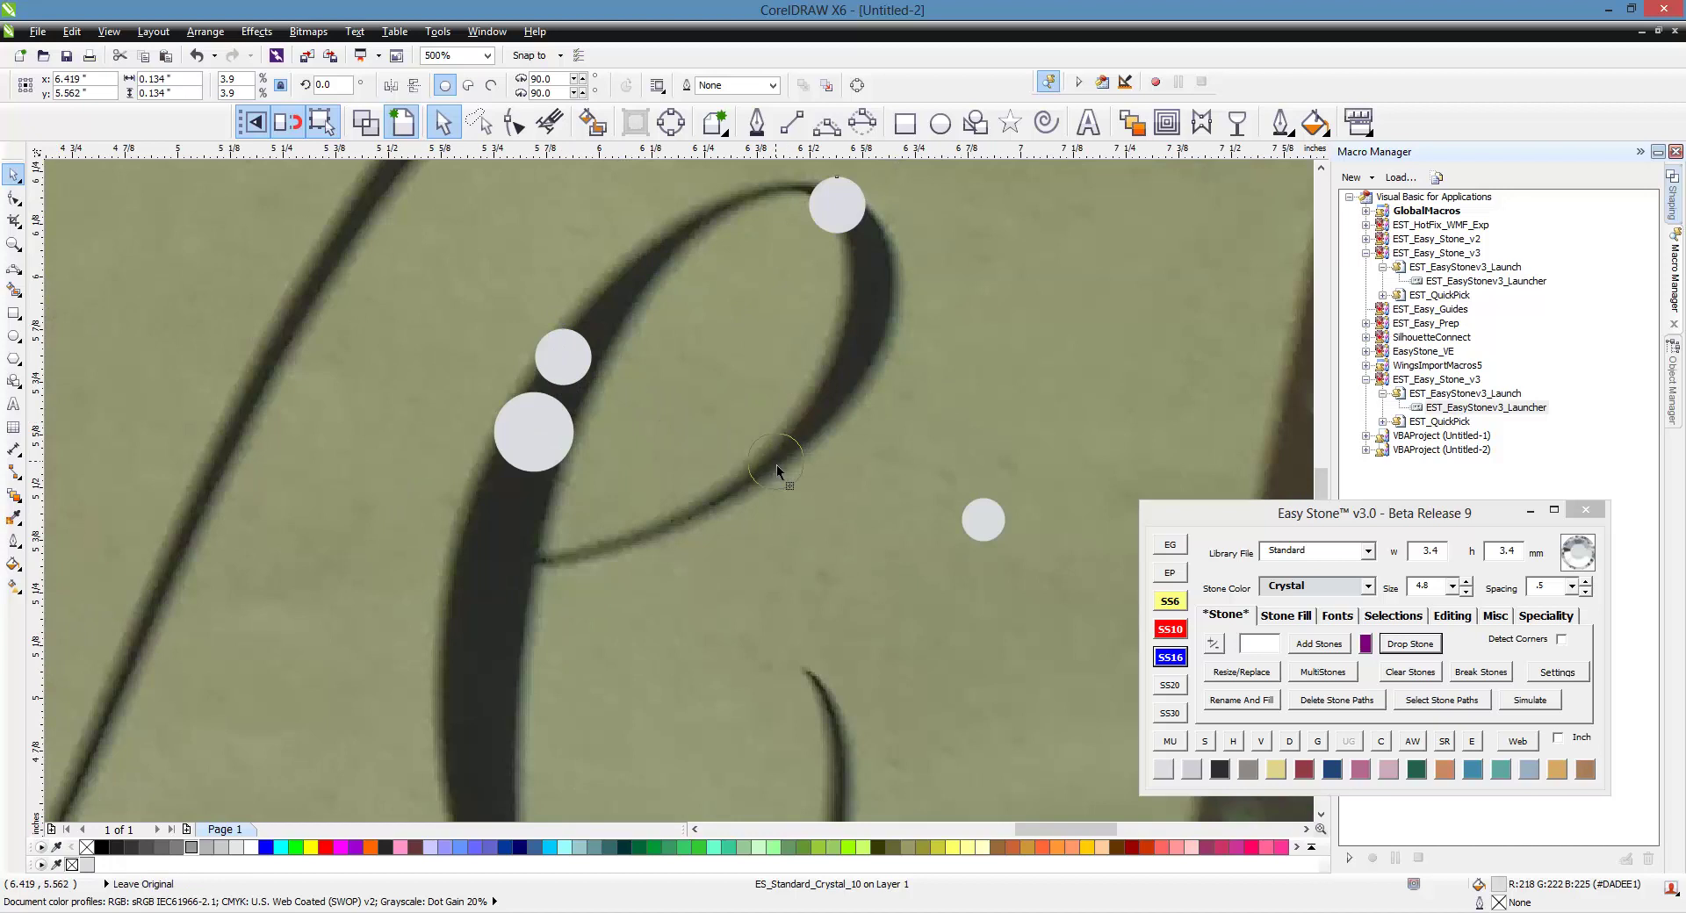
{"action": "scroll", "coordinate": [1105, 316], "scroll_direction": "down", "scroll_amount": 1}
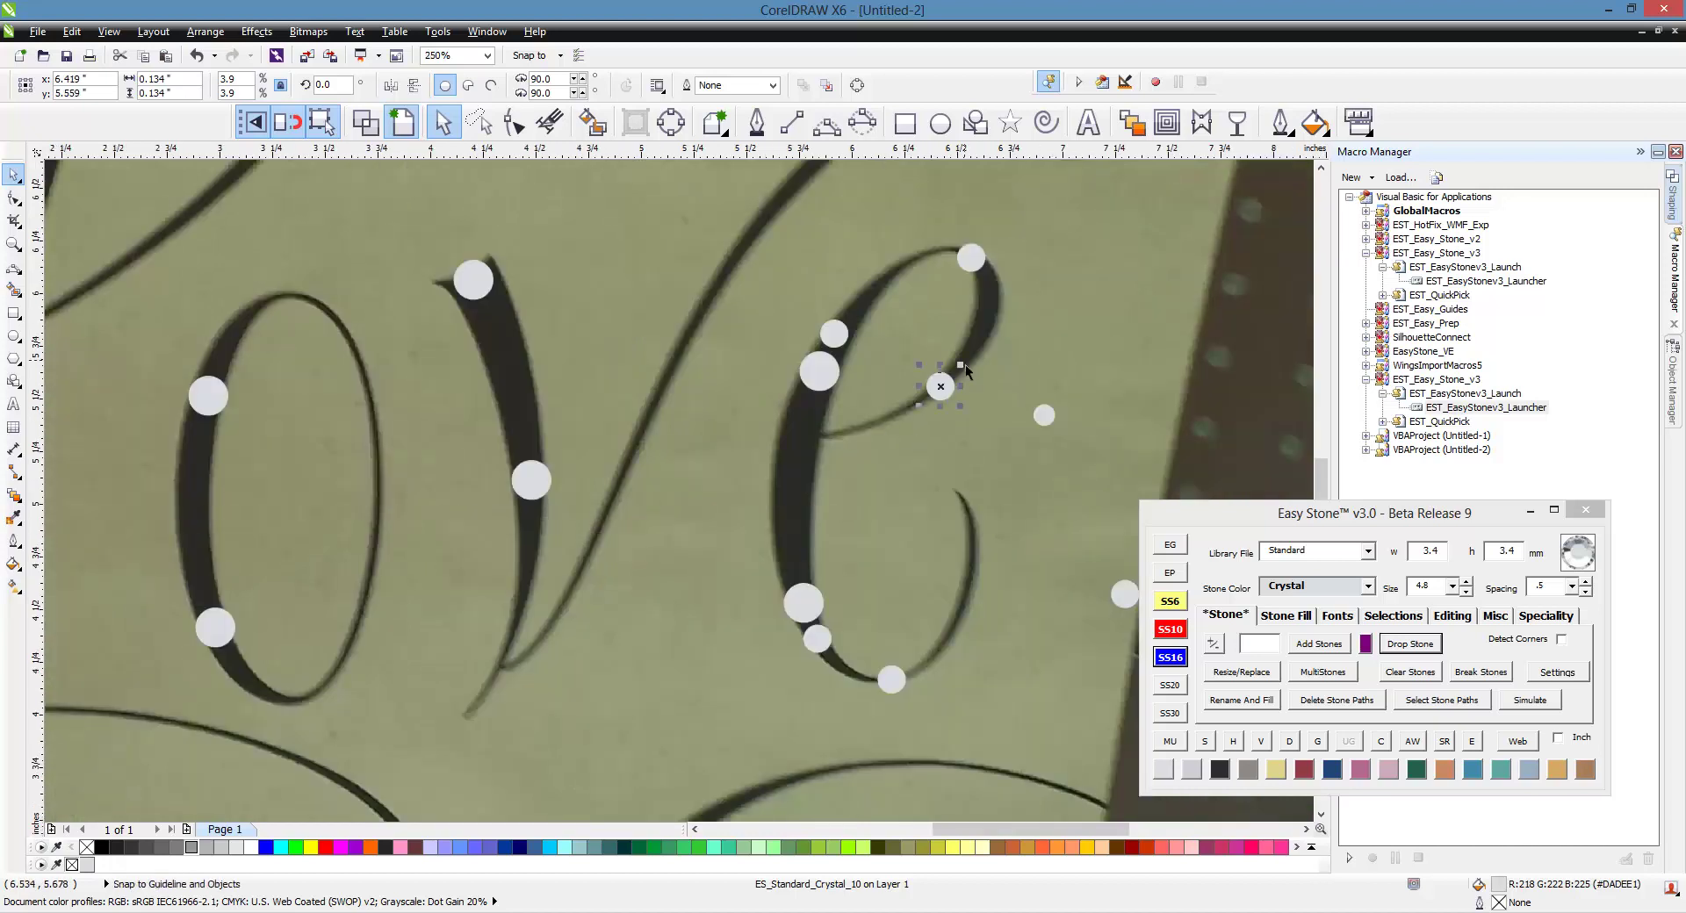
{"action": "scroll", "coordinate": [848, 327], "scroll_direction": "up", "scroll_amount": 1}
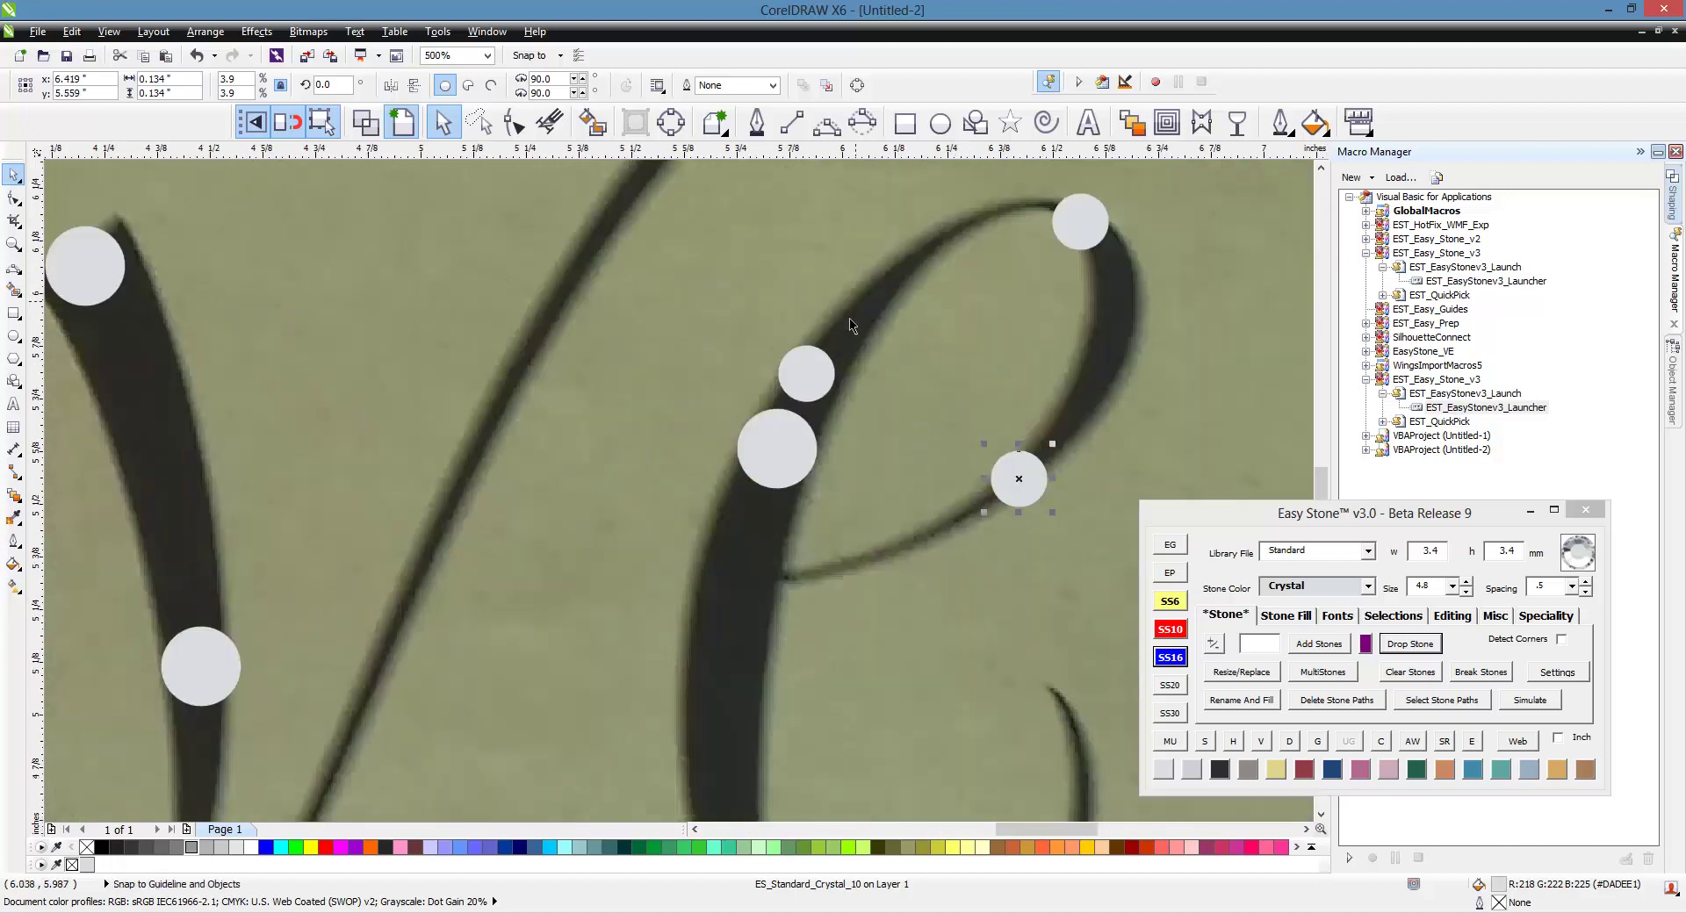
- Place copies of the SS10 stone on the e's upper-left stroke, low on the v's thick stroke and at the bottom of the o
{"action": "left_click_drag", "start_coordinate": [809, 386], "coordinate": [318, 293]}
{"action": "left_click", "coordinate": [831, 375]}
{"action": "scroll", "coordinate": [941, 281], "scroll_direction": "down", "scroll_amount": 1}
{"action": "scroll", "coordinate": [292, 606], "scroll_direction": "up", "scroll_amount": 1}
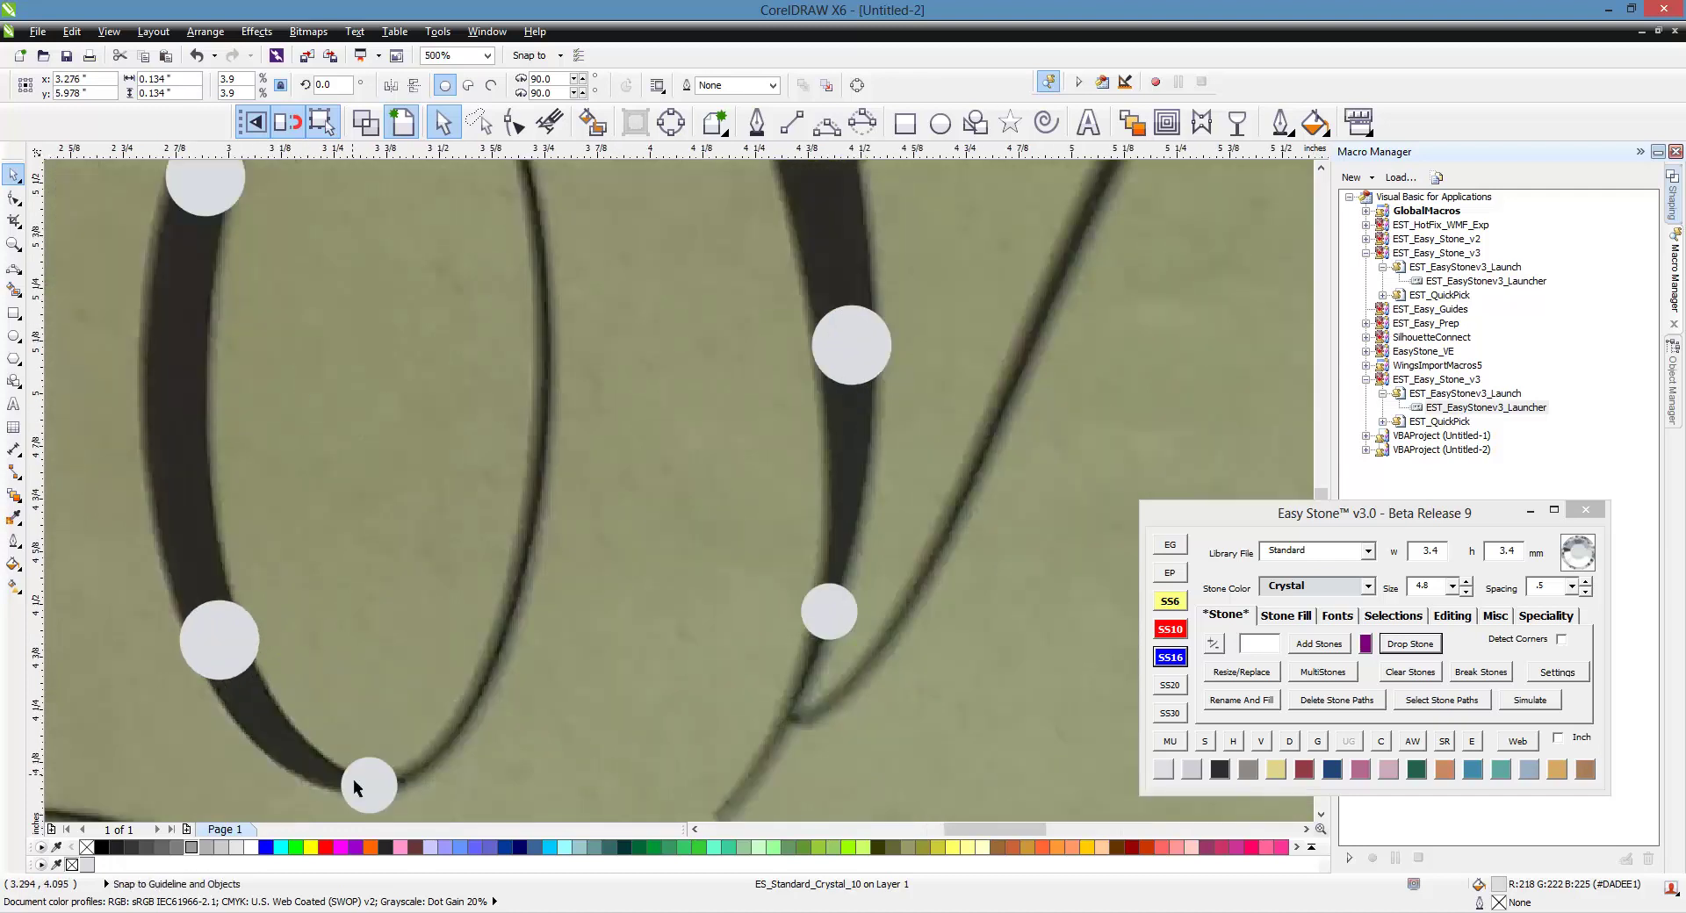
- Add SS10 stone copies at the top of the o and just above and below its two SS16 stones
{"action": "left_click_drag", "start_coordinate": [353, 786], "coordinate": [318, 489]}
{"action": "scroll", "coordinate": [337, 726], "scroll_direction": "down", "scroll_amount": 1}
{"action": "scroll", "coordinate": [286, 397], "scroll_direction": "up", "scroll_amount": 2}
{"action": "scroll", "coordinate": [398, 431], "scroll_direction": "down", "scroll_amount": 2}
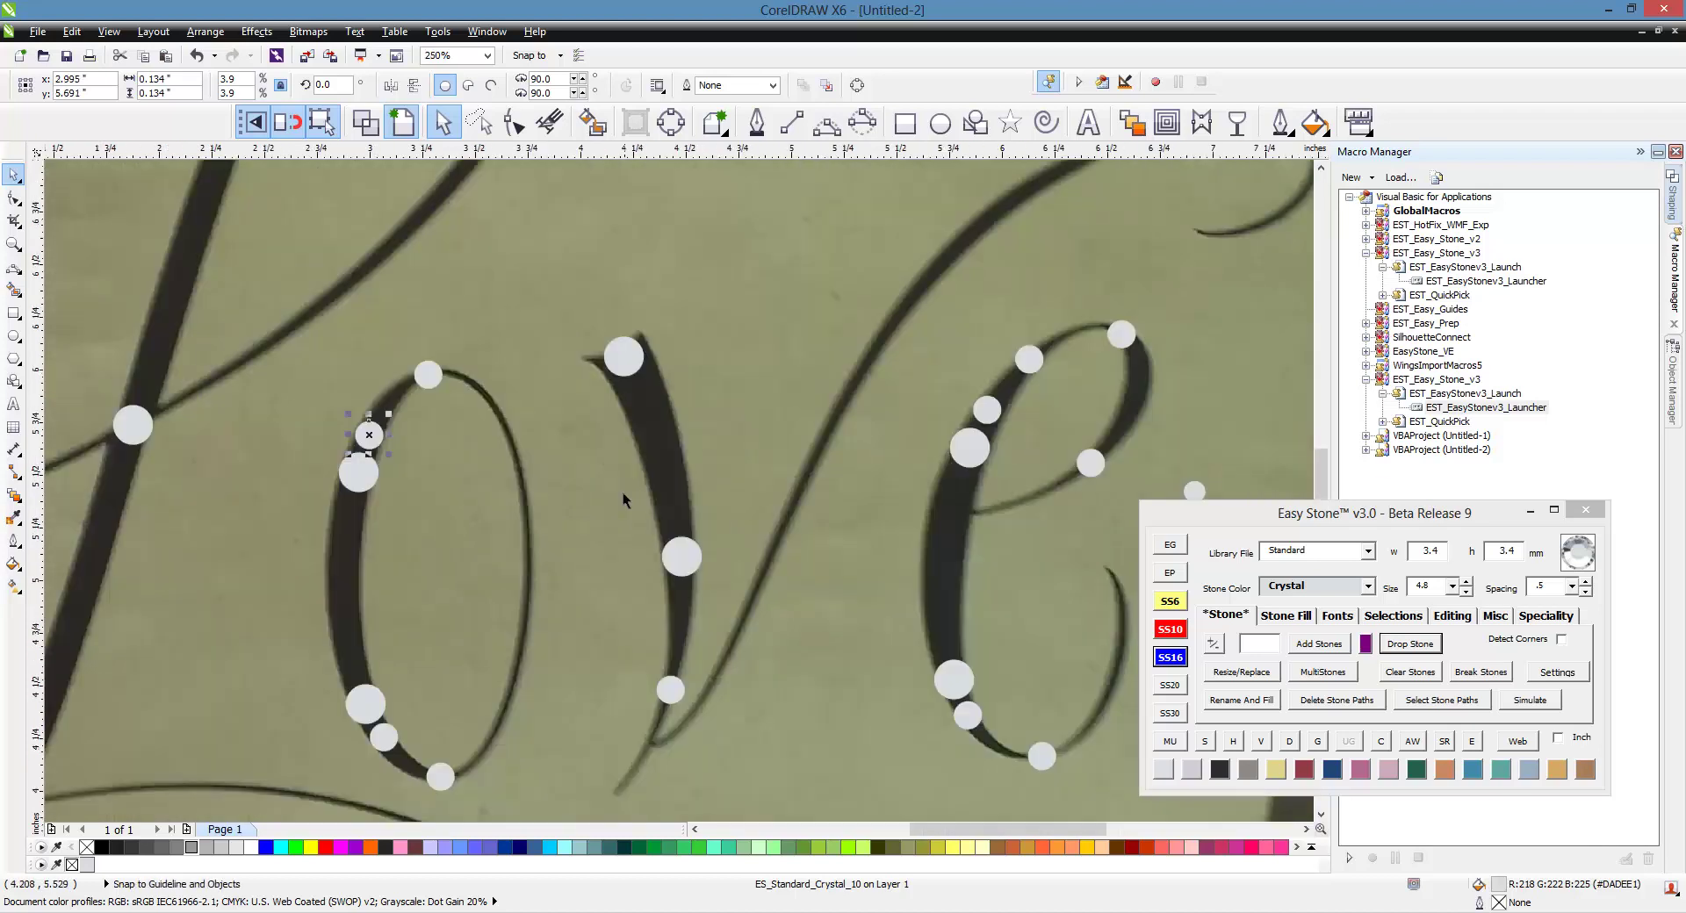
- Place a copy of the SS10 stone directly below the v's lower SS16 stone
{"action": "scroll", "coordinate": [669, 664], "scroll_direction": "up", "scroll_amount": 1}
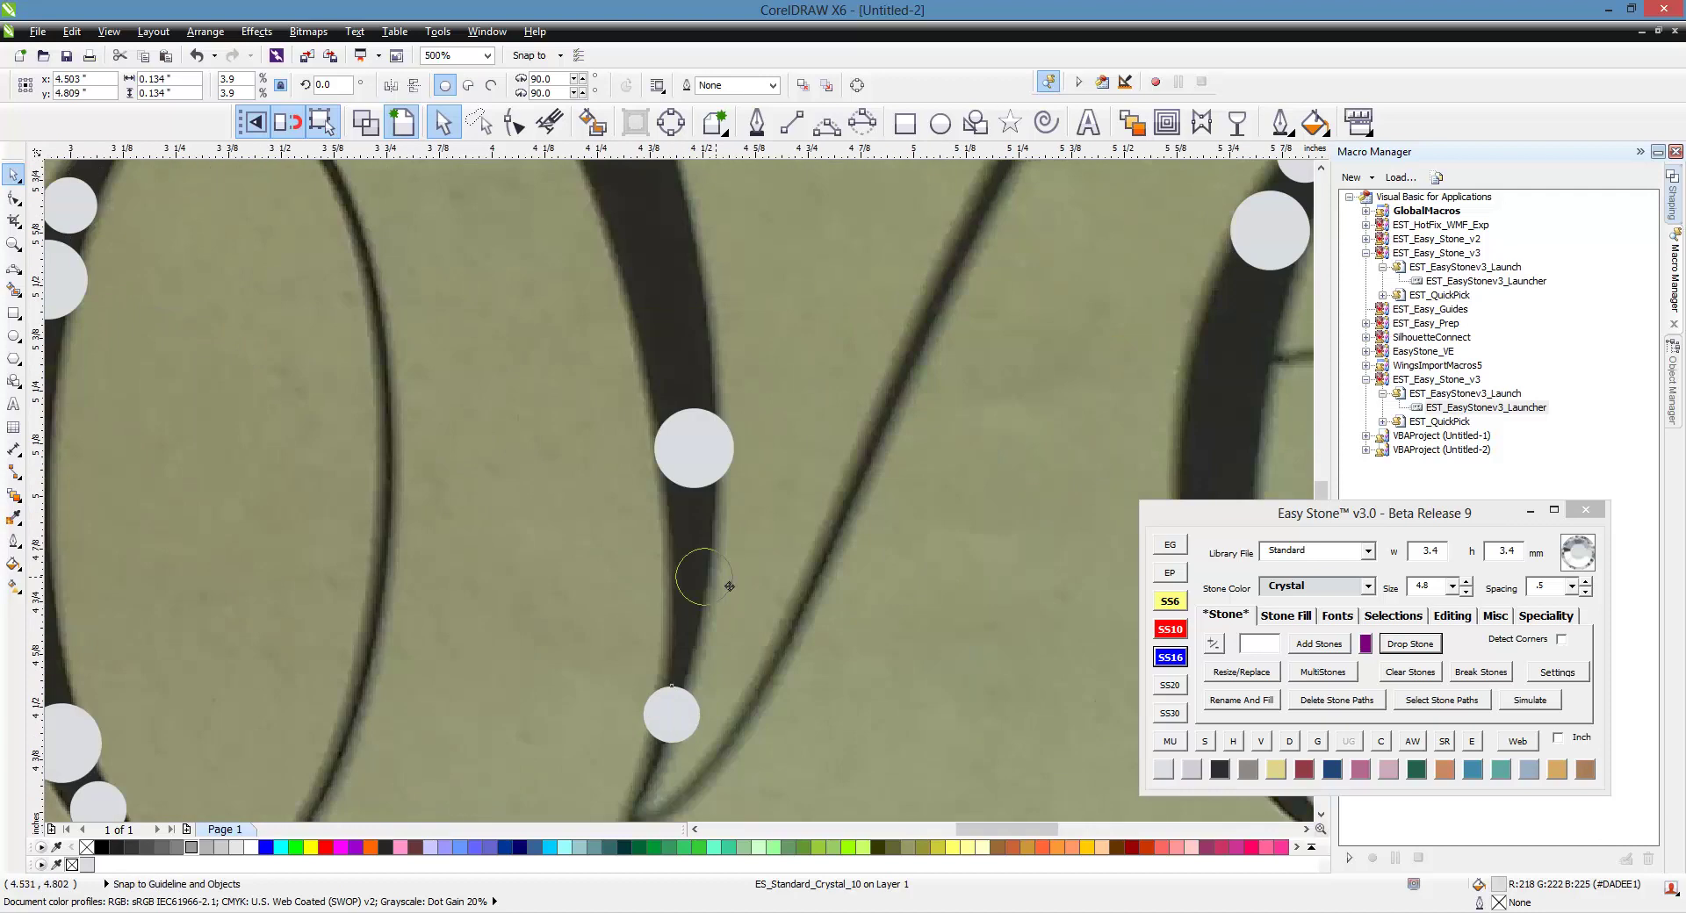
{"action": "left_click", "coordinate": [707, 535]}
{"action": "scroll", "coordinate": [707, 535], "scroll_direction": "down", "scroll_amount": 2}
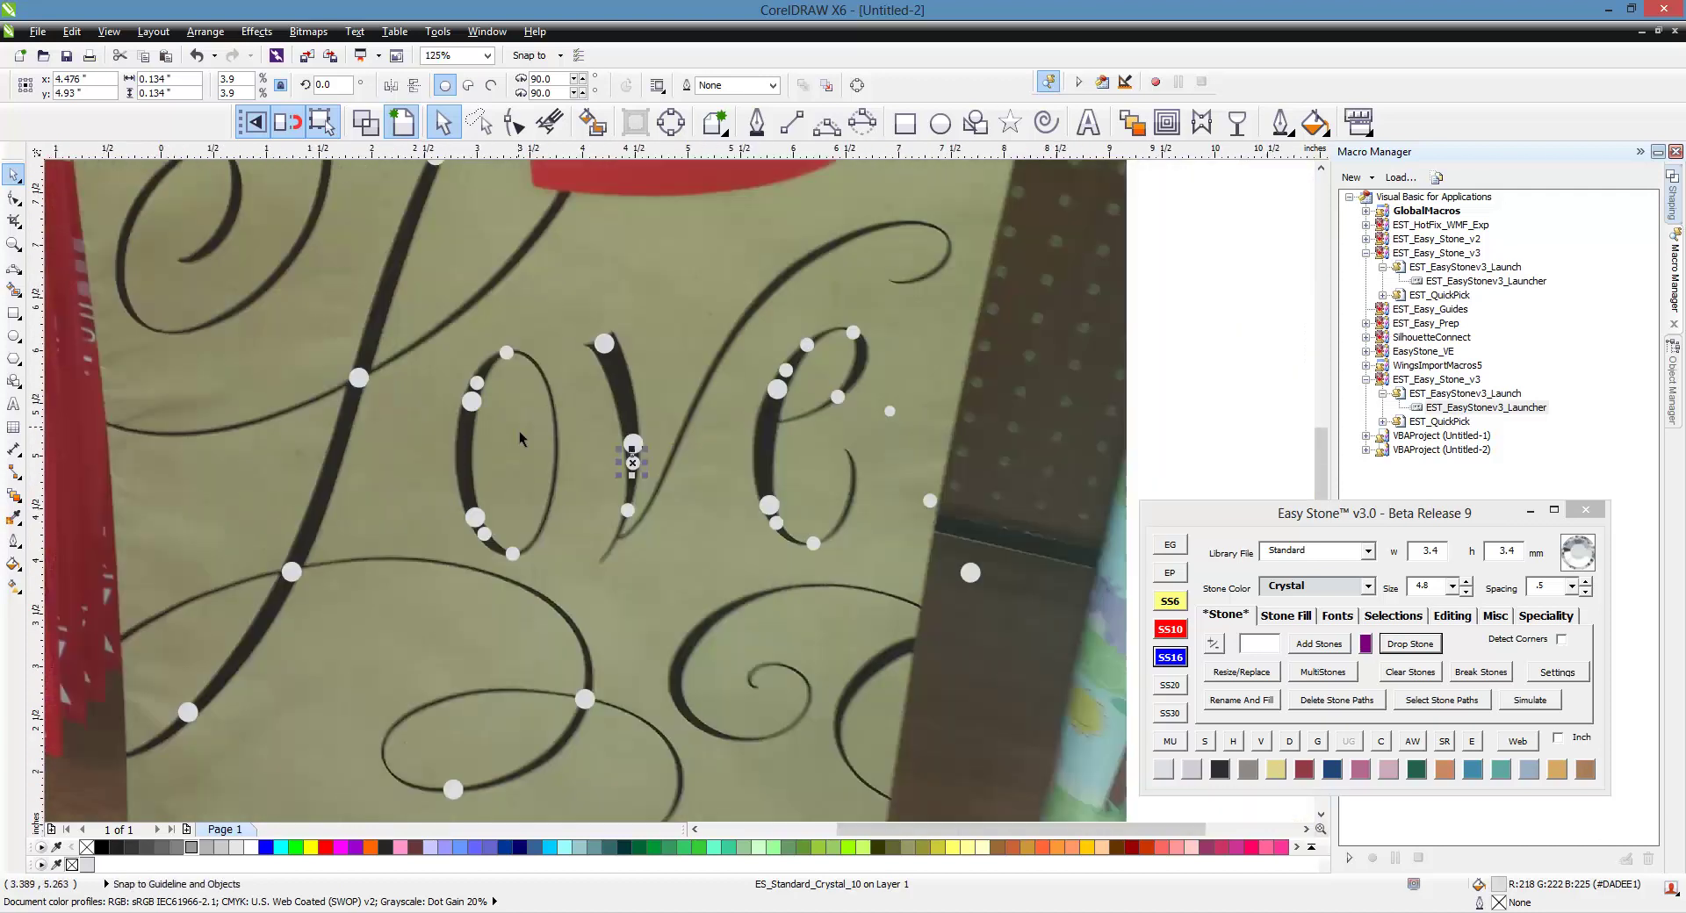
- Place a copy of the SS10 stone on the lower flourish just above the SS16 stone at its crossing
{"action": "scroll", "coordinate": [537, 366], "scroll_direction": "up", "scroll_amount": 1}
{"action": "scroll", "coordinate": [747, 488], "scroll_direction": "down", "scroll_amount": 1}
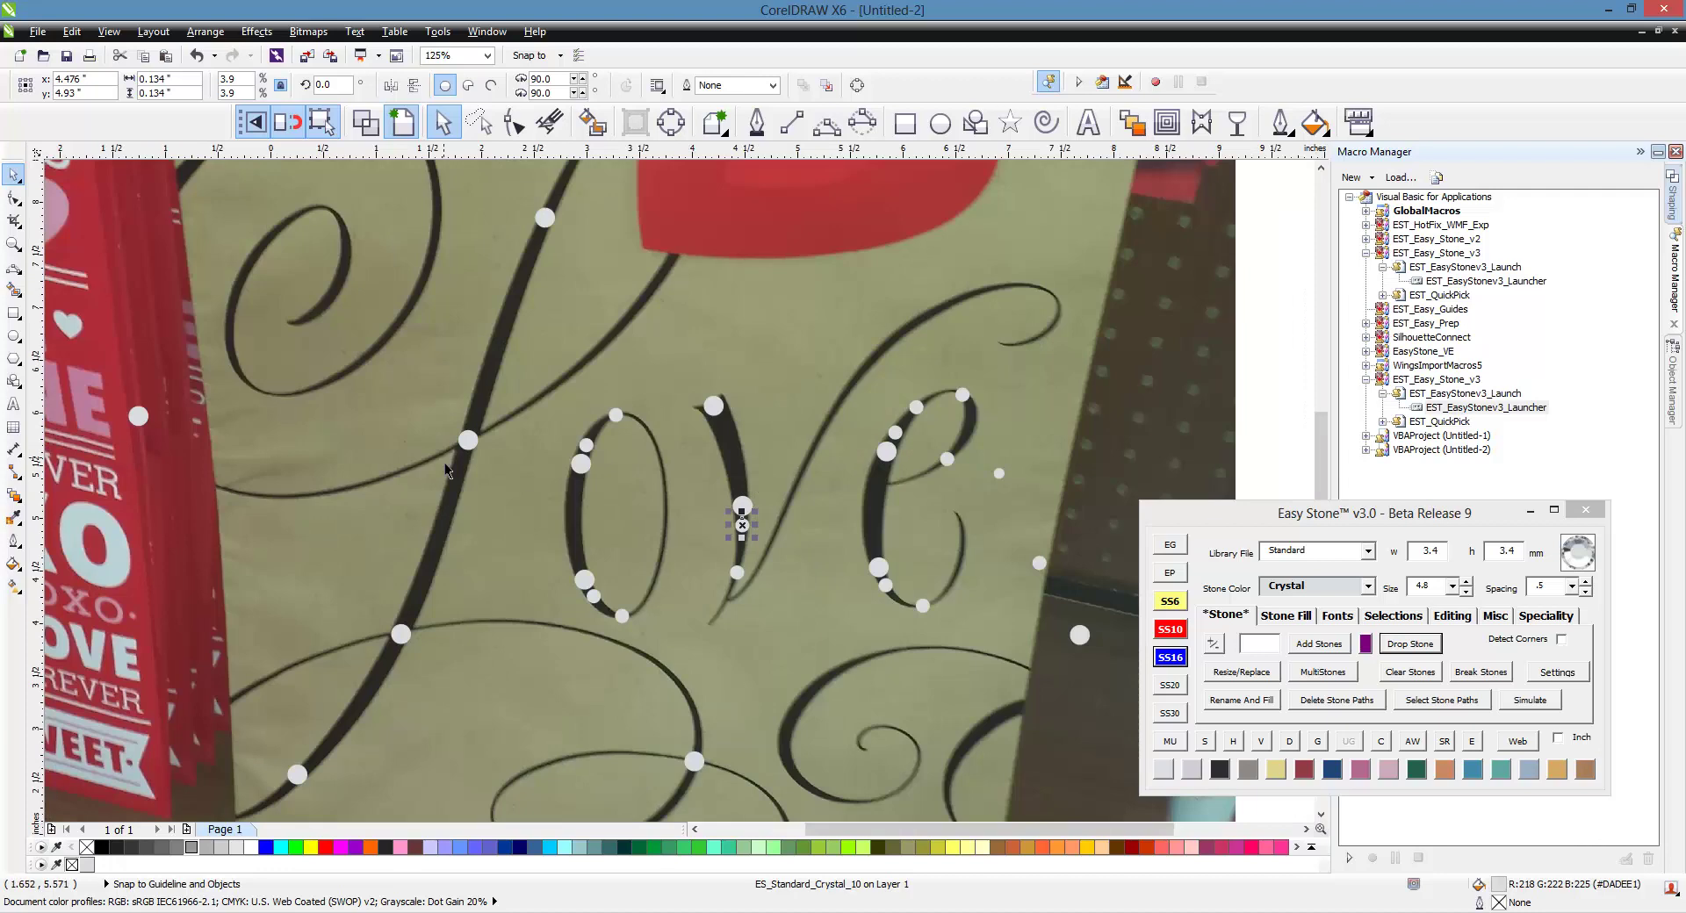
{"action": "scroll", "coordinate": [469, 540], "scroll_direction": "down", "scroll_amount": 1}
{"action": "scroll", "coordinate": [423, 618], "scroll_direction": "up", "scroll_amount": 1}
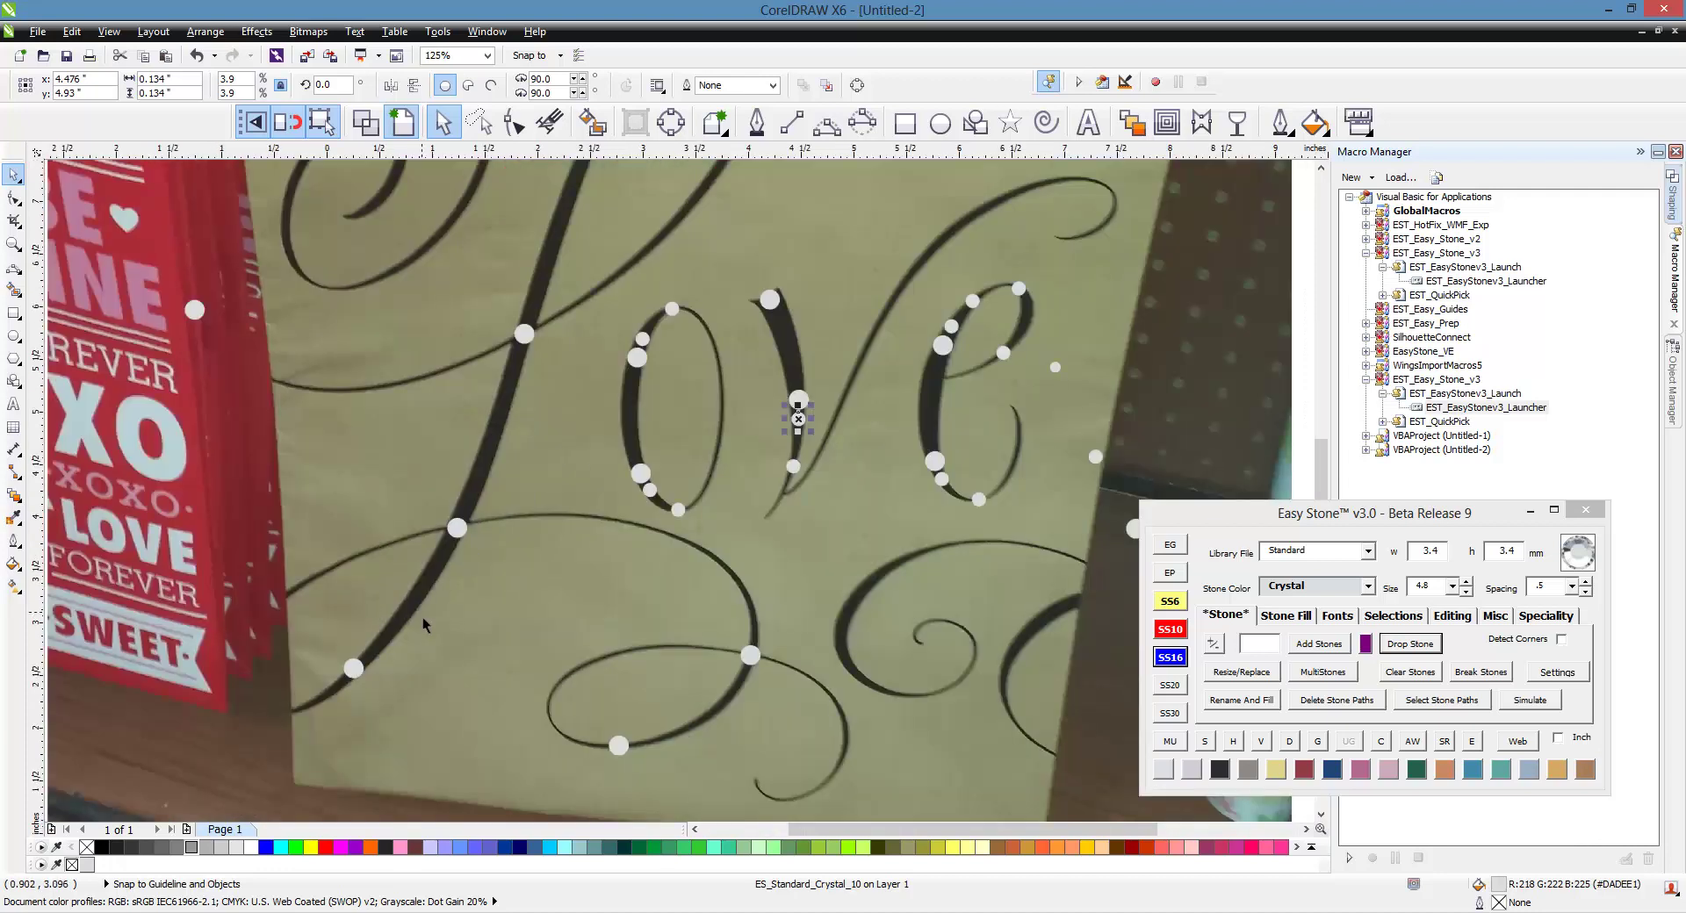
{"action": "scroll", "coordinate": [476, 620], "scroll_direction": "up", "scroll_amount": 1}
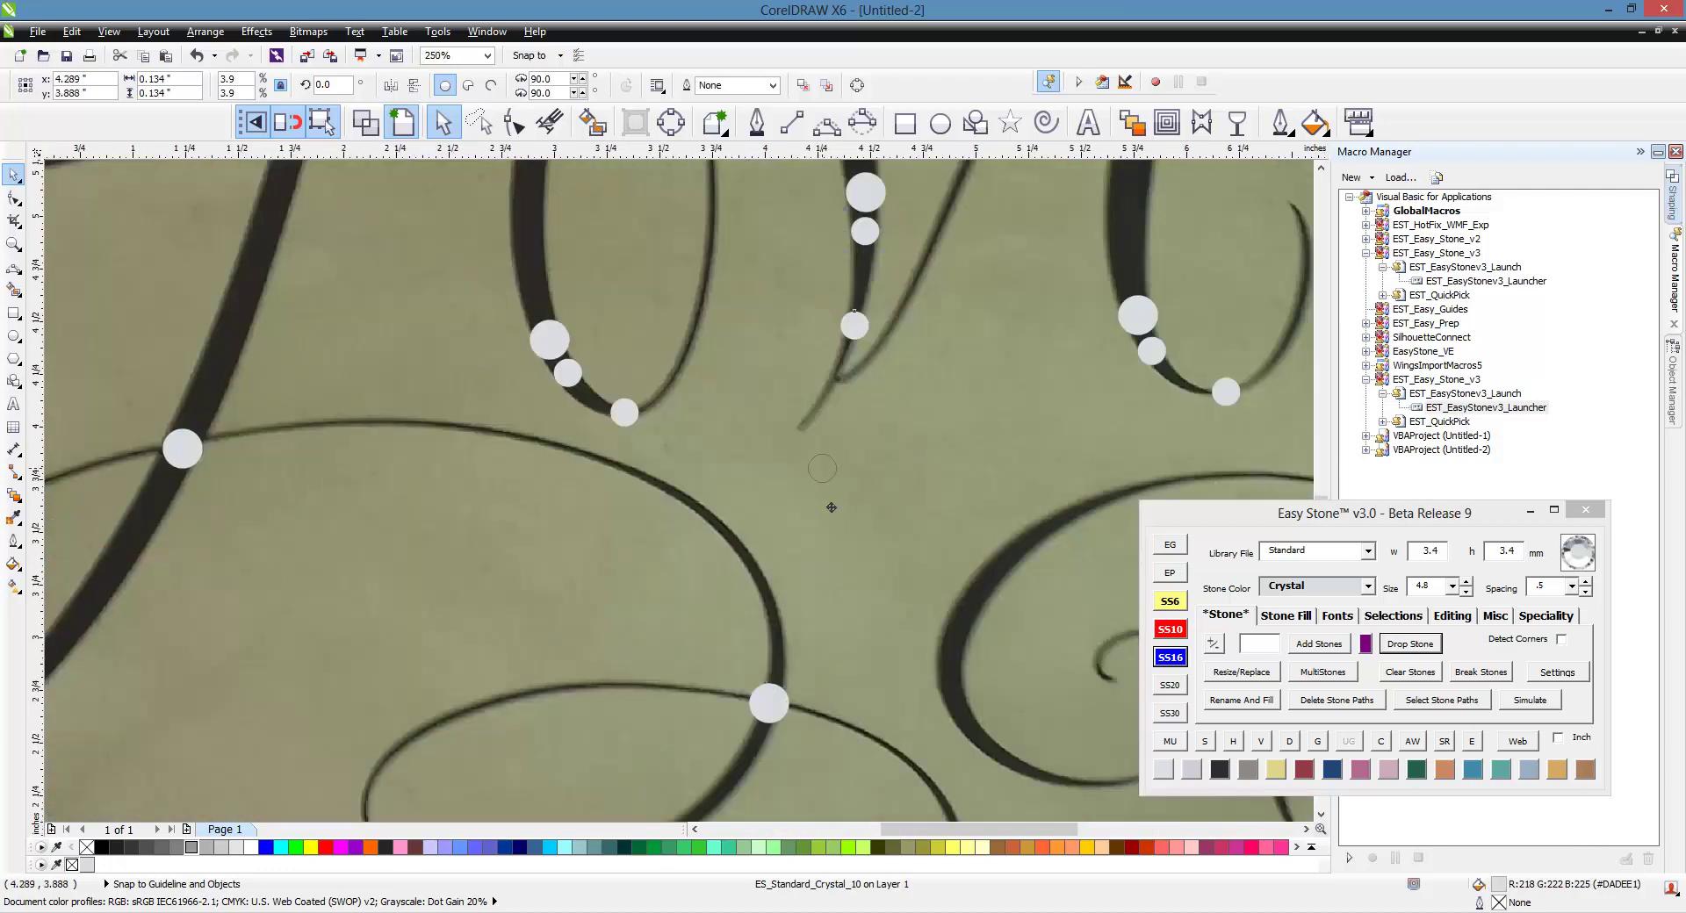
{"action": "scroll", "coordinate": [784, 652], "scroll_direction": "up", "scroll_amount": 2}
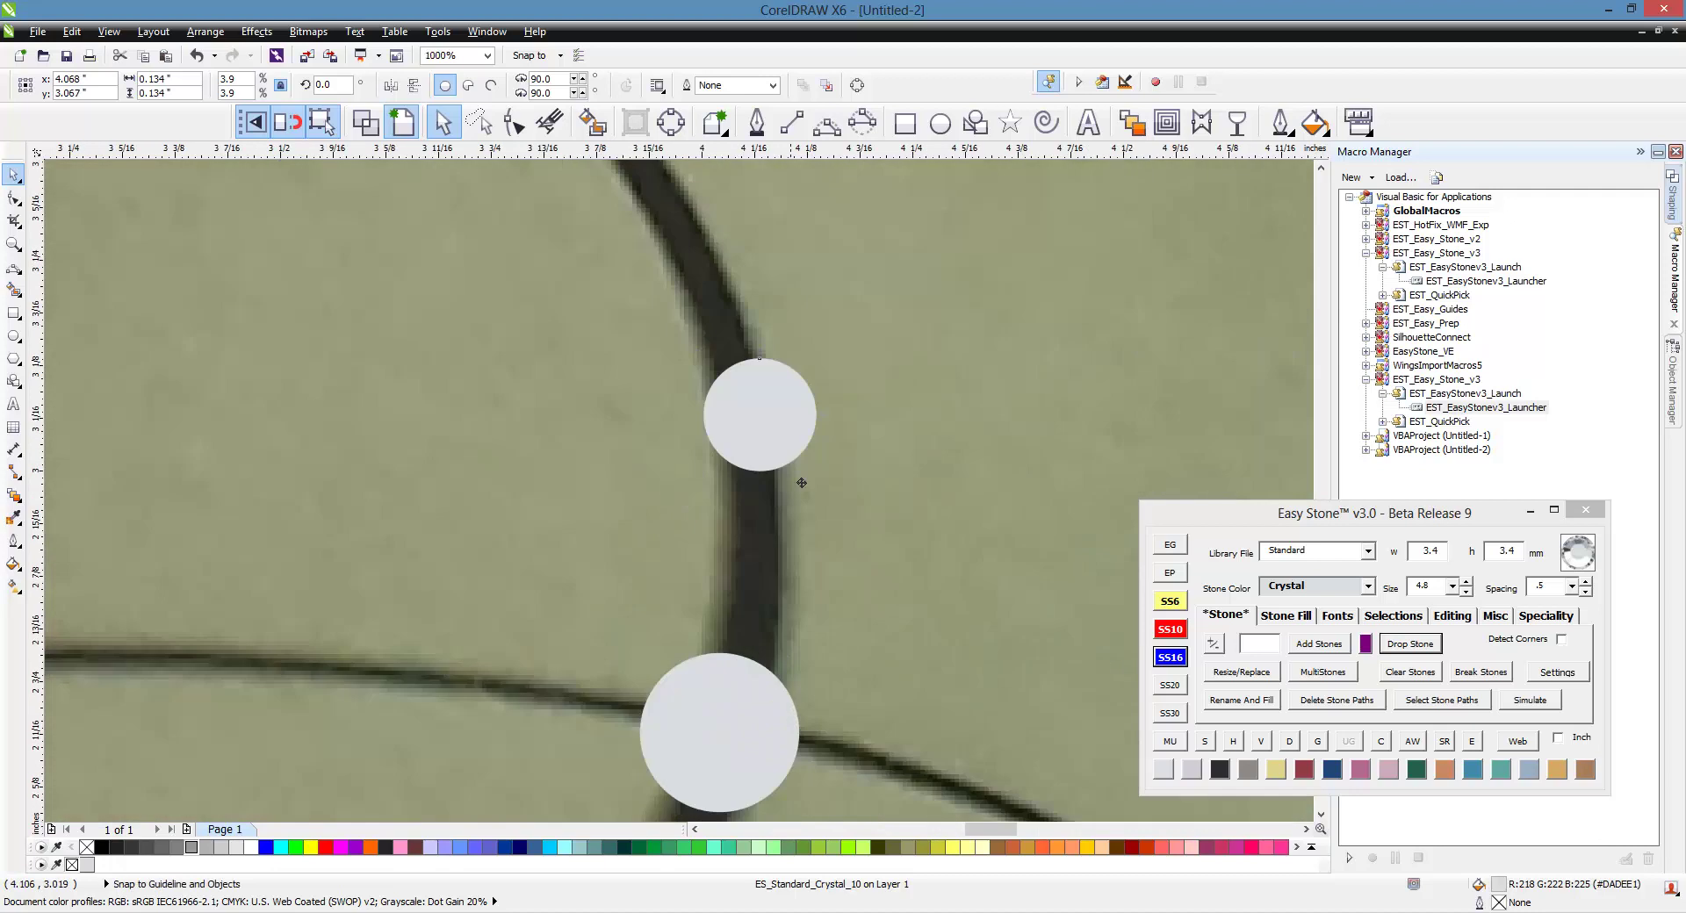
{"action": "left_click_drag", "start_coordinate": [801, 482], "coordinate": [790, 646]}
{"action": "scroll", "coordinate": [790, 646], "scroll_direction": "down", "scroll_amount": 1}
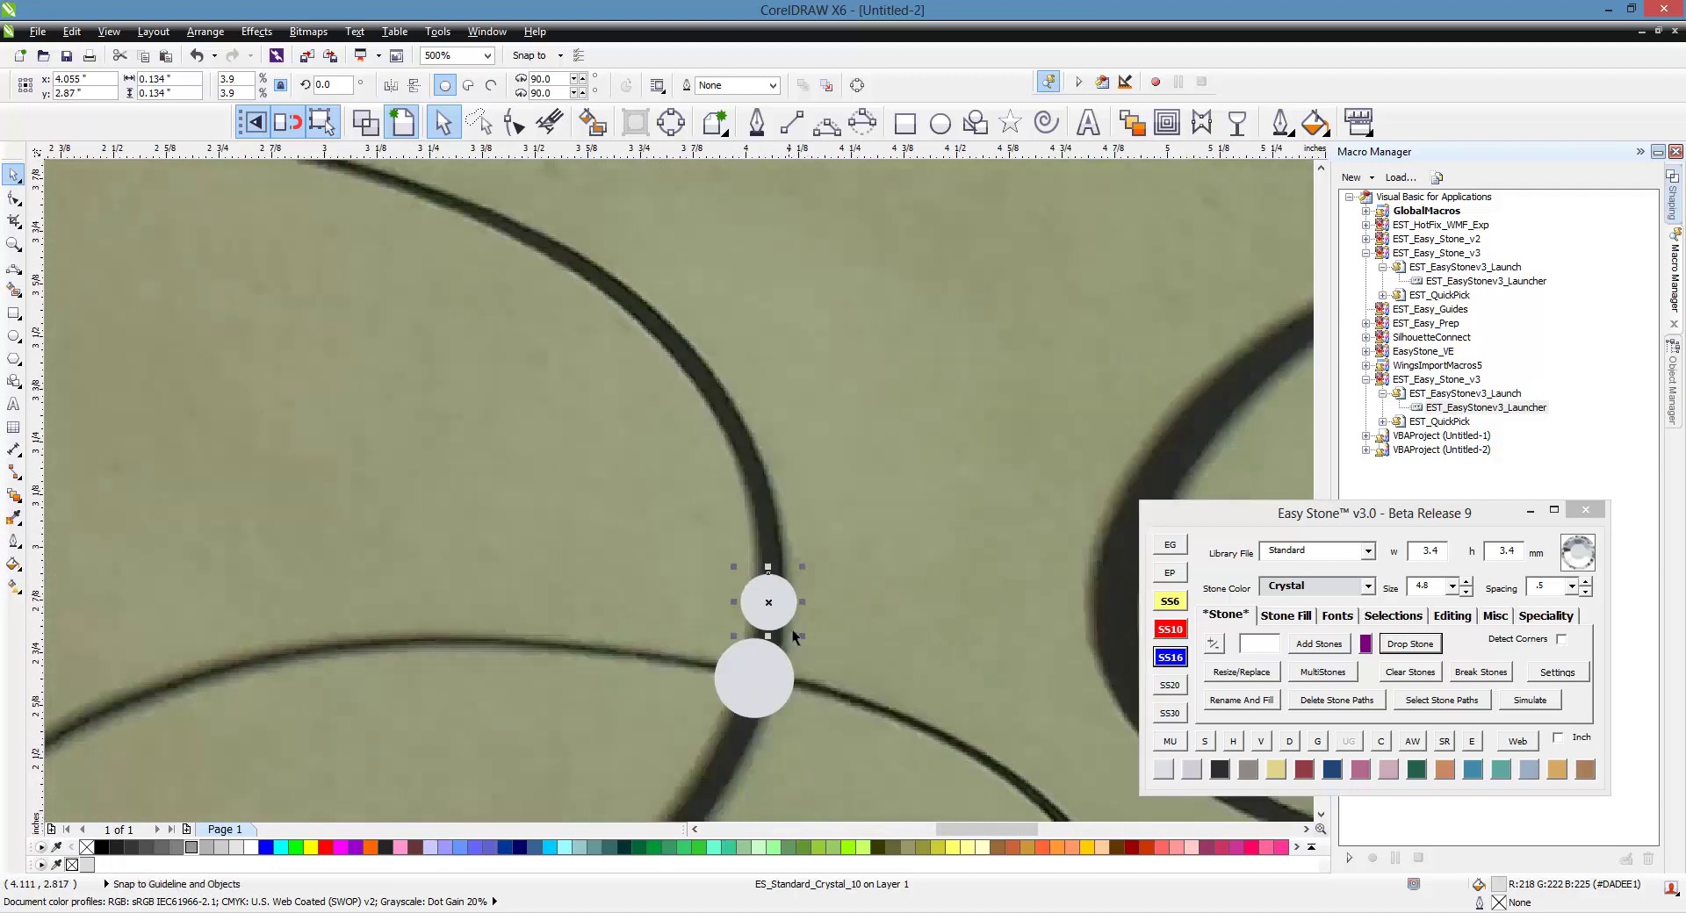
- Add another SS10 stone copy farther up the lower flourish, on its upper right bend
{"action": "scroll", "coordinate": [818, 623], "scroll_direction": "down", "scroll_amount": 2}
{"action": "scroll", "coordinate": [821, 630], "scroll_direction": "up", "scroll_amount": 2}
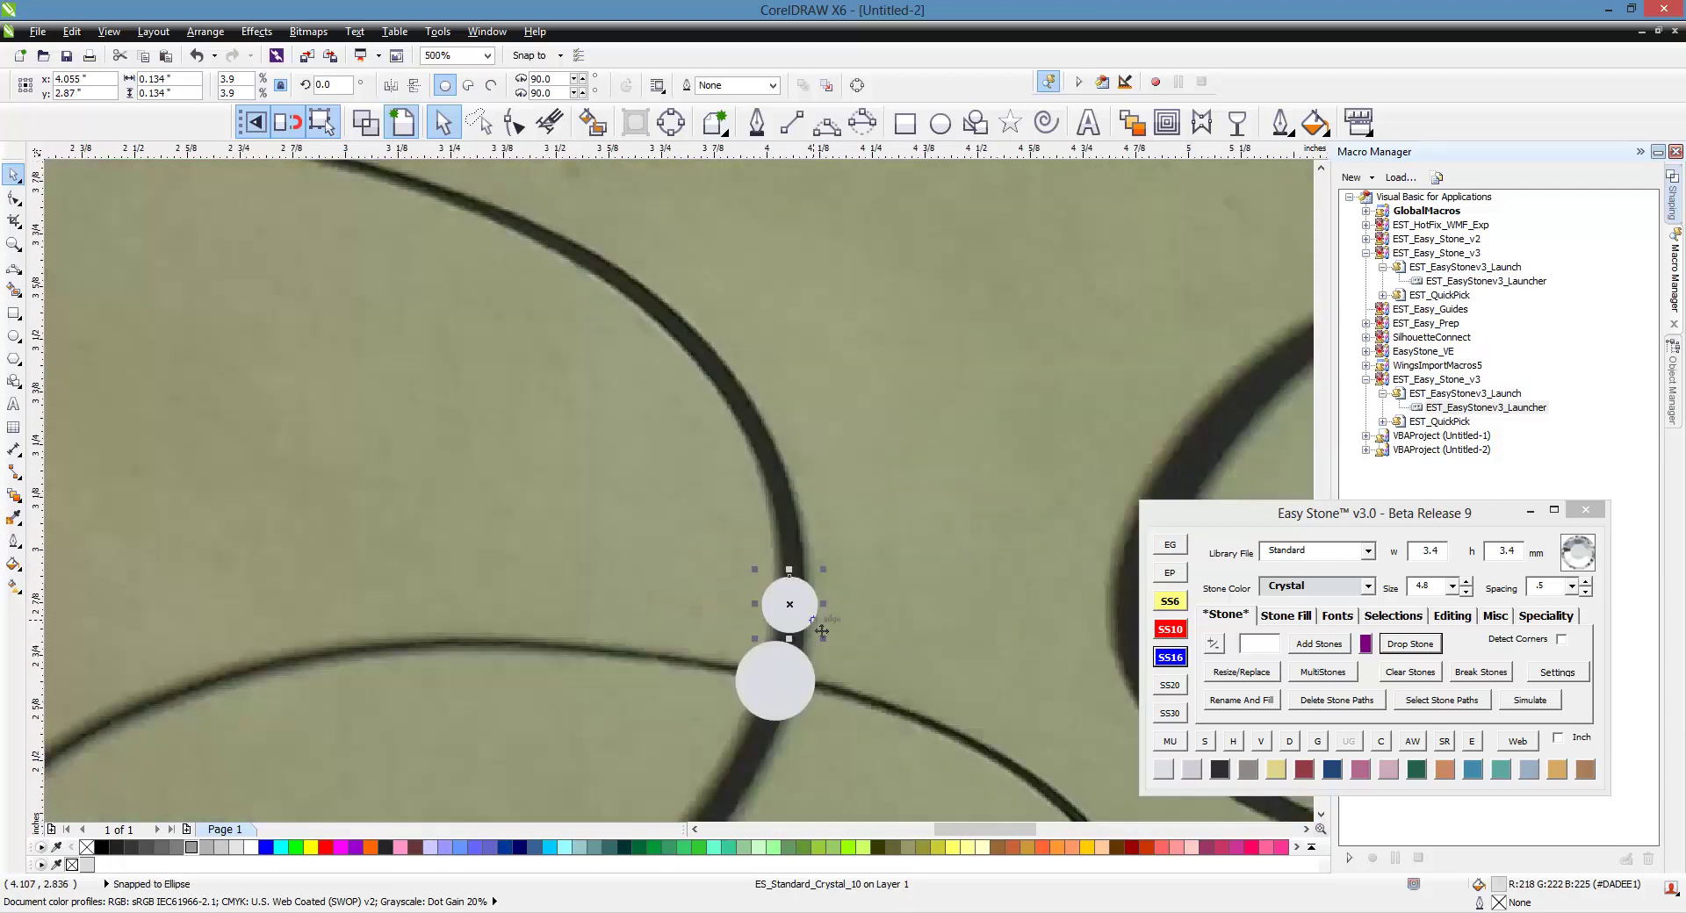
{"action": "mouse_move", "coordinate": [813, 620]}
{"action": "left_mouse_down"}
{"action": "mouse_move", "coordinate": [773, 482]}
{"action": "mouse_move", "coordinate": [669, 317]}
{"action": "left_mouse_up"}
{"action": "right_click", "coordinate": [669, 317]}
{"action": "scroll", "coordinate": [845, 286], "scroll_direction": "down", "scroll_amount": 1}
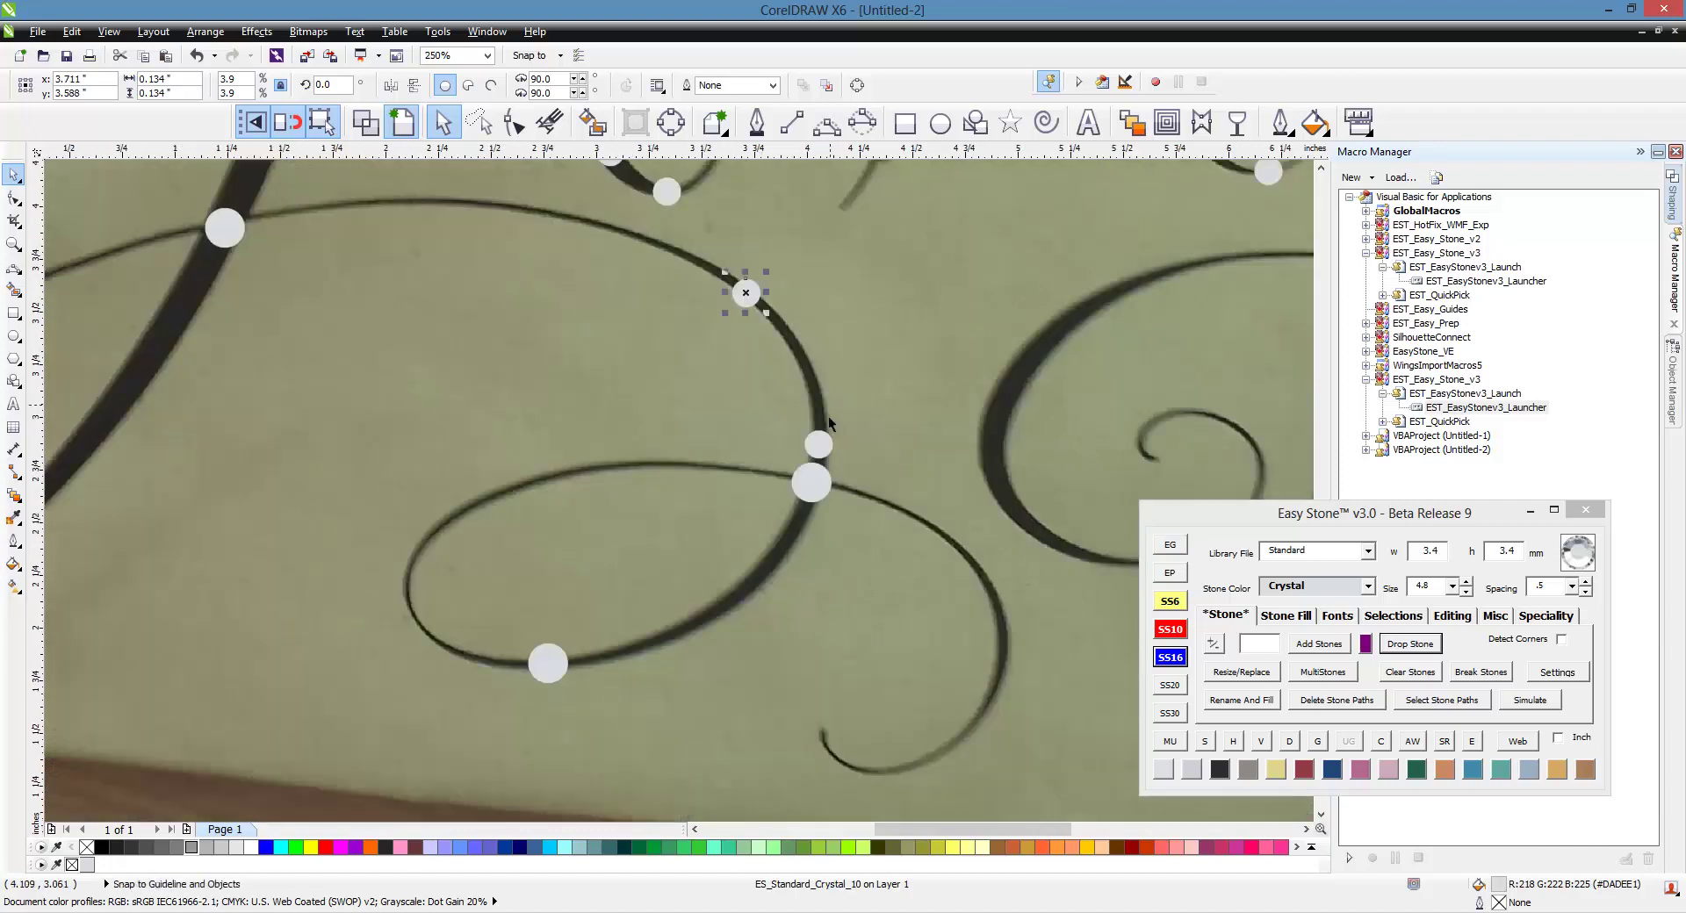
- Place SS10 stone copies on the lower flourish's small loop, one beside its bottom SS16 stone and one on its upper edge
{"action": "left_click_drag", "start_coordinate": [819, 447], "coordinate": [361, 575]}
{"action": "right_click", "coordinate": [797, 519]}
{"action": "scroll", "coordinate": [796, 522], "scroll_direction": "up", "scroll_amount": 2}
{"action": "scroll", "coordinate": [837, 479], "scroll_direction": "down", "scroll_amount": 1}
{"action": "scroll", "coordinate": [931, 527], "scroll_direction": "down", "scroll_amount": 1}
{"action": "scroll", "coordinate": [695, 571], "scroll_direction": "up", "scroll_amount": 1}
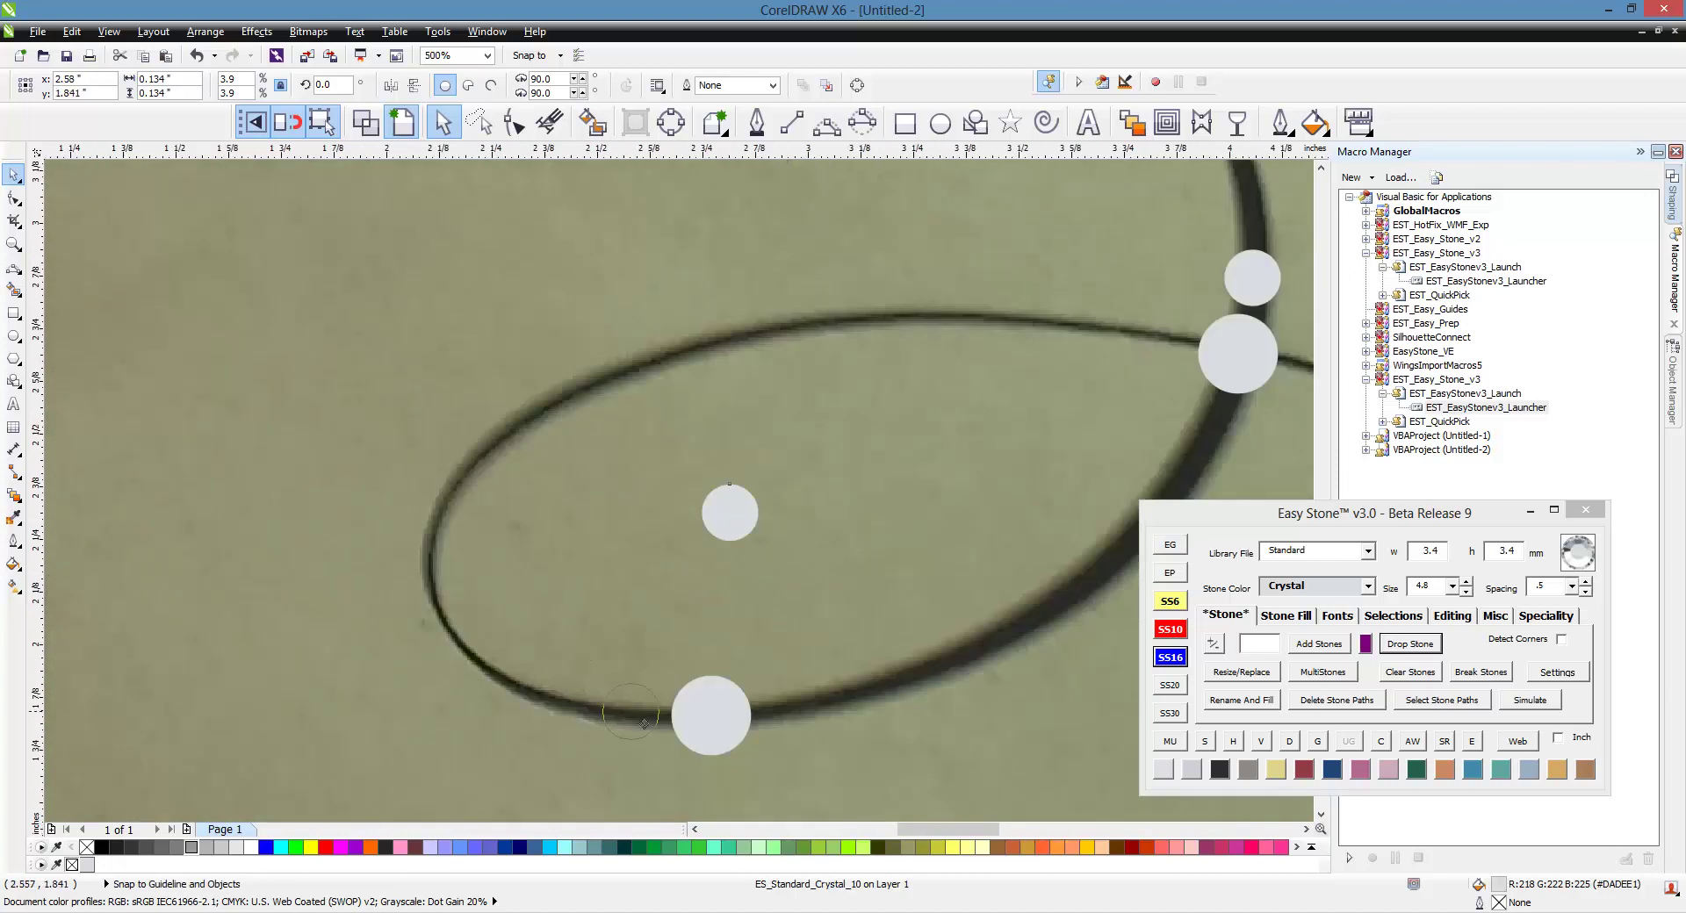
{"action": "left_click_drag", "start_coordinate": [642, 729], "coordinate": [640, 730]}
{"action": "left_click_drag", "start_coordinate": [647, 448], "coordinate": [703, 375]}
{"action": "scroll", "coordinate": [595, 406], "scroll_direction": "down", "scroll_amount": 2}
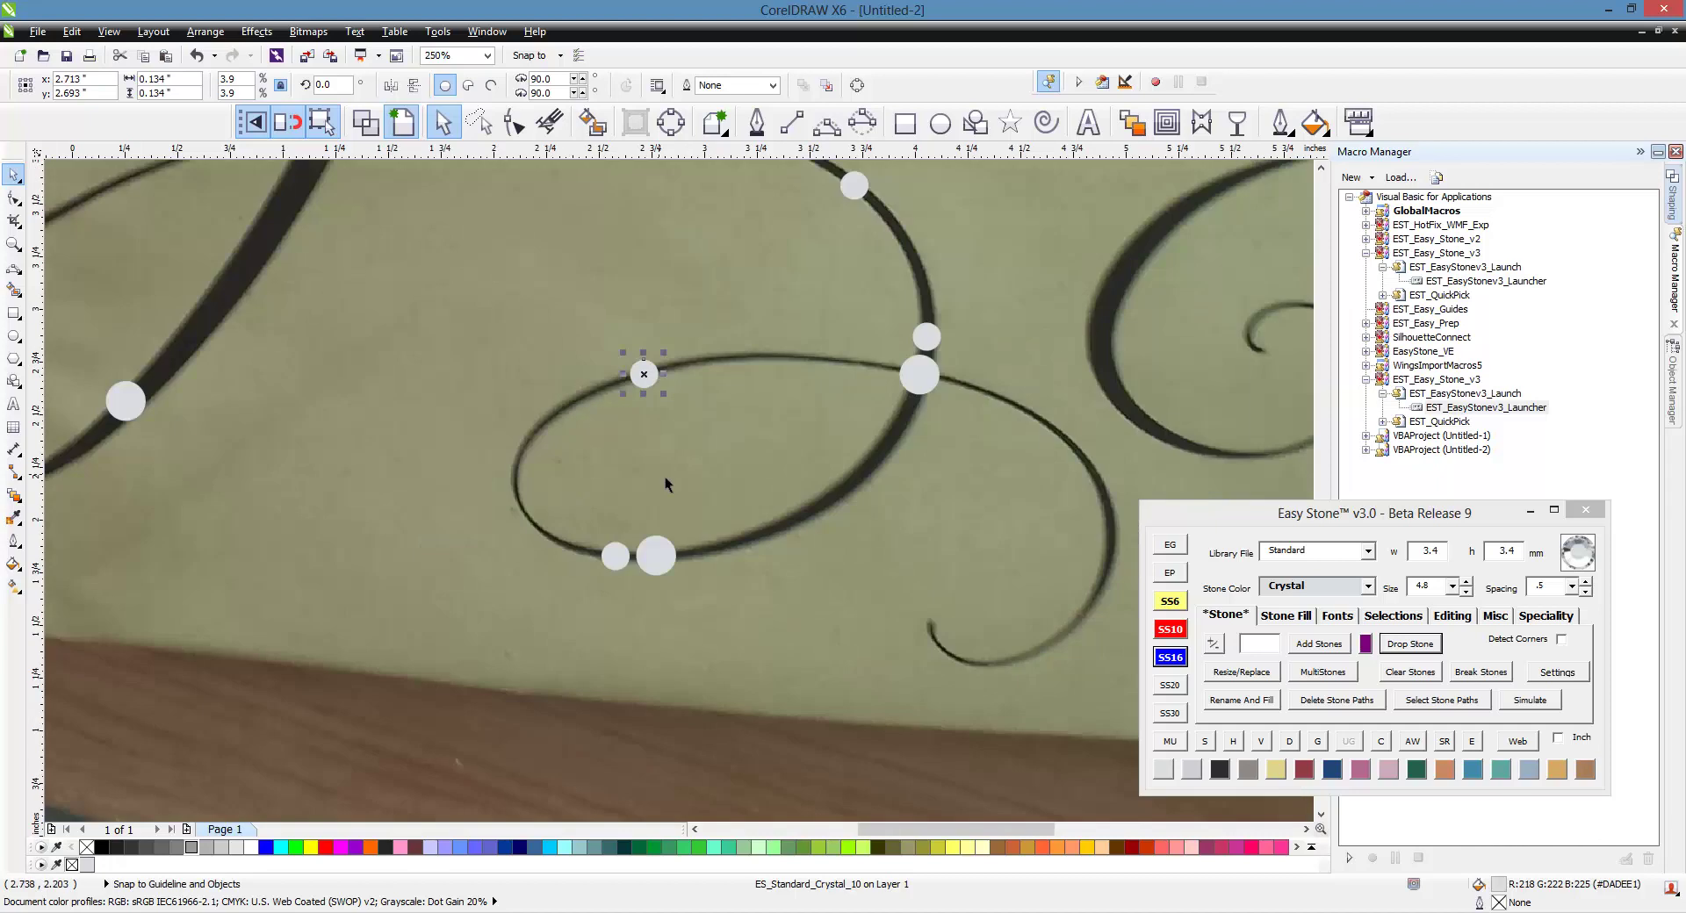
- Place a copy of the SS10 stone below the lowest SS16 stone on the L's stem and nudge it into the stroke's centre
{"action": "scroll", "coordinate": [722, 495], "scroll_direction": "down", "scroll_amount": 1}
{"action": "scroll", "coordinate": [584, 368], "scroll_direction": "up", "scroll_amount": 1}
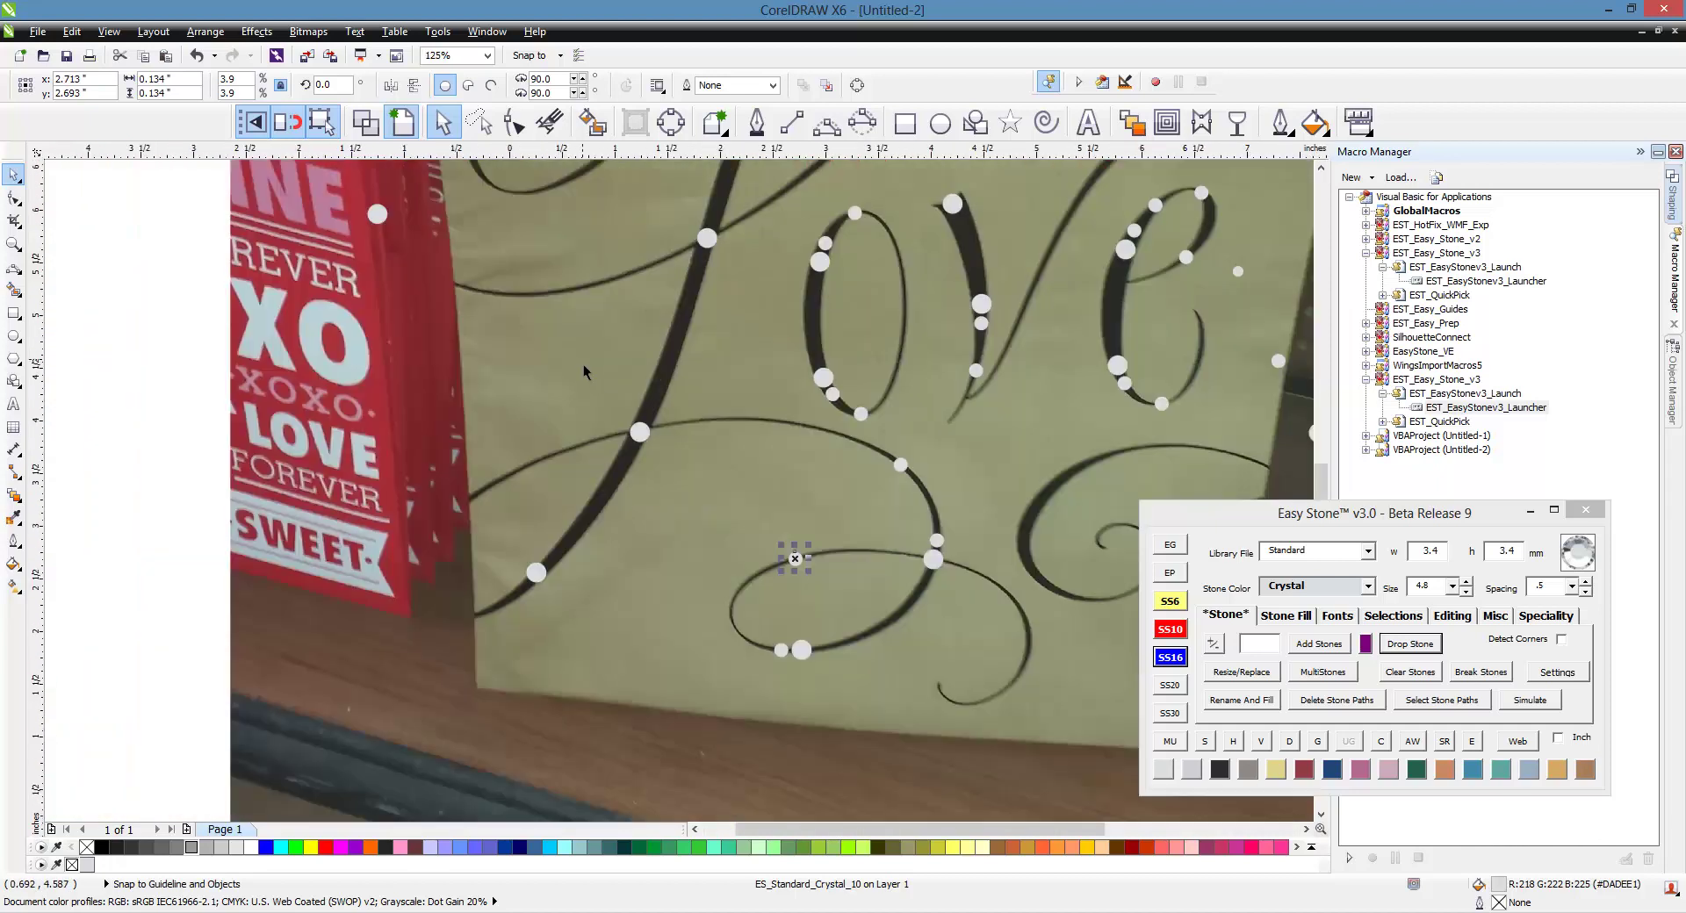
{"action": "scroll", "coordinate": [651, 537], "scroll_direction": "up", "scroll_amount": 1}
{"action": "left_click_drag", "start_coordinate": [870, 567], "coordinate": [318, 622]}
{"action": "right_click", "coordinate": [318, 622]}
{"action": "scroll", "coordinate": [904, 465], "scroll_direction": "down", "scroll_amount": 1}
{"action": "scroll", "coordinate": [506, 566], "scroll_direction": "up", "scroll_amount": 1}
{"action": "scroll", "coordinate": [745, 527], "scroll_direction": "up", "scroll_amount": 2}
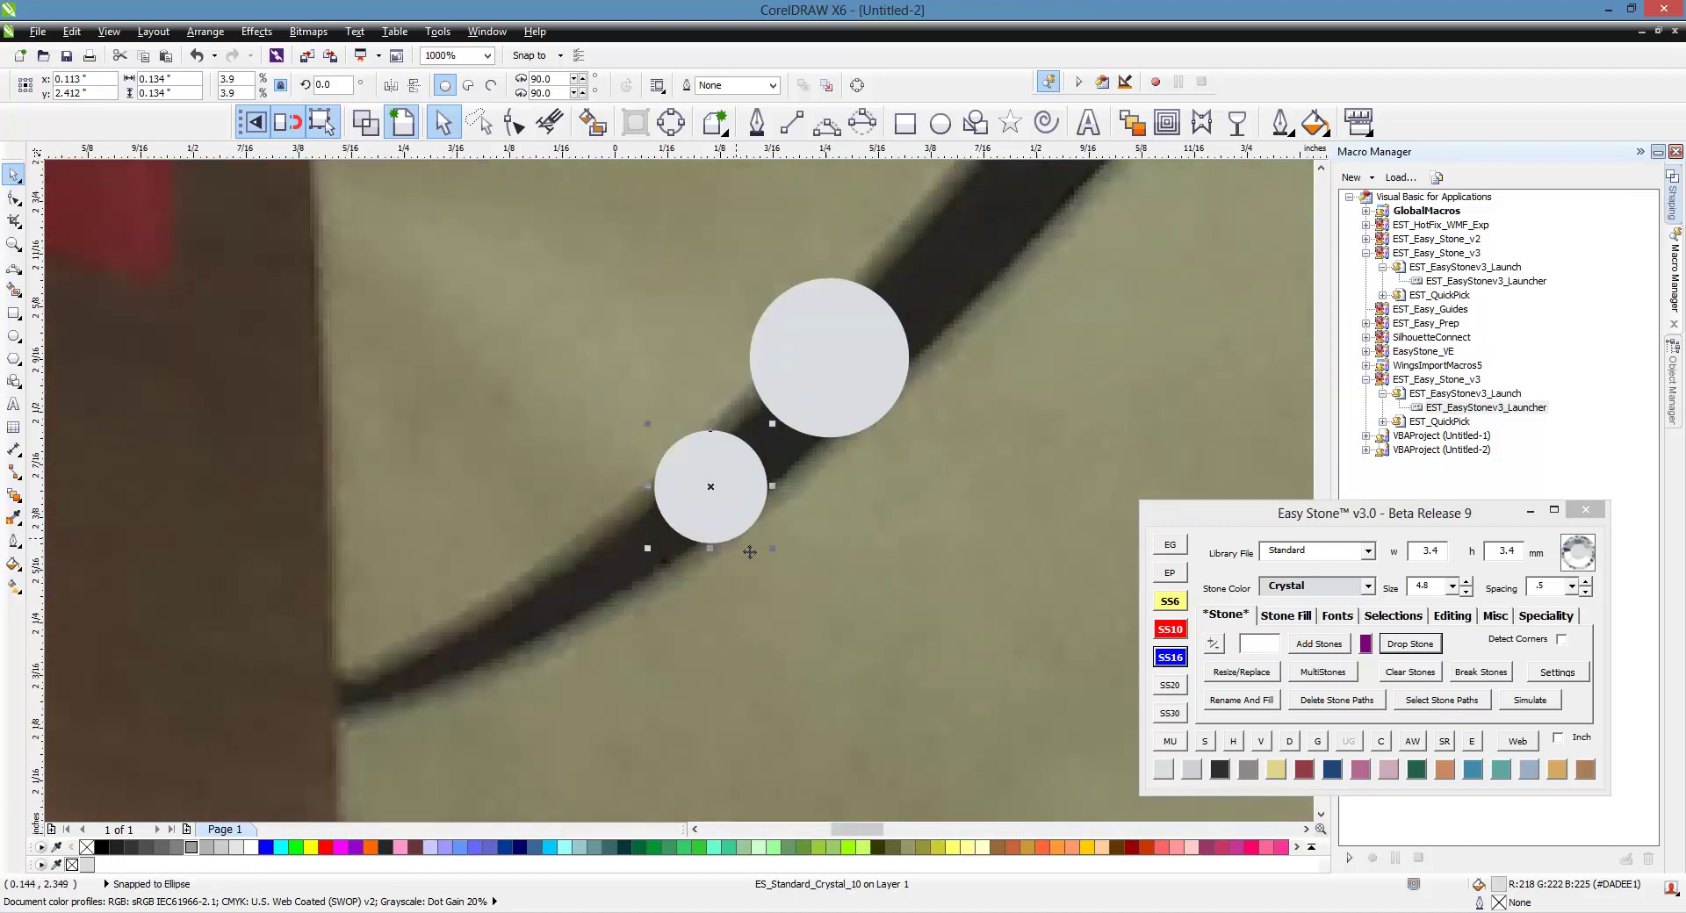
{"action": "left_click_drag", "start_coordinate": [743, 532], "coordinate": [750, 516]}
{"action": "scroll", "coordinate": [910, 451], "scroll_direction": "down", "scroll_amount": 1}
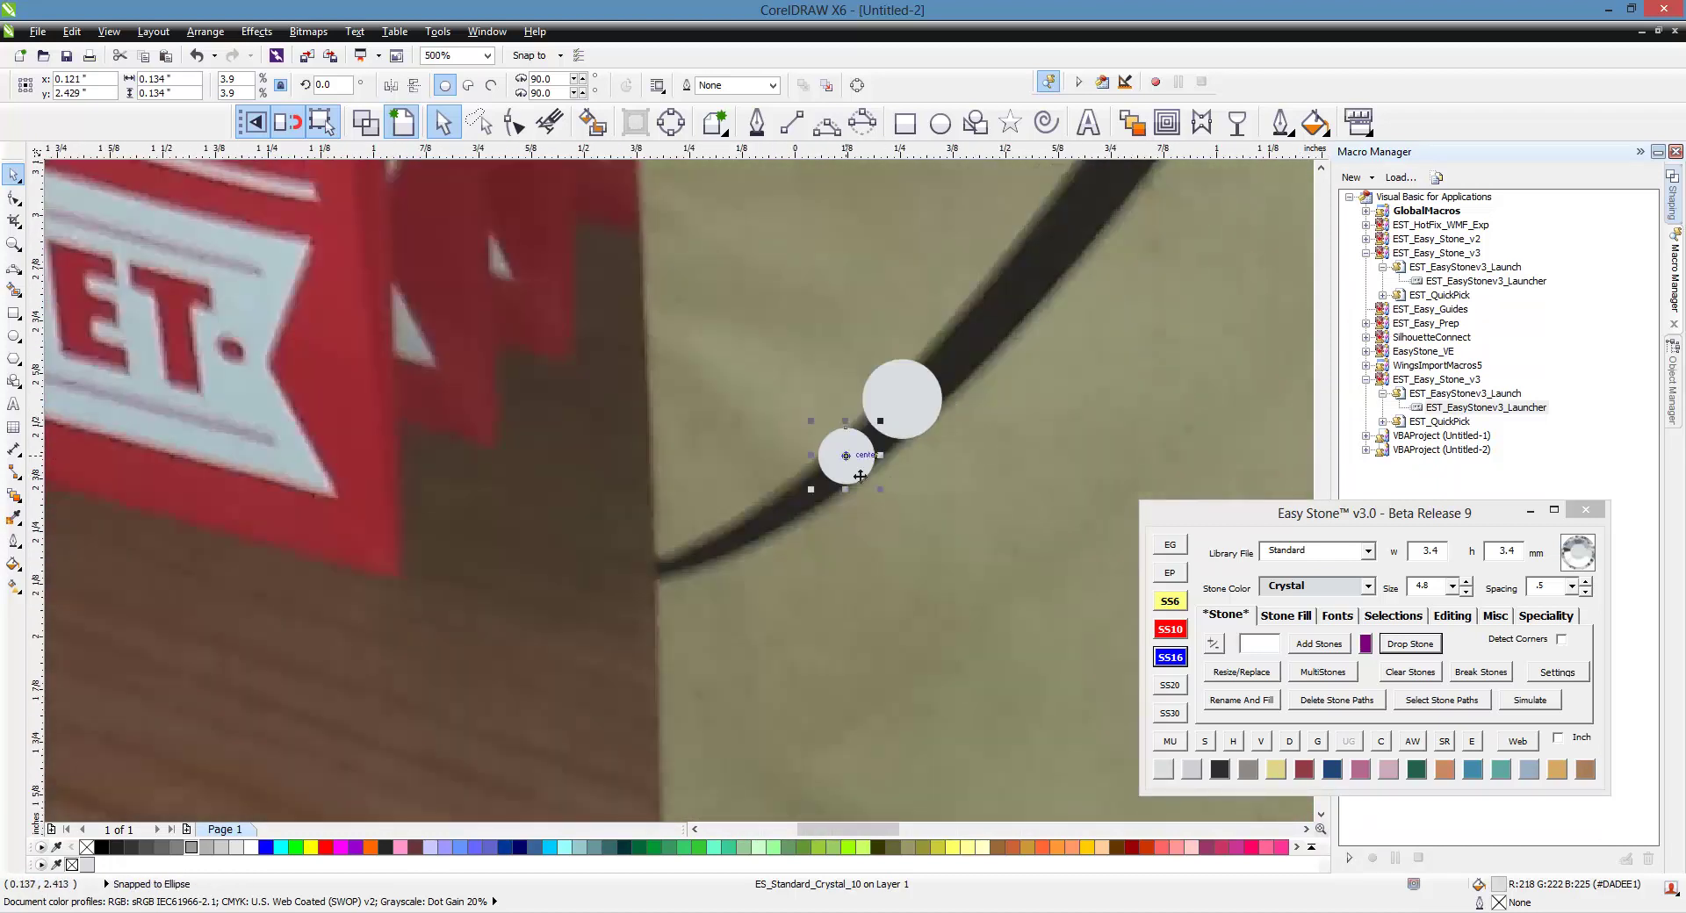
- Place a copy of the SS10 stone beyond the L stem's lower end, off the bag's edge, and nudge it along the stroke's imagined continuation
{"action": "left_click_drag", "start_coordinate": [846, 456], "coordinate": [463, 524]}
{"action": "right_click", "coordinate": [462, 523]}
{"action": "scroll", "coordinate": [962, 461], "scroll_direction": "down", "scroll_amount": 2}
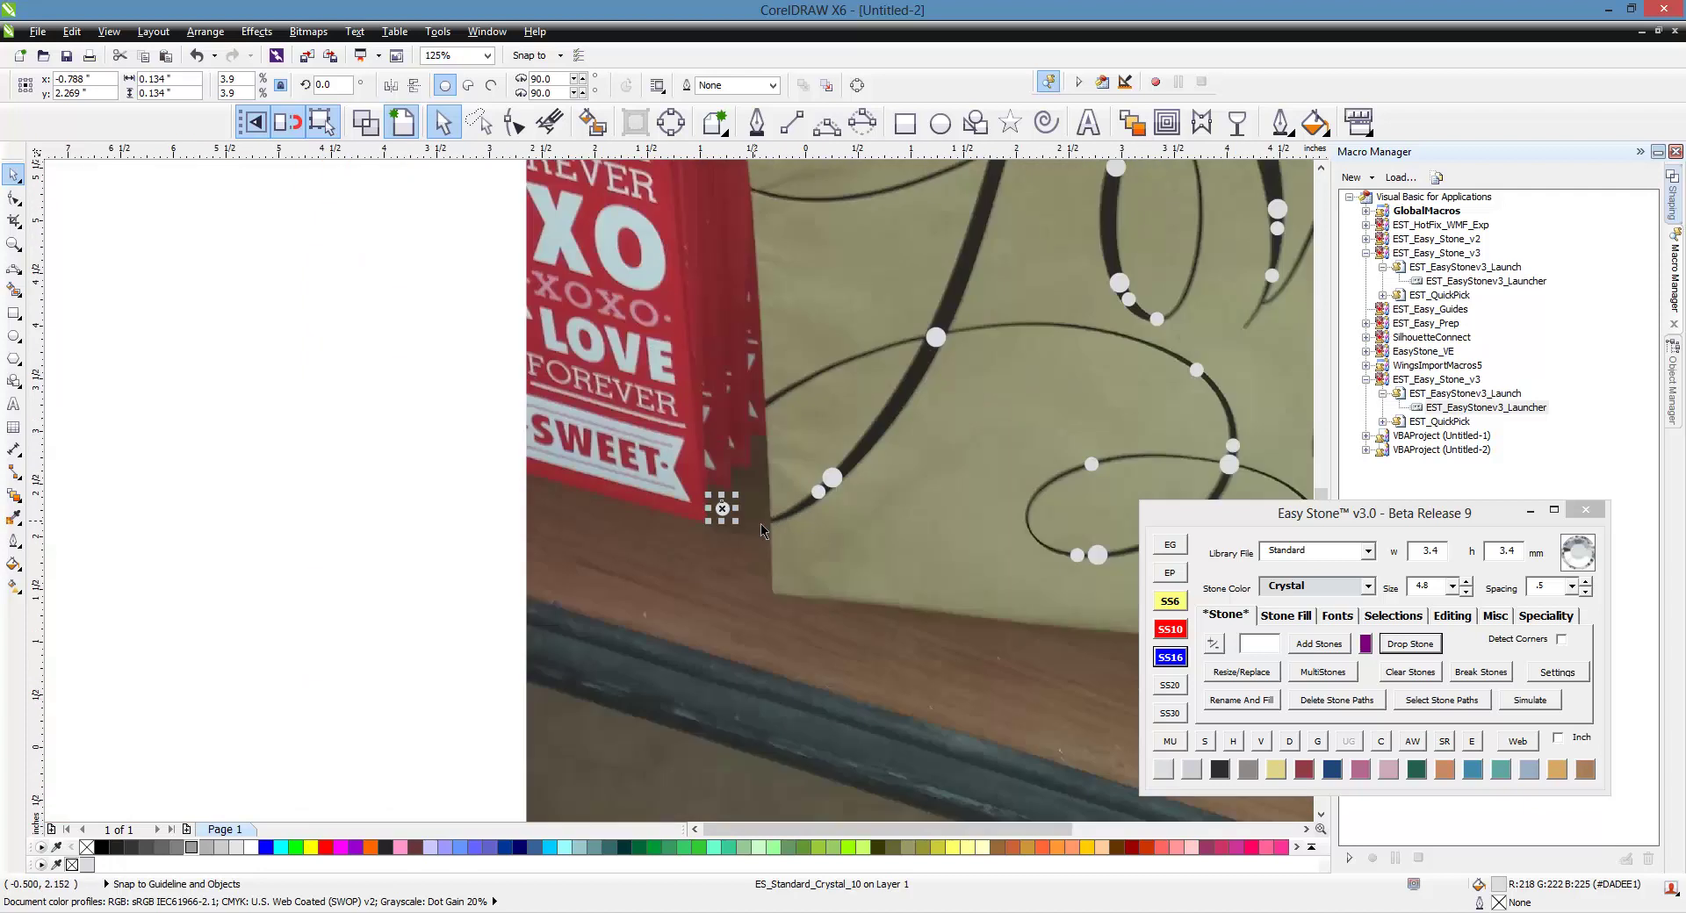
{"action": "scroll", "coordinate": [761, 524], "scroll_direction": "up", "scroll_amount": 1}
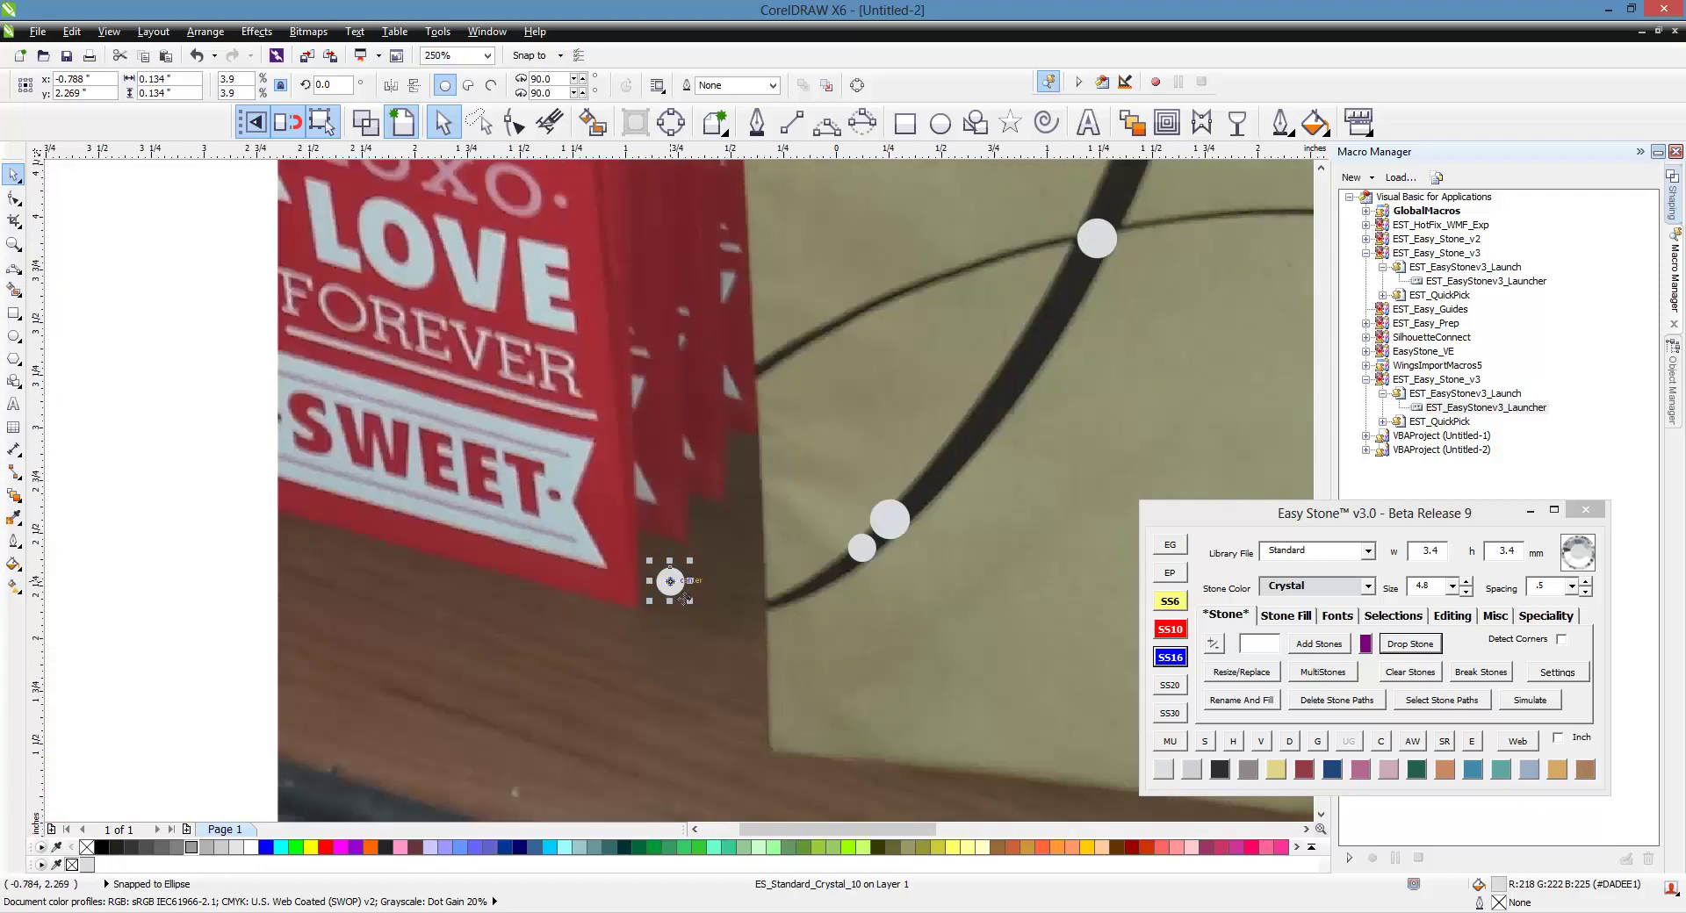
{"action": "left_click_drag", "start_coordinate": [669, 581], "coordinate": [656, 586]}
{"action": "scroll", "coordinate": [474, 462], "scroll_direction": "down", "scroll_amount": 1}
{"action": "scroll", "coordinate": [641, 428], "scroll_direction": "down", "scroll_amount": 1}
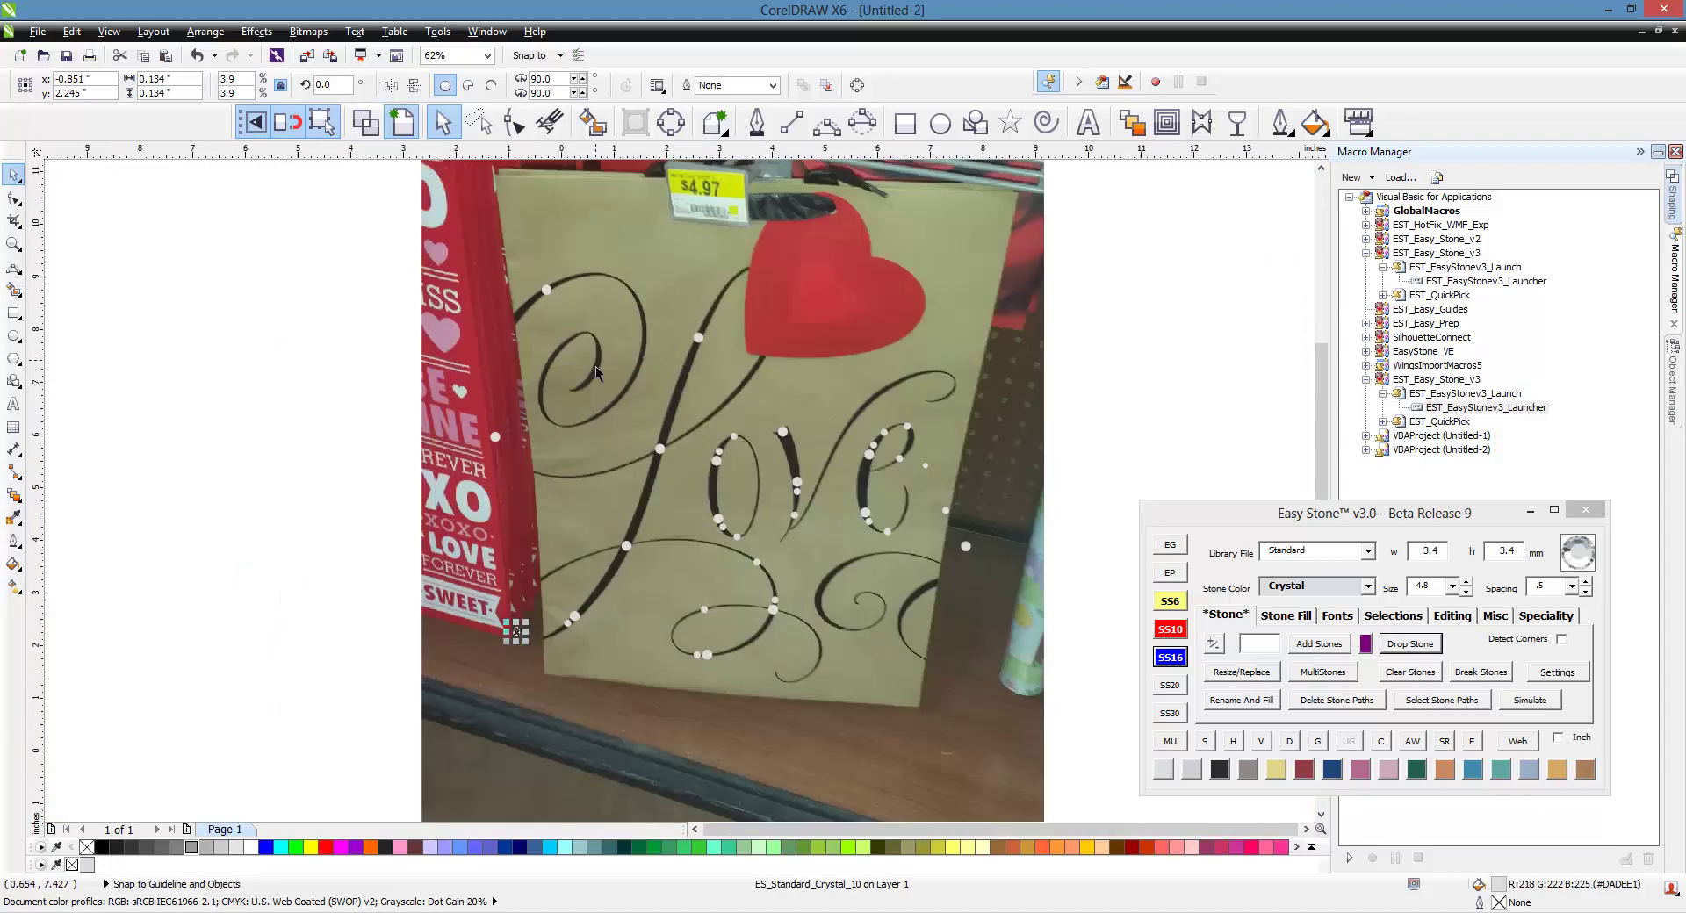
- Place a copy of the SS10 stone just above the top SS16 stone on the L's stem and nudge it into the stroke
{"action": "scroll", "coordinate": [549, 287], "scroll_direction": "up", "scroll_amount": 2}
{"action": "left_click", "coordinate": [630, 308]}
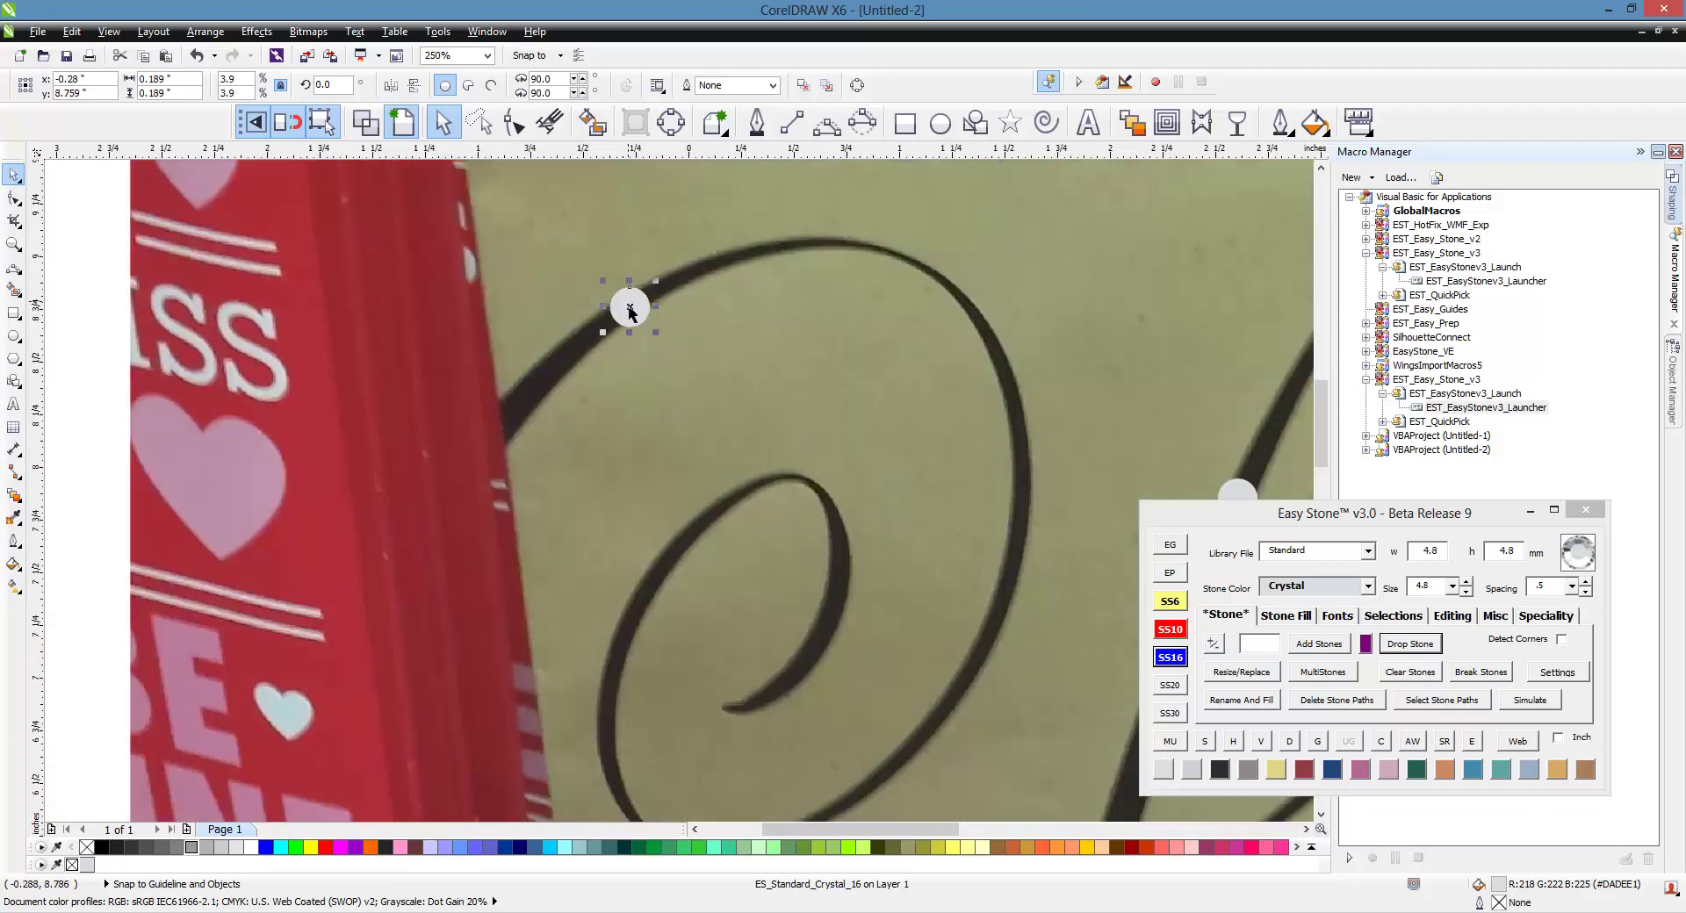
{"action": "left_click", "coordinate": [660, 339]}
{"action": "scroll", "coordinate": [767, 309], "scroll_direction": "down", "scroll_amount": 1}
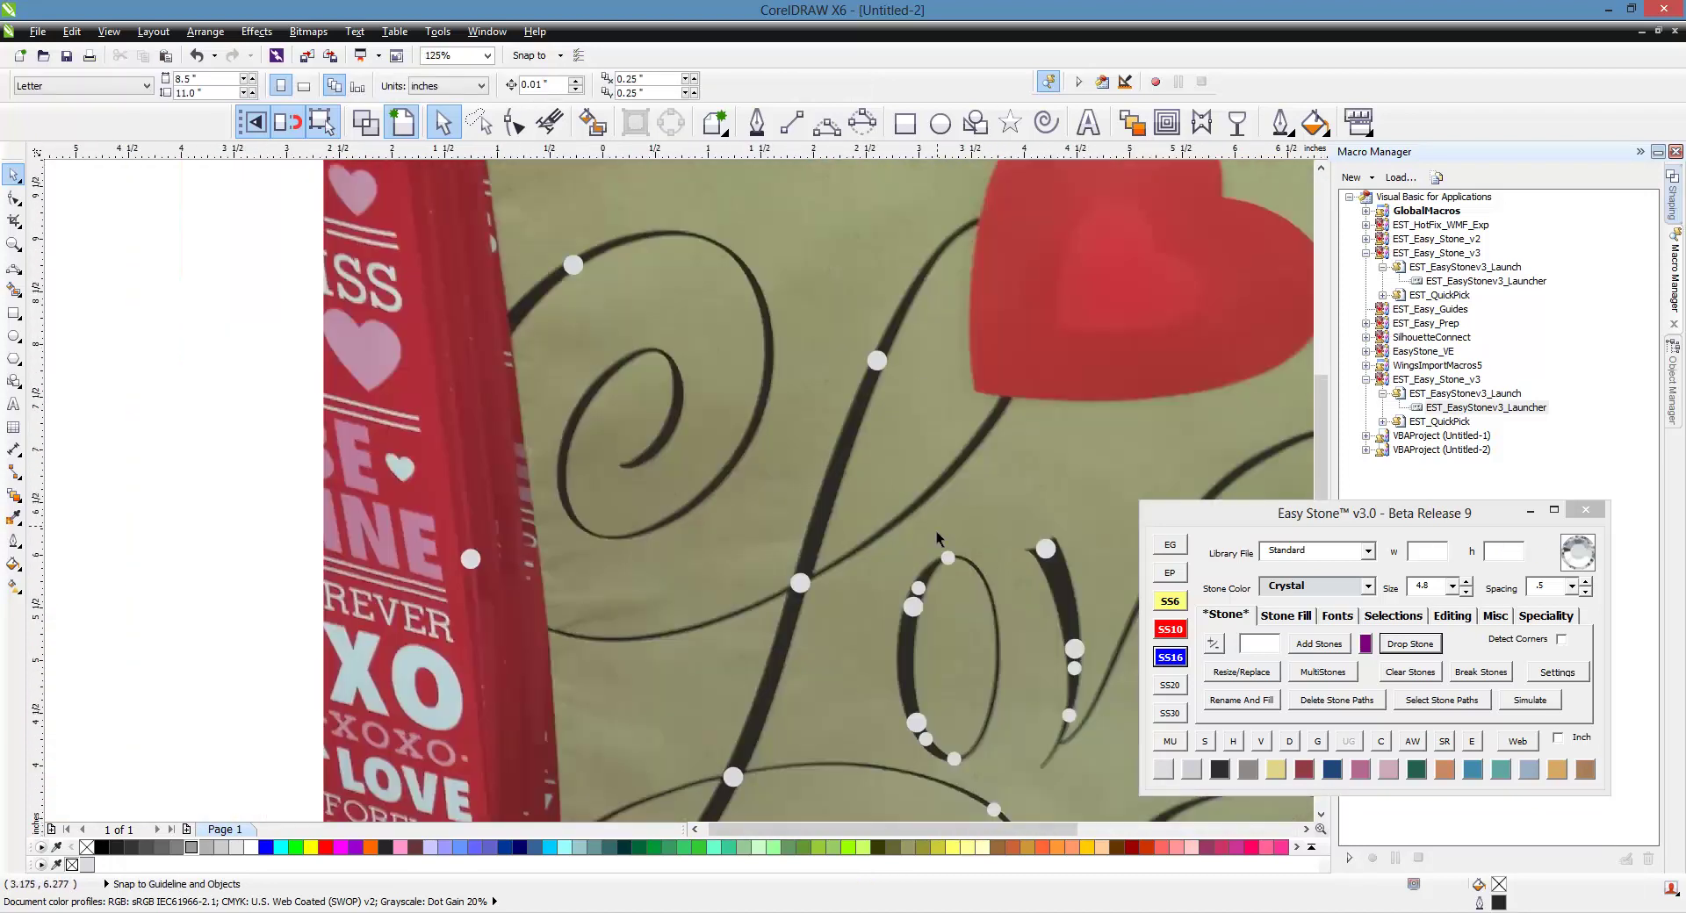
{"action": "left_click", "coordinate": [881, 355]}
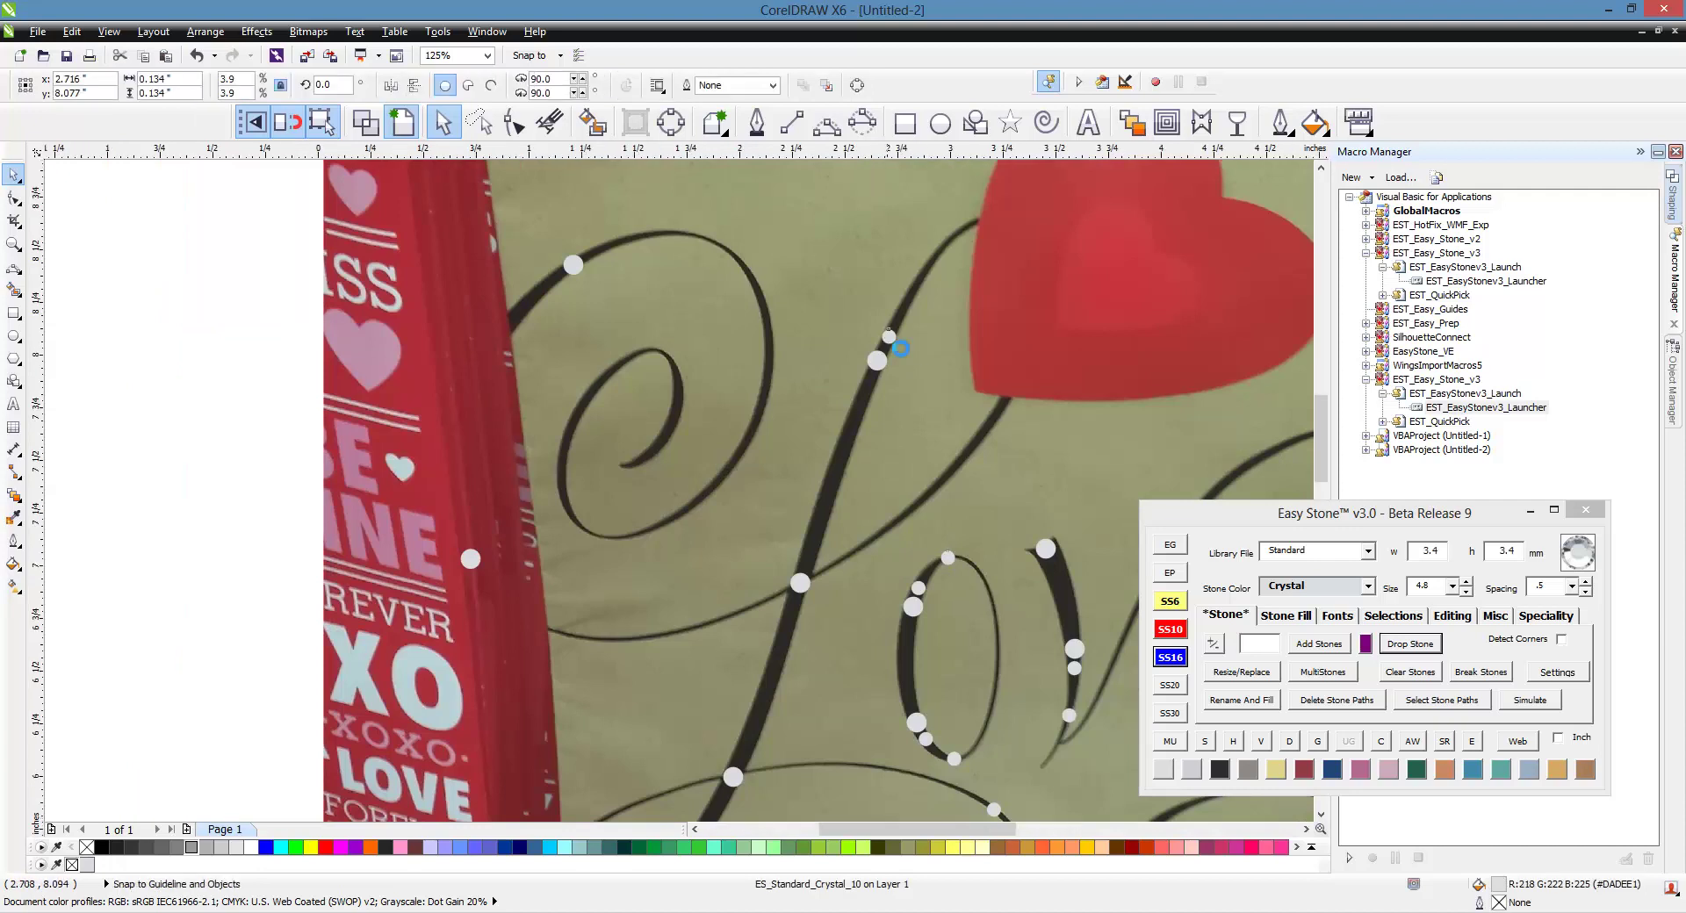
{"action": "scroll", "coordinate": [887, 351], "scroll_direction": "up", "scroll_amount": 2}
{"action": "left_click_drag", "start_coordinate": [918, 366], "coordinate": [892, 408]}
{"action": "scroll", "coordinate": [794, 393], "scroll_direction": "down", "scroll_amount": 2}
- Place SS10 stone copies on the L's thin crossing stroke below the heart and on the heart over the L's hidden top loop
{"action": "left_click_drag", "start_coordinate": [796, 377], "coordinate": [866, 692]}
{"action": "right_click", "coordinate": [931, 588]}
{"action": "scroll", "coordinate": [822, 553], "scroll_direction": "down", "scroll_amount": 1}
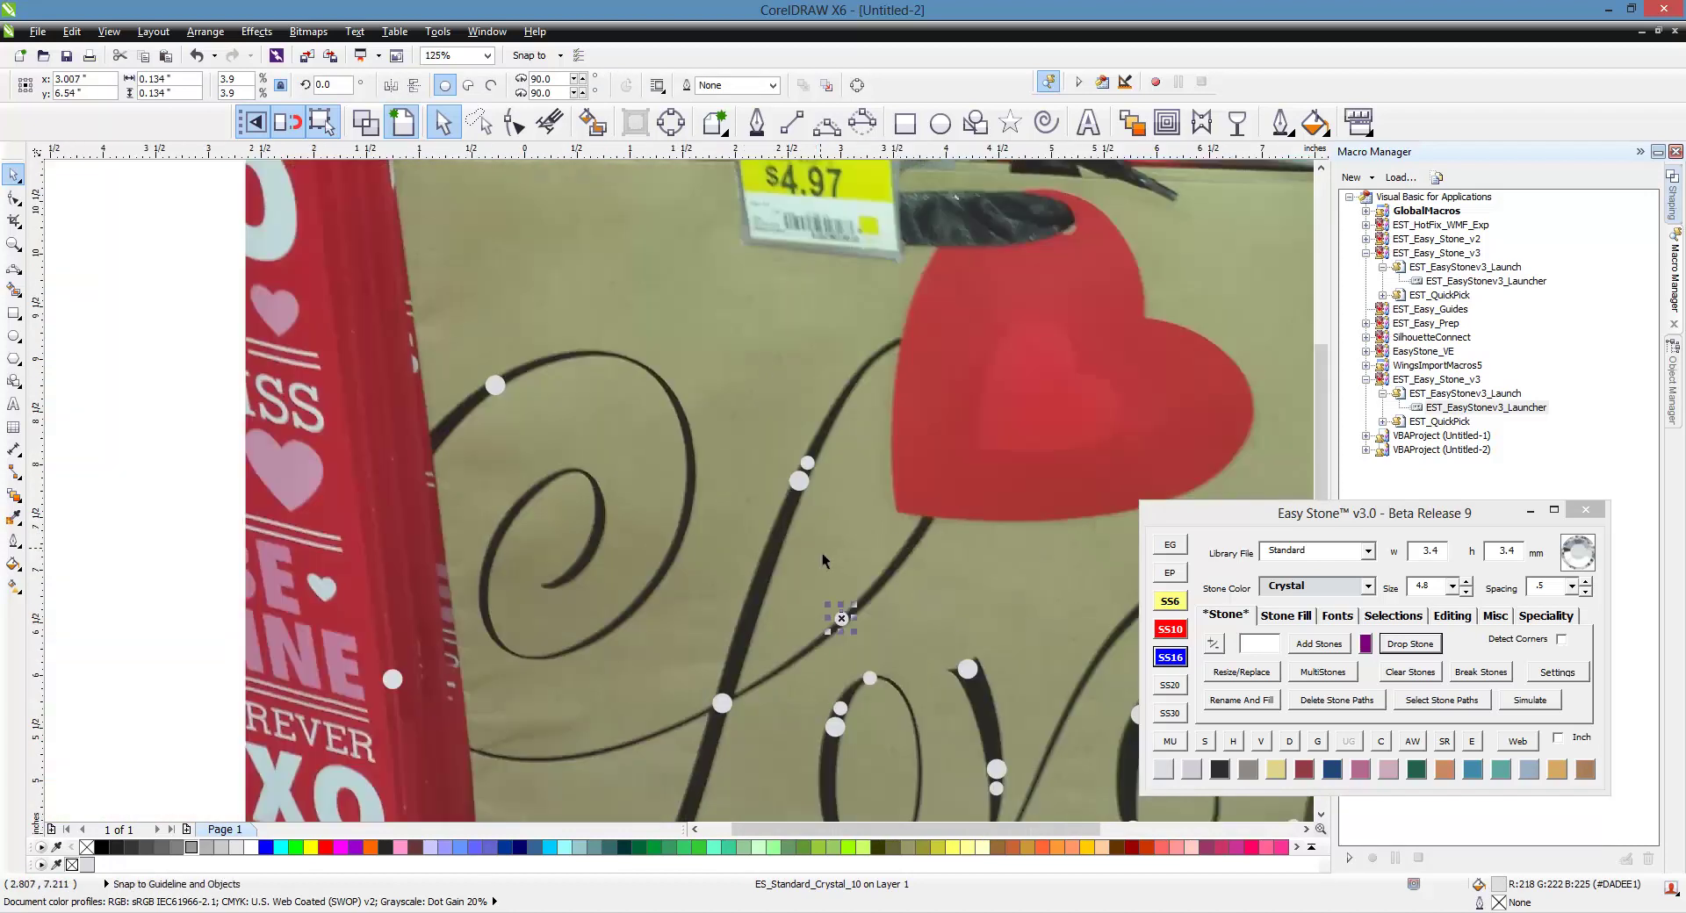
{"action": "left_click", "coordinate": [879, 634]}
{"action": "scroll", "coordinate": [839, 631], "scroll_direction": "up", "scroll_amount": 1}
{"action": "left_click_drag", "start_coordinate": [856, 613], "coordinate": [965, 346]}
{"action": "scroll", "coordinate": [856, 615], "scroll_direction": "down", "scroll_amount": 1}
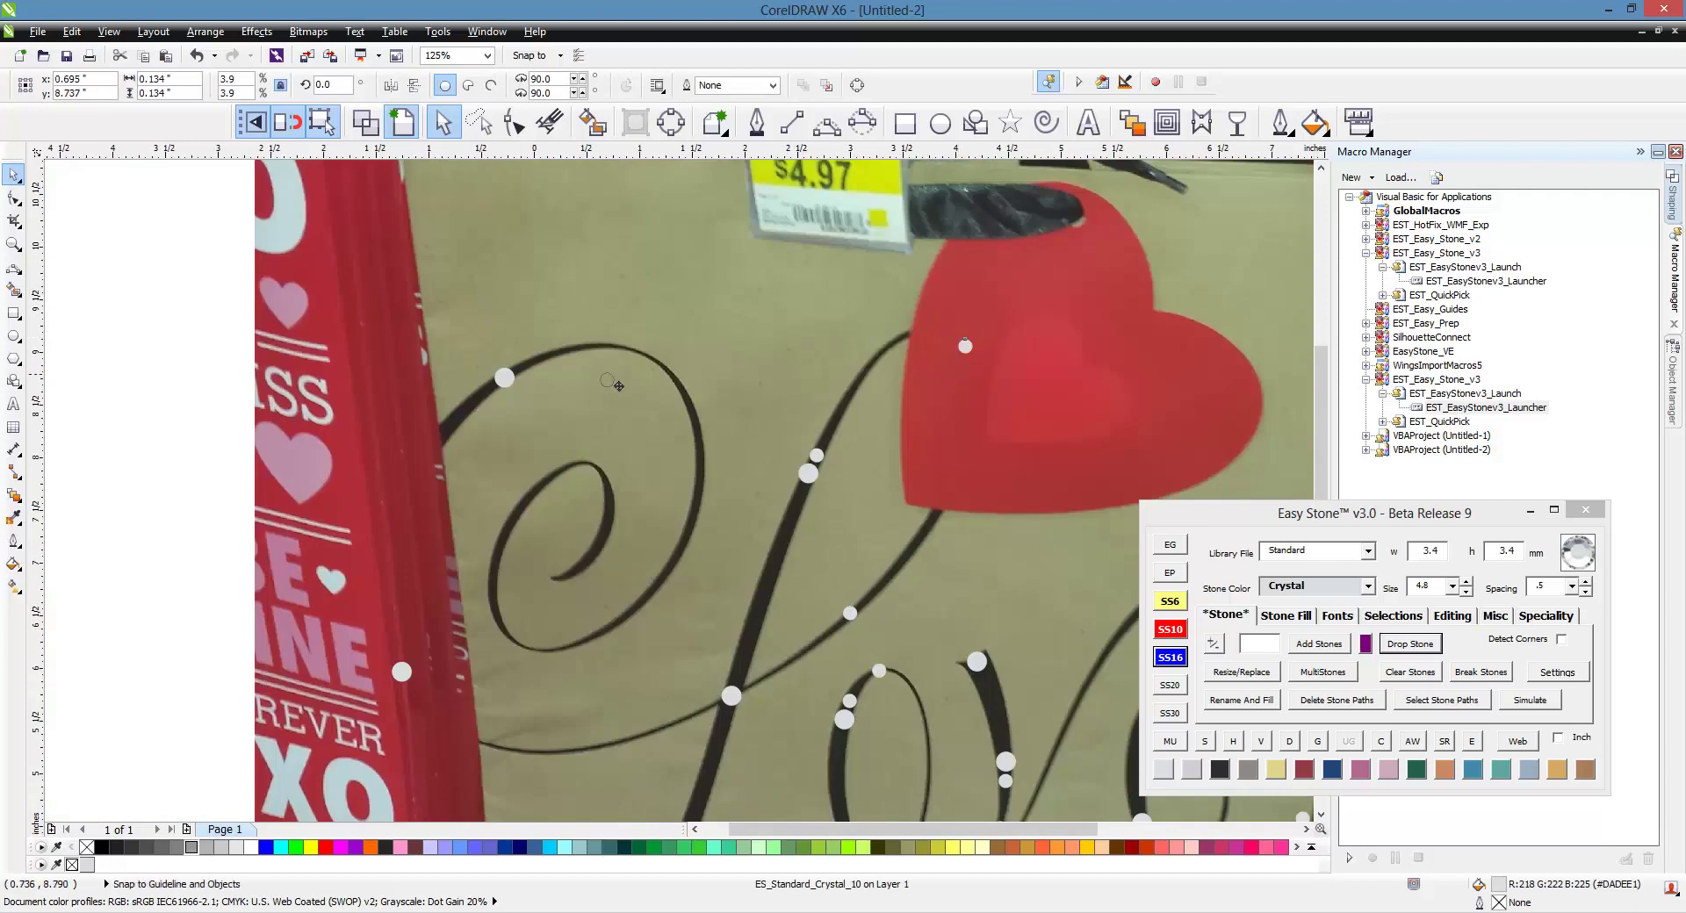
- Place SS10 stone copies along the L's outer swirl: beside its SS16 stone, at its top and on its upper right bend
{"action": "left_click_drag", "start_coordinate": [618, 386], "coordinate": [641, 340]}
{"action": "scroll", "coordinate": [524, 358], "scroll_direction": "up", "scroll_amount": 3}
{"action": "scroll", "coordinate": [514, 427], "scroll_direction": "down", "scroll_amount": 2}
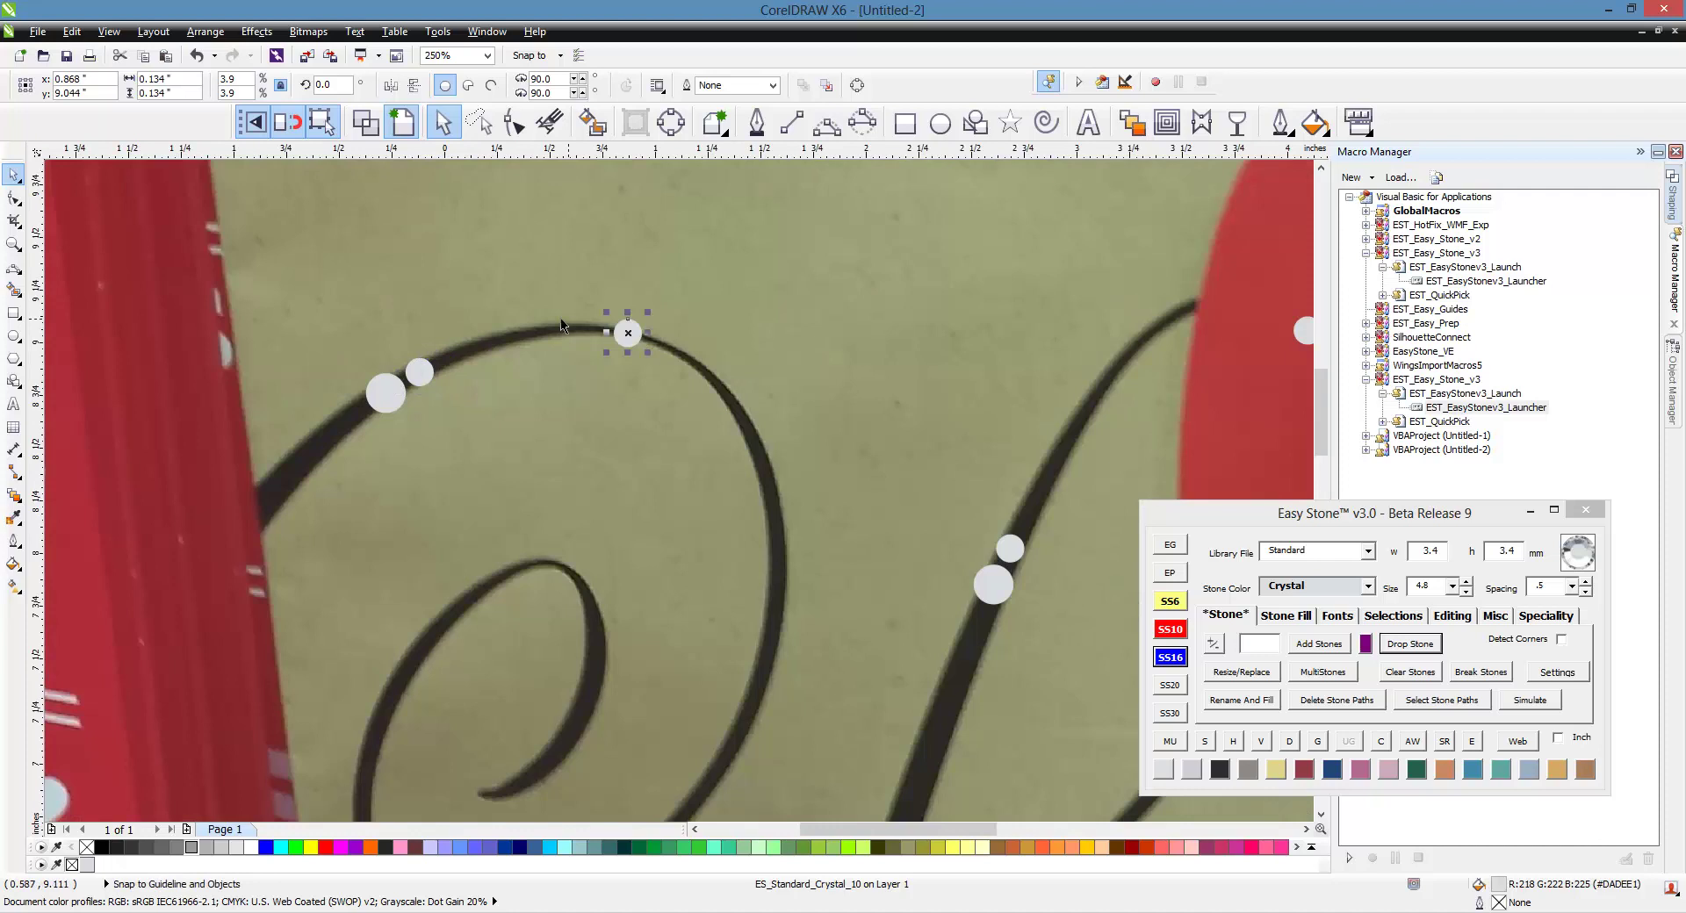
{"action": "scroll", "coordinate": [584, 310], "scroll_direction": "down", "scroll_amount": 1}
{"action": "scroll", "coordinate": [583, 309], "scroll_direction": "up", "scroll_amount": 1}
{"action": "key", "text": "Escape"}
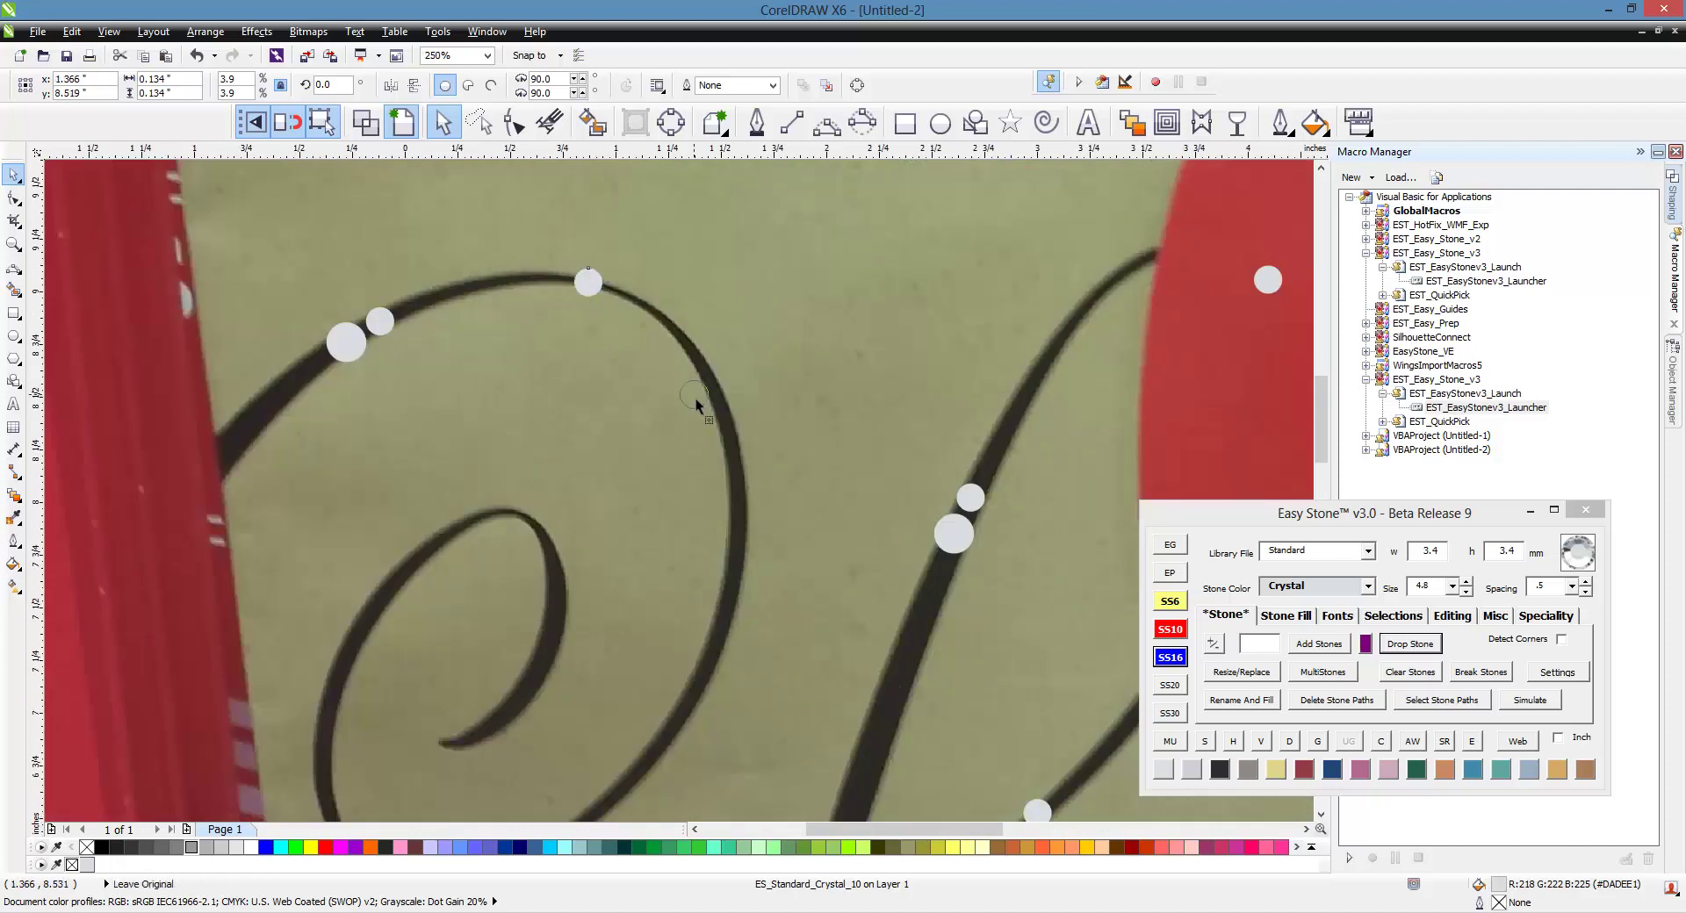
{"action": "scroll", "coordinate": [789, 362], "scroll_direction": "down", "scroll_amount": 1}
{"action": "scroll", "coordinate": [725, 468], "scroll_direction": "up", "scroll_amount": 1}
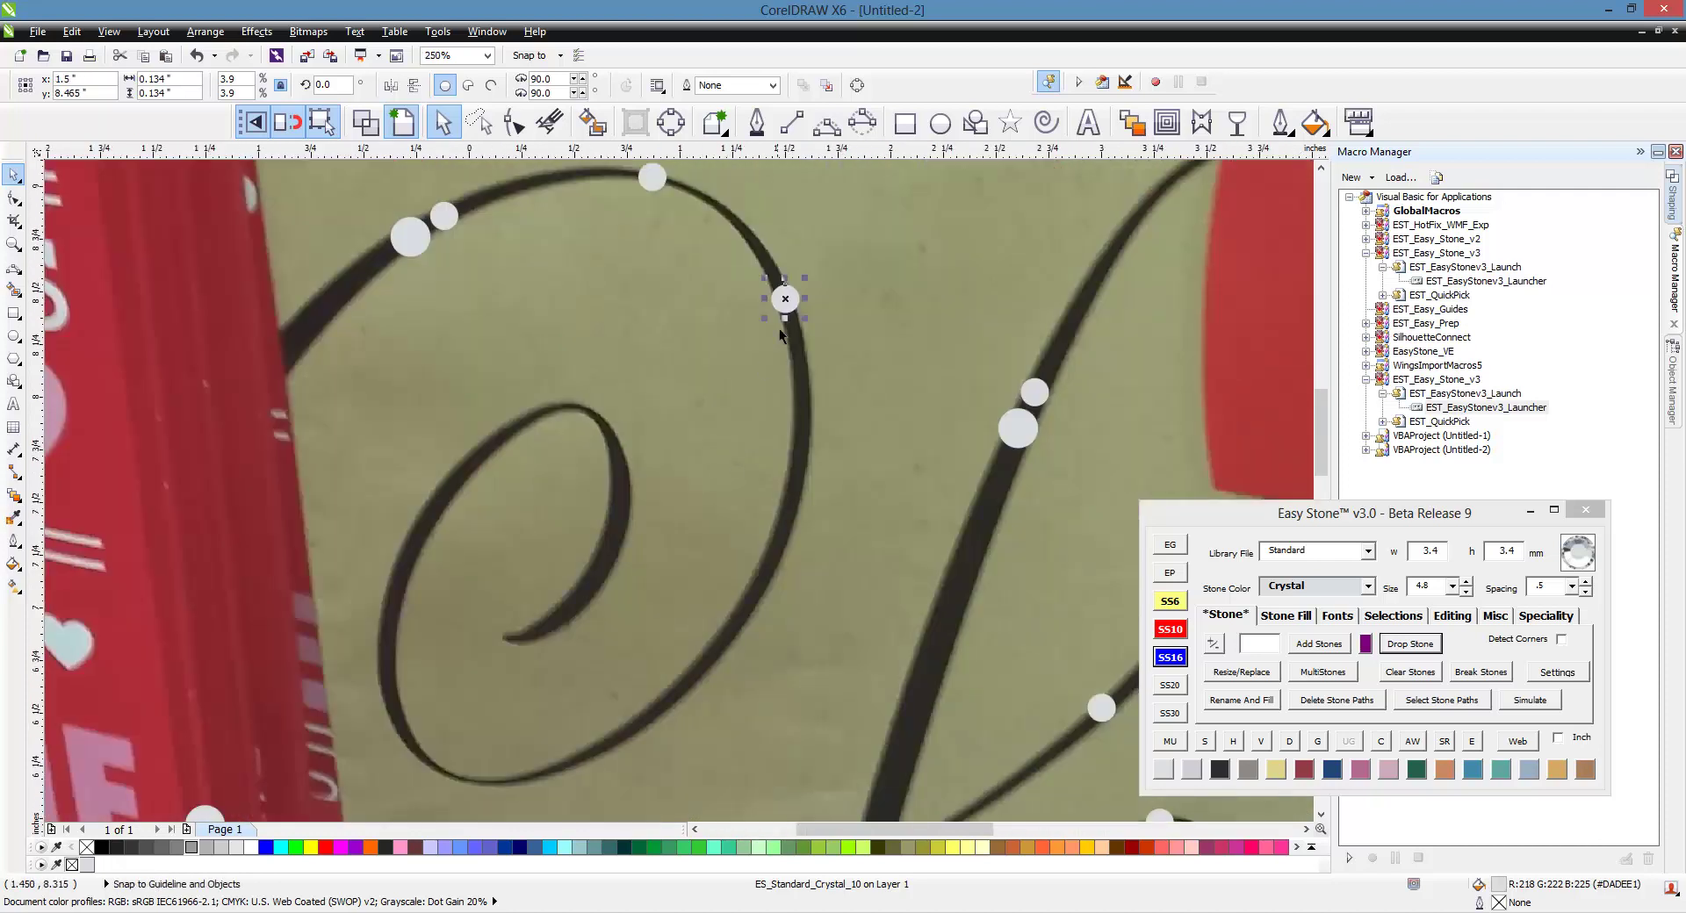
- Place SS10 stone copies along the swirl's lower curve and its inner spiral, ending near the spiral's tip
{"action": "left_click_drag", "start_coordinate": [708, 640], "coordinate": [652, 727]}
{"action": "left_click_drag", "start_coordinate": [569, 767], "coordinate": [404, 740]}
{"action": "left_click_drag", "start_coordinate": [441, 547], "coordinate": [635, 491]}
{"action": "left_click_drag", "start_coordinate": [612, 553], "coordinate": [569, 611]}
{"action": "scroll", "coordinate": [615, 580], "scroll_direction": "down", "scroll_amount": 2}
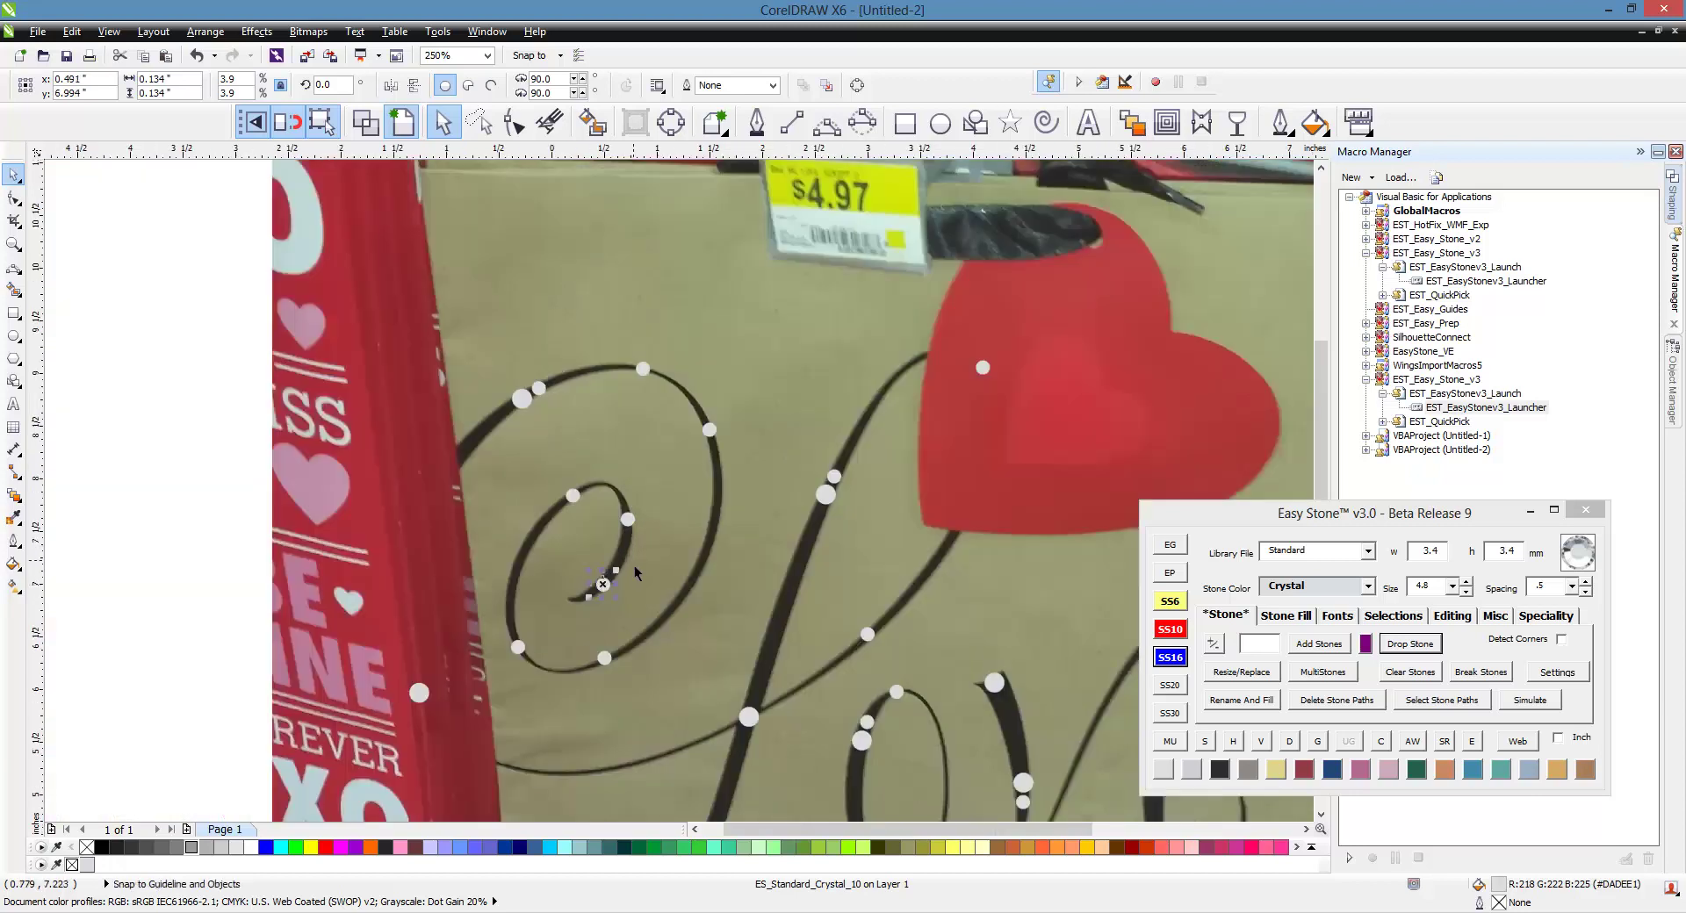
- Place SS6 stone copies on the e's thin lower curve, one beside its lowest SS10 stone and one at the curve's upper end
{"action": "scroll", "coordinate": [457, 531], "scroll_direction": "down", "scroll_amount": 1}
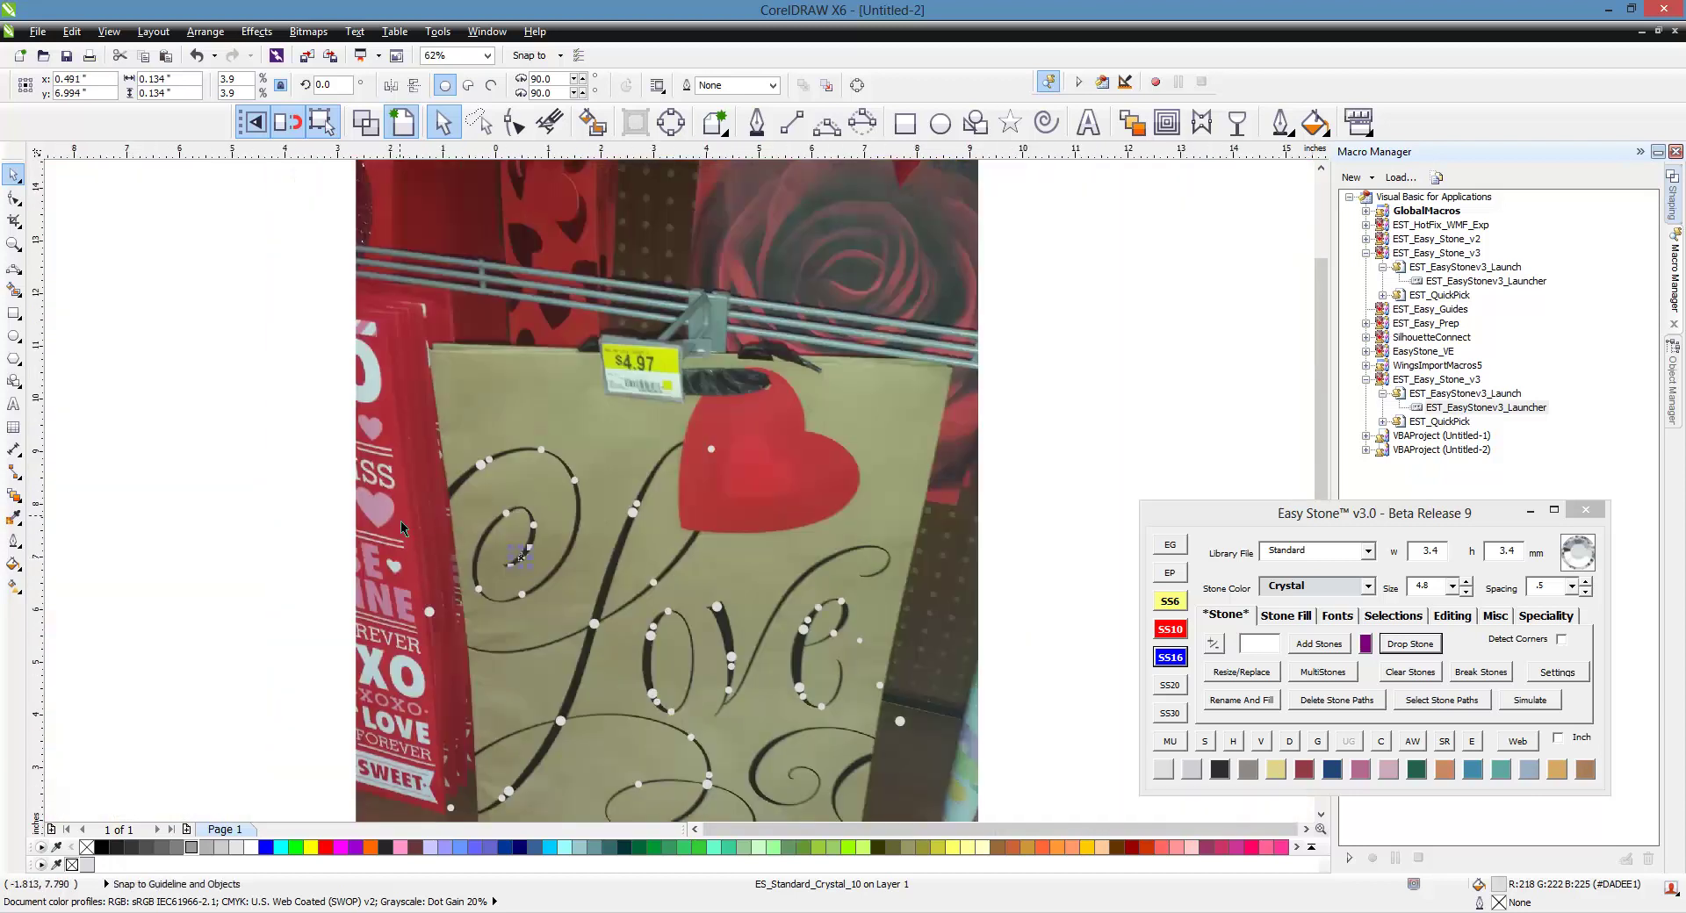
{"action": "scroll", "coordinate": [606, 457], "scroll_direction": "down", "scroll_amount": 1}
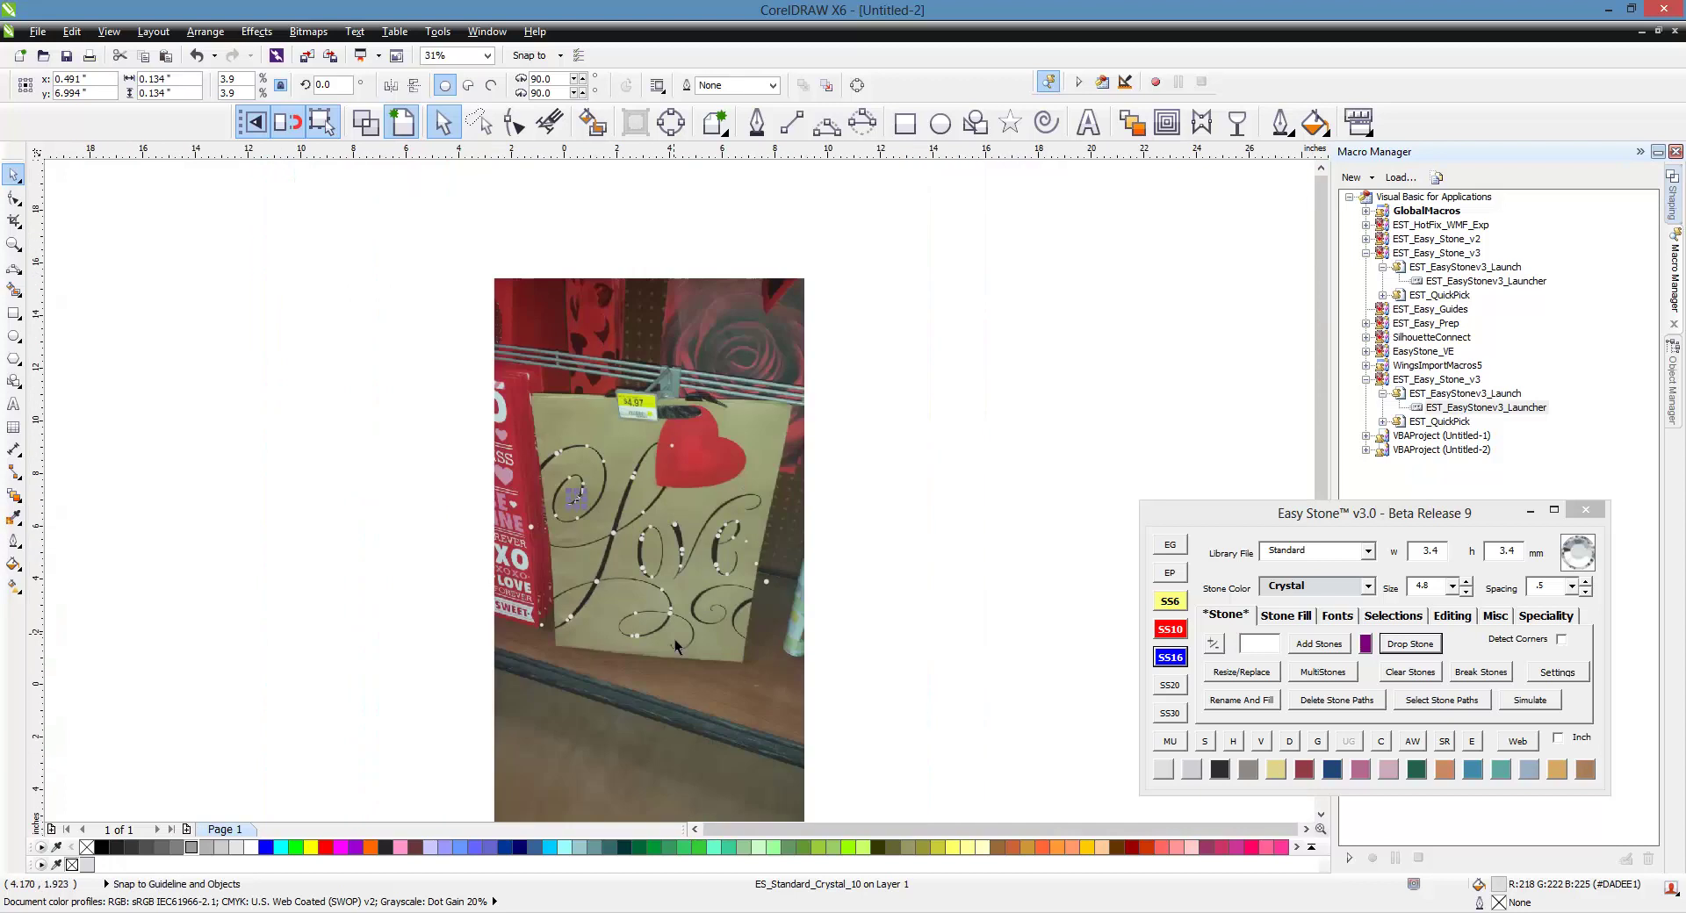
{"action": "scroll", "coordinate": [677, 650], "scroll_direction": "up", "scroll_amount": 1}
{"action": "scroll", "coordinate": [709, 590], "scroll_direction": "up", "scroll_amount": 1}
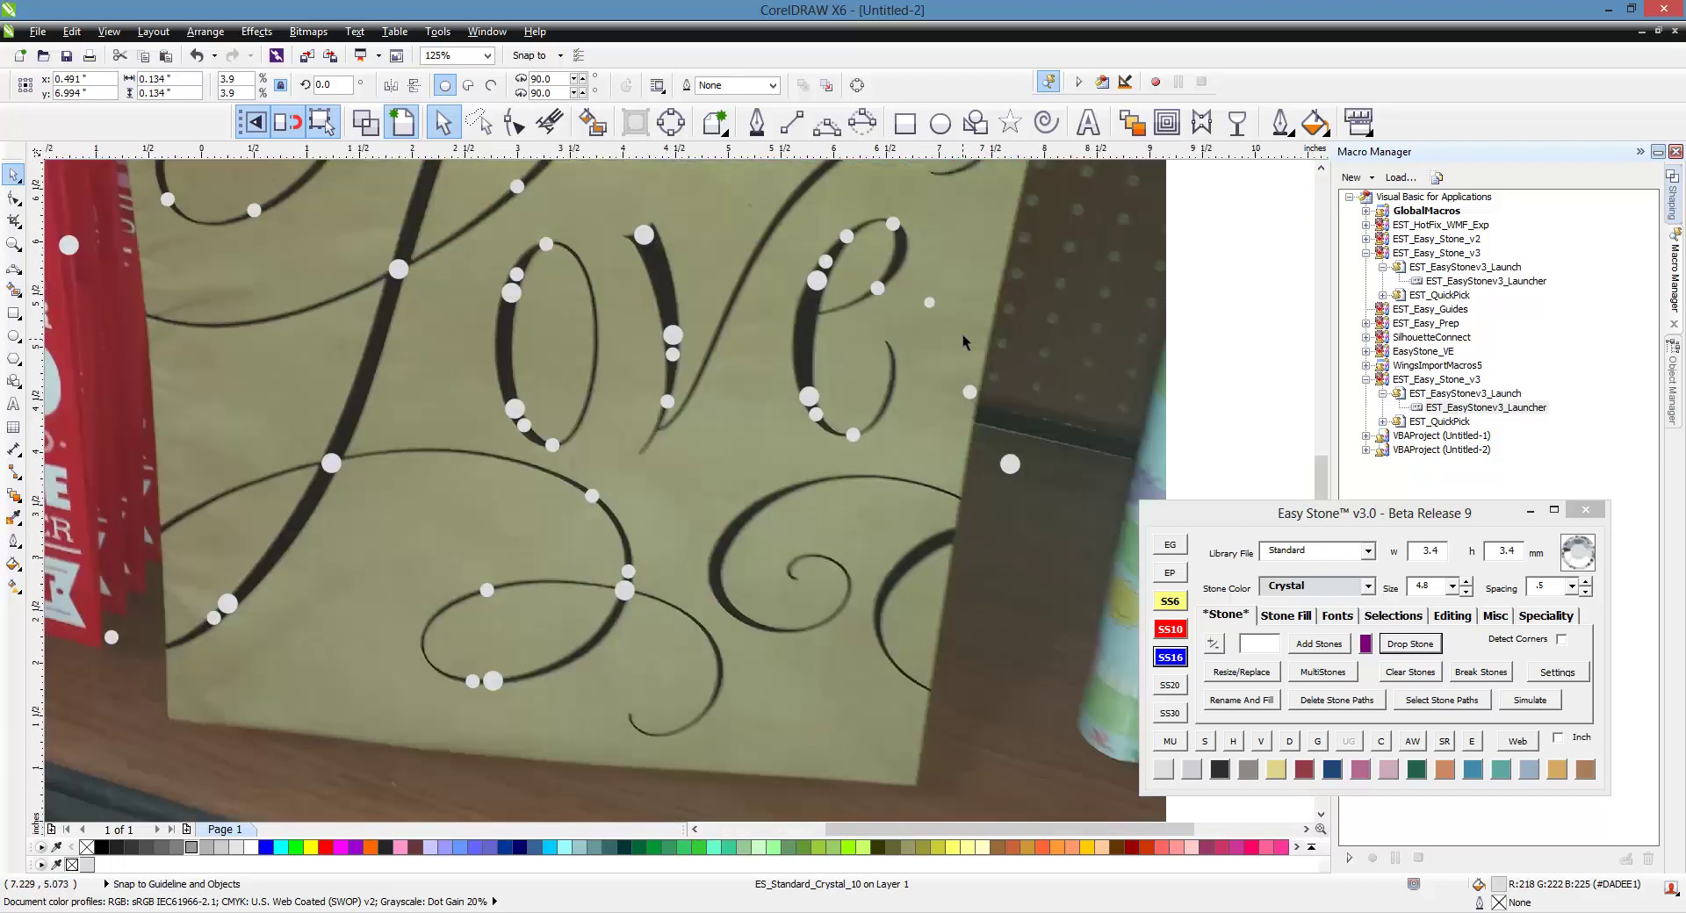
{"action": "mouse_move", "coordinate": [930, 302]}
{"action": "left_mouse_down"}
{"action": "mouse_move", "coordinate": [889, 417]}
{"action": "mouse_move", "coordinate": [745, 555]}
{"action": "mouse_move", "coordinate": [810, 200]}
{"action": "left_mouse_up"}
{"action": "scroll", "coordinate": [898, 420], "scroll_direction": "up", "scroll_amount": 3}
{"action": "scroll", "coordinate": [742, 552], "scroll_direction": "down", "scroll_amount": 1}
{"action": "scroll", "coordinate": [796, 462], "scroll_direction": "down", "scroll_amount": 3}
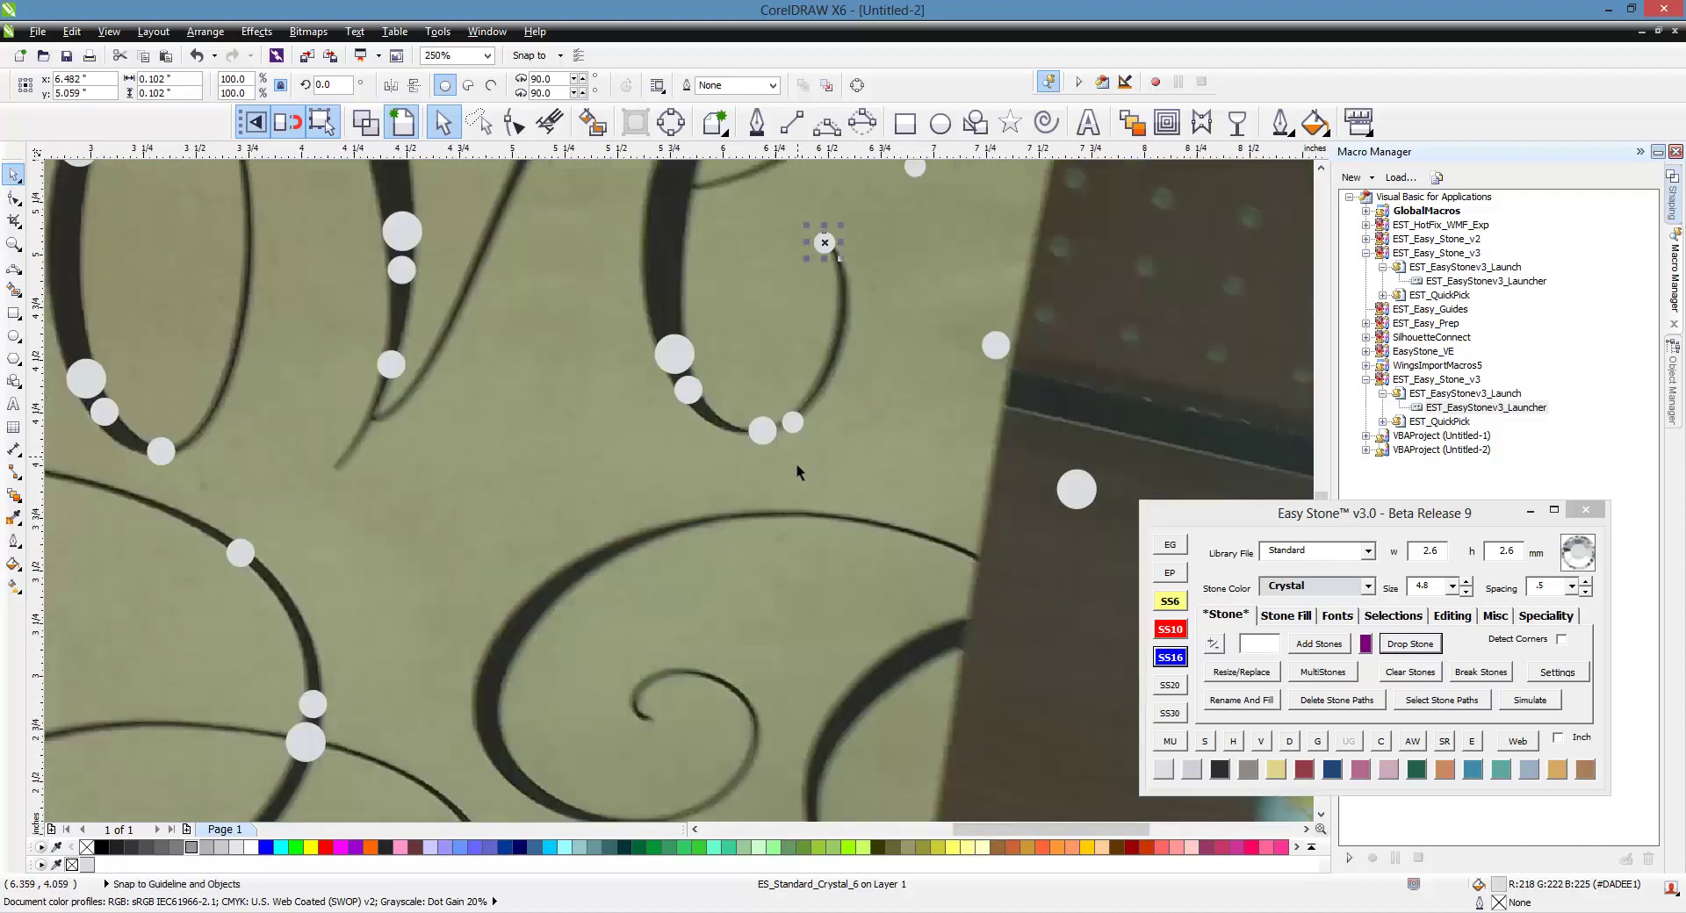
- Place a copy of the SS6 stone on the e's thin crossbar where it meets the thick stem
{"action": "scroll", "coordinate": [817, 589], "scroll_direction": "up", "scroll_amount": 3}
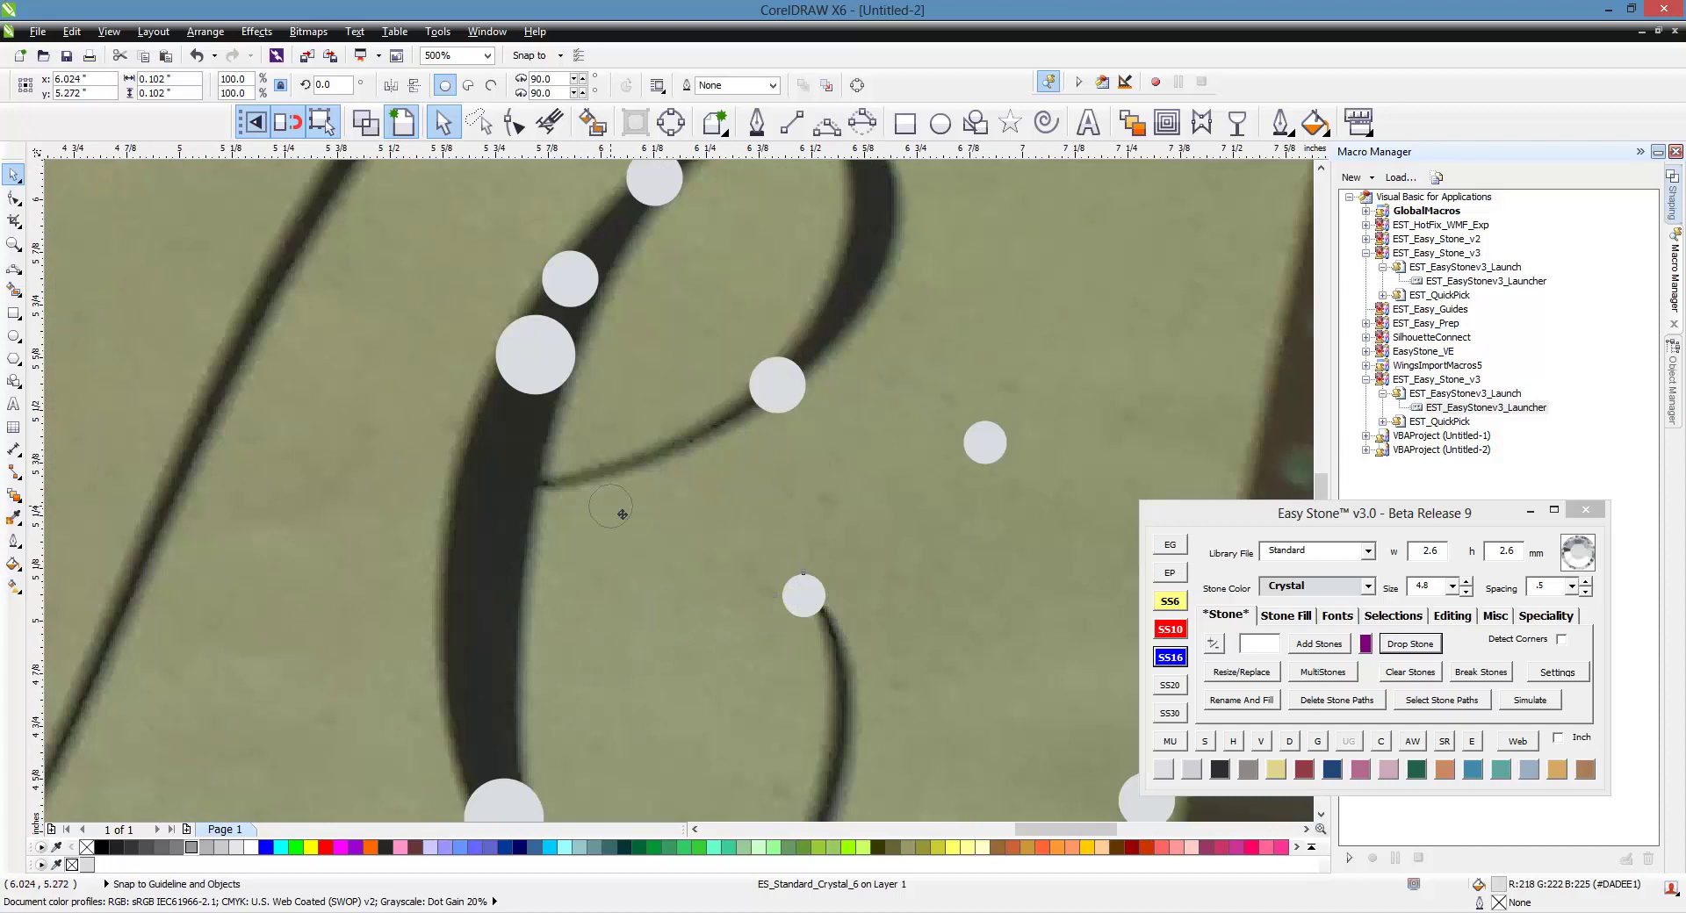
{"action": "left_click", "coordinate": [579, 482]}
{"action": "scroll", "coordinate": [783, 369], "scroll_direction": "down", "scroll_amount": 3}
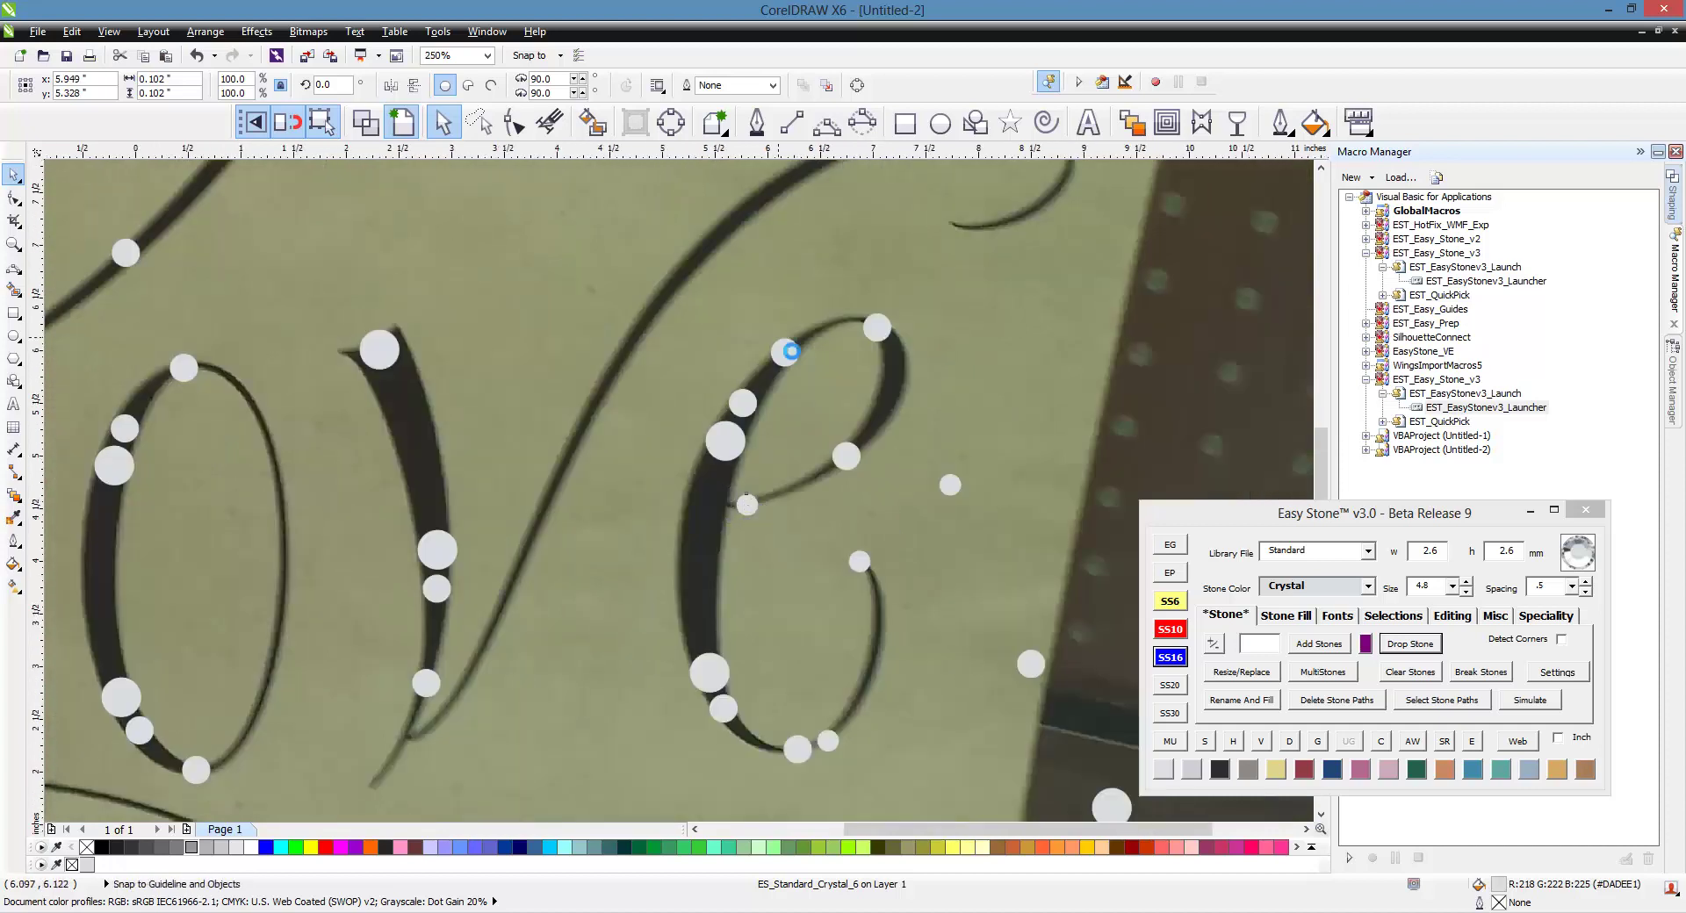
{"action": "scroll", "coordinate": [703, 423], "scroll_direction": "up", "scroll_amount": 2}
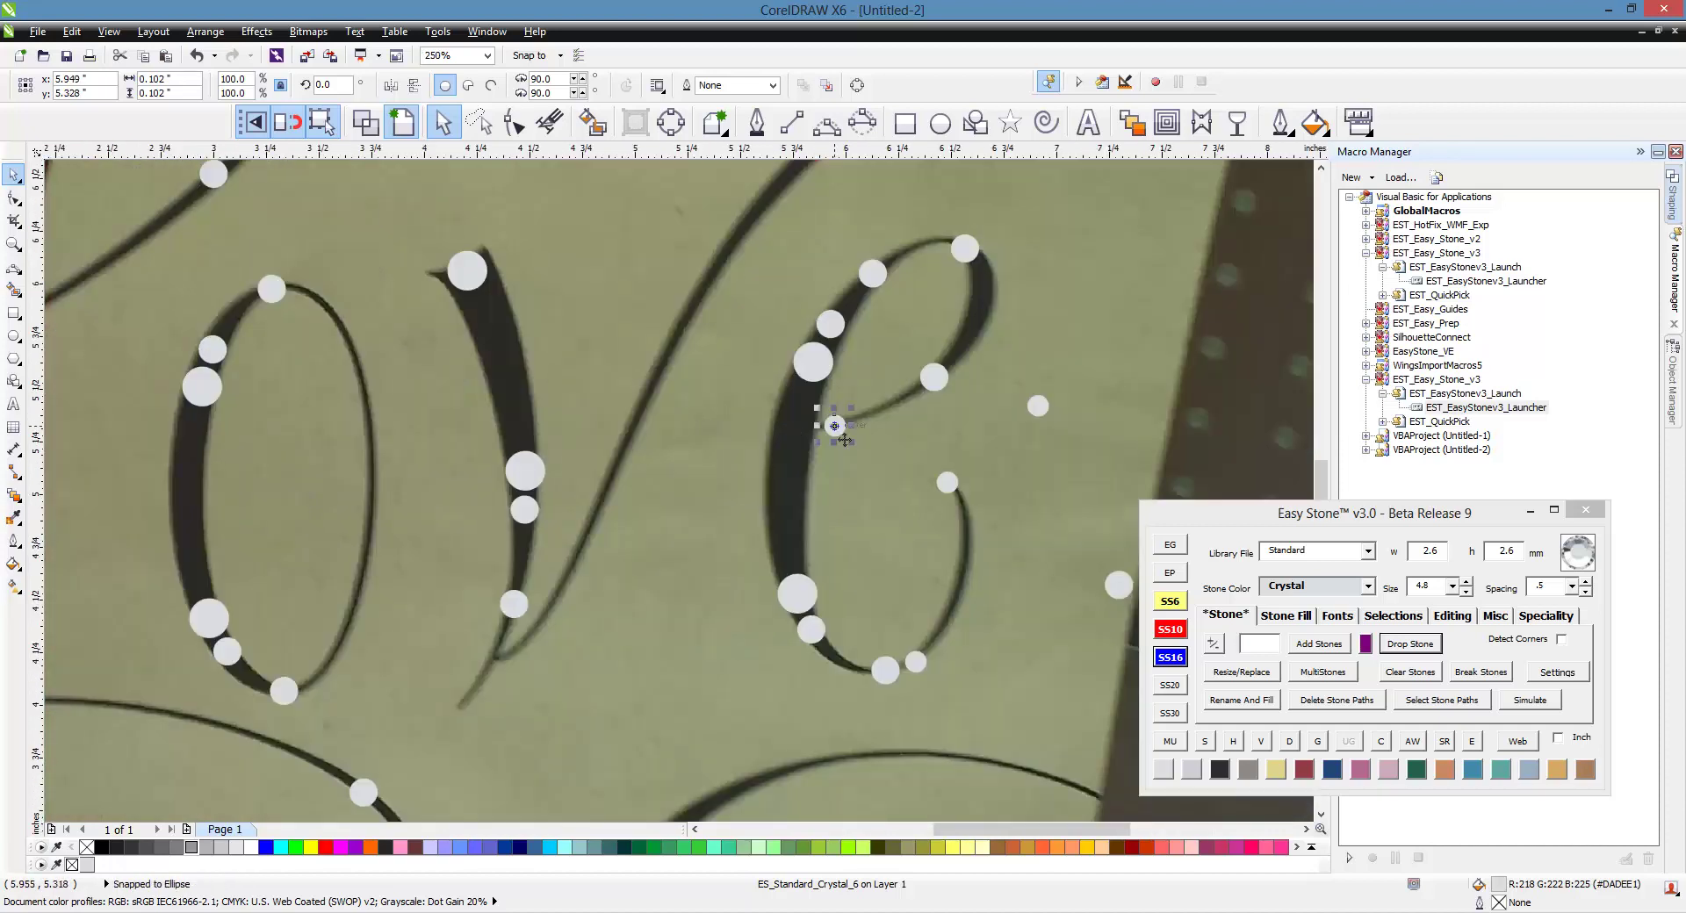
- Place SS6 stone copies at the v's base: below its lowest SS10 stone, at the tail's tip and on the start of the upstroke
{"action": "mouse_move", "coordinate": [834, 425]}
{"action": "left_mouse_down"}
{"action": "mouse_move", "coordinate": [483, 662]}
{"action": "mouse_move", "coordinate": [518, 601]}
{"action": "left_mouse_up"}
{"action": "scroll", "coordinate": [494, 665], "scroll_direction": "up", "scroll_amount": 2}
{"action": "scroll", "coordinate": [716, 489], "scroll_direction": "down", "scroll_amount": 1}
{"action": "mouse_move", "coordinate": [614, 518]}
{"action": "left_mouse_down"}
{"action": "mouse_move", "coordinate": [589, 660]}
{"action": "mouse_move", "coordinate": [540, 667]}
{"action": "mouse_move", "coordinate": [627, 631]}
{"action": "mouse_move", "coordinate": [681, 527]}
{"action": "left_mouse_up"}
{"action": "right_click", "coordinate": [570, 665]}
{"action": "right_click", "coordinate": [682, 538]}
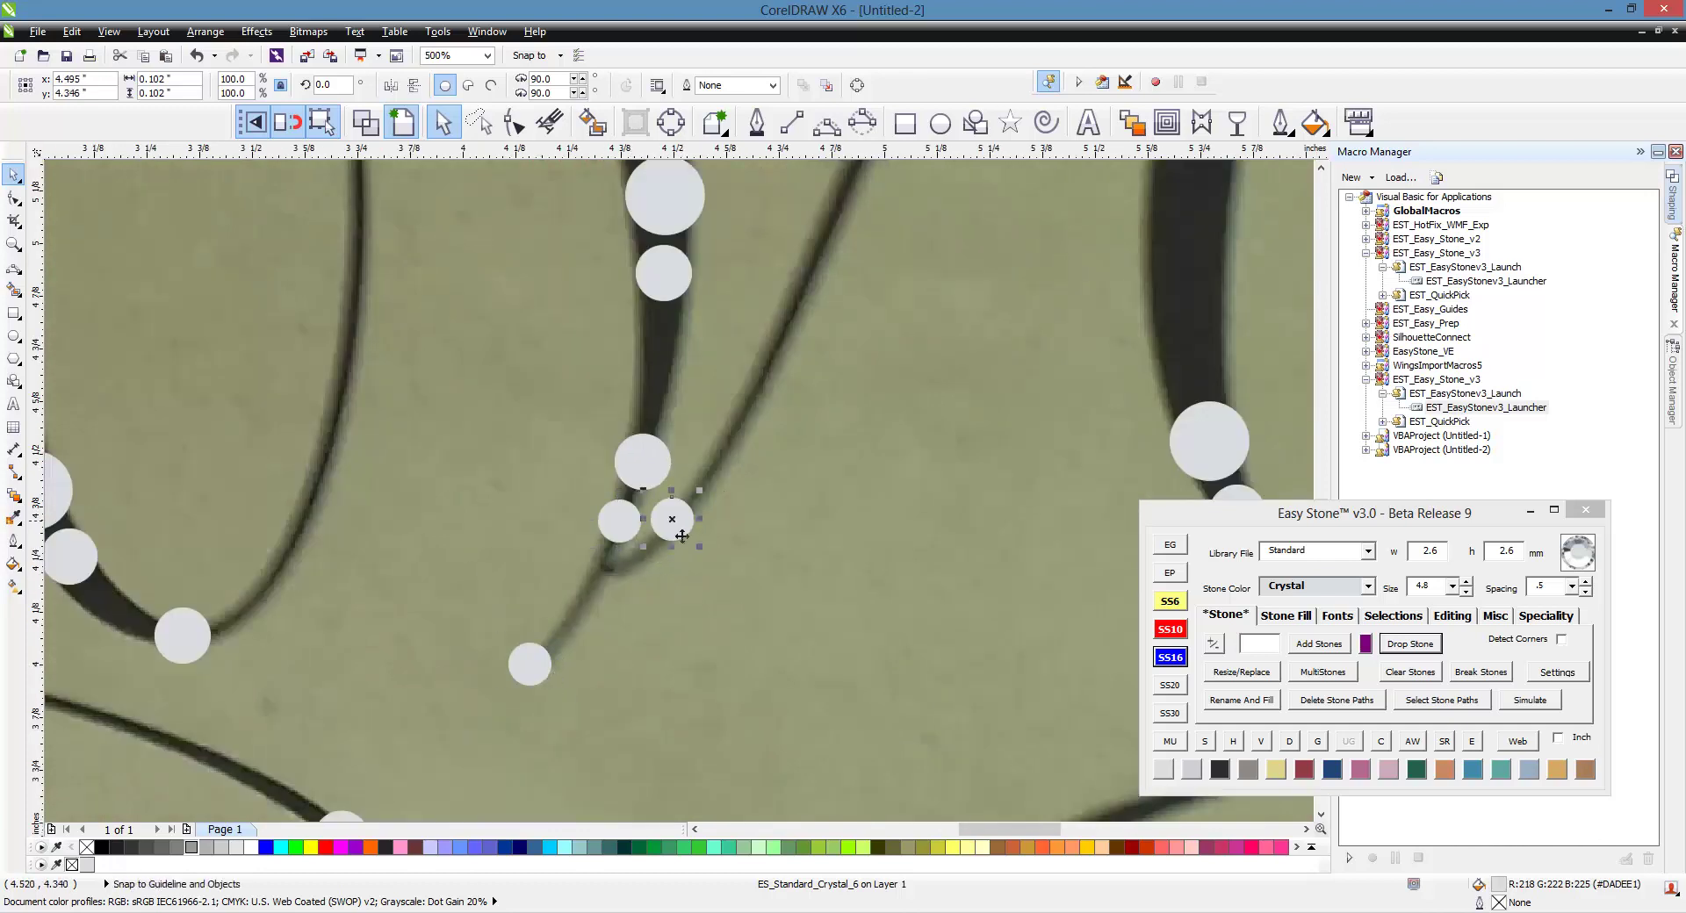
{"action": "scroll", "coordinate": [546, 661], "scroll_direction": "down", "scroll_amount": 2}
{"action": "scroll", "coordinate": [592, 552], "scroll_direction": "up", "scroll_amount": 1}
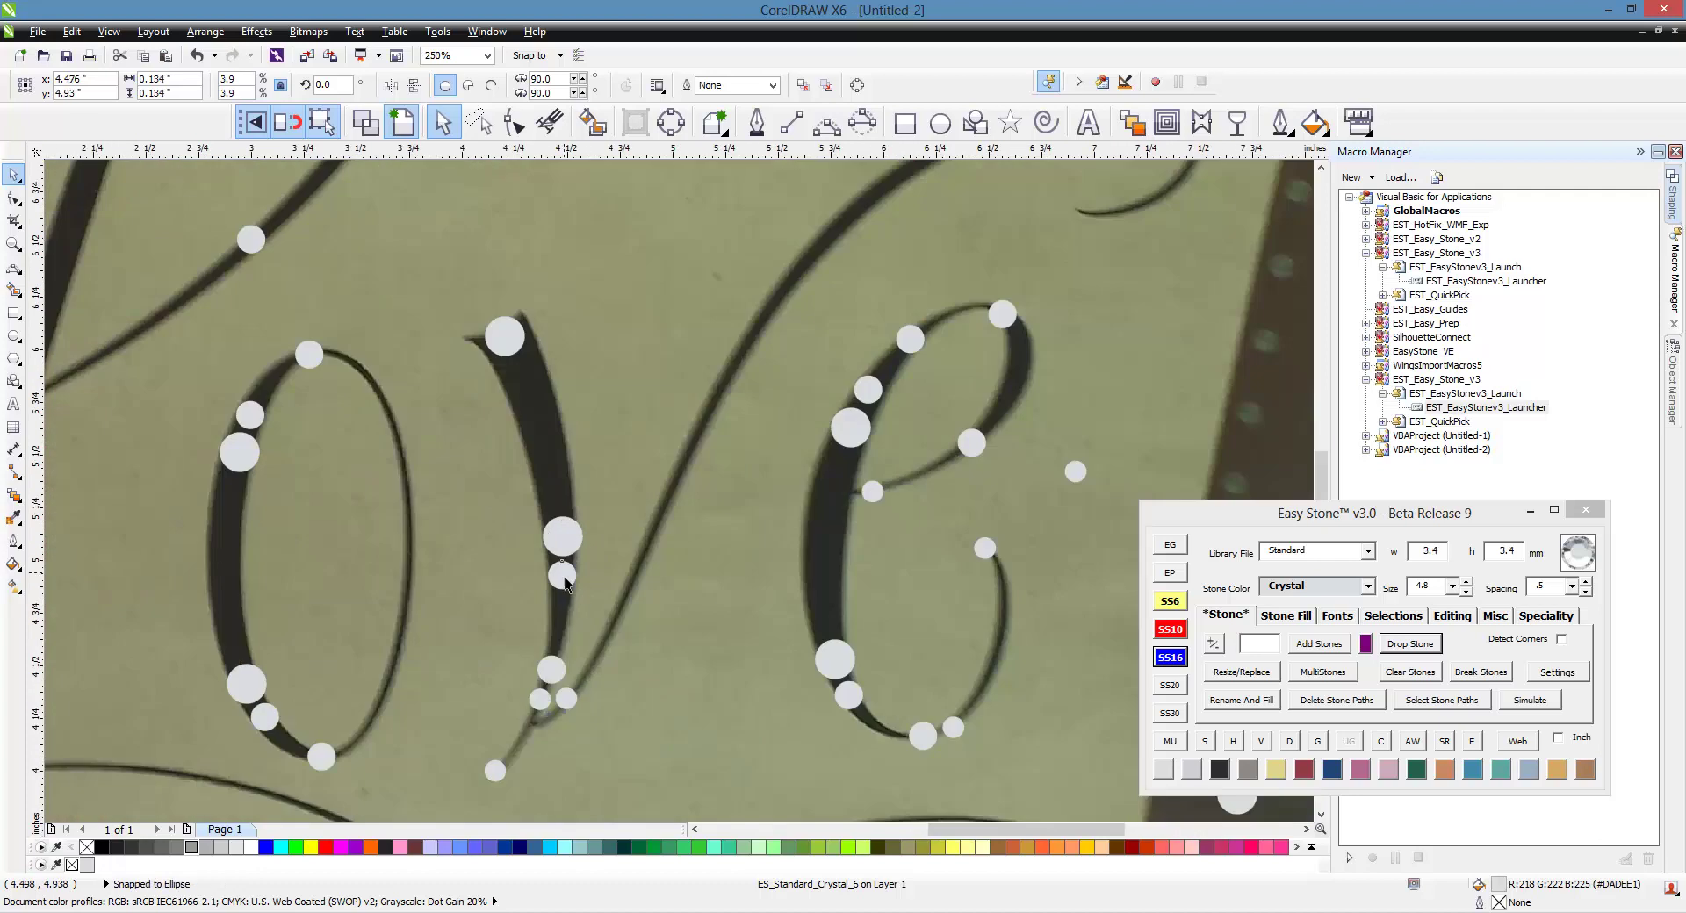
- Place SS10 stone copies on the middle of the v's long upstroke and at the top of its flourish
{"action": "left_click_drag", "start_coordinate": [562, 576], "coordinate": [840, 337]}
{"action": "left_click_drag", "start_coordinate": [797, 282], "coordinate": [789, 281]}
{"action": "scroll", "coordinate": [606, 423], "scroll_direction": "down", "scroll_amount": 2}
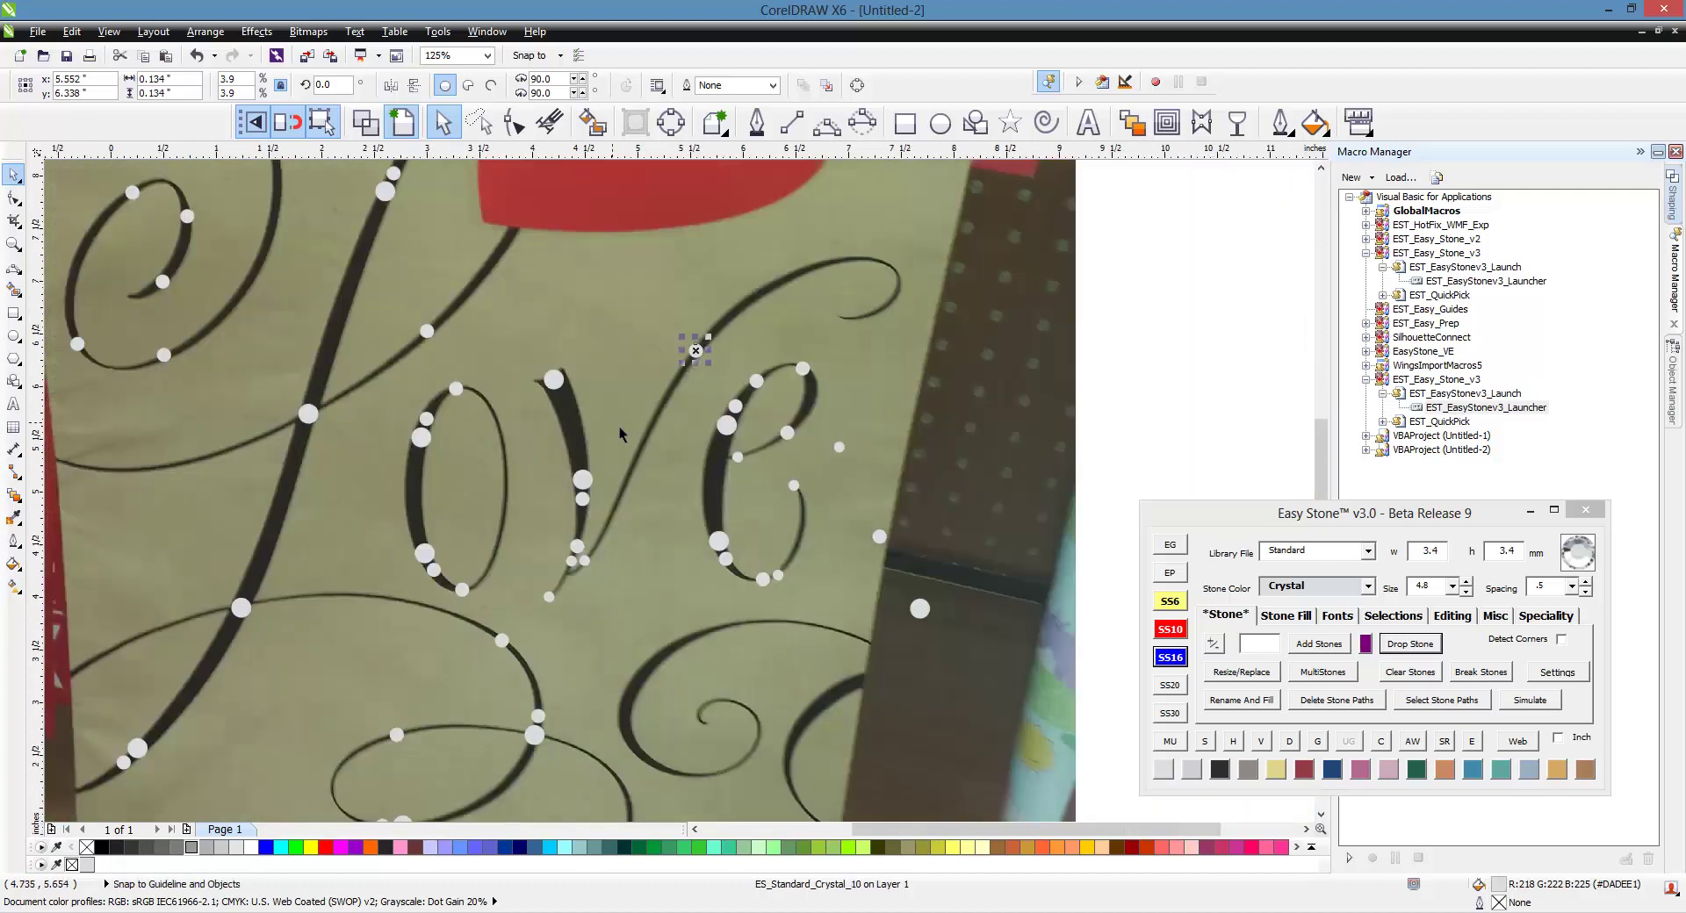
{"action": "scroll", "coordinate": [725, 315], "scroll_direction": "up", "scroll_amount": 2}
{"action": "mouse_move", "coordinate": [669, 388]}
{"action": "left_mouse_down"}
{"action": "mouse_move", "coordinate": [601, 510]}
{"action": "mouse_move", "coordinate": [931, 199]}
{"action": "mouse_move", "coordinate": [985, 207]}
{"action": "left_mouse_up"}
{"action": "scroll", "coordinate": [627, 307], "scroll_direction": "down", "scroll_amount": 2}
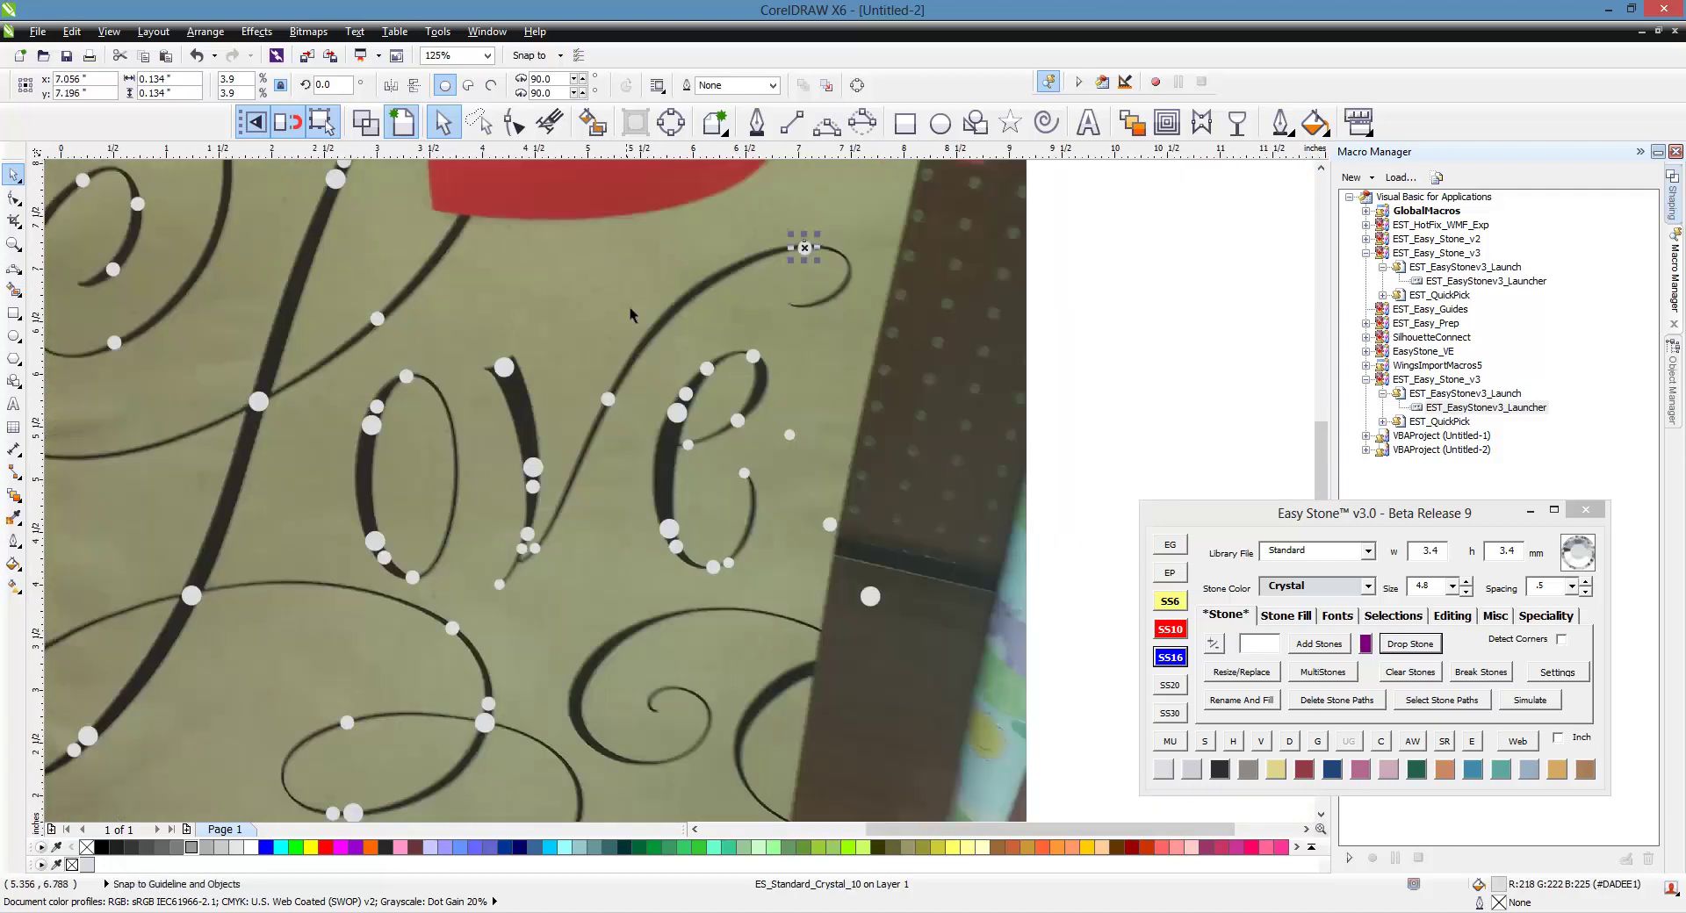
- Place a copy of the SS6 stone on the v's upstroke directly below its SS10 stone and nudge it into the stroke's centre
{"action": "scroll", "coordinate": [498, 578], "scroll_direction": "up", "scroll_amount": 4}
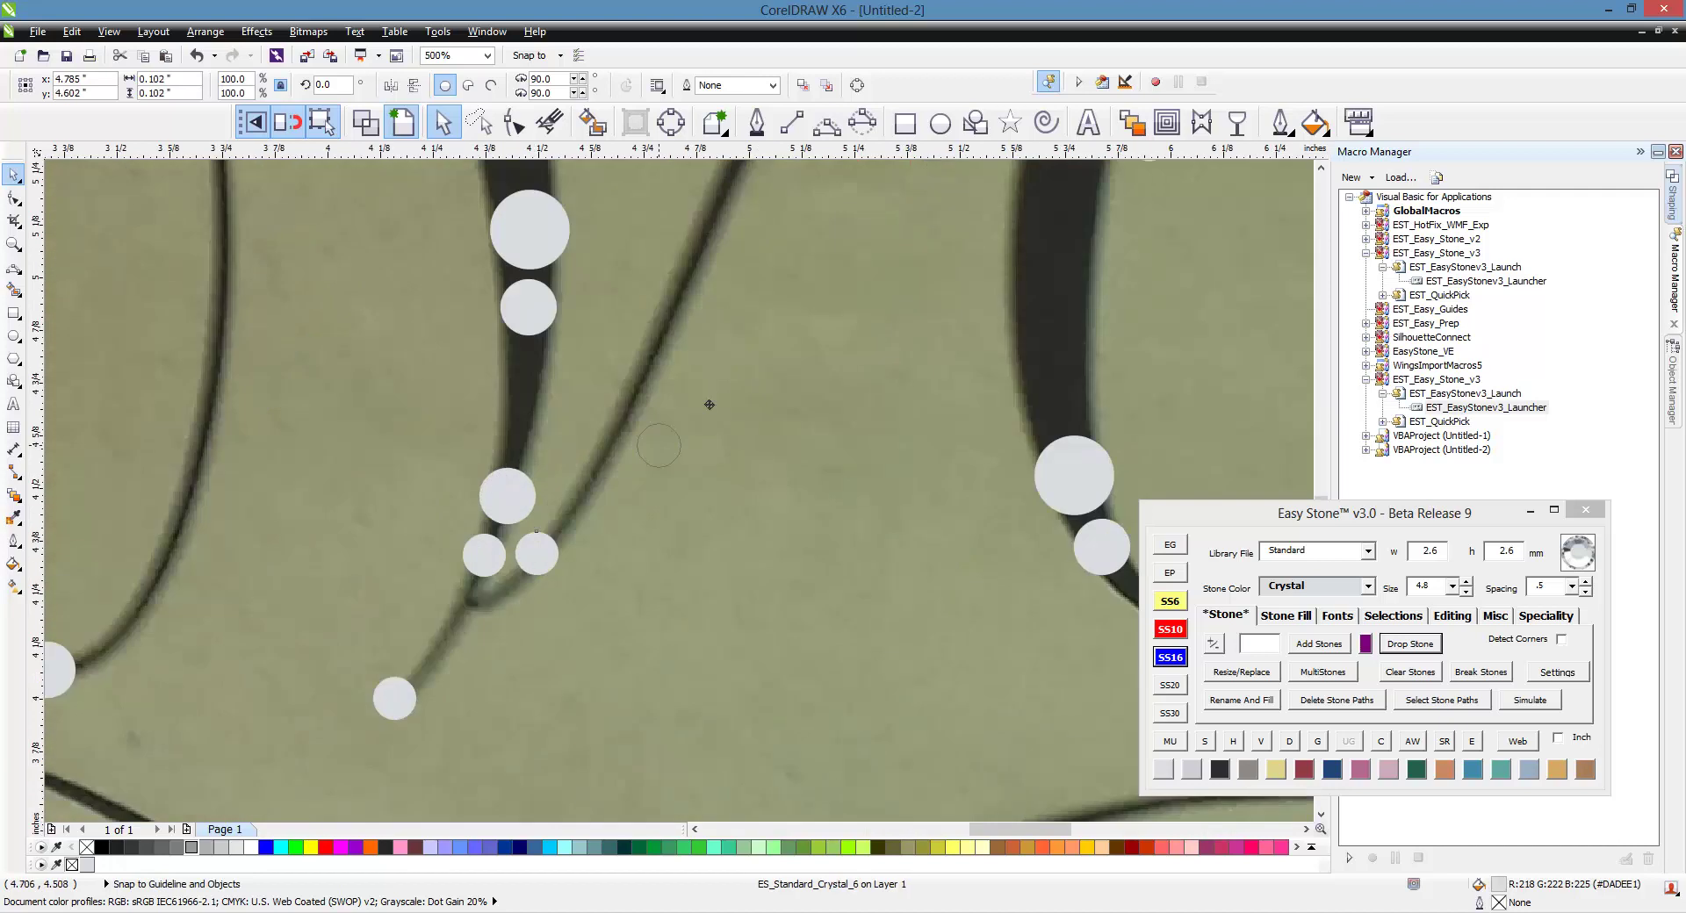
{"action": "scroll", "coordinate": [676, 406], "scroll_direction": "down", "scroll_amount": 2}
{"action": "scroll", "coordinate": [672, 396], "scroll_direction": "up", "scroll_amount": 2}
{"action": "scroll", "coordinate": [650, 422], "scroll_direction": "down", "scroll_amount": 4}
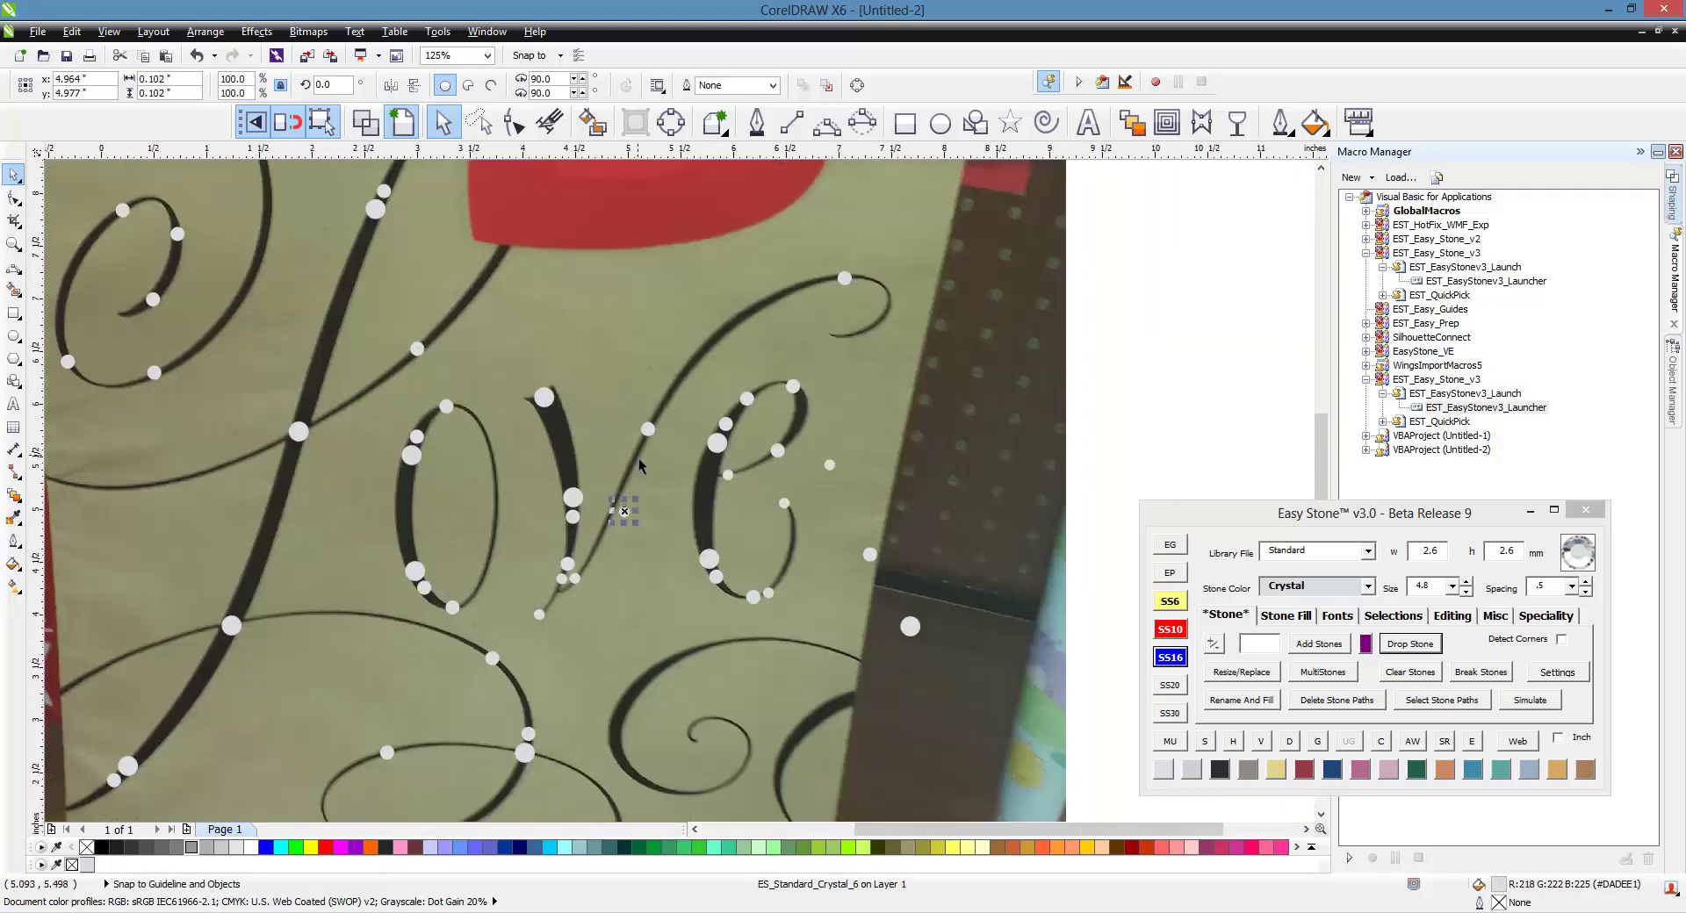
{"action": "scroll", "coordinate": [641, 483], "scroll_direction": "up", "scroll_amount": 4}
{"action": "left_click_drag", "start_coordinate": [604, 706], "coordinate": [671, 423]}
{"action": "scroll", "coordinate": [672, 406], "scroll_direction": "up", "scroll_amount": 4}
{"action": "left_click_drag", "start_coordinate": [623, 481], "coordinate": [629, 474]}
- Place SS6 stone copies on the v's flourish, one beside its top SS10 stone and one at the curl's end
{"action": "scroll", "coordinate": [597, 488], "scroll_direction": "down", "scroll_amount": 3}
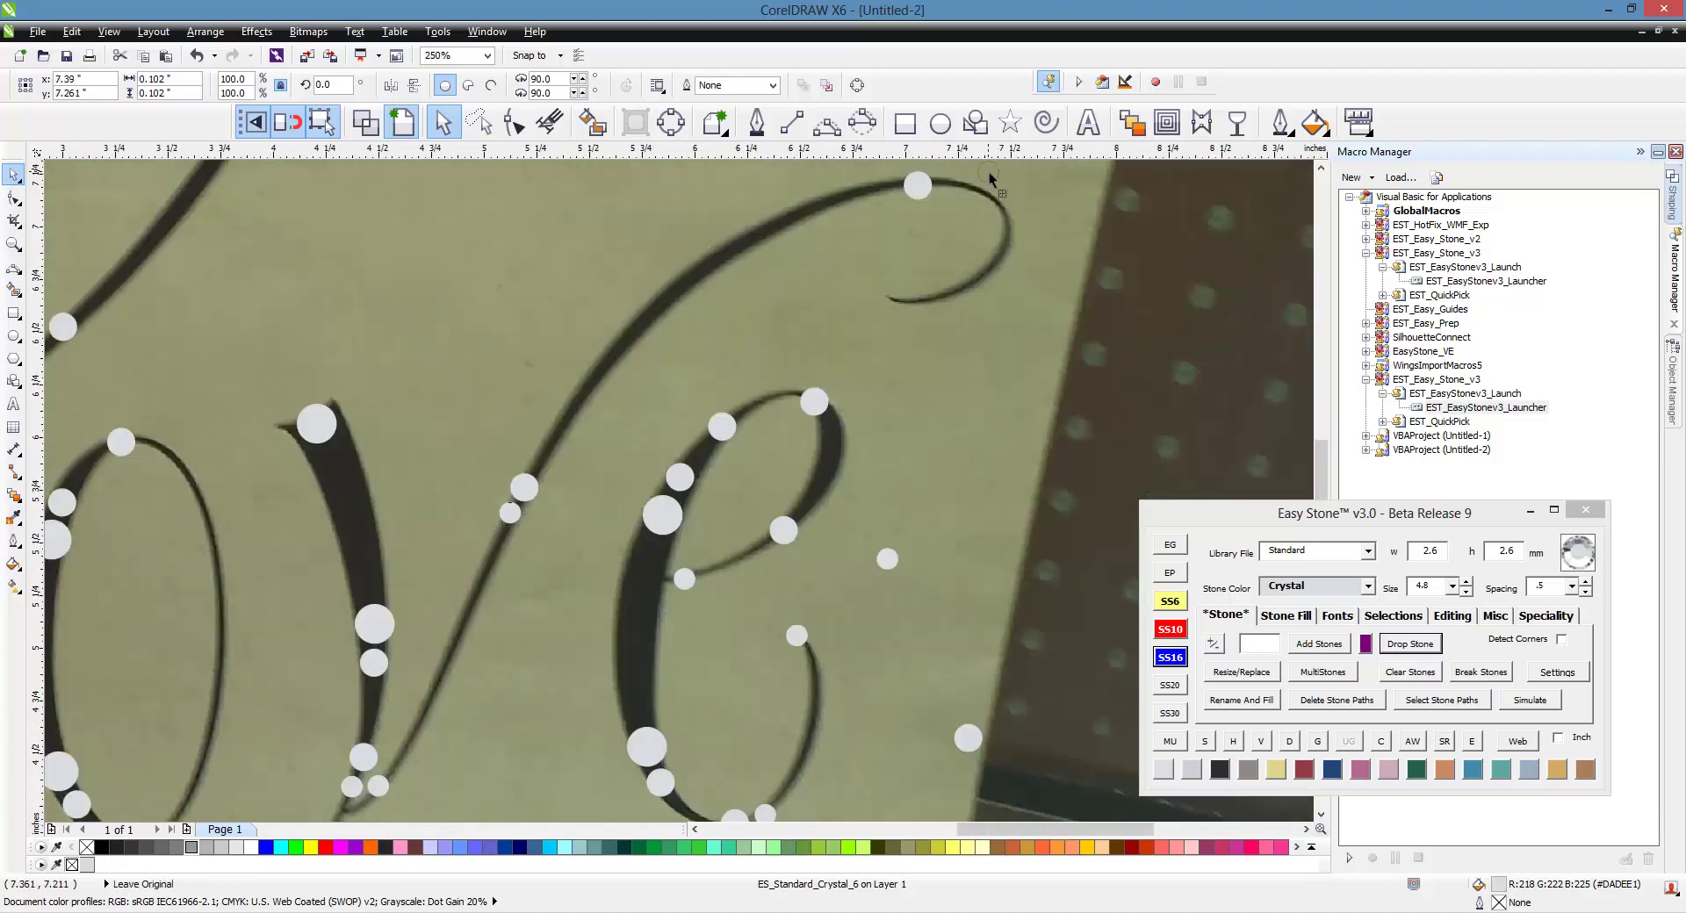
{"action": "scroll", "coordinate": [957, 202], "scroll_direction": "up", "scroll_amount": 1}
{"action": "scroll", "coordinate": [971, 229], "scroll_direction": "up", "scroll_amount": 3}
{"action": "scroll", "coordinate": [851, 419], "scroll_direction": "down", "scroll_amount": 1}
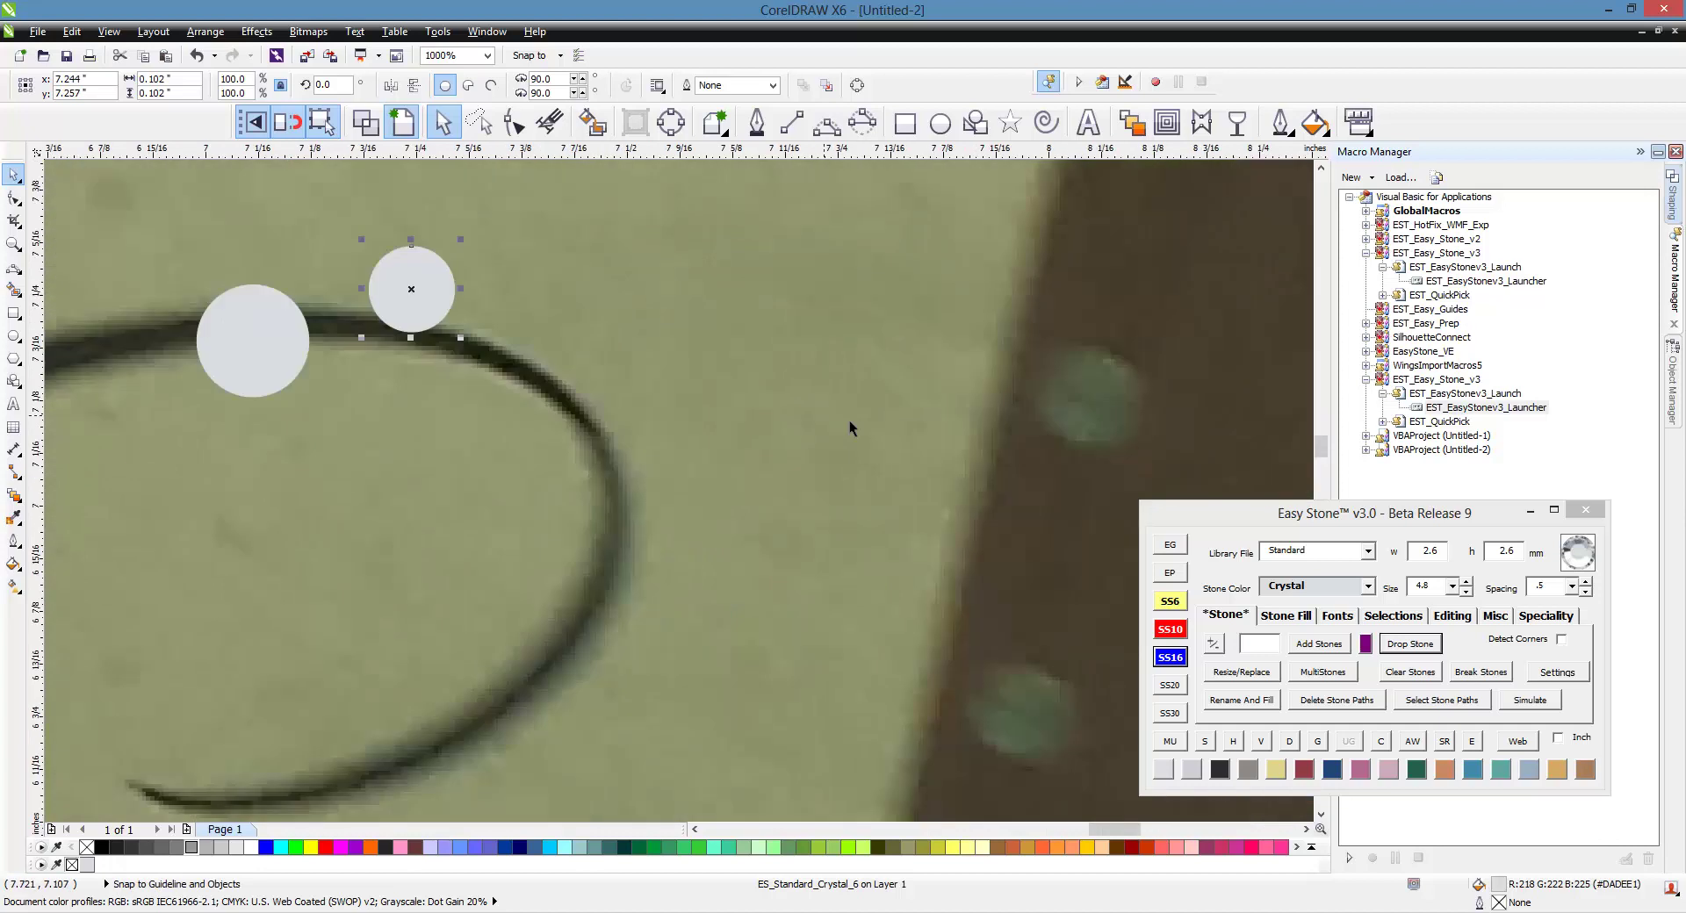
{"action": "left_click_drag", "start_coordinate": [423, 308], "coordinate": [383, 362]}
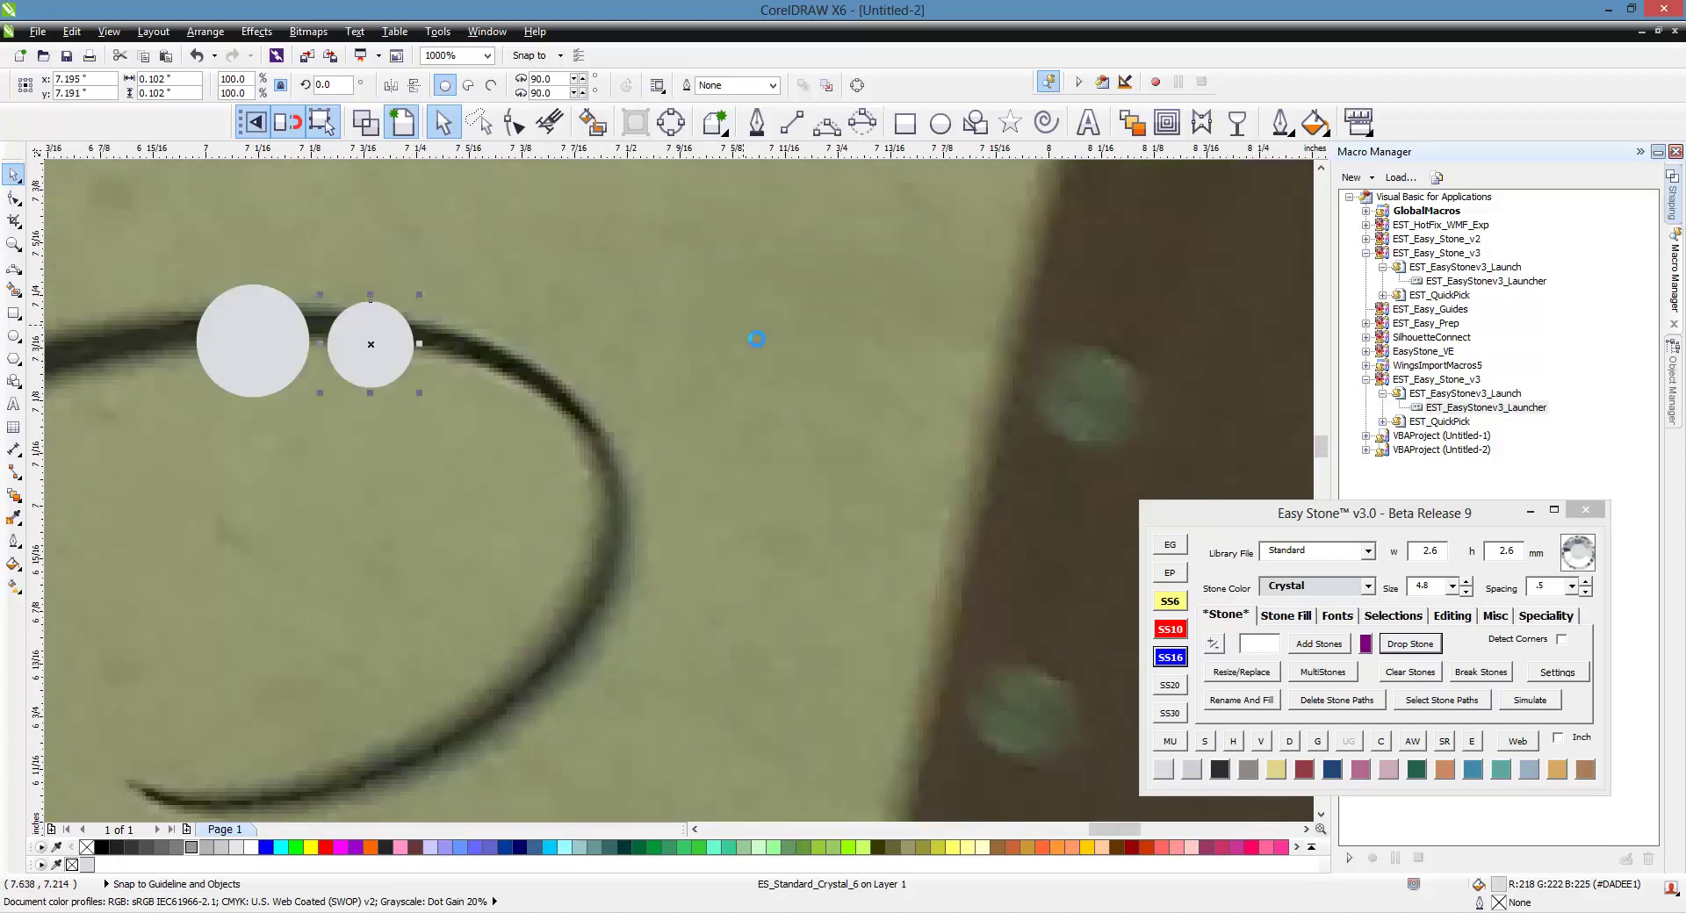
{"action": "scroll", "coordinate": [746, 330], "scroll_direction": "down", "scroll_amount": 1}
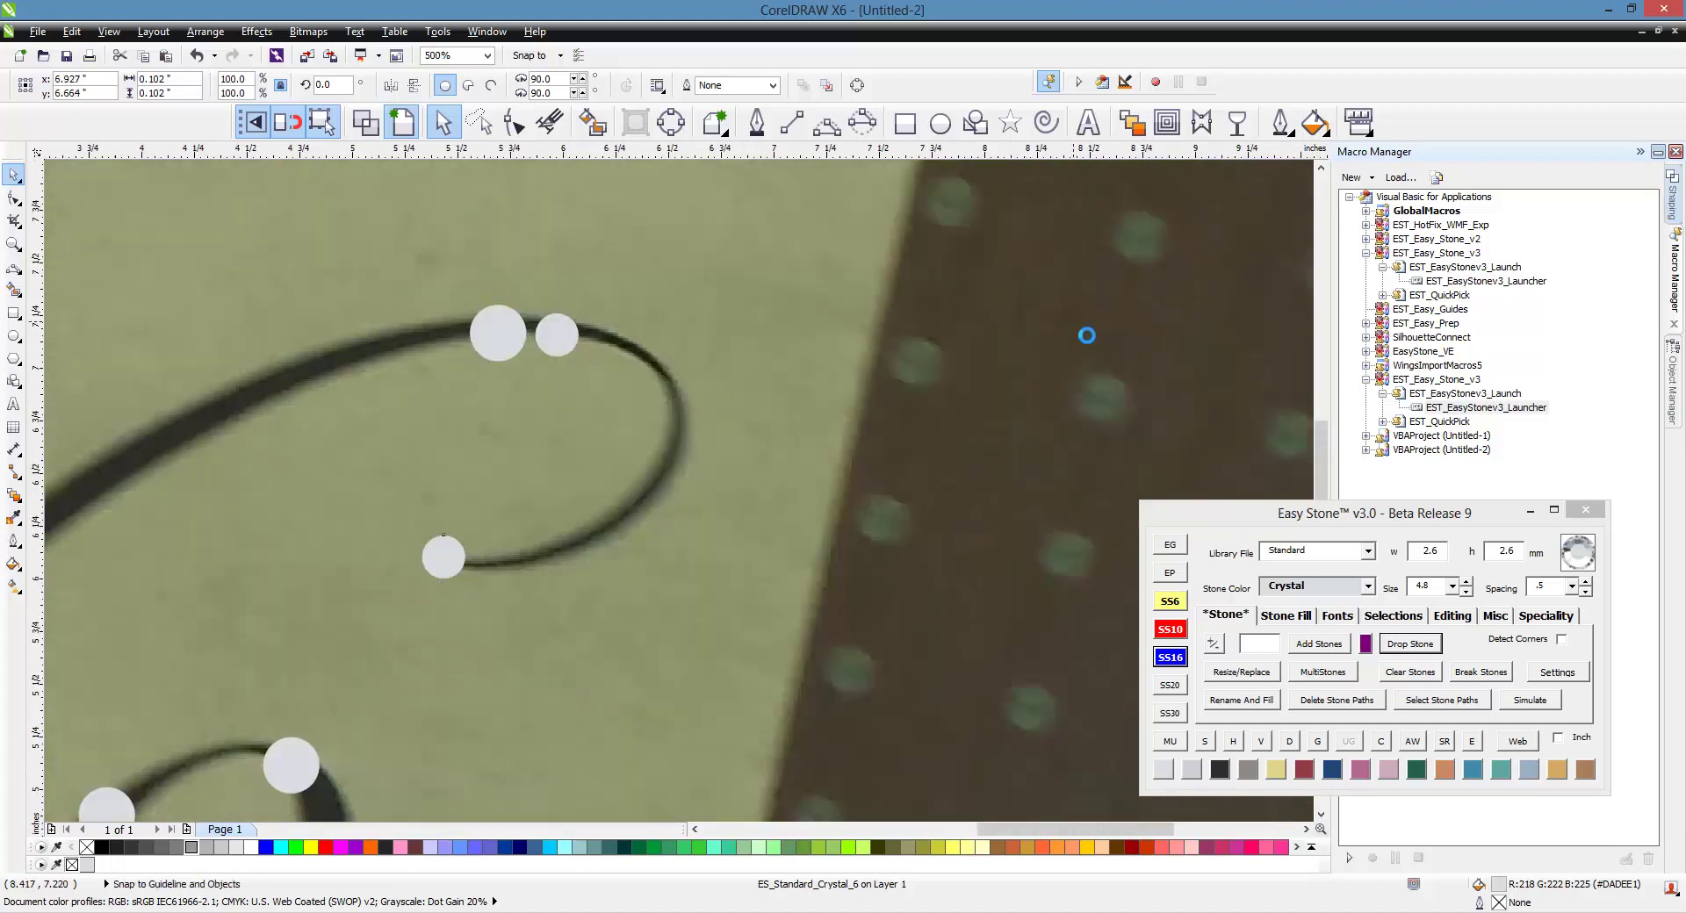
{"action": "scroll", "coordinate": [1080, 326], "scroll_direction": "down", "scroll_amount": 2}
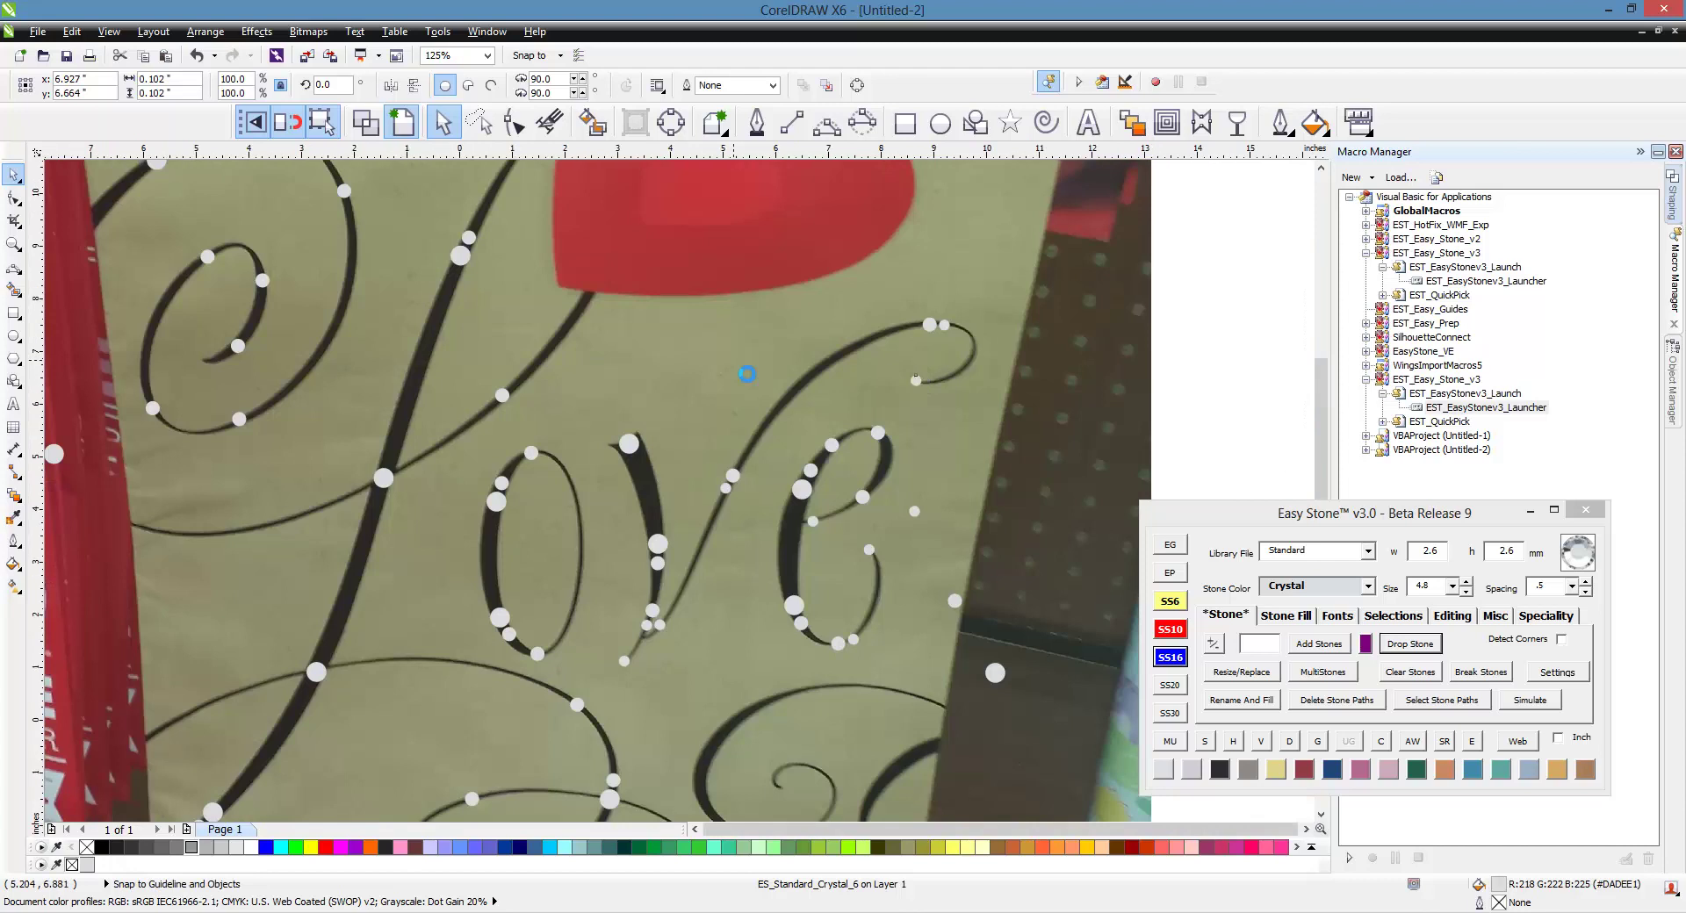
- Place an SS6 stone copy beside the L's upper stem and an SS10 copy on the stem's upper stroke near the heart's edge
{"action": "scroll", "coordinate": [629, 355], "scroll_direction": "down", "scroll_amount": 1}
{"action": "scroll", "coordinate": [611, 306], "scroll_direction": "up", "scroll_amount": 1}
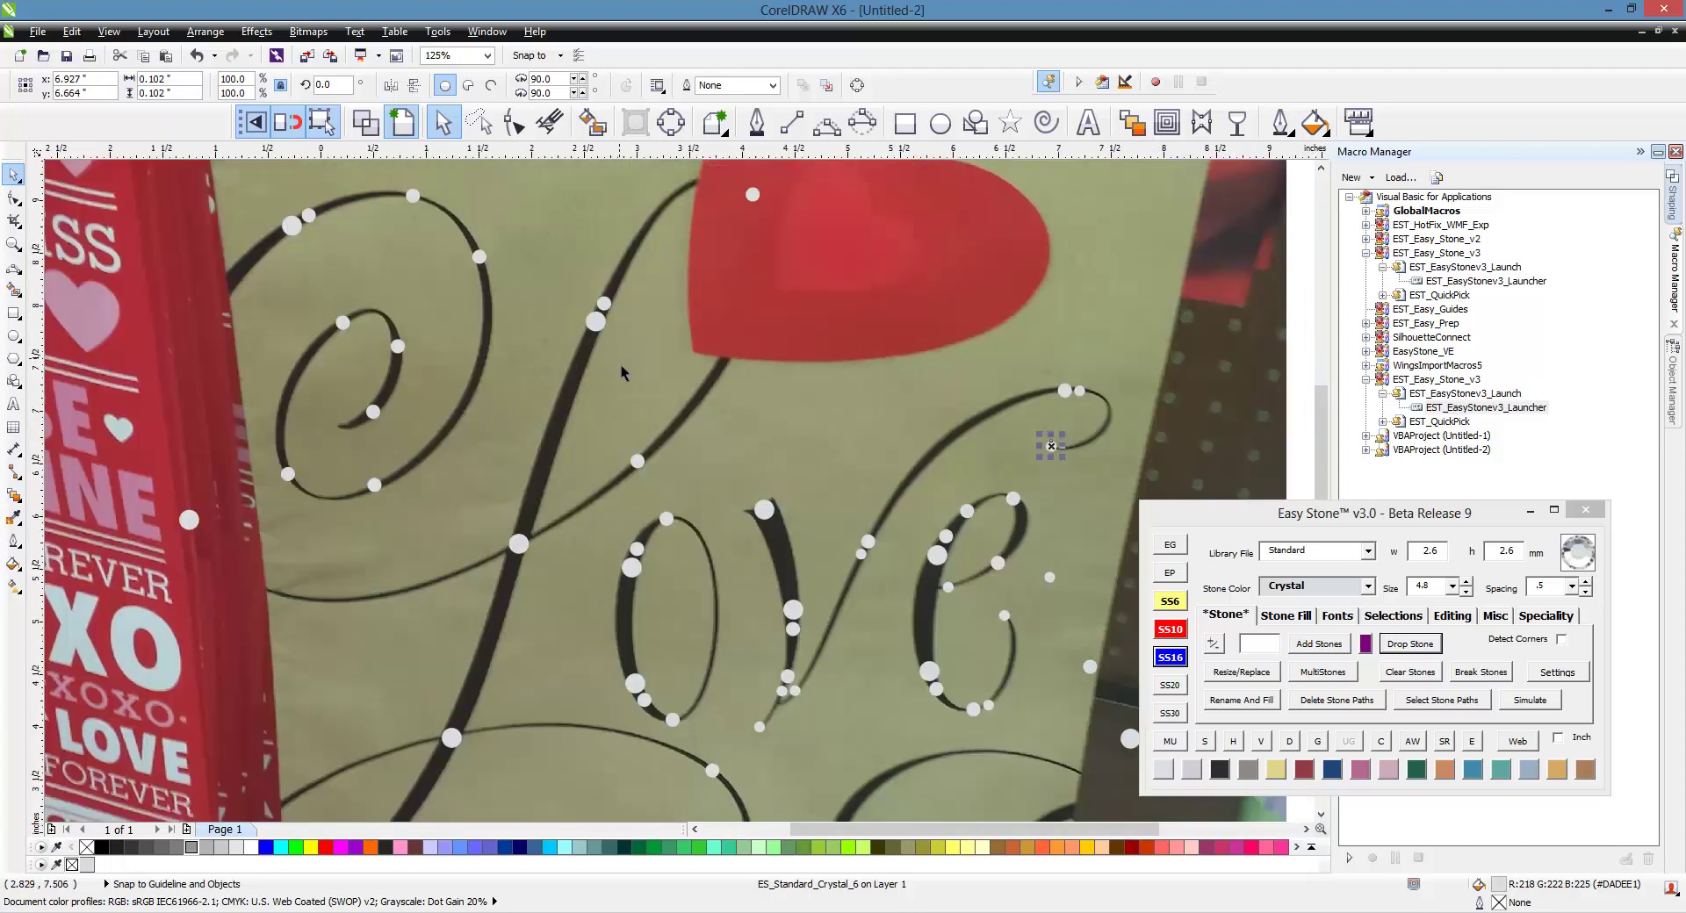
{"action": "left_click_drag", "start_coordinate": [1060, 458], "coordinate": [675, 284]}
{"action": "scroll", "coordinate": [671, 290], "scroll_direction": "down", "scroll_amount": 1}
{"action": "scroll", "coordinate": [663, 289], "scroll_direction": "up", "scroll_amount": 2}
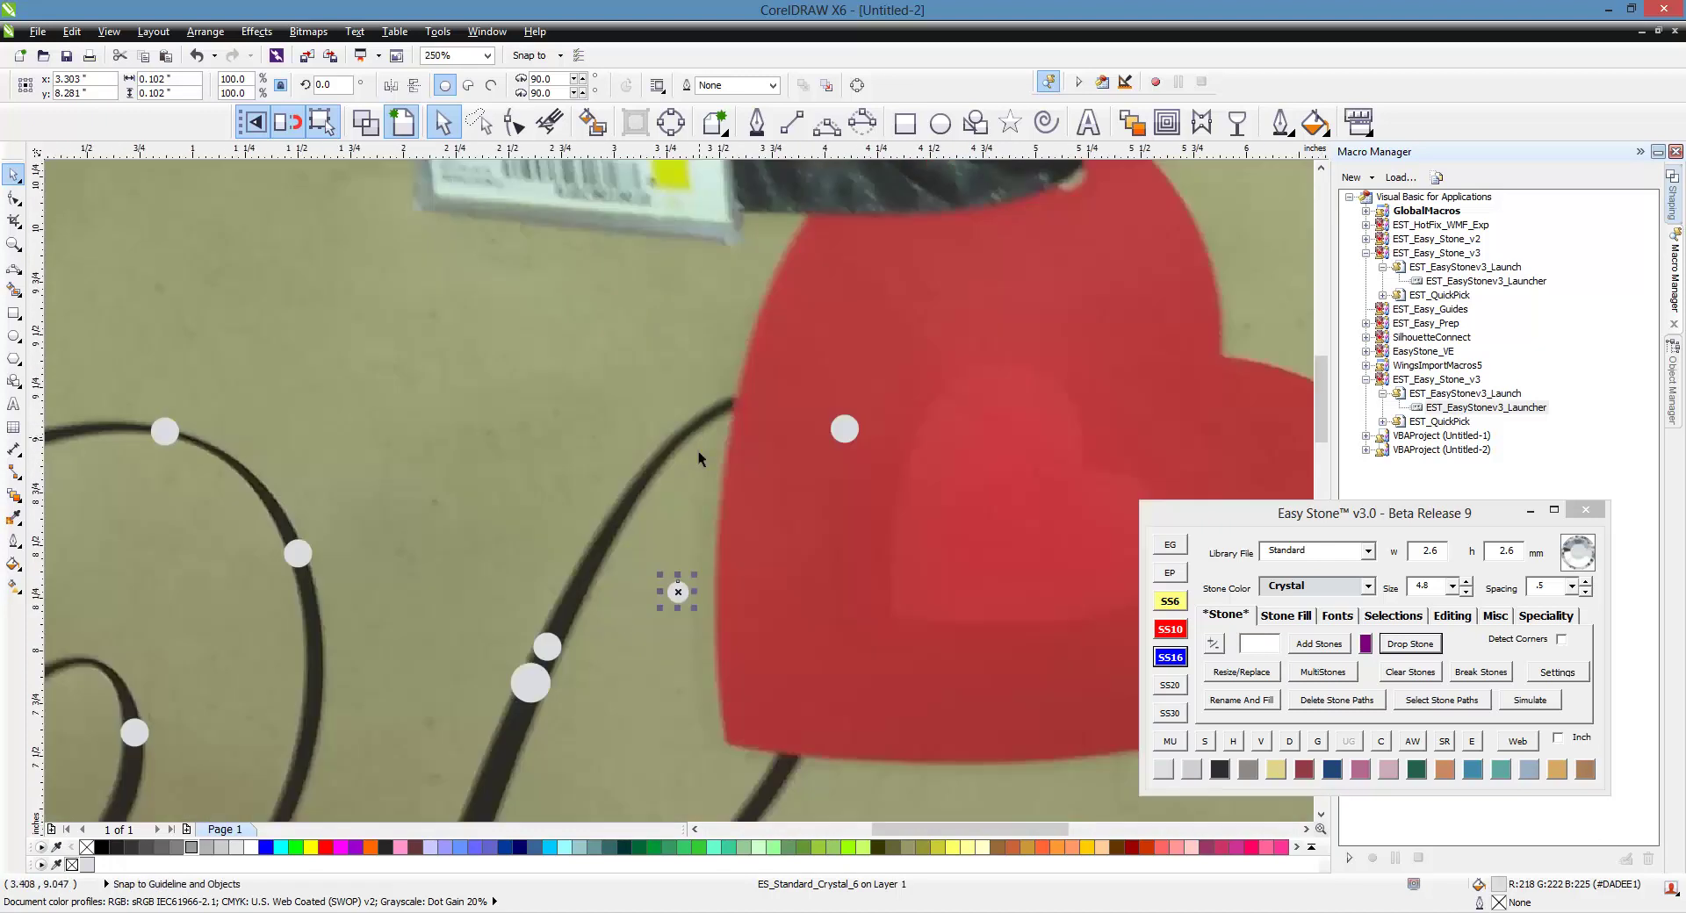
{"action": "left_click", "coordinate": [557, 645]}
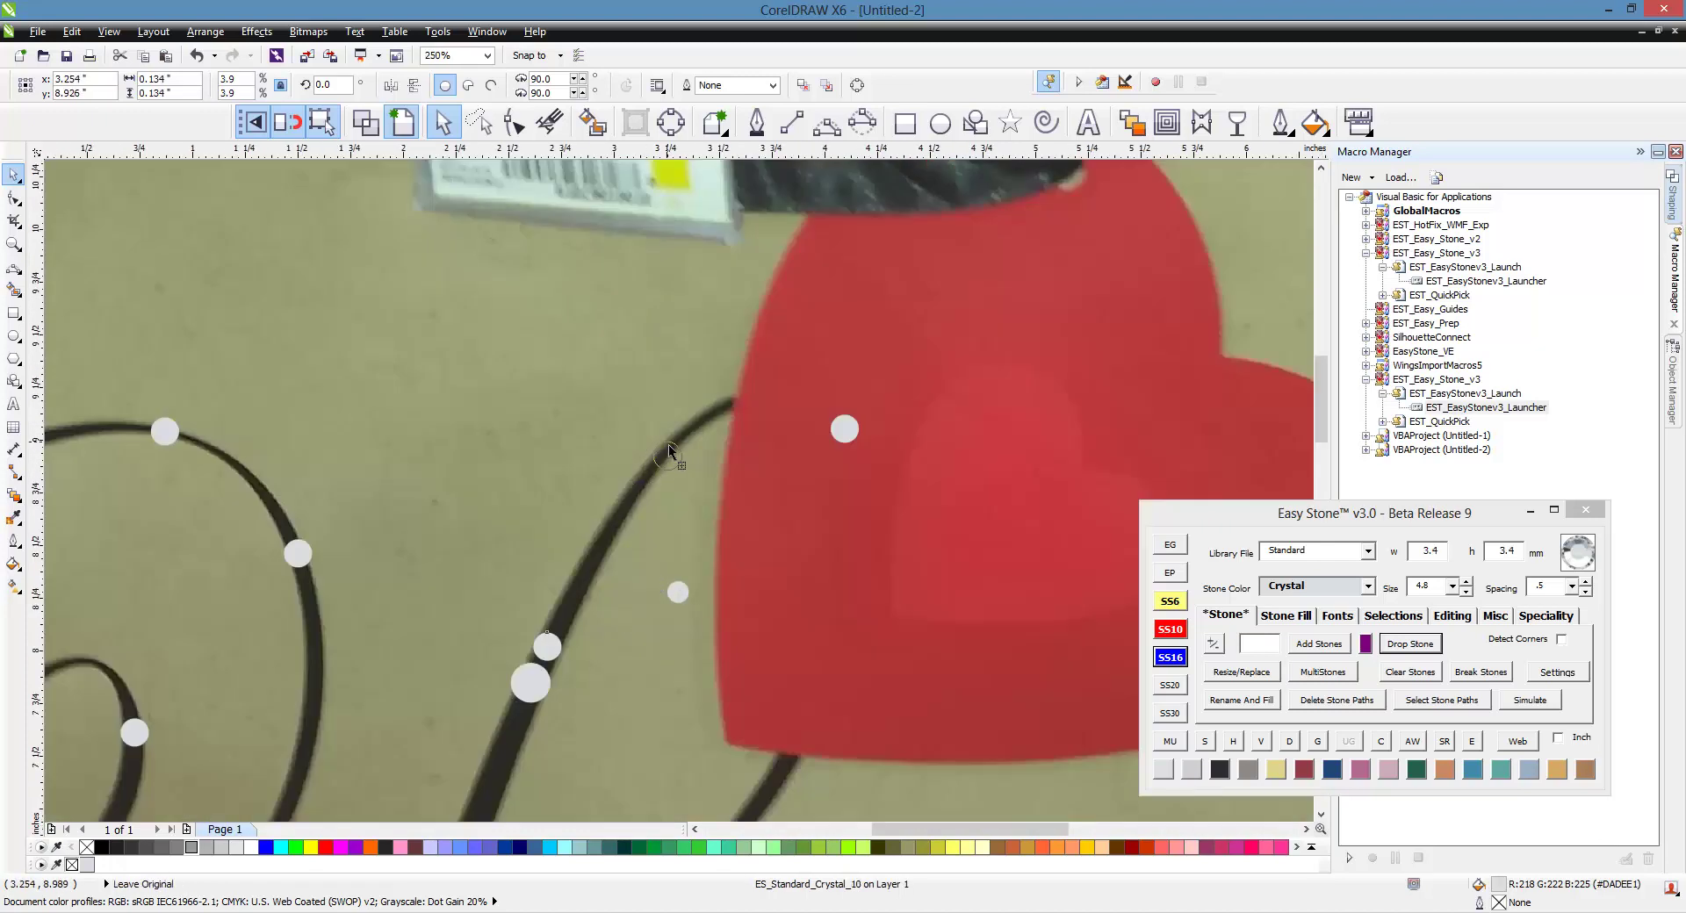
{"action": "left_click_drag", "start_coordinate": [667, 444], "coordinate": [665, 442]}
- Place SS6 stone copies just above the L's uppermost SS10 stone on the stem and over the heart beside its SS10 stone
{"action": "left_click_drag", "start_coordinate": [684, 597], "coordinate": [610, 454]}
{"action": "right_click", "coordinate": [706, 426]}
{"action": "scroll", "coordinate": [704, 424], "scroll_direction": "up", "scroll_amount": 2}
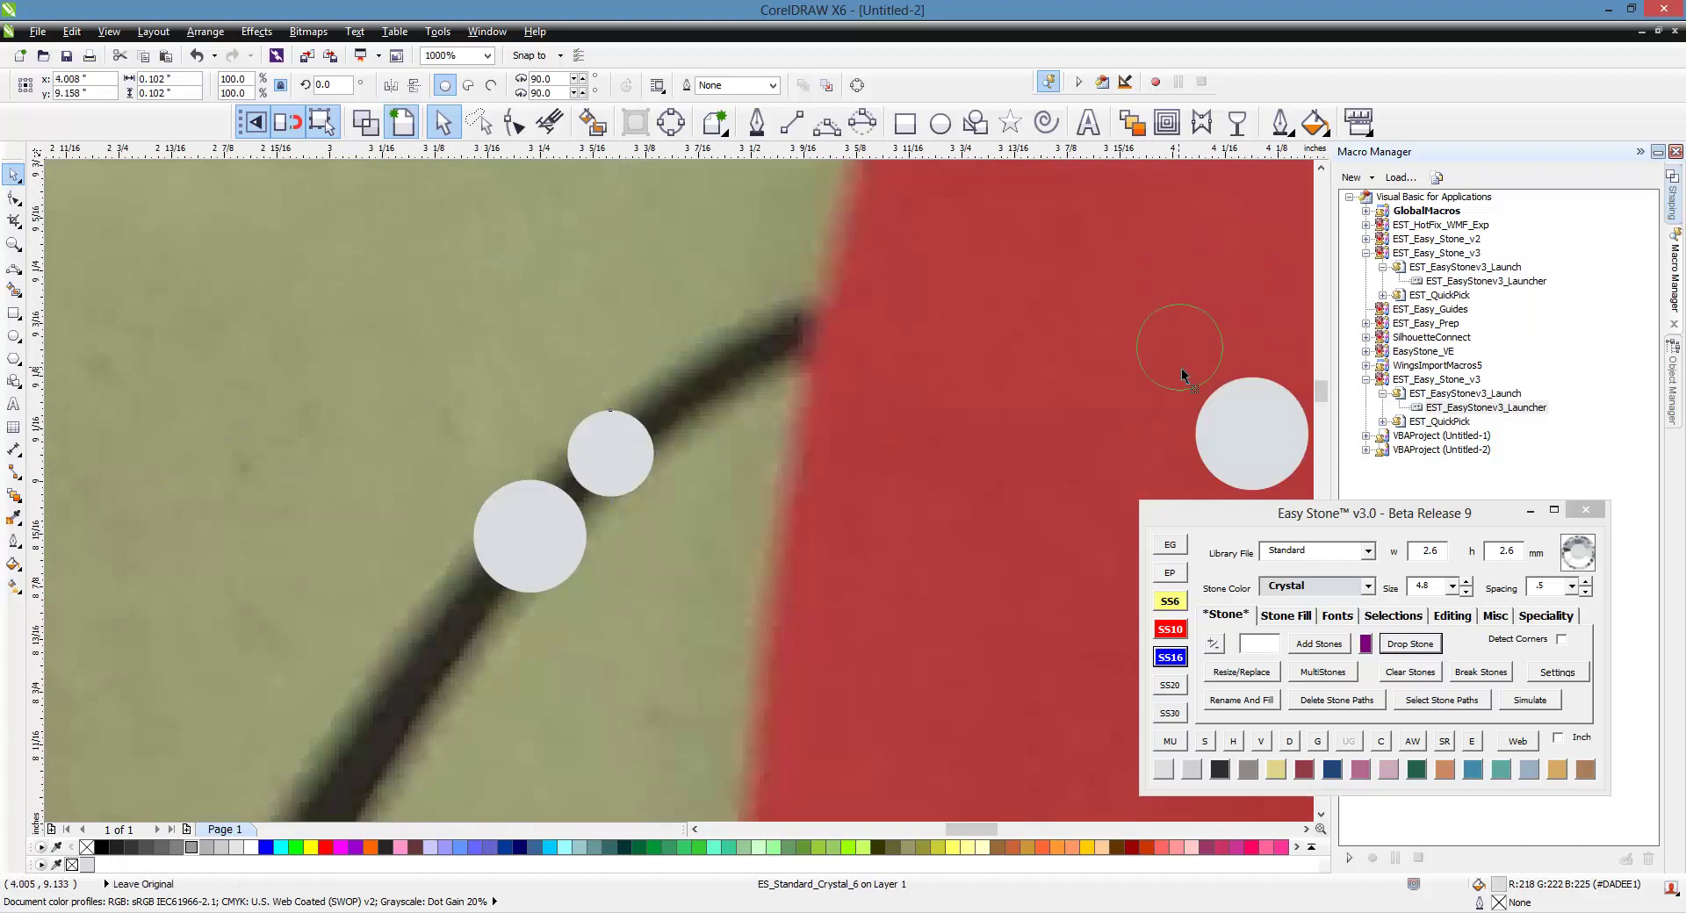
{"action": "left_click_drag", "start_coordinate": [1183, 375], "coordinate": [1183, 364]}
{"action": "scroll", "coordinate": [904, 293], "scroll_direction": "down", "scroll_amount": 1}
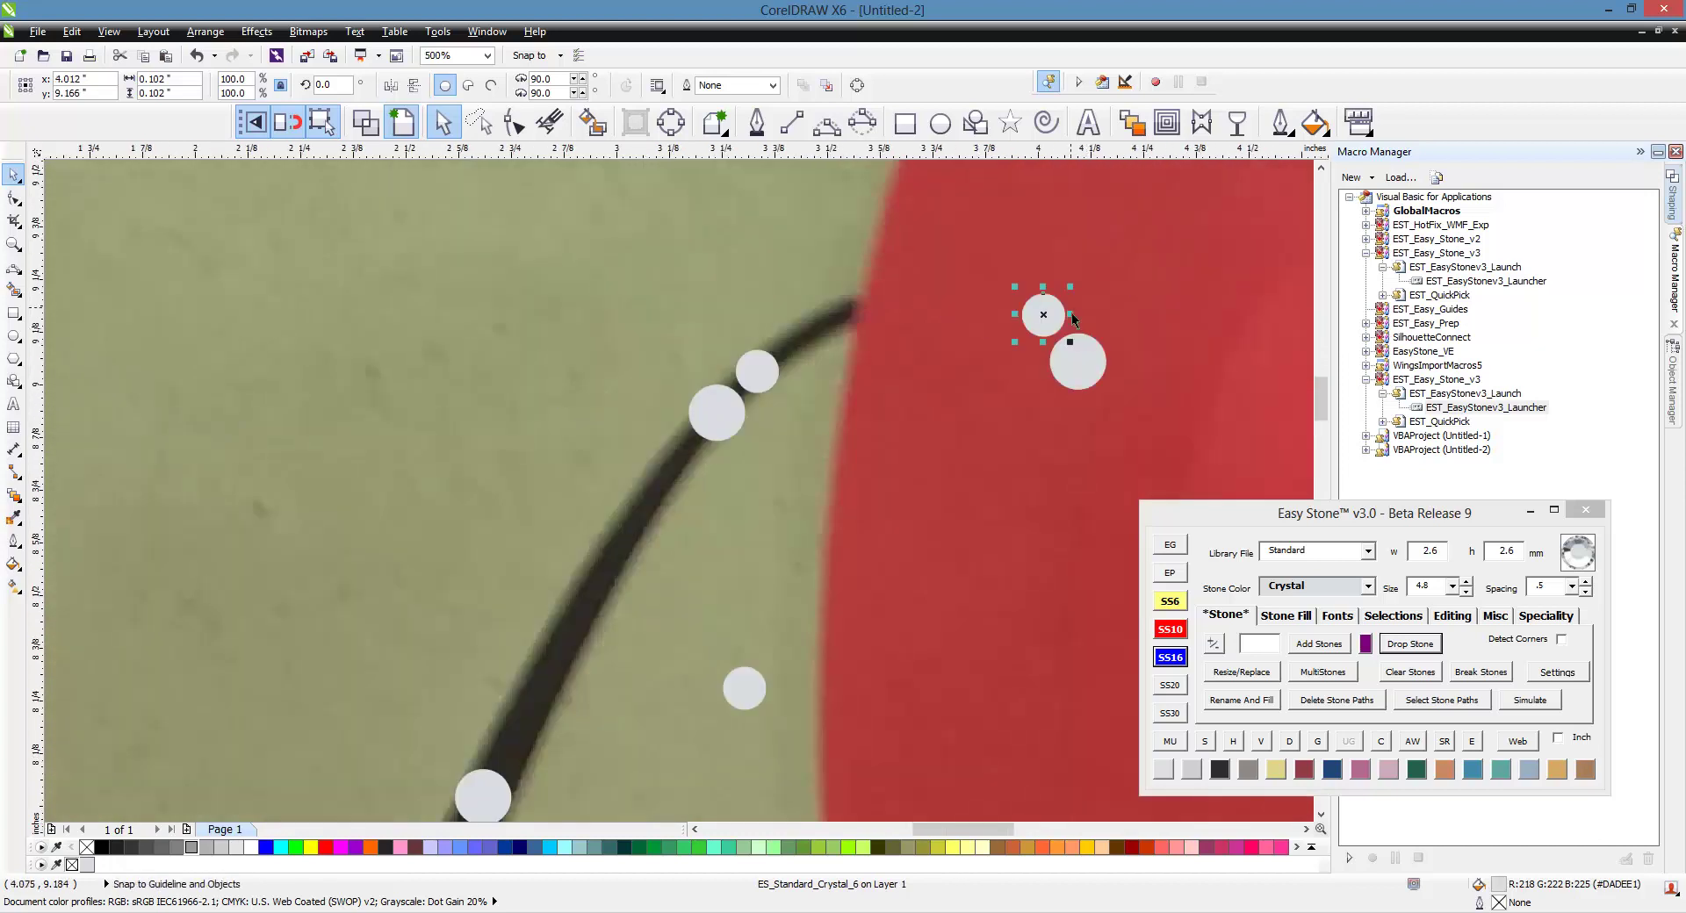
- Place a copy of the SS6 stone just below the SS10 stone on the L's thin upstroke under the heart
{"action": "scroll", "coordinate": [916, 378], "scroll_direction": "down", "scroll_amount": 2}
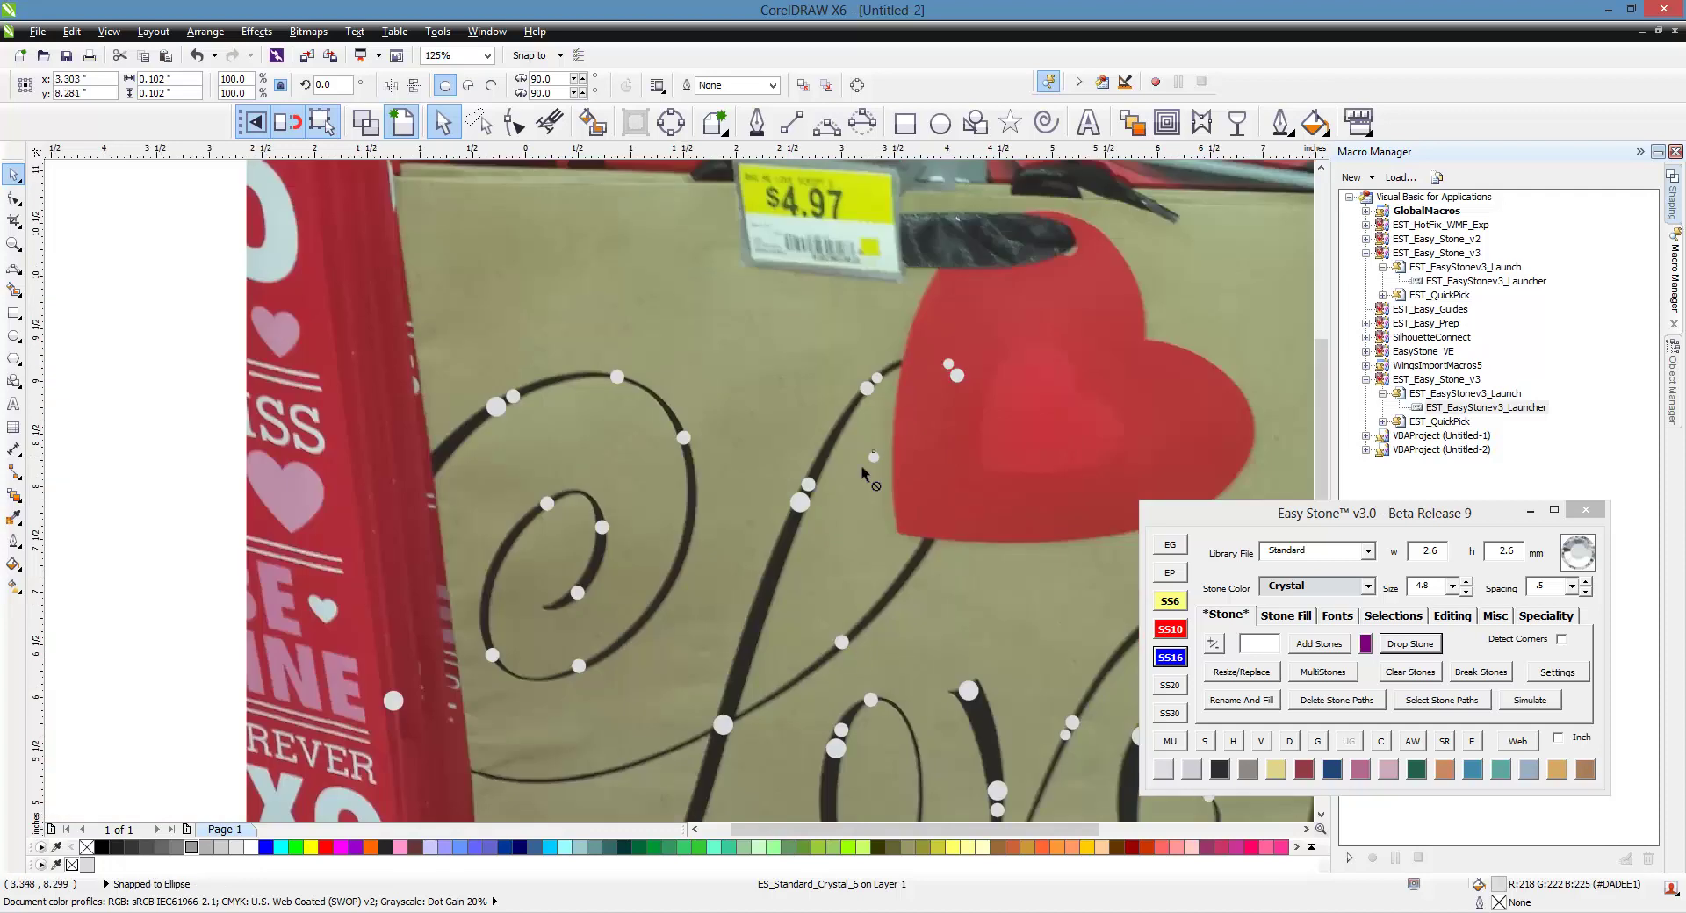
{"action": "left_click_drag", "start_coordinate": [950, 365], "coordinate": [868, 615]}
{"action": "scroll", "coordinate": [832, 656], "scroll_direction": "up", "scroll_amount": 2}
{"action": "left_click", "coordinate": [868, 608]}
{"action": "scroll", "coordinate": [803, 692], "scroll_direction": "up", "scroll_amount": 1}
{"action": "scroll", "coordinate": [924, 510], "scroll_direction": "down", "scroll_amount": 2}
{"action": "scroll", "coordinate": [838, 591], "scroll_direction": "up", "scroll_amount": 1}
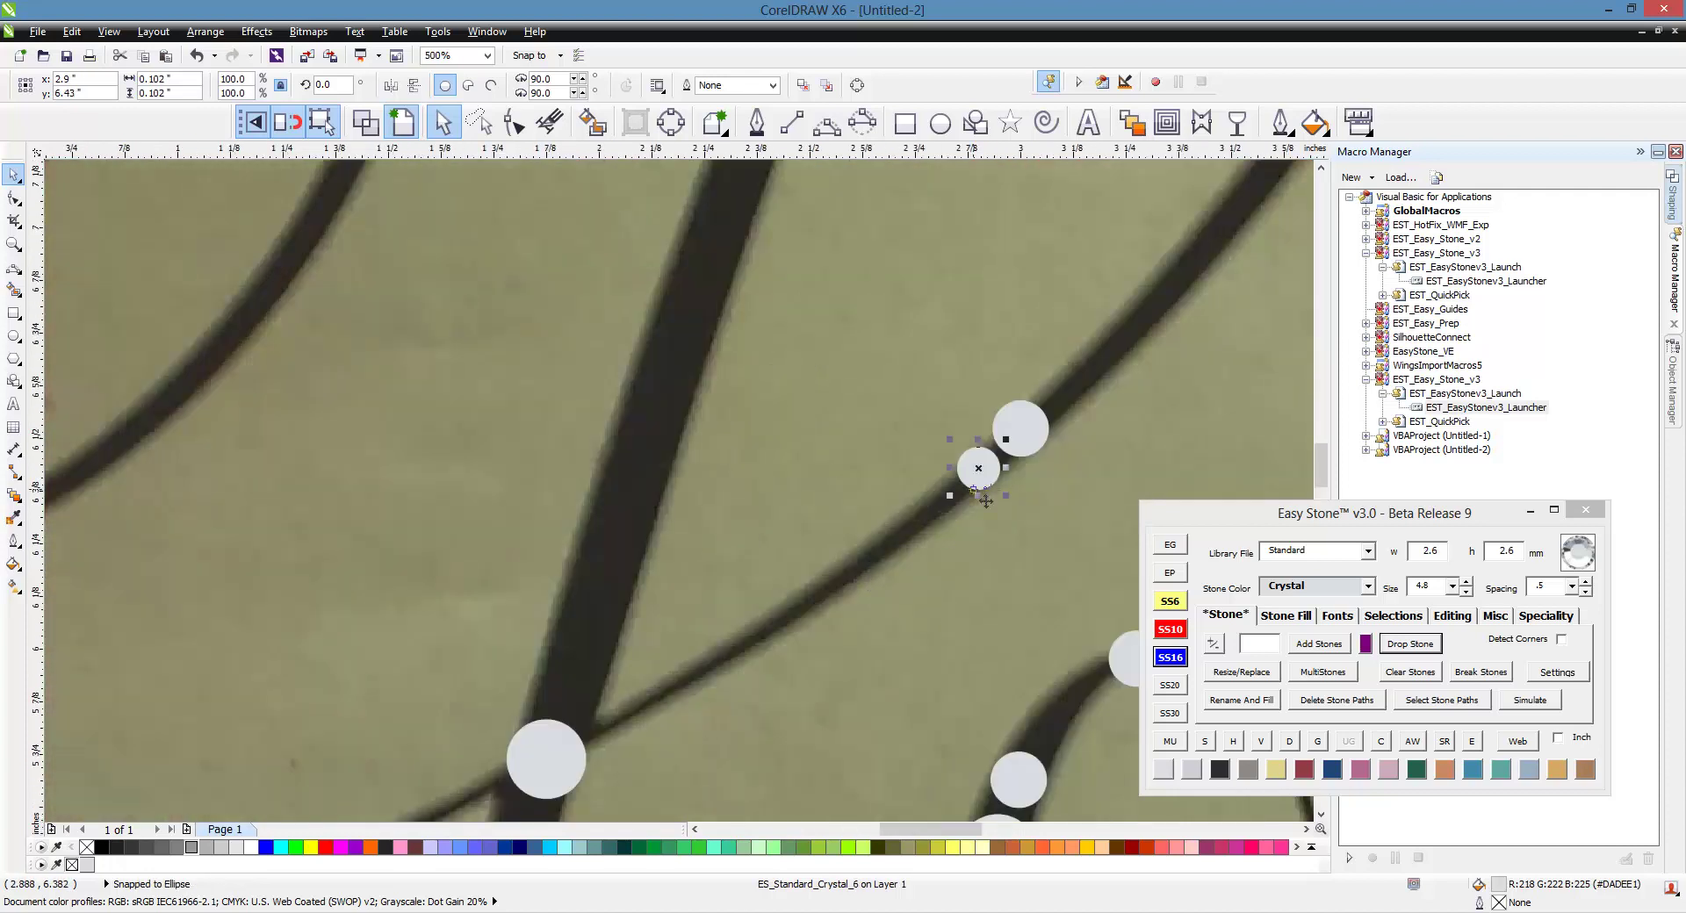
- Place an SS6 stone copy on the thin upstroke immediately to the right of the SS16 stone on the L's stem
{"action": "left_click_drag", "start_coordinate": [979, 469], "coordinate": [627, 731]}
{"action": "right_click", "coordinate": [627, 731]}
{"action": "left_click", "coordinate": [620, 735]}
{"action": "scroll", "coordinate": [770, 555], "scroll_direction": "down", "scroll_amount": 3}
{"action": "scroll", "coordinate": [781, 555], "scroll_direction": "down", "scroll_amount": 2}
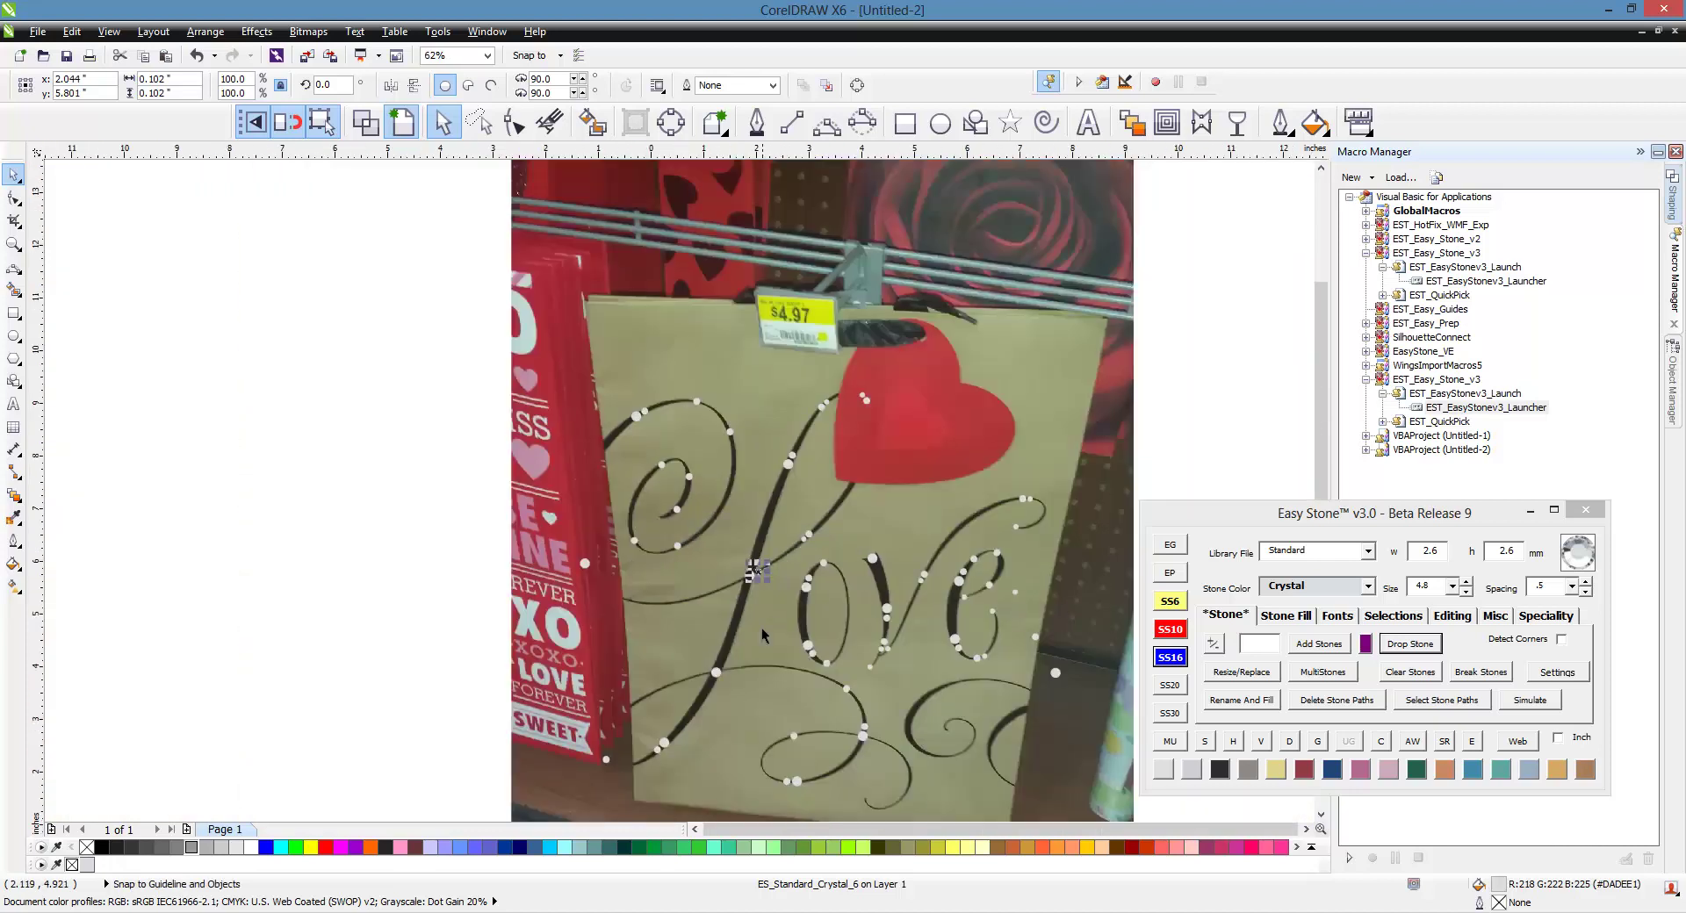
- Place an SS6 stone copy to the right of the lower SS16 stone where the bottom flourish crosses the L's stem
{"action": "scroll", "coordinate": [742, 676], "scroll_direction": "up", "scroll_amount": 2}
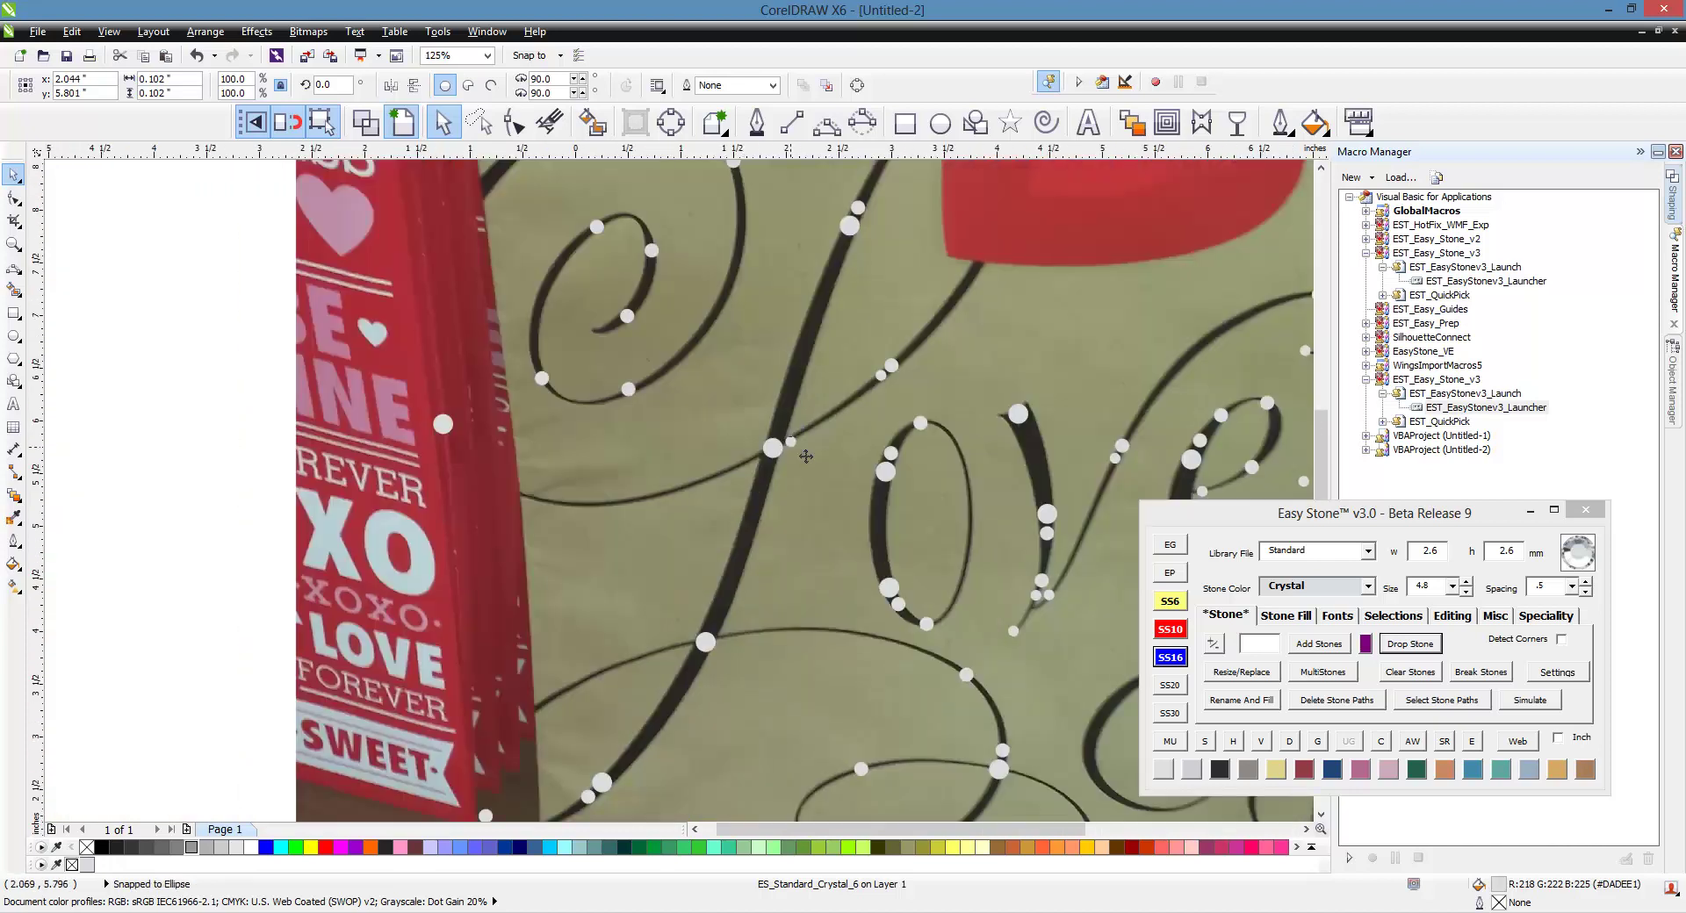
{"action": "left_click", "coordinate": [754, 644]}
{"action": "scroll", "coordinate": [748, 638], "scroll_direction": "up", "scroll_amount": 4}
{"action": "left_click_drag", "start_coordinate": [789, 513], "coordinate": [690, 478]}
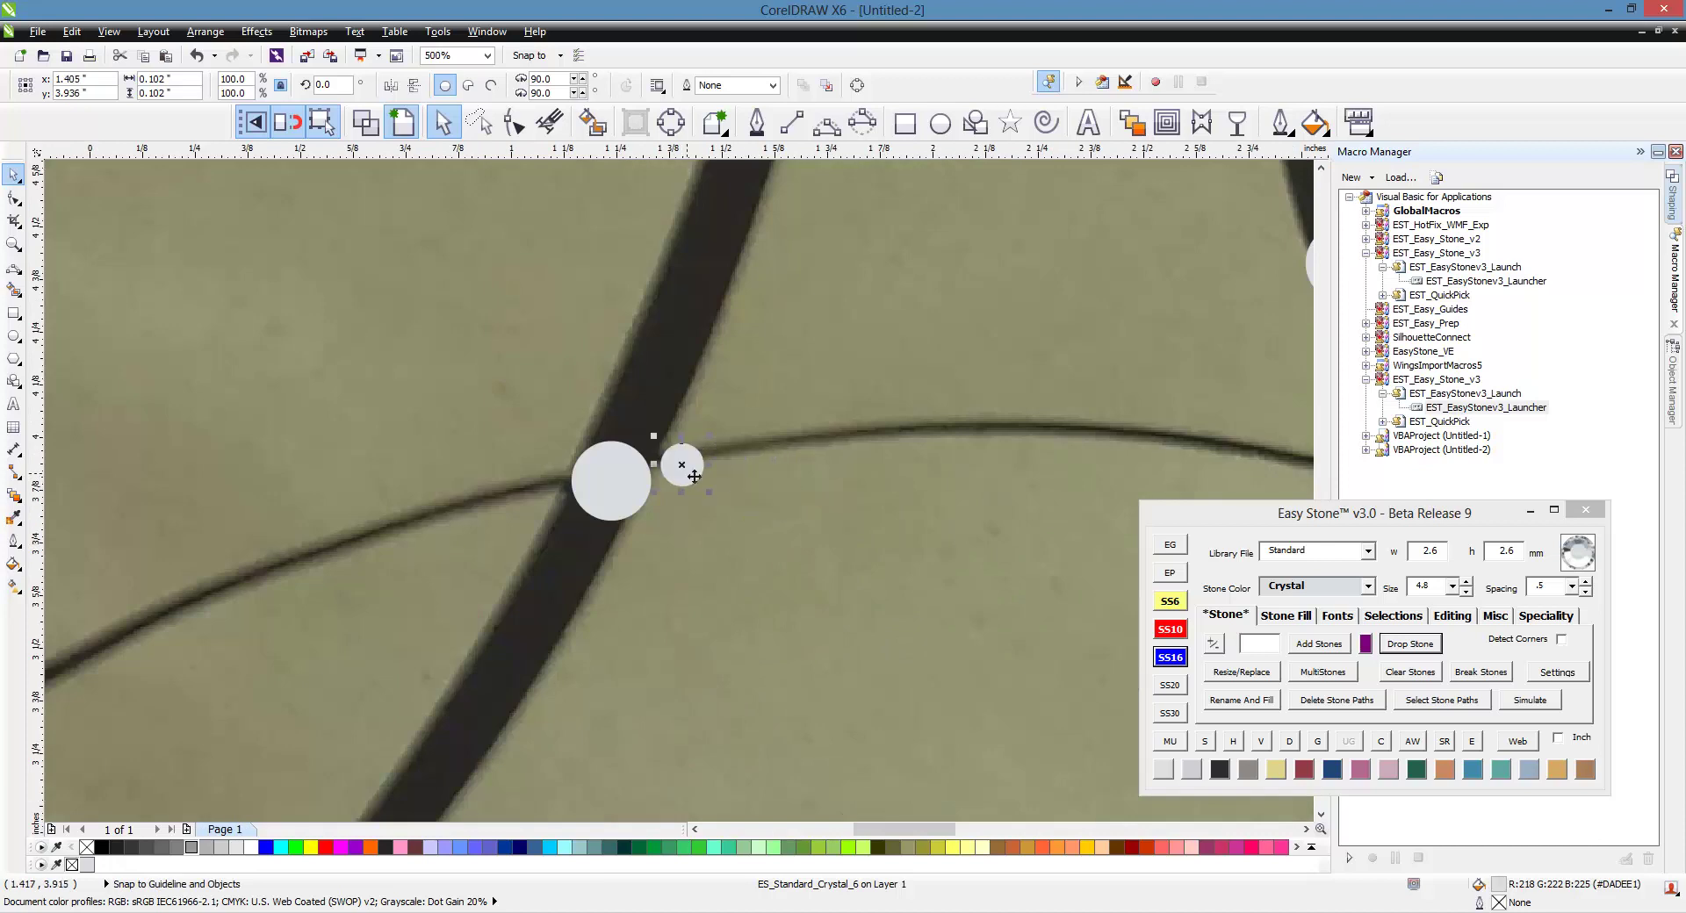
{"action": "scroll", "coordinate": [687, 474], "scroll_direction": "down", "scroll_amount": 4}
{"action": "scroll", "coordinate": [777, 461], "scroll_direction": "up", "scroll_amount": 2}
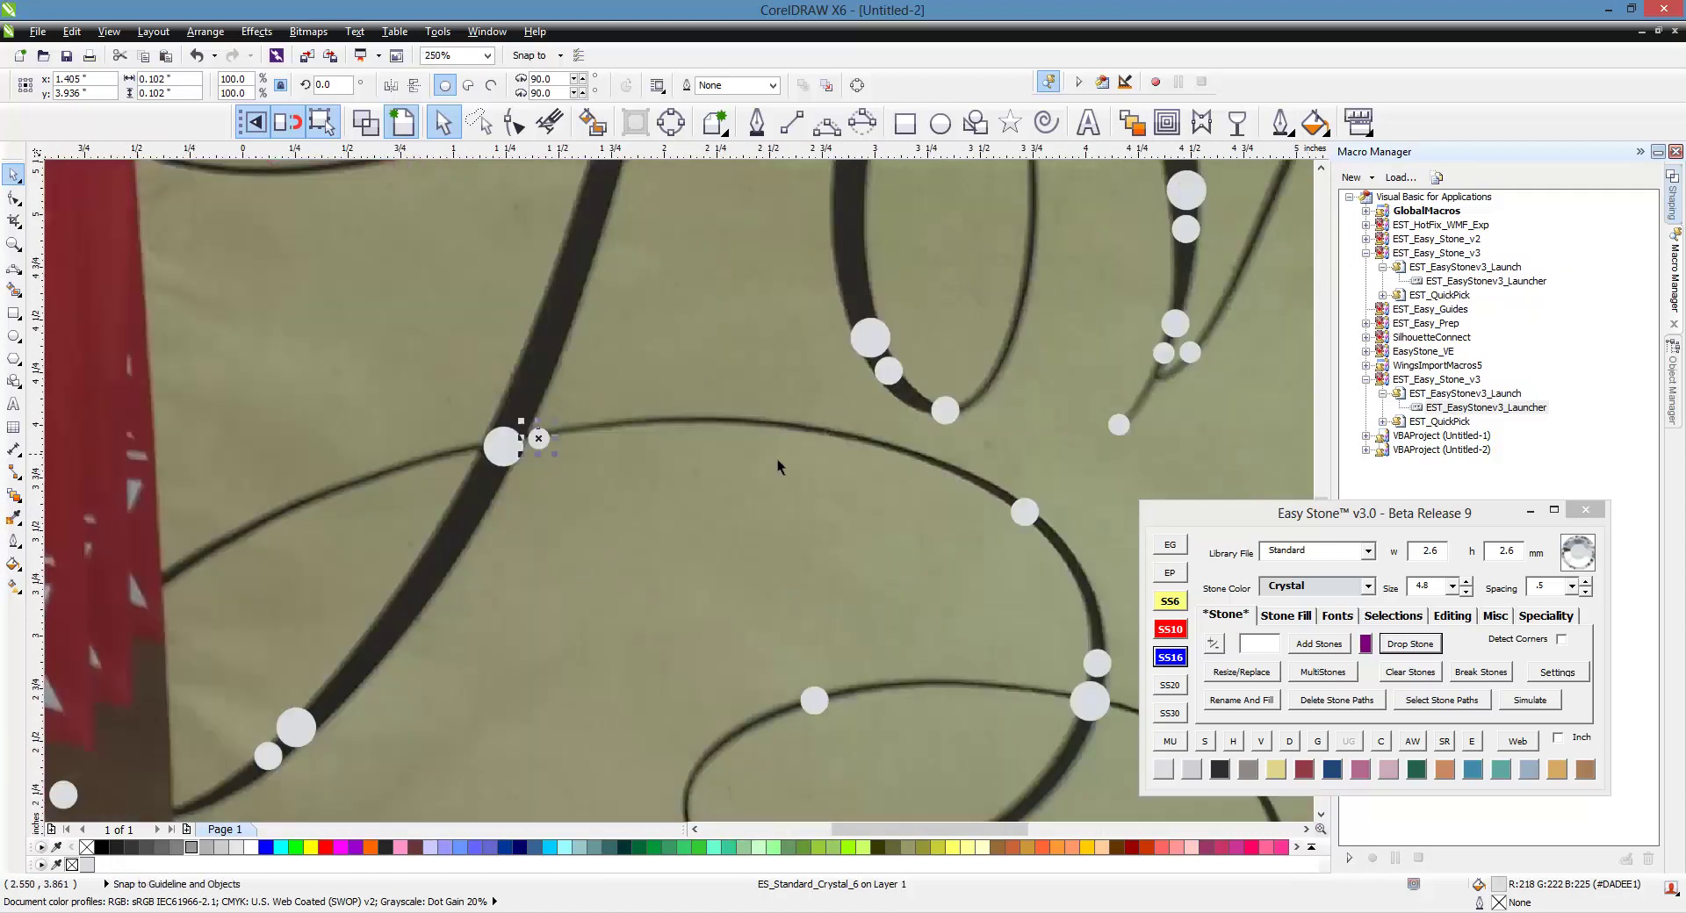
- Place an SS6 stone copy on the L's bottom flourish directly before the SS10 stone on its descending curve
{"action": "left_click_drag", "start_coordinate": [538, 438], "coordinate": [999, 478]}
{"action": "right_click", "coordinate": [1000, 479]}
{"action": "scroll", "coordinate": [999, 481], "scroll_direction": "up", "scroll_amount": 6}
{"action": "left_click_drag", "start_coordinate": [889, 504], "coordinate": [901, 627]}
{"action": "scroll", "coordinate": [632, 435], "scroll_direction": "down", "scroll_amount": 8}
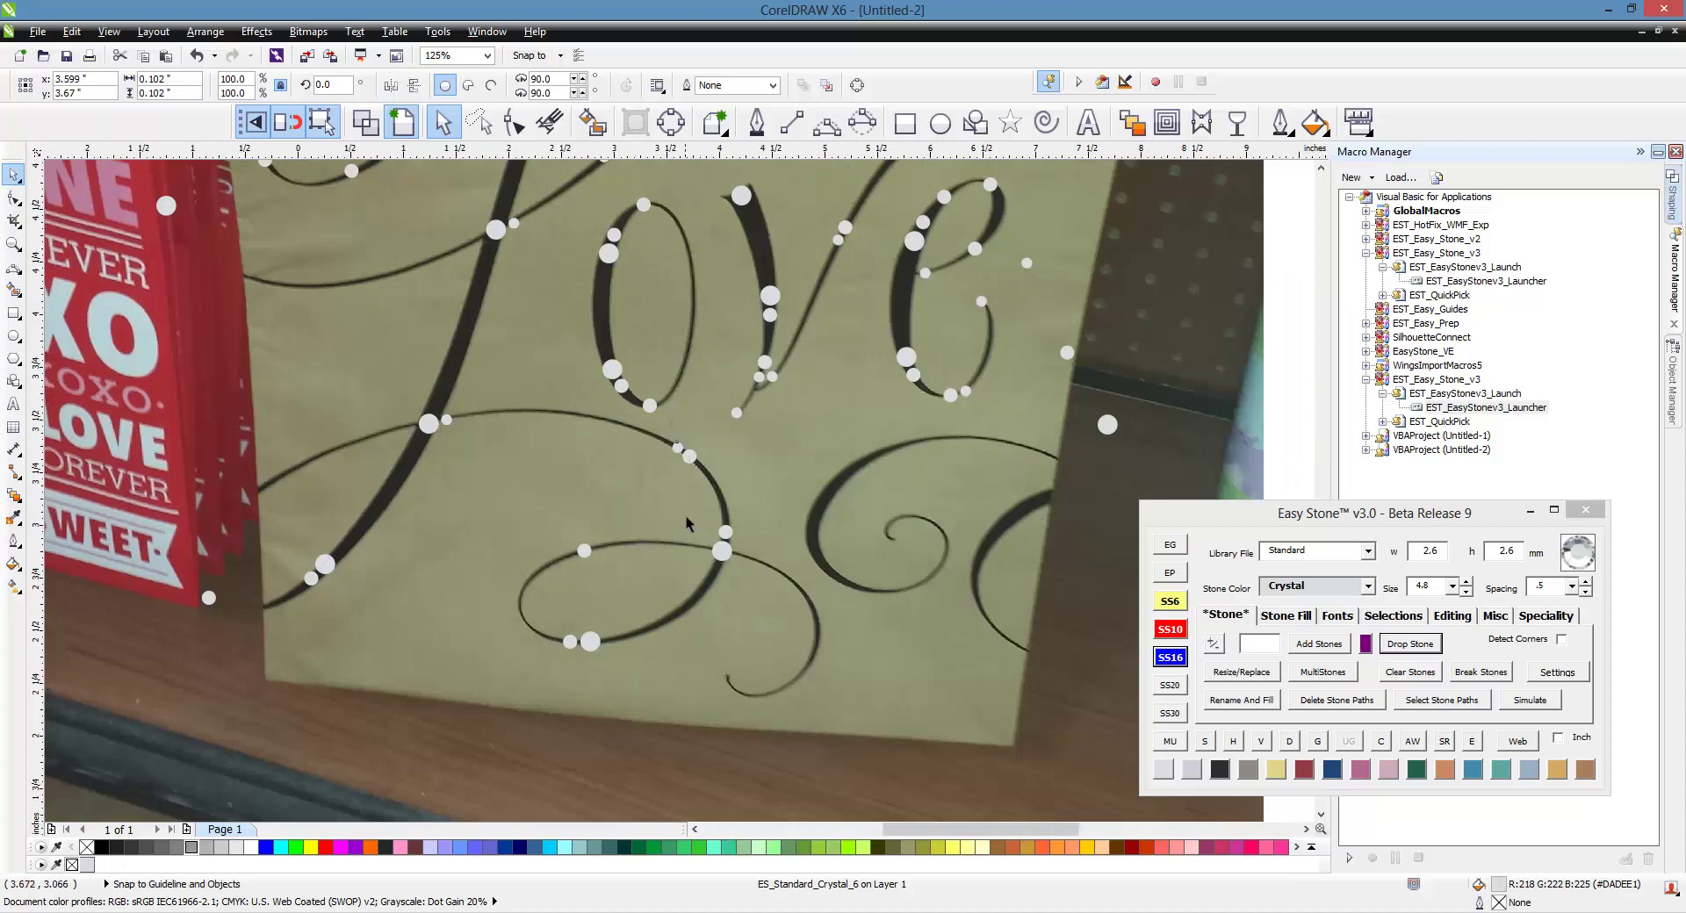
- Place an SS6 stone copy to the right of the SS10 stone on top of the bottom flourish's small loop
{"action": "scroll", "coordinate": [685, 515], "scroll_direction": "up", "scroll_amount": 2}
{"action": "left_click_drag", "start_coordinate": [686, 400], "coordinate": [537, 609]}
{"action": "scroll", "coordinate": [517, 629], "scroll_direction": "up", "scroll_amount": 1}
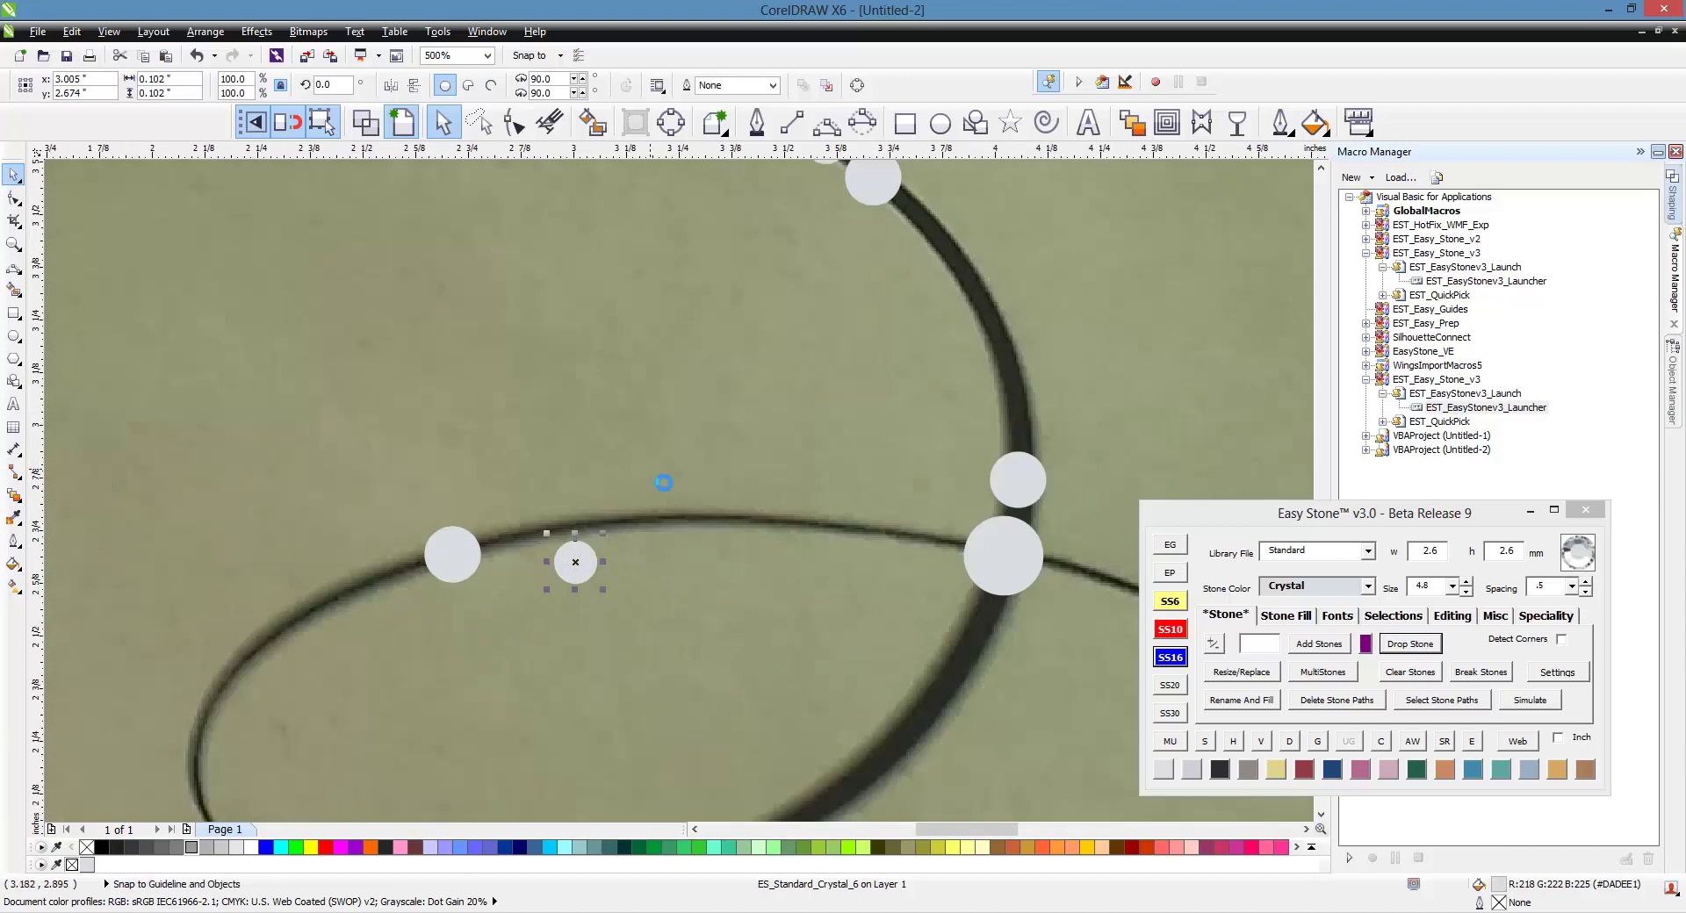
{"action": "scroll", "coordinate": [662, 482], "scroll_direction": "down", "scroll_amount": 1}
{"action": "scroll", "coordinate": [625, 542], "scroll_direction": "up", "scroll_amount": 2}
{"action": "left_click_drag", "start_coordinate": [604, 475], "coordinate": [474, 423]}
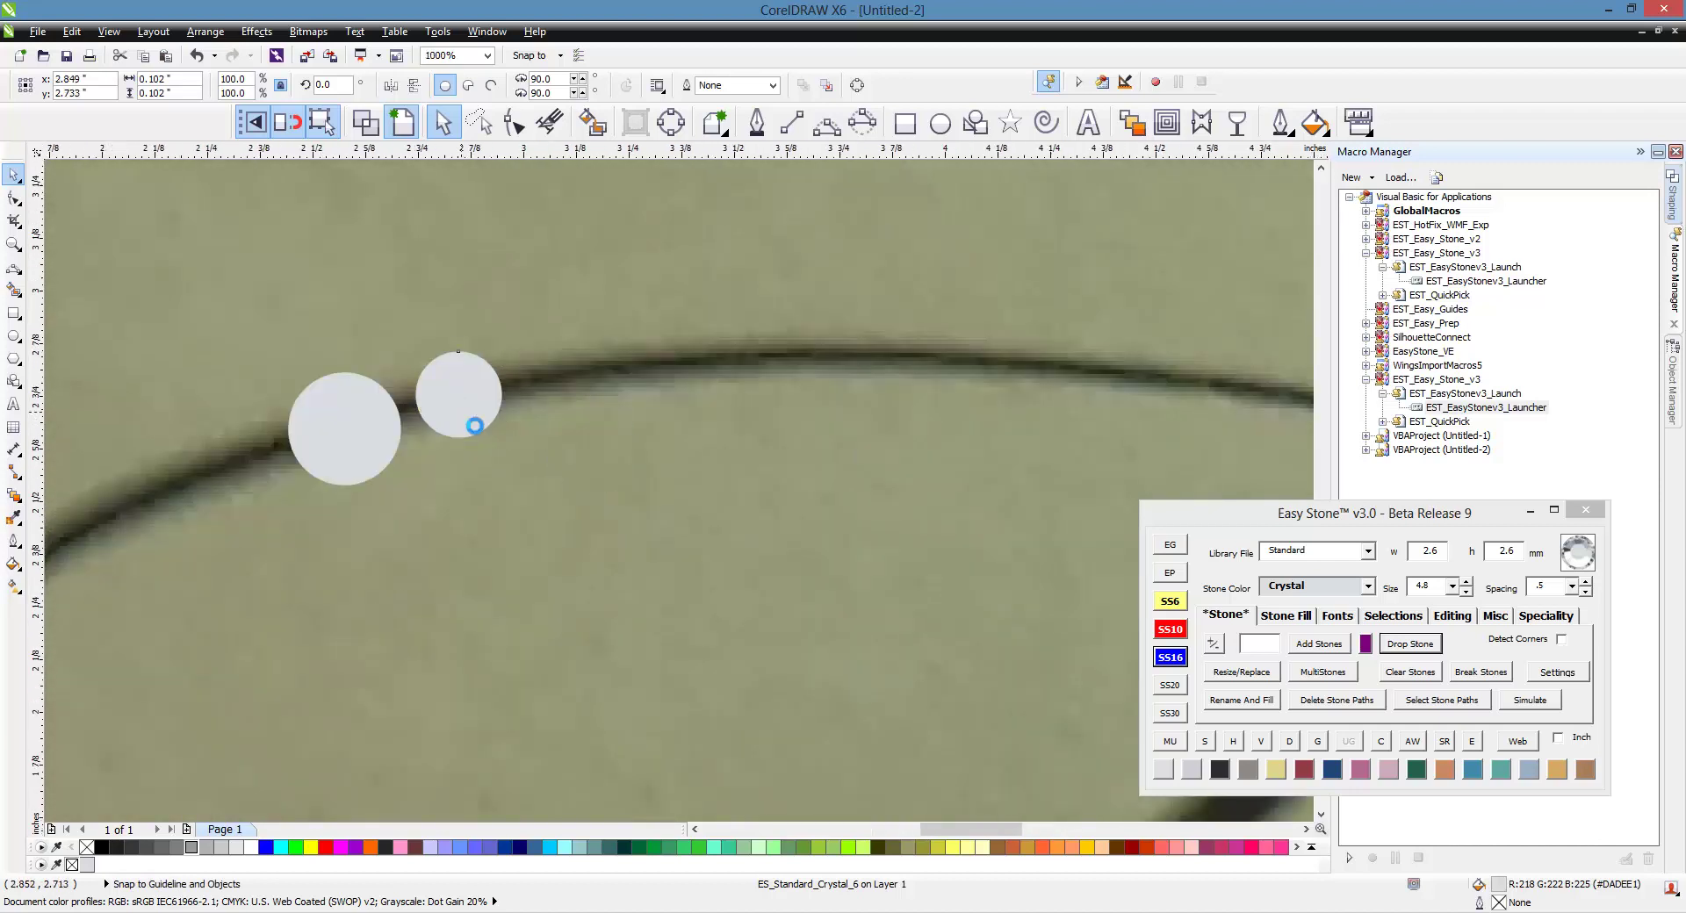
{"action": "scroll", "coordinate": [475, 423], "scroll_direction": "down", "scroll_amount": 1}
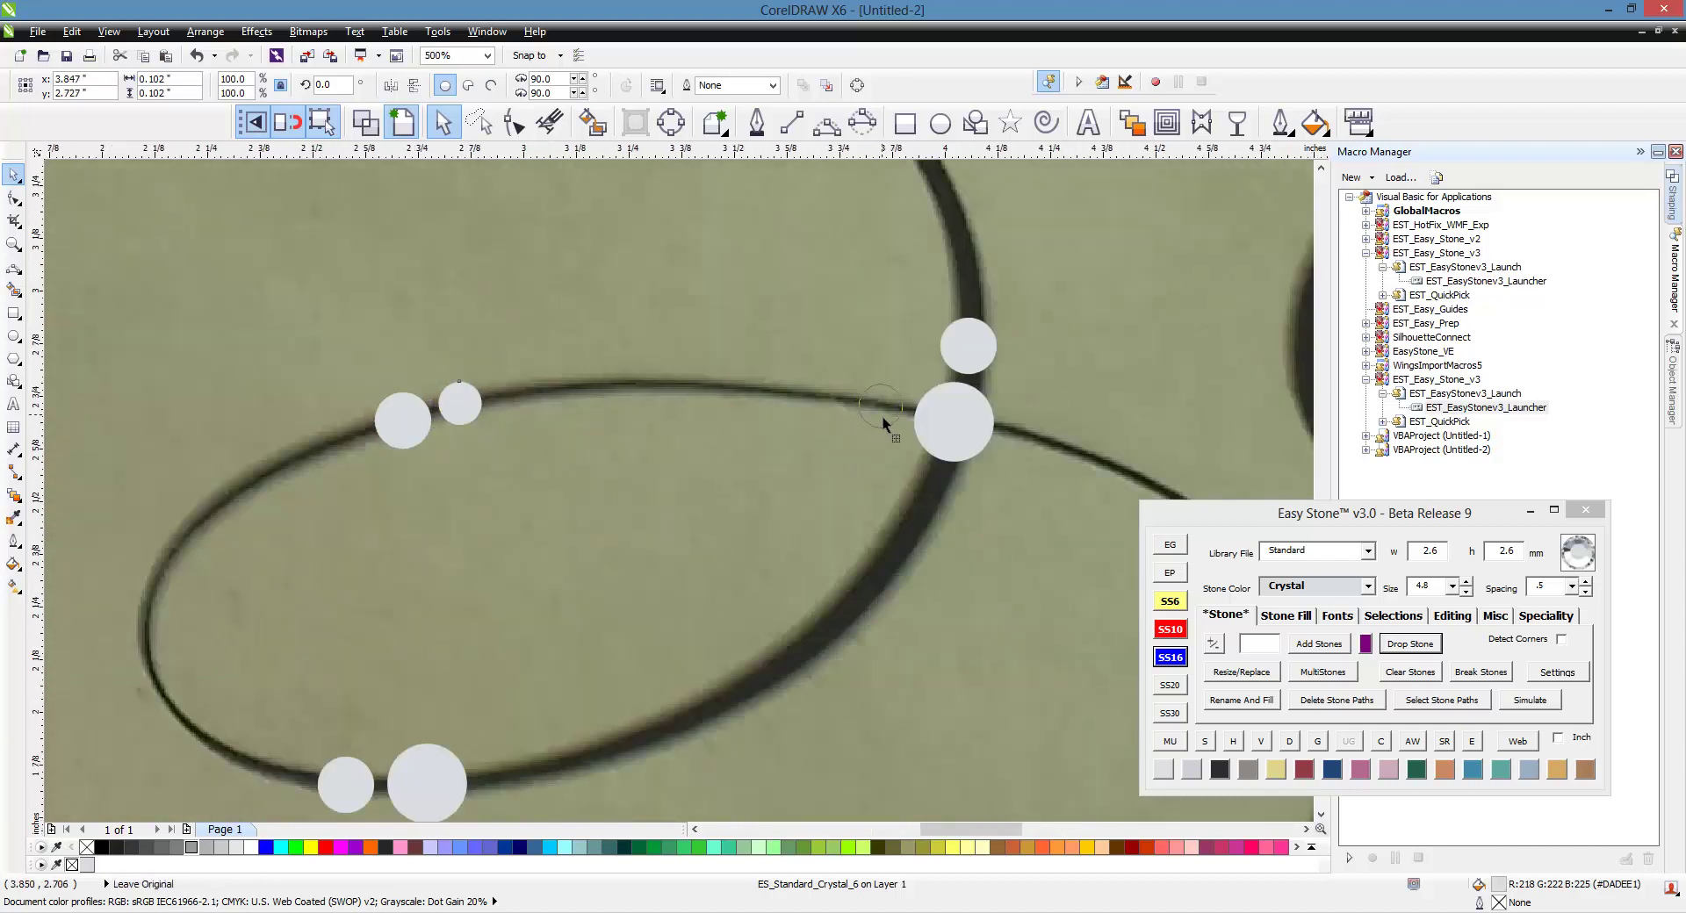
- Place SS6 stone copies on both sides of the SS16 stone where the bottom flourish crosses itself and one at its curl's end
{"action": "left_click_drag", "start_coordinate": [887, 414], "coordinate": [885, 413]}
{"action": "scroll", "coordinate": [622, 399], "scroll_direction": "down", "scroll_amount": 1}
{"action": "scroll", "coordinate": [513, 424], "scroll_direction": "up", "scroll_amount": 2}
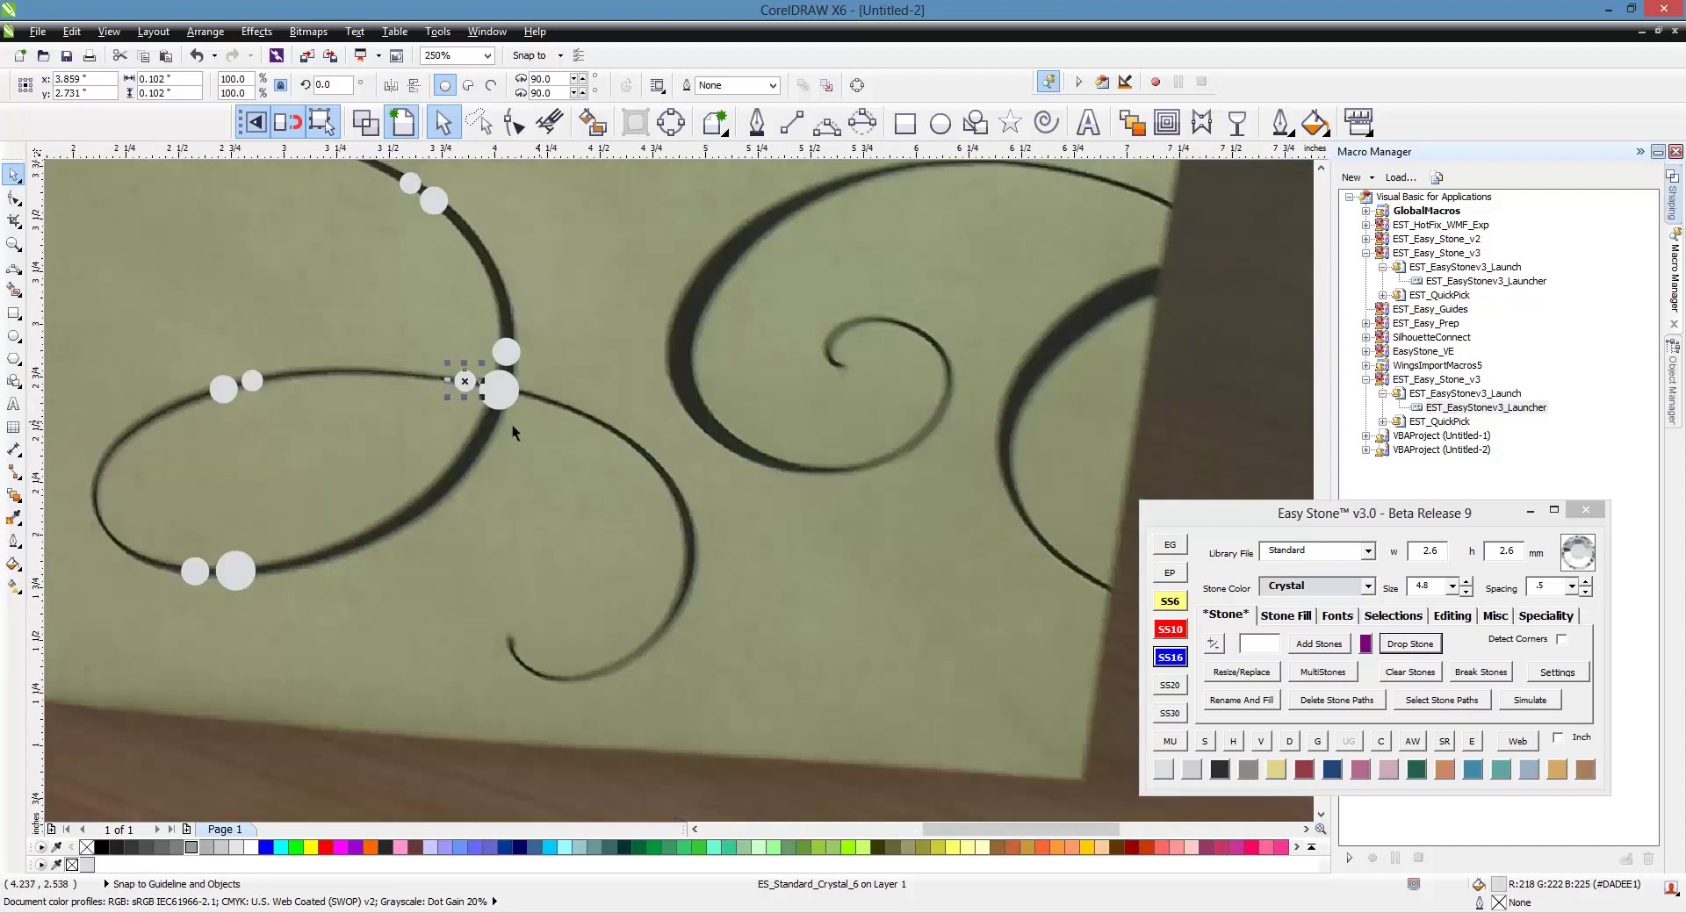
{"action": "left_click_drag", "start_coordinate": [450, 315], "coordinate": [727, 381]}
{"action": "scroll", "coordinate": [459, 301], "scroll_direction": "down", "scroll_amount": 2}
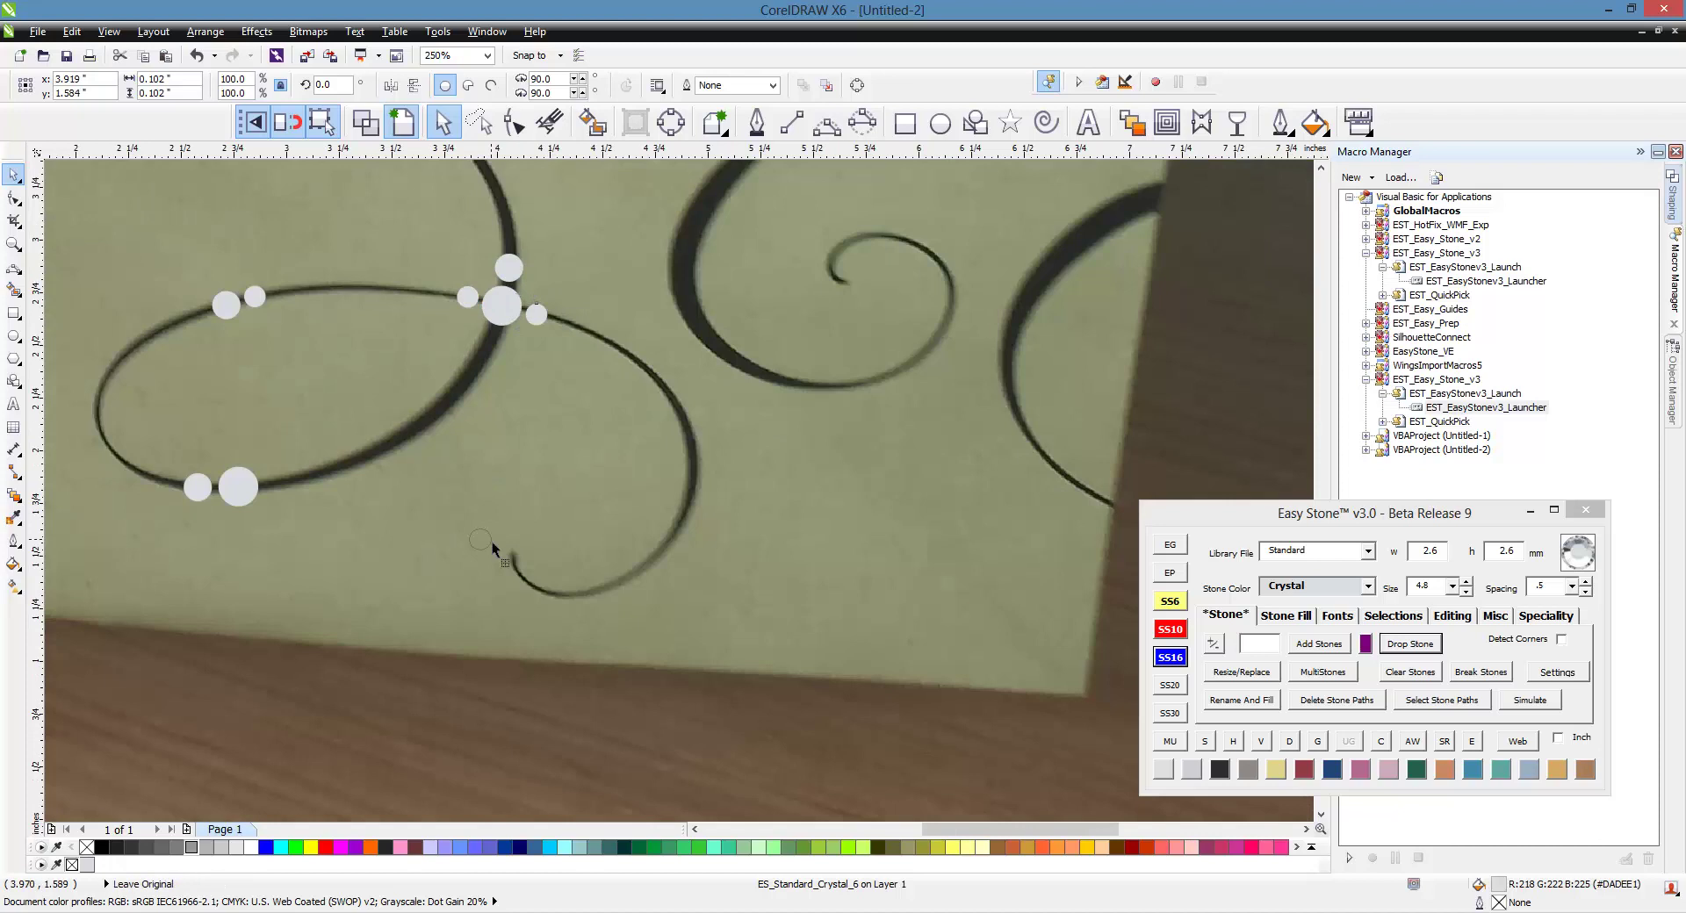
{"action": "left_click_drag", "start_coordinate": [518, 558], "coordinate": [519, 560]}
{"action": "scroll", "coordinate": [966, 602], "scroll_direction": "down", "scroll_amount": 2}
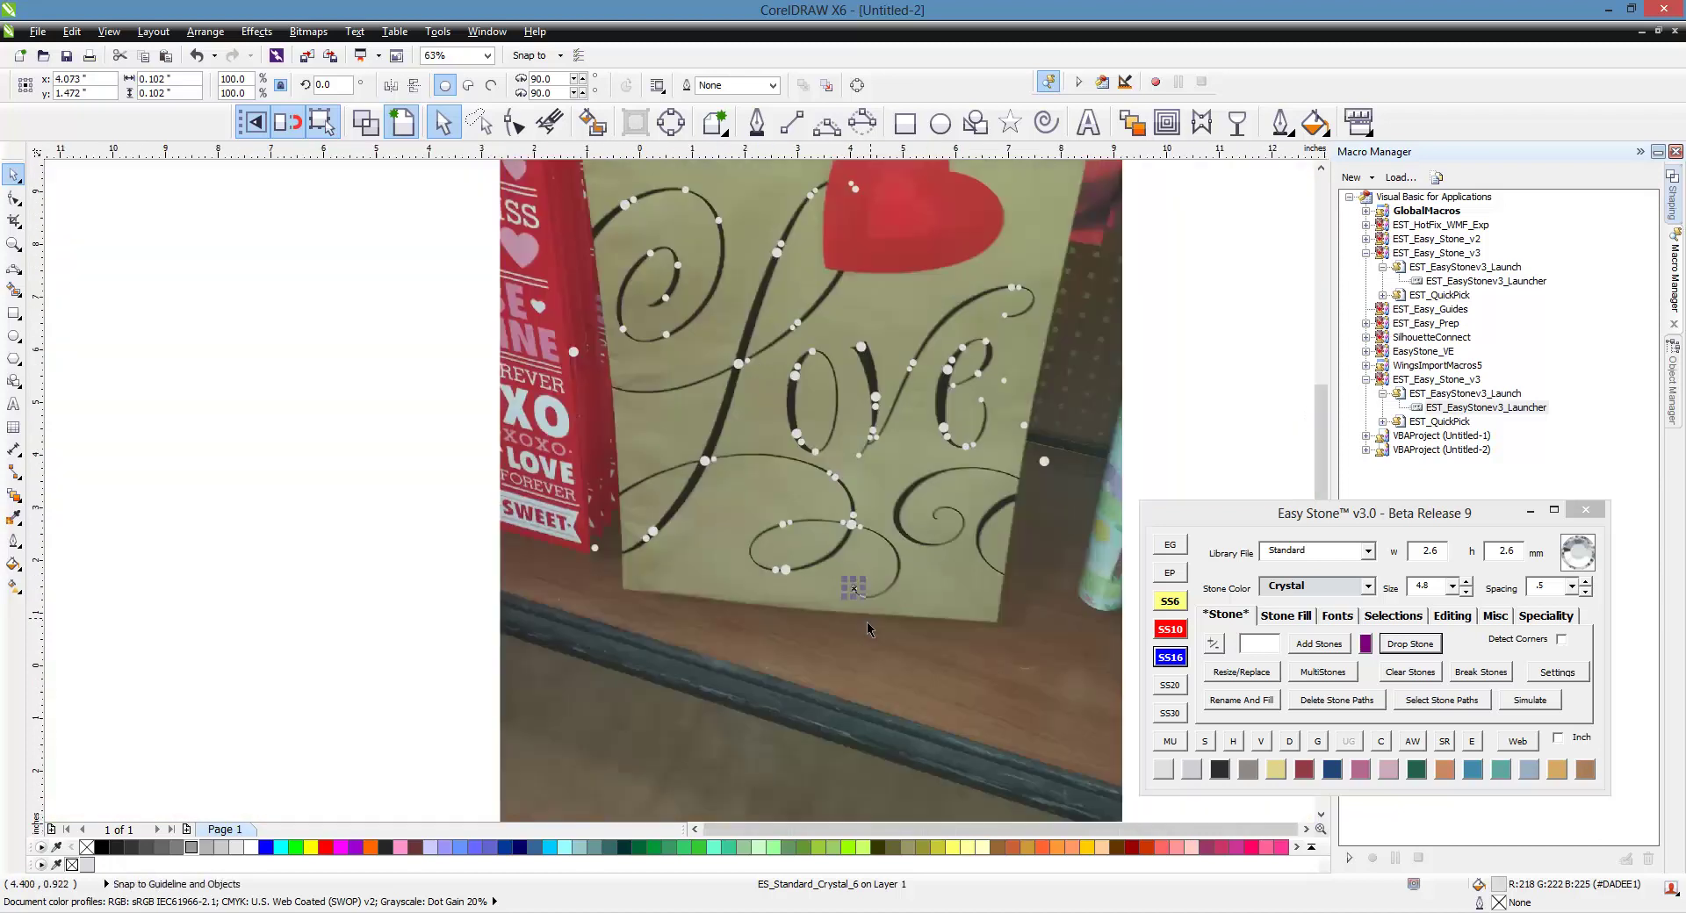
- Place an SS6 stone copy on the thin stroke immediately to the left of the SS16 stone at the L's stem crossing
{"action": "scroll", "coordinate": [752, 451], "scroll_direction": "up", "scroll_amount": 1}
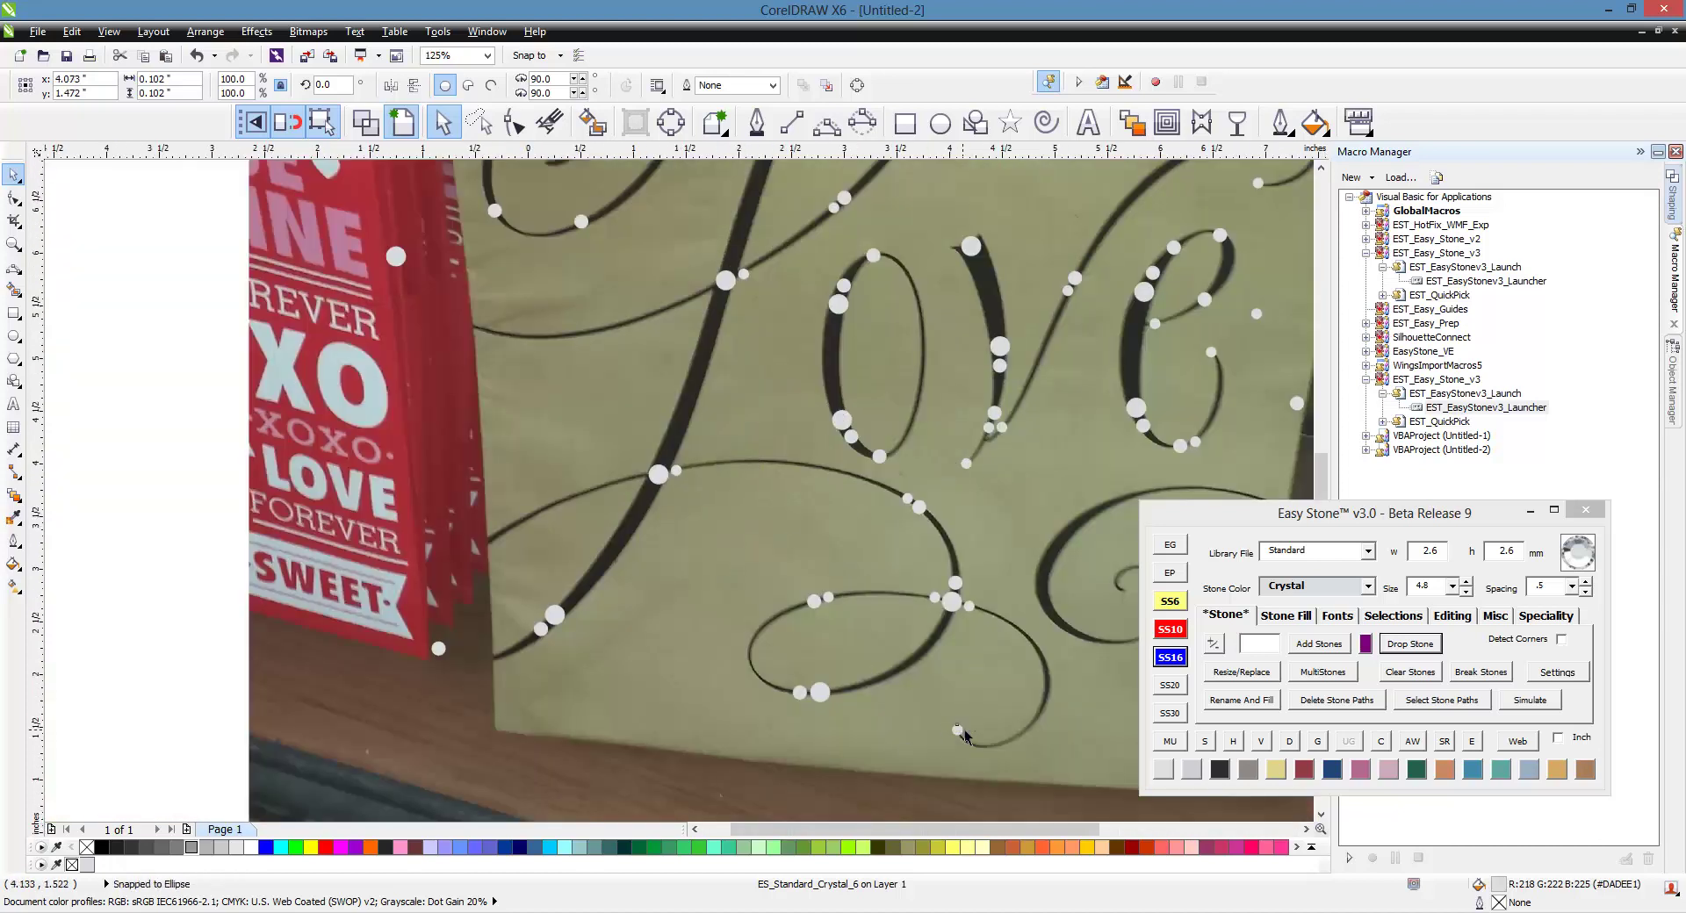
{"action": "left_click_drag", "start_coordinate": [958, 730], "coordinate": [749, 258]}
{"action": "right_click", "coordinate": [597, 351]}
{"action": "scroll", "coordinate": [650, 322], "scroll_direction": "up", "scroll_amount": 1}
{"action": "scroll", "coordinate": [787, 239], "scroll_direction": "up", "scroll_amount": 2}
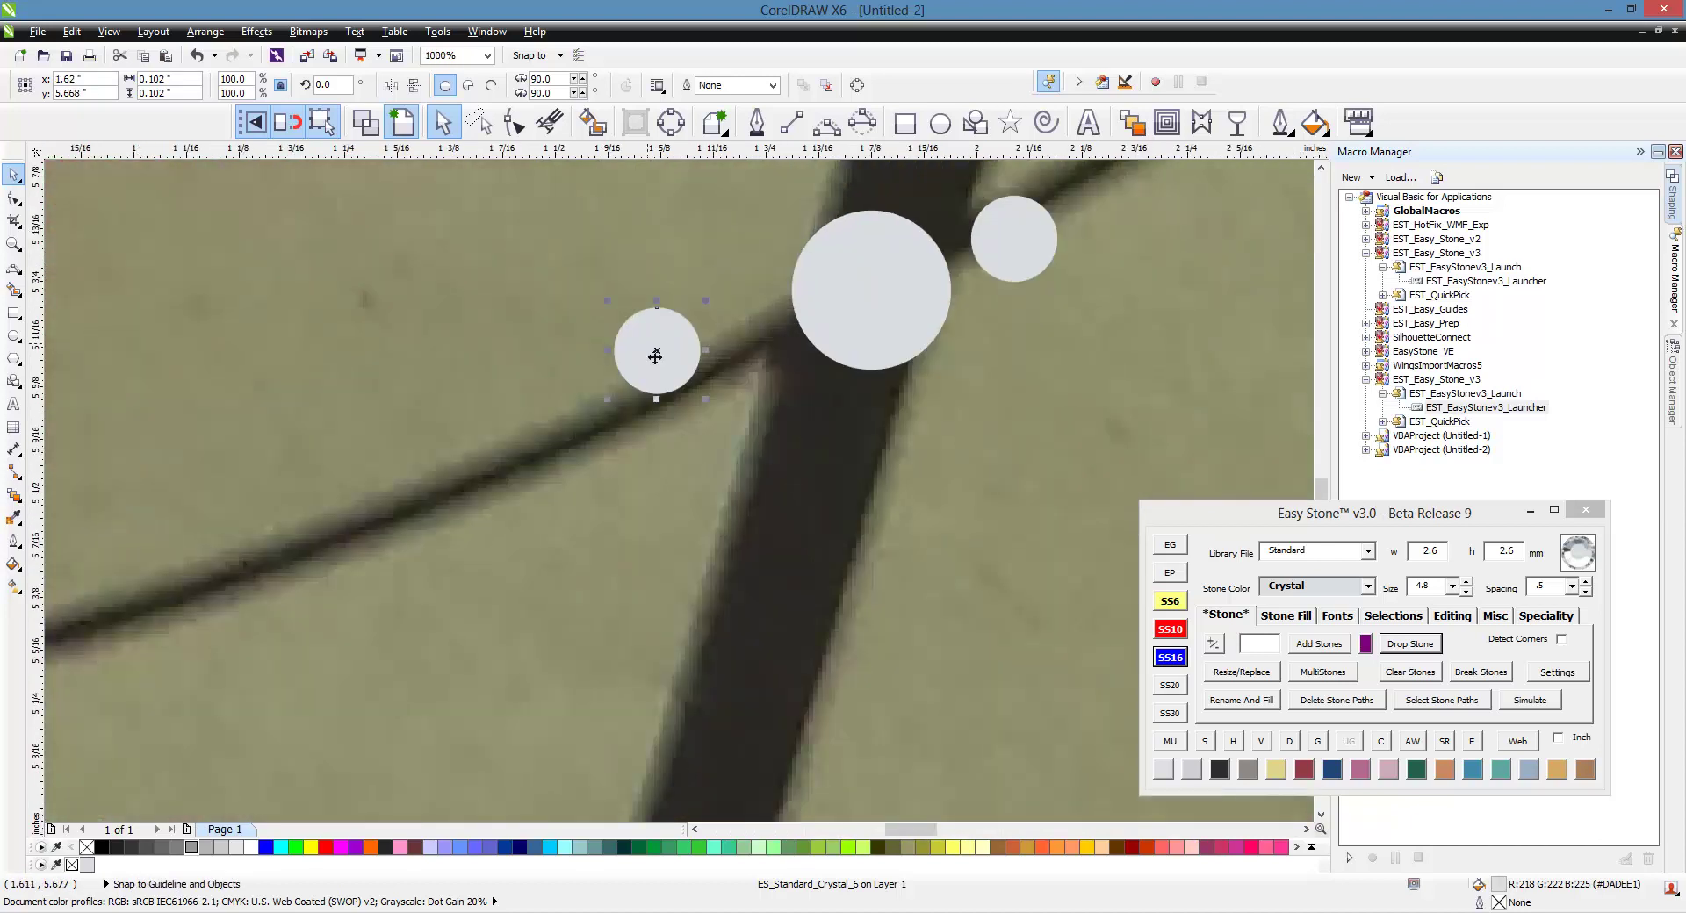
{"action": "left_click_drag", "start_coordinate": [670, 369], "coordinate": [738, 369]}
{"action": "scroll", "coordinate": [737, 369], "scroll_direction": "down", "scroll_amount": 3}
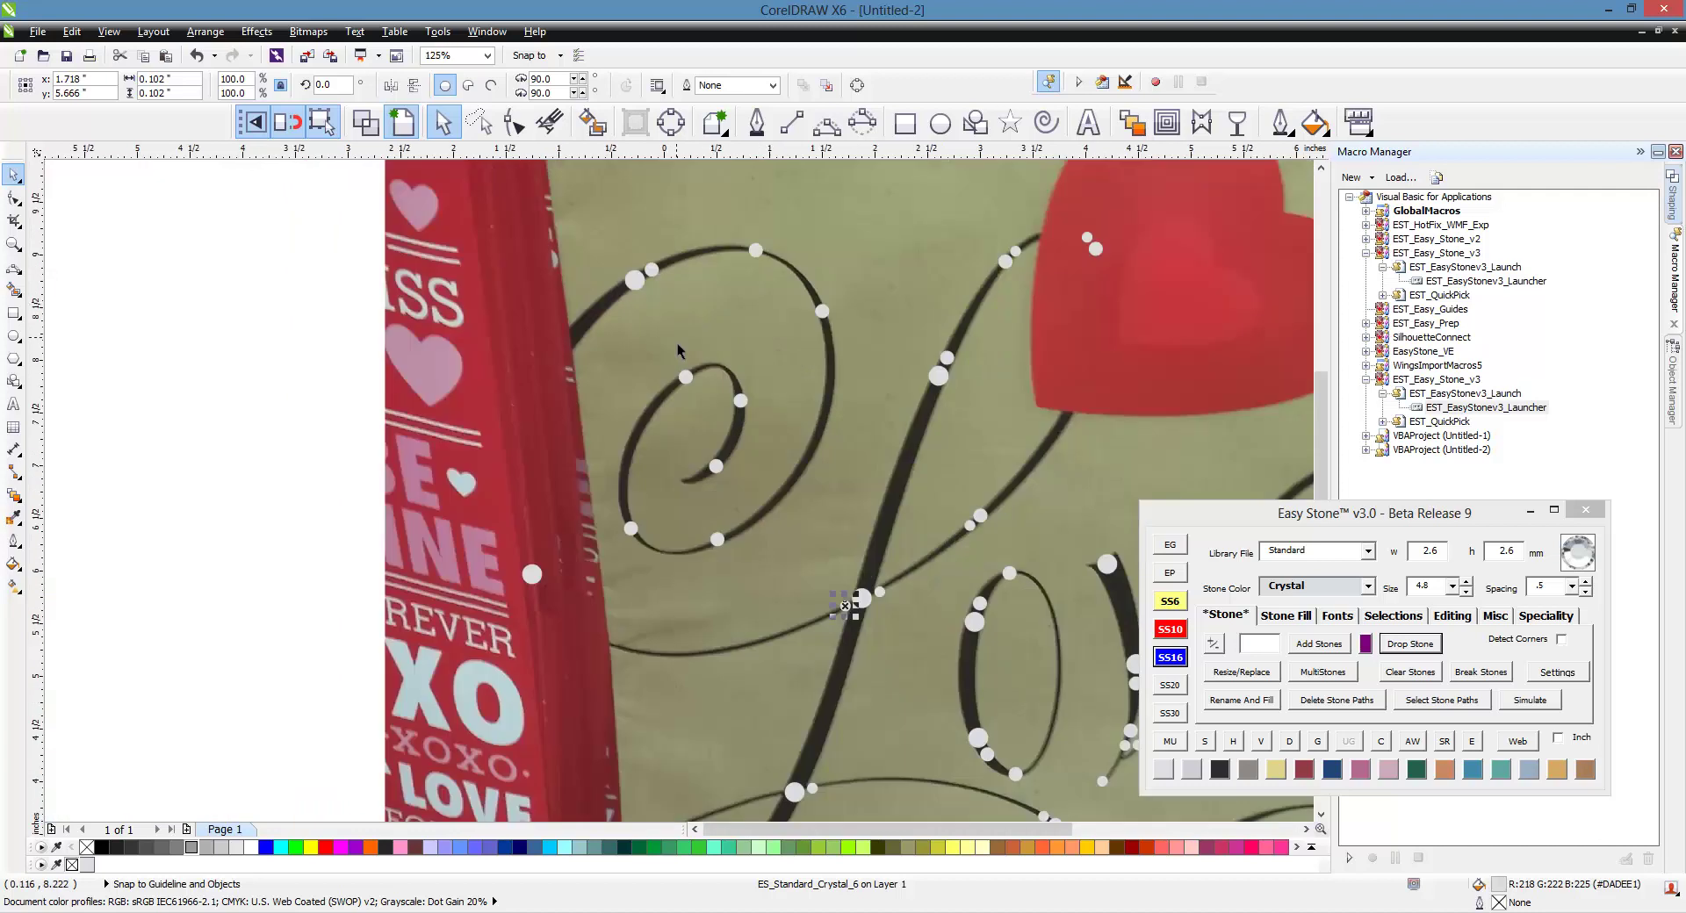
- Place an SS6 stone copy over the red bag's side just below its SS16 stone, then clear the selection
{"action": "scroll", "coordinate": [808, 591], "scroll_direction": "up", "scroll_amount": 1}
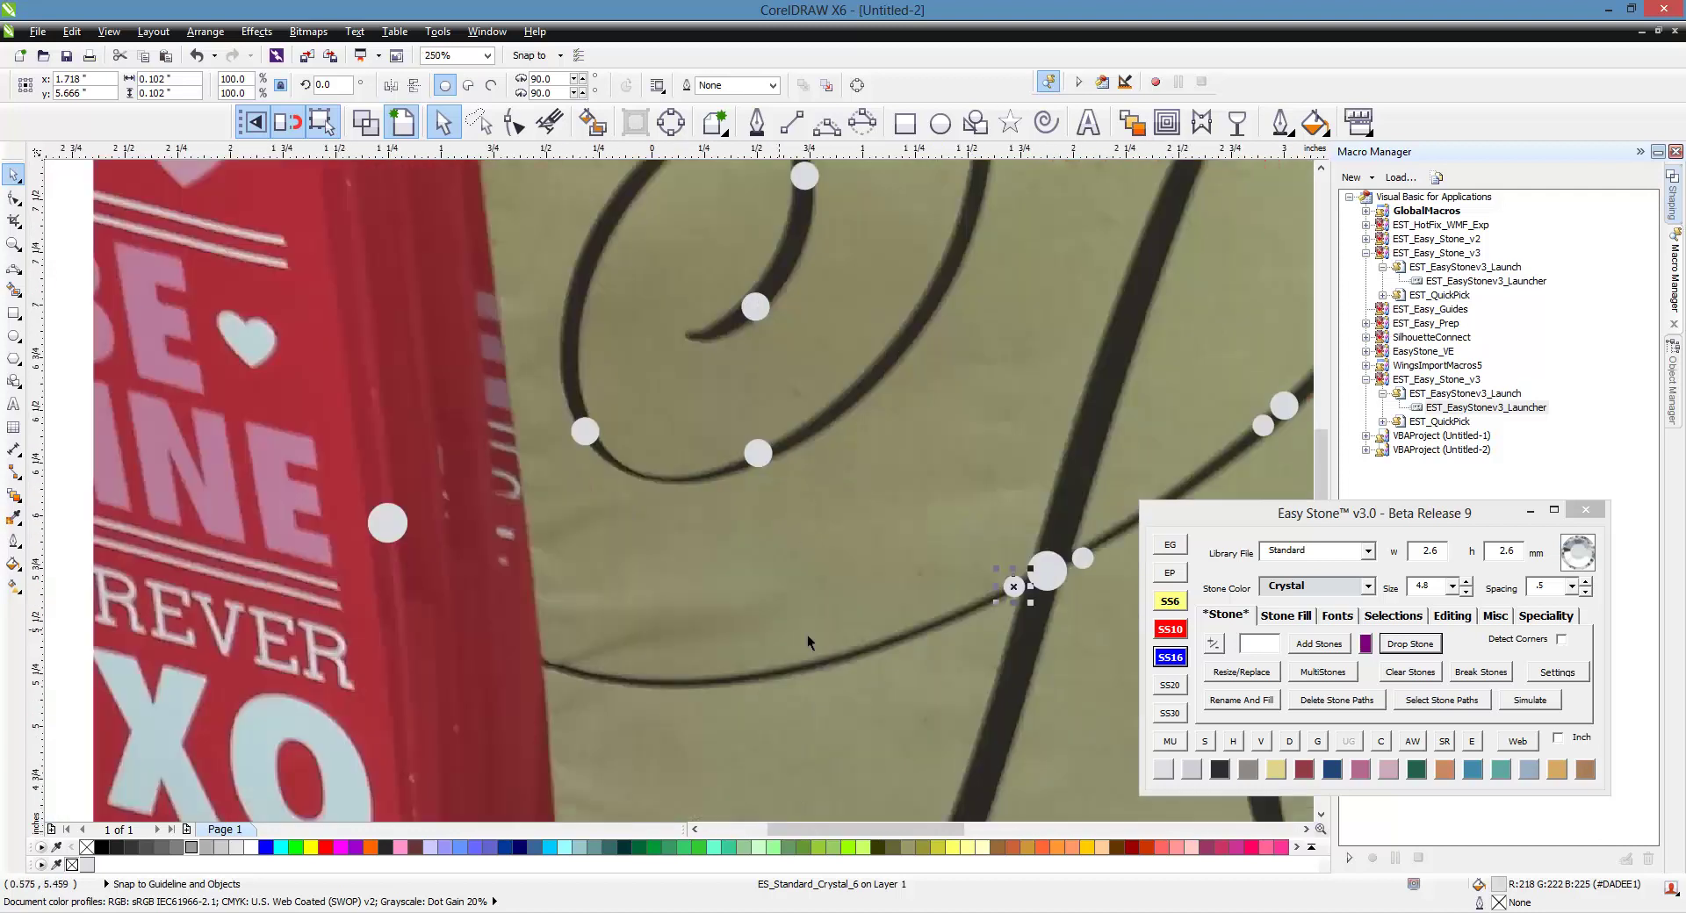
{"action": "left_click_drag", "start_coordinate": [1014, 588], "coordinate": [387, 557]}
{"action": "scroll", "coordinate": [387, 557], "scroll_direction": "up", "scroll_amount": 2}
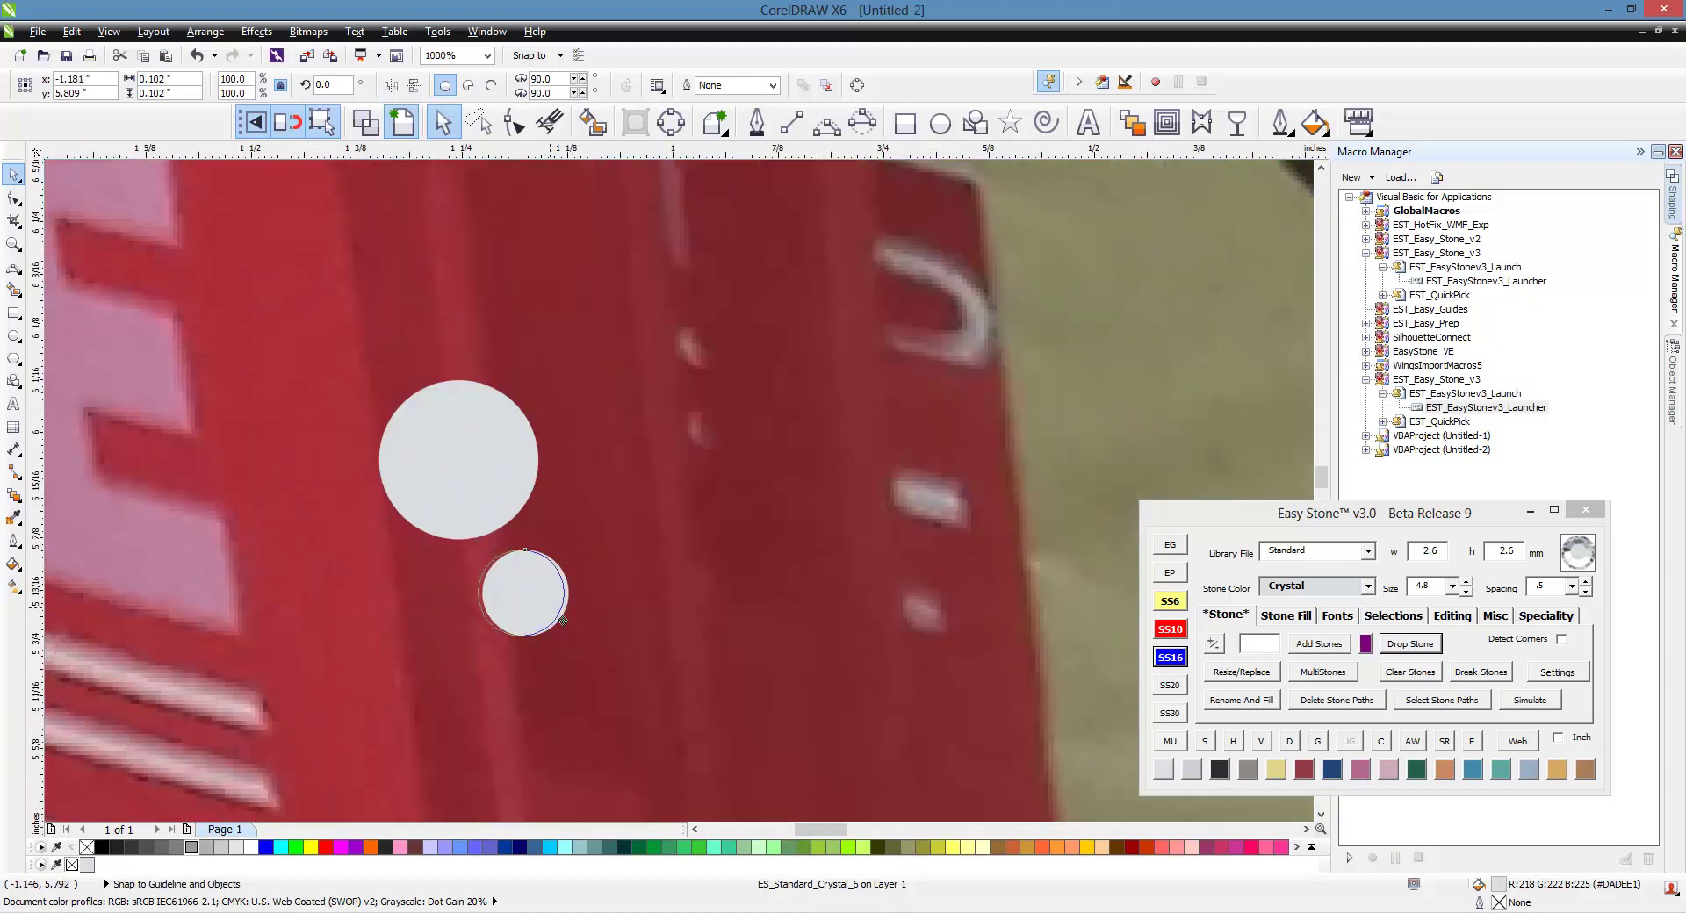
{"action": "scroll", "coordinate": [566, 571], "scroll_direction": "down", "scroll_amount": 2}
{"action": "key", "text": "Escape"}
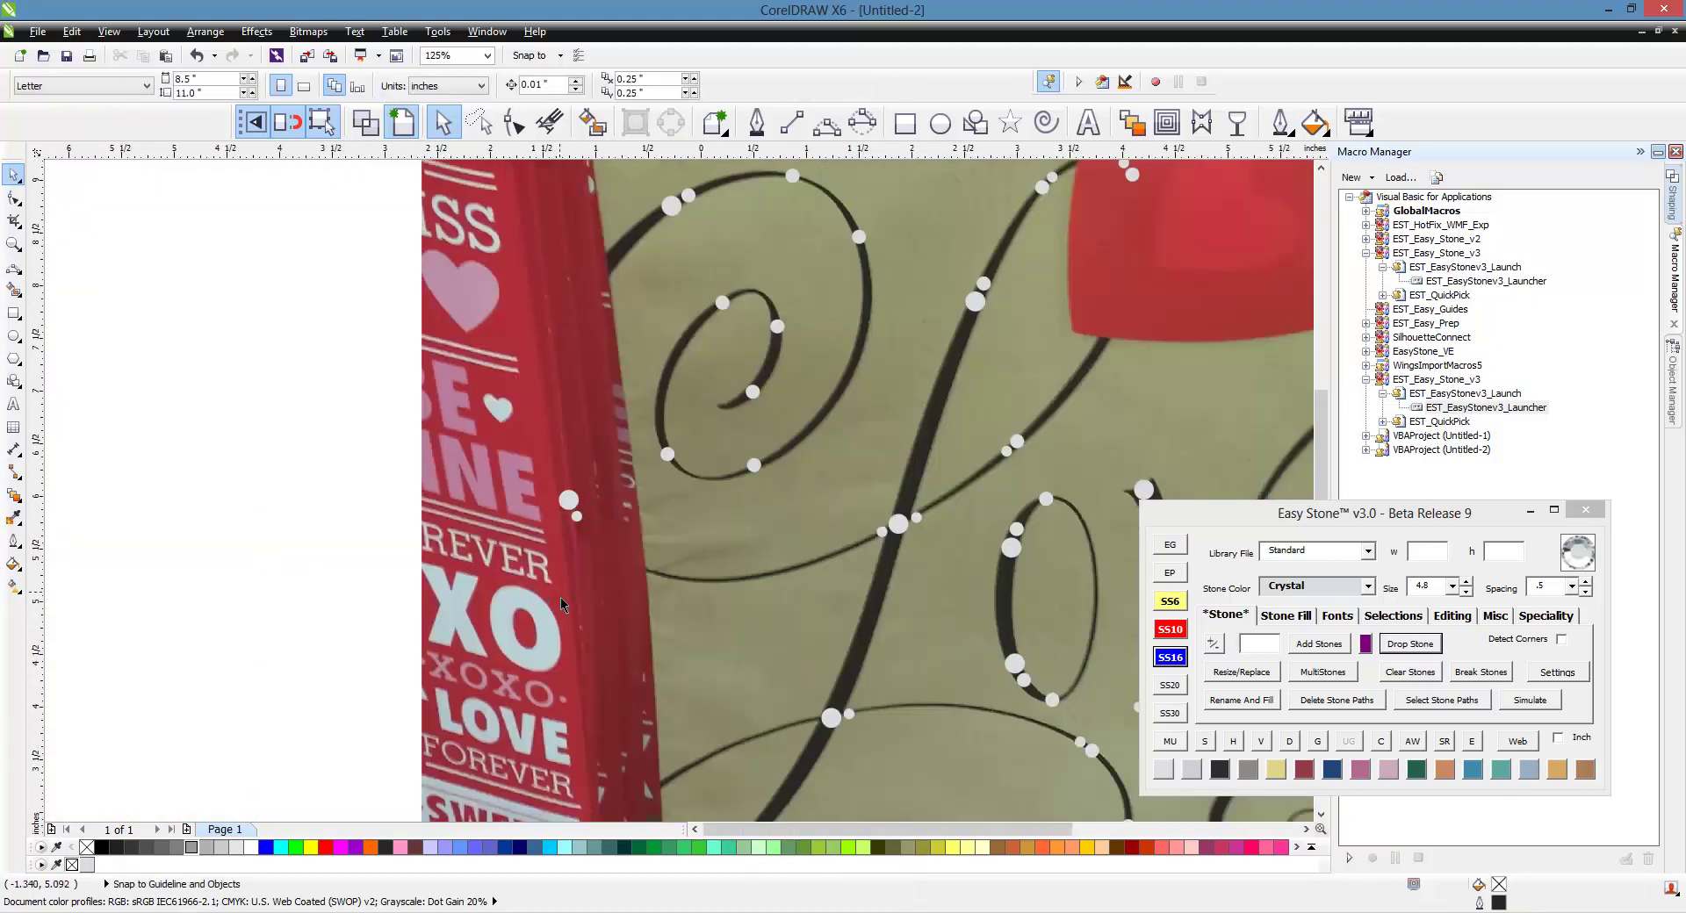
- Place two SS6 stone copies on the bottom of the L's spiral, one beside each of its SS10 stones
{"action": "scroll", "coordinate": [561, 597], "scroll_direction": "down", "scroll_amount": 1}
{"action": "scroll", "coordinate": [553, 556], "scroll_direction": "up", "scroll_amount": 1}
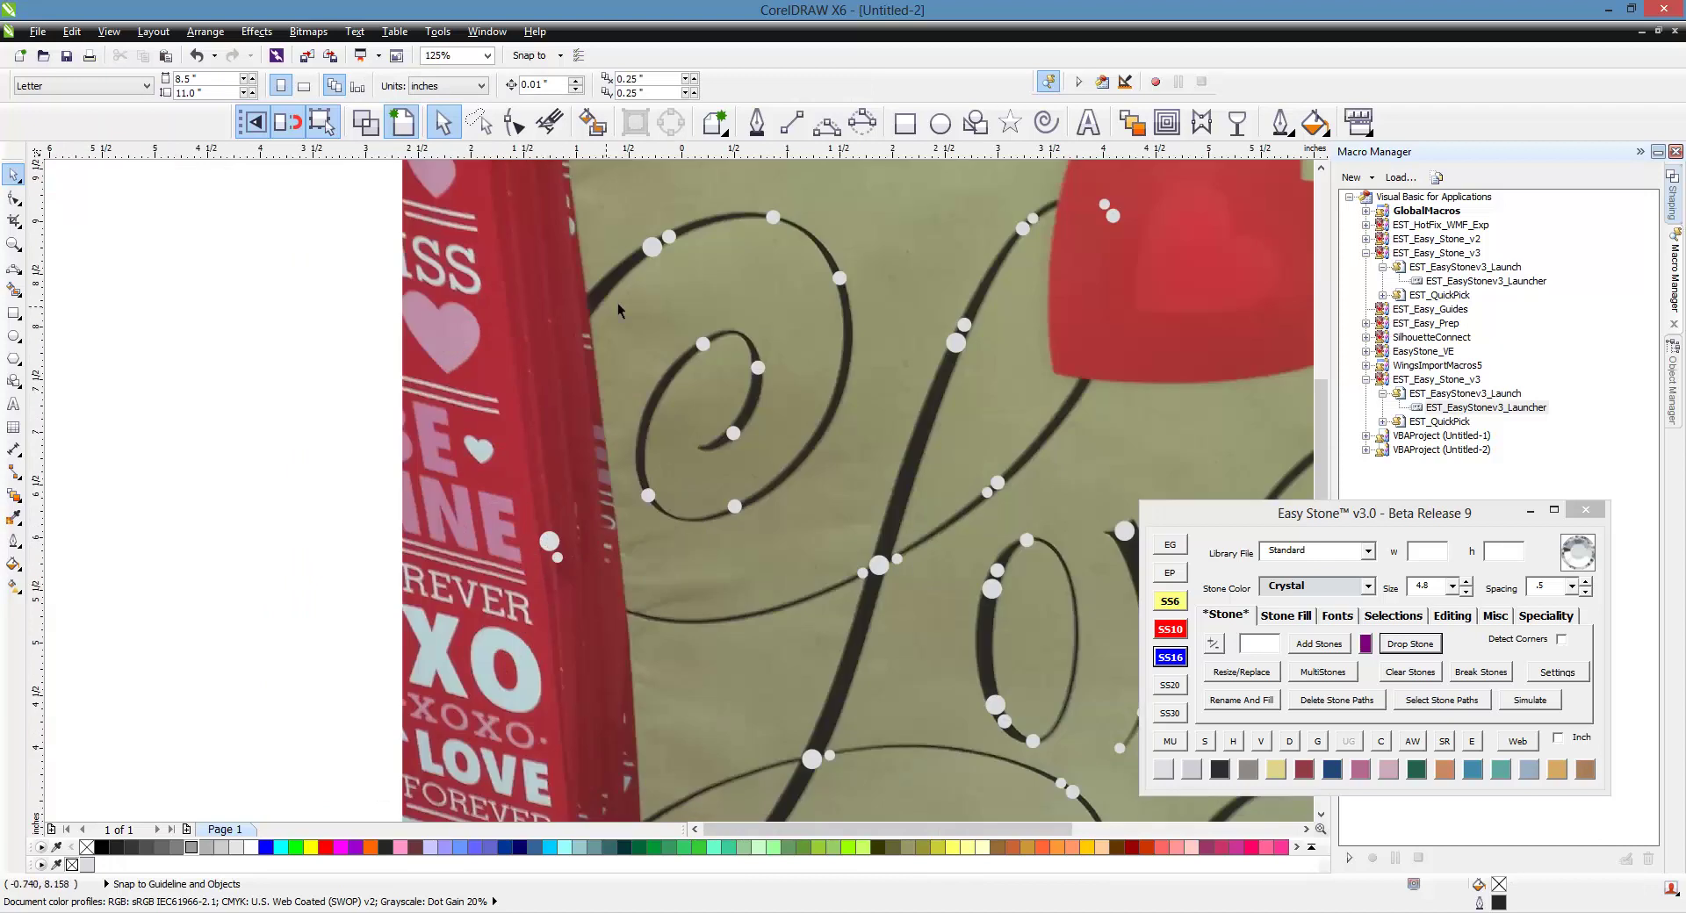
{"action": "scroll", "coordinate": [672, 248], "scroll_direction": "up", "scroll_amount": 1}
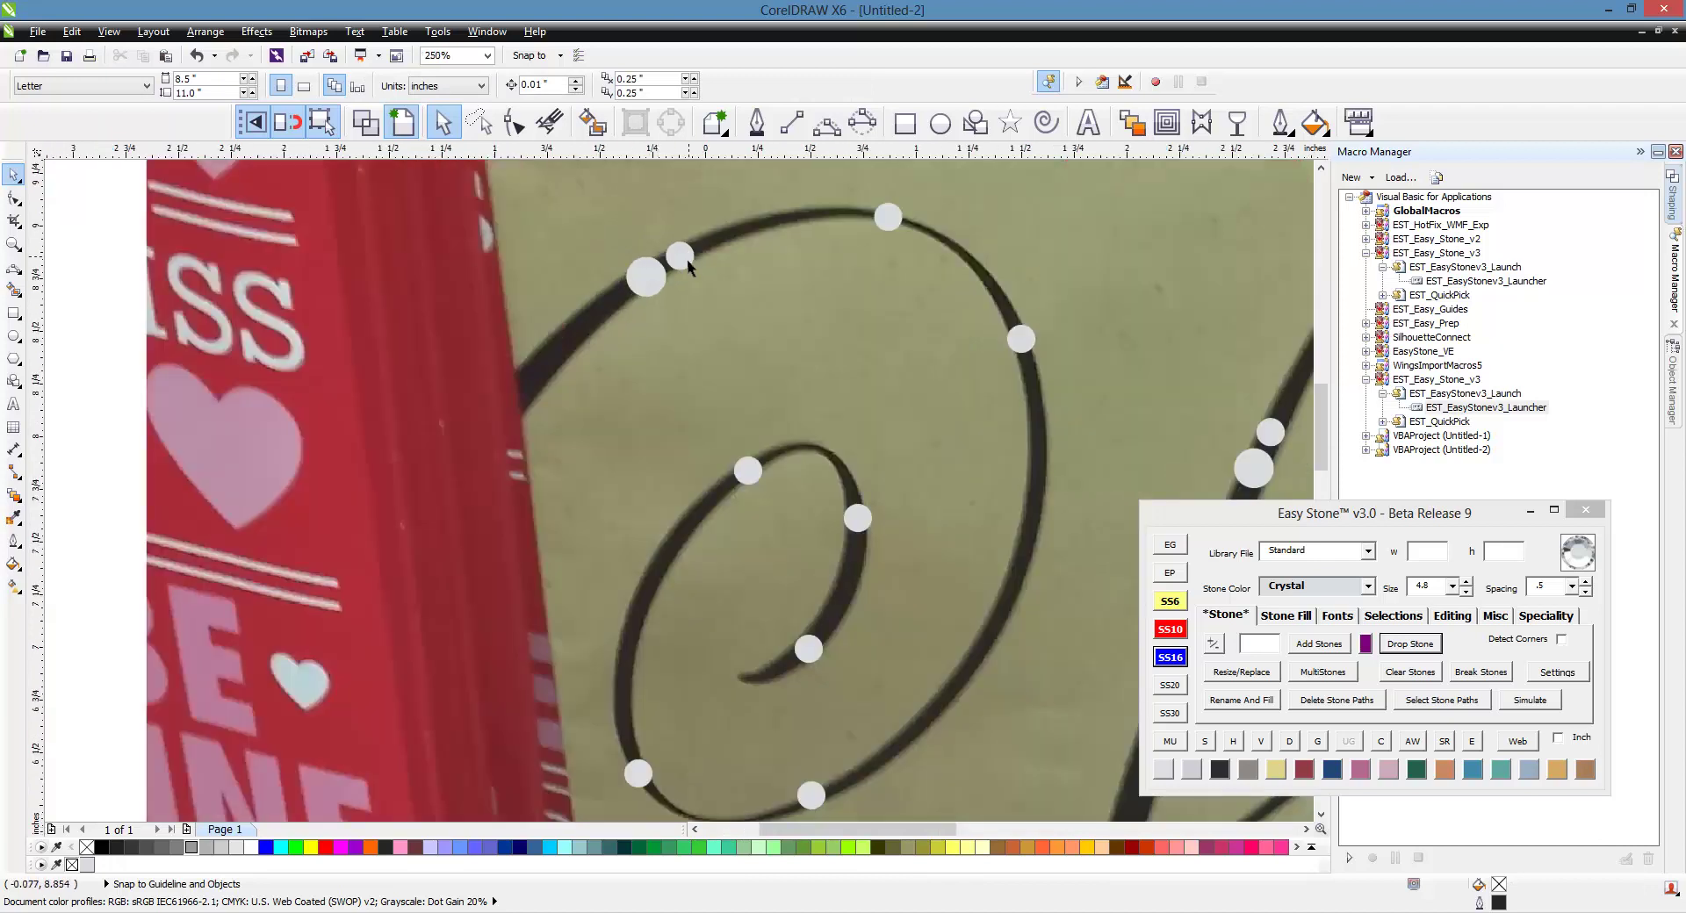
{"action": "scroll", "coordinate": [678, 251], "scroll_direction": "down", "scroll_amount": 1}
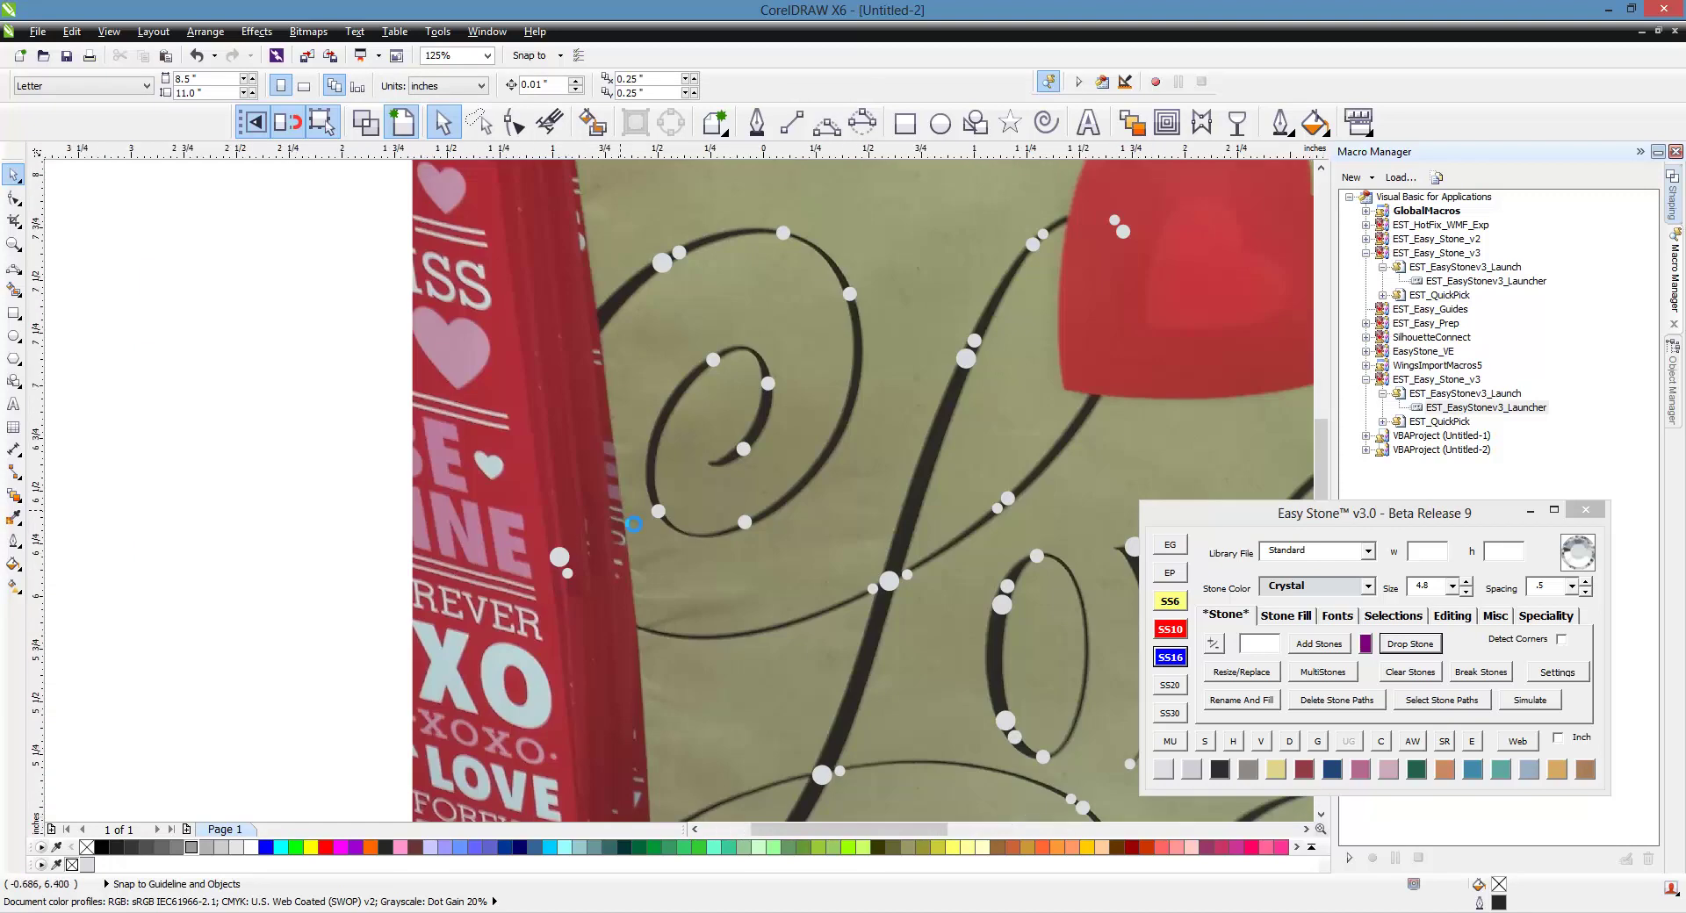
{"action": "scroll", "coordinate": [620, 515], "scroll_direction": "up", "scroll_amount": 1}
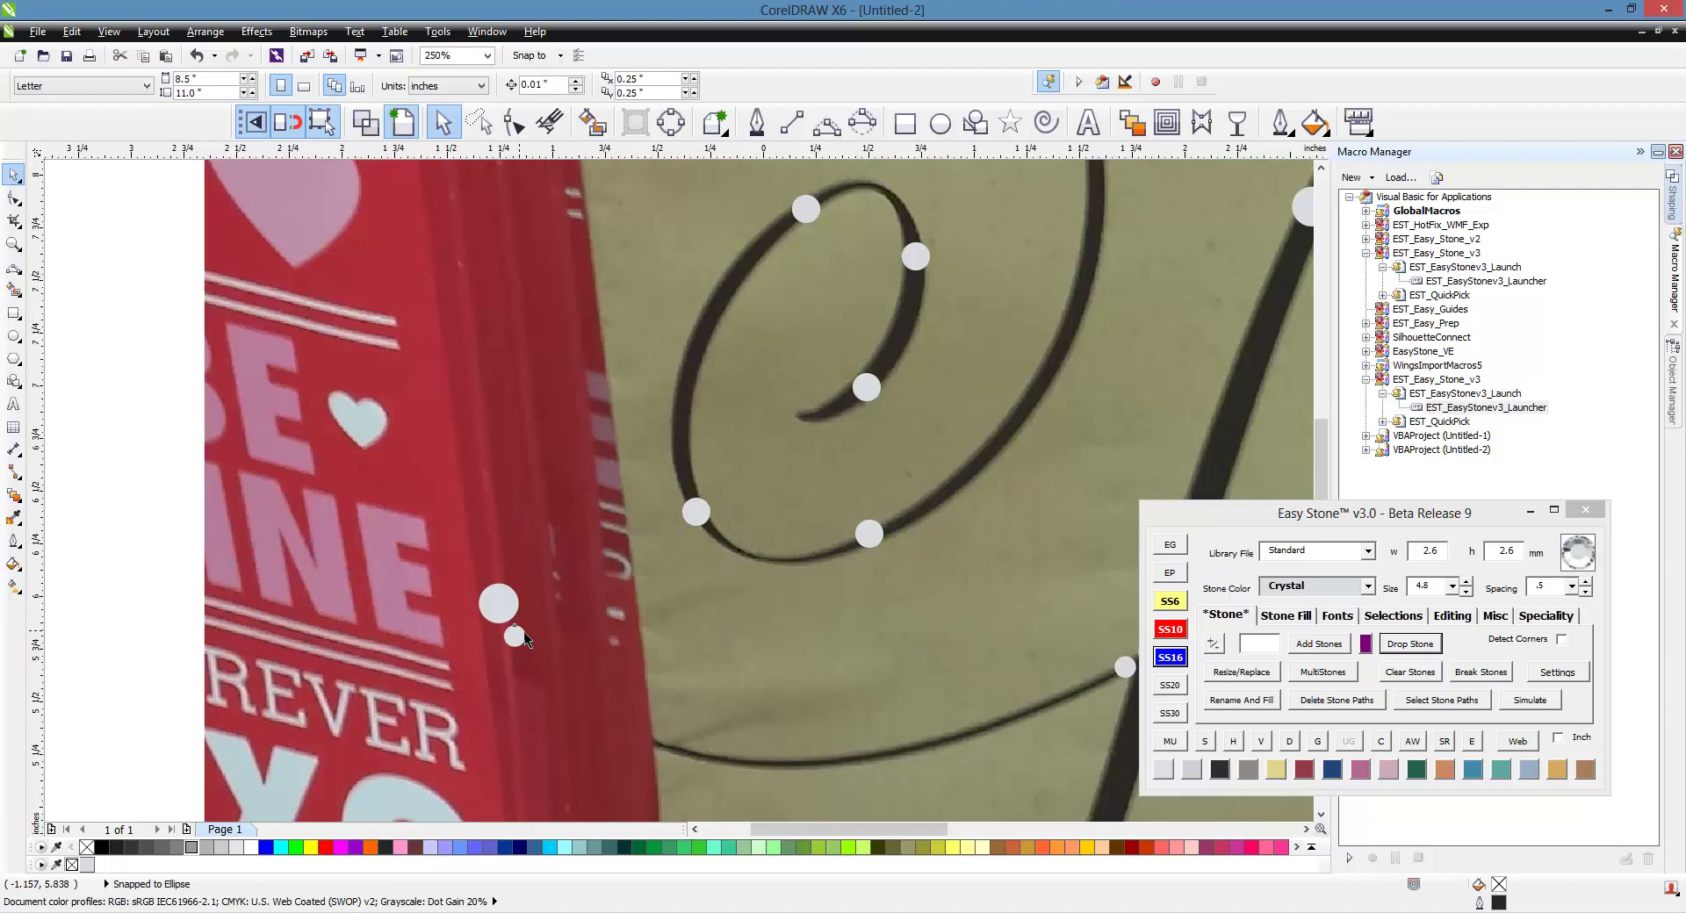
{"action": "left_click", "coordinate": [720, 536]}
{"action": "scroll", "coordinate": [729, 539], "scroll_direction": "up", "scroll_amount": 2}
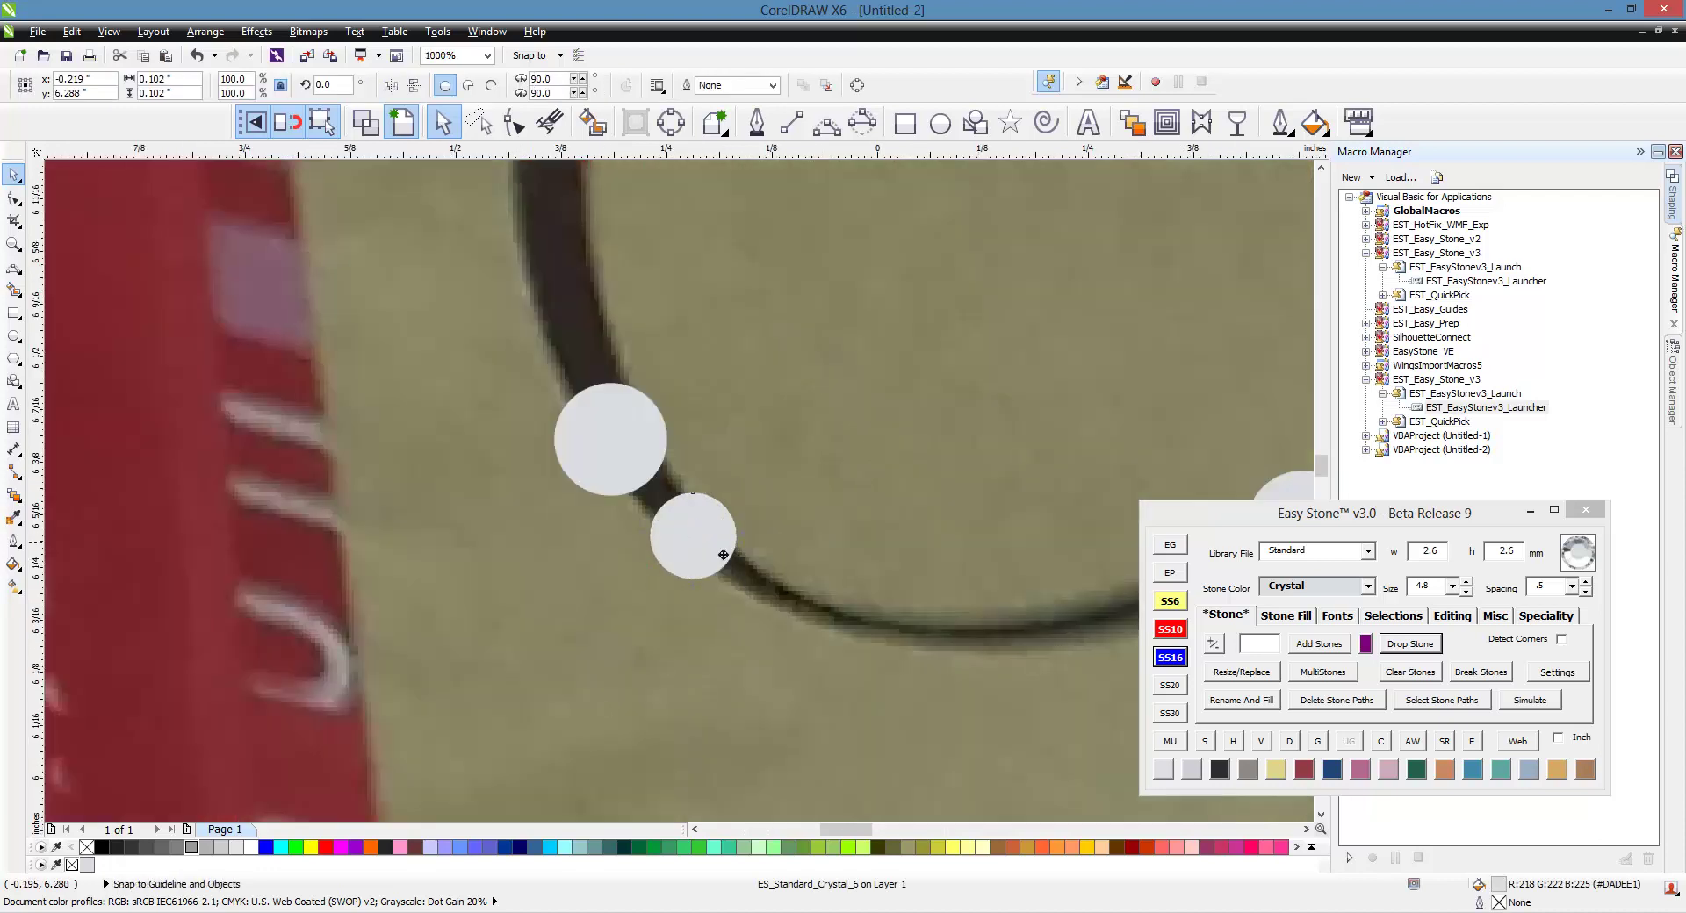
{"action": "scroll", "coordinate": [685, 537], "scroll_direction": "down", "scroll_amount": 1}
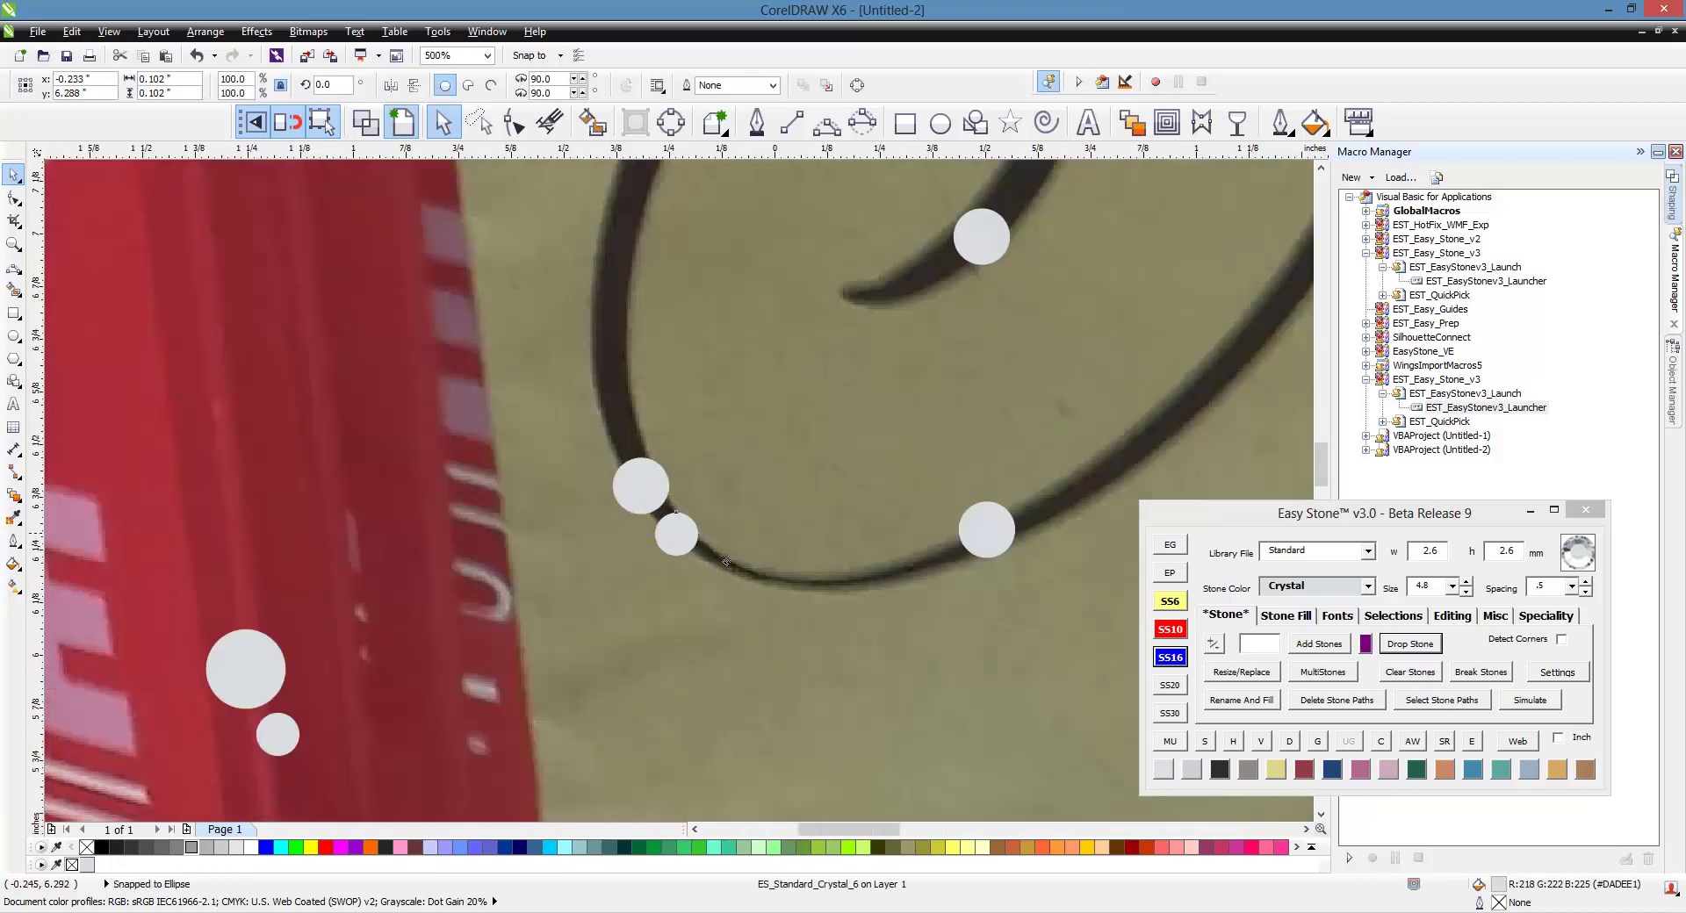
{"action": "left_click", "coordinate": [936, 560]}
{"action": "scroll", "coordinate": [862, 582], "scroll_direction": "down", "scroll_amount": 2}
{"action": "scroll", "coordinate": [766, 524], "scroll_direction": "up", "scroll_amount": 1}
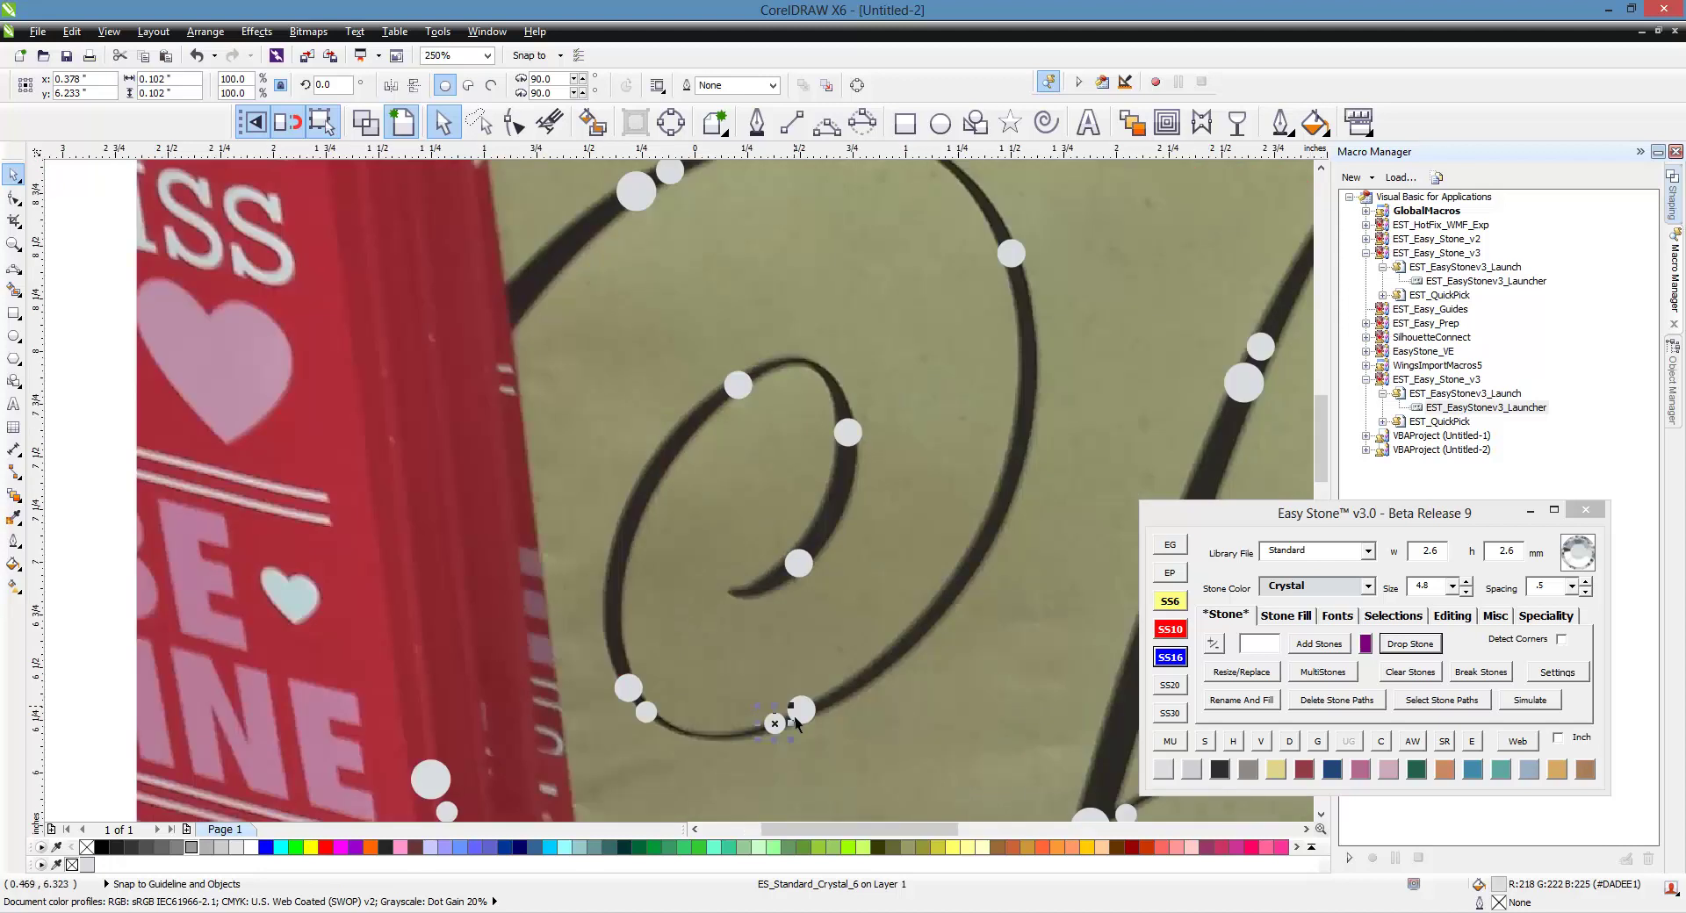
- Place three SS6 stone copies in a row from the last SS10 stone to the tapered inner end of the L's spiral
{"action": "scroll", "coordinate": [750, 724], "scroll_direction": "up", "scroll_amount": 1}
{"action": "left_click", "coordinate": [773, 578]}
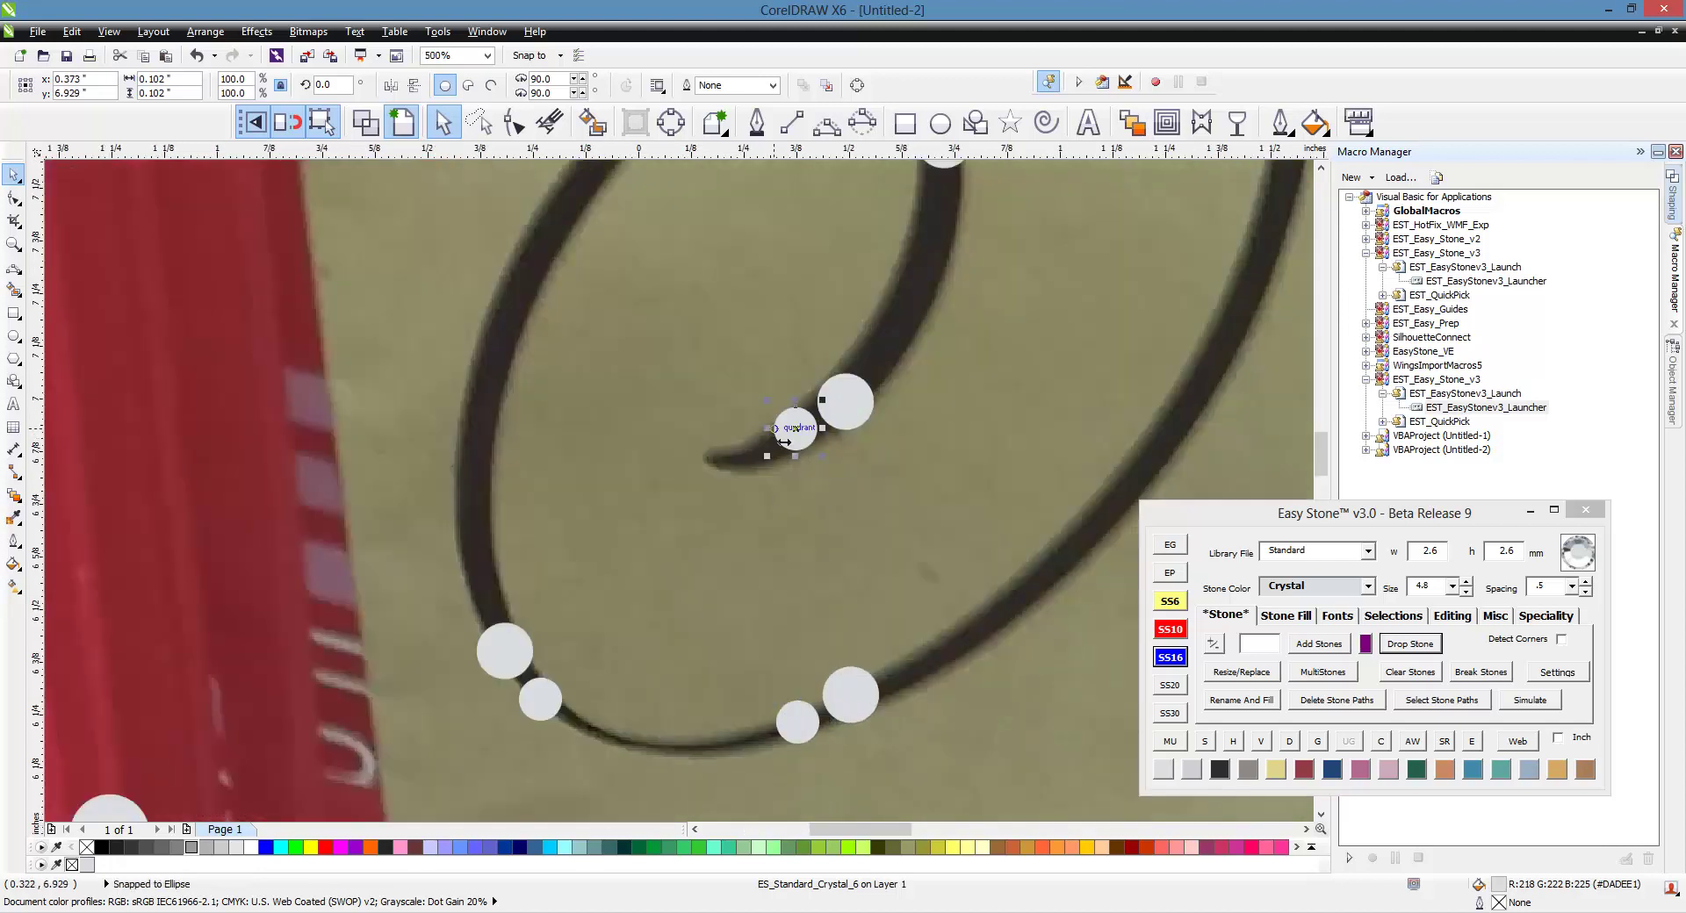
{"action": "scroll", "coordinate": [784, 442], "scroll_direction": "up", "scroll_amount": 2}
{"action": "left_click_drag", "start_coordinate": [832, 481], "coordinate": [638, 550]}
{"action": "left_click_drag", "start_coordinate": [638, 546], "coordinate": [434, 561]}
{"action": "scroll", "coordinate": [520, 601], "scroll_direction": "down", "scroll_amount": 2}
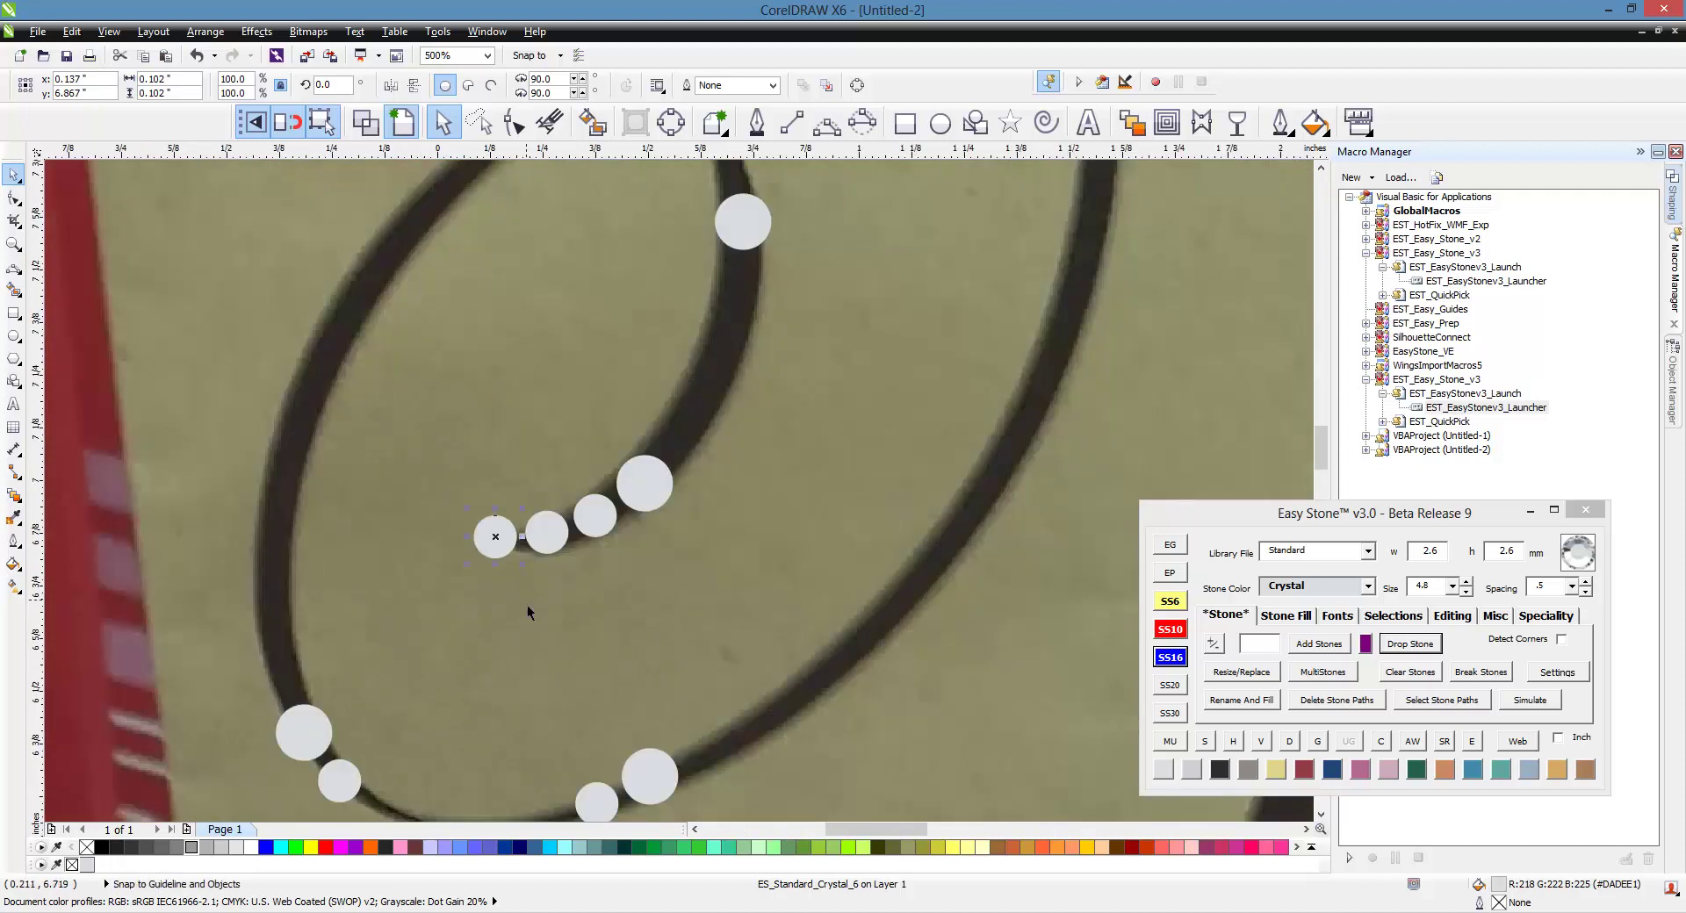
- Place SS6 stone copies beside the two SS10 stones at the top of the L's inner curl
{"action": "scroll", "coordinate": [584, 615], "scroll_direction": "down", "scroll_amount": 1}
{"action": "left_click_drag", "start_coordinate": [541, 582], "coordinate": [638, 427]}
{"action": "scroll", "coordinate": [595, 363], "scroll_direction": "up", "scroll_amount": 3}
{"action": "scroll", "coordinate": [482, 368], "scroll_direction": "down", "scroll_amount": 2}
{"action": "scroll", "coordinate": [638, 427], "scroll_direction": "up", "scroll_amount": 2}
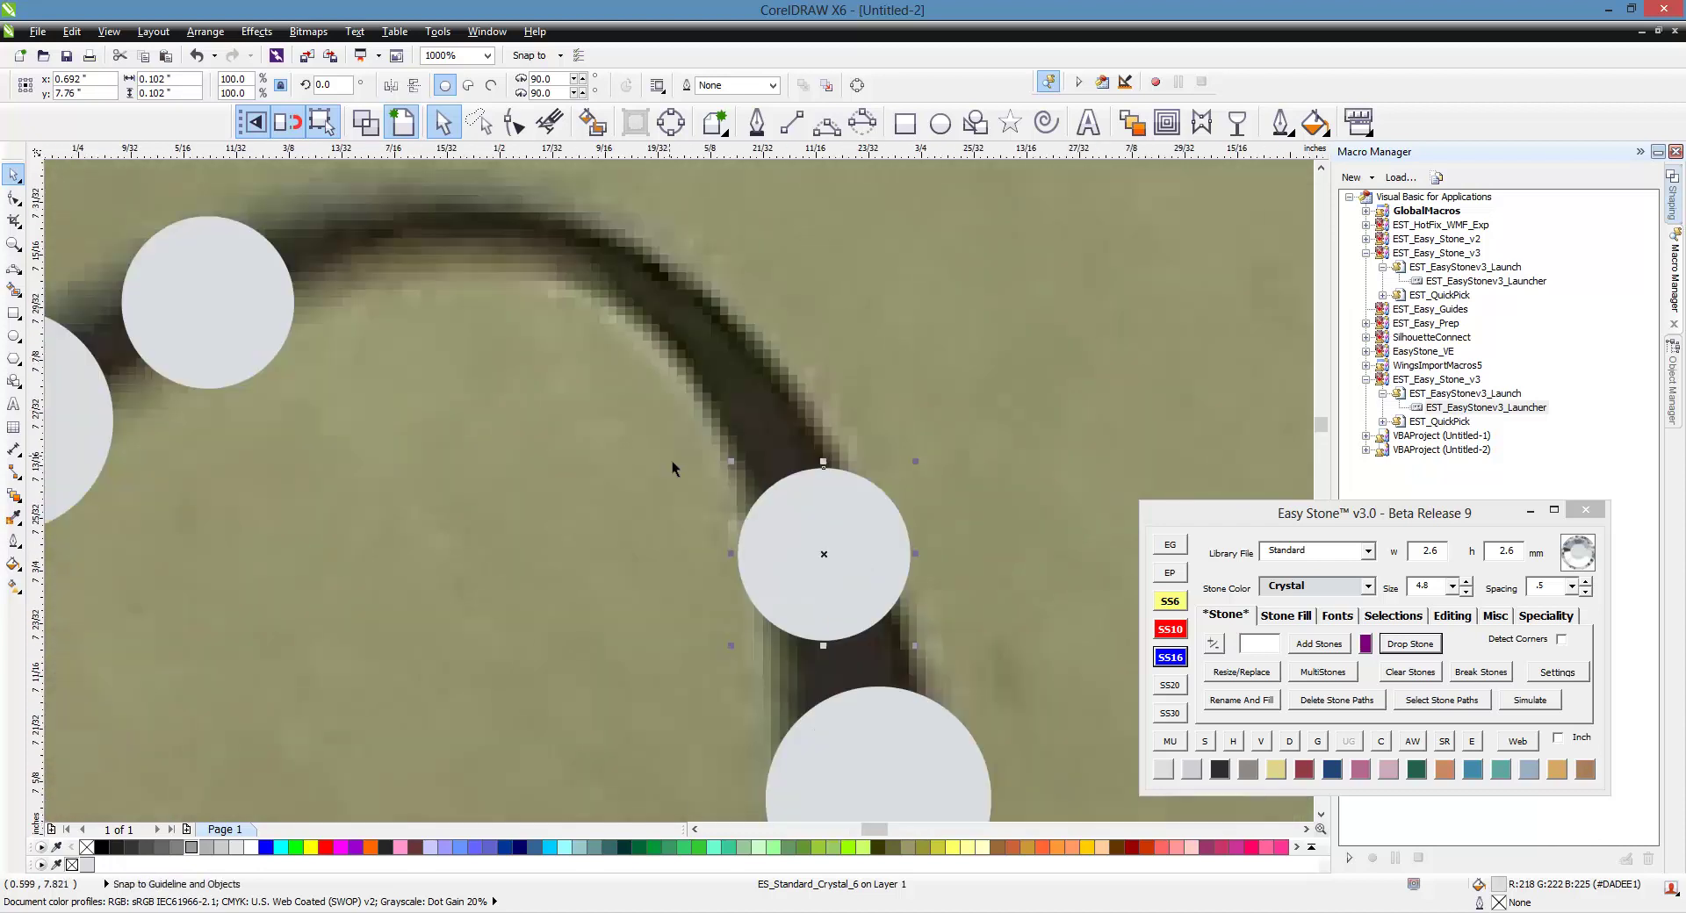
- Fill the gap over the top of the L's inner curl with three more SS6 stone copies
{"action": "left_click_drag", "start_coordinate": [858, 562], "coordinate": [786, 403]}
{"action": "left_click_drag", "start_coordinate": [783, 395], "coordinate": [615, 277]}
{"action": "left_click_drag", "start_coordinate": [615, 270], "coordinate": [664, 263]}
- Nudge the SS6 stones along the inner curl's top so they are evenly spaced and follow the stroke
{"action": "left_click_drag", "start_coordinate": [713, 367], "coordinate": [754, 352]}
{"action": "left_click_drag", "start_coordinate": [787, 514], "coordinate": [810, 516]}
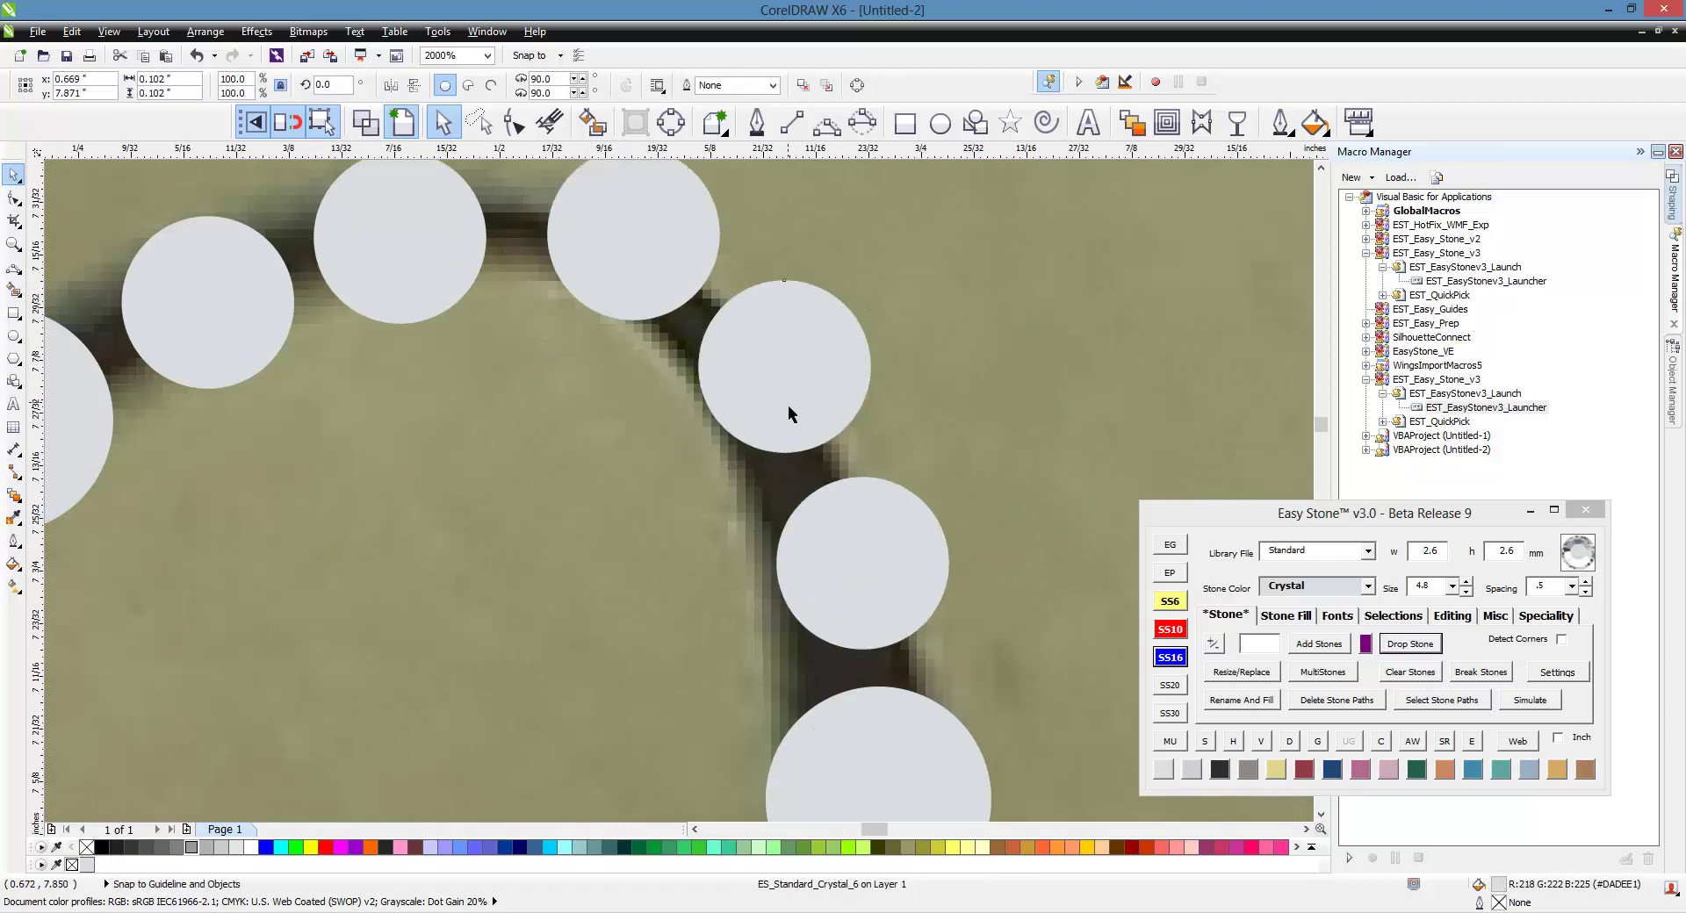
{"action": "left_click", "coordinate": [813, 412]}
{"action": "scroll", "coordinate": [812, 412], "scroll_direction": "down", "scroll_amount": 2}
{"action": "scroll", "coordinate": [614, 316], "scroll_direction": "up", "scroll_amount": 2}
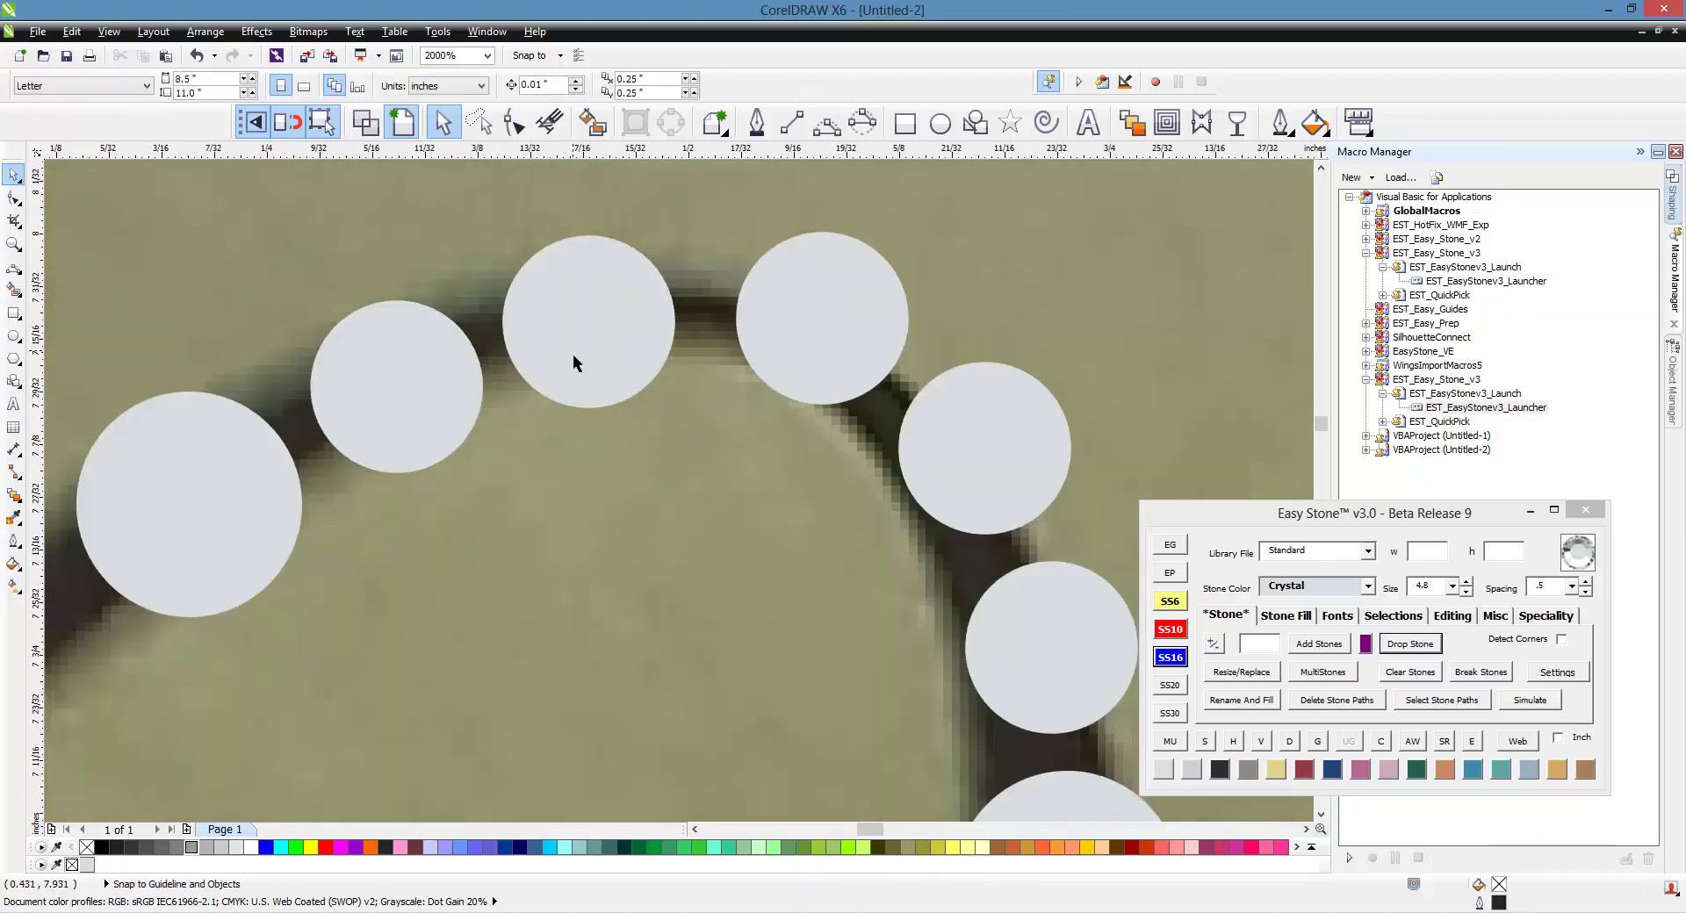
{"action": "left_click_drag", "start_coordinate": [573, 358], "coordinate": [587, 344]}
{"action": "scroll", "coordinate": [403, 376], "scroll_direction": "down", "scroll_amount": 6}
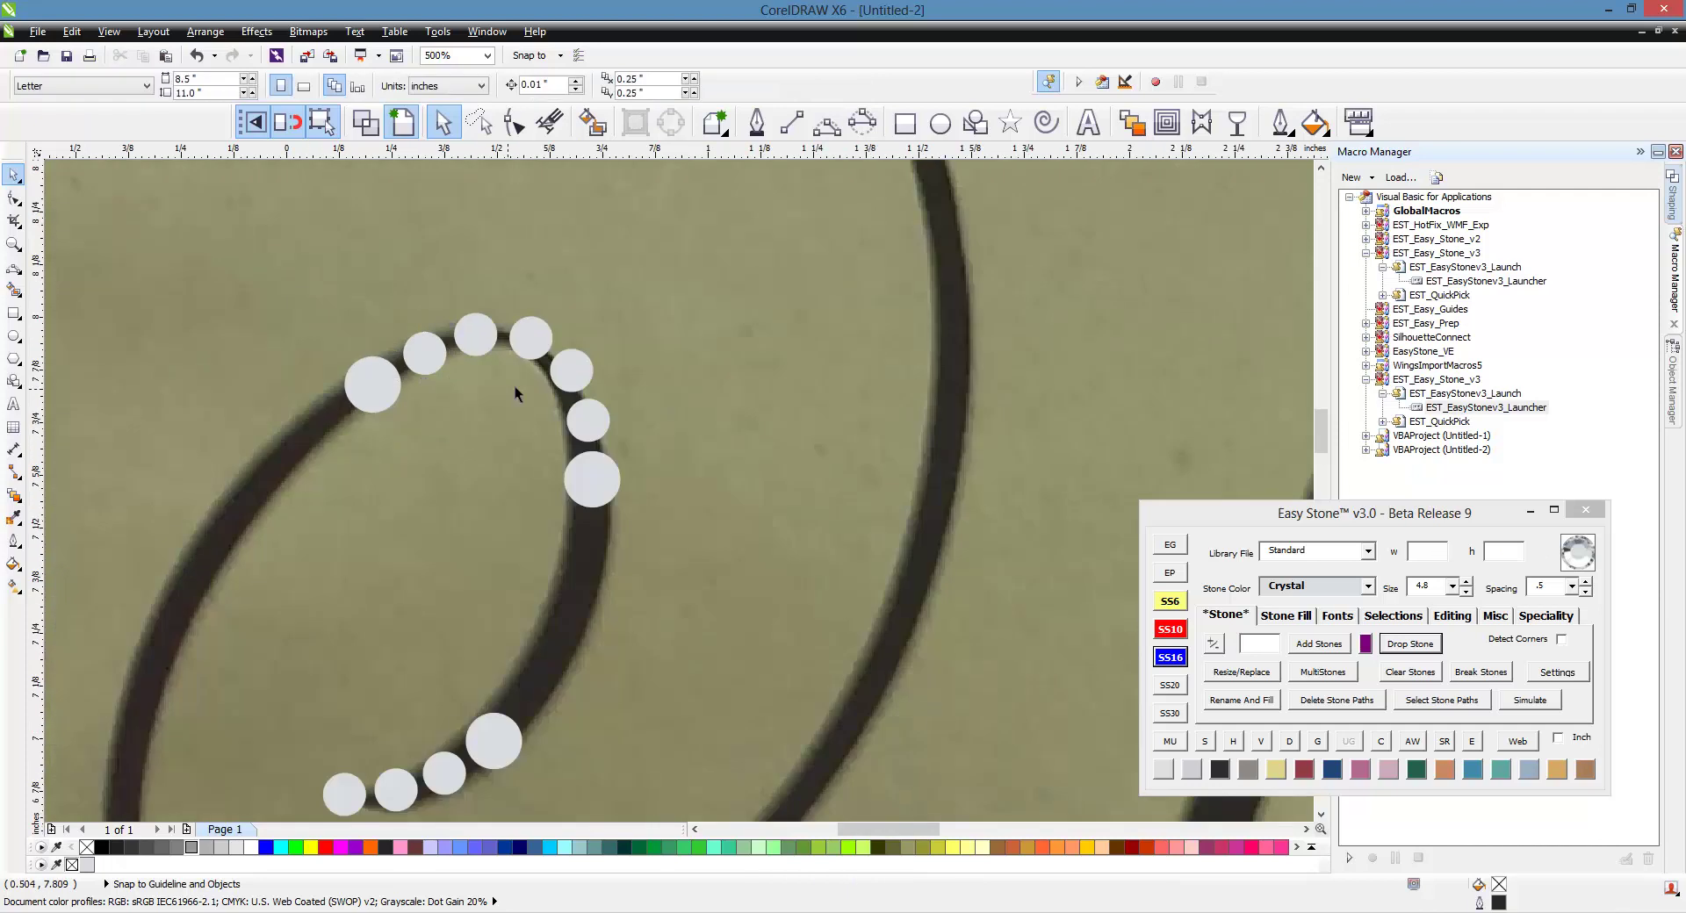
- Move the SS10 stone at the top of the L's outer curl back along the stroke, closer to the large SS16 stone
{"action": "scroll", "coordinate": [524, 237], "scroll_direction": "up", "scroll_amount": 1}
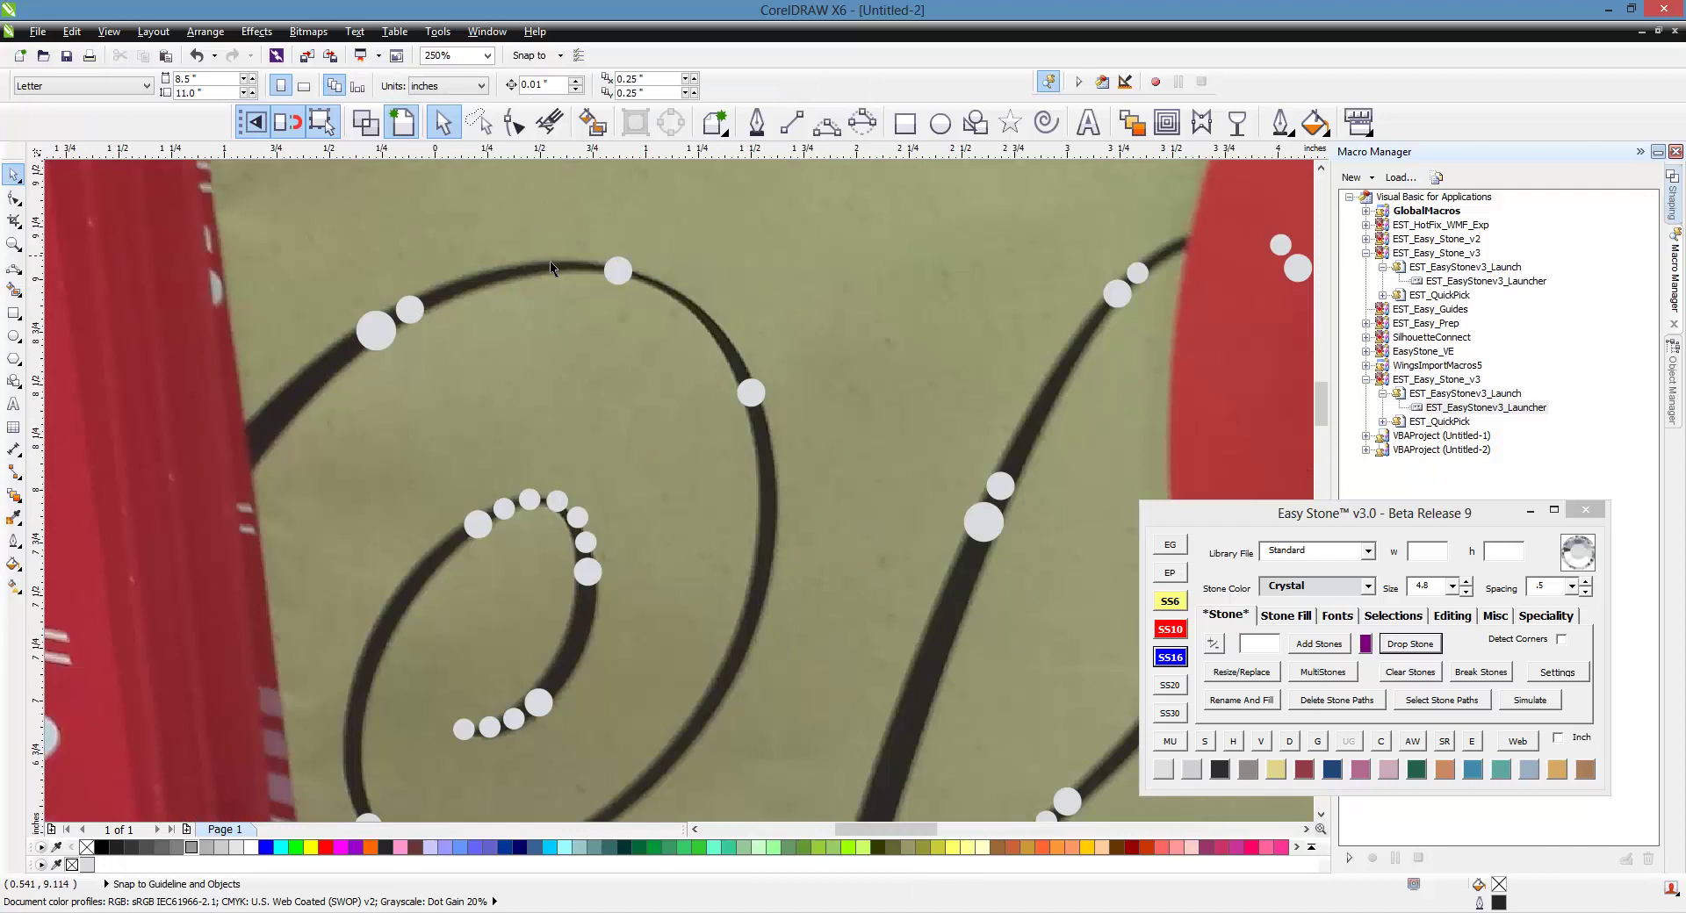
{"action": "scroll", "coordinate": [550, 261], "scroll_direction": "up", "scroll_amount": 1}
{"action": "left_click", "coordinate": [273, 379]}
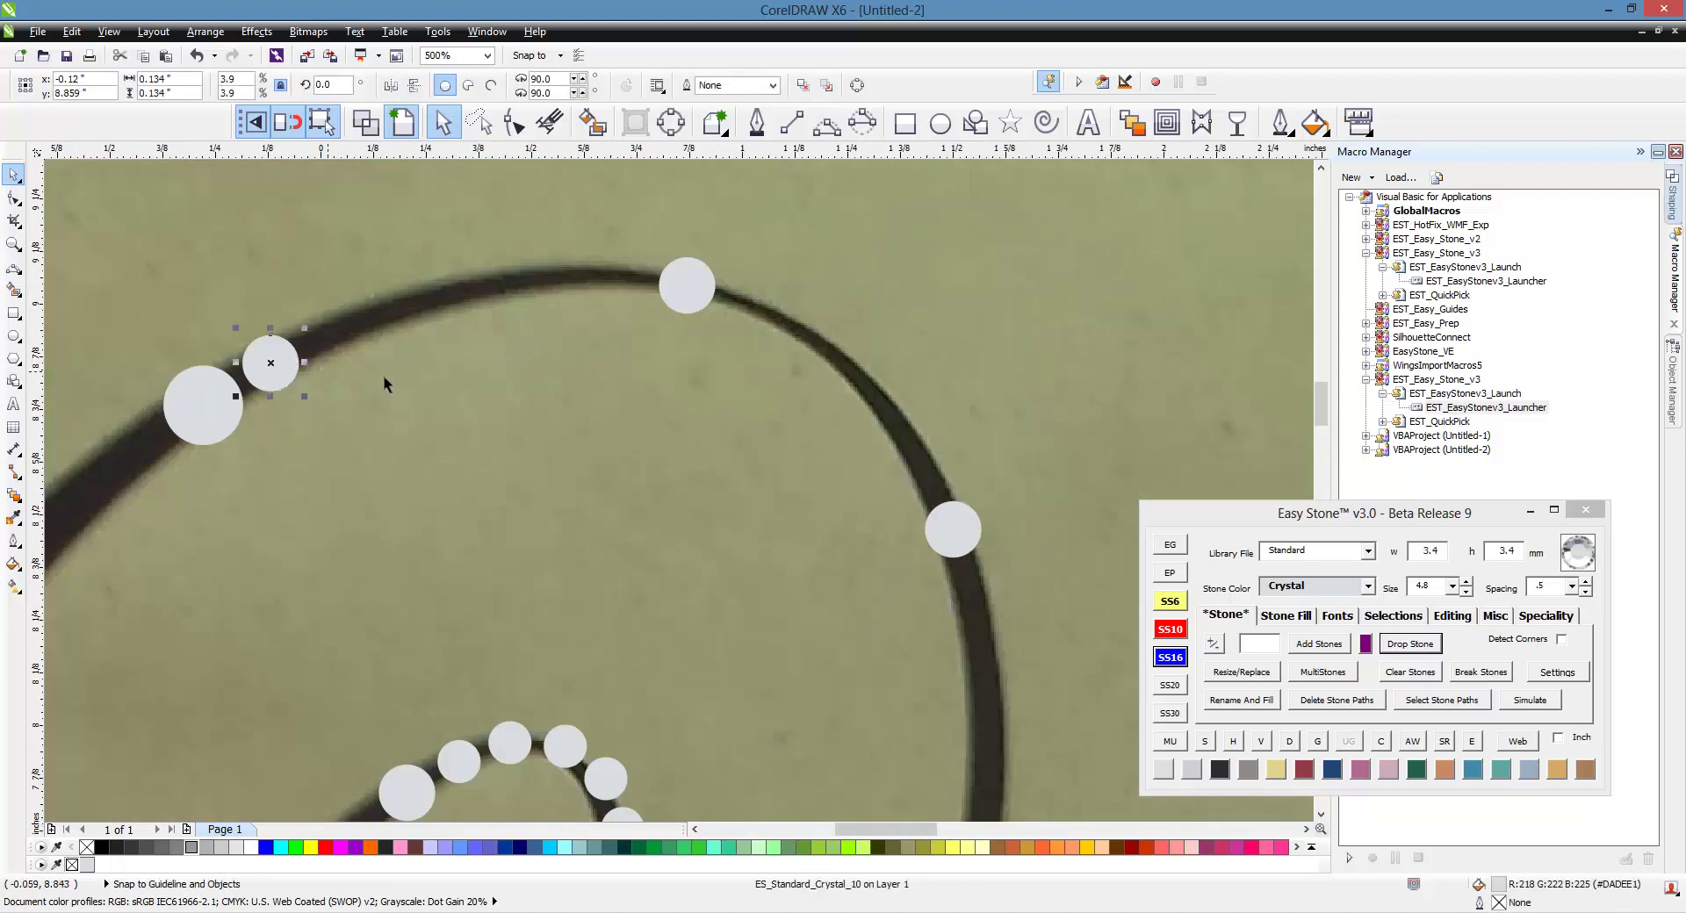
{"action": "left_click", "coordinate": [700, 288]}
{"action": "scroll", "coordinate": [538, 293], "scroll_direction": "down", "scroll_amount": 2}
{"action": "key", "text": "Escape"}
{"action": "scroll", "coordinate": [583, 298], "scroll_direction": "up", "scroll_amount": 2}
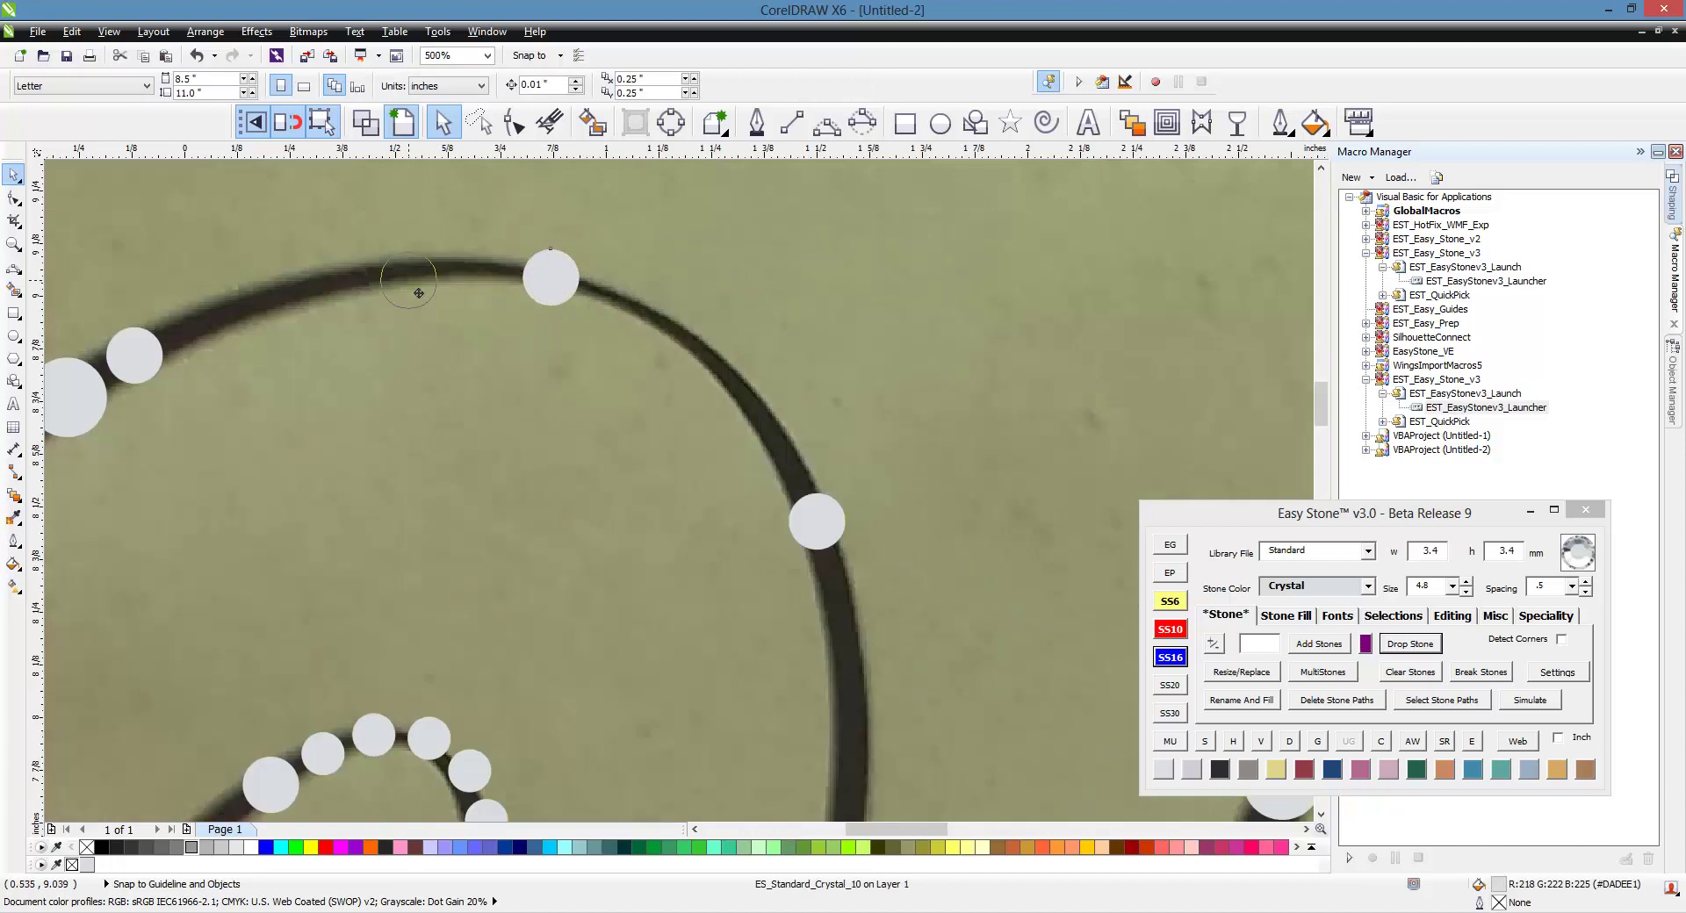
{"action": "left_click_drag", "start_coordinate": [396, 294], "coordinate": [375, 304]}
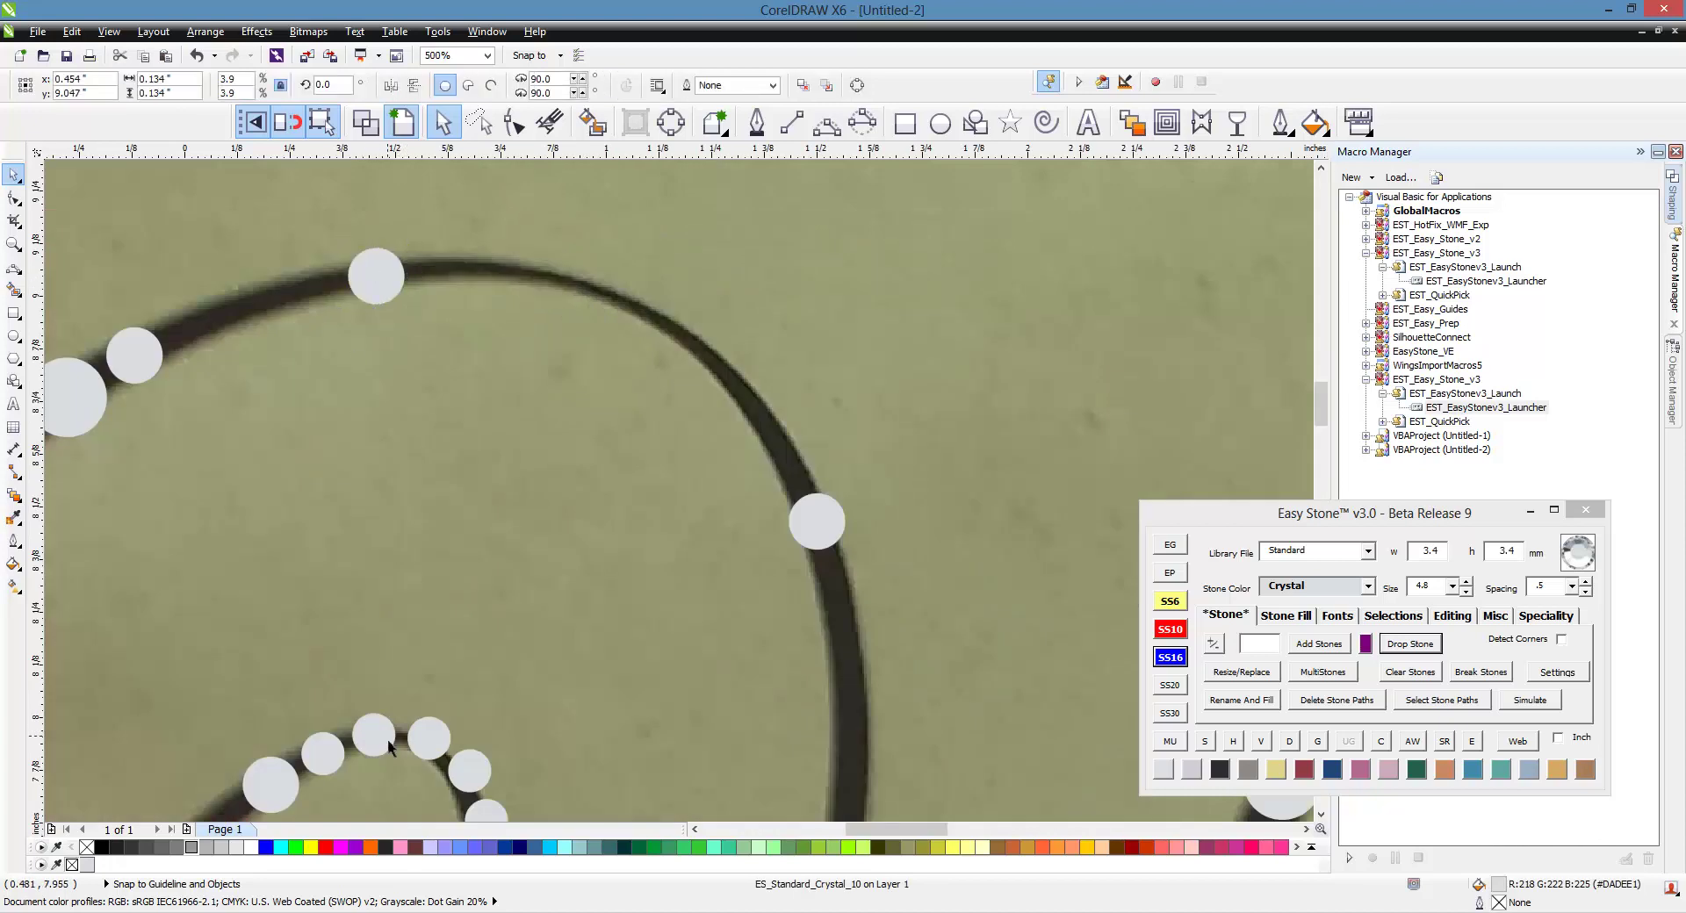
- Place SS6 stone copies beside the two SS10 stones that border the thin part of the L's outer curl
{"action": "left_click_drag", "start_coordinate": [388, 740], "coordinate": [936, 538]}
{"action": "right_click", "coordinate": [462, 277]}
{"action": "scroll", "coordinate": [463, 274], "scroll_direction": "up", "scroll_amount": 1}
{"action": "right_click", "coordinate": [936, 538]}
{"action": "scroll", "coordinate": [827, 449], "scroll_direction": "down", "scroll_amount": 1}
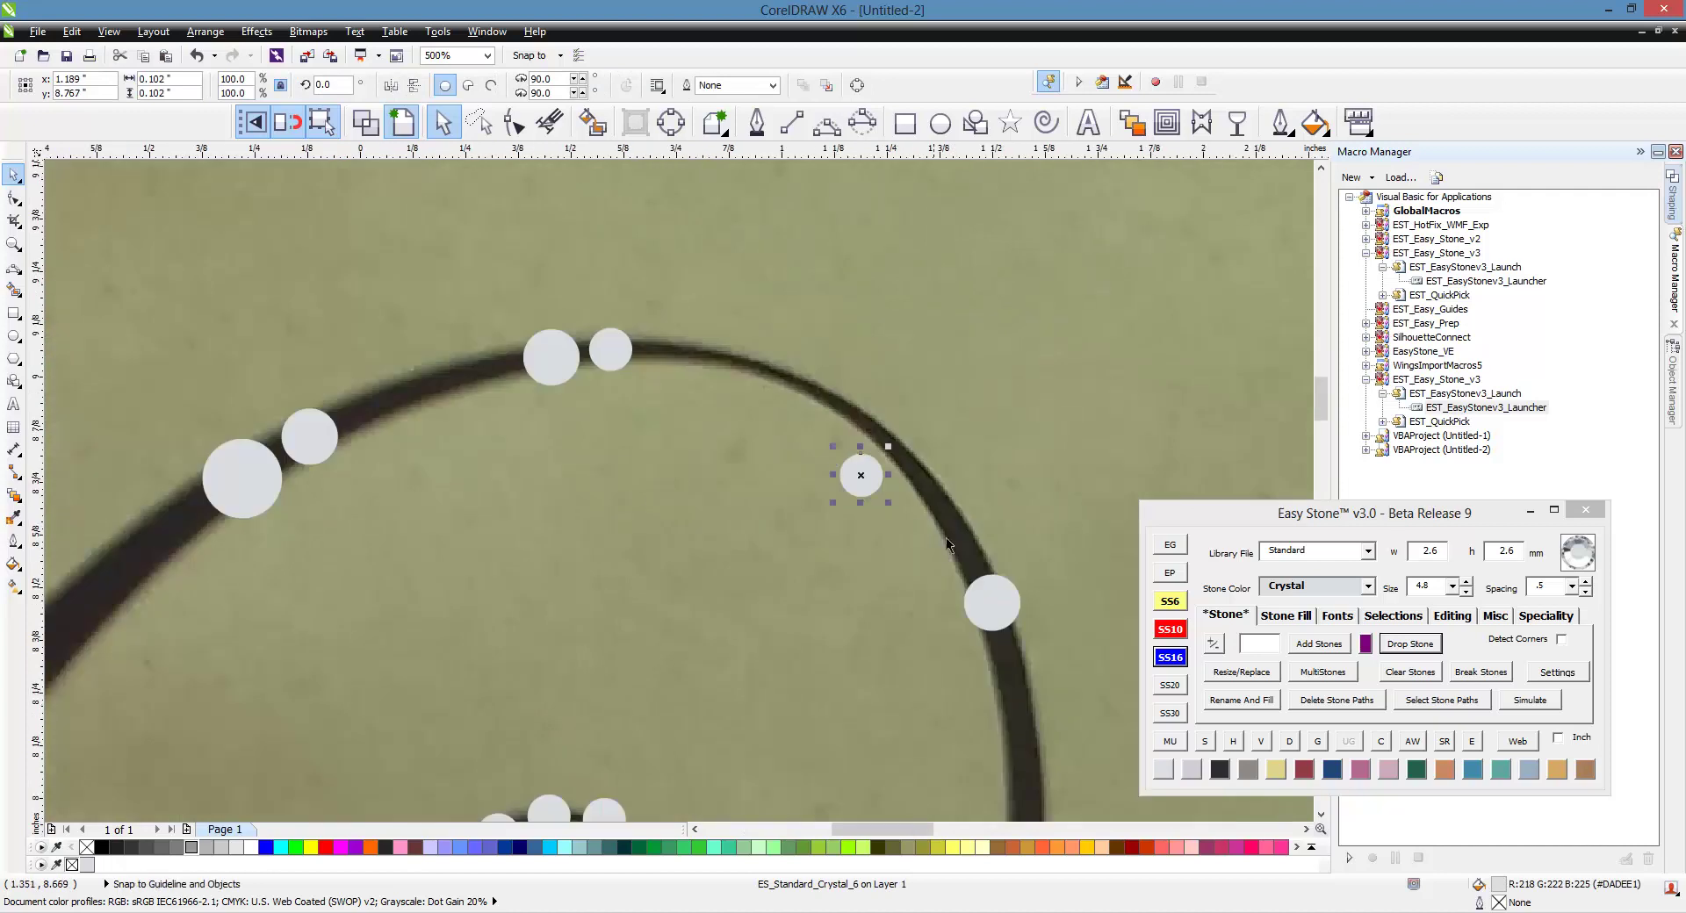
{"action": "scroll", "coordinate": [882, 515], "scroll_direction": "up", "scroll_amount": 1}
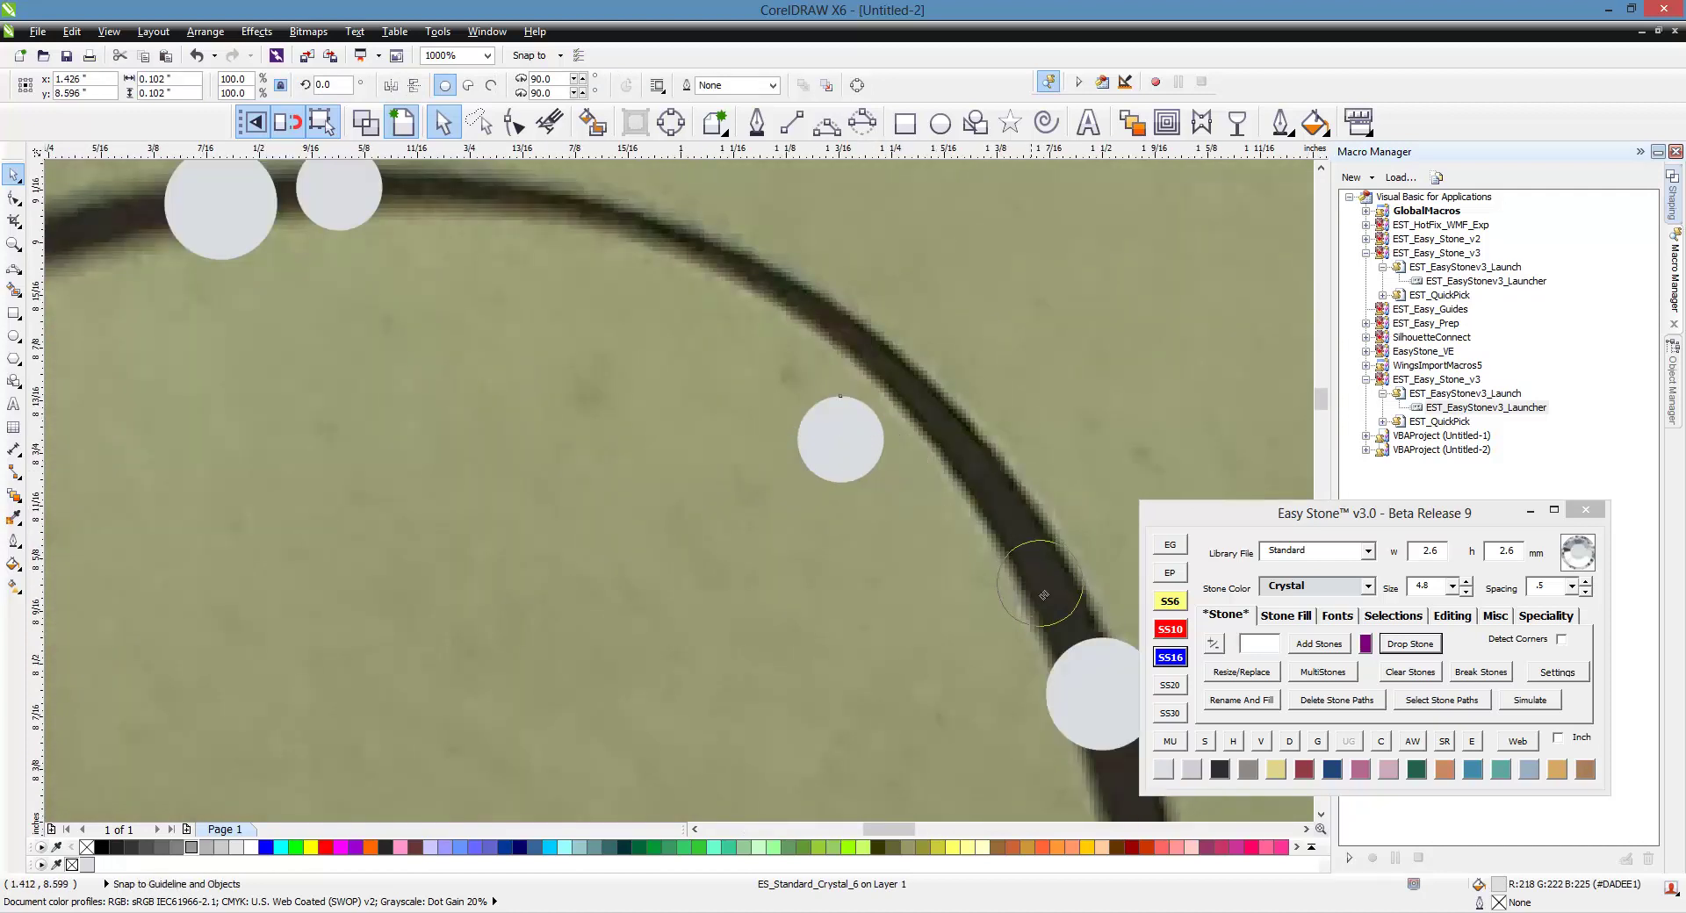
{"action": "left_click_drag", "start_coordinate": [1043, 596], "coordinate": [1045, 593]}
{"action": "scroll", "coordinate": [555, 434], "scroll_direction": "down", "scroll_amount": 2}
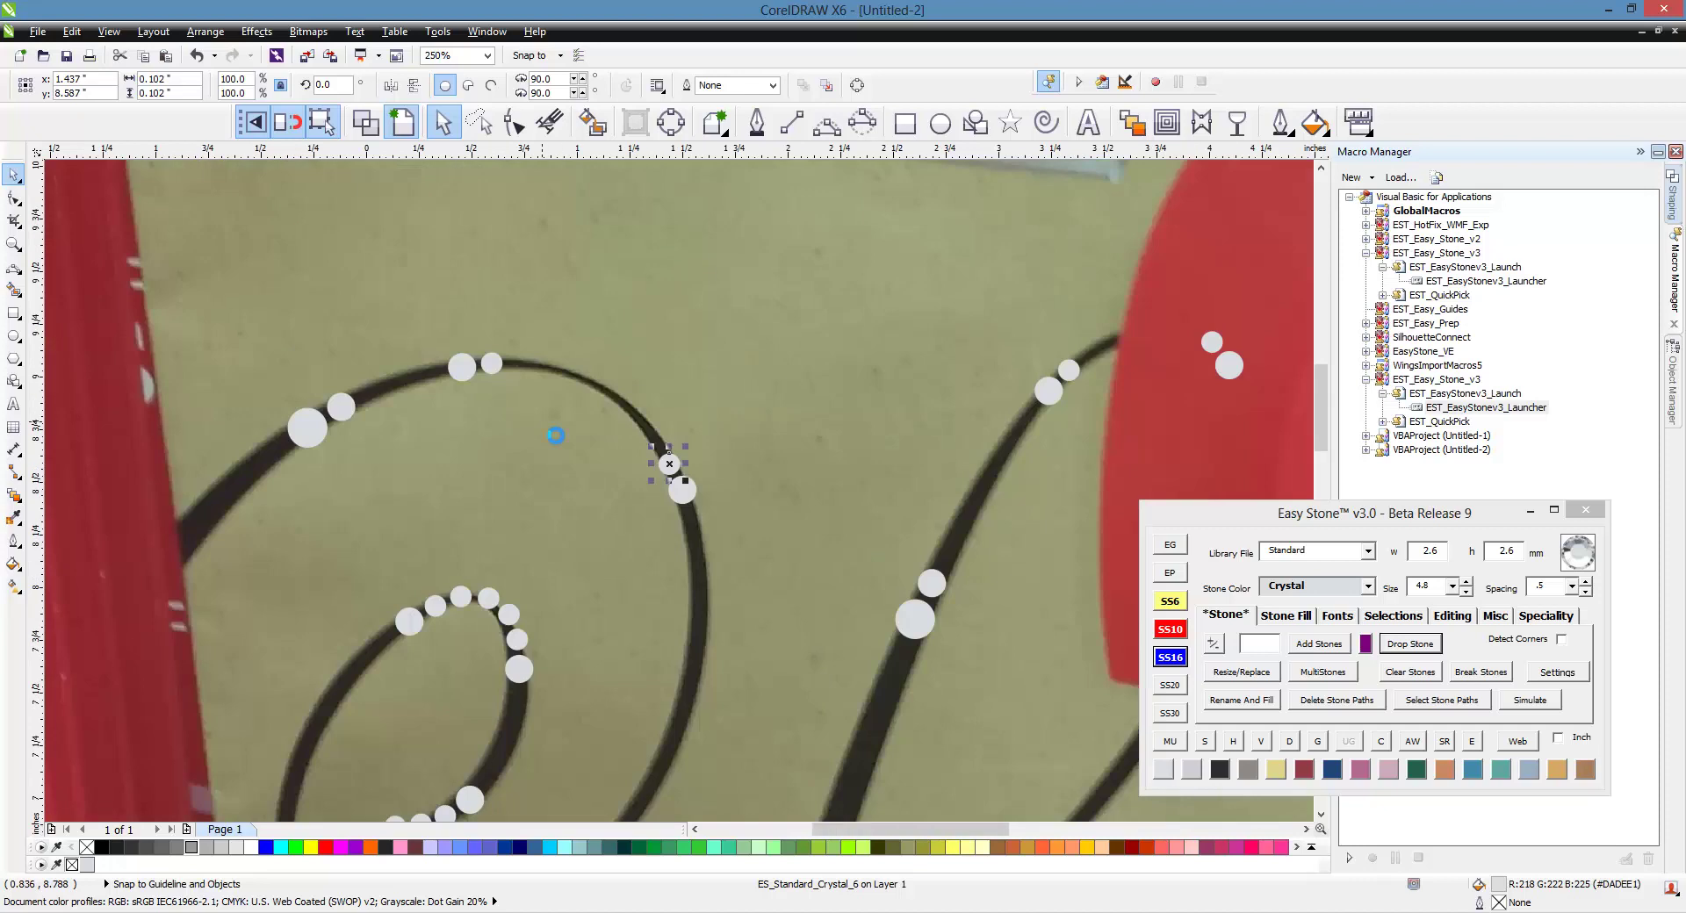
- Add stones between the two SS10 stones on the rising part of the L's outer curl
{"action": "scroll", "coordinate": [555, 435], "scroll_direction": "down", "scroll_amount": 2}
{"action": "key", "text": "Escape"}
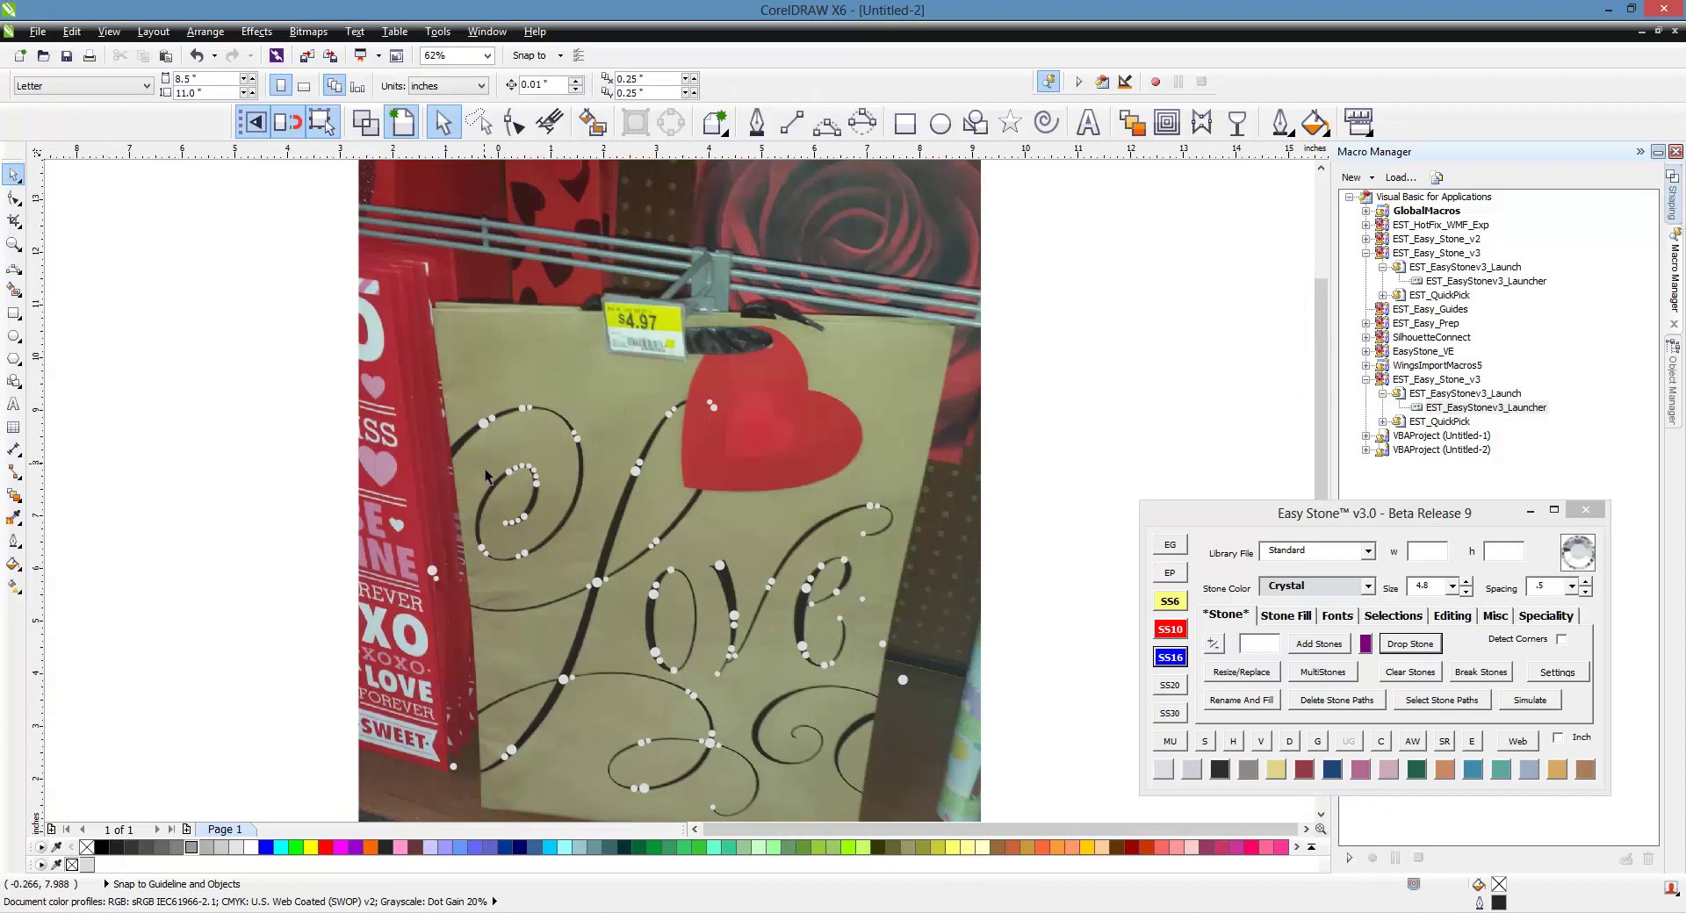
{"action": "scroll", "coordinate": [485, 476], "scroll_direction": "up", "scroll_amount": 5}
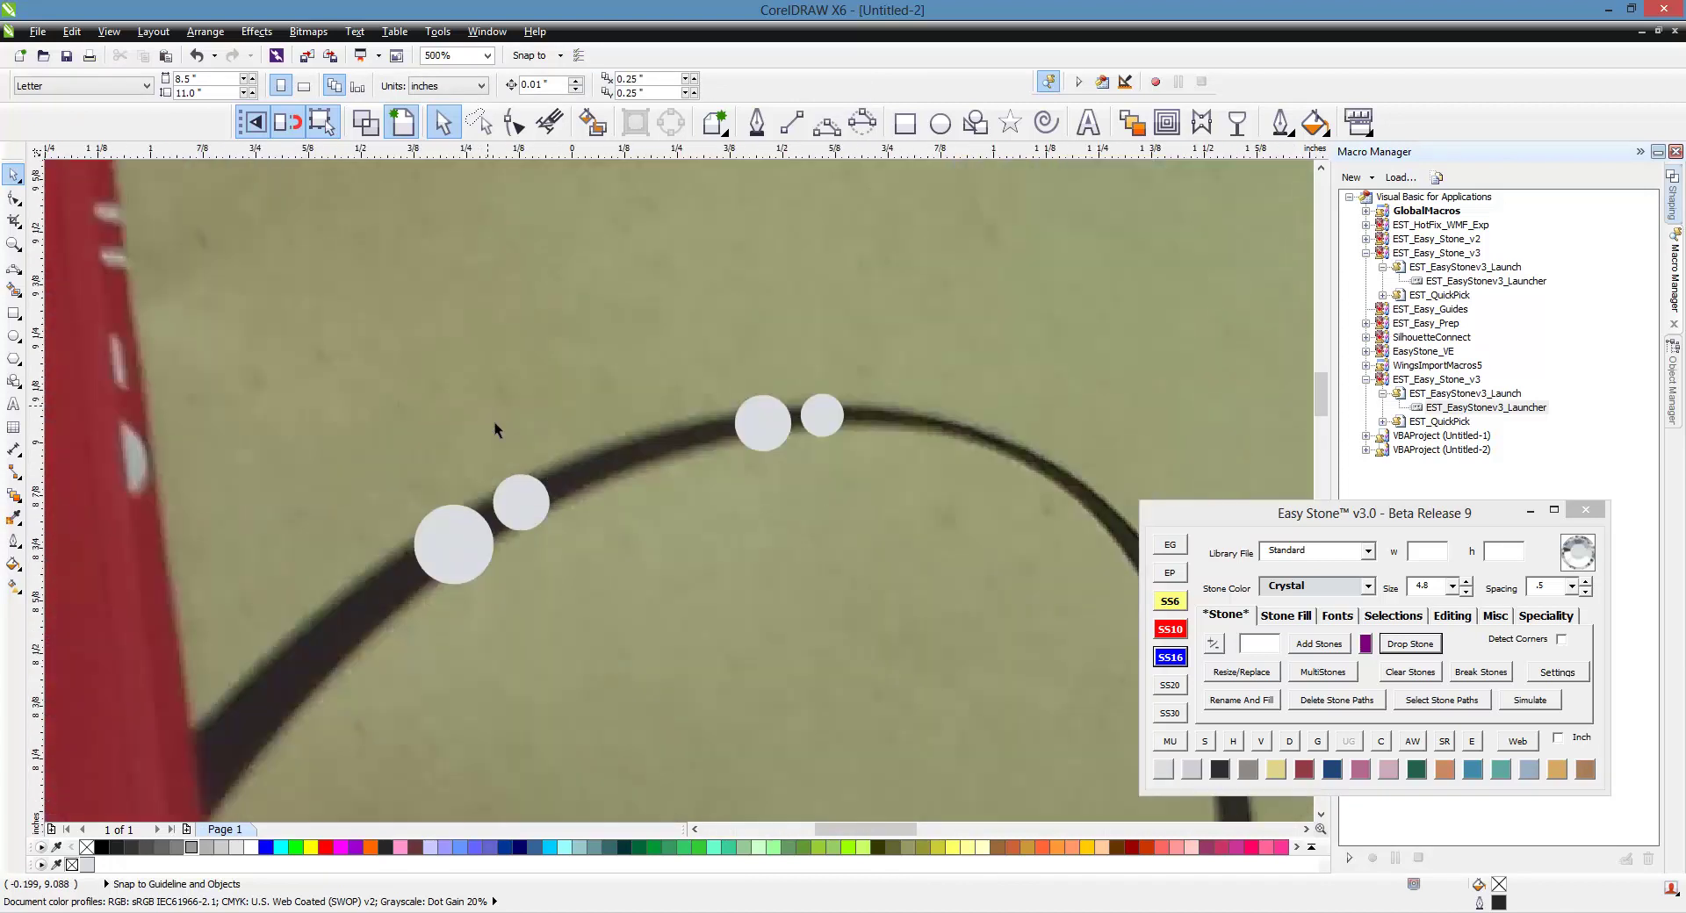
{"action": "scroll", "coordinate": [525, 492], "scroll_direction": "down", "scroll_amount": 2}
{"action": "left_click", "coordinate": [524, 523]}
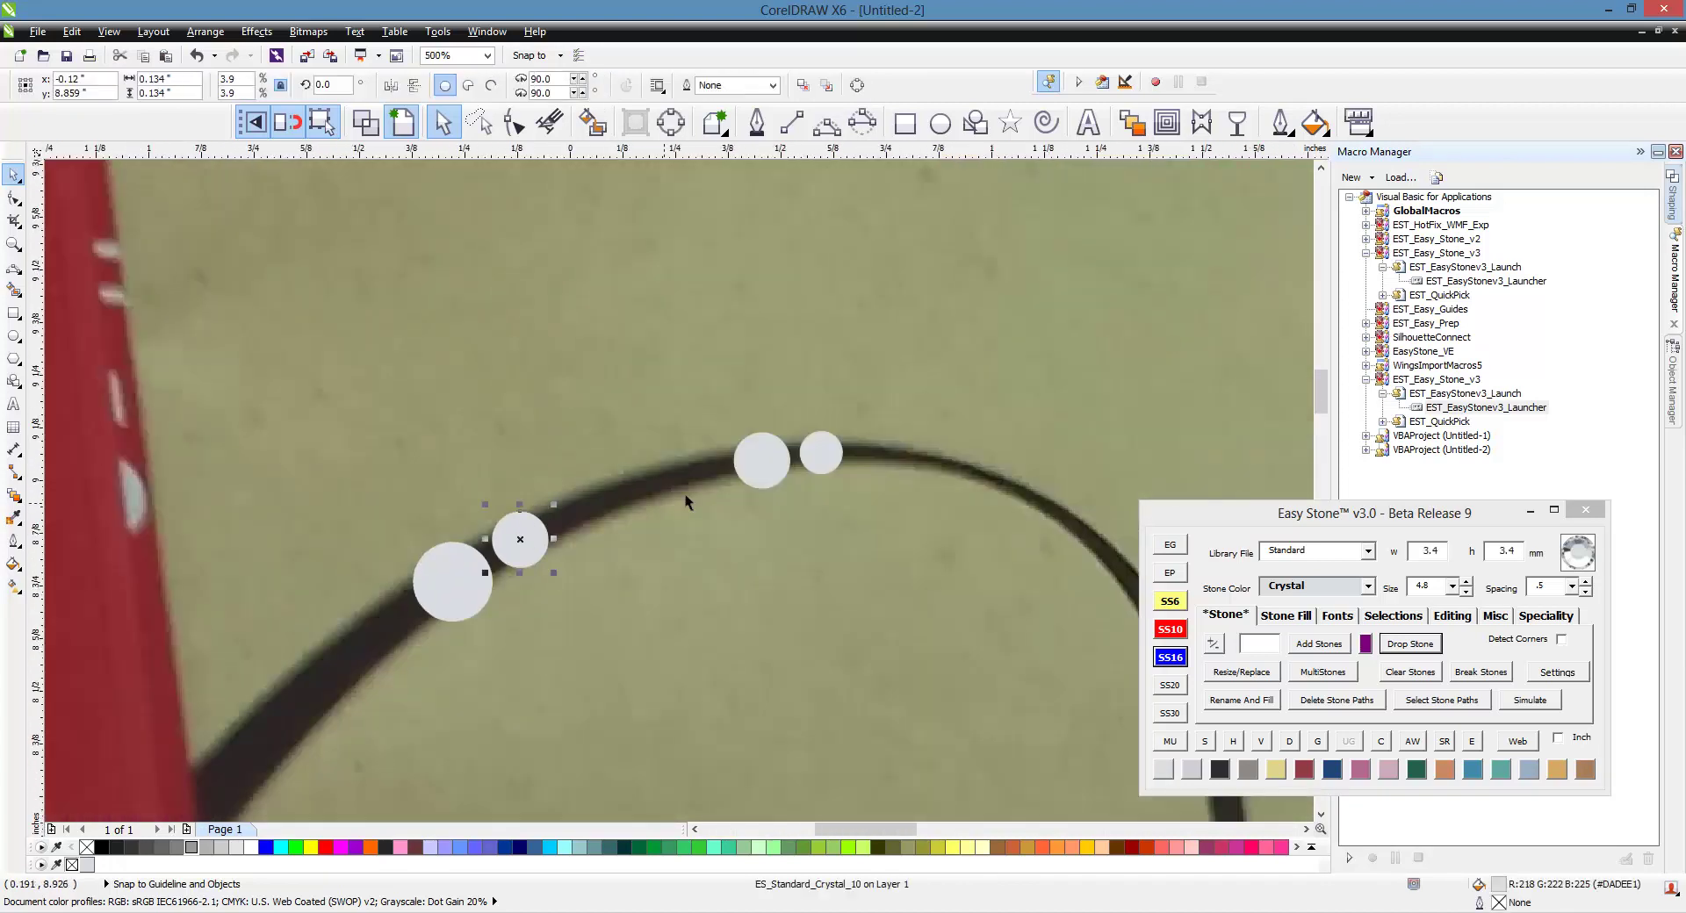
{"action": "left_click", "coordinate": [763, 483], "text": "shift"}
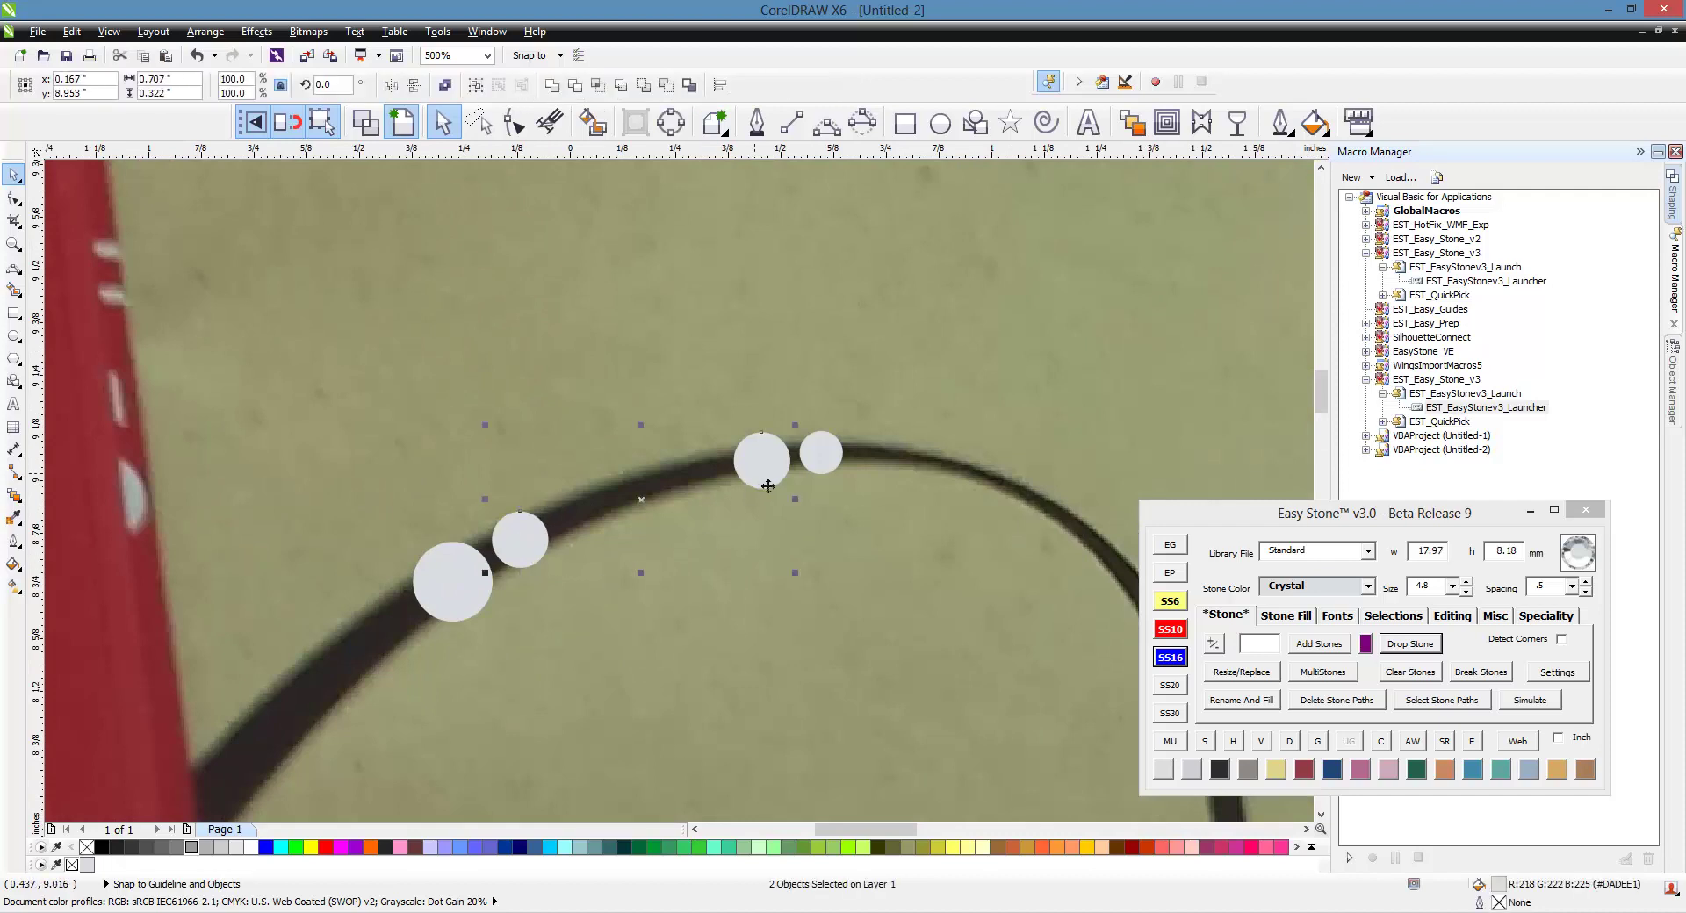
{"action": "left_click", "coordinate": [1291, 644]}
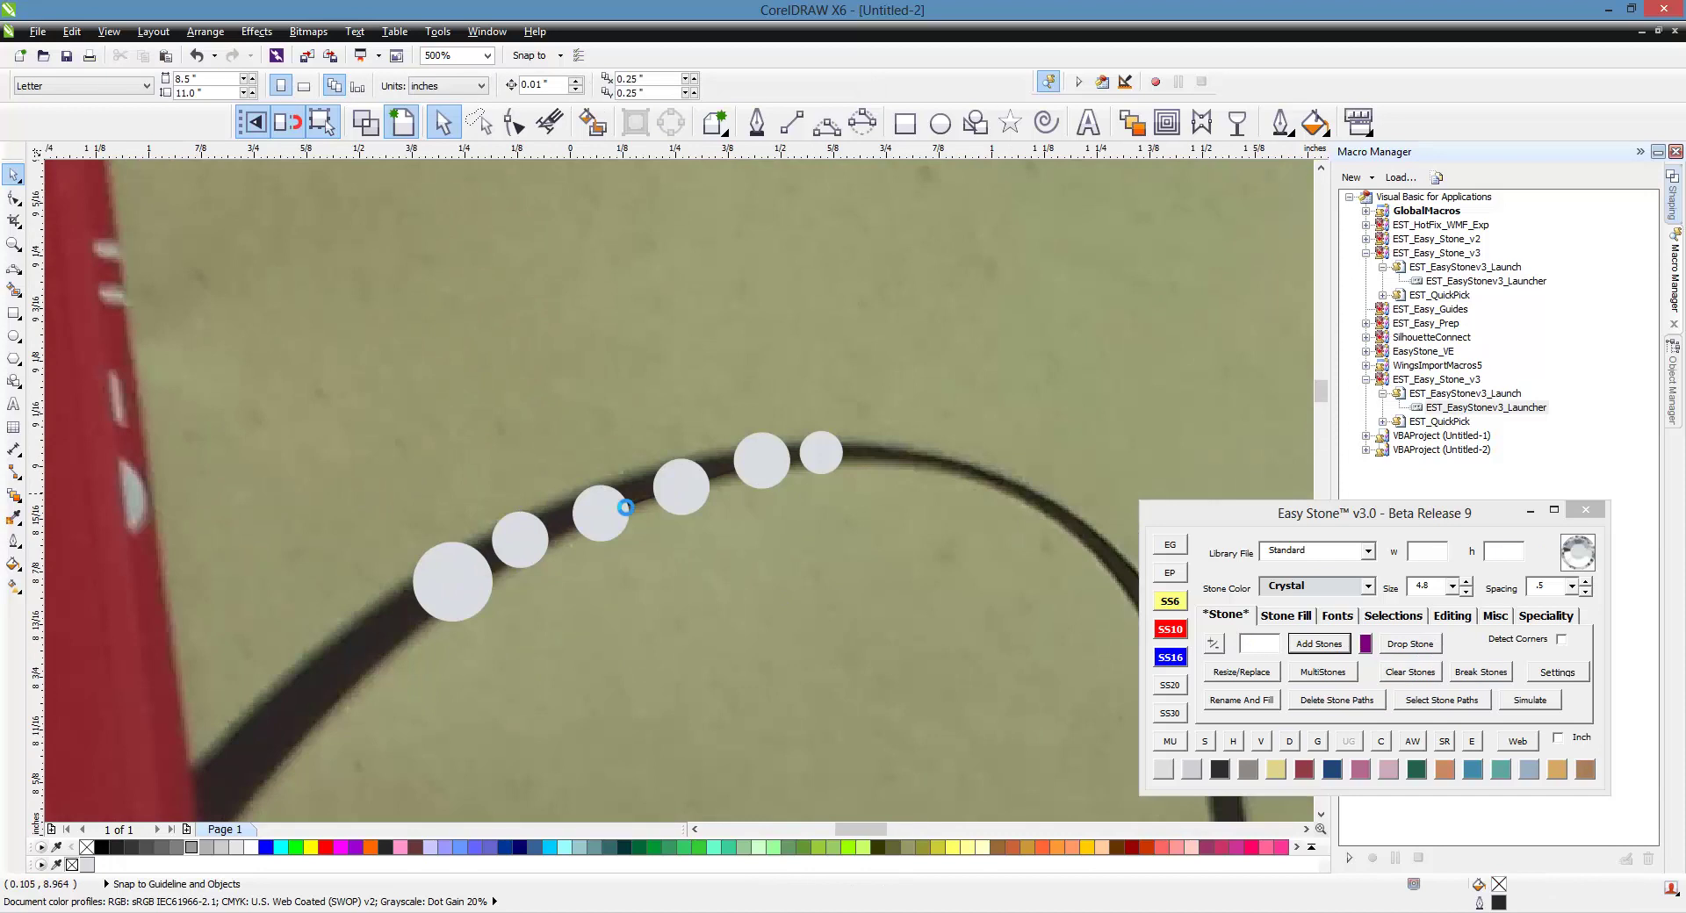
- Bend the added SS10 stones' path to follow the stroke, and delete the stone path
{"action": "scroll", "coordinate": [660, 511], "scroll_direction": "up", "scroll_amount": 1}
{"action": "left_click", "coordinate": [664, 511]}
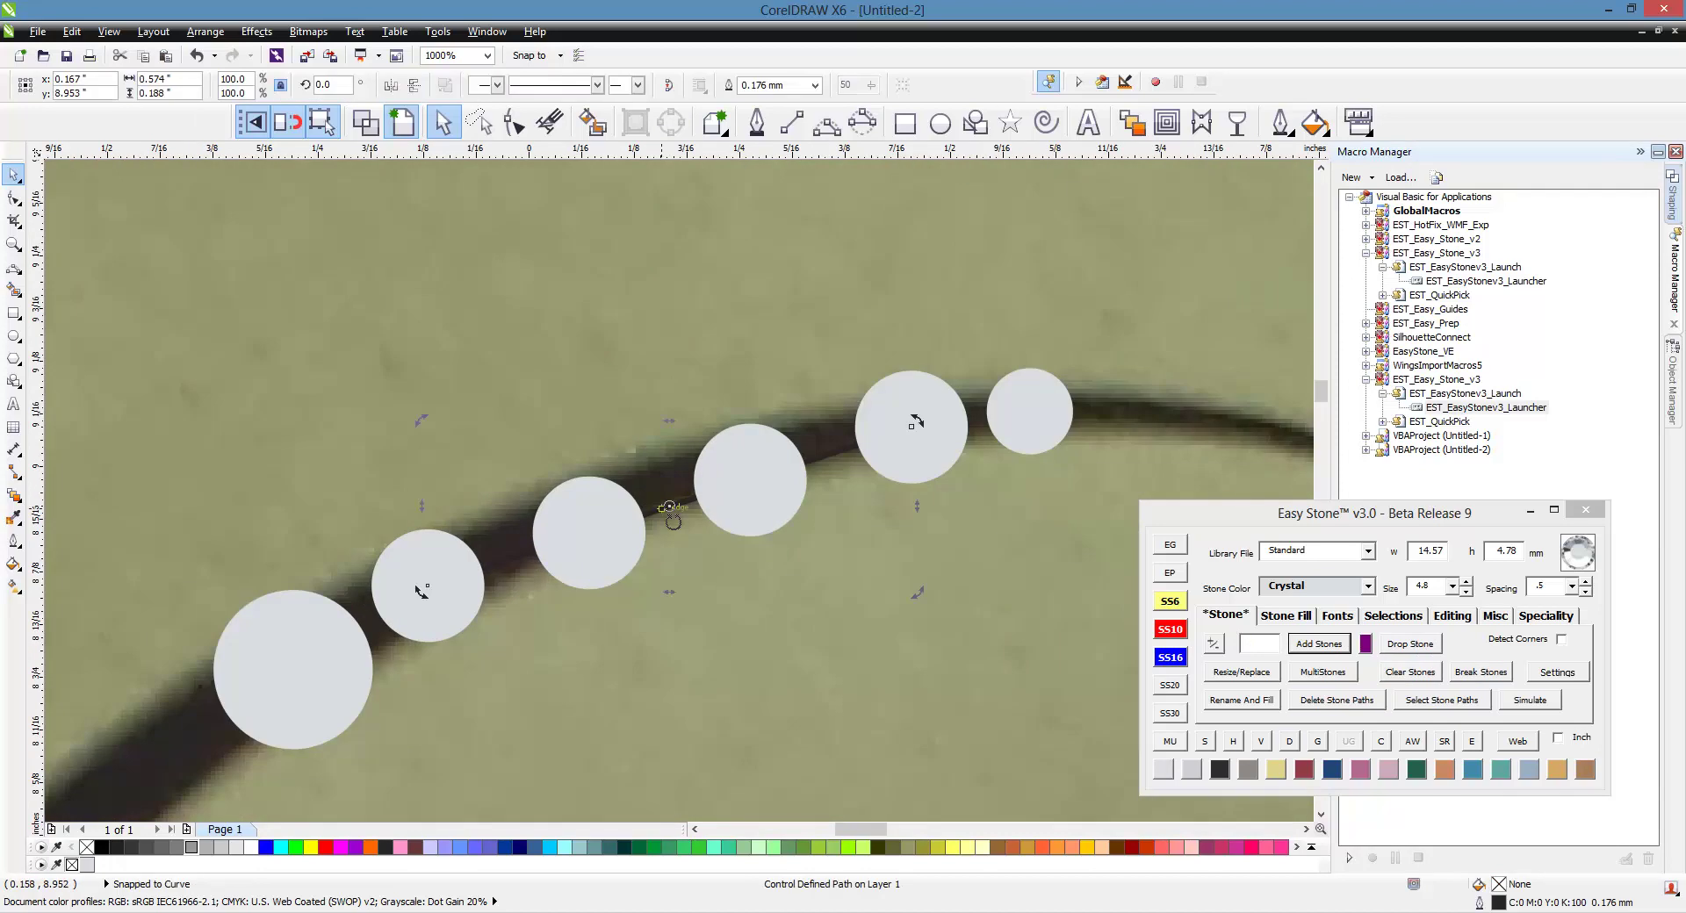
{"action": "key", "text": "F10"}
{"action": "left_click_drag", "start_coordinate": [661, 512], "coordinate": [435, 532]}
{"action": "scroll", "coordinate": [556, 387], "scroll_direction": "down", "scroll_amount": 1}
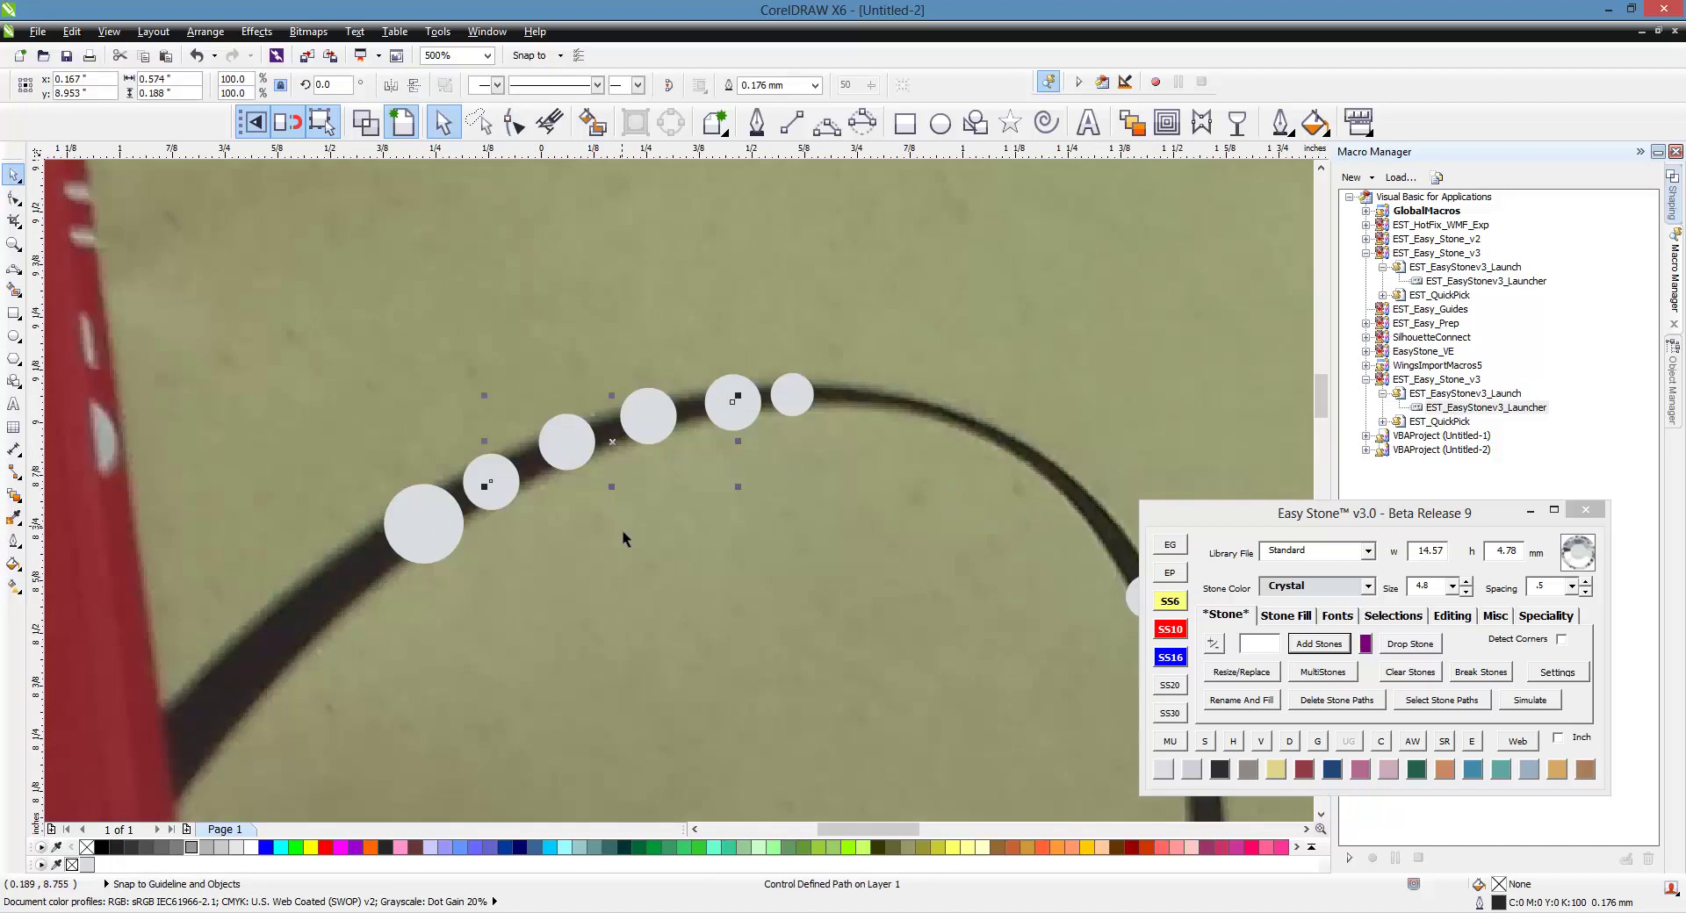
{"action": "key", "text": "space"}
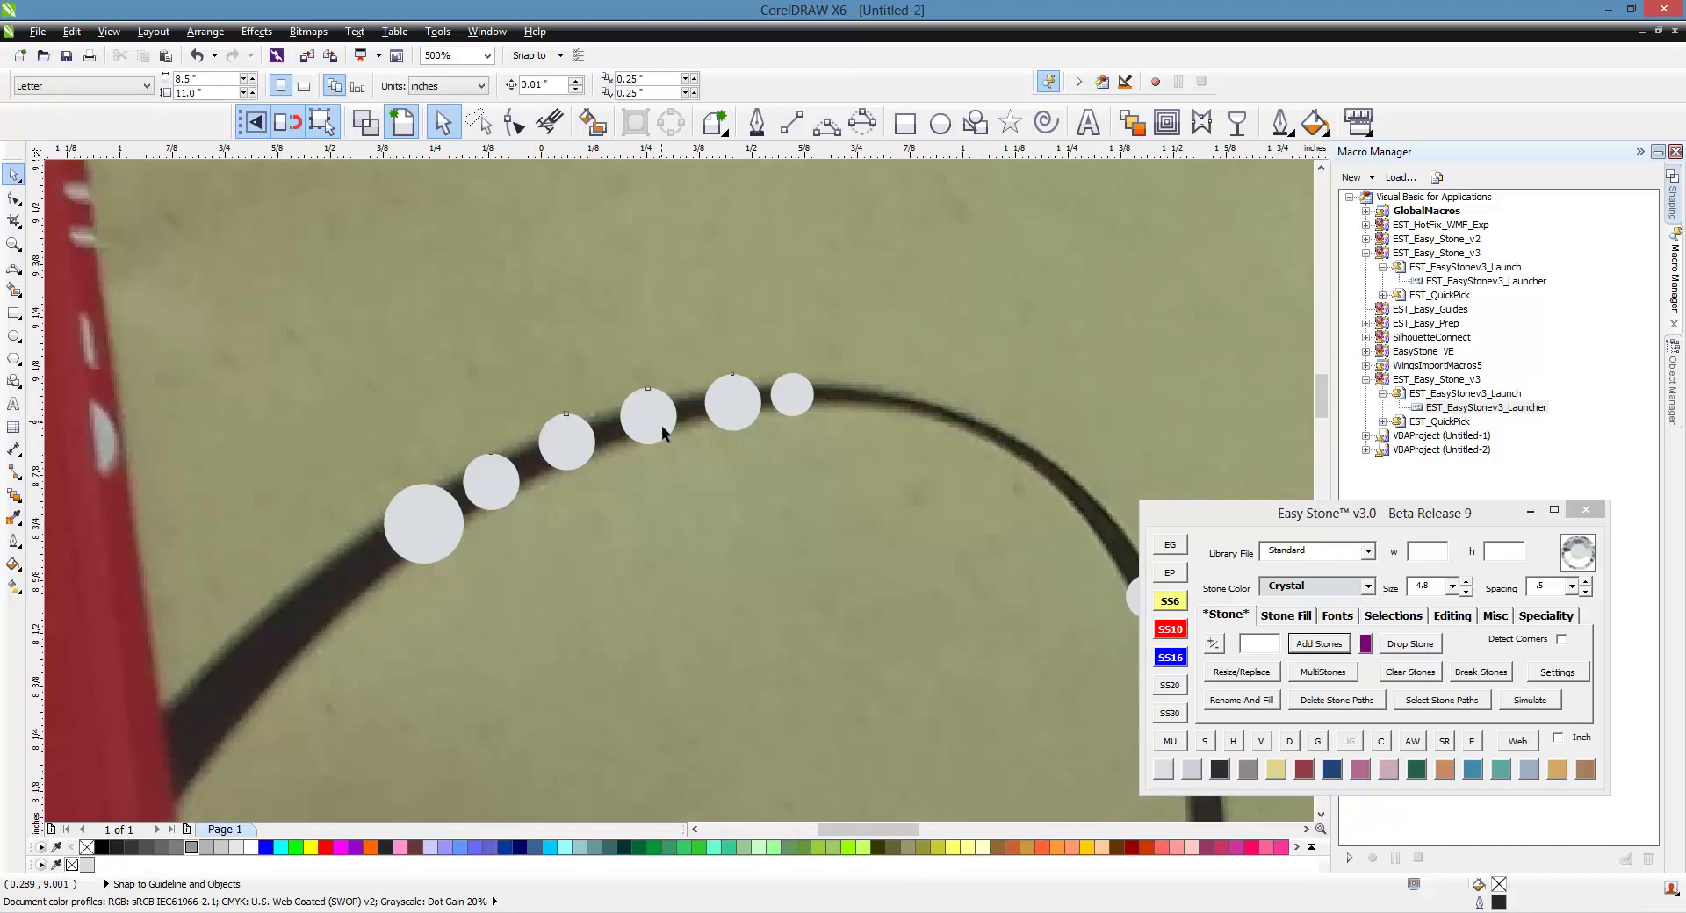
{"action": "left_click", "coordinate": [661, 425]}
{"action": "left_click", "coordinate": [1376, 702]}
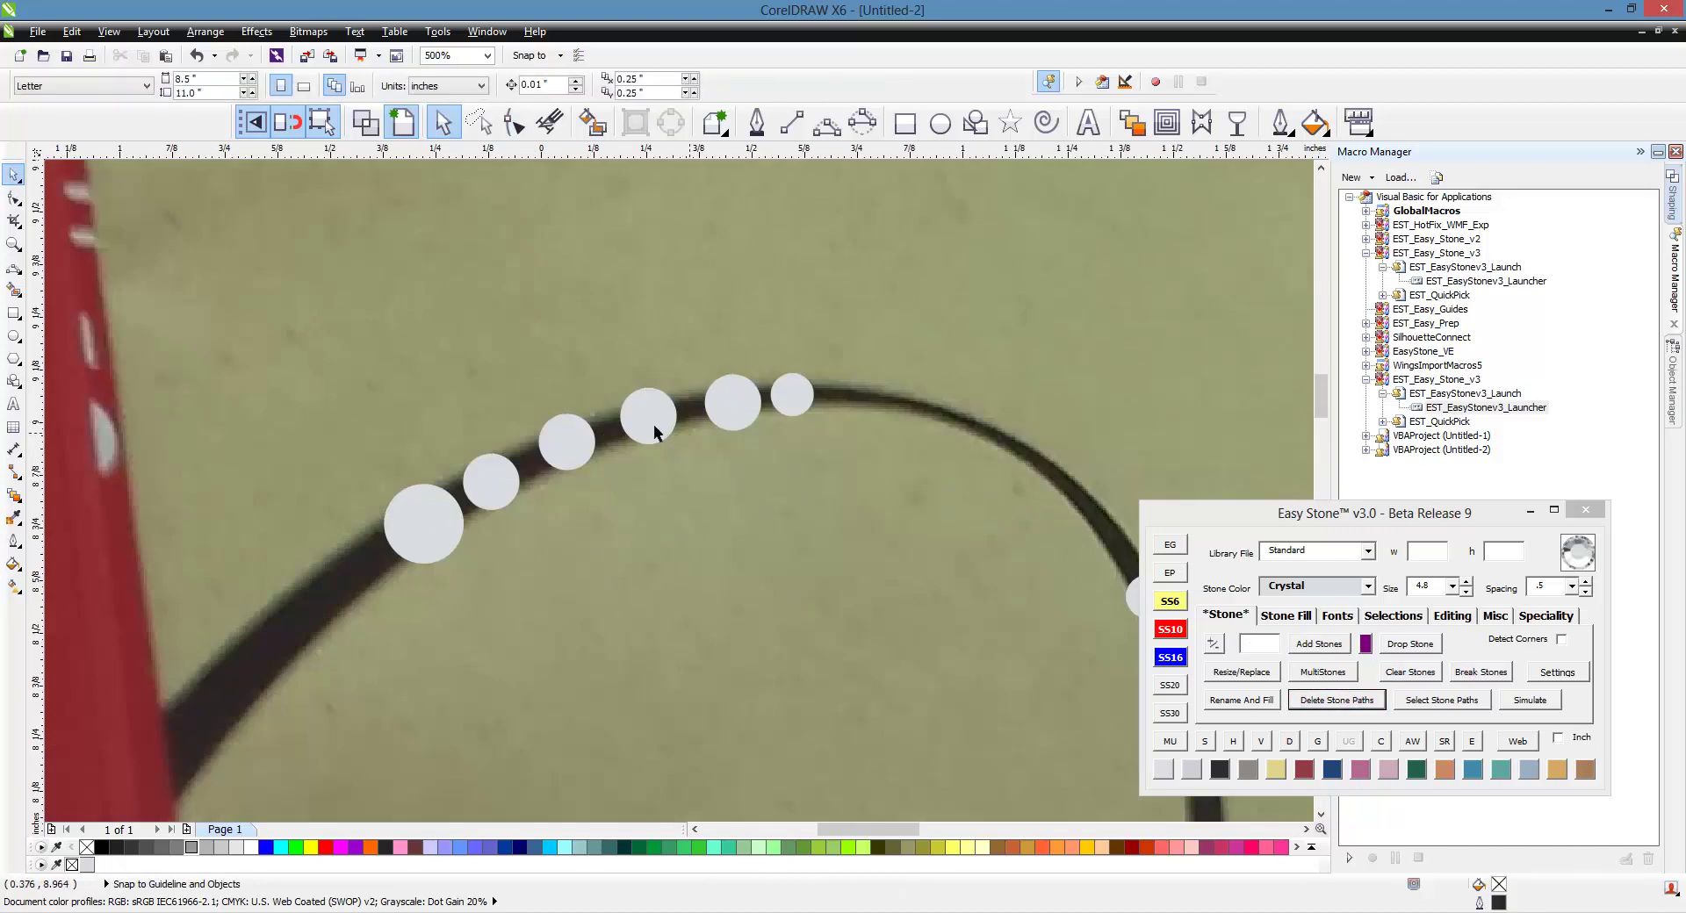
- Add stones between the two SS6 stones at either end of the outer curl's thin top section
{"action": "scroll", "coordinate": [659, 423], "scroll_direction": "down", "scroll_amount": 1}
{"action": "scroll", "coordinate": [514, 329], "scroll_direction": "up", "scroll_amount": 1}
{"action": "left_click", "coordinate": [553, 357]}
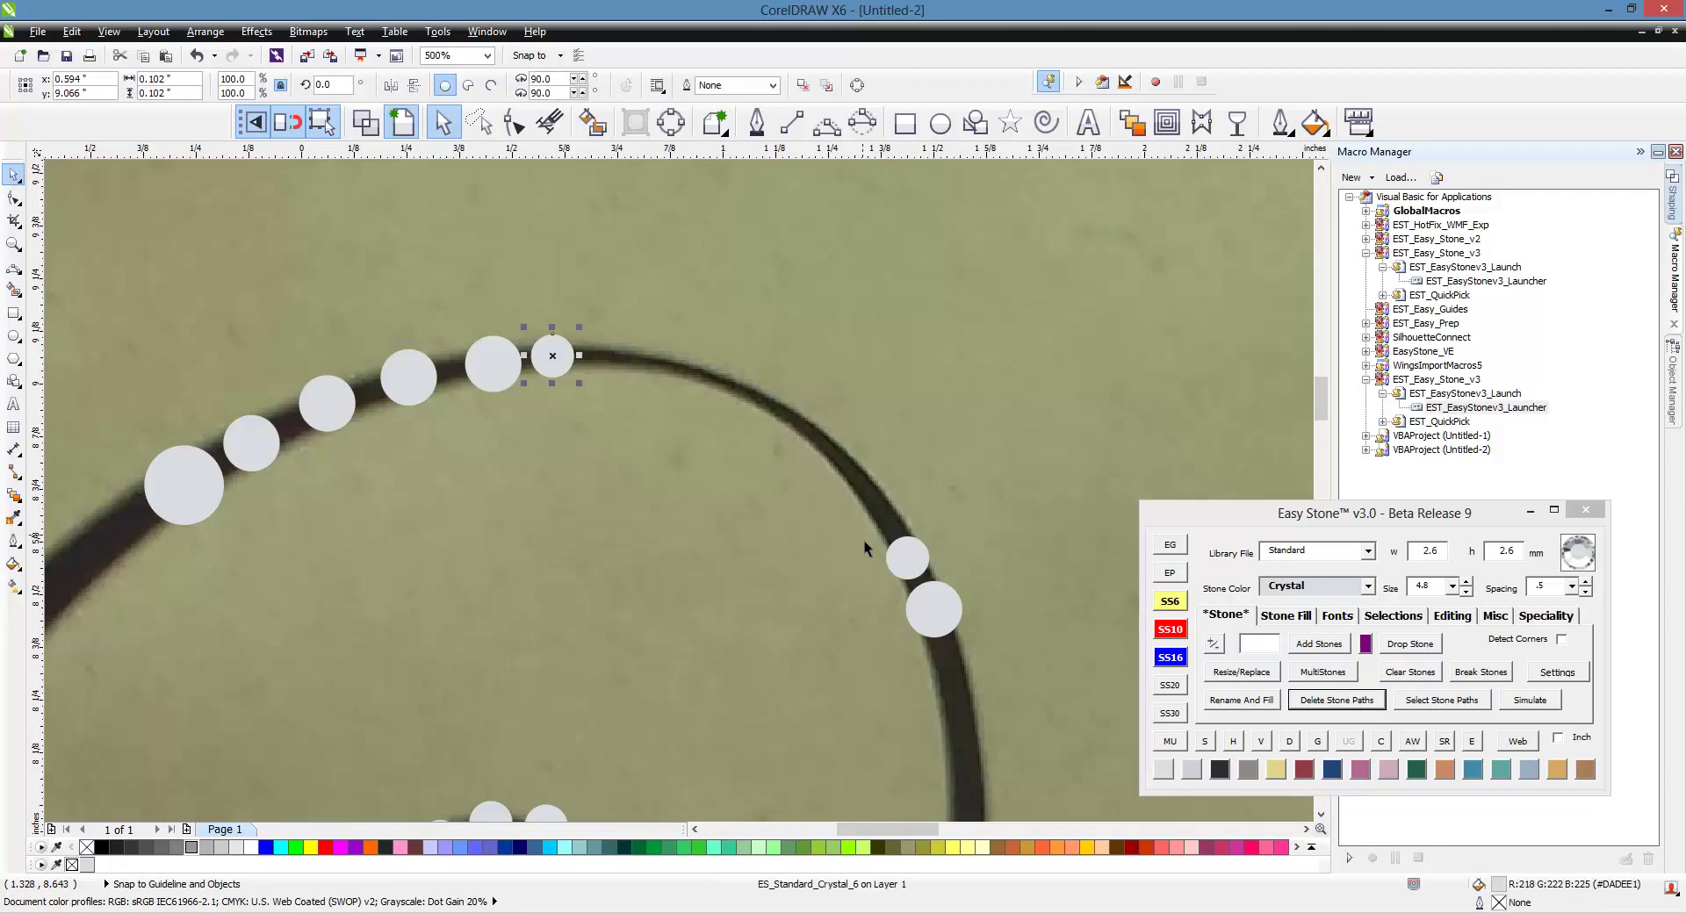
{"action": "left_click", "coordinate": [899, 563], "text": "shift"}
{"action": "left_click", "coordinate": [1308, 645]}
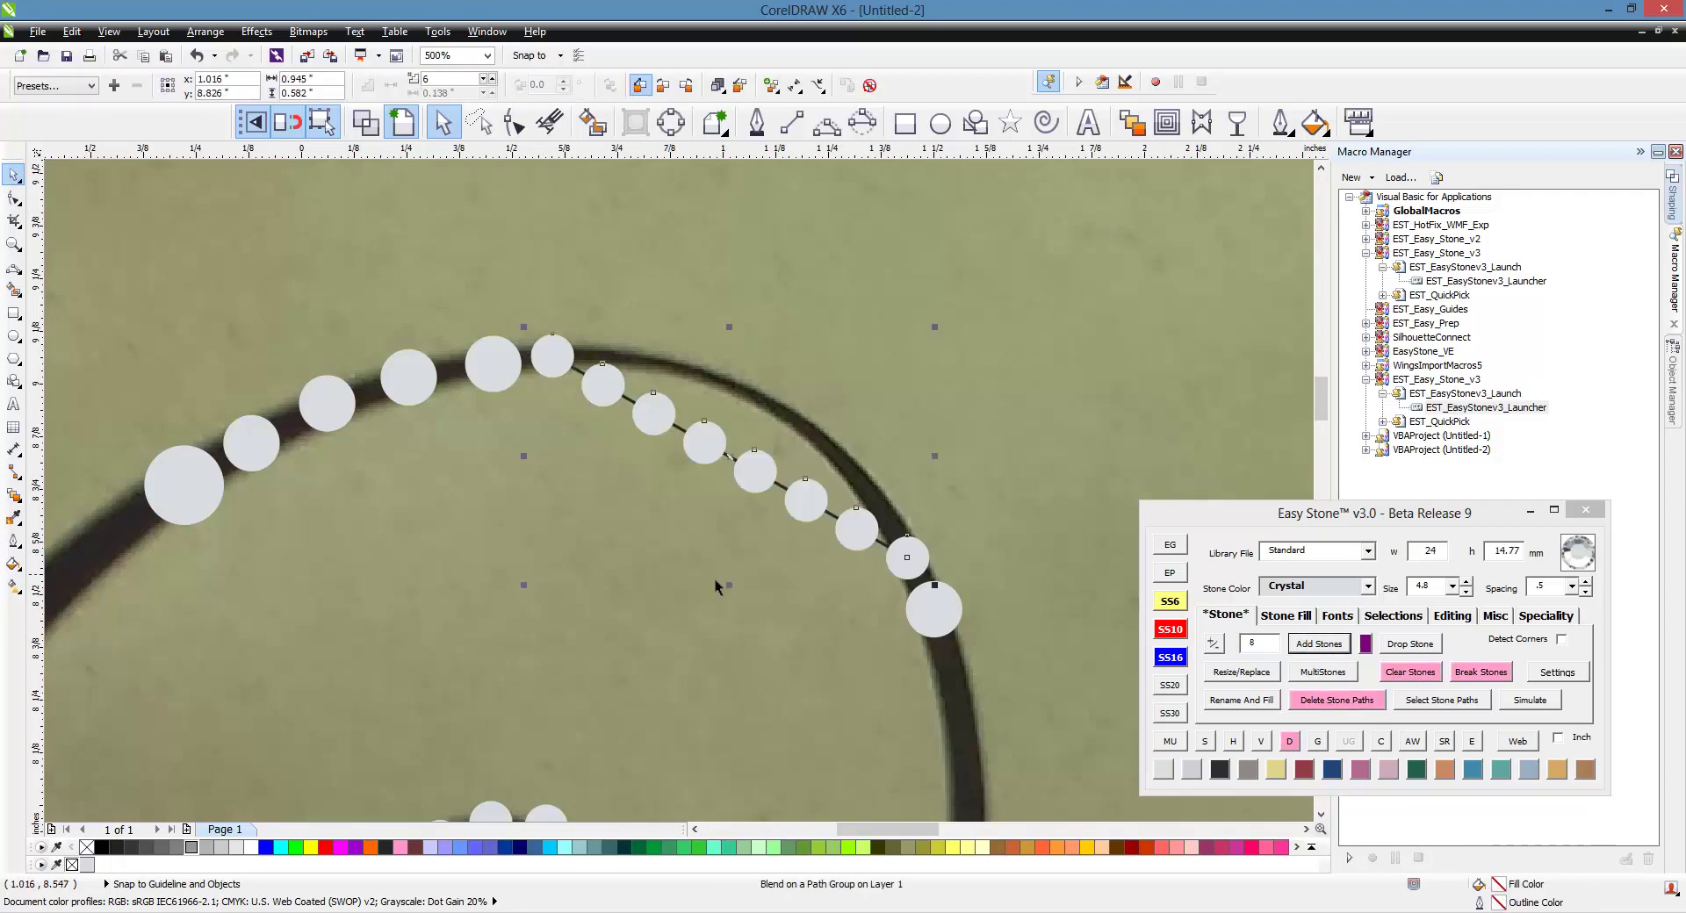
- Bend the SS6 stones' path onto the curved top of the outer curl, and delete the stone path
{"action": "left_click", "coordinate": [731, 467]}
{"action": "key", "text": "F10"}
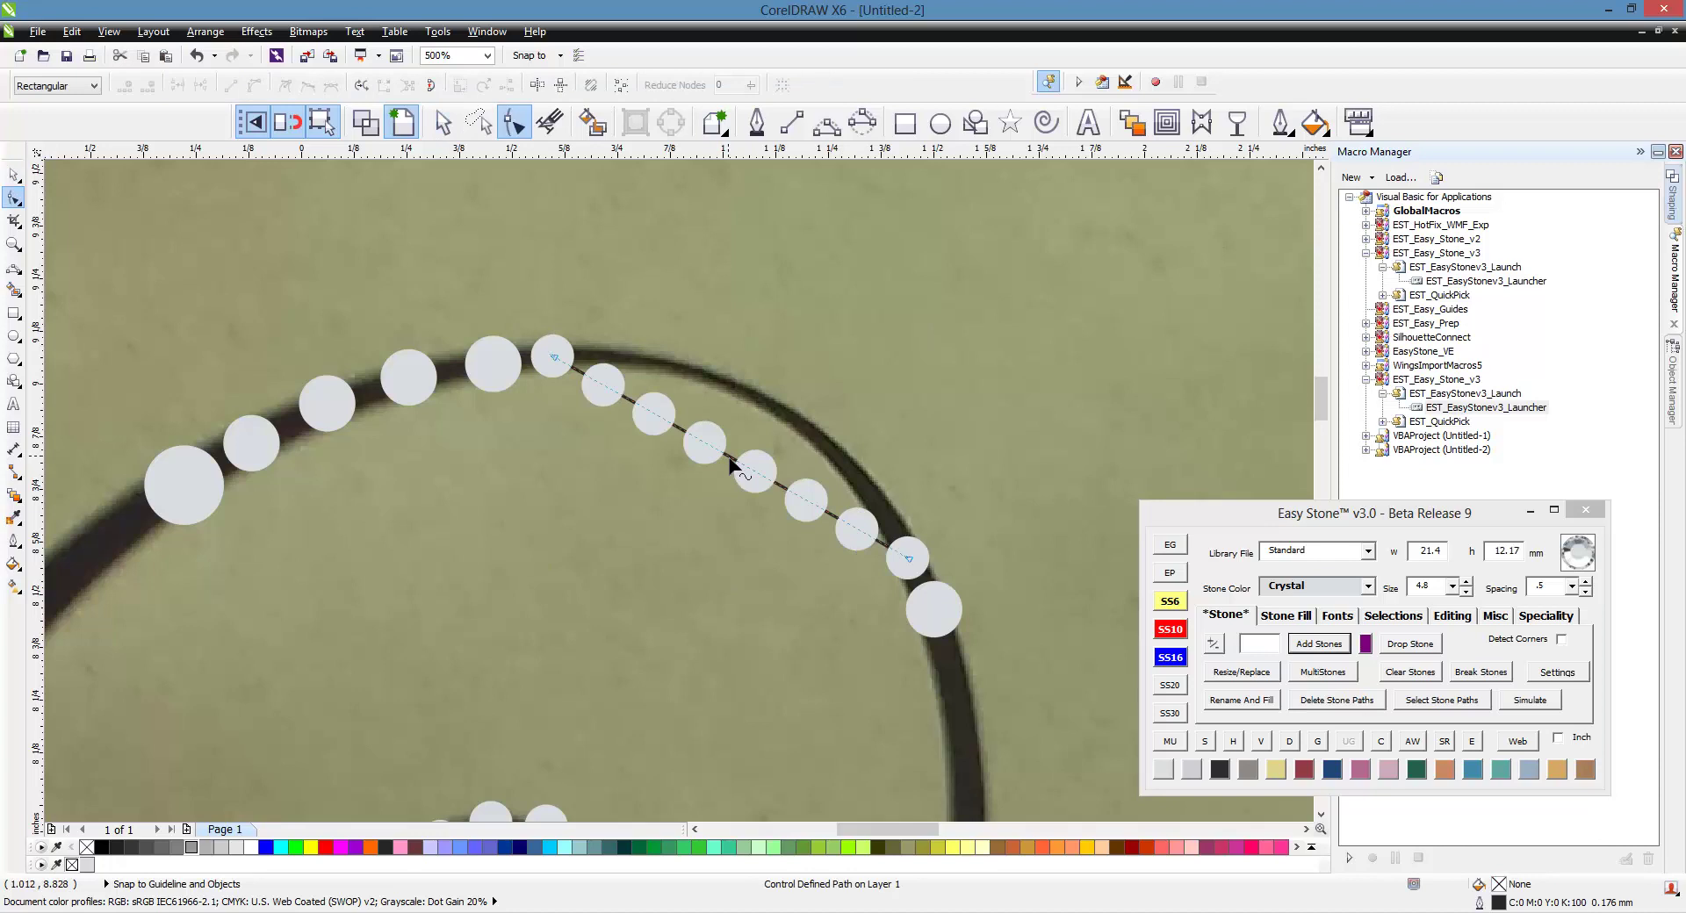
{"action": "left_click_drag", "start_coordinate": [730, 467], "coordinate": [765, 403]}
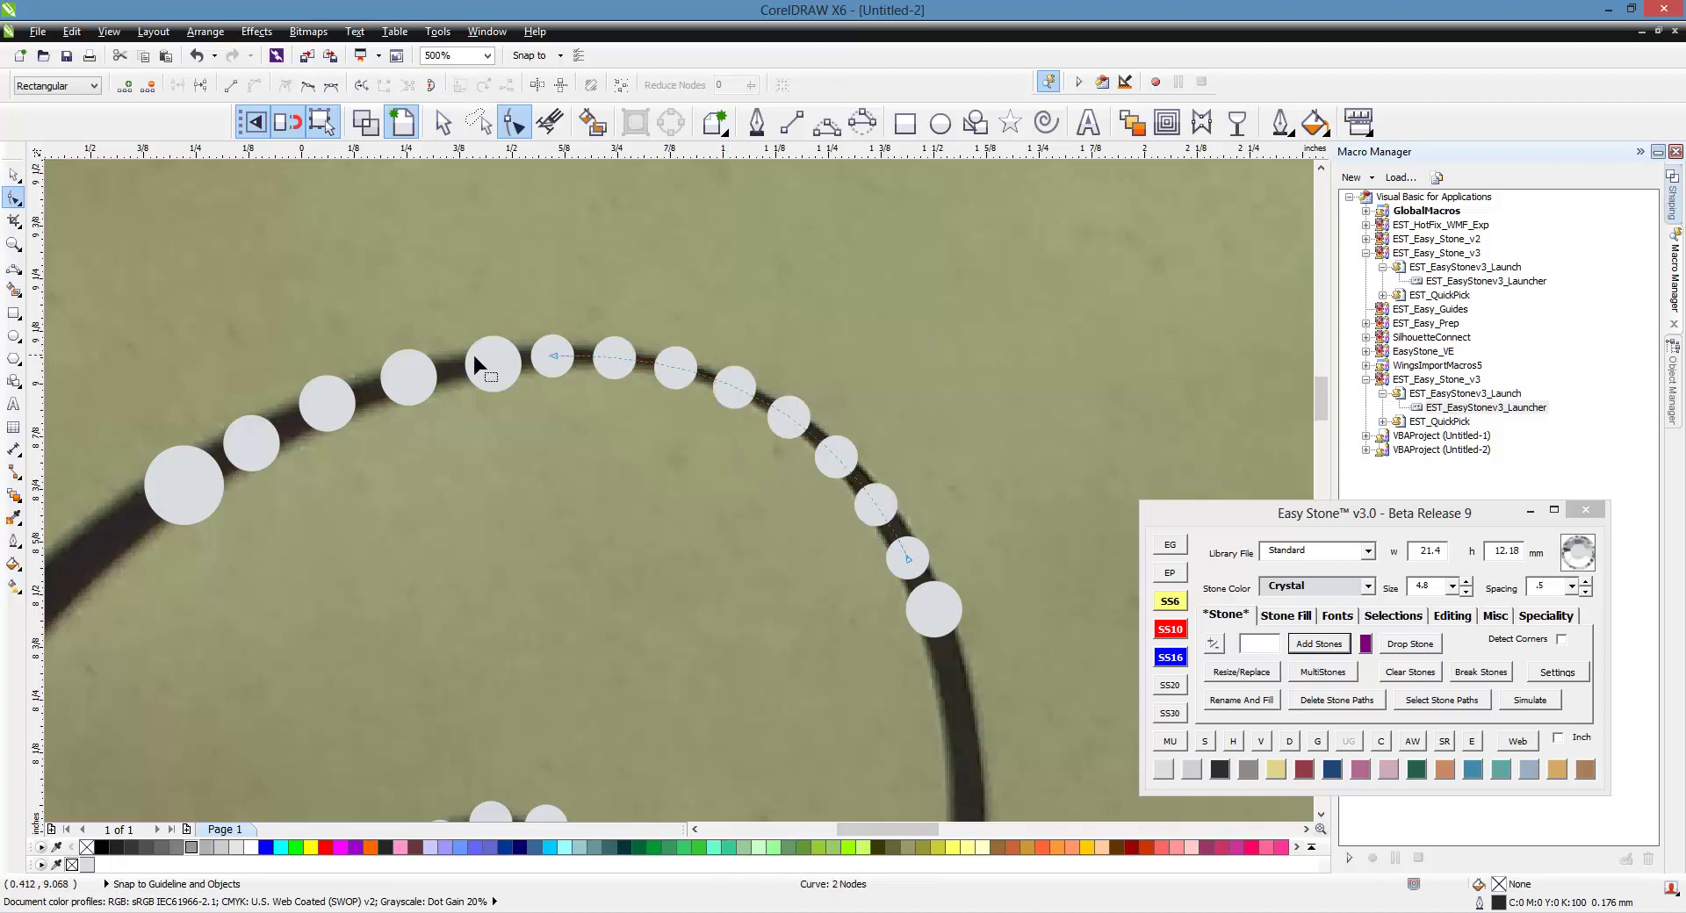
{"action": "left_click", "coordinate": [1328, 703]}
{"action": "left_click", "coordinate": [984, 298]}
- Add stones between the SS10 stone below the outer curl's thin top and the SS10 stone near the loop's bottom
{"action": "scroll", "coordinate": [985, 298], "scroll_direction": "down", "scroll_amount": 1}
{"action": "scroll", "coordinate": [964, 379], "scroll_direction": "down", "scroll_amount": 1}
{"action": "scroll", "coordinate": [961, 546], "scroll_direction": "up", "scroll_amount": 1}
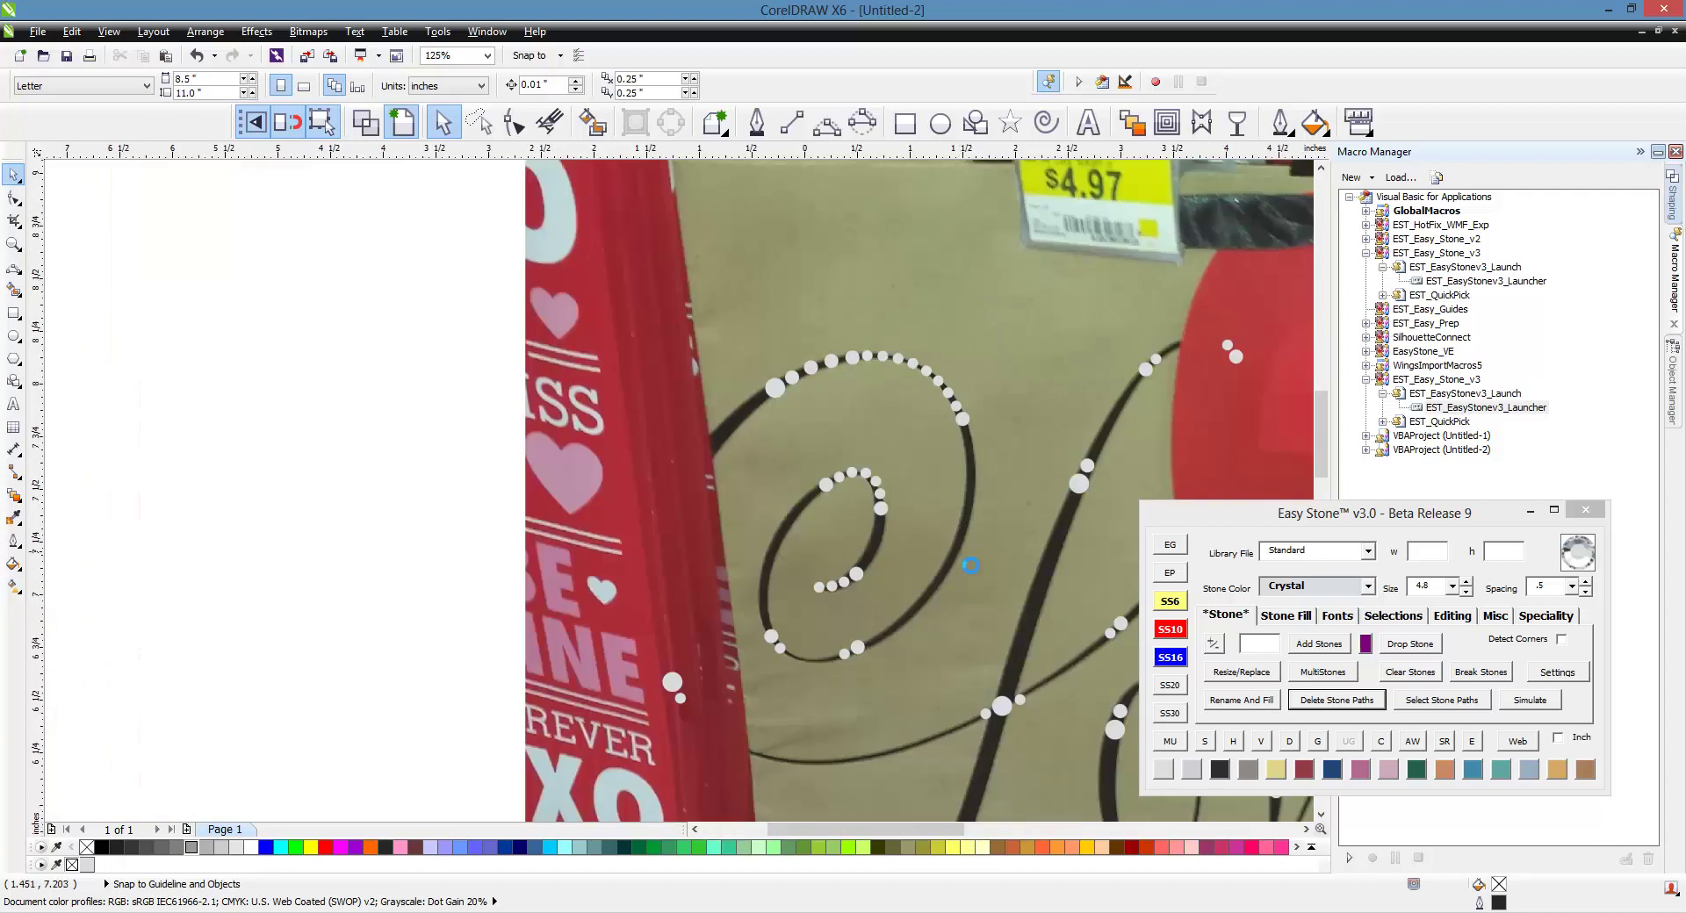
{"action": "left_click", "coordinate": [969, 290]}
{"action": "left_click", "coordinate": [761, 734], "text": "shift"}
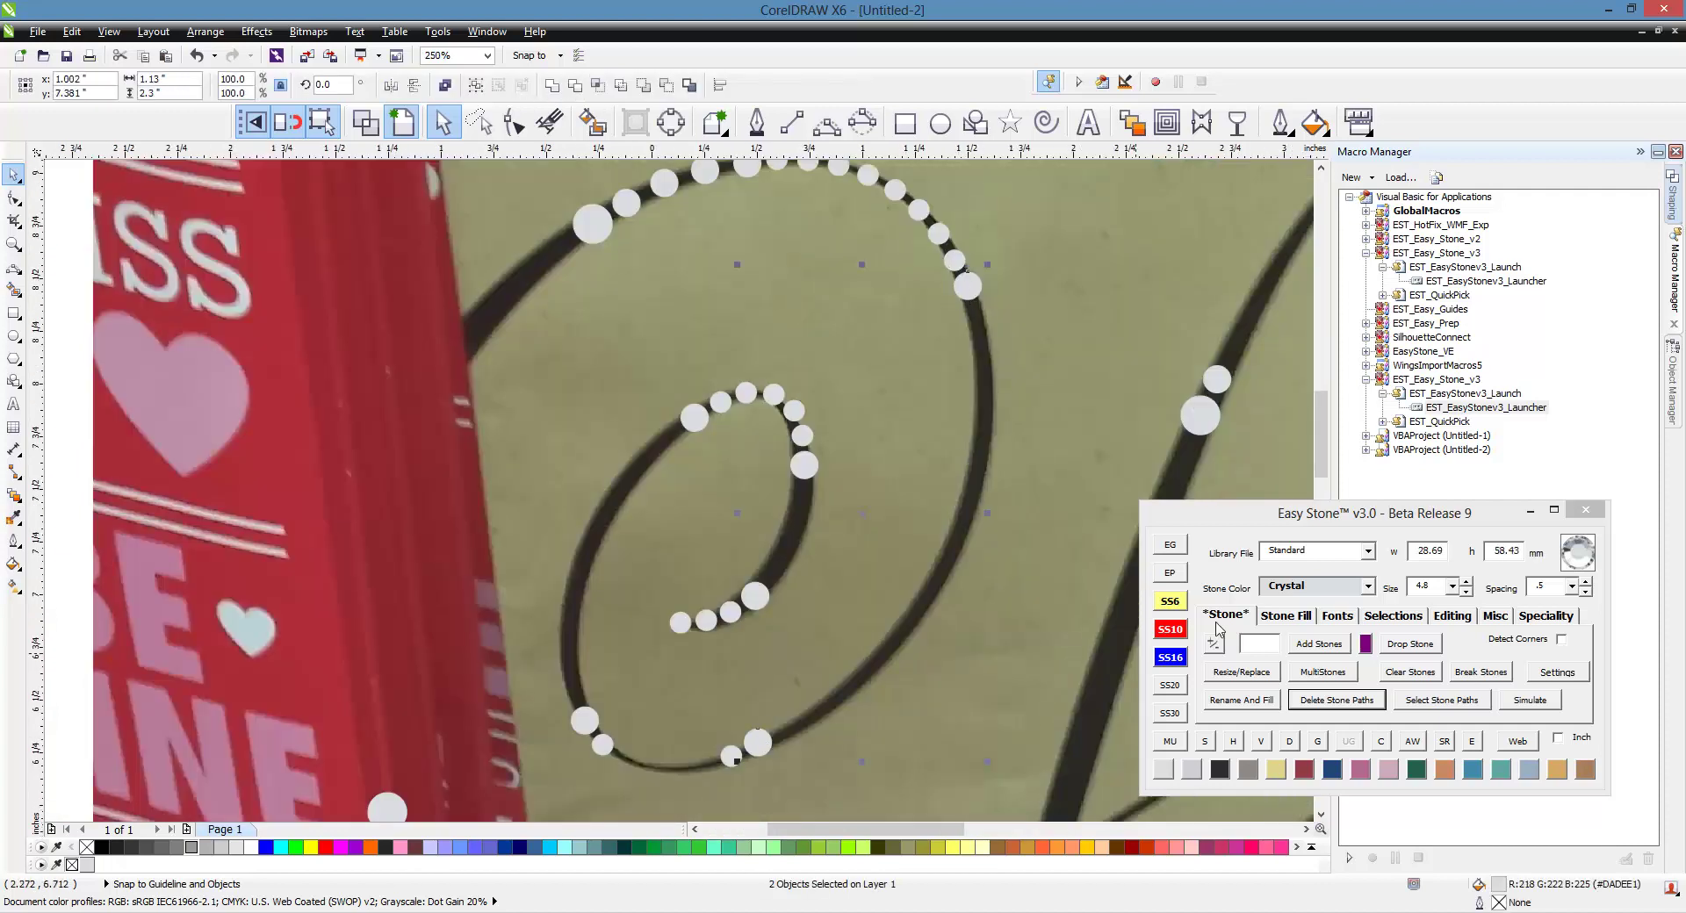
{"action": "left_click", "coordinate": [1296, 639]}
- Bend the long SS10 stone path outward toward the thick outer side of the L's curl
{"action": "scroll", "coordinate": [855, 552], "scroll_direction": "up", "scroll_amount": 2}
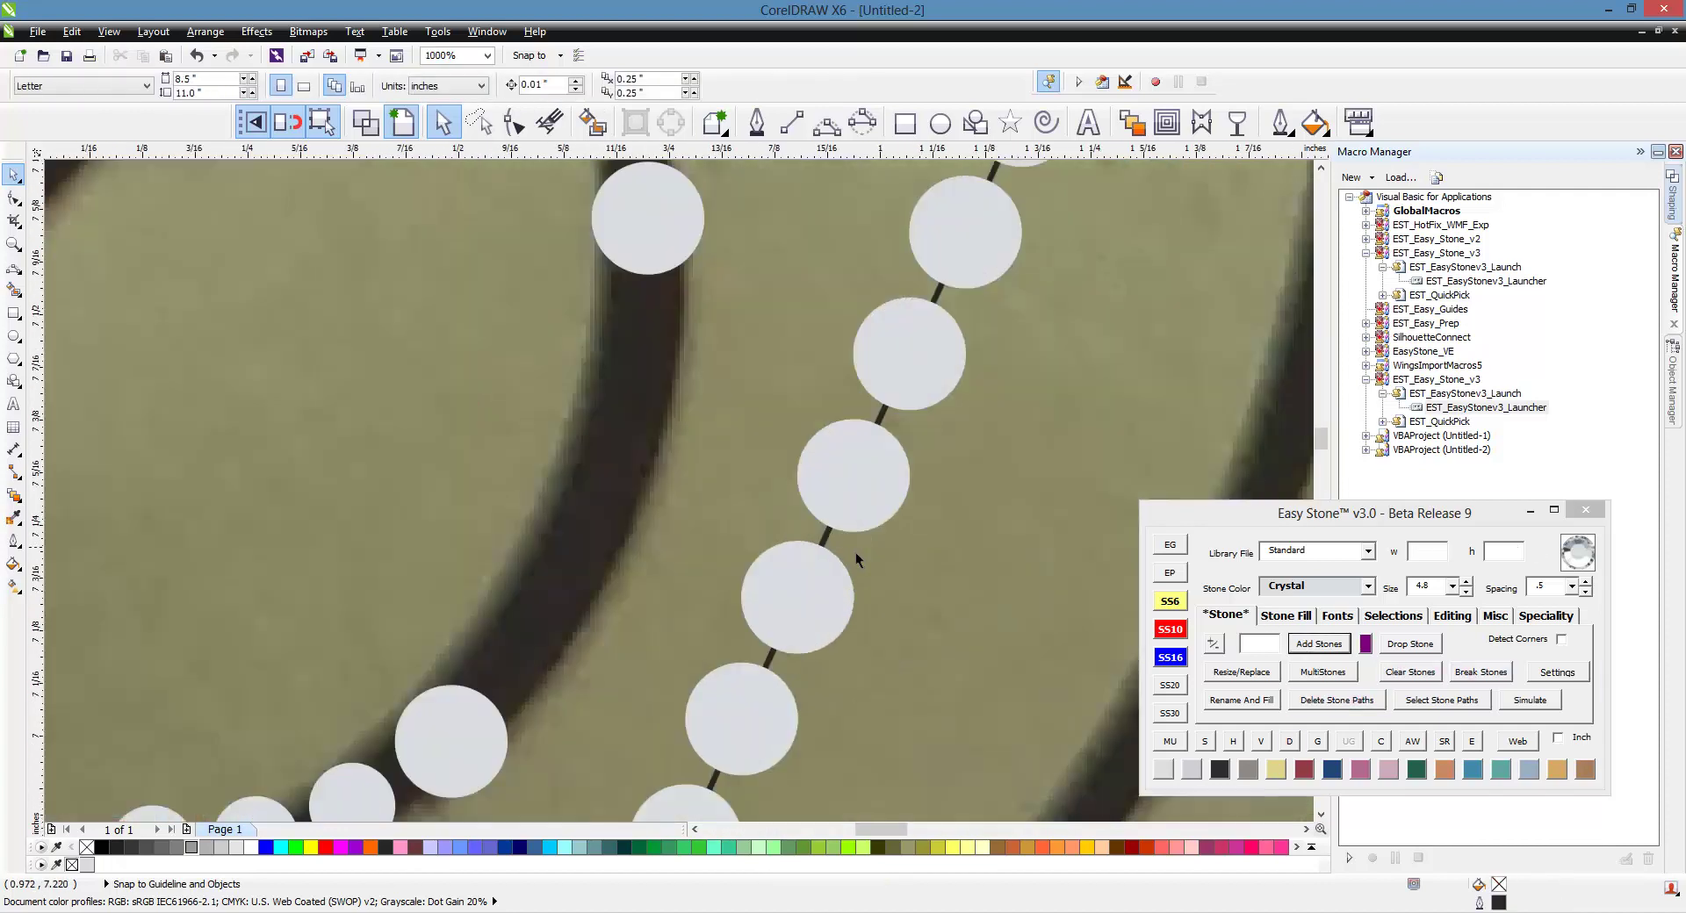
{"action": "double_click", "coordinate": [826, 537]}
{"action": "scroll", "coordinate": [781, 520], "scroll_direction": "down", "scroll_amount": 1}
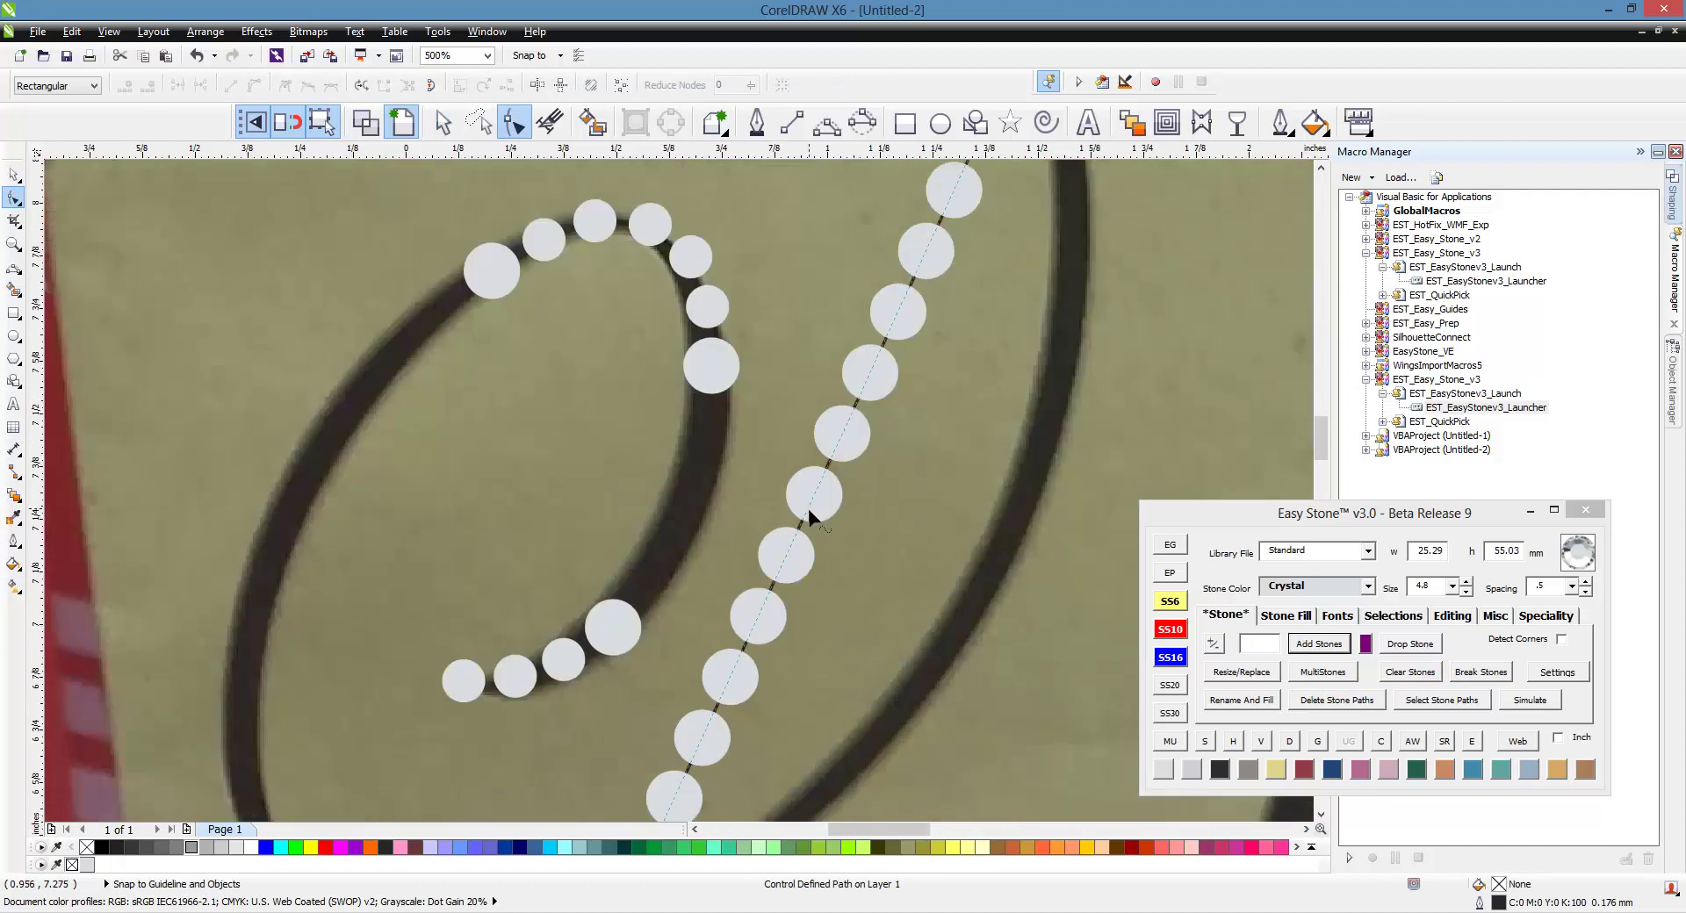
{"action": "left_click_drag", "start_coordinate": [810, 503], "coordinate": [954, 624]}
{"action": "scroll", "coordinate": [818, 596], "scroll_direction": "down", "scroll_amount": 1}
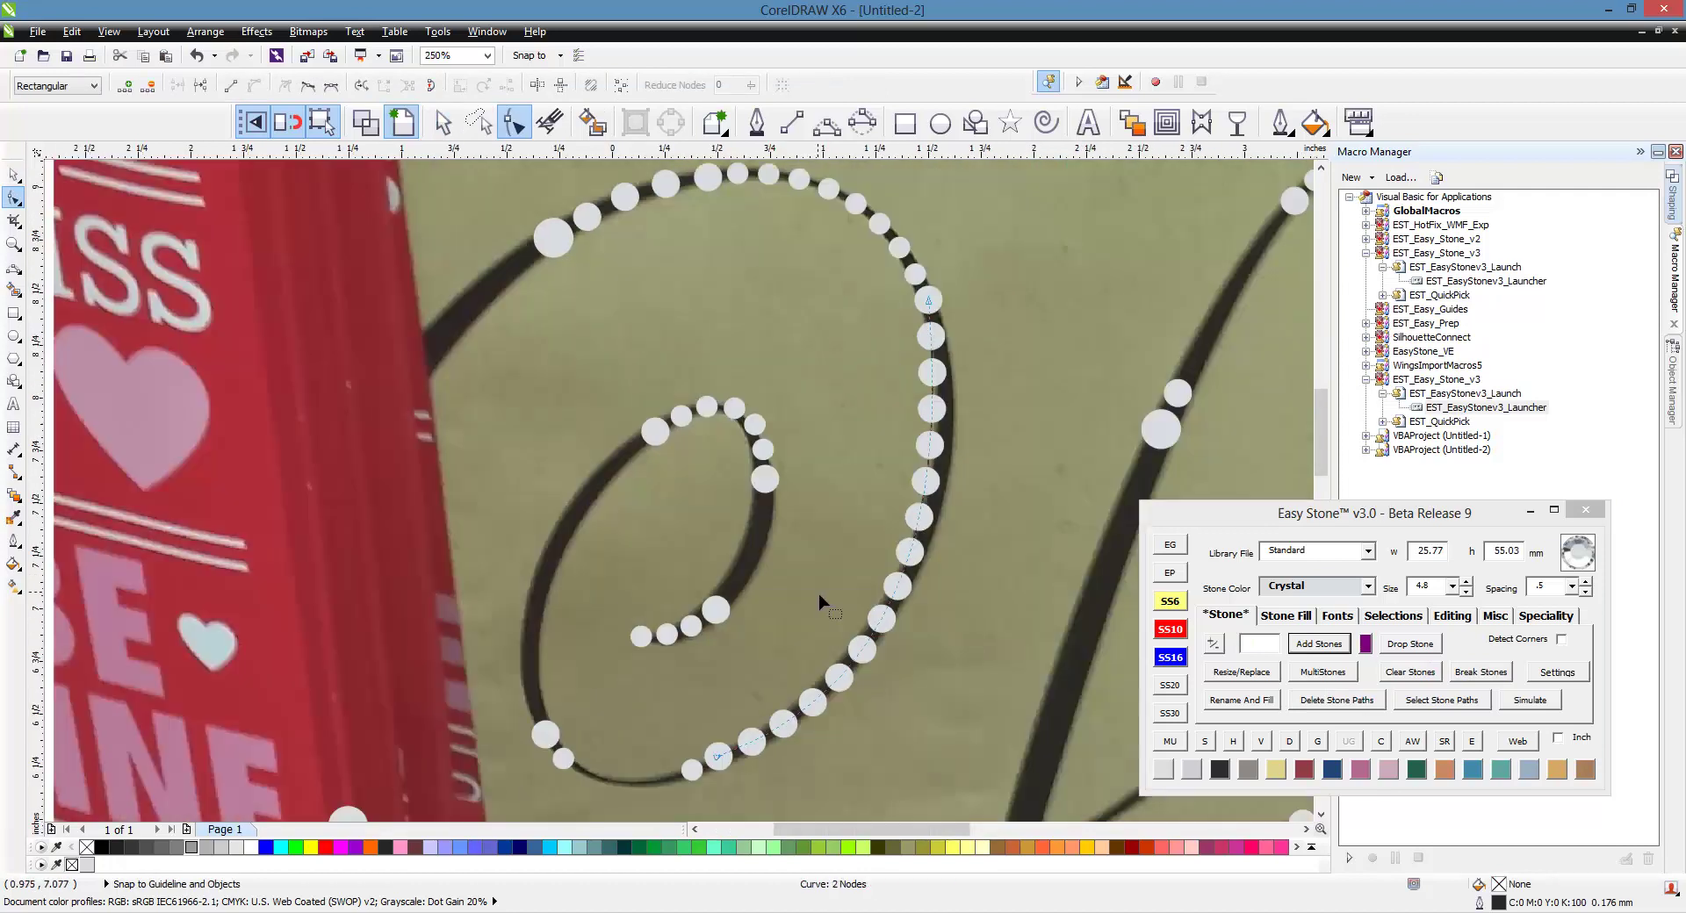
- Adjust the long SS10 path's upper curve handle so the stones sit on the stroke, and delete the stone path
{"action": "left_click", "coordinate": [929, 302]}
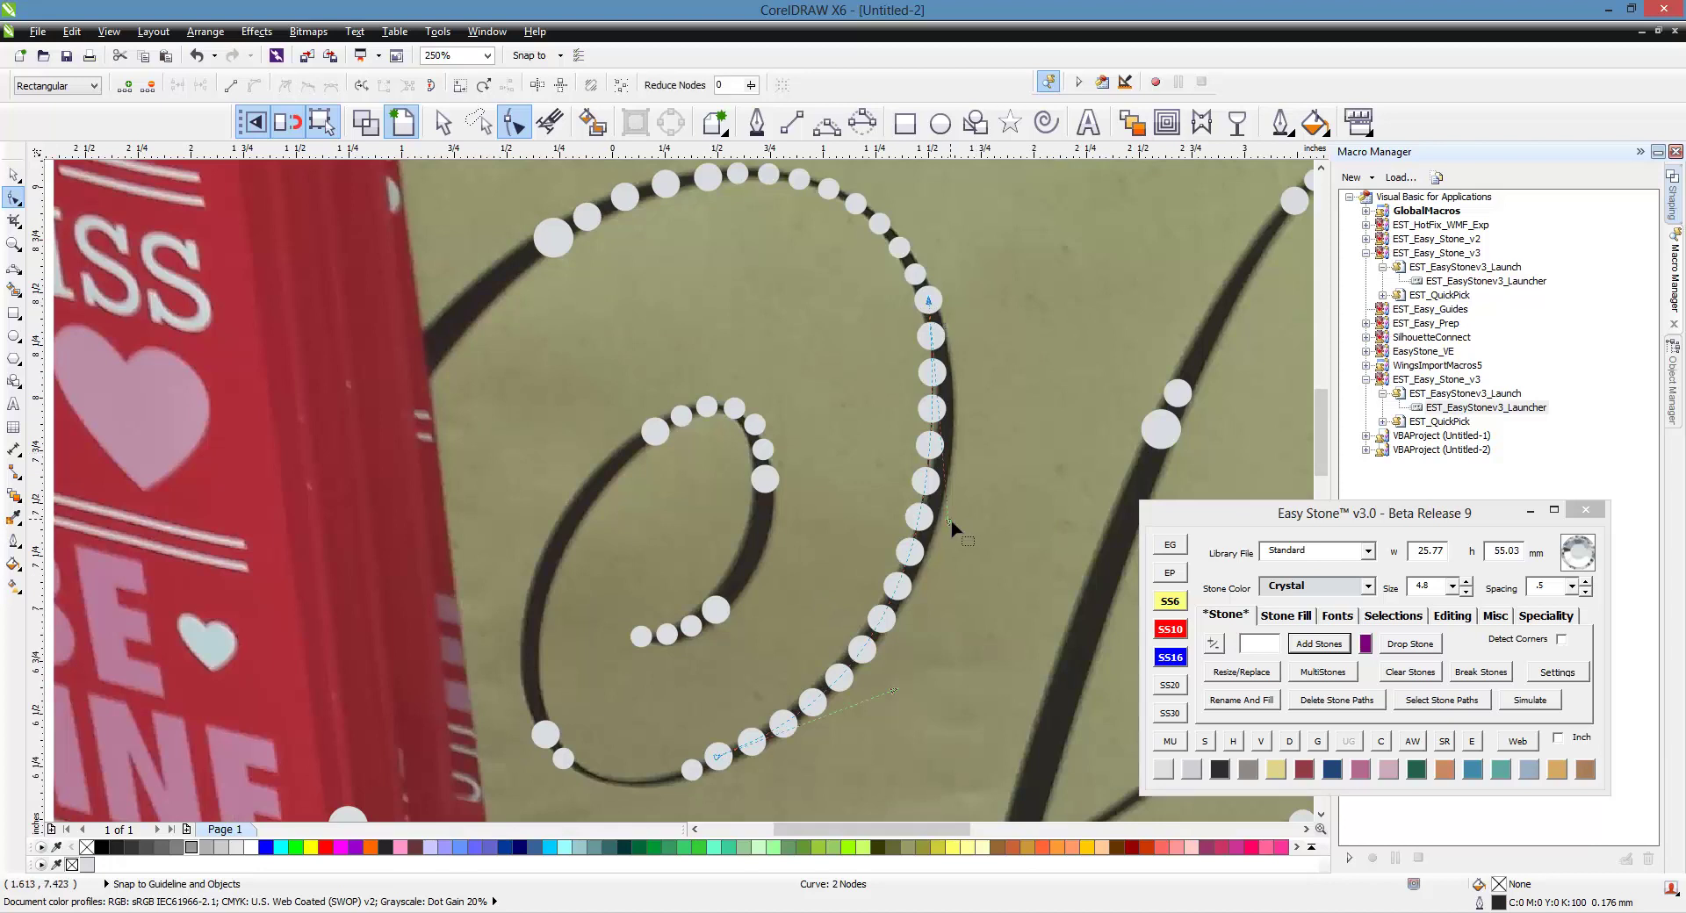
{"action": "left_click", "coordinate": [988, 483]}
{"action": "left_click", "coordinate": [929, 302]}
{"action": "left_click_drag", "start_coordinate": [949, 524], "coordinate": [978, 480]}
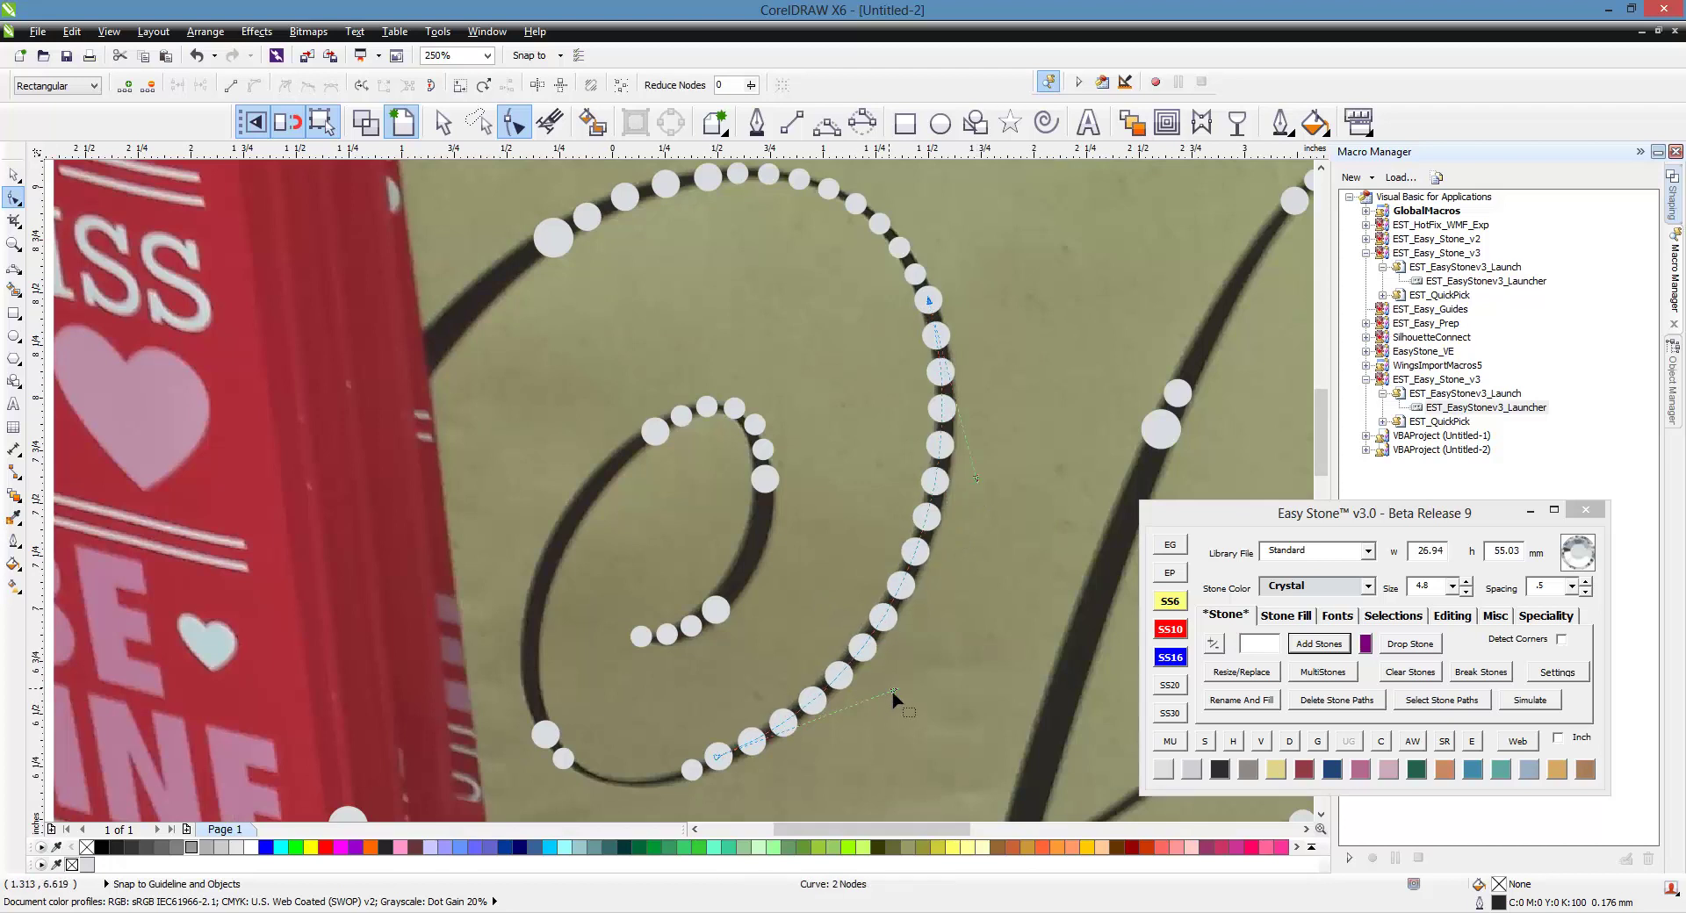
{"action": "key", "text": "space"}
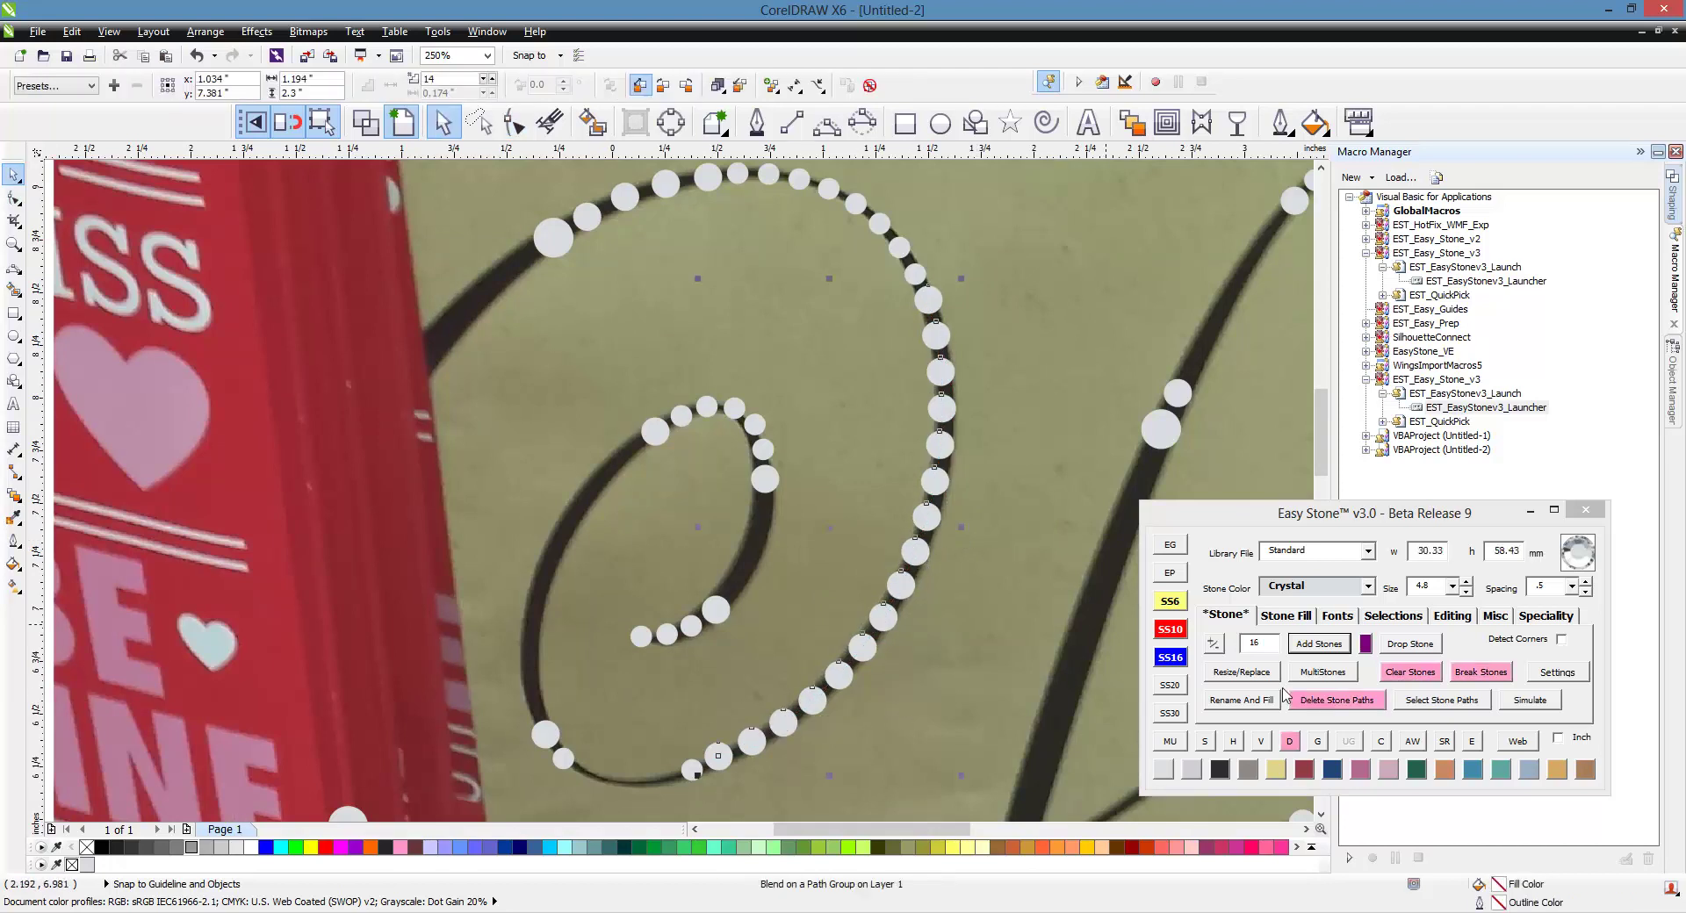
{"action": "left_click", "coordinate": [1320, 700]}
{"action": "left_click", "coordinate": [969, 590]}
- Add stones between the two SS6 stones along the thin bottom of the L's curl
{"action": "scroll", "coordinate": [801, 629], "scroll_direction": "up", "scroll_amount": 10}
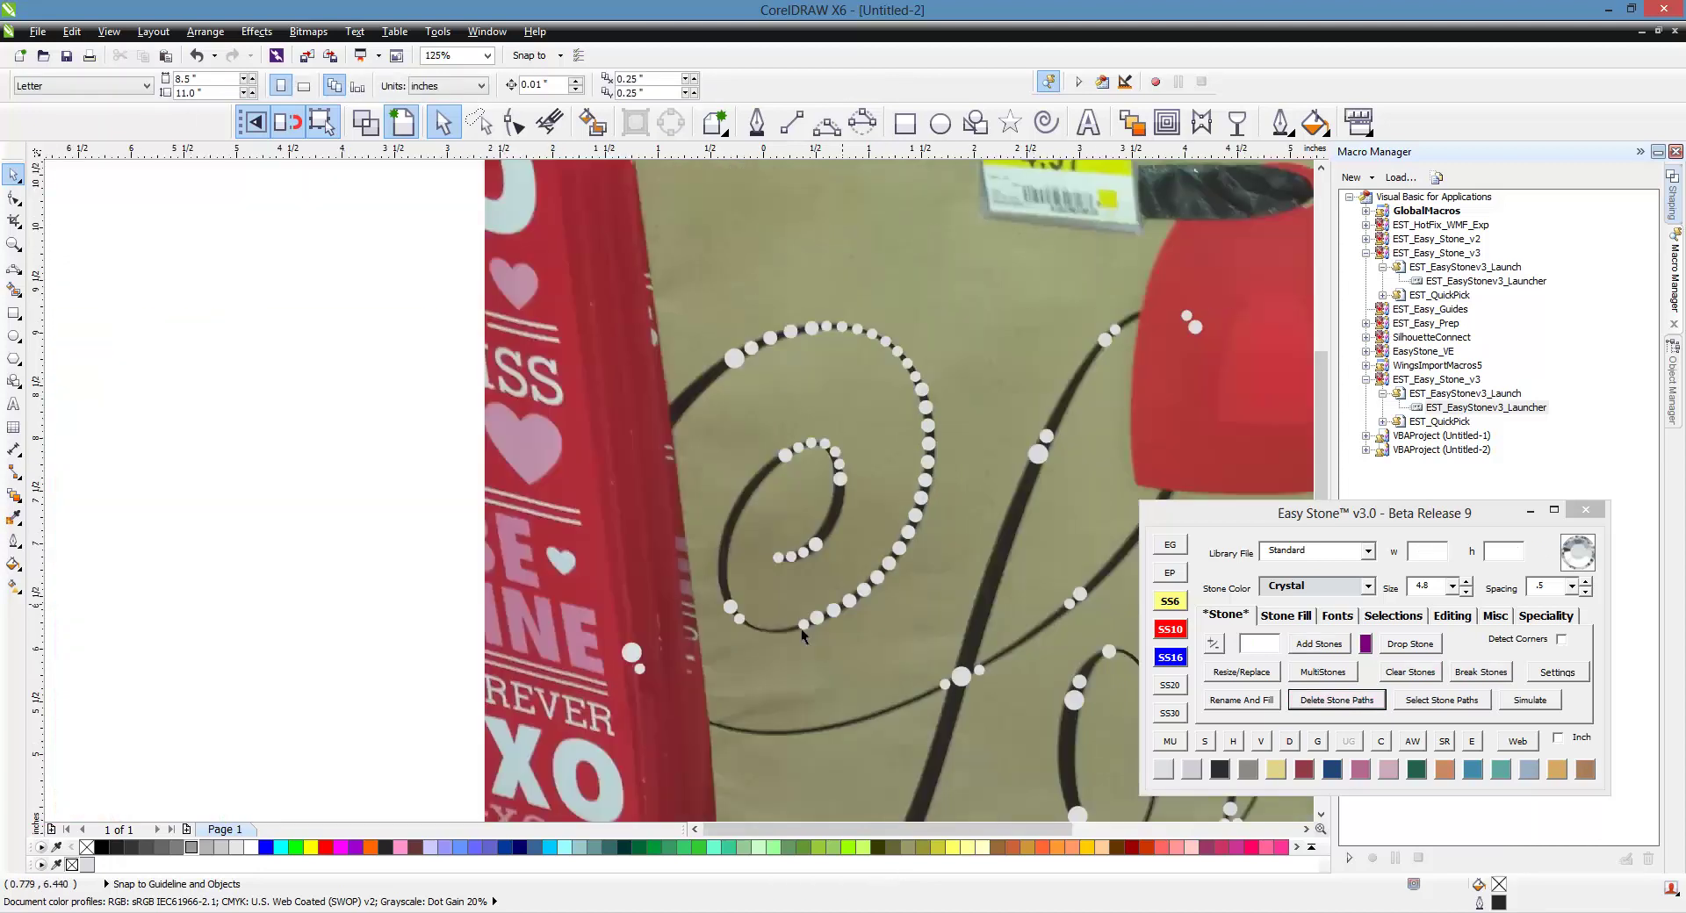
{"action": "left_click", "coordinate": [856, 606]}
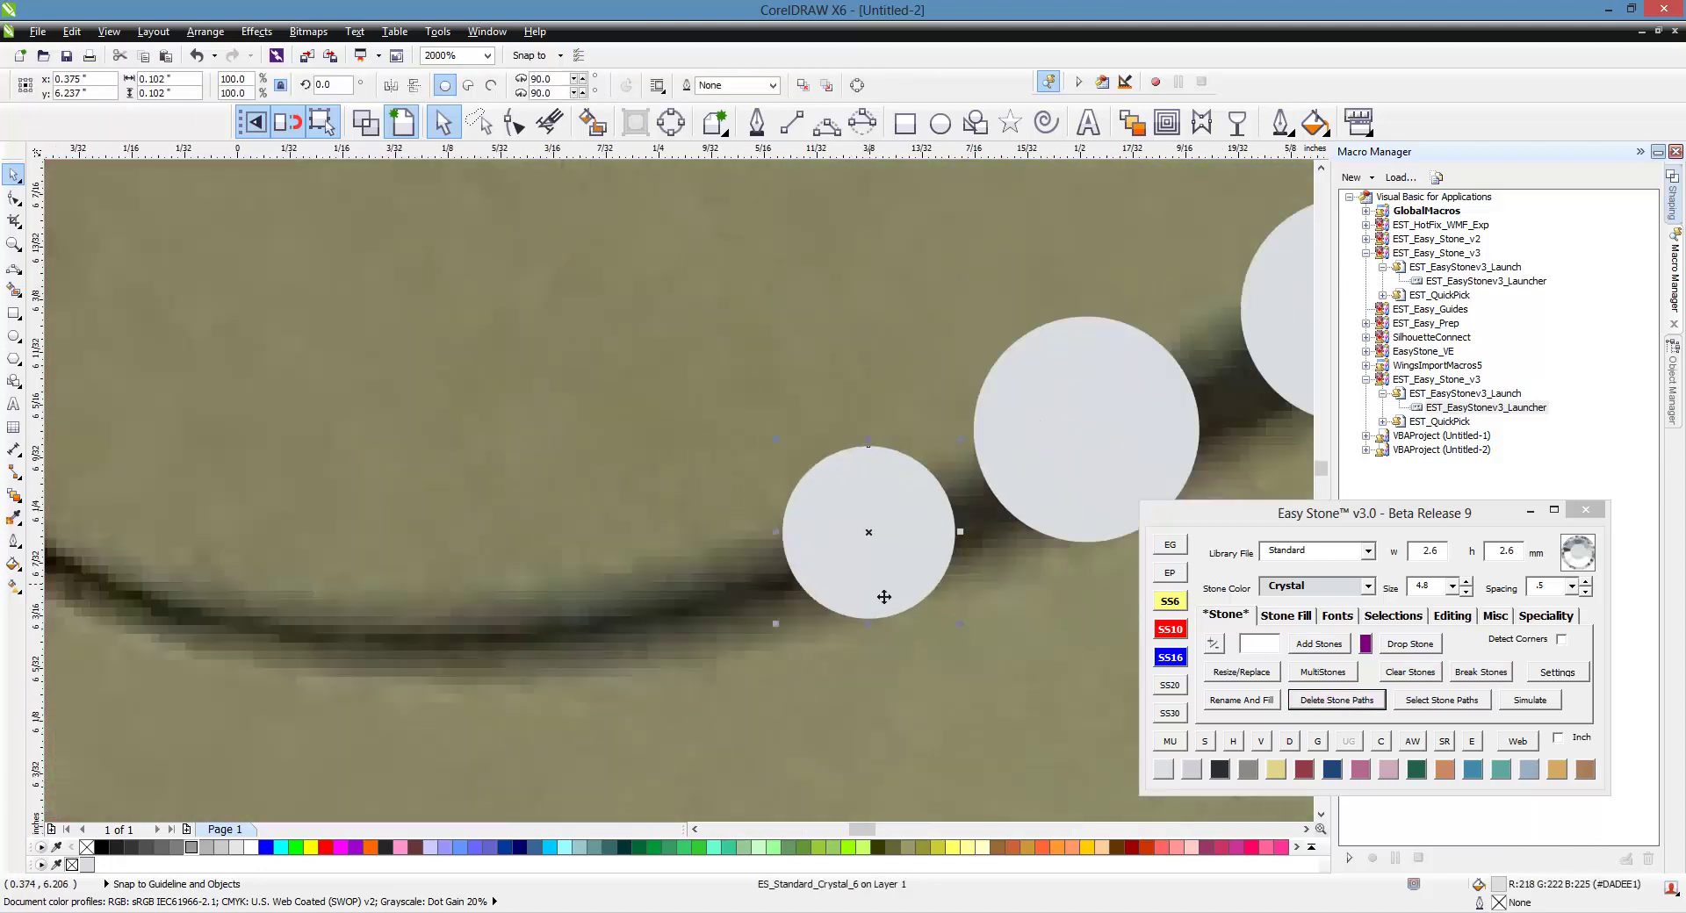
{"action": "scroll", "coordinate": [647, 597], "scroll_direction": "down", "scroll_amount": 6}
{"action": "left_click", "coordinate": [1319, 644]}
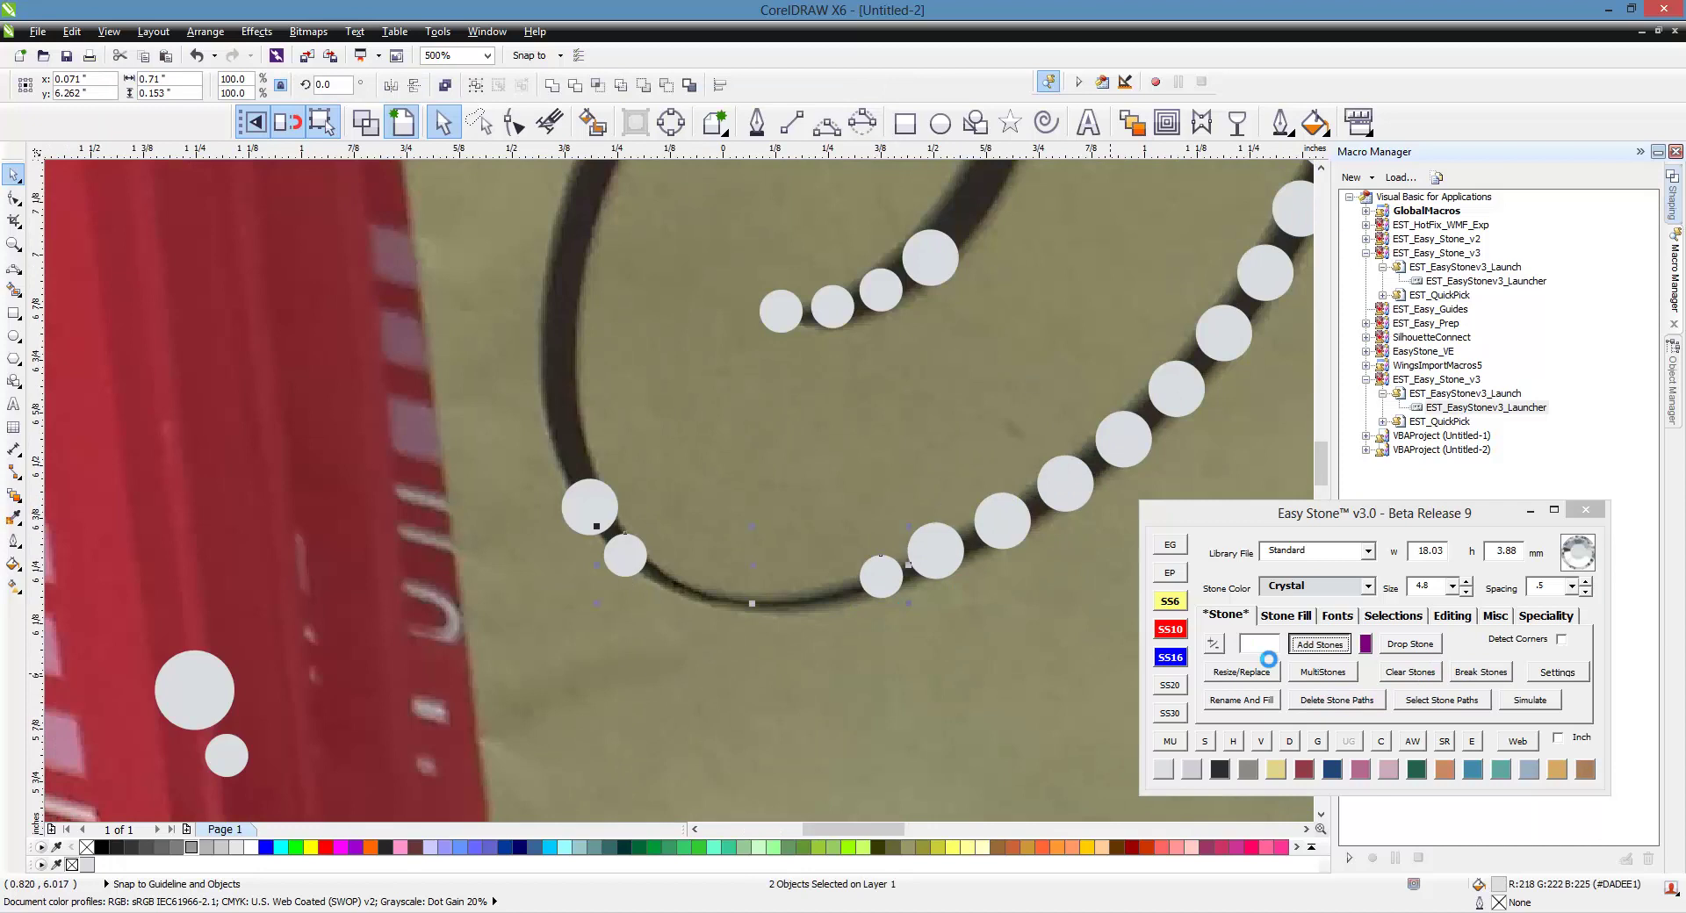
- Bend the bottom SS6 stones' path down onto the thin stroke of the curl
{"action": "scroll", "coordinate": [724, 572], "scroll_direction": "up", "scroll_amount": 3}
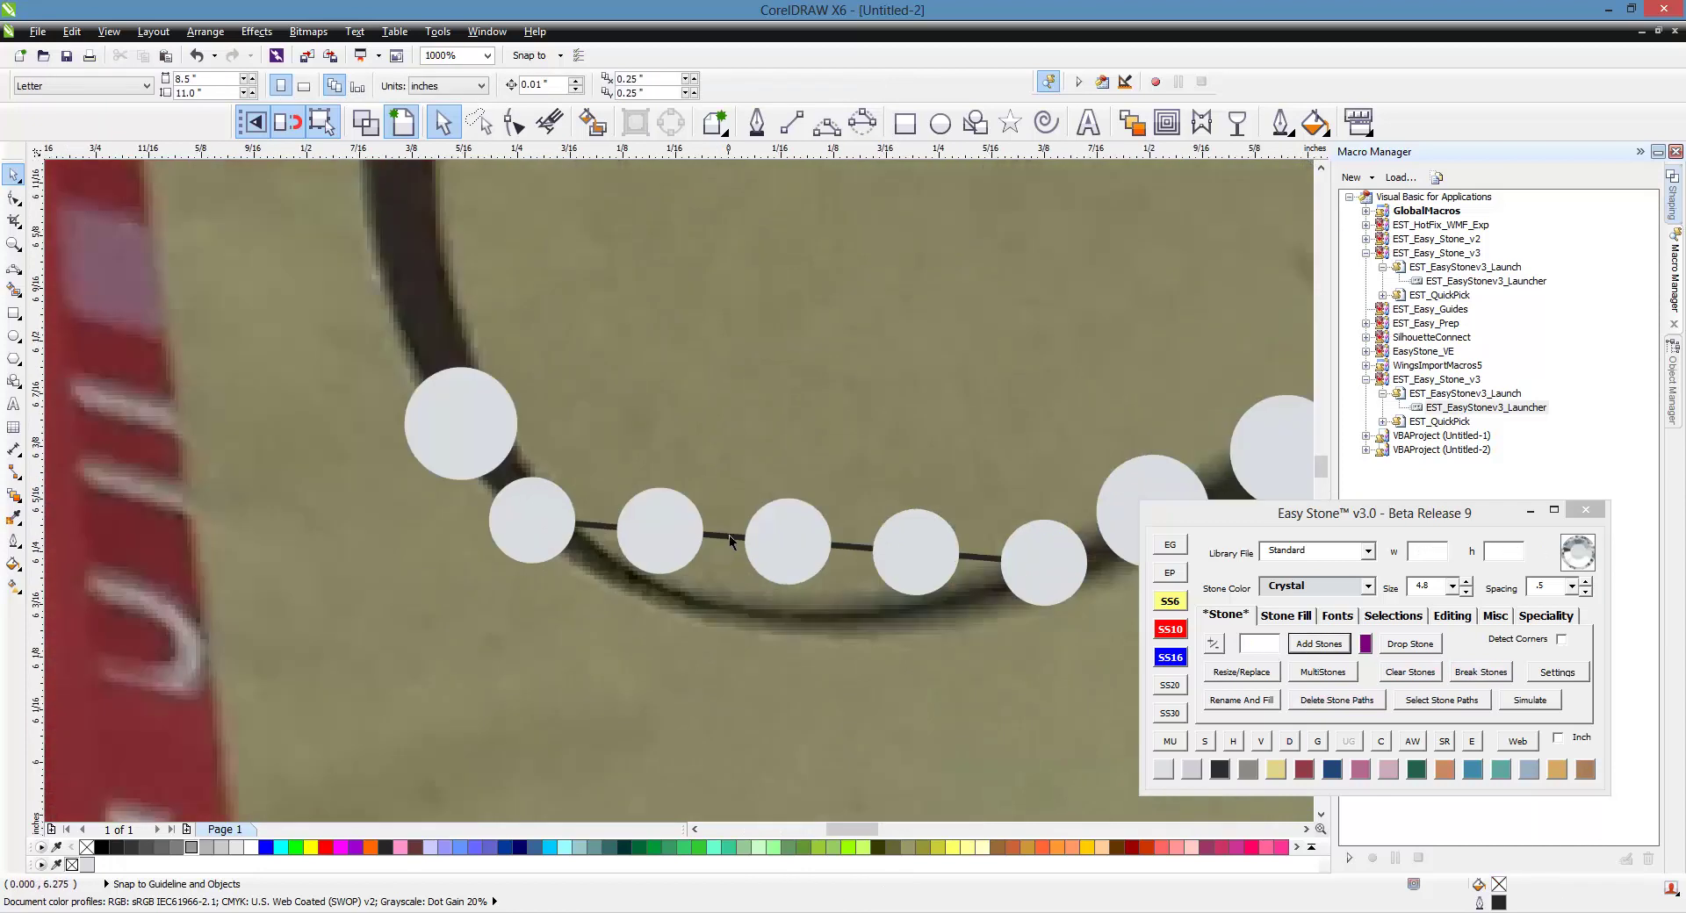
{"action": "key", "text": "F10"}
{"action": "left_click_drag", "start_coordinate": [725, 539], "coordinate": [802, 620]}
{"action": "scroll", "coordinate": [817, 654], "scroll_direction": "down", "scroll_amount": 4}
{"action": "scroll", "coordinate": [790, 681], "scroll_direction": "down", "scroll_amount": 2}
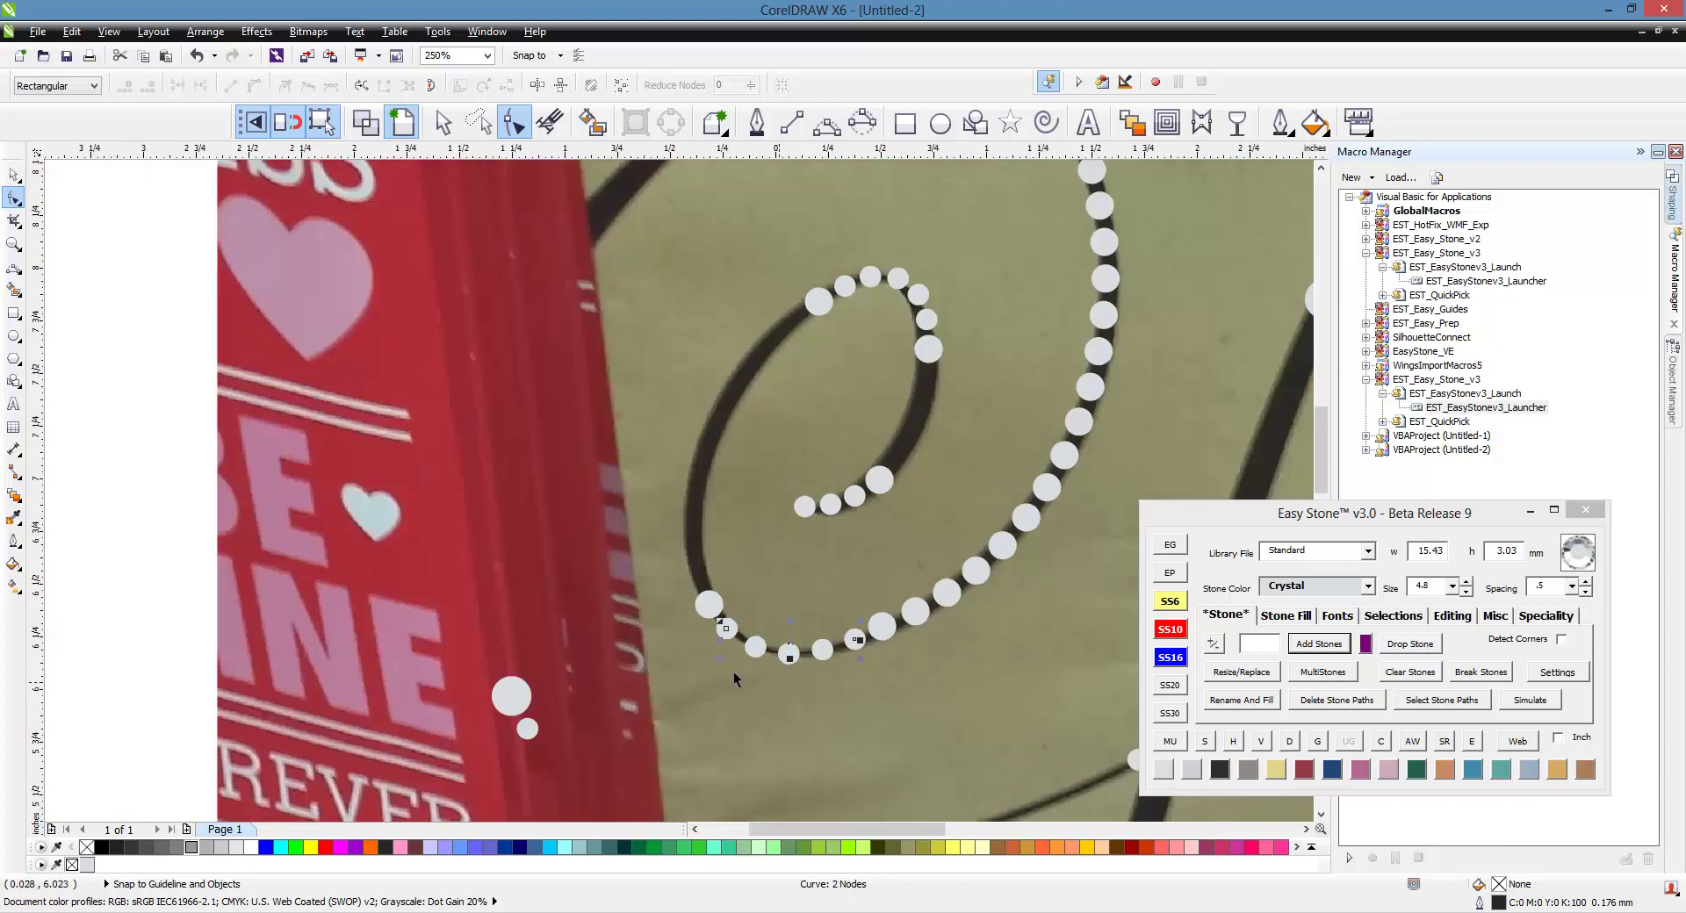
{"action": "key", "text": "space"}
{"action": "key", "text": "Escape"}
- Add stones between the two SS10 stones at the lower and upper ends of the inner curl's outer side
{"action": "left_click", "coordinate": [711, 605]}
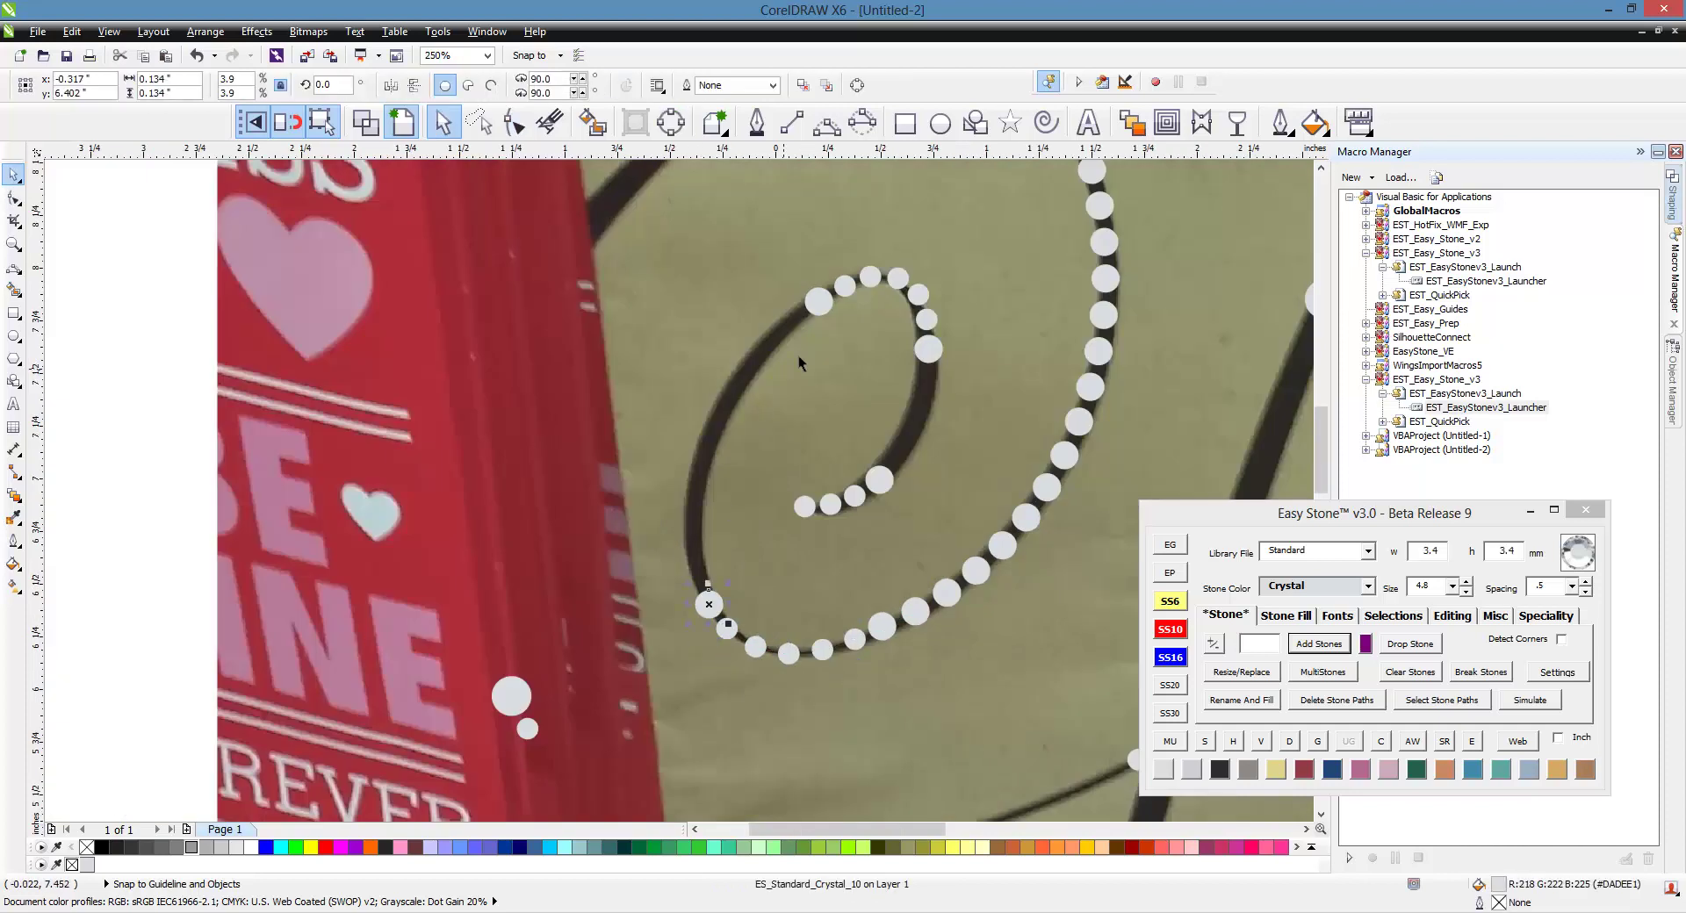
{"action": "left_click", "coordinate": [821, 323], "text": "shift"}
{"action": "left_click", "coordinate": [1320, 645]}
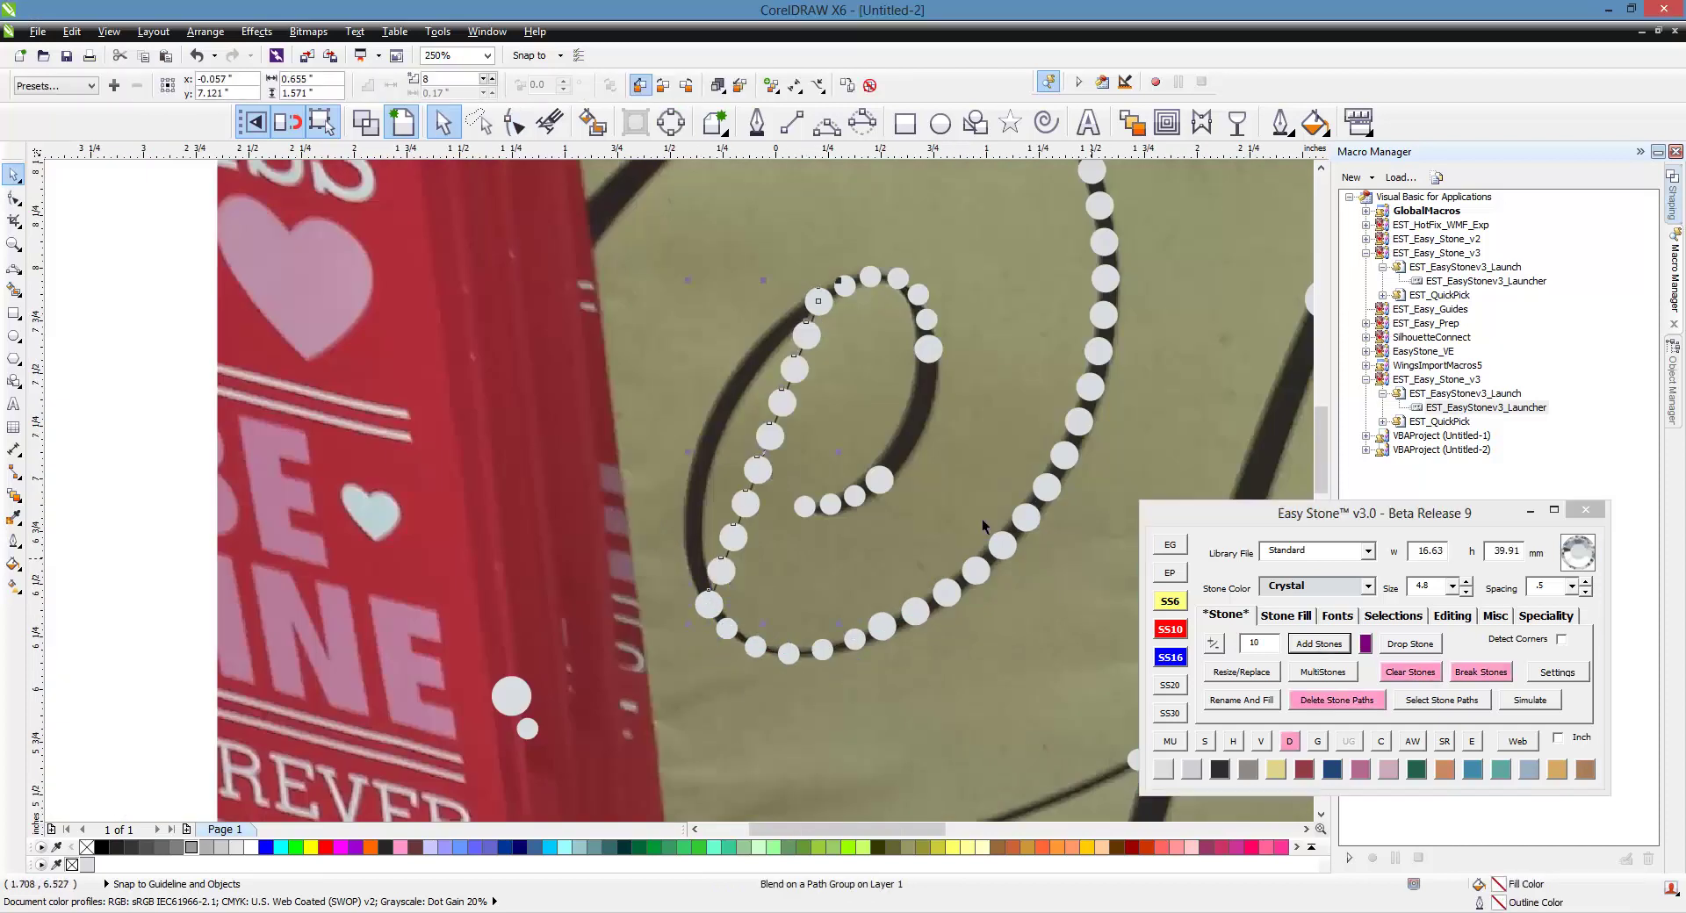
- Bend the SS10 stones' path outward onto the inner curl's outer stroke and delete the stone path
{"action": "scroll", "coordinate": [740, 454], "scroll_direction": "up", "scroll_amount": 3}
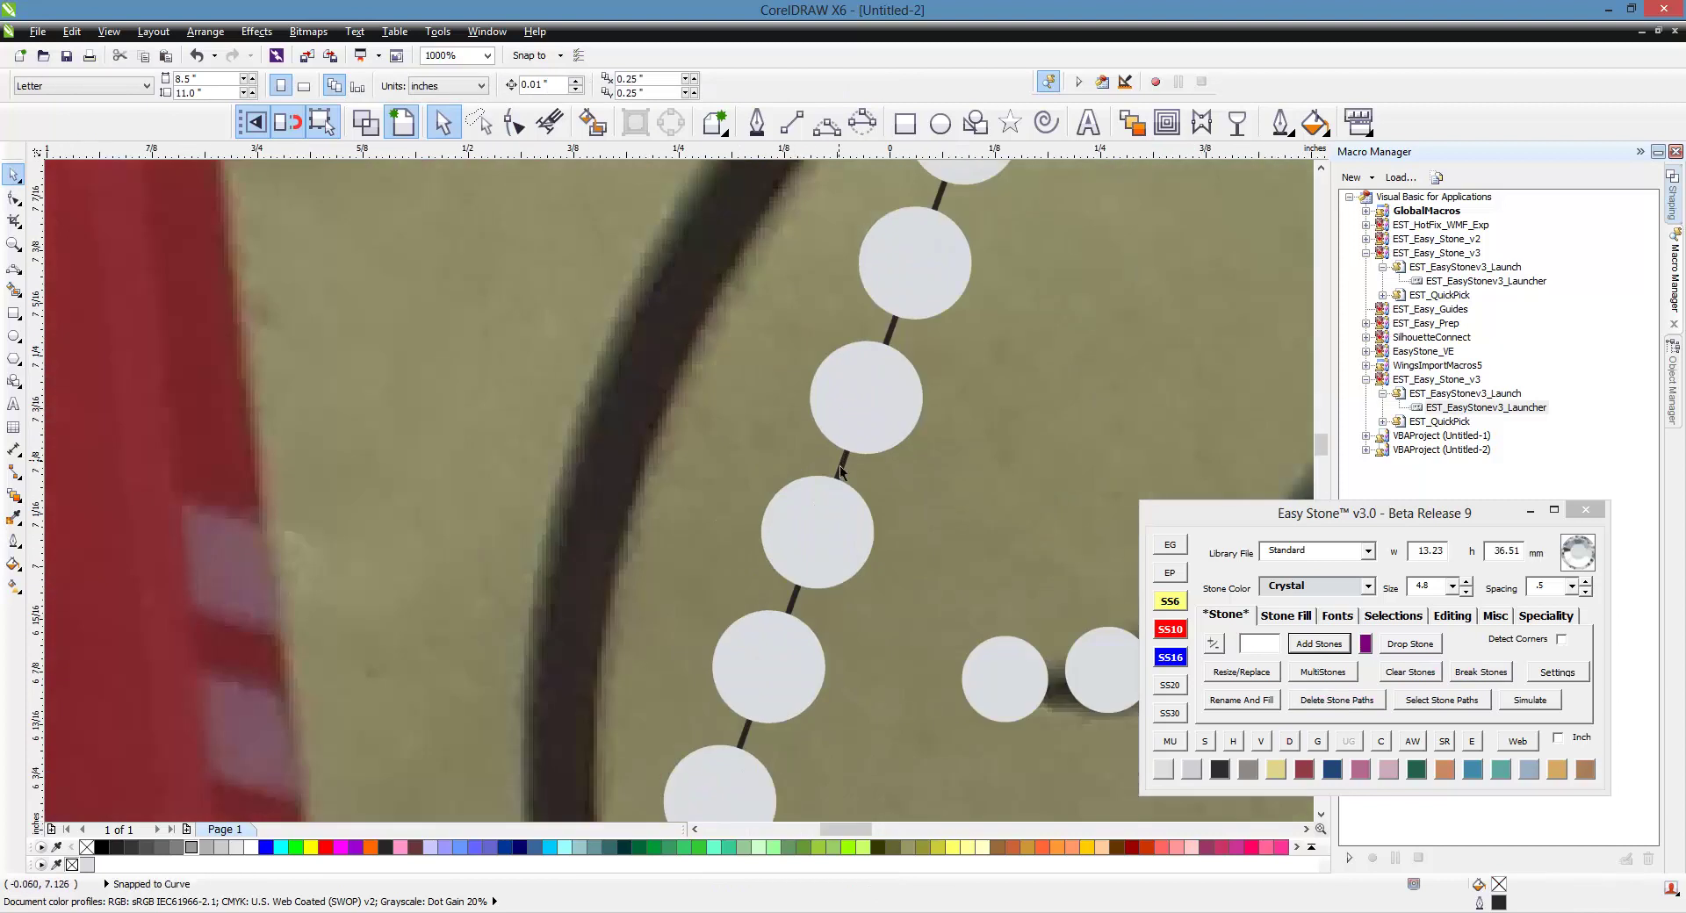
{"action": "key", "text": "F10"}
{"action": "left_click", "coordinate": [840, 472]}
{"action": "scroll", "coordinate": [609, 425], "scroll_direction": "down", "scroll_amount": 4}
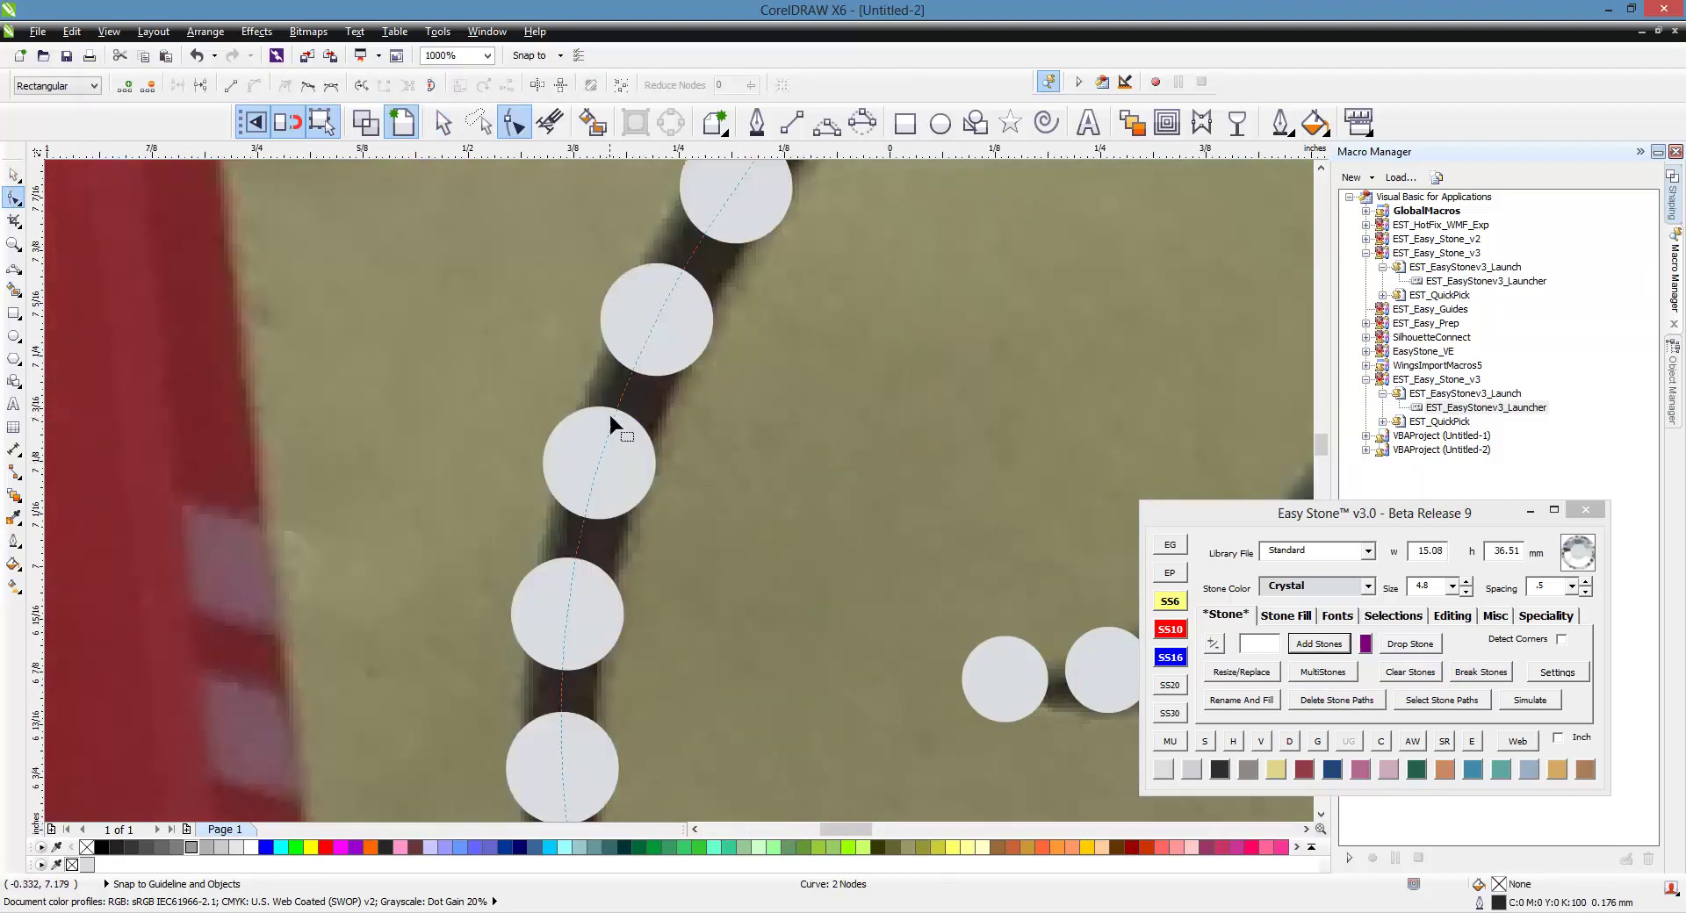
{"action": "key", "text": "space"}
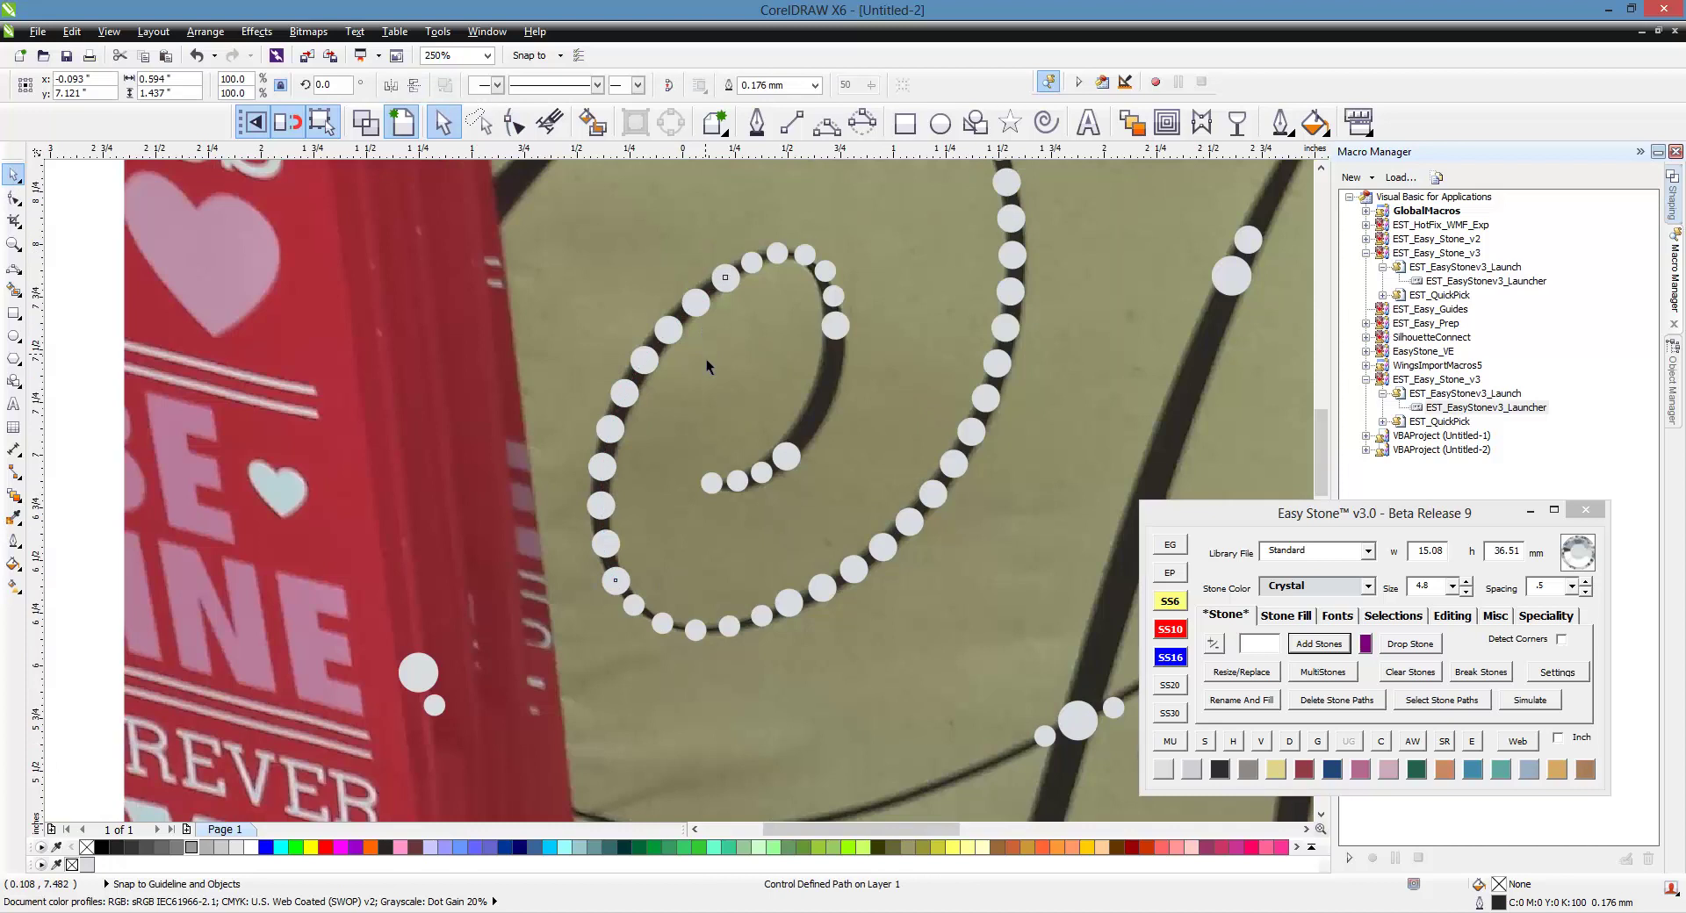
{"action": "left_click", "coordinate": [1311, 703]}
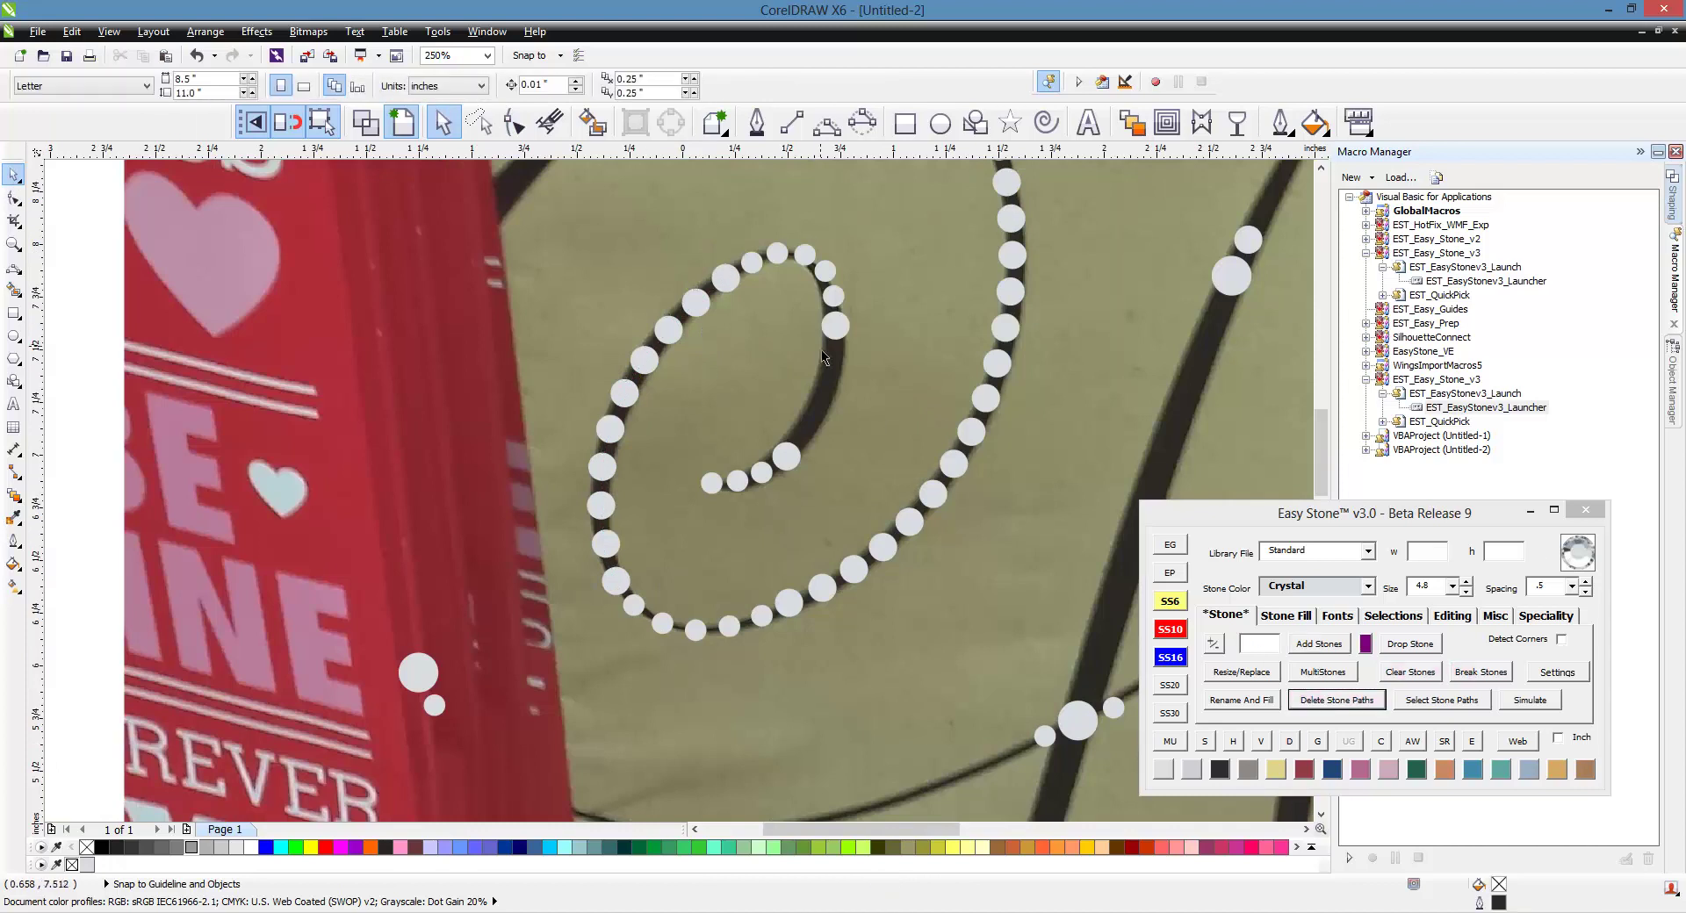
- Add stones between the two SS10 stones on the thick inner stroke near the curl's end
{"action": "scroll", "coordinate": [820, 344], "scroll_direction": "up", "scroll_amount": 2}
{"action": "left_click", "coordinate": [1319, 642]}
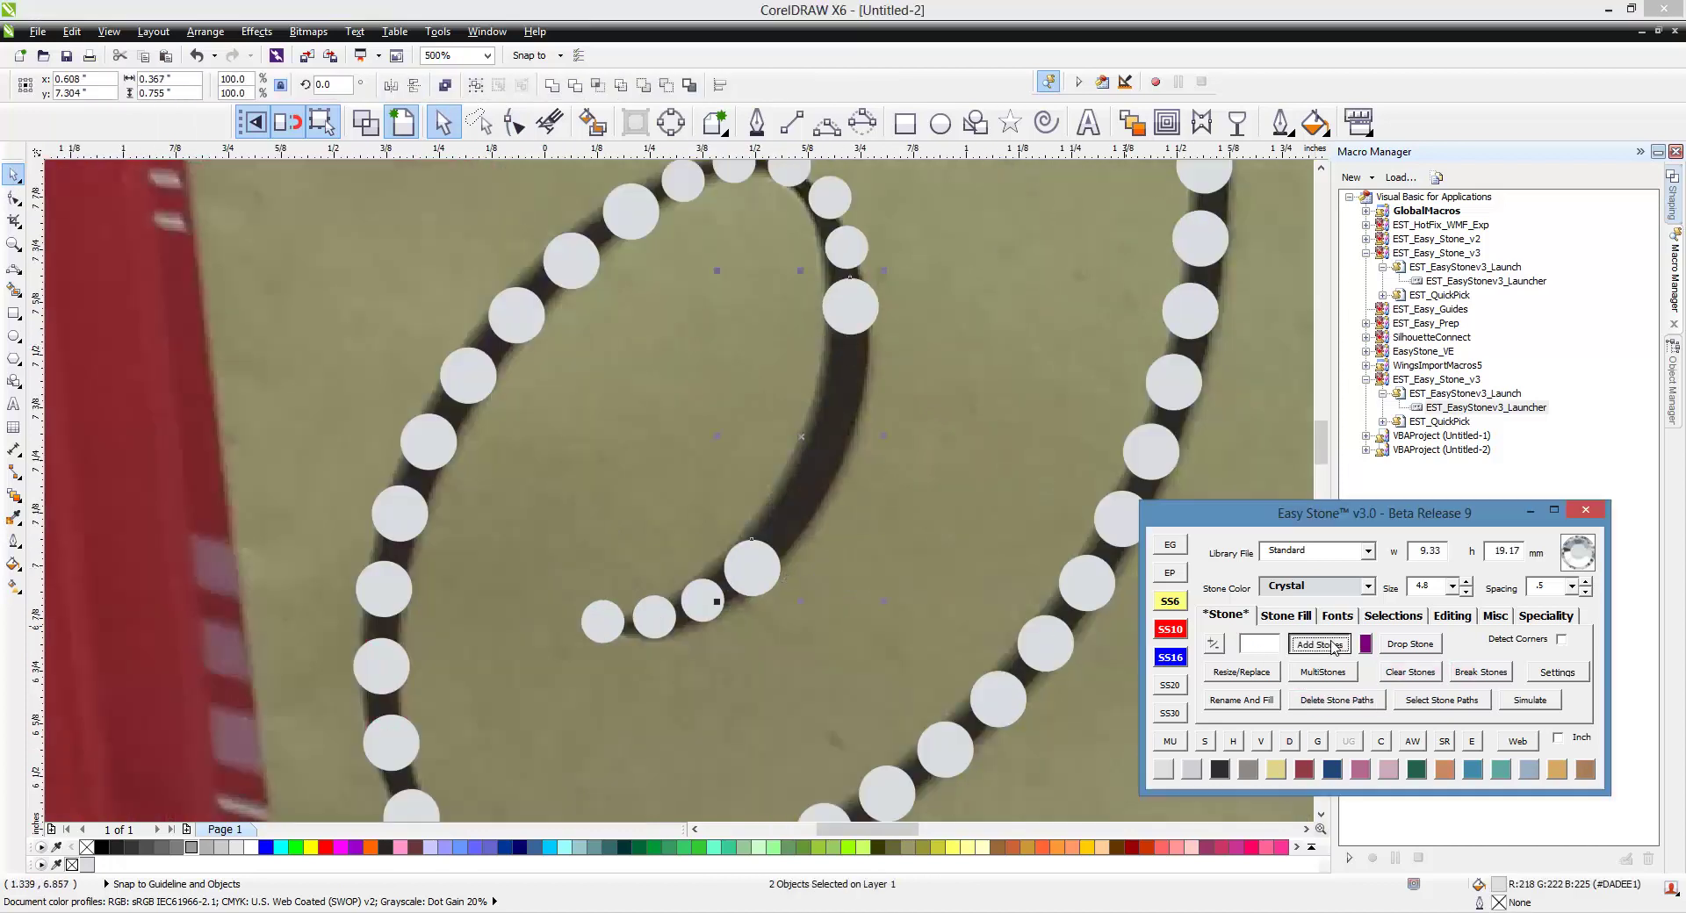
{"action": "left_click", "coordinate": [884, 467]}
- Bend the new SS10 stones' path outward so it follows the thick inner stroke of the curl
{"action": "scroll", "coordinate": [815, 435], "scroll_direction": "up", "scroll_amount": 2}
{"action": "double_click", "coordinate": [809, 339]}
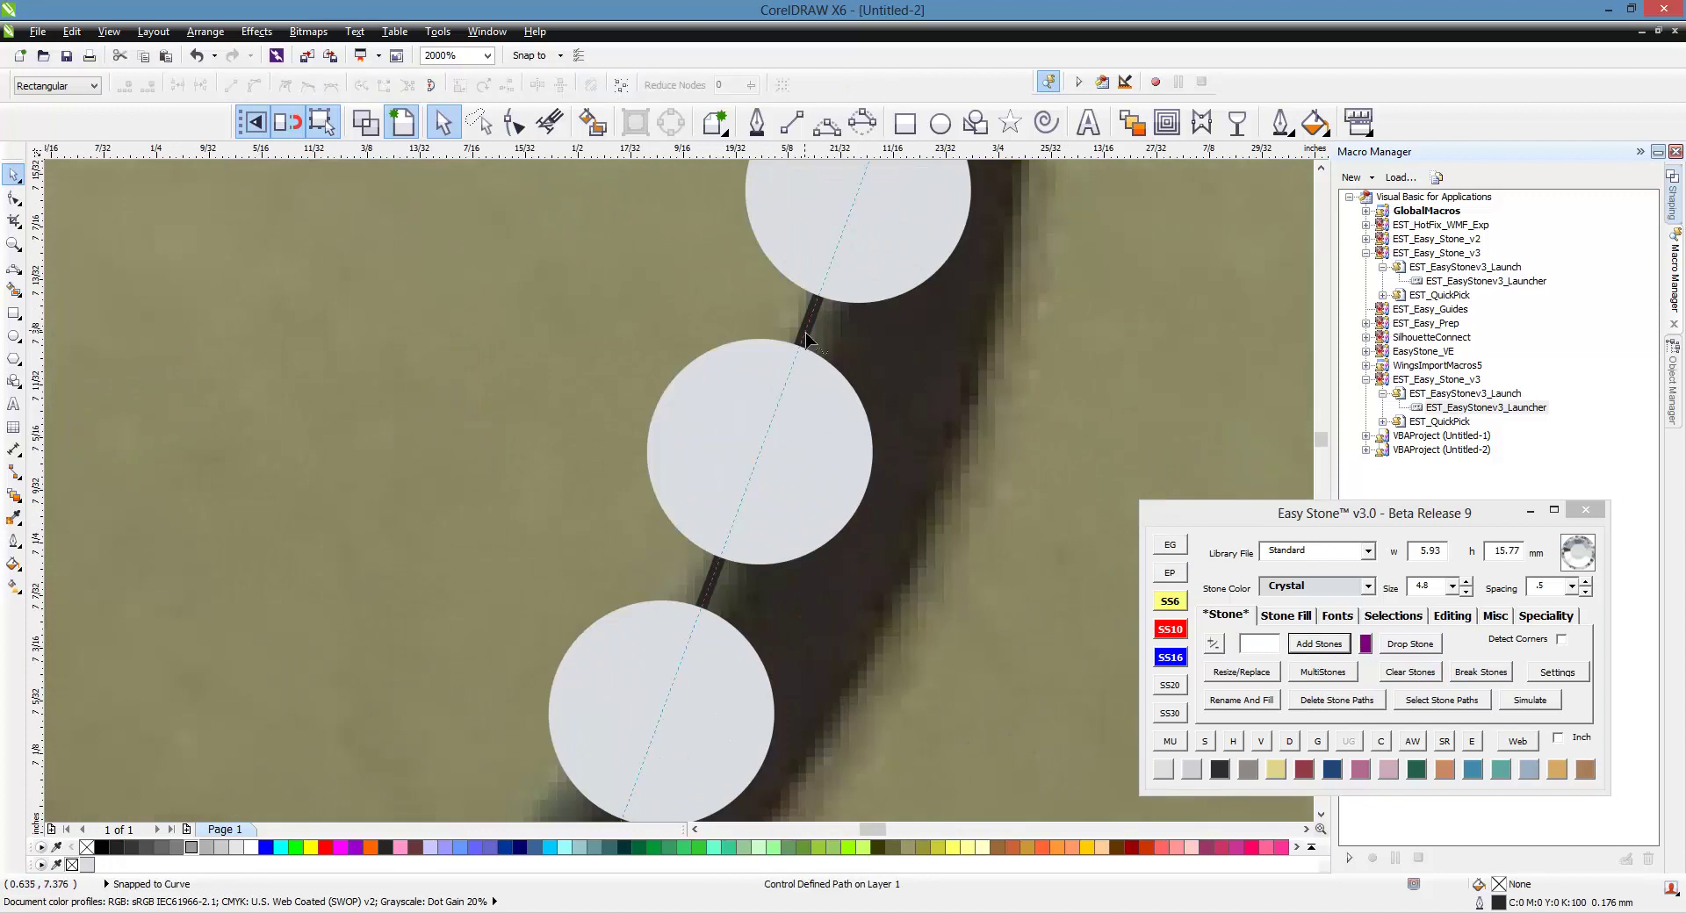
{"action": "left_click_drag", "start_coordinate": [807, 332], "coordinate": [899, 369]}
{"action": "scroll", "coordinate": [905, 385], "scroll_direction": "down", "scroll_amount": 2}
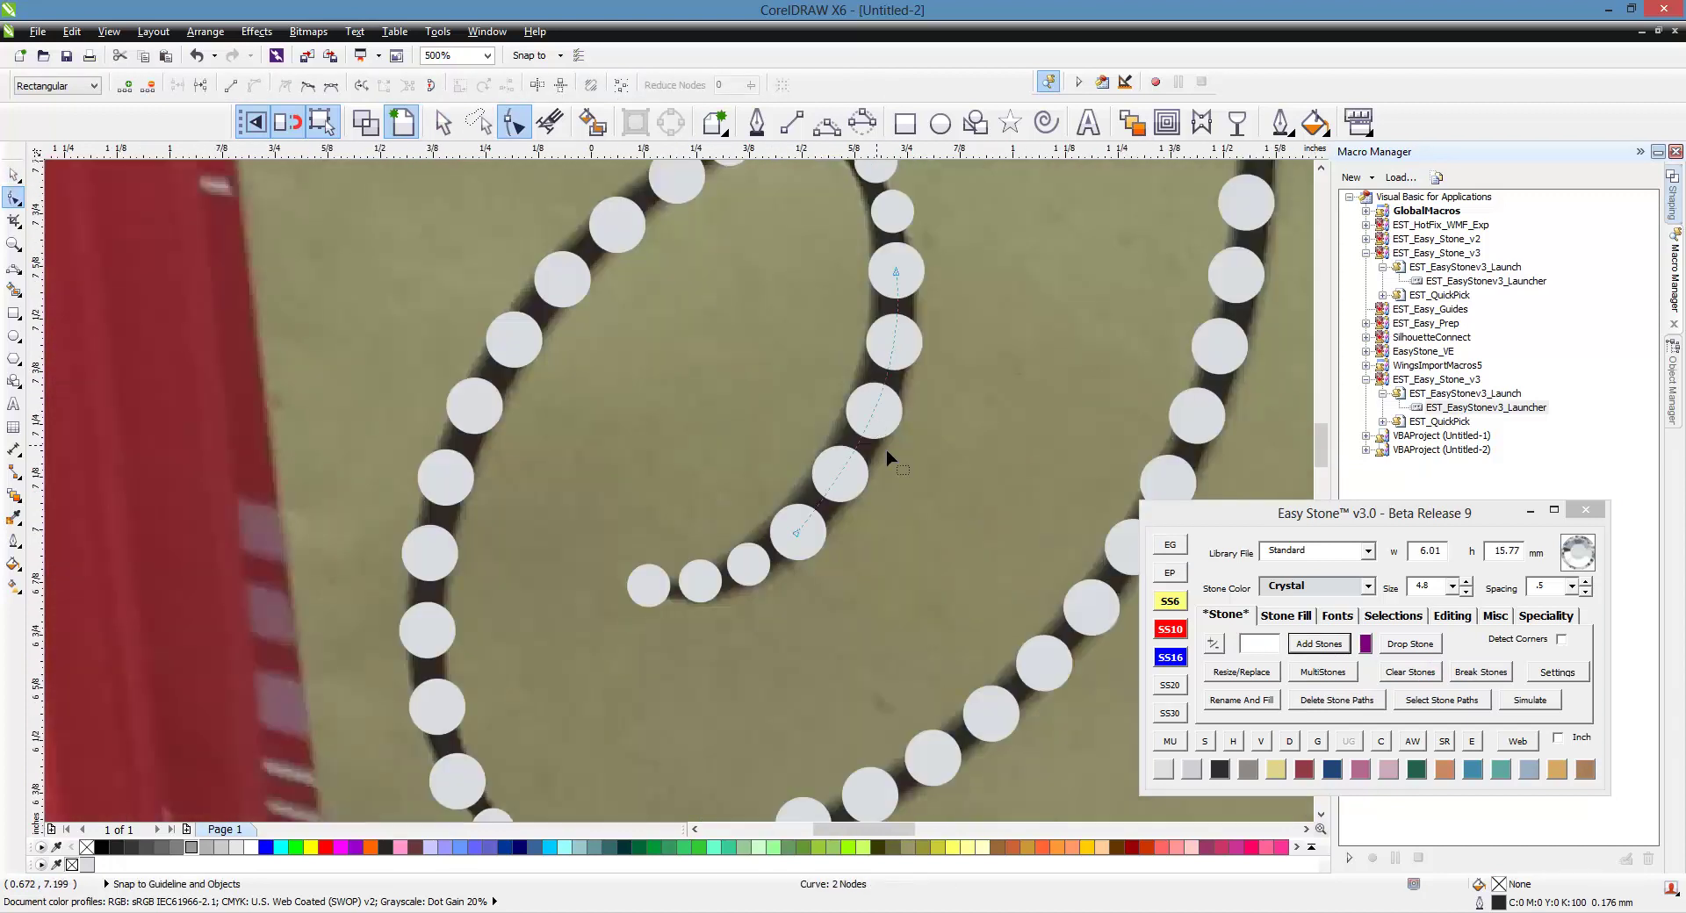
{"action": "key", "text": "space"}
{"action": "left_click", "coordinate": [949, 457]}
{"action": "scroll", "coordinate": [776, 469], "scroll_direction": "down", "scroll_amount": 1}
{"action": "scroll", "coordinate": [776, 469], "scroll_direction": "down", "scroll_amount": 1}
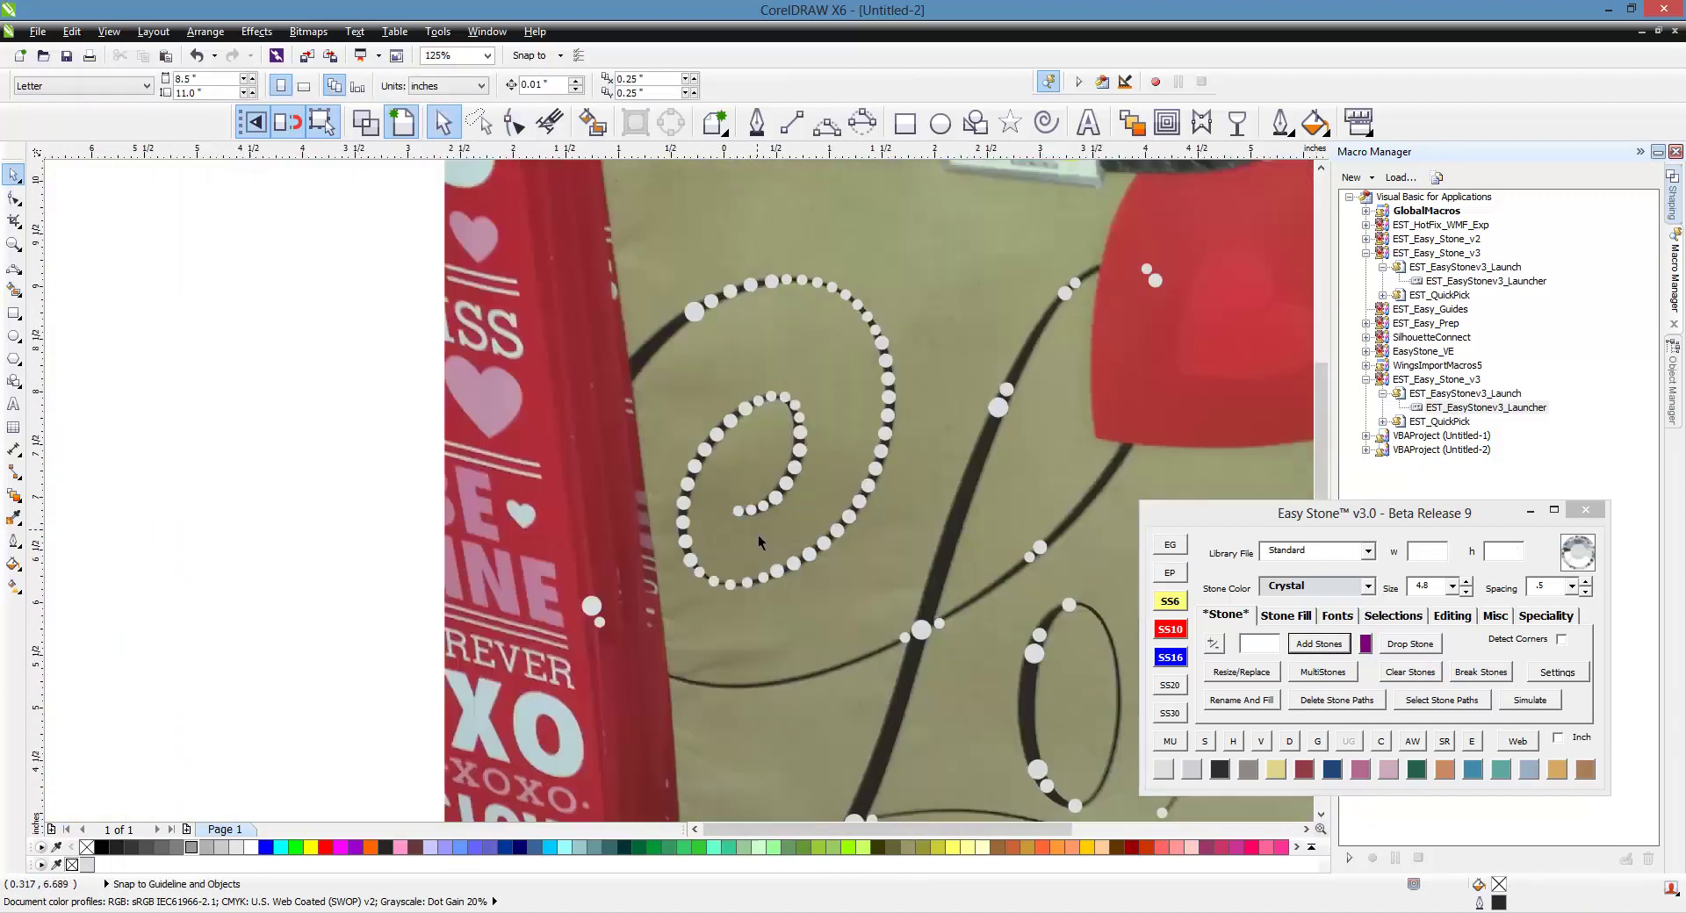
- Add stones between the SS16 stone at the swirl's upper stroke and the SS16 stone on the red bag
{"action": "scroll", "coordinate": [660, 338], "scroll_direction": "up", "scroll_amount": 1}
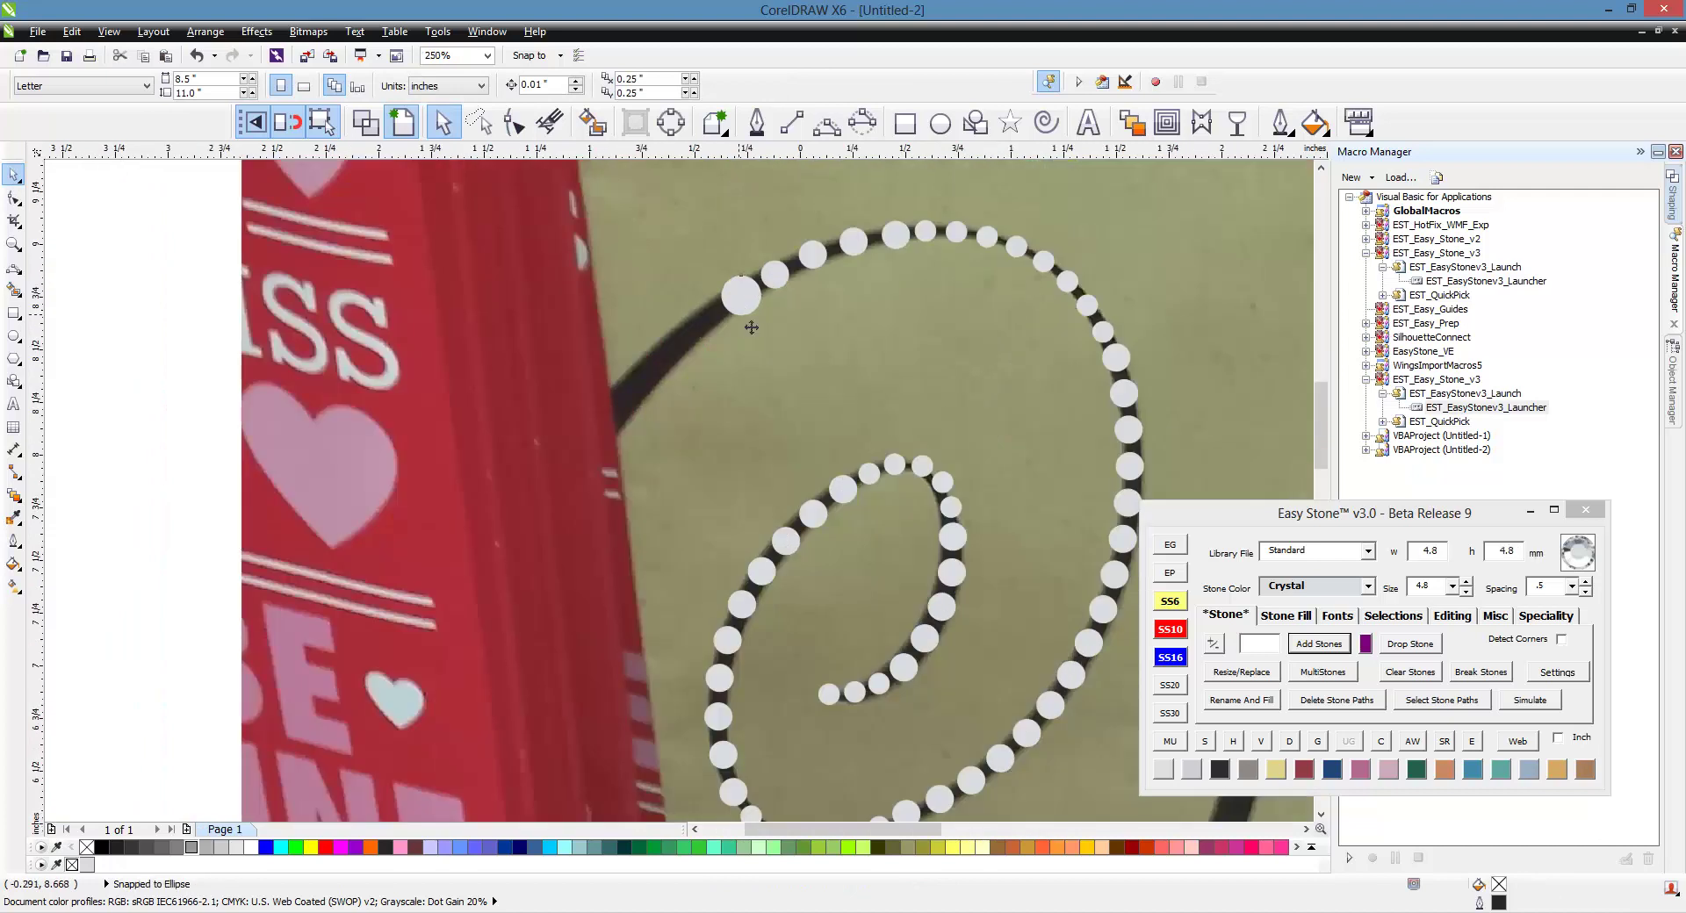
{"action": "left_click", "coordinate": [742, 301]}
{"action": "scroll", "coordinate": [728, 316], "scroll_direction": "down", "scroll_amount": 1}
{"action": "left_click", "coordinate": [633, 600], "text": "shift"}
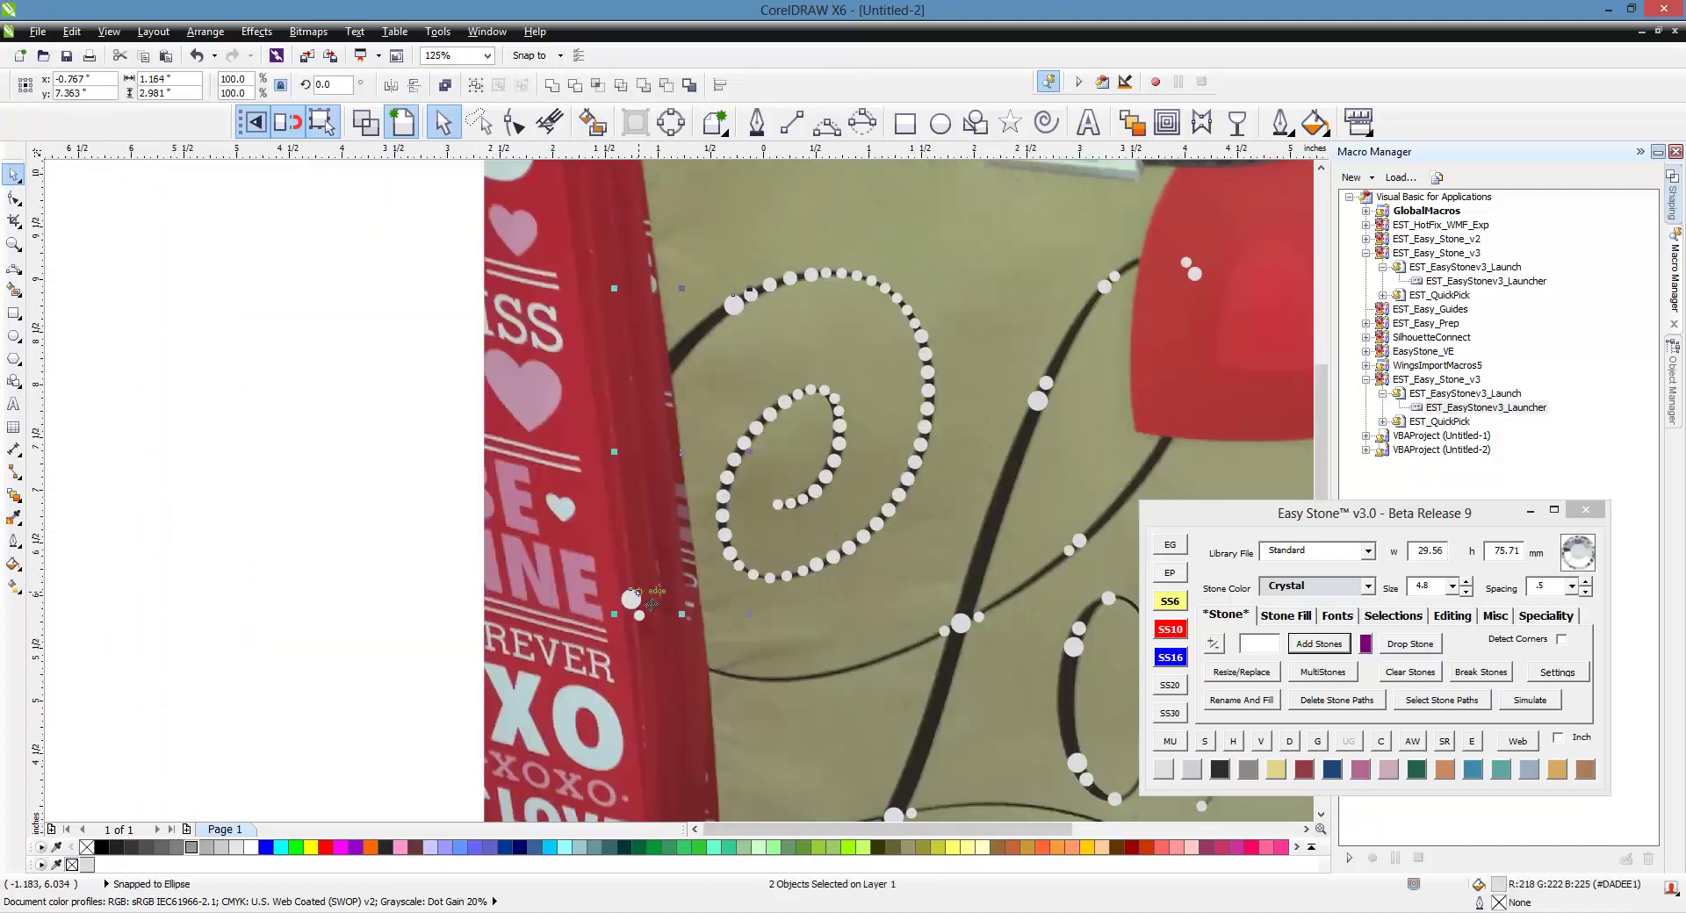
{"action": "left_click", "coordinate": [1319, 647]}
{"action": "scroll", "coordinate": [667, 492], "scroll_direction": "up", "scroll_amount": 1}
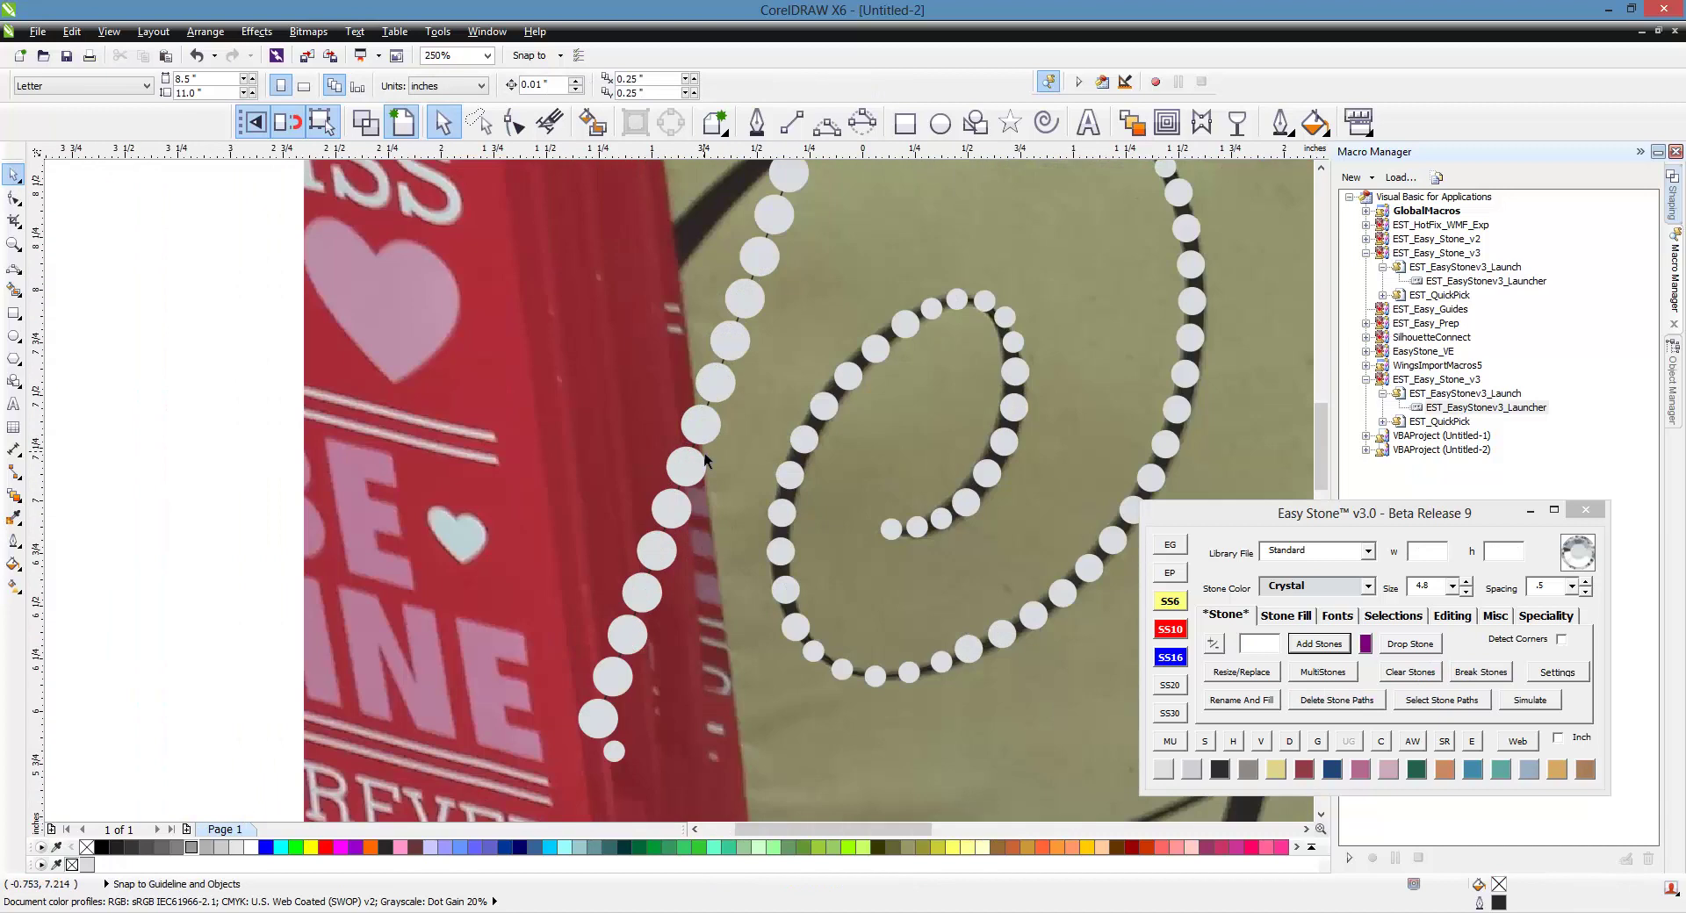
- Bend the SS16 stones' path outward over the red bag to form the swirl's rounded outer side
{"action": "scroll", "coordinate": [660, 496], "scroll_direction": "up", "scroll_amount": 2}
{"action": "key", "text": "F10"}
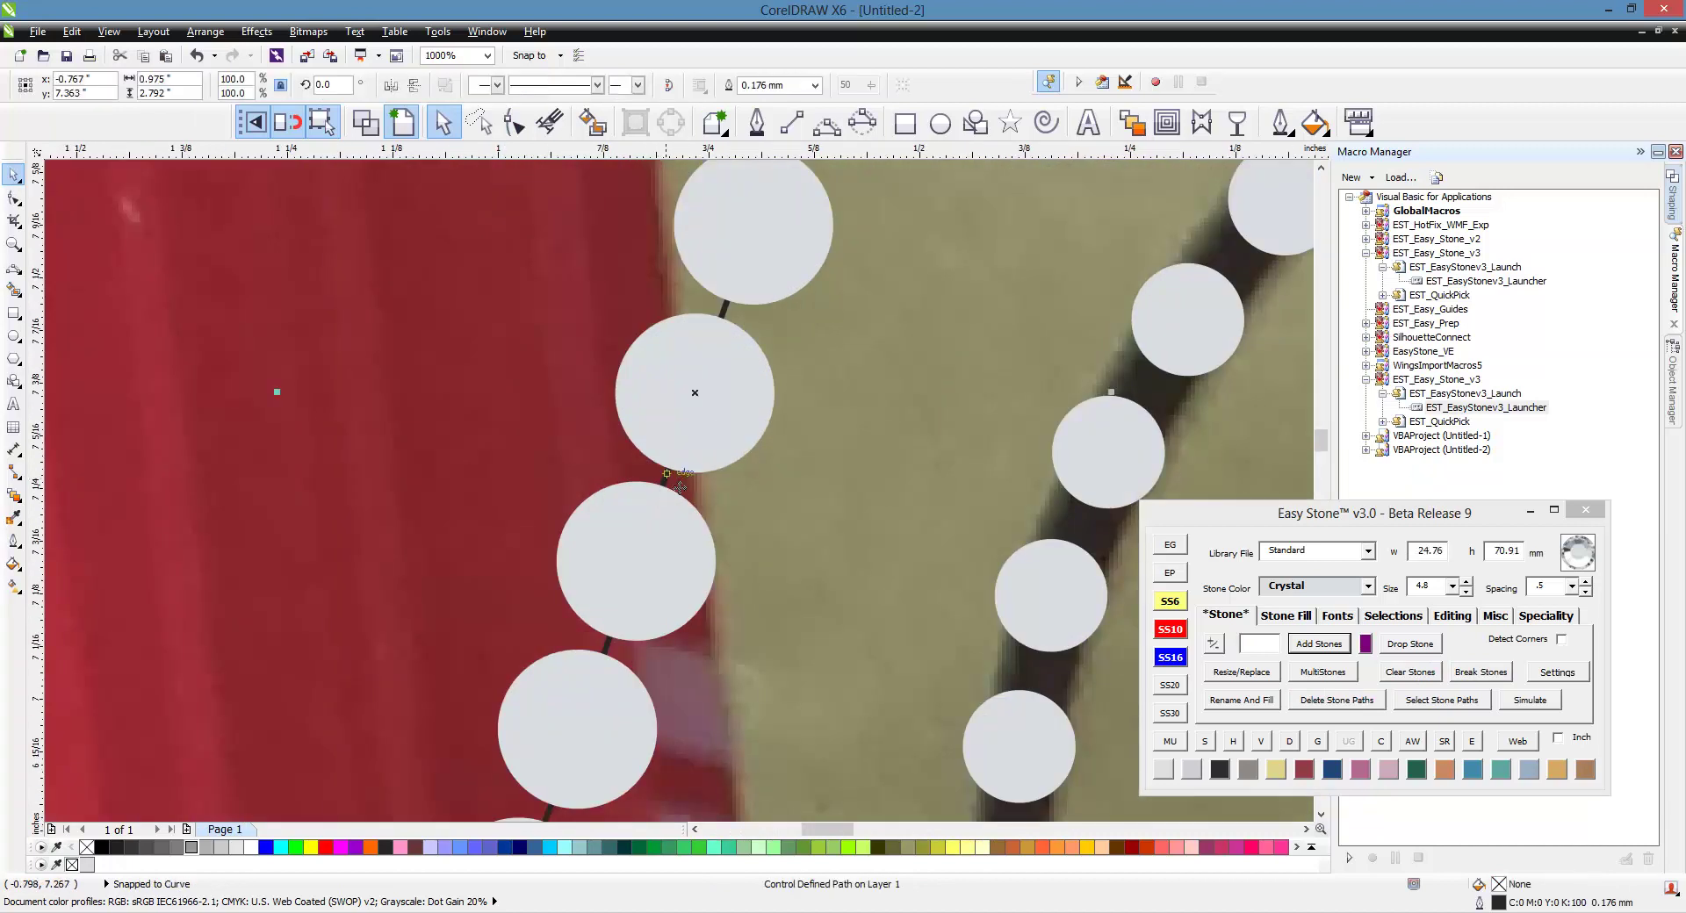
{"action": "left_click", "coordinate": [667, 486]}
{"action": "scroll", "coordinate": [667, 487], "scroll_direction": "down", "scroll_amount": 2}
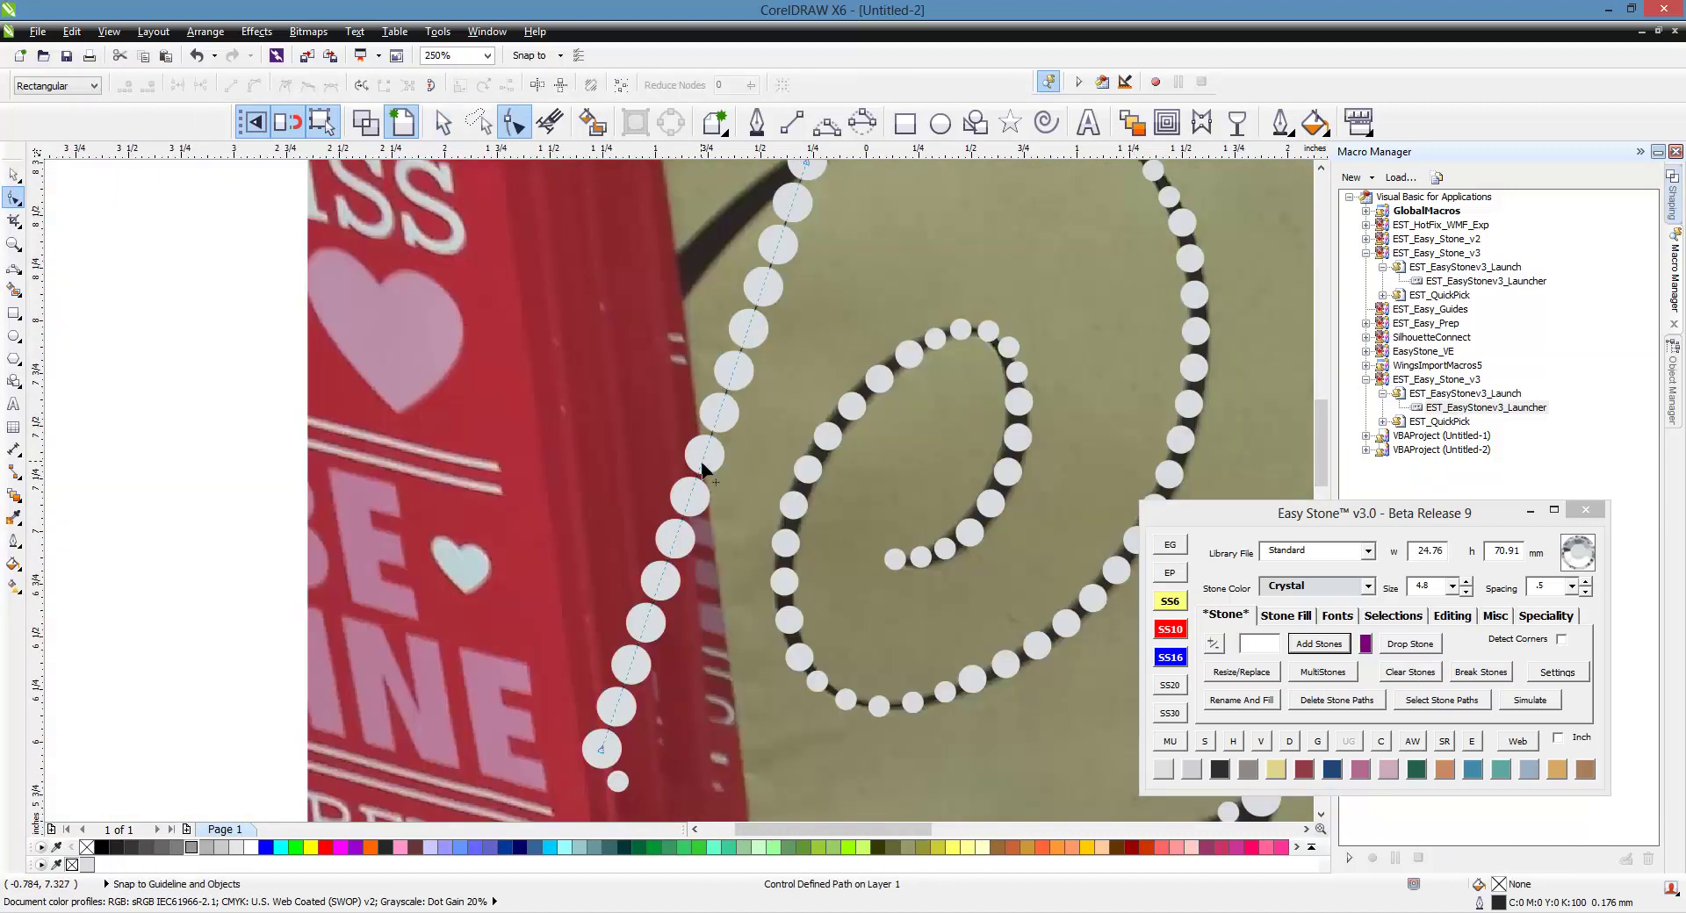
{"action": "left_click_drag", "start_coordinate": [700, 468], "coordinate": [575, 448]}
{"action": "scroll", "coordinate": [720, 386], "scroll_direction": "down", "scroll_amount": 1}
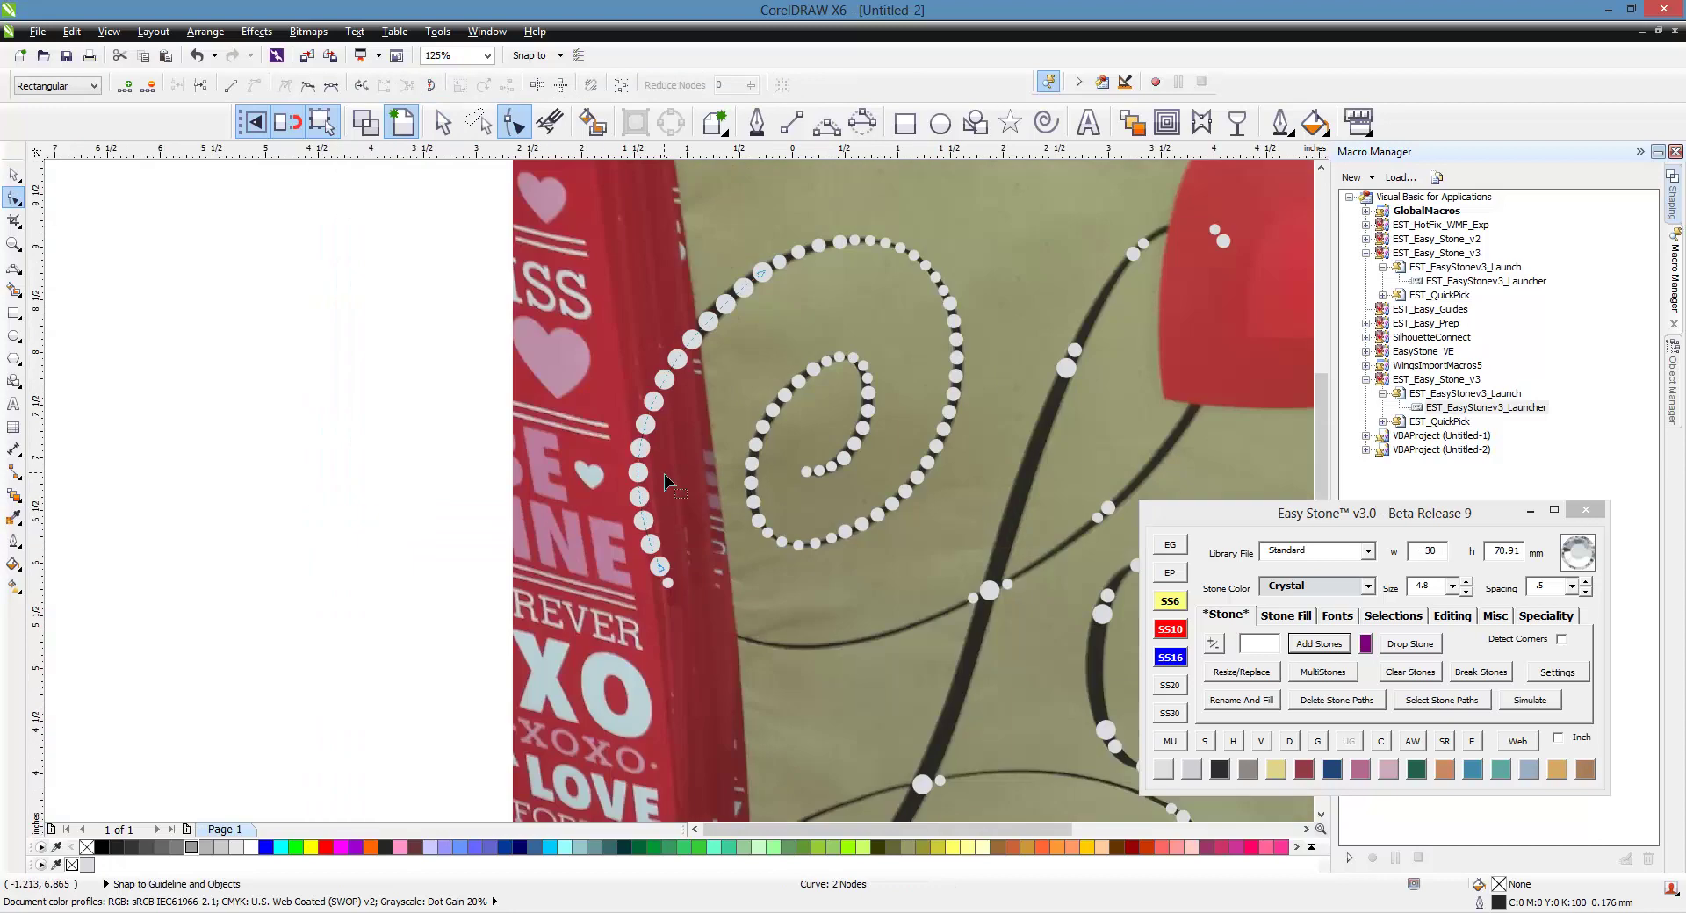
{"action": "key", "text": "space"}
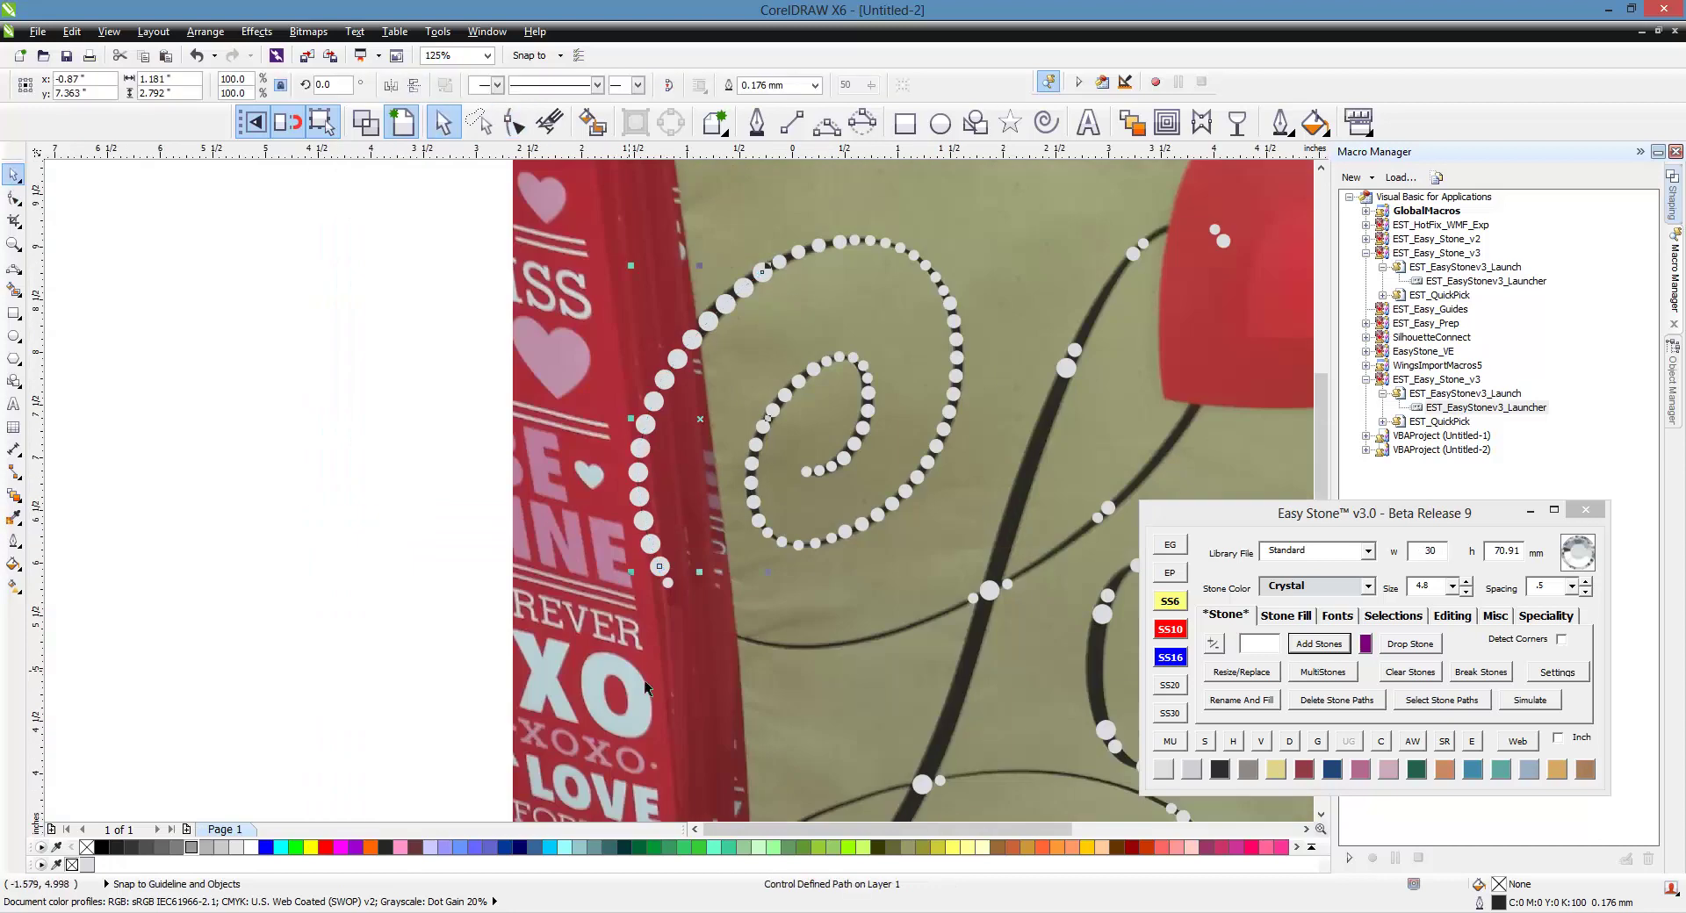
{"action": "left_click", "coordinate": [688, 692]}
- Add stones between the SS6 stone beside the L's stem and the SS6 stone on the red bag
{"action": "scroll", "coordinate": [965, 634], "scroll_direction": "up", "scroll_amount": 1}
{"action": "left_click", "coordinate": [978, 569]}
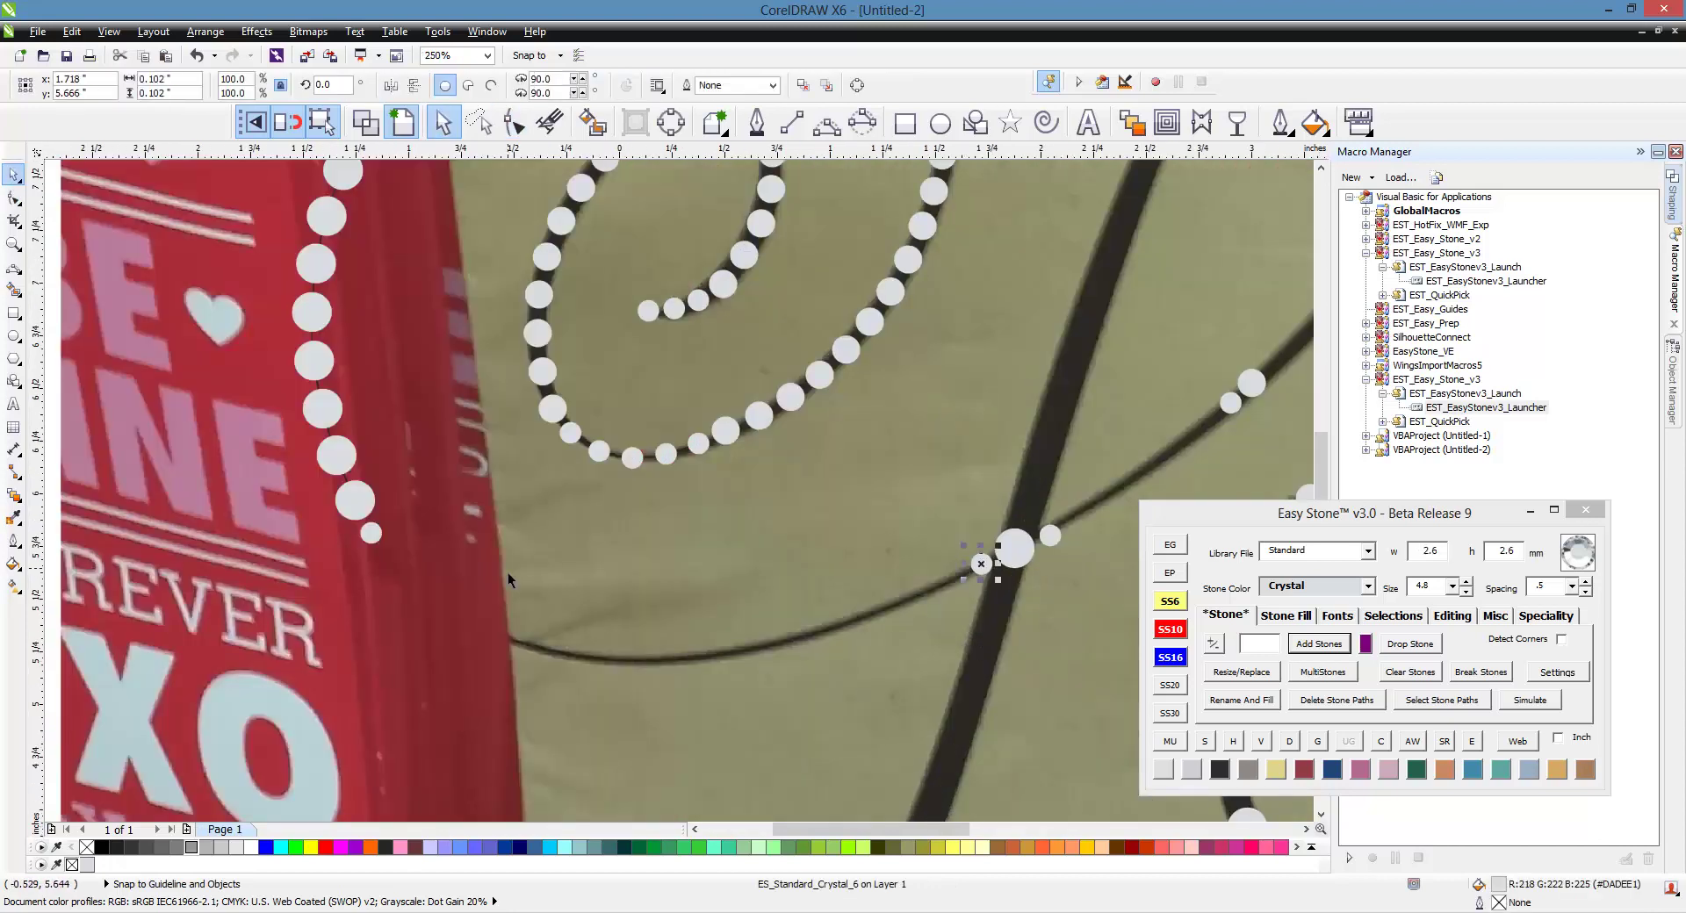
{"action": "left_click", "coordinate": [372, 534], "text": "shift"}
{"action": "left_click", "coordinate": [1315, 644]}
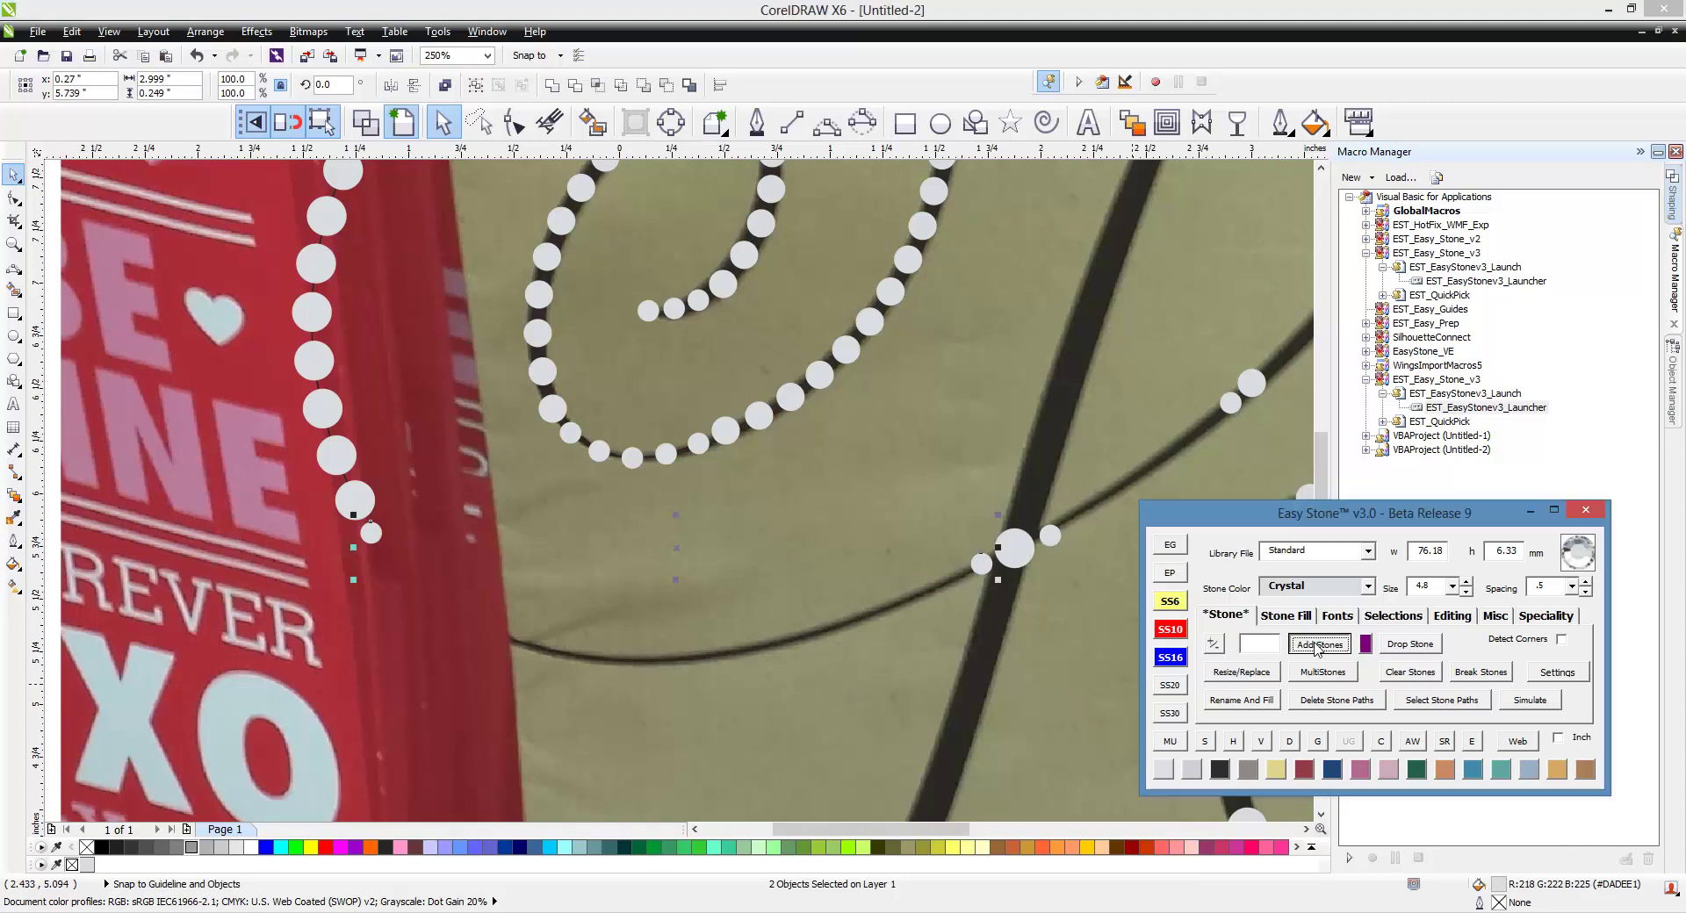
{"action": "left_click", "coordinate": [878, 691]}
- Bend the SS6 stones' path down onto the thin bottom stroke of the large swirl
{"action": "scroll", "coordinate": [640, 565], "scroll_direction": "up", "scroll_amount": 1}
{"action": "double_click", "coordinate": [664, 533]}
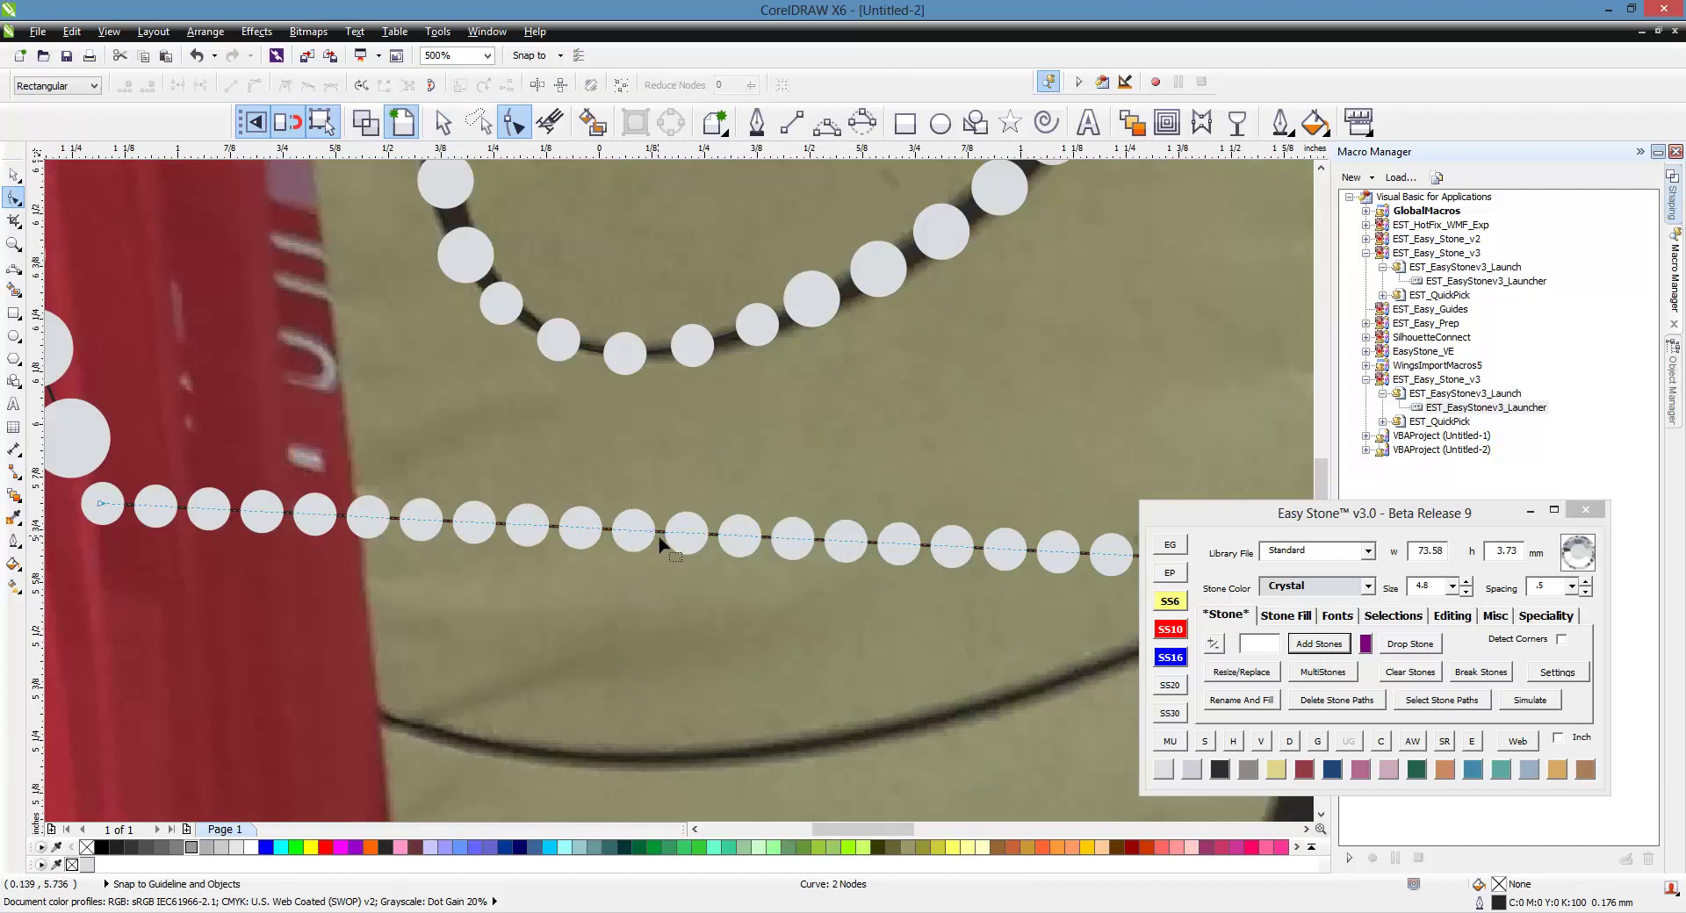
{"action": "left_click_drag", "start_coordinate": [655, 535], "coordinate": [624, 758]}
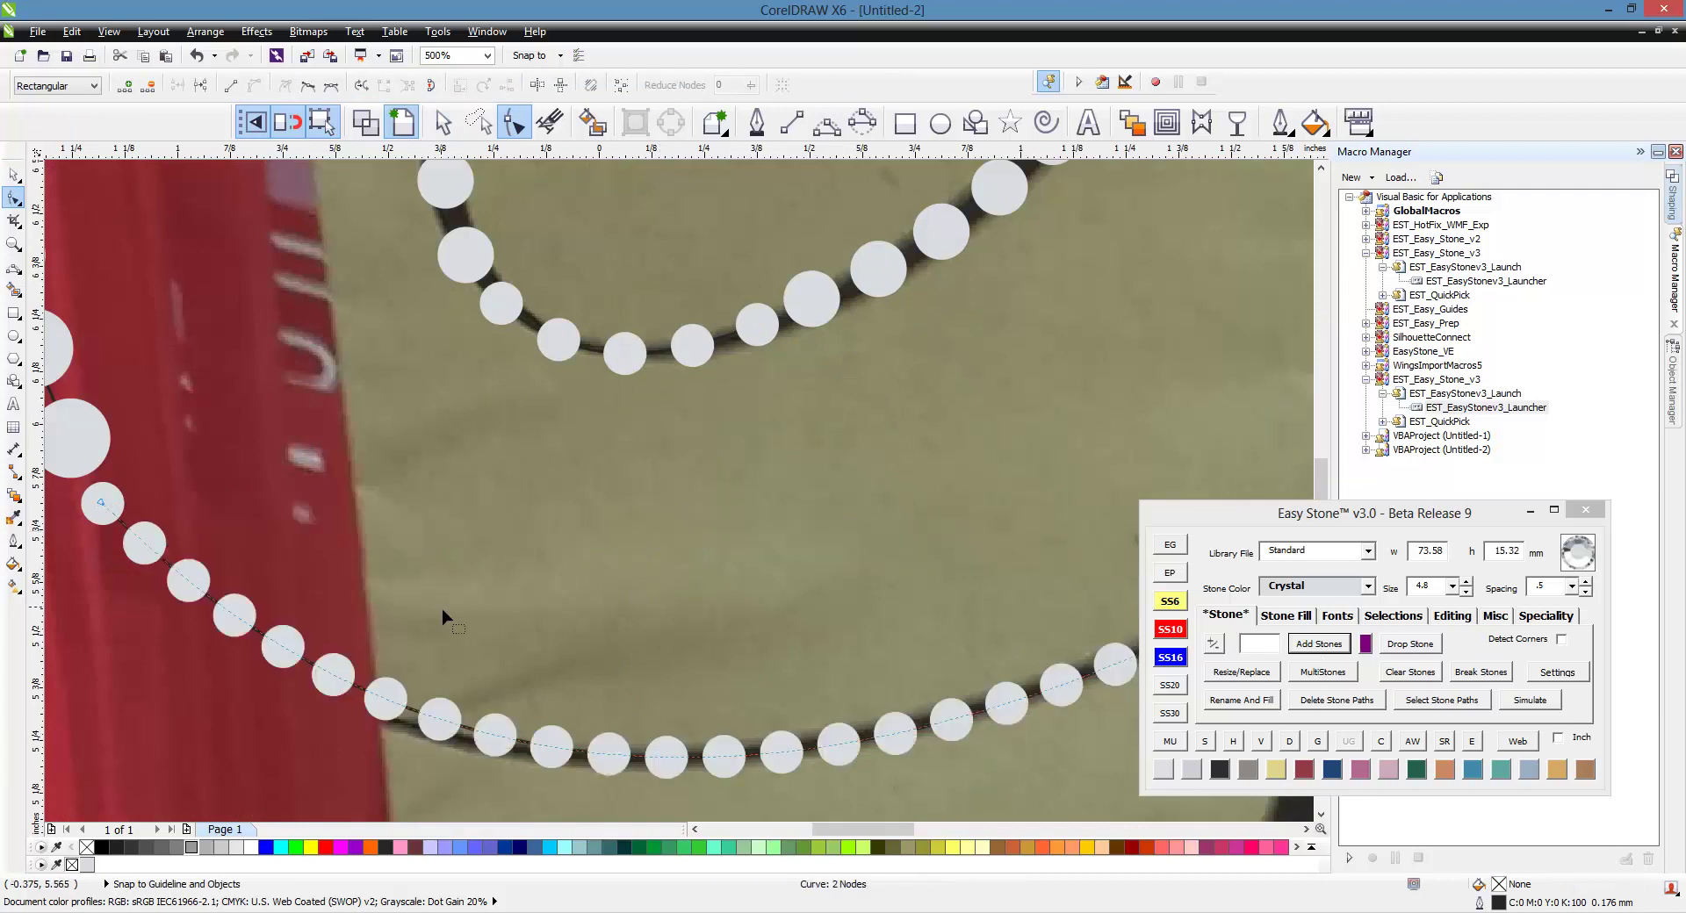
{"action": "scroll", "coordinate": [444, 613], "scroll_direction": "down", "scroll_amount": 2}
- Adjust the curve handles of the bottom SS6 path so the stones sit centred on the thin stroke
{"action": "left_click", "coordinate": [272, 556]}
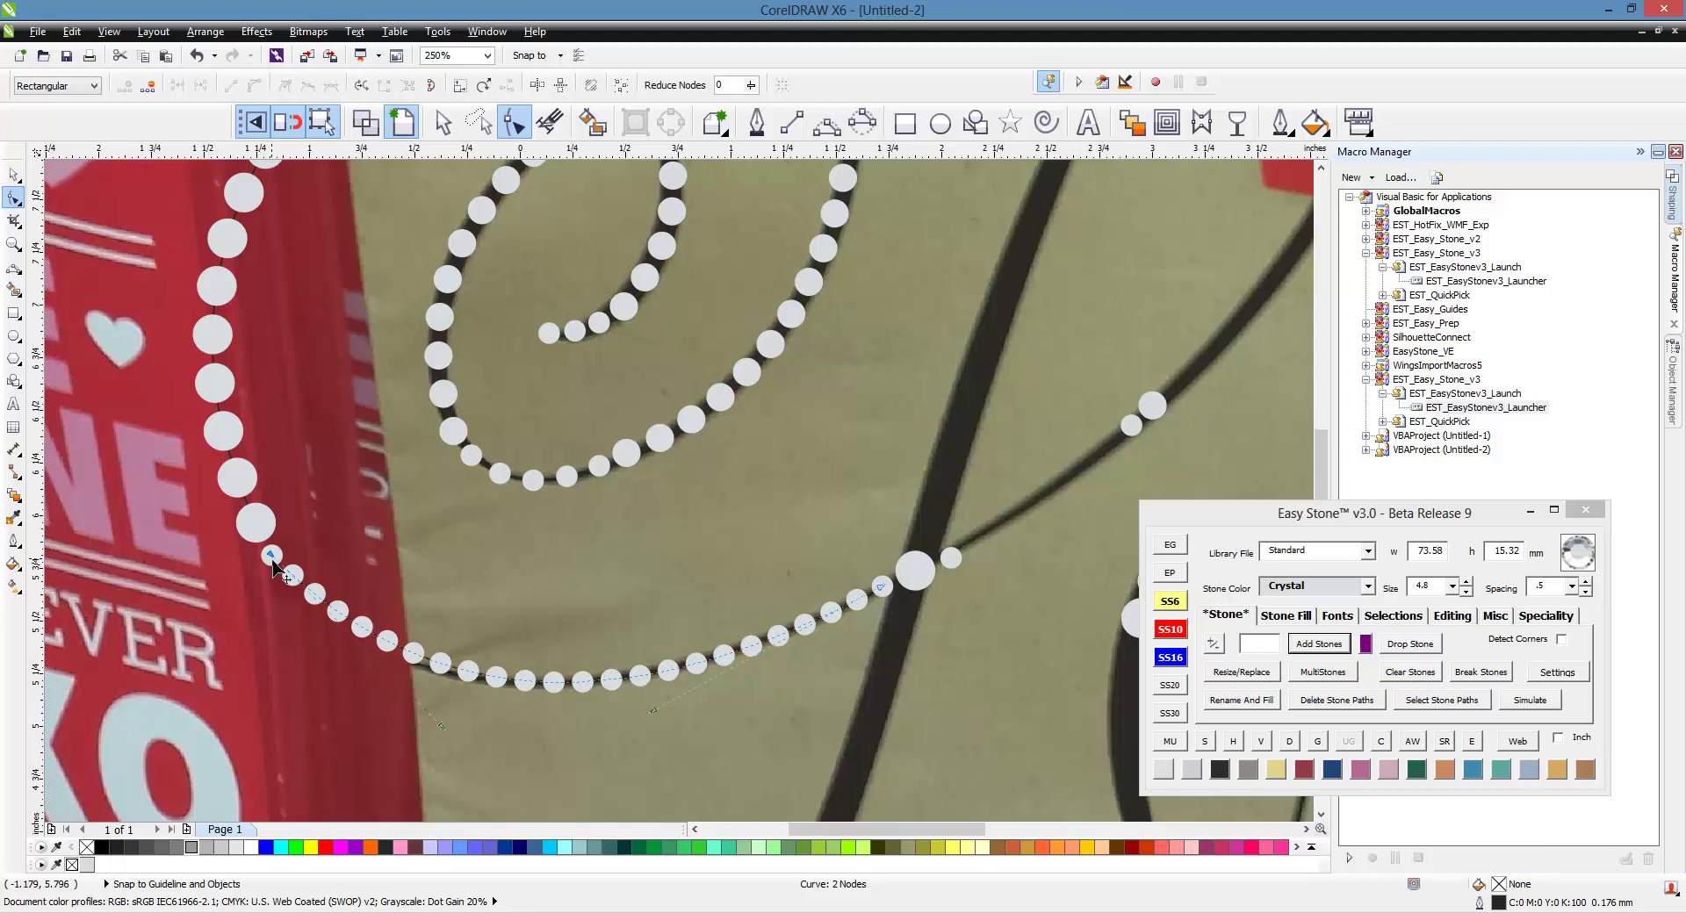
{"action": "scroll", "coordinate": [387, 694], "scroll_direction": "up", "scroll_amount": 2}
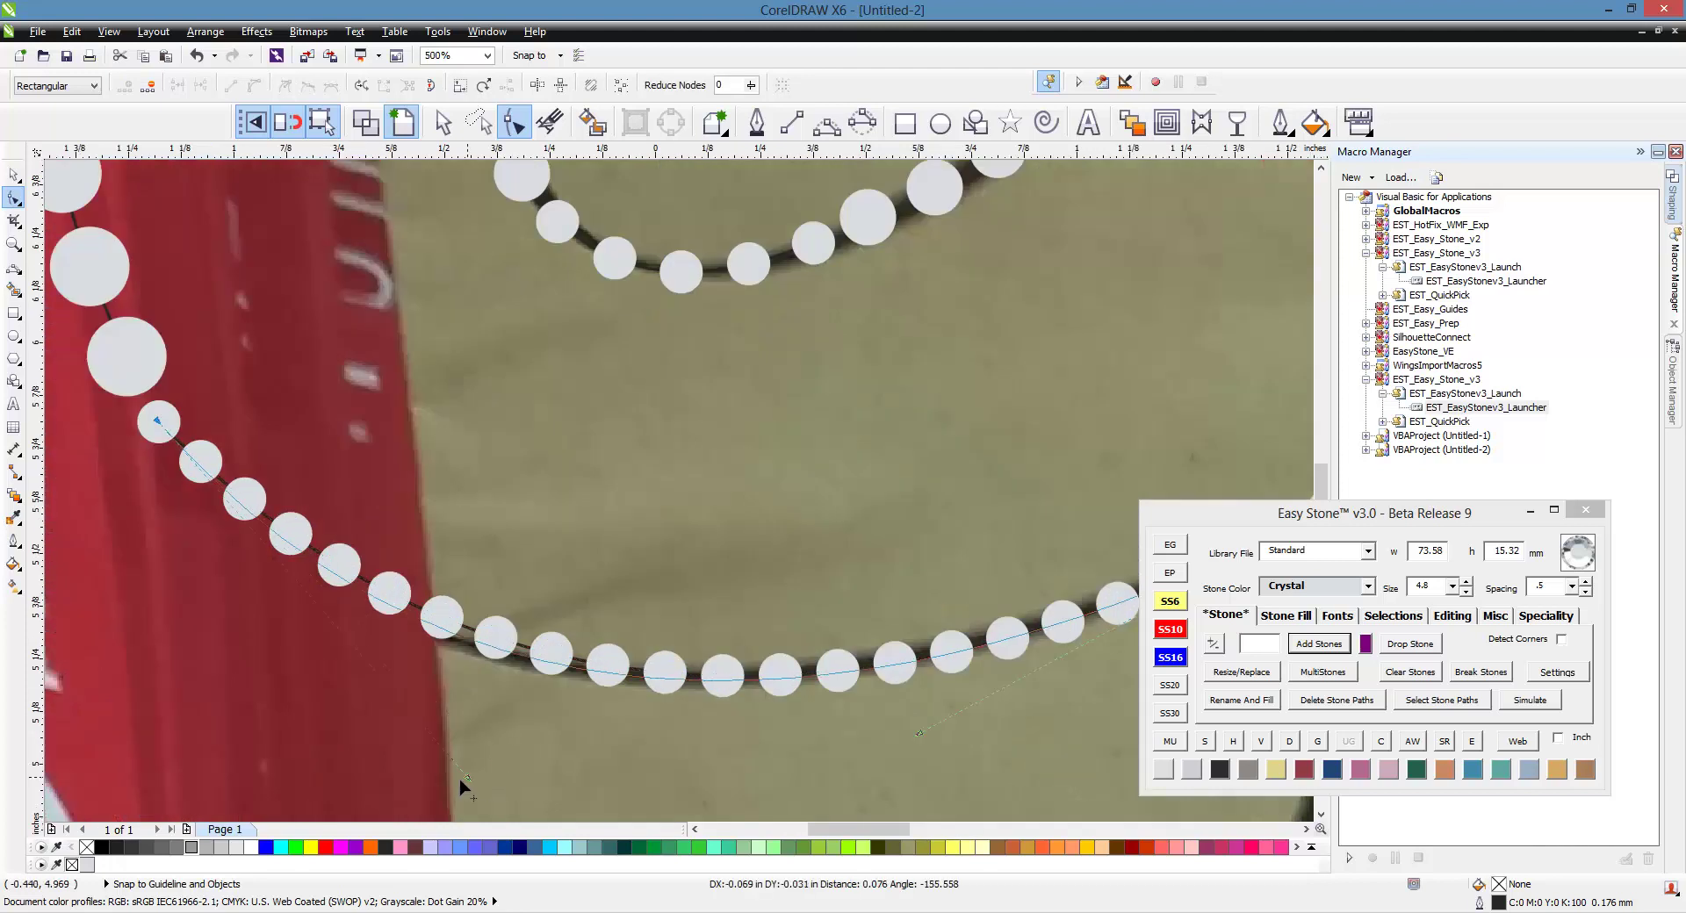
{"action": "scroll", "coordinate": [395, 727], "scroll_direction": "down", "scroll_amount": 2}
{"action": "scroll", "coordinate": [644, 719], "scroll_direction": "up", "scroll_amount": 2}
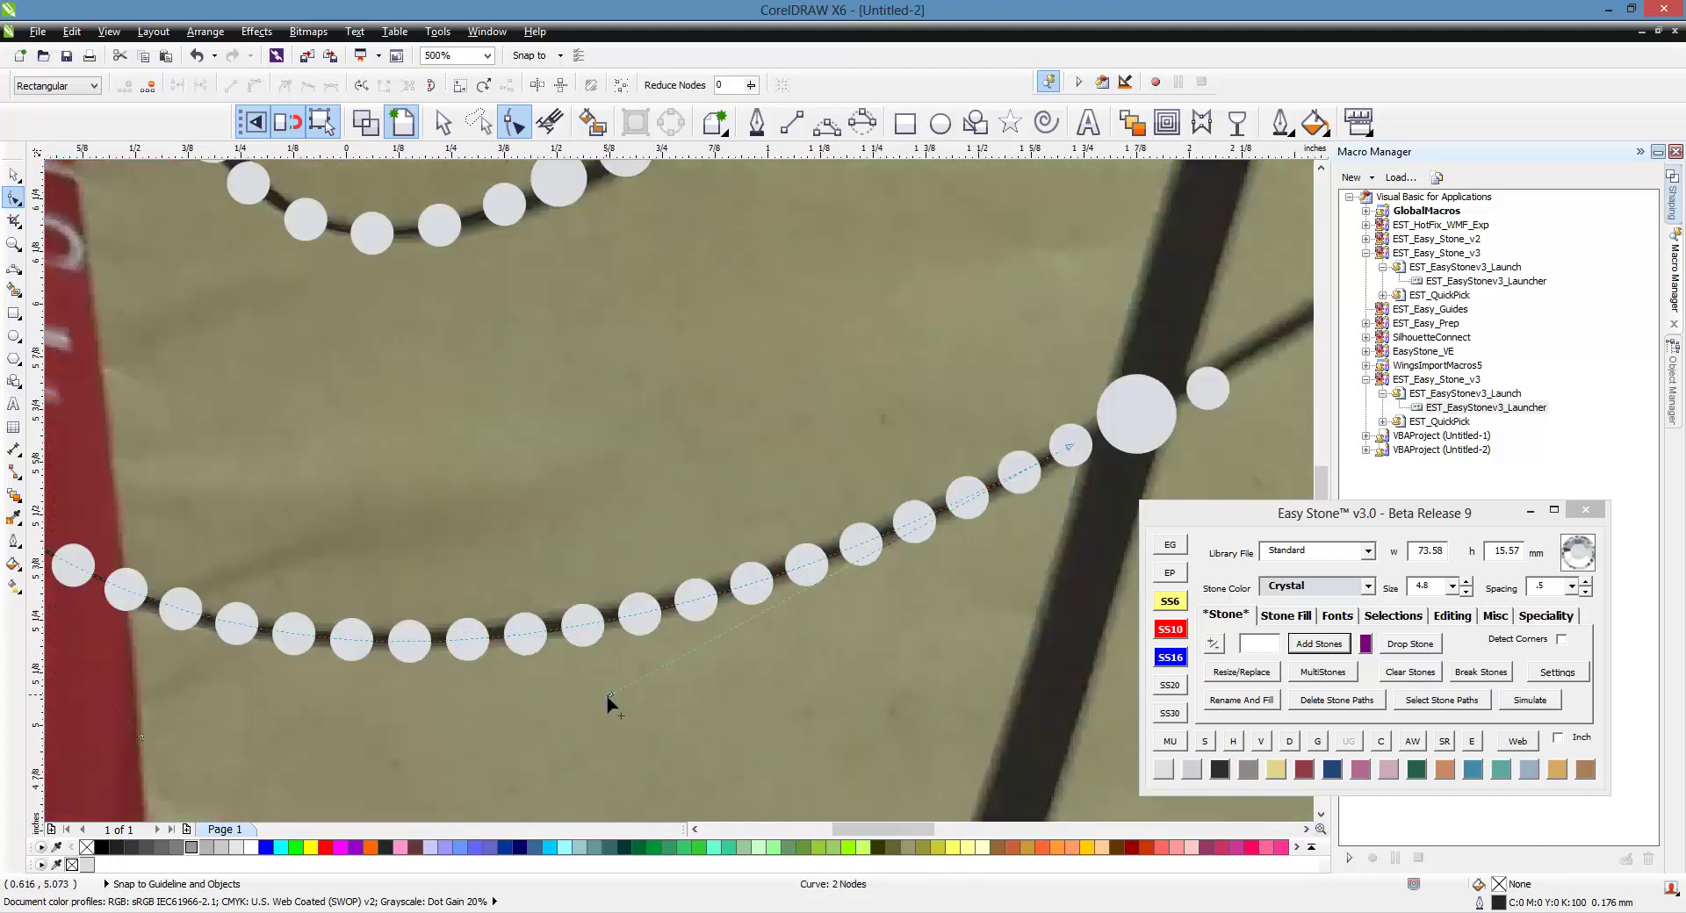
{"action": "left_click_drag", "start_coordinate": [610, 695], "coordinate": [651, 689]}
{"action": "scroll", "coordinate": [659, 685], "scroll_direction": "down", "scroll_amount": 4}
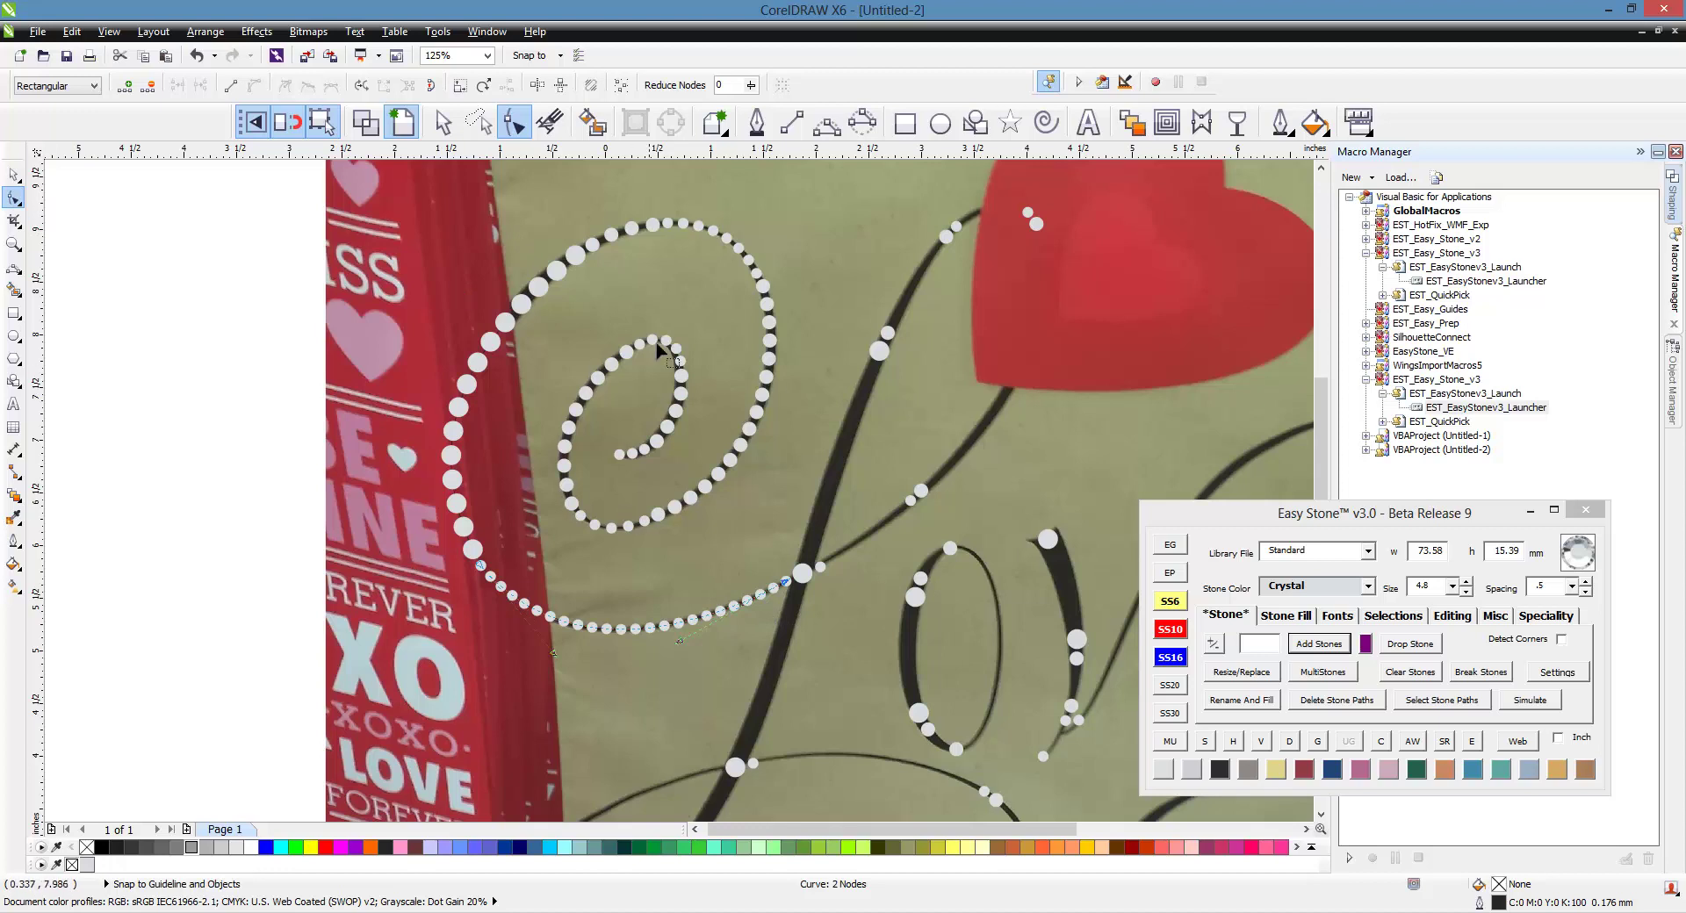
{"action": "key", "text": "space"}
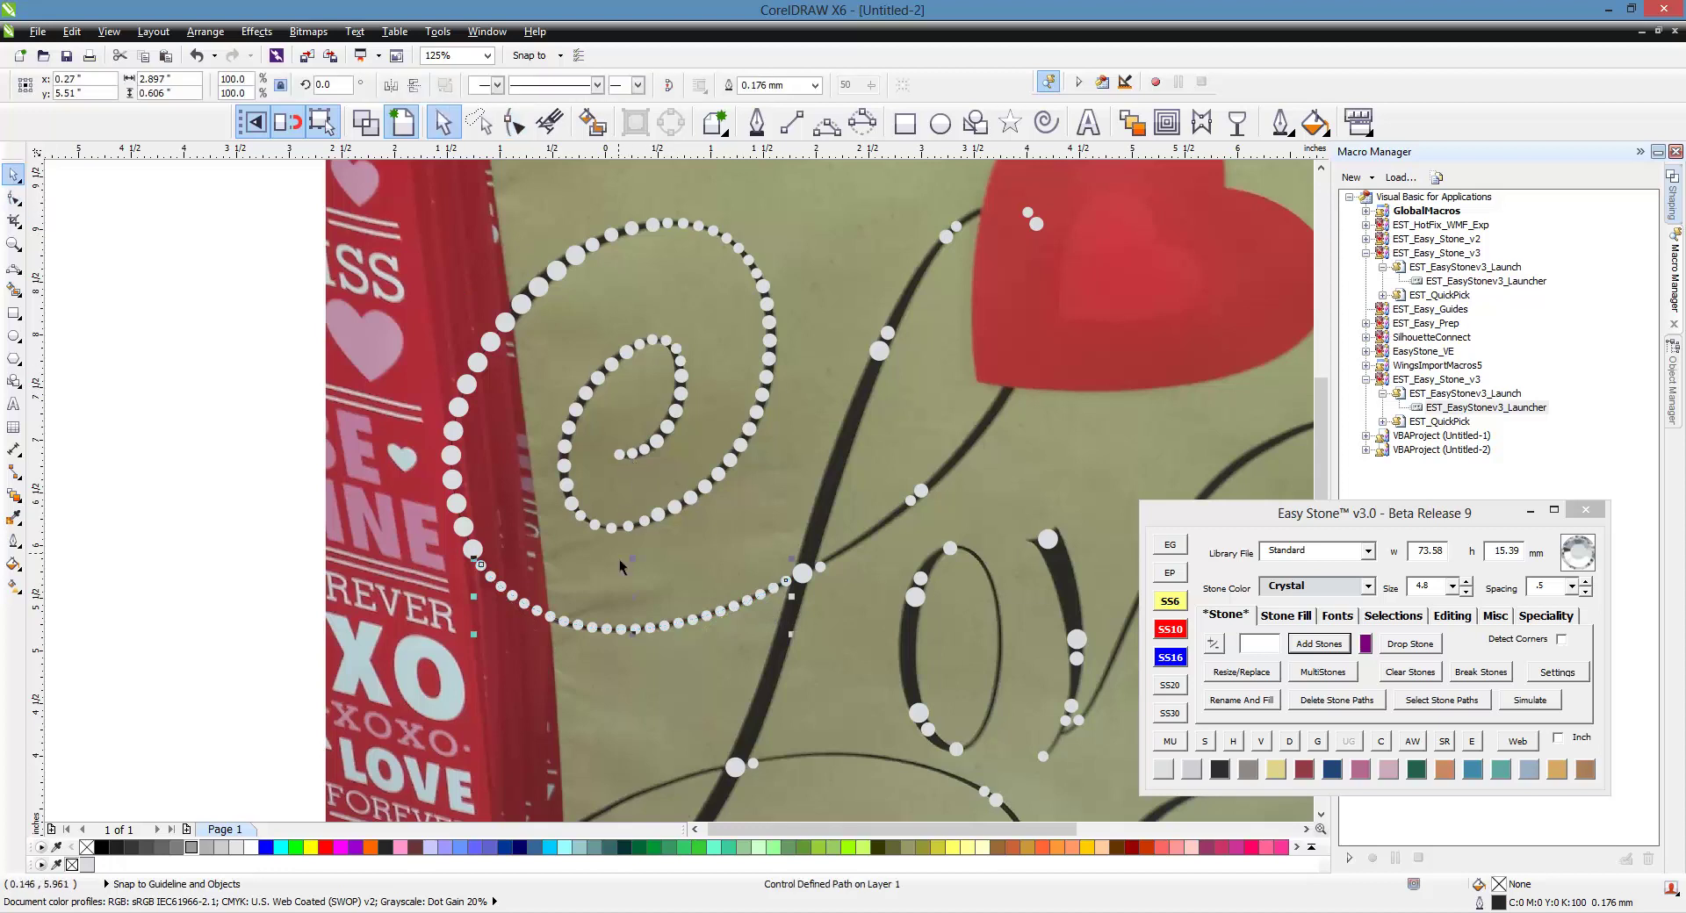
{"action": "left_click", "coordinate": [626, 571]}
- Select the whole swirl of stones and delete its stone paths
{"action": "scroll", "coordinate": [646, 563], "scroll_direction": "down", "scroll_amount": 1}
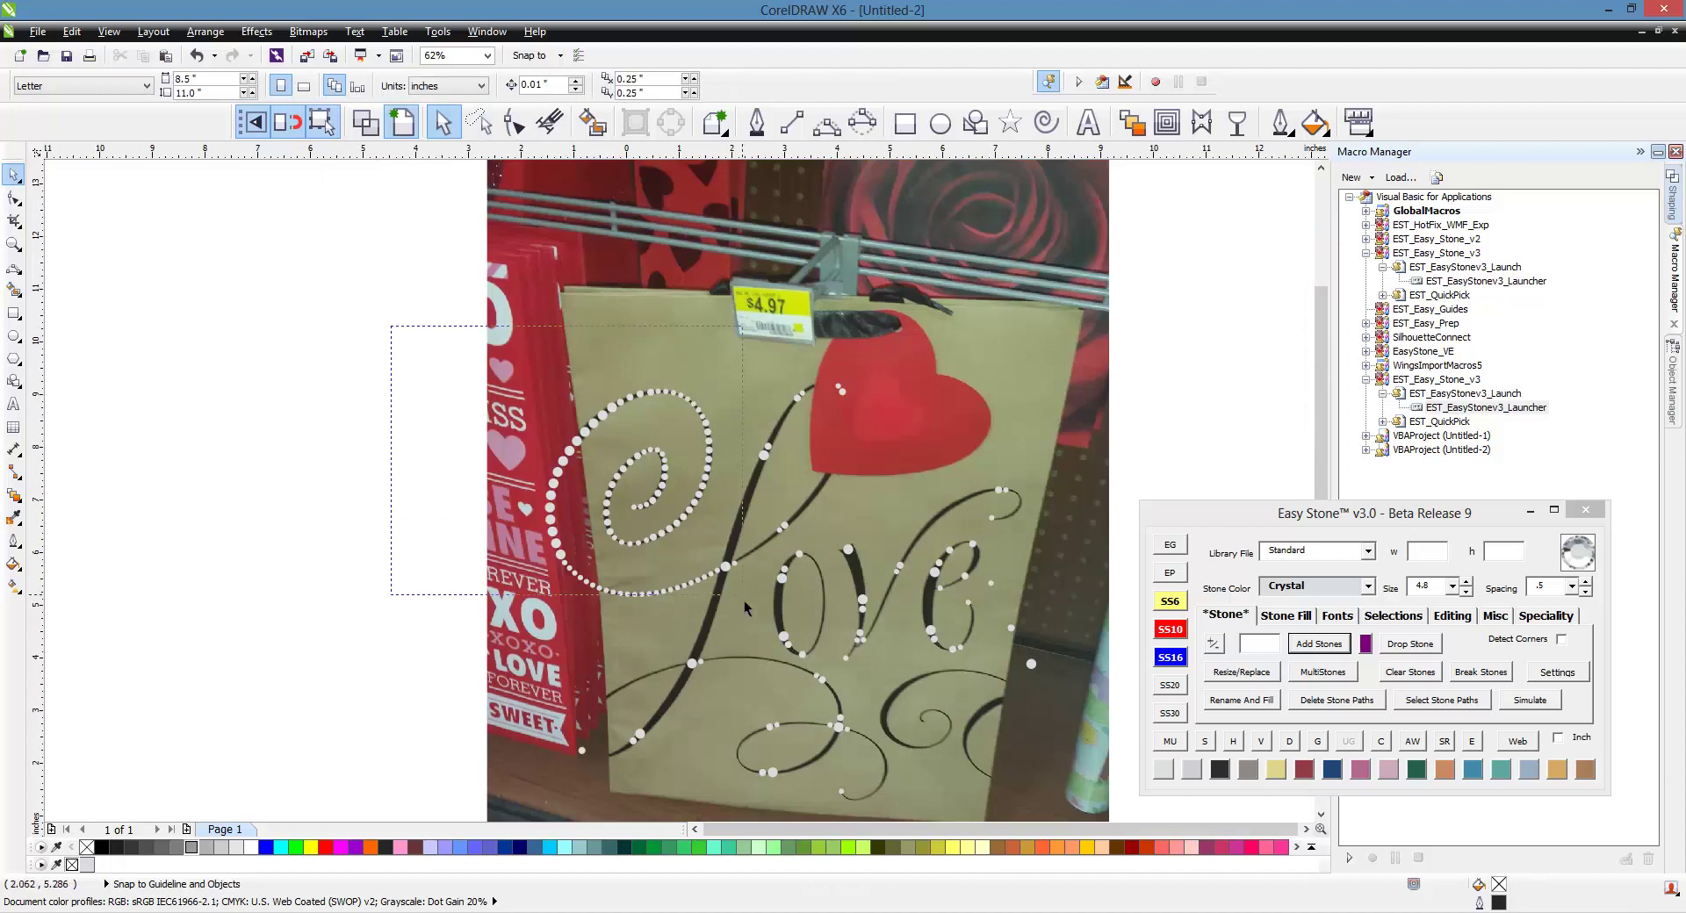
{"action": "left_click_drag", "start_coordinate": [387, 355], "coordinate": [746, 631]}
{"action": "left_click", "coordinate": [1374, 702]}
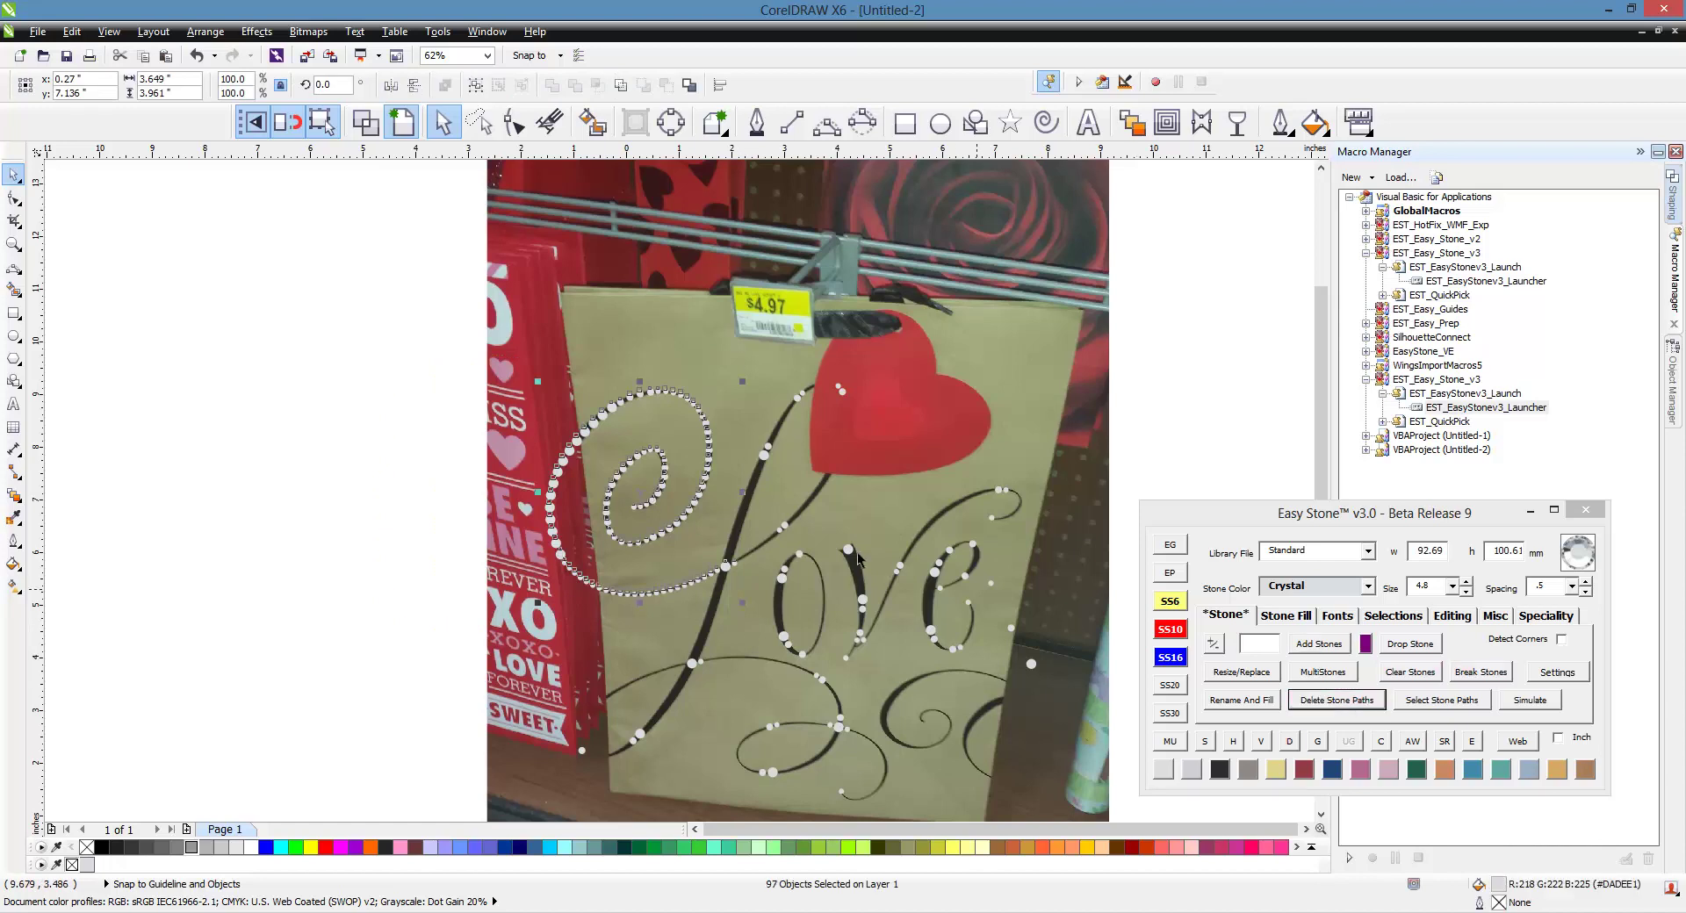
- Check the whole swirl's stones for adjacent or overlapping shapes
{"action": "left_click_drag", "start_coordinate": [429, 364], "coordinate": [768, 625]}
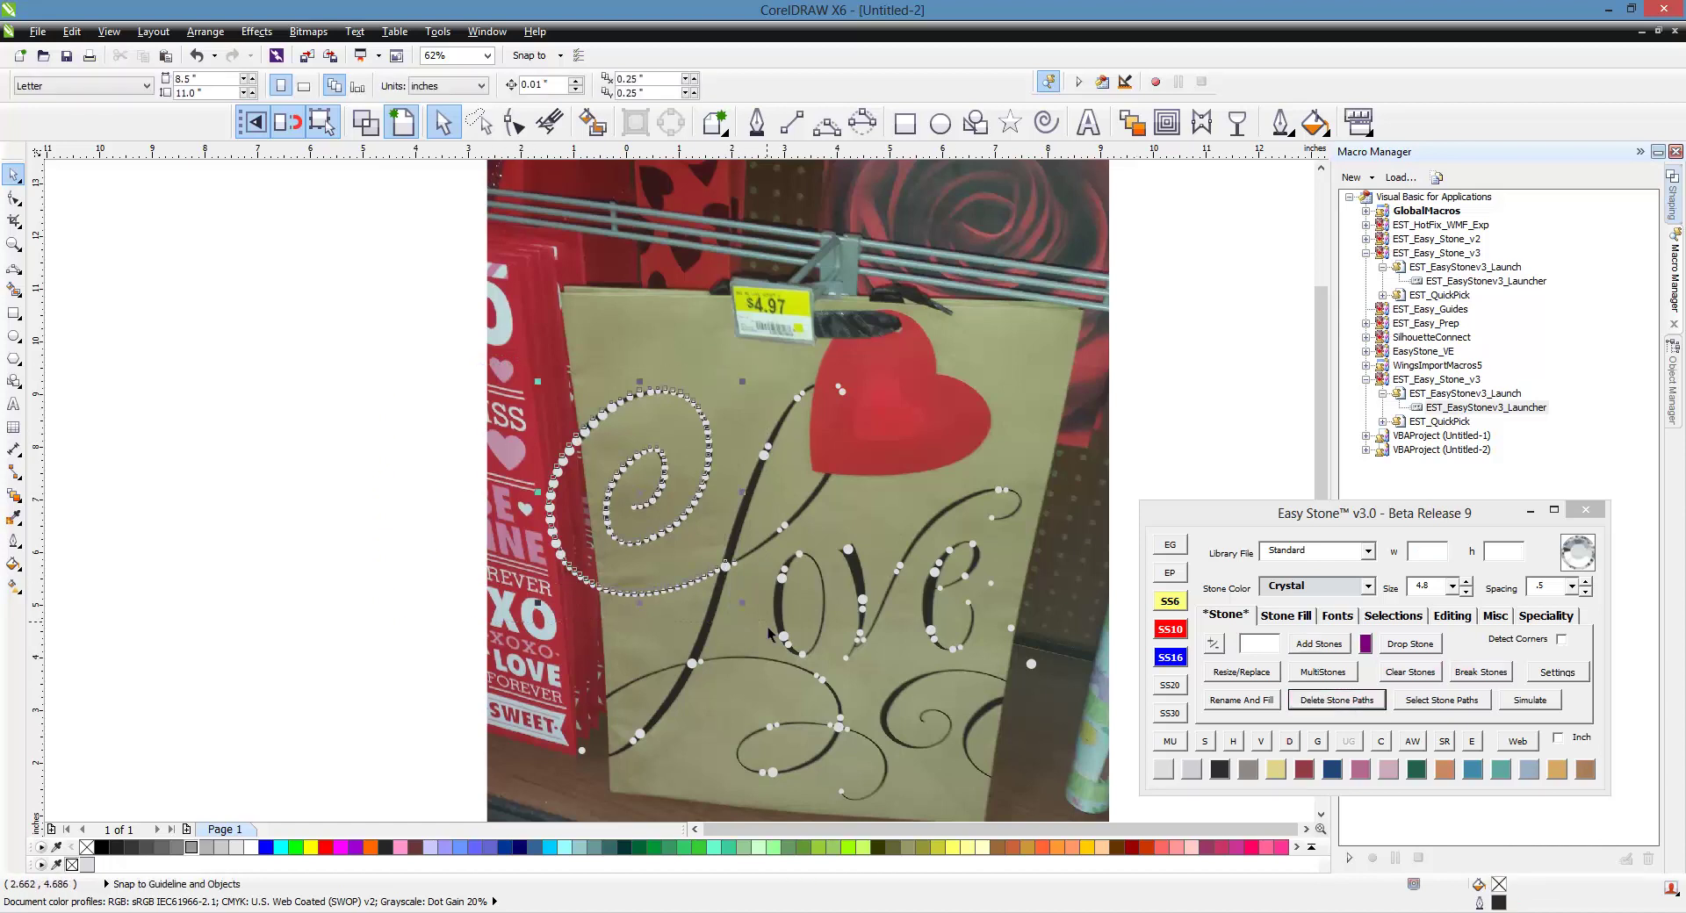
{"action": "left_click", "coordinate": [1378, 743]}
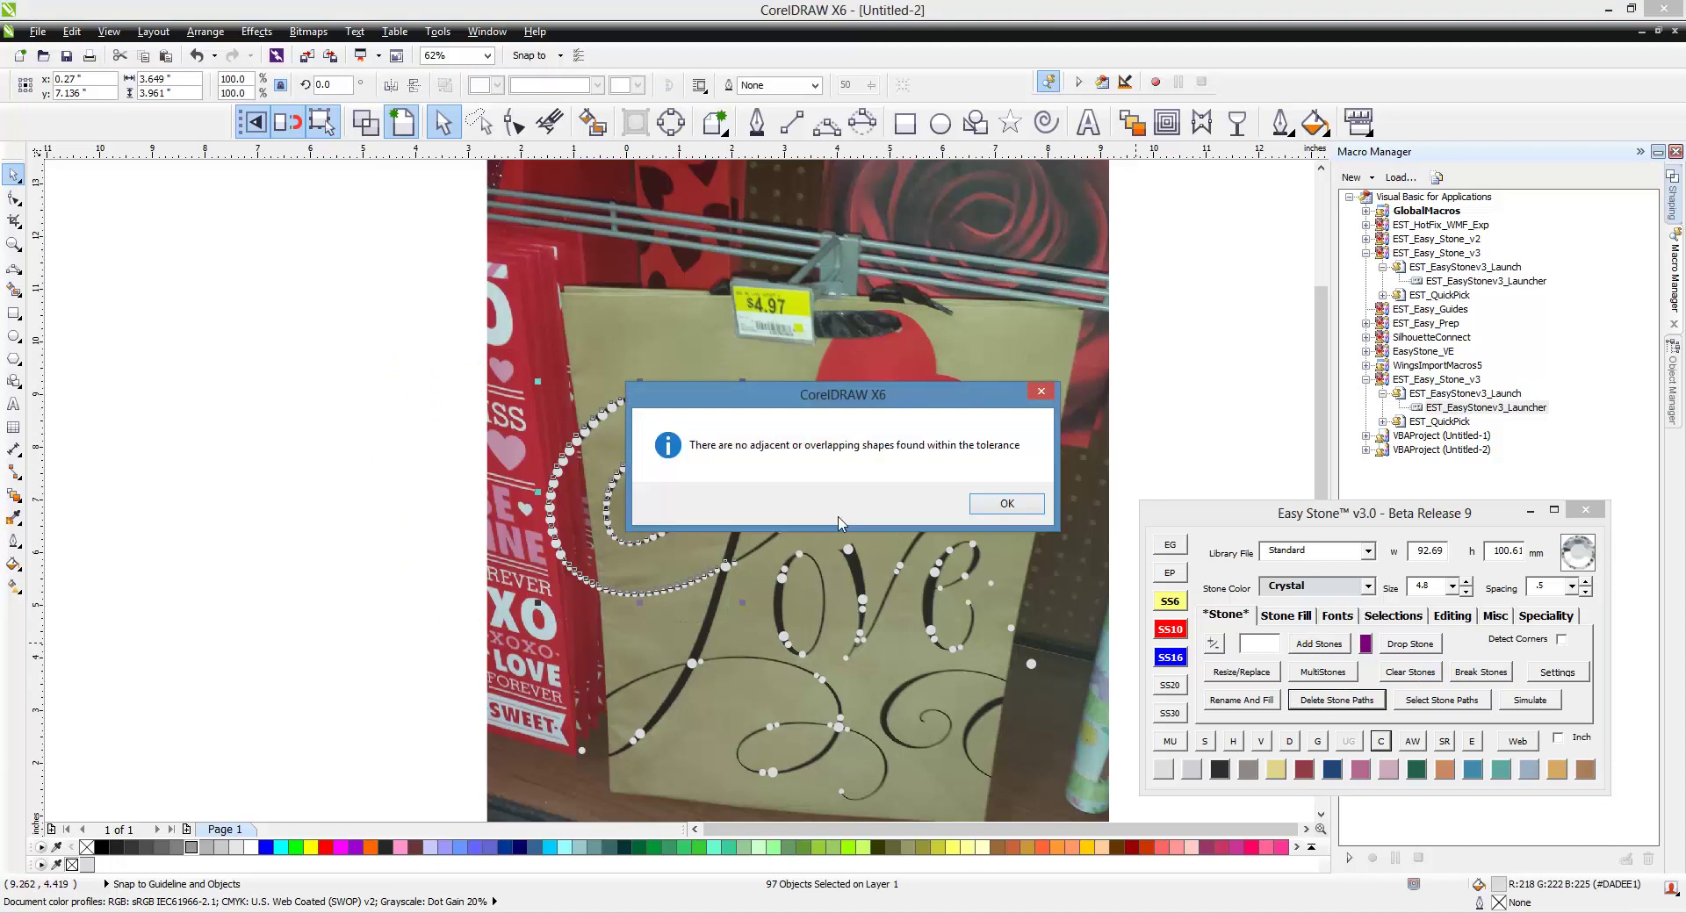
{"action": "left_click", "coordinate": [1007, 505]}
{"action": "scroll", "coordinate": [712, 511], "scroll_direction": "up", "scroll_amount": 3}
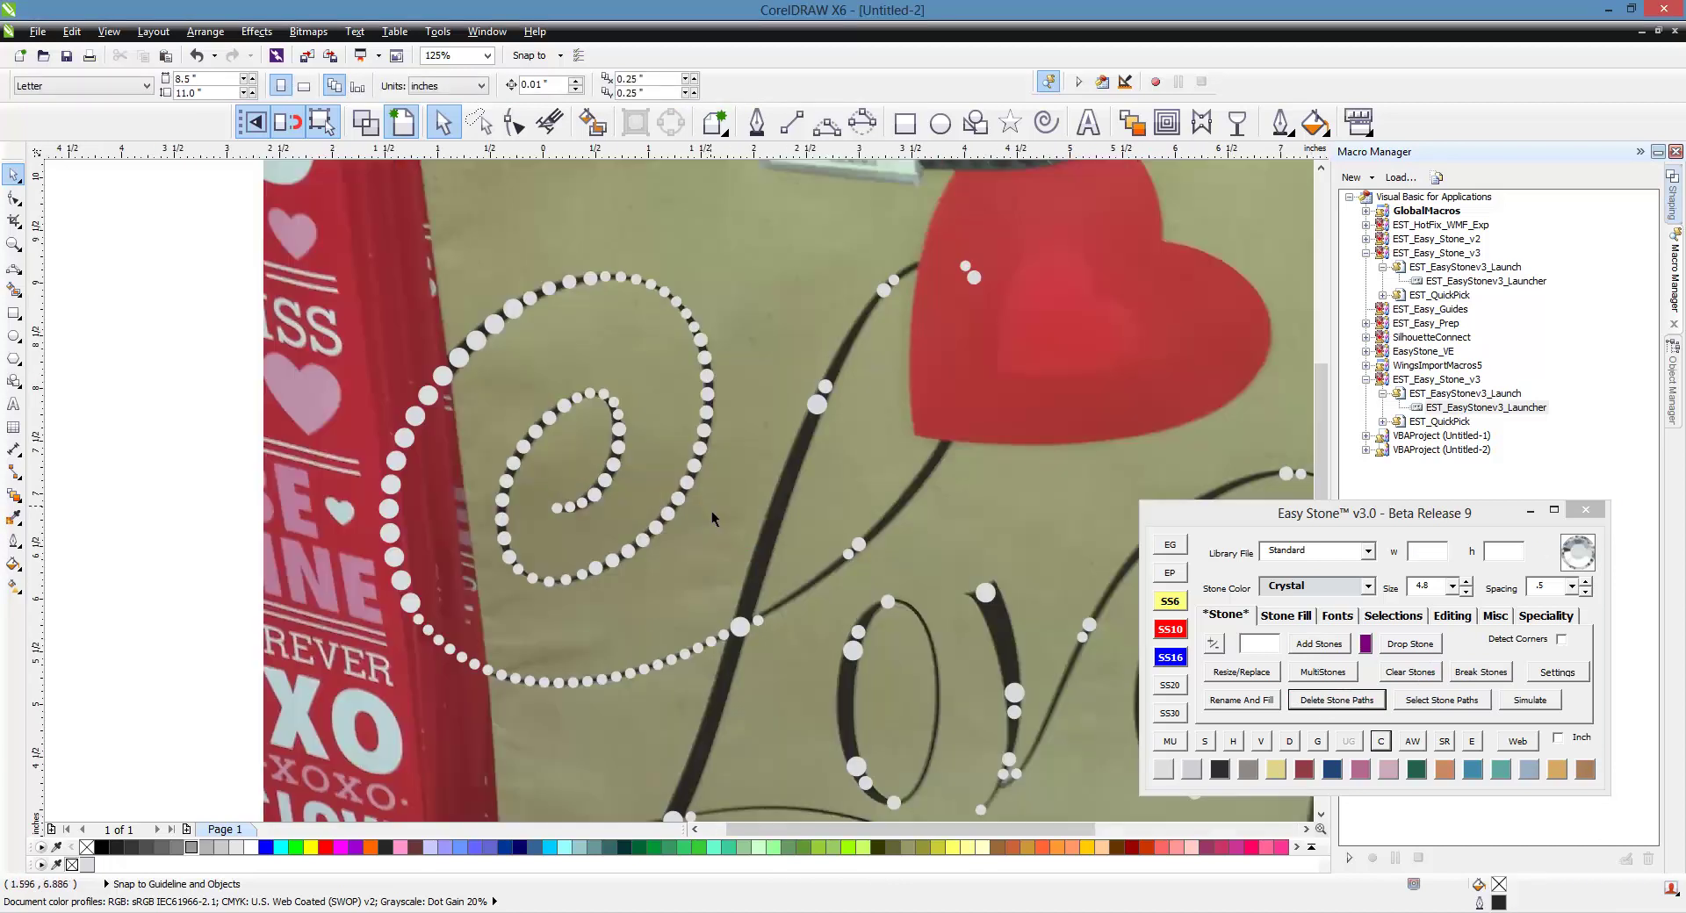
- Freehand-select the swirl's stones, include the SS16 stone on the L's stem, and re-space them all evenly
{"action": "left_click", "coordinate": [474, 128]}
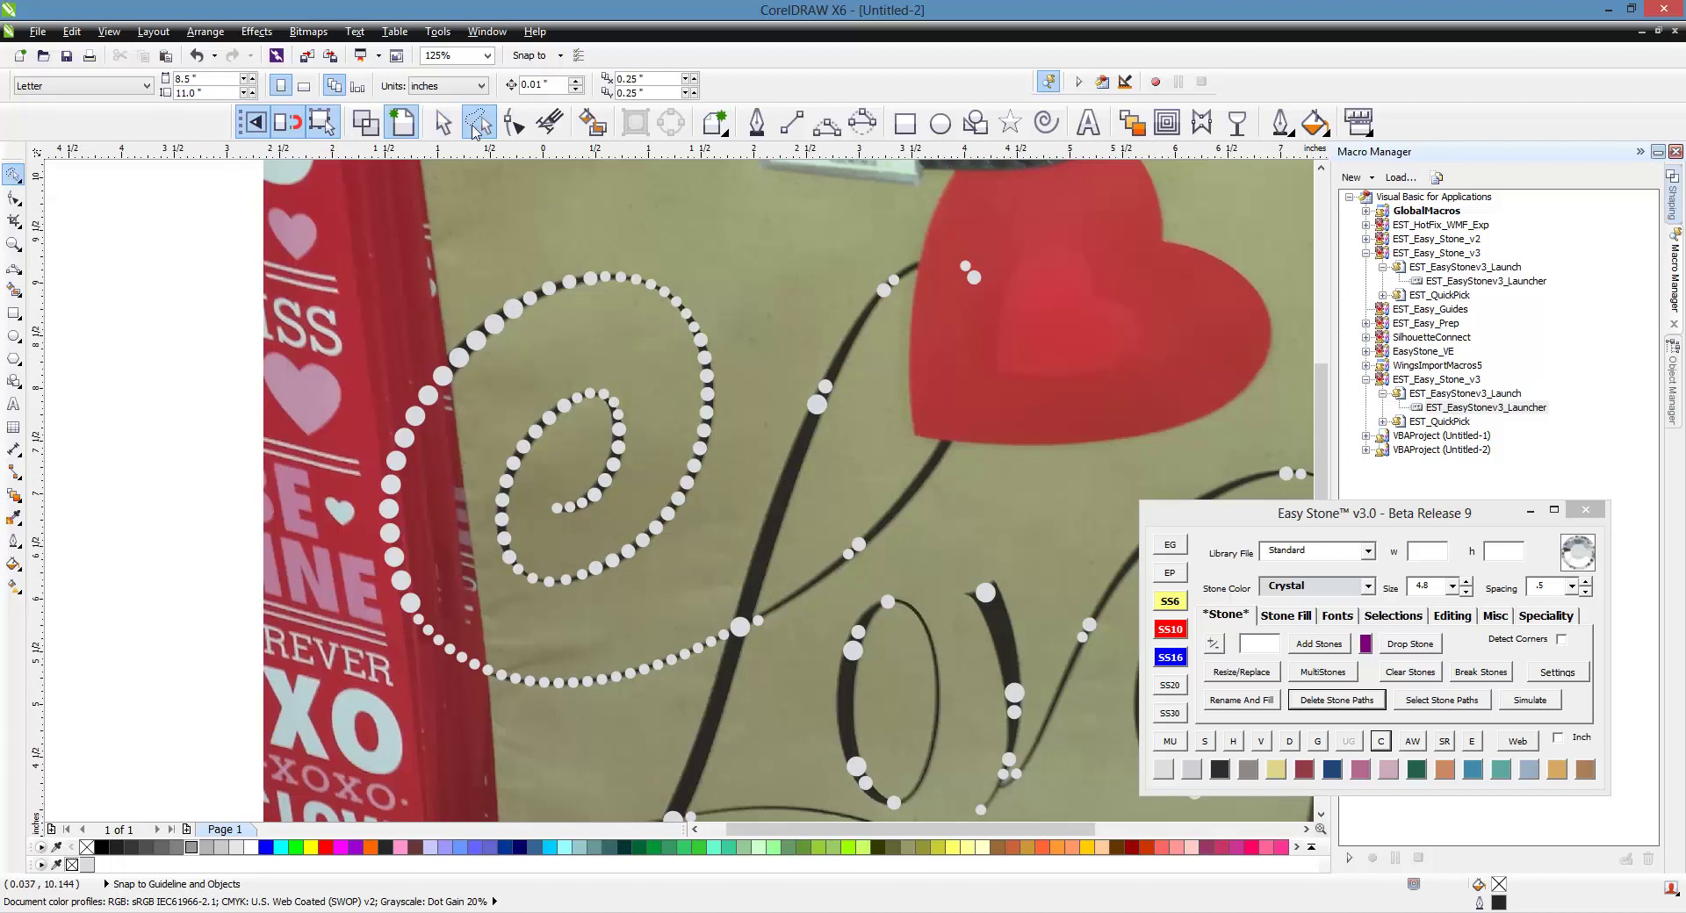
{"action": "mouse_move", "coordinate": [646, 247]}
{"action": "left_mouse_down"}
{"action": "mouse_move", "coordinate": [746, 279]}
{"action": "mouse_move", "coordinate": [745, 481]}
{"action": "left_mouse_up"}
{"action": "mouse_move", "coordinate": [738, 593]}
{"action": "left_mouse_down"}
{"action": "mouse_move", "coordinate": [697, 728]}
{"action": "mouse_move", "coordinate": [508, 769]}
{"action": "mouse_move", "coordinate": [351, 739]}
{"action": "left_mouse_up"}
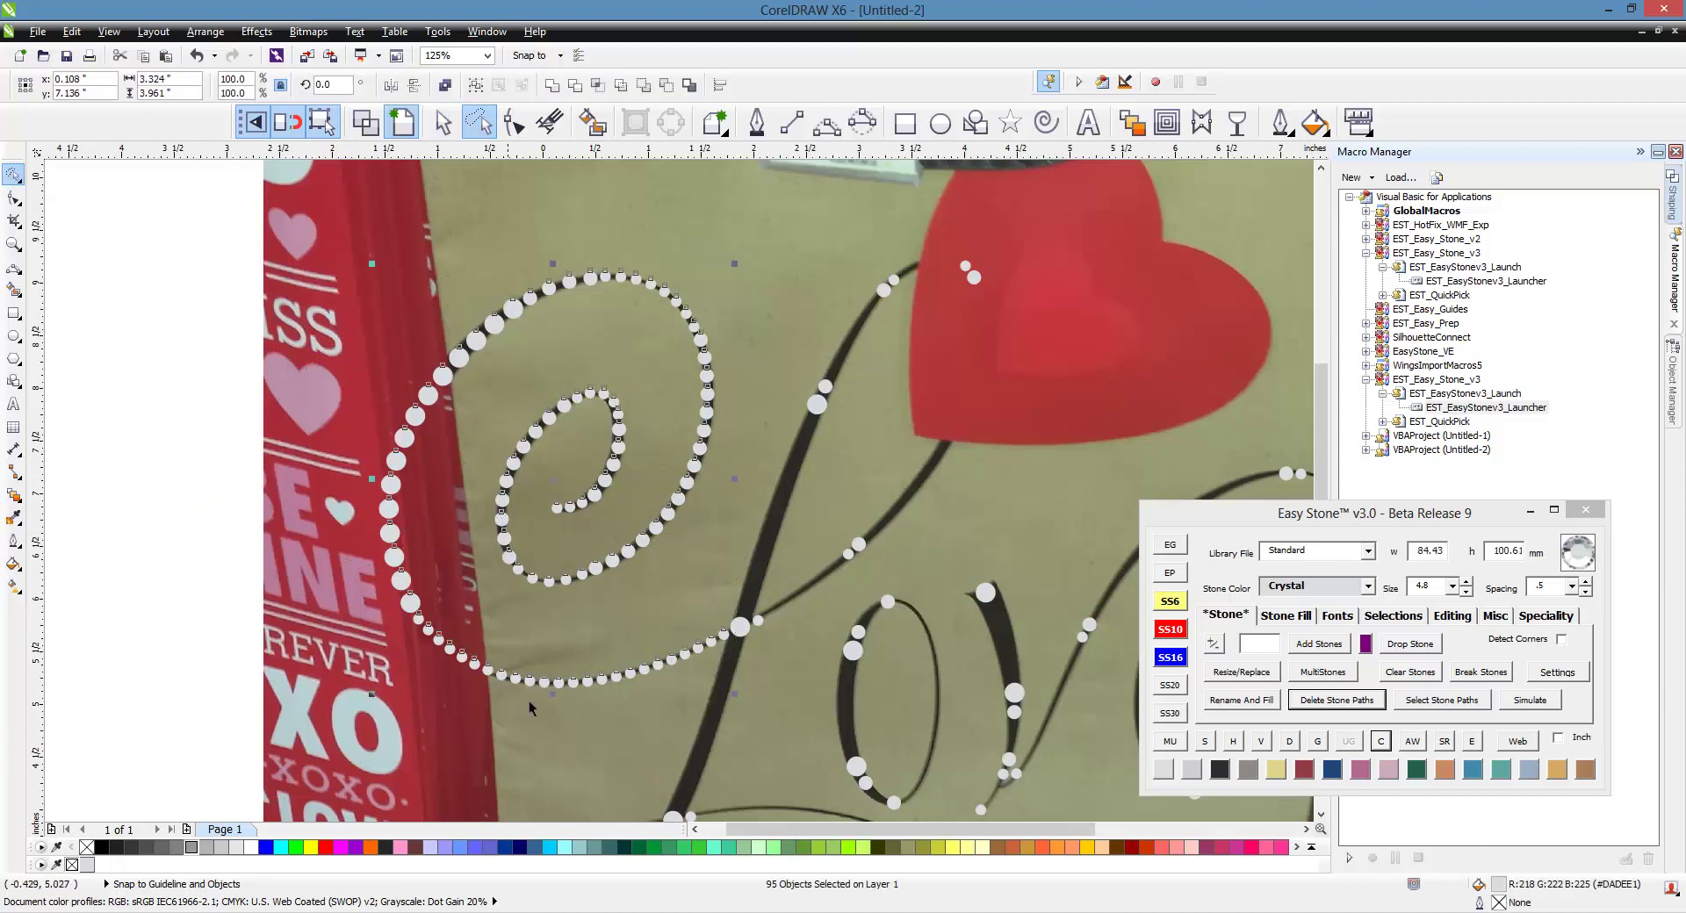
{"action": "left_click", "coordinate": [740, 625], "text": "shift"}
{"action": "left_click", "coordinate": [1459, 618]}
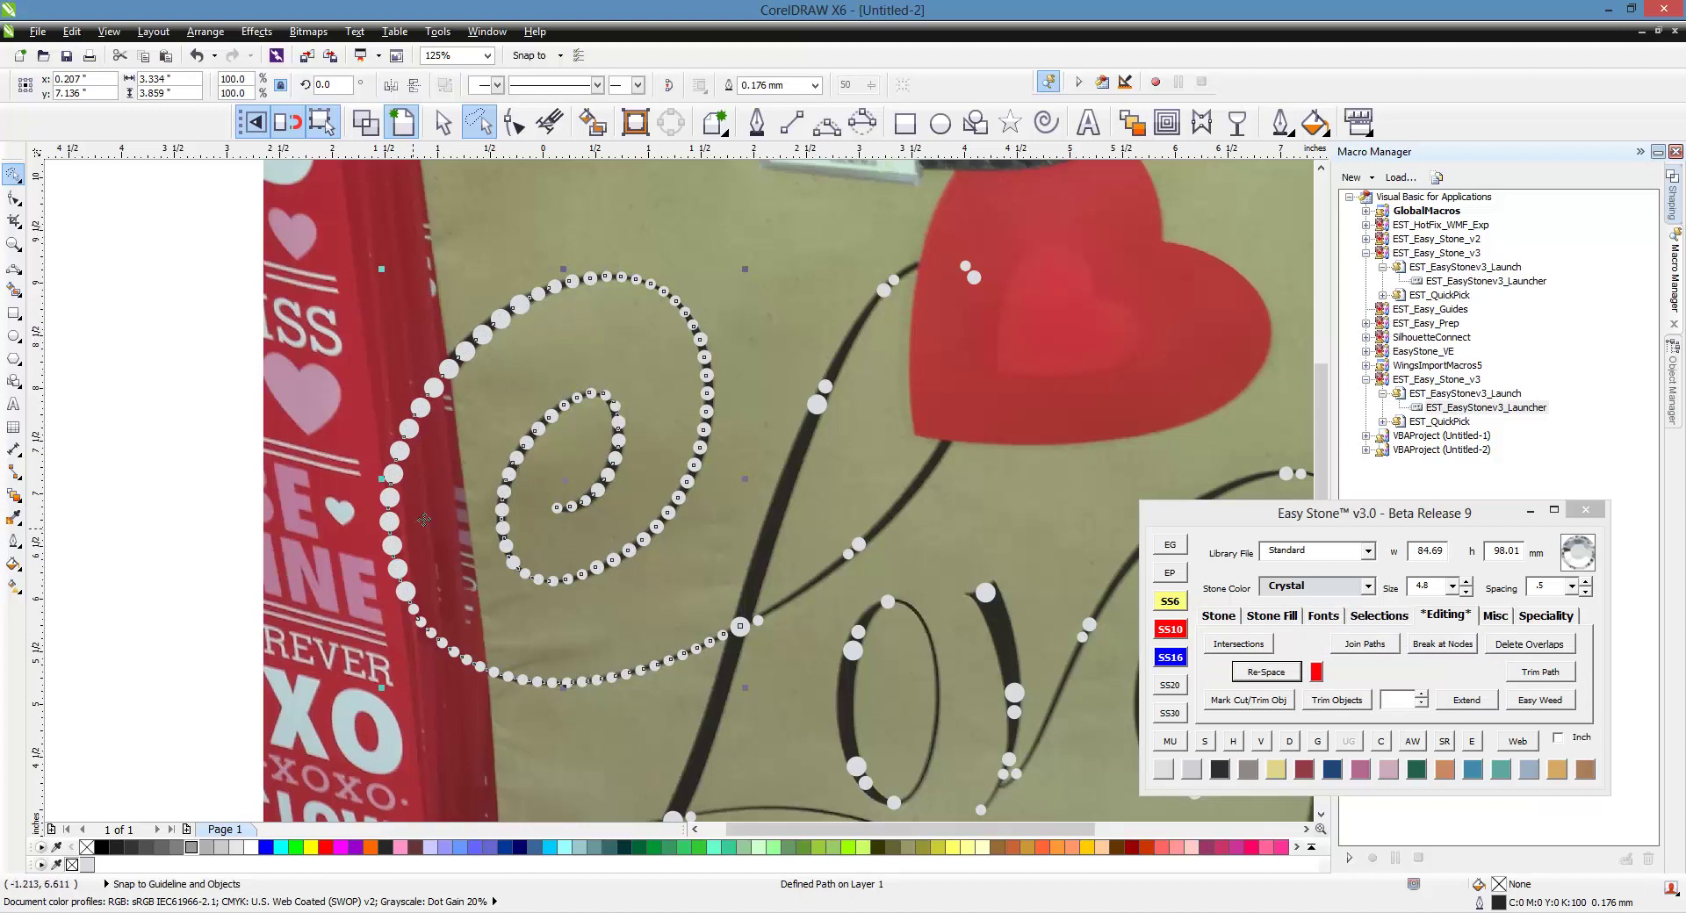
{"action": "left_click", "coordinate": [653, 388]}
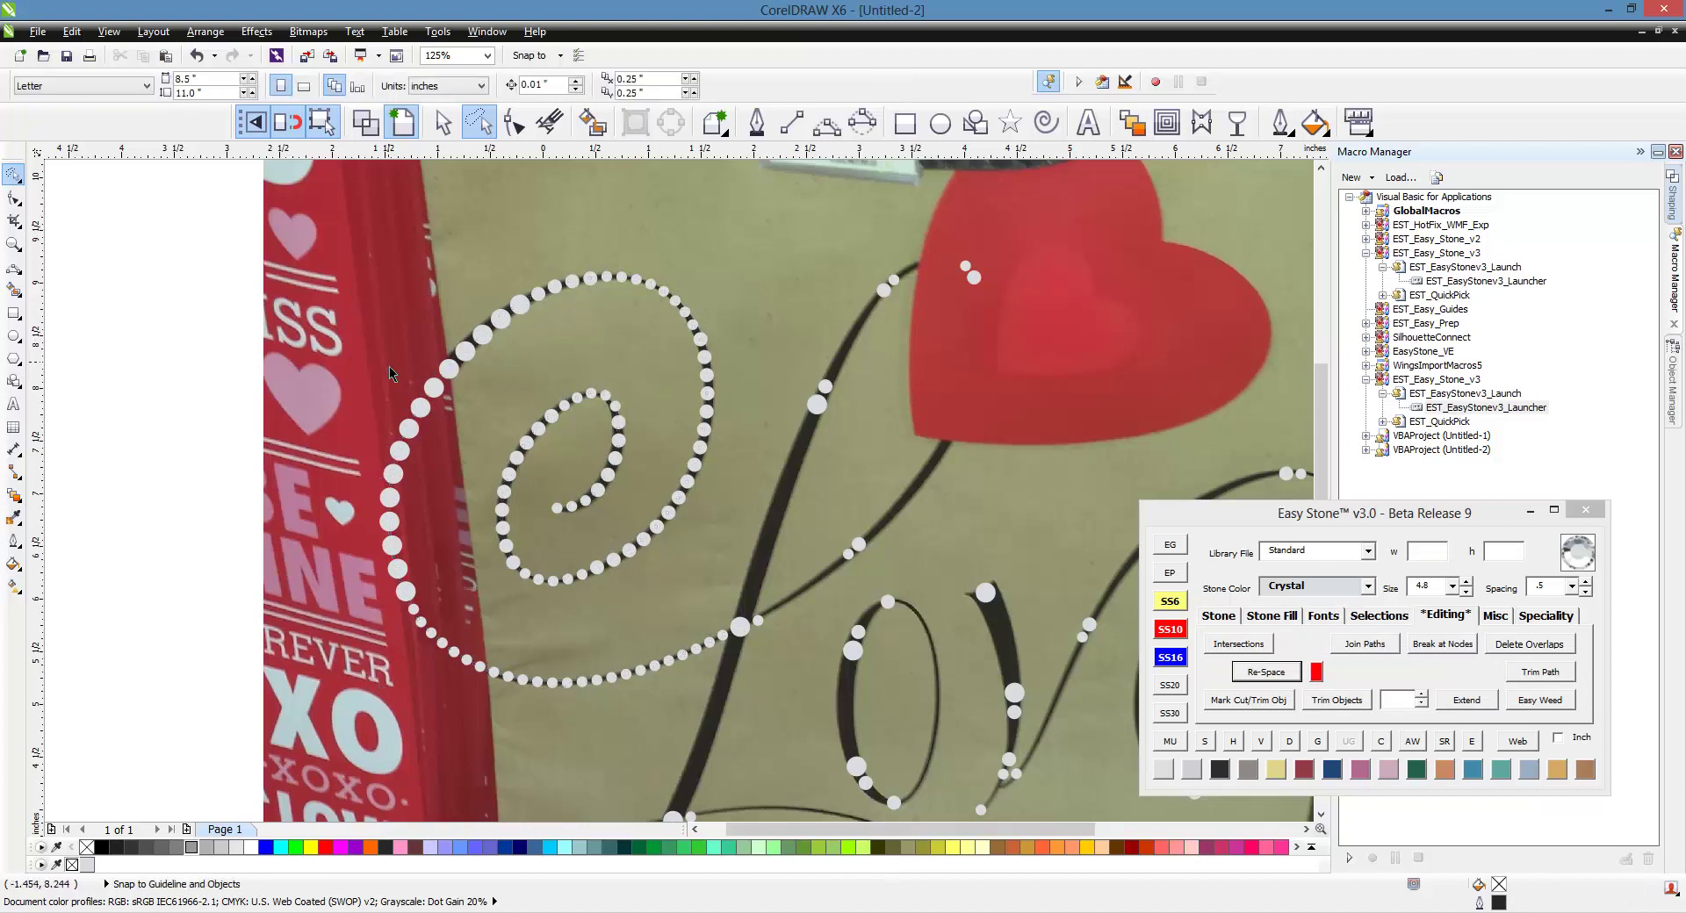
- Fill the L's thick stem with stones between the SS16 stone at the stroke crossing and the upper SS16 stone
{"action": "scroll", "coordinate": [716, 413], "scroll_direction": "down", "scroll_amount": 1}
{"action": "scroll", "coordinate": [711, 413], "scroll_direction": "up", "scroll_amount": 1}
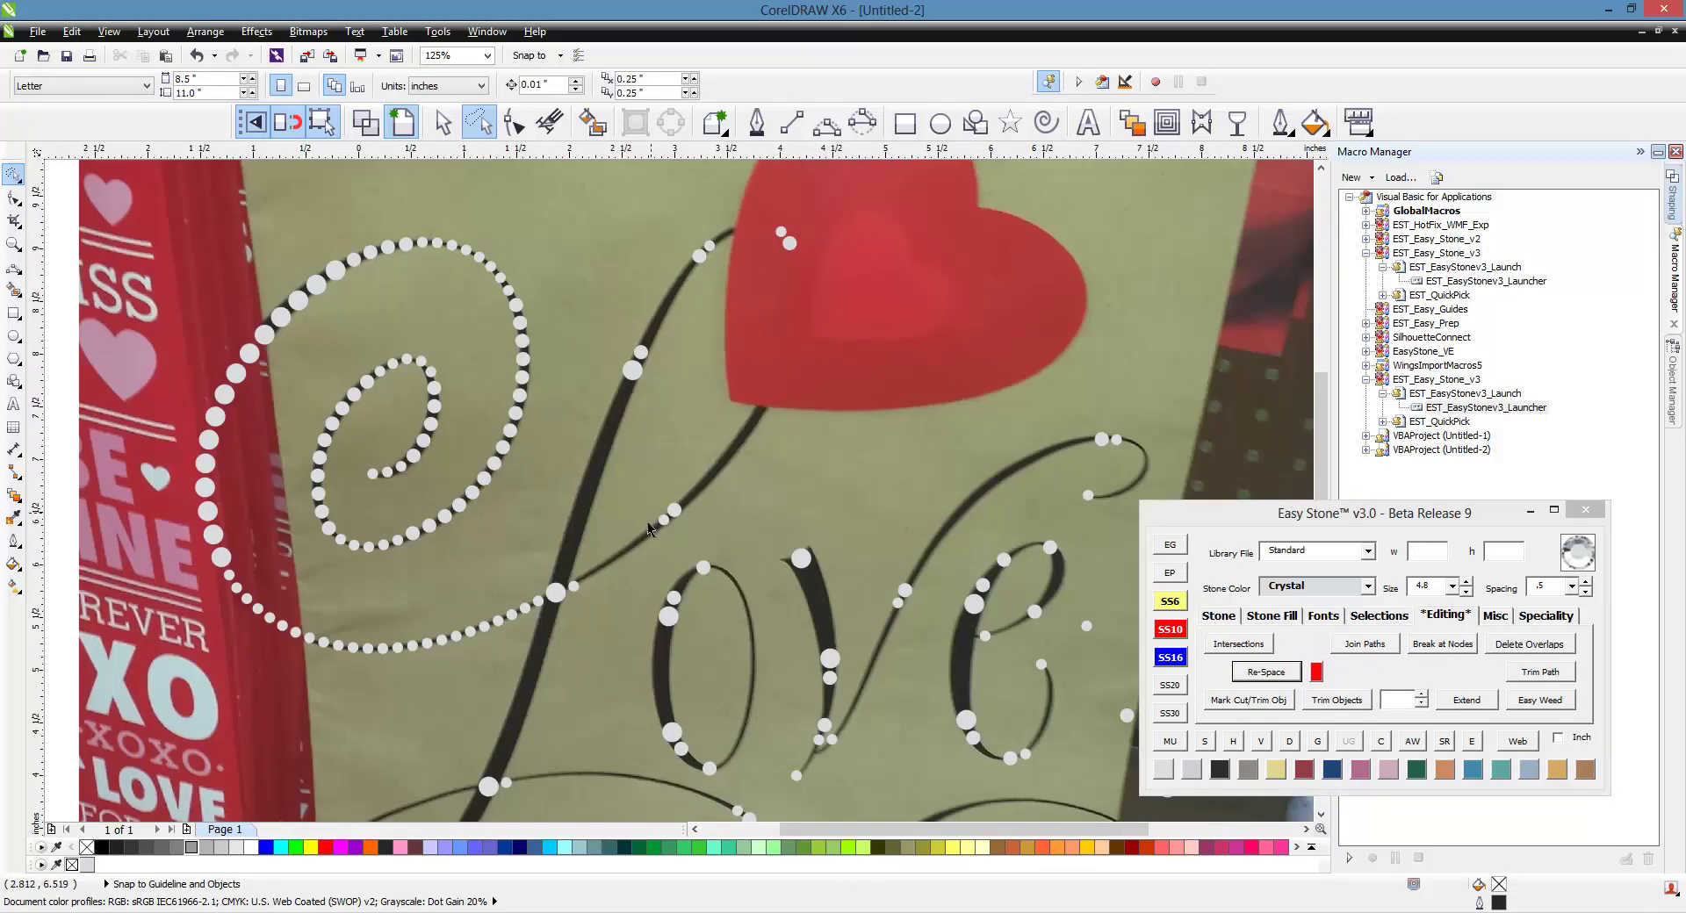
{"action": "scroll", "coordinate": [564, 580], "scroll_direction": "up", "scroll_amount": 1}
{"action": "left_click", "coordinate": [546, 625]}
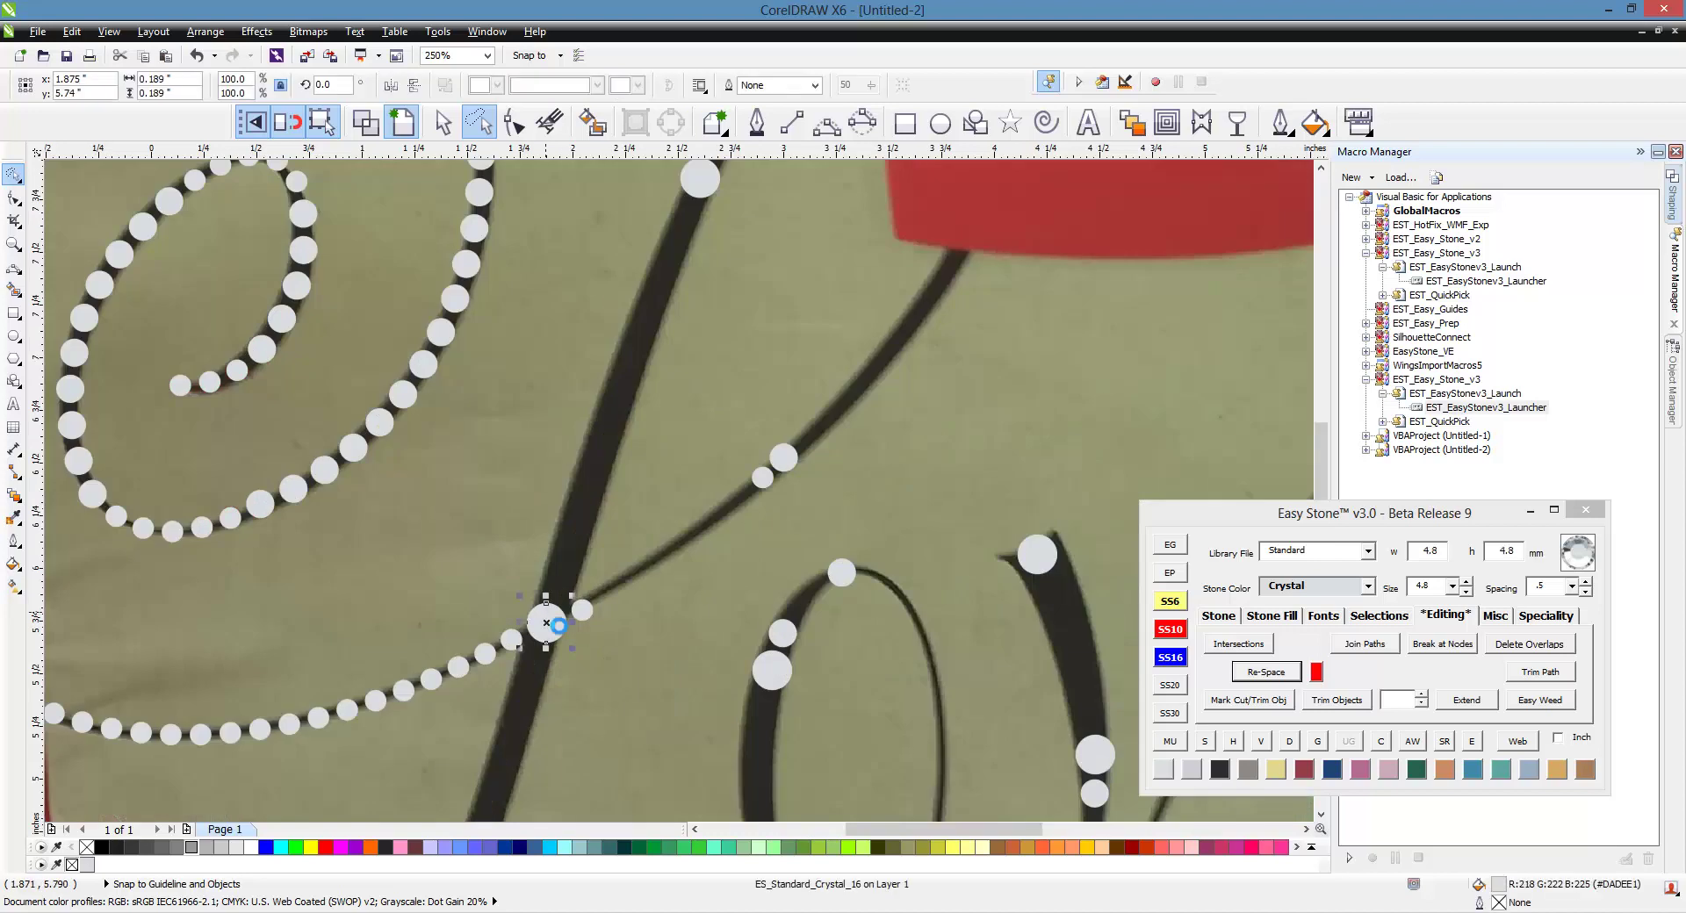
{"action": "scroll", "coordinate": [549, 615], "scroll_direction": "down", "scroll_amount": 1}
{"action": "scroll", "coordinate": [641, 414], "scroll_direction": "up", "scroll_amount": 1}
{"action": "left_click", "coordinate": [620, 392], "text": "shift"}
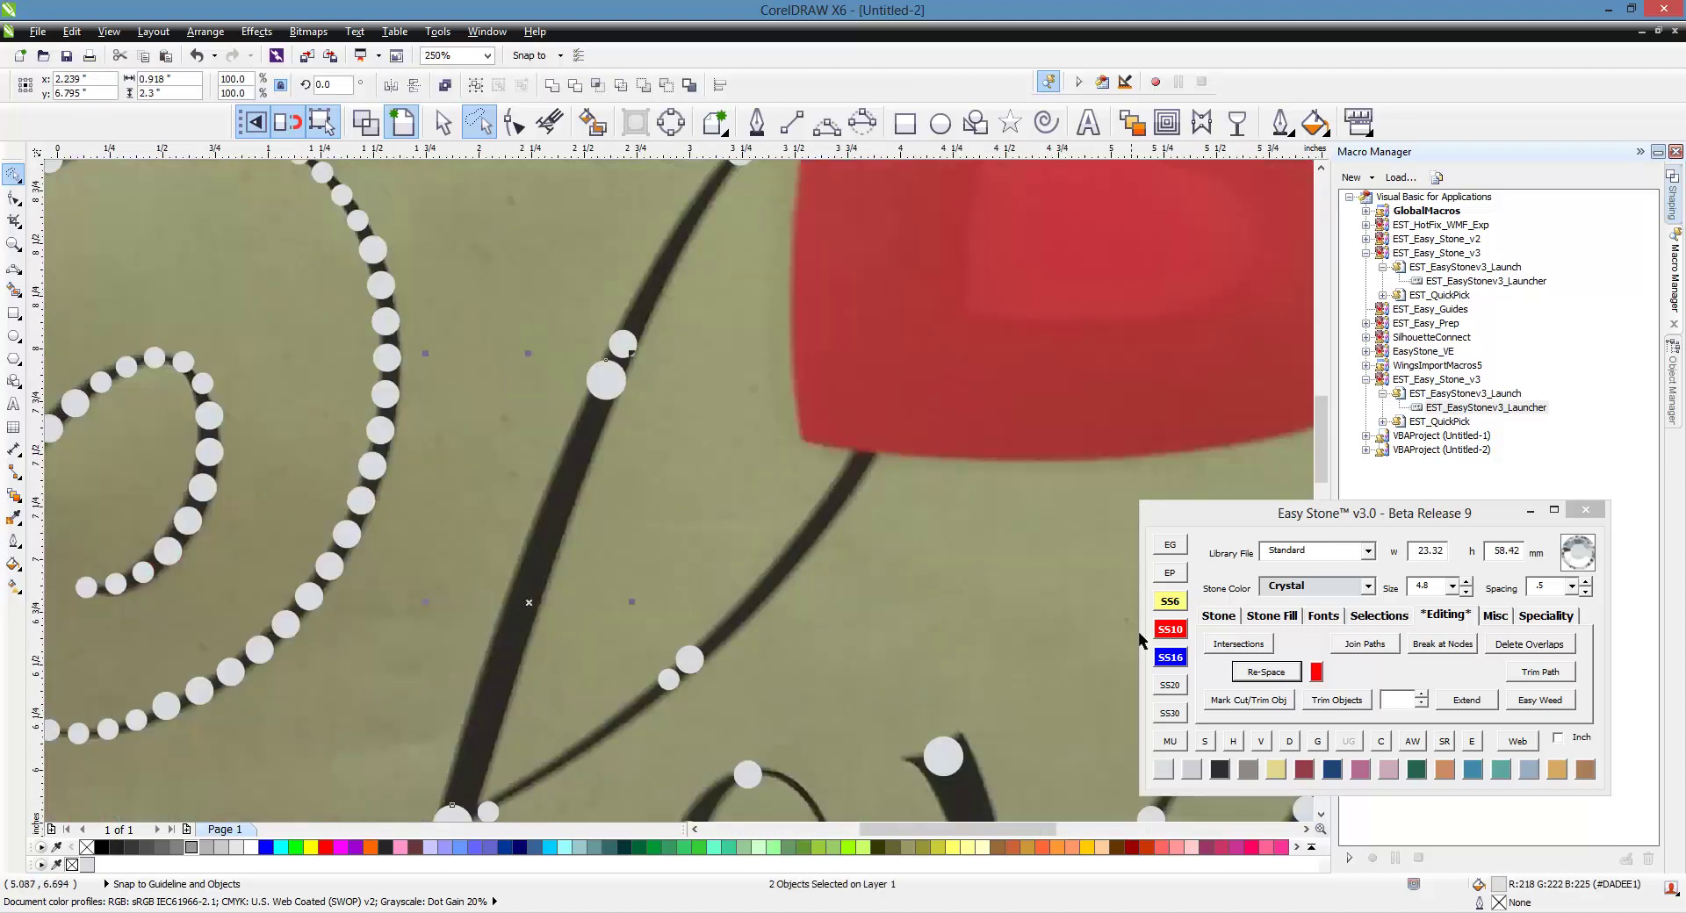
{"action": "left_click", "coordinate": [1219, 616]}
{"action": "left_click", "coordinate": [1319, 644]}
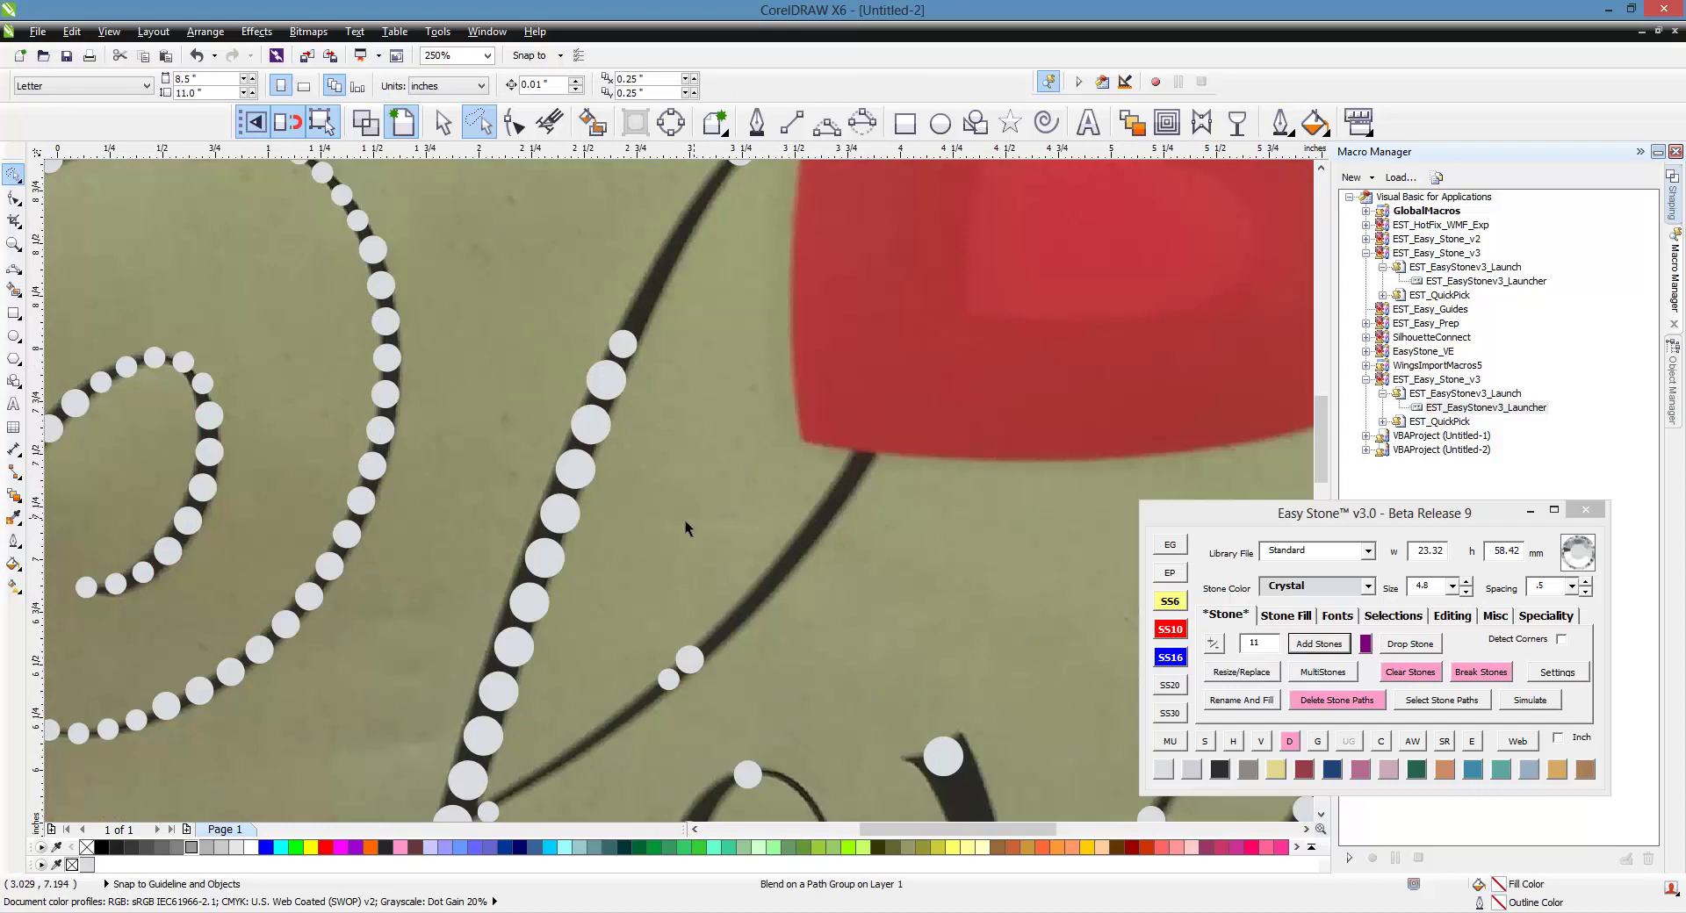
- Bend the SS16 stone path into a slight curve so its stones sit centred on the L's thick stem
{"action": "scroll", "coordinate": [547, 569], "scroll_direction": "up", "scroll_amount": 1}
{"action": "key", "text": "F10"}
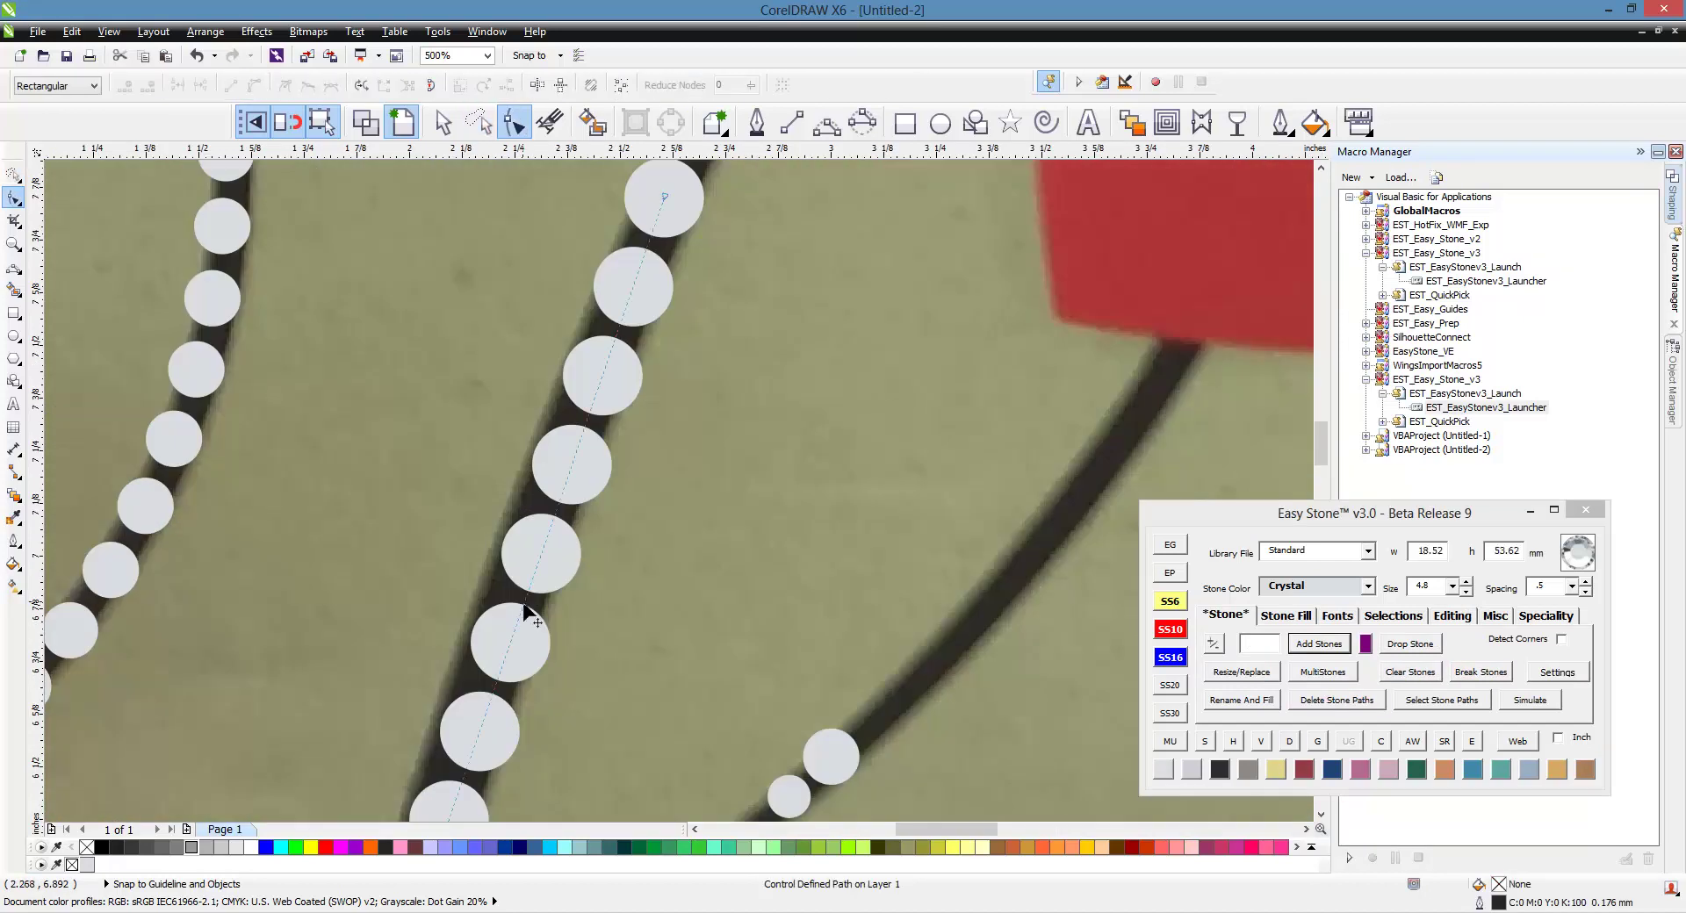
{"action": "left_click_drag", "start_coordinate": [531, 606], "coordinate": [481, 580]}
{"action": "scroll", "coordinate": [548, 551], "scroll_direction": "down", "scroll_amount": 1}
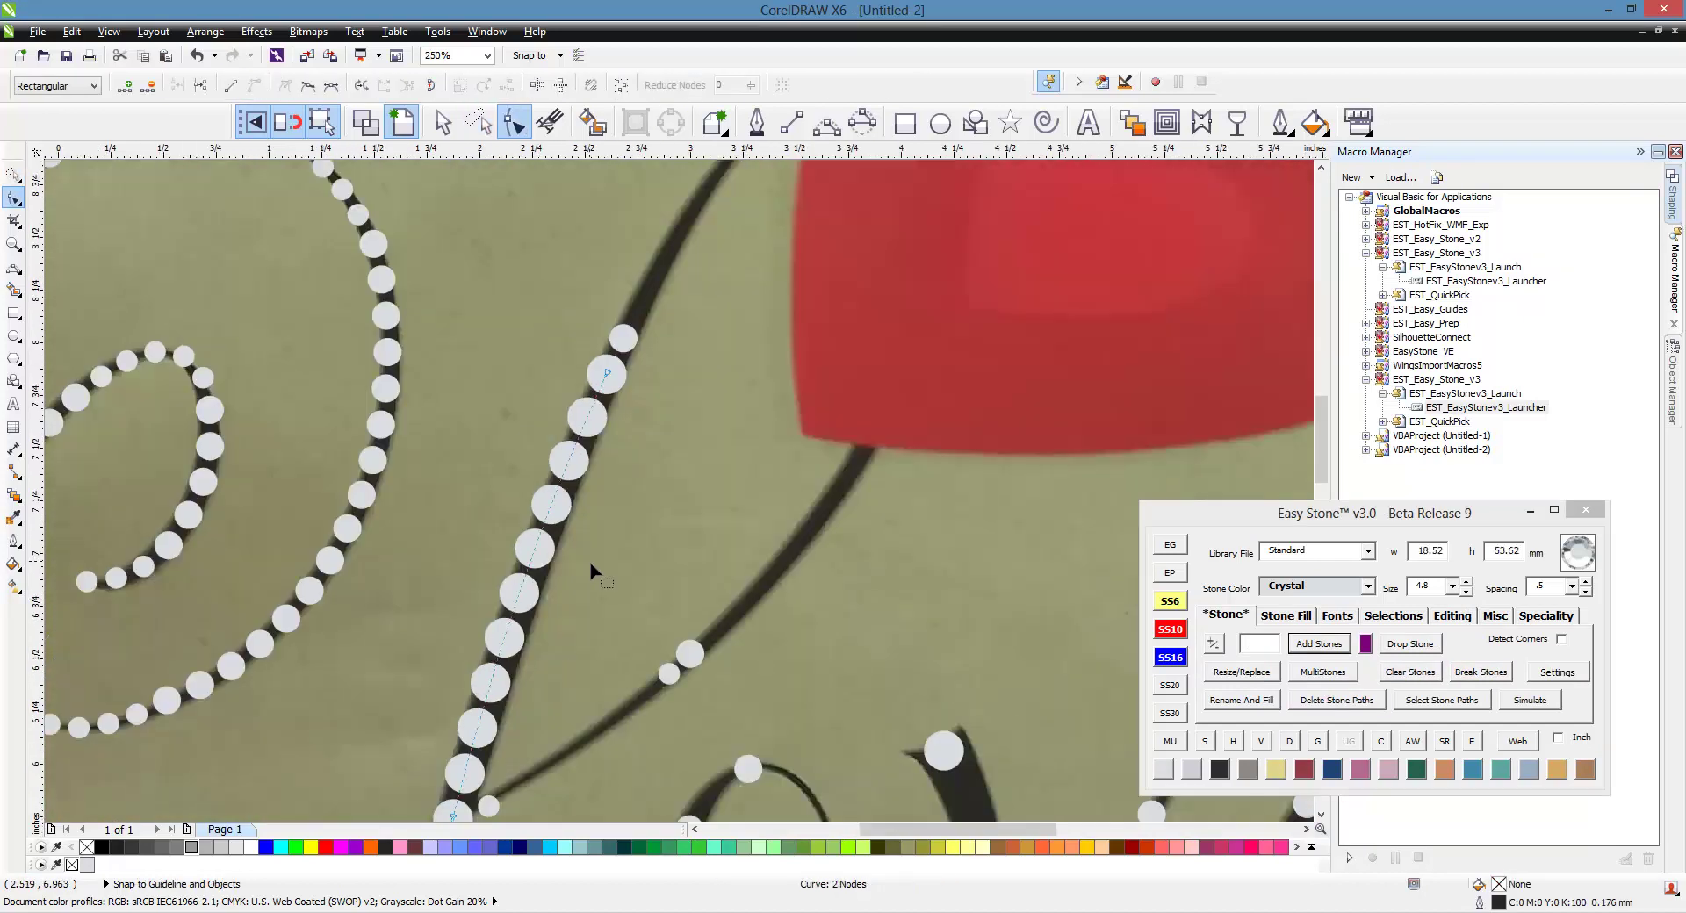
{"action": "key", "text": "space"}
{"action": "left_click", "coordinate": [636, 640]}
- Add SS6 stones along the thin stroke between the SS6 stone beside the stem crossing and the next SS6 stone
{"action": "scroll", "coordinate": [650, 652], "scroll_direction": "down", "scroll_amount": 1}
{"action": "scroll", "coordinate": [587, 745], "scroll_direction": "up", "scroll_amount": 2}
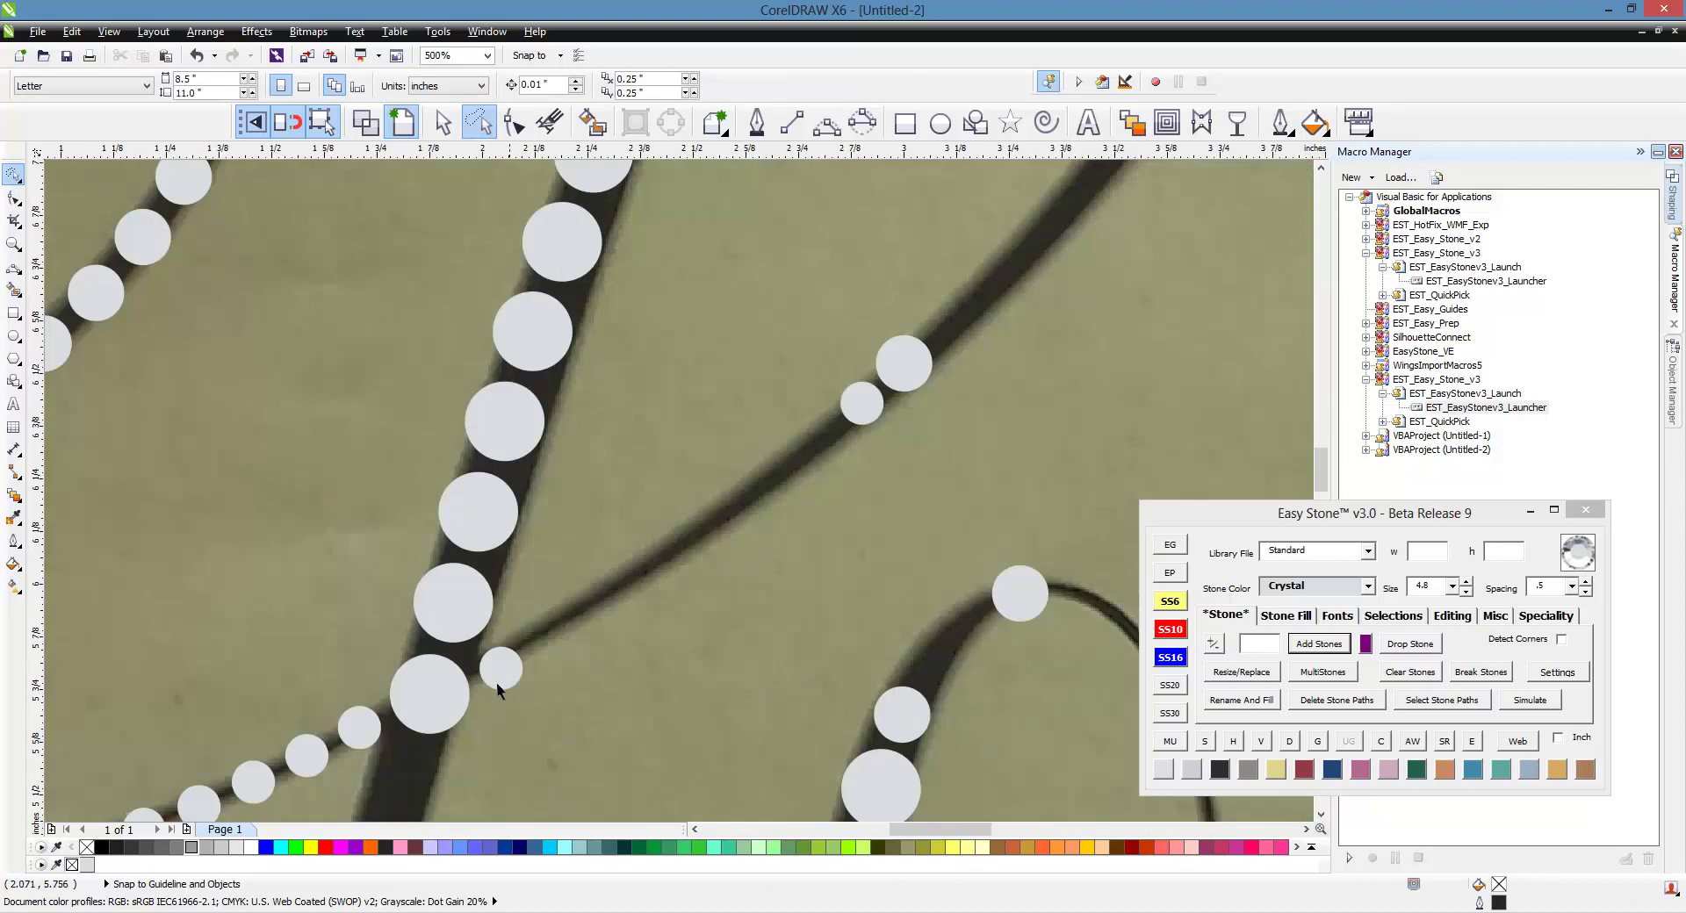
{"action": "left_click", "coordinate": [498, 681]}
{"action": "left_click", "coordinate": [866, 421], "text": "shift"}
{"action": "left_click", "coordinate": [1213, 644]}
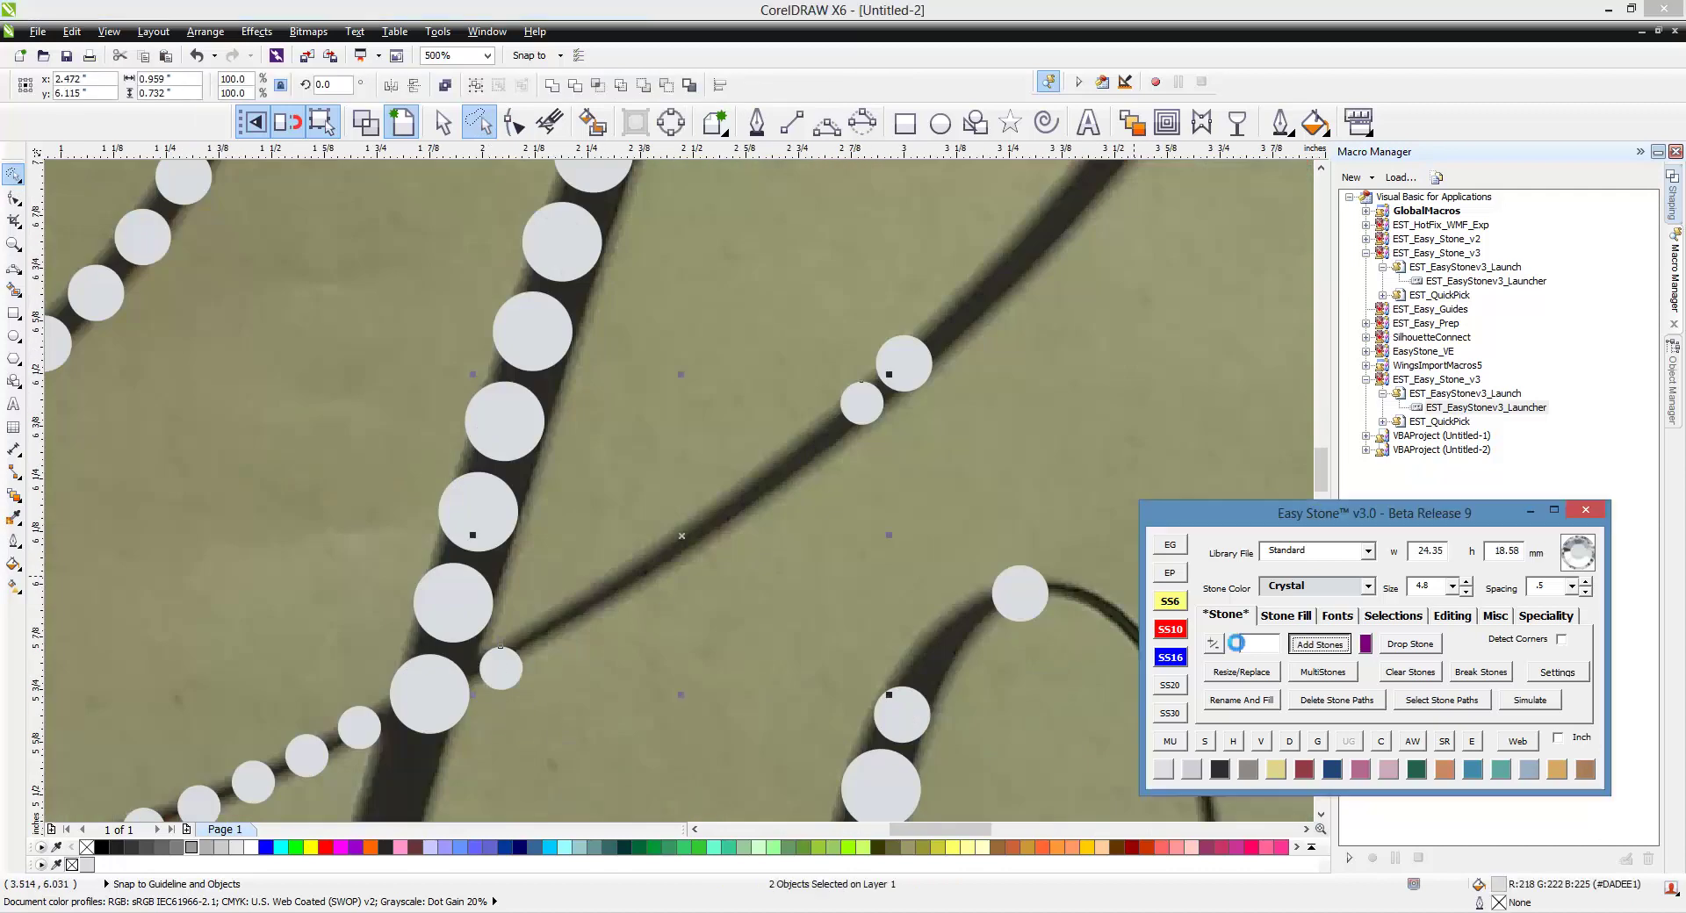
{"action": "left_click", "coordinate": [722, 623]}
- Bend the new SS6 path slightly downward so its stones follow the centre of the thin stroke
{"action": "left_click", "coordinate": [705, 520]}
{"action": "key", "text": "space"}
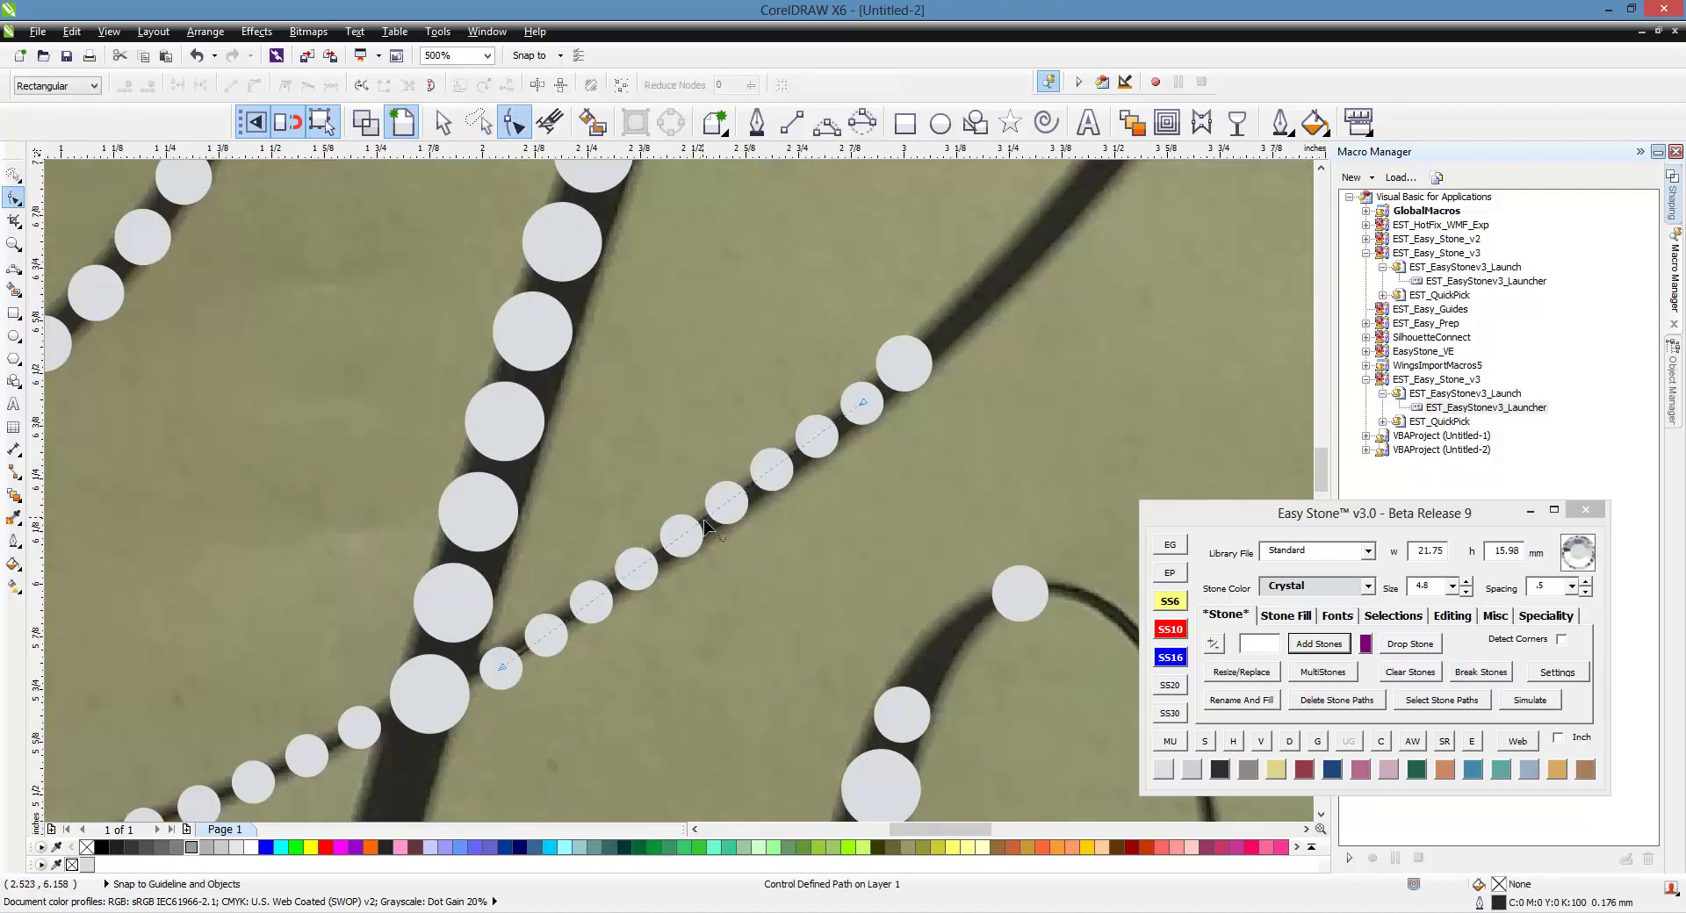
{"action": "left_click_drag", "start_coordinate": [704, 524], "coordinate": [714, 542]}
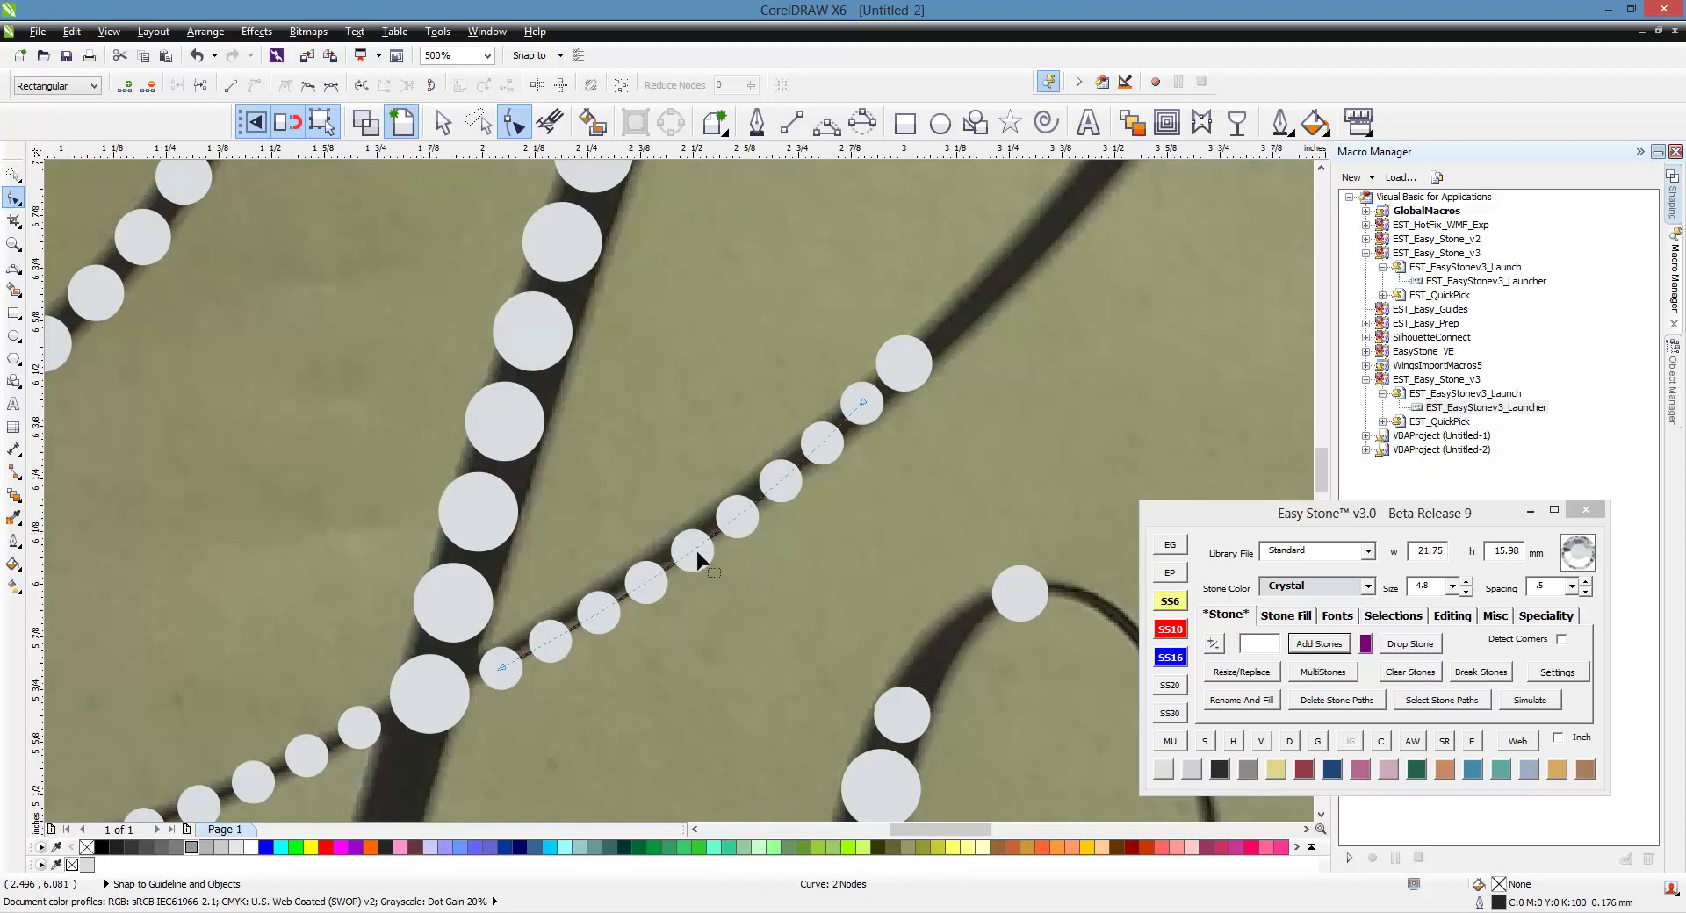
{"action": "scroll", "coordinate": [696, 546], "scroll_direction": "up", "scroll_amount": 3}
{"action": "key", "text": "space"}
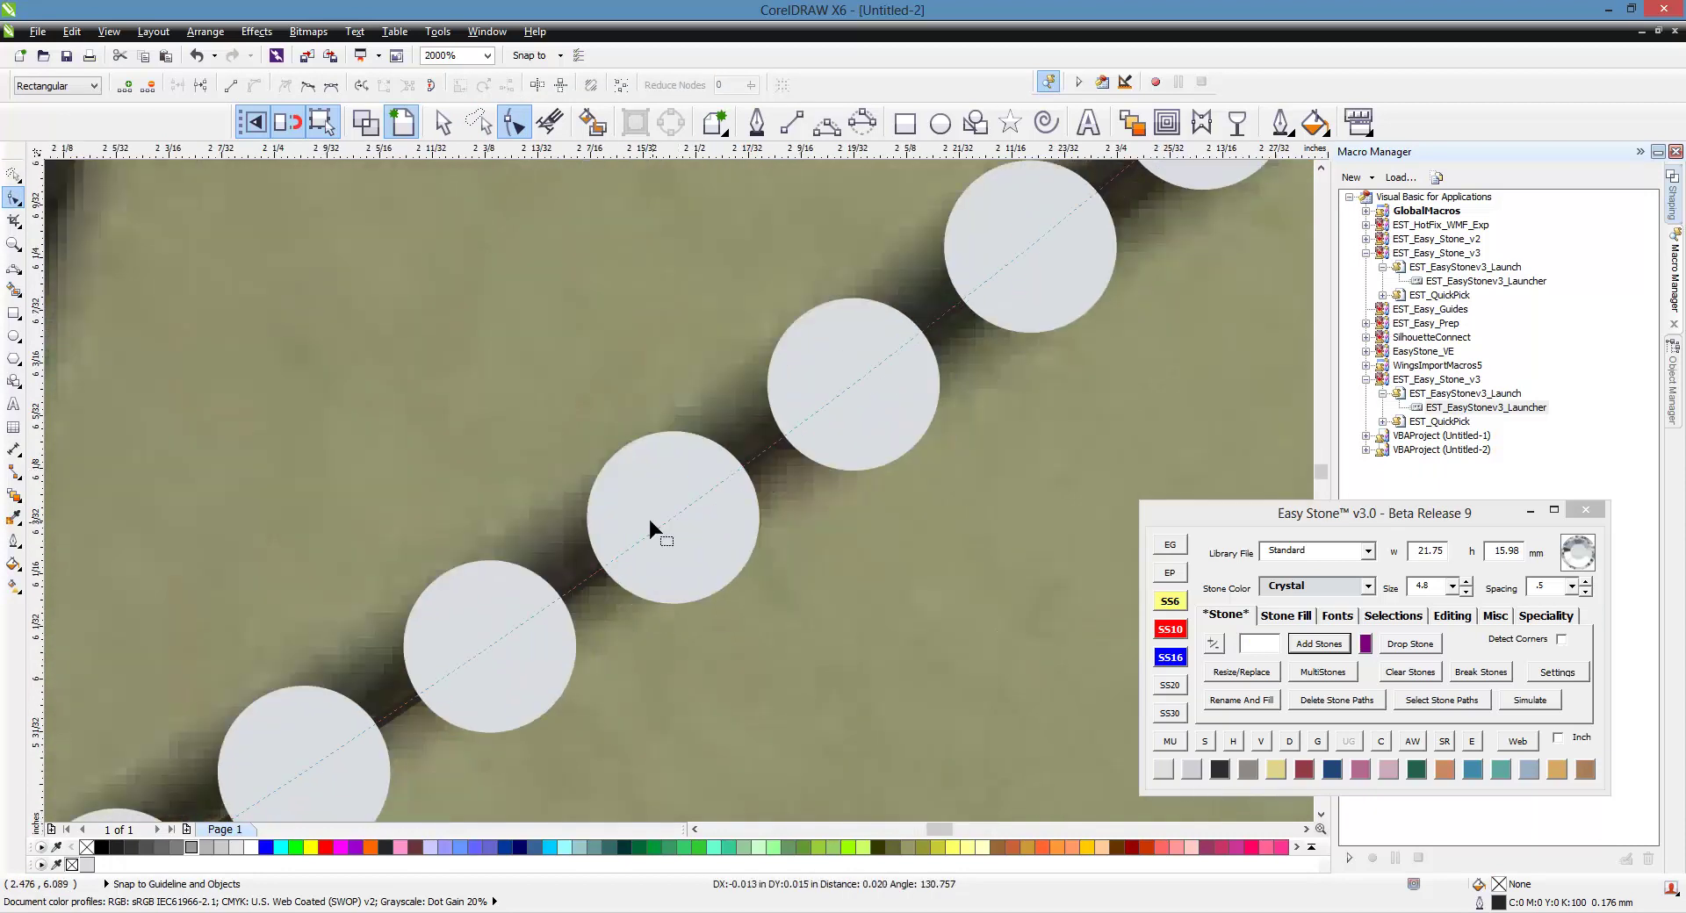
- Add SS10 stones between the SS10 stone on the thin stroke and the SS10 stone over the red heart
{"action": "scroll", "coordinate": [648, 515], "scroll_direction": "down", "scroll_amount": 3}
{"action": "scroll", "coordinate": [533, 583], "scroll_direction": "down", "scroll_amount": 3}
{"action": "scroll", "coordinate": [573, 522], "scroll_direction": "up", "scroll_amount": 1}
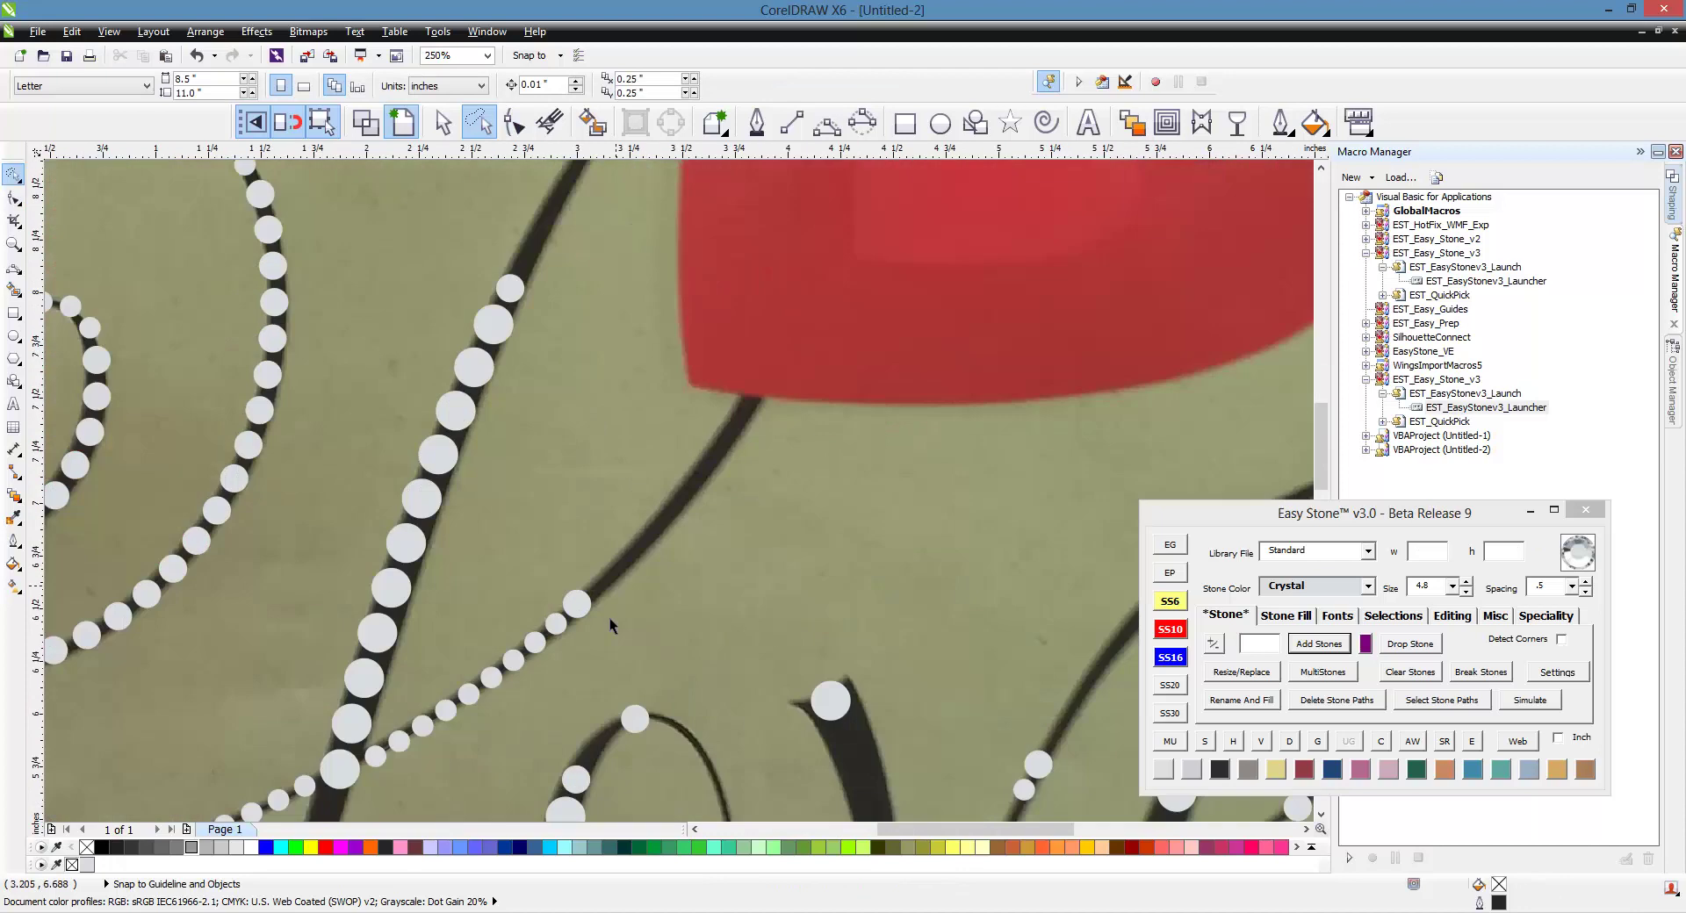
{"action": "scroll", "coordinate": [609, 619], "scroll_direction": "down", "scroll_amount": 1}
{"action": "left_click", "coordinate": [601, 653]}
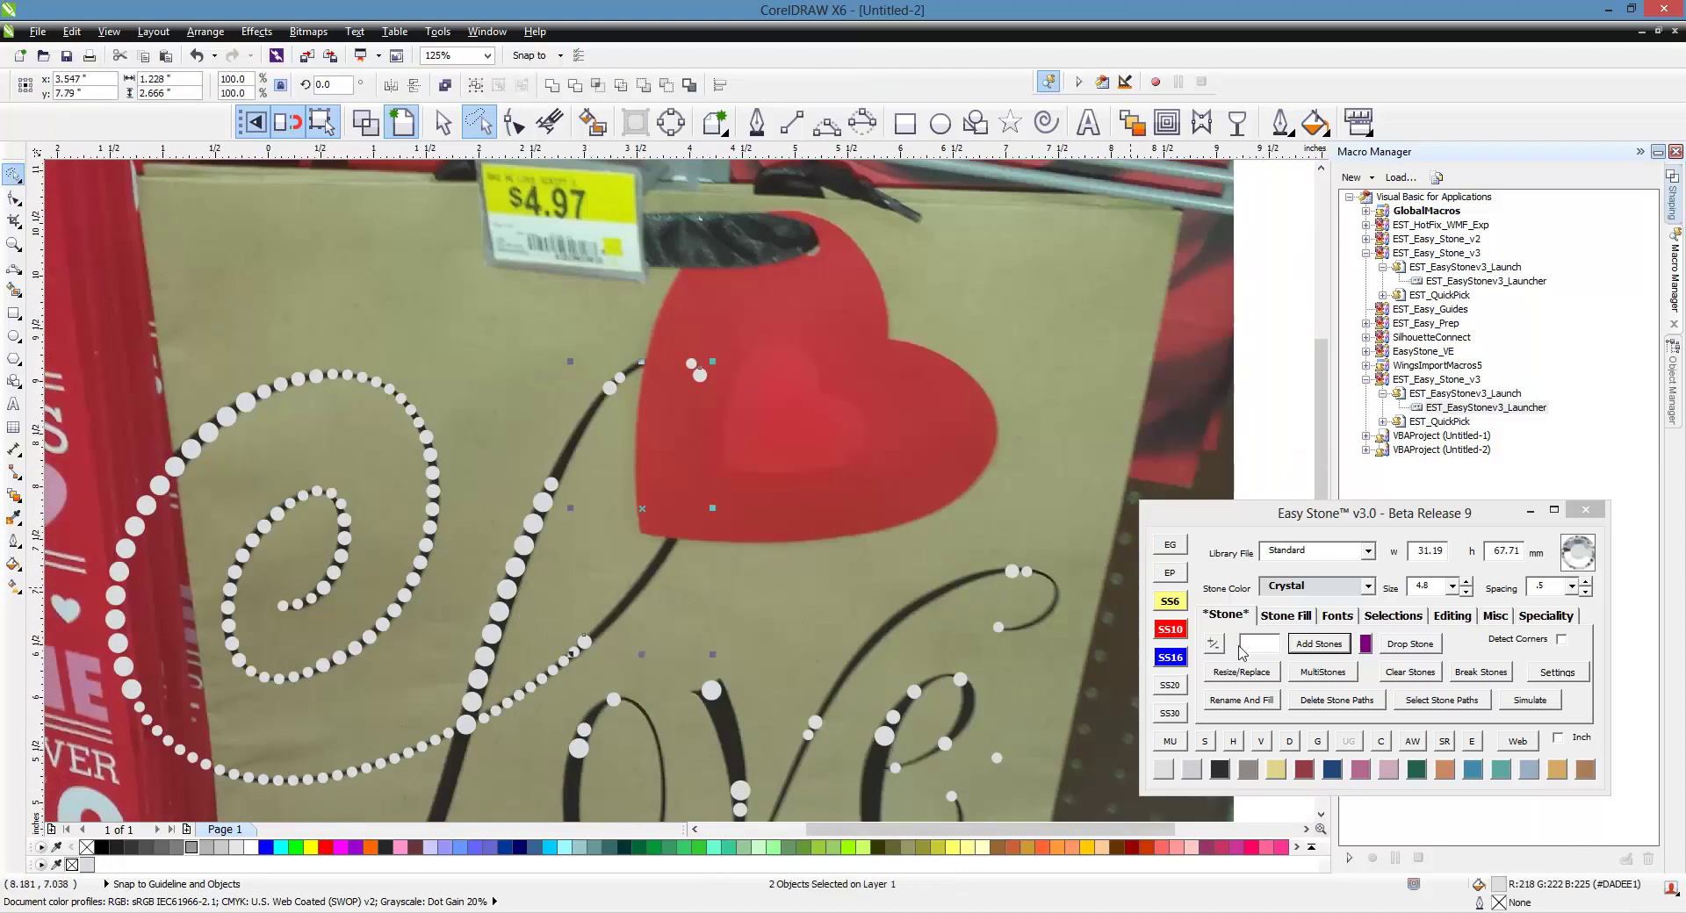
{"action": "left_click", "coordinate": [1339, 665]}
- Curve the SS10 path outward over the heart and adjust its upper curve handle to form the L's rounded loop
{"action": "scroll", "coordinate": [676, 491], "scroll_direction": "up", "scroll_amount": 3}
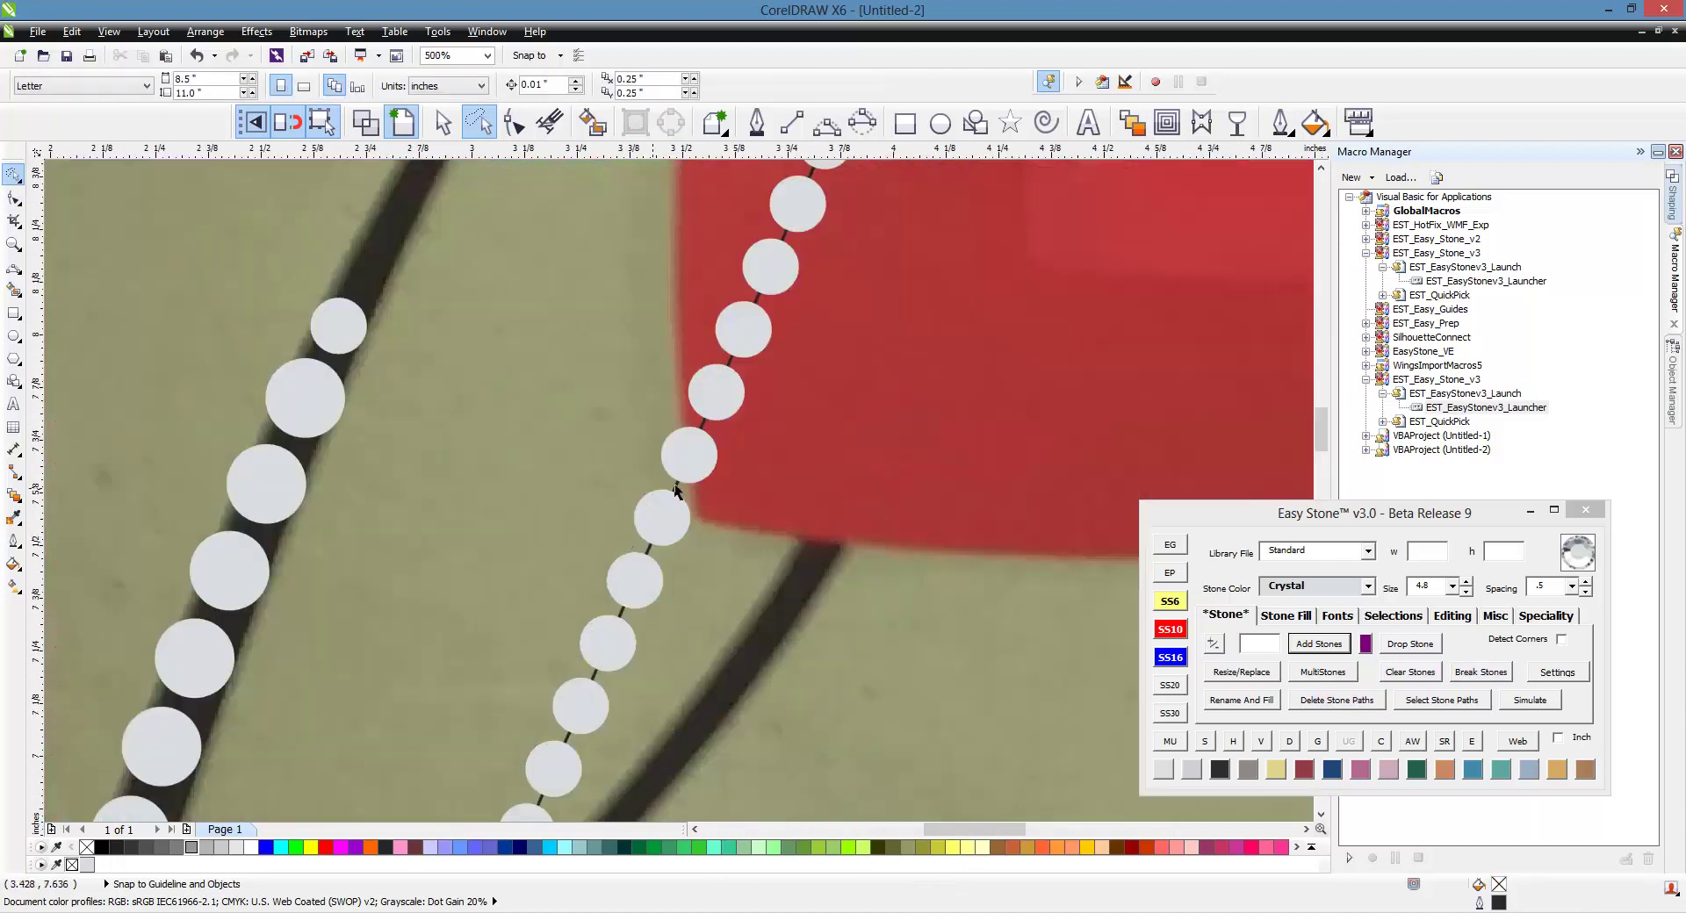
{"action": "key", "text": "F10"}
{"action": "left_click", "coordinate": [678, 497]}
{"action": "left_click_drag", "start_coordinate": [678, 497], "coordinate": [750, 555]}
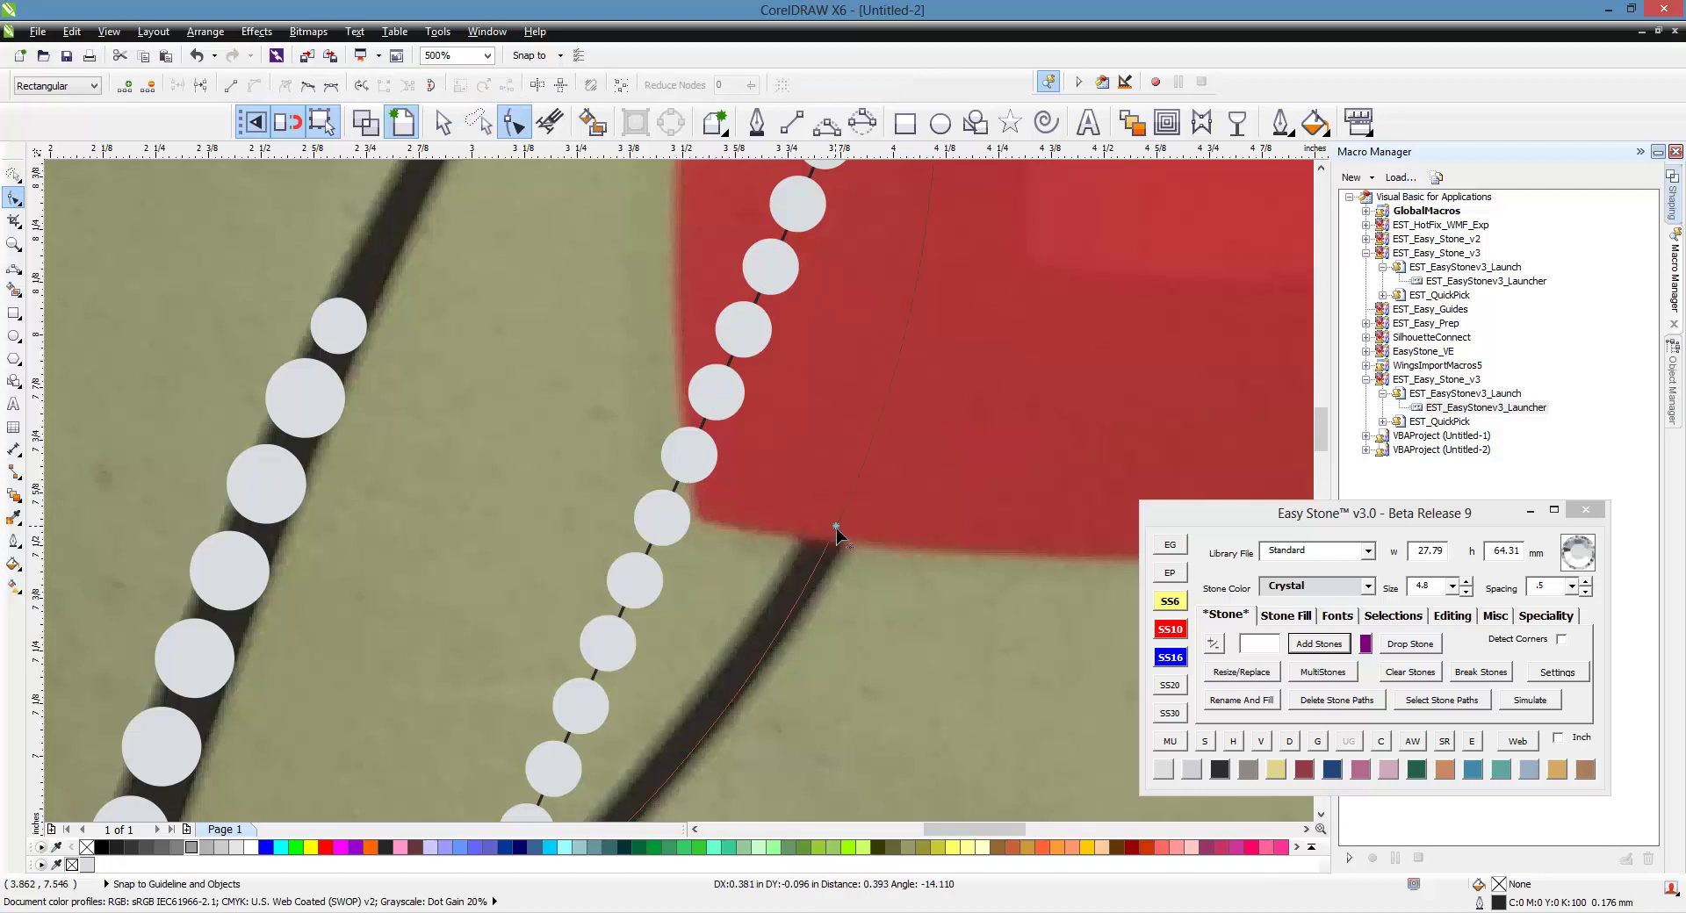
{"action": "scroll", "coordinate": [751, 556], "scroll_direction": "down", "scroll_amount": 4}
{"action": "scroll", "coordinate": [799, 343], "scroll_direction": "up", "scroll_amount": 2}
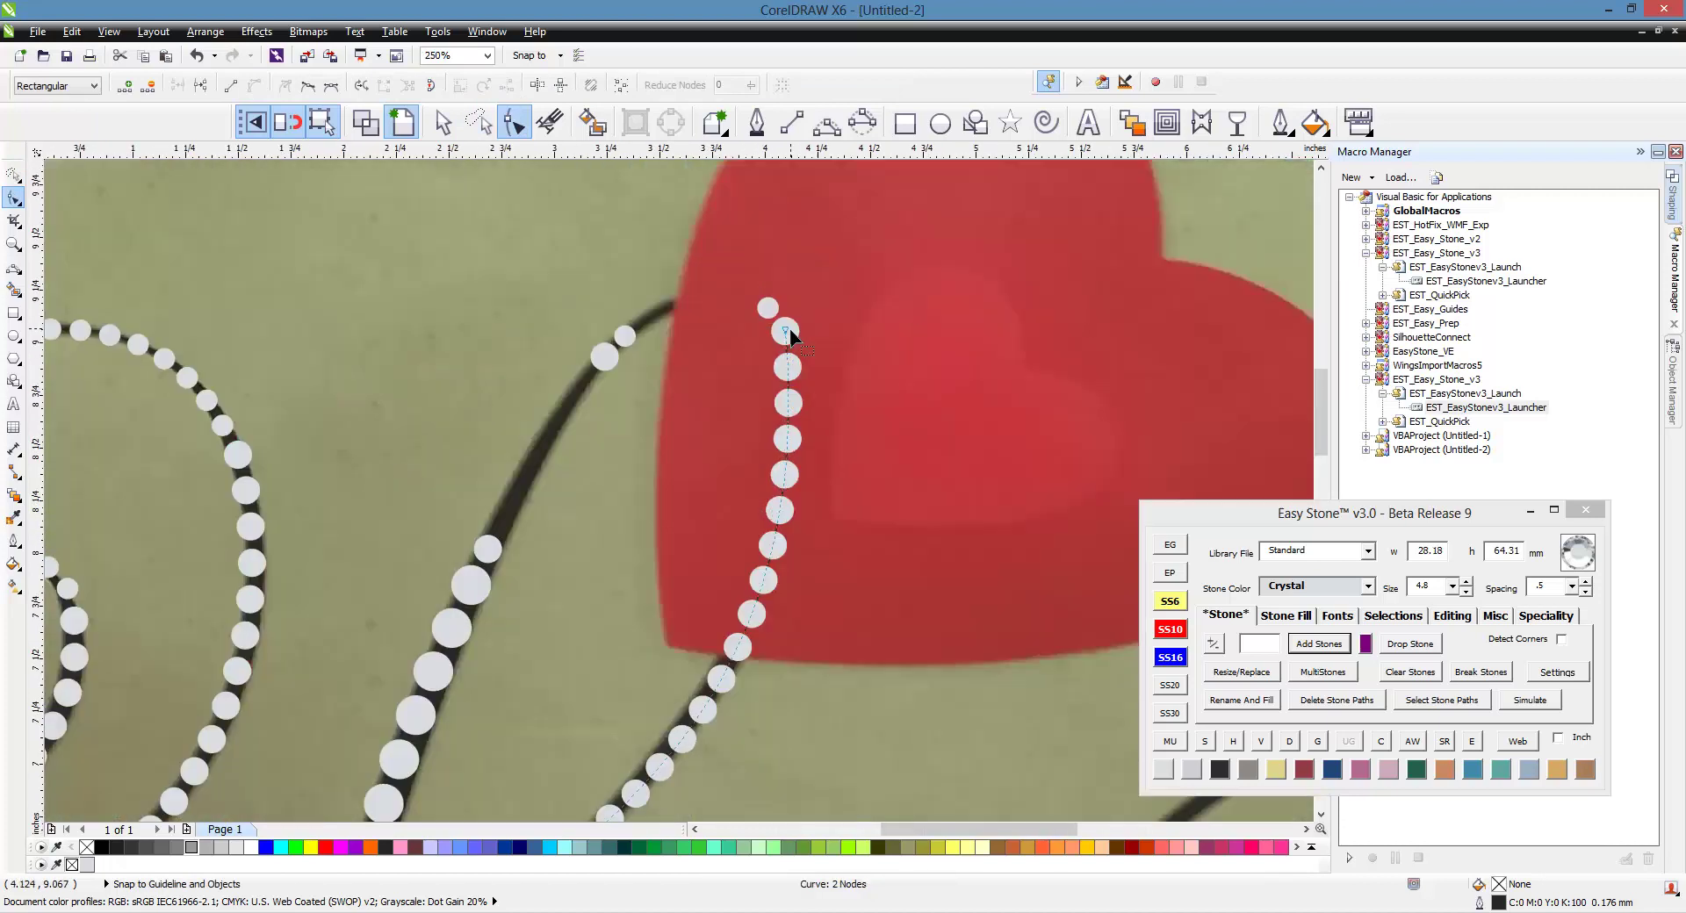
{"action": "left_click", "coordinate": [787, 332]}
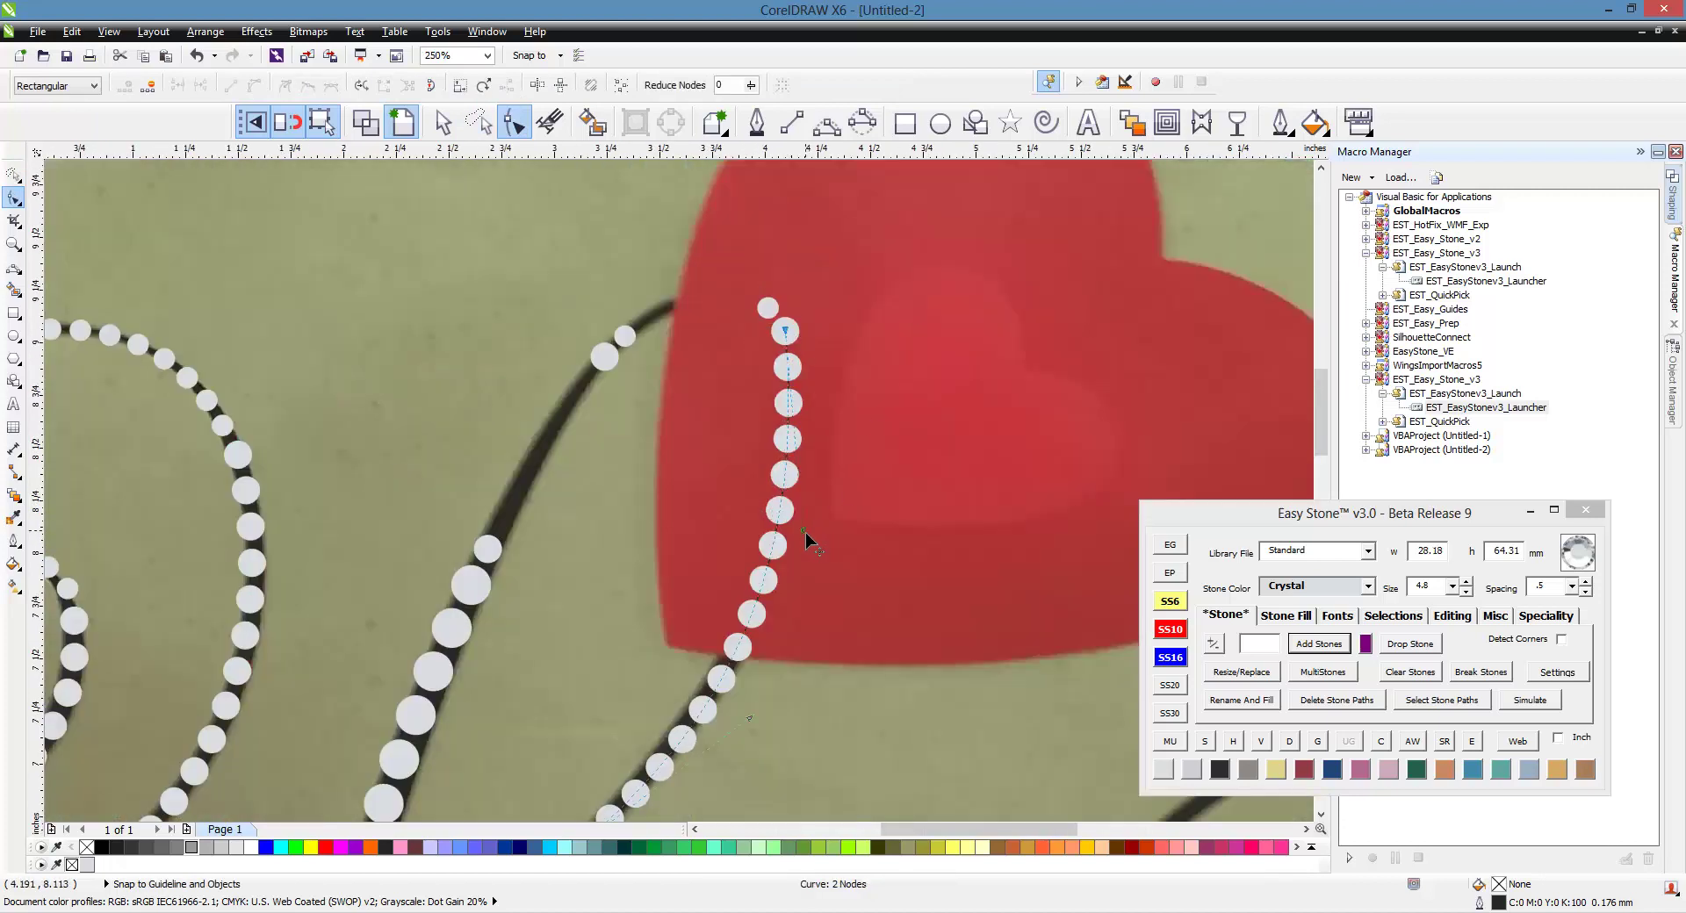
{"action": "left_click_drag", "start_coordinate": [804, 533], "coordinate": [846, 467]}
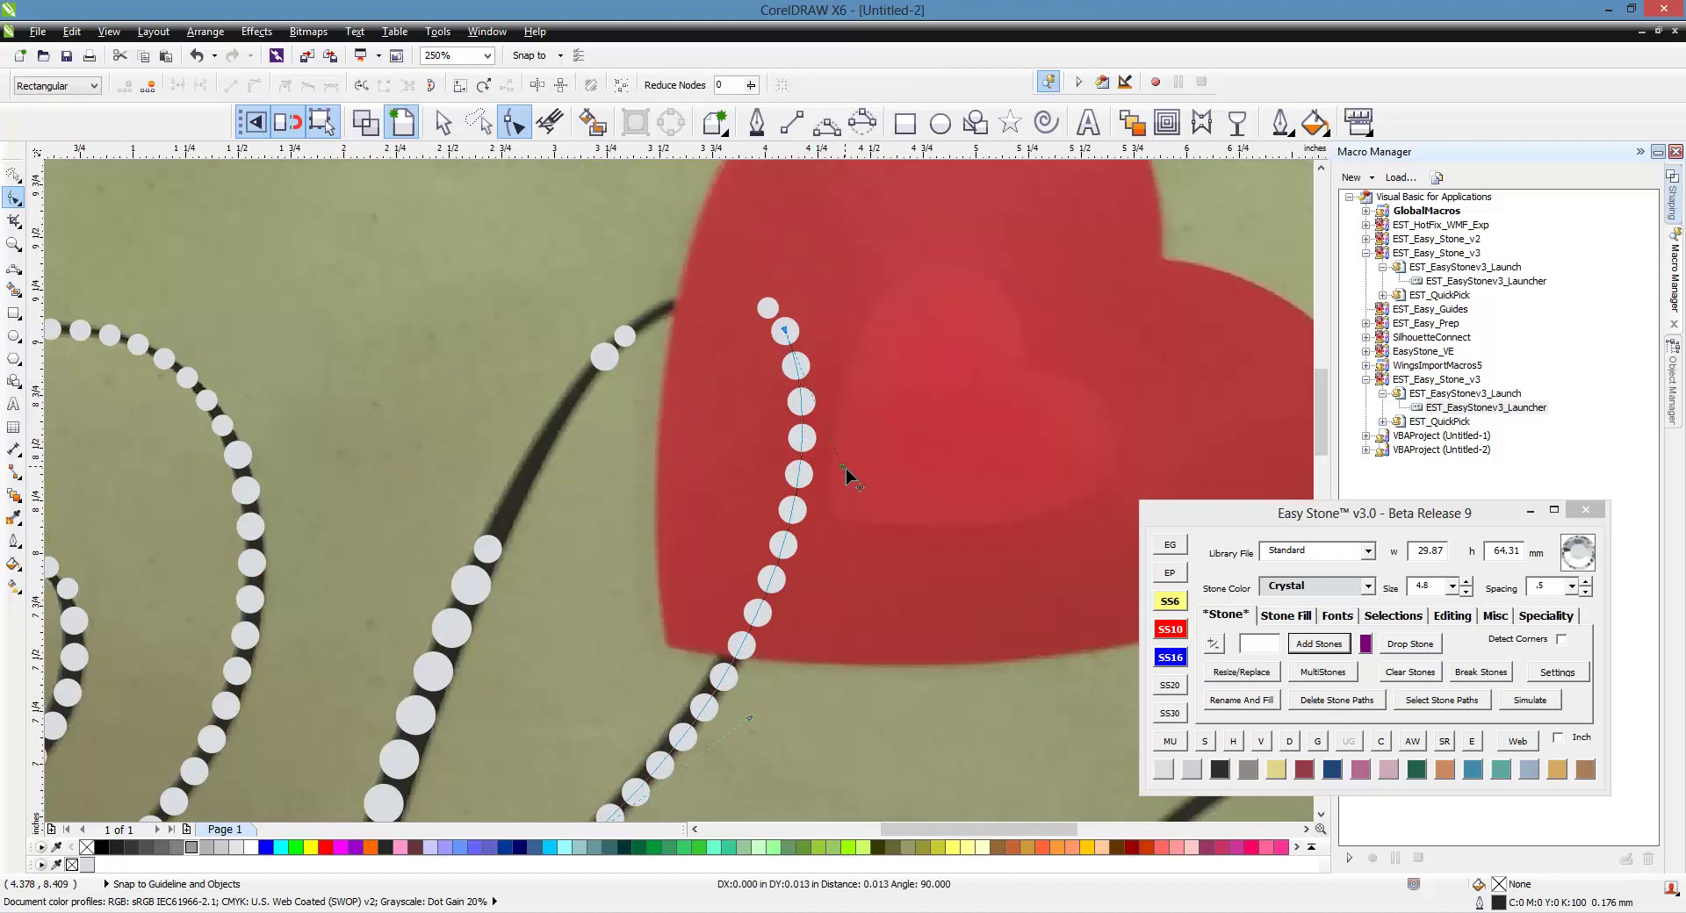
{"action": "scroll", "coordinate": [852, 461], "scroll_direction": "down", "scroll_amount": 2}
{"action": "key", "text": "space"}
- Add SS6 stones across the top of the L's loop between the two SS6 end stones
{"action": "left_click", "coordinate": [823, 364]}
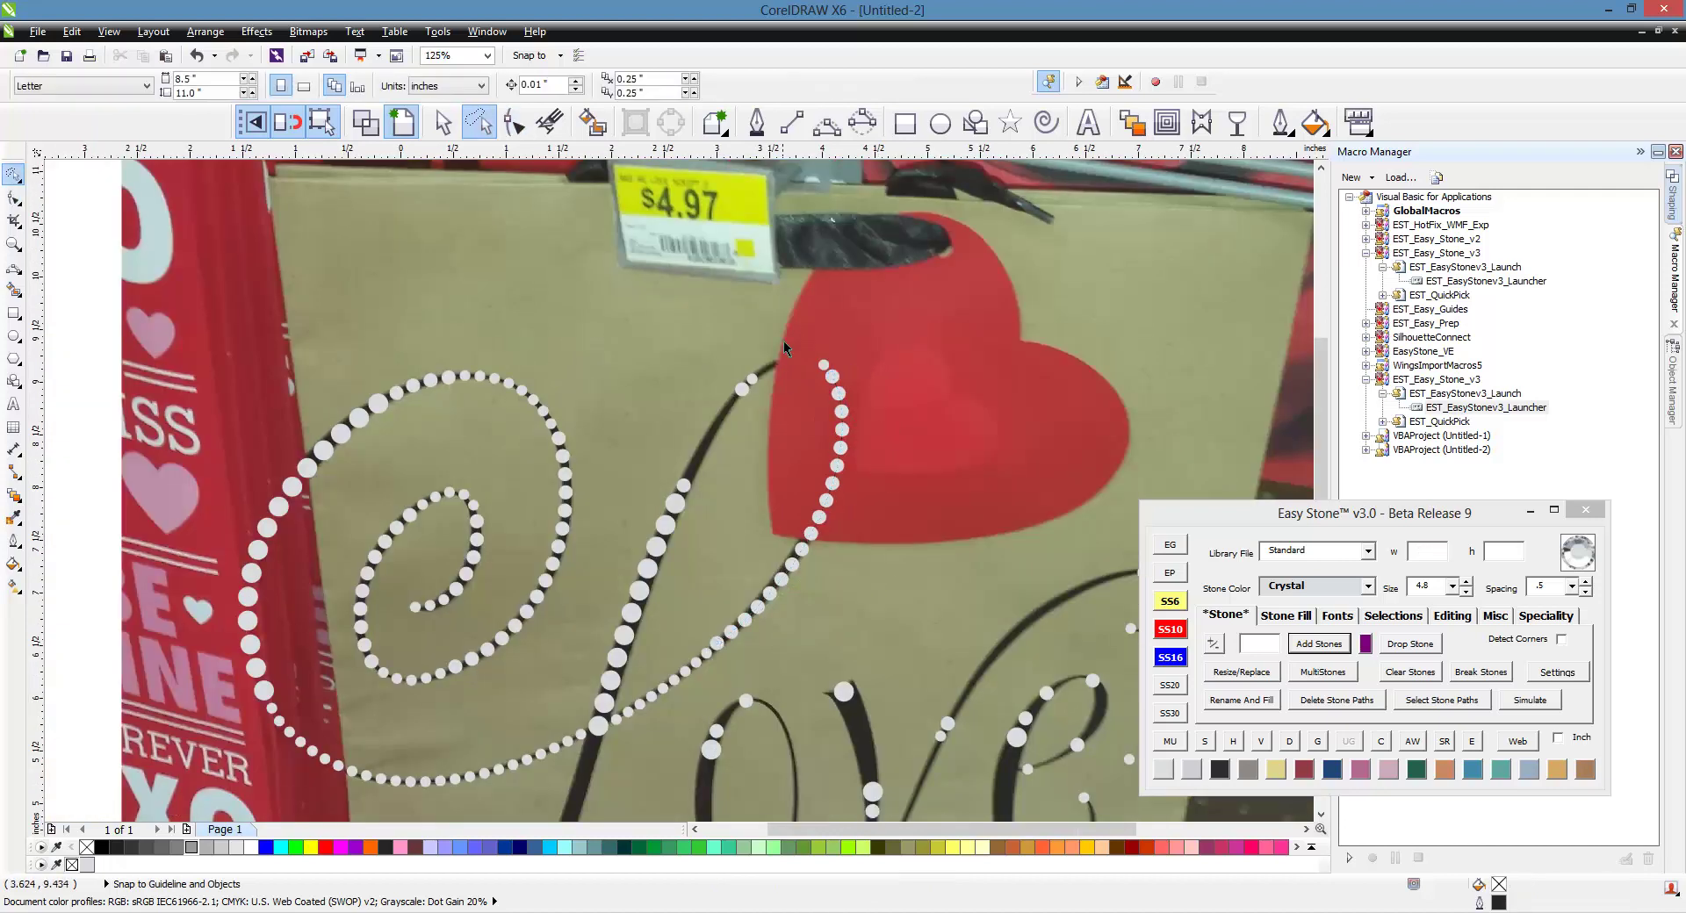
{"action": "scroll", "coordinate": [784, 341], "scroll_direction": "up", "scroll_amount": 2}
{"action": "left_click", "coordinate": [733, 431], "text": "shift"}
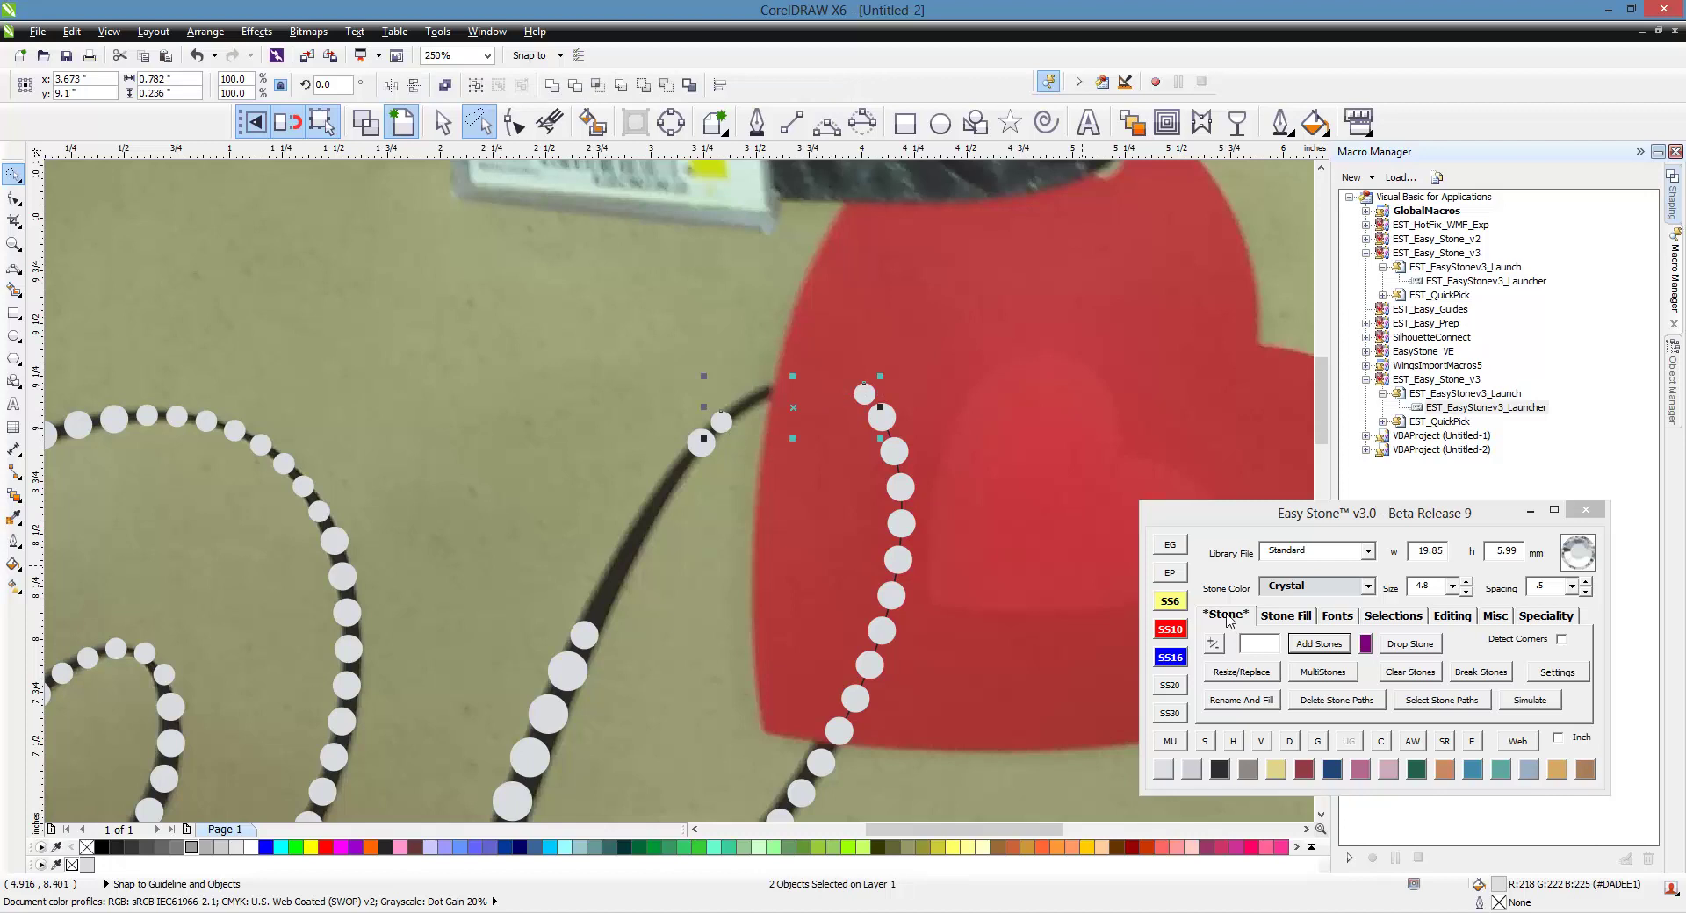
{"action": "left_click", "coordinate": [1313, 643]}
- Bend the top SS6 path upward into an arch that continues the stroke over the heart's edge
{"action": "scroll", "coordinate": [873, 455], "scroll_direction": "up", "scroll_amount": 4}
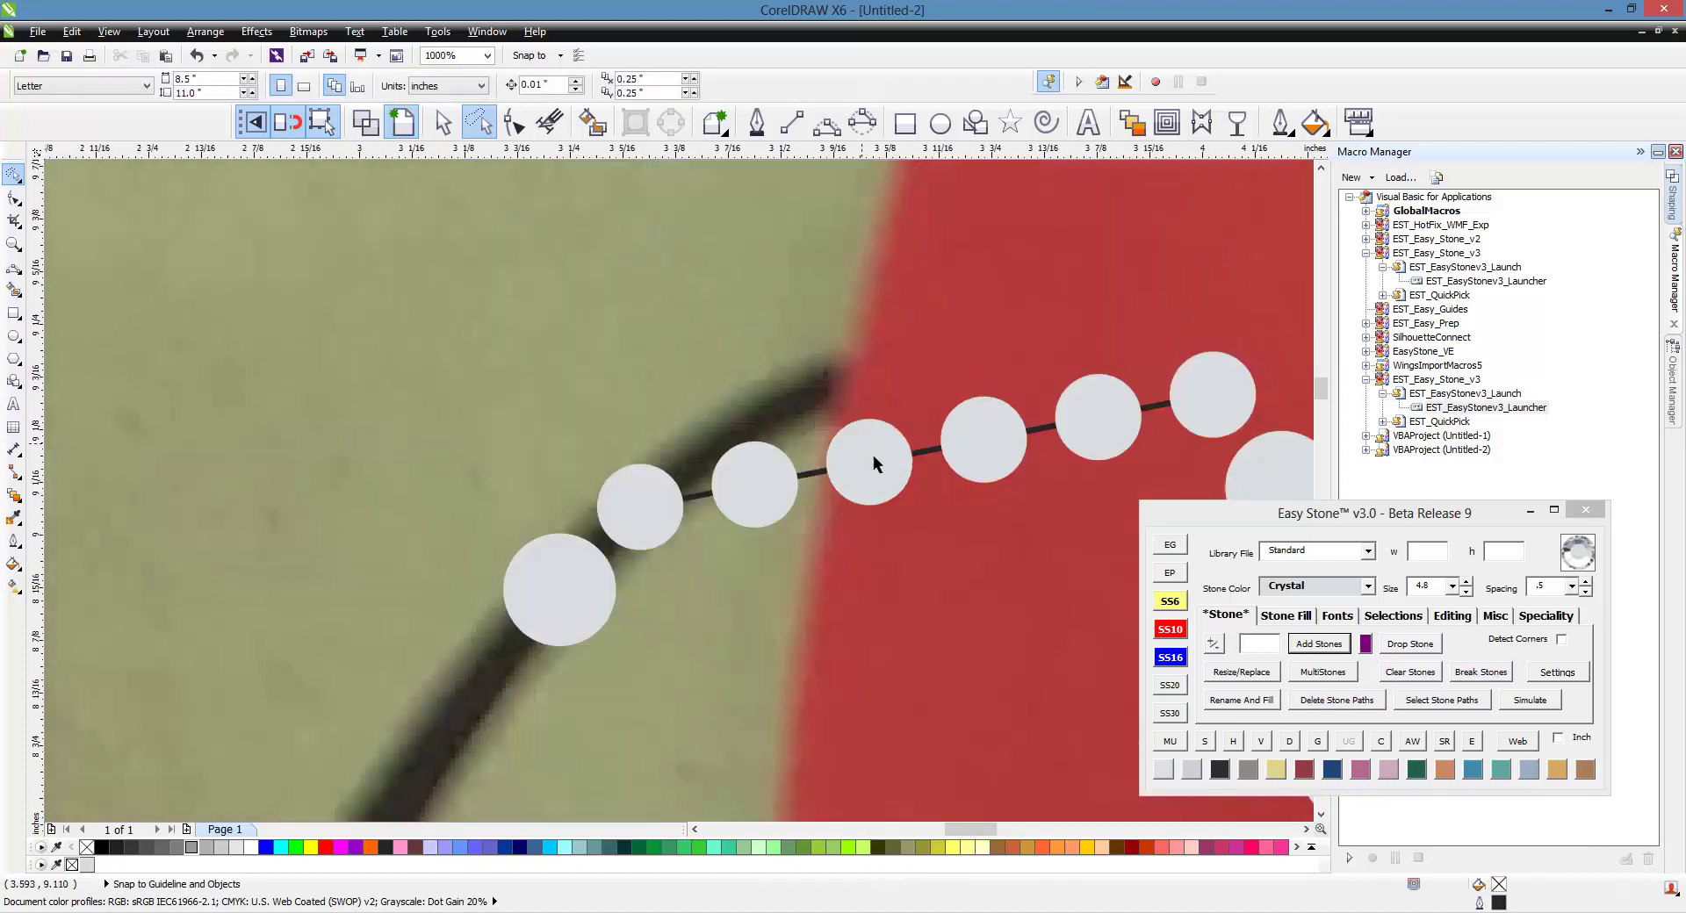
{"action": "key", "text": "F10"}
{"action": "left_click_drag", "start_coordinate": [929, 450], "coordinate": [924, 350]}
{"action": "scroll", "coordinate": [924, 350], "scroll_direction": "down", "scroll_amount": 4}
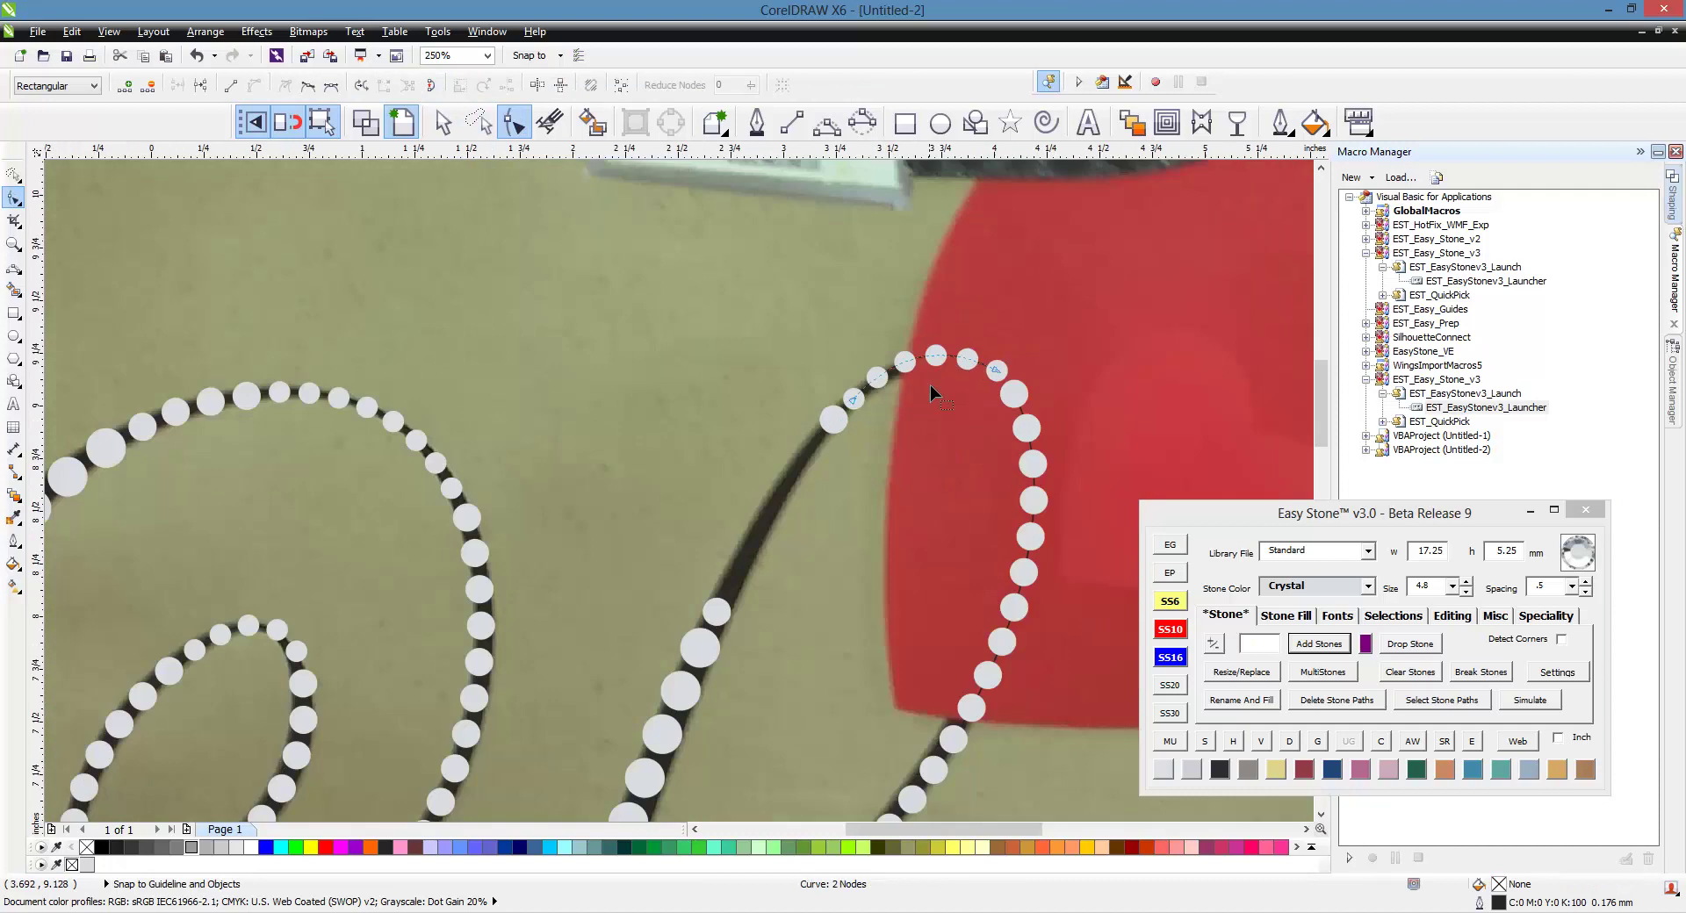
{"action": "key", "text": "space"}
- Add SS10 stones between the two SS10 stones on the L's upper stem and bend their path onto the stroke
{"action": "left_click", "coordinate": [846, 444]}
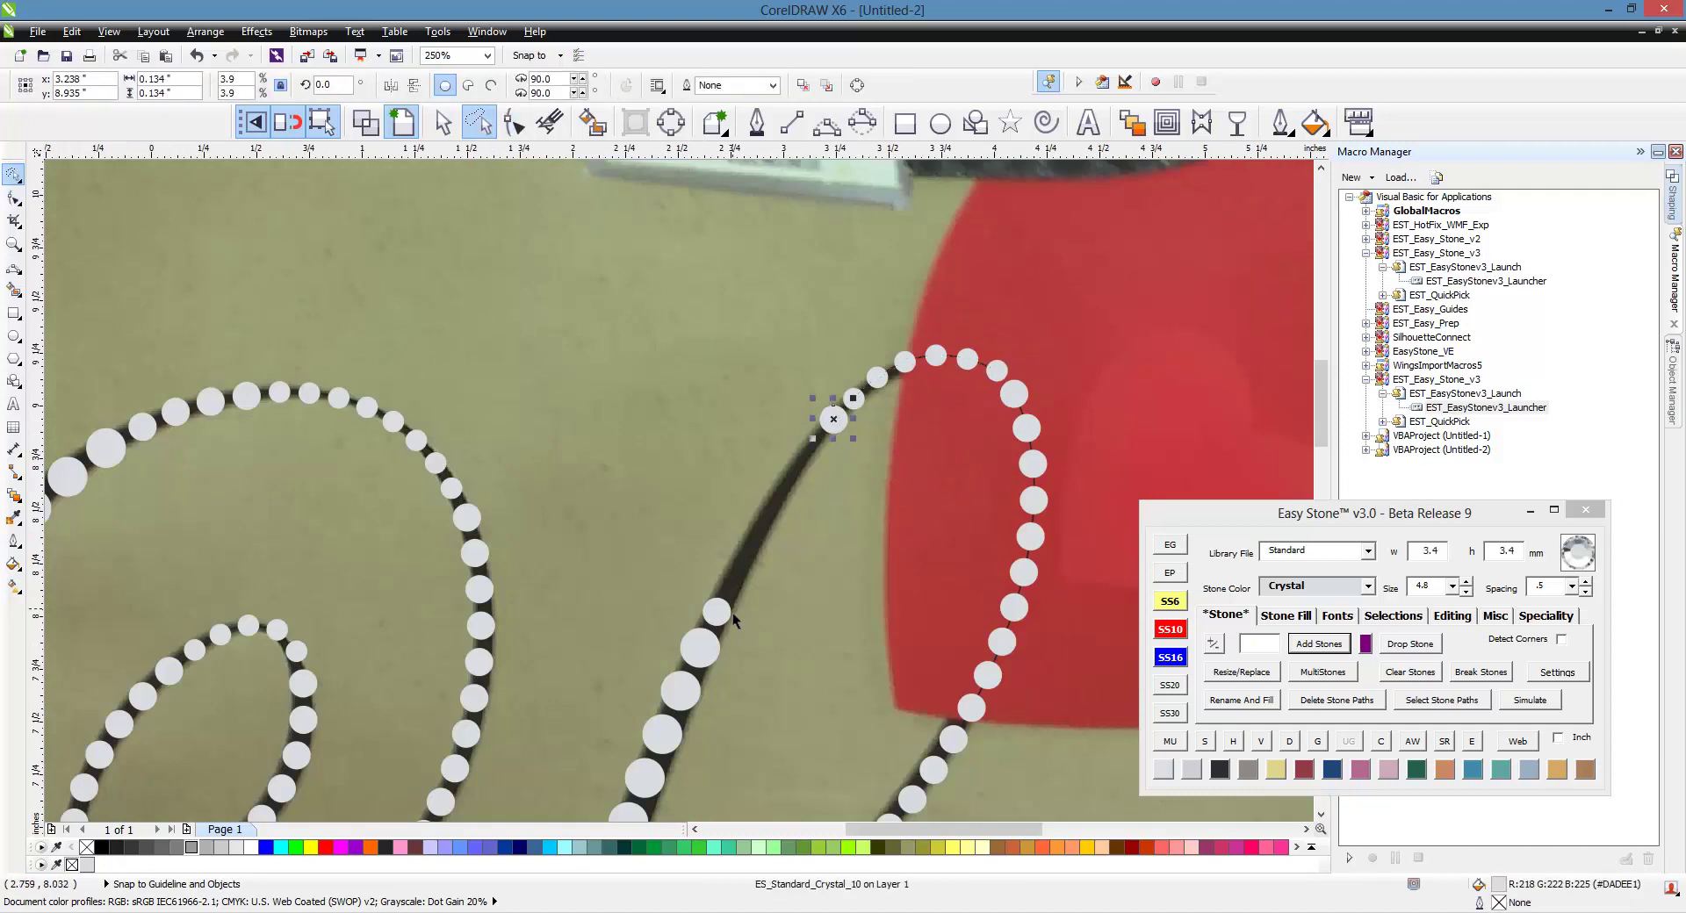
{"action": "left_click", "coordinate": [1294, 645]}
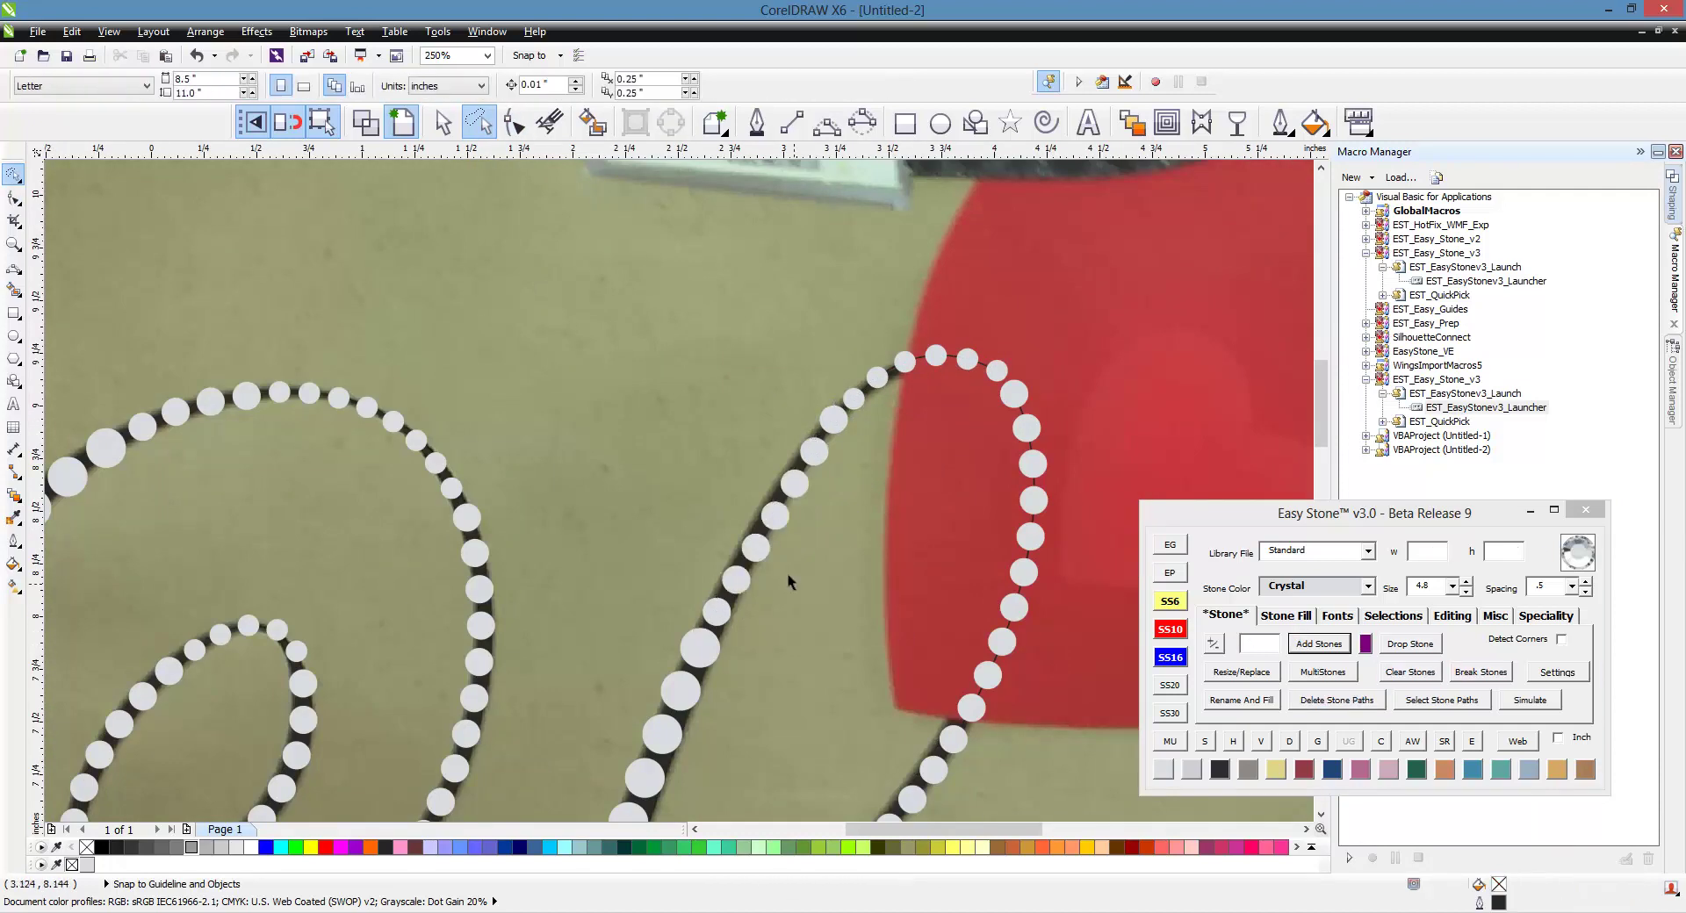
{"action": "scroll", "coordinate": [762, 534], "scroll_direction": "up", "scroll_amount": 4}
{"action": "key", "text": "space"}
{"action": "left_click_drag", "start_coordinate": [750, 530], "coordinate": [732, 506]}
{"action": "scroll", "coordinate": [746, 519], "scroll_direction": "down", "scroll_amount": 2}
{"action": "key", "text": "space"}
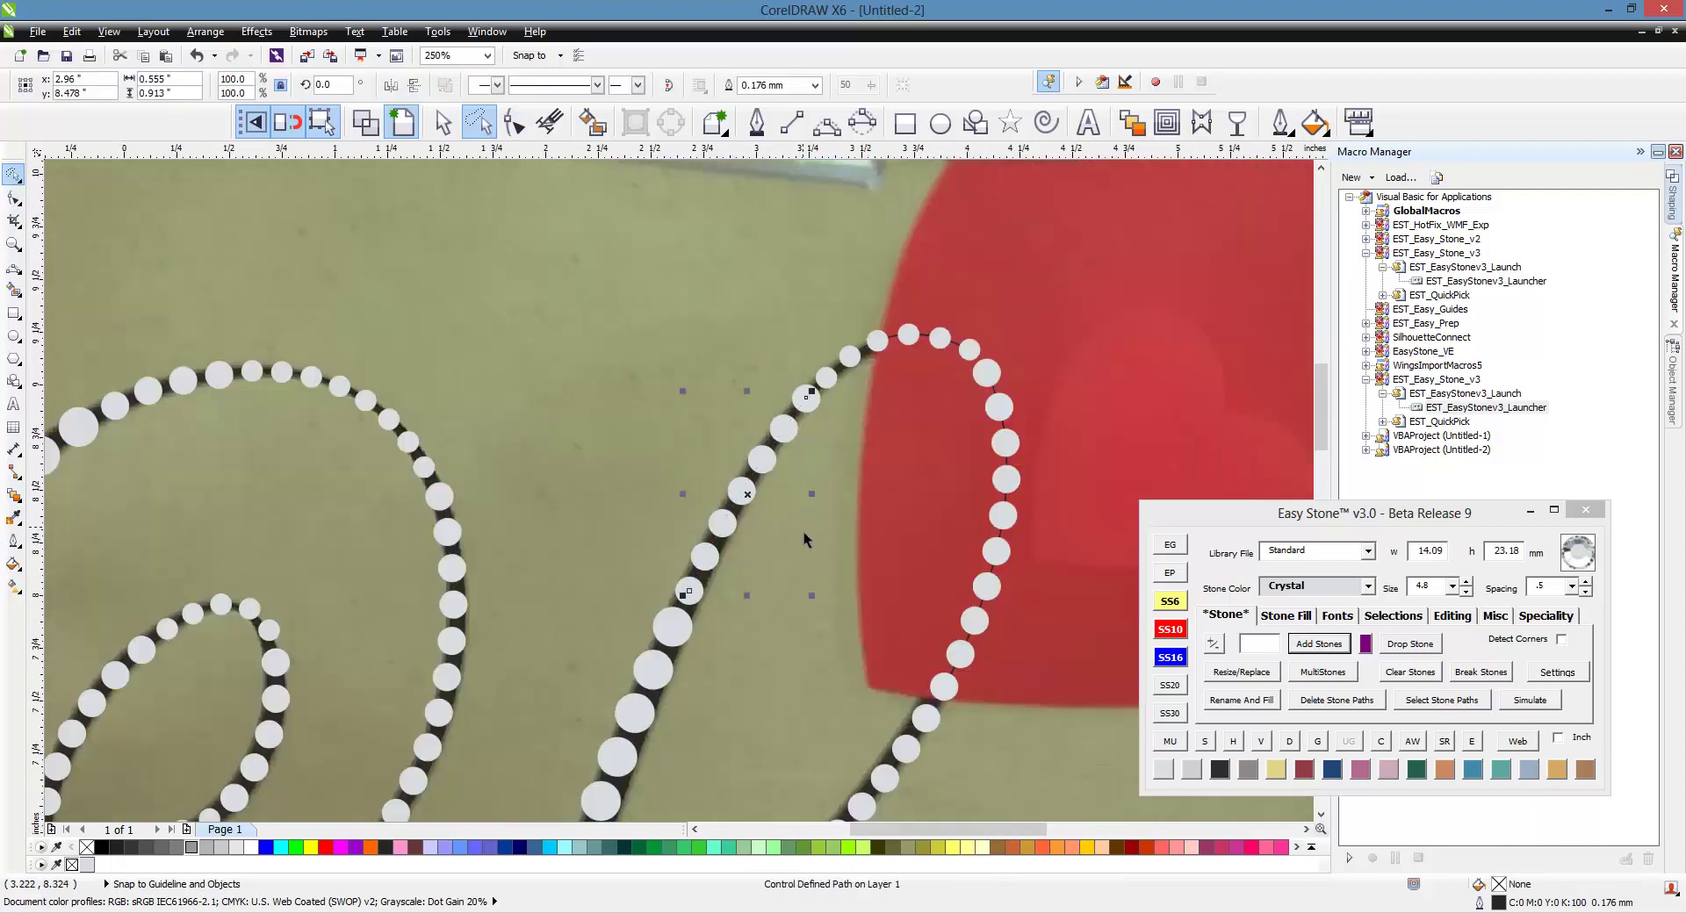
{"action": "left_click", "coordinate": [802, 530]}
{"action": "scroll", "coordinate": [716, 376], "scroll_direction": "down", "scroll_amount": 1}
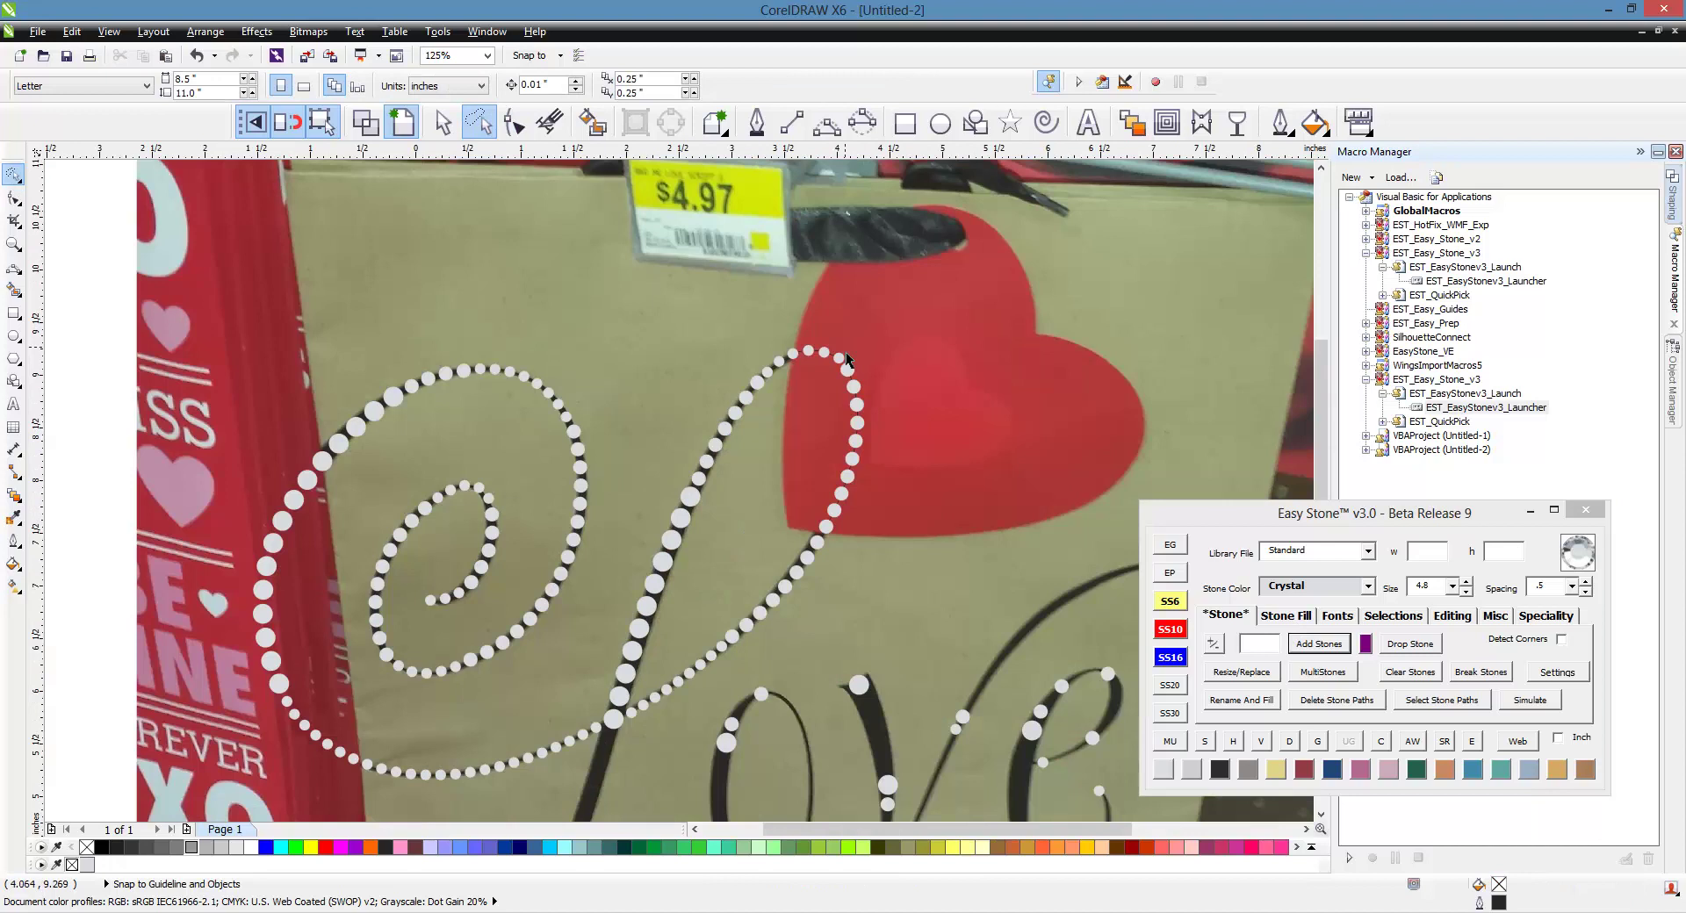
- Select all the stones of the L's loop and stem and delete their stone paths
{"action": "left_click", "coordinate": [442, 123]}
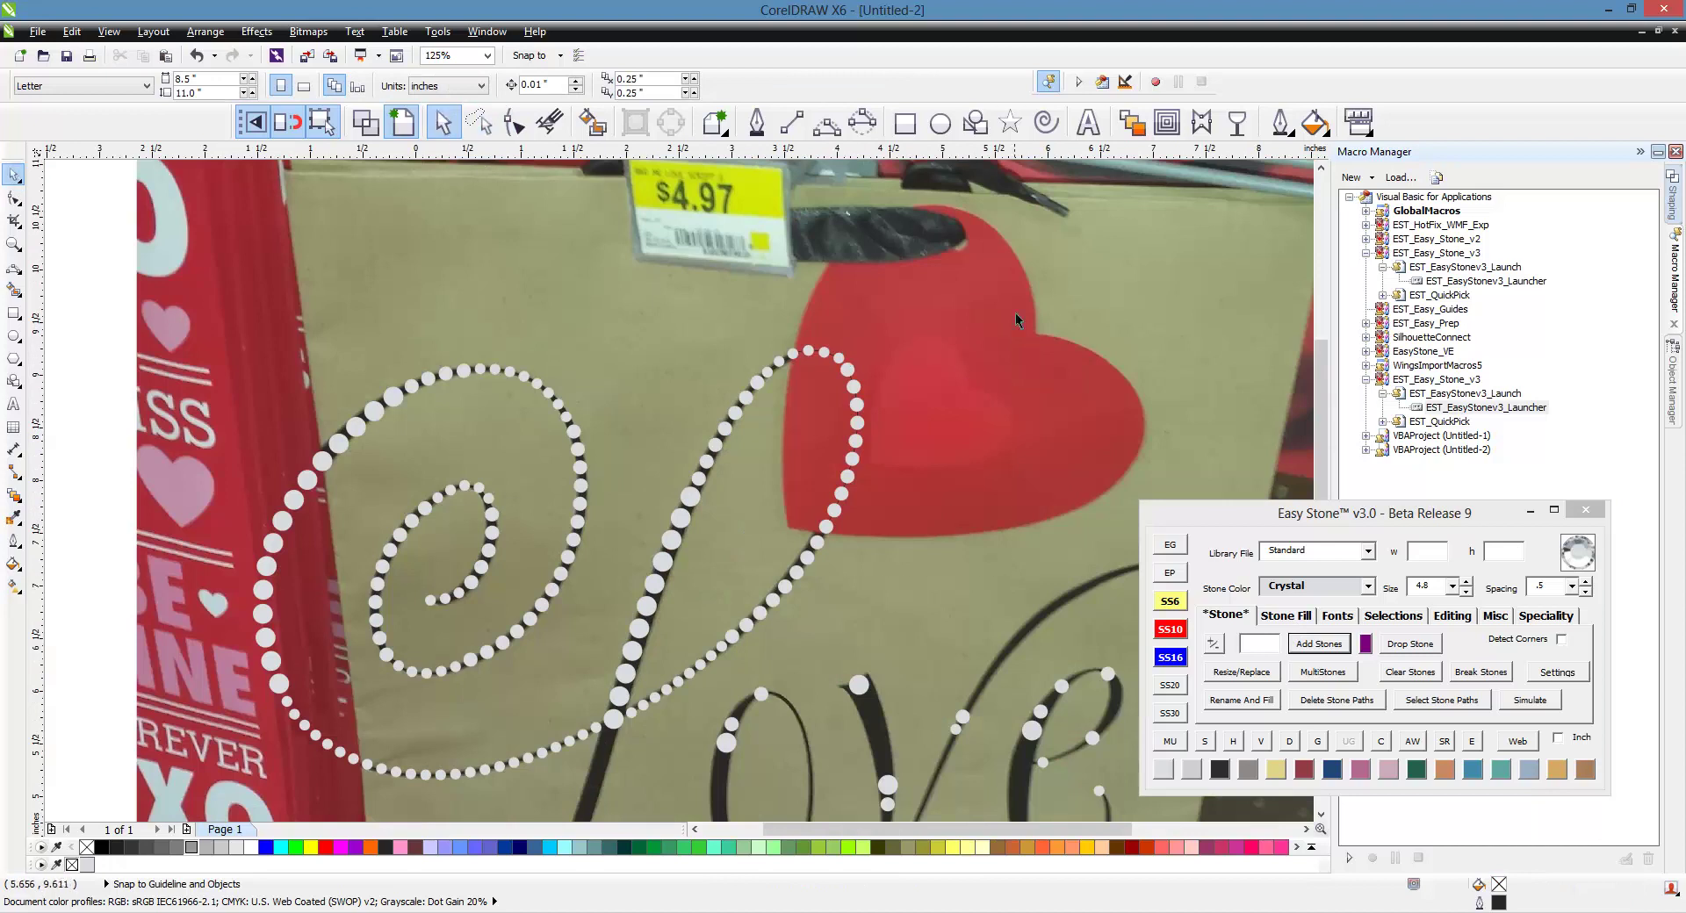
{"action": "left_click_drag", "start_coordinate": [808, 611], "coordinate": [588, 771]}
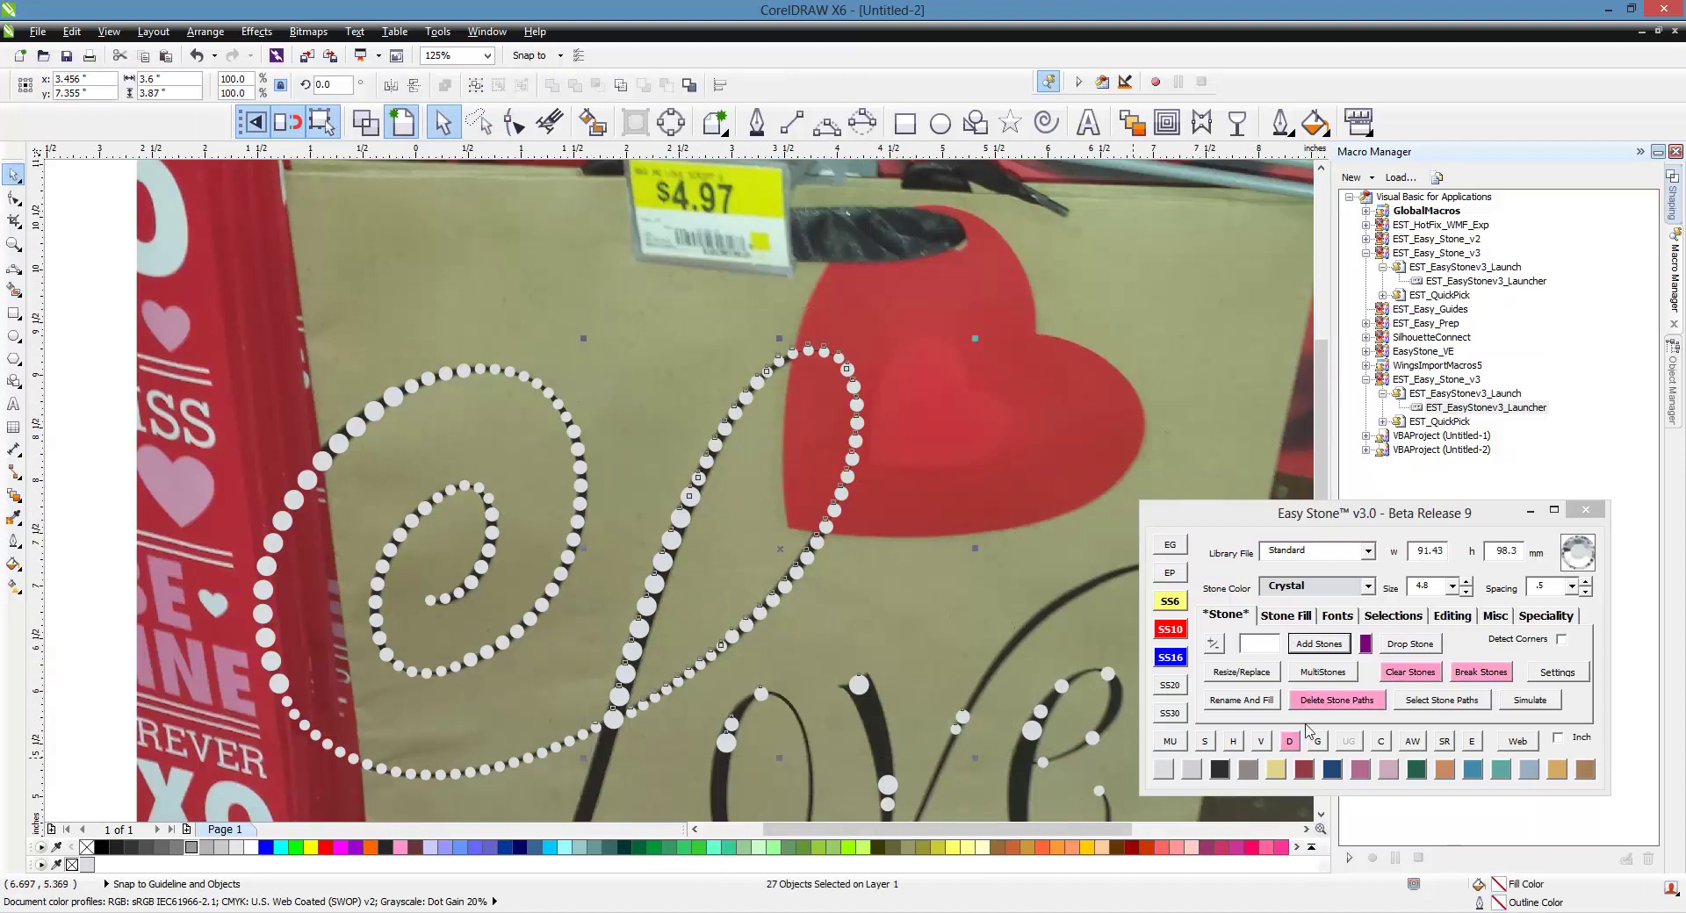
{"action": "left_click", "coordinate": [1344, 709]}
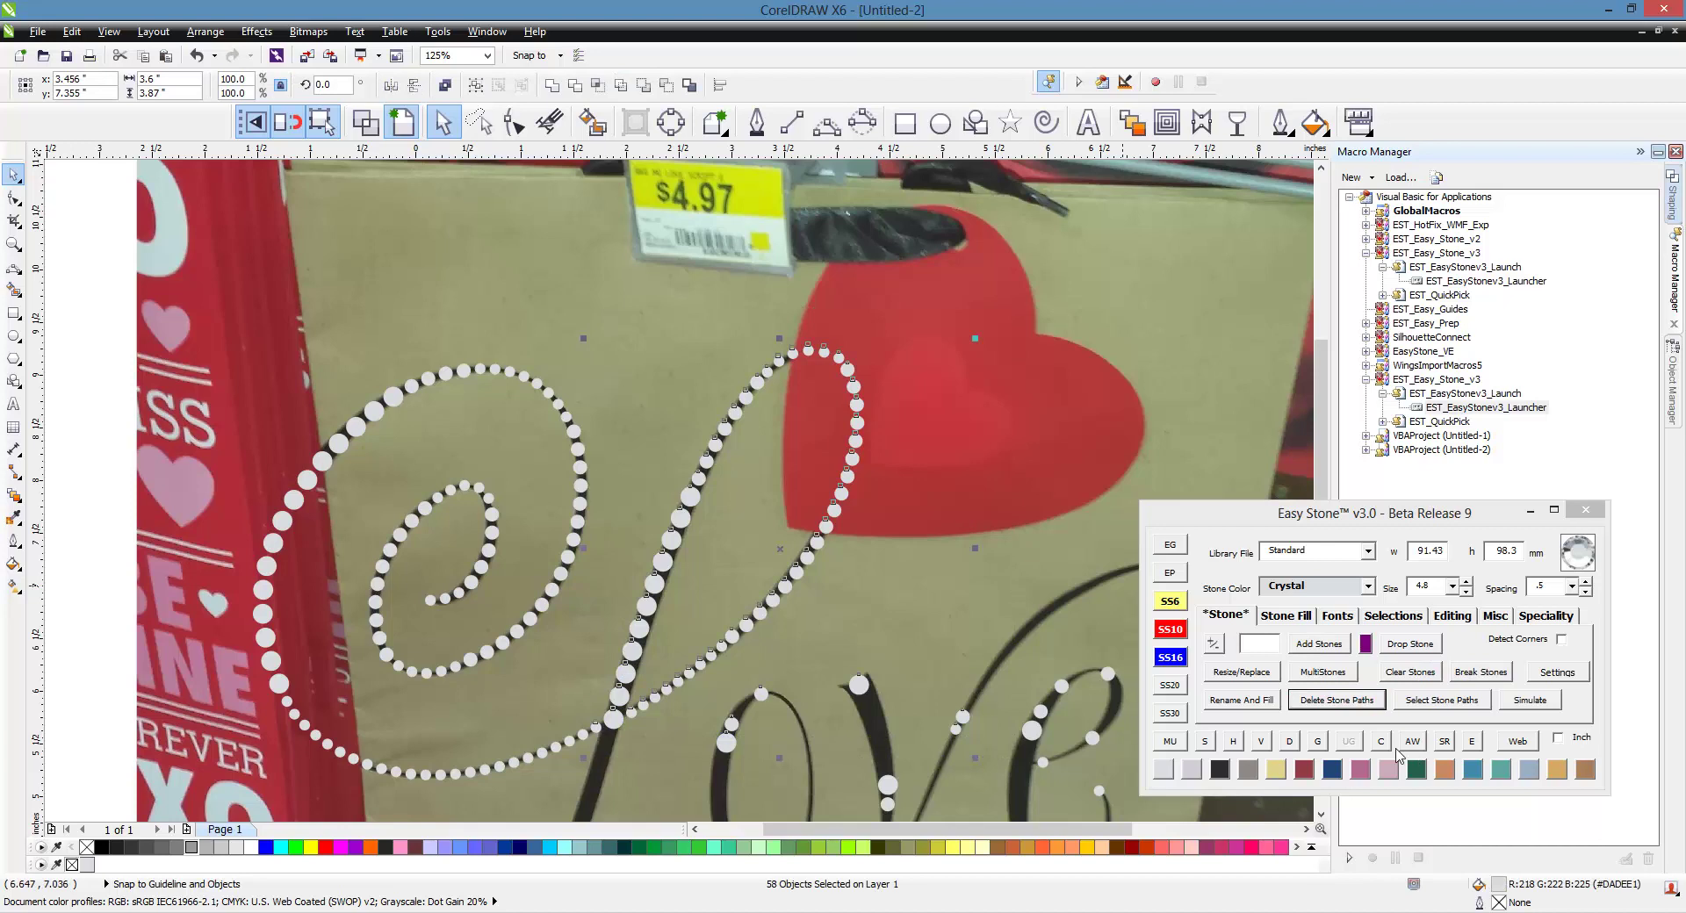
{"action": "left_click", "coordinate": [1385, 745]}
{"action": "left_click", "coordinate": [994, 508]}
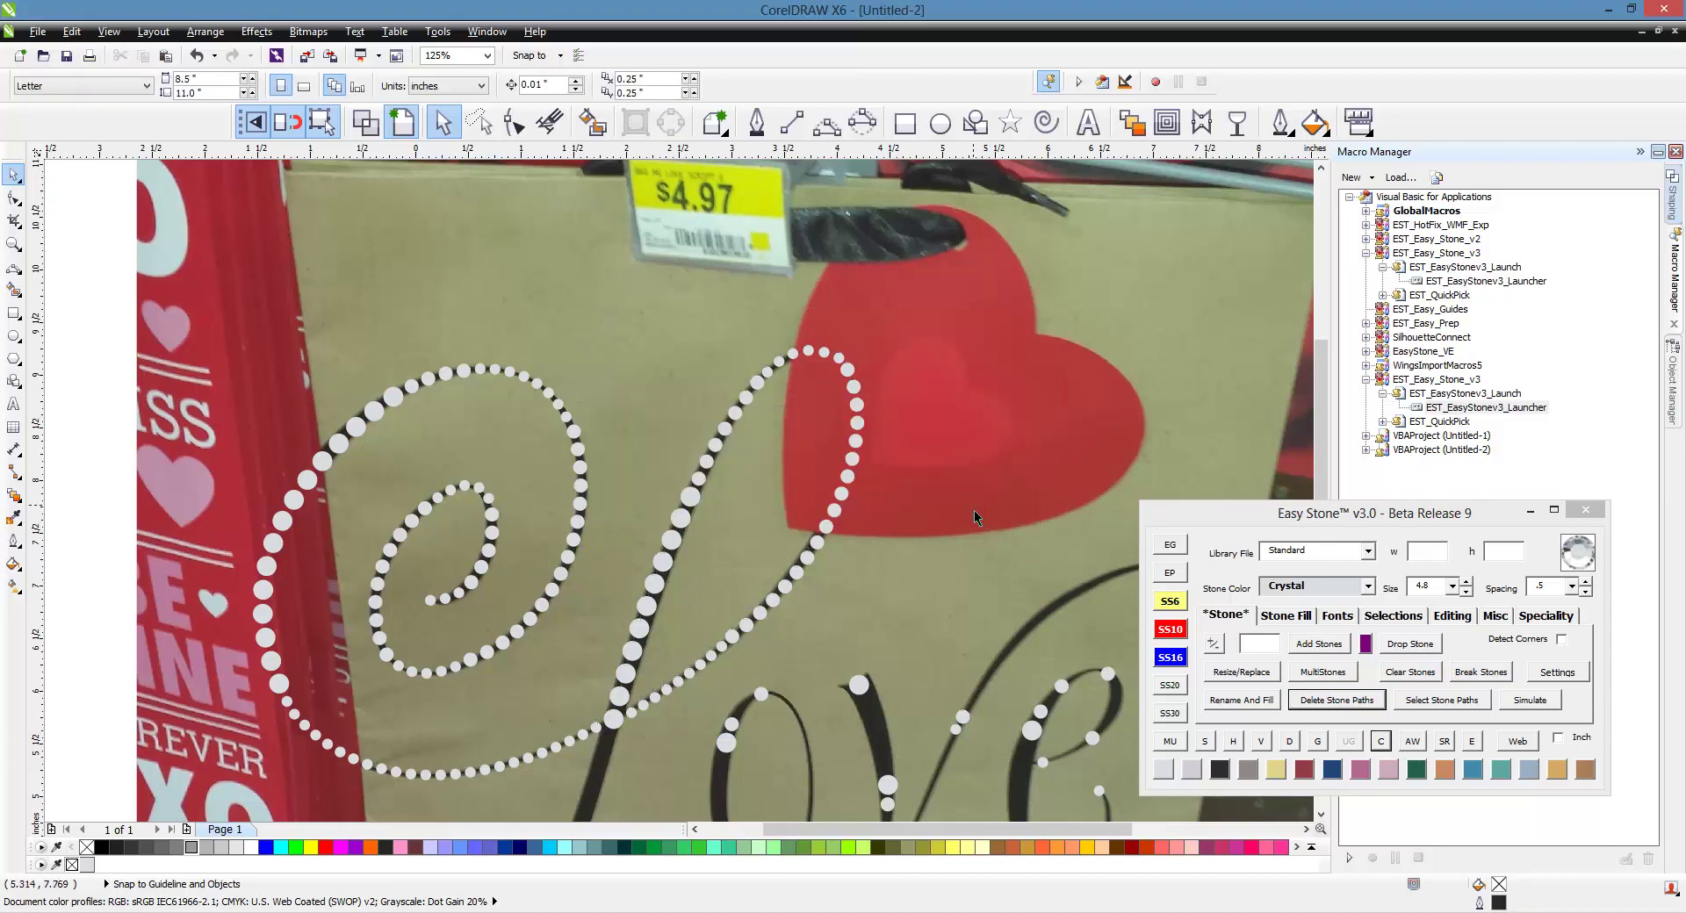
- Freehand-select the stones of the L's loop and stem and re-space them evenly
{"action": "left_click", "coordinate": [479, 122]}
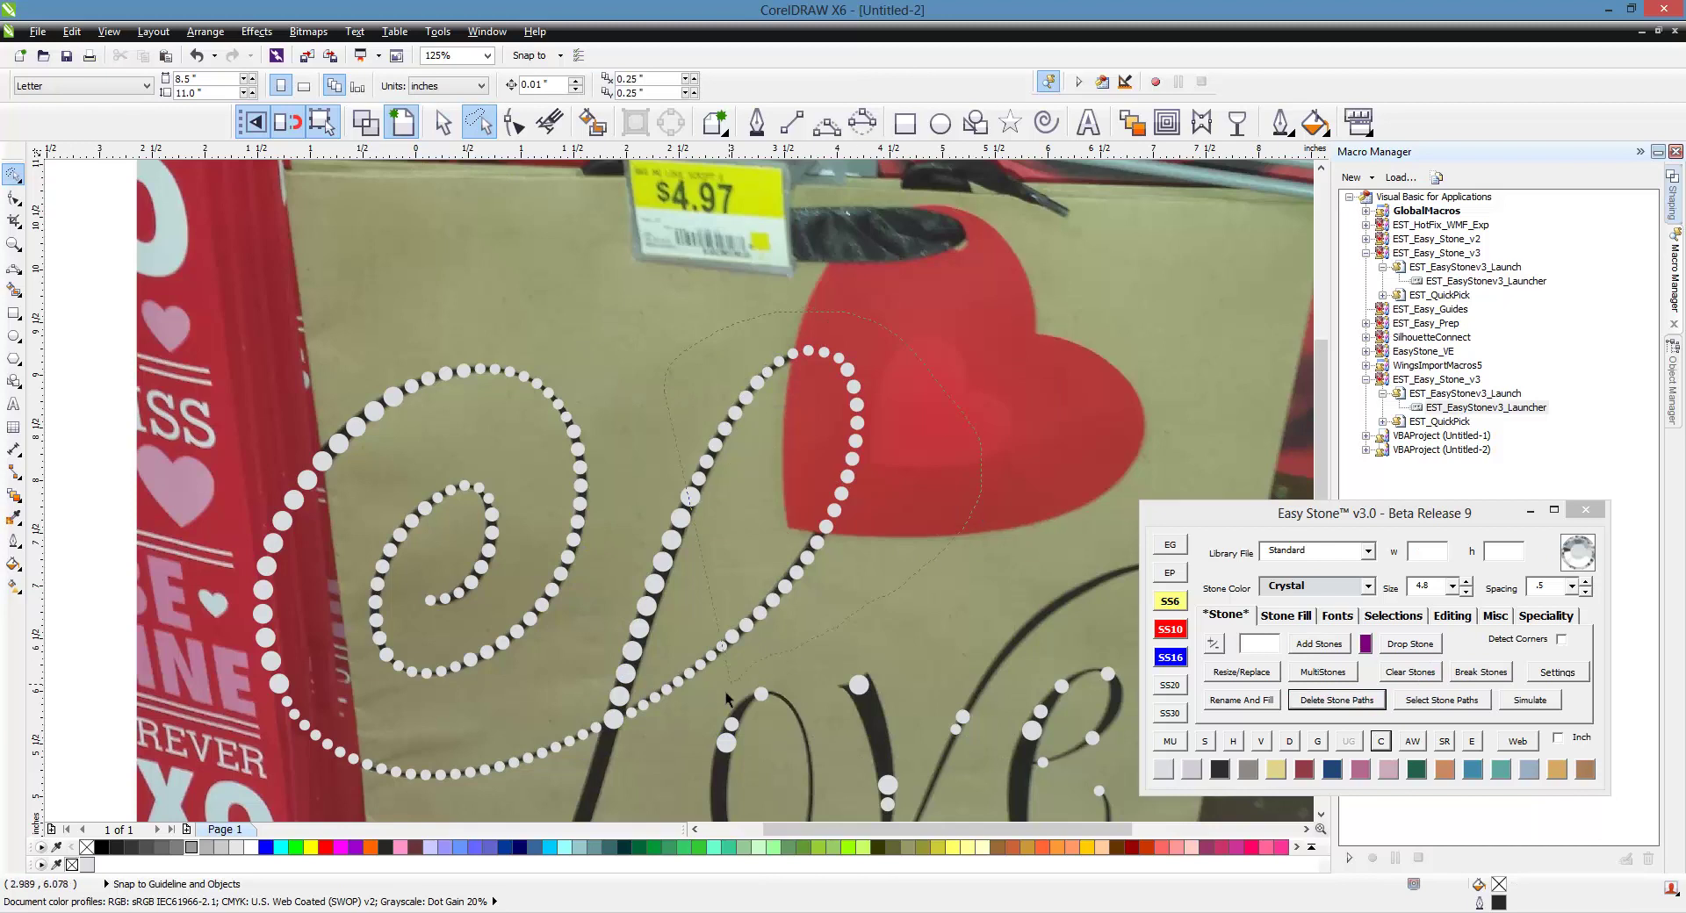
{"action": "left_click_drag", "start_coordinate": [578, 683], "coordinate": [608, 718]}
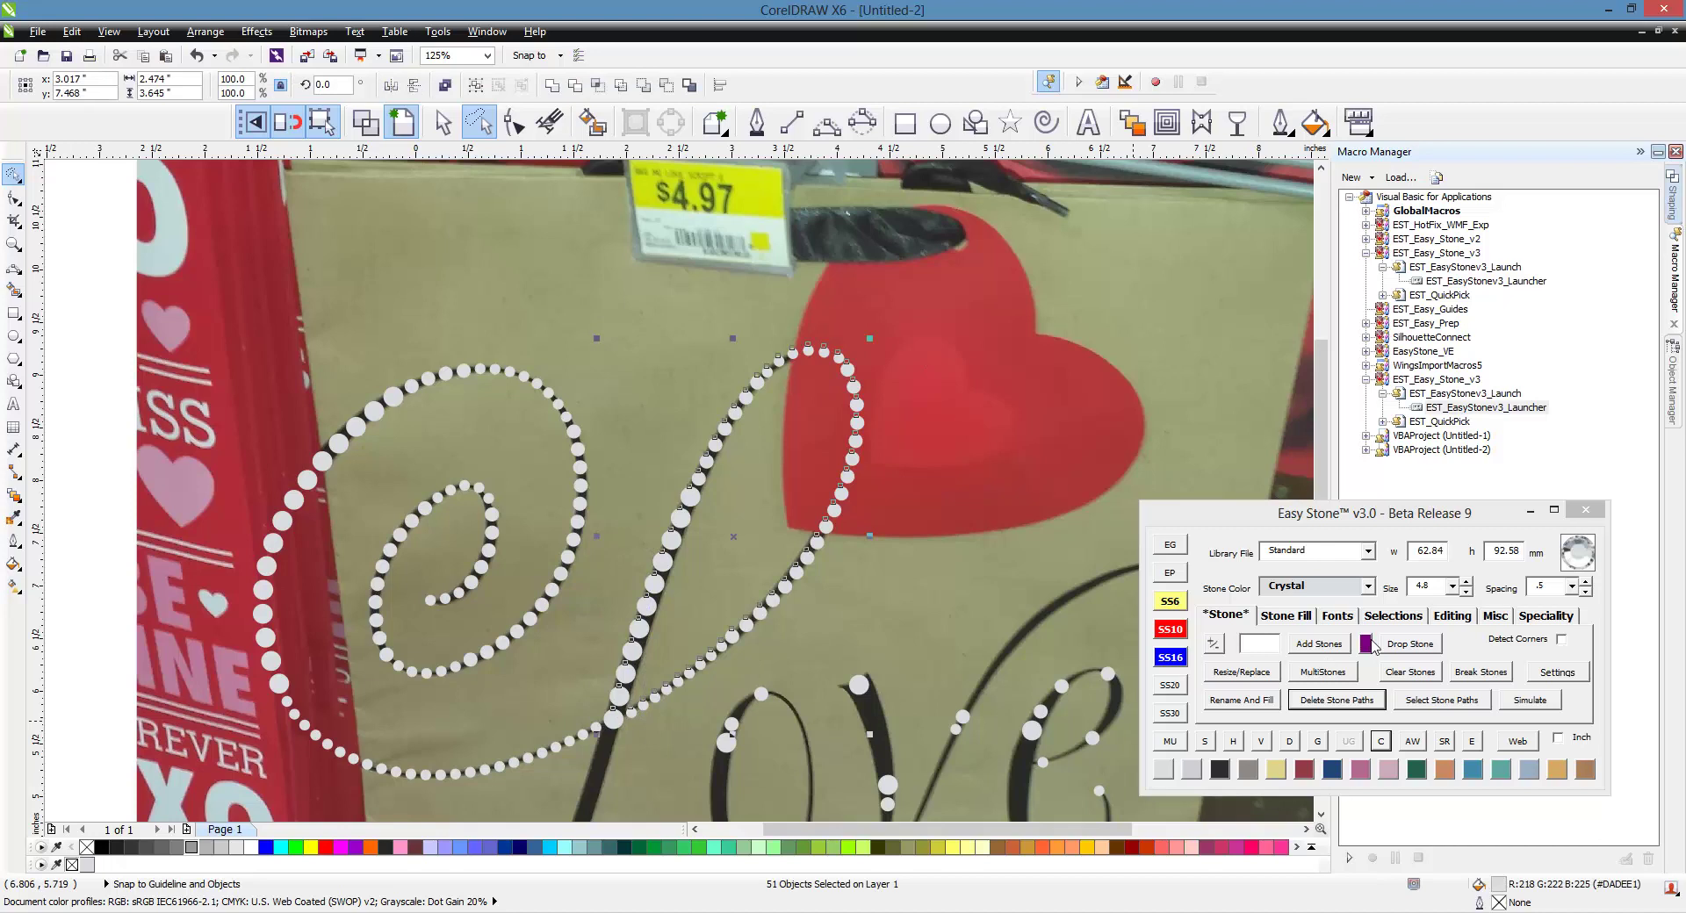
{"action": "left_click", "coordinate": [1449, 617]}
{"action": "left_click", "coordinate": [1265, 673]}
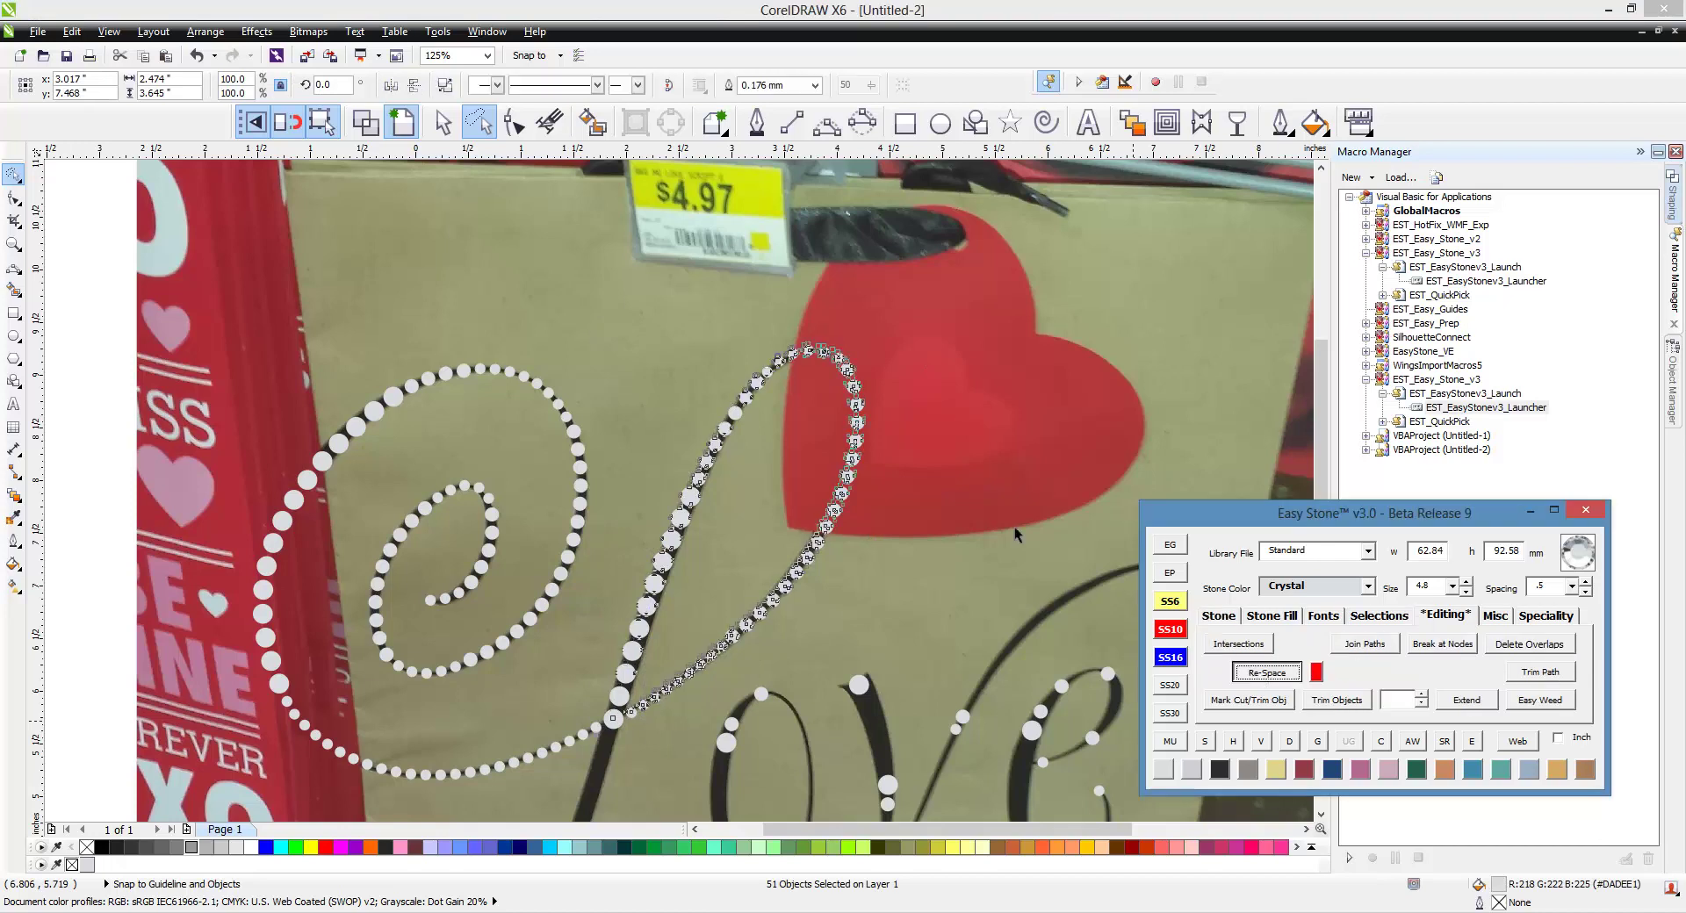
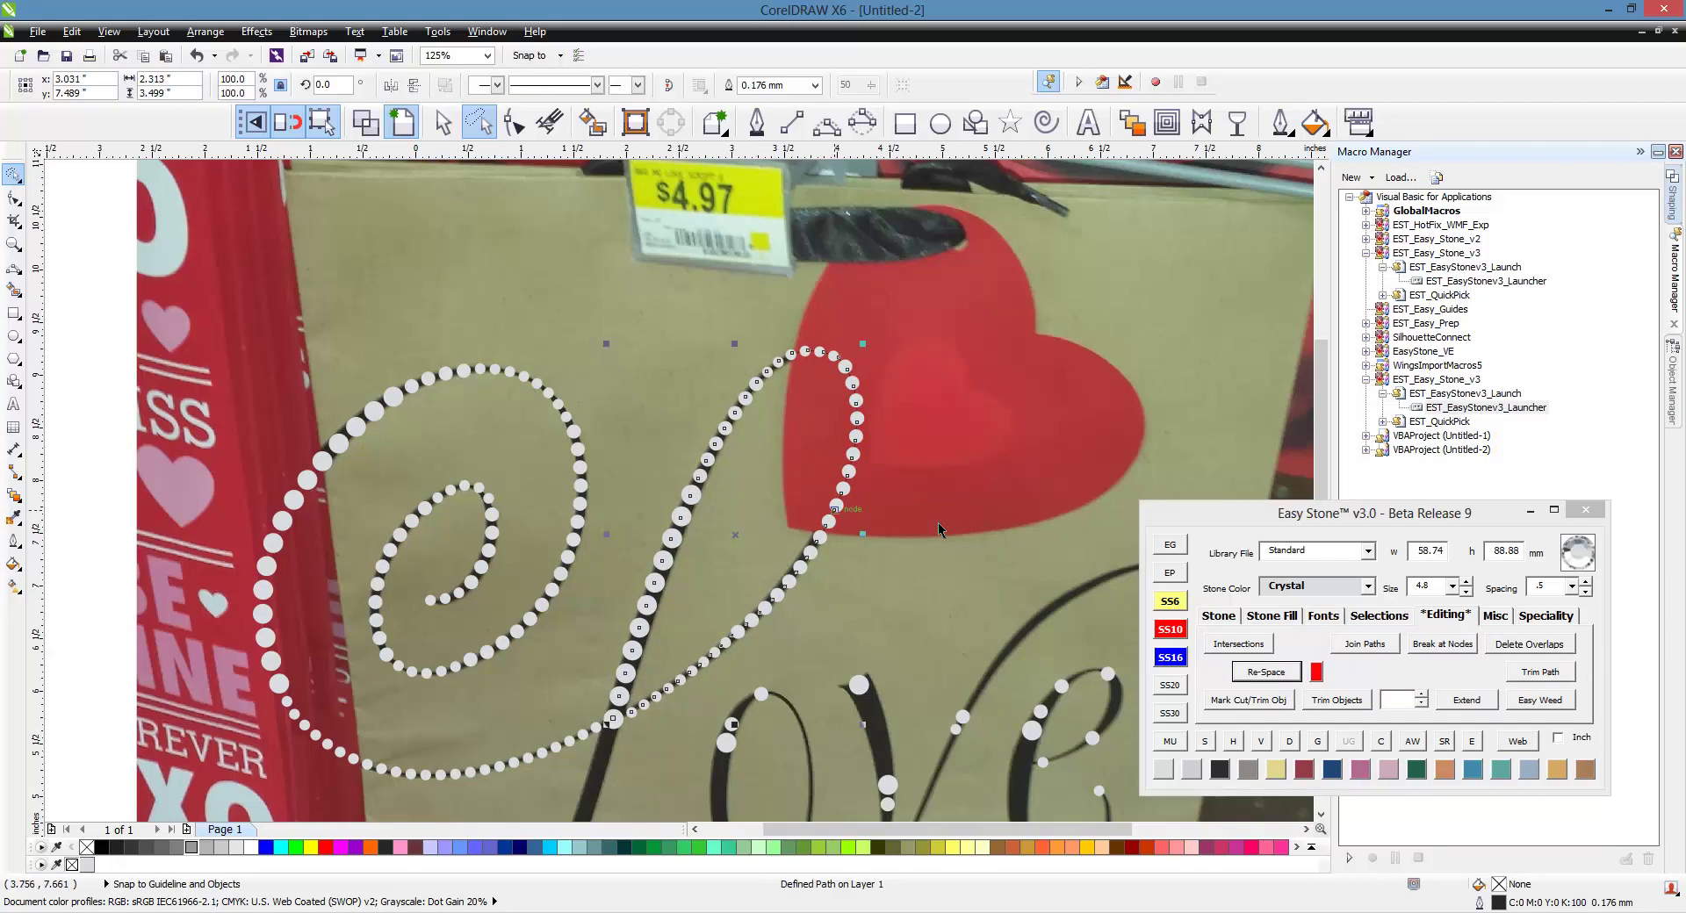
{"action": "left_click", "coordinate": [928, 492]}
{"action": "scroll", "coordinate": [642, 482], "scroll_direction": "down", "scroll_amount": 1}
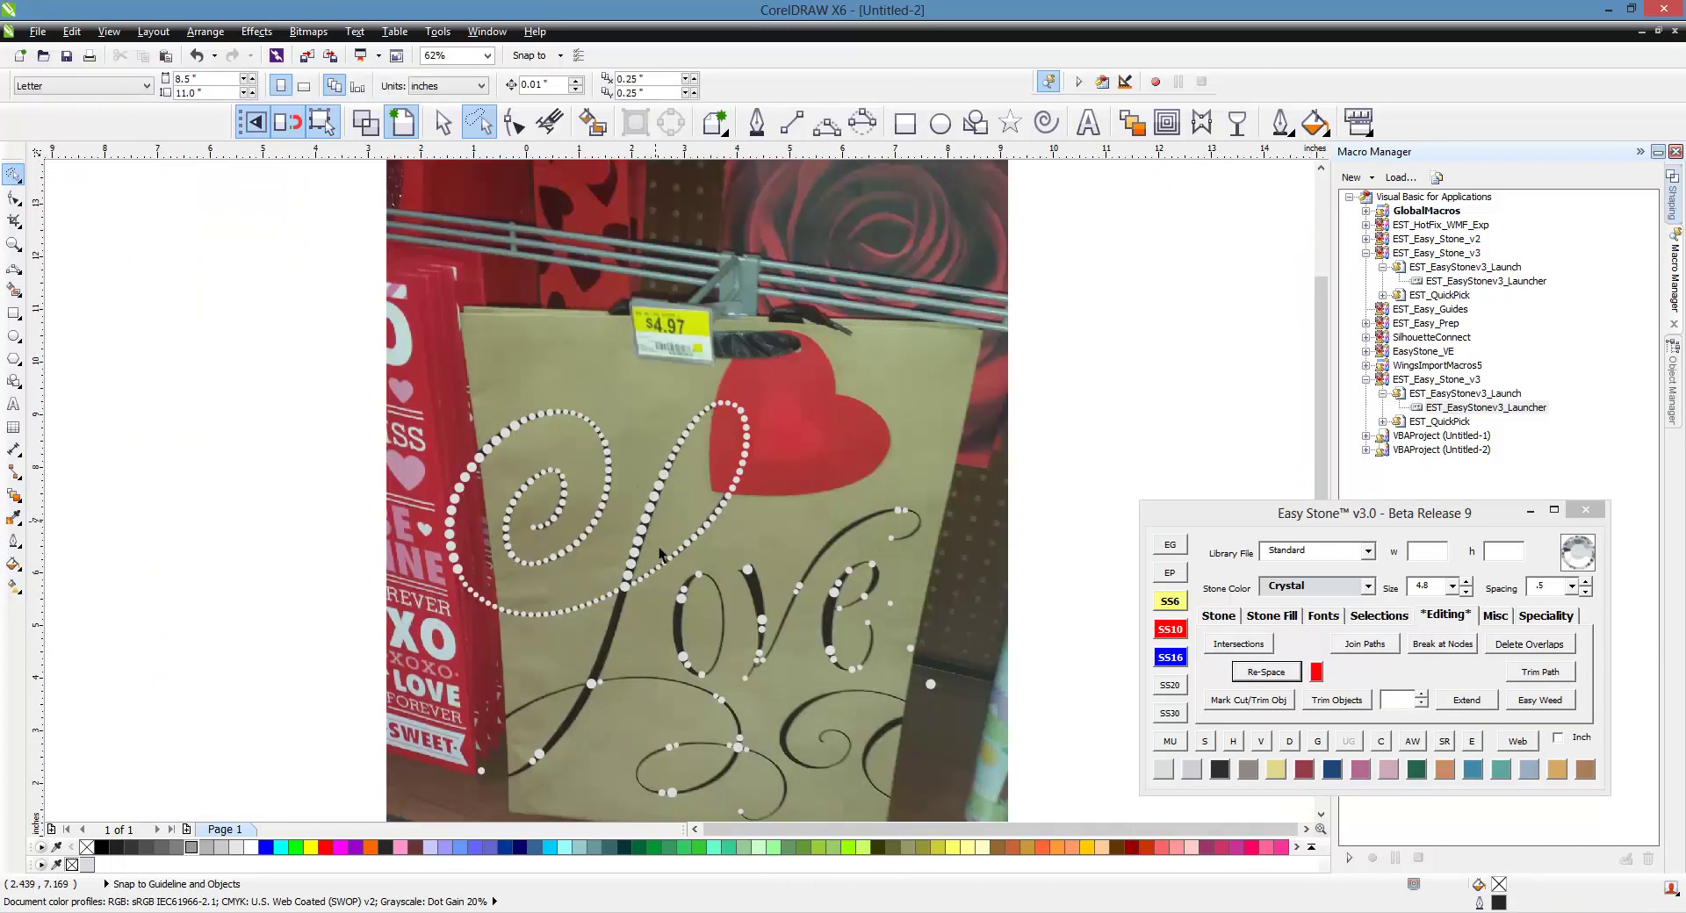
- Add SS16 Crystal stones between the L stem's two SS16 stones, from the upper loop crossing down to the hairline crossing
{"action": "scroll", "coordinate": [604, 675], "scroll_direction": "up", "scroll_amount": 2}
{"action": "left_click", "coordinate": [567, 713]}
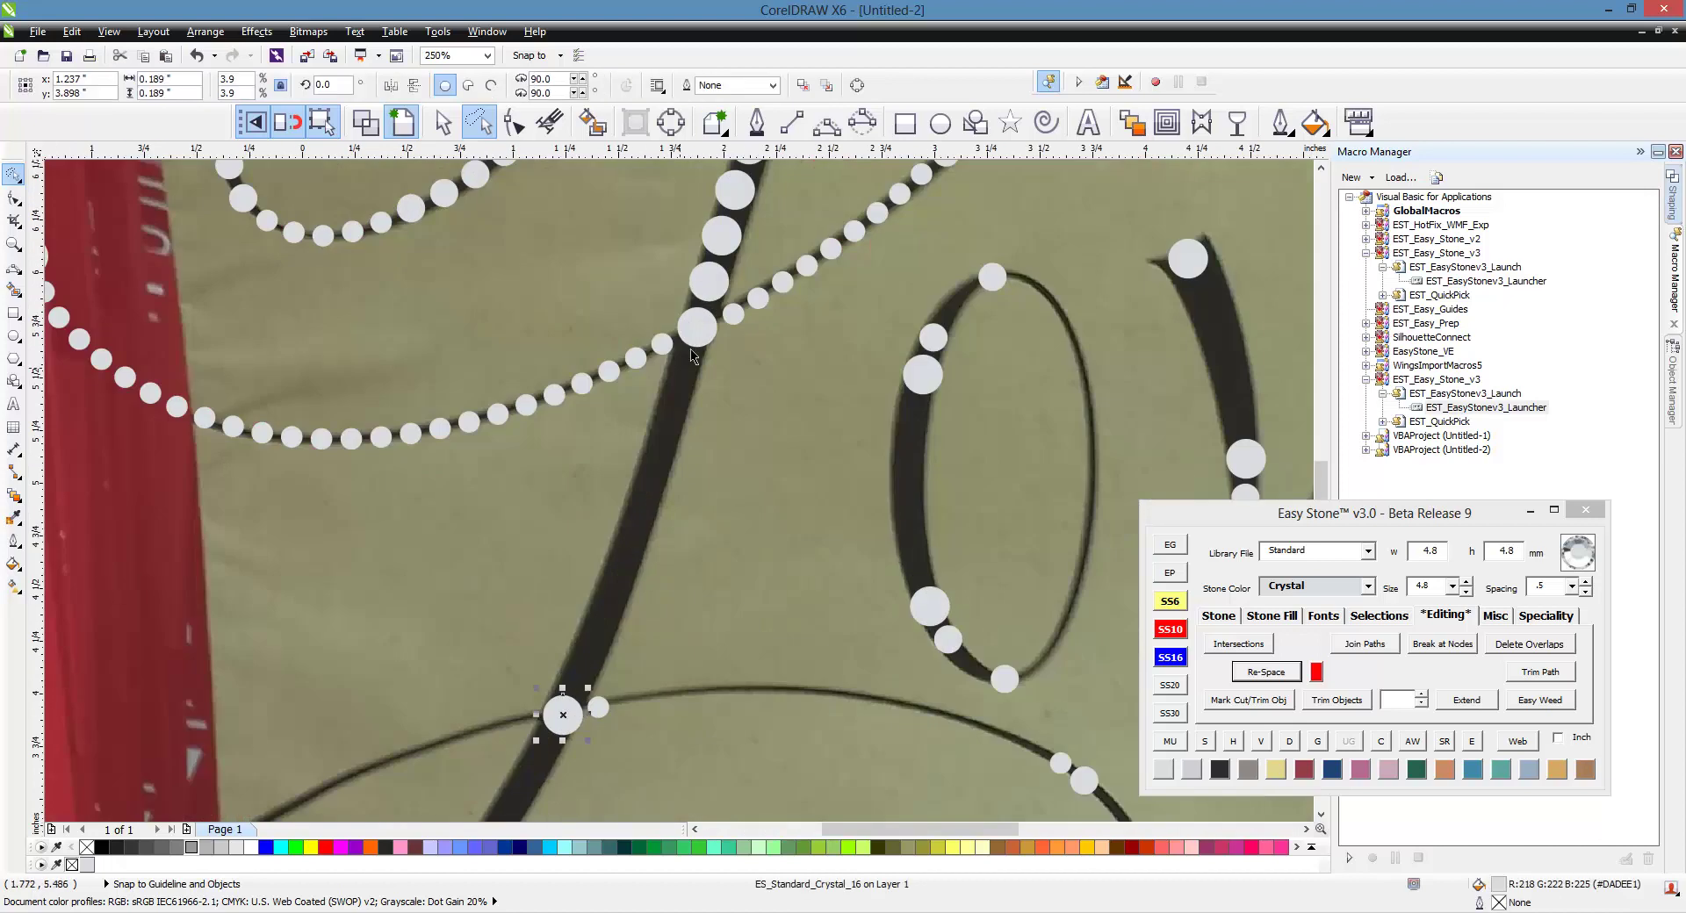
{"action": "left_click", "coordinate": [692, 344], "text": "shift"}
{"action": "left_click", "coordinate": [1221, 616]}
{"action": "left_click", "coordinate": [1319, 644]}
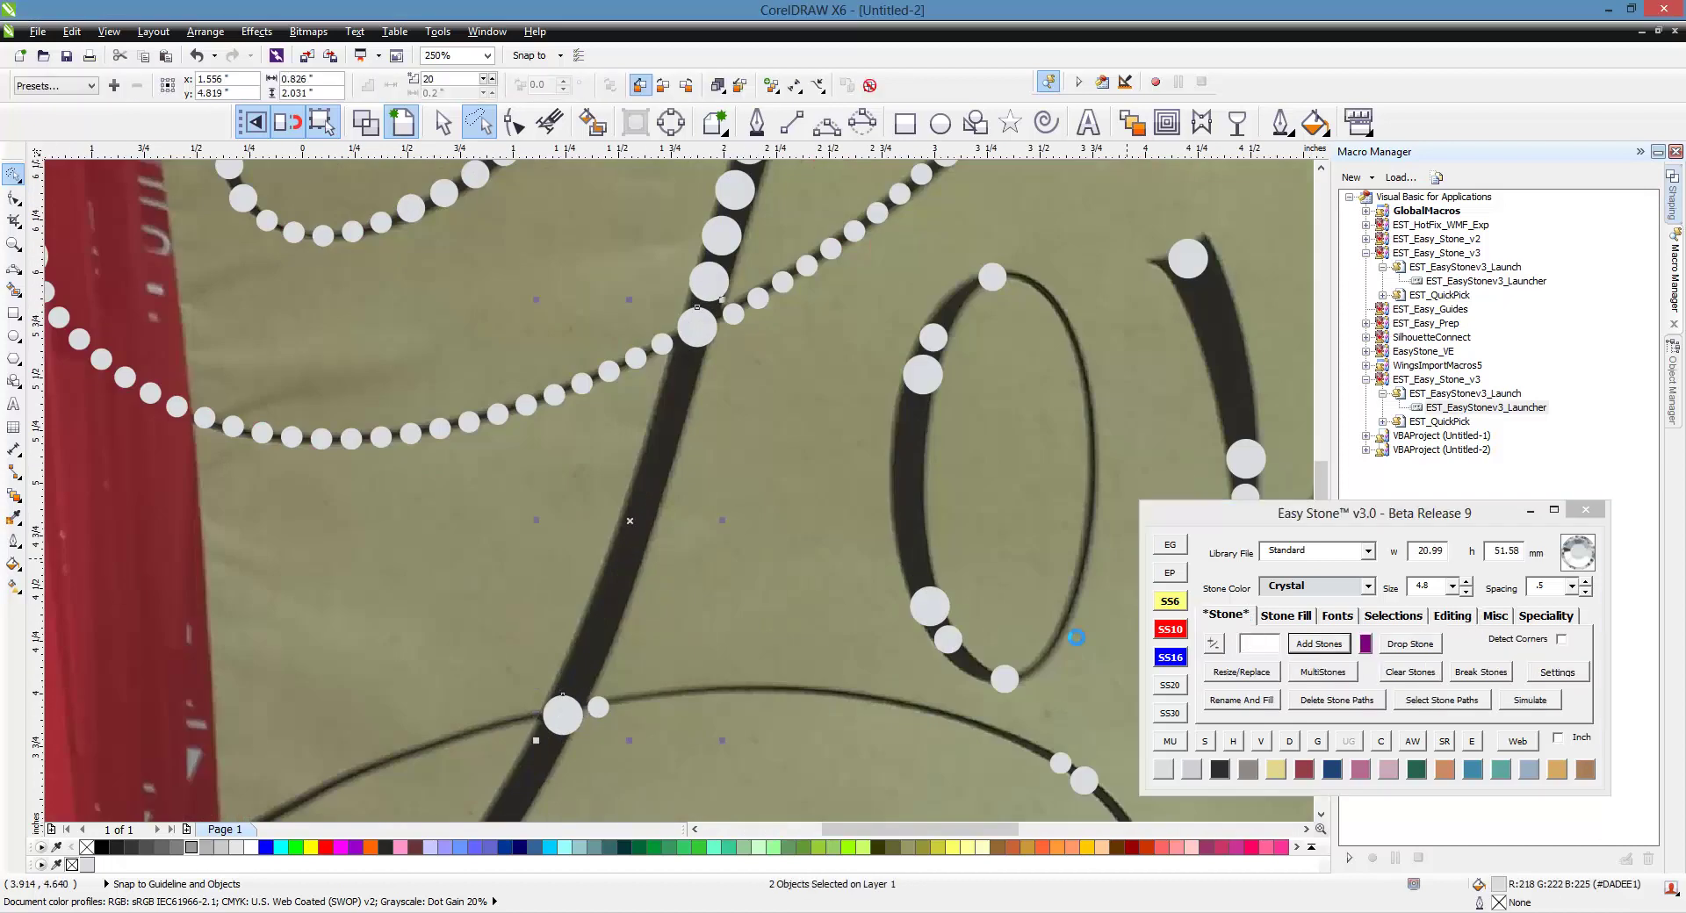
{"action": "left_click", "coordinate": [763, 583]}
{"action": "scroll", "coordinate": [672, 486], "scroll_direction": "up", "scroll_amount": 1}
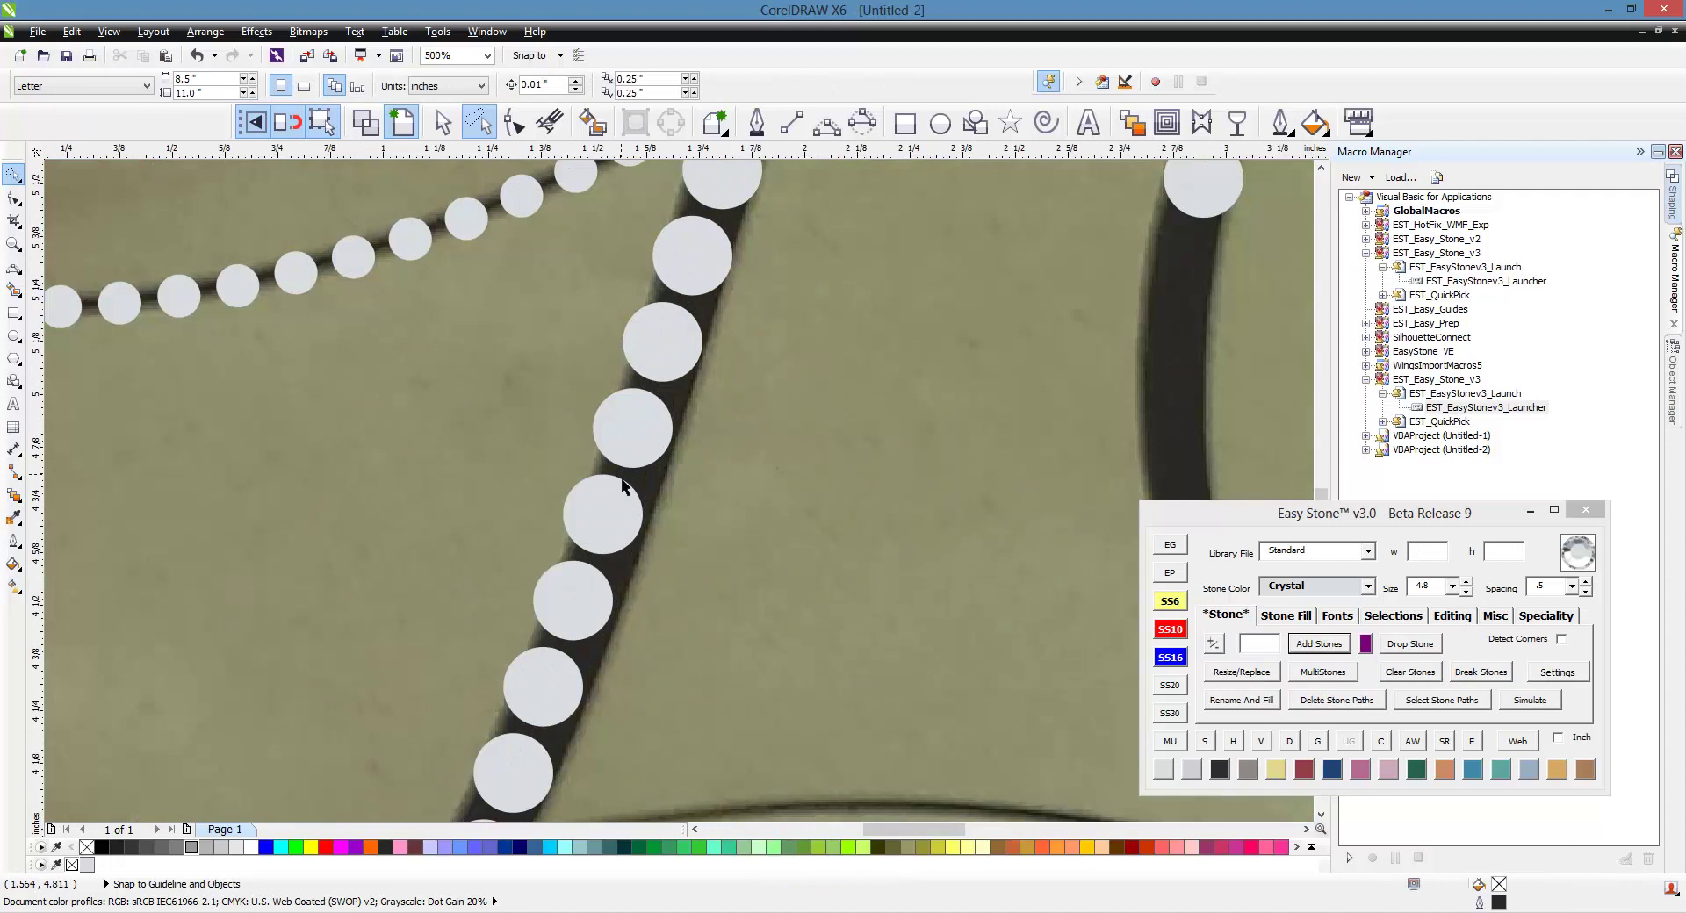
- Bend the path of the new SS16 stones slightly so they follow the middle of the L's stem
{"action": "left_click", "coordinate": [618, 479]}
{"action": "key", "text": "F10"}
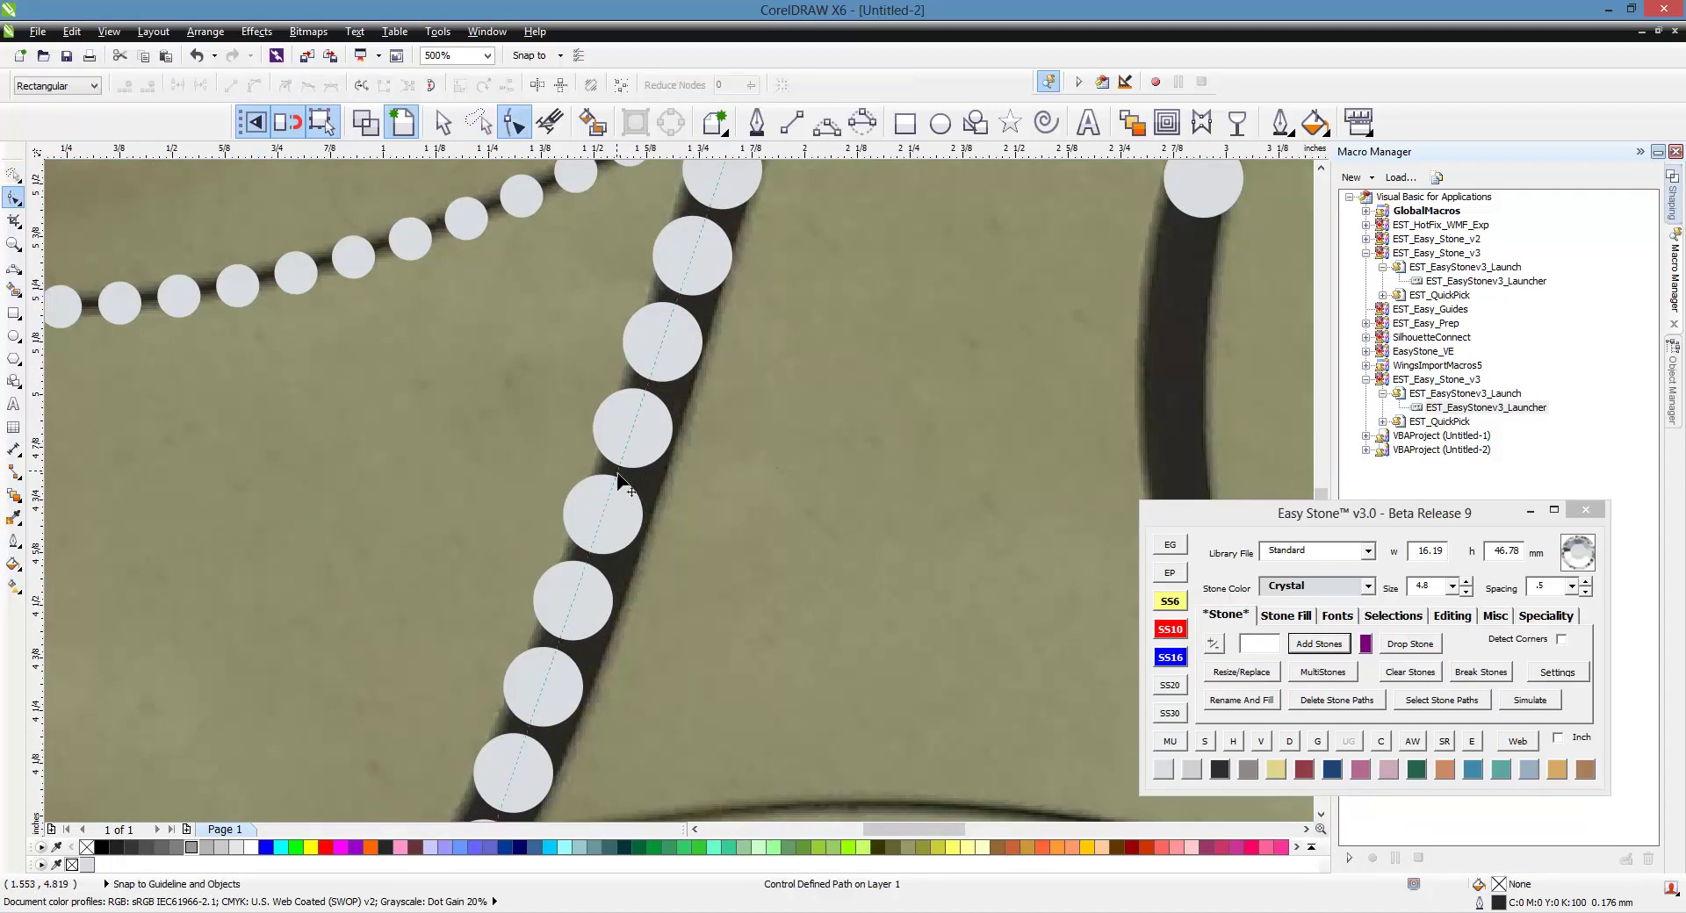
{"action": "scroll", "coordinate": [835, 478], "scroll_direction": "down", "scroll_amount": 2}
{"action": "key", "text": "space"}
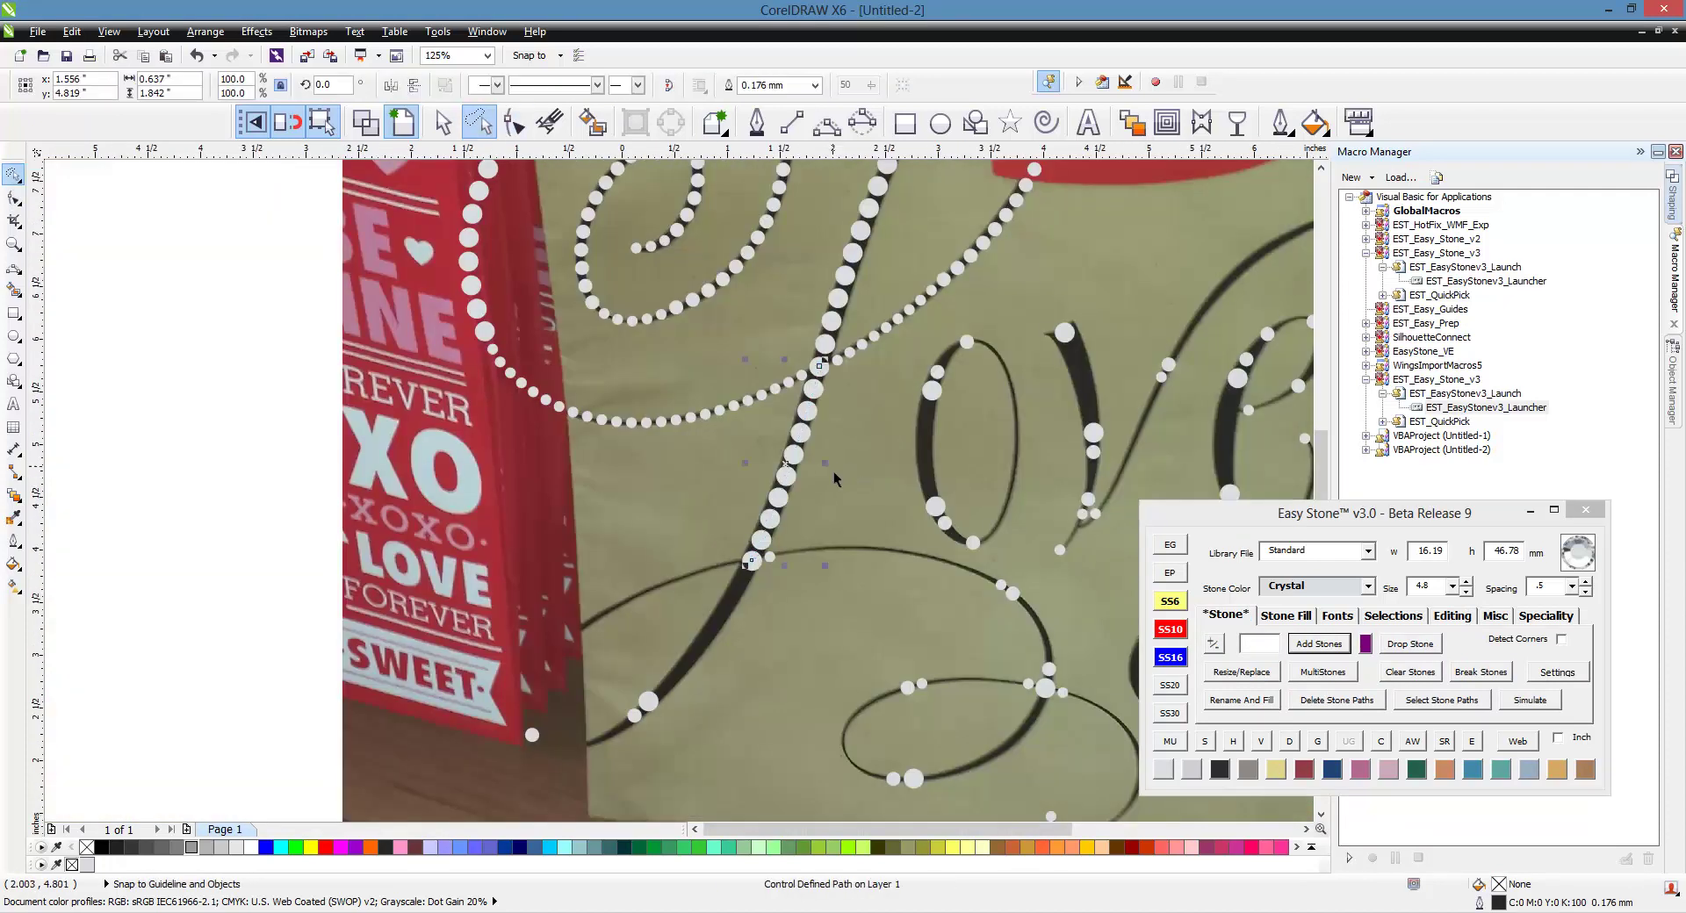
{"action": "left_click", "coordinate": [834, 479]}
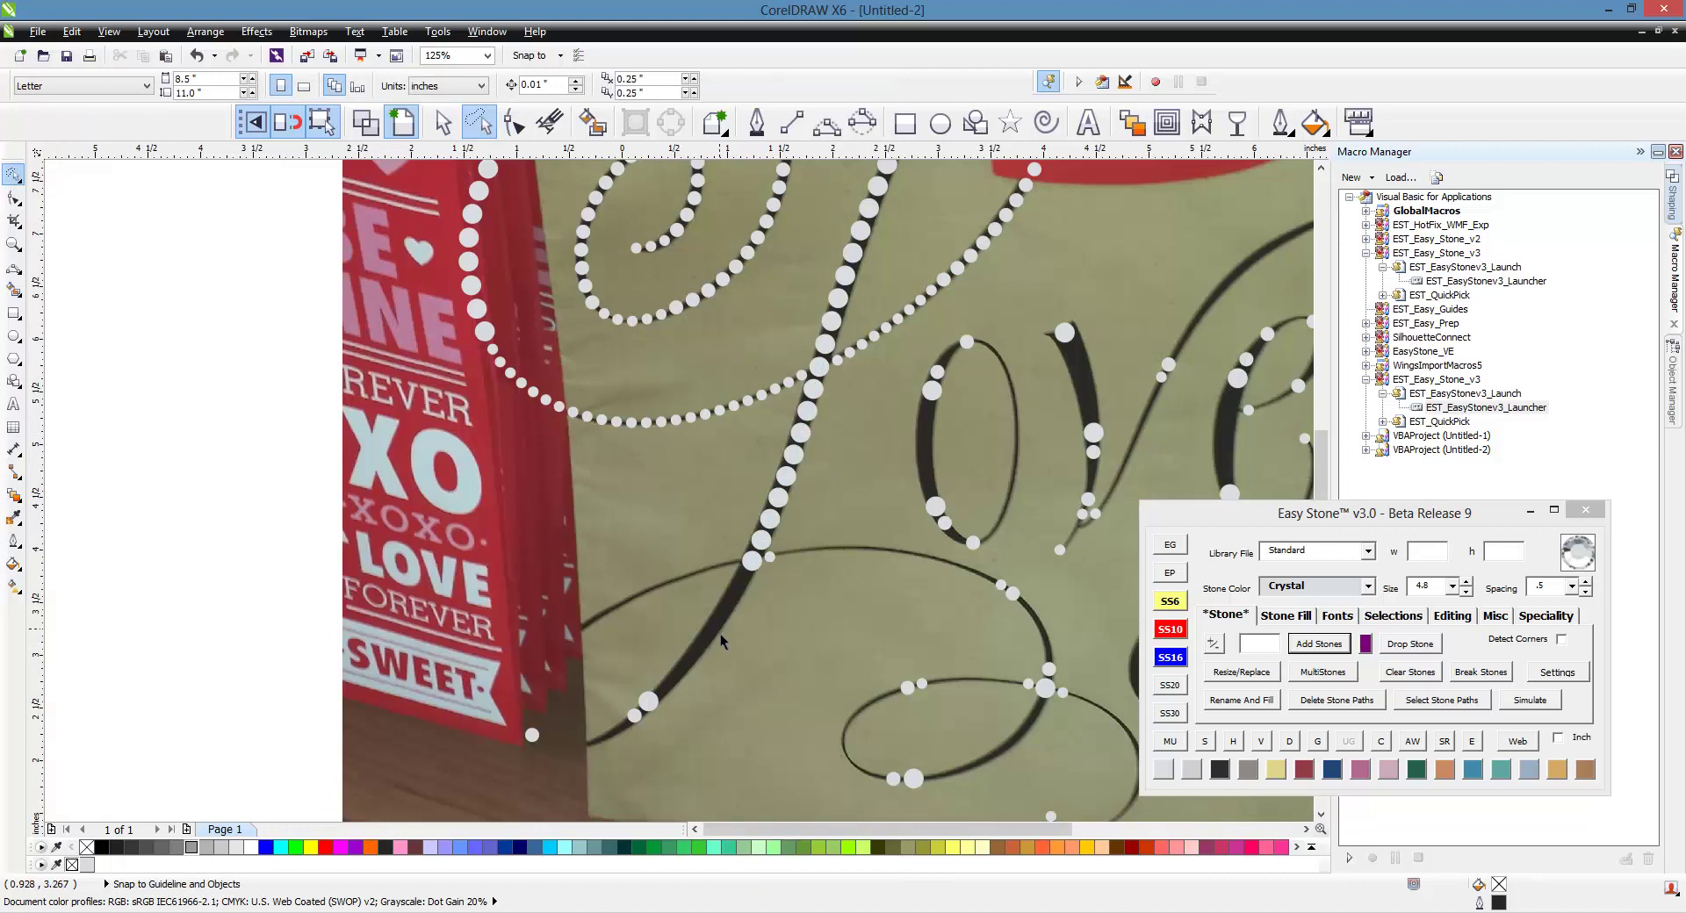
- Add SS16 stones between the hairline crossing and the SS16 stone near the lower end of the L's stem
{"action": "scroll", "coordinate": [882, 477], "scroll_direction": "down", "scroll_amount": 1}
{"action": "scroll", "coordinate": [839, 530], "scroll_direction": "up", "scroll_amount": 1}
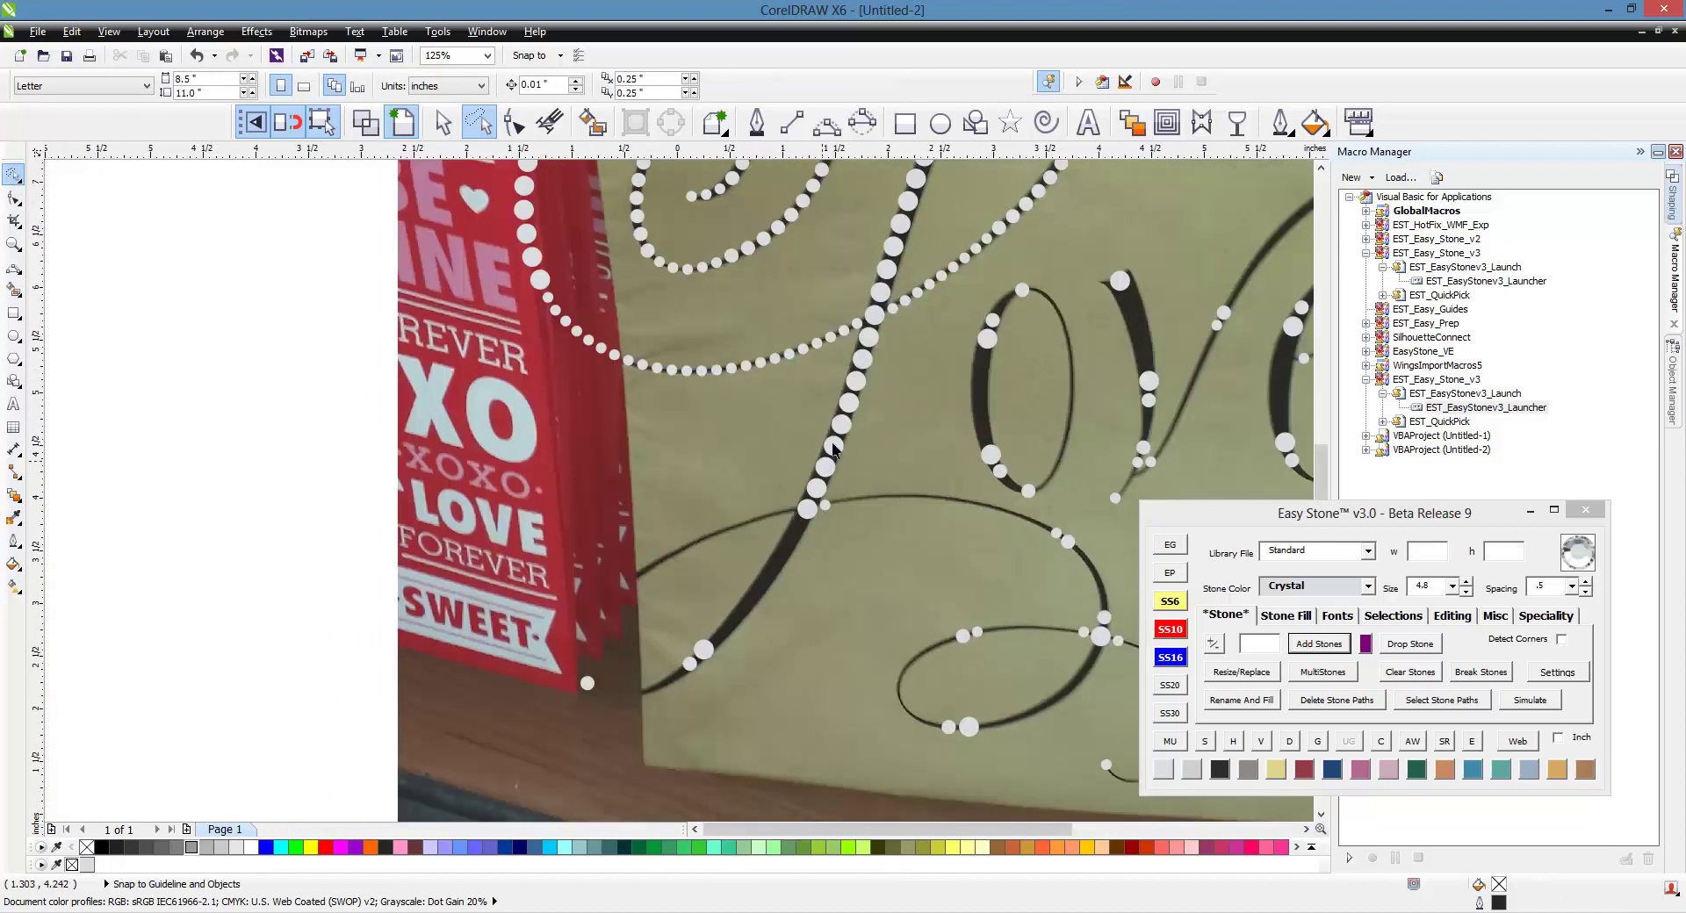
{"action": "scroll", "coordinate": [711, 657], "scroll_direction": "up", "scroll_amount": 1}
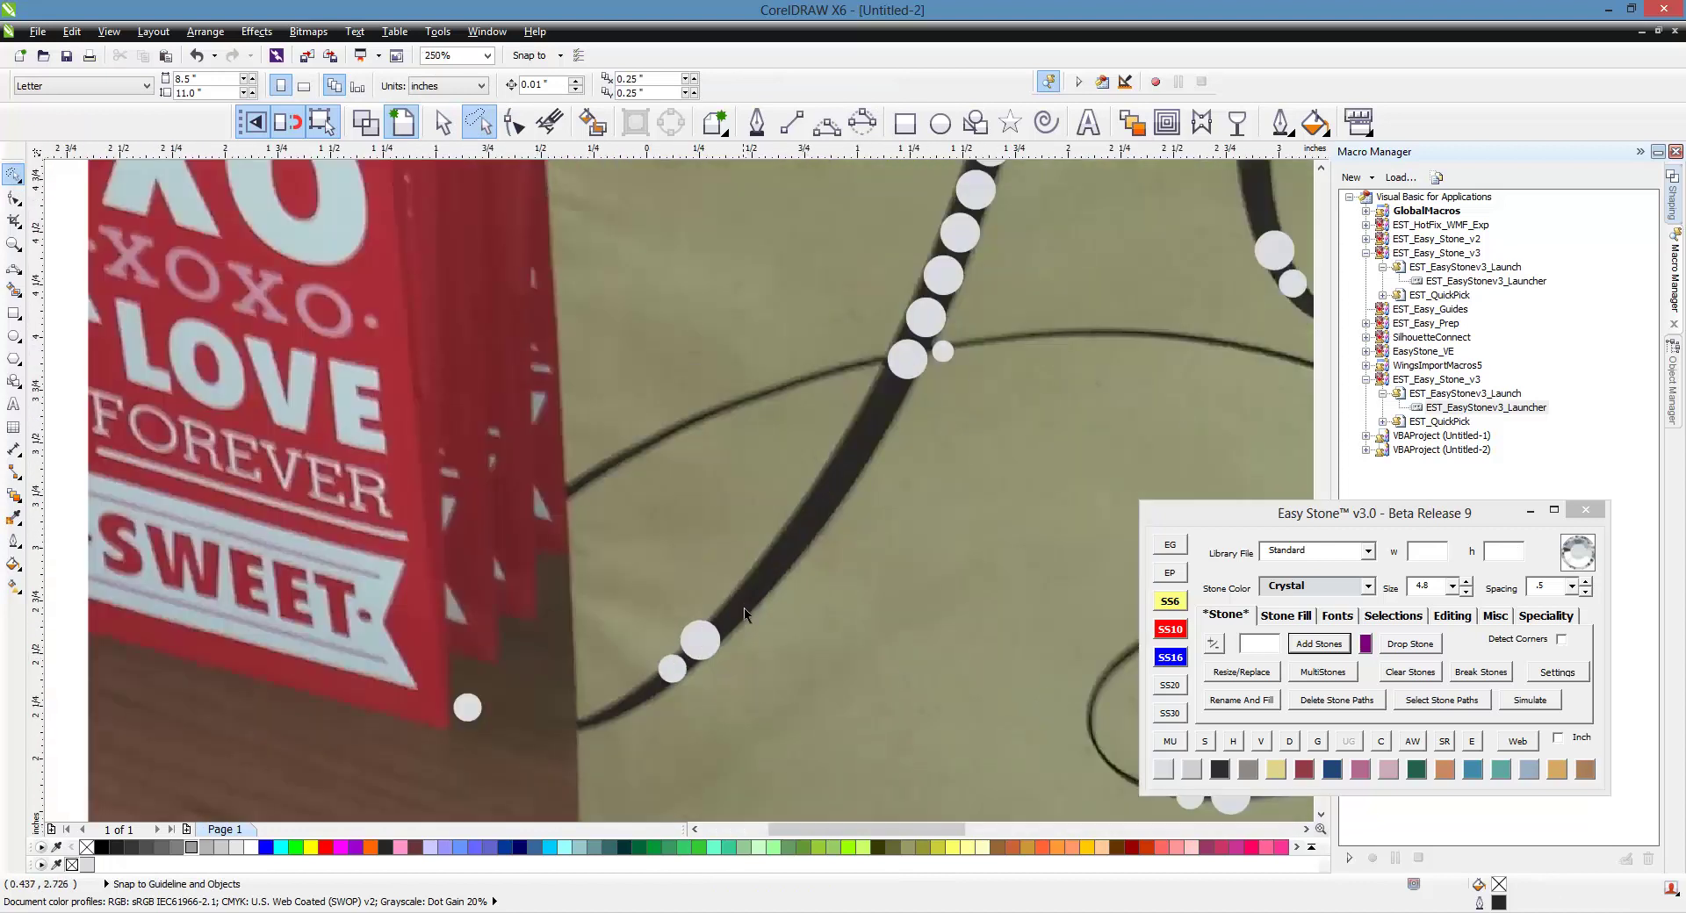
{"action": "left_click", "coordinate": [700, 640]}
{"action": "left_click", "coordinate": [897, 377], "text": "shift"}
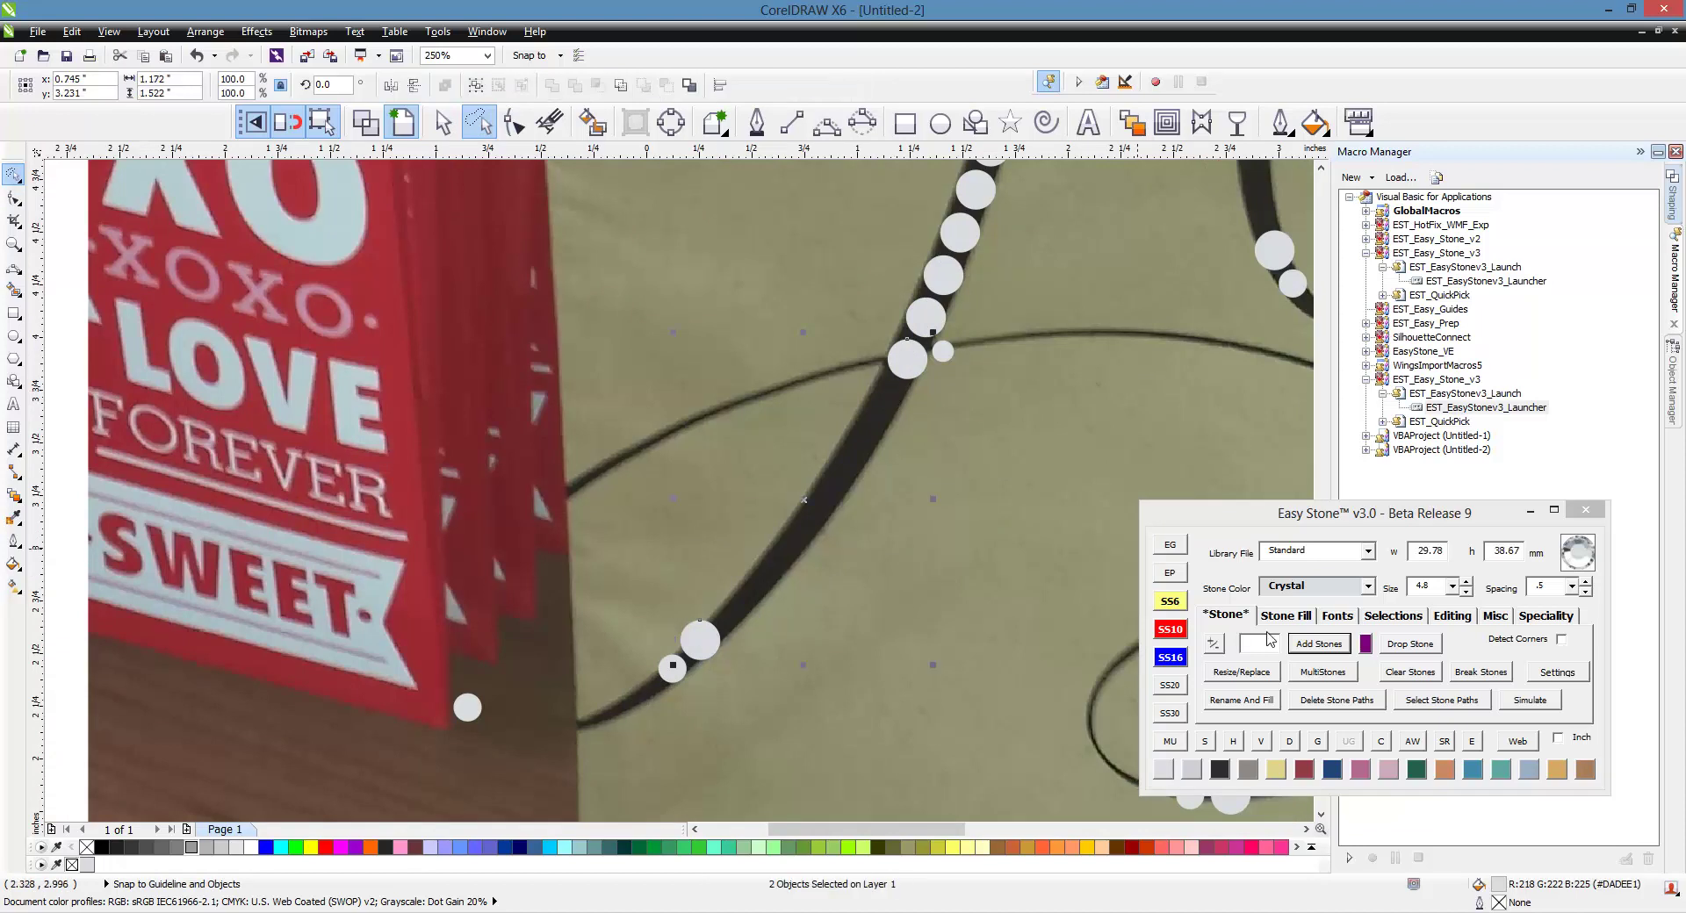
{"action": "left_click", "coordinate": [1319, 645]}
{"action": "scroll", "coordinate": [795, 545], "scroll_direction": "up", "scroll_amount": 1}
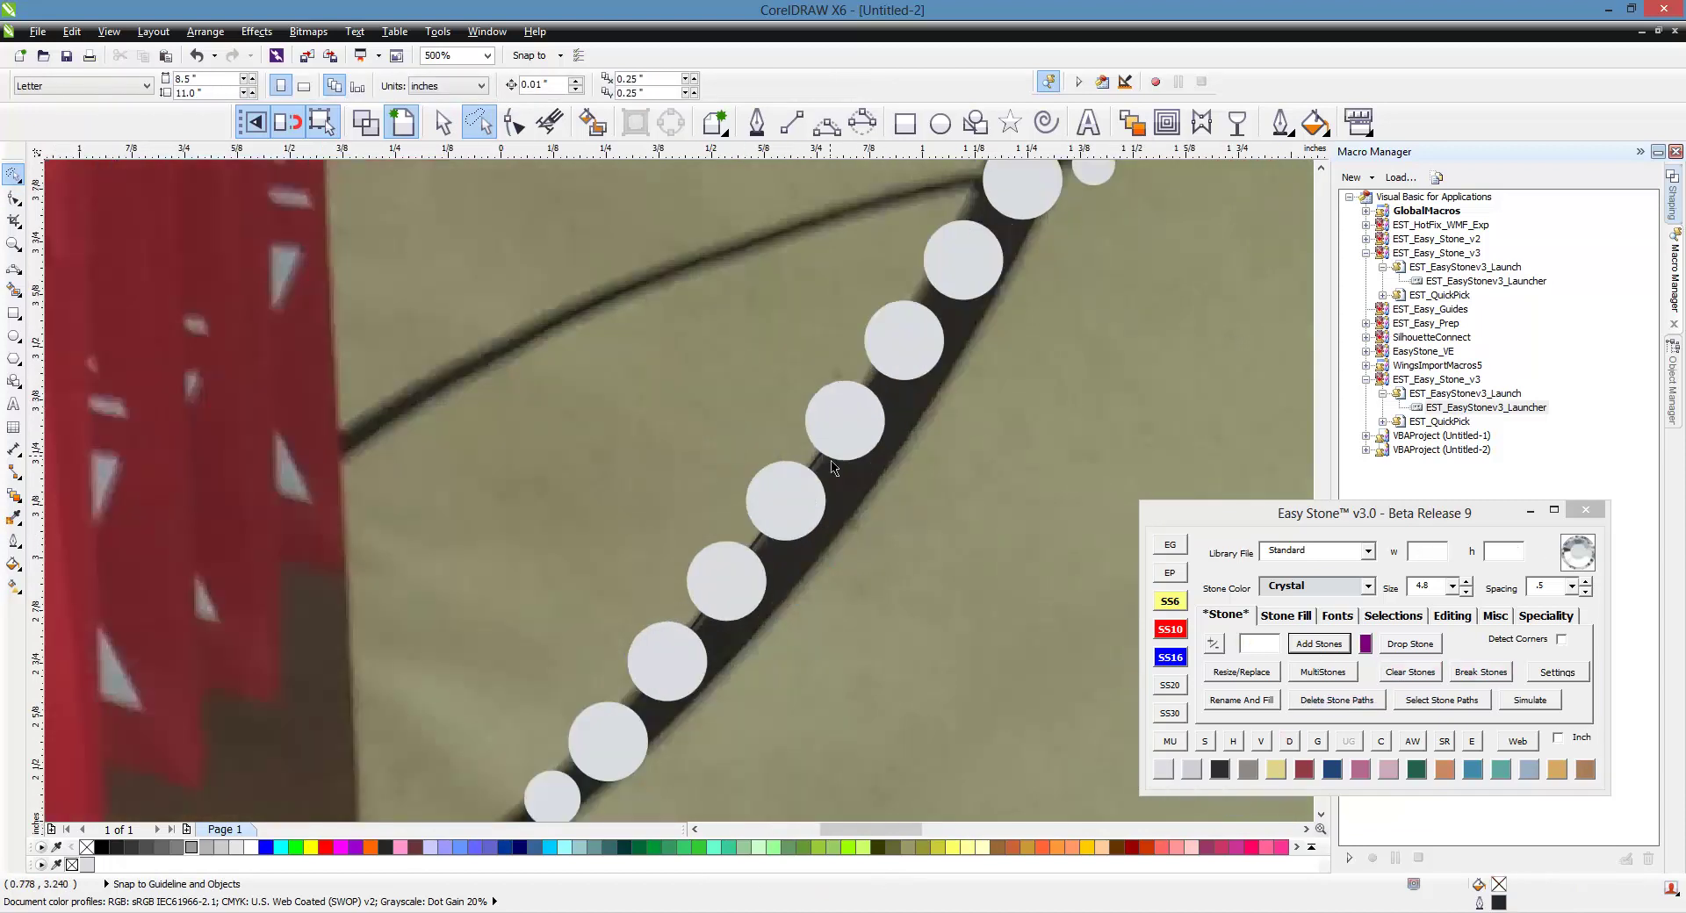
- Bend the lower stem's SS16 path outward so its stones sit on the thick stroke
{"action": "key", "text": "F10"}
{"action": "left_click", "coordinate": [812, 468]}
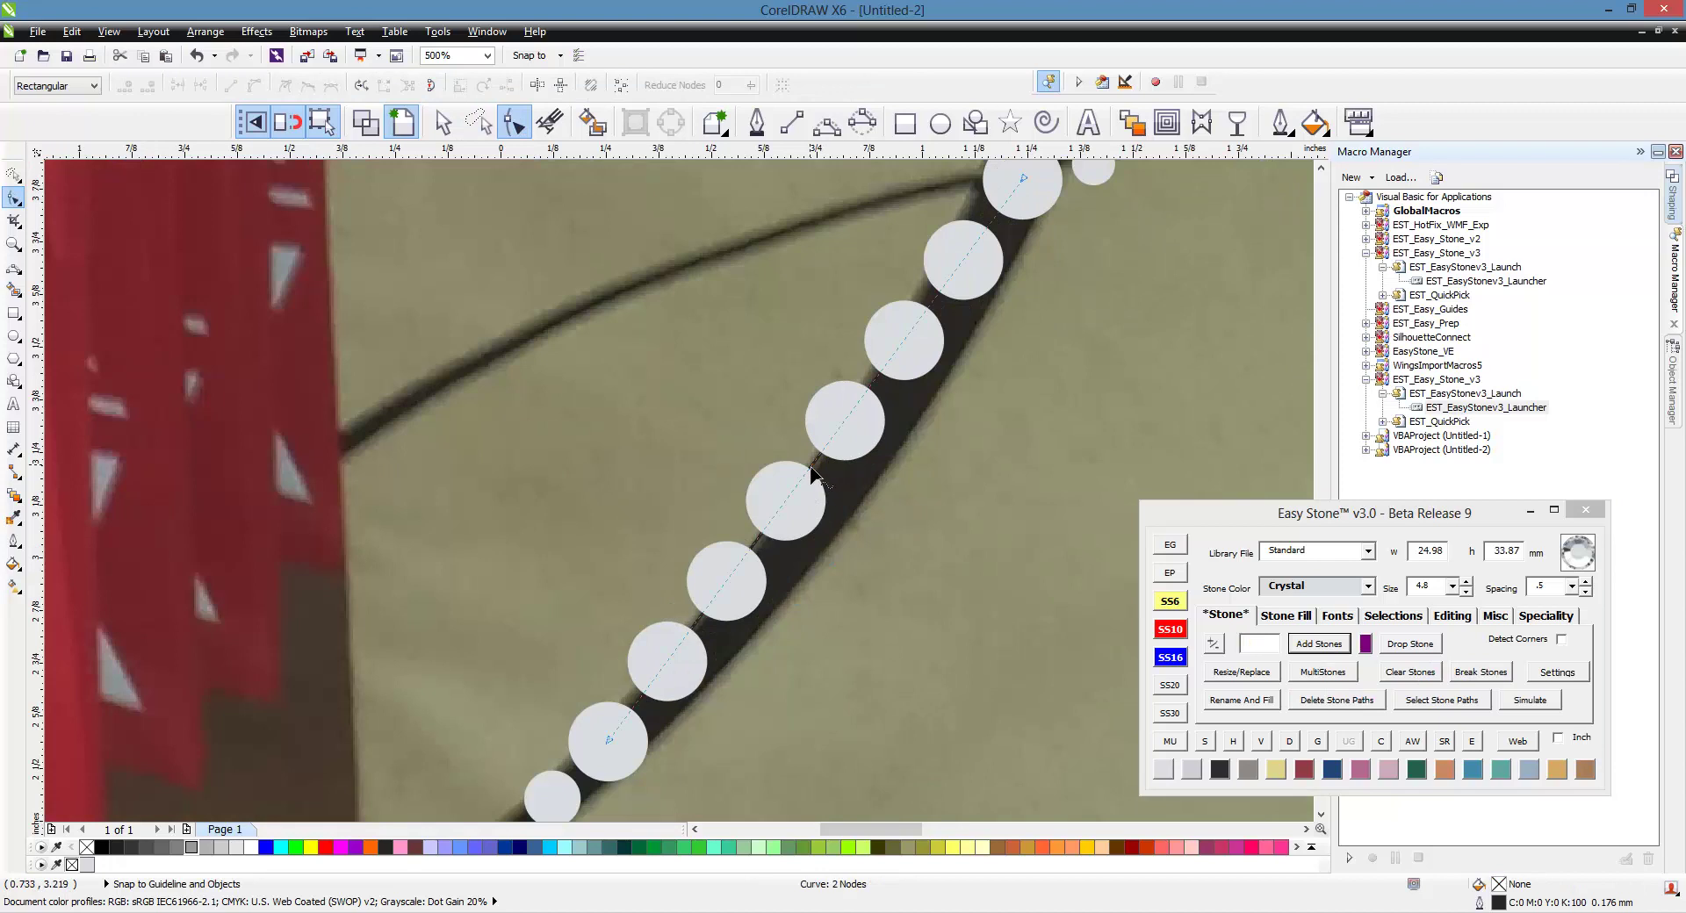
{"action": "left_click_drag", "start_coordinate": [811, 467], "coordinate": [841, 486]}
{"action": "scroll", "coordinate": [942, 468], "scroll_direction": "down", "scroll_amount": 1}
{"action": "key", "text": "space"}
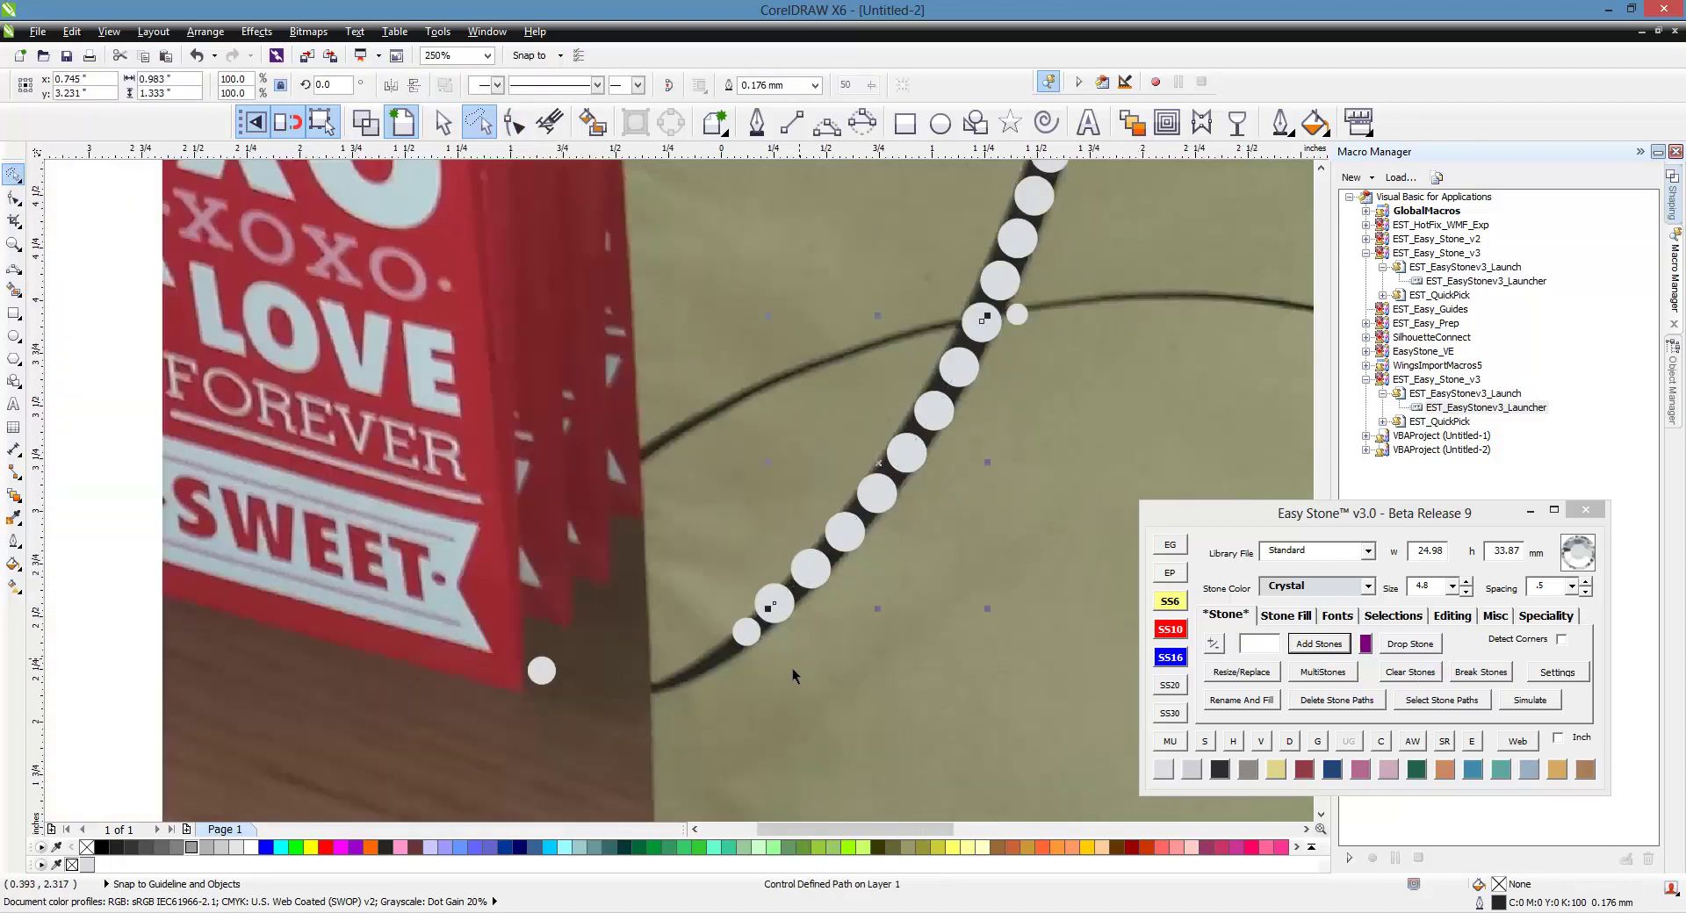
{"action": "left_click", "coordinate": [608, 714]}
- Add SS10 stones between the stem's lower SS10 stone and the one beyond the bag's edge, and bend their path downward along the tail
{"action": "scroll", "coordinate": [608, 715], "scroll_direction": "up", "scroll_amount": 1}
{"action": "left_click", "coordinate": [482, 630]}
{"action": "left_click", "coordinate": [889, 560], "text": "shift"}
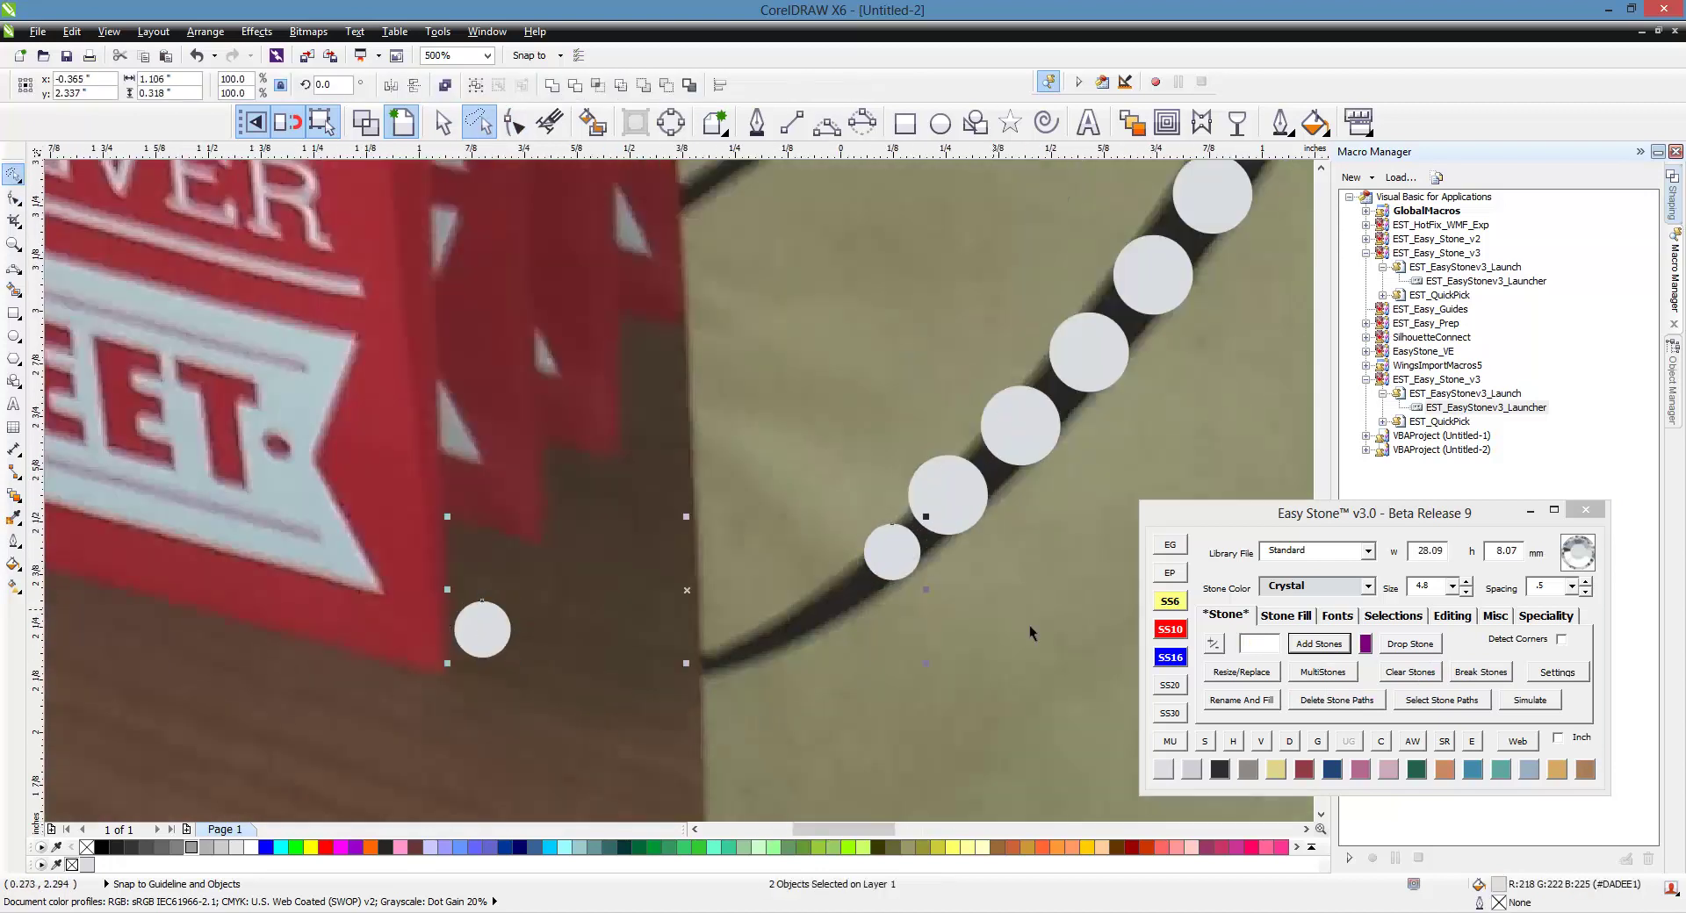
{"action": "left_click", "coordinate": [1301, 646]}
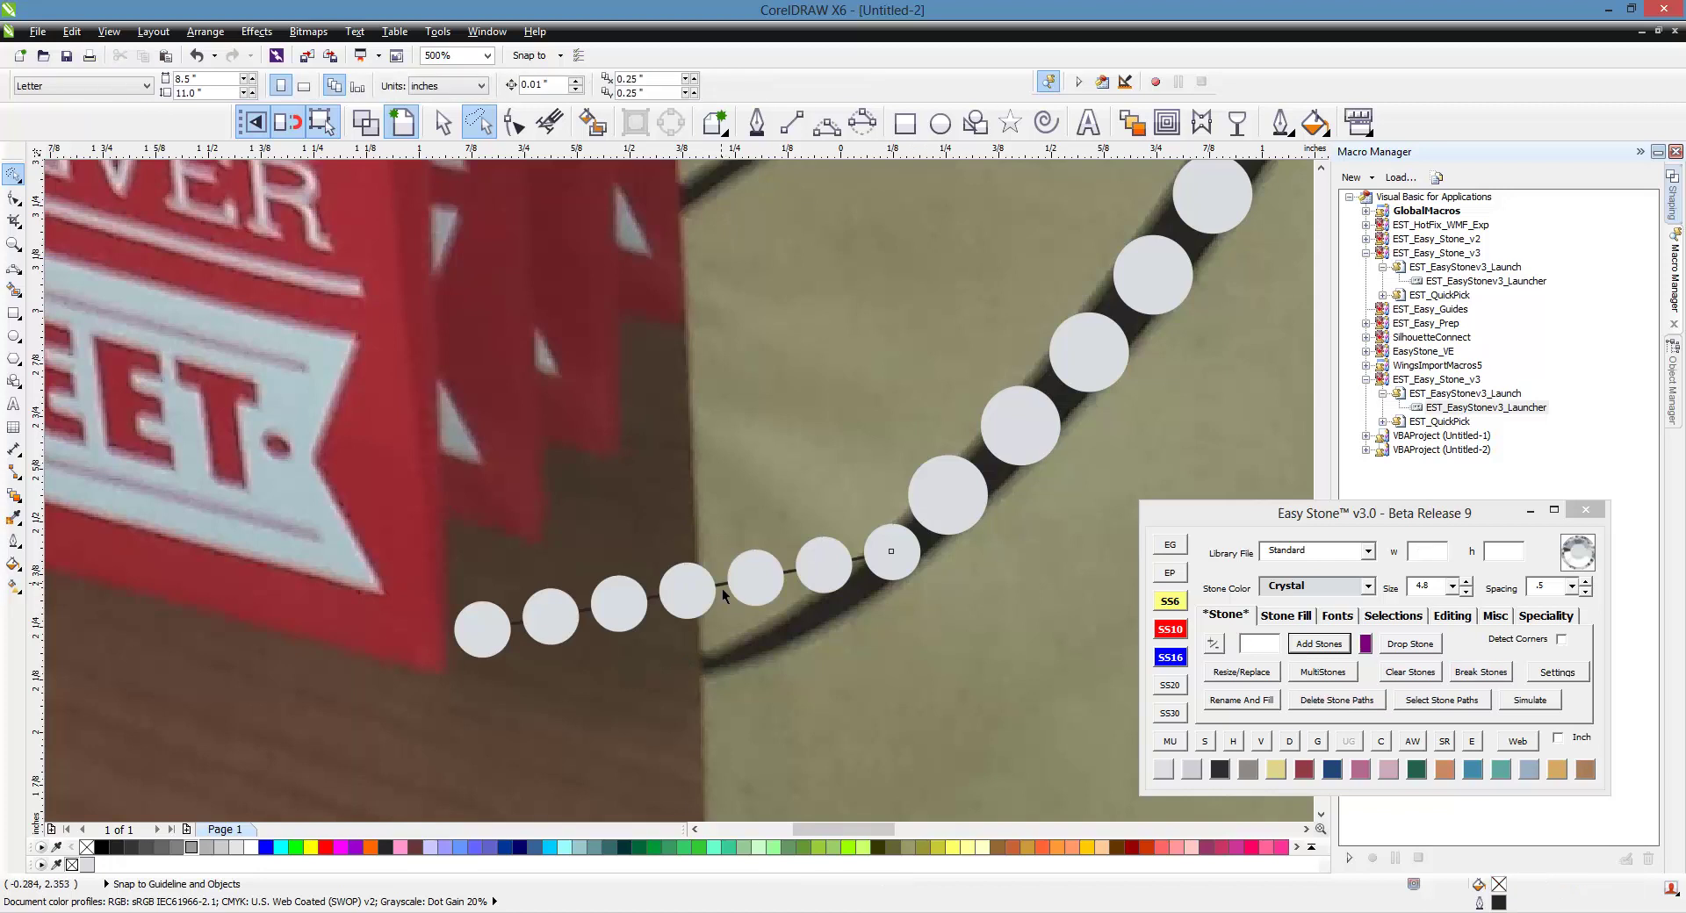
{"action": "key", "text": "F10"}
{"action": "left_click_drag", "start_coordinate": [722, 588], "coordinate": [710, 670]}
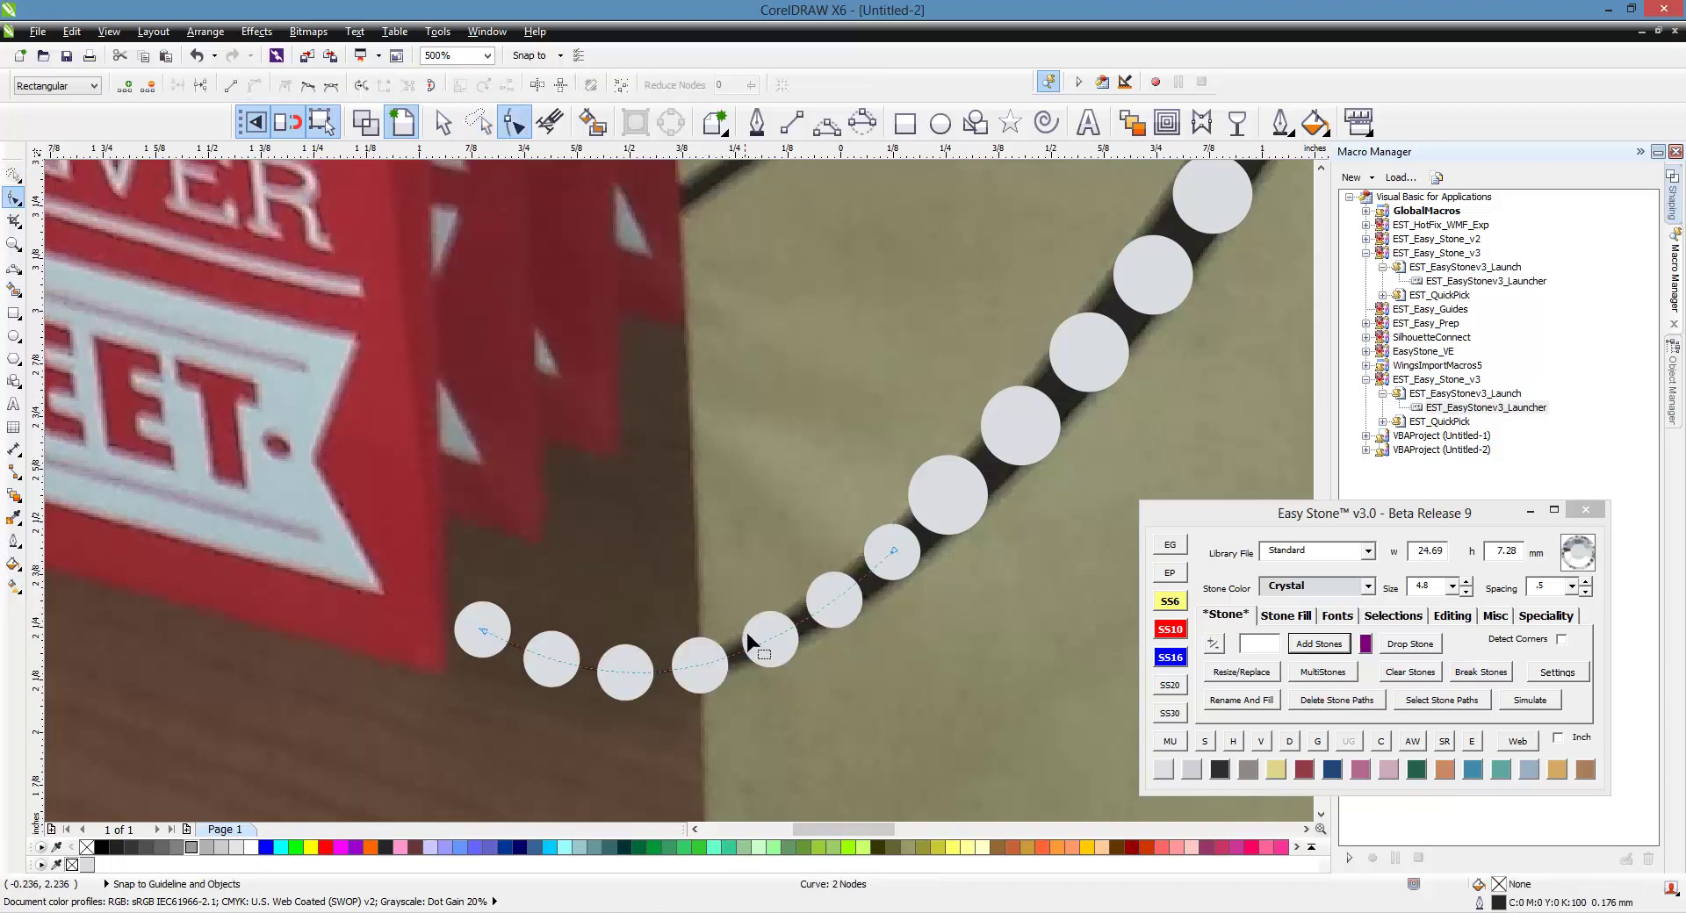
{"action": "scroll", "coordinate": [749, 647], "scroll_direction": "down", "scroll_amount": 1}
{"action": "left_click", "coordinate": [830, 686]}
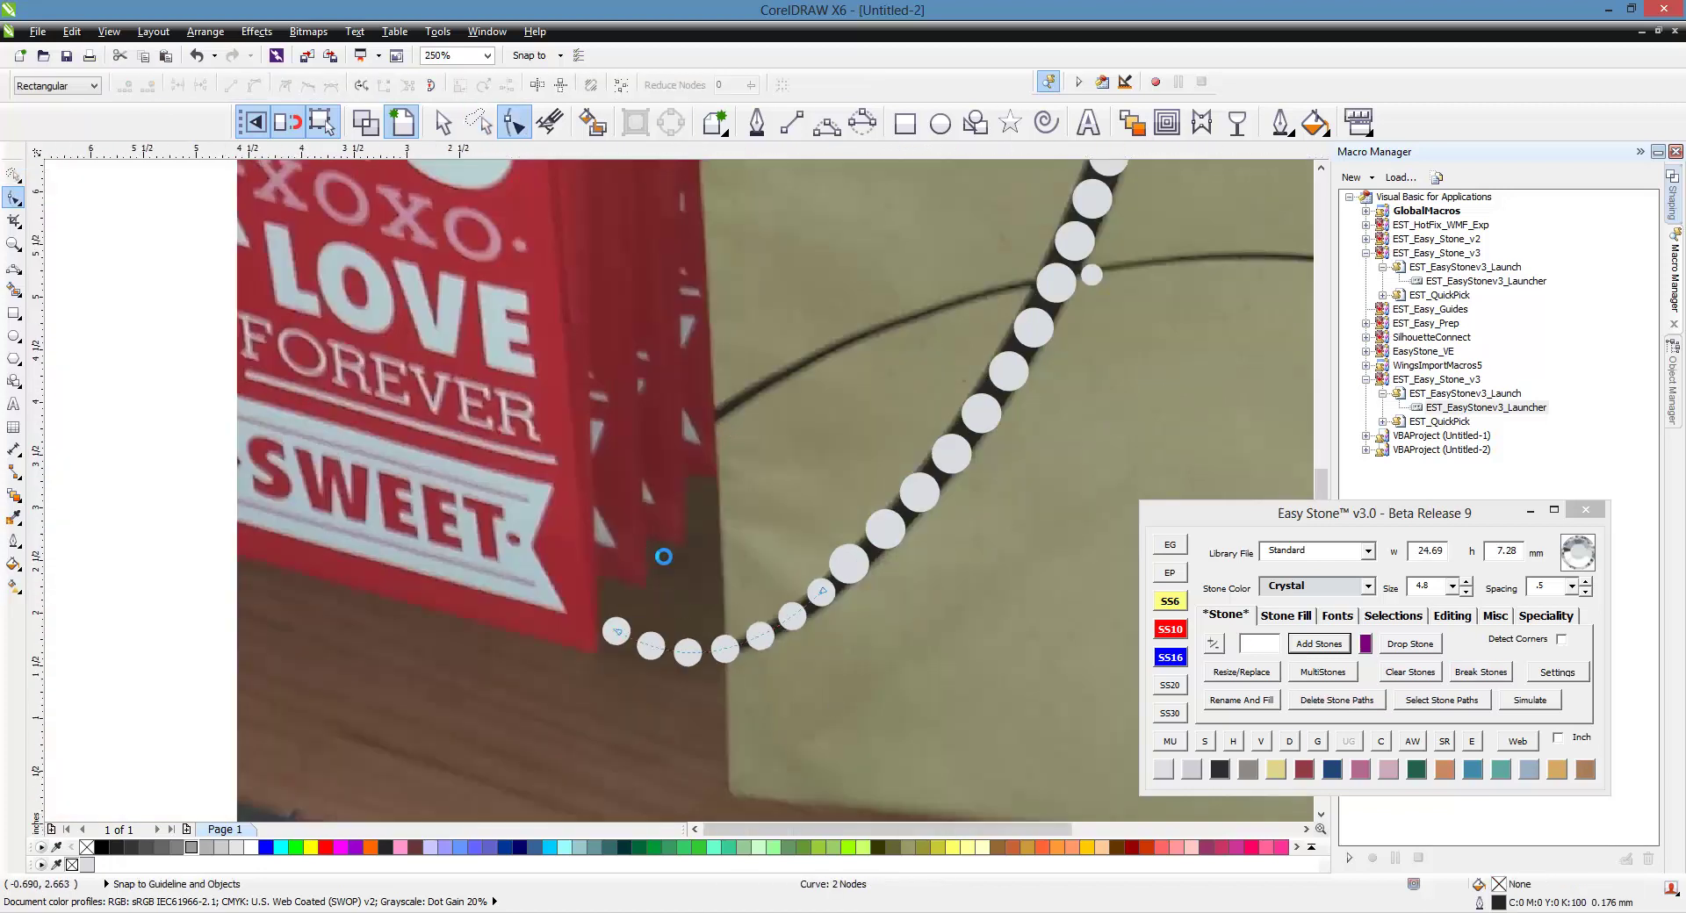
- Copy the SS6 stone beside the stem crossing to the outer end of the SS10 tail and to the hairline just left of the stem
{"action": "scroll", "coordinate": [655, 559], "scroll_direction": "down", "scroll_amount": 1}
{"action": "scroll", "coordinate": [649, 560], "scroll_direction": "up", "scroll_amount": 1}
{"action": "left_click", "coordinate": [1106, 275]}
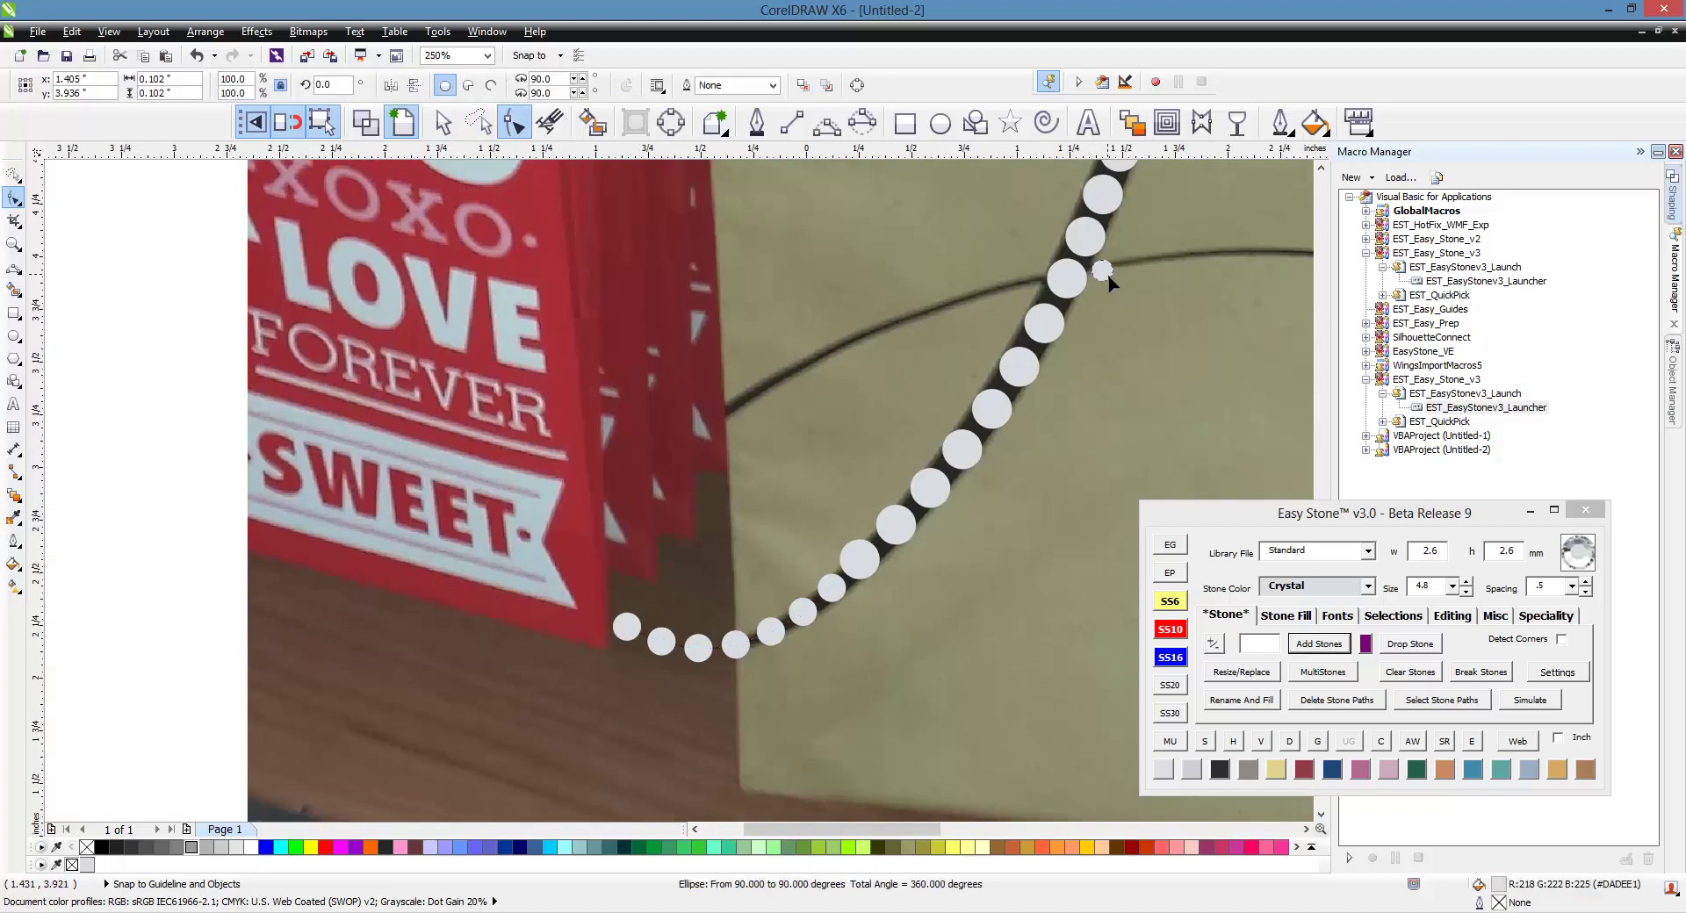
{"action": "key", "text": "space"}
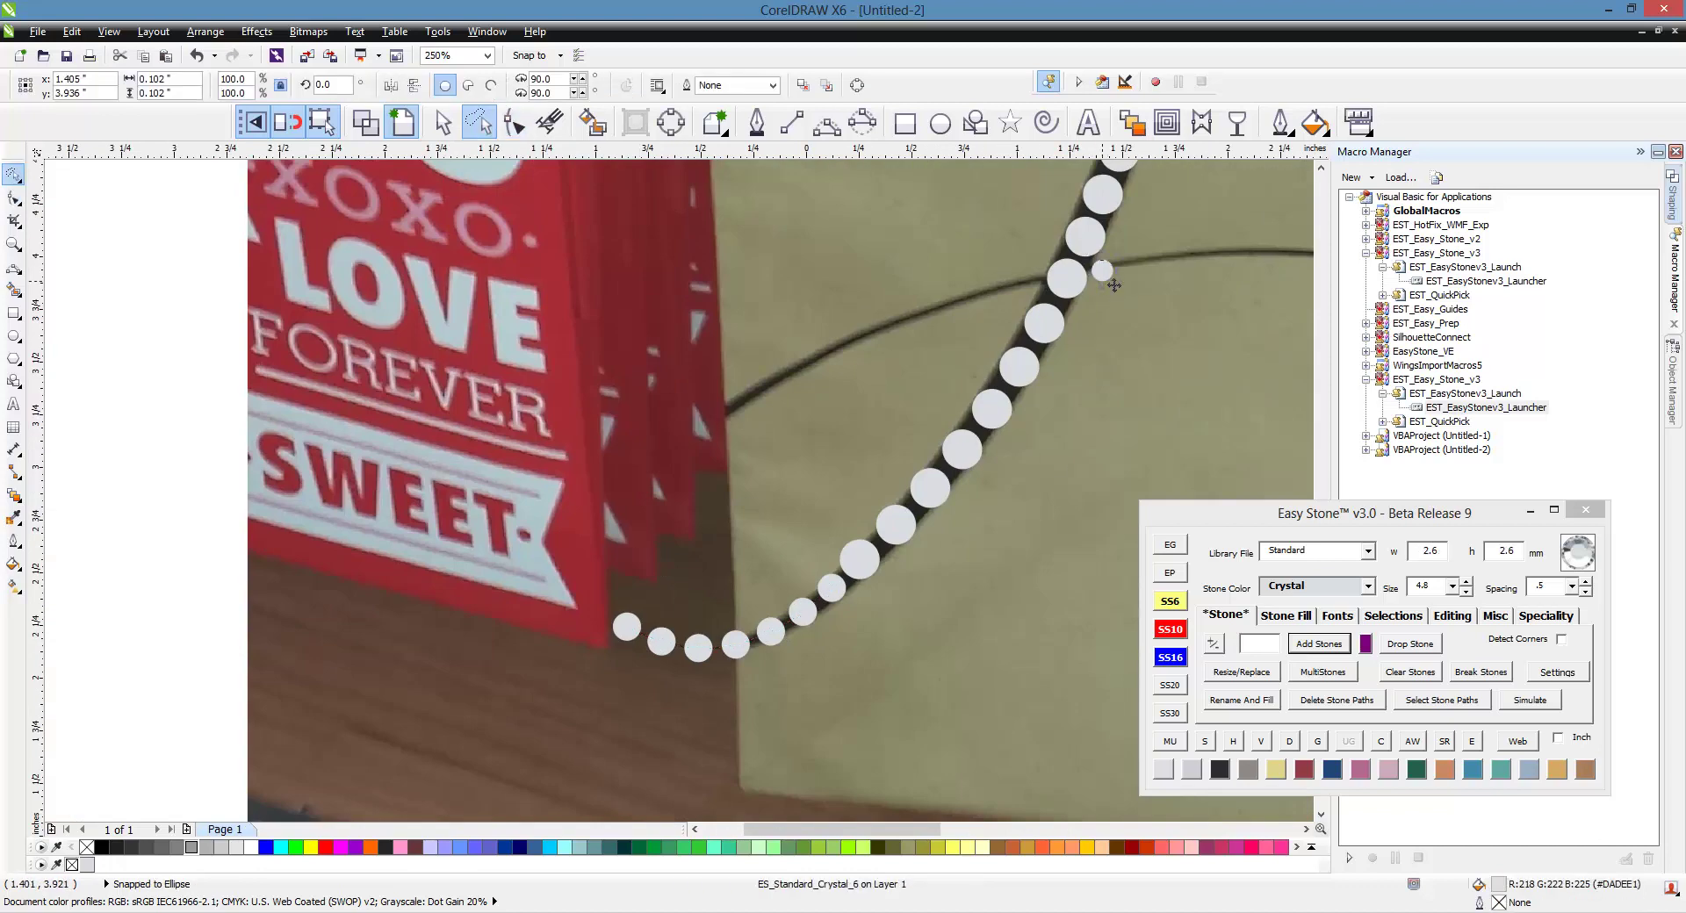
{"action": "left_click_drag", "start_coordinate": [1113, 285], "coordinate": [603, 604]}
{"action": "scroll", "coordinate": [610, 638], "scroll_direction": "up", "scroll_amount": 2}
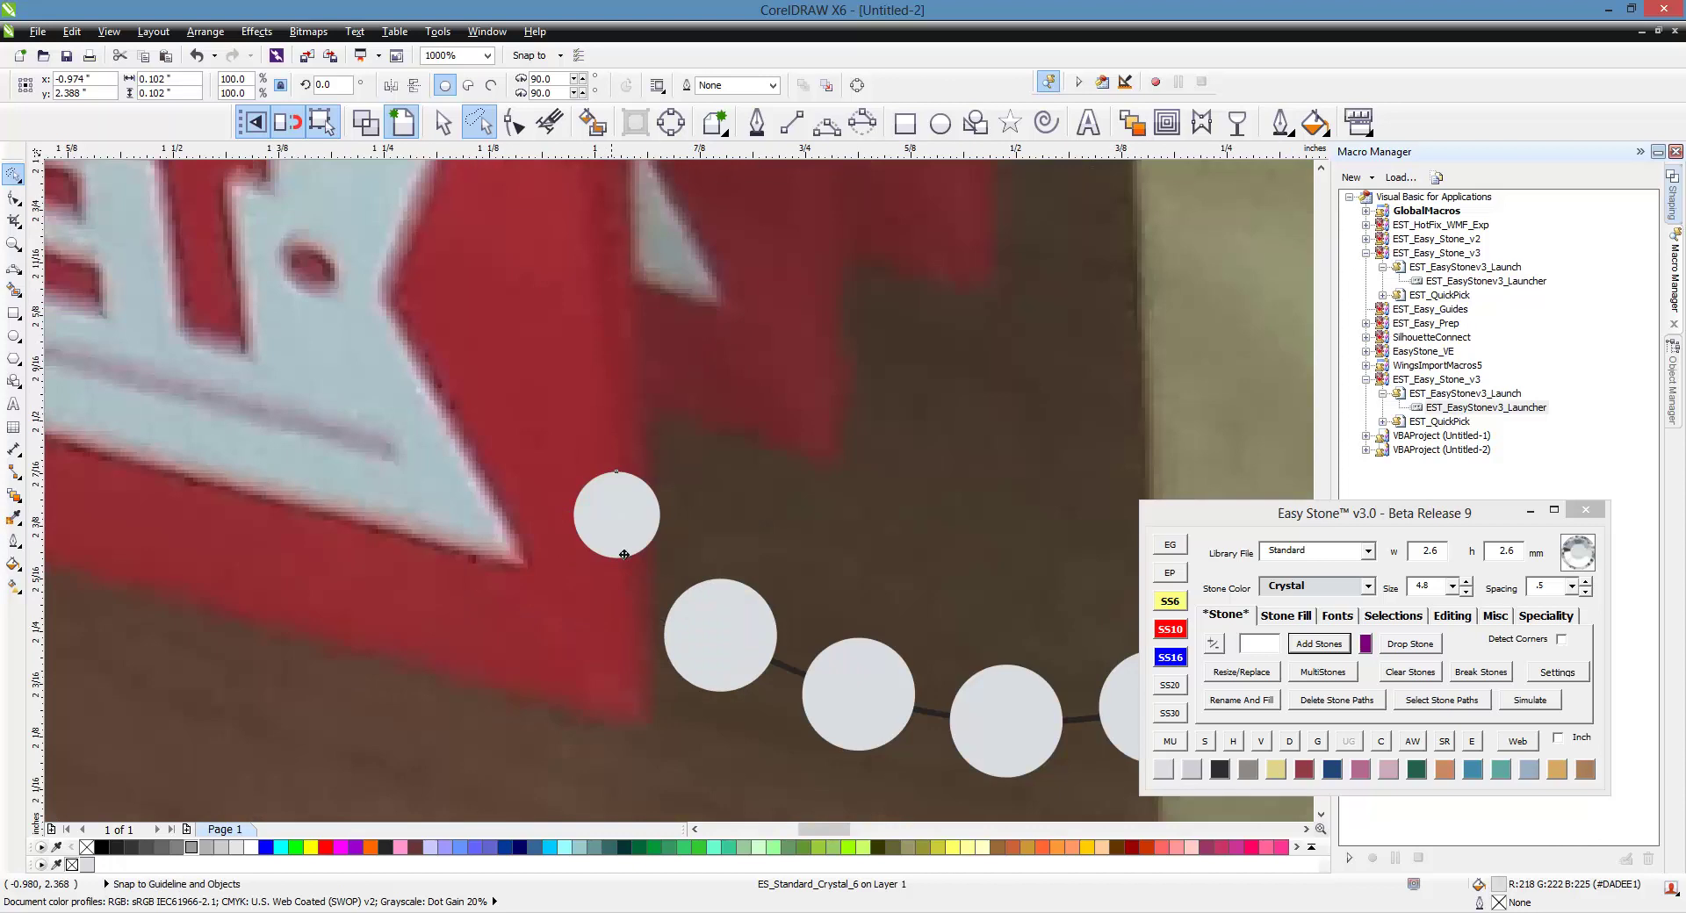
{"action": "left_click_drag", "start_coordinate": [623, 555], "coordinate": [1030, 320]}
{"action": "scroll", "coordinate": [634, 601], "scroll_direction": "down", "scroll_amount": 2}
{"action": "scroll", "coordinate": [1073, 239], "scroll_direction": "up", "scroll_amount": 2}
{"action": "scroll", "coordinate": [1052, 267], "scroll_direction": "down", "scroll_amount": 2}
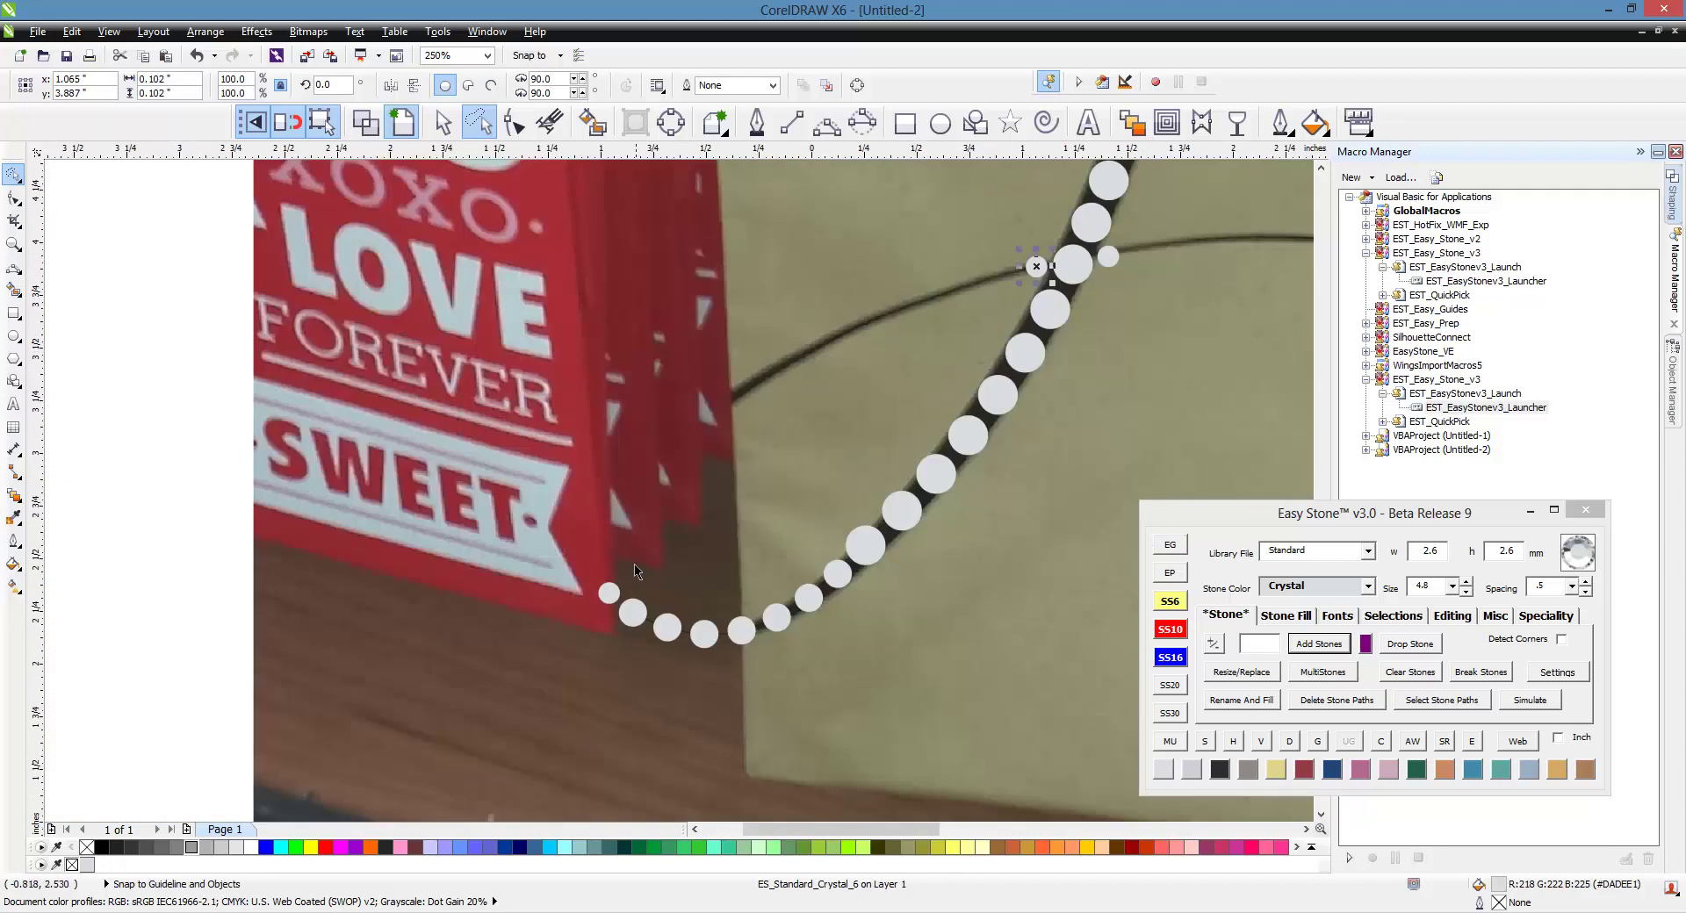
- Add SS6 stones between the two copied SS6 stones and bend their path up onto the hairline of the L's lower loop
{"action": "left_click", "coordinate": [617, 598], "text": "shift"}
{"action": "left_click", "coordinate": [1335, 644]}
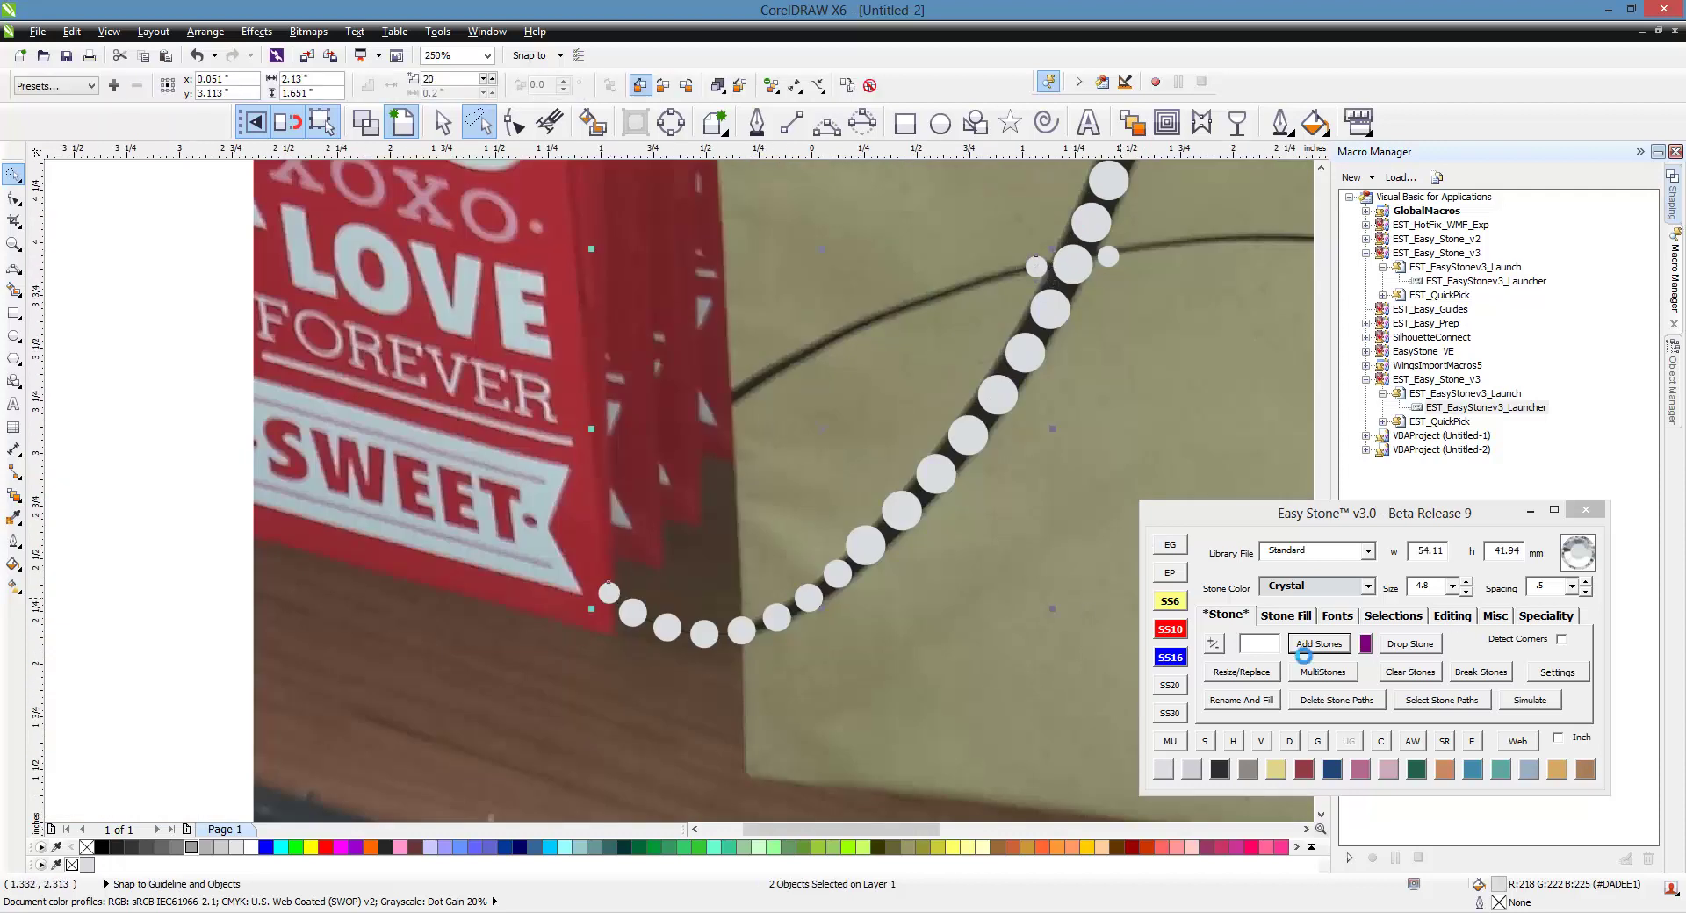
{"action": "key", "text": "F10"}
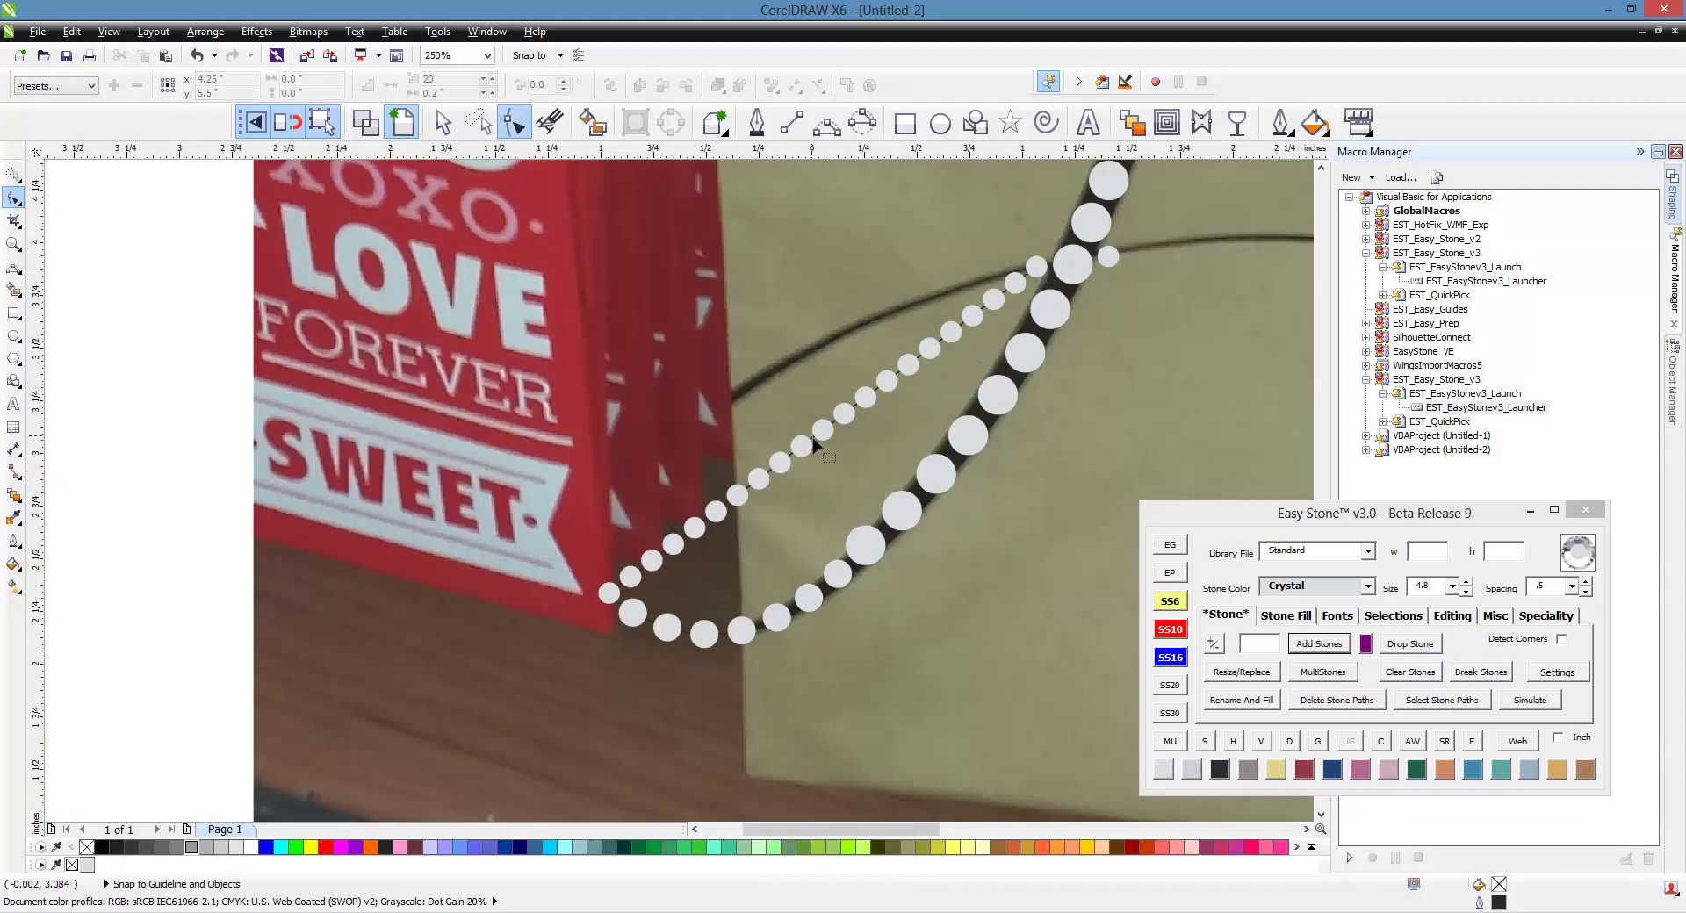
{"action": "scroll", "coordinate": [813, 445], "scroll_direction": "up", "scroll_amount": 2}
{"action": "left_click", "coordinate": [813, 447]}
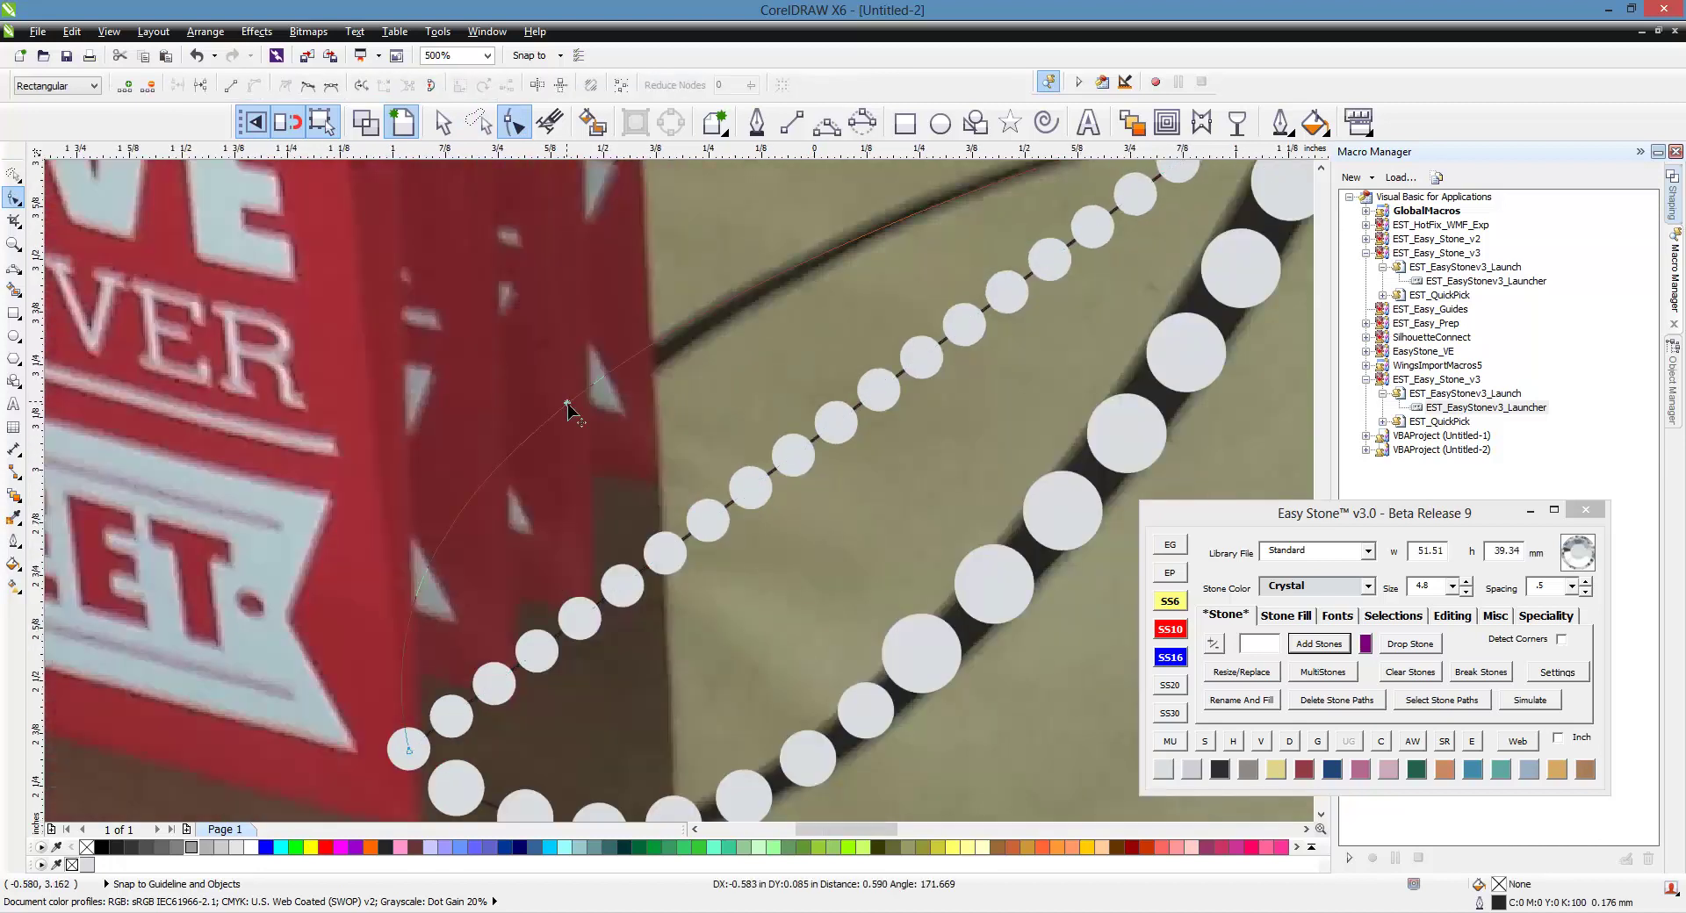
{"action": "scroll", "coordinate": [575, 407], "scroll_direction": "down", "scroll_amount": 4}
{"action": "scroll", "coordinate": [527, 489], "scroll_direction": "up", "scroll_amount": 4}
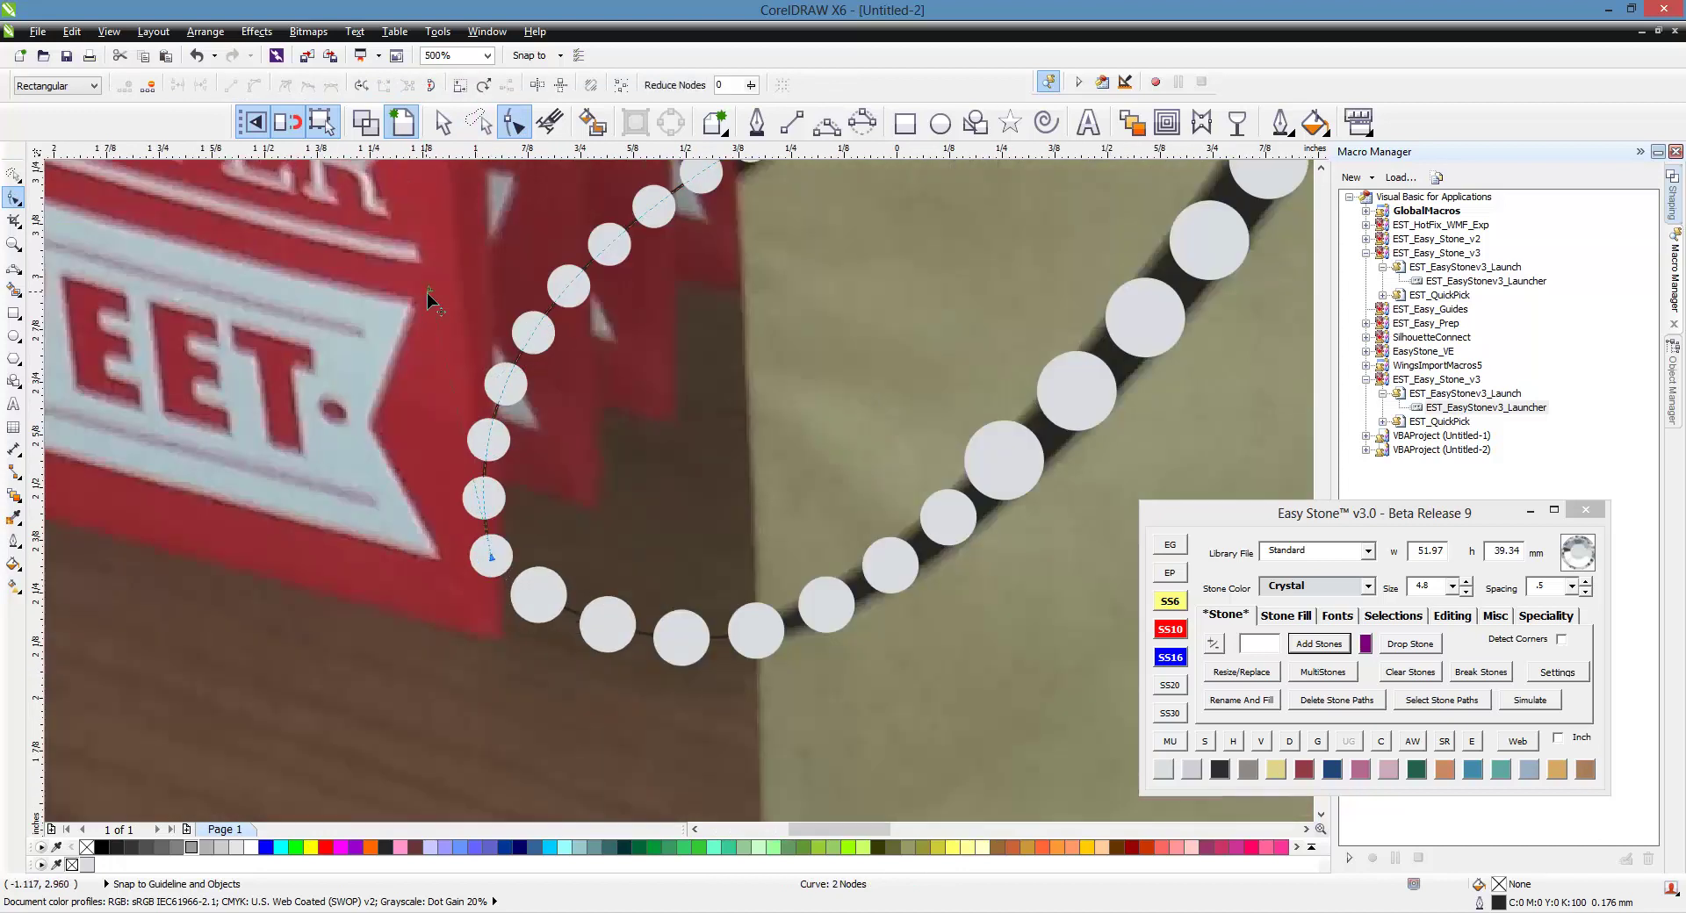
- Pull the lower curve handle of the SS6 path farther outward to round the end of the L's bottom loop
{"action": "left_click_drag", "start_coordinate": [429, 290], "coordinate": [377, 306]}
{"action": "scroll", "coordinate": [476, 367], "scroll_direction": "down", "scroll_amount": 1}
{"action": "key", "text": "space"}
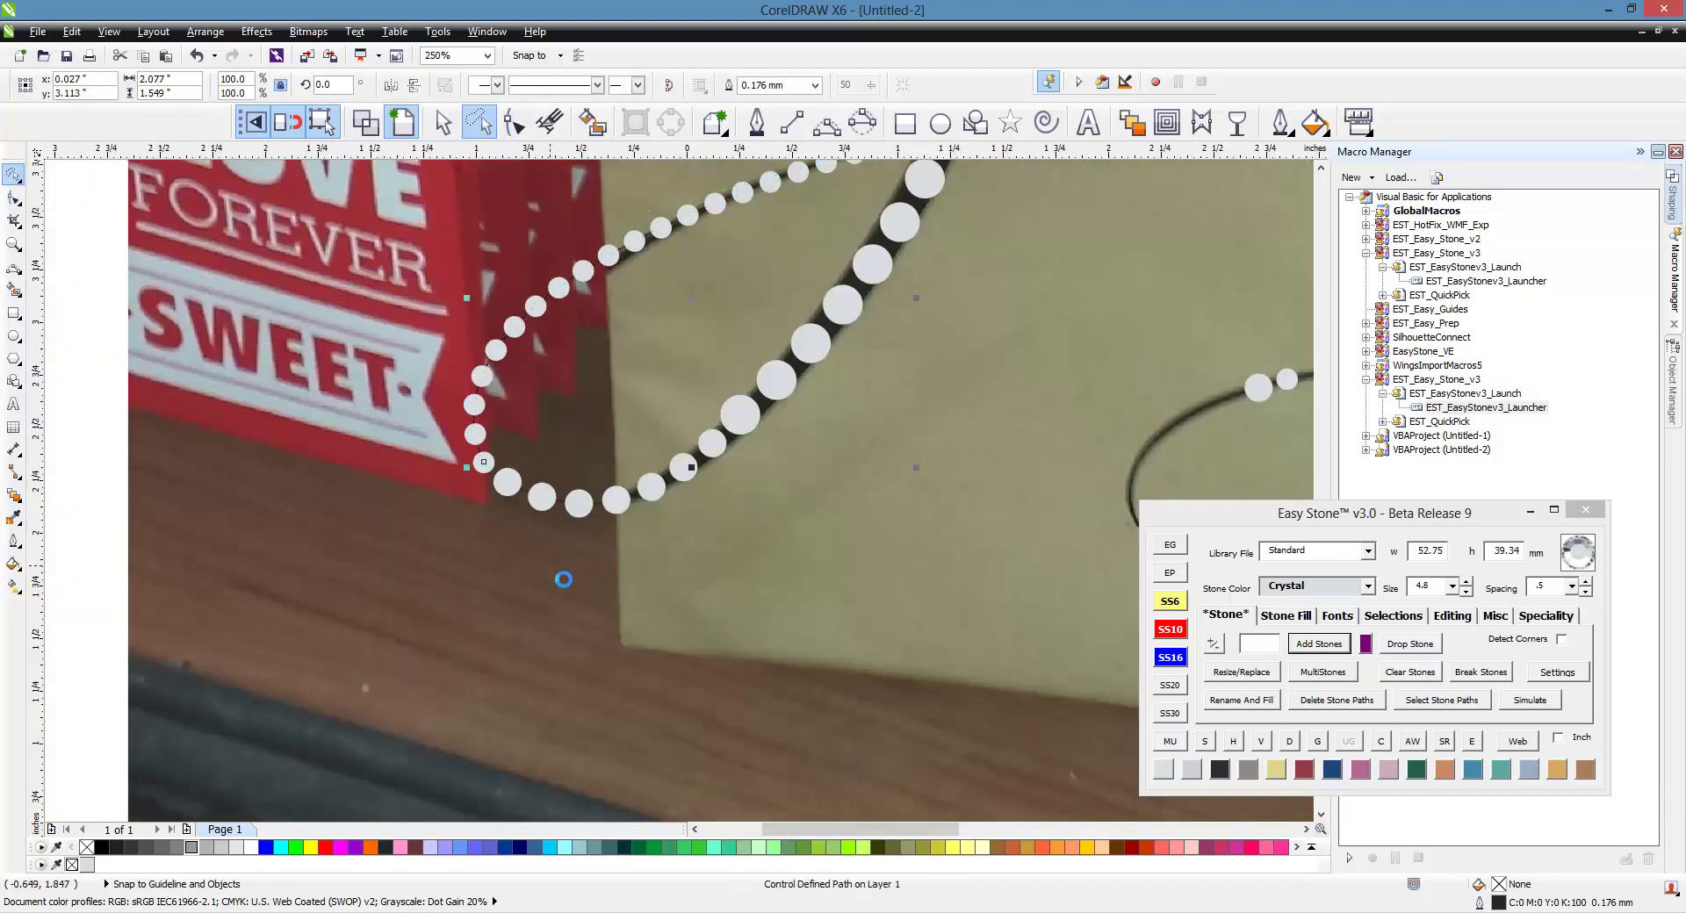
{"action": "scroll", "coordinate": [550, 566], "scroll_direction": "down", "scroll_amount": 1}
{"action": "left_click", "coordinate": [652, 426]}
{"action": "scroll", "coordinate": [651, 427], "scroll_direction": "up", "scroll_amount": 1}
{"action": "scroll", "coordinate": [651, 428], "scroll_direction": "down", "scroll_amount": 1}
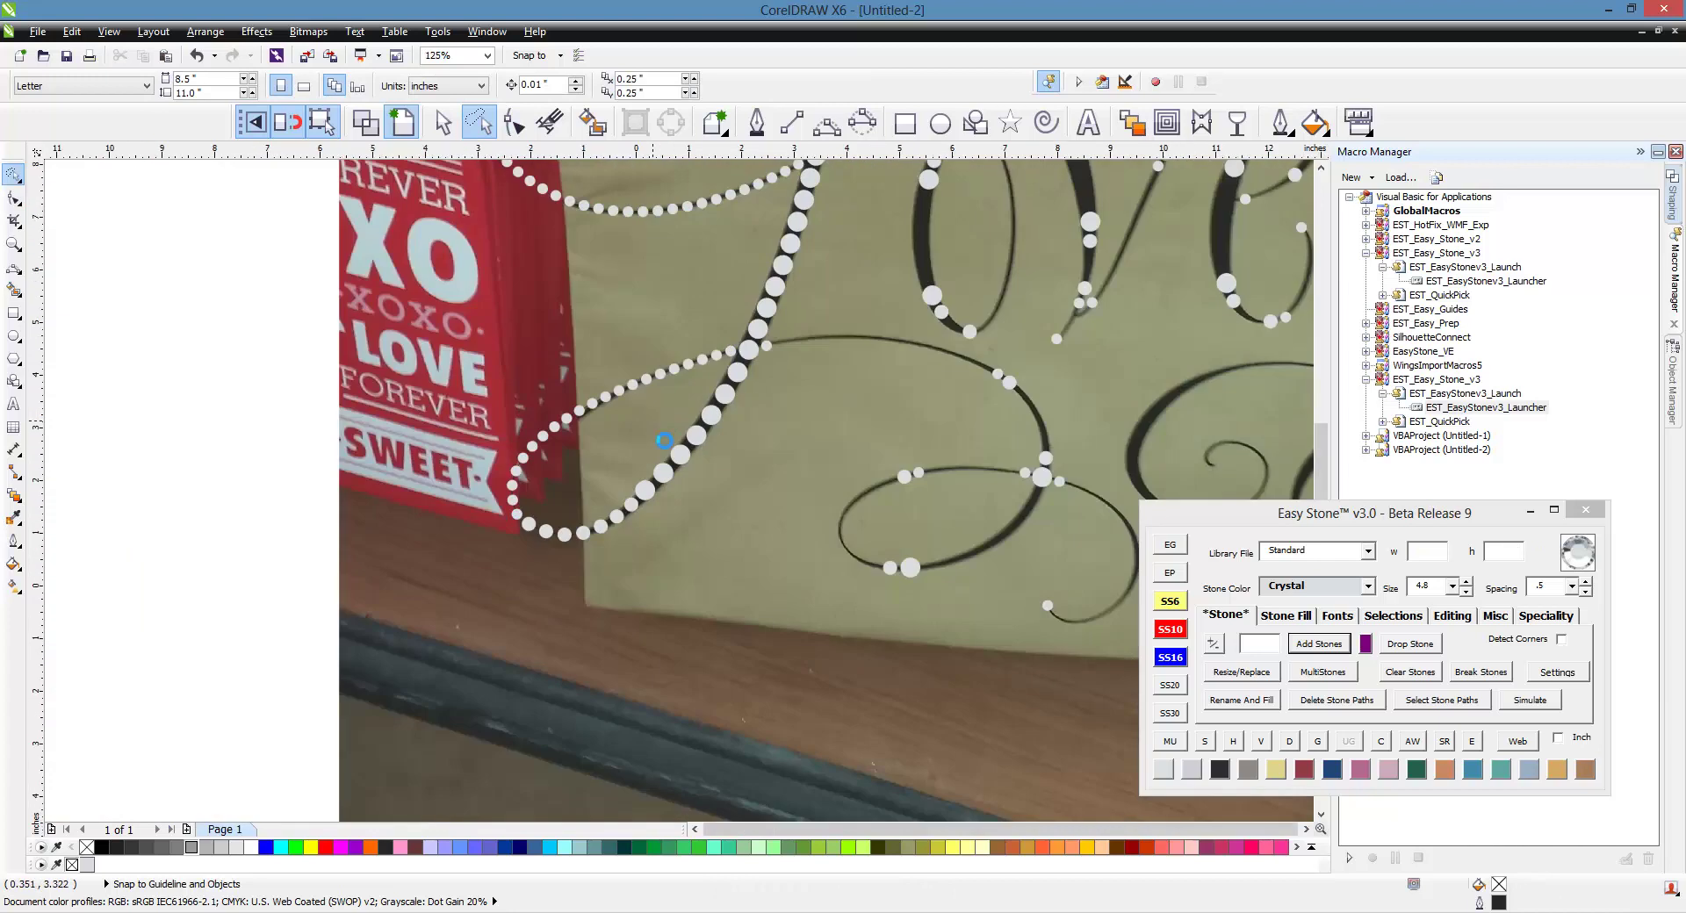
- Select the stones across the lower part of the lettering, delete their stone paths and check the stones for overlaps
{"action": "scroll", "coordinate": [664, 440], "scroll_direction": "down", "scroll_amount": 1}
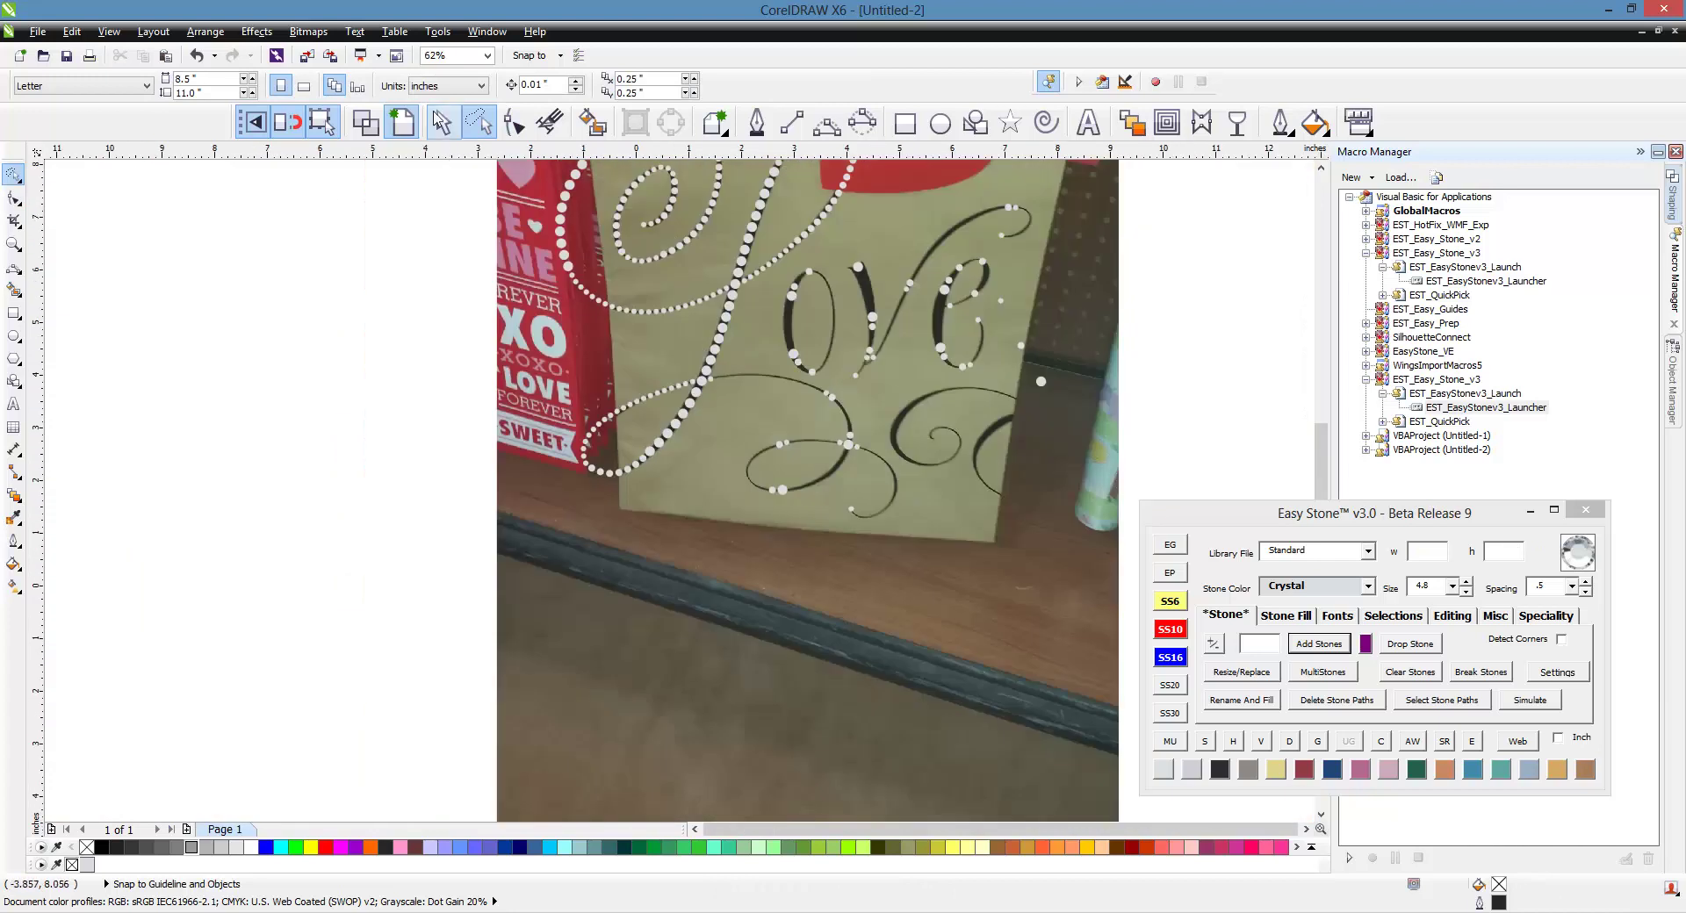
{"action": "left_click", "coordinate": [434, 127]}
{"action": "left_click_drag", "start_coordinate": [353, 218], "coordinate": [527, 531]}
{"action": "left_click", "coordinate": [1357, 701]}
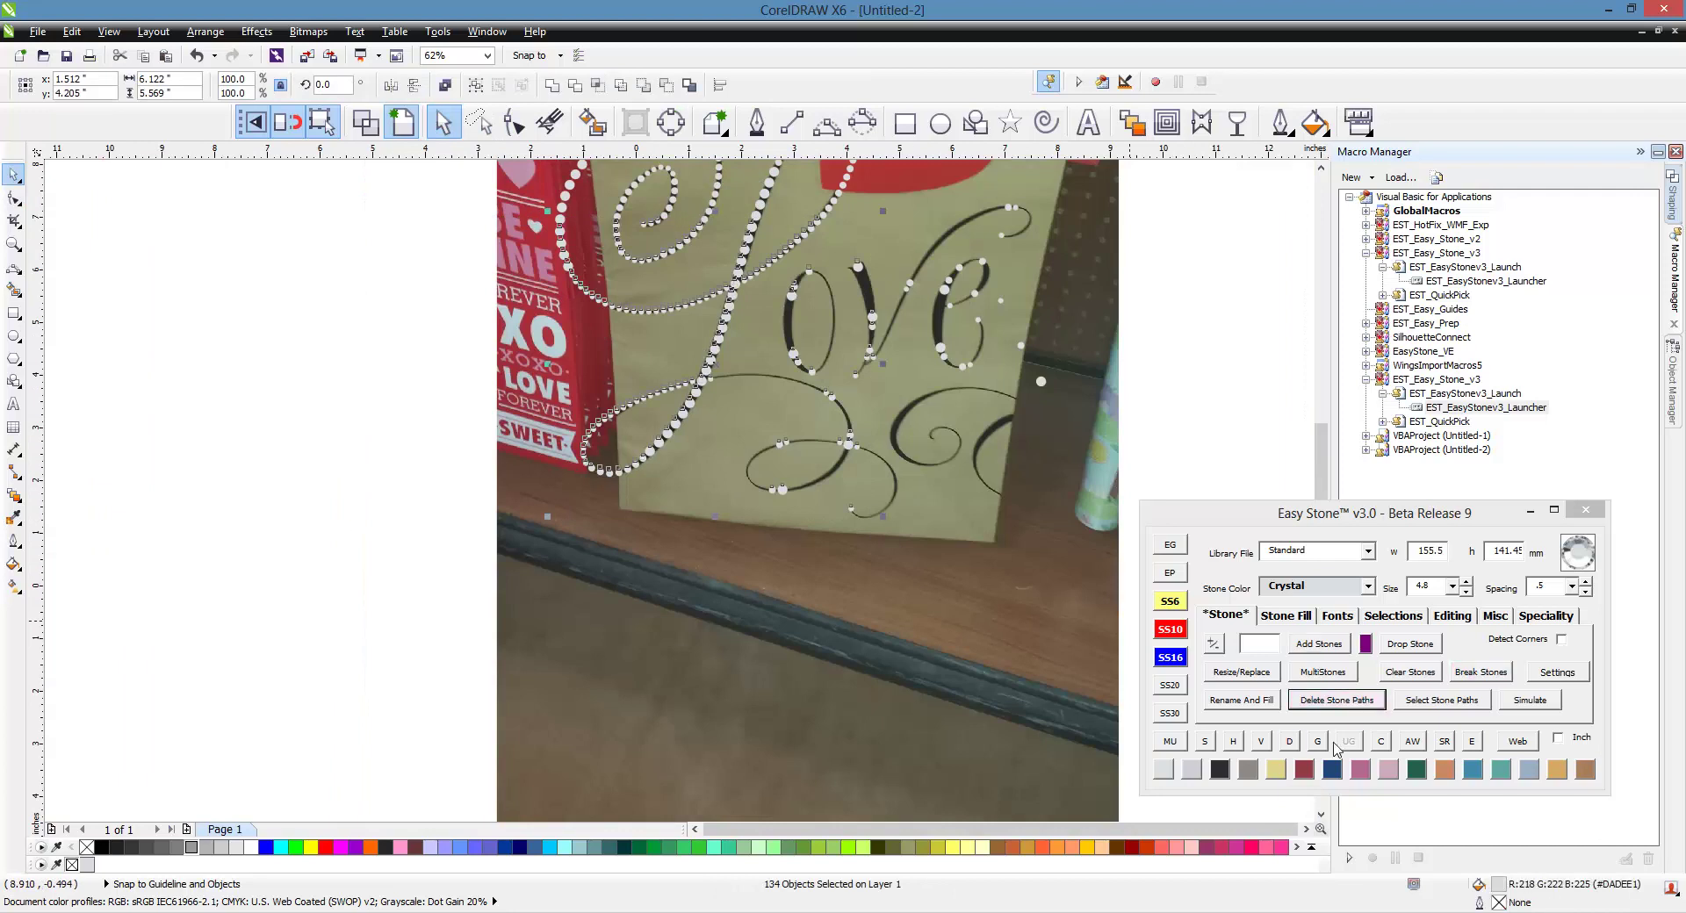
{"action": "left_click", "coordinate": [1380, 742]}
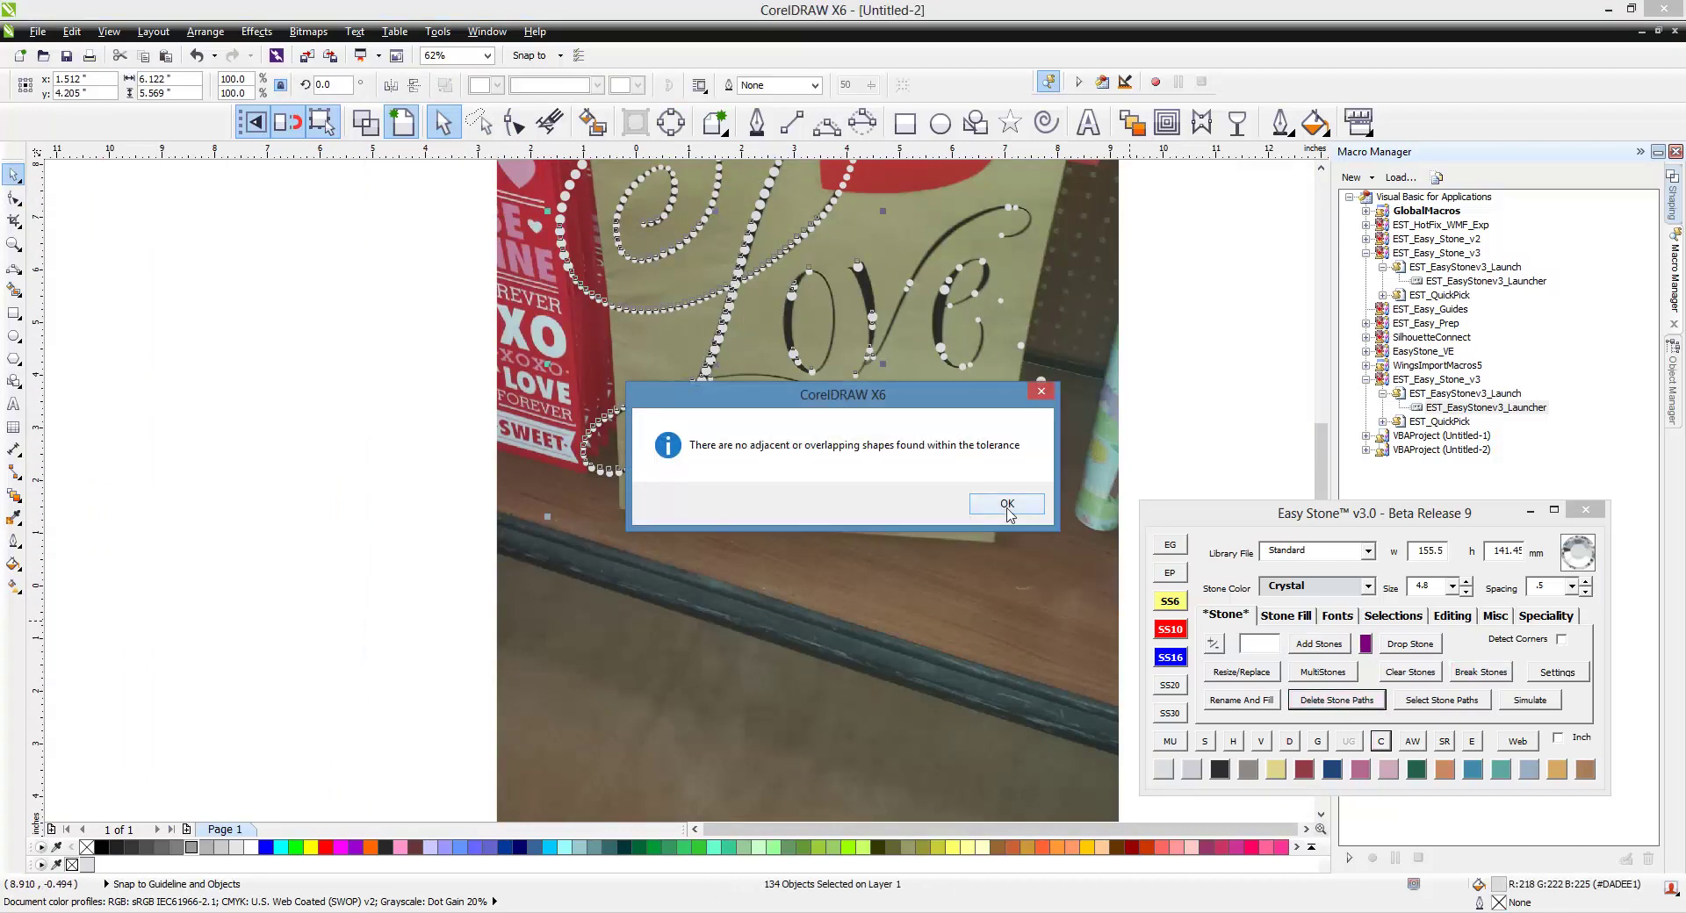
{"action": "key", "text": "Return"}
- Freehand-select the stones of the L's lower stem and bottom loop and re-space them evenly
{"action": "scroll", "coordinate": [683, 451], "scroll_direction": "up", "scroll_amount": 2}
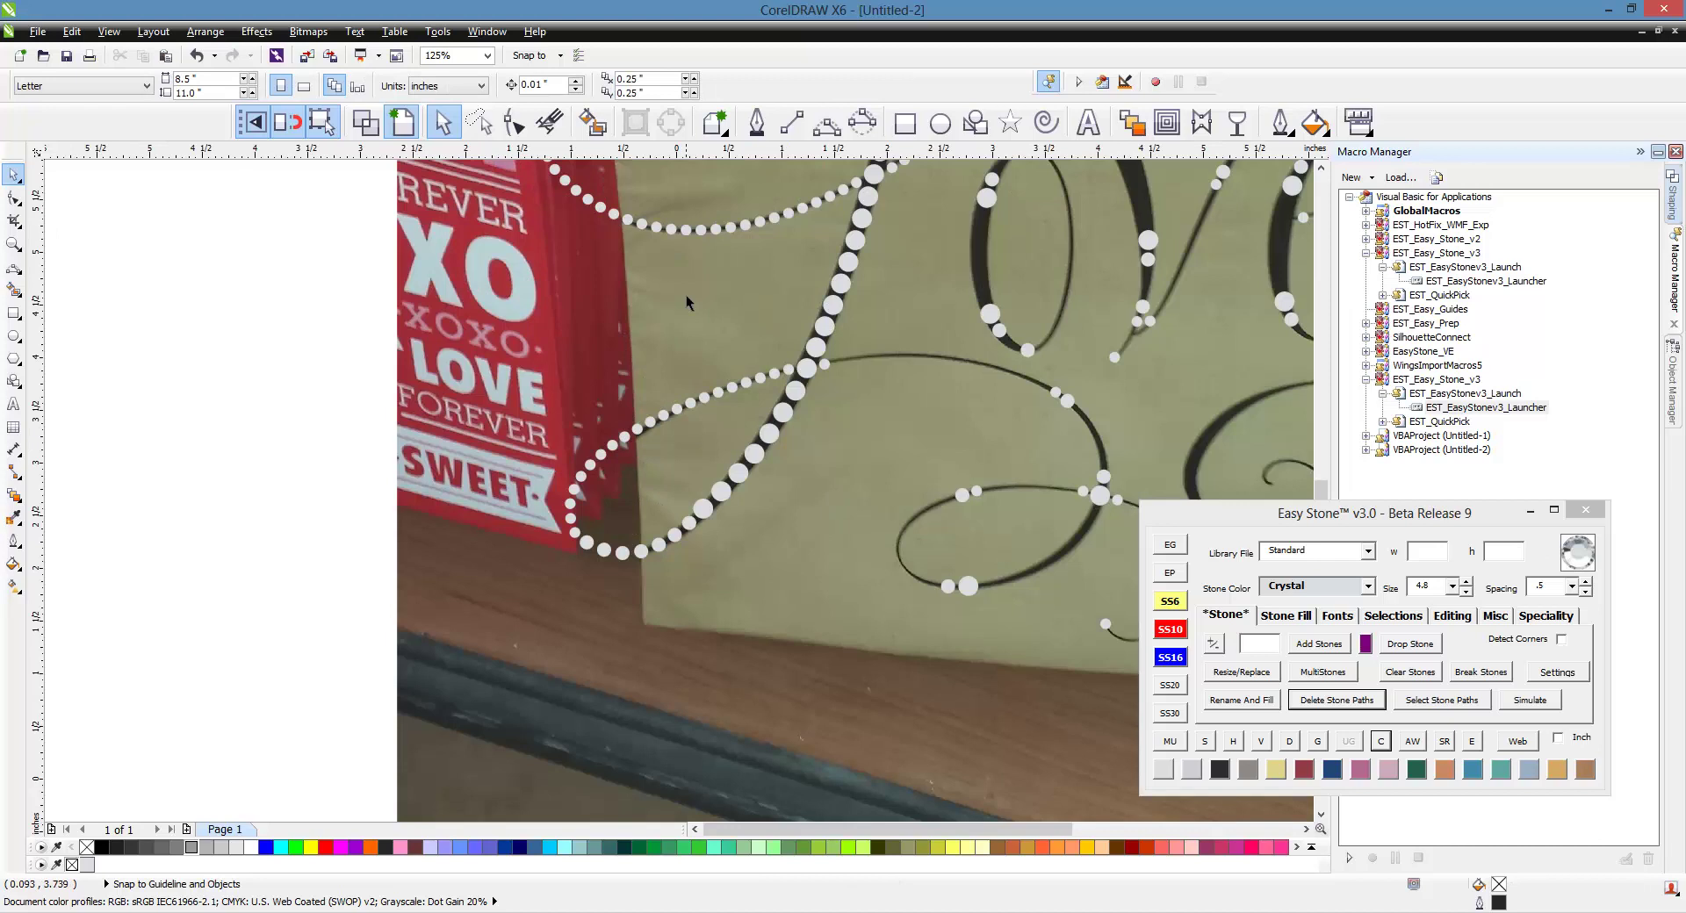
{"action": "left_click", "coordinate": [479, 123]}
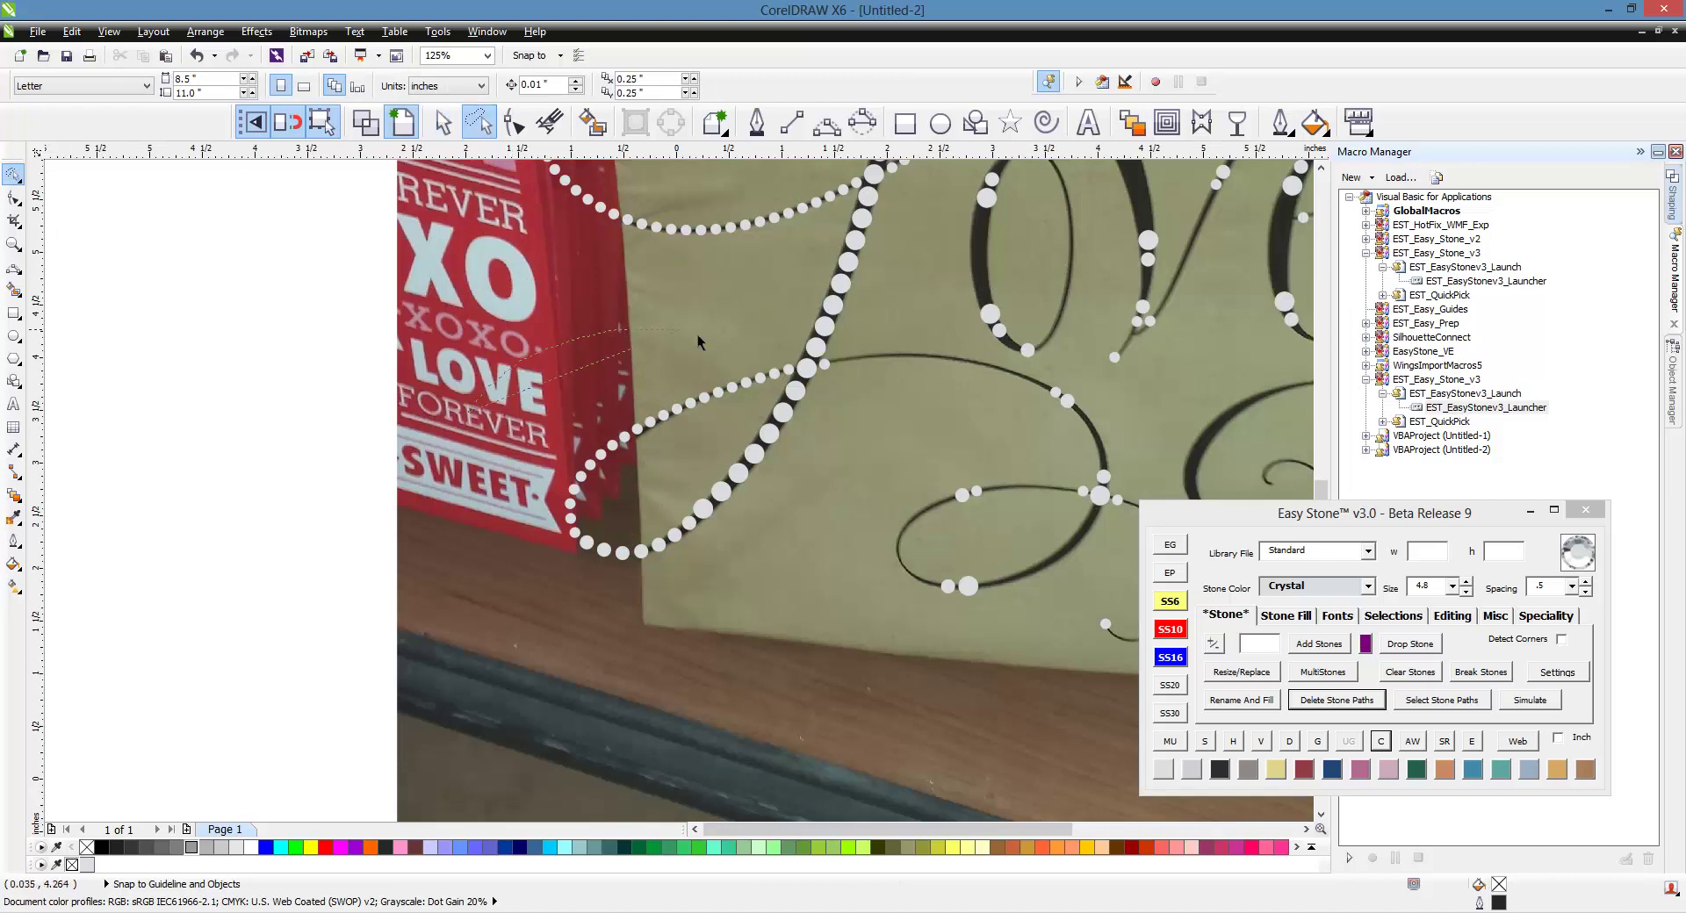
{"action": "left_click_drag", "start_coordinate": [530, 609], "coordinate": [536, 611]}
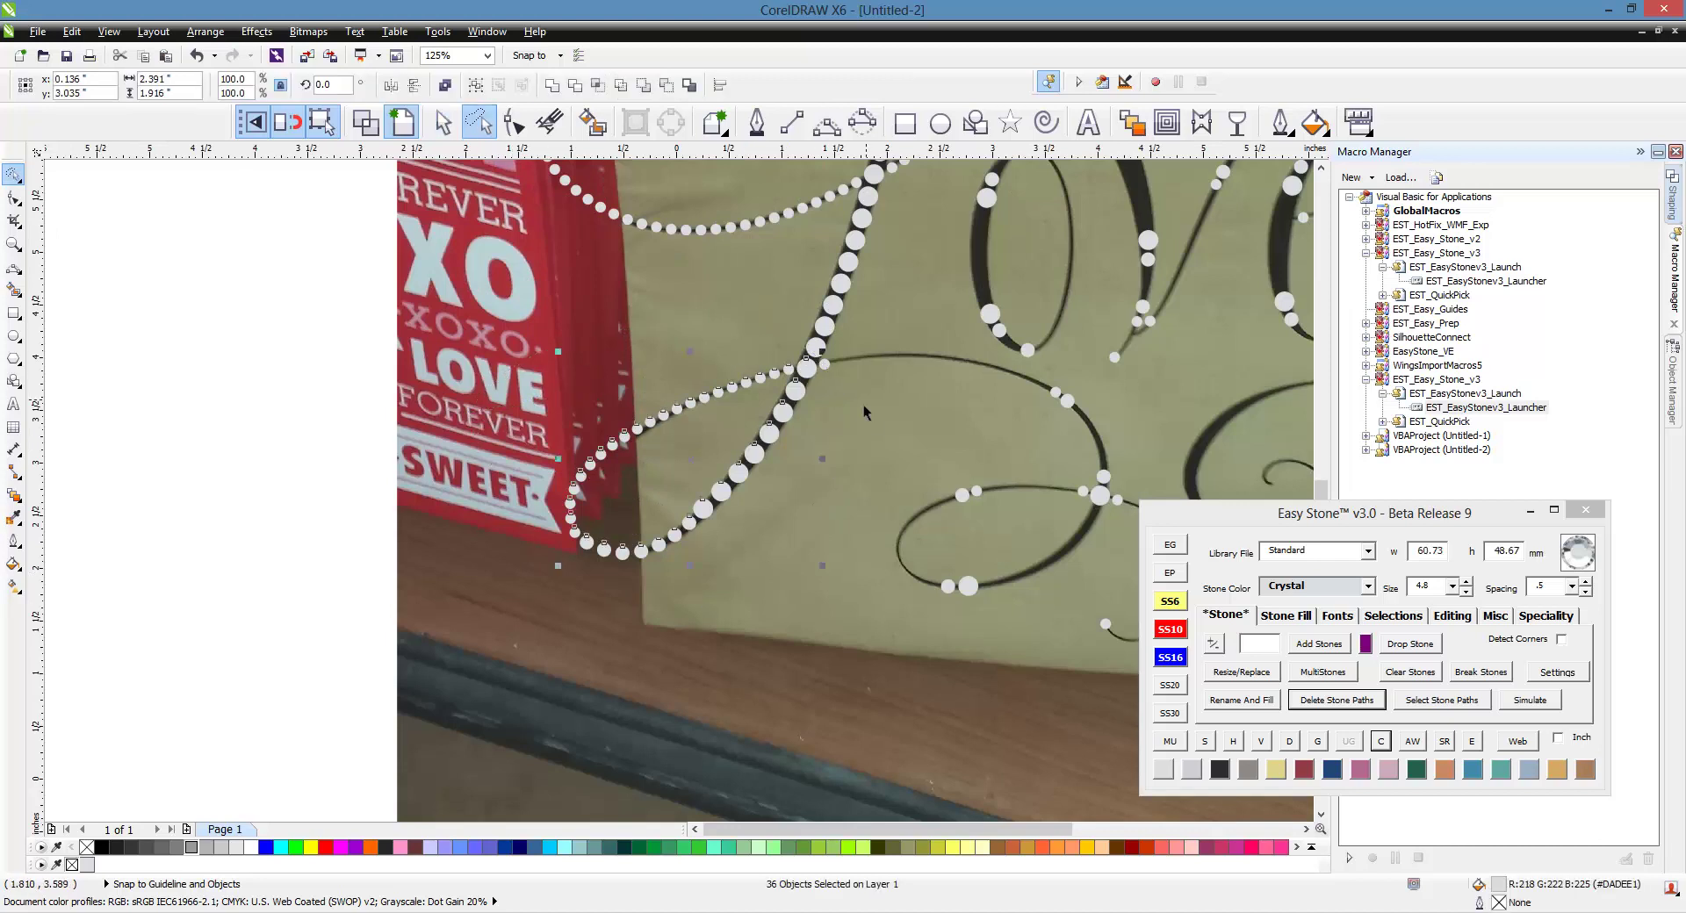
{"action": "scroll", "coordinate": [862, 404], "scroll_direction": "up", "scroll_amount": 2}
{"action": "left_click", "coordinate": [1451, 615]}
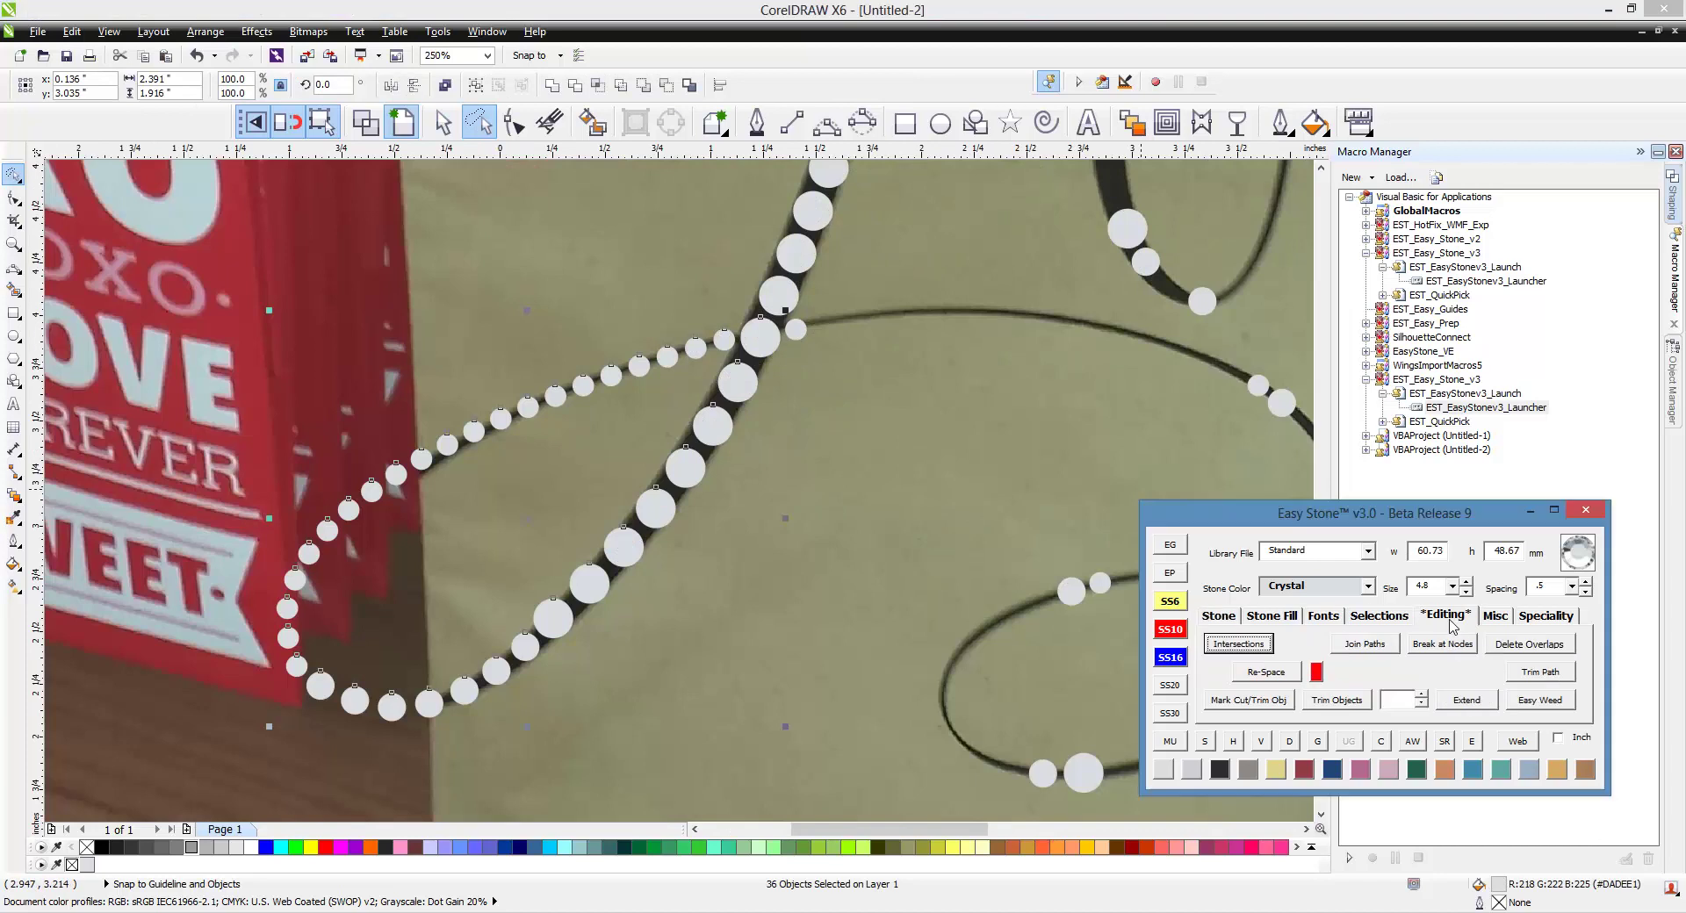
{"action": "left_click", "coordinate": [1268, 672]}
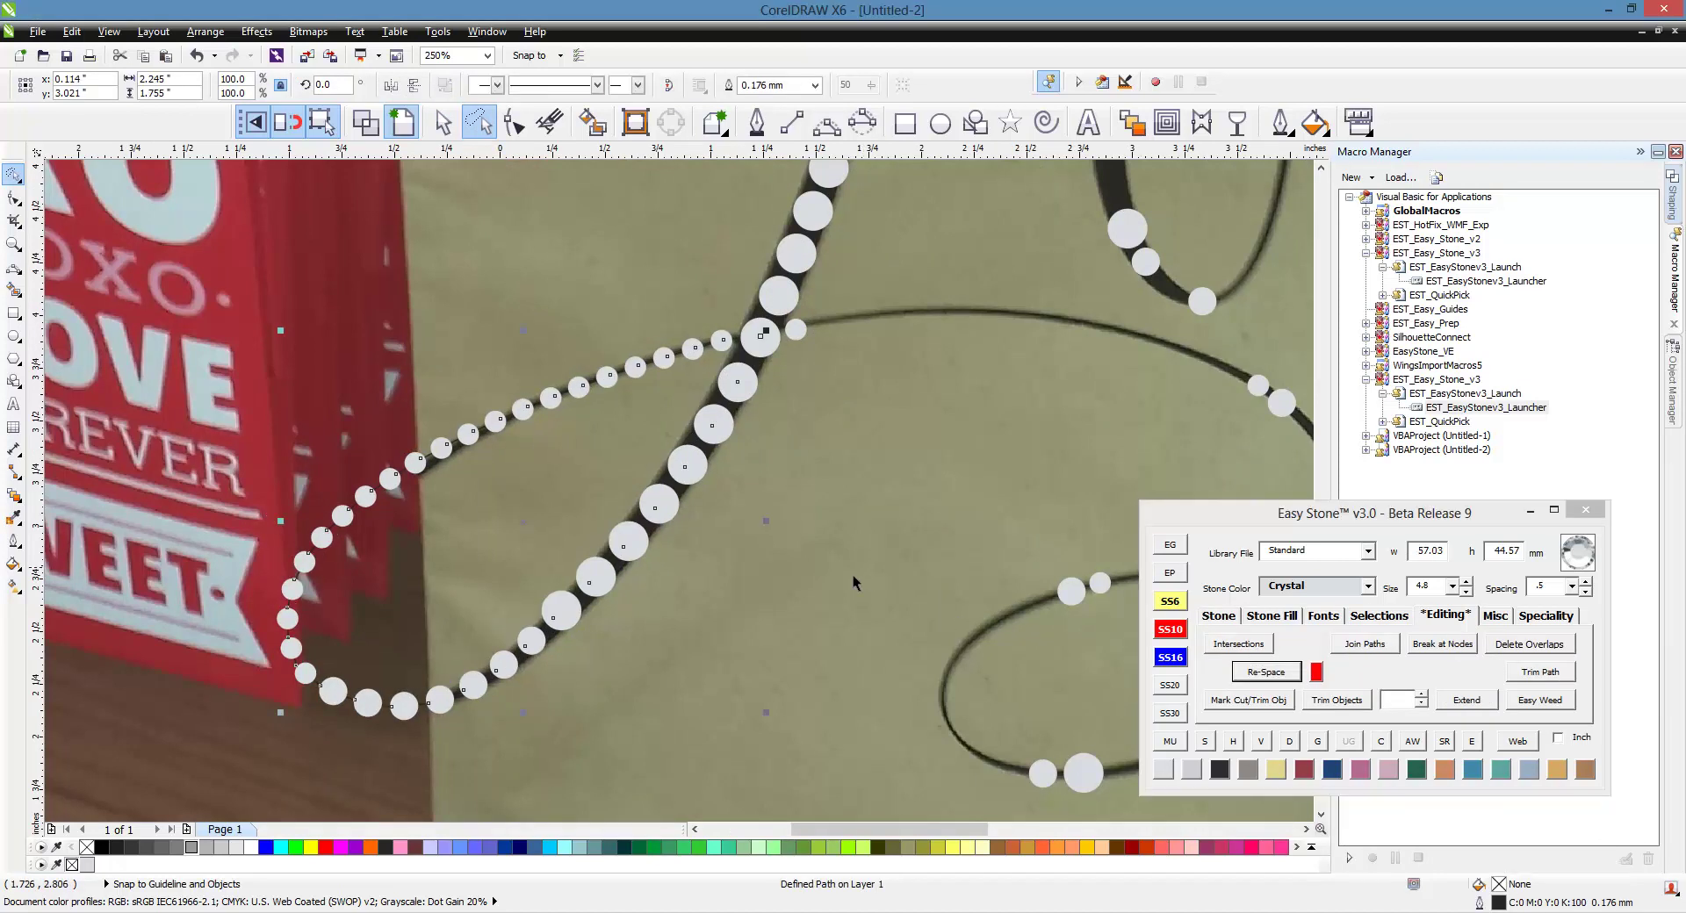
{"action": "left_click", "coordinate": [776, 614]}
{"action": "scroll", "coordinate": [387, 499], "scroll_direction": "up", "scroll_amount": 2}
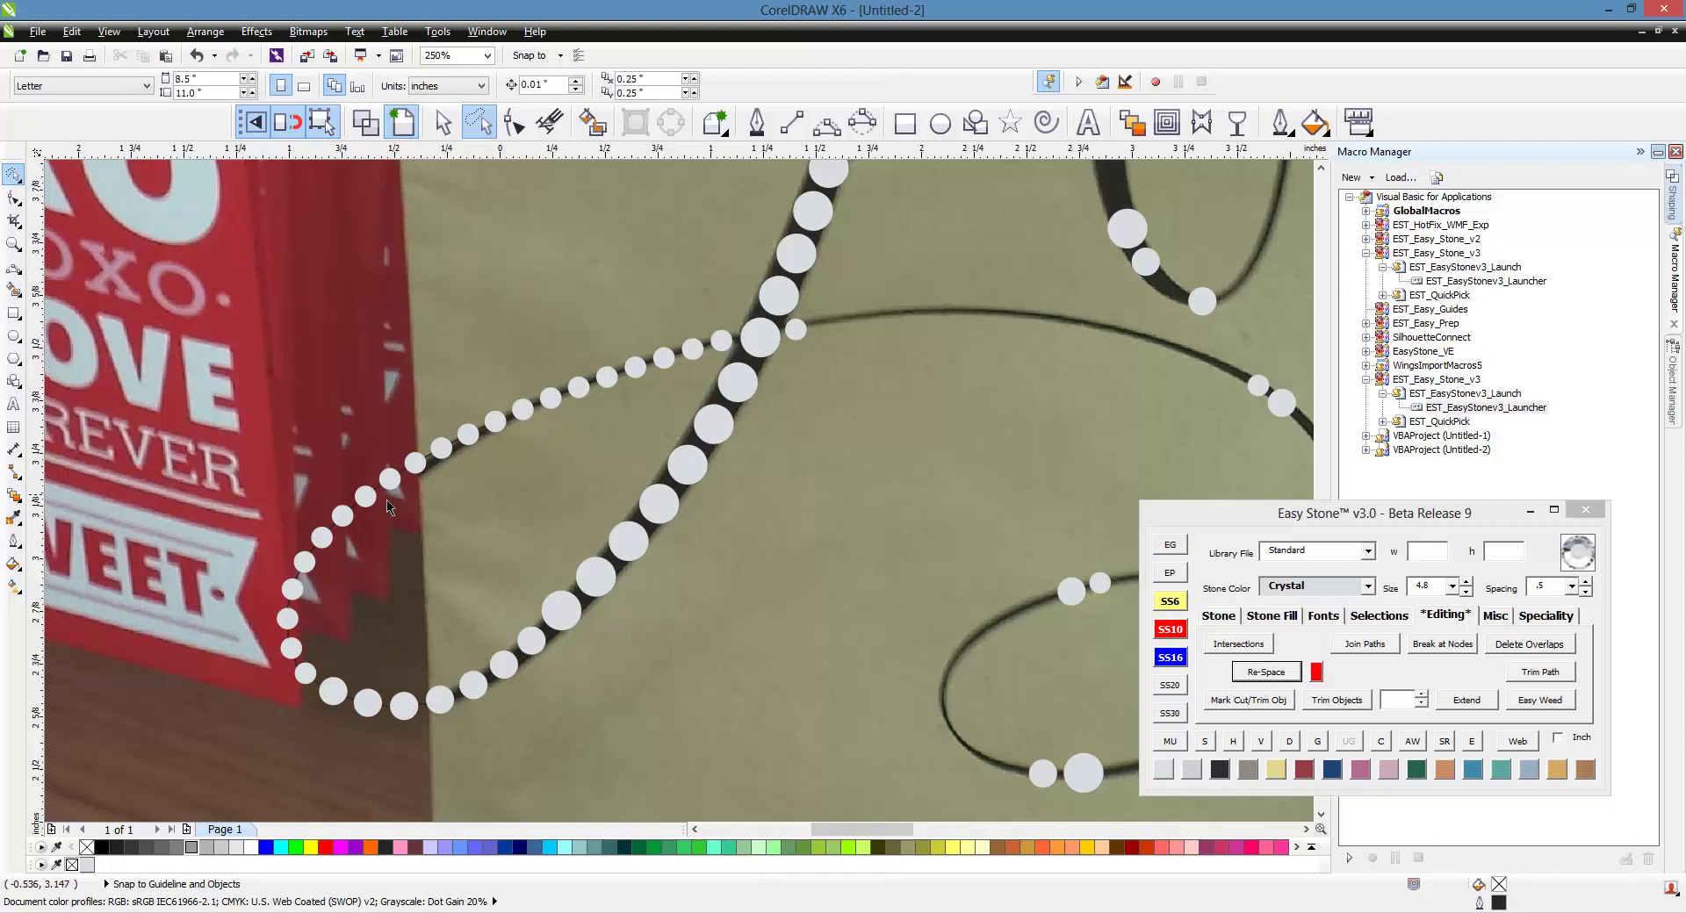
- Place two extra copies of an SS16 stone along the thick lower stem of the L
{"action": "scroll", "coordinate": [466, 437], "scroll_direction": "down", "scroll_amount": 2}
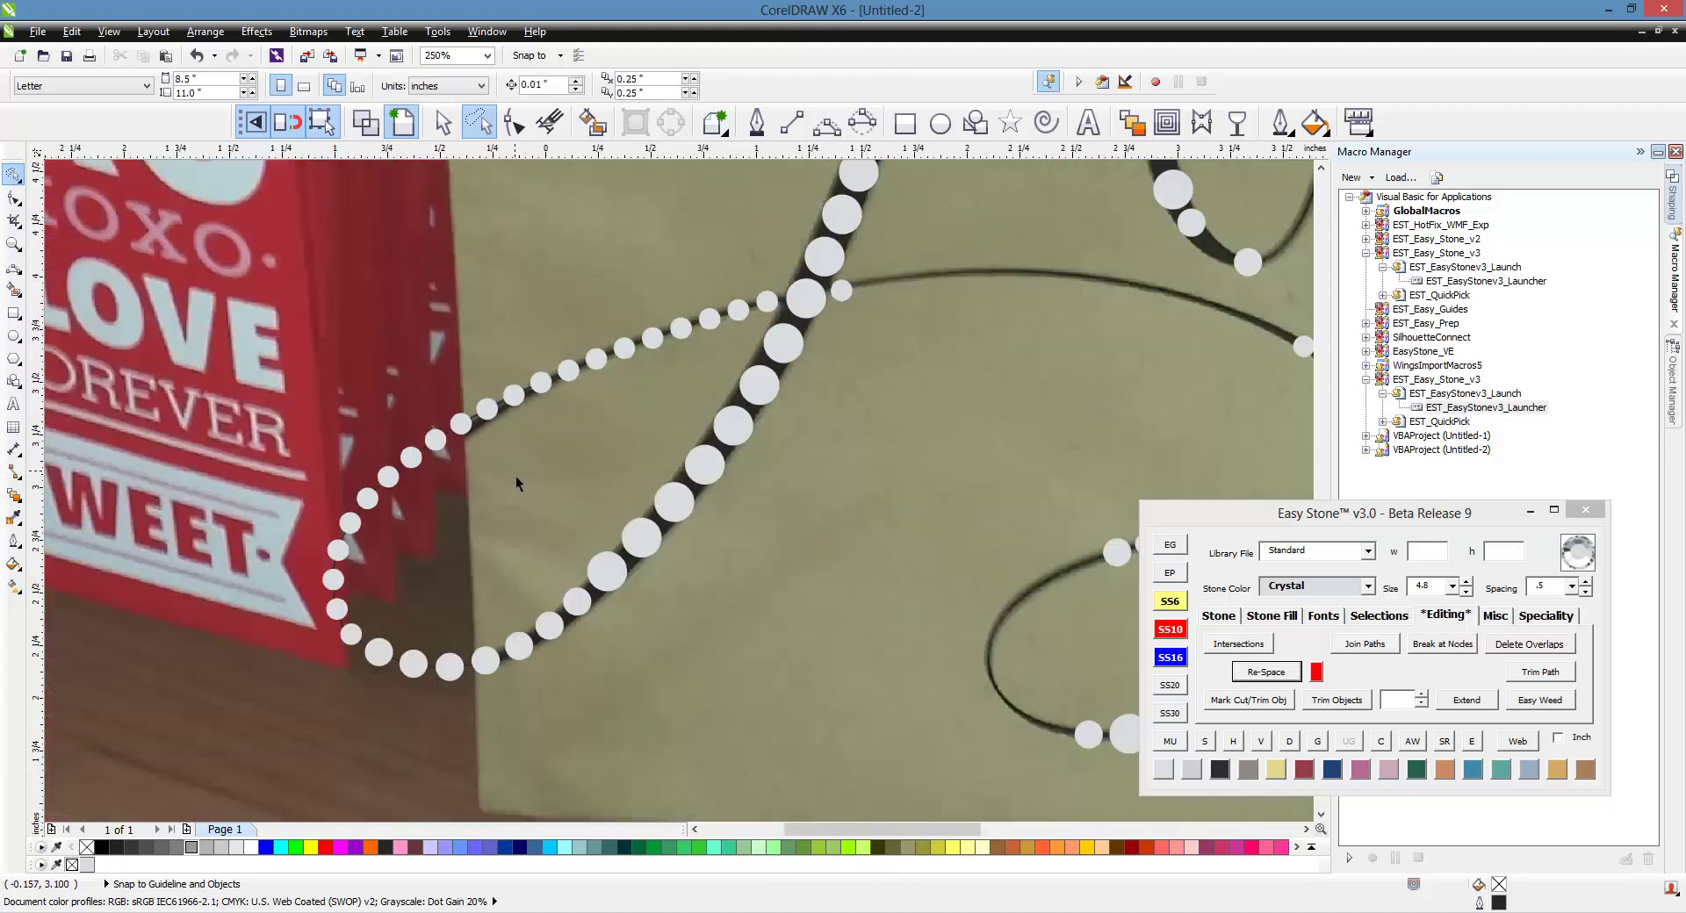
{"action": "left_click", "coordinate": [513, 479]}
{"action": "left_click", "coordinate": [729, 635]}
{"action": "left_click", "coordinate": [611, 460]}
{"action": "scroll", "coordinate": [623, 466], "scroll_direction": "up", "scroll_amount": 2}
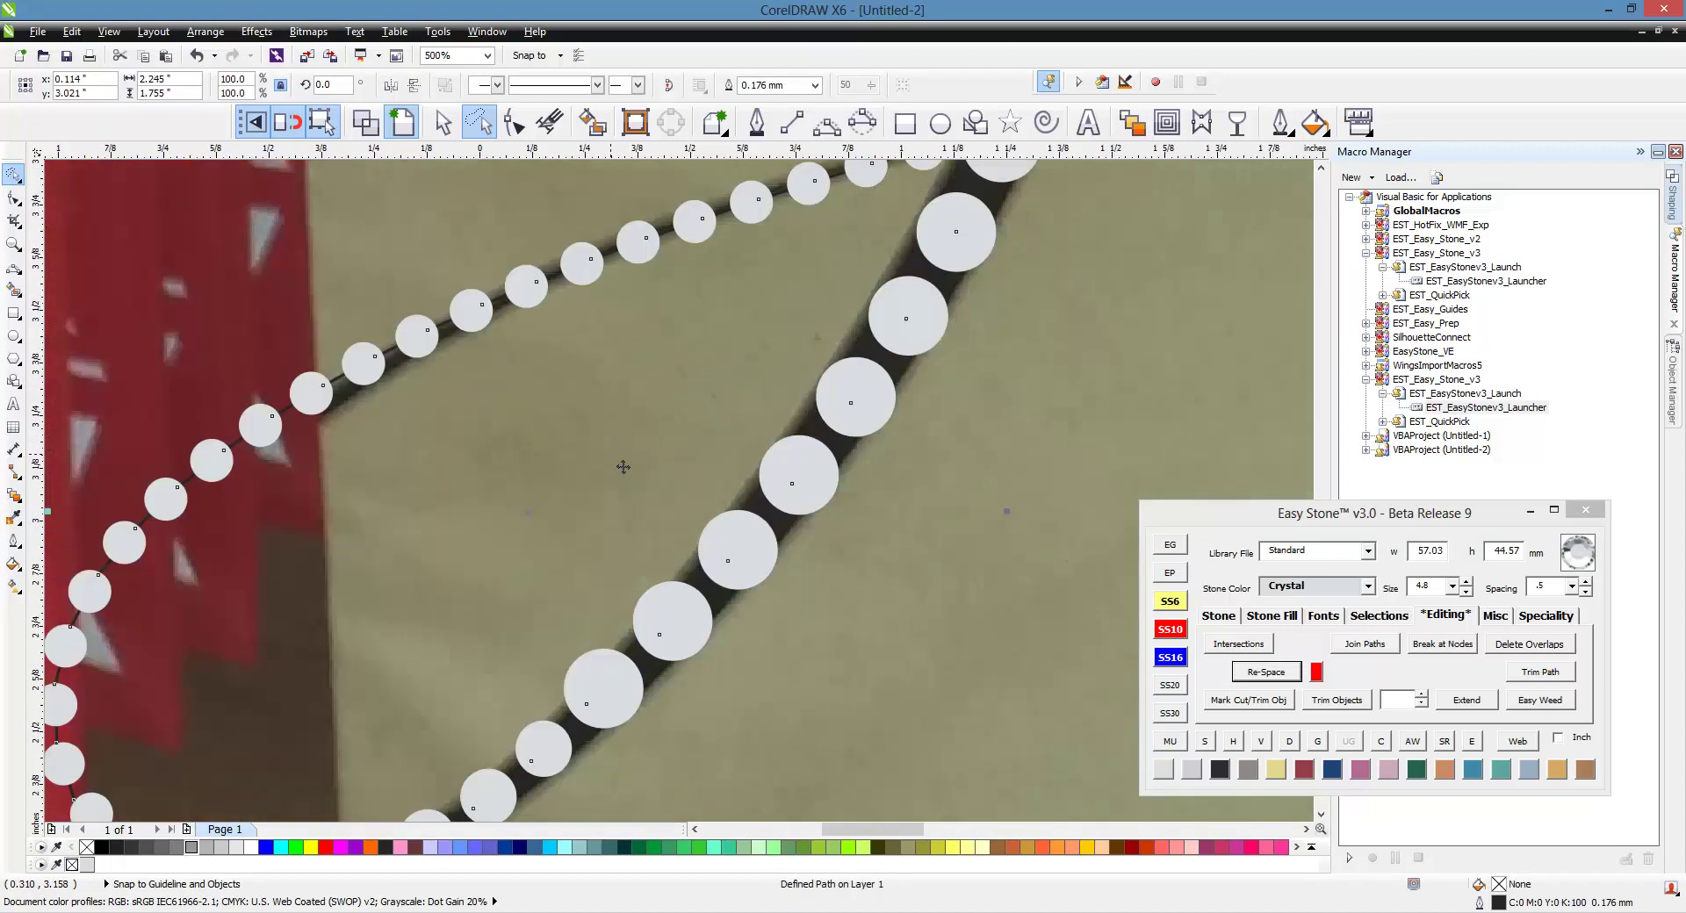
{"action": "left_click", "coordinate": [900, 492]}
{"action": "left_click_drag", "start_coordinate": [869, 415], "coordinate": [843, 452]}
{"action": "right_click", "coordinate": [843, 453]}
{"action": "right_click", "coordinate": [774, 532]}
{"action": "left_click_drag", "start_coordinate": [843, 452], "coordinate": [774, 535]}
- Re-space all stones along the L's lower stem and bottom loop path, and delete the path
{"action": "scroll", "coordinate": [687, 487], "scroll_direction": "down", "scroll_amount": 2}
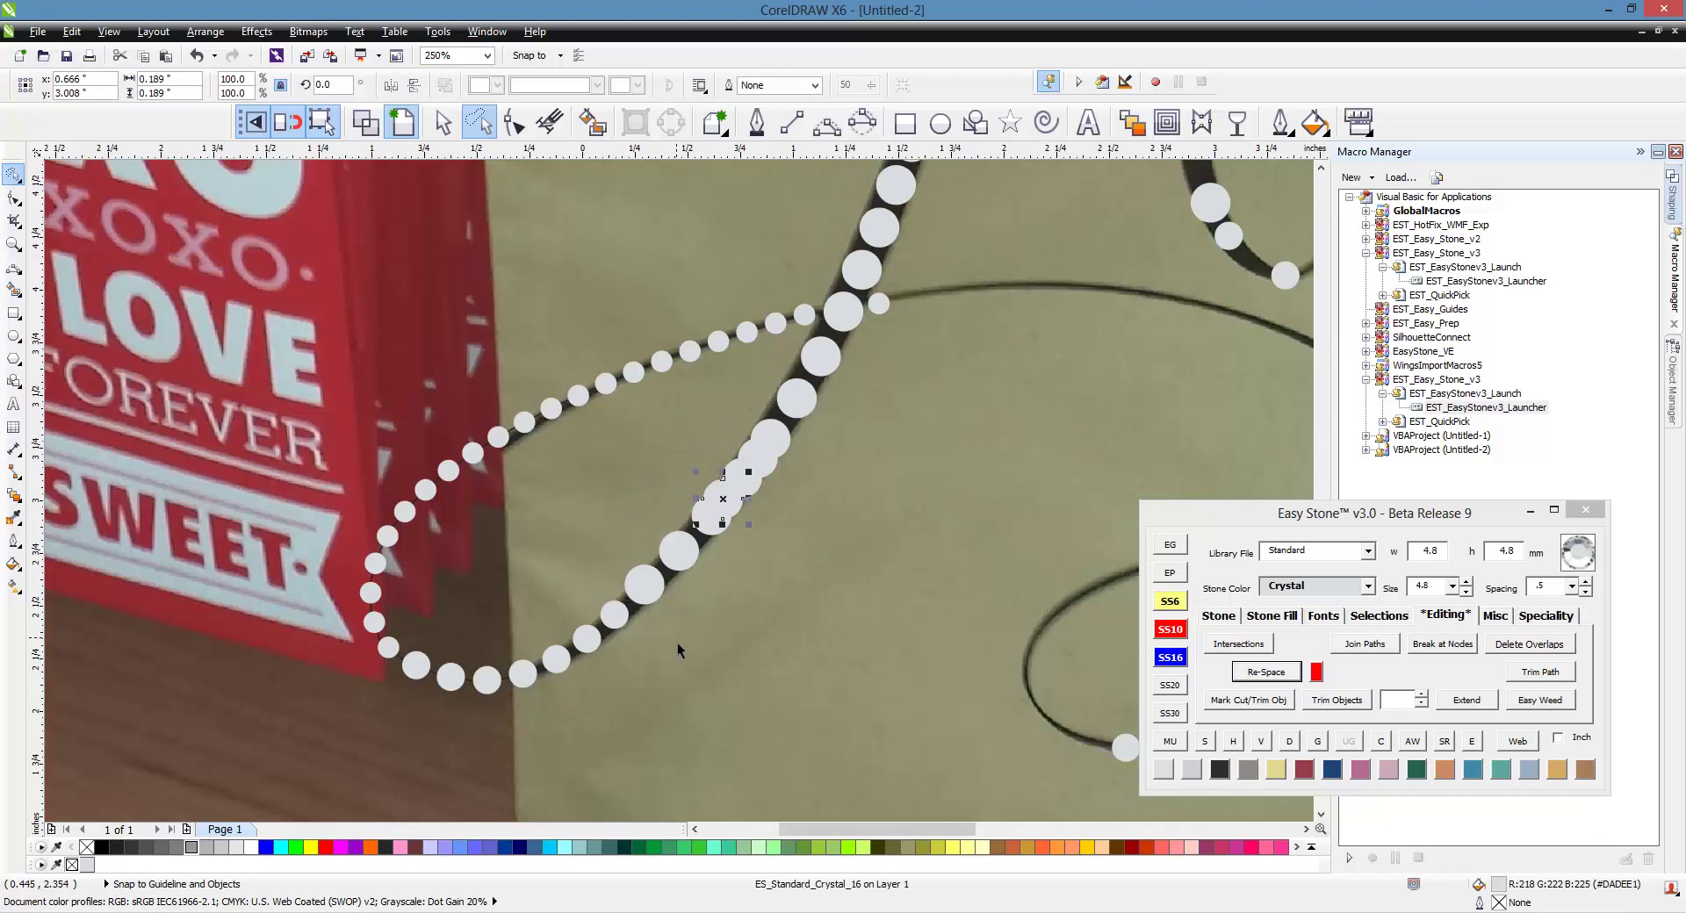
{"action": "left_click", "coordinate": [687, 572]}
{"action": "left_click", "coordinate": [1287, 672]}
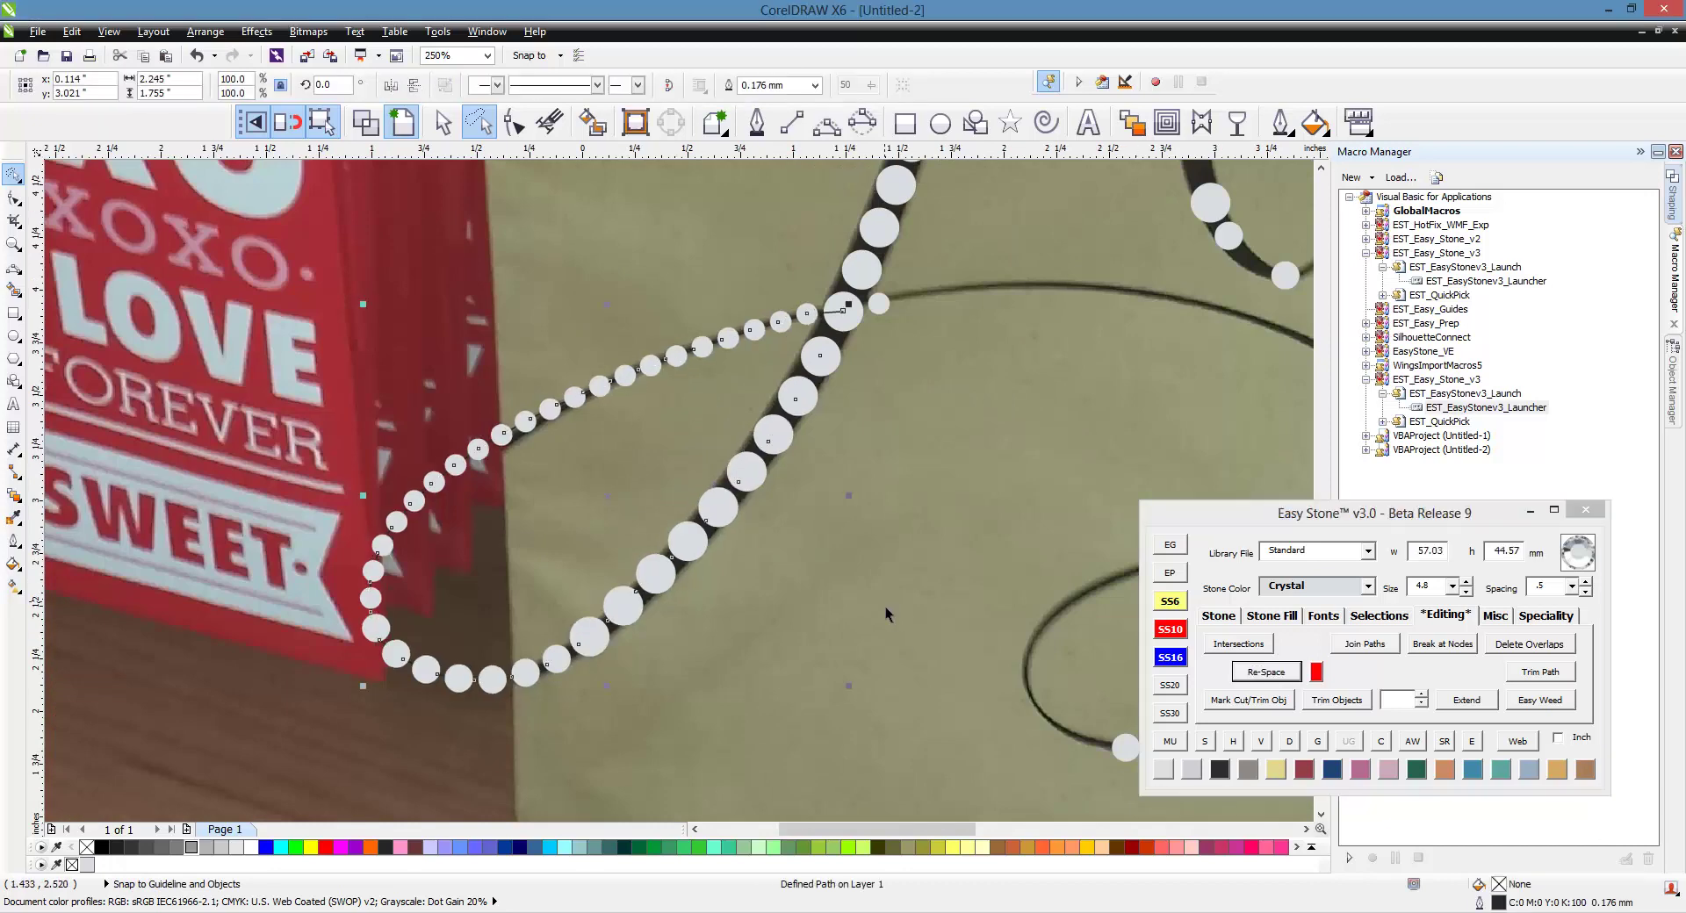
{"action": "left_click", "coordinate": [886, 608]}
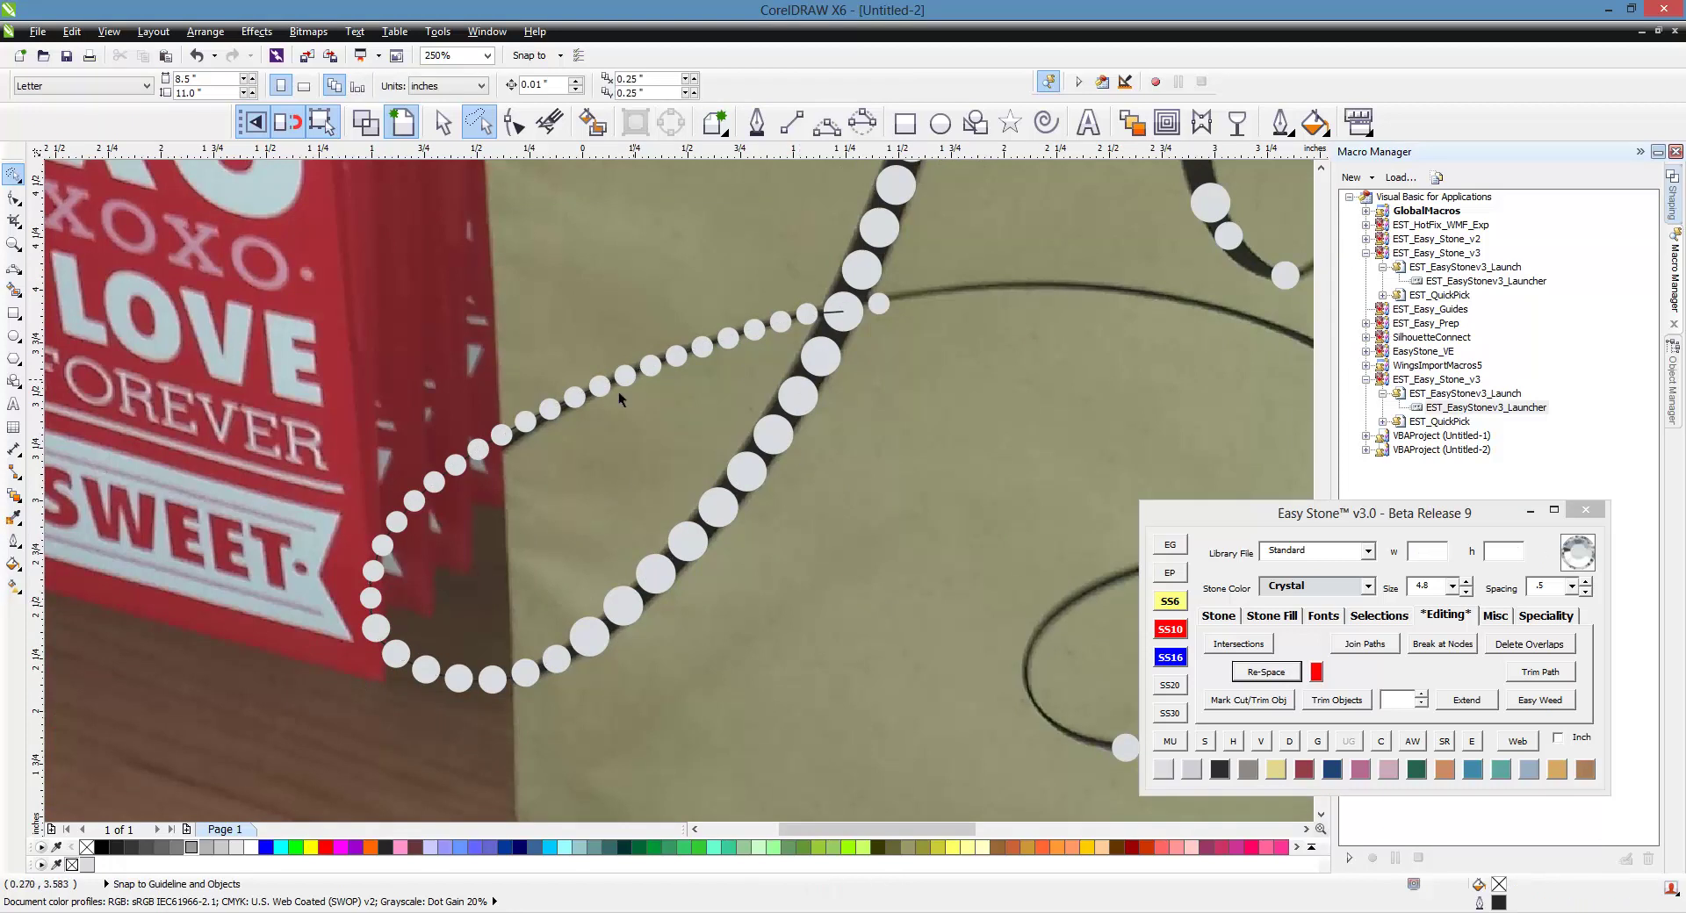
{"action": "left_click", "coordinate": [523, 555]}
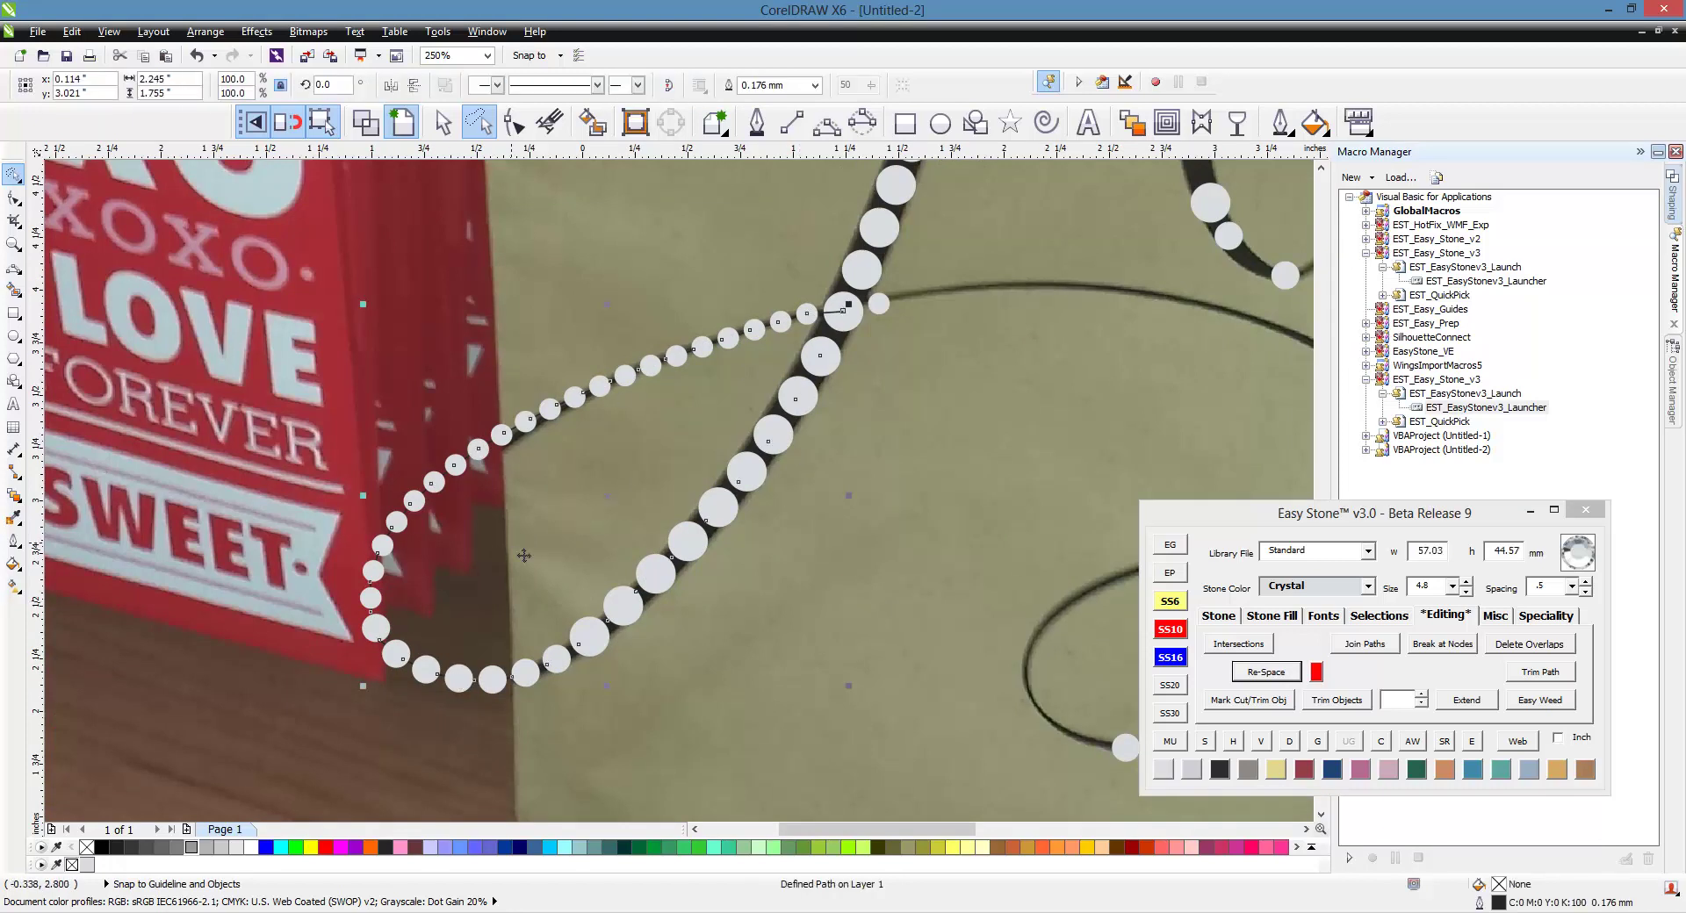
{"action": "key", "text": "Delete"}
- Add SS6 stones between the SS6 stone beside the L's stem and the one at the end of the swash's upper hairline
{"action": "scroll", "coordinate": [445, 496], "scroll_direction": "down", "scroll_amount": 1}
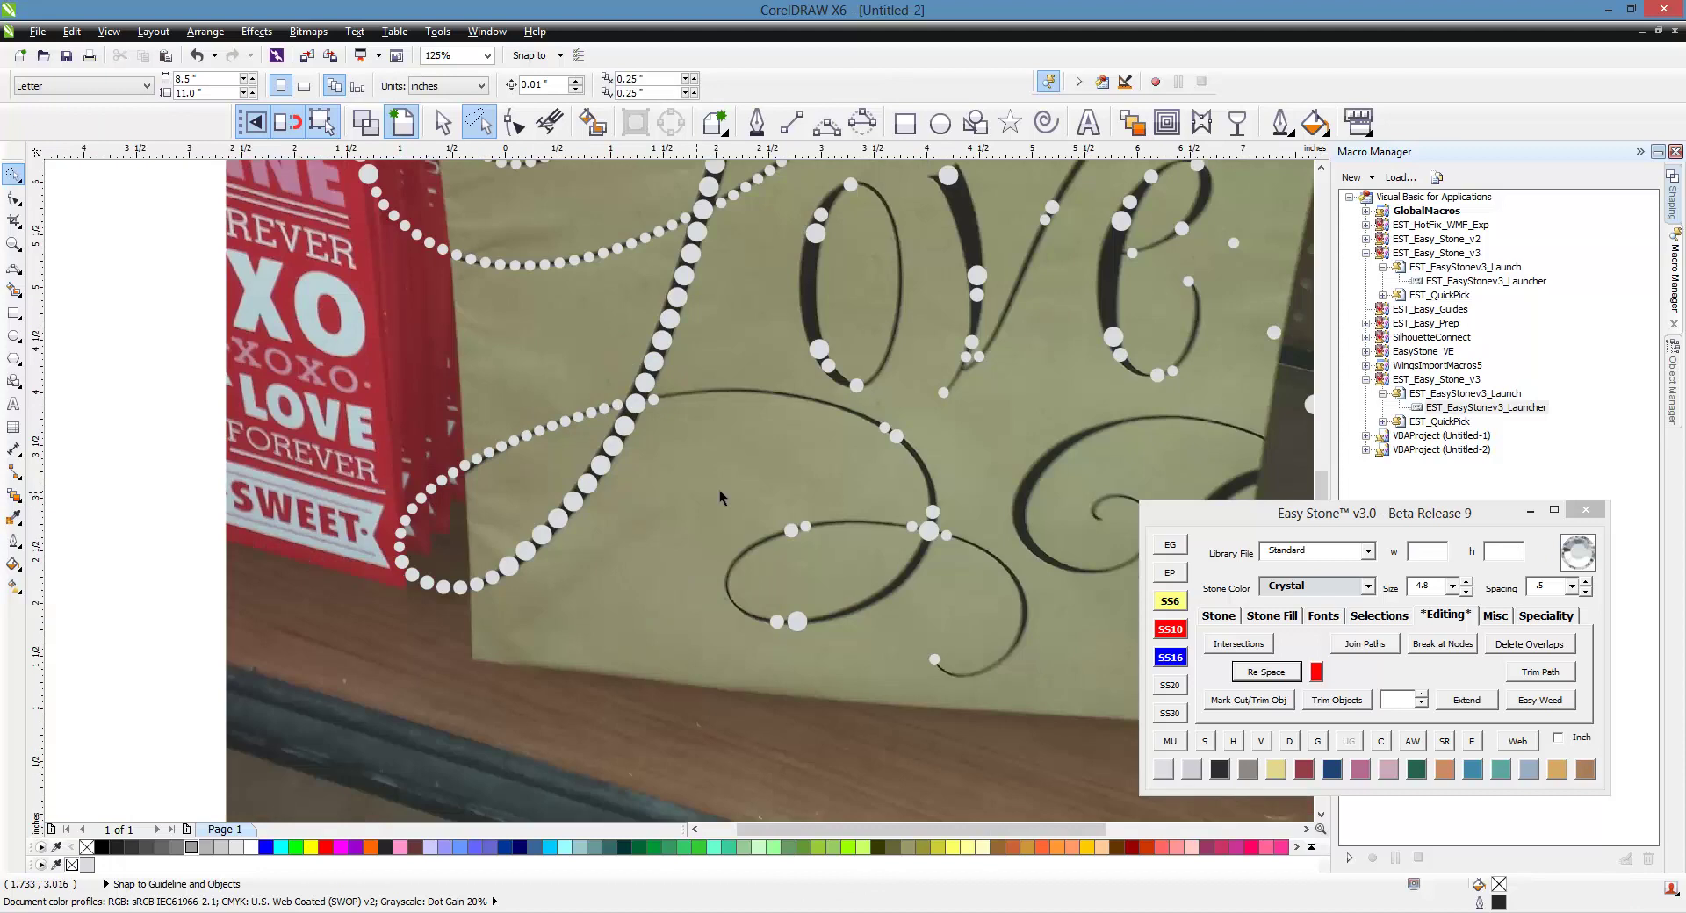
{"action": "scroll", "coordinate": [870, 461], "scroll_direction": "up", "scroll_amount": 1}
{"action": "left_click", "coordinate": [442, 347]}
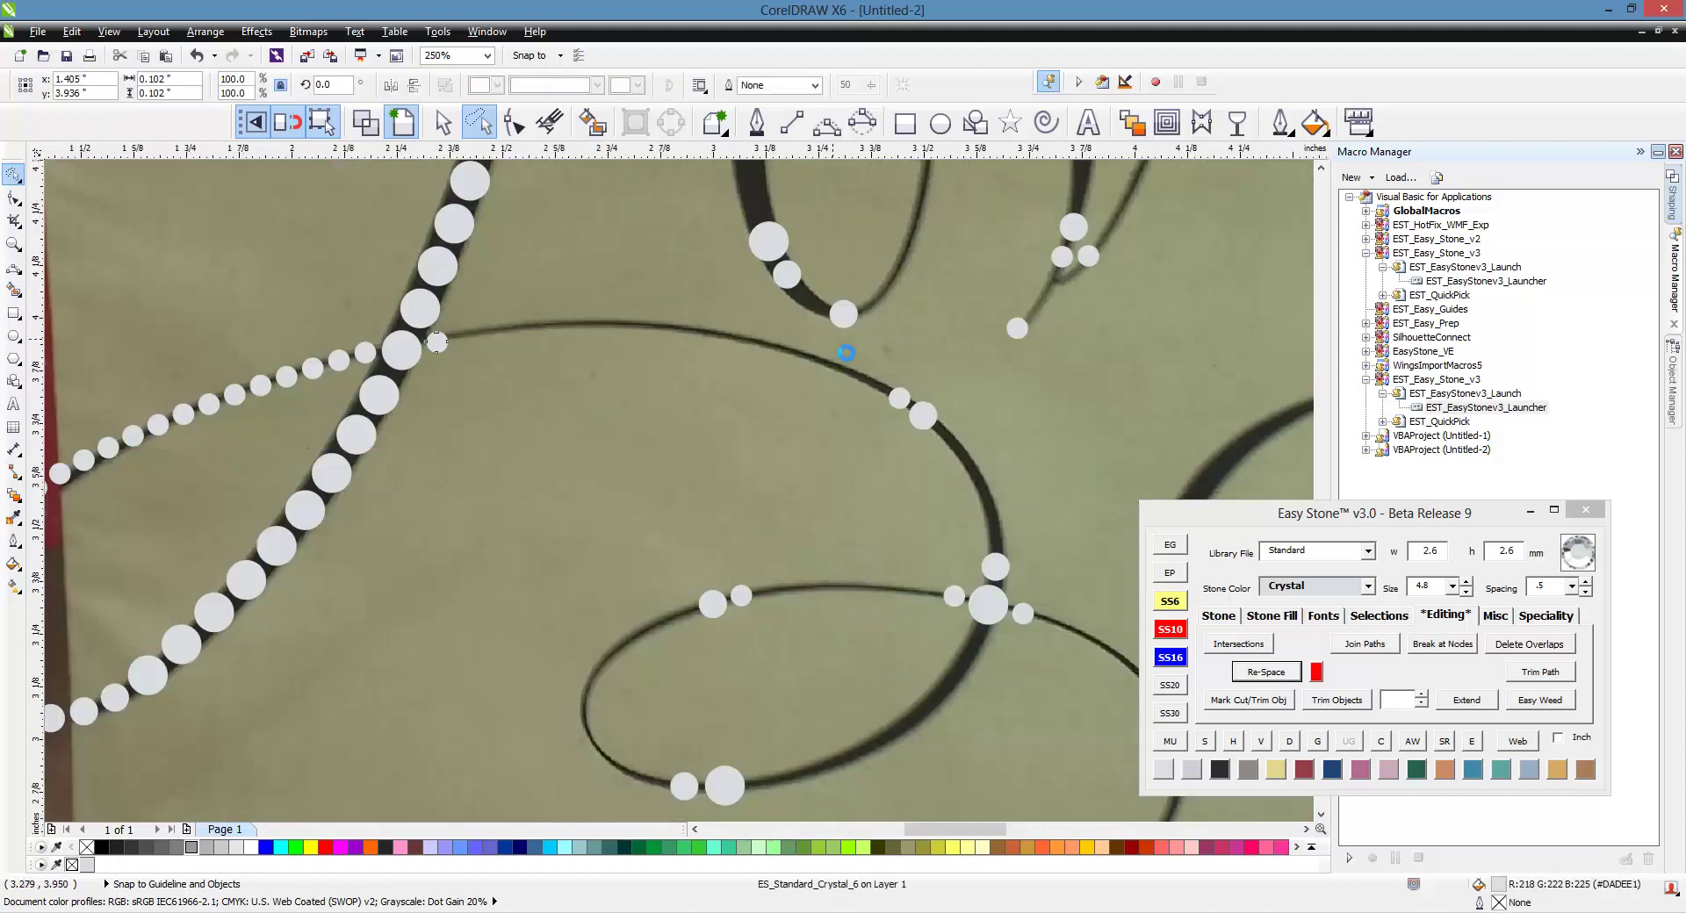
{"action": "scroll", "coordinate": [831, 341], "scroll_direction": "up", "scroll_amount": 1}
{"action": "left_click", "coordinate": [960, 465], "text": "shift"}
{"action": "left_click", "coordinate": [1240, 615]}
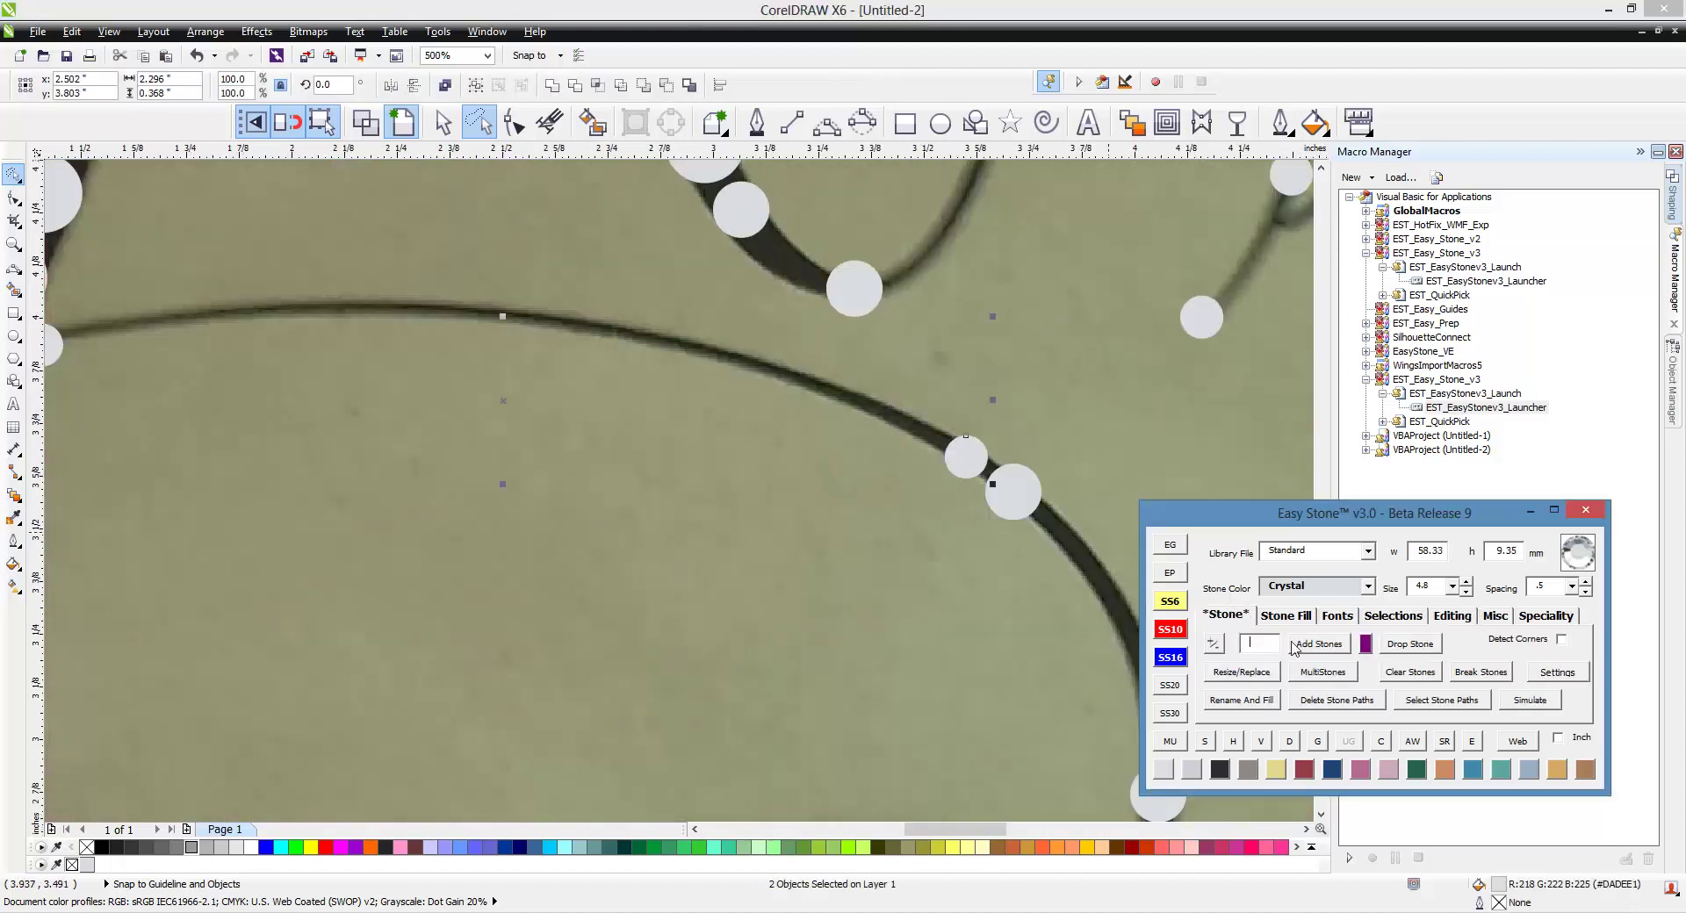
{"action": "left_click", "coordinate": [1319, 644]}
- Bend the new SS6 stone path up onto the swash's arched hairline
{"action": "key", "text": "F10"}
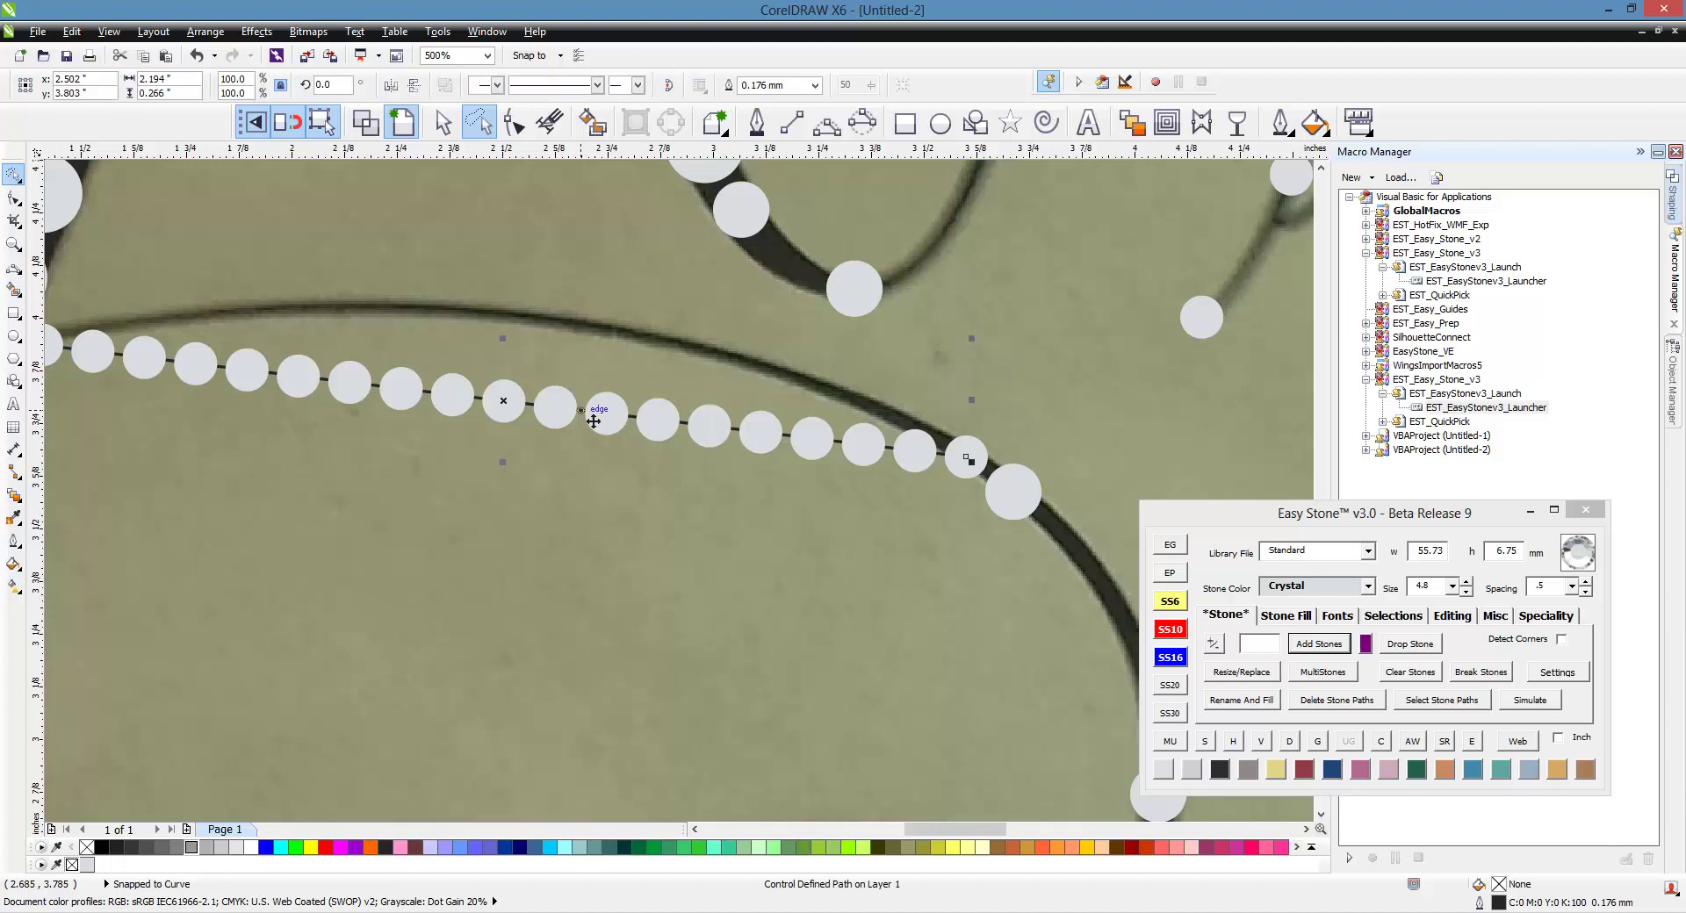
{"action": "left_click_drag", "start_coordinate": [584, 417], "coordinate": [592, 326]}
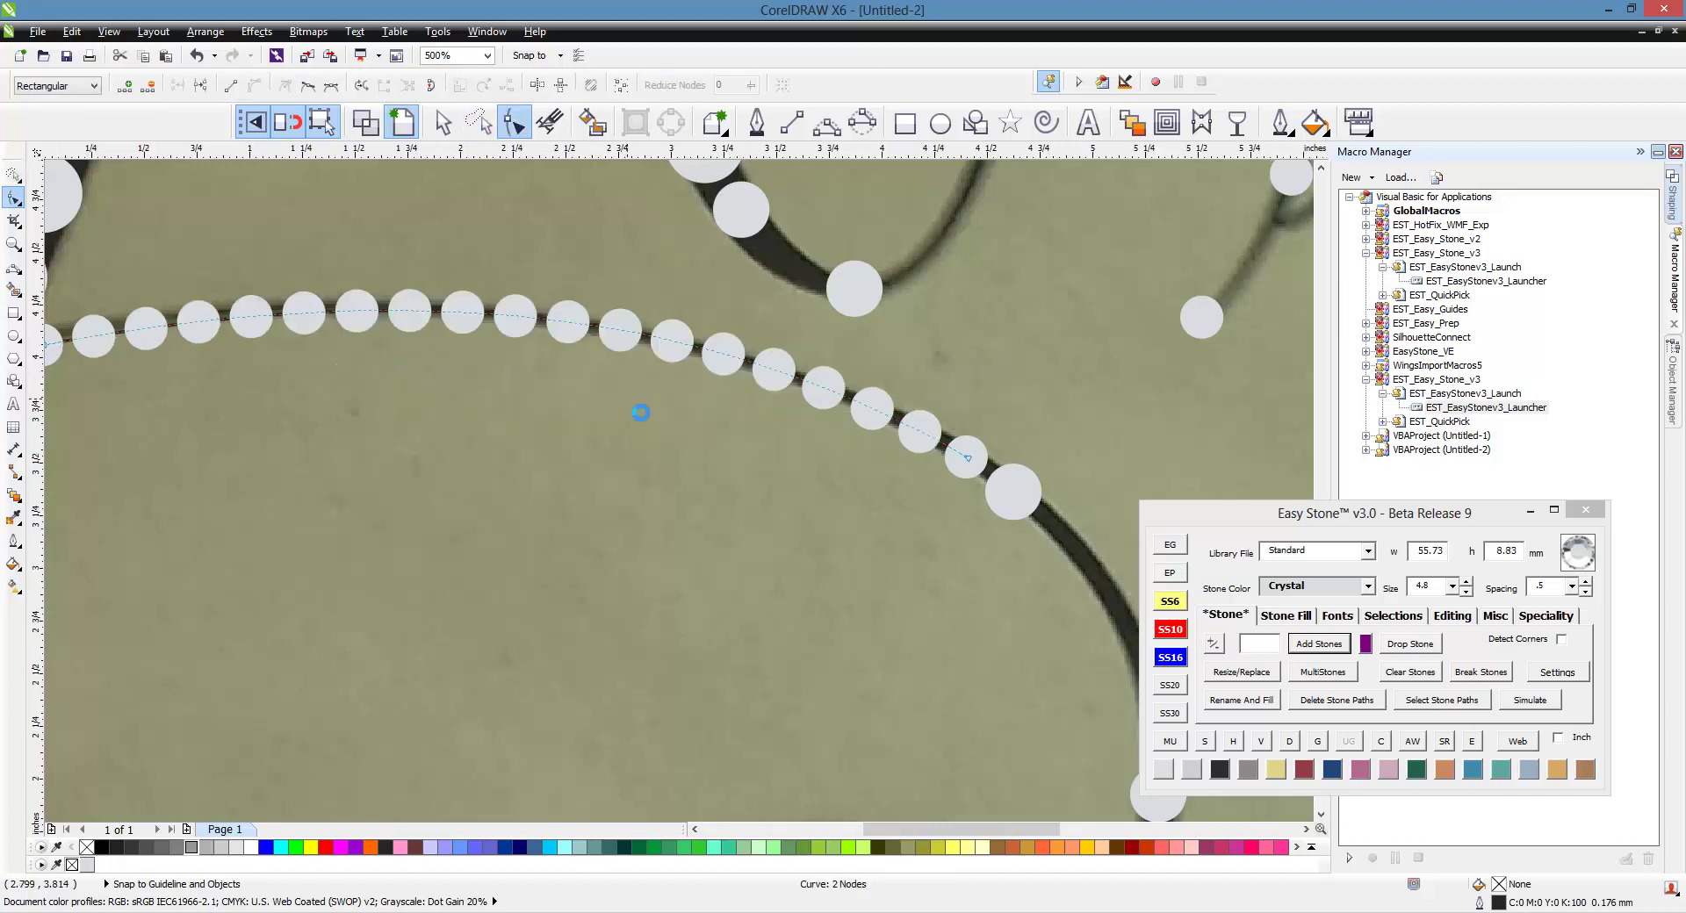
{"action": "scroll", "coordinate": [630, 402], "scroll_direction": "down", "scroll_amount": 1}
{"action": "scroll", "coordinate": [933, 512], "scroll_direction": "up", "scroll_amount": 1}
{"action": "key", "text": "space"}
- Add SS10 stones between the two SS10 stones on the swash's descending curve and bend their path onto the stroke
{"action": "left_click", "coordinate": [710, 377]}
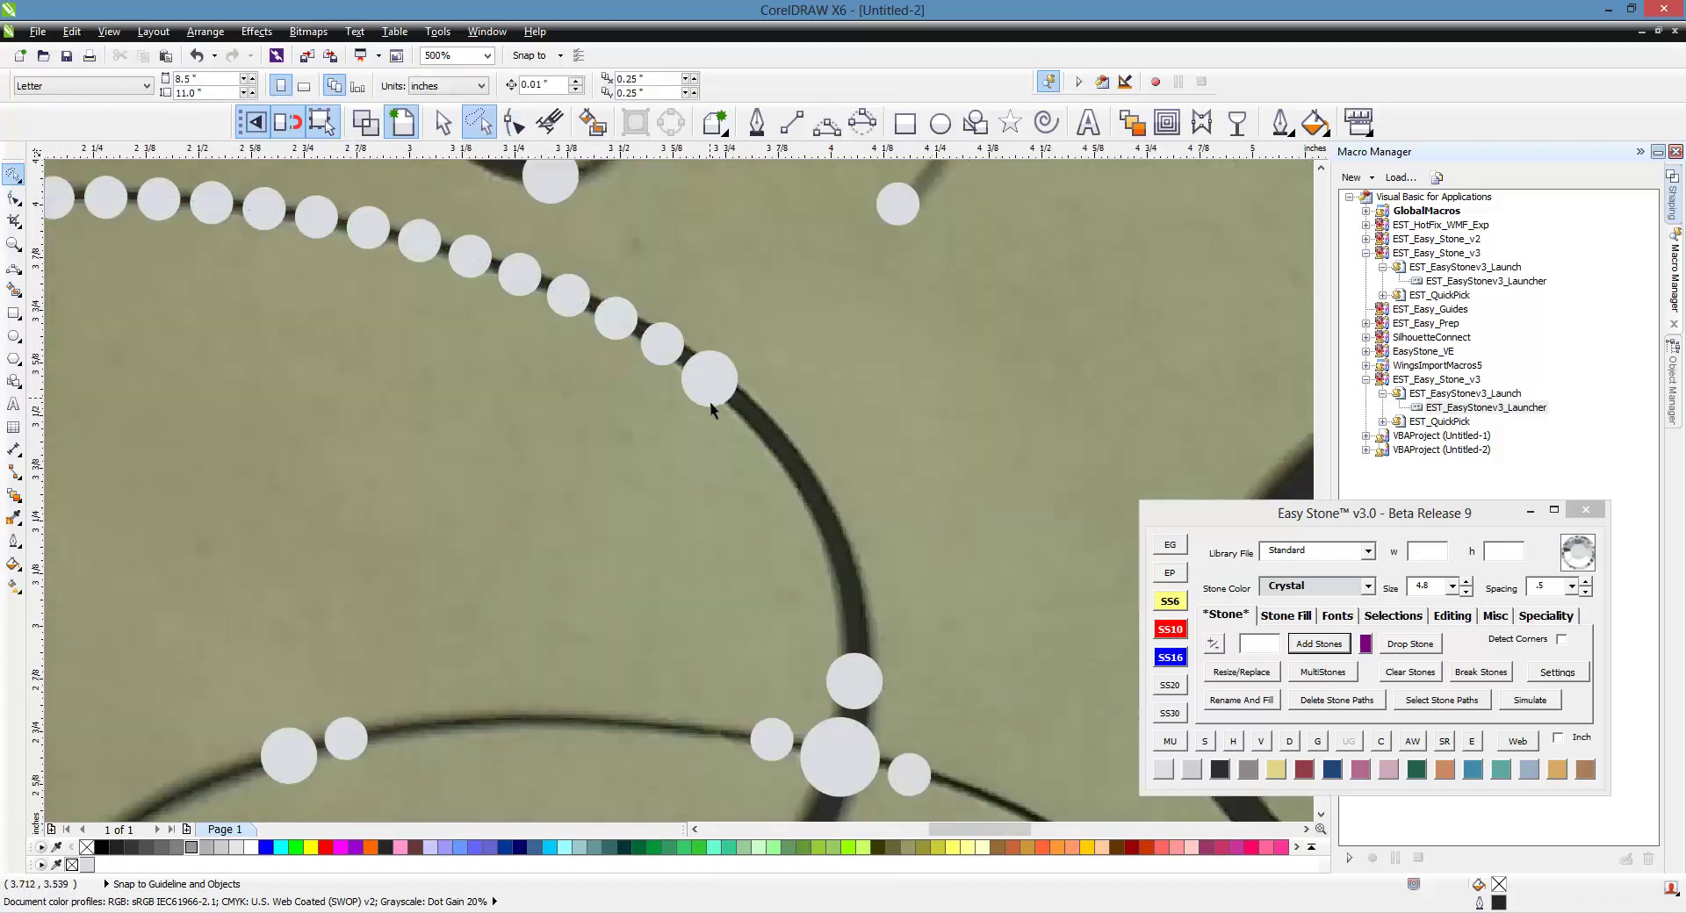
{"action": "left_click", "coordinate": [853, 678], "text": "shift"}
{"action": "left_click", "coordinate": [1320, 670]}
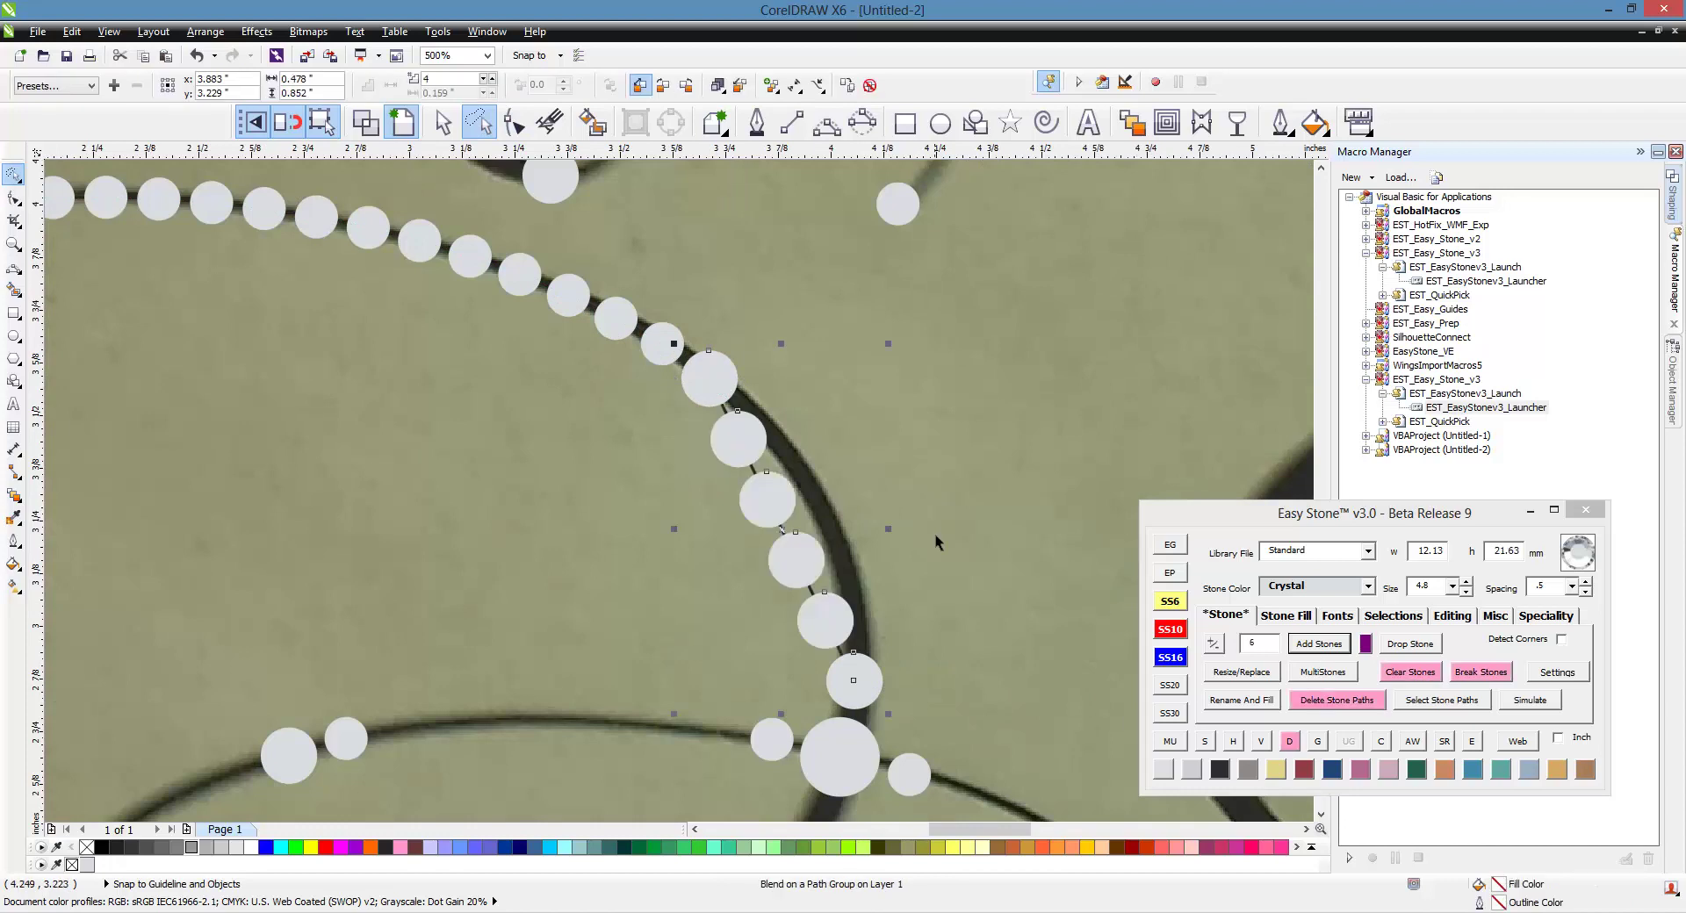
{"action": "scroll", "coordinate": [780, 533], "scroll_direction": "up", "scroll_amount": 1}
{"action": "key", "text": "F10"}
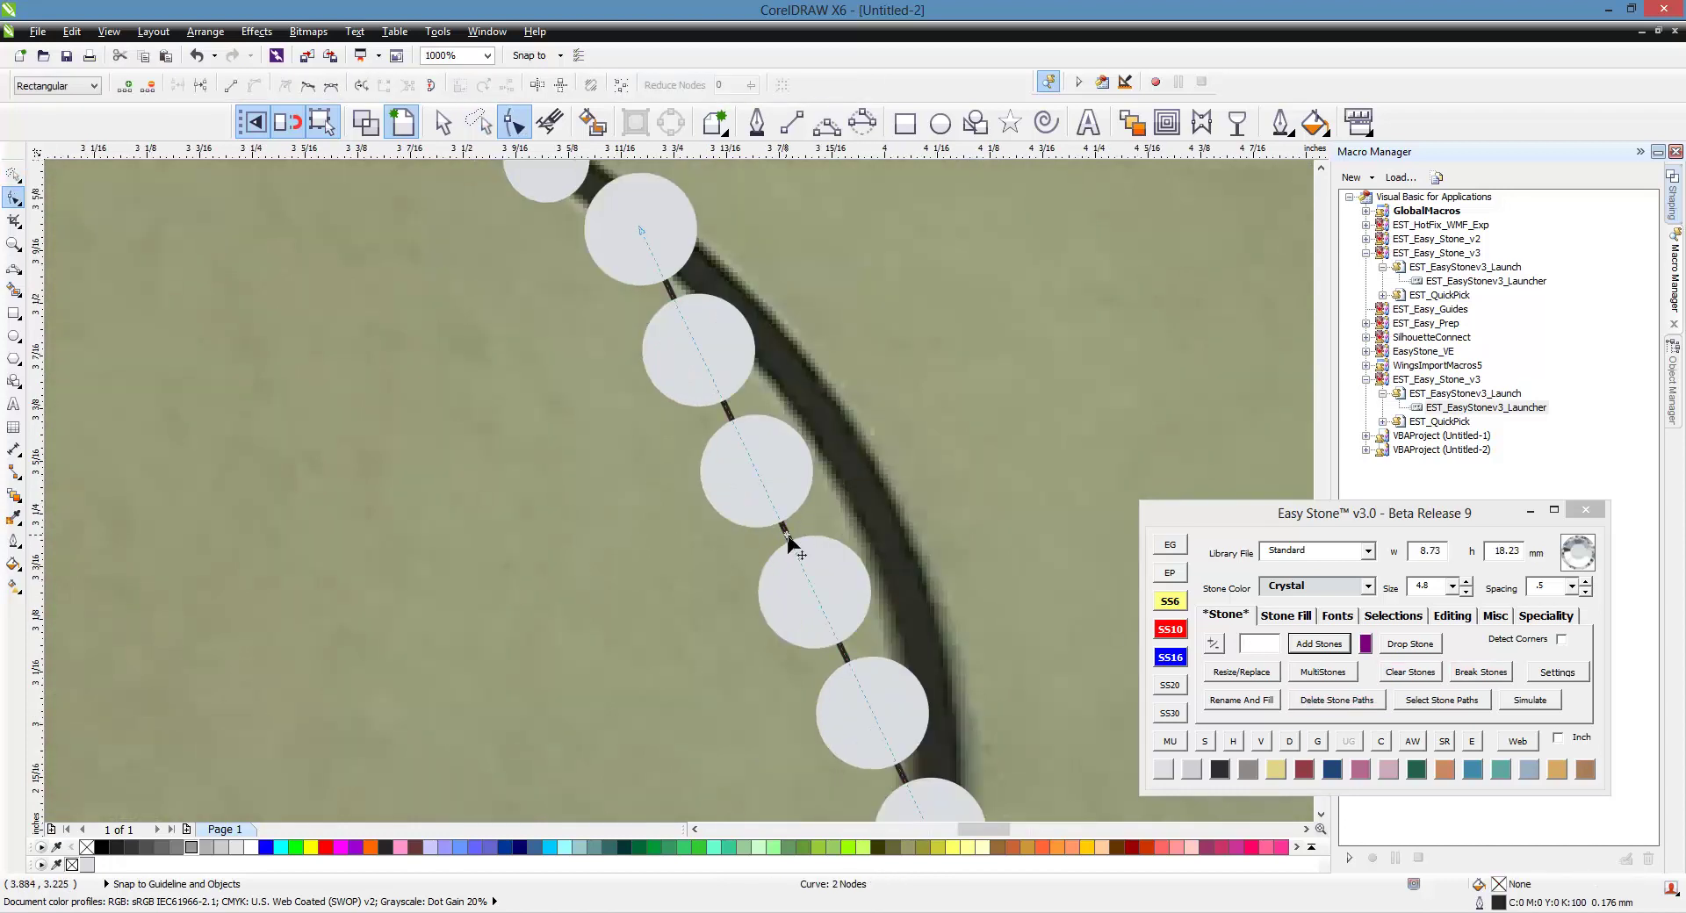
{"action": "scroll", "coordinate": [913, 446], "scroll_direction": "down", "scroll_amount": 2}
{"action": "key", "text": "space"}
{"action": "key", "text": "Escape"}
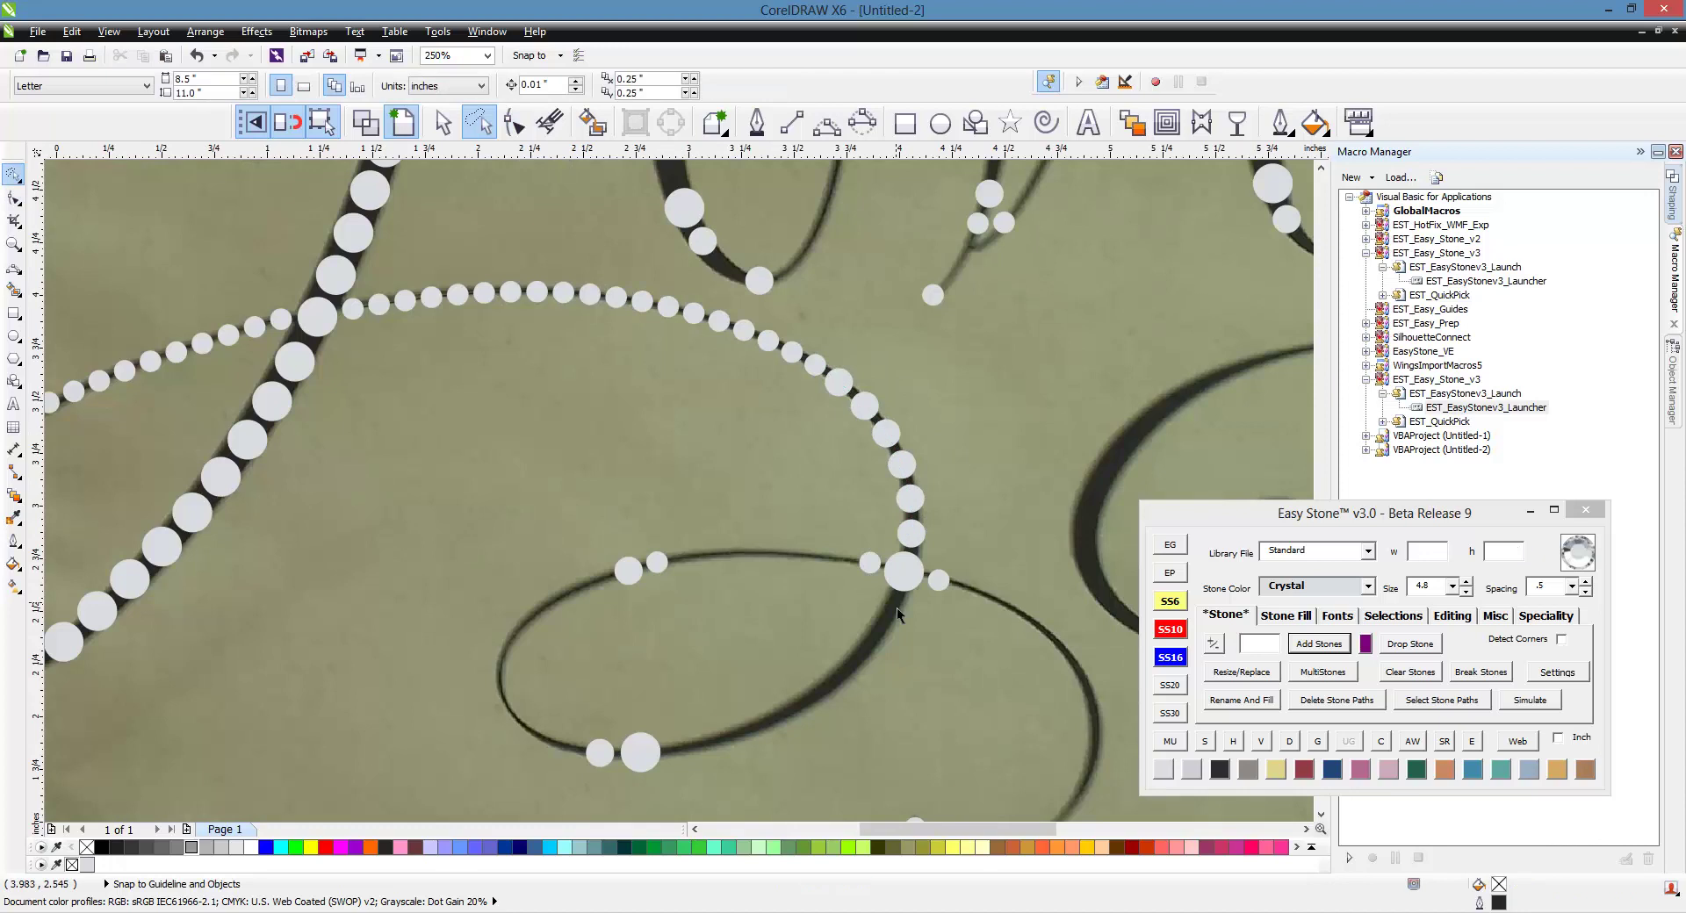
- Add SS16 stones between the stone at the swash's crossing and the SS16 stone on the underside of its small loop
{"action": "left_click", "coordinate": [913, 577]}
{"action": "left_click", "coordinate": [634, 753], "text": "shift"}
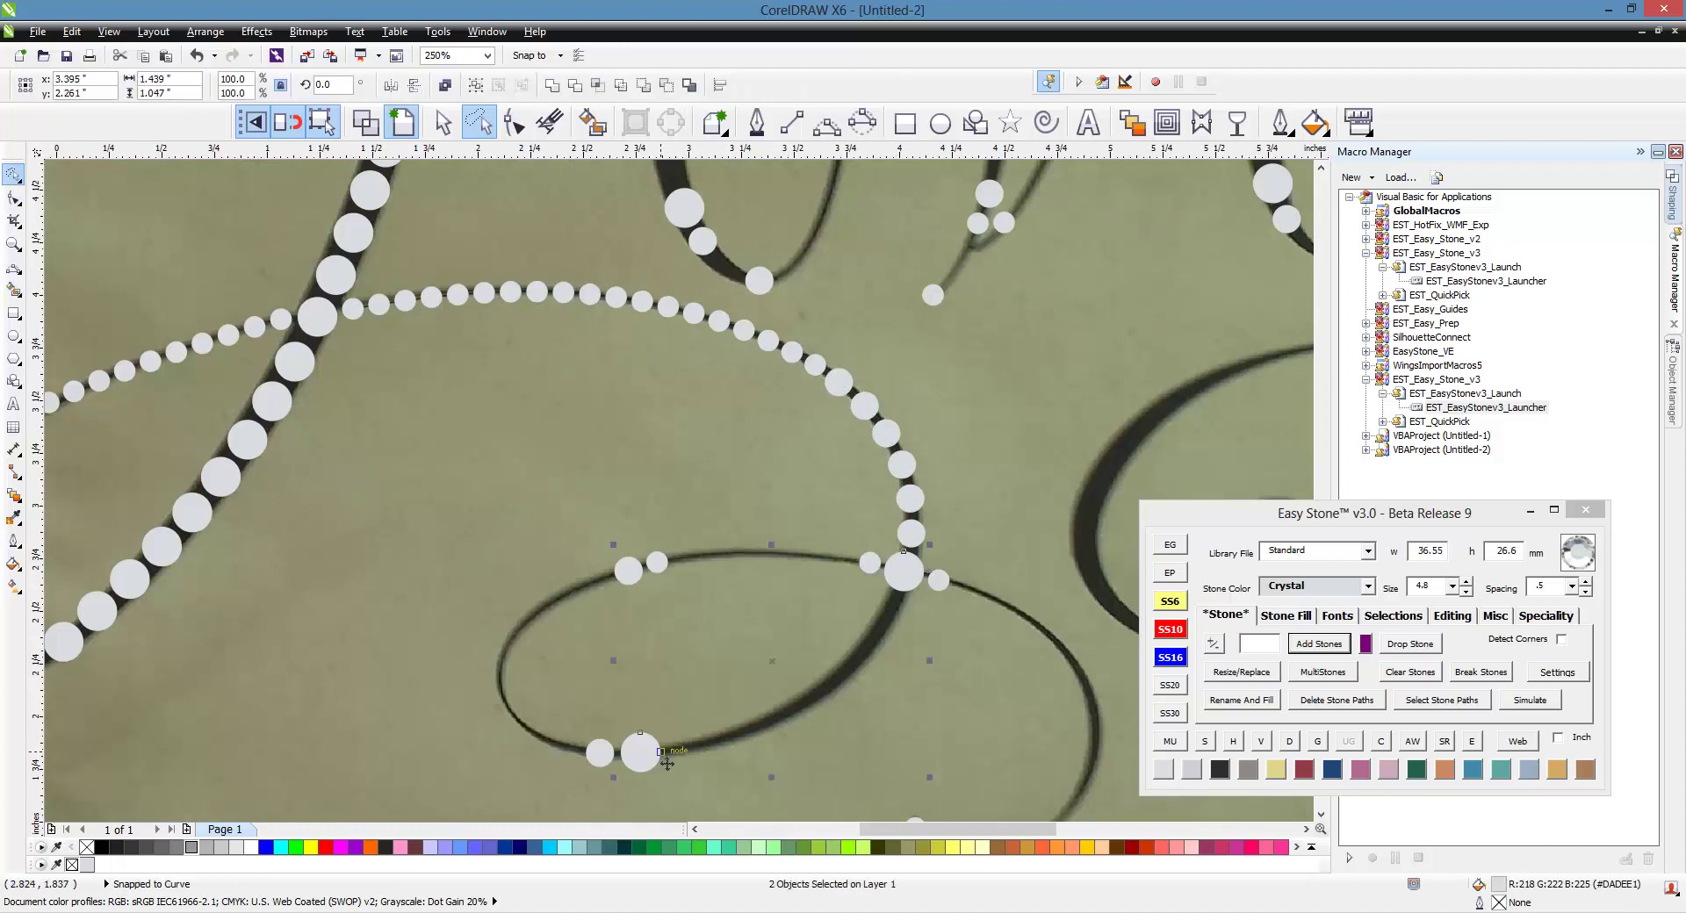
{"action": "left_click", "coordinate": [1322, 672]}
{"action": "key", "text": "Escape"}
{"action": "scroll", "coordinate": [809, 688], "scroll_direction": "up", "scroll_amount": 1}
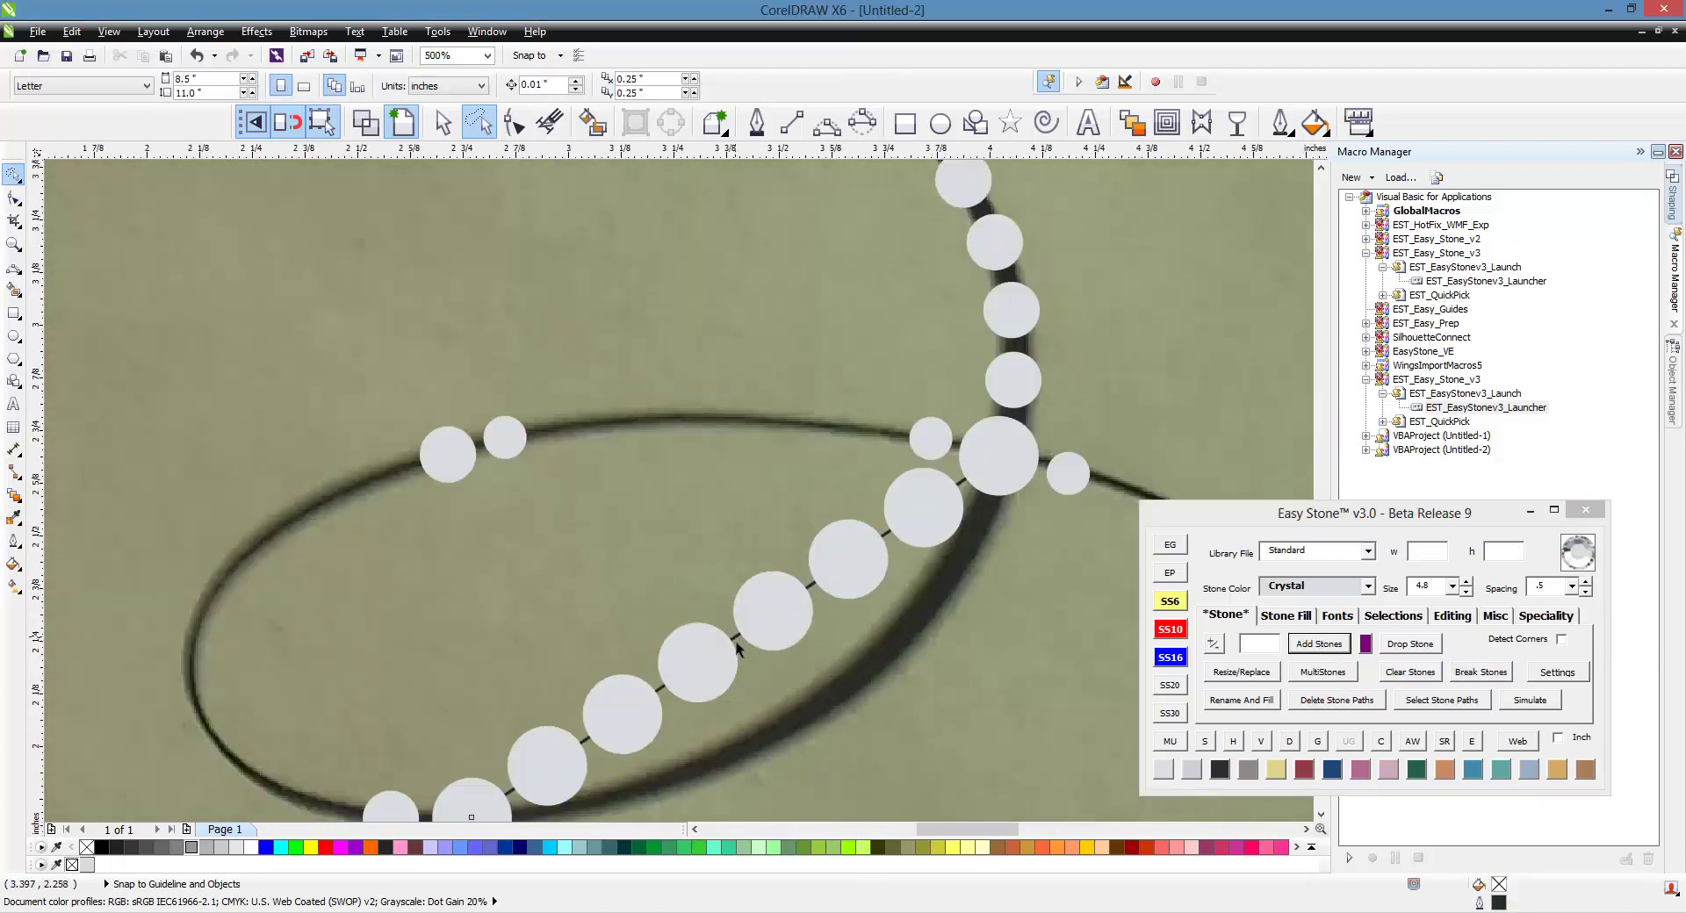
- Bend the SS16 stone path outward onto the thick lower stroke of the small loop
{"action": "left_click", "coordinate": [736, 641]}
{"action": "key", "text": "space"}
{"action": "left_click_drag", "start_coordinate": [736, 641], "coordinate": [792, 716]}
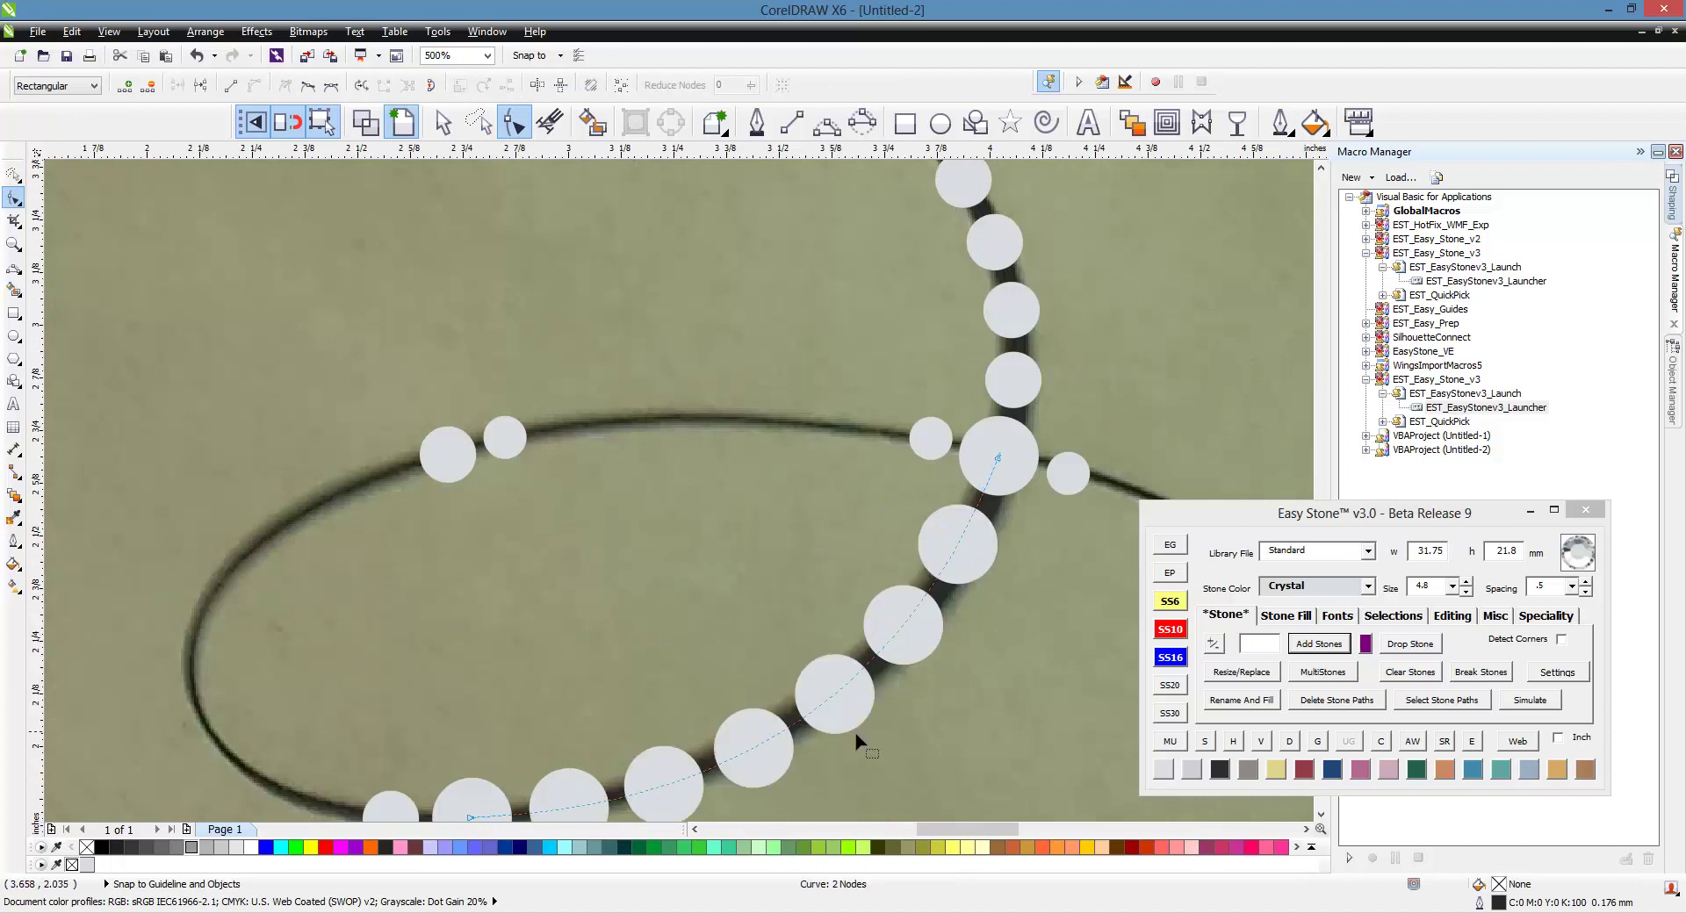
{"action": "scroll", "coordinate": [1001, 522], "scroll_direction": "down", "scroll_amount": 2}
{"action": "scroll", "coordinate": [672, 676], "scroll_direction": "up", "scroll_amount": 2}
{"action": "key", "text": "space"}
- Add SS10 stones between the two SS10 stones above and below the outer end of the swash's small loop
{"action": "left_click", "coordinate": [734, 659]}
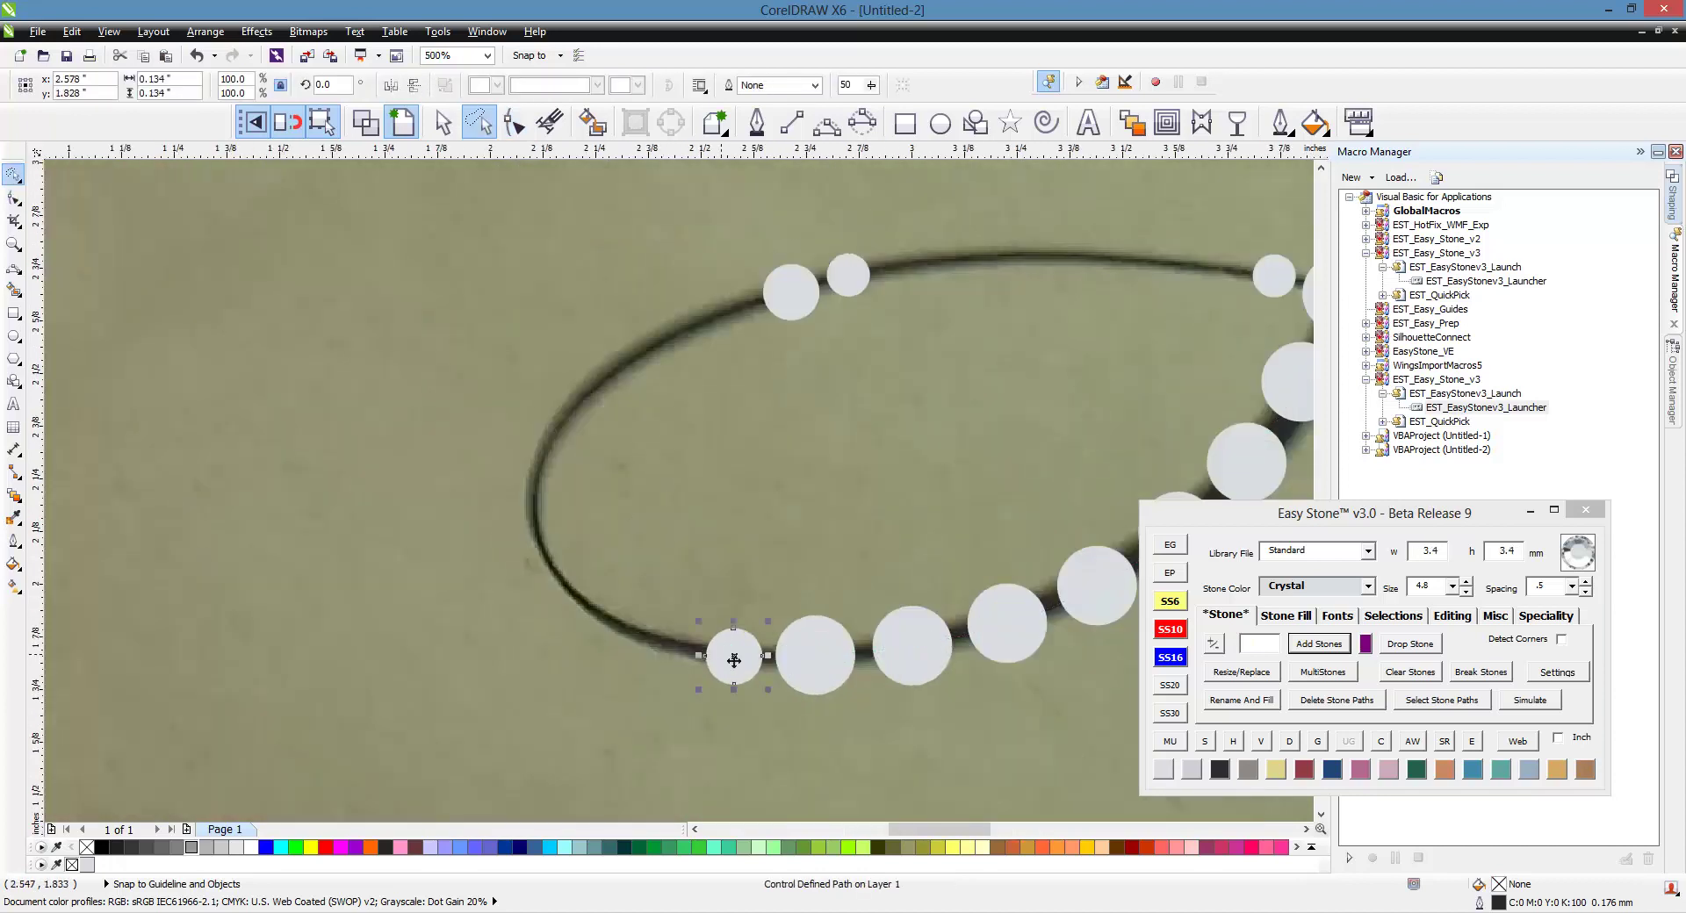
{"action": "left_click", "coordinate": [773, 303], "text": "shift"}
{"action": "left_click", "coordinate": [1320, 640]}
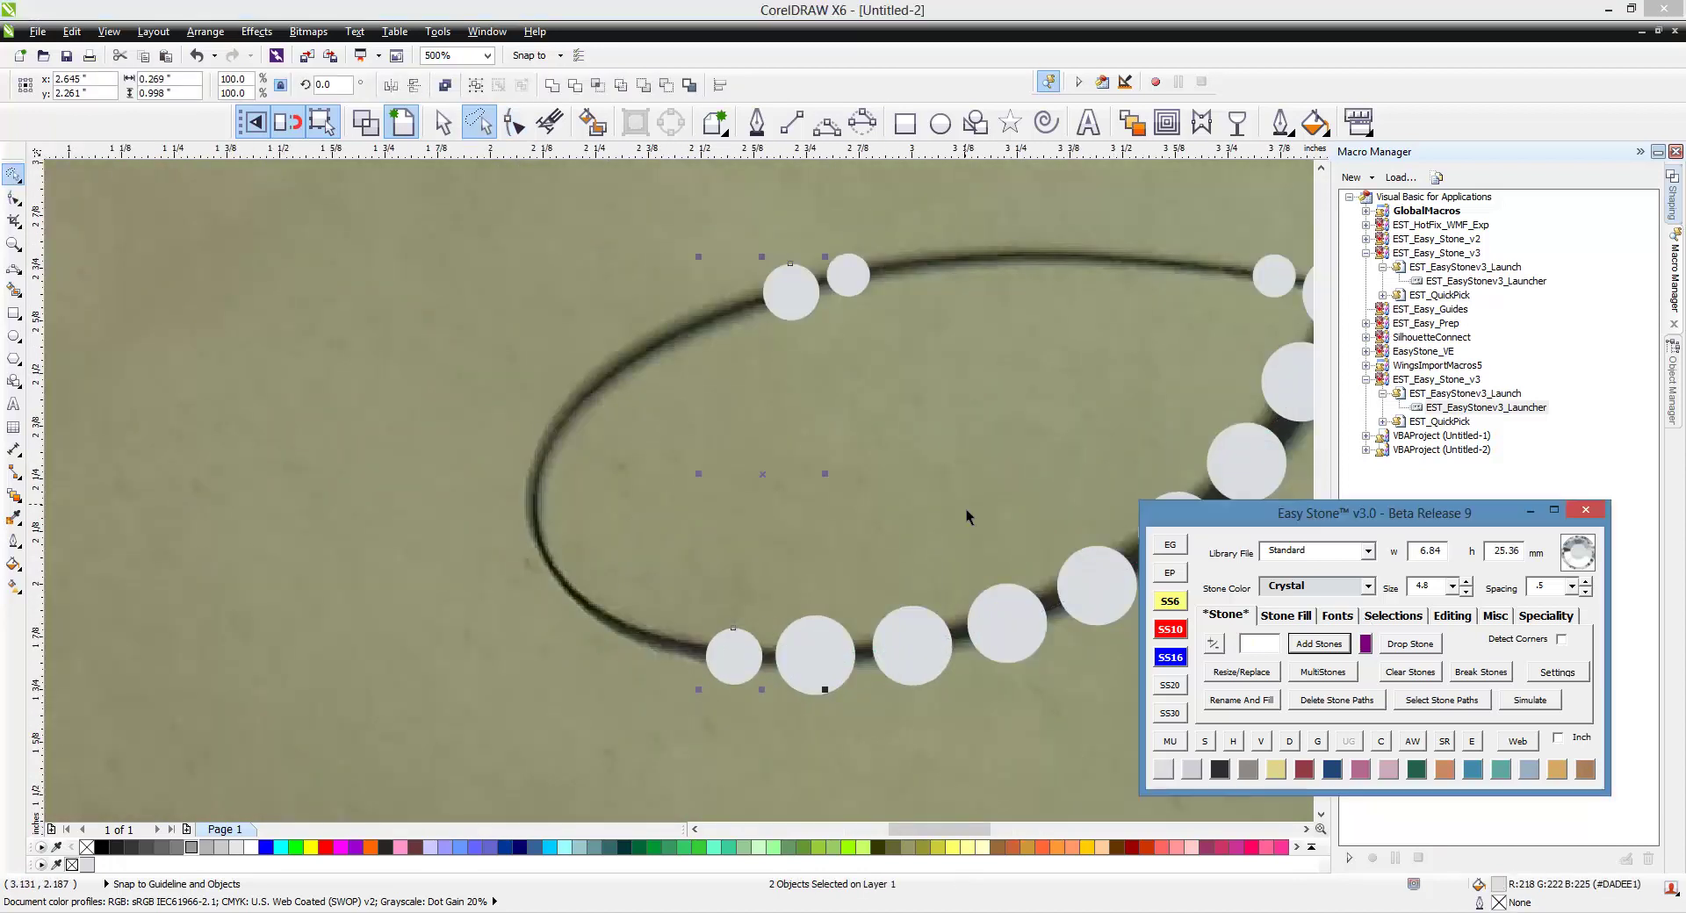
{"action": "left_click", "coordinate": [1300, 646]}
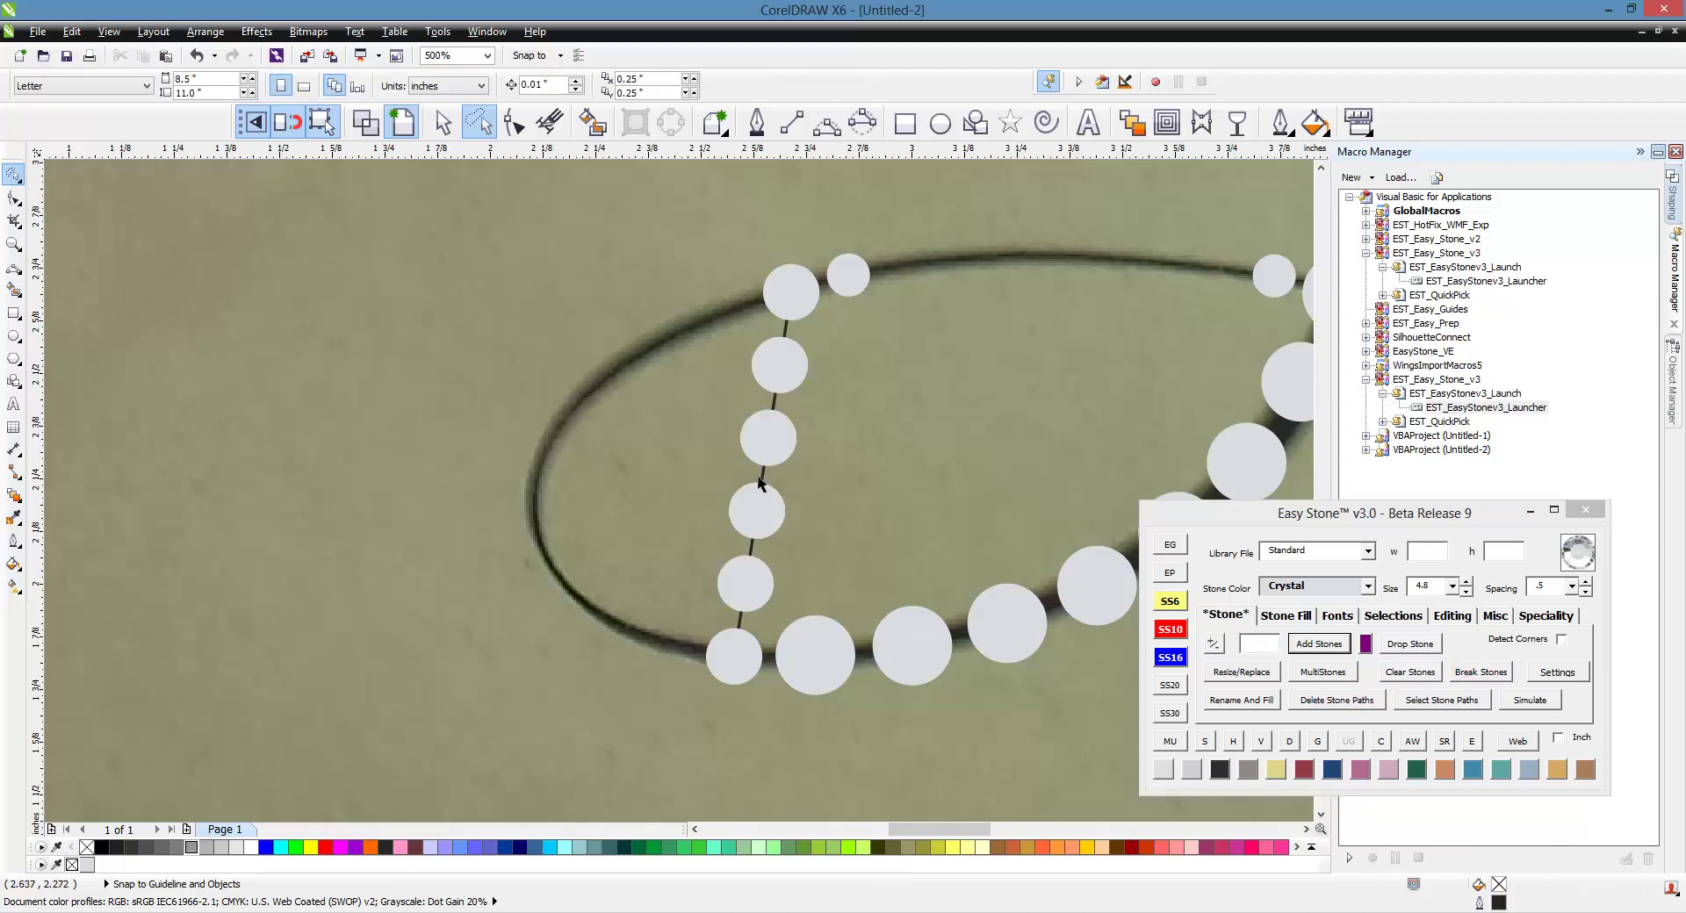
- Bend the SS10 path around the end of the small loop and adjust both curve handles to follow the hairline
{"action": "key", "text": "F10"}
{"action": "left_click_drag", "start_coordinate": [775, 486], "coordinate": [483, 342]}
{"action": "left_click", "coordinate": [793, 291]}
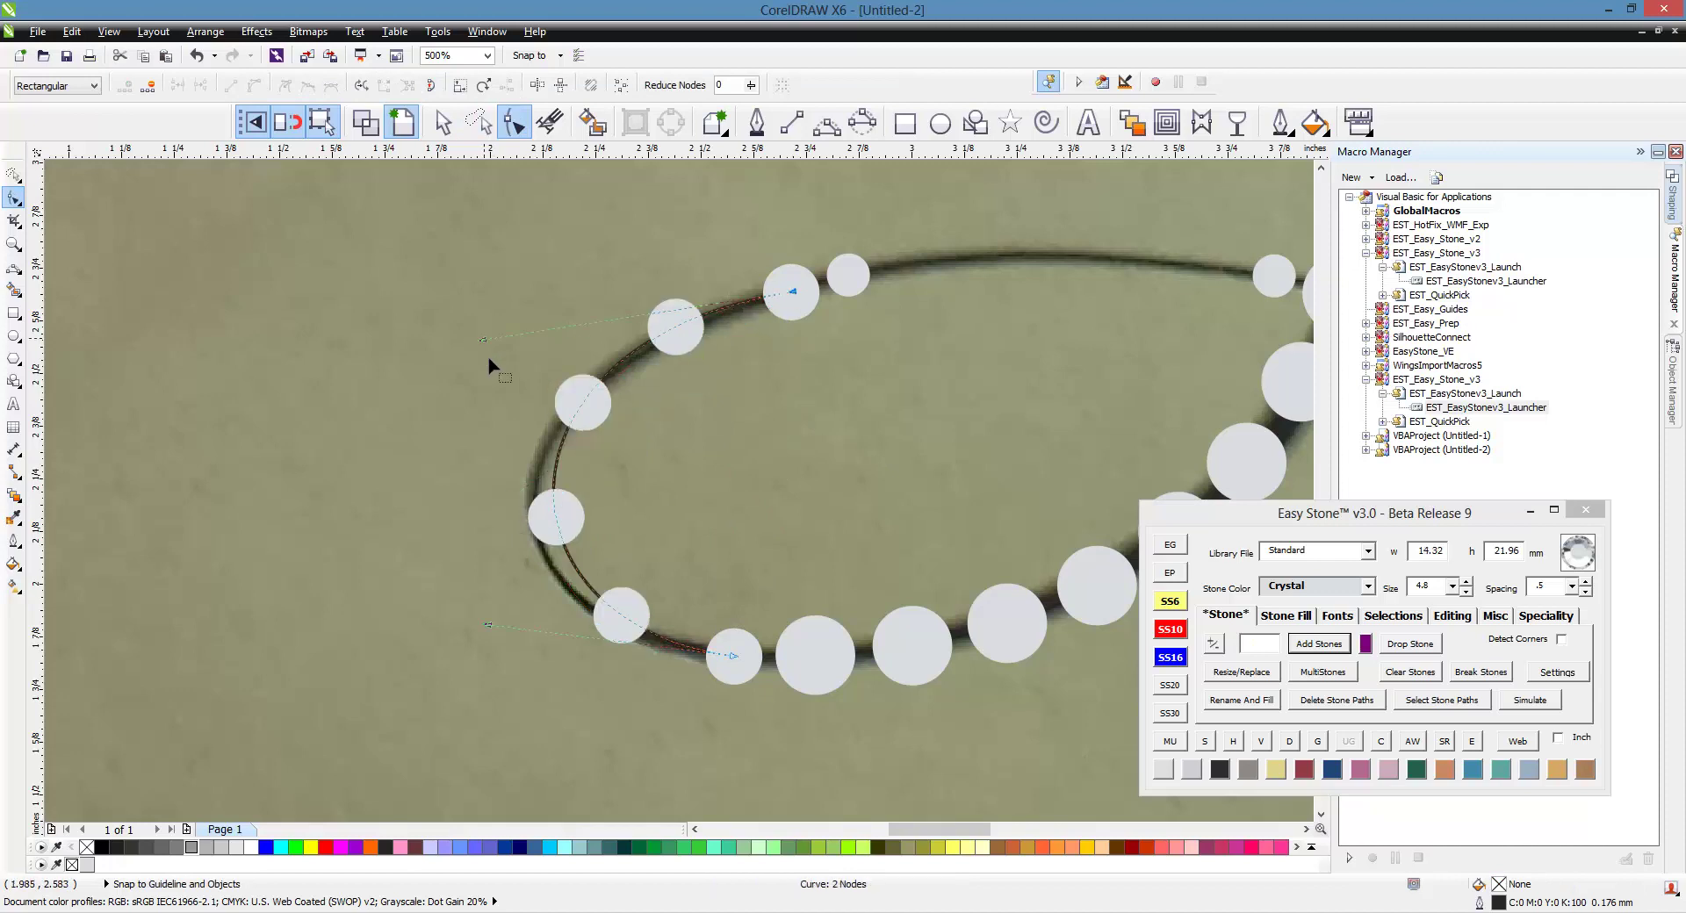
{"action": "left_click", "coordinate": [732, 655]}
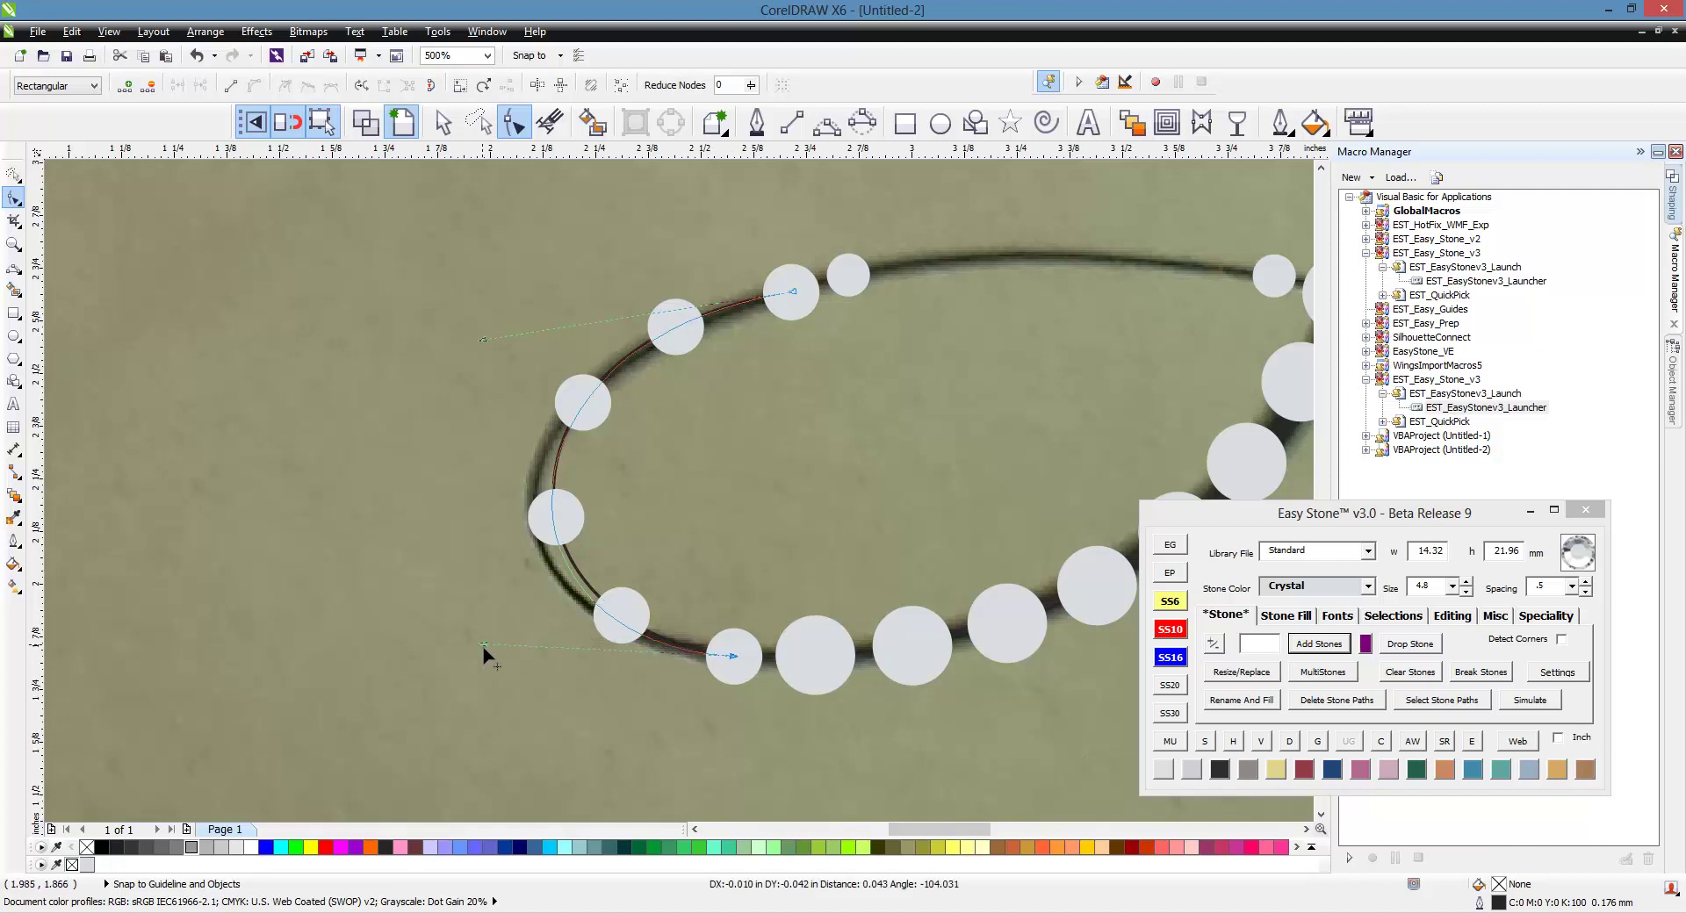
{"action": "left_click_drag", "start_coordinate": [489, 625], "coordinate": [466, 653]}
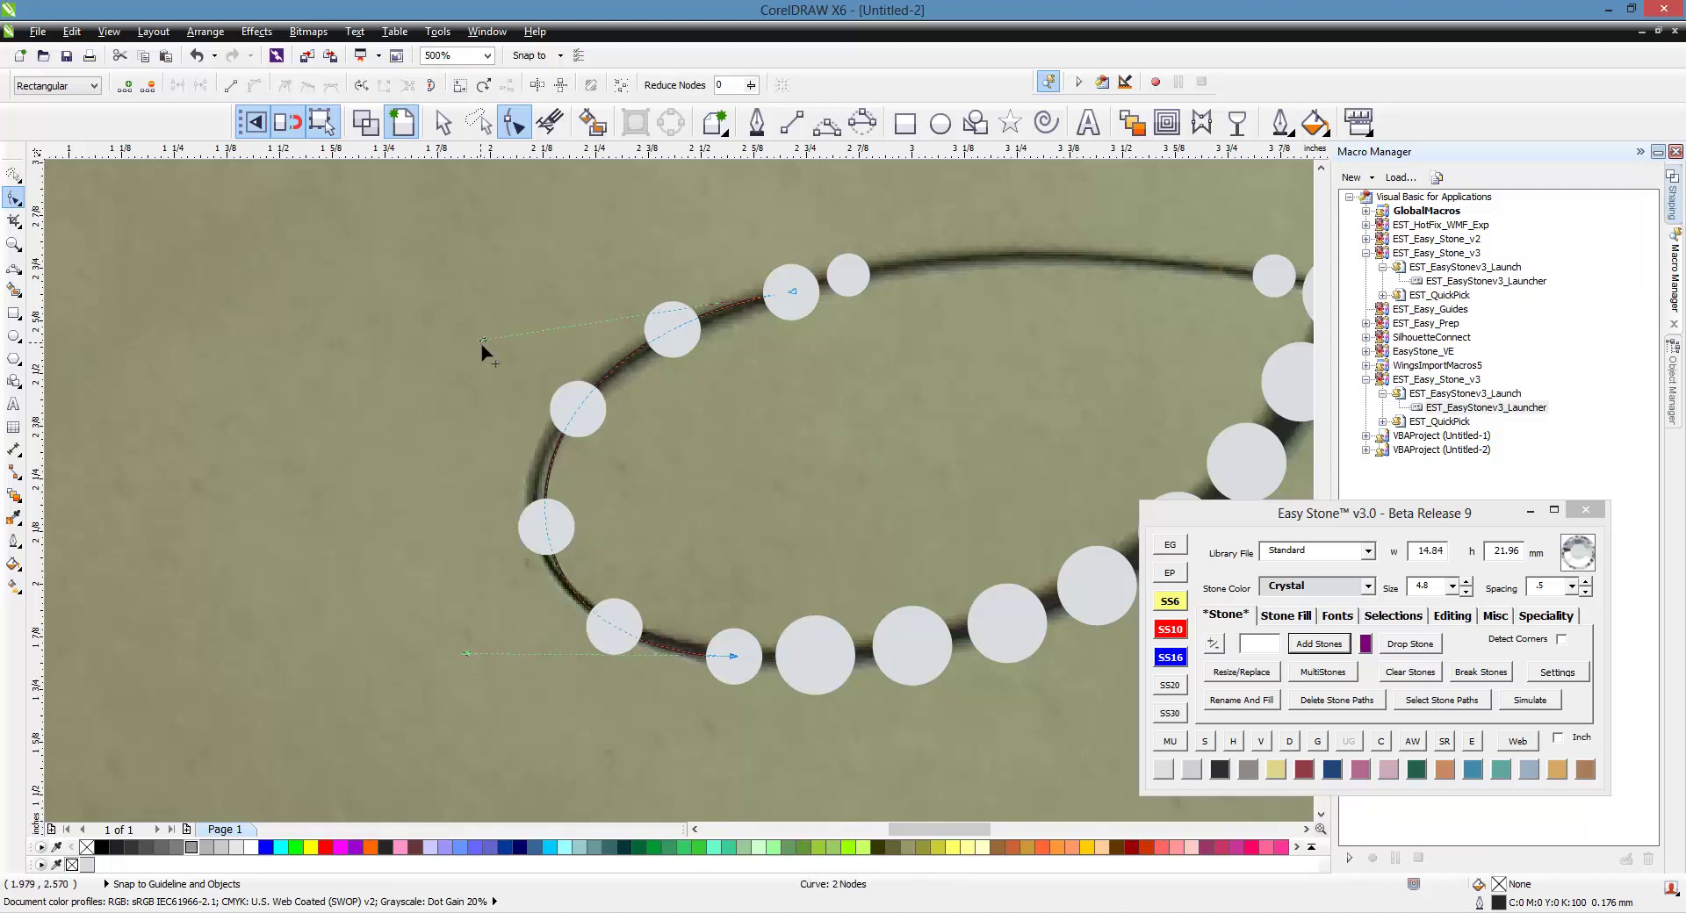
{"action": "left_click_drag", "start_coordinate": [481, 344], "coordinate": [470, 345]}
{"action": "key", "text": "space"}
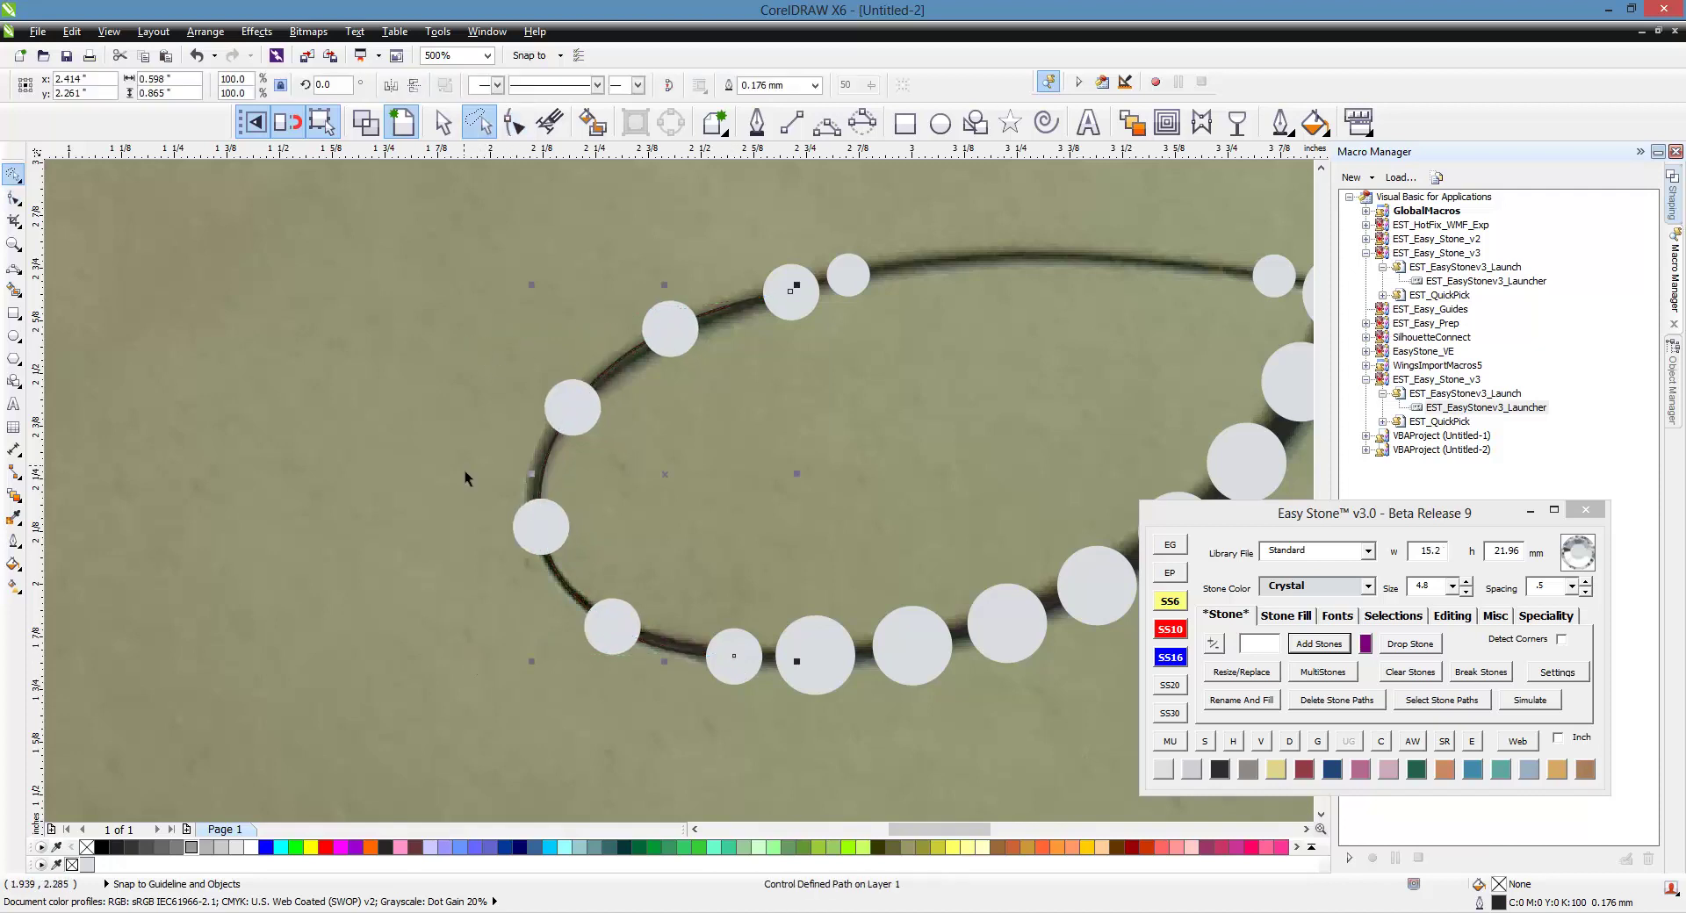
{"action": "left_click", "coordinate": [465, 471]}
- Increase the stone count of the small loop's SS10 run to 10
{"action": "left_click", "coordinate": [524, 528]}
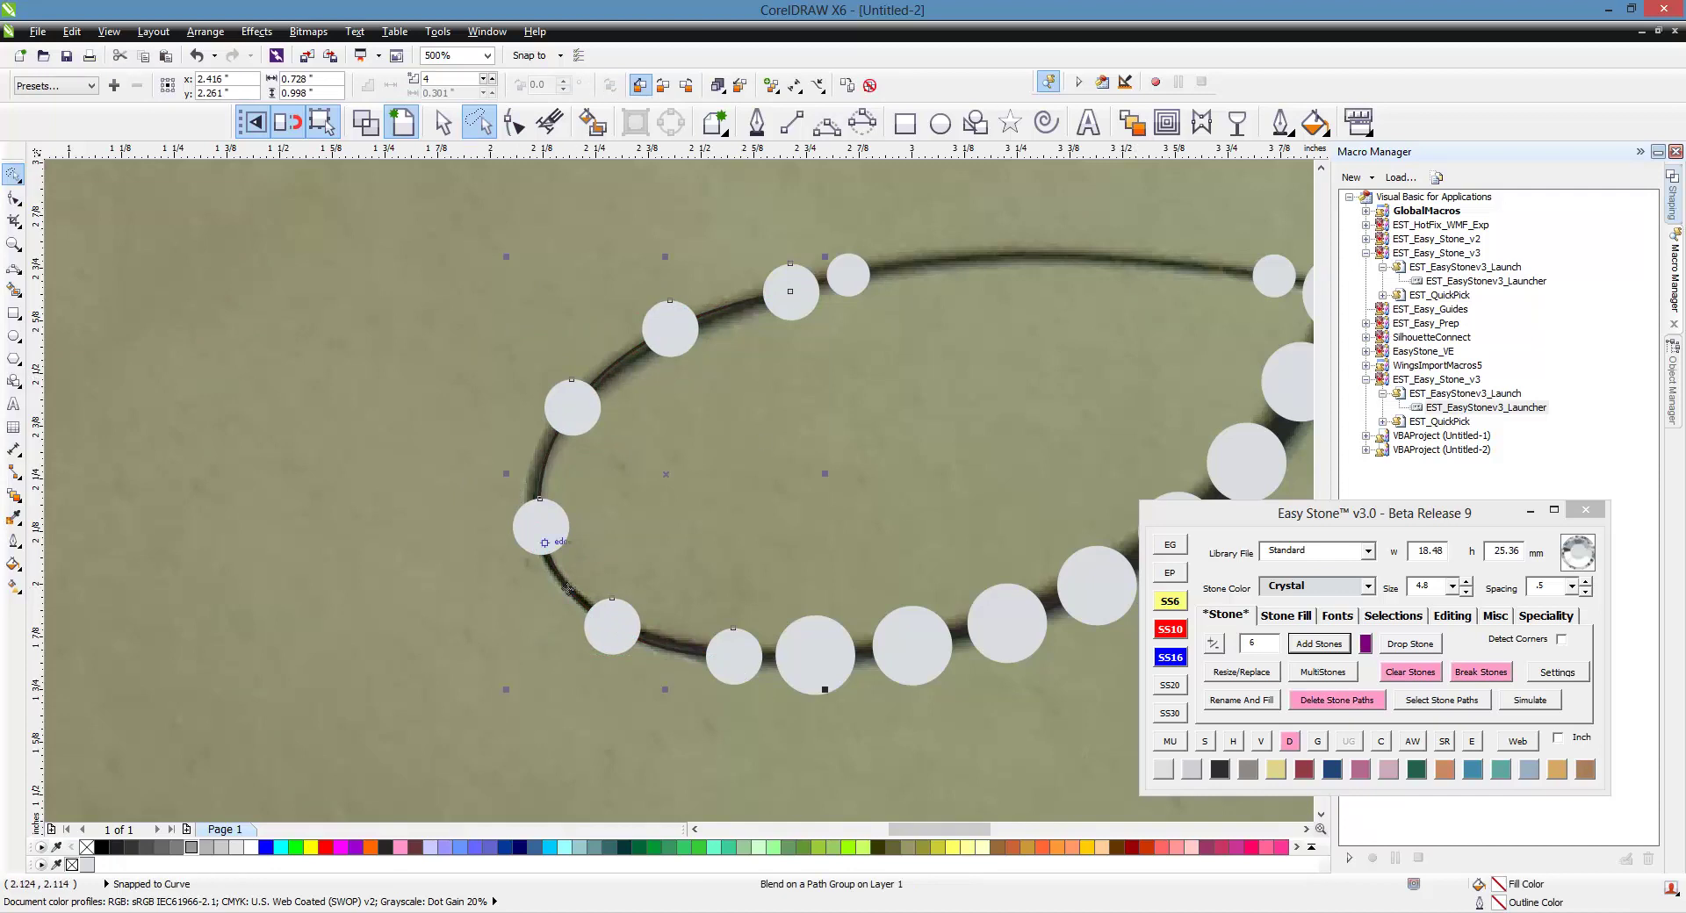
{"action": "left_click", "coordinate": [1213, 644]}
{"action": "left_click", "coordinate": [1215, 644]}
{"action": "left_click", "coordinate": [1214, 644]}
{"action": "left_click", "coordinate": [1215, 644]}
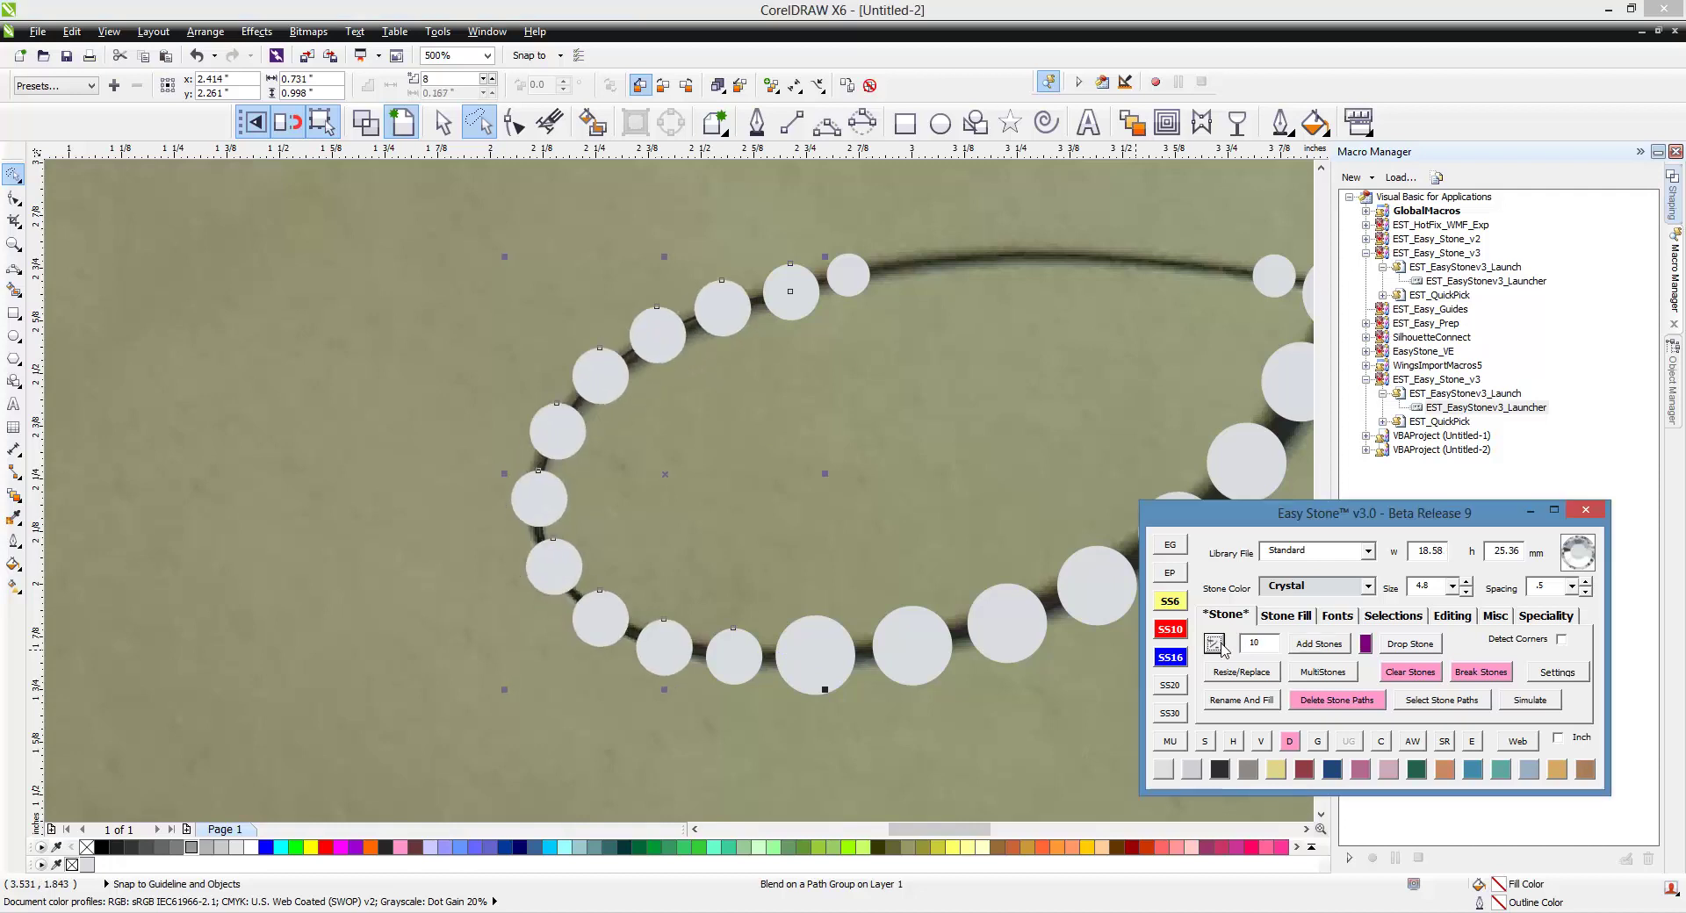
{"action": "left_click", "coordinate": [1214, 644]}
{"action": "right_click", "coordinate": [1215, 644]}
{"action": "left_click", "coordinate": [798, 418]}
- Add SS6 stones between the two SS6 stones along the top of the swash's small loop
{"action": "scroll", "coordinate": [631, 489], "scroll_direction": "down", "scroll_amount": 1}
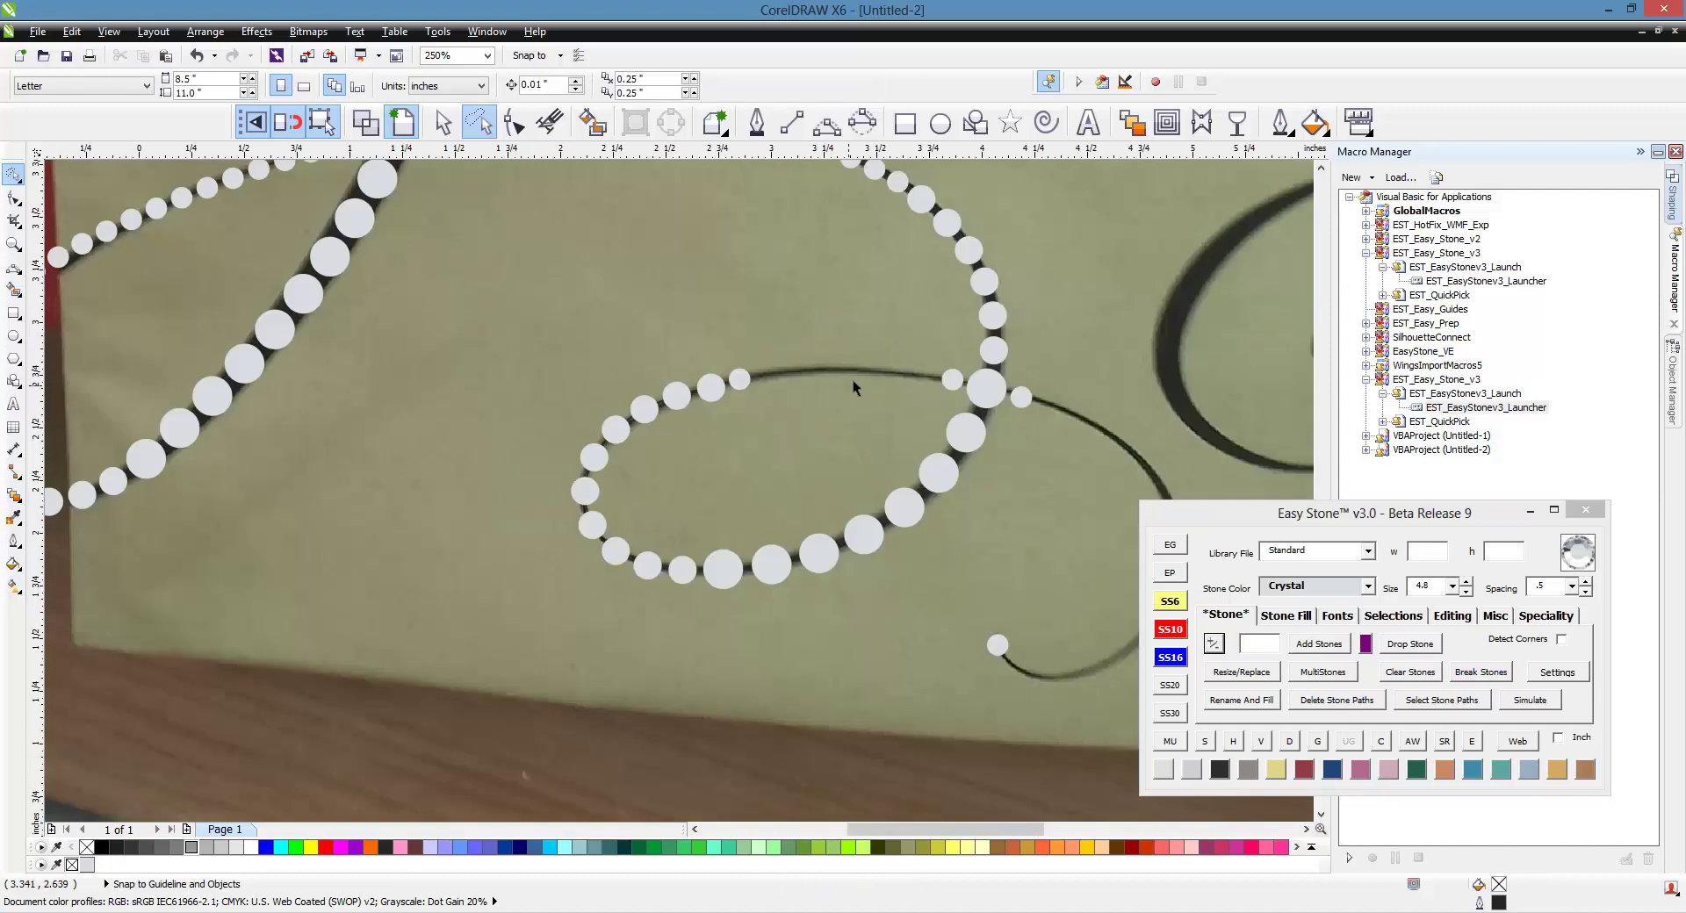
{"action": "scroll", "coordinate": [854, 380], "scroll_direction": "up", "scroll_amount": 1}
{"action": "left_click", "coordinate": [622, 394]}
{"action": "left_click", "coordinate": [1047, 394], "text": "shift"}
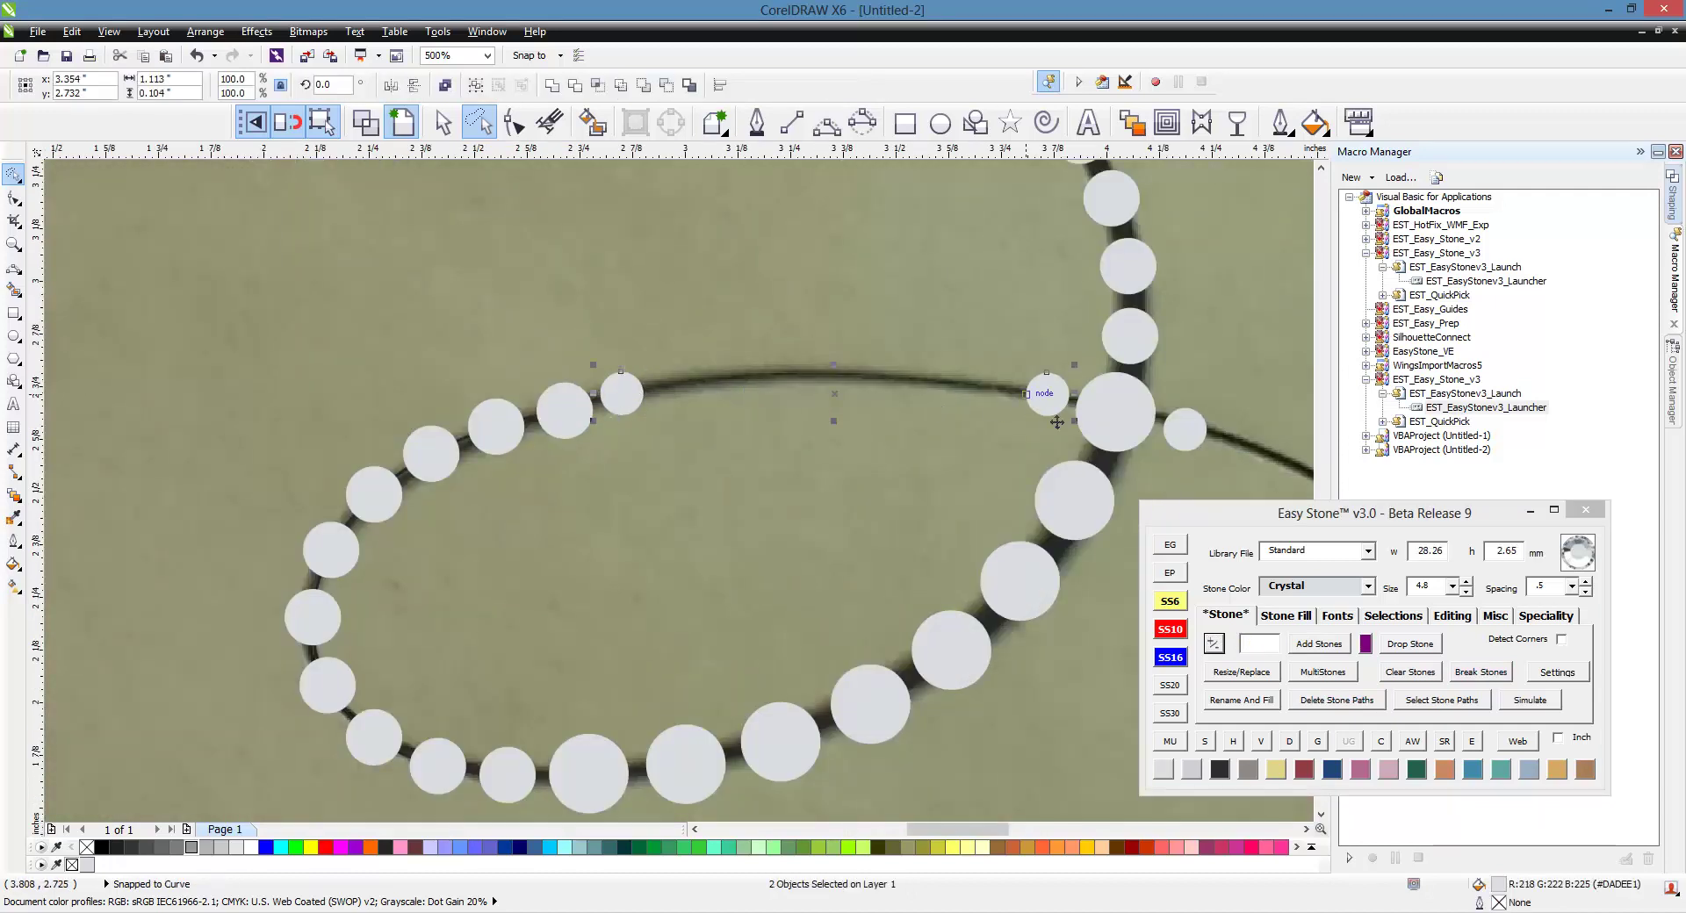
{"action": "left_click", "coordinate": [1319, 643]}
{"action": "left_click", "coordinate": [784, 483]}
- Bend the top SS6 stone path slightly upward onto the small loop's hairline
{"action": "scroll", "coordinate": [874, 413], "scroll_direction": "up", "scroll_amount": 1}
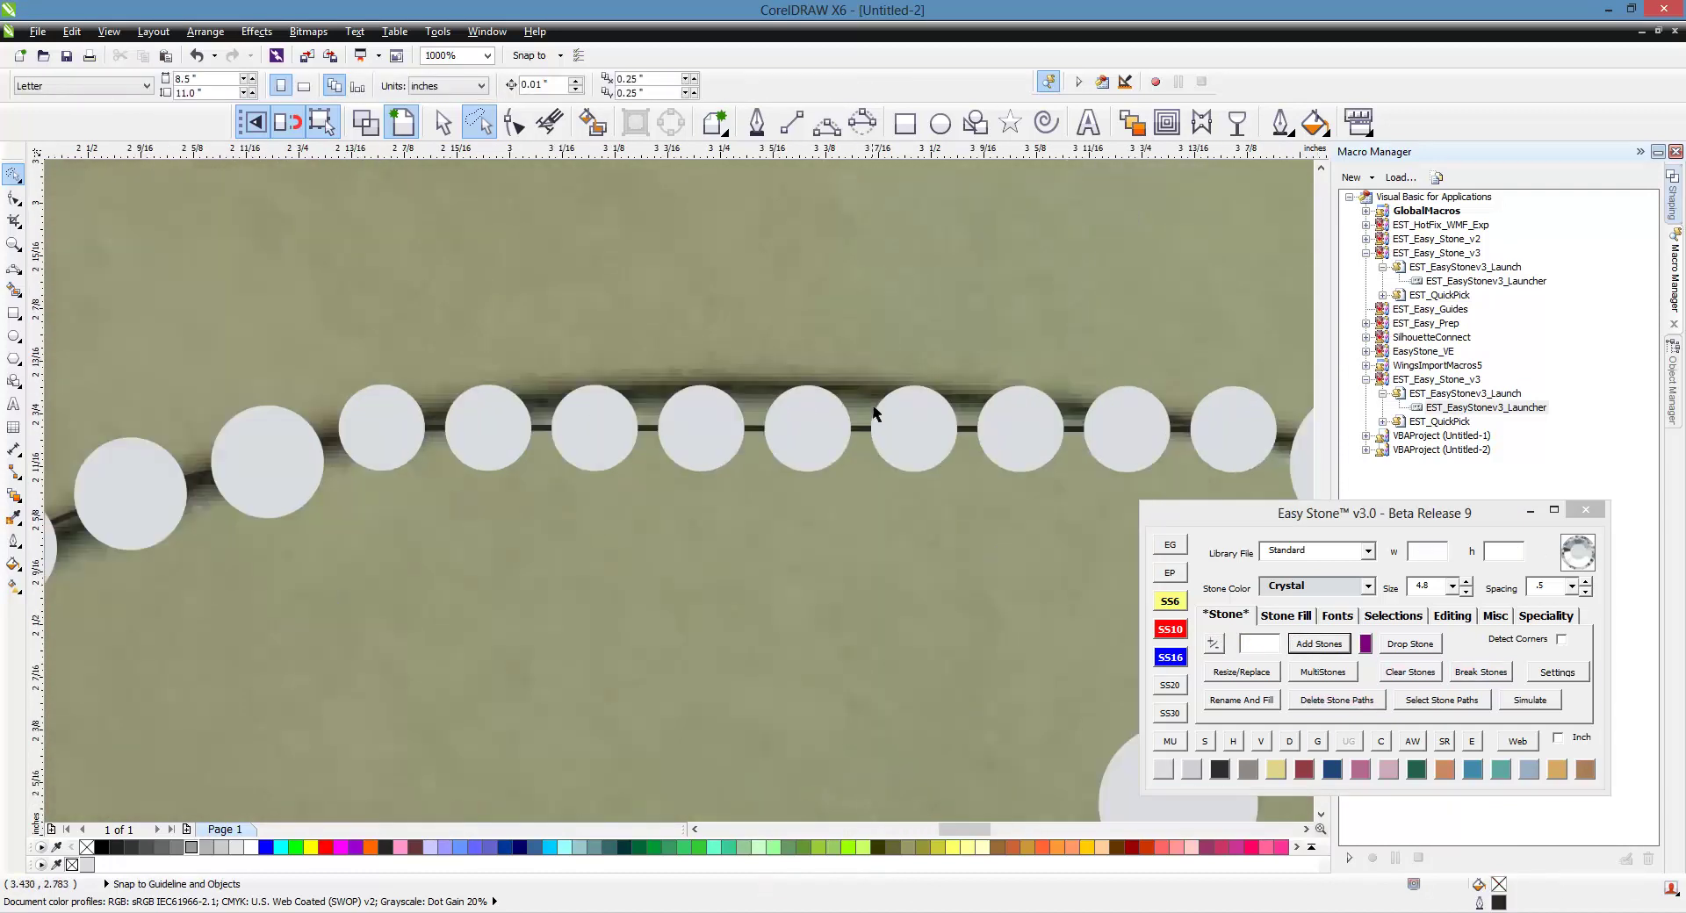
{"action": "key", "text": "F10"}
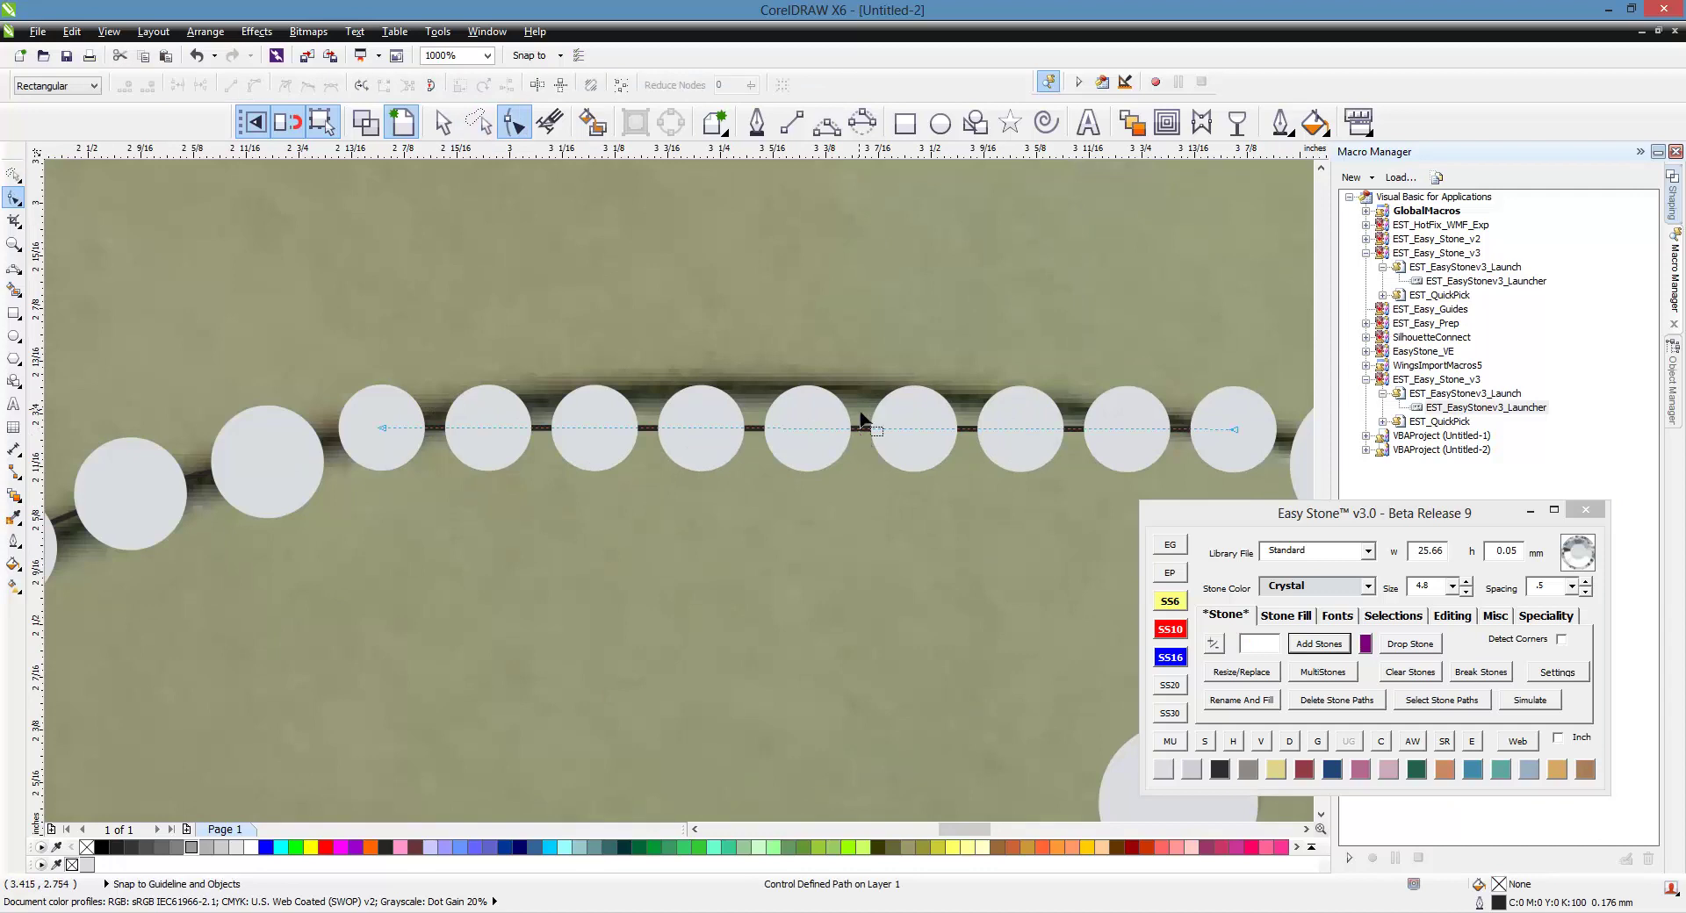
{"action": "left_click", "coordinate": [864, 428]}
{"action": "left_click_drag", "start_coordinate": [861, 430], "coordinate": [852, 392]}
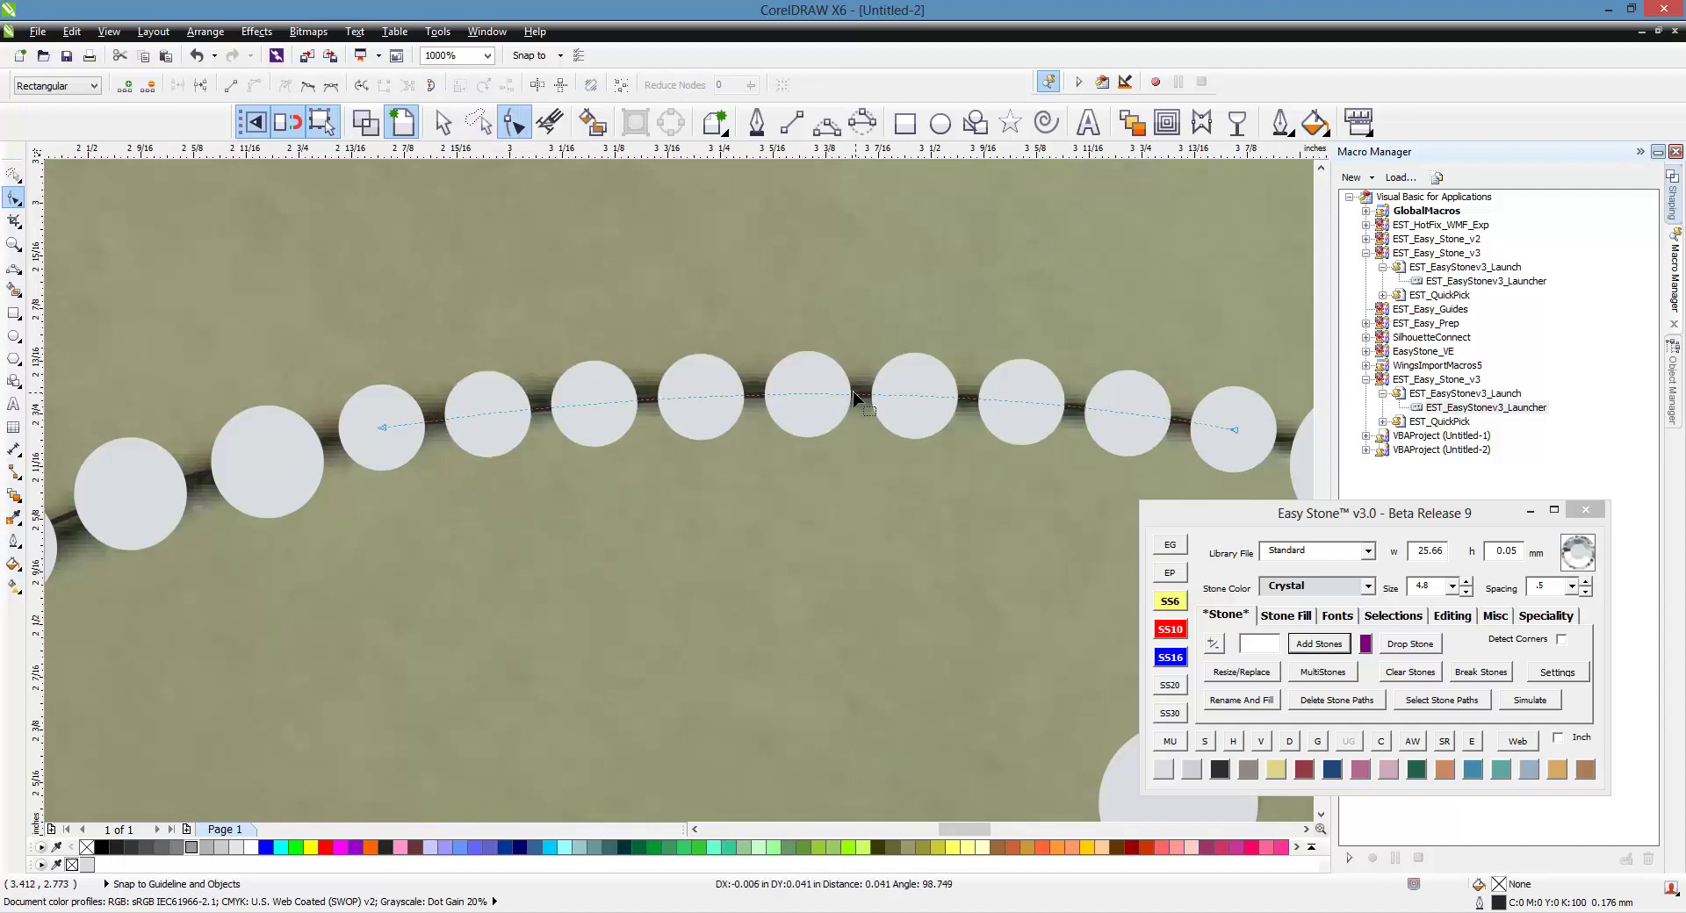
{"action": "scroll", "coordinate": [833, 385], "scroll_direction": "down", "scroll_amount": 1}
{"action": "key", "text": "space"}
{"action": "left_click", "coordinate": [786, 431]}
- Delete the stone paths in the swash's small loop and check its stones for overlaps
{"action": "scroll", "coordinate": [746, 430], "scroll_direction": "down", "scroll_amount": 1}
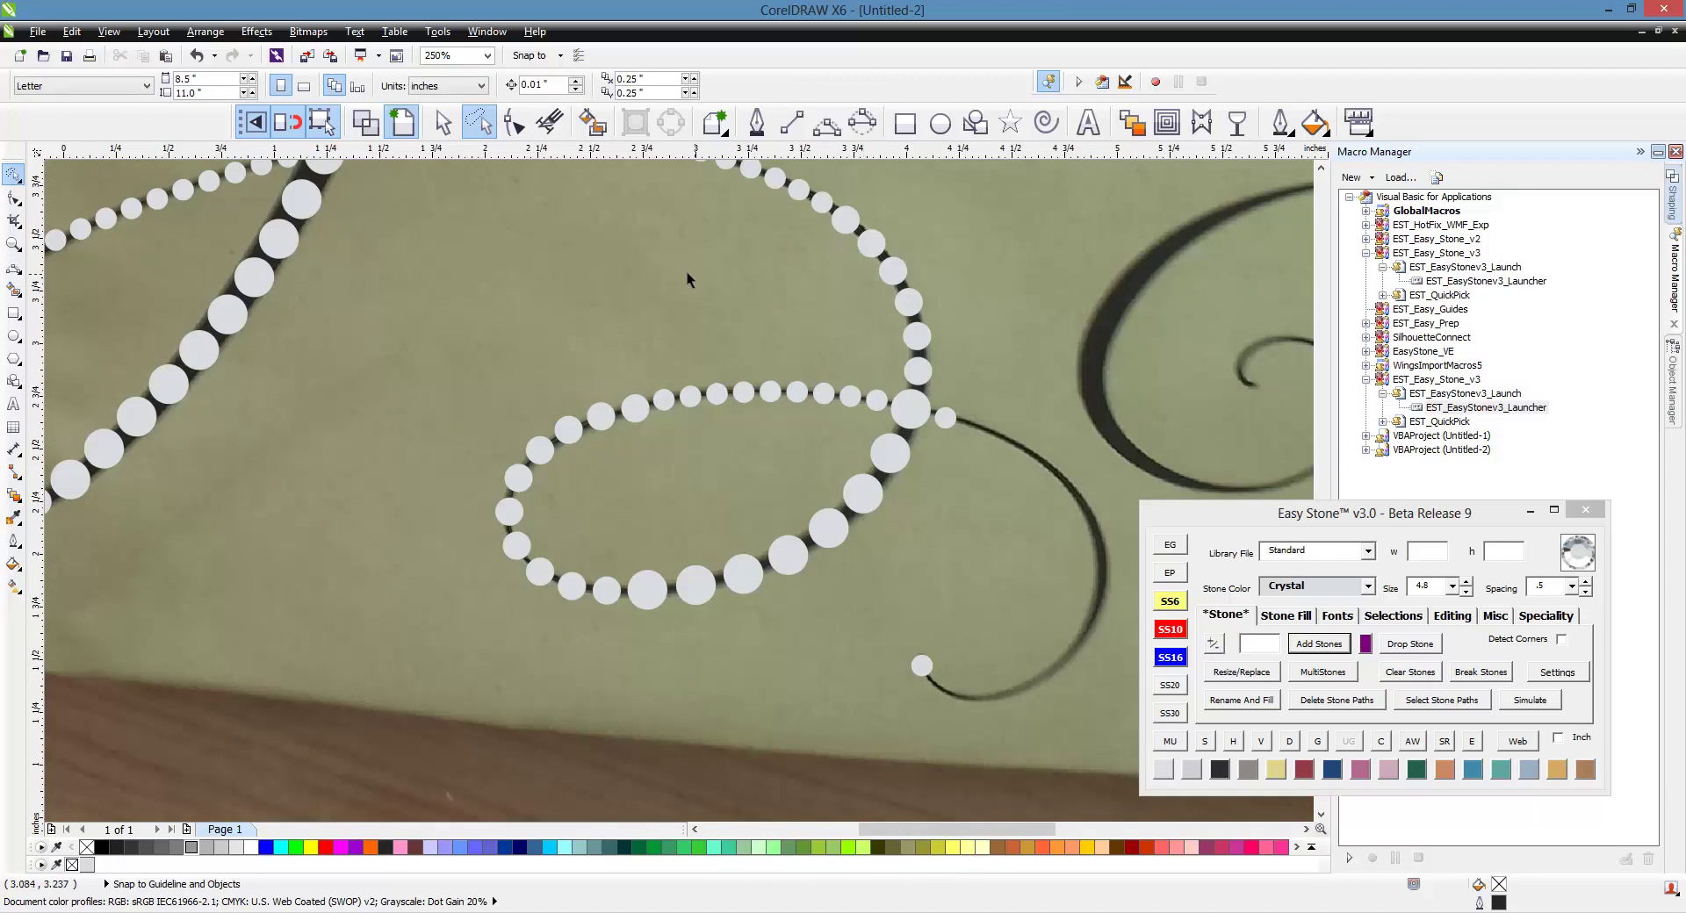
{"action": "scroll", "coordinate": [686, 276], "scroll_direction": "down", "scroll_amount": 1}
{"action": "scroll", "coordinate": [757, 422], "scroll_direction": "up", "scroll_amount": 1}
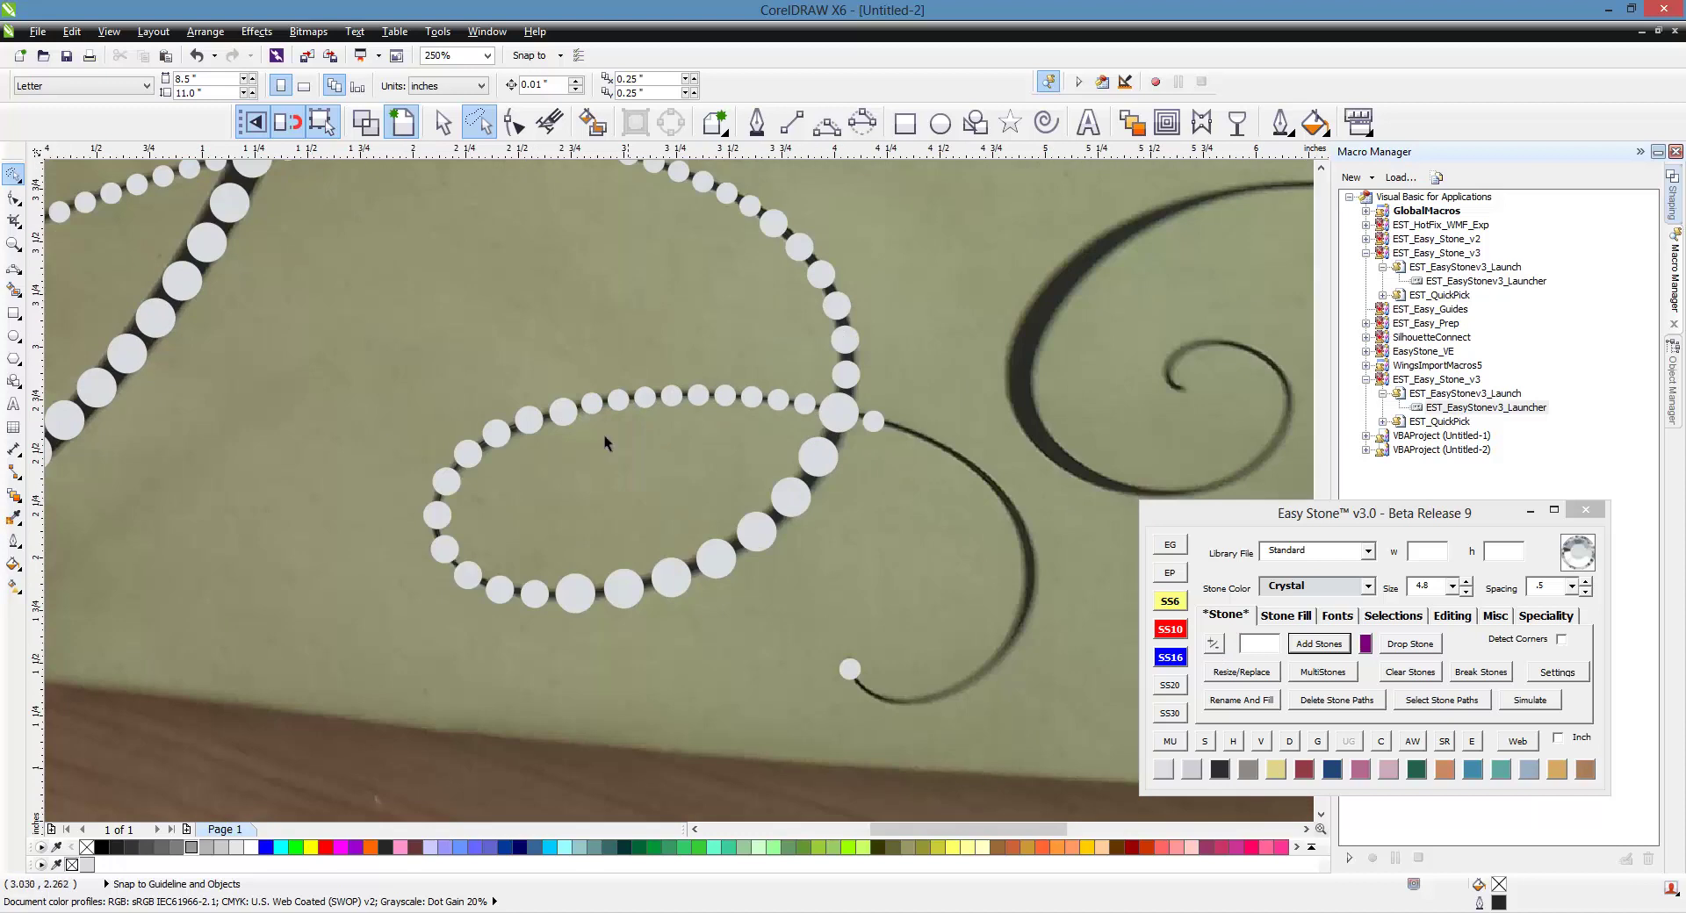
{"action": "key", "text": "space"}
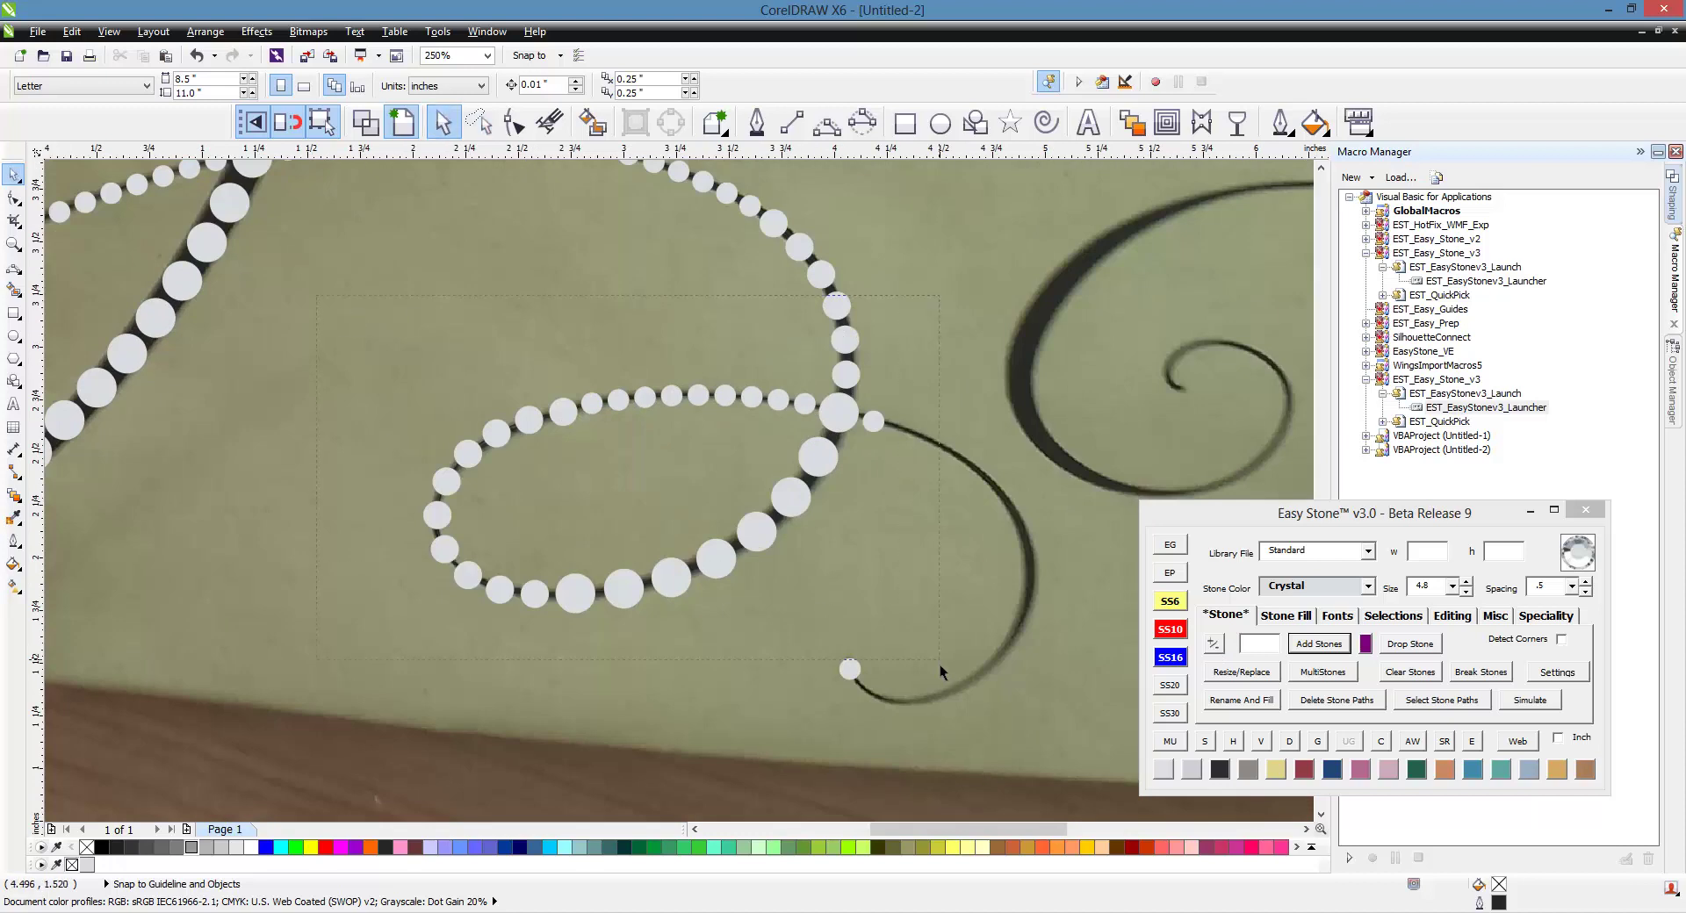
{"action": "left_click_drag", "start_coordinate": [939, 666], "coordinate": [940, 666]}
{"action": "left_click", "coordinate": [1313, 702]}
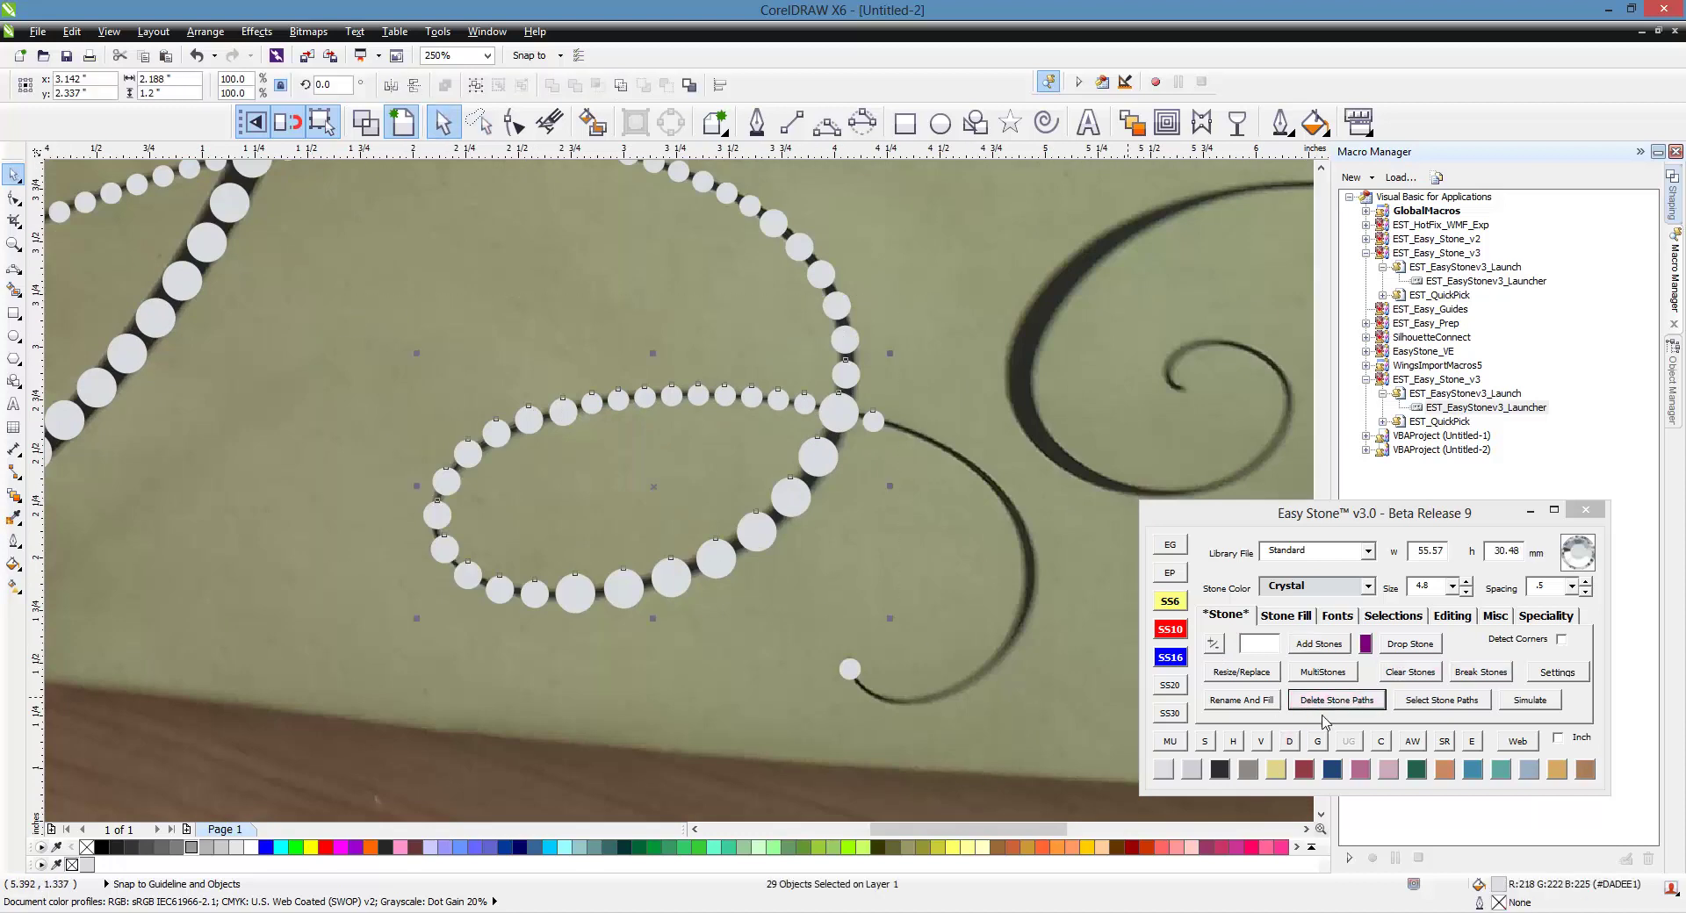
{"action": "left_click", "coordinate": [1383, 745]}
{"action": "left_click", "coordinate": [1010, 507]}
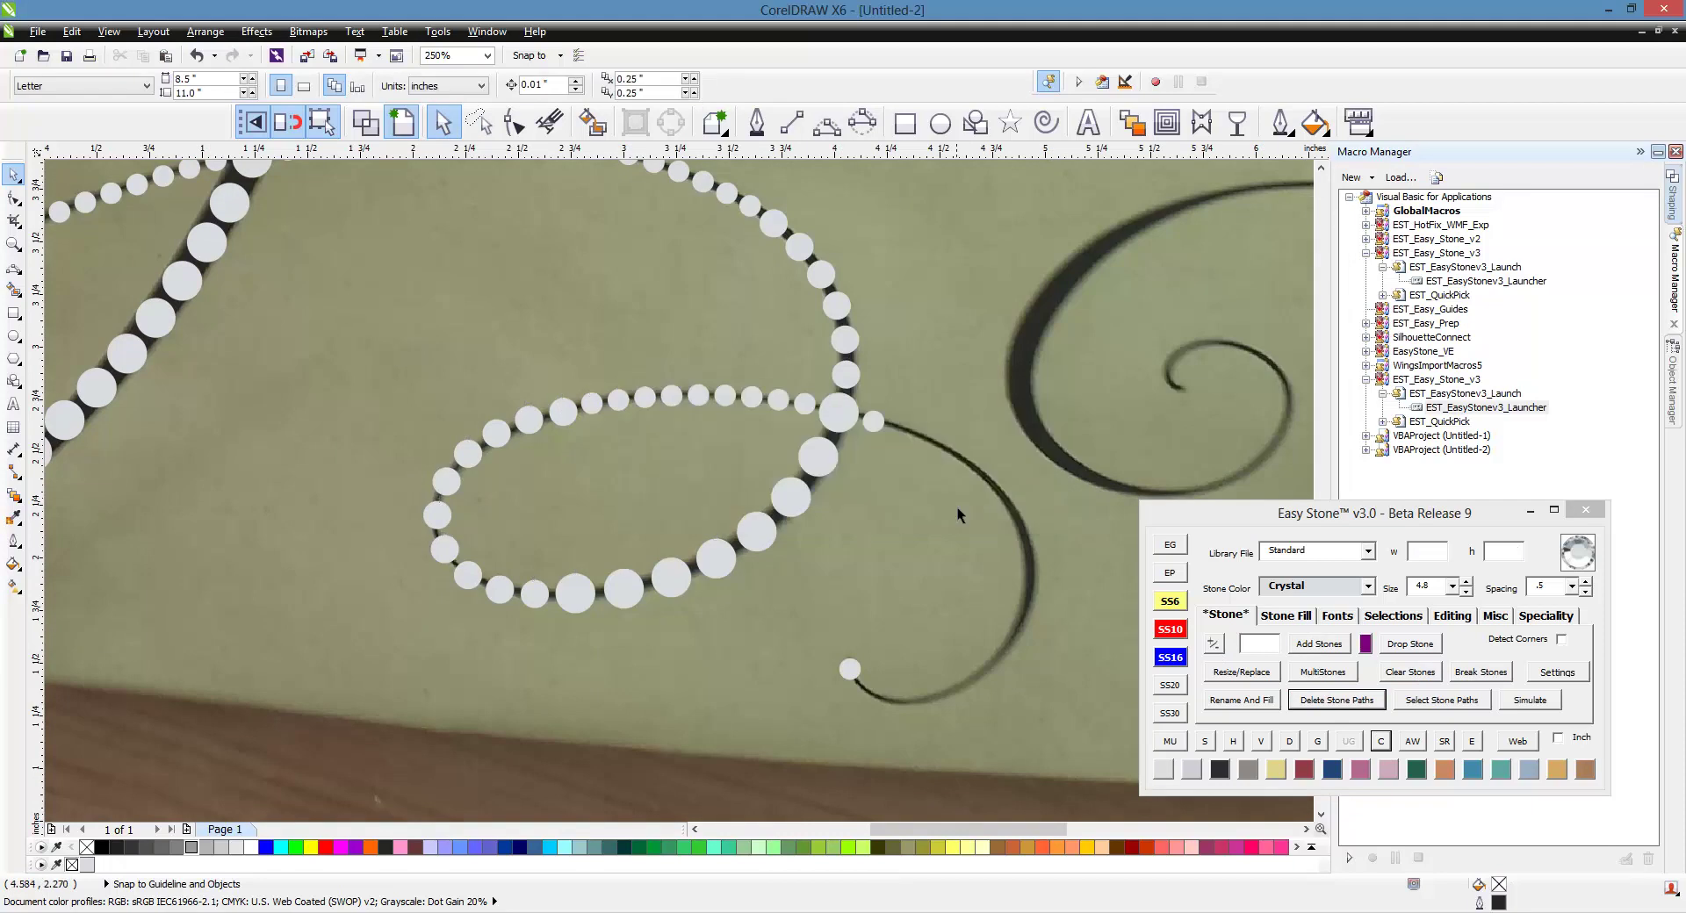
- Re-space the stones around the swash's small loop and delete the leftover defined path
{"action": "left_click", "coordinate": [479, 123]}
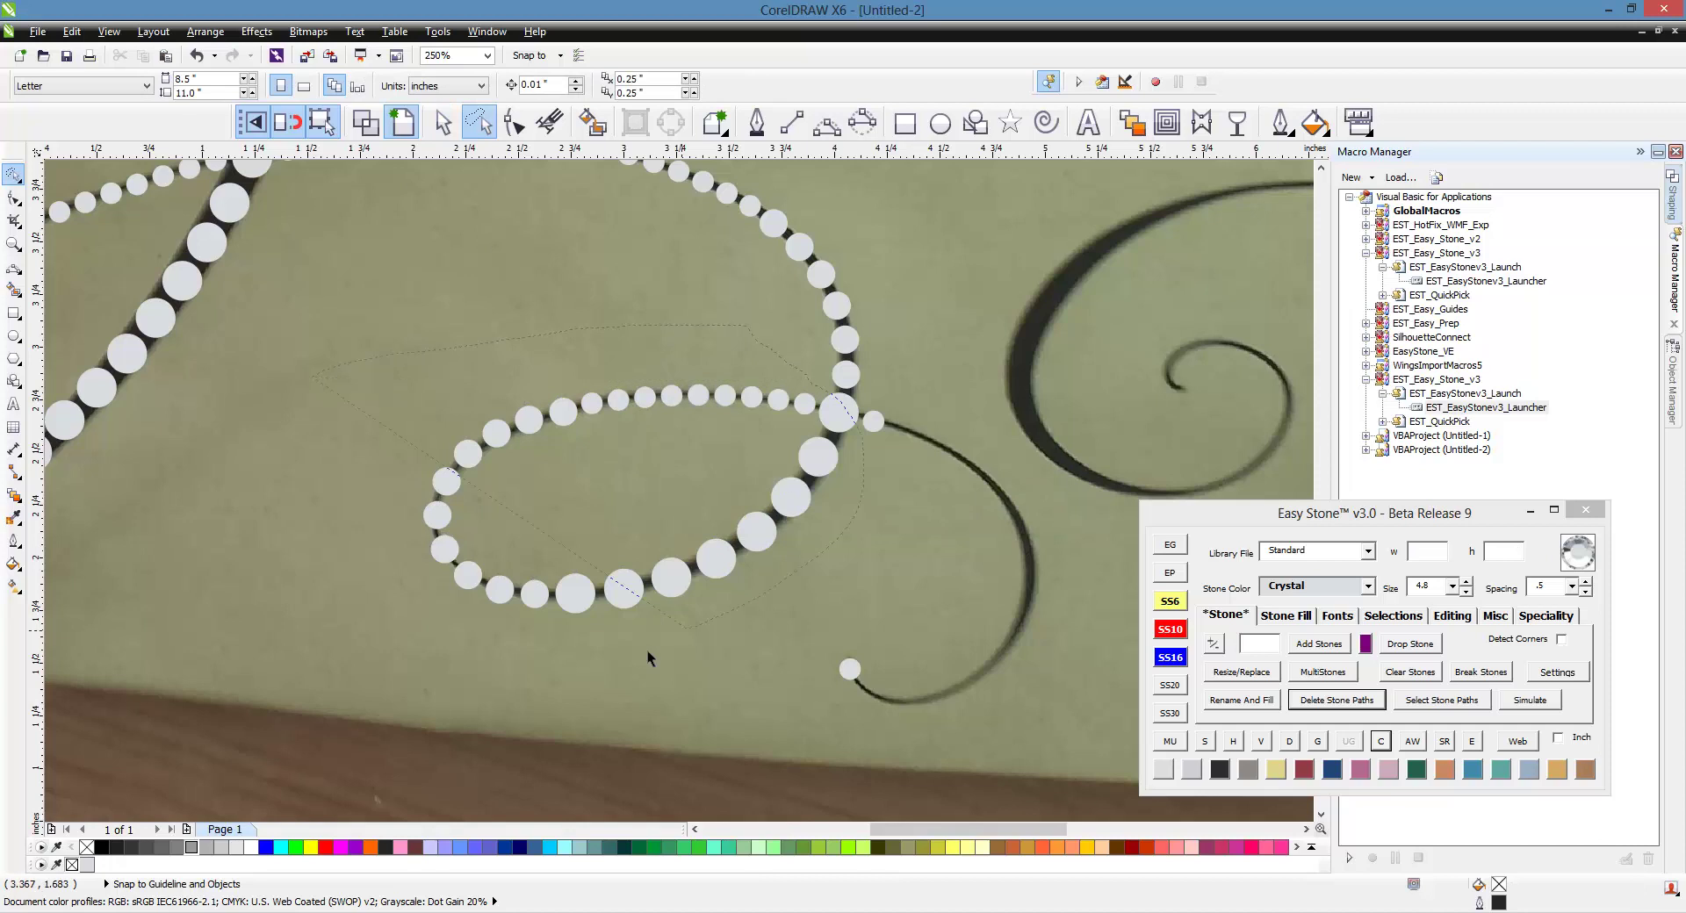
{"action": "left_click_drag", "start_coordinate": [364, 651], "coordinate": [367, 650]}
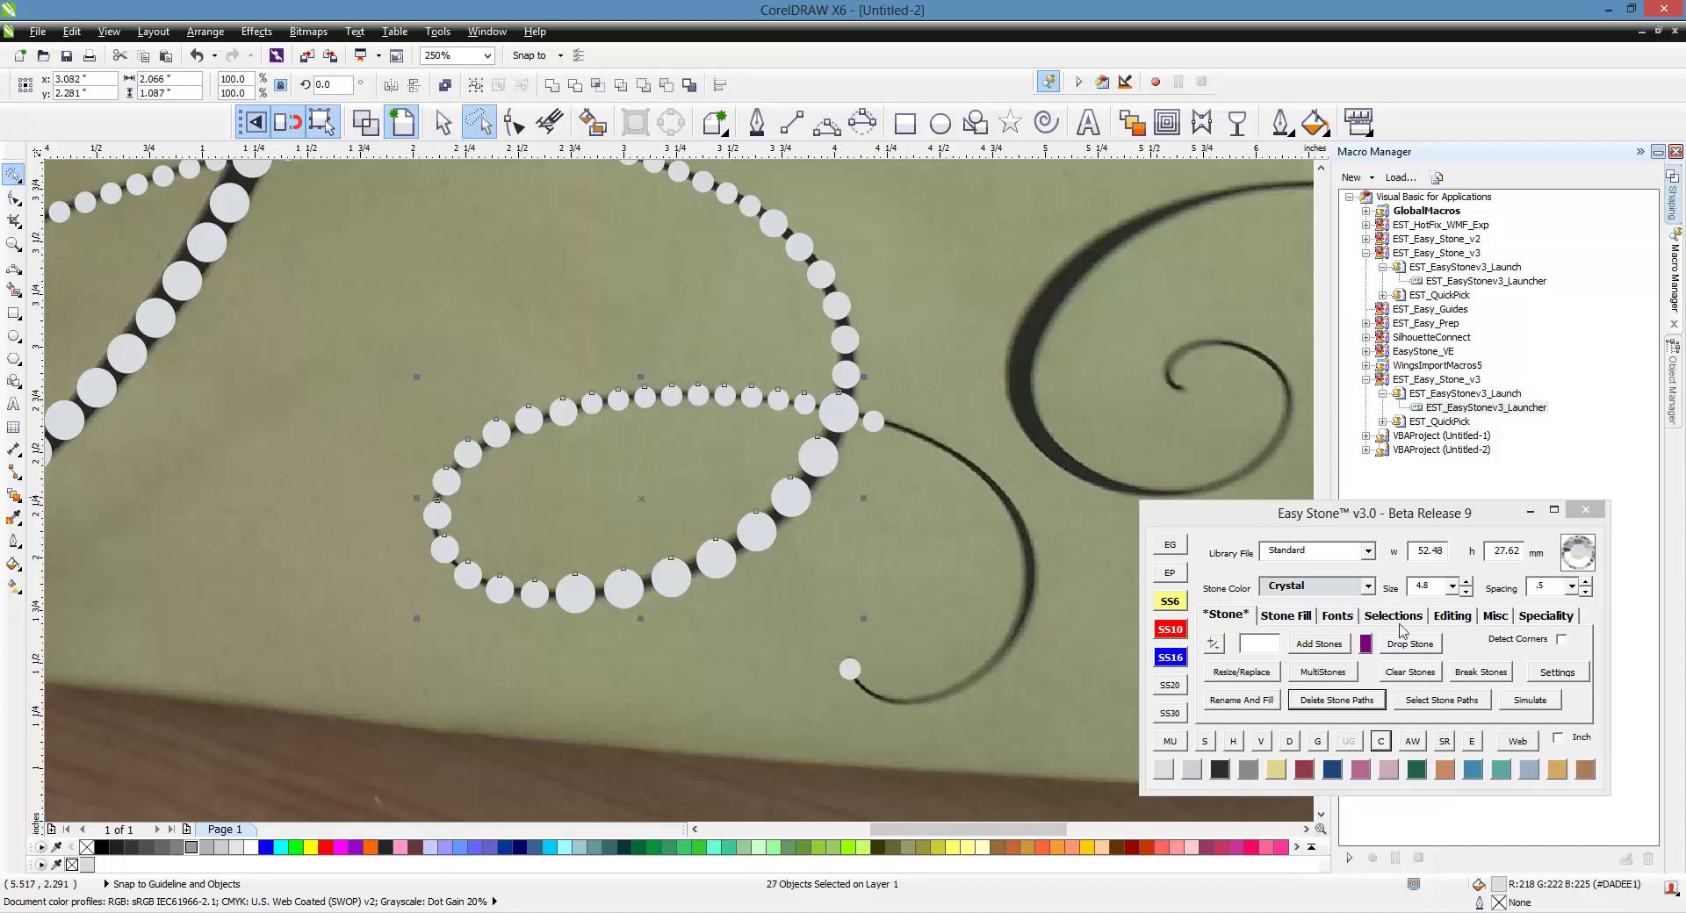
{"action": "left_click", "coordinate": [1458, 618]}
{"action": "left_click", "coordinate": [1273, 671]}
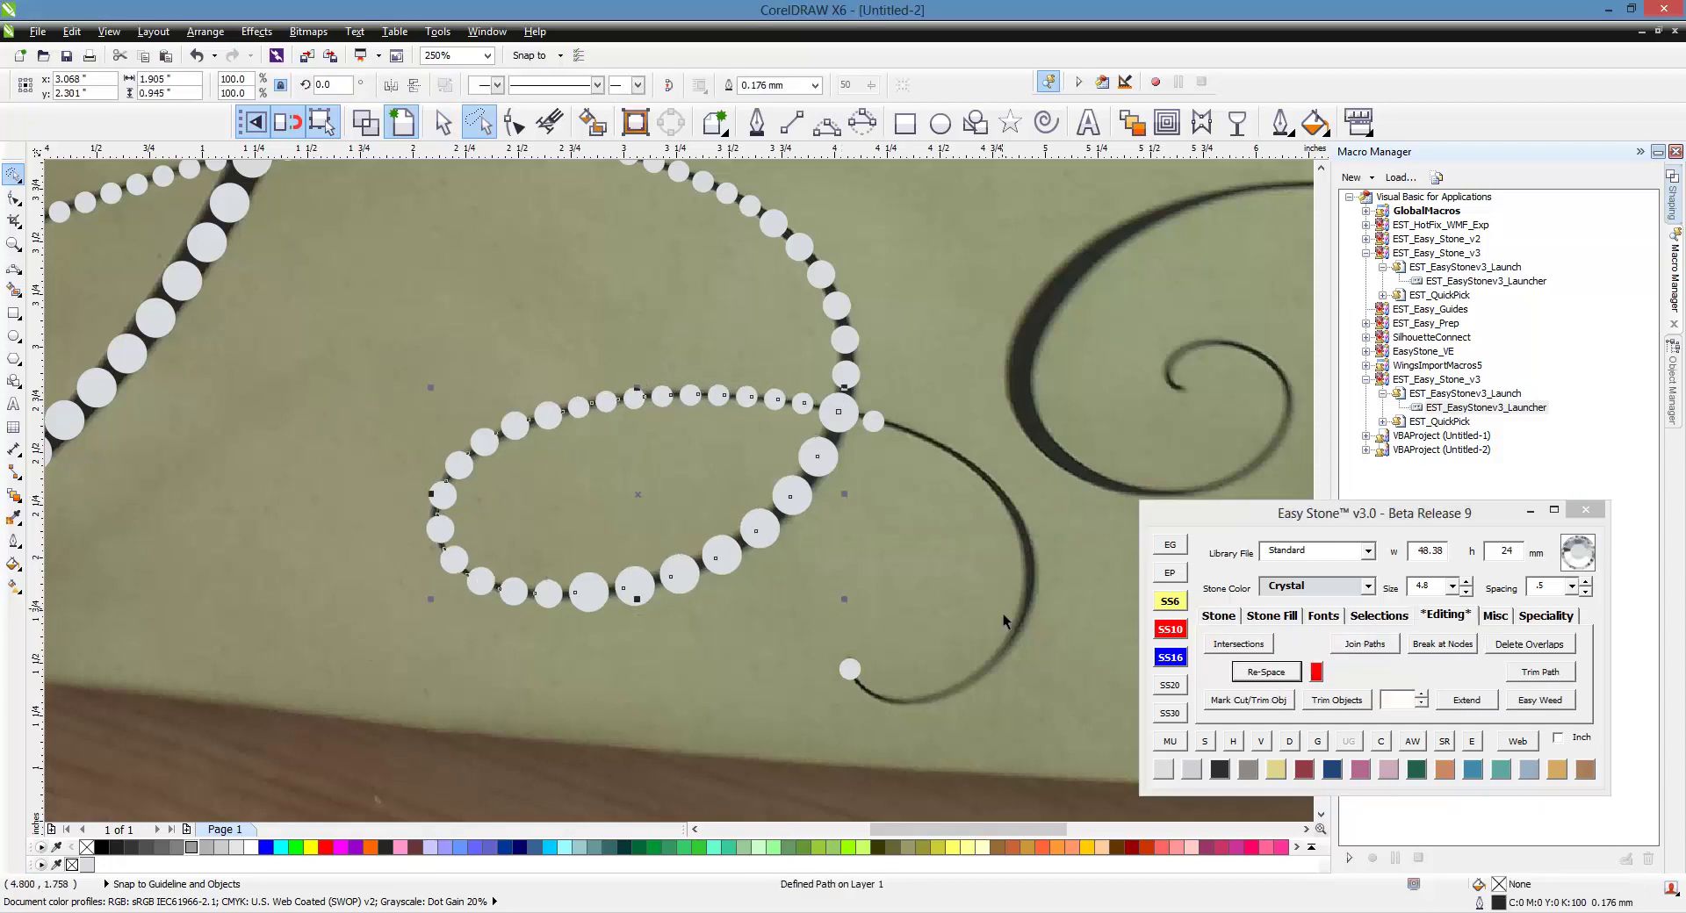
{"action": "left_click", "coordinate": [1290, 742]}
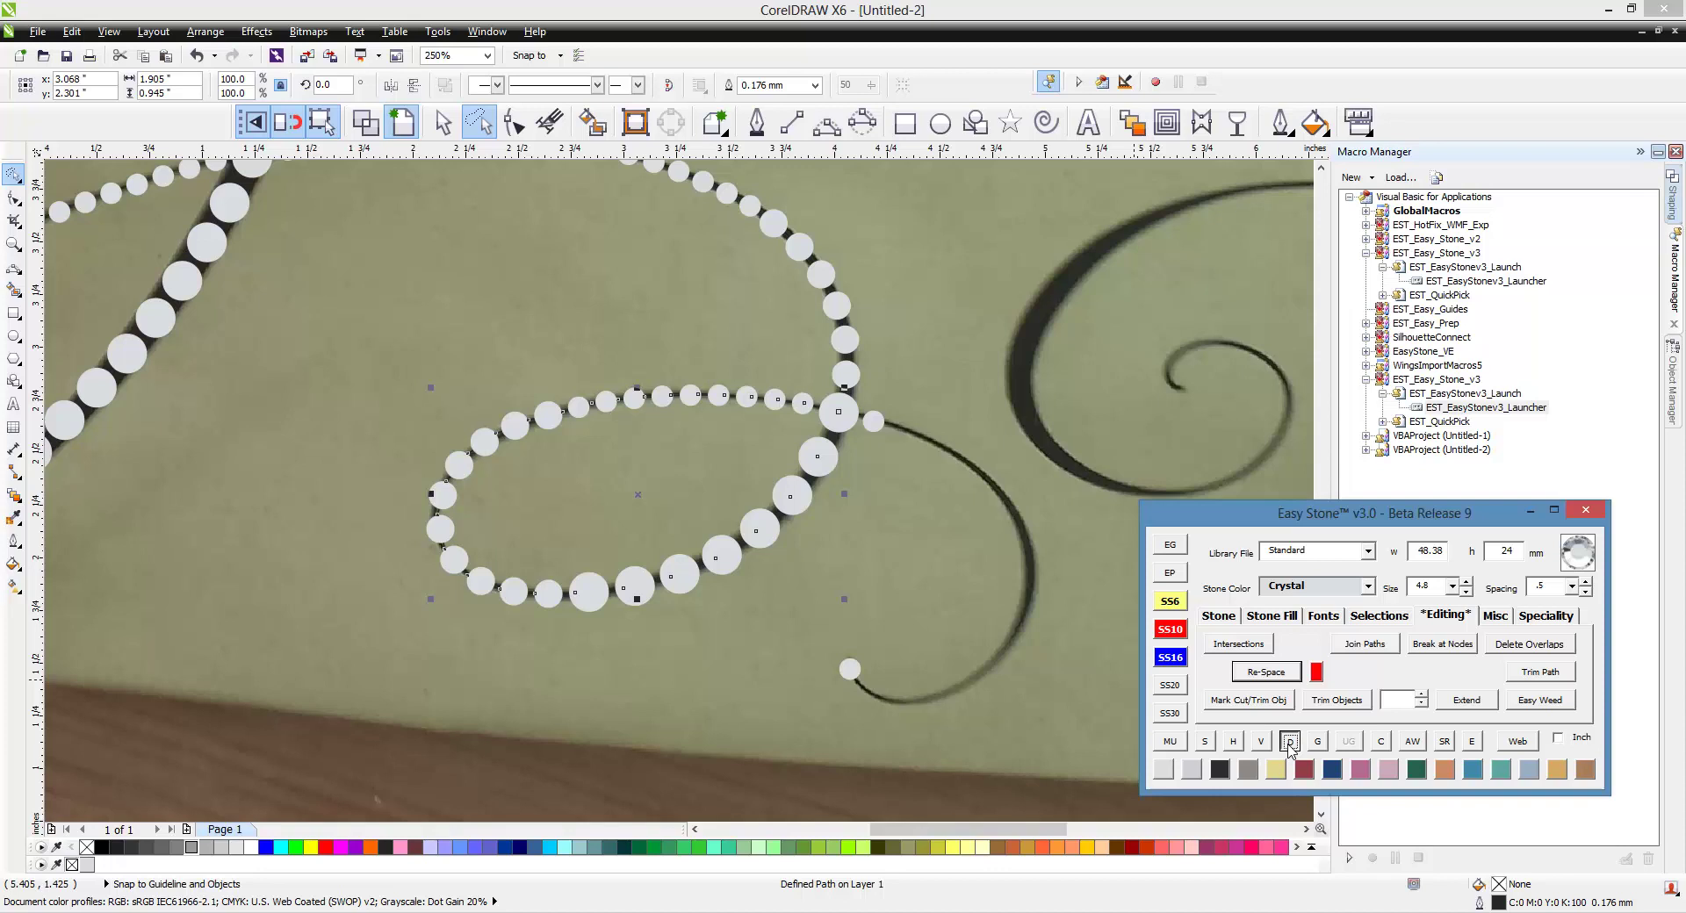
- Add stones between the two SS6 stones at the start and end of the swash's final curl
{"action": "left_click", "coordinate": [873, 423]}
{"action": "left_click", "coordinate": [852, 671], "text": "shift"}
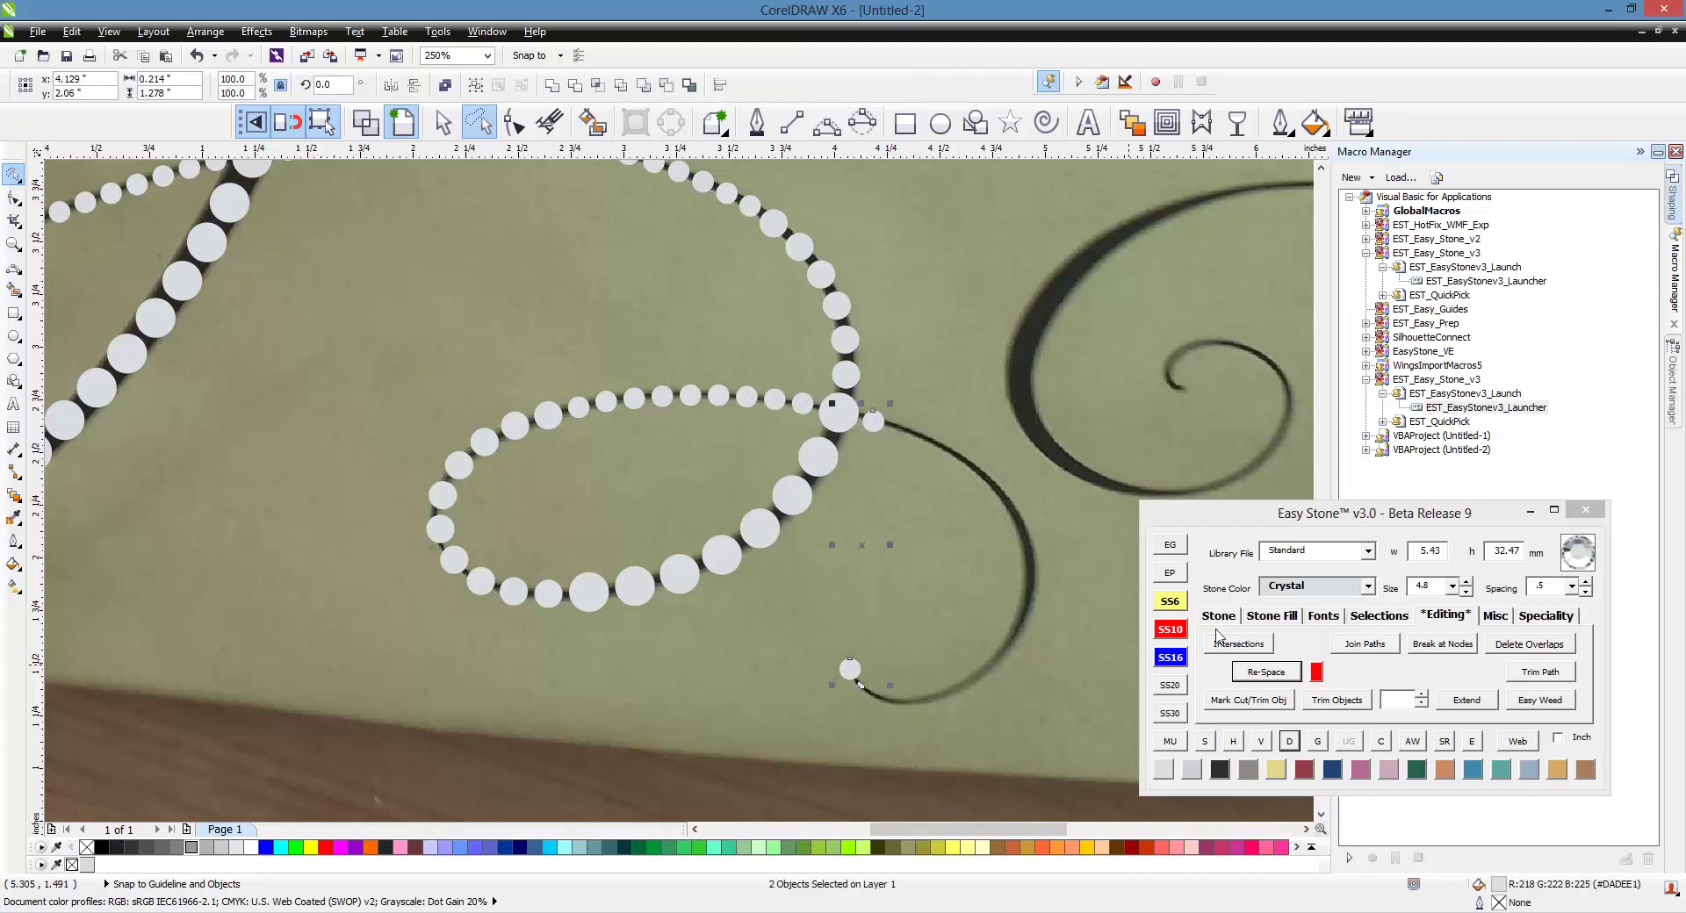
{"action": "left_click", "coordinate": [1220, 615]}
{"action": "left_click", "coordinate": [1336, 647]}
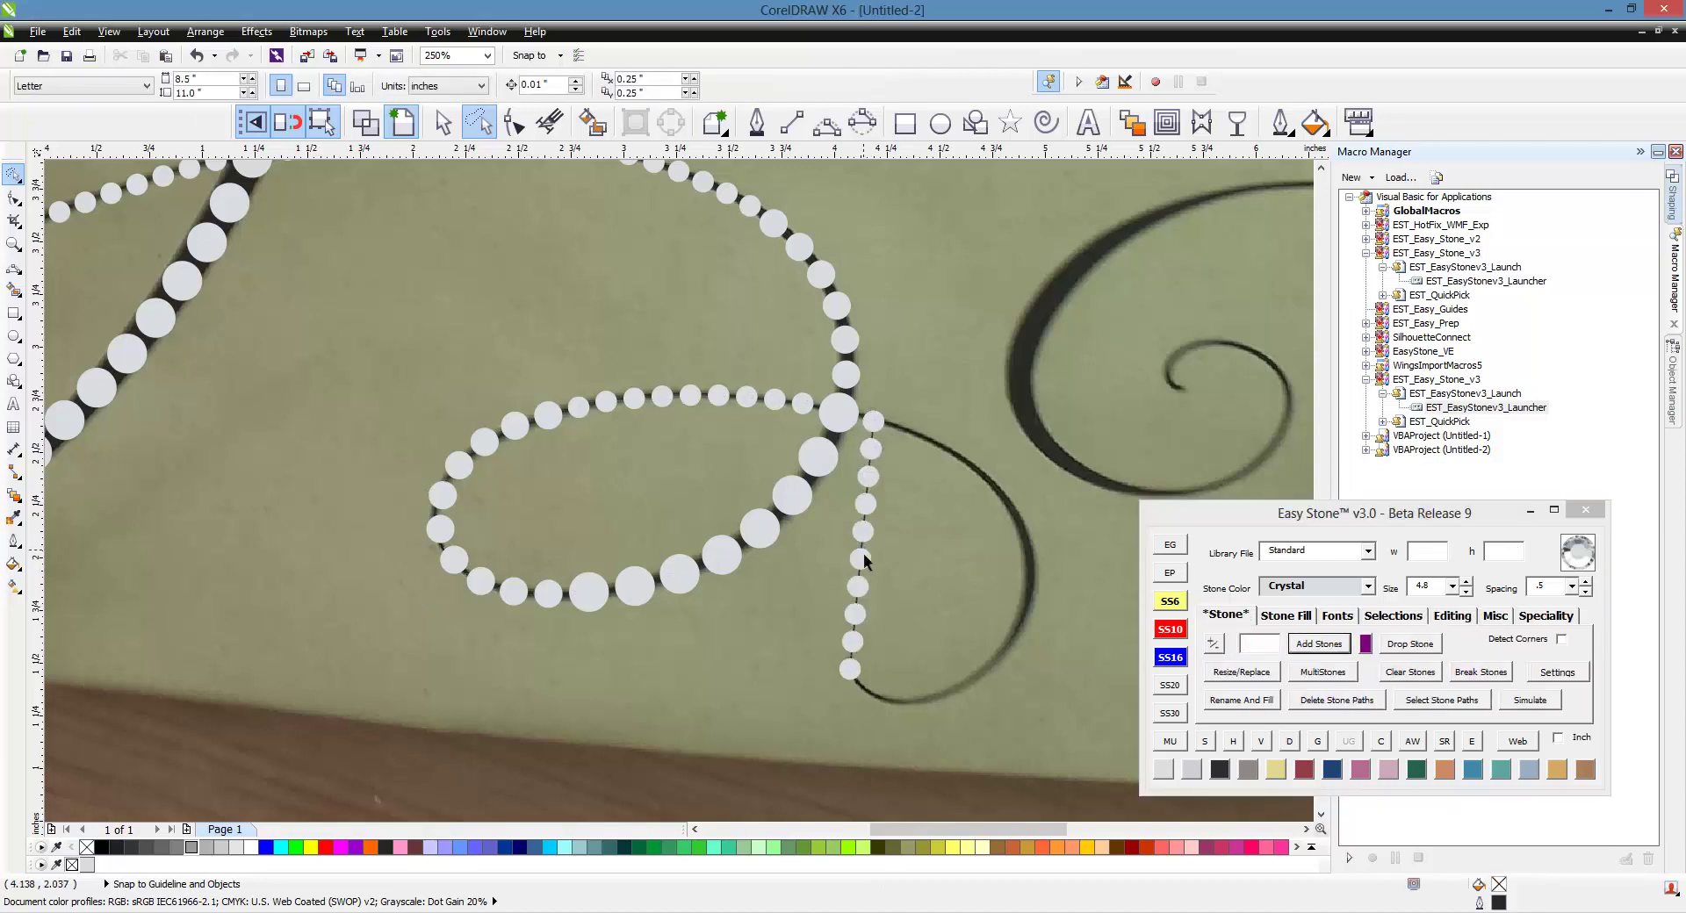
- Bend the SS6 stone path outward along the final curl and place a middle node on its outermost bend
{"action": "left_click_drag", "start_coordinate": [862, 555], "coordinate": [1010, 526]}
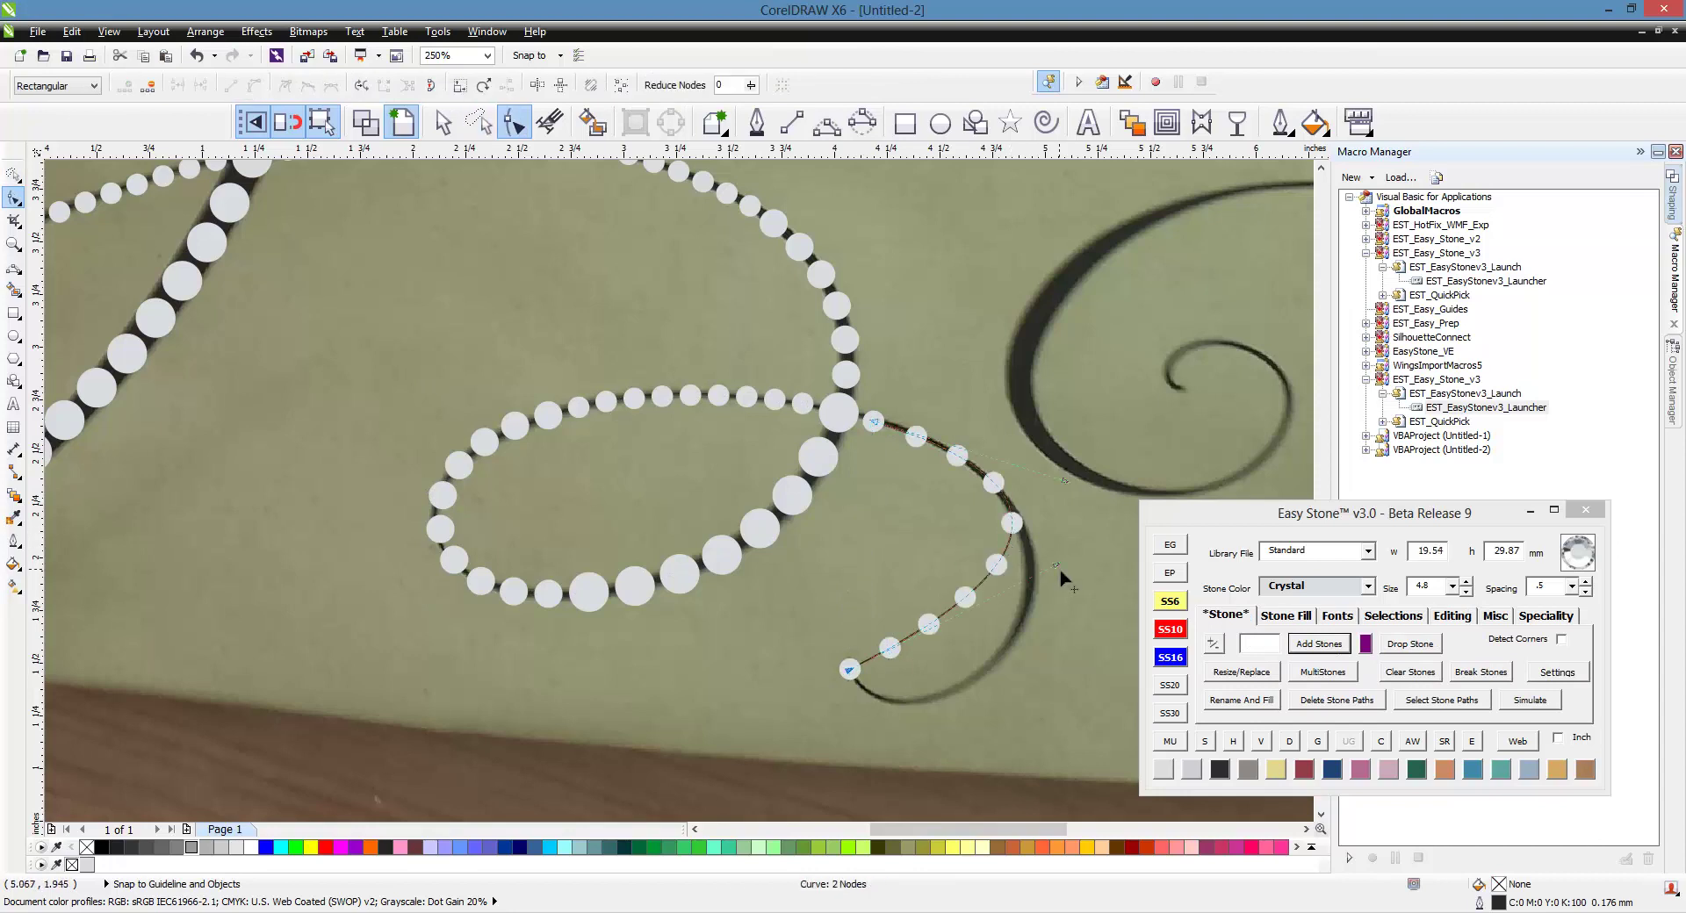
{"action": "left_click_drag", "start_coordinate": [1056, 569], "coordinate": [976, 808]}
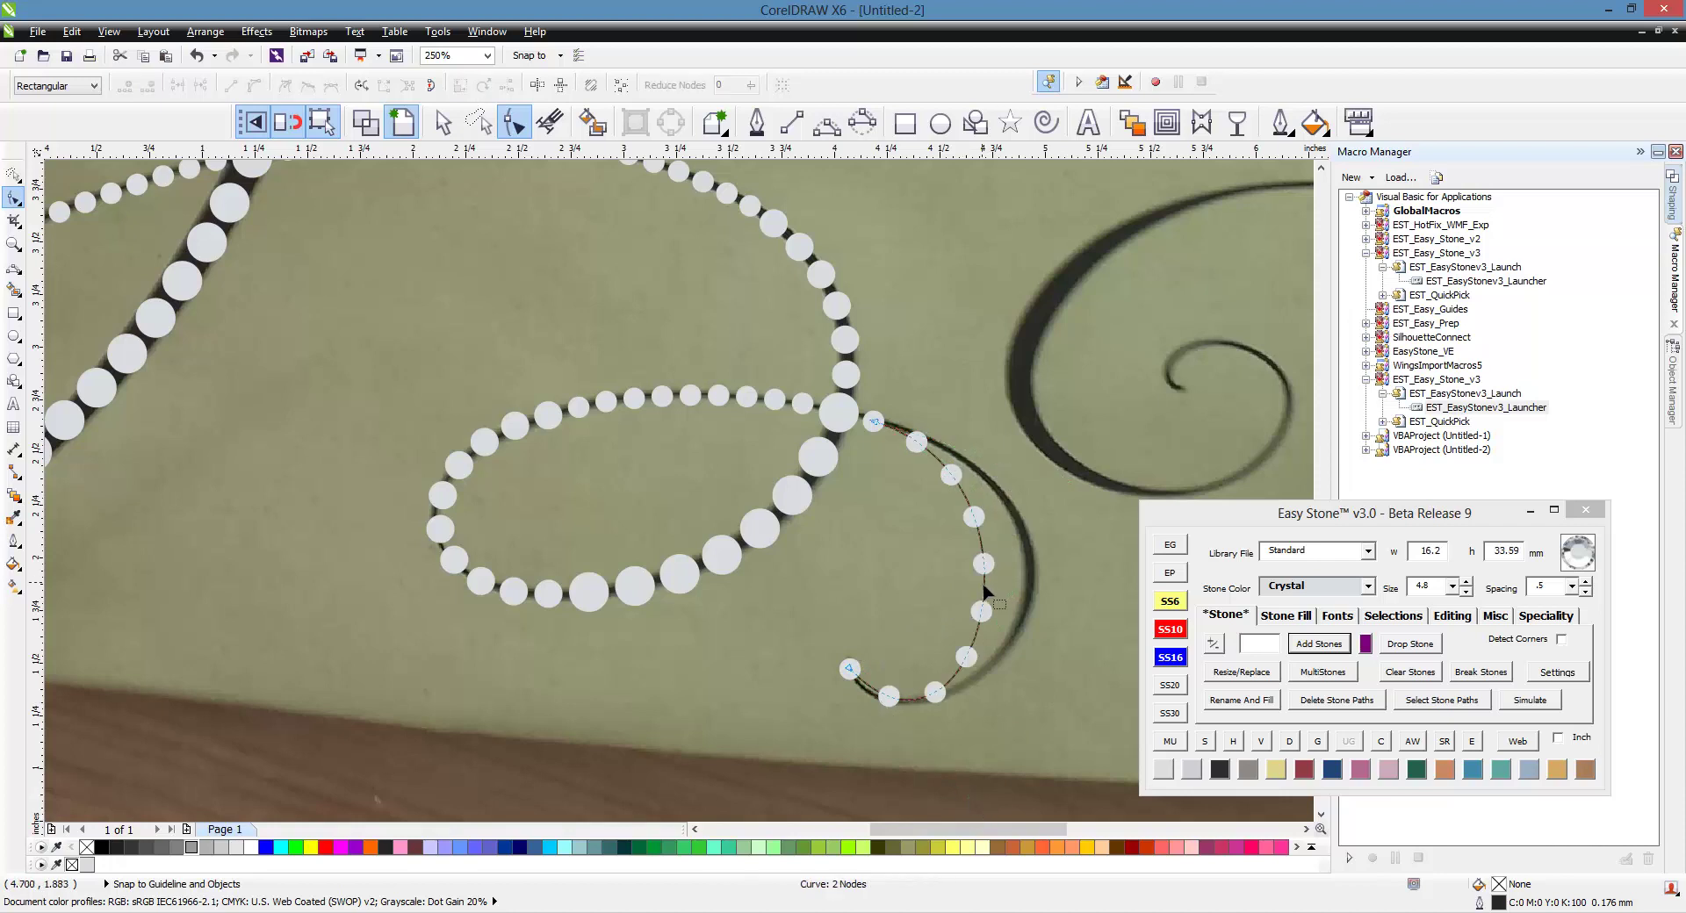
{"action": "left_click_drag", "start_coordinate": [984, 588], "coordinate": [1032, 575]}
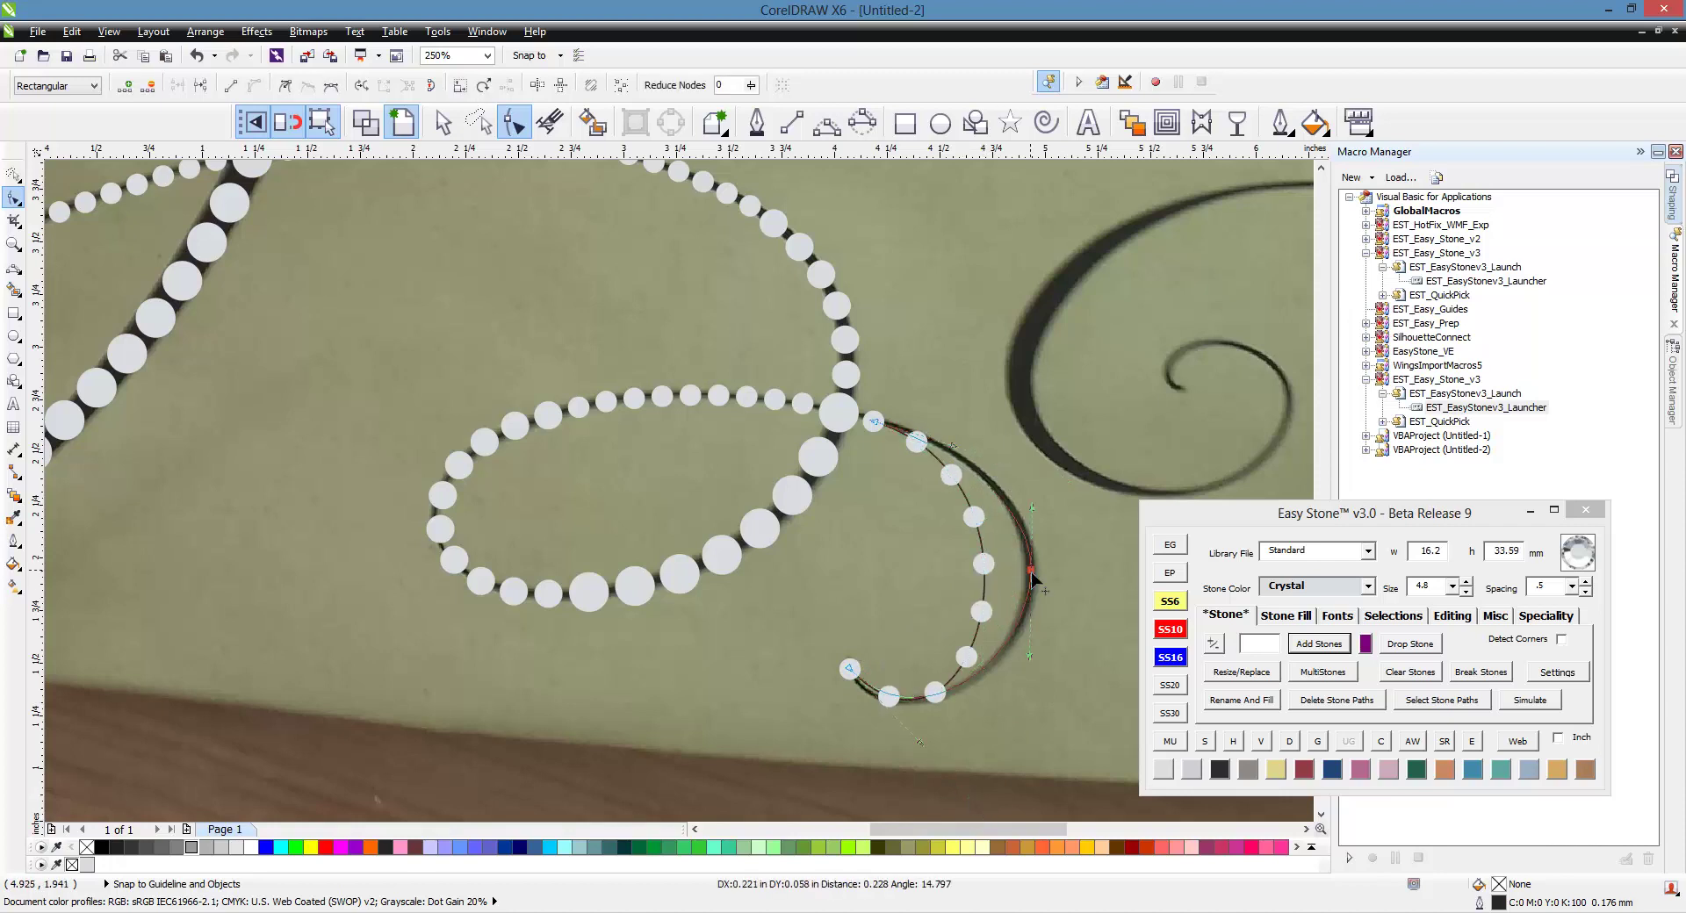
- Adjust the curve handles at the curl's tip and middle node so the SS6 path follows the hairline
{"action": "scroll", "coordinate": [993, 444], "scroll_direction": "down", "scroll_amount": 1}
{"action": "scroll", "coordinate": [977, 590], "scroll_direction": "up", "scroll_amount": 1}
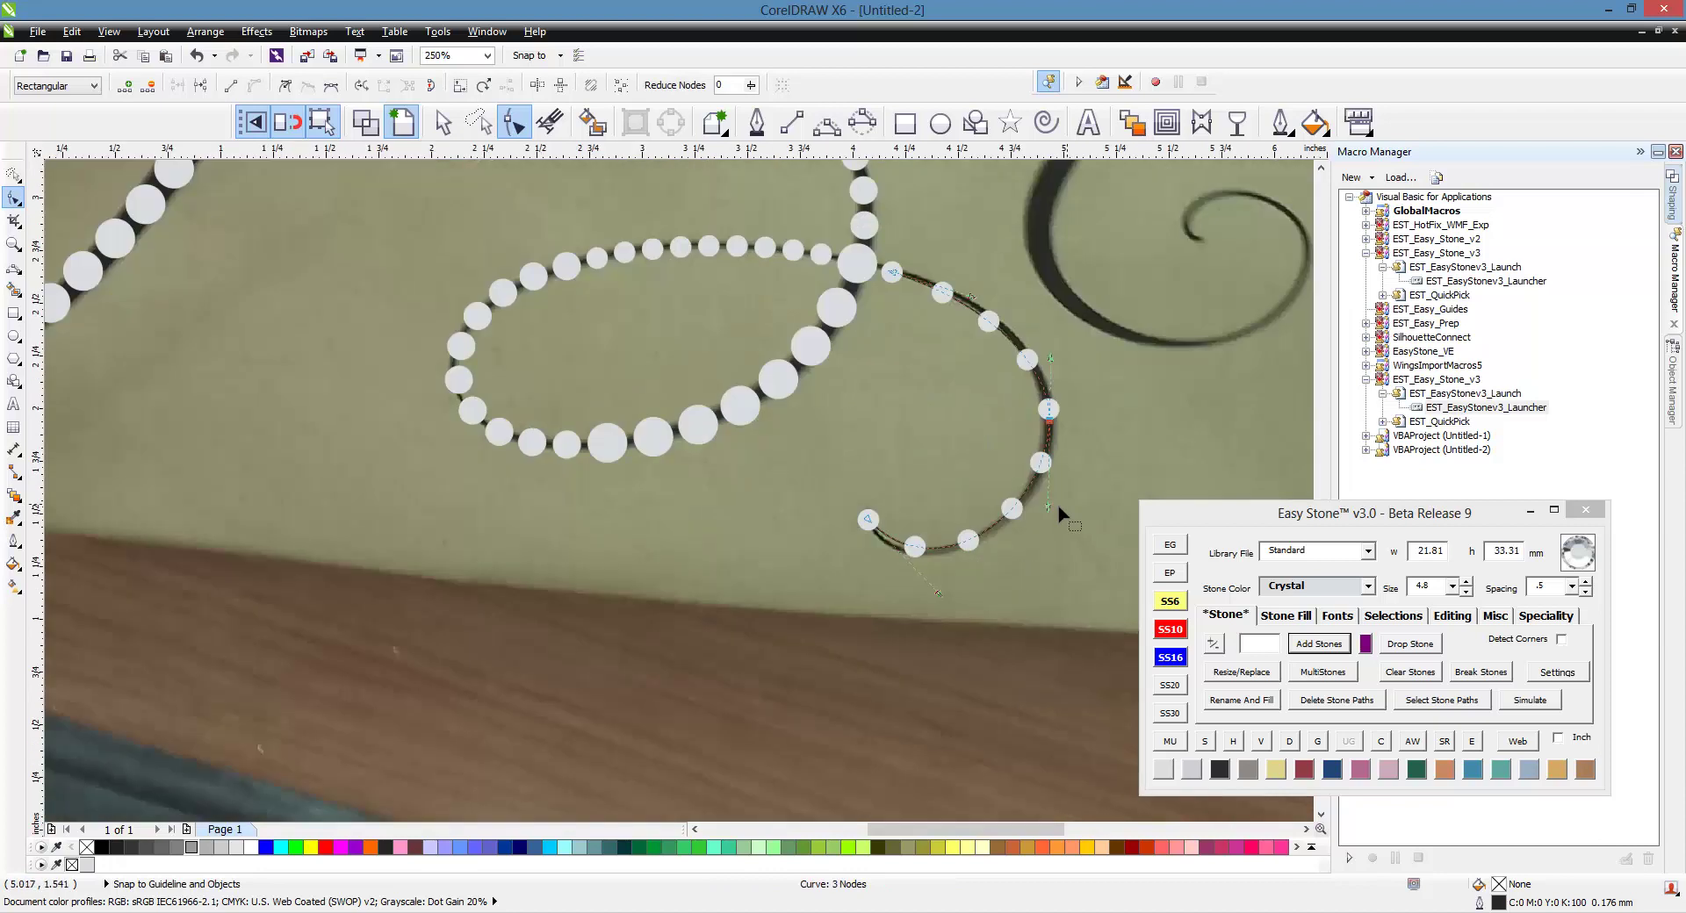
{"action": "scroll", "coordinate": [979, 567], "scroll_direction": "up", "scroll_amount": 1}
{"action": "mouse_move", "coordinate": [903, 630]}
{"action": "left_mouse_down"}
{"action": "mouse_move", "coordinate": [895, 662]}
{"action": "mouse_move", "coordinate": [879, 651]}
{"action": "left_mouse_up"}
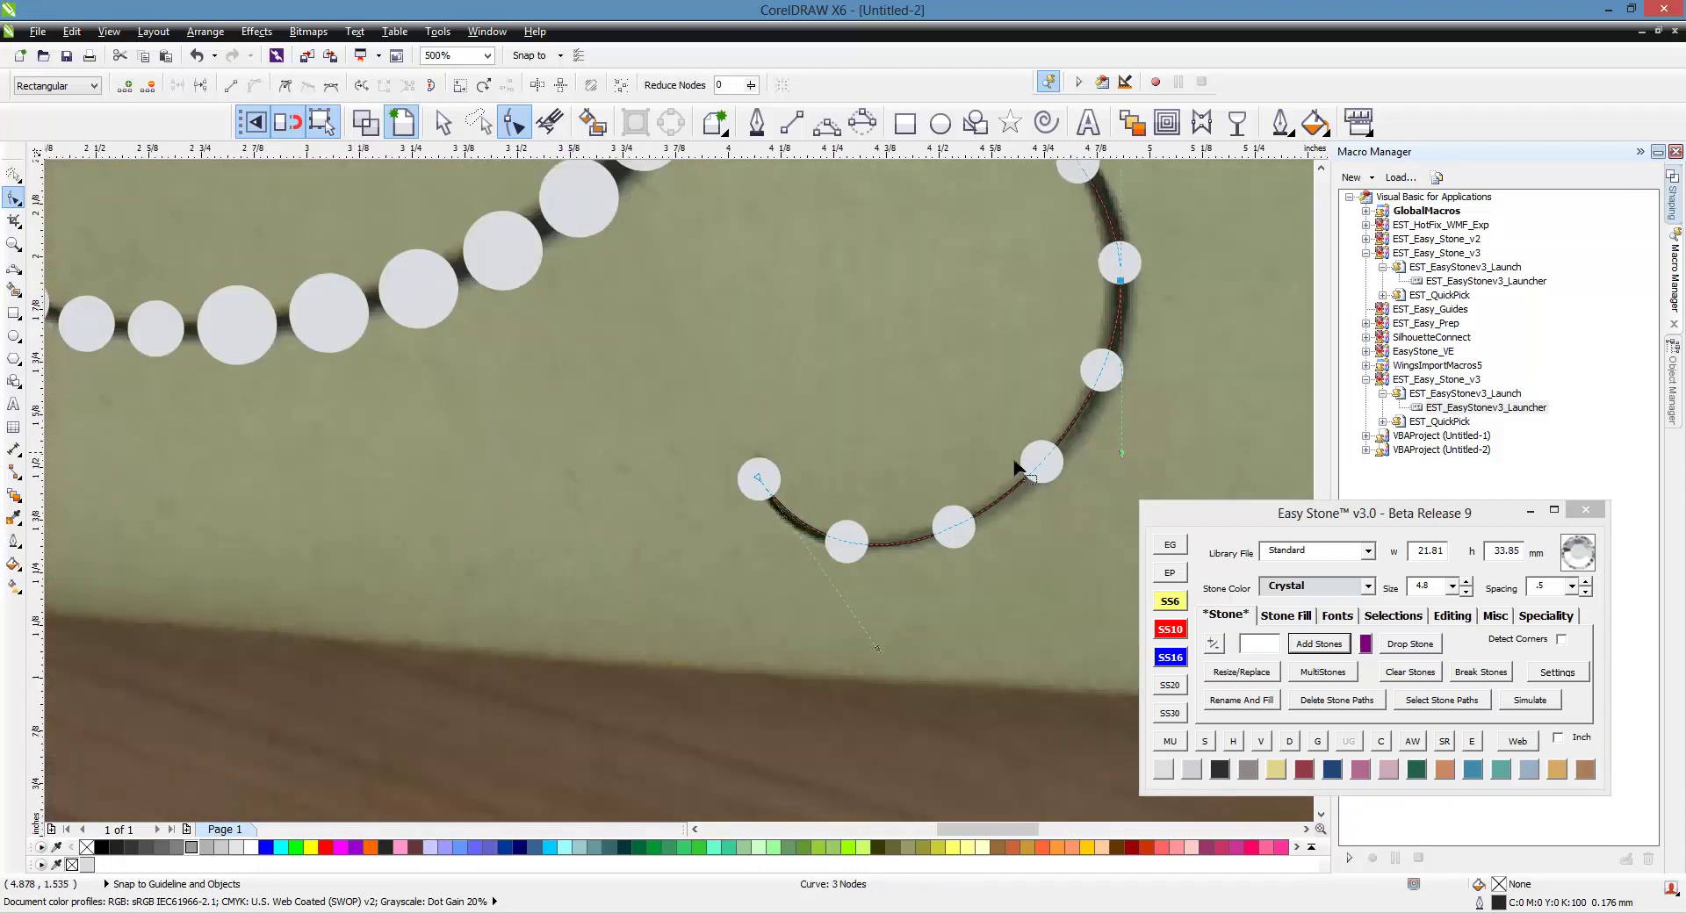
{"action": "scroll", "coordinate": [896, 455], "scroll_direction": "down", "scroll_amount": 1}
{"action": "scroll", "coordinate": [999, 312], "scroll_direction": "up", "scroll_amount": 1}
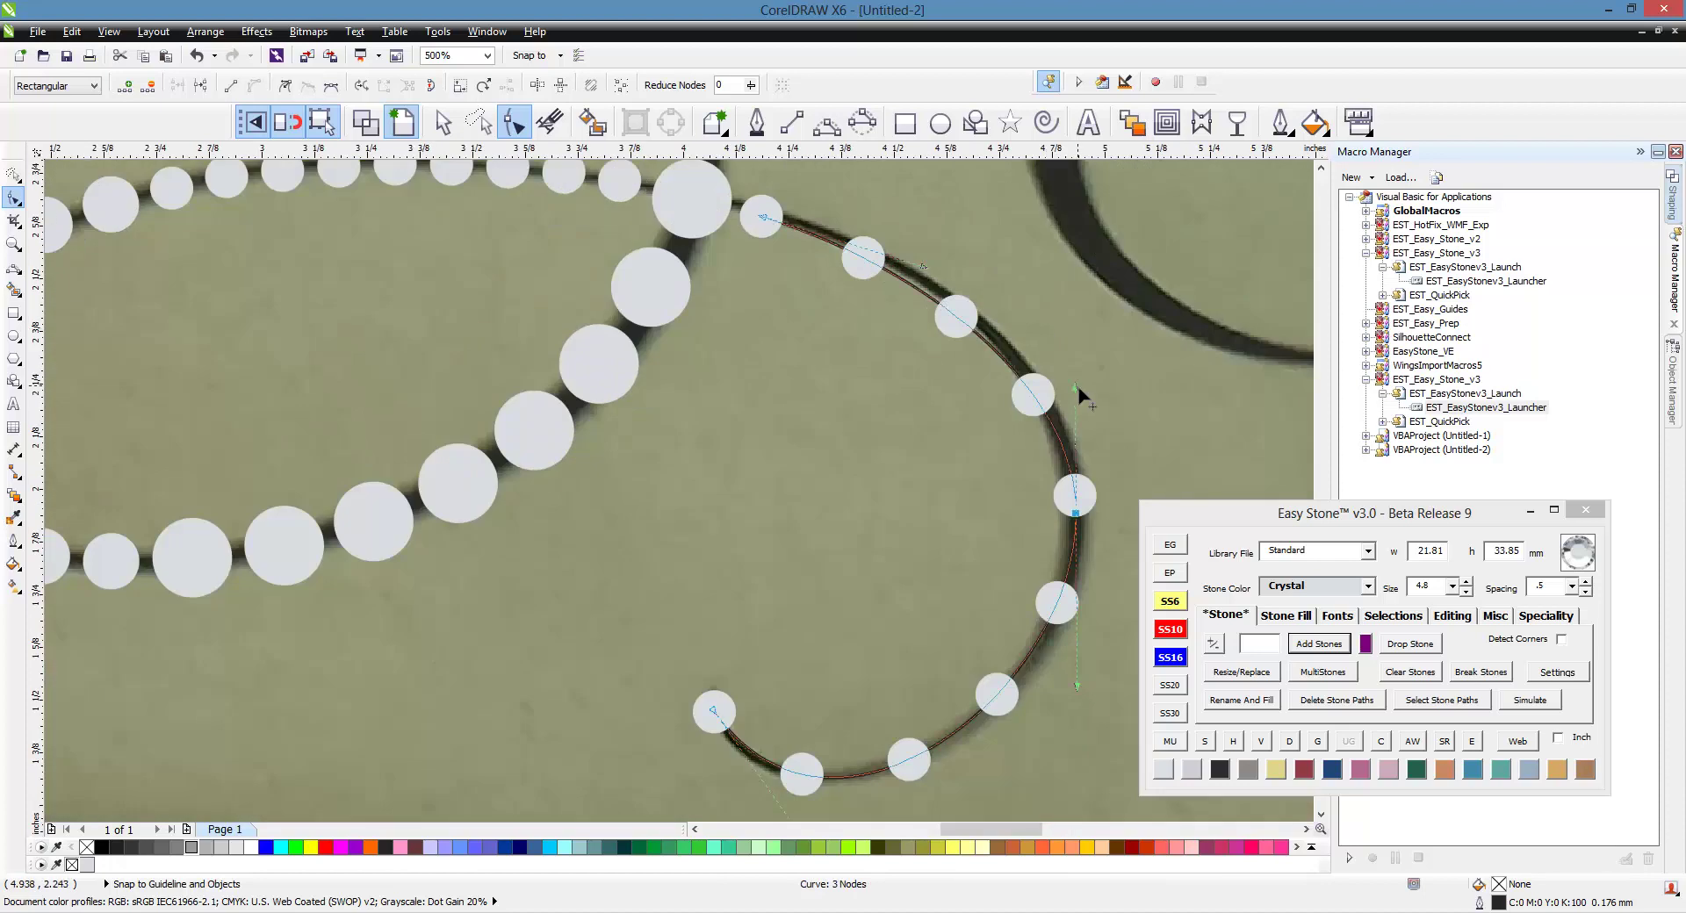
{"action": "left_click_drag", "start_coordinate": [1077, 387], "coordinate": [1066, 340]}
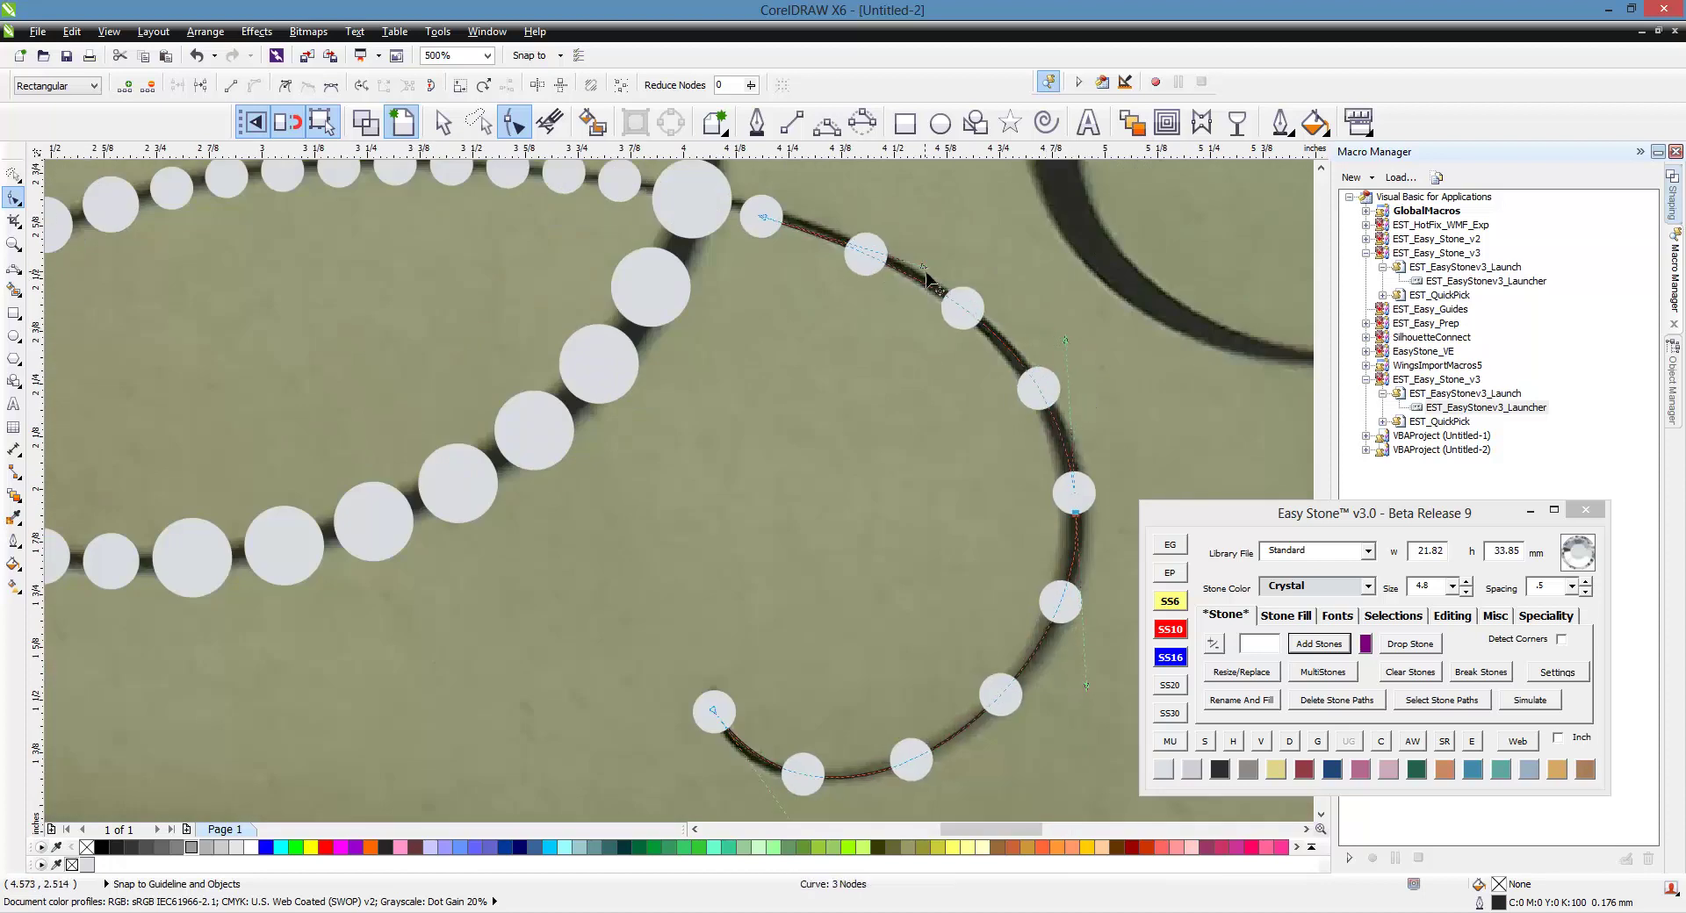
{"action": "left_click", "coordinate": [932, 251]}
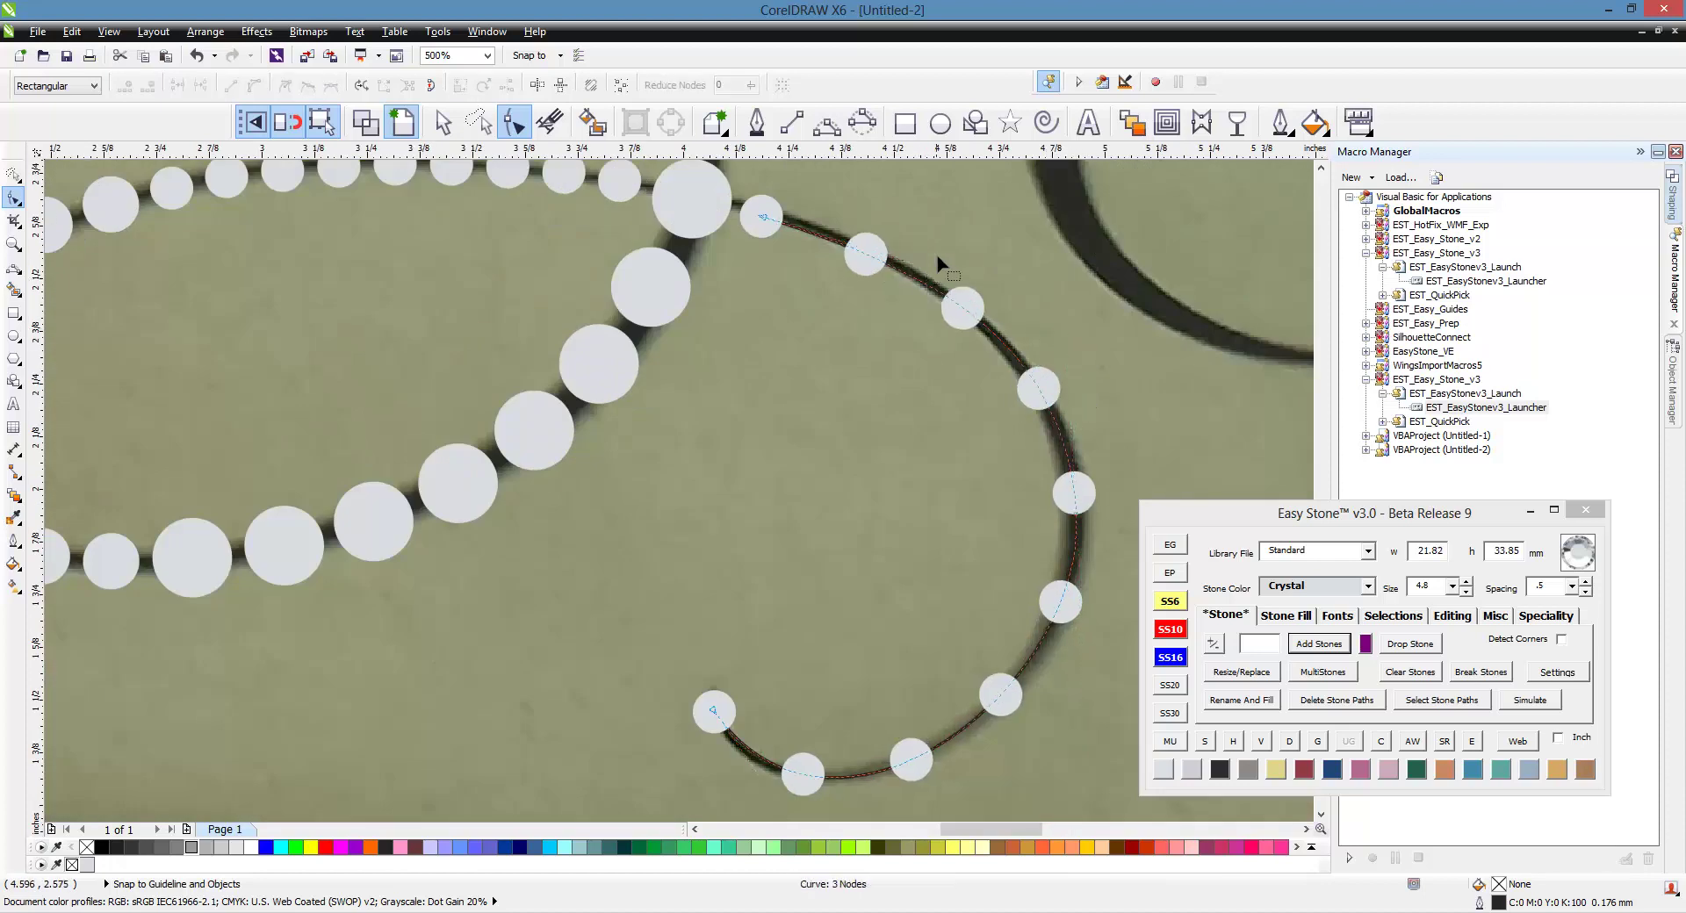
{"action": "left_click", "coordinate": [762, 214]}
- Increase the final curl's SS6 run to 19 stones and delete its stone path
{"action": "scroll", "coordinate": [927, 254], "scroll_direction": "down", "scroll_amount": 2}
{"action": "key", "text": "space"}
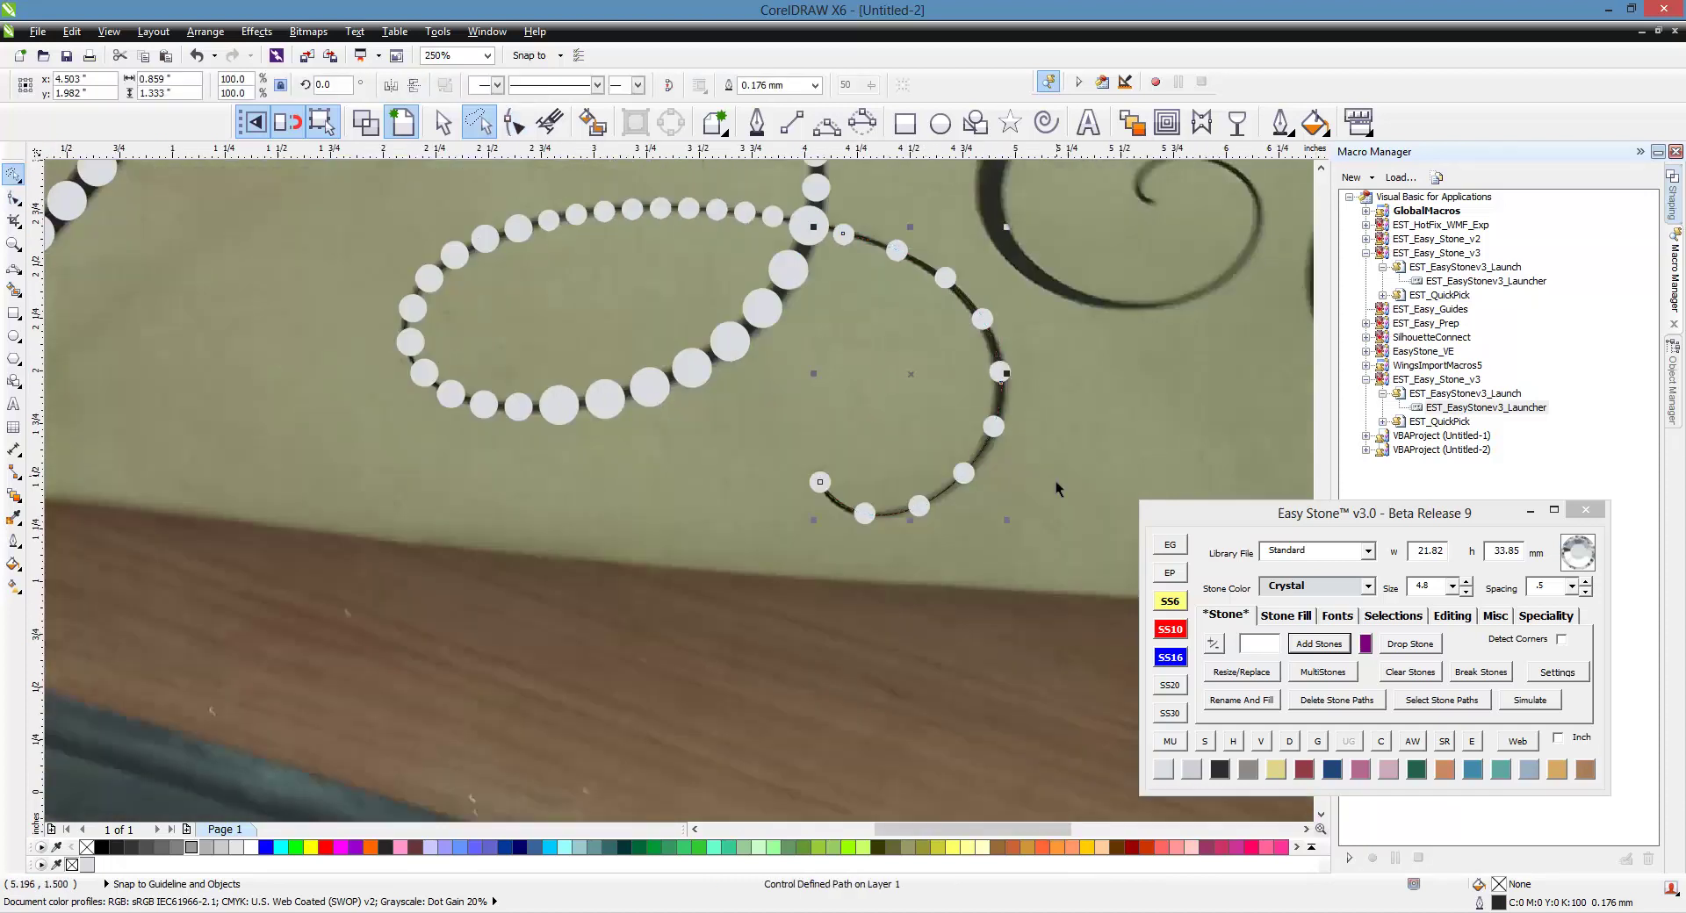
{"action": "left_click", "coordinate": [1056, 482]}
{"action": "left_click", "coordinate": [999, 379]}
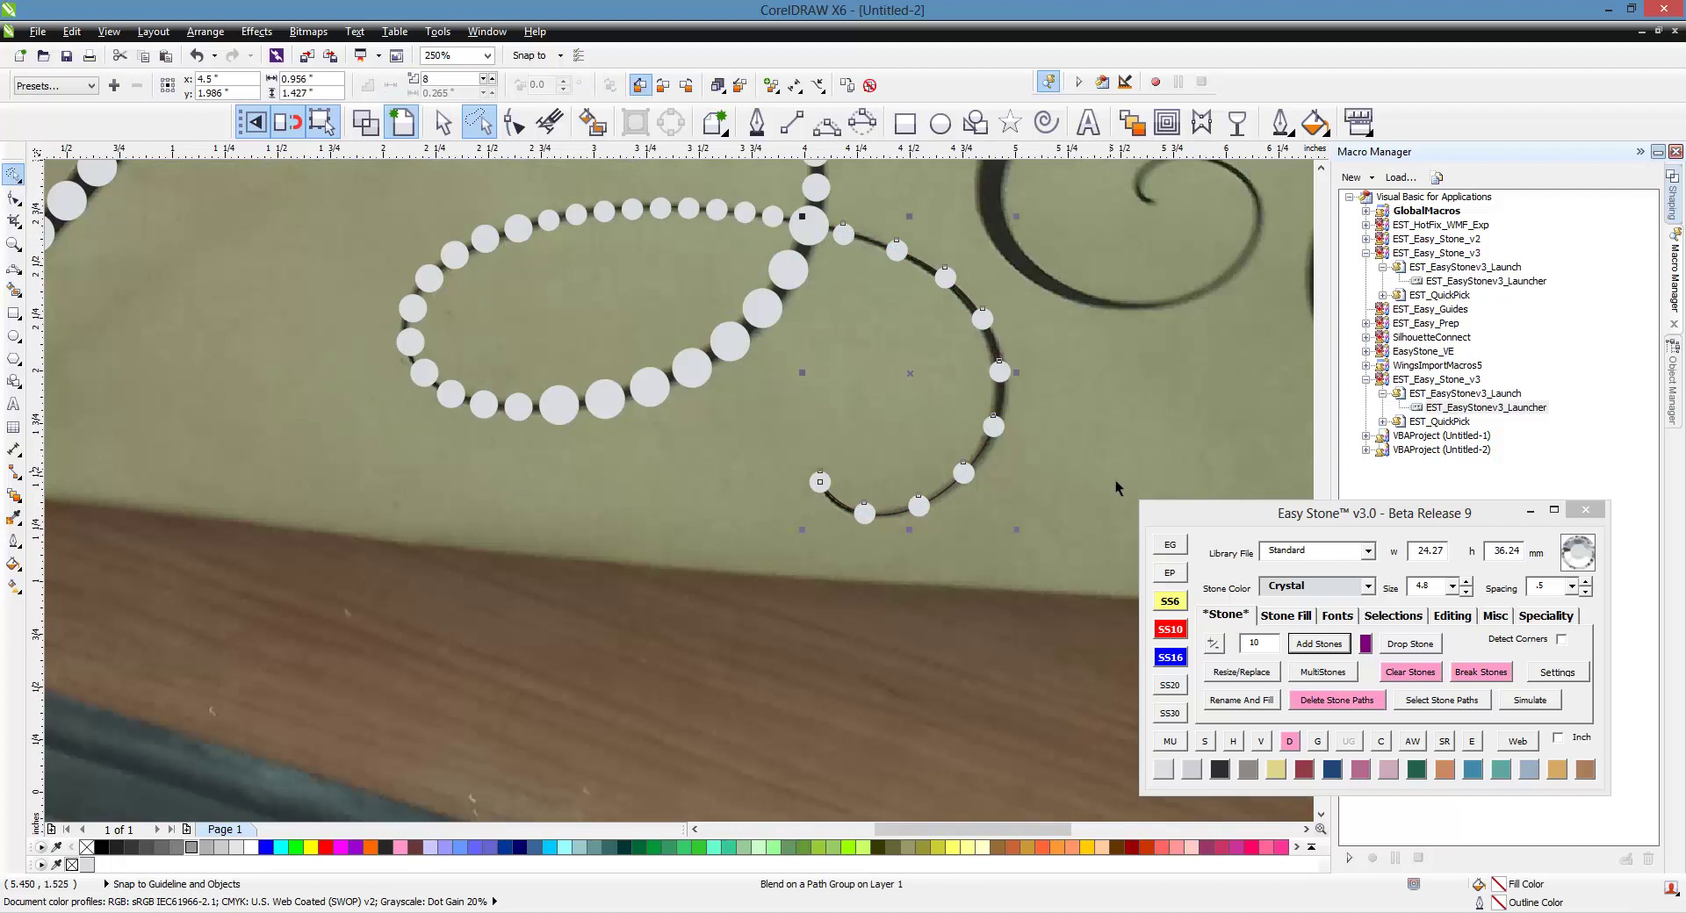
{"action": "left_click", "coordinate": [1214, 646]}
{"action": "left_click", "coordinate": [1214, 645]}
{"action": "left_click", "coordinate": [1215, 647]}
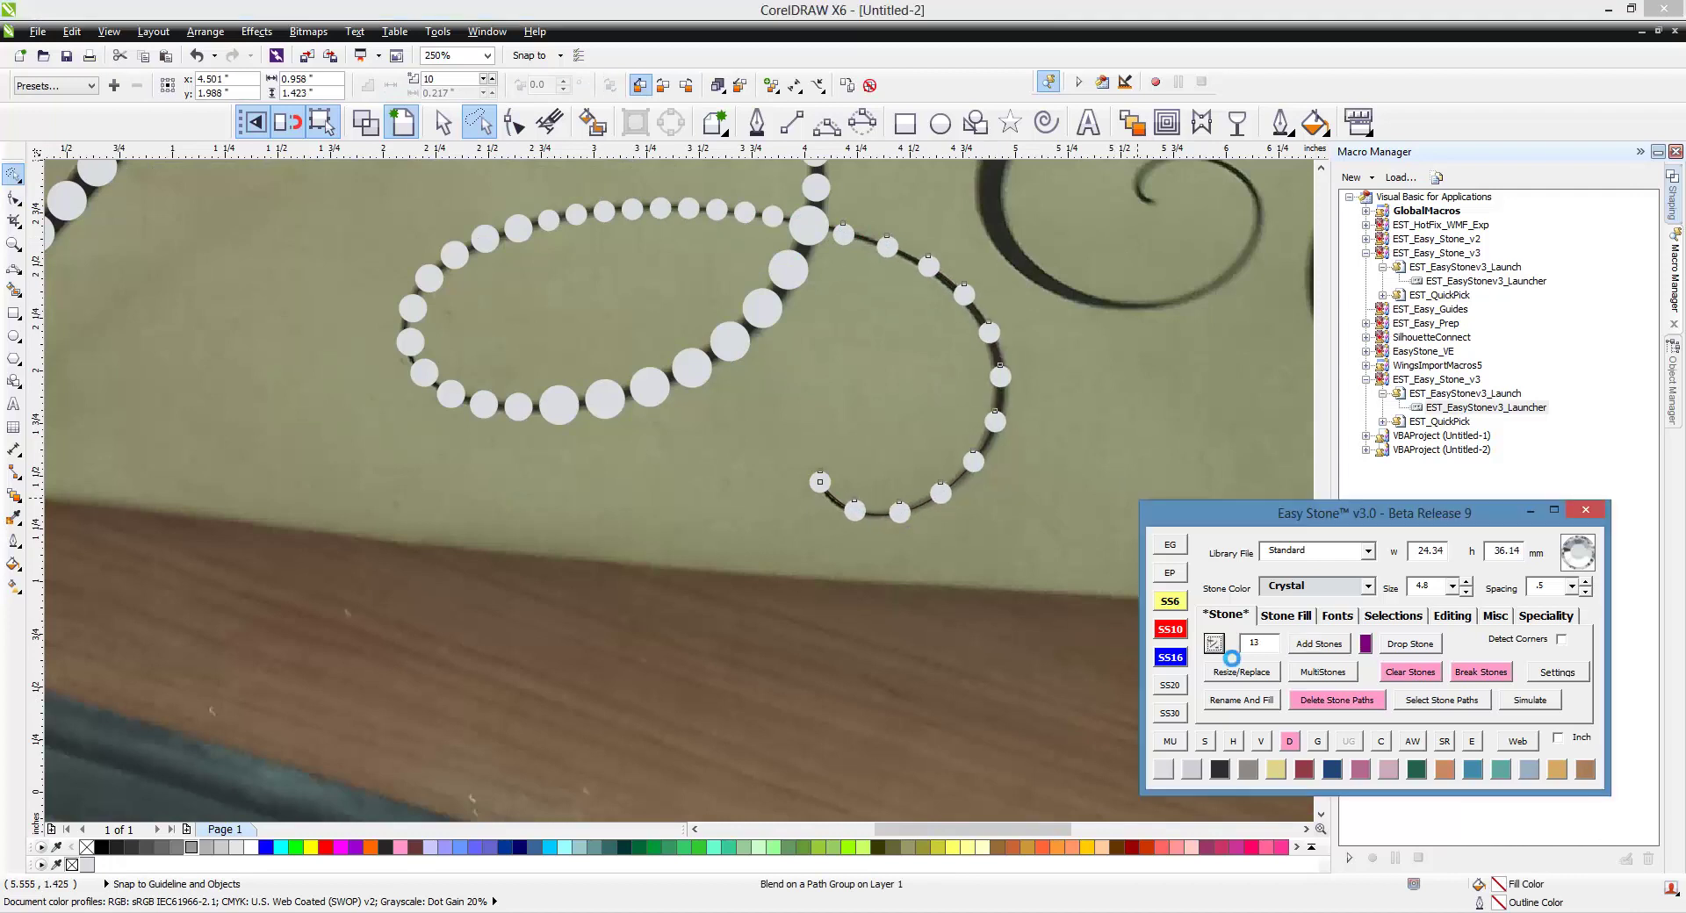
{"action": "left_click", "coordinate": [1217, 649]}
{"action": "left_click", "coordinate": [1216, 646]}
{"action": "left_click", "coordinate": [1216, 646]}
{"action": "left_click", "coordinate": [1216, 646]}
{"action": "left_click", "coordinate": [1216, 646]}
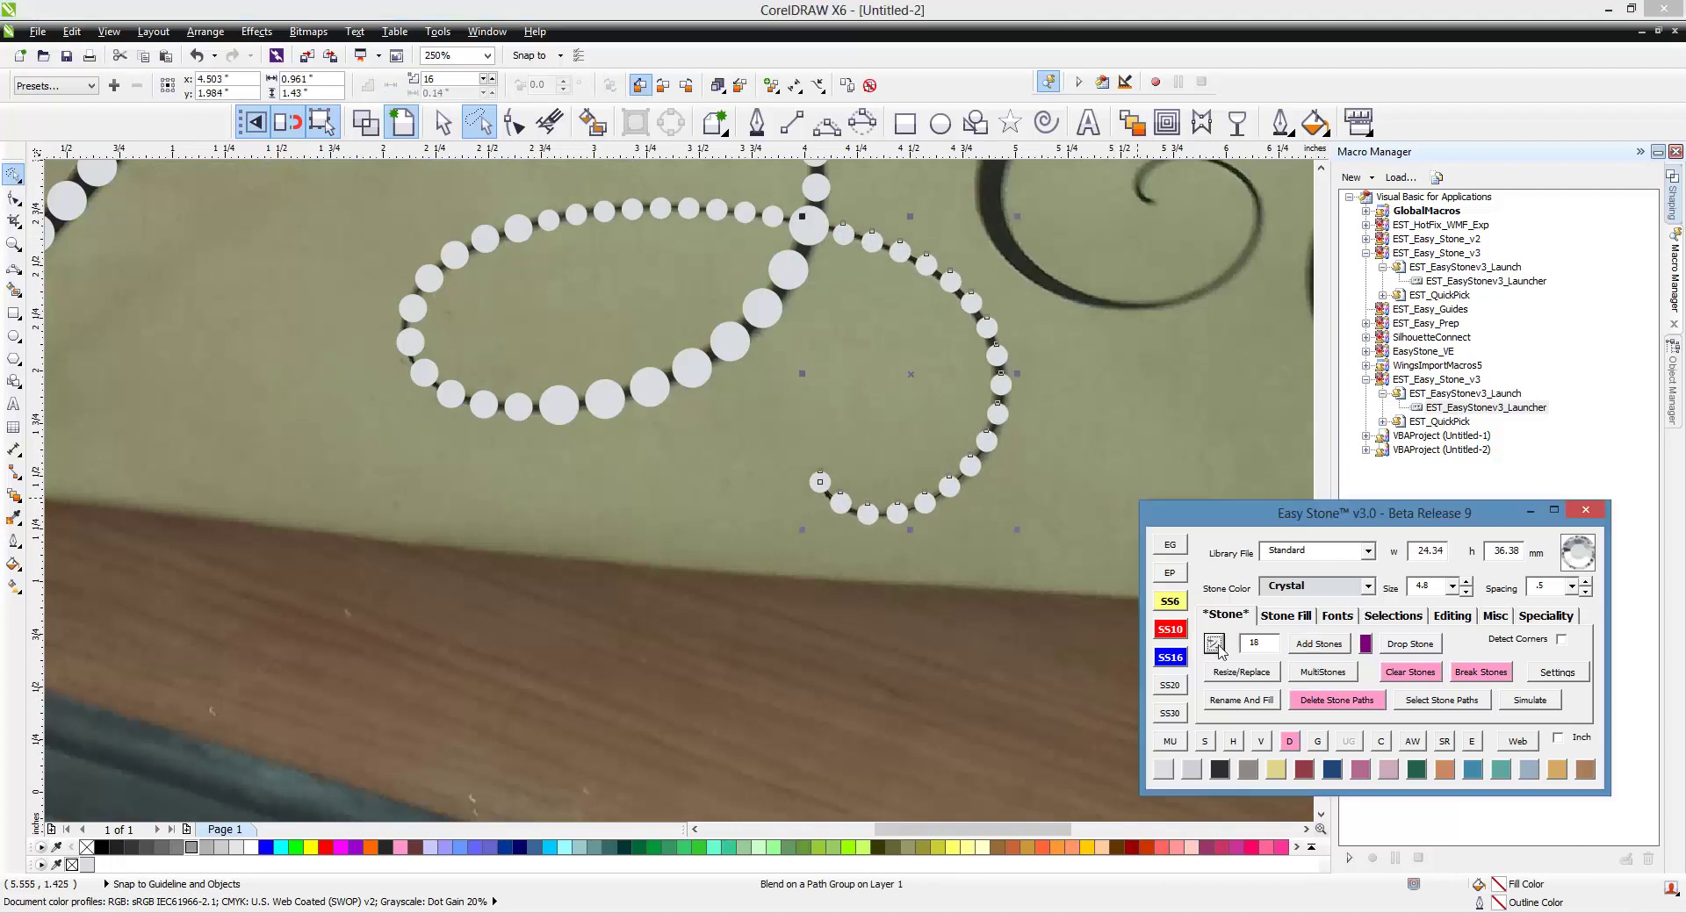
{"action": "left_click", "coordinate": [1216, 647]}
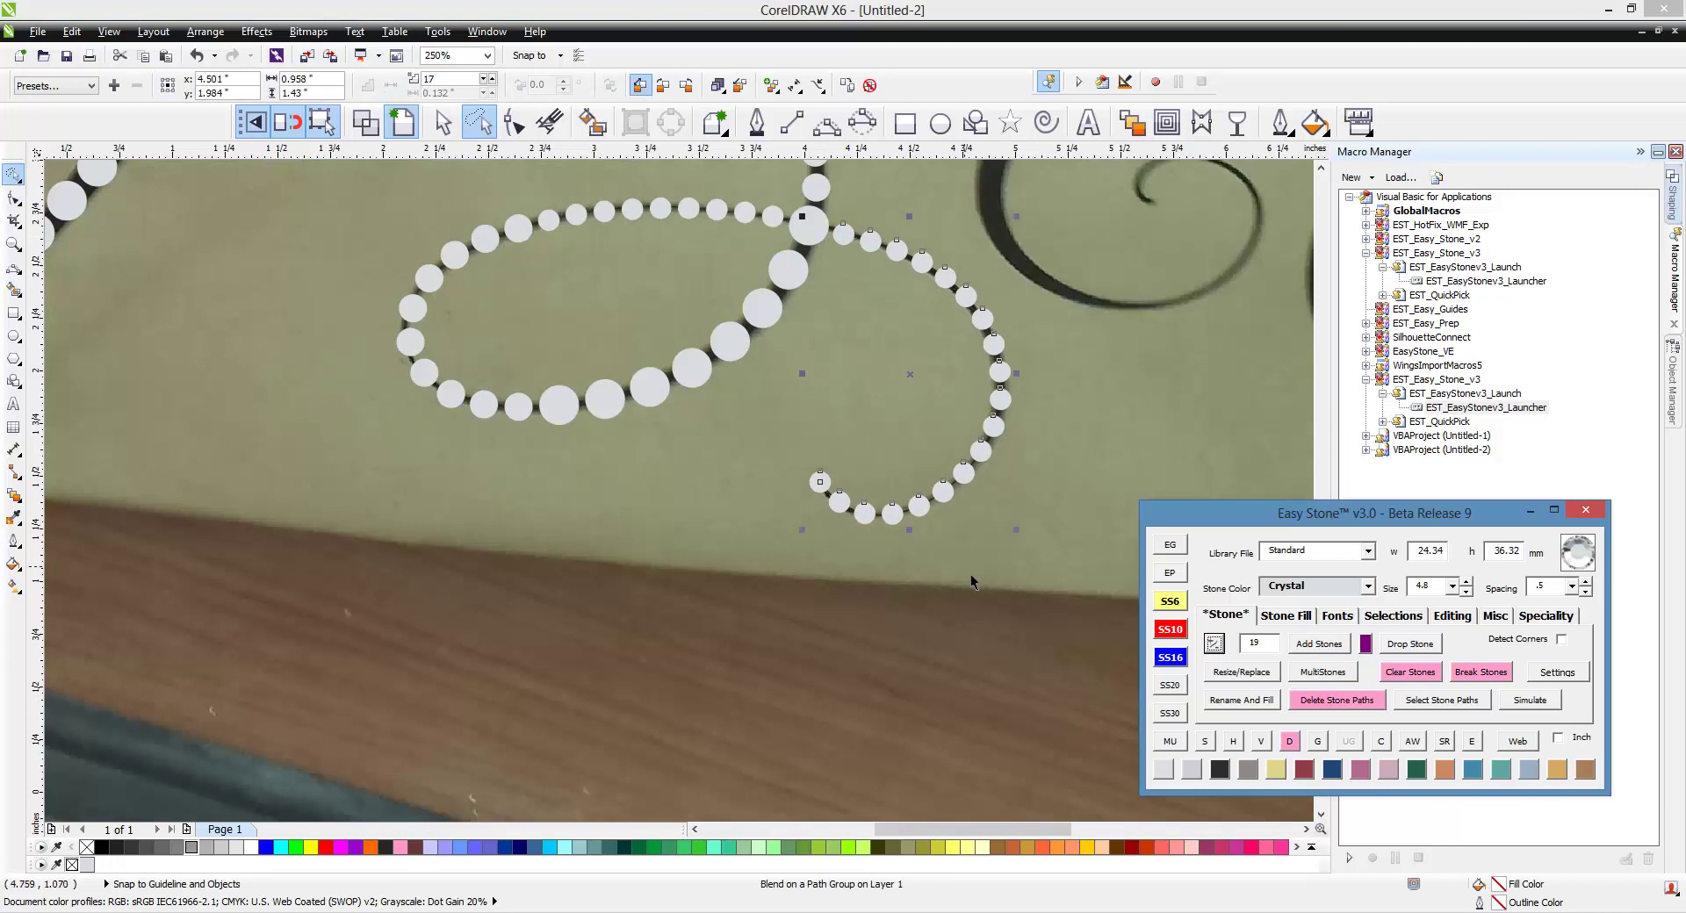
{"action": "left_click", "coordinate": [1364, 708]}
{"action": "left_click", "coordinate": [820, 532]}
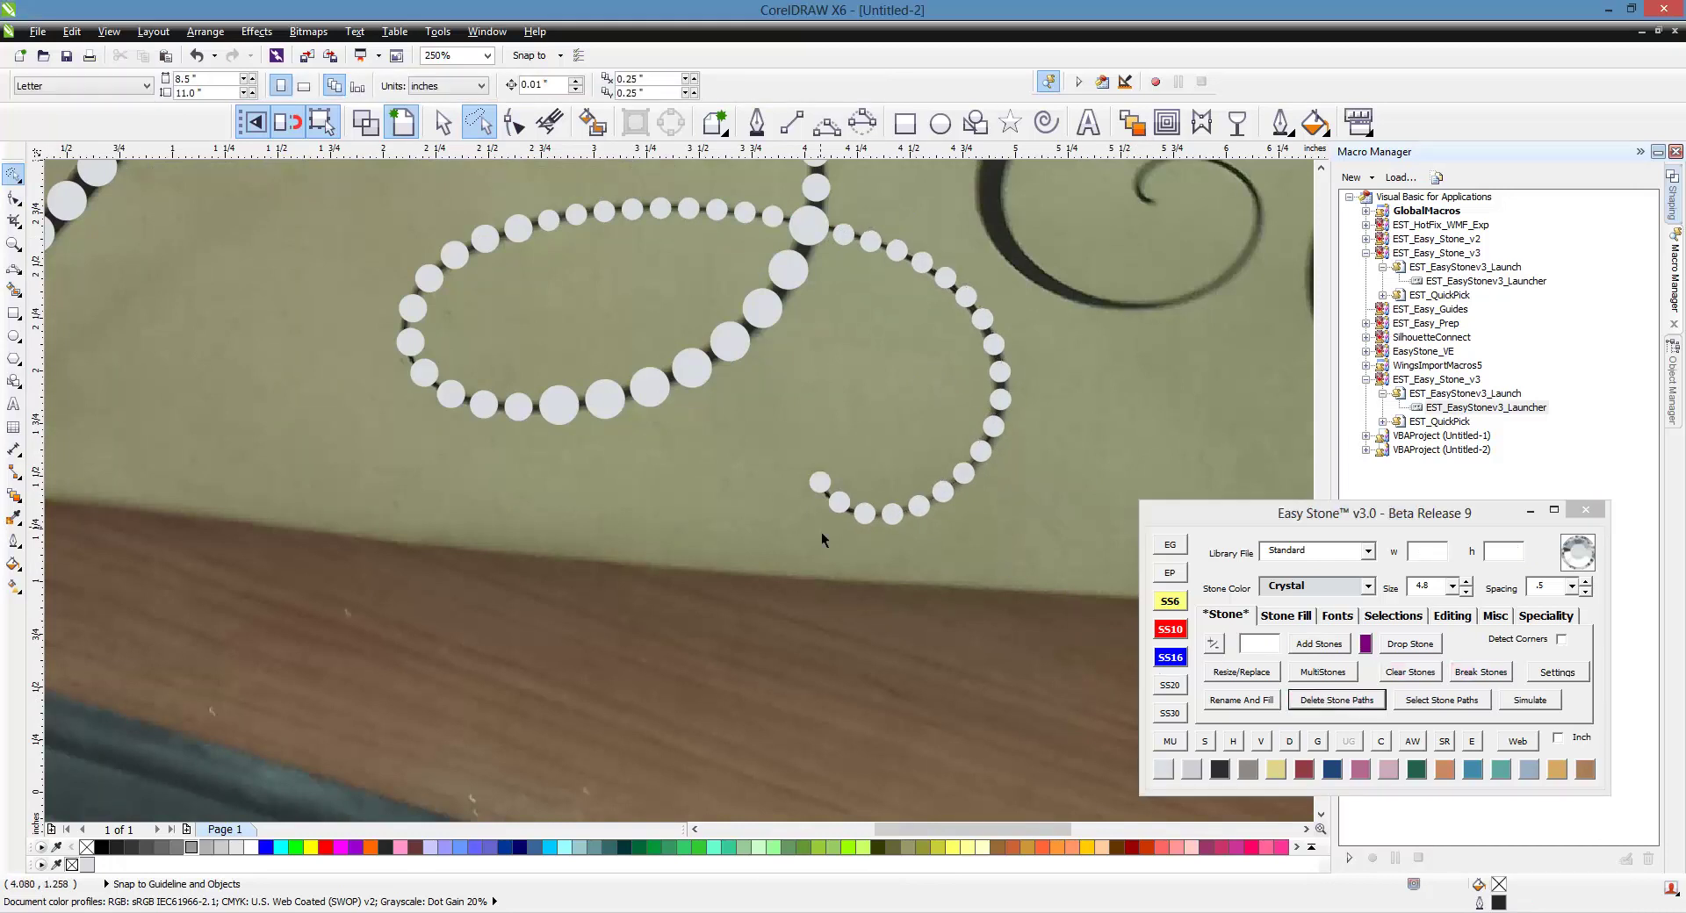
- Check the final curl and its junction with the small loop for leftover stone paths and overlapping stones
{"action": "scroll", "coordinate": [820, 530], "scroll_direction": "down", "scroll_amount": 1}
{"action": "scroll", "coordinate": [895, 399], "scroll_direction": "up", "scroll_amount": 1}
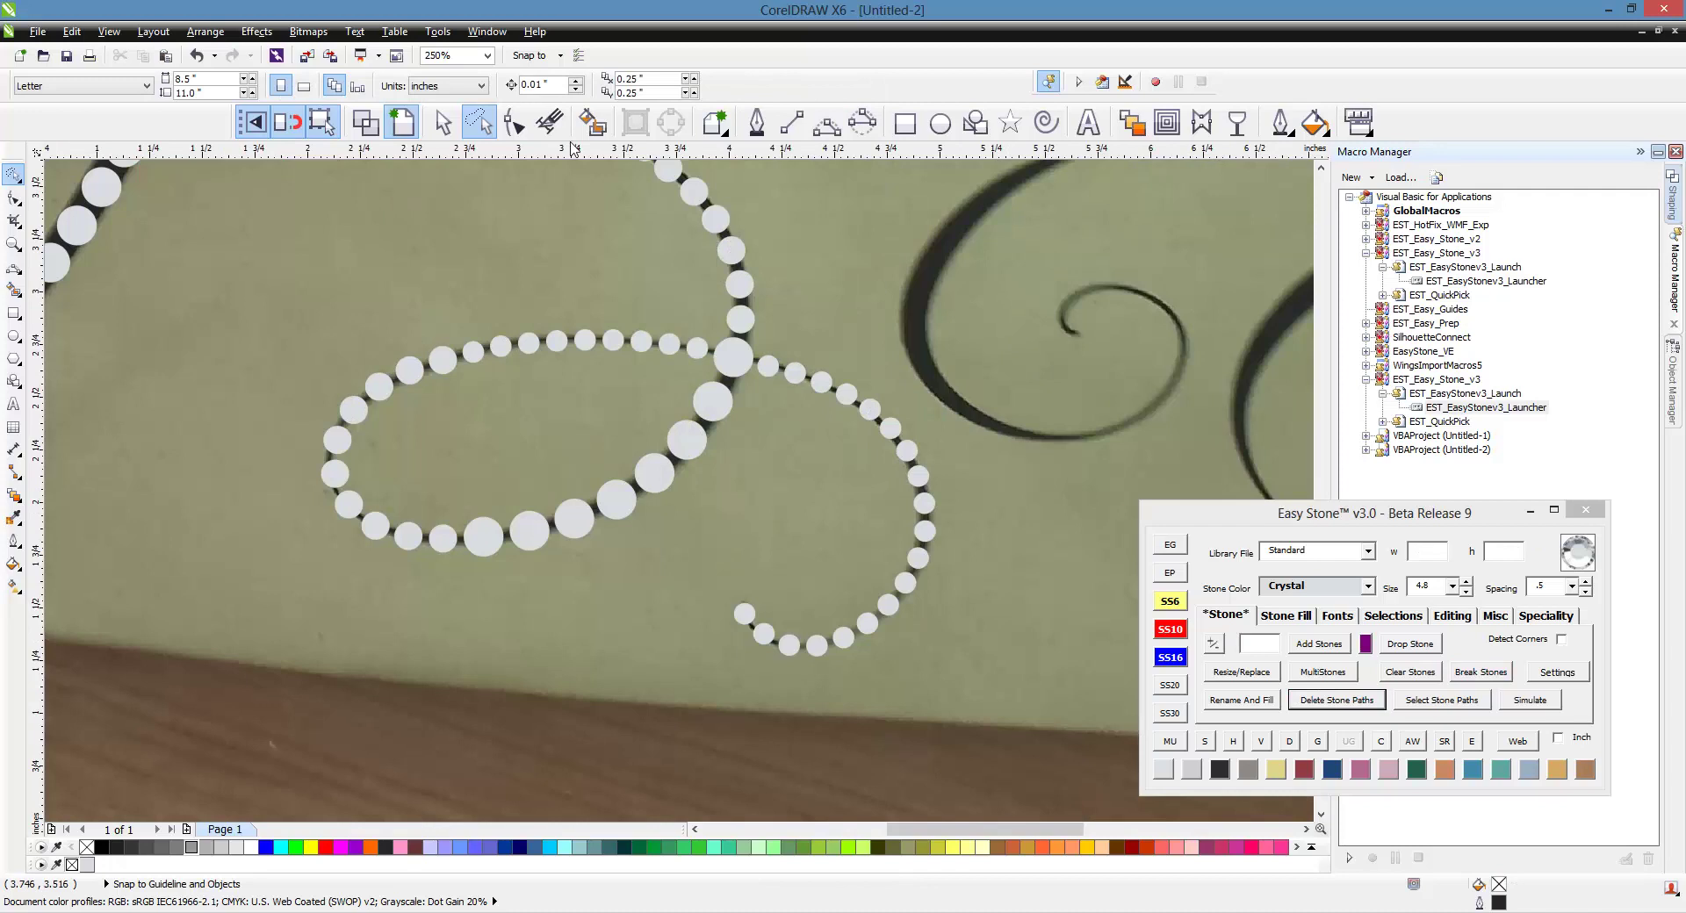
{"action": "left_click", "coordinate": [445, 123]}
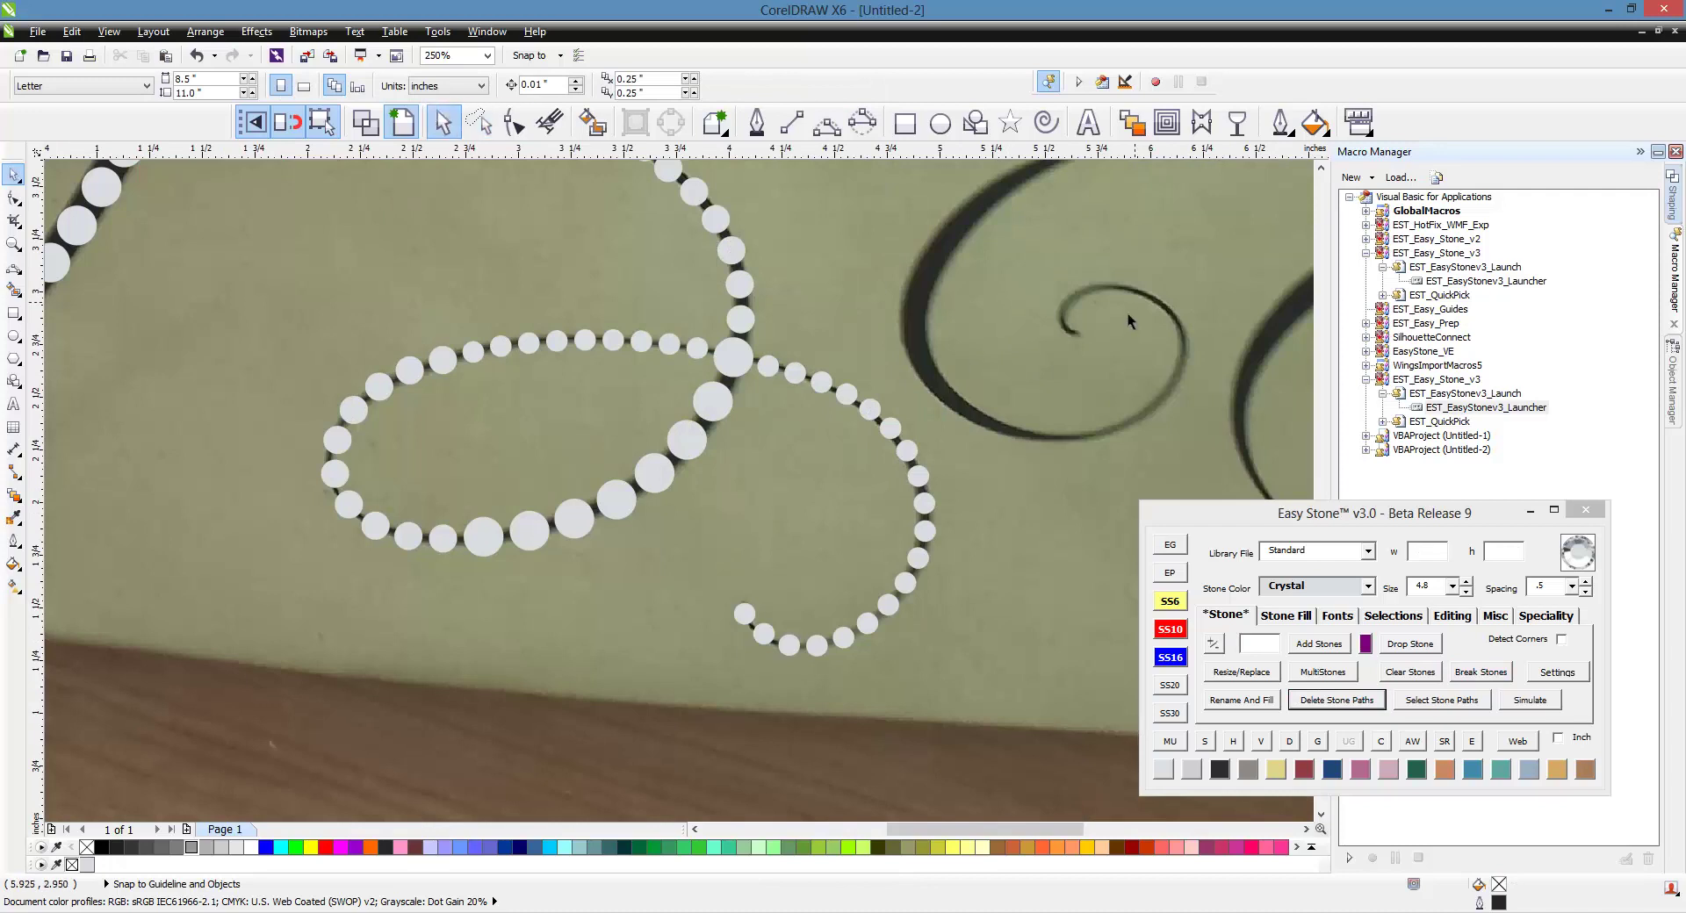
{"action": "left_click_drag", "start_coordinate": [662, 690], "coordinate": [662, 691]}
{"action": "left_click", "coordinate": [1344, 700]}
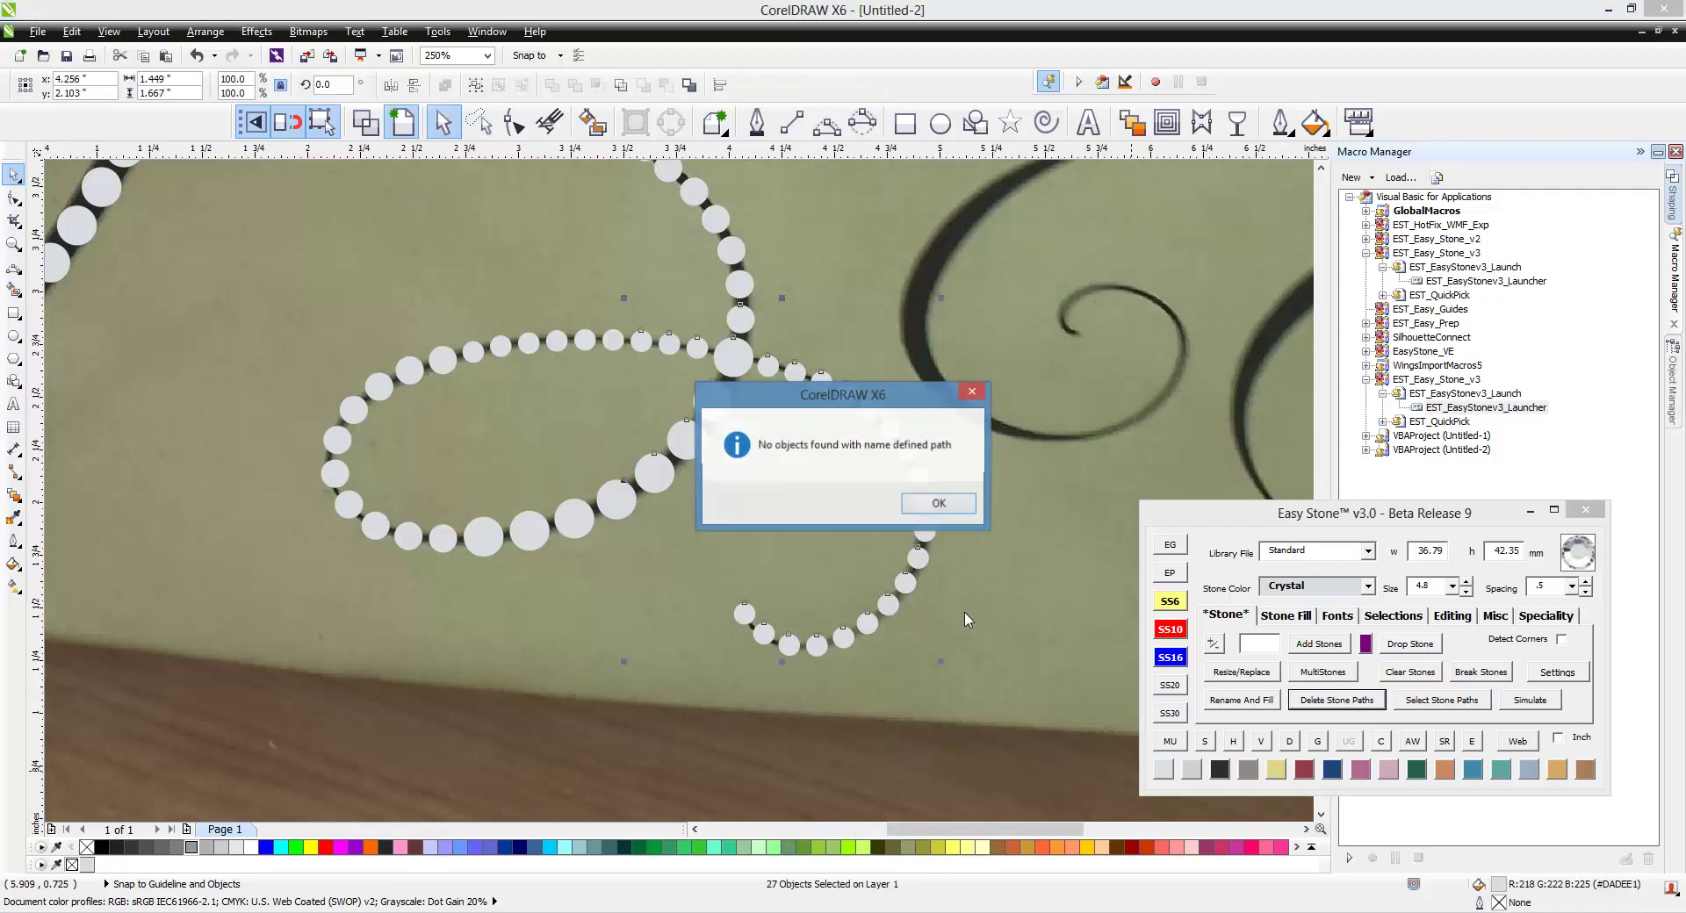
{"action": "left_click", "coordinate": [941, 514]}
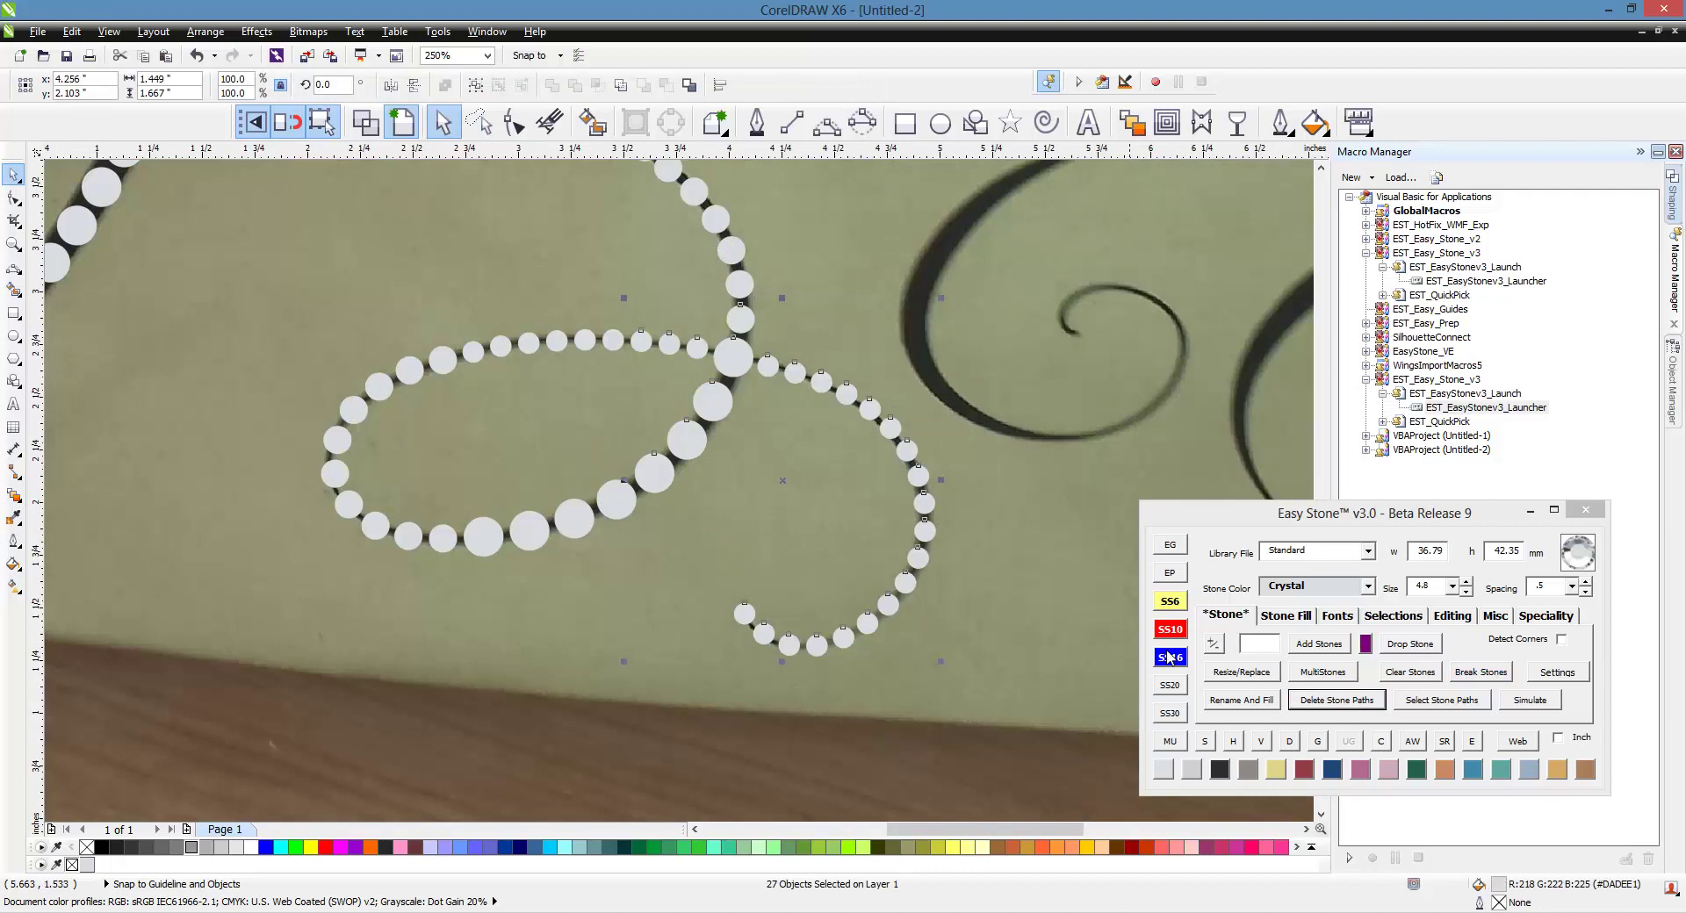
{"action": "left_click", "coordinate": [1380, 743]}
{"action": "left_click", "coordinate": [1007, 500]}
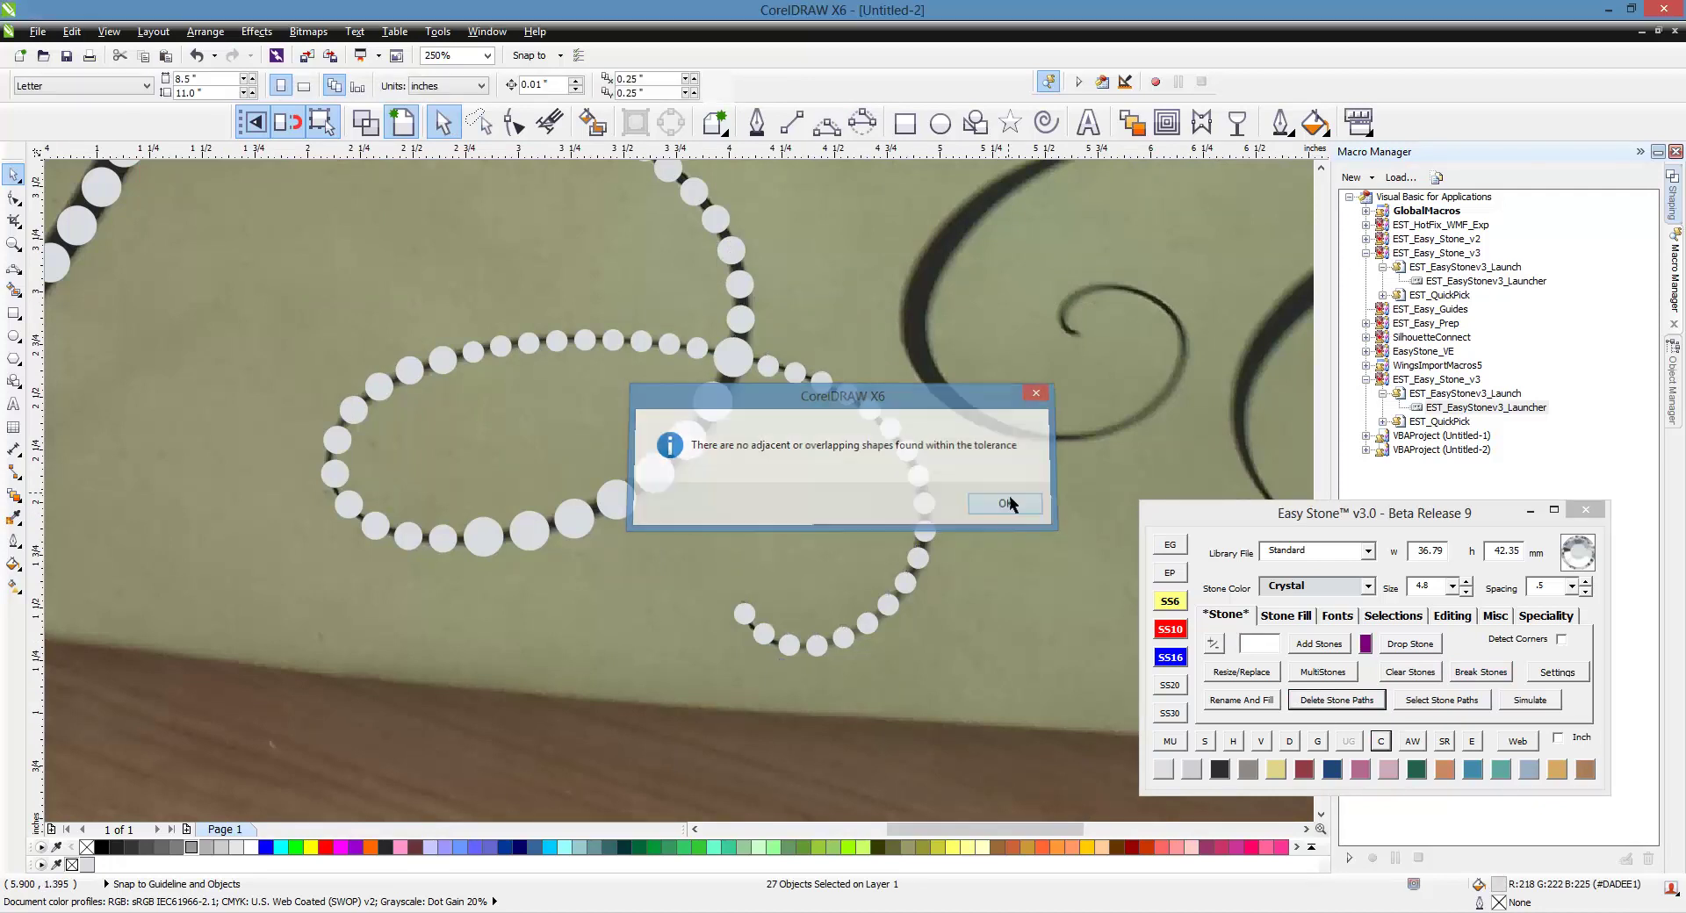
- Re-space the final curl's SS6 stones together with the junction SS16 stone and delete the leftover path
{"action": "left_click", "coordinate": [477, 121]}
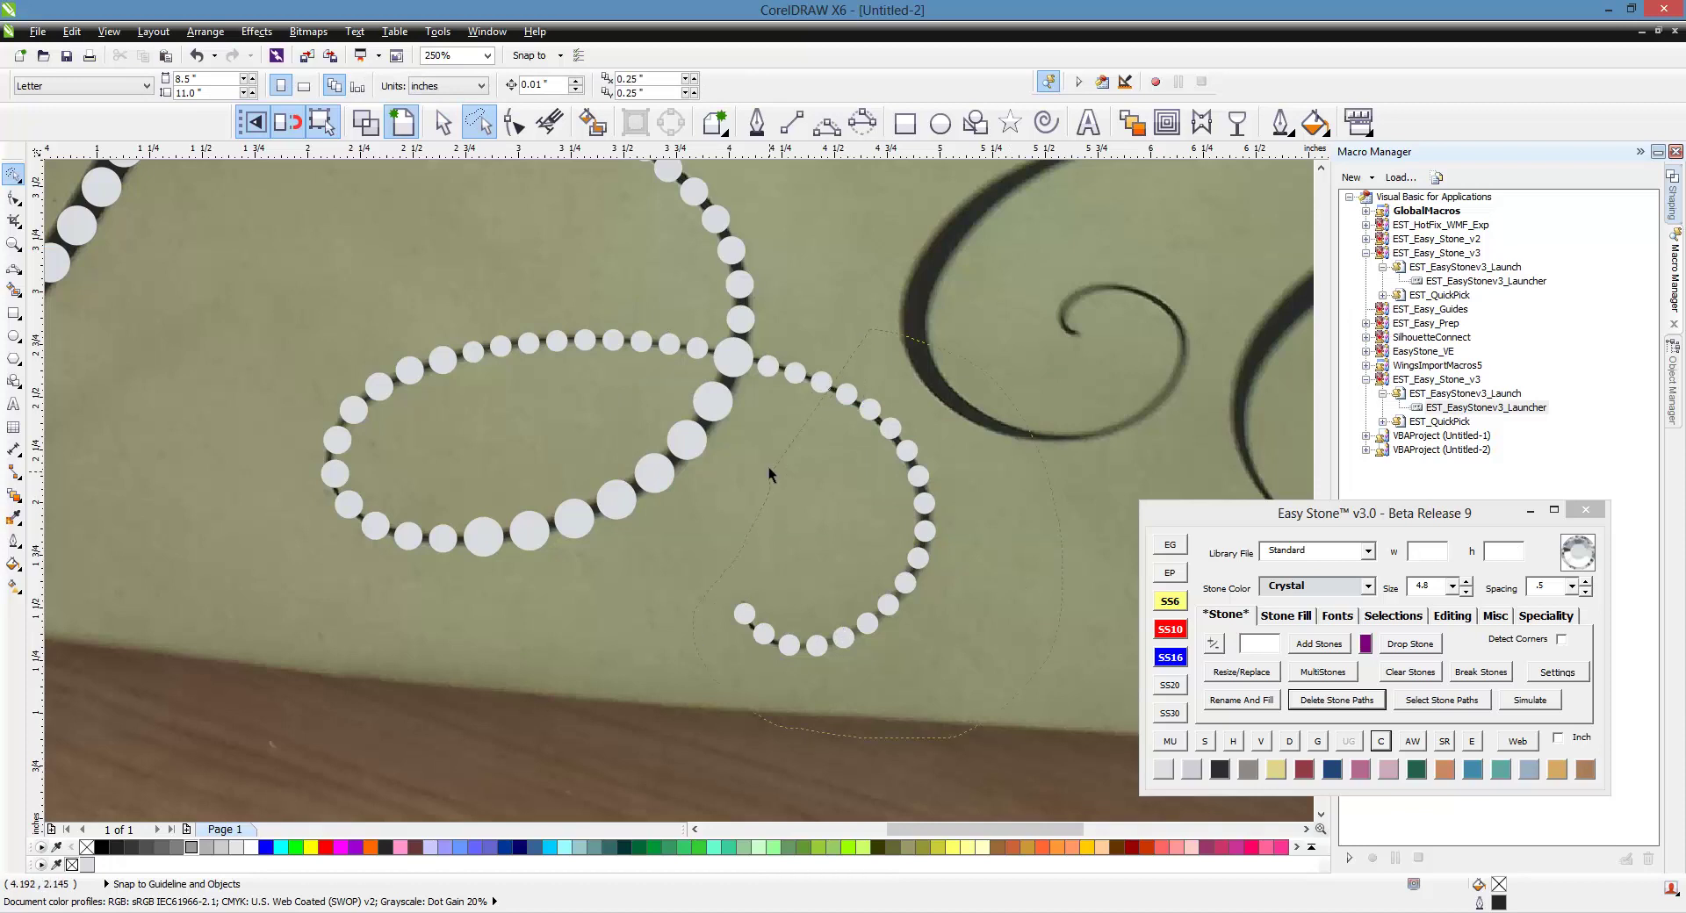
{"action": "left_click_drag", "start_coordinate": [734, 383], "coordinate": [738, 360]}
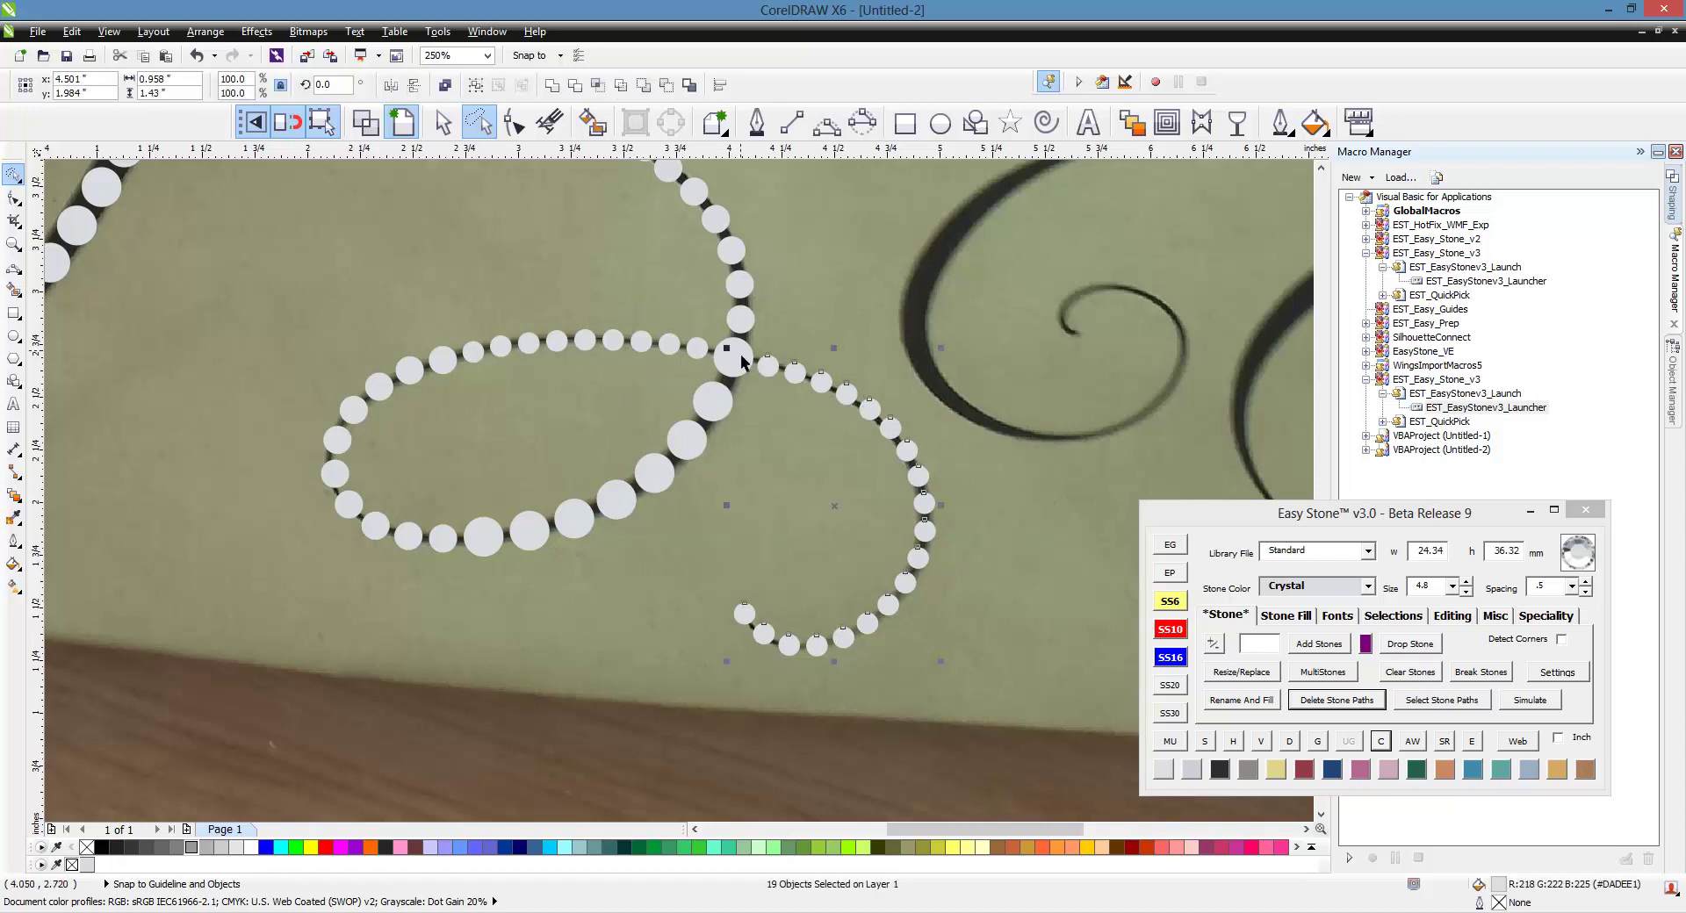
{"action": "left_click", "coordinate": [741, 360], "text": "shift"}
{"action": "left_click", "coordinate": [1451, 616]}
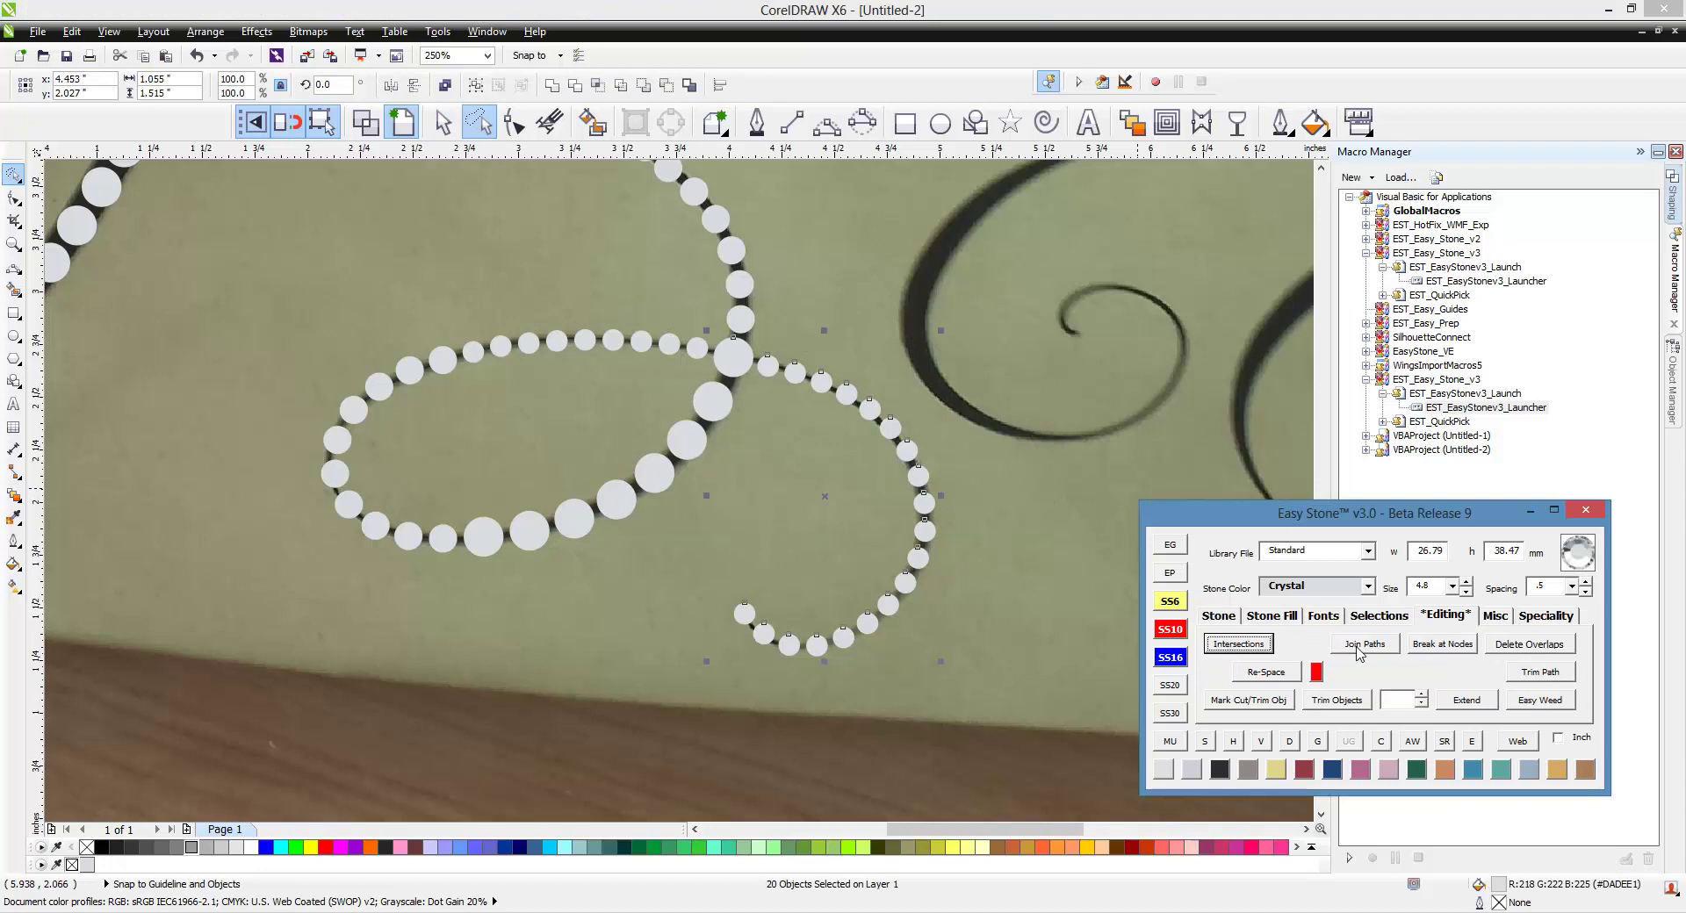
{"action": "left_click", "coordinate": [1266, 672]}
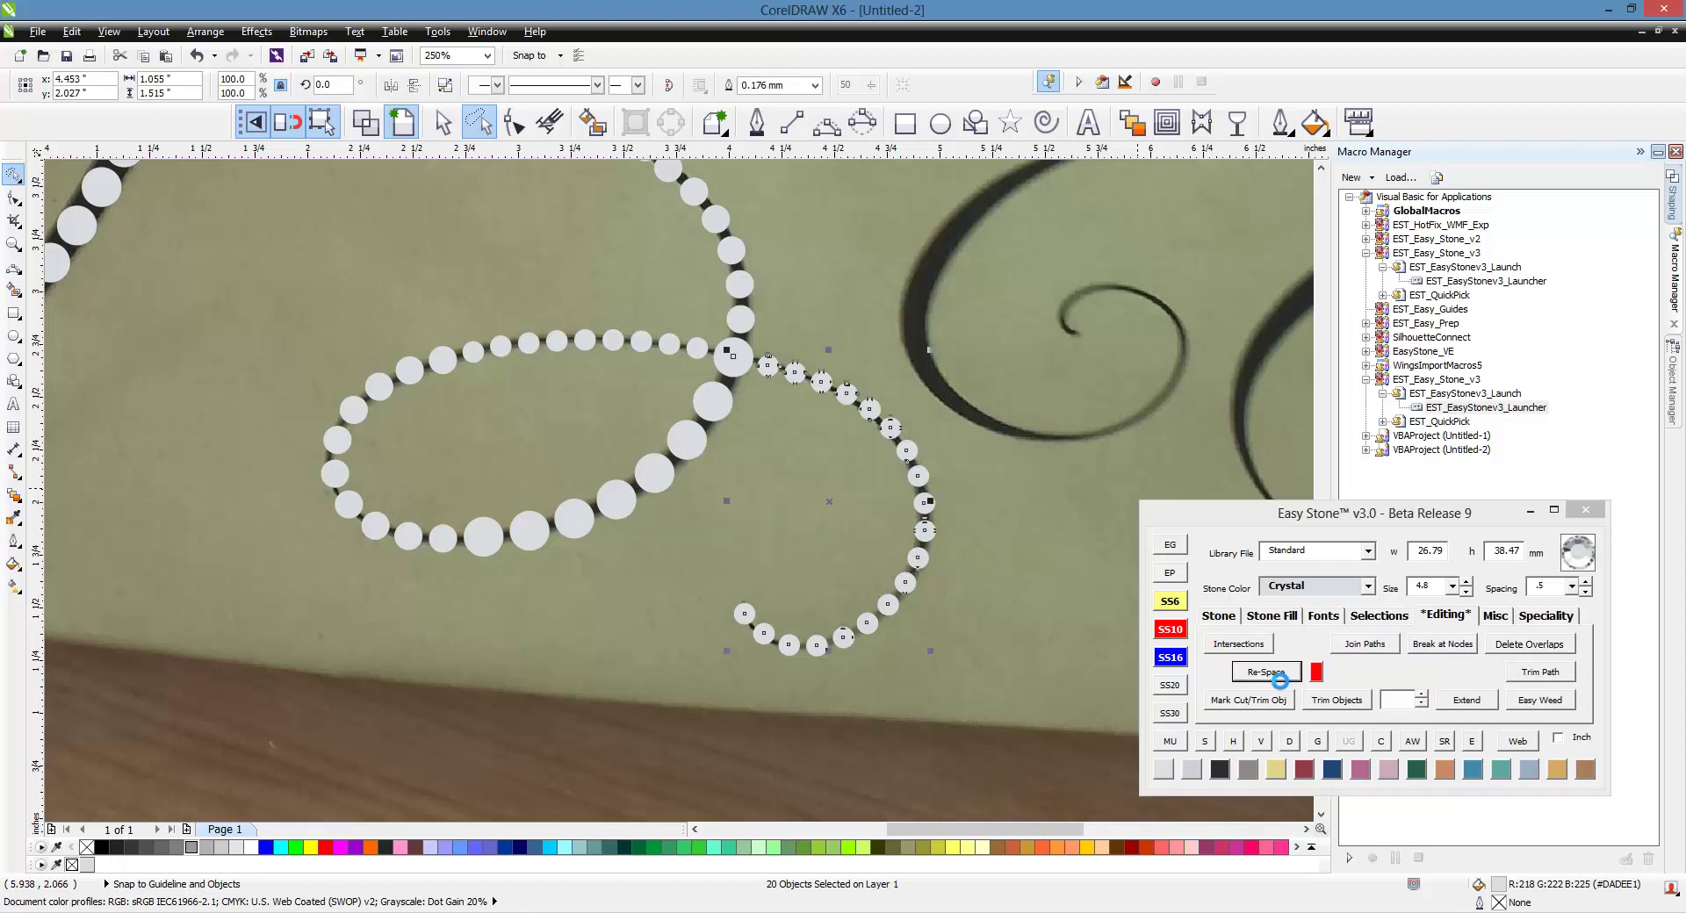
{"action": "left_click", "coordinate": [1290, 742]}
{"action": "scroll", "coordinate": [888, 677], "scroll_direction": "down", "scroll_amount": 3}
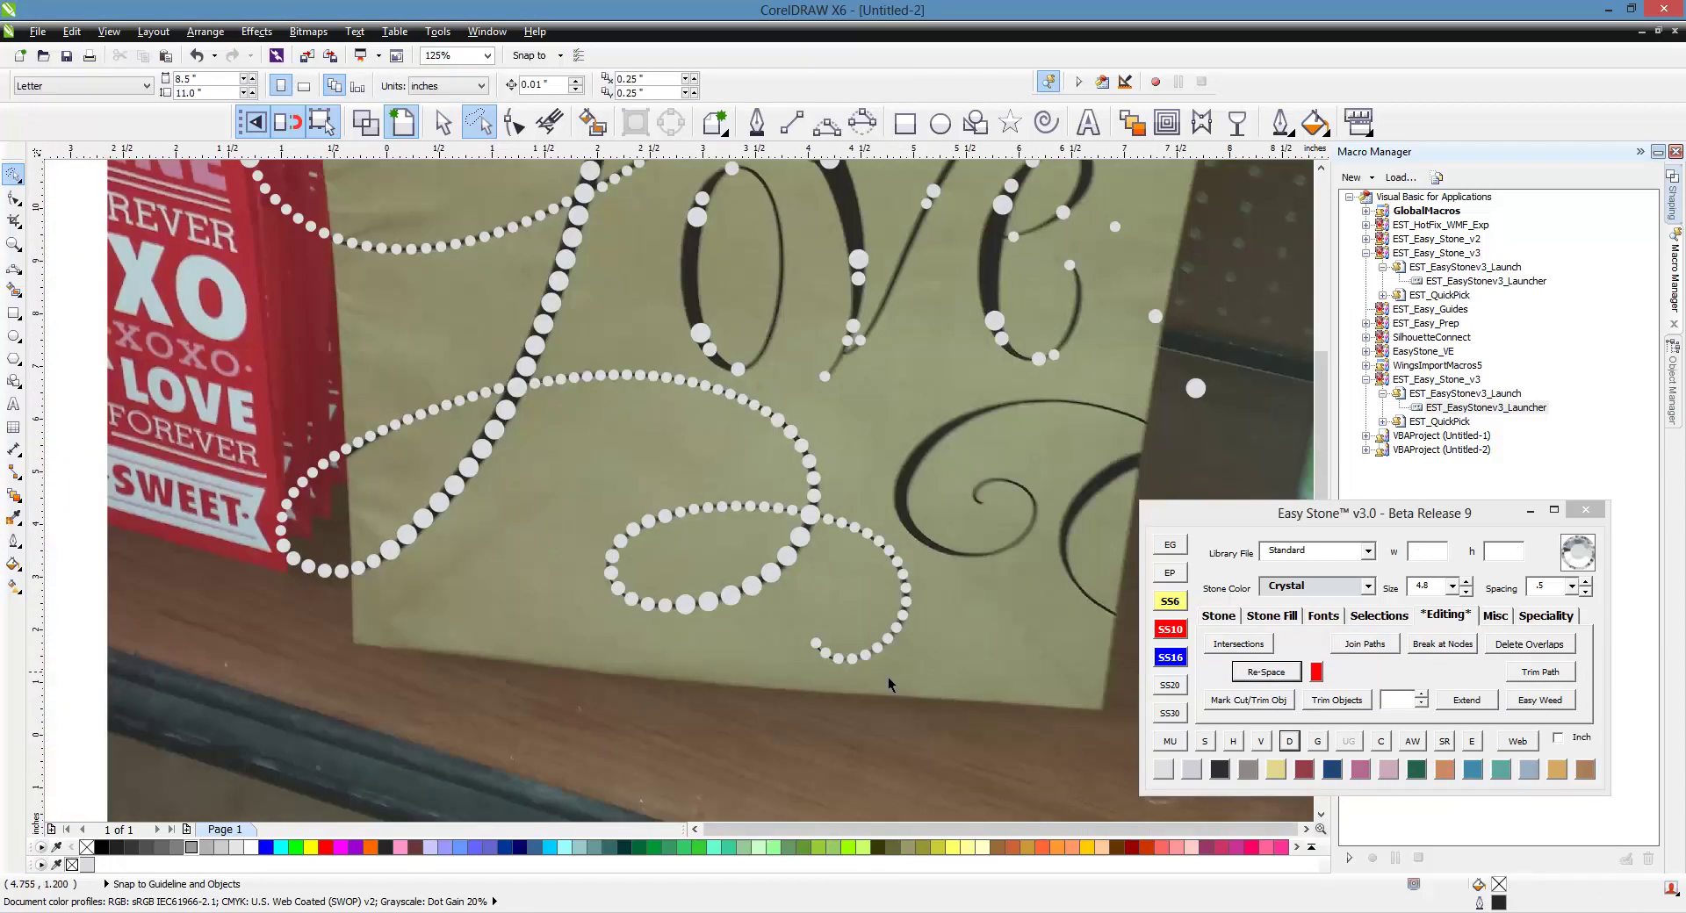
- Duplicate the SS10 stone along the lower-left curve of the "o" to fill the gap before its bottom stone
{"action": "scroll", "coordinate": [778, 488], "scroll_direction": "up", "scroll_amount": 2}
{"action": "scroll", "coordinate": [841, 527], "scroll_direction": "up", "scroll_amount": 2}
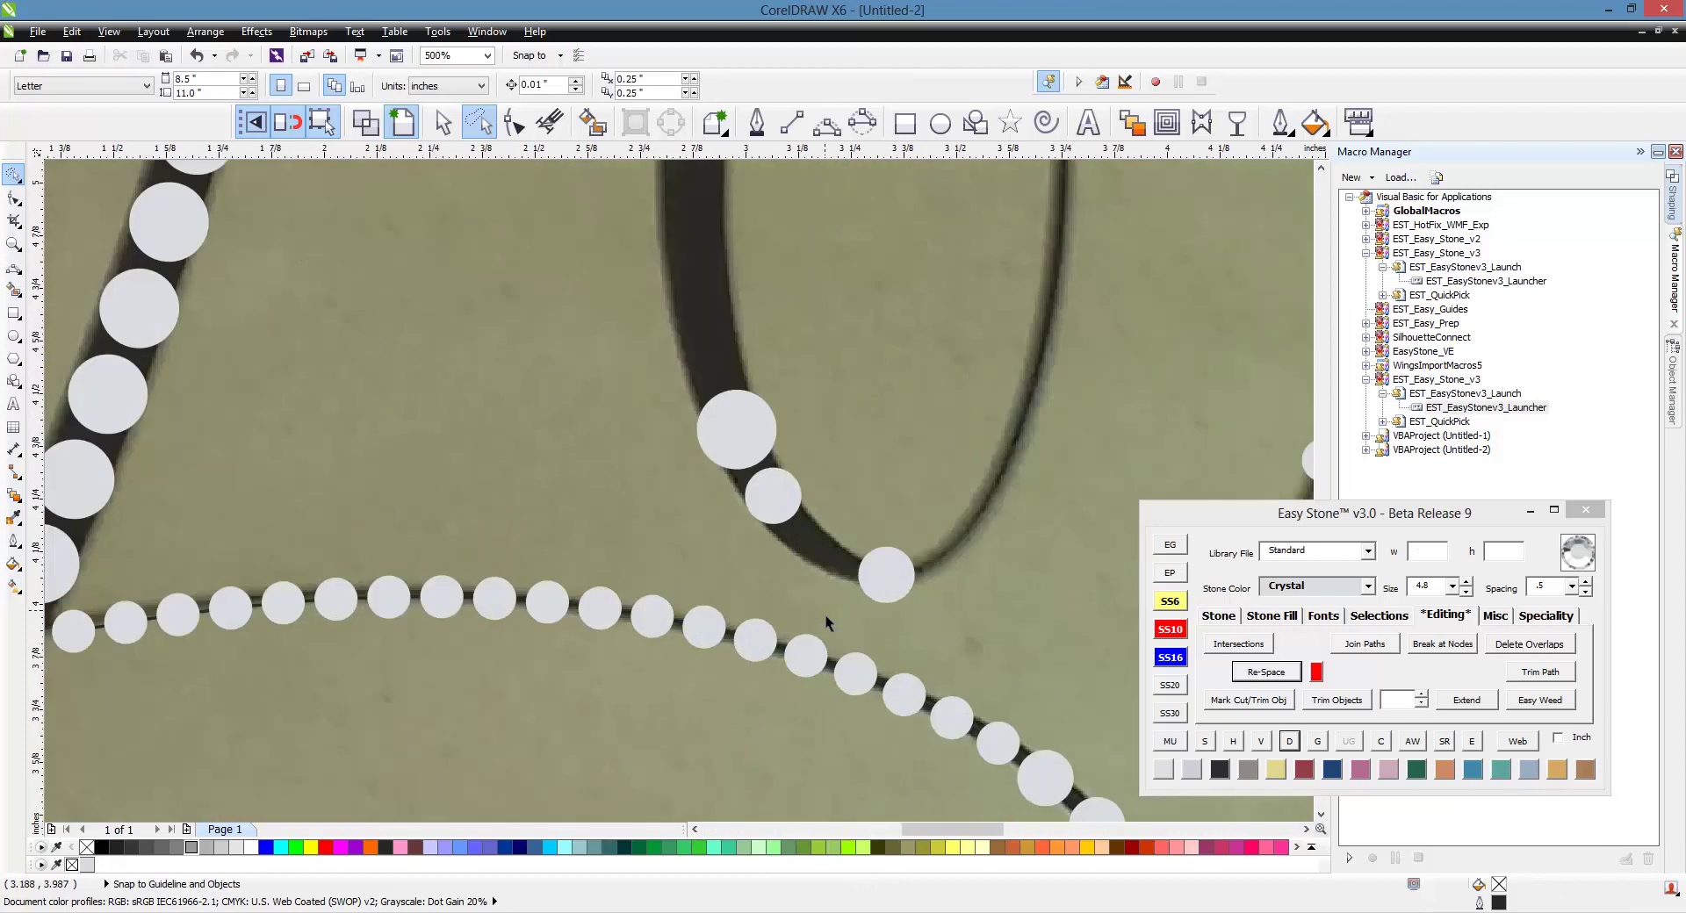
{"action": "scroll", "coordinate": [830, 545], "scroll_direction": "up", "scroll_amount": 2}
{"action": "left_click", "coordinate": [822, 539]}
{"action": "left_click_drag", "start_coordinate": [759, 506], "coordinate": [794, 539]}
{"action": "right_click", "coordinate": [794, 539]}
{"action": "left_click_drag", "start_coordinate": [692, 429], "coordinate": [665, 435]}
{"action": "scroll", "coordinate": [666, 440], "scroll_direction": "down", "scroll_amount": 1}
{"action": "left_click", "coordinate": [831, 532]}
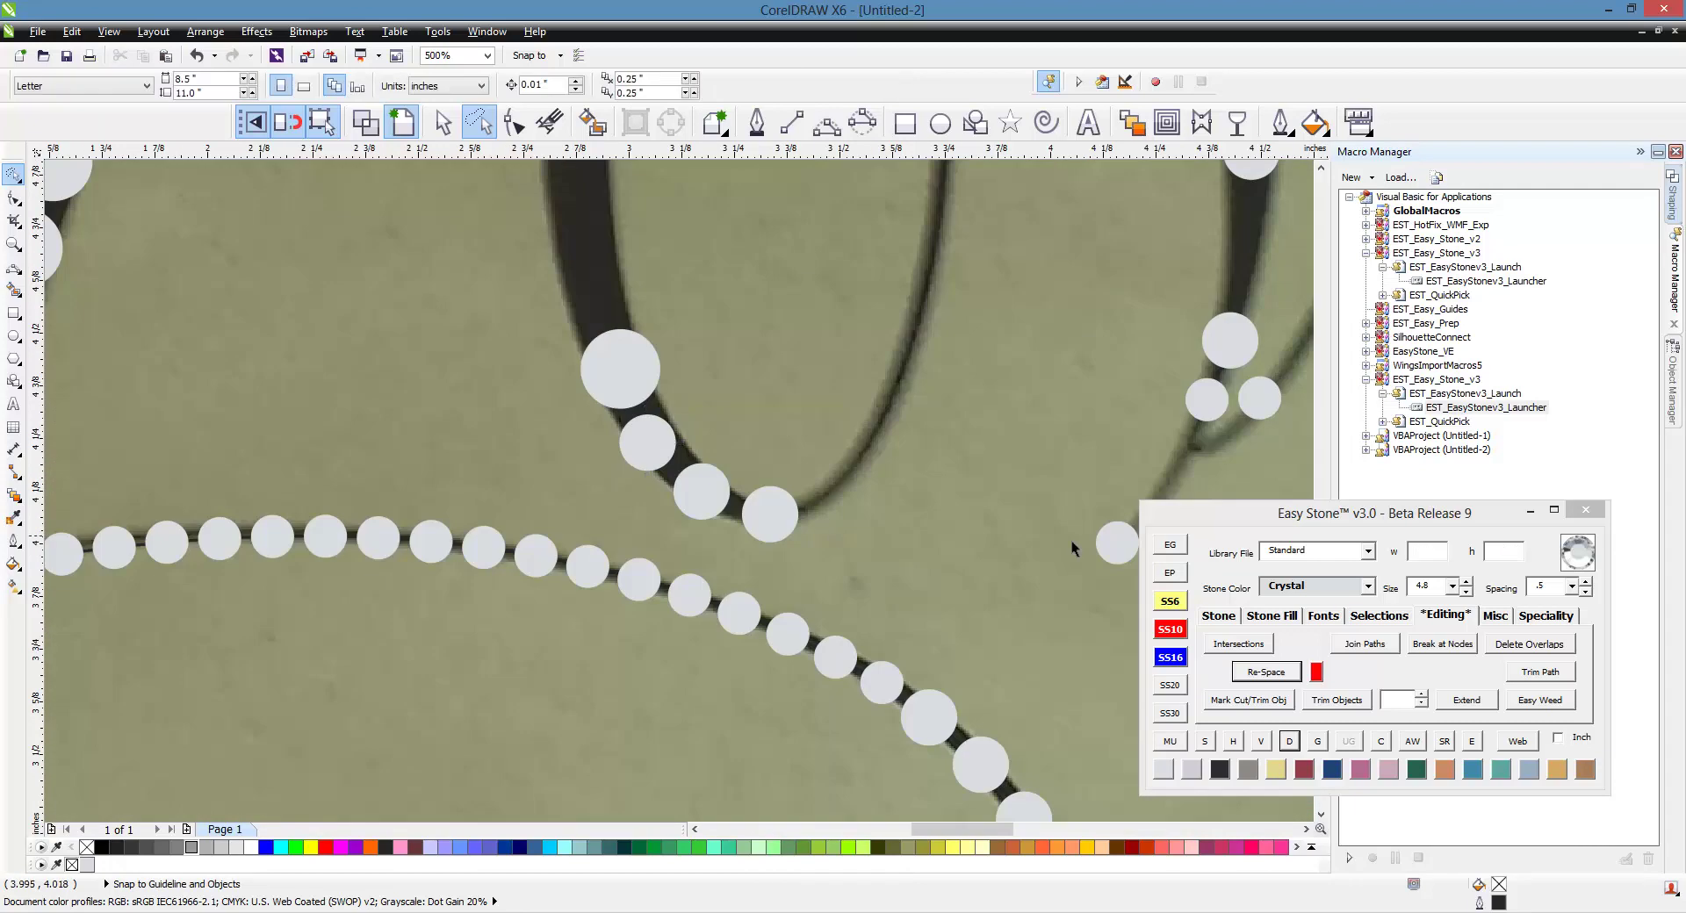
- Place an SS6 stone beside the bottom SS10 stone of the "o", centred on the start of the right hairline
{"action": "left_click", "coordinate": [827, 502]}
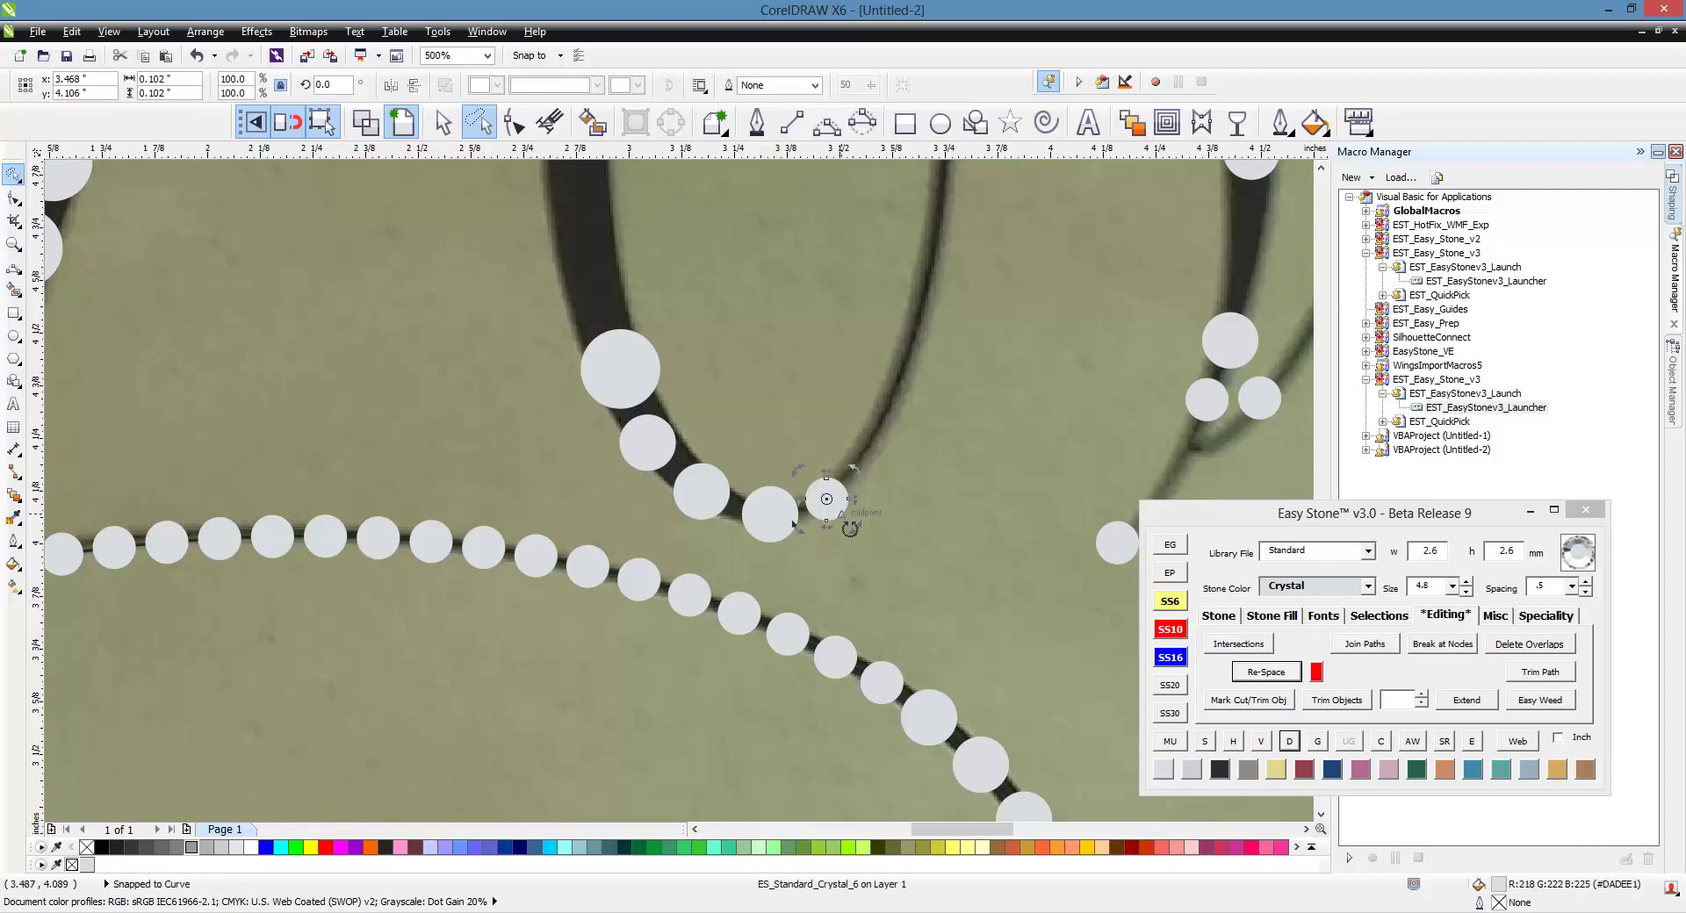
{"action": "scroll", "coordinate": [841, 520], "scroll_direction": "up", "scroll_amount": 1}
{"action": "left_click", "coordinate": [872, 585]}
{"action": "left_click_drag", "start_coordinate": [818, 494], "coordinate": [822, 497]}
{"action": "scroll", "coordinate": [889, 602], "scroll_direction": "down", "scroll_amount": 2}
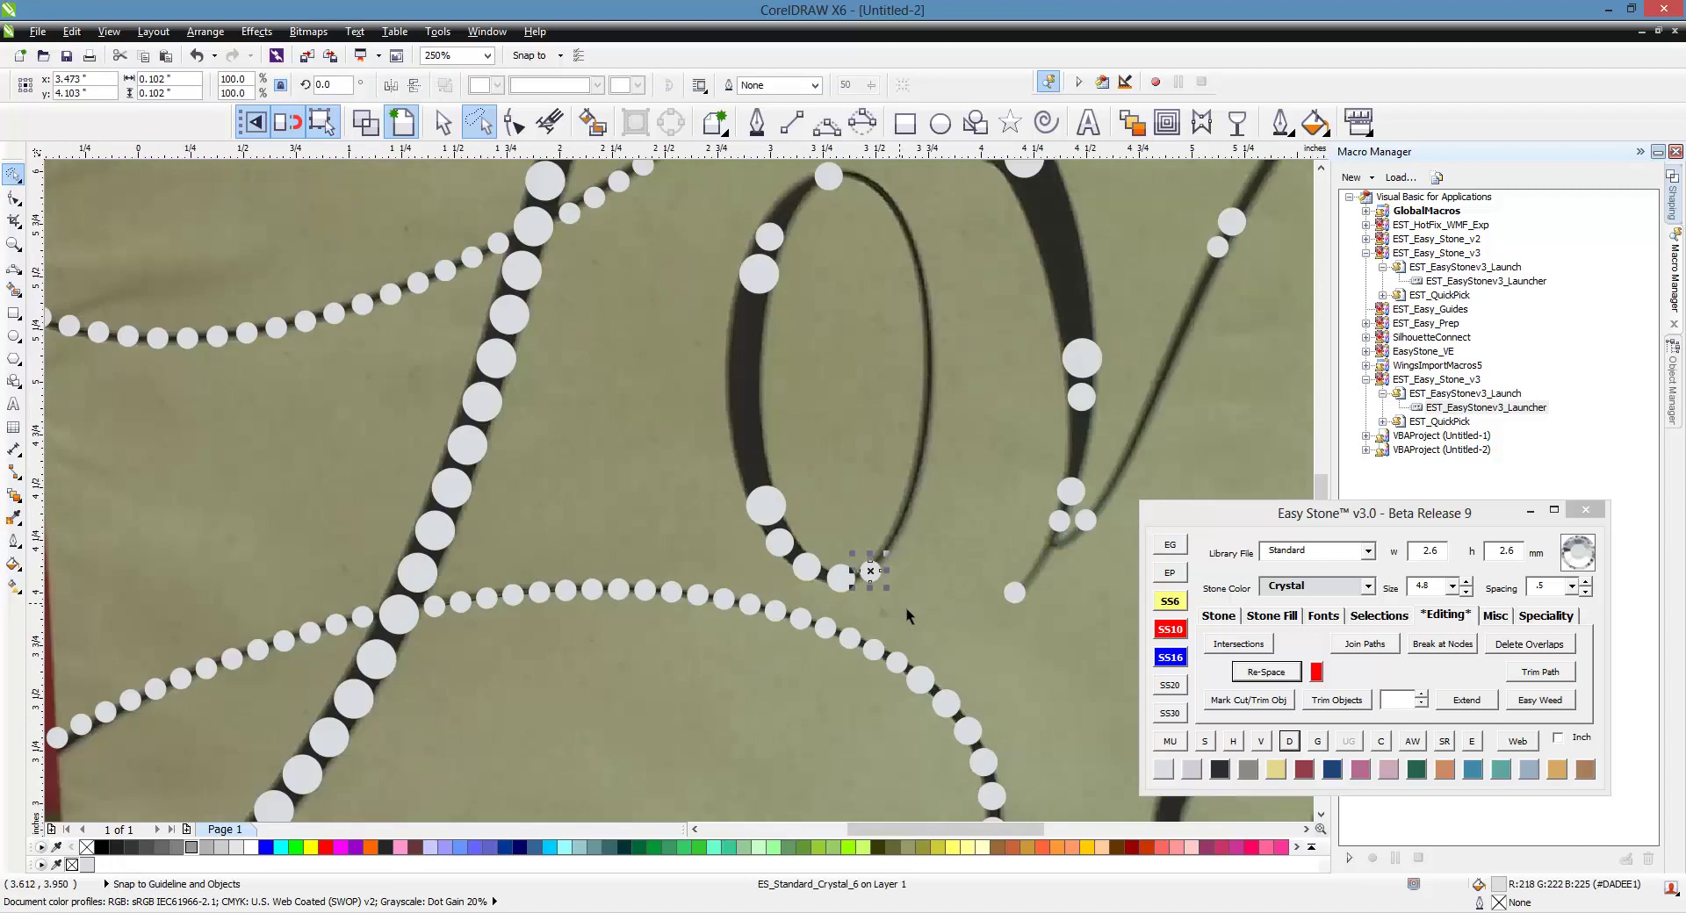
- Copy the SS6 stone to the top of the "o", beside the SS10 stone where the right hairline begins
{"action": "scroll", "coordinate": [913, 606], "scroll_direction": "down", "scroll_amount": 1}
{"action": "scroll", "coordinate": [870, 502], "scroll_direction": "up", "scroll_amount": 1}
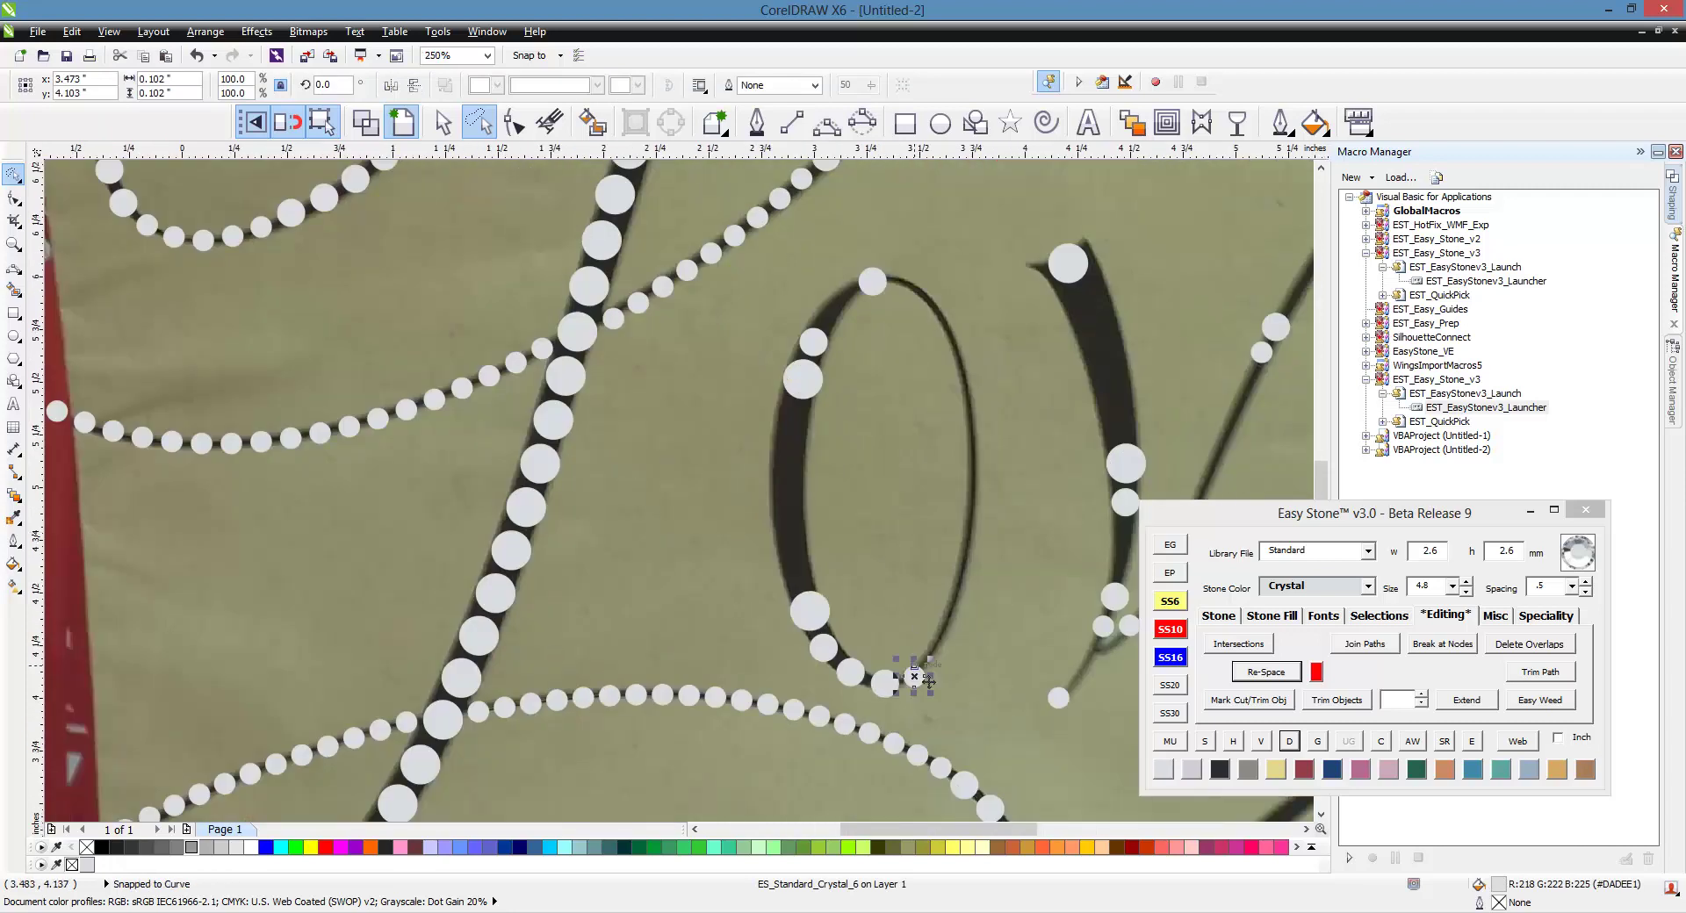
{"action": "left_click_drag", "start_coordinate": [921, 675], "coordinate": [885, 420]}
{"action": "scroll", "coordinate": [936, 593], "scroll_direction": "up", "scroll_amount": 3}
{"action": "scroll", "coordinate": [724, 286], "scroll_direction": "down", "scroll_amount": 2}
{"action": "scroll", "coordinate": [762, 366], "scroll_direction": "down", "scroll_amount": 2}
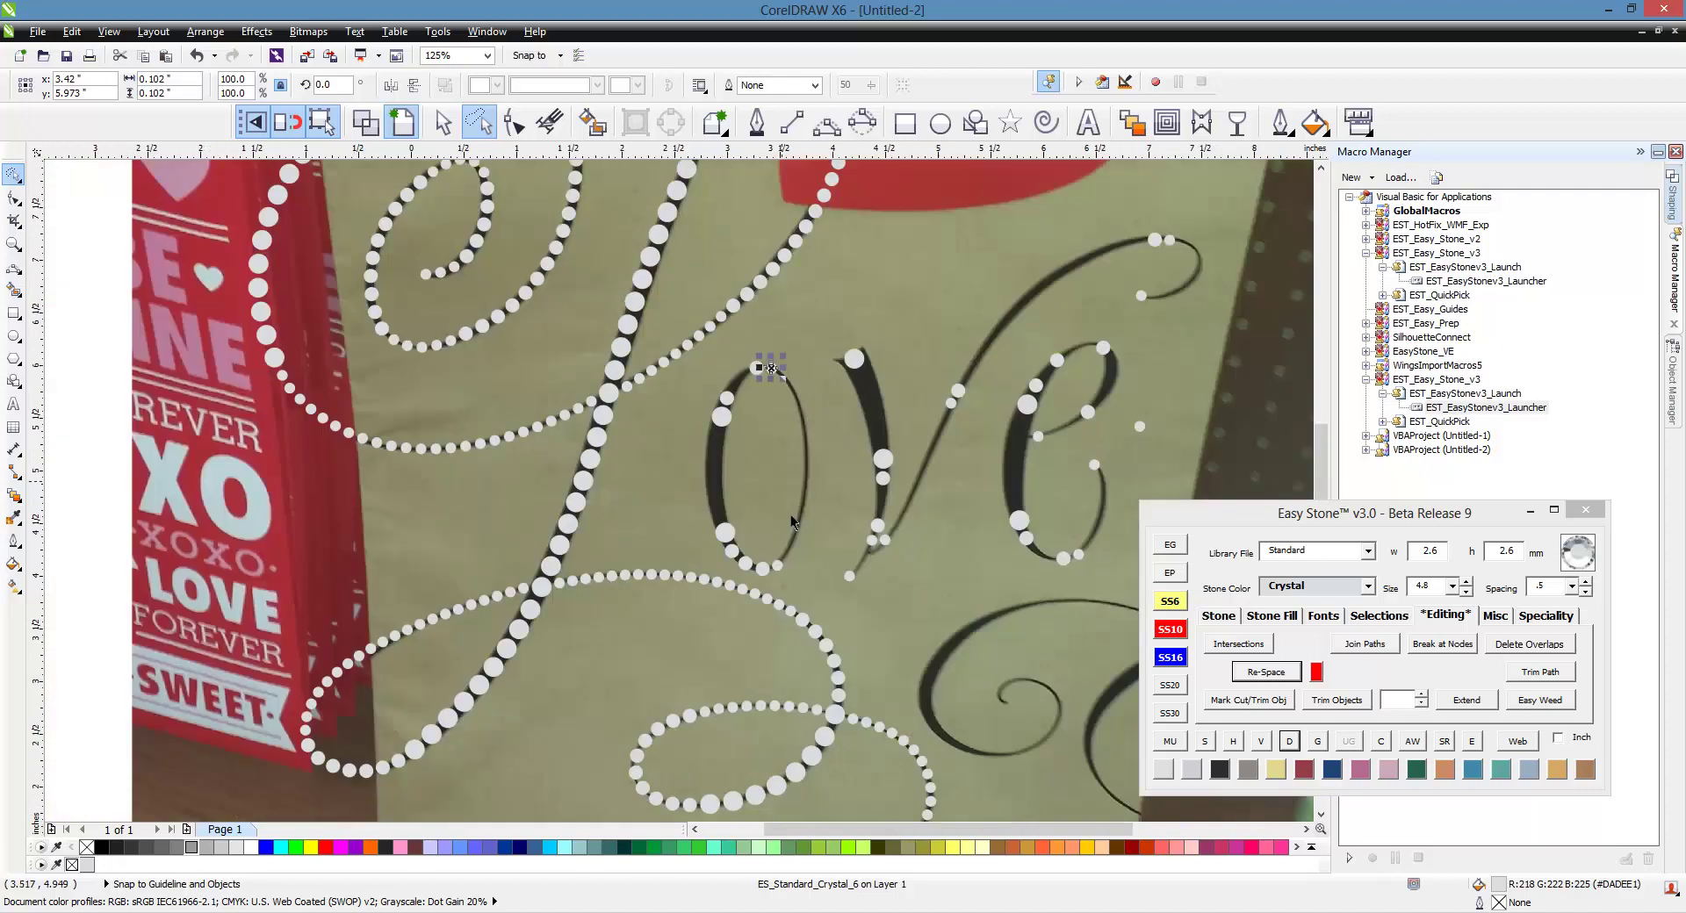
- Add a run of SS6 stones between the top and bottom SS6 stones of the "o"
{"action": "scroll", "coordinate": [799, 557], "scroll_direction": "up", "scroll_amount": 1}
{"action": "left_click", "coordinate": [753, 568], "text": "shift"}
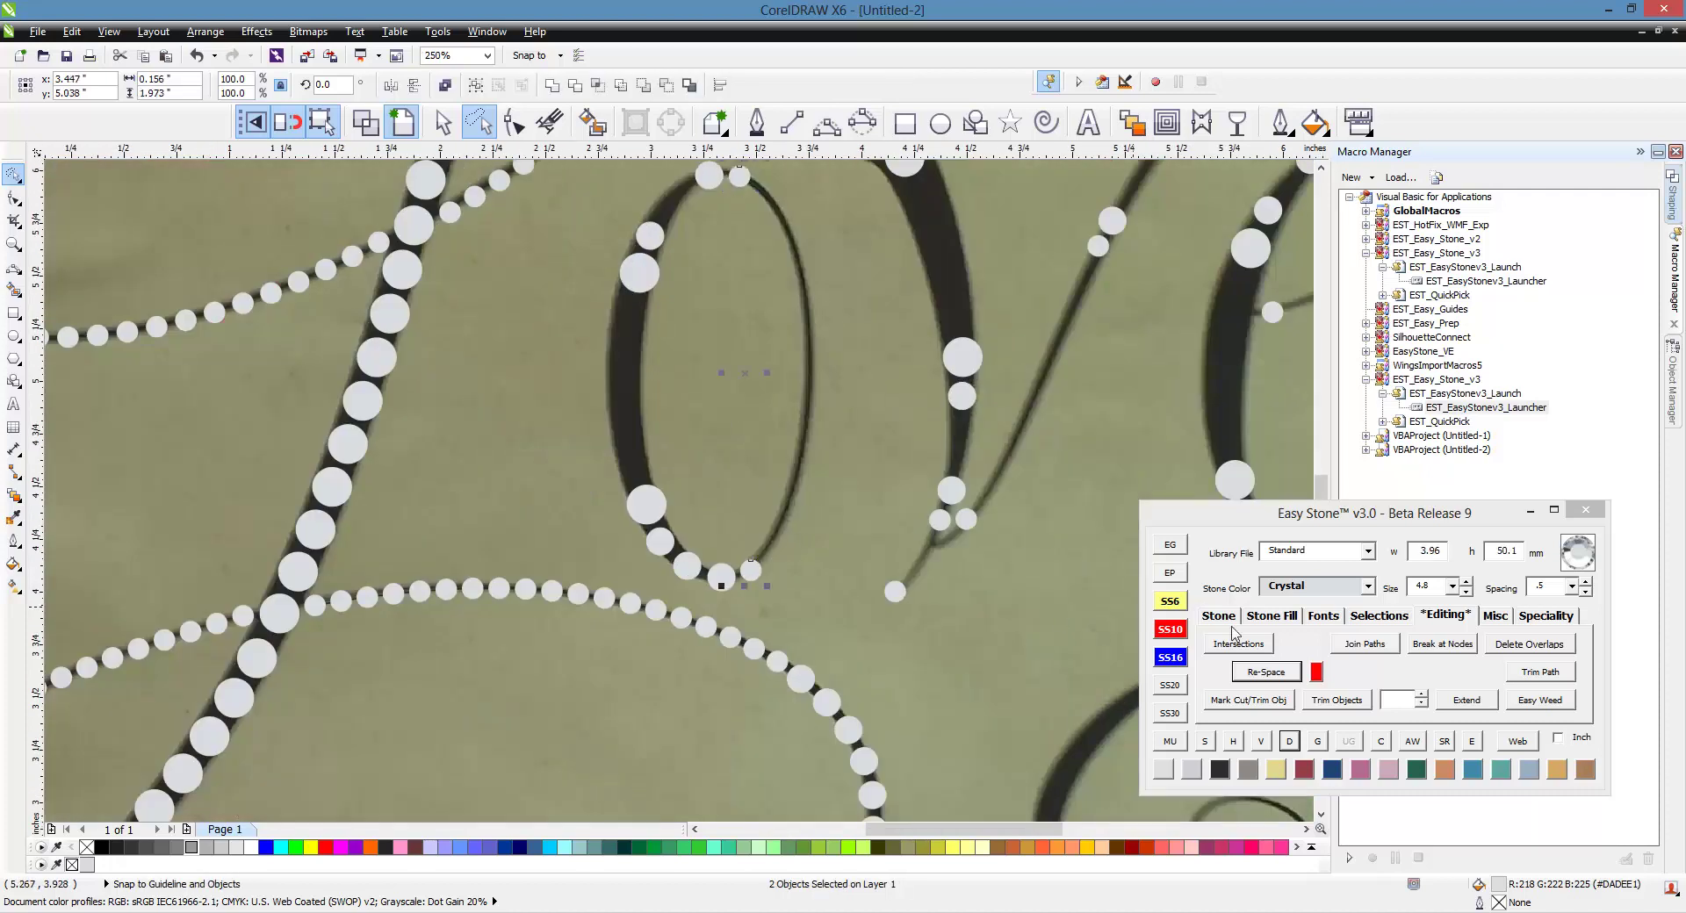
{"action": "left_click", "coordinate": [1218, 621]}
{"action": "left_click", "coordinate": [1319, 644]}
{"action": "scroll", "coordinate": [729, 360], "scroll_direction": "up", "scroll_amount": 1}
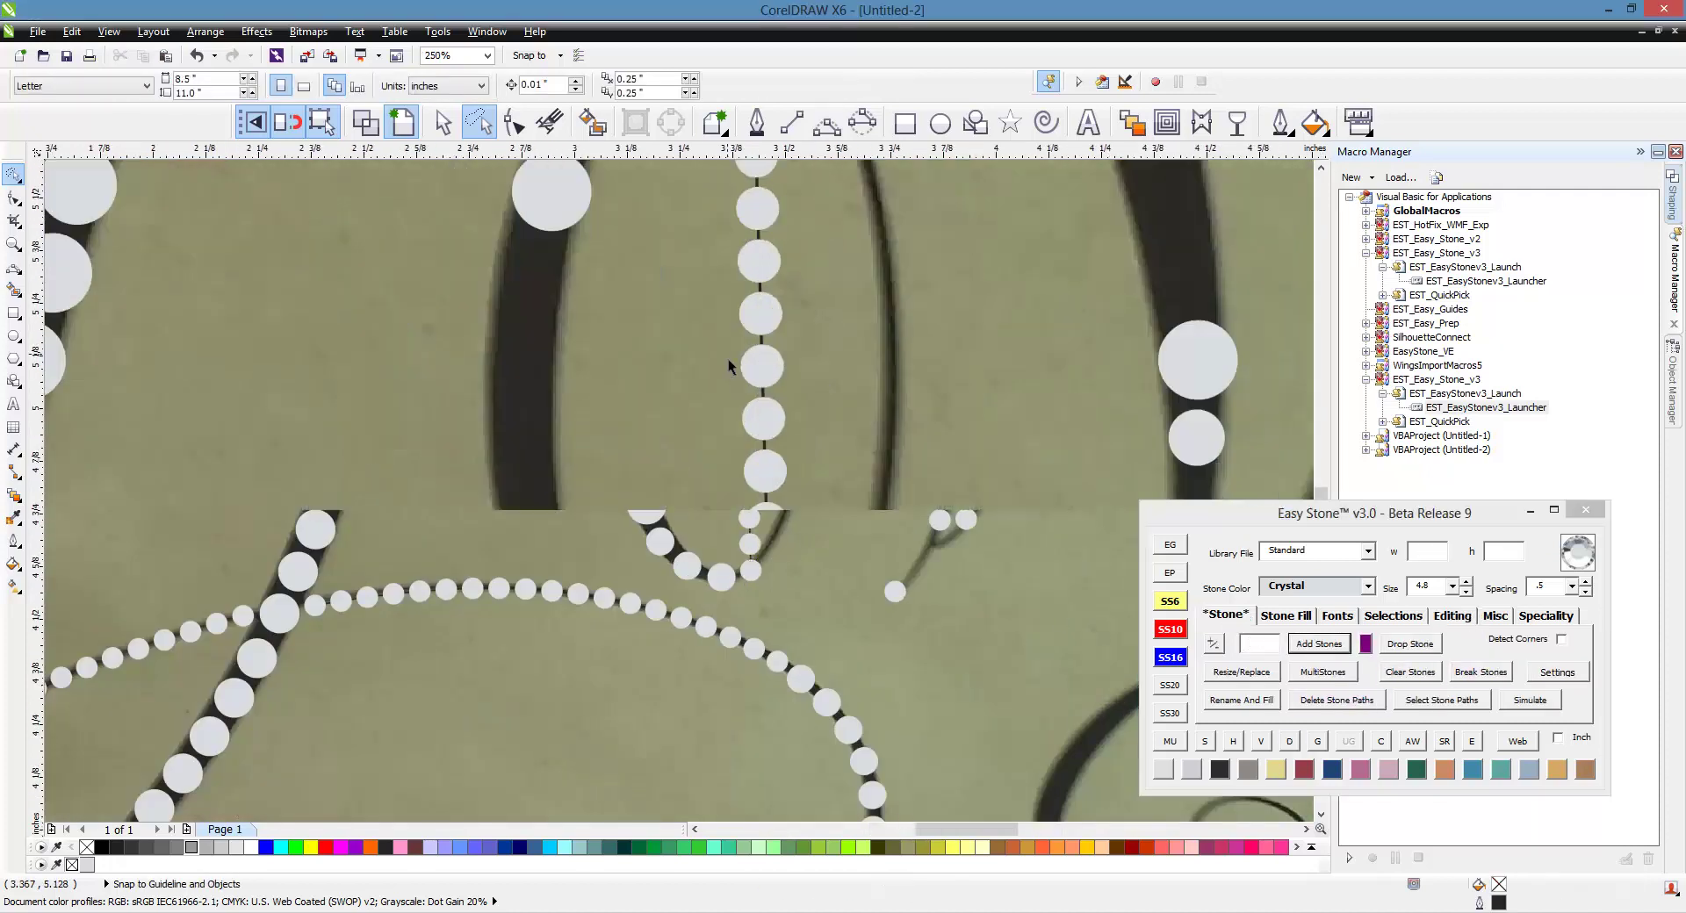
{"action": "left_click", "coordinate": [761, 348]}
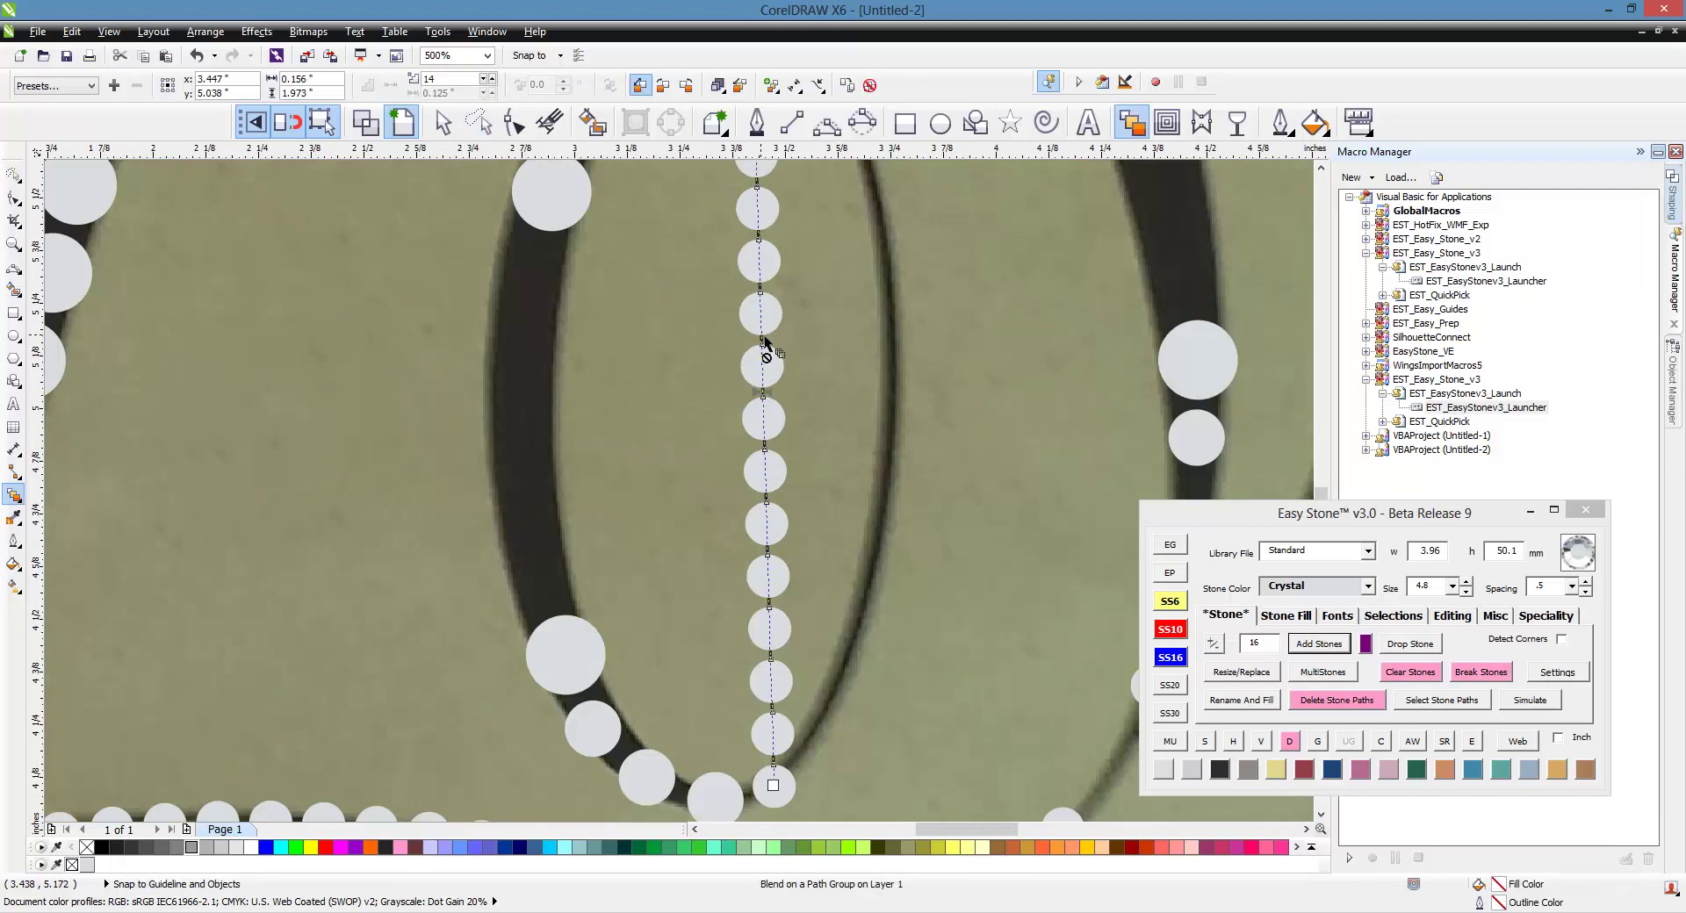
{"action": "key", "text": "space"}
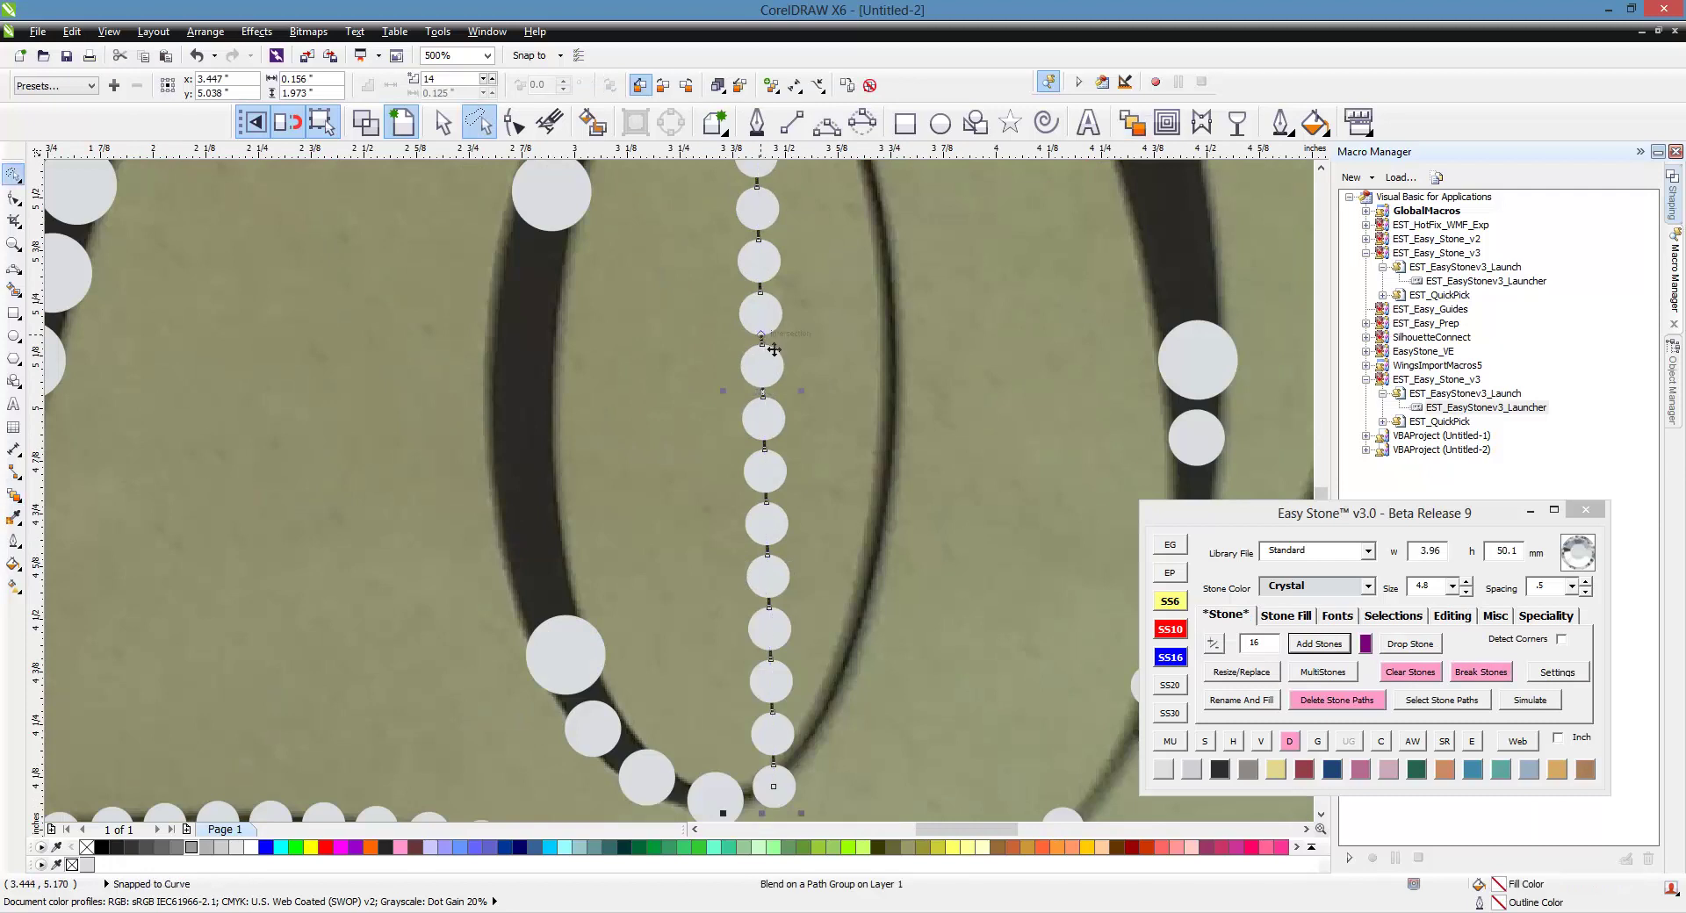
{"action": "left_click_drag", "start_coordinate": [764, 346], "coordinate": [894, 362]}
{"action": "key", "text": "ctrl+z"}
{"action": "key", "text": "Escape"}
- Bend the SS6 stone path and adjust its curve handles so the run follows the right hairline of the "o"
{"action": "left_click", "coordinate": [763, 342]}
{"action": "key", "text": "F10"}
{"action": "scroll", "coordinate": [887, 416], "scroll_direction": "down", "scroll_amount": 1}
{"action": "scroll", "coordinate": [822, 210], "scroll_direction": "up", "scroll_amount": 1}
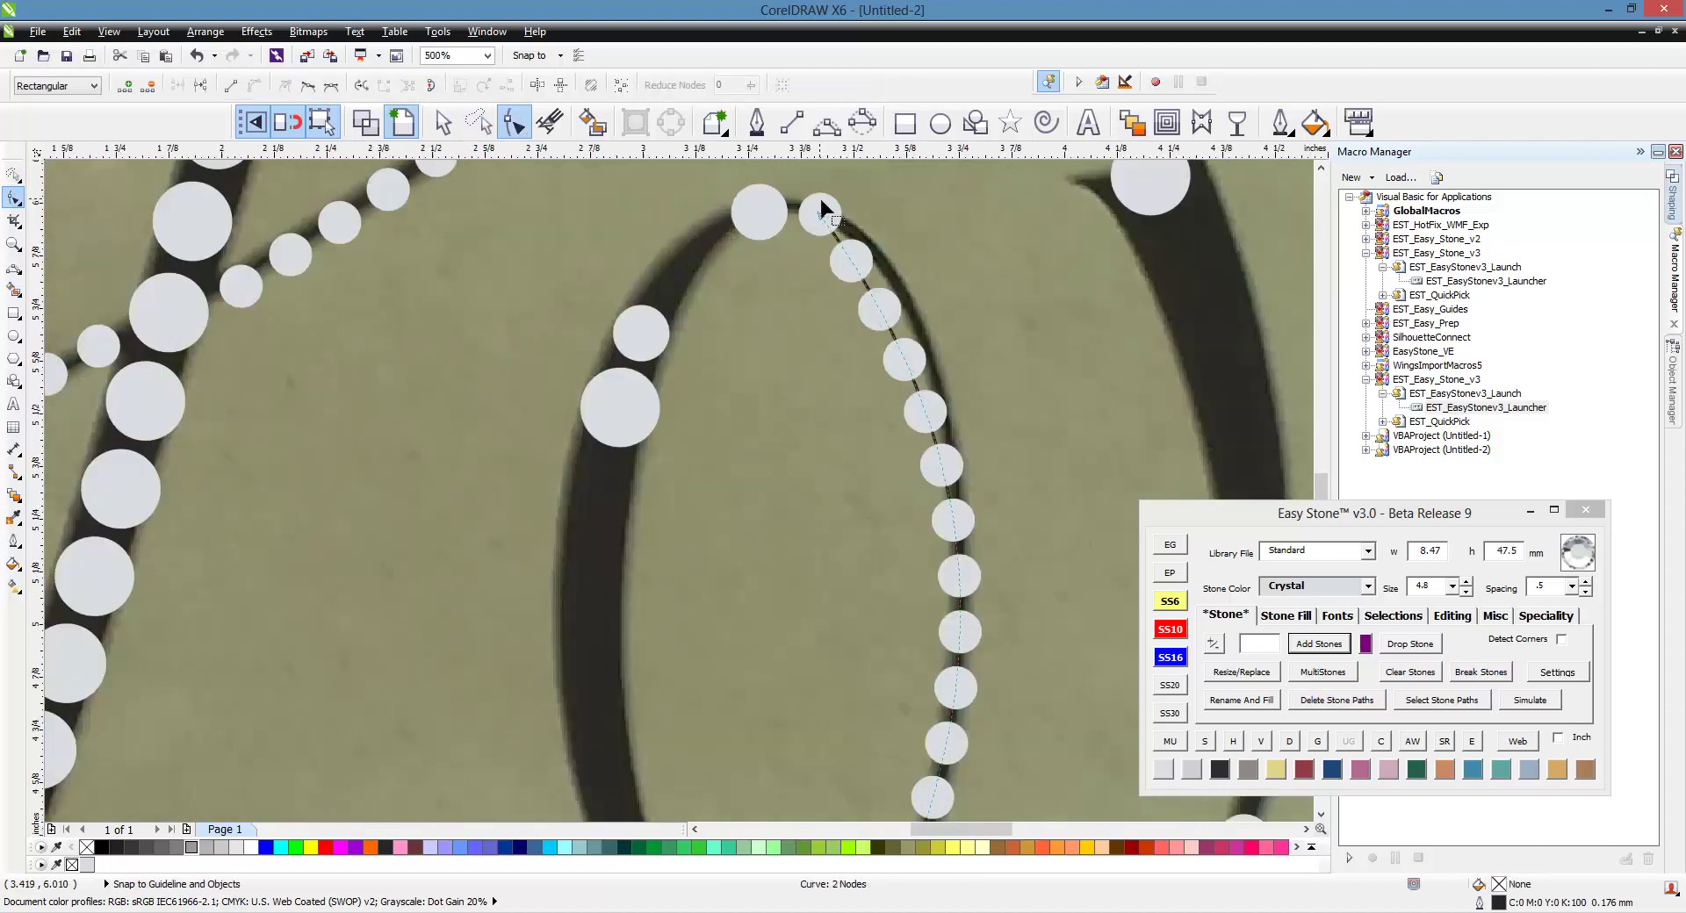
{"action": "left_click", "coordinate": [818, 214]}
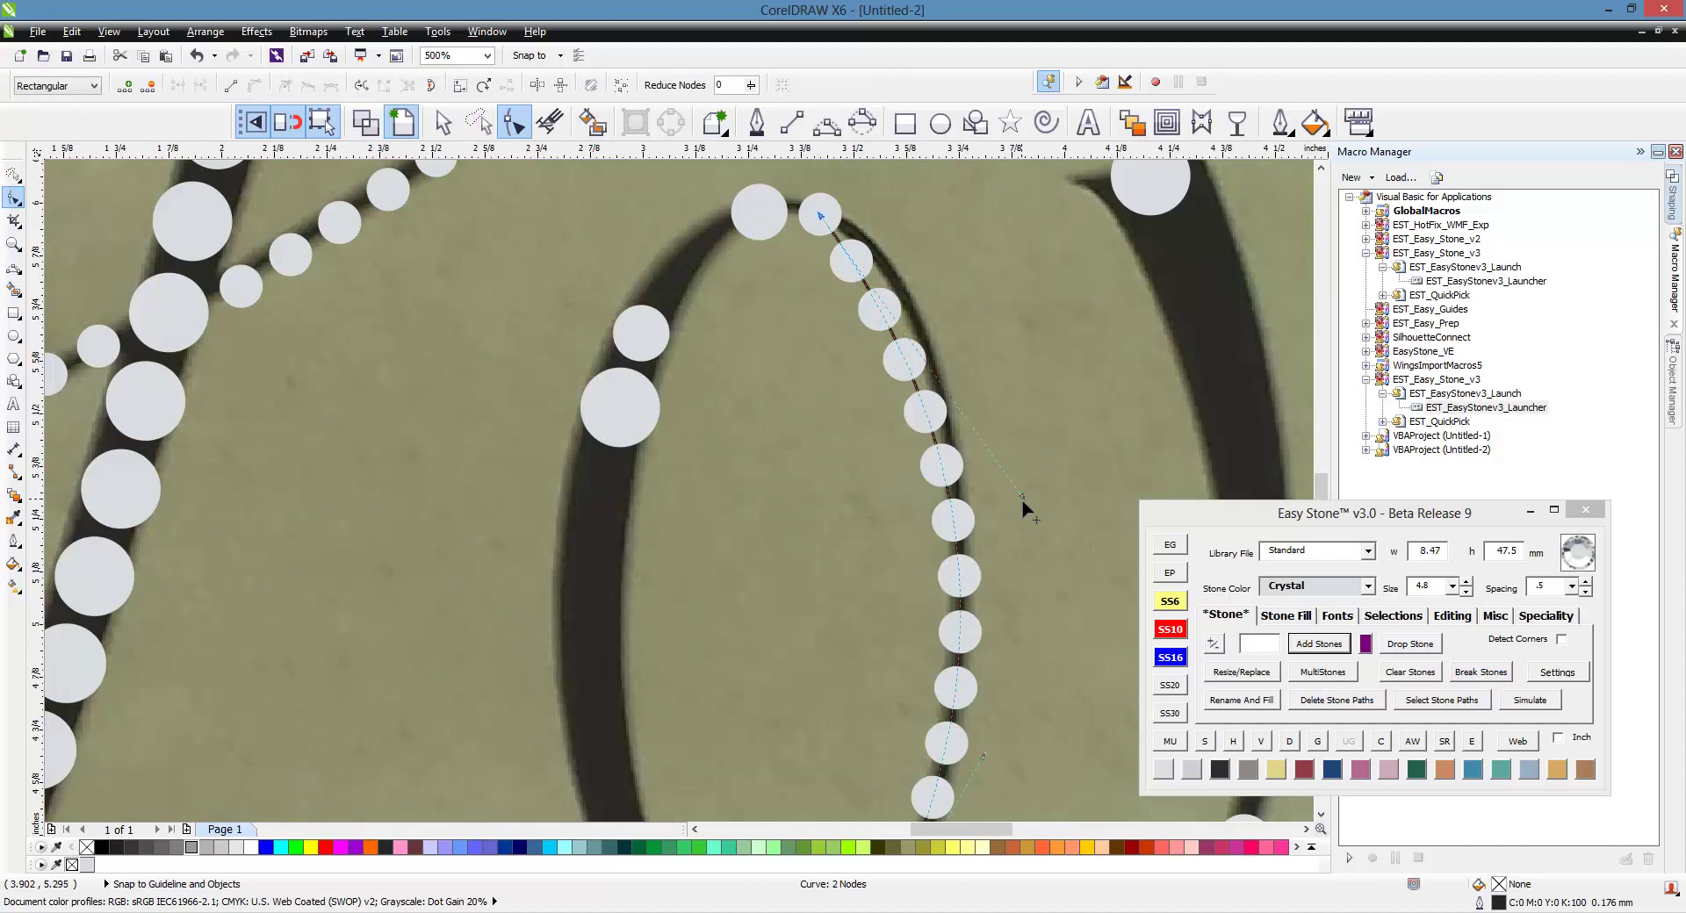
{"action": "left_click_drag", "start_coordinate": [1023, 508], "coordinate": [1001, 286]}
{"action": "scroll", "coordinate": [898, 193], "scroll_direction": "down", "scroll_amount": 1}
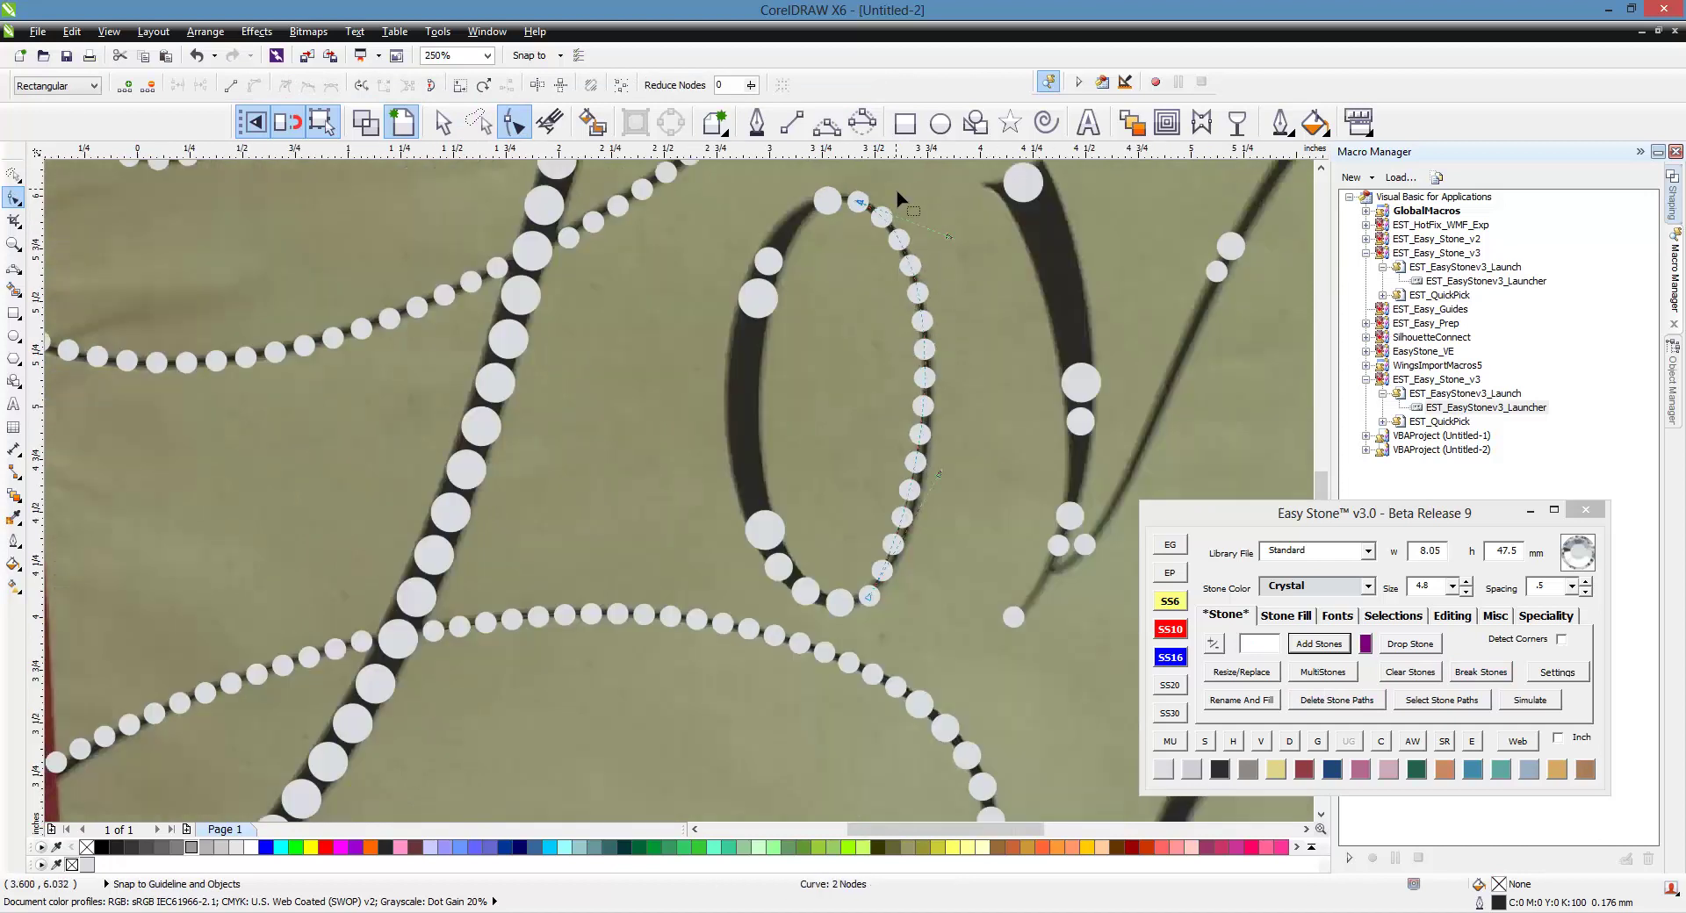
{"action": "scroll", "coordinate": [956, 548], "scroll_direction": "up", "scroll_amount": 1}
{"action": "left_click_drag", "start_coordinate": [938, 422], "coordinate": [953, 519]}
{"action": "scroll", "coordinate": [951, 511], "scroll_direction": "down", "scroll_amount": 1}
{"action": "key", "text": "space"}
{"action": "left_click", "coordinate": [945, 557]}
- Add a run of SS16 stones between the upper and lower SS16 stones on the left stroke of the "o"
{"action": "left_click", "coordinate": [770, 512]}
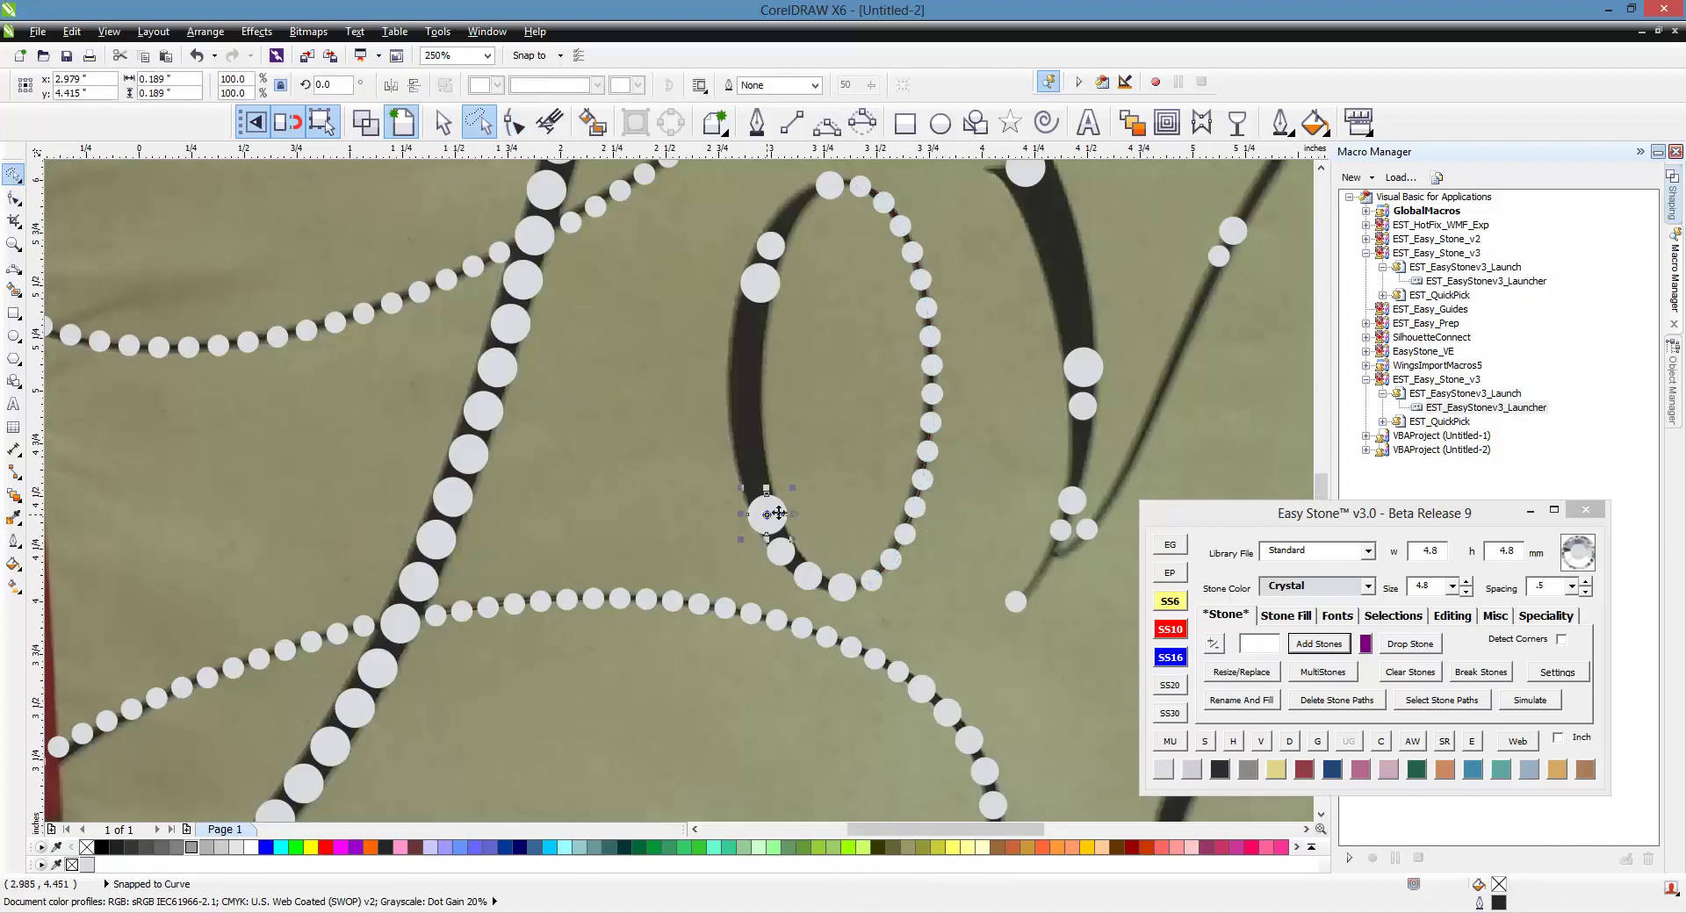
{"action": "left_click", "coordinate": [757, 293], "text": "shift"}
{"action": "left_click", "coordinate": [1291, 643]}
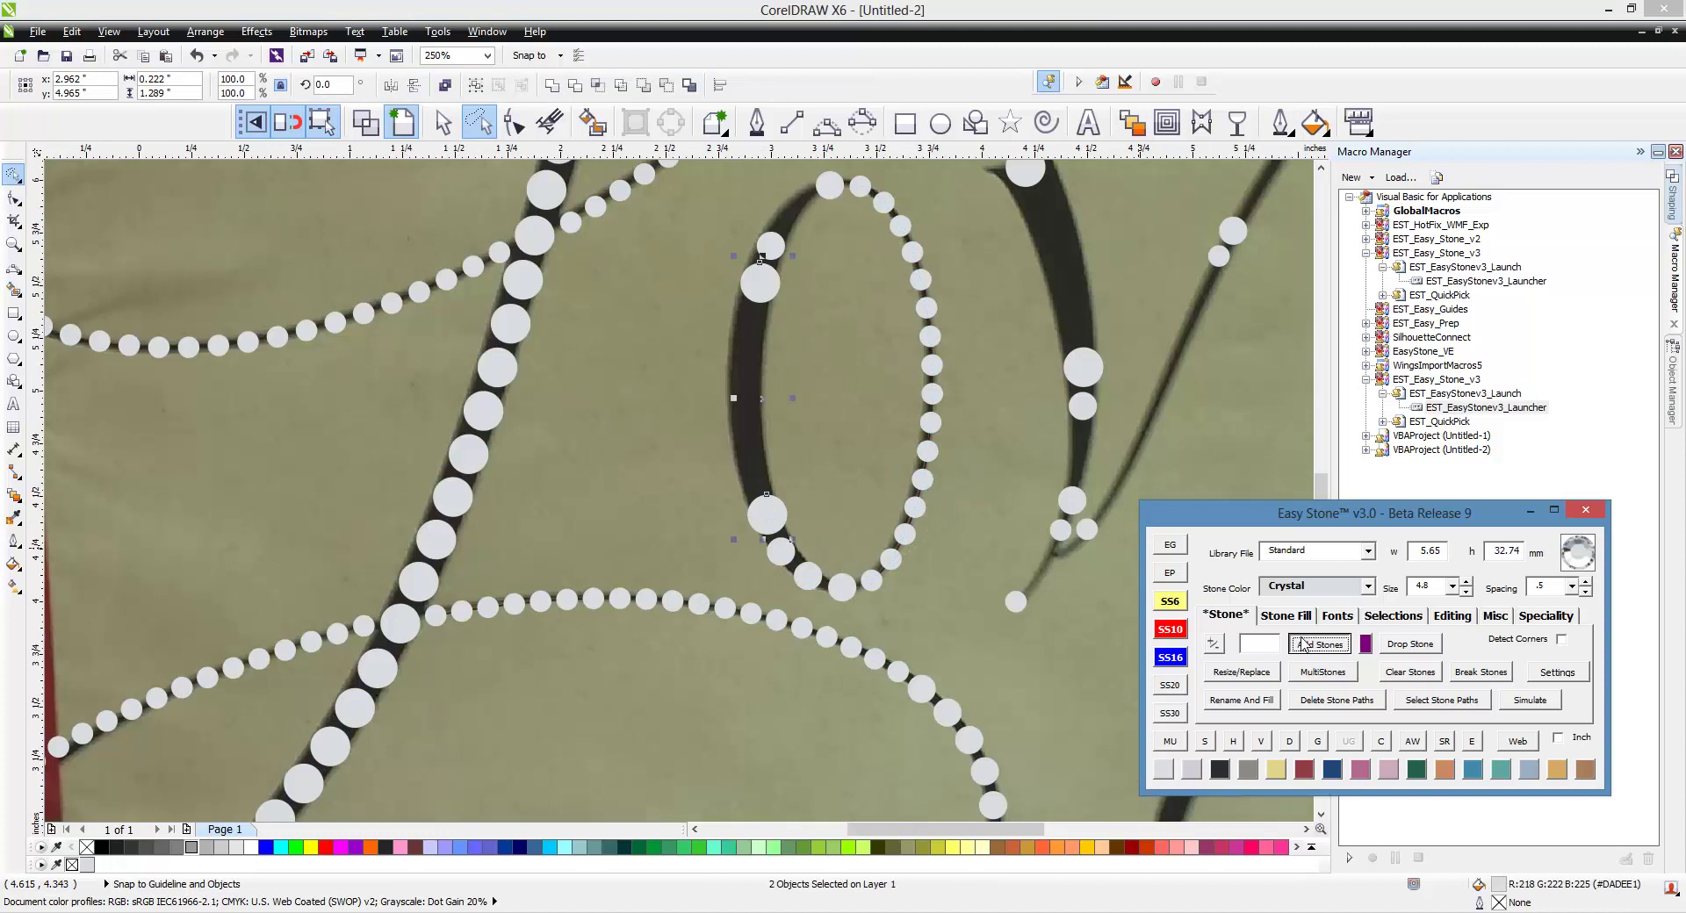
- Bend the SS16 stone path outward so its stones follow the thick left stroke of the "o"
{"action": "scroll", "coordinate": [757, 418], "scroll_direction": "up", "scroll_amount": 1}
{"action": "key", "text": "space"}
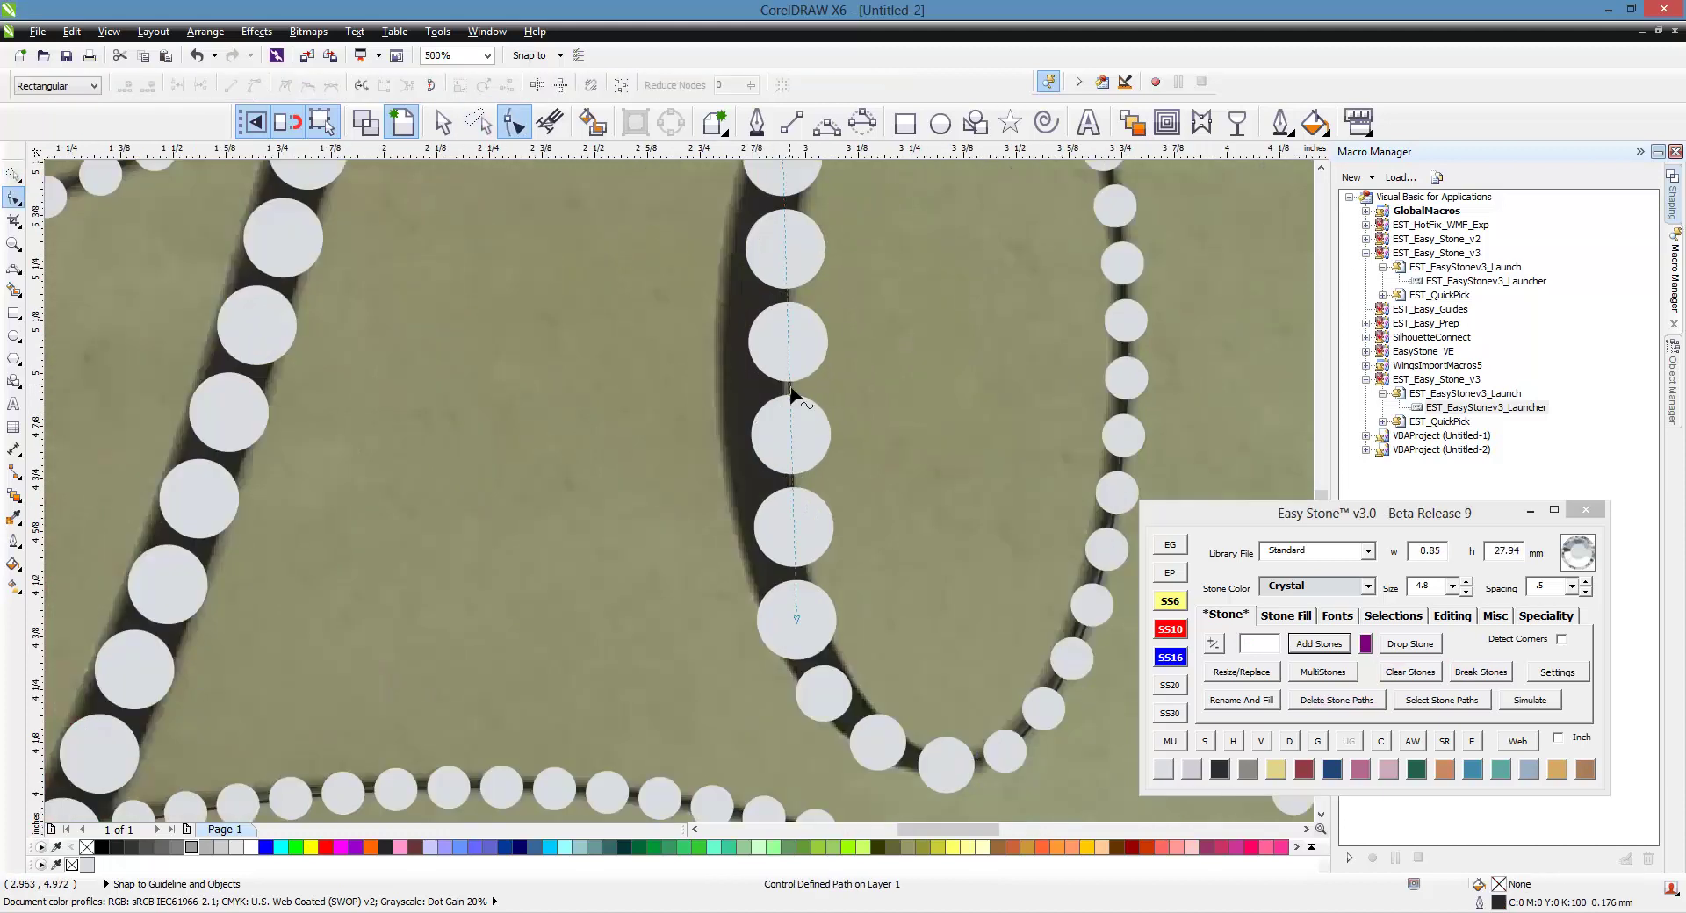
{"action": "left_click_drag", "start_coordinate": [789, 386], "coordinate": [749, 386]}
{"action": "scroll", "coordinate": [761, 400], "scroll_direction": "down", "scroll_amount": 1}
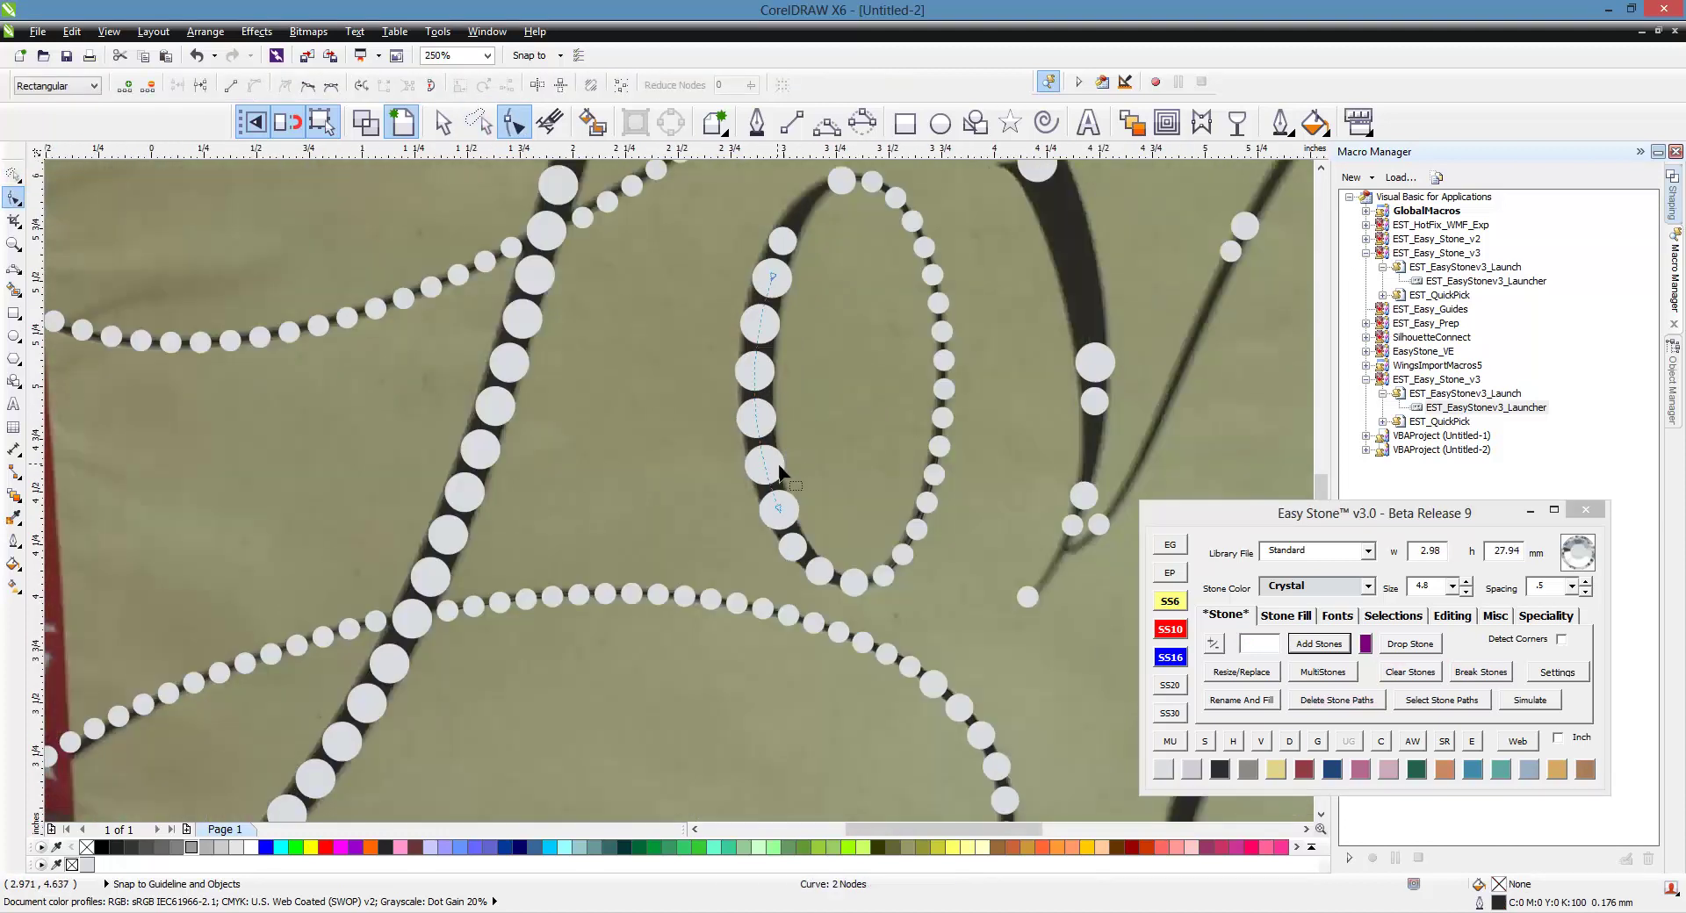
{"action": "key", "text": "space"}
{"action": "left_click", "coordinate": [818, 434]}
- Duplicate the SS10 stone twice to fill the tapered upper-left curve of the "o" up to its top stone
{"action": "scroll", "coordinate": [817, 429], "scroll_direction": "down", "scroll_amount": 1}
{"action": "scroll", "coordinate": [771, 252], "scroll_direction": "up", "scroll_amount": 2}
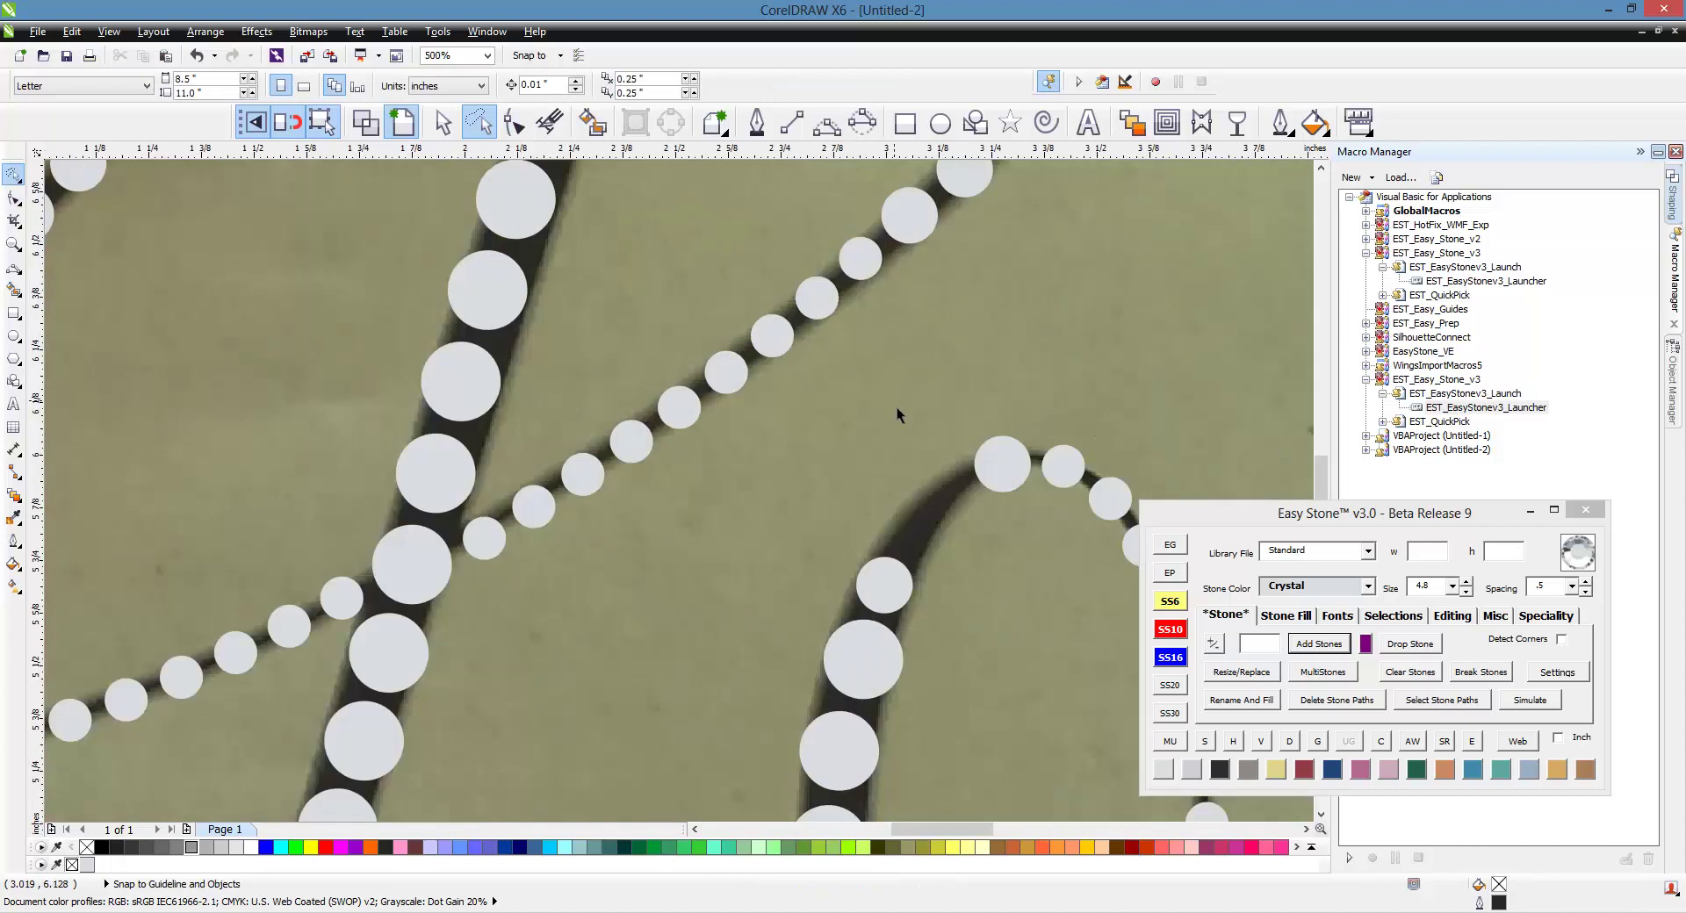
{"action": "scroll", "coordinate": [897, 409], "scroll_direction": "up", "scroll_amount": 1}
{"action": "scroll", "coordinate": [1038, 516], "scroll_direction": "down", "scroll_amount": 1}
{"action": "scroll", "coordinate": [845, 487], "scroll_direction": "up", "scroll_amount": 1}
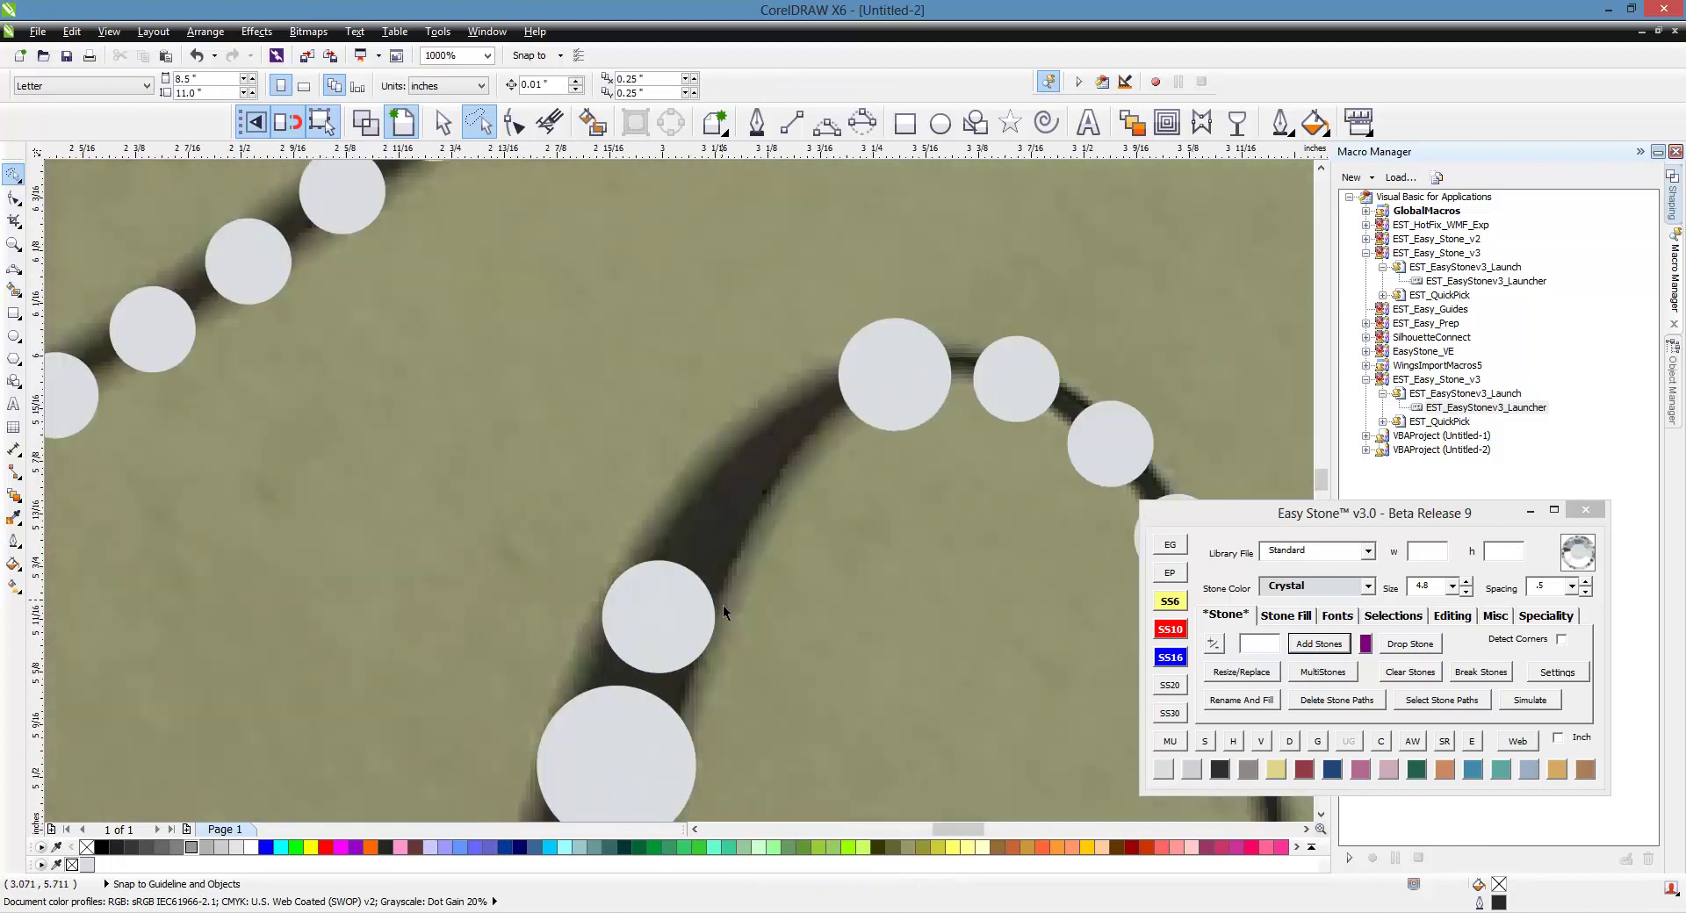
{"action": "left_click", "coordinate": [881, 412]}
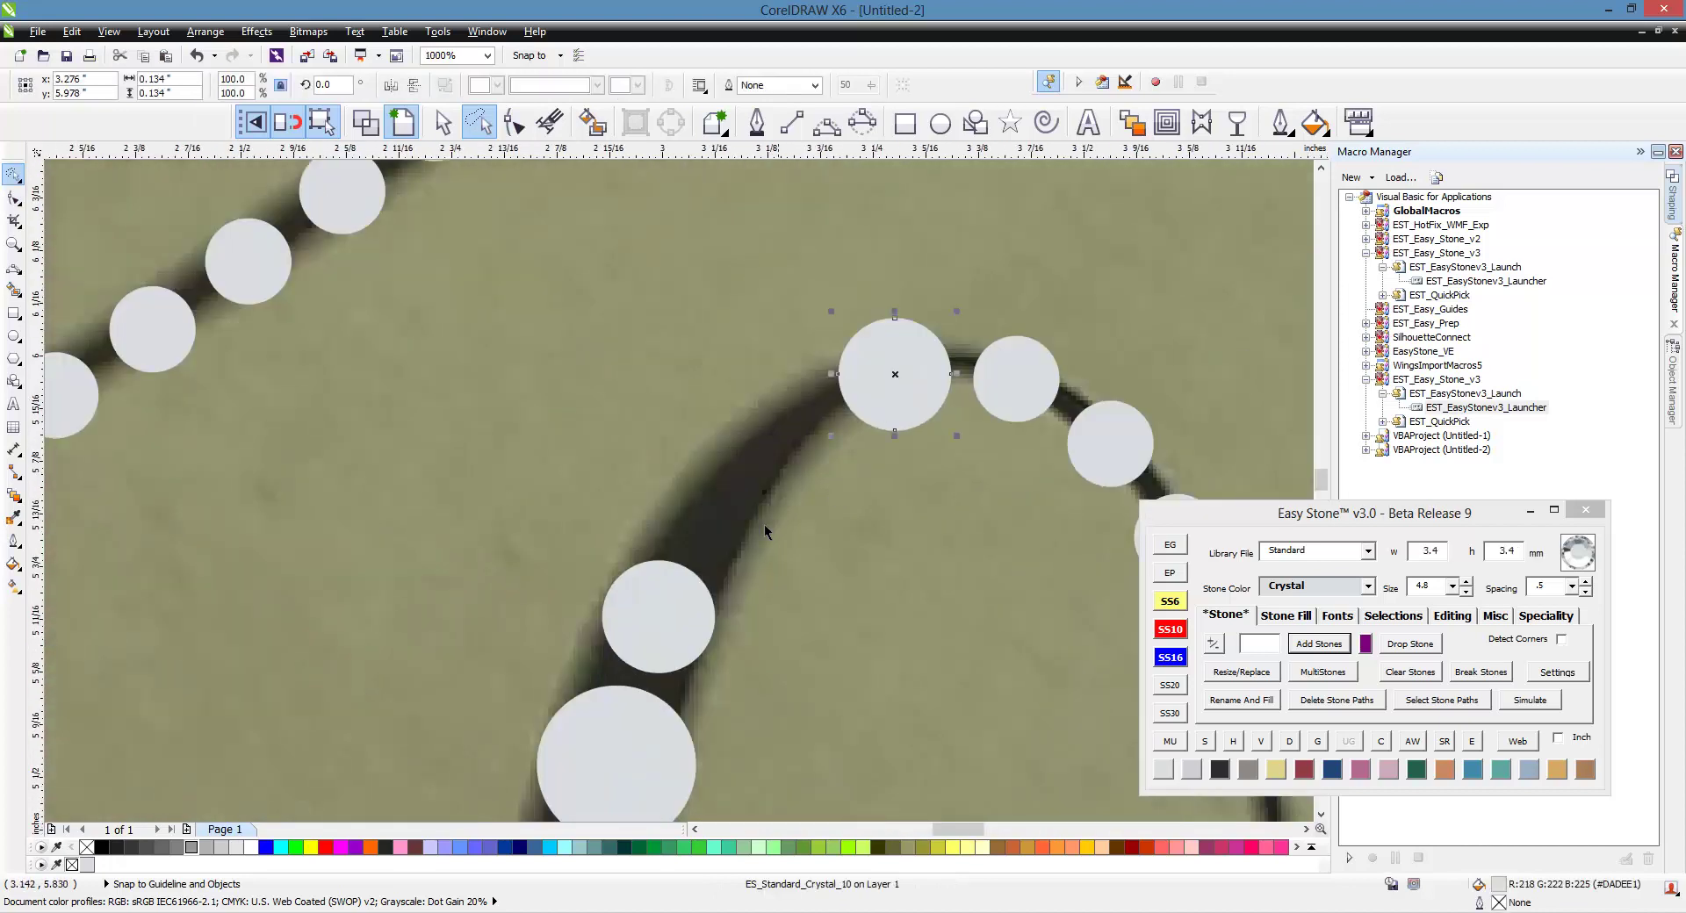
{"action": "left_click_drag", "start_coordinate": [695, 603], "coordinate": [834, 424]}
{"action": "scroll", "coordinate": [841, 457], "scroll_direction": "down", "scroll_amount": 1}
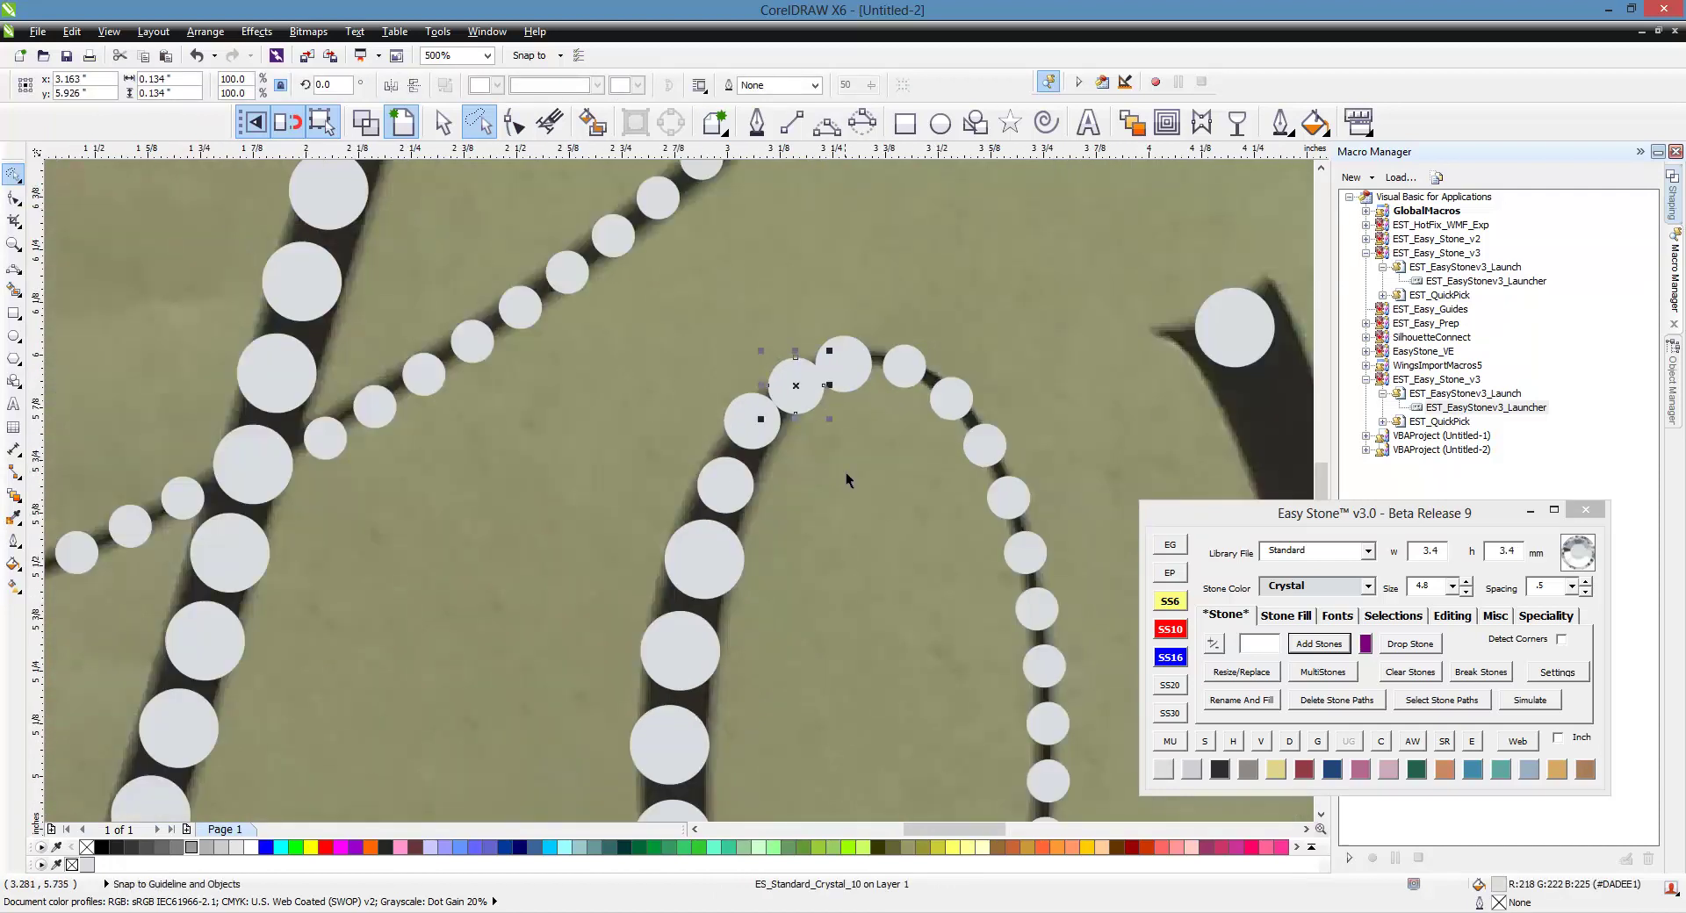
{"action": "left_click", "coordinate": [846, 474]}
{"action": "scroll", "coordinate": [810, 368], "scroll_direction": "down", "scroll_amount": 2}
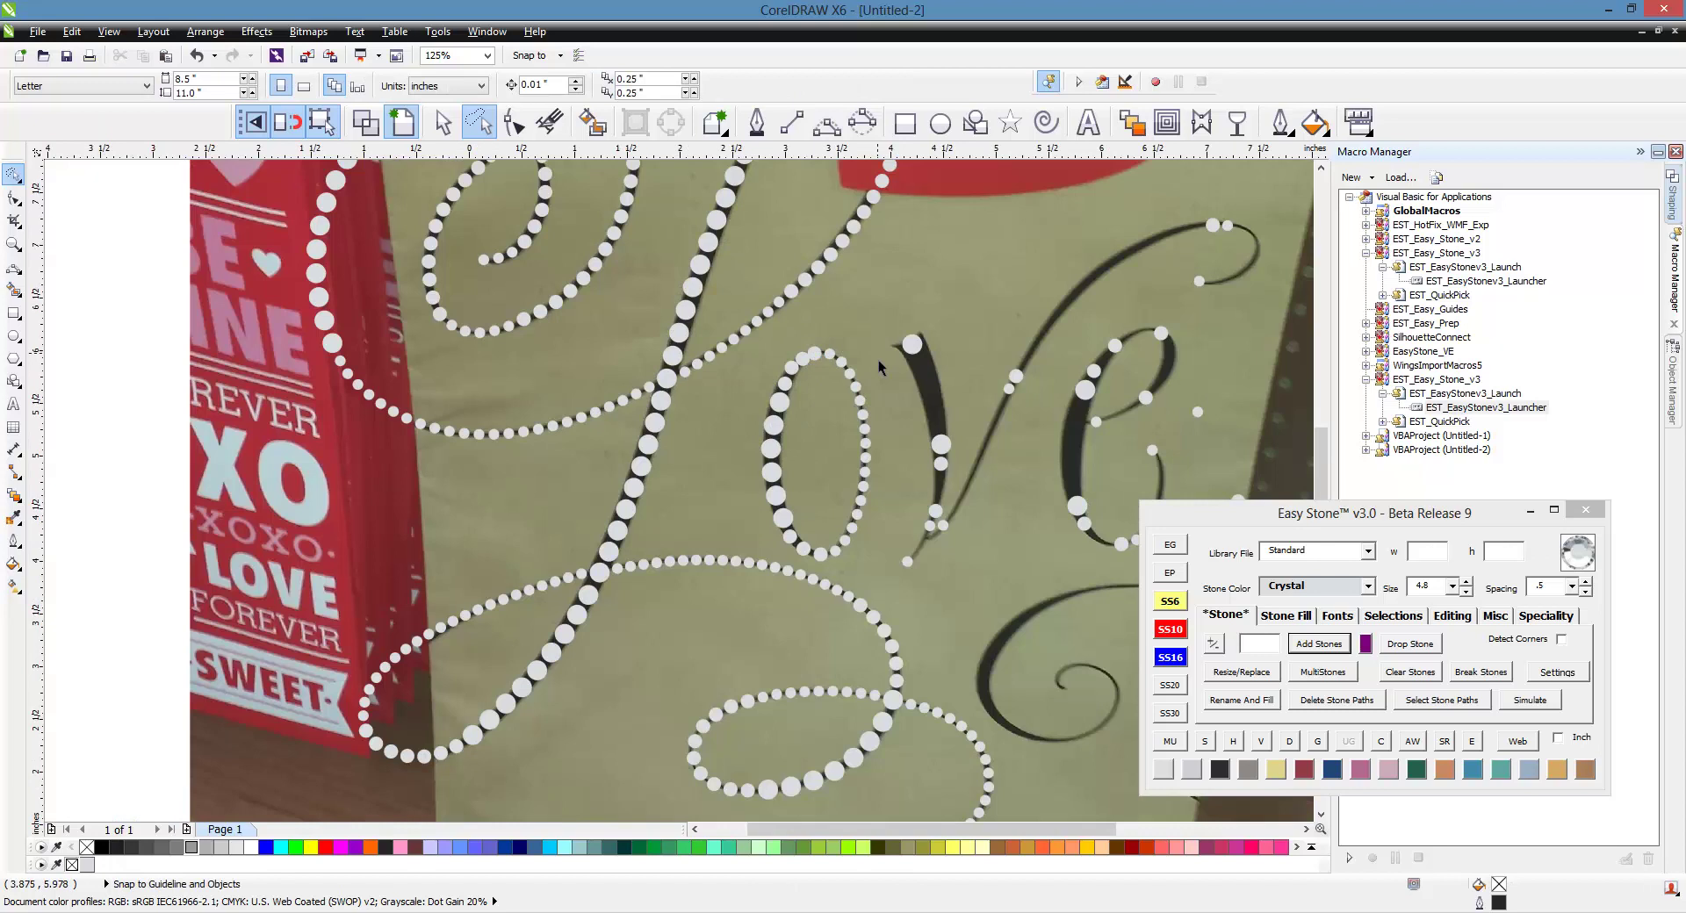
- Delete the stone paths of the whole "o" and check its stones for adjacent or overlapping shapes
{"action": "scroll", "coordinate": [874, 373], "scroll_direction": "up", "scroll_amount": 1}
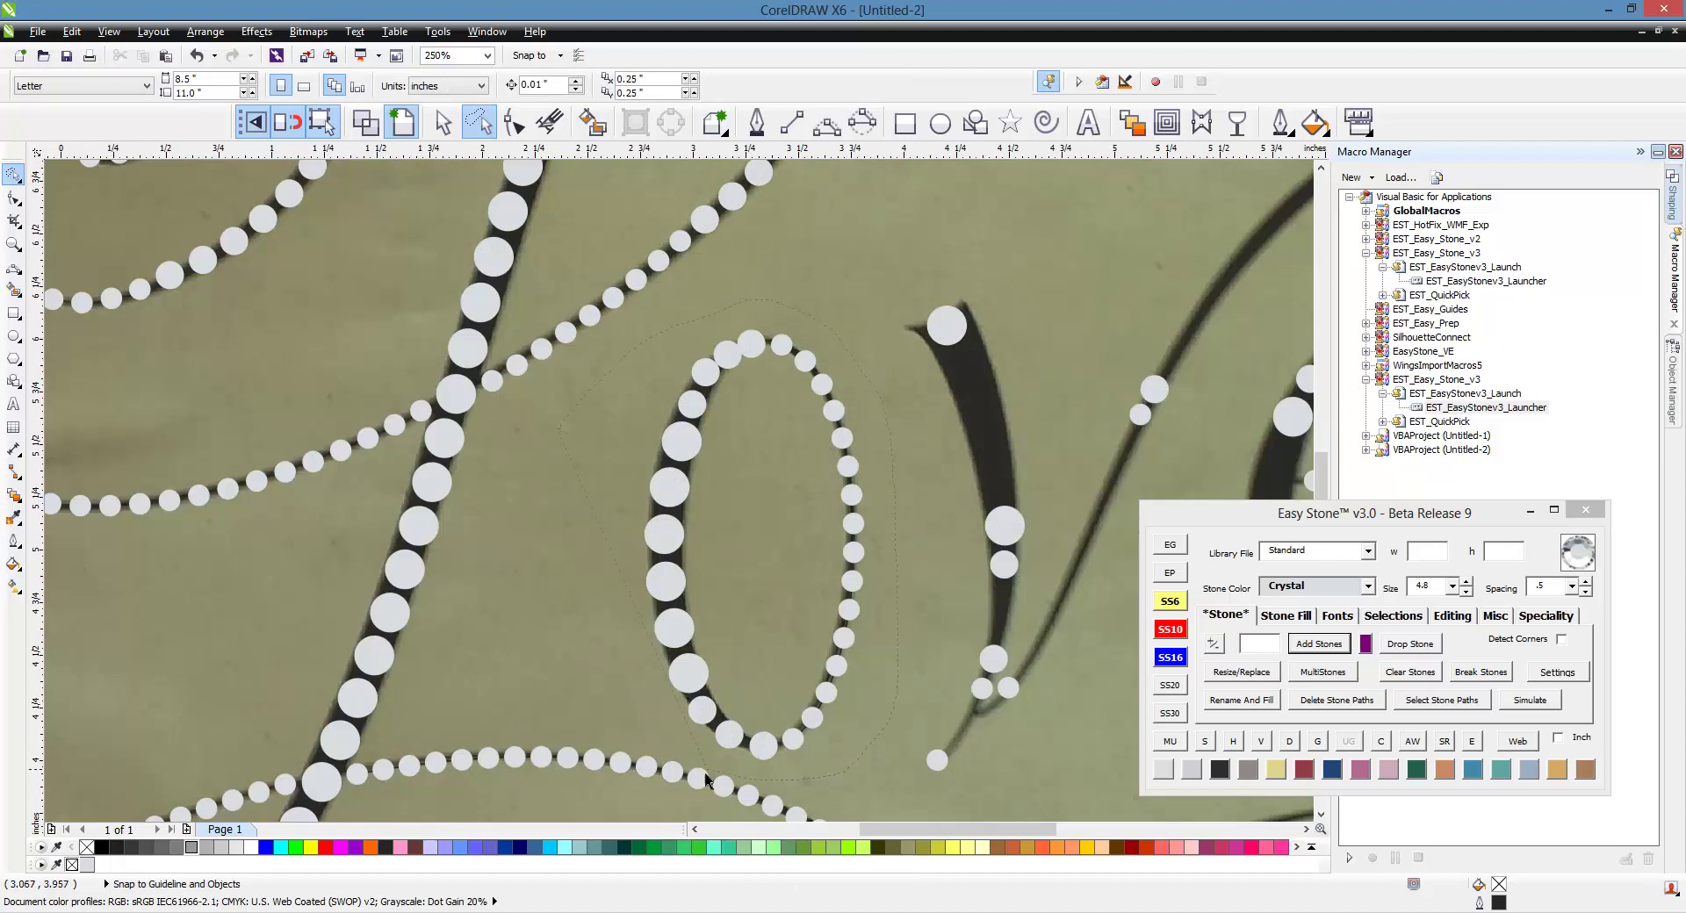
{"action": "left_click_drag", "start_coordinate": [593, 676], "coordinate": [587, 651]}
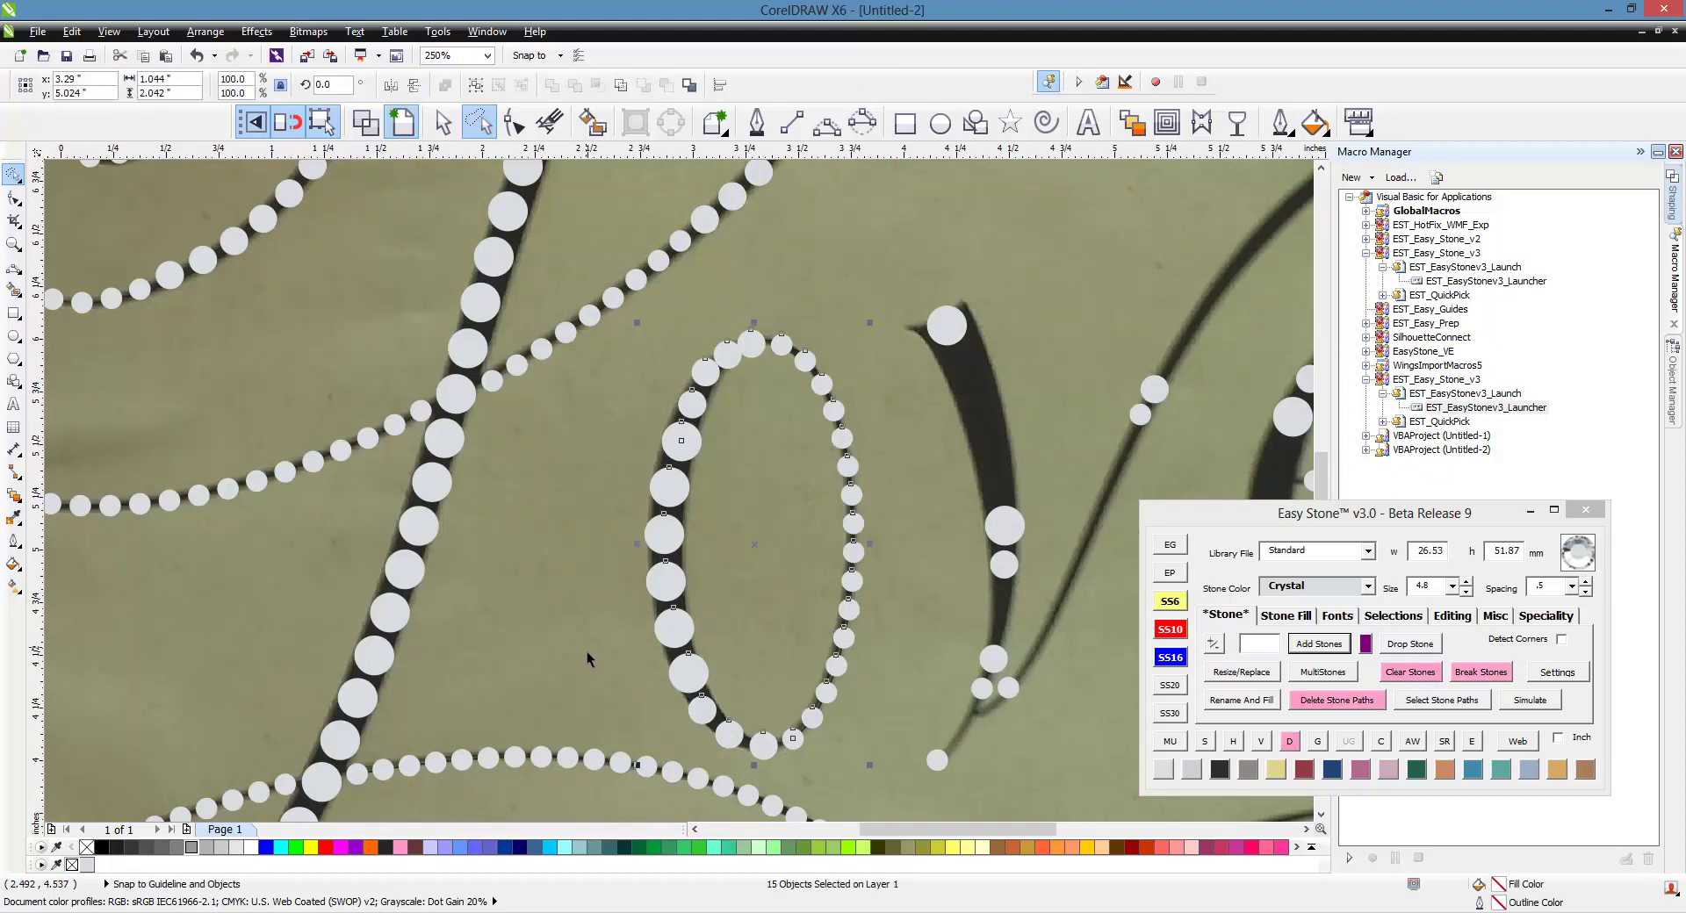
{"action": "left_click", "coordinate": [1307, 704]}
{"action": "left_click", "coordinate": [1382, 743]}
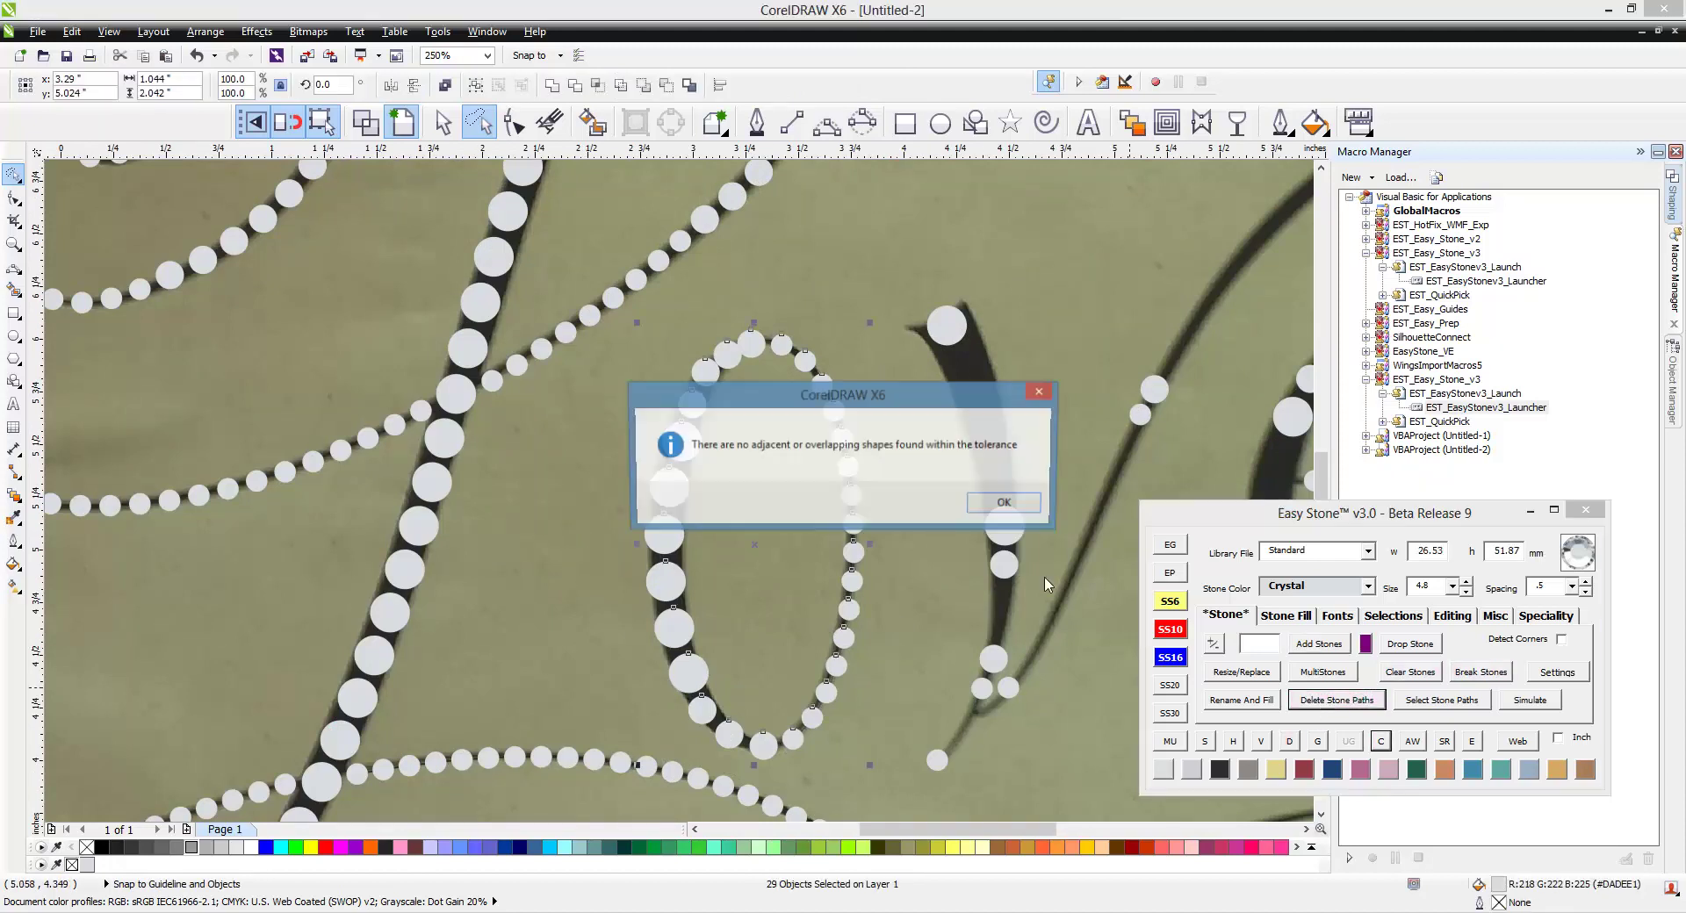
{"action": "left_click", "coordinate": [1007, 506]}
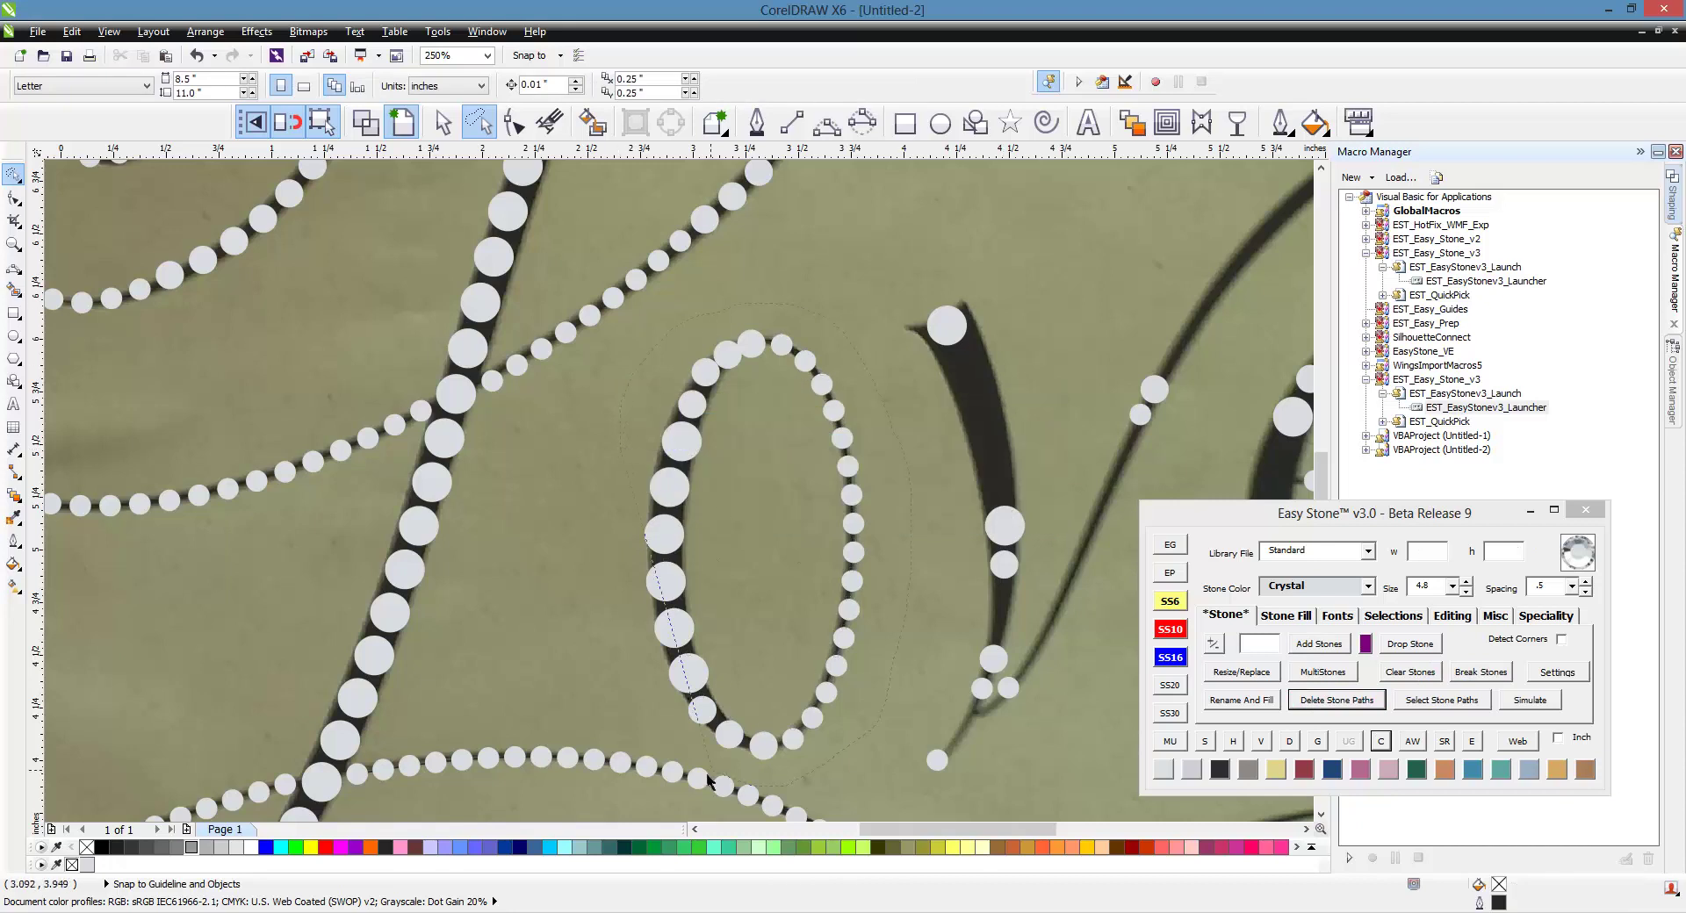
- Select all stones of the "o", ending with the bottom SS10 stone, and re-space them
{"action": "left_click_drag", "start_coordinate": [605, 708], "coordinate": [606, 704]}
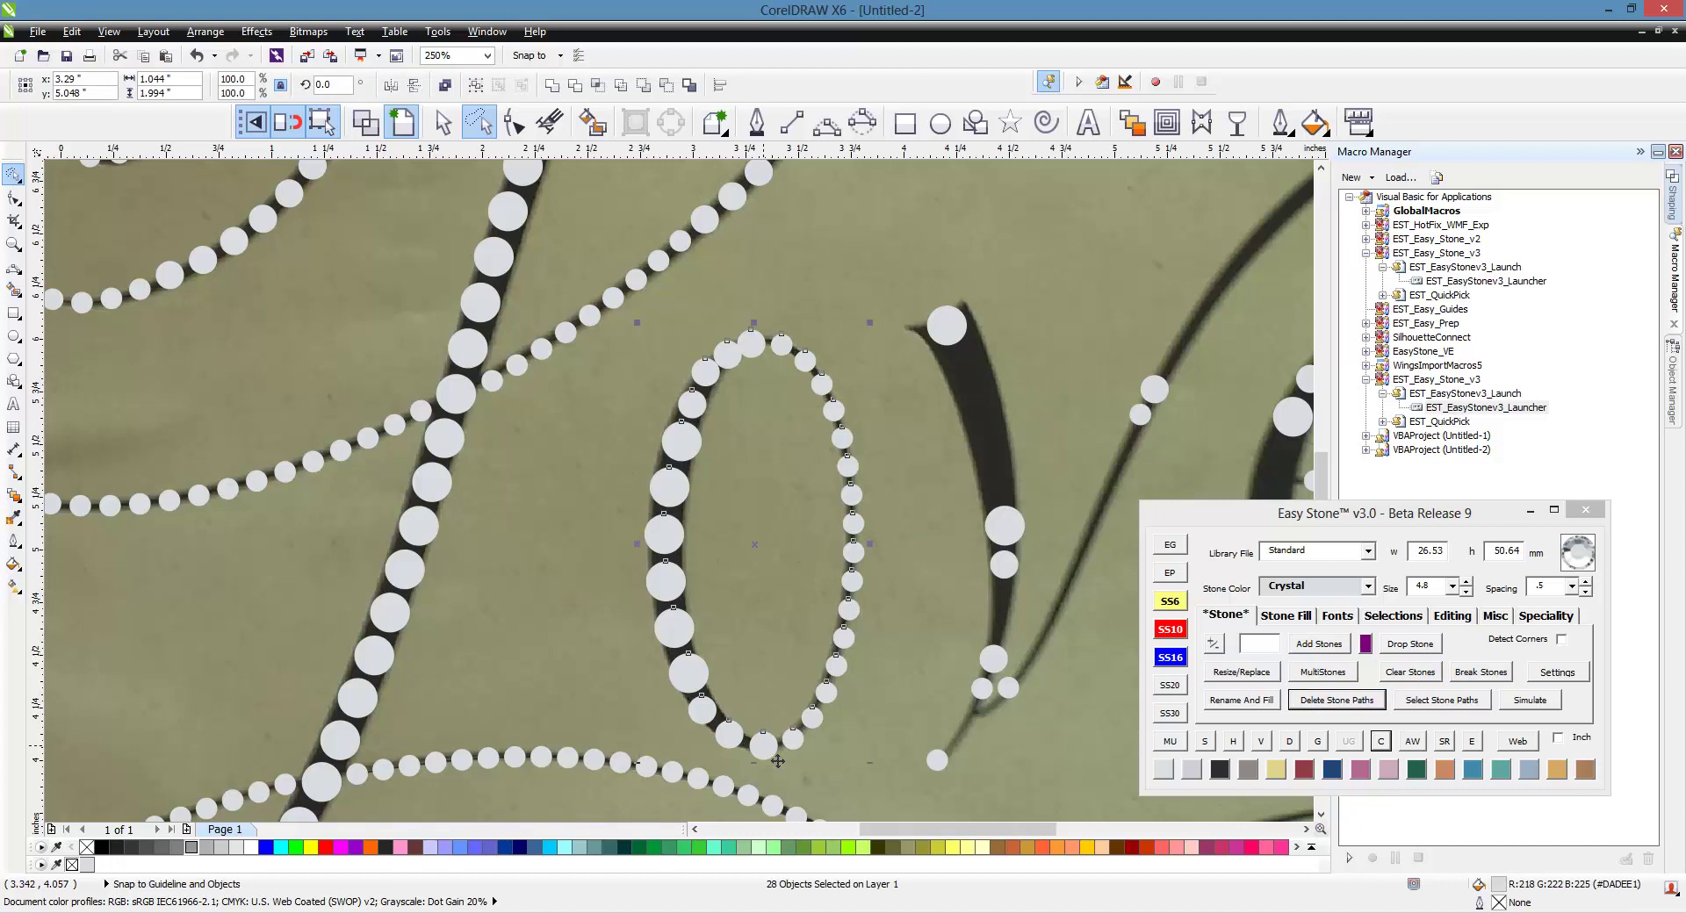
{"action": "left_click", "coordinate": [778, 760], "text": "shift"}
{"action": "left_click", "coordinate": [1451, 616]}
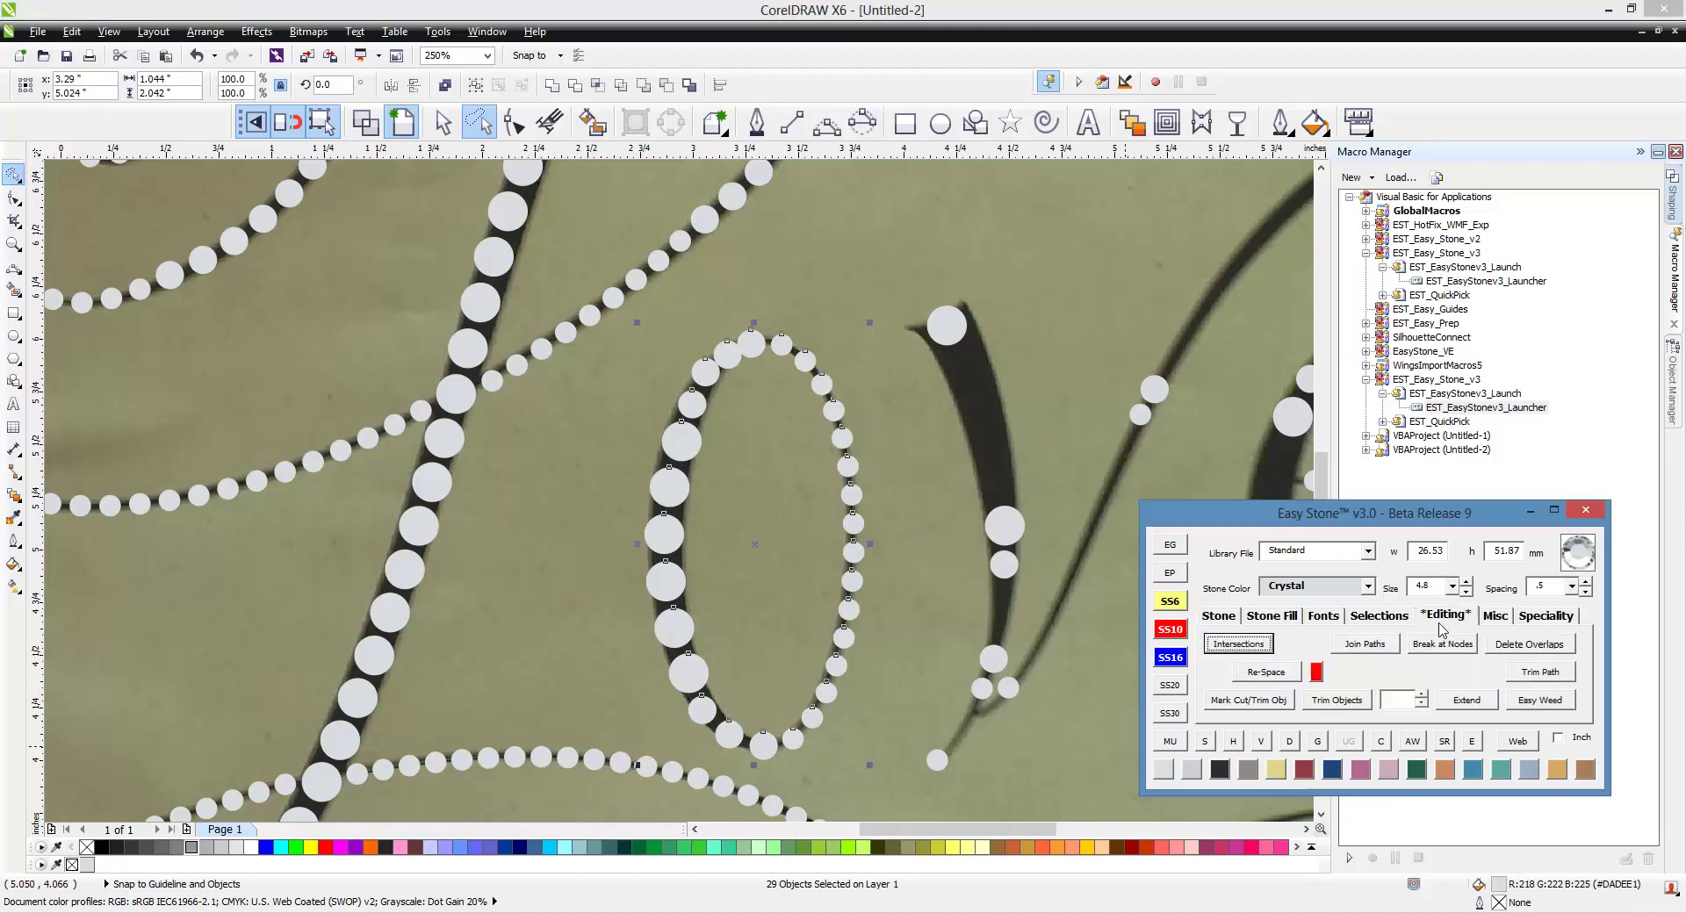
{"action": "left_click", "coordinate": [1266, 672]}
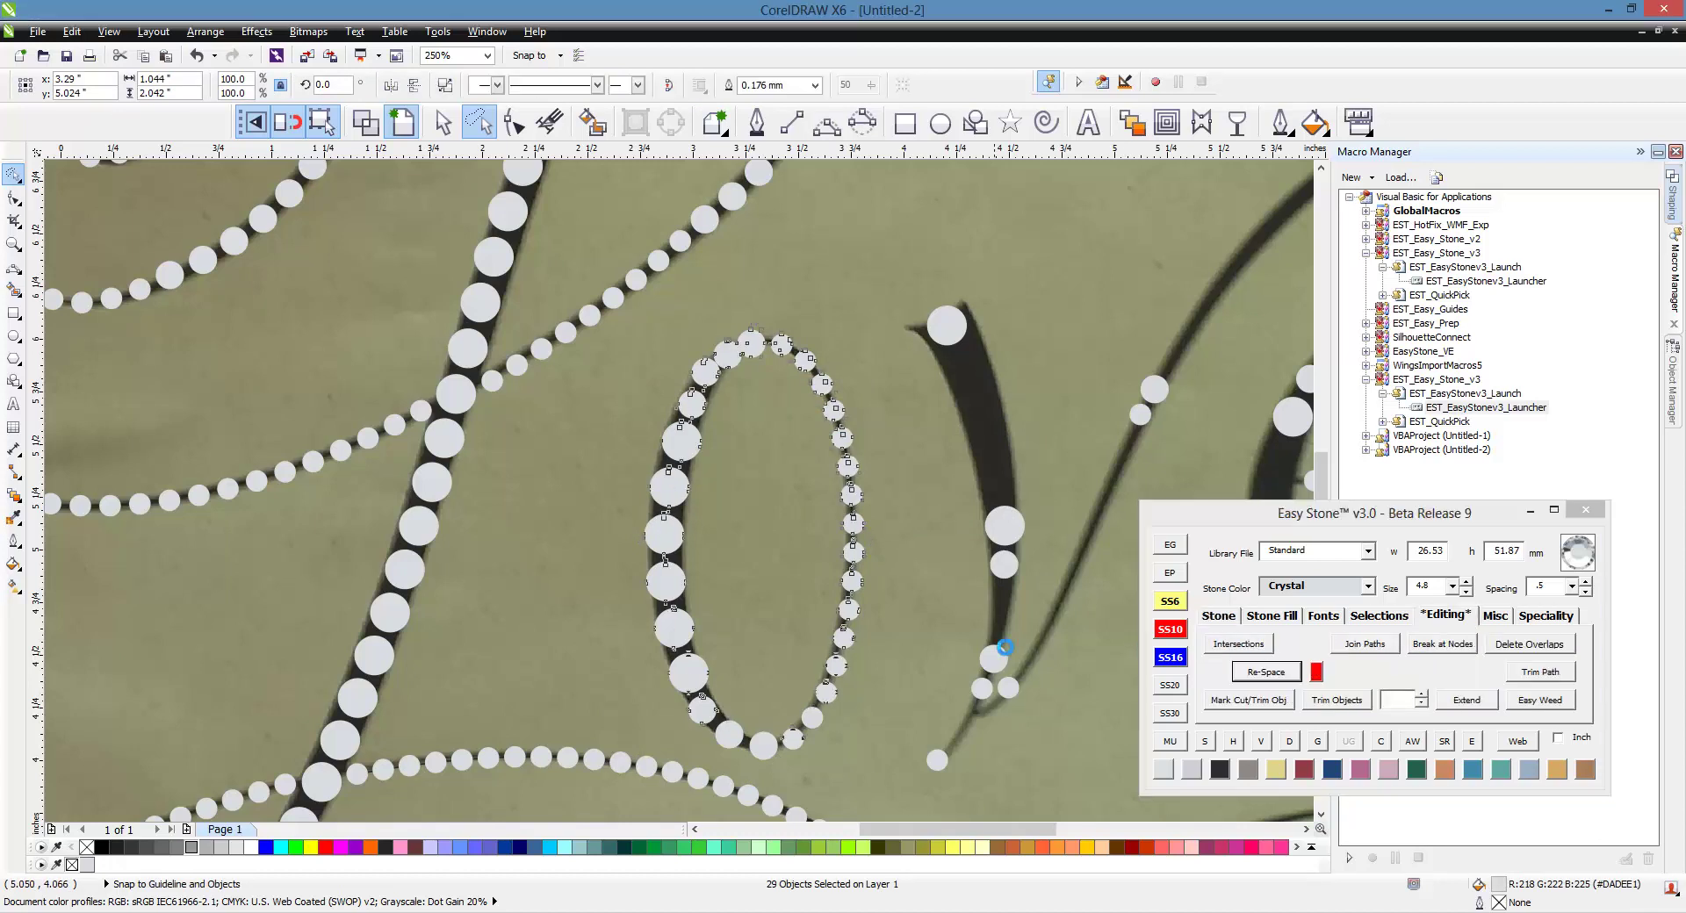
{"action": "left_click", "coordinate": [907, 651]}
- Show the outlines in wireframe and join the open end nodes of the "o" path at the bottom SS10 stones
{"action": "scroll", "coordinate": [745, 790], "scroll_direction": "up", "scroll_amount": 3}
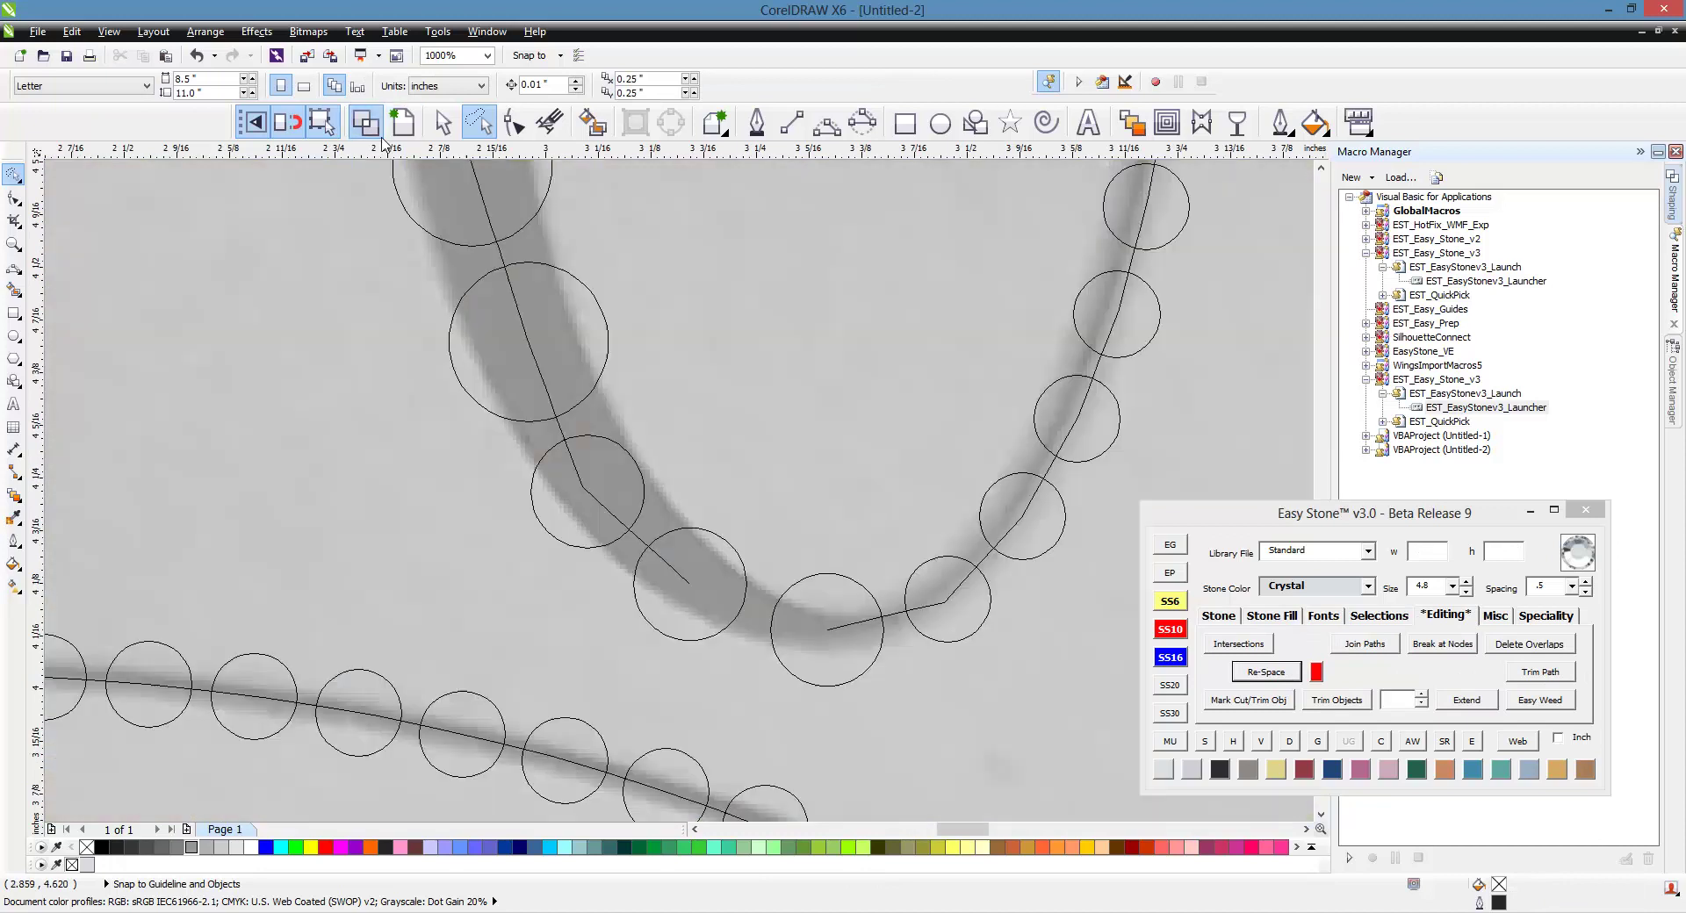
{"action": "left_click", "coordinate": [704, 363]}
{"action": "left_click", "coordinate": [893, 699]}
{"action": "double_click", "coordinate": [846, 629]}
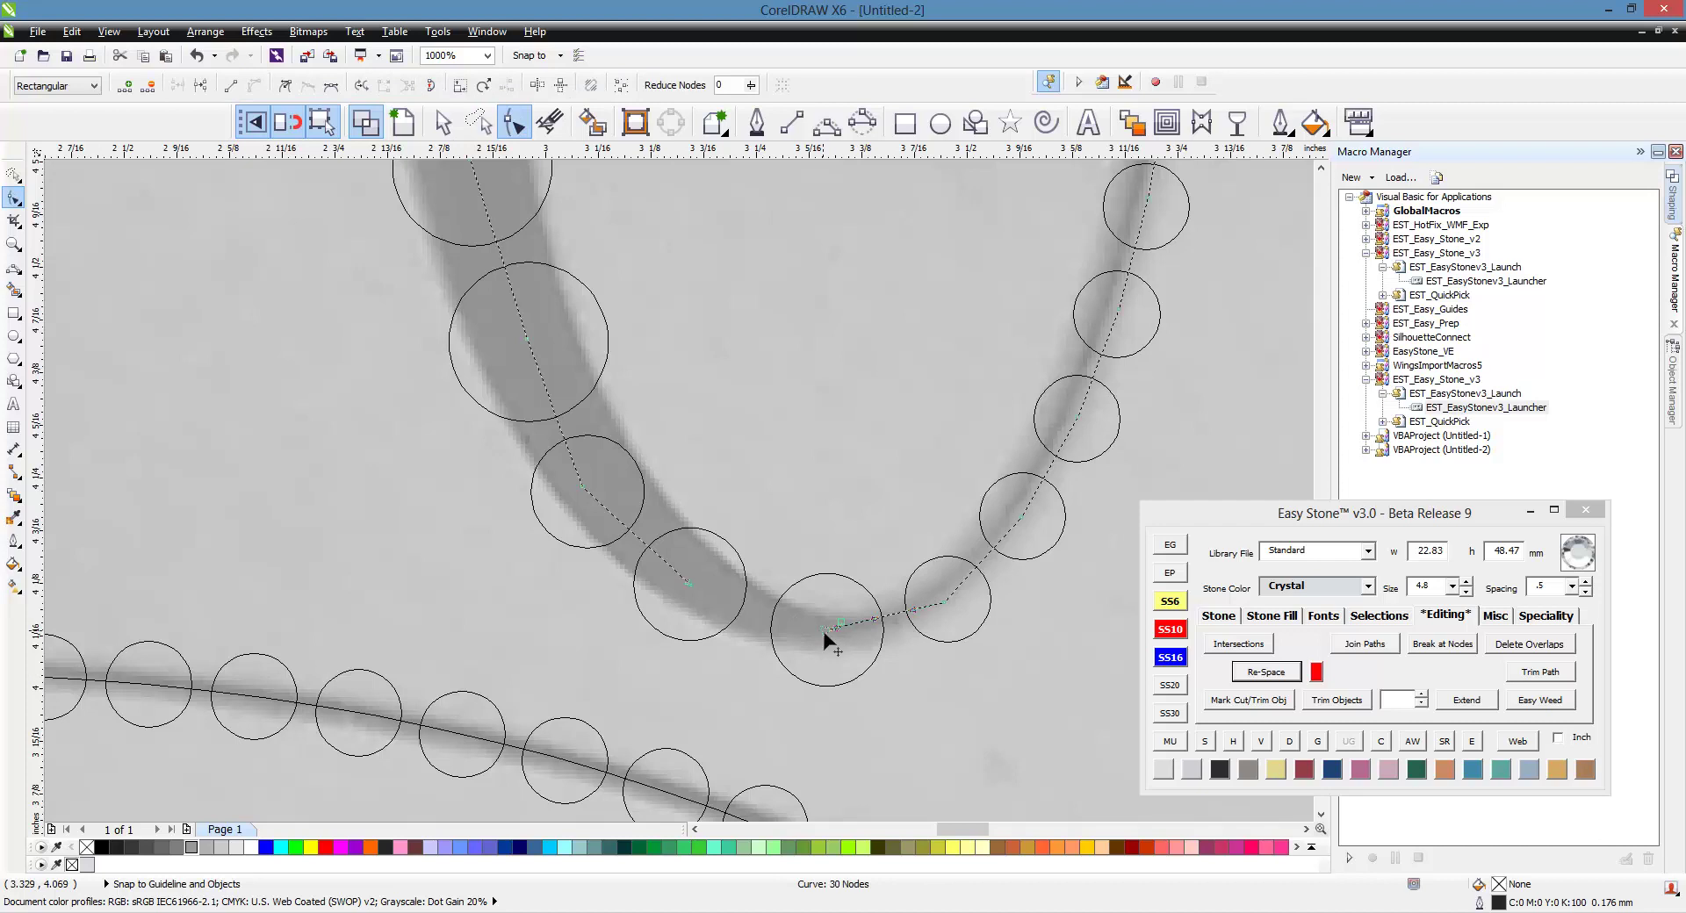
{"action": "left_click_drag", "start_coordinate": [829, 629], "coordinate": [686, 584]}
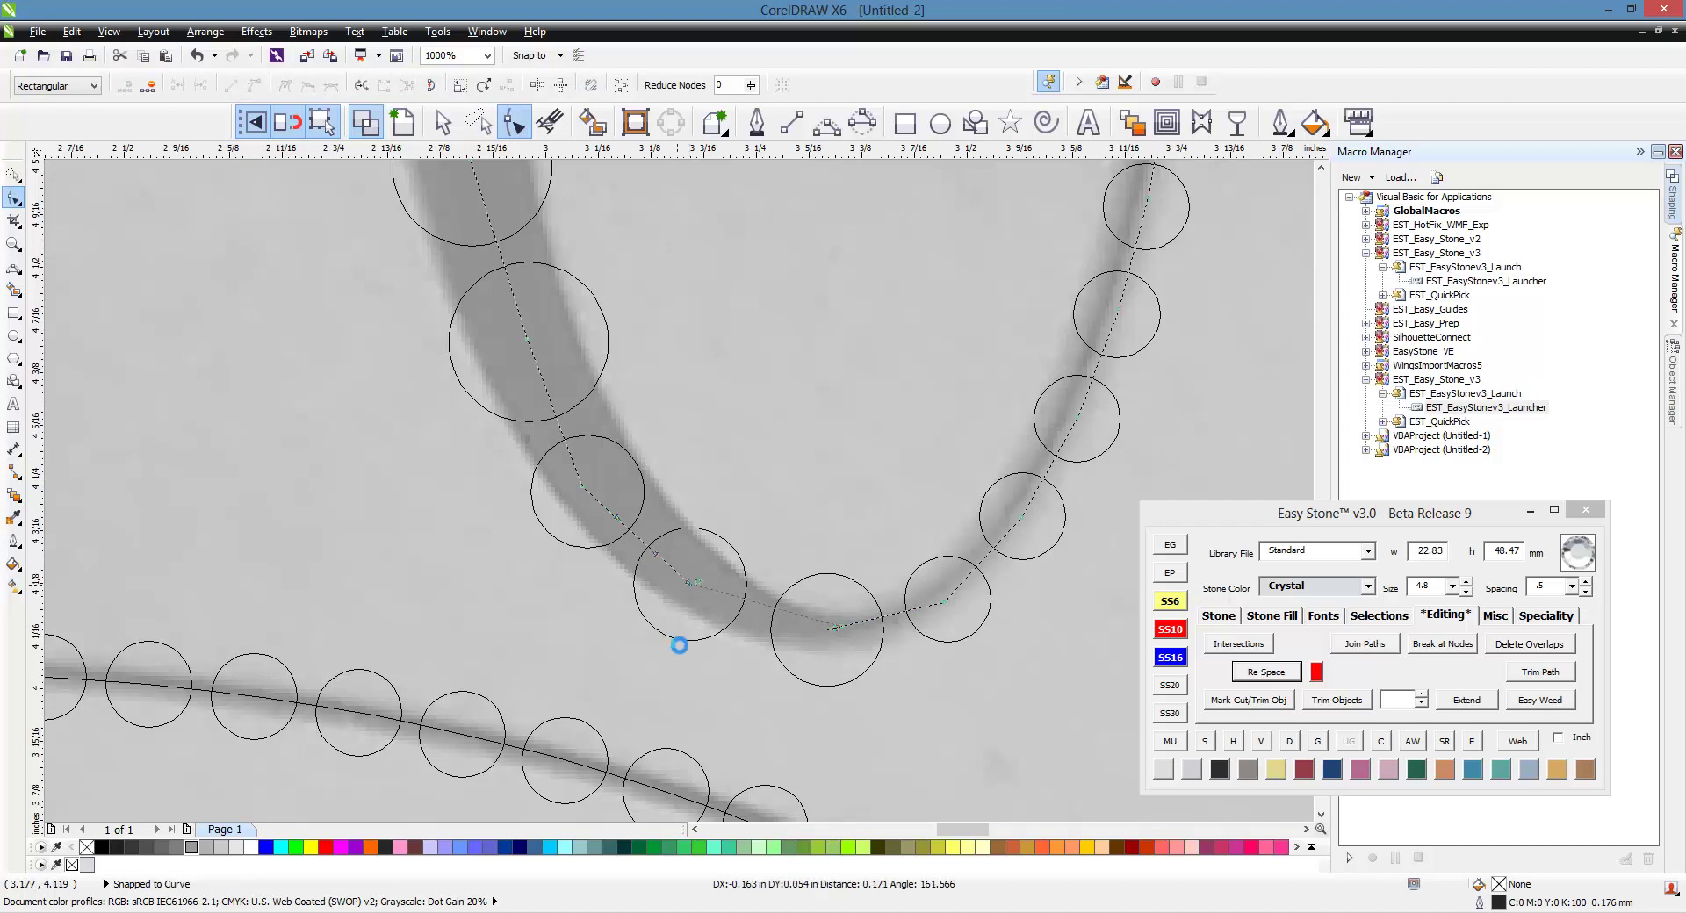
- Delete the surplus node on the lower-left curve of the "o" path and bend the segment through the SS10 stone's centre
{"action": "scroll", "coordinate": [691, 591], "scroll_direction": "up", "scroll_amount": 1}
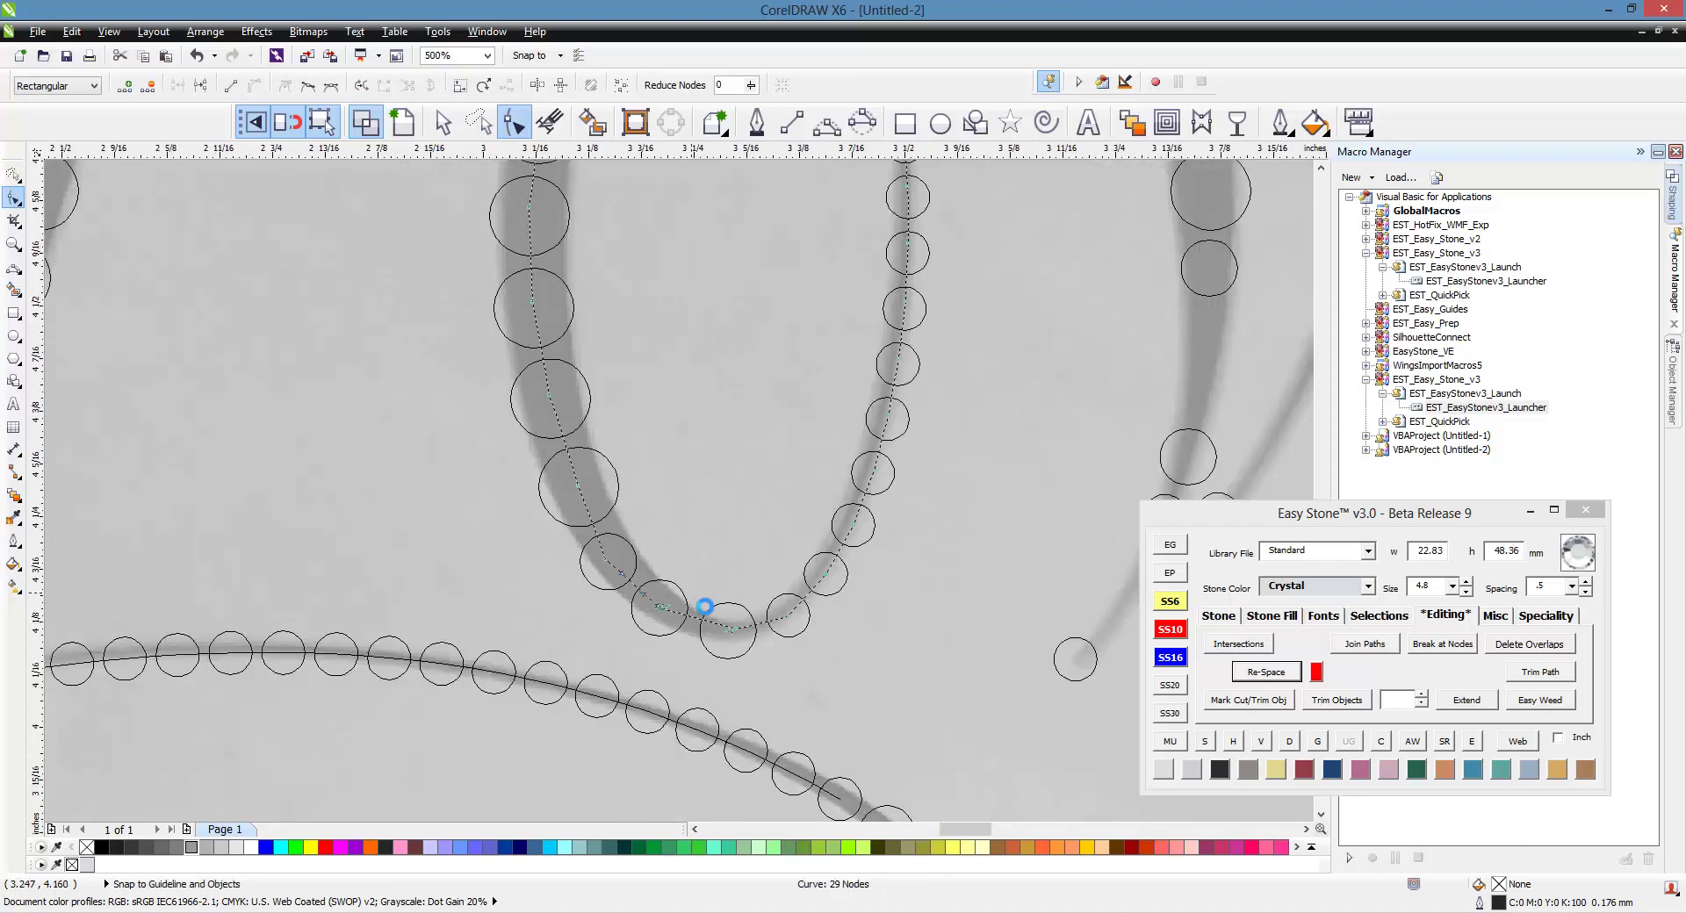
{"action": "scroll", "coordinate": [630, 659], "scroll_direction": "up", "scroll_amount": 1}
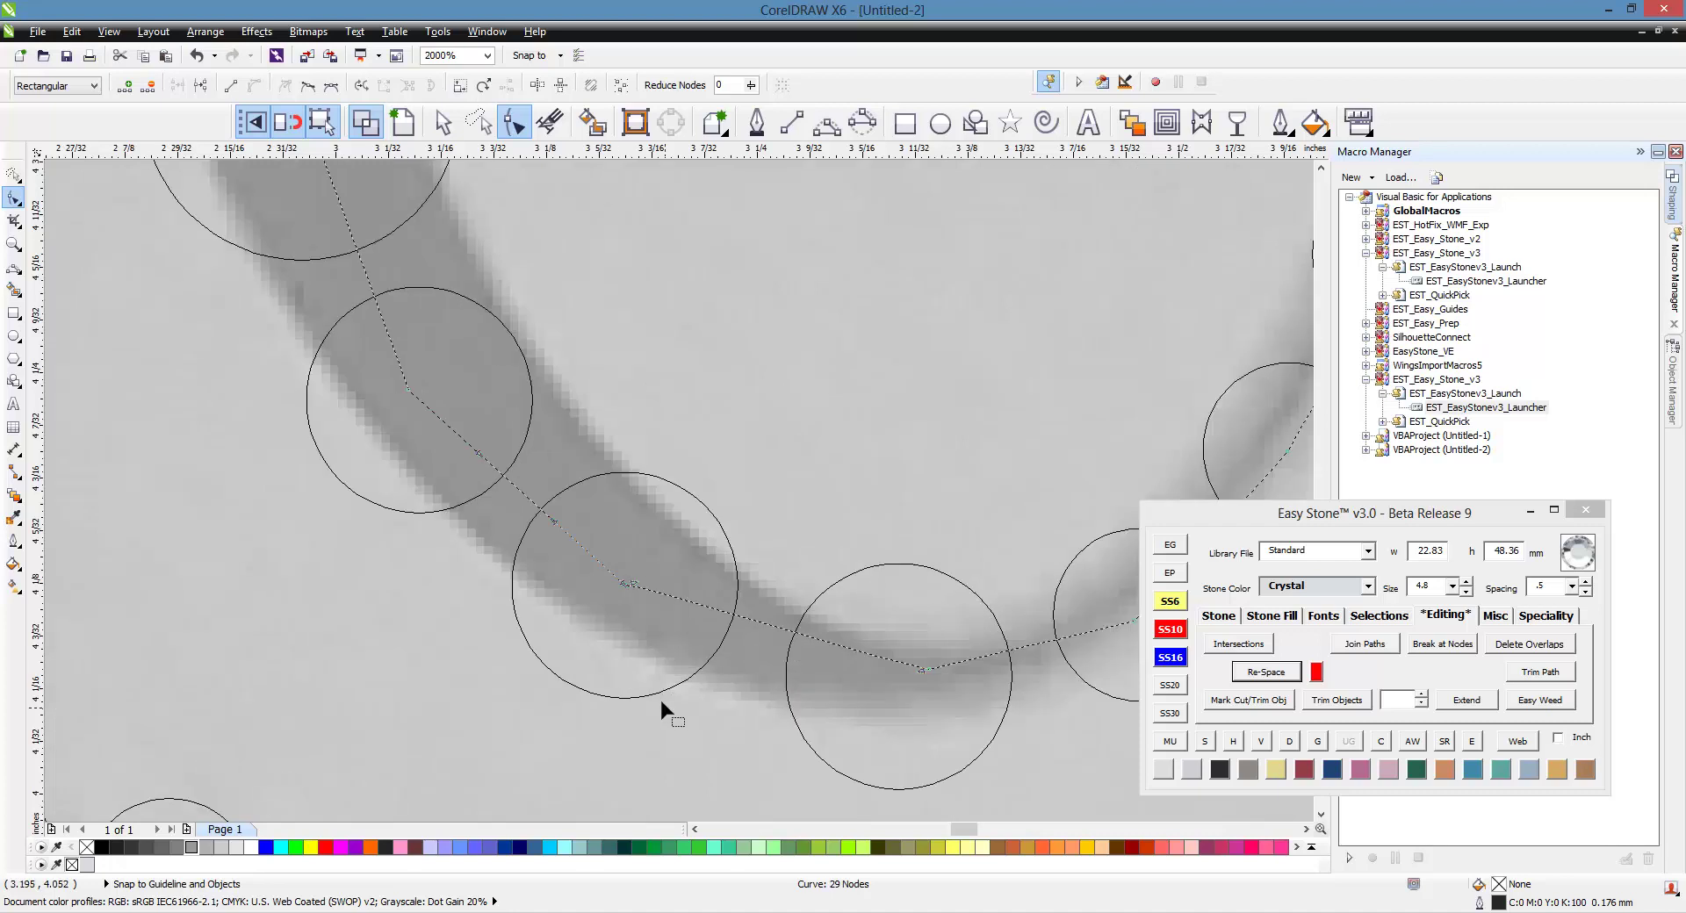
{"action": "left_click_drag", "start_coordinate": [625, 593], "coordinate": [545, 666]}
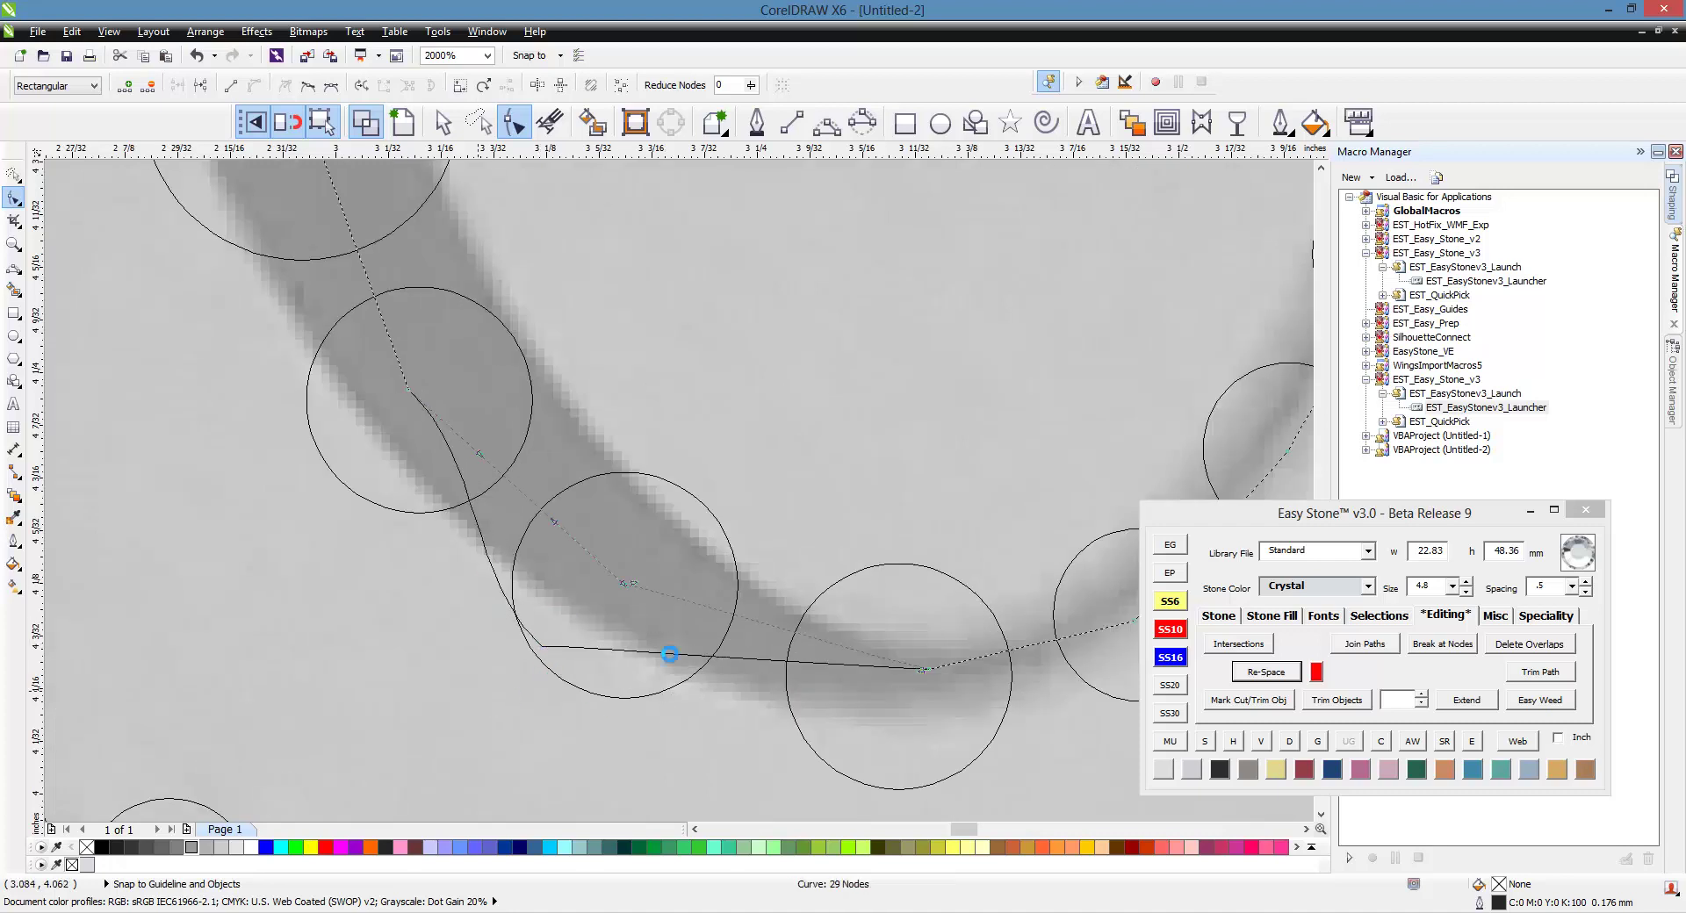
{"action": "key", "text": "ctrl+z"}
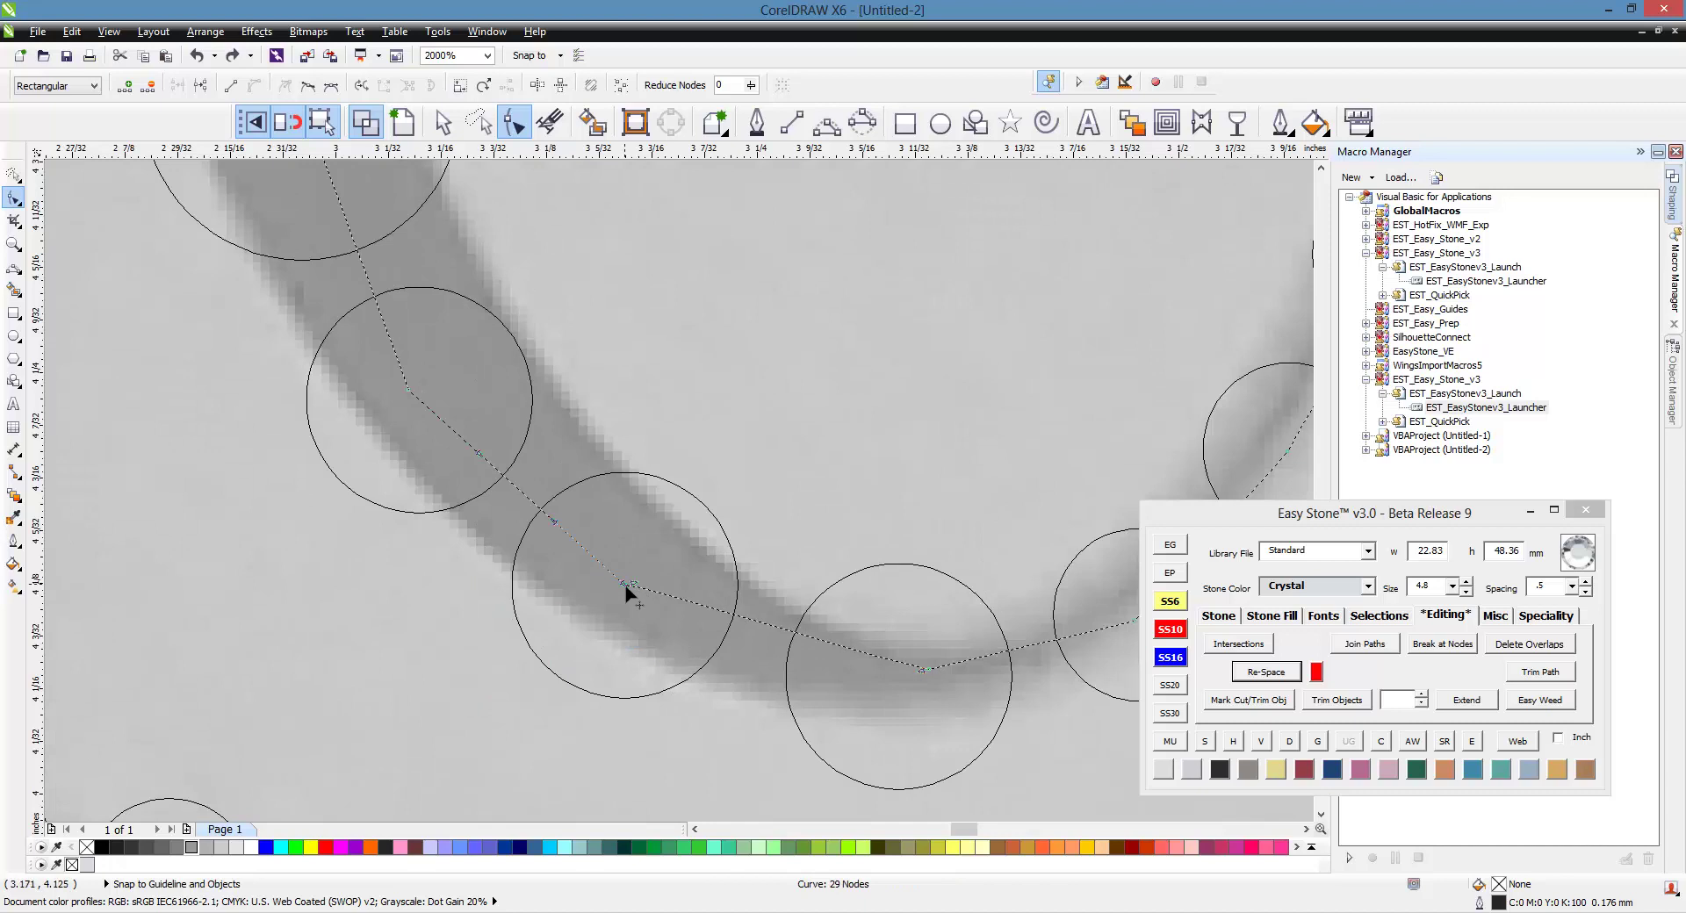
{"action": "key", "text": "Delete"}
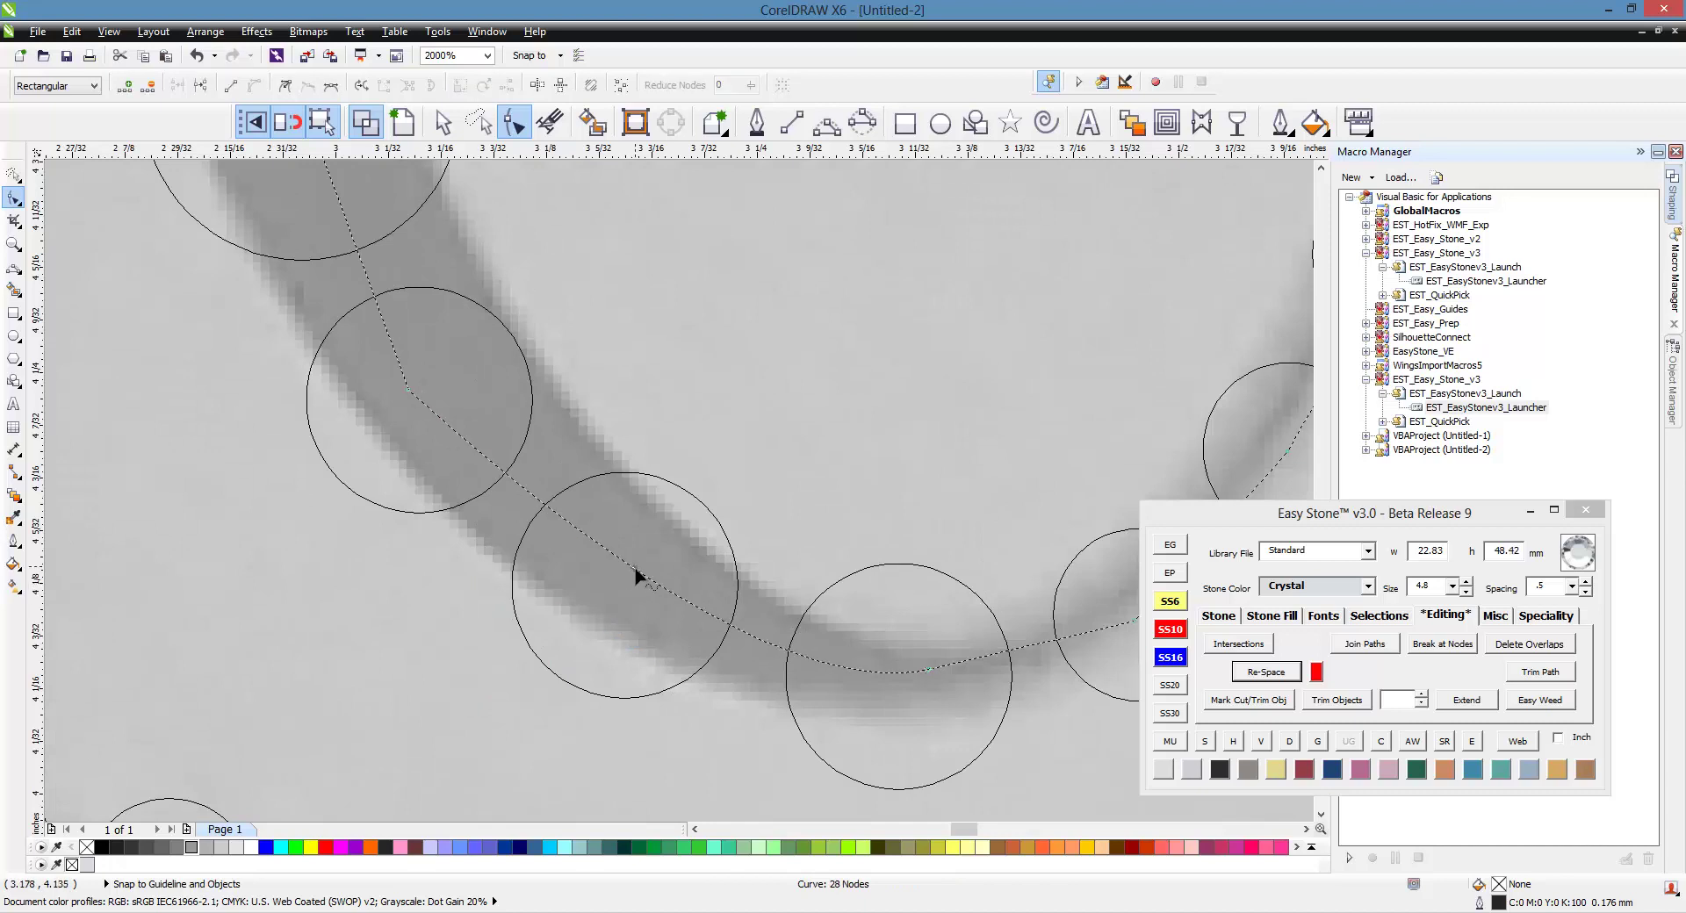
{"action": "left_click_drag", "start_coordinate": [632, 578], "coordinate": [629, 605]}
{"action": "key", "text": "space"}
{"action": "scroll", "coordinate": [699, 531], "scroll_direction": "down", "scroll_amount": 1}
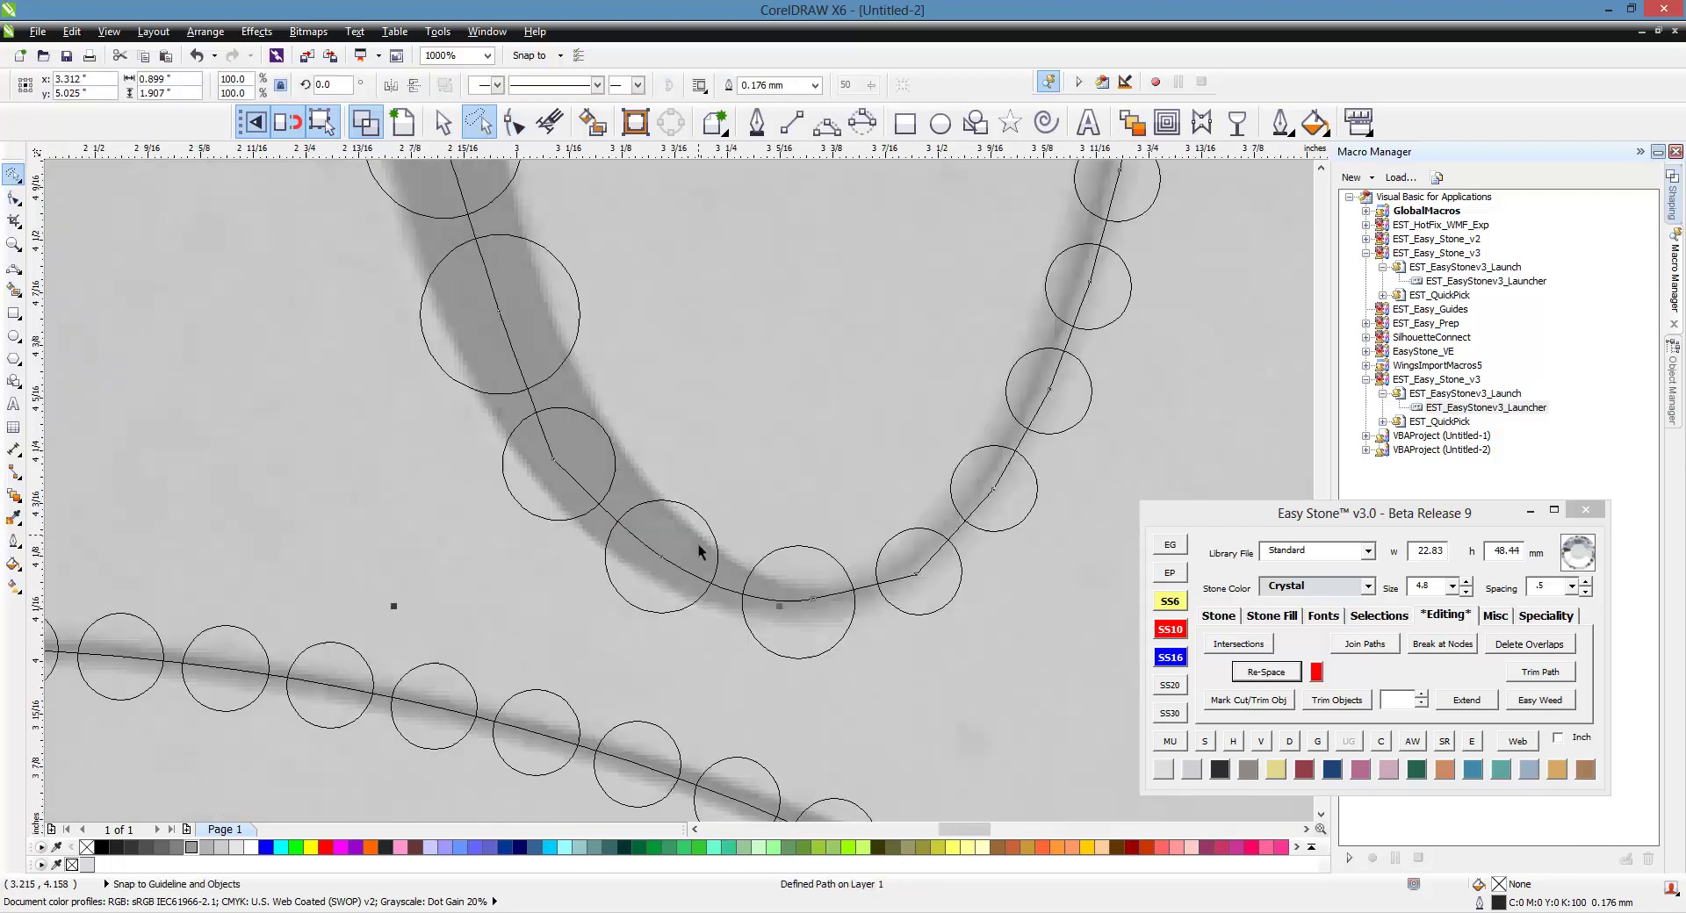
{"action": "scroll", "coordinate": [689, 687], "scroll_direction": "down", "scroll_amount": 2}
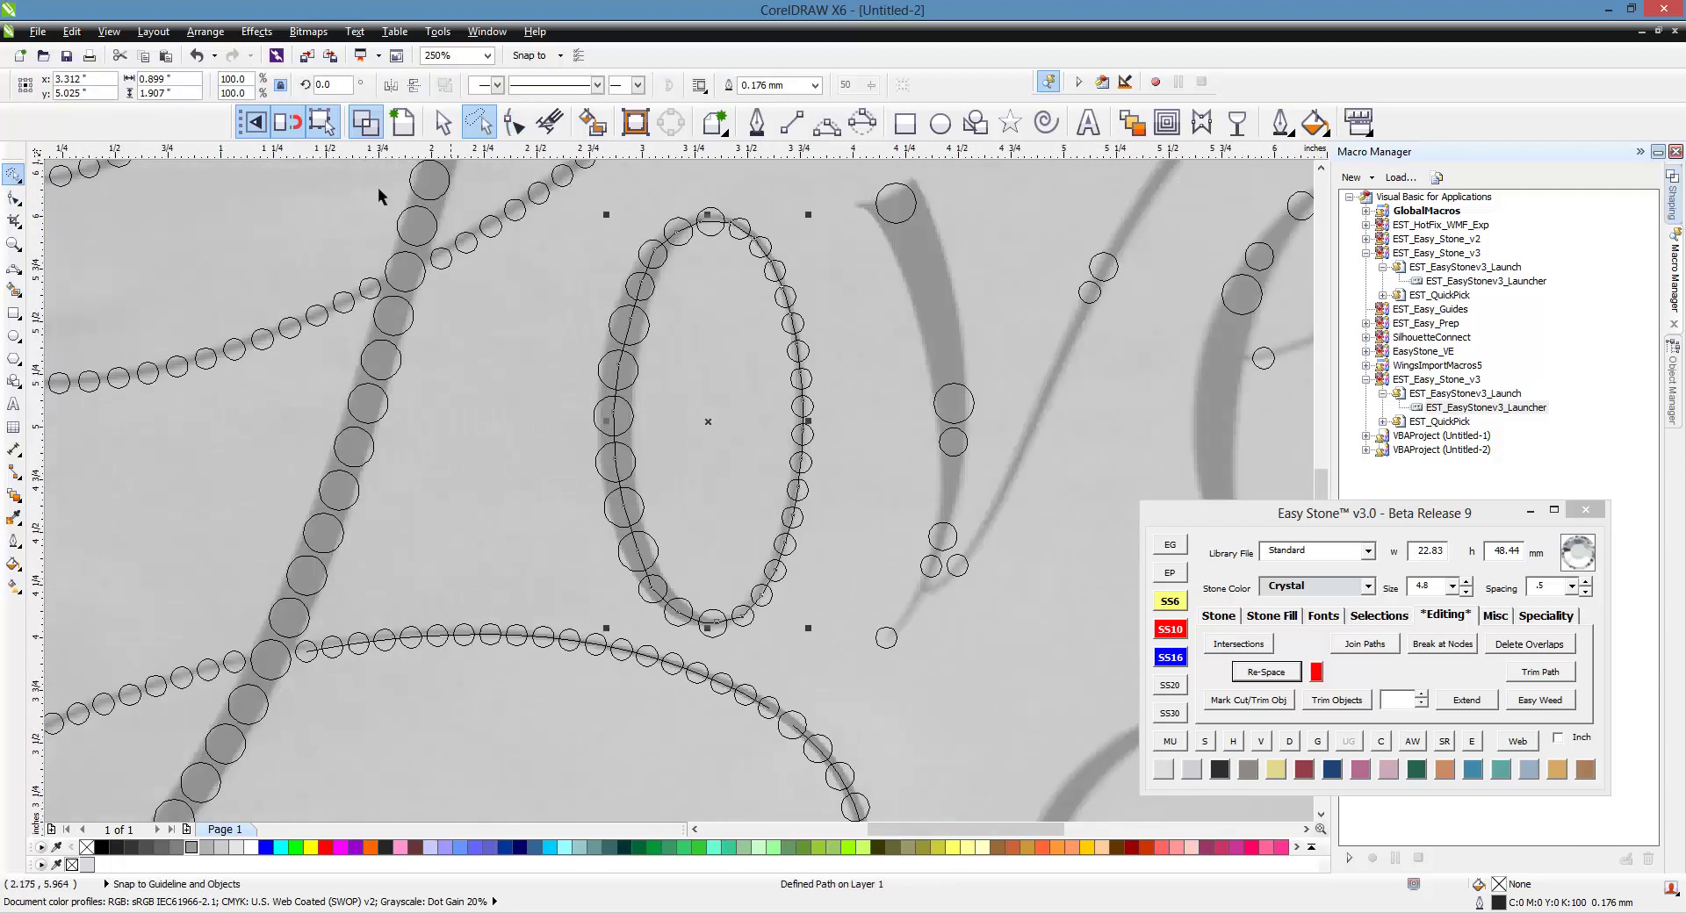
- Return from wireframe to the full-colour view of the design with nothing selected
{"action": "left_click", "coordinate": [443, 122]}
{"action": "left_click", "coordinate": [403, 120]}
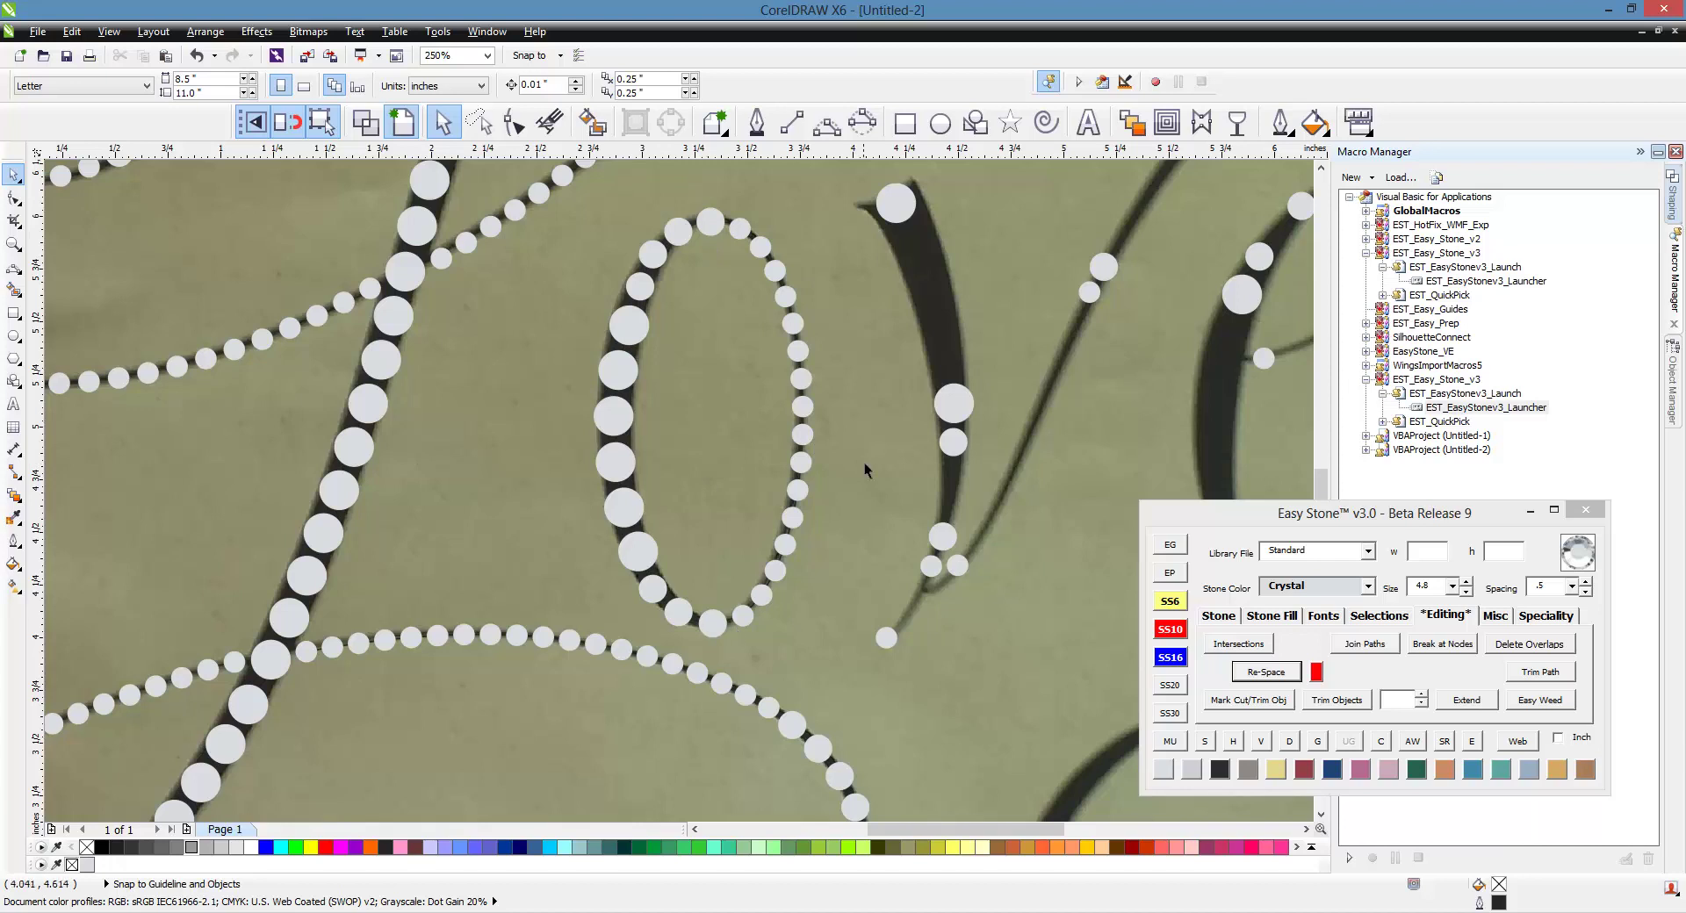
{"action": "scroll", "coordinate": [504, 403], "scroll_direction": "down", "scroll_amount": 5}
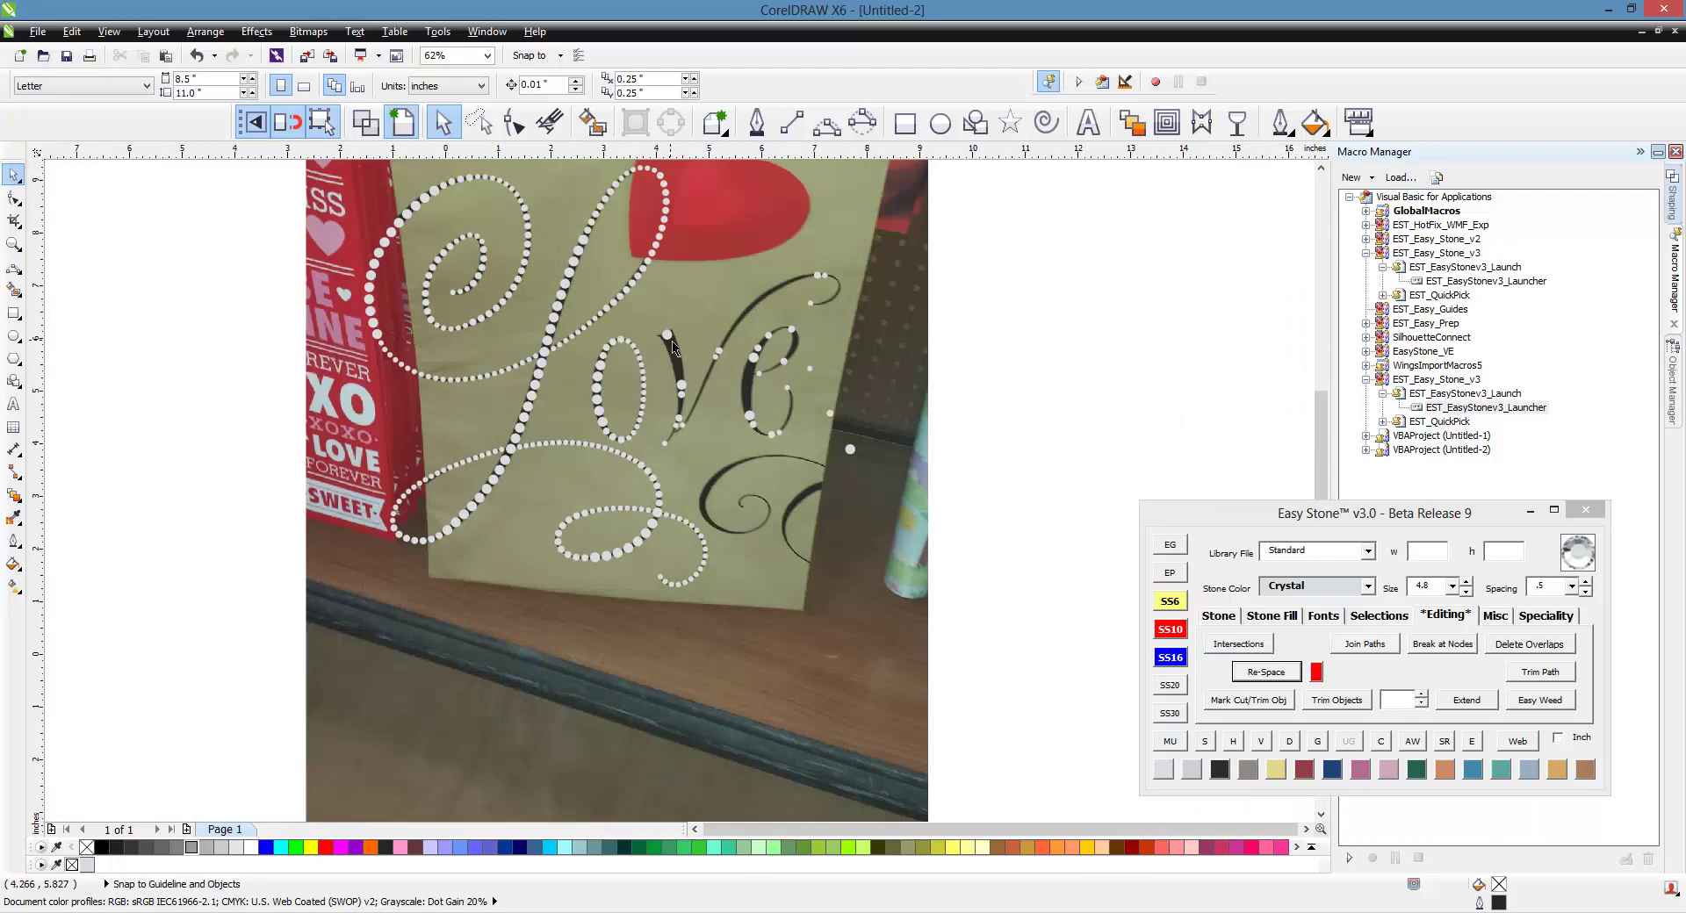
- Add Crystal stones between the two SS16 stones on the thick left stroke of the "v"
{"action": "scroll", "coordinate": [673, 346], "scroll_direction": "up", "scroll_amount": 5}
{"action": "scroll", "coordinate": [711, 608], "scroll_direction": "up", "scroll_amount": 1}
{"action": "left_click", "coordinate": [707, 612]}
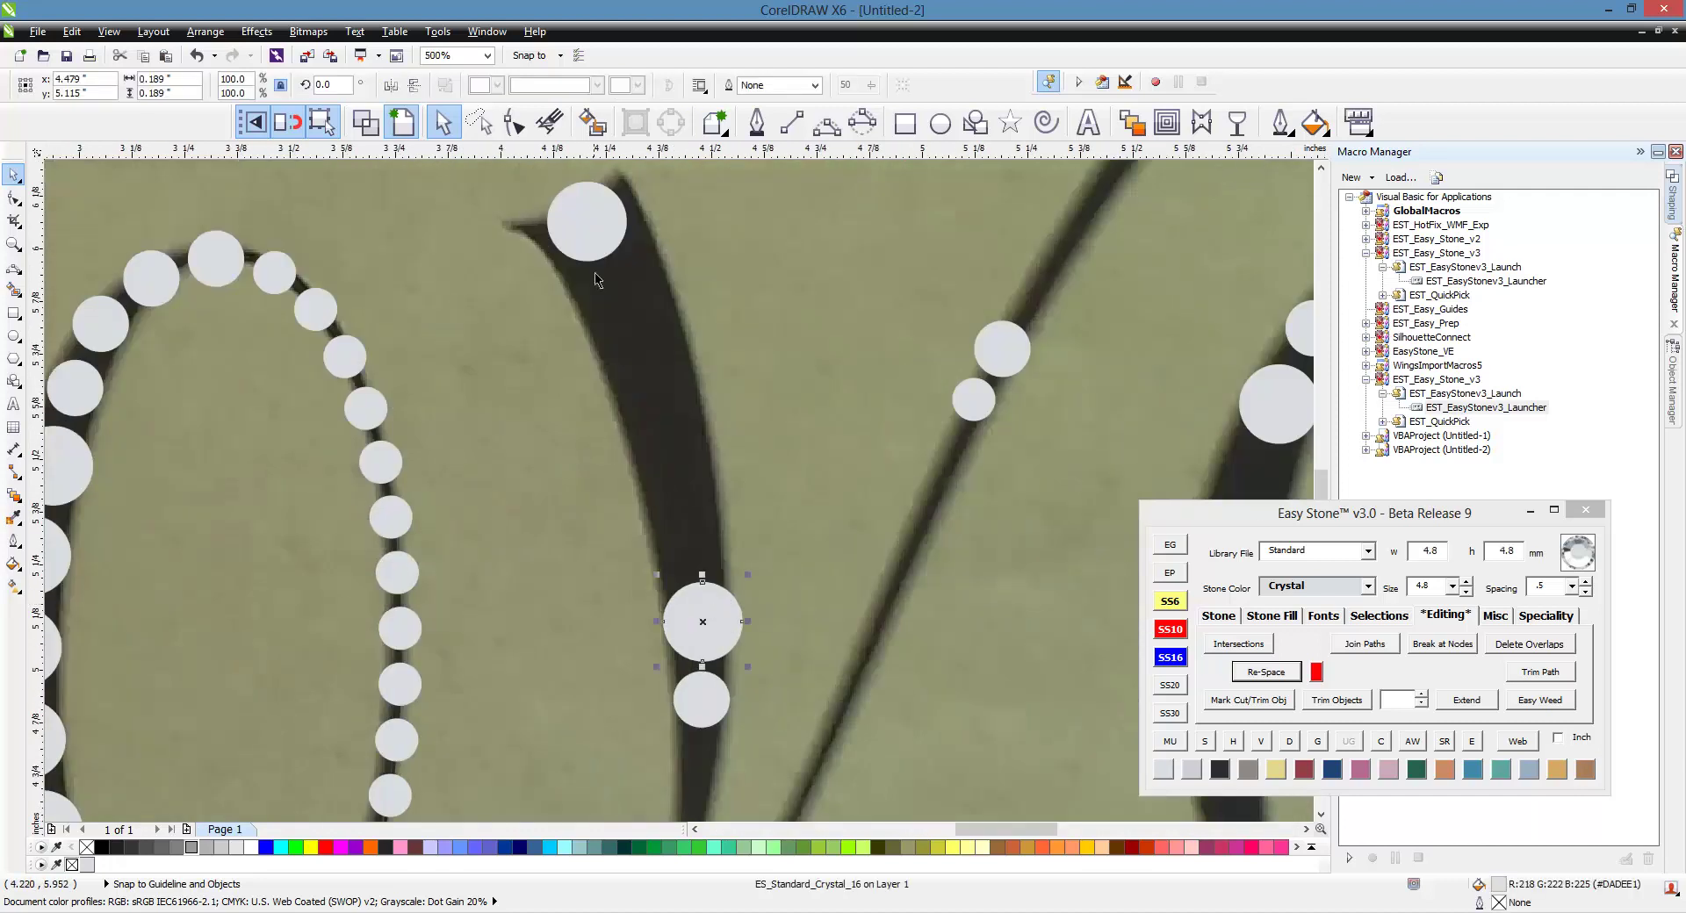
{"action": "left_click", "coordinate": [600, 255], "text": "shift"}
{"action": "left_click", "coordinate": [1232, 620]}
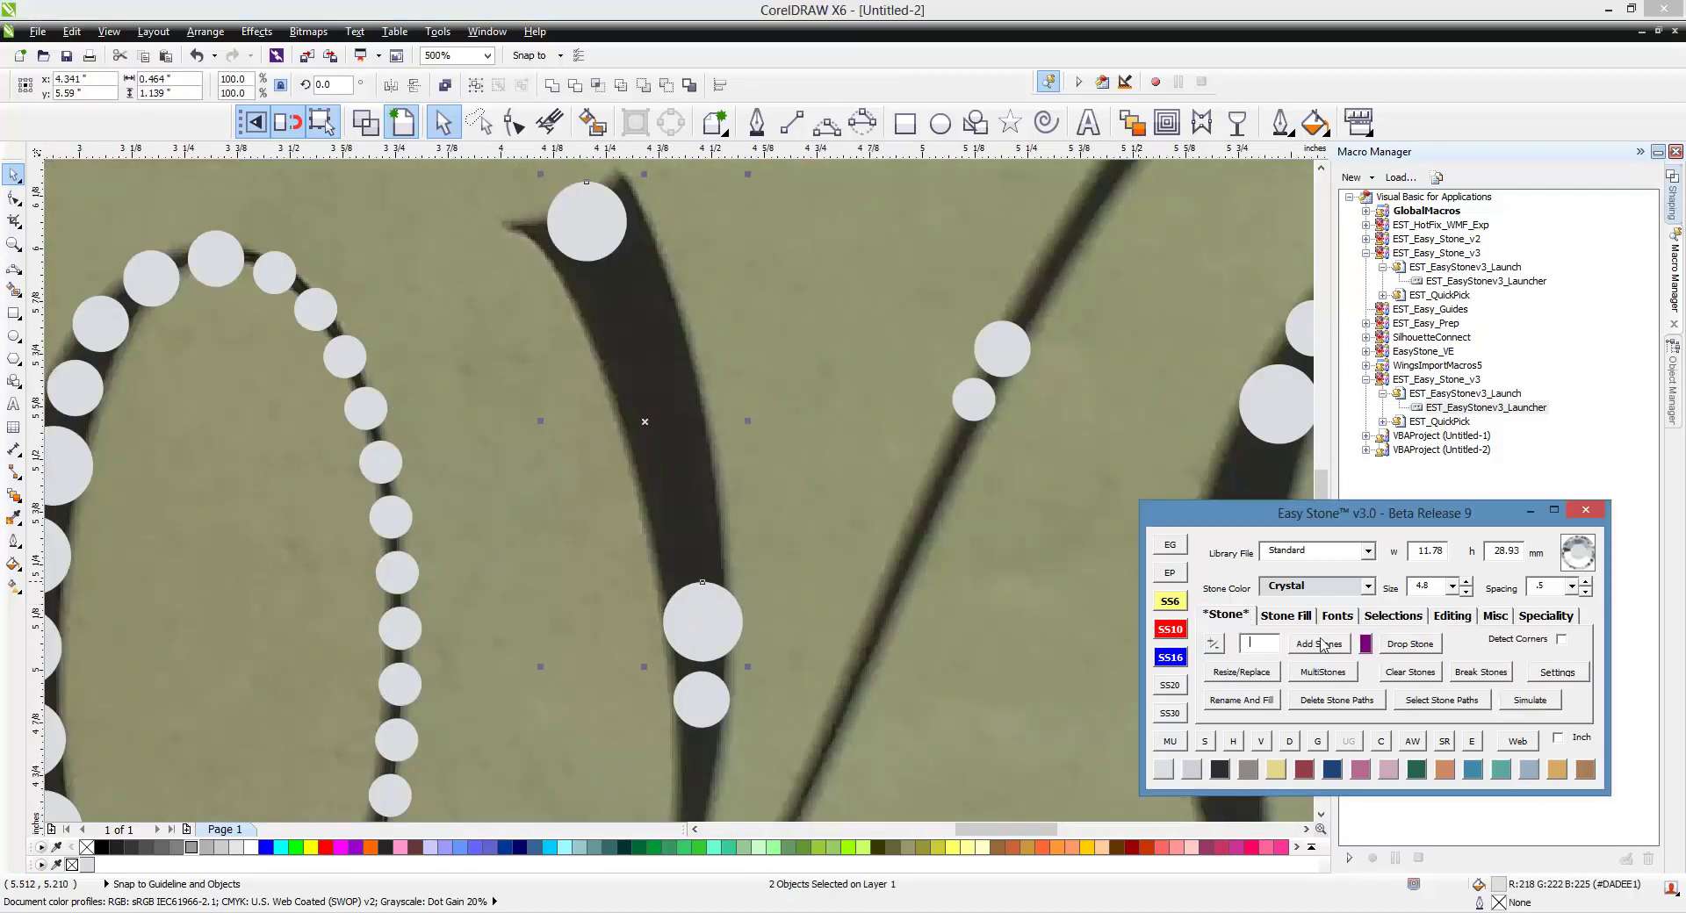
{"action": "left_click", "coordinate": [1319, 644]}
- Bend the new stone path on the left stroke of the "v" so its SS16 stones follow the lettering's curve
{"action": "left_click", "coordinate": [629, 377]}
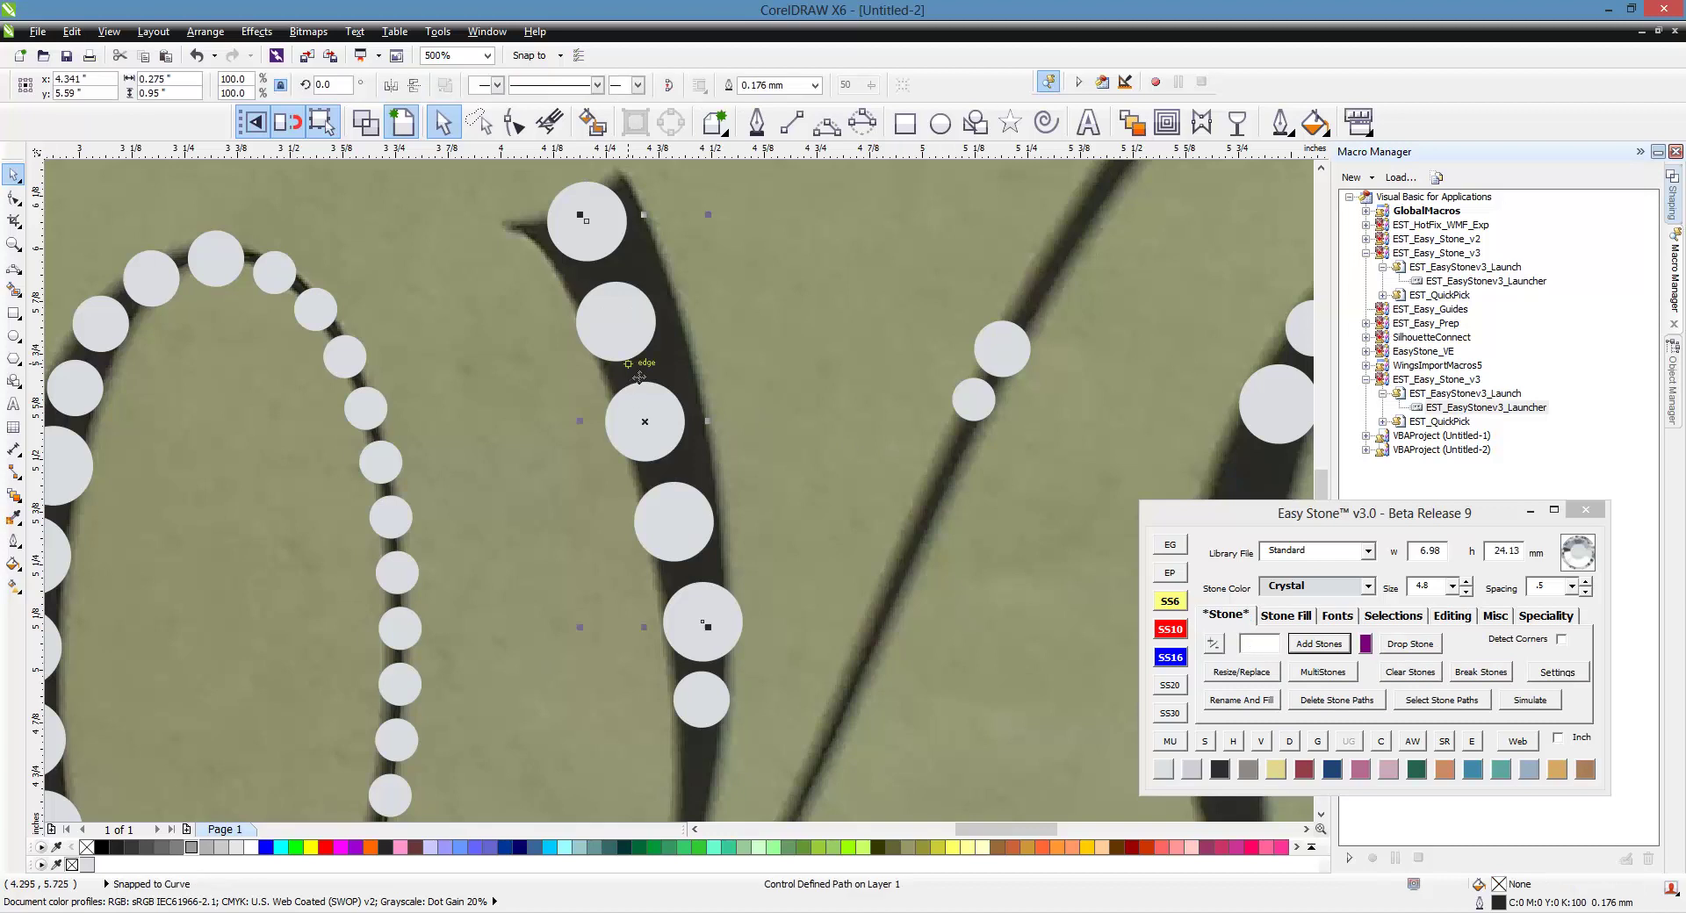
{"action": "key", "text": "F10"}
{"action": "left_click_drag", "start_coordinate": [628, 373], "coordinate": [656, 358]}
{"action": "key", "text": "space"}
{"action": "left_click", "coordinate": [761, 283]}
{"action": "scroll", "coordinate": [741, 451], "scroll_direction": "down", "scroll_amount": 5}
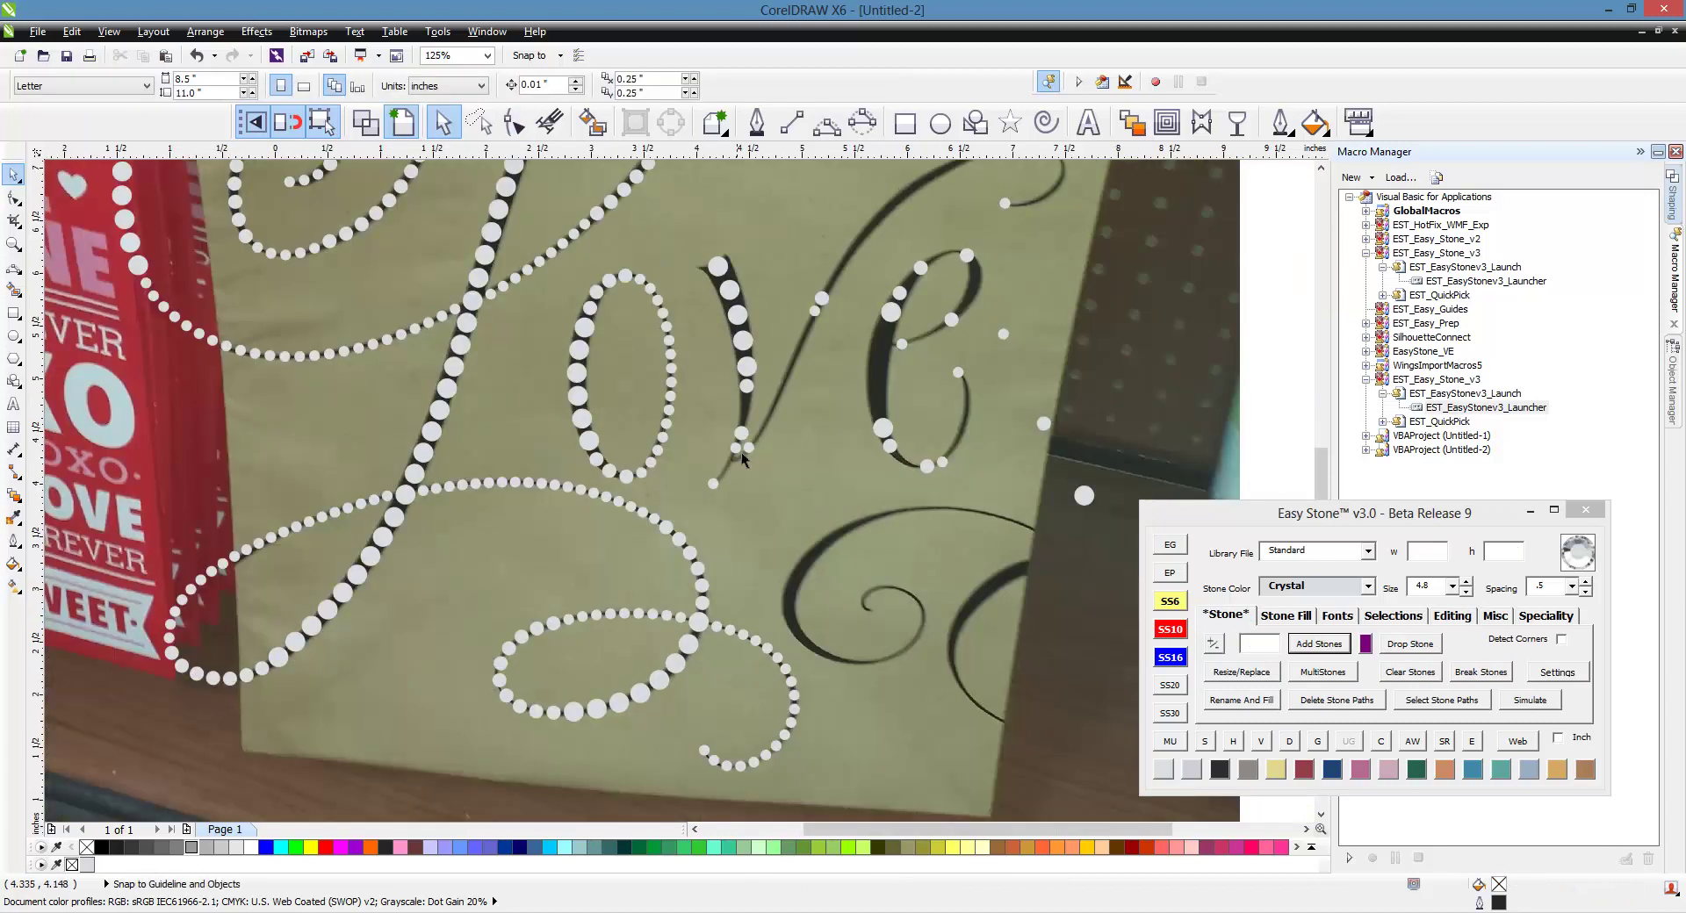
{"action": "scroll", "coordinate": [746, 388], "scroll_direction": "up", "scroll_amount": 2}
{"action": "scroll", "coordinate": [724, 341], "scroll_direction": "up", "scroll_amount": 2}
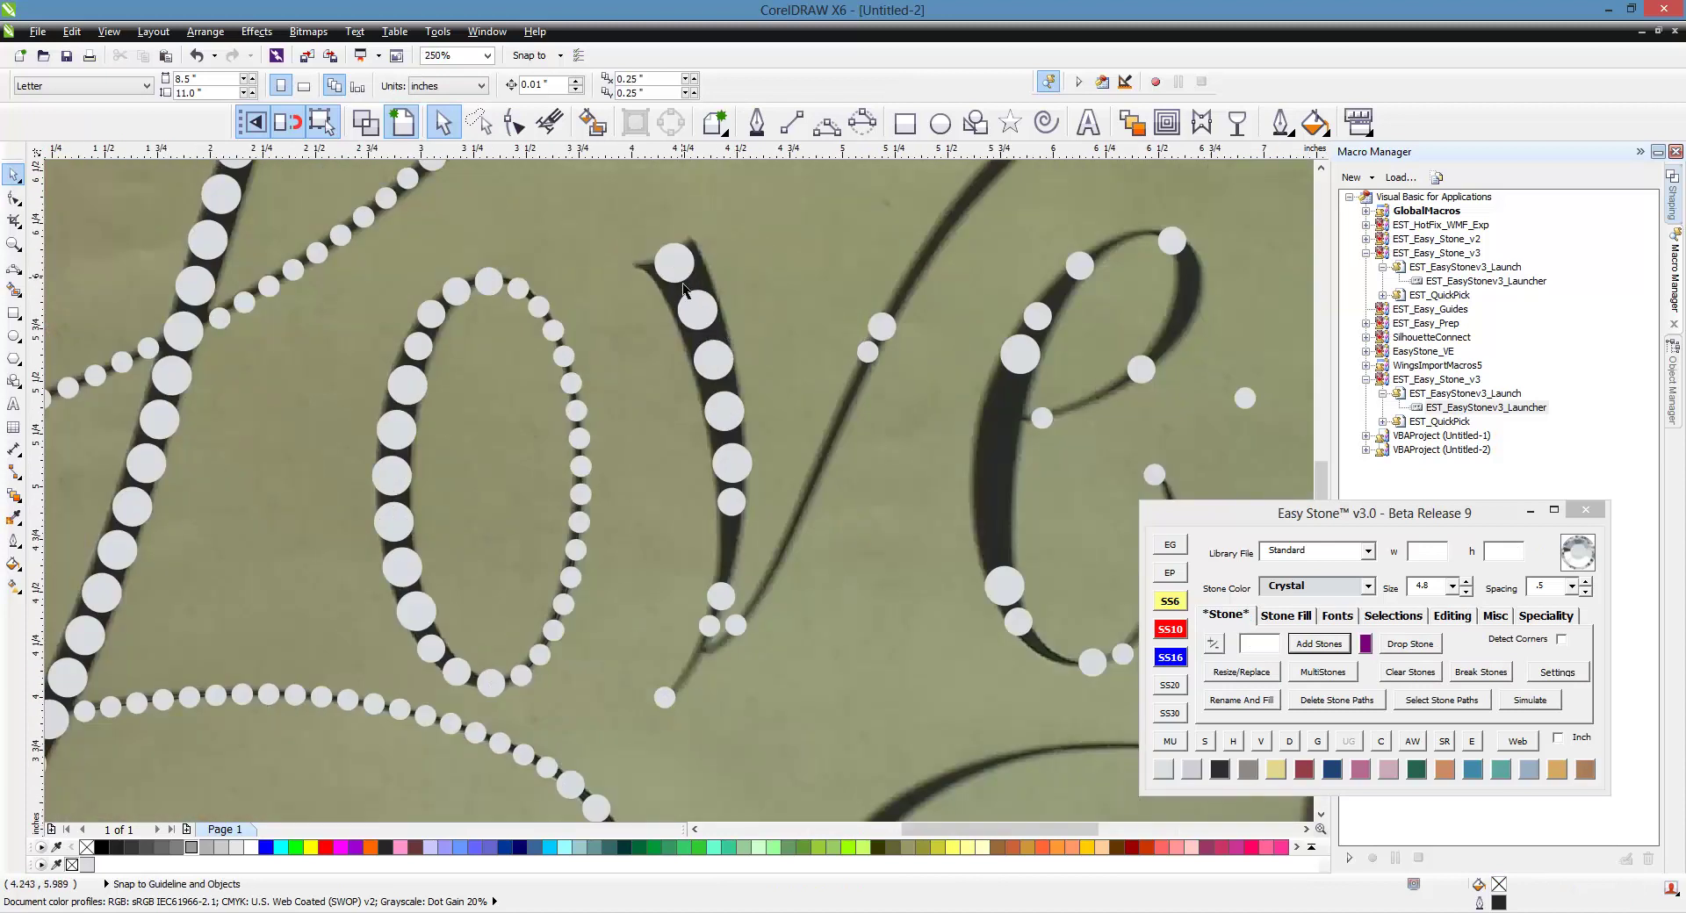
- Place copies of the stones in the gaps along the lower part of the v's left stroke down to its tip
{"action": "scroll", "coordinate": [736, 491], "scroll_direction": "up", "scroll_amount": 2}
{"action": "left_click_drag", "start_coordinate": [758, 391], "coordinate": [591, 751]}
{"action": "scroll", "coordinate": [755, 476], "scroll_direction": "up", "scroll_amount": 1}
{"action": "right_click", "coordinate": [745, 541]}
{"action": "scroll", "coordinate": [710, 388], "scroll_direction": "down", "scroll_amount": 1}
{"action": "scroll", "coordinate": [659, 639], "scroll_direction": "up", "scroll_amount": 1}
{"action": "right_click", "coordinate": [647, 646]}
{"action": "right_click", "coordinate": [590, 752]}
{"action": "scroll", "coordinate": [599, 553], "scroll_direction": "down", "scroll_amount": 1}
{"action": "left_click", "coordinate": [650, 671]}
{"action": "scroll", "coordinate": [646, 672], "scroll_direction": "down", "scroll_amount": 1}
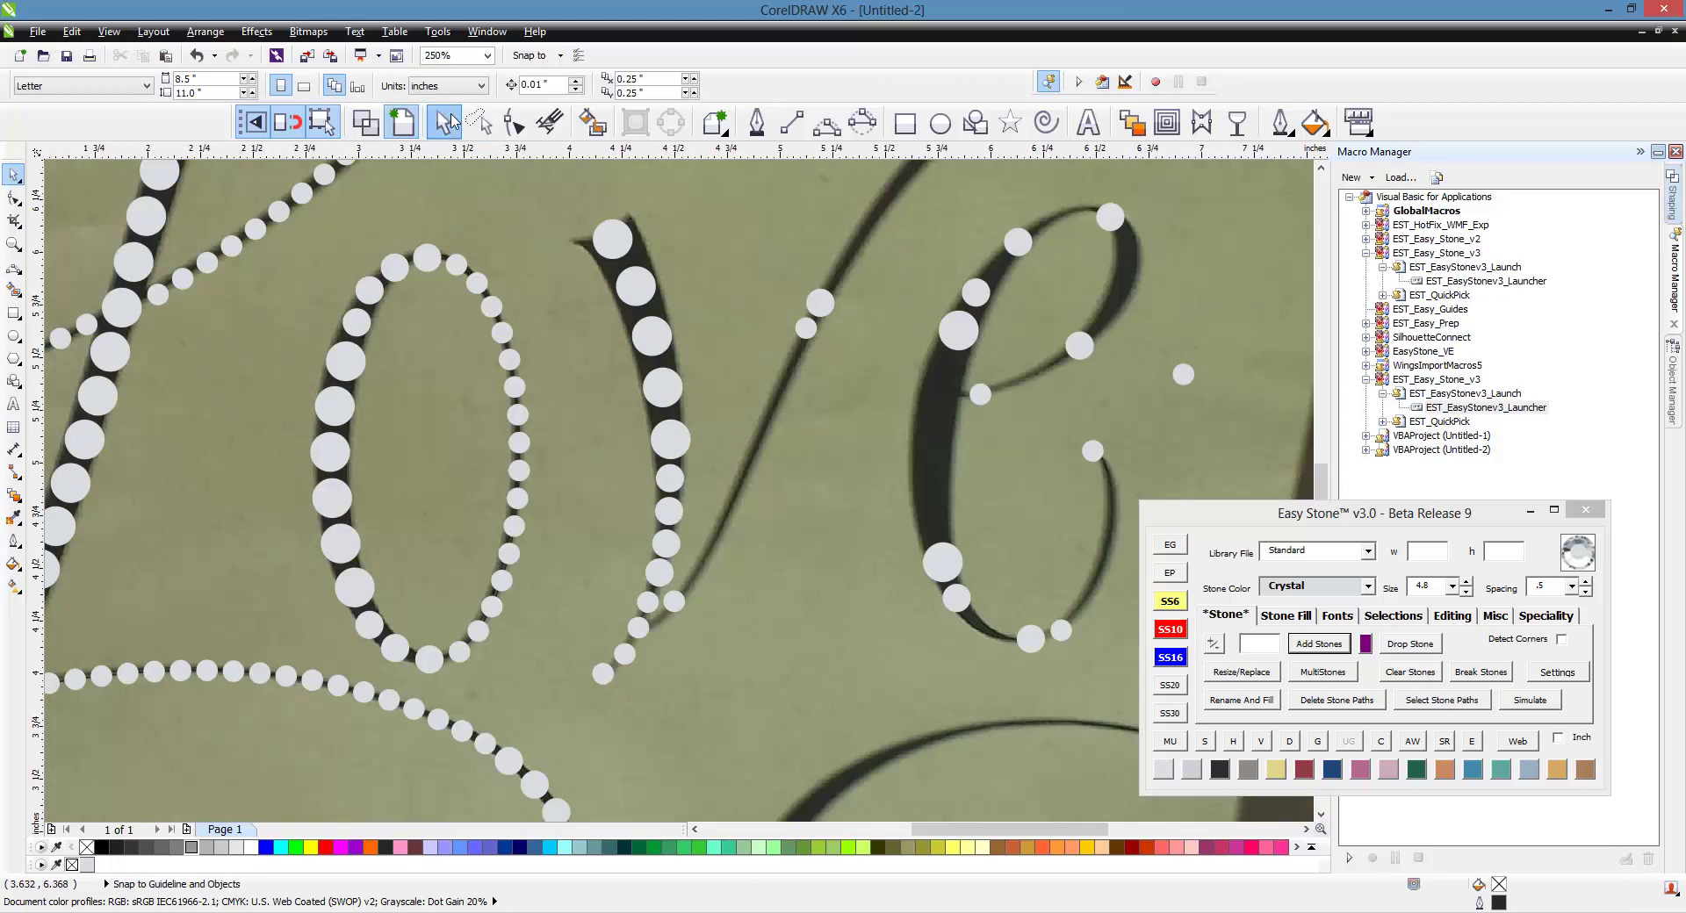
- Select the stones of the v's left stroke and delete their stone paths
{"action": "left_click_drag", "start_coordinate": [740, 687], "coordinate": [742, 689]}
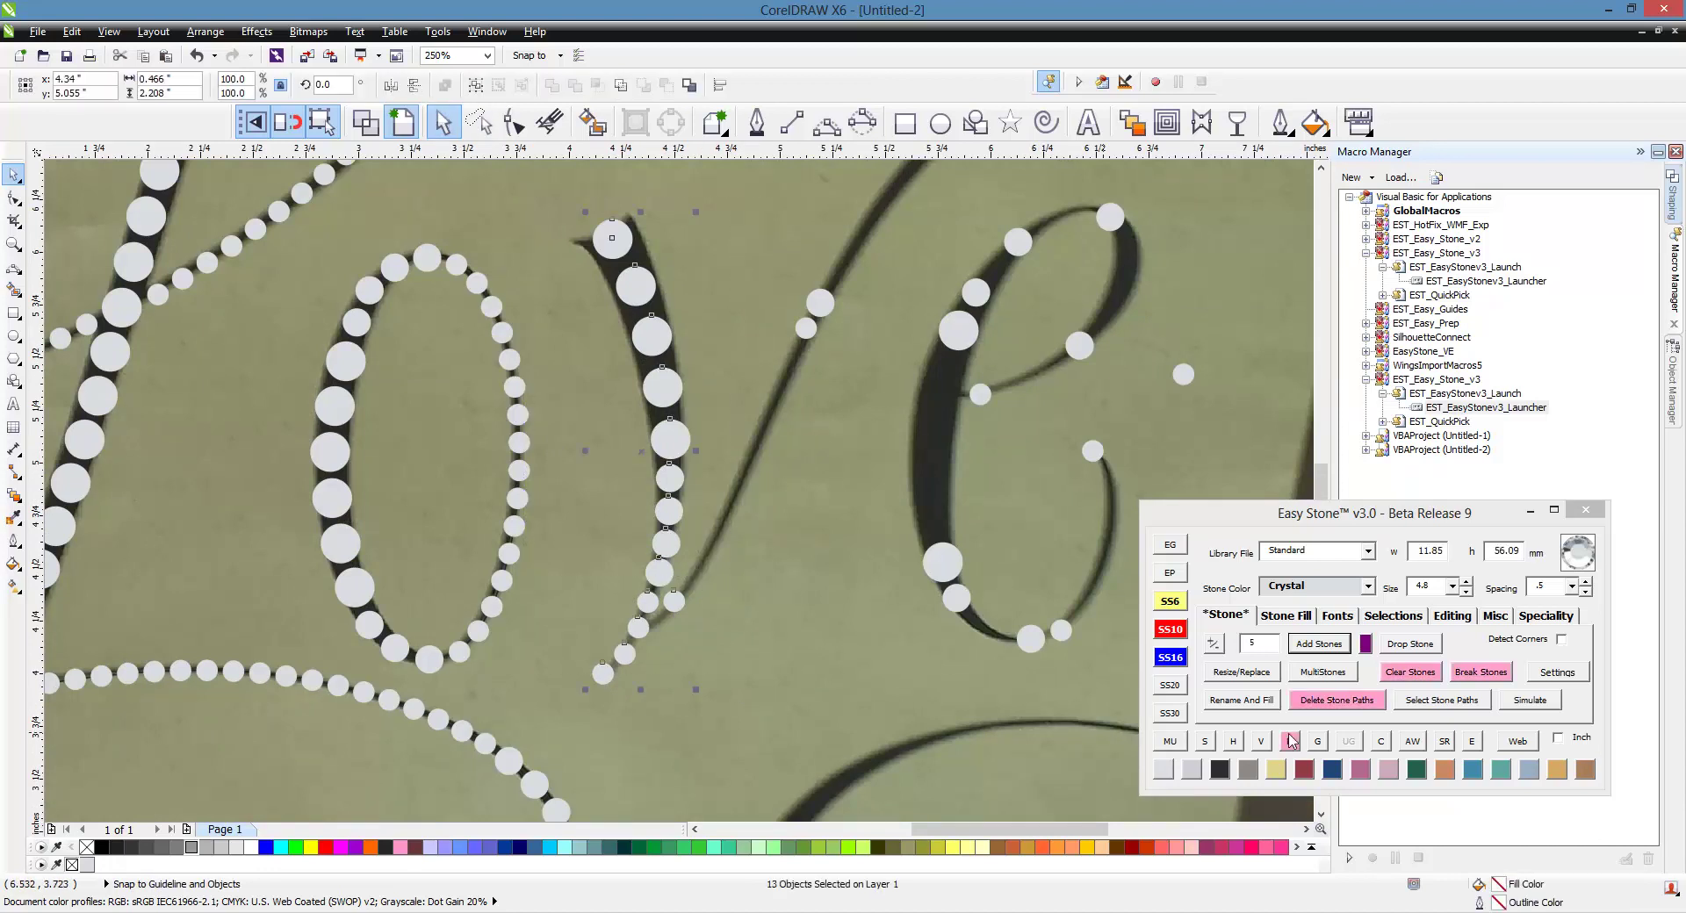
{"action": "left_click", "coordinate": [1342, 707]}
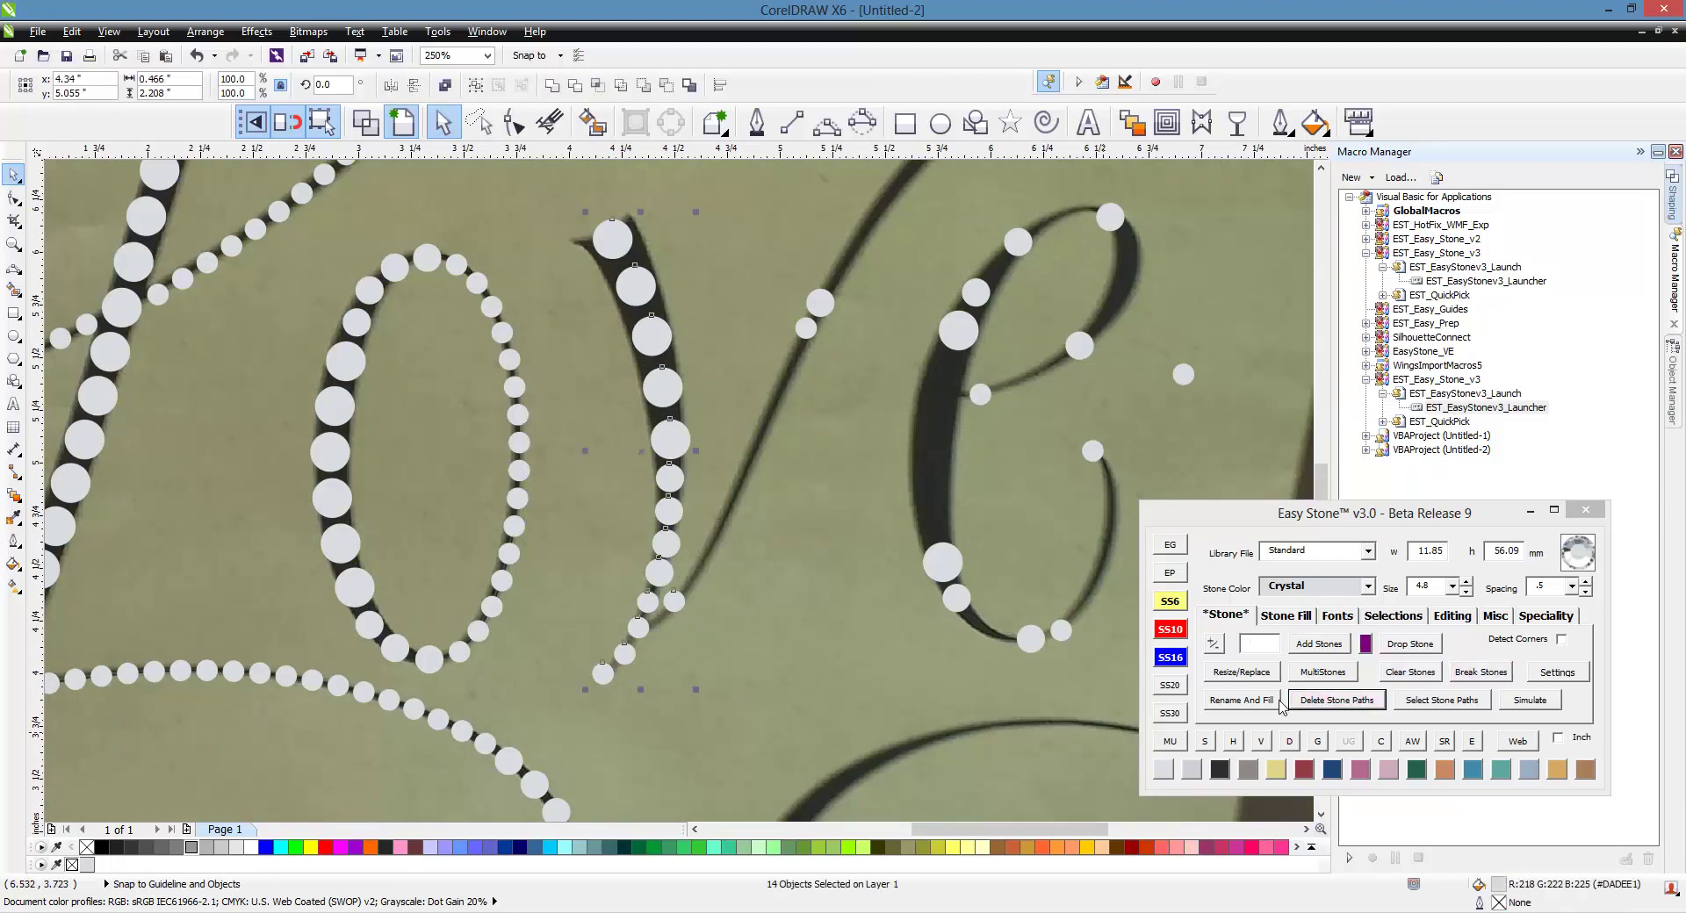
{"action": "left_click", "coordinate": [1380, 741]}
{"action": "left_click", "coordinate": [1002, 506]}
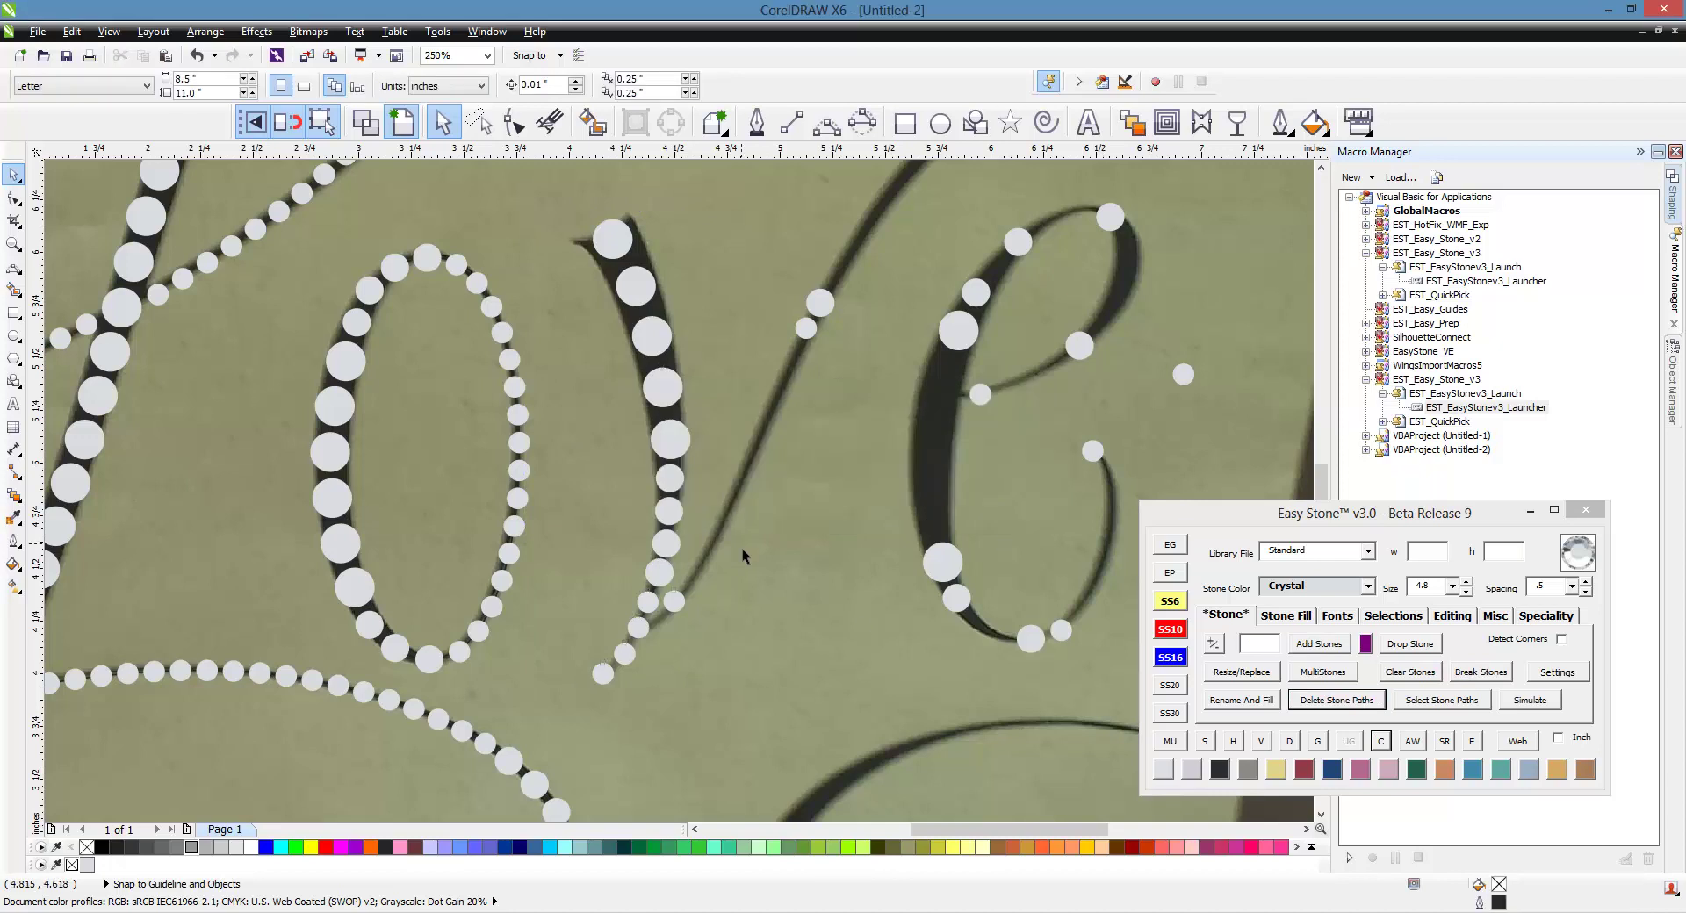
- Freehand-select the stones of the v's left stroke and re-space them evenly
{"action": "left_click", "coordinate": [488, 132]}
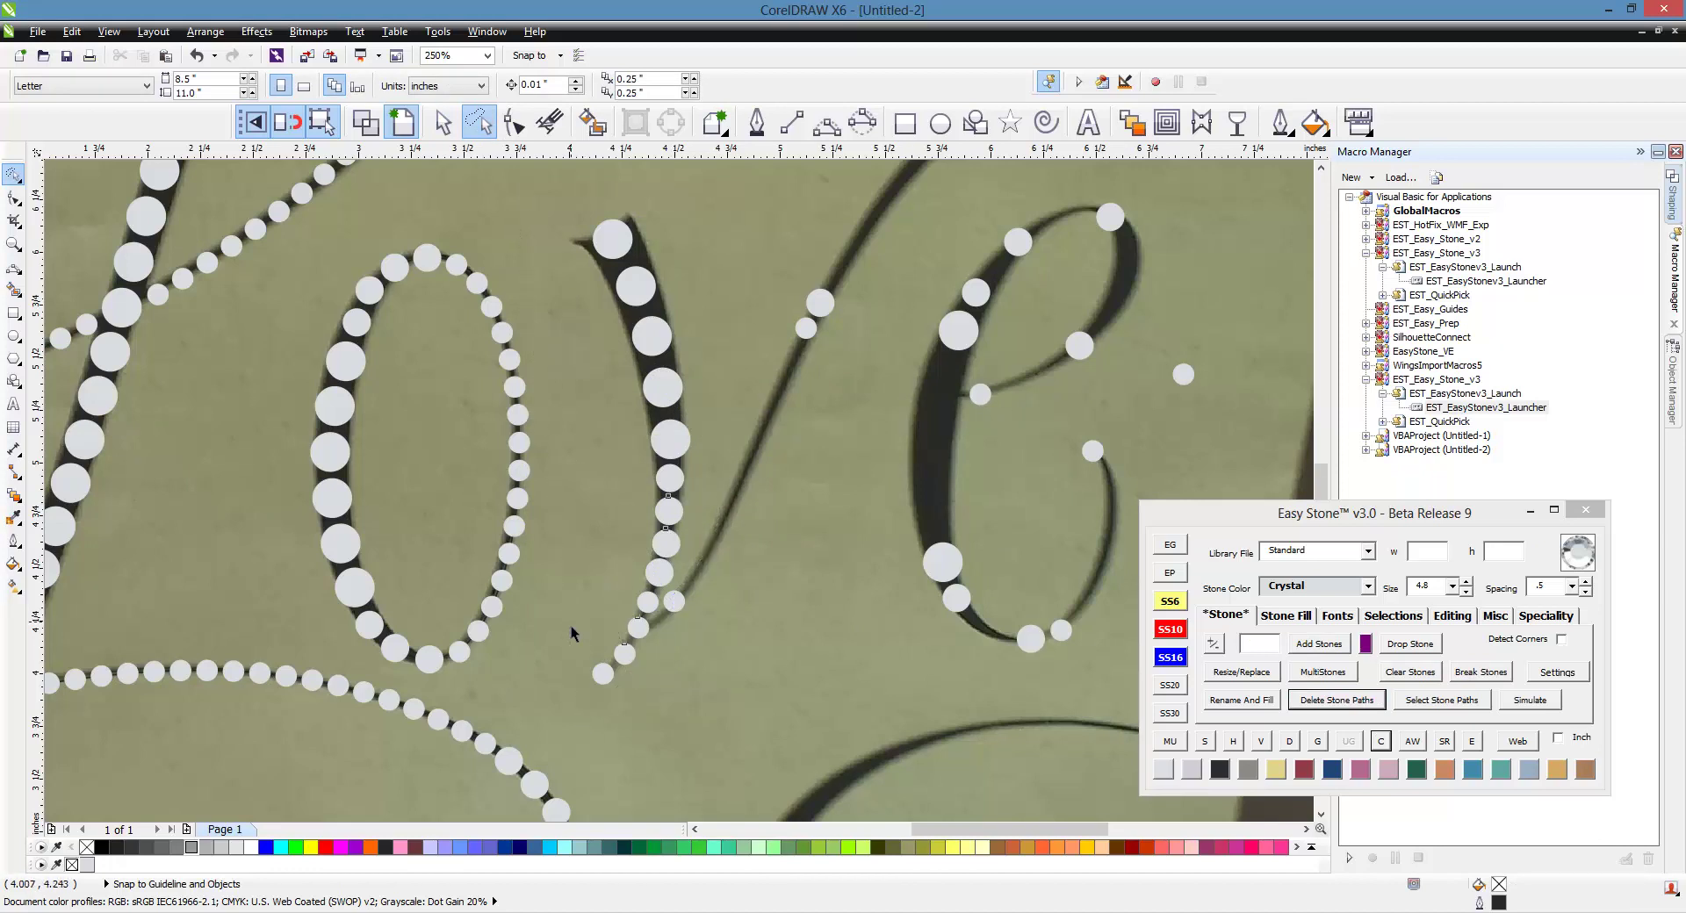
{"action": "left_click_drag", "start_coordinate": [570, 625], "coordinate": [571, 622]}
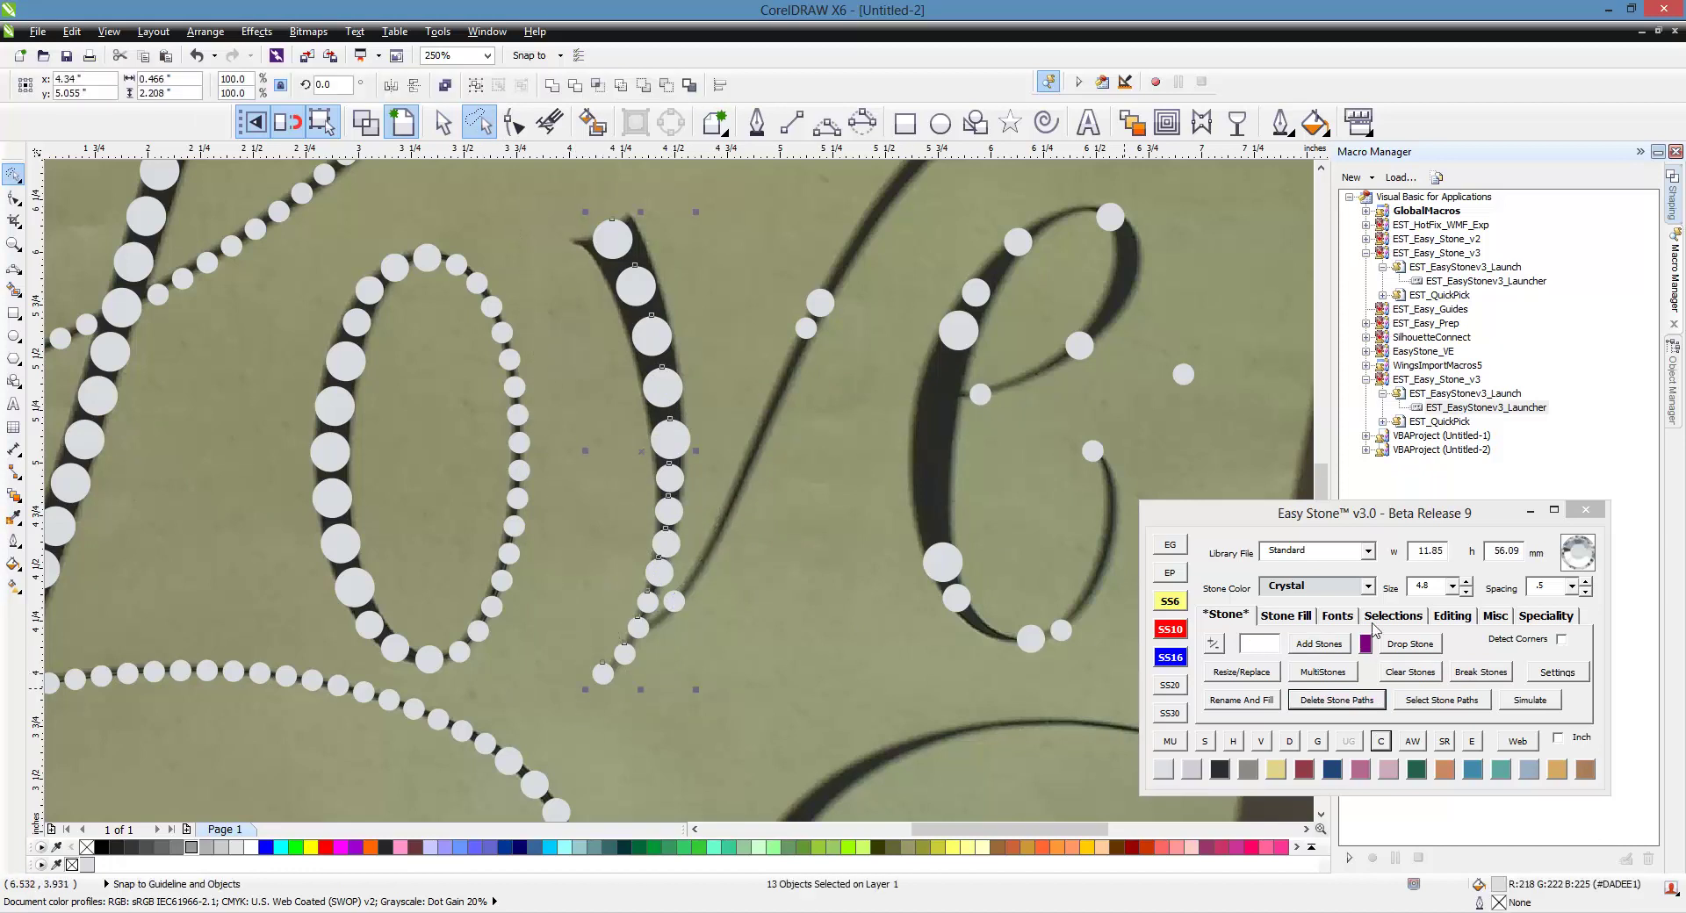
{"action": "left_click", "coordinate": [1451, 616]}
{"action": "left_click", "coordinate": [1270, 673]}
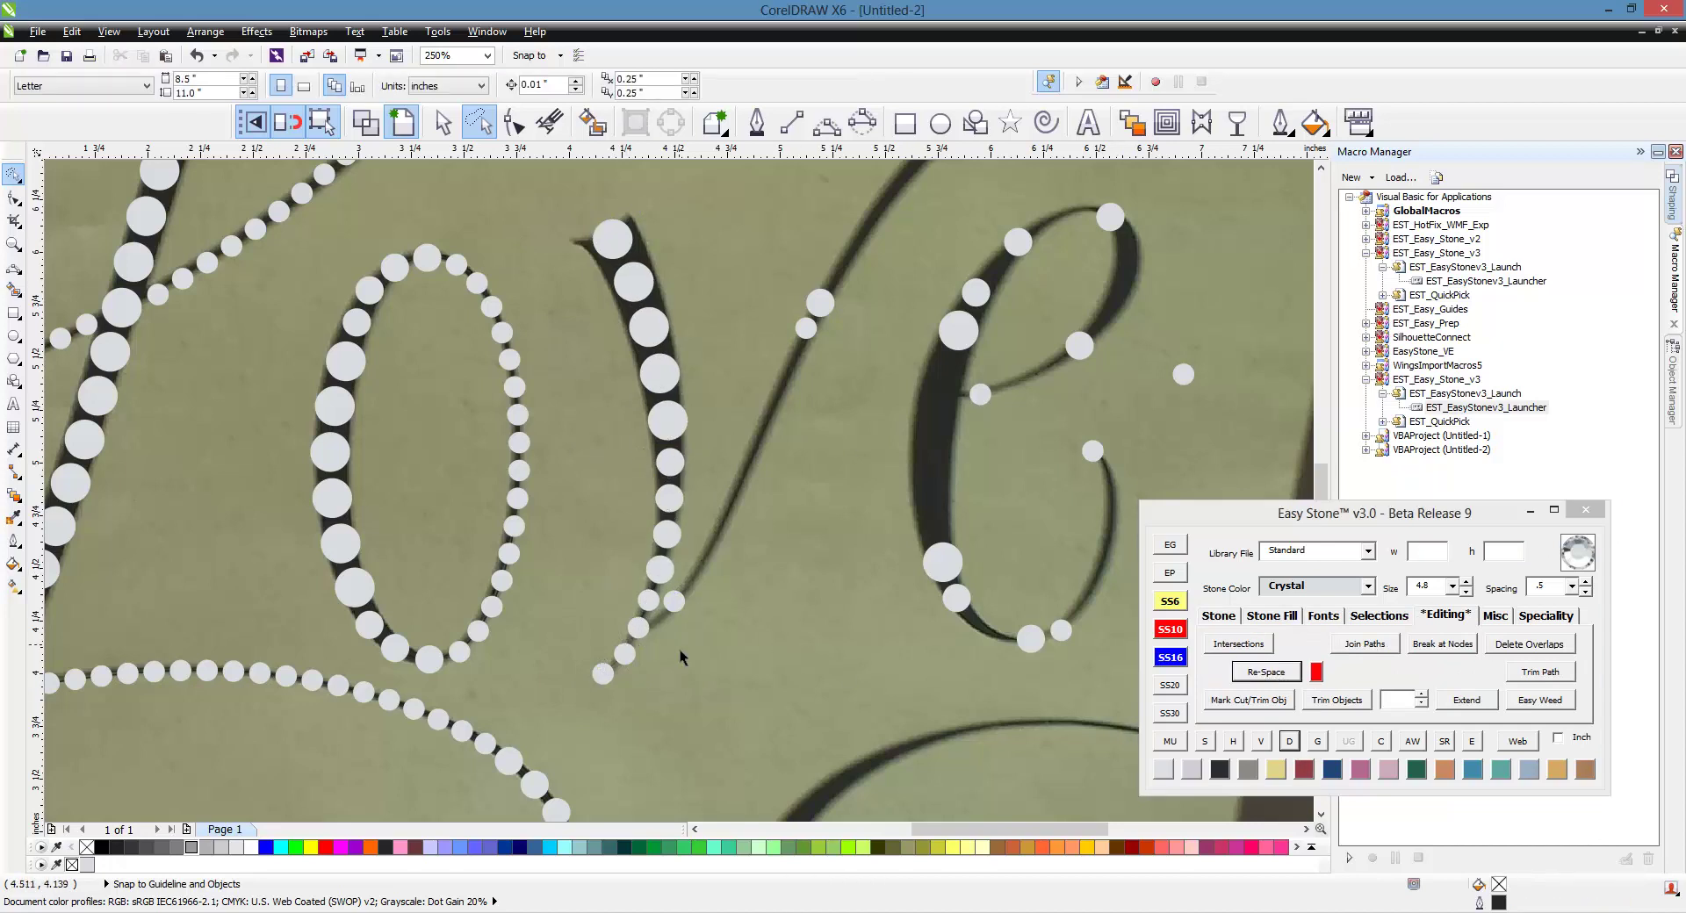
- Move the small stone where the v's two strokes meet slightly down along the right stroke's base
{"action": "scroll", "coordinate": [680, 654], "scroll_direction": "up", "scroll_amount": 3}
{"action": "left_click_drag", "start_coordinate": [665, 501], "coordinate": [591, 585]}
{"action": "scroll", "coordinate": [601, 555], "scroll_direction": "up", "scroll_amount": 1}
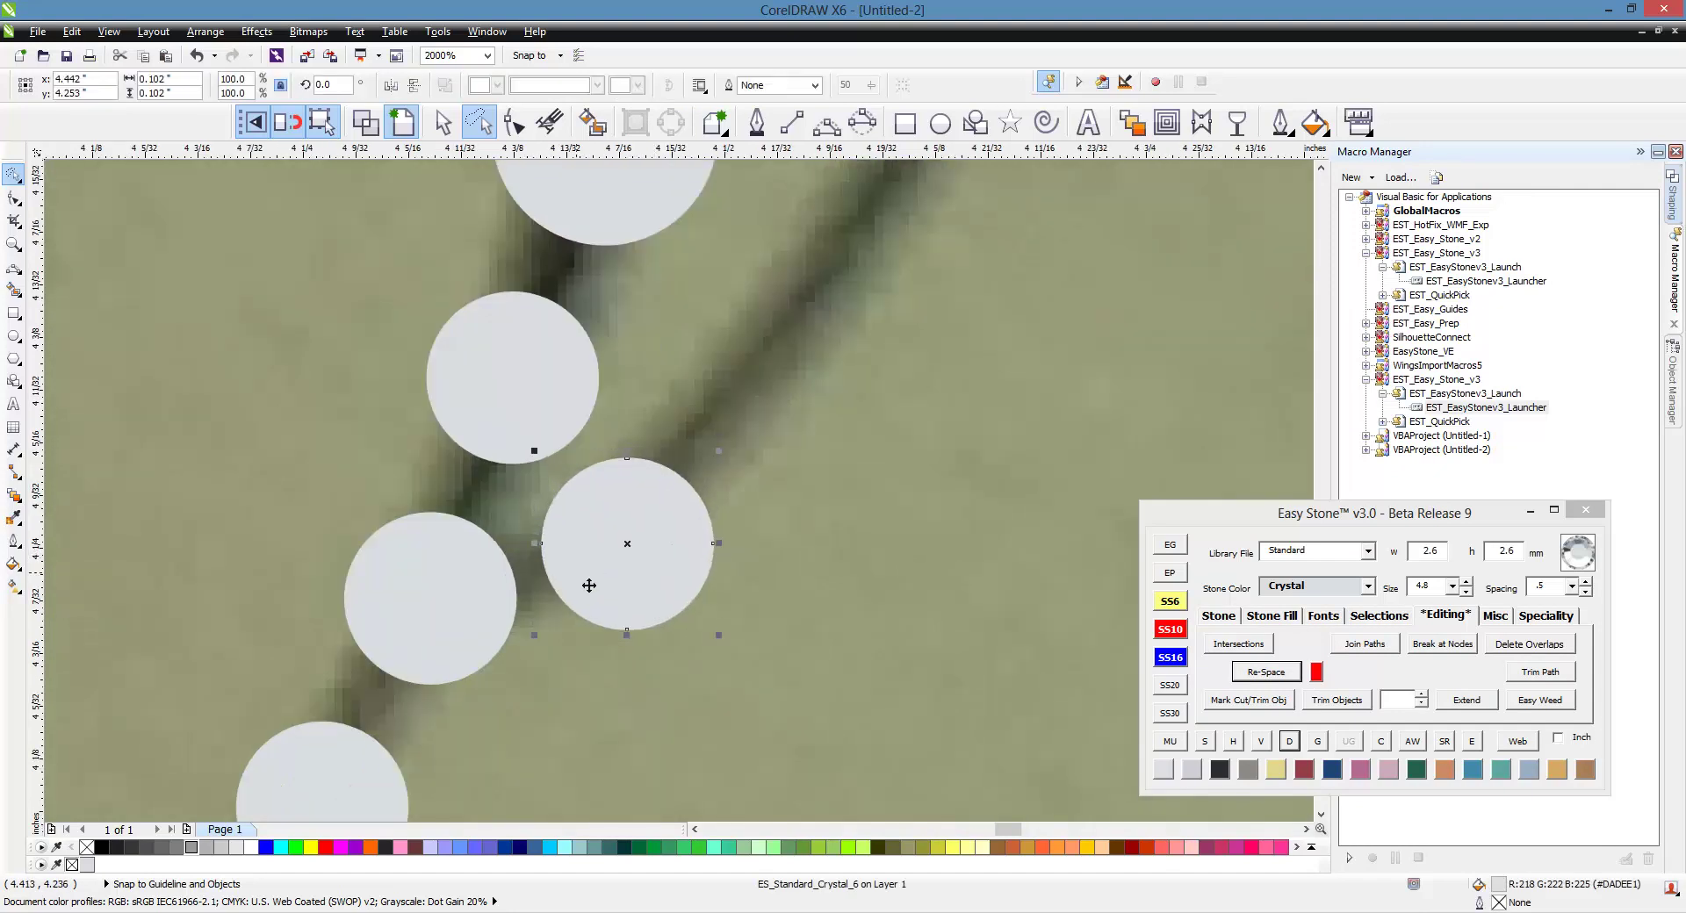
{"action": "scroll", "coordinate": [591, 585], "scroll_direction": "down", "scroll_amount": 3}
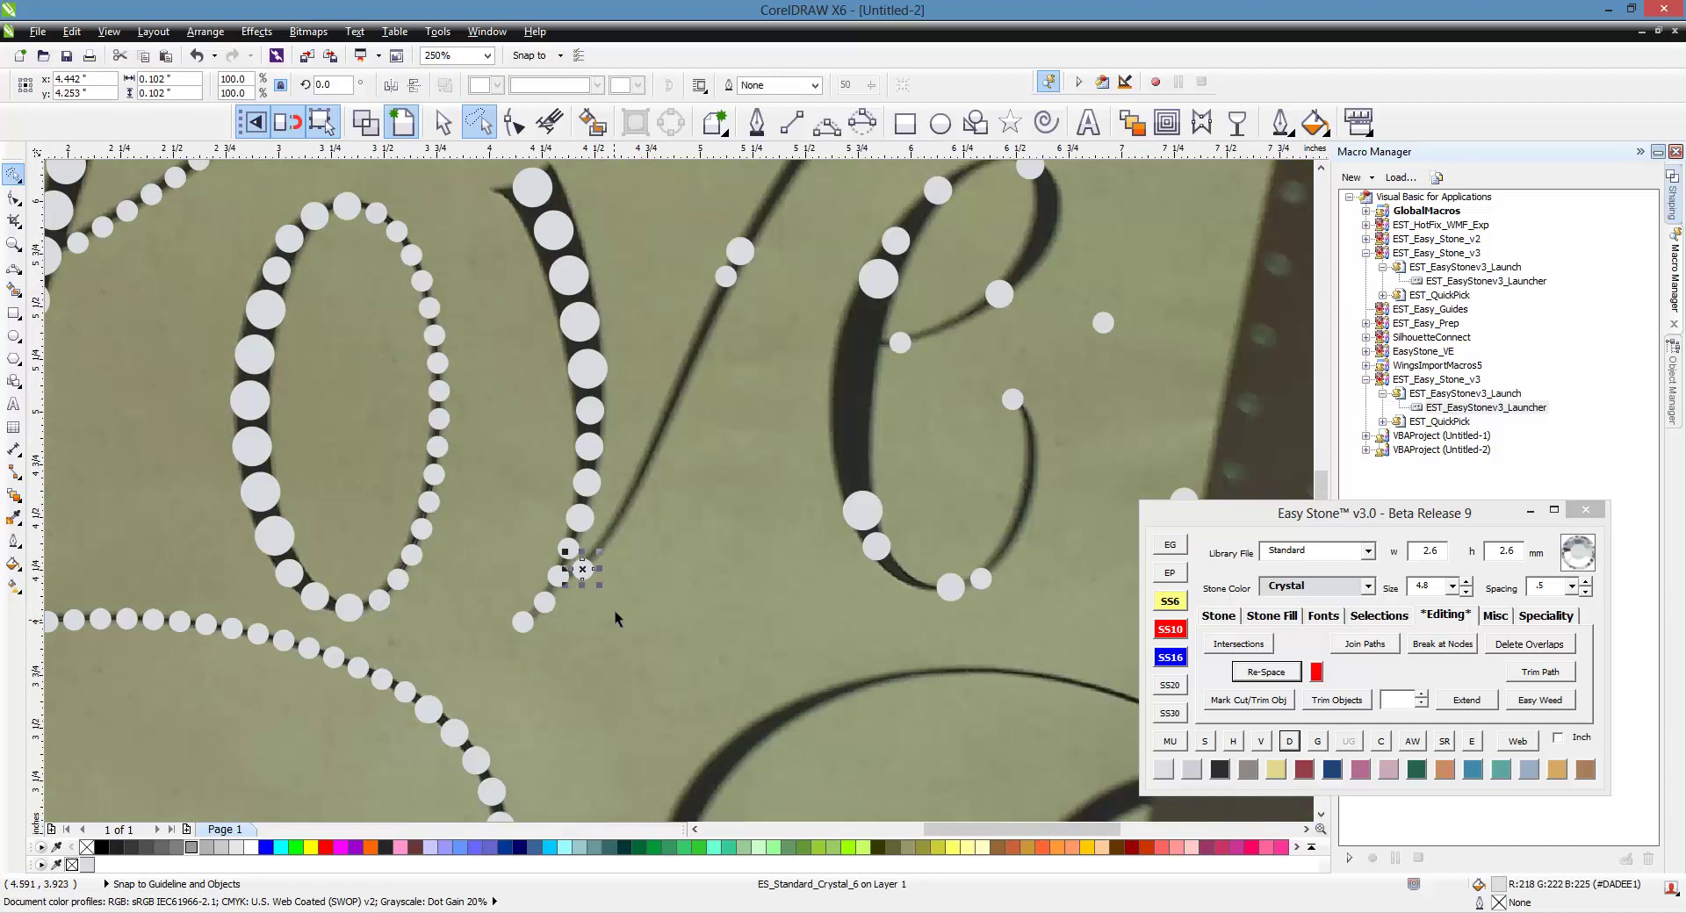
- Add stones between the small stones at the two ends of the thin lower part of the v's right stroke
{"action": "left_click", "coordinate": [727, 293], "text": "shift"}
{"action": "left_click", "coordinate": [1221, 617]}
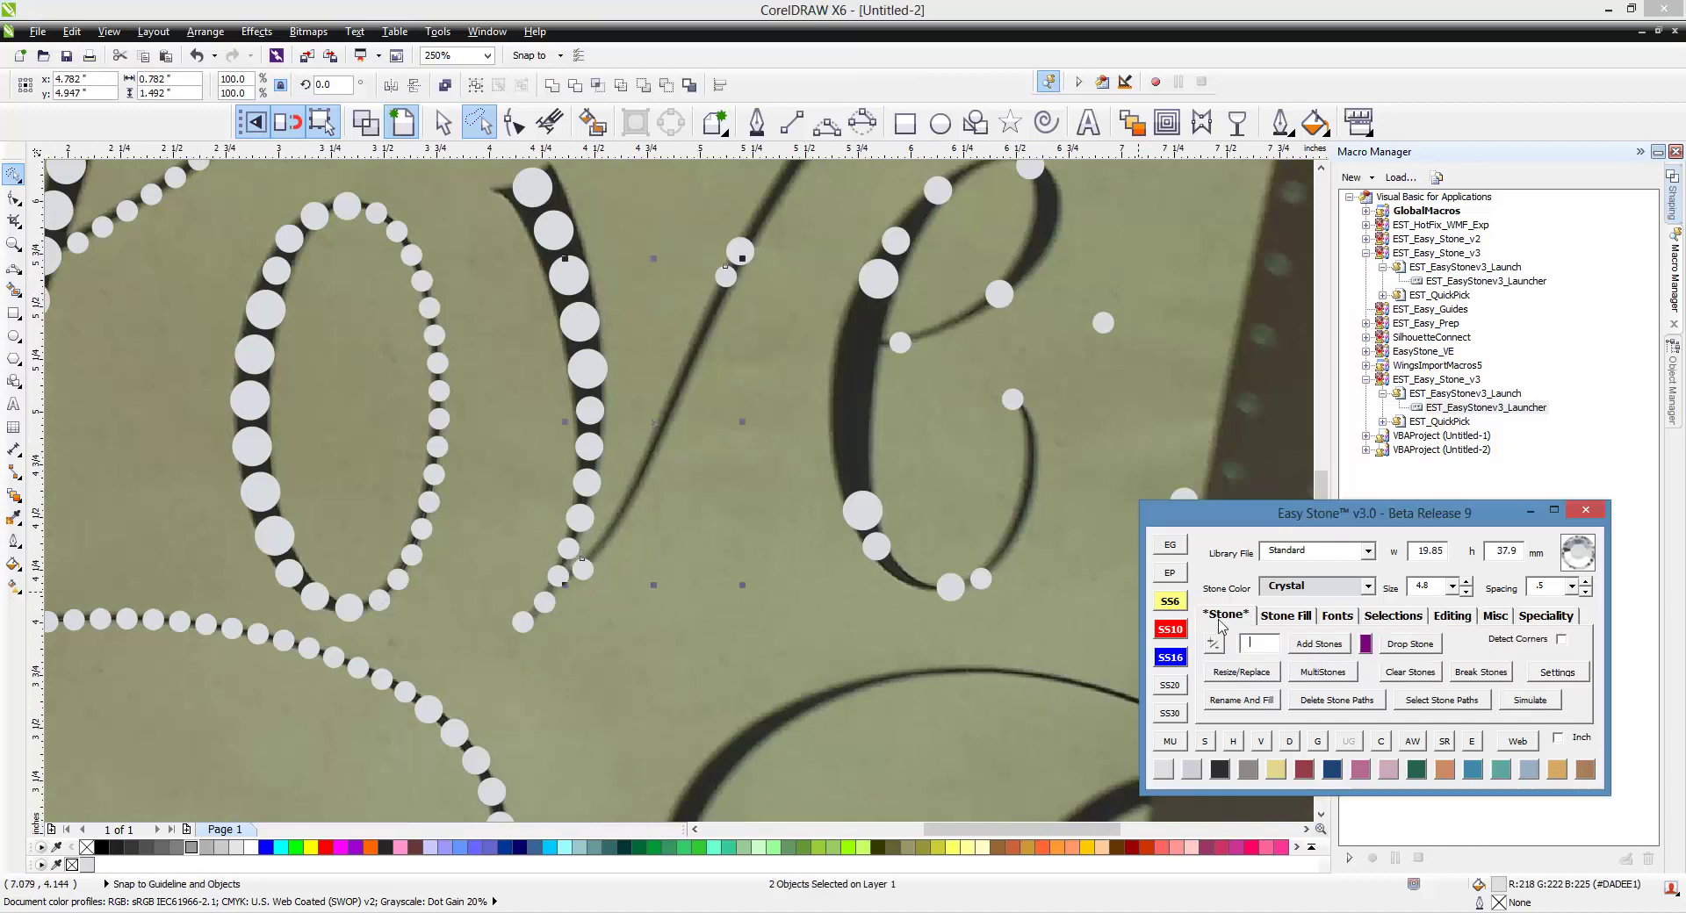
{"action": "left_click", "coordinate": [1318, 646]}
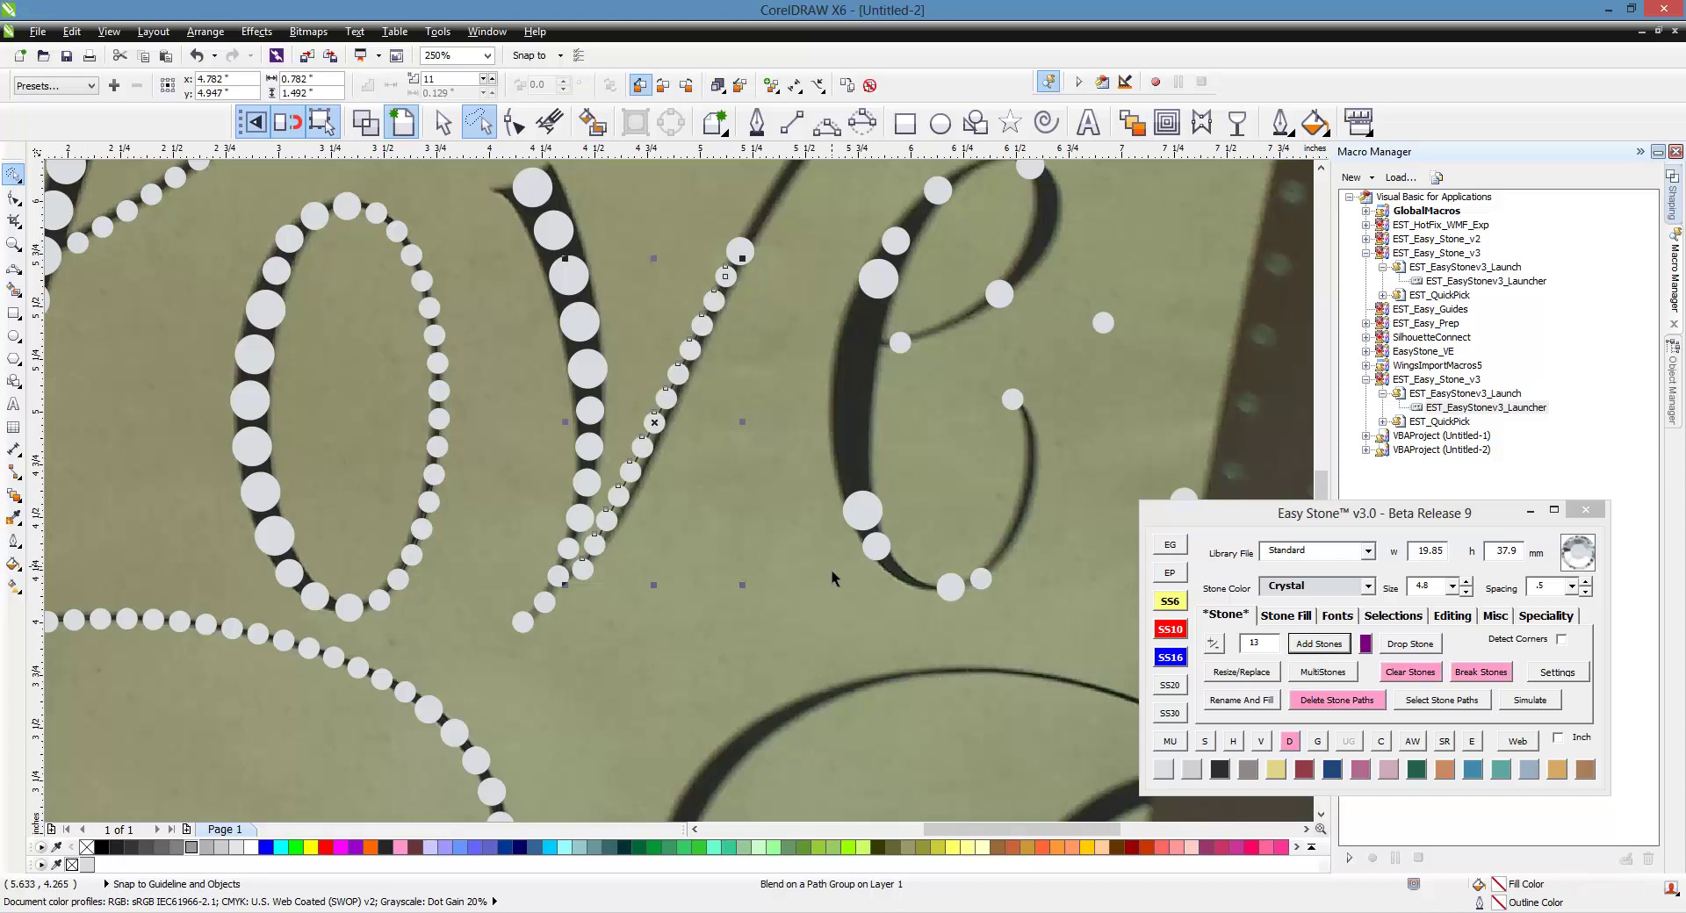
- Bend the added stones' path with its curve handles so it follows the thin lower part of the v's right stroke
{"action": "scroll", "coordinate": [671, 392], "scroll_direction": "up", "scroll_amount": 3}
{"action": "key", "text": "F10"}
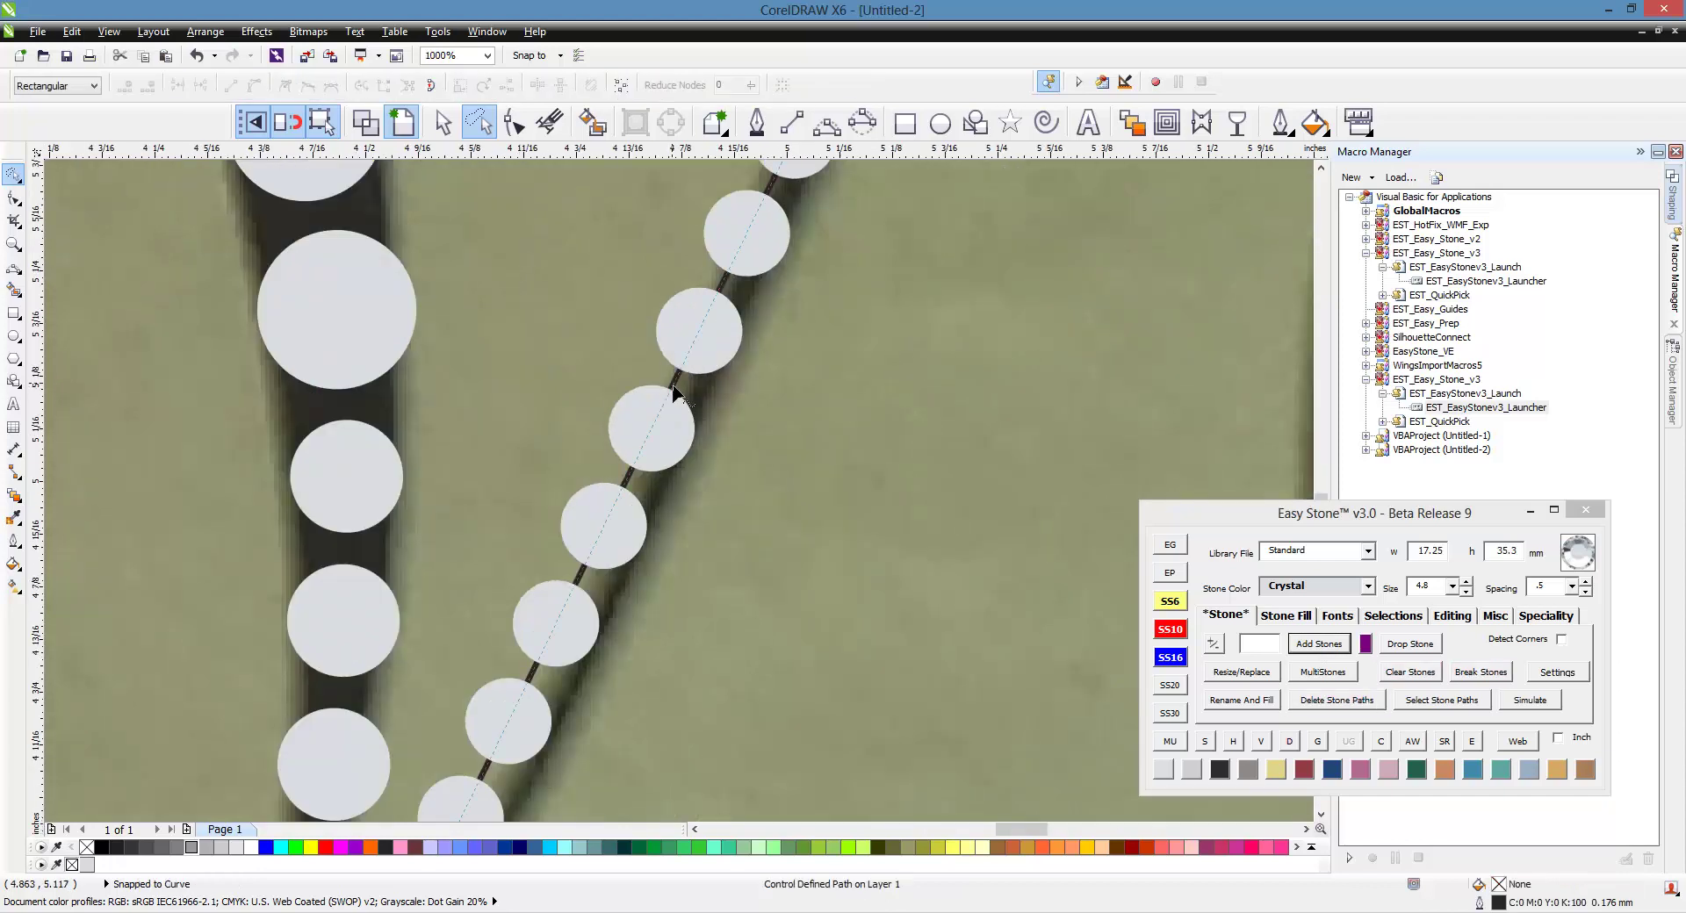
{"action": "scroll", "coordinate": [763, 486], "scroll_direction": "down", "scroll_amount": 3}
{"action": "left_click", "coordinate": [793, 340]}
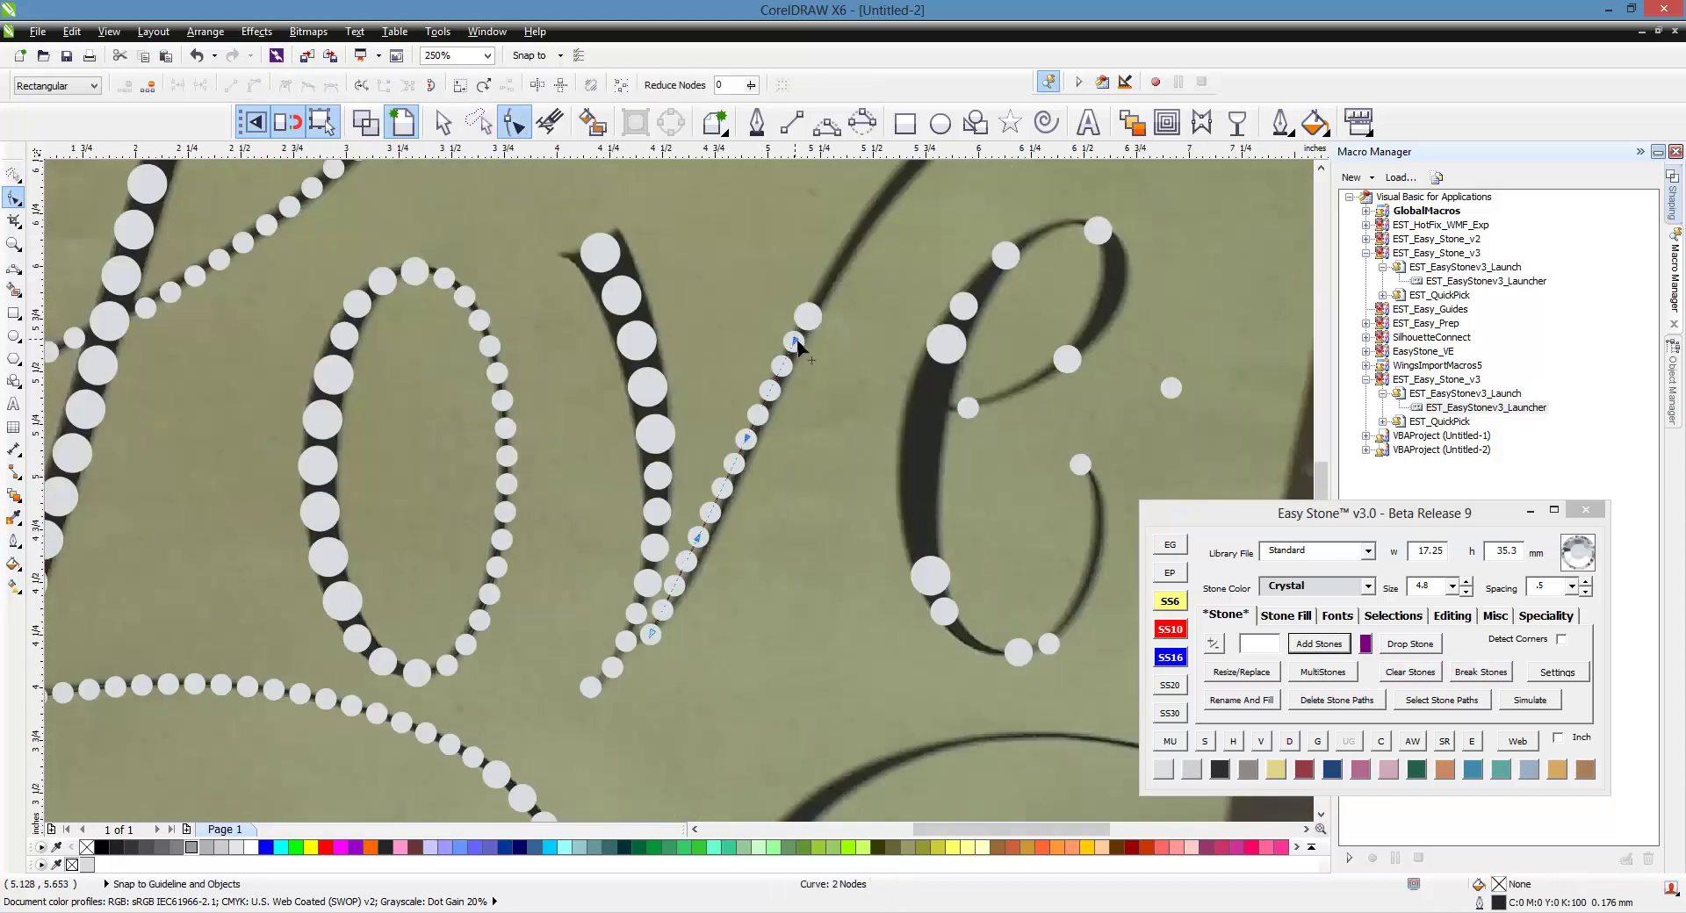
{"action": "left_click_drag", "start_coordinate": [748, 438], "coordinate": [806, 463]}
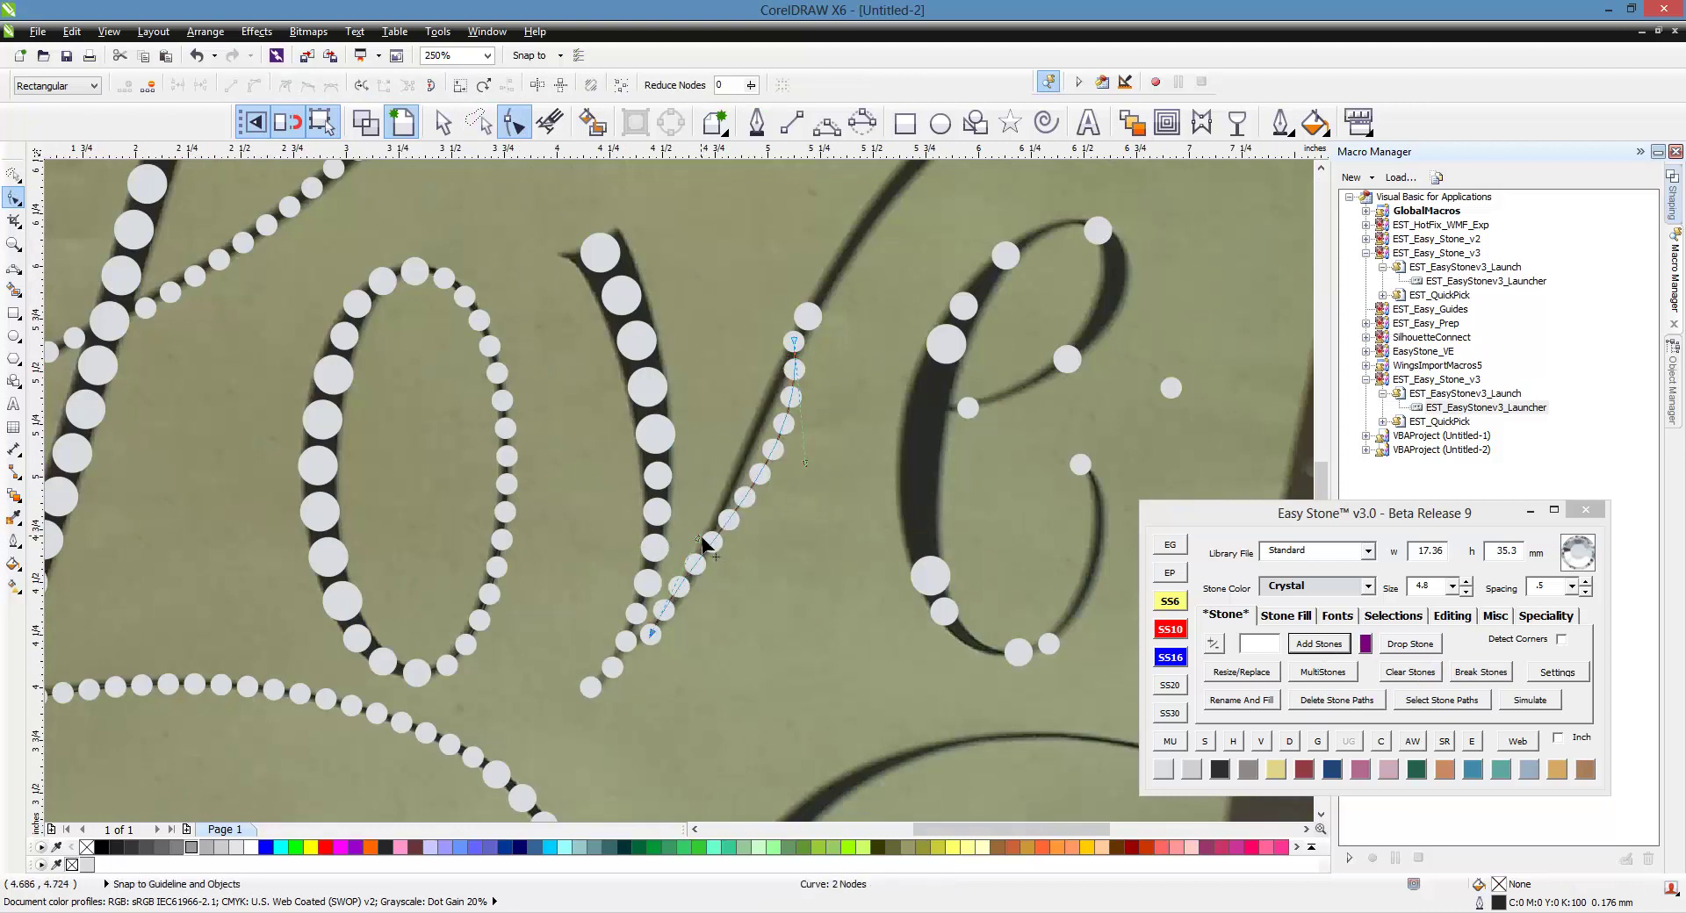
{"action": "left_click_drag", "start_coordinate": [705, 544], "coordinate": [751, 667]}
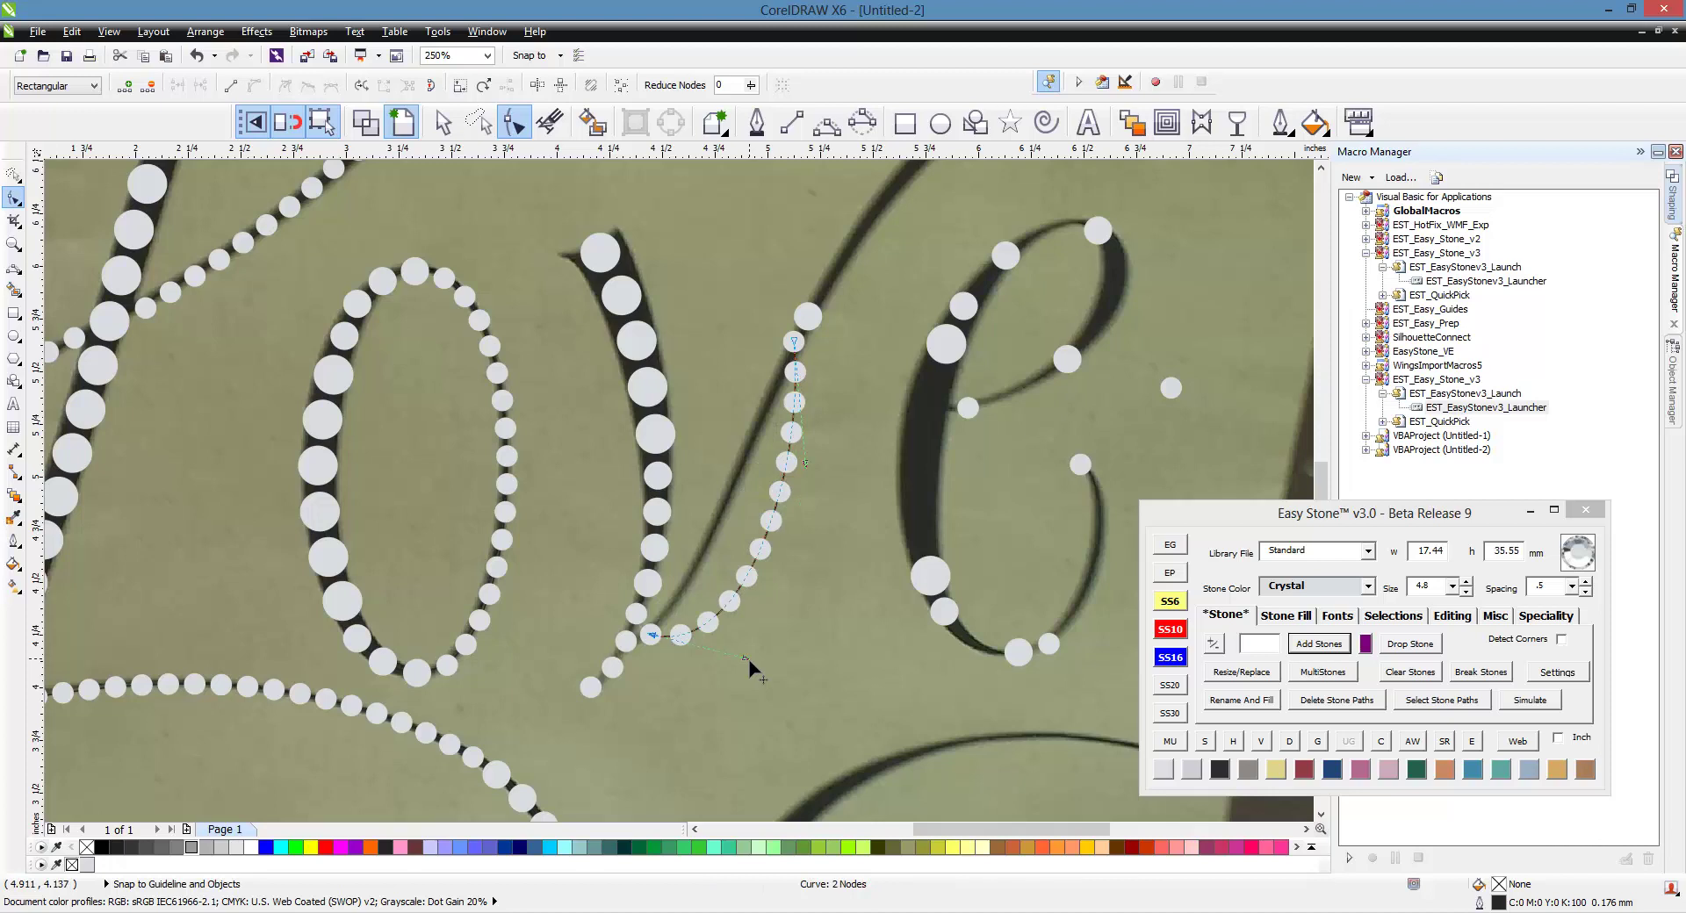
{"action": "left_click_drag", "start_coordinate": [745, 656], "coordinate": [747, 532]}
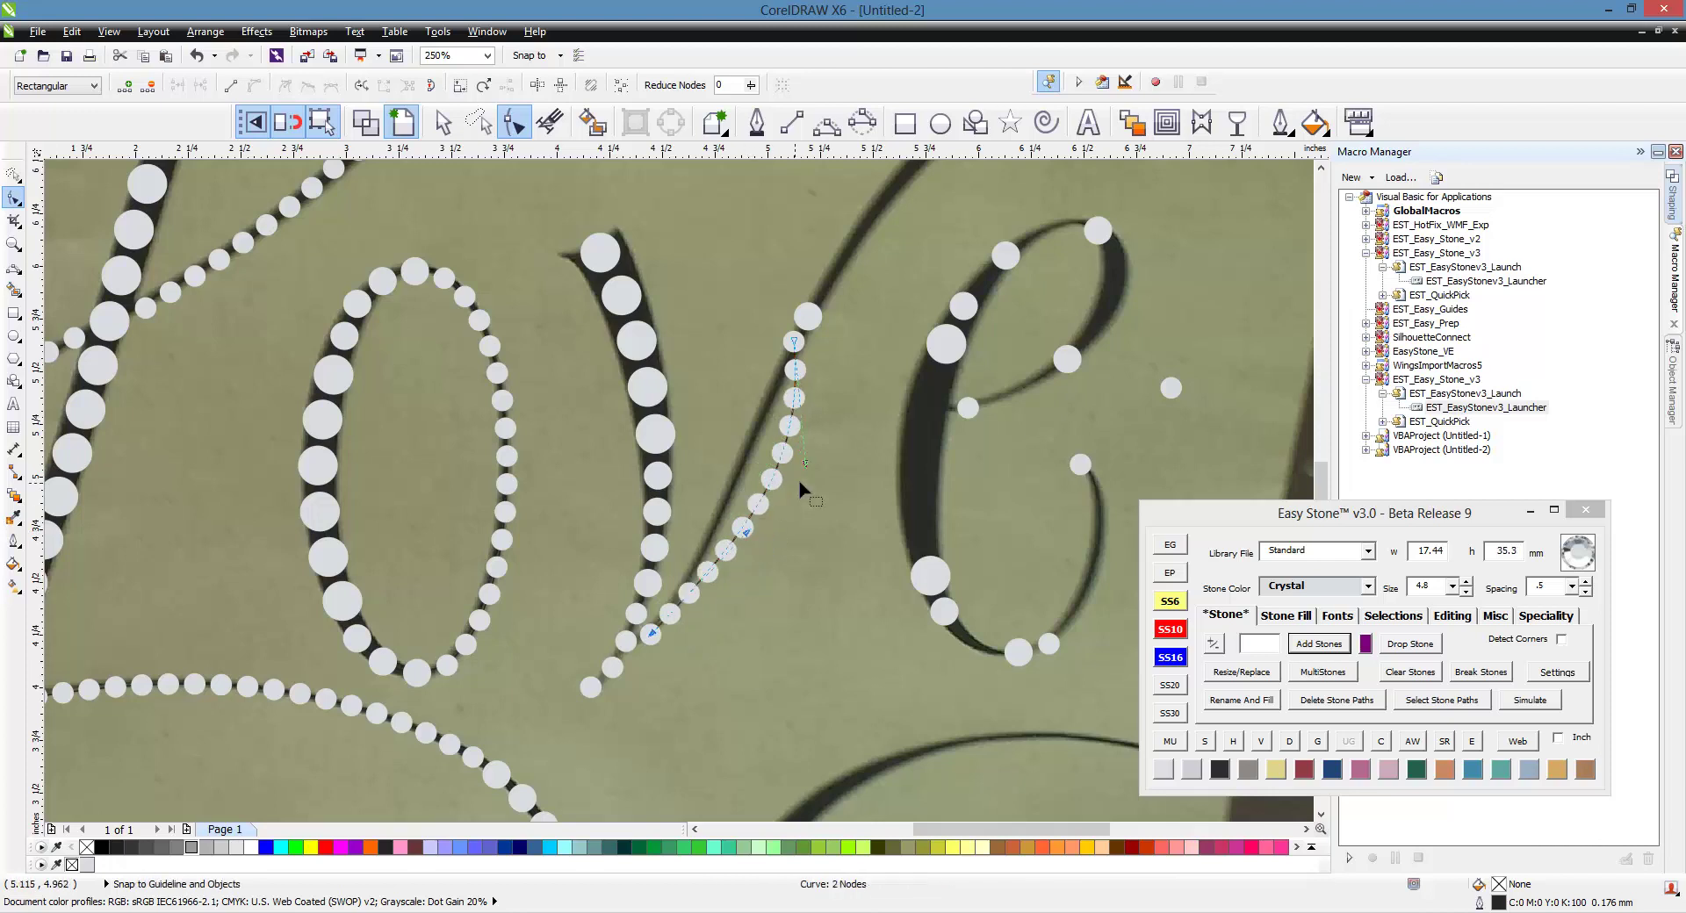
{"action": "left_click_drag", "start_coordinate": [808, 467], "coordinate": [736, 462]}
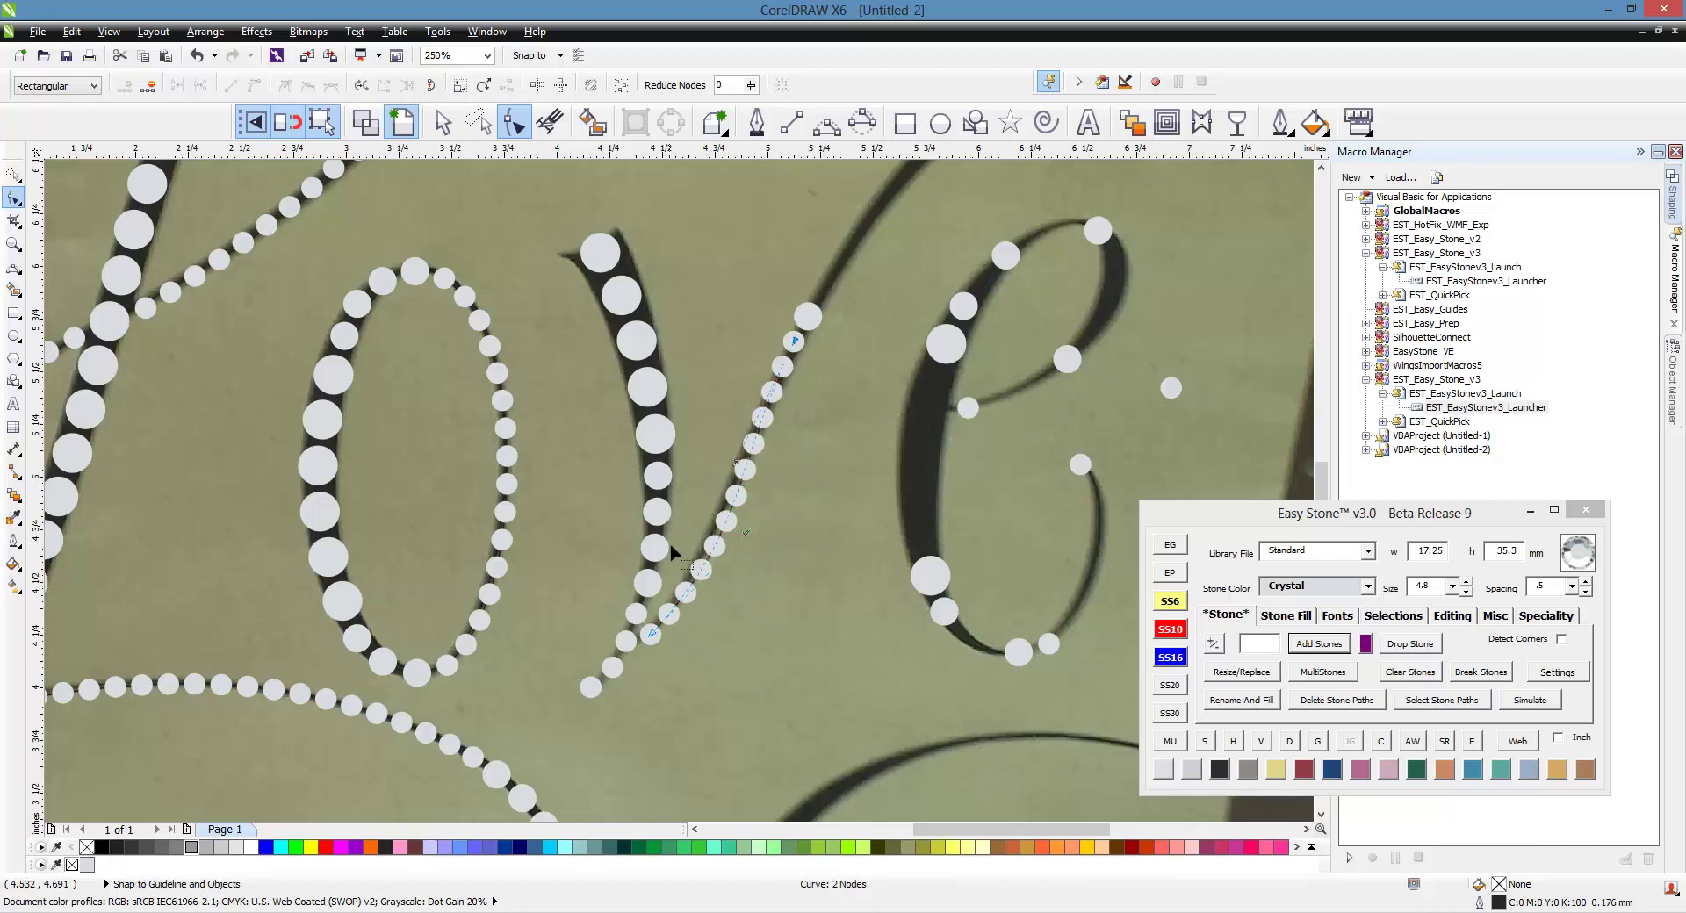
{"action": "left_click_drag", "start_coordinate": [751, 537], "coordinate": [782, 550]}
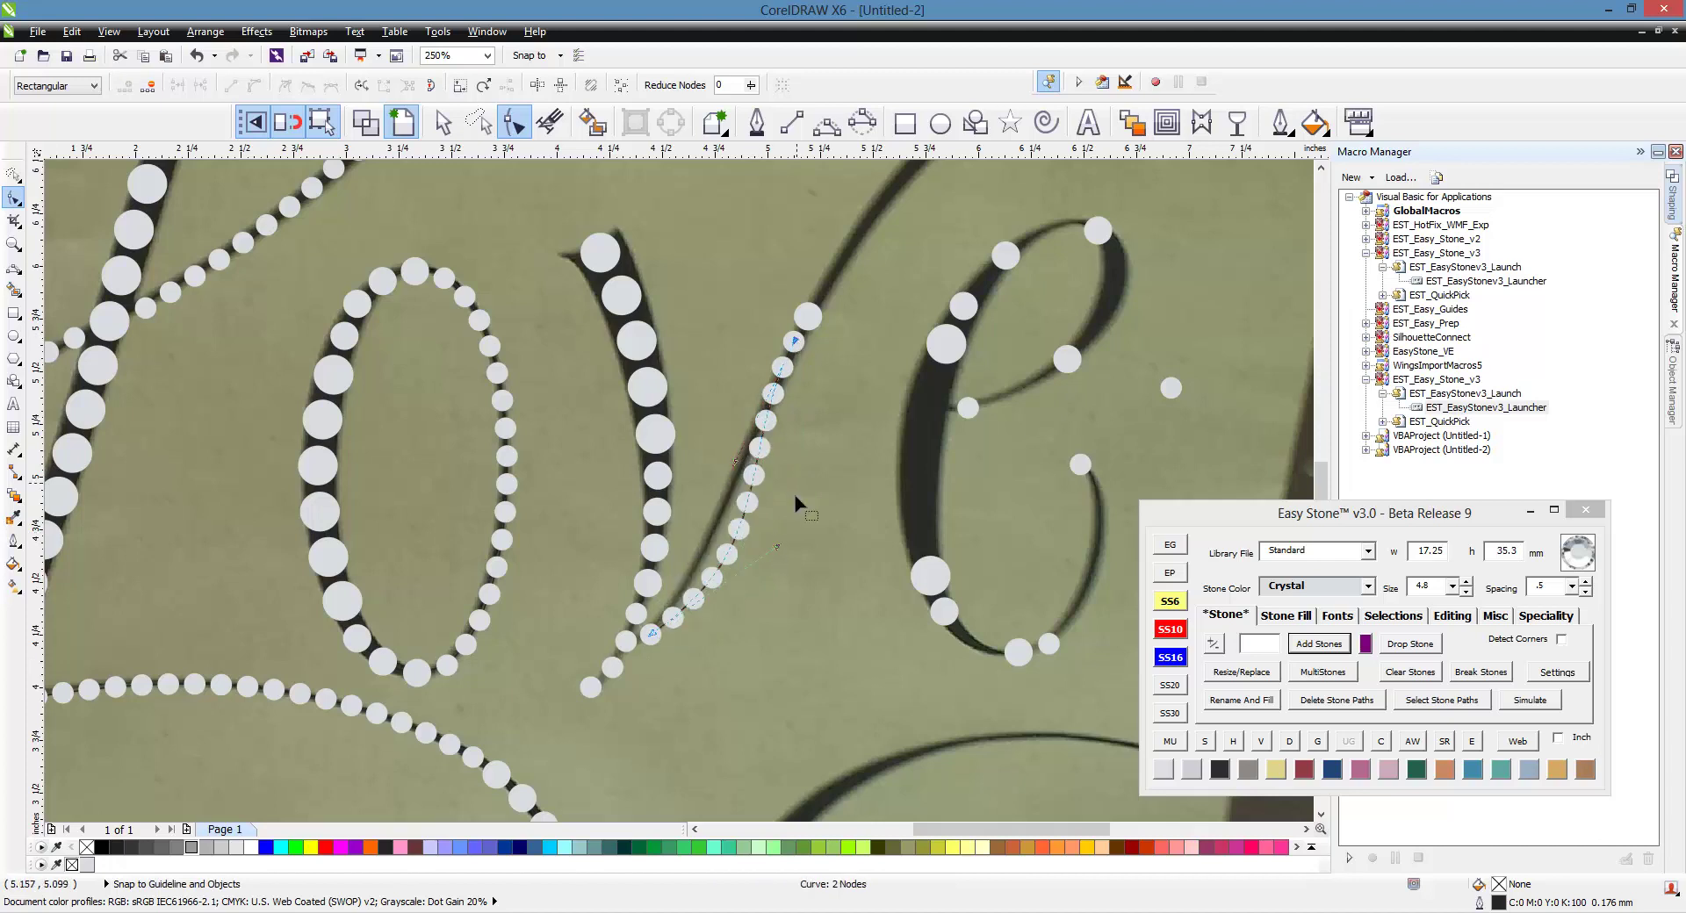
{"action": "left_click_drag", "start_coordinate": [777, 548], "coordinate": [832, 641]}
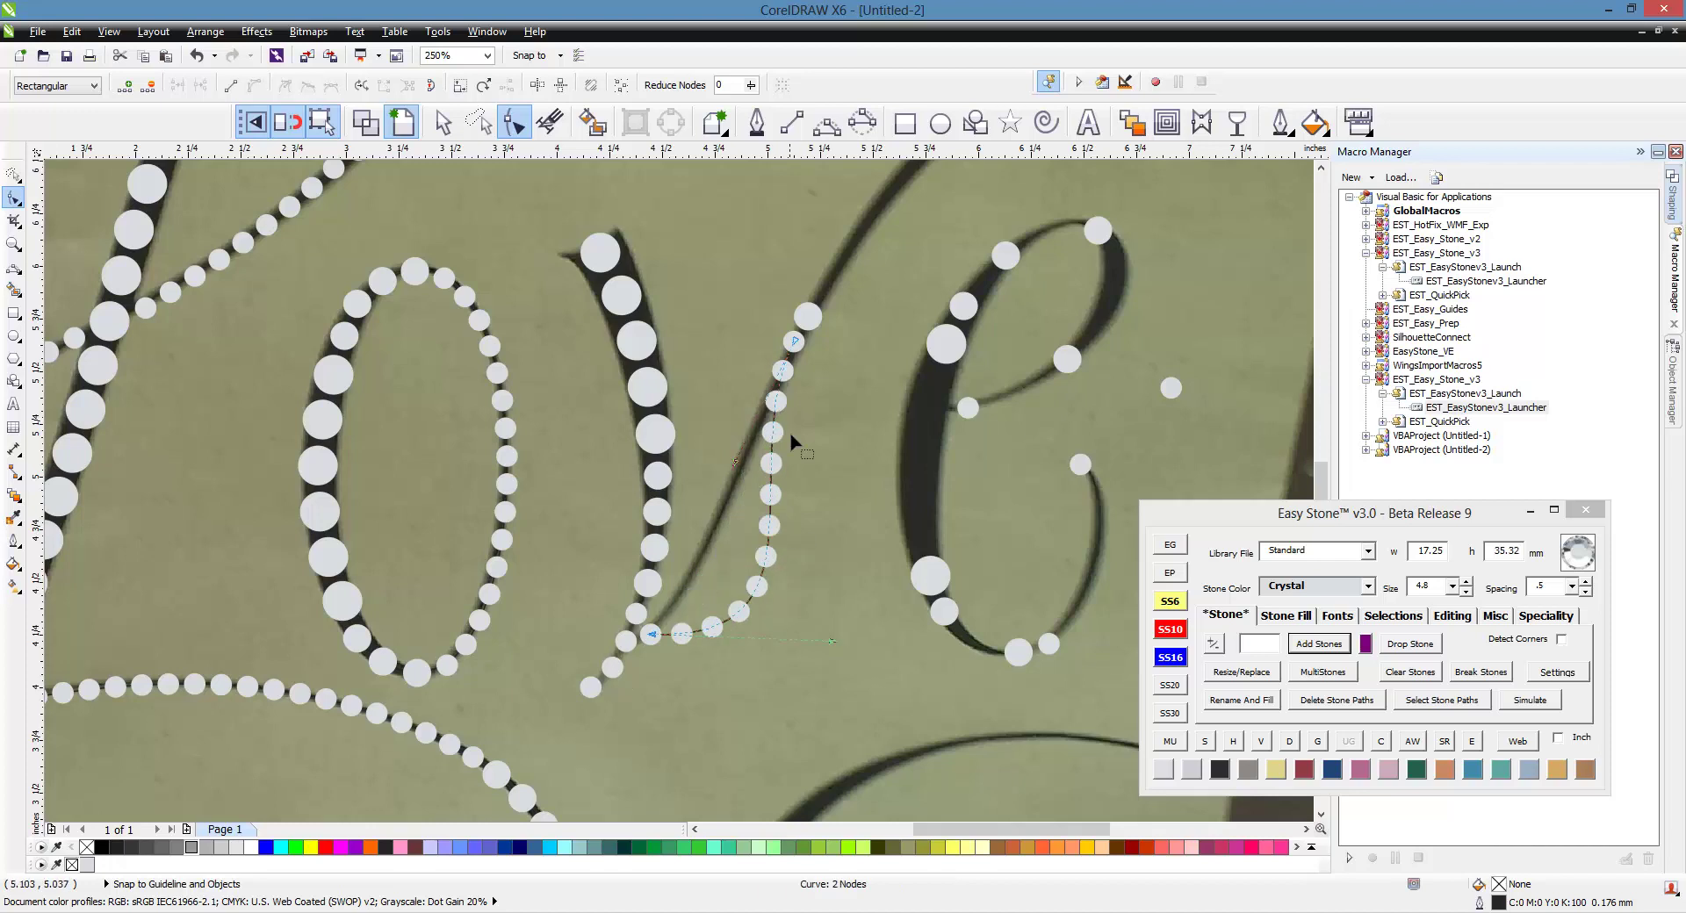
{"action": "left_click_drag", "start_coordinate": [834, 646], "coordinate": [719, 471]}
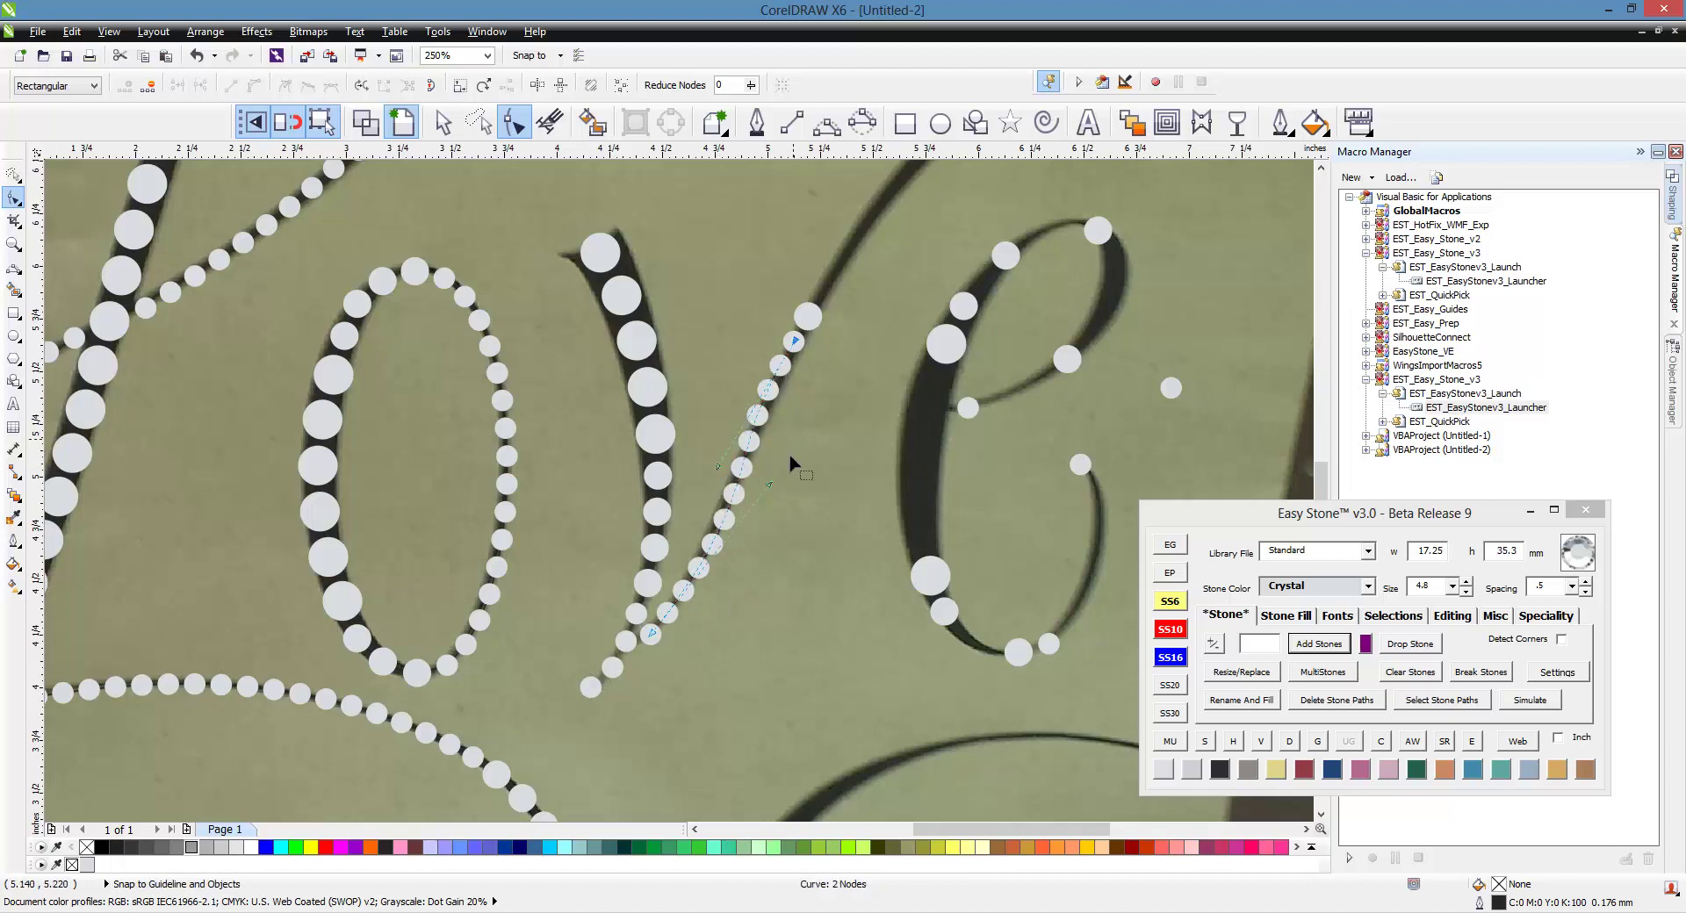
{"action": "scroll", "coordinate": [784, 478], "scroll_direction": "down", "scroll_amount": 1}
{"action": "scroll", "coordinate": [828, 333], "scroll_direction": "up", "scroll_amount": 1}
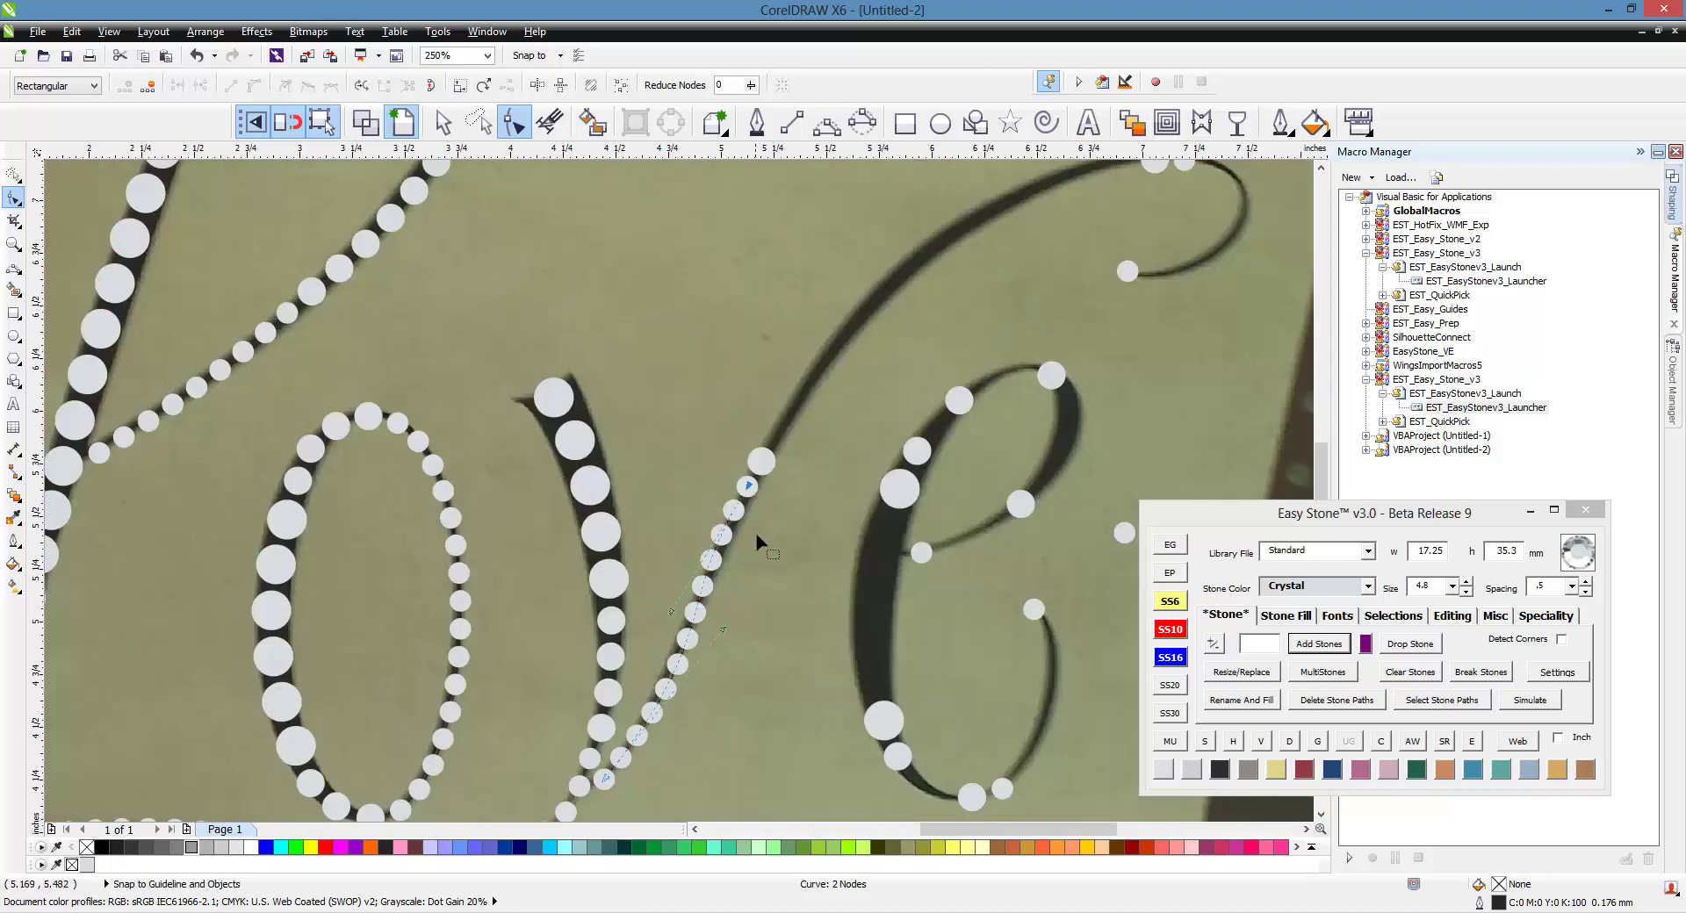
{"action": "key", "text": "space"}
{"action": "left_click", "coordinate": [766, 591]}
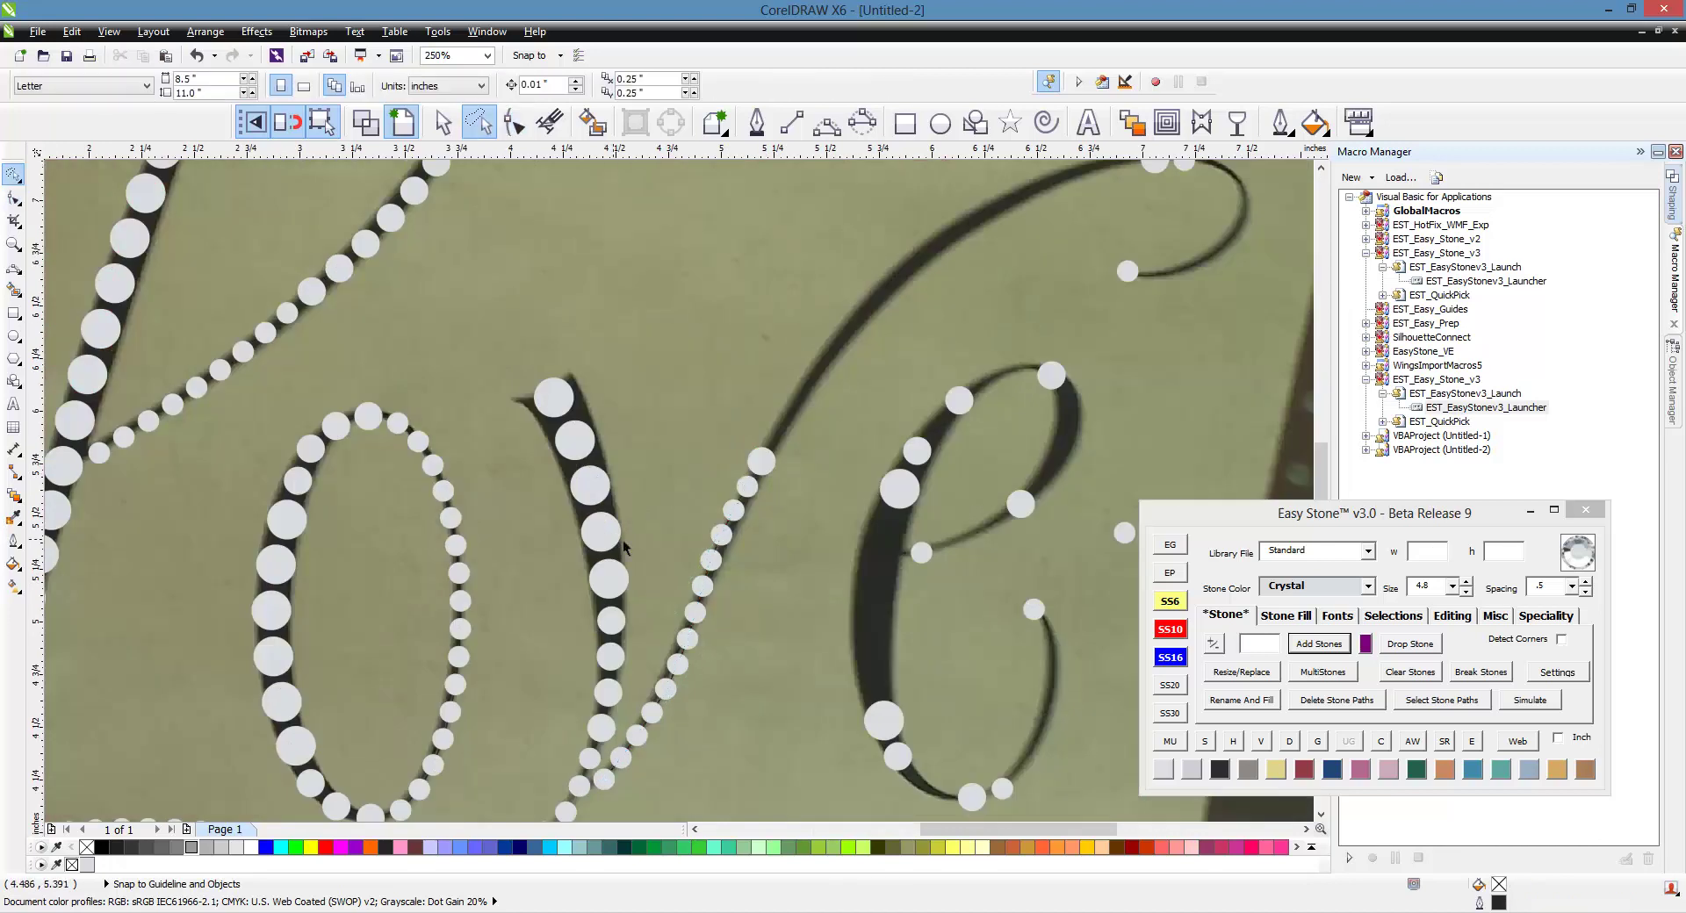
- Add stones between the medium stone midway up the v's right stroke and the medium stone at its upper end
{"action": "scroll", "coordinate": [715, 494], "scroll_direction": "down", "scroll_amount": 1}
{"action": "scroll", "coordinate": [892, 329], "scroll_direction": "up", "scroll_amount": 1}
{"action": "left_click", "coordinate": [995, 311]}
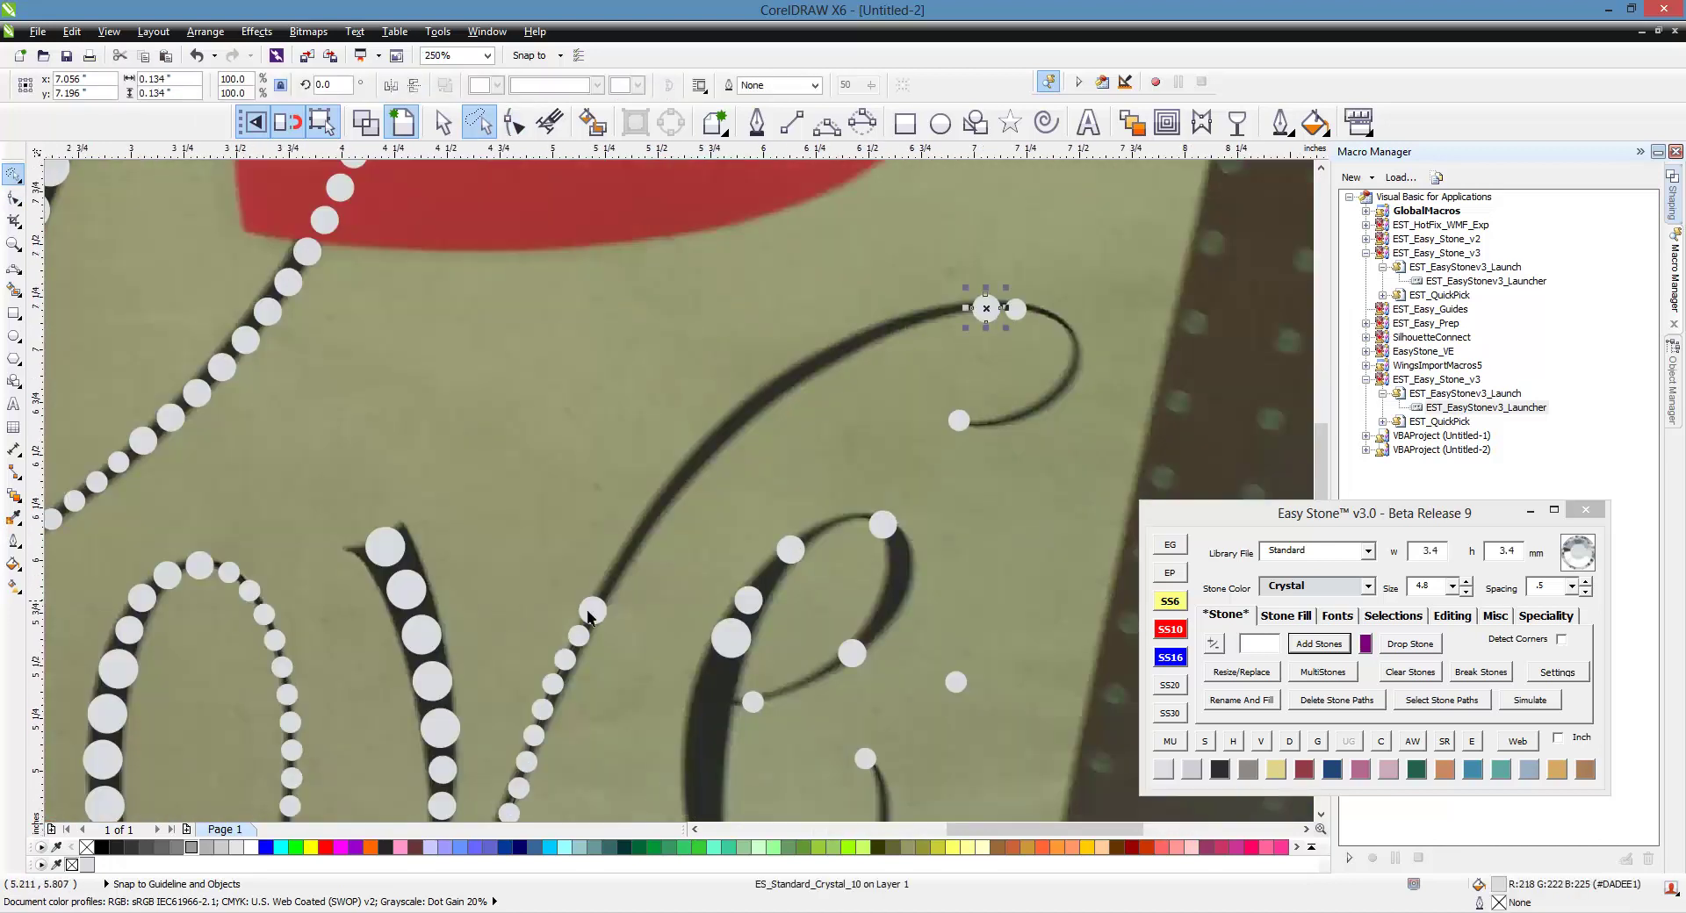
{"action": "left_click", "coordinate": [593, 612], "text": "shift"}
{"action": "left_click", "coordinate": [1307, 645]}
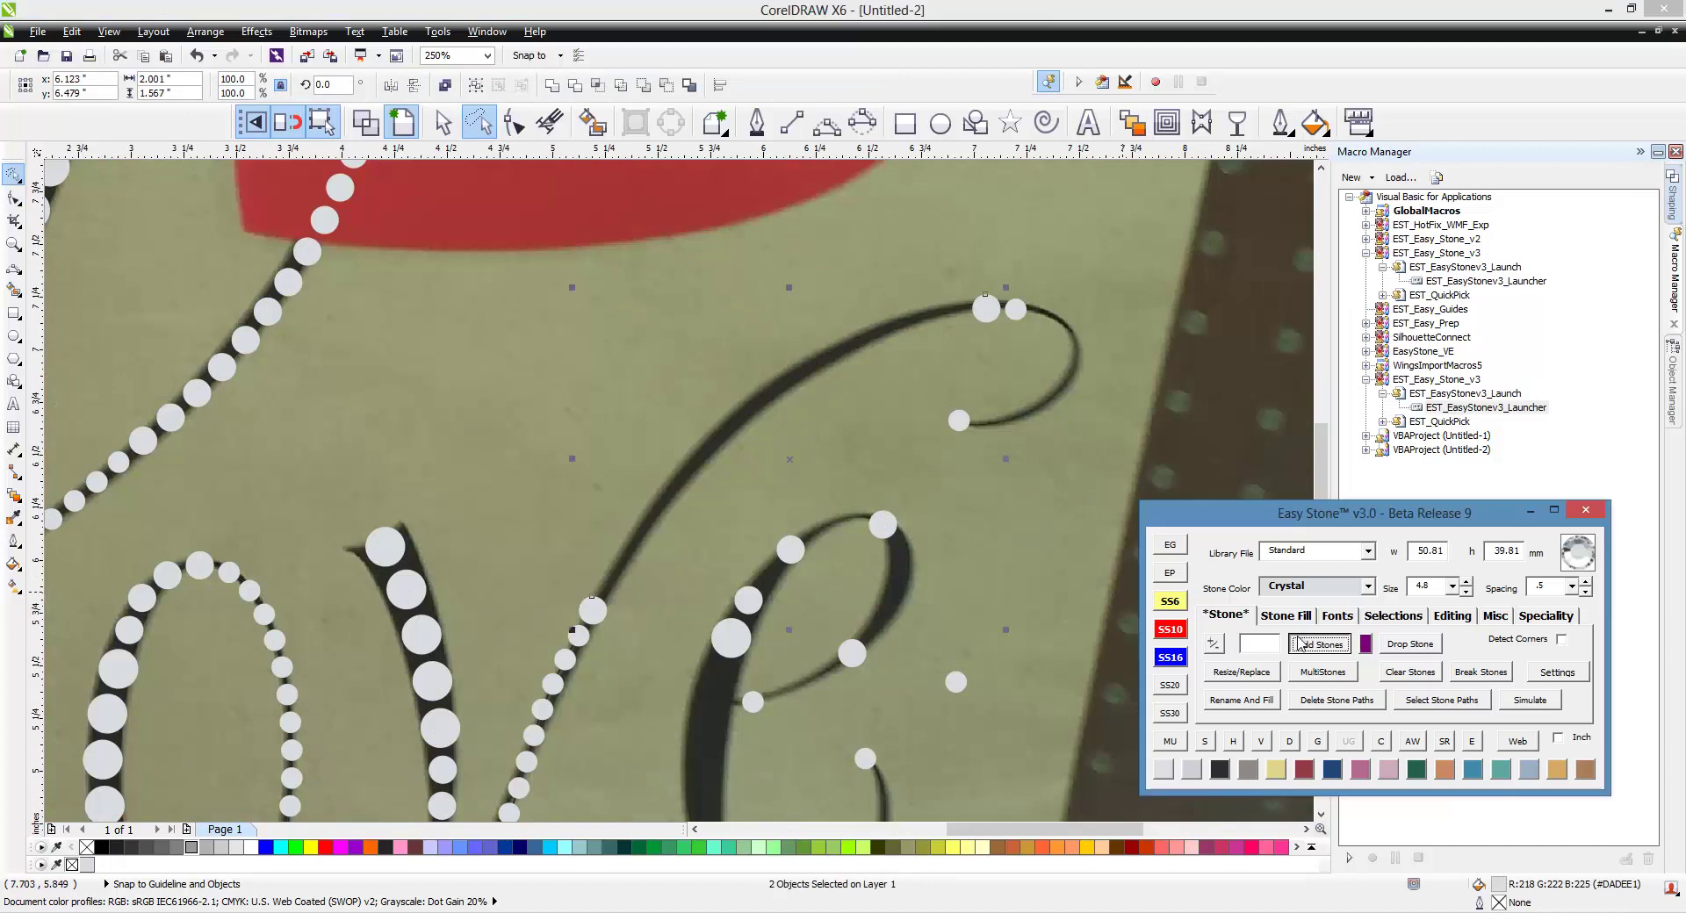
- Curve the new medium-stone path so it follows the thick upper arc of the v's right stroke
{"action": "left_click", "coordinate": [844, 475]}
{"action": "scroll", "coordinate": [790, 451], "scroll_direction": "up", "scroll_amount": 2}
{"action": "key", "text": "F10"}
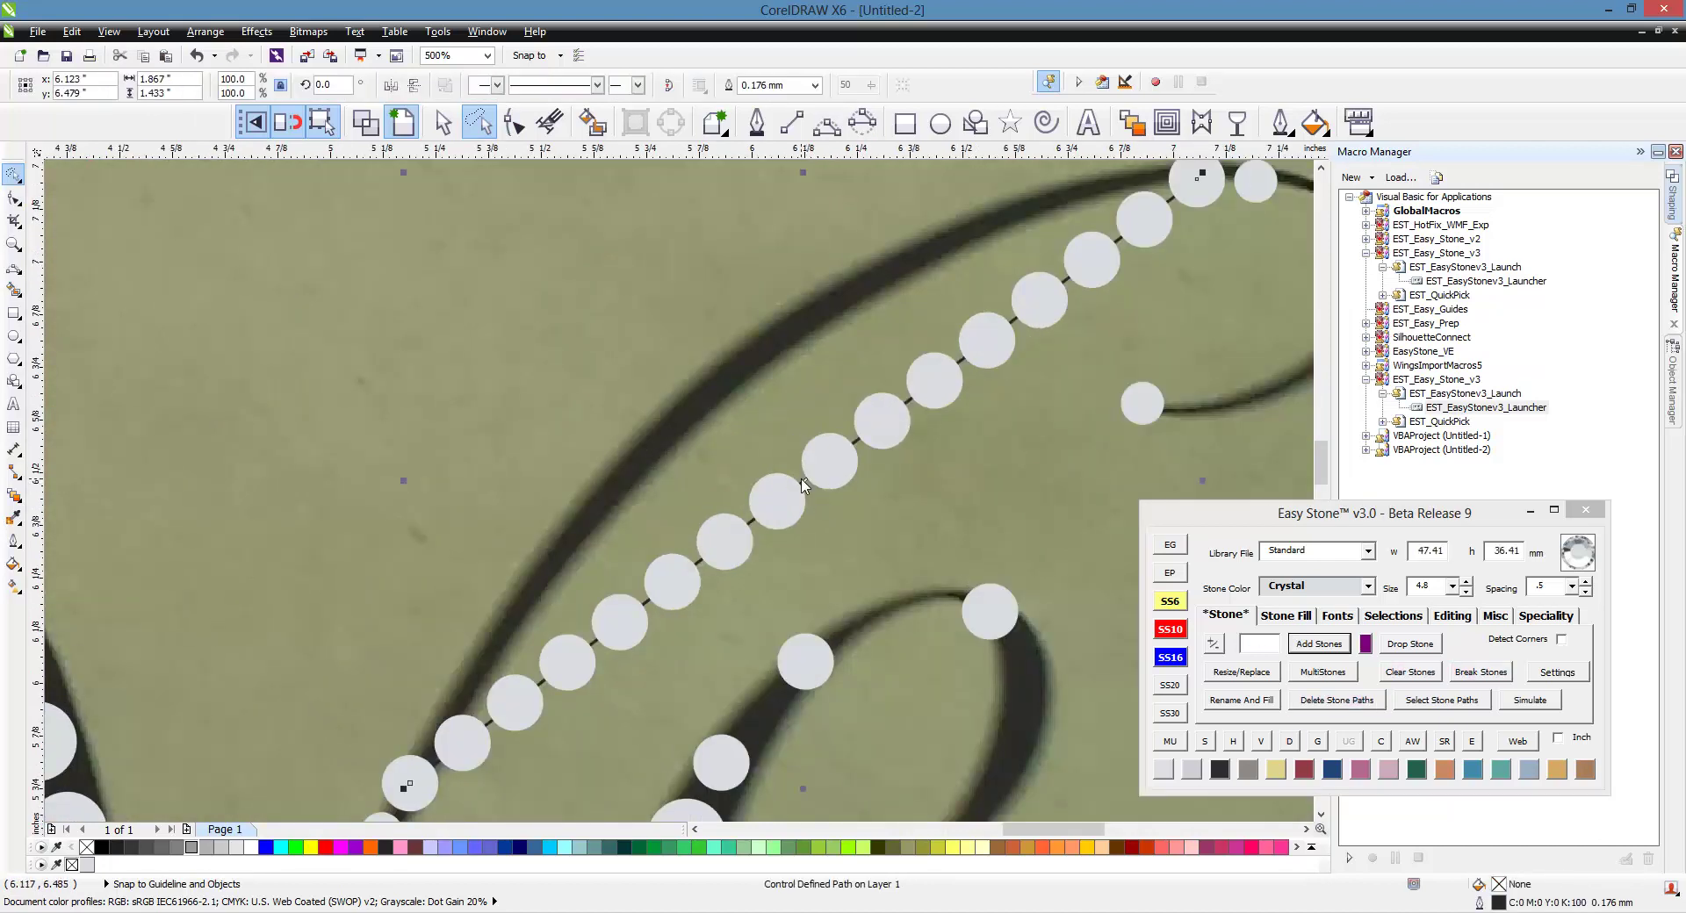
{"action": "left_click", "coordinate": [720, 374]}
{"action": "scroll", "coordinate": [720, 374], "scroll_direction": "down", "scroll_amount": 2}
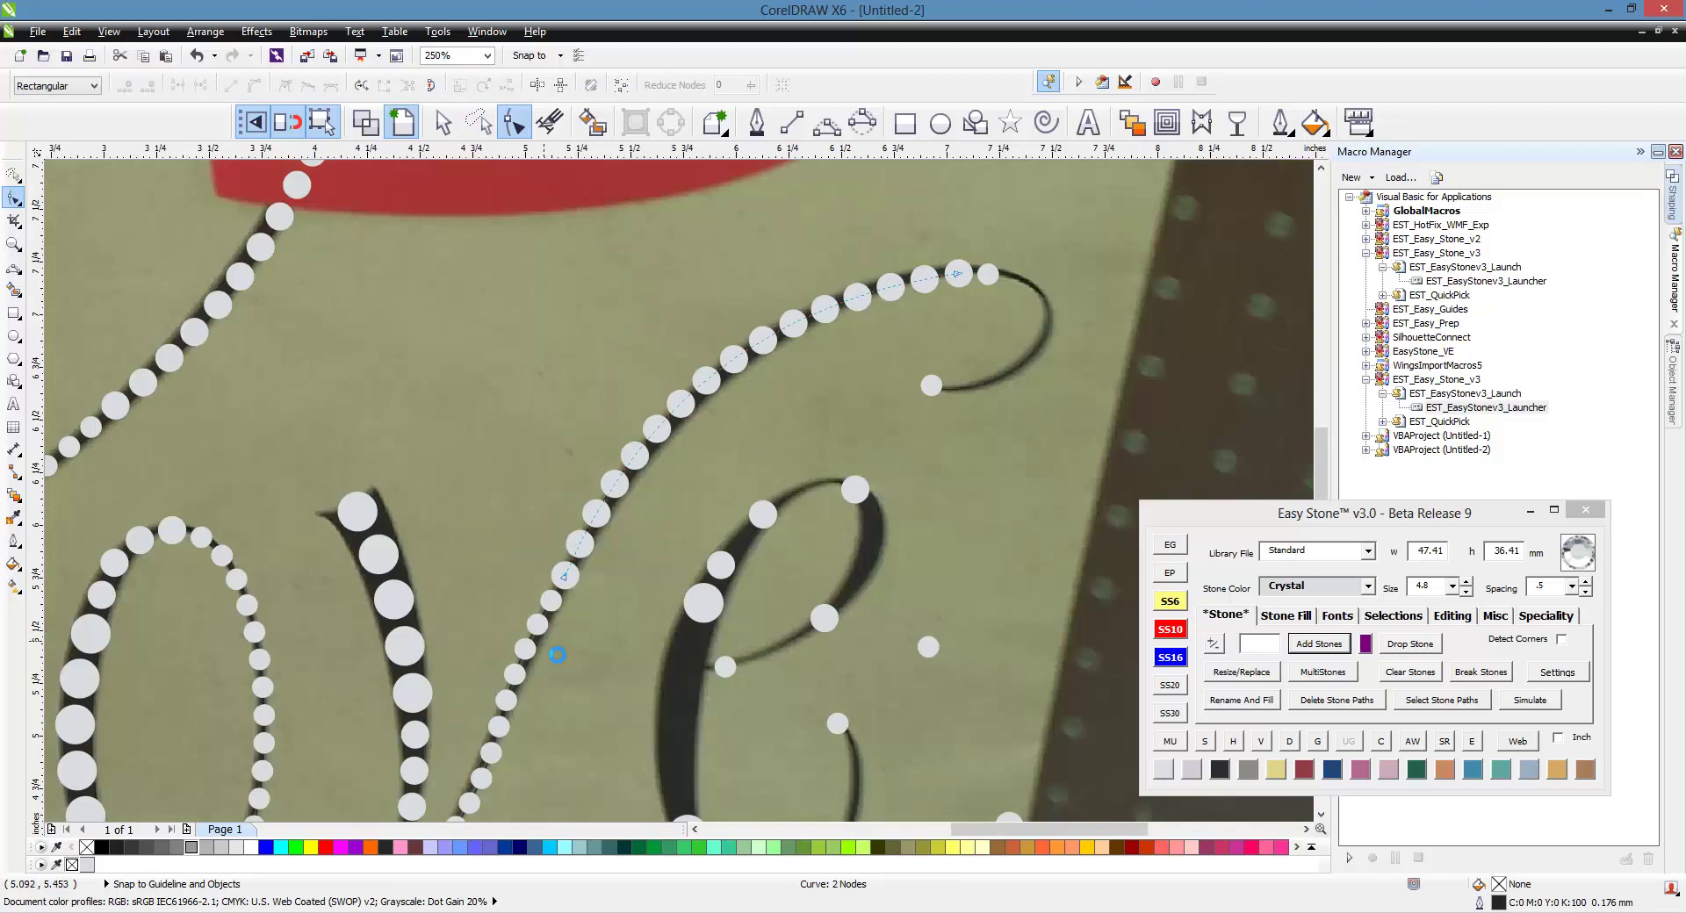
{"action": "scroll", "coordinate": [548, 644], "scroll_direction": "up", "scroll_amount": 1}
{"action": "scroll", "coordinate": [722, 497], "scroll_direction": "down", "scroll_amount": 1}
{"action": "scroll", "coordinate": [622, 559], "scroll_direction": "up", "scroll_amount": 1}
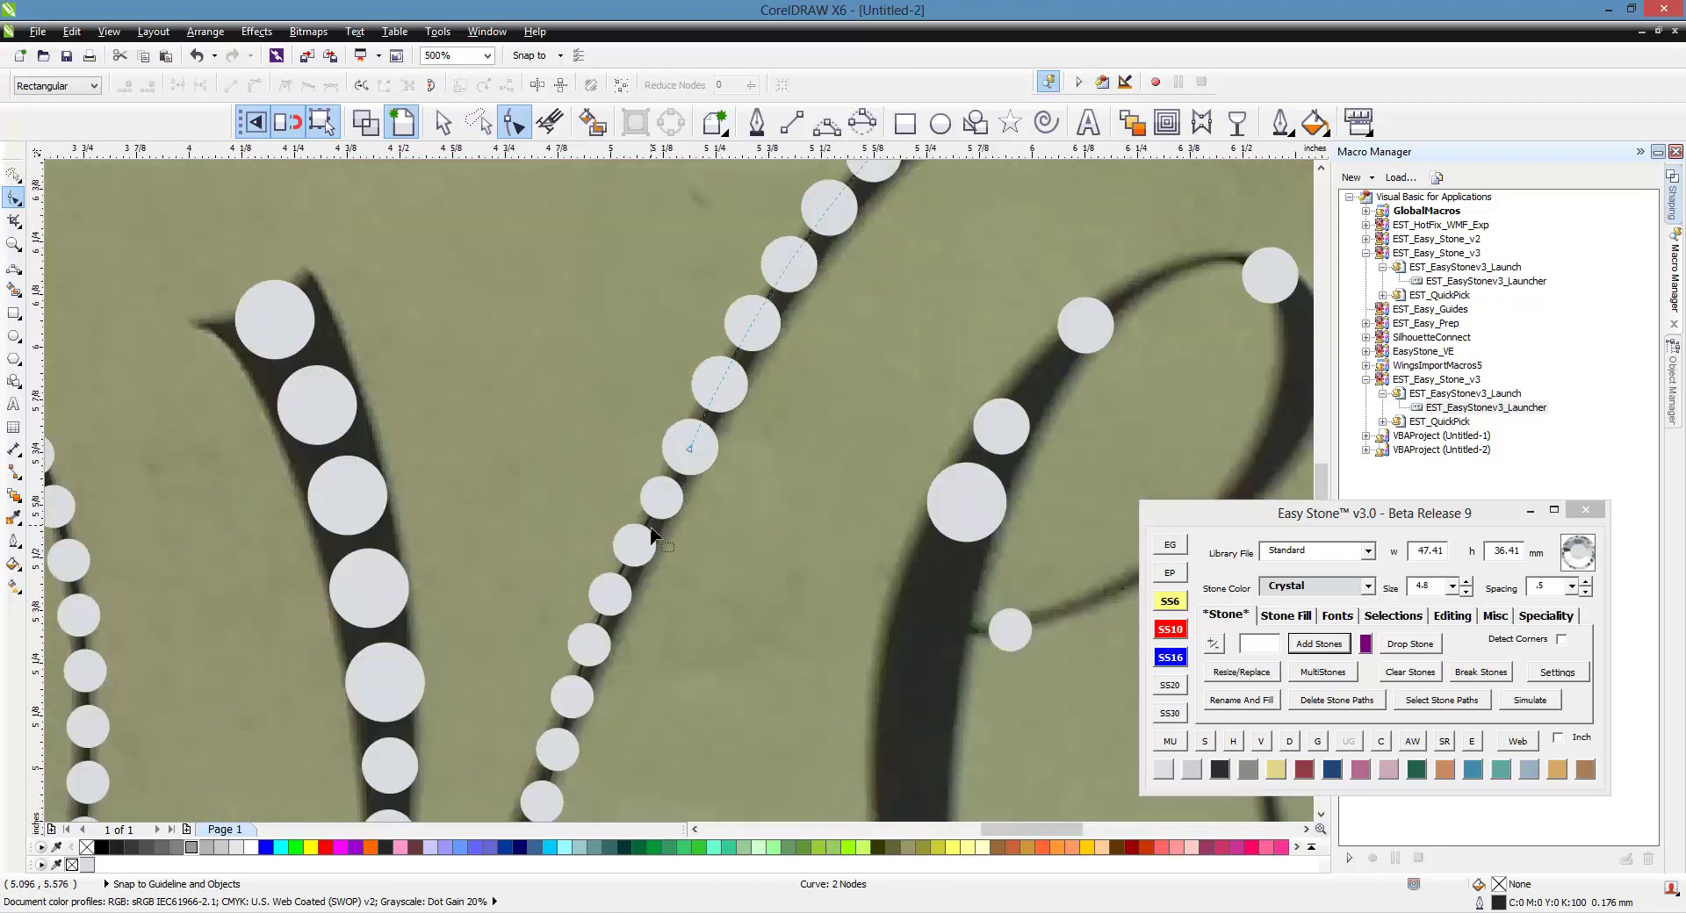
{"action": "left_click", "coordinate": [674, 504]}
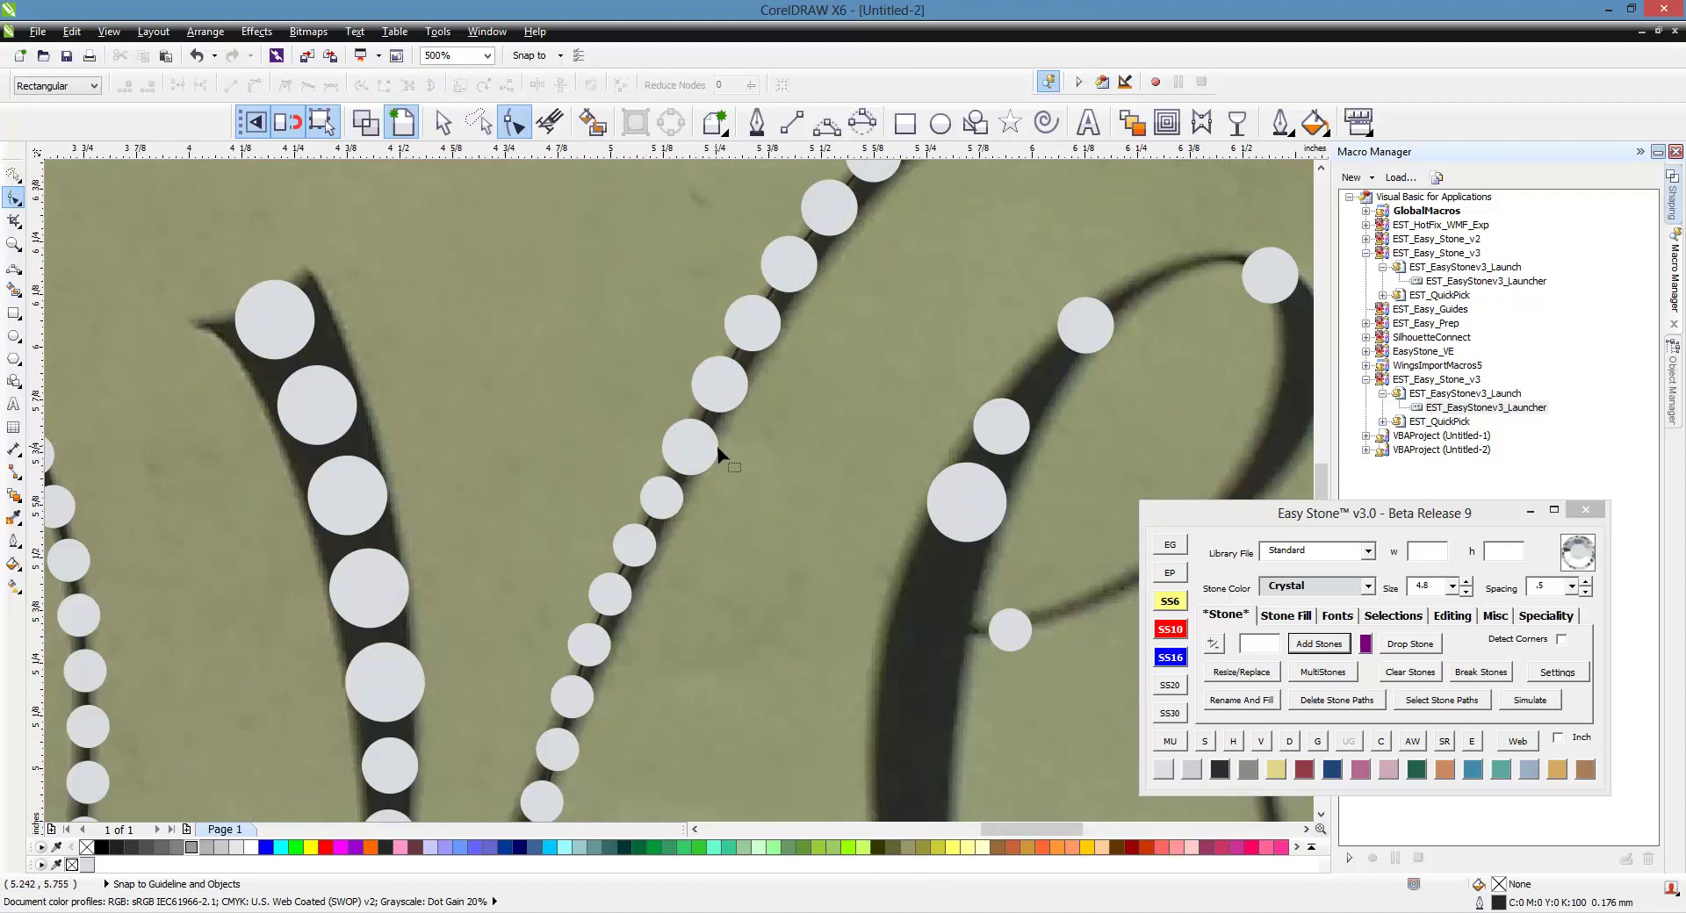
- Refine the curve of the small-stone path on the lower part of the v's right stroke to match the artwork
{"action": "left_click", "coordinate": [646, 527]}
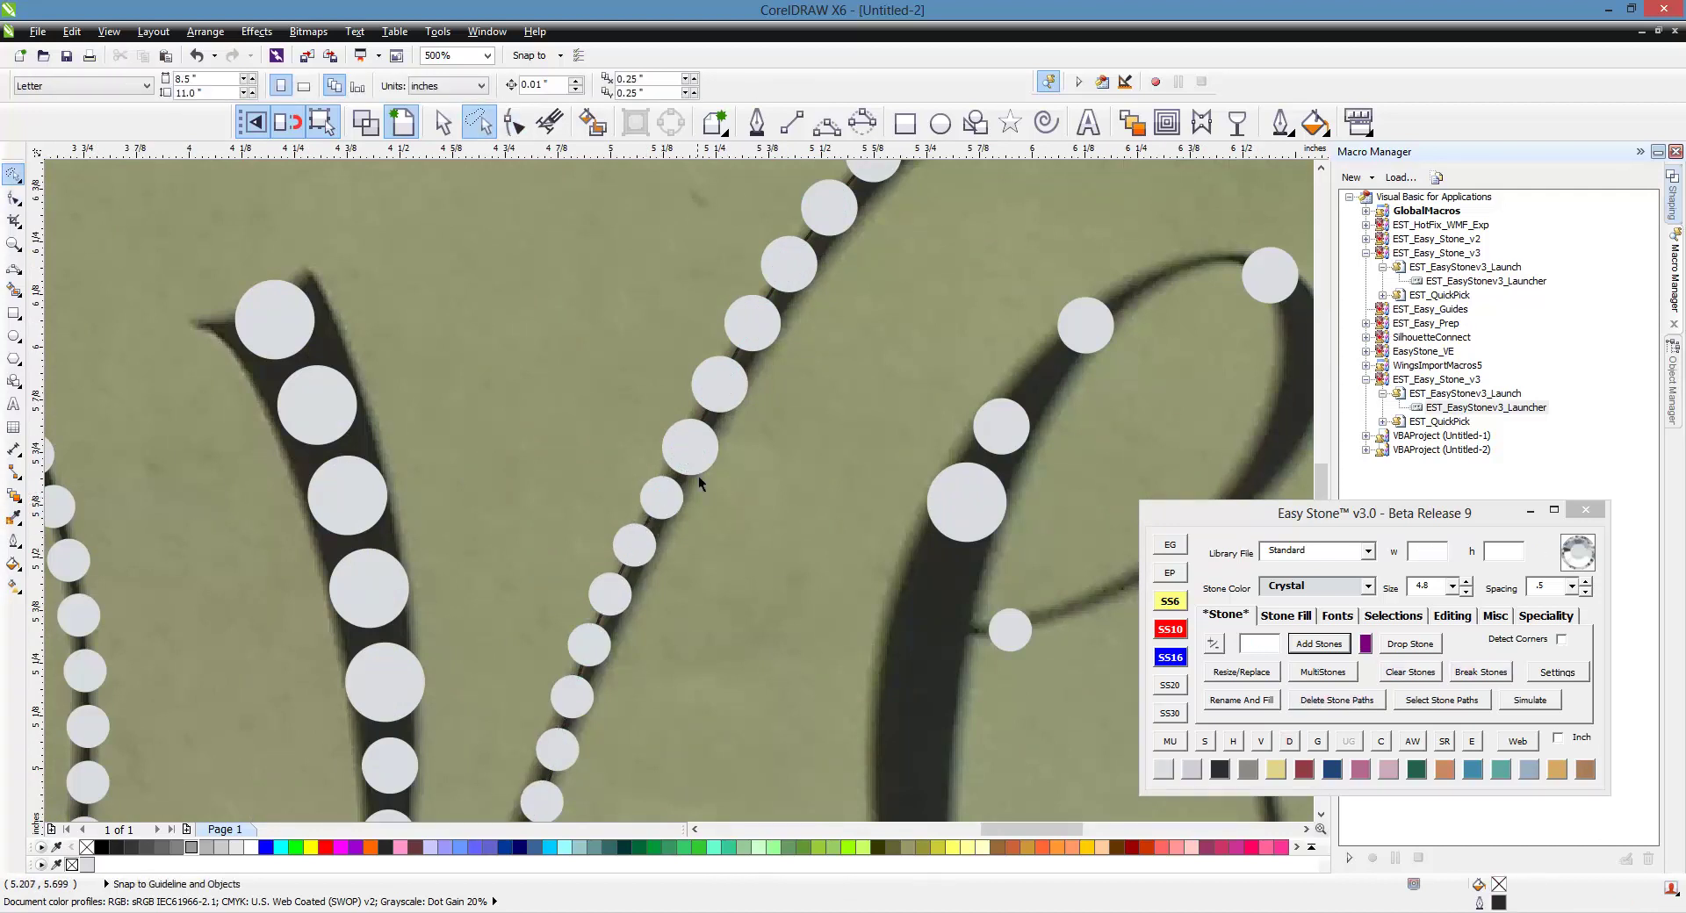
{"action": "double_click", "coordinate": [650, 534]}
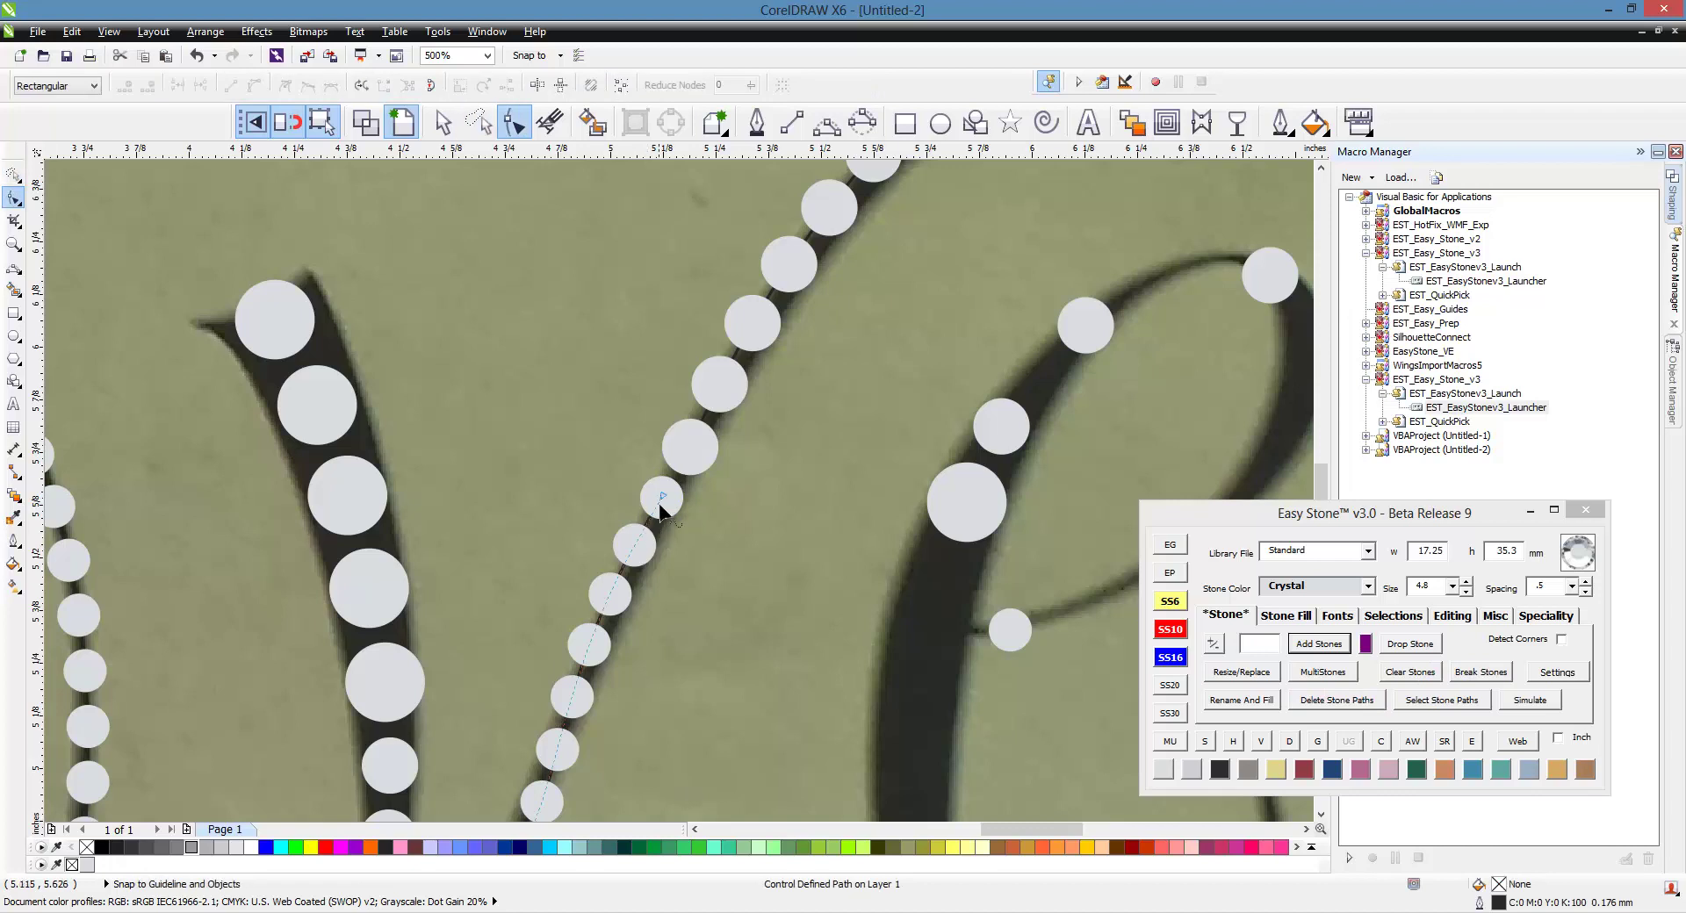
{"action": "scroll", "coordinate": [693, 549], "scroll_direction": "down", "scroll_amount": 2}
{"action": "scroll", "coordinate": [637, 606], "scroll_direction": "up", "scroll_amount": 2}
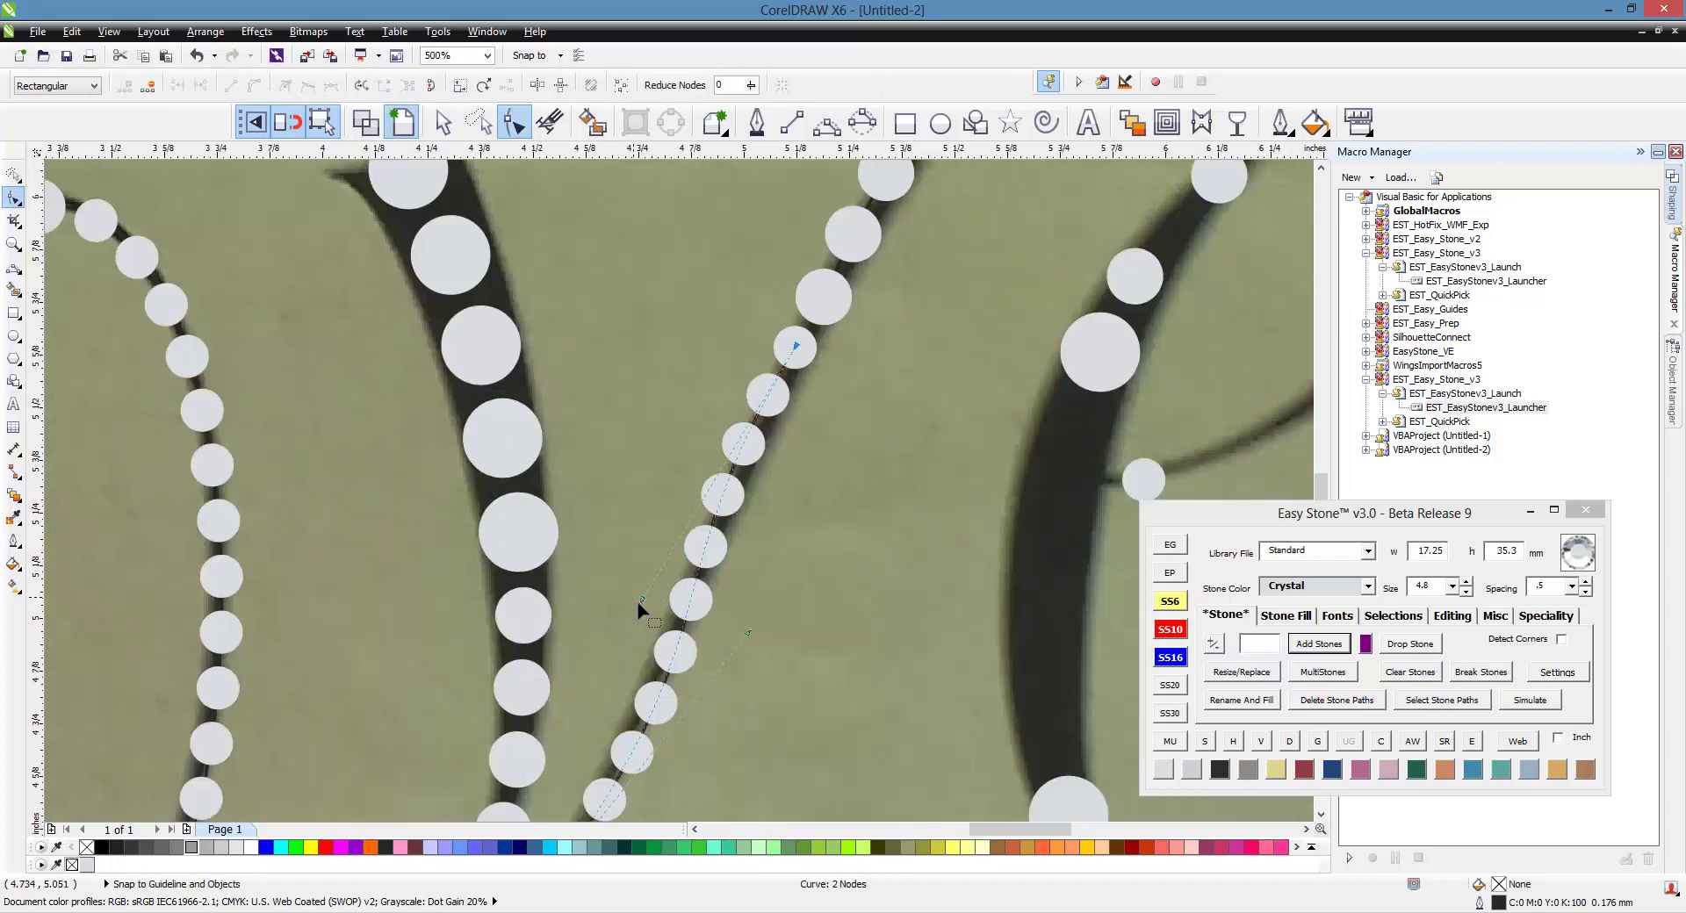
{"action": "left_click_drag", "start_coordinate": [642, 602], "coordinate": [670, 598]}
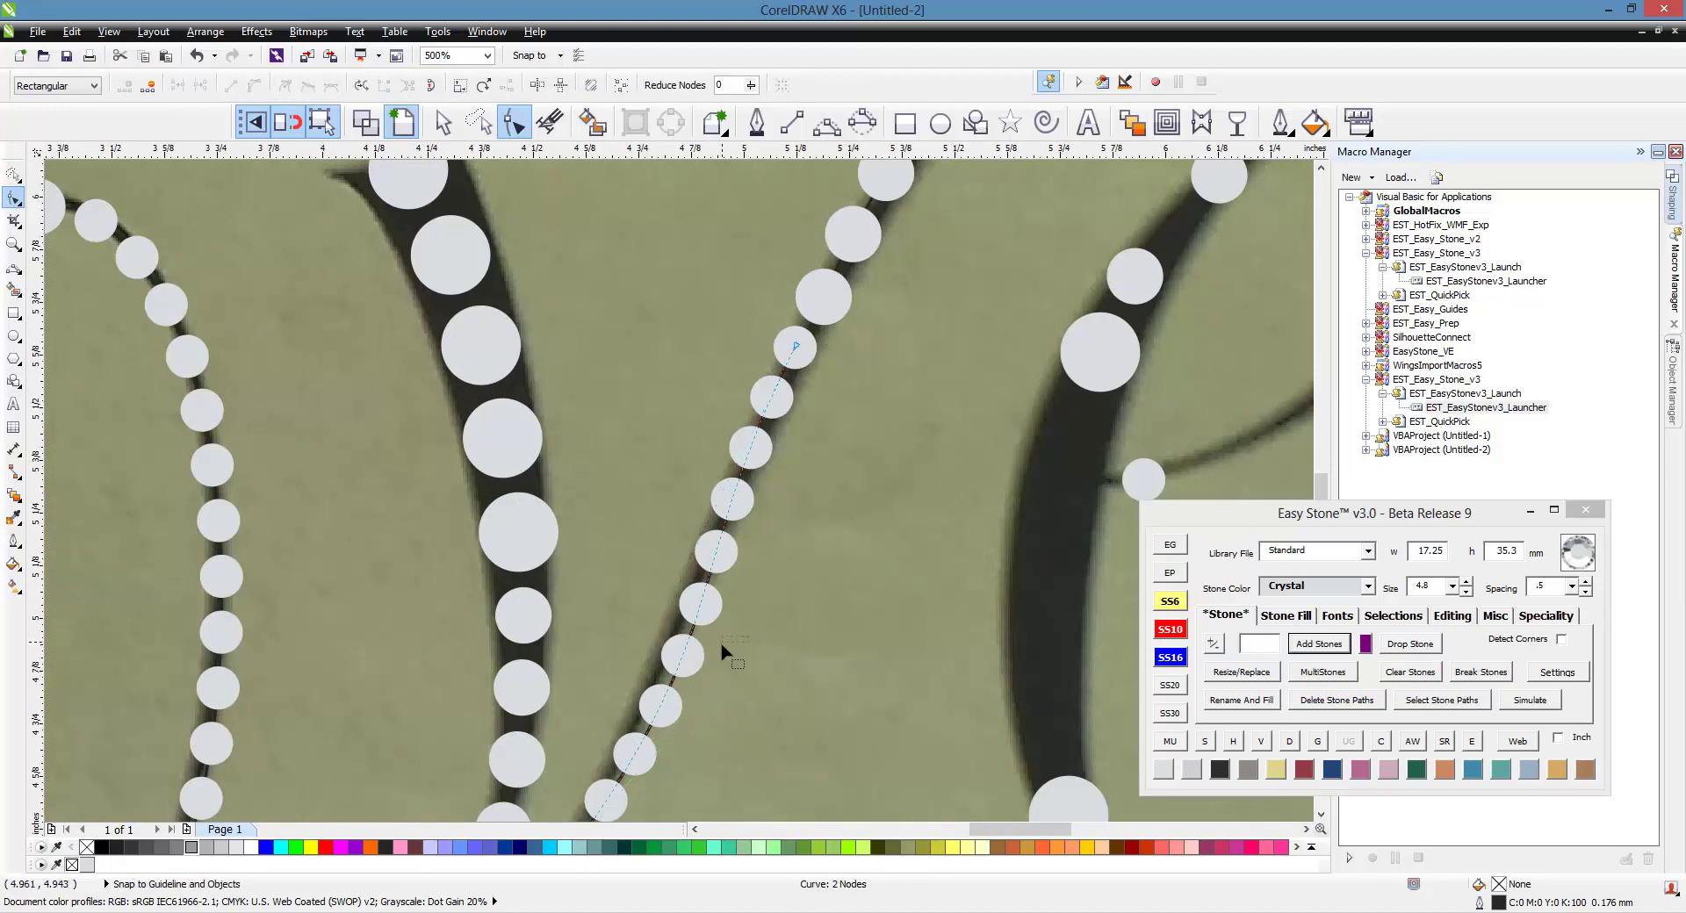
{"action": "scroll", "coordinate": [744, 448], "scroll_direction": "down", "scroll_amount": 2}
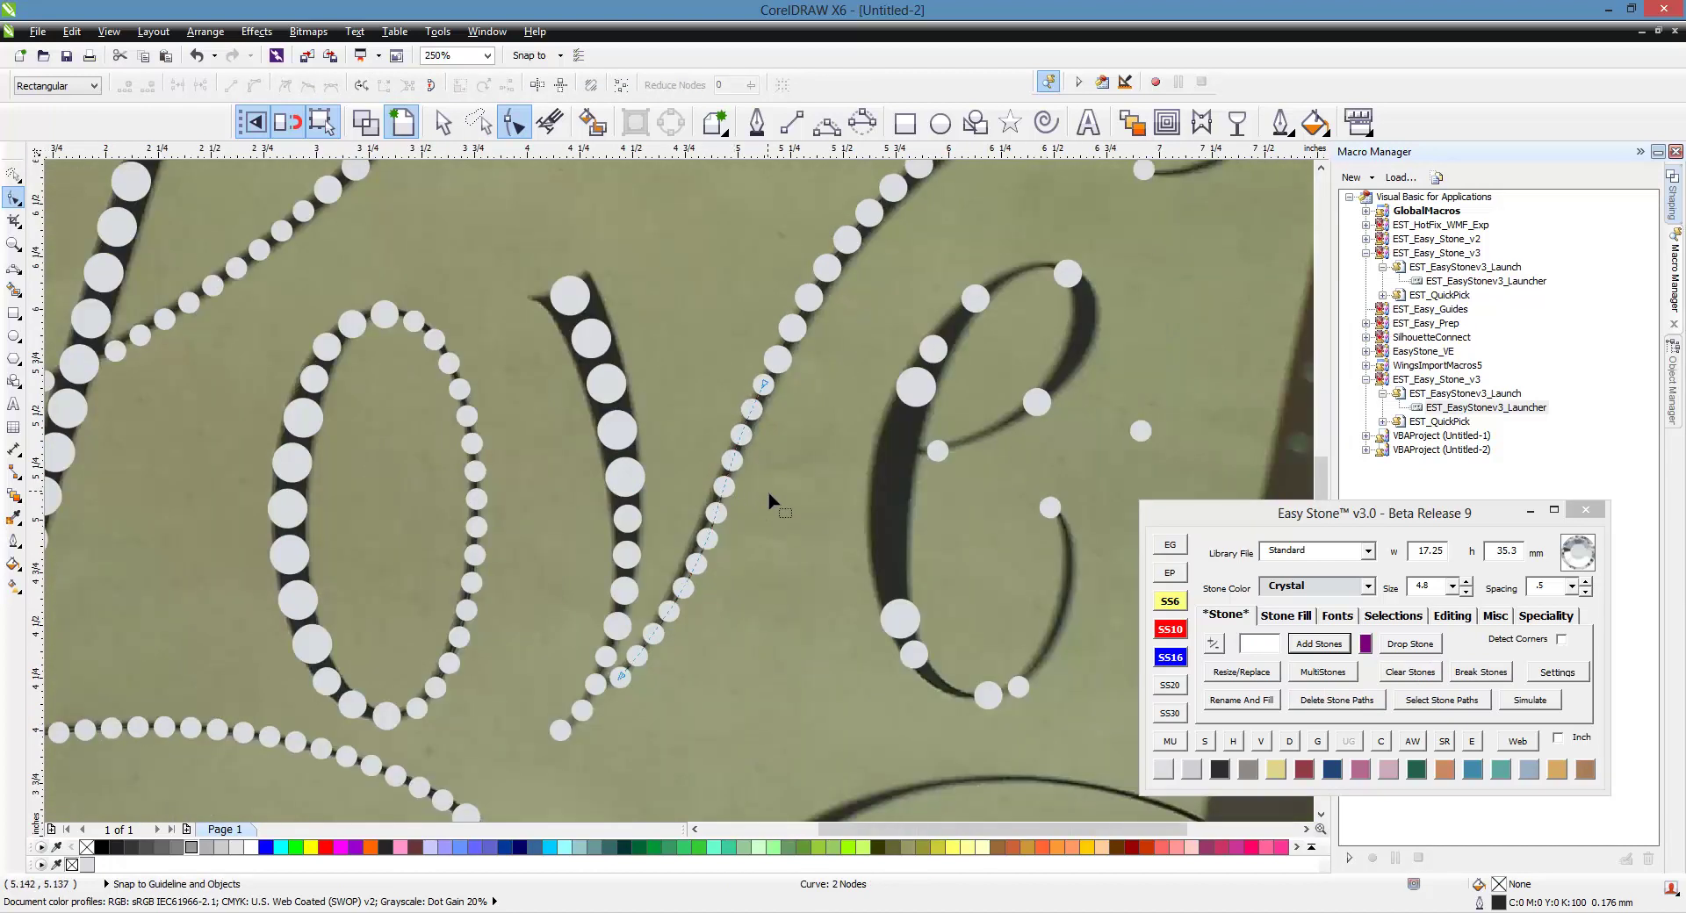
- Add stones between the small stone atop the v's right stroke and the small stone at the tip of its hook
{"action": "scroll", "coordinate": [772, 494], "scroll_direction": "down", "scroll_amount": 2}
{"action": "scroll", "coordinate": [1019, 325], "scroll_direction": "up", "scroll_amount": 4}
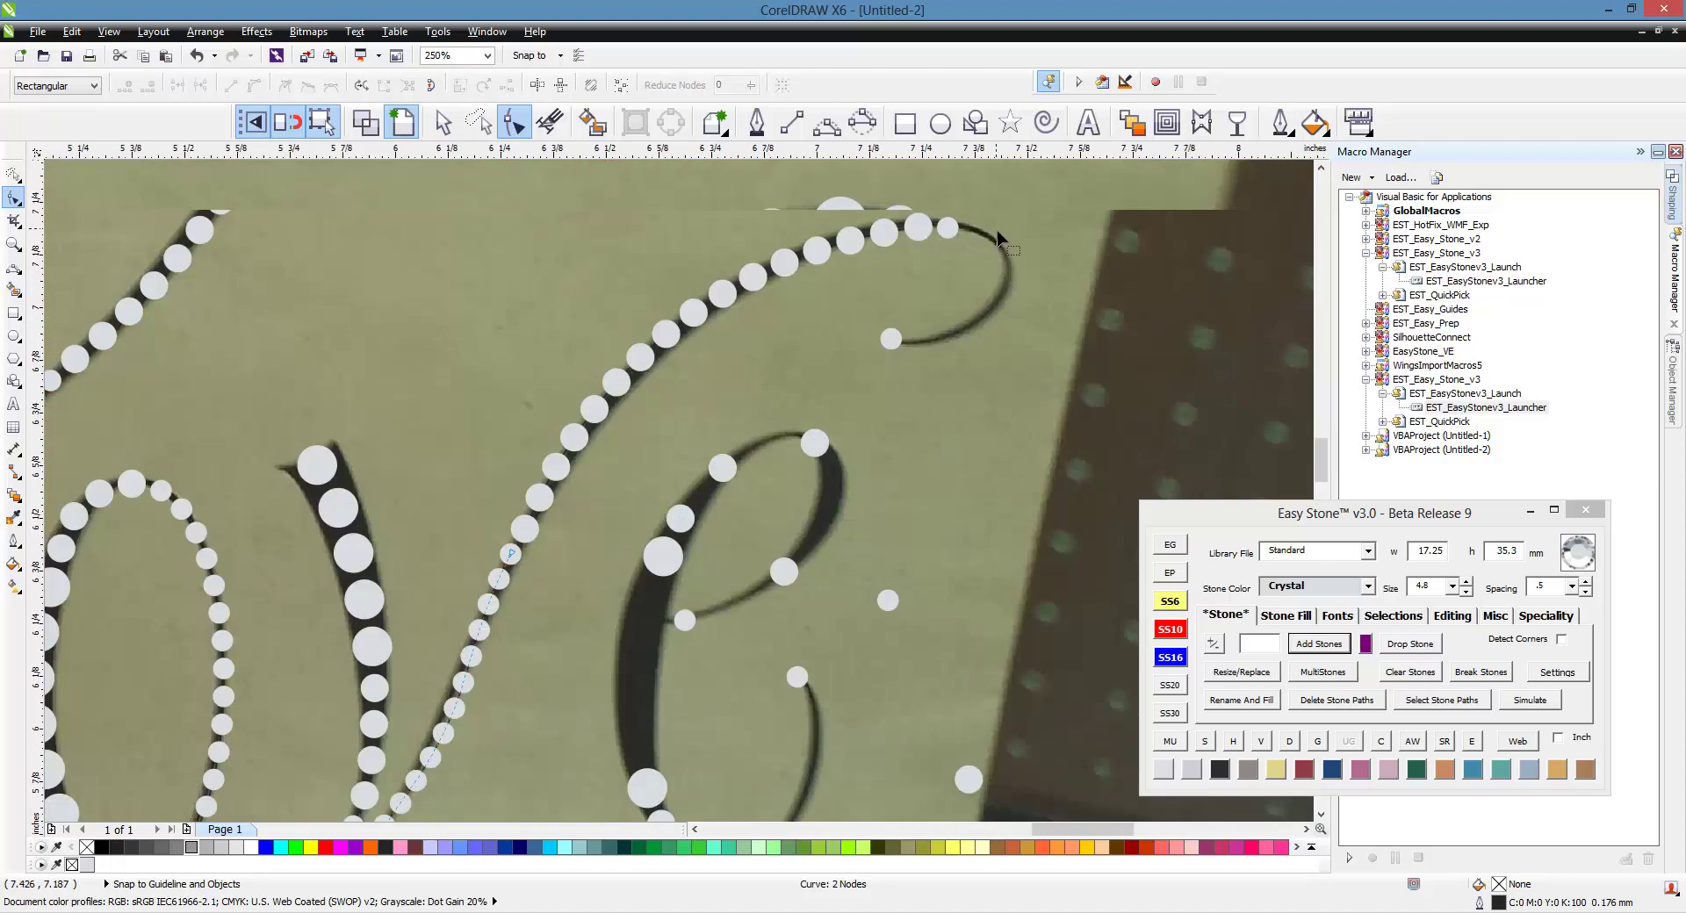
{"action": "left_click", "coordinate": [905, 233]}
{"action": "key", "text": "space"}
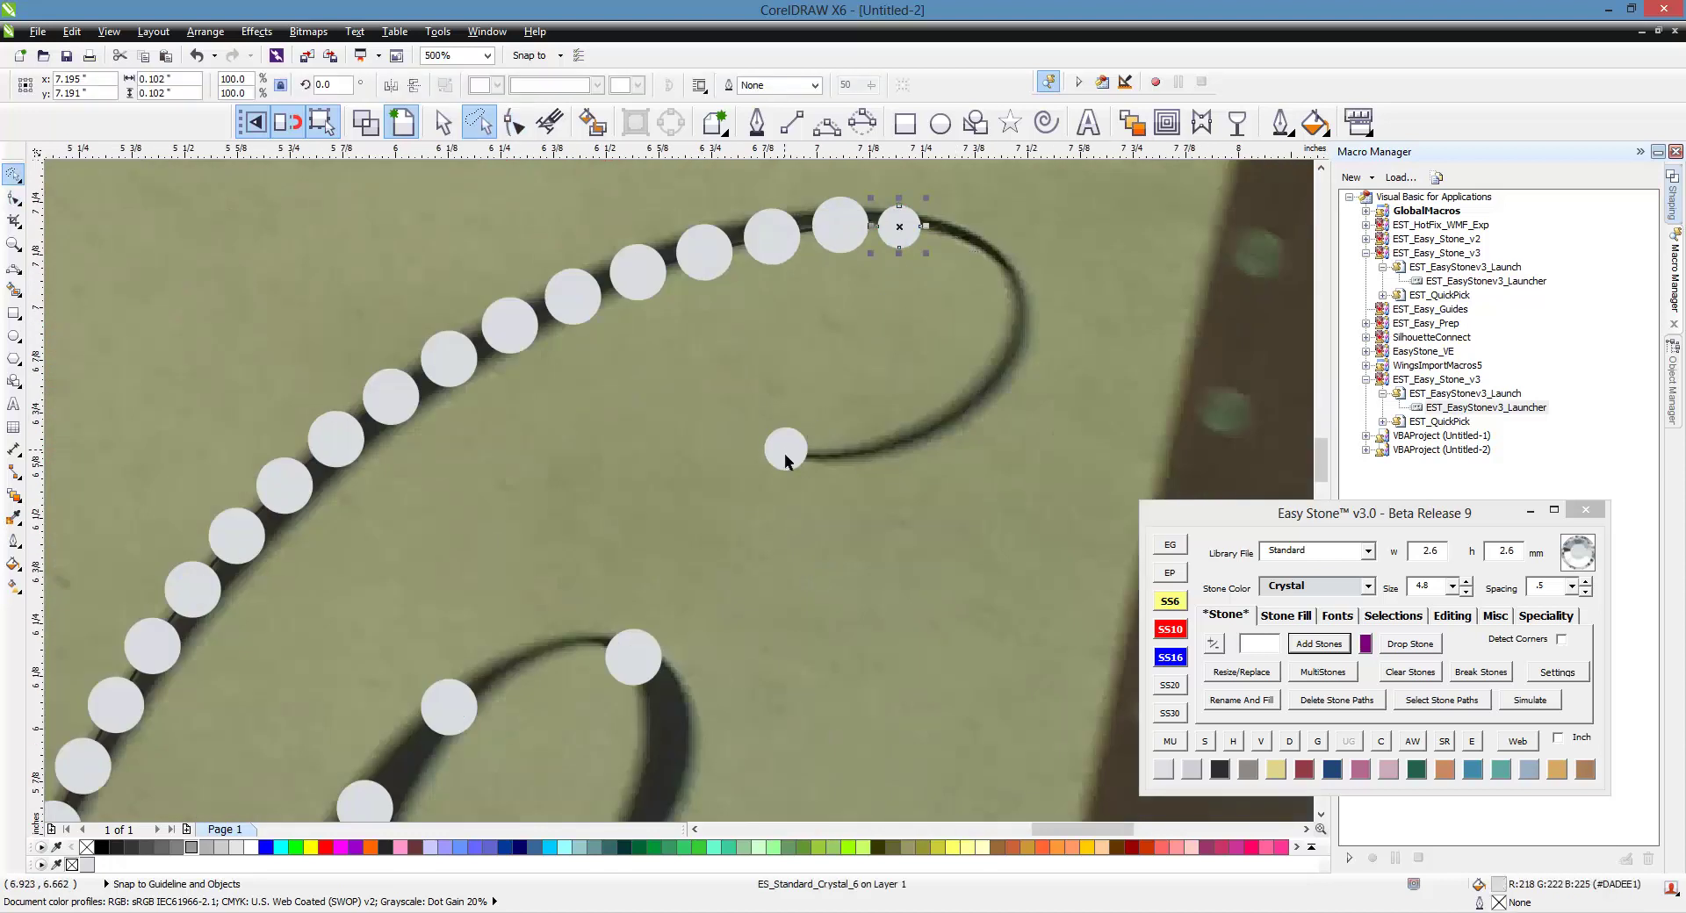
{"action": "left_click", "coordinate": [783, 450], "text": "shift"}
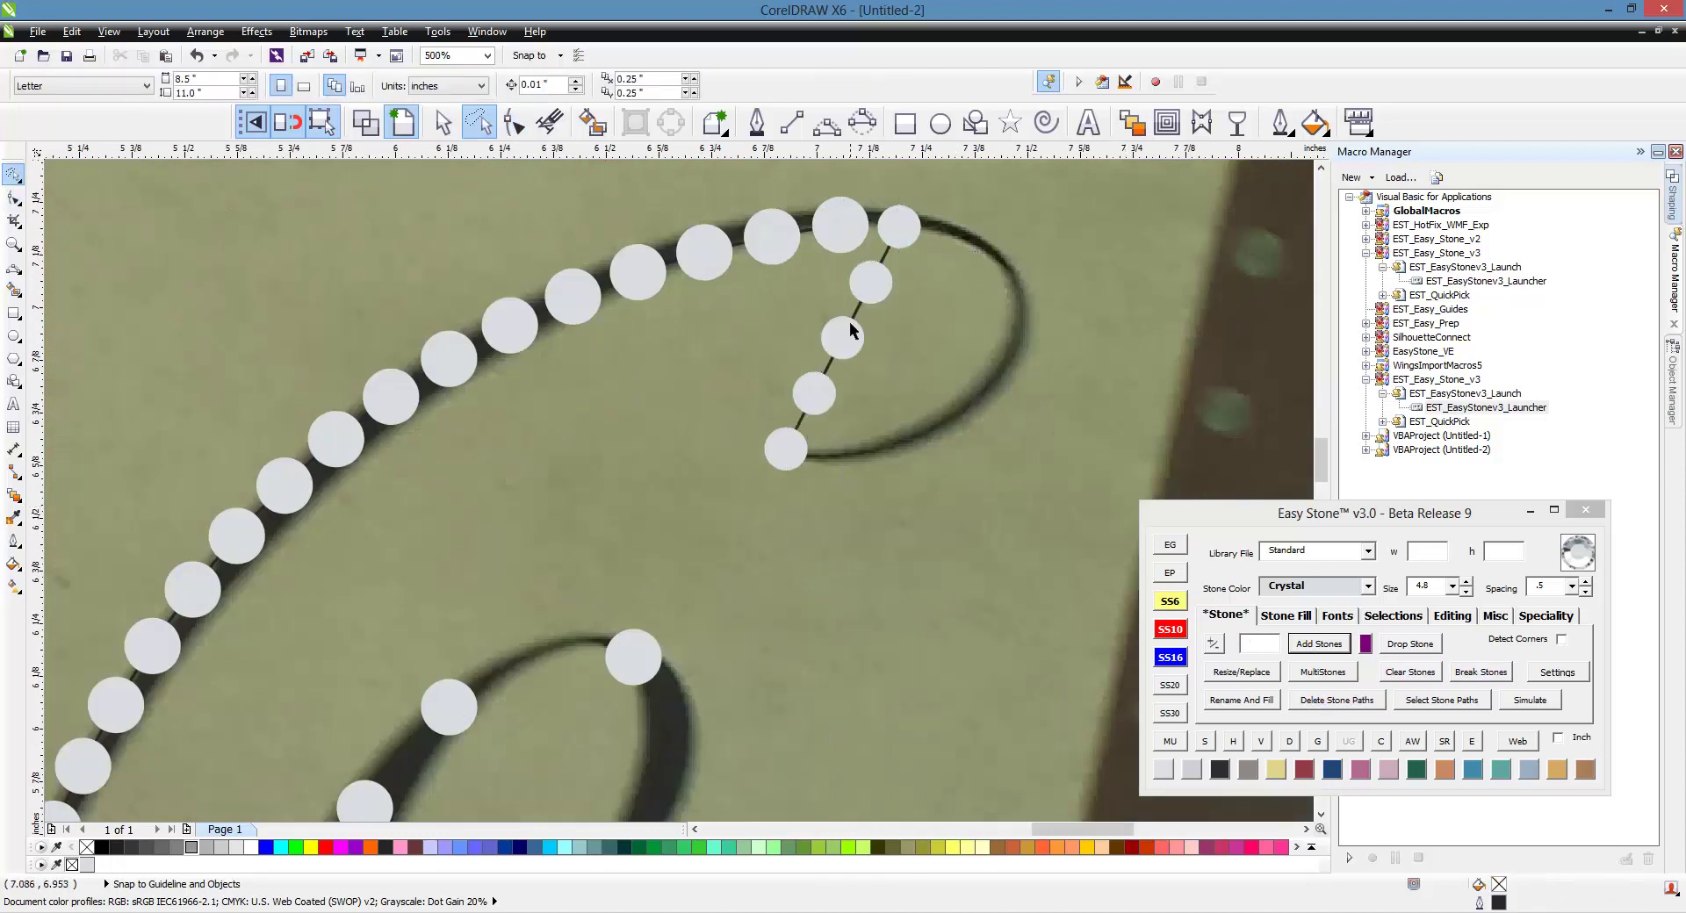
- Bend the new small-stone path with its curve handles so it follows the v's hooked end
{"action": "double_click", "coordinate": [849, 318]}
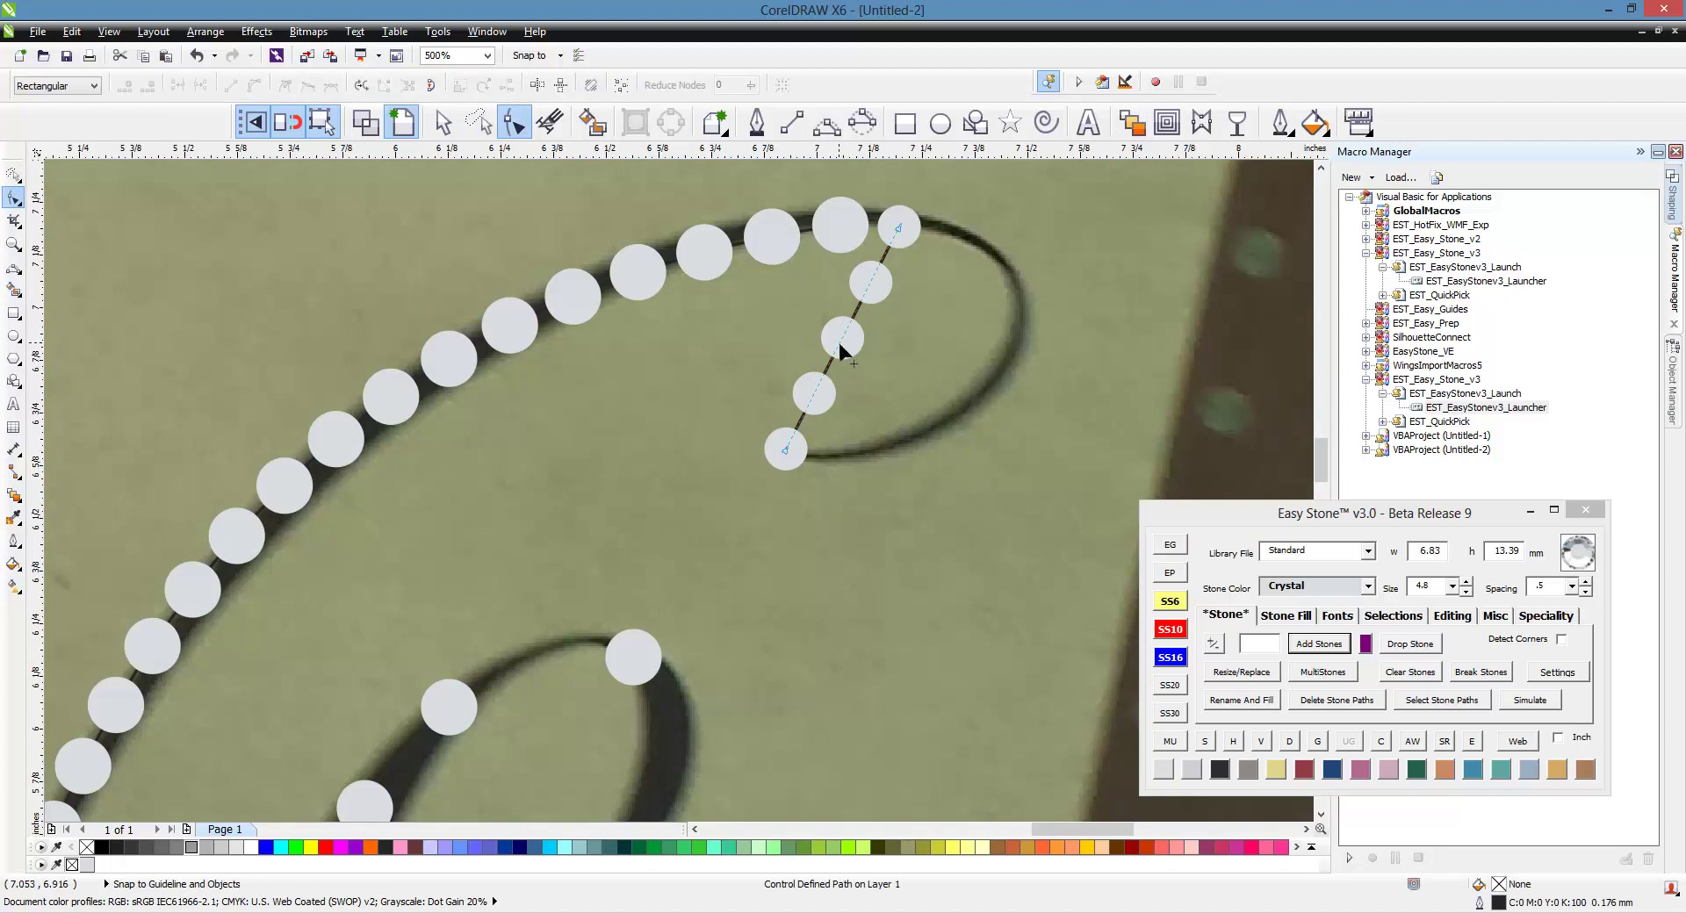
{"action": "left_click_drag", "start_coordinate": [840, 347], "coordinate": [1122, 218]}
{"action": "left_click", "coordinate": [900, 229]}
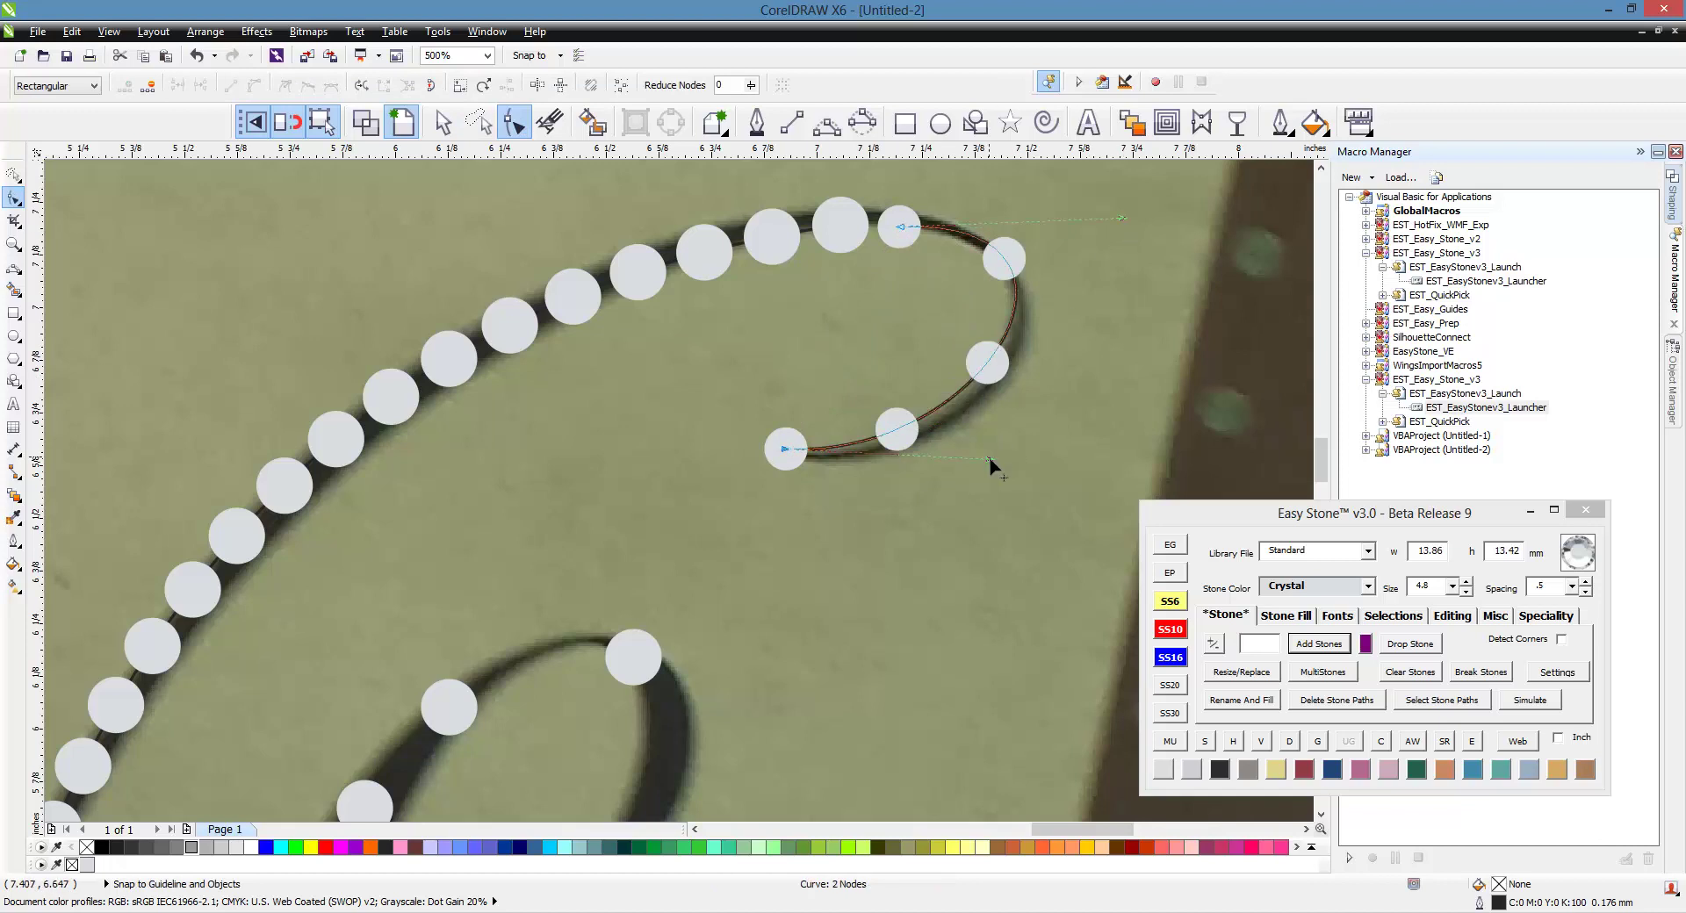
{"action": "left_click_drag", "start_coordinate": [990, 460], "coordinate": [1009, 476]}
{"action": "key", "text": "space"}
{"action": "left_click", "coordinate": [955, 534]}
- Increase the stone count along the v's hook to 10, and delete the hook's stone path
{"action": "left_click", "coordinate": [991, 383]}
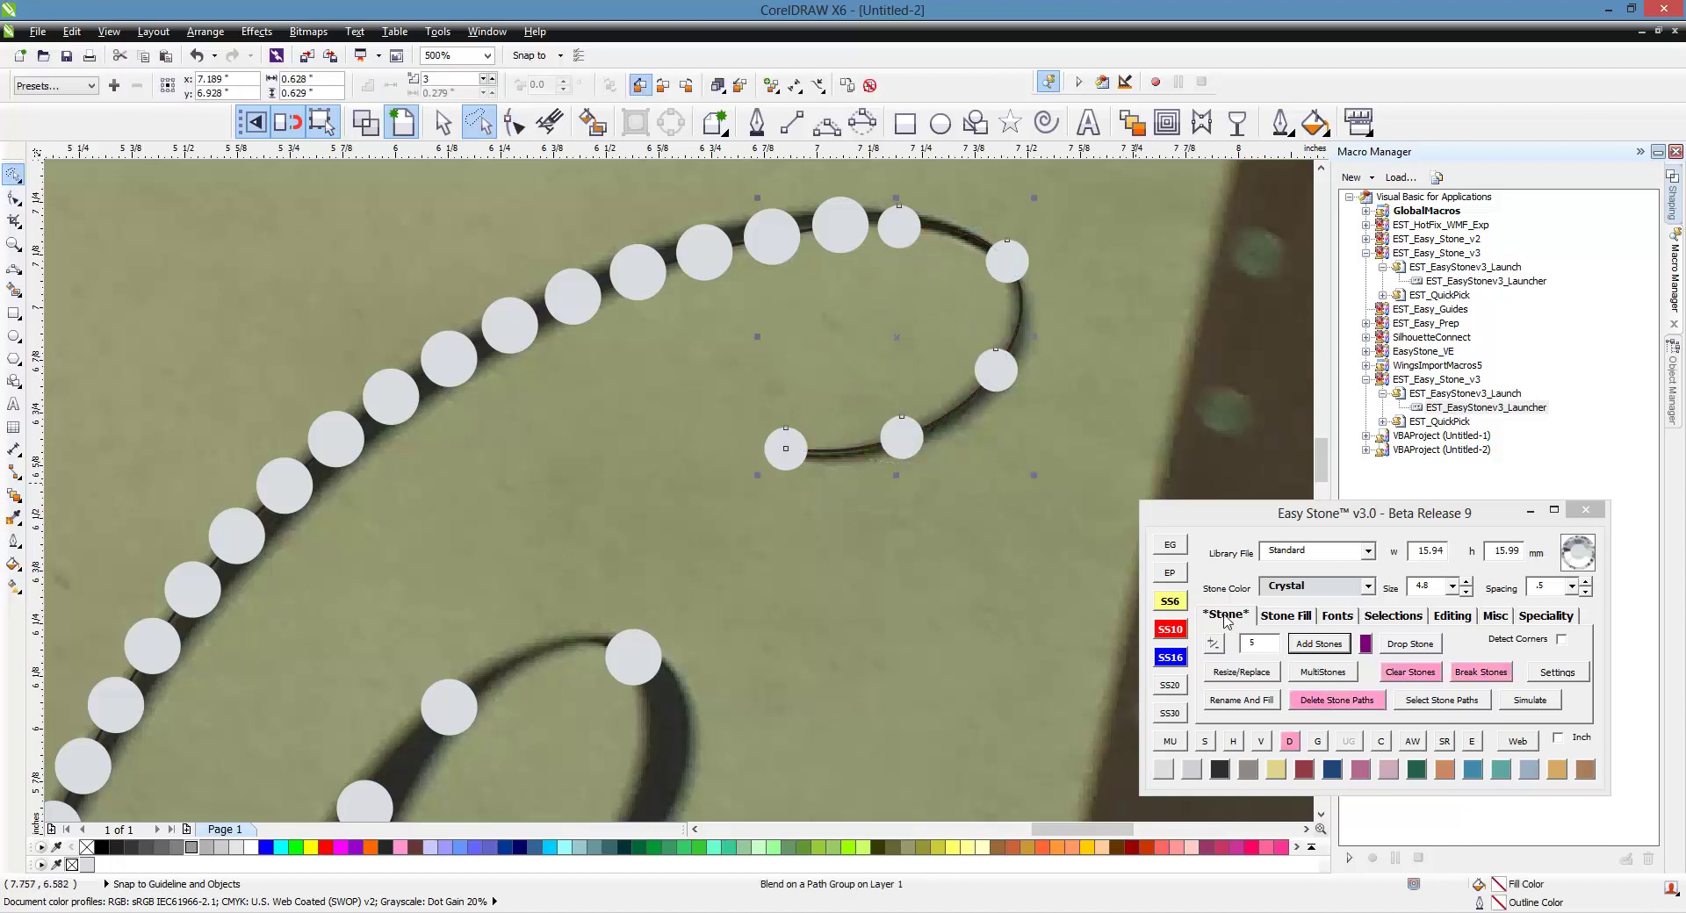
{"action": "left_click", "coordinate": [1224, 647]}
{"action": "left_click", "coordinate": [1223, 646]}
{"action": "left_click", "coordinate": [1222, 646]}
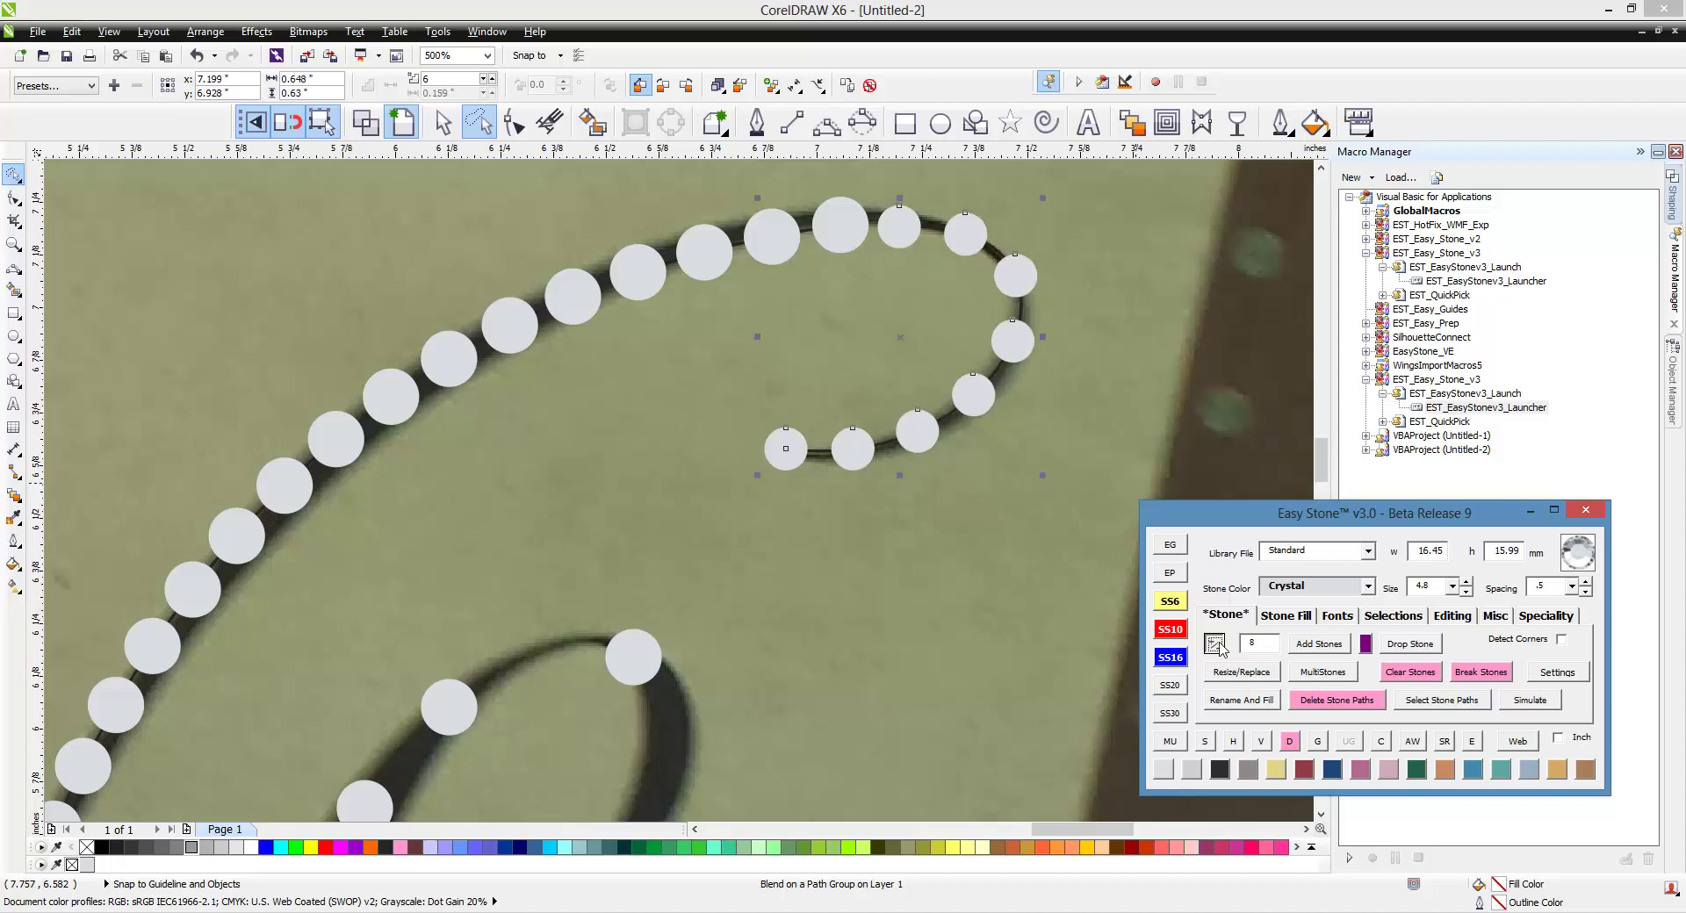
{"action": "left_click", "coordinate": [1221, 646]}
{"action": "left_click", "coordinate": [1220, 646]}
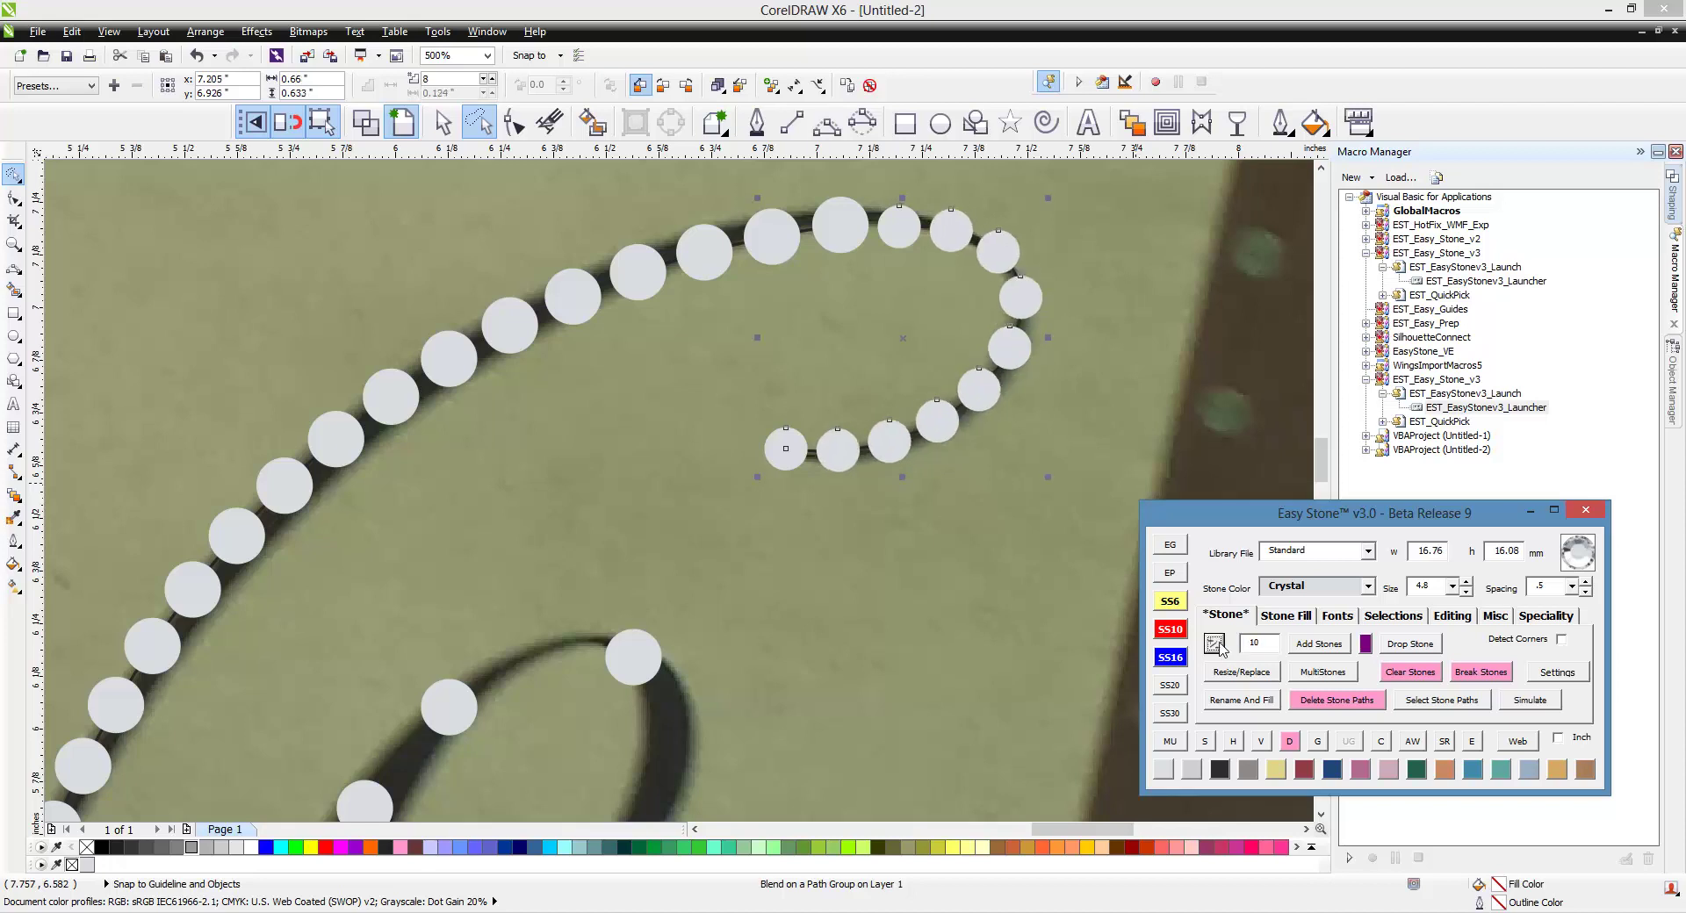
{"action": "left_click", "coordinate": [1315, 710]}
- Delete the remaining stone paths in the v and e area, and check the selected stones for overlaps
{"action": "scroll", "coordinate": [918, 314], "scroll_direction": "down", "scroll_amount": 2}
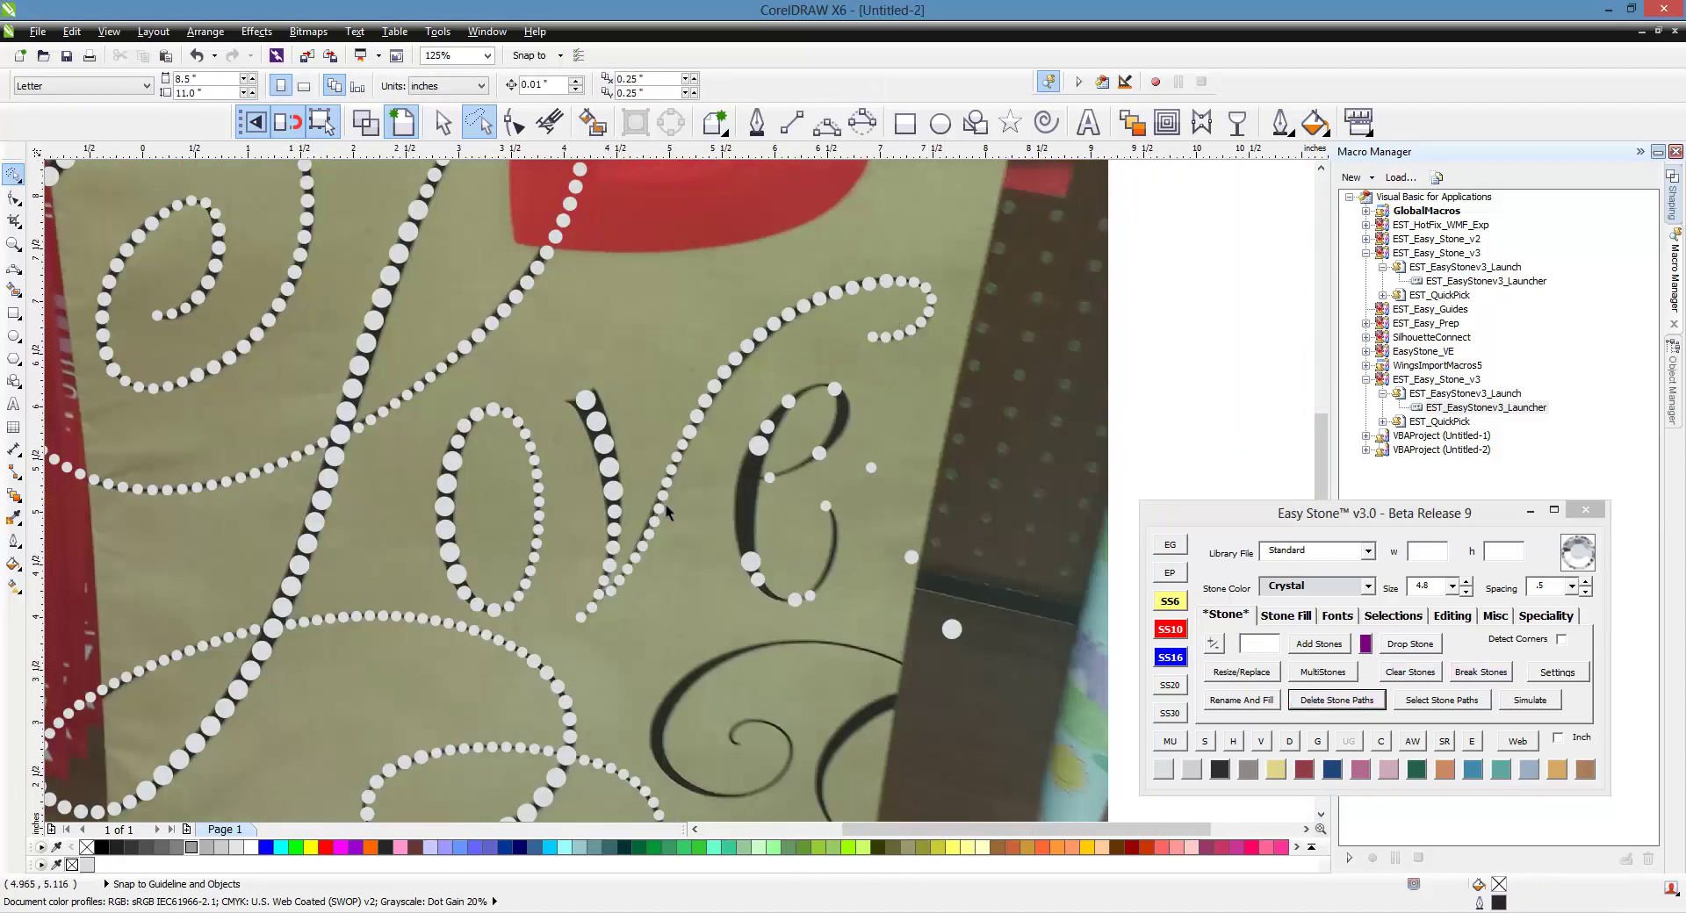
{"action": "left_click", "coordinate": [442, 122]}
{"action": "mouse_move", "coordinate": [1006, 243]}
{"action": "left_mouse_down"}
{"action": "mouse_move", "coordinate": [1001, 542]}
{"action": "mouse_move", "coordinate": [530, 652]}
{"action": "left_mouse_up"}
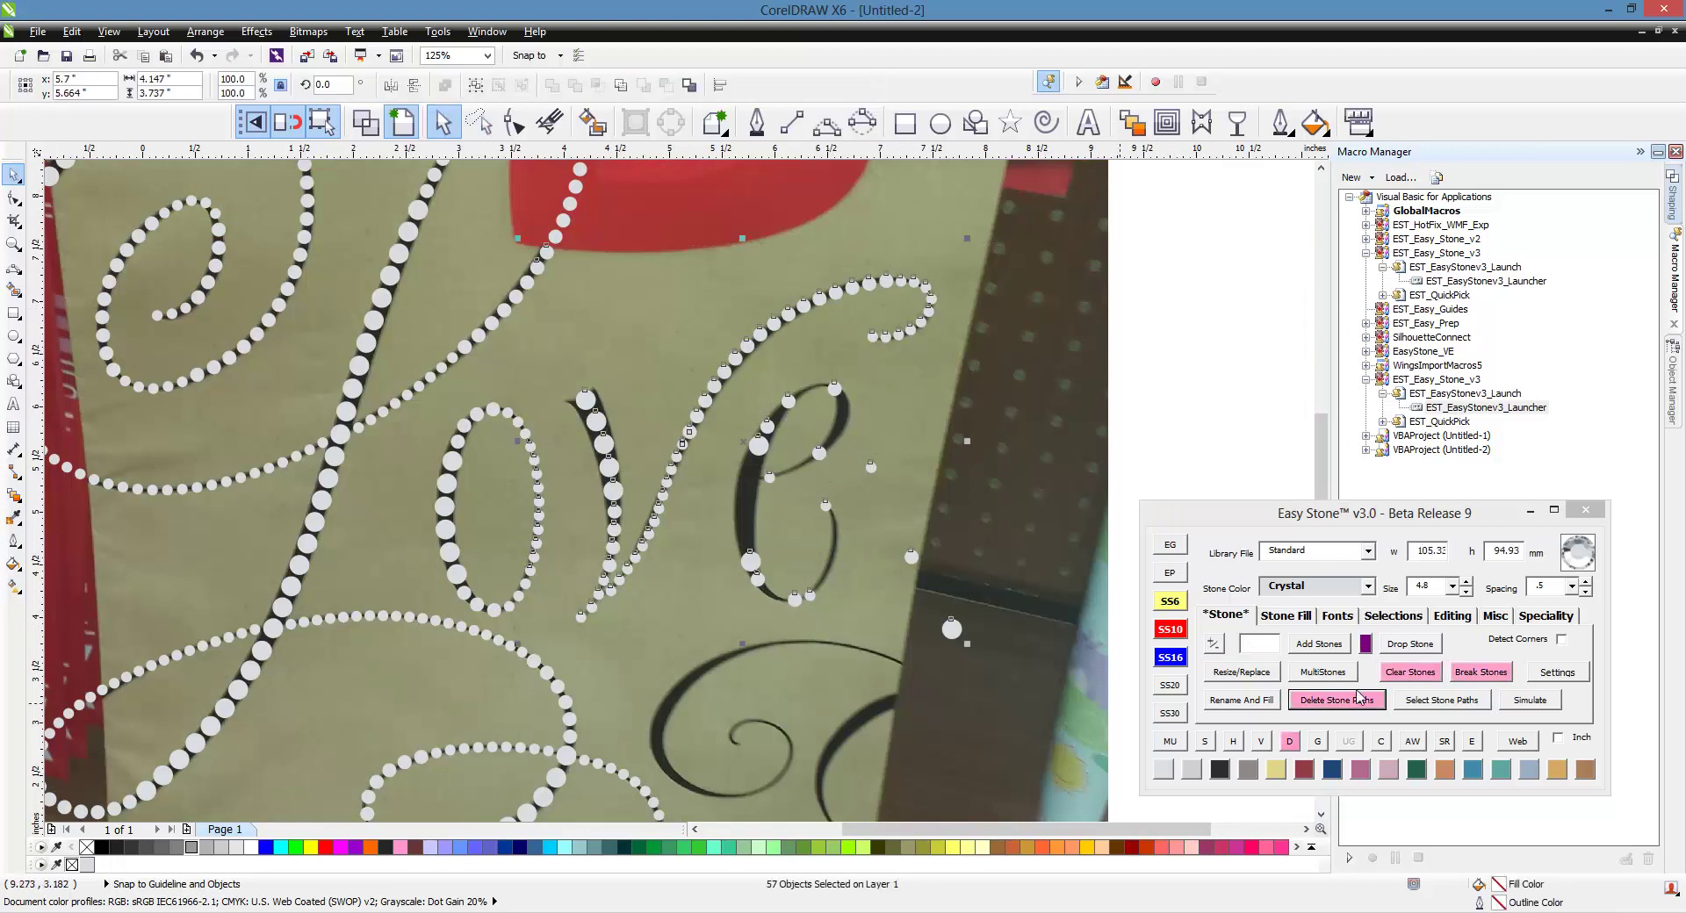
{"action": "left_click", "coordinate": [1361, 700]}
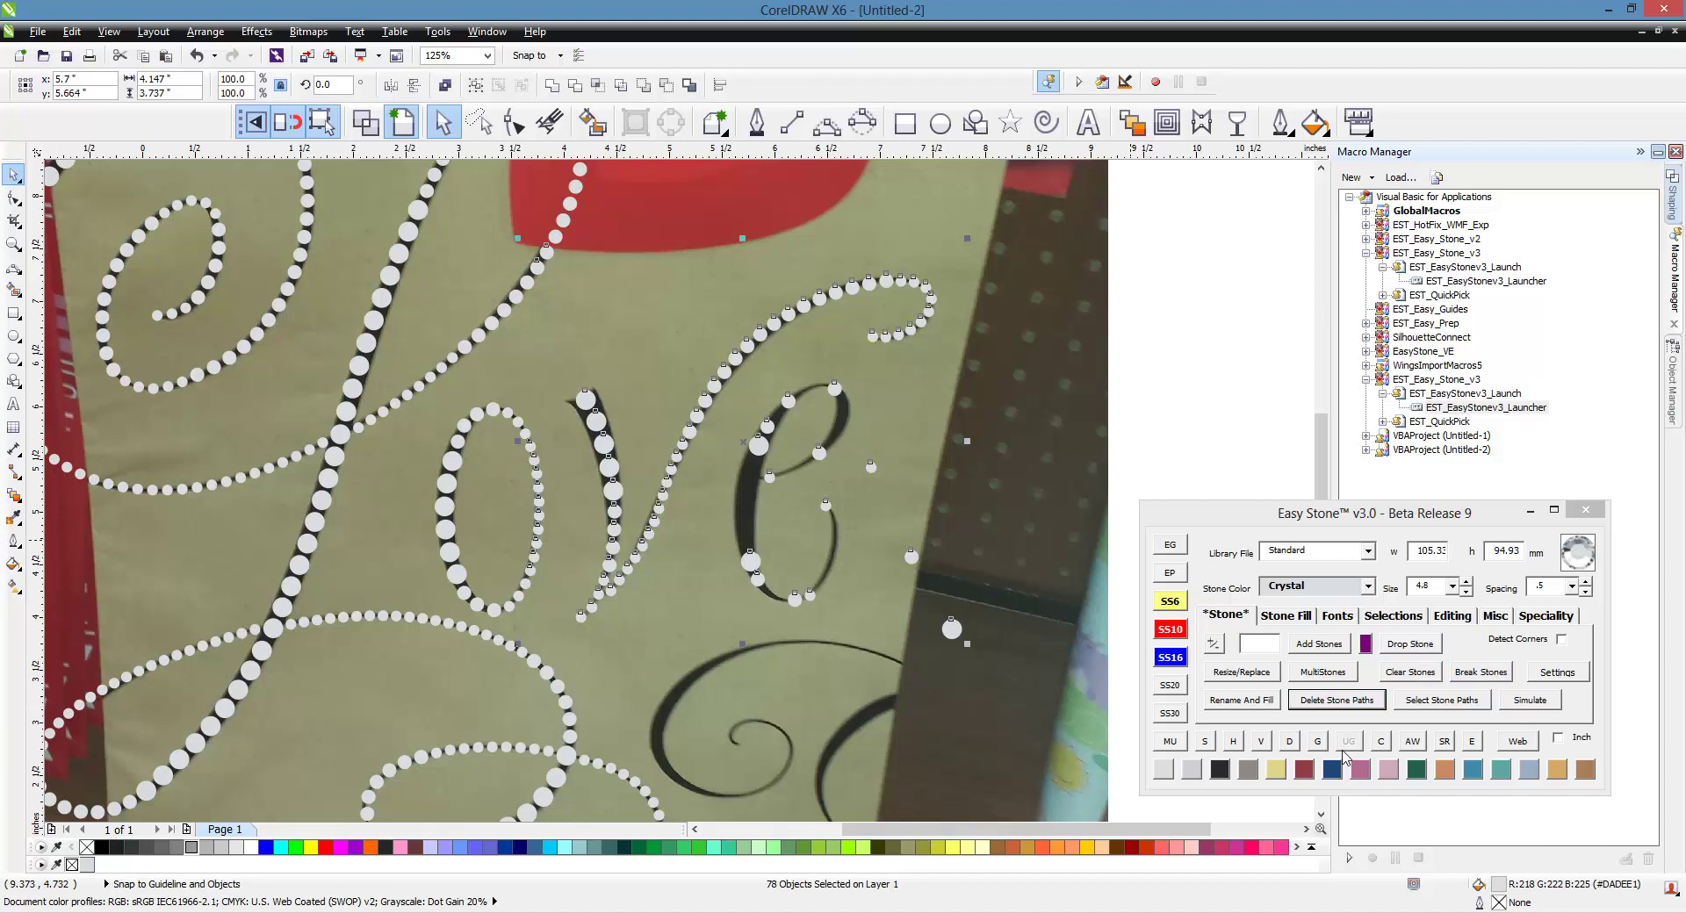
{"action": "left_click", "coordinate": [1383, 742]}
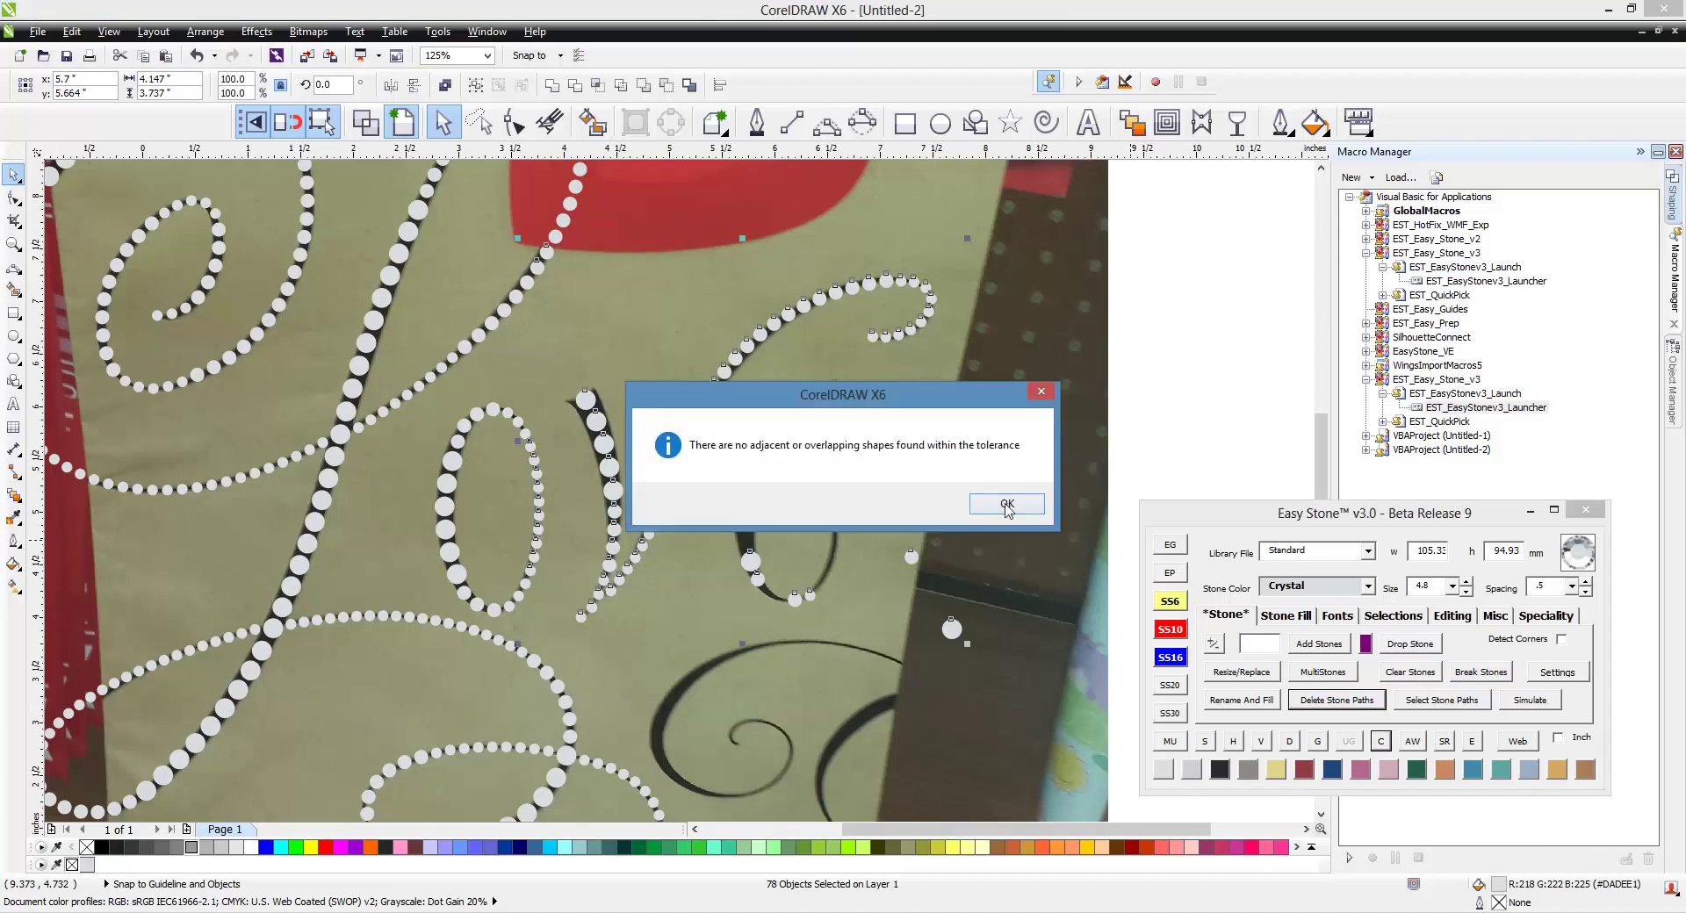
{"action": "left_click", "coordinate": [1007, 507]}
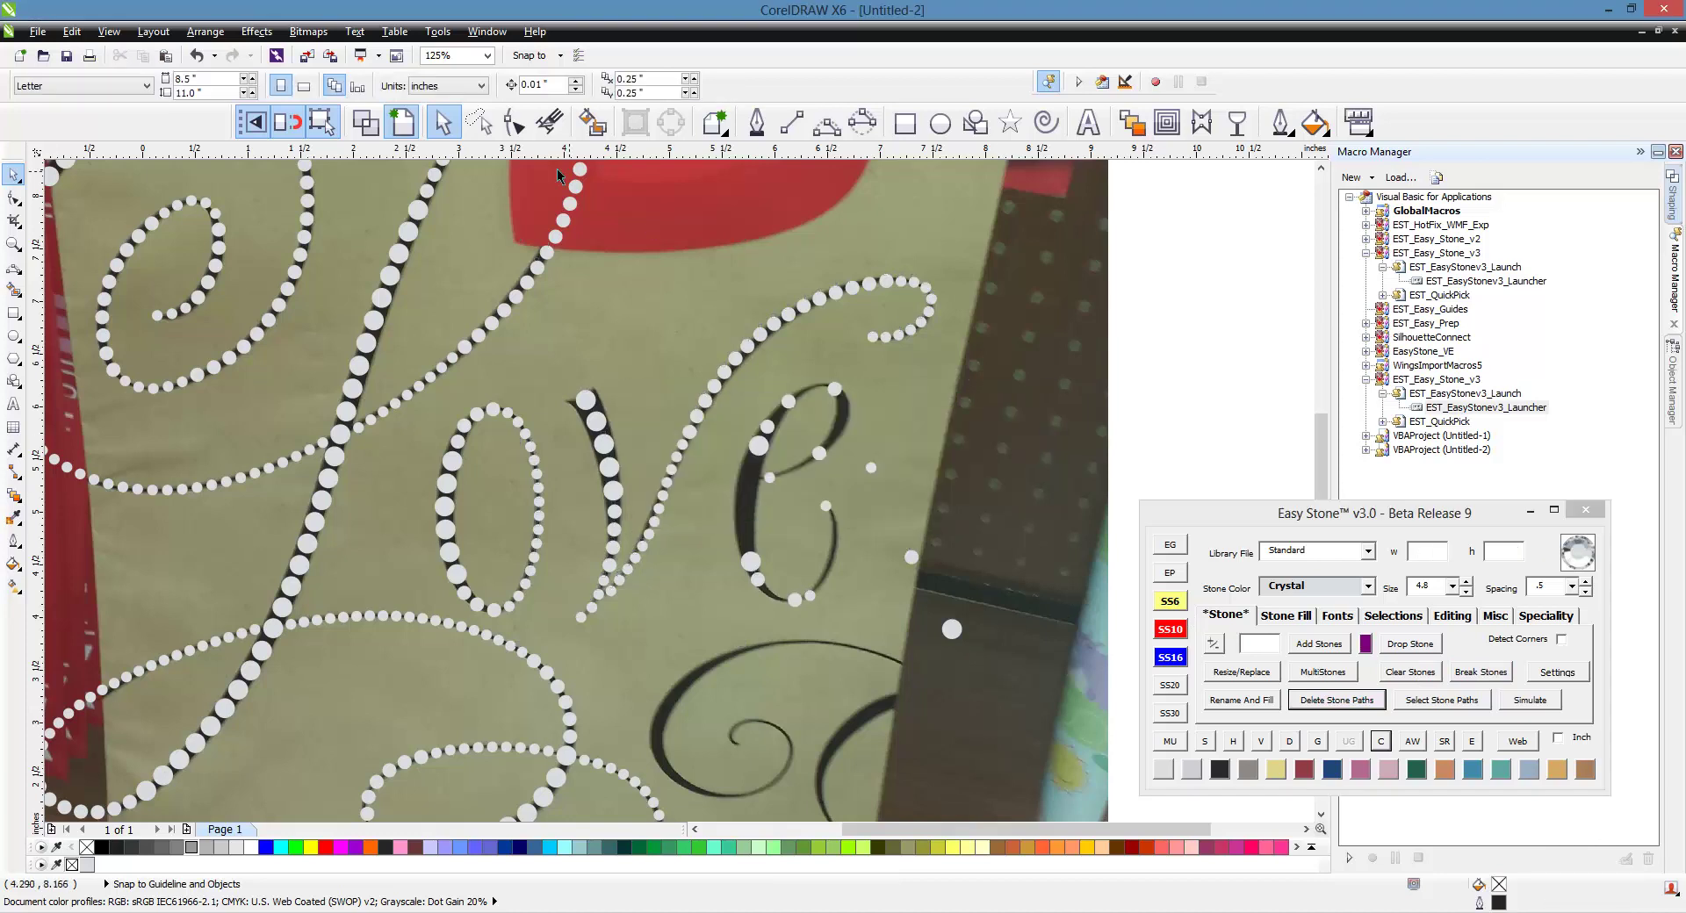
- Select the stones of the v's right stroke with a freehand outline and re-space them evenly
{"action": "left_click", "coordinate": [479, 122]}
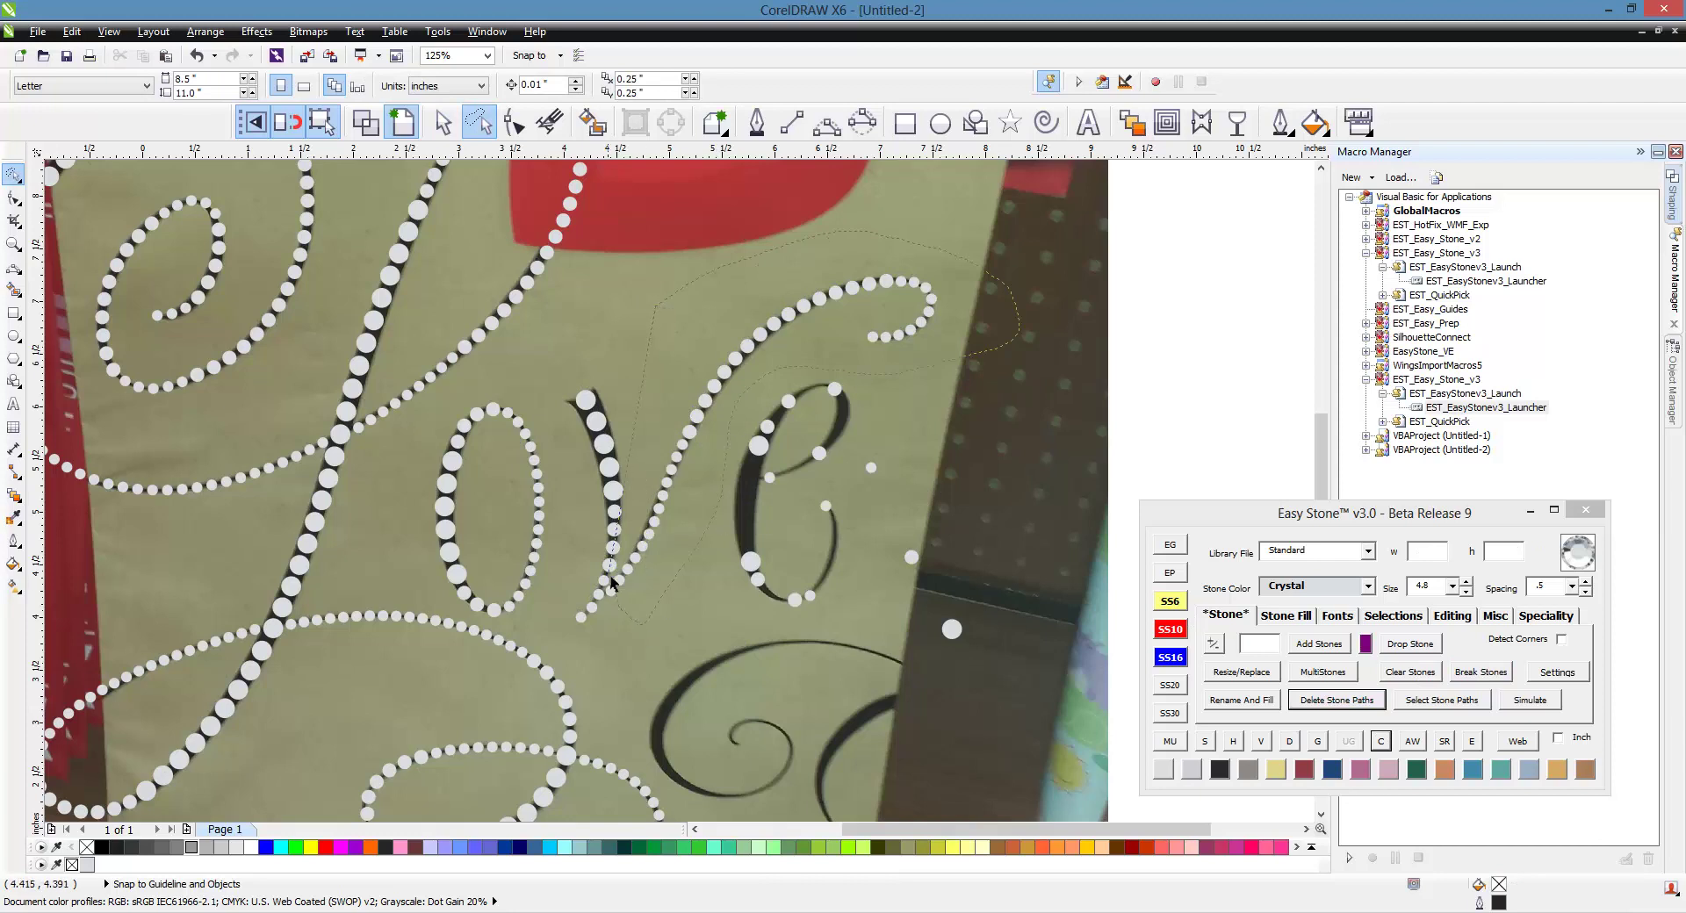
{"action": "left_click_drag", "start_coordinate": [643, 459], "coordinate": [653, 418]}
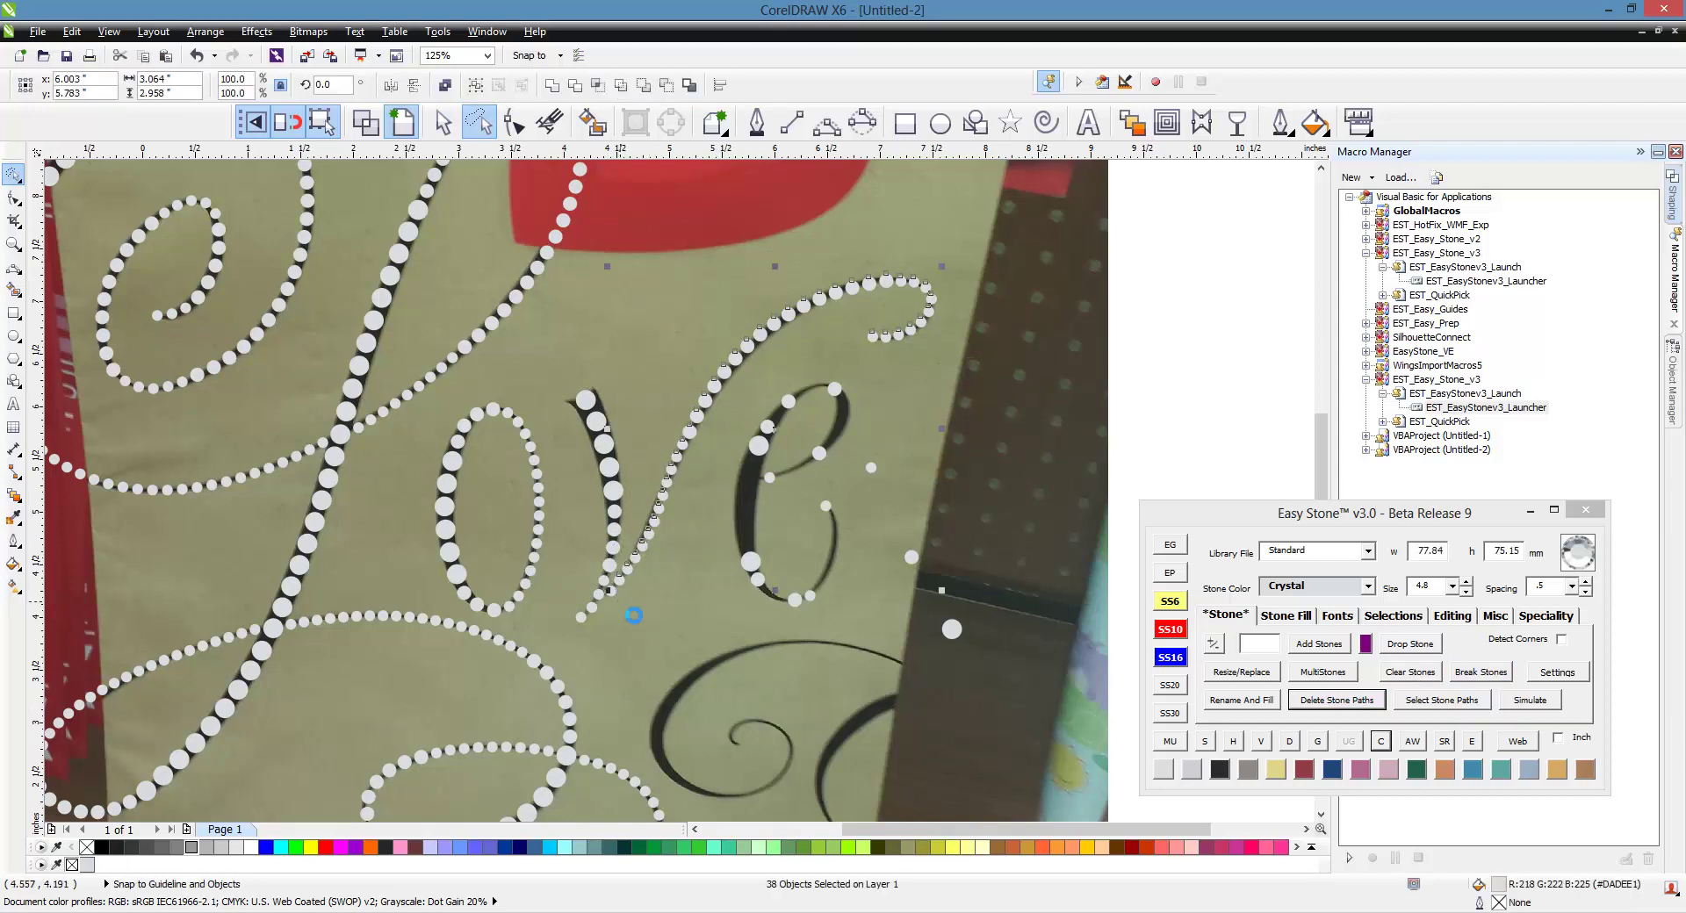
{"action": "scroll", "coordinate": [587, 603], "scroll_direction": "up", "scroll_amount": 2}
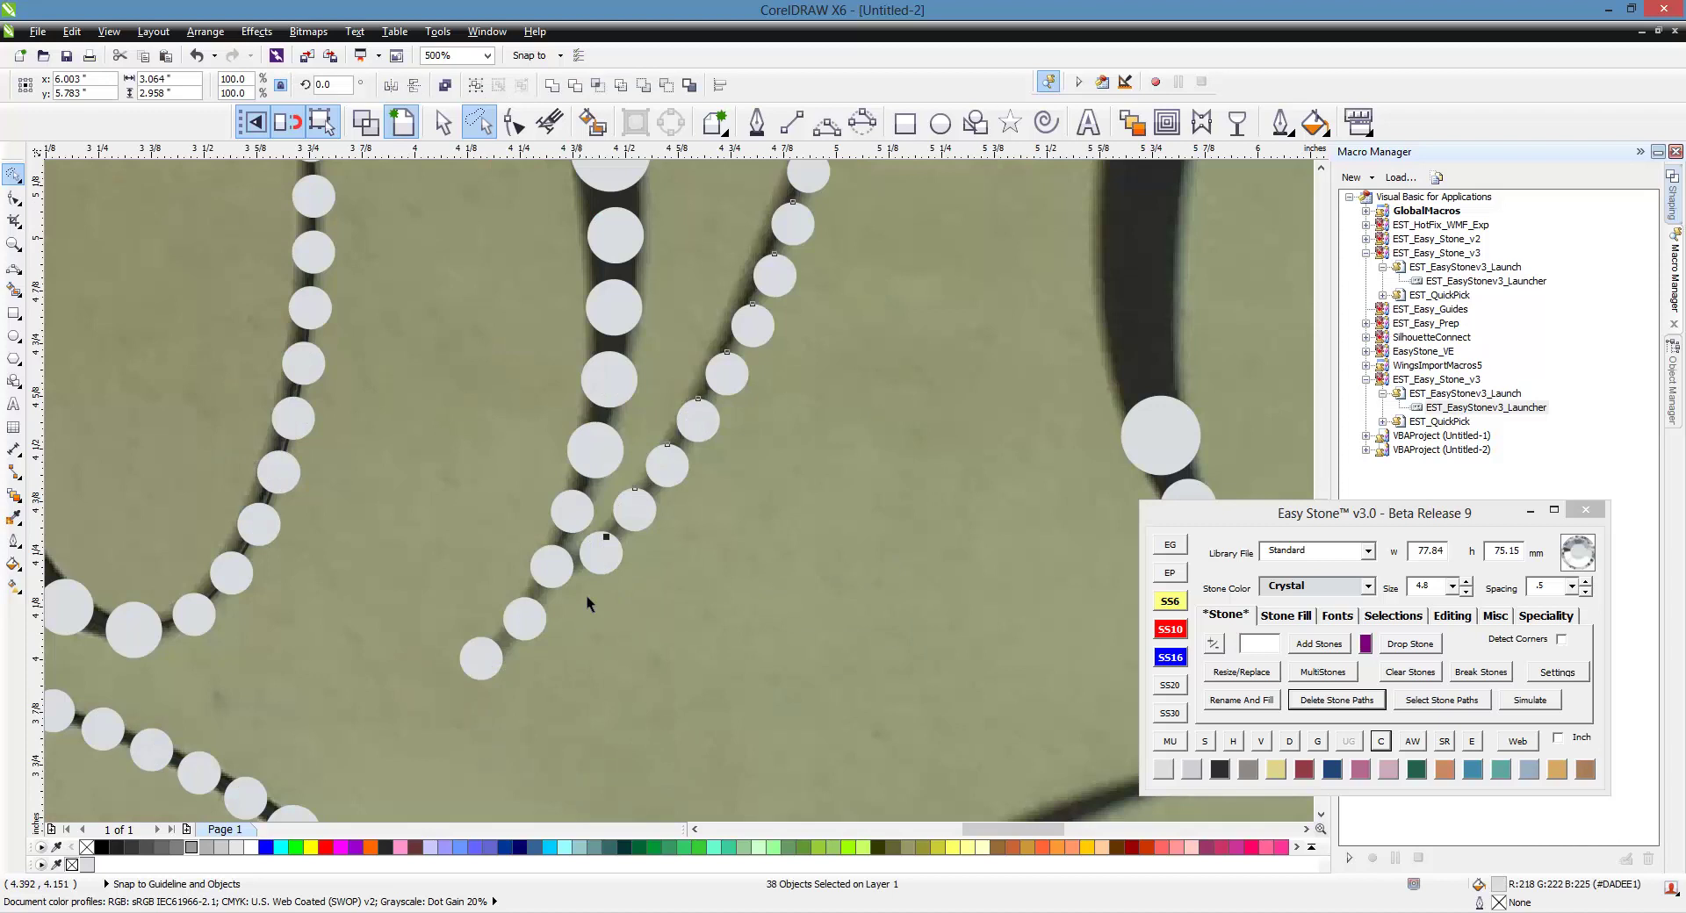
{"action": "left_click", "coordinate": [1452, 616]}
{"action": "left_click", "coordinate": [1265, 672]}
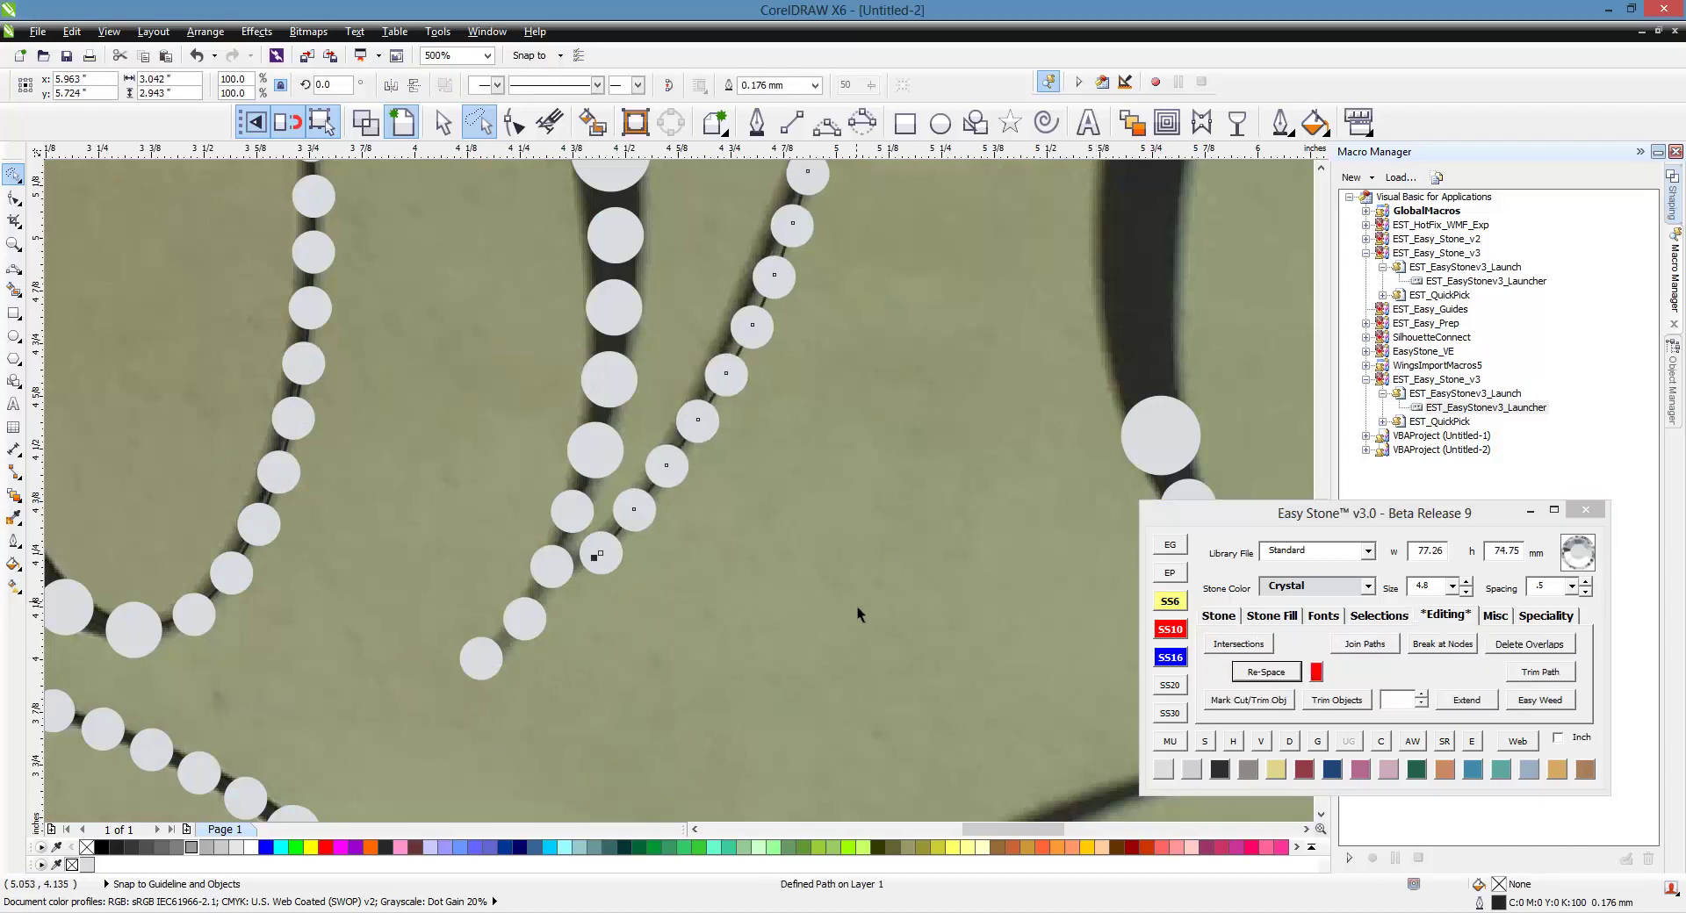
{"action": "scroll", "coordinate": [856, 604], "scroll_direction": "down", "scroll_amount": 3}
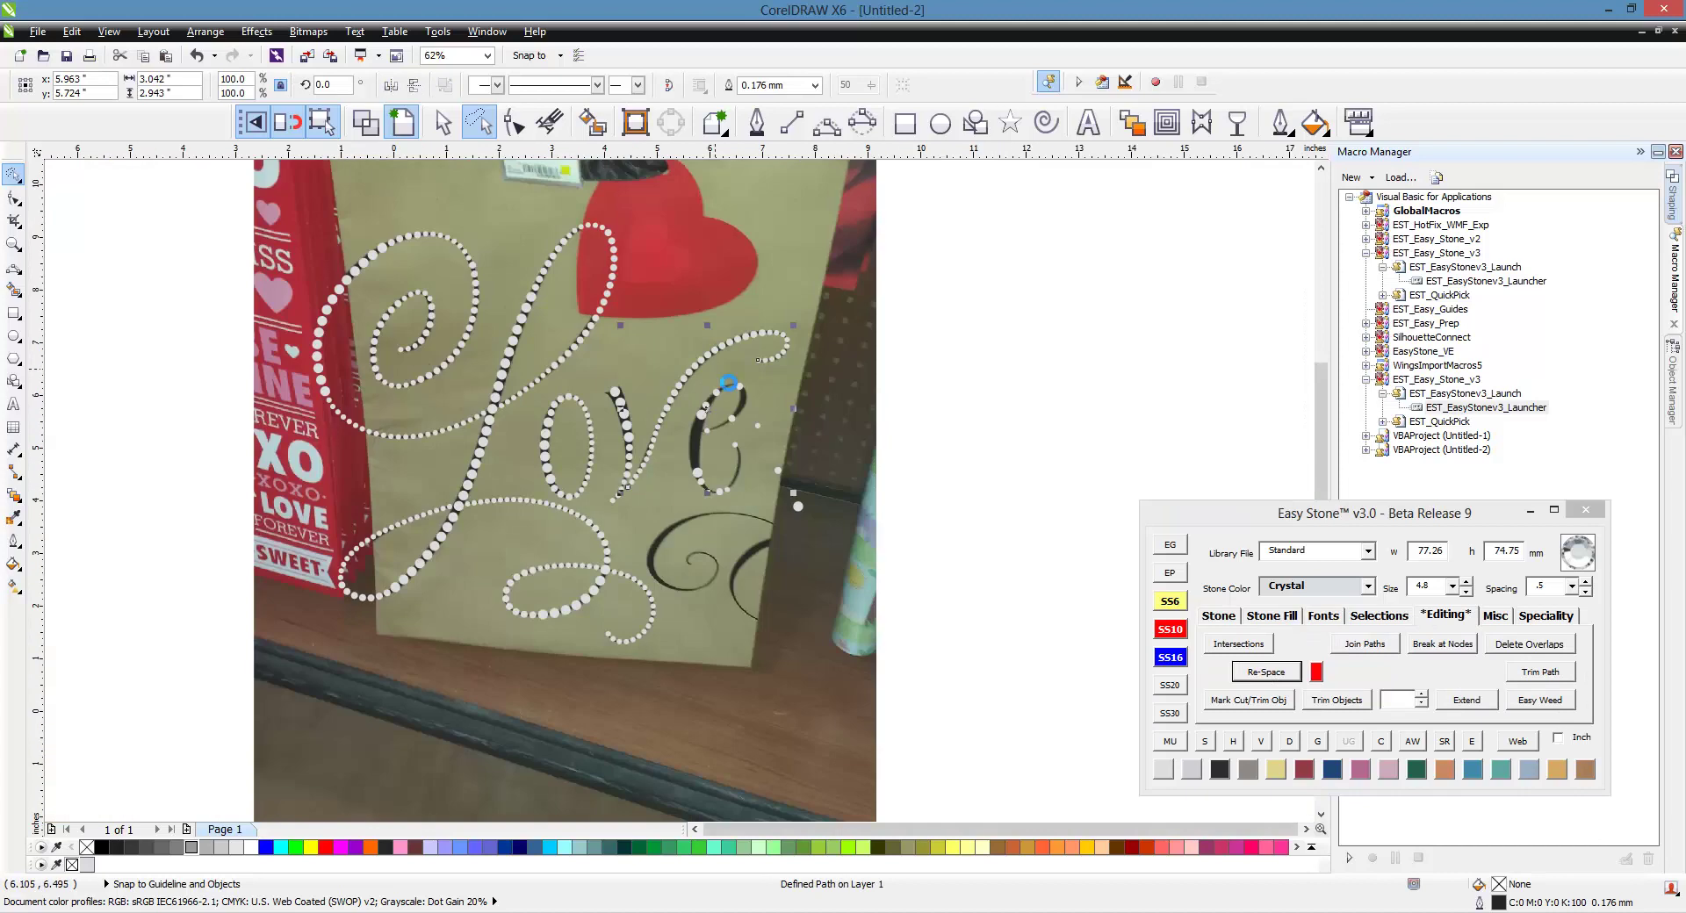
{"action": "scroll", "coordinate": [728, 383], "scroll_direction": "up", "scroll_amount": 1}
{"action": "key", "text": "Escape"}
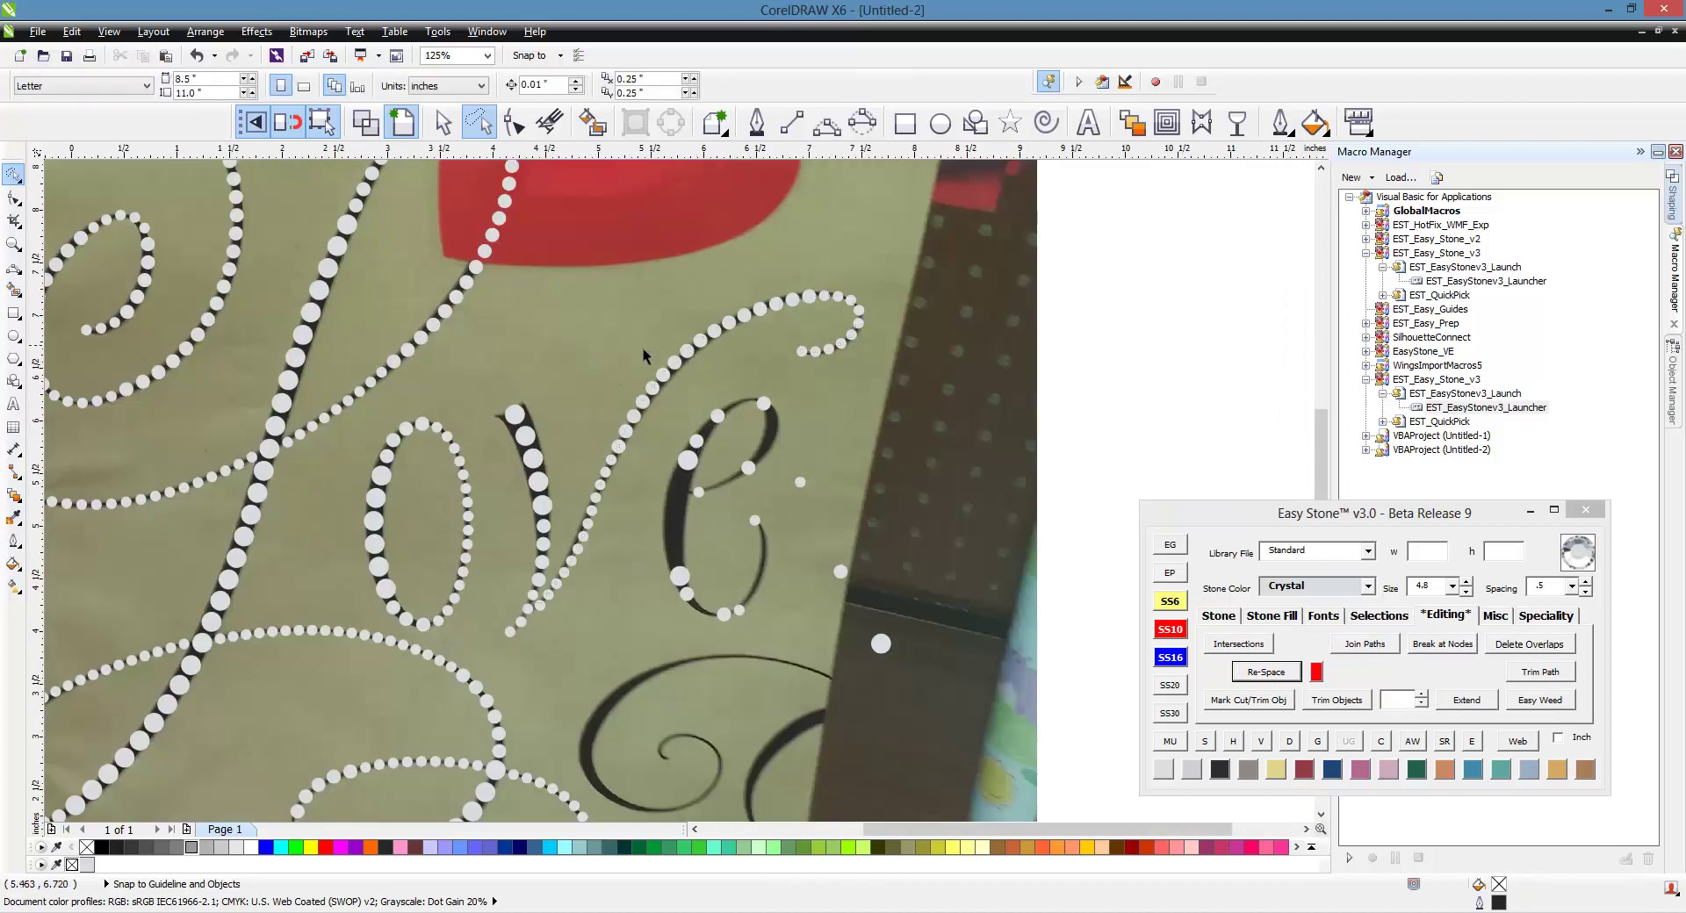
- Place two copies of the 3.4 mm stone along the lower curve of the e to fill the gap there
{"action": "scroll", "coordinate": [631, 404], "scroll_direction": "down", "scroll_amount": 1}
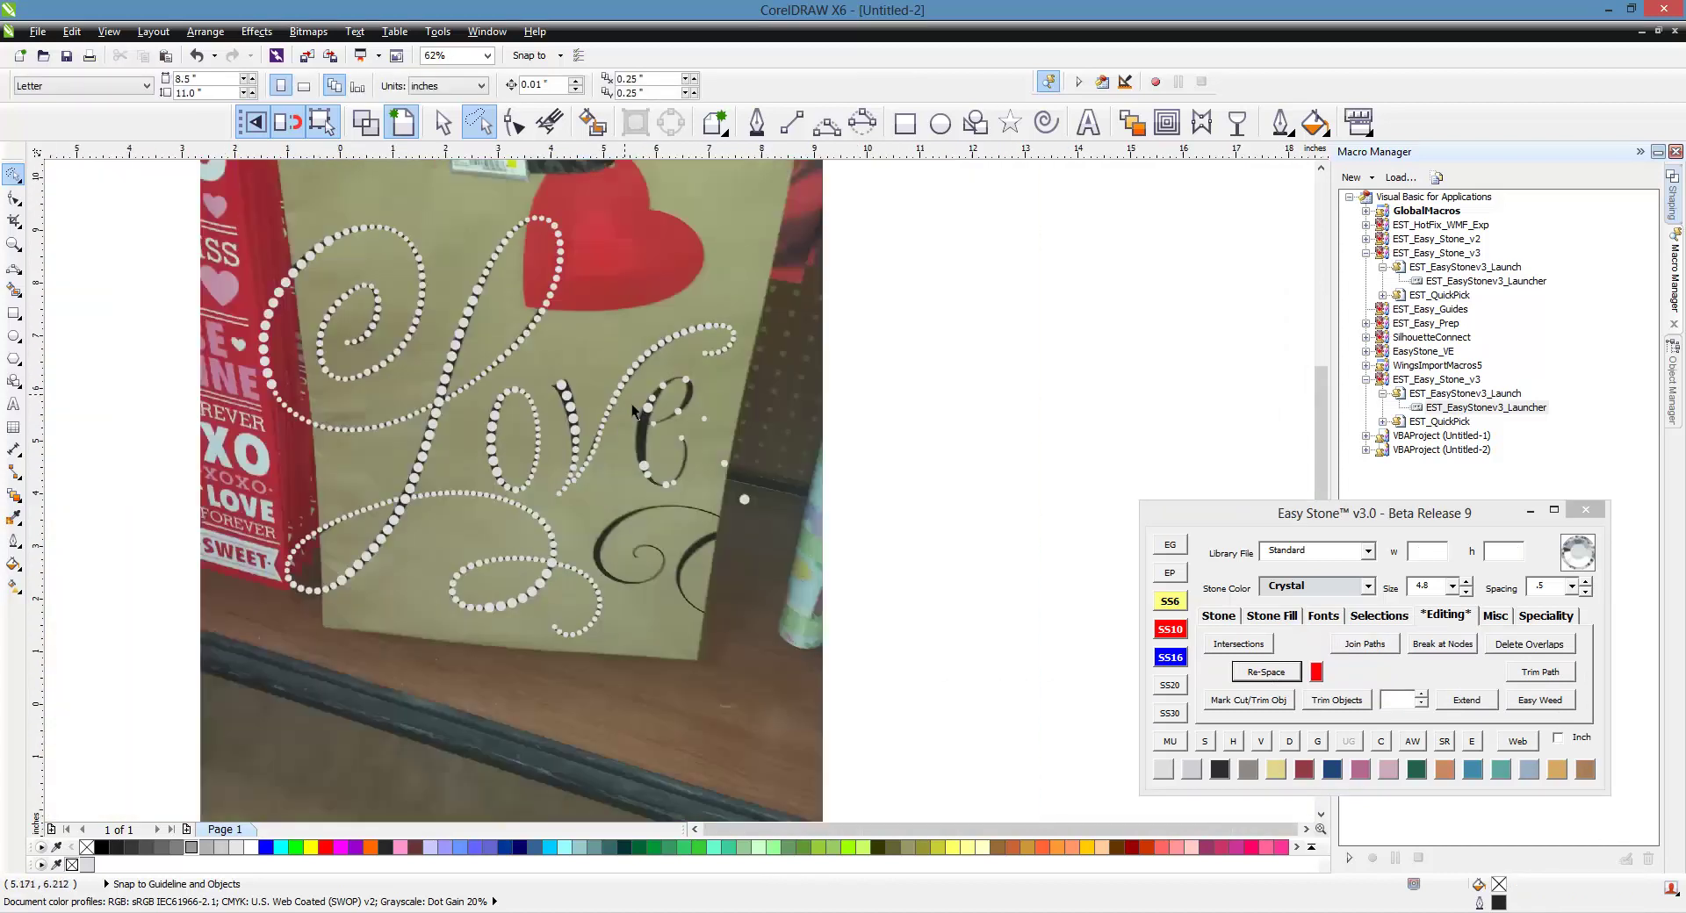
{"action": "scroll", "coordinate": [667, 440], "scroll_direction": "up", "scroll_amount": 1}
{"action": "scroll", "coordinate": [668, 439], "scroll_direction": "up", "scroll_amount": 5}
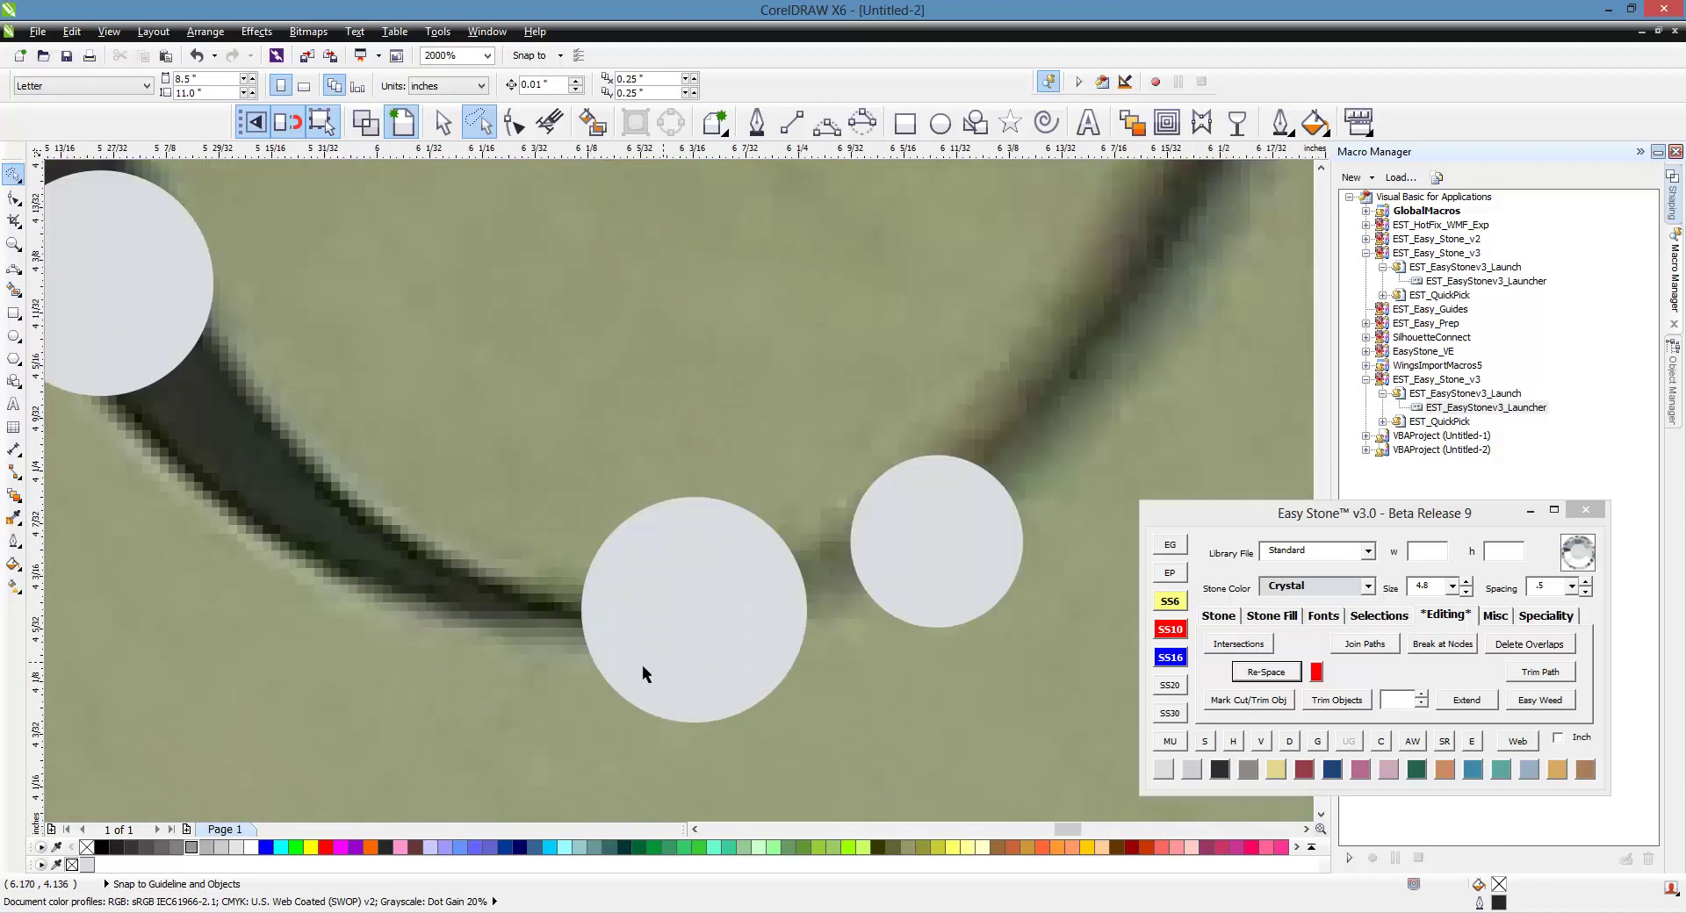
{"action": "left_click_drag", "start_coordinate": [662, 663], "coordinate": [364, 555]}
{"action": "scroll", "coordinate": [456, 579], "scroll_direction": "down", "scroll_amount": 1}
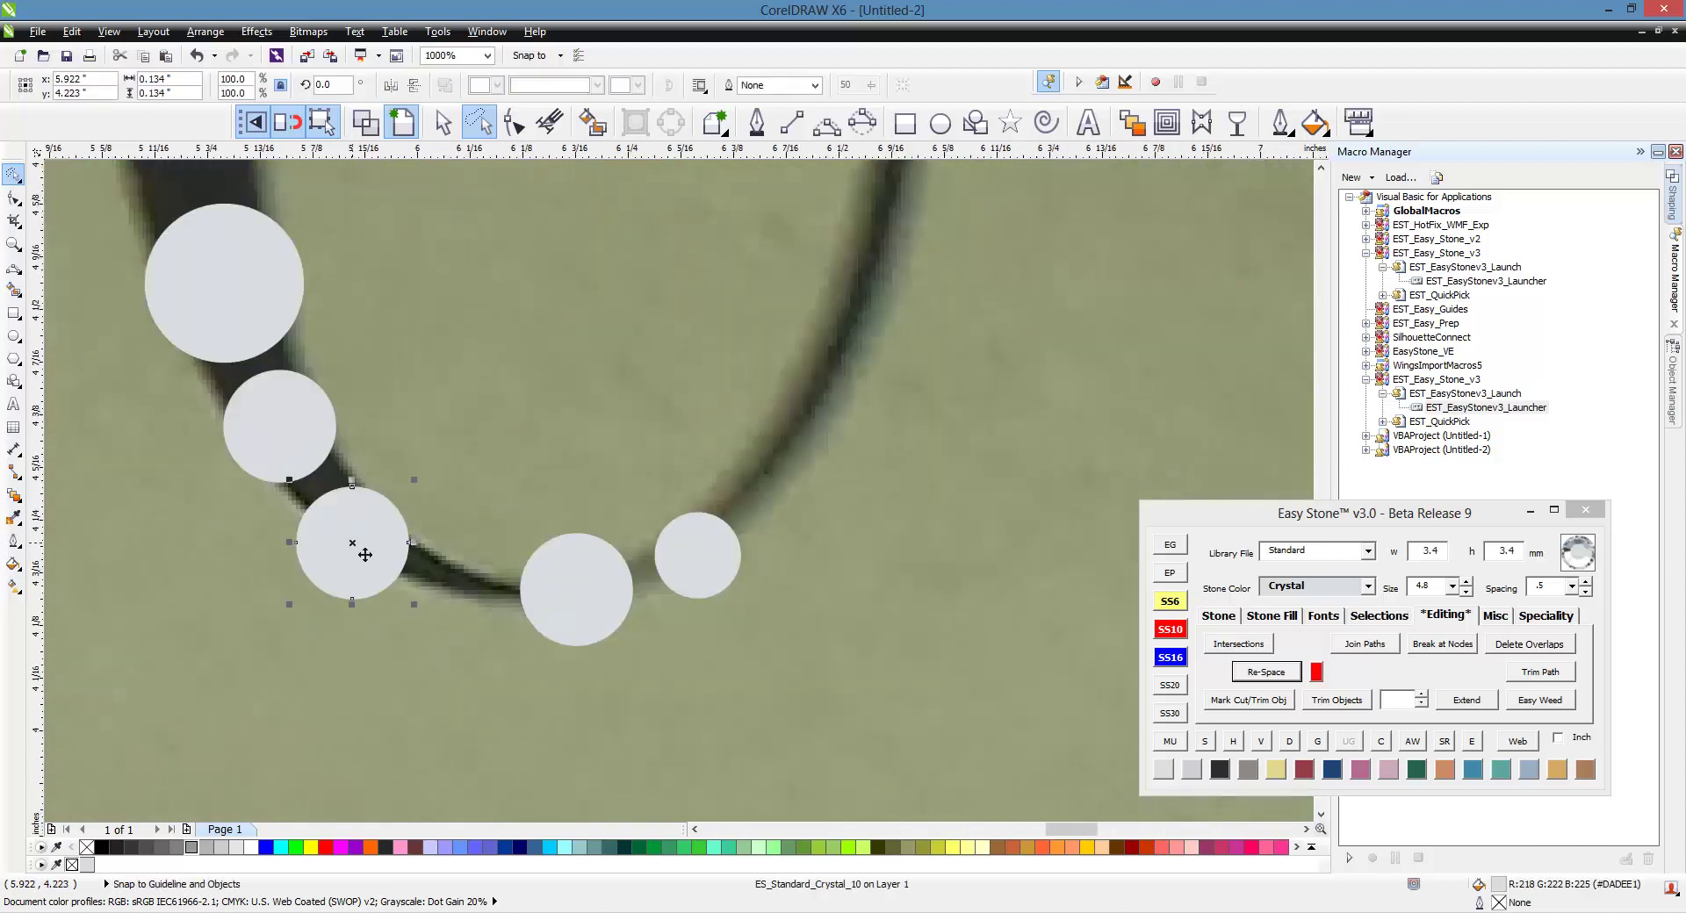
{"action": "left_click_drag", "start_coordinate": [452, 601], "coordinate": [452, 597]}
{"action": "scroll", "coordinate": [492, 606], "scroll_direction": "down", "scroll_amount": 2}
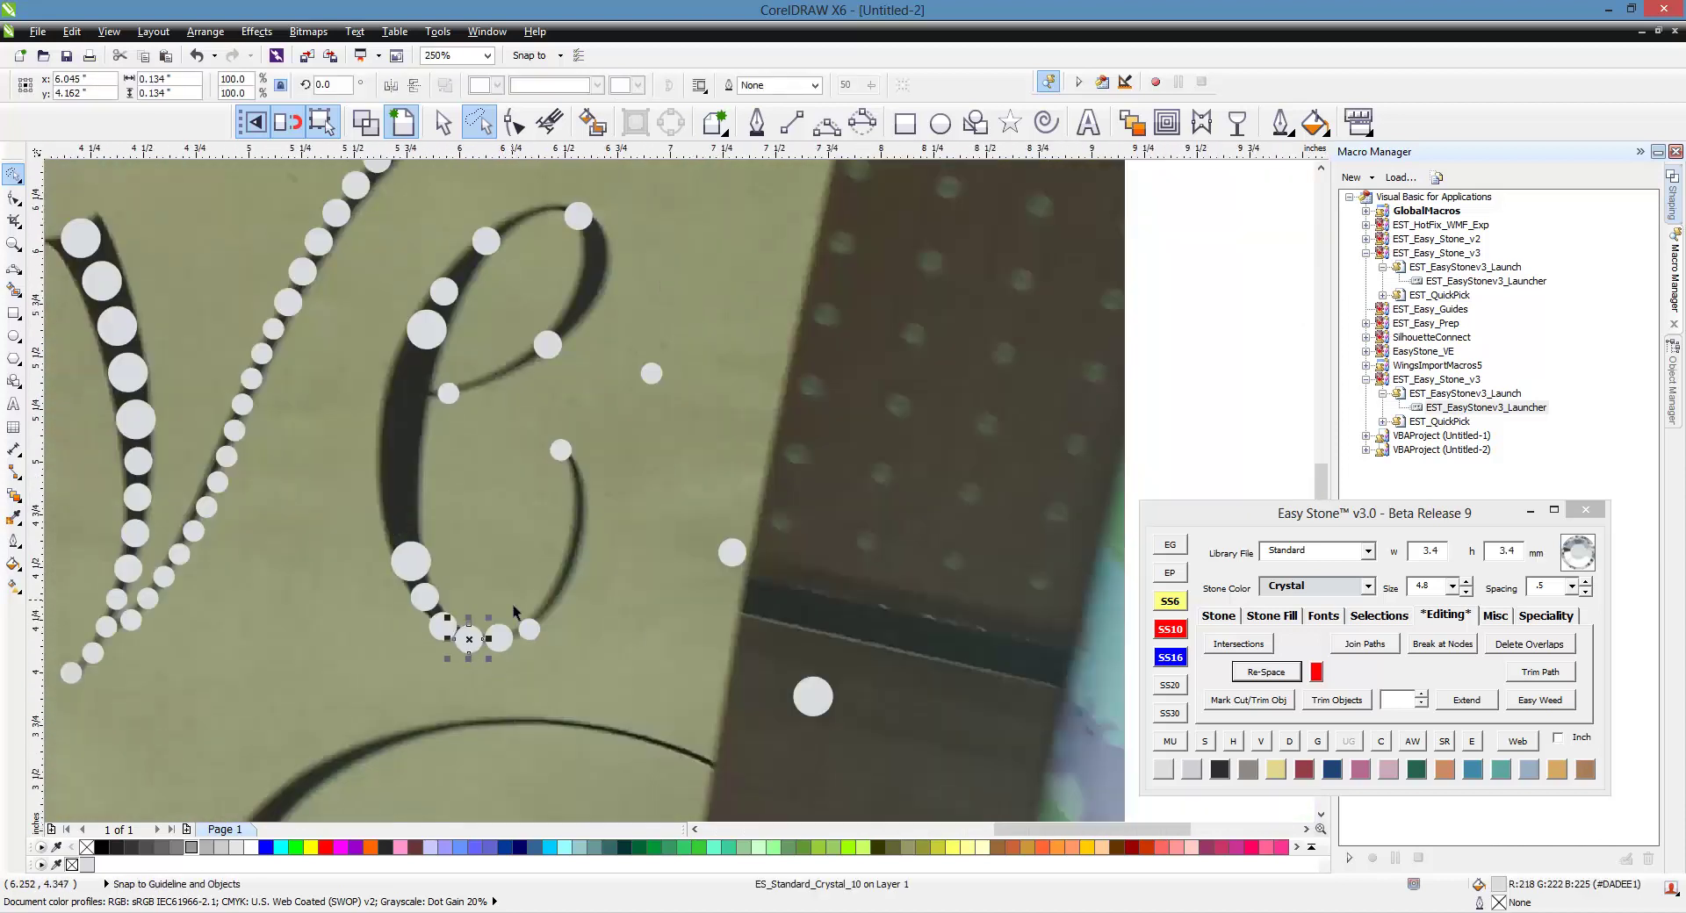
- Add stones between the small stone at the base of the e and the small stone at its tail tip
{"action": "scroll", "coordinate": [513, 604], "scroll_direction": "up", "scroll_amount": 1}
{"action": "left_click", "coordinate": [538, 667]}
{"action": "left_click", "coordinate": [608, 299], "text": "shift"}
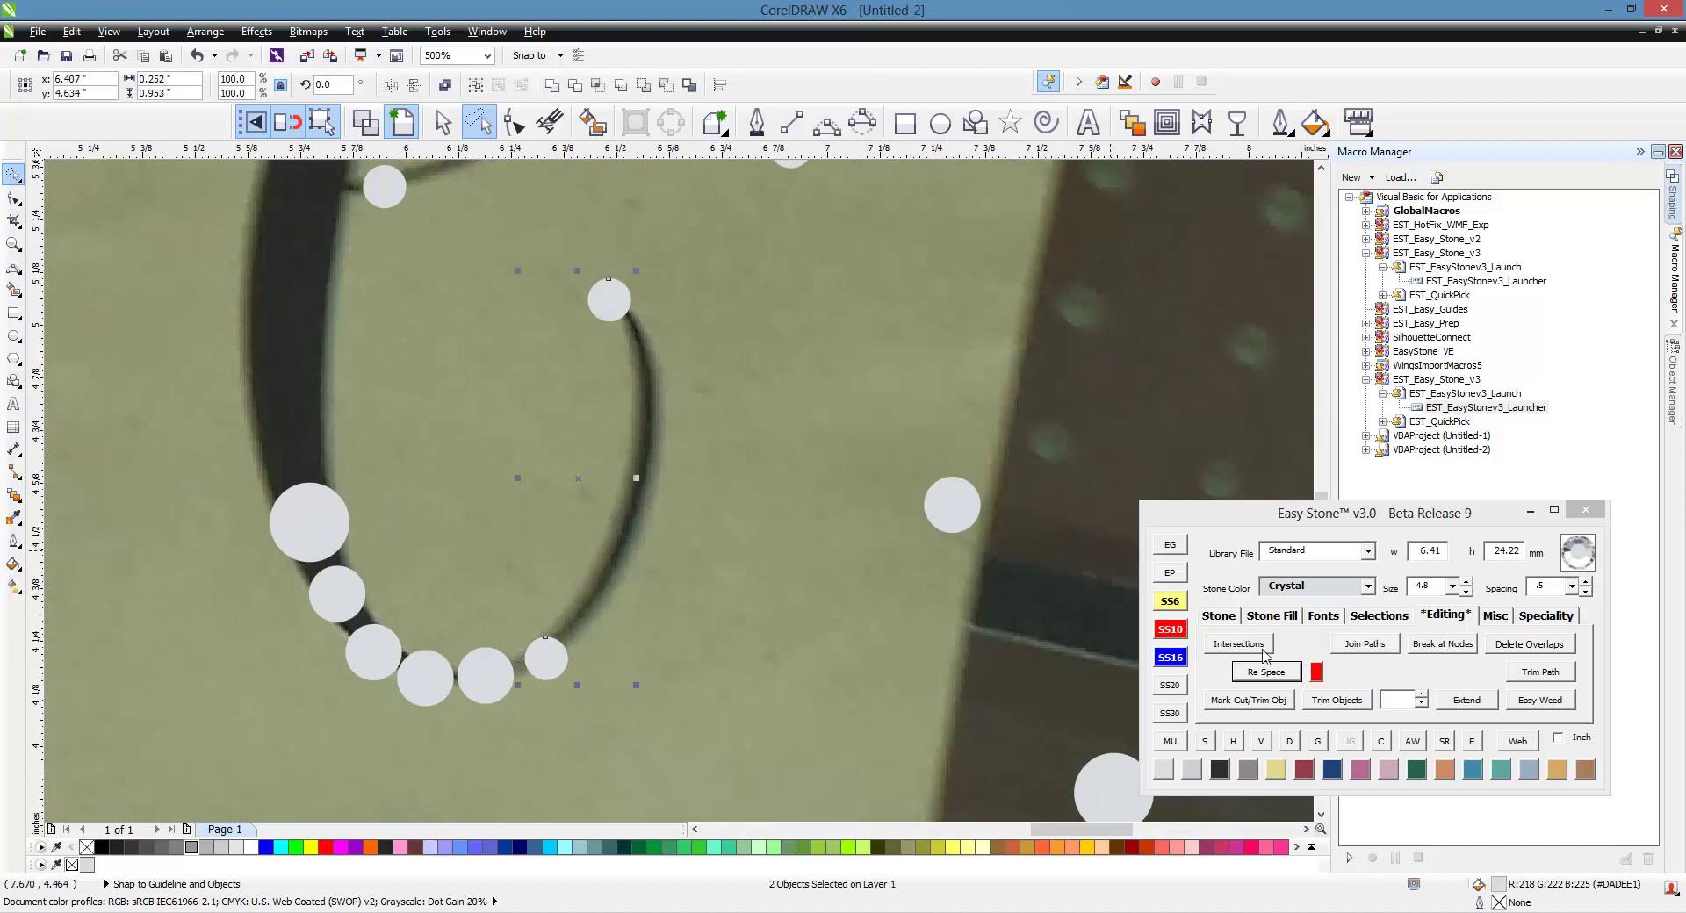
{"action": "left_click", "coordinate": [1226, 617]}
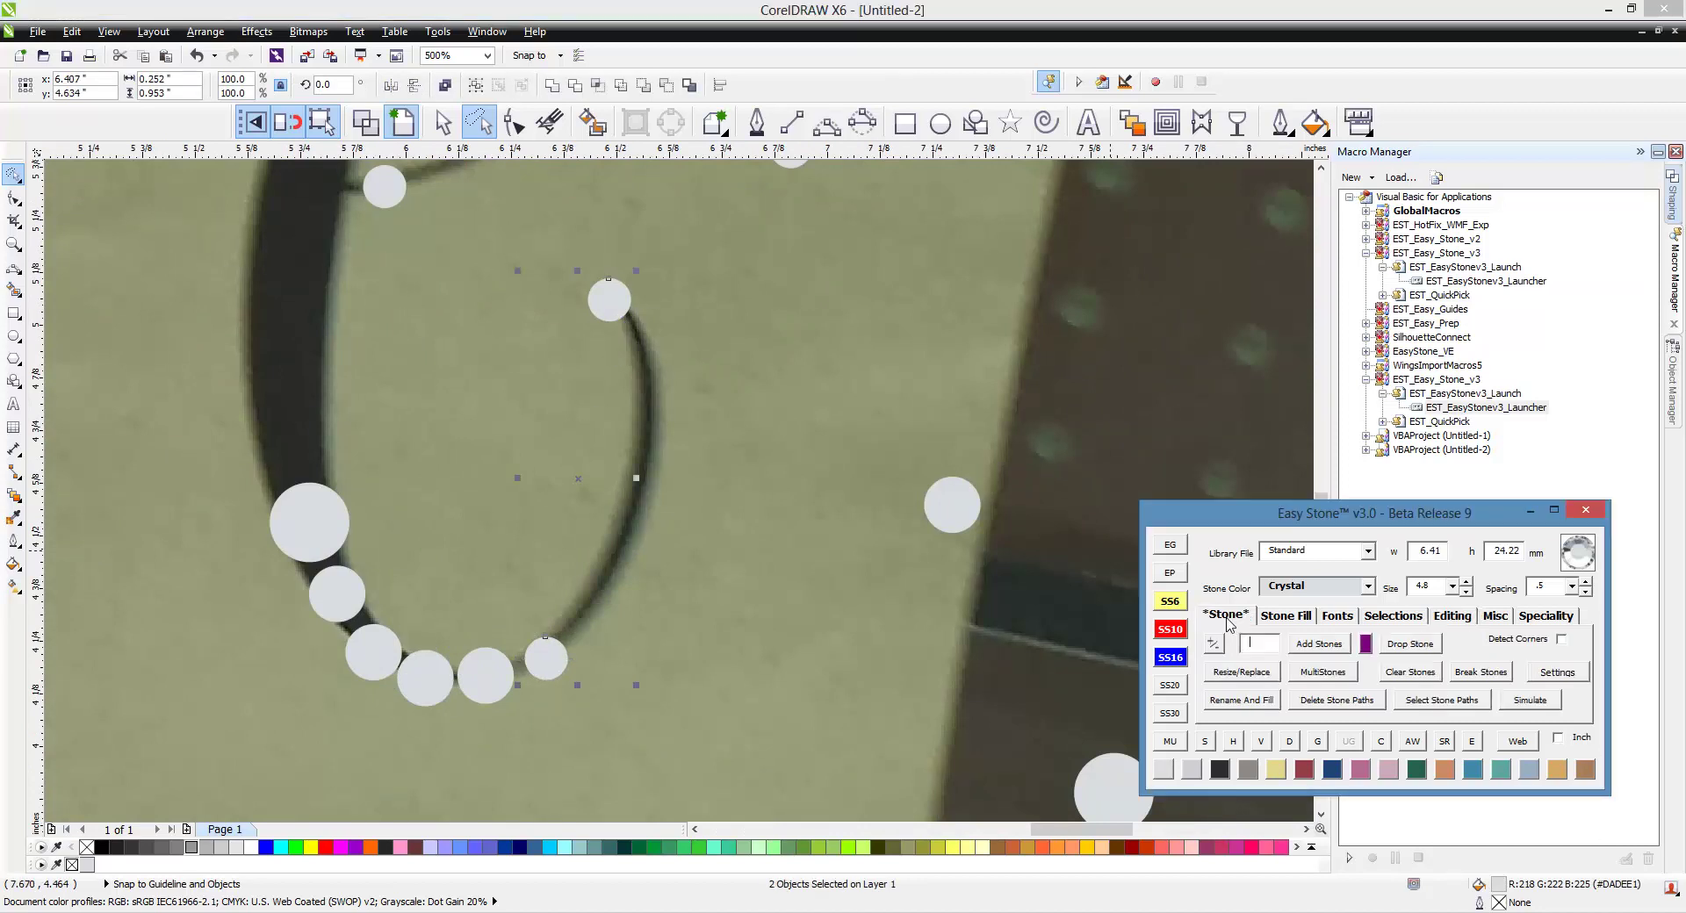
{"action": "left_click", "coordinate": [1319, 643]}
- Bend the new tail path with its curve handles so the small stones follow the e's ending stroke
{"action": "key", "text": "F10"}
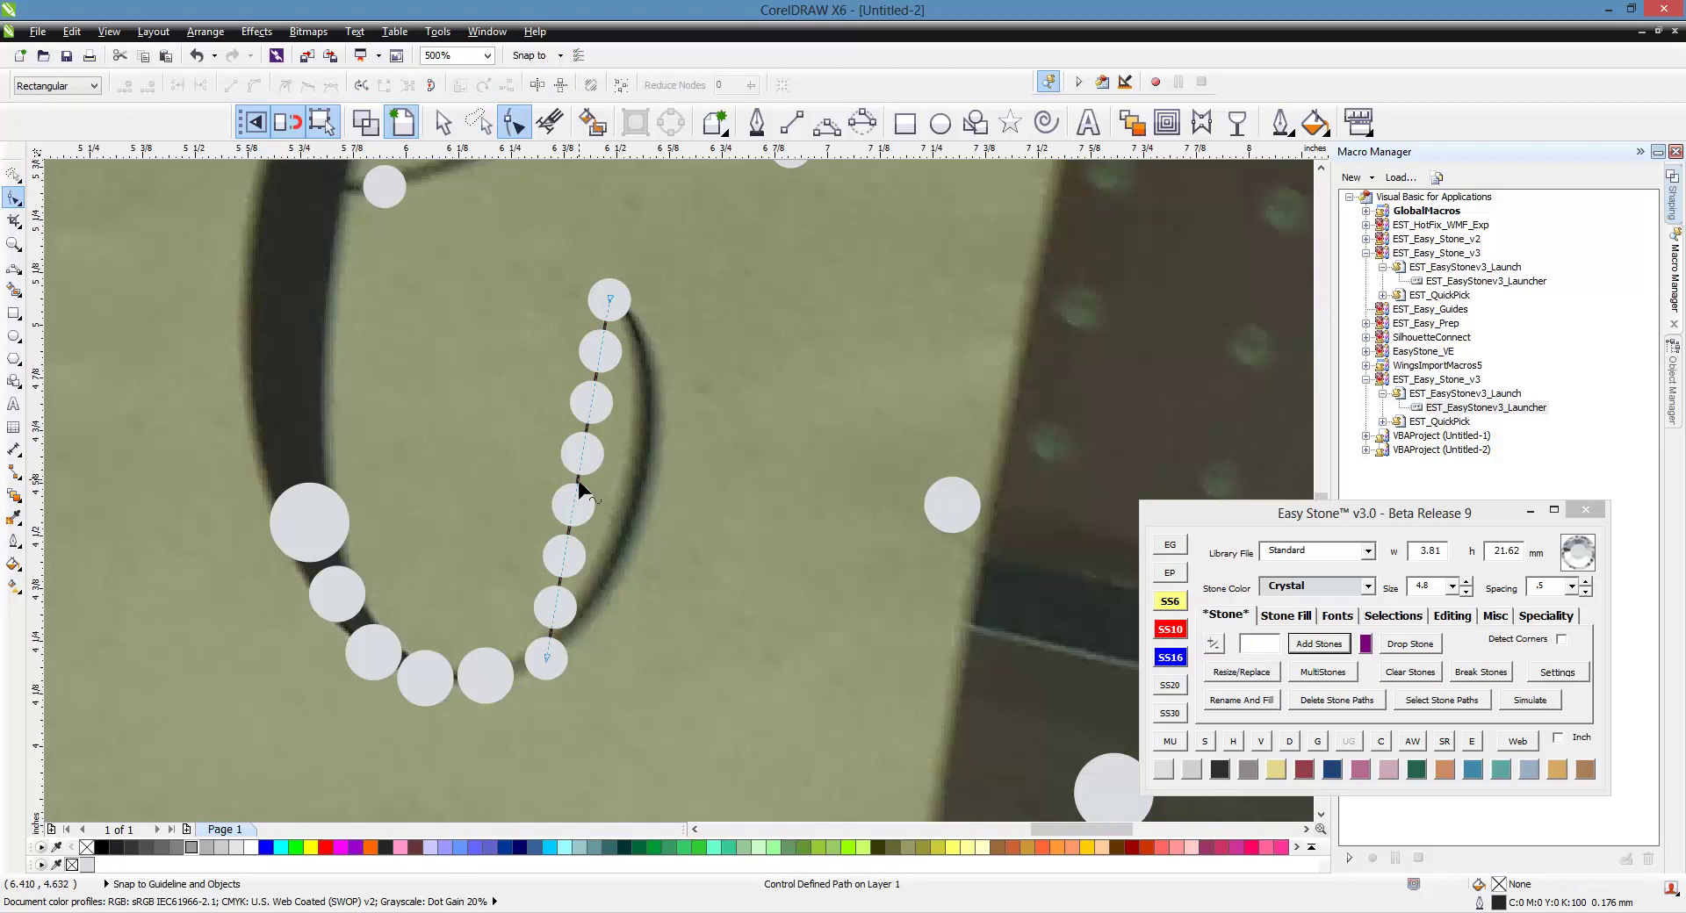
{"action": "left_click_drag", "start_coordinate": [581, 496], "coordinate": [647, 504]}
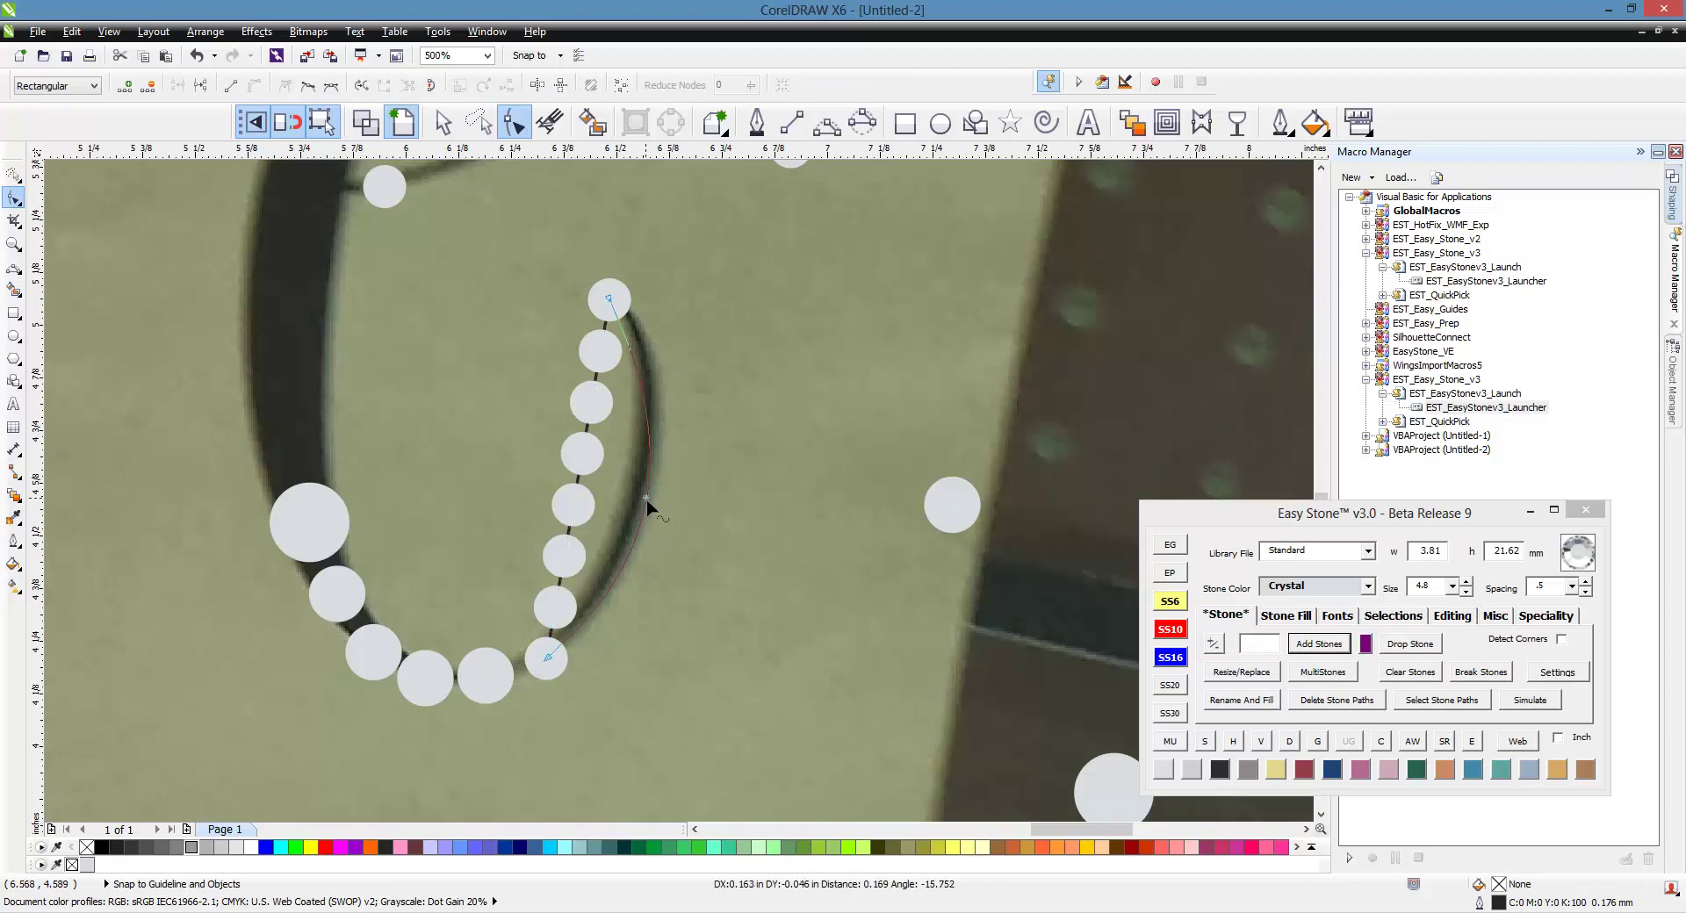
{"action": "left_click", "coordinate": [548, 652]}
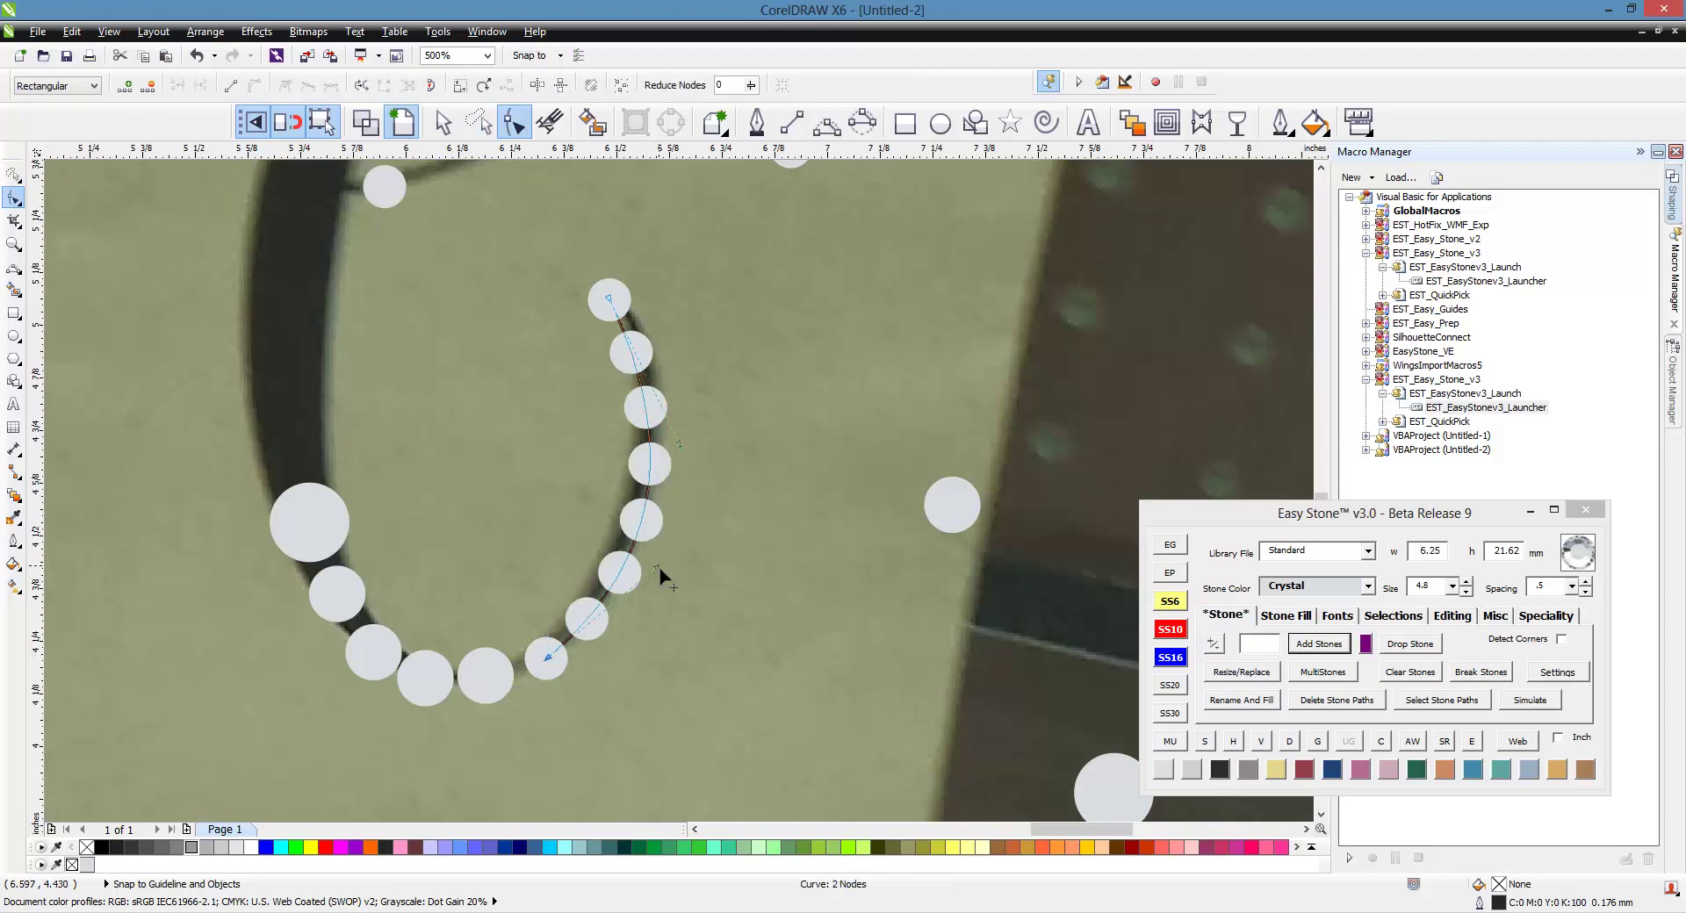
{"action": "left_click_drag", "start_coordinate": [660, 571], "coordinate": [665, 586]}
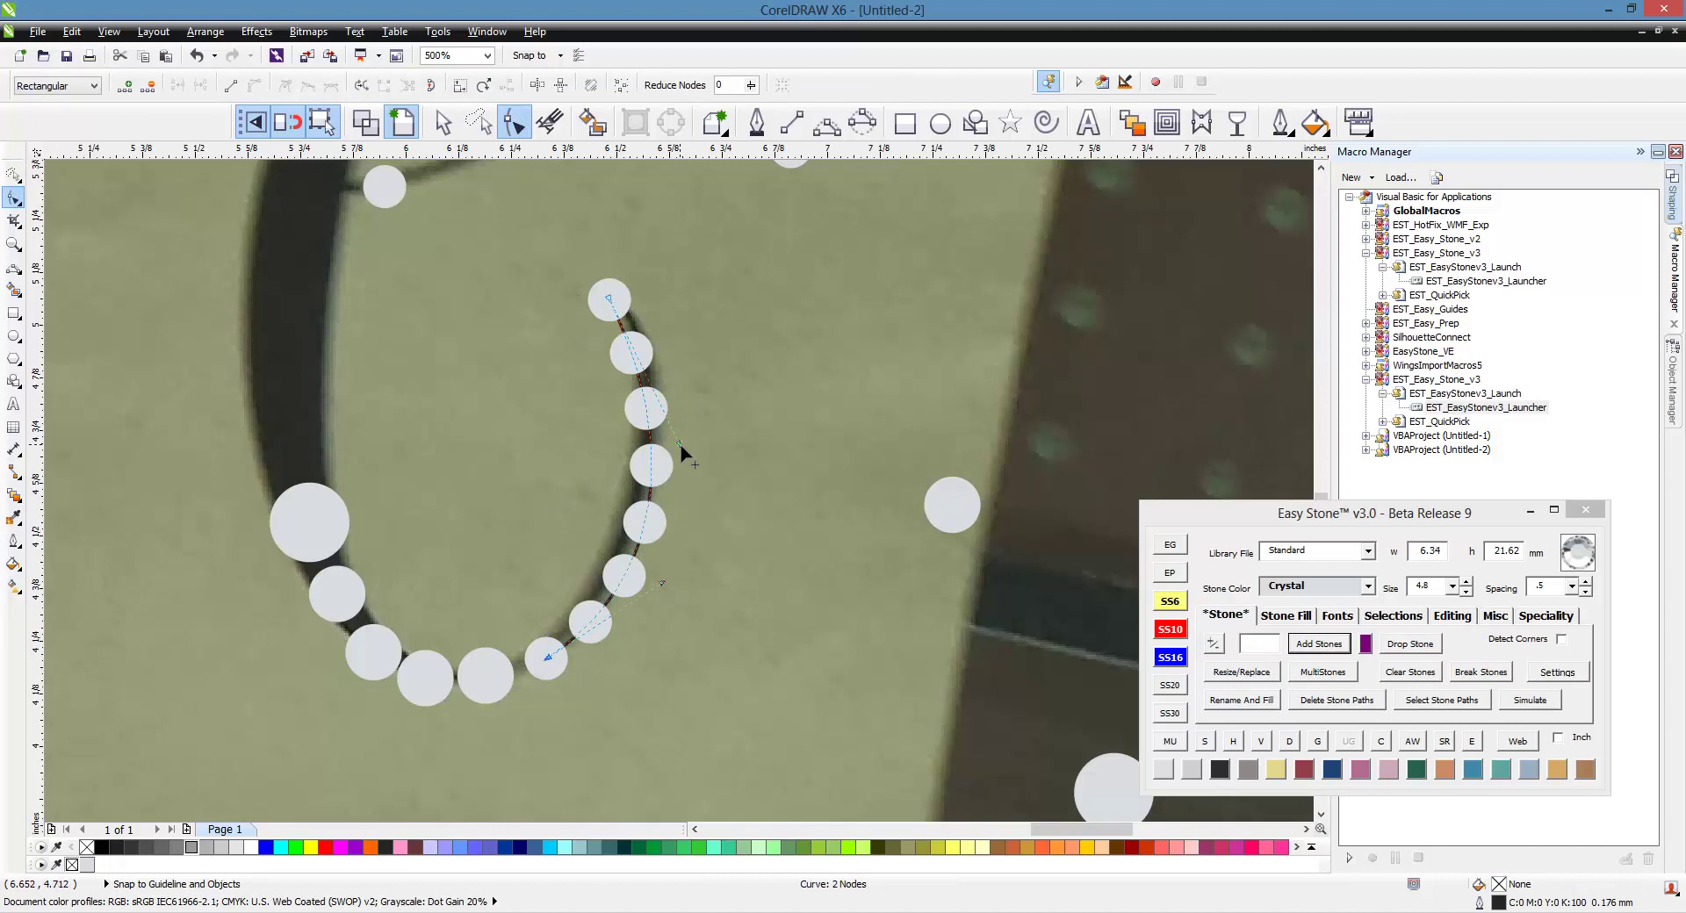
{"action": "left_click_drag", "start_coordinate": [684, 453], "coordinate": [689, 387]}
{"action": "scroll", "coordinate": [764, 444], "scroll_direction": "down", "scroll_amount": 1}
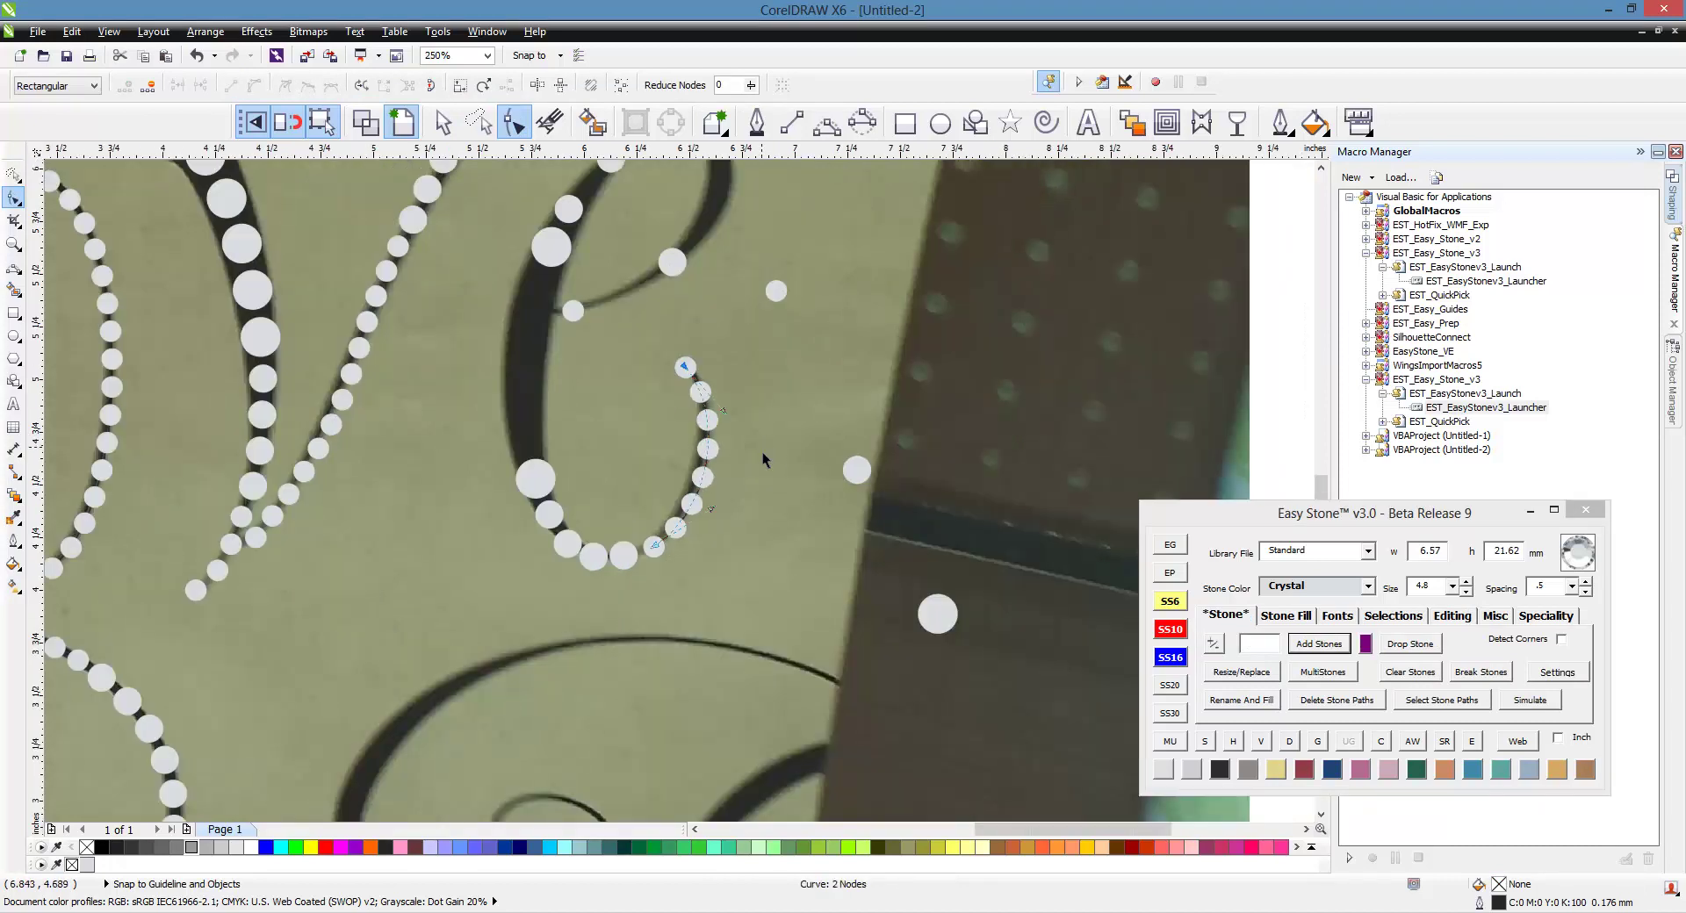
{"action": "key", "text": "space"}
{"action": "left_click", "coordinate": [748, 517]}
- Add stones between the two 4.8 mm stones at the ends of the e's thick main stroke
{"action": "scroll", "coordinate": [718, 560], "scroll_direction": "down", "scroll_amount": 1}
{"action": "scroll", "coordinate": [575, 401], "scroll_direction": "up", "scroll_amount": 1}
{"action": "left_click", "coordinate": [698, 413]}
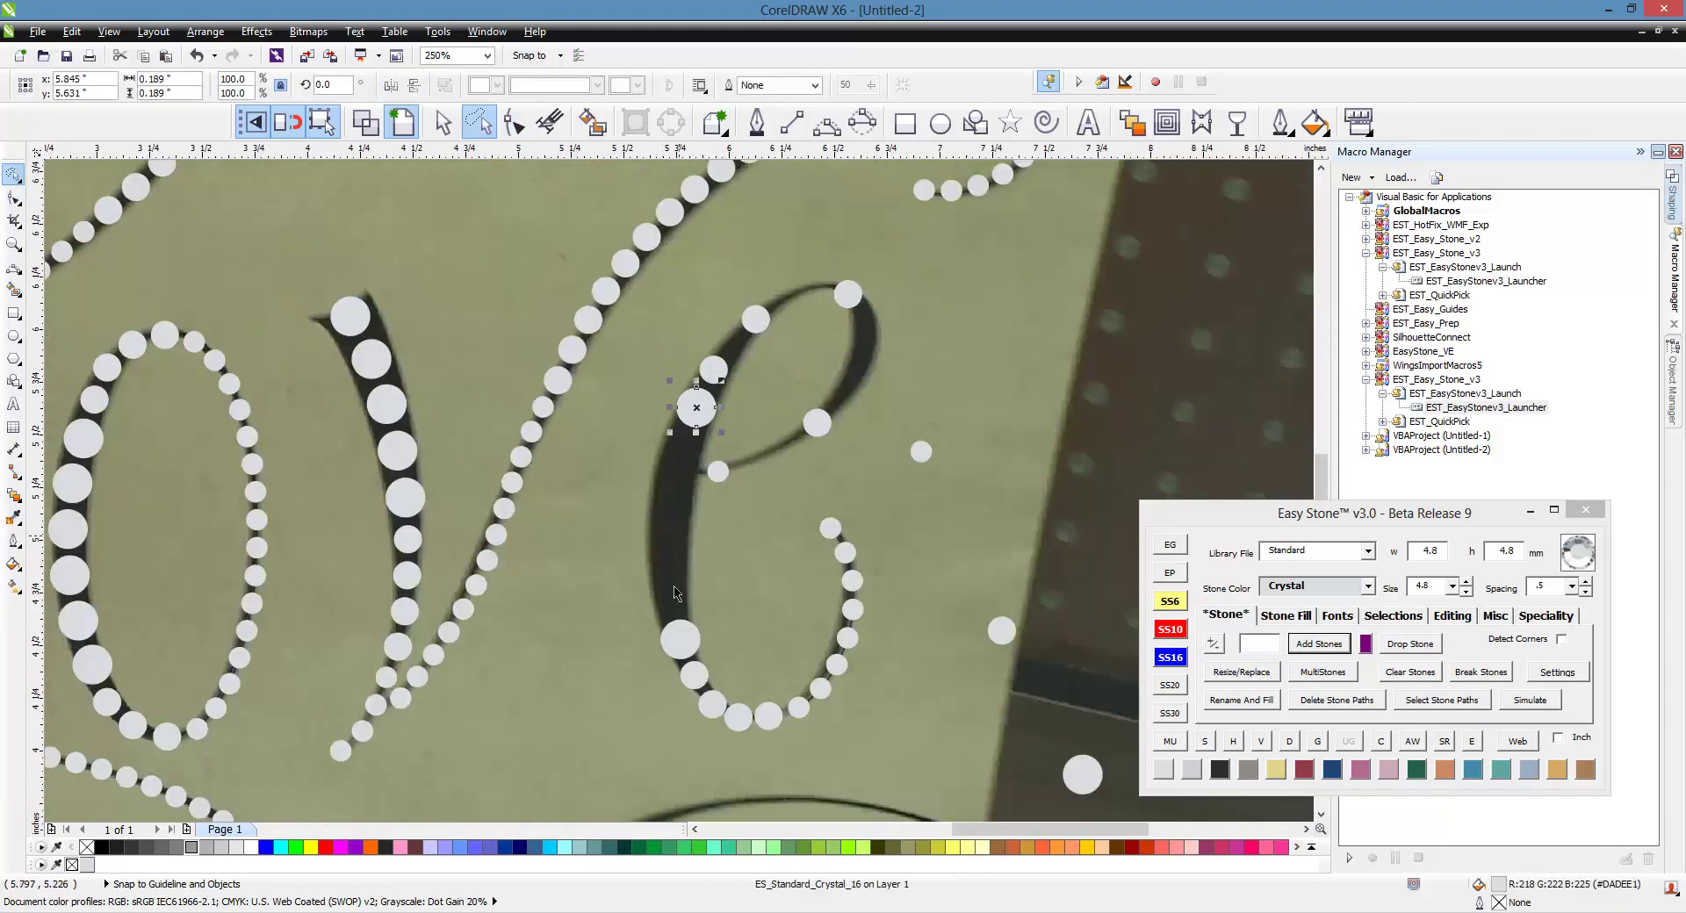
{"action": "key", "text": "Escape"}
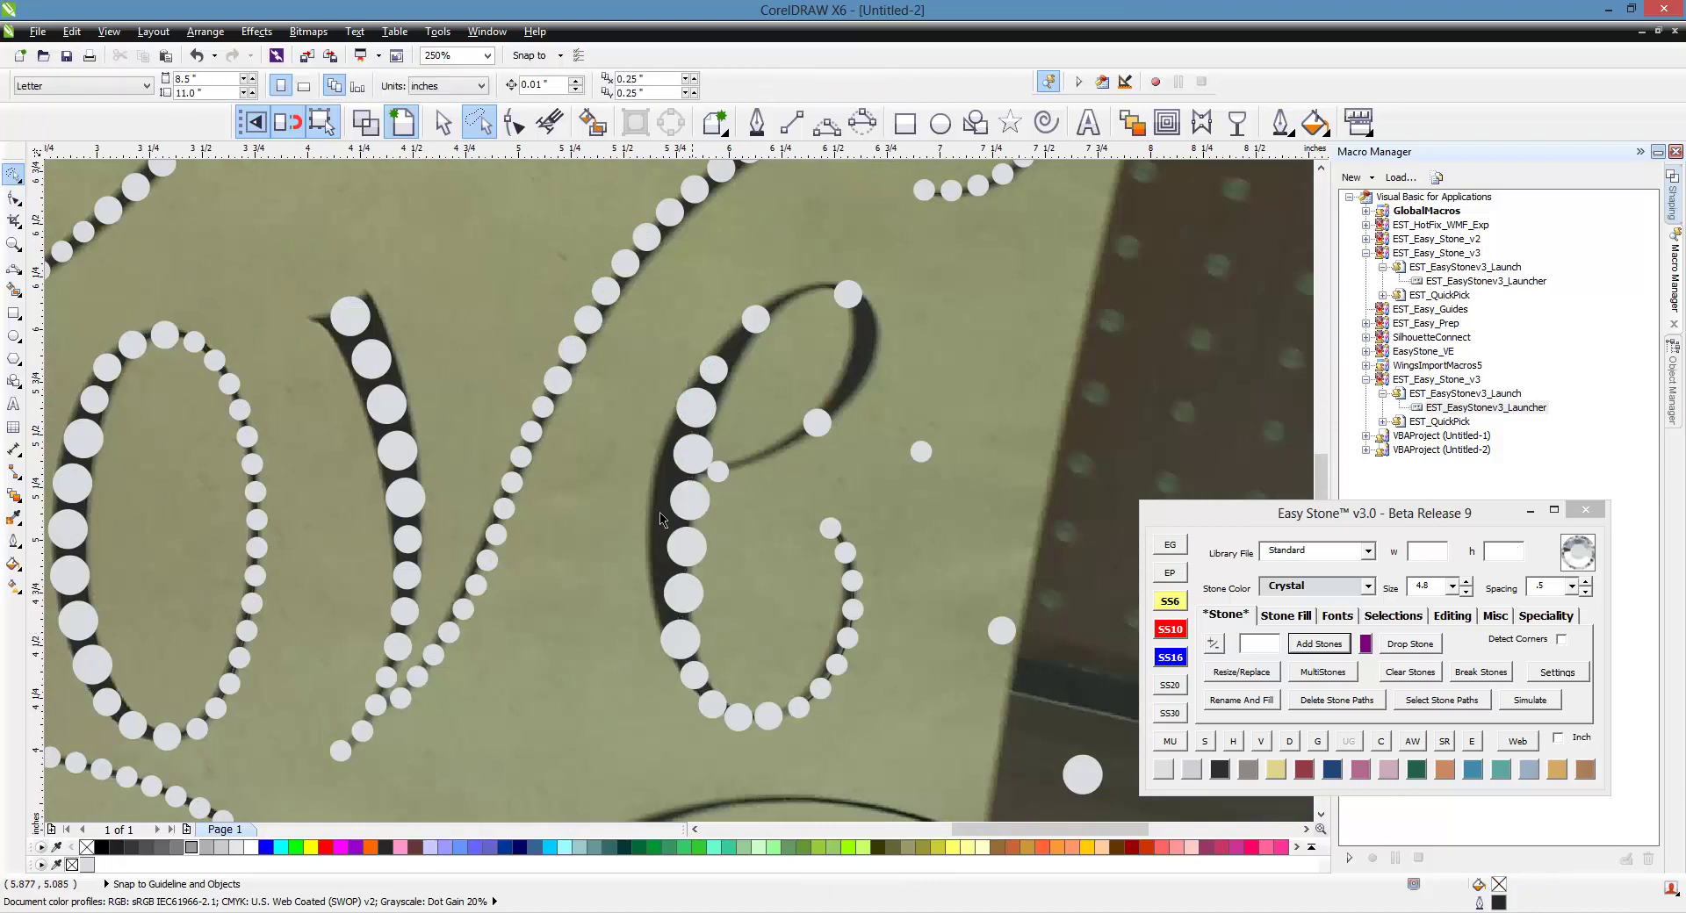
- Bend the path of the e's thick main stroke so its 4.8 mm stones sit centred on the black stroke
{"action": "scroll", "coordinate": [666, 526], "scroll_direction": "up", "scroll_amount": 2}
{"action": "left_click", "coordinate": [779, 577]}
{"action": "key", "text": "space"}
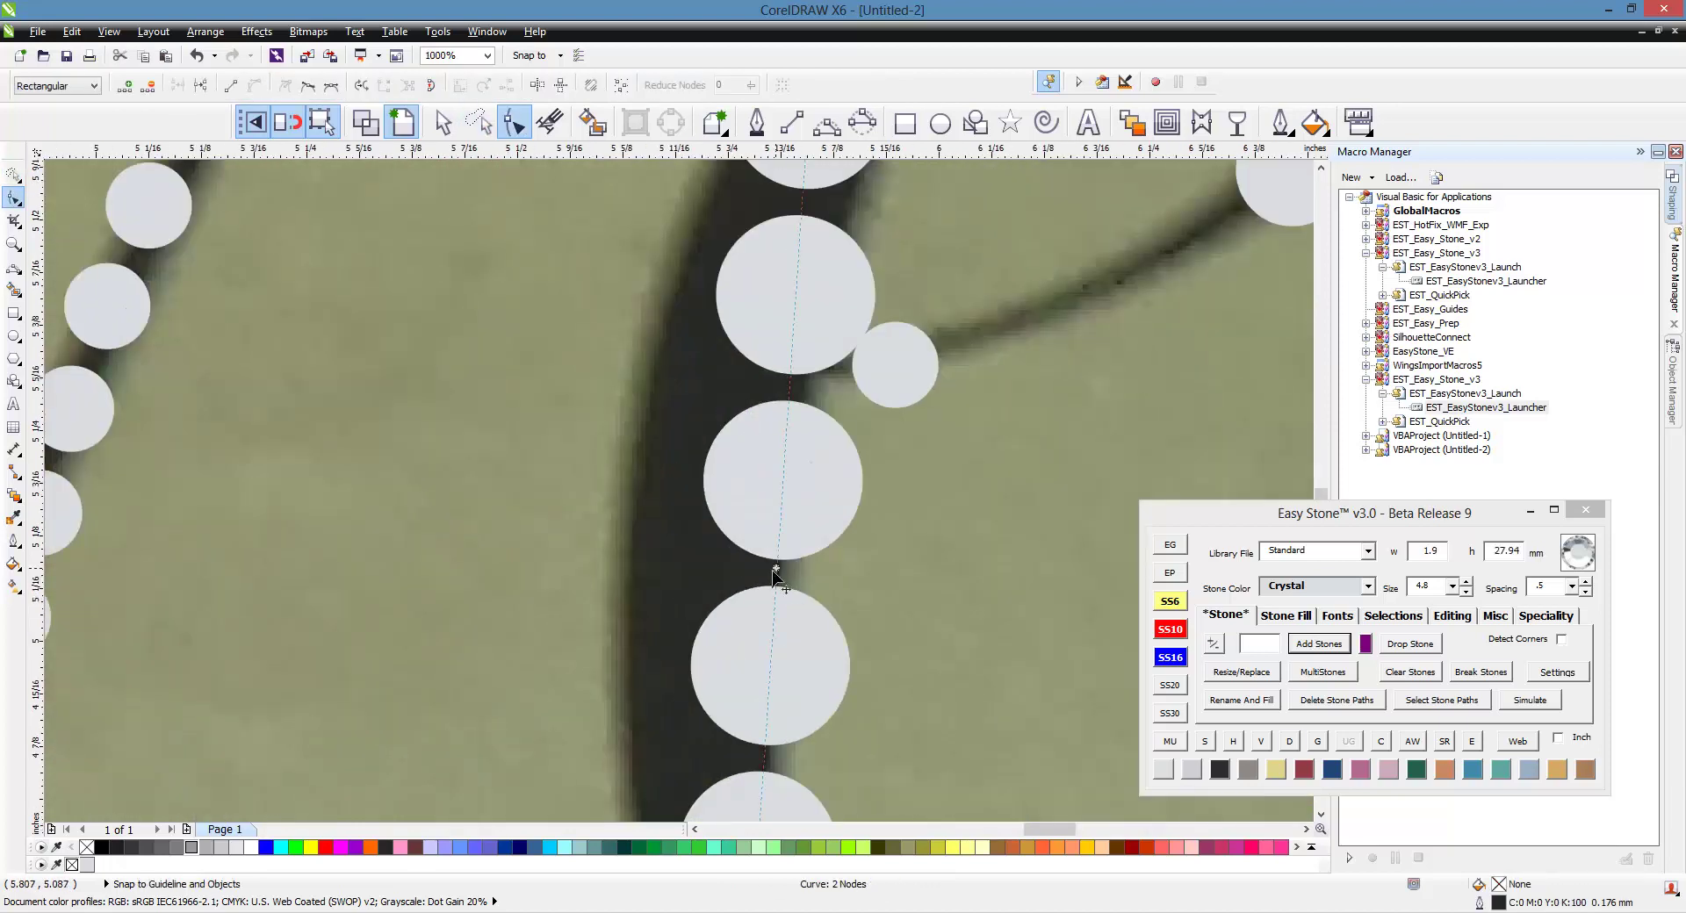
{"action": "left_click_drag", "start_coordinate": [776, 576], "coordinate": [674, 558]}
{"action": "scroll", "coordinate": [774, 550], "scroll_direction": "down", "scroll_amount": 2}
{"action": "key", "text": "space"}
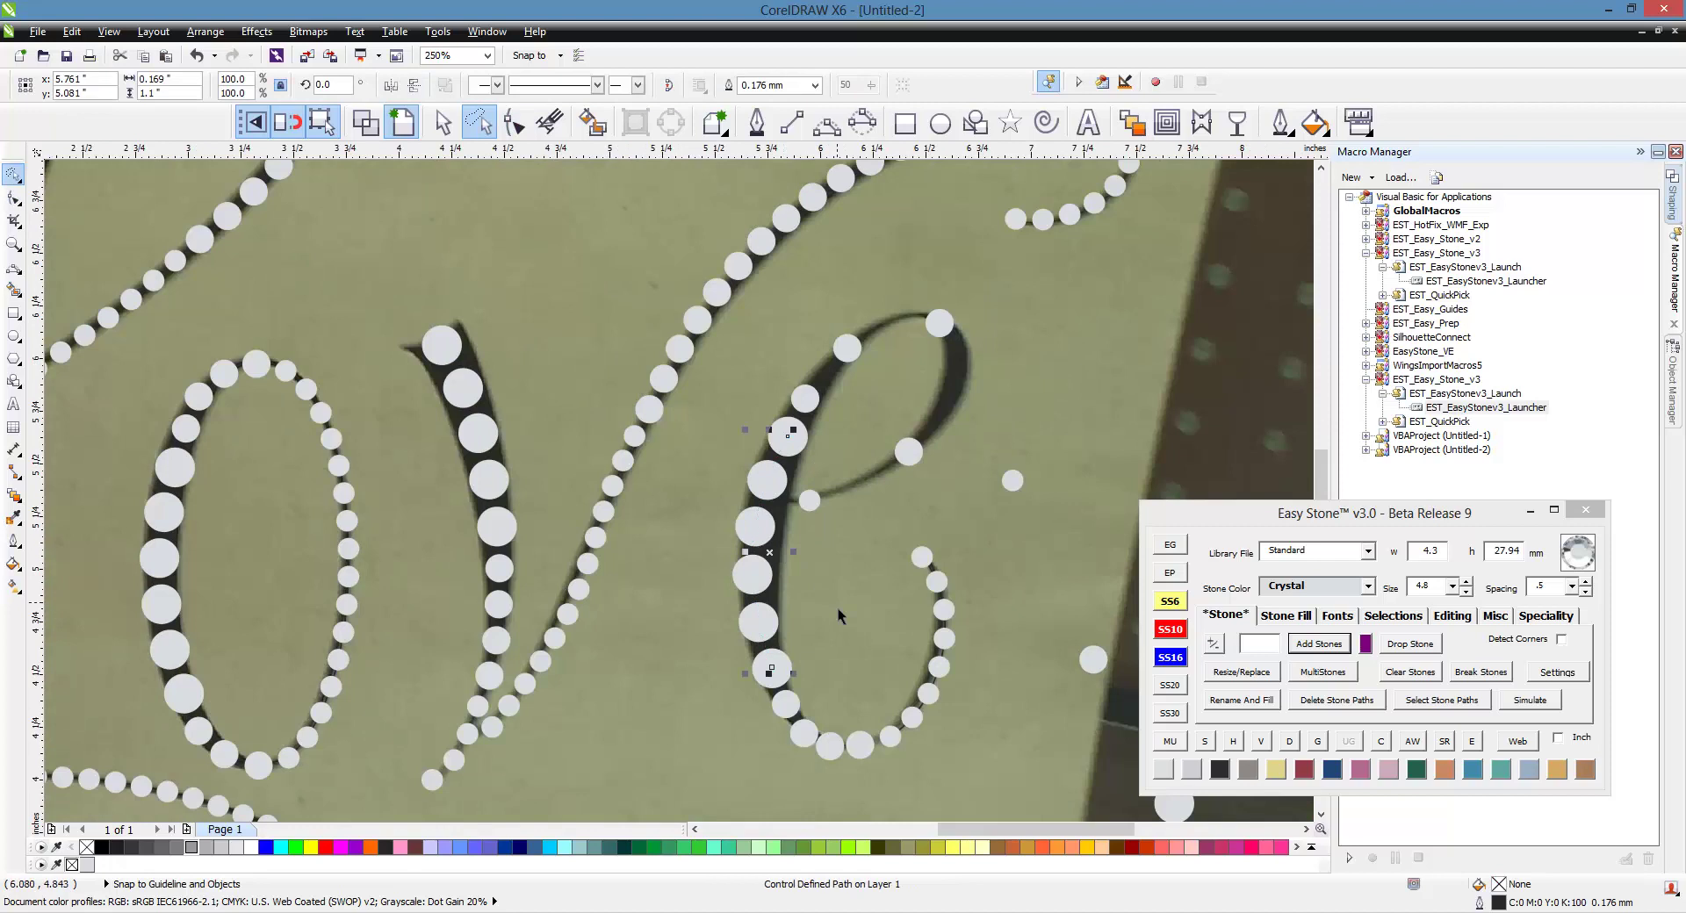
{"action": "scroll", "coordinate": [810, 605], "scroll_direction": "up", "scroll_amount": 3}
{"action": "key", "text": "space"}
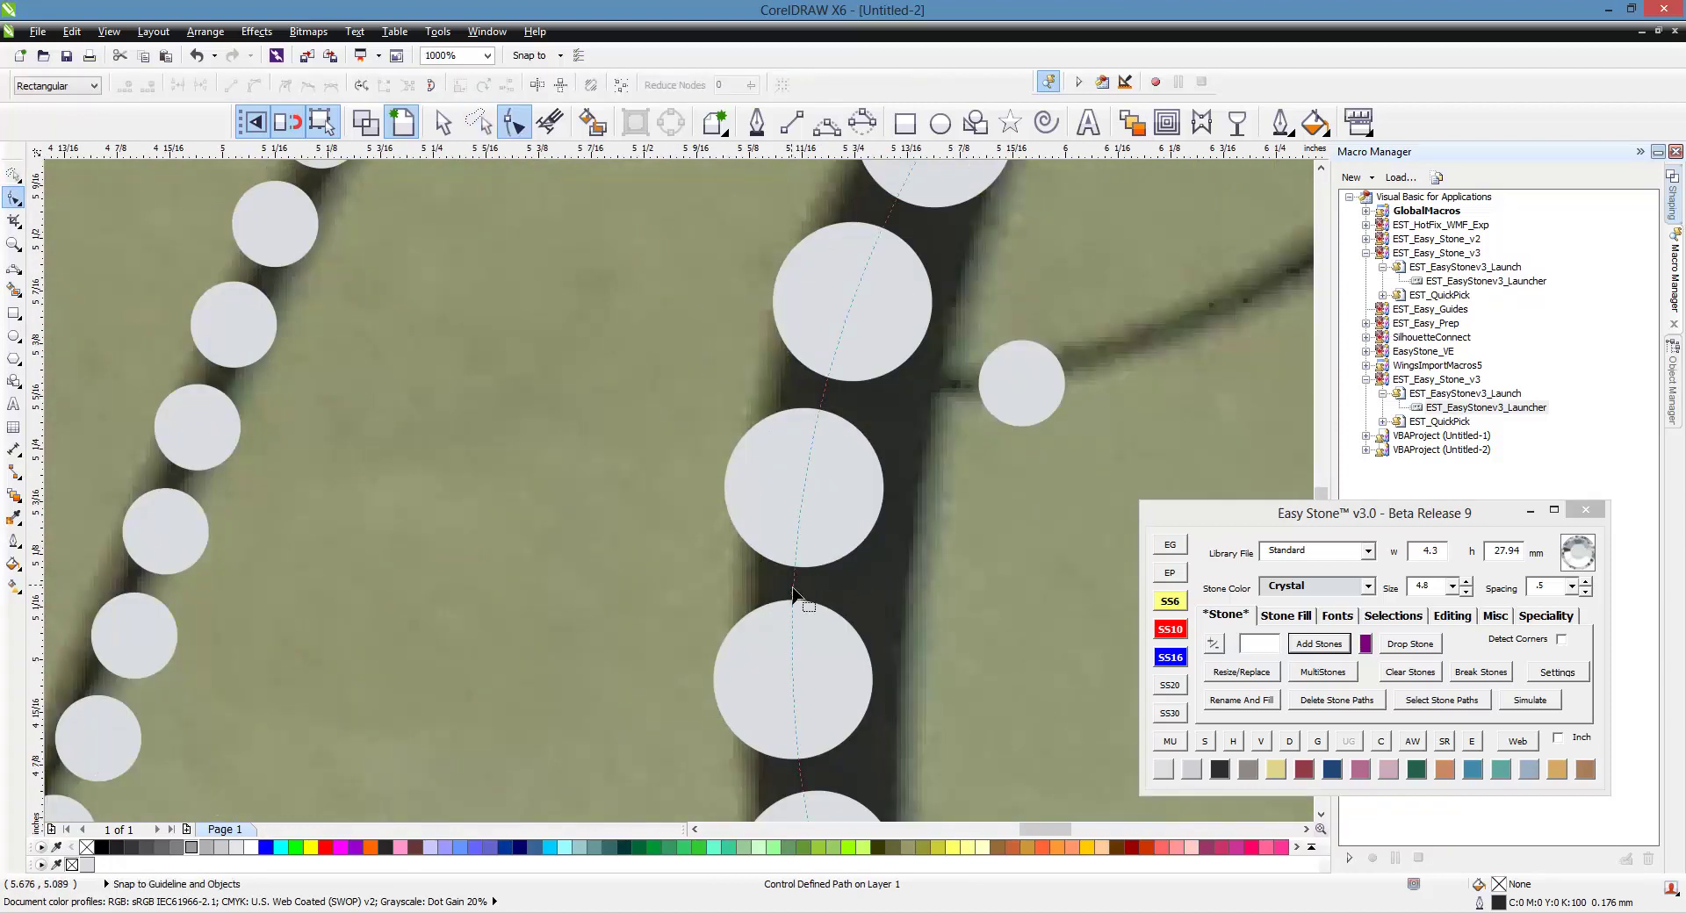
{"action": "left_click_drag", "start_coordinate": [798, 592], "coordinate": [828, 595]}
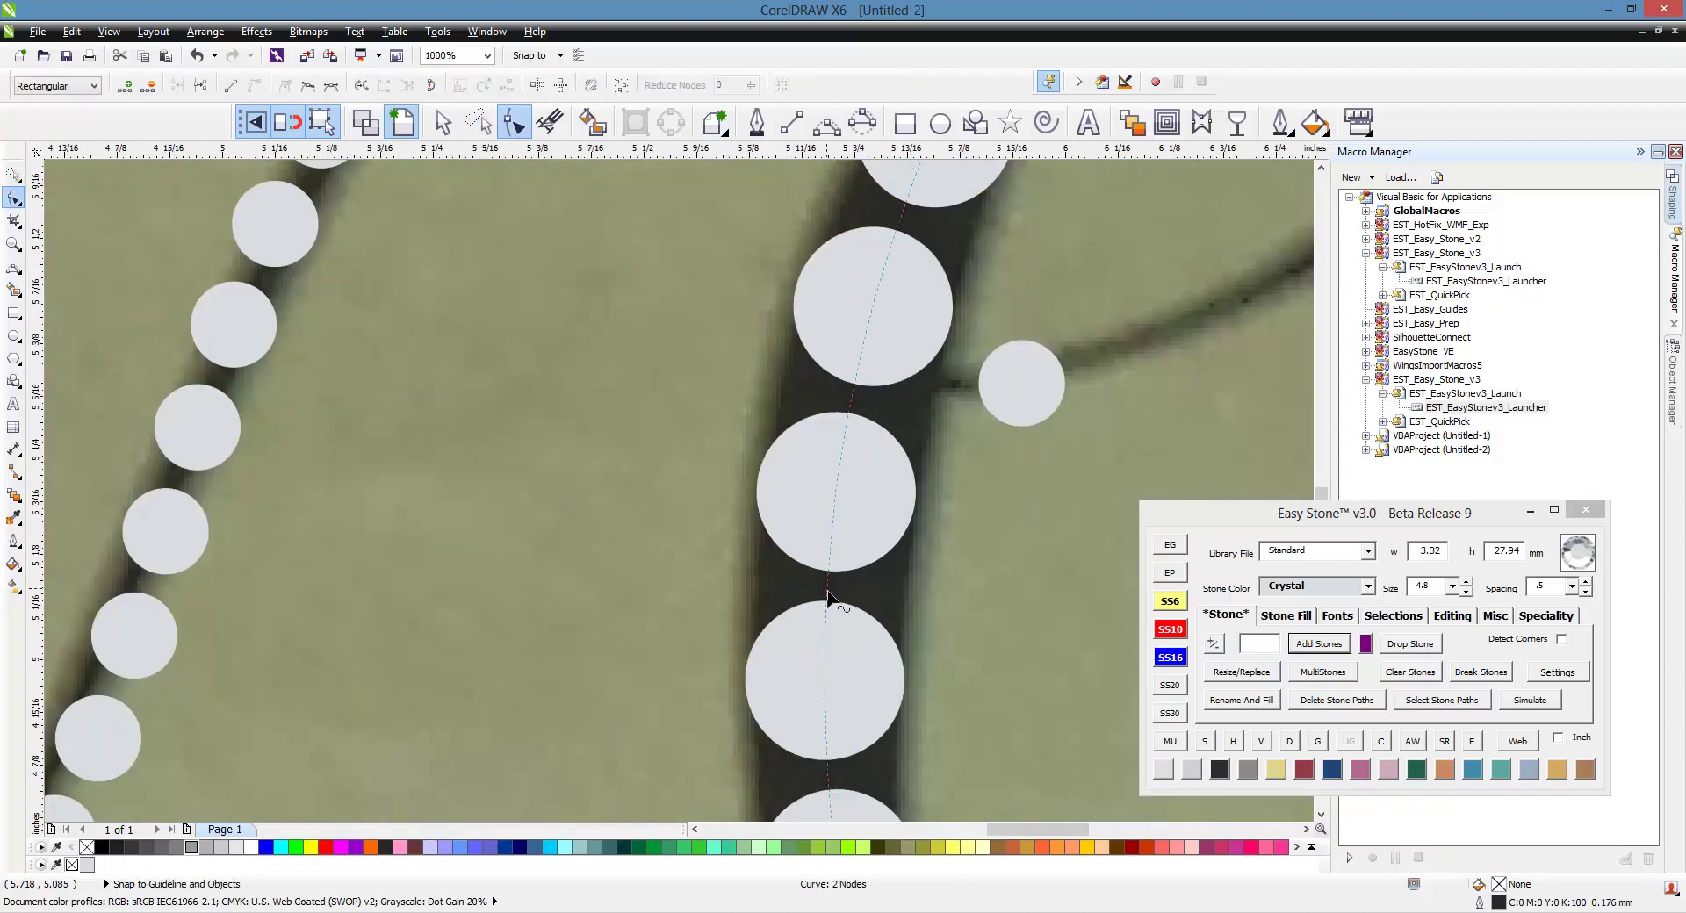
{"action": "scroll", "coordinate": [828, 594], "scroll_direction": "down", "scroll_amount": 2}
{"action": "key", "text": "space"}
- Reposition the 2.6 mm stone where the e's crossbar begins and place a copy beside the 3.4 mm stone at the crossbar's upper end
{"action": "scroll", "coordinate": [905, 585], "scroll_direction": "up", "scroll_amount": 2}
{"action": "left_click_drag", "start_coordinate": [816, 468], "coordinate": [771, 498]}
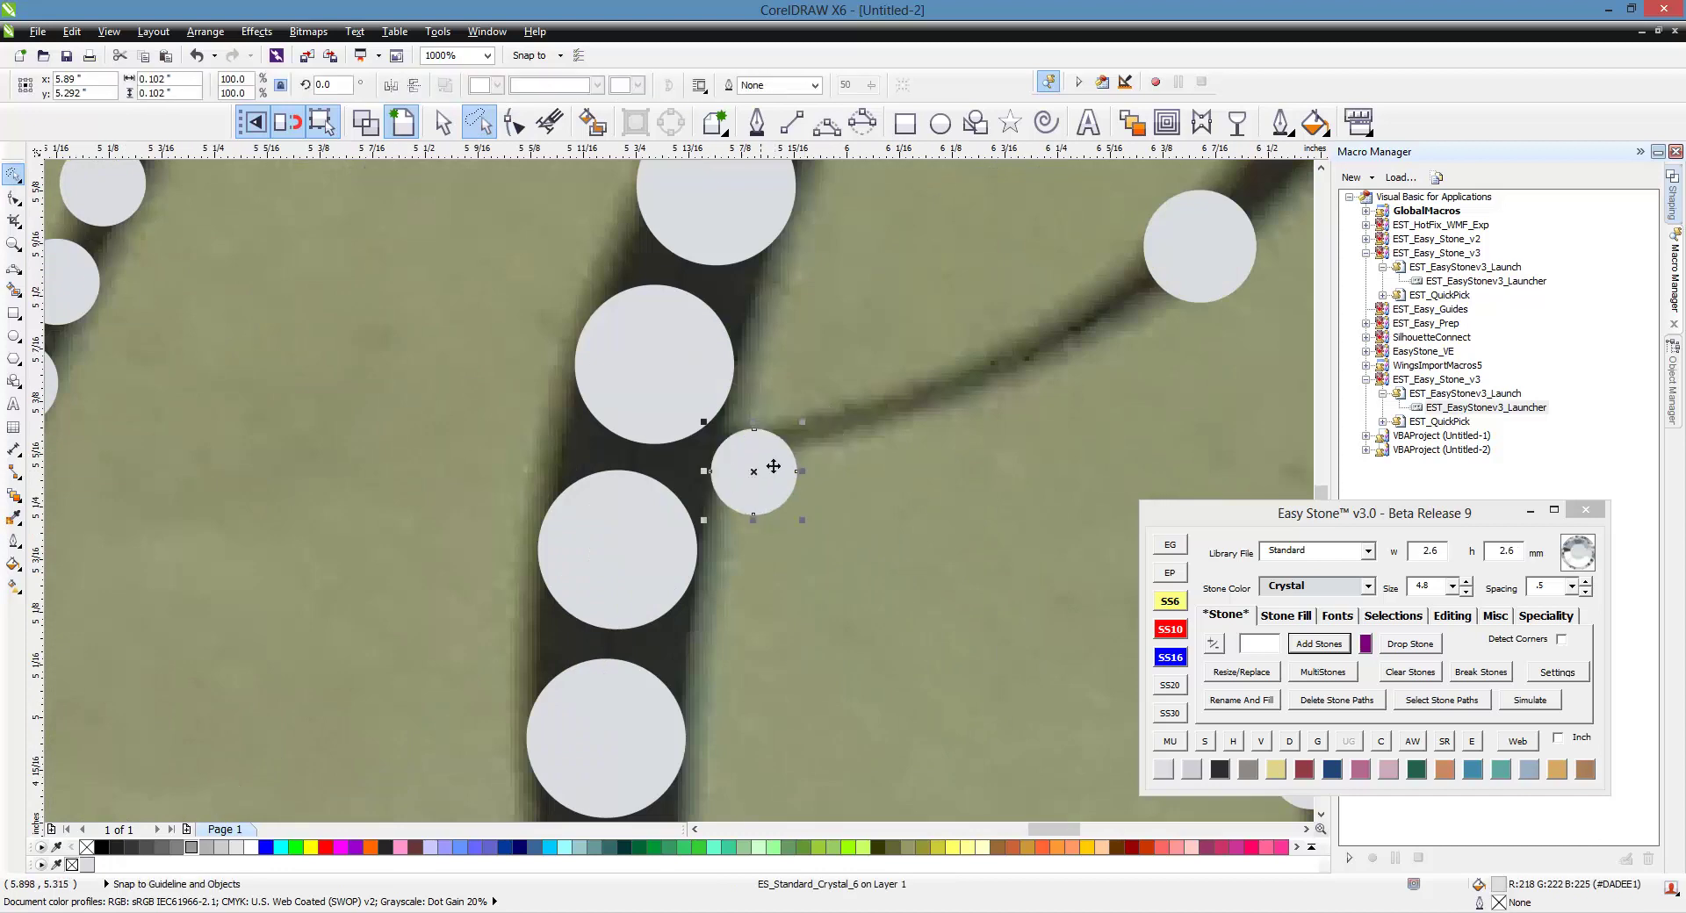
{"action": "scroll", "coordinate": [747, 477], "scroll_direction": "down", "scroll_amount": 2}
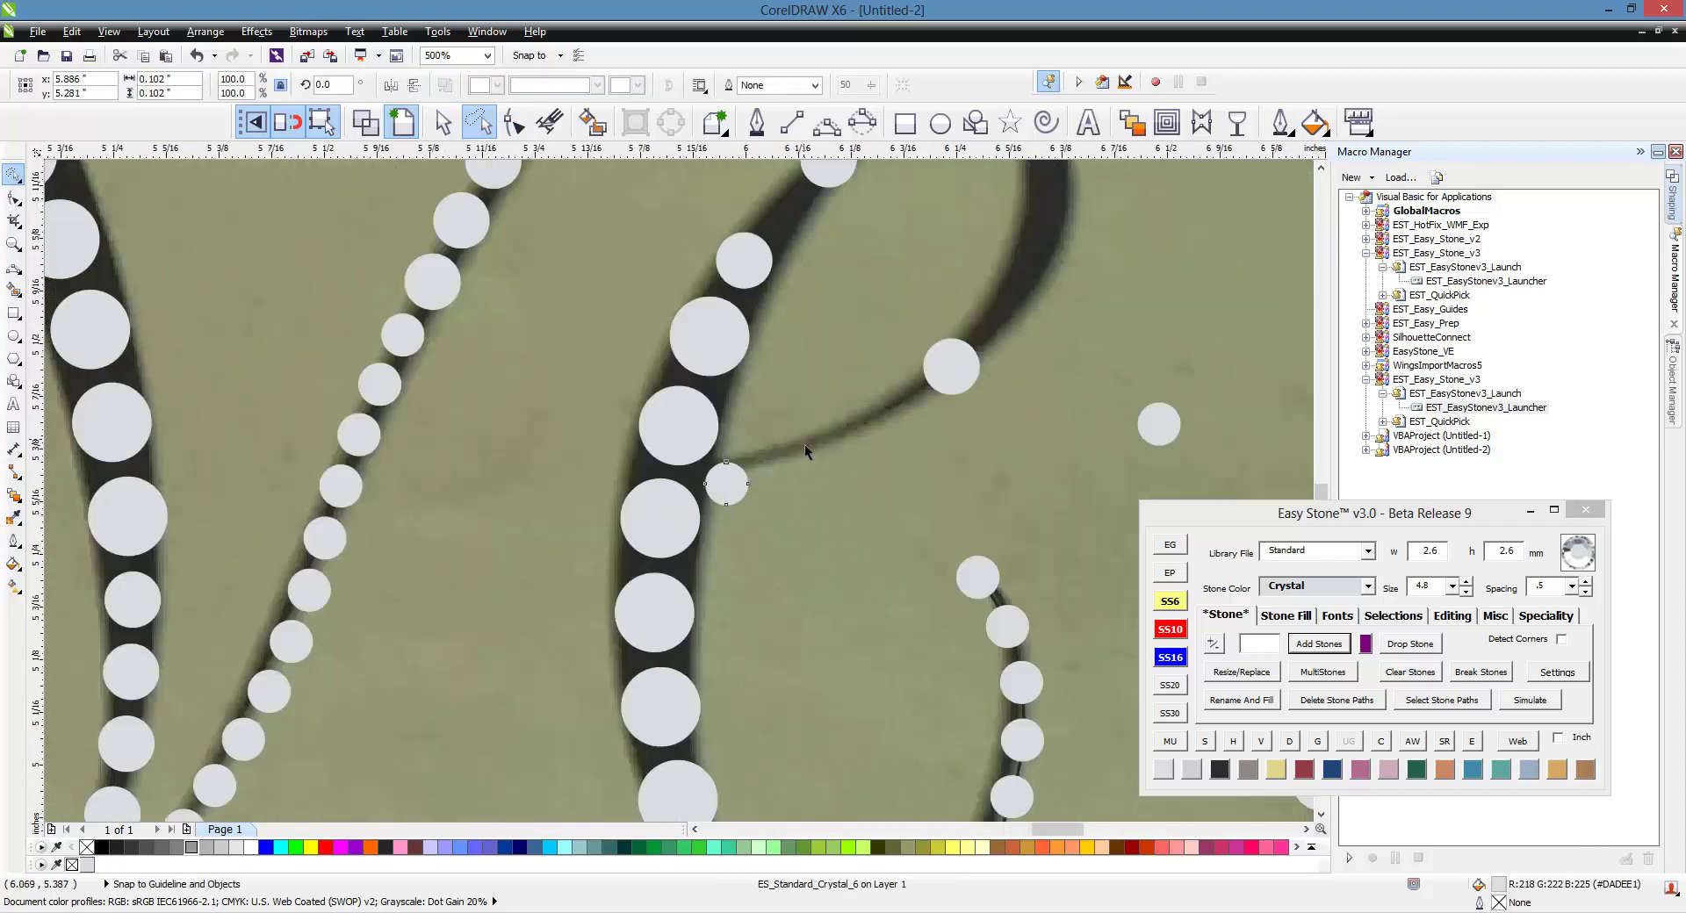
{"action": "scroll", "coordinate": [805, 444], "scroll_direction": "up", "scroll_amount": 2}
{"action": "left_click_drag", "start_coordinate": [654, 531], "coordinate": [1019, 384]}
{"action": "right_click", "coordinate": [1034, 403]}
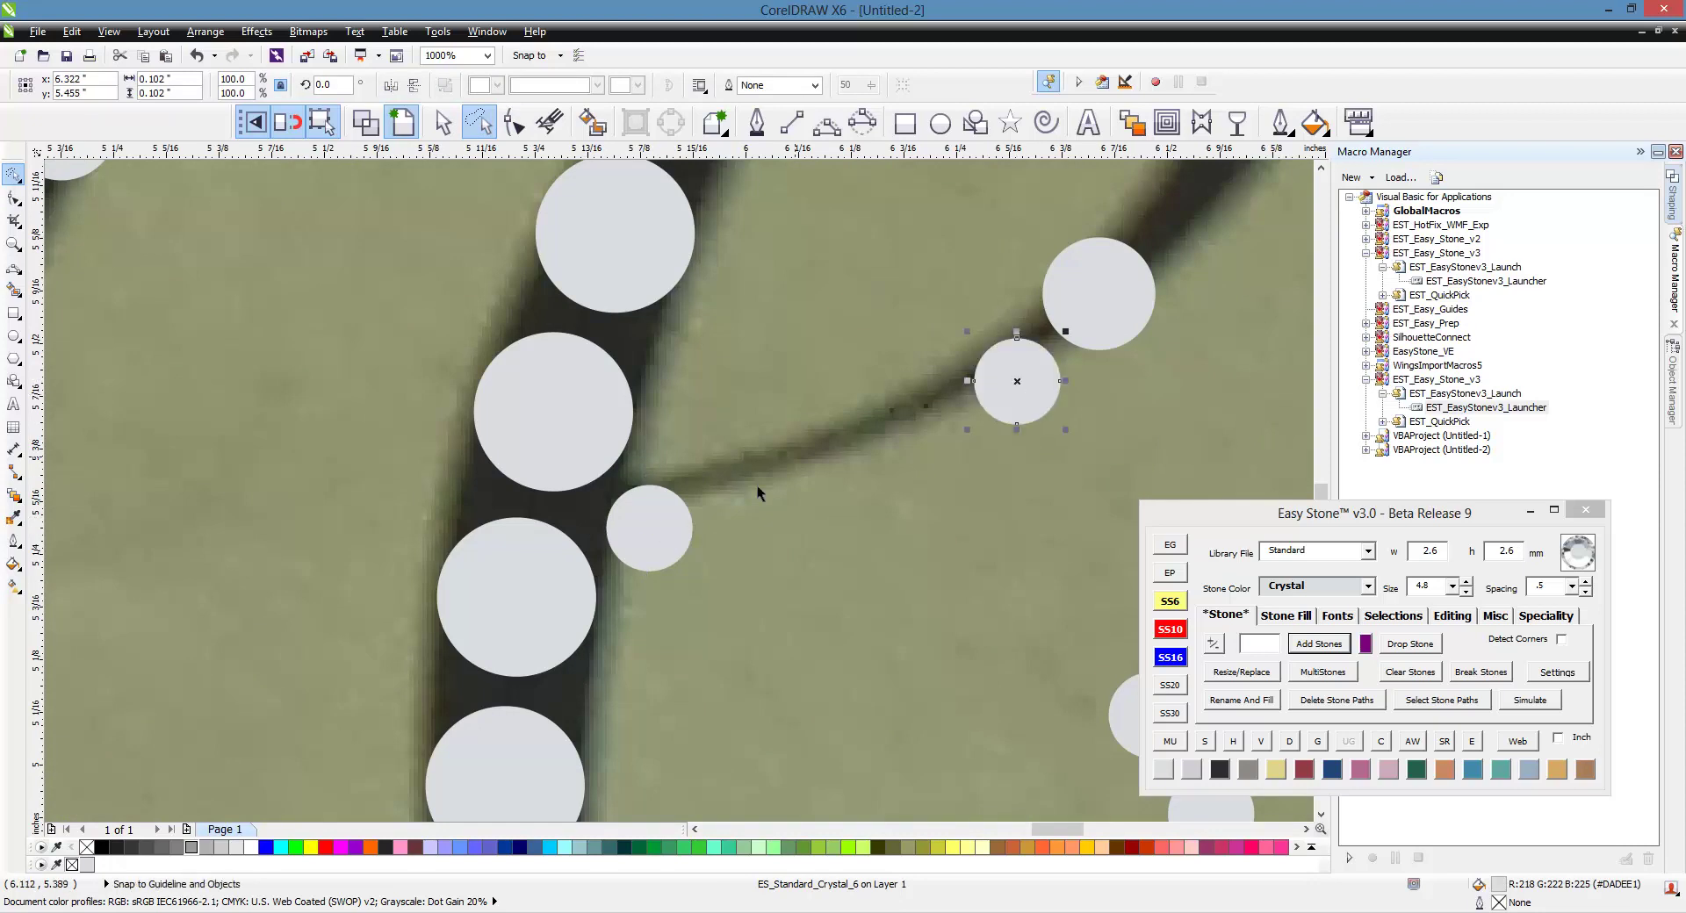
- Add stones between the two 2.6 mm stones and curve their path along the e's thin crossbar
{"action": "left_click", "coordinate": [648, 534], "text": "shift"}
{"action": "left_click", "coordinate": [1336, 646]}
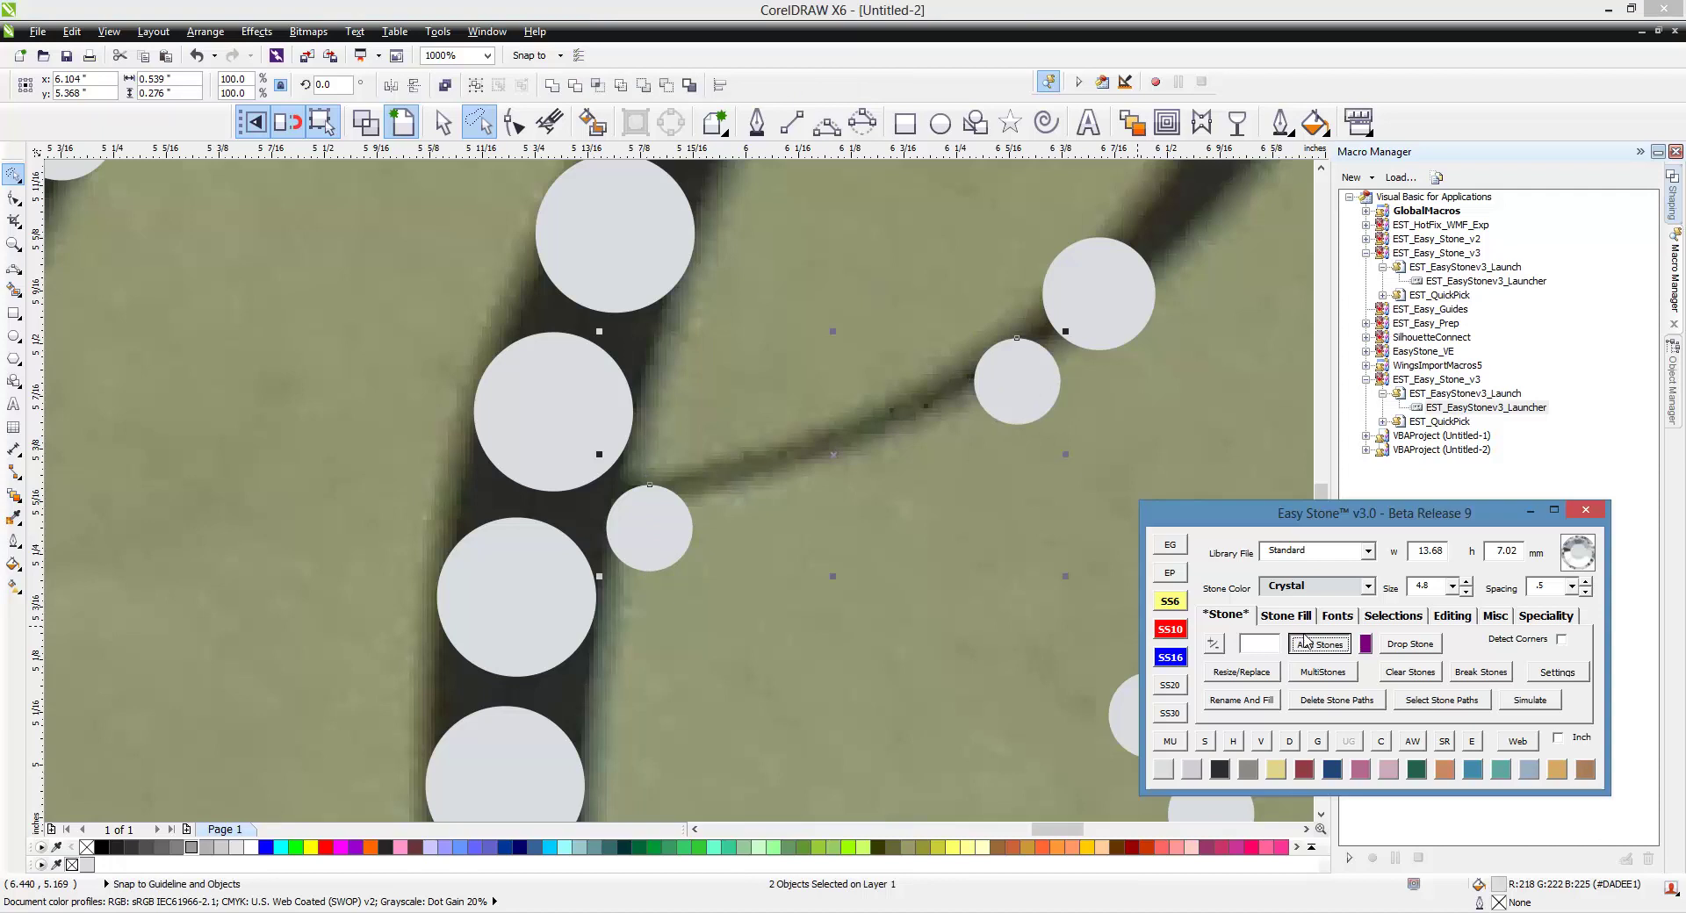
{"action": "left_click_drag", "start_coordinate": [834, 458], "coordinate": [887, 534]}
{"action": "scroll", "coordinate": [898, 593], "scroll_direction": "down", "scroll_amount": 3}
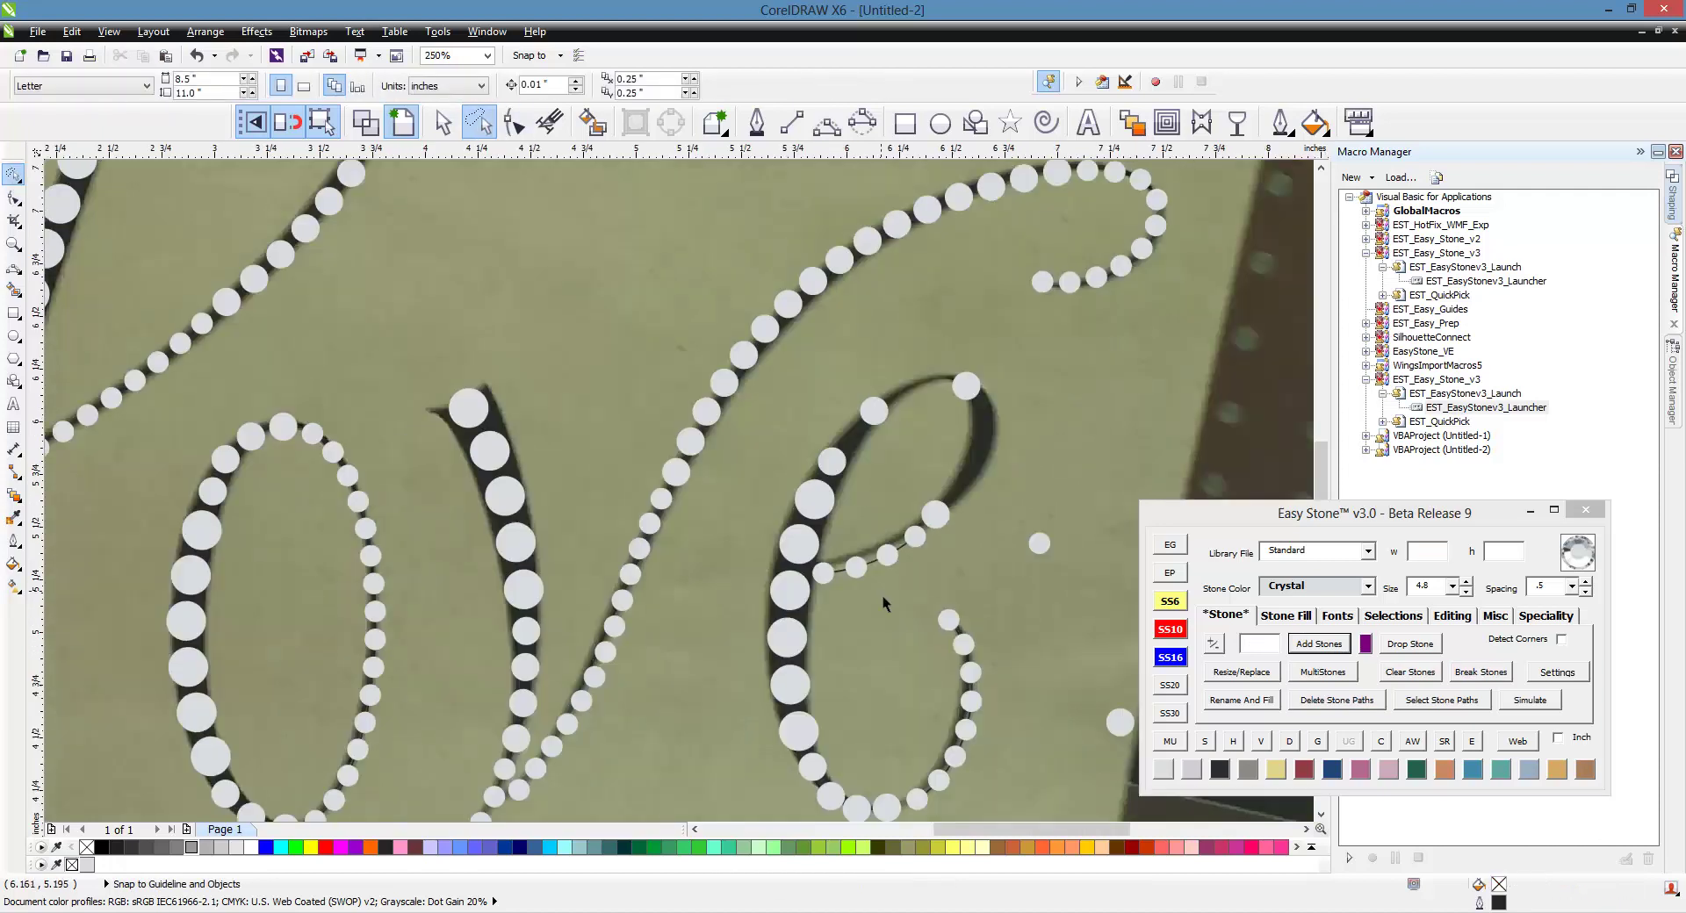
- Nudge the 3.4 mm stone above the crossbar stones, and add stones between it and the stone atop the e's loop
{"action": "scroll", "coordinate": [914, 614], "scroll_direction": "up", "scroll_amount": 2}
{"action": "left_click", "coordinate": [922, 631]}
{"action": "scroll", "coordinate": [930, 659], "scroll_direction": "up", "scroll_amount": 1}
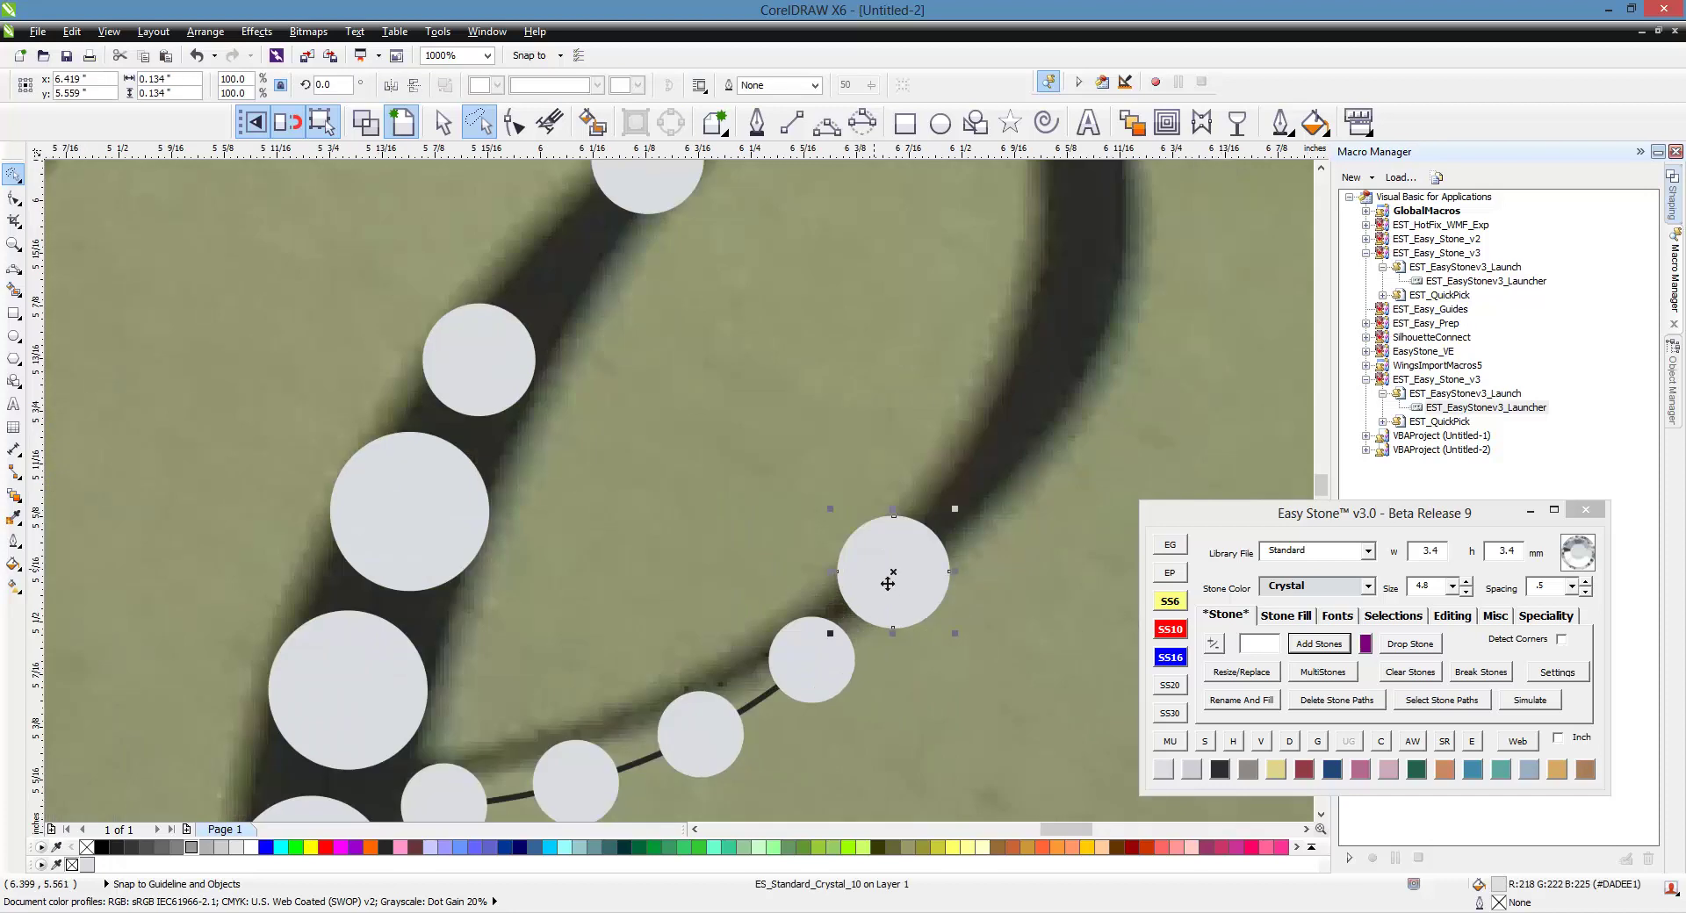
{"action": "left_click_drag", "start_coordinate": [888, 584], "coordinate": [895, 590]}
{"action": "scroll", "coordinate": [909, 629], "scroll_direction": "down", "scroll_amount": 1}
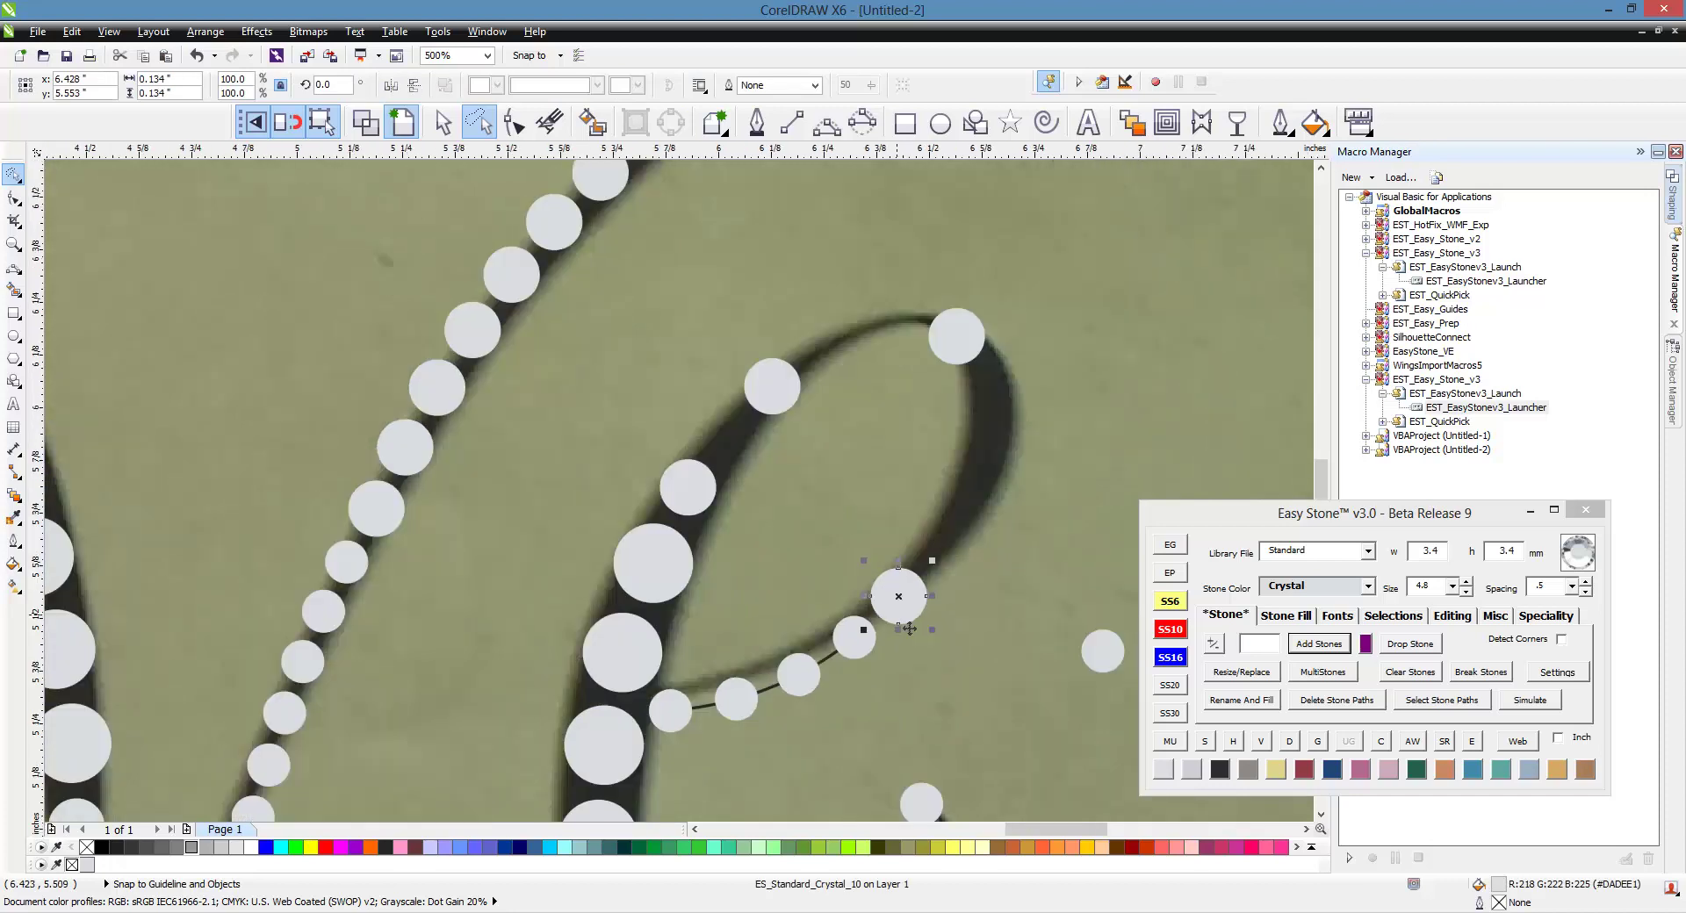
{"action": "left_click", "coordinate": [957, 362], "text": "shift"}
{"action": "left_click", "coordinate": [1318, 645]}
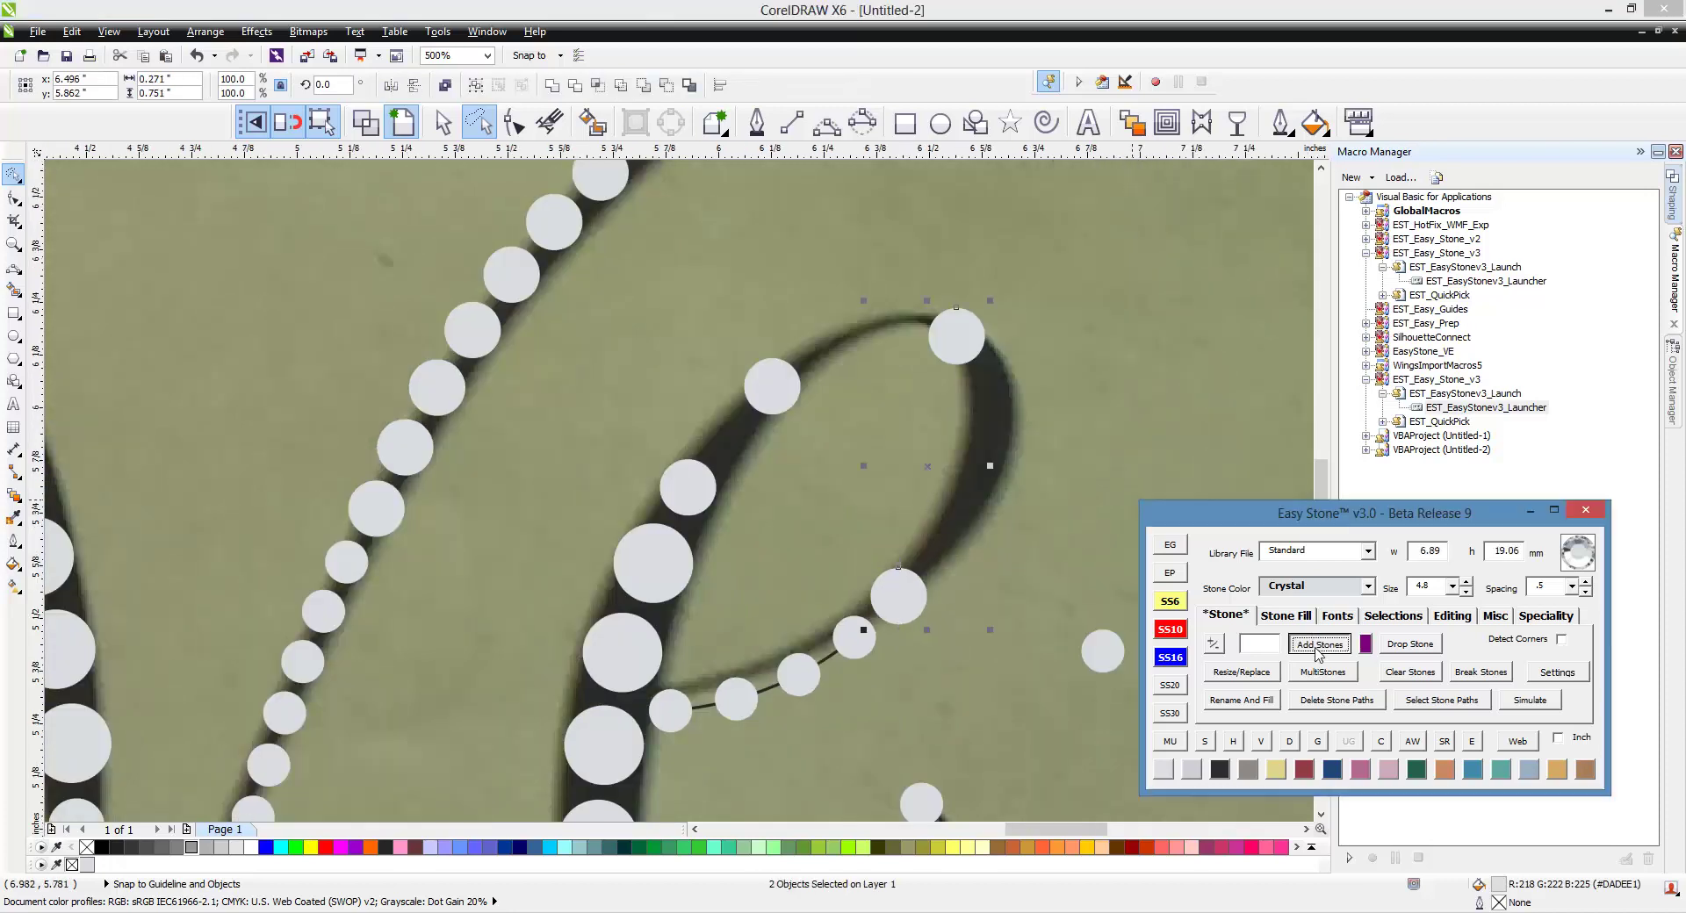
- Bend the new stone path outward so its stones follow the outer curve of the e's loop
{"action": "scroll", "coordinate": [918, 430], "scroll_direction": "up", "scroll_amount": 1}
{"action": "double_click", "coordinate": [910, 429]}
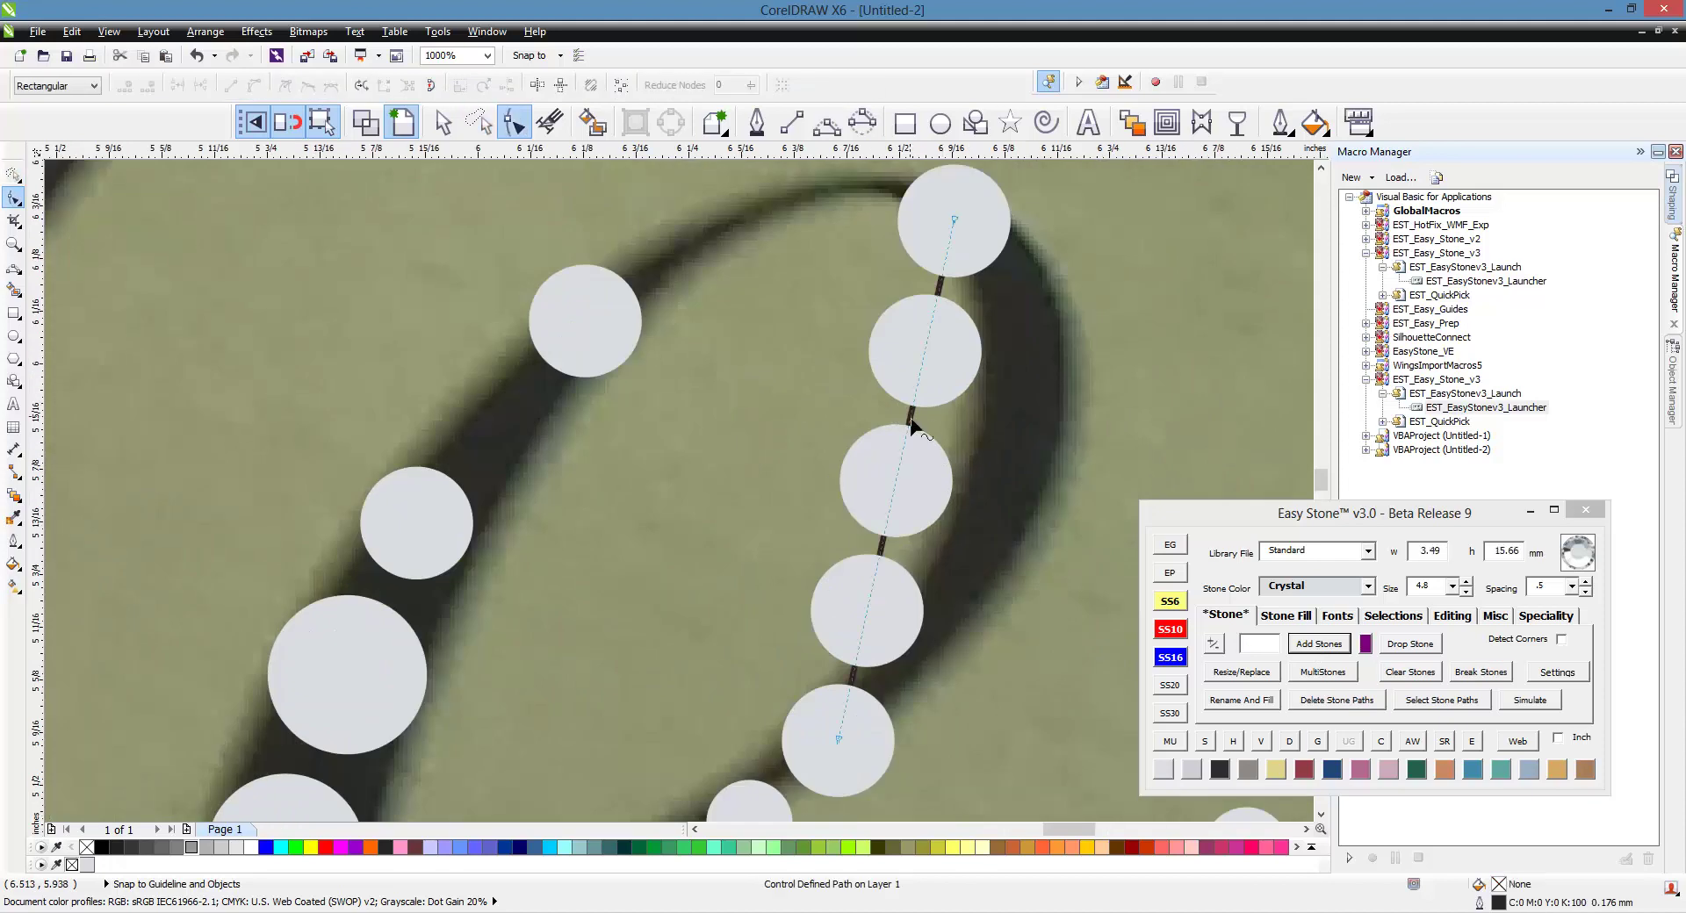
{"action": "left_click_drag", "start_coordinate": [911, 430], "coordinate": [1025, 439]}
{"action": "scroll", "coordinate": [1018, 434], "scroll_direction": "down", "scroll_amount": 1}
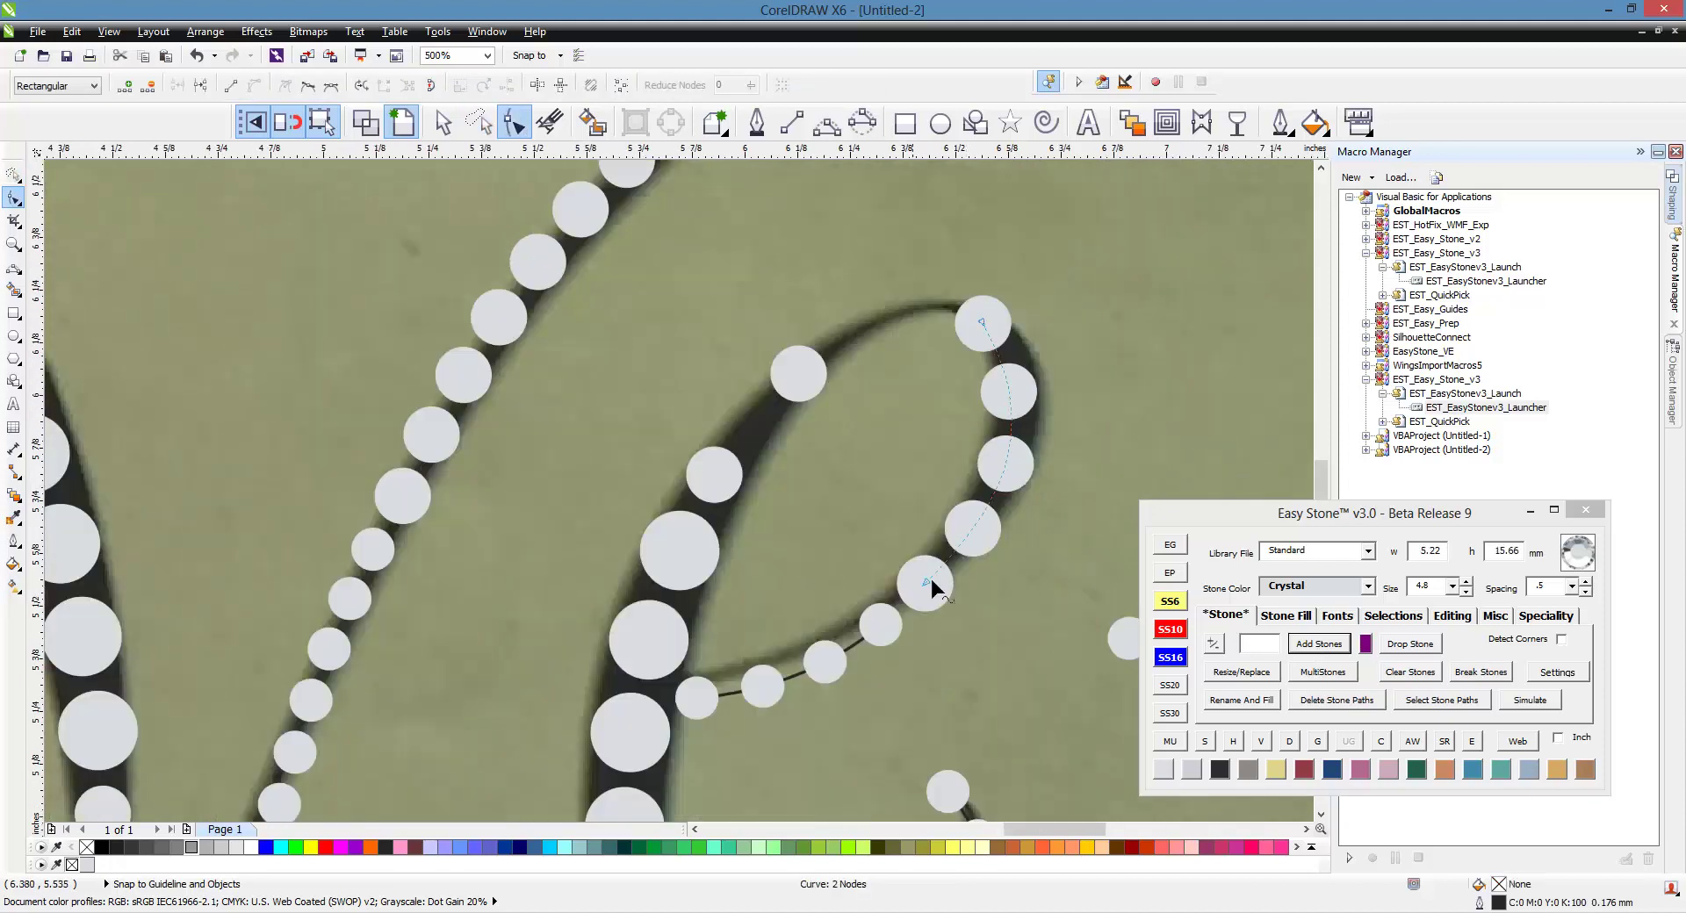
- Copy the 3.4 mm stone into the gap on the upper part of the e's rising stroke
{"action": "scroll", "coordinate": [830, 384], "scroll_direction": "up", "scroll_amount": 1}
{"action": "left_click", "coordinate": [768, 387]}
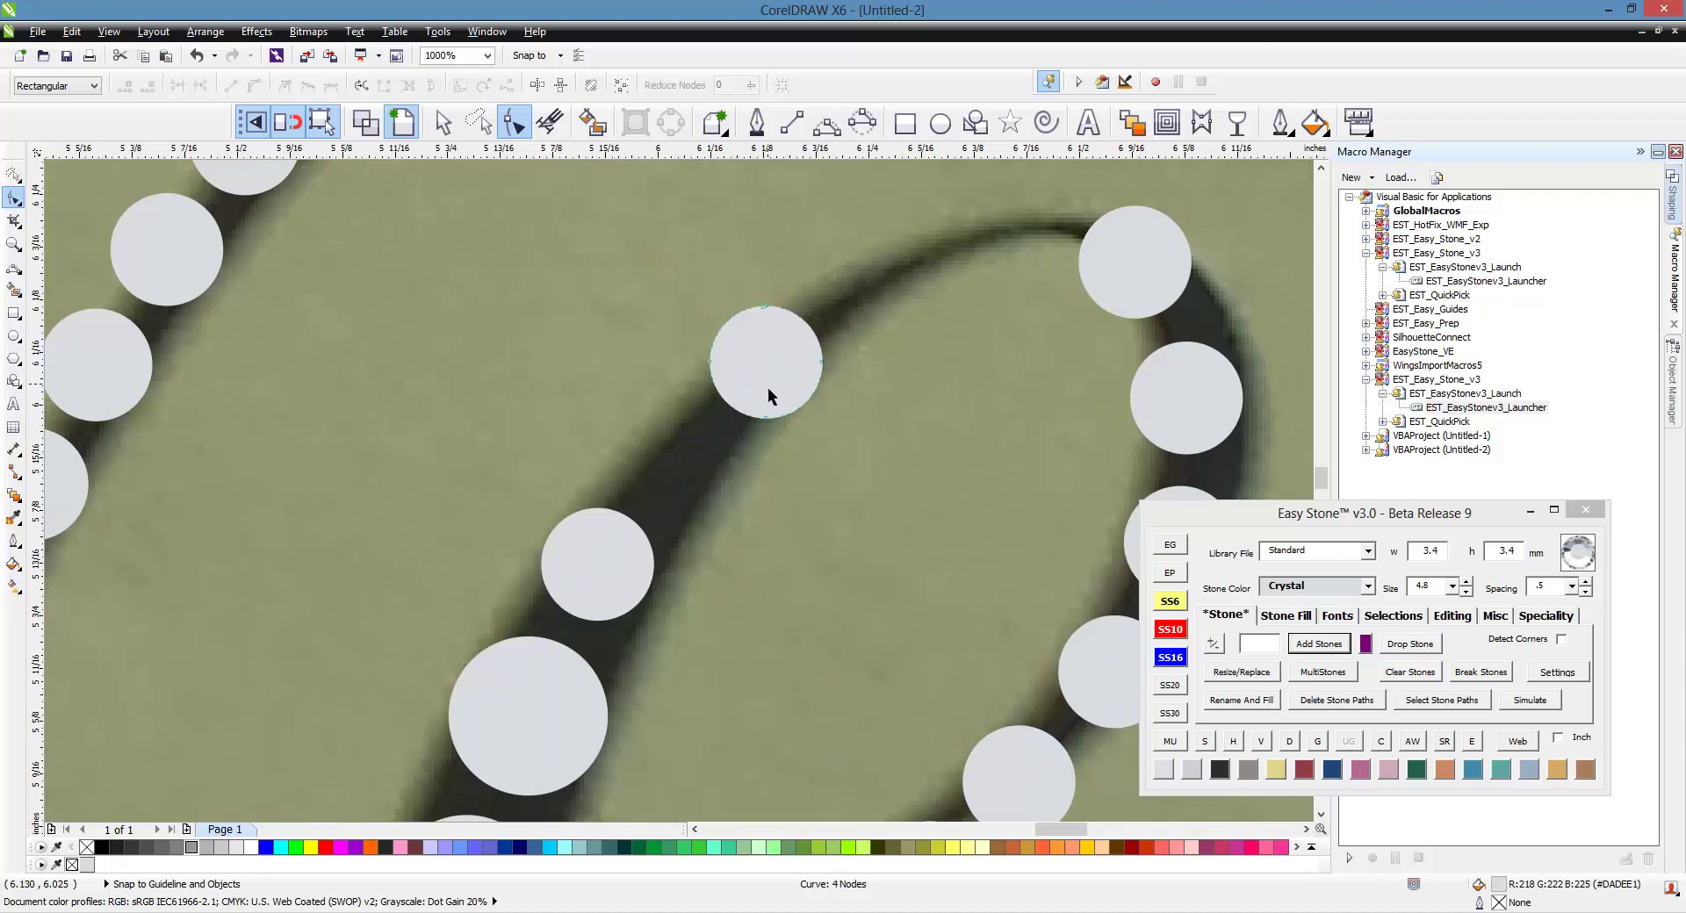
{"action": "key", "text": "space"}
{"action": "left_click_drag", "start_coordinate": [805, 392], "coordinate": [712, 487]}
{"action": "right_click", "coordinate": [711, 488]}
{"action": "scroll", "coordinate": [685, 465], "scroll_direction": "down", "scroll_amount": 2}
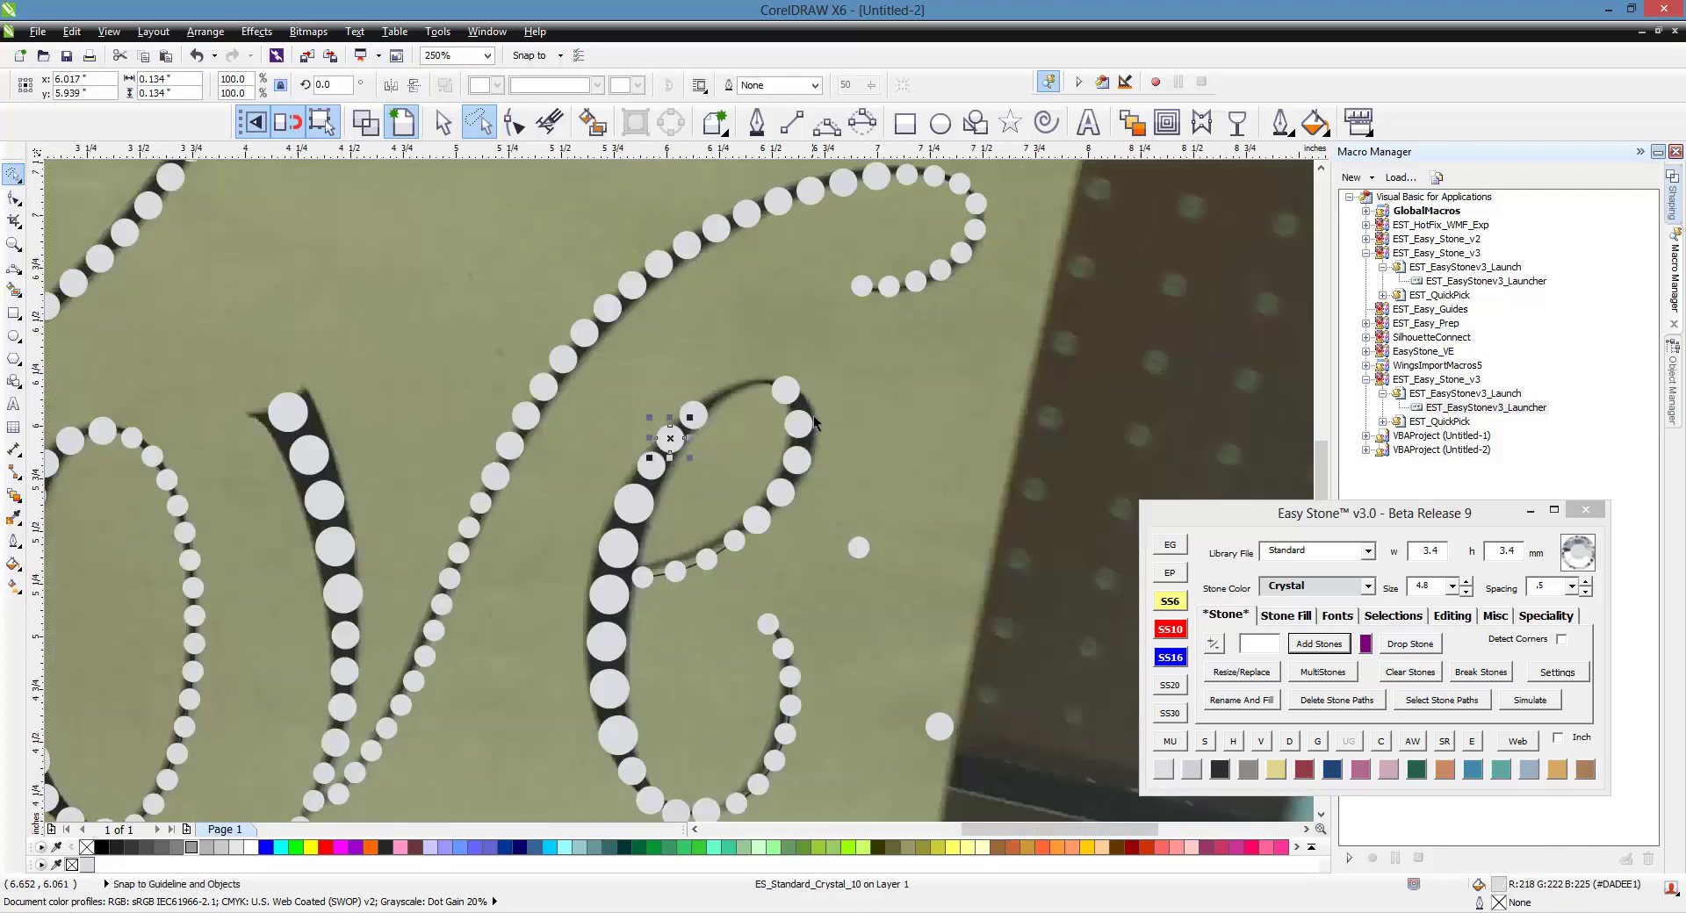
- Delete the stone path of the e's outer loop, and remove the 3.4 mm stone at the top of the loop
{"action": "scroll", "coordinate": [816, 420], "scroll_direction": "up", "scroll_amount": 1}
{"action": "scroll", "coordinate": [817, 420], "scroll_direction": "up", "scroll_amount": 1}
{"action": "scroll", "coordinate": [708, 367], "scroll_direction": "down", "scroll_amount": 2}
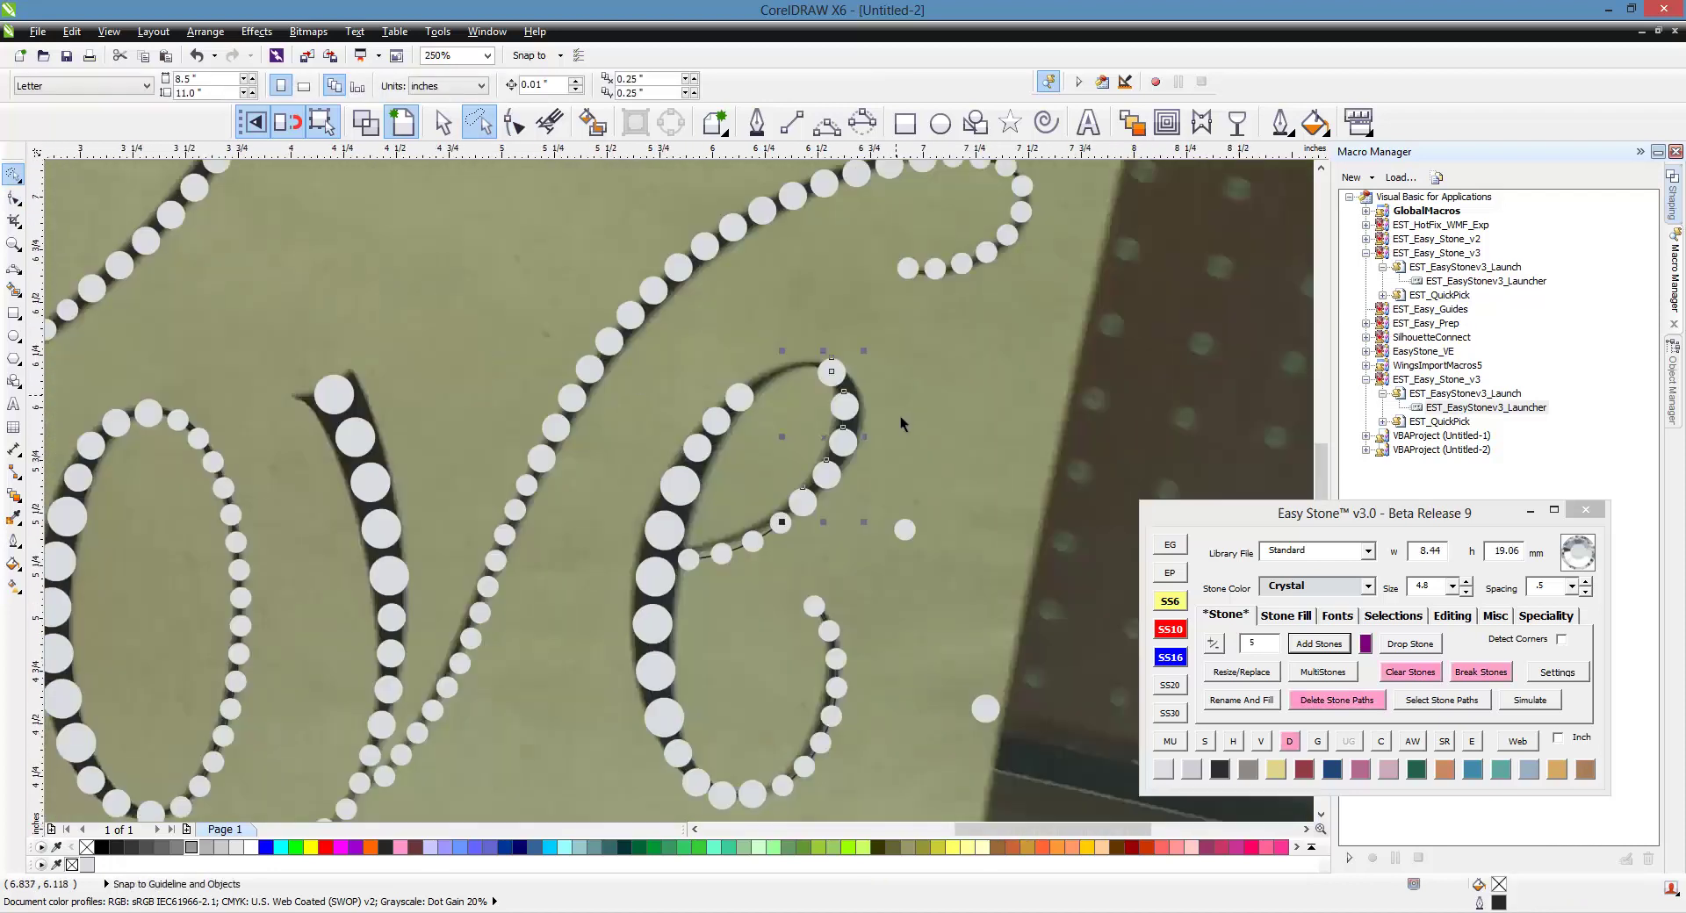
{"action": "left_click", "coordinate": [856, 456]}
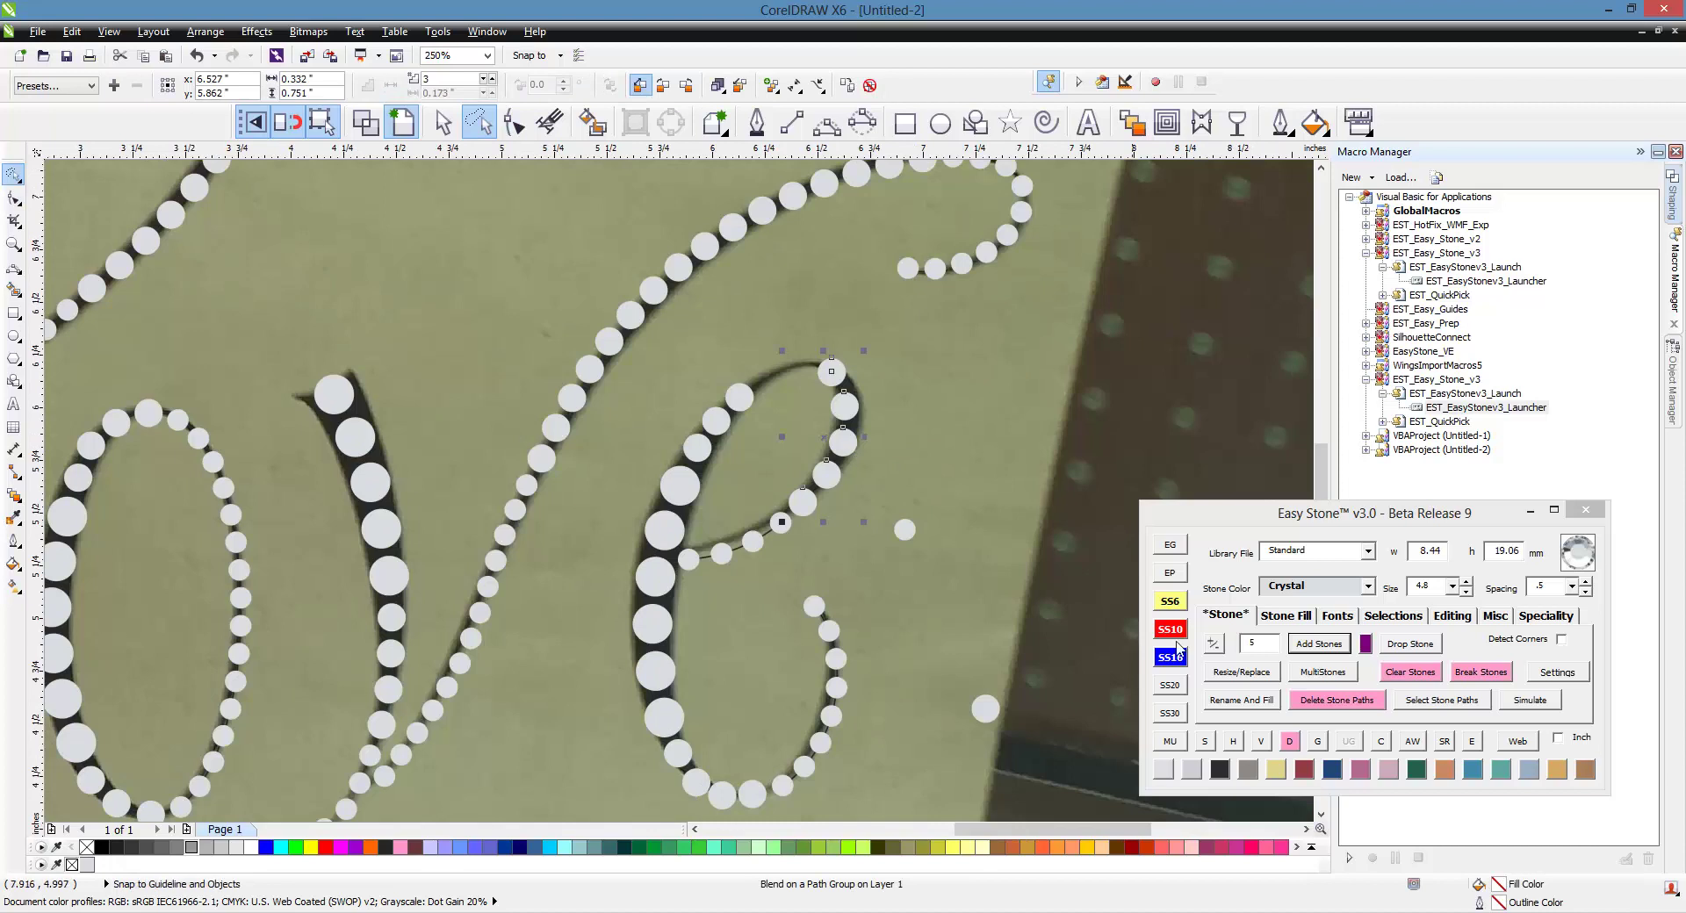
{"action": "left_click", "coordinate": [1337, 700]}
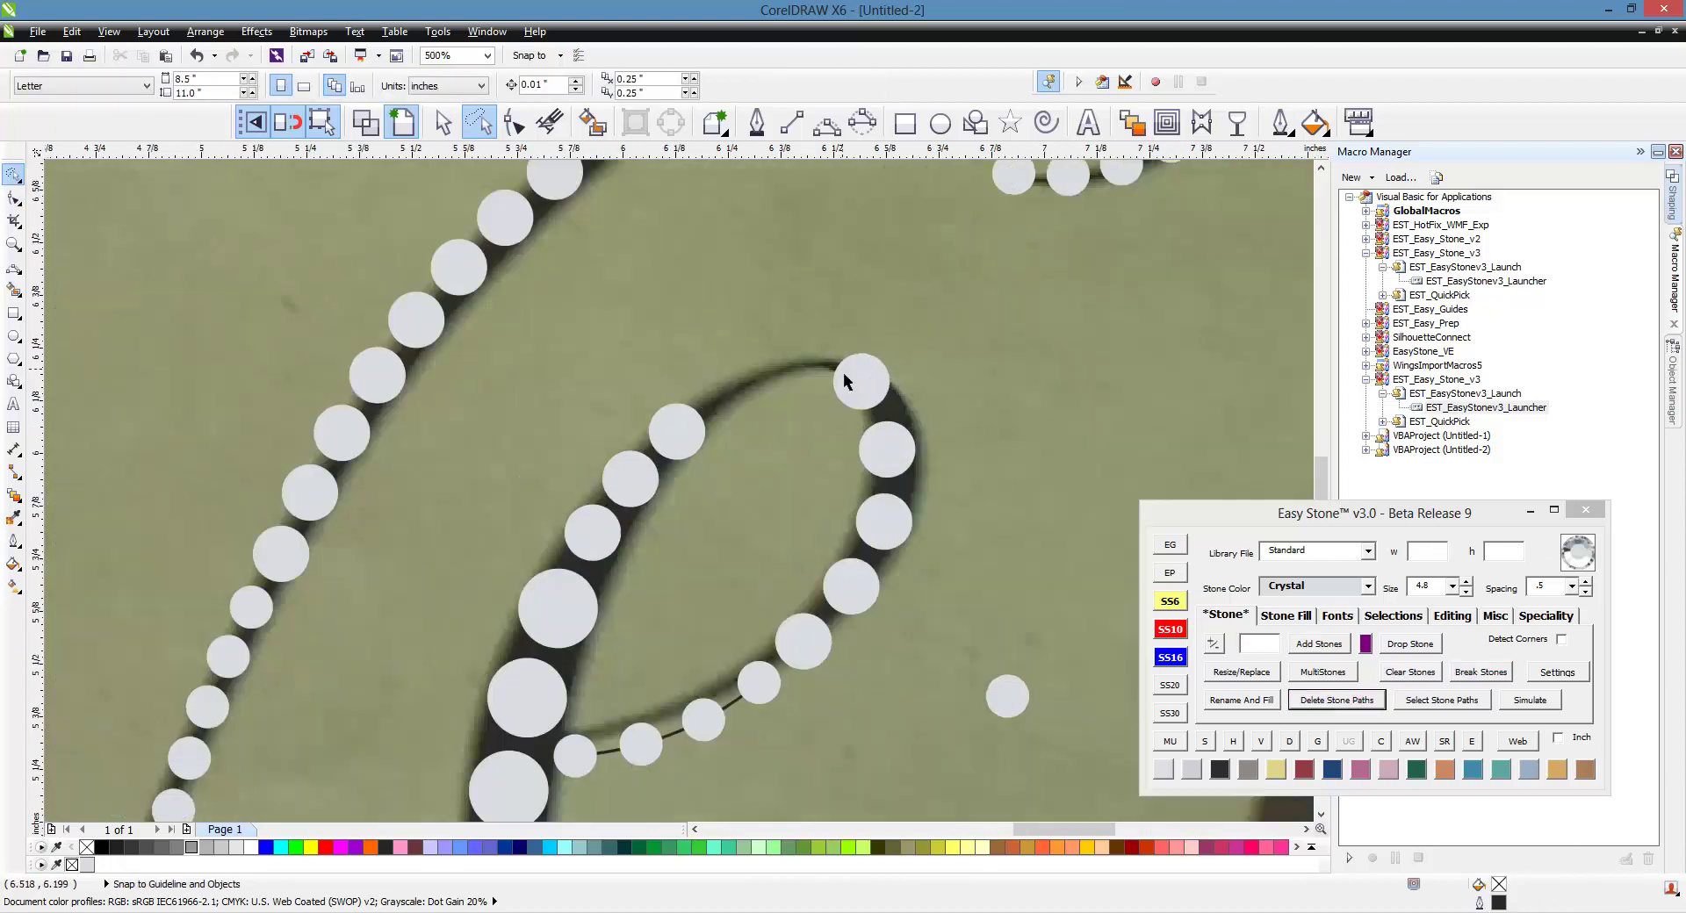
{"action": "scroll", "coordinate": [843, 372], "scroll_direction": "up", "scroll_amount": 1}
{"action": "key", "text": "Delete"}
- Place copies of the 2.6 mm stone along the thin top of the e's loop to bridge the gap between the larger stones
{"action": "scroll", "coordinate": [837, 430], "scroll_direction": "up", "scroll_amount": 1}
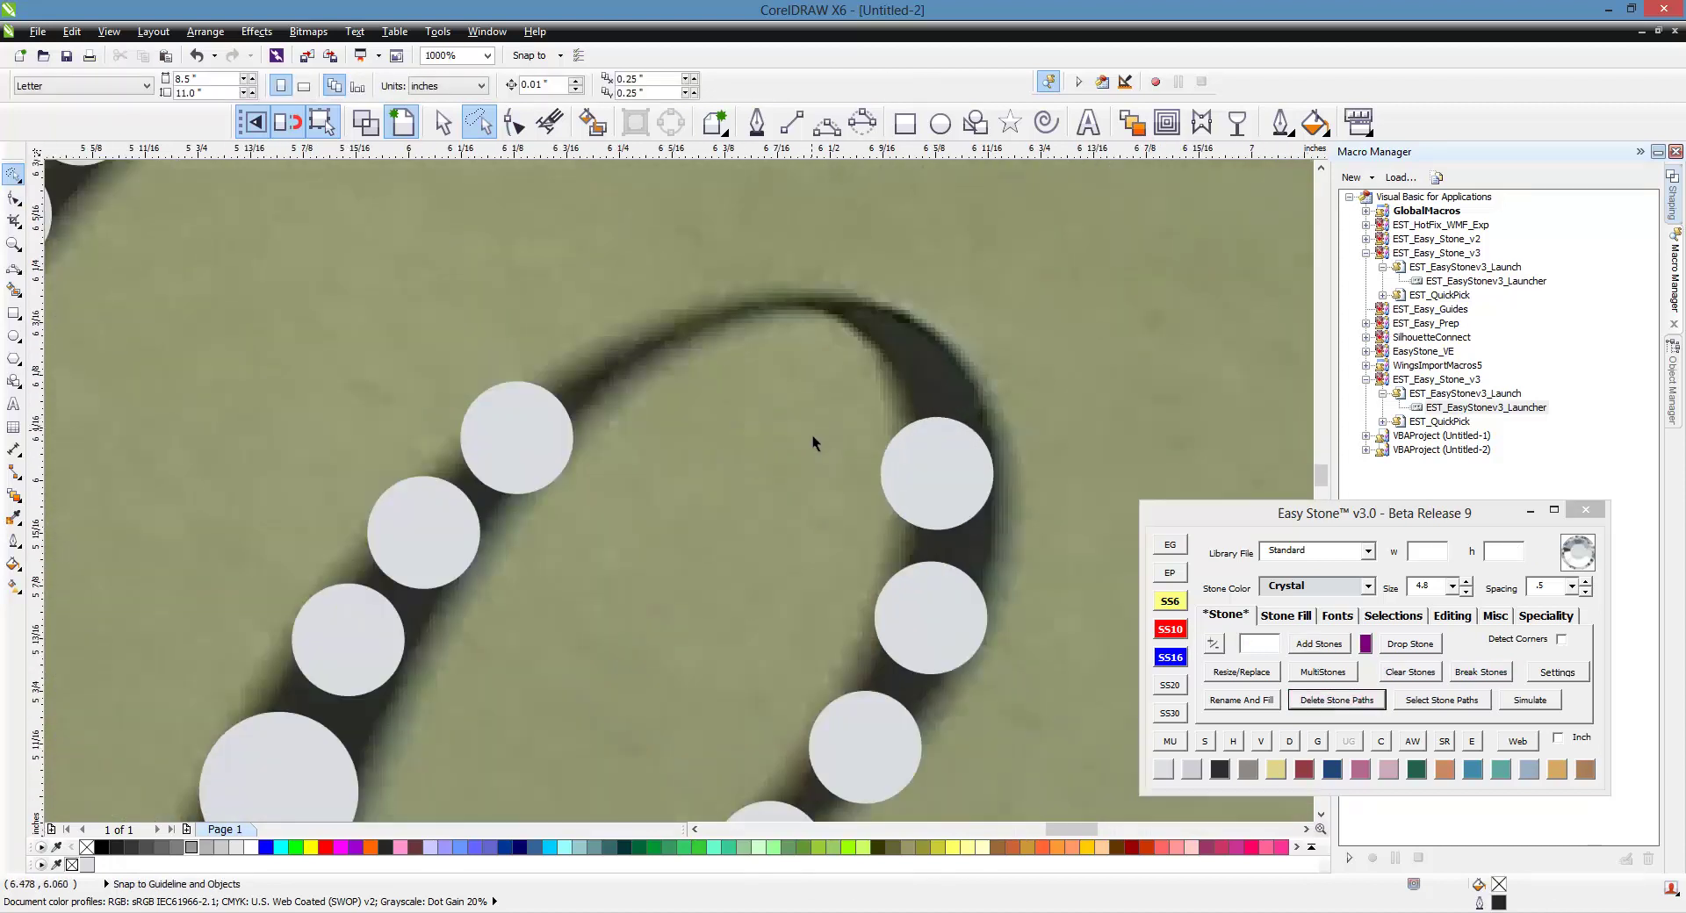
{"action": "scroll", "coordinate": [813, 435], "scroll_direction": "down", "scroll_amount": 1}
{"action": "left_click_drag", "start_coordinate": [753, 391], "coordinate": [673, 443]}
{"action": "scroll", "coordinate": [763, 378], "scroll_direction": "up", "scroll_amount": 1}
{"action": "left_click_drag", "start_coordinate": [674, 442], "coordinate": [786, 417]}
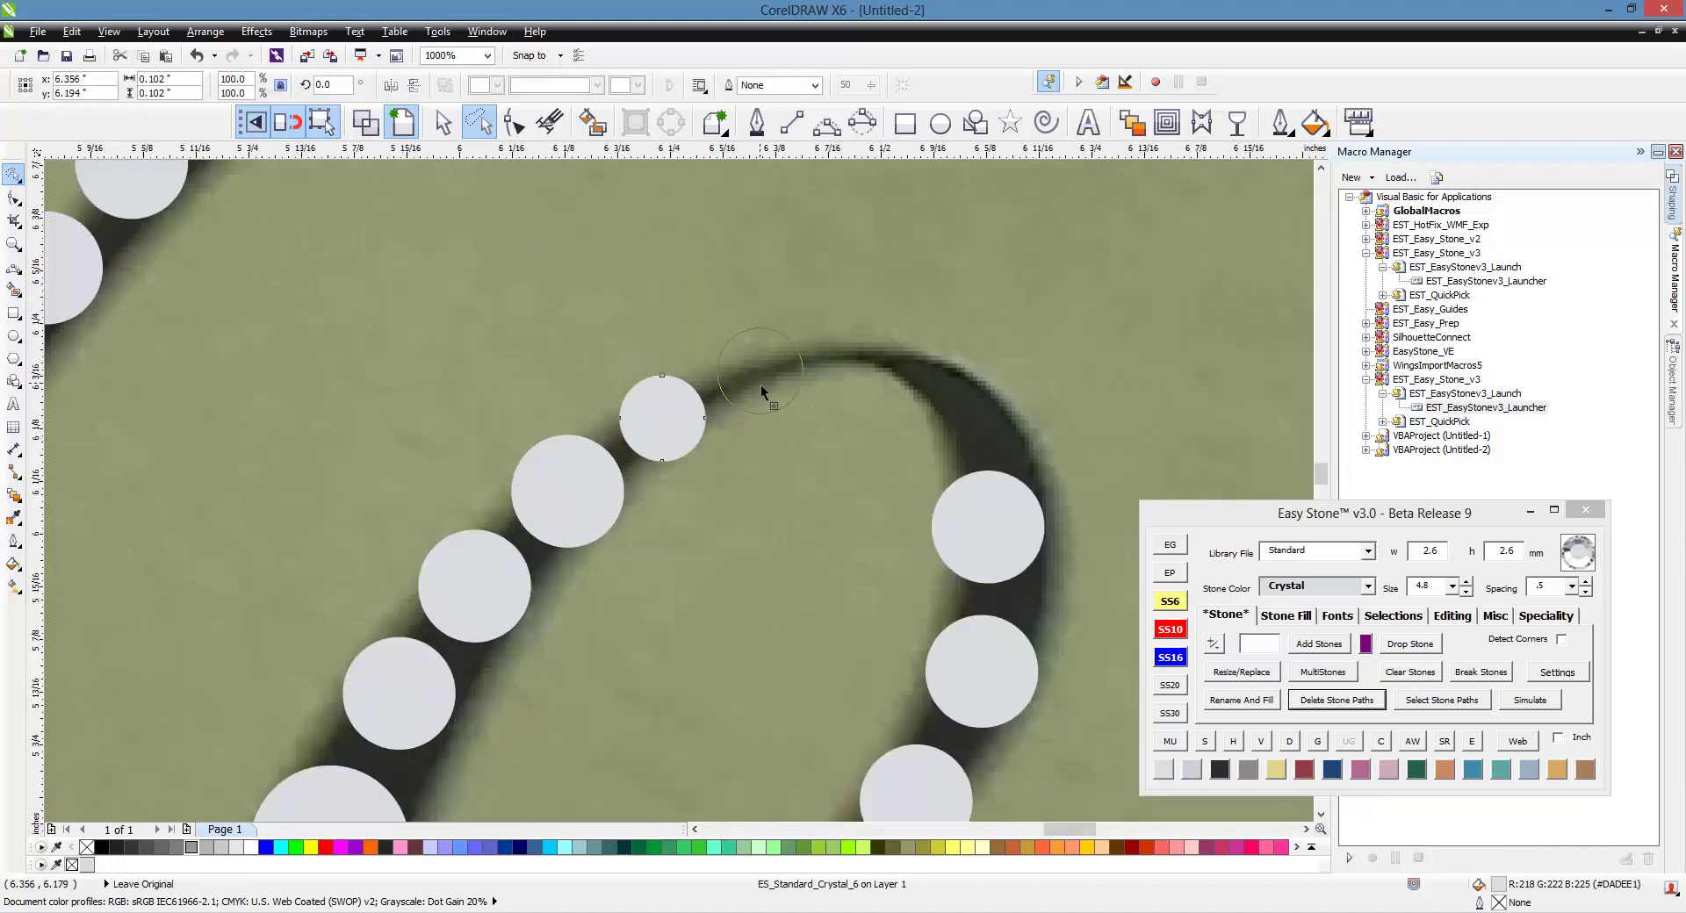
{"action": "left_click", "coordinate": [771, 388]}
{"action": "left_click", "coordinate": [867, 380]}
{"action": "left_click_drag", "start_coordinate": [1004, 421], "coordinate": [960, 423]}
{"action": "left_click", "coordinate": [809, 465]}
{"action": "scroll", "coordinate": [860, 372], "scroll_direction": "up", "scroll_amount": 1}
{"action": "scroll", "coordinate": [859, 373], "scroll_direction": "down", "scroll_amount": 3}
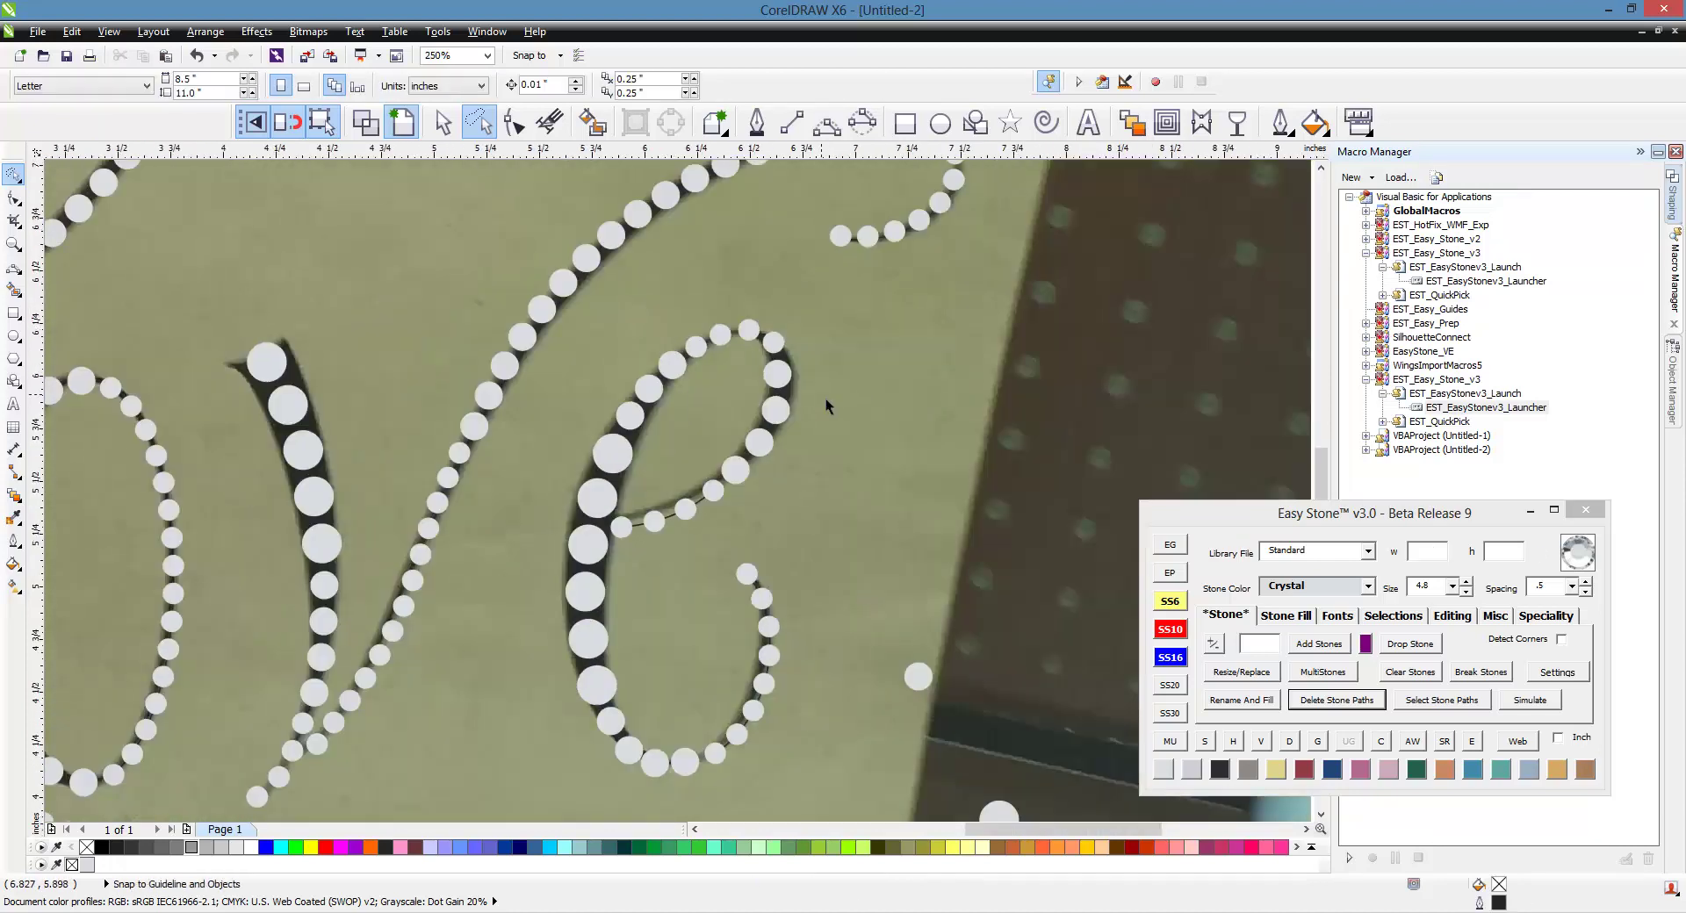
- Select all the stones of the e and delete their stone paths
{"action": "key", "text": "space"}
{"action": "scroll", "coordinate": [641, 570], "scroll_direction": "down", "scroll_amount": 1}
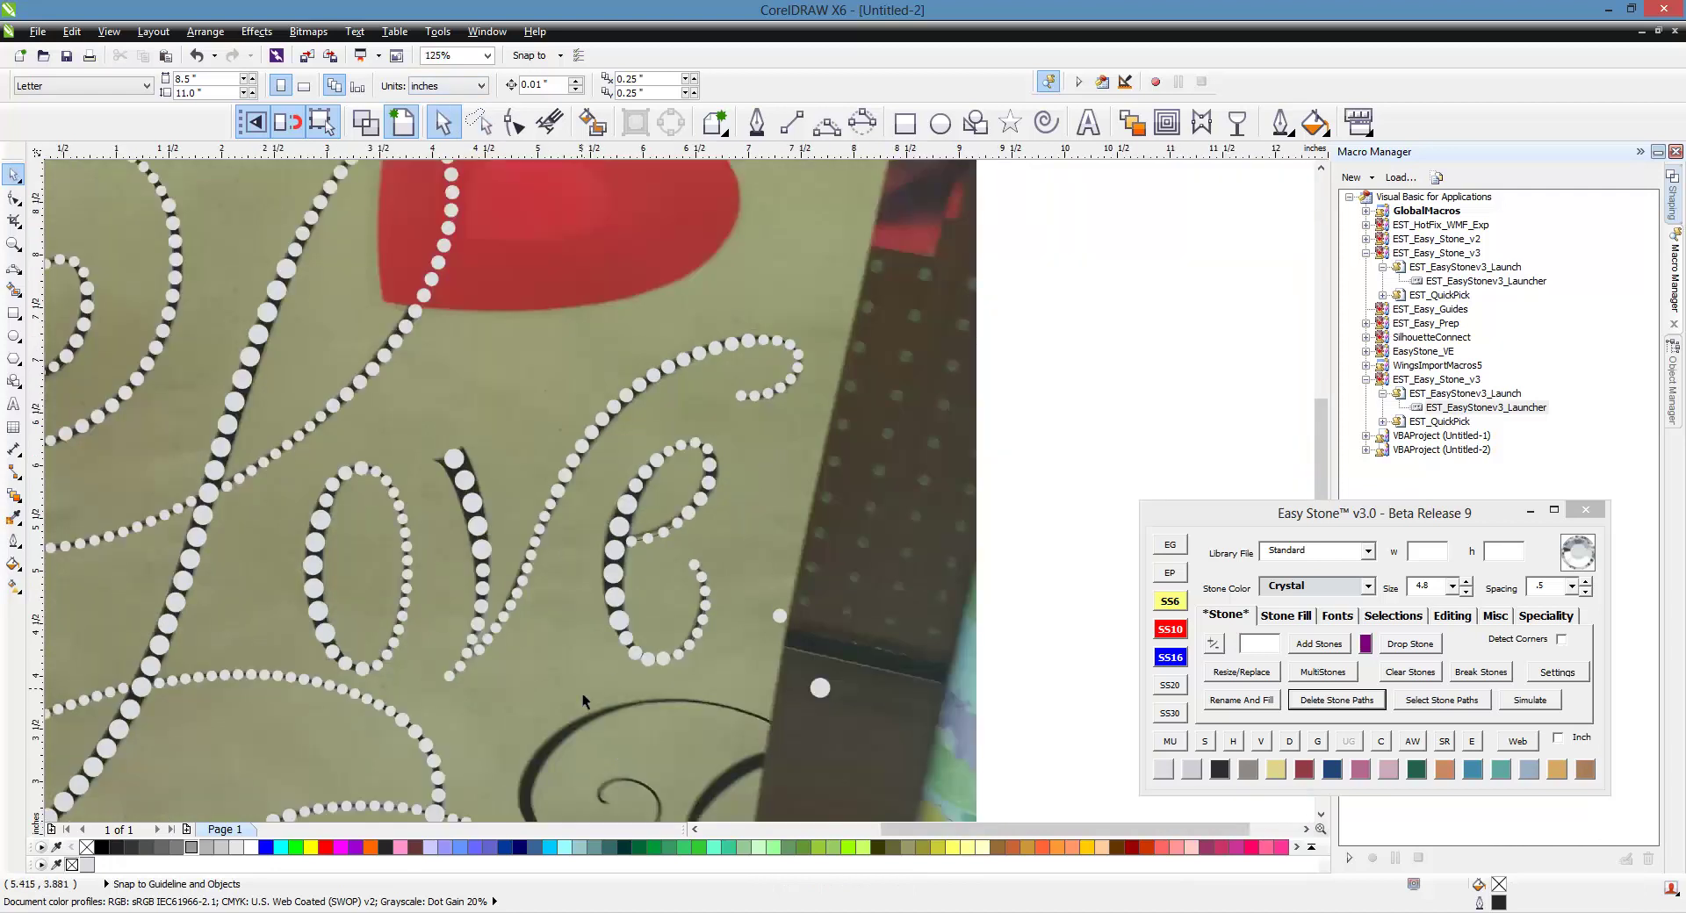
{"action": "left_click_drag", "start_coordinate": [582, 688], "coordinate": [762, 427]}
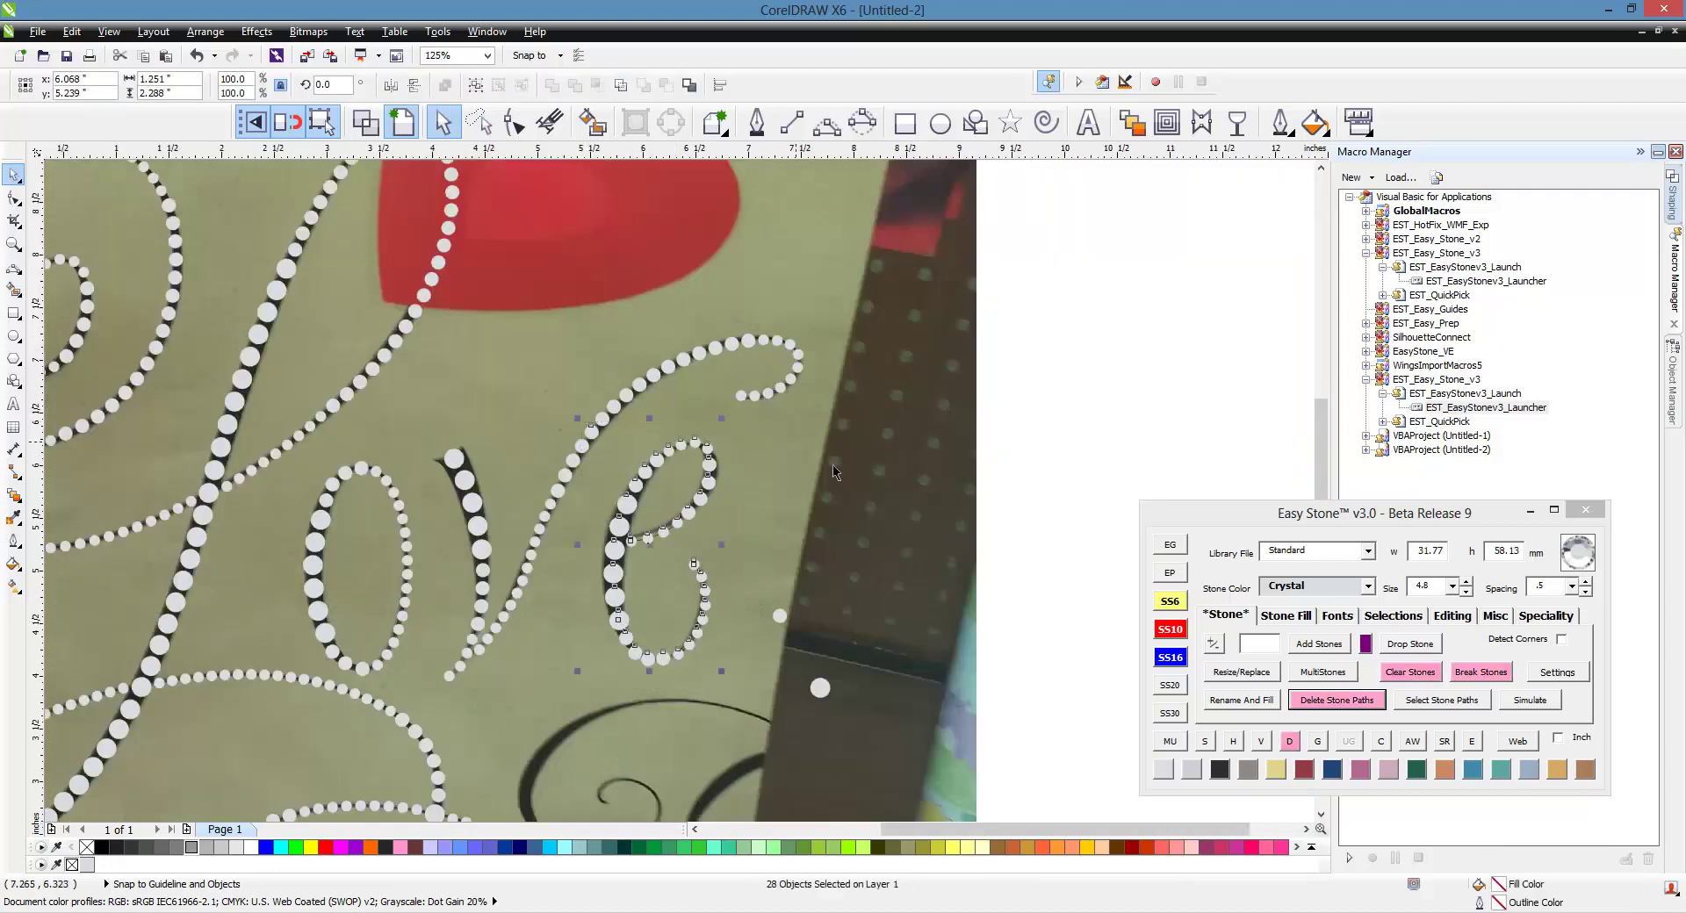
{"action": "left_click", "coordinate": [1335, 700]}
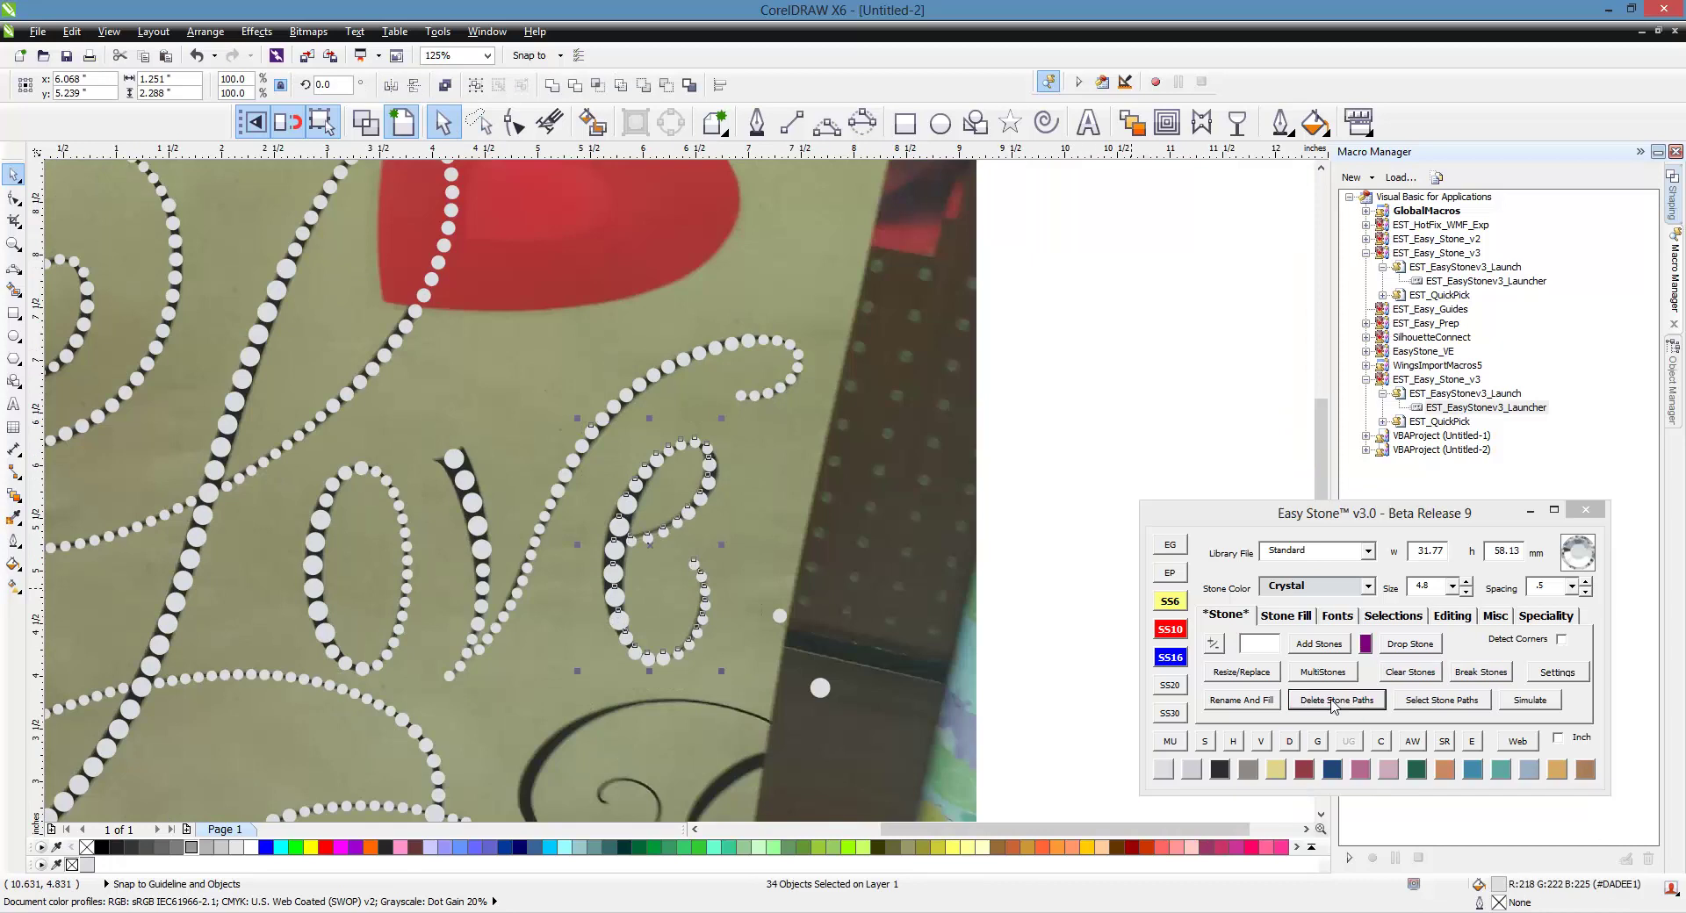
{"action": "left_click", "coordinate": [1366, 742]}
{"action": "left_click", "coordinate": [1029, 505]}
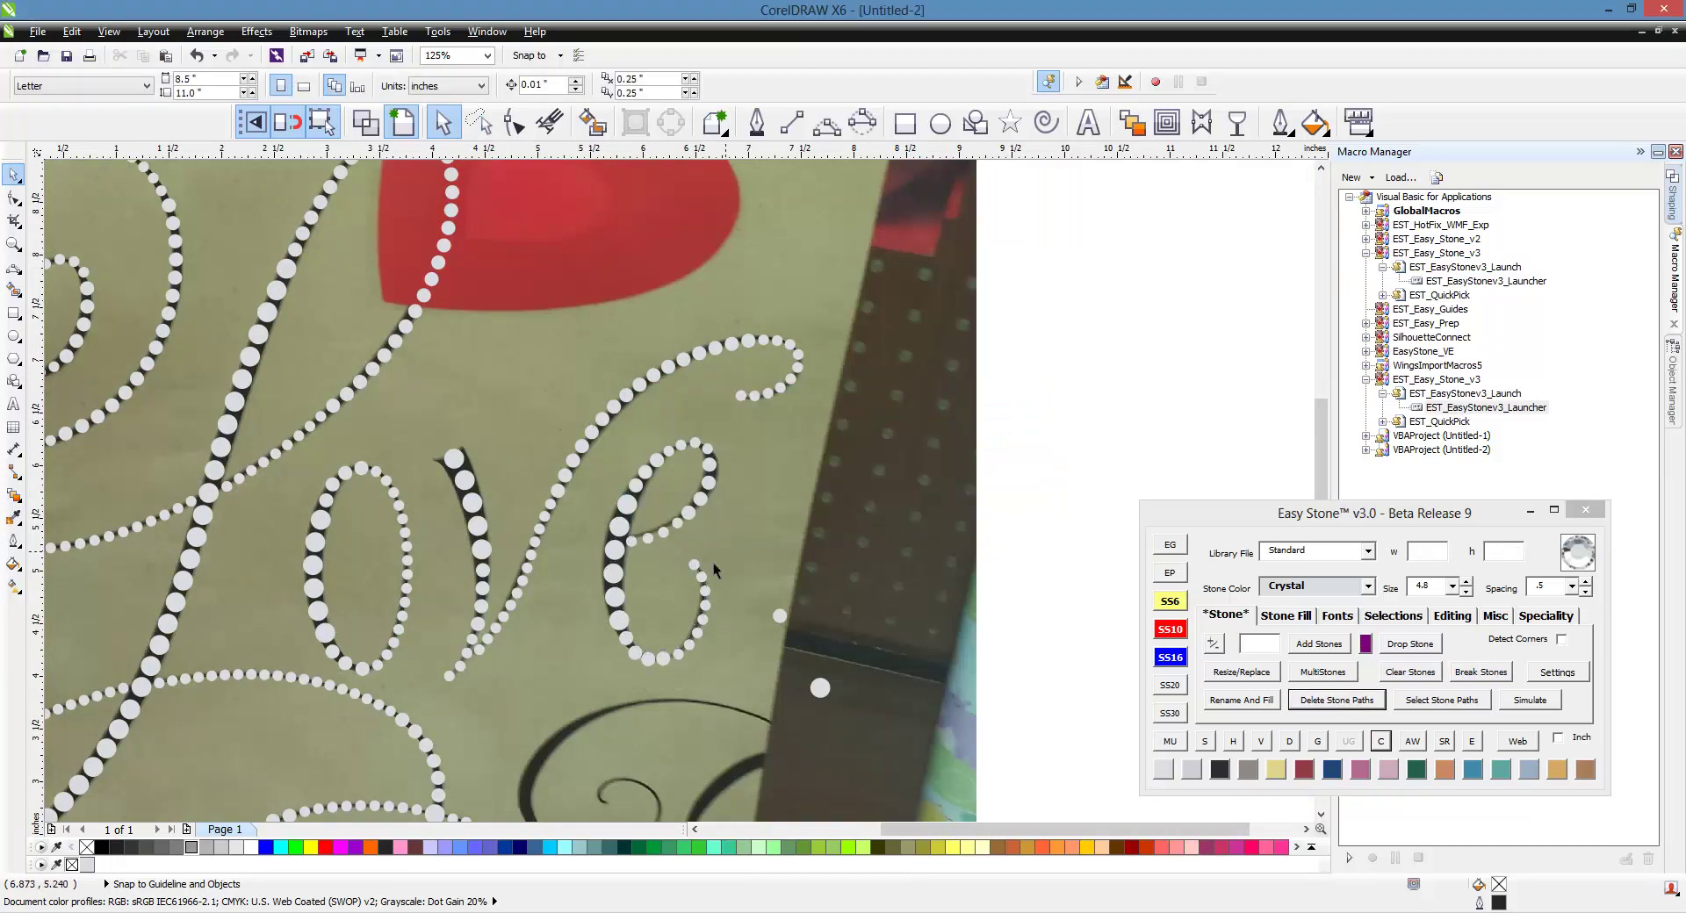
- Re-space the stones from the e's thick main stroke around to its tail tip, and delete the leftover path
{"action": "scroll", "coordinate": [713, 562], "scroll_direction": "up", "scroll_amount": 2}
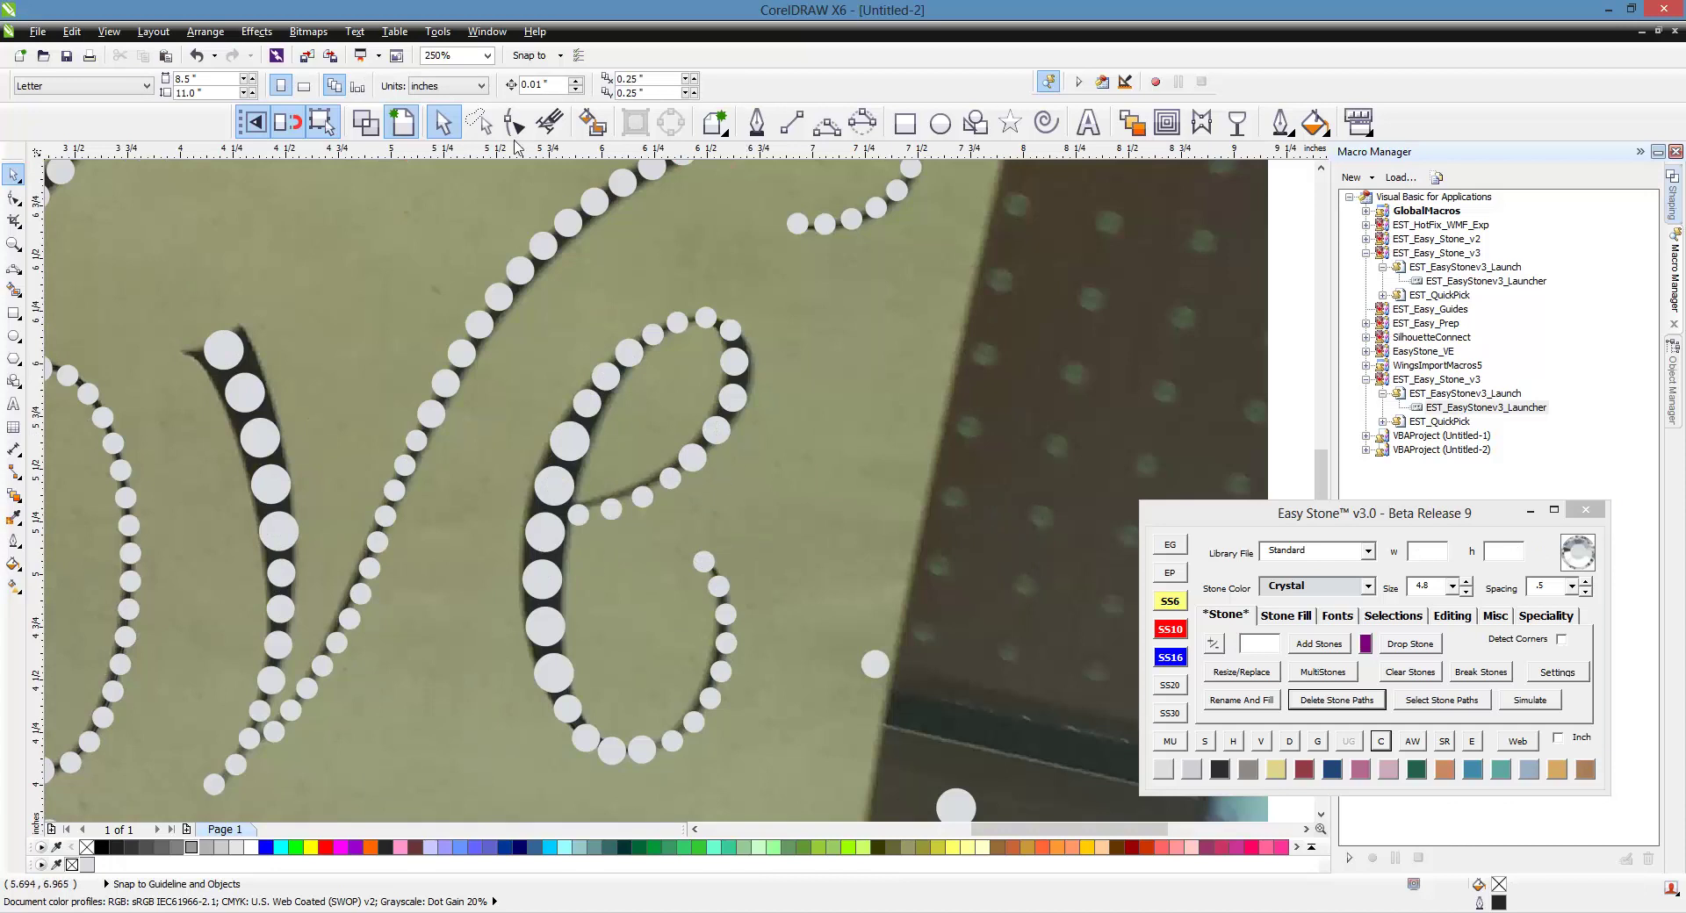
{"action": "left_click", "coordinate": [479, 123]}
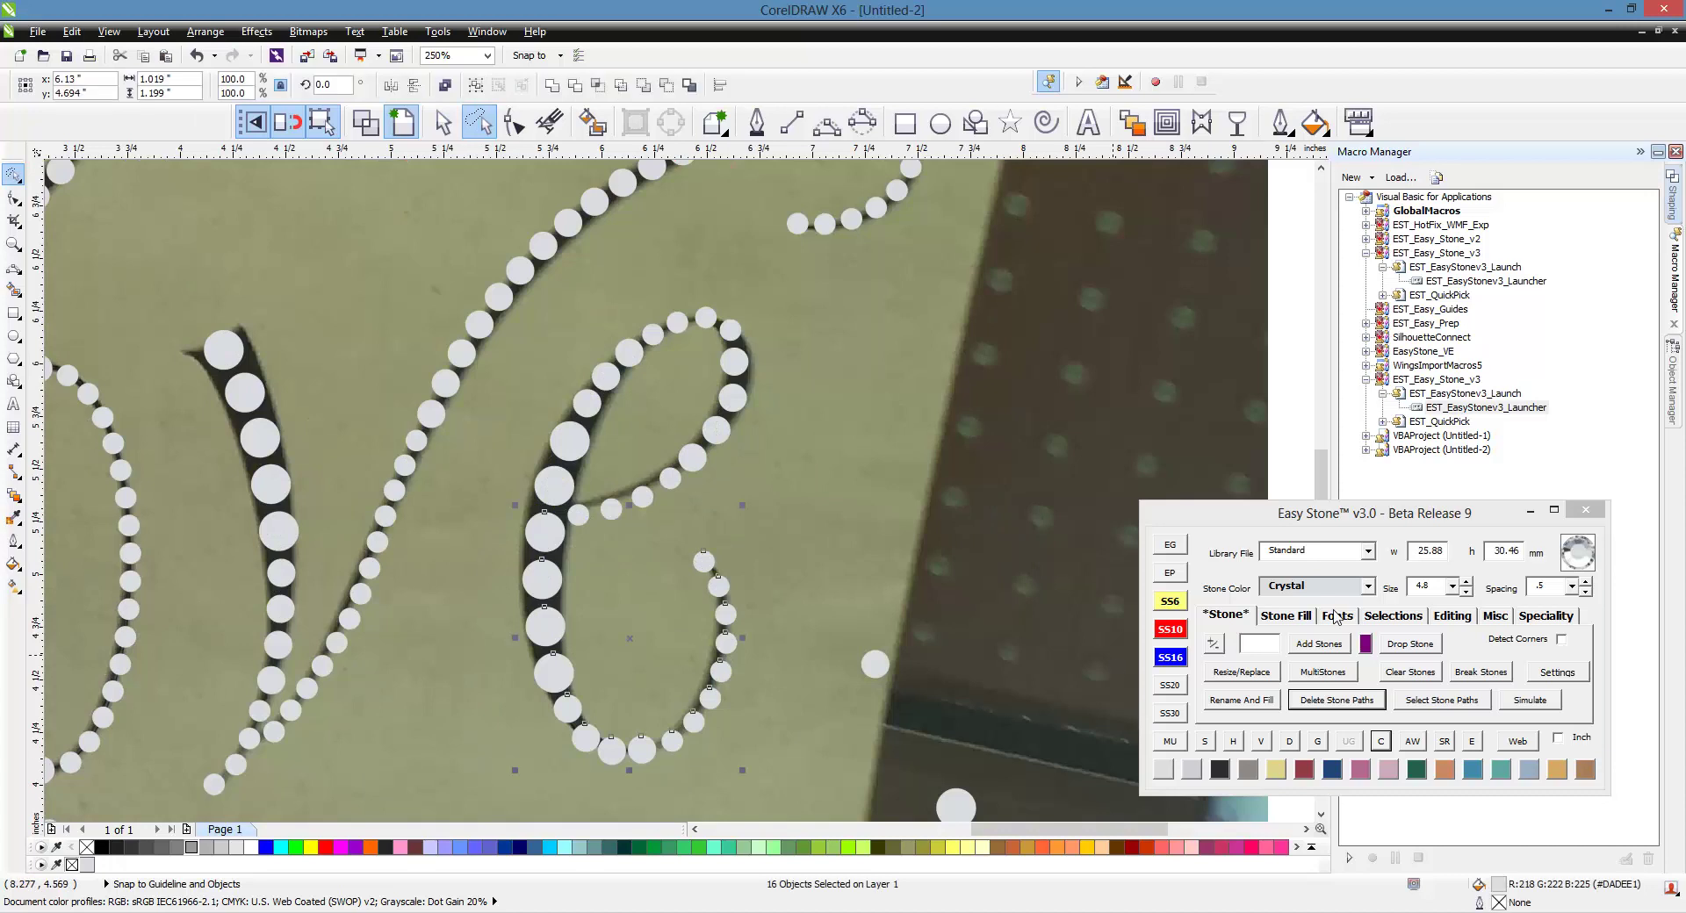
{"action": "left_click", "coordinate": [1450, 615]}
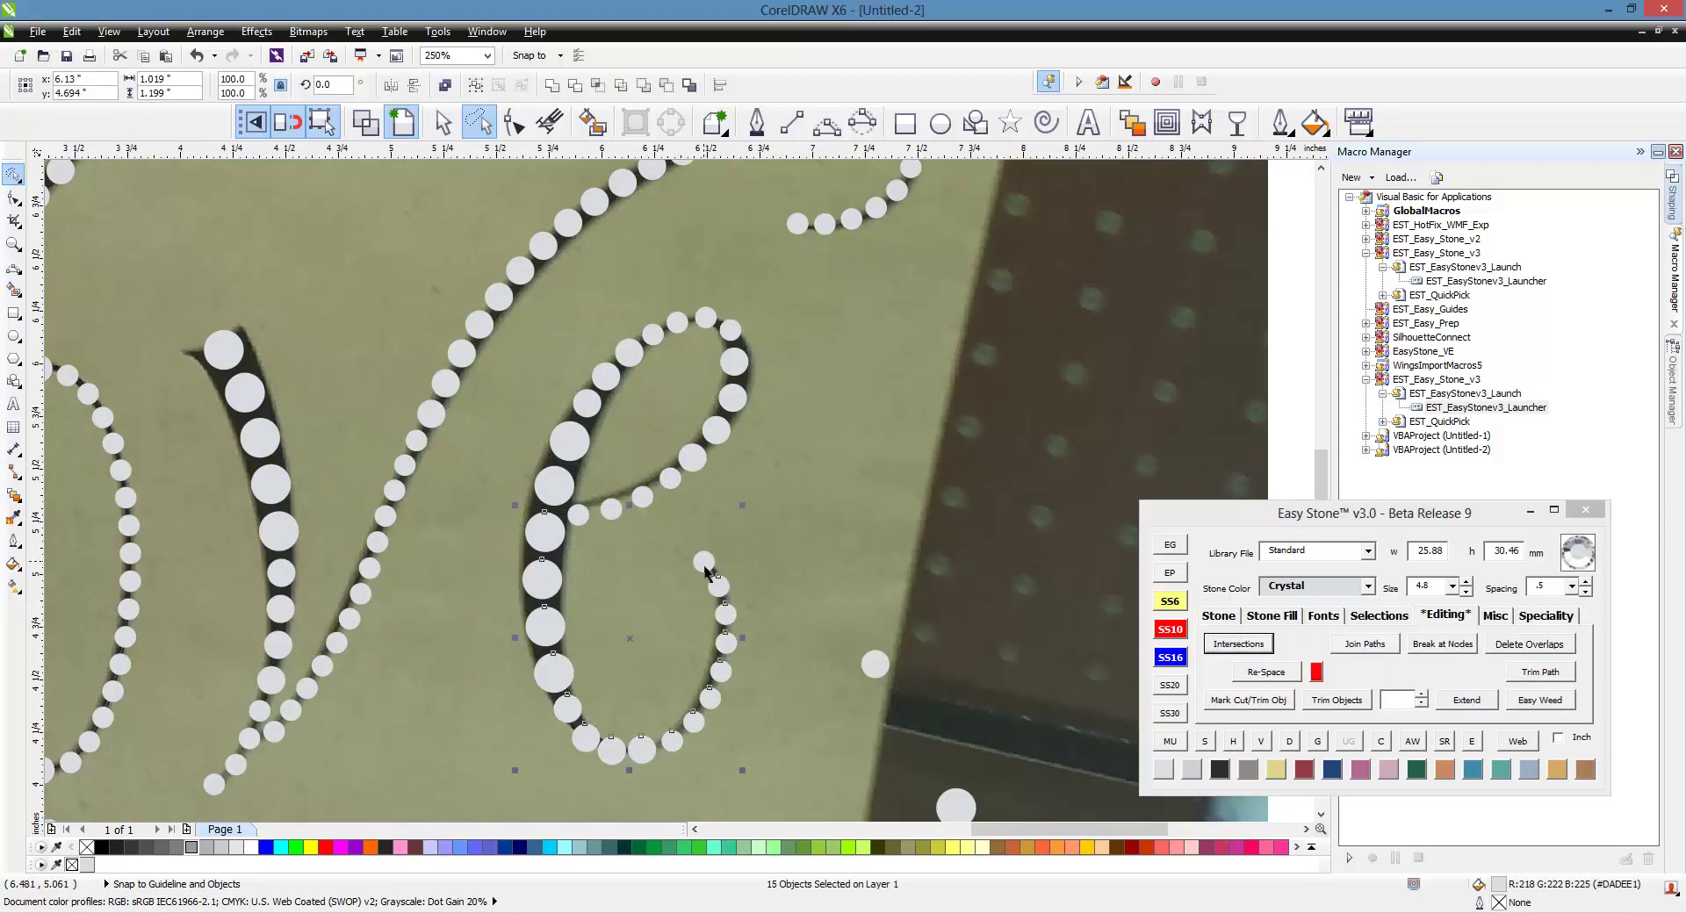
{"action": "left_click", "coordinate": [1254, 673]}
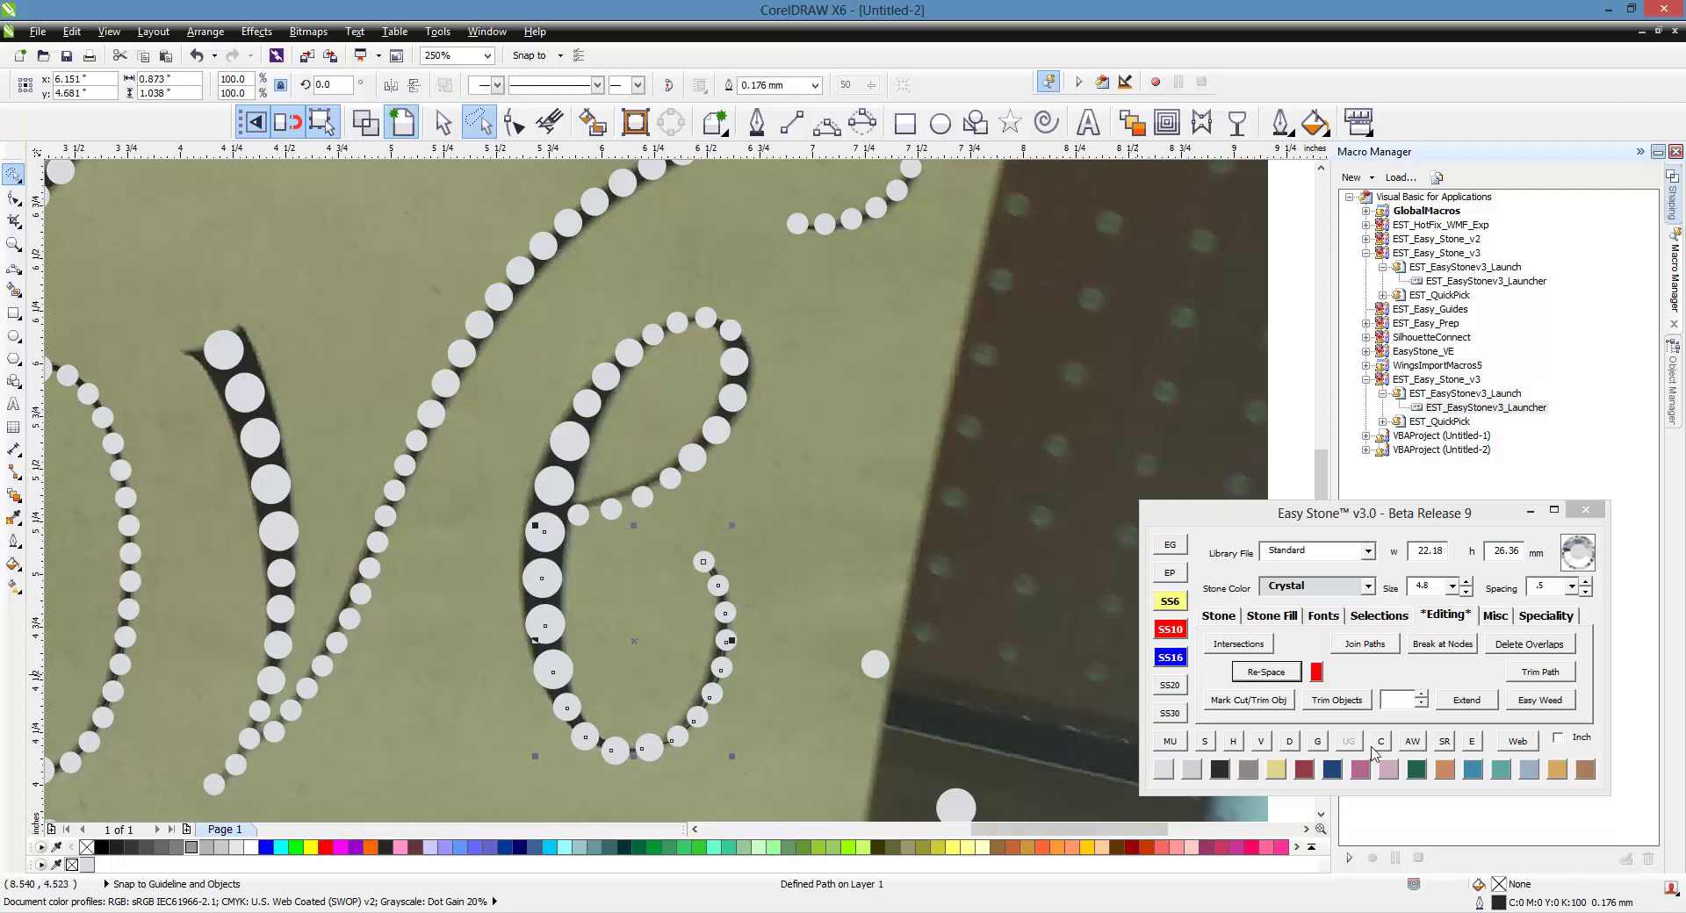
{"action": "left_click", "coordinate": [1289, 741]}
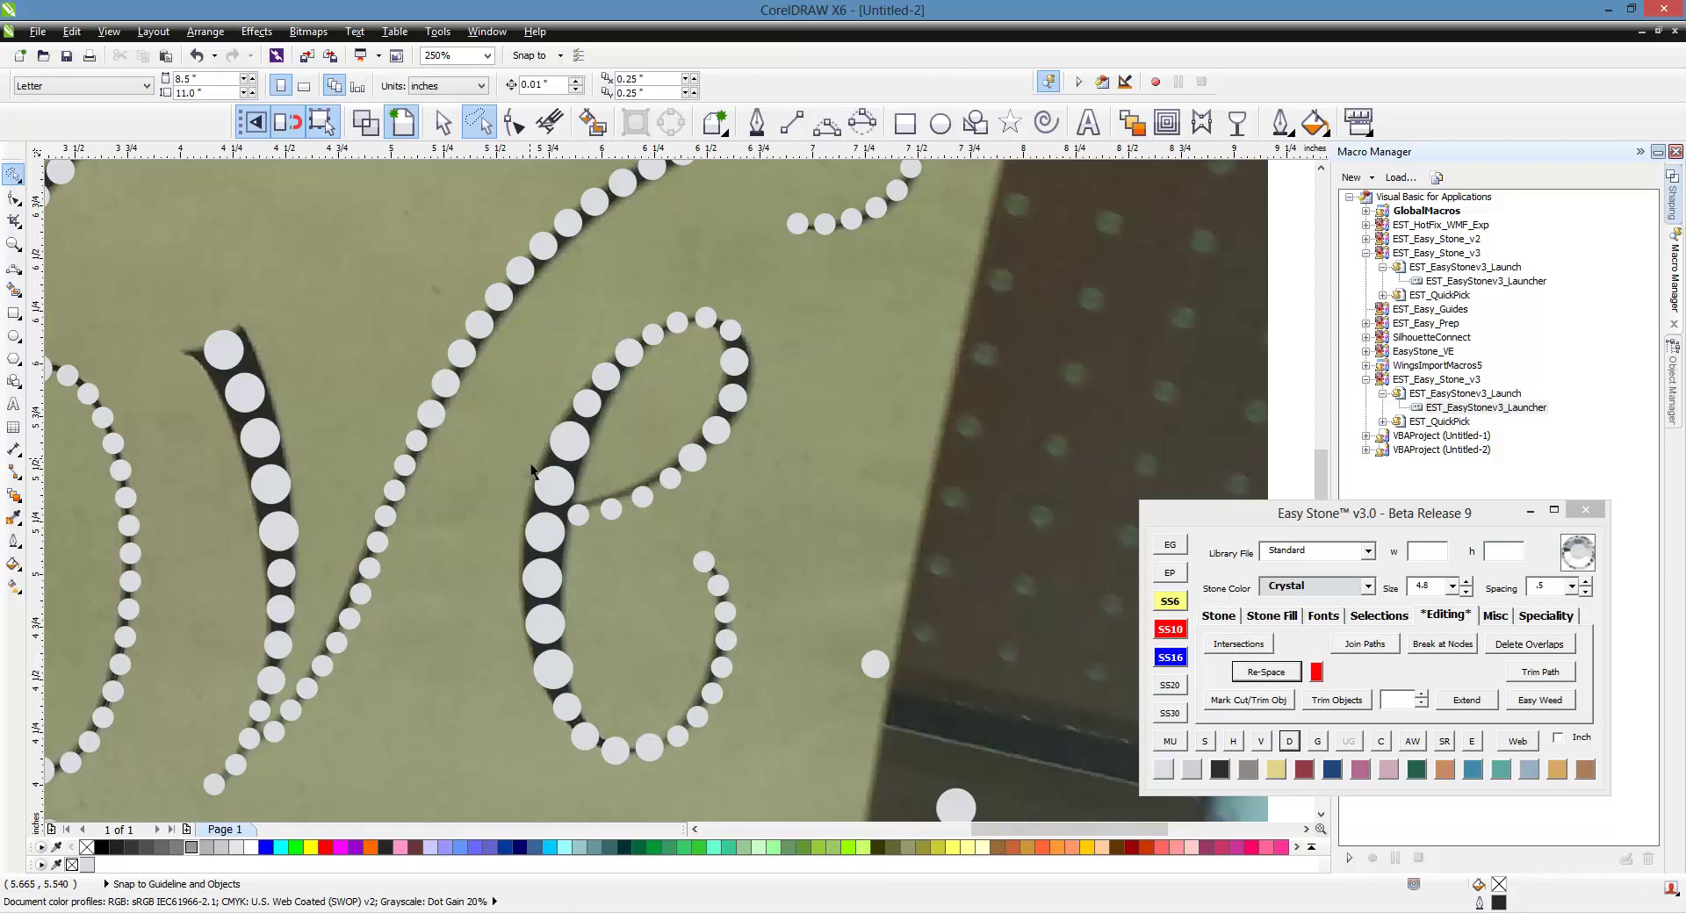
- Re-space the stones of the e's upper loop and crossbar, and delete the leftover path
{"action": "mouse_move", "coordinate": [525, 451]}
{"action": "left_mouse_down"}
{"action": "mouse_move", "coordinate": [792, 330]}
{"action": "mouse_move", "coordinate": [782, 463]}
{"action": "mouse_move", "coordinate": [597, 542]}
{"action": "mouse_move", "coordinate": [531, 527]}
{"action": "left_mouse_up"}
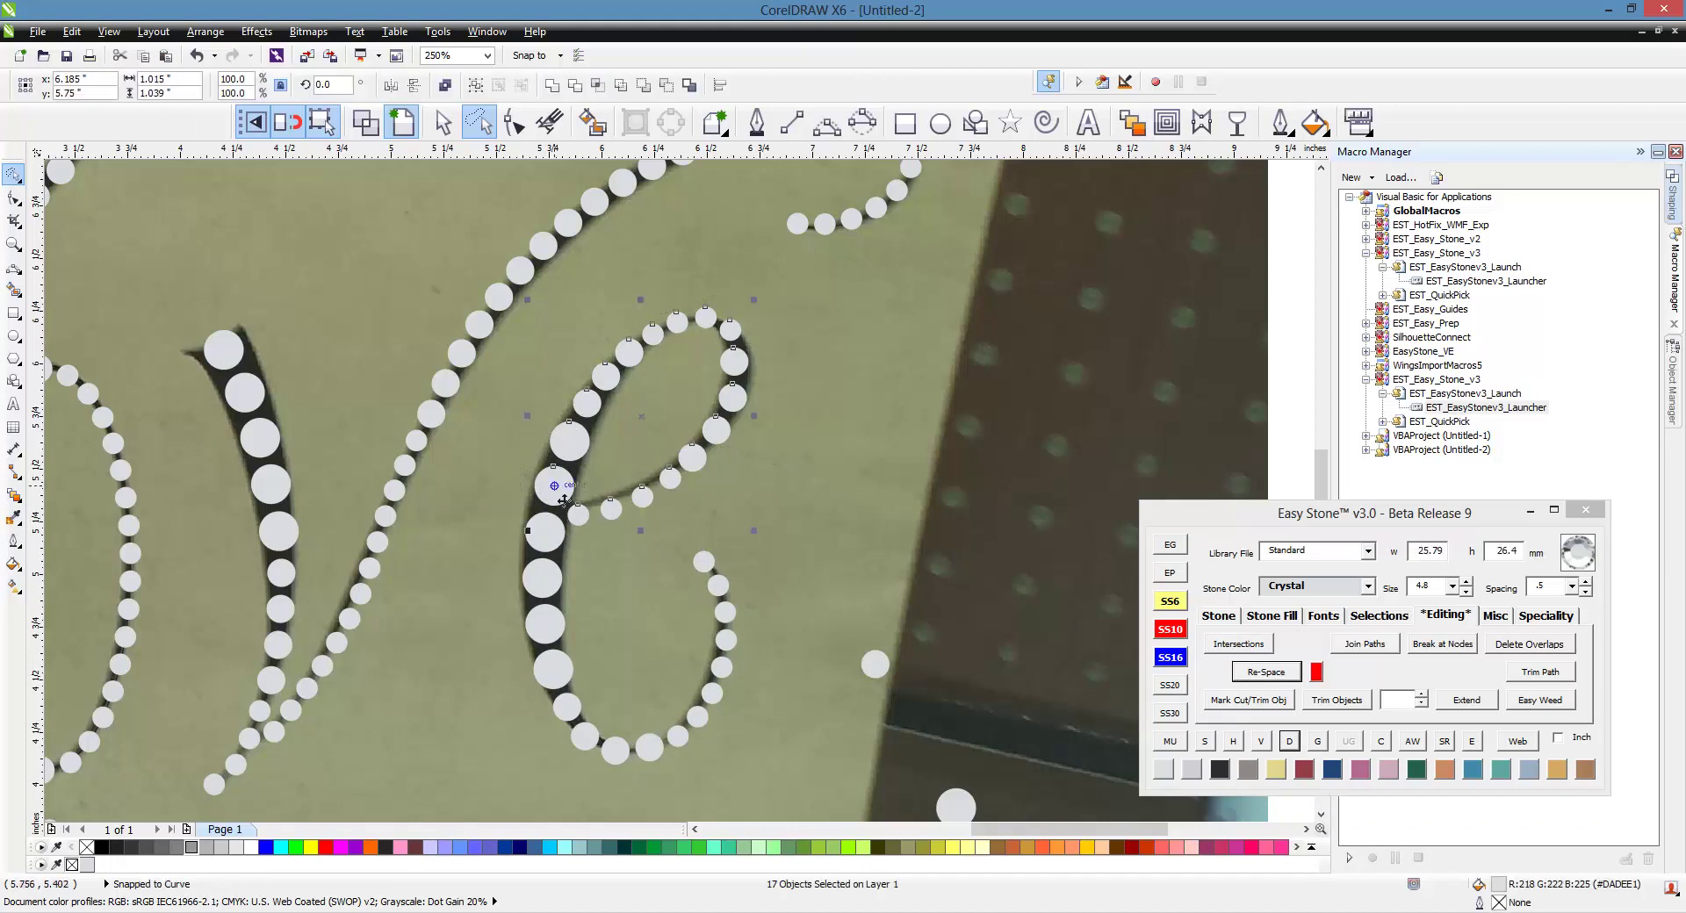
{"action": "left_click", "coordinate": [1266, 672]}
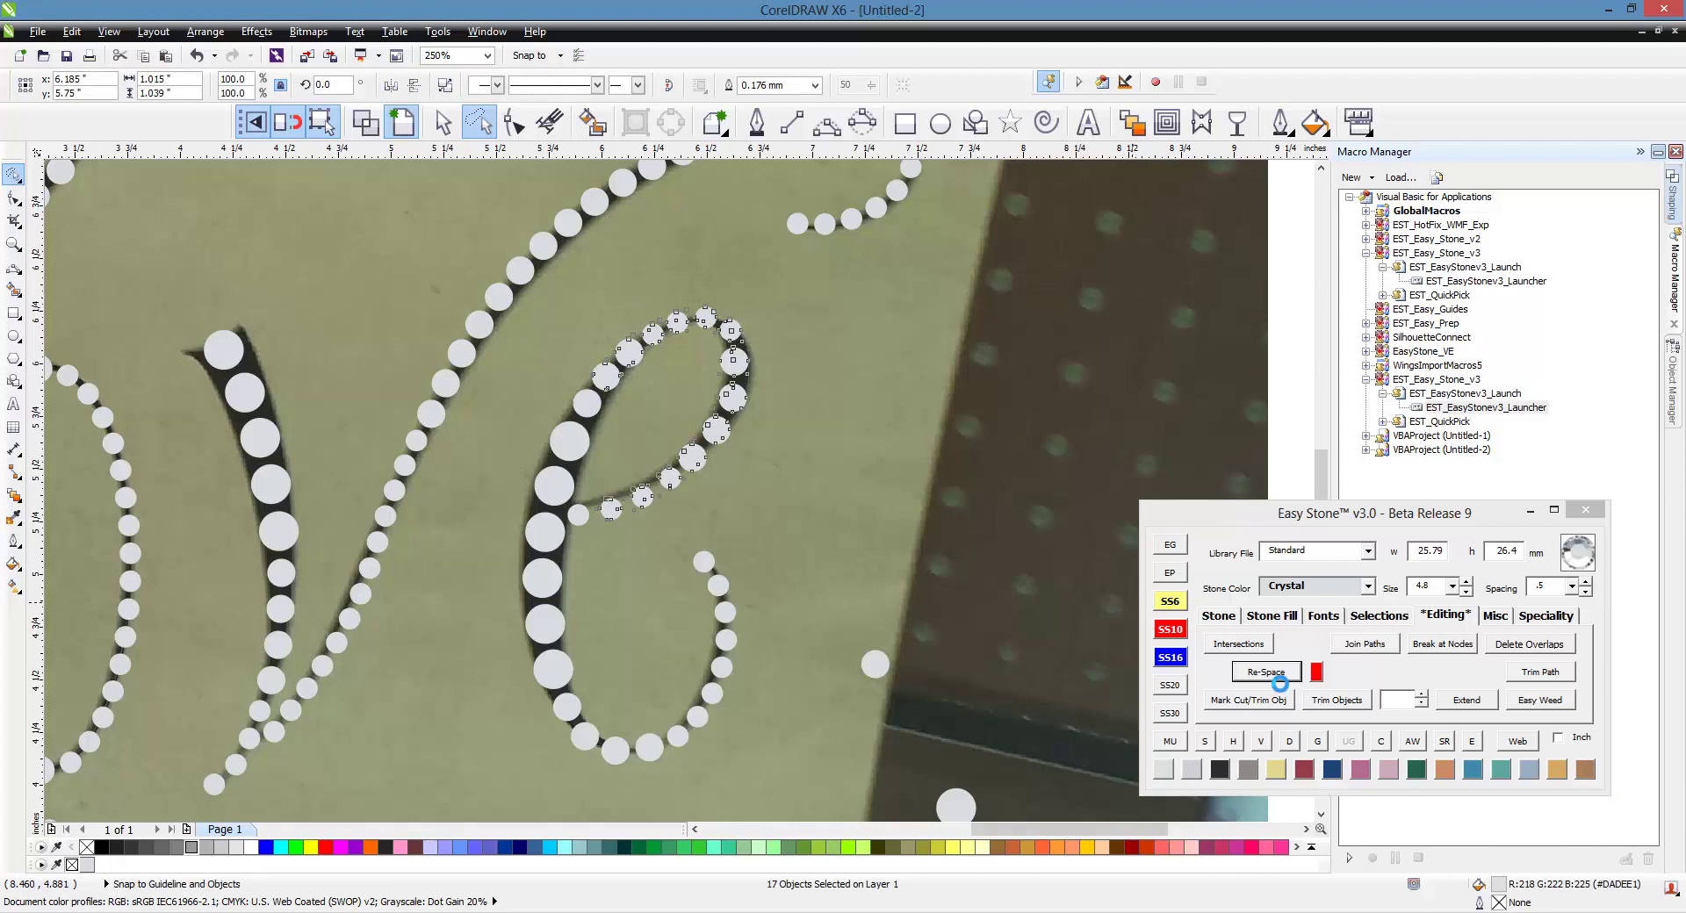
{"action": "left_click", "coordinate": [1290, 742]}
{"action": "scroll", "coordinate": [866, 454], "scroll_direction": "down", "scroll_amount": 2}
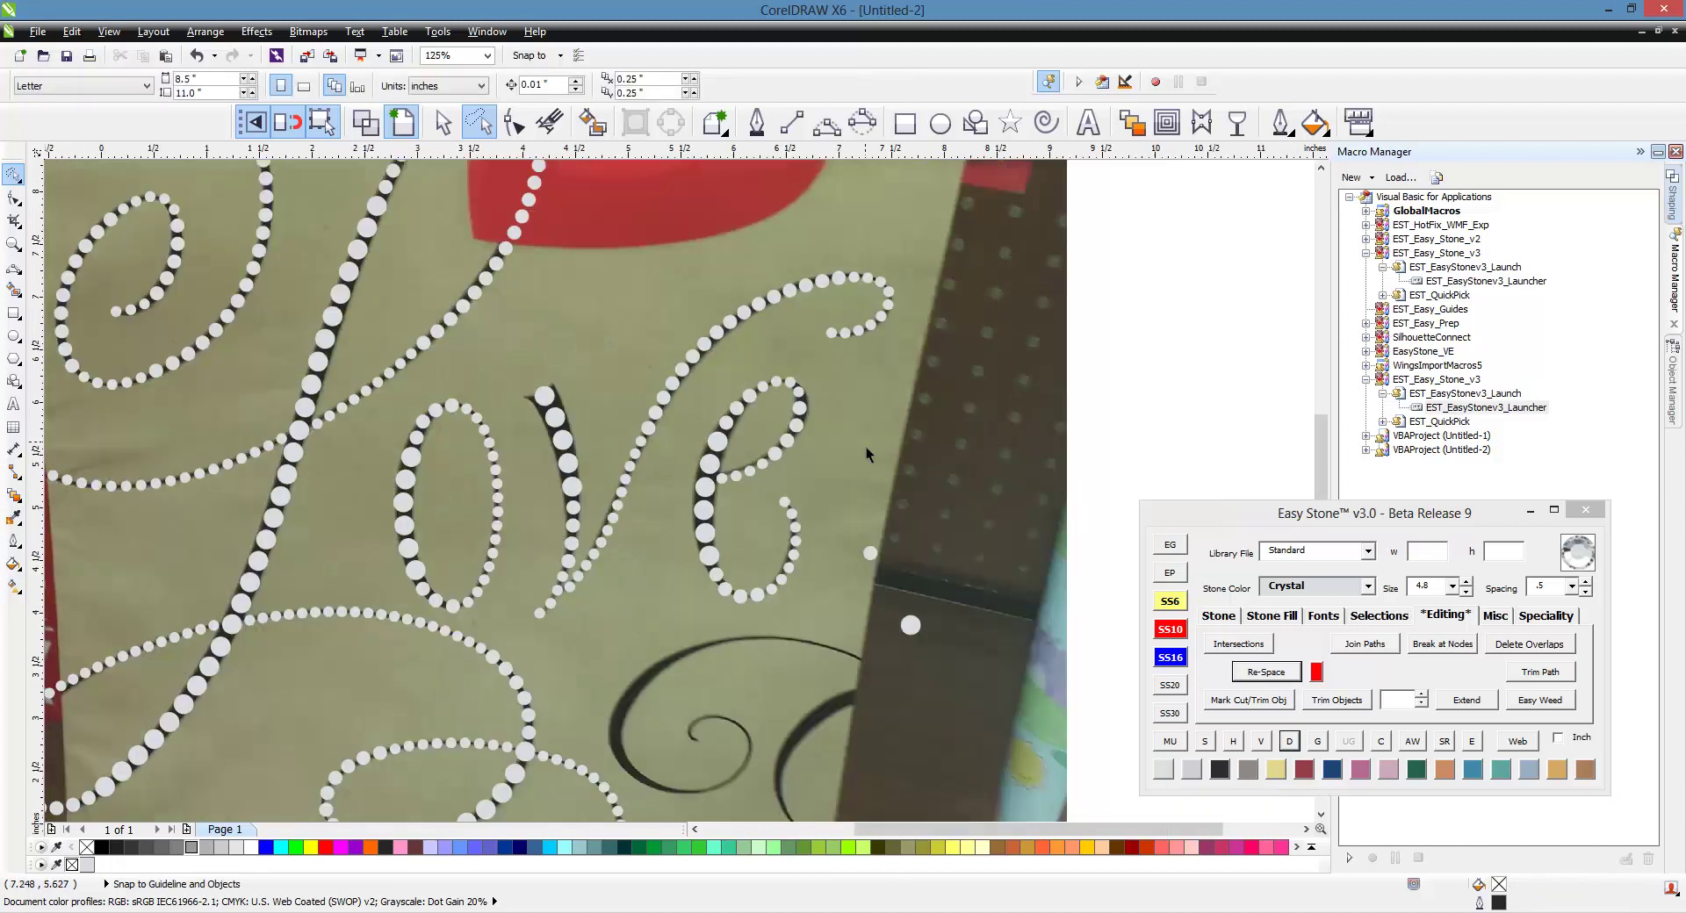
{"action": "scroll", "coordinate": [866, 446], "scroll_direction": "down", "scroll_amount": 2}
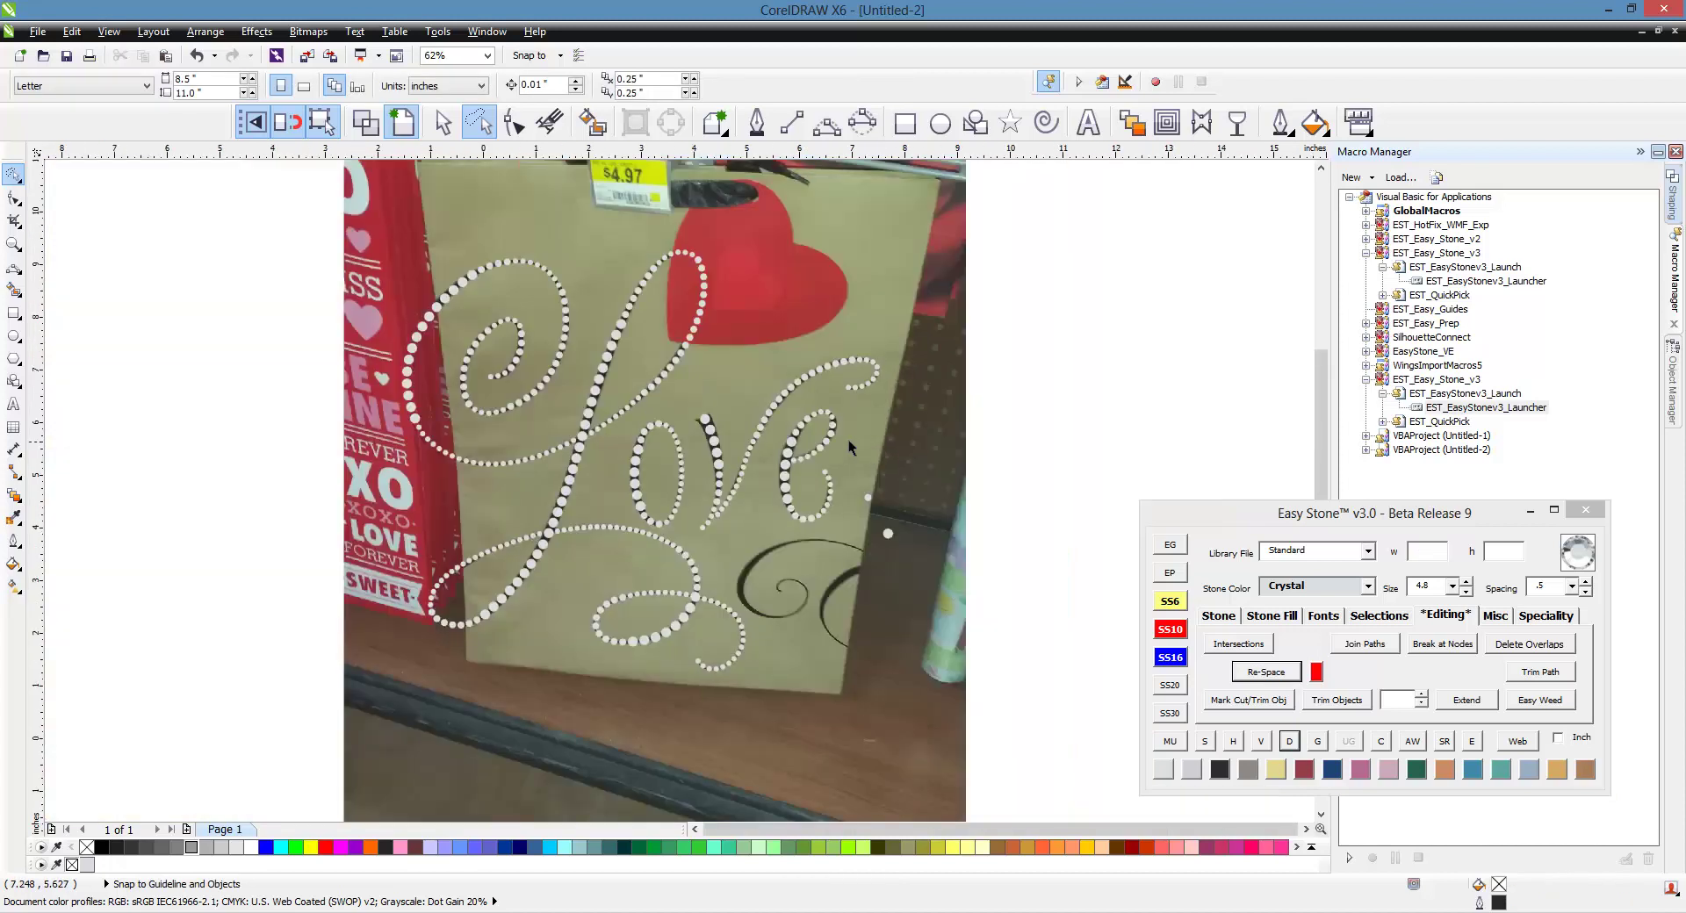
- Copy all the stones of the word to the empty area beside the photo and put a black preview background behind them
{"action": "key", "text": "space"}
{"action": "scroll", "coordinate": [379, 245], "scroll_direction": "down", "scroll_amount": 2}
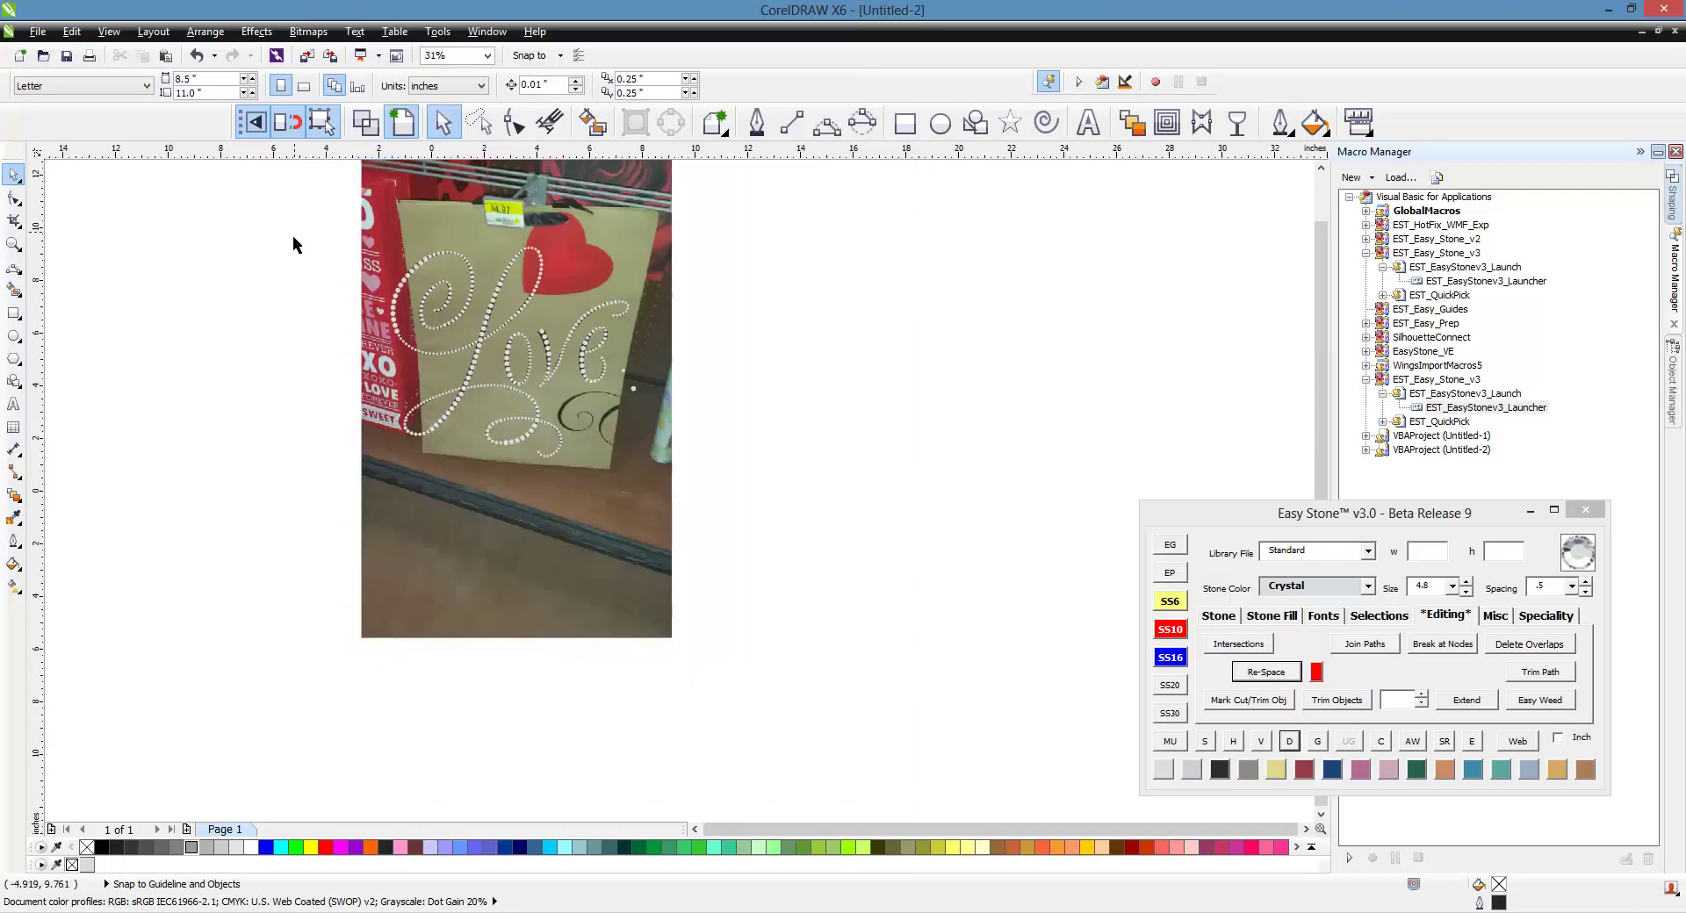
{"action": "left_click_drag", "start_coordinate": [341, 264], "coordinate": [770, 527]}
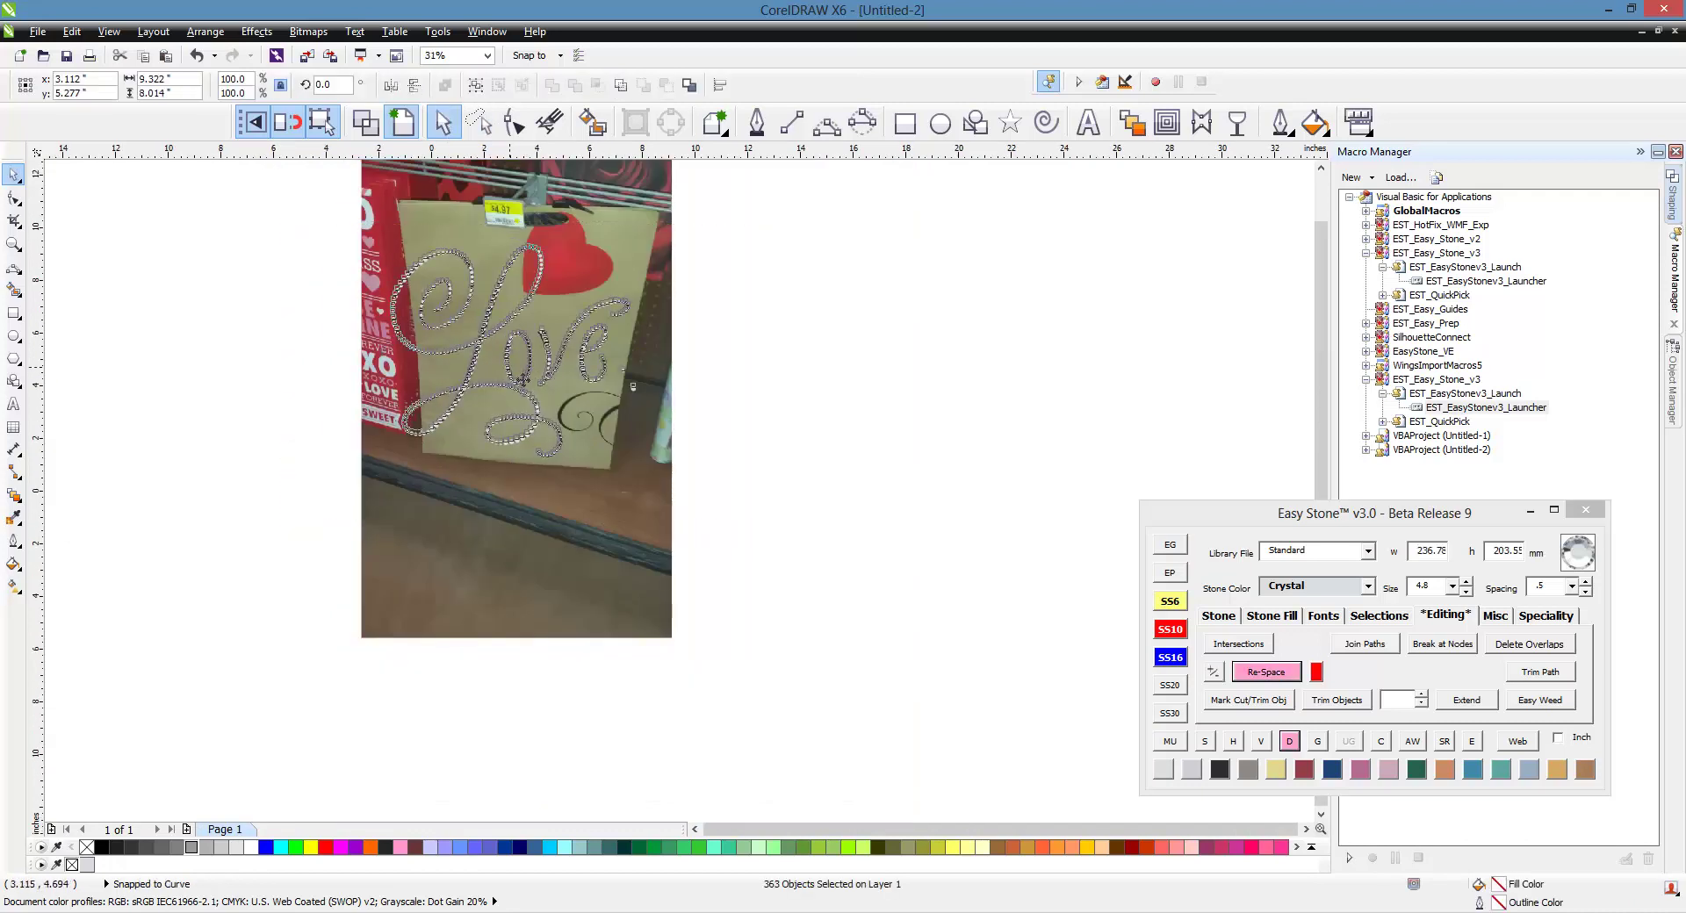
{"action": "left_click_drag", "start_coordinate": [552, 381], "coordinate": [1034, 400]}
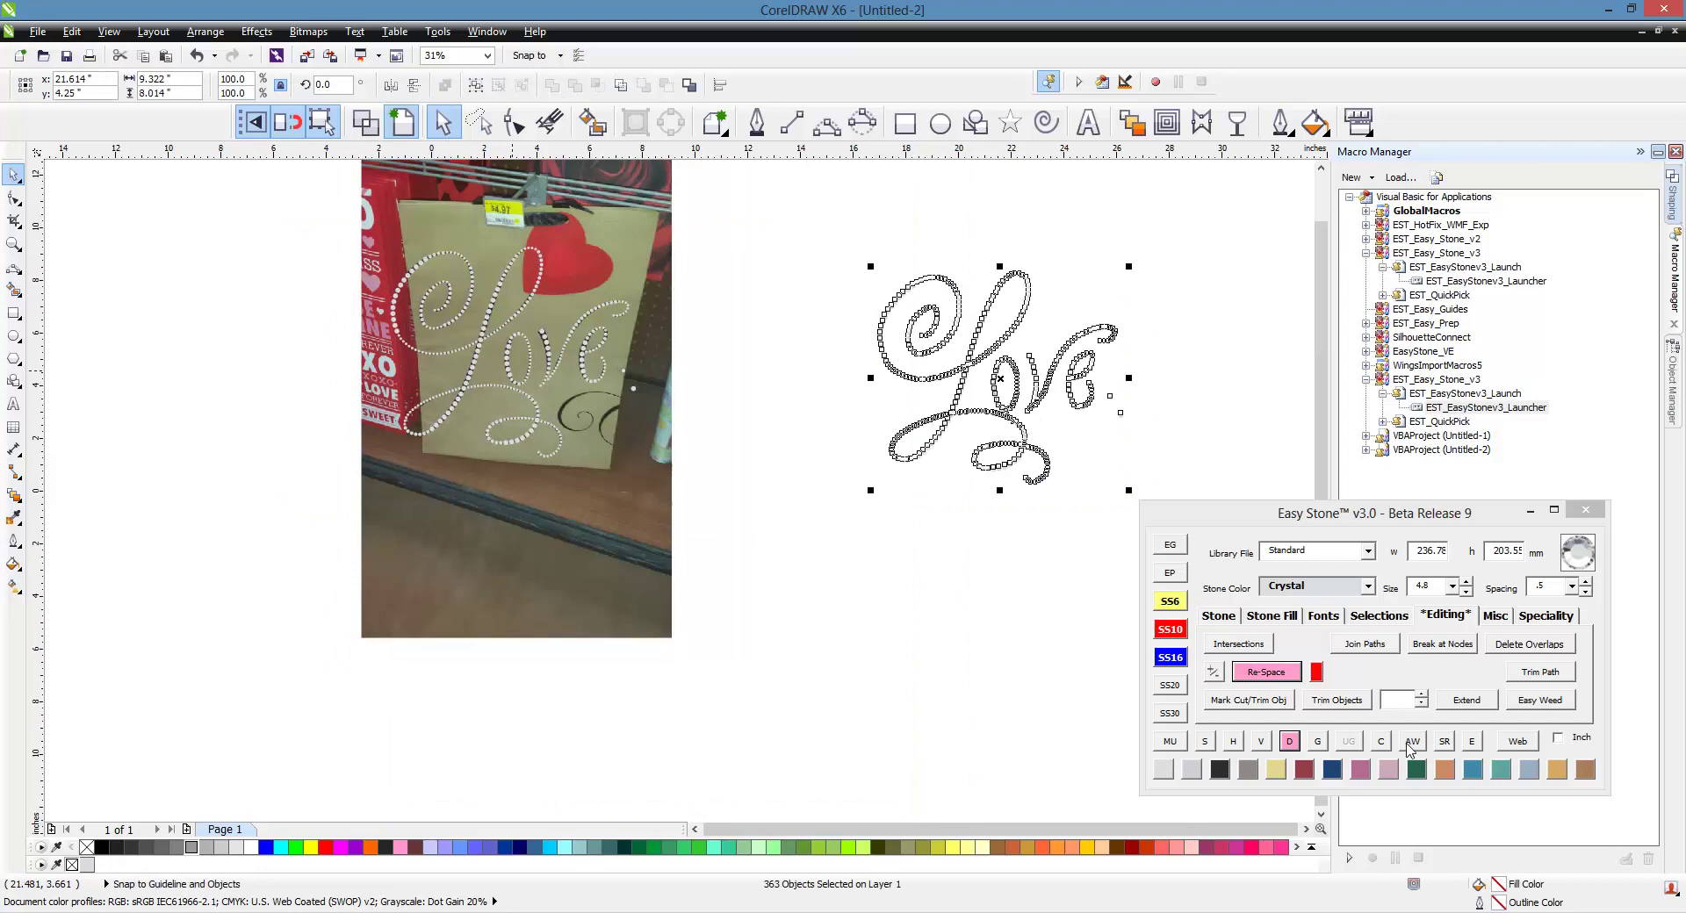
{"action": "left_click", "coordinate": [1413, 742]}
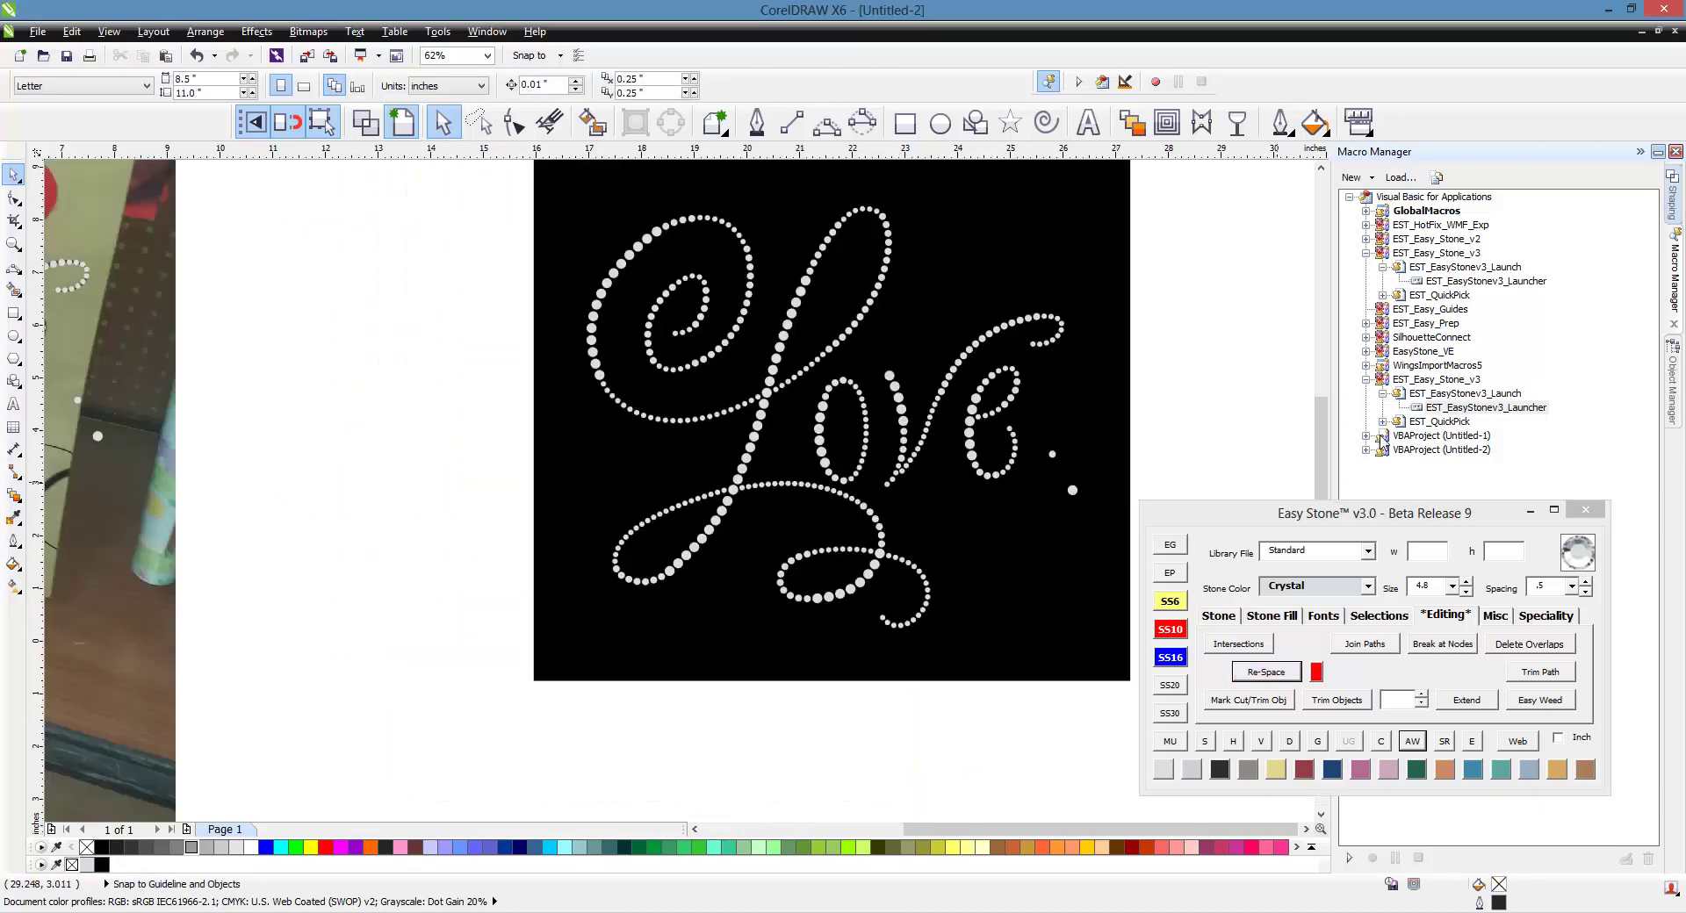
- Delete the two stray stones beside the copied e and regenerate the black background behind the whole word
{"action": "left_click_drag", "start_coordinate": [1209, 393], "coordinate": [1038, 524]}
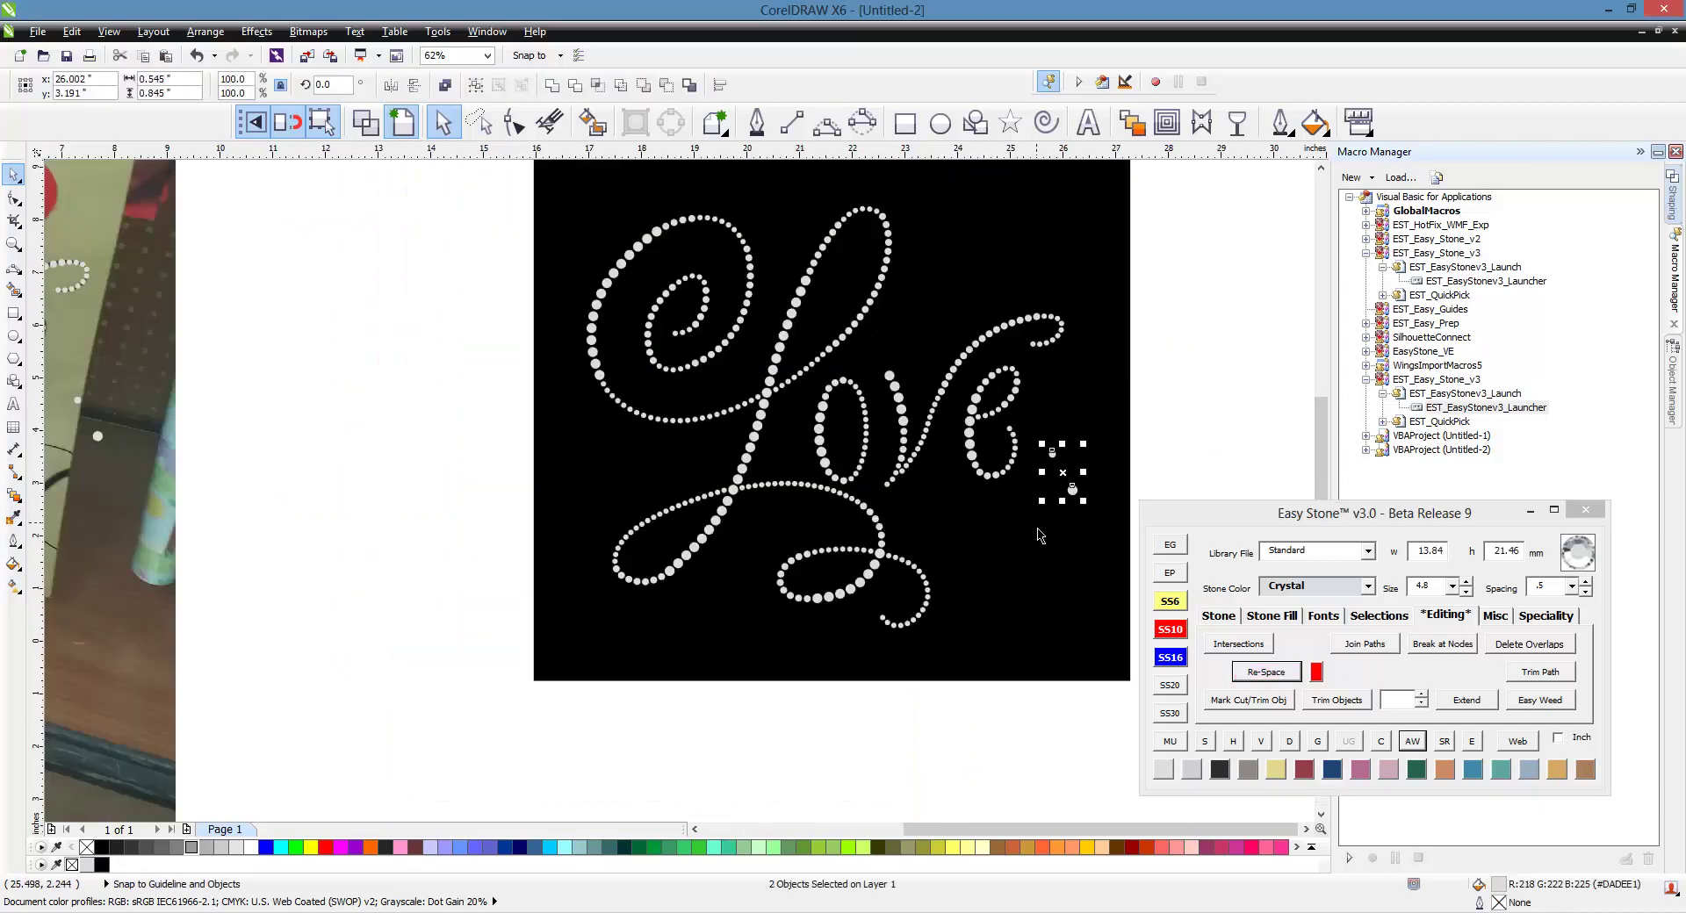
{"action": "key", "text": "Delete"}
{"action": "left_click_drag", "start_coordinate": [625, 321], "coordinate": [1037, 607]}
{"action": "left_click", "coordinate": [1411, 742]}
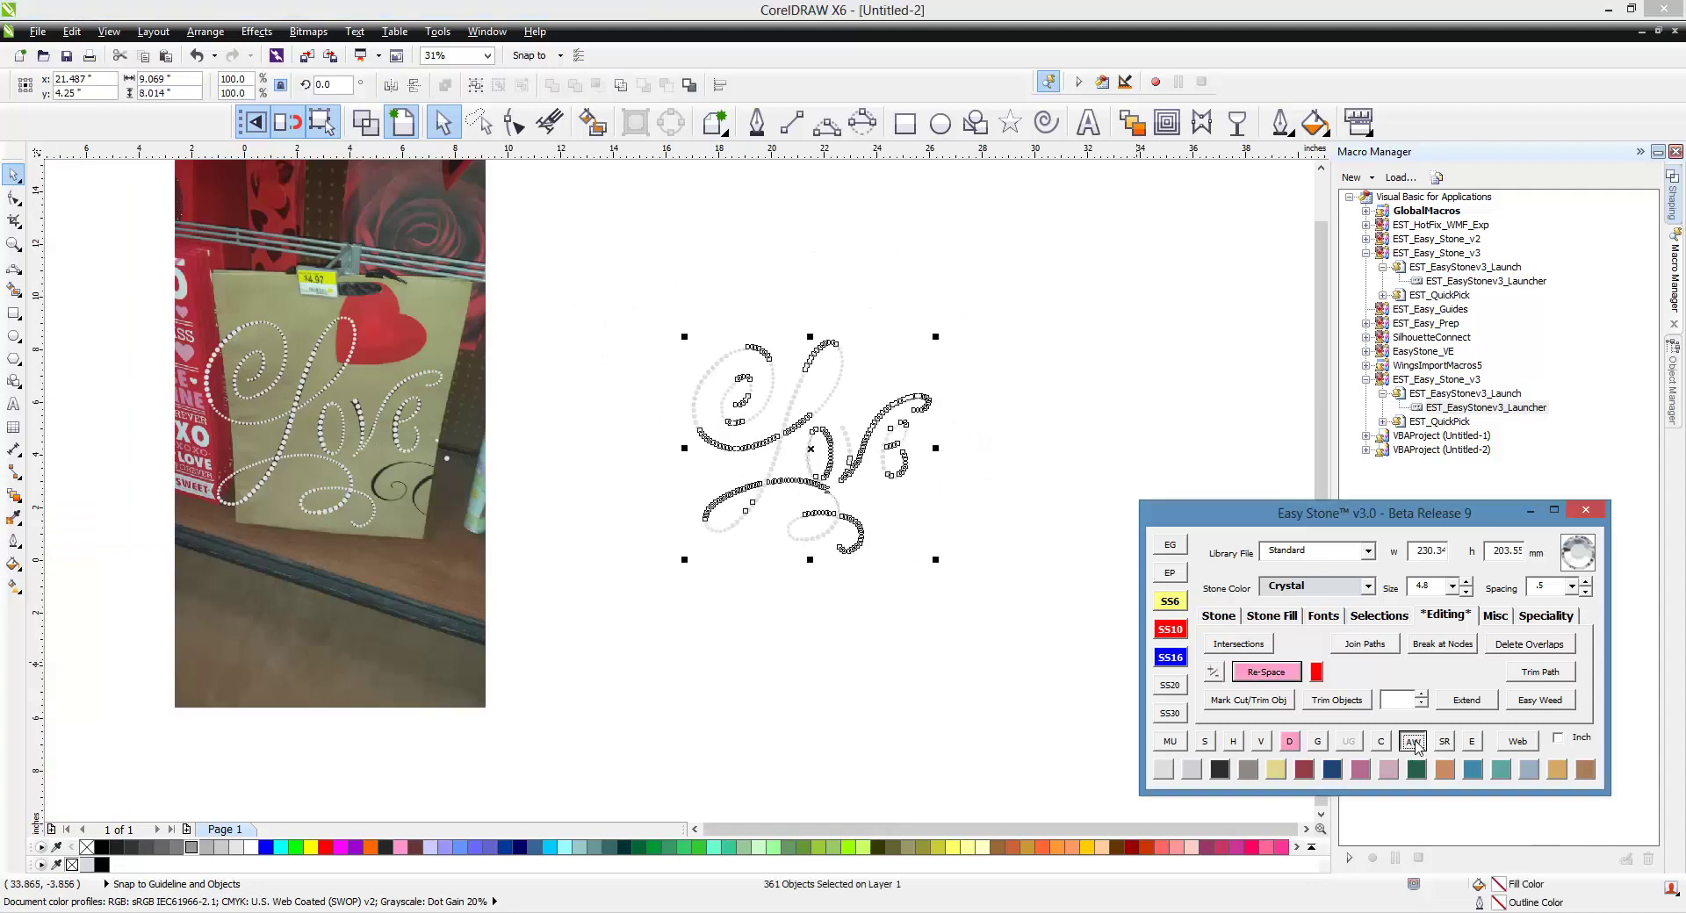
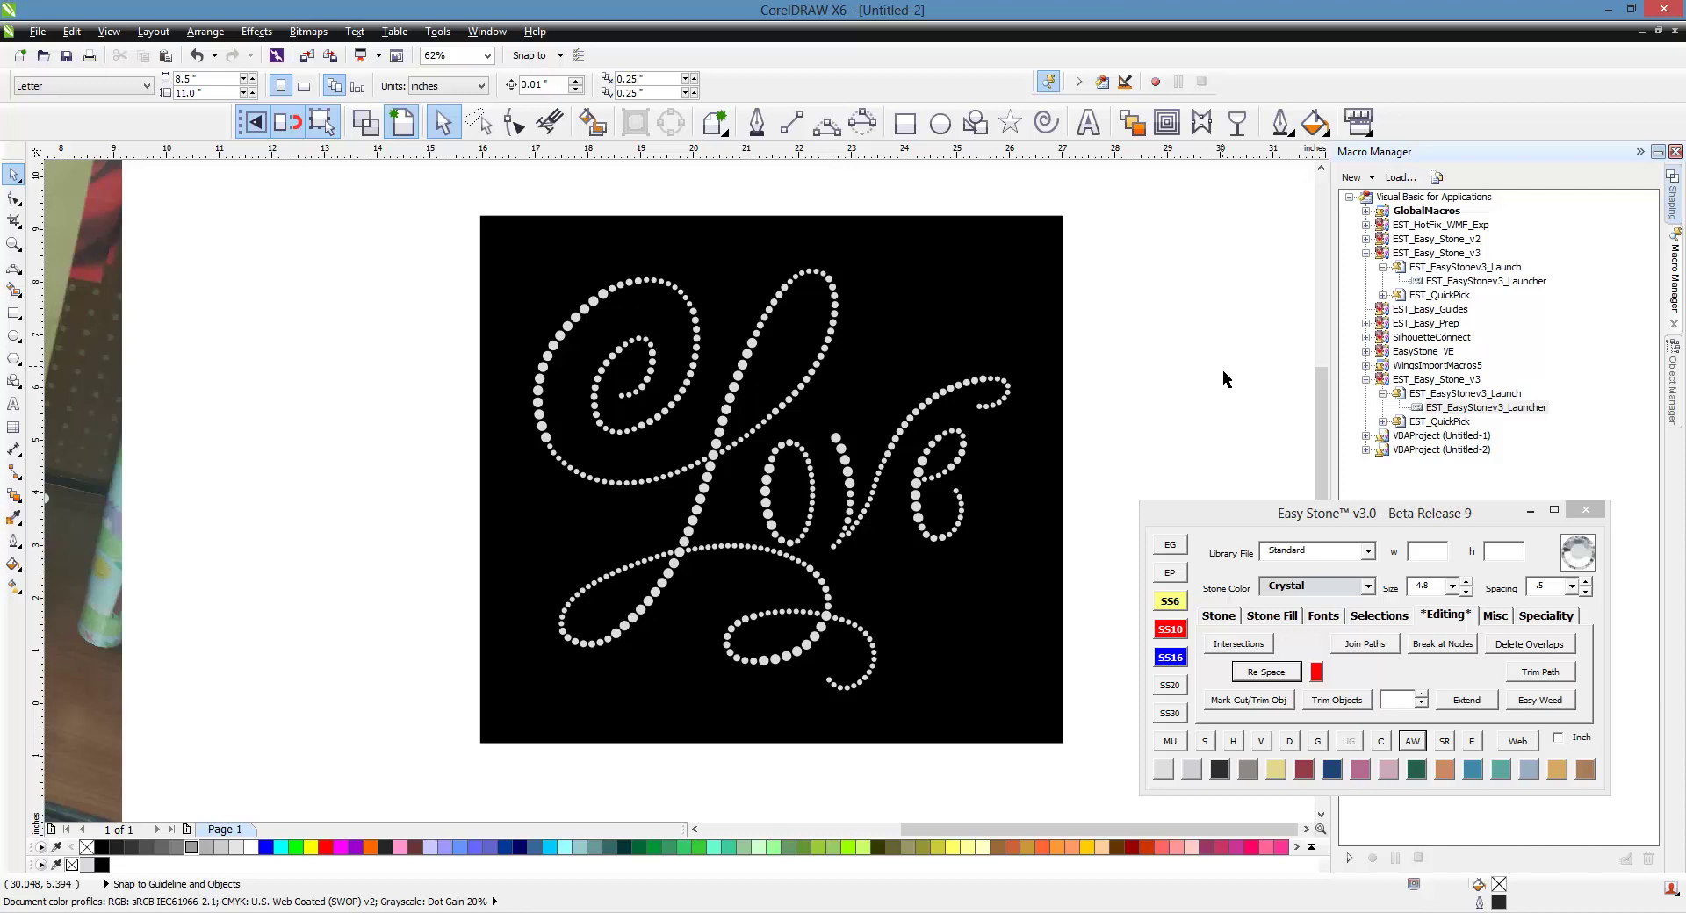
- Inspect the stone sizes of the L on the black preview and delete the black background
{"action": "scroll", "coordinate": [790, 326], "scroll_direction": "up", "scroll_amount": 2}
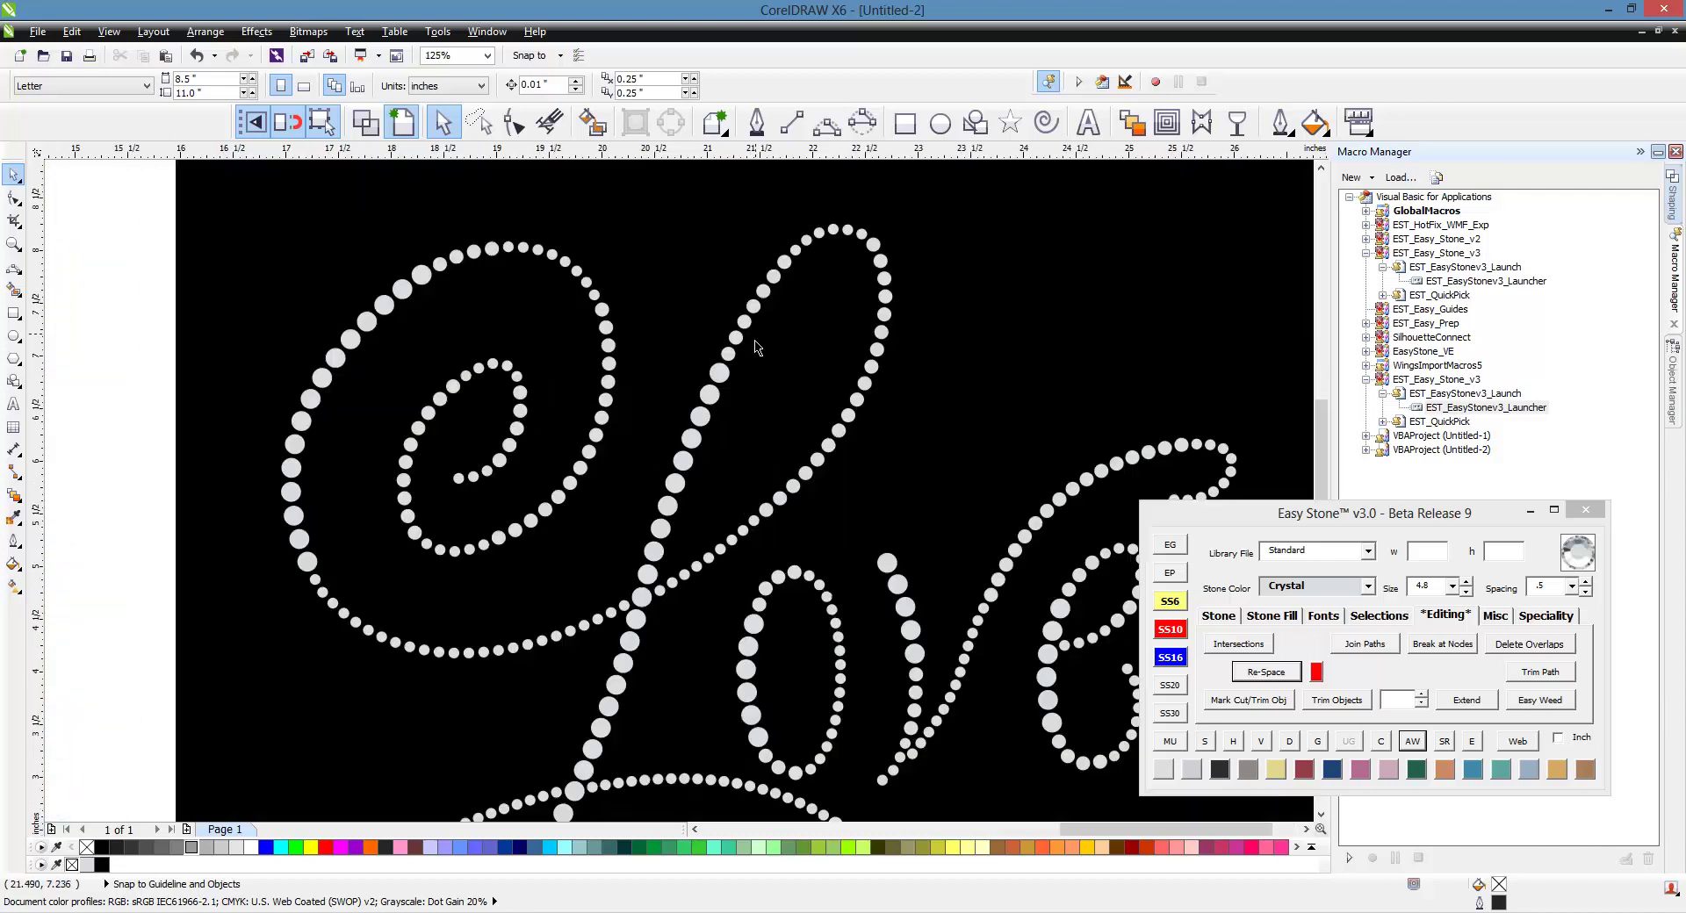
{"action": "scroll", "coordinate": [734, 357], "scroll_direction": "up", "scroll_amount": 2}
{"action": "scroll", "coordinate": [924, 397], "scroll_direction": "down", "scroll_amount": 2}
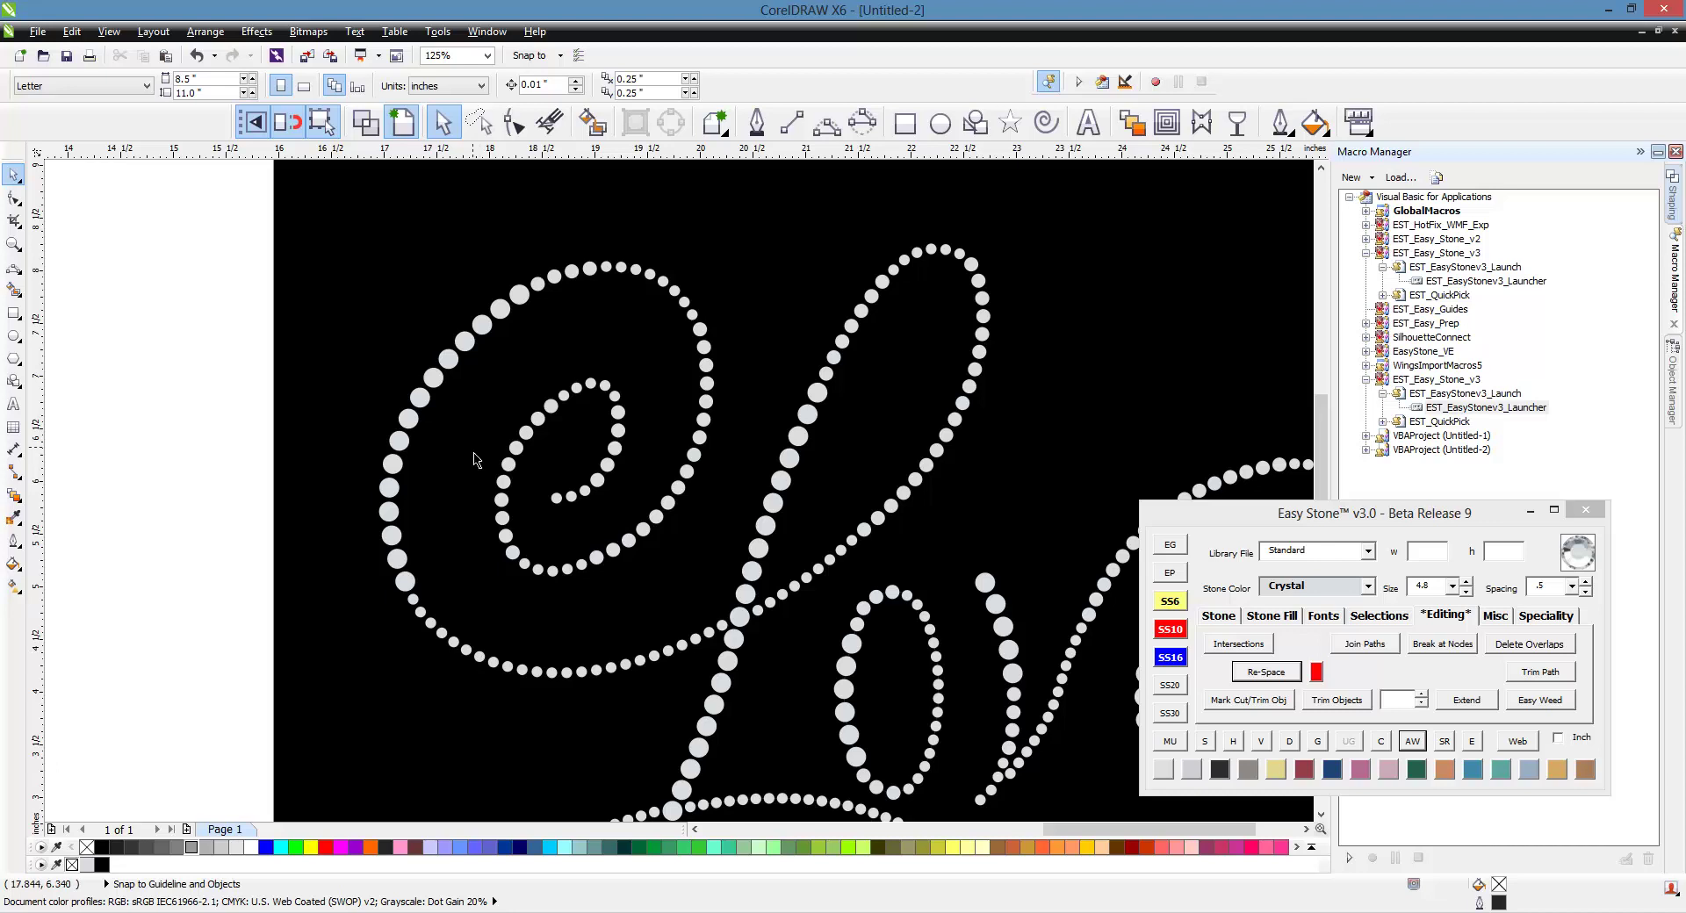
{"action": "left_click", "coordinate": [402, 706]}
{"action": "key", "text": "Delete"}
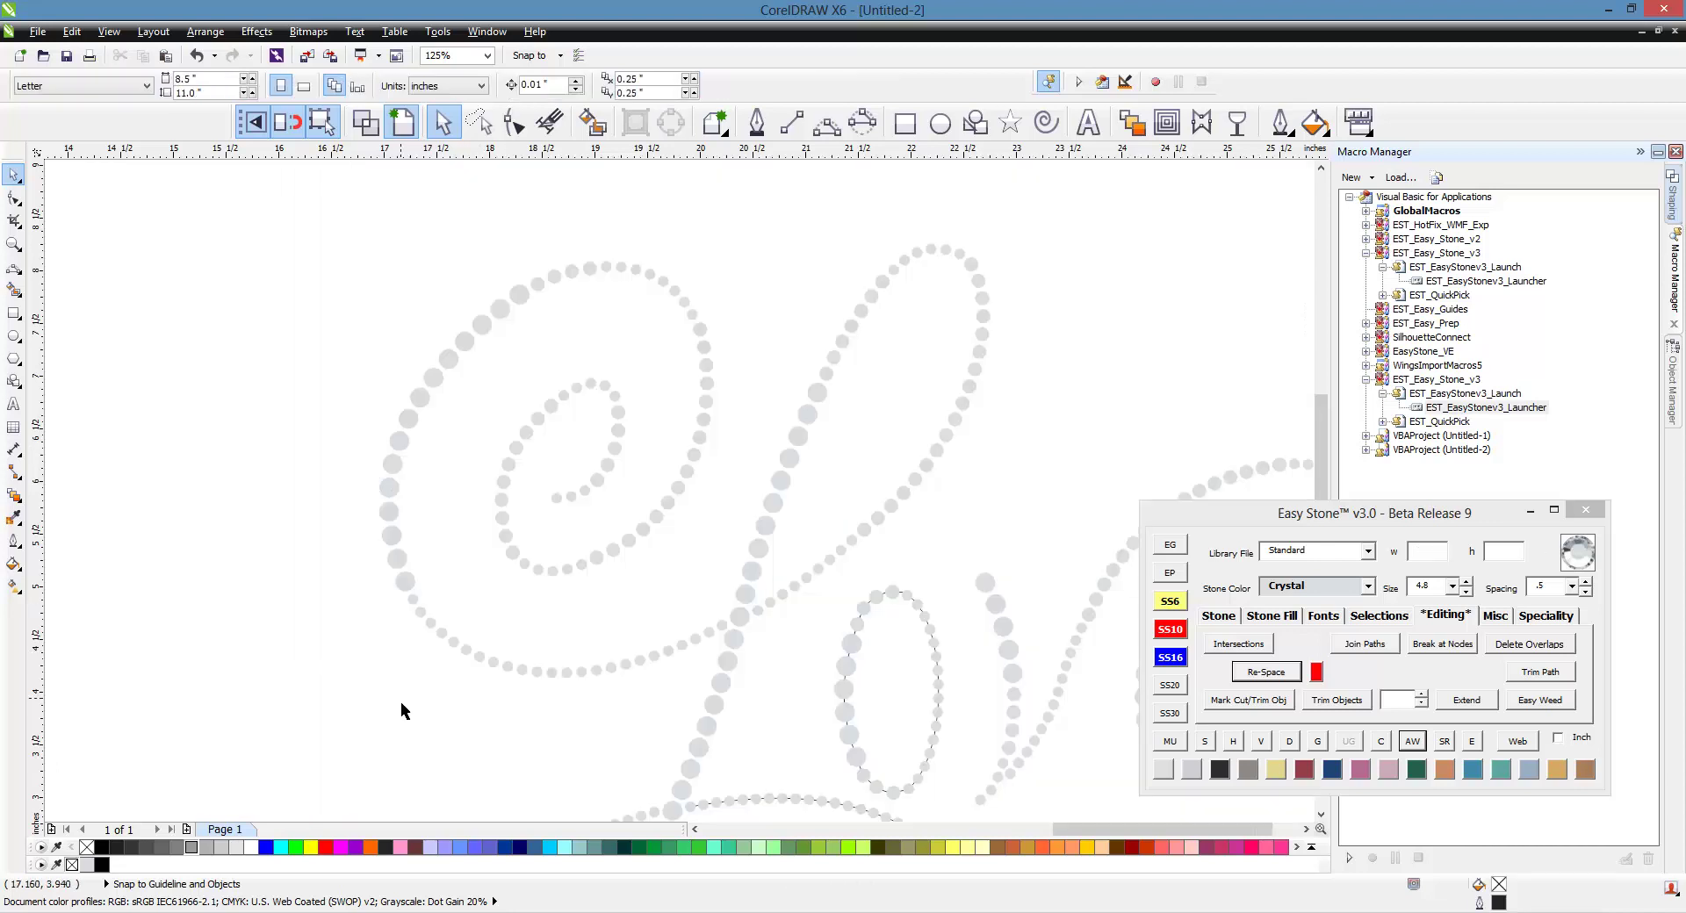
- Change the seven stones where the L's outer spiral thins into its bottom curve to SS10 (3.4 mm)
{"action": "scroll", "coordinate": [401, 707], "scroll_direction": "up", "scroll_amount": 1}
{"action": "left_click_drag", "start_coordinate": [349, 527], "coordinate": [457, 474]}
{"action": "left_click_drag", "start_coordinate": [363, 733], "coordinate": [572, 481]}
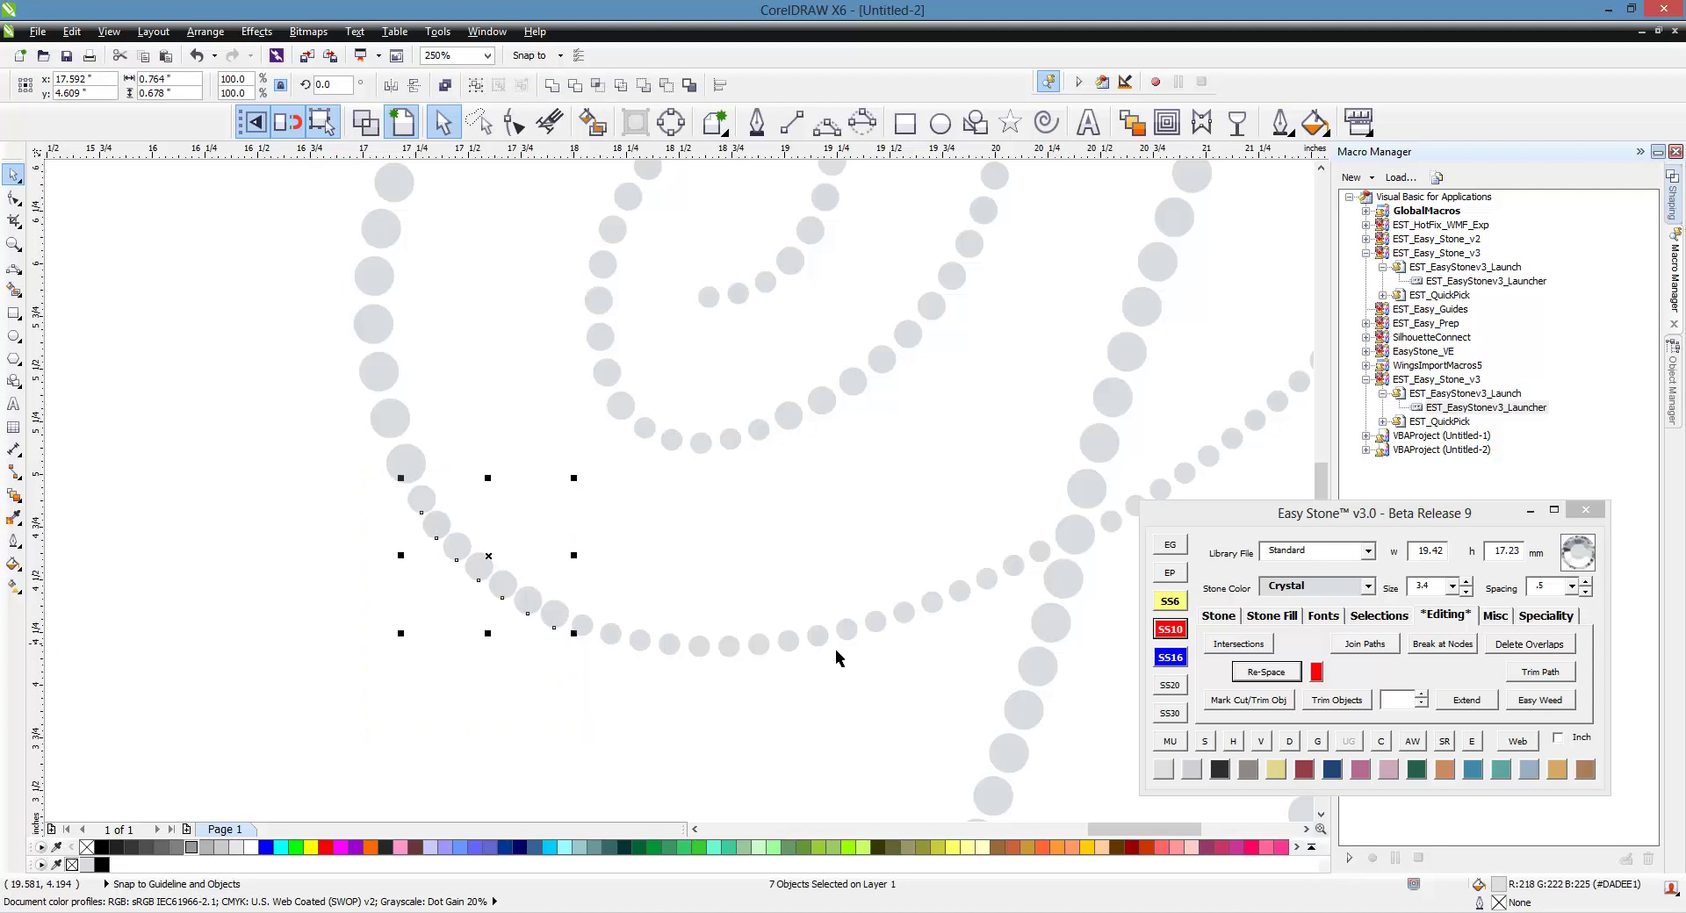
- Delete a few small stones along the bottom curve of the L's spiral and one large stone on its thick outer stroke
{"action": "left_click", "coordinate": [679, 697]}
{"action": "left_click", "coordinate": [845, 629]}
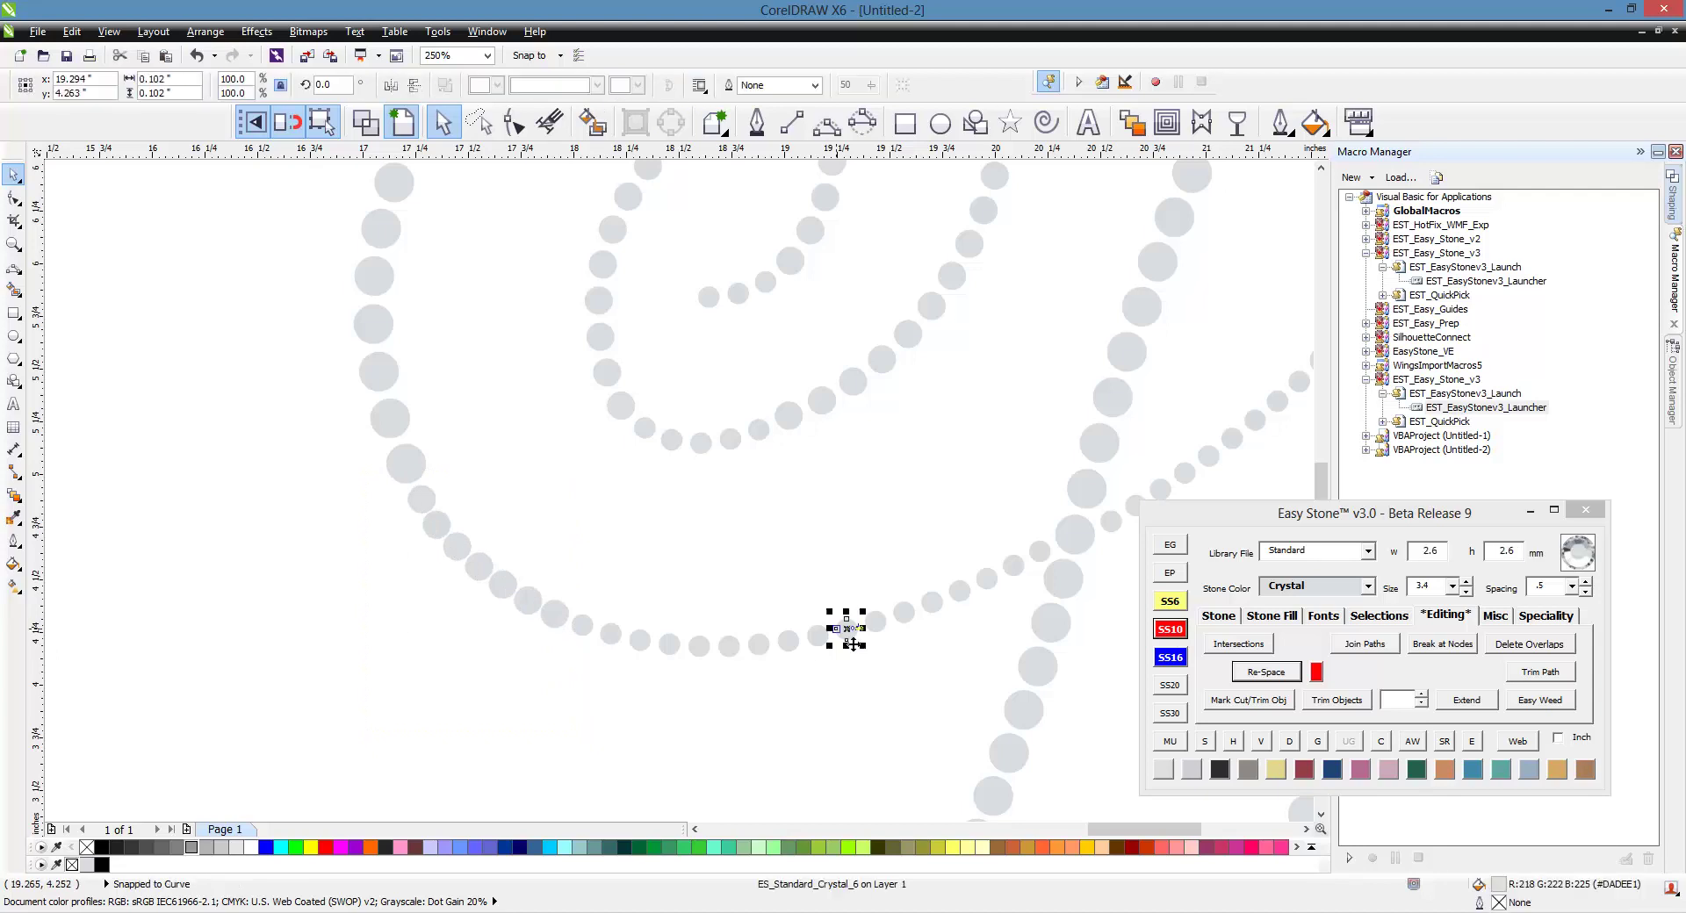
{"action": "left_click_drag", "start_coordinate": [855, 643], "coordinate": [617, 630]}
{"action": "left_click", "coordinate": [415, 569]}
{"action": "scroll", "coordinate": [414, 582], "scroll_direction": "down", "scroll_amount": 1}
{"action": "scroll", "coordinate": [464, 338], "scroll_direction": "up", "scroll_amount": 1}
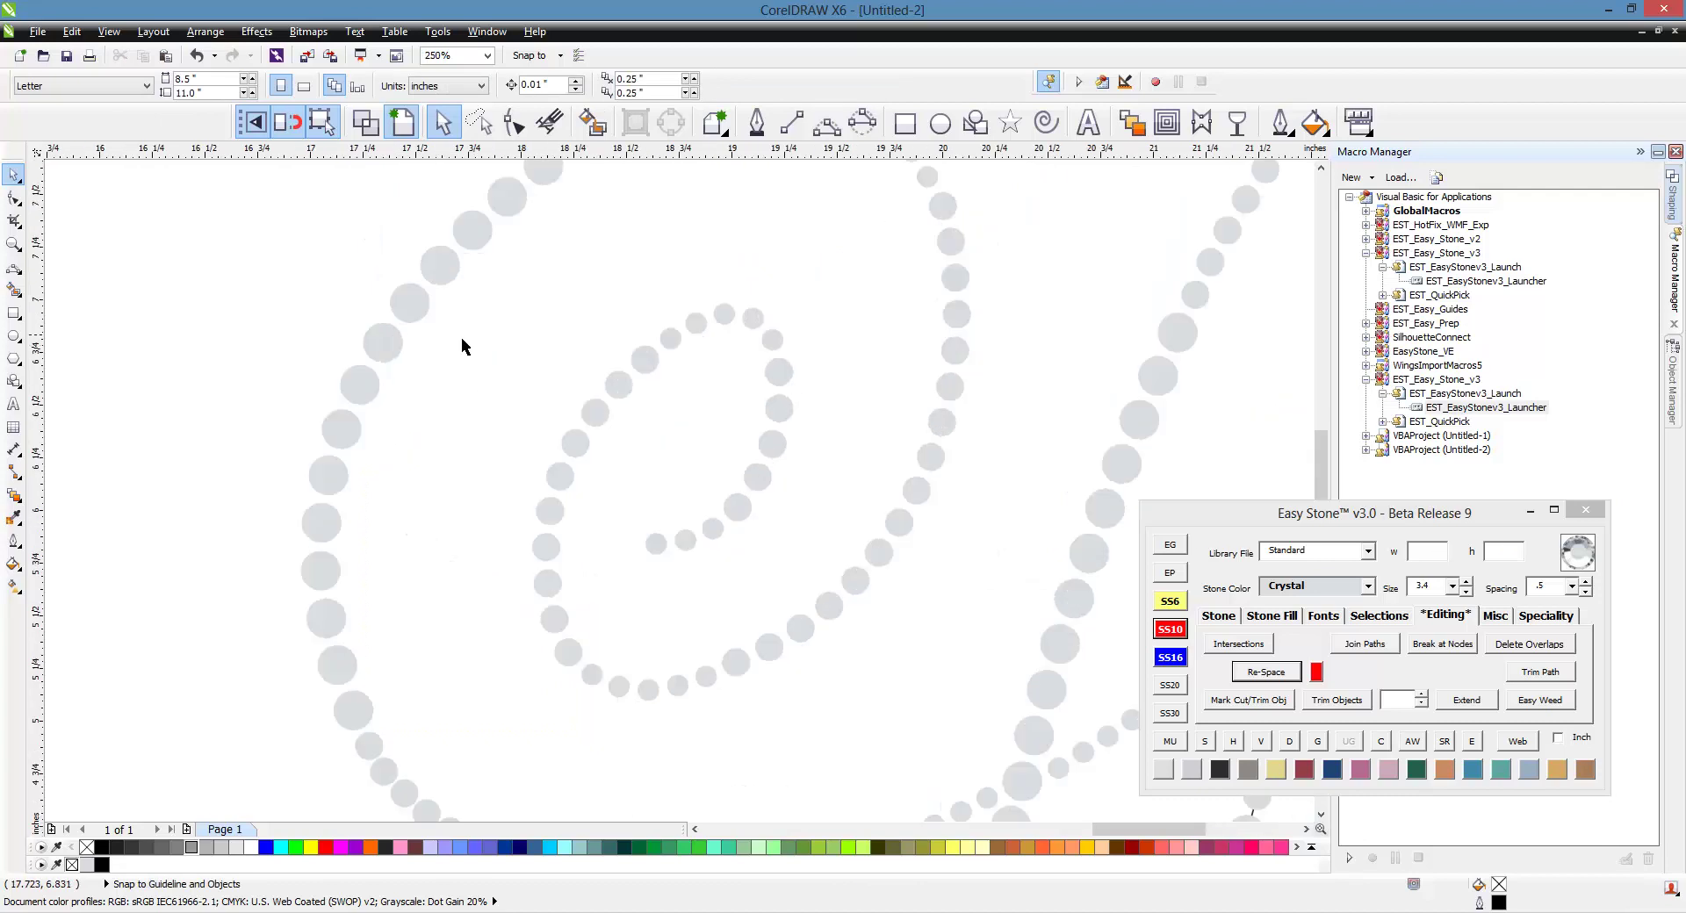
{"action": "left_click", "coordinate": [432, 280]}
{"action": "left_click", "coordinate": [455, 374]}
{"action": "scroll", "coordinate": [457, 374], "scroll_direction": "down", "scroll_amount": 1}
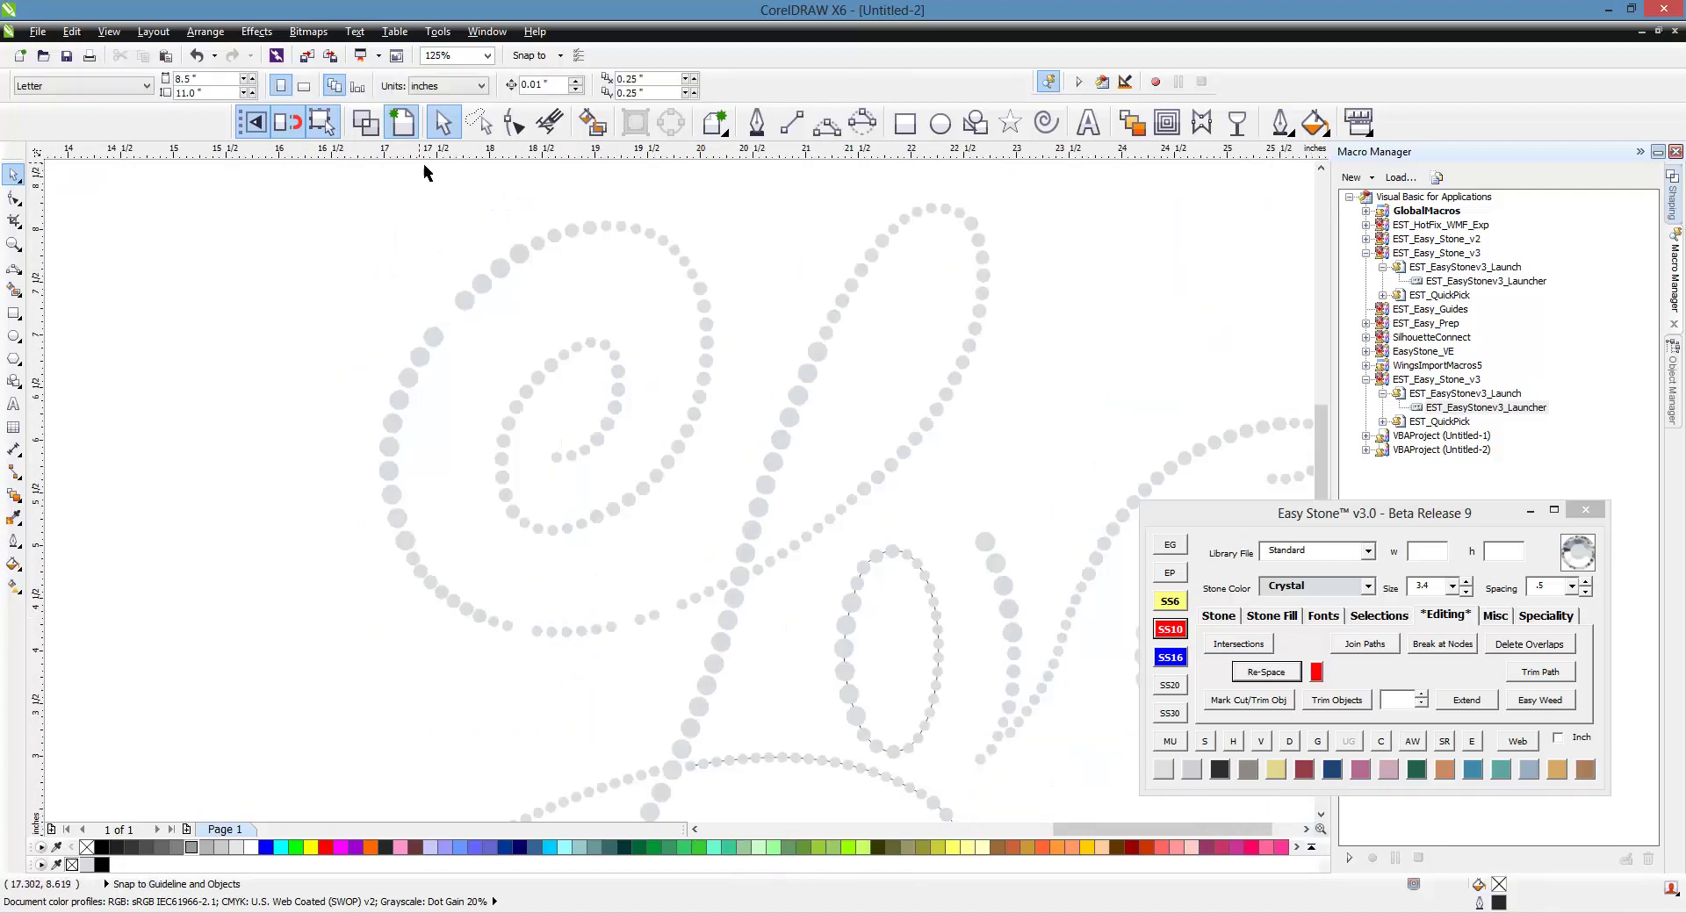
- Select the stones of the L's spiral from its inner tip to the main stroke with a freehand outline and re-space them
{"action": "left_click", "coordinate": [479, 123]}
{"action": "mouse_move", "coordinate": [587, 209]}
{"action": "left_mouse_down"}
{"action": "mouse_move", "coordinate": [735, 400]}
{"action": "mouse_move", "coordinate": [709, 491]}
{"action": "mouse_move", "coordinate": [730, 539]}
{"action": "mouse_move", "coordinate": [724, 617]}
{"action": "mouse_move", "coordinate": [642, 674]}
{"action": "mouse_move", "coordinate": [369, 659]}
{"action": "left_mouse_up"}
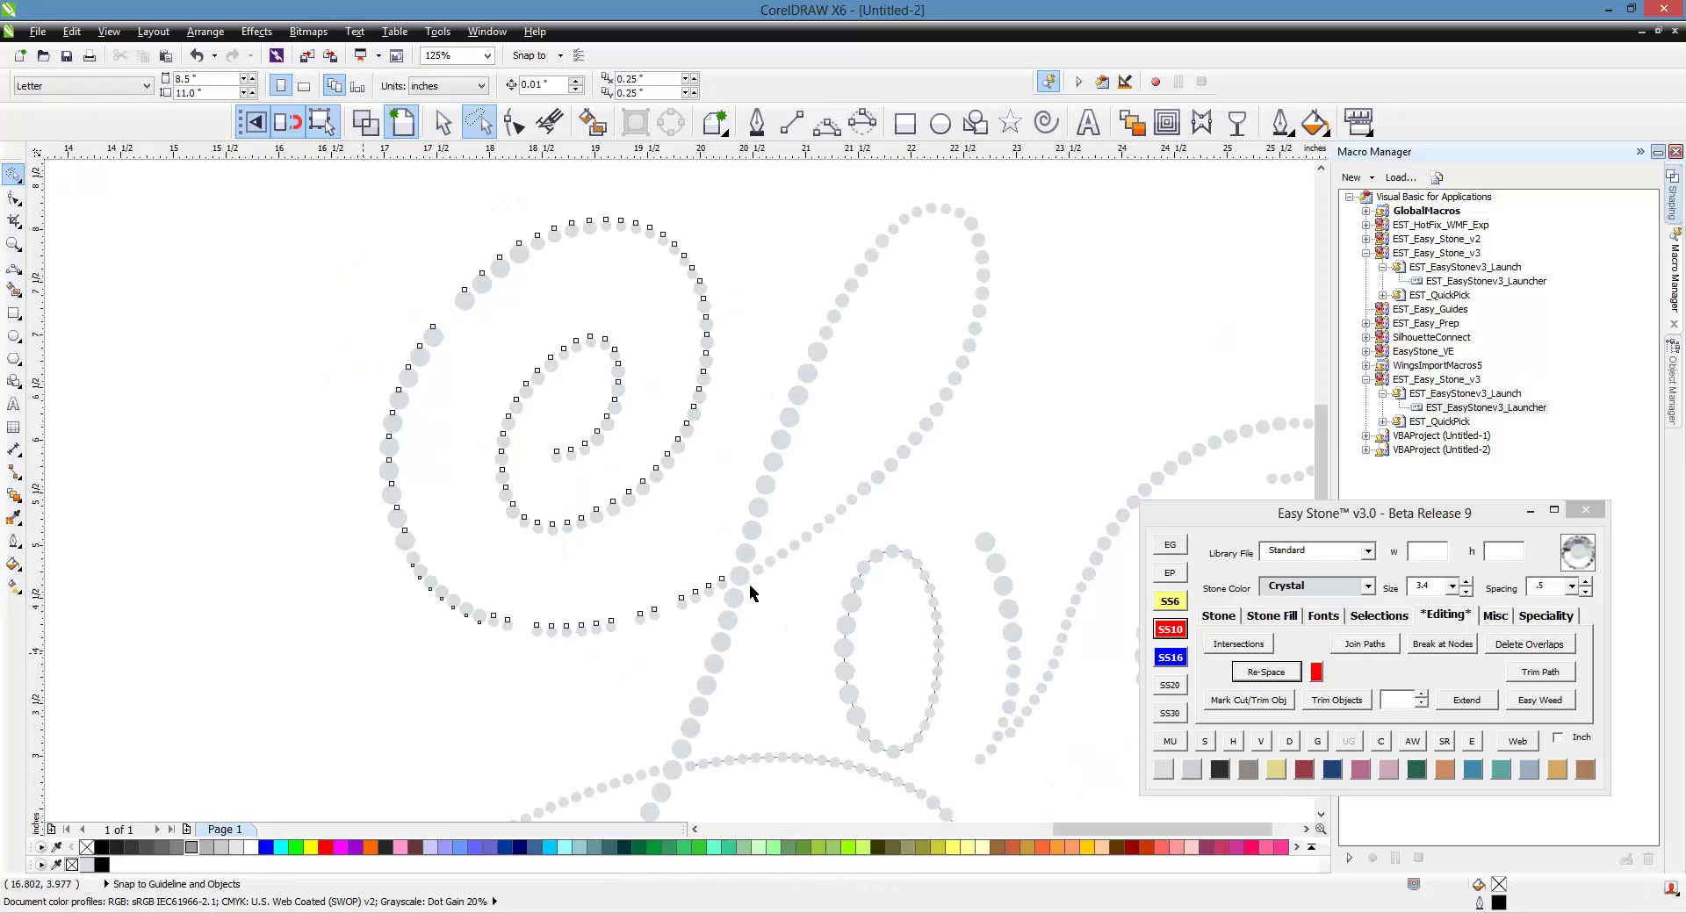
{"action": "left_click", "coordinate": [1267, 674]}
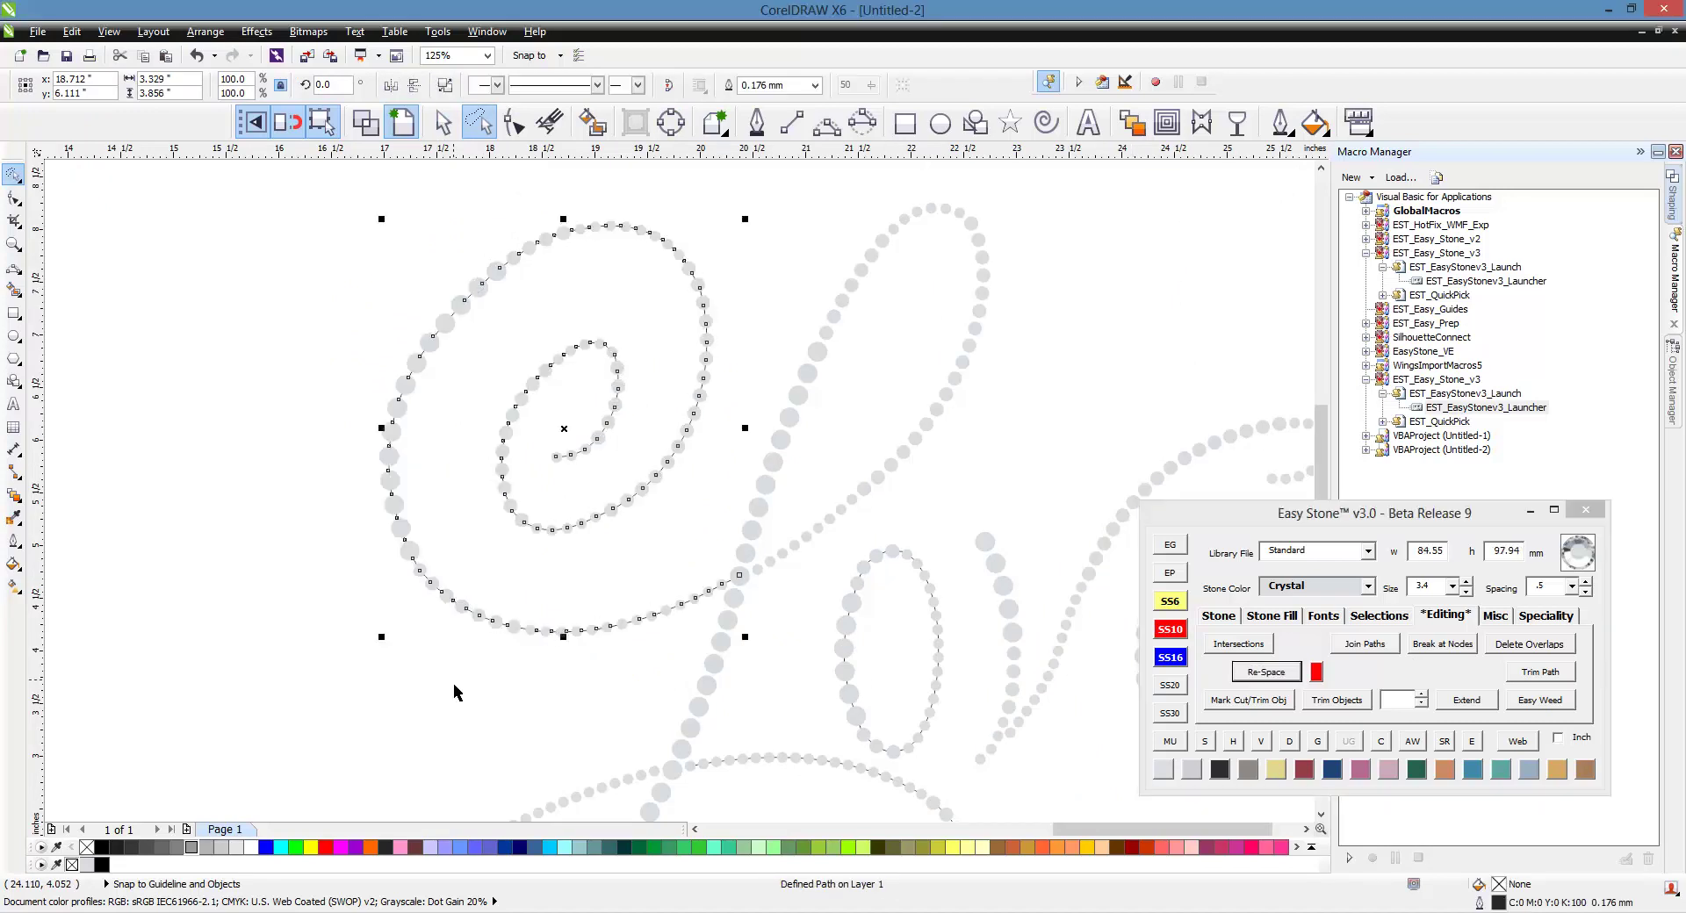
{"action": "left_click", "coordinate": [409, 680]}
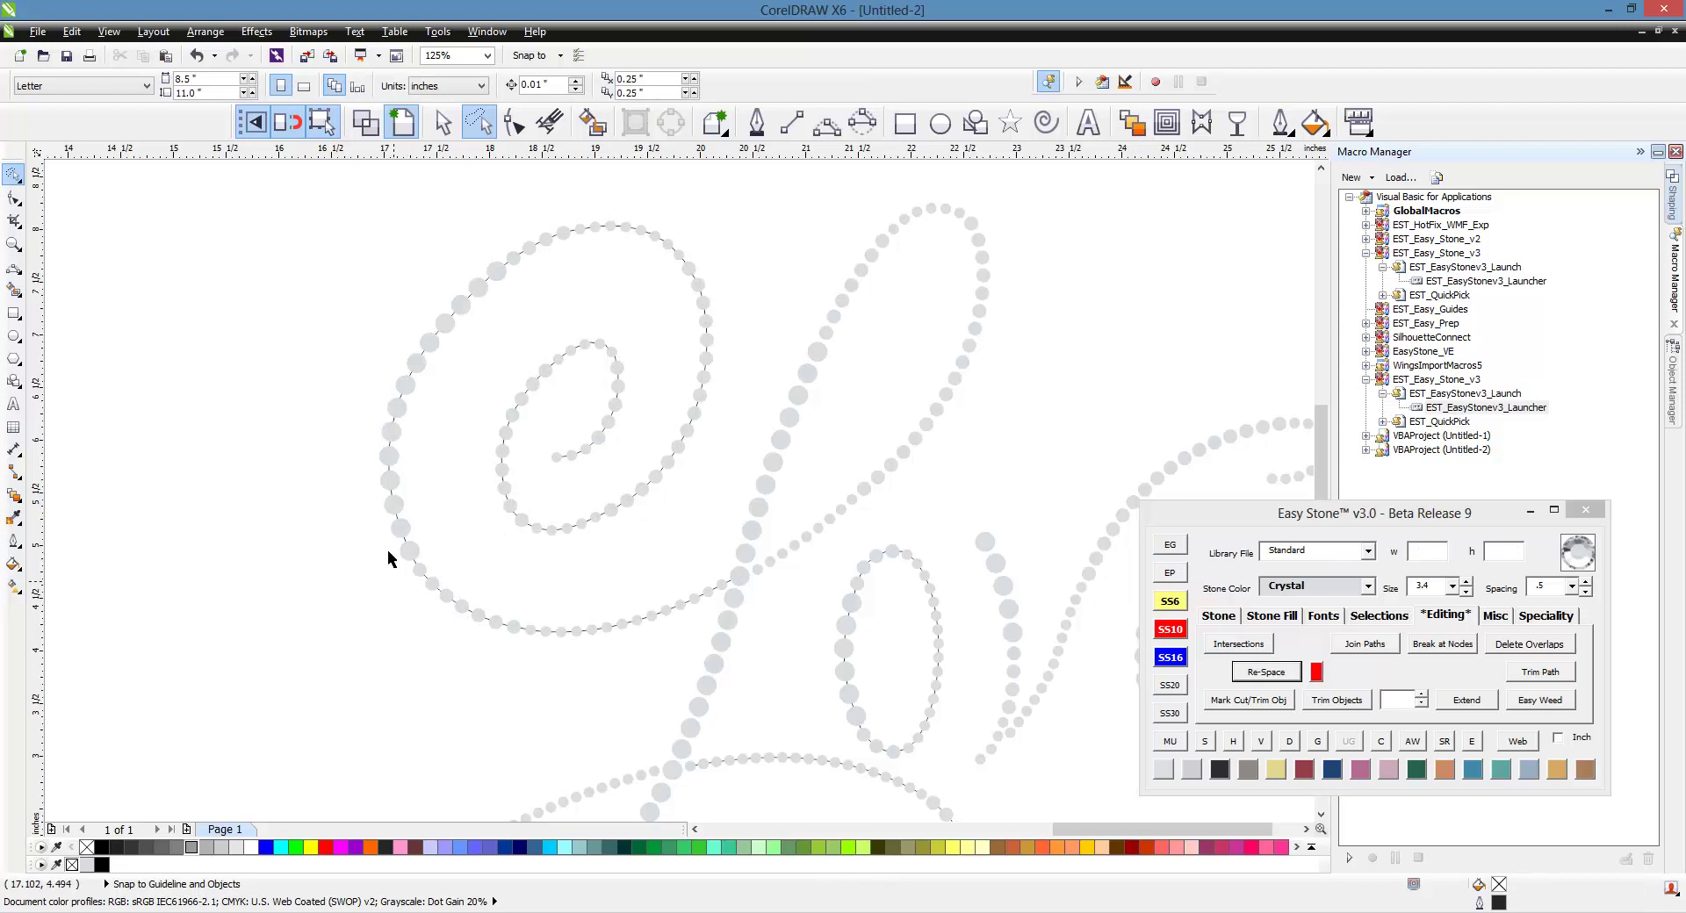
- Adjust the large stones on the thick outer stroke of the L's spiral, re-space the spiral once more, and delete the leftover path
{"action": "scroll", "coordinate": [372, 491], "scroll_direction": "up", "scroll_amount": 2}
{"action": "scroll", "coordinate": [518, 488], "scroll_direction": "down", "scroll_amount": 2}
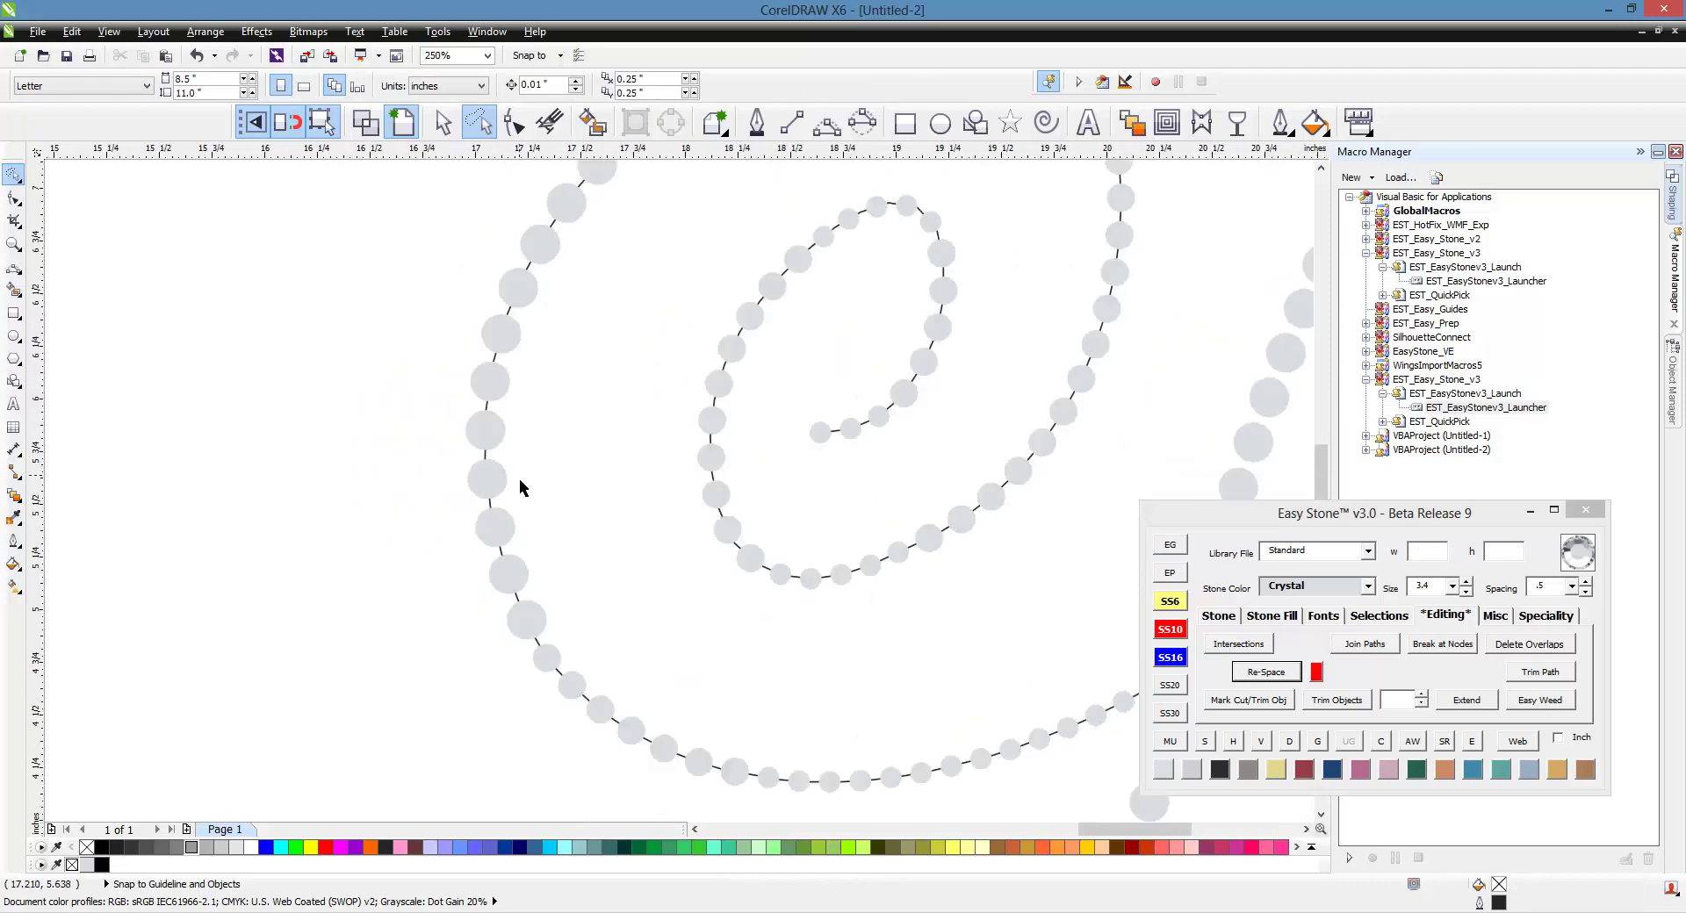
{"action": "scroll", "coordinate": [484, 488], "scroll_direction": "up", "scroll_amount": 3}
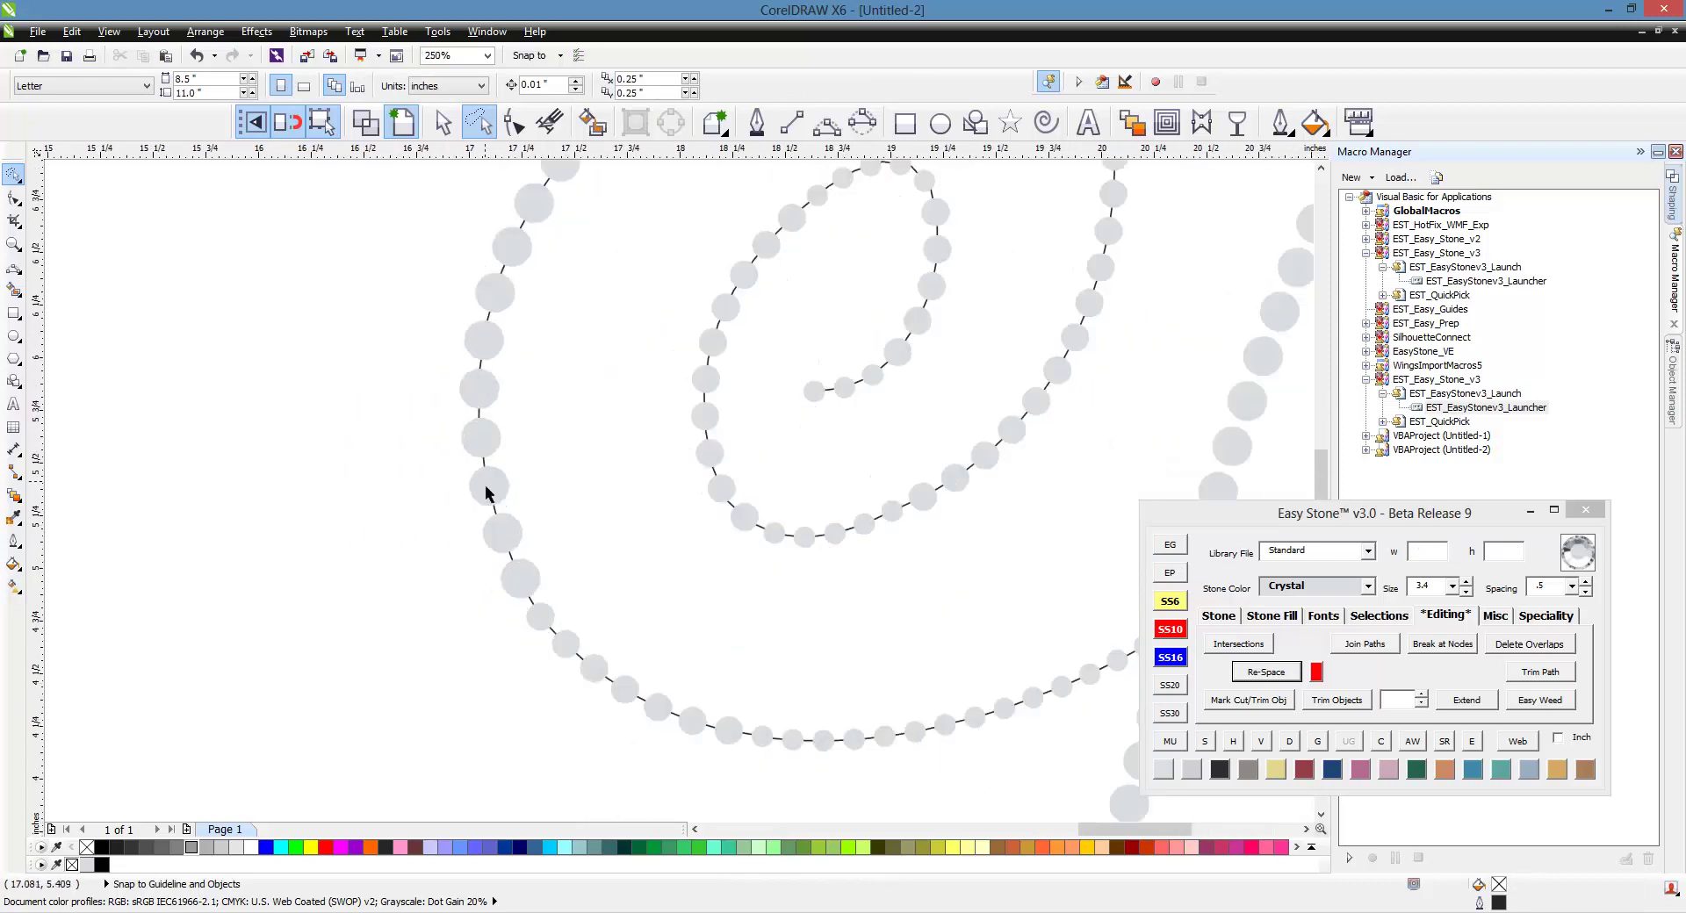
{"action": "left_click_drag", "start_coordinate": [530, 507], "coordinate": [546, 584]}
{"action": "right_click", "coordinate": [537, 582]}
{"action": "left_click", "coordinate": [486, 332]}
{"action": "left_click_drag", "start_coordinate": [486, 339], "coordinate": [482, 252]}
{"action": "scroll", "coordinate": [410, 268], "scroll_direction": "down", "scroll_amount": 2}
{"action": "left_click", "coordinate": [387, 476]}
{"action": "left_click", "coordinate": [627, 461]}
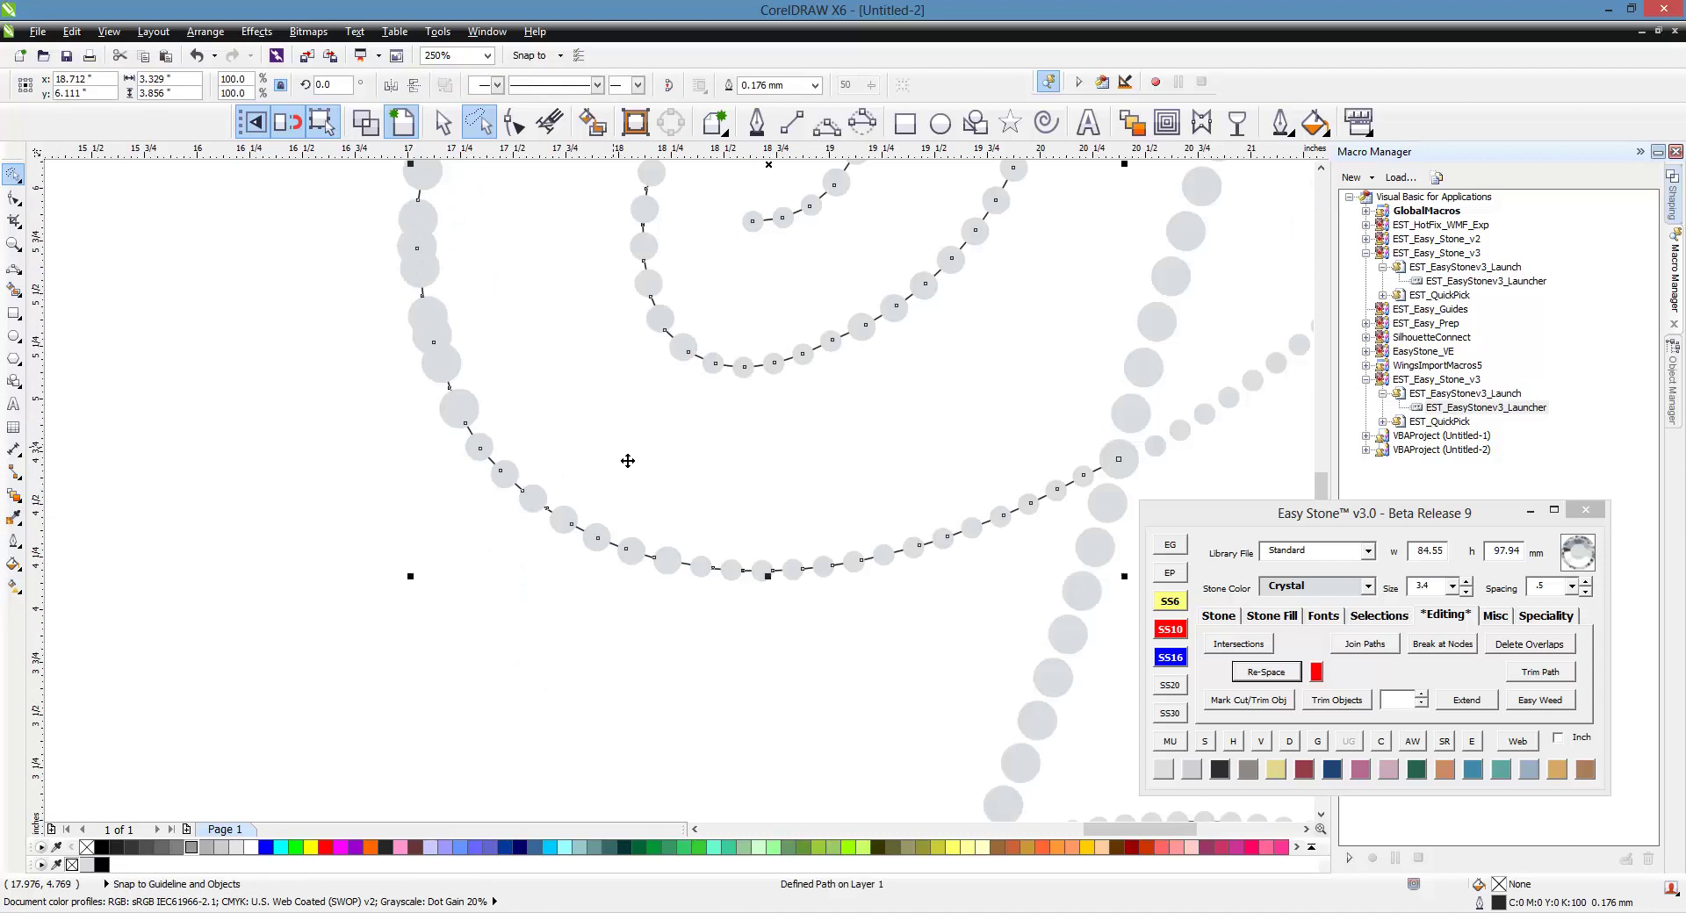
{"action": "left_click", "coordinate": [1255, 676]}
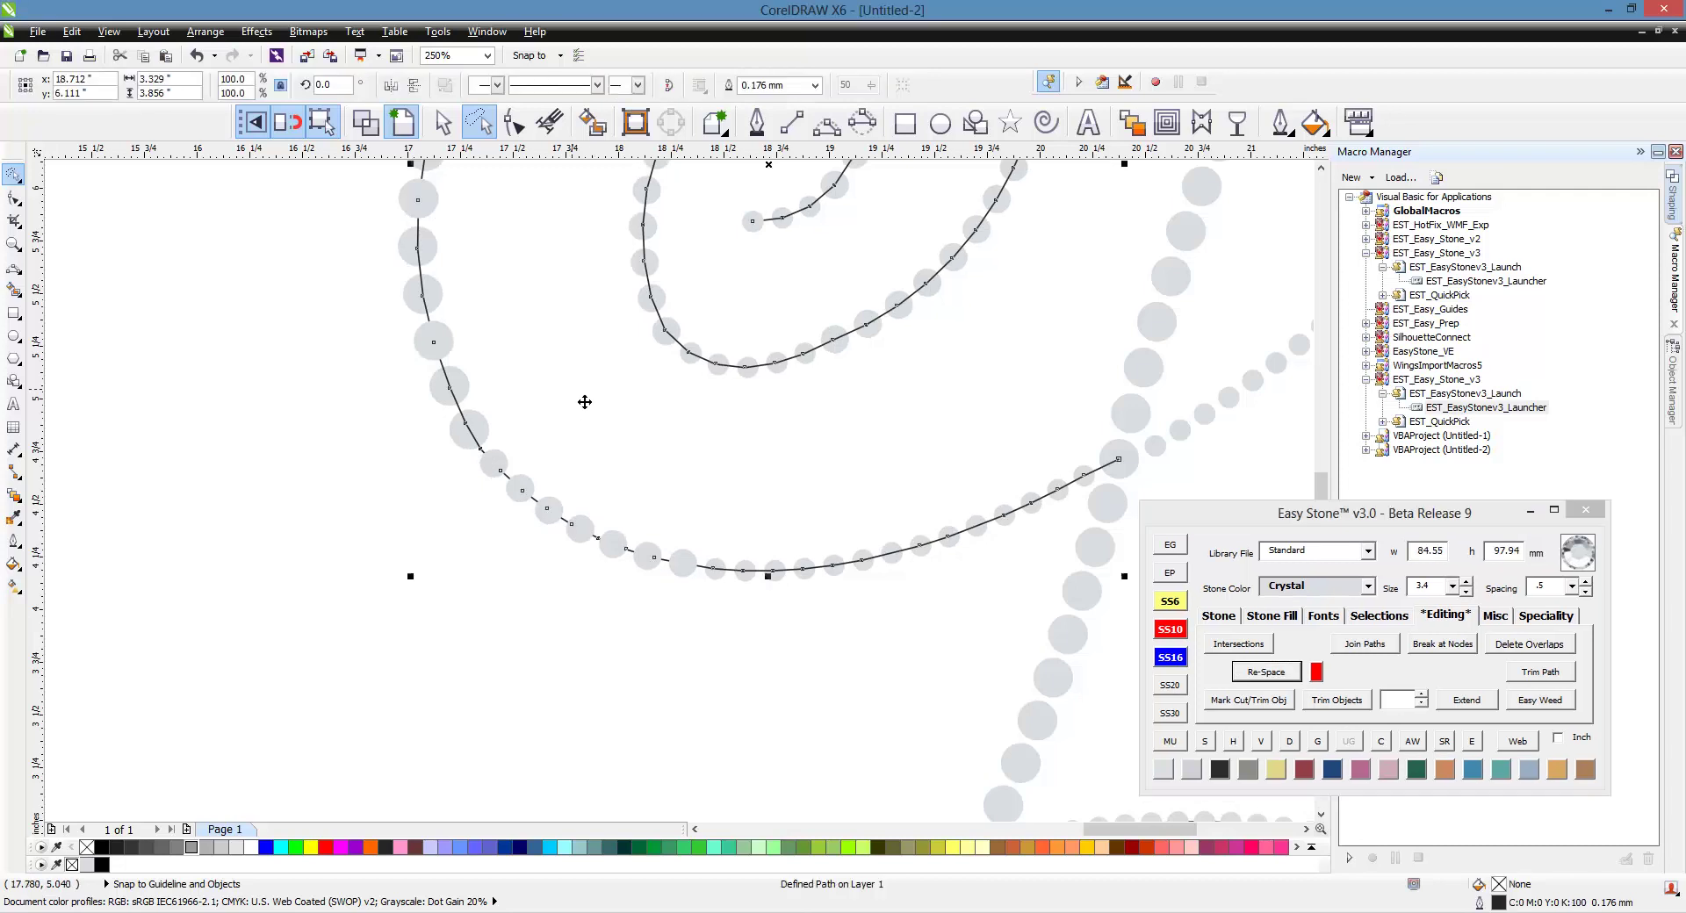
{"action": "key", "text": "Delete"}
- Delete the leftover stone path running through the o
{"action": "scroll", "coordinate": [538, 404], "scroll_direction": "down", "scroll_amount": 2}
{"action": "scroll", "coordinate": [519, 402], "scroll_direction": "up", "scroll_amount": 1}
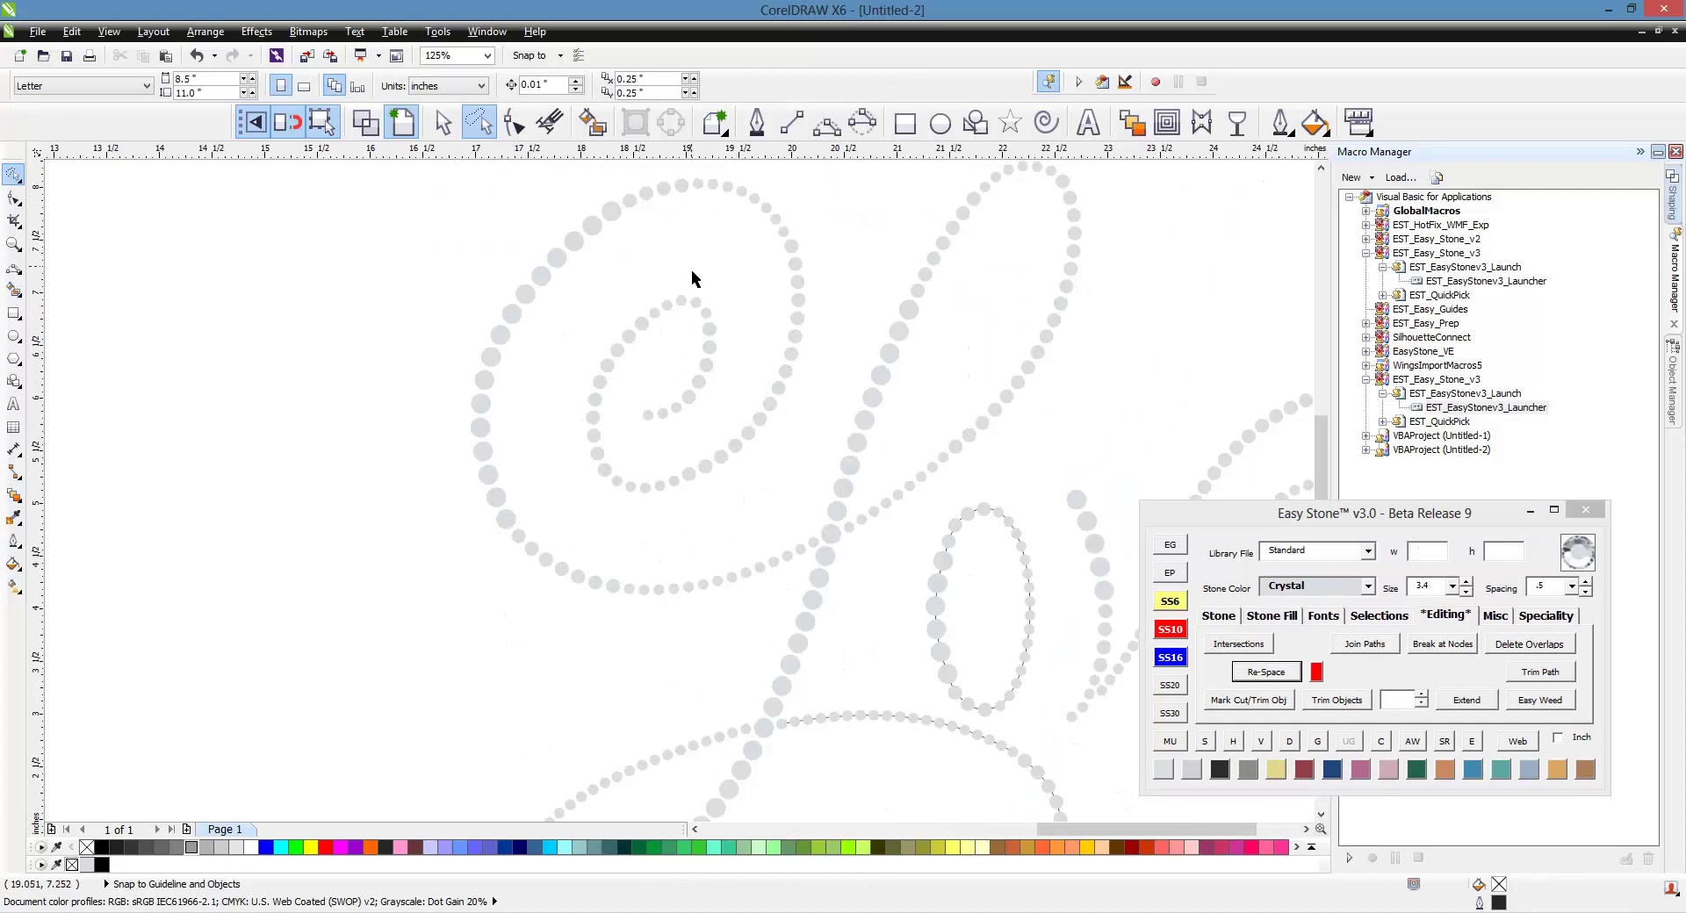
{"action": "scroll", "coordinate": [692, 270], "scroll_direction": "down", "scroll_amount": 1}
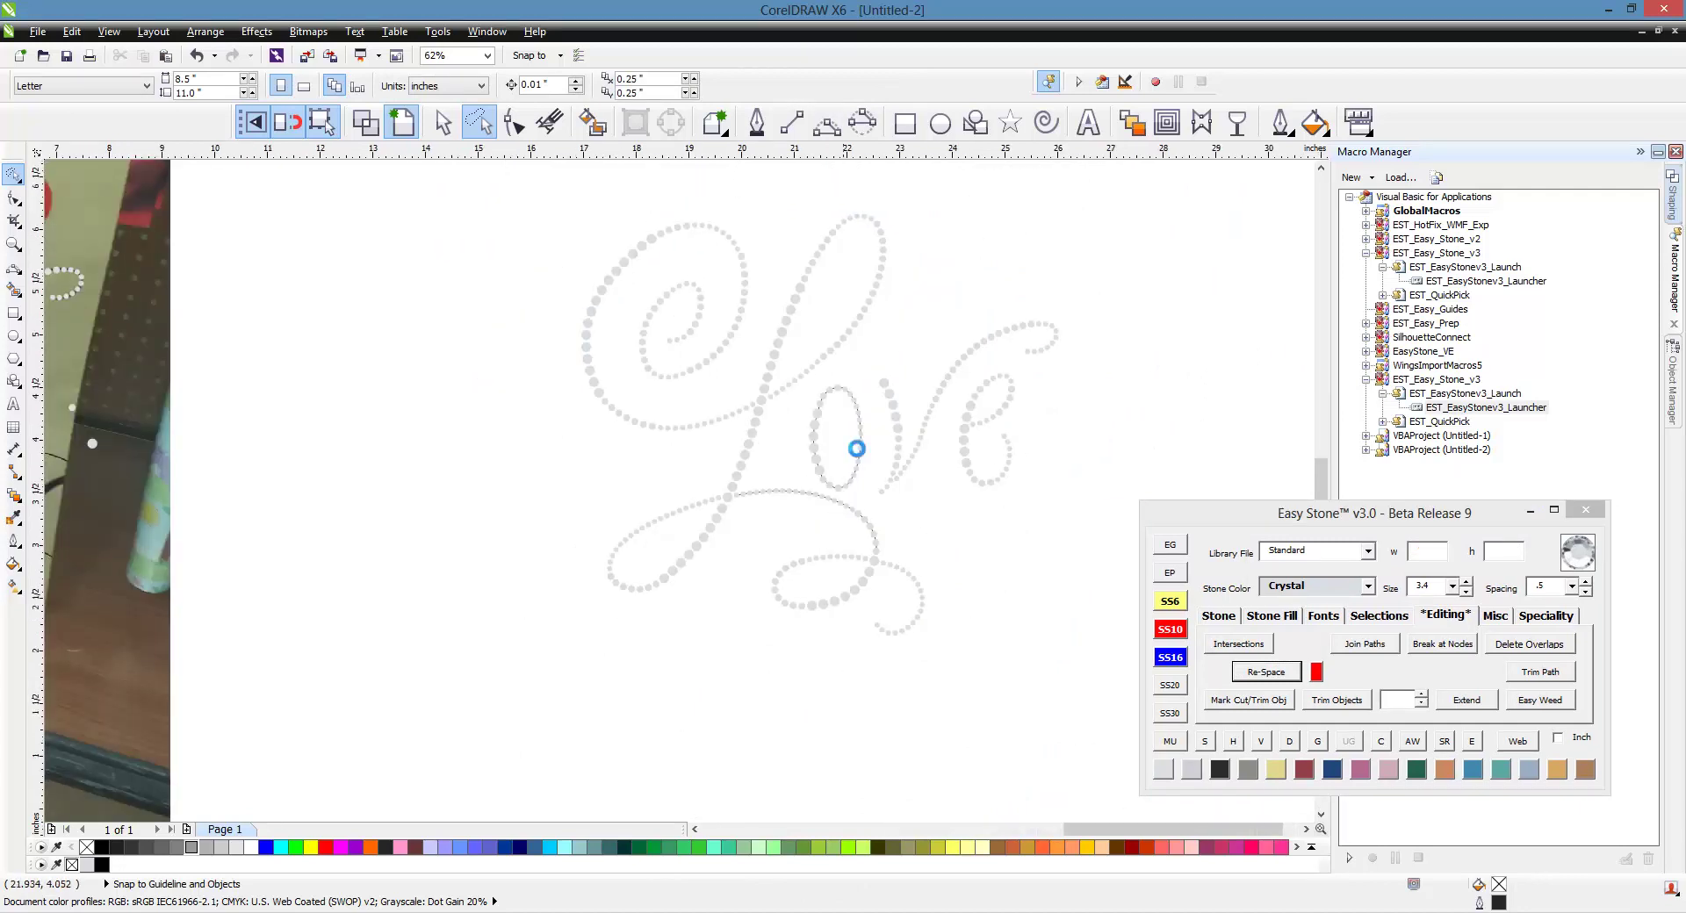
{"action": "scroll", "coordinate": [857, 449], "scroll_direction": "up", "scroll_amount": 1}
{"action": "left_click", "coordinate": [854, 447]}
{"action": "left_click", "coordinate": [779, 479]}
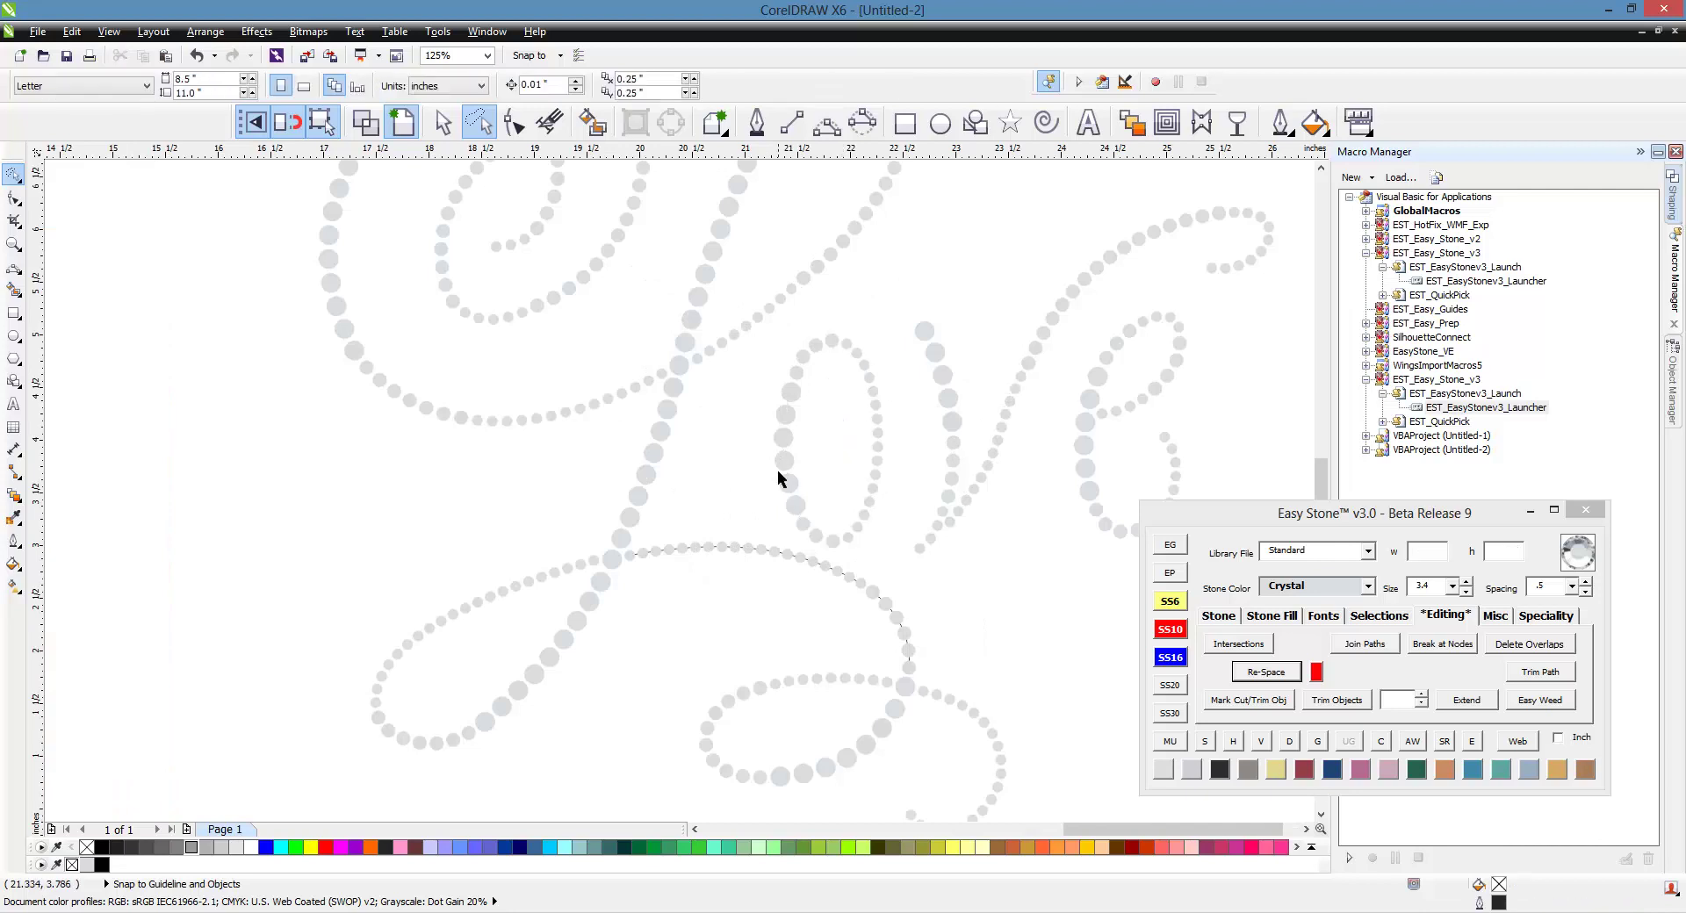
- Try to delete the leftover path on the upper arc of the L's lower flourish, and undo the deletion
{"action": "scroll", "coordinate": [780, 478], "scroll_direction": "down", "scroll_amount": 1}
{"action": "scroll", "coordinate": [779, 515], "scroll_direction": "up", "scroll_amount": 1}
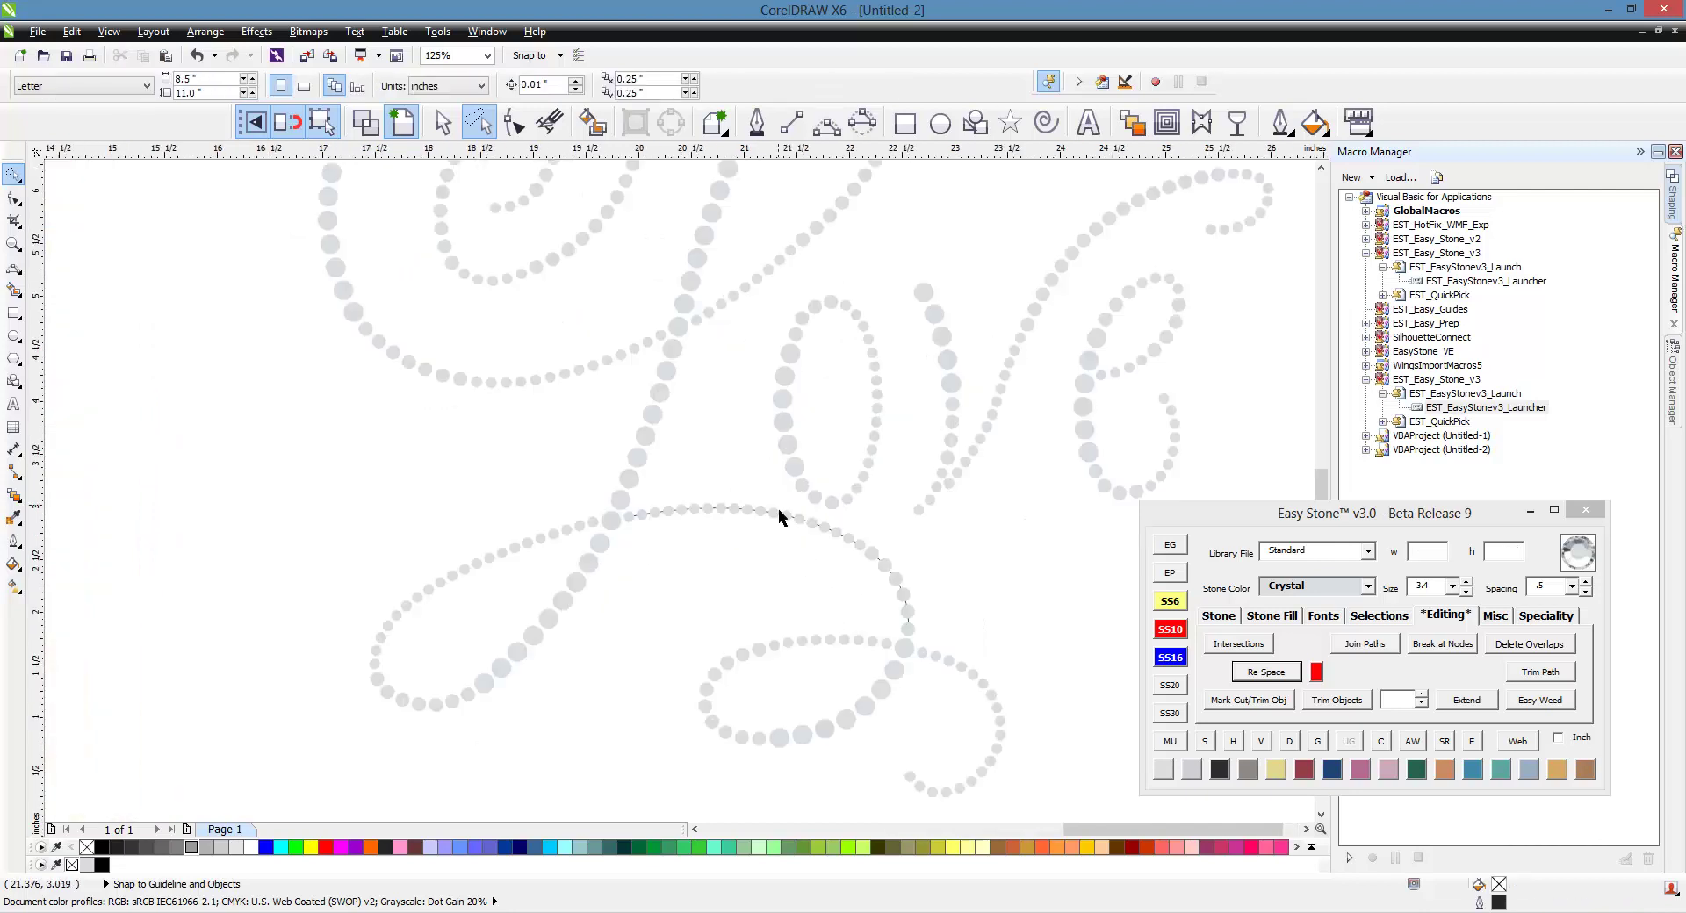
{"action": "scroll", "coordinate": [760, 527], "scroll_direction": "up", "scroll_amount": 1}
{"action": "left_click", "coordinate": [753, 539]}
{"action": "left_click", "coordinate": [740, 530]}
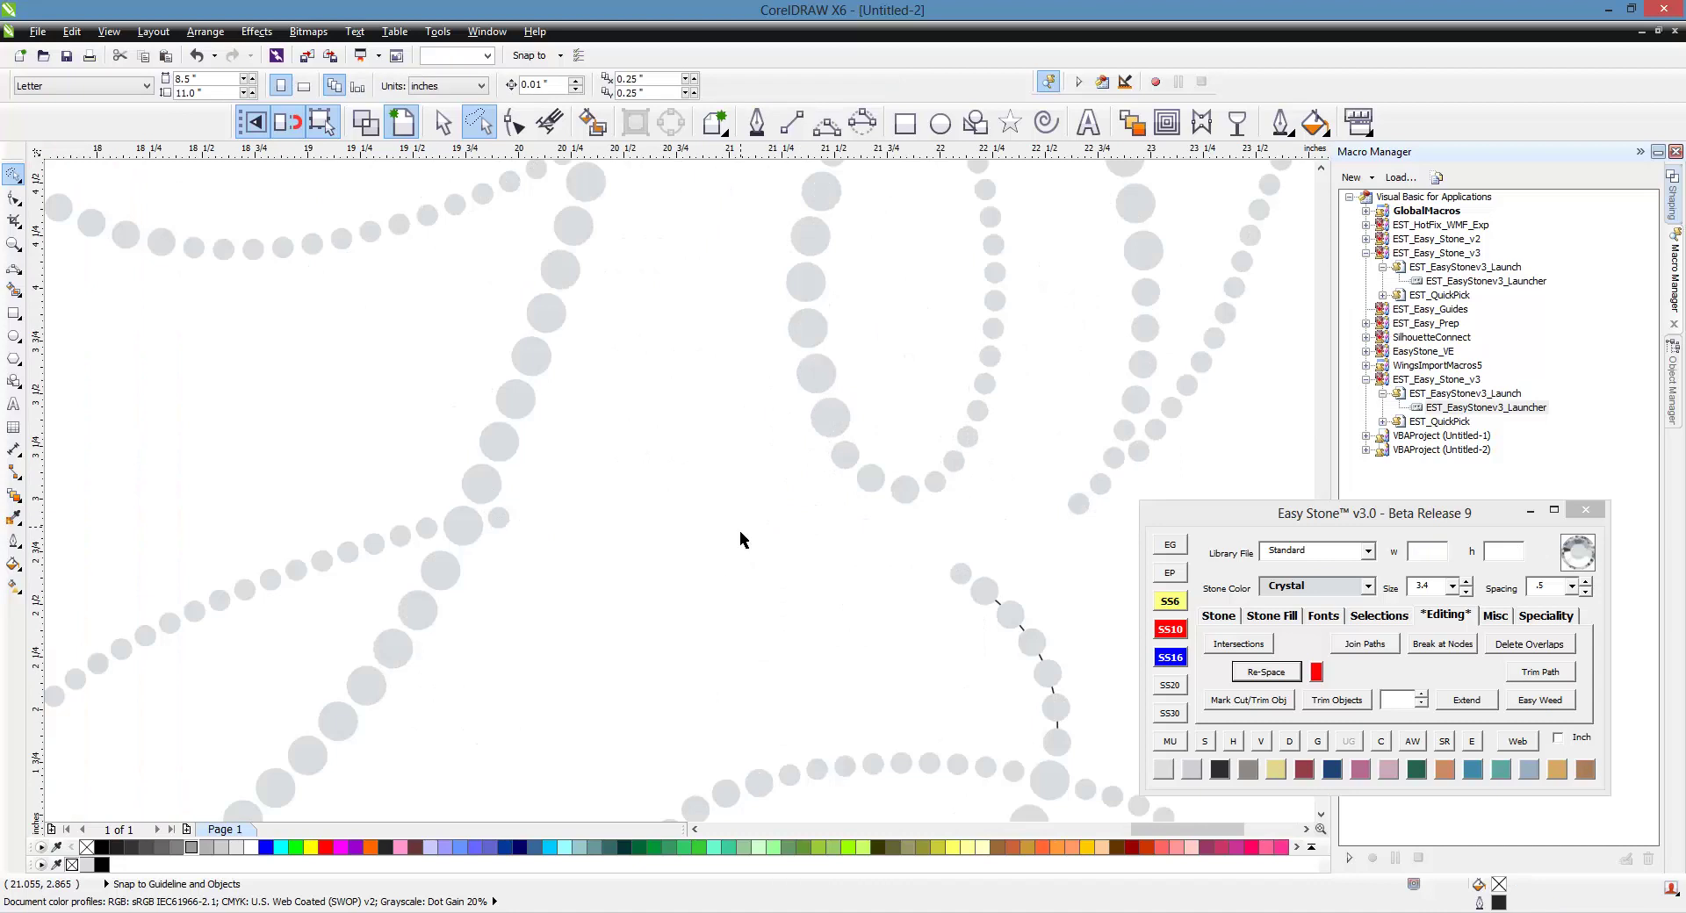
{"action": "left_click", "coordinate": [731, 502]}
{"action": "left_click", "coordinate": [782, 443]}
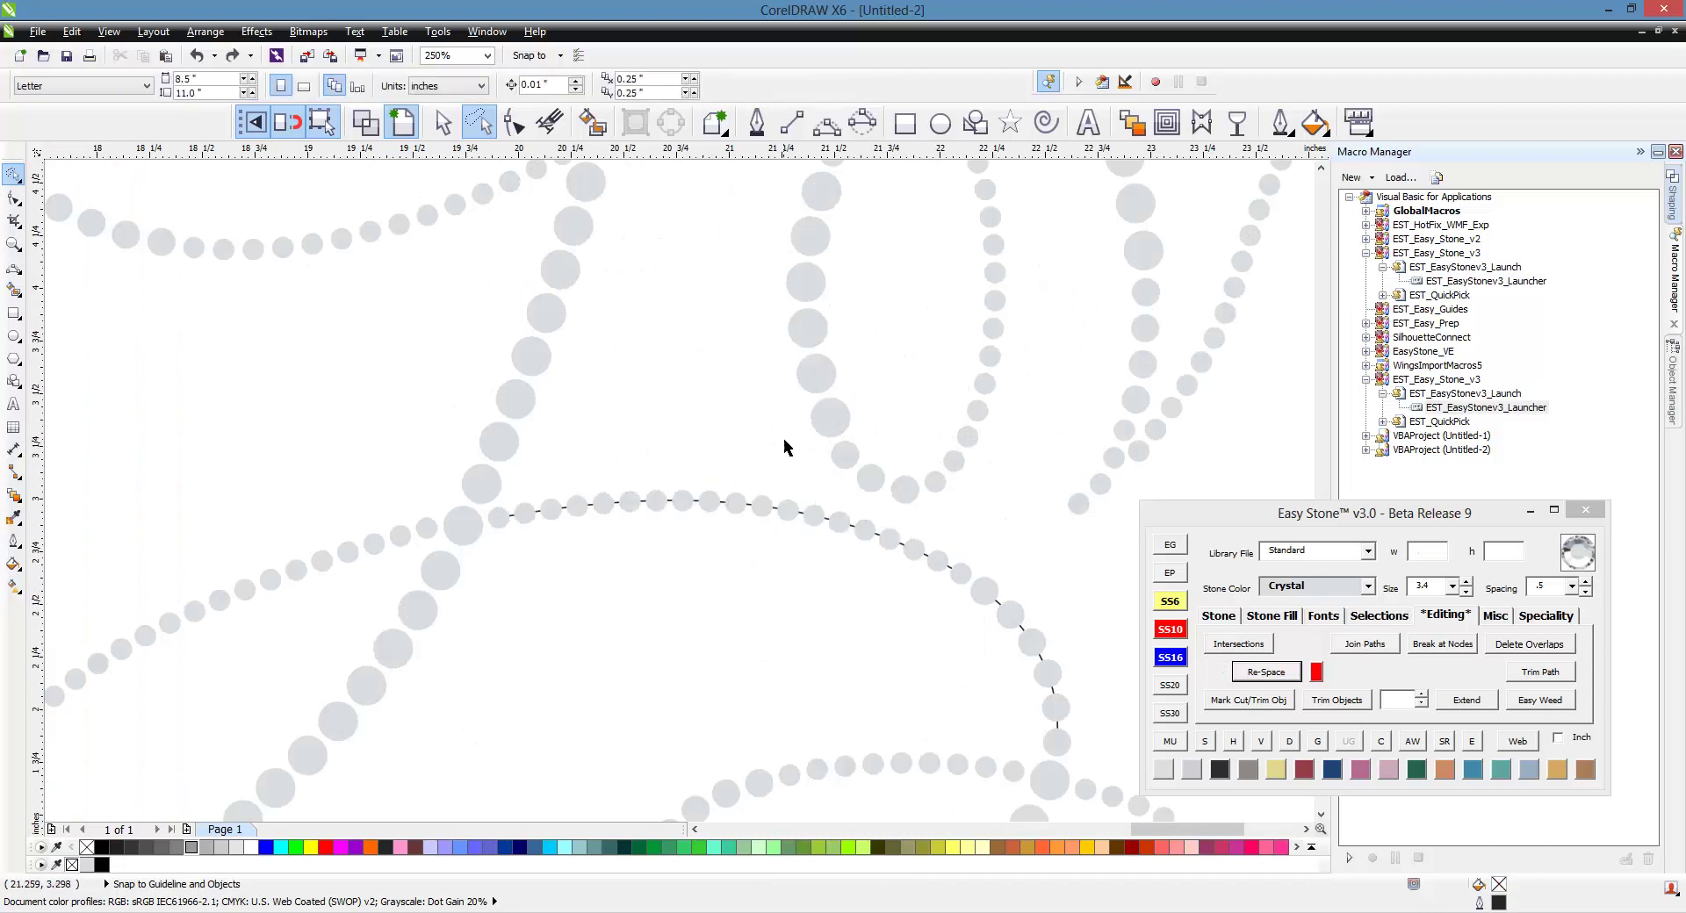
- Select all the stones of the copied word and delete the remaining stone paths
{"action": "scroll", "coordinate": [782, 439], "scroll_direction": "down", "scroll_amount": 1}
{"action": "scroll", "coordinate": [662, 474], "scroll_direction": "down", "scroll_amount": 1}
{"action": "scroll", "coordinate": [604, 481], "scroll_direction": "down", "scroll_amount": 1}
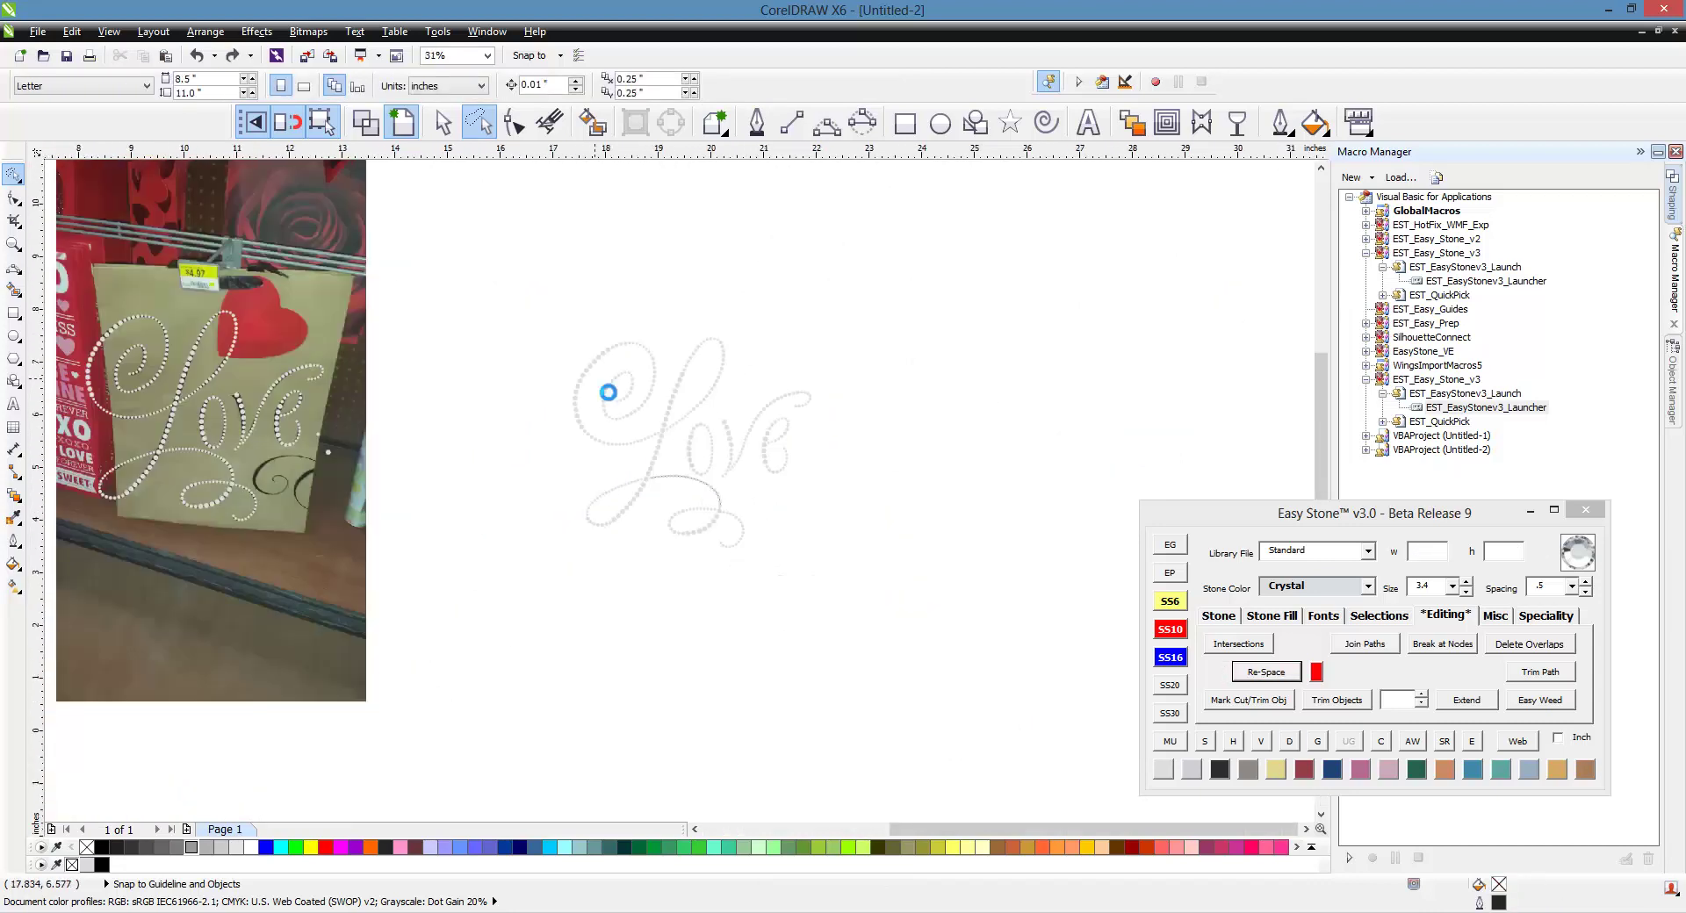
{"action": "scroll", "coordinate": [597, 379], "scroll_direction": "up", "scroll_amount": 1}
{"action": "left_click", "coordinate": [442, 122]}
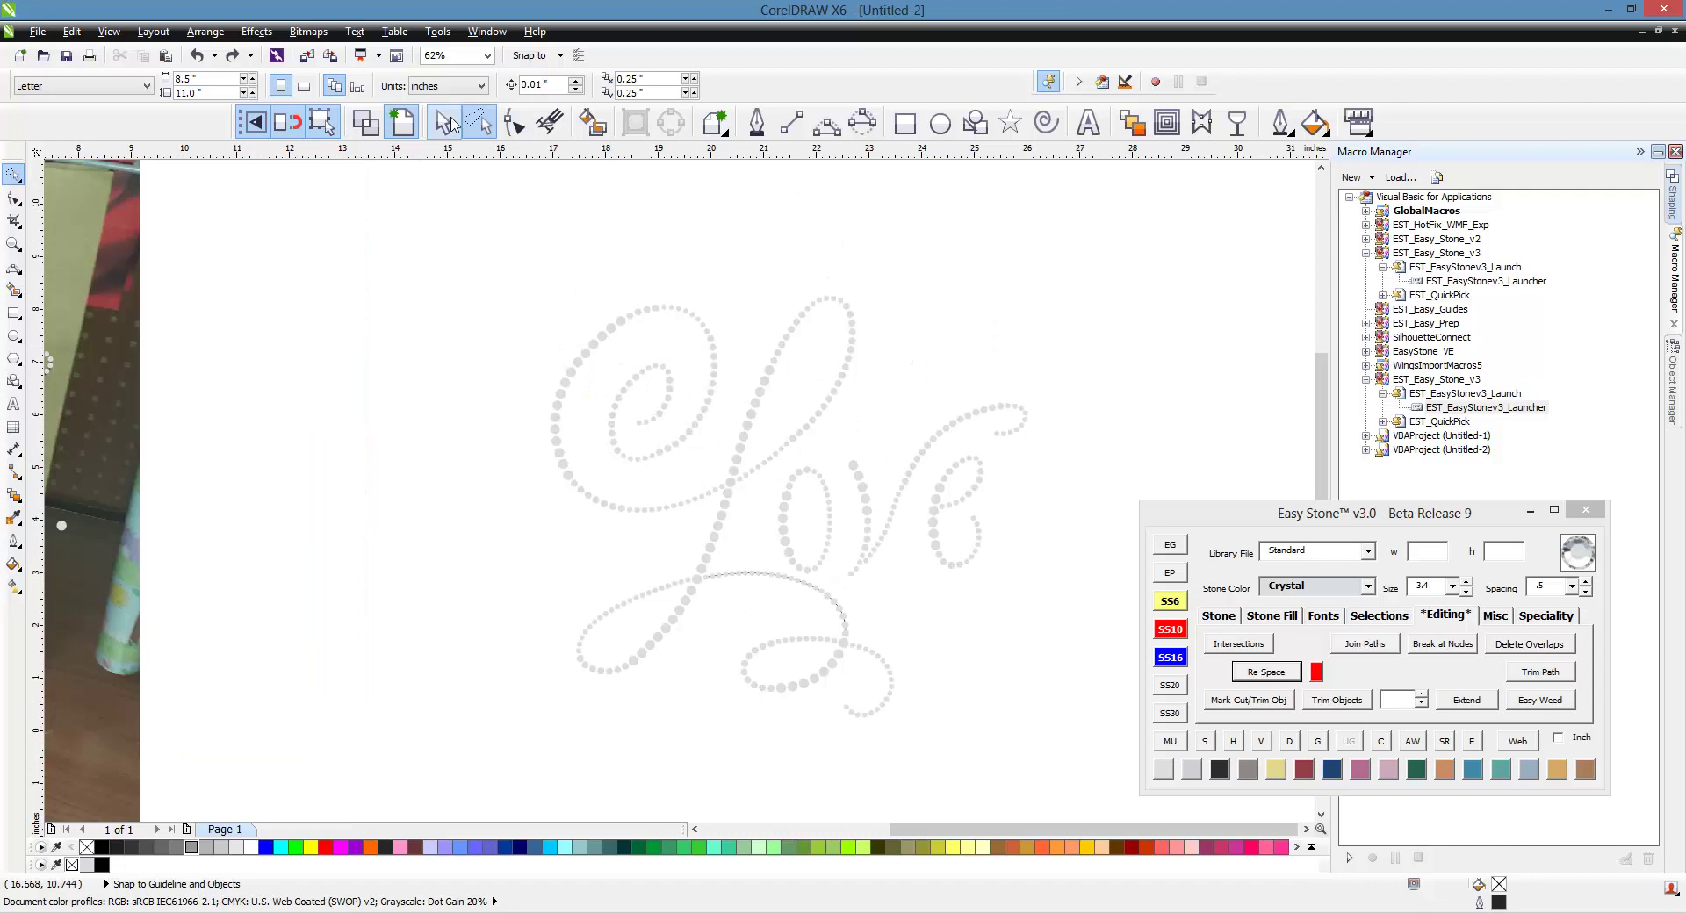
{"action": "left_click_drag", "start_coordinate": [446, 226], "coordinate": [1036, 751]}
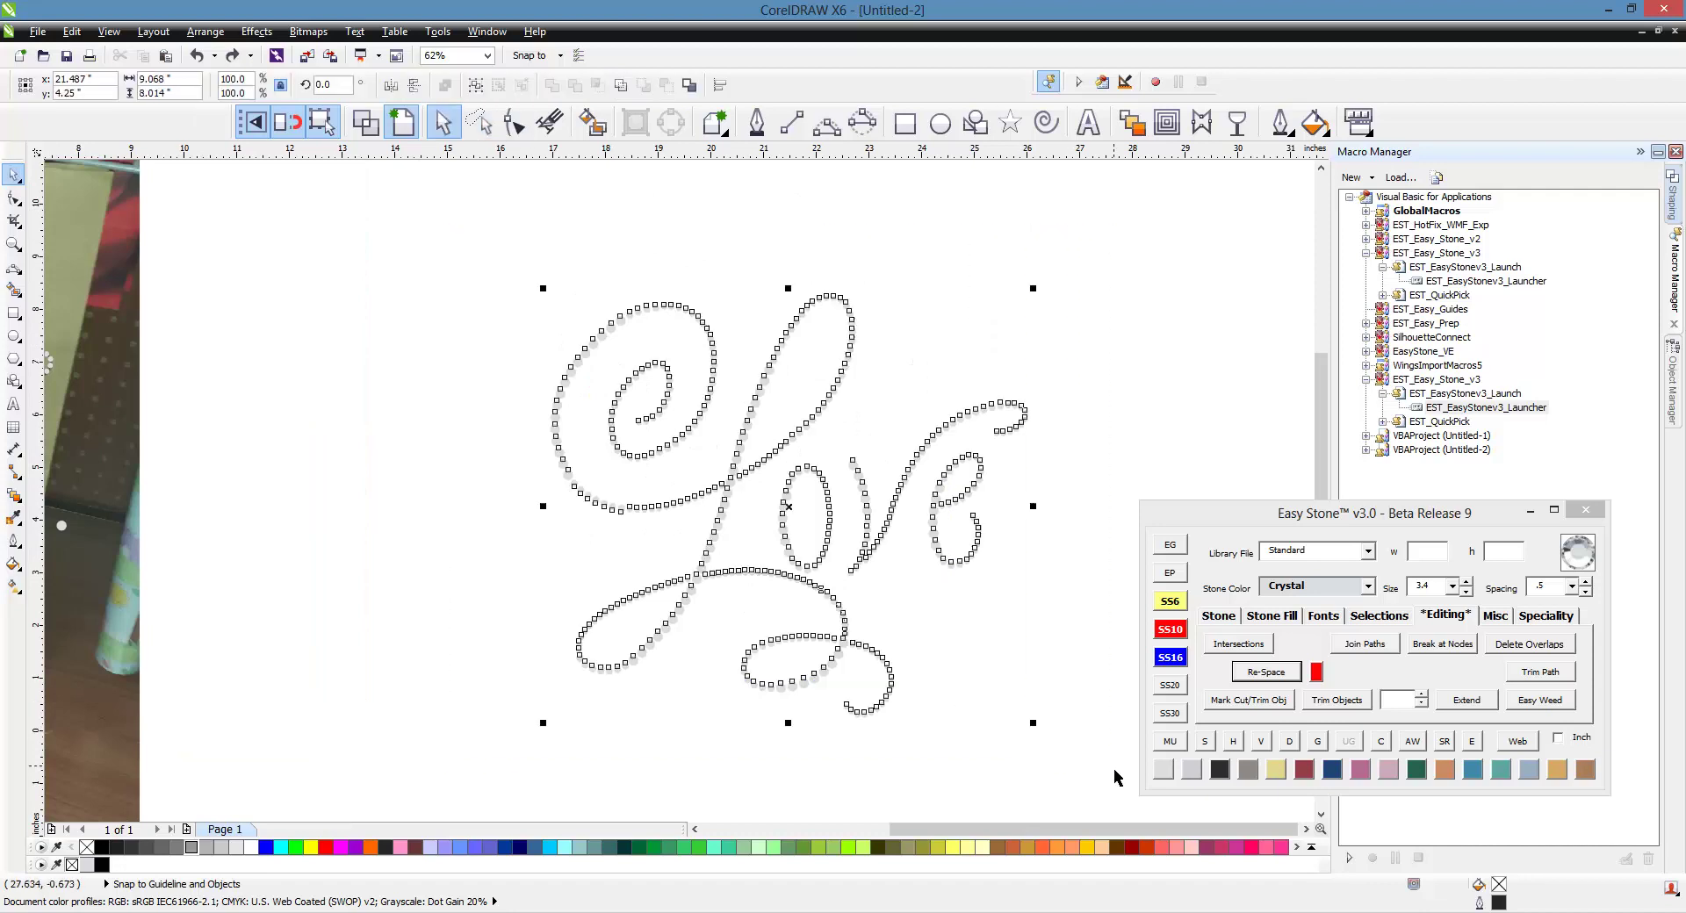
{"action": "left_click", "coordinate": [1288, 738]}
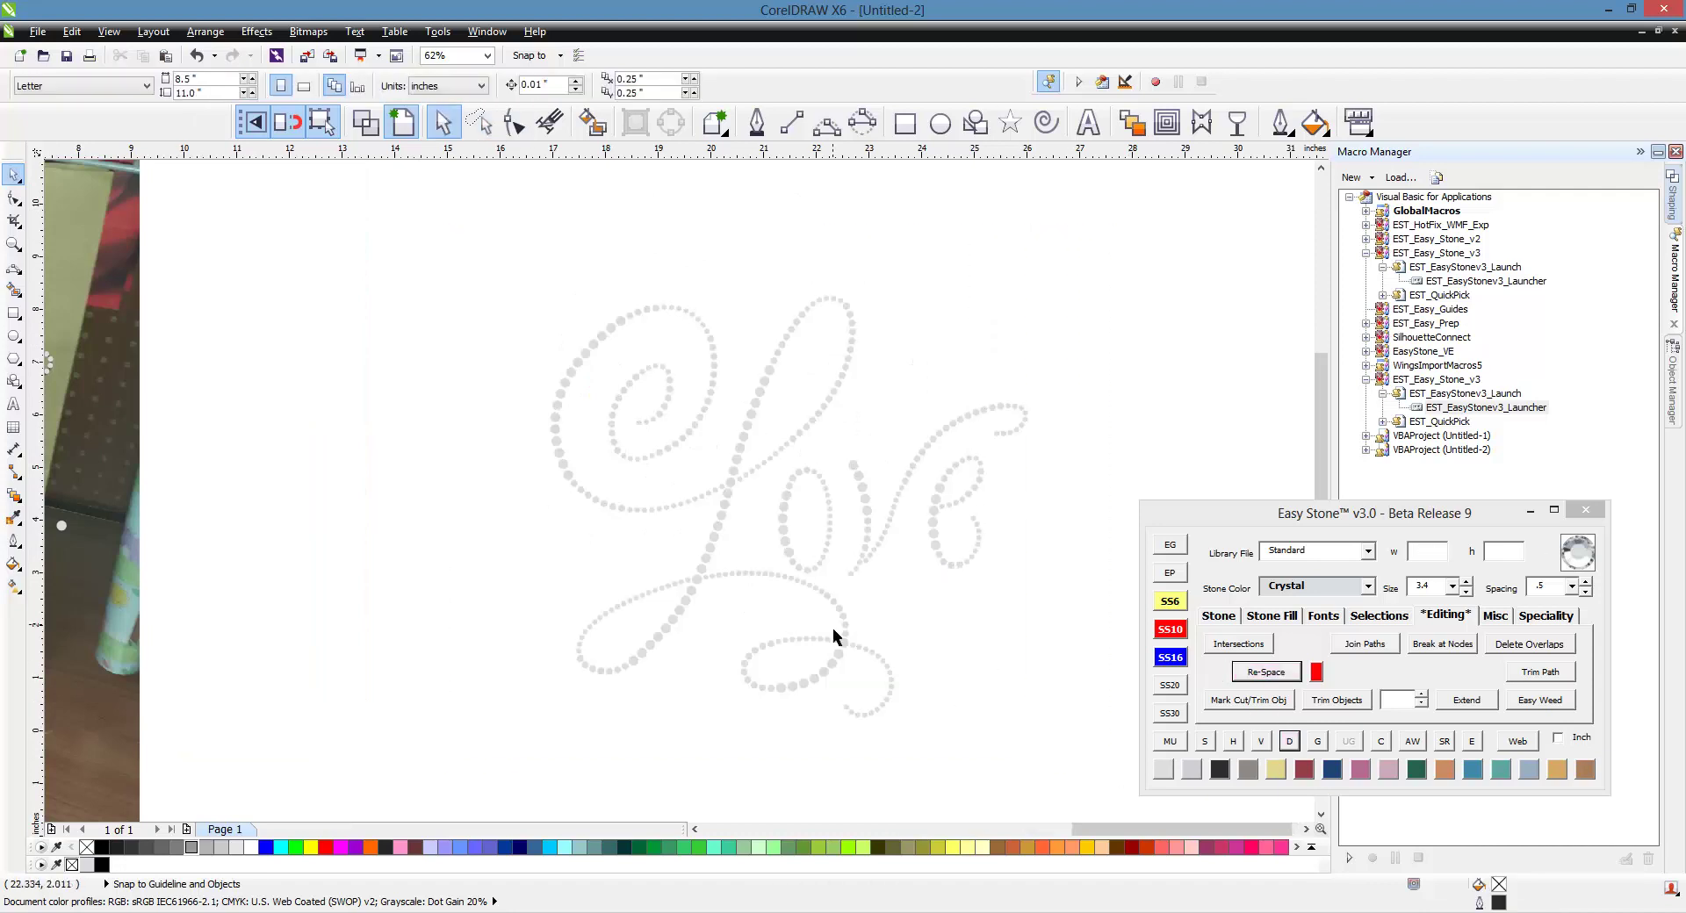
- Check the lower flourish, then select the whole word and put a black preview background behind it
{"action": "scroll", "coordinate": [833, 628], "scroll_direction": "up", "scroll_amount": 4}
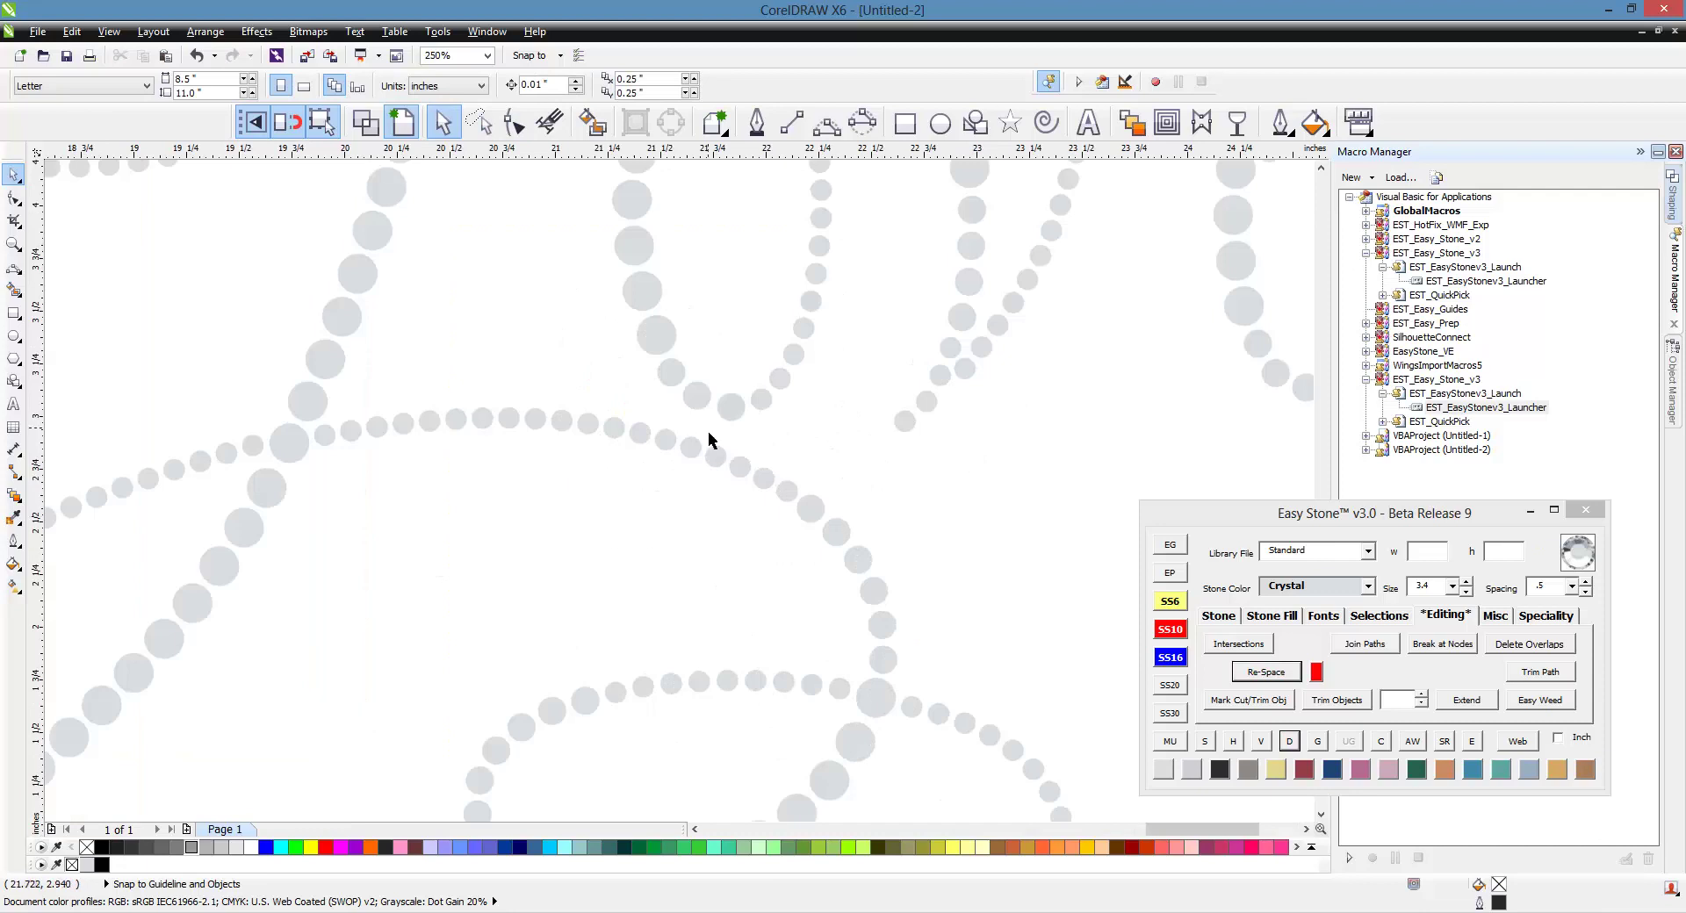
{"action": "scroll", "coordinate": [667, 474], "scroll_direction": "down", "scroll_amount": 3}
{"action": "scroll", "coordinate": [738, 412], "scroll_direction": "up", "scroll_amount": 1}
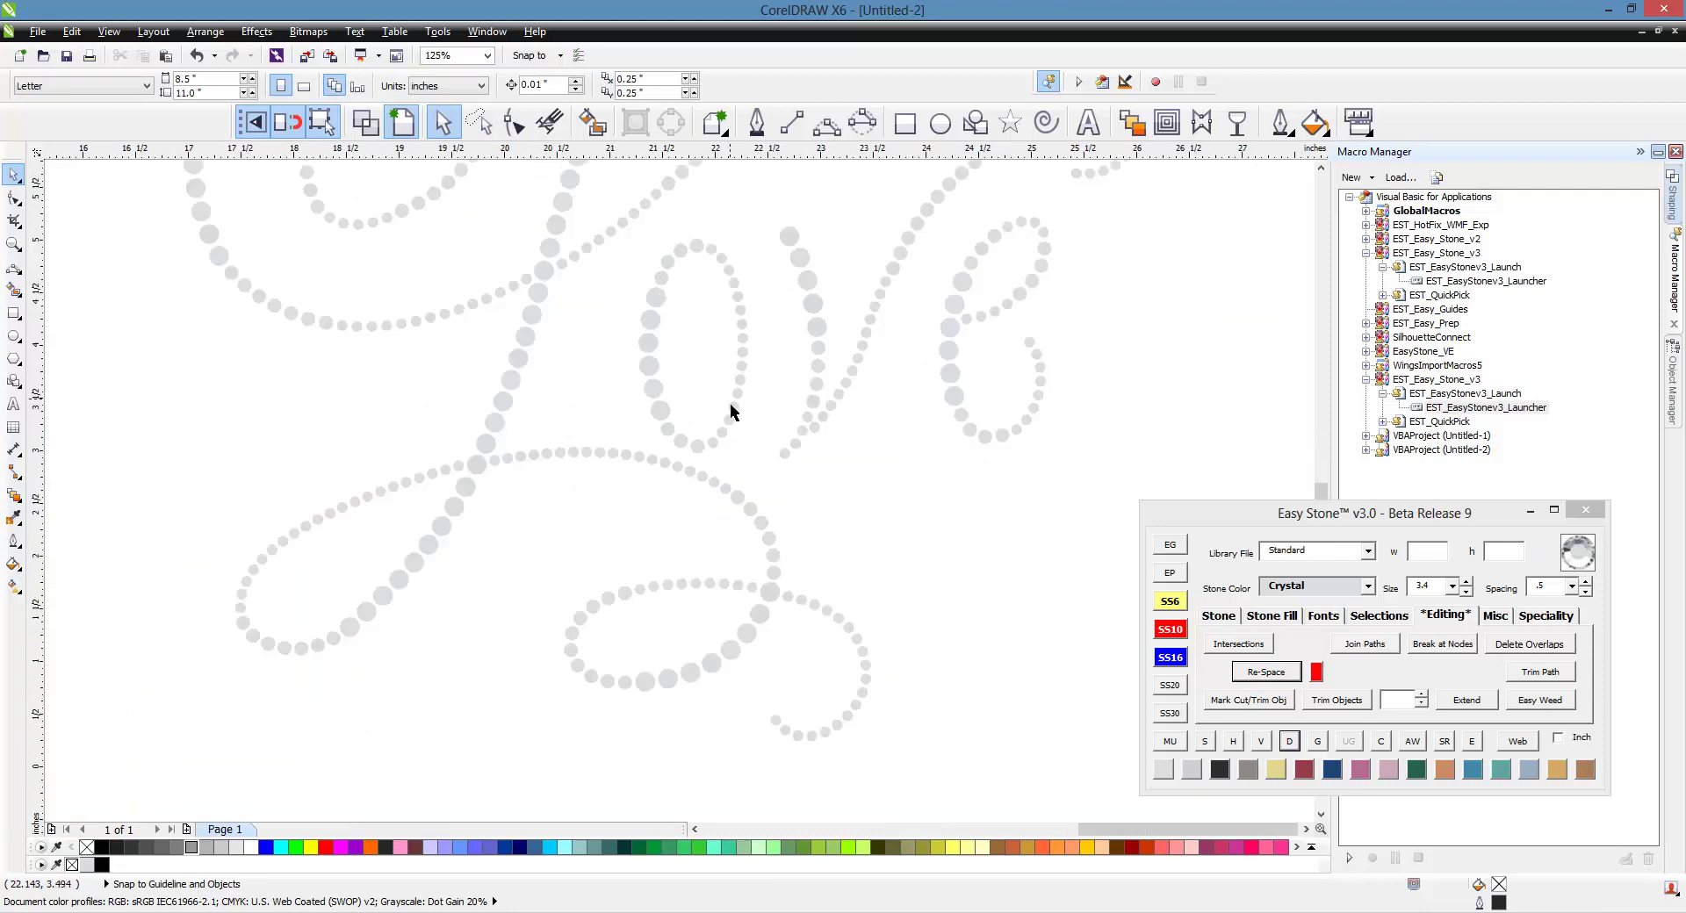
{"action": "scroll", "coordinate": [733, 412], "scroll_direction": "down", "scroll_amount": 2}
{"action": "left_click_drag", "start_coordinate": [349, 183], "coordinate": [977, 656]}
{"action": "left_click", "coordinate": [1412, 741]}
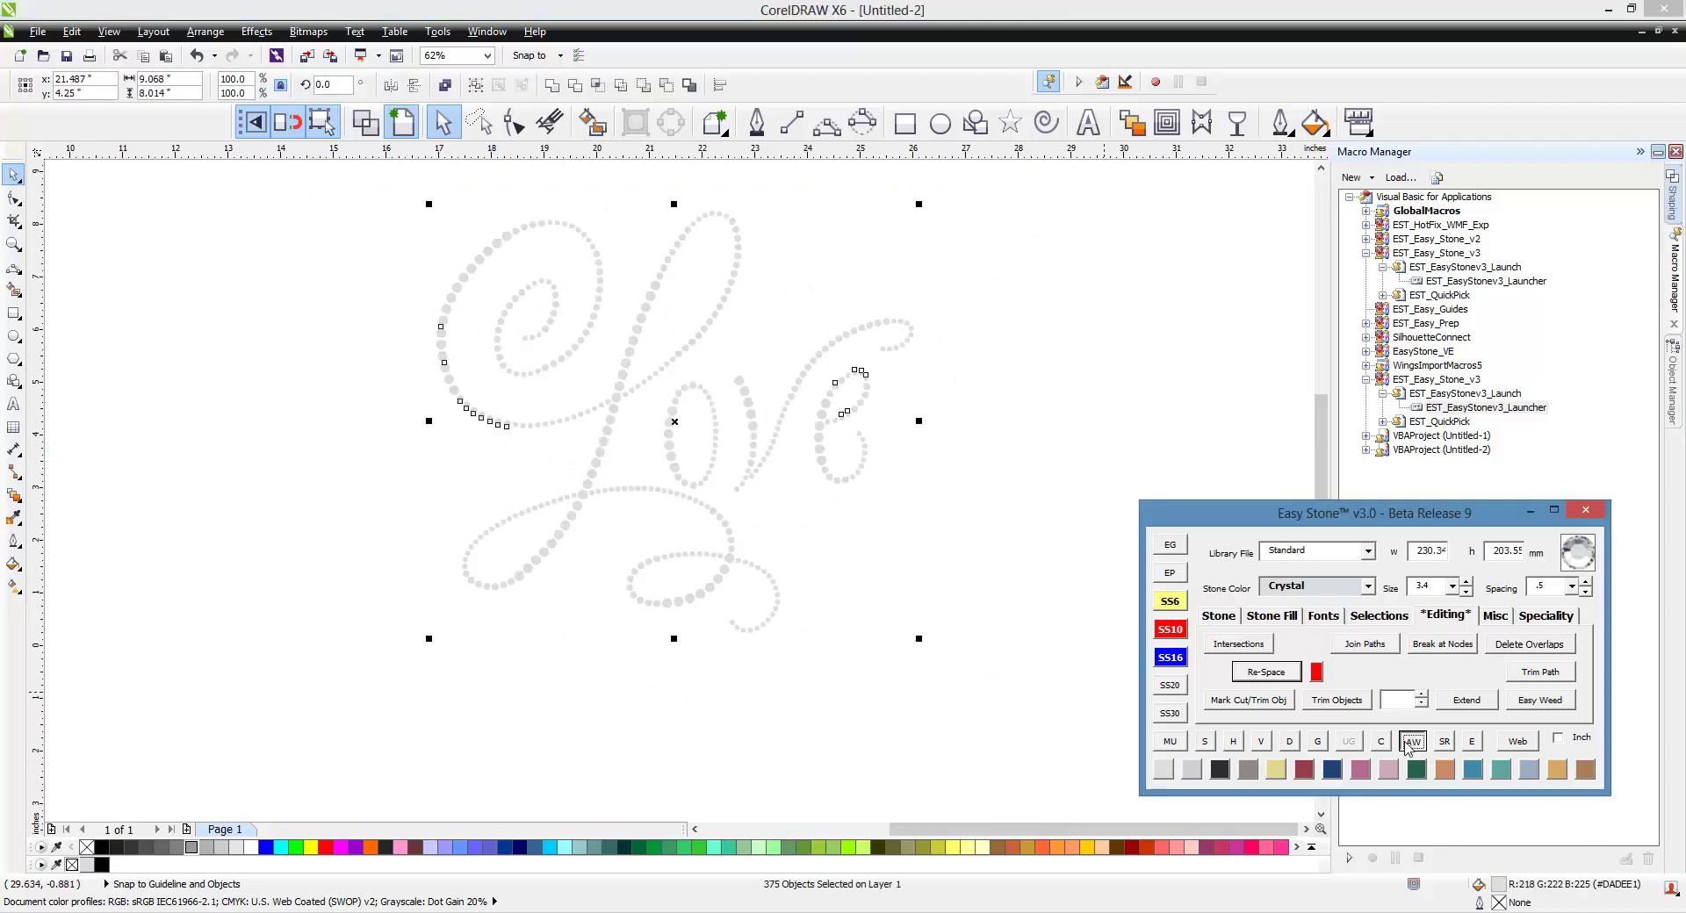
{"action": "left_click", "coordinate": [991, 477]}
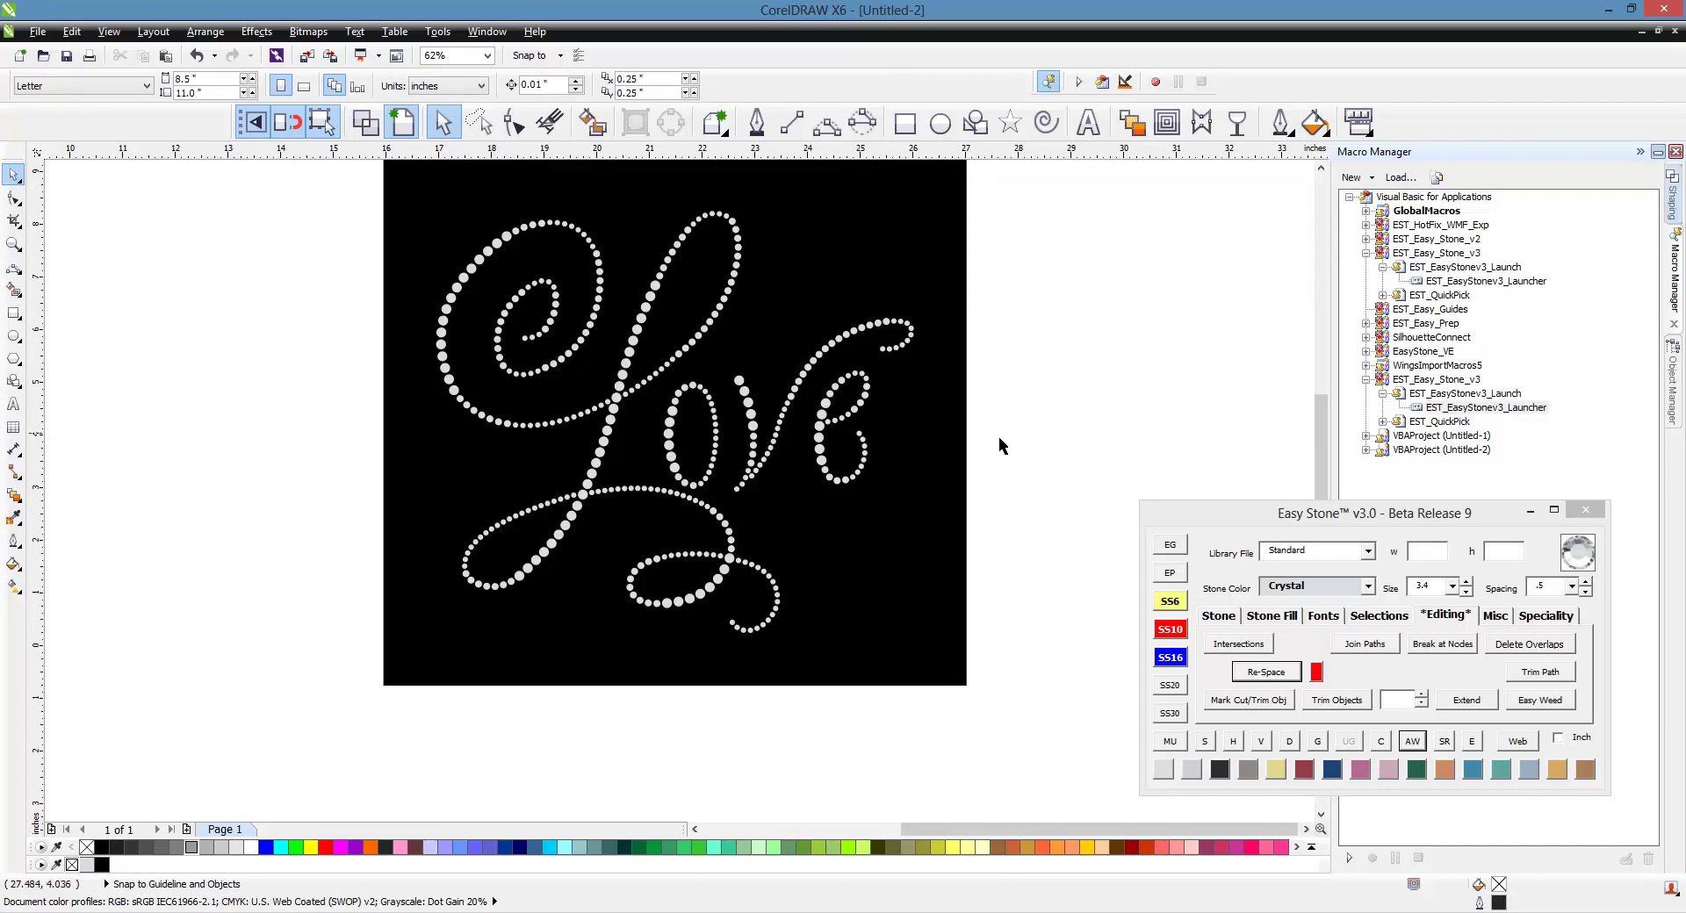
- Examine the finished rhinestone word on the black background, checking the stones of the o, v and e up close
{"action": "scroll", "coordinate": [1001, 446], "scroll_direction": "down", "scroll_amount": 1}
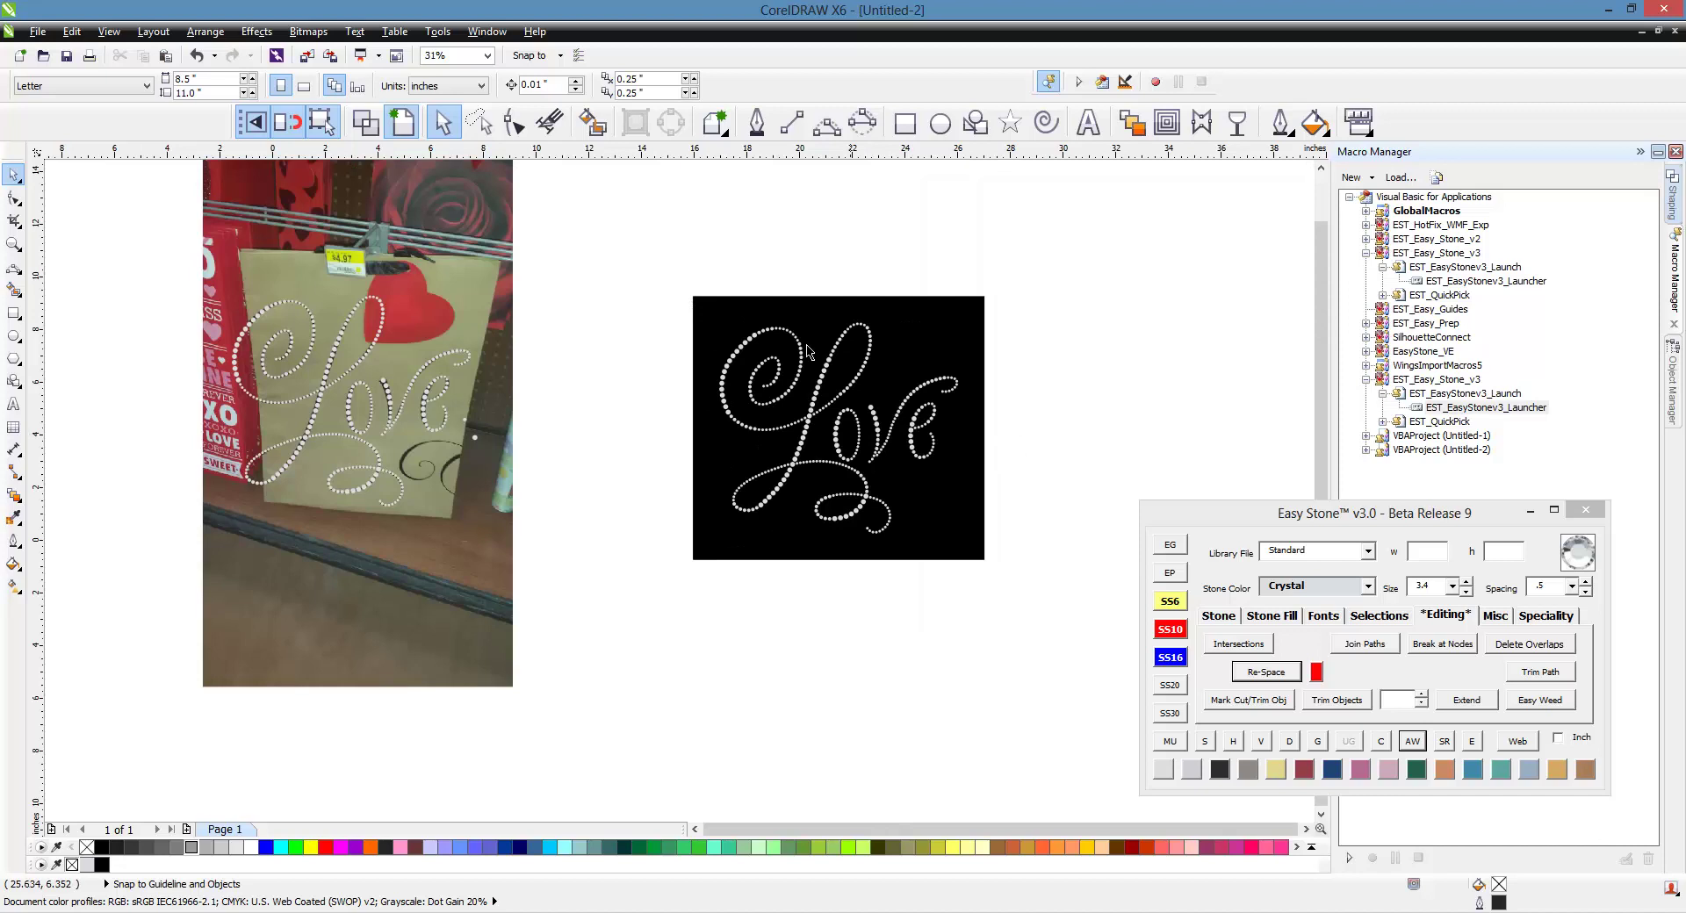
{"action": "scroll", "coordinate": [868, 385], "scroll_direction": "up", "scroll_amount": 1}
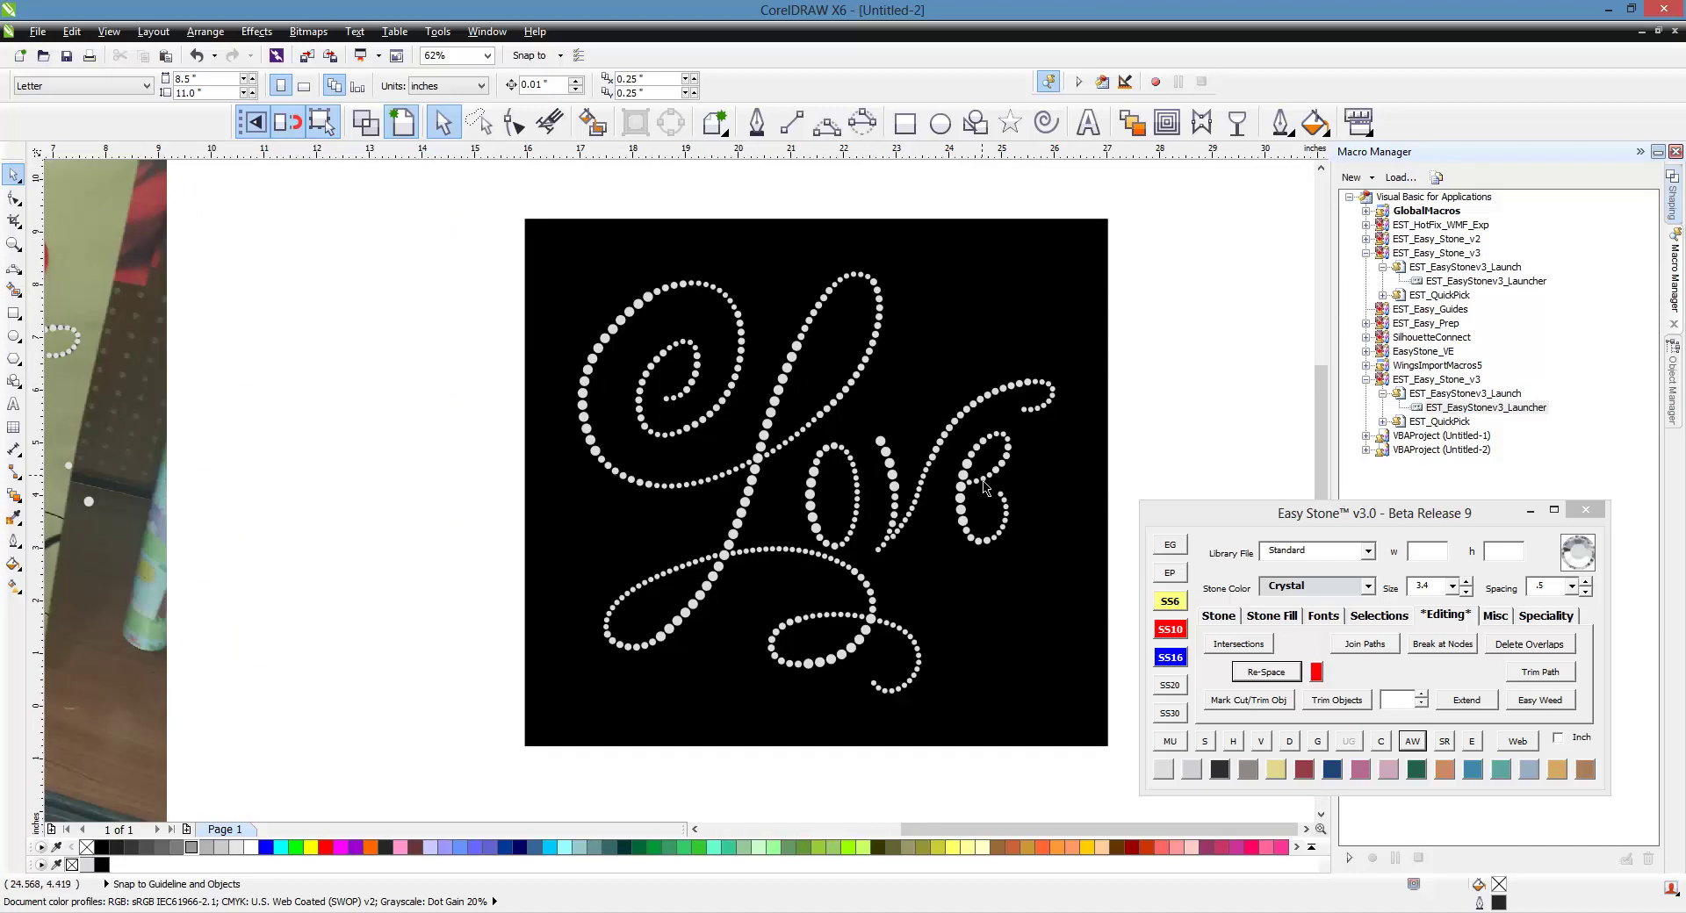
{"action": "scroll", "coordinate": [984, 488], "scroll_direction": "up", "scroll_amount": 2}
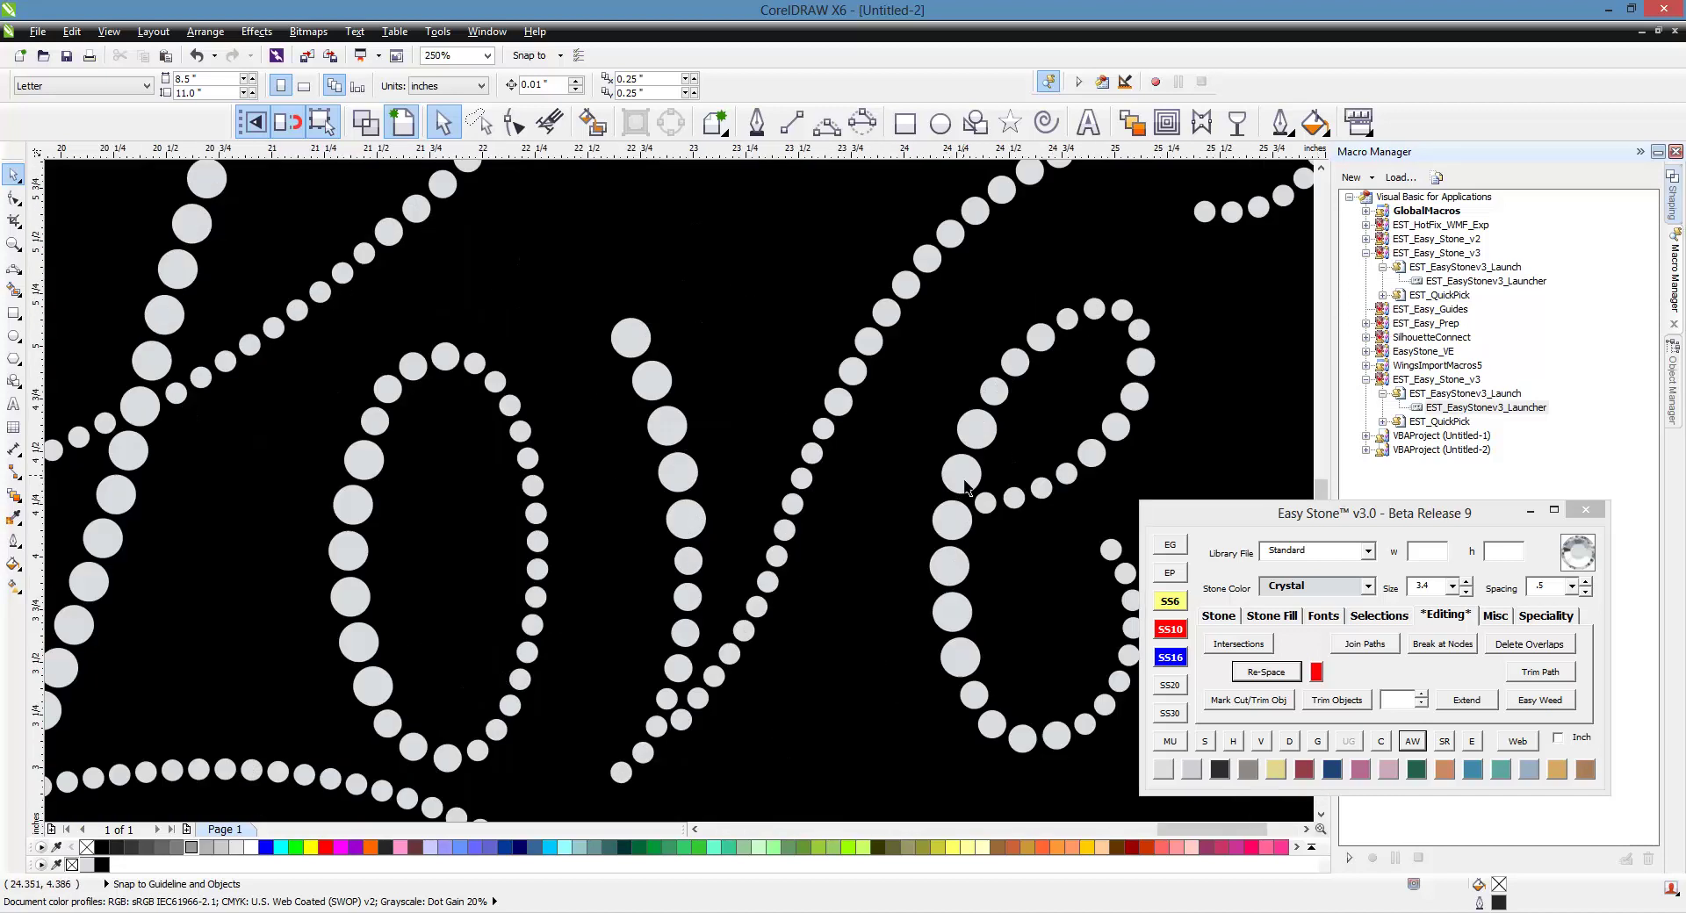
{"action": "scroll", "coordinate": [834, 446], "scroll_direction": "down", "scroll_amount": 1}
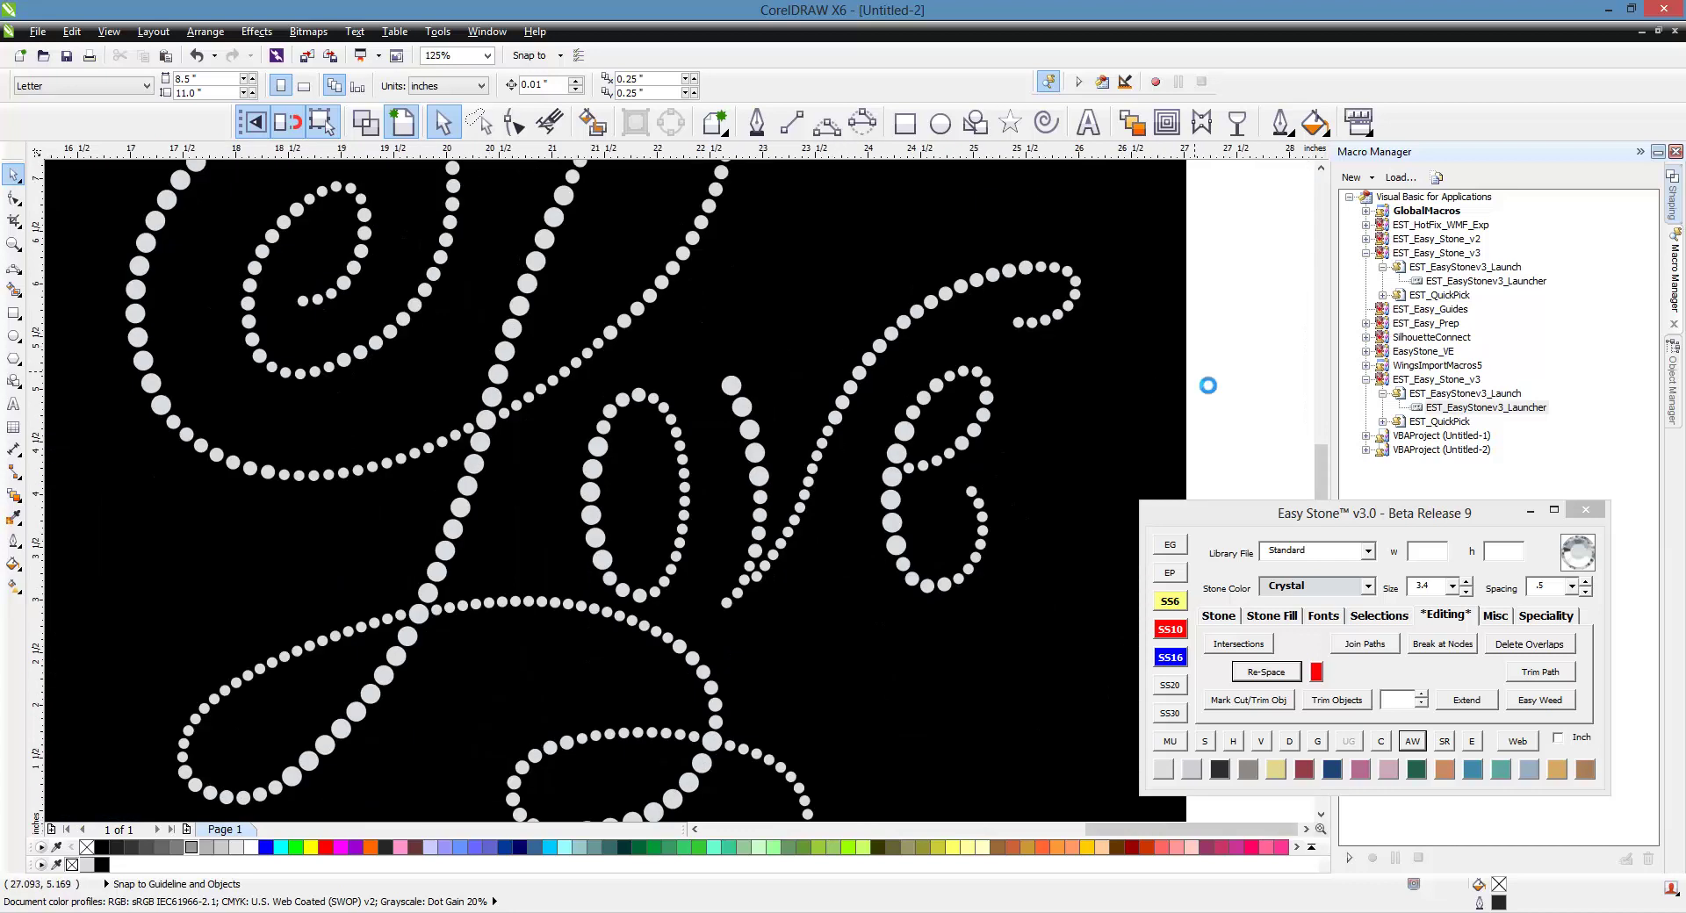
- Draw a basic heart shape about 3.38 in wide and 3 in high in the blank area beside the photo
{"action": "scroll", "coordinate": [1209, 386], "scroll_direction": "down", "scroll_amount": 2}
{"action": "scroll", "coordinate": [484, 295], "scroll_direction": "up", "scroll_amount": 1}
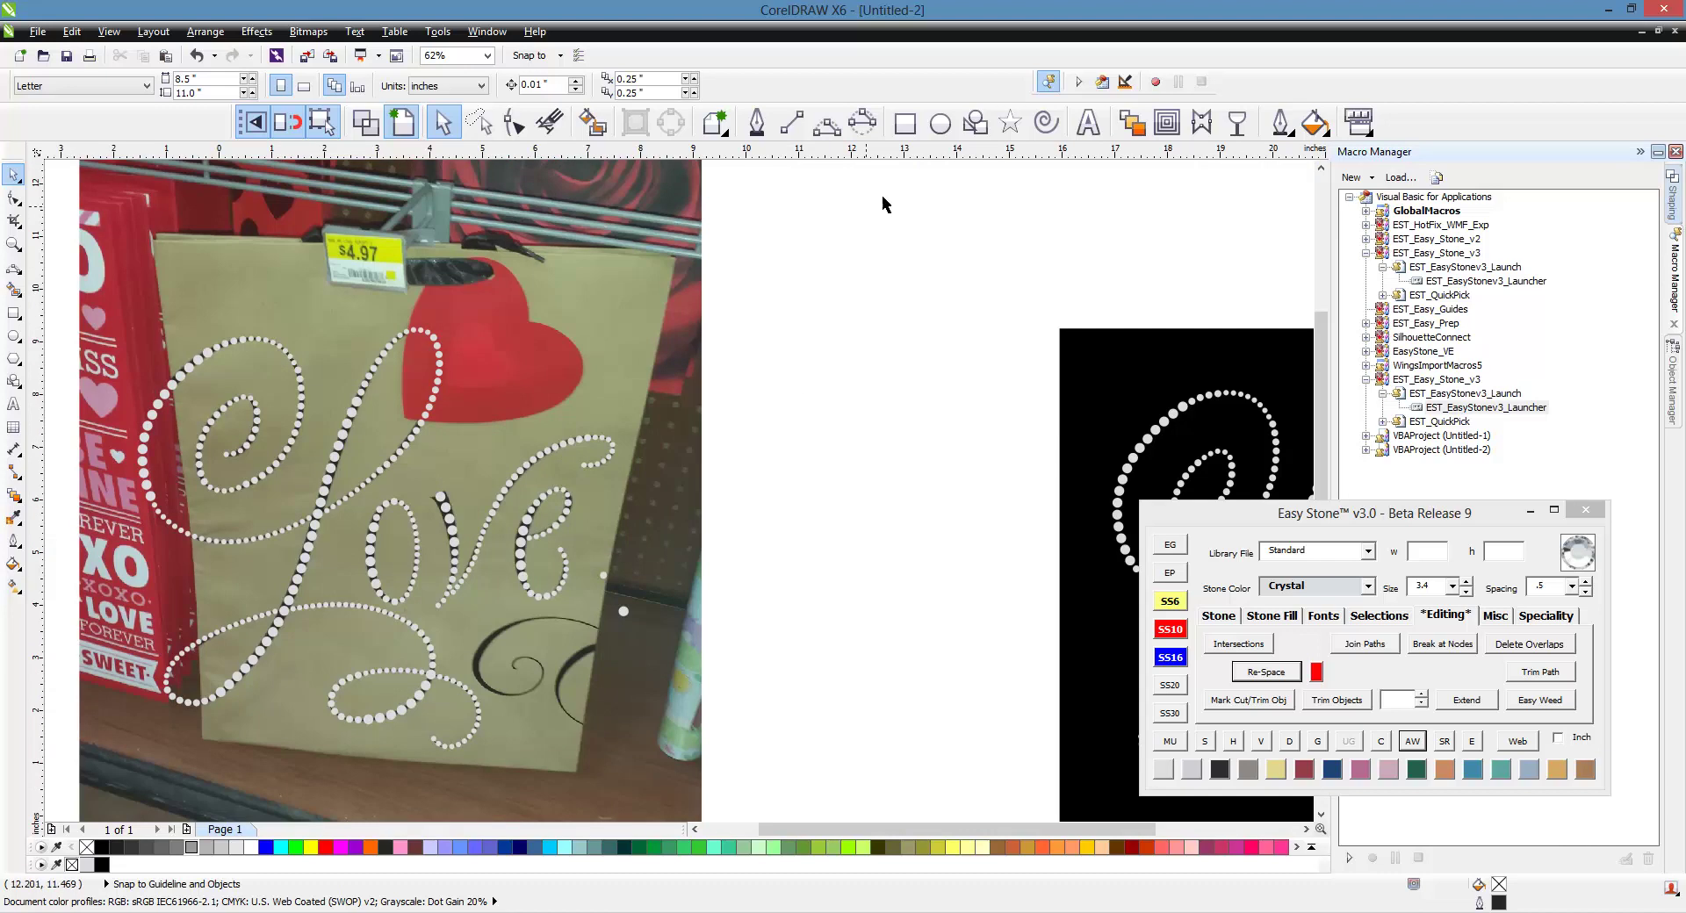
{"action": "left_click", "coordinate": [973, 132]}
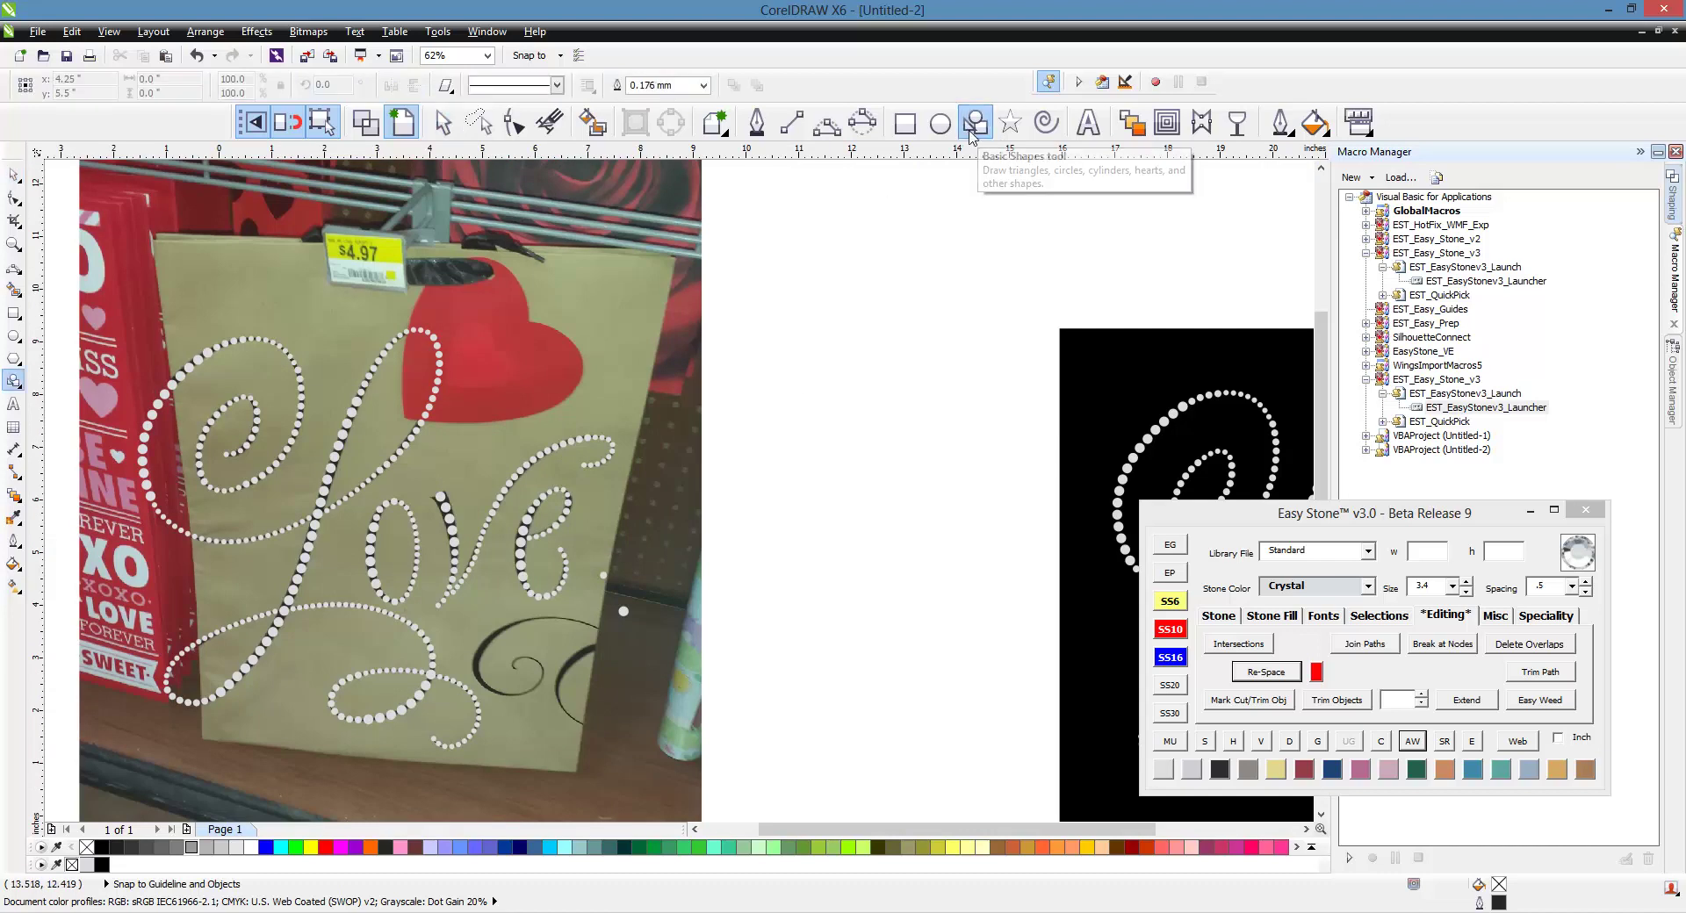
{"action": "left_click", "coordinate": [453, 88]}
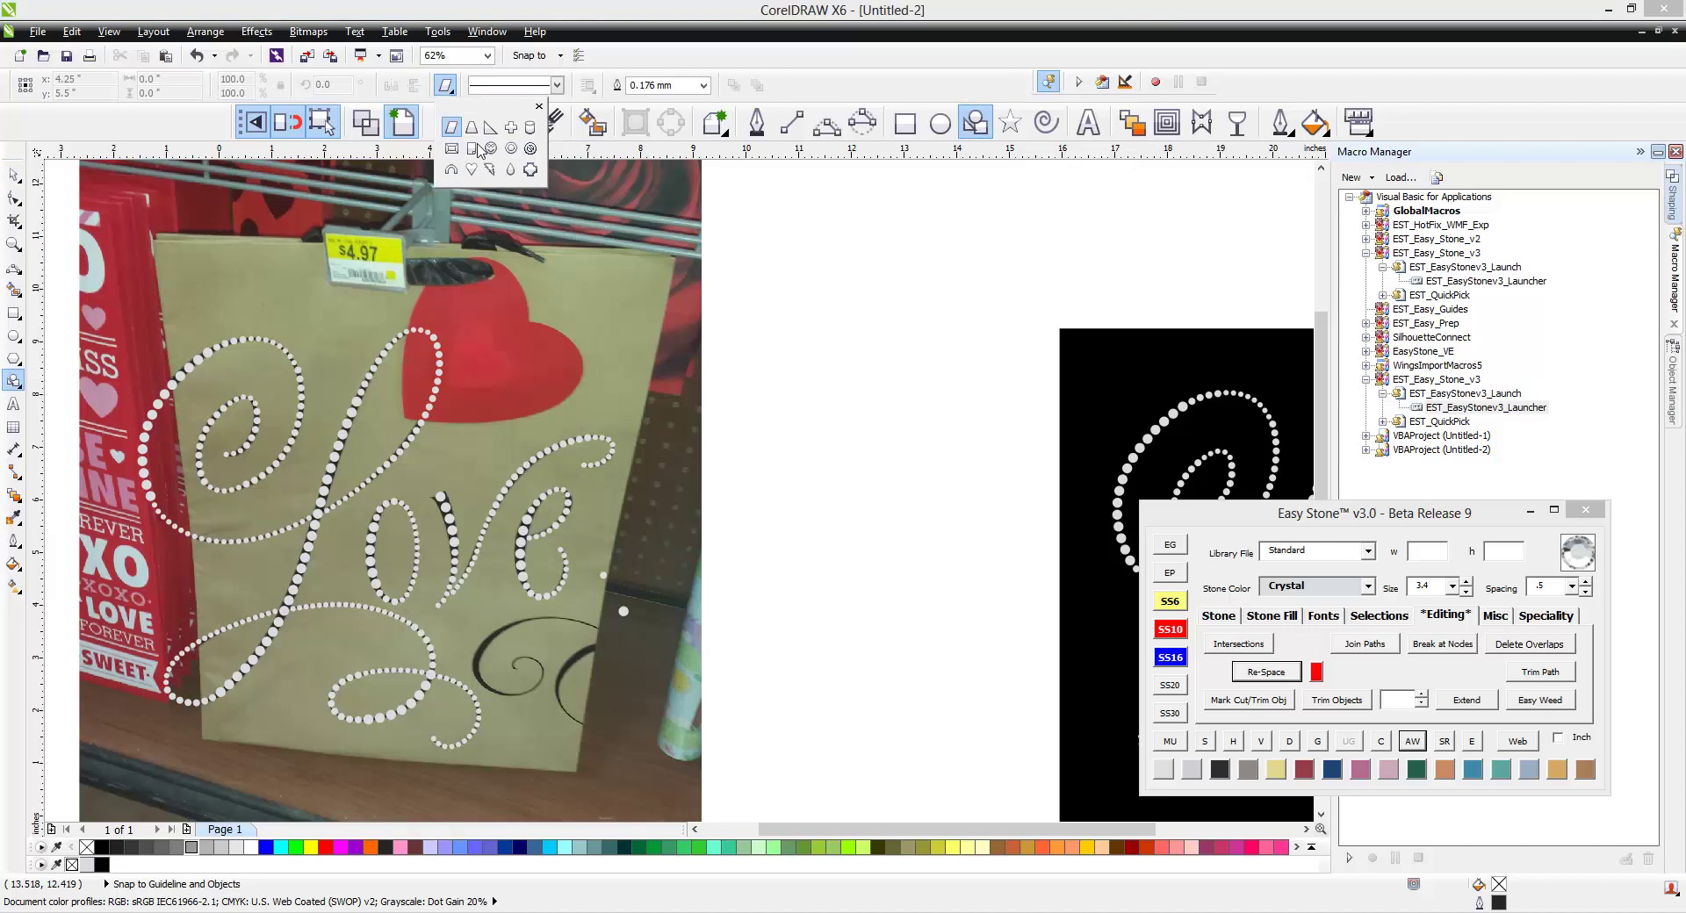
{"action": "left_click", "coordinate": [479, 174]}
{"action": "left_click_drag", "start_coordinate": [832, 379], "coordinate": [1019, 550]}
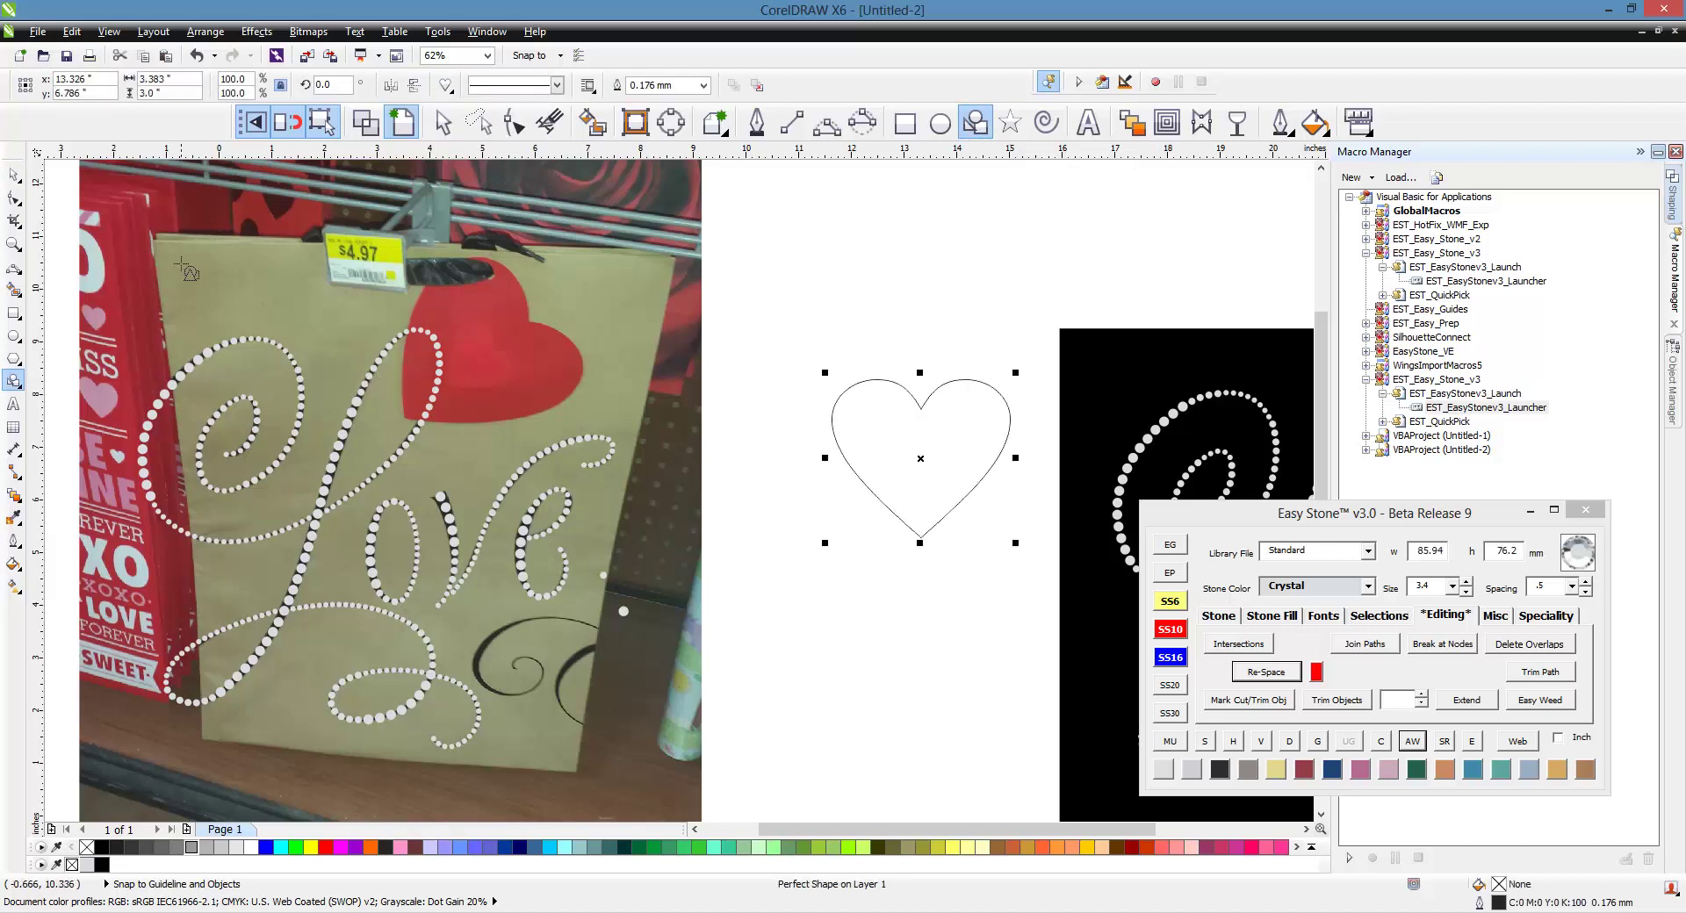
- Move the heart outline onto the photo's red heart and rotate it to about 312.9° to match the tilt
{"action": "left_click", "coordinate": [13, 175]}
{"action": "left_click_drag", "start_coordinate": [900, 430], "coordinate": [451, 319]}
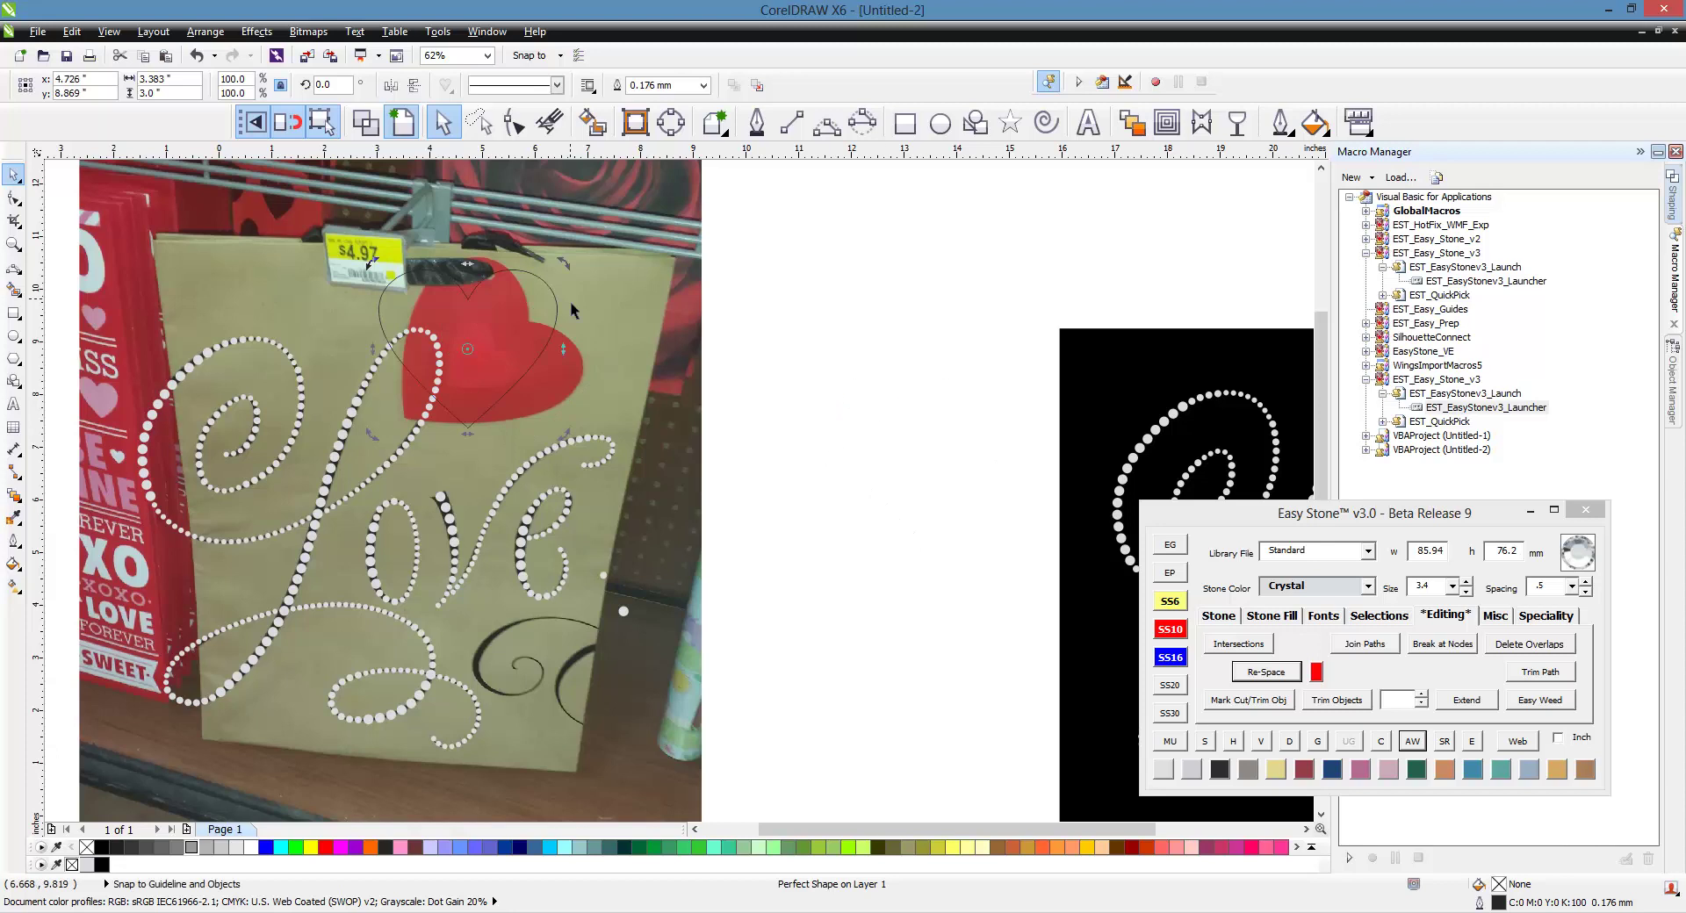
{"action": "left_click_drag", "start_coordinate": [569, 273], "coordinate": [634, 376]}
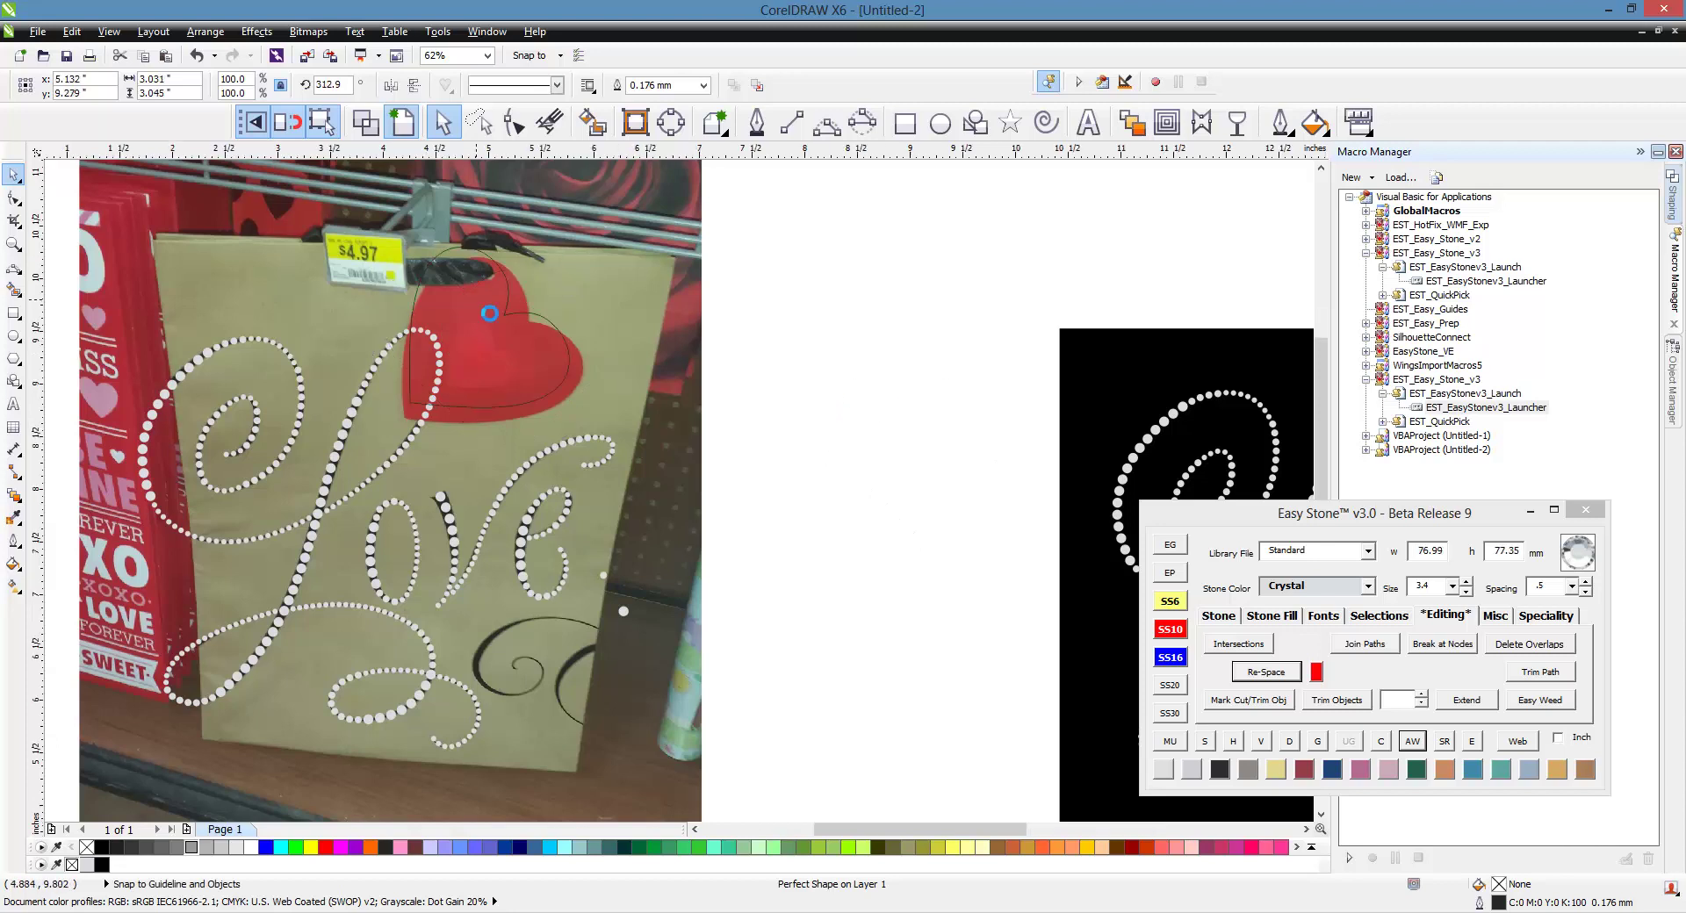
- Enlarge the heart outline to about 3.42 by 3.43 in and shift it to cover the red heart in the photo
{"action": "scroll", "coordinate": [440, 316], "scroll_direction": "up", "scroll_amount": 2}
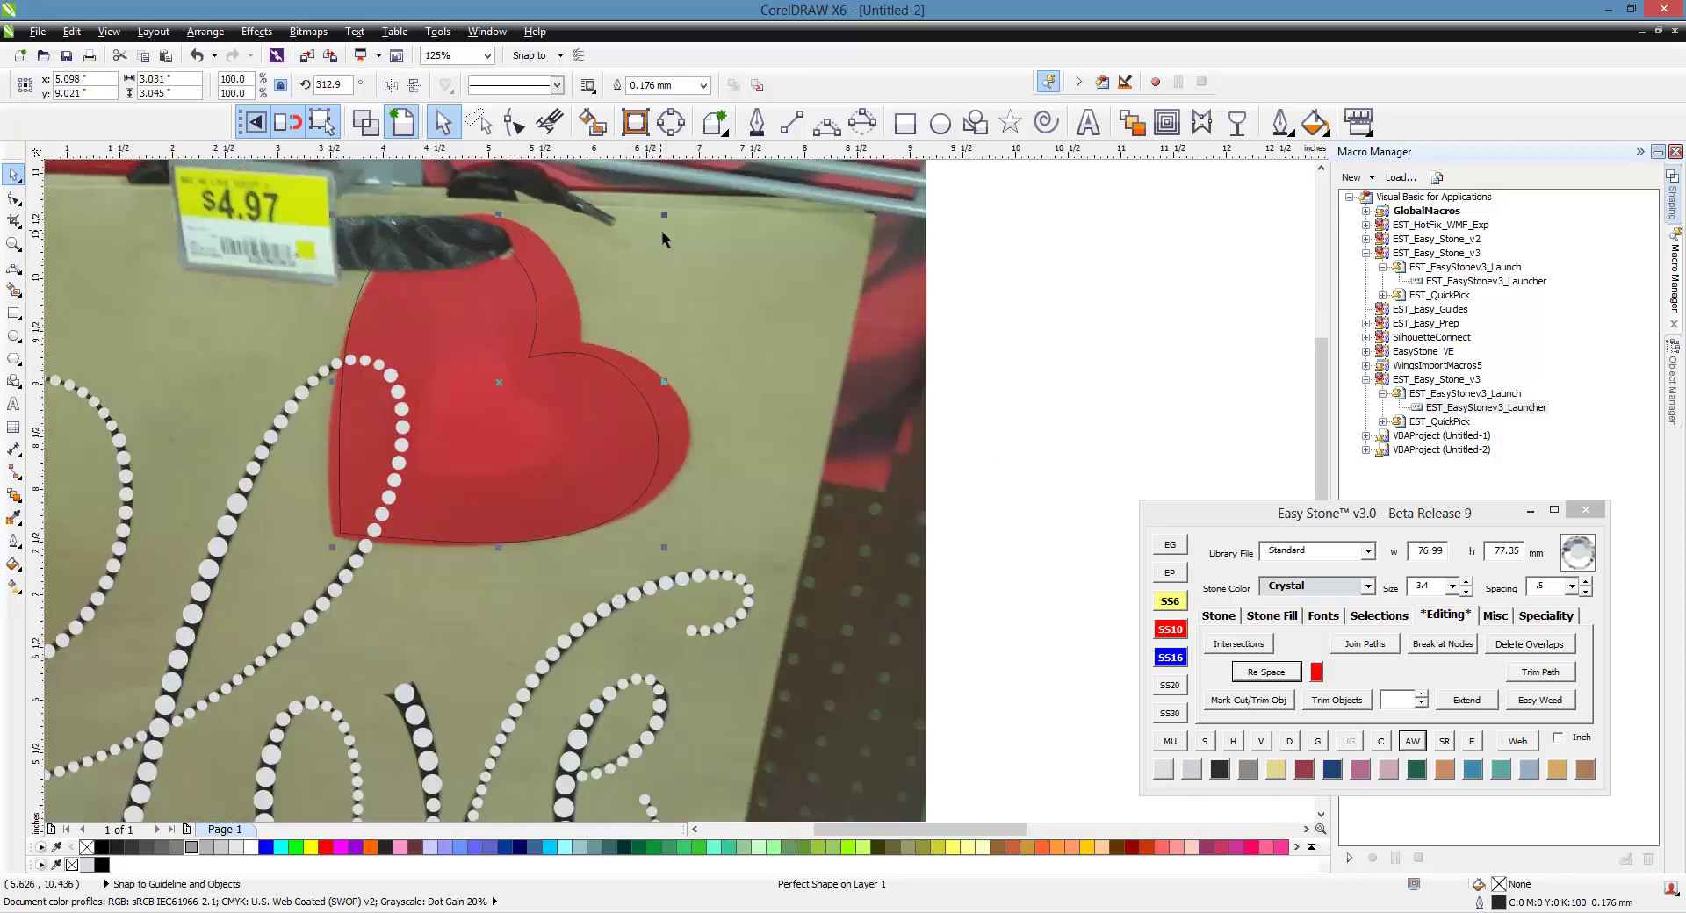
{"action": "left_click_drag", "start_coordinate": [664, 214], "coordinate": [680, 199]}
{"action": "left_click_drag", "start_coordinate": [551, 400], "coordinate": [555, 402]}
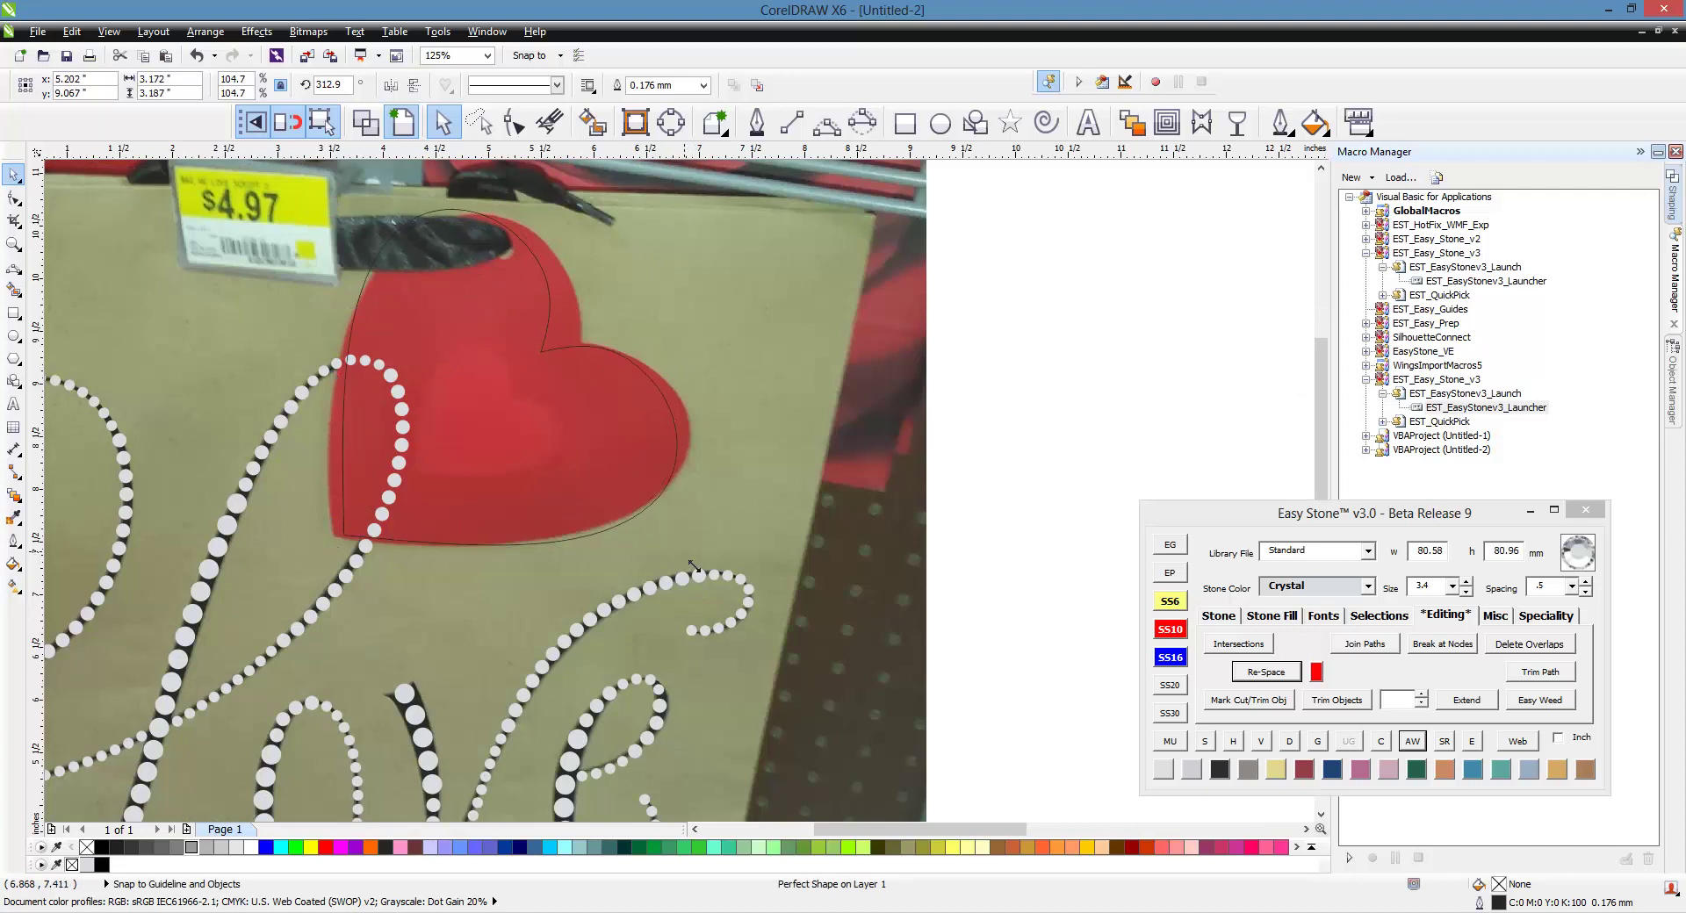
{"action": "left_click_drag", "start_coordinate": [693, 566], "coordinate": [713, 570]}
{"action": "left_click_drag", "start_coordinate": [619, 484], "coordinate": [597, 482]}
{"action": "left_click_drag", "start_coordinate": [694, 553], "coordinate": [708, 568]}
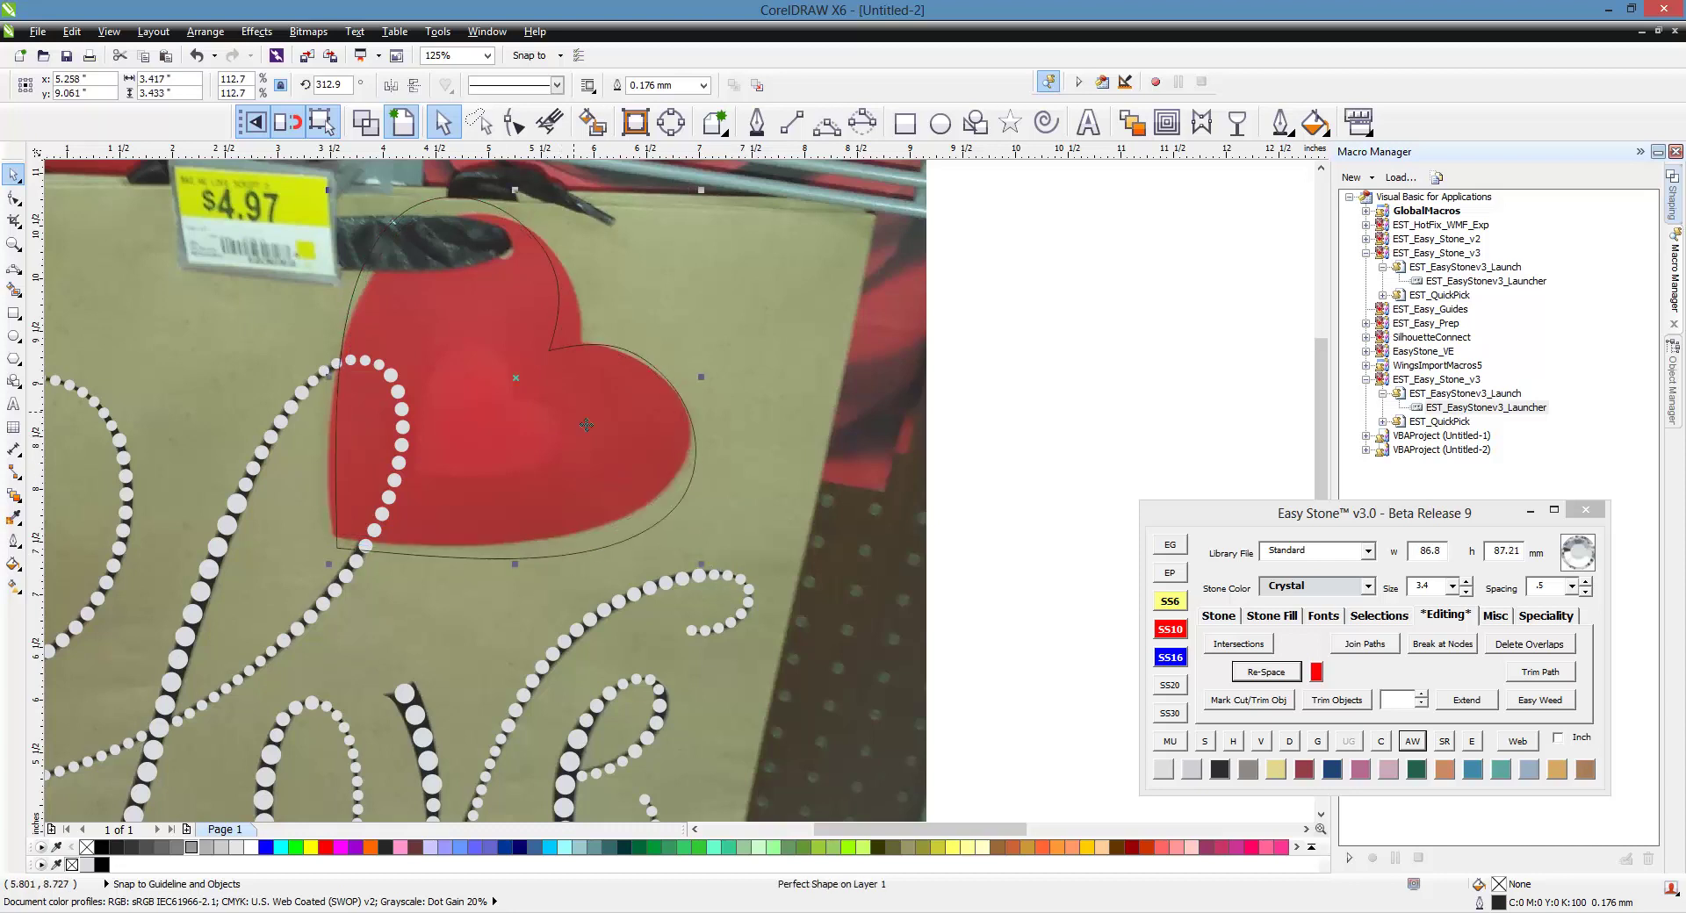
- Move the heart outline so its lower point lines up with the point of the red heart
{"action": "key", "text": "F10"}
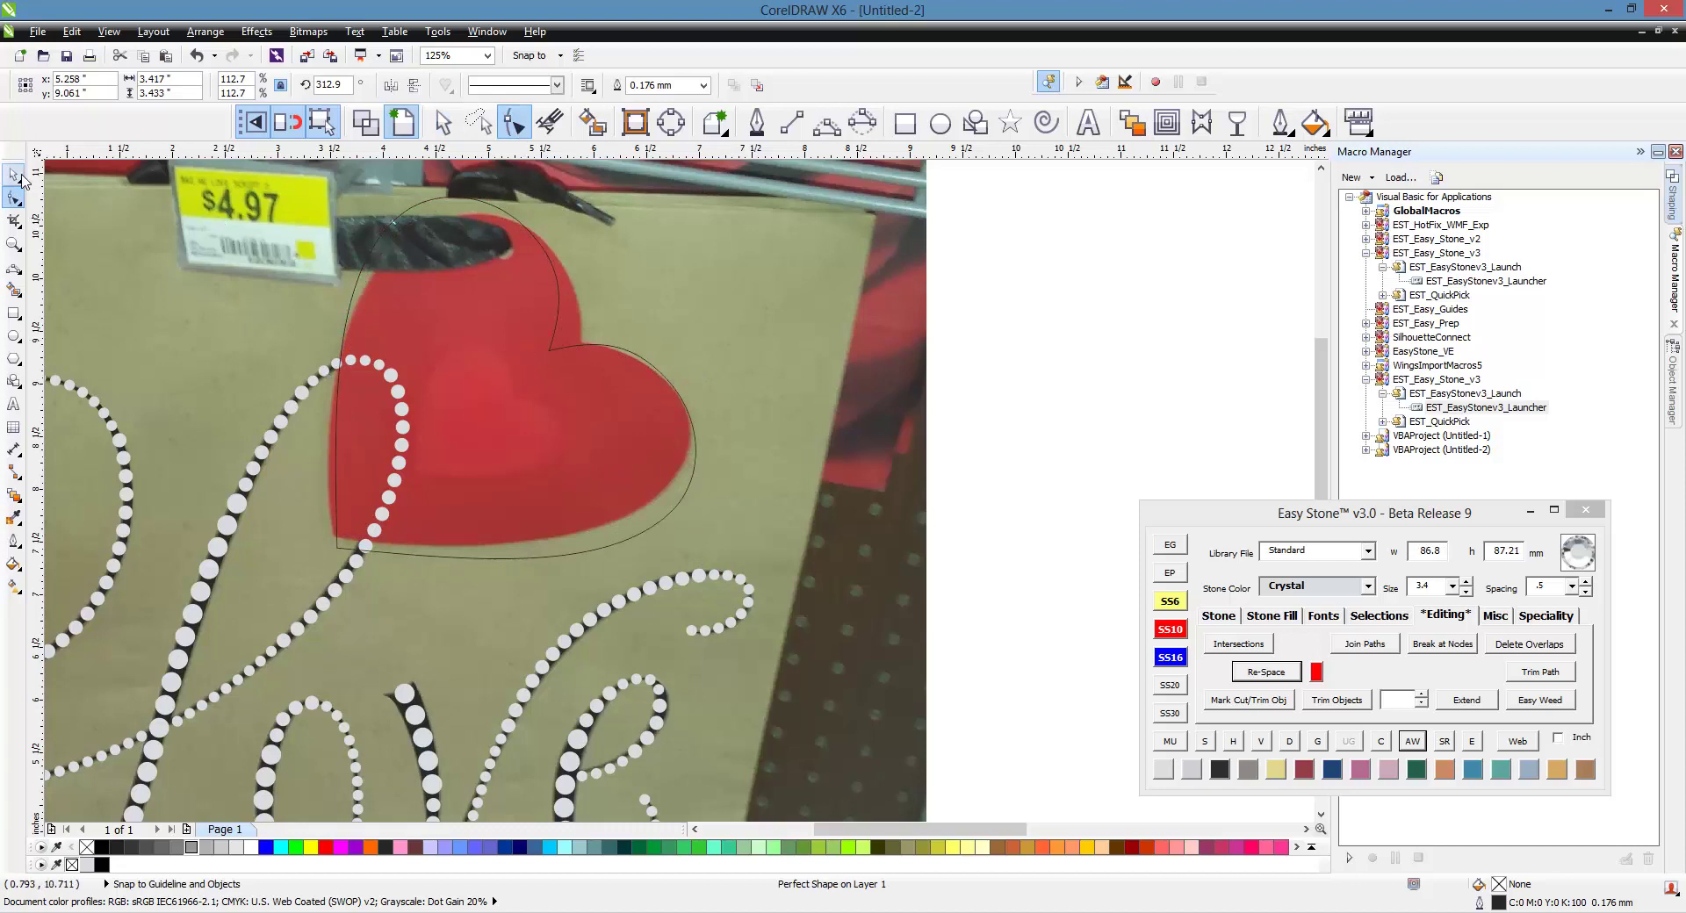
{"action": "key", "text": "space"}
{"action": "left_click", "coordinate": [598, 442]}
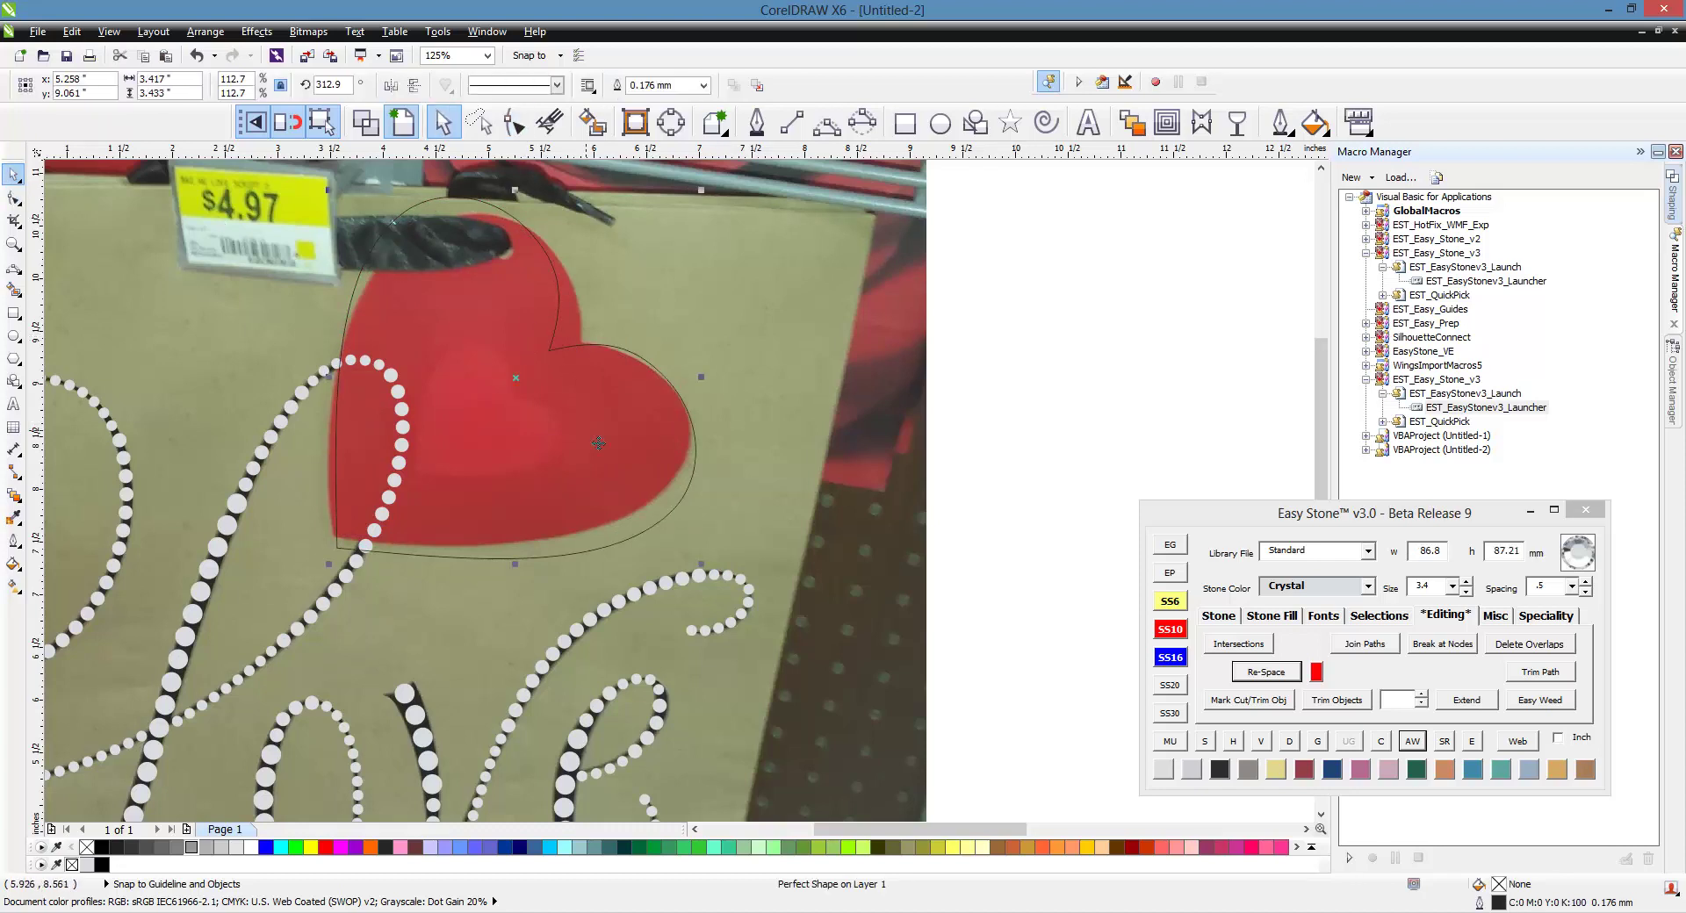
{"action": "scroll", "coordinate": [342, 527], "scroll_direction": "up", "scroll_amount": 5}
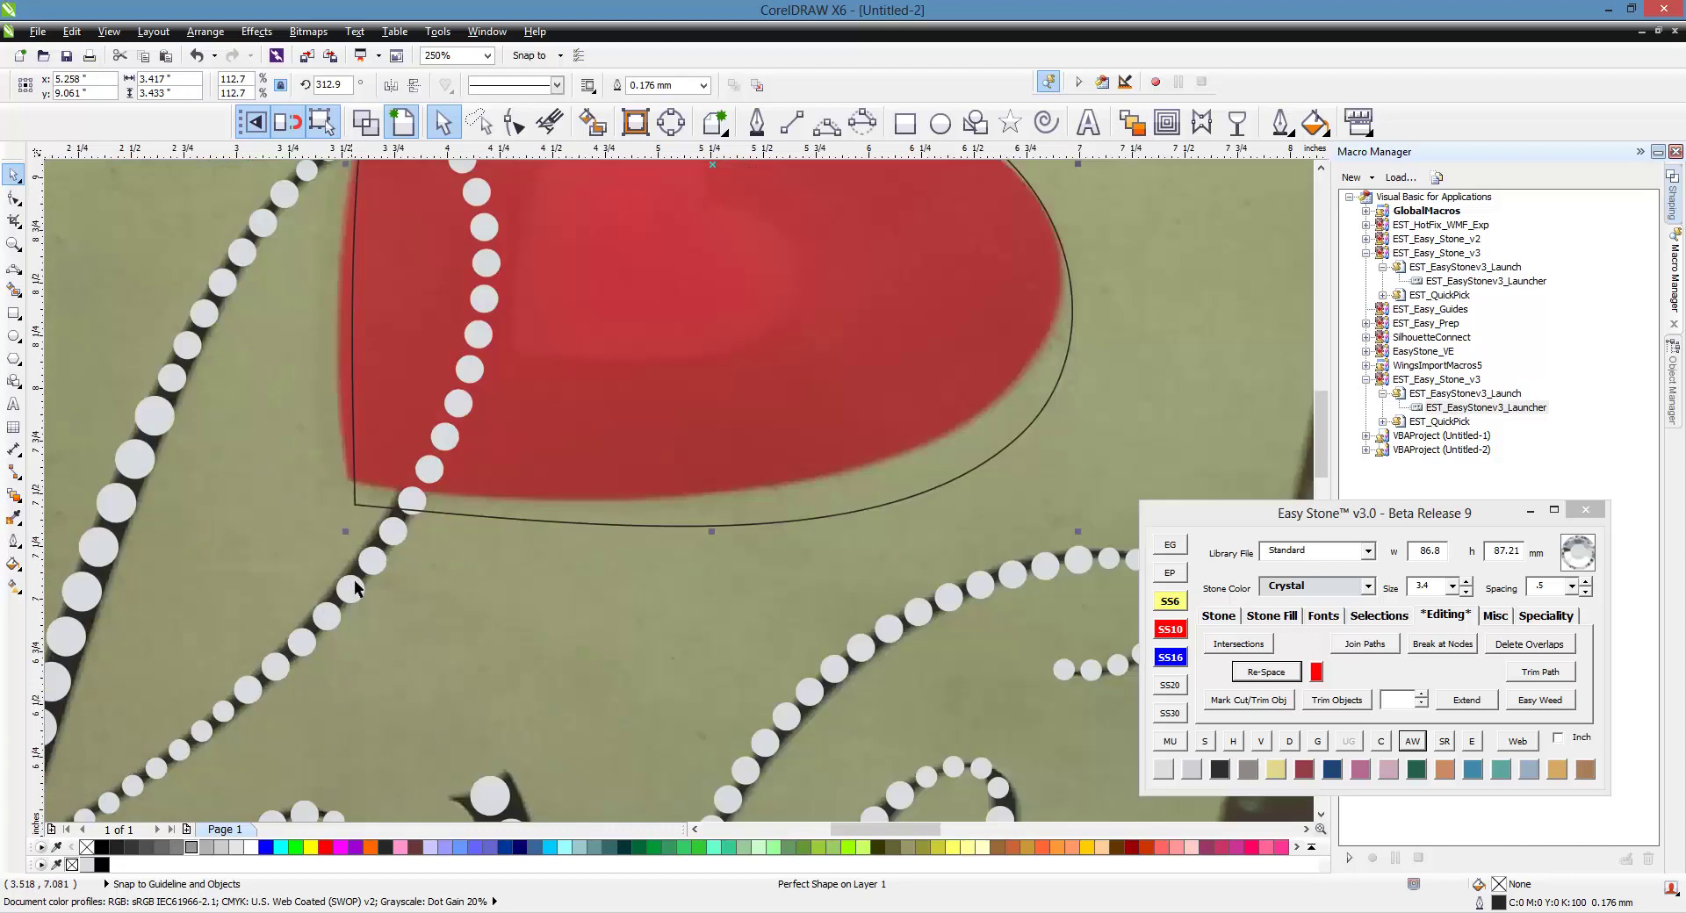
{"action": "left_click_drag", "start_coordinate": [380, 465], "coordinate": [367, 457]}
{"action": "scroll", "coordinate": [367, 457], "scroll_direction": "down", "scroll_amount": 7}
{"action": "scroll", "coordinate": [628, 490], "scroll_direction": "up", "scroll_amount": 2}
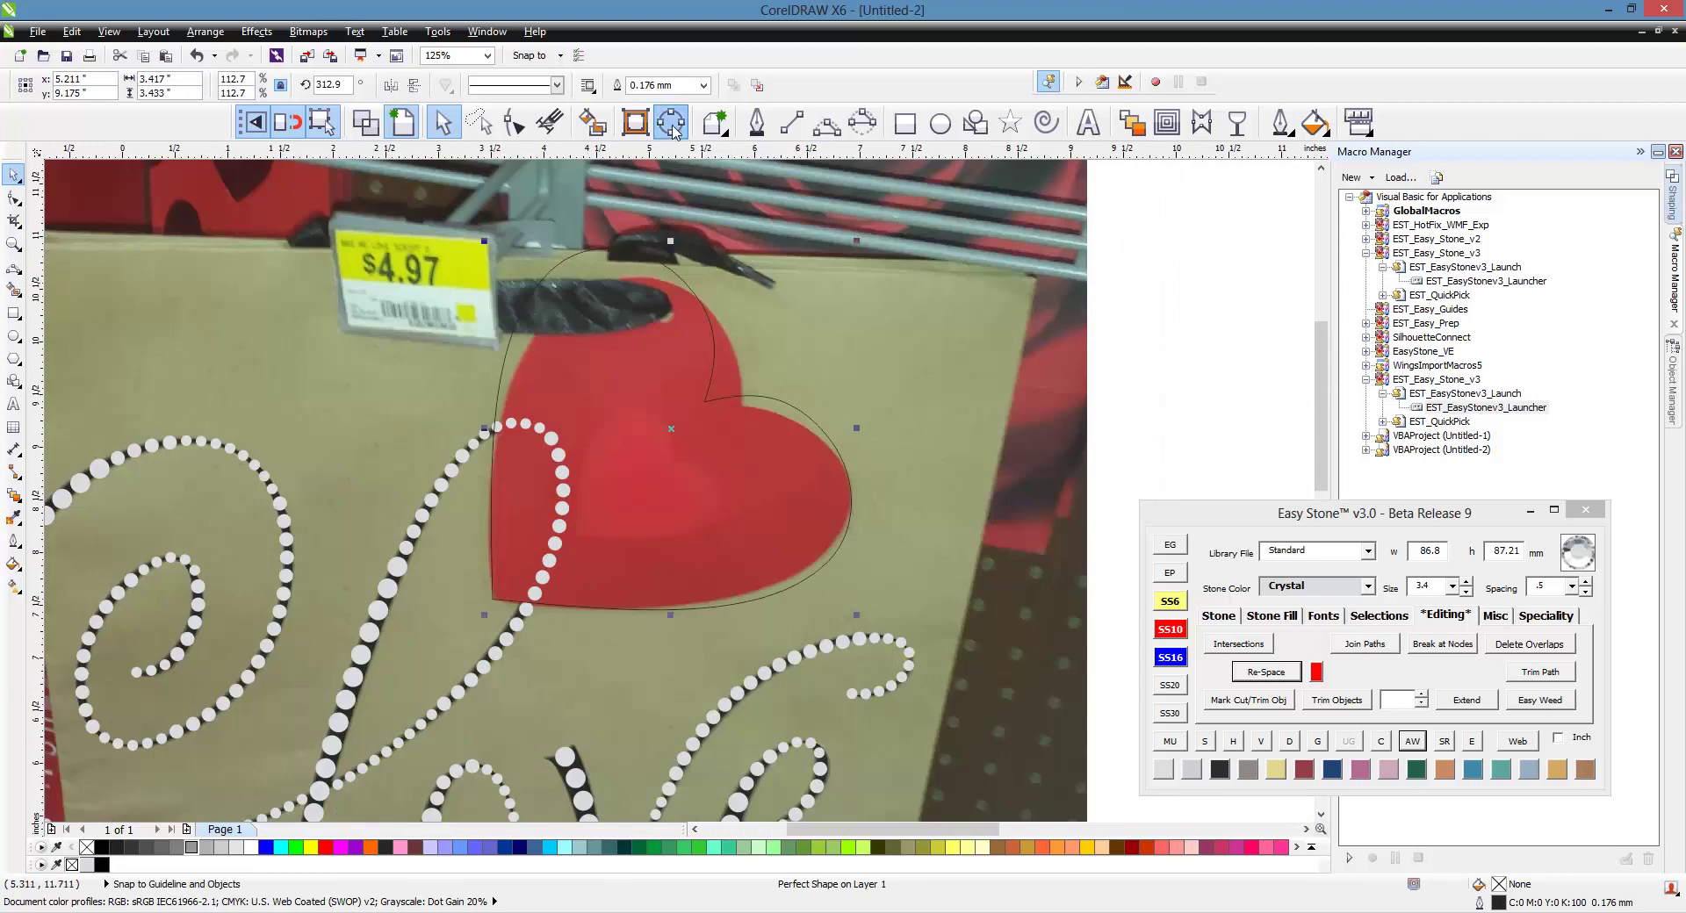
- Convert the heart outline to curves and move its notch node onto the notch of the red heart
{"action": "key", "text": "ctrl+q"}
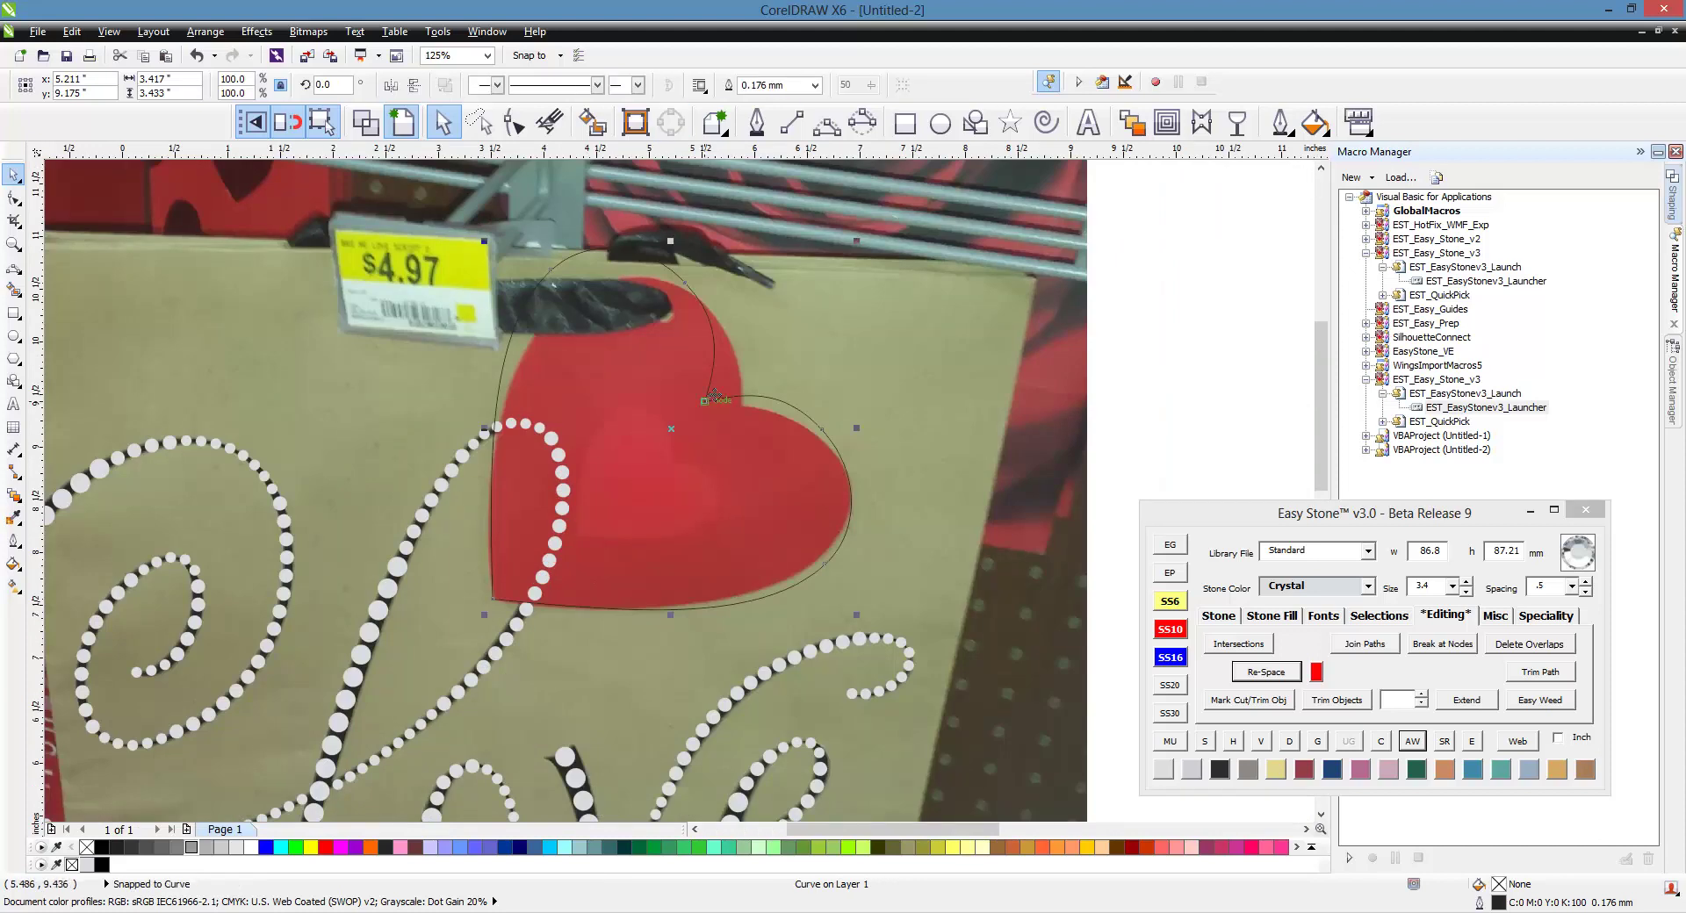
{"action": "left_click", "coordinate": [514, 123]}
{"action": "scroll", "coordinate": [689, 423], "scroll_direction": "up", "scroll_amount": 2}
{"action": "left_click_drag", "start_coordinate": [725, 378], "coordinate": [799, 386]}
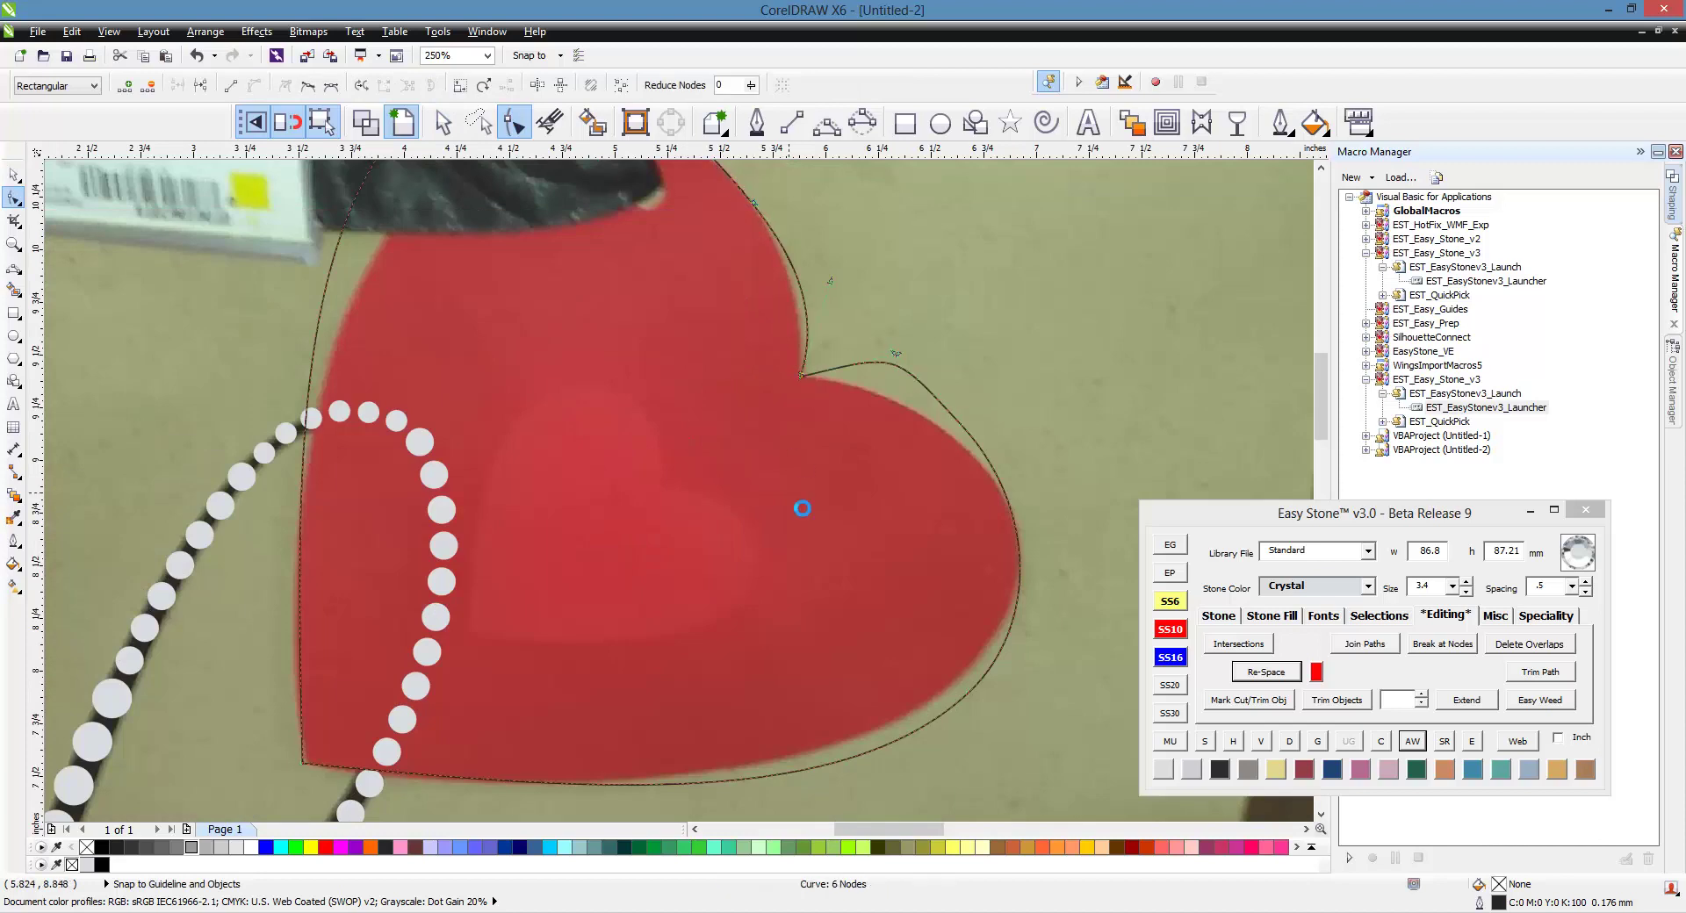
- Remove the extra node on the upper lobe of the heart, between its top and the notch
{"action": "scroll", "coordinate": [731, 377], "scroll_direction": "down", "scroll_amount": 1}
{"action": "scroll", "coordinate": [735, 374], "scroll_direction": "up", "scroll_amount": 1}
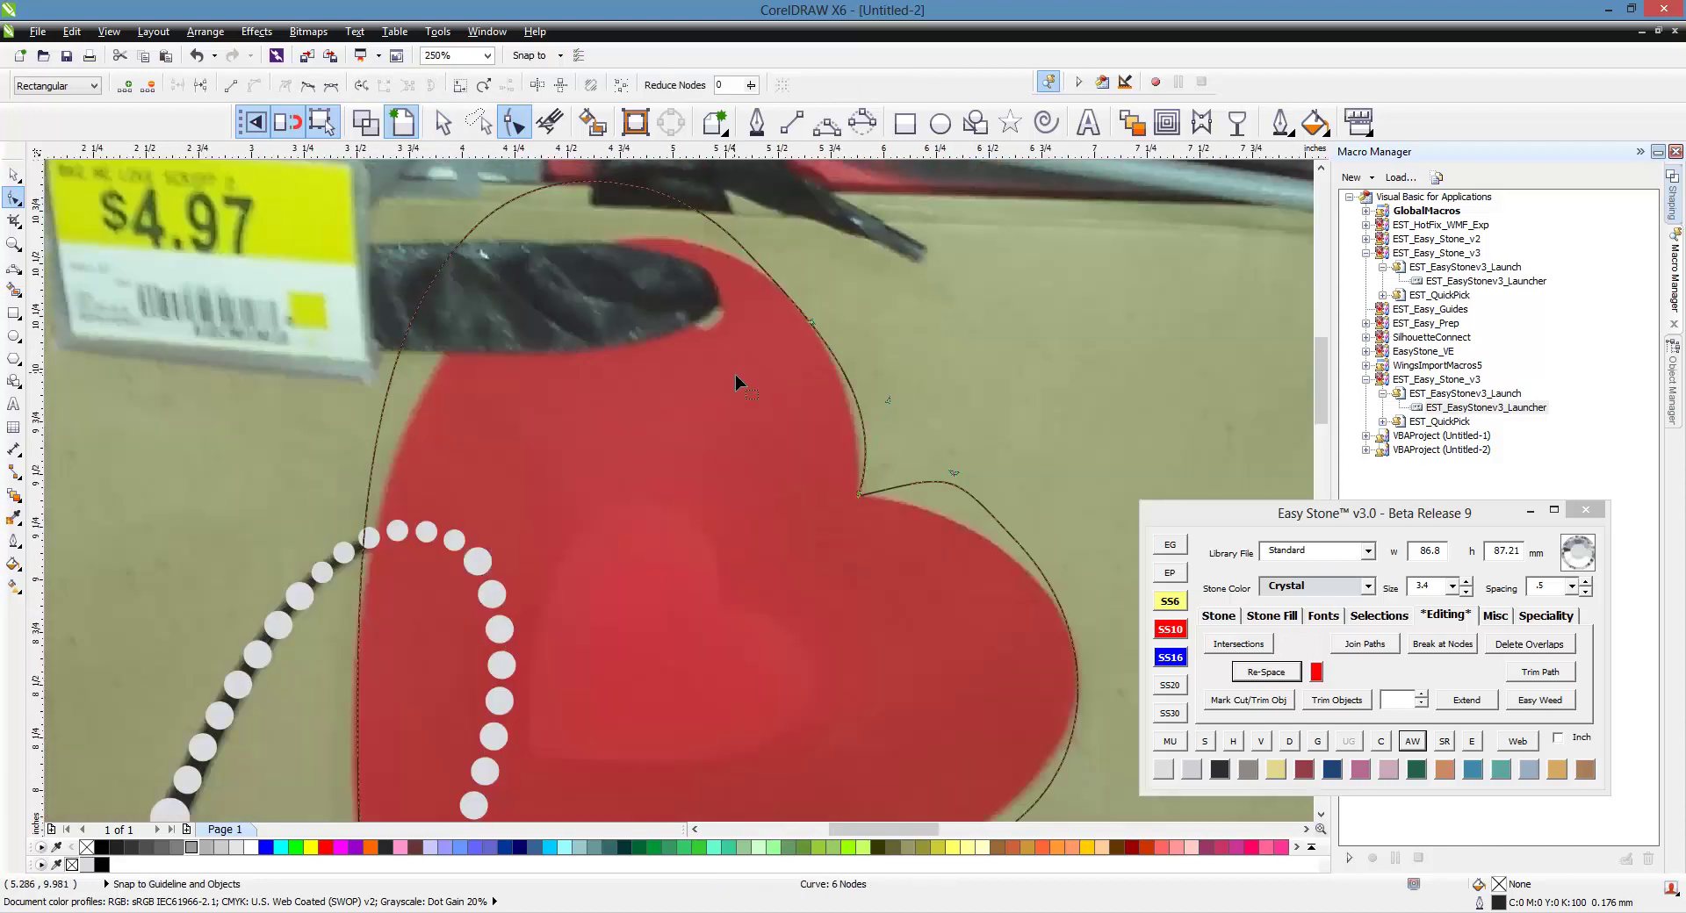
{"action": "double_click", "coordinate": [809, 322]}
{"action": "left_click", "coordinate": [822, 326]}
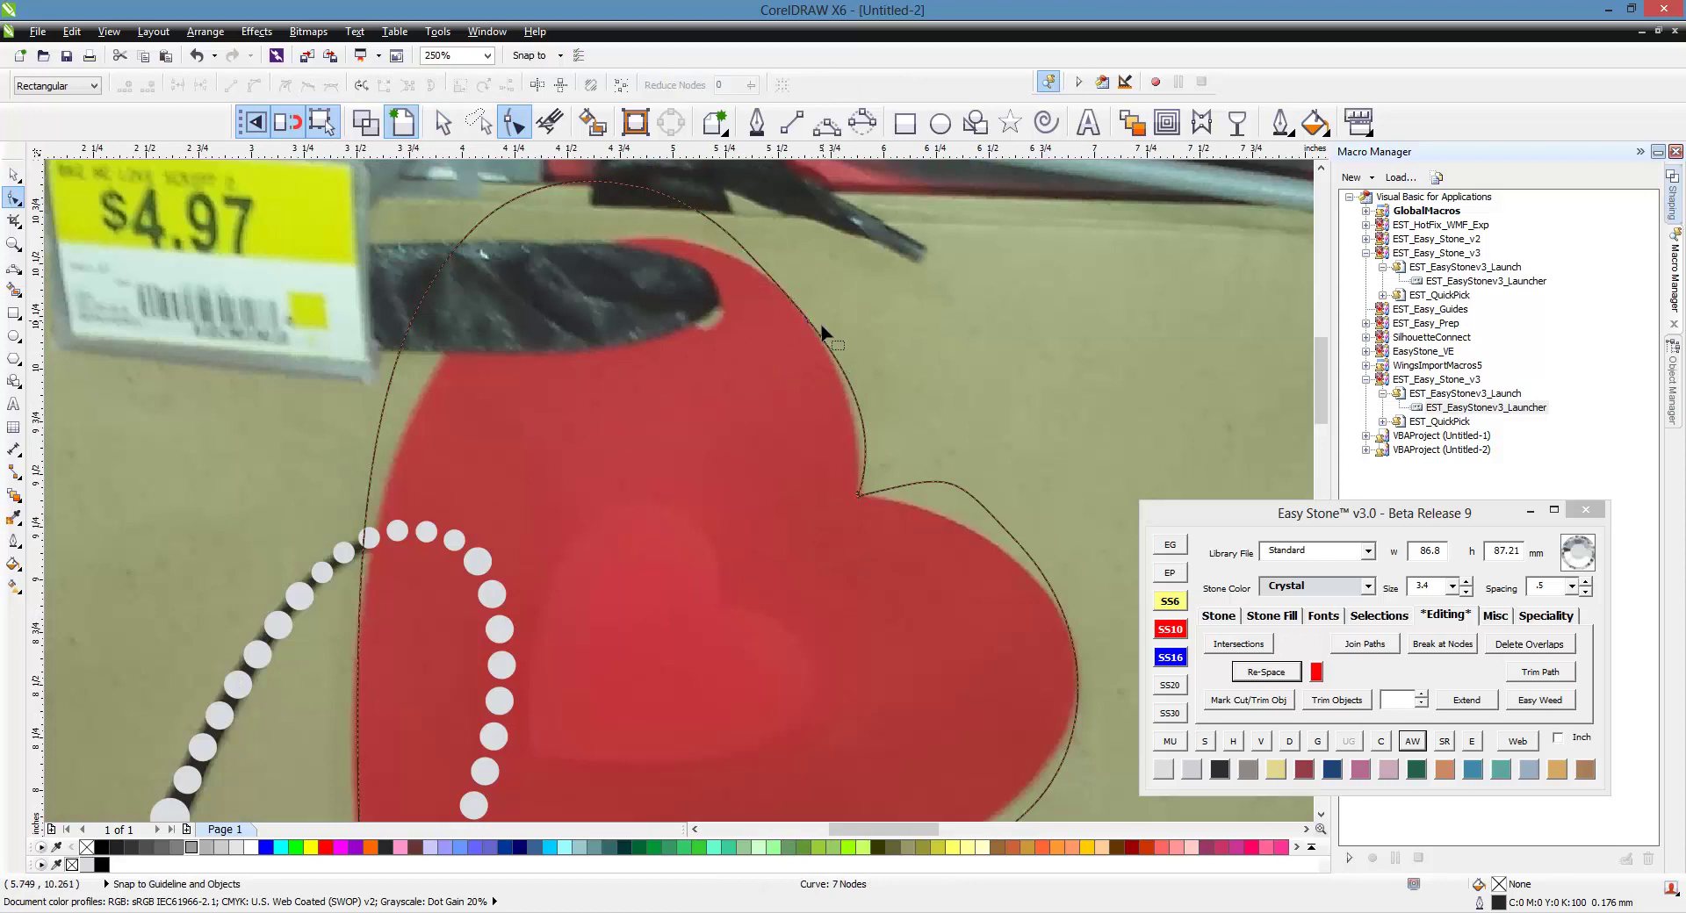
{"action": "double_click", "coordinate": [810, 325]}
{"action": "scroll", "coordinate": [802, 299], "scroll_direction": "down", "scroll_amount": 1}
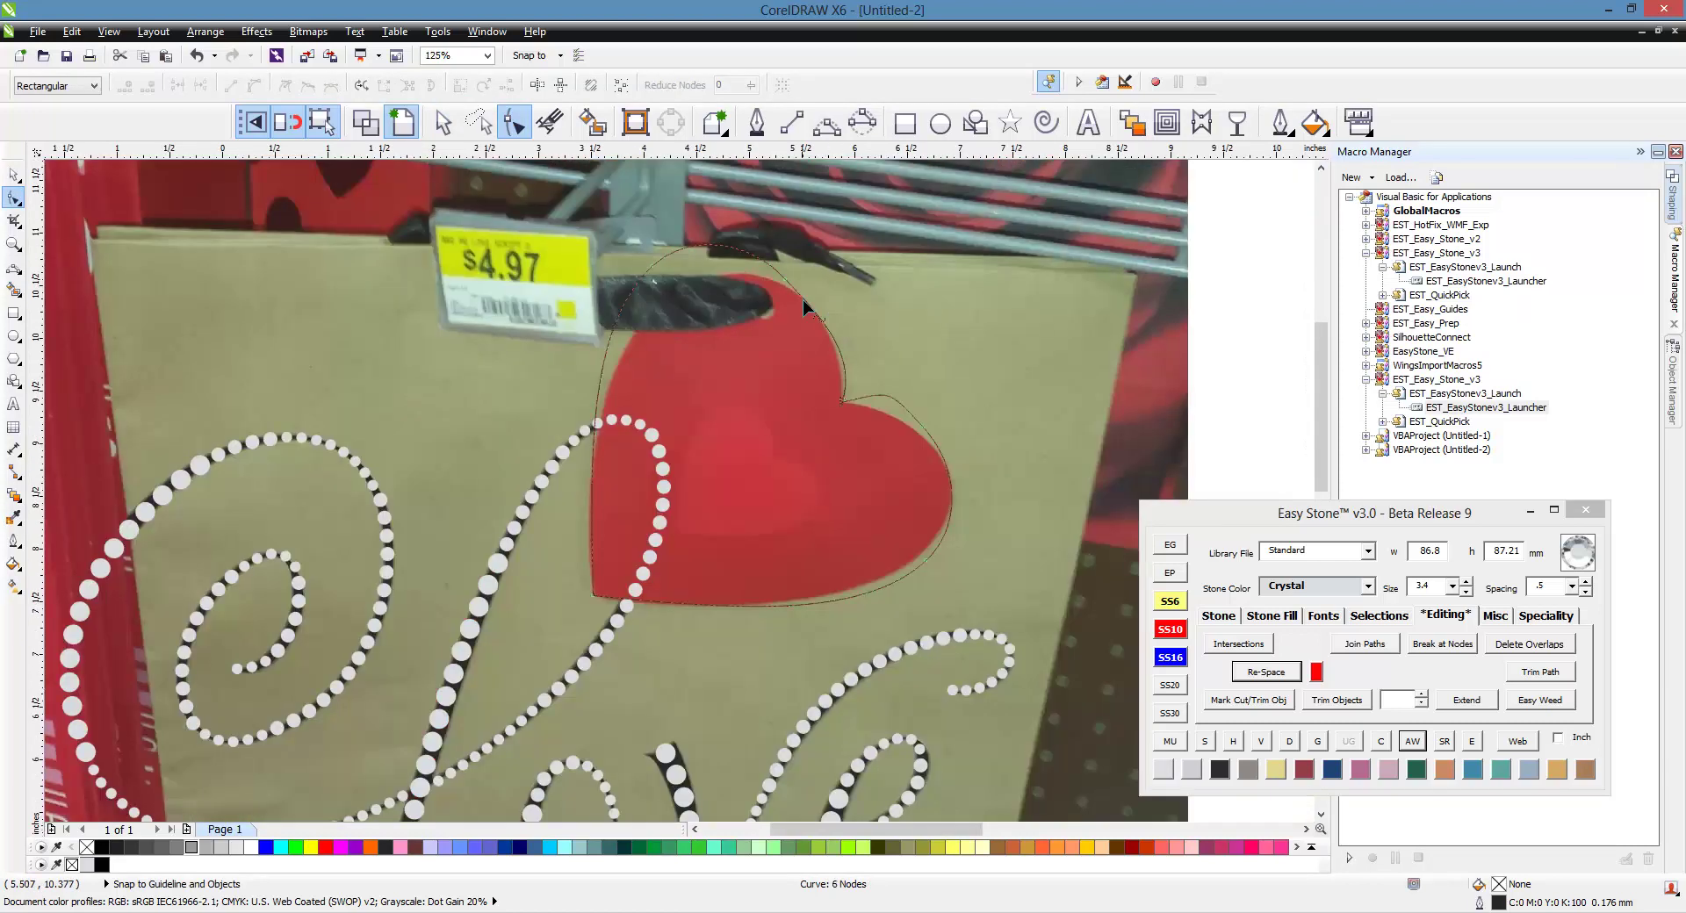
{"action": "scroll", "coordinate": [764, 275], "scroll_direction": "up", "scroll_amount": 1}
{"action": "double_click", "coordinate": [769, 278]}
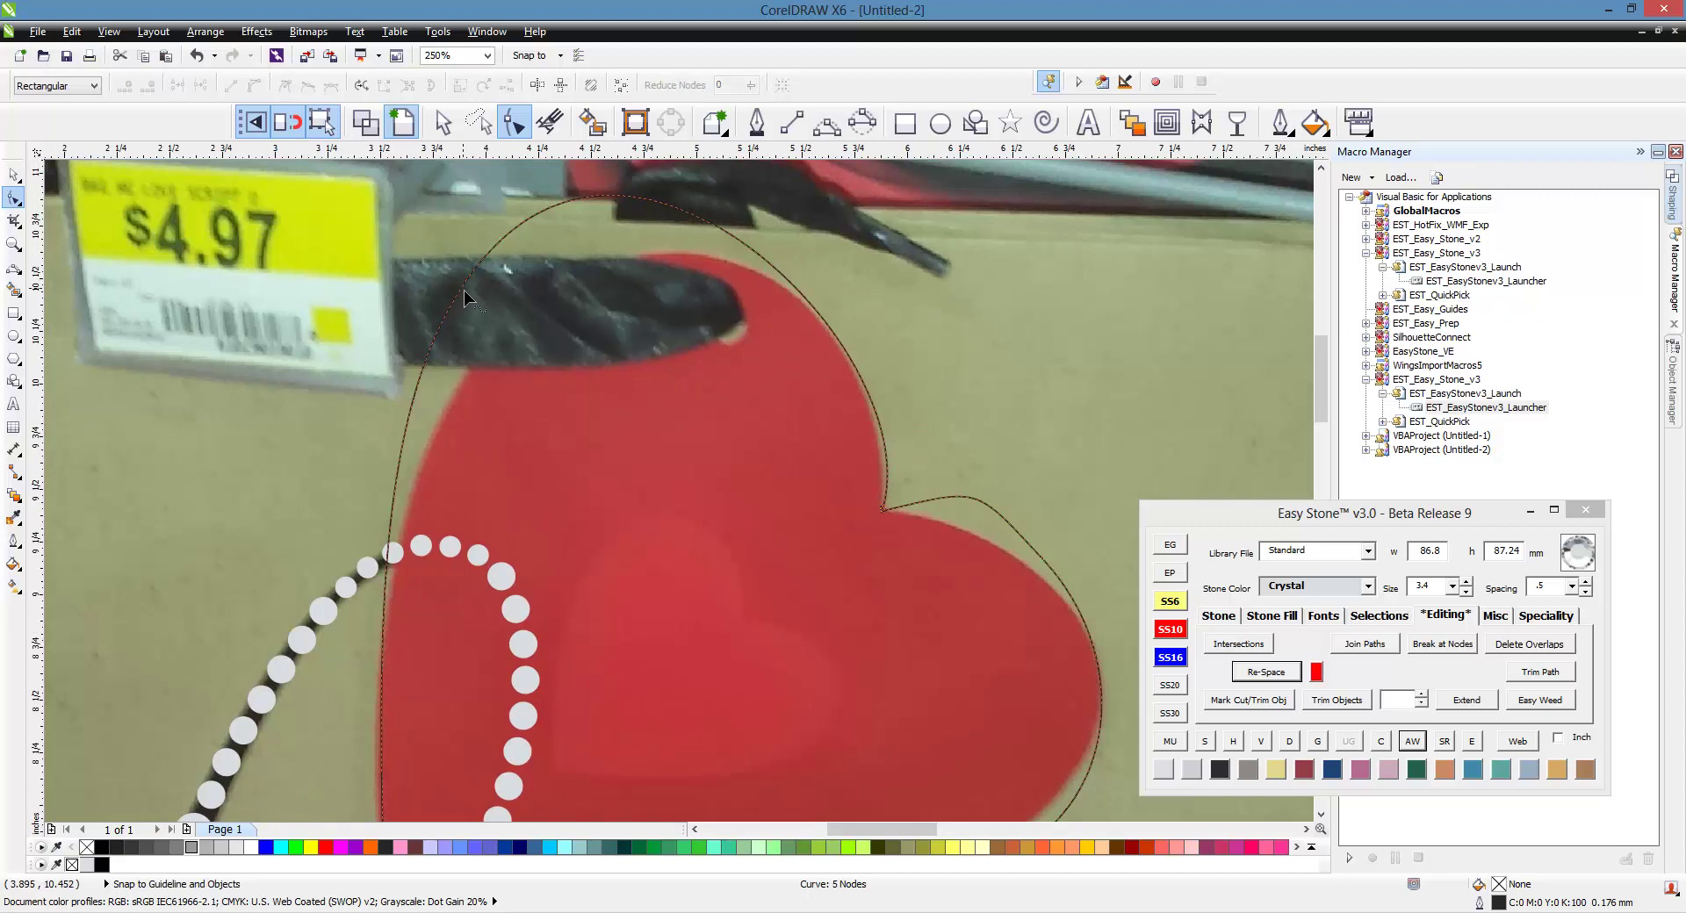
- Pull the upper lobe's outer node inward and bend the adjoining side of the outline to follow the red heart's edge
{"action": "left_click", "coordinate": [509, 266]}
{"action": "left_click_drag", "start_coordinate": [509, 265], "coordinate": [518, 308]}
{"action": "scroll", "coordinate": [592, 303], "scroll_direction": "down", "scroll_amount": 1}
{"action": "scroll", "coordinate": [522, 650], "scroll_direction": "up", "scroll_amount": 1}
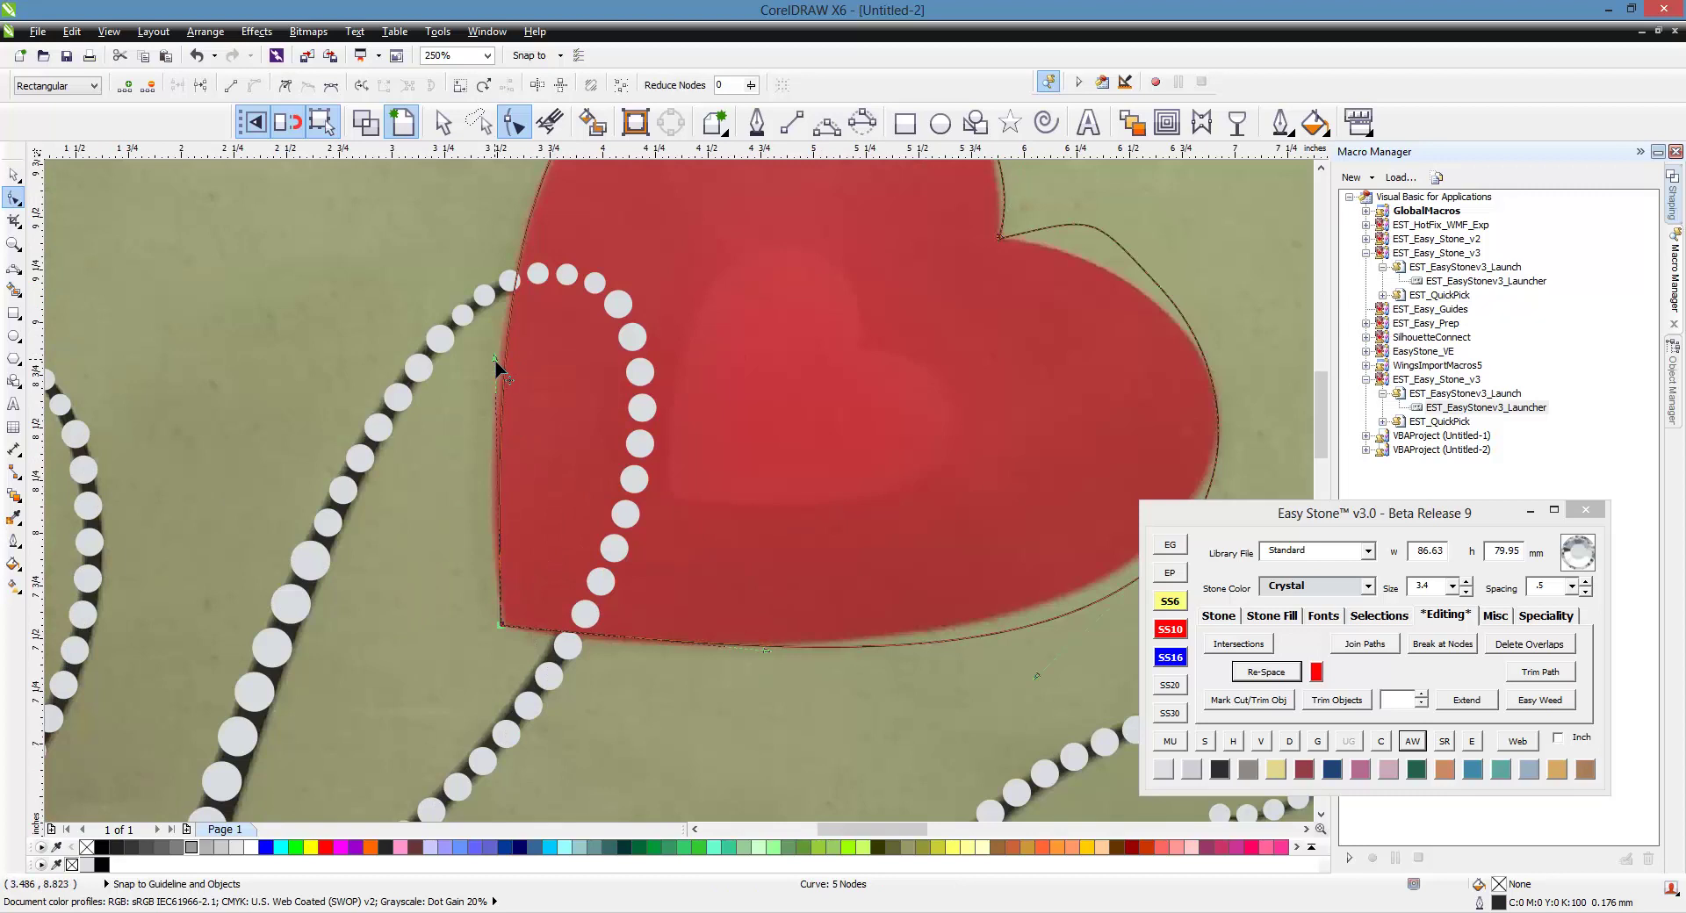
{"action": "scroll", "coordinate": [490, 652], "scroll_direction": "down", "scroll_amount": 1}
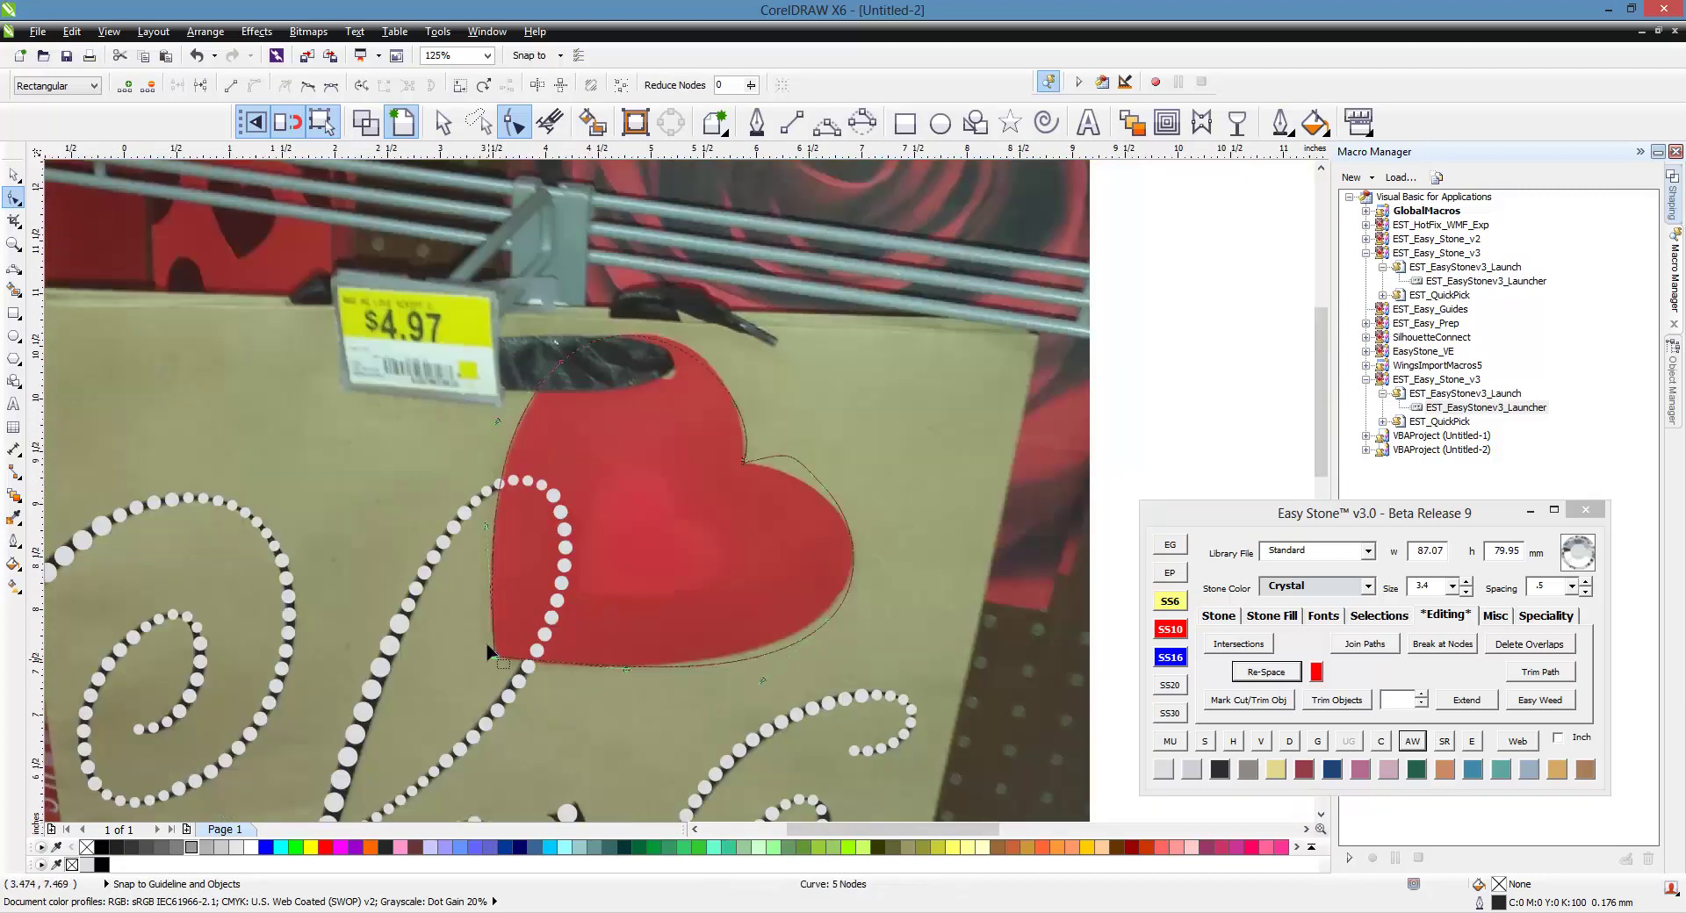
{"action": "scroll", "coordinate": [518, 446], "scroll_direction": "up", "scroll_amount": 1}
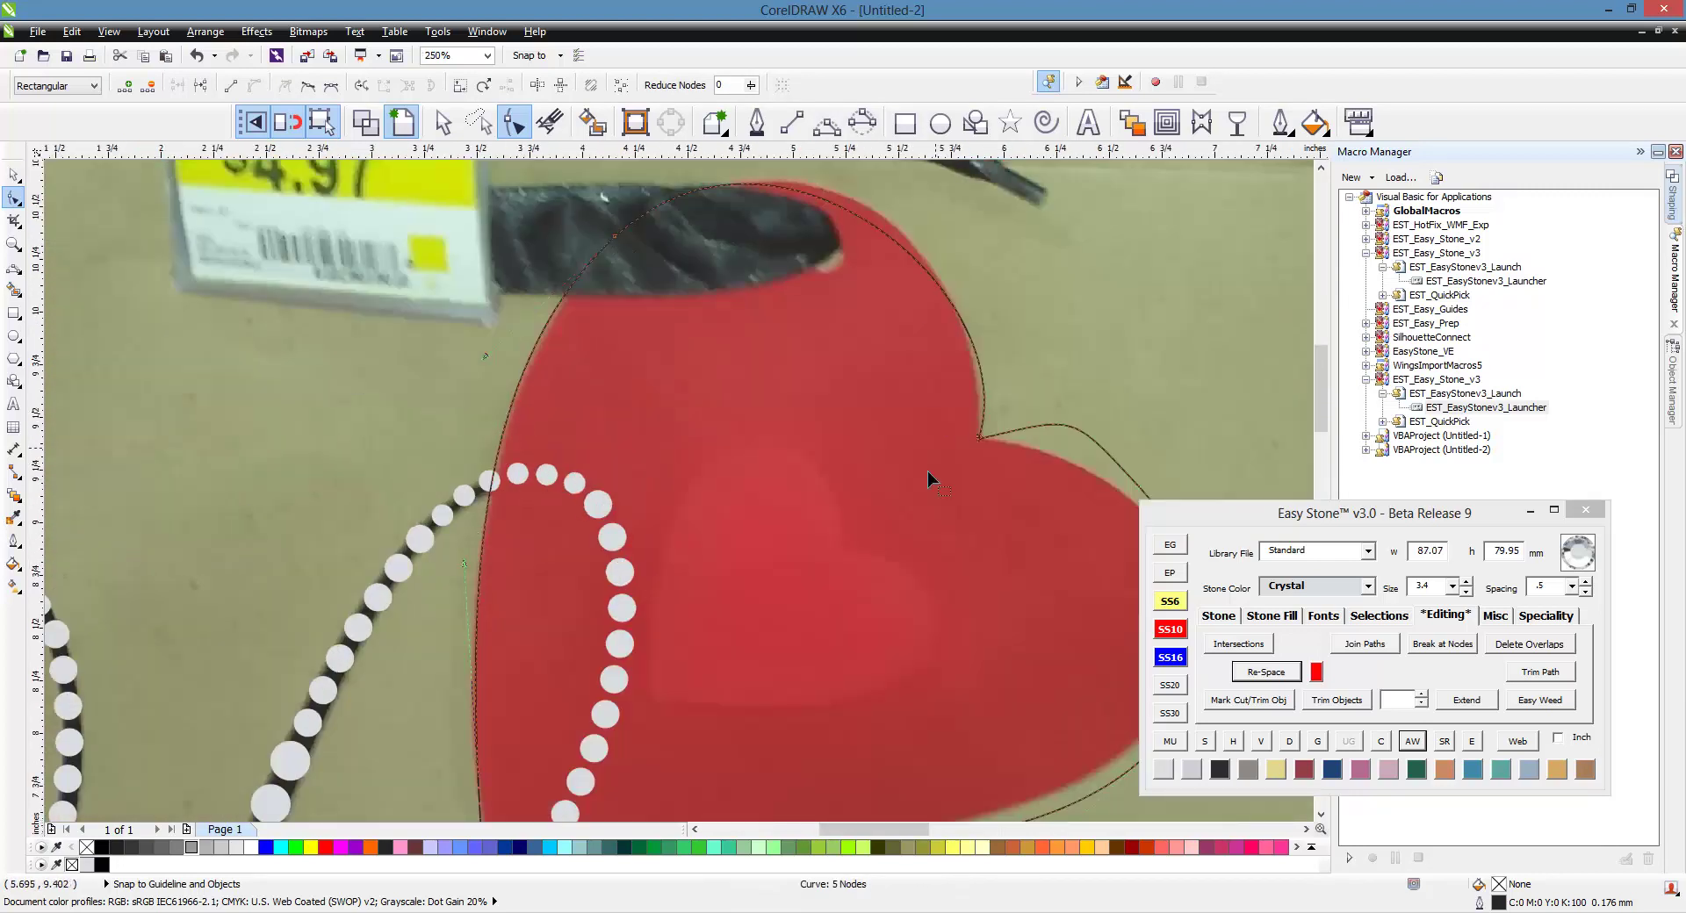
- Adjust the curve handles between the upper lobe's outer node and the notch to fit the red heart's rounded top
{"action": "scroll", "coordinate": [927, 471], "scroll_direction": "down", "scroll_amount": 1}
{"action": "scroll", "coordinate": [911, 526], "scroll_direction": "up", "scroll_amount": 1}
{"action": "left_click", "coordinate": [942, 593]}
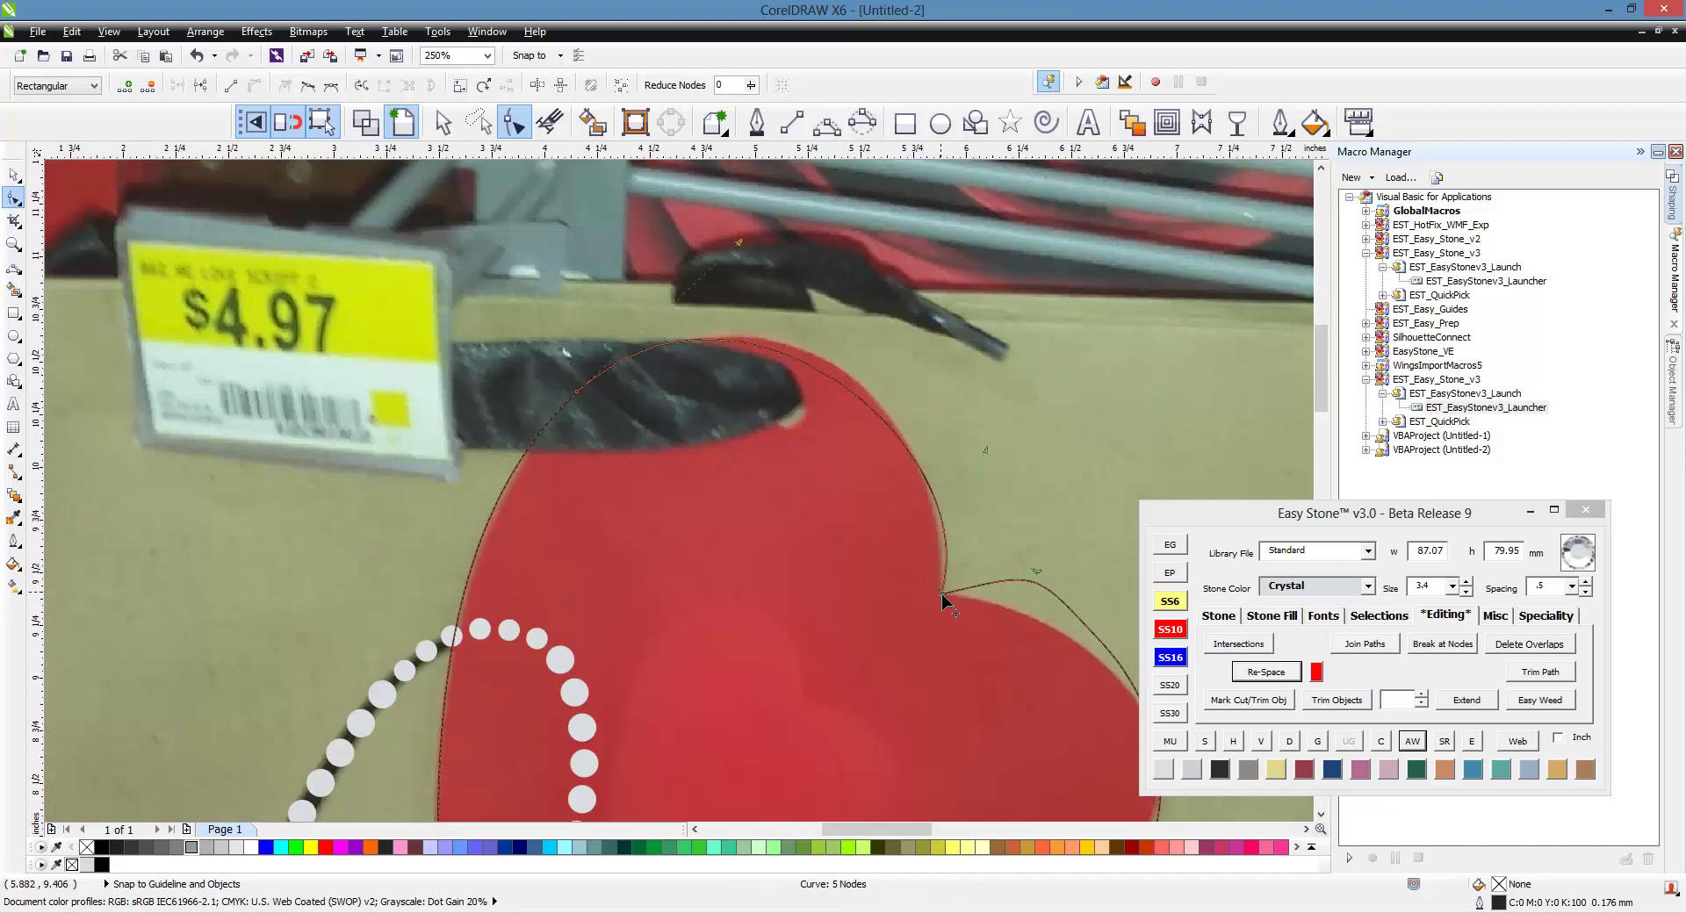
{"action": "left_click_drag", "start_coordinate": [738, 249], "coordinate": [764, 228]}
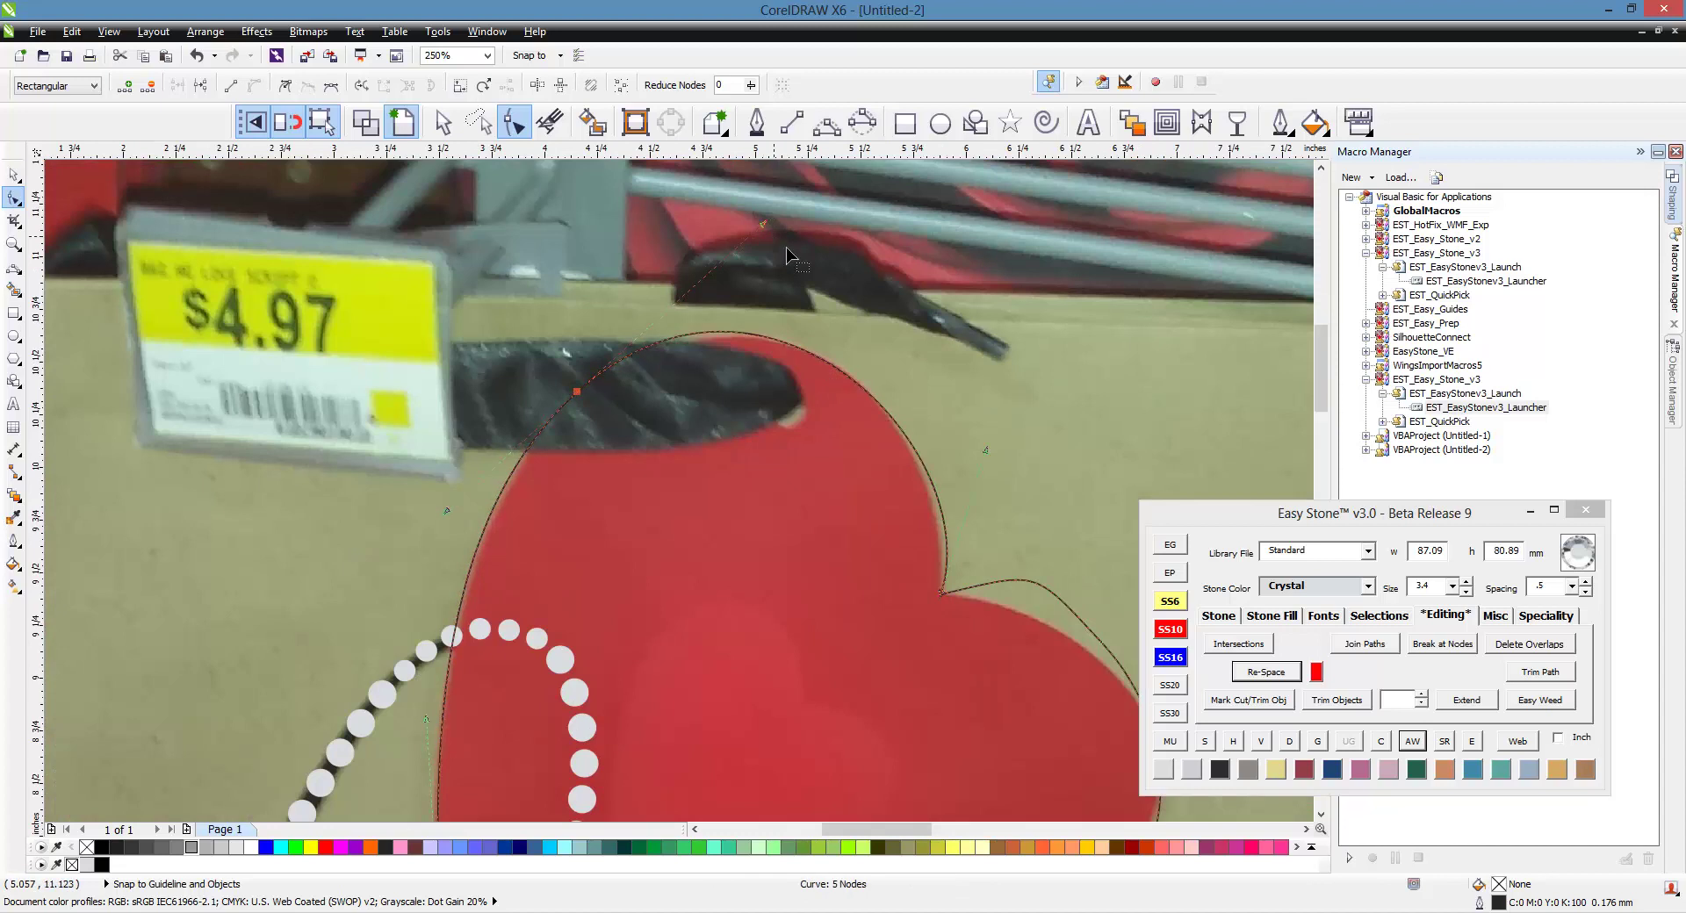
{"action": "left_click_drag", "start_coordinate": [986, 453], "coordinate": [971, 438]}
{"action": "left_click_drag", "start_coordinate": [764, 227], "coordinate": [766, 237]}
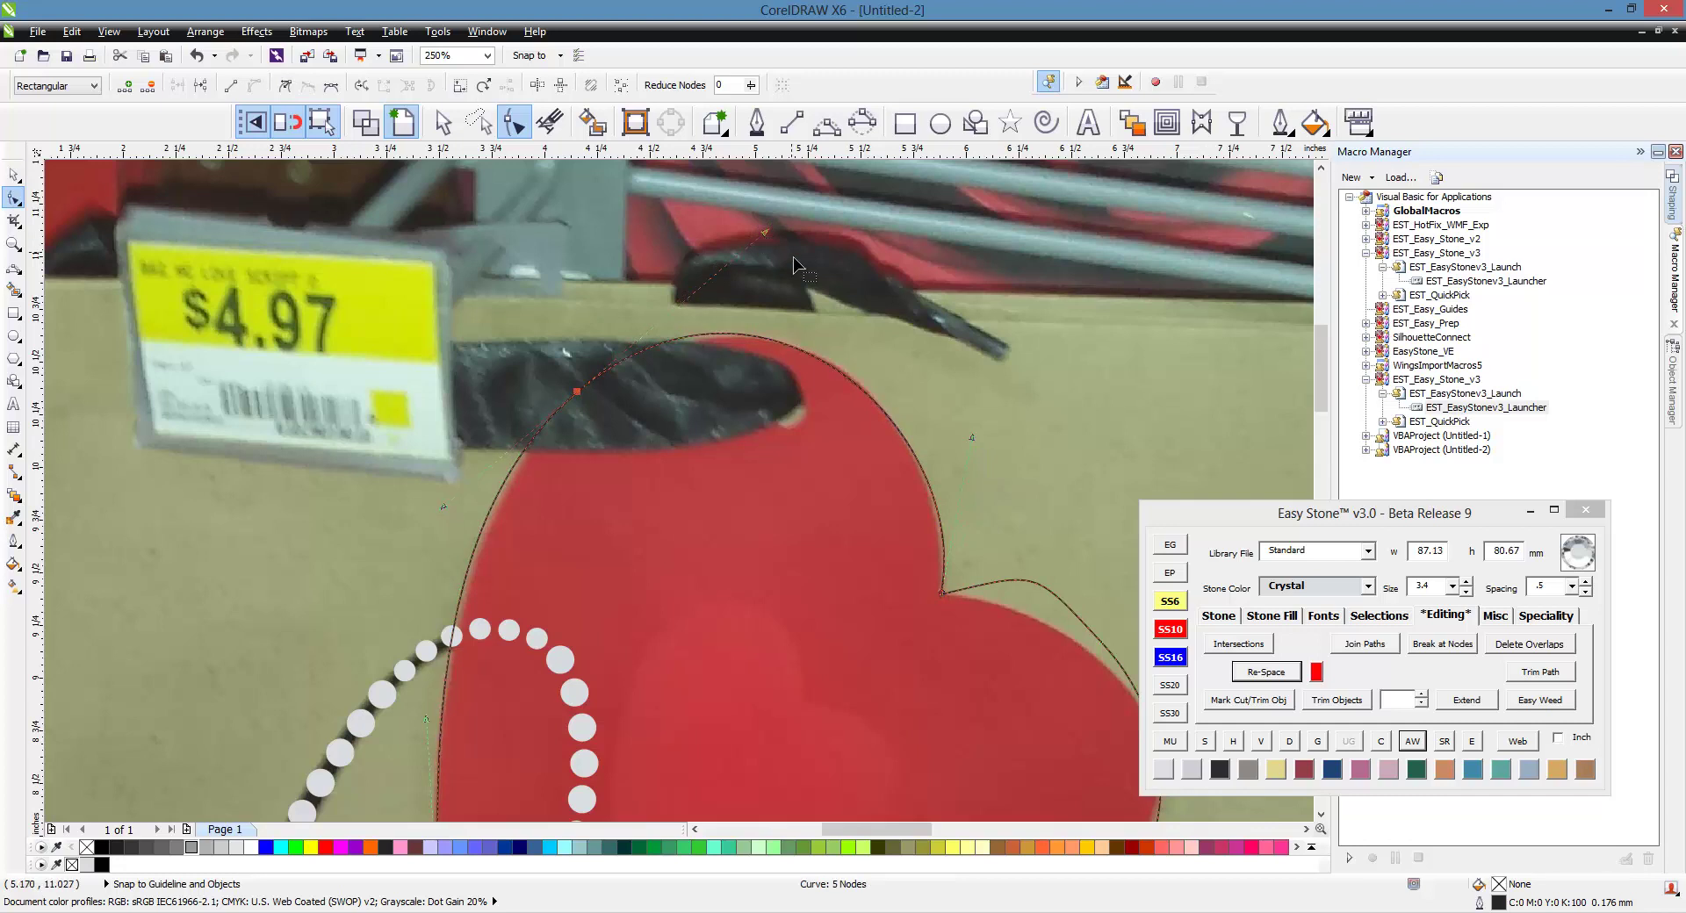
- Move the reshaped heart outline off the photo into the blank area below the black background, and leave it selected
{"action": "scroll", "coordinate": [812, 351], "scroll_direction": "down", "scroll_amount": 2}
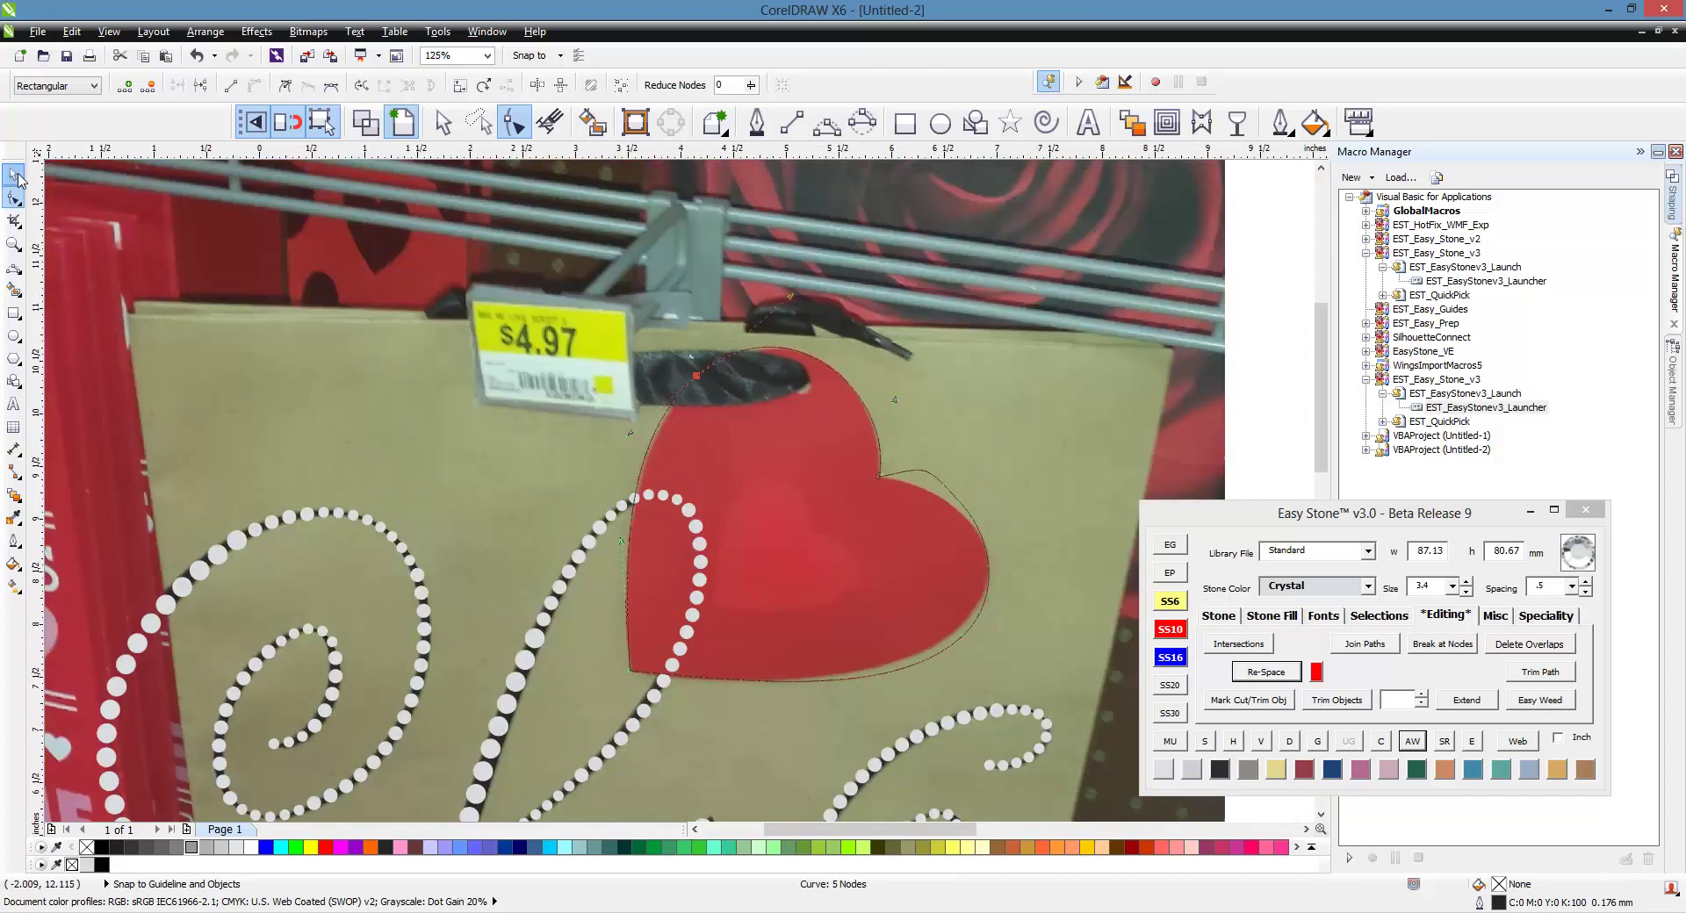
{"action": "left_click", "coordinate": [13, 175]}
{"action": "scroll", "coordinate": [716, 360], "scroll_direction": "down", "scroll_amount": 2}
{"action": "scroll", "coordinate": [754, 380], "scroll_direction": "down", "scroll_amount": 1}
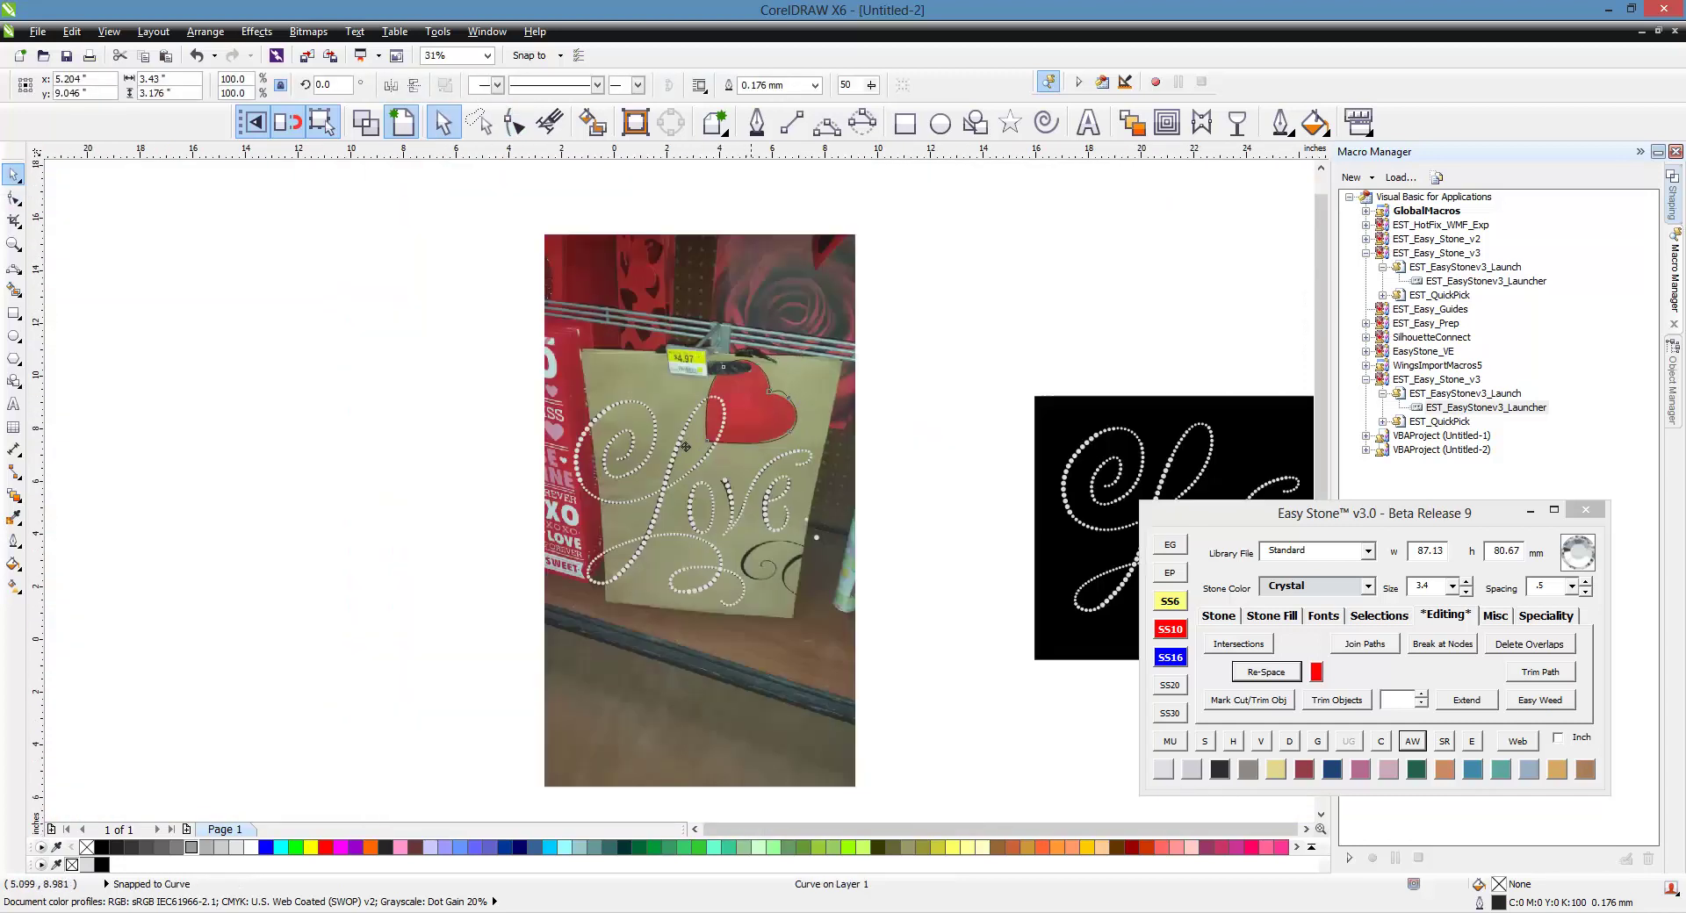
{"action": "scroll", "coordinate": [884, 572], "scroll_direction": "down", "scroll_amount": 1}
{"action": "scroll", "coordinate": [885, 572], "scroll_direction": "up", "scroll_amount": 2}
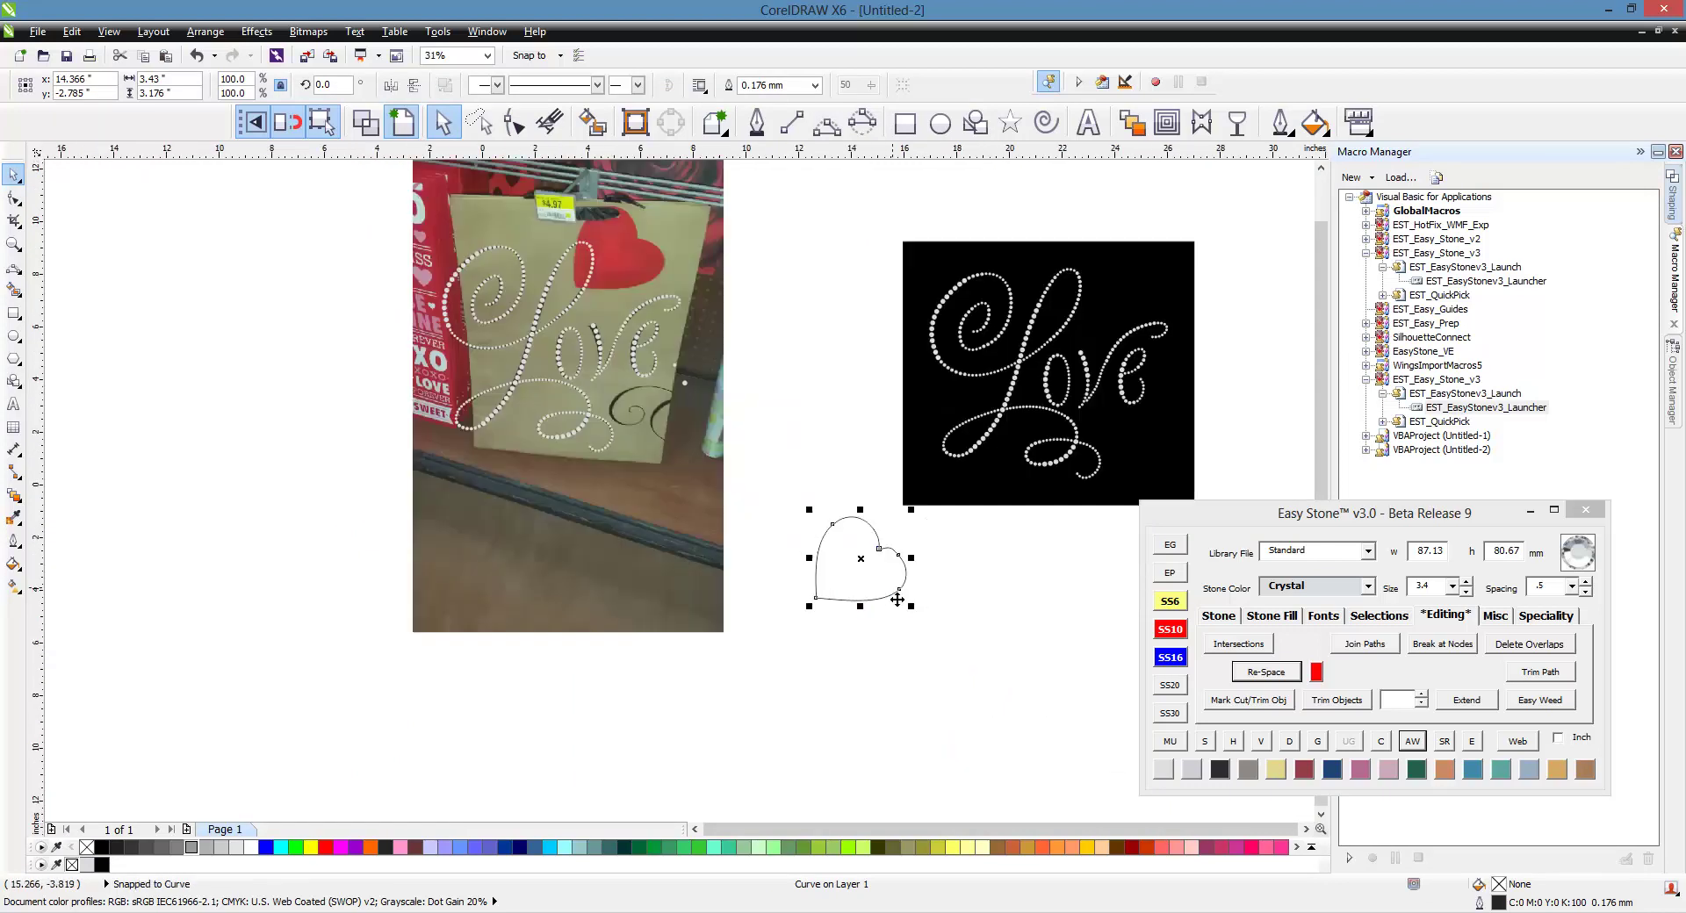
{"action": "left_click_drag", "start_coordinate": [901, 624], "coordinate": [900, 625]}
{"action": "scroll", "coordinate": [860, 648], "scroll_direction": "up", "scroll_amount": 2}
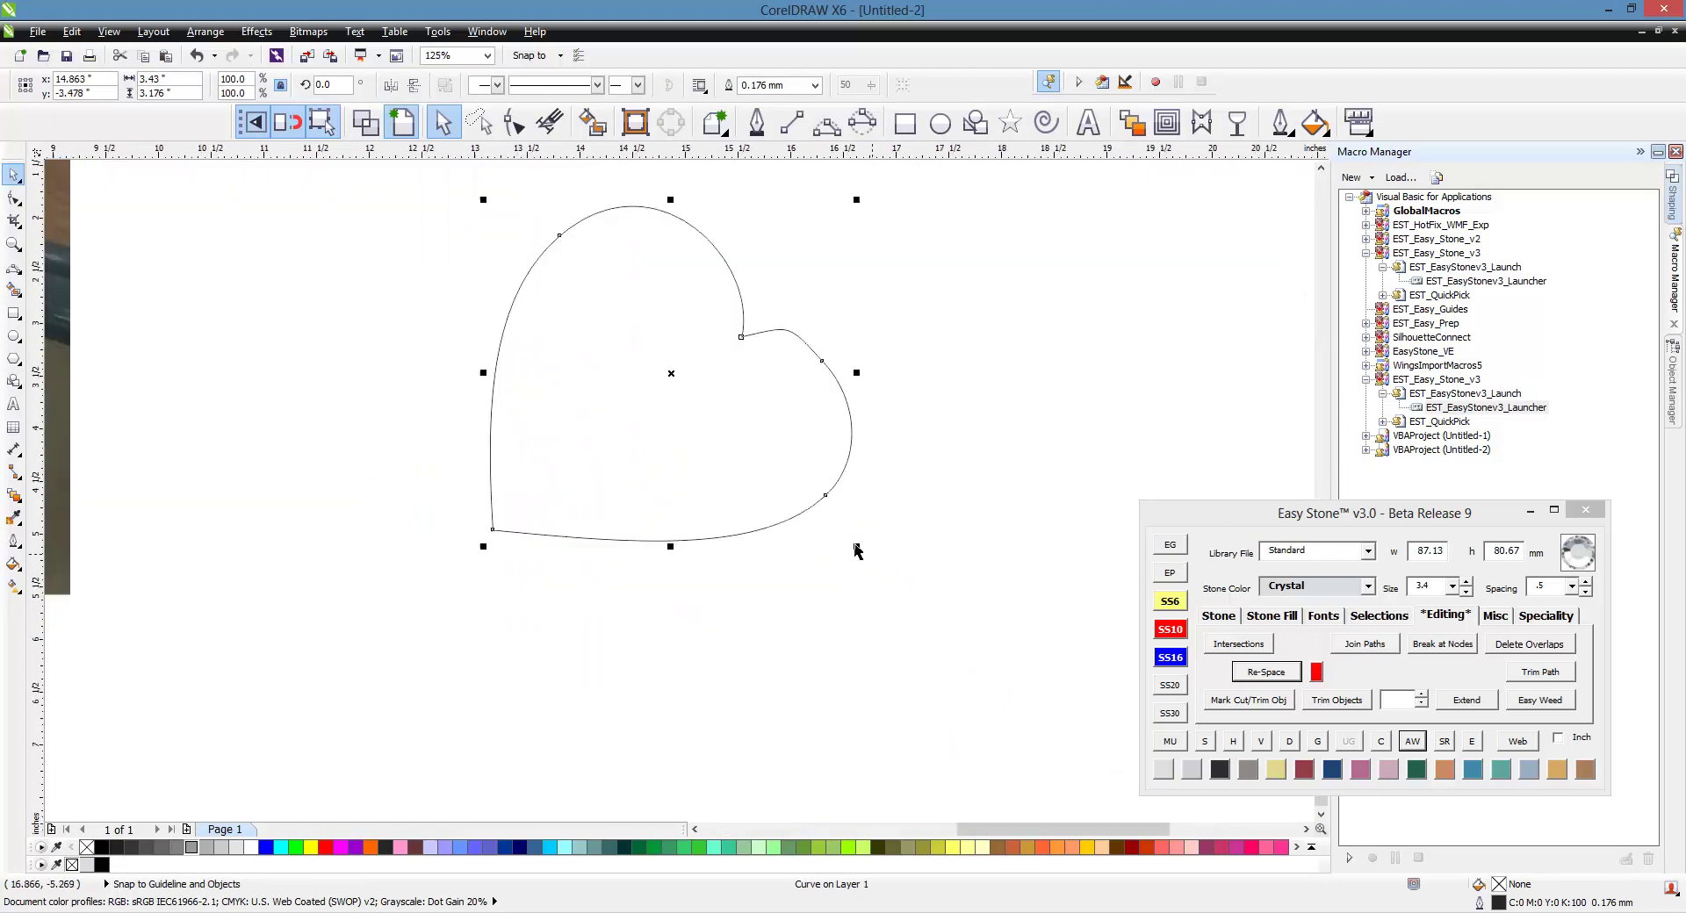
{"action": "left_click", "coordinate": [601, 567]}
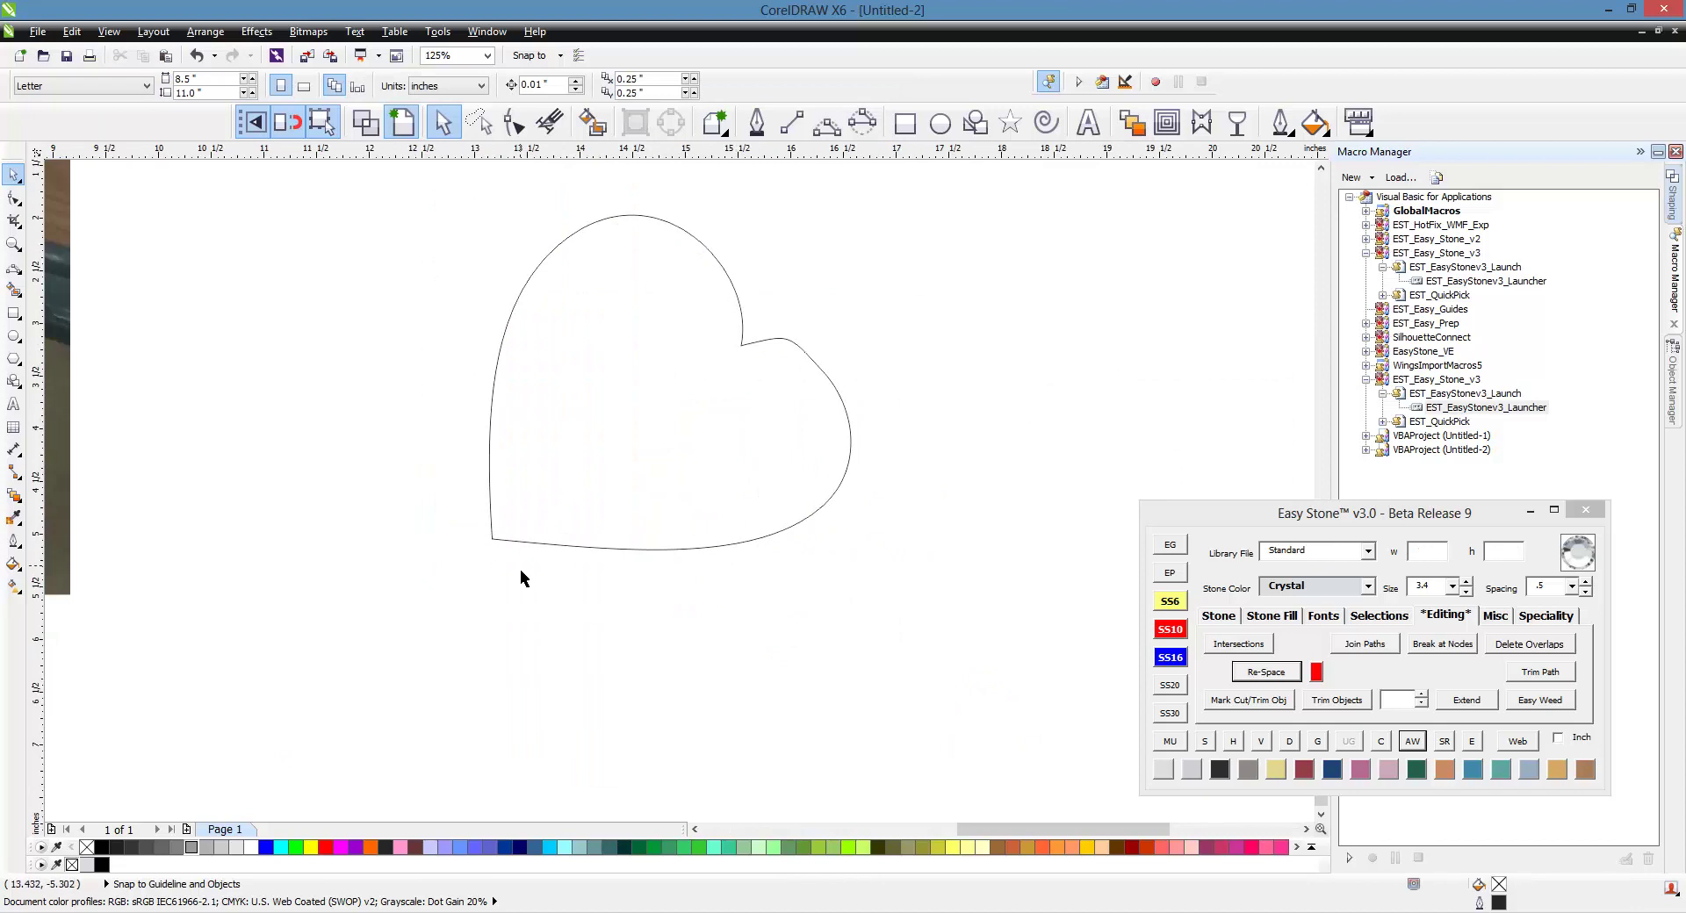
{"action": "left_click", "coordinate": [593, 521]}
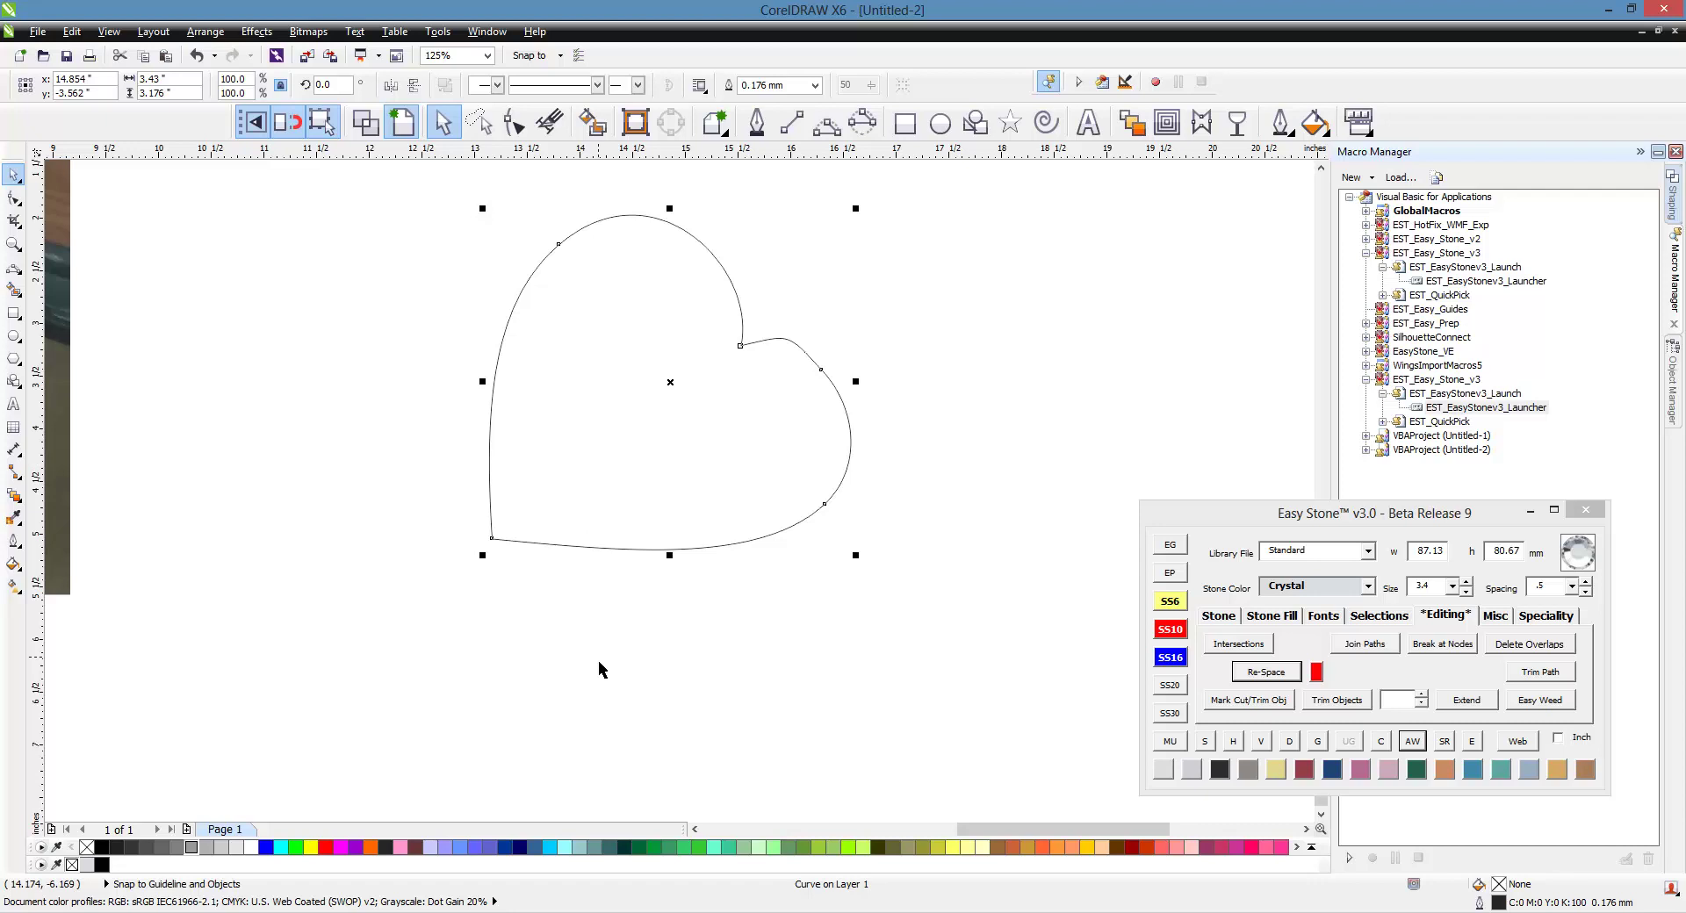
- Use Set Angle to rotate the heart outline so the line from its tip to its notch is horizontal
{"action": "left_click", "coordinate": [696, 682]}
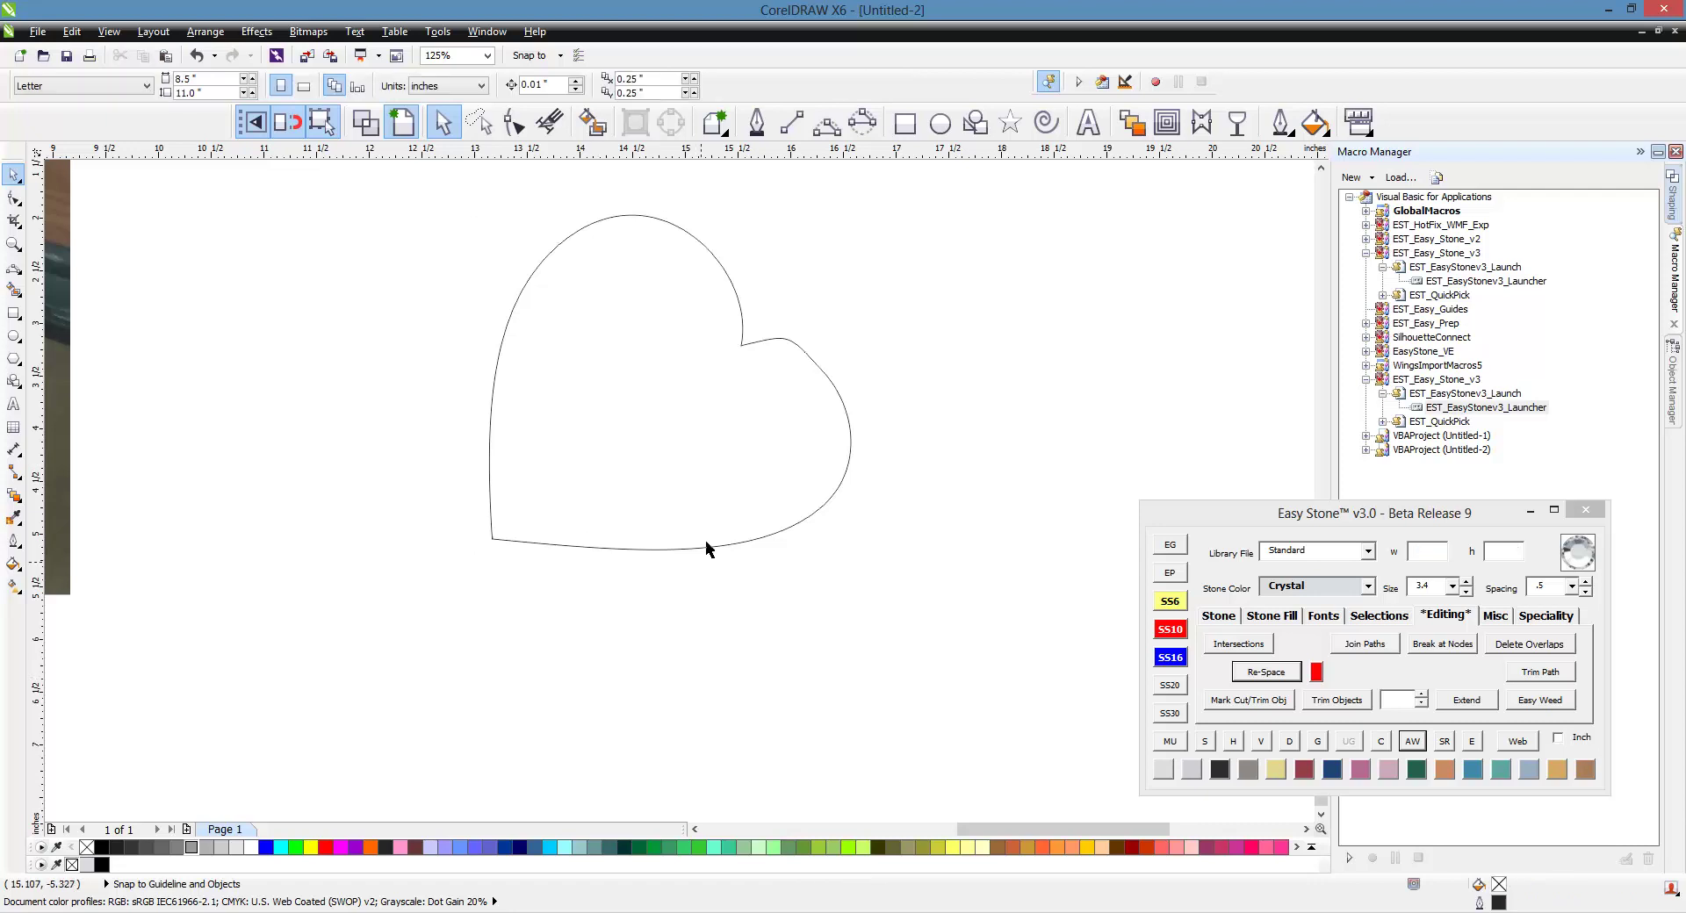
{"action": "left_click", "coordinate": [705, 546]}
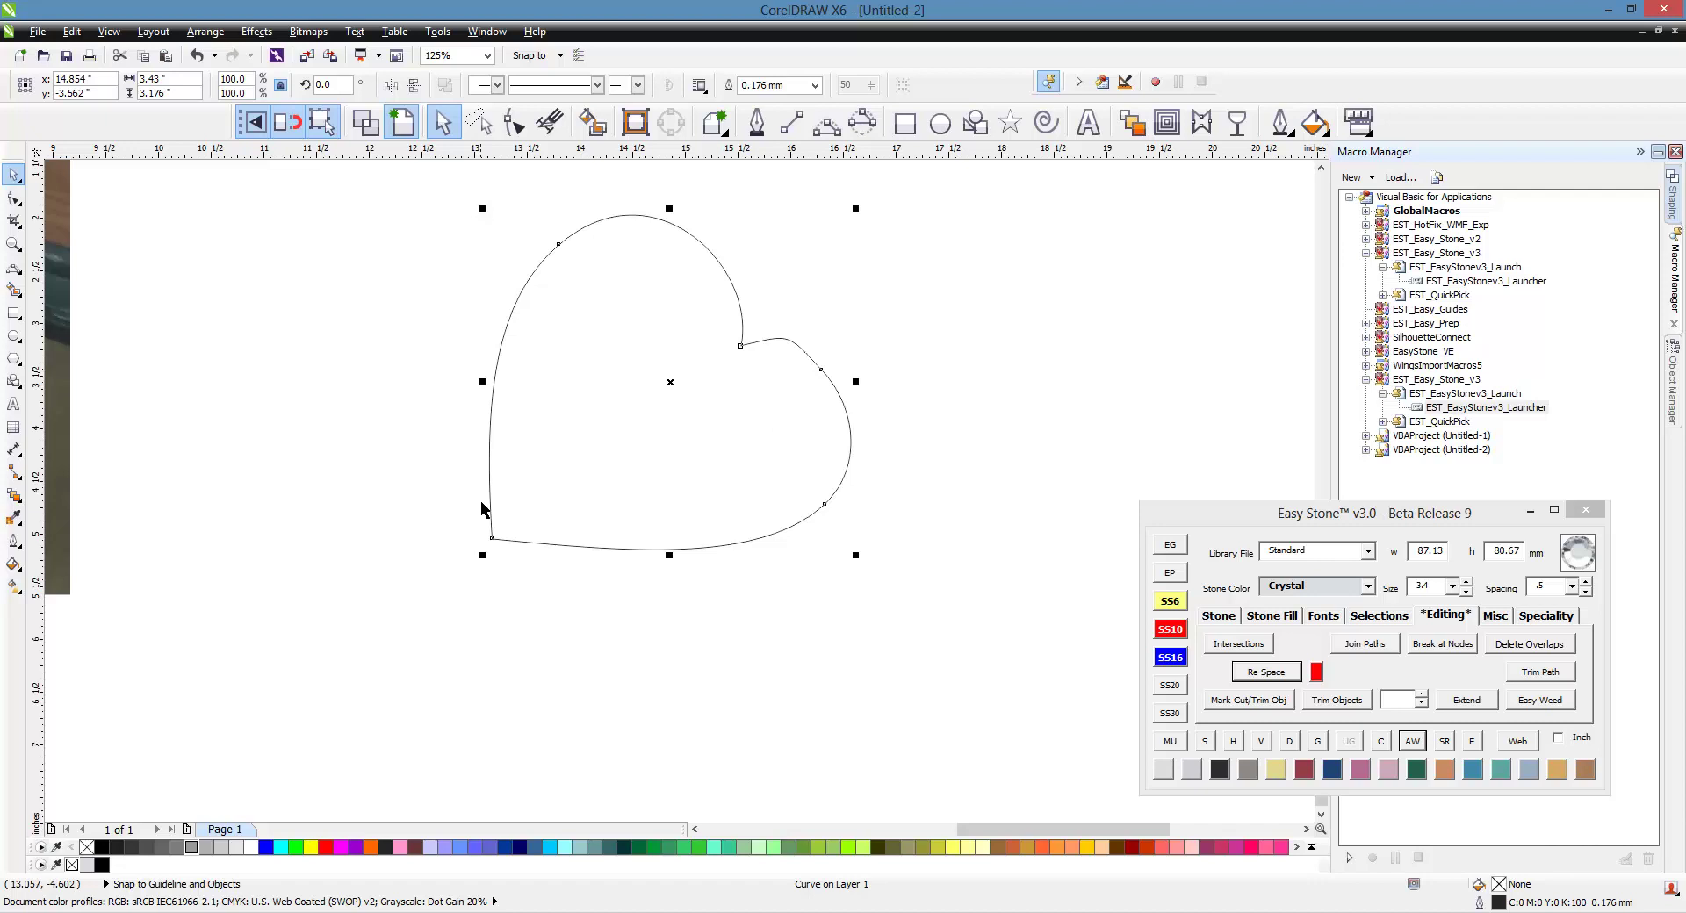
{"action": "left_click", "coordinate": [1543, 617]}
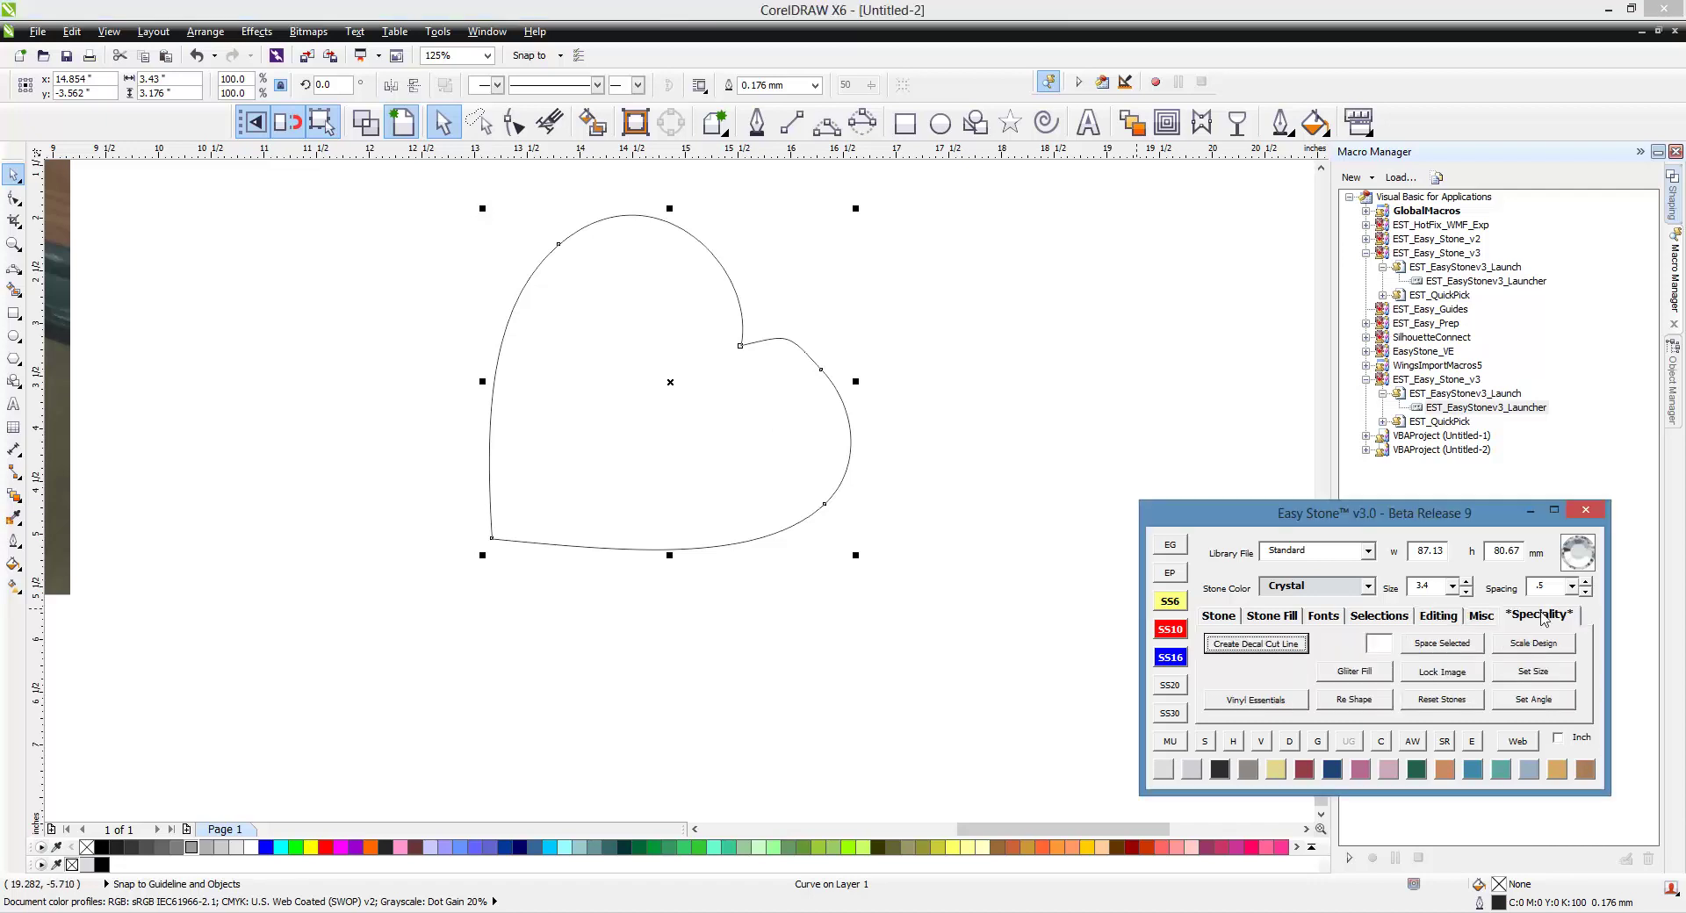
{"action": "left_click", "coordinate": [1553, 703]}
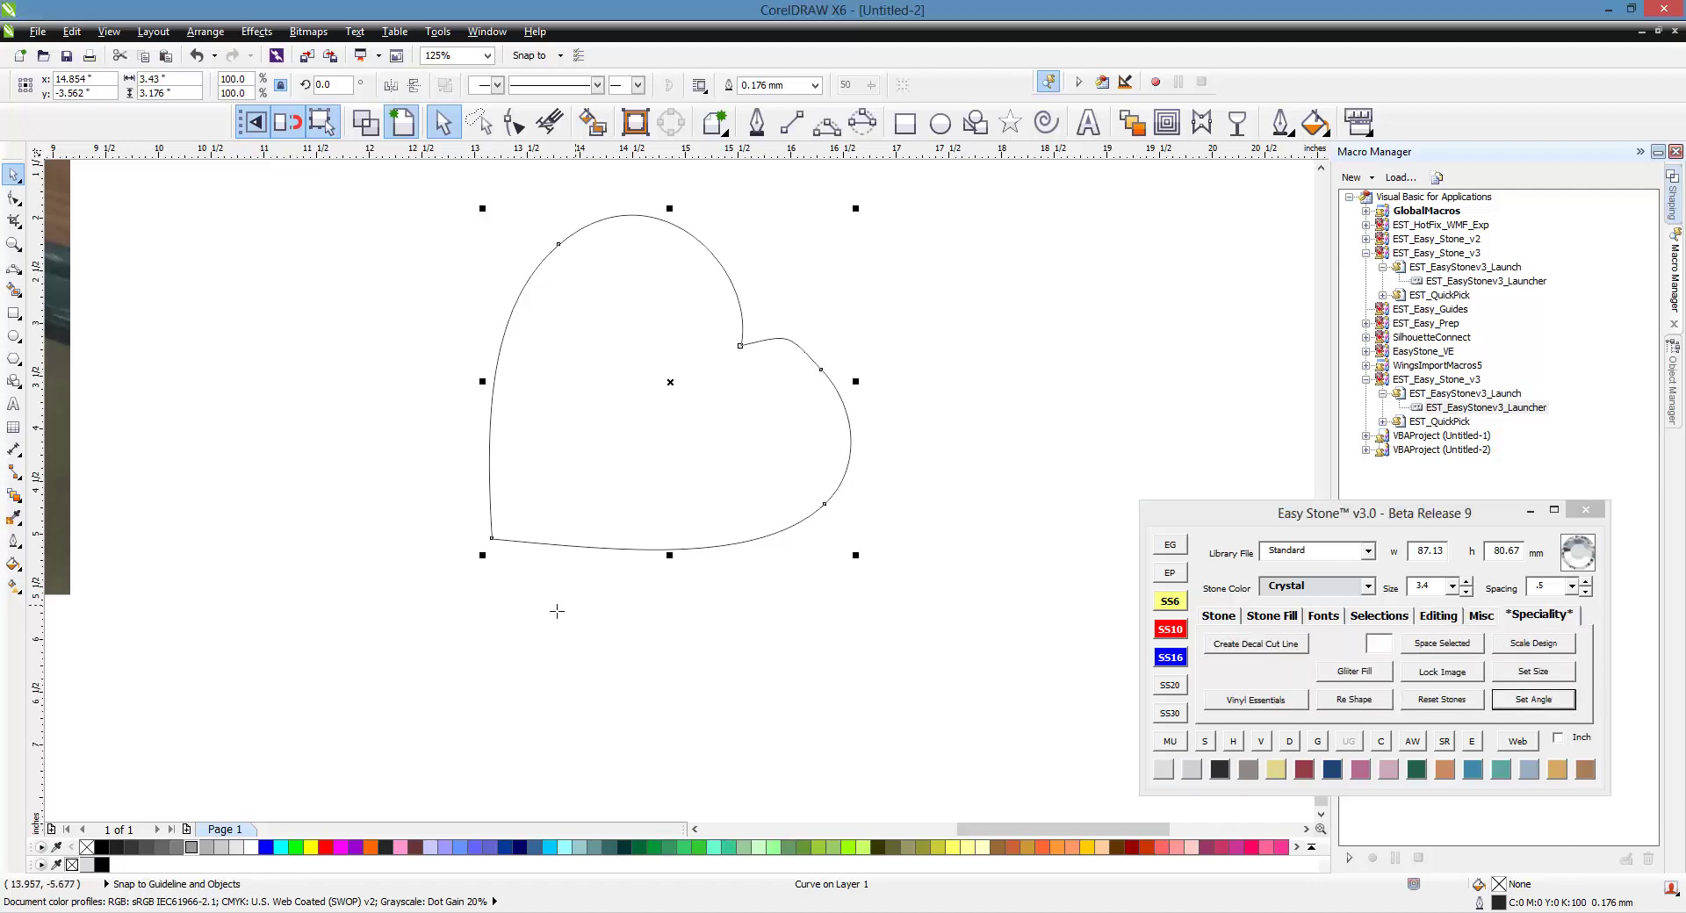
{"action": "left_click", "coordinate": [497, 542]}
{"action": "left_click", "coordinate": [743, 346]}
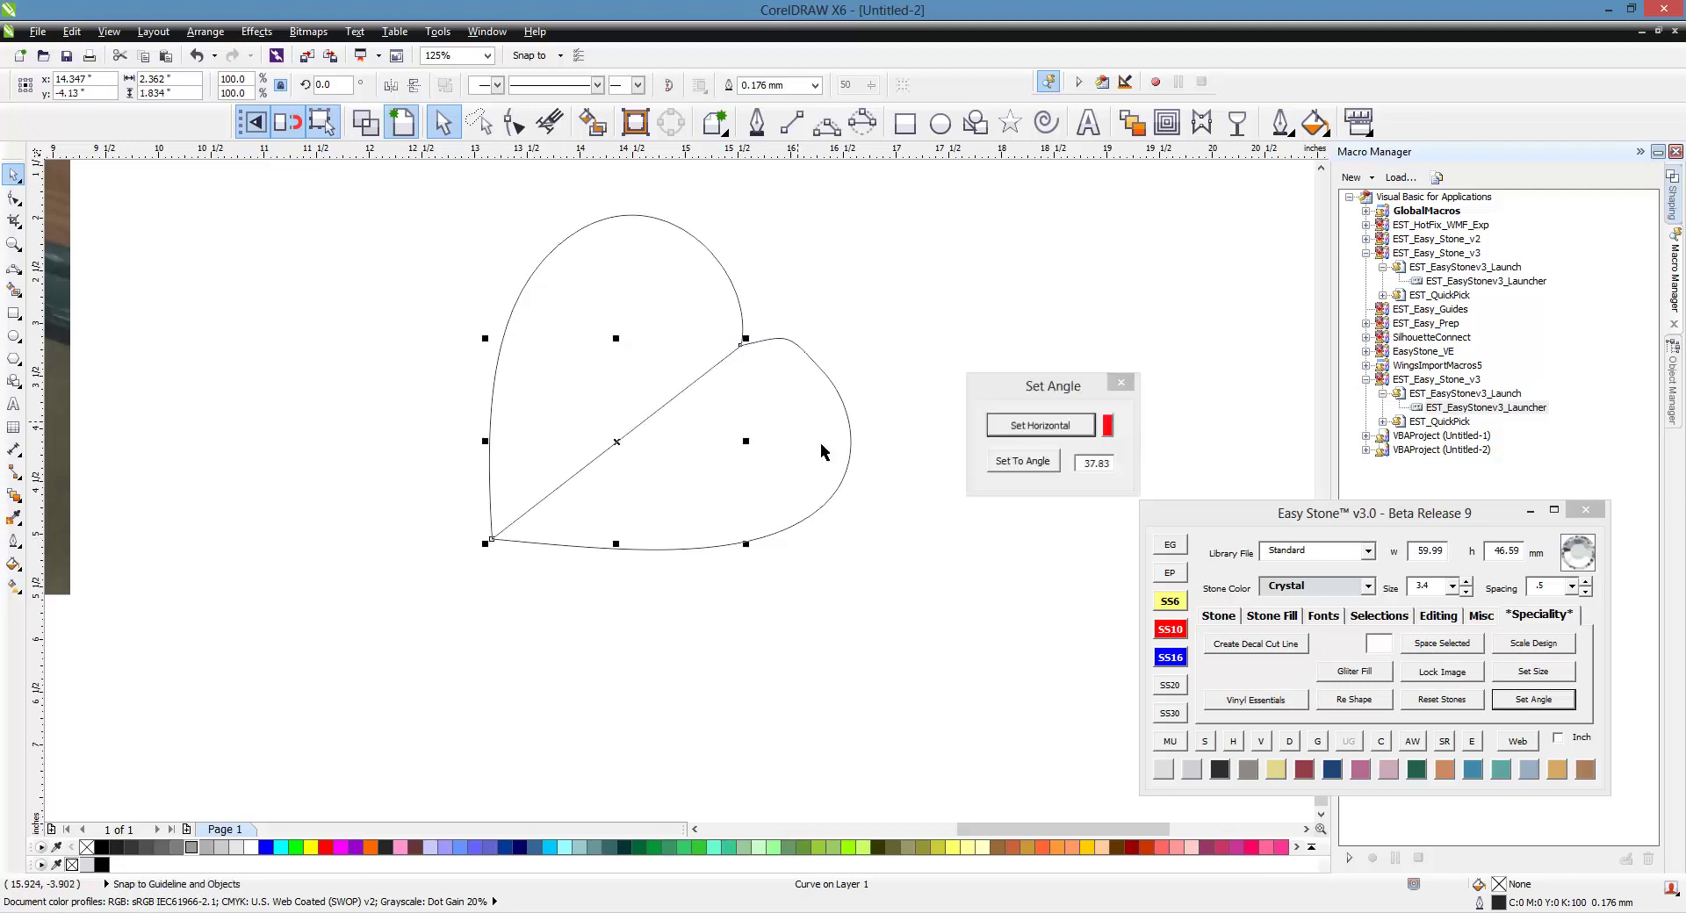
{"action": "left_click", "coordinate": [1016, 434]}
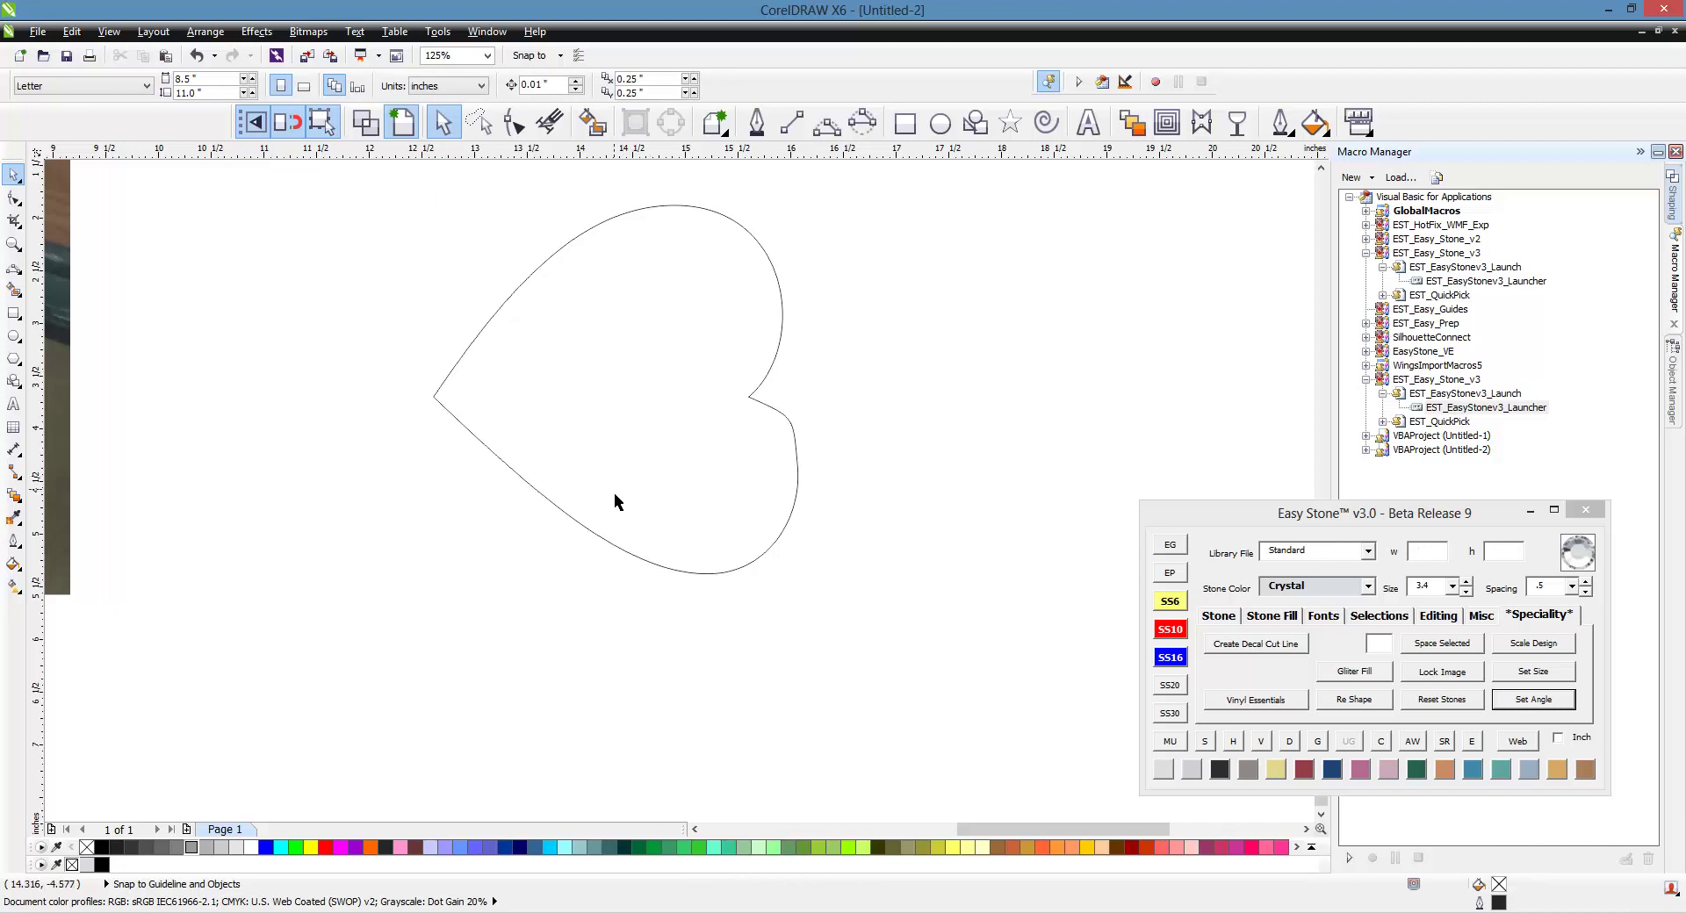
- Break the heart outline at its tip and notch nodes and delete the uneven lower half
{"action": "key", "text": "F10"}
{"action": "left_click_drag", "start_coordinate": [772, 403], "coordinate": [349, 428]}
{"action": "left_click", "coordinate": [1445, 614]}
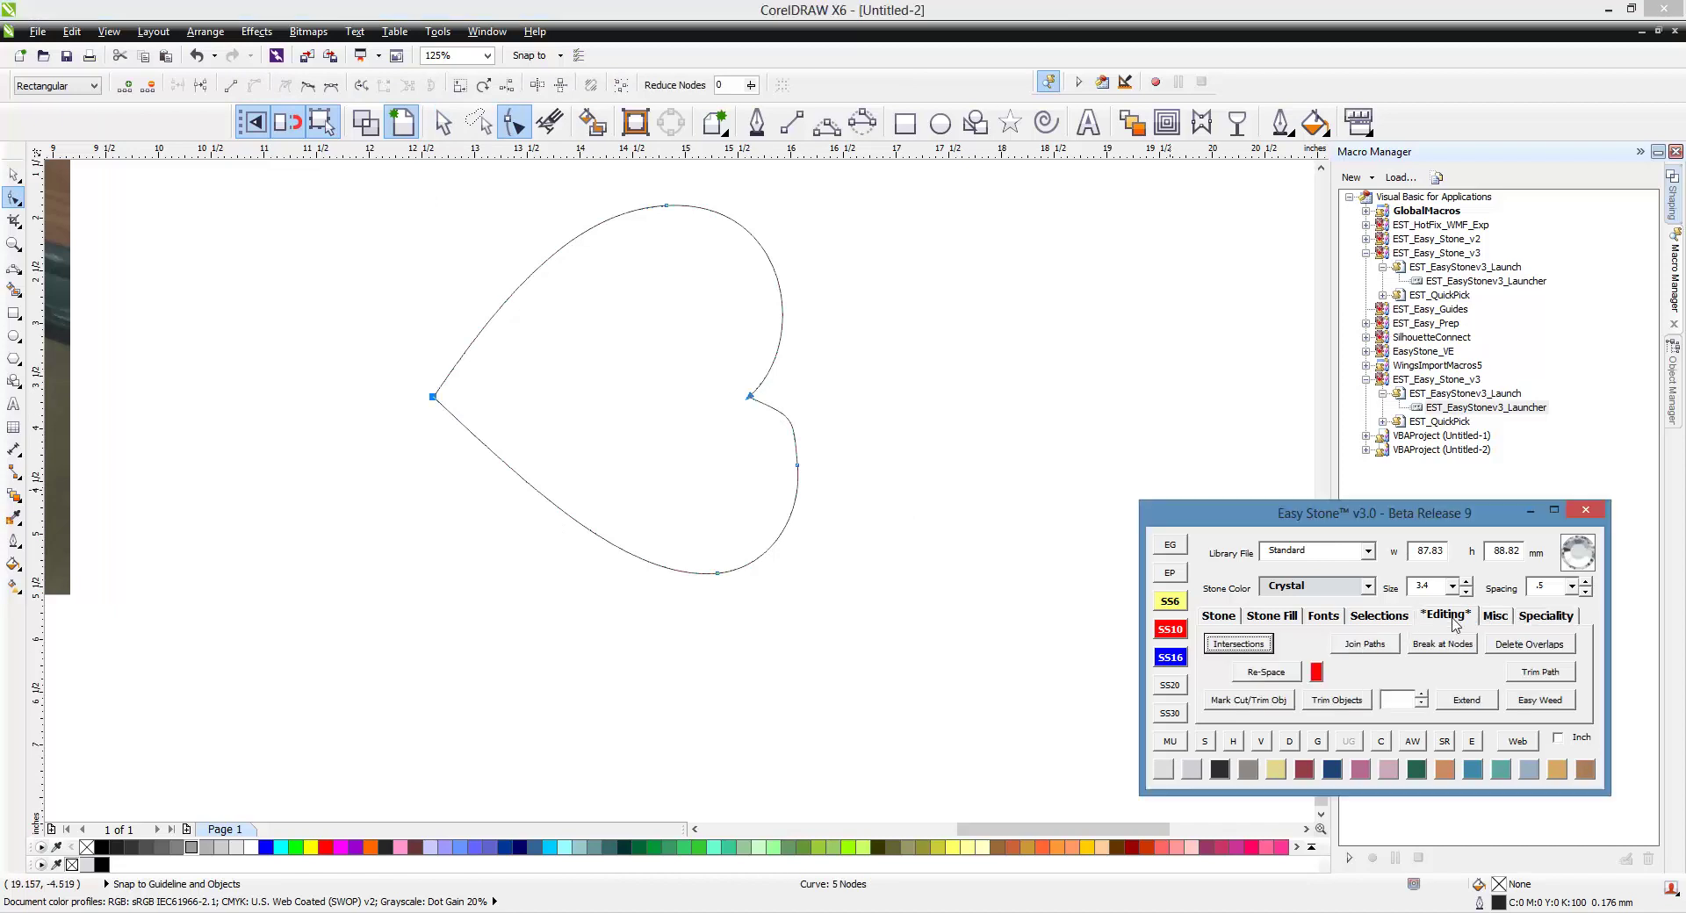
{"action": "left_click", "coordinate": [1442, 644]}
{"action": "left_click", "coordinate": [772, 496]}
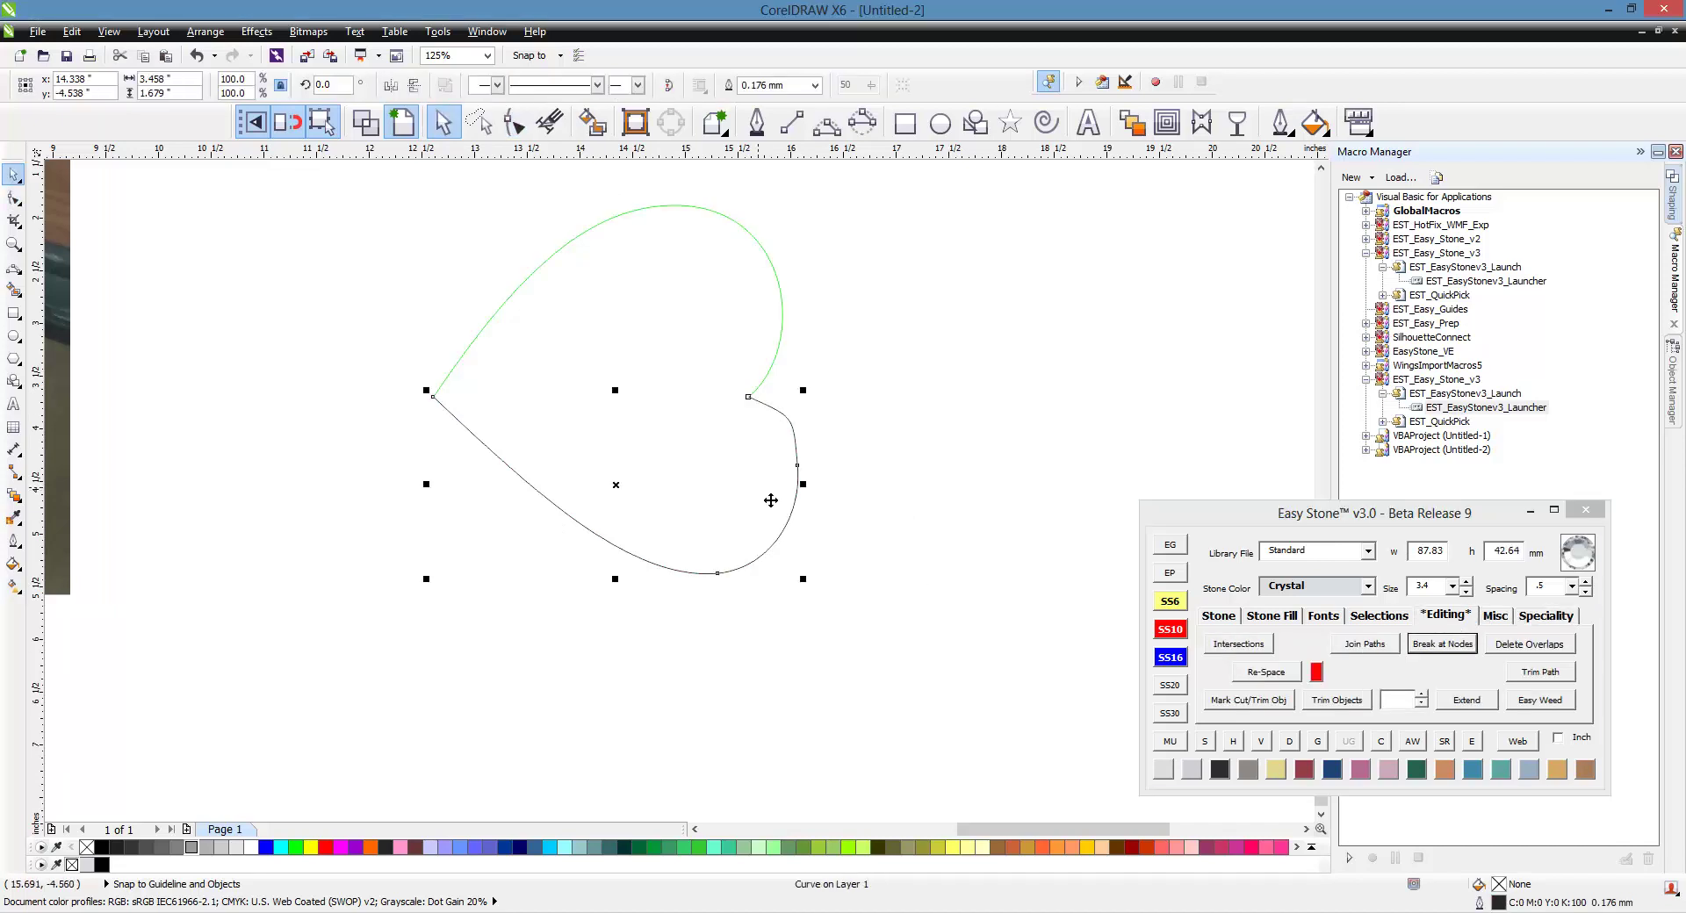
{"action": "key", "text": "Delete"}
- Mirror a copy of the remaining upper half downward and join both halves into one symmetrical heart outline
{"action": "scroll", "coordinate": [736, 550], "scroll_direction": "down", "scroll_amount": 2}
{"action": "left_click", "coordinate": [710, 416]}
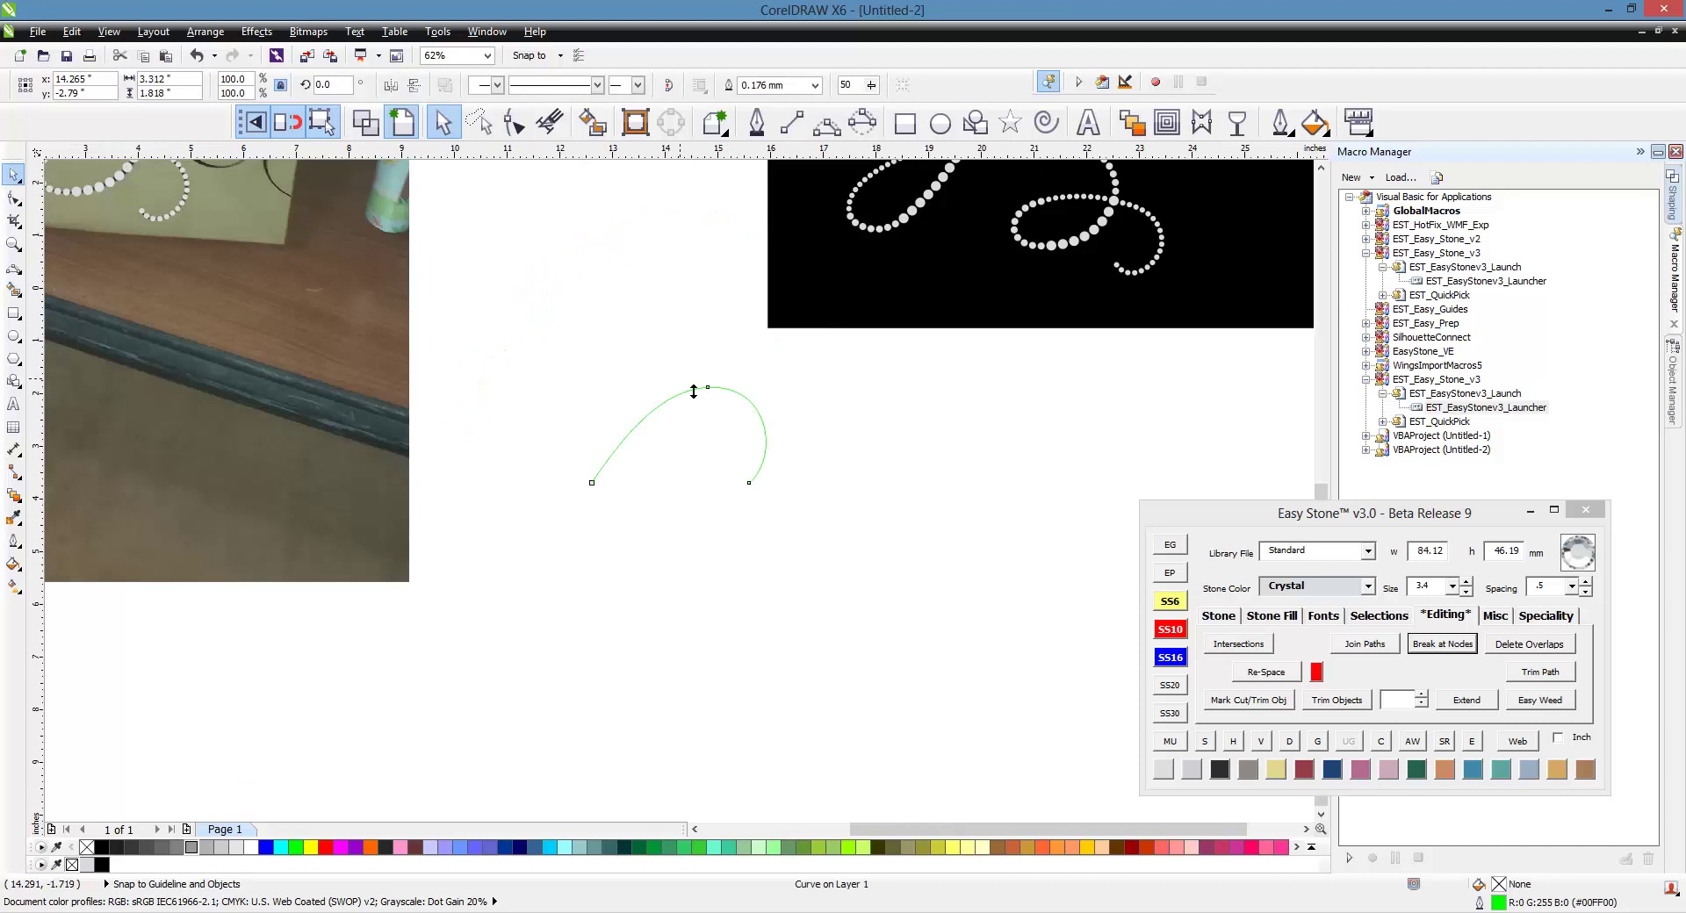
{"action": "key", "text": "ctrl+z"}
{"action": "left_click", "coordinate": [527, 441]}
{"action": "left_click_drag", "start_coordinate": [539, 370], "coordinate": [815, 621]}
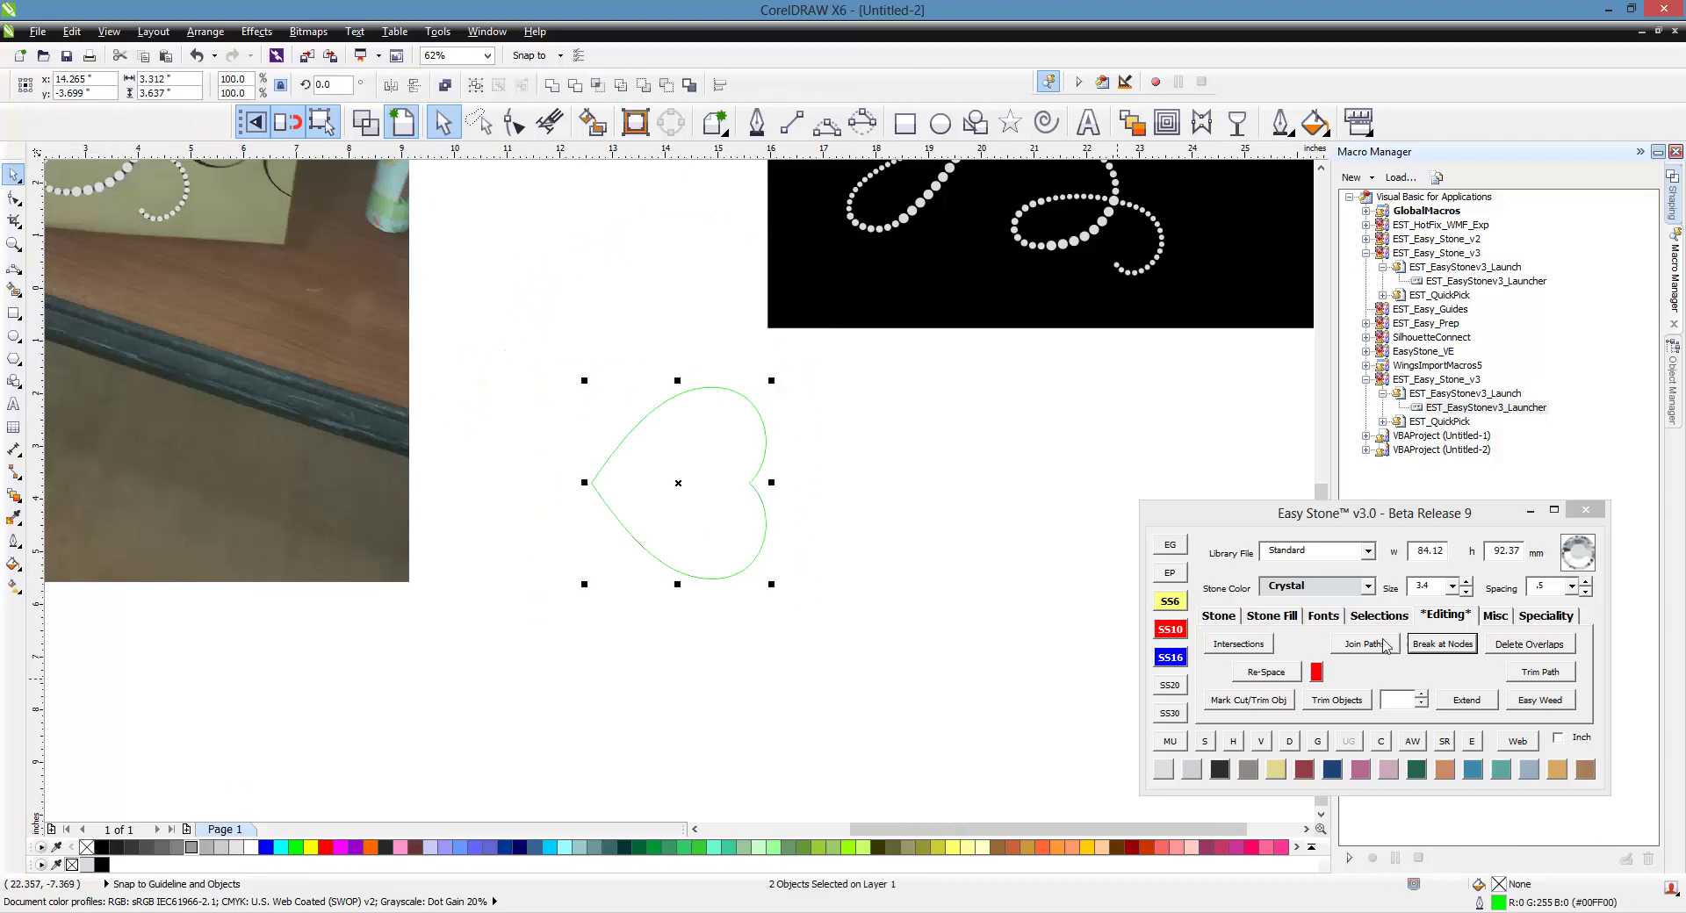
{"action": "left_click", "coordinate": [1384, 645]}
- Rotate the joined heart outline 90 degrees so its tip points straight down
{"action": "left_click", "coordinate": [765, 547]}
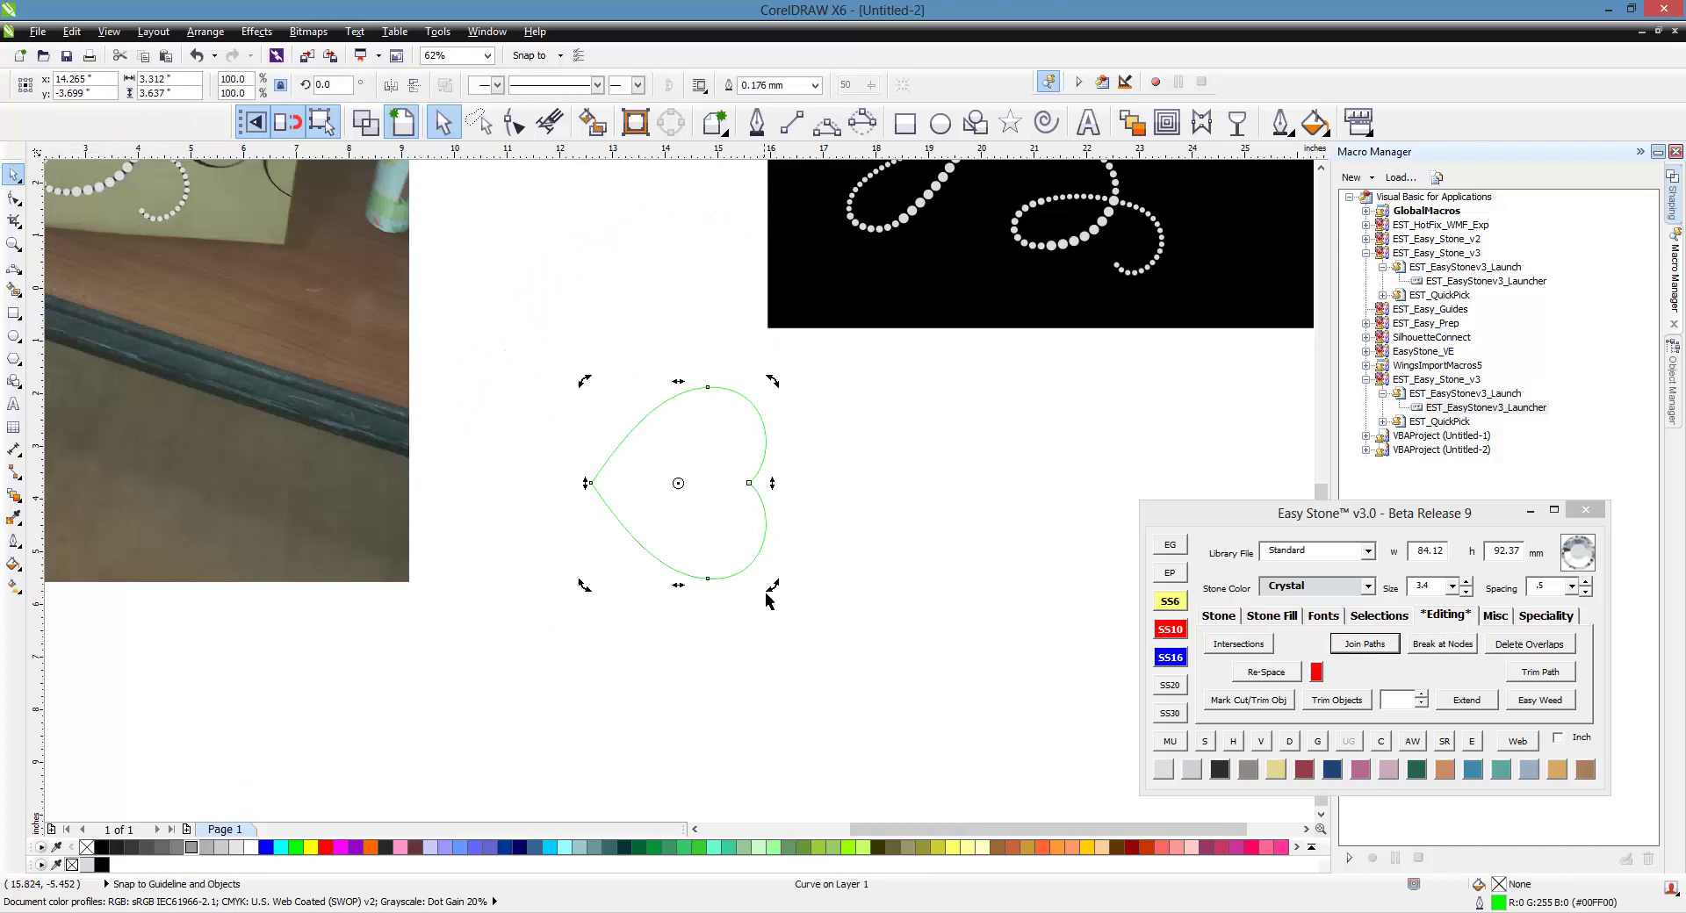
{"action": "left_click_drag", "start_coordinate": [772, 587], "coordinate": [738, 460]}
{"action": "left_click", "coordinate": [887, 620]}
{"action": "scroll", "coordinate": [888, 622], "scroll_direction": "down", "scroll_amount": 1}
{"action": "scroll", "coordinate": [901, 639], "scroll_direction": "down", "scroll_amount": 1}
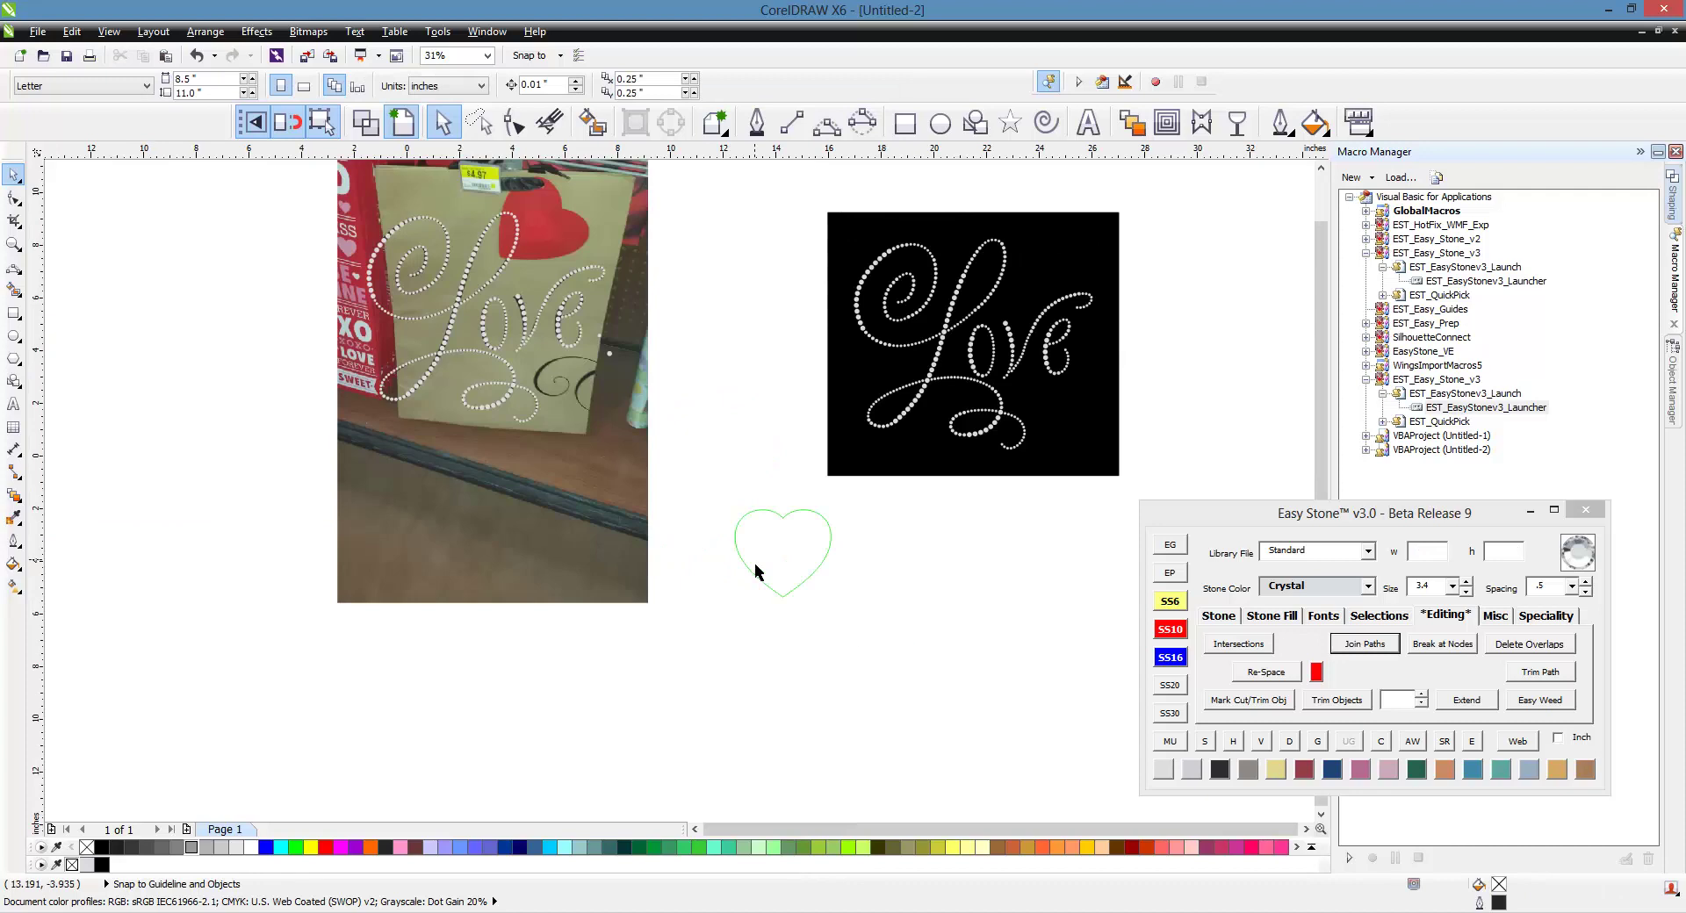
- Apply an Island Fill with a 3.9 offset to the upright heart outline
{"action": "left_click", "coordinate": [755, 572]}
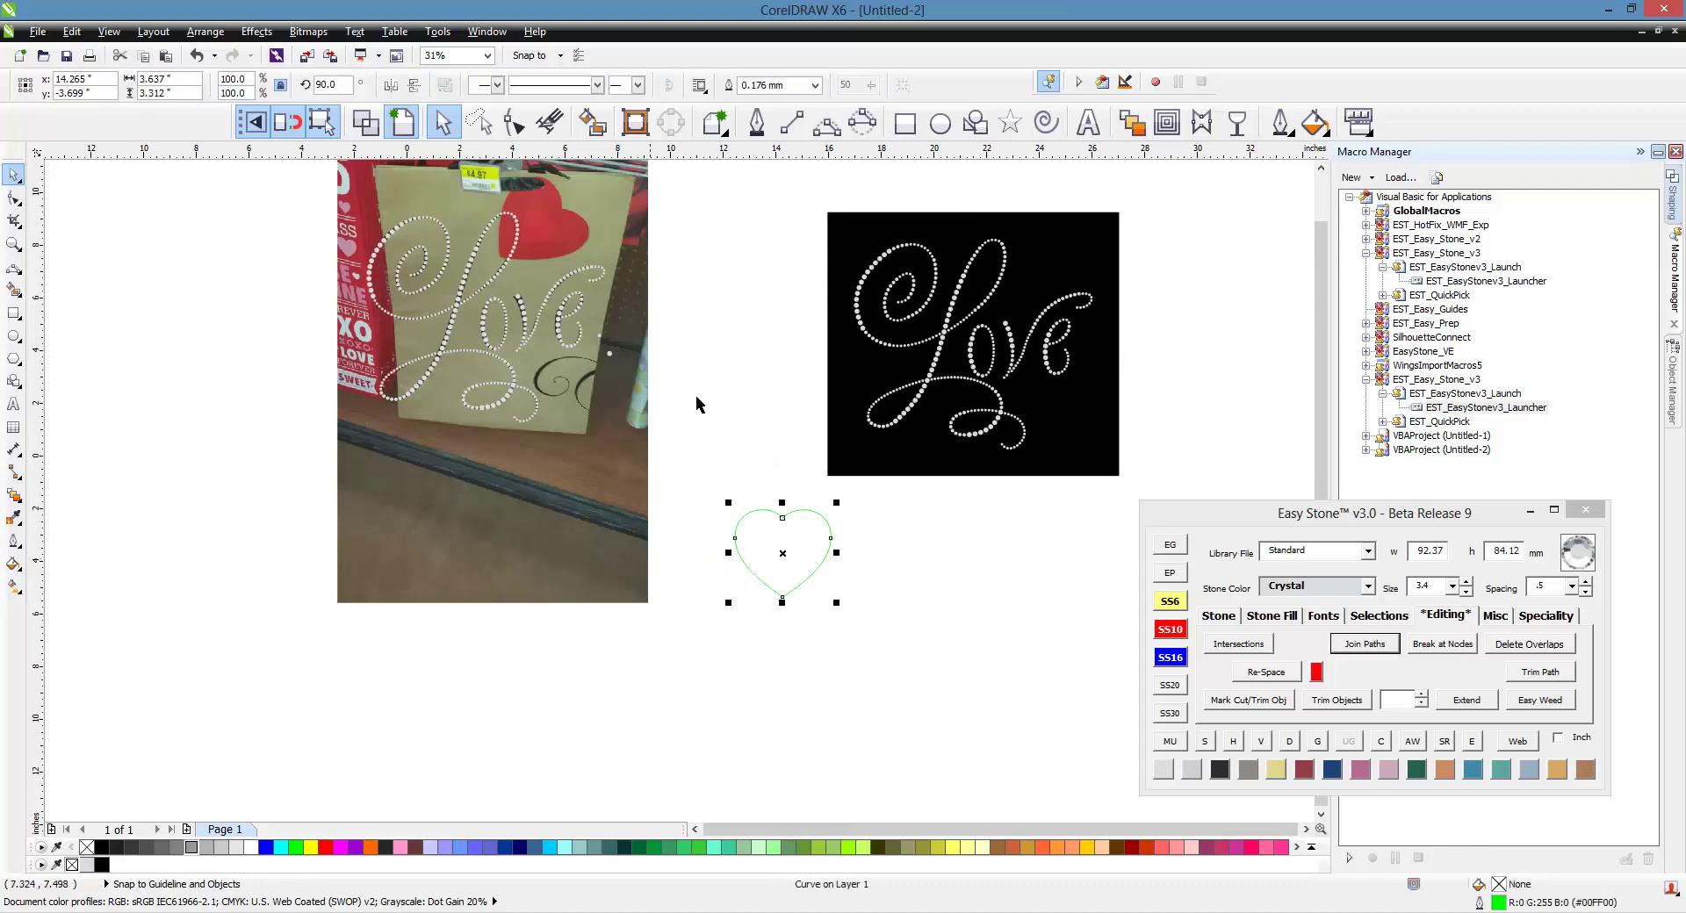
{"action": "scroll", "coordinate": [809, 564], "scroll_direction": "up", "scroll_amount": 1}
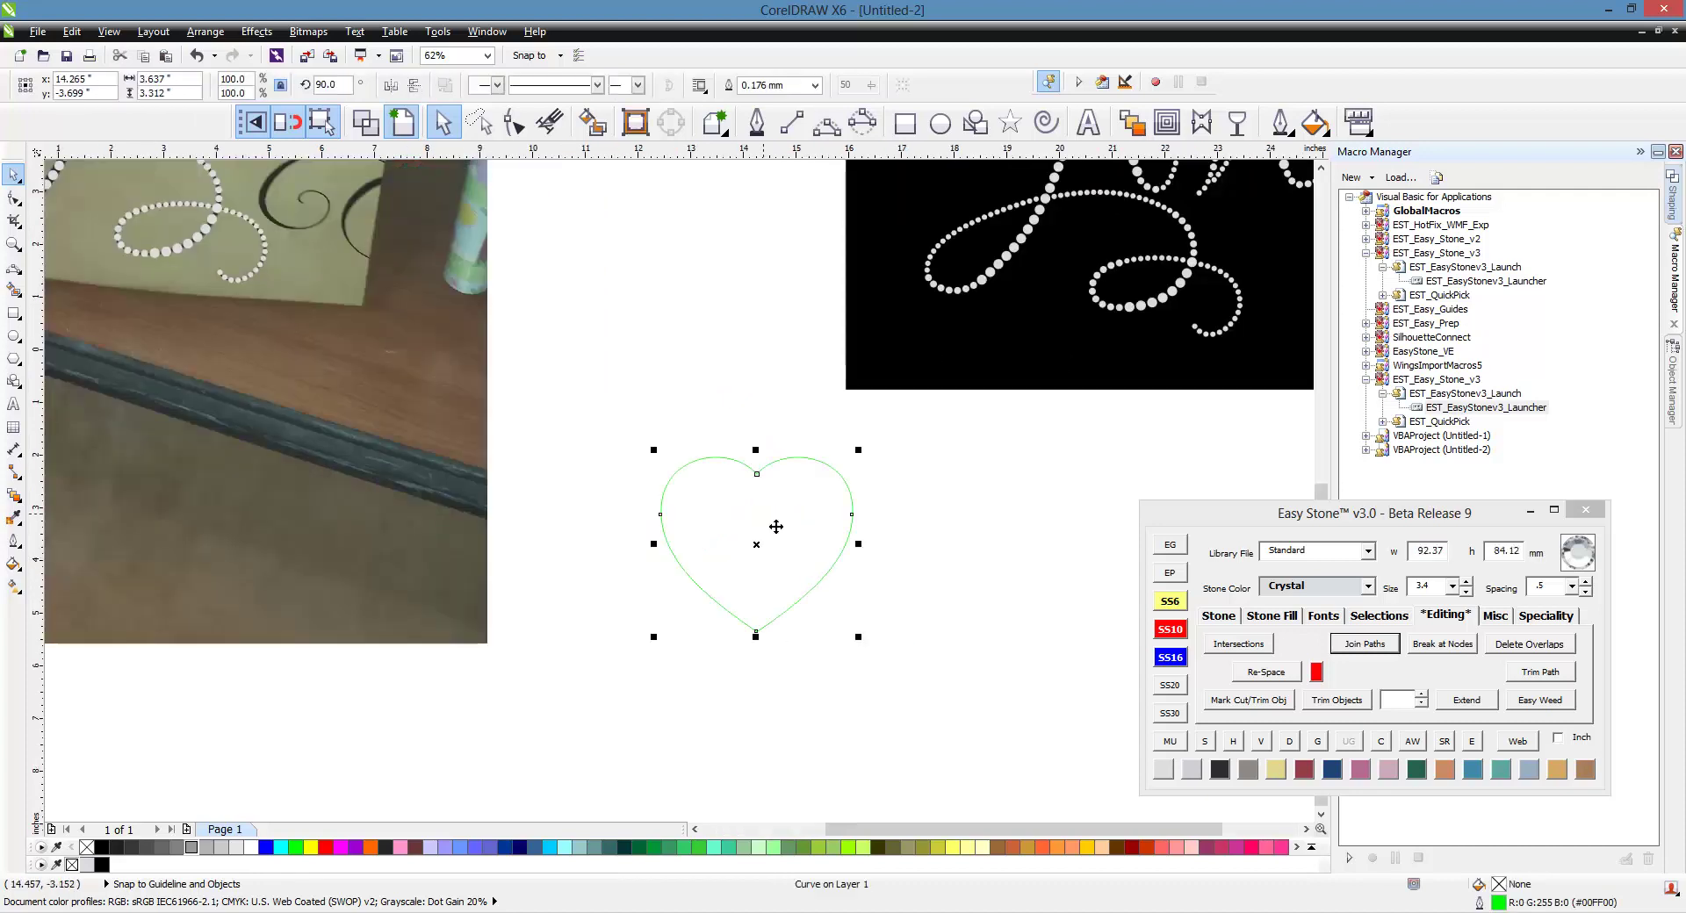
{"action": "scroll", "coordinate": [829, 548], "scroll_direction": "up", "scroll_amount": 1}
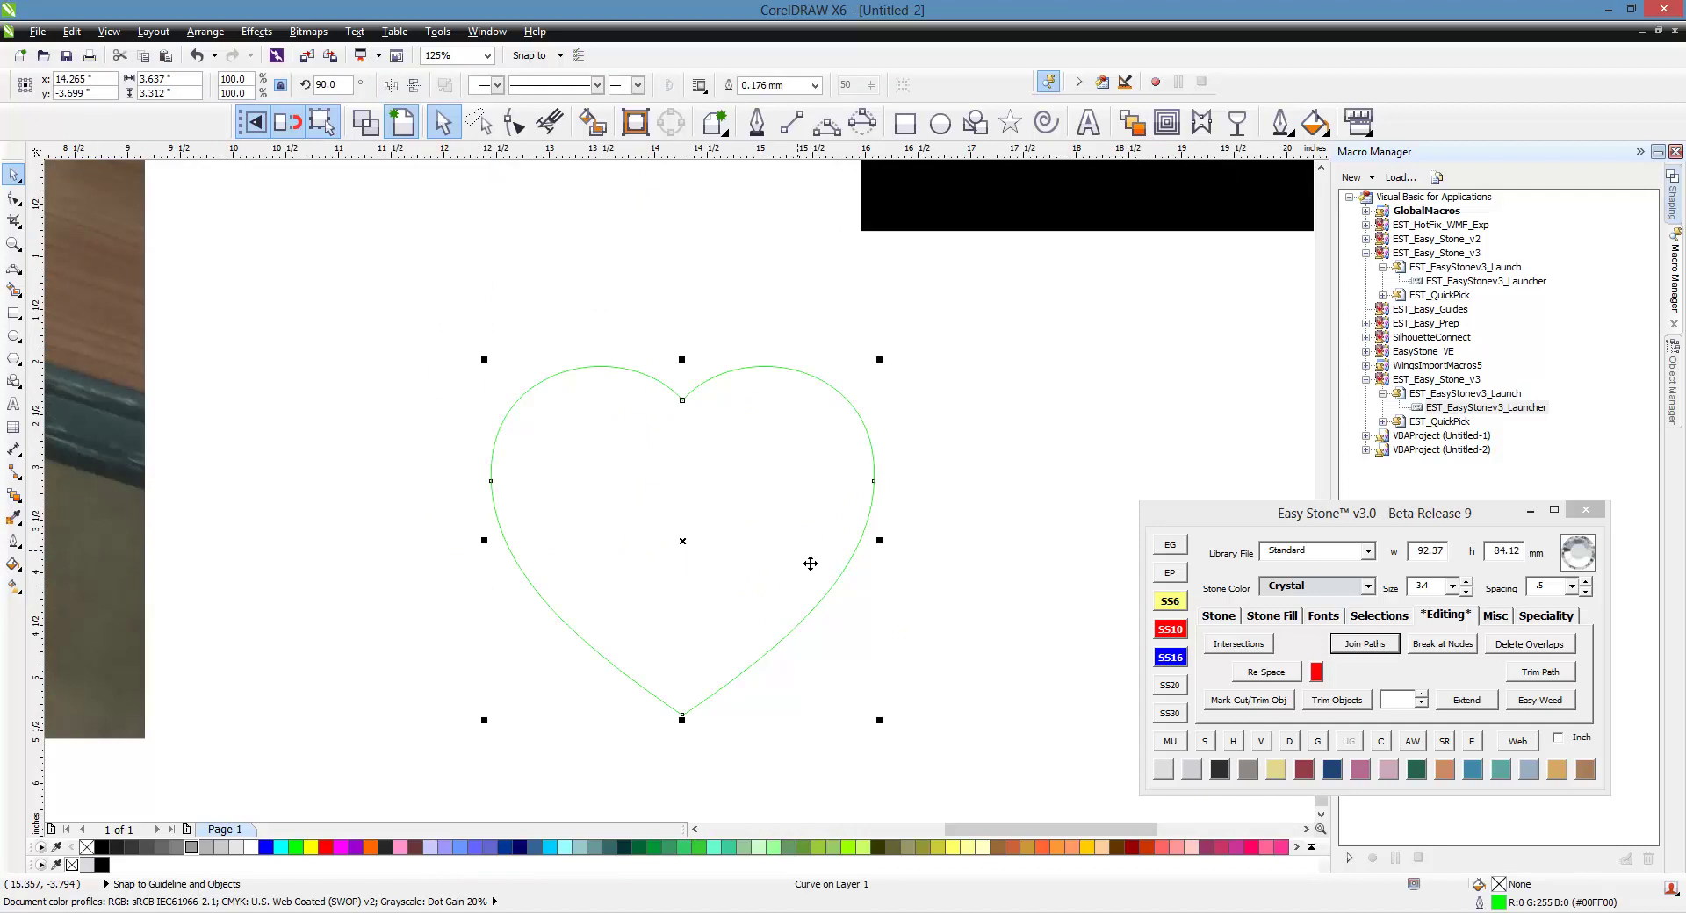
{"action": "left_click", "coordinate": [1271, 615]}
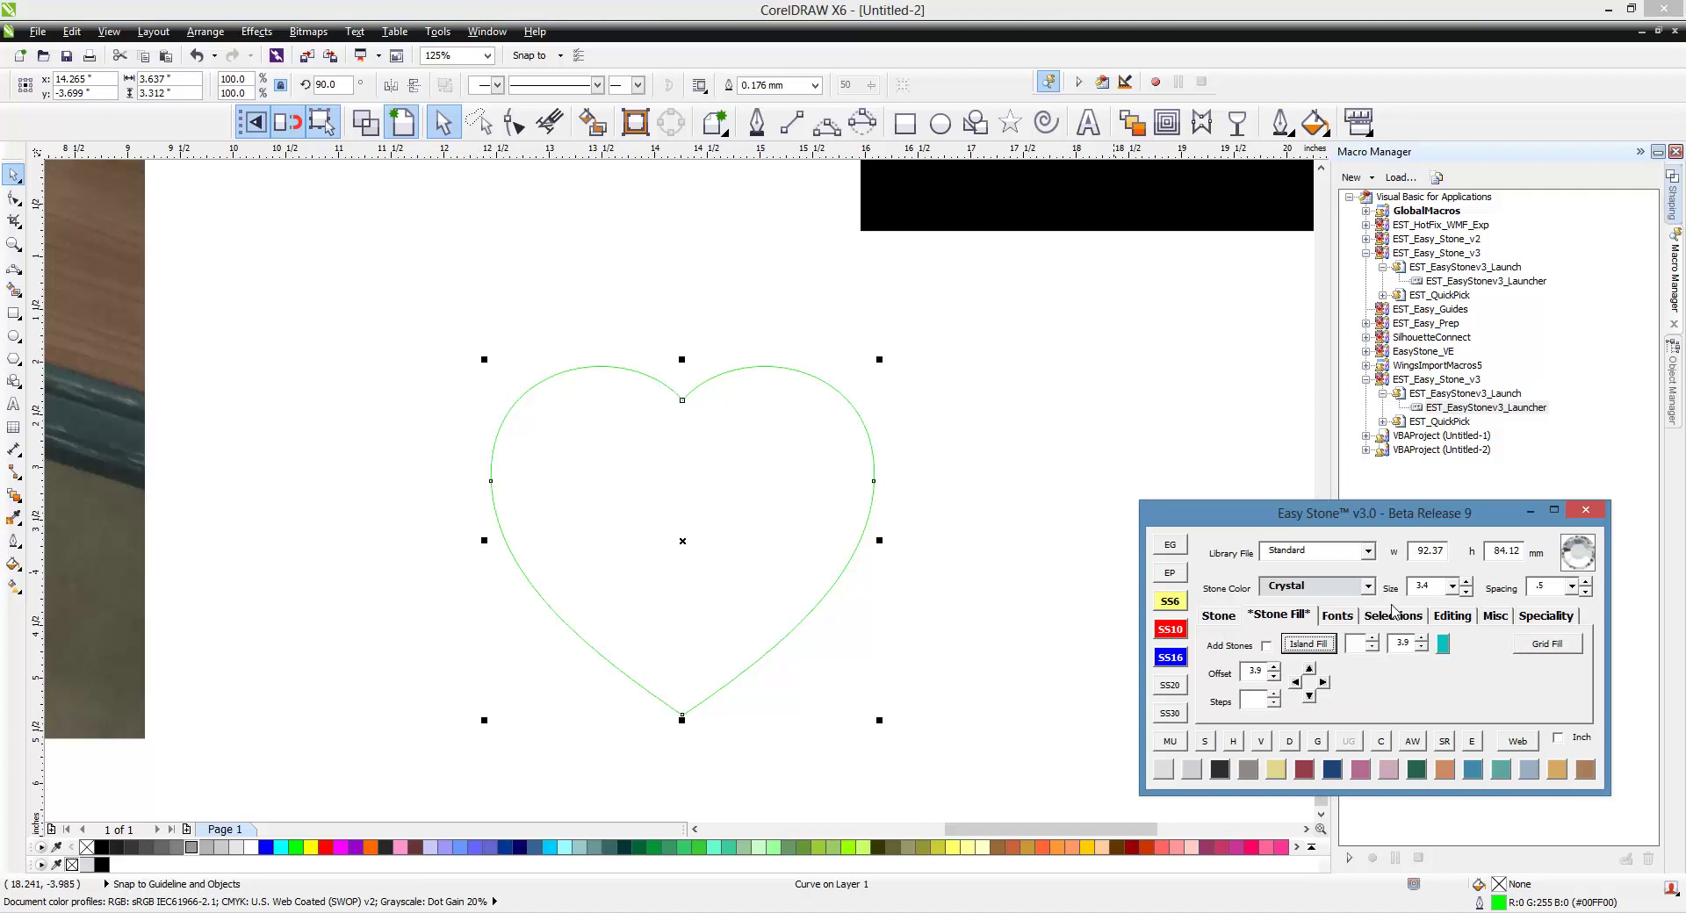
{"action": "left_click", "coordinate": [1324, 634]}
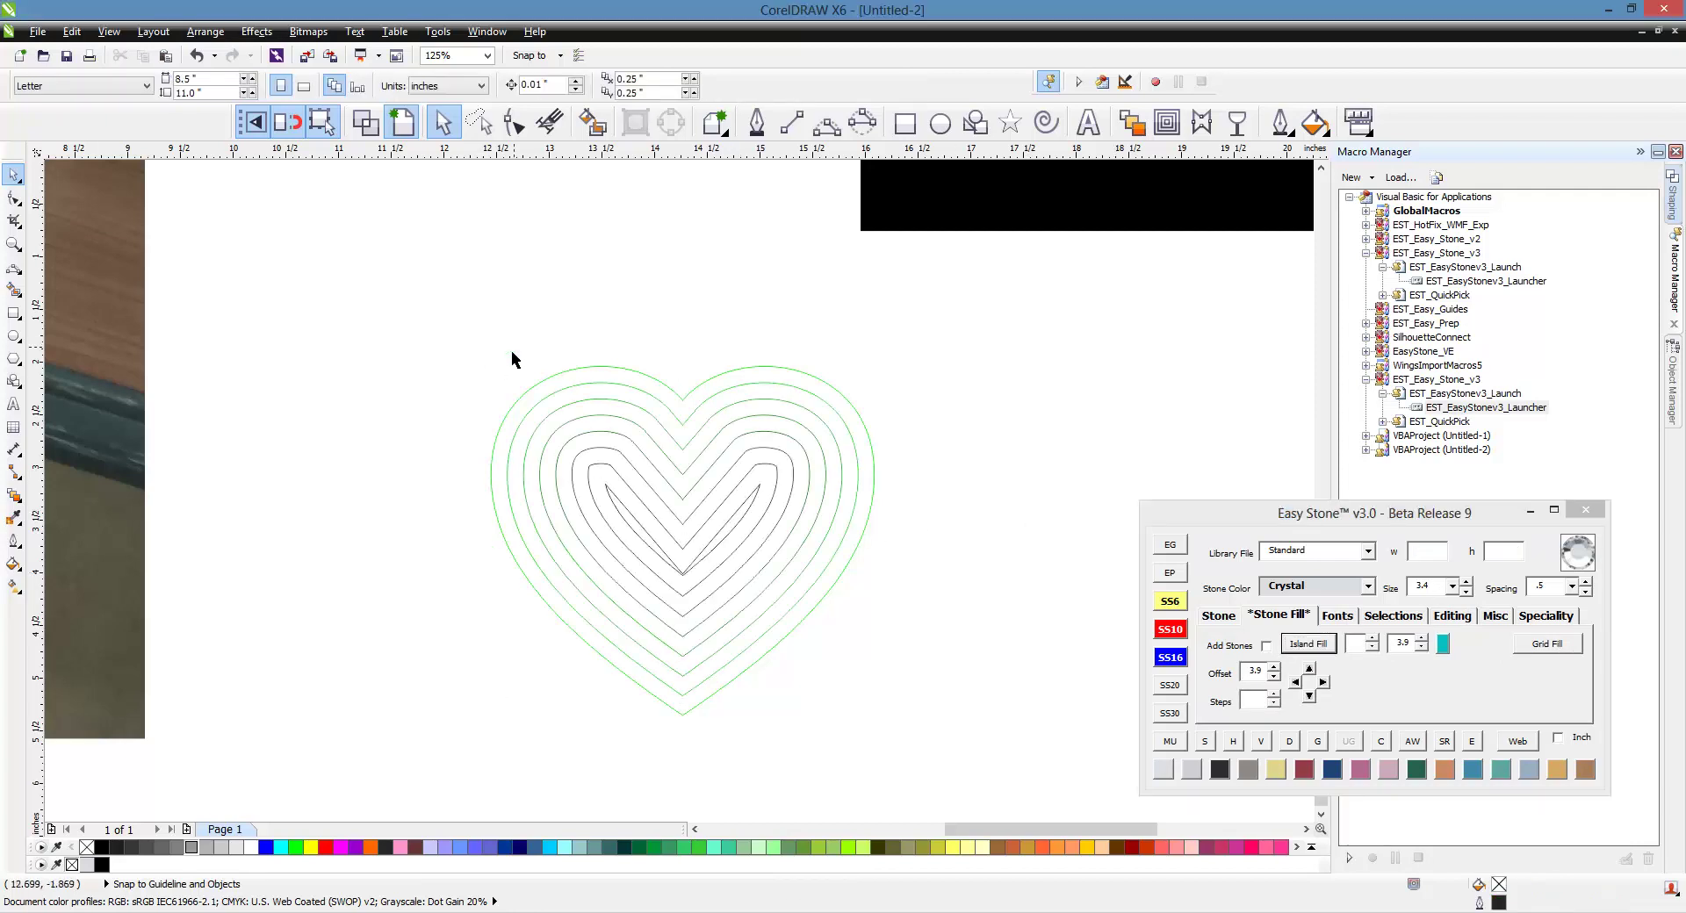
- Add Lt Siam stones of size 3.4 with .5 spacing along all the concentric heart paths
{"action": "left_click_drag", "start_coordinate": [438, 342], "coordinate": [951, 757]}
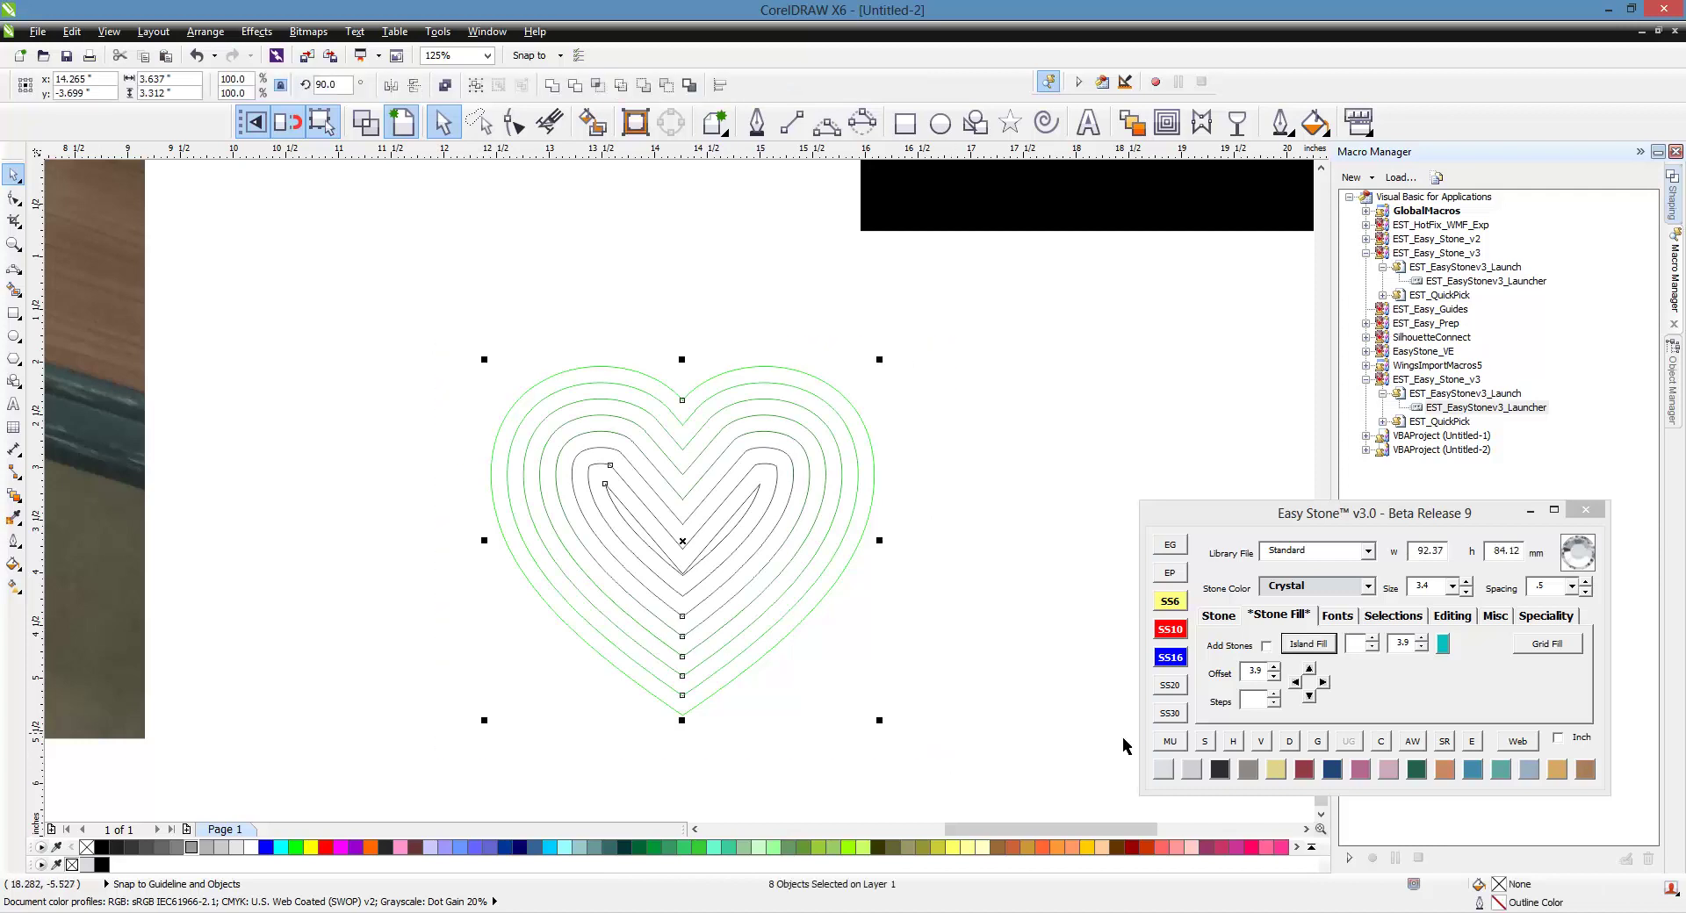
{"action": "left_click", "coordinate": [1305, 770]}
{"action": "left_click", "coordinate": [1227, 616]}
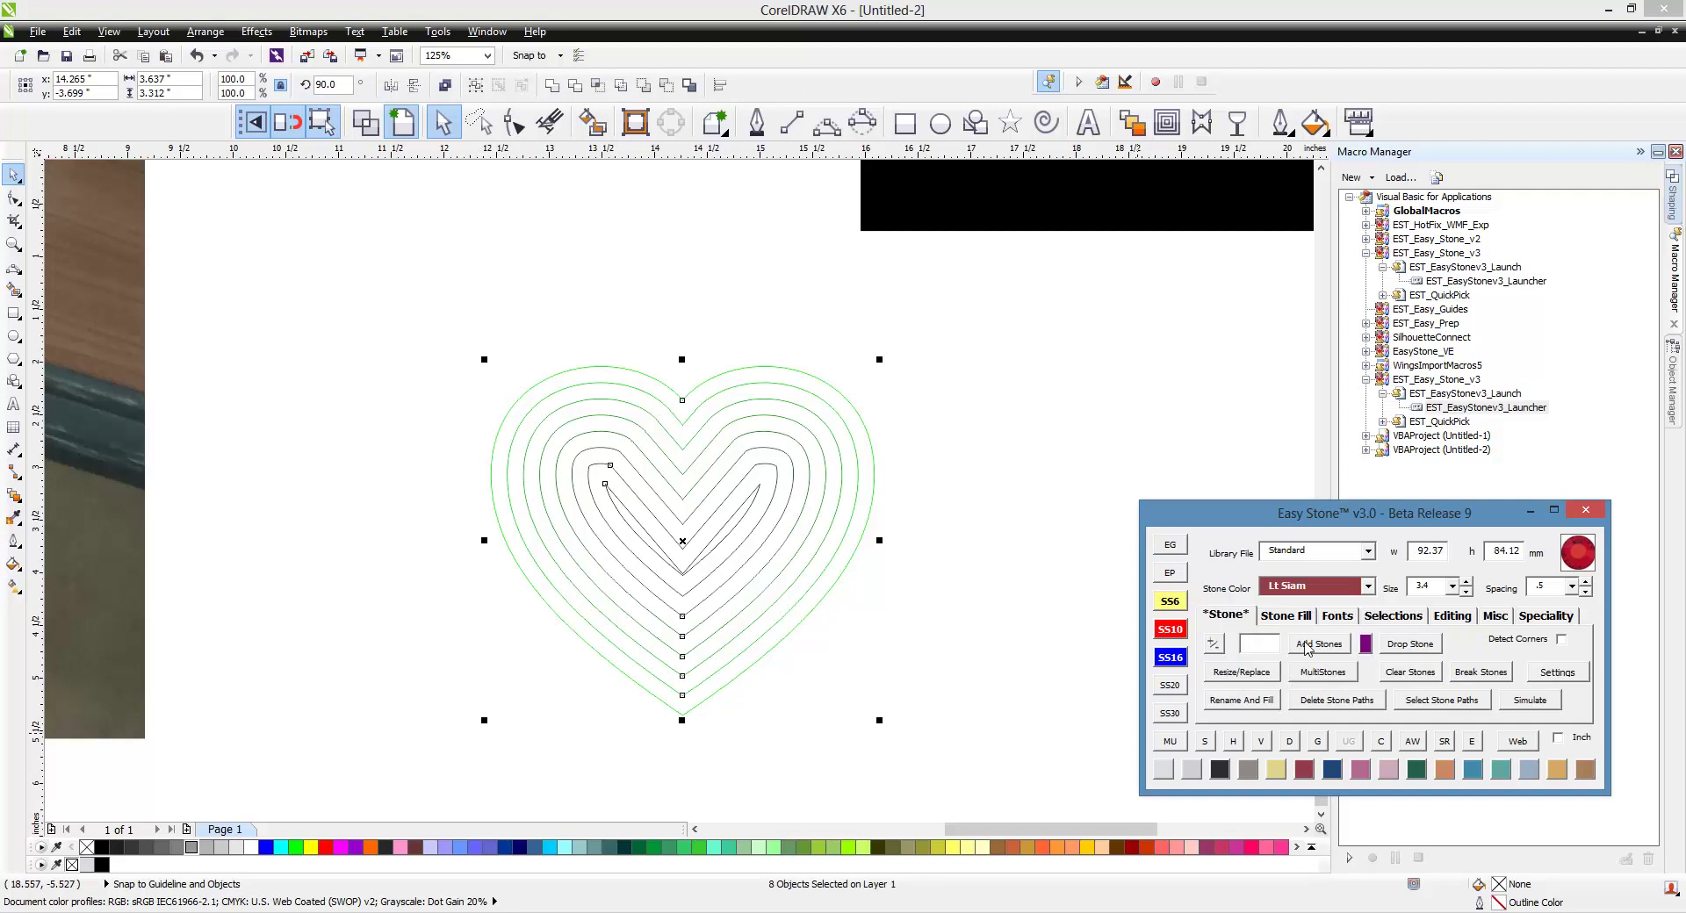
{"action": "left_click", "coordinate": [1307, 647]}
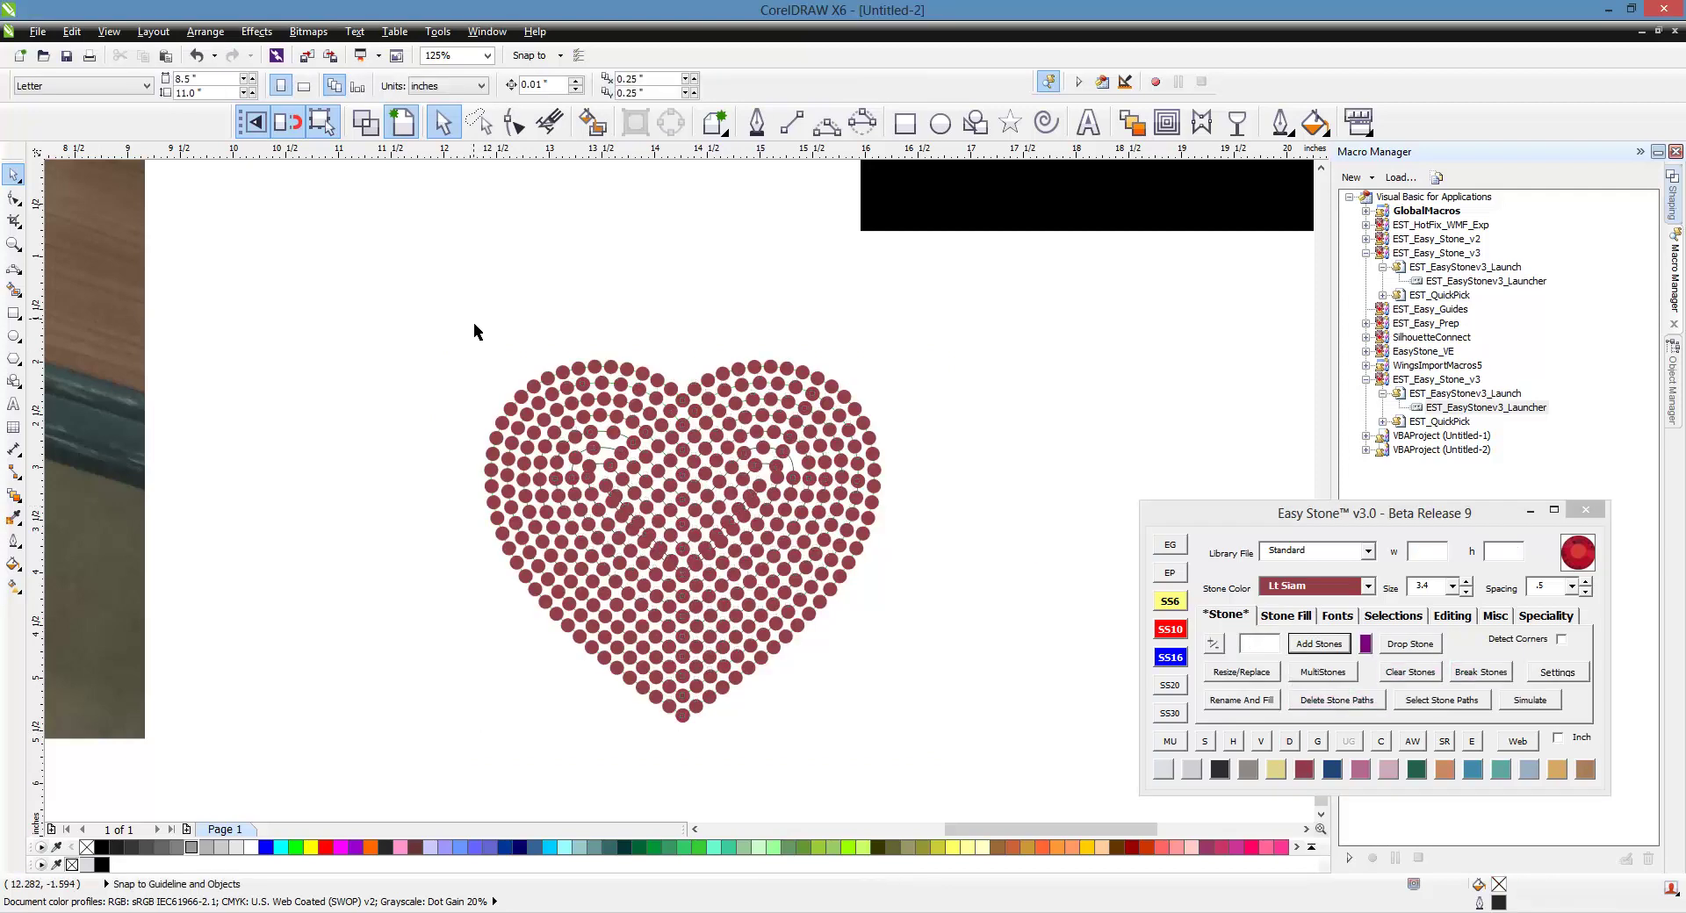
- Break apart the stones in the filled heart and delete the paths beneath them
{"action": "left_click_drag", "start_coordinate": [426, 314], "coordinate": [966, 778]}
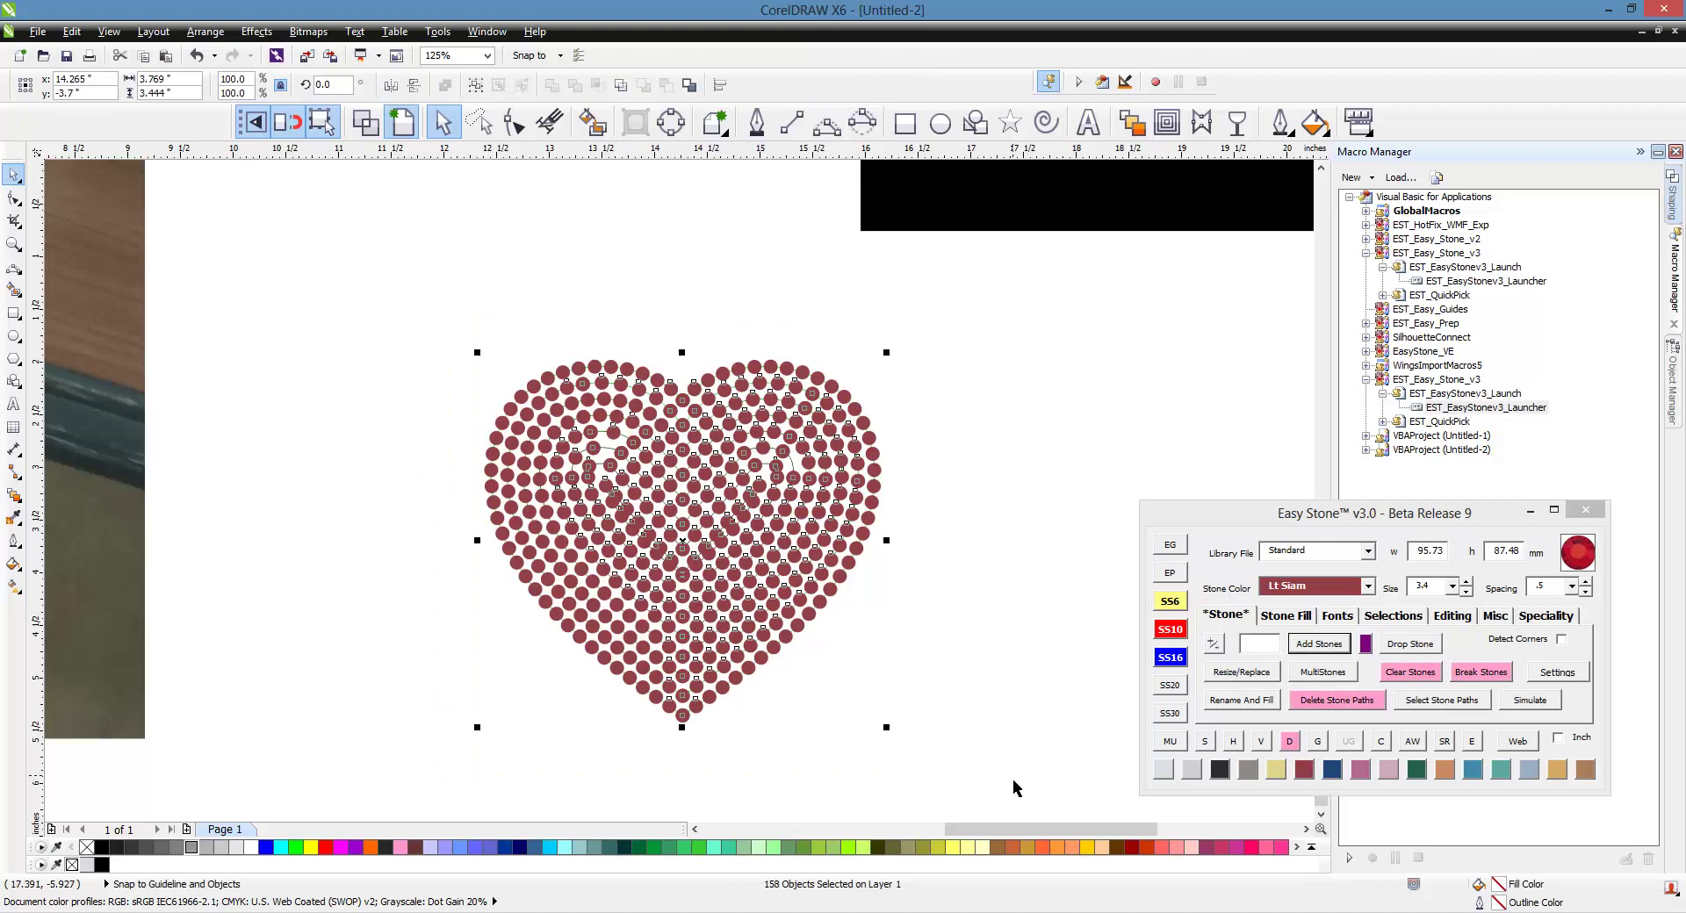
{"action": "left_click", "coordinate": [1290, 742]}
{"action": "left_click", "coordinate": [1382, 742]}
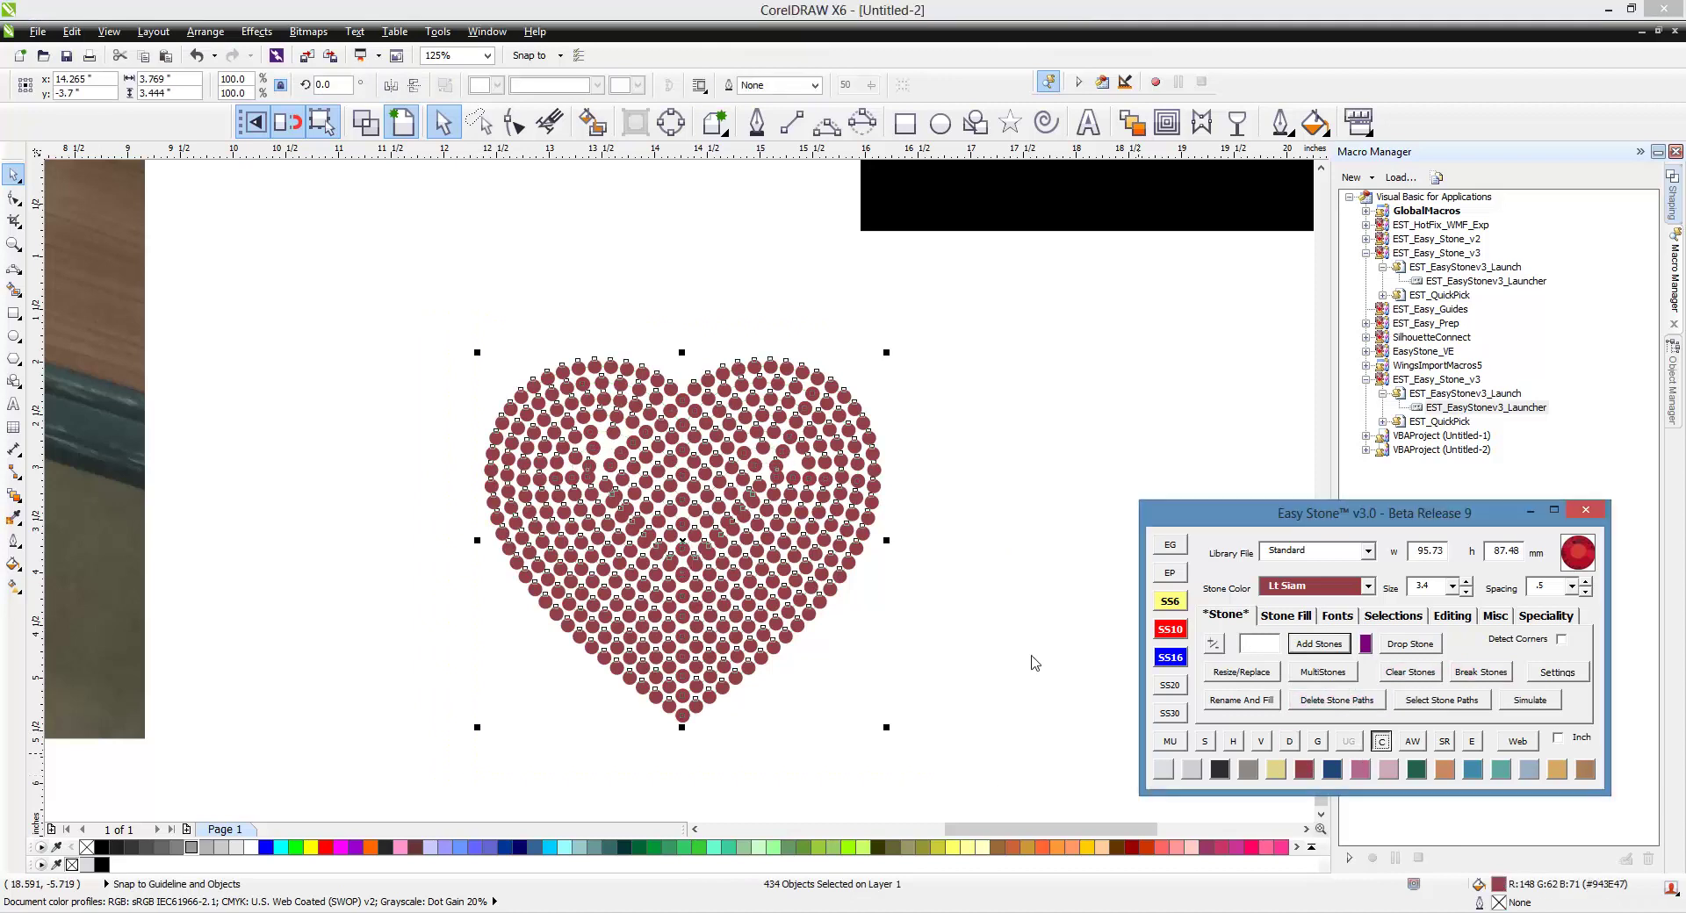
{"action": "left_click", "coordinate": [985, 508]}
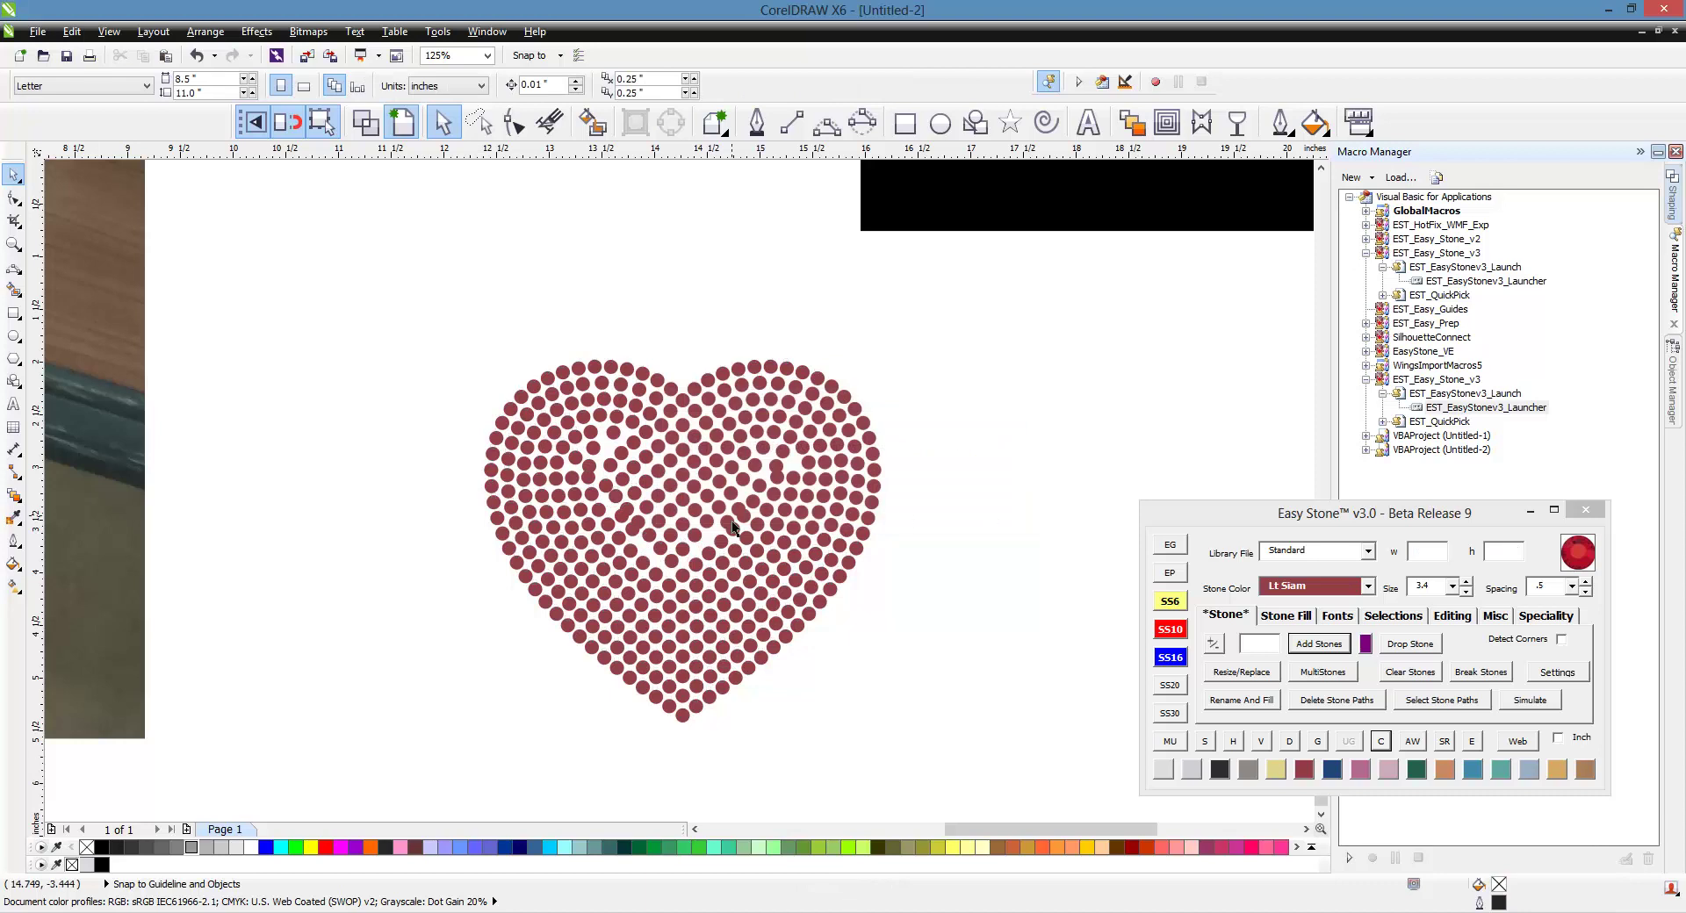
- Reposition crowded stones at the inner end of the heart's left lobe to even out the gaps
{"action": "scroll", "coordinate": [621, 476], "scroll_direction": "up", "scroll_amount": 3}
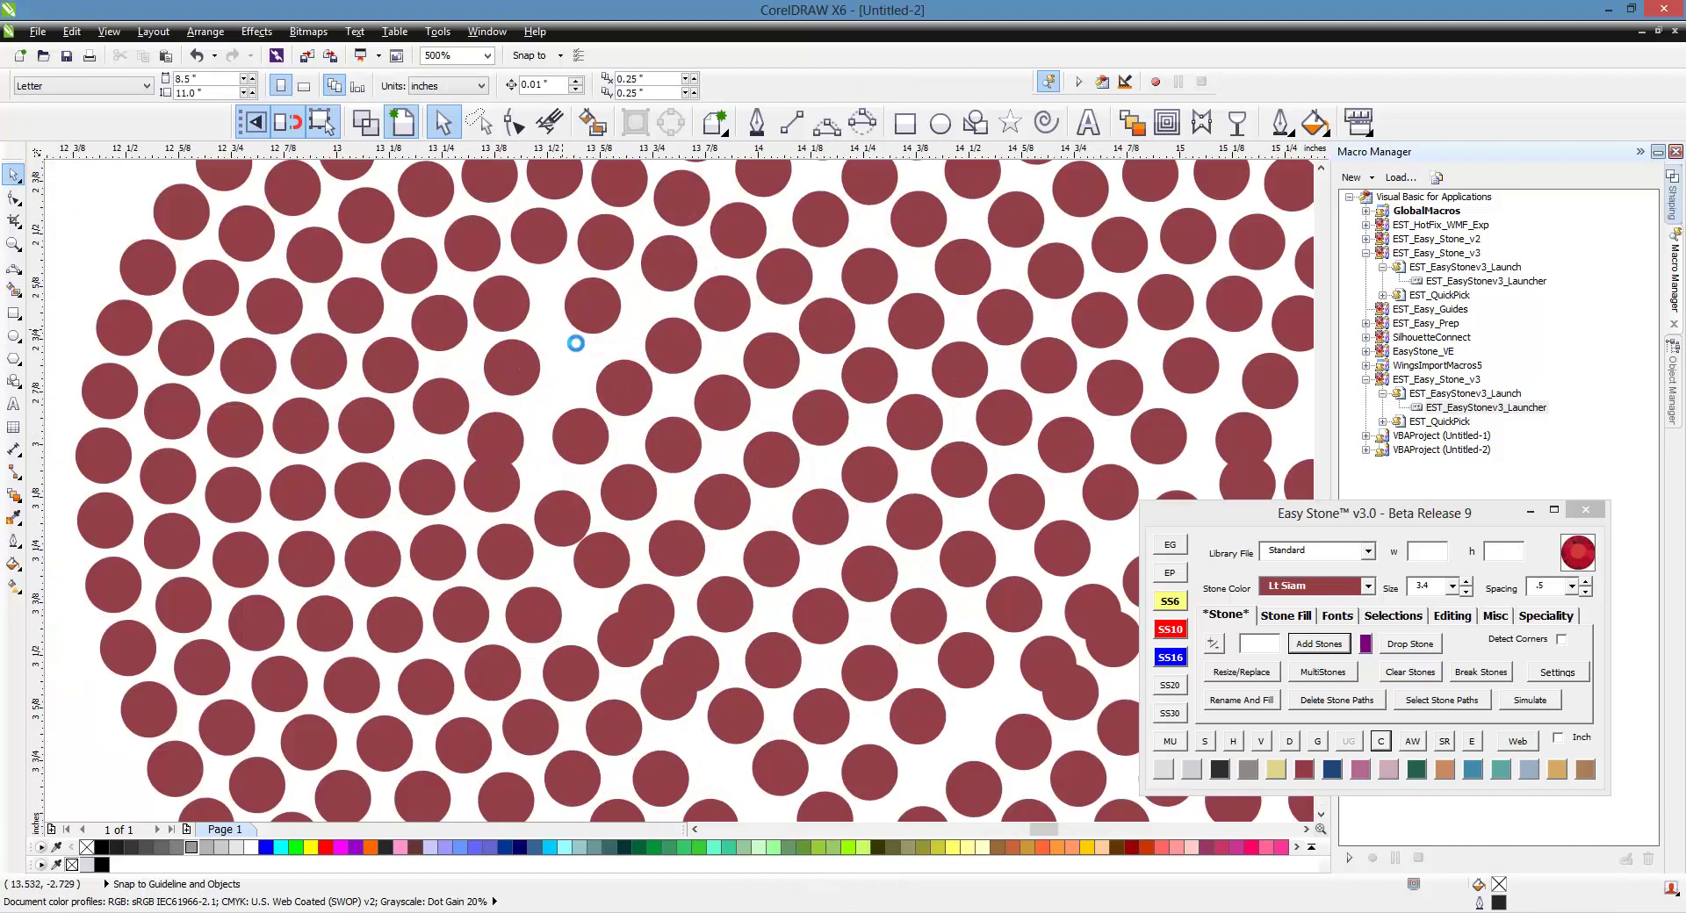
{"action": "scroll", "coordinate": [504, 391], "scroll_direction": "up", "scroll_amount": 4}
{"action": "left_click", "coordinate": [552, 399]}
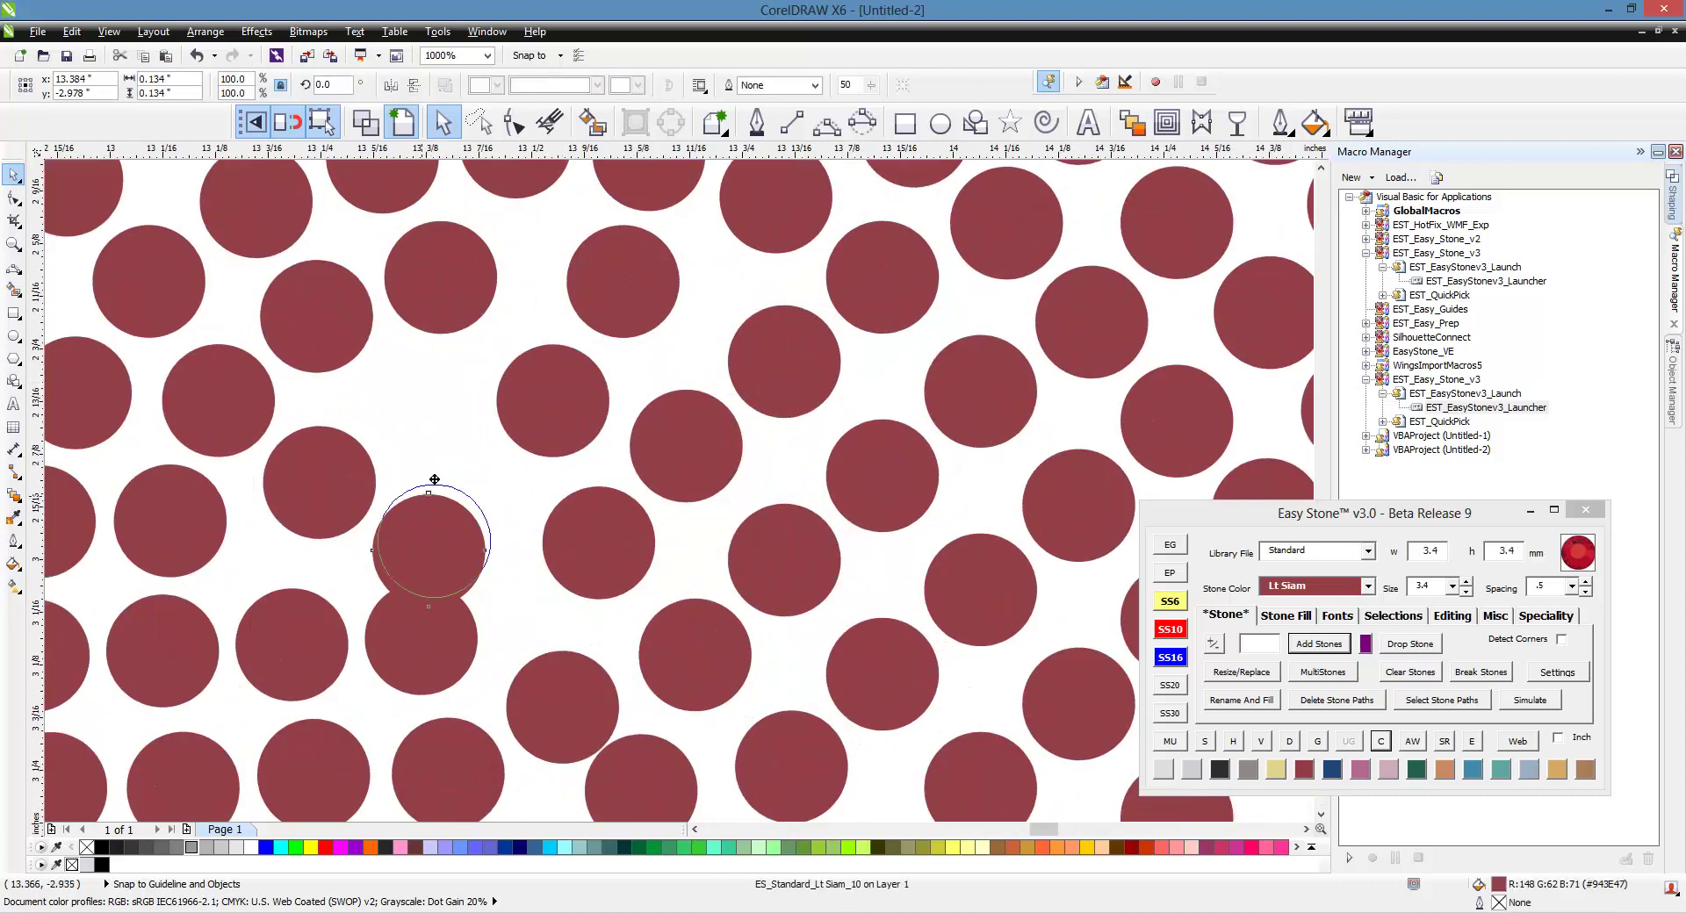
{"action": "left_click", "coordinate": [419, 422]}
{"action": "left_click_drag", "start_coordinate": [320, 526], "coordinate": [320, 526]}
{"action": "scroll", "coordinate": [542, 399], "scroll_direction": "down", "scroll_amount": 1}
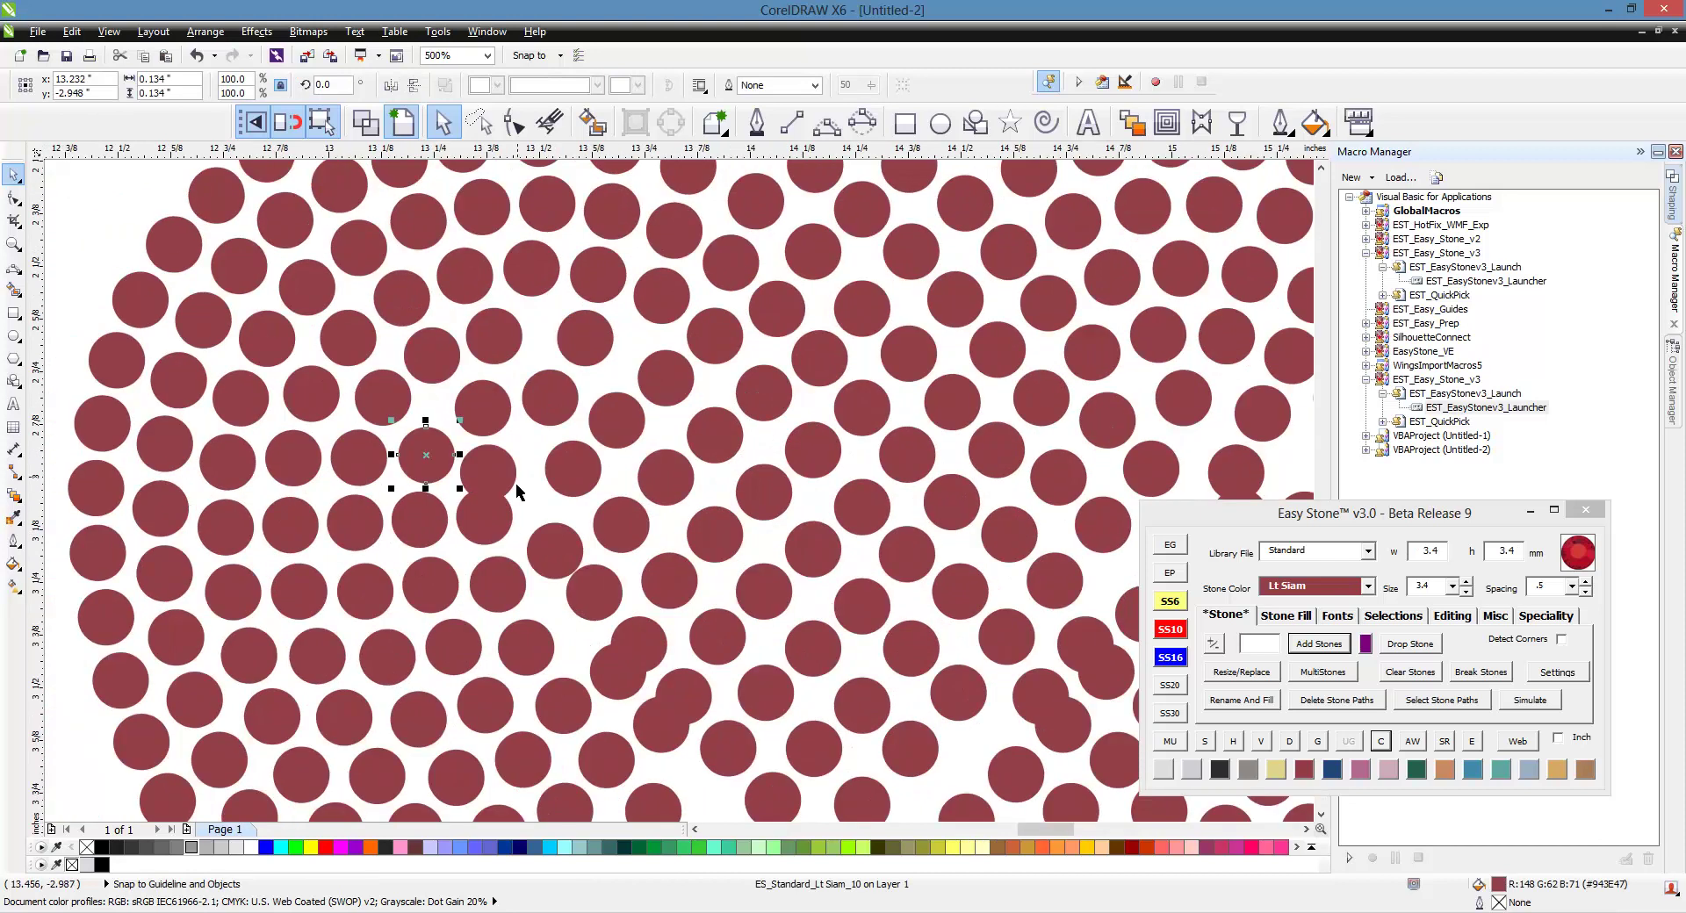
- Nudge the overlapping stone at the inner end of the left lobe to about X 13.405", Y -2.996"
{"action": "scroll", "coordinate": [493, 486], "scroll_direction": "up", "scroll_amount": 1}
{"action": "left_click_drag", "start_coordinate": [493, 485], "coordinate": [515, 491]}
{"action": "scroll", "coordinate": [630, 328], "scroll_direction": "down", "scroll_amount": 1}
{"action": "scroll", "coordinate": [544, 430], "scroll_direction": "up", "scroll_amount": 1}
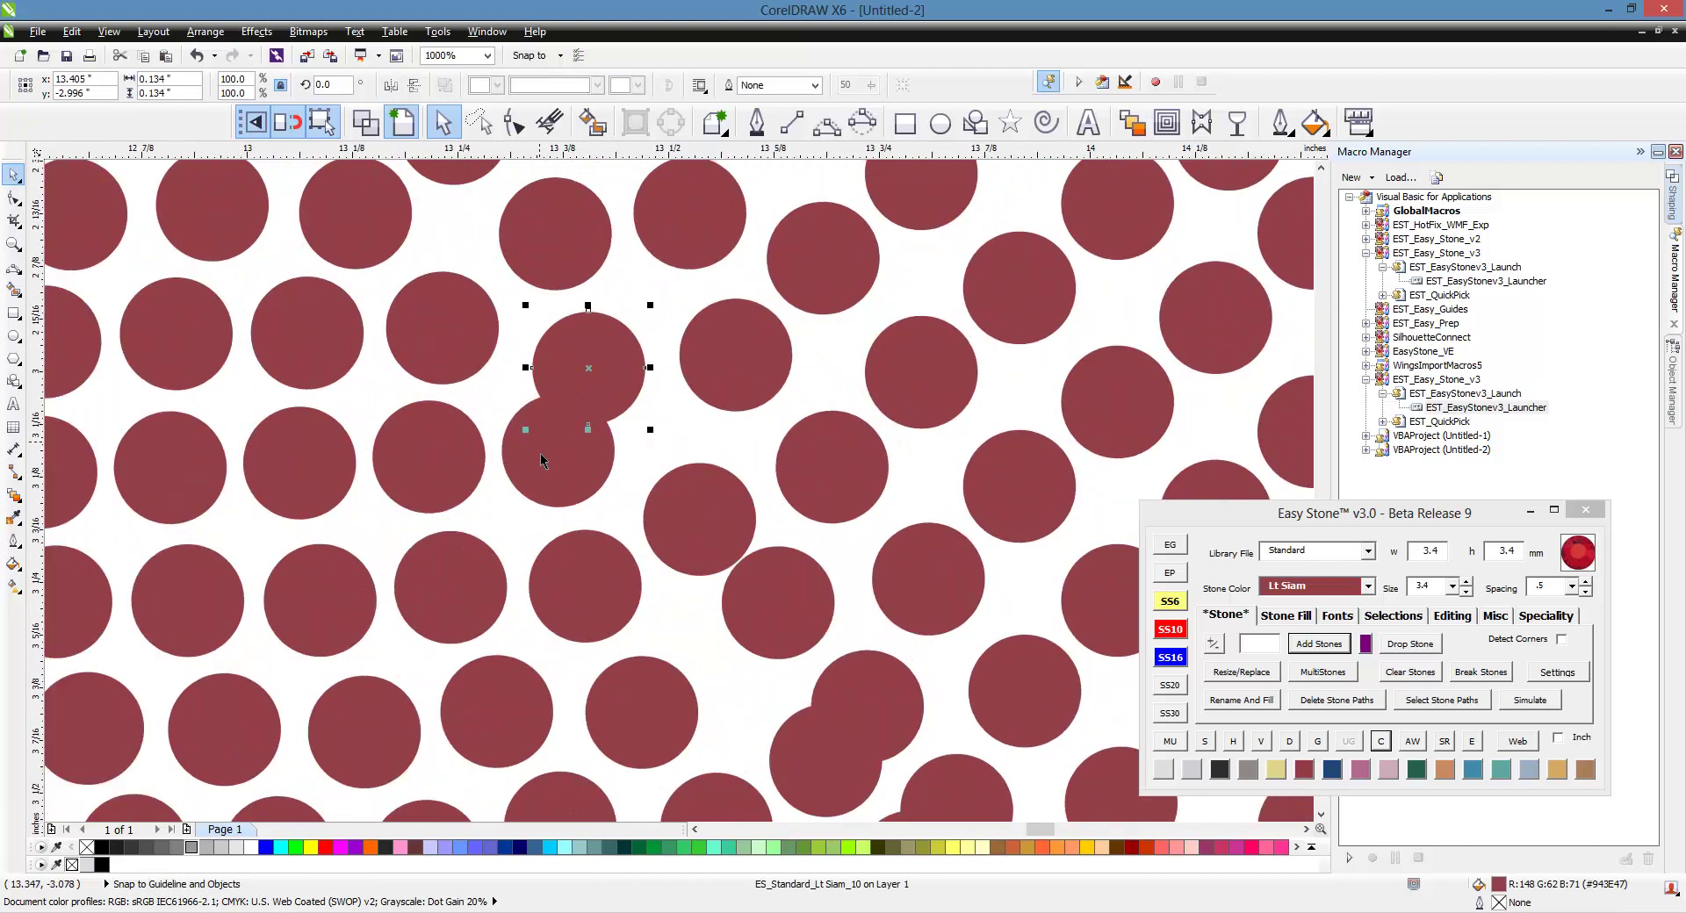
{"action": "scroll", "coordinate": [554, 369], "scroll_direction": "down", "scroll_amount": 1}
{"action": "scroll", "coordinate": [633, 368], "scroll_direction": "up", "scroll_amount": 1}
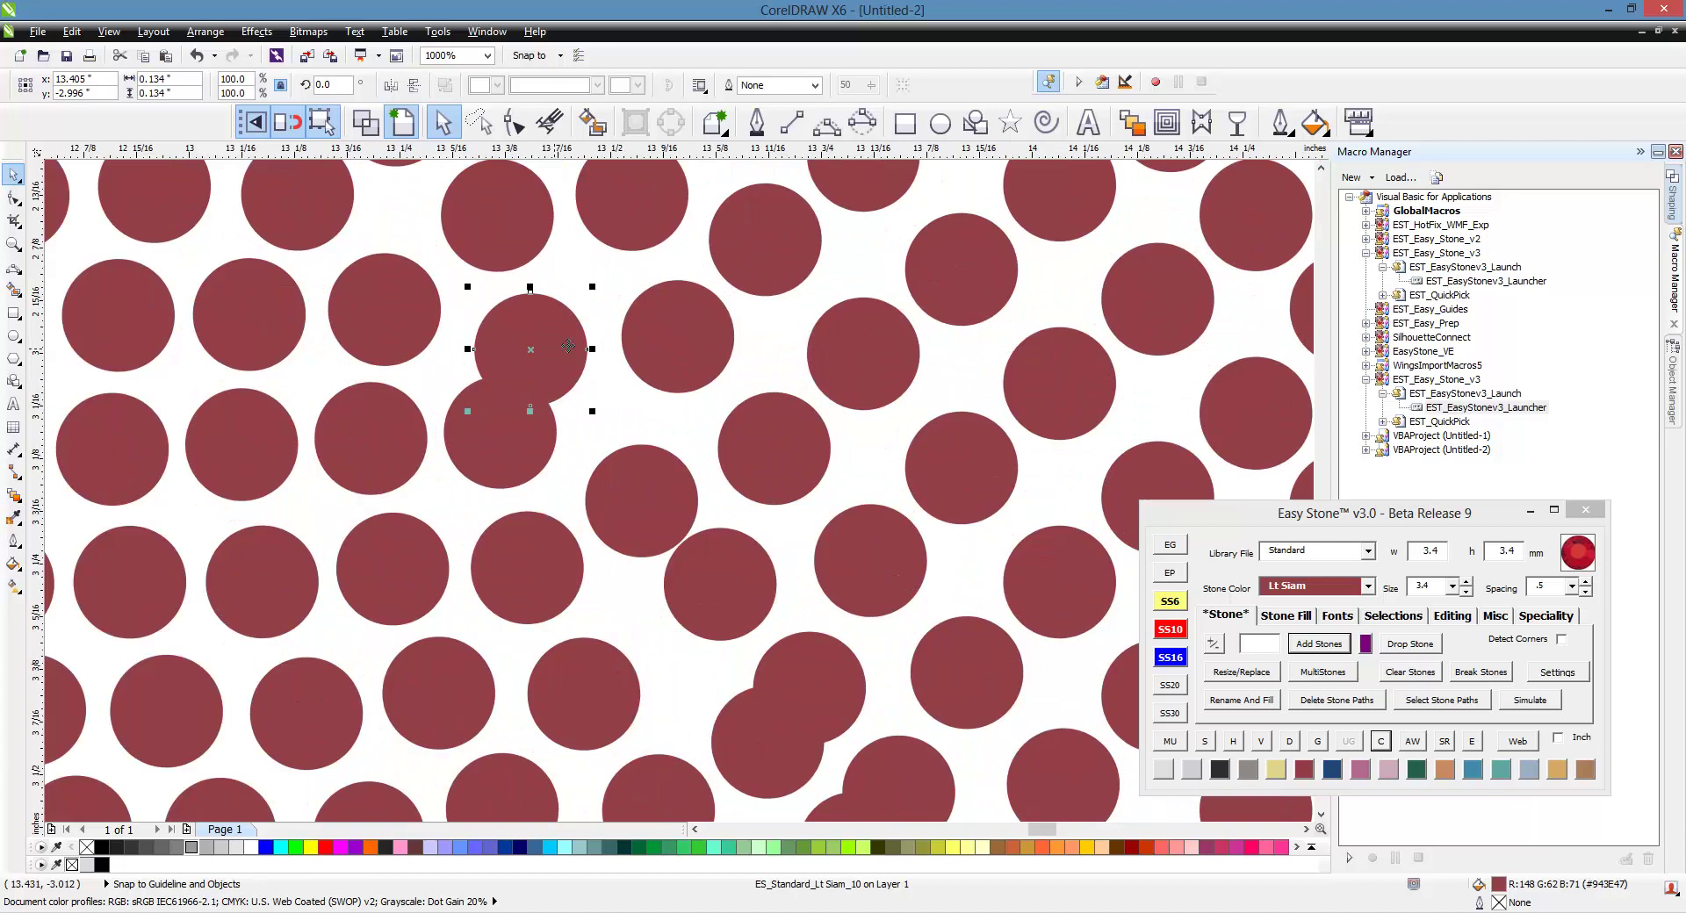
{"action": "scroll", "coordinate": [569, 358], "scroll_direction": "down", "scroll_amount": 1}
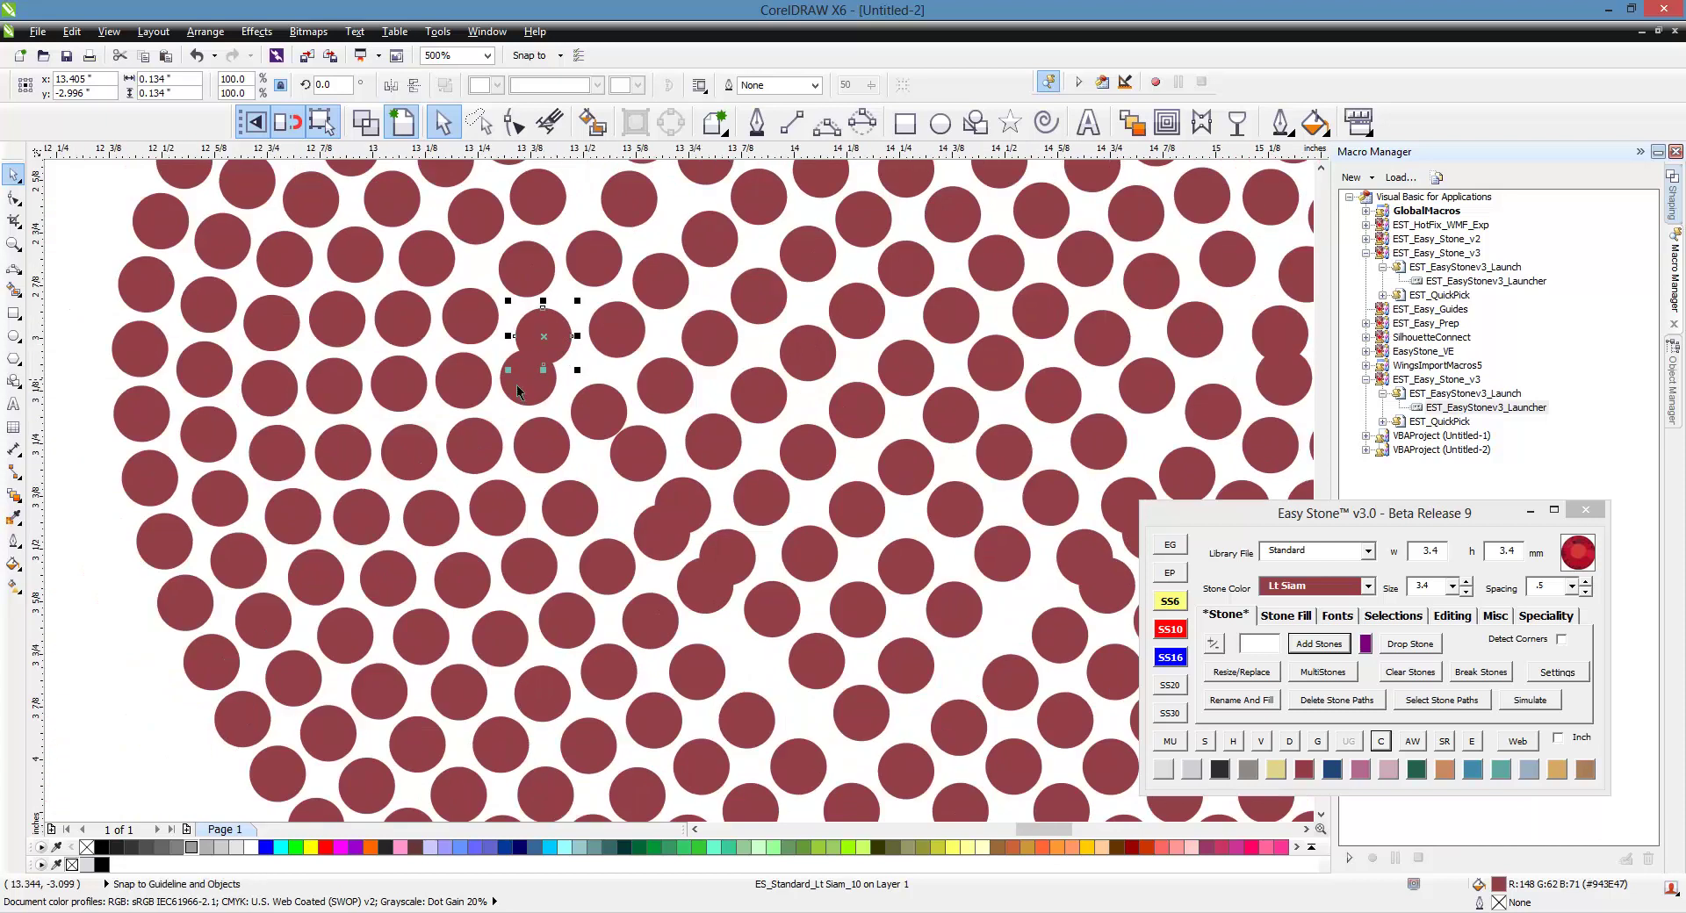
{"action": "scroll", "coordinate": [544, 350], "scroll_direction": "down", "scroll_amount": 1}
{"action": "scroll", "coordinate": [578, 378], "scroll_direction": "up", "scroll_amount": 1}
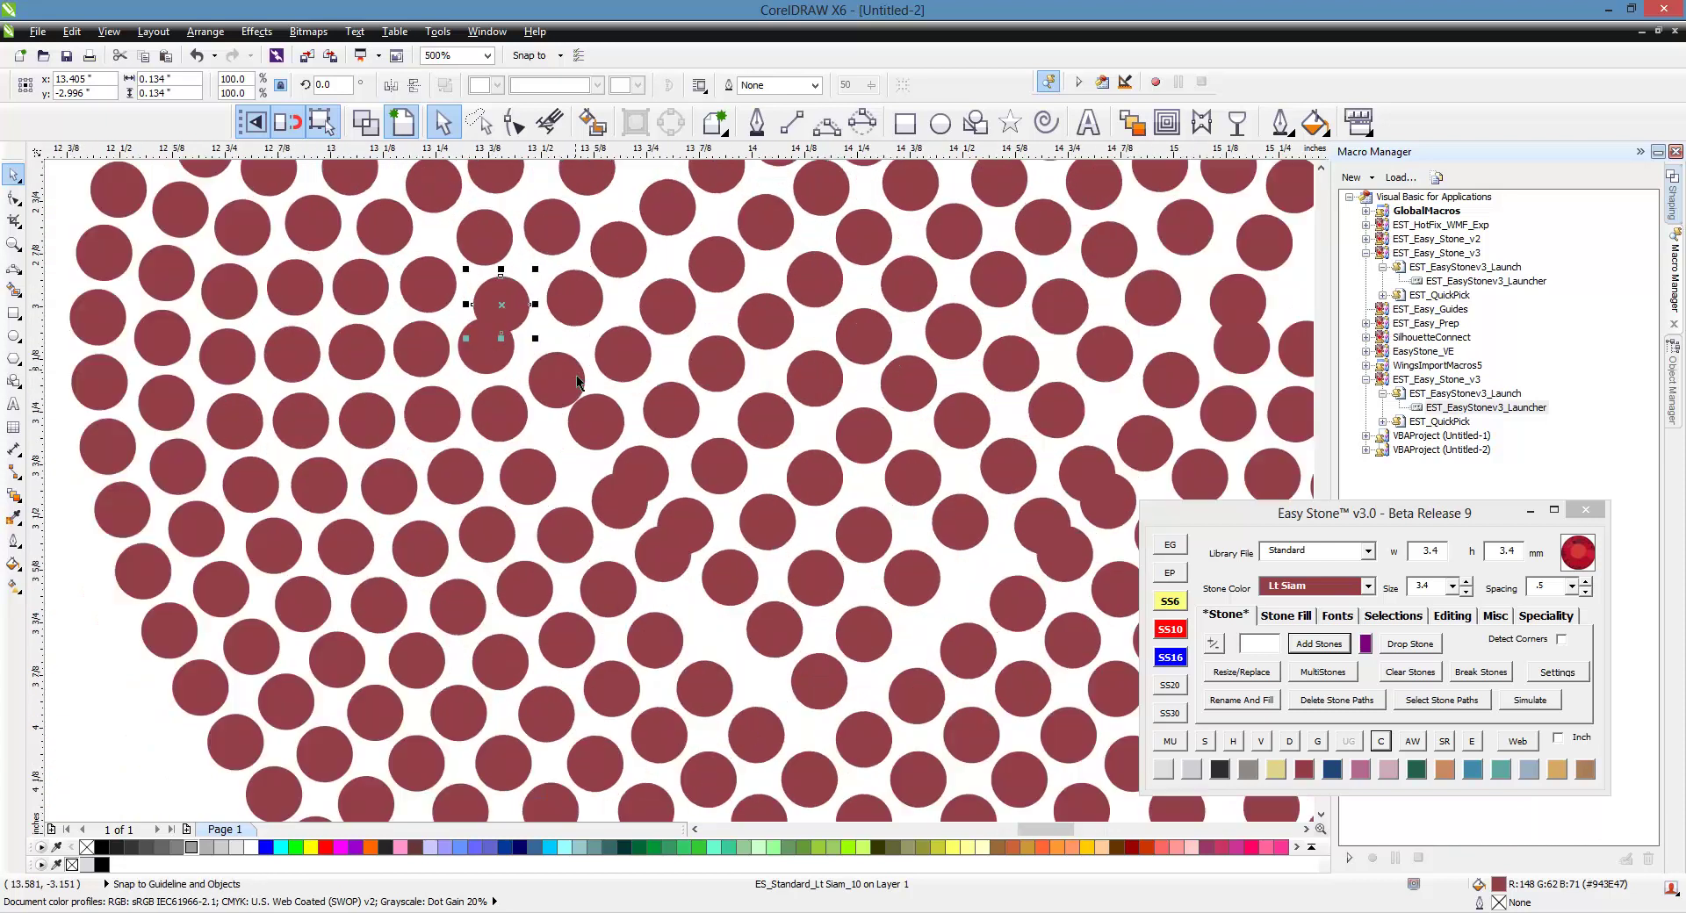
- Re-space the diagonal row of ten stones running from the heart's centre up into the left lobe, and delete the spacing path
{"action": "left_click", "coordinate": [872, 735]}
{"action": "left_click", "coordinate": [815, 680], "text": "shift"}
{"action": "left_click", "coordinate": [770, 627], "text": "shift"}
{"action": "left_click", "coordinate": [729, 577], "text": "shift"}
{"action": "left_click", "coordinate": [685, 525], "text": "shift"}
{"action": "left_click", "coordinate": [640, 474], "text": "shift"}
{"action": "left_click", "coordinate": [596, 420], "text": "shift"}
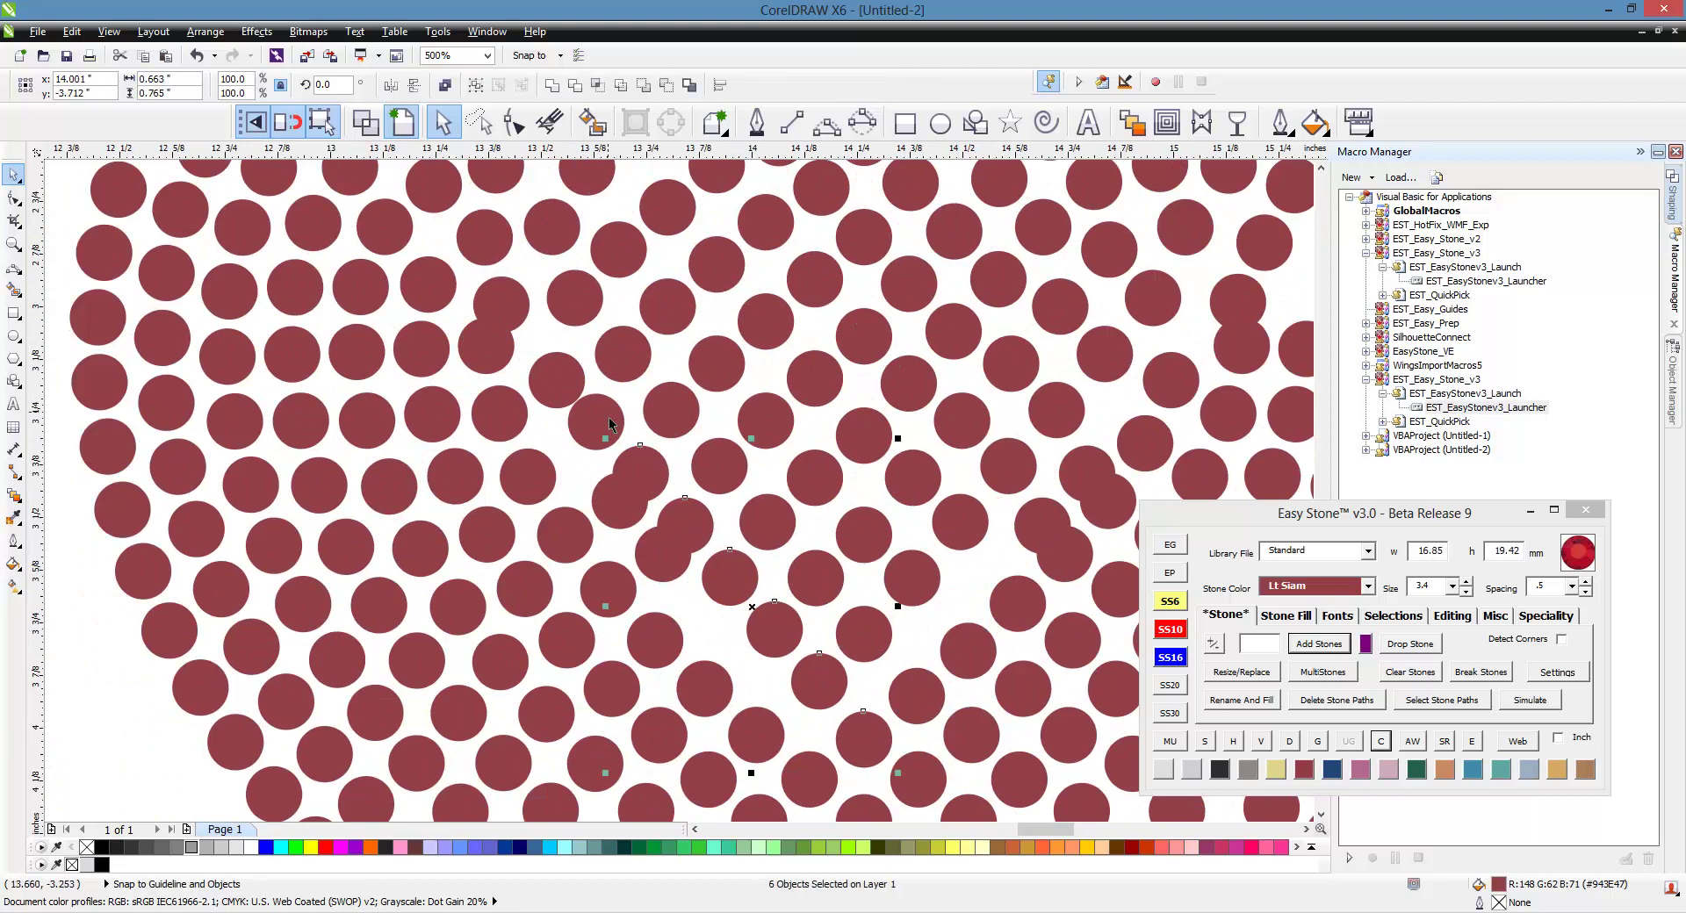
{"action": "left_click", "coordinate": [555, 379], "text": "shift"}
{"action": "left_click", "coordinate": [502, 304], "text": "shift"}
{"action": "left_click", "coordinate": [485, 237], "text": "shift"}
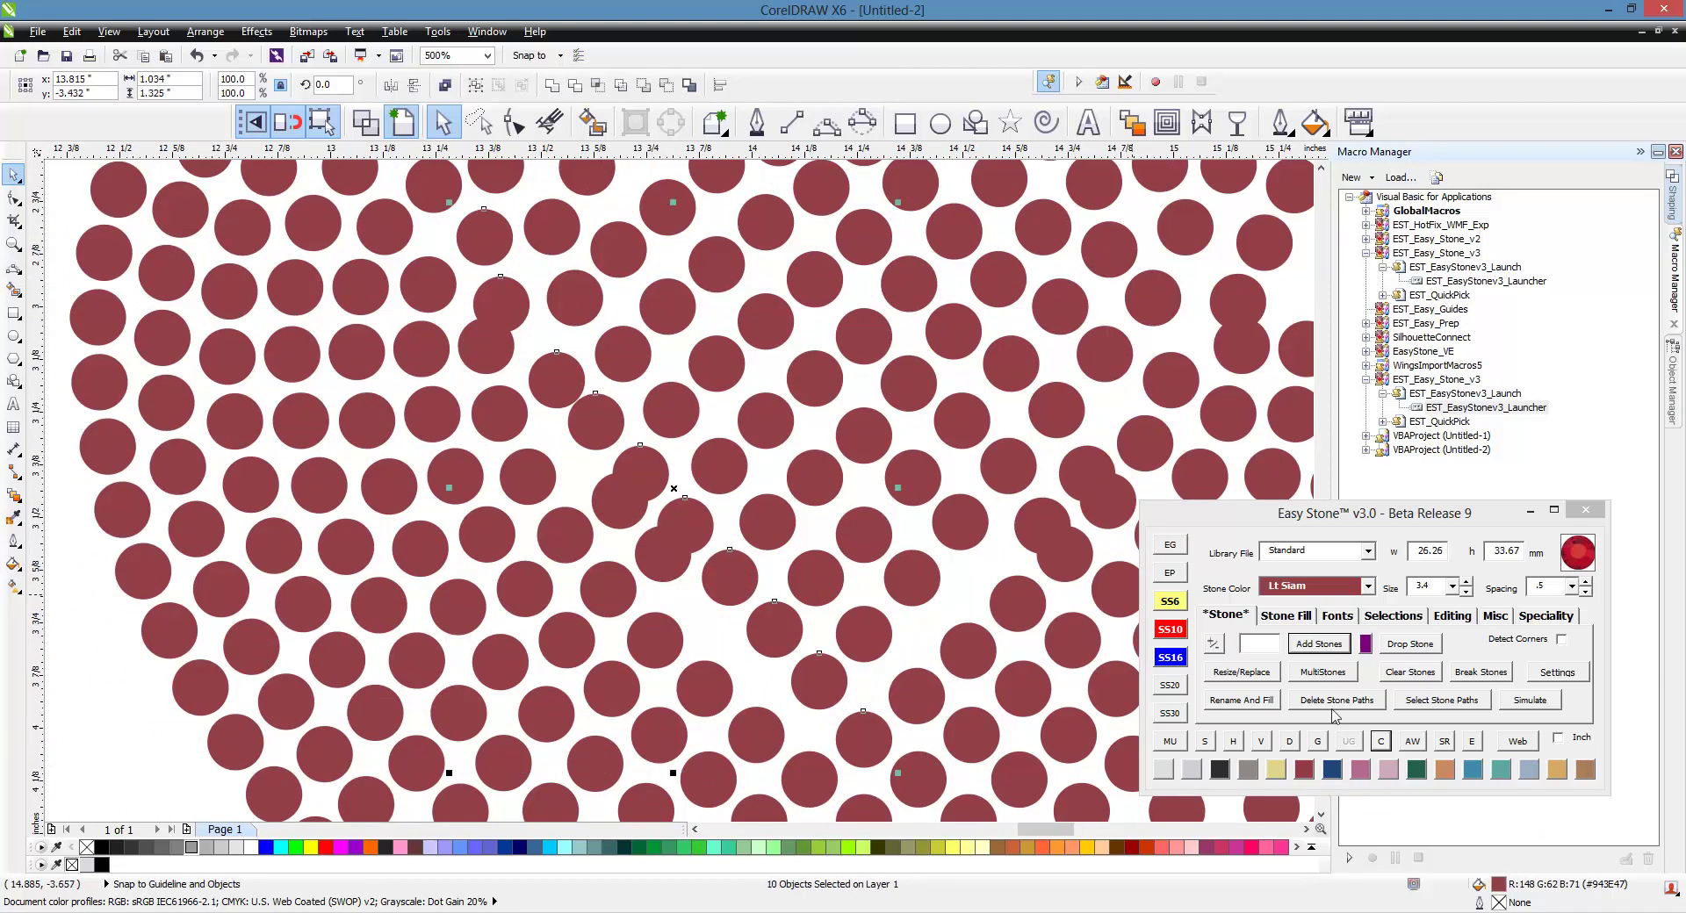
{"action": "left_click", "coordinate": [1440, 616]}
{"action": "left_click", "coordinate": [1266, 673]}
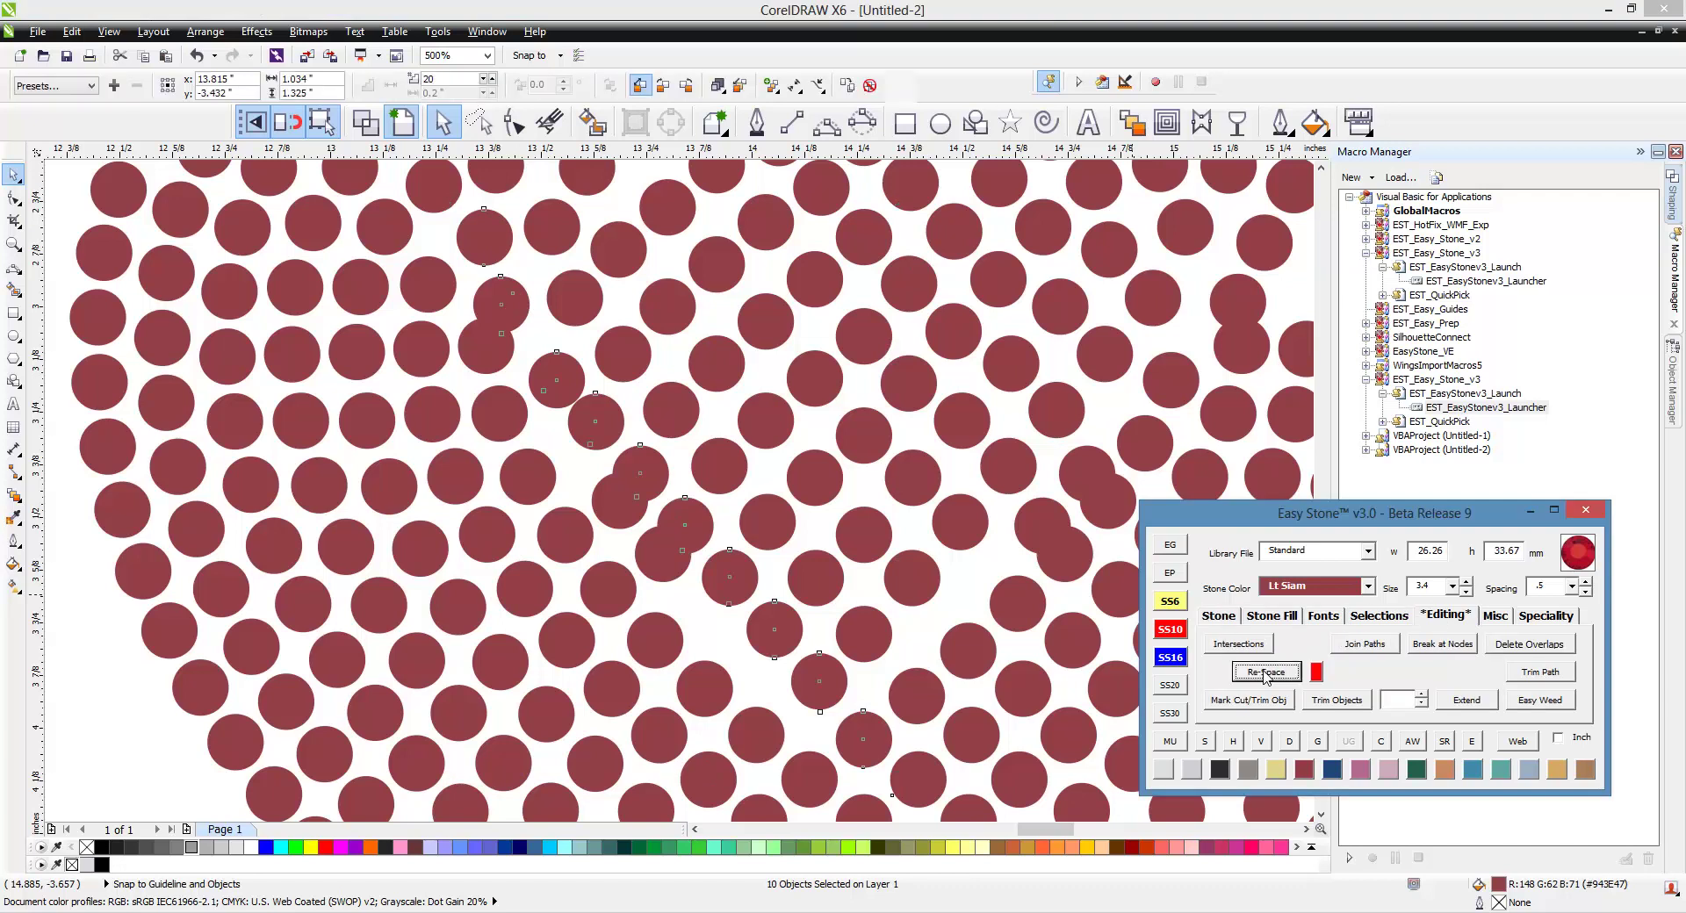
{"action": "left_click", "coordinate": [1289, 742]}
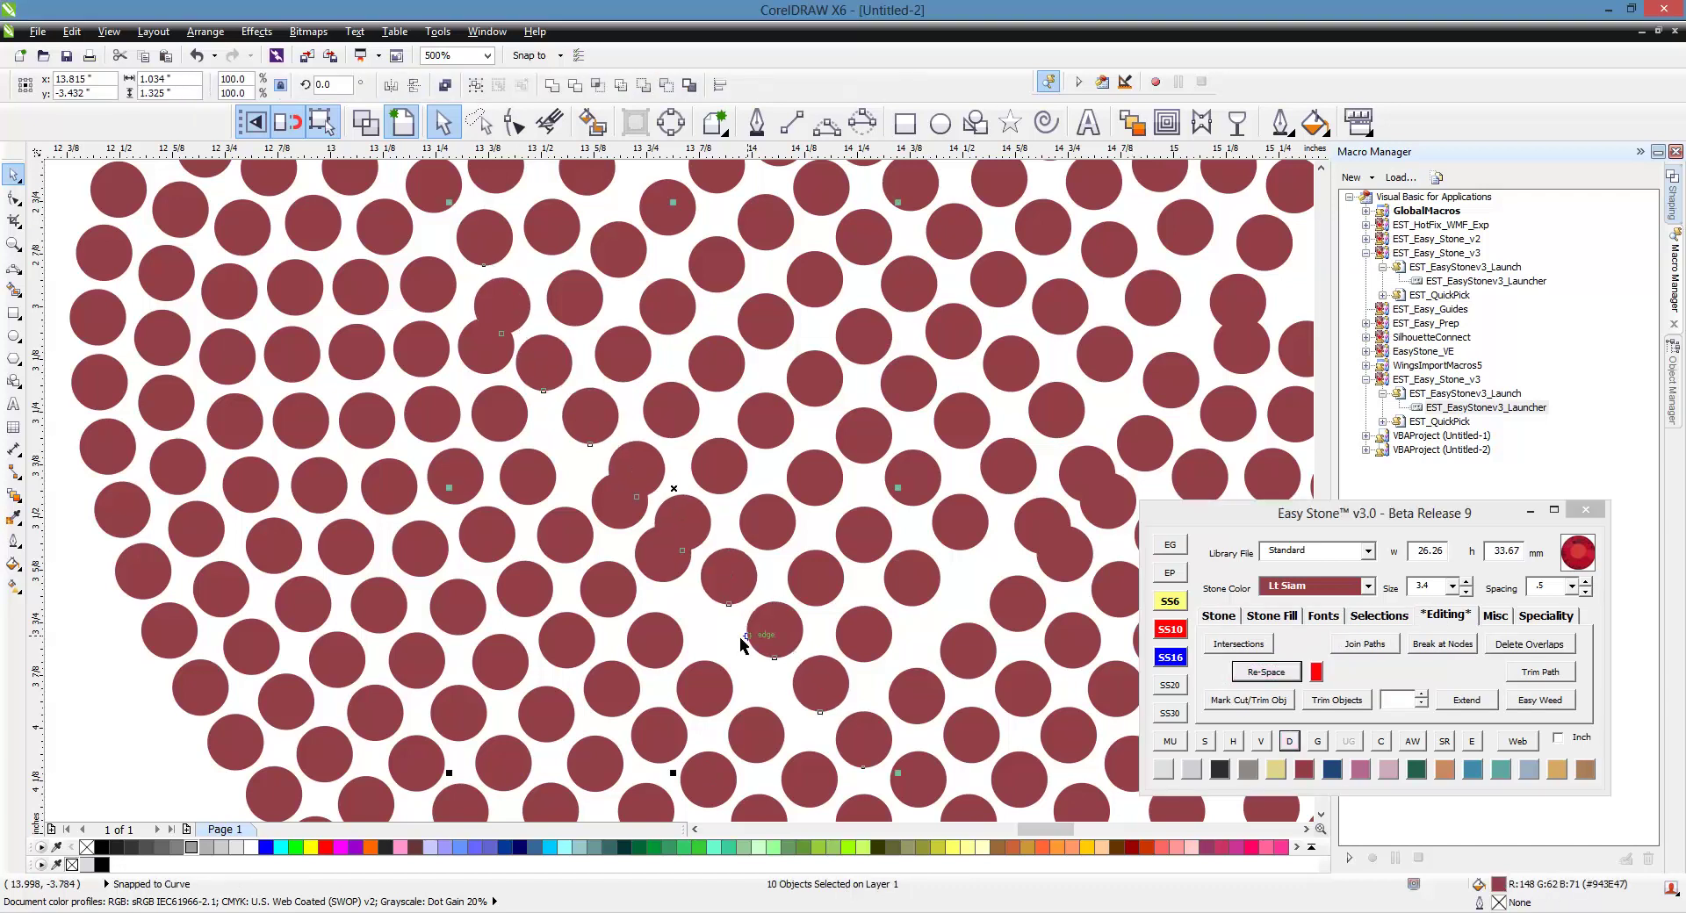
{"action": "scroll", "coordinate": [478, 330], "scroll_direction": "up", "scroll_amount": 1}
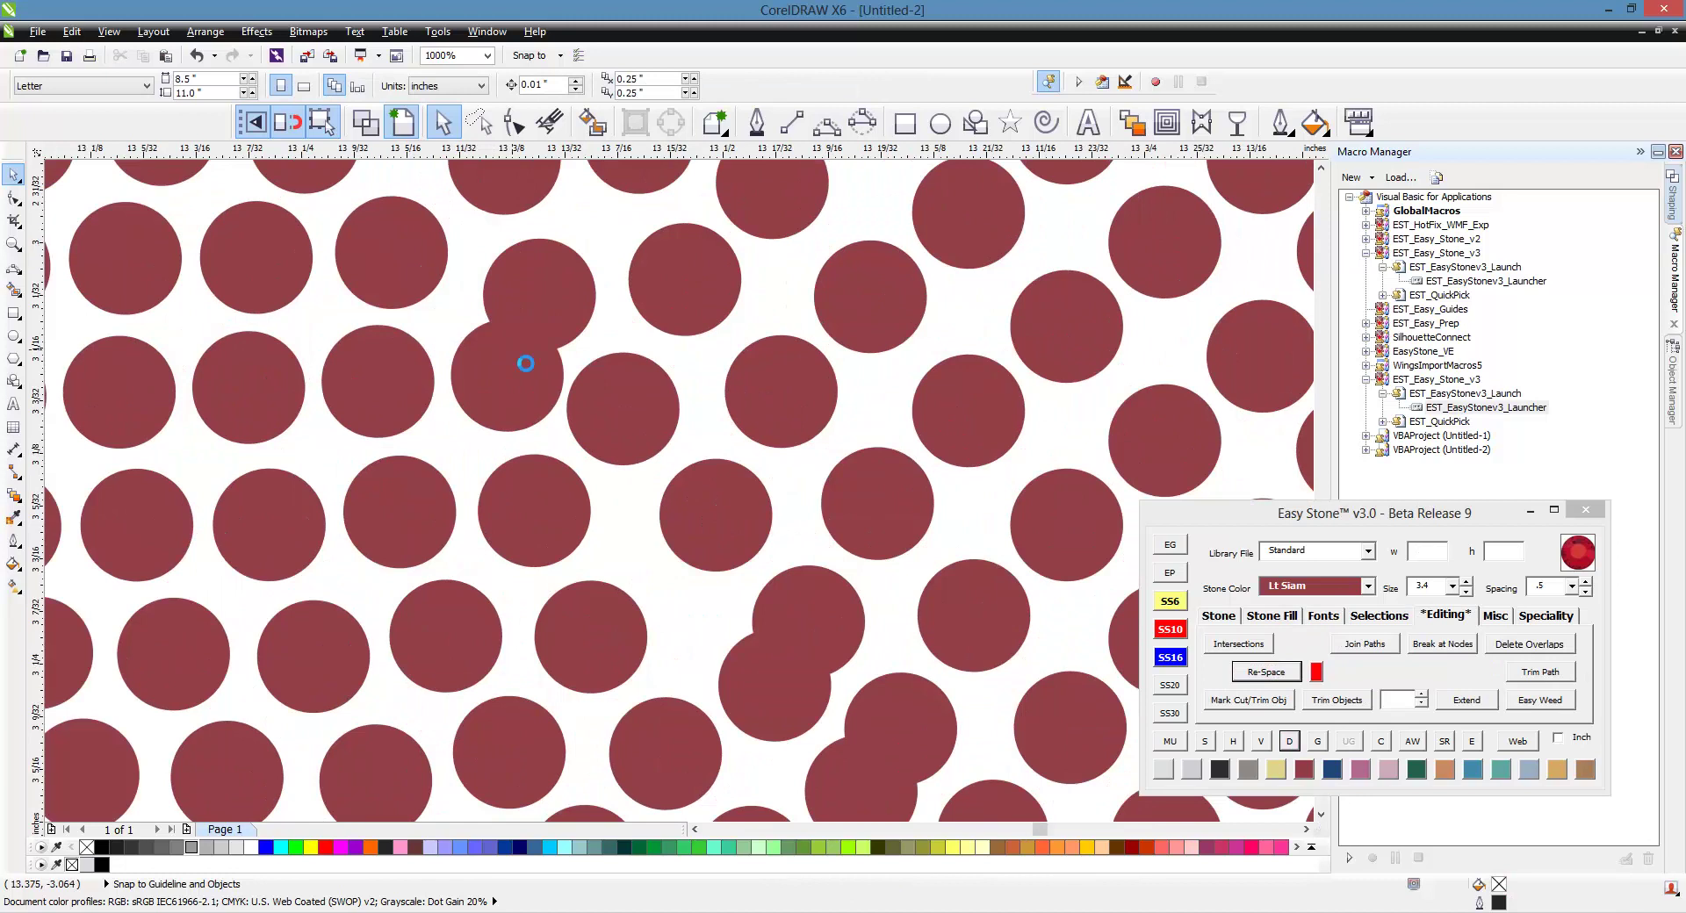
- Move the overlapping stone at the inner end of the left lobe into the gap at about X 13.344", Y -3.125"
{"action": "scroll", "coordinate": [493, 365], "scroll_direction": "up", "scroll_amount": 1}
{"action": "left_click_drag", "start_coordinate": [527, 368], "coordinate": [572, 414]}
{"action": "scroll", "coordinate": [573, 367], "scroll_direction": "down", "scroll_amount": 2}
{"action": "scroll", "coordinate": [537, 388], "scroll_direction": "up", "scroll_amount": 2}
{"action": "scroll", "coordinate": [794, 400], "scroll_direction": "down", "scroll_amount": 1}
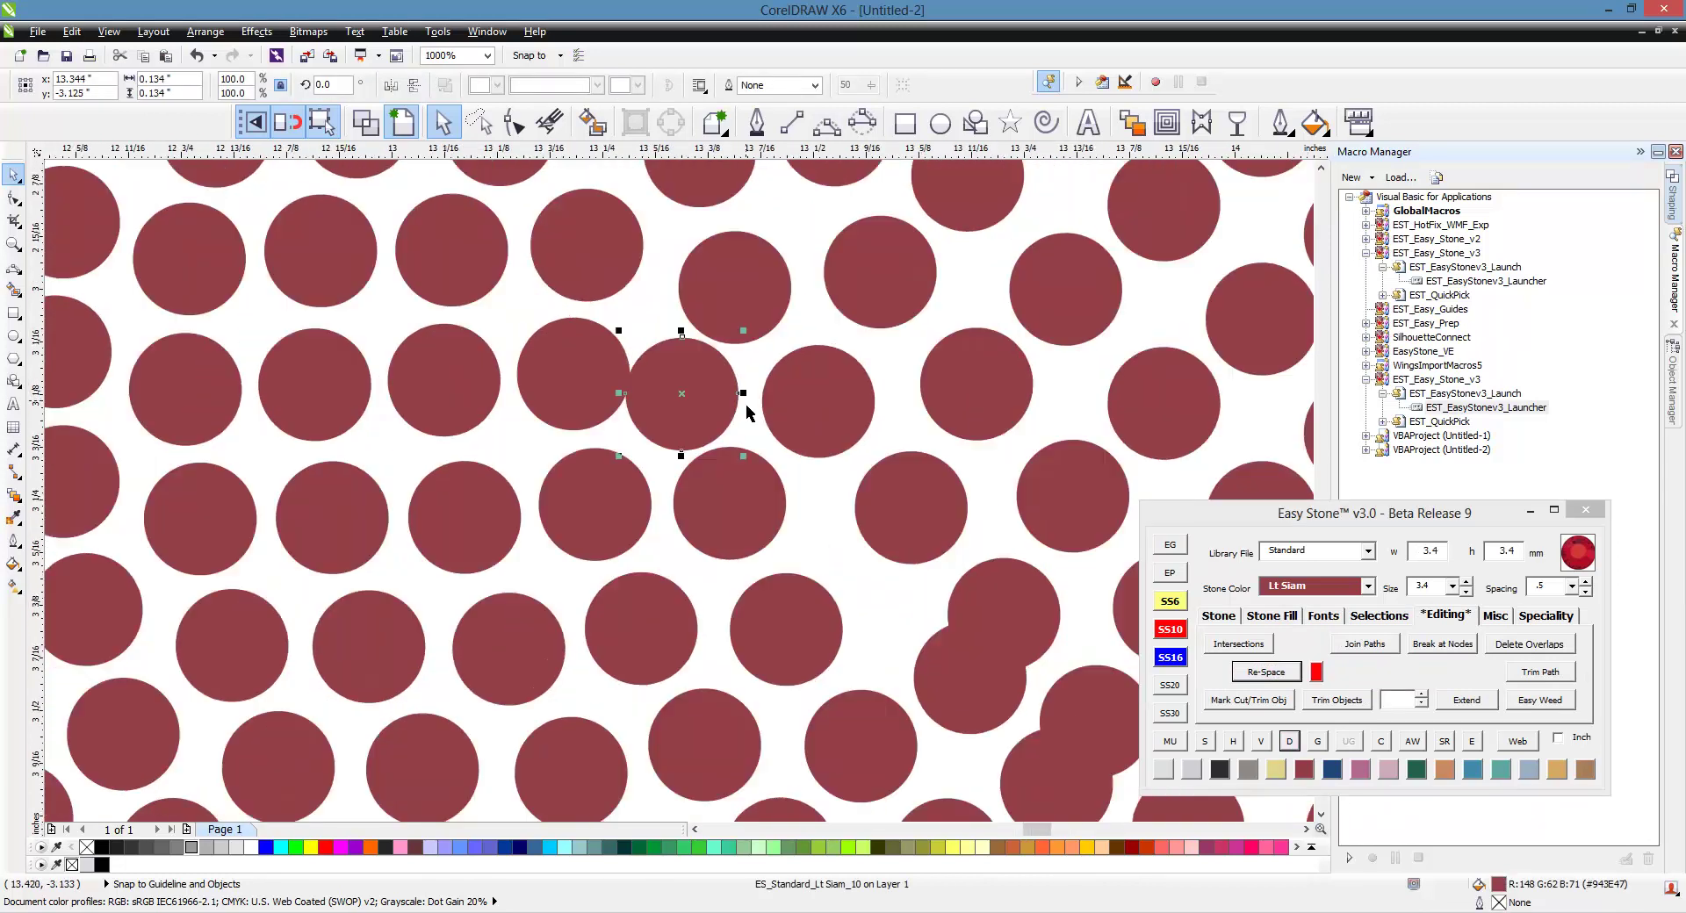
- Shift the neighbouring stone toward the heart's centre, to about X 13.523", Y -3.132", to open up the spacing
{"action": "scroll", "coordinate": [680, 356], "scroll_direction": "down", "scroll_amount": 1}
{"action": "scroll", "coordinate": [707, 360], "scroll_direction": "up", "scroll_amount": 1}
{"action": "left_click_drag", "start_coordinate": [714, 465], "coordinate": [751, 414]}
{"action": "scroll", "coordinate": [751, 414], "scroll_direction": "down", "scroll_amount": 1}
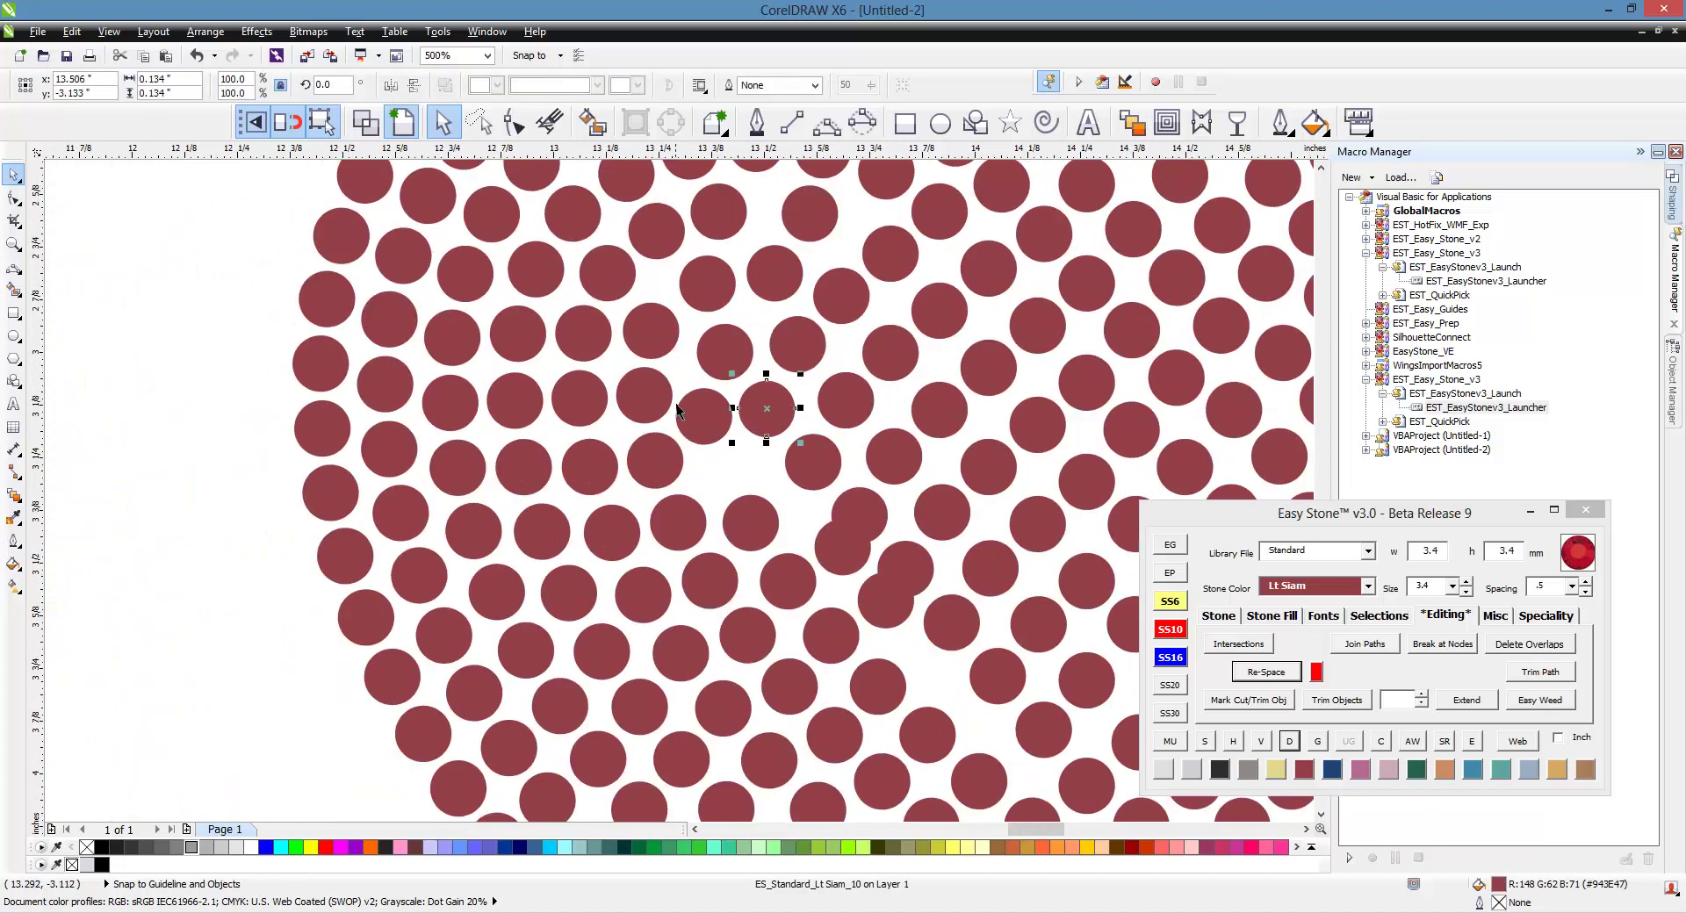
{"action": "scroll", "coordinate": [676, 404], "scroll_direction": "up", "scroll_amount": 1}
{"action": "scroll", "coordinate": [863, 403], "scroll_direction": "up", "scroll_amount": 1}
{"action": "left_click_drag", "start_coordinate": [877, 428], "coordinate": [905, 425]}
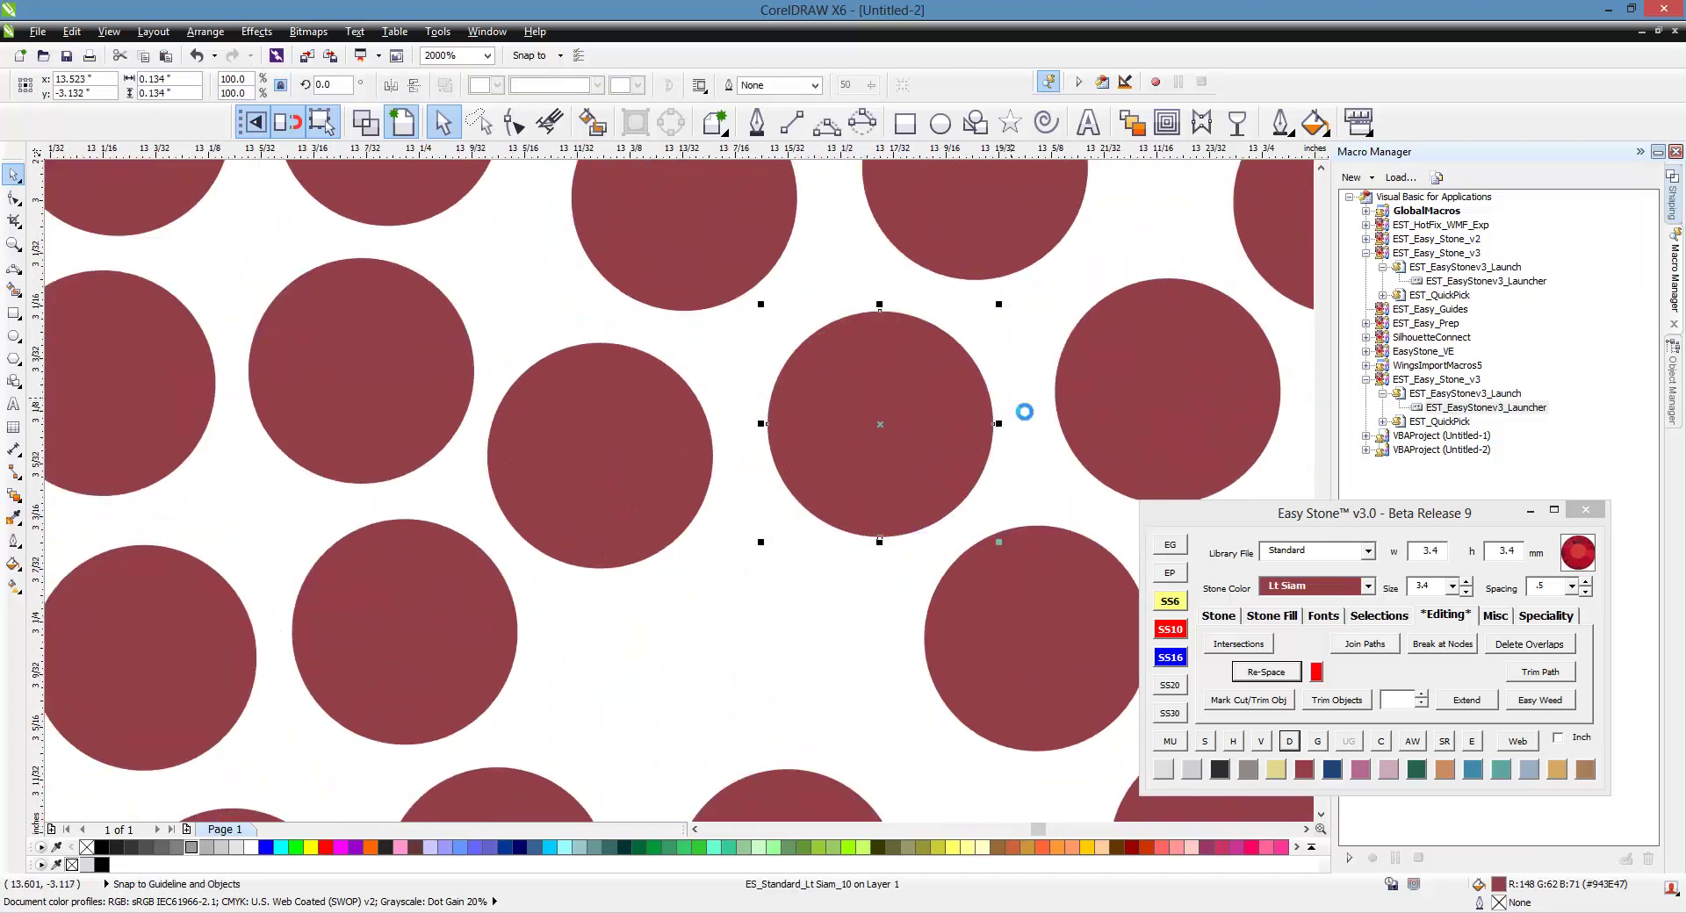
- Re-space the row of eight stones running from the left lobe's outer edge to the two repositioned stones
{"action": "scroll", "coordinate": [1024, 412], "scroll_direction": "down", "scroll_amount": 1}
{"action": "scroll", "coordinate": [874, 423], "scroll_direction": "down", "scroll_amount": 1}
{"action": "left_click", "coordinate": [870, 439], "text": "shift"}
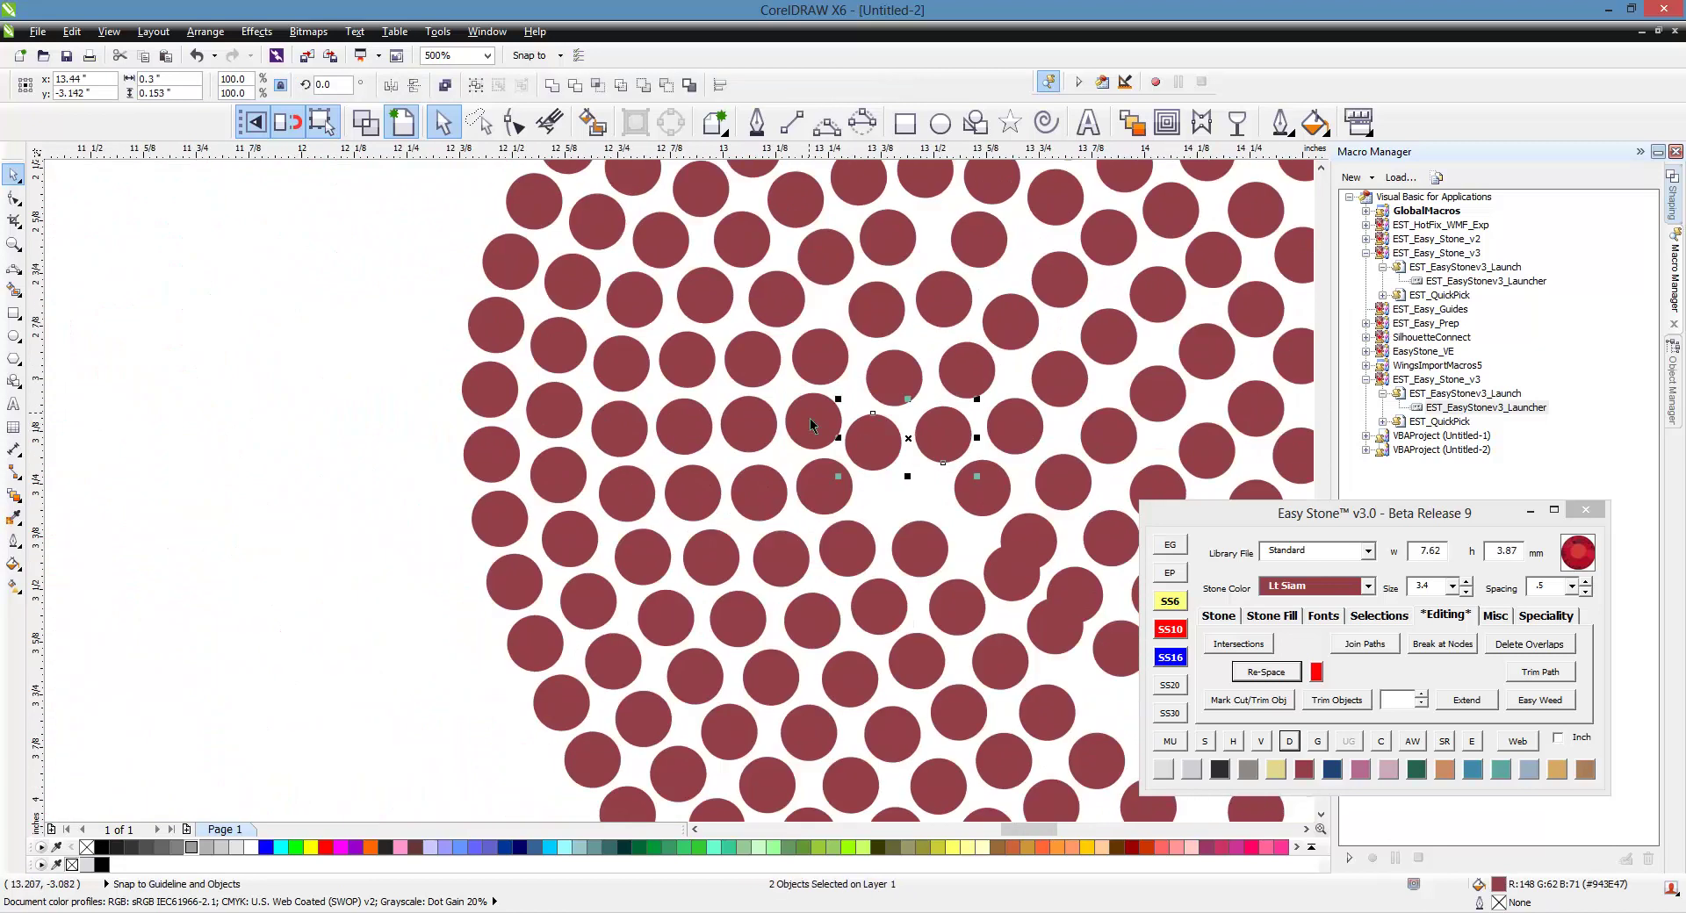
{"action": "left_click", "coordinate": [812, 425], "text": "shift"}
{"action": "left_click", "coordinate": [749, 425], "text": "shift"}
{"action": "left_click", "coordinate": [685, 425], "text": "shift"}
{"action": "left_click", "coordinate": [620, 428], "text": "shift"}
{"action": "left_click", "coordinate": [554, 410], "text": "shift"}
{"action": "left_click", "coordinate": [506, 405], "text": "shift"}
{"action": "left_click", "coordinate": [1265, 672]}
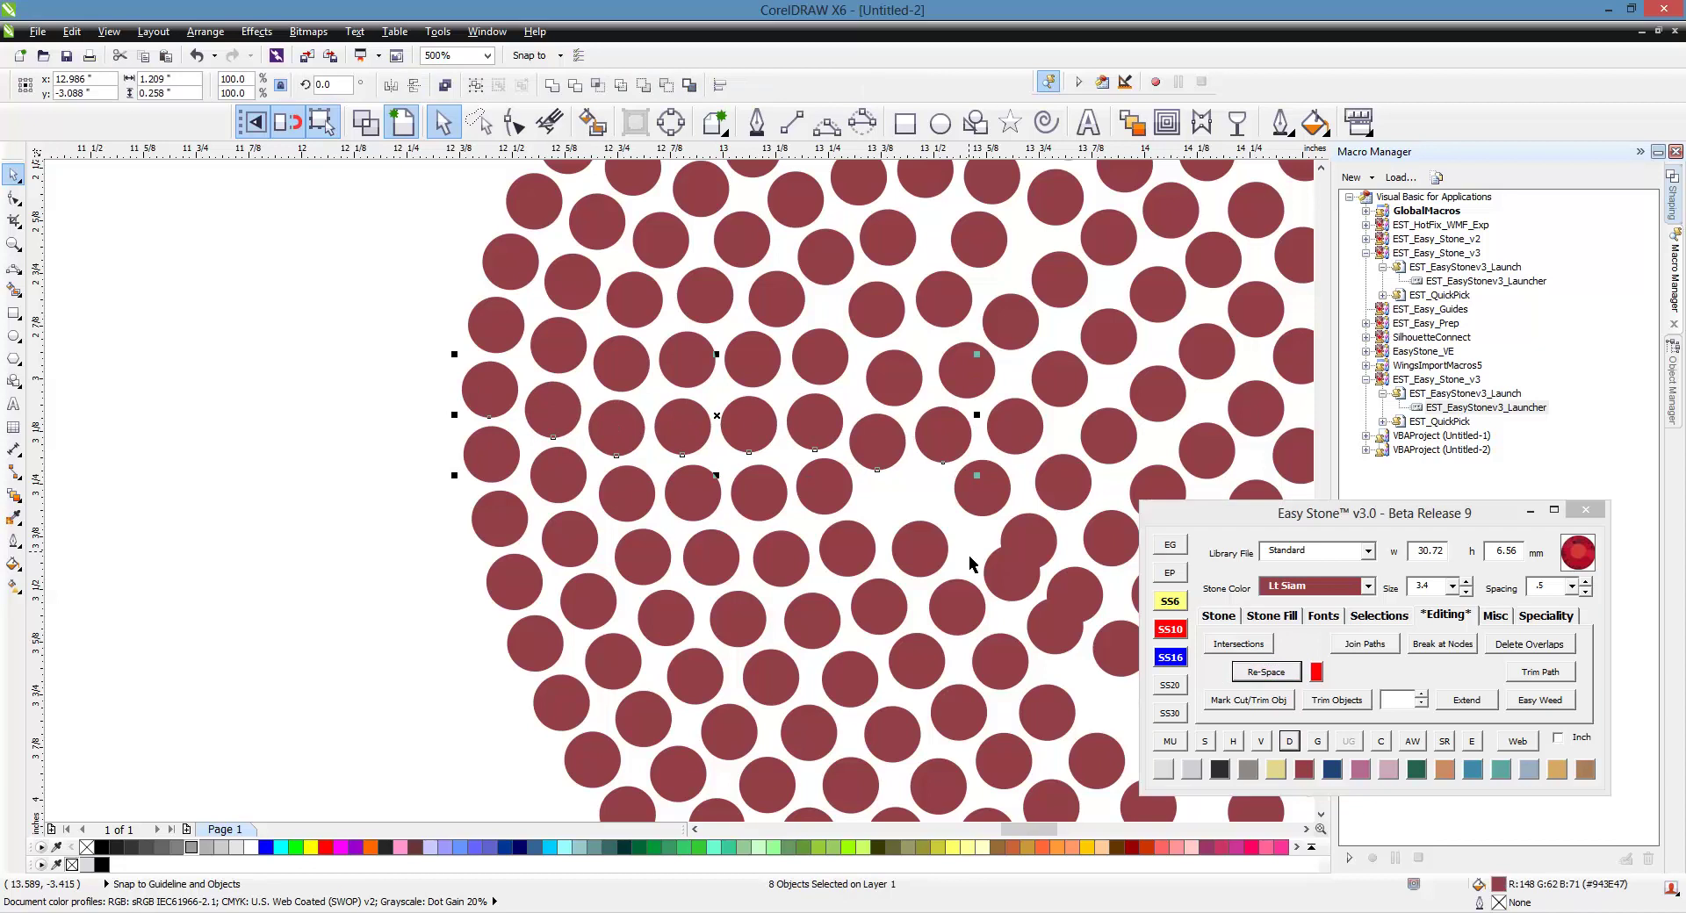
- Move the next two inner stones of the left half to about X 13.436", Y -3.302" and X 13.516", Y -3.44"
{"action": "left_click", "coordinate": [906, 509]}
{"action": "scroll", "coordinate": [913, 525], "scroll_direction": "up", "scroll_amount": 1}
{"action": "left_click_drag", "start_coordinate": [876, 543], "coordinate": [849, 464]}
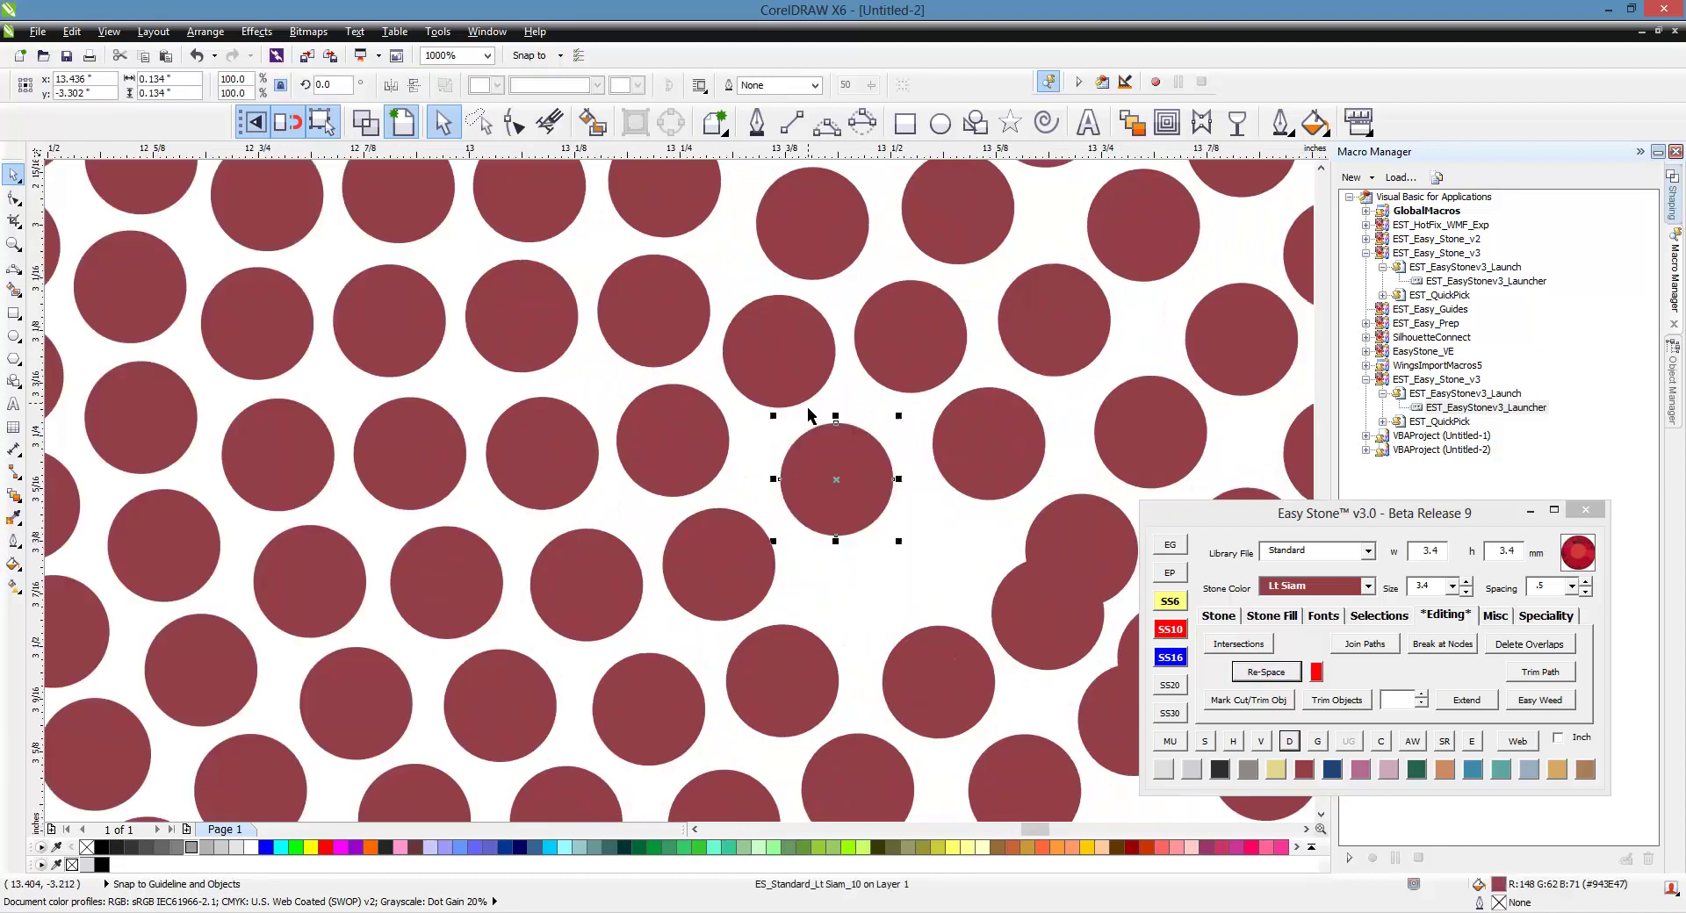
{"action": "scroll", "coordinate": [789, 458], "scroll_direction": "down", "scroll_amount": 1}
{"action": "scroll", "coordinate": [828, 501], "scroll_direction": "up", "scroll_amount": 1}
{"action": "left_click_drag", "start_coordinate": [854, 548], "coordinate": [820, 461]}
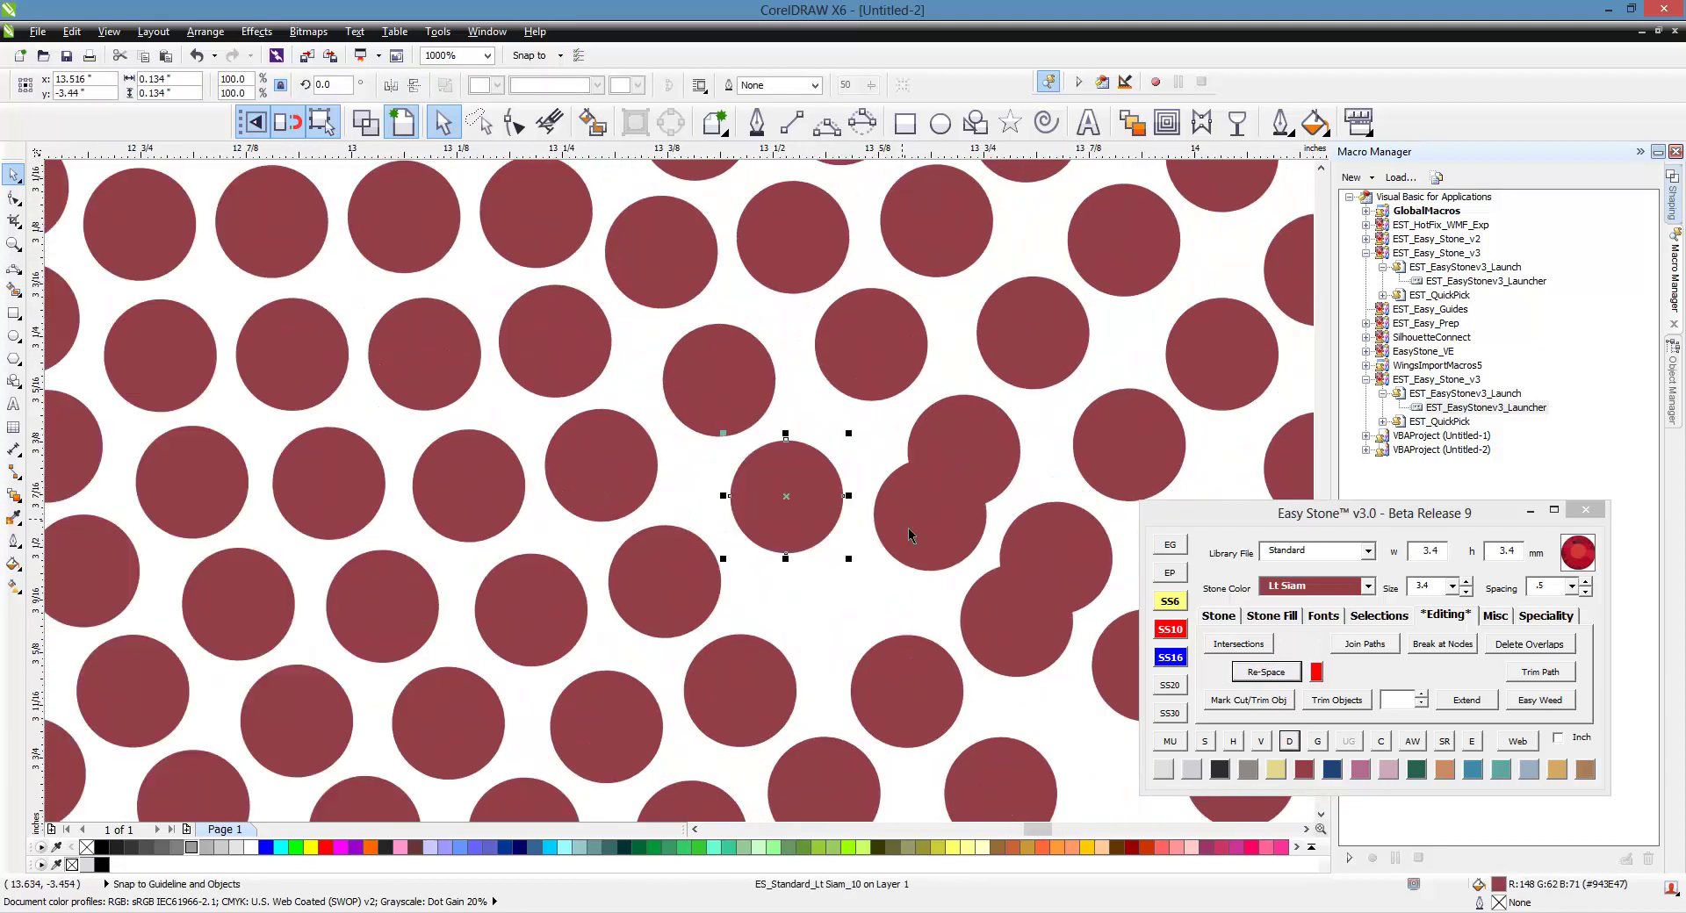
- Delete the two overlapping stones beside the repositioned ones in the heart's left half
{"action": "left_click", "coordinate": [914, 532]}
{"action": "key", "text": "Delete"}
{"action": "left_click", "coordinate": [998, 618]}
{"action": "key", "text": "Delete"}
- Reposition the stones along the lower left diagonal gap toward the heart's centre, adjusting the last to about X 14.115", Y -4.092"
{"action": "scroll", "coordinate": [778, 467], "scroll_direction": "down", "scroll_amount": 1}
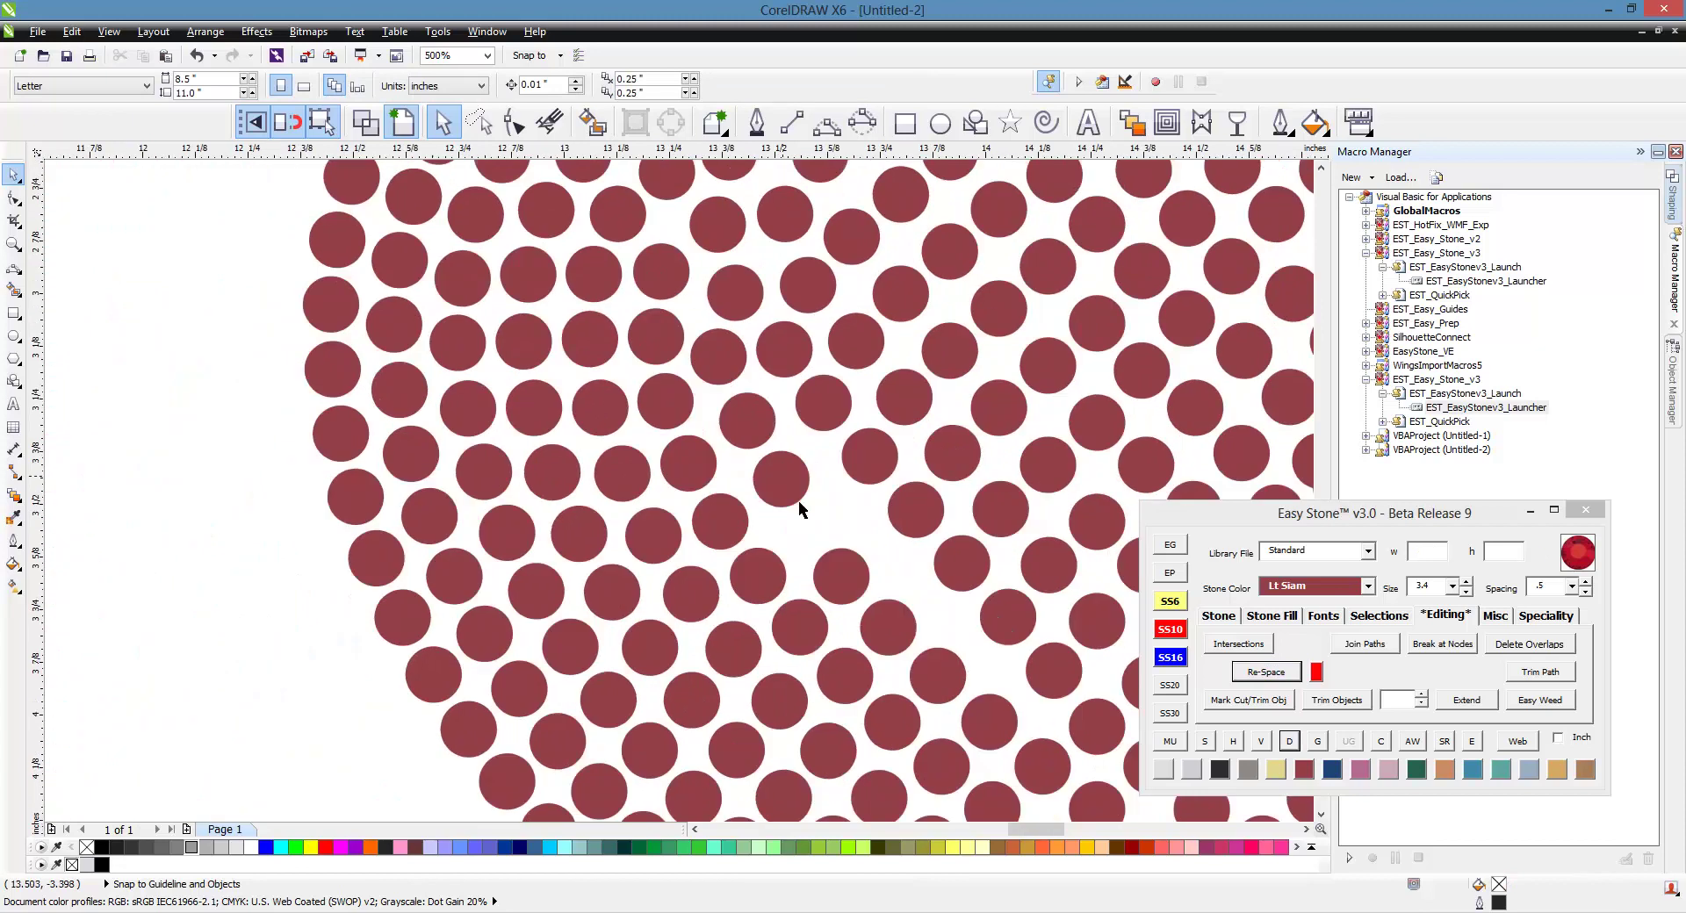
{"action": "scroll", "coordinate": [848, 584], "scroll_direction": "up", "scroll_amount": 1}
{"action": "left_click_drag", "start_coordinate": [847, 583], "coordinate": [825, 501]}
{"action": "left_click_drag", "start_coordinate": [925, 671], "coordinate": [843, 559]}
{"action": "scroll", "coordinate": [725, 479], "scroll_direction": "down", "scroll_amount": 2}
{"action": "scroll", "coordinate": [724, 479], "scroll_direction": "up", "scroll_amount": 2}
{"action": "scroll", "coordinate": [755, 506], "scroll_direction": "down", "scroll_amount": 1}
{"action": "scroll", "coordinate": [871, 603], "scroll_direction": "up", "scroll_amount": 1}
{"action": "left_click", "coordinate": [930, 676]}
{"action": "scroll", "coordinate": [927, 668], "scroll_direction": "down", "scroll_amount": 4}
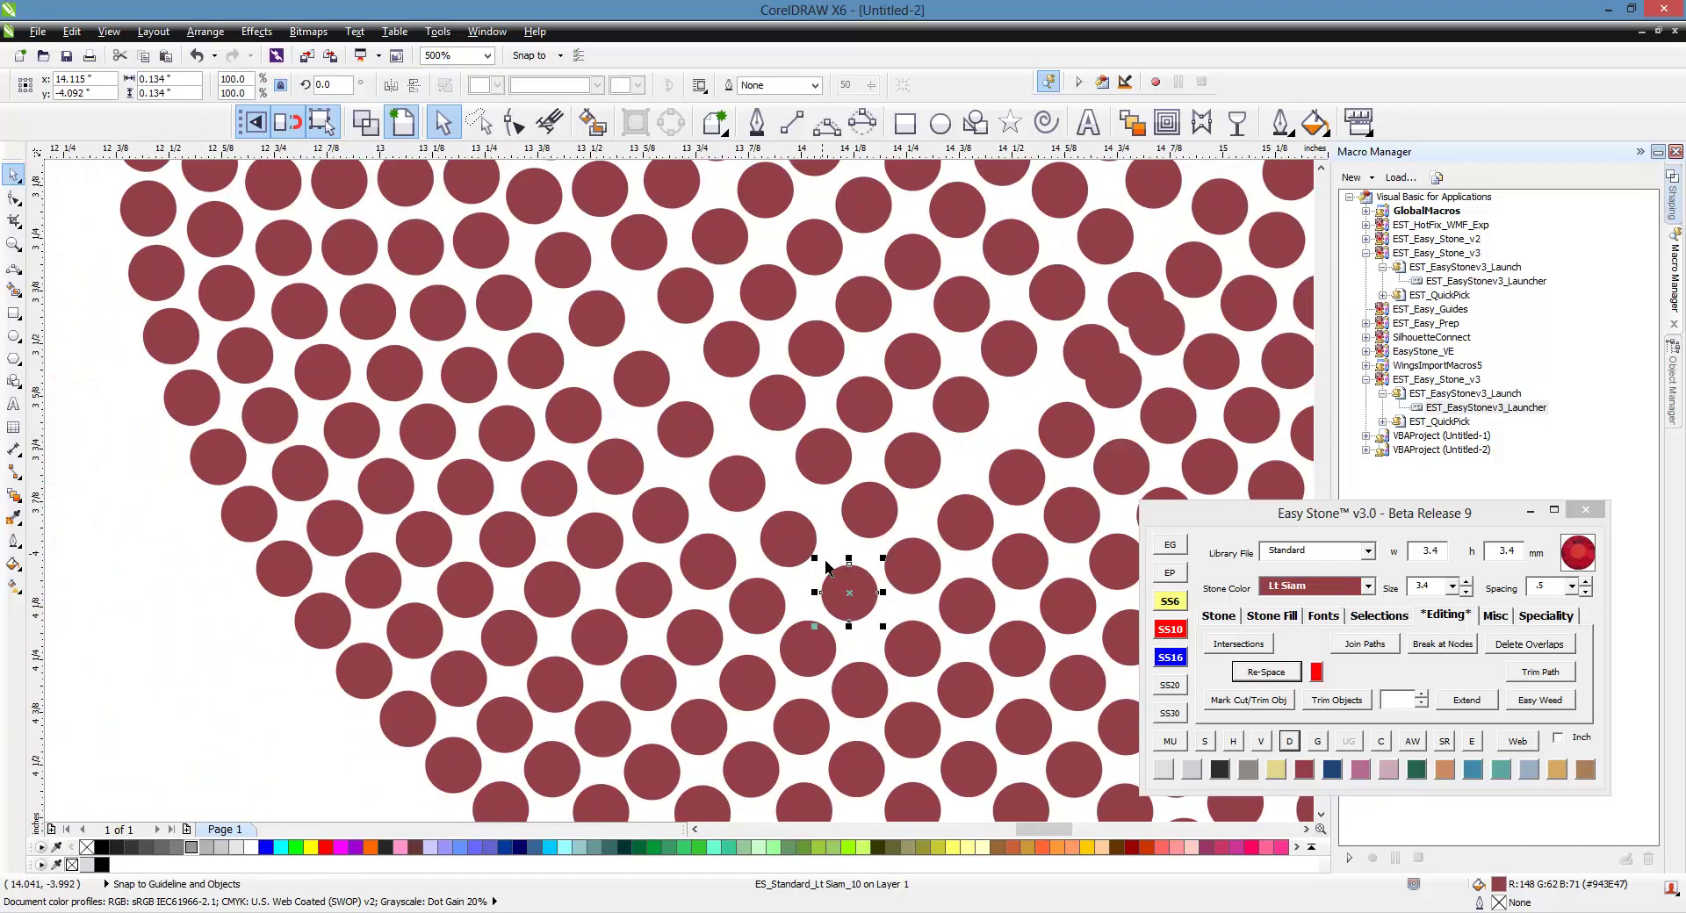
{"action": "left_click", "coordinate": [493, 632]}
- Shift two stones into the diagonal gap in the heart's right half and delete the nearby lower overlapping stone
{"action": "scroll", "coordinate": [883, 474], "scroll_direction": "up", "scroll_amount": 4}
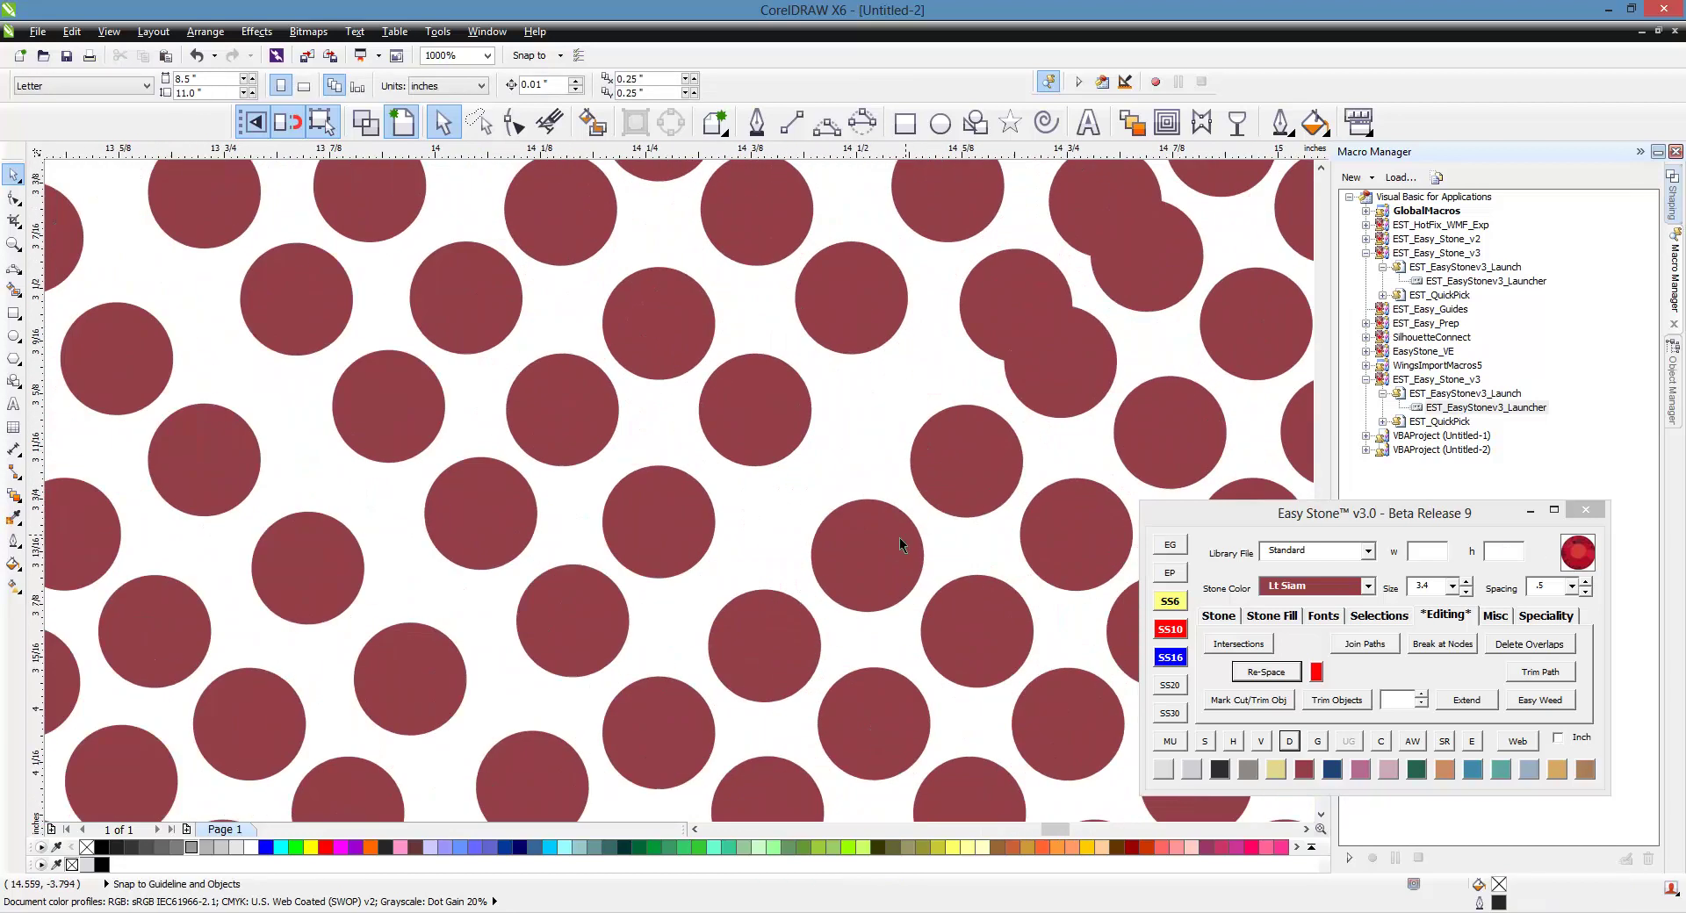
{"action": "left_click_drag", "start_coordinate": [787, 451], "coordinate": [804, 474]}
{"action": "left_click_drag", "start_coordinate": [887, 337], "coordinate": [903, 372]}
{"action": "left_click_drag", "start_coordinate": [1056, 388], "coordinate": [1056, 388]}
{"action": "key", "text": "Delete"}
{"action": "scroll", "coordinate": [721, 456], "scroll_direction": "down", "scroll_amount": 1}
{"action": "scroll", "coordinate": [933, 325], "scroll_direction": "up", "scroll_amount": 1}
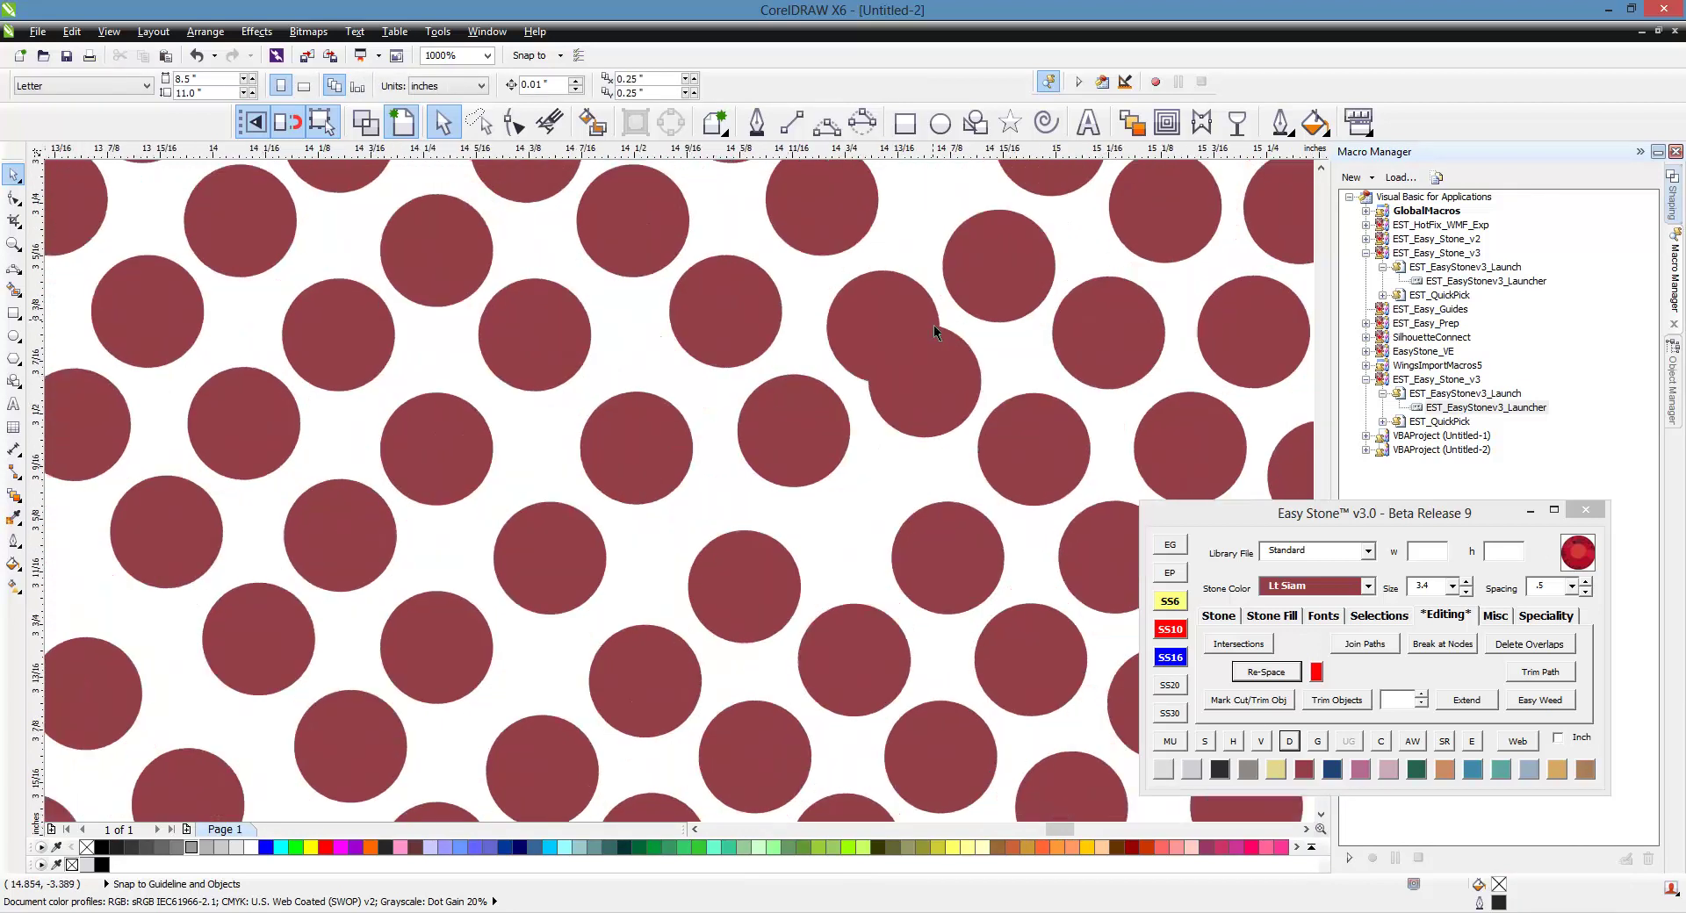
- Nudge the stone beside the remaining diagonal overlap to about X 14.706", Y -3.537" and delete the lower overlapping stone
{"action": "left_click", "coordinate": [927, 395]}
{"action": "left_click_drag", "start_coordinate": [803, 430], "coordinate": [815, 444]}
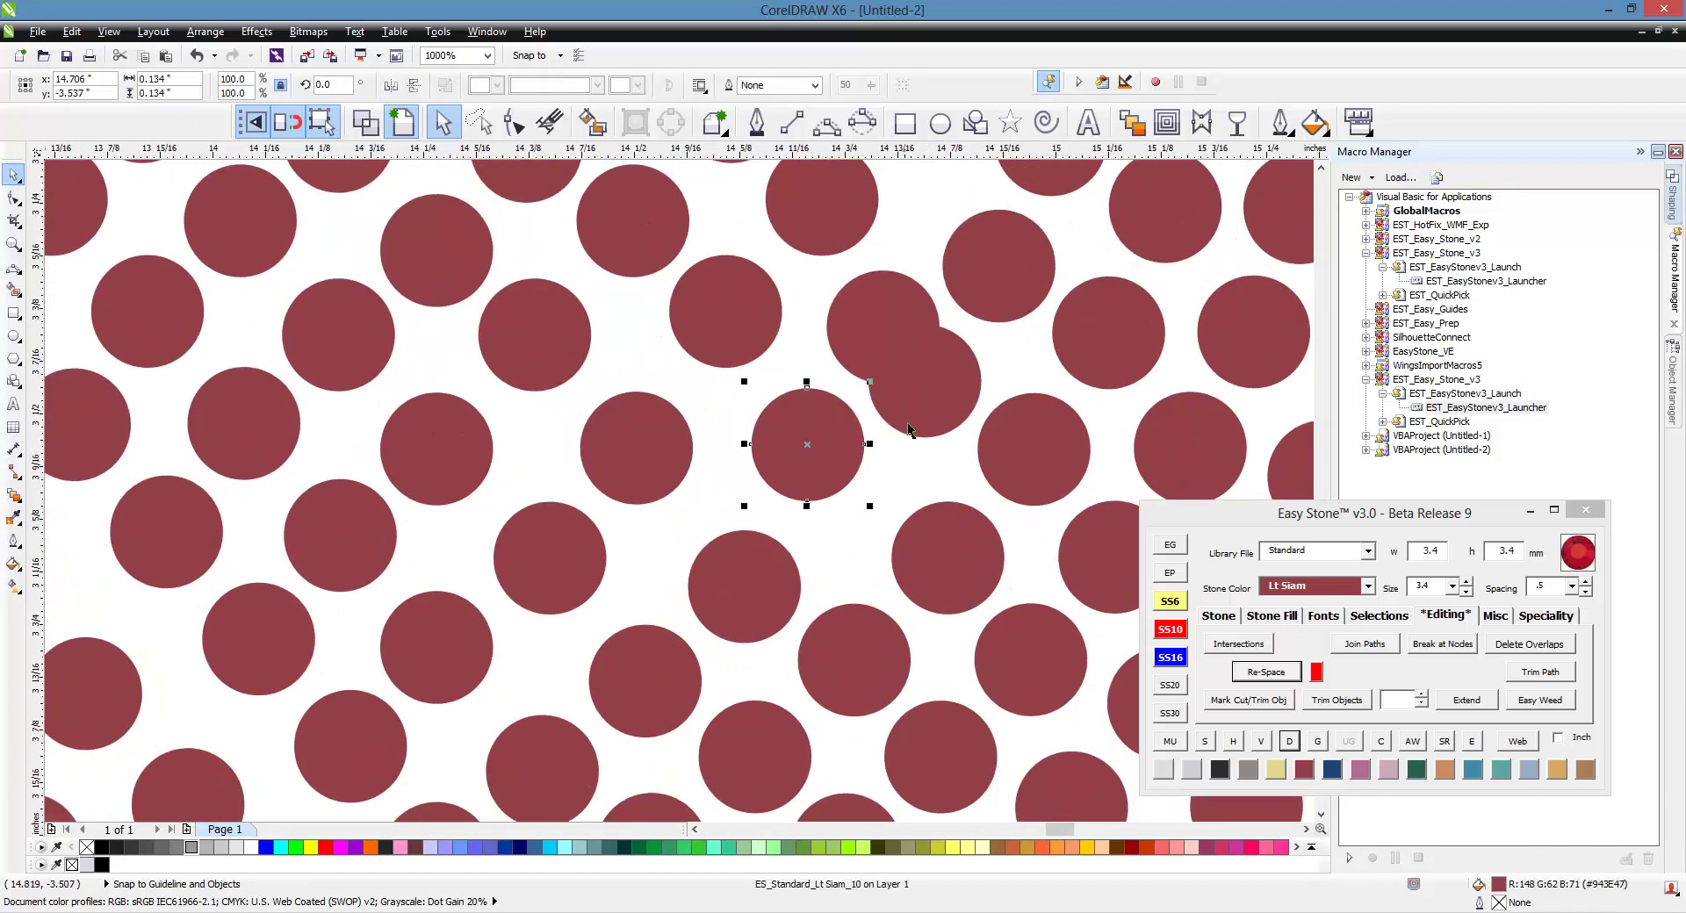
{"action": "left_click", "coordinate": [922, 400]}
{"action": "key", "text": "Delete"}
- Even out the gaps further up the right half's diagonal, moving one stone to about X 14.836", Y -3.131"
{"action": "scroll", "coordinate": [856, 485], "scroll_direction": "down", "scroll_amount": 1}
{"action": "scroll", "coordinate": [859, 408], "scroll_direction": "up", "scroll_amount": 1}
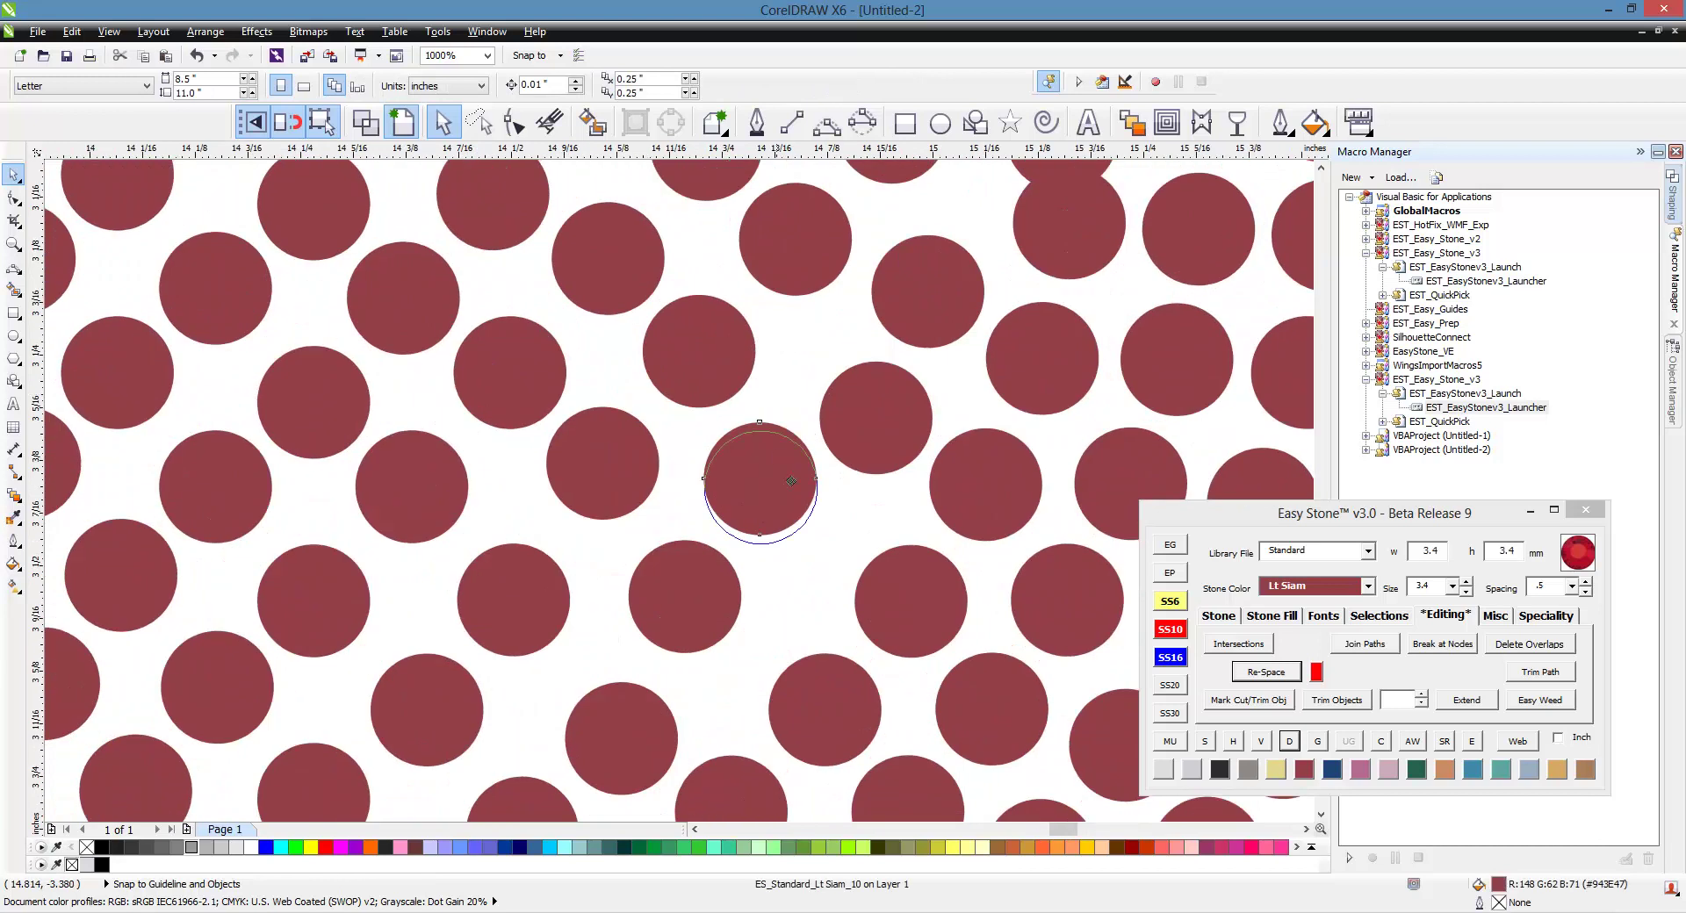
{"action": "left_click", "coordinate": [772, 487]}
{"action": "scroll", "coordinate": [794, 563], "scroll_direction": "down", "scroll_amount": 1}
{"action": "scroll", "coordinate": [793, 415], "scroll_direction": "up", "scroll_amount": 1}
{"action": "left_click_drag", "start_coordinate": [794, 409], "coordinate": [793, 426]}
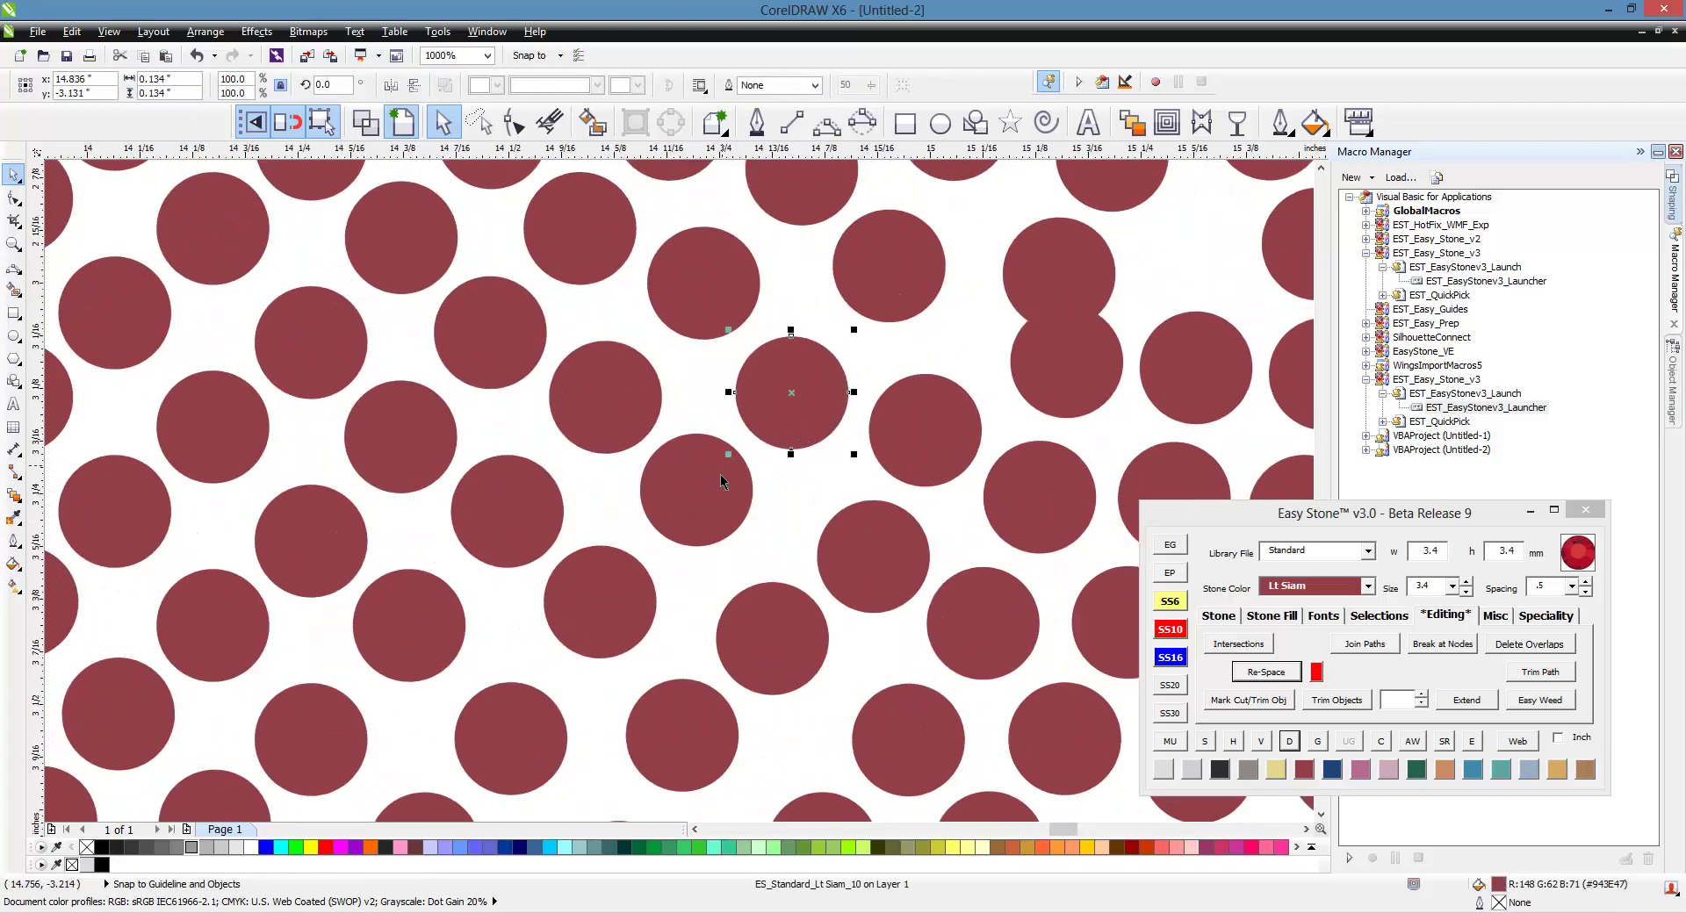
{"action": "scroll", "coordinate": [727, 481], "scroll_direction": "down", "scroll_amount": 1}
{"action": "scroll", "coordinate": [885, 401], "scroll_direction": "up", "scroll_amount": 1}
{"action": "scroll", "coordinate": [814, 376], "scroll_direction": "down", "scroll_amount": 2}
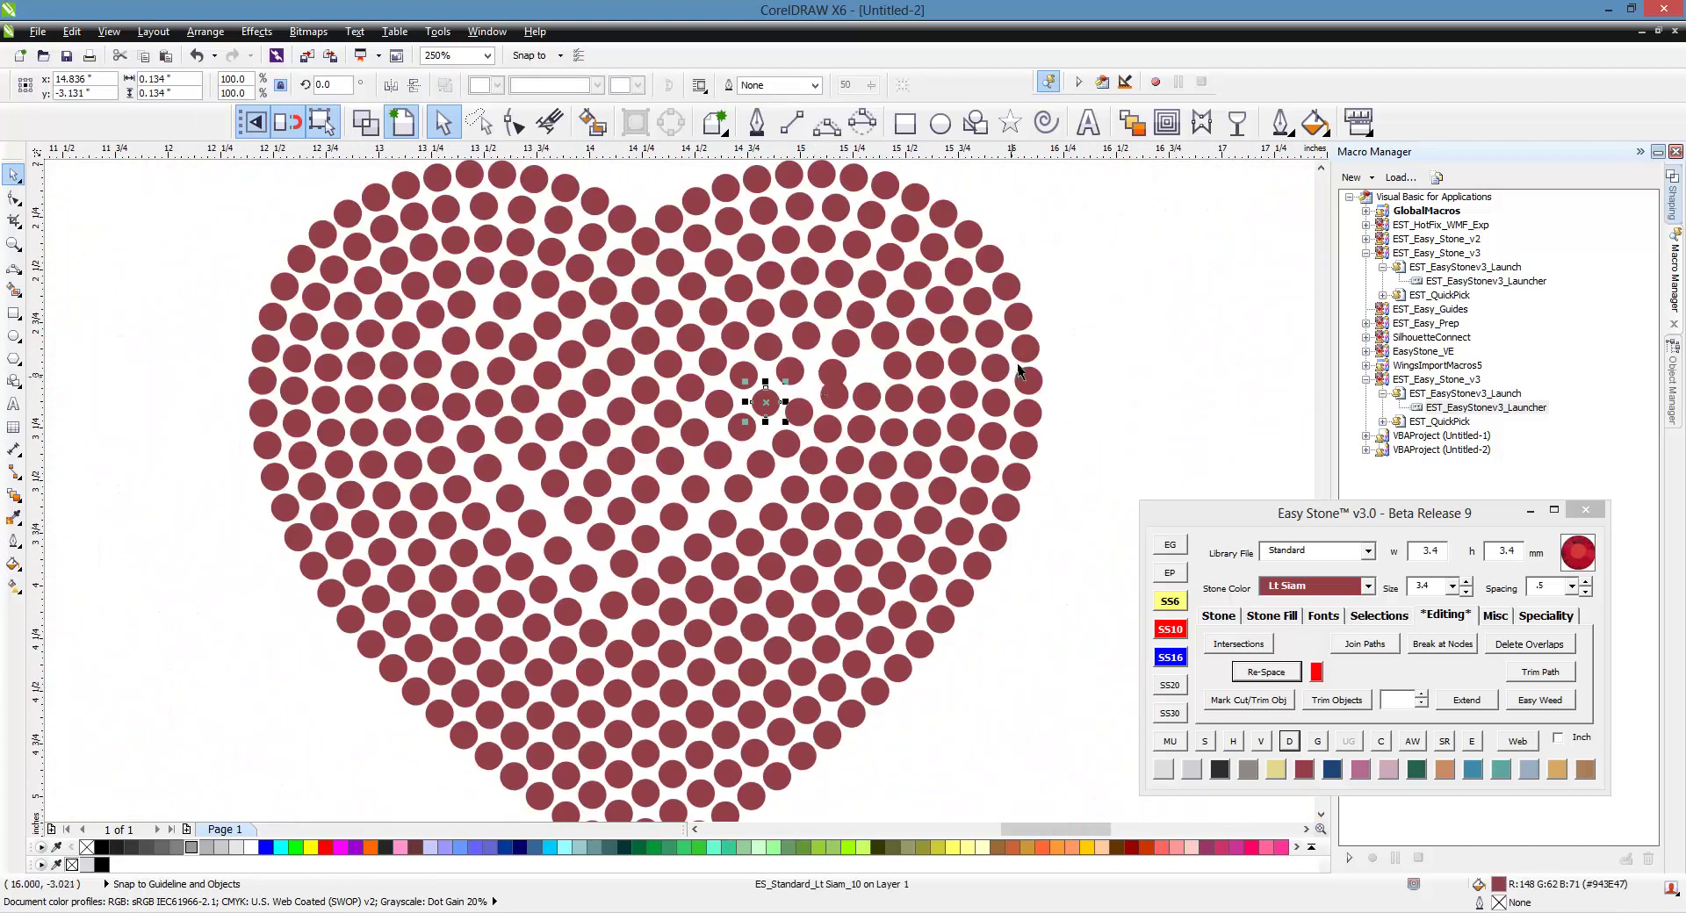
{"action": "left_click", "coordinate": [1053, 308]}
- Reposition two stones at the inner end of the right lobe to about X 15.307", Y -2.992" and X 15.403", Y -2.812"
{"action": "scroll", "coordinate": [885, 330], "scroll_direction": "up", "scroll_amount": 2}
{"action": "left_click_drag", "start_coordinate": [904, 531], "coordinate": [897, 441]}
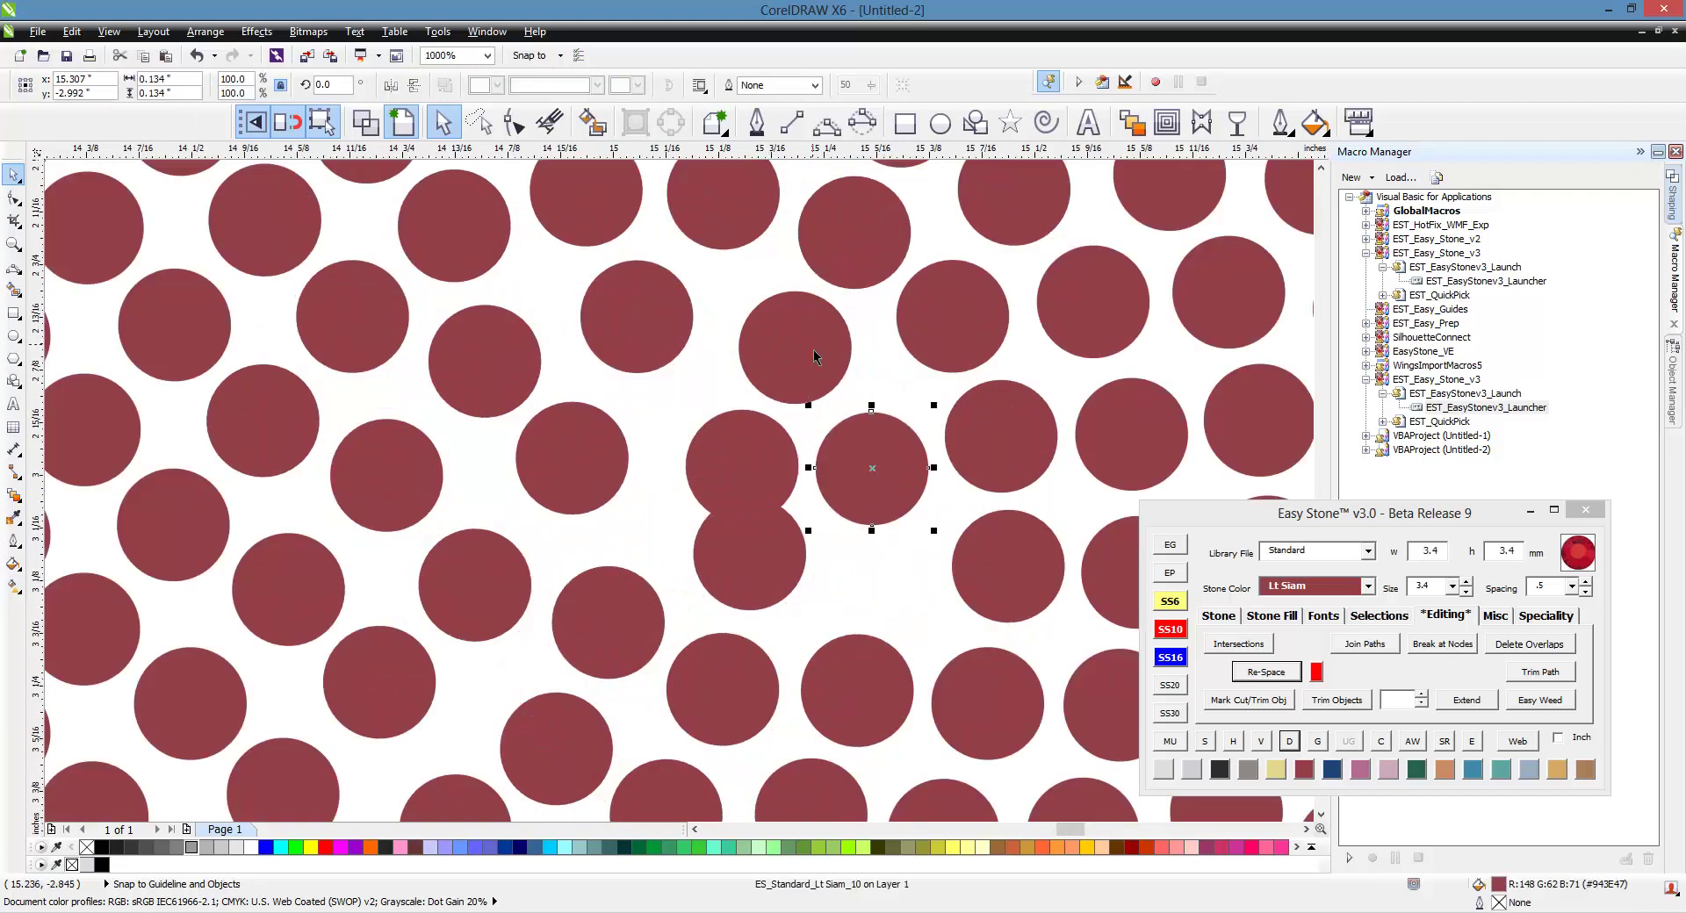
{"action": "left_click_drag", "start_coordinate": [809, 356], "coordinate": [812, 353]}
{"action": "scroll", "coordinate": [813, 338], "scroll_direction": "down", "scroll_amount": 1}
{"action": "scroll", "coordinate": [857, 309], "scroll_direction": "up", "scroll_amount": 1}
{"action": "left_click", "coordinate": [857, 309]}
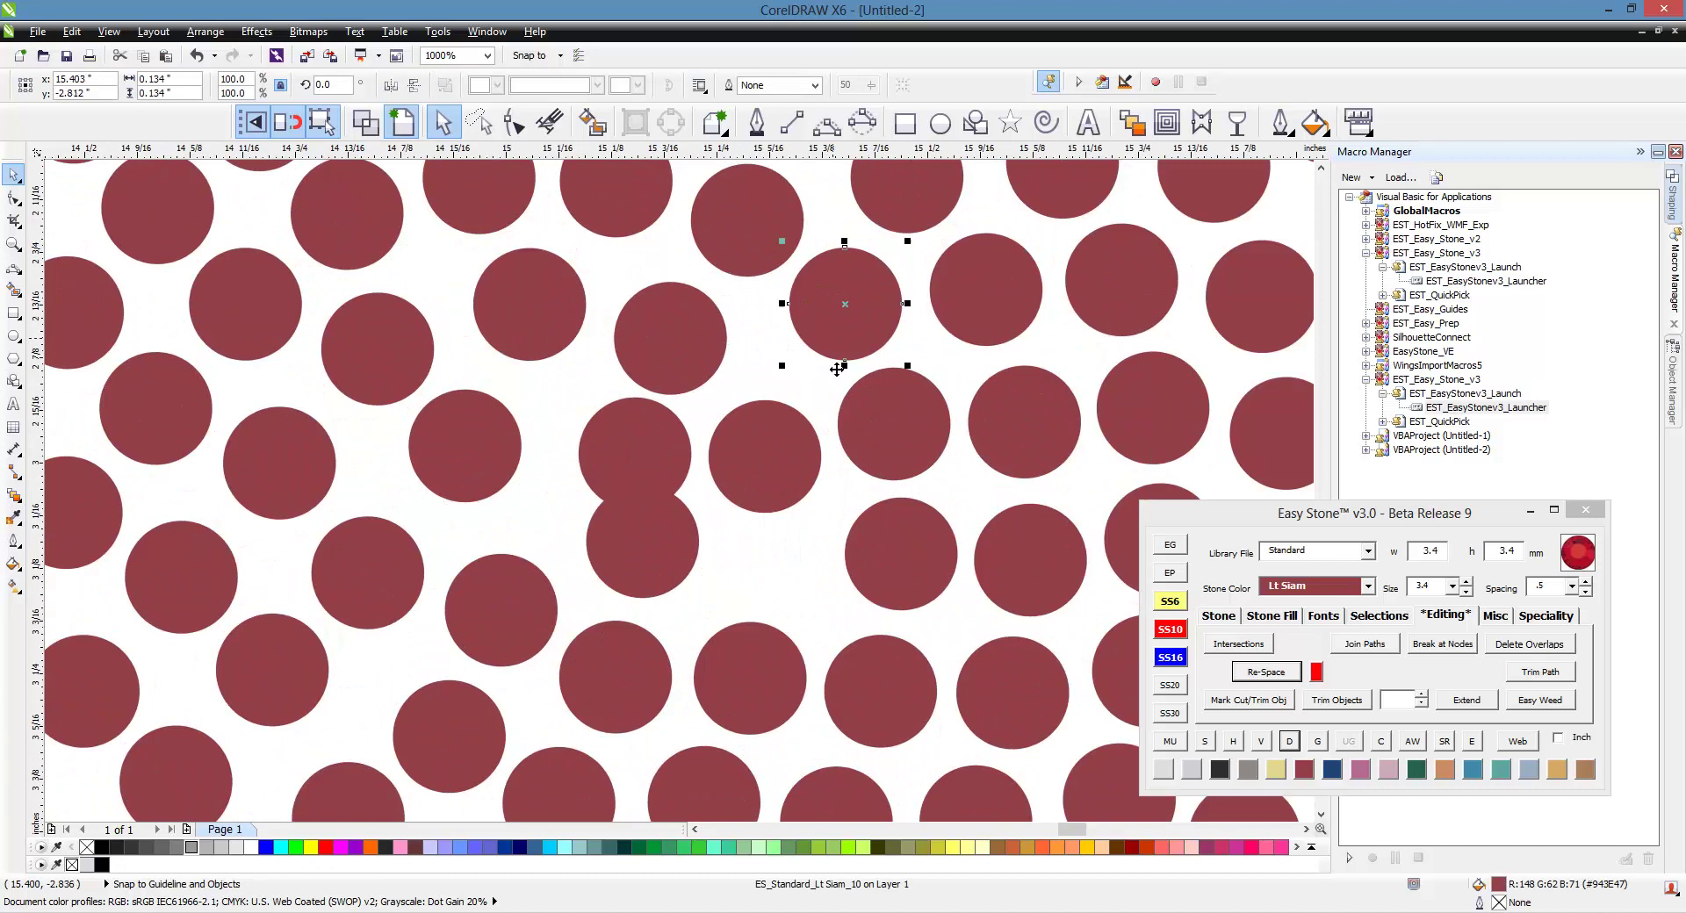
- Move the stone above the right lobe's overlapping pair to about X 15.231", Y -2.858"
{"action": "left_click", "coordinate": [782, 434]}
{"action": "scroll", "coordinate": [688, 308], "scroll_direction": "up", "scroll_amount": 1}
{"action": "left_click_drag", "start_coordinate": [688, 309], "coordinate": [748, 321]}
{"action": "scroll", "coordinate": [778, 303], "scroll_direction": "down", "scroll_amount": 2}
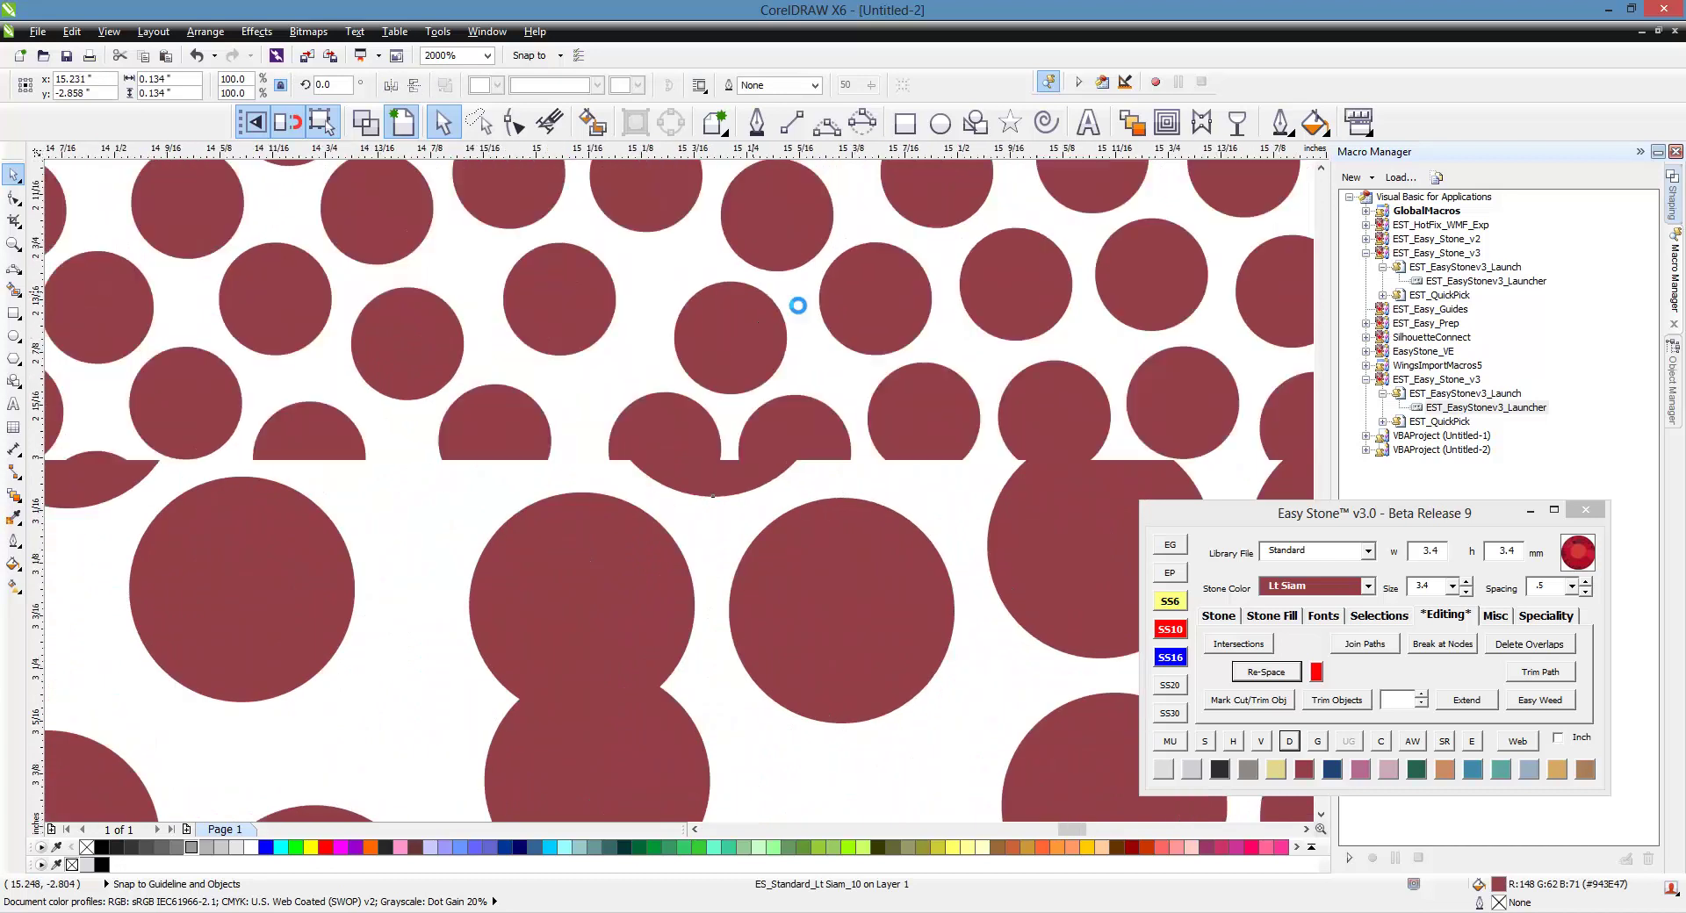
{"action": "scroll", "coordinate": [815, 303], "scroll_direction": "down", "scroll_amount": 1}
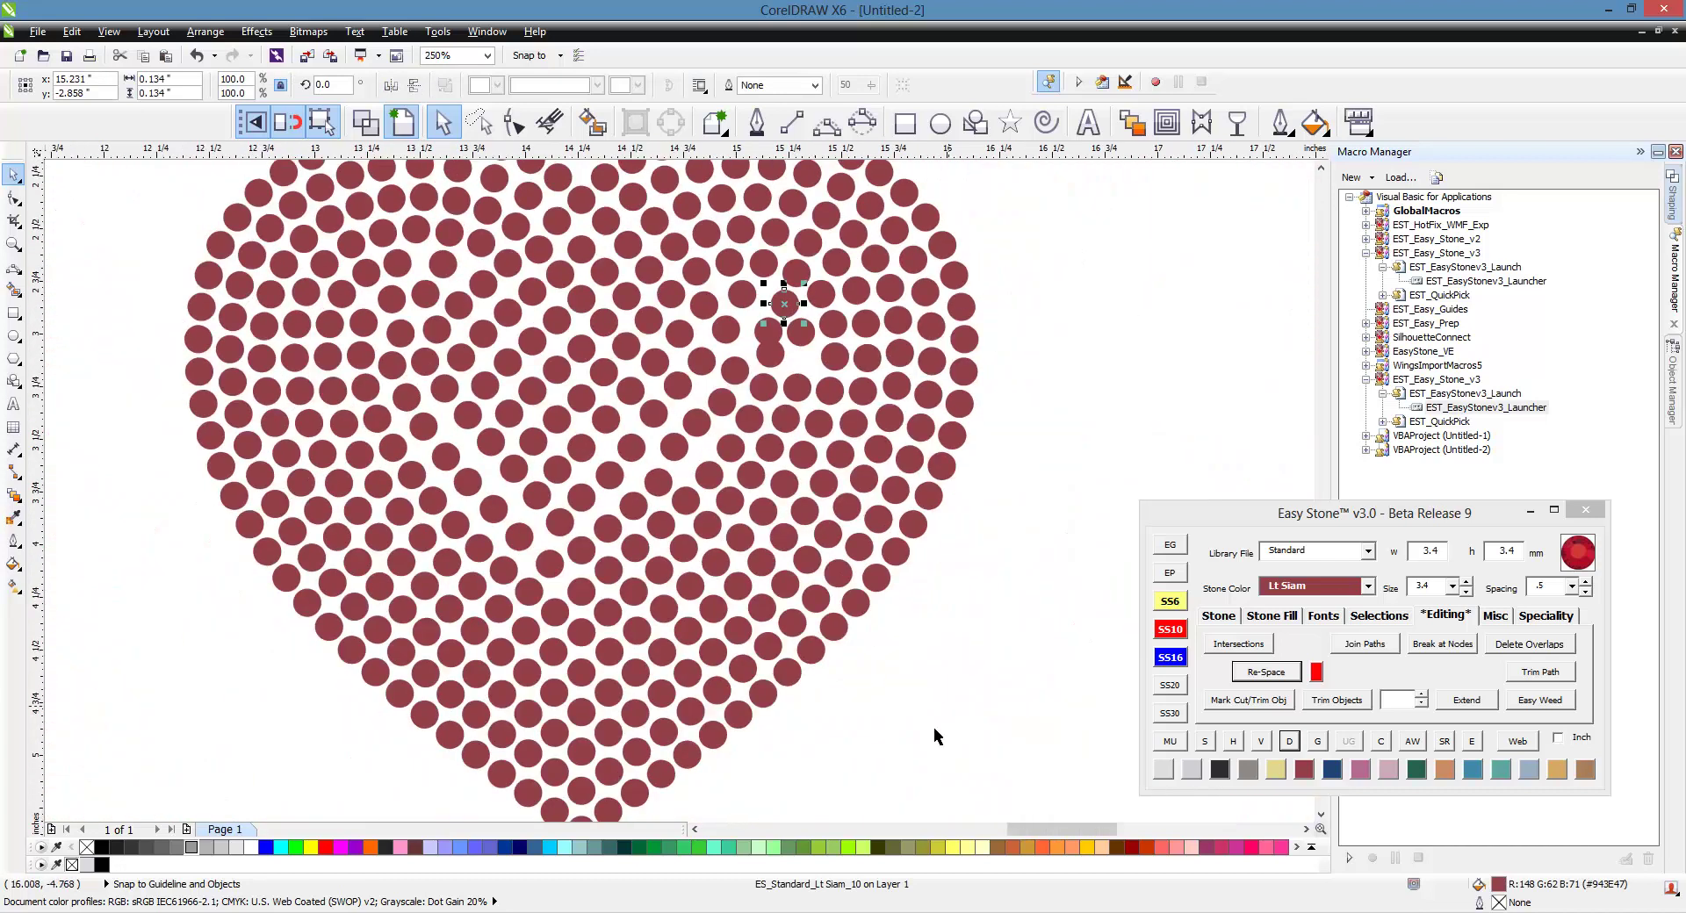
{"action": "left_click", "coordinate": [888, 748]}
- Re-space the row of twelve stones that crosses the left lobe and rises diagonally toward the heart's cleft
{"action": "scroll", "coordinate": [951, 736], "scroll_direction": "down", "scroll_amount": 1}
{"action": "scroll", "coordinate": [742, 611], "scroll_direction": "up", "scroll_amount": 1}
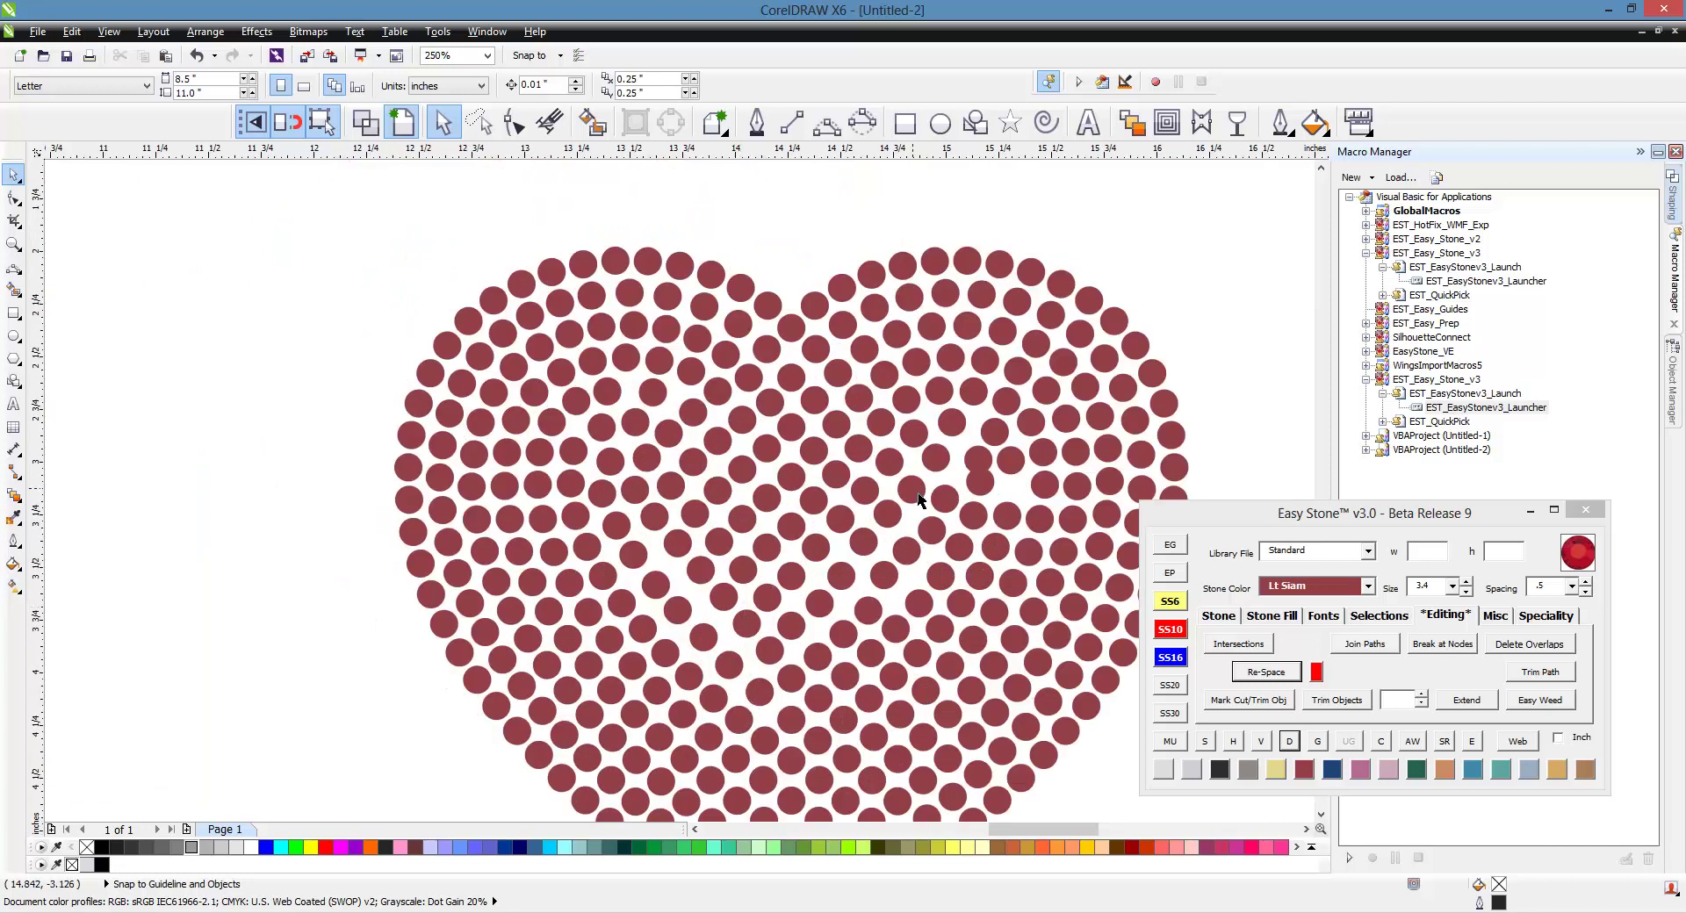
{"action": "scroll", "coordinate": [580, 526], "scroll_direction": "up", "scroll_amount": 1}
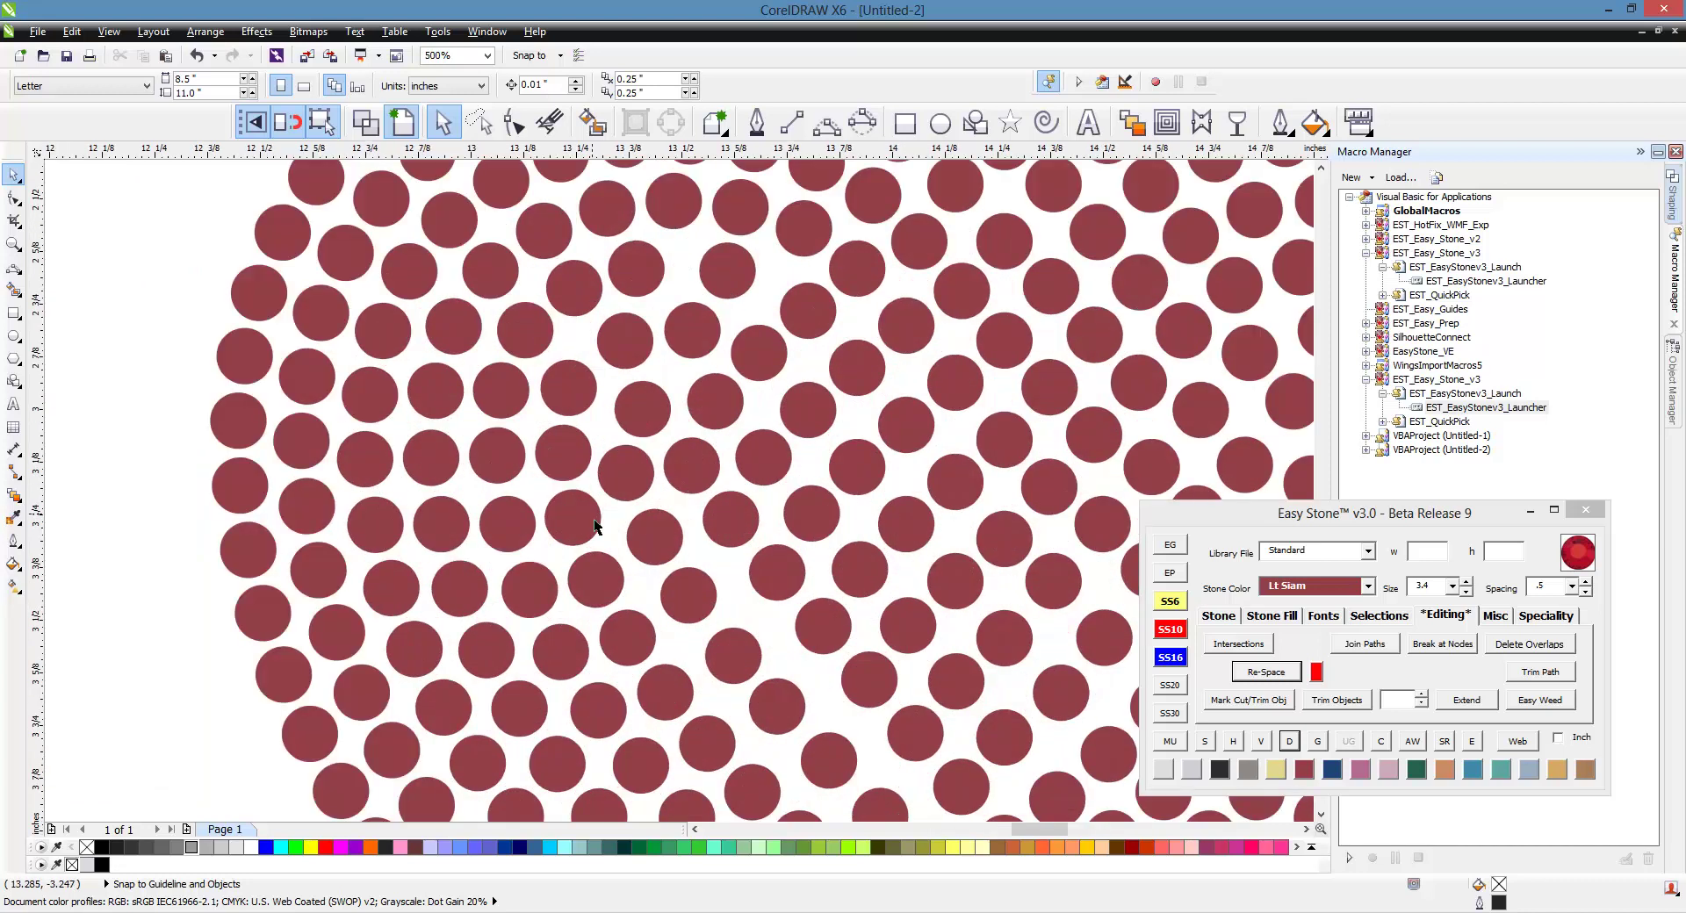
{"action": "left_click", "coordinate": [381, 587]}
{"action": "left_click", "coordinate": [459, 587], "text": "shift"}
{"action": "left_click", "coordinate": [518, 588], "text": "shift"}
{"action": "left_click", "coordinate": [598, 581], "text": "shift"}
{"action": "left_click", "coordinate": [683, 535], "text": "shift"}
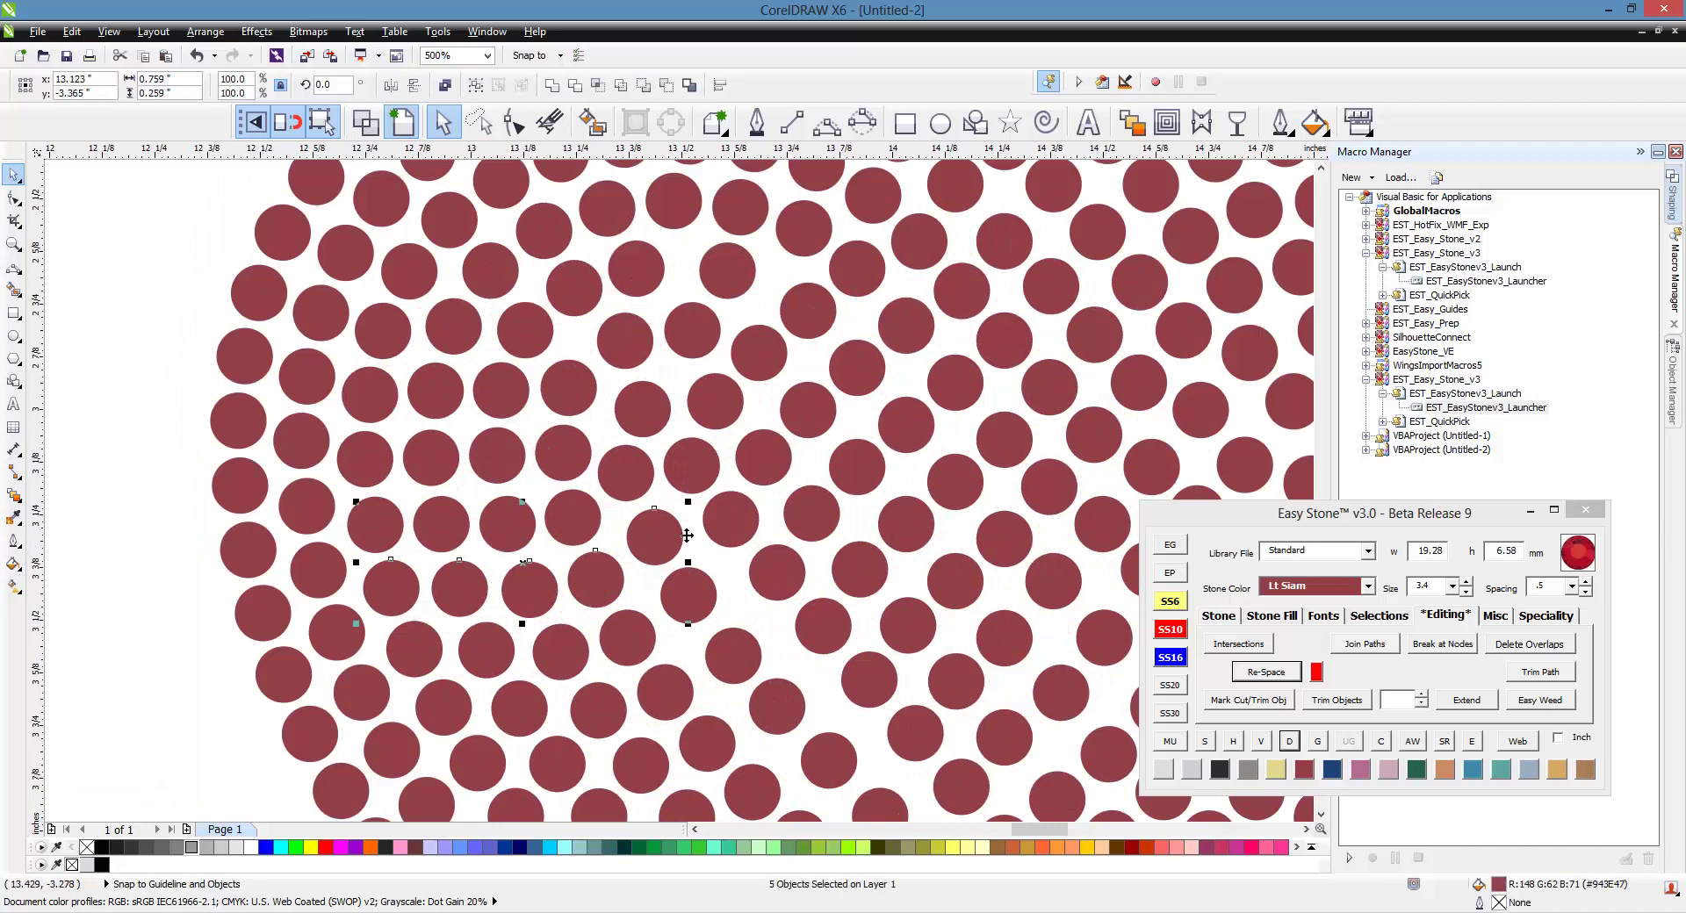
{"action": "left_click", "coordinate": [738, 527], "text": "shift"}
{"action": "left_click", "coordinate": [773, 465], "text": "shift"}
{"action": "left_click", "coordinate": [825, 406], "text": "shift"}
{"action": "left_click", "coordinate": [846, 379], "text": "shift"}
{"action": "left_click", "coordinate": [931, 329], "text": "shift"}
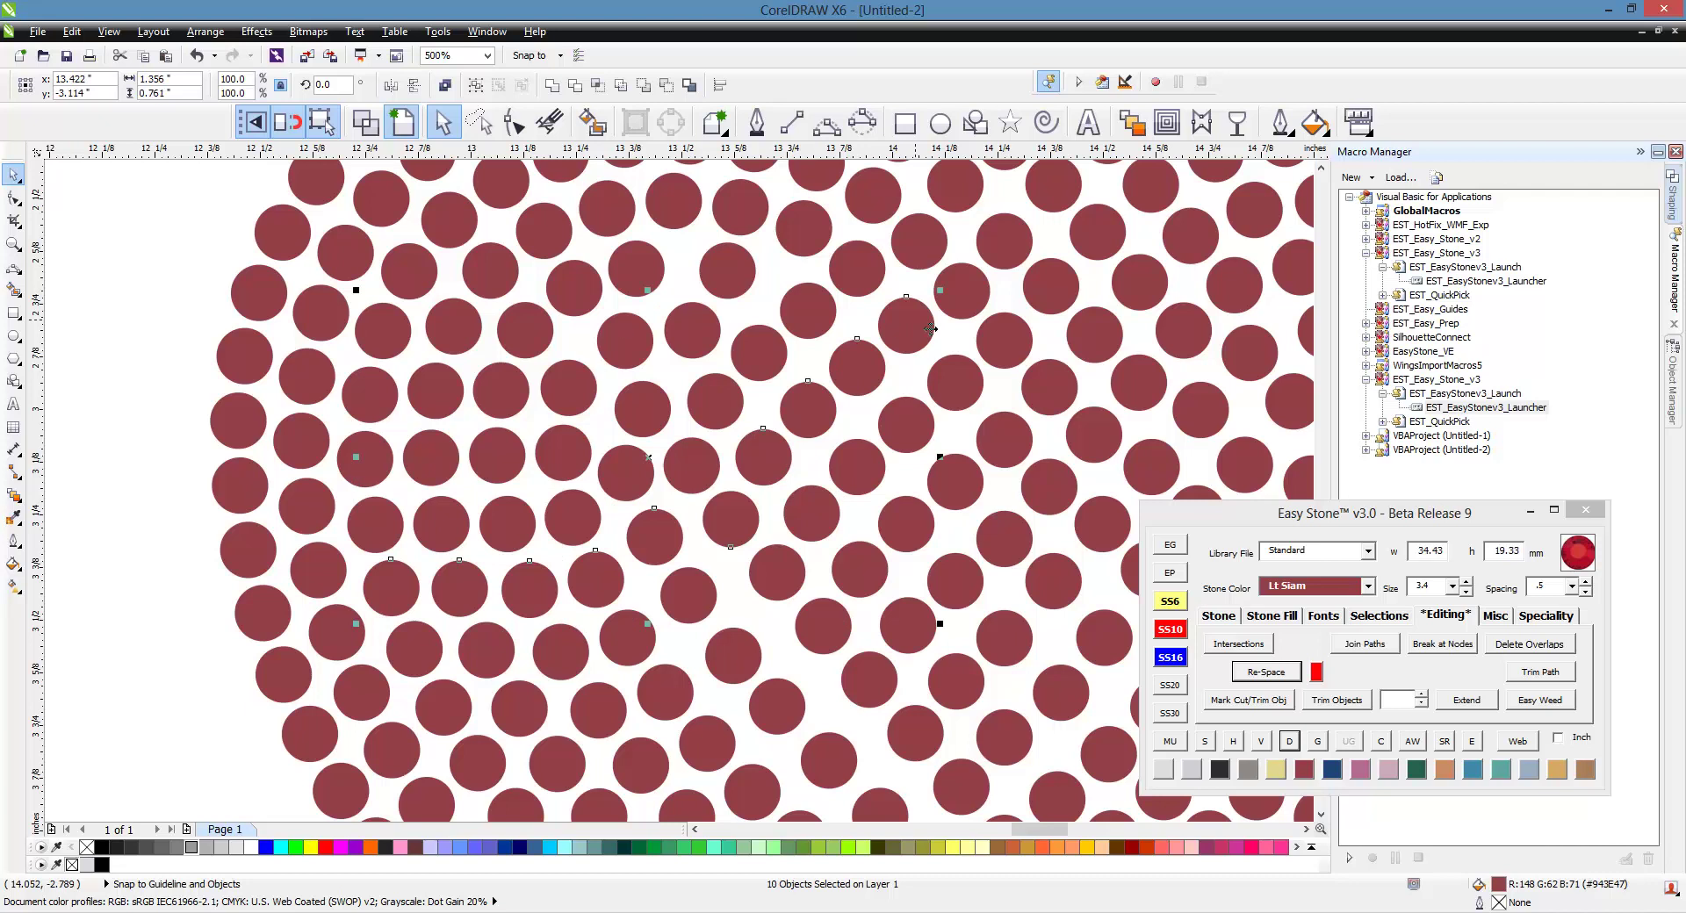
{"action": "left_click", "coordinate": [970, 290], "text": "shift"}
{"action": "left_click", "coordinate": [1010, 246], "text": "shift"}
{"action": "left_click", "coordinate": [1266, 672]}
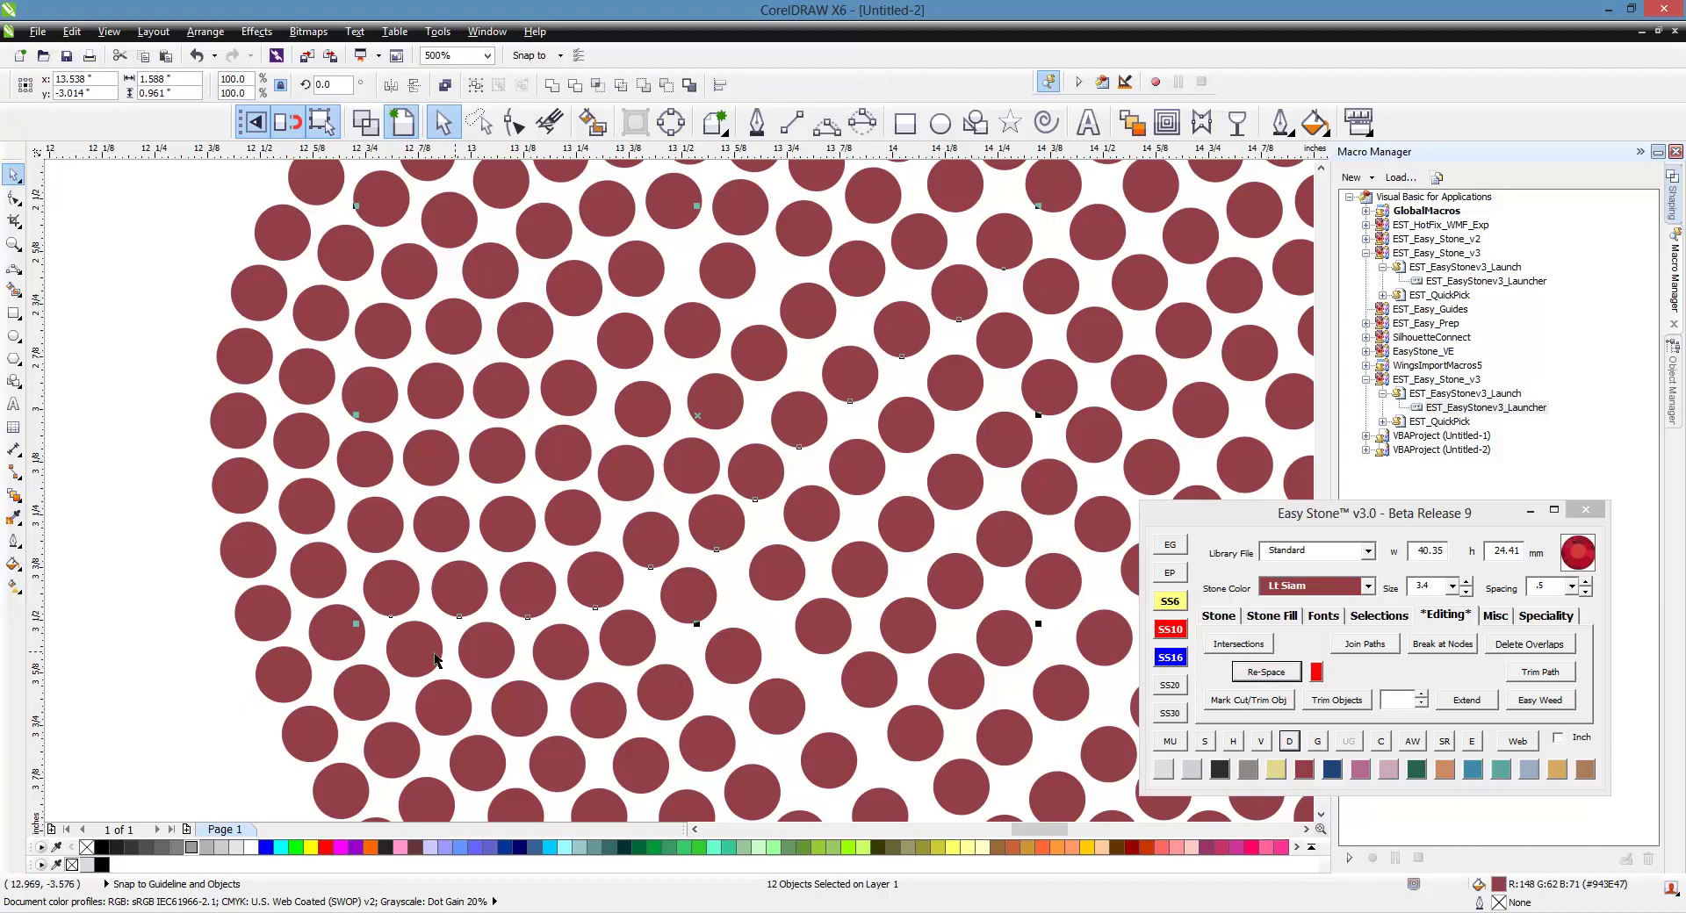
- Re-space the thirteen stones in the next row below, from the left lobe up through the heart's centre
{"action": "left_click", "coordinate": [485, 652]}
{"action": "left_click", "coordinate": [564, 652], "text": "shift"}
{"action": "left_click", "coordinate": [631, 639], "text": "shift"}
{"action": "left_click", "coordinate": [692, 597], "text": "shift"}
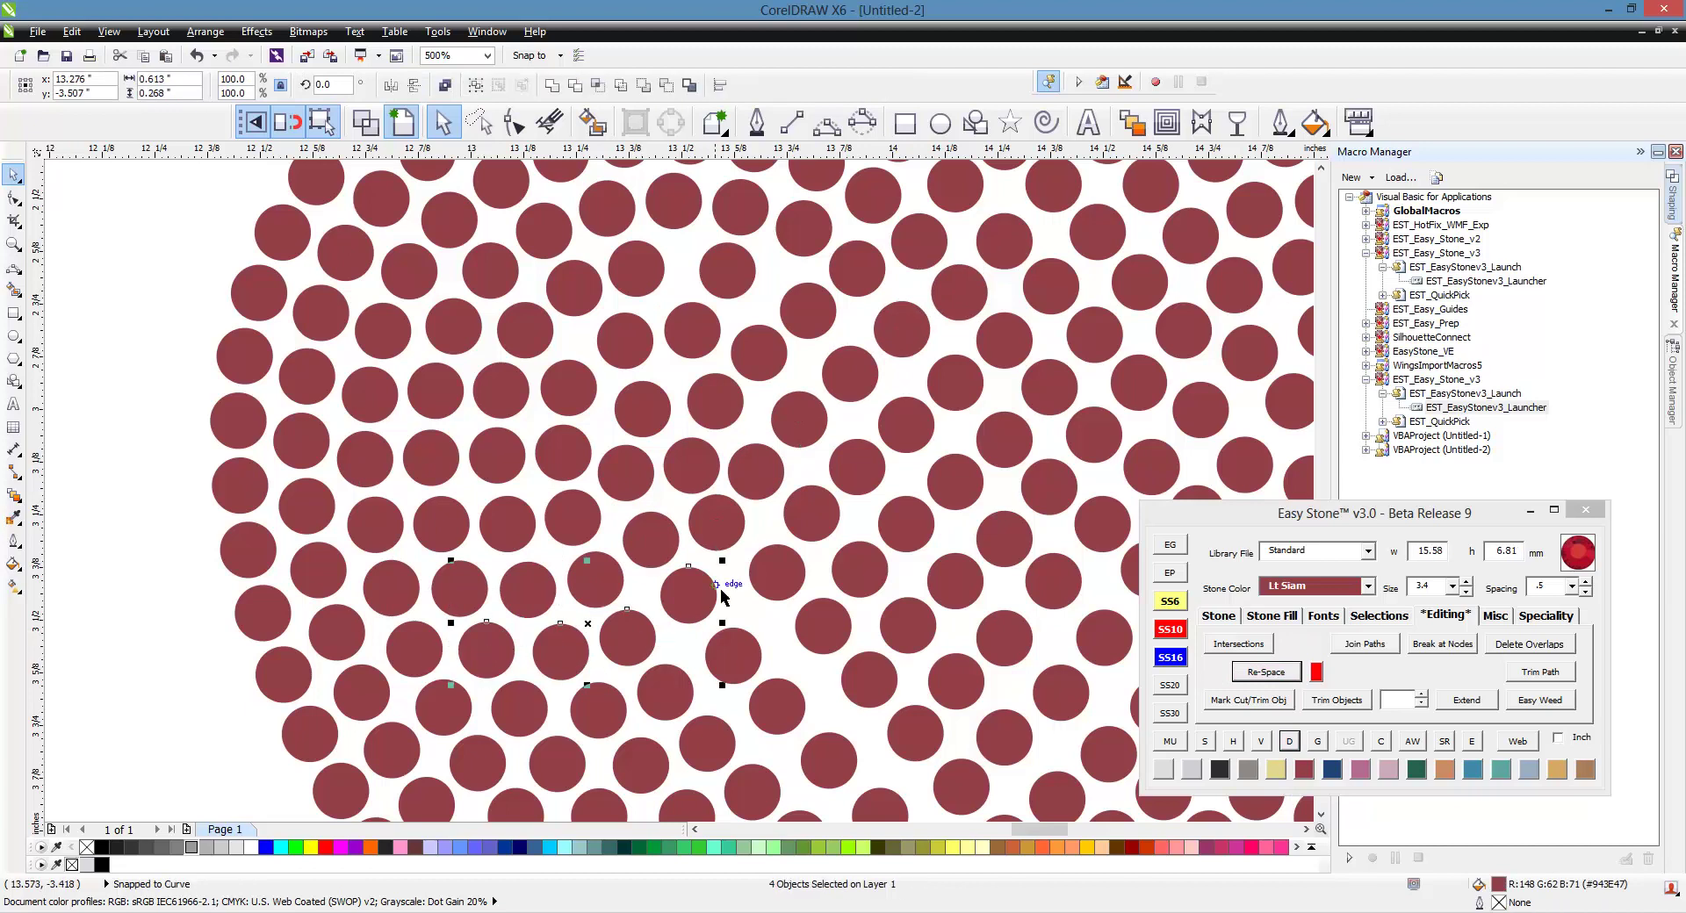
{"action": "left_click", "coordinate": [777, 571], "text": "shift"}
{"action": "left_click", "coordinate": [811, 513], "text": "shift"}
{"action": "left_click", "coordinate": [861, 462], "text": "shift"}
{"action": "left_click", "coordinate": [906, 424], "text": "shift"}
{"action": "left_click", "coordinate": [955, 382], "text": "shift"}
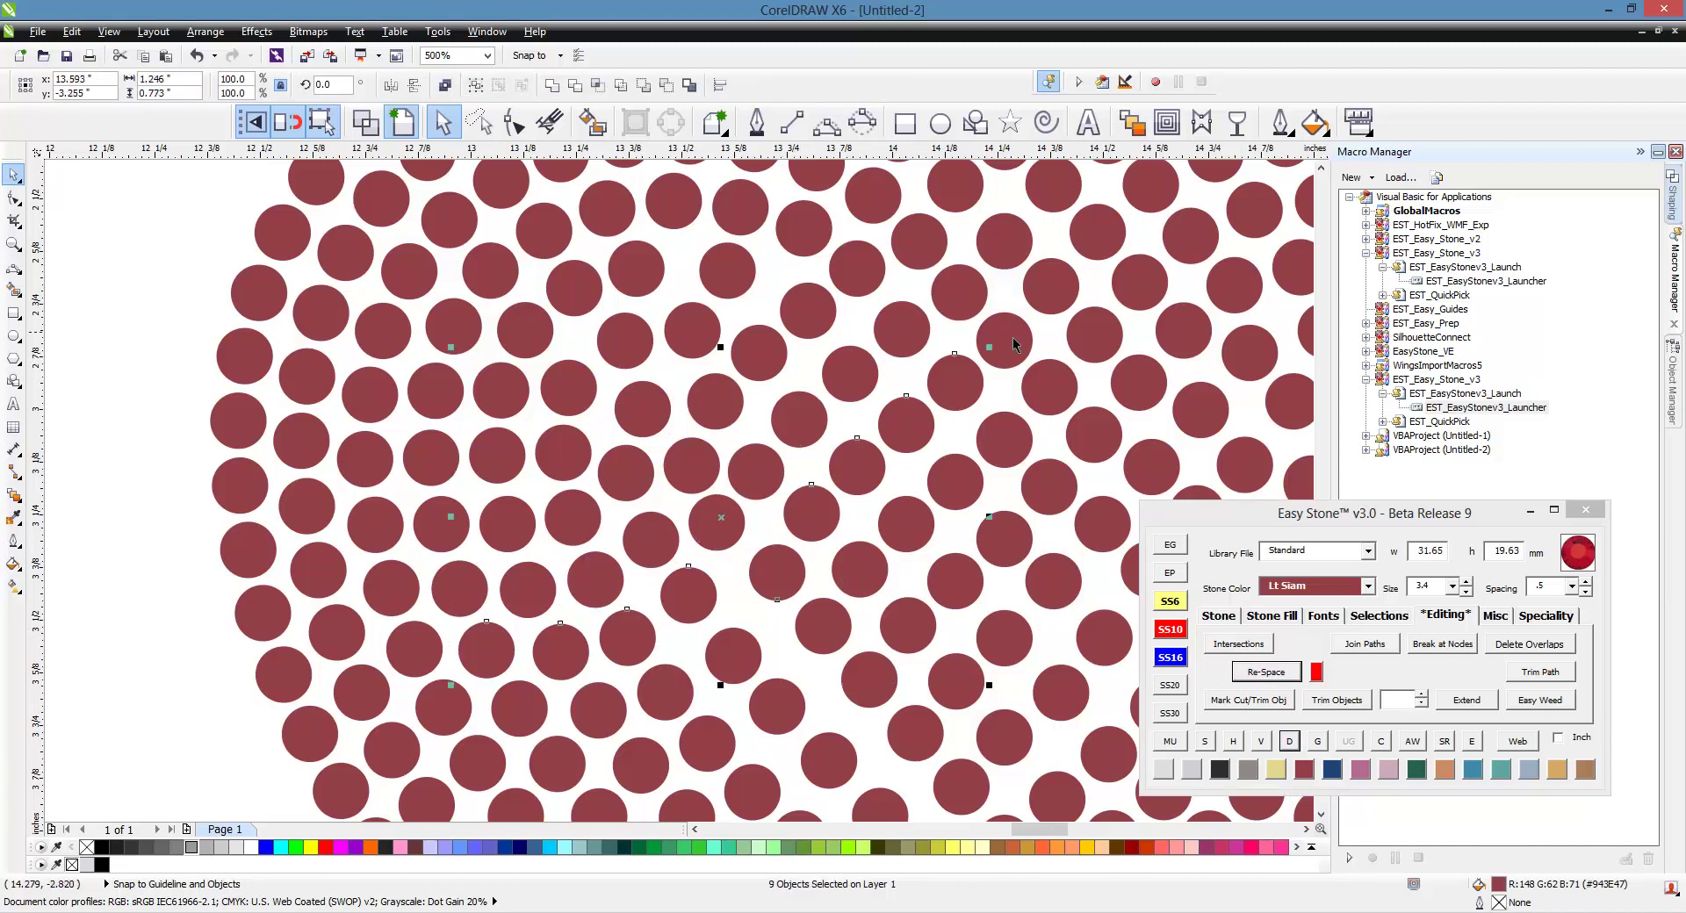
{"action": "left_click", "coordinate": [1003, 339], "text": "shift"}
{"action": "left_click", "coordinate": [1054, 305], "text": "shift"}
{"action": "left_click", "coordinate": [1100, 222], "text": "shift"}
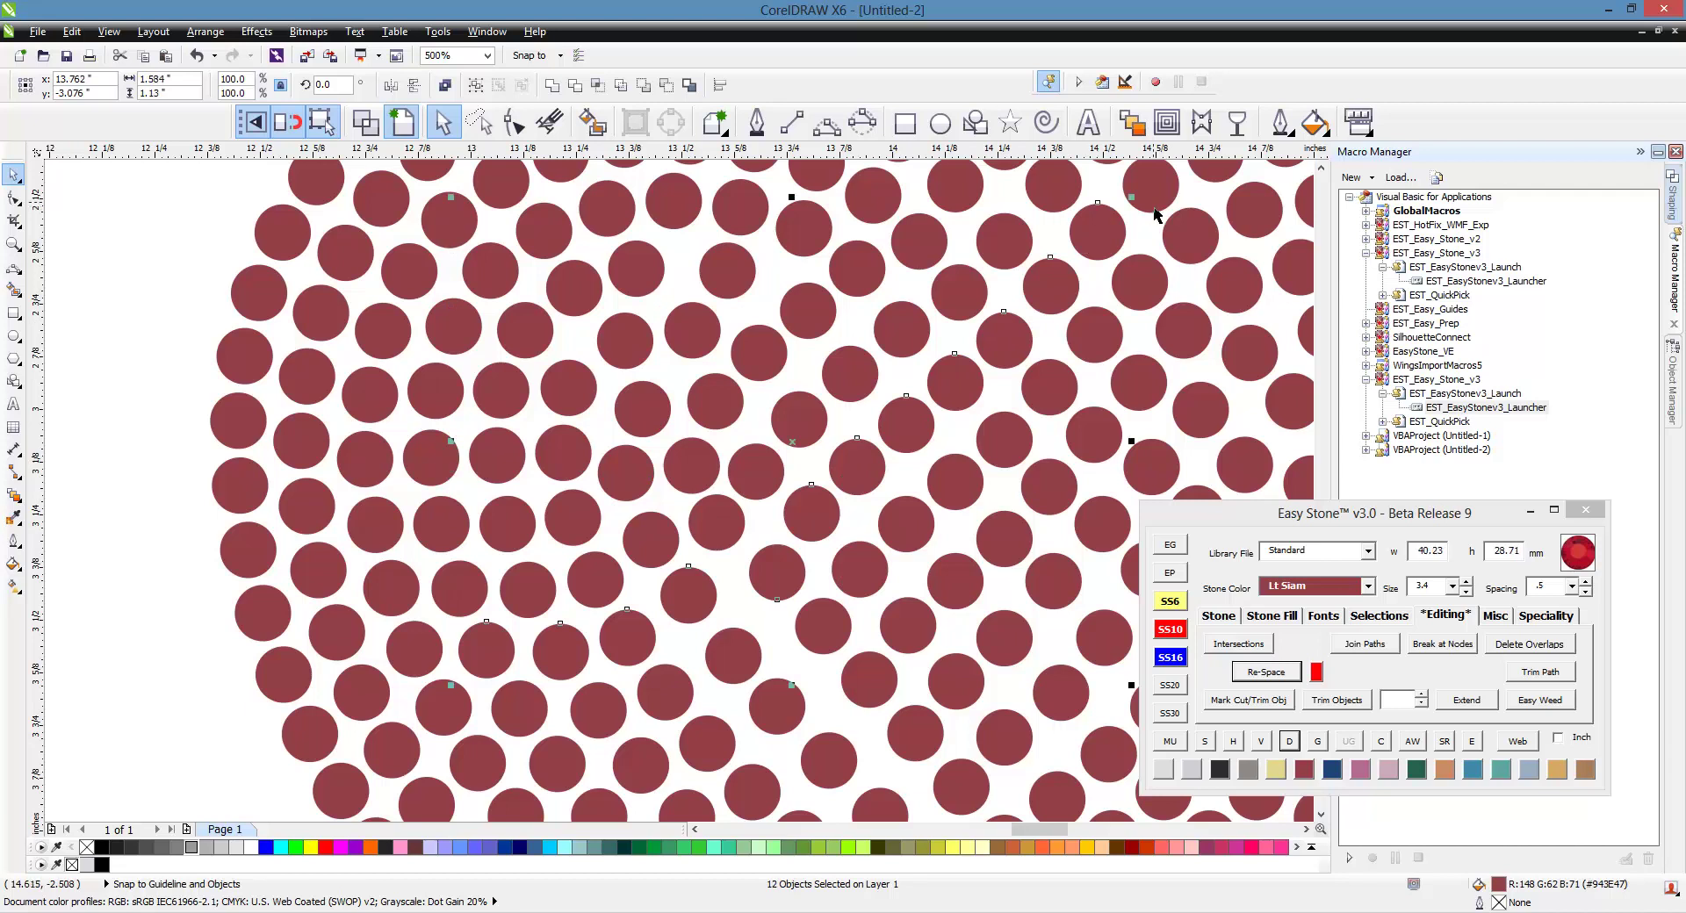
{"action": "left_click", "coordinate": [1156, 211], "text": "shift"}
{"action": "left_click", "coordinate": [1284, 678]}
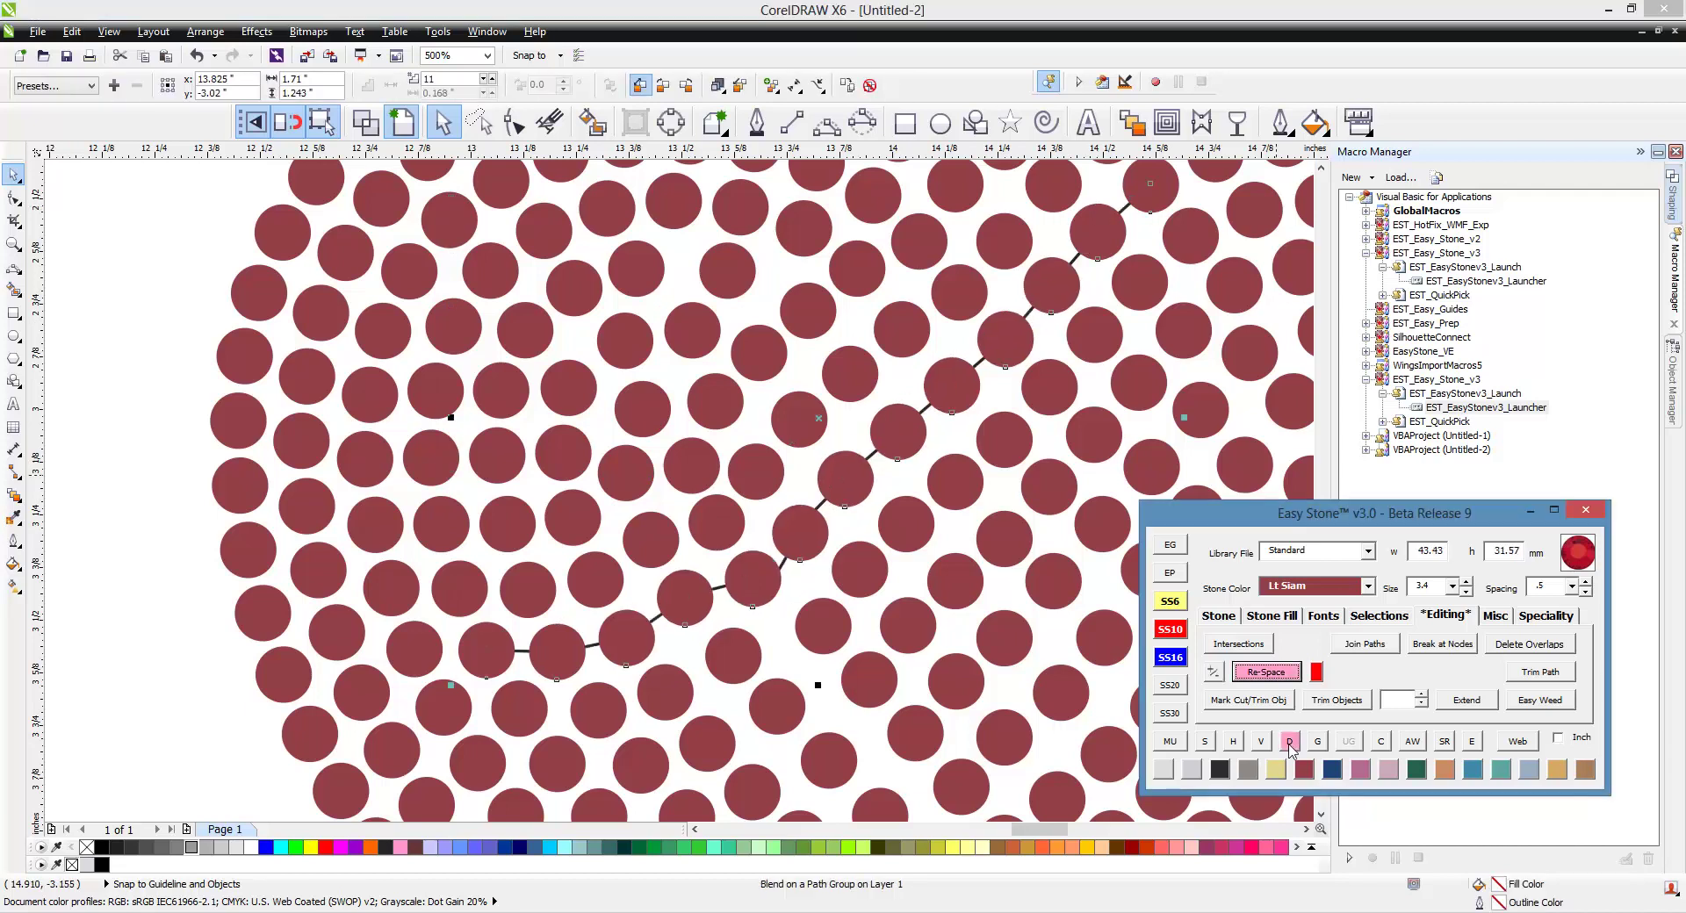
- Re-space the following diagonal row of thirteen stones, running from the left half up into the right lobe
{"action": "left_click", "coordinate": [593, 714]}
{"action": "left_click", "coordinate": [664, 691], "text": "shift"}
{"action": "left_click", "coordinate": [733, 655], "text": "shift"}
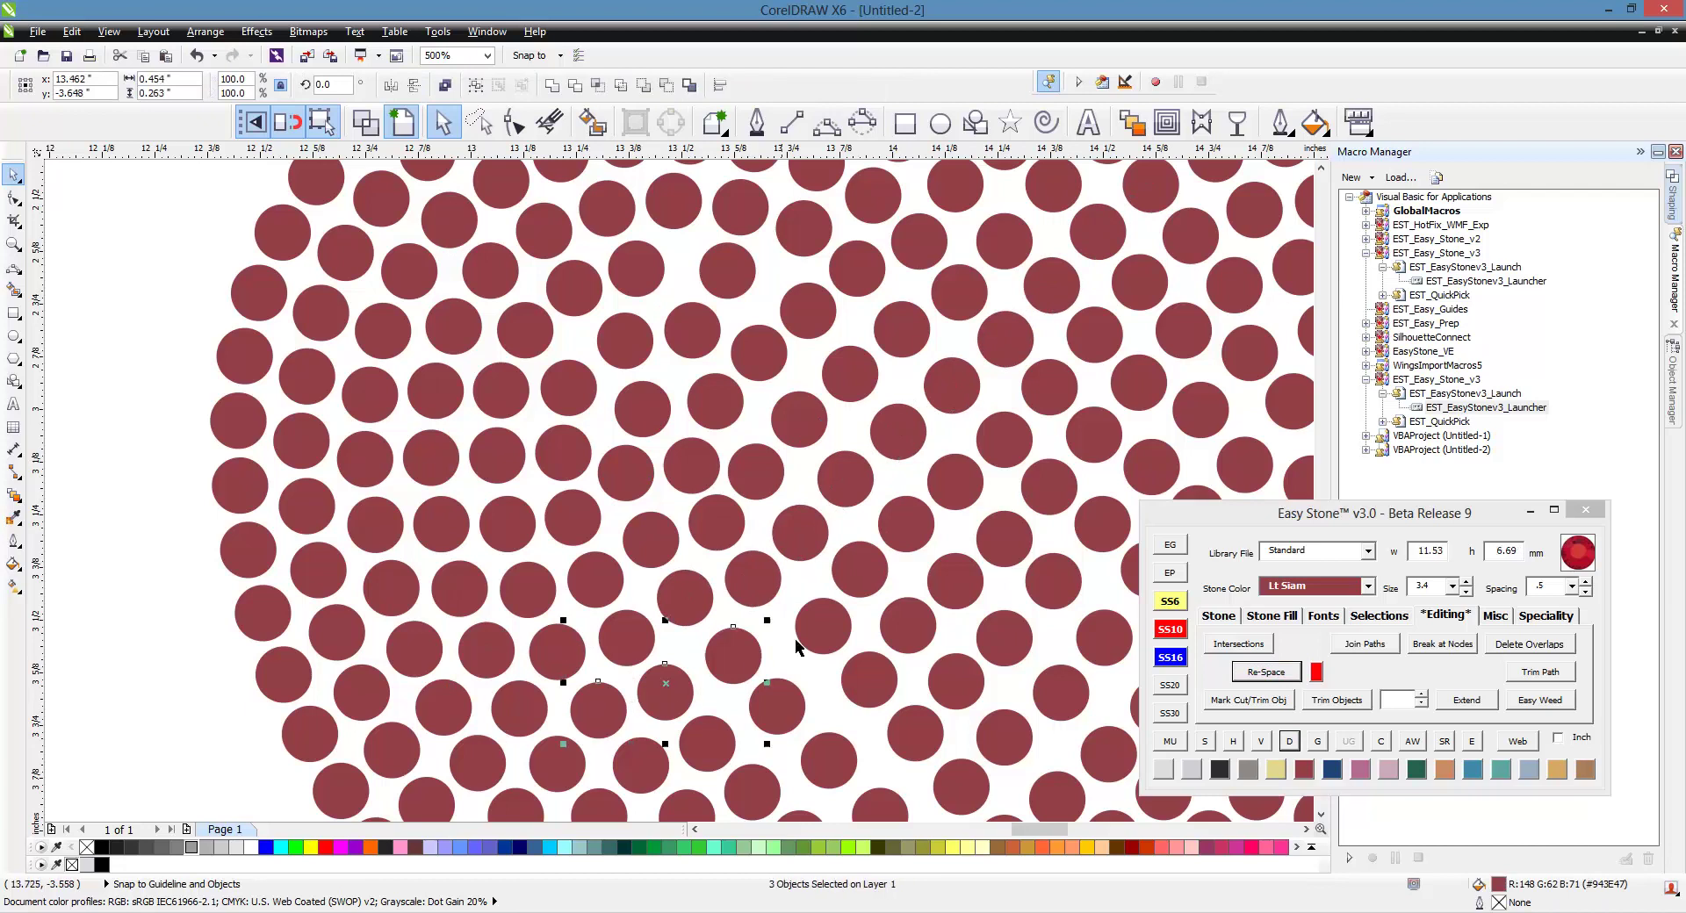
{"action": "left_click", "coordinate": [871, 571], "text": "shift"}
{"action": "left_click", "coordinate": [912, 514], "text": "shift"}
{"action": "left_click", "coordinate": [970, 479], "text": "shift"}
{"action": "left_click", "coordinate": [1008, 441], "text": "shift"}
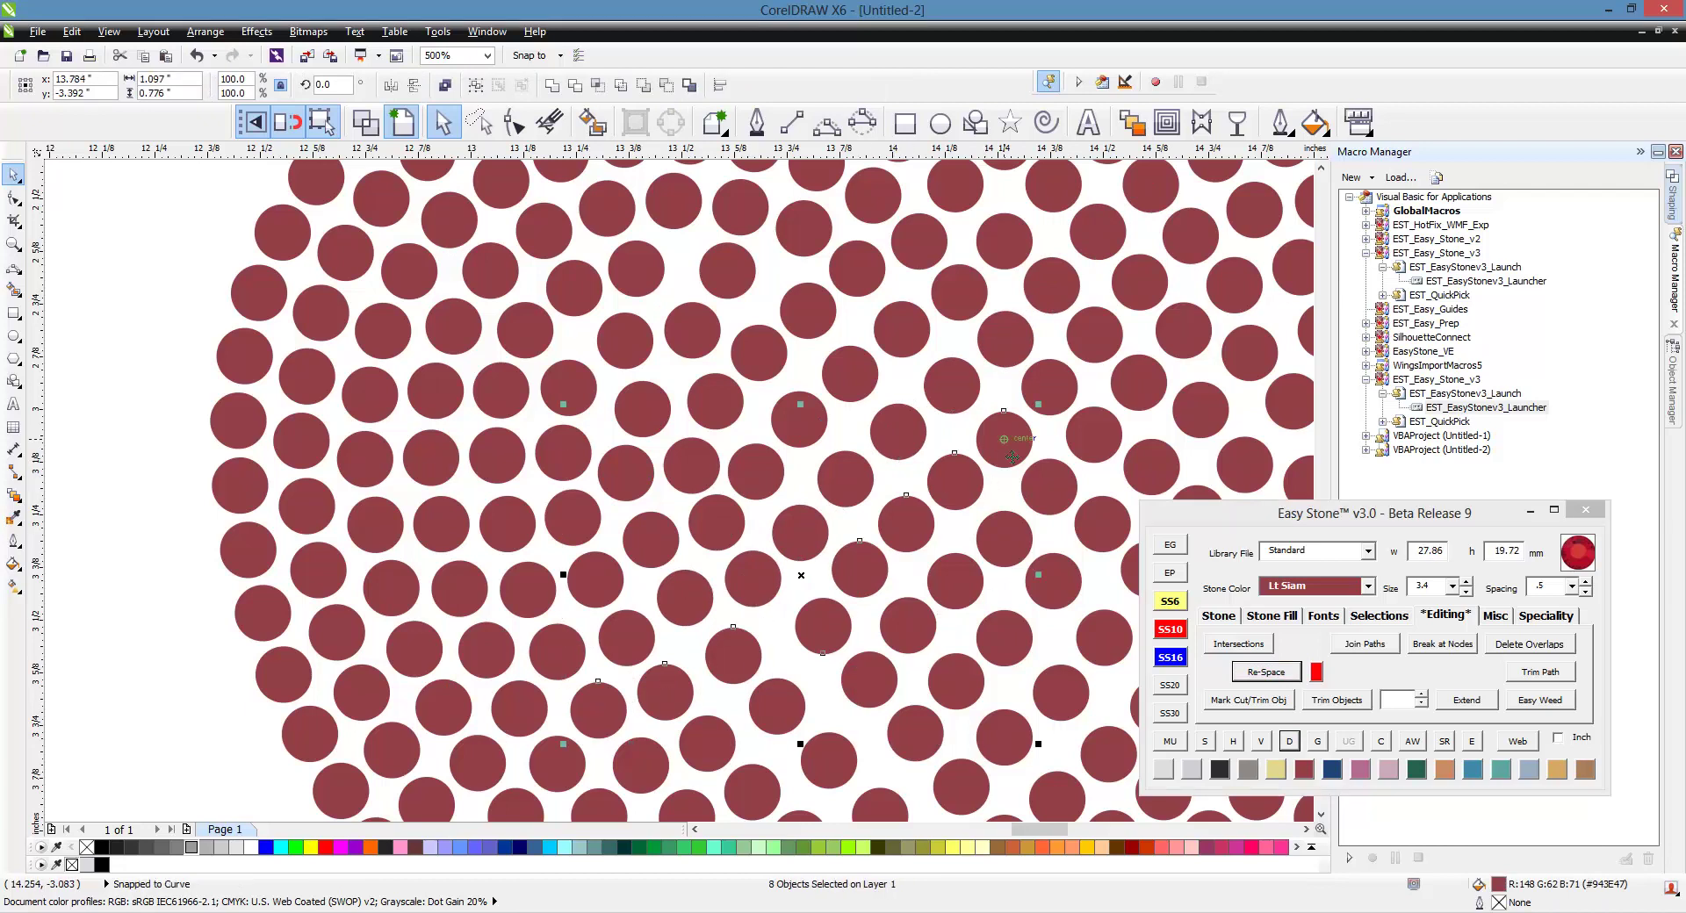
{"action": "left_click", "coordinate": [1044, 398], "text": "shift"}
{"action": "left_click", "coordinate": [1092, 338], "text": "shift"}
{"action": "left_click", "coordinate": [1133, 284], "text": "shift"}
{"action": "left_click", "coordinate": [1177, 248], "text": "shift"}
{"action": "left_click", "coordinate": [1247, 220], "text": "shift"}
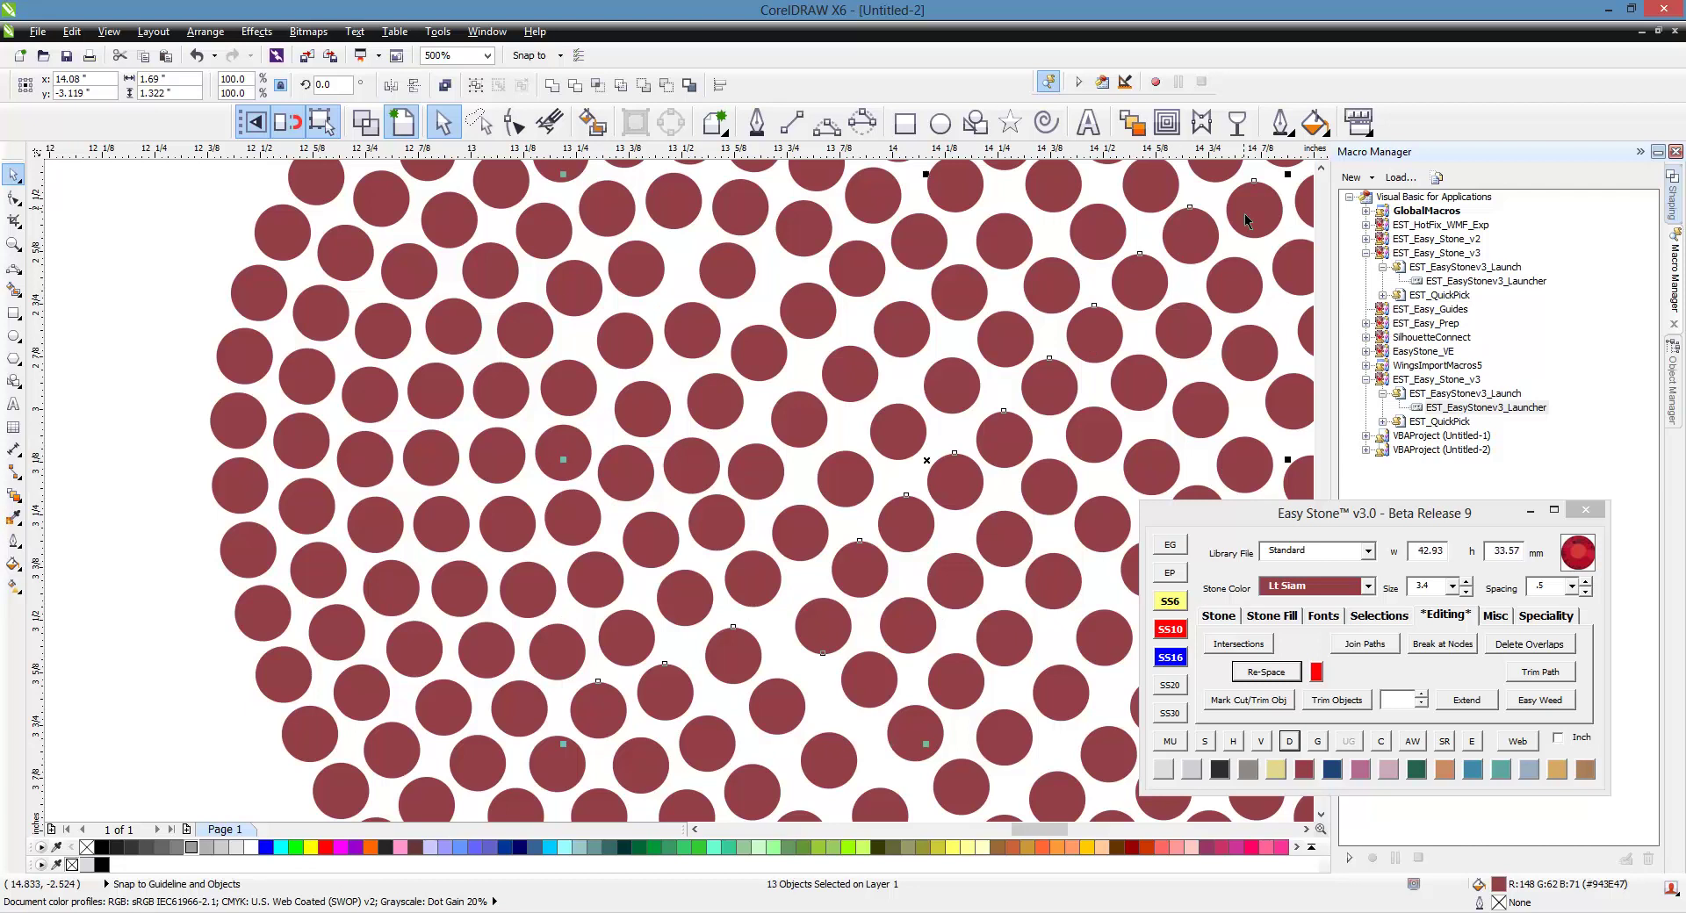
{"action": "left_click", "coordinate": [1275, 675]}
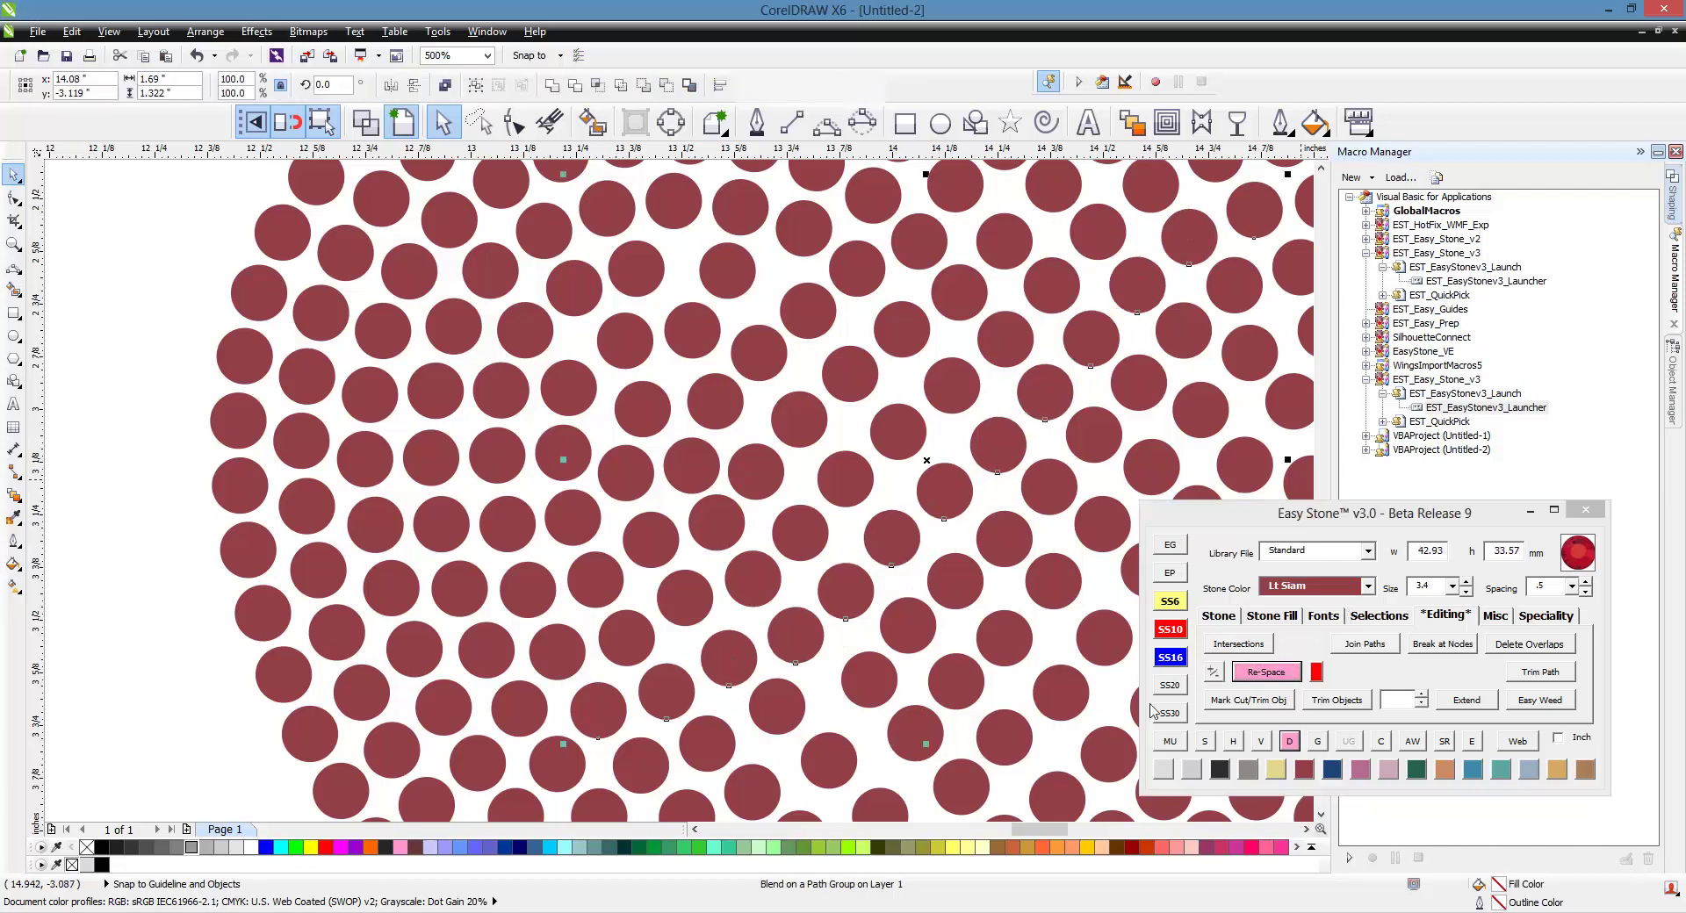
- Re-space the fifteen-stone diagonal row rising from the heart's lower-left edge to the right lobe, adding one extra stone
{"action": "scroll", "coordinate": [800, 565], "scroll_direction": "down", "scroll_amount": 2}
{"action": "scroll", "coordinate": [788, 625], "scroll_direction": "up", "scroll_amount": 2}
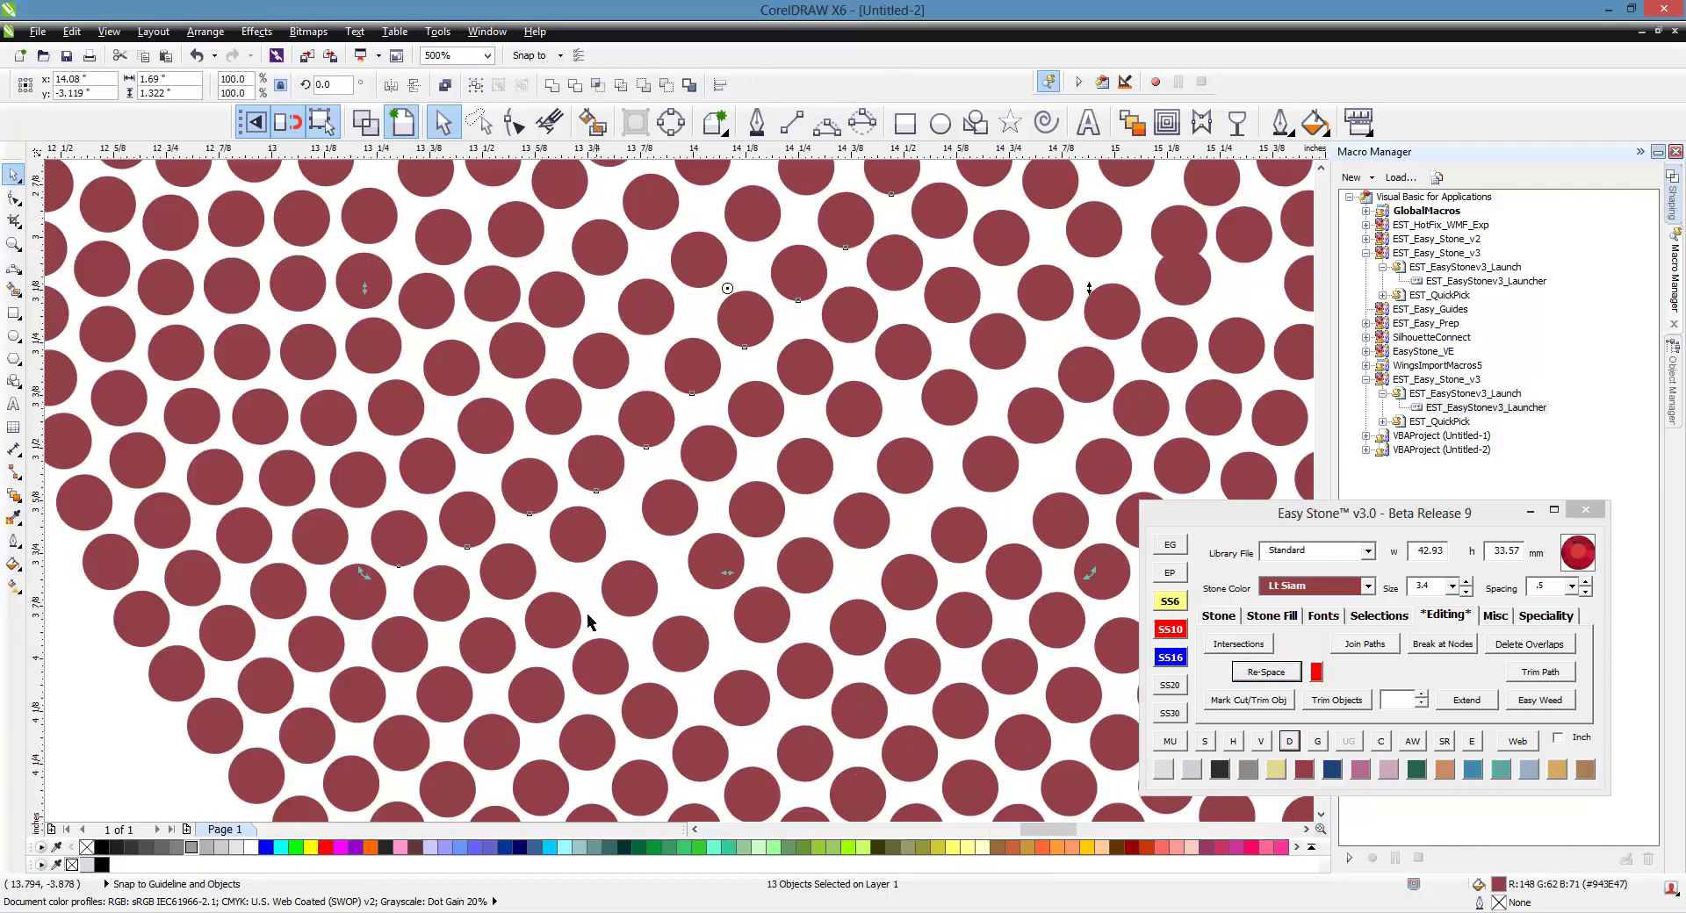
{"action": "left_click", "coordinate": [492, 665]}
{"action": "left_click", "coordinate": [333, 789]}
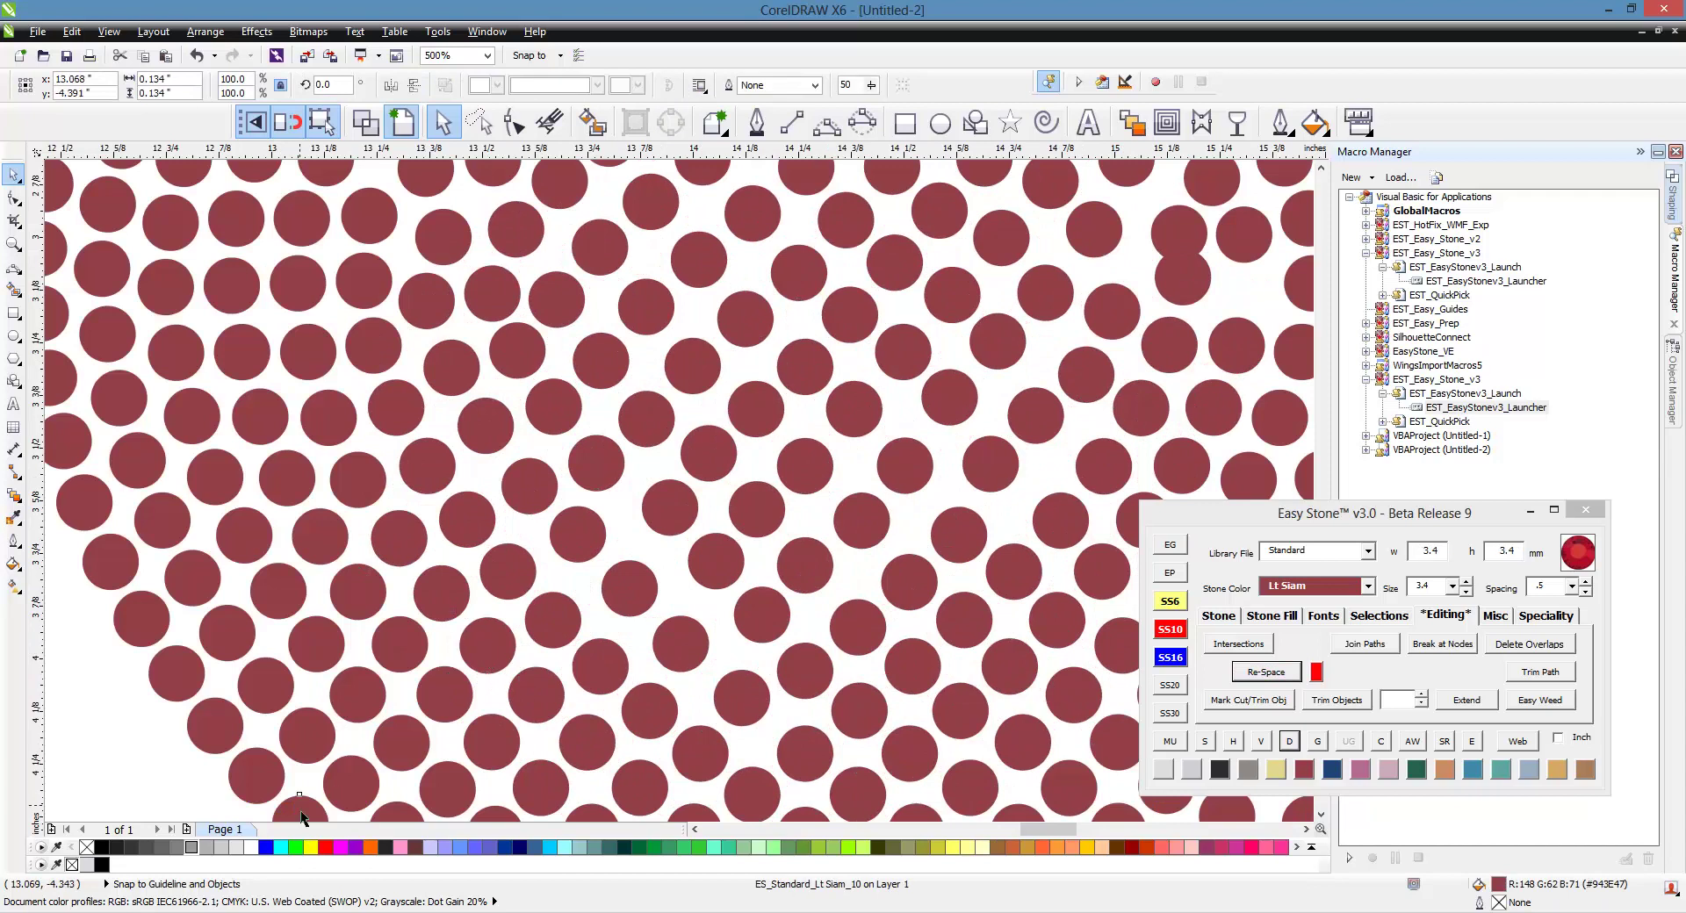
{"action": "left_click", "coordinate": [335, 783], "text": "shift"}
{"action": "left_click", "coordinate": [402, 743], "text": "shift"}
{"action": "left_click", "coordinate": [455, 692], "text": "shift"}
{"action": "left_click", "coordinate": [490, 649], "text": "shift"}
{"action": "left_click", "coordinate": [573, 622], "text": "shift"}
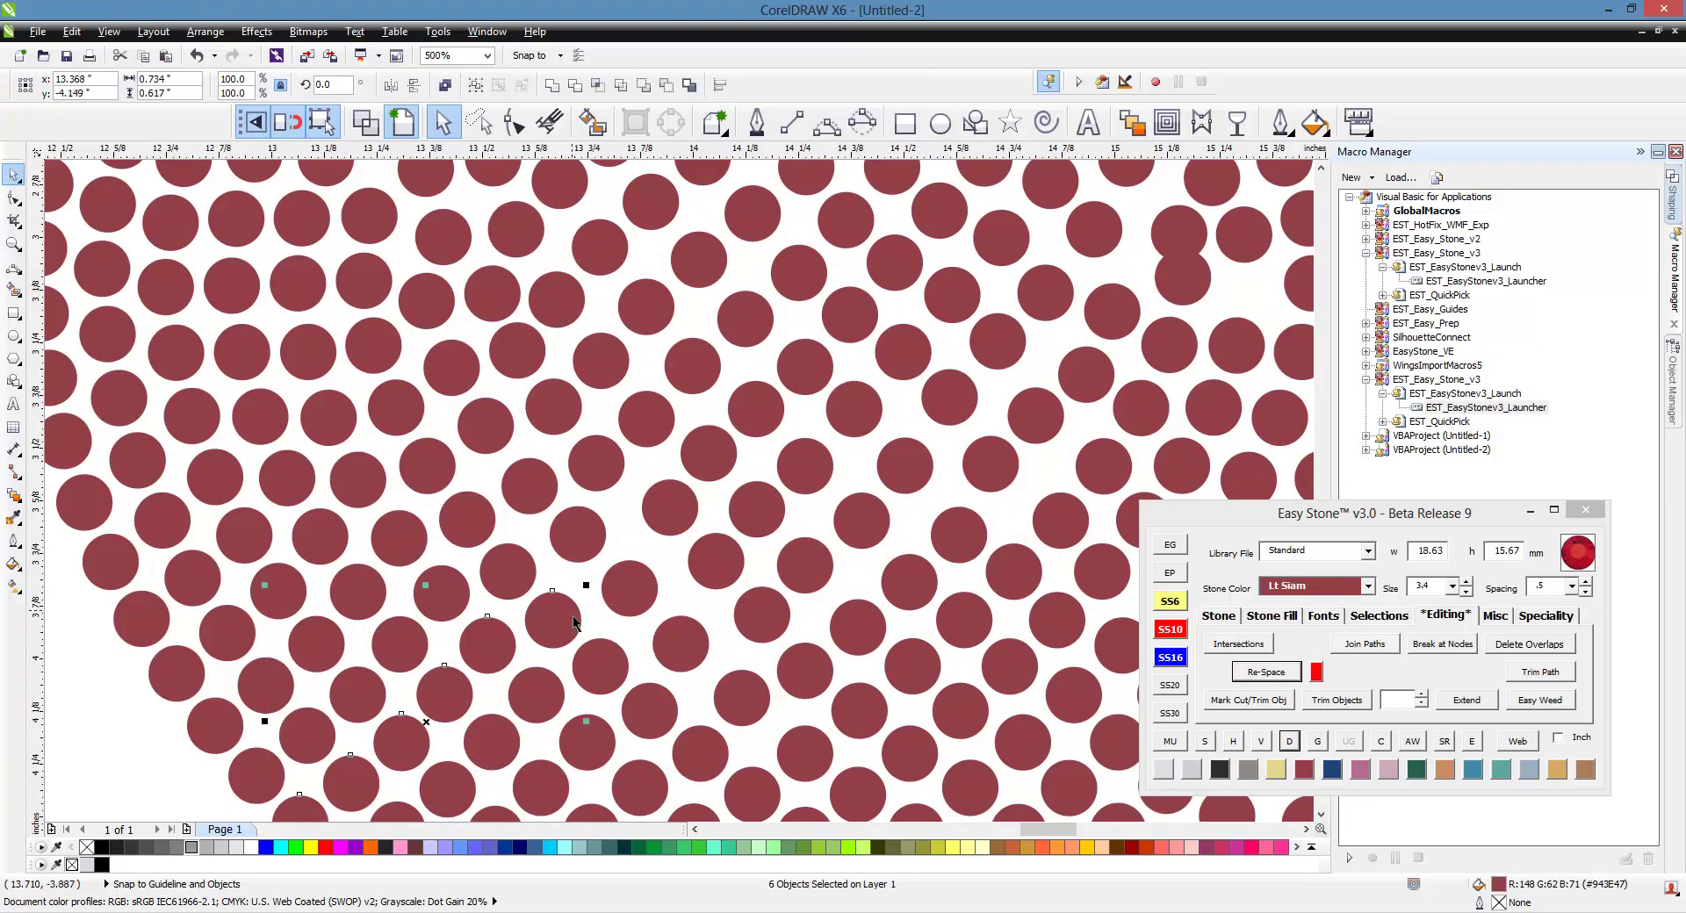
{"action": "left_click", "coordinate": [619, 587], "text": "shift"}
{"action": "left_click", "coordinate": [703, 544], "text": "shift"}
{"action": "left_click", "coordinate": [778, 514], "text": "shift"}
{"action": "left_click", "coordinate": [826, 461], "text": "shift"}
{"action": "left_click", "coordinate": [874, 421], "text": "shift"}
{"action": "left_click", "coordinate": [924, 367], "text": "shift"}
{"action": "left_click", "coordinate": [957, 290], "text": "shift"}
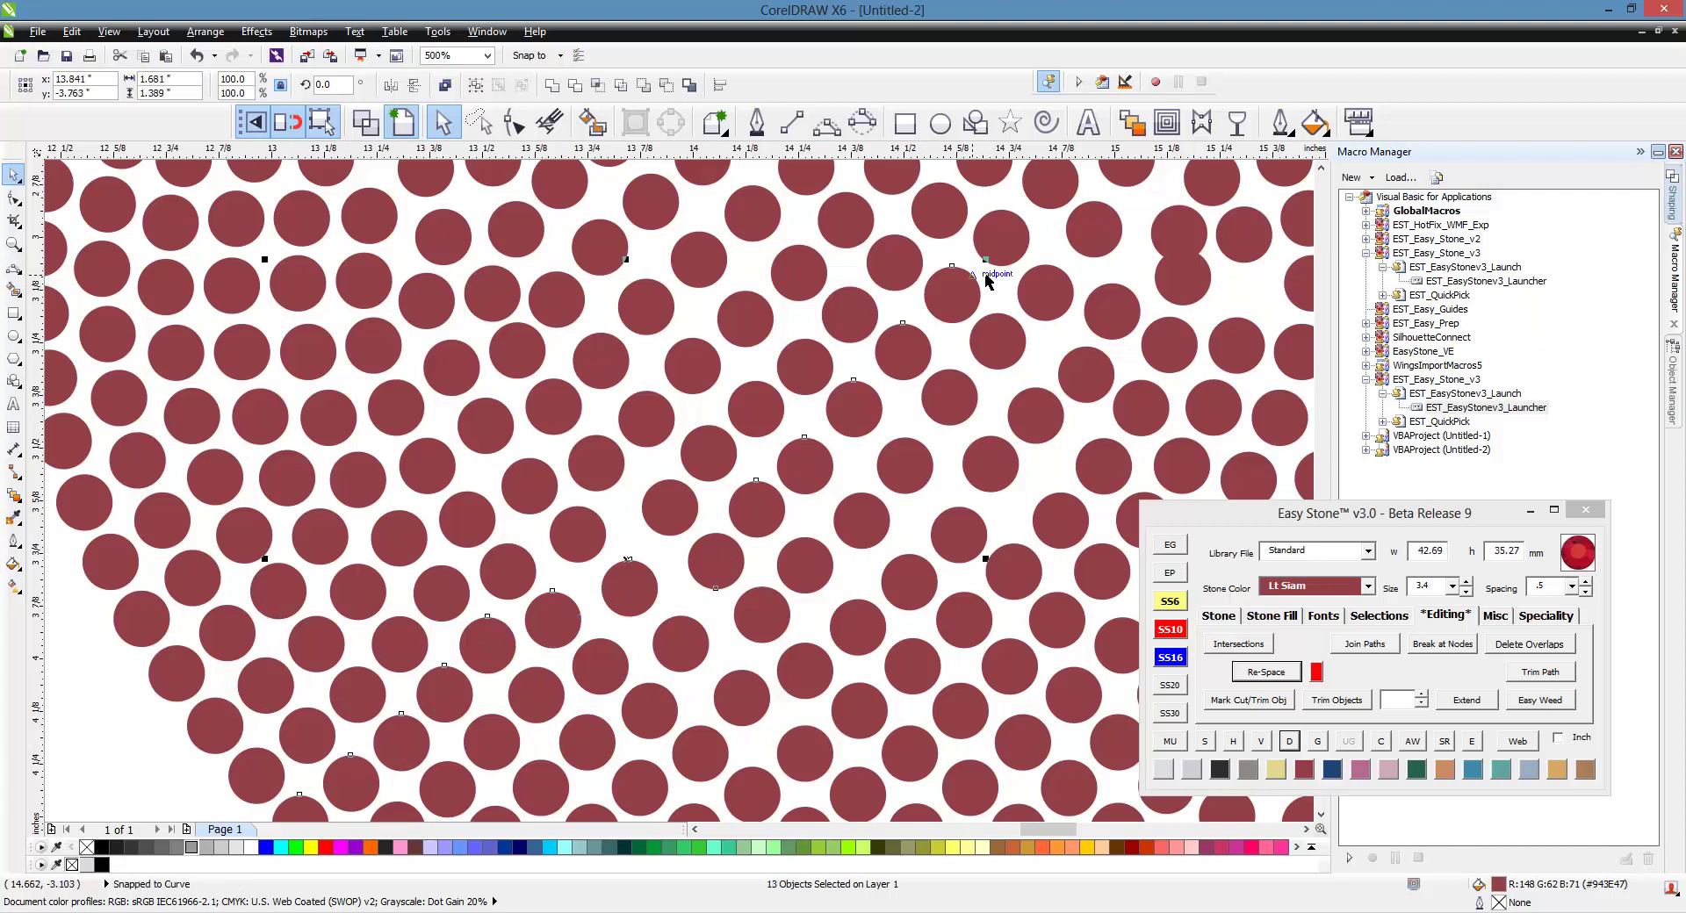
{"action": "left_click", "coordinate": [1009, 235], "text": "shift"}
{"action": "left_click", "coordinate": [1043, 200], "text": "shift"}
{"action": "left_click", "coordinate": [1266, 671]}
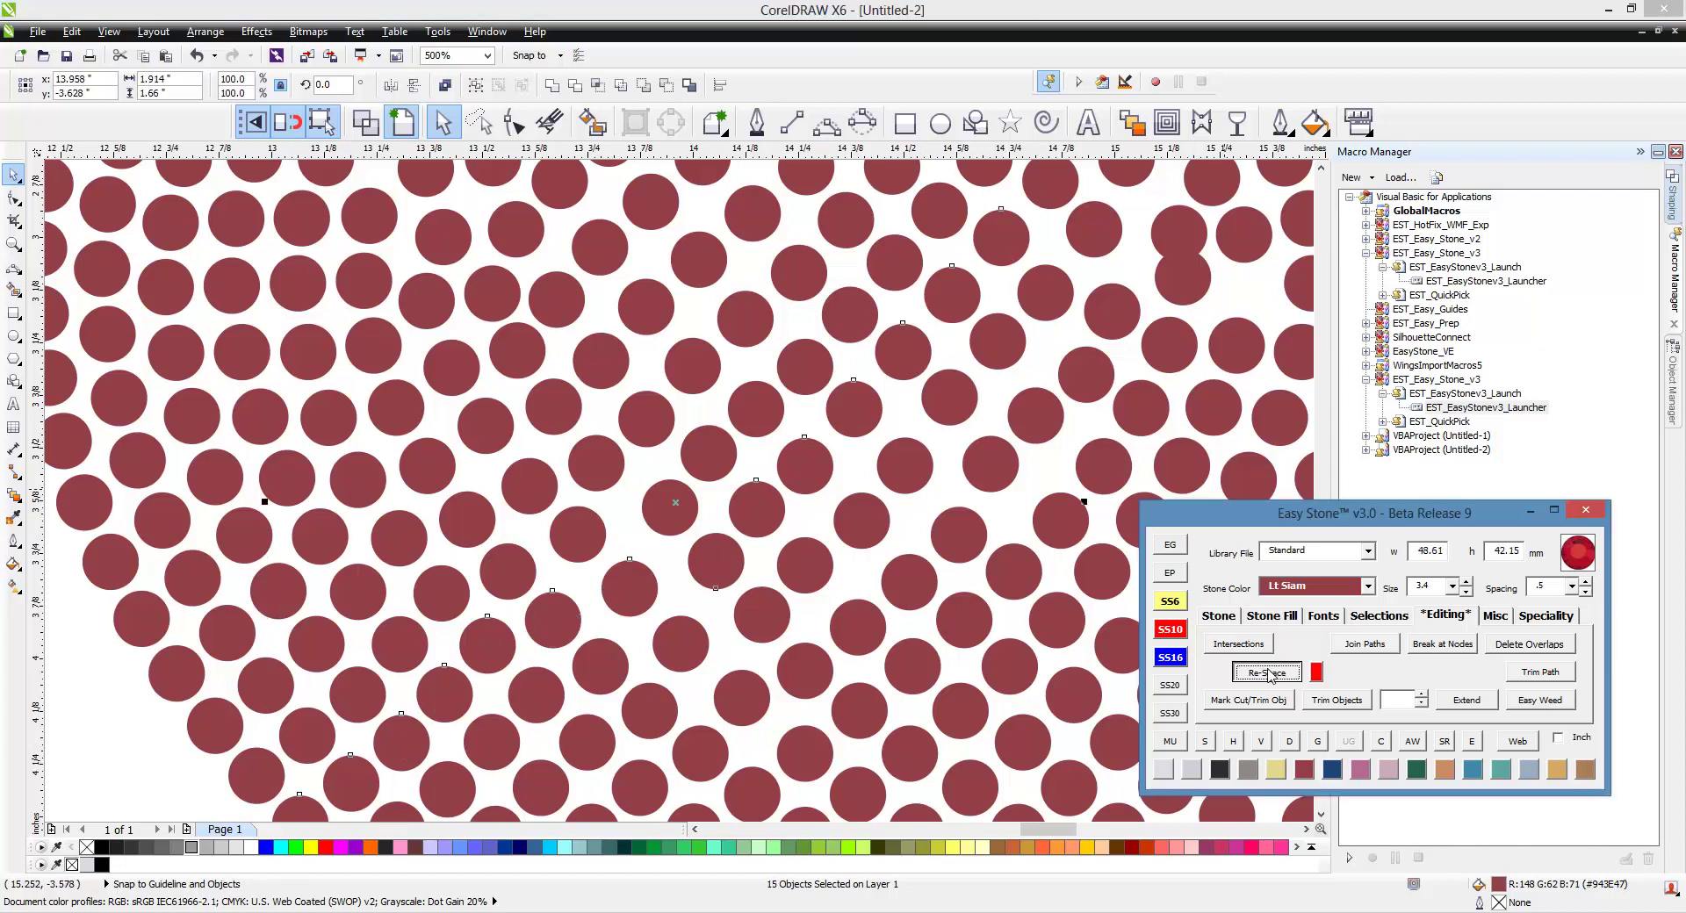
{"action": "left_click", "coordinate": [1213, 672]}
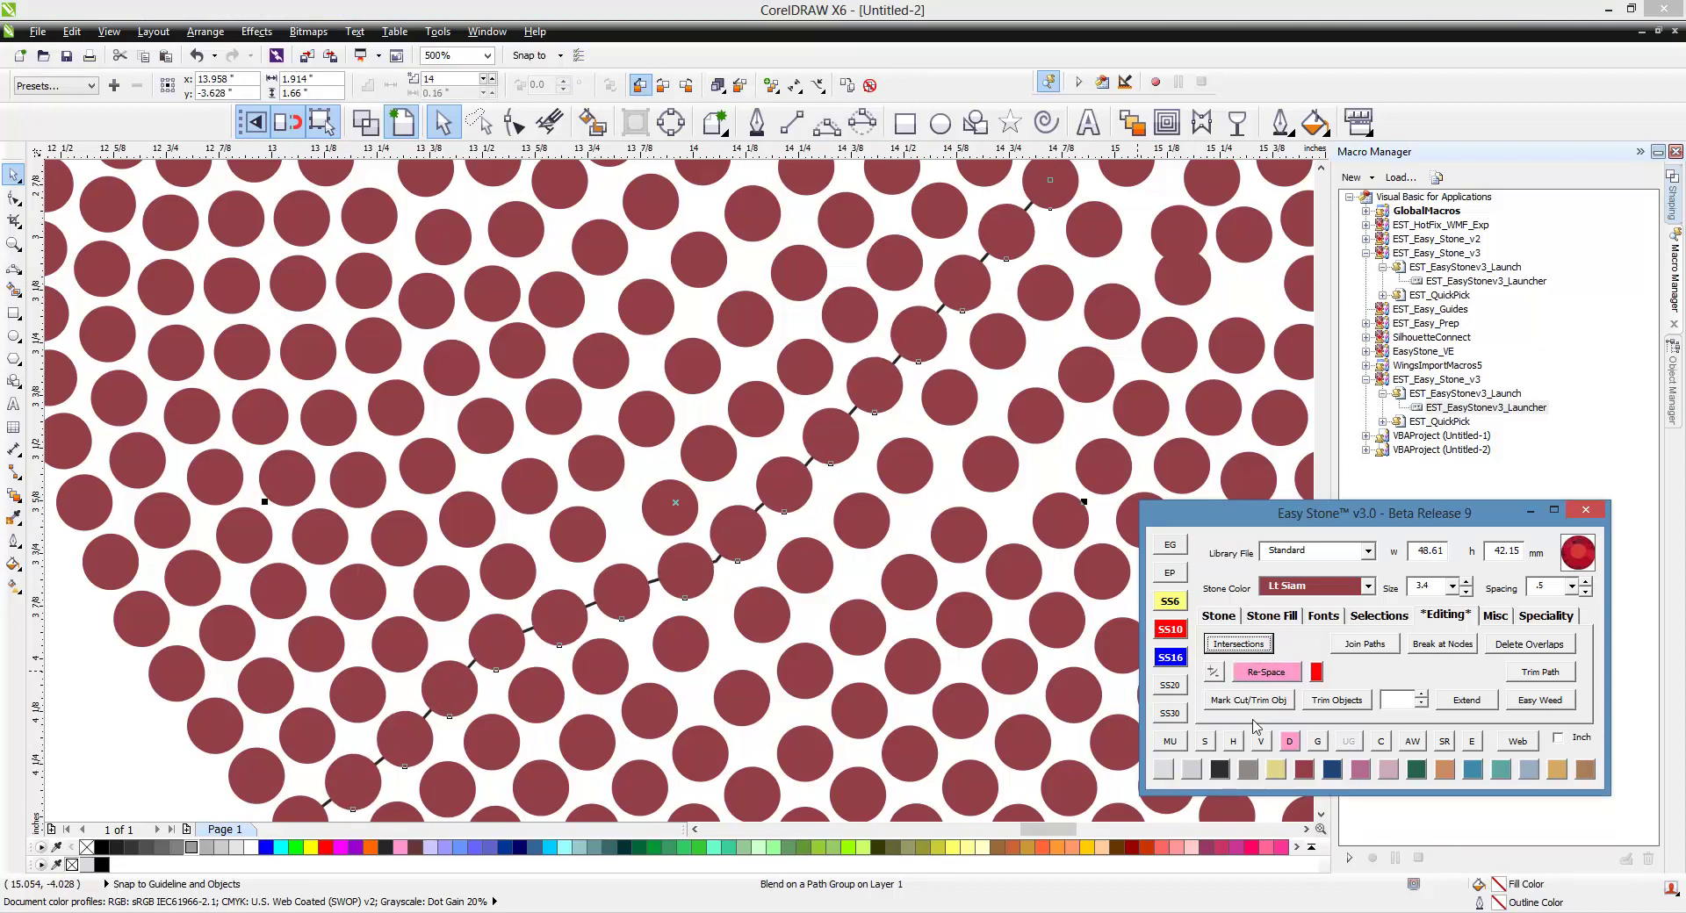
{"action": "left_click", "coordinate": [1289, 741]}
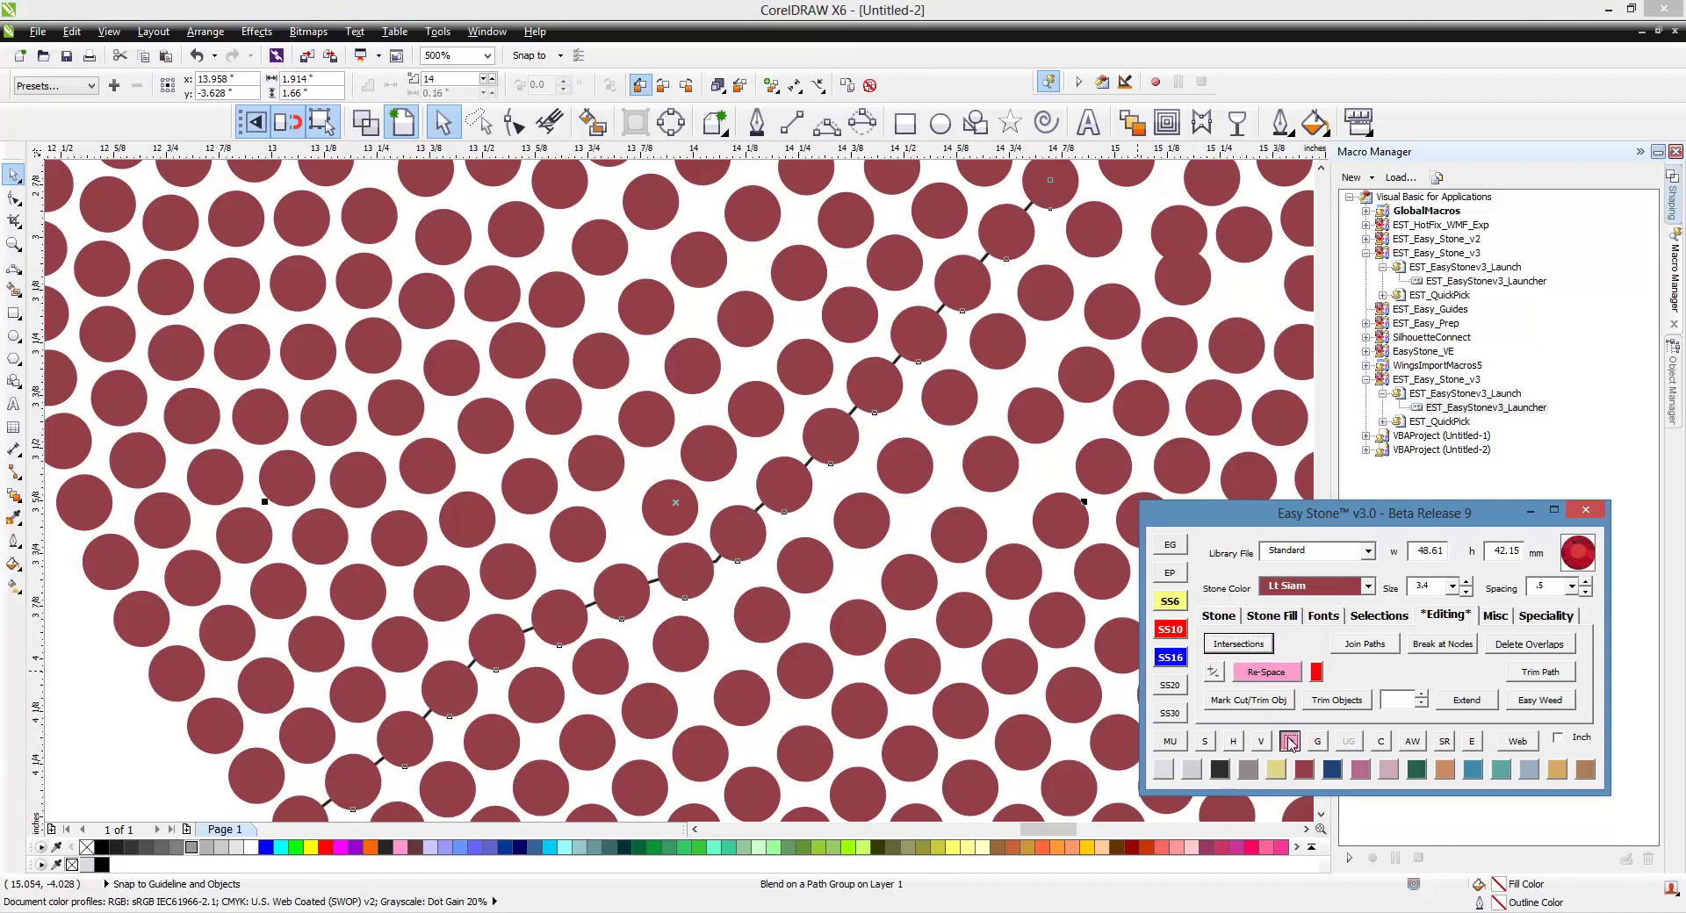
- Re-space the adjoining fifteen-stone diagonal row just above it, keeping its stone count, and break it back into individual stones
{"action": "left_click", "coordinate": [271, 759]}
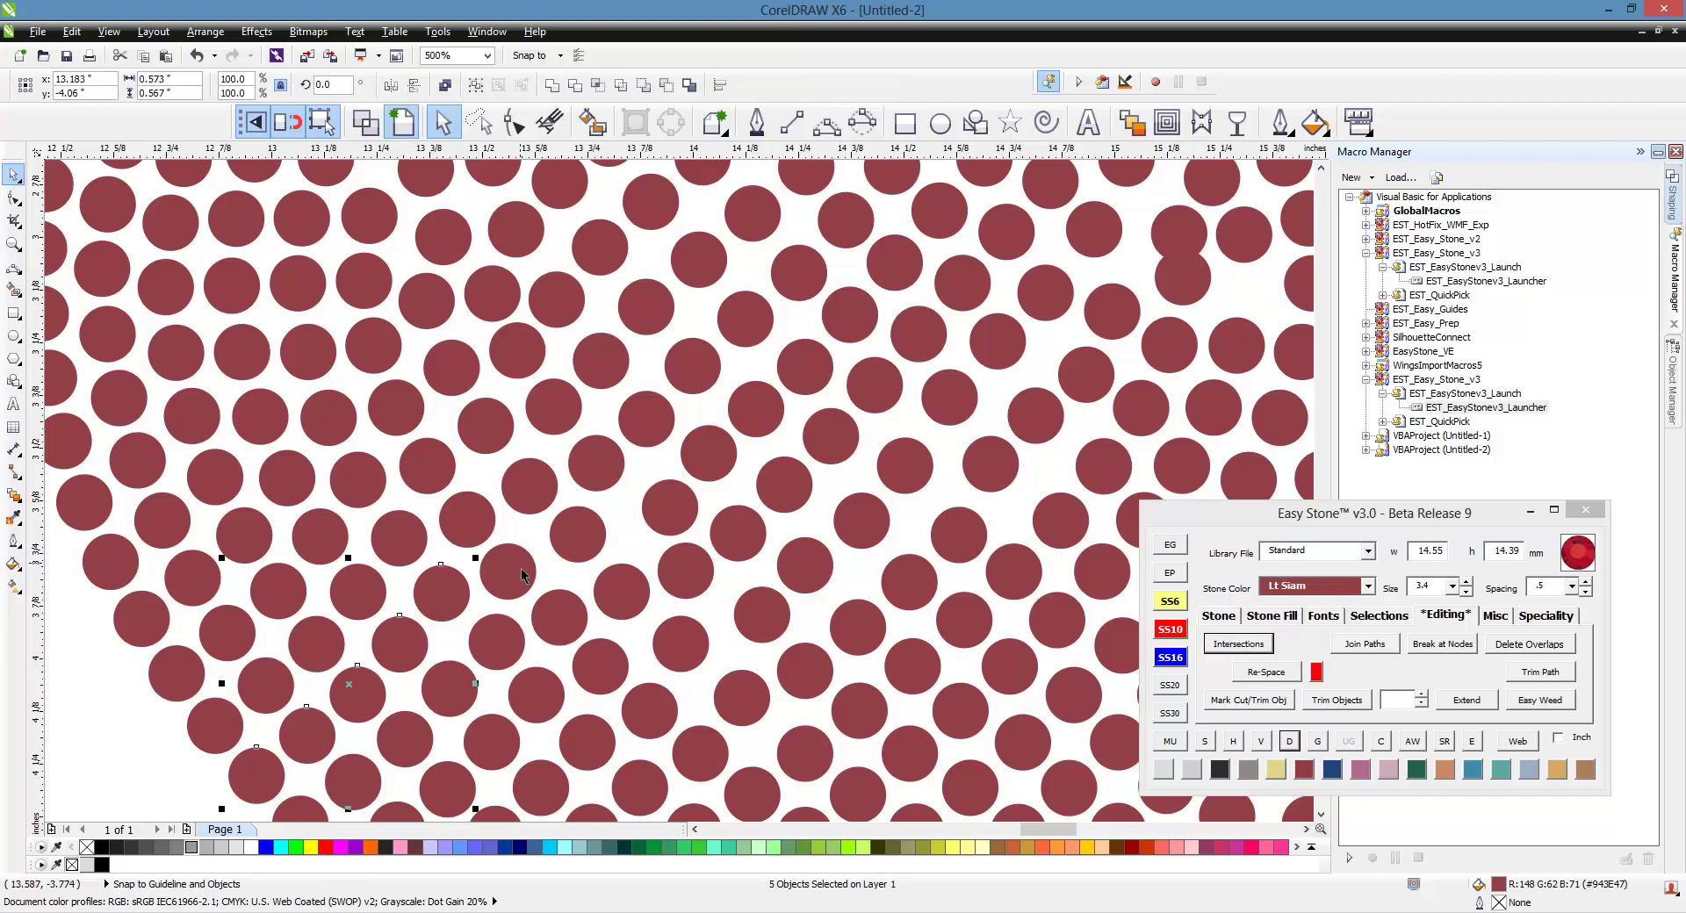
{"action": "left_click", "coordinate": [712, 454], "text": "shift"}
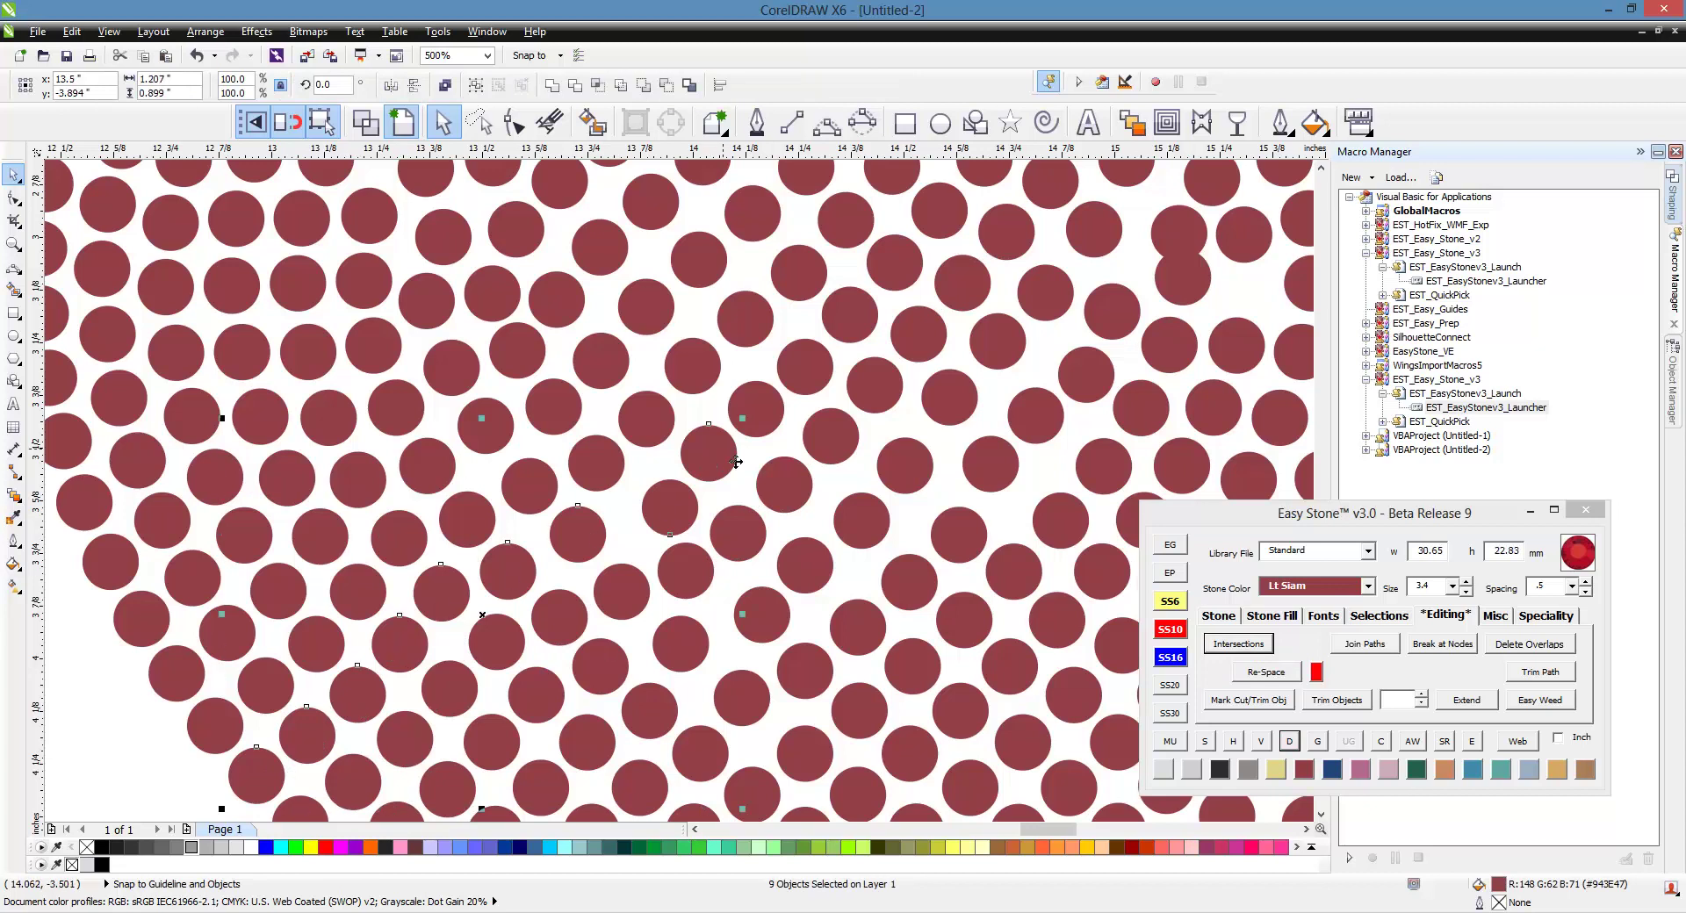
{"action": "left_click", "coordinate": [771, 413], "text": "shift"}
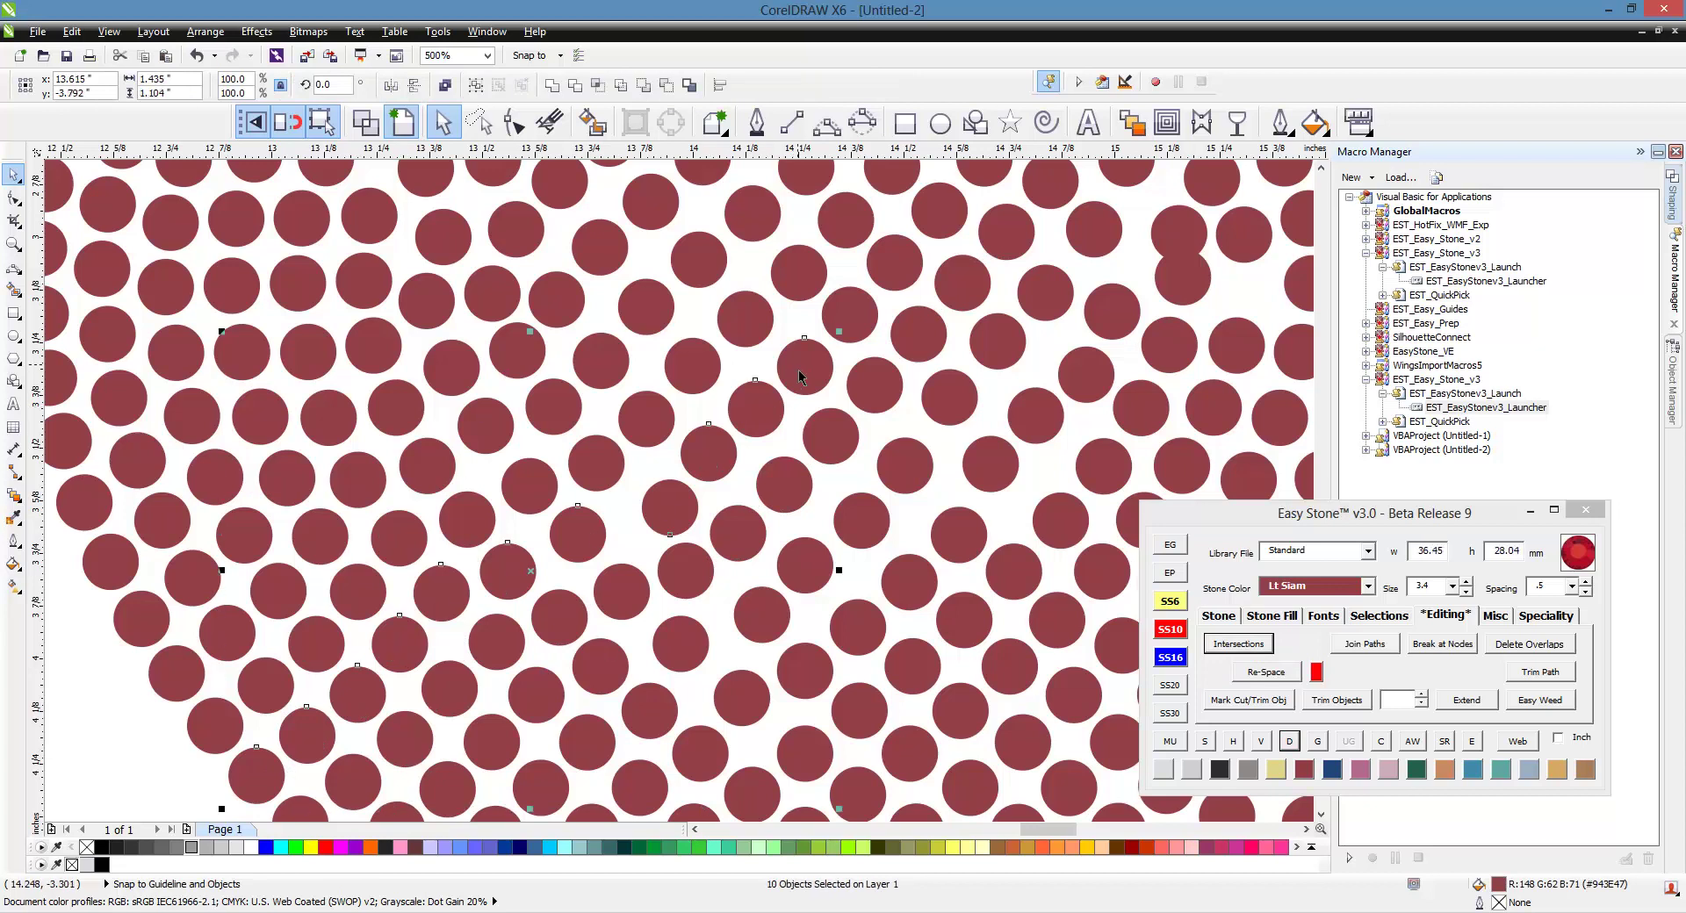
{"action": "left_click", "coordinate": [983, 184], "text": "shift"}
{"action": "left_click", "coordinate": [1261, 672]}
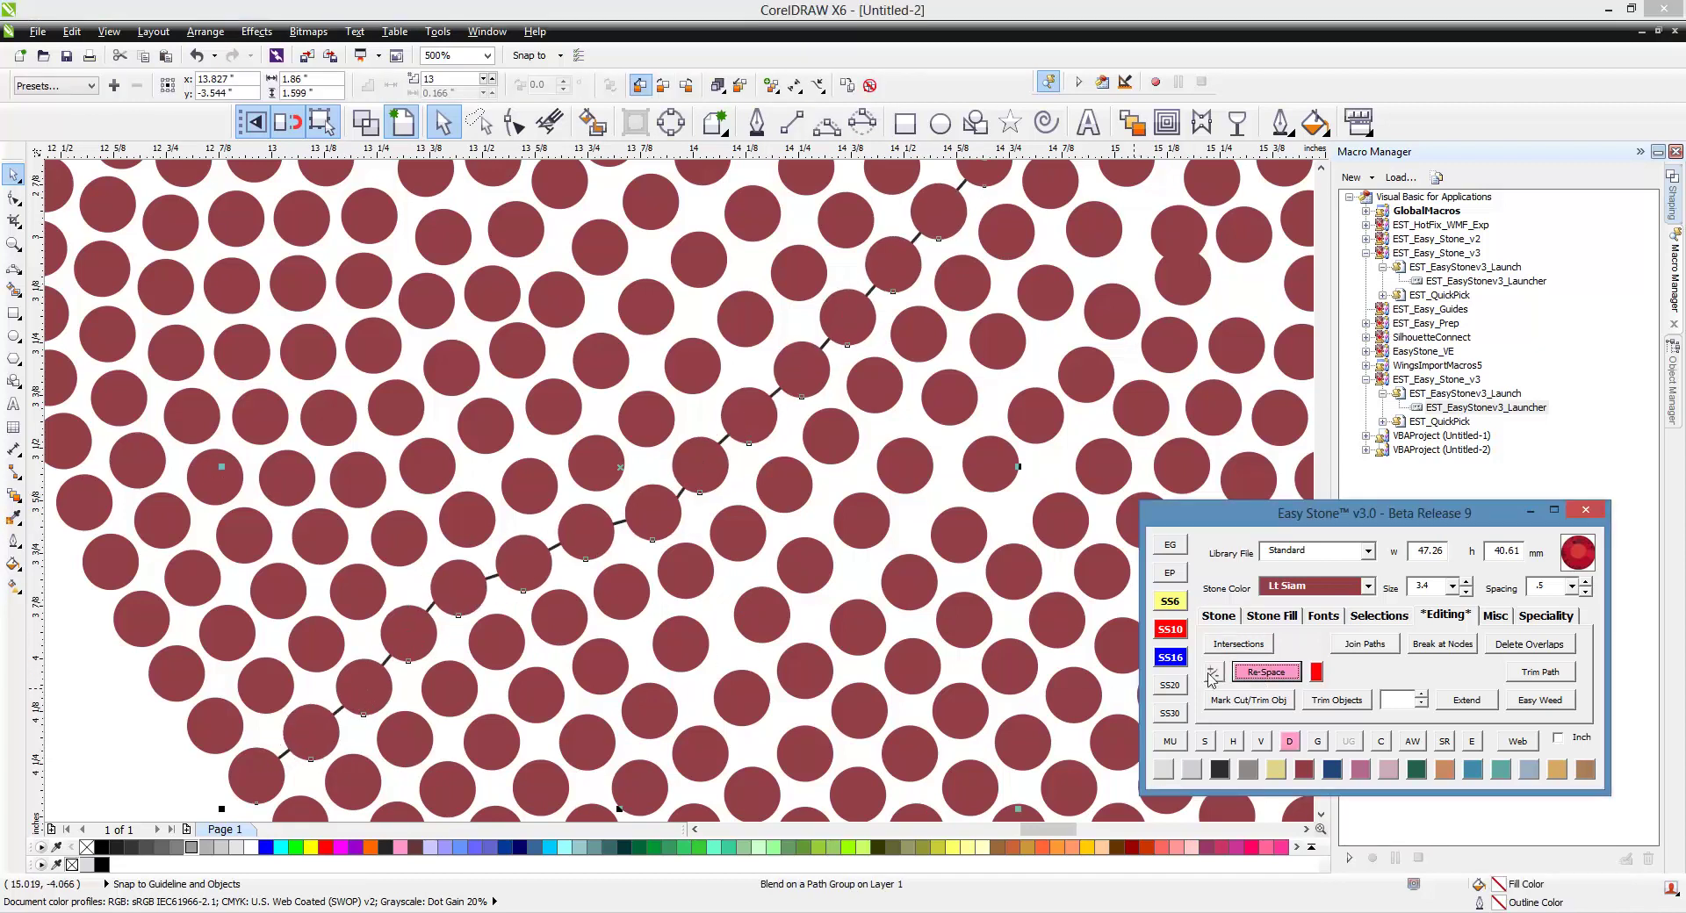
{"action": "left_click", "coordinate": [1212, 674]}
{"action": "left_click", "coordinate": [1211, 678]}
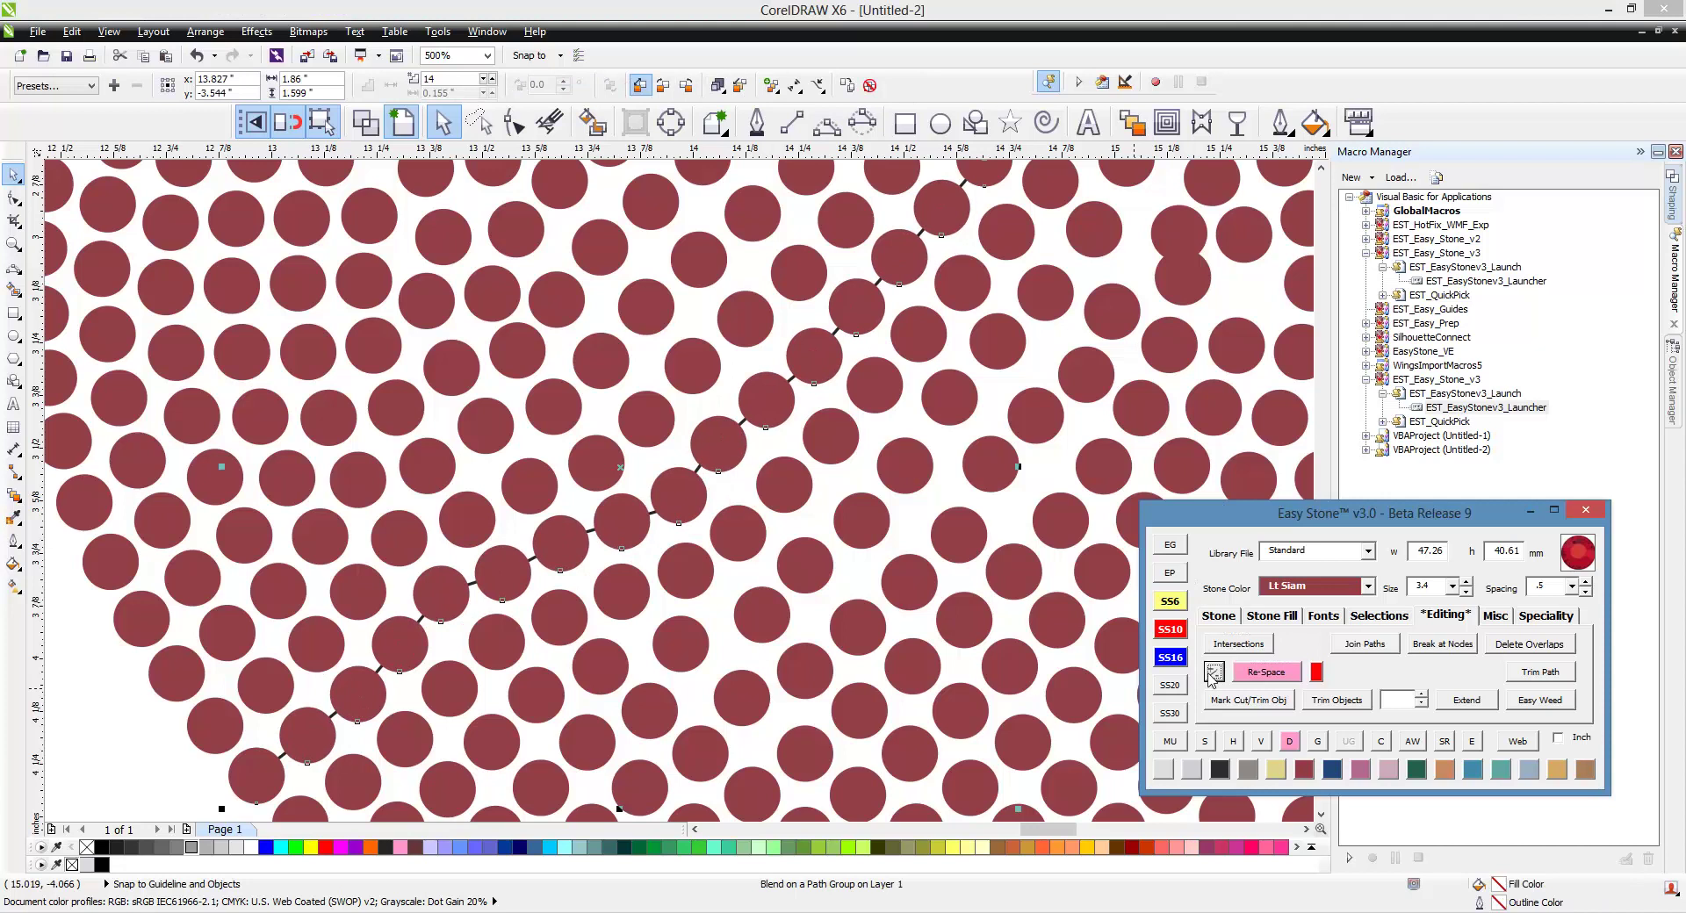
{"action": "left_click", "coordinate": [779, 592]}
{"action": "scroll", "coordinate": [618, 511], "scroll_direction": "down", "scroll_amount": 1}
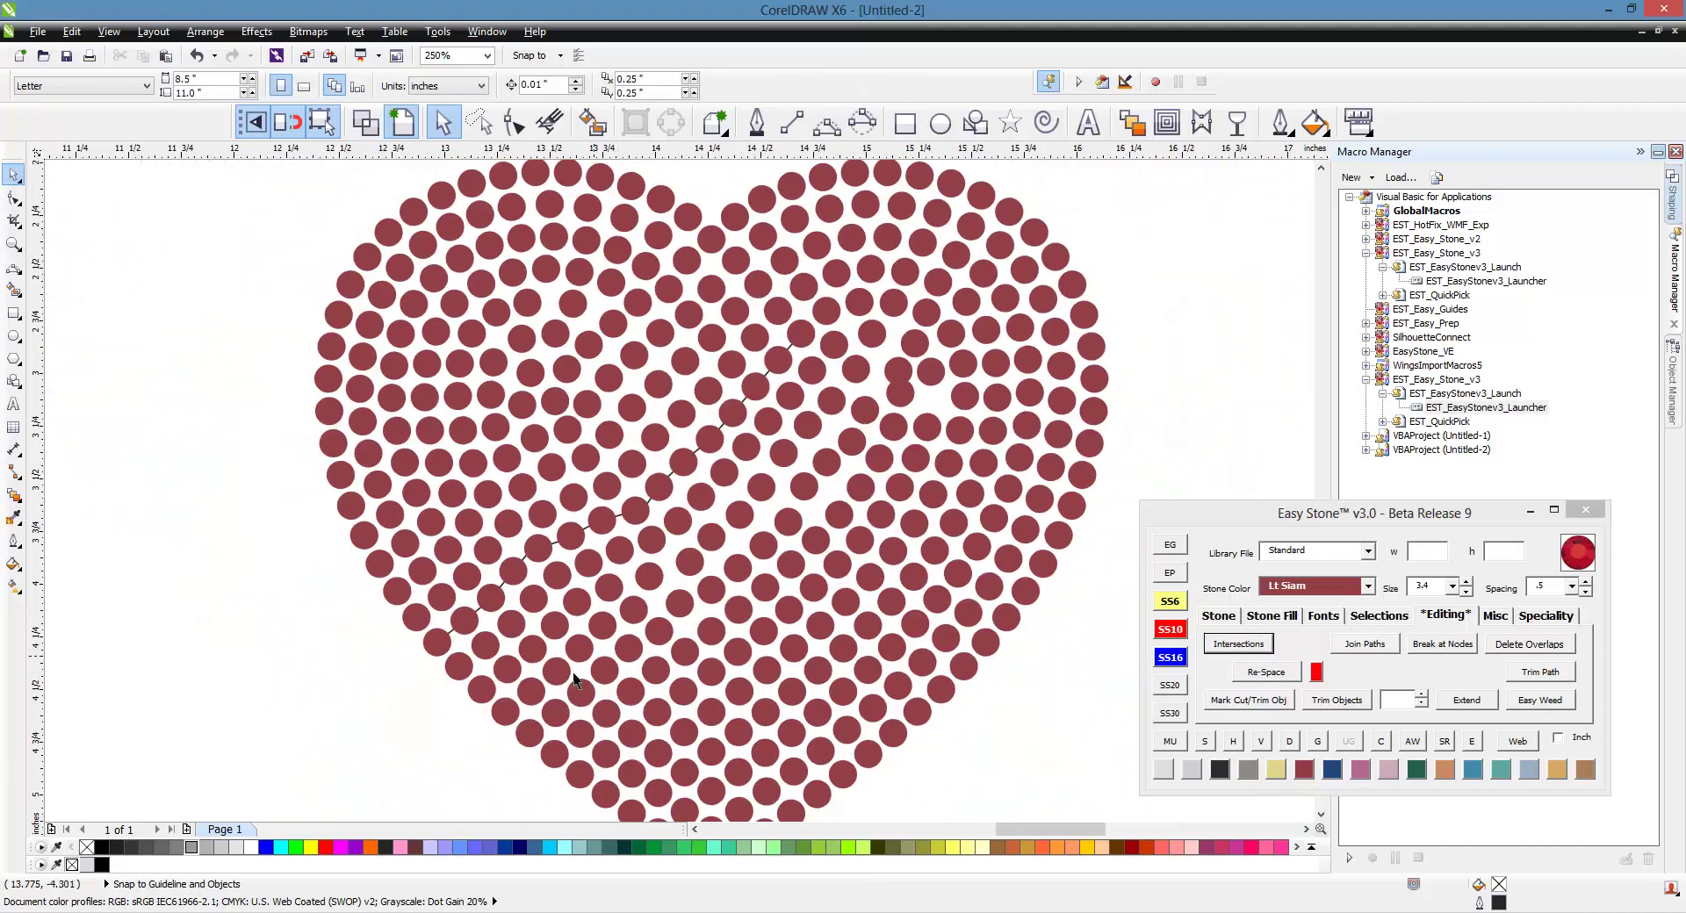
{"action": "left_click", "coordinate": [613, 536]}
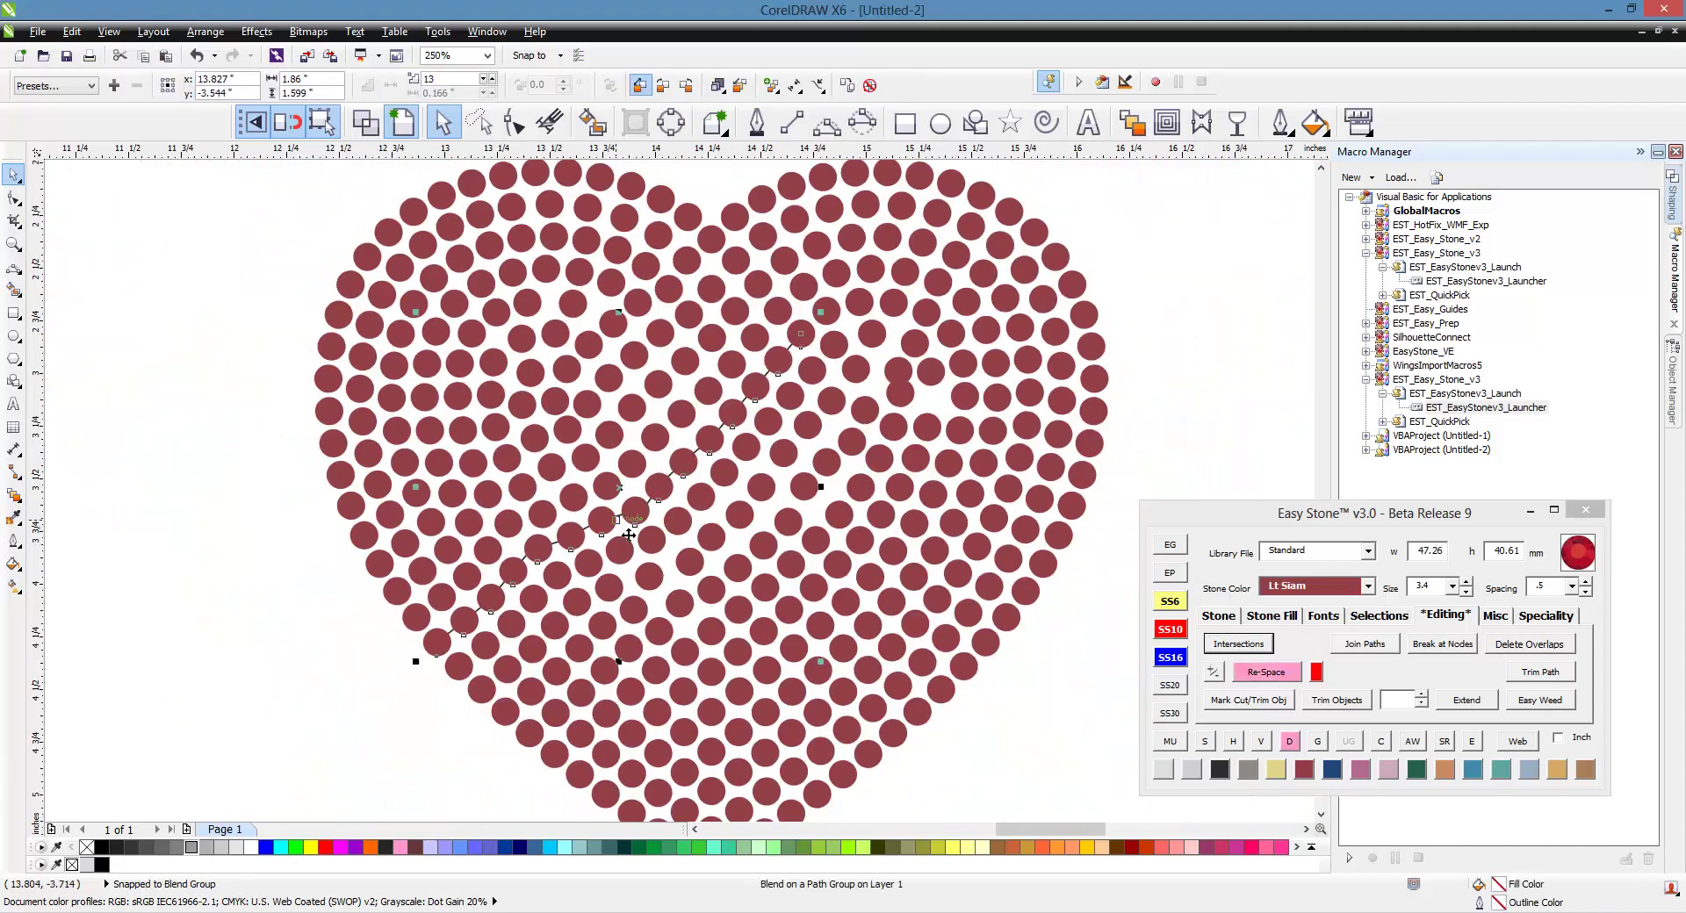
{"action": "left_click", "coordinate": [1289, 740]}
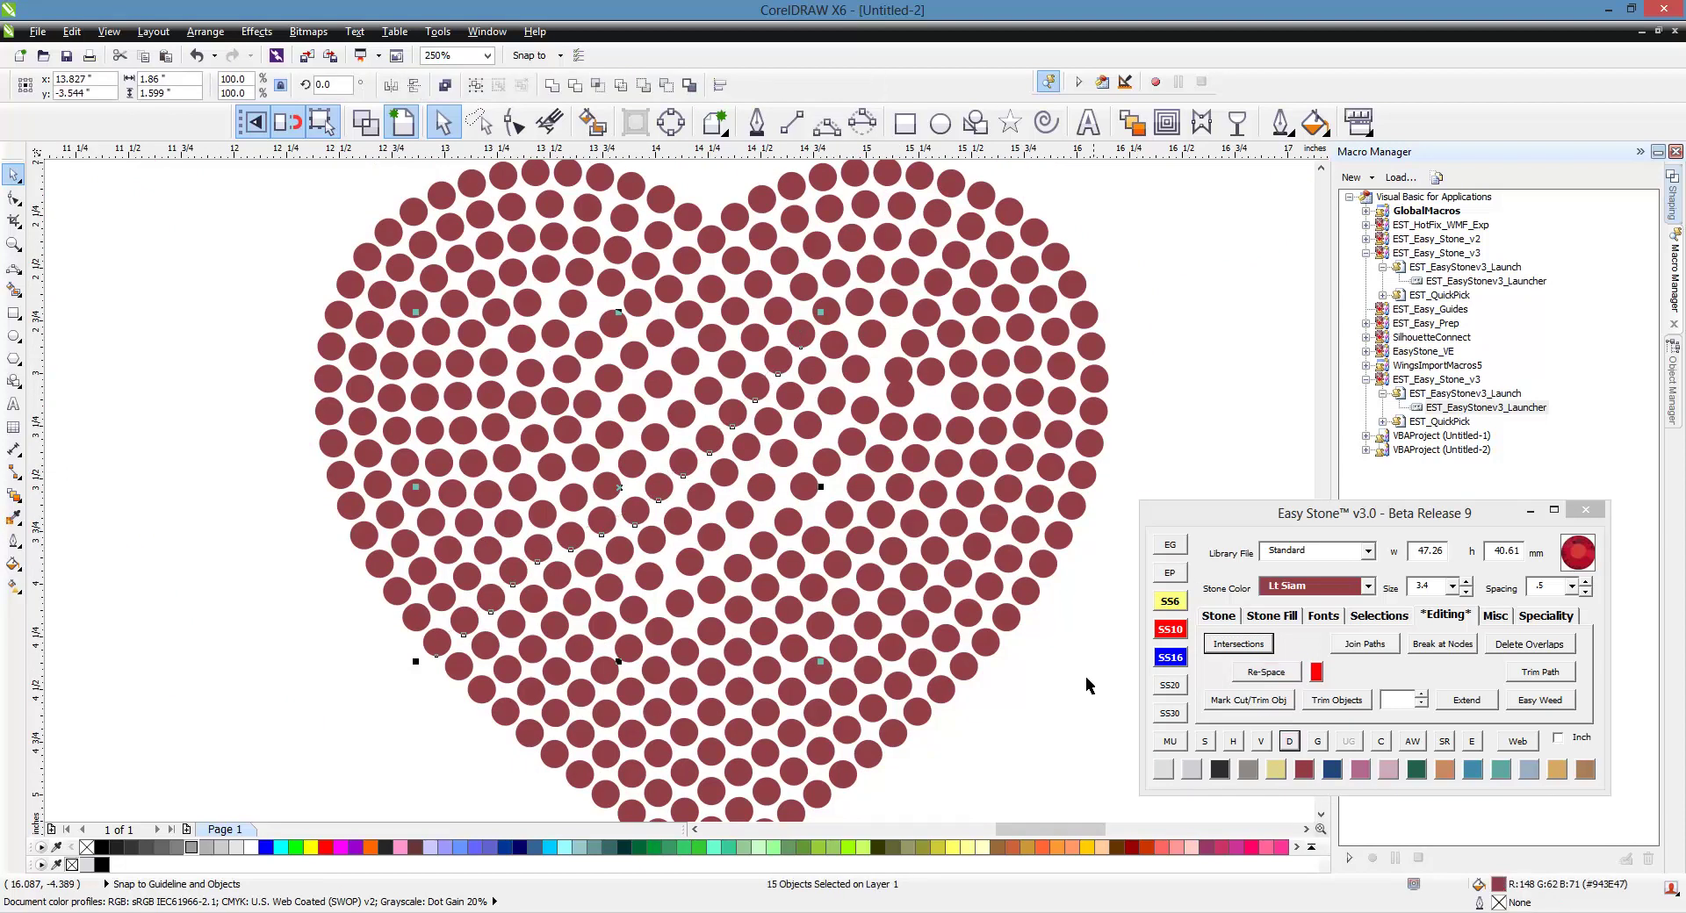
{"action": "left_click", "coordinate": [1062, 710]}
- Re-space the ten-stone row rising from the gaps just left of the heart's lower centre toward the right lobe's overlapping pair
{"action": "scroll", "coordinate": [787, 619], "scroll_direction": "up", "scroll_amount": 1}
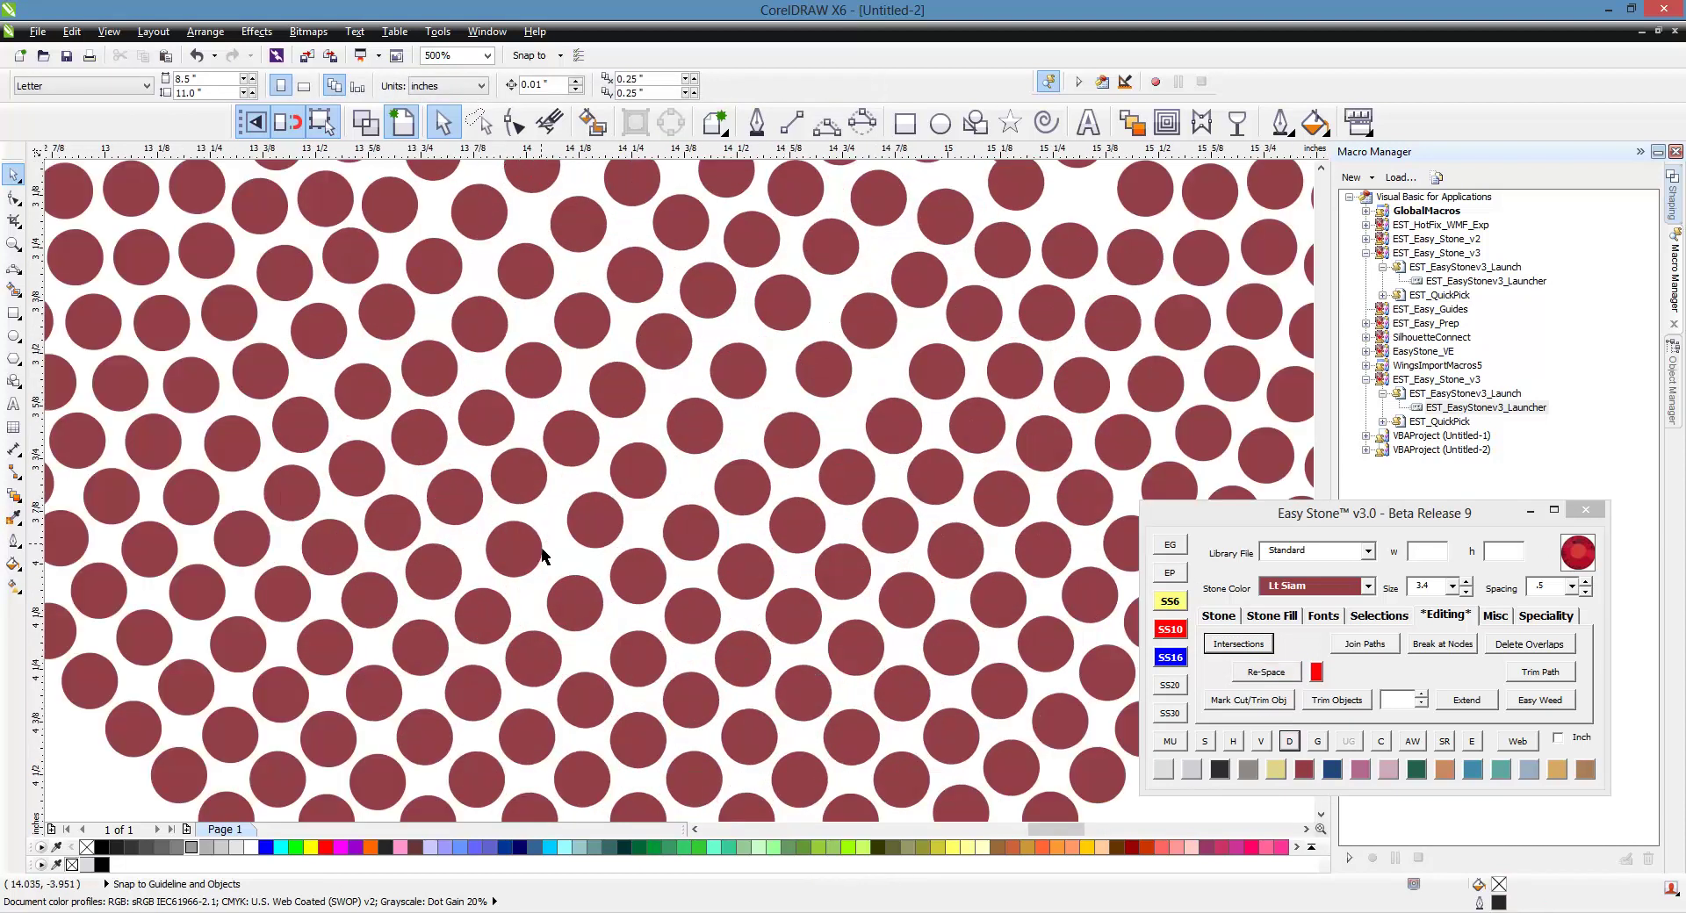
{"action": "scroll", "coordinate": [464, 544], "scroll_direction": "up", "scroll_amount": 1}
{"action": "left_click", "coordinate": [440, 574]}
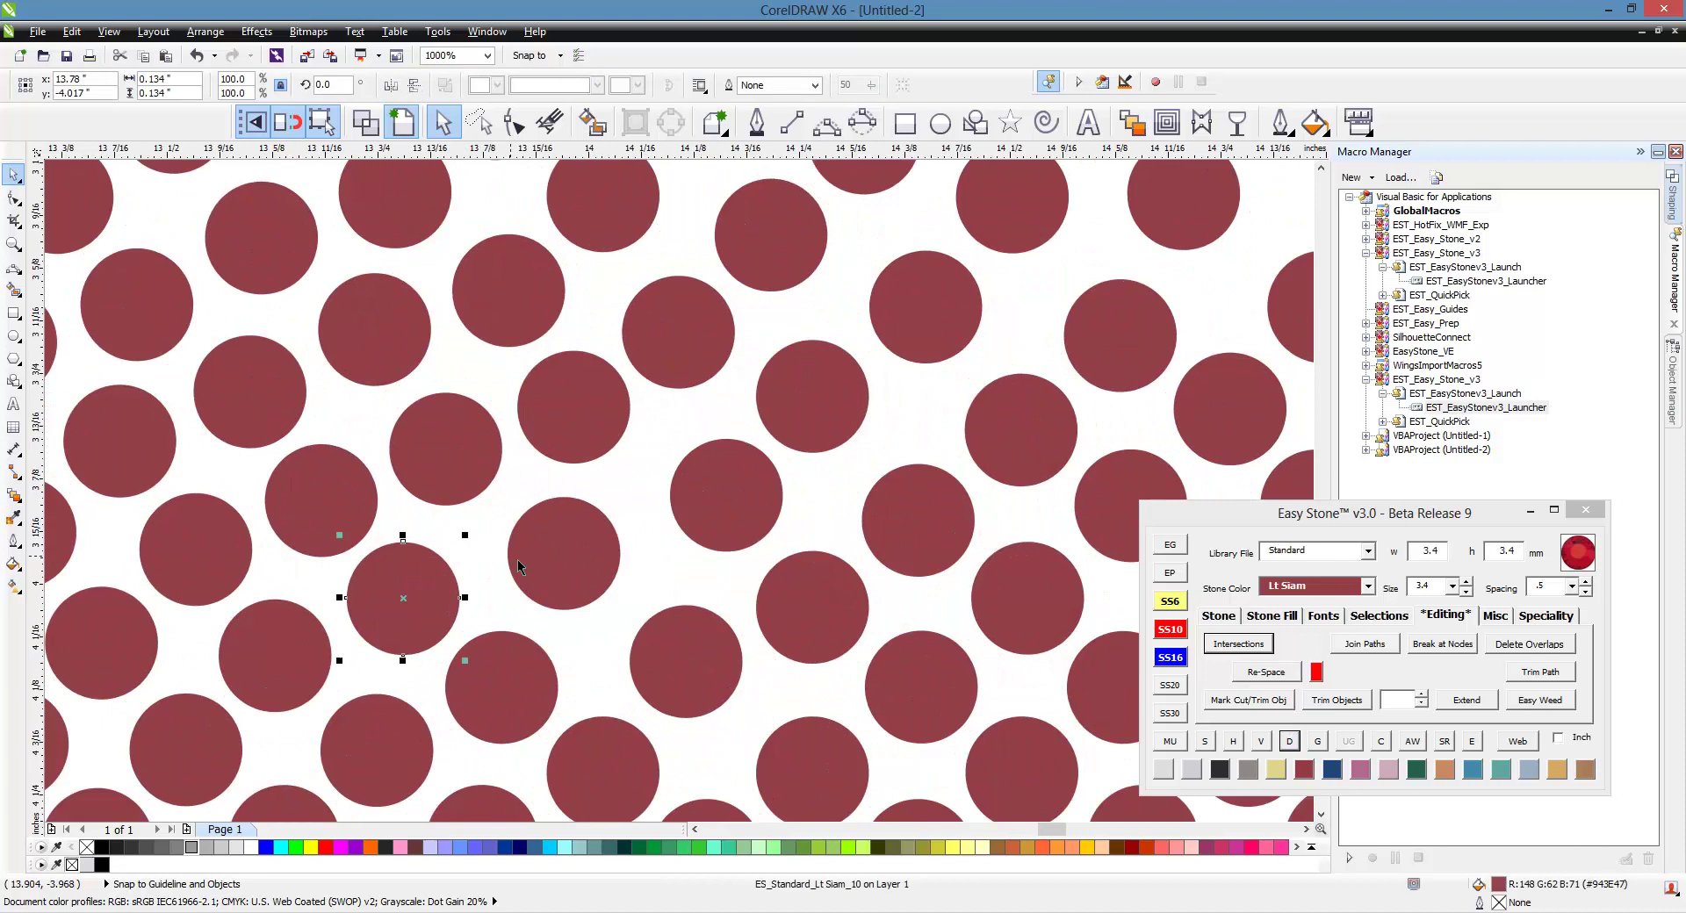
{"action": "left_click", "coordinate": [520, 560], "text": "shift"}
{"action": "left_click", "coordinate": [713, 483], "text": "shift"}
{"action": "left_click", "coordinate": [825, 396], "text": "shift"}
{"action": "scroll", "coordinate": [678, 560], "scroll_direction": "down", "scroll_amount": 1}
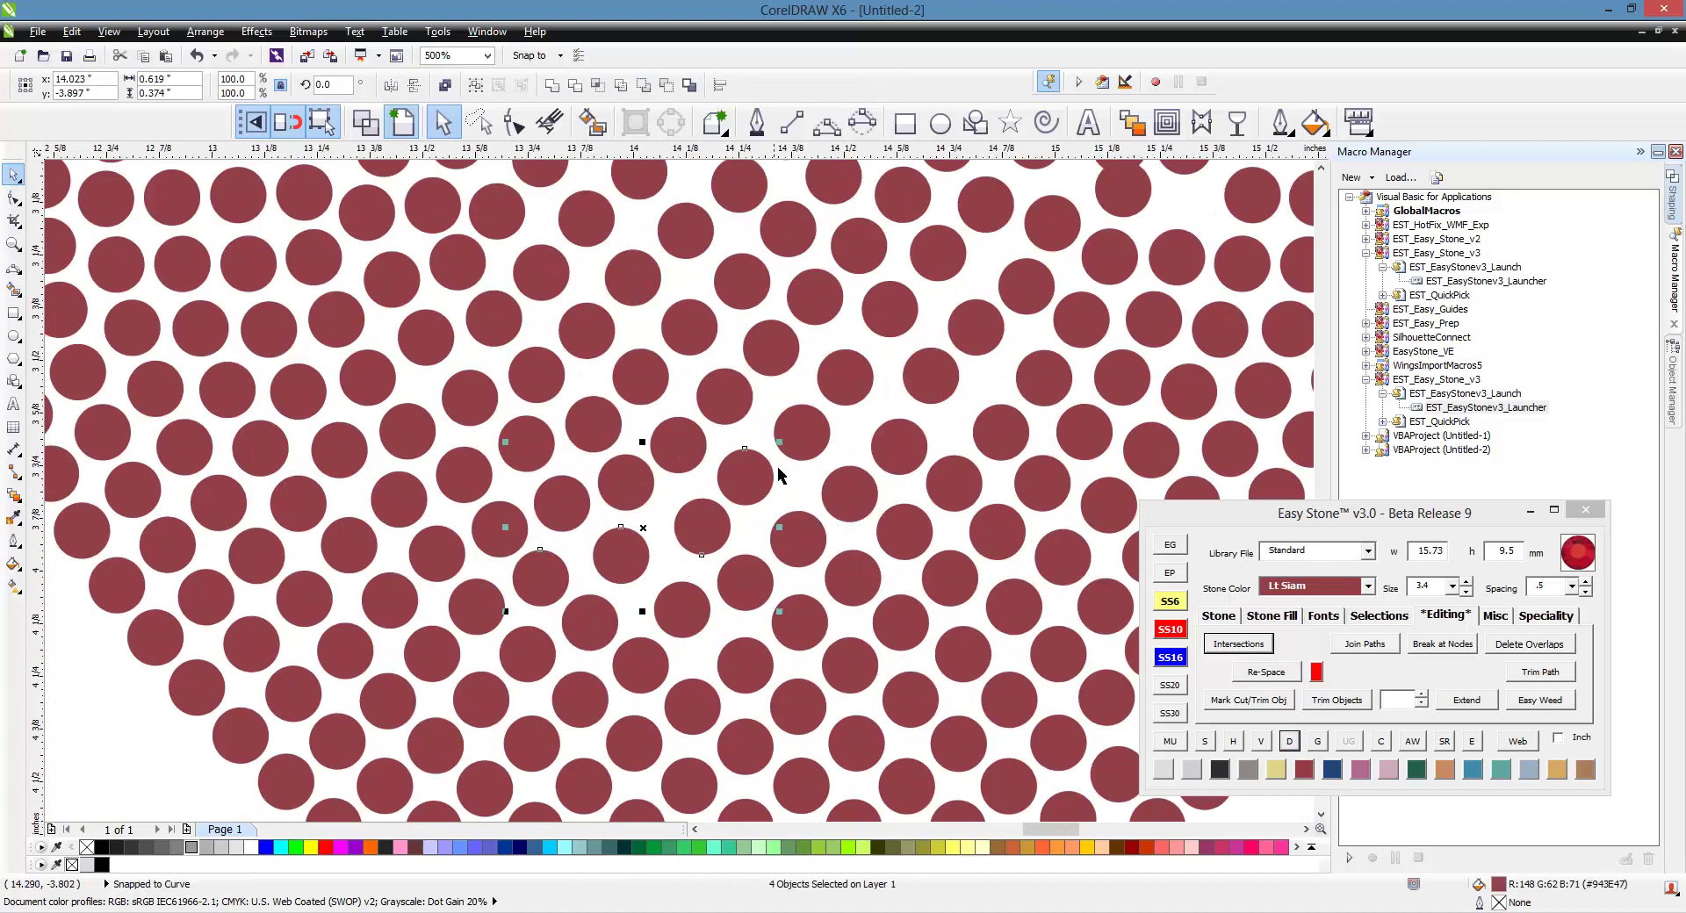
{"action": "left_click", "coordinate": [798, 439], "text": "shift"}
{"action": "left_click", "coordinate": [847, 379], "text": "shift"}
{"action": "left_click", "coordinate": [895, 312], "text": "shift"}
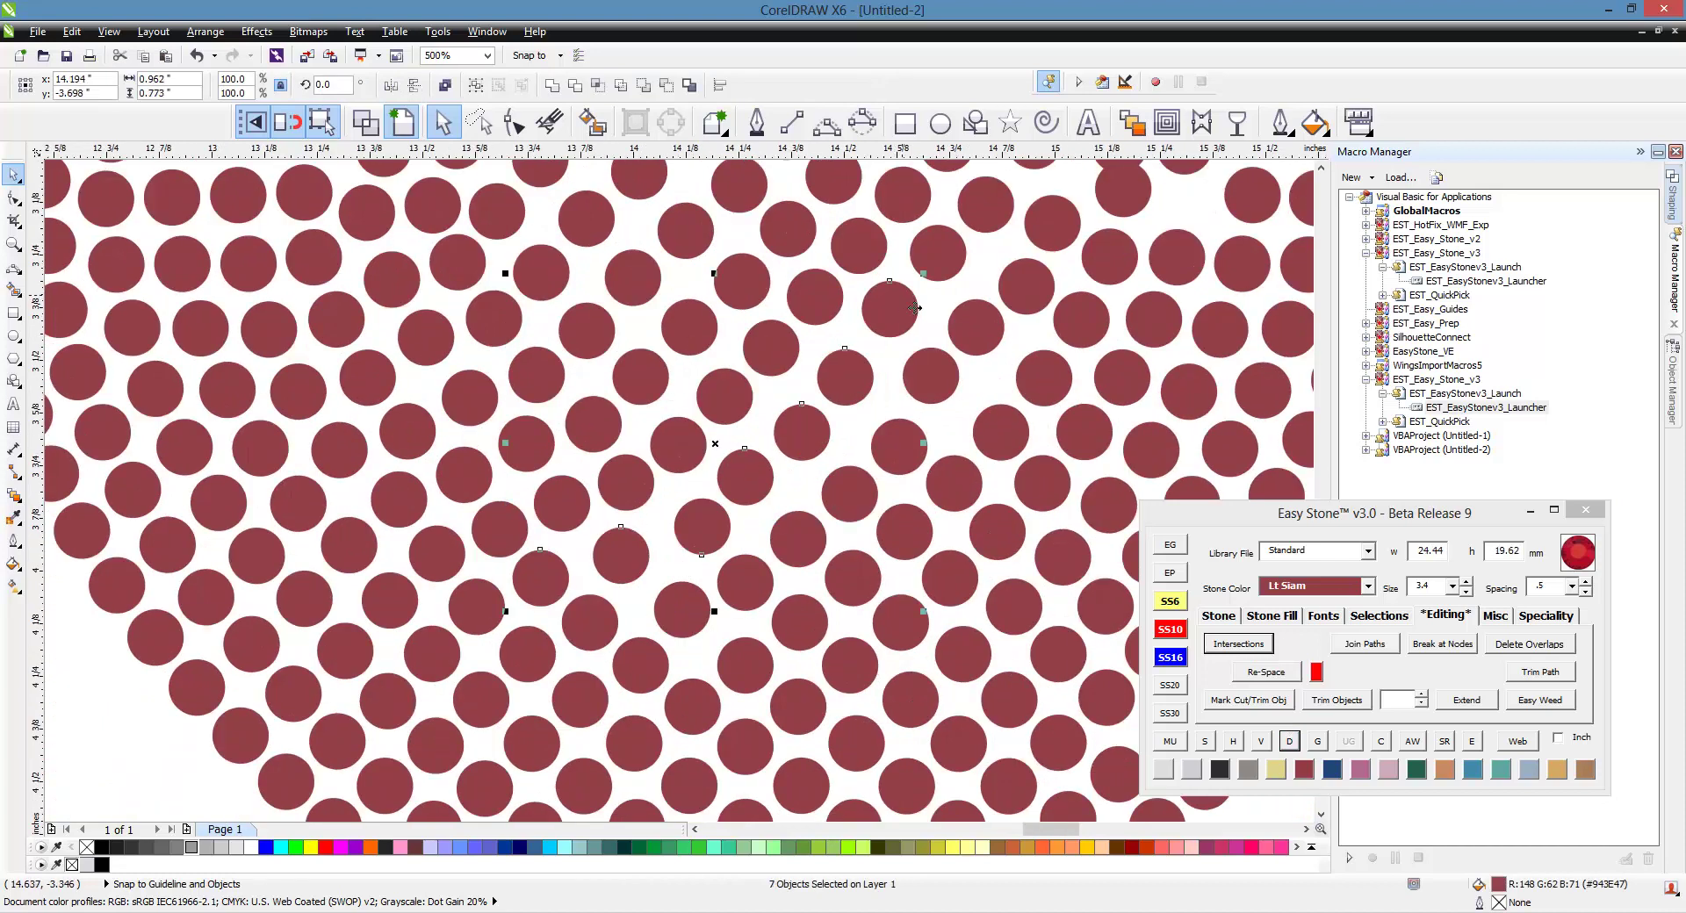
{"action": "left_click", "coordinate": [951, 266], "text": "shift"}
{"action": "left_click", "coordinate": [976, 202], "text": "shift"}
{"action": "scroll", "coordinate": [896, 485], "scroll_direction": "down", "scroll_amount": 1}
{"action": "scroll", "coordinate": [952, 335], "scroll_direction": "up", "scroll_amount": 1}
{"action": "left_click", "coordinate": [996, 316], "text": "shift"}
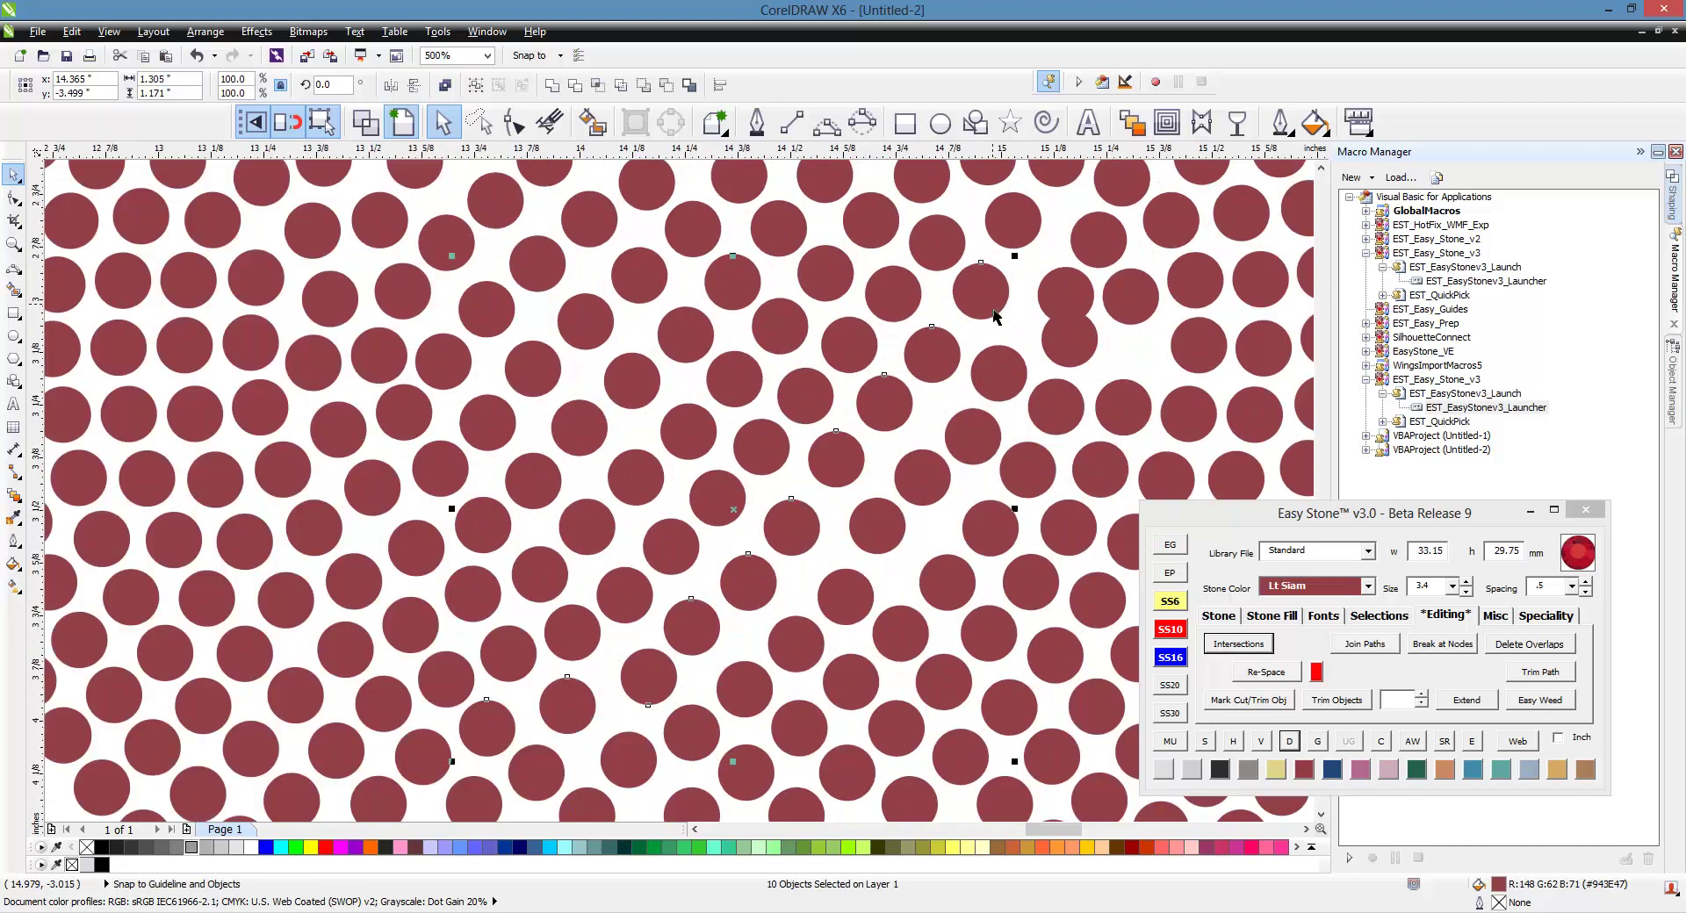
{"action": "left_click", "coordinate": [1261, 673]}
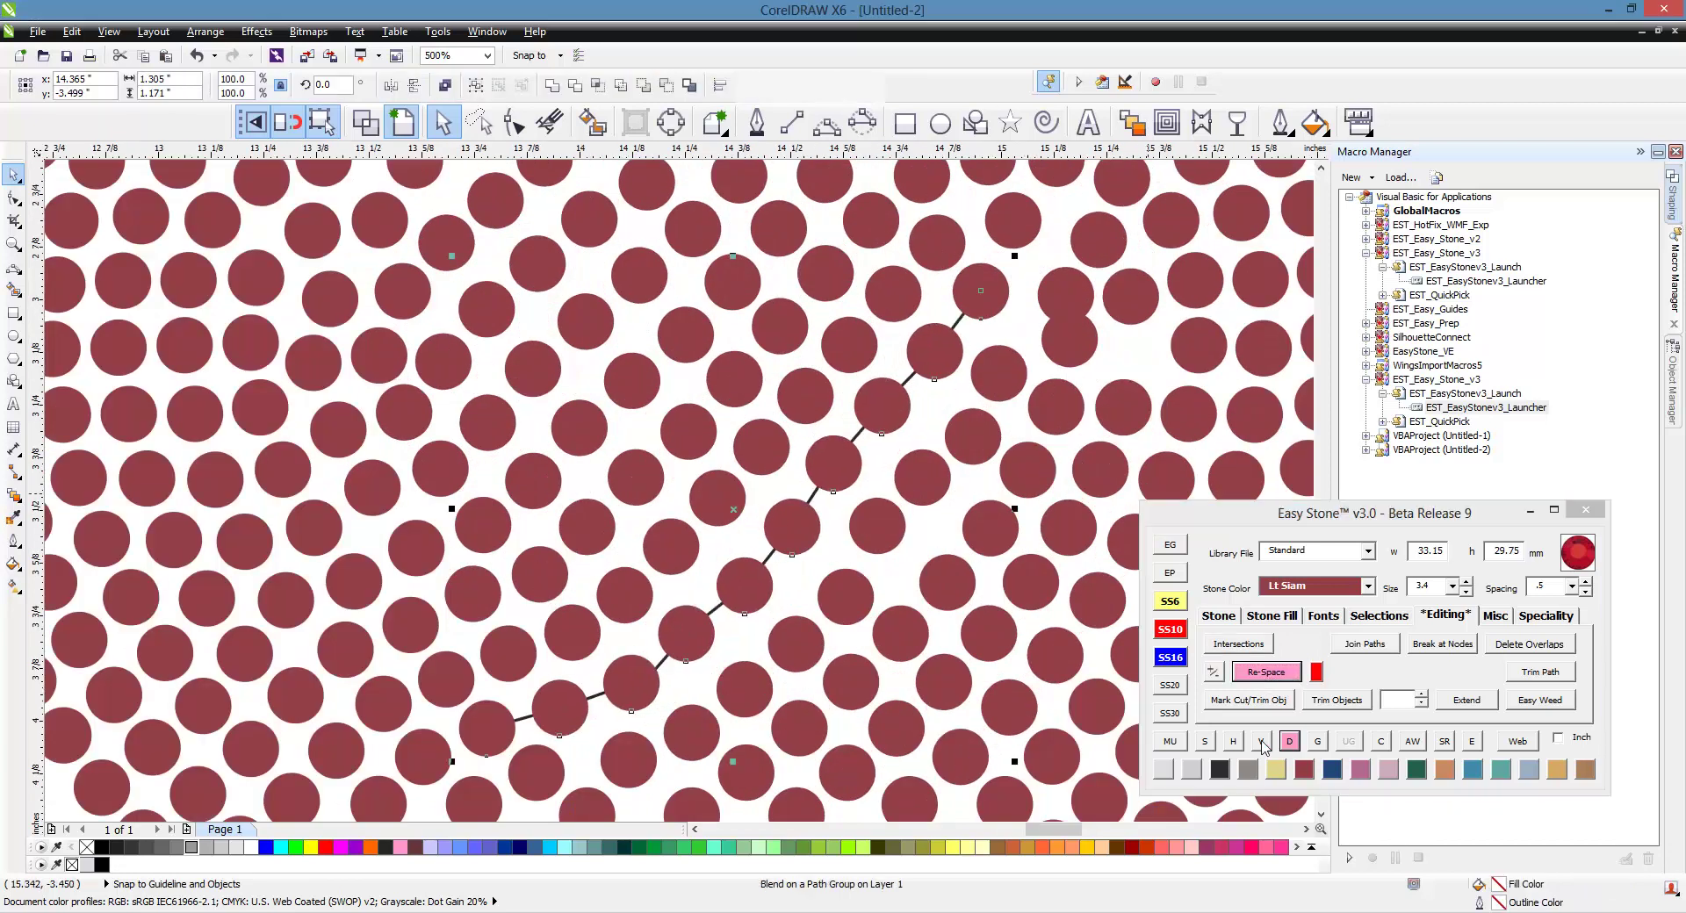
{"action": "scroll", "coordinate": [573, 565], "scroll_direction": "down", "scroll_amount": 1}
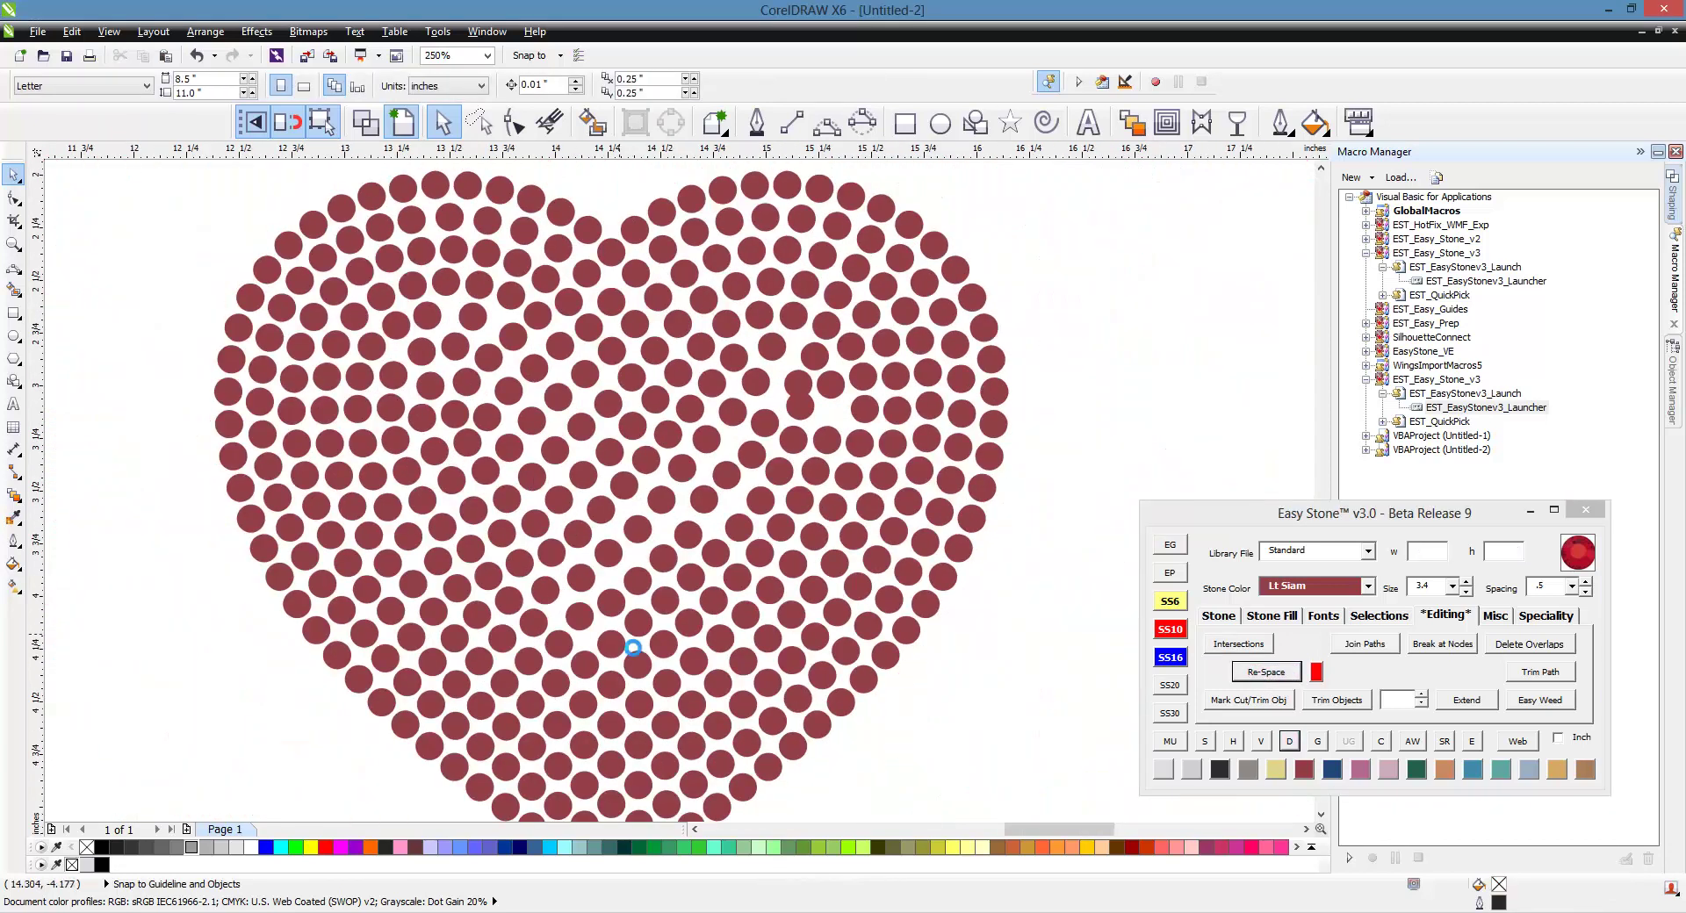
- Re-space the diagonal row of twelve stones descending from the heart's left half through the uneven area to its lower right
{"action": "scroll", "coordinate": [632, 648], "scroll_direction": "up", "scroll_amount": 1}
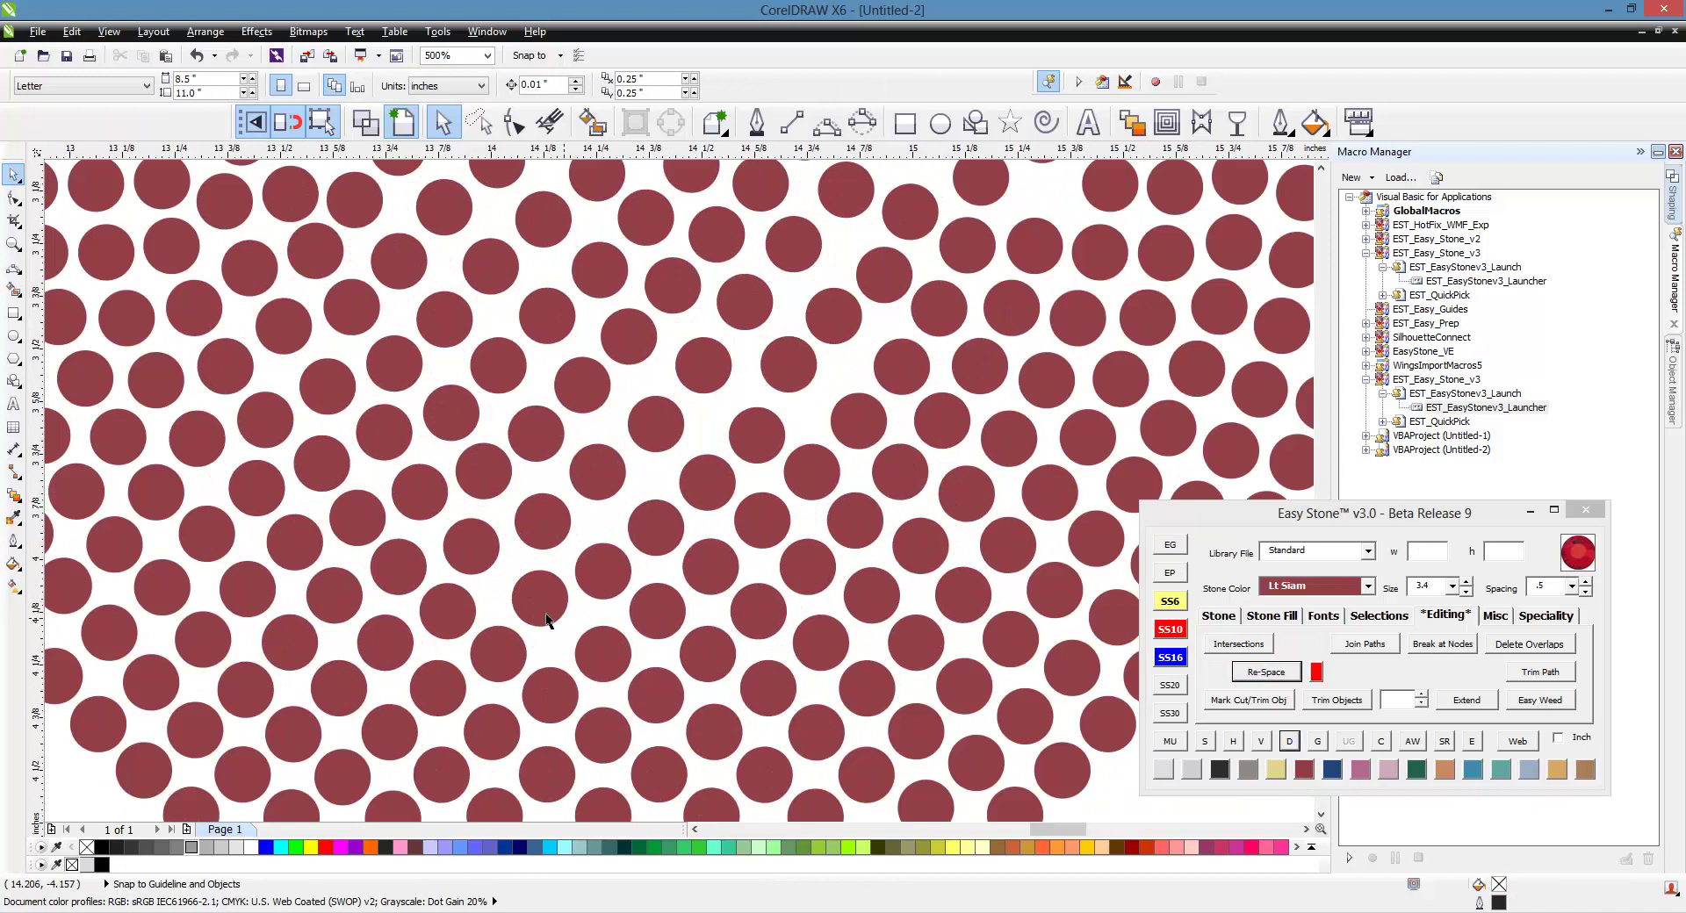
{"action": "left_click", "coordinate": [269, 281]}
{"action": "left_click", "coordinate": [289, 330], "text": "shift"}
{"action": "left_click", "coordinate": [323, 389], "text": "shift"}
{"action": "left_click", "coordinate": [391, 443], "text": "shift"}
{"action": "left_click", "coordinate": [428, 495], "text": "shift"}
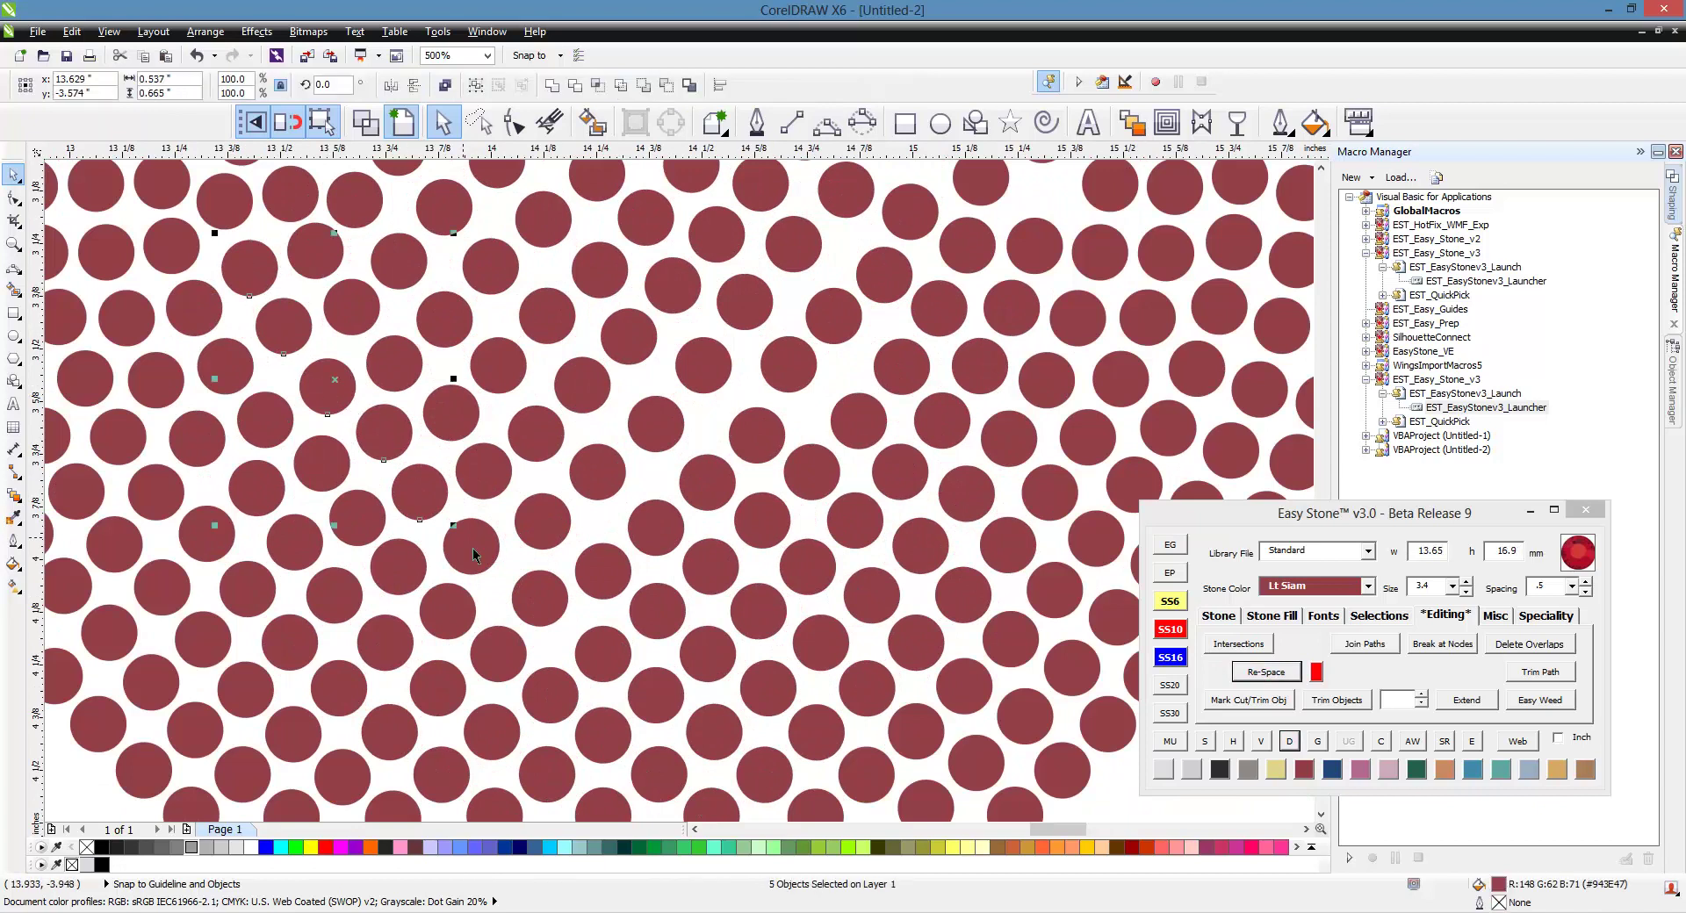
{"action": "left_click", "coordinate": [472, 549], "text": "shift"}
{"action": "left_click", "coordinate": [539, 598], "text": "shift"}
{"action": "left_click", "coordinate": [603, 652], "text": "shift"}
{"action": "left_click", "coordinate": [656, 694], "text": "shift"}
{"action": "left_click", "coordinate": [714, 731], "text": "shift"}
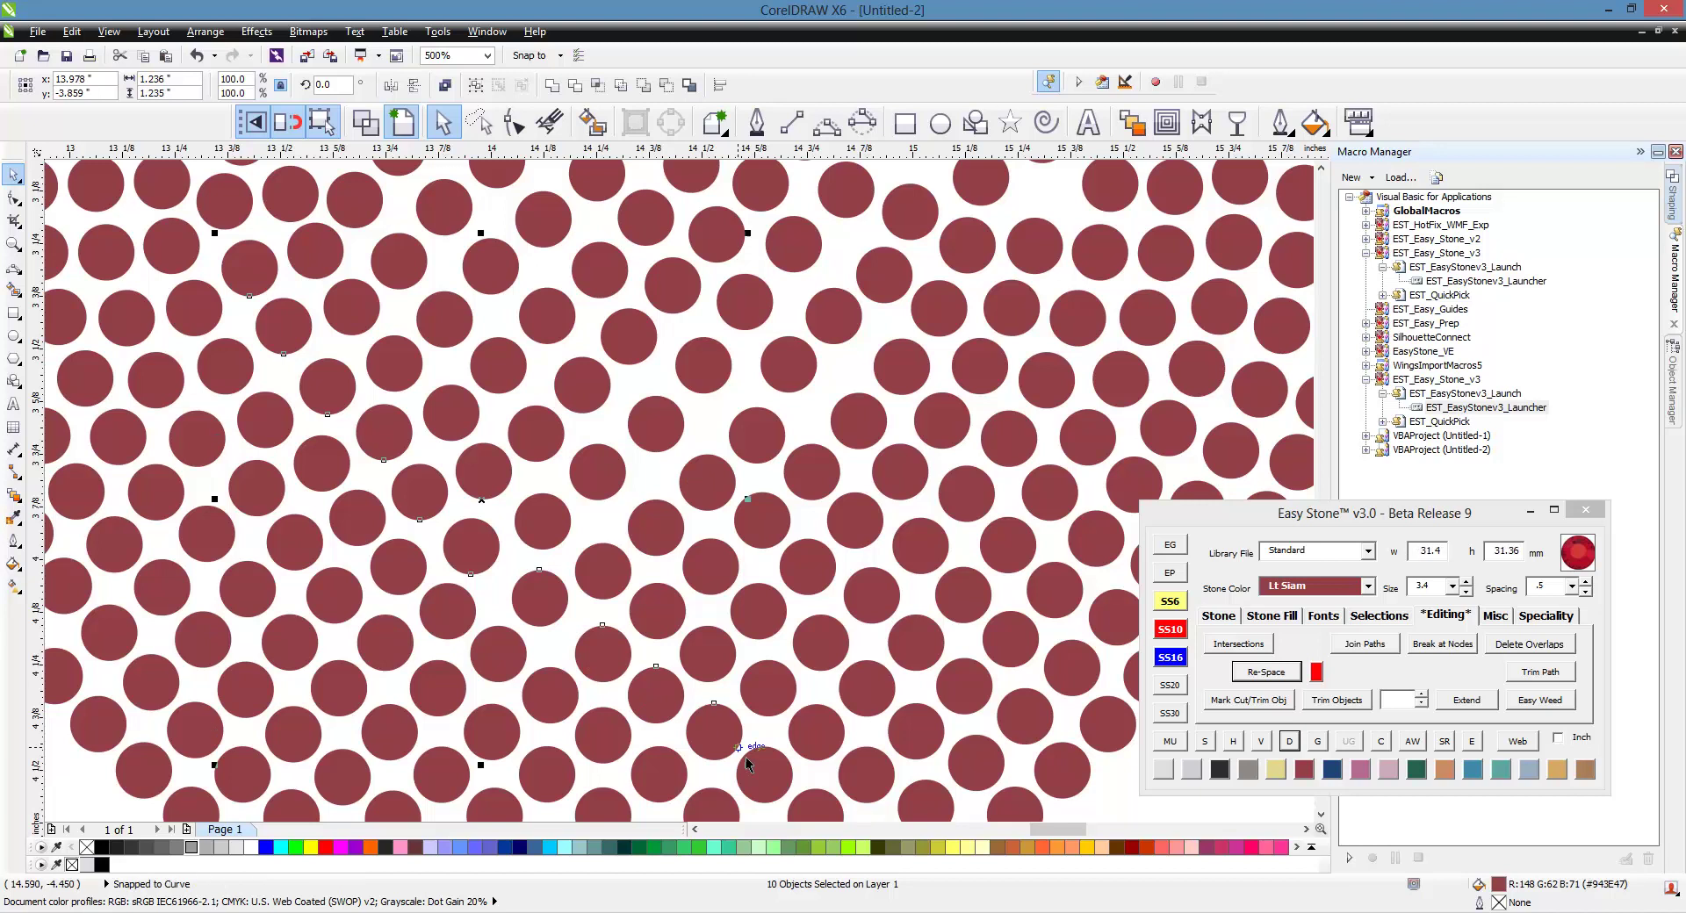
{"action": "left_click", "coordinate": [1286, 672]}
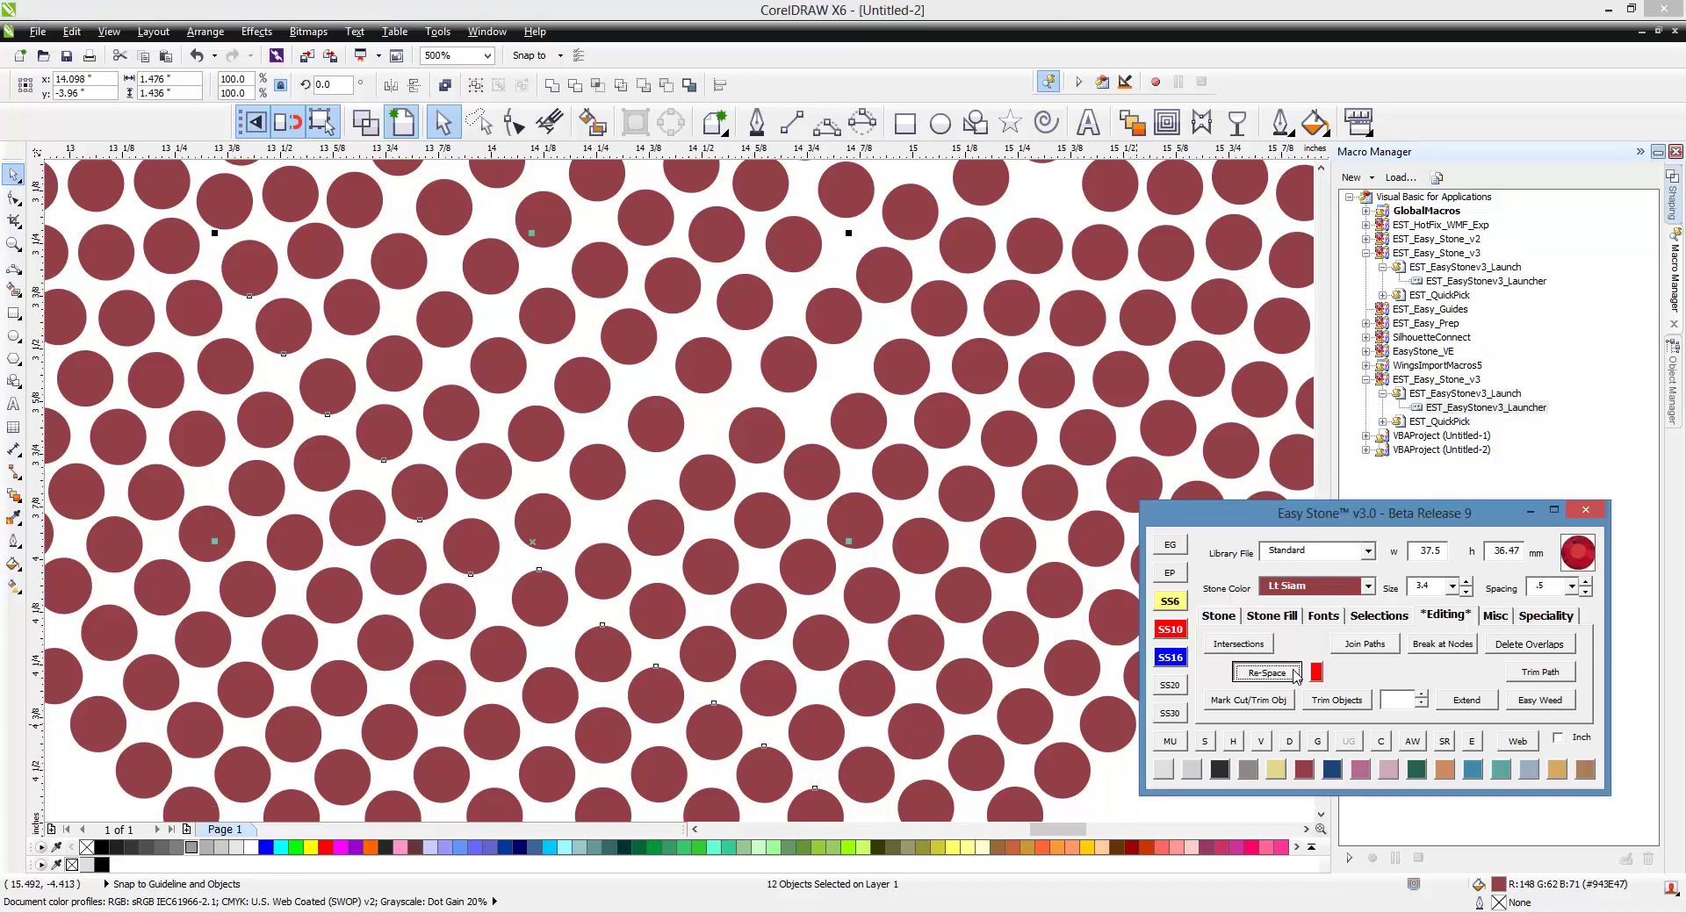
{"action": "left_click", "coordinate": [1289, 741]}
- Re-space the thirteen stones in the parallel descending row directly above the twelve-stone row
{"action": "left_click", "coordinate": [303, 211]}
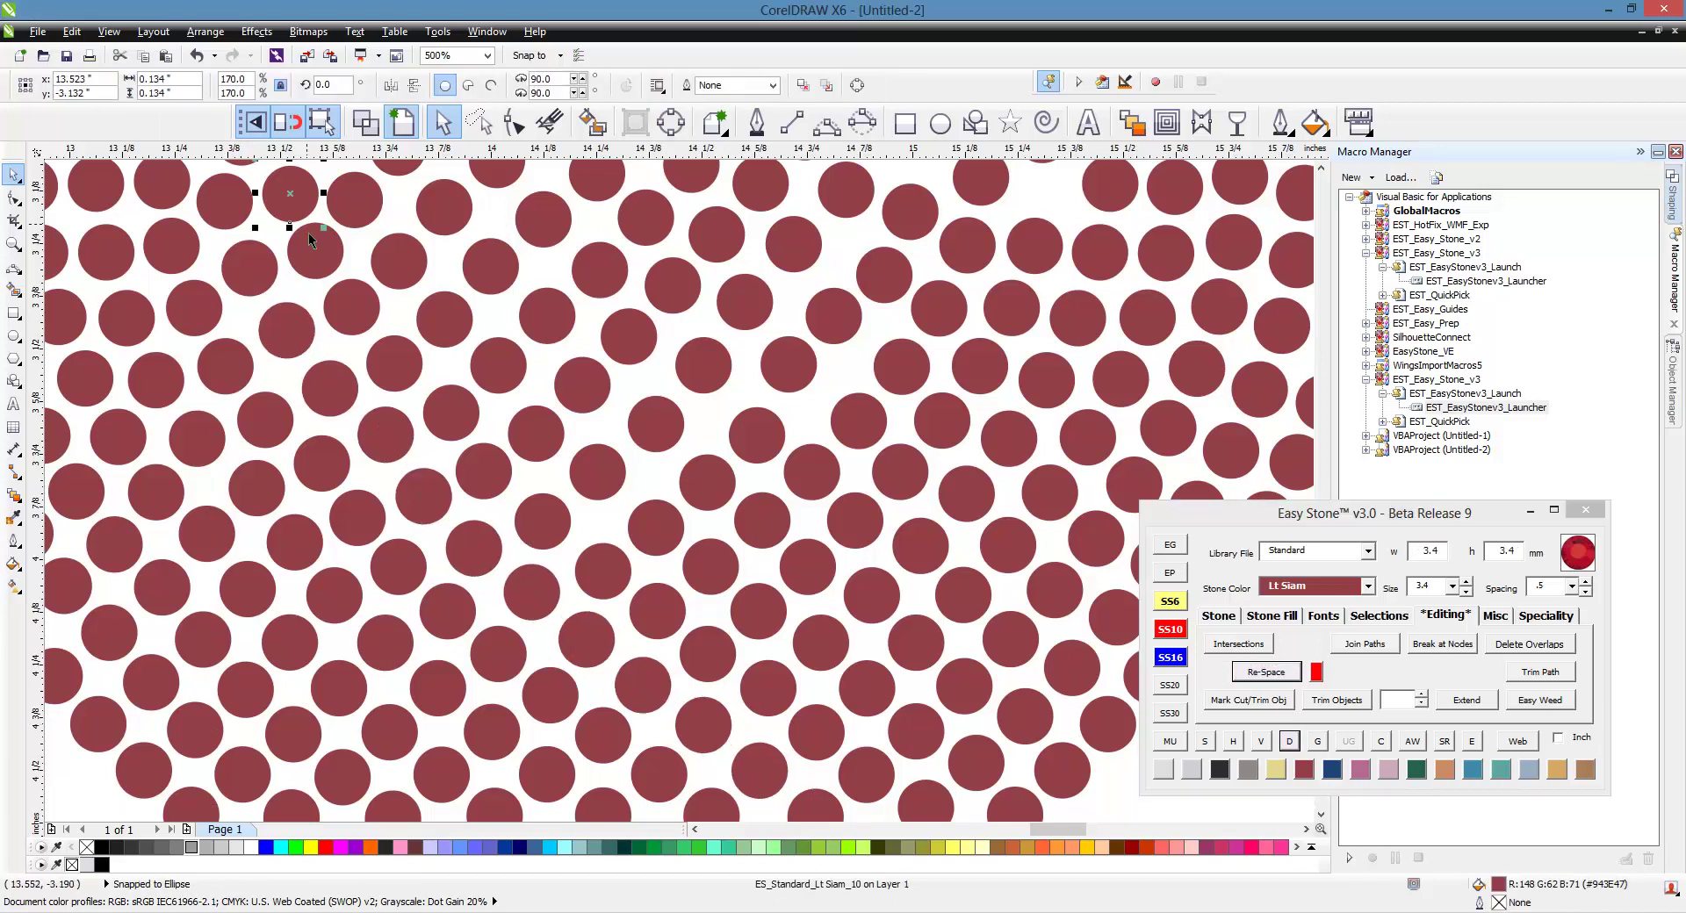
{"action": "left_click", "coordinate": [315, 251], "text": "shift"}
{"action": "left_click", "coordinate": [341, 288], "text": "shift"}
{"action": "left_click", "coordinate": [383, 357], "text": "shift"}
{"action": "left_click", "coordinate": [456, 413], "text": "shift"}
{"action": "left_click", "coordinate": [483, 471], "text": "shift"}
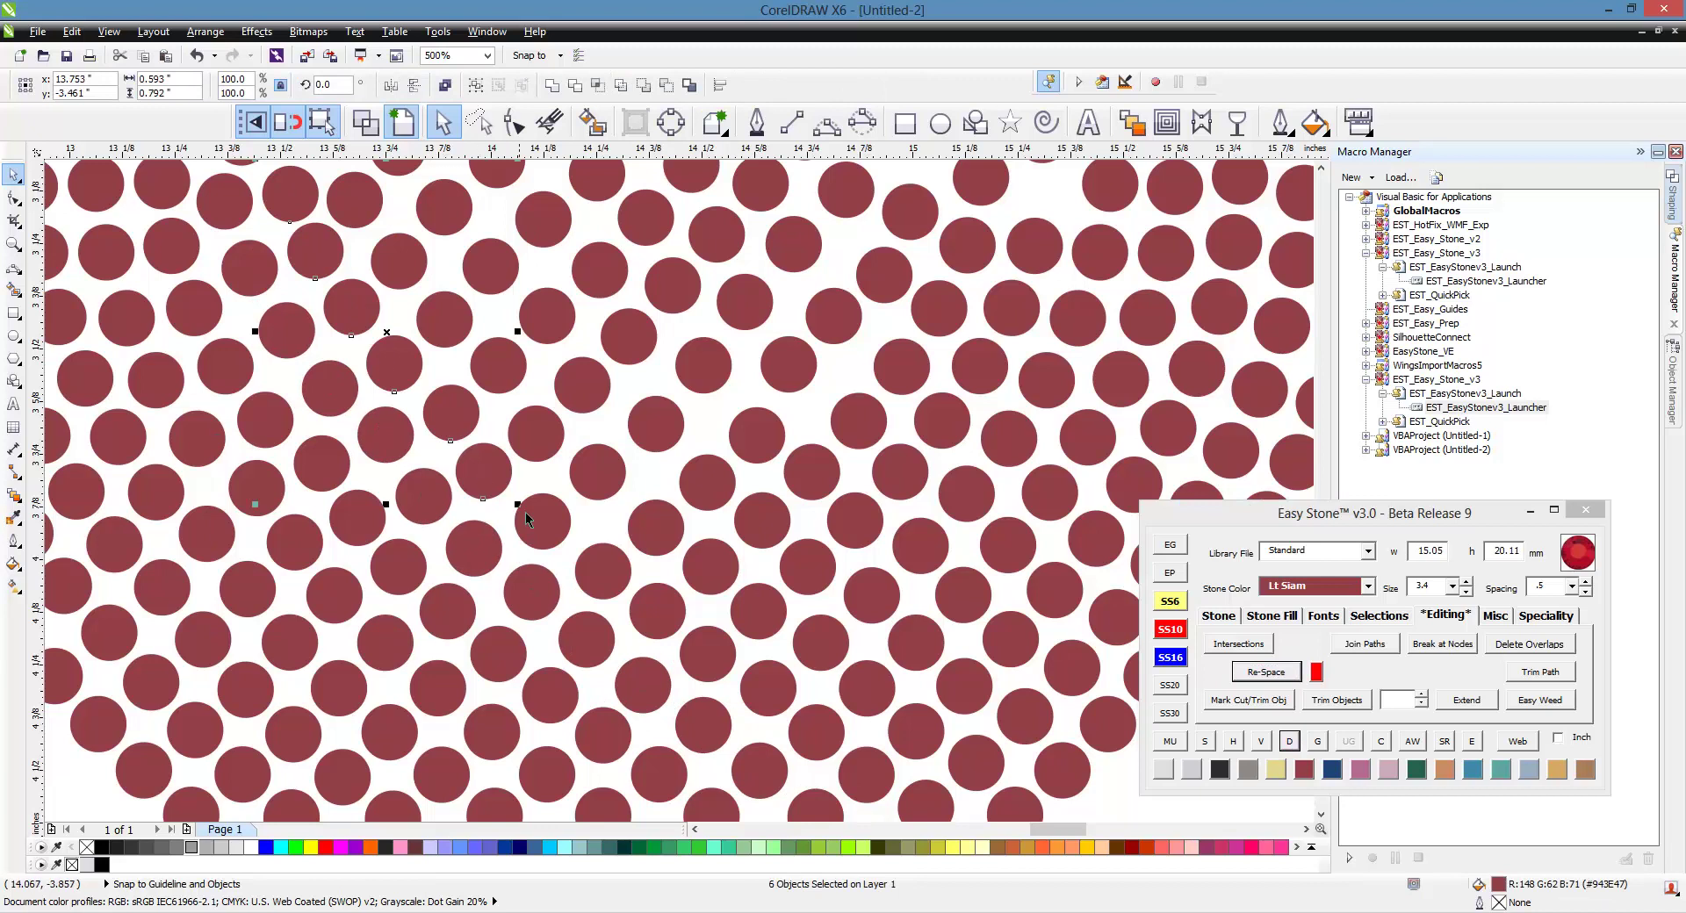
{"action": "left_click", "coordinate": [543, 522], "text": "shift"}
{"action": "left_click", "coordinate": [602, 571], "text": "shift"}
{"action": "left_click", "coordinate": [646, 604], "text": "shift"}
{"action": "left_click", "coordinate": [717, 664], "text": "shift"}
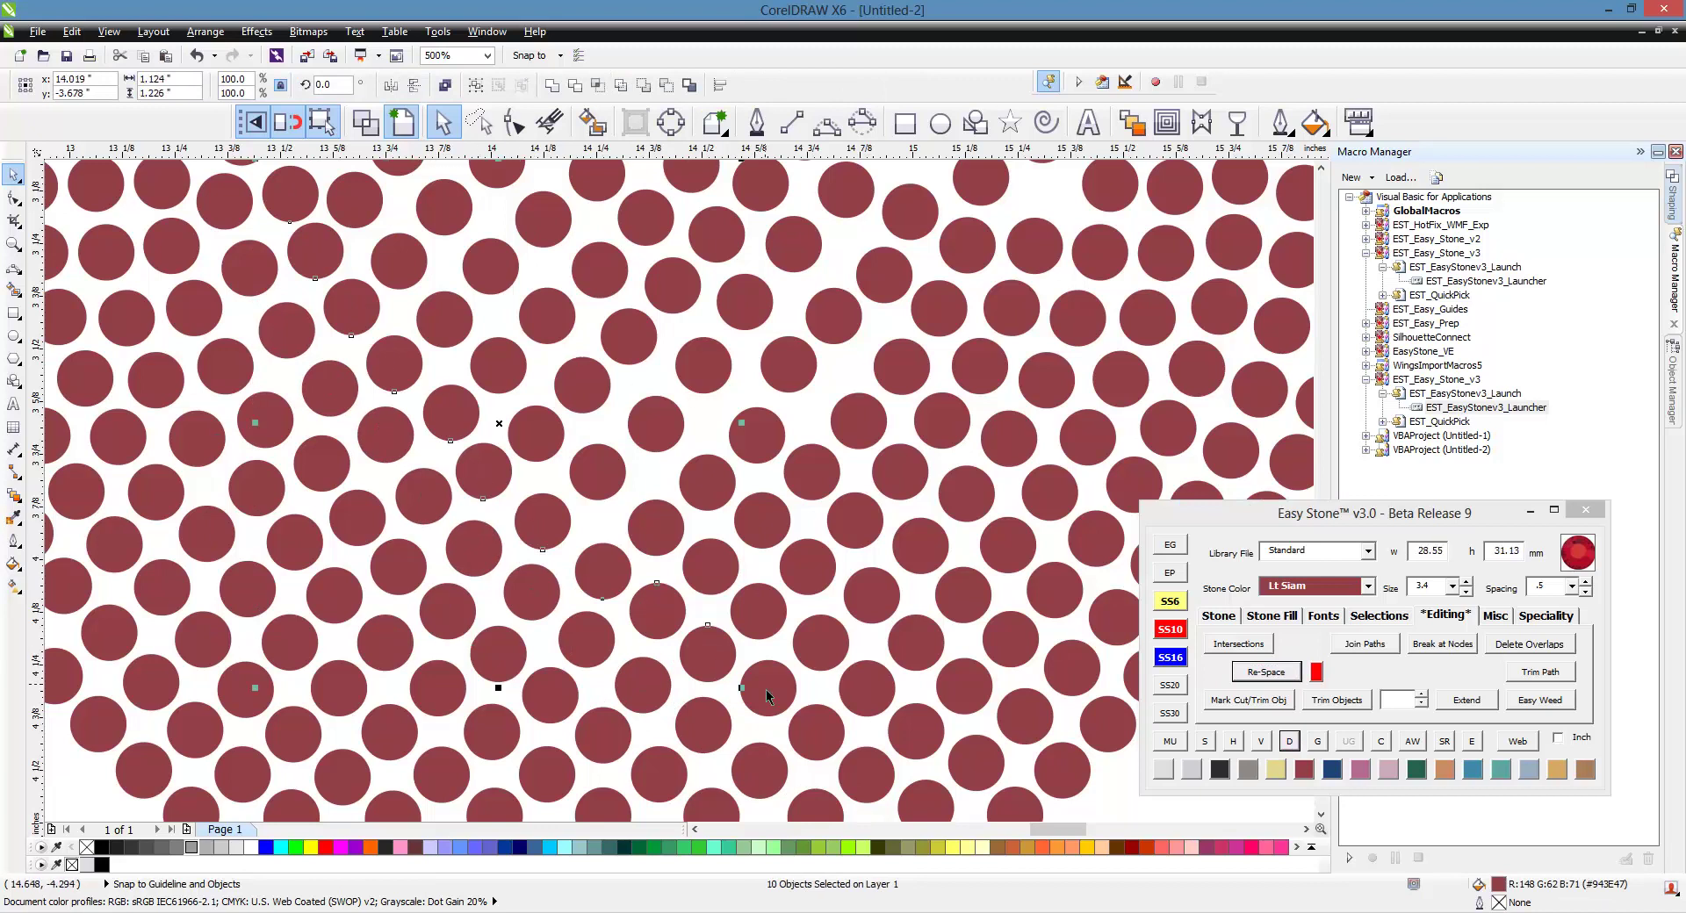
{"action": "left_click", "coordinate": [769, 692], "text": "shift"}
{"action": "left_click", "coordinate": [826, 736], "text": "shift"}
{"action": "left_click", "coordinate": [877, 770], "text": "shift"}
{"action": "left_click", "coordinate": [1266, 672]}
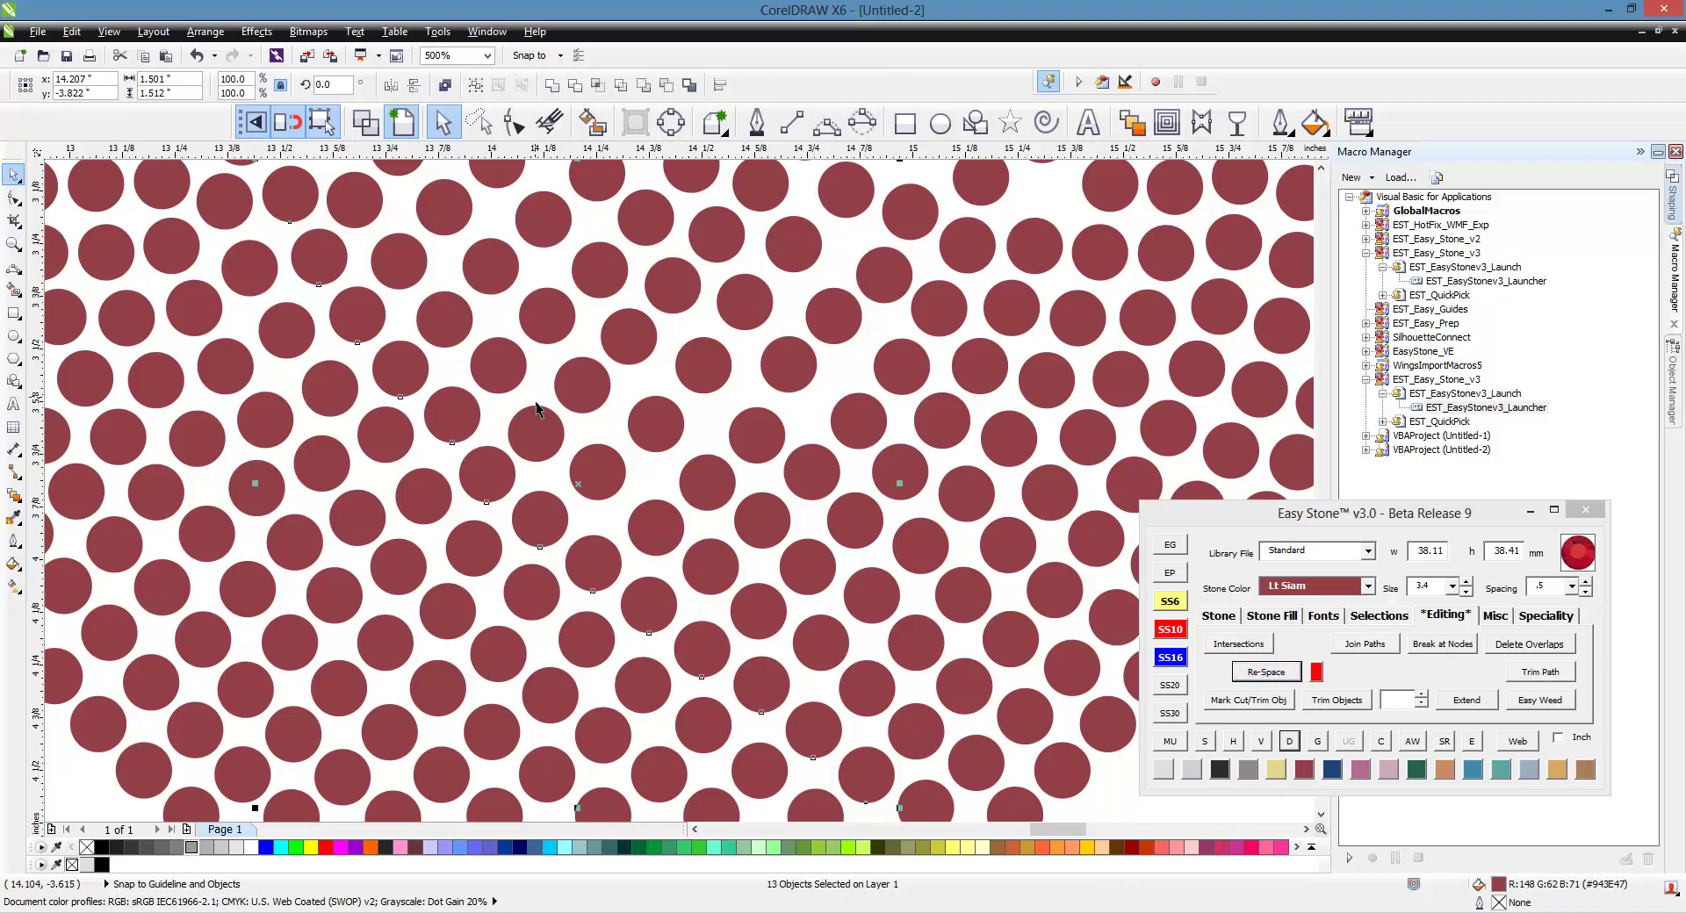
- Re-space the twelve stones of the following descending diagonal row, passing through the heart's centre to its lower-right part
{"action": "left_click", "coordinate": [402, 262]}
{"action": "left_click", "coordinate": [446, 318], "text": "shift"}
{"action": "left_click", "coordinate": [502, 367], "text": "shift"}
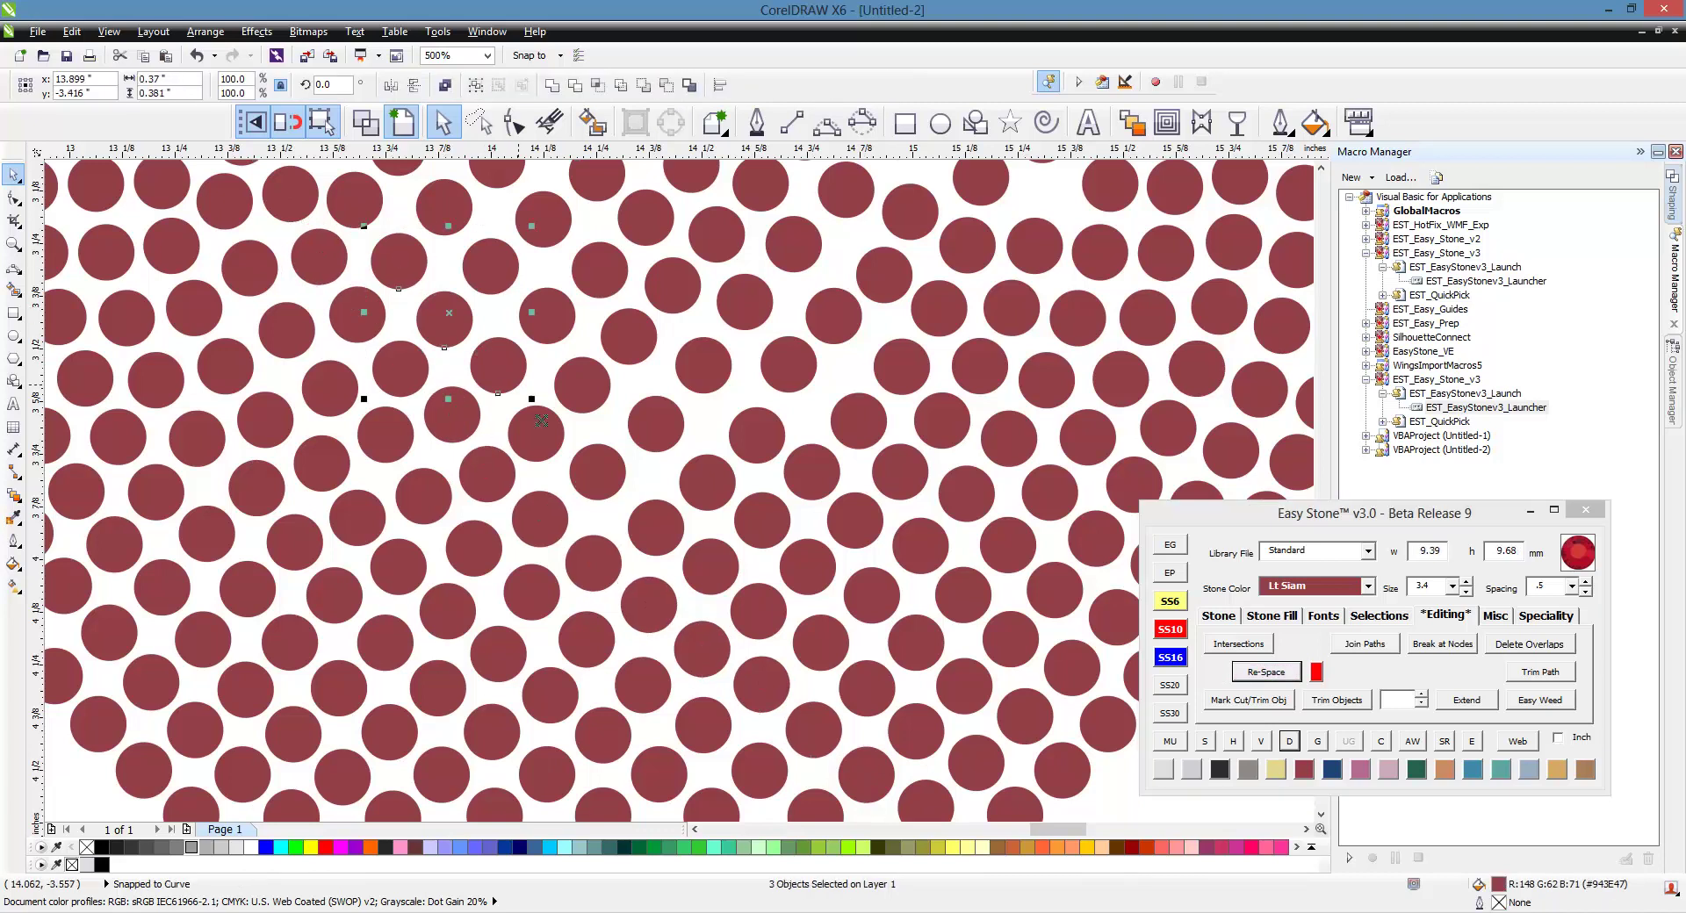
{"action": "left_click", "coordinate": [542, 437], "text": "shift"}
{"action": "left_click", "coordinate": [598, 475], "text": "shift"}
{"action": "left_click", "coordinate": [656, 526], "text": "shift"}
{"action": "left_click", "coordinate": [710, 567], "text": "shift"}
{"action": "left_click", "coordinate": [757, 609], "text": "shift"}
{"action": "left_click", "coordinate": [820, 642], "text": "shift"}
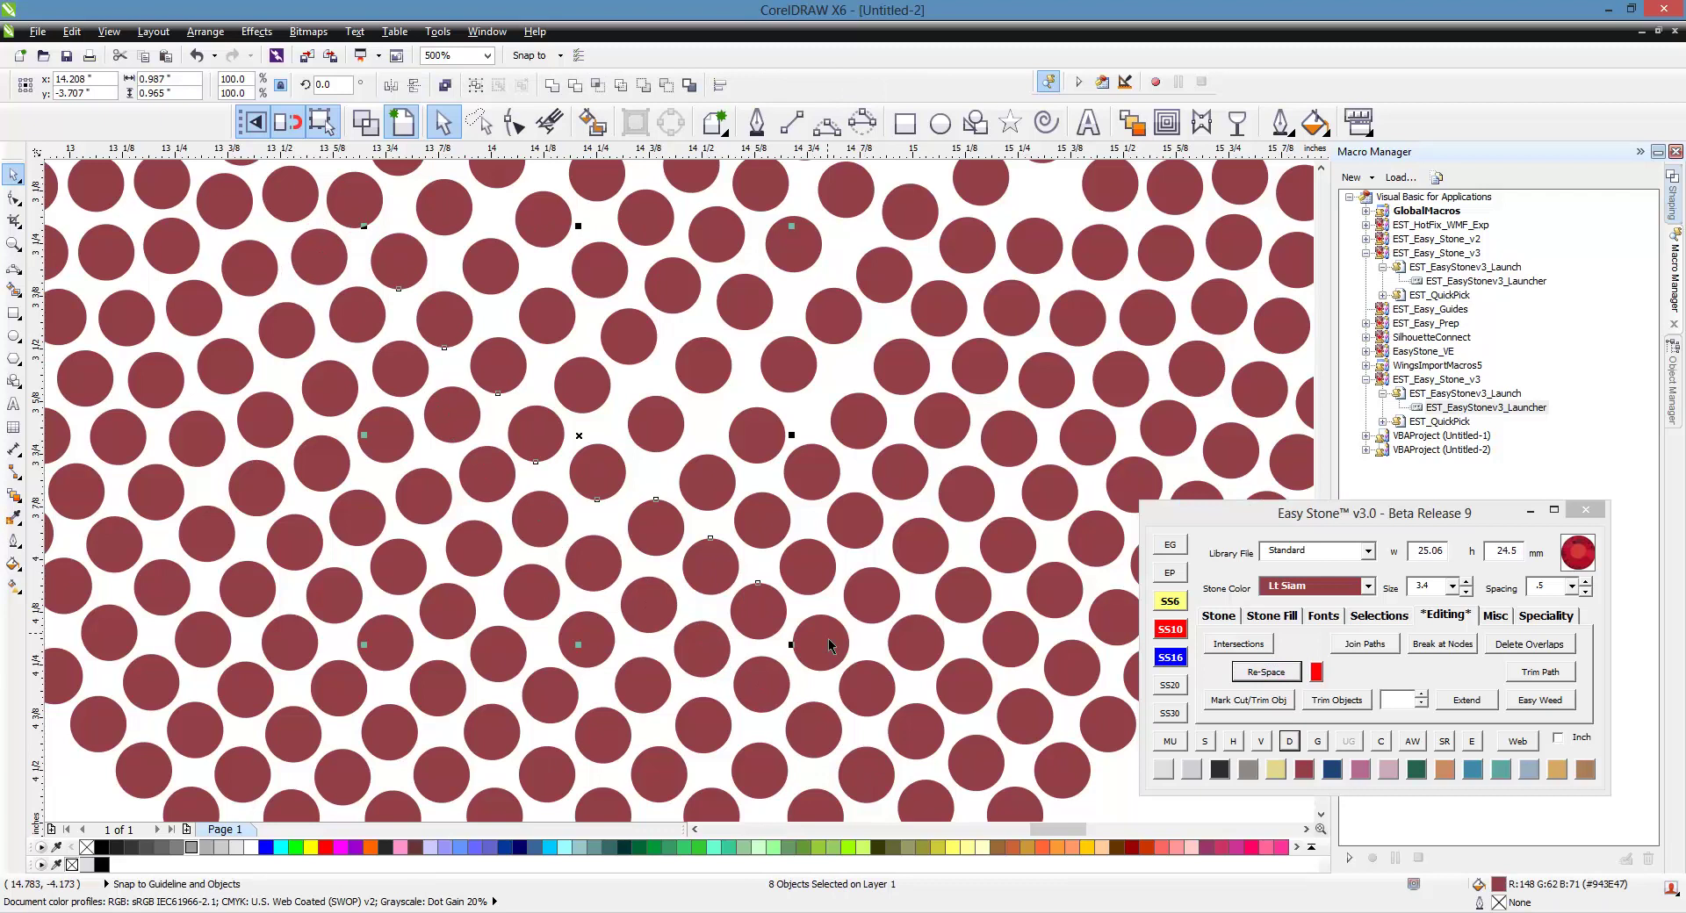
{"action": "left_click", "coordinate": [863, 684], "text": "shift"}
{"action": "left_click", "coordinate": [902, 723], "text": "shift"}
{"action": "left_click", "coordinate": [972, 760], "text": "shift"}
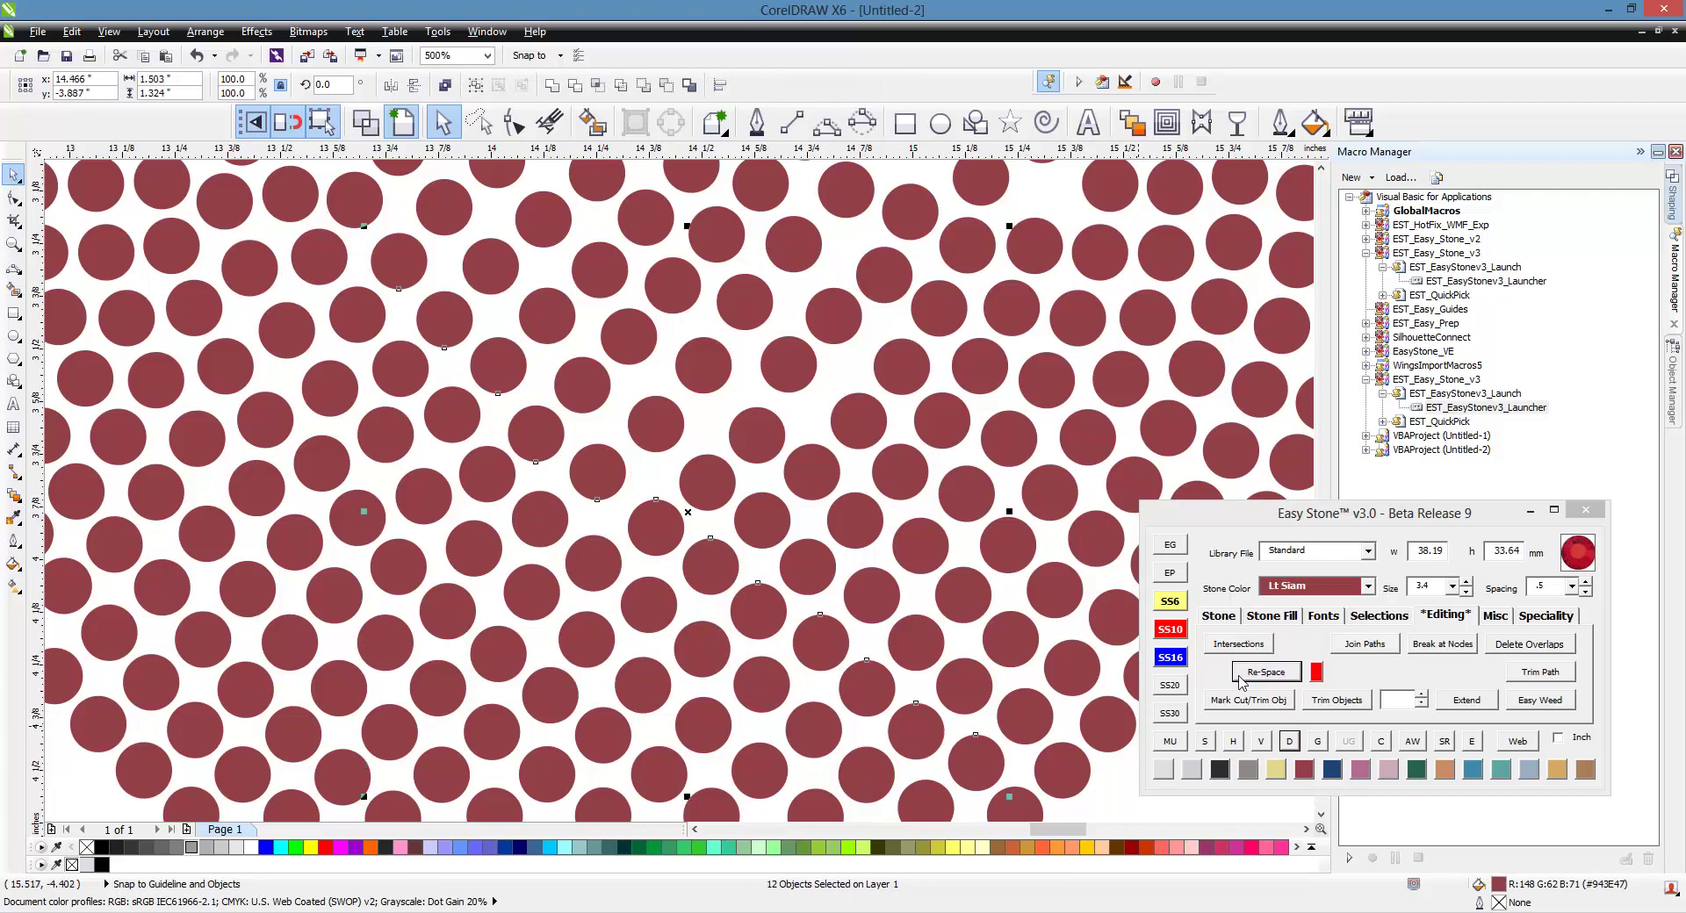
{"action": "left_click", "coordinate": [1266, 671]}
{"action": "left_click", "coordinate": [1289, 741]}
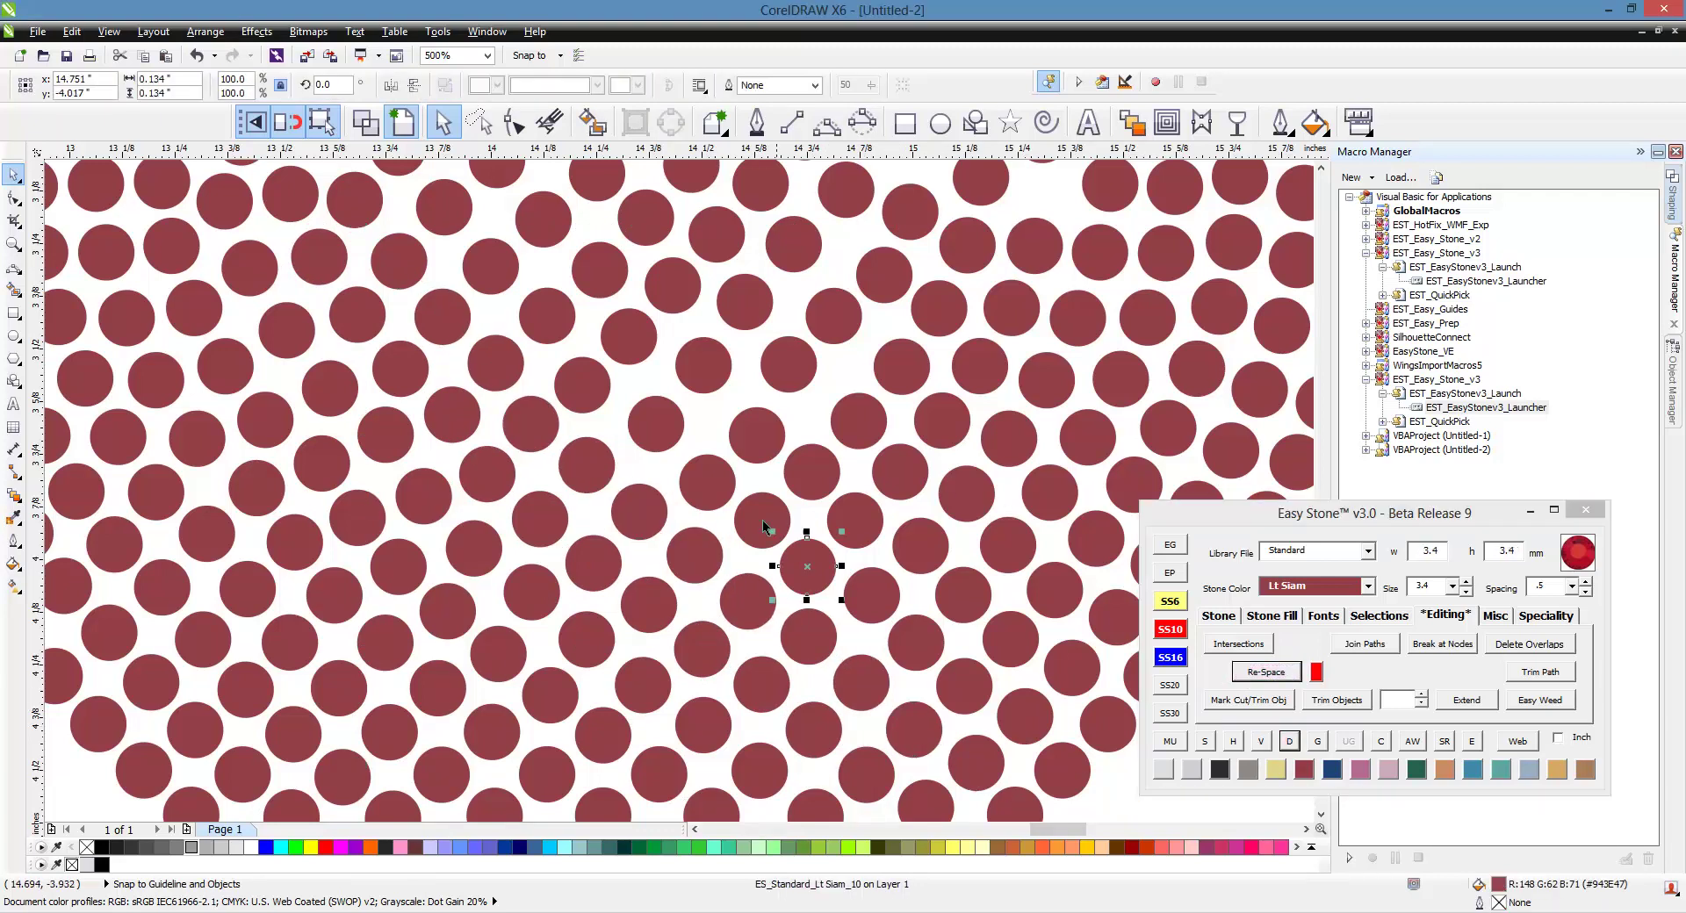
- Re-space the thirteen stones of the following descending diagonal row, running from the heart's left half to its lower right
{"action": "left_click", "coordinate": [508, 272]}
{"action": "left_click", "coordinate": [452, 209]}
{"action": "left_click", "coordinate": [494, 263], "text": "shift"}
{"action": "left_click", "coordinate": [542, 300], "text": "shift"}
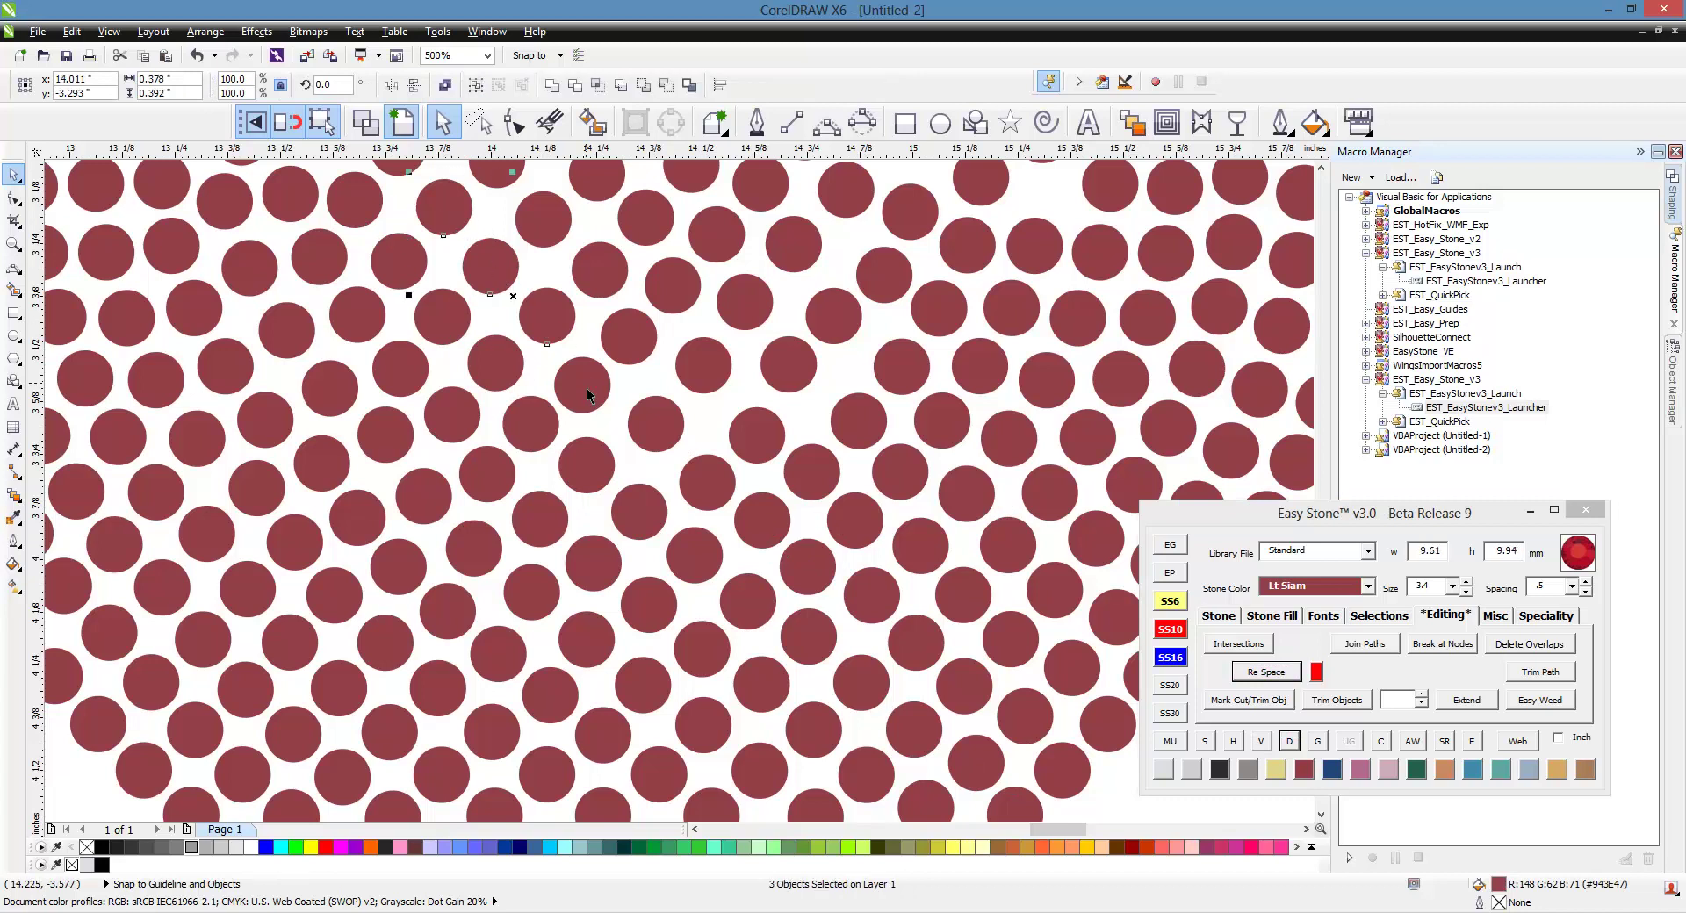
{"action": "left_click", "coordinate": [586, 388], "text": "shift"}
{"action": "left_click", "coordinate": [661, 430], "text": "shift"}
{"action": "left_click", "coordinate": [709, 483], "text": "shift"}
{"action": "left_click", "coordinate": [764, 520], "text": "shift"}
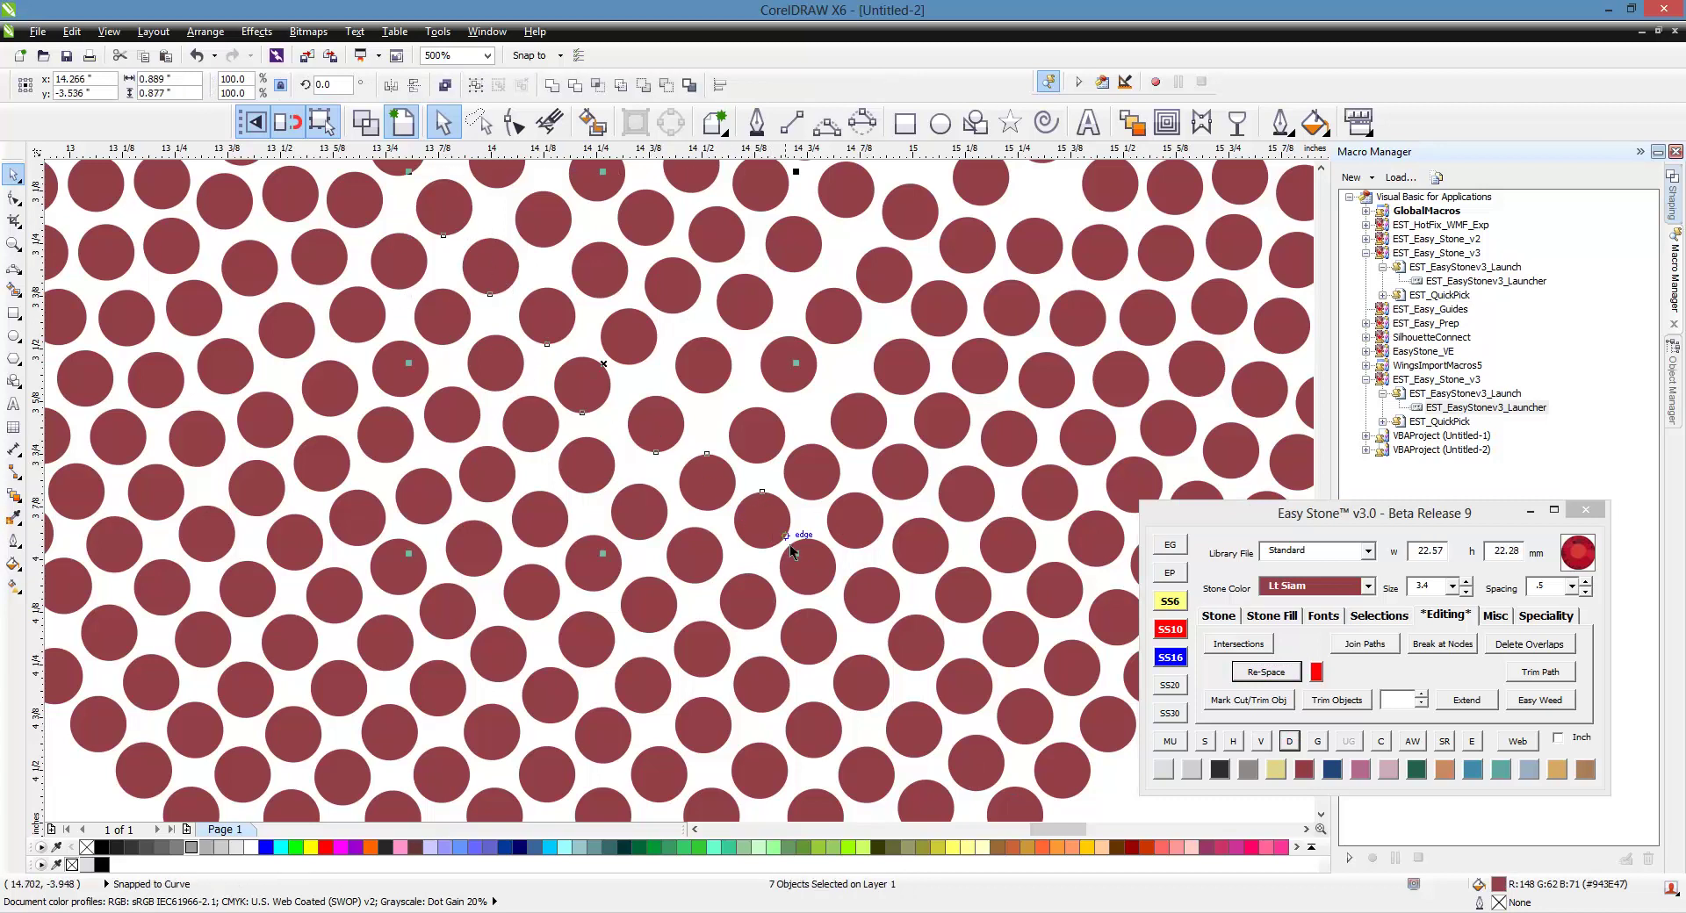
{"action": "left_click", "coordinate": [809, 565], "text": "shift"}
{"action": "left_click", "coordinate": [869, 591], "text": "shift"}
{"action": "left_click", "coordinate": [901, 624], "text": "shift"}
{"action": "left_click", "coordinate": [946, 671], "text": "shift"}
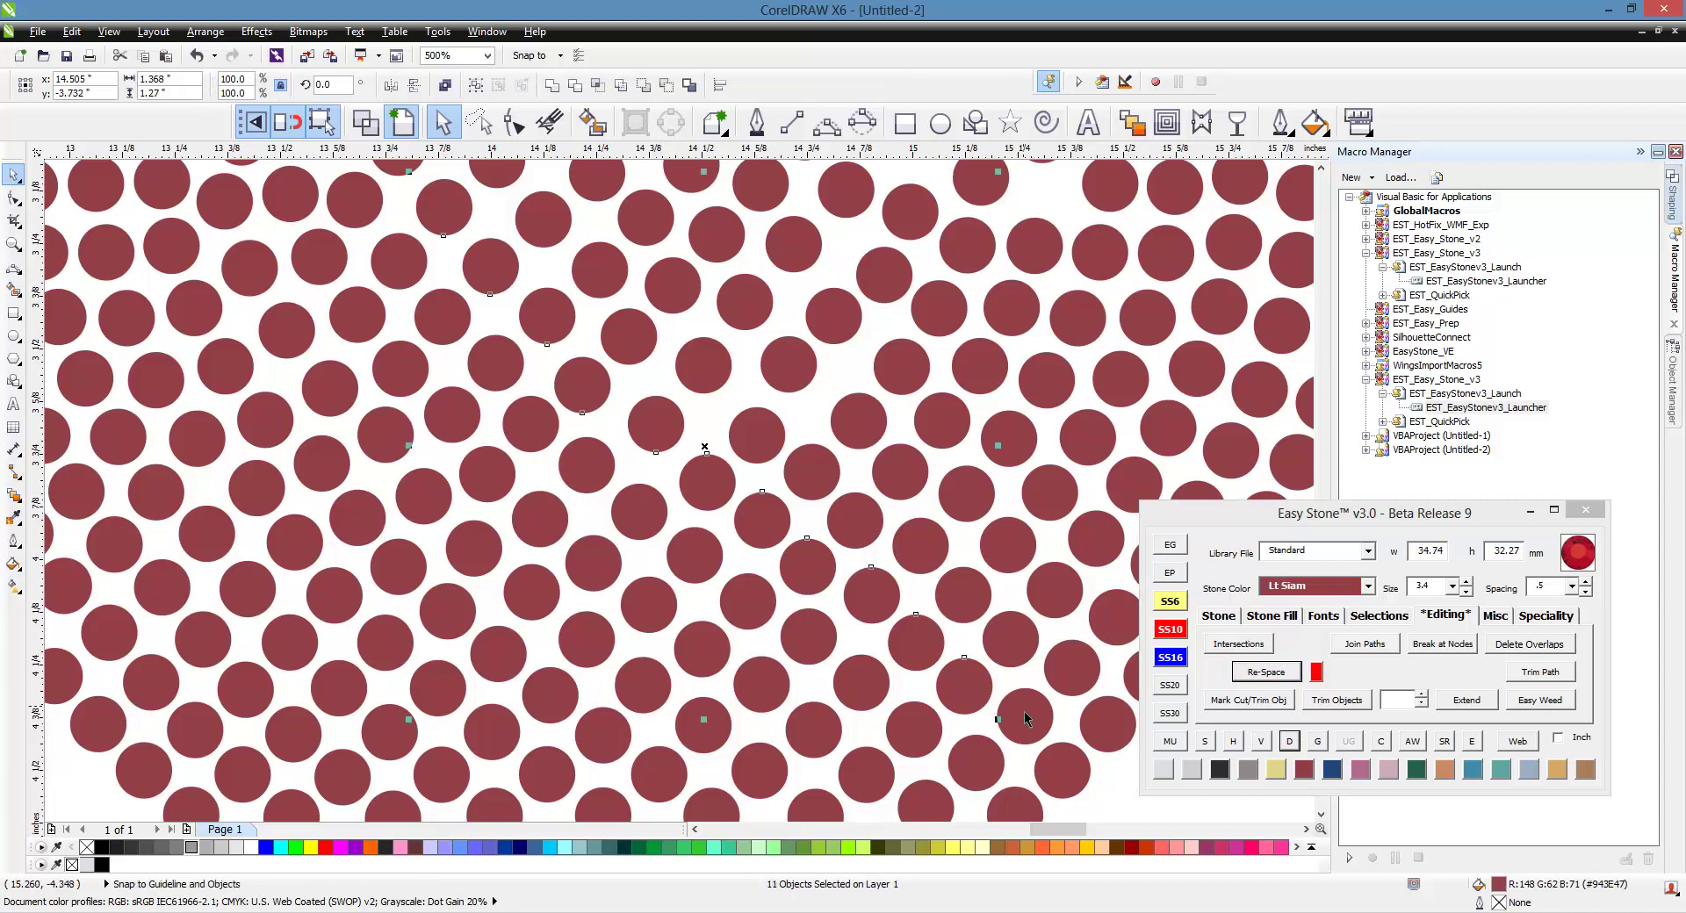
{"action": "left_click", "coordinate": [1024, 715], "text": "shift"}
{"action": "left_click", "coordinate": [1073, 766], "text": "shift"}
{"action": "left_click", "coordinate": [1262, 672]}
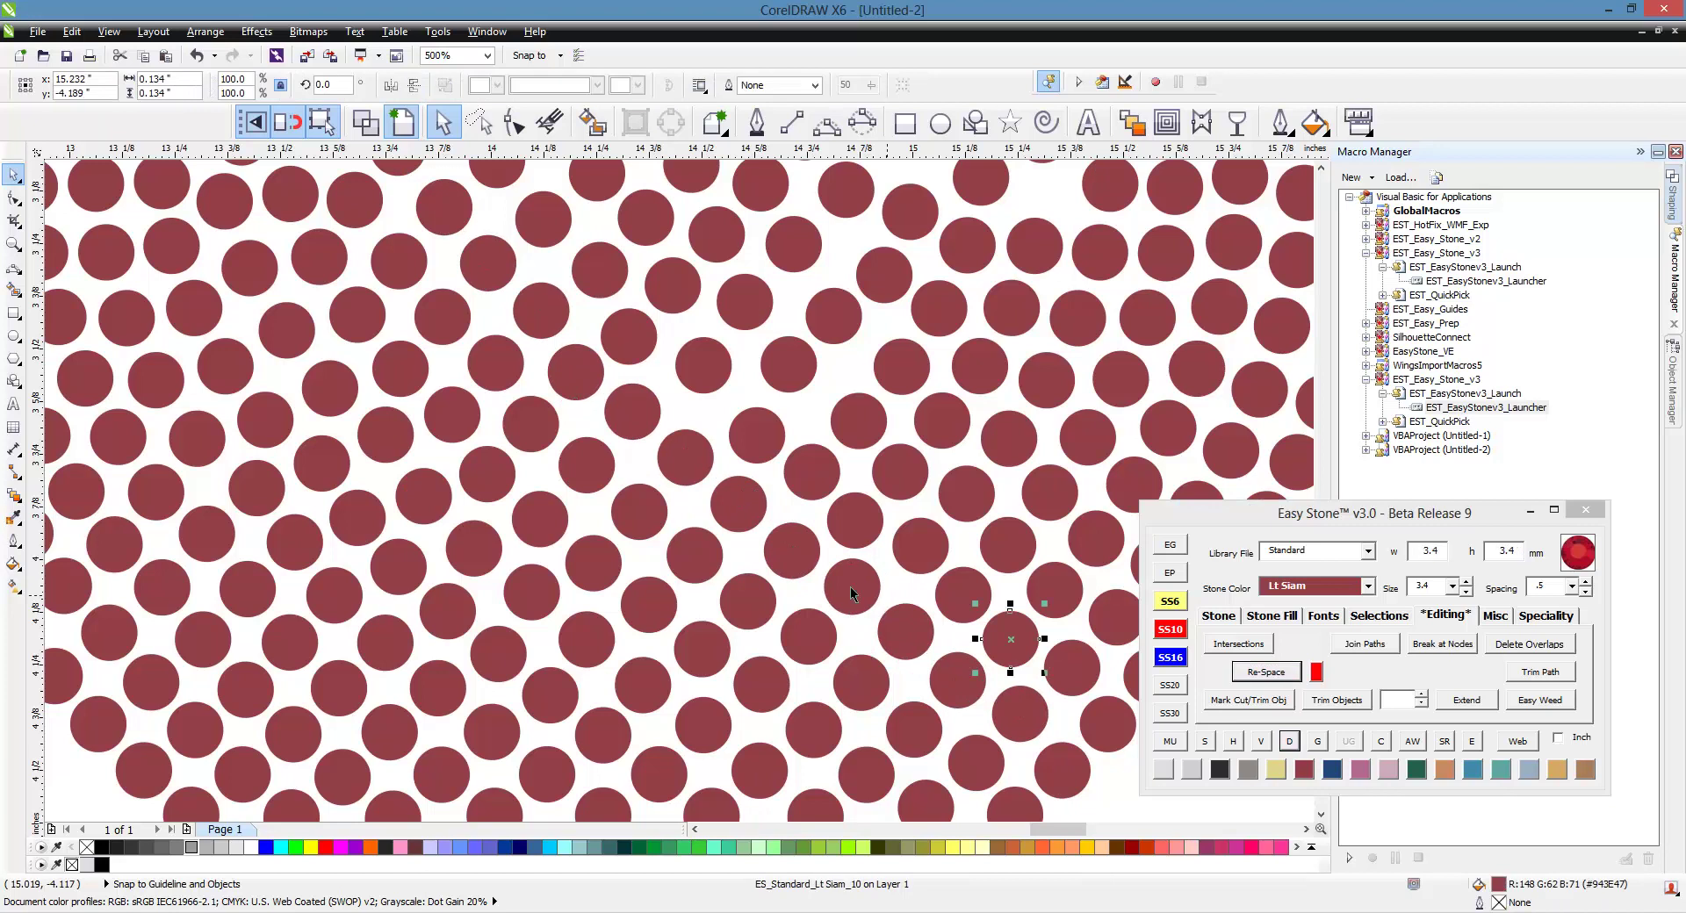
- Shift individual stones near the heart's centre down and to the left to fill the gaps below them
{"action": "scroll", "coordinate": [703, 521], "scroll_direction": "down", "scroll_amount": 2}
{"action": "left_click", "coordinate": [980, 799]}
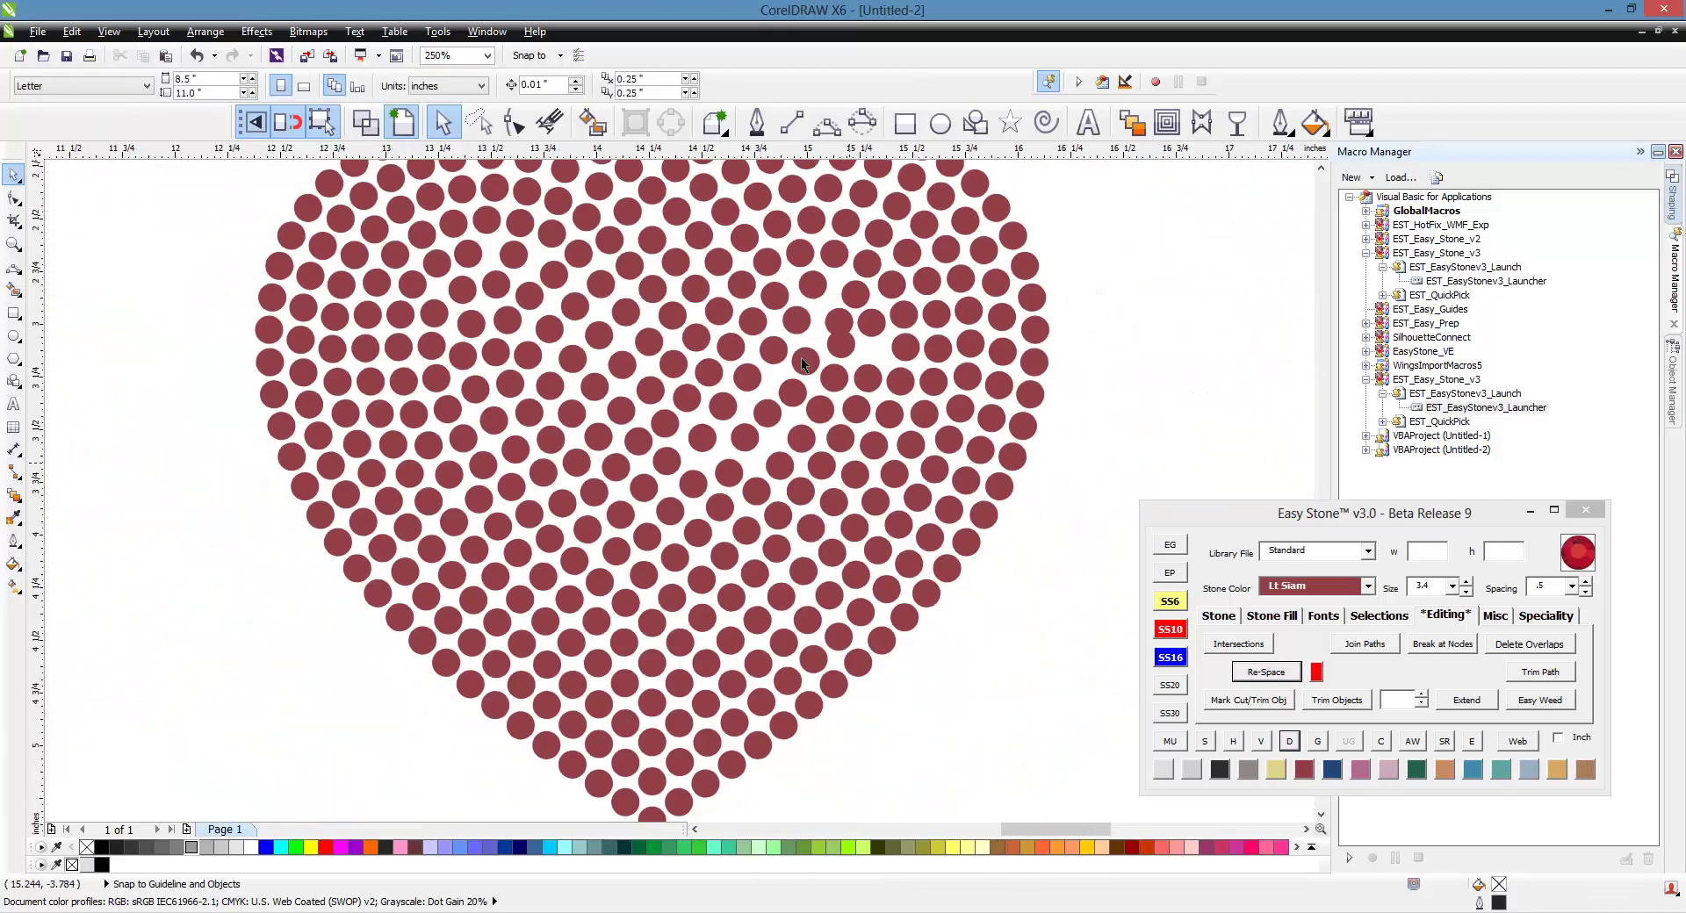
{"action": "scroll", "coordinate": [734, 303], "scroll_direction": "up", "scroll_amount": 4}
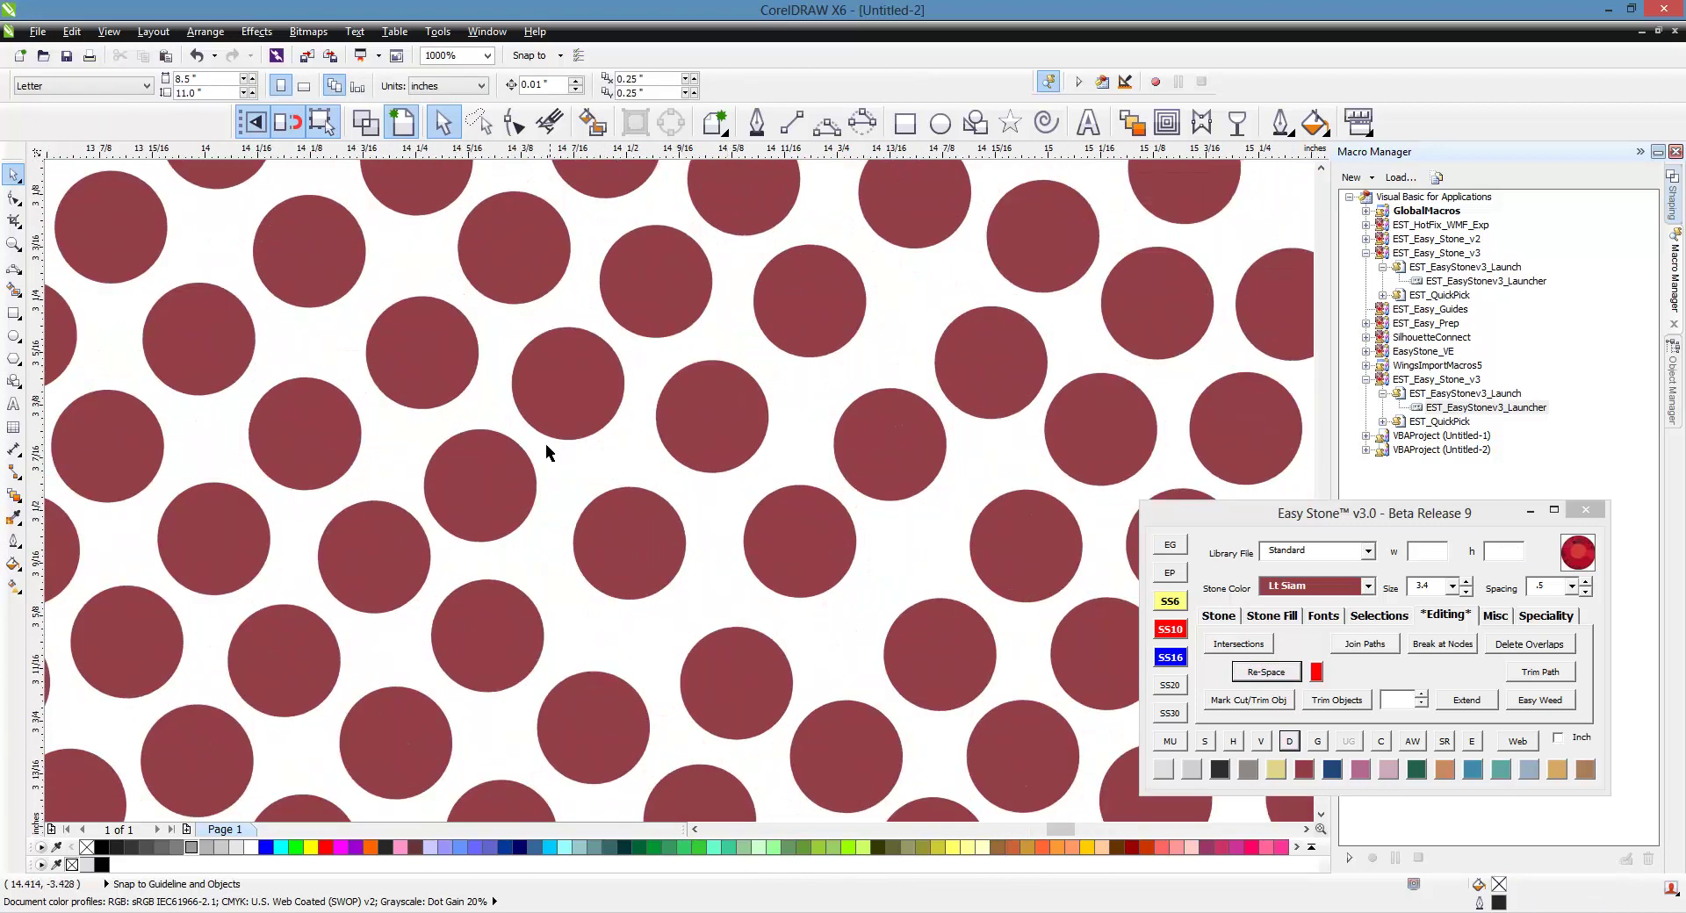
{"action": "scroll", "coordinate": [545, 444], "scroll_direction": "down", "scroll_amount": 2}
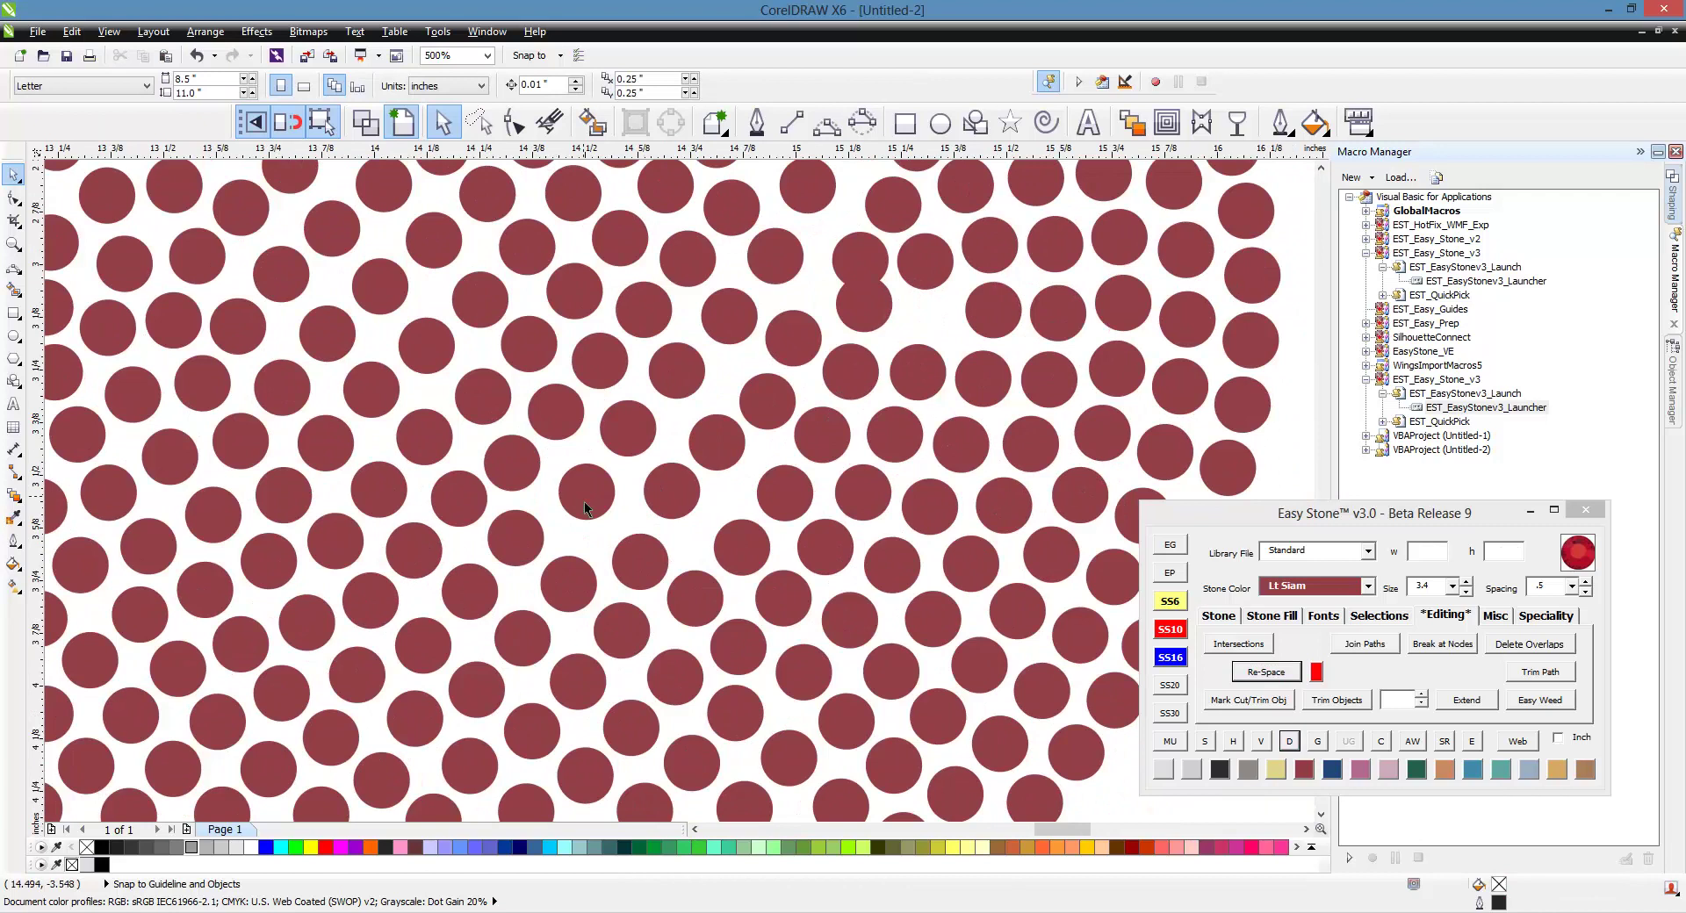
{"action": "scroll", "coordinate": [584, 502], "scroll_direction": "up", "scroll_amount": 1}
{"action": "left_click_drag", "start_coordinate": [598, 511], "coordinate": [580, 552]}
{"action": "scroll", "coordinate": [466, 356], "scroll_direction": "down", "scroll_amount": 1}
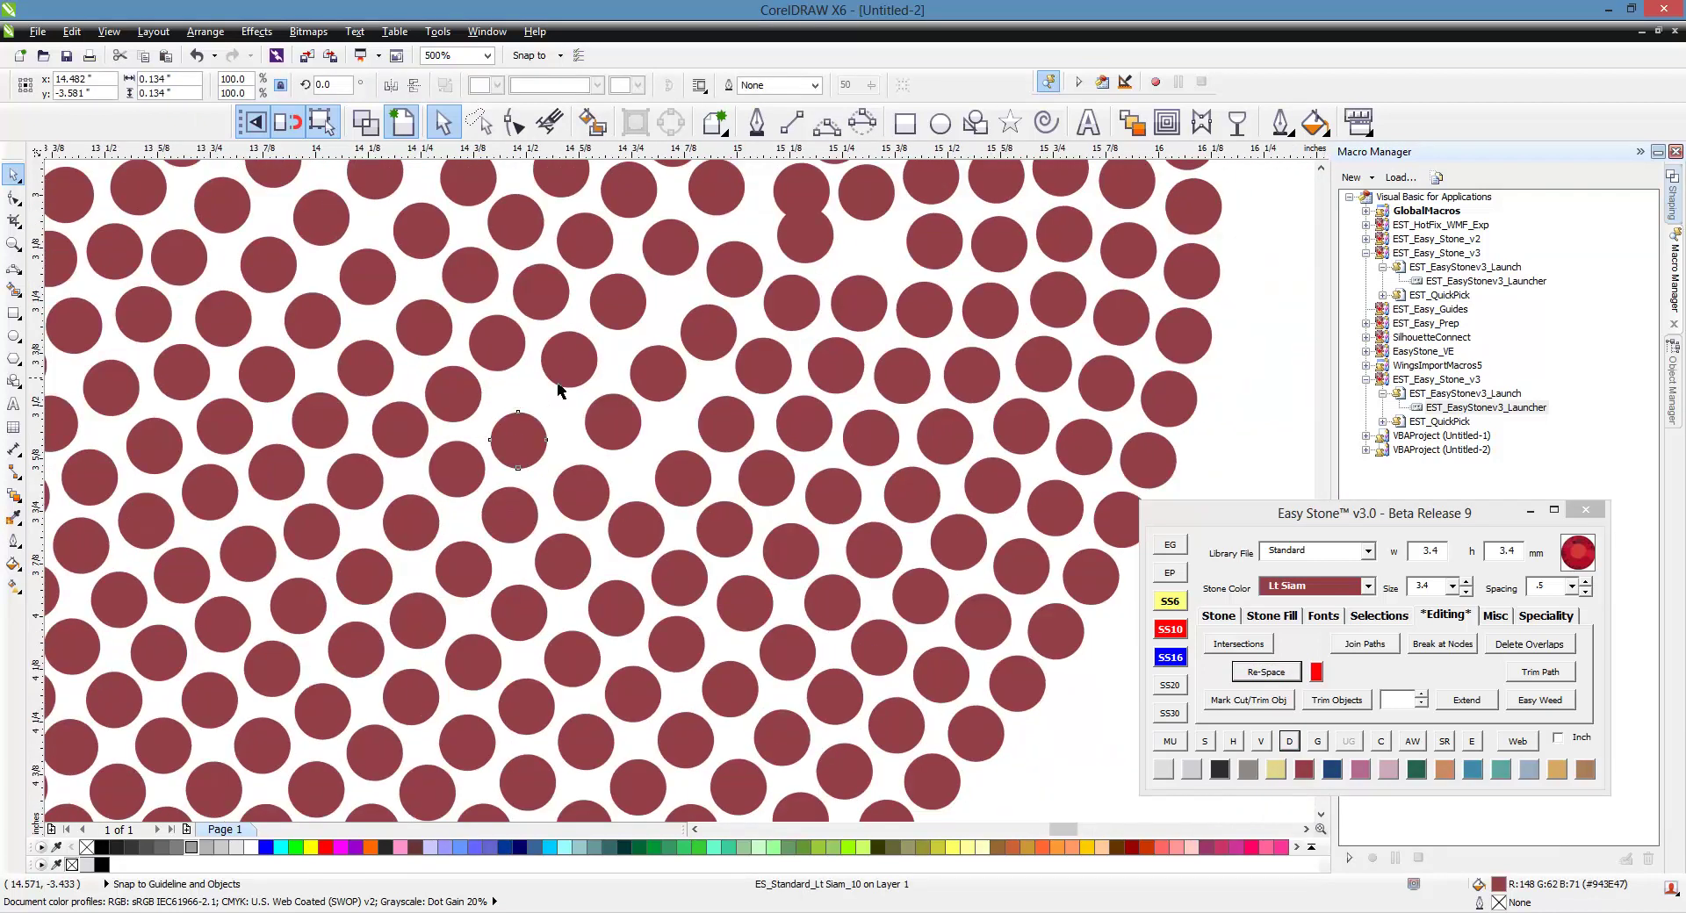
{"action": "scroll", "coordinate": [558, 385], "scroll_direction": "up", "scroll_amount": 1}
{"action": "left_click_drag", "start_coordinate": [569, 361], "coordinate": [545, 403]}
{"action": "left_click_drag", "start_coordinate": [672, 262], "coordinate": [635, 315]}
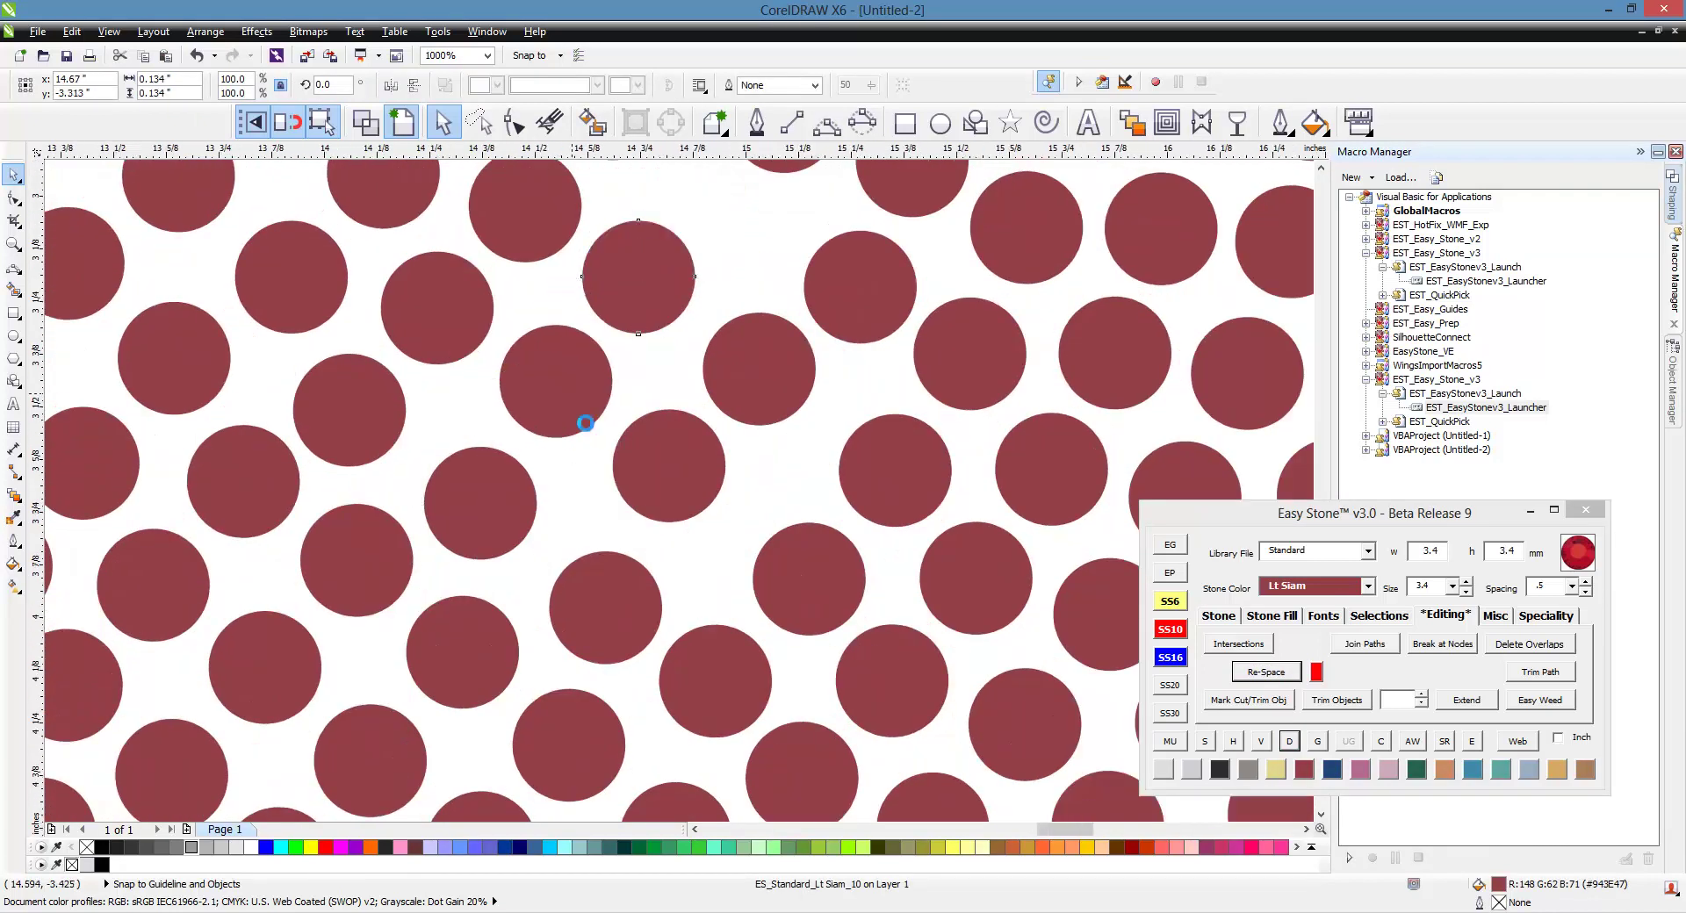
{"action": "scroll", "coordinate": [586, 423], "scroll_direction": "down", "scroll_amount": 4}
{"action": "scroll", "coordinate": [592, 369], "scroll_direction": "up", "scroll_amount": 4}
{"action": "left_click_drag", "start_coordinate": [735, 358], "coordinate": [686, 450]}
{"action": "scroll", "coordinate": [562, 351], "scroll_direction": "down", "scroll_amount": 1}
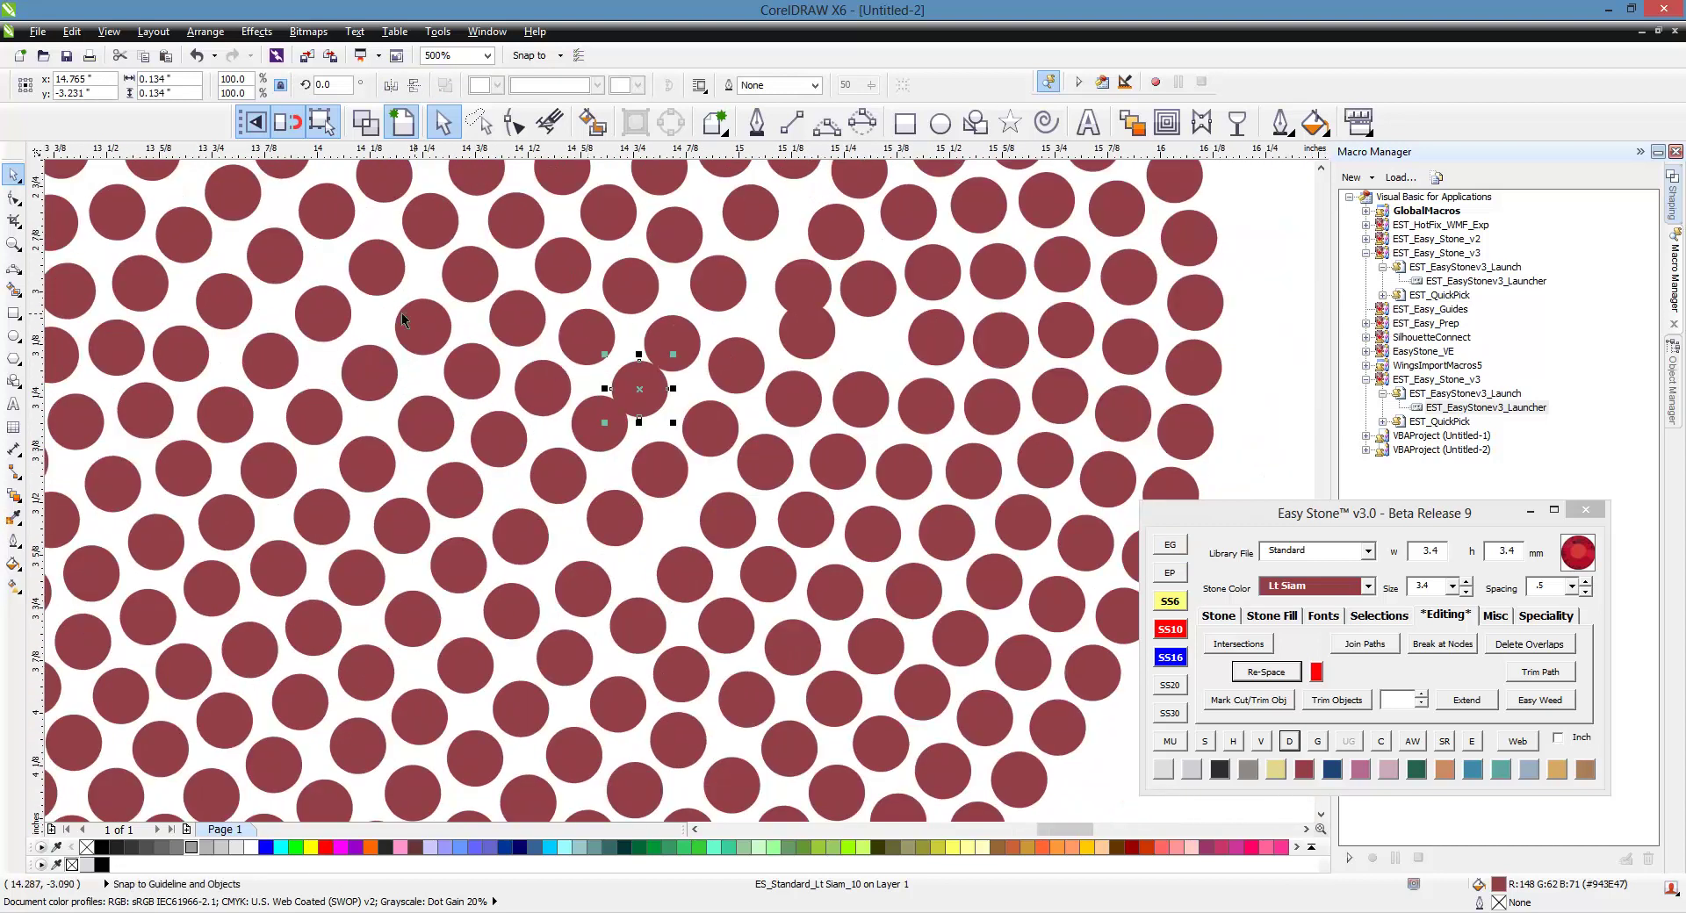
- Re-space the fourteen stones of the descending diagonal row just below the shifted stones, ending at the heart's lower-right edge
{"action": "left_click", "coordinate": [333, 222]}
{"action": "left_click", "coordinate": [388, 276], "text": "shift"}
{"action": "left_click", "coordinate": [430, 334], "text": "shift"}
{"action": "left_click", "coordinate": [483, 378], "text": "shift"}
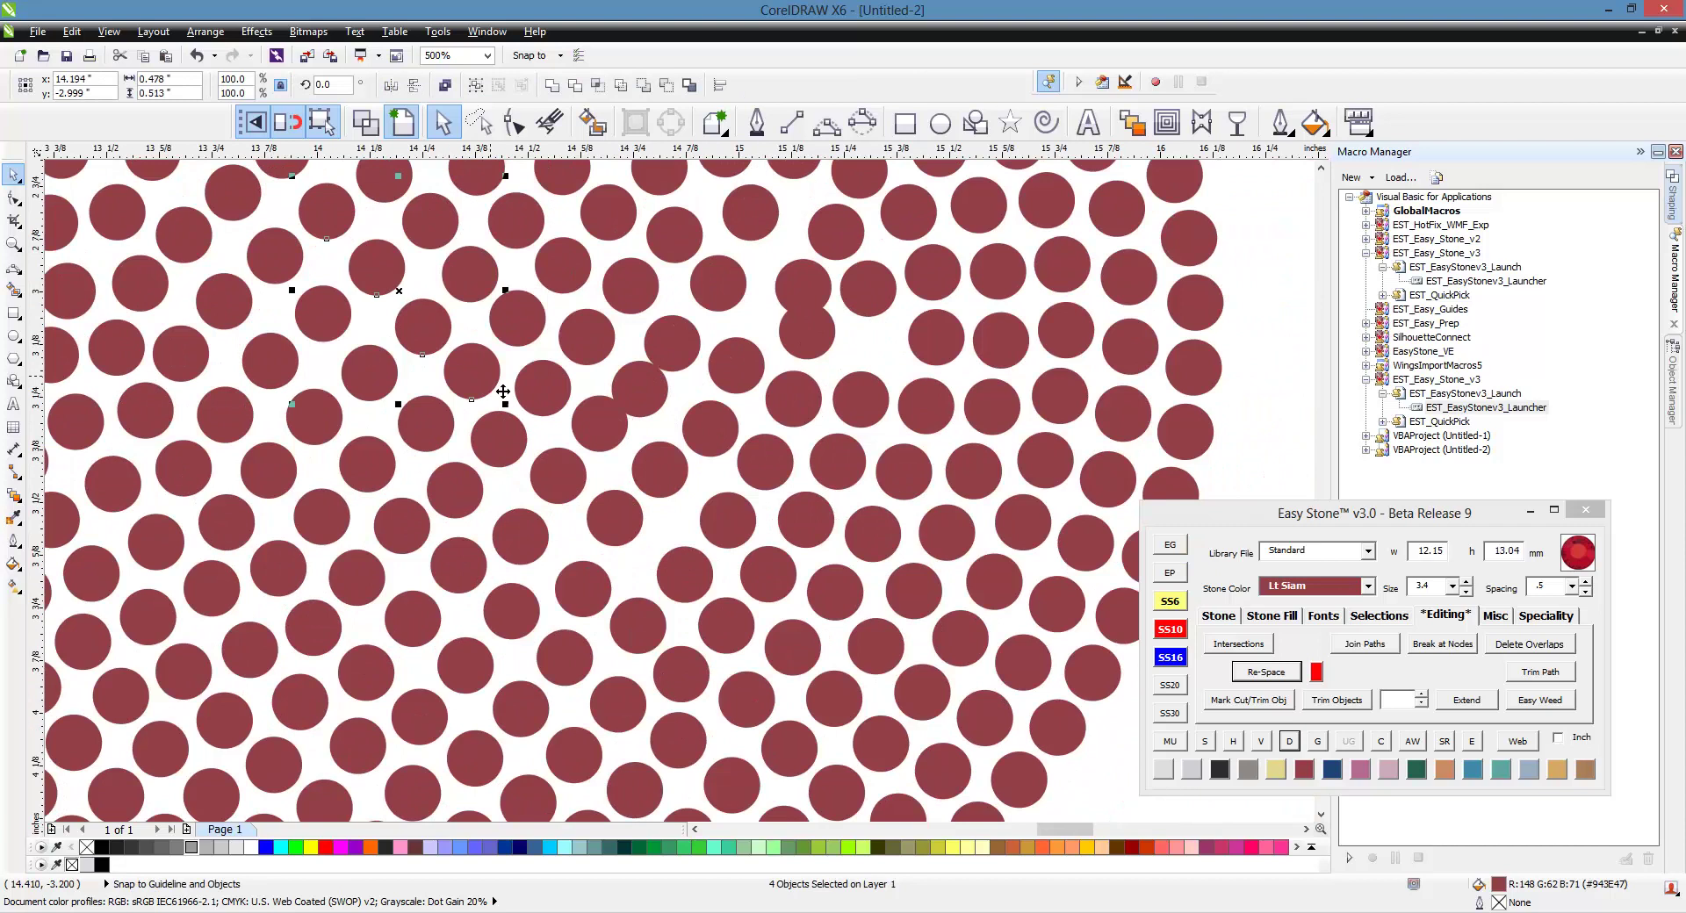
{"action": "left_click", "coordinate": [504, 450], "text": "shift"}
{"action": "left_click", "coordinate": [559, 477], "text": "shift"}
{"action": "left_click", "coordinate": [615, 518], "text": "shift"}
{"action": "left_click", "coordinate": [685, 574], "text": "shift"}
{"action": "left_click", "coordinate": [726, 625], "text": "shift"}
{"action": "left_click", "coordinate": [796, 663], "text": "shift"}
{"action": "left_click", "coordinate": [833, 699], "text": "shift"}
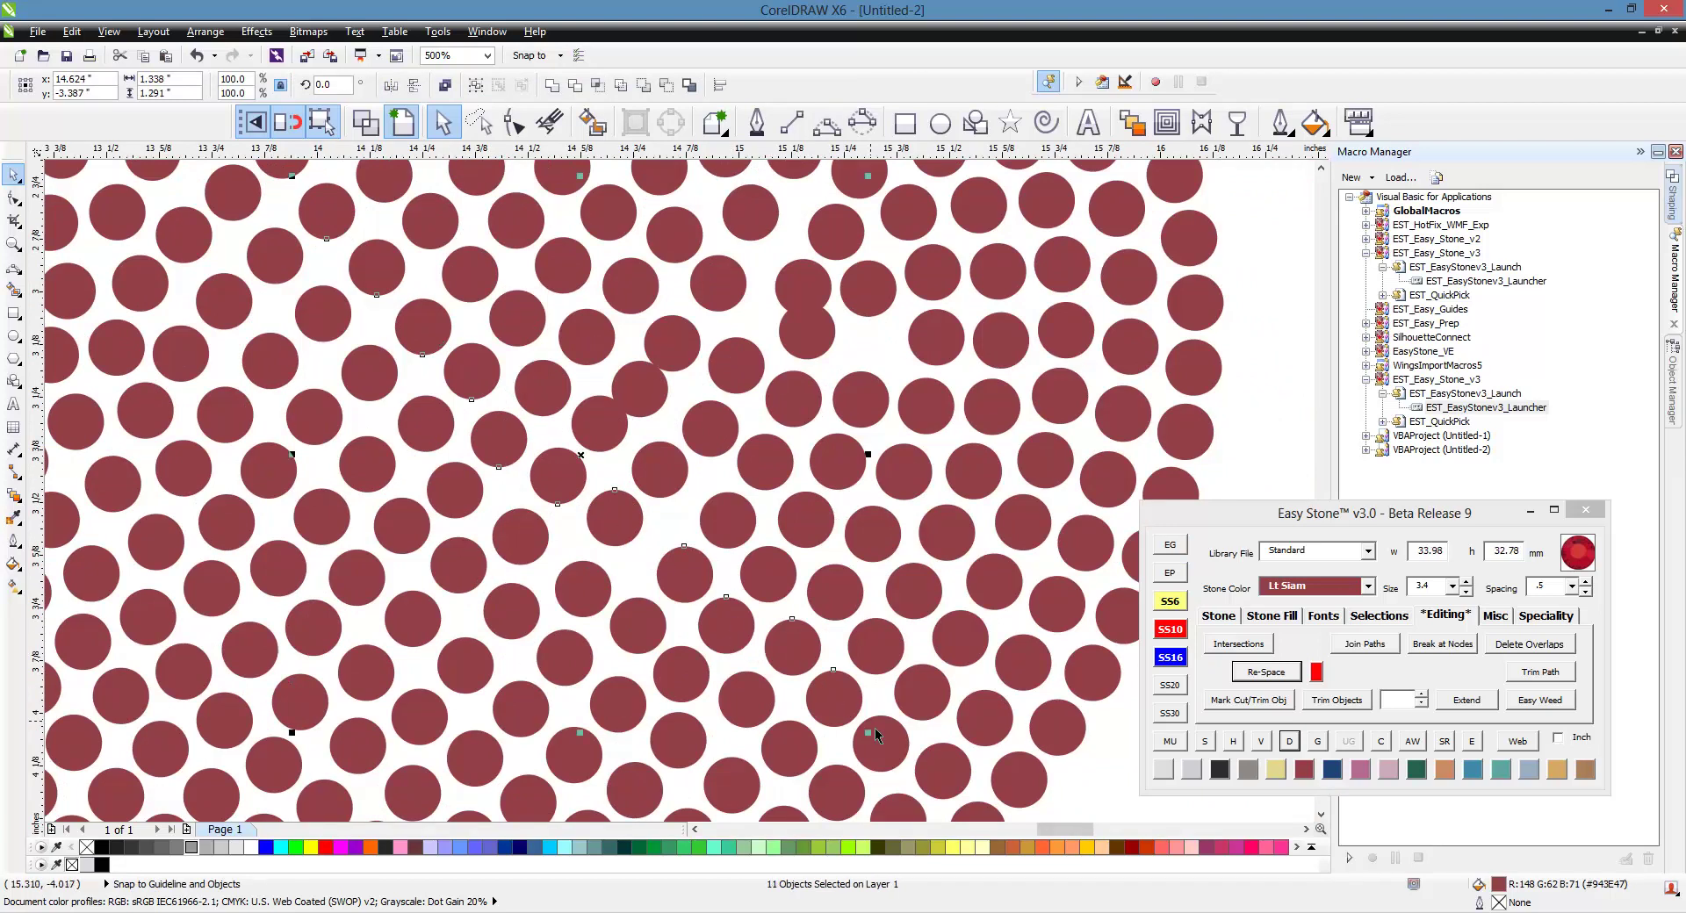
{"action": "left_click", "coordinate": [880, 742], "text": "shift"}
{"action": "left_click", "coordinate": [936, 755], "text": "shift"}
{"action": "left_click", "coordinate": [1018, 778], "text": "shift"}
{"action": "left_click", "coordinate": [1269, 672]}
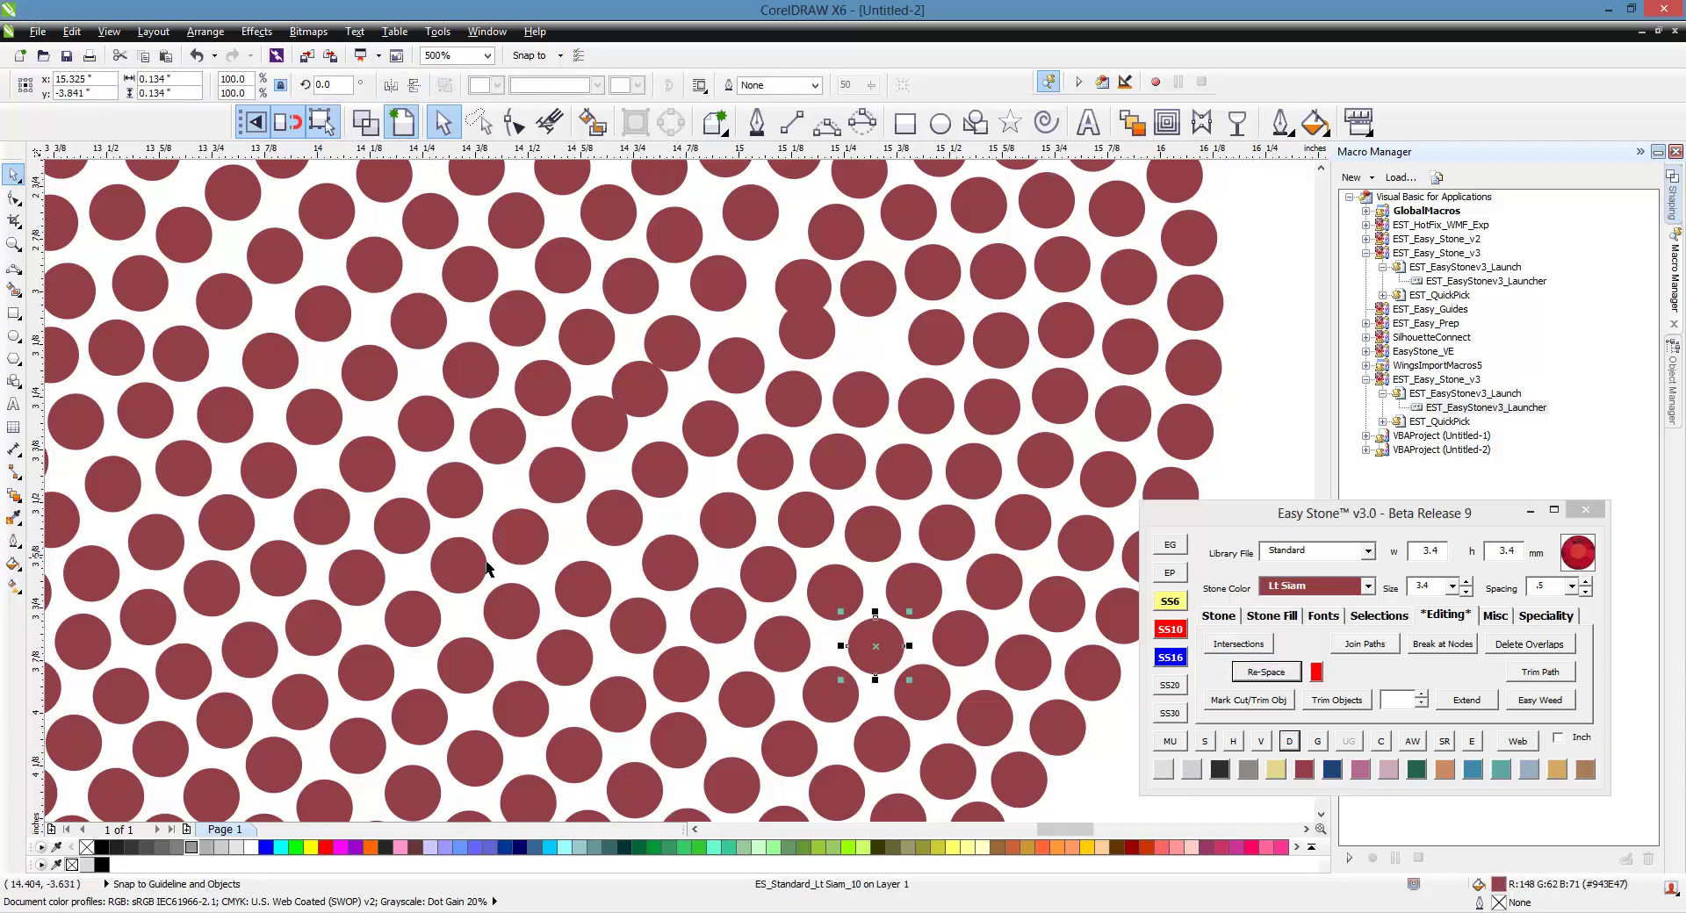
- Re-space the eleven-stone row rising through the overlapping stones near the heart's centre toward the right lobe
{"action": "left_click", "coordinate": [367, 675]}
{"action": "left_click", "coordinate": [412, 626], "text": "shift"}
{"action": "left_click", "coordinate": [455, 583], "text": "shift"}
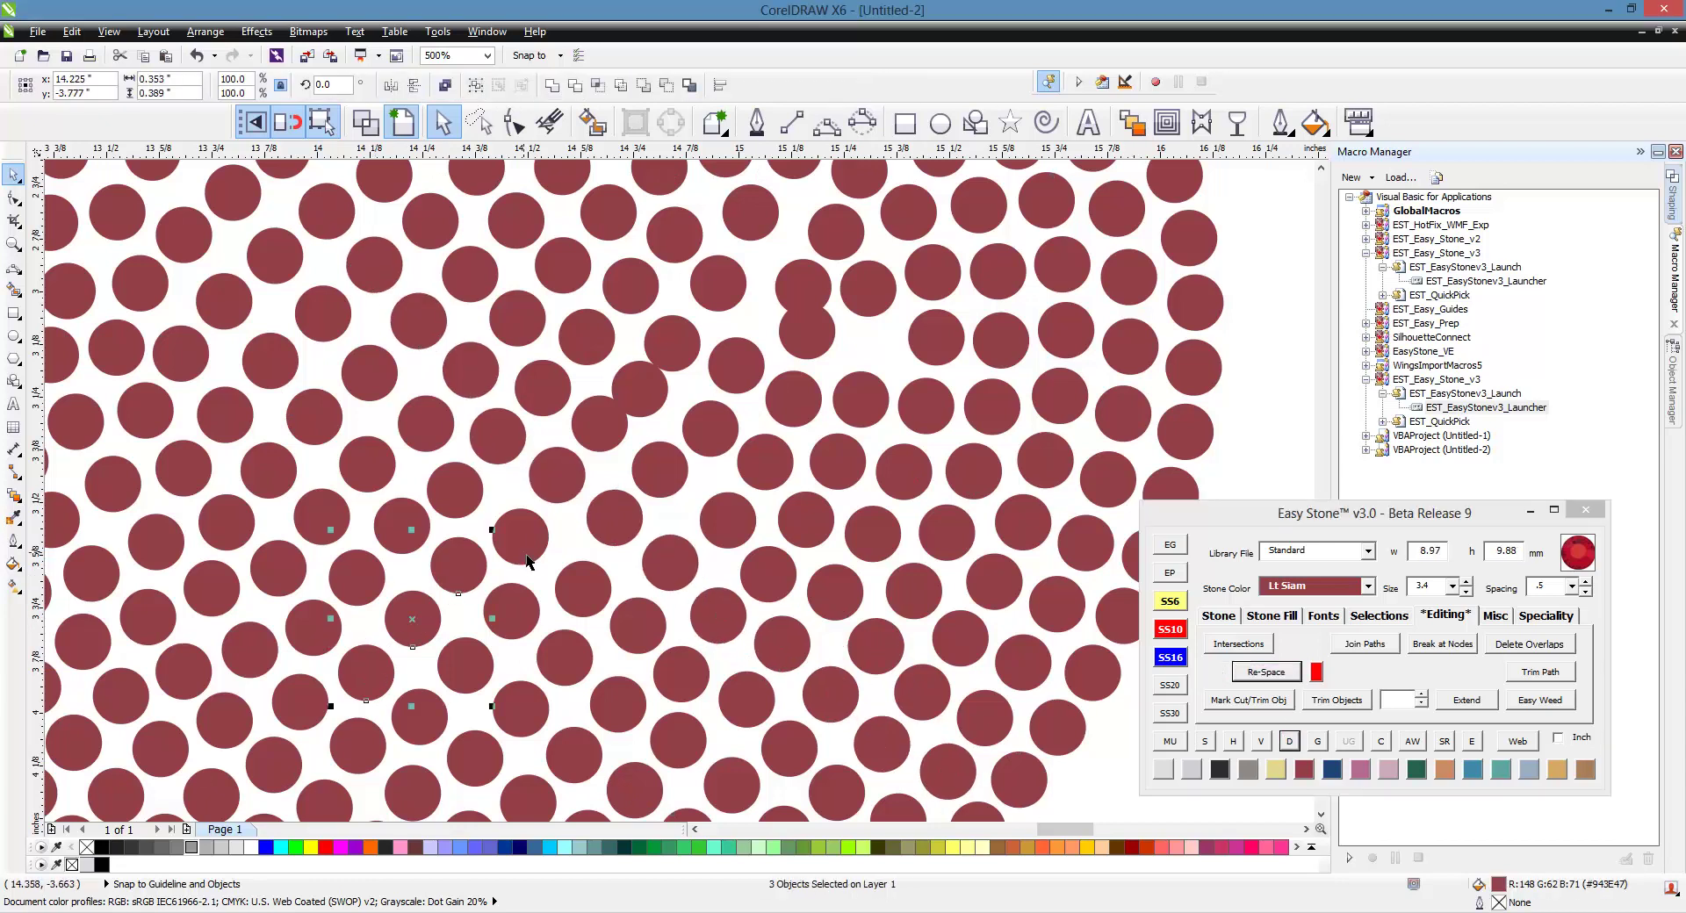
{"action": "left_click", "coordinate": [518, 545], "text": "shift"}
{"action": "left_click", "coordinate": [557, 476], "text": "shift"}
{"action": "left_click", "coordinate": [600, 424], "text": "shift"}
{"action": "left_click", "coordinate": [640, 391], "text": "shift"}
{"action": "left_click", "coordinate": [673, 347], "text": "shift"}
{"action": "left_click", "coordinate": [732, 285], "text": "shift"}
{"action": "left_click", "coordinate": [762, 223], "text": "shift"}
{"action": "left_click", "coordinate": [803, 183], "text": "shift"}
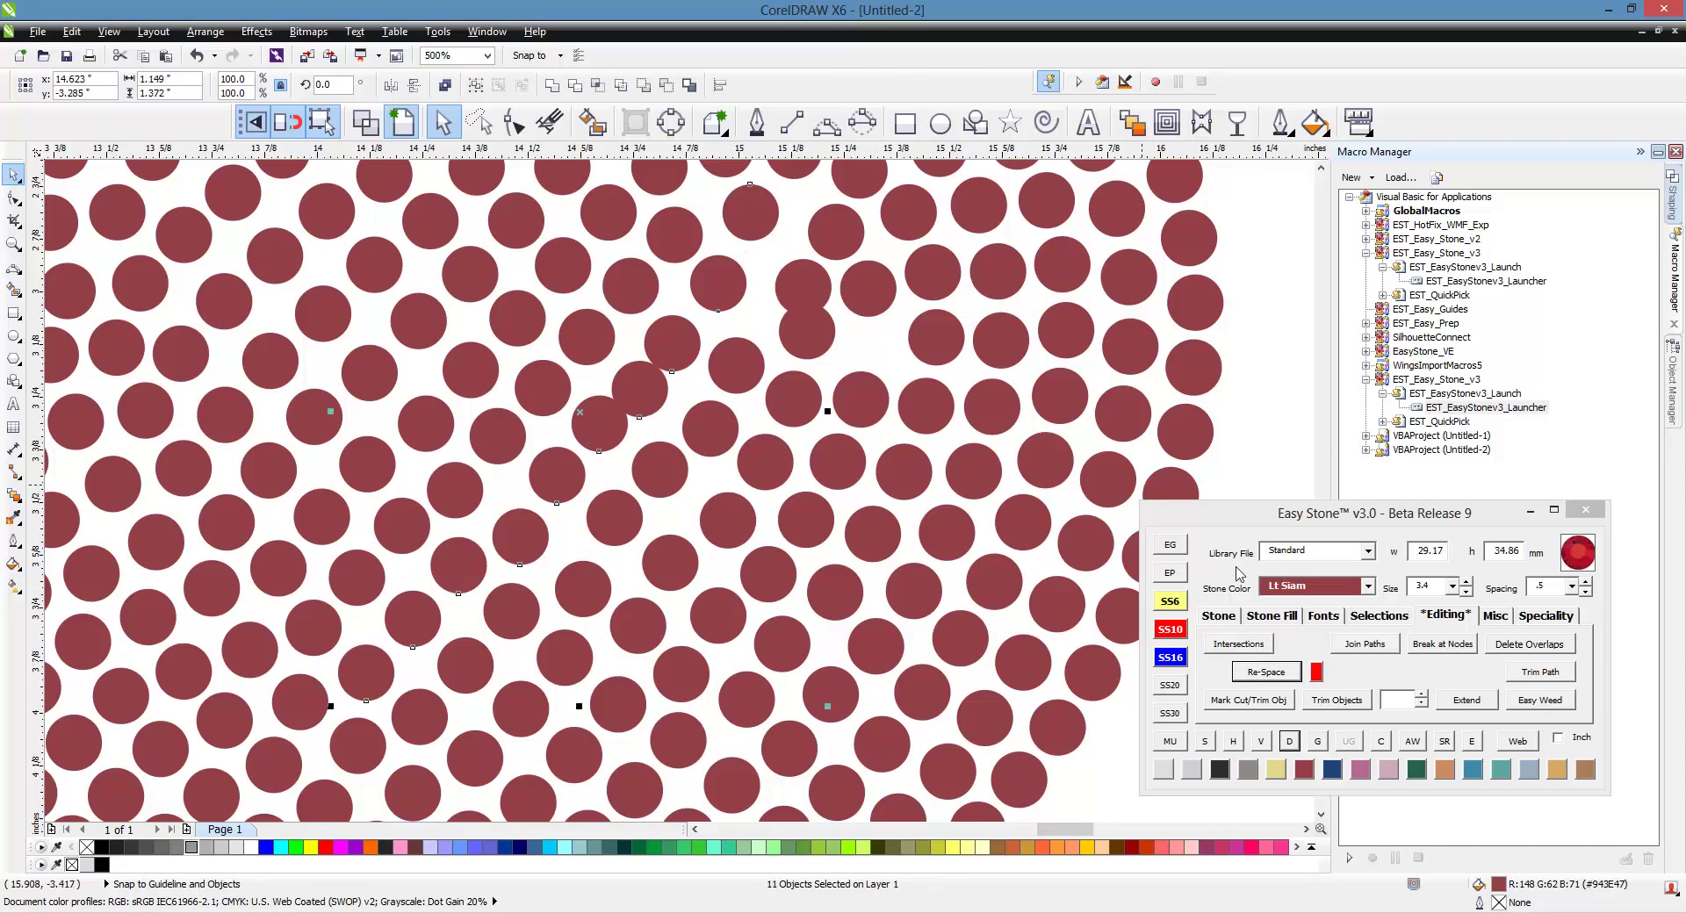
{"action": "left_click", "coordinate": [1282, 670]}
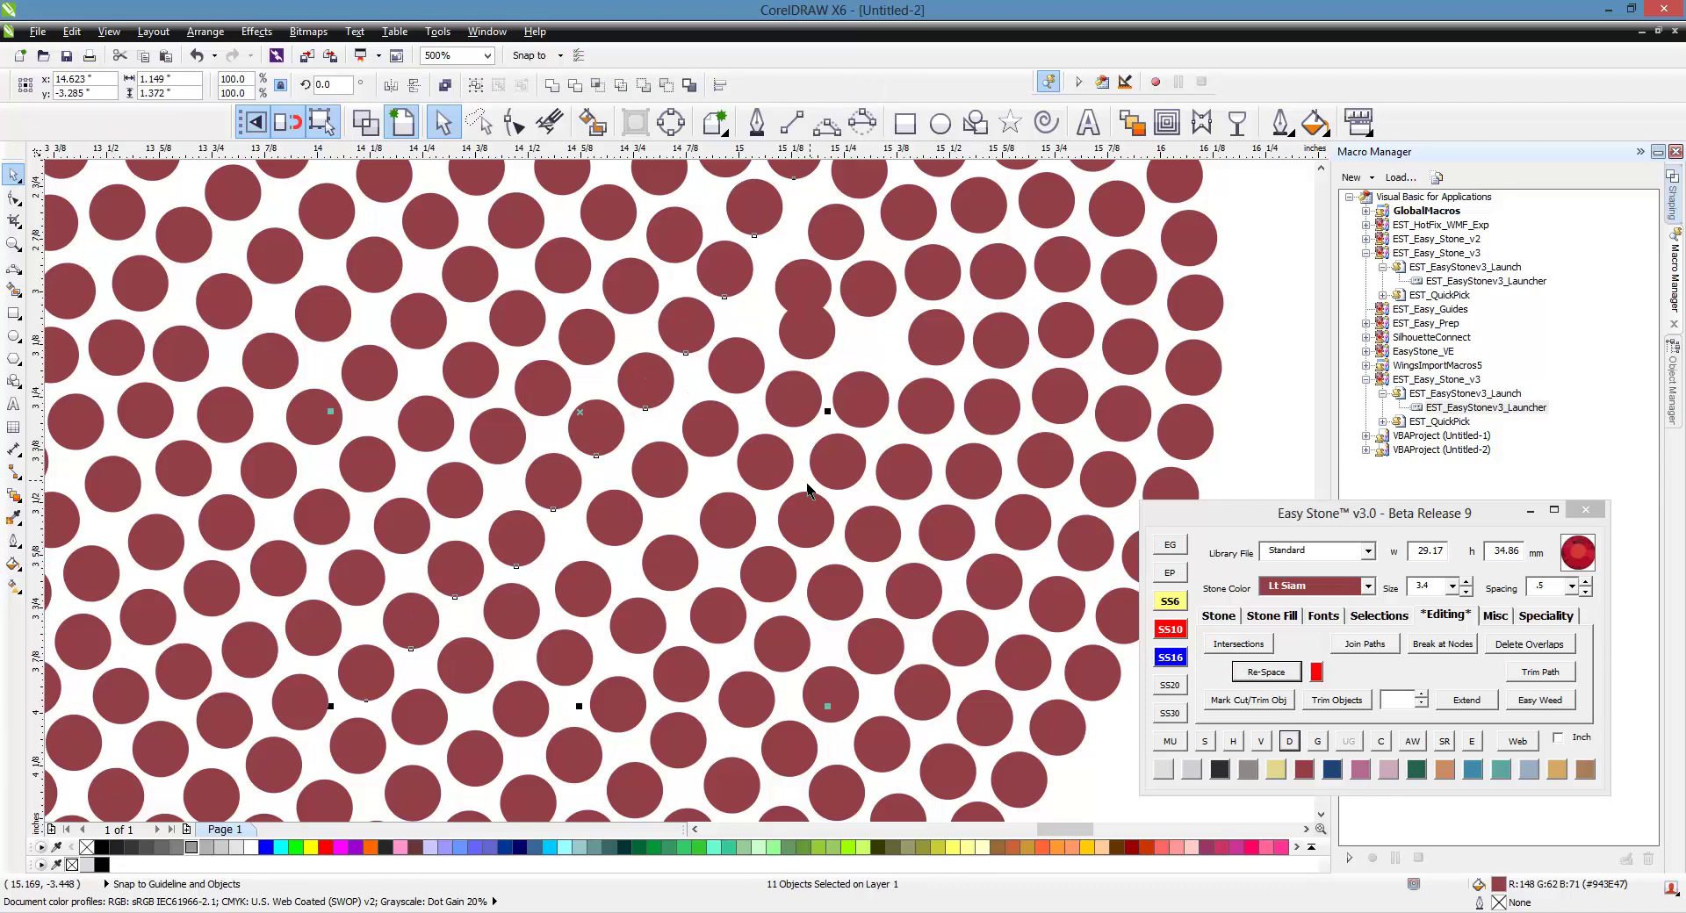
- Delete the lower stone of the overlapping pair in the heart's right lobe
{"action": "scroll", "coordinate": [772, 421], "scroll_direction": "down", "scroll_amount": 2}
{"action": "scroll", "coordinate": [790, 424], "scroll_direction": "up", "scroll_amount": 3}
{"action": "left_click", "coordinate": [757, 424]}
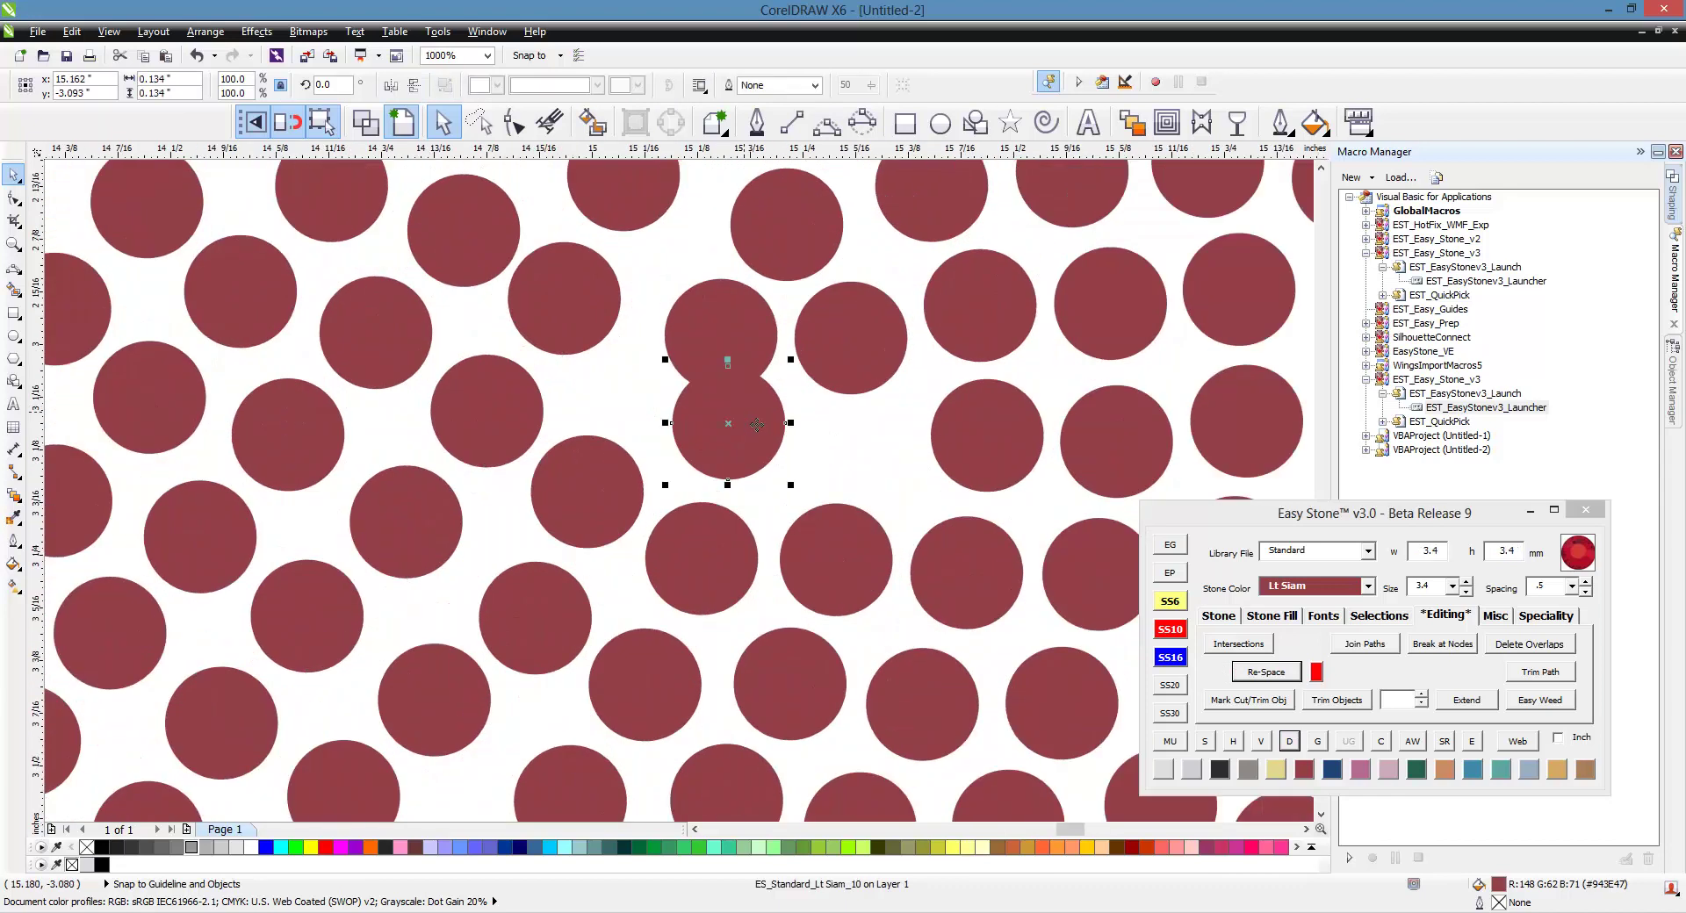
{"action": "key", "text": "Delete"}
{"action": "scroll", "coordinate": [606, 391], "scroll_direction": "down", "scroll_amount": 3}
{"action": "scroll", "coordinate": [615, 400], "scroll_direction": "up", "scroll_amount": 2}
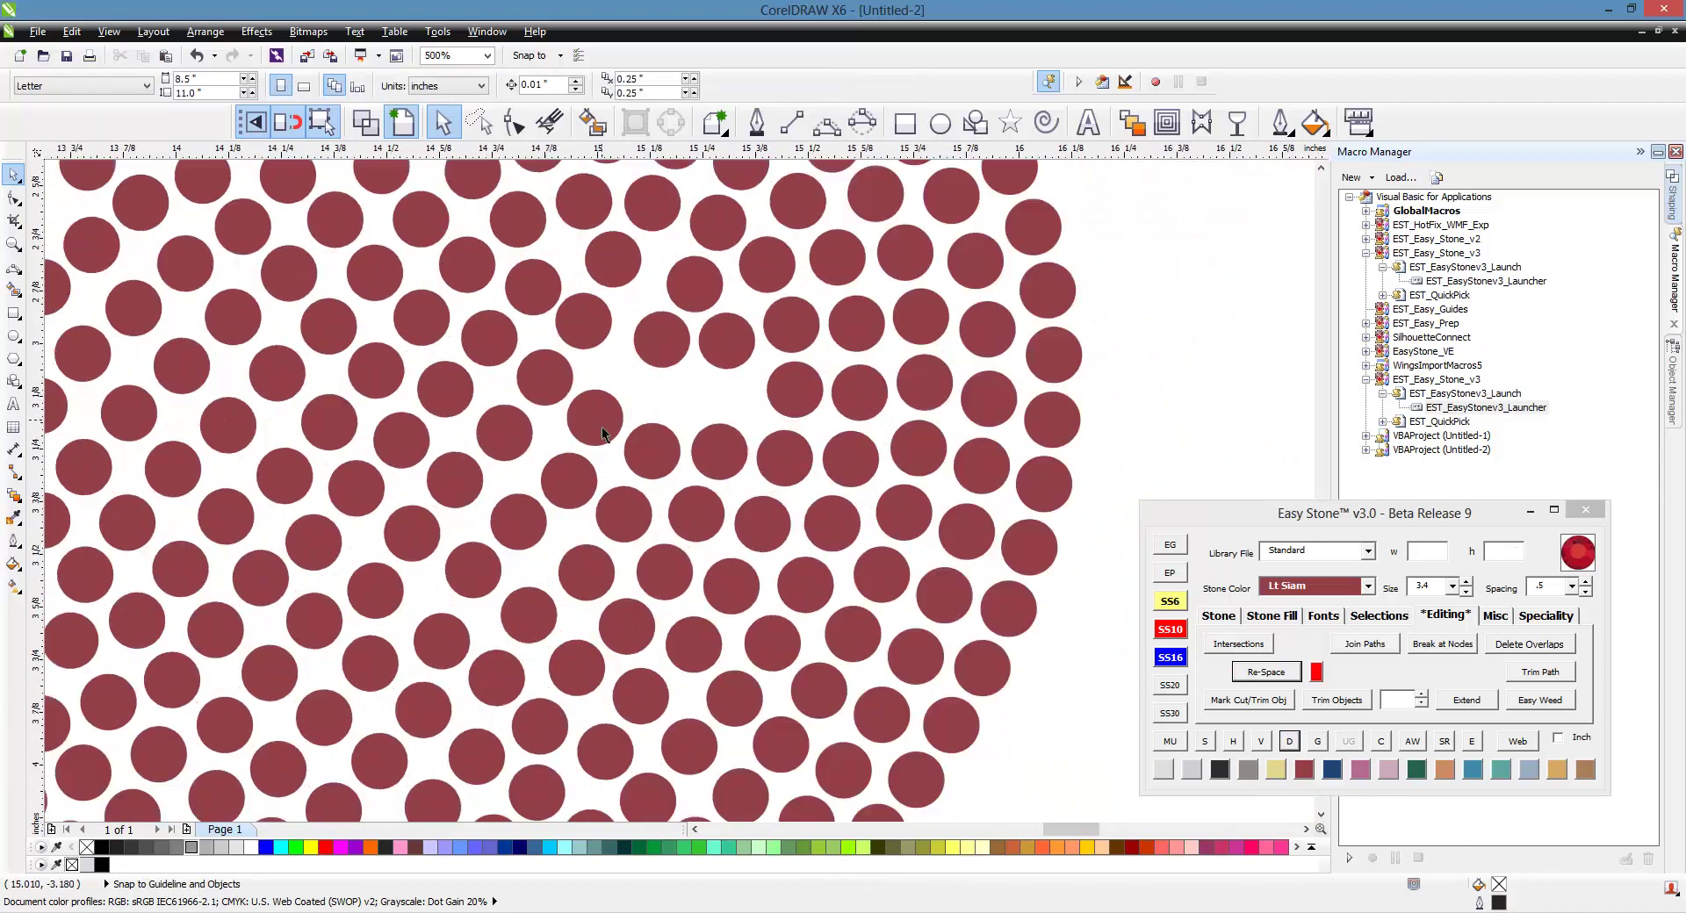
- Re-space the ten stones of the descending row below the right lobe's gap, ending at the heart's lower-right edge
{"action": "left_click", "coordinate": [399, 446]}
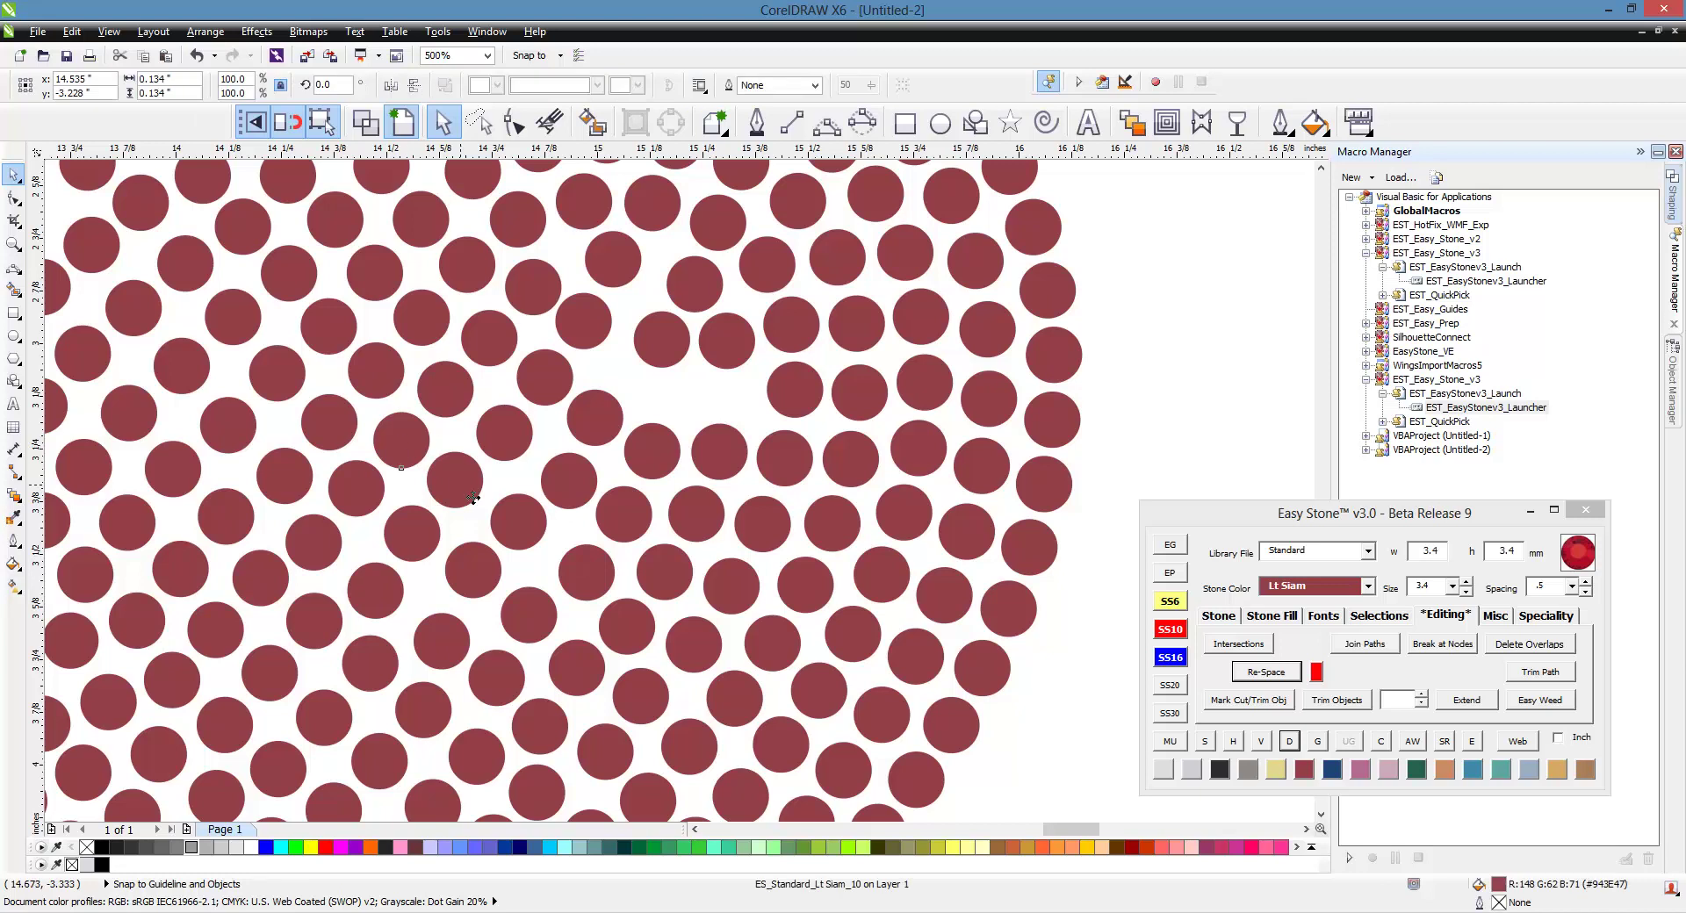
{"action": "left_click", "coordinate": [455, 485], "text": "shift"}
{"action": "left_click", "coordinate": [520, 527], "text": "shift"}
{"action": "left_click", "coordinate": [588, 575], "text": "shift"}
{"action": "left_click", "coordinate": [627, 625], "text": "shift"}
{"action": "left_click", "coordinate": [694, 644], "text": "shift"}
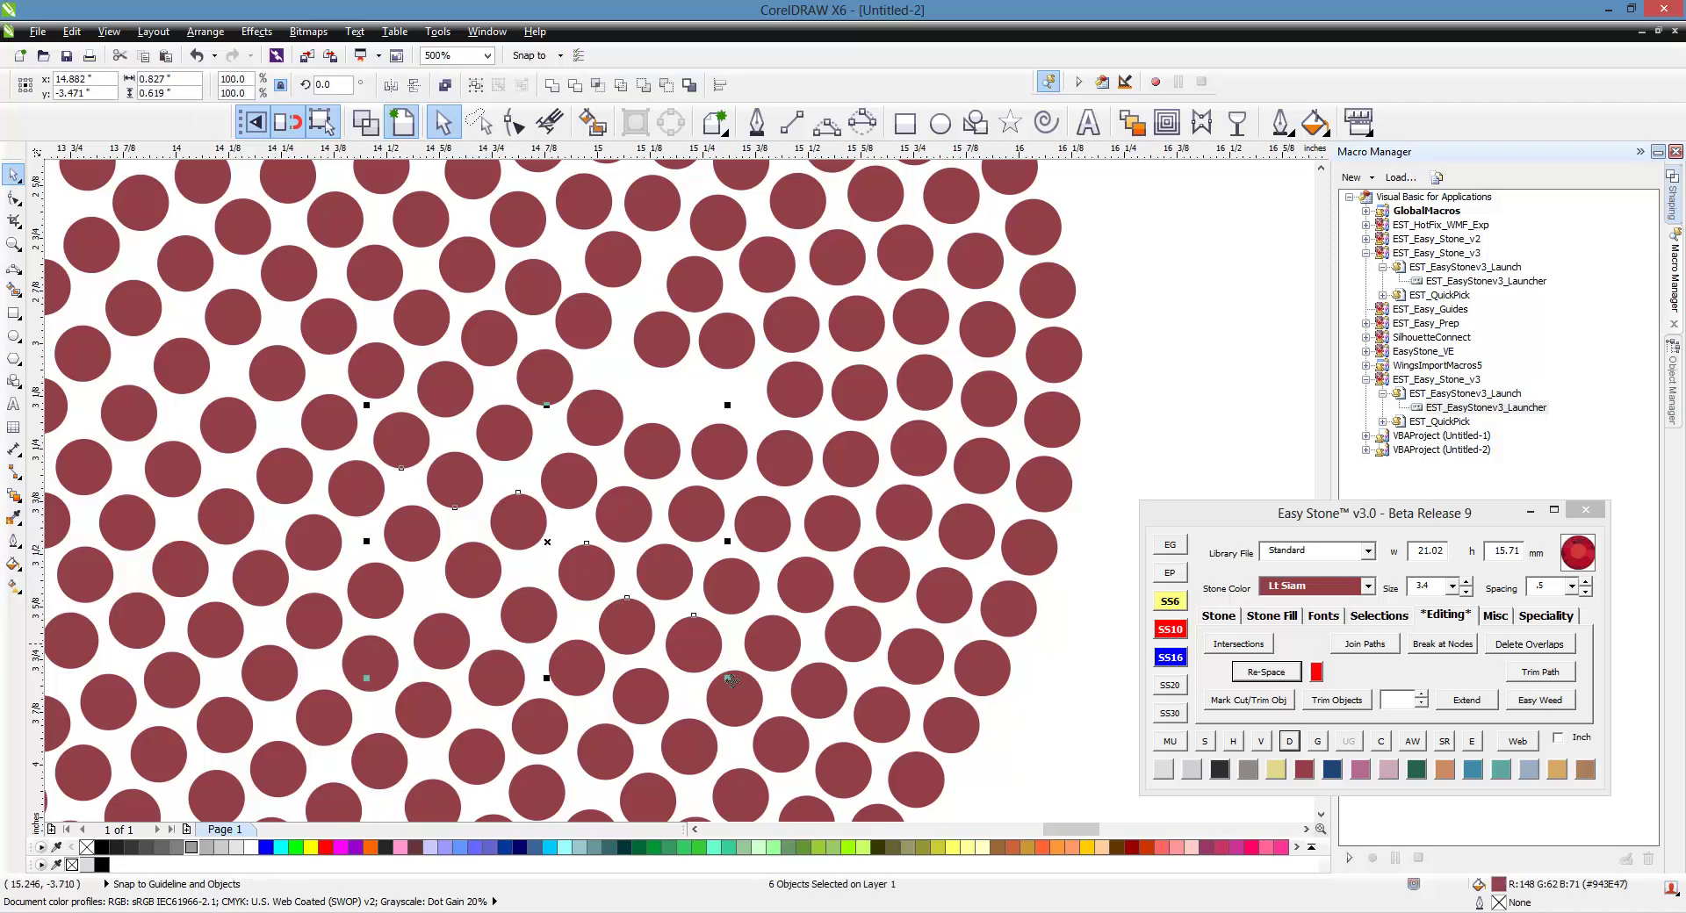
{"action": "left_click", "coordinate": [734, 696], "text": "shift"}
{"action": "left_click", "coordinate": [777, 738], "text": "shift"}
{"action": "left_click", "coordinate": [844, 770], "text": "shift"}
{"action": "left_click", "coordinate": [927, 789], "text": "shift"}
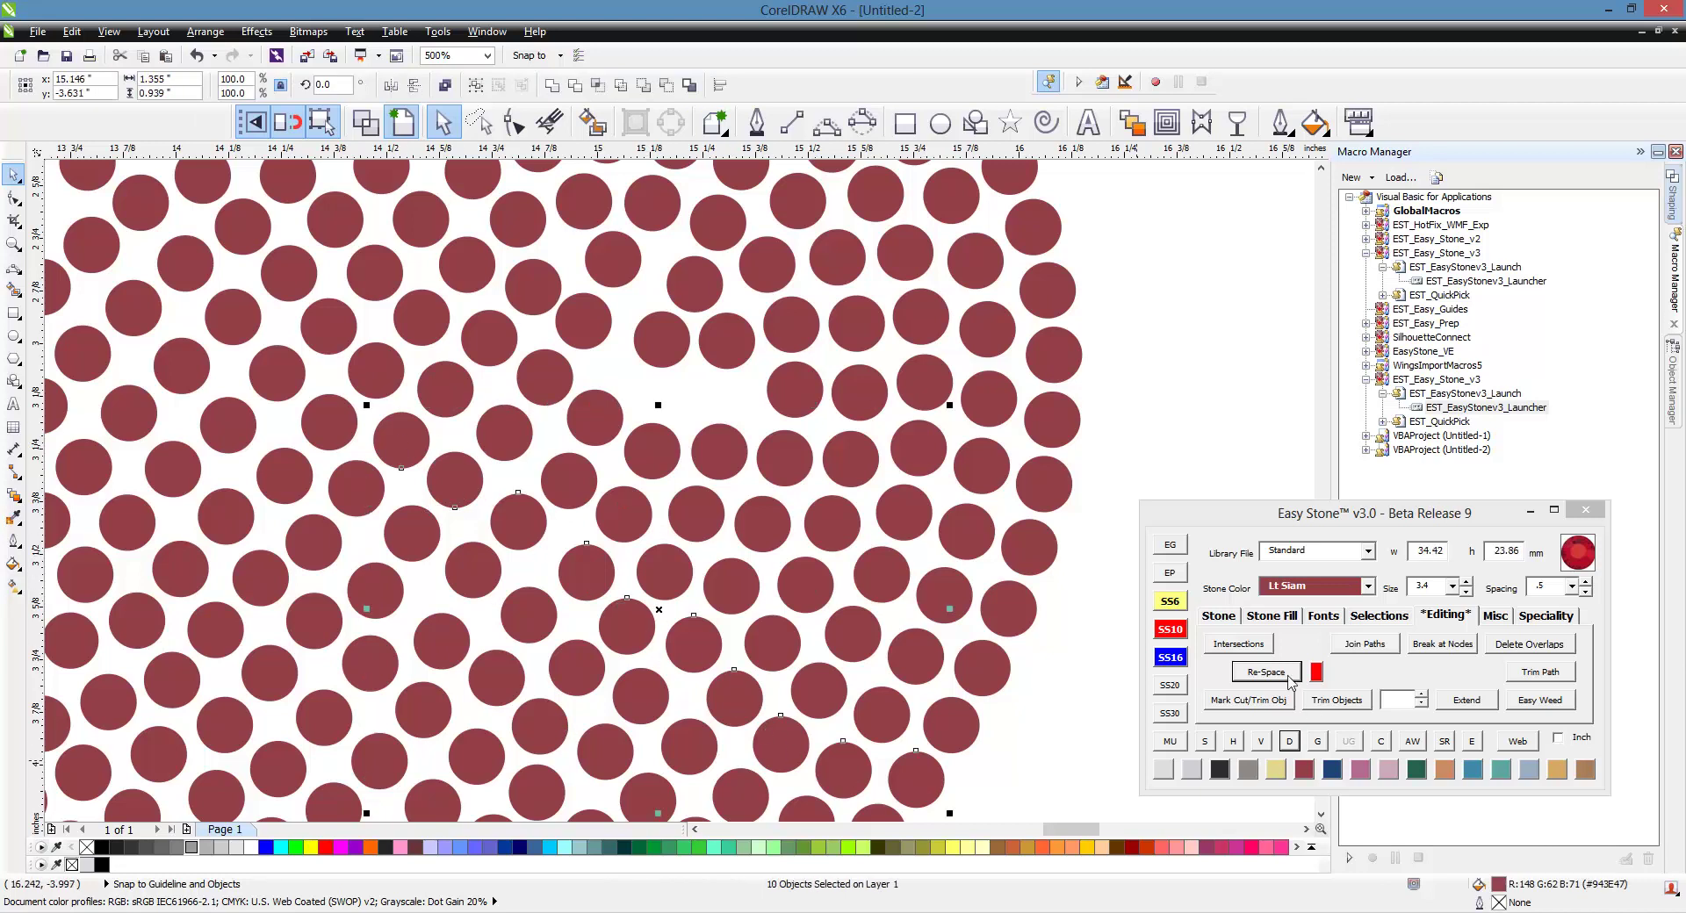
{"action": "left_click", "coordinate": [1271, 673]}
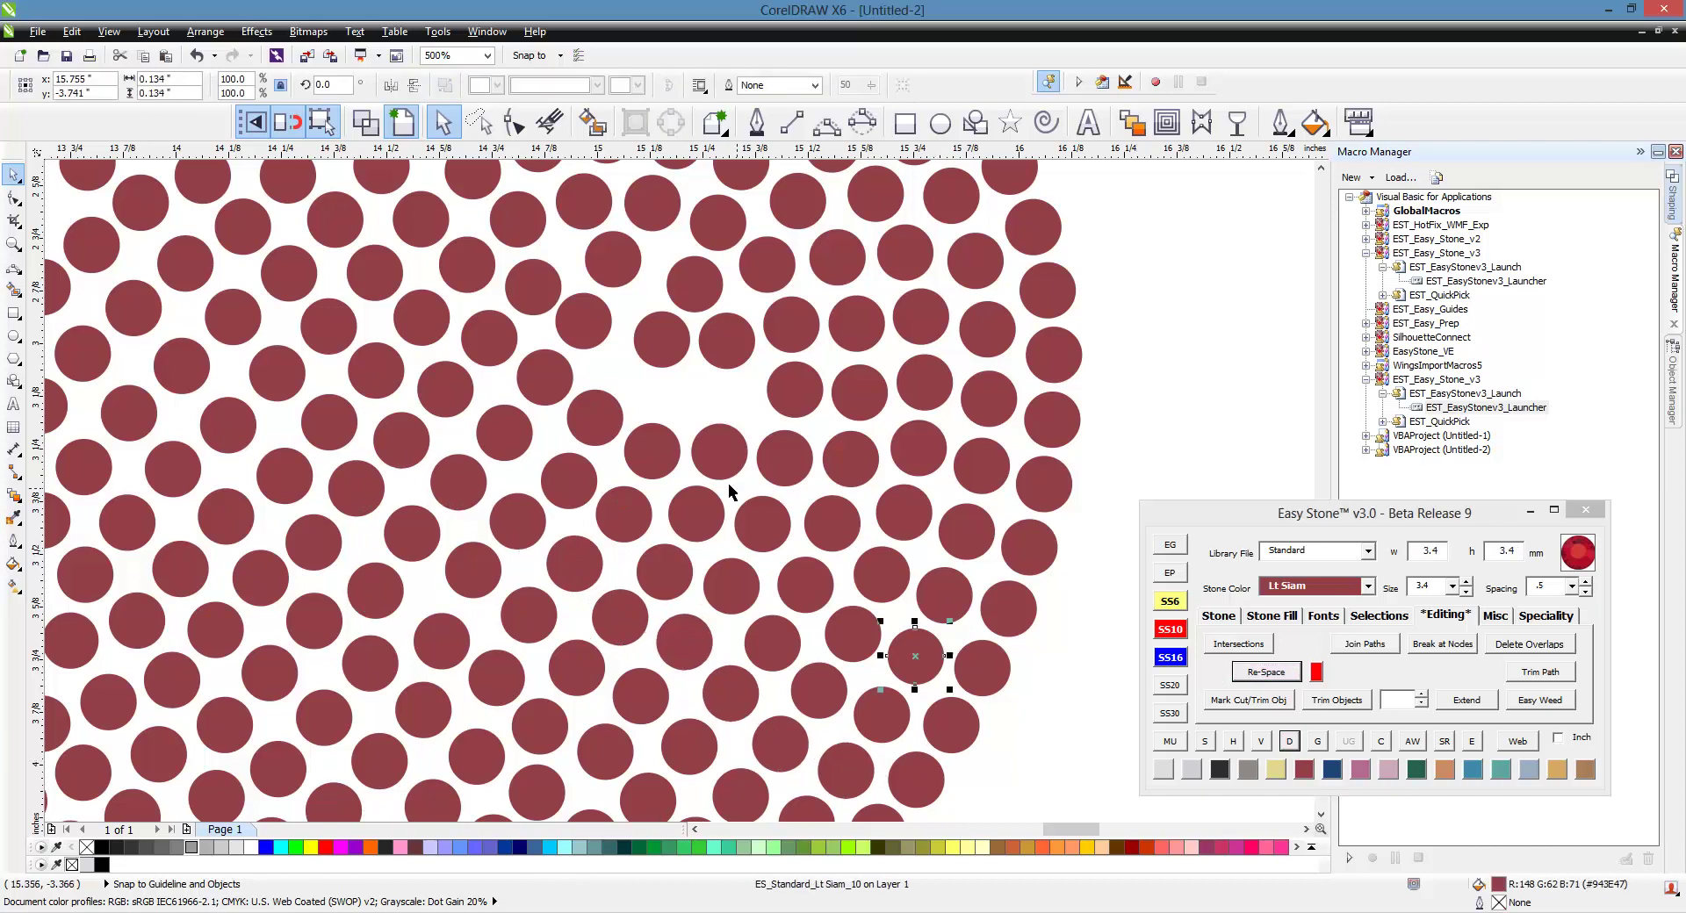
- Place a stone in the right lobe's gap and shift the nearby stone above it slightly left
{"action": "scroll", "coordinate": [729, 483], "scroll_direction": "up", "scroll_amount": 2}
{"action": "left_click", "coordinate": [430, 518]}
{"action": "scroll", "coordinate": [503, 397], "scroll_direction": "down", "scroll_amount": 2}
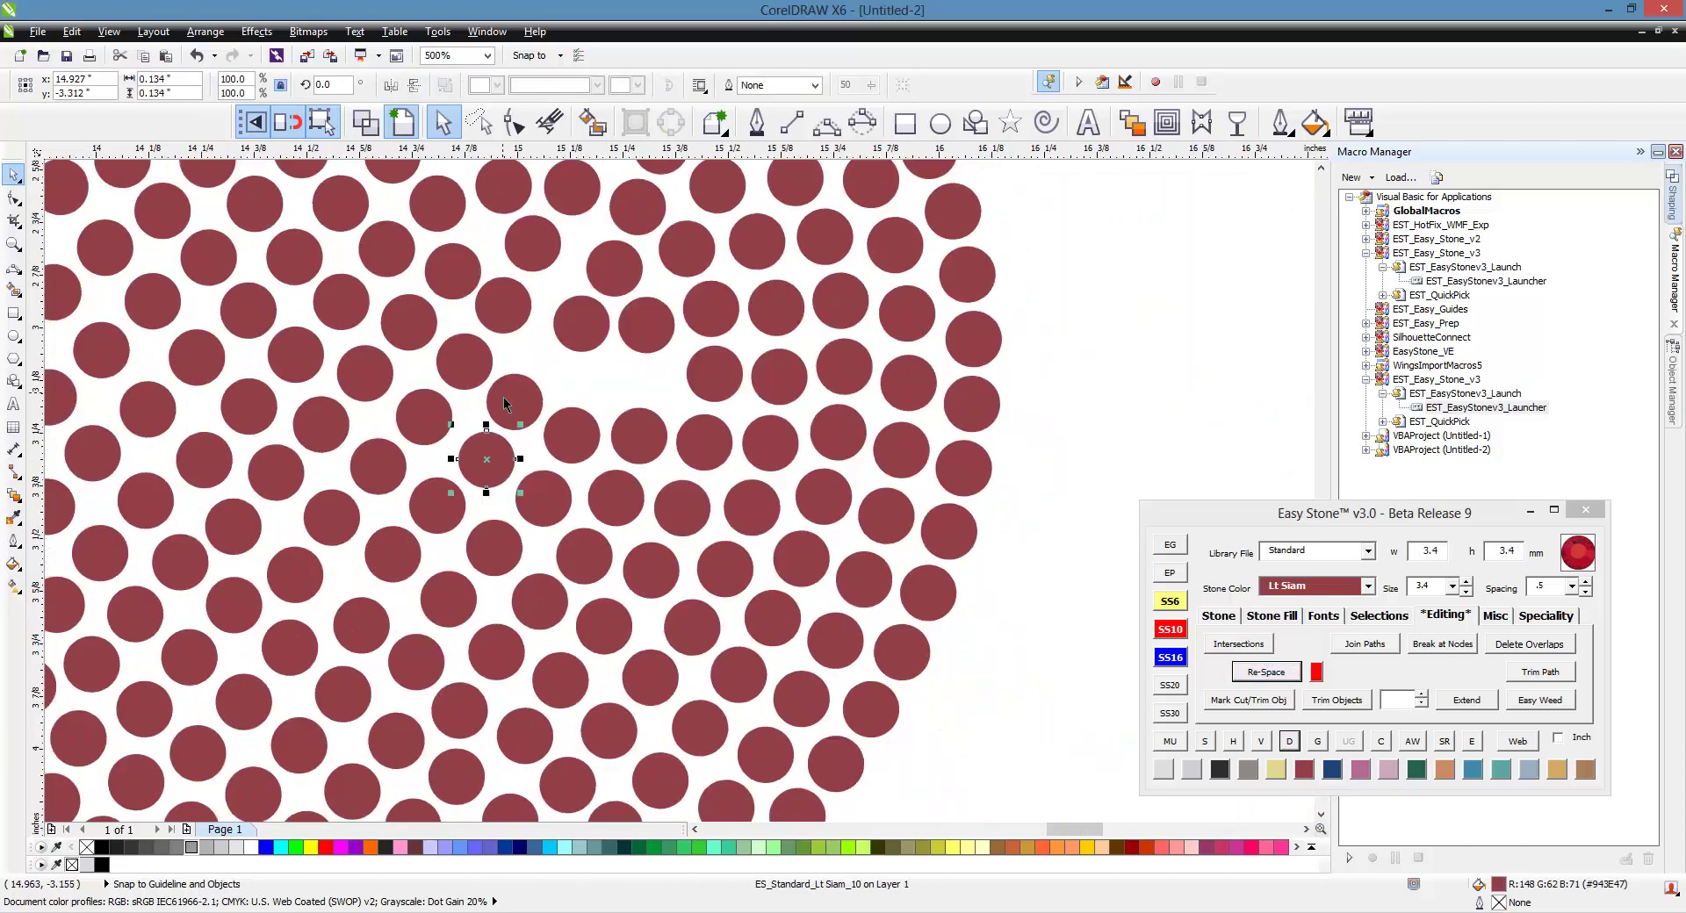
{"action": "scroll", "coordinate": [554, 356], "scroll_direction": "up", "scroll_amount": 2}
{"action": "left_click_drag", "start_coordinate": [751, 401], "coordinate": [734, 430]}
{"action": "scroll", "coordinate": [602, 423], "scroll_direction": "down", "scroll_amount": 2}
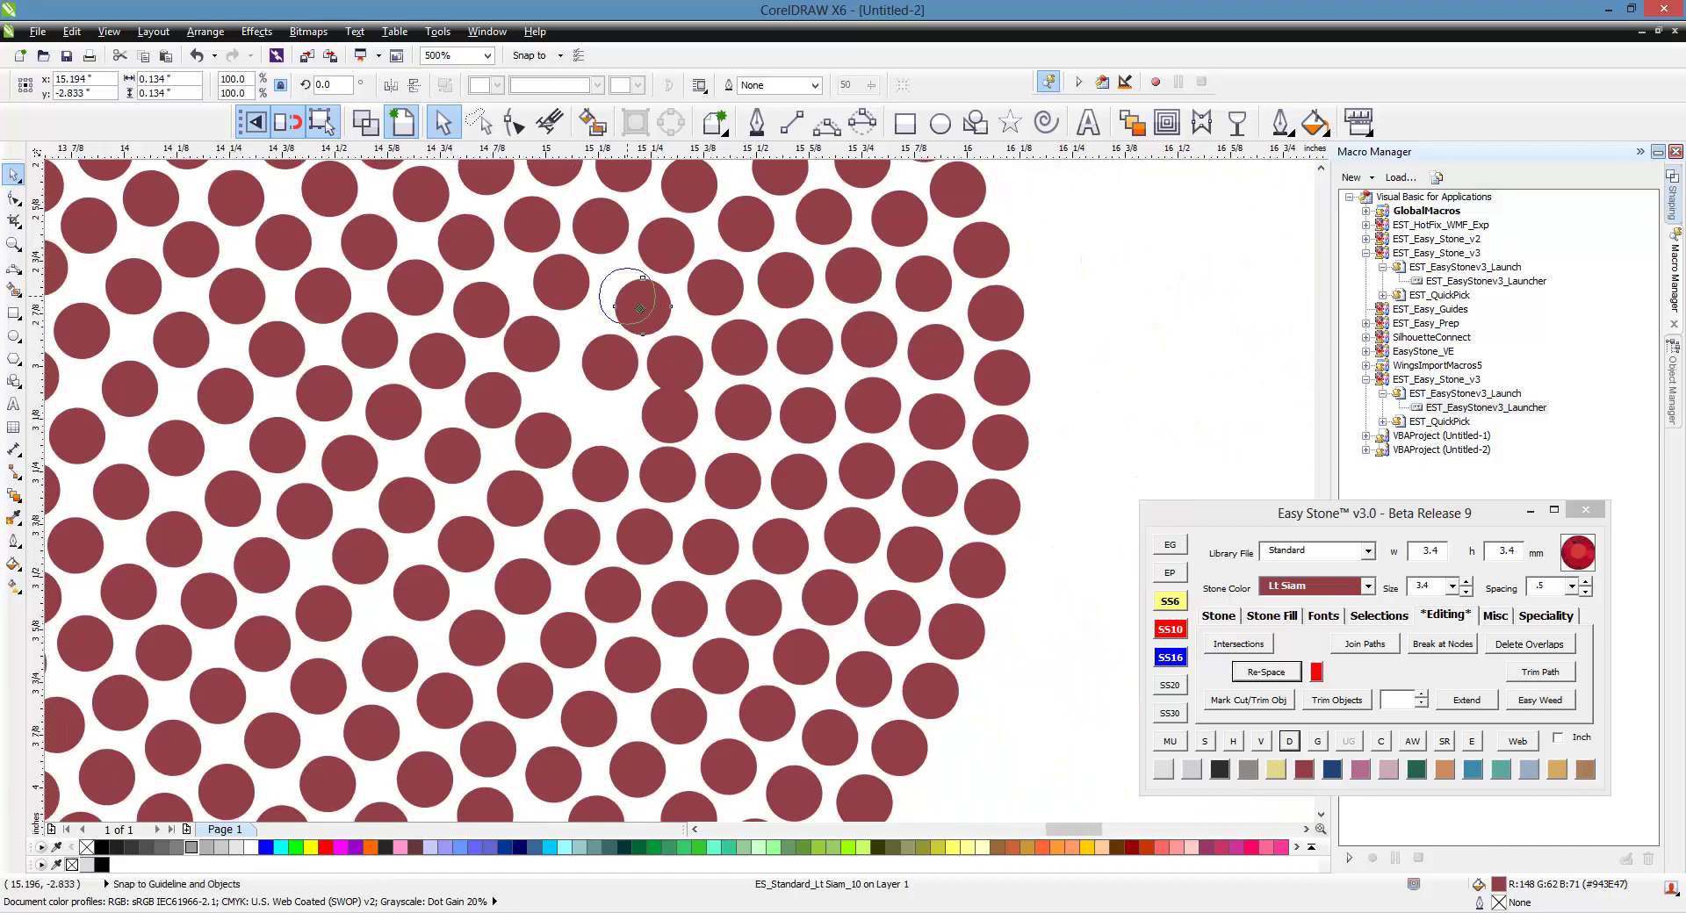
{"action": "left_click_drag", "start_coordinate": [646, 320], "coordinate": [632, 320]}
- Re-space the ten stones curving from the right lobe down through the filled gap to the heart's lower centre
{"action": "scroll", "coordinate": [670, 349], "scroll_direction": "up", "scroll_amount": 1}
{"action": "left_click", "coordinate": [694, 361], "text": "shift"}
{"action": "left_click", "coordinate": [712, 512], "text": "shift"}
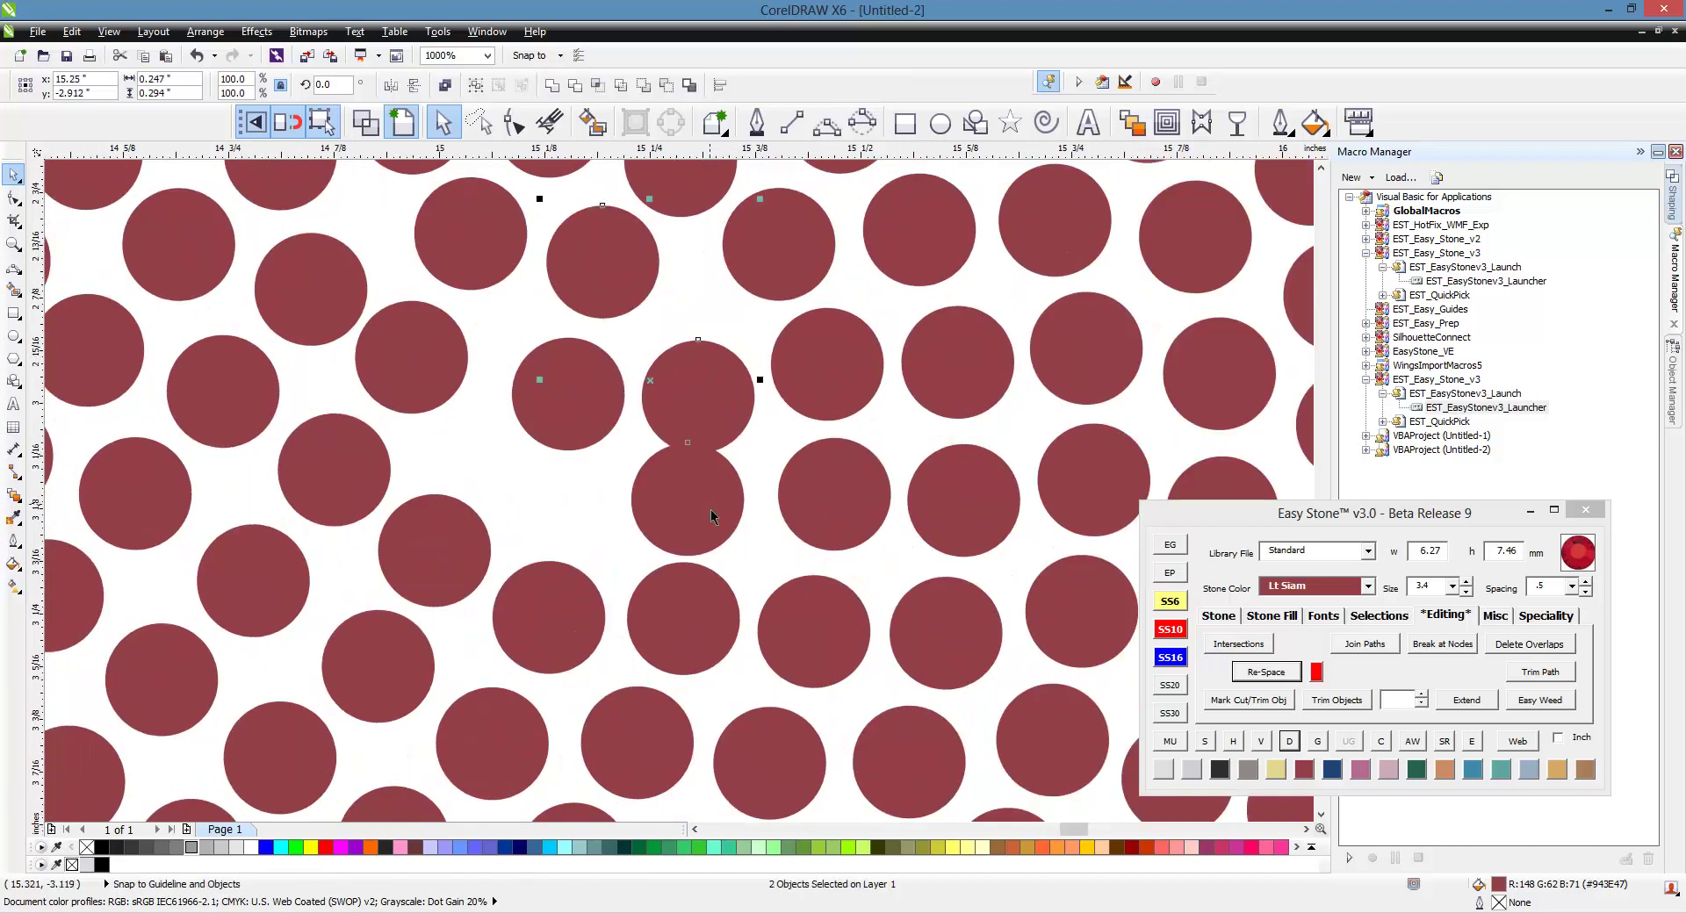
{"action": "scroll", "coordinate": [765, 284], "scroll_direction": "down", "scroll_amount": 1}
{"action": "left_click", "coordinate": [723, 468], "text": "shift"}
{"action": "left_click", "coordinate": [720, 524], "text": "shift"}
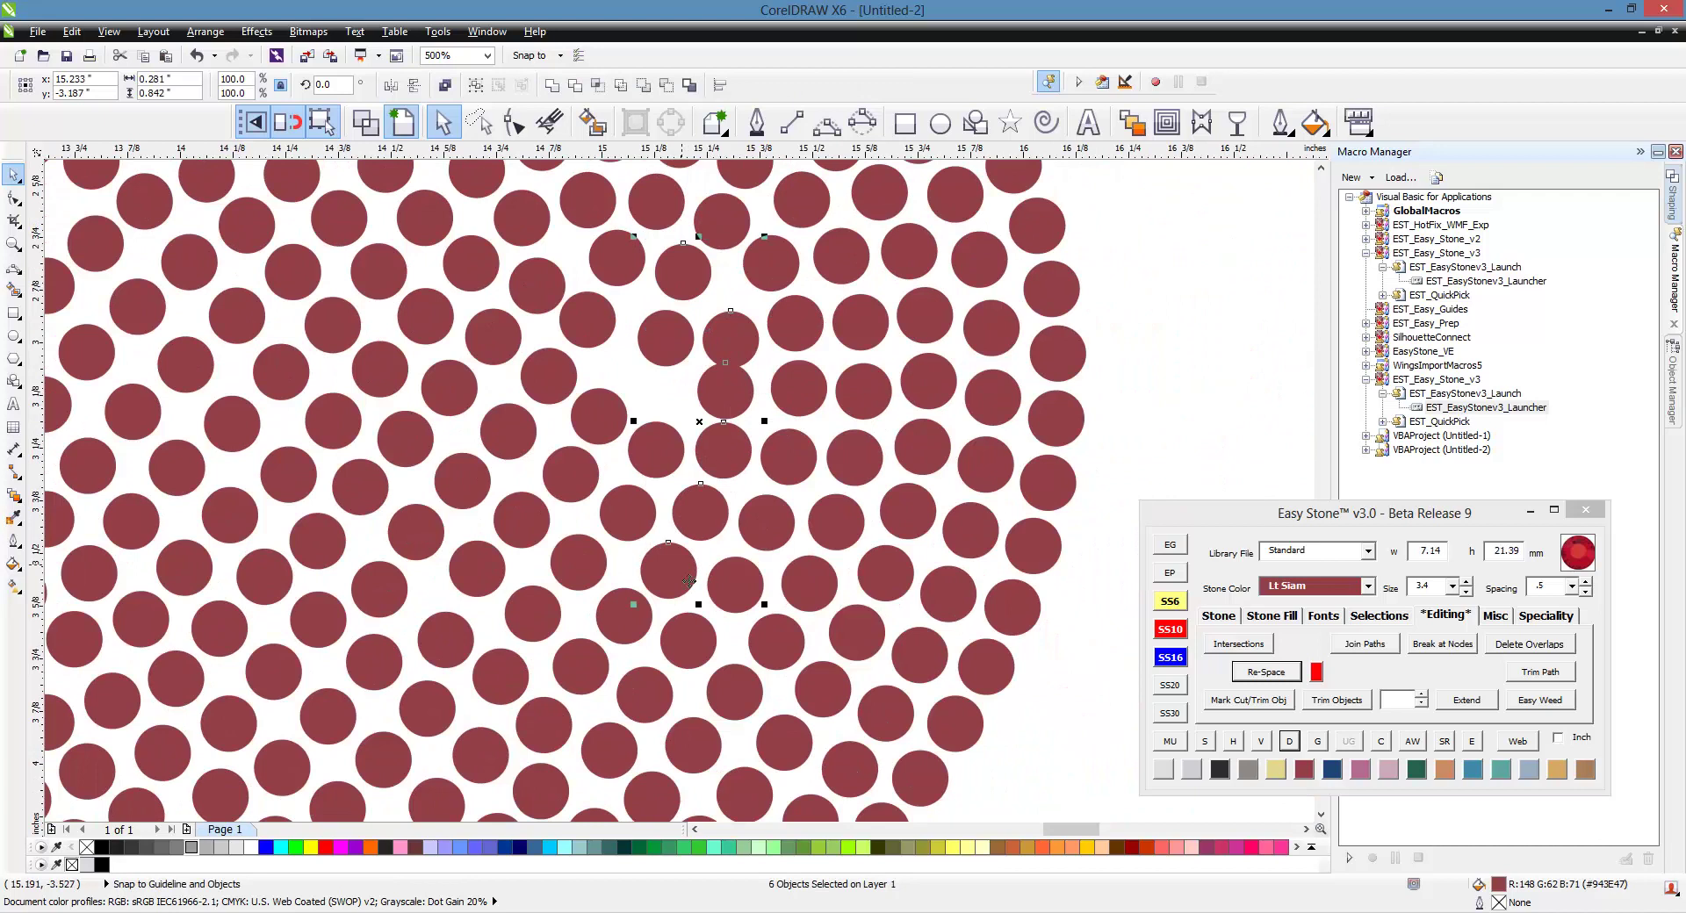
{"action": "left_click", "coordinate": [669, 571], "text": "shift"}
{"action": "left_click", "coordinate": [636, 639], "text": "shift"}
{"action": "left_click", "coordinate": [601, 672], "text": "shift"}
{"action": "left_click", "coordinate": [545, 729], "text": "shift"}
{"action": "left_click", "coordinate": [554, 781], "text": "shift"}
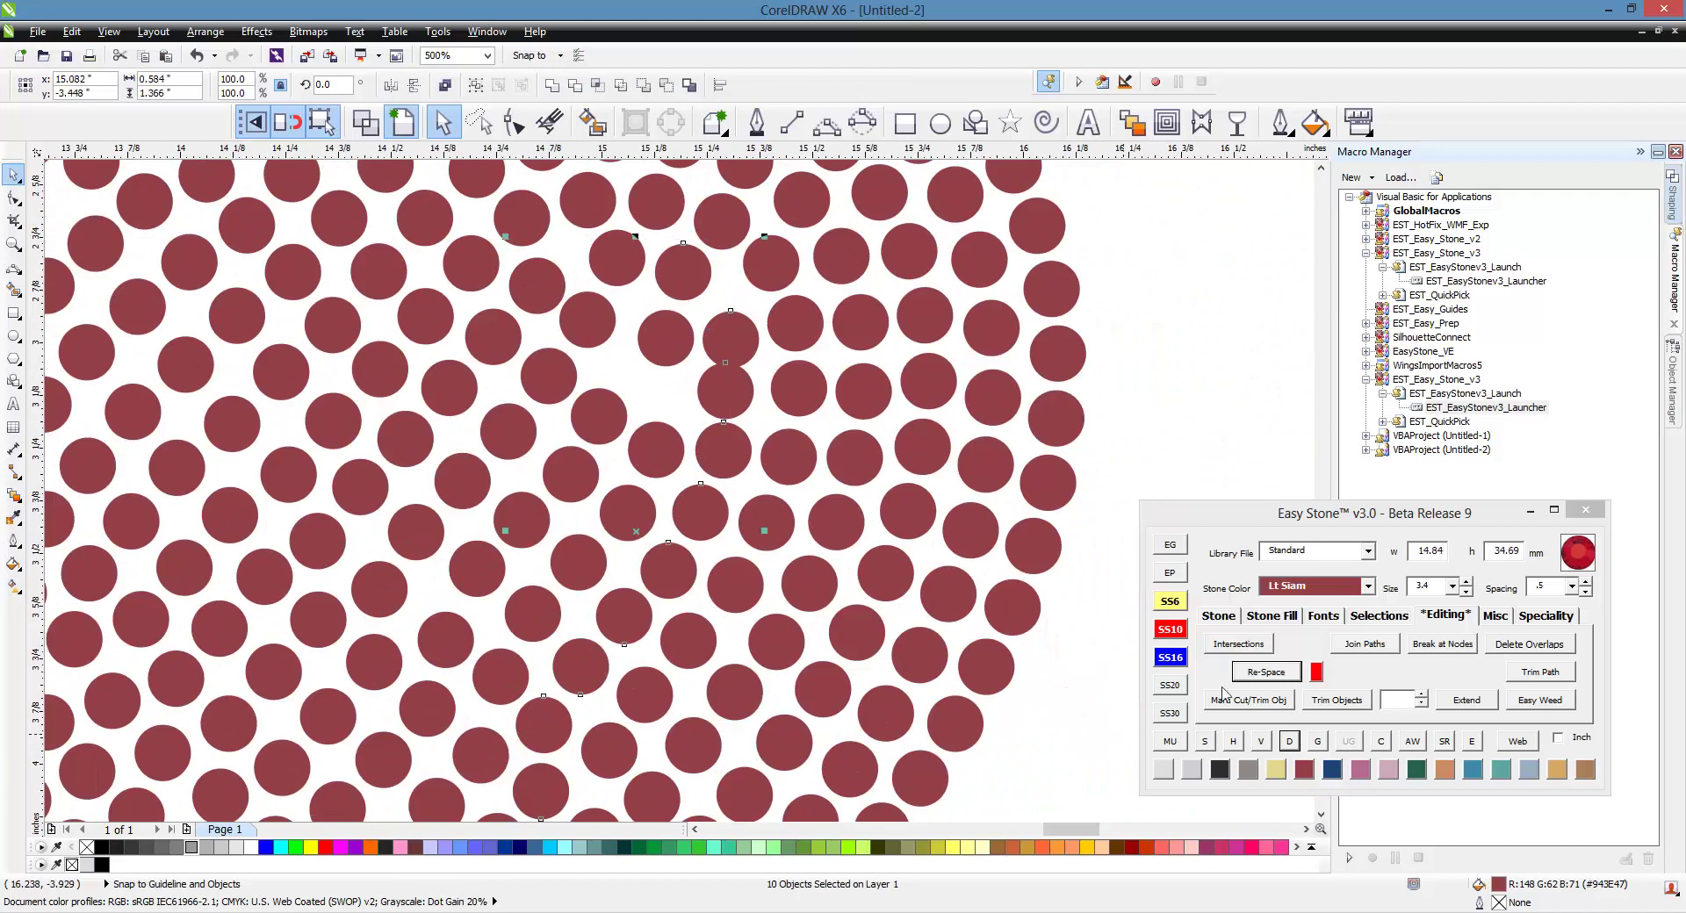
{"action": "left_click", "coordinate": [1265, 673]}
{"action": "left_click", "coordinate": [1289, 742]}
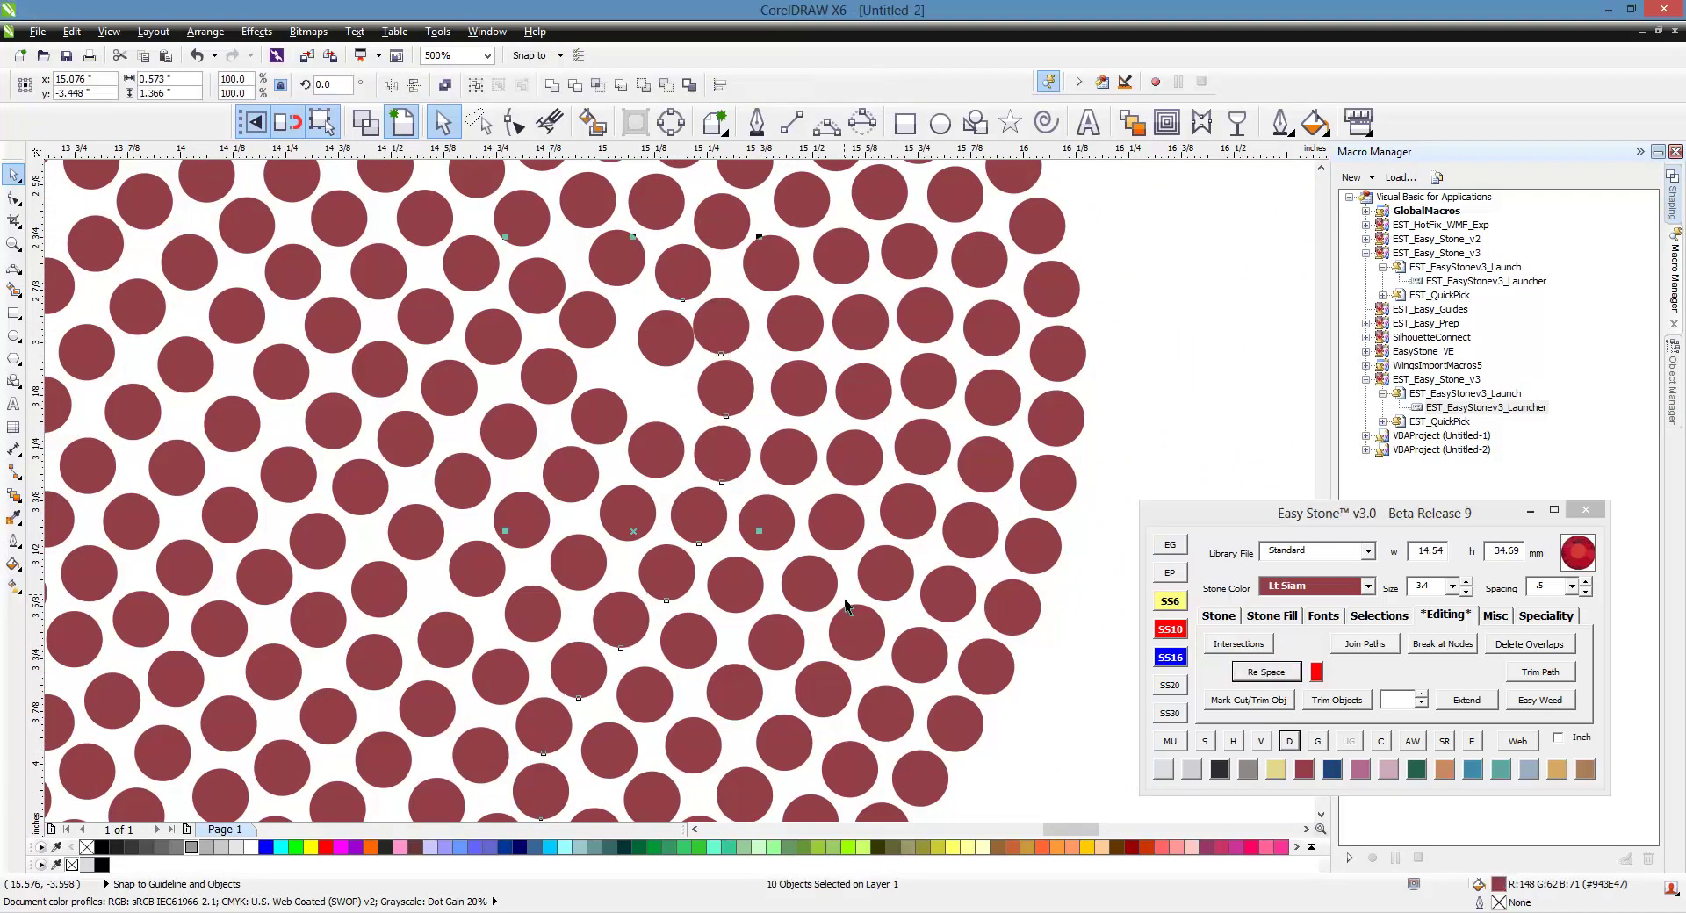
- Move the crowded stone beside the right lobe's gap left, and re-space the row descending from it toward the lower left
{"action": "scroll", "coordinate": [660, 409], "scroll_direction": "up", "scroll_amount": 1}
{"action": "left_click_drag", "start_coordinate": [689, 309], "coordinate": [673, 309]}
{"action": "scroll", "coordinate": [624, 350], "scroll_direction": "down", "scroll_amount": 1}
{"action": "scroll", "coordinate": [624, 344], "scroll_direction": "up", "scroll_amount": 1}
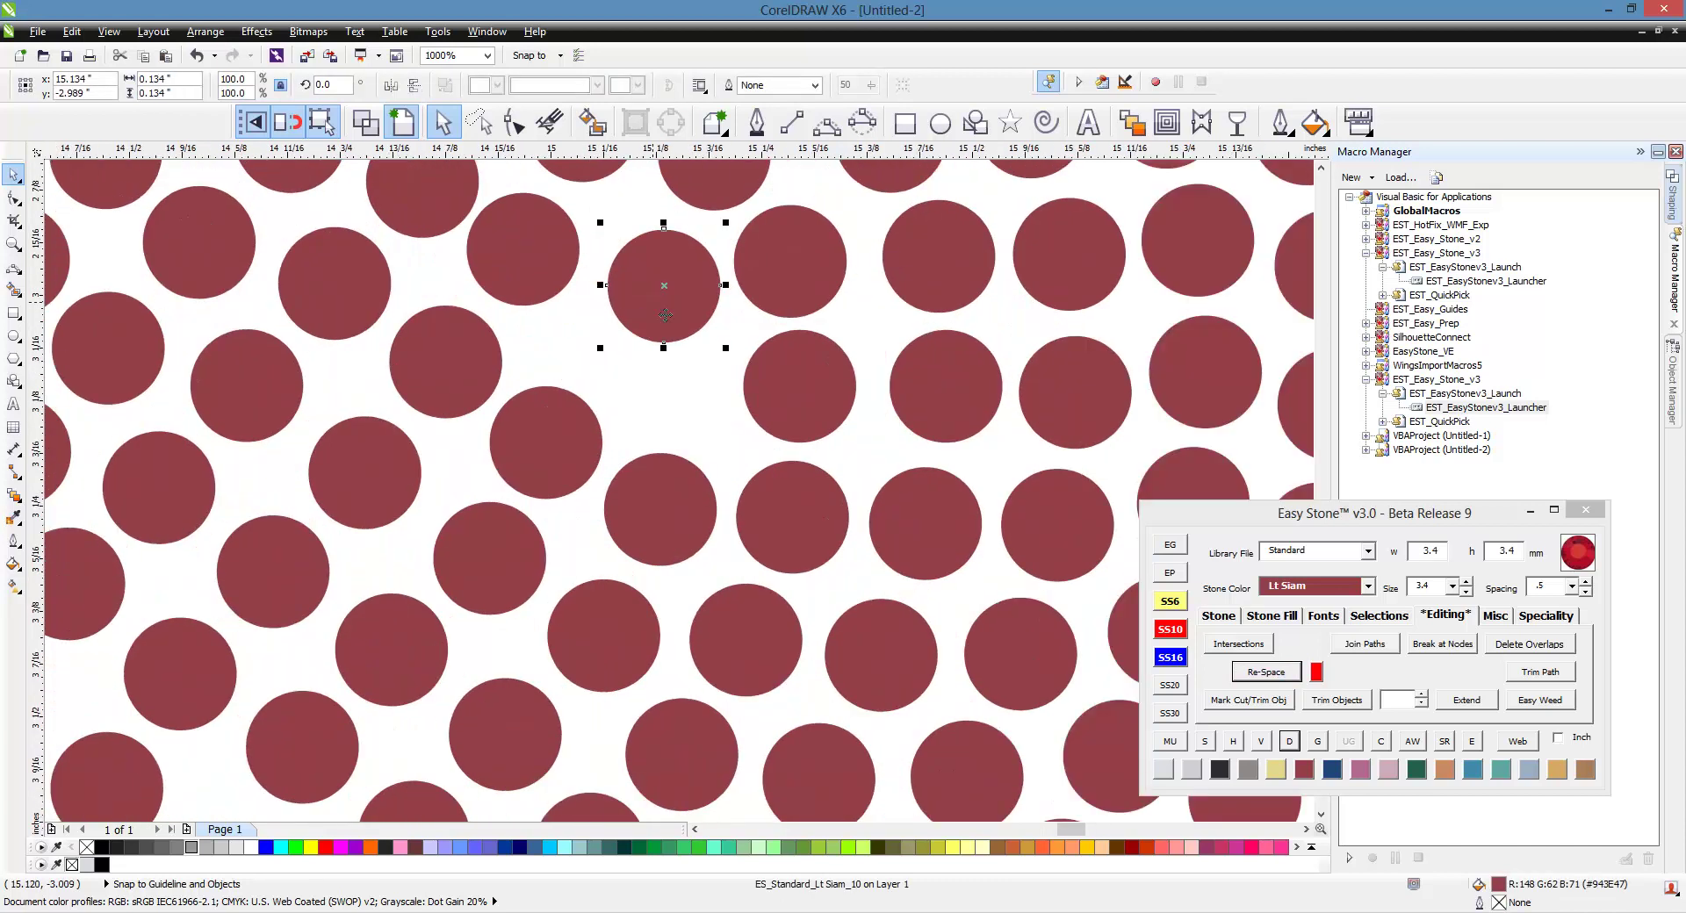
{"action": "scroll", "coordinate": [652, 303], "scroll_direction": "down", "scroll_amount": 1}
{"action": "left_click", "coordinate": [604, 373], "text": "shift"}
{"action": "left_click", "coordinate": [580, 439], "text": "shift"}
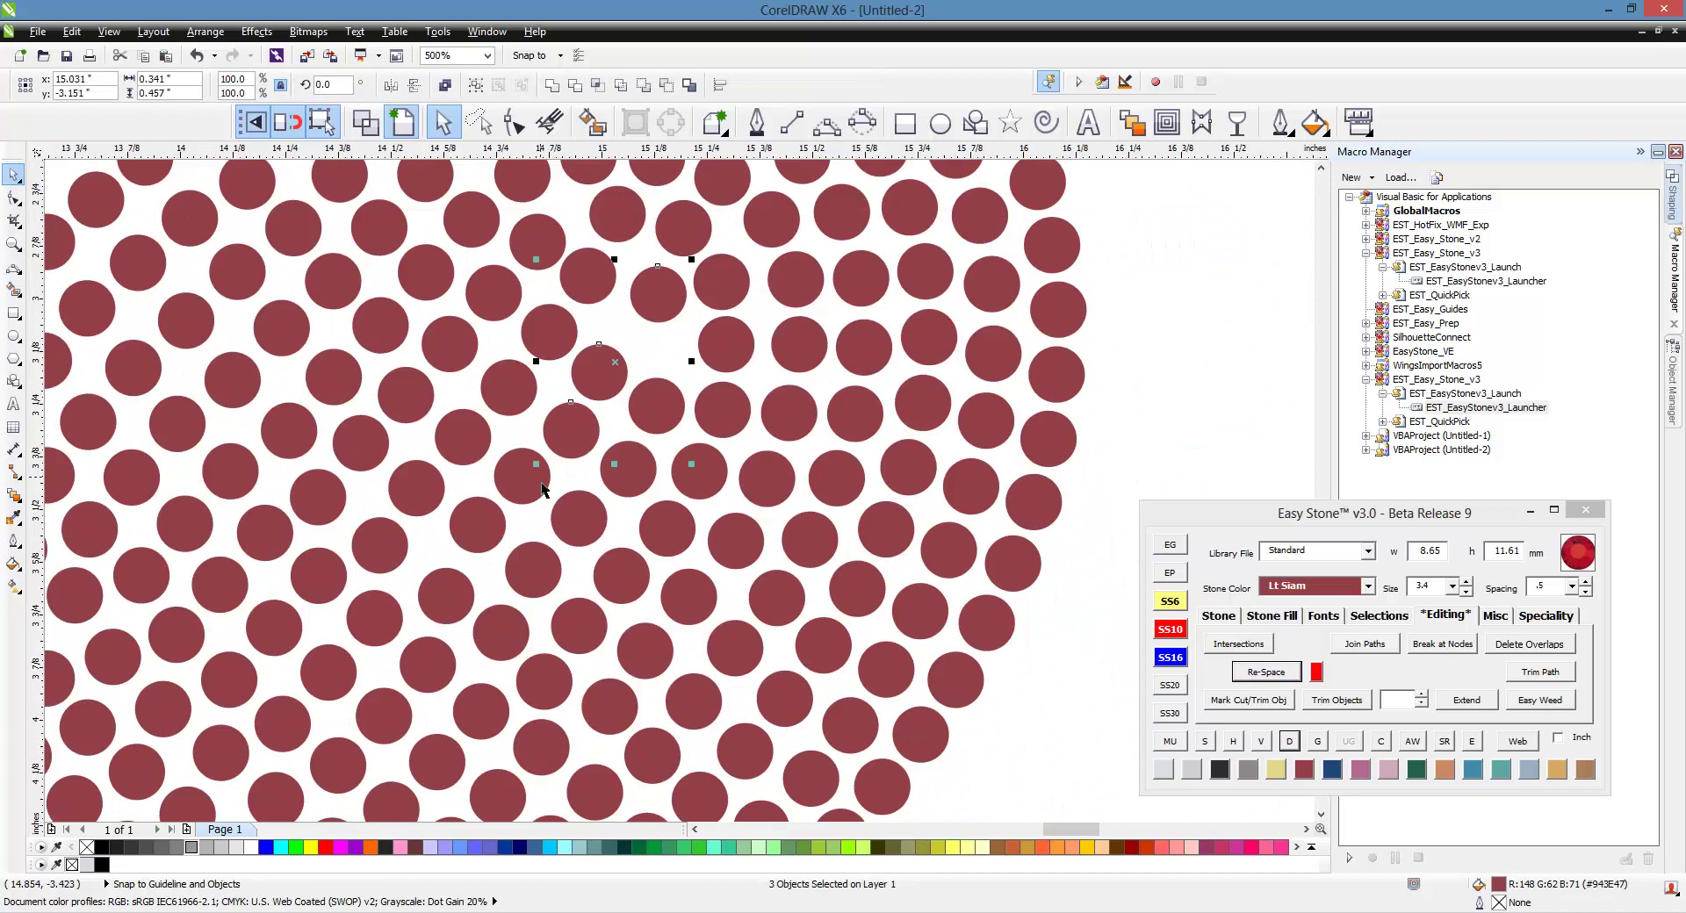
{"action": "left_click", "coordinate": [537, 492], "text": "shift"}
{"action": "left_click", "coordinate": [500, 524], "text": "shift"}
{"action": "left_click", "coordinate": [470, 608], "text": "shift"}
{"action": "left_click", "coordinate": [390, 621], "text": "shift"}
{"action": "left_click", "coordinate": [1267, 673]}
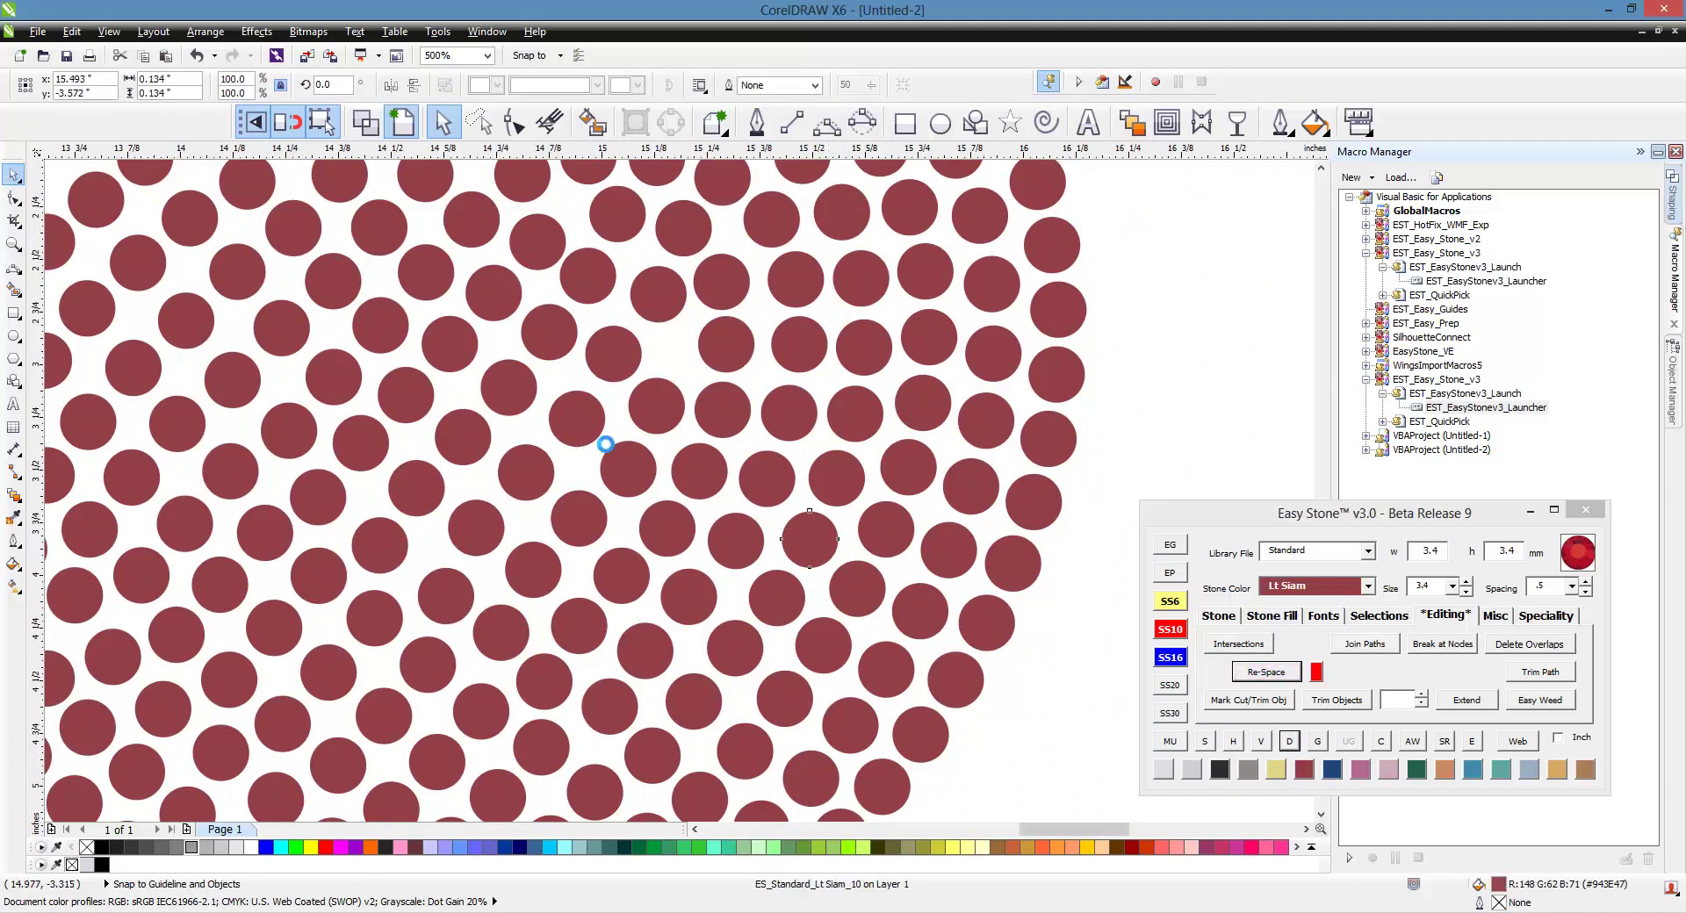
- Move the stone at the right lobe's remaining gap left, and re-space the six-stone row from it to the heart's right edge
{"action": "scroll", "coordinate": [606, 444], "scroll_direction": "down", "scroll_amount": 1}
{"action": "scroll", "coordinate": [655, 353], "scroll_direction": "up", "scroll_amount": 2}
{"action": "left_click_drag", "start_coordinate": [692, 520], "coordinate": [640, 534]}
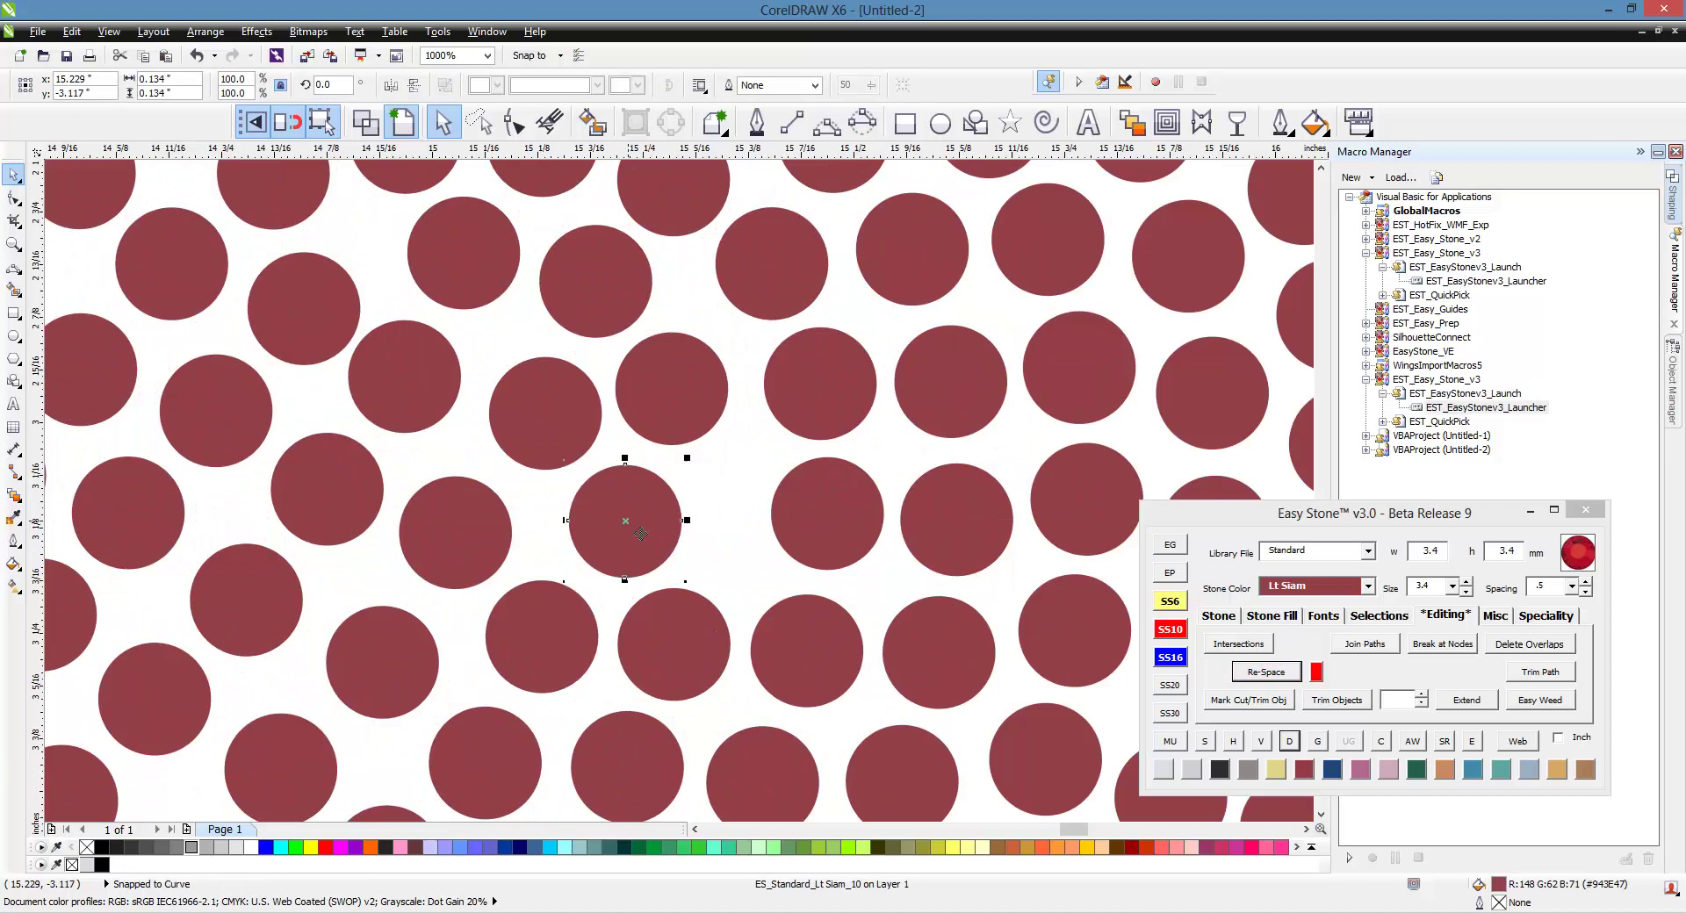
{"action": "scroll", "coordinate": [640, 534], "scroll_direction": "up", "scroll_amount": 1}
{"action": "scroll", "coordinate": [531, 435], "scroll_direction": "down", "scroll_amount": 2}
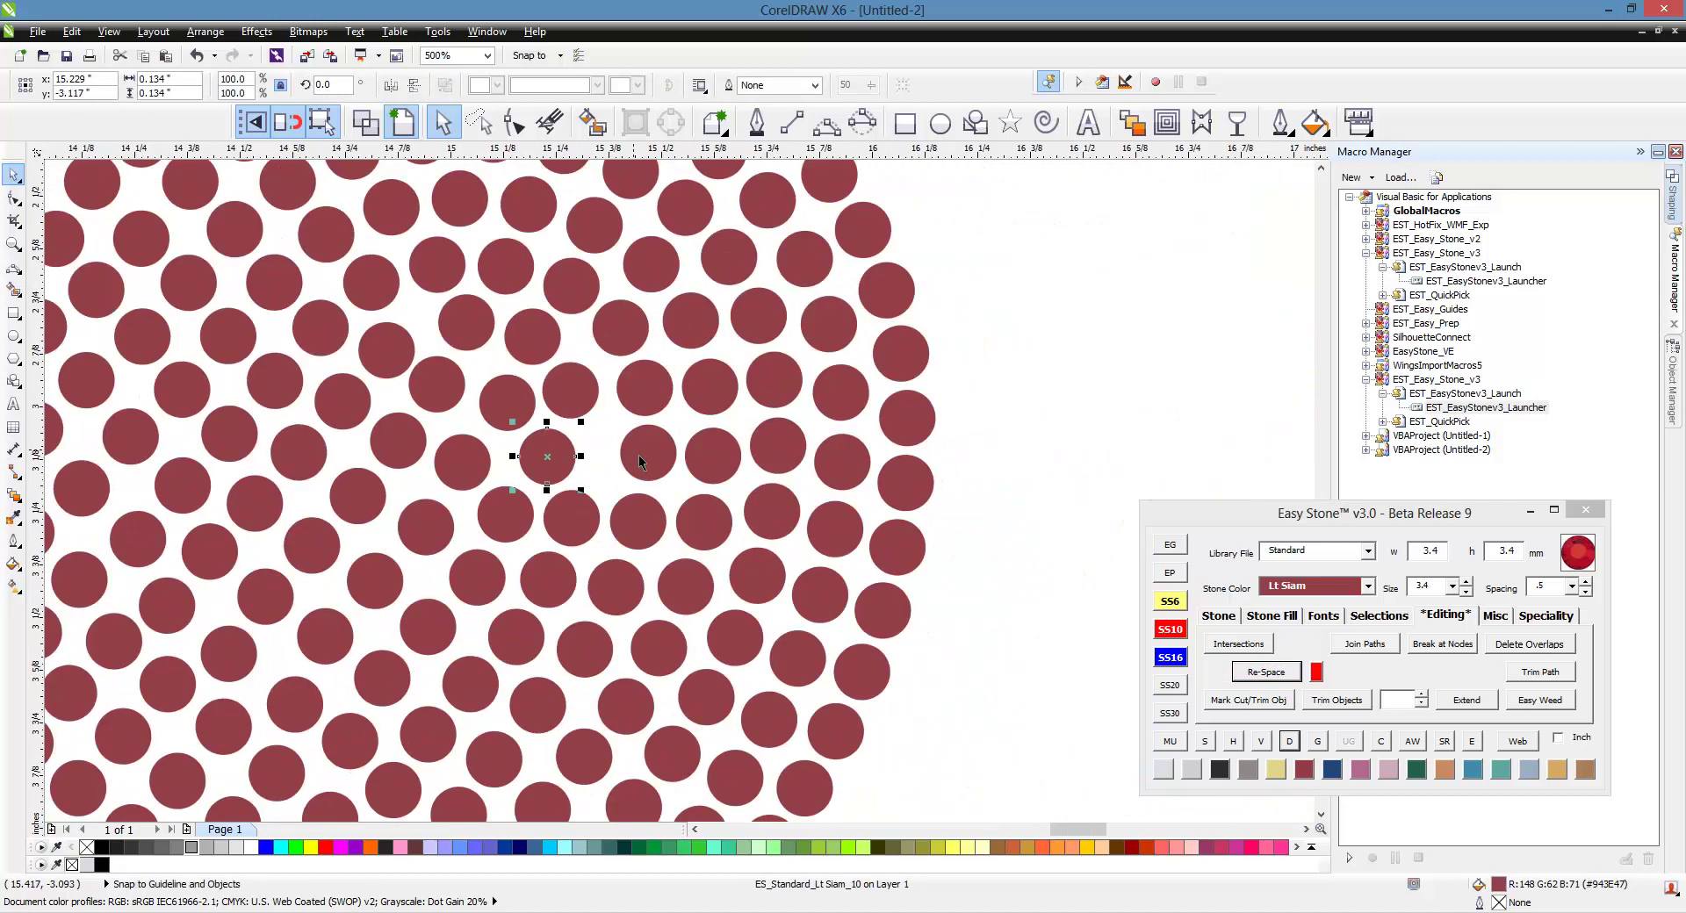
{"action": "left_click", "coordinate": [640, 455], "text": "shift"}
{"action": "left_click", "coordinate": [712, 454], "text": "shift"}
{"action": "left_click", "coordinate": [781, 459], "text": "shift"}
{"action": "left_click", "coordinate": [843, 466], "text": "shift"}
{"action": "left_click", "coordinate": [907, 485], "text": "shift"}
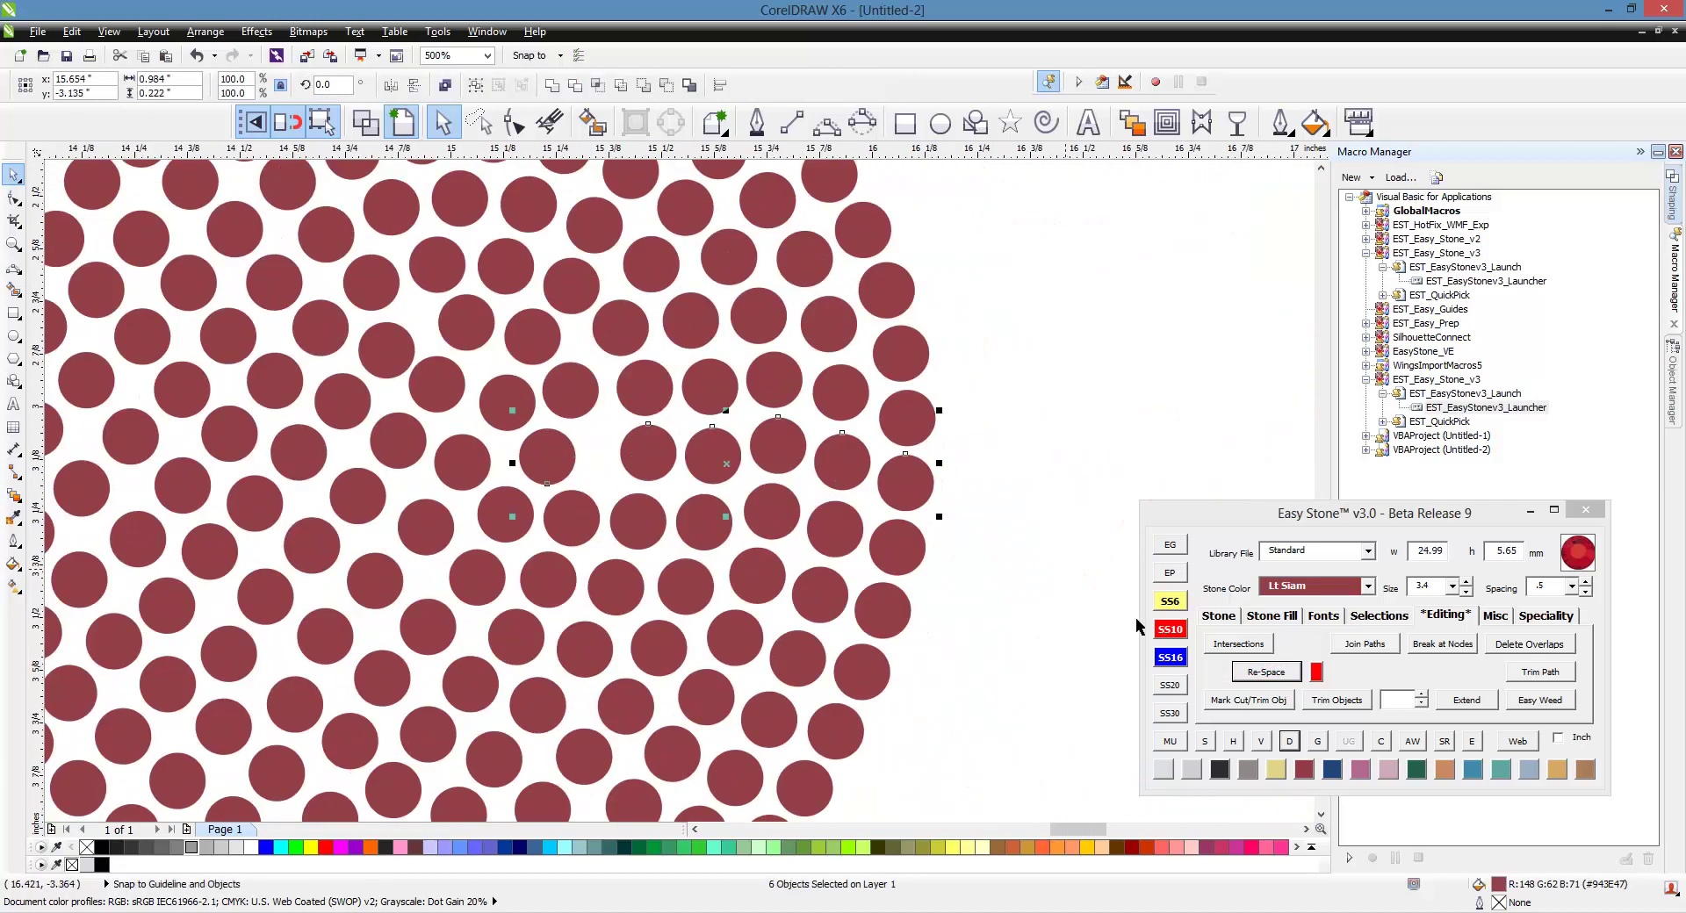
{"action": "left_click", "coordinate": [1291, 673]}
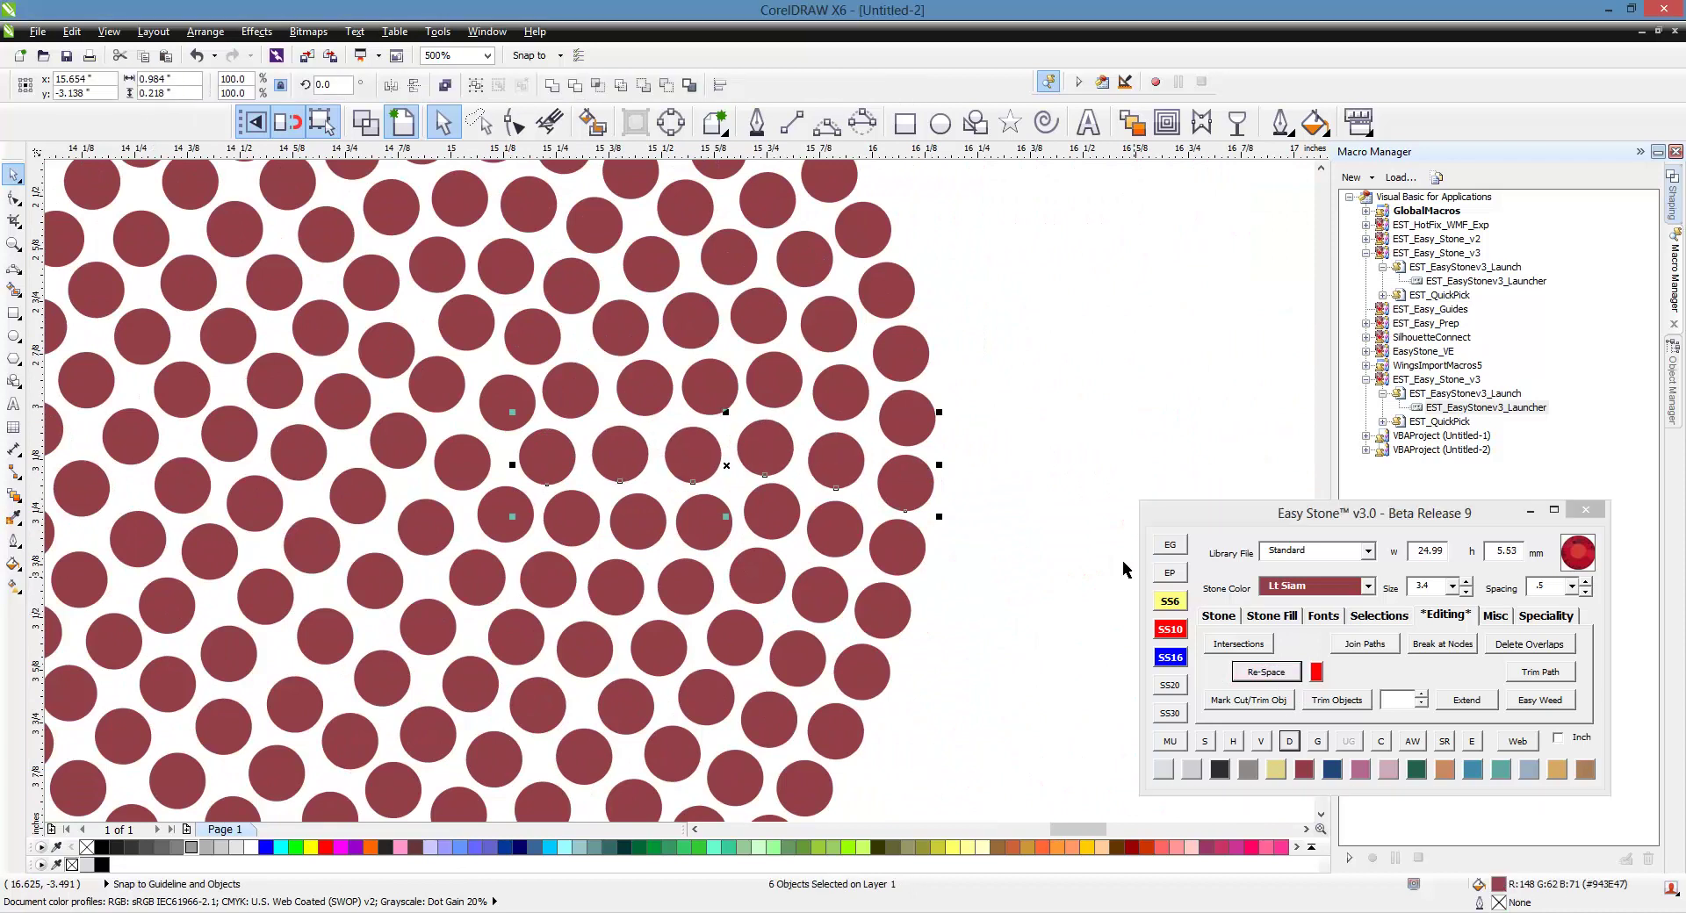
- Move the loose stone inside the heart's left lobe left, closing the gap in its curved row
{"action": "scroll", "coordinate": [605, 378], "scroll_direction": "down", "scroll_amount": 1}
{"action": "scroll", "coordinate": [734, 417], "scroll_direction": "down", "scroll_amount": 1}
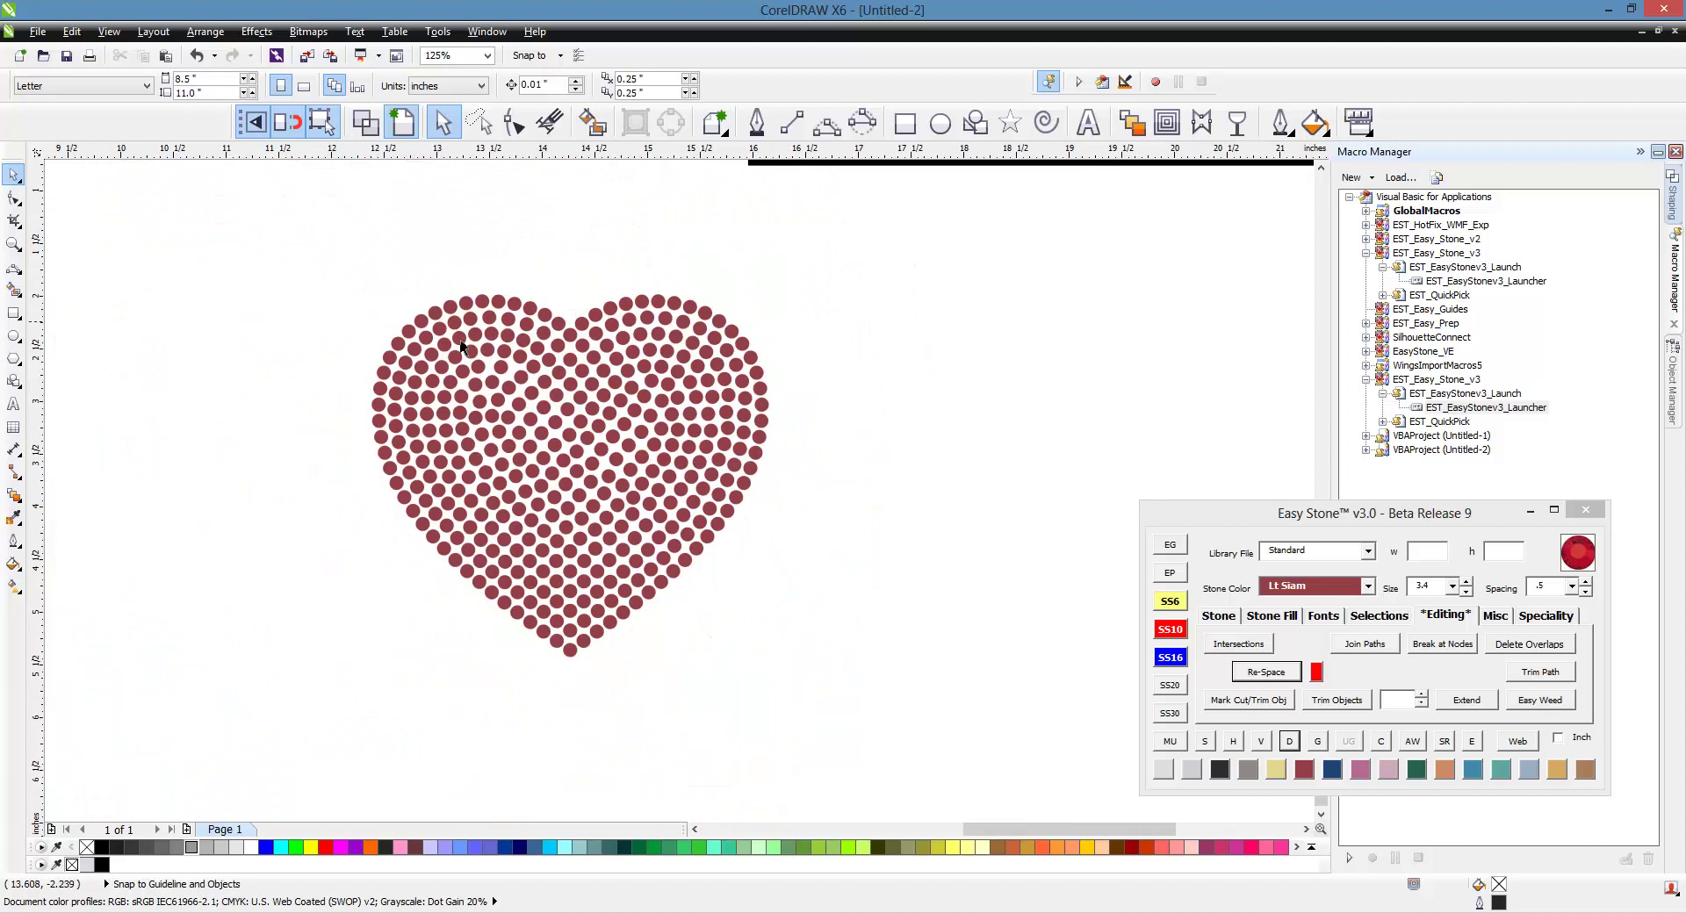
{"action": "scroll", "coordinate": [634, 504], "scroll_direction": "down", "scroll_amount": 1}
{"action": "scroll", "coordinate": [695, 613], "scroll_direction": "down", "scroll_amount": 1}
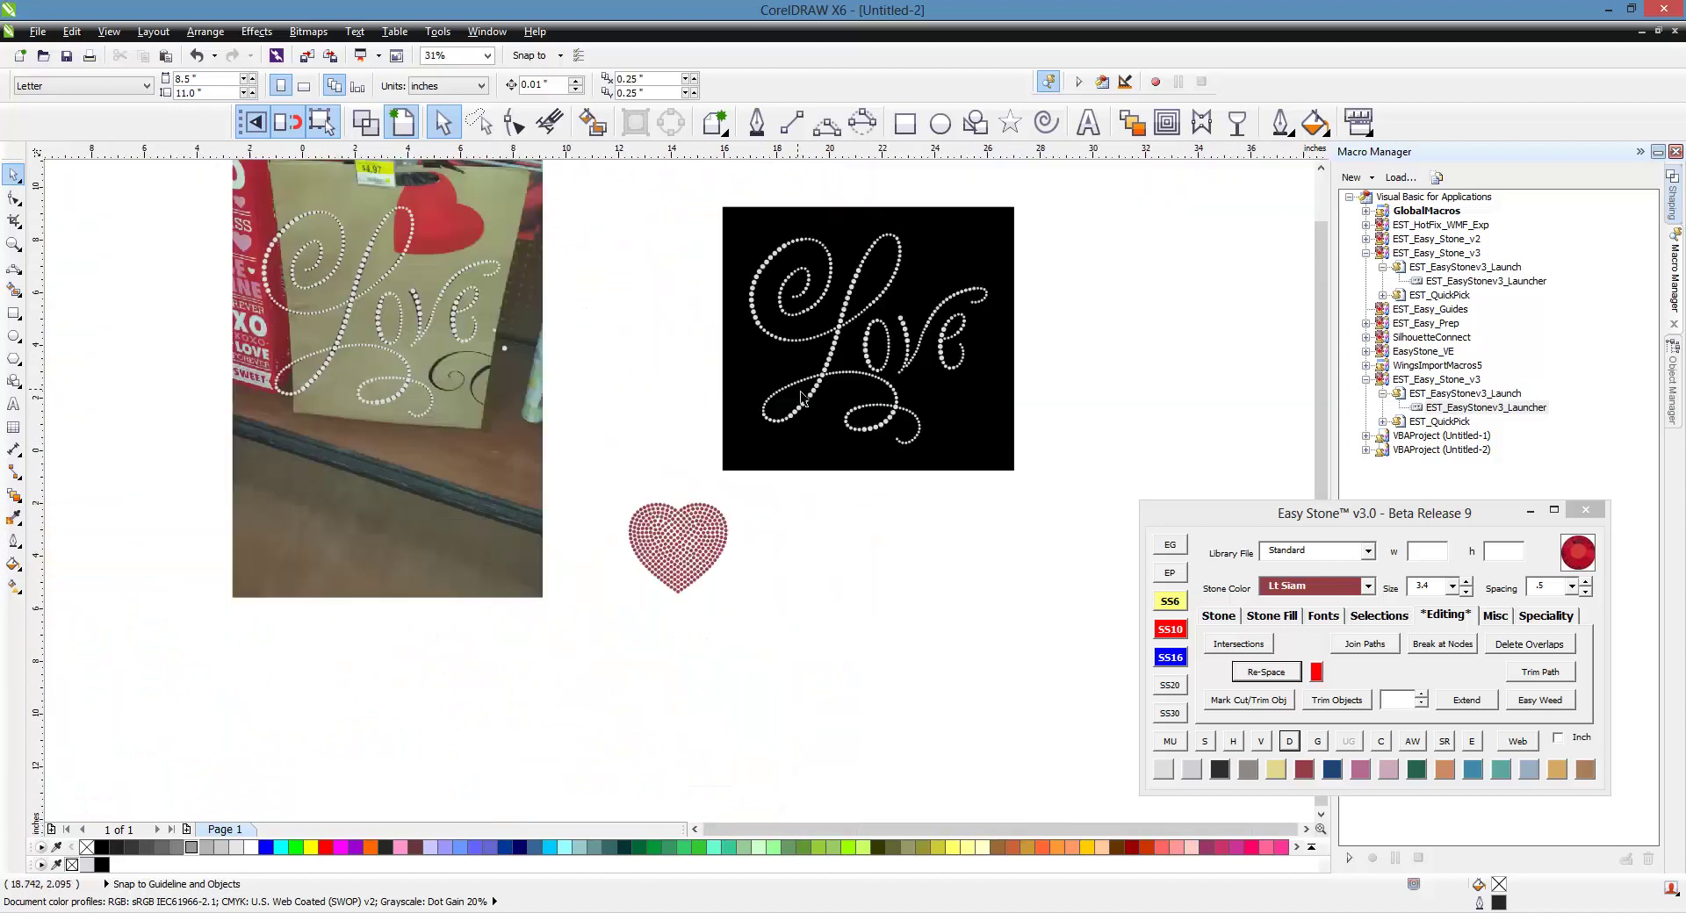
{"action": "scroll", "coordinate": [686, 502], "scroll_direction": "up", "scroll_amount": 1}
{"action": "scroll", "coordinate": [606, 549], "scroll_direction": "up", "scroll_amount": 4}
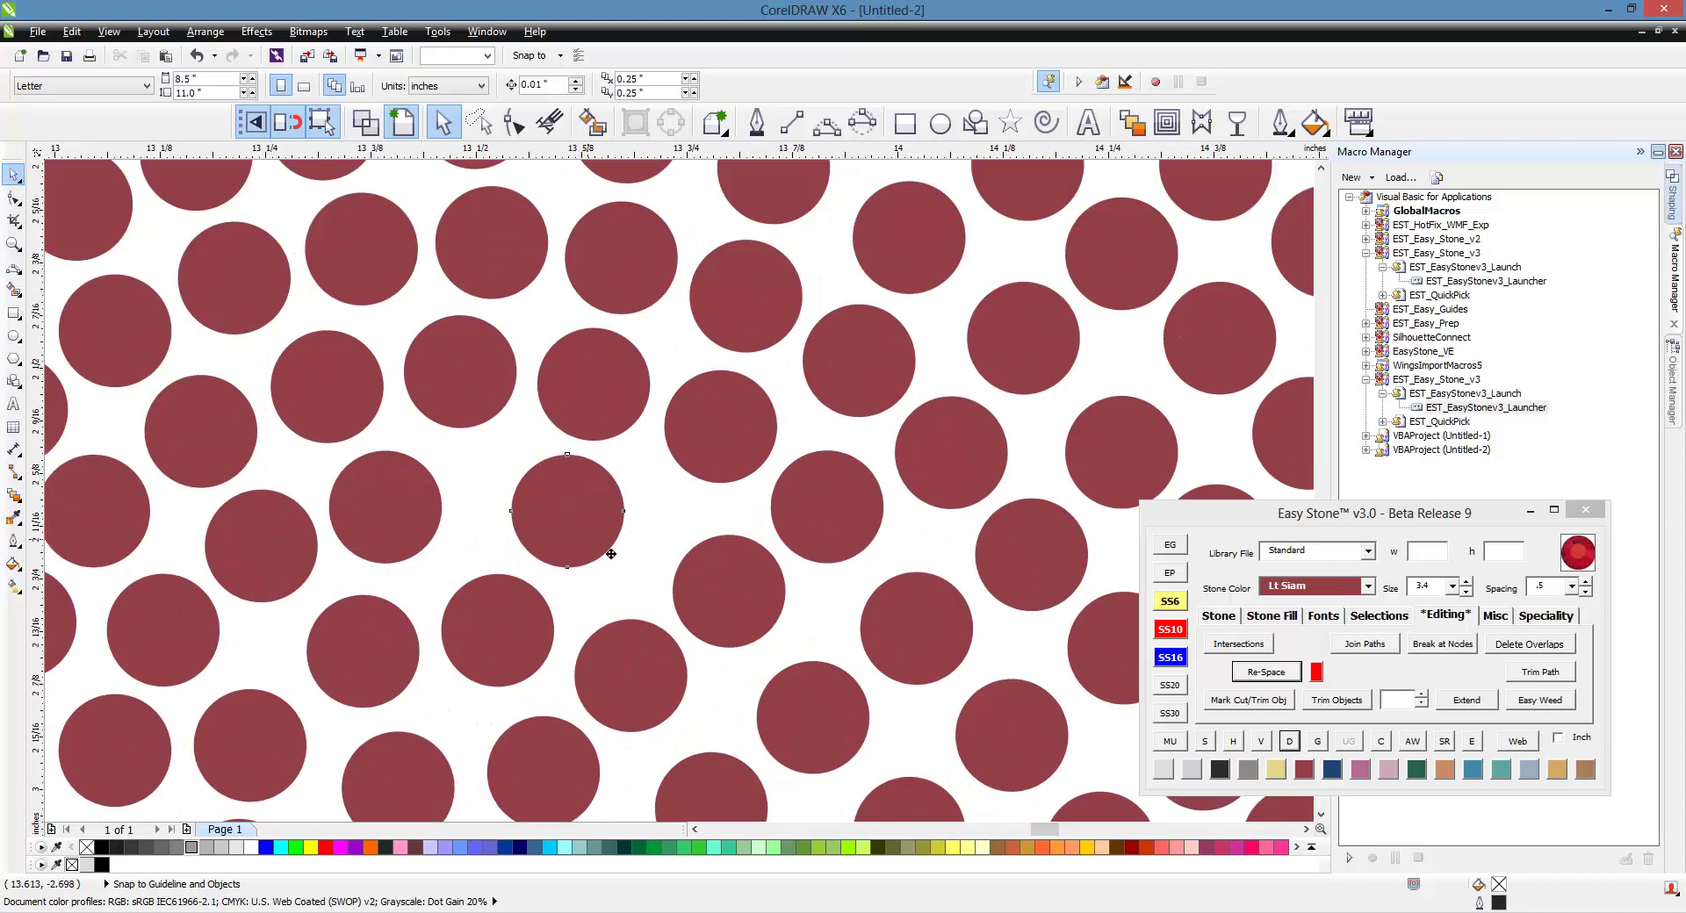
{"action": "left_click", "coordinate": [606, 547]}
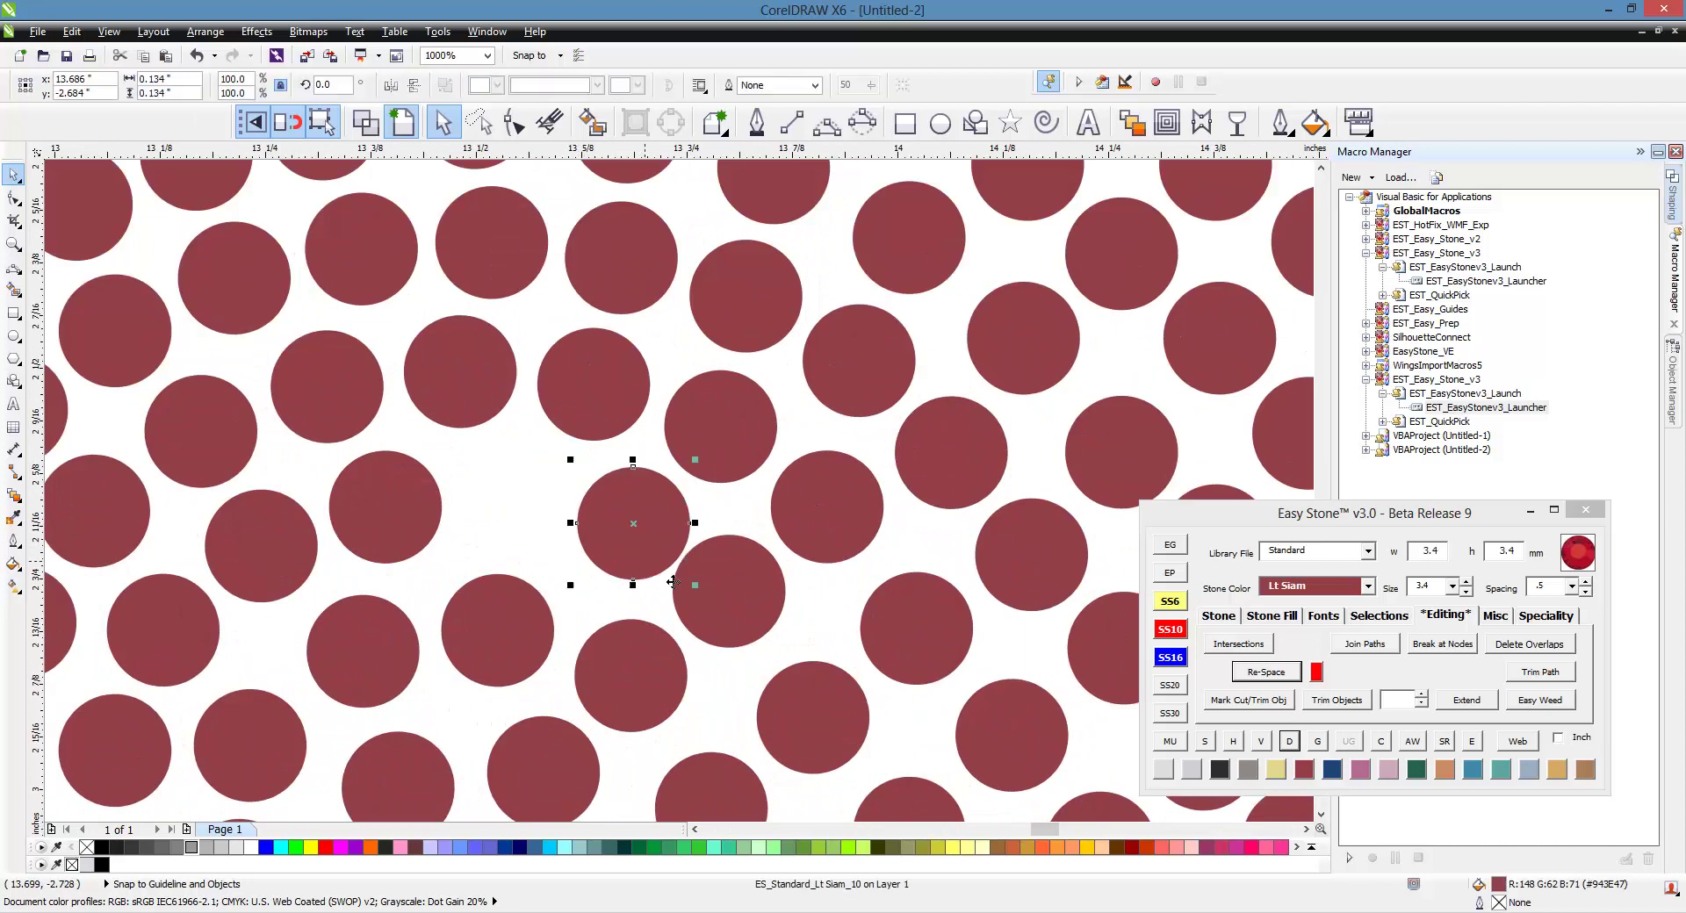
{"action": "scroll", "coordinate": [626, 571], "scroll_direction": "up", "scroll_amount": 1}
{"action": "left_click", "coordinate": [752, 597]}
{"action": "left_click_drag", "start_coordinate": [559, 460], "coordinate": [302, 407]}
{"action": "scroll", "coordinate": [729, 316], "scroll_direction": "down", "scroll_amount": 2}
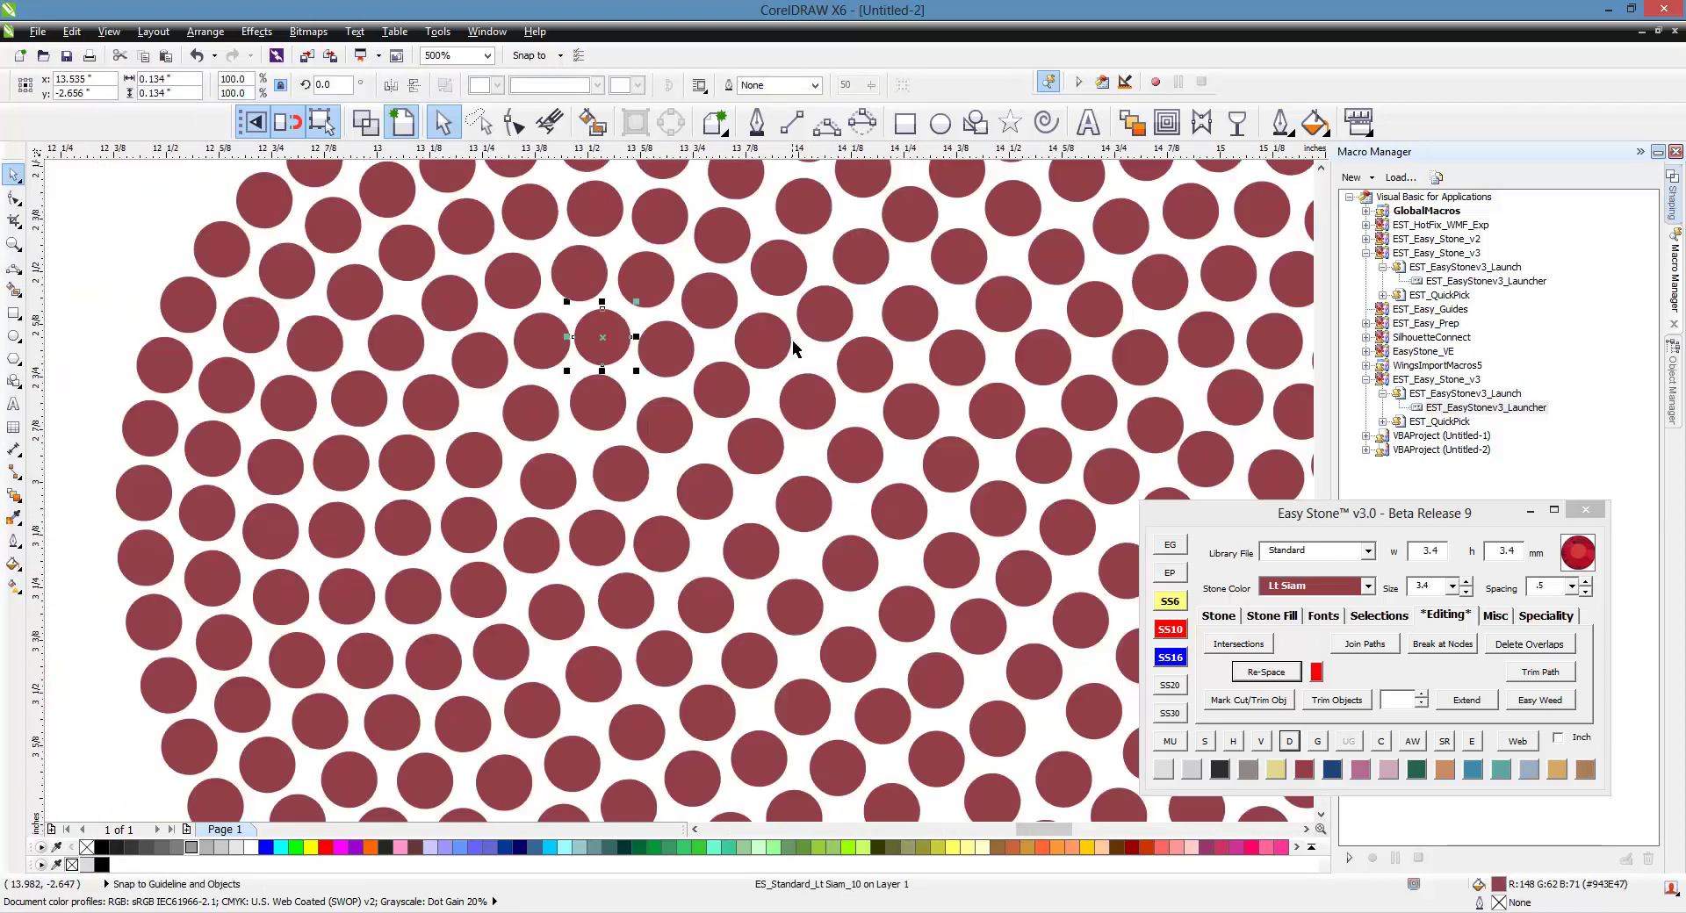
- Re-space the sixteen stones arching from the heart's middle through the left lobe's shifted stone and down the left side
{"action": "left_click", "coordinate": [897, 615]}
{"action": "left_click", "coordinate": [852, 561], "text": "shift"}
{"action": "left_click", "coordinate": [795, 502], "text": "shift"}
{"action": "left_click", "coordinate": [765, 444], "text": "shift"}
{"action": "left_click", "coordinate": [735, 400], "text": "shift"}
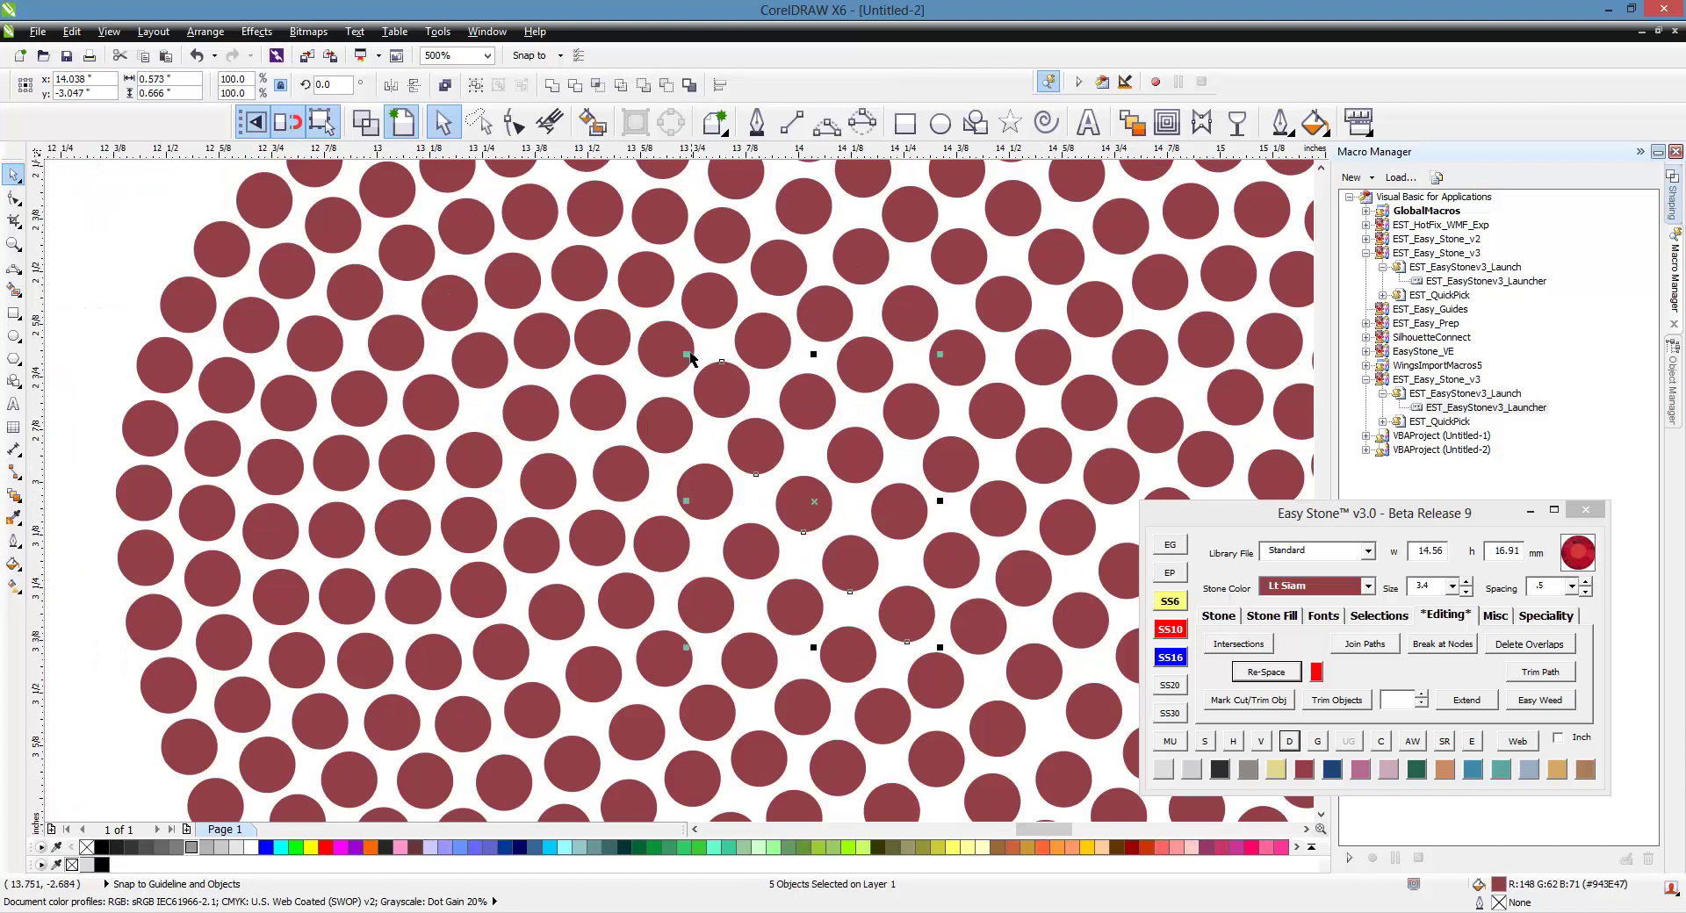
{"action": "left_click", "coordinate": [662, 351], "text": "shift"}
{"action": "left_click", "coordinate": [586, 351], "text": "shift"}
{"action": "left_click", "coordinate": [480, 359], "text": "shift"}
{"action": "left_click", "coordinate": [430, 402], "text": "shift"}
{"action": "left_click", "coordinate": [407, 461], "text": "shift"}
{"action": "left_click", "coordinate": [406, 526], "text": "shift"}
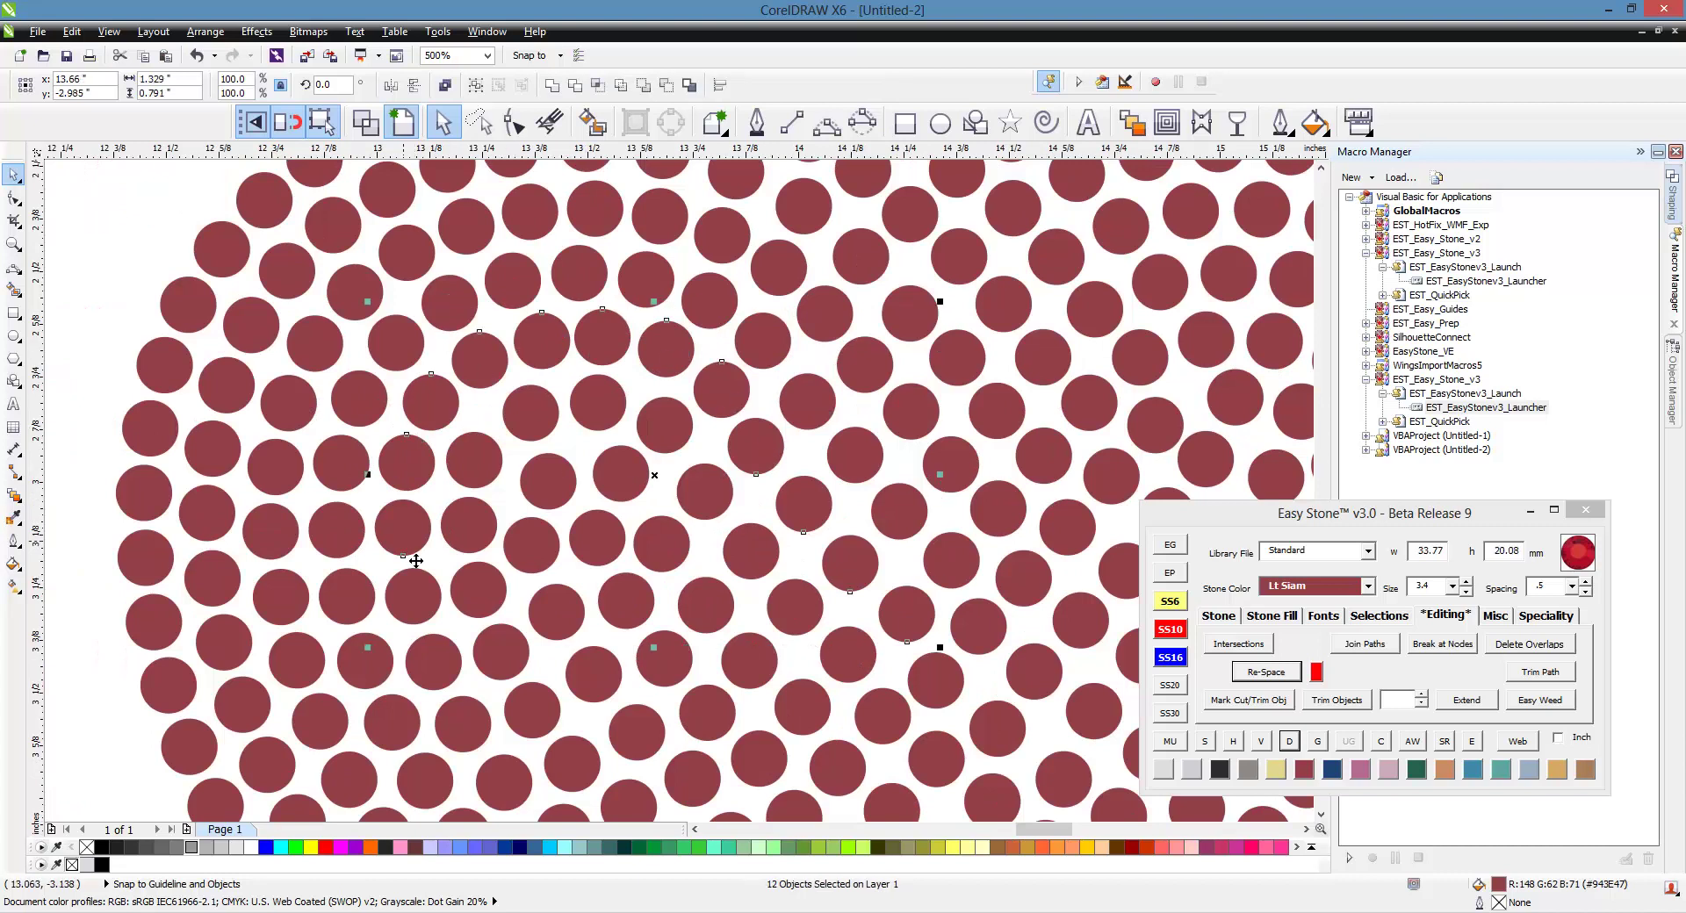
{"action": "left_click", "coordinate": [480, 734], "text": "shift"}
{"action": "left_click", "coordinate": [508, 778], "text": "shift"}
{"action": "left_click", "coordinate": [1269, 673]}
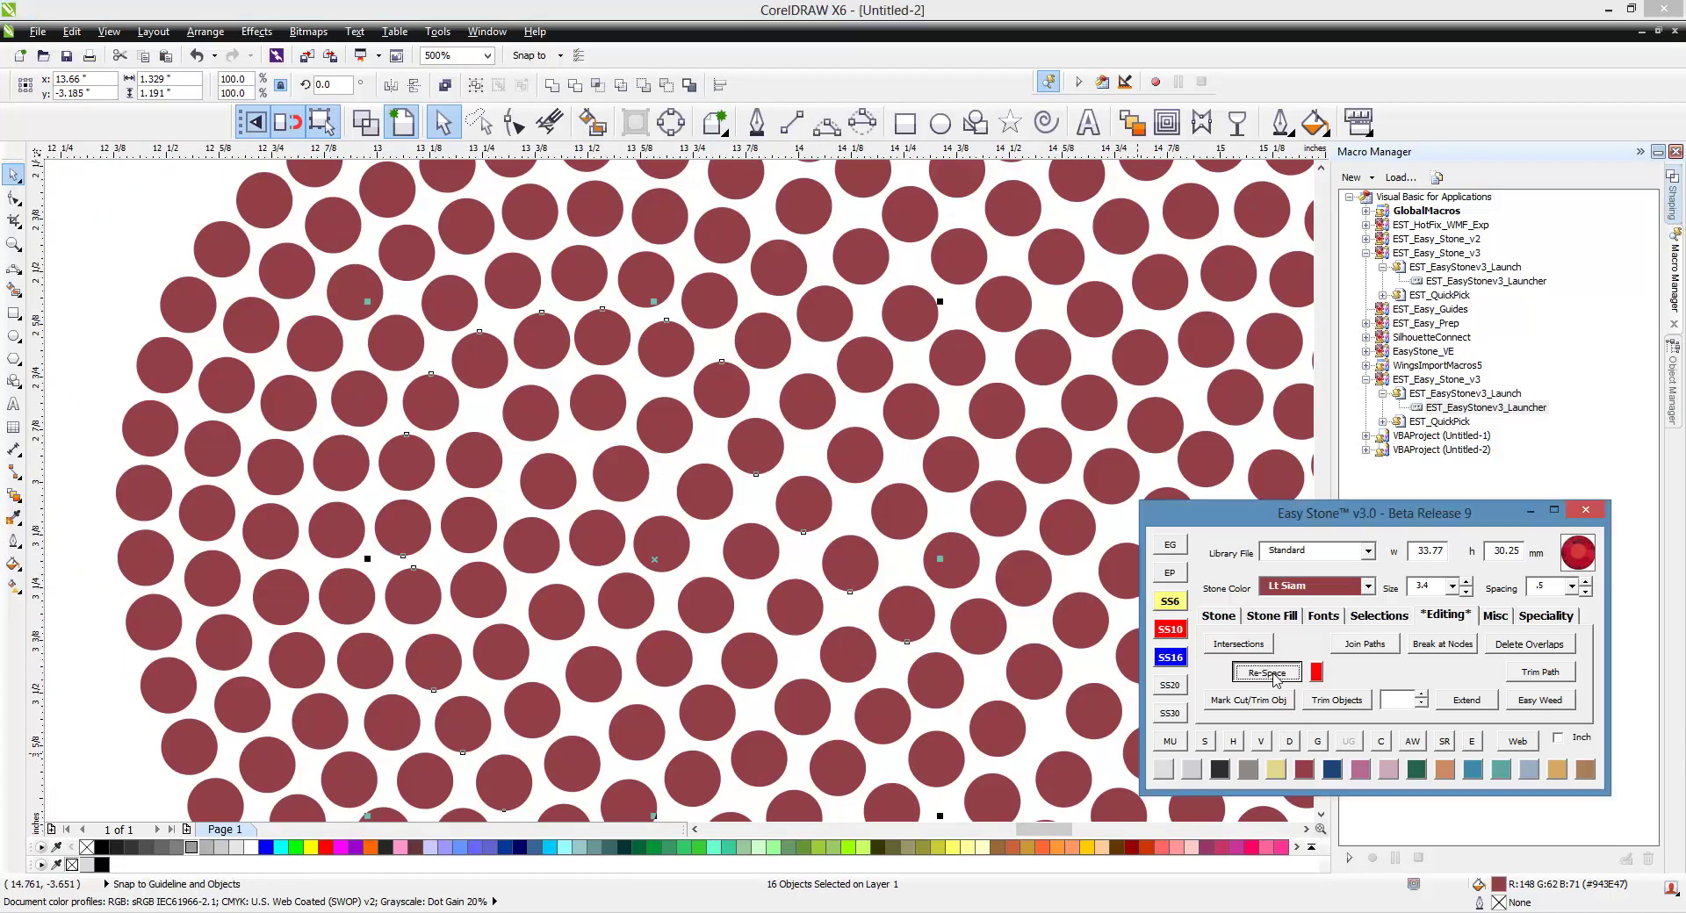
{"action": "left_click", "coordinate": [1290, 743]}
{"action": "left_click", "coordinate": [693, 495]}
{"action": "scroll", "coordinate": [649, 486], "scroll_direction": "down", "scroll_amount": 2}
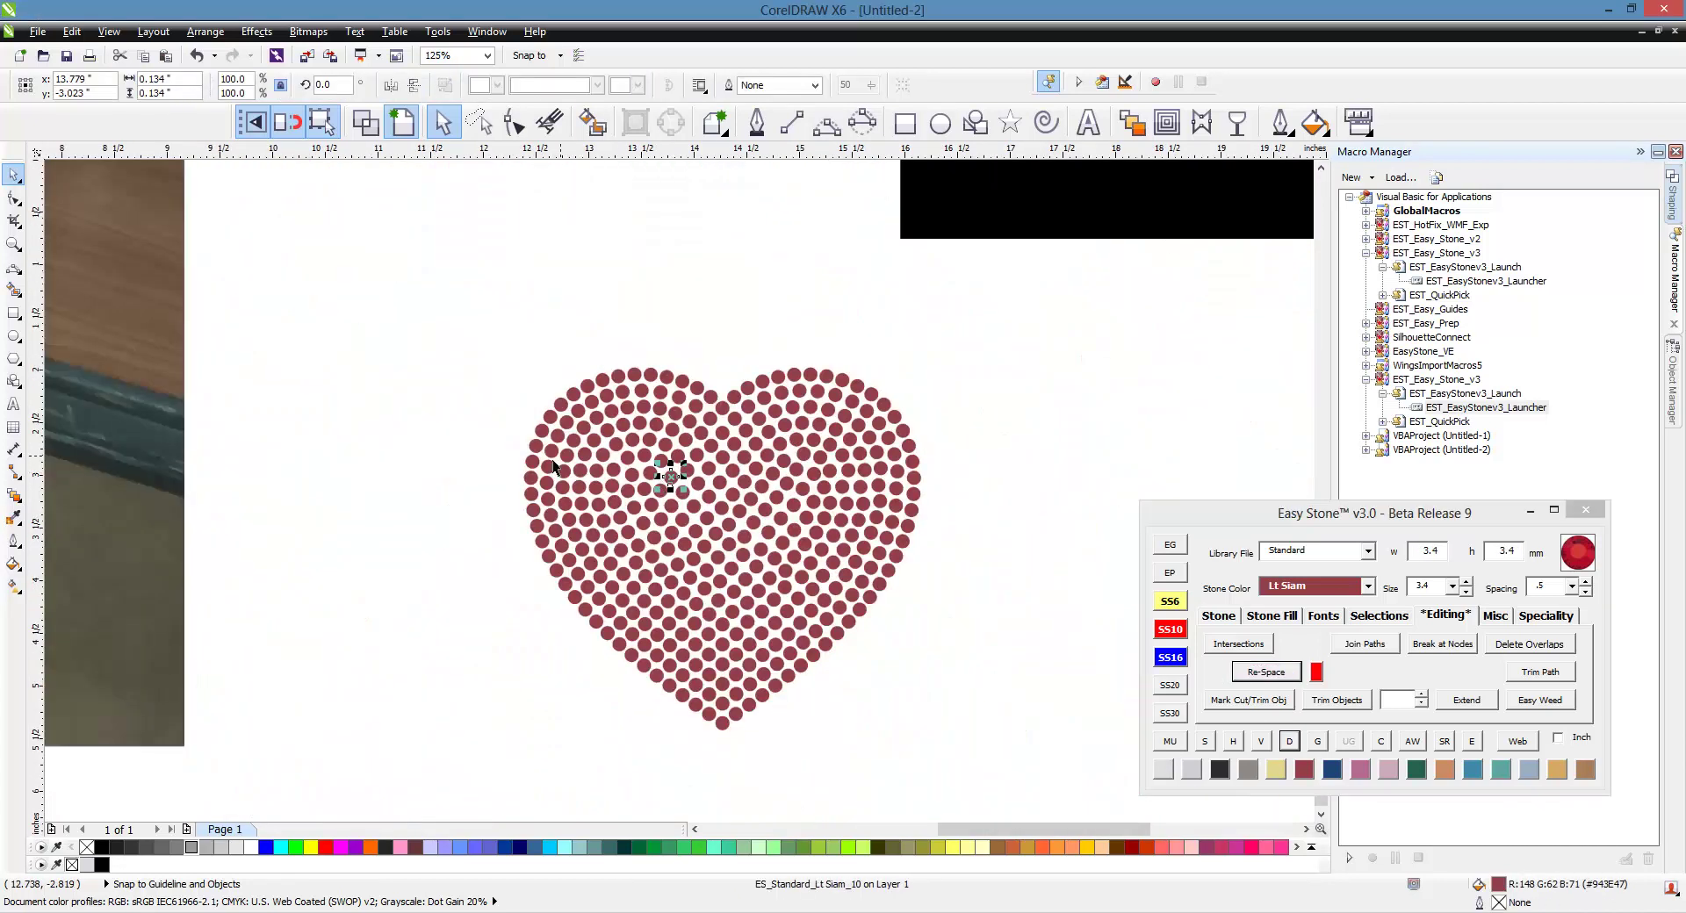
- Group all the stones of the red heart into one object
{"action": "left_click", "coordinate": [503, 461]}
{"action": "scroll", "coordinate": [576, 466], "scroll_direction": "down", "scroll_amount": 1}
{"action": "scroll", "coordinate": [546, 579], "scroll_direction": "down", "scroll_amount": 1}
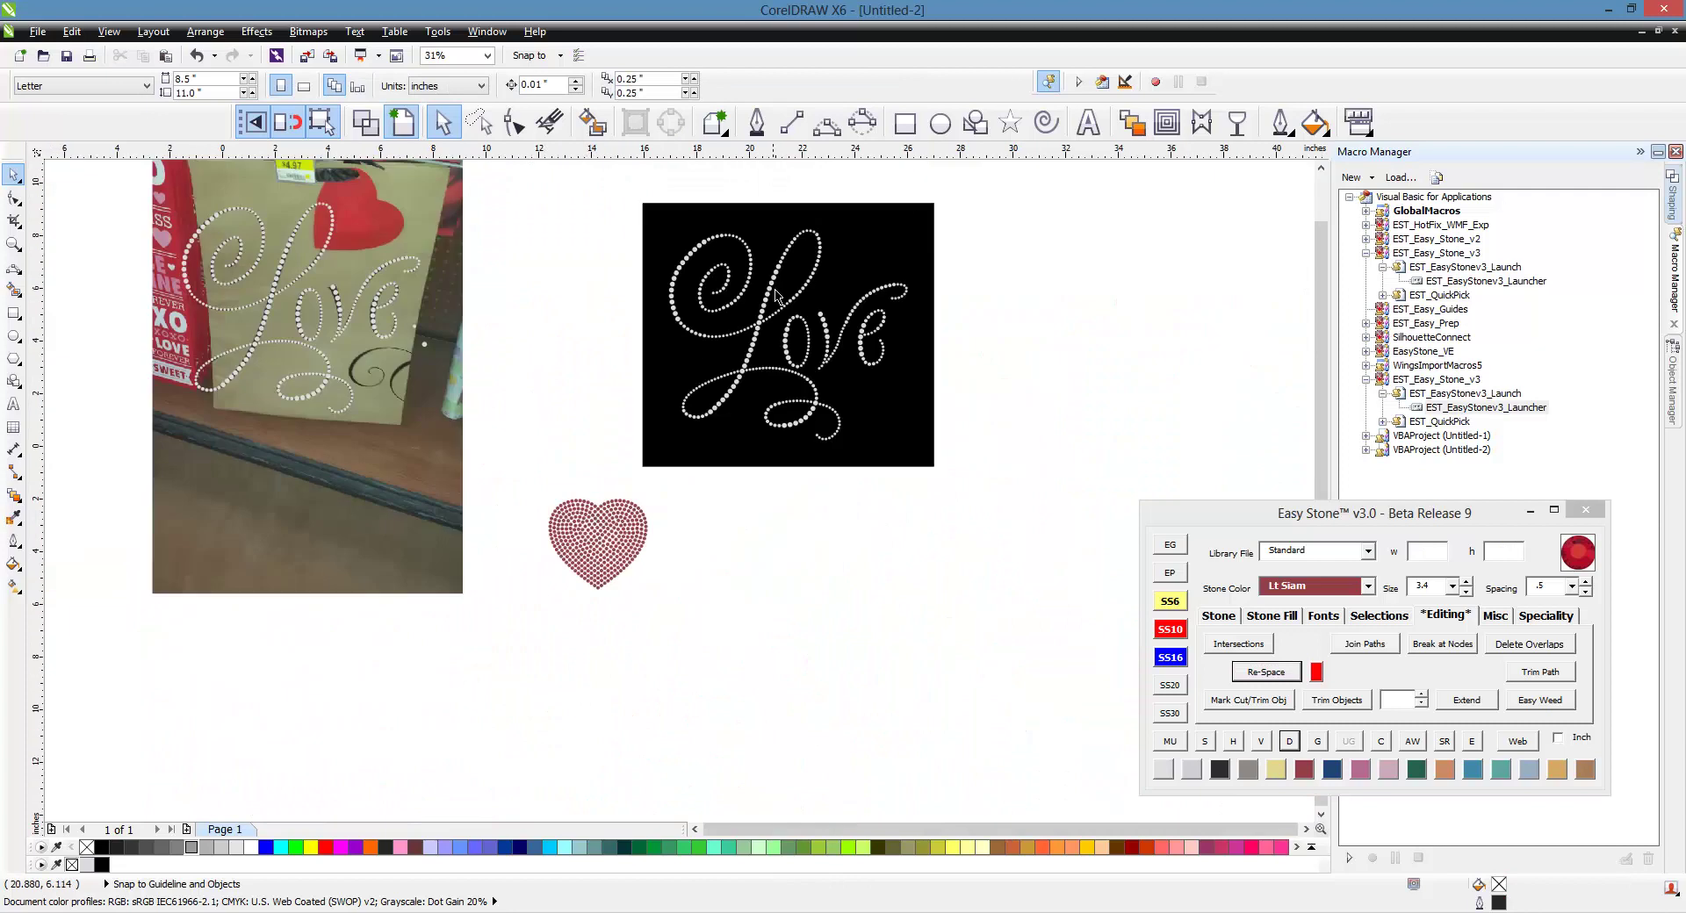
{"action": "left_click_drag", "start_coordinate": [527, 486], "coordinate": [694, 648]}
{"action": "key", "text": "ctrl+g"}
- Move the grouped heart onto the black panel's upper edge beside the L's loop, using the bag photo as a placement reference
{"action": "scroll", "coordinate": [680, 680], "scroll_direction": "down", "scroll_amount": 1}
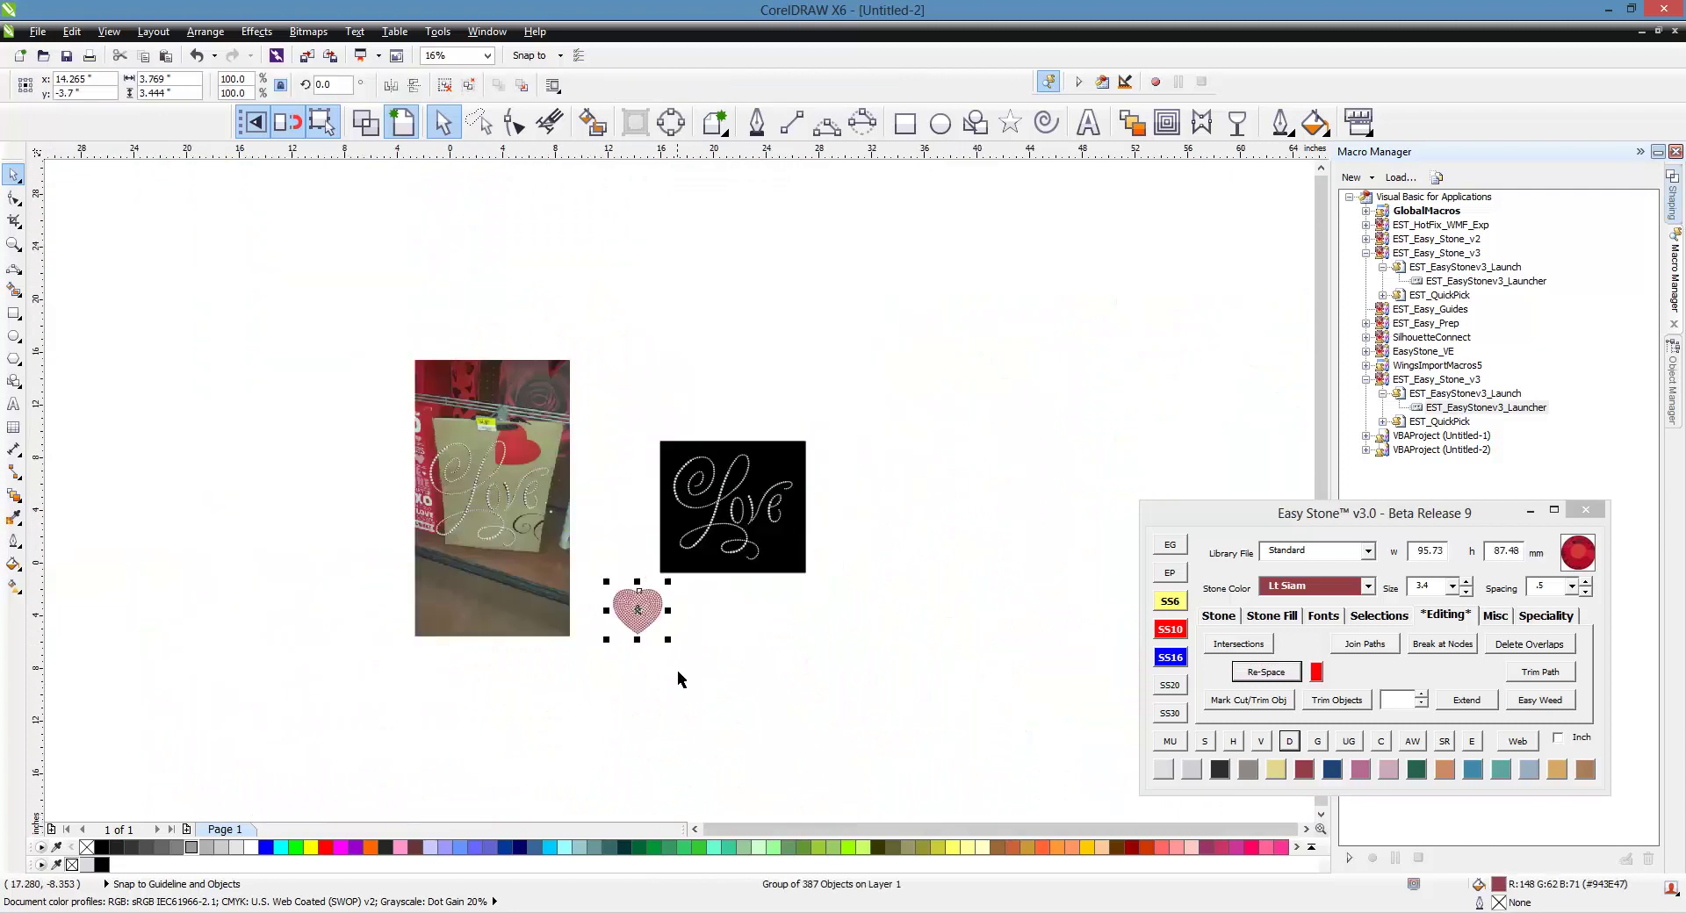
{"action": "scroll", "coordinate": [702, 538], "scroll_direction": "up", "scroll_amount": 1}
{"action": "left_click_drag", "start_coordinate": [575, 693], "coordinate": [845, 362]}
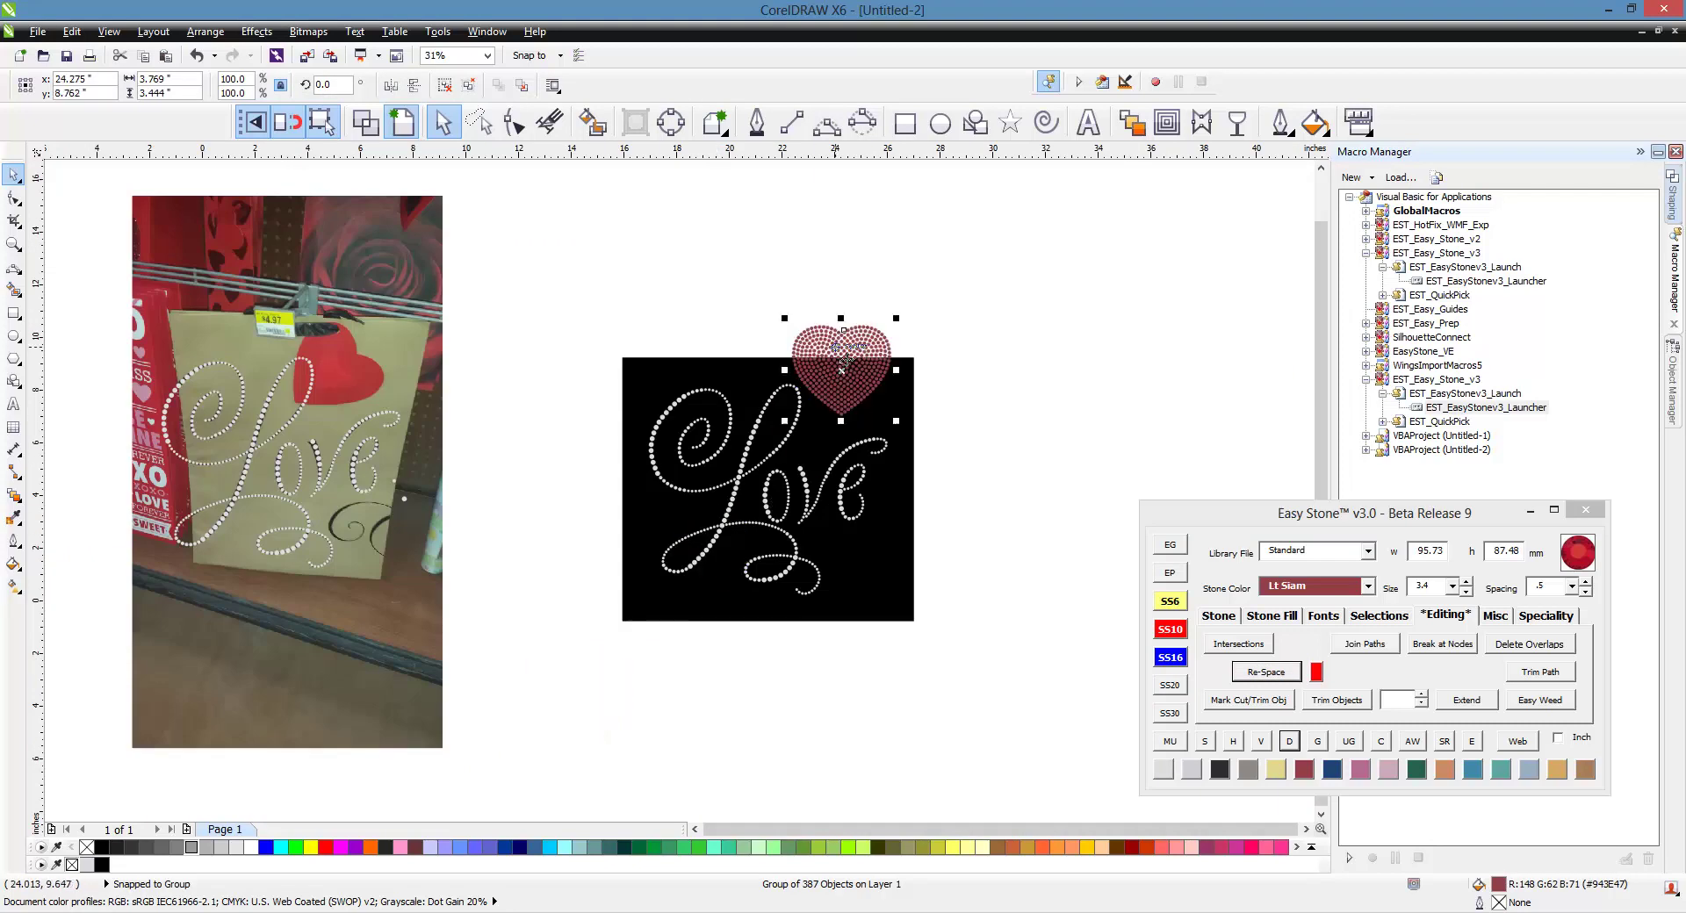
{"action": "scroll", "coordinate": [874, 384], "scroll_direction": "up", "scroll_amount": 2}
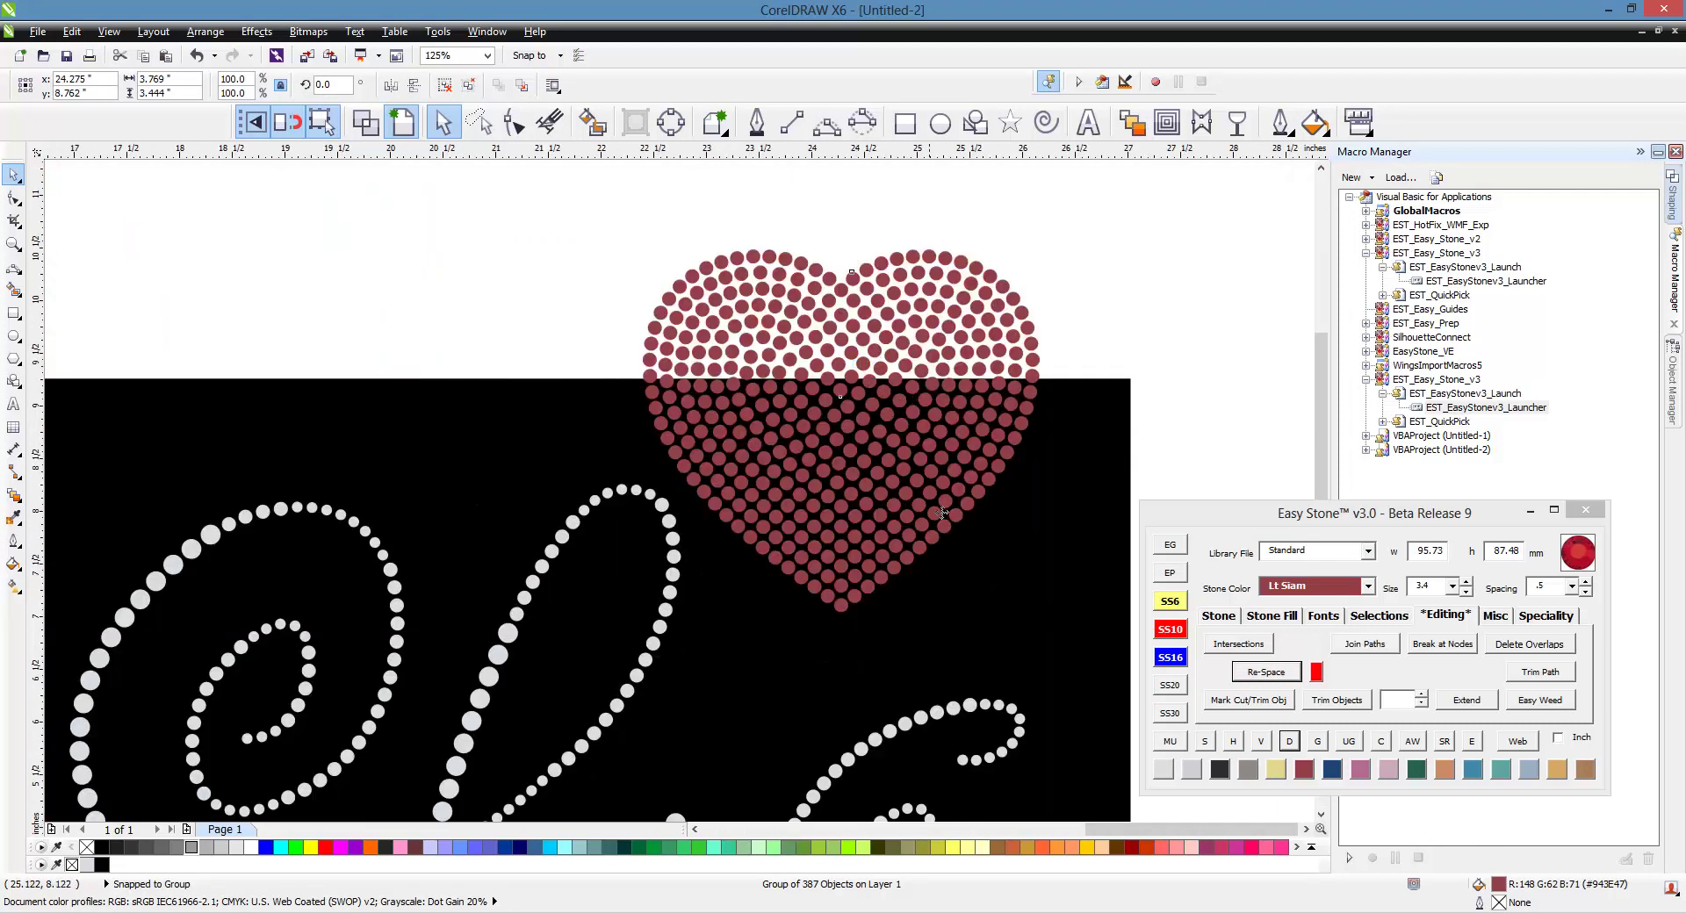
{"action": "left_click_drag", "start_coordinate": [942, 514], "coordinate": [913, 519]}
{"action": "scroll", "coordinate": [920, 438], "scroll_direction": "down", "scroll_amount": 2}
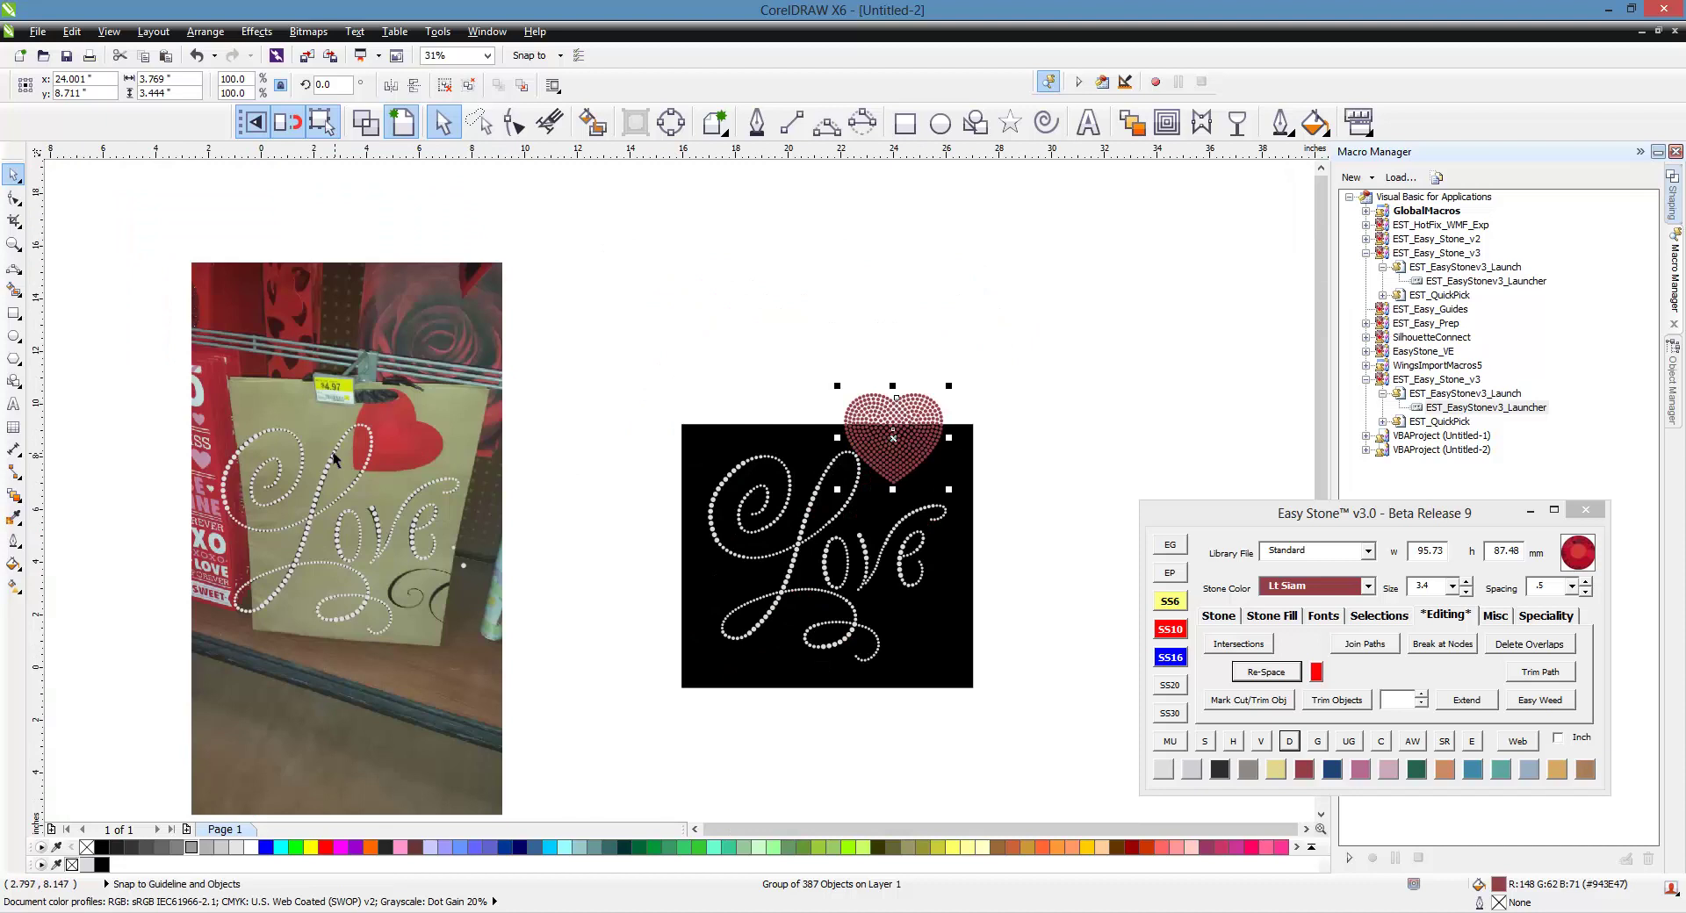
{"action": "scroll", "coordinate": [408, 435], "scroll_direction": "up", "scroll_amount": 1}
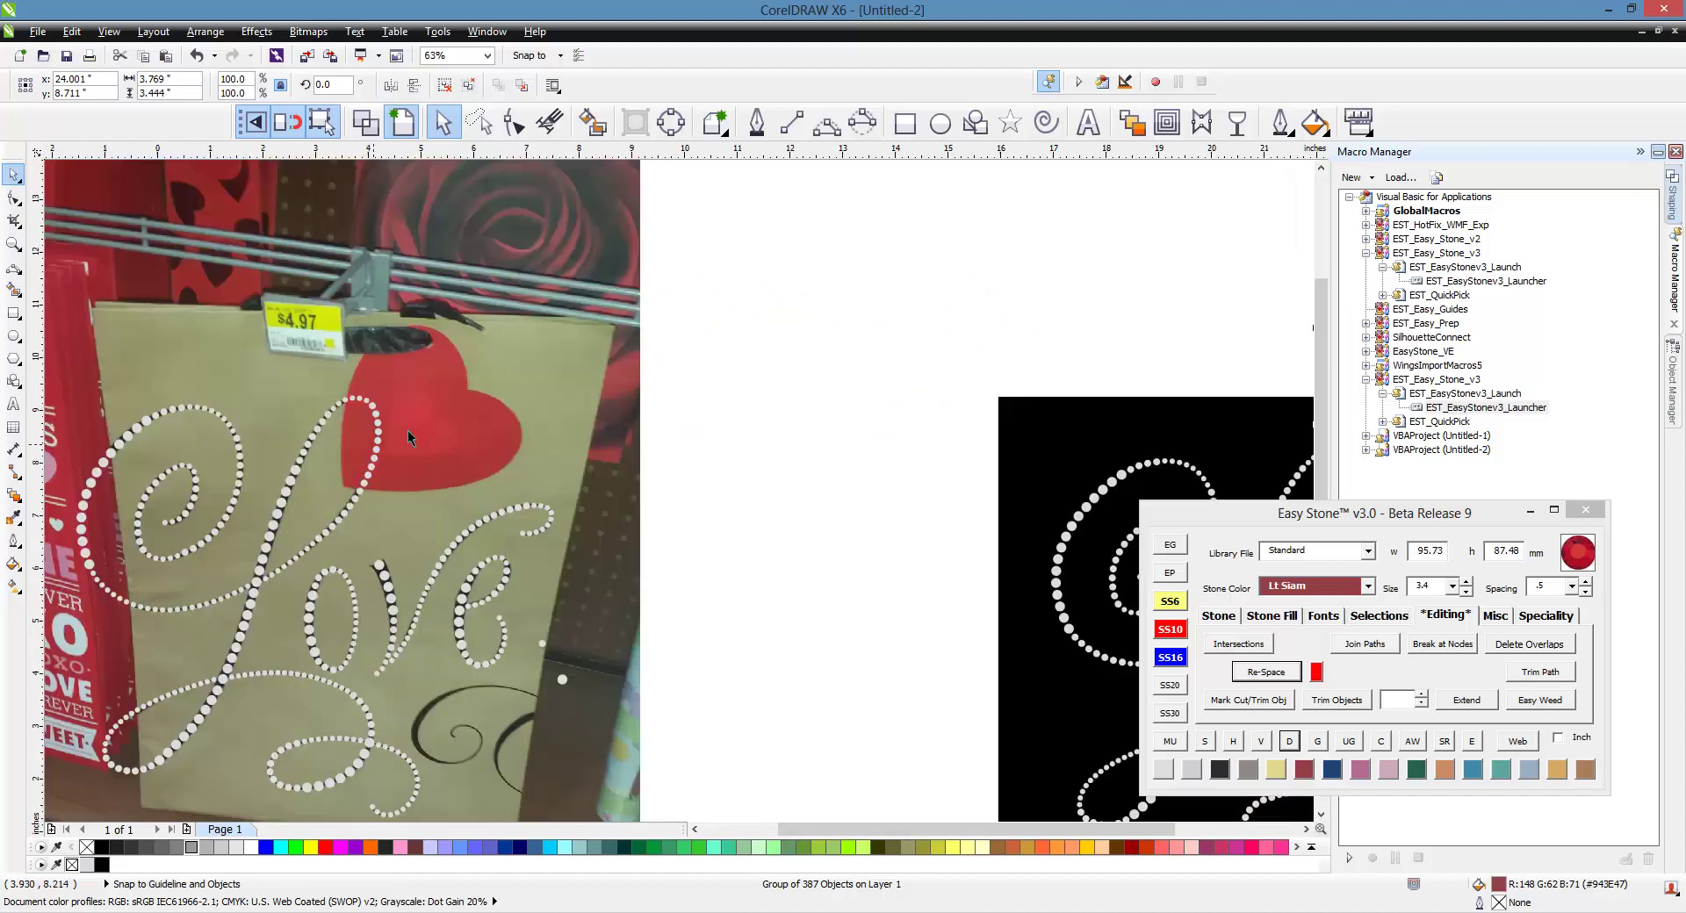
{"action": "scroll", "coordinate": [239, 387], "scroll_direction": "down", "scroll_amount": 1}
{"action": "scroll", "coordinate": [413, 436], "scroll_direction": "up", "scroll_amount": 1}
{"action": "scroll", "coordinate": [365, 509], "scroll_direction": "down", "scroll_amount": 1}
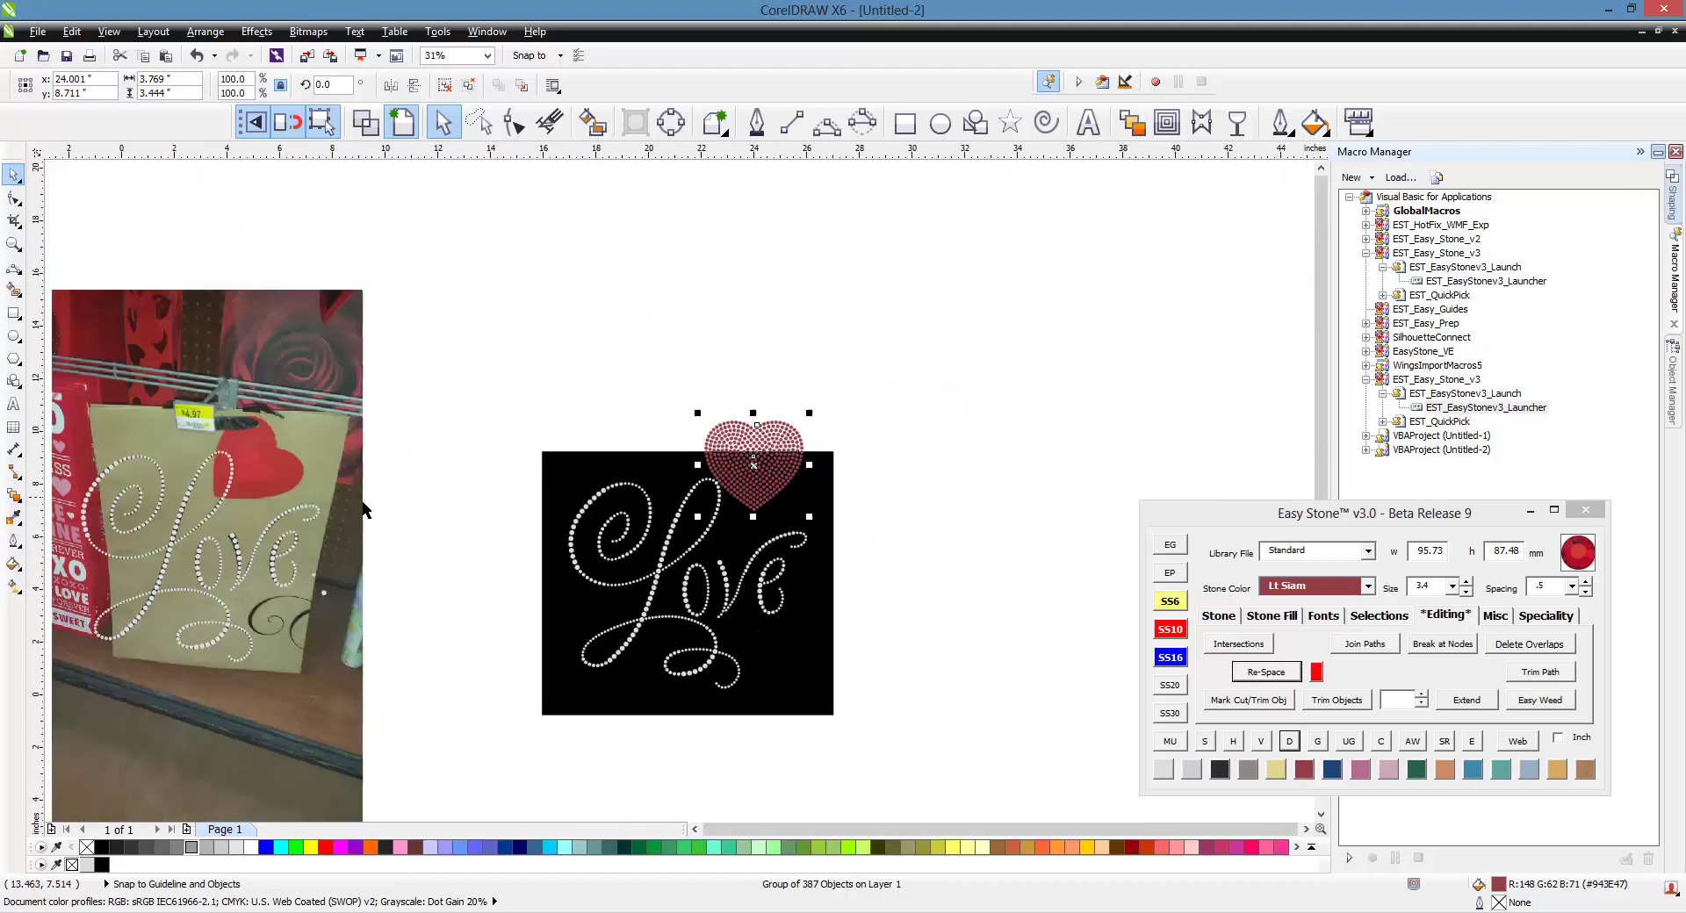
- Shift the heart left over the L's upper loop and rotate it clockwise to 328.4°
{"action": "scroll", "coordinate": [894, 434], "scroll_direction": "up", "scroll_amount": 1}
{"action": "scroll", "coordinate": [608, 463], "scroll_direction": "up", "scroll_amount": 1}
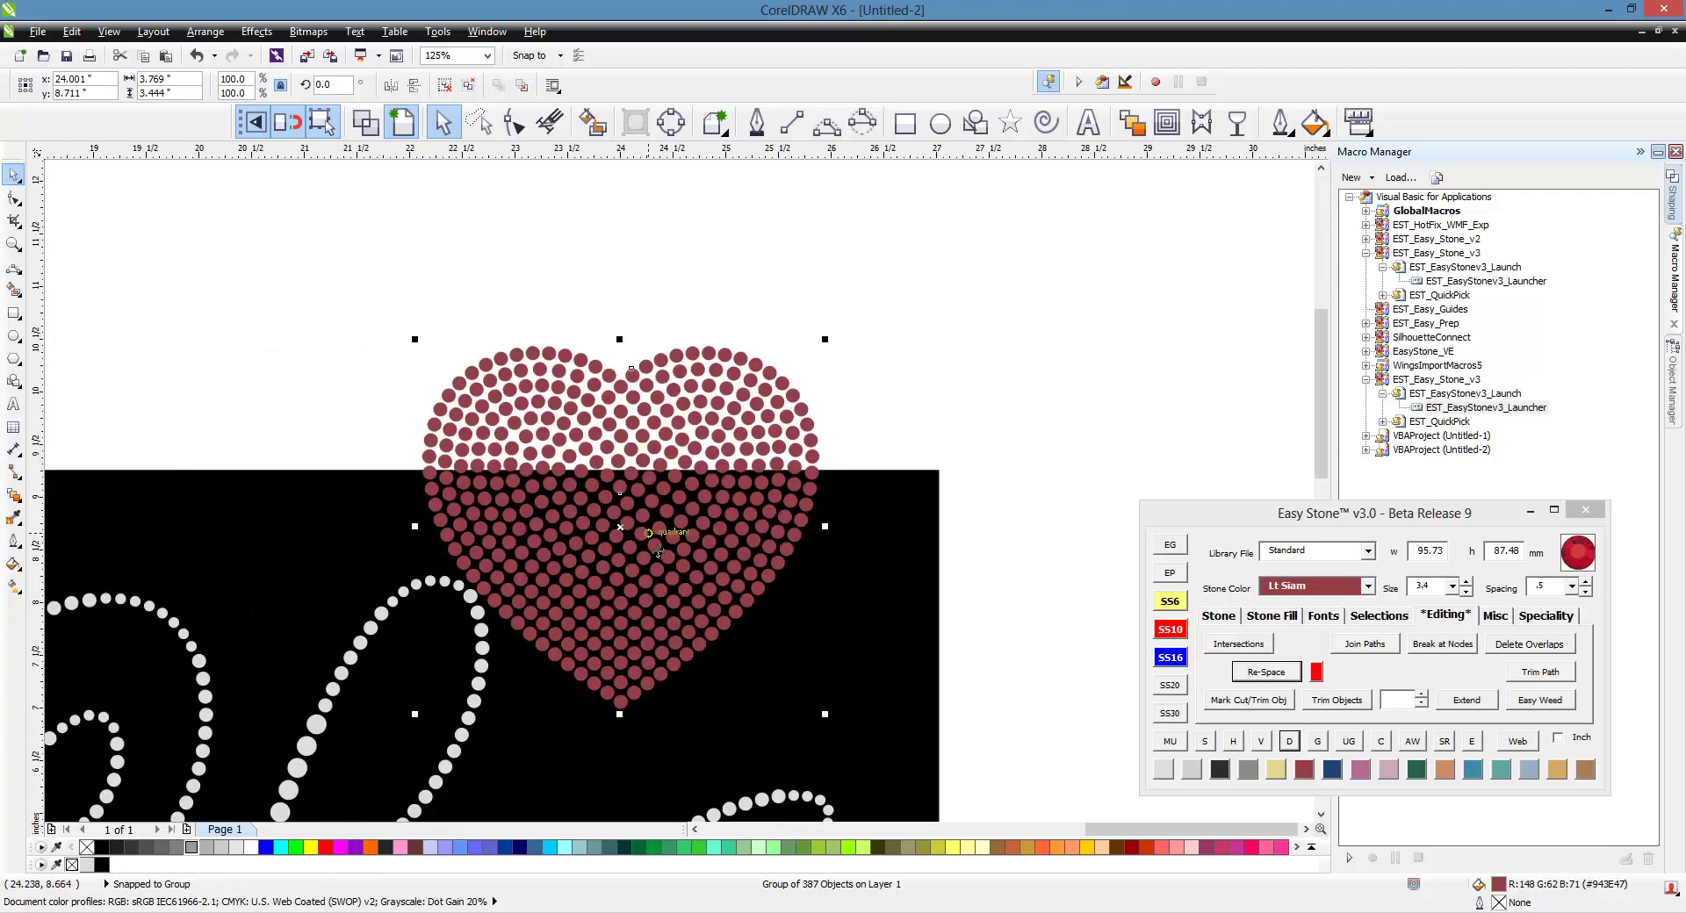
{"action": "left_click_drag", "start_coordinate": [609, 466], "coordinate": [505, 500]}
{"action": "scroll", "coordinate": [778, 480], "scroll_direction": "down", "scroll_amount": 1}
{"action": "left_click", "coordinate": [698, 514]}
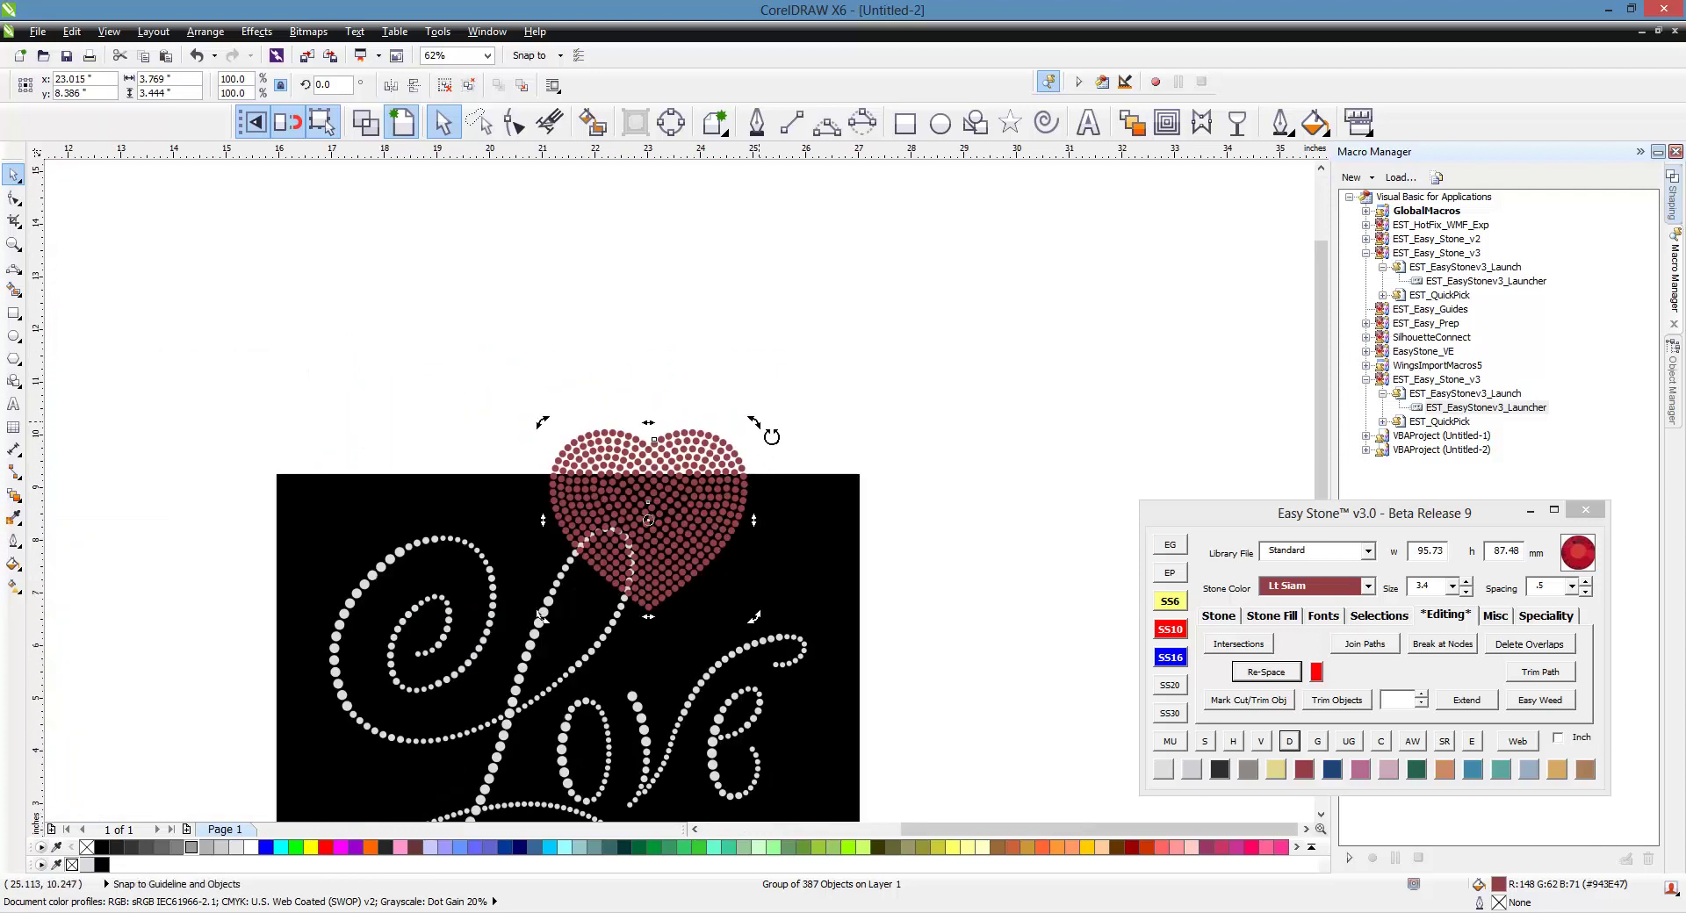
{"action": "left_click_drag", "start_coordinate": [771, 437], "coordinate": [814, 503]}
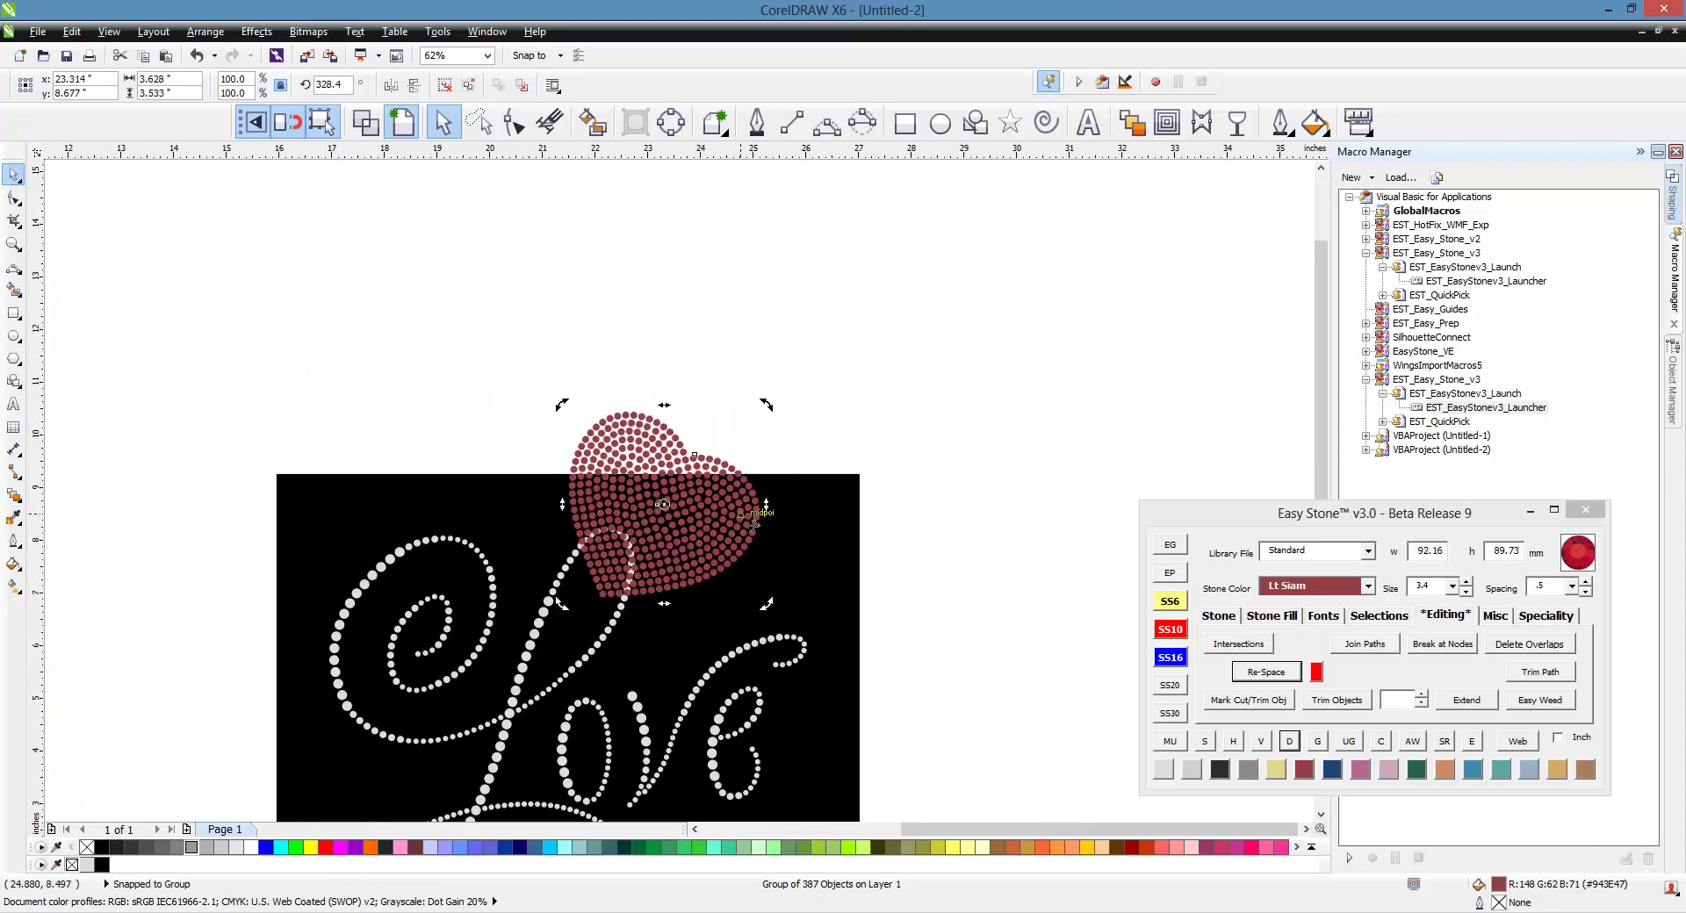
- Rotate the heart to 311.7°, compare it over the photo's red heart, and undo the comparison move
{"action": "scroll", "coordinate": [766, 412], "scroll_direction": "up", "scroll_amount": 1}
{"action": "left_click_drag", "start_coordinate": [799, 318], "coordinate": [362, 351]}
{"action": "scroll", "coordinate": [924, 333], "scroll_direction": "down", "scroll_amount": 2}
{"action": "scroll", "coordinate": [360, 353], "scroll_direction": "up", "scroll_amount": 1}
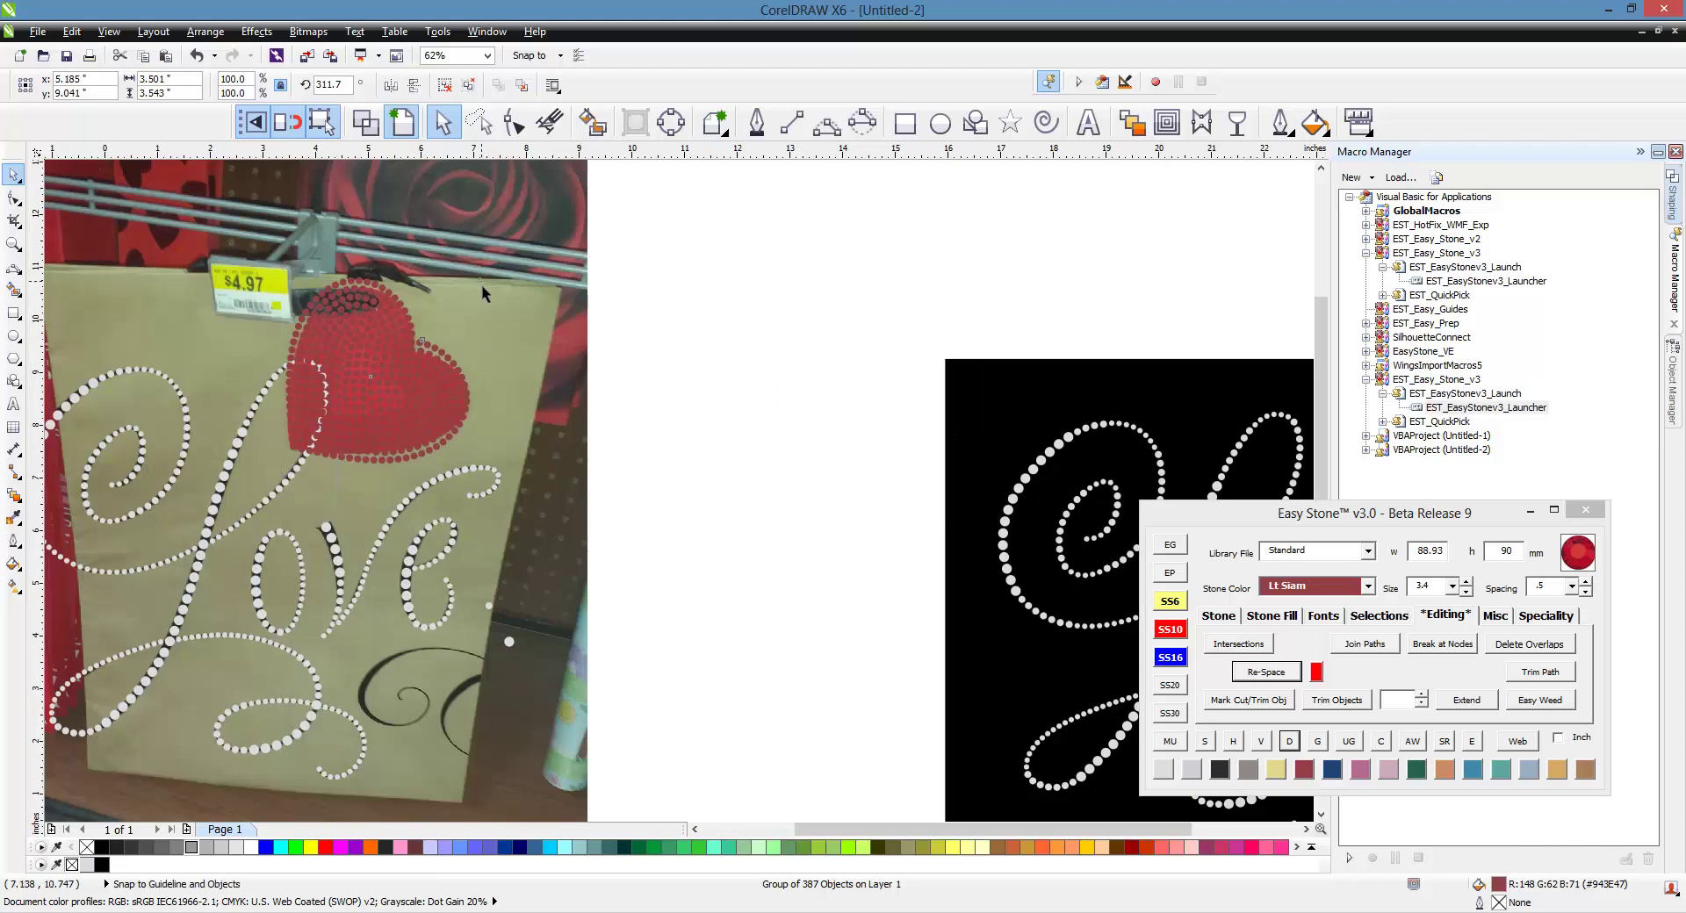
{"action": "left_click", "coordinate": [746, 307]}
{"action": "scroll", "coordinate": [350, 355], "scroll_direction": "down", "scroll_amount": 1}
{"action": "key", "text": "ctrl+z"}
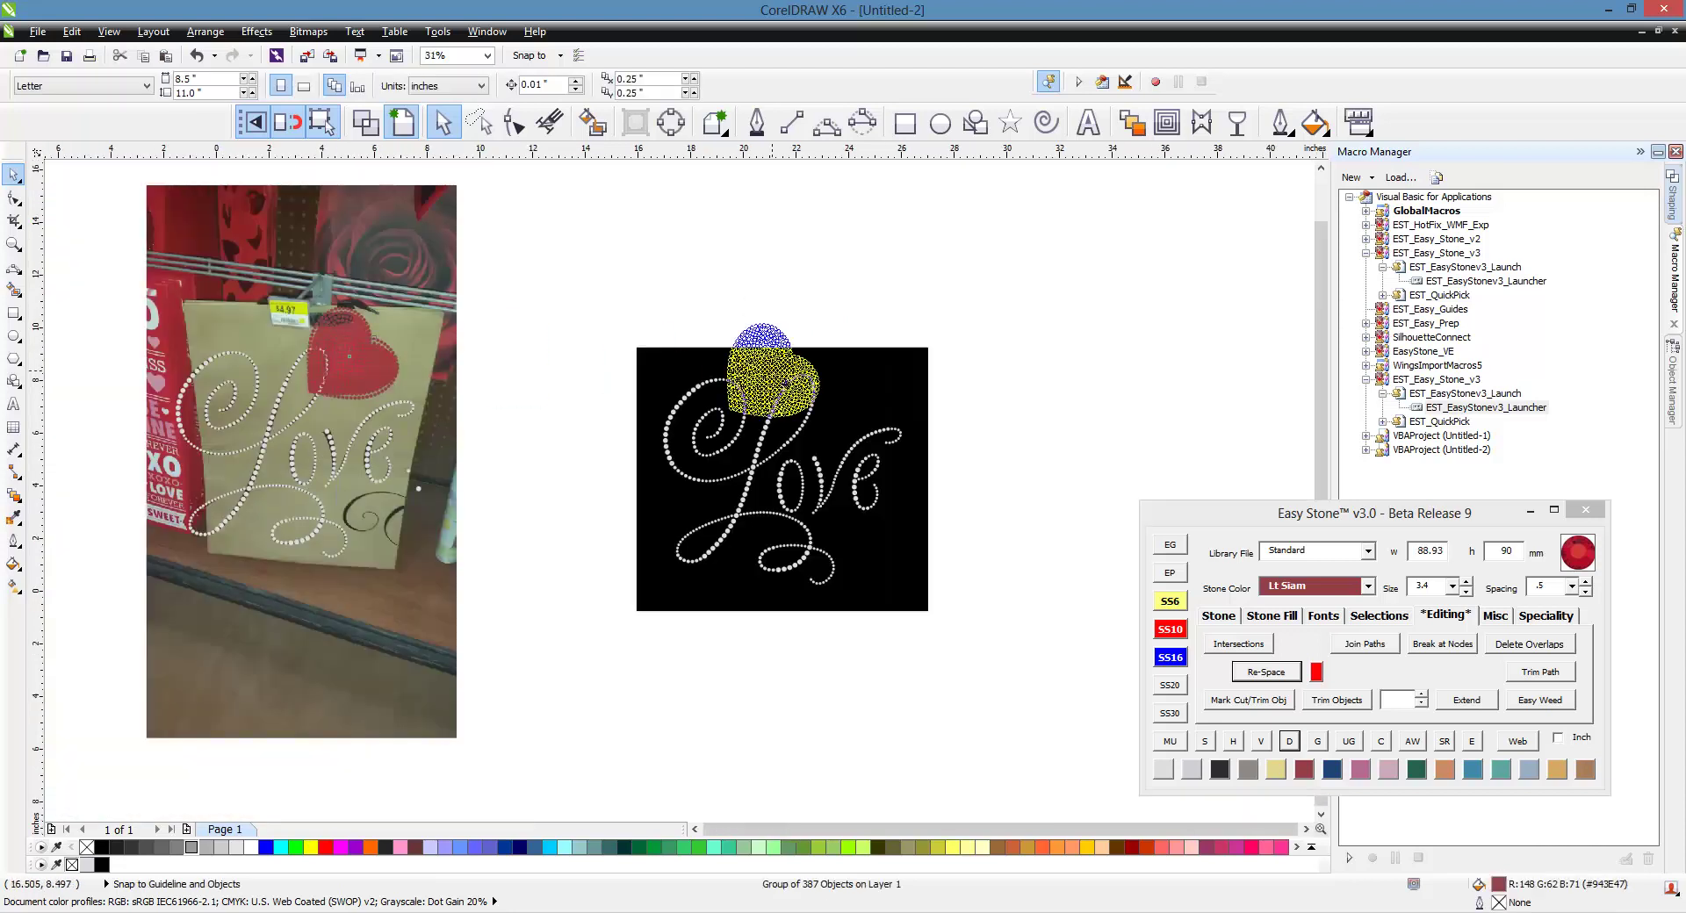
- Position the tilted heart over the L's upper loop at the black panel's upper edge
{"action": "left_click", "coordinate": [832, 384]}
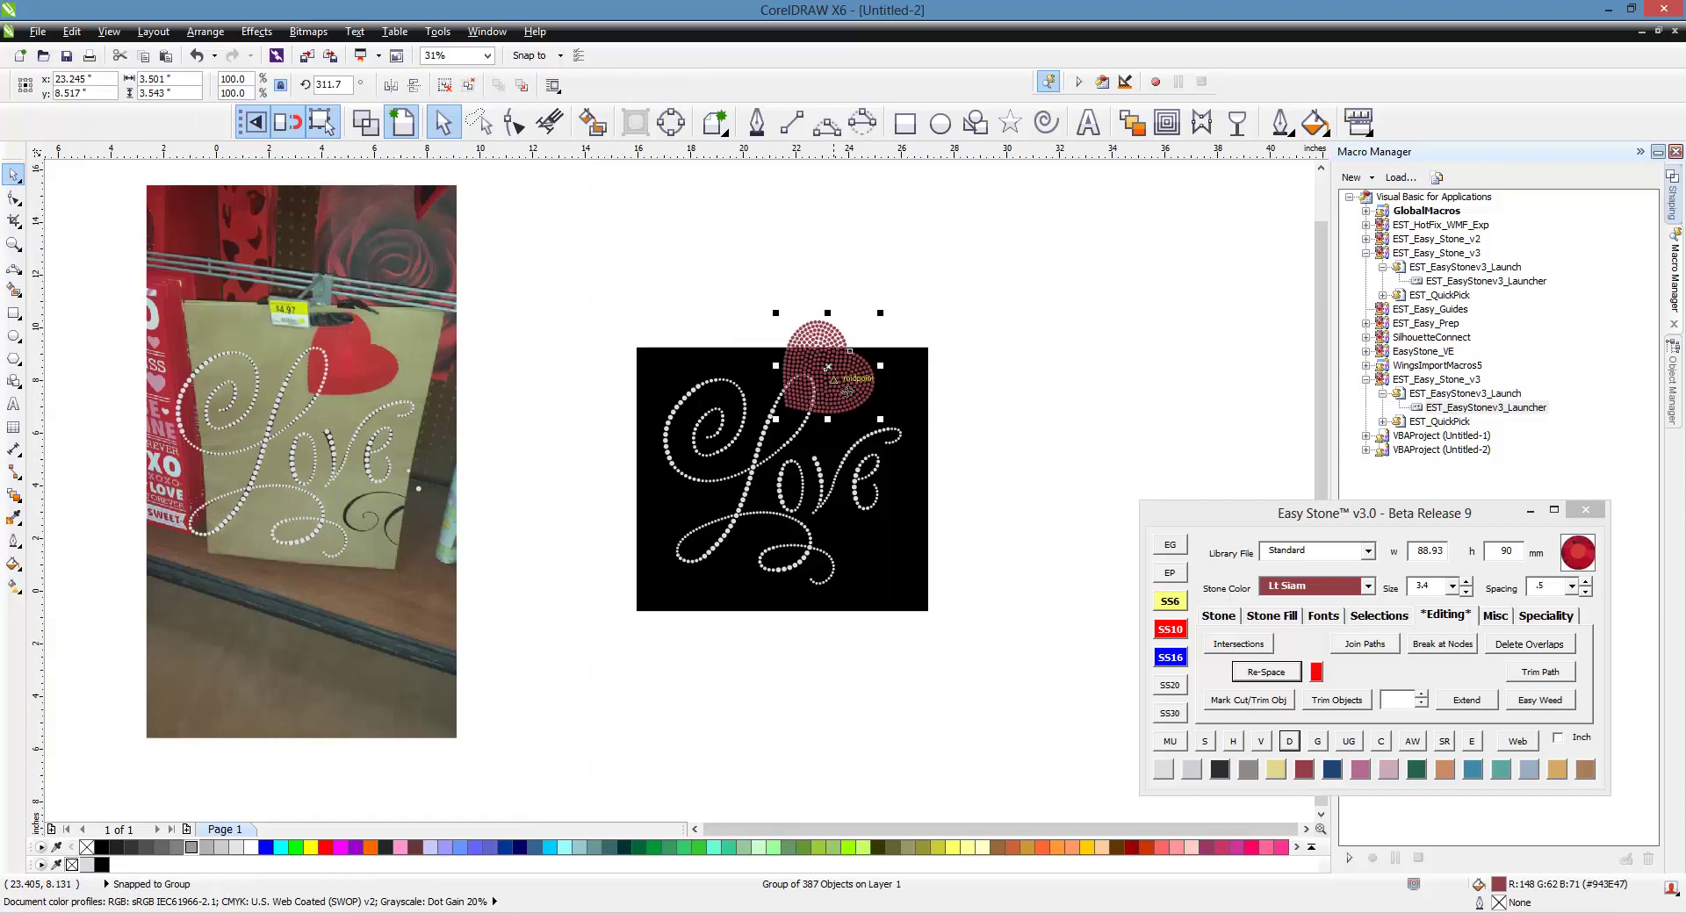
{"action": "scroll", "coordinate": [834, 385], "scroll_direction": "up", "scroll_amount": 1}
{"action": "left_click_drag", "start_coordinate": [842, 406], "coordinate": [856, 422]}
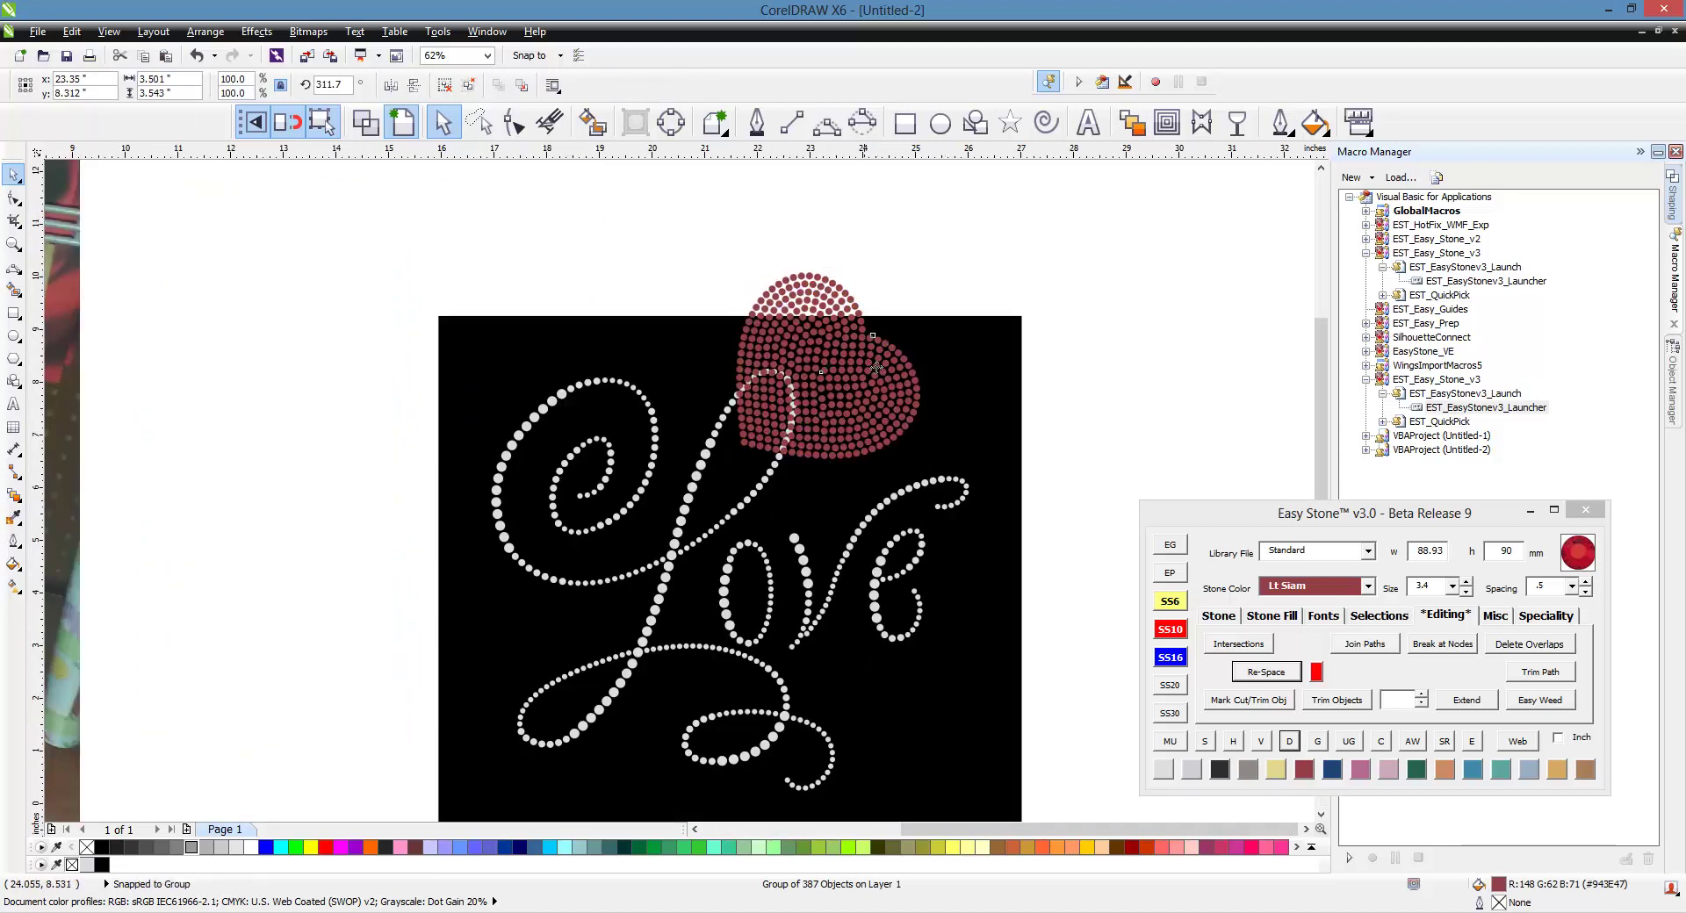
{"action": "left_click", "coordinate": [948, 285]}
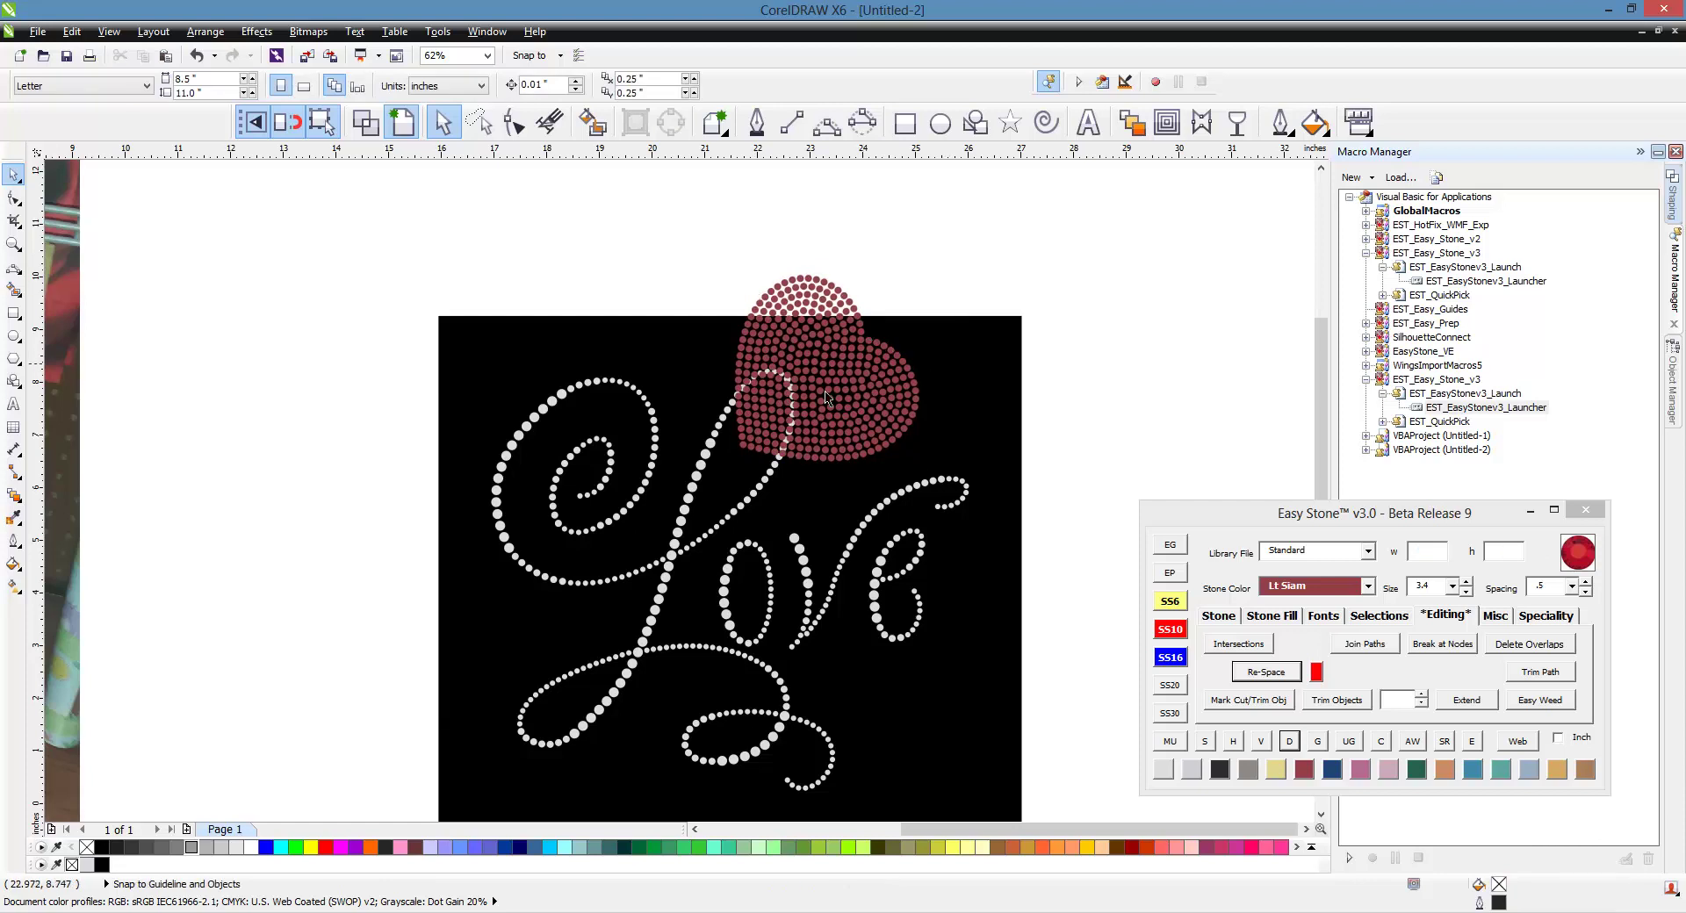
- Examine where the L's white stones run under the left edge of the red heart
{"action": "scroll", "coordinate": [826, 400], "scroll_direction": "up", "scroll_amount": 2}
{"action": "scroll", "coordinate": [740, 412], "scroll_direction": "up", "scroll_amount": 6}
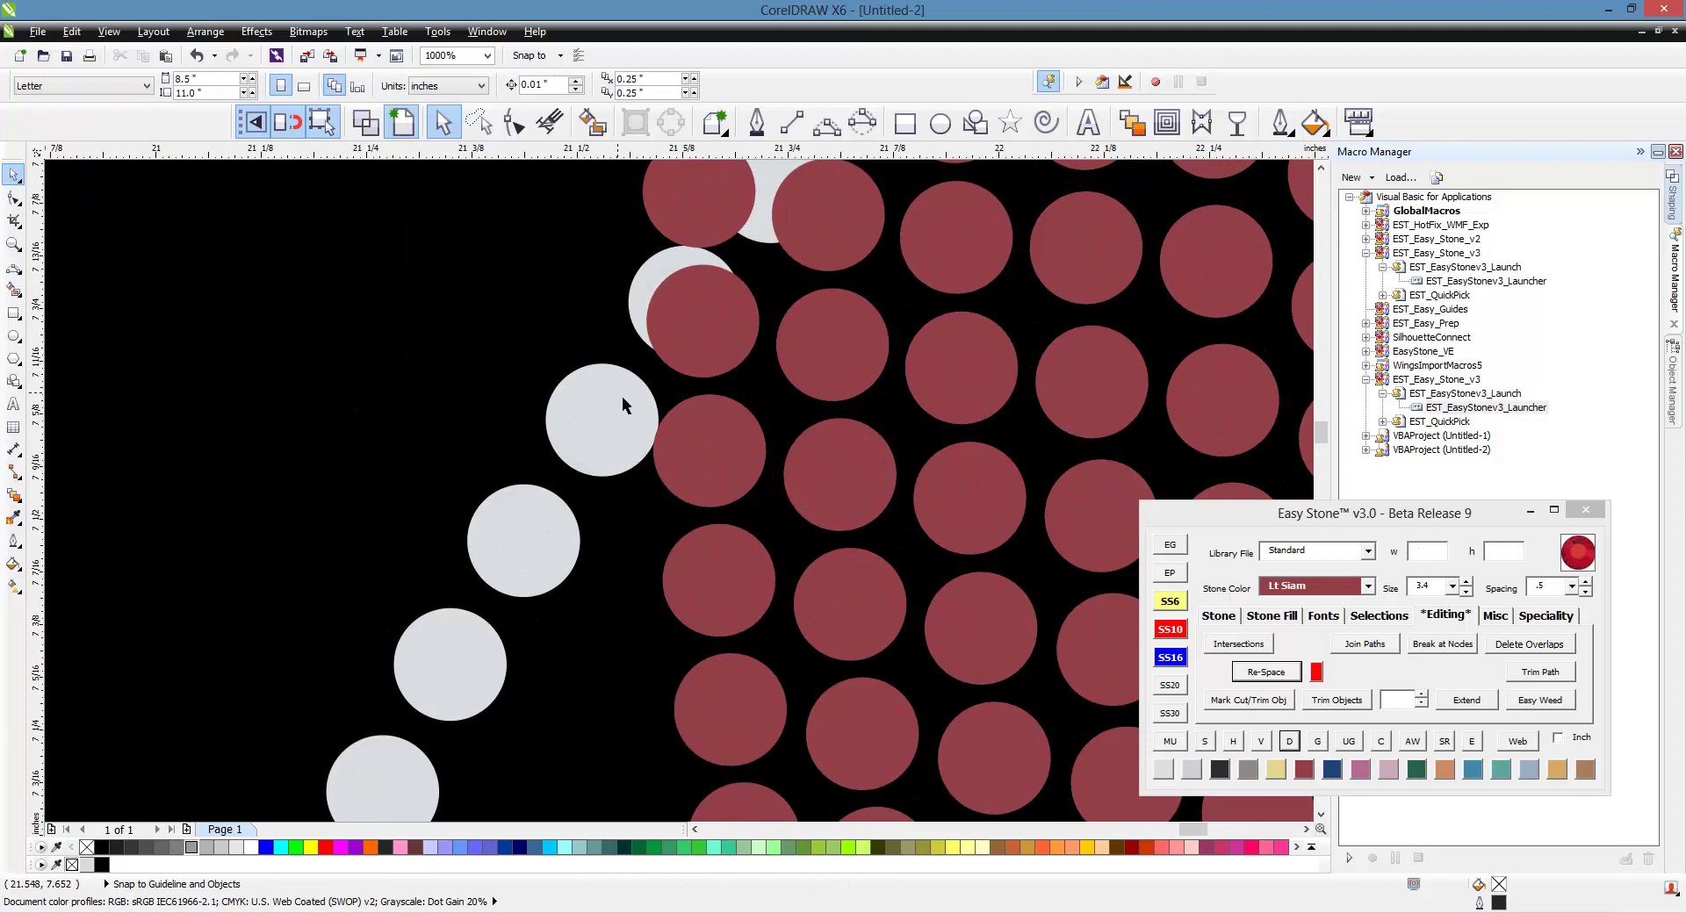
{"action": "scroll", "coordinate": [624, 394], "scroll_direction": "down", "scroll_amount": 1}
{"action": "scroll", "coordinate": [688, 427], "scroll_direction": "up", "scroll_amount": 1}
{"action": "left_click_drag", "start_coordinate": [761, 441], "coordinate": [692, 444]}
{"action": "left_click", "coordinate": [591, 377]}
{"action": "scroll", "coordinate": [463, 334], "scroll_direction": "down", "scroll_amount": 1}
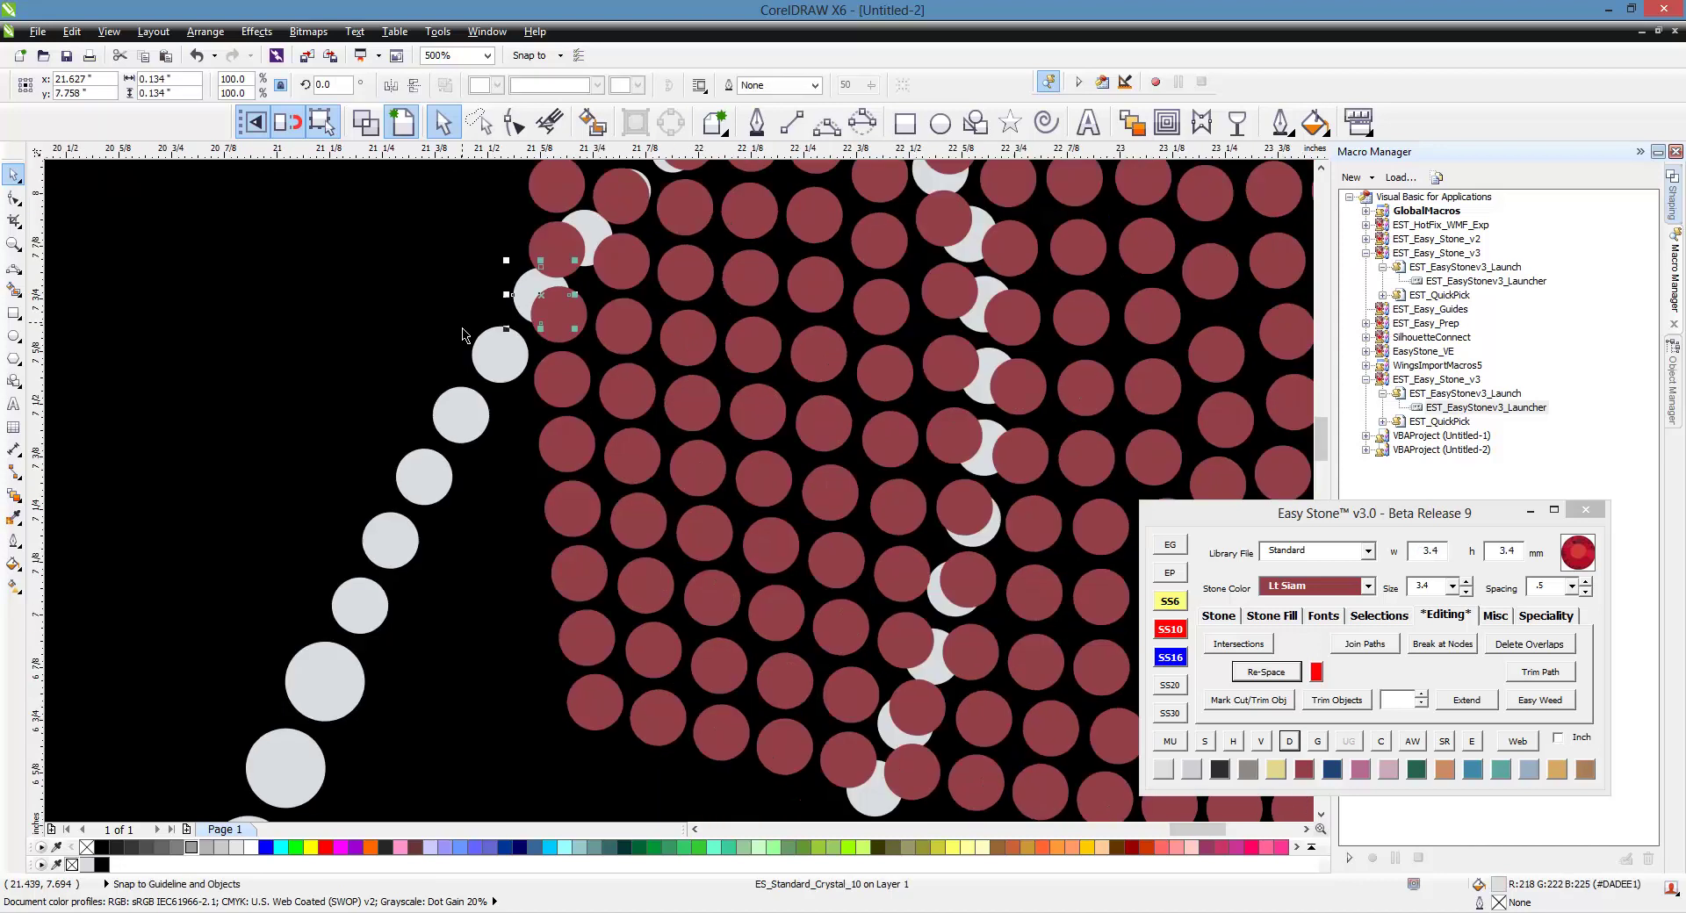
- Duplicate the whole Love-and-heart design with its black panel into the empty space to the right of the original
{"action": "scroll", "coordinate": [381, 314], "scroll_direction": "down", "scroll_amount": 1}
{"action": "scroll", "coordinate": [809, 297], "scroll_direction": "down", "scroll_amount": 3}
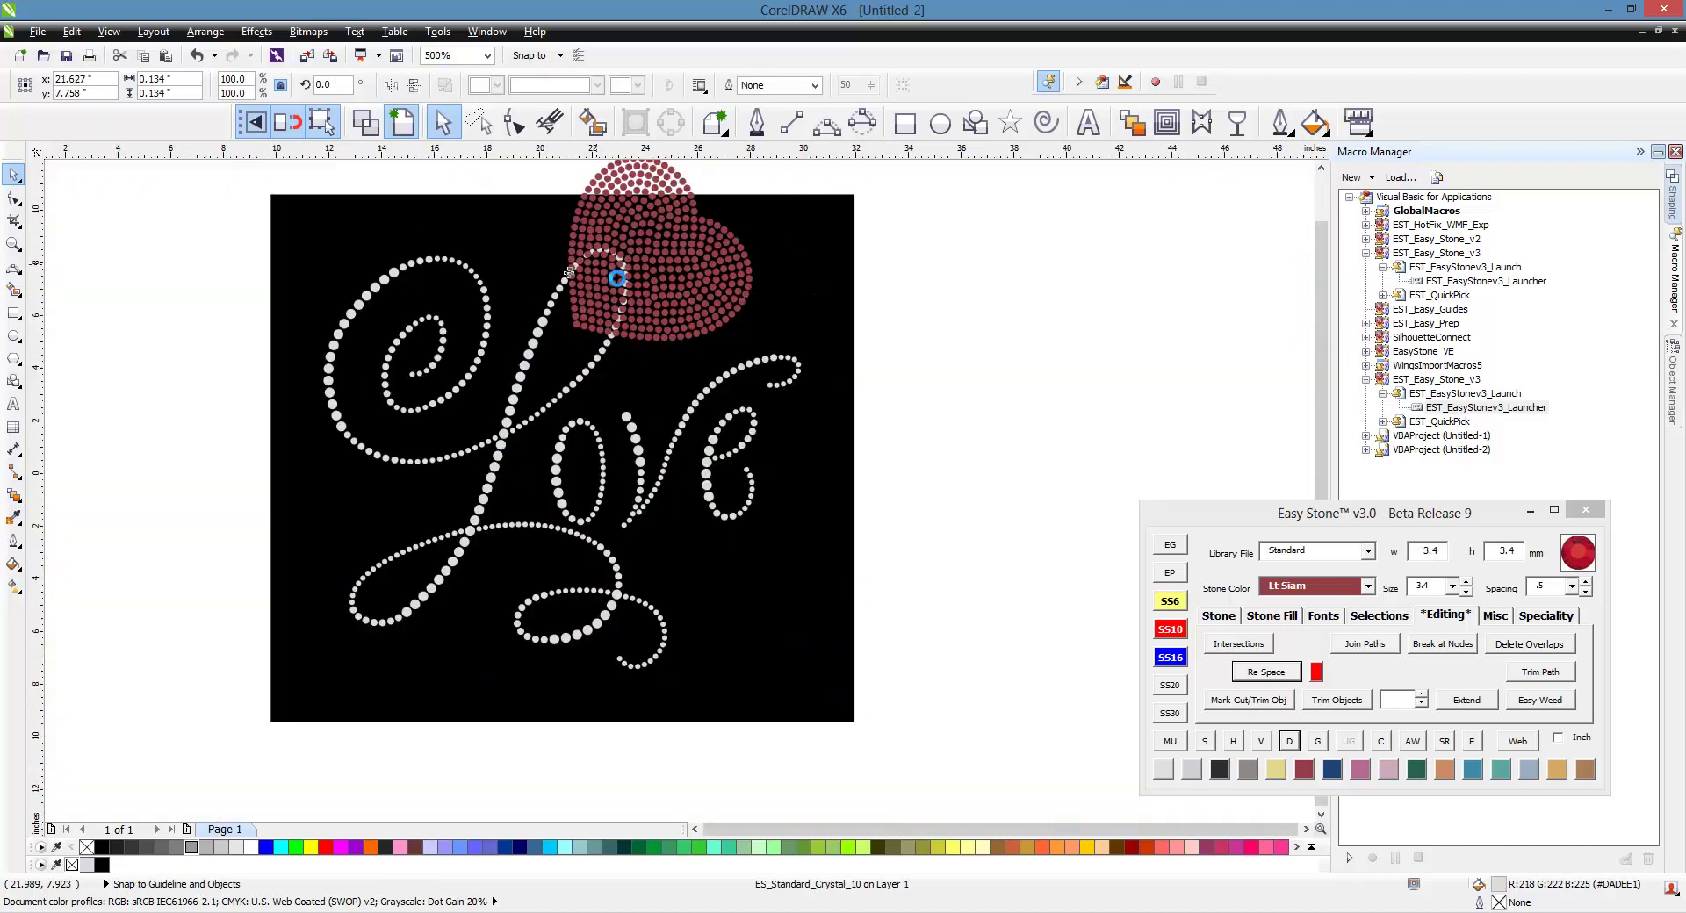
{"action": "left_click_drag", "start_coordinate": [771, 197], "coordinate": [430, 525]}
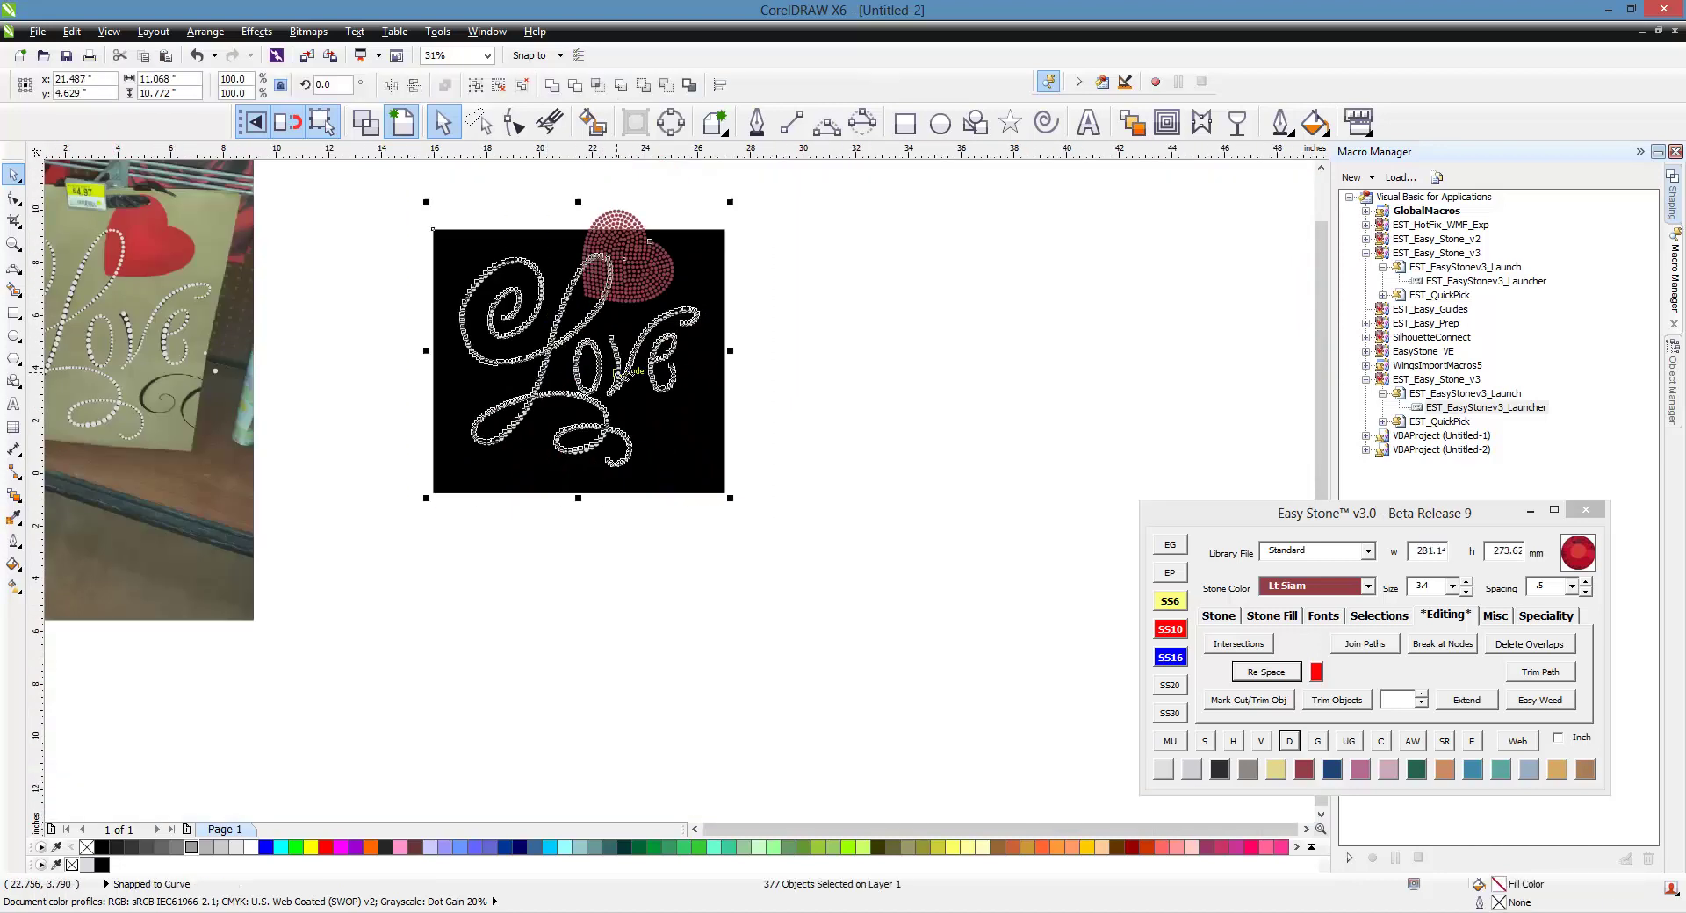
{"action": "left_click_drag", "start_coordinate": [643, 307], "coordinate": [1035, 307]}
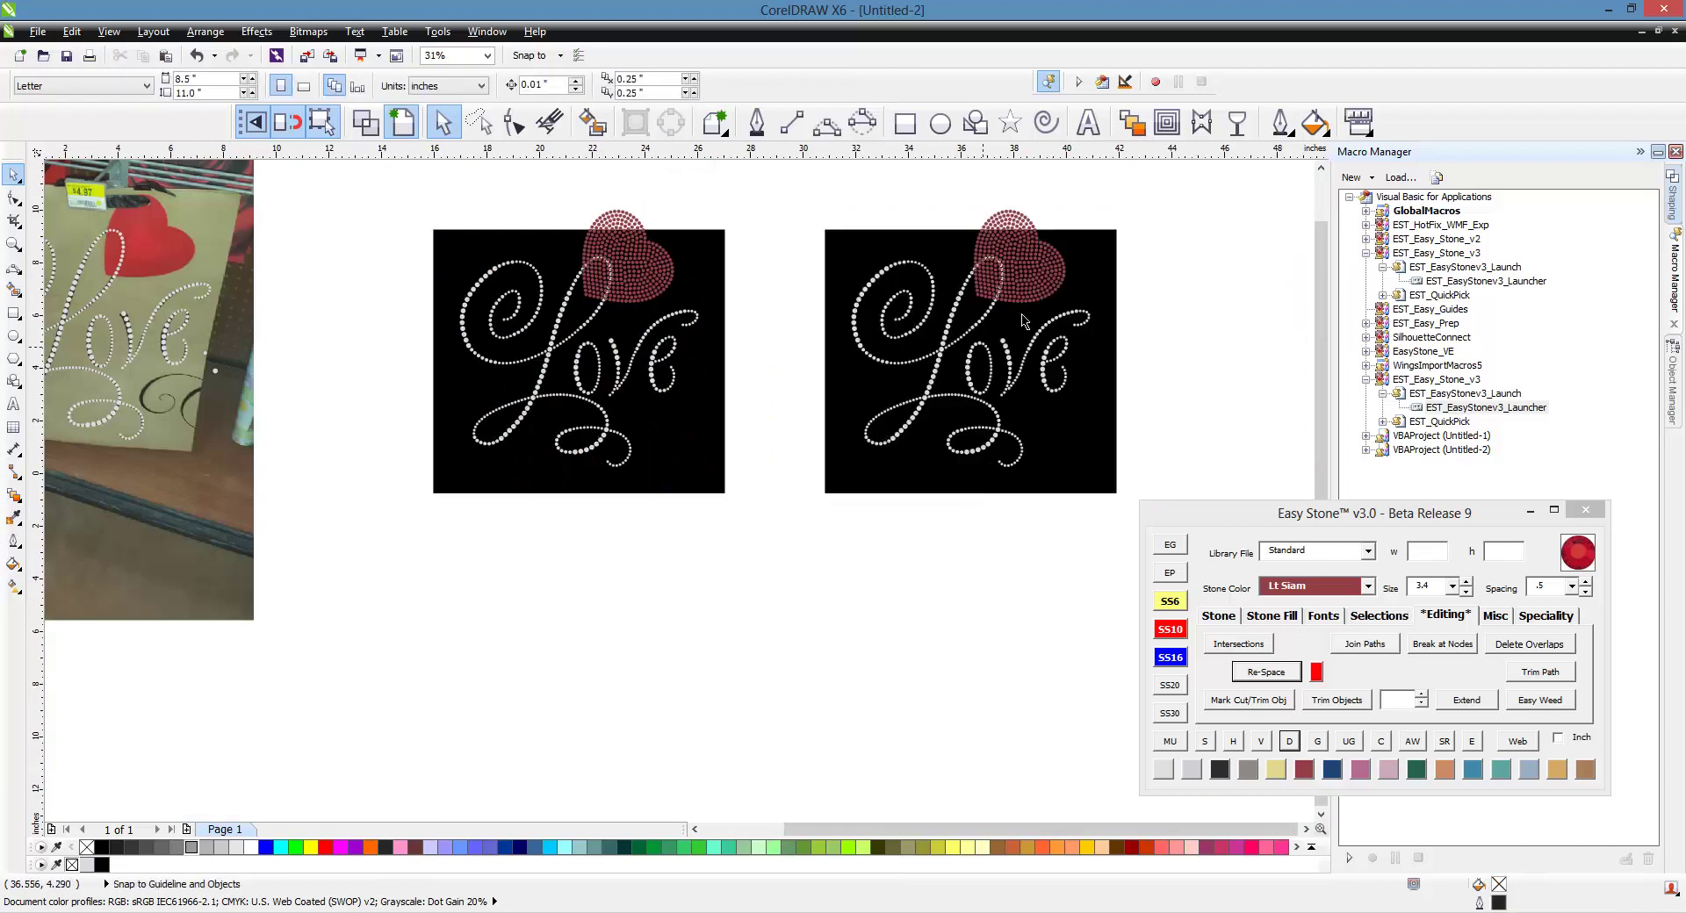
- In the copied design, delete the white L stones overlapped by the red stones at the heart's left edge
{"action": "scroll", "coordinate": [894, 276], "scroll_direction": "up", "scroll_amount": 8}
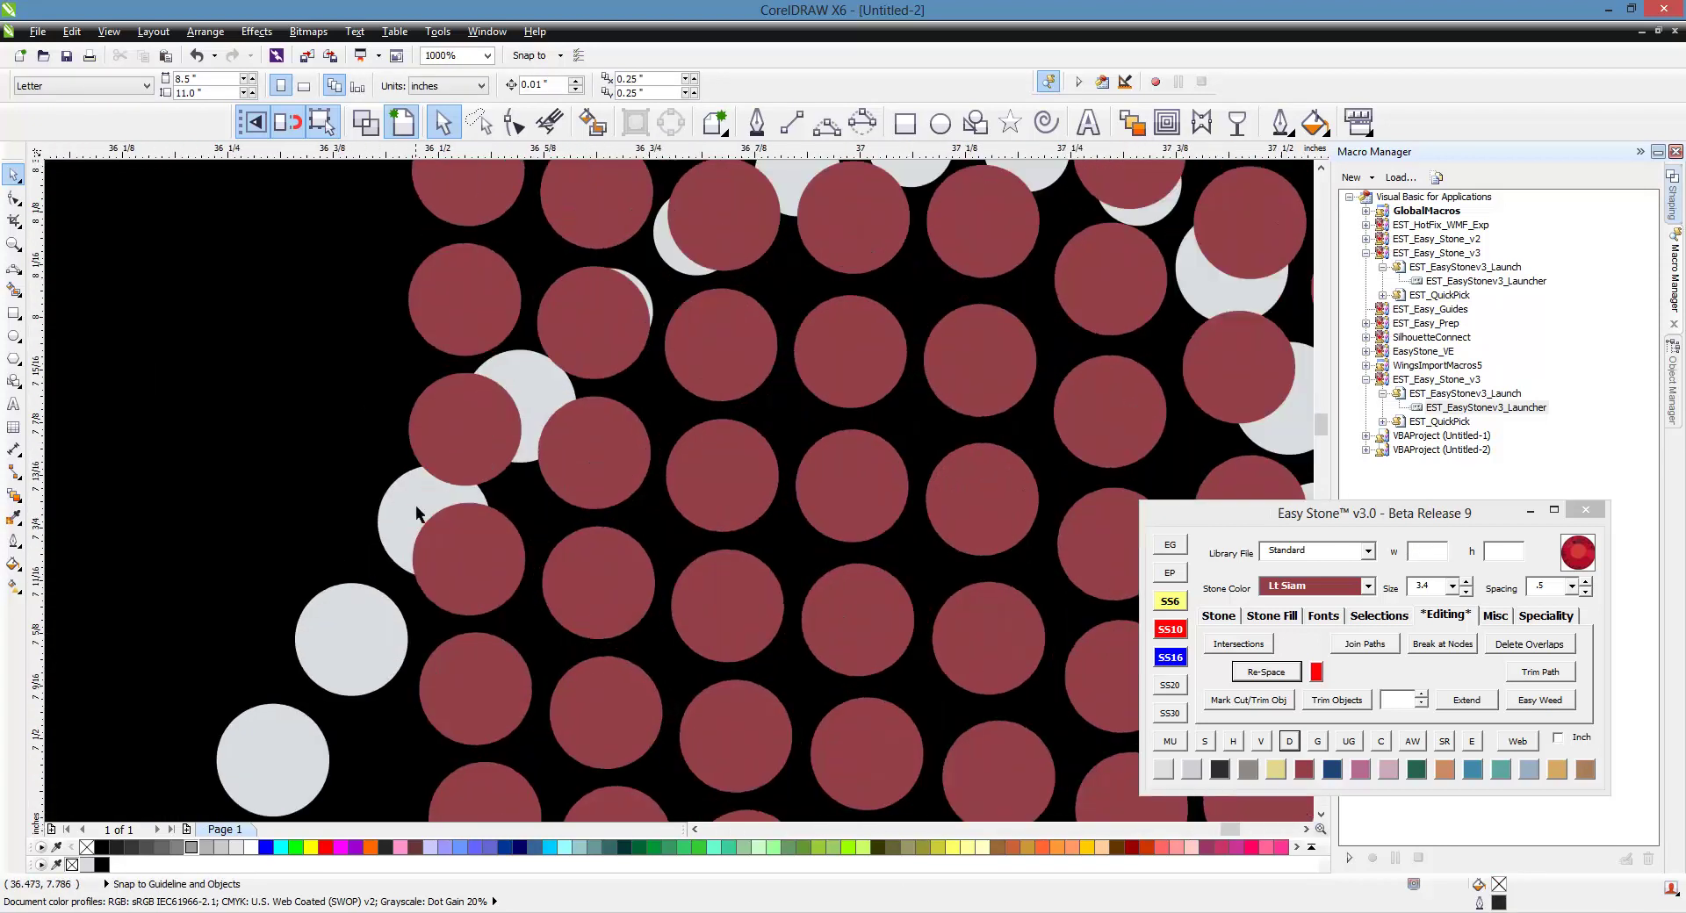
{"action": "left_click", "coordinate": [429, 514]}
{"action": "key", "text": "Delete"}
{"action": "left_click", "coordinate": [543, 402]}
{"action": "key", "text": "Delete"}
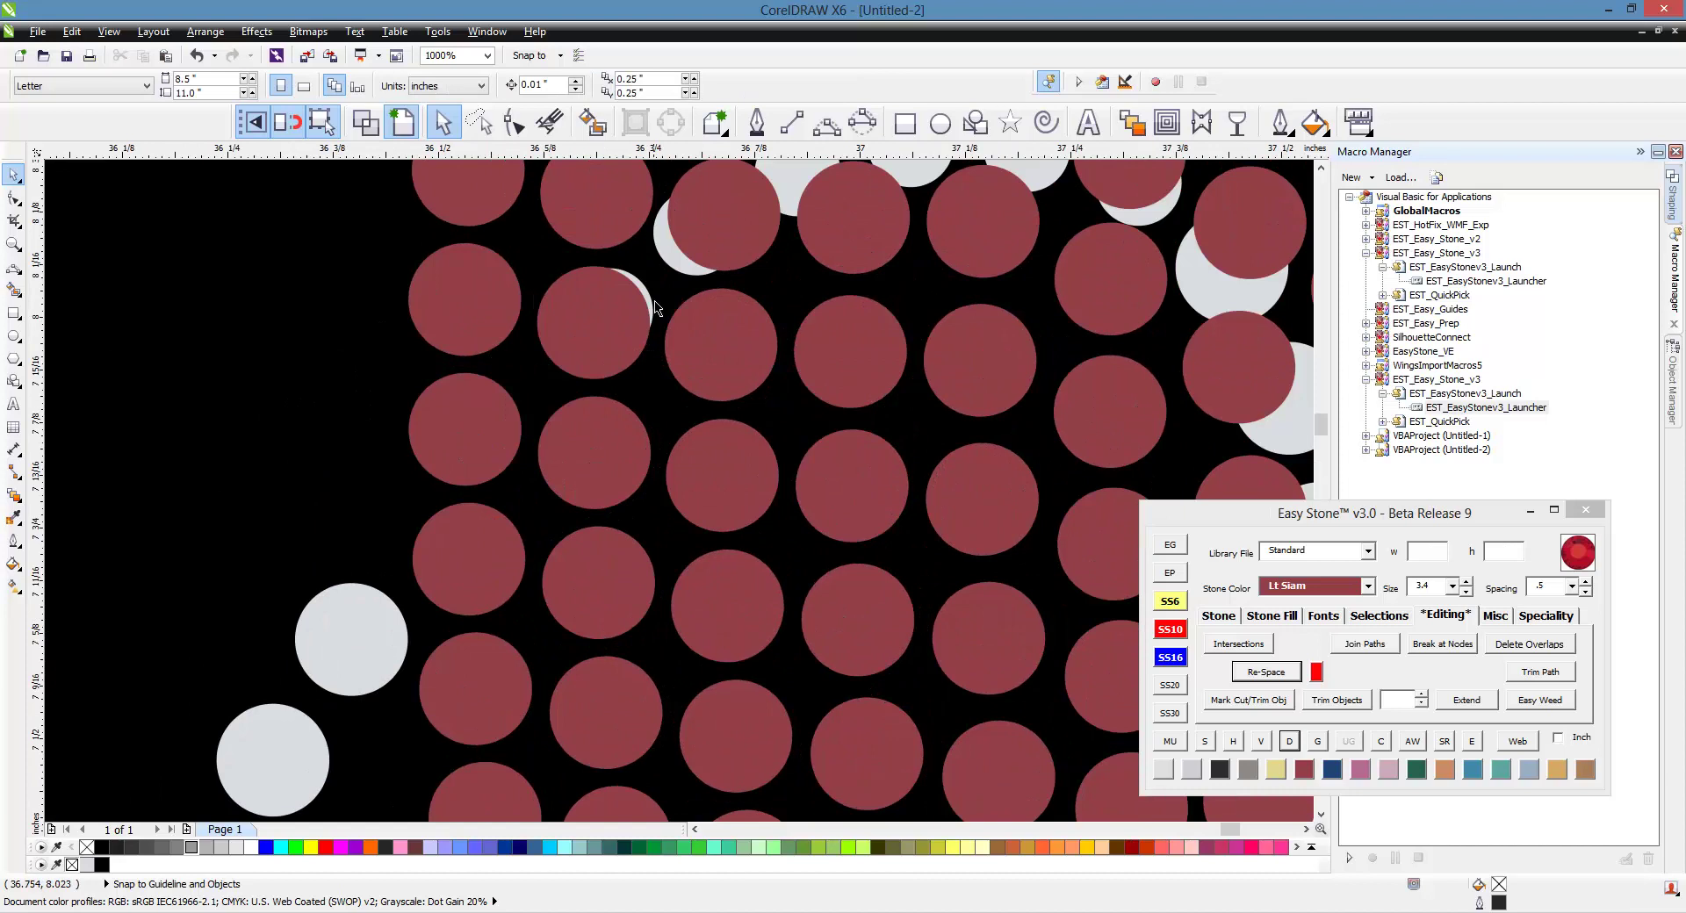
{"action": "left_click", "coordinate": [668, 286]}
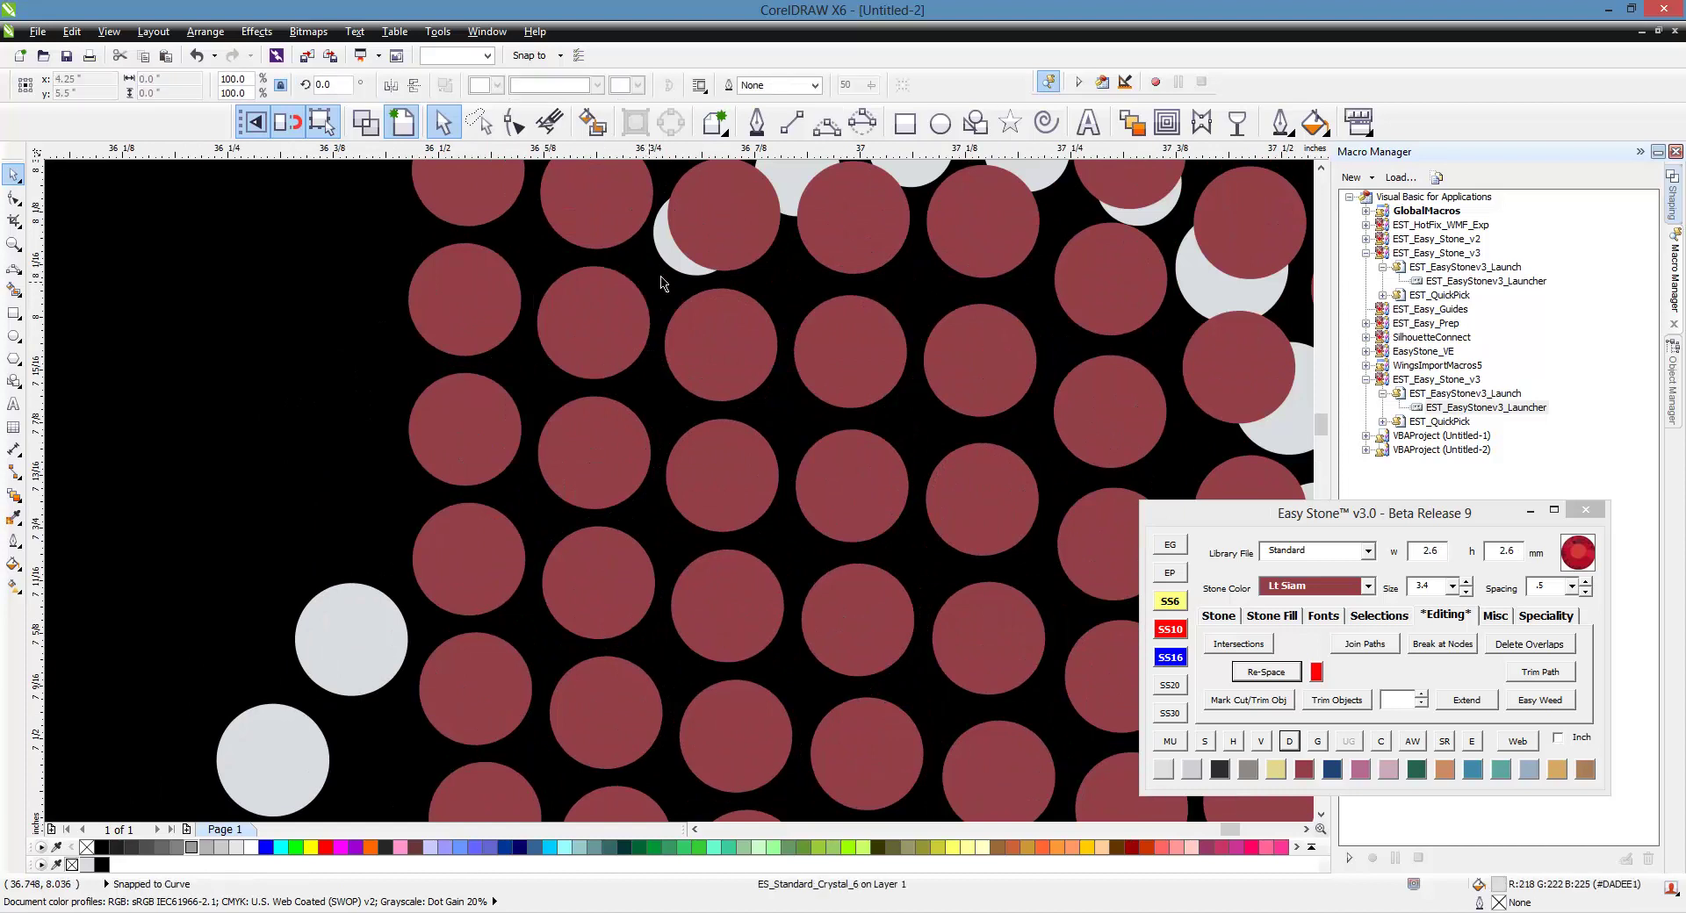
- Delete the white stones lying under the heart along the top curve of the copied L's loop
{"action": "scroll", "coordinate": [659, 281], "scroll_direction": "down", "scroll_amount": 3}
{"action": "scroll", "coordinate": [549, 448], "scroll_direction": "up", "scroll_amount": 3}
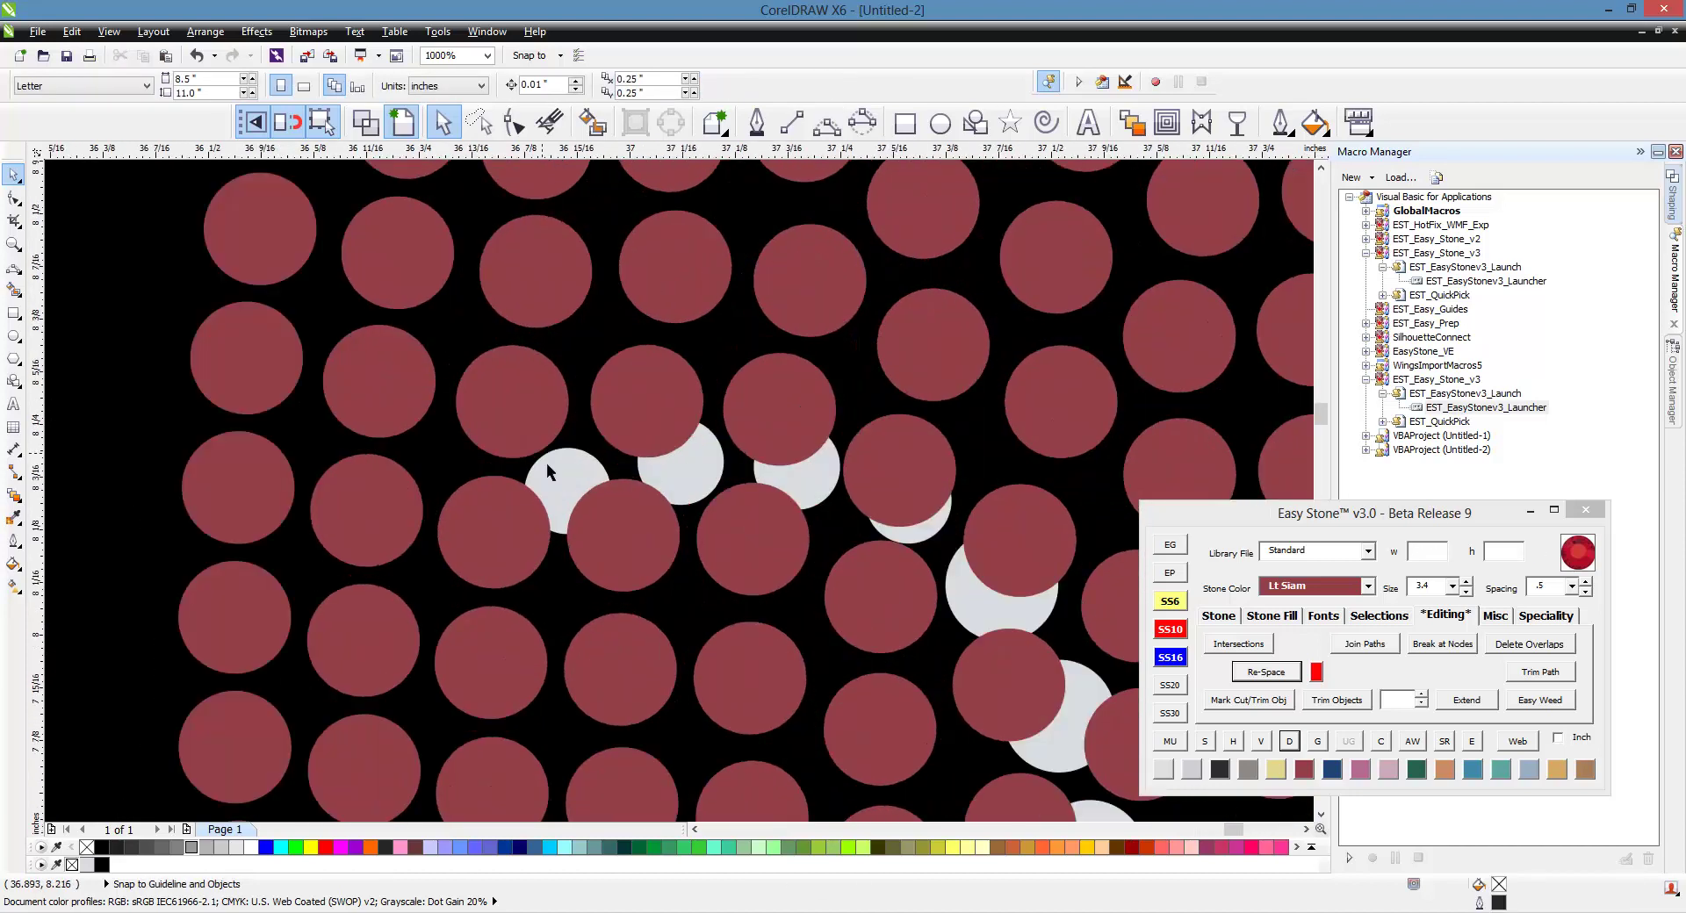
{"action": "left_click", "coordinate": [819, 496]}
{"action": "key", "text": "Delete"}
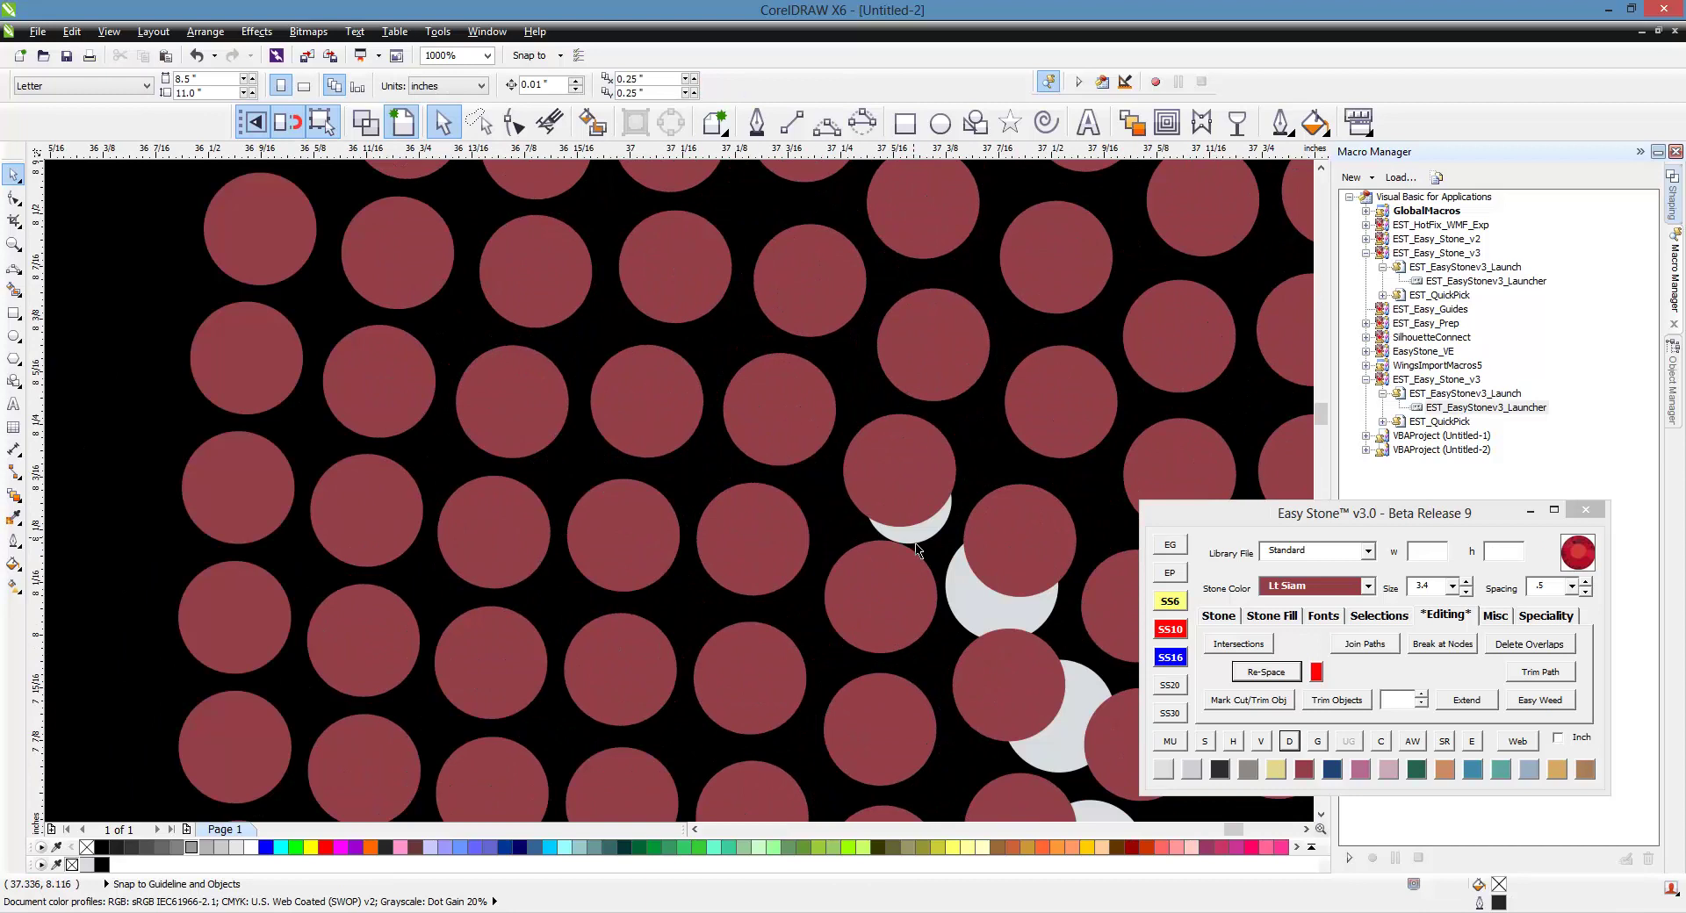
{"action": "scroll", "coordinate": [795, 282], "scroll_direction": "down", "scroll_amount": 3}
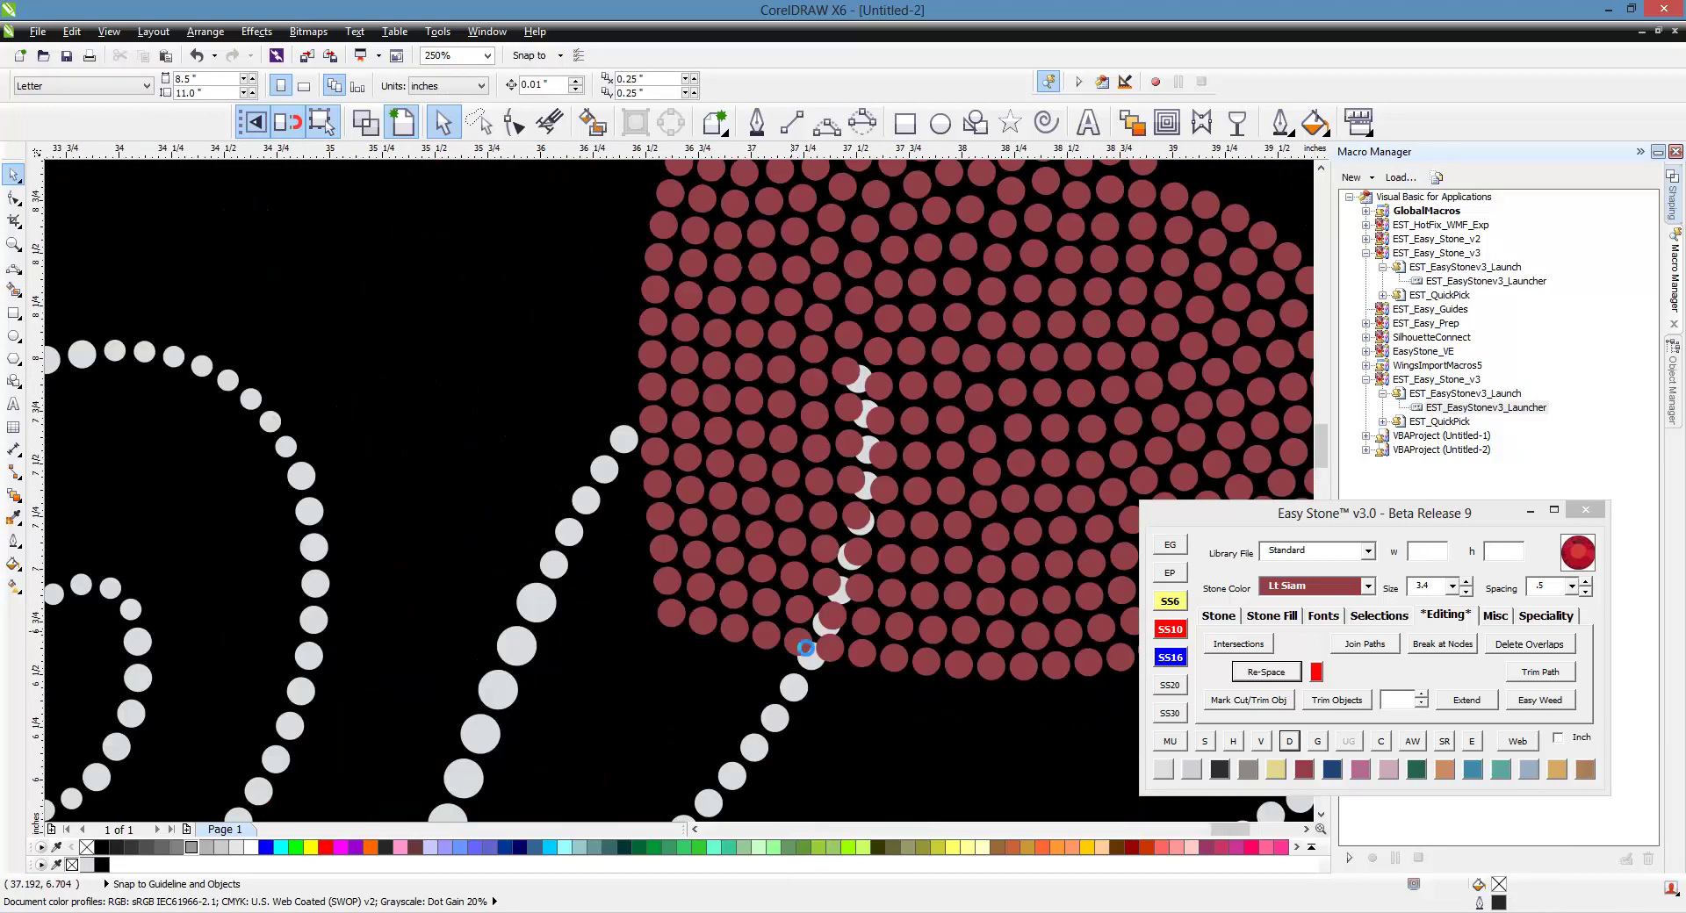
- Delete the white stones where the copied L's right-hand stroke passes under the heart's bottom edge
{"action": "scroll", "coordinate": [845, 620], "scroll_direction": "up", "scroll_amount": 2}
{"action": "left_click", "coordinate": [846, 620]}
{"action": "key", "text": "Delete"}
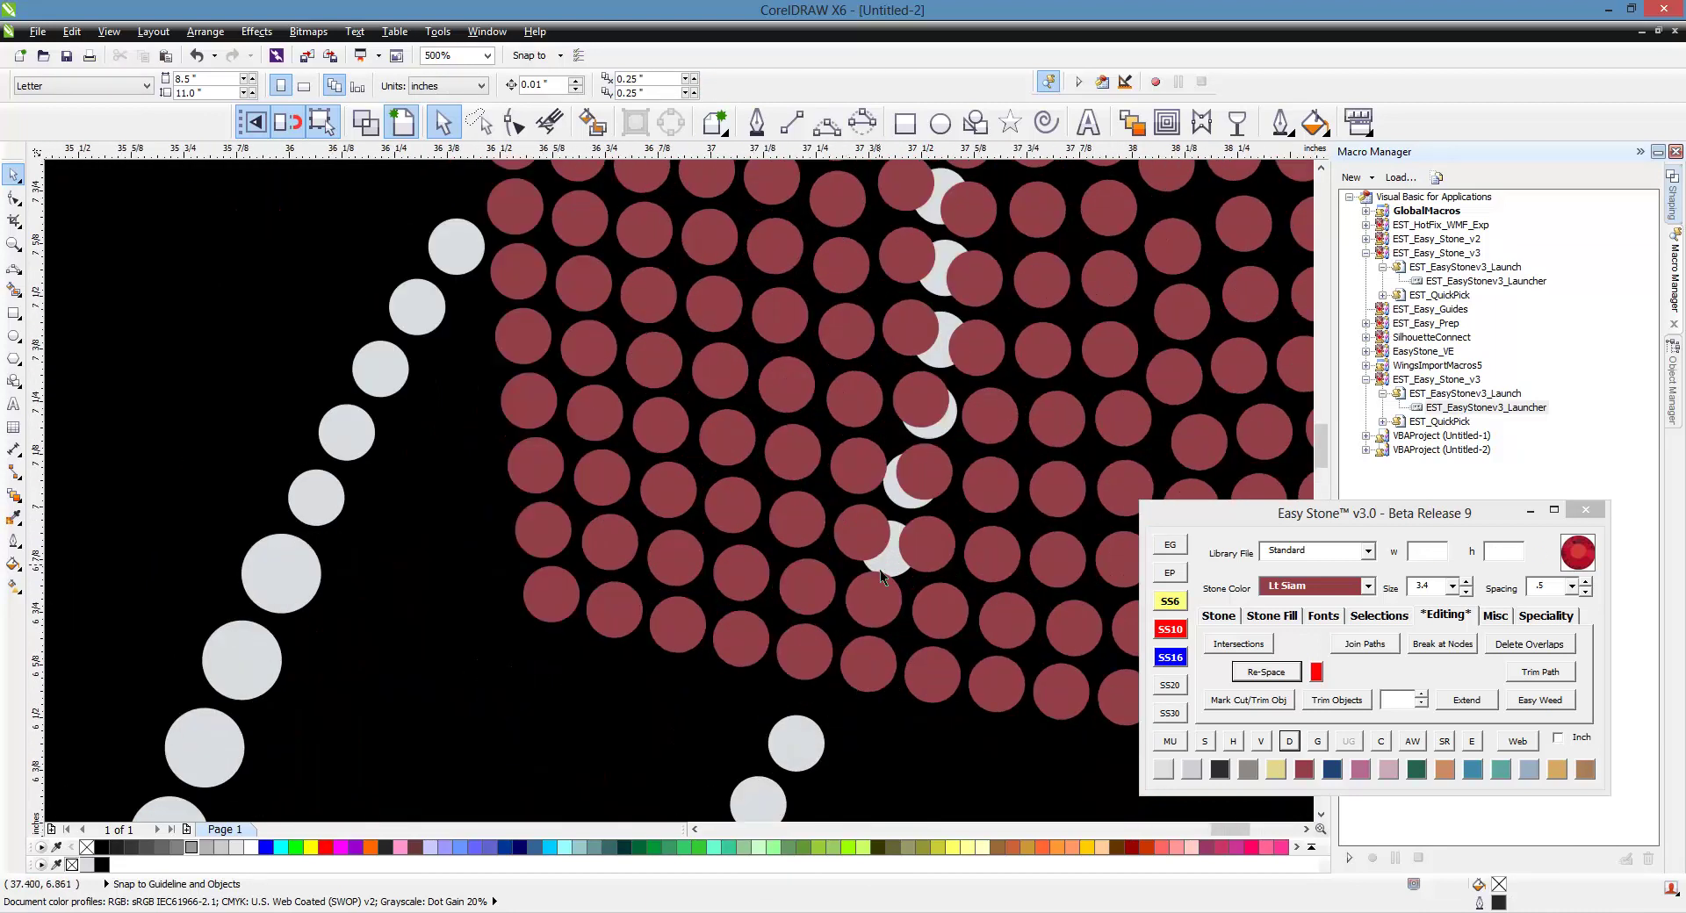
{"action": "left_click", "coordinate": [891, 572]}
{"action": "key", "text": "Delete"}
{"action": "left_click", "coordinate": [914, 504]}
{"action": "key", "text": "Delete"}
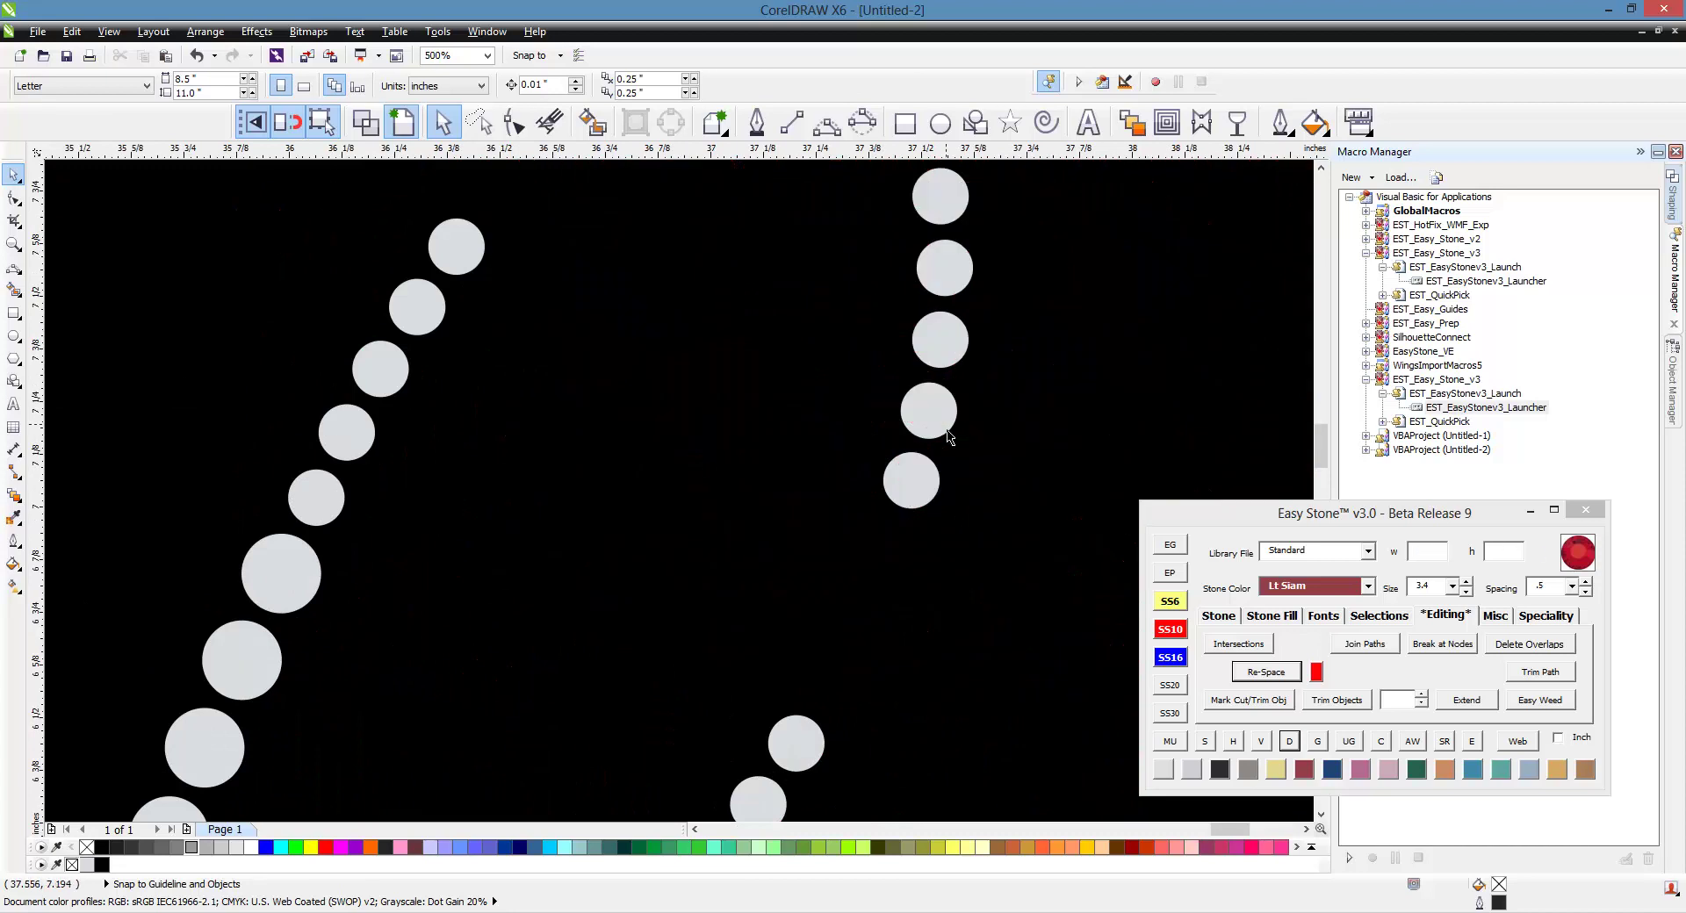
{"action": "key", "text": "ctrl+z"}
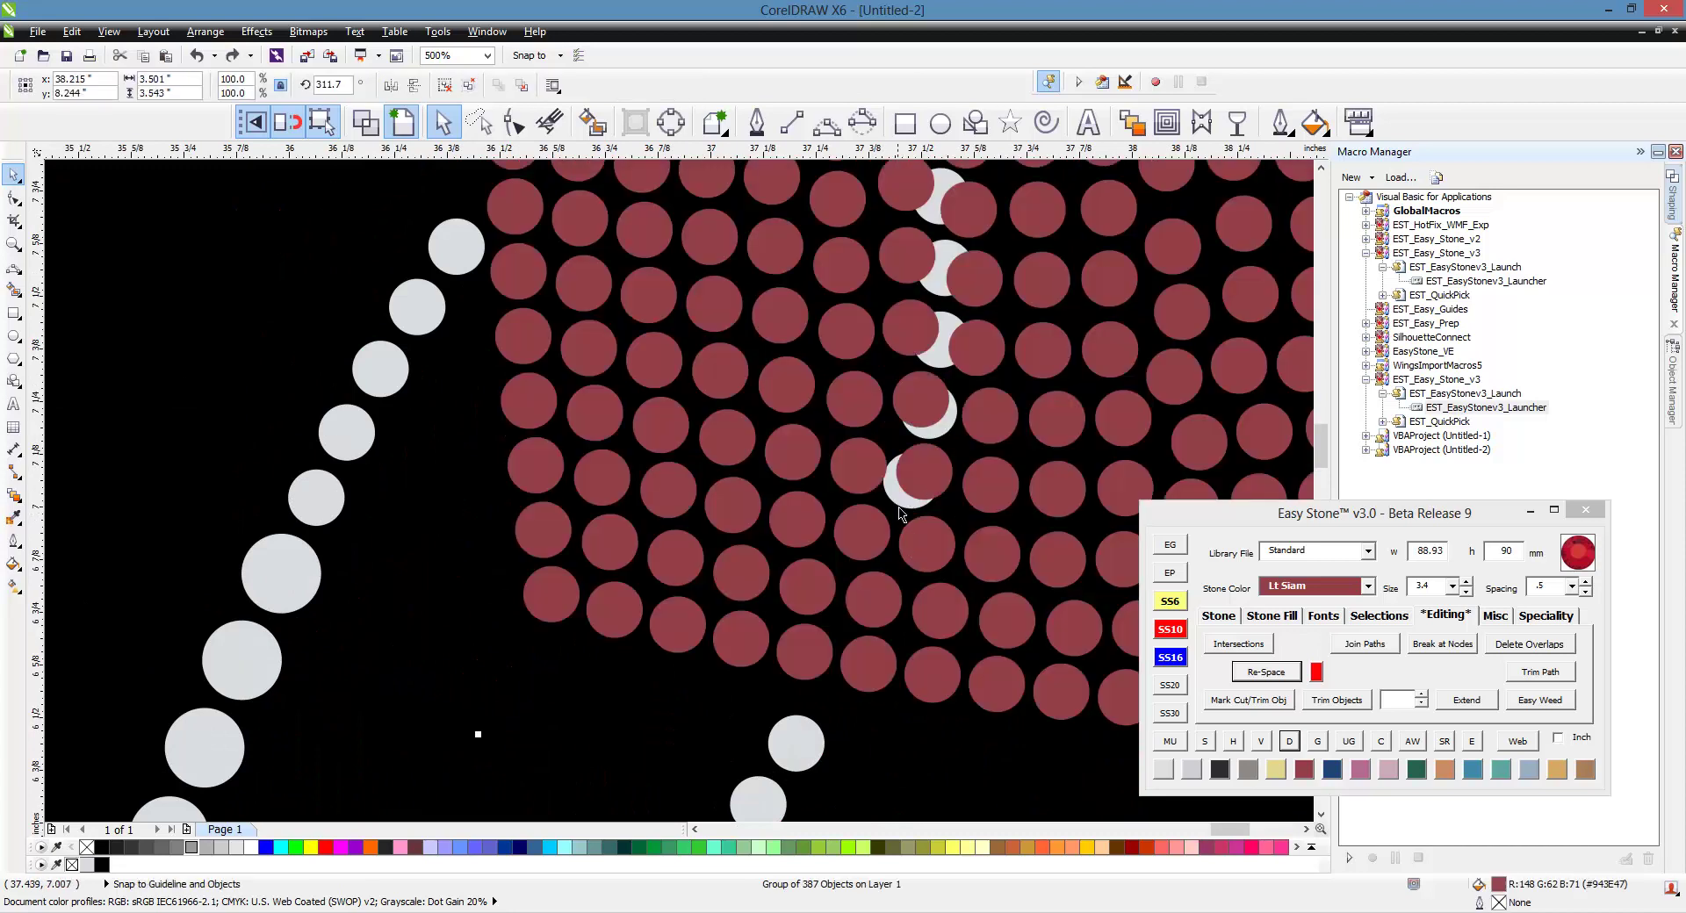
- Delete the remaining white L stones running upward between the red stones inside the copied heart
{"action": "left_click", "coordinate": [911, 512]}
{"action": "key", "text": "Delete"}
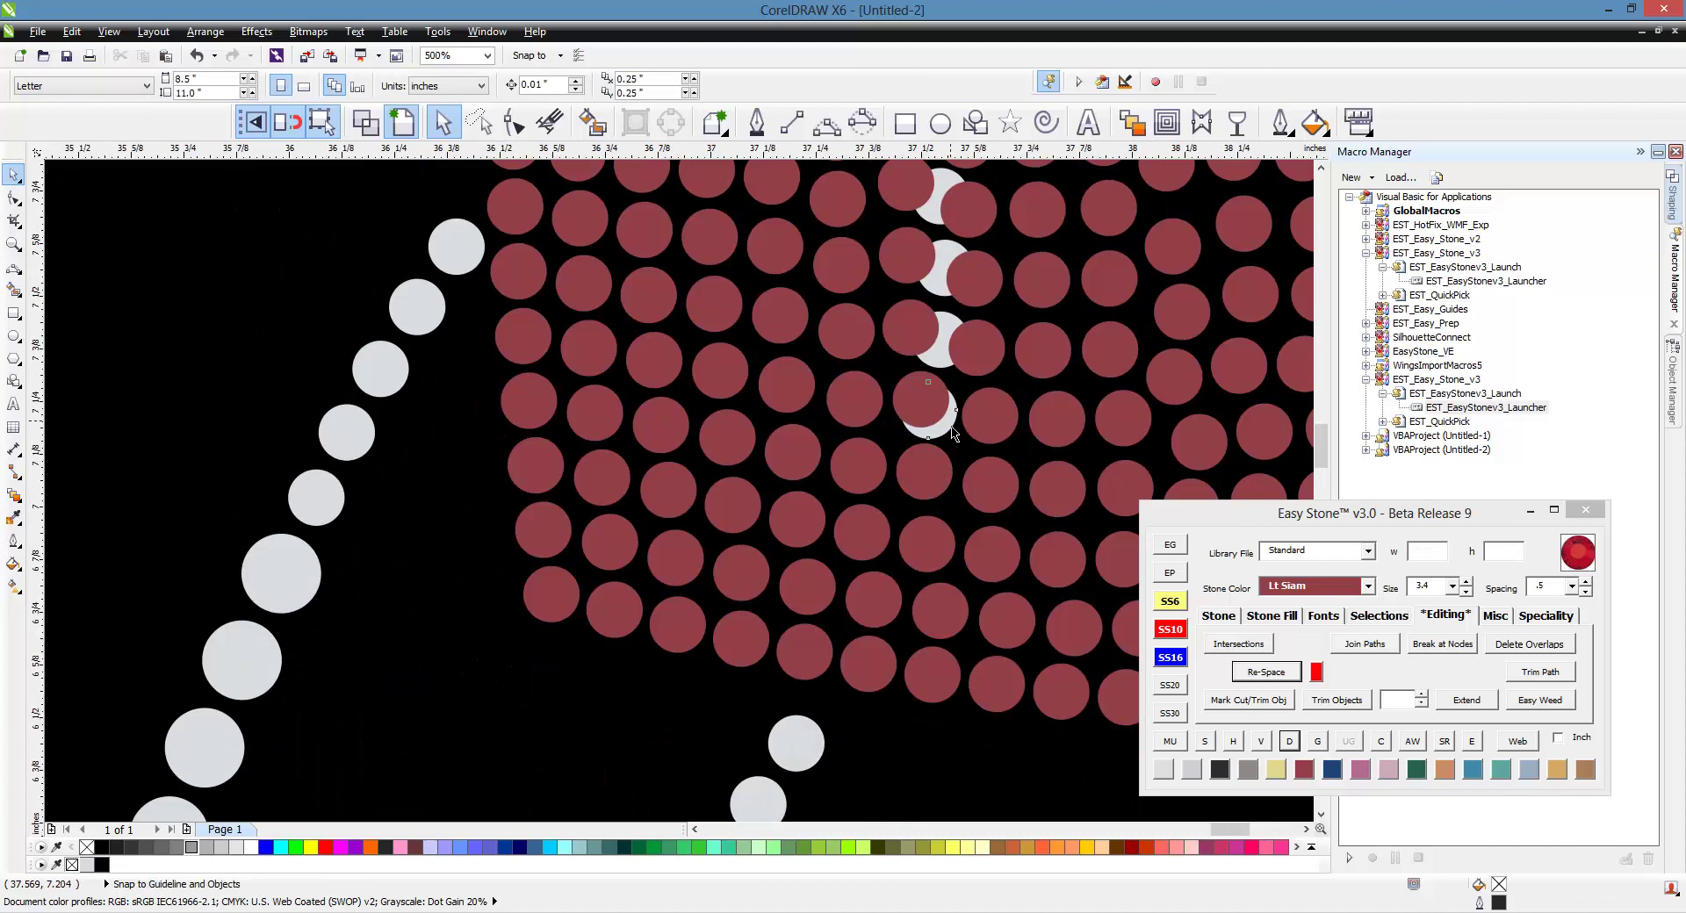
{"action": "left_click", "coordinate": [941, 268]}
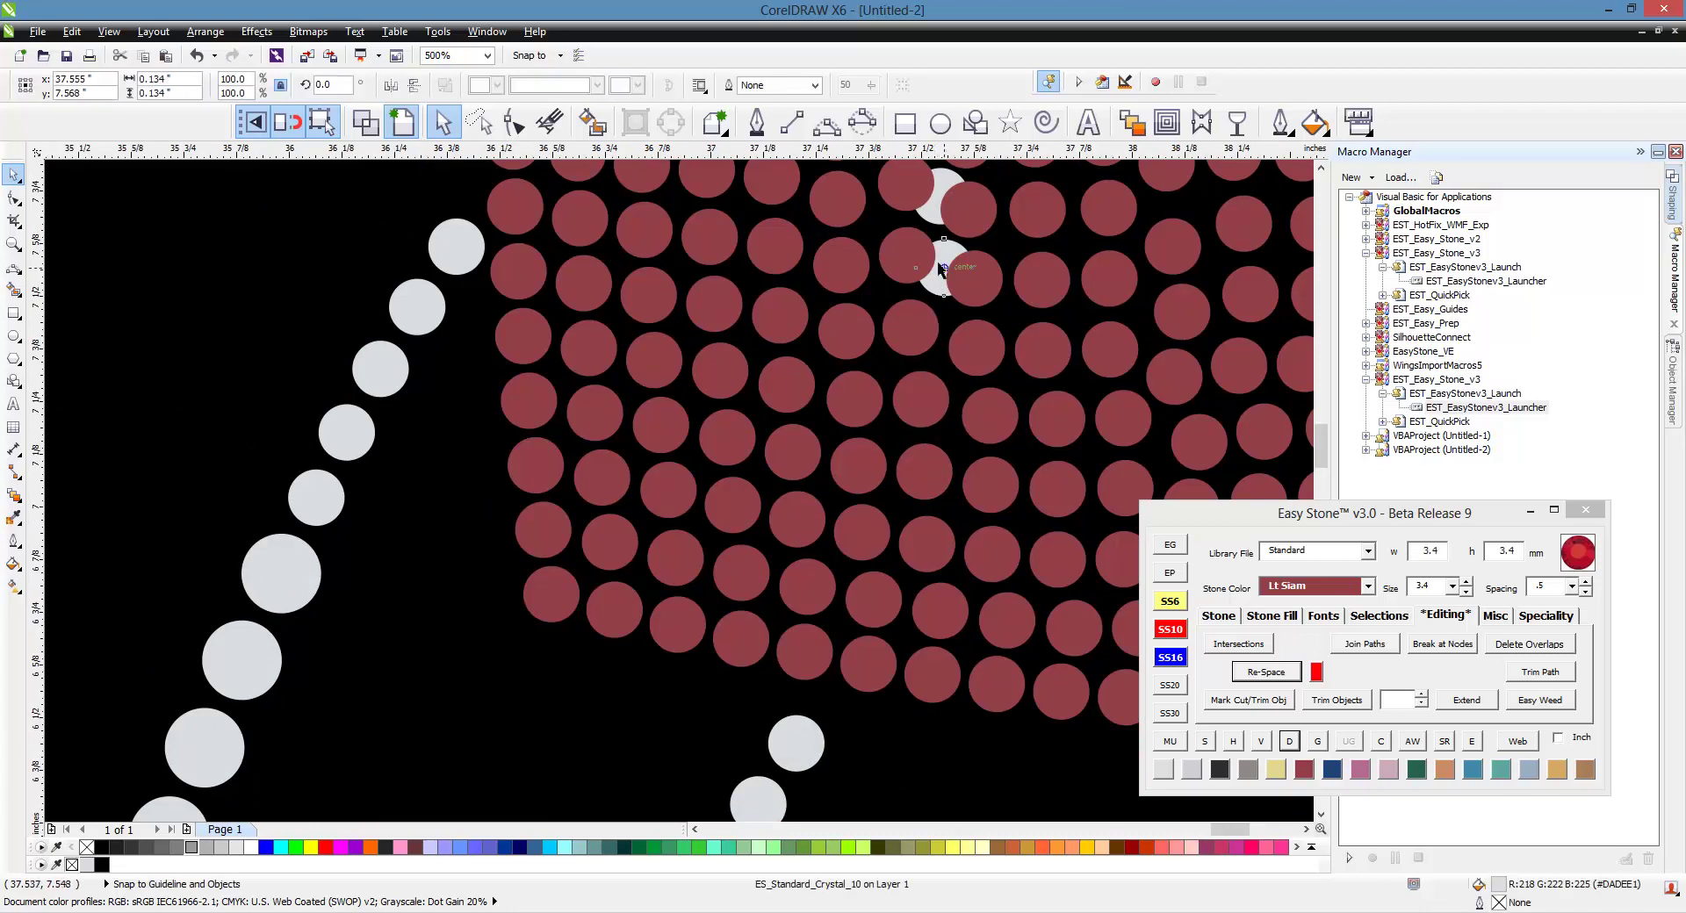
{"action": "key", "text": "Delete"}
{"action": "left_click", "coordinate": [937, 216]}
{"action": "key", "text": "Delete"}
{"action": "scroll", "coordinate": [936, 403], "scroll_direction": "down", "scroll_amount": 1}
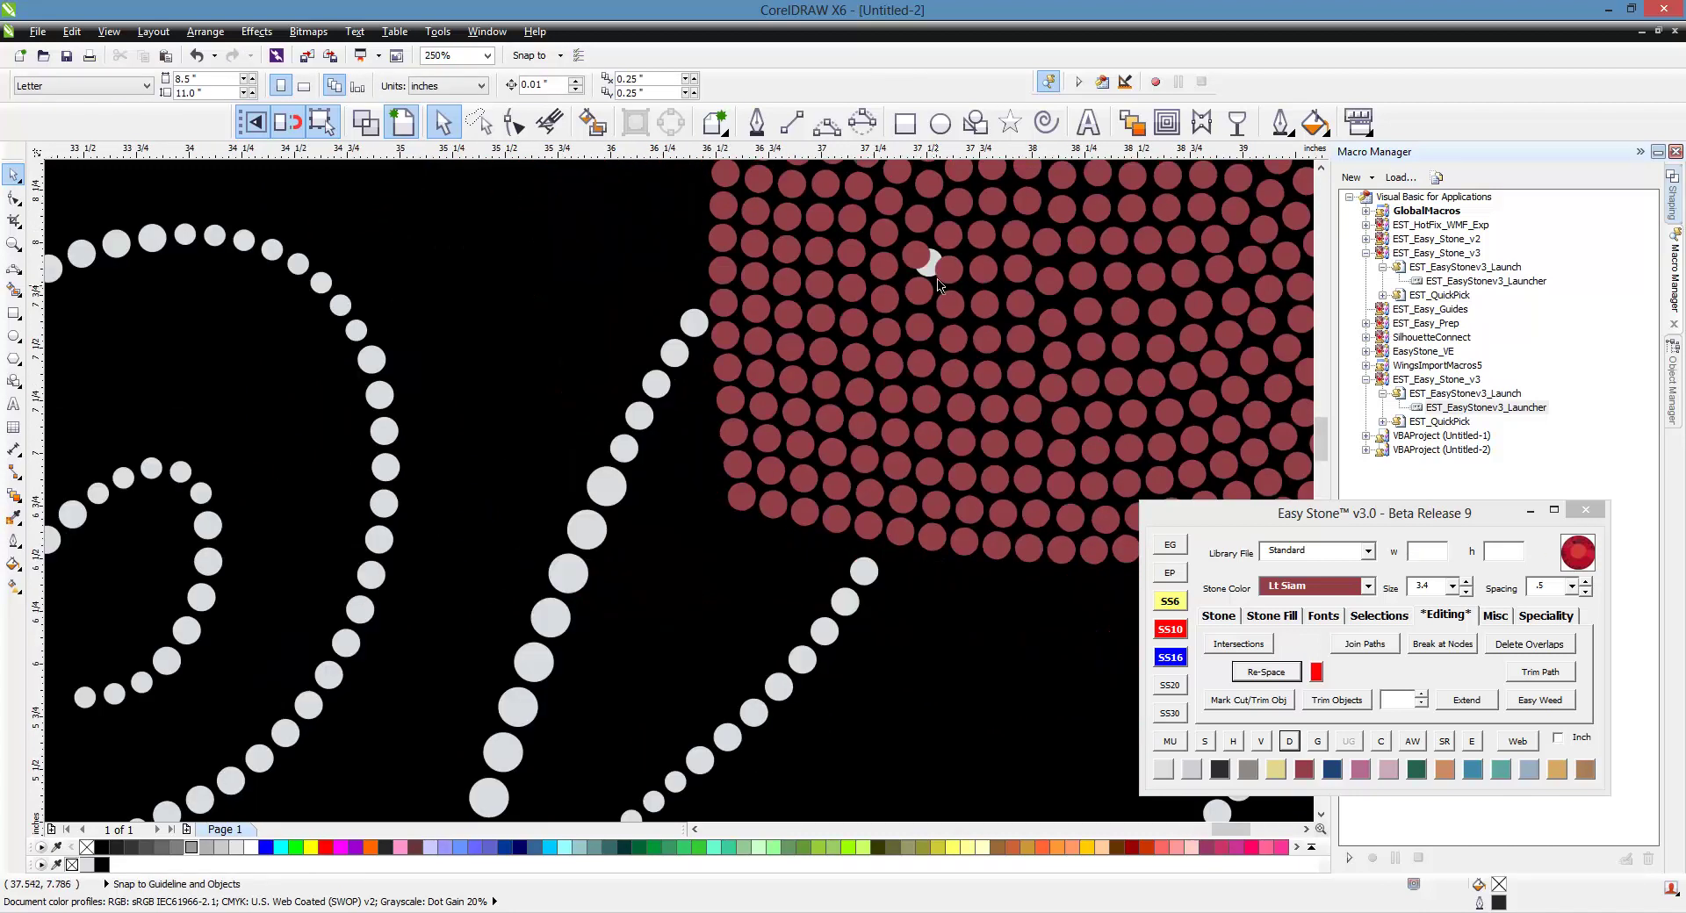
{"action": "scroll", "coordinate": [929, 264], "scroll_direction": "up", "scroll_amount": 3}
{"action": "scroll", "coordinate": [803, 325], "scroll_direction": "down", "scroll_amount": 4}
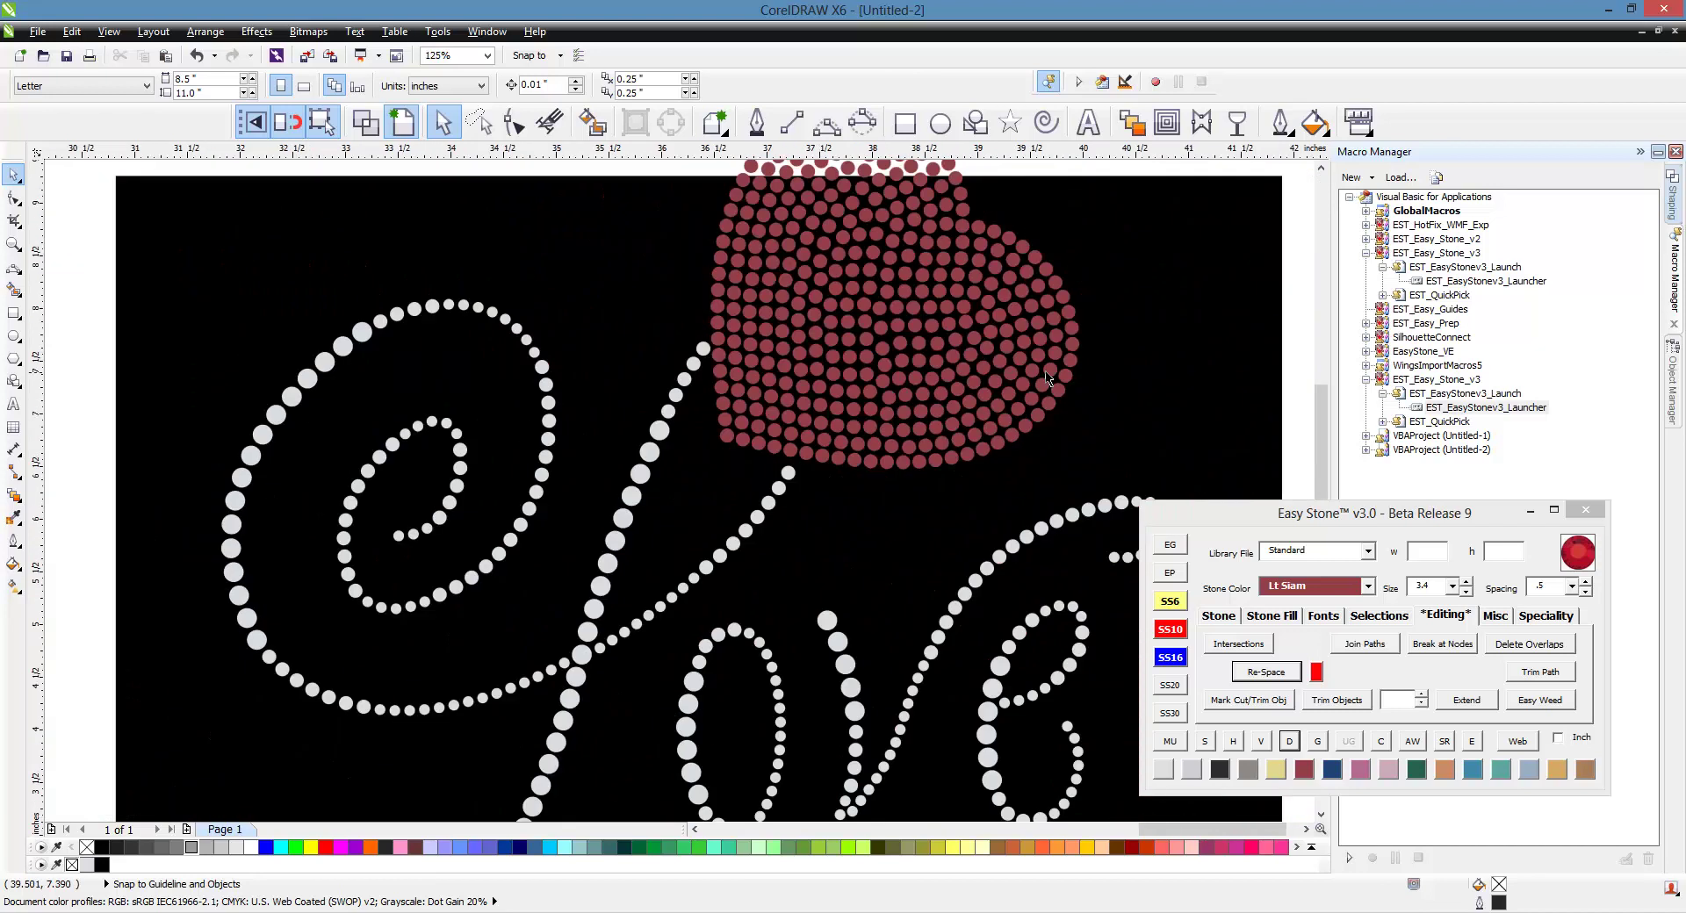
- Move the top white stone of the L's right-hand stroke up beside the red stones at the heart's bottom edge
{"action": "scroll", "coordinate": [740, 357], "scroll_direction": "down", "scroll_amount": 1}
{"action": "scroll", "coordinate": [677, 444], "scroll_direction": "up", "scroll_amount": 2}
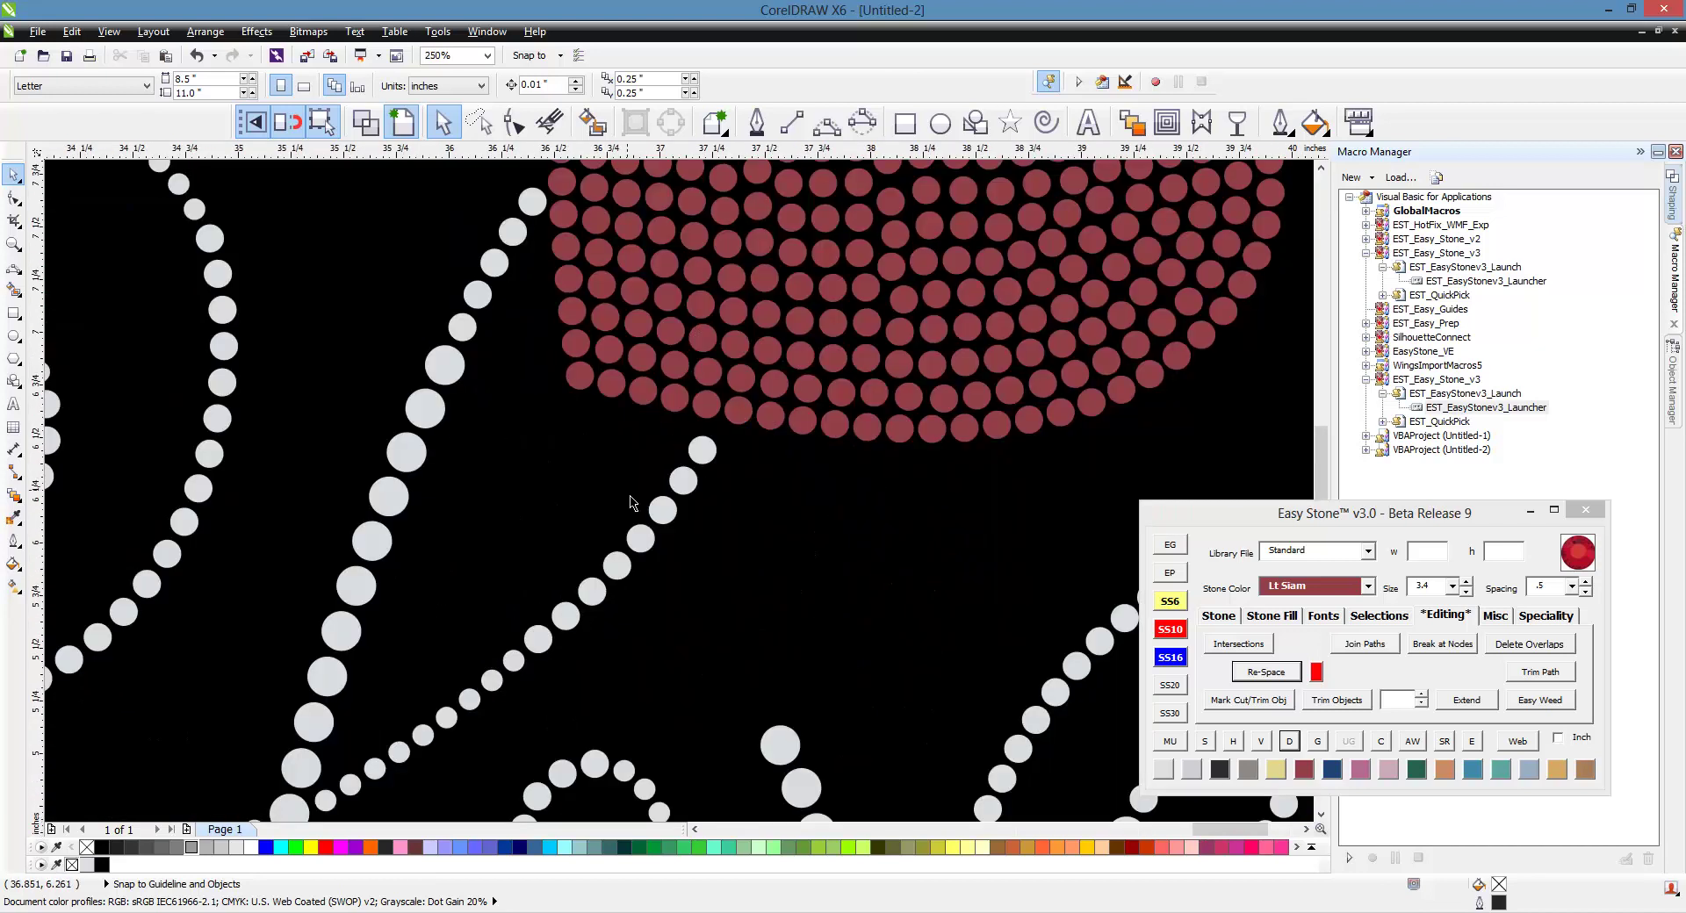
{"action": "scroll", "coordinate": [696, 448], "scroll_direction": "up", "scroll_amount": 1}
{"action": "scroll", "coordinate": [713, 432], "scroll_direction": "up", "scroll_amount": 2}
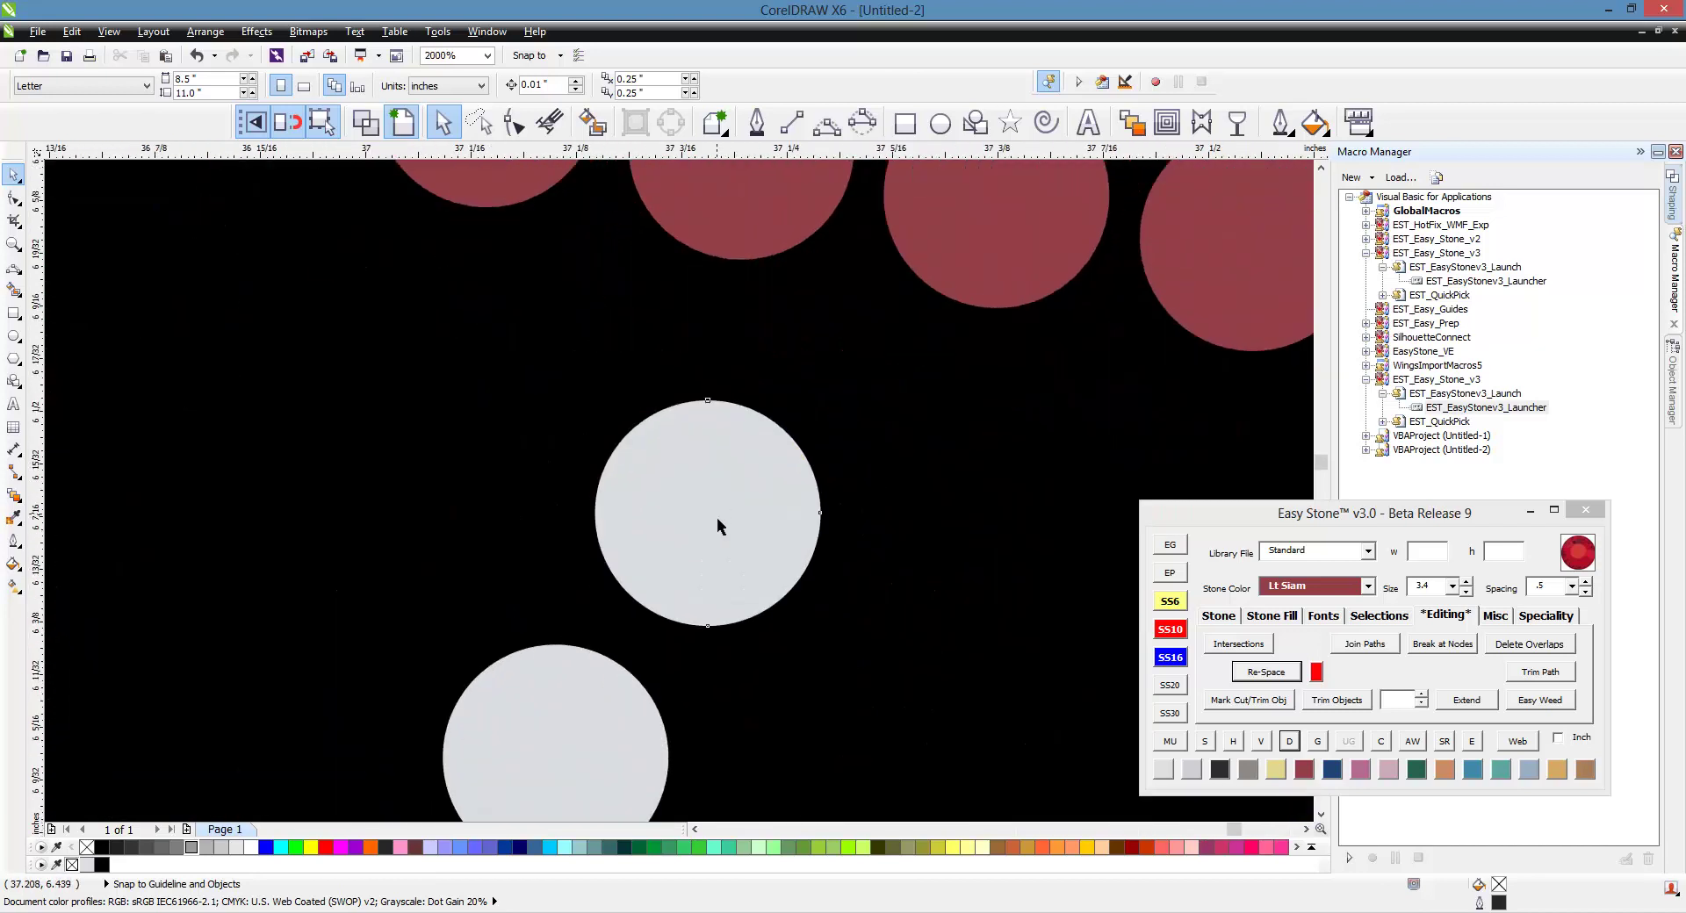
{"action": "left_click_drag", "start_coordinate": [729, 523], "coordinate": [820, 392]}
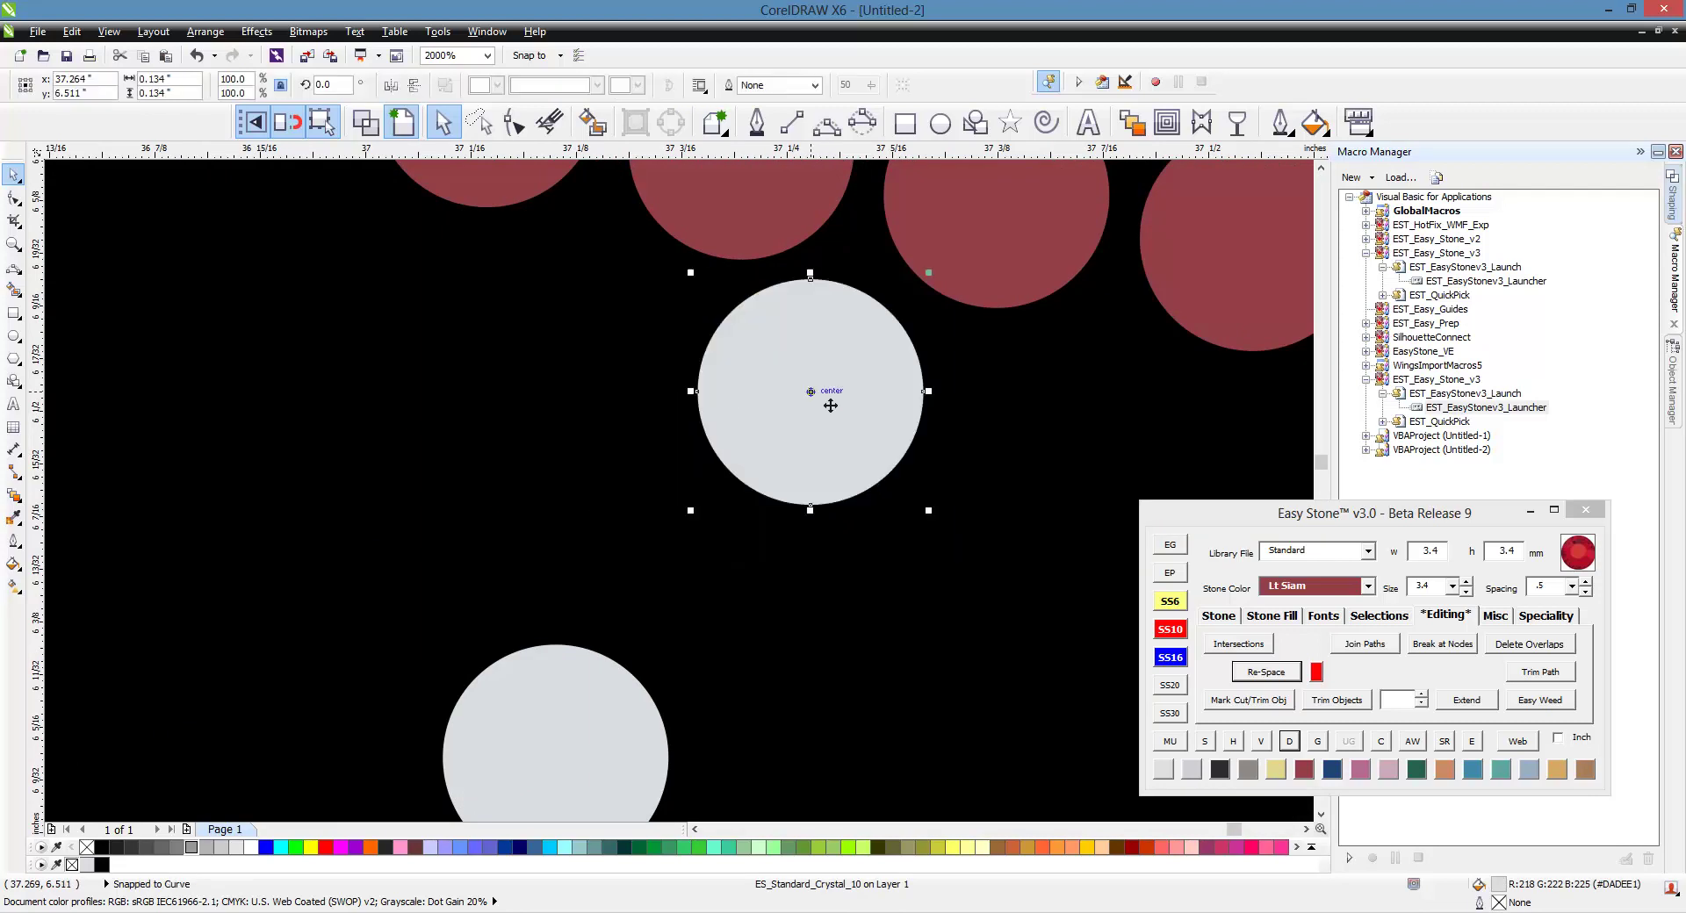
{"action": "scroll", "coordinate": [868, 361], "scroll_direction": "down", "scroll_amount": 2}
{"action": "scroll", "coordinate": [869, 376], "scroll_direction": "down", "scroll_amount": 1}
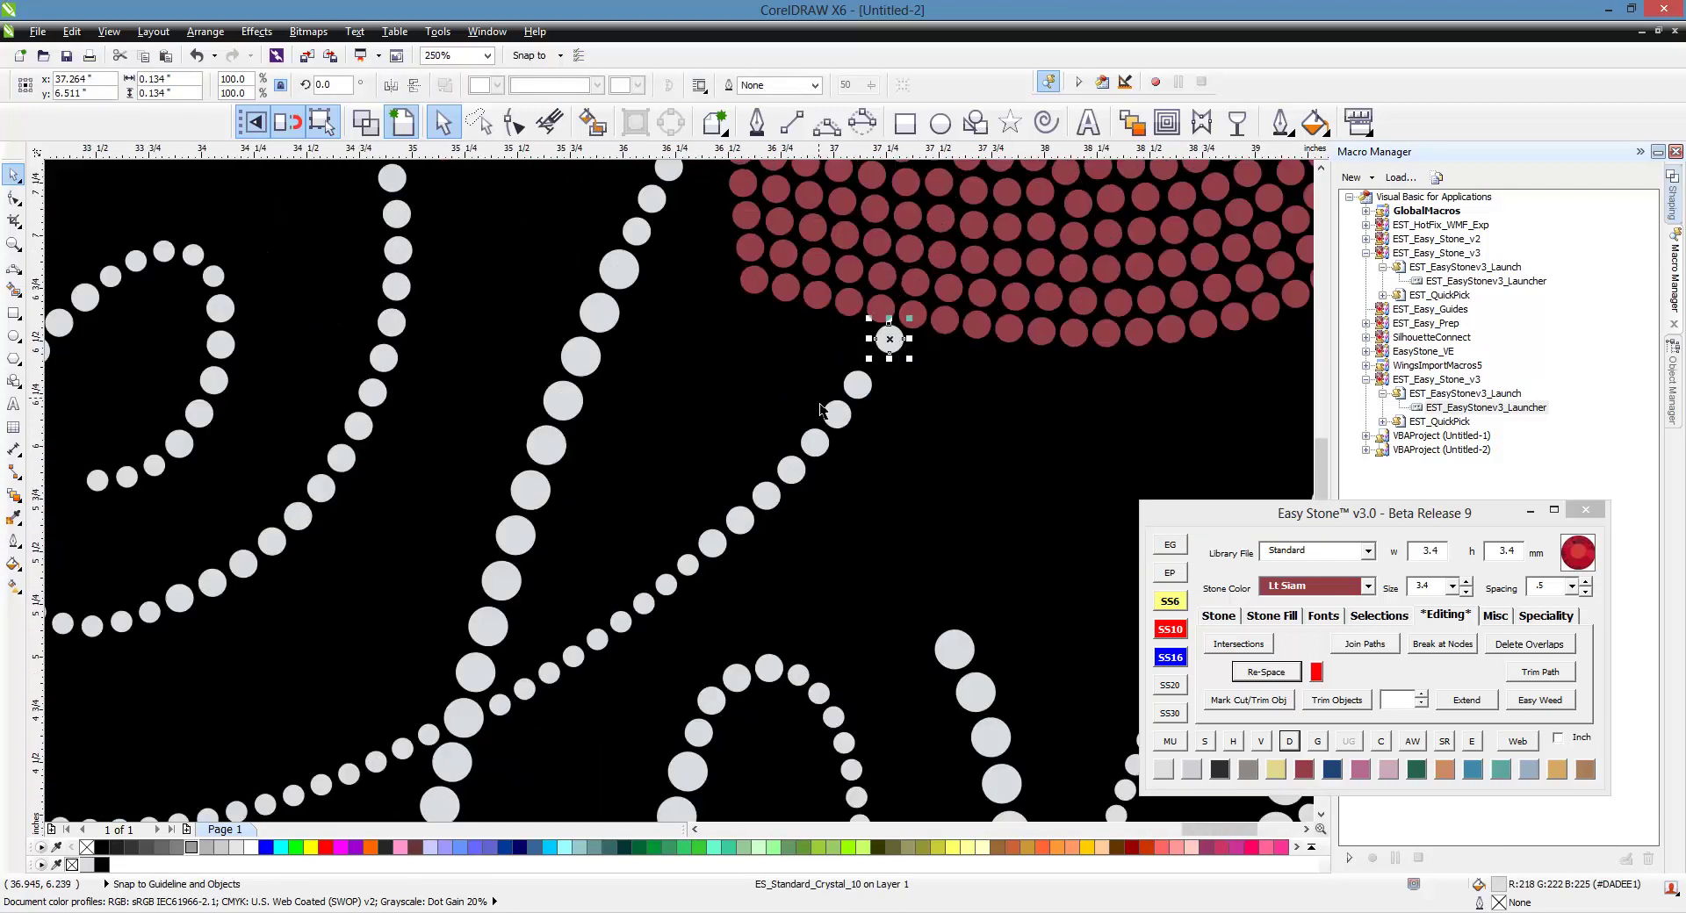
- Delete the black background panel behind the copied design
{"action": "scroll", "coordinate": [748, 388], "scroll_direction": "down", "scroll_amount": 1}
{"action": "left_click", "coordinate": [1186, 374]}
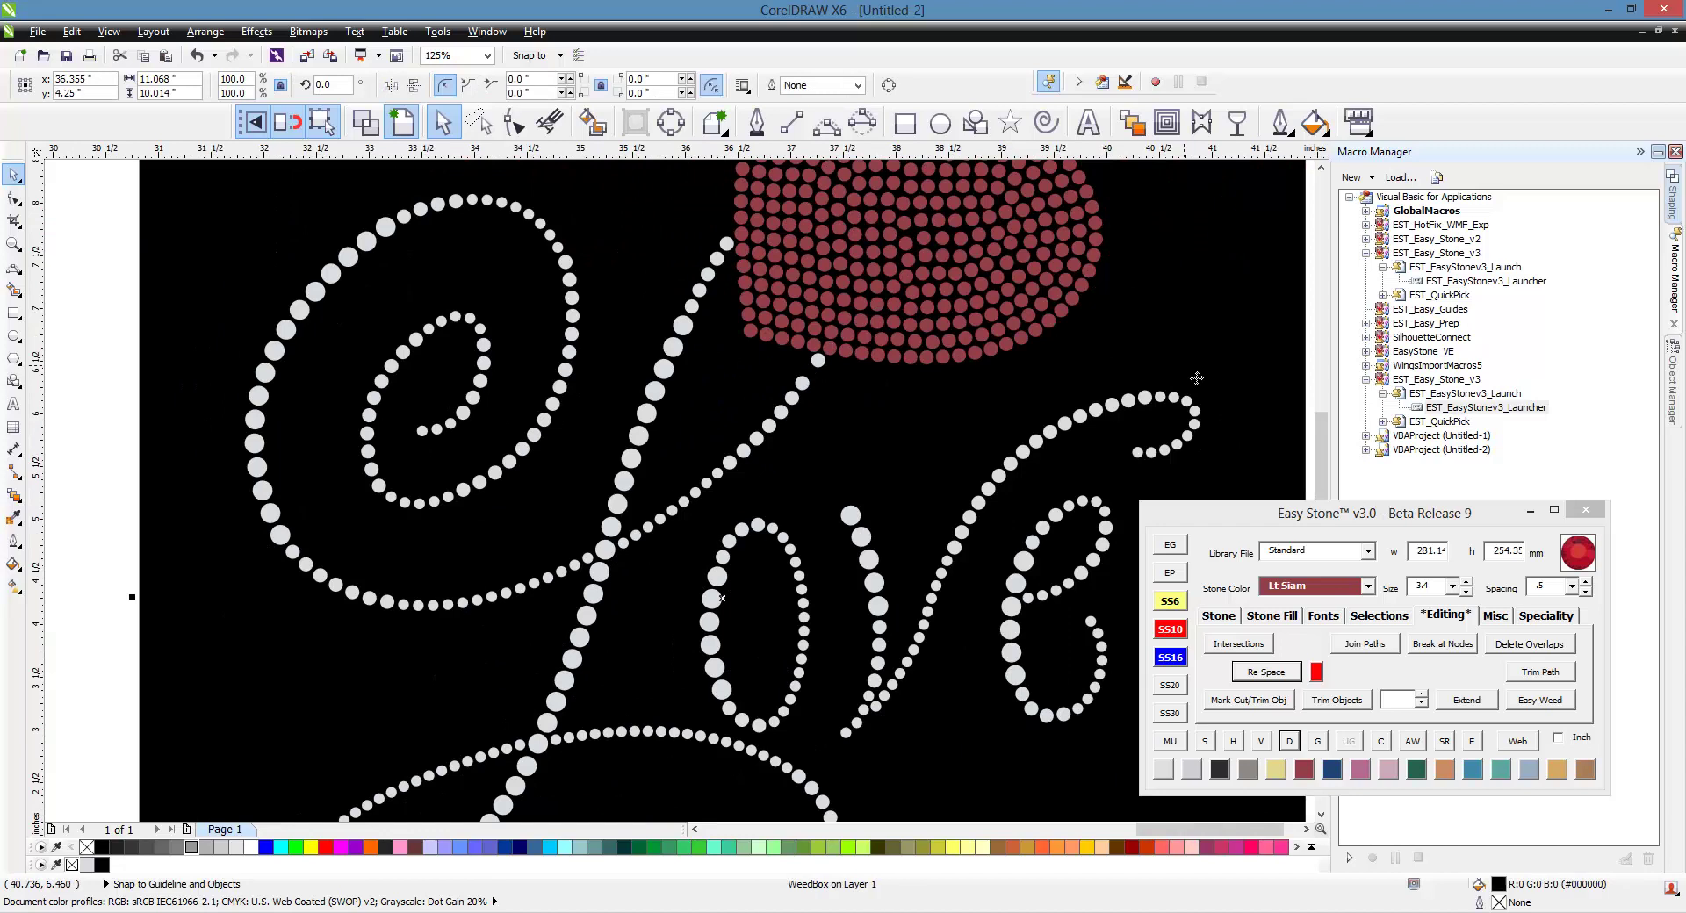
{"action": "key", "text": "Delete"}
- Re-space the white stones of the L's thin stroke from the heart's bottom edge down to the main stem
{"action": "scroll", "coordinate": [781, 395], "scroll_direction": "up", "scroll_amount": 1}
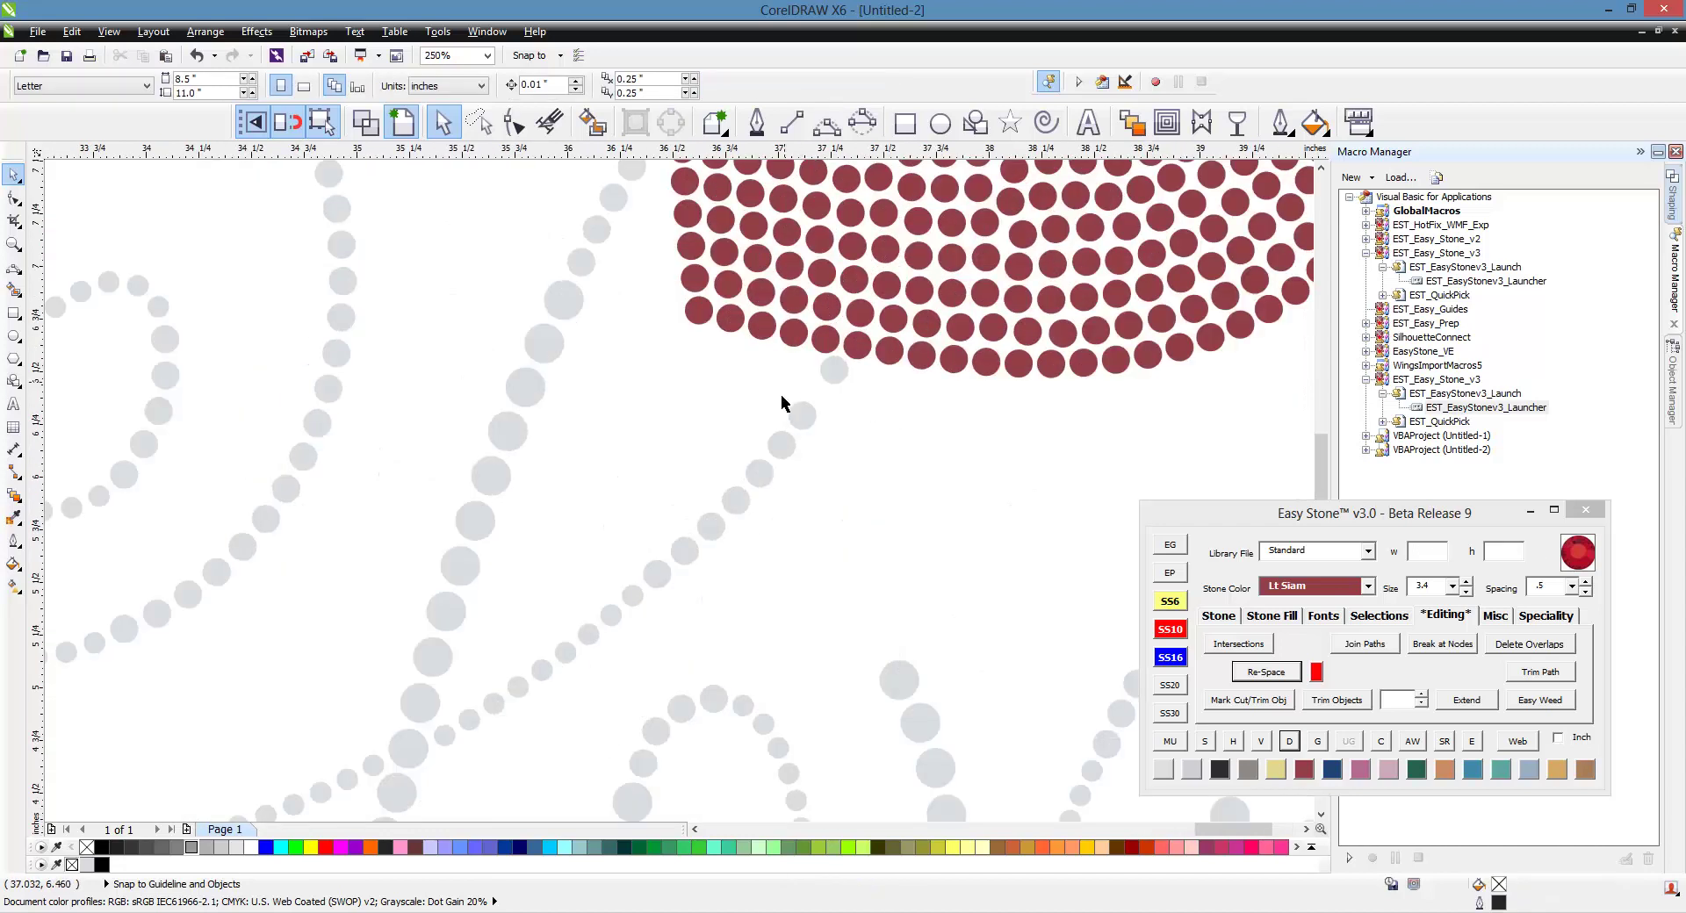
{"action": "left_click", "coordinate": [478, 123]}
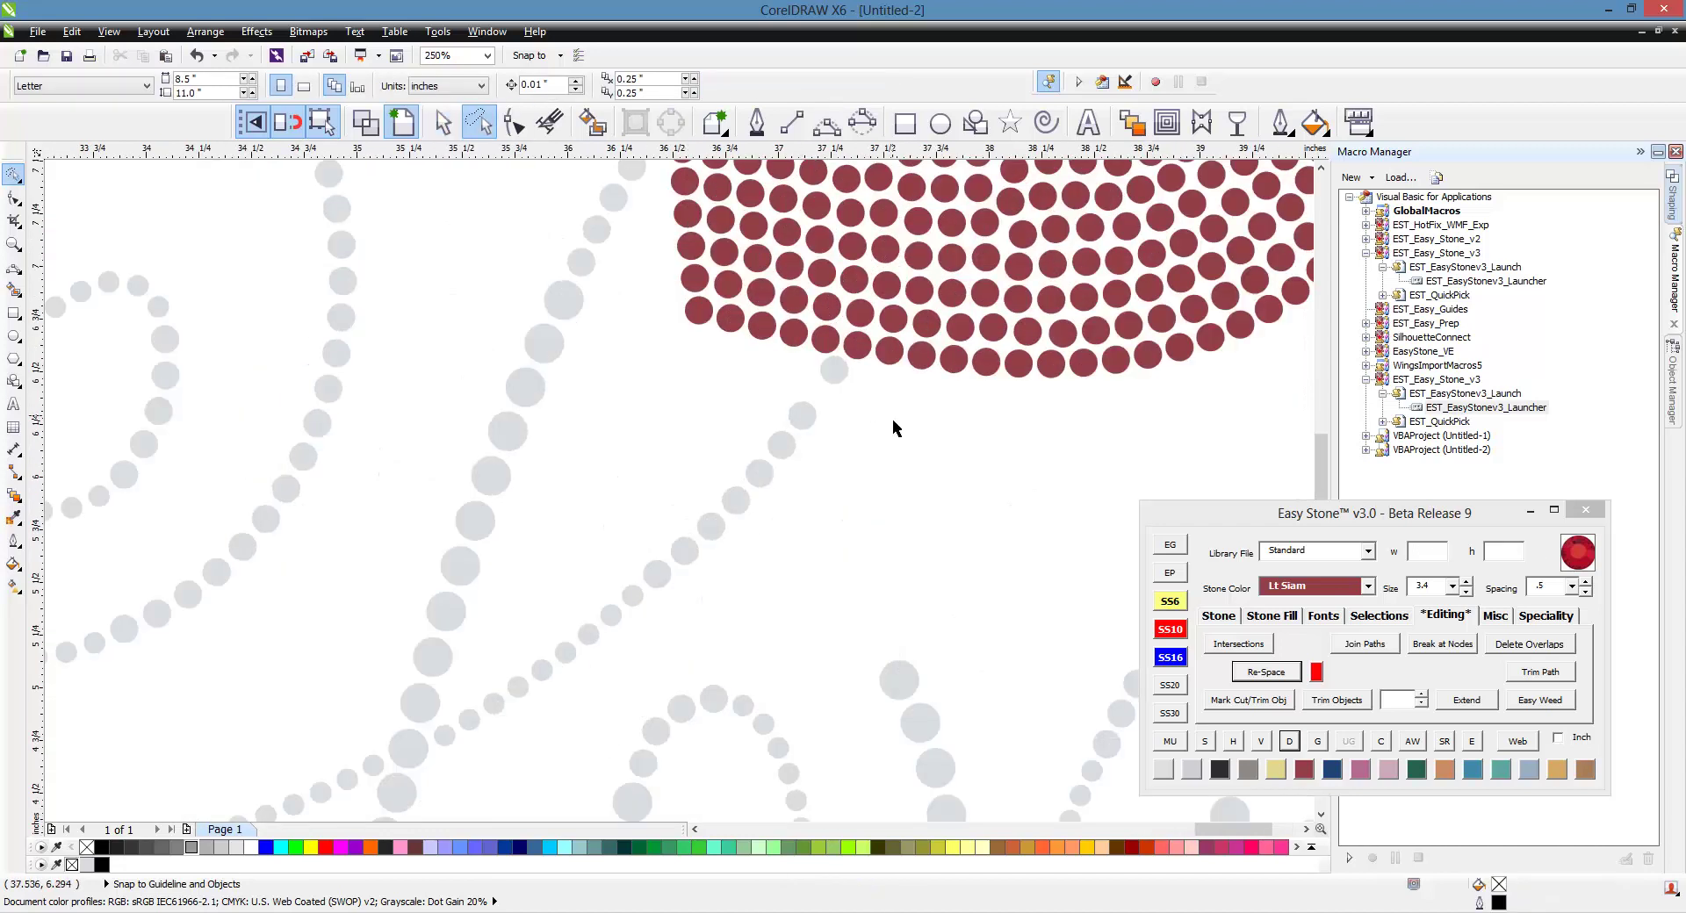
{"action": "mouse_move", "coordinate": [892, 419]}
{"action": "left_mouse_down"}
{"action": "mouse_move", "coordinate": [858, 352]}
{"action": "mouse_move", "coordinate": [790, 358]}
{"action": "mouse_move", "coordinate": [449, 675]}
{"action": "mouse_move", "coordinate": [415, 751]}
{"action": "mouse_move", "coordinate": [540, 757]}
{"action": "mouse_move", "coordinate": [631, 678]}
{"action": "left_mouse_up"}
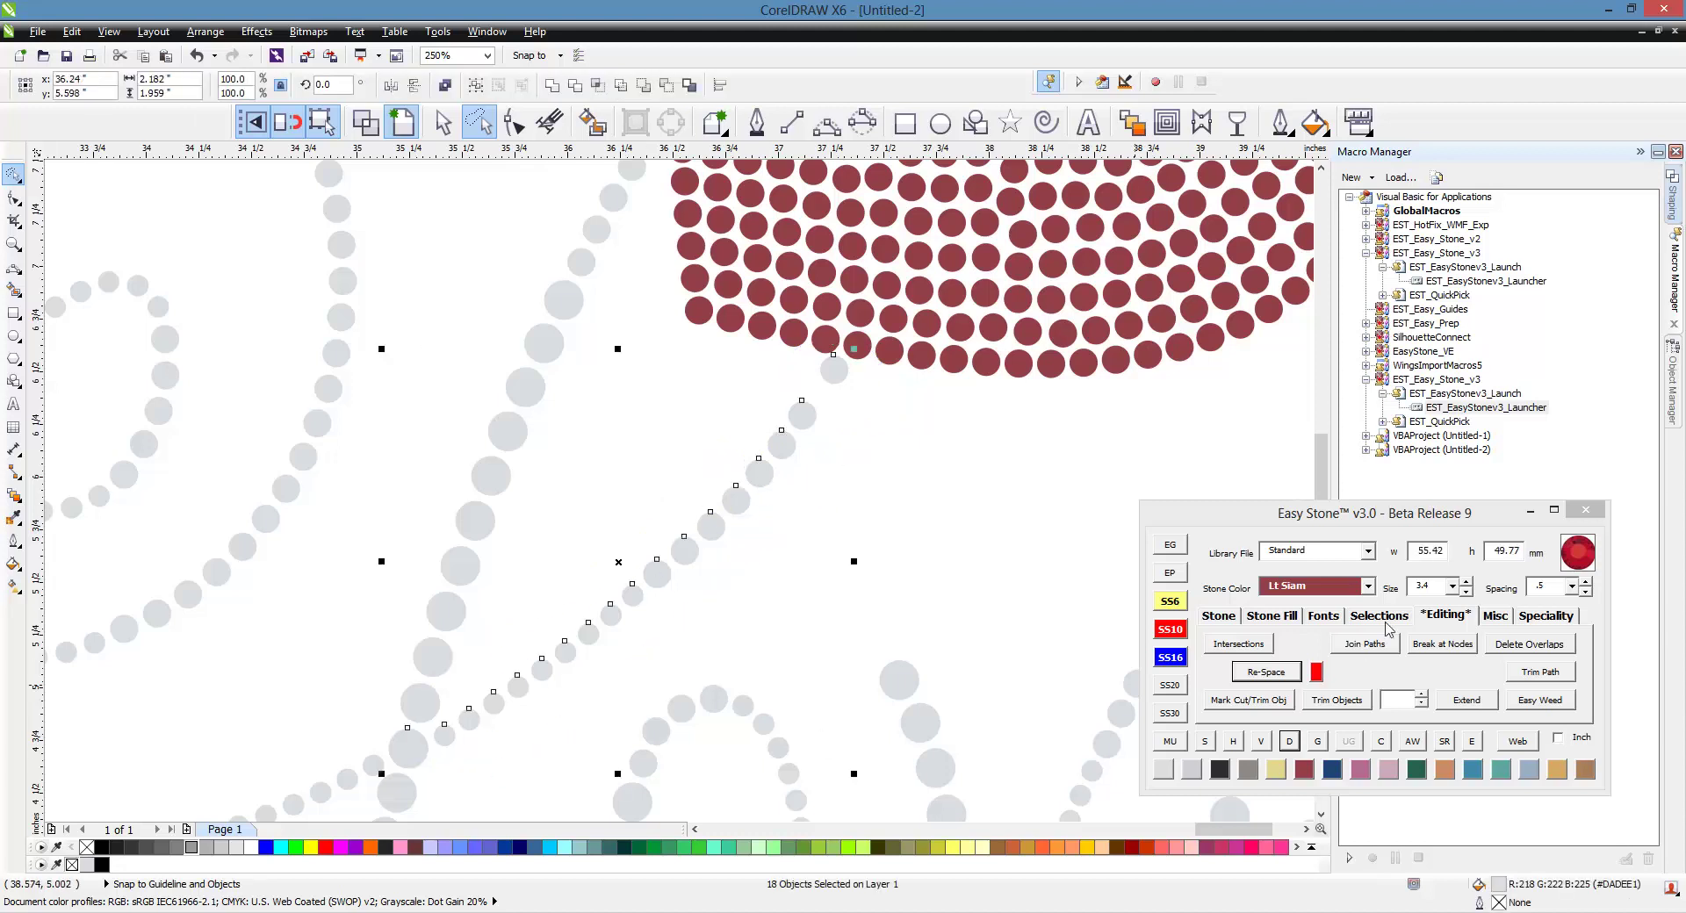
{"action": "left_click", "coordinate": [1266, 673]}
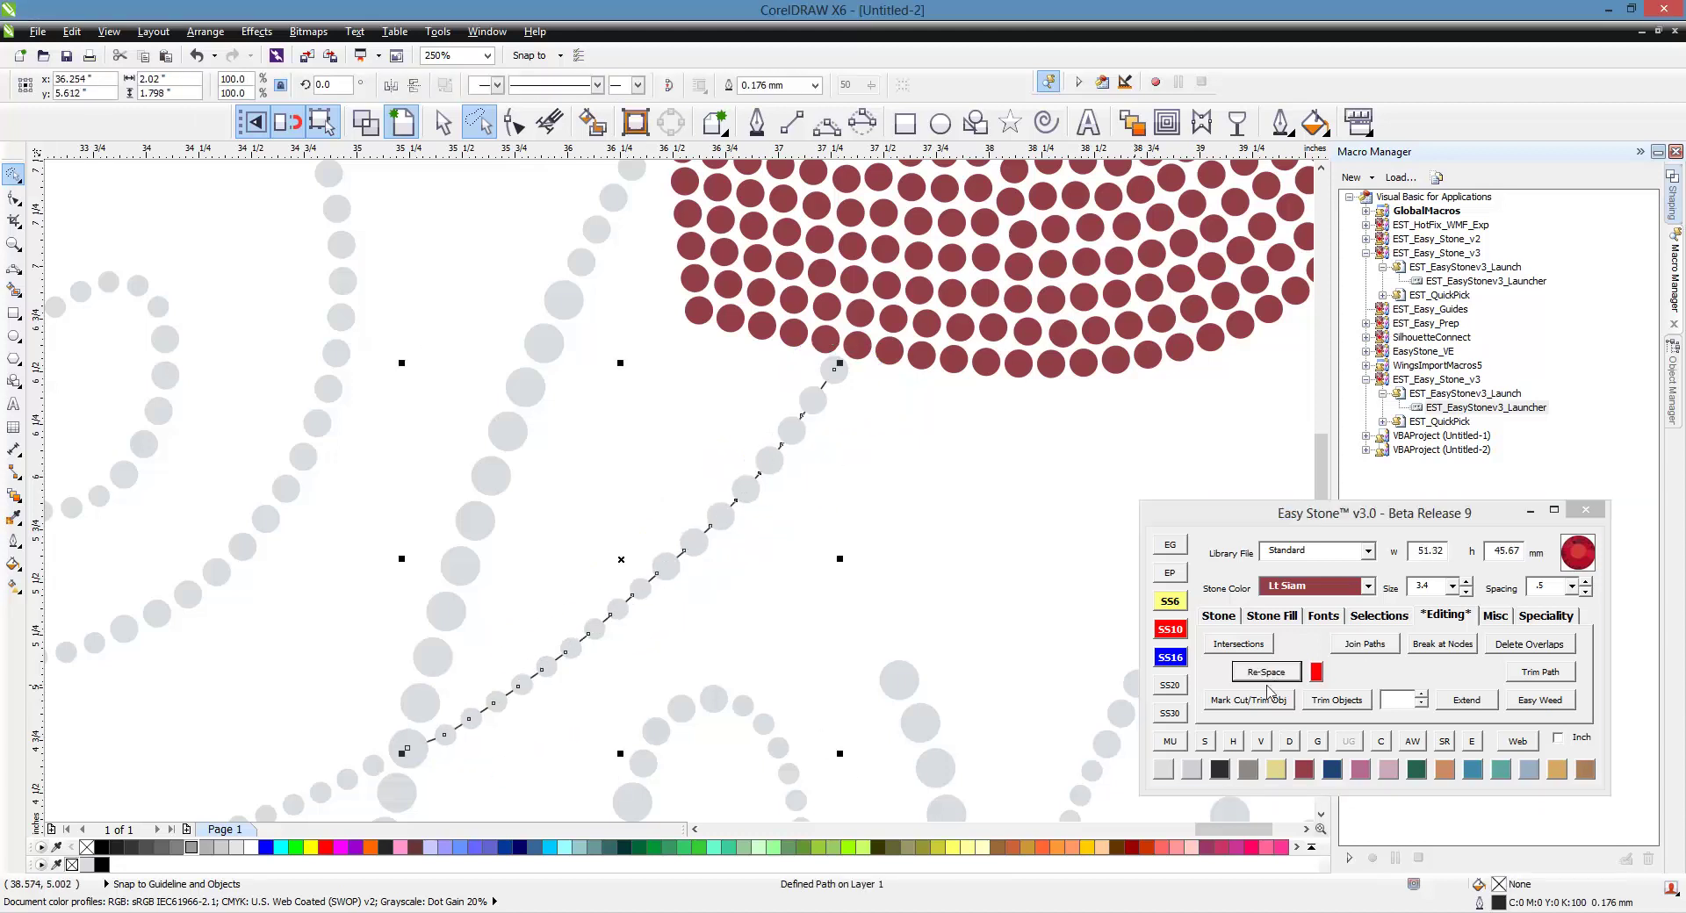
- Duplicate white stones into two gaps near the upper end of the L's thin stroke
{"action": "left_click", "coordinate": [584, 612]}
{"action": "scroll", "coordinate": [773, 427], "scroll_direction": "up", "scroll_amount": 2}
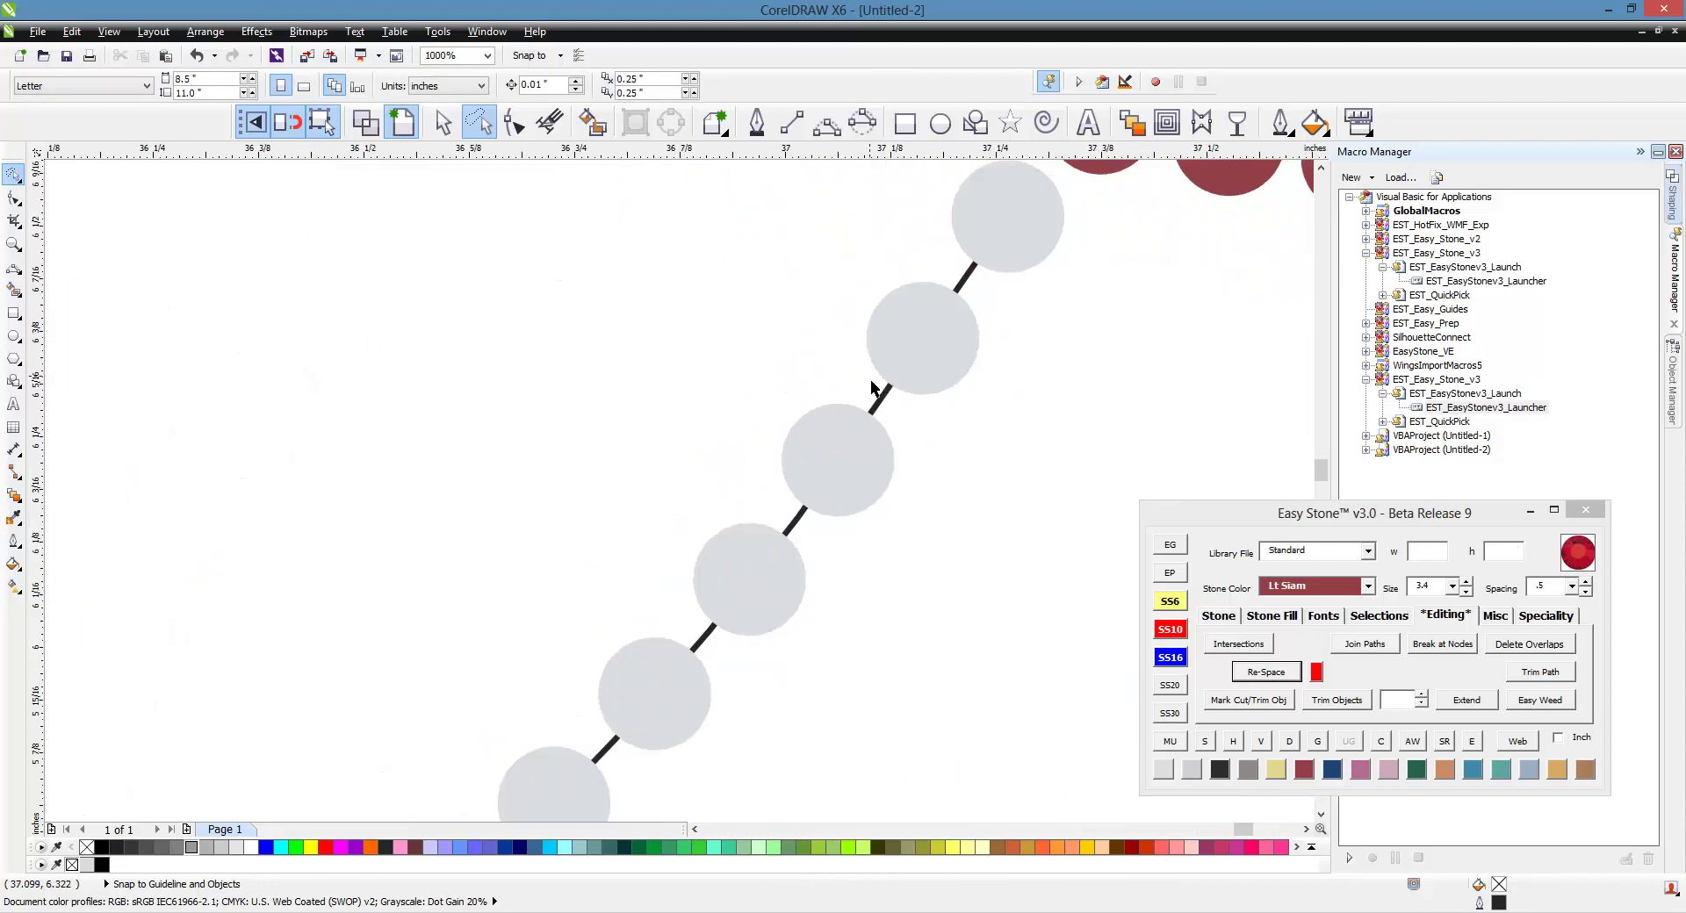
{"action": "left_click_drag", "start_coordinate": [953, 379], "coordinate": [817, 556]}
{"action": "right_click", "coordinate": [919, 428]}
{"action": "right_click", "coordinate": [846, 526]}
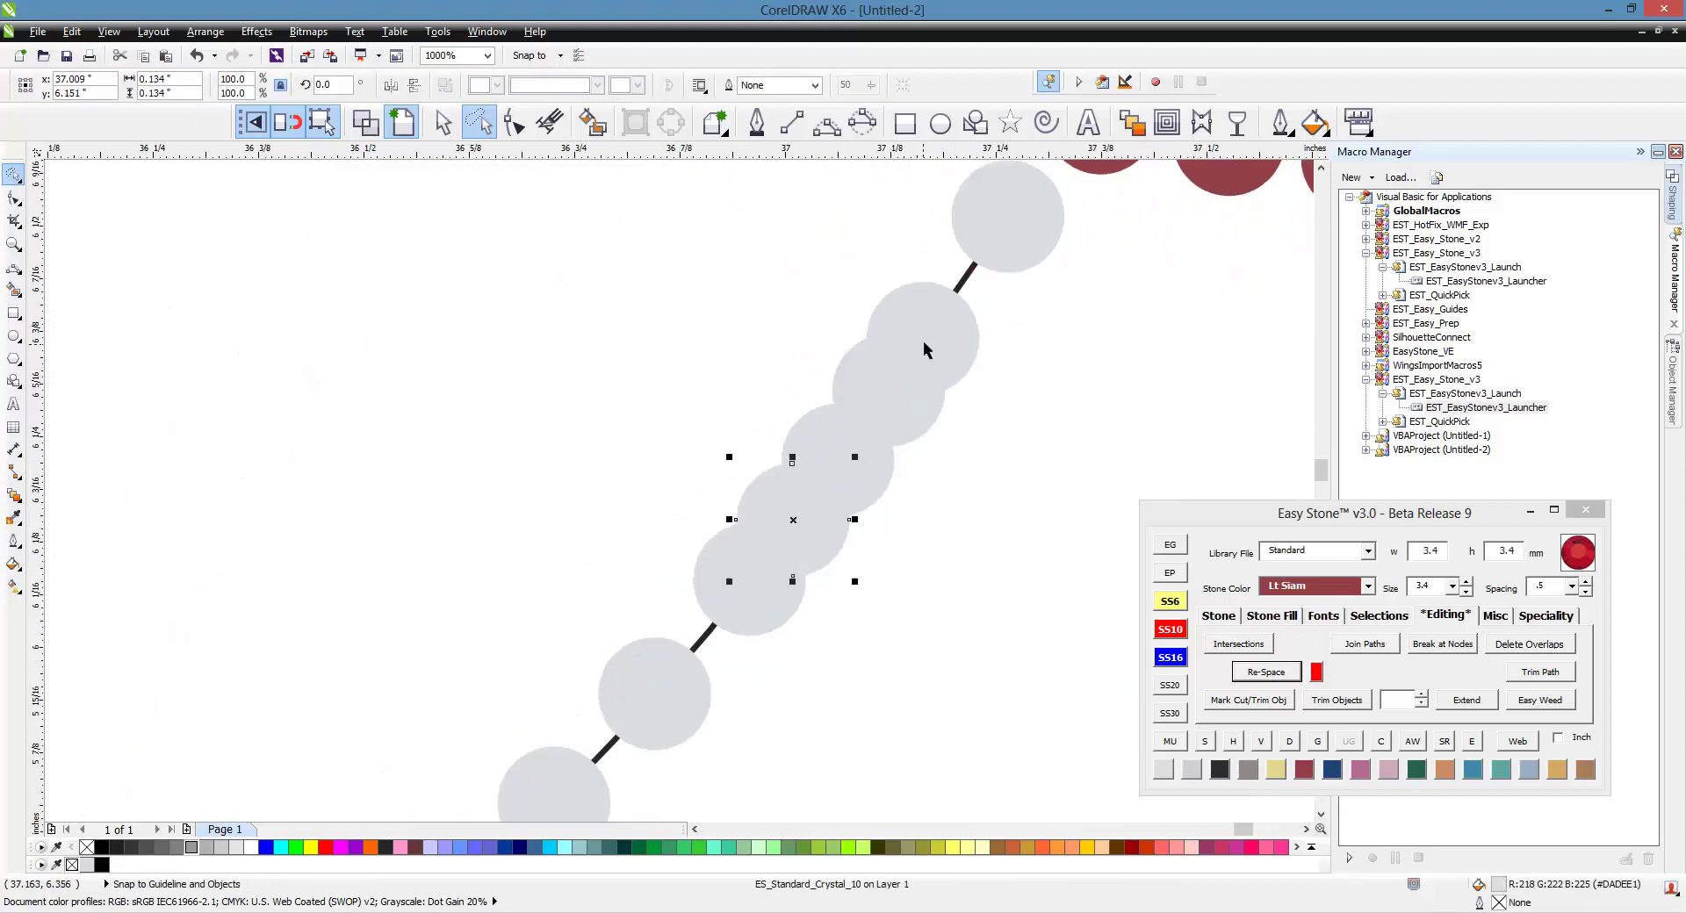
- Re-space the thin stroke's stones along its defined path with the added stones included, and remove the path line
{"action": "left_click", "coordinate": [971, 274]}
{"action": "scroll", "coordinate": [1009, 218], "scroll_direction": "down", "scroll_amount": 2}
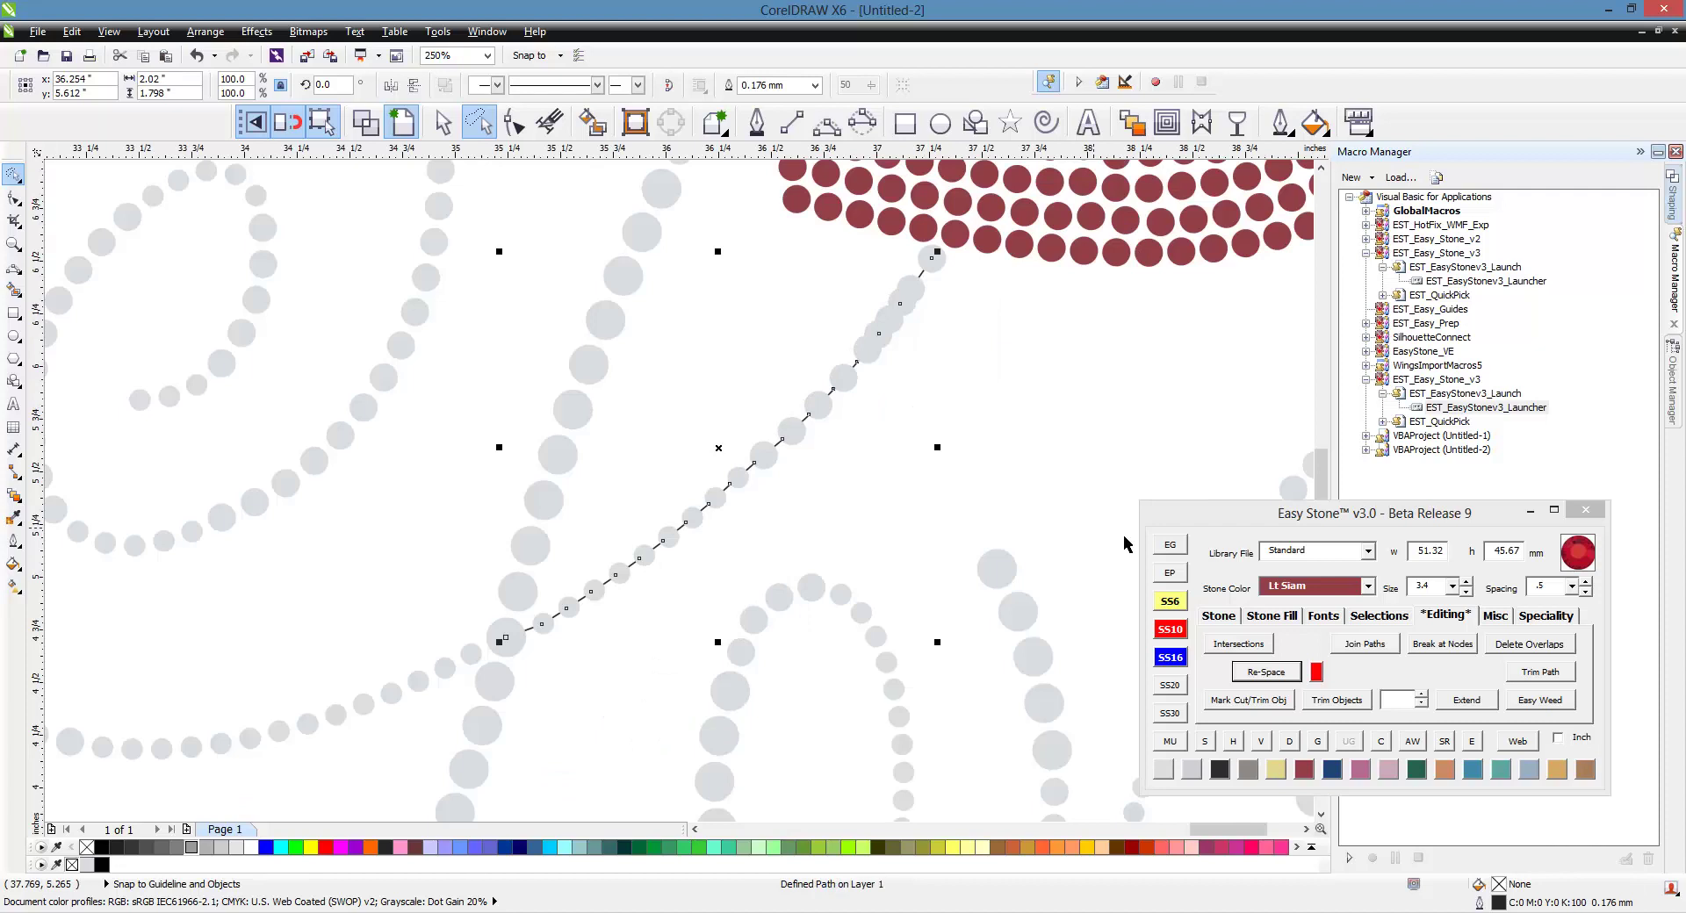
{"action": "left_click", "coordinate": [1265, 671]}
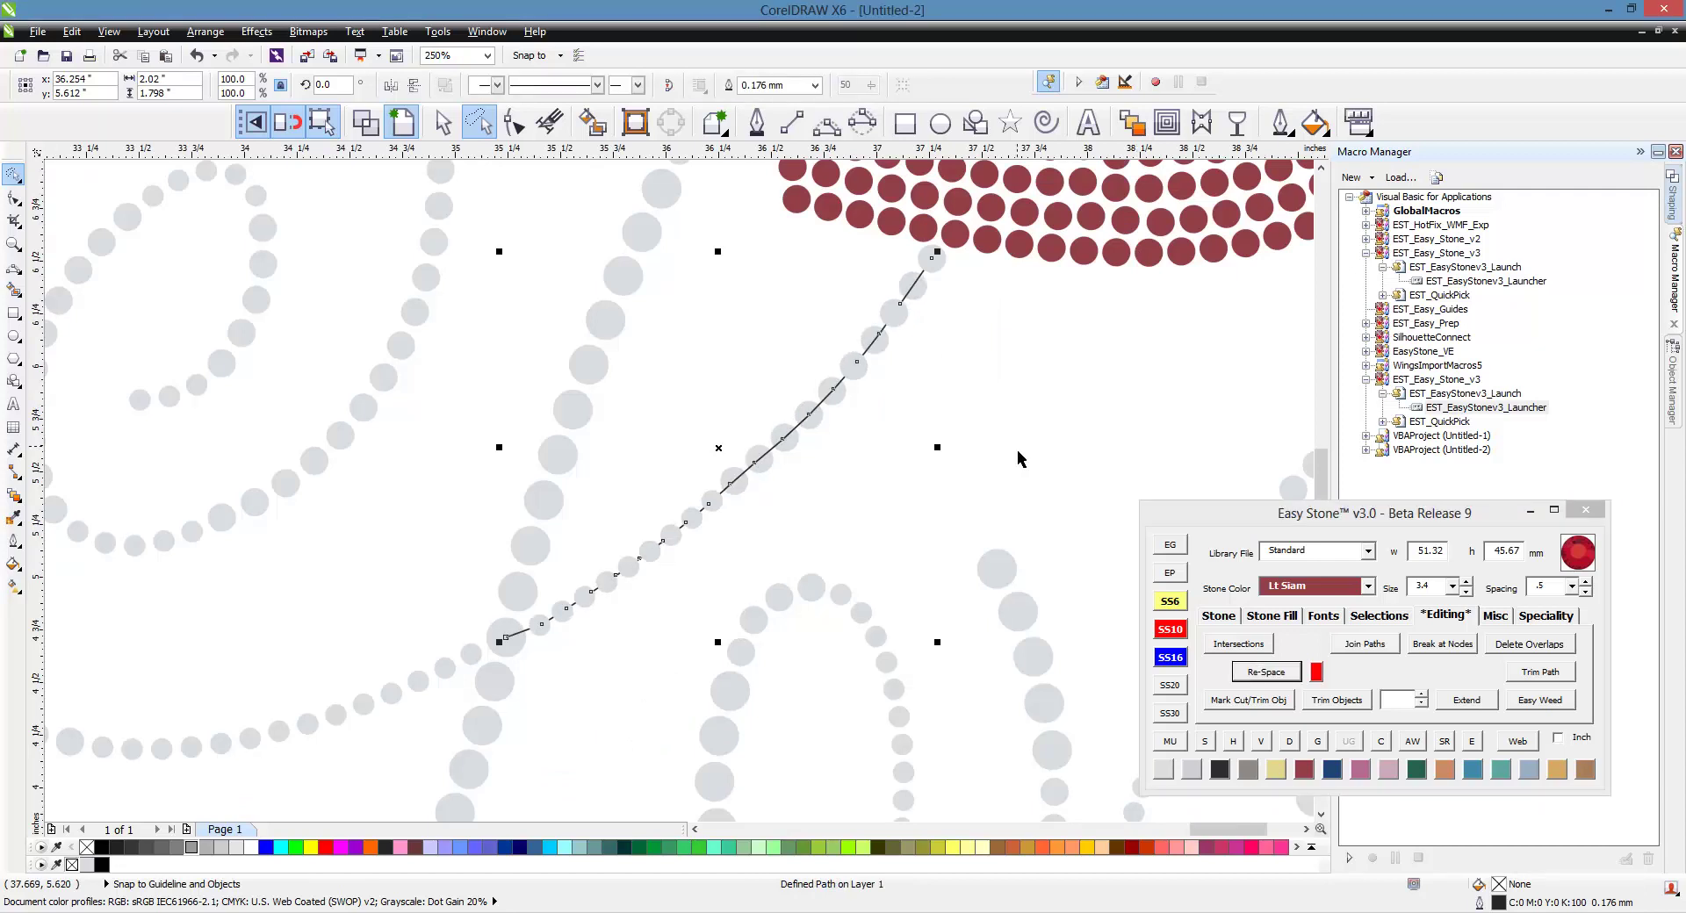
{"action": "key", "text": "Escape"}
- Select the whole copied Love-and-heart design and add a black weed box behind it
{"action": "scroll", "coordinate": [800, 399], "scroll_direction": "down", "scroll_amount": 2}
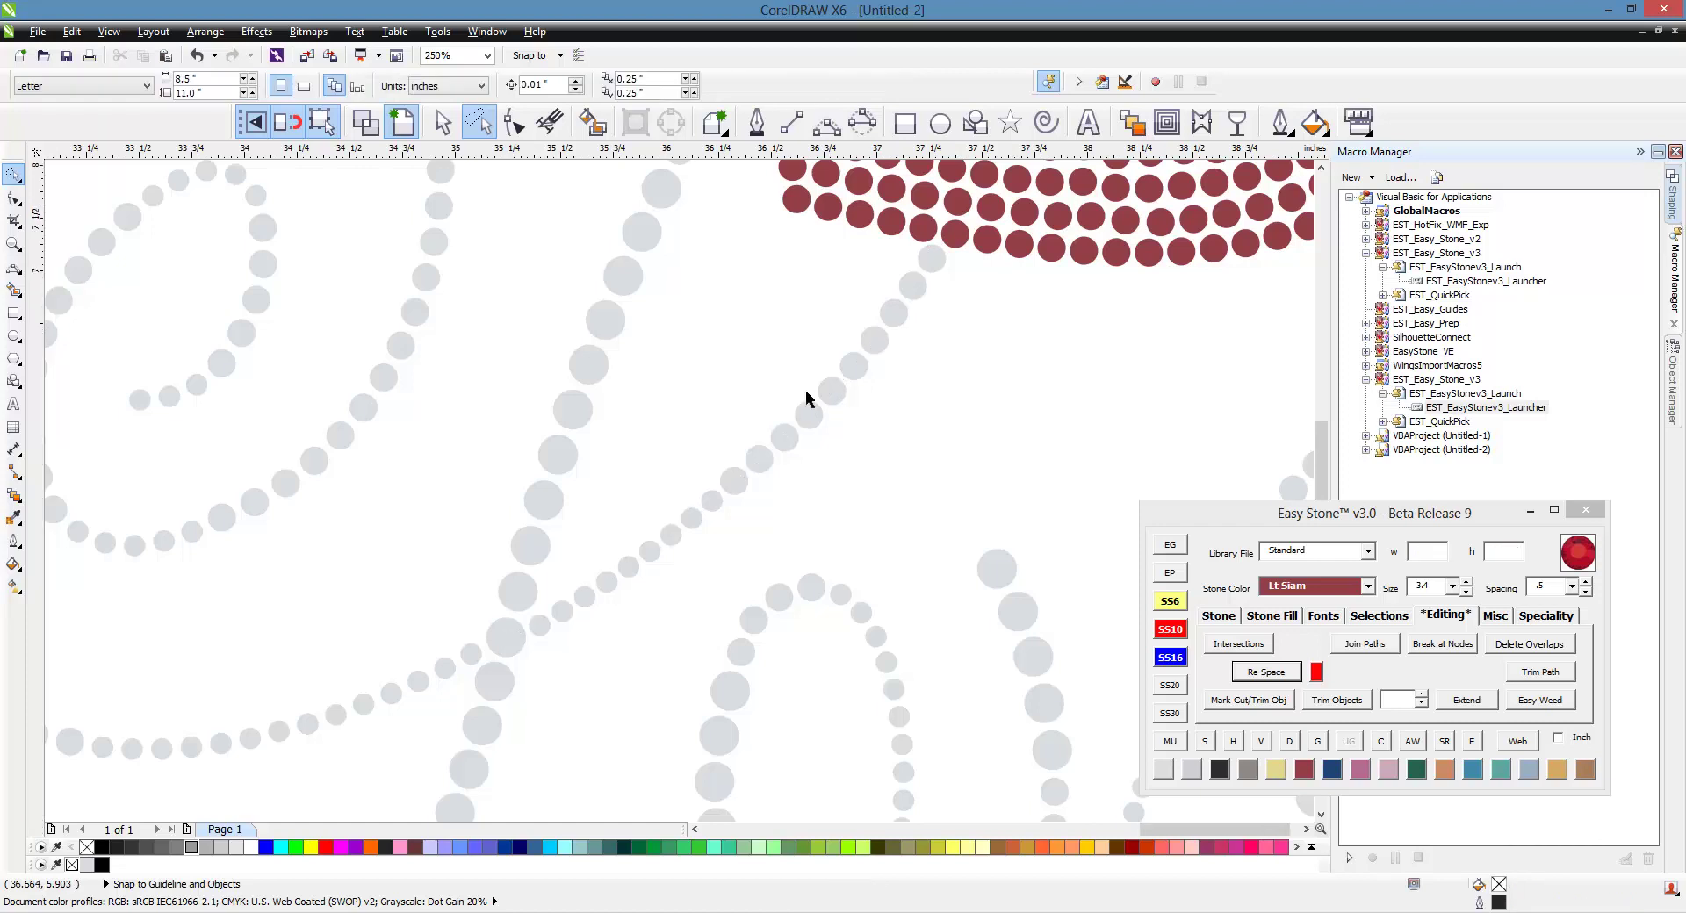
{"action": "scroll", "coordinate": [904, 411], "scroll_direction": "down", "scroll_amount": 2}
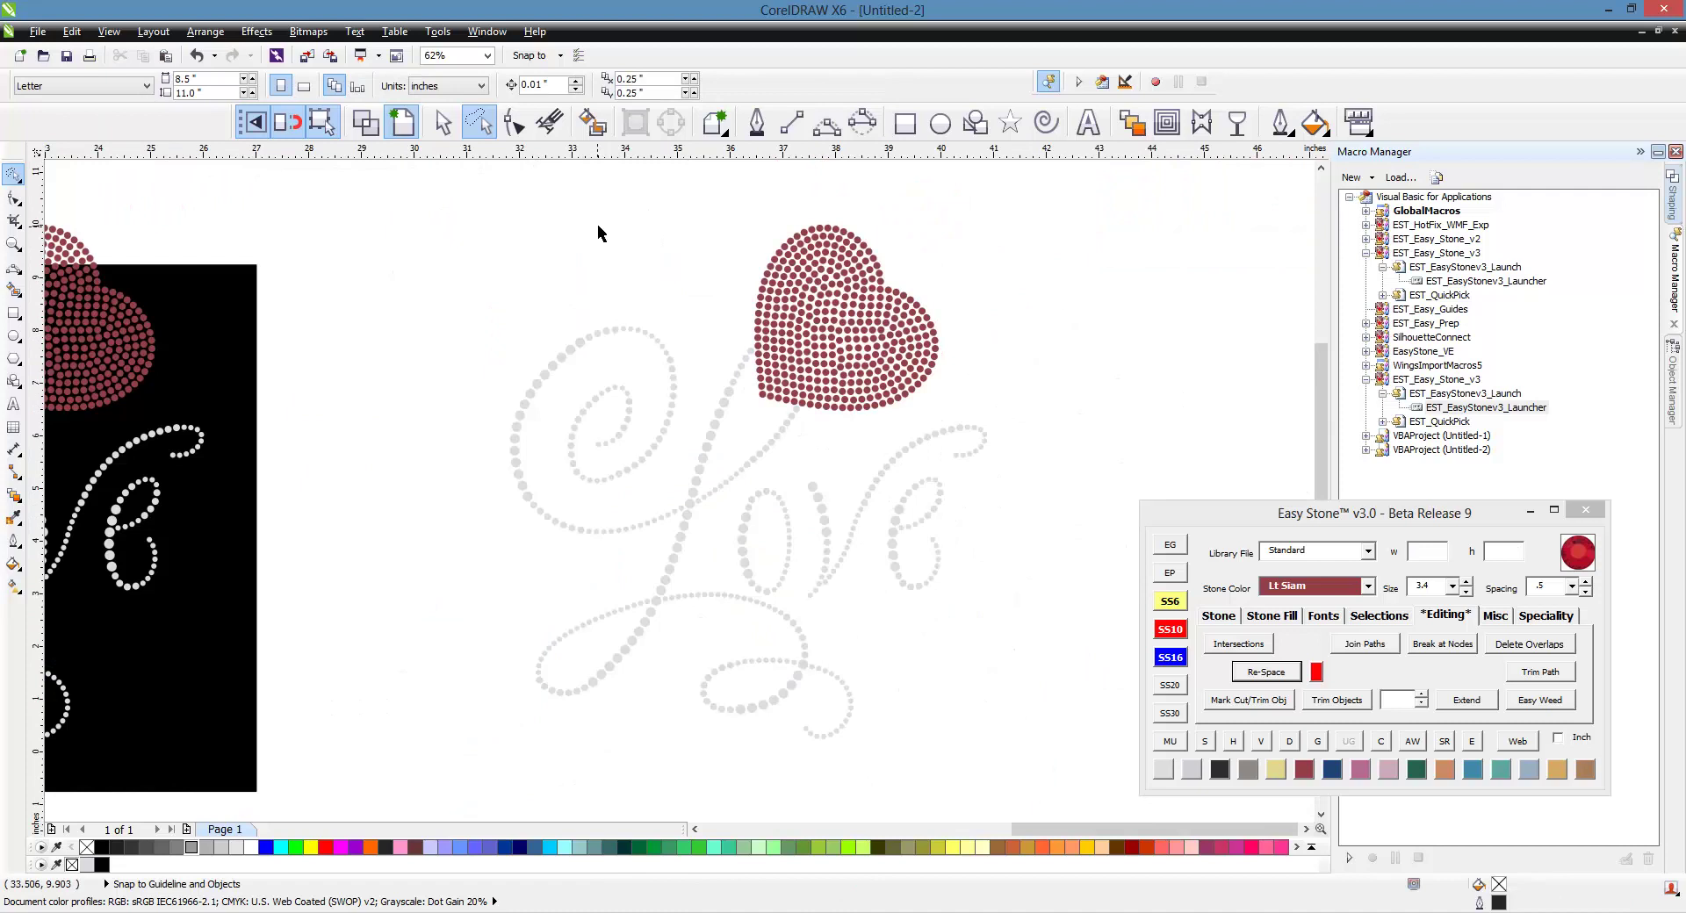
{"action": "left_click", "coordinate": [442, 123]}
{"action": "left_click_drag", "start_coordinate": [402, 200], "coordinate": [1029, 782]}
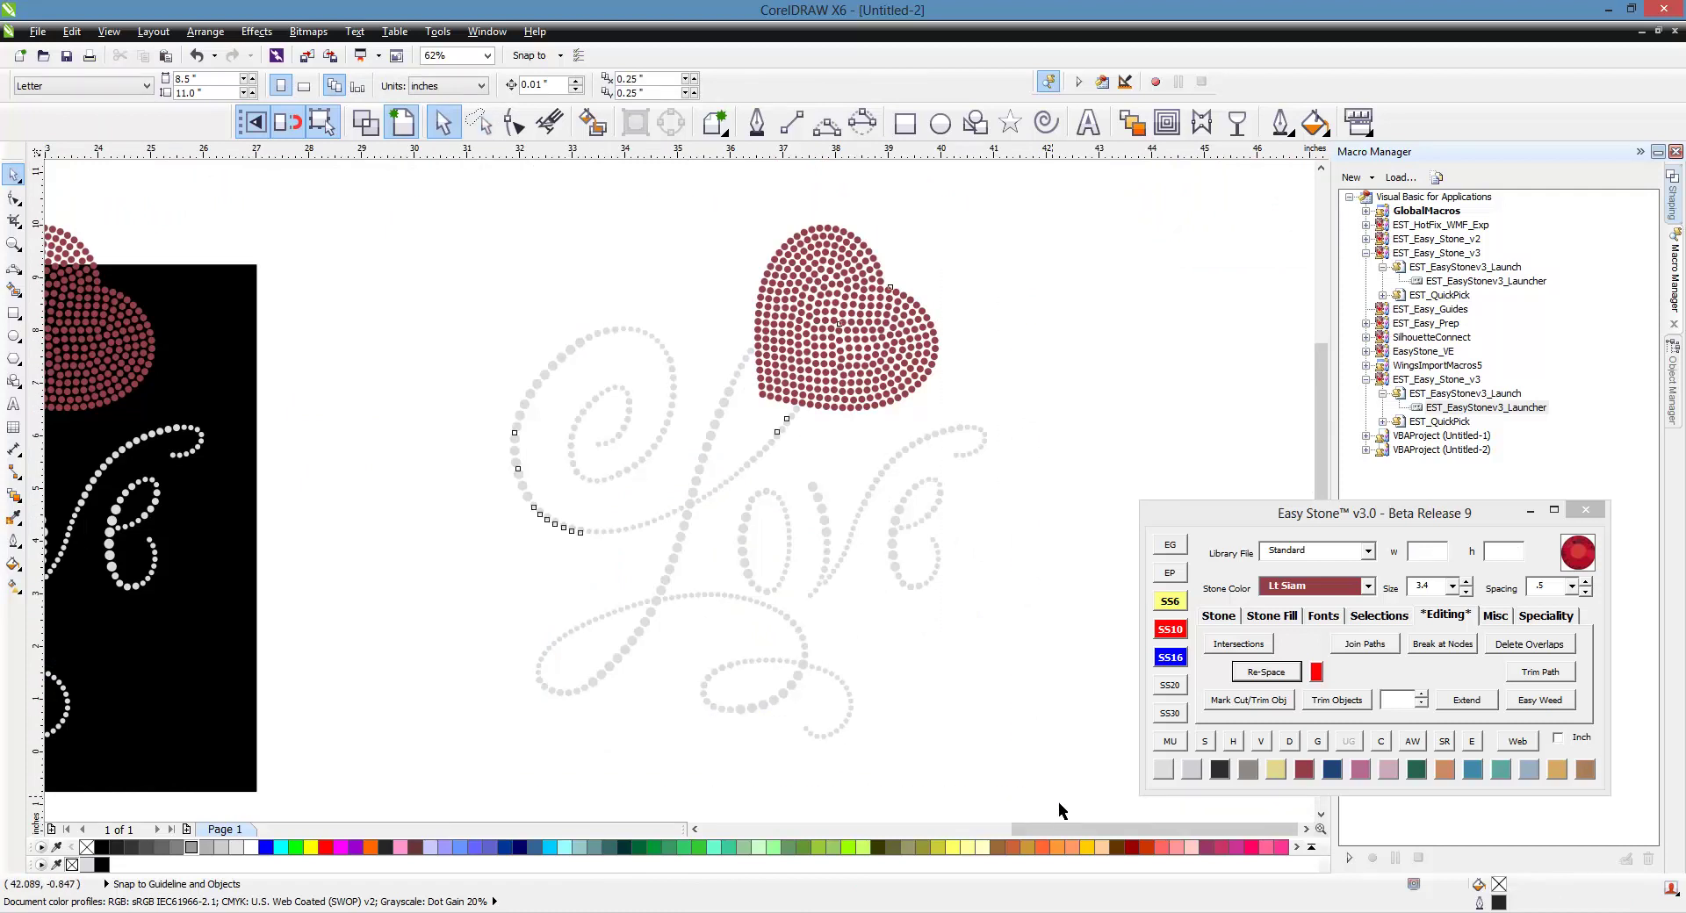
{"action": "left_click", "coordinate": [1411, 745]}
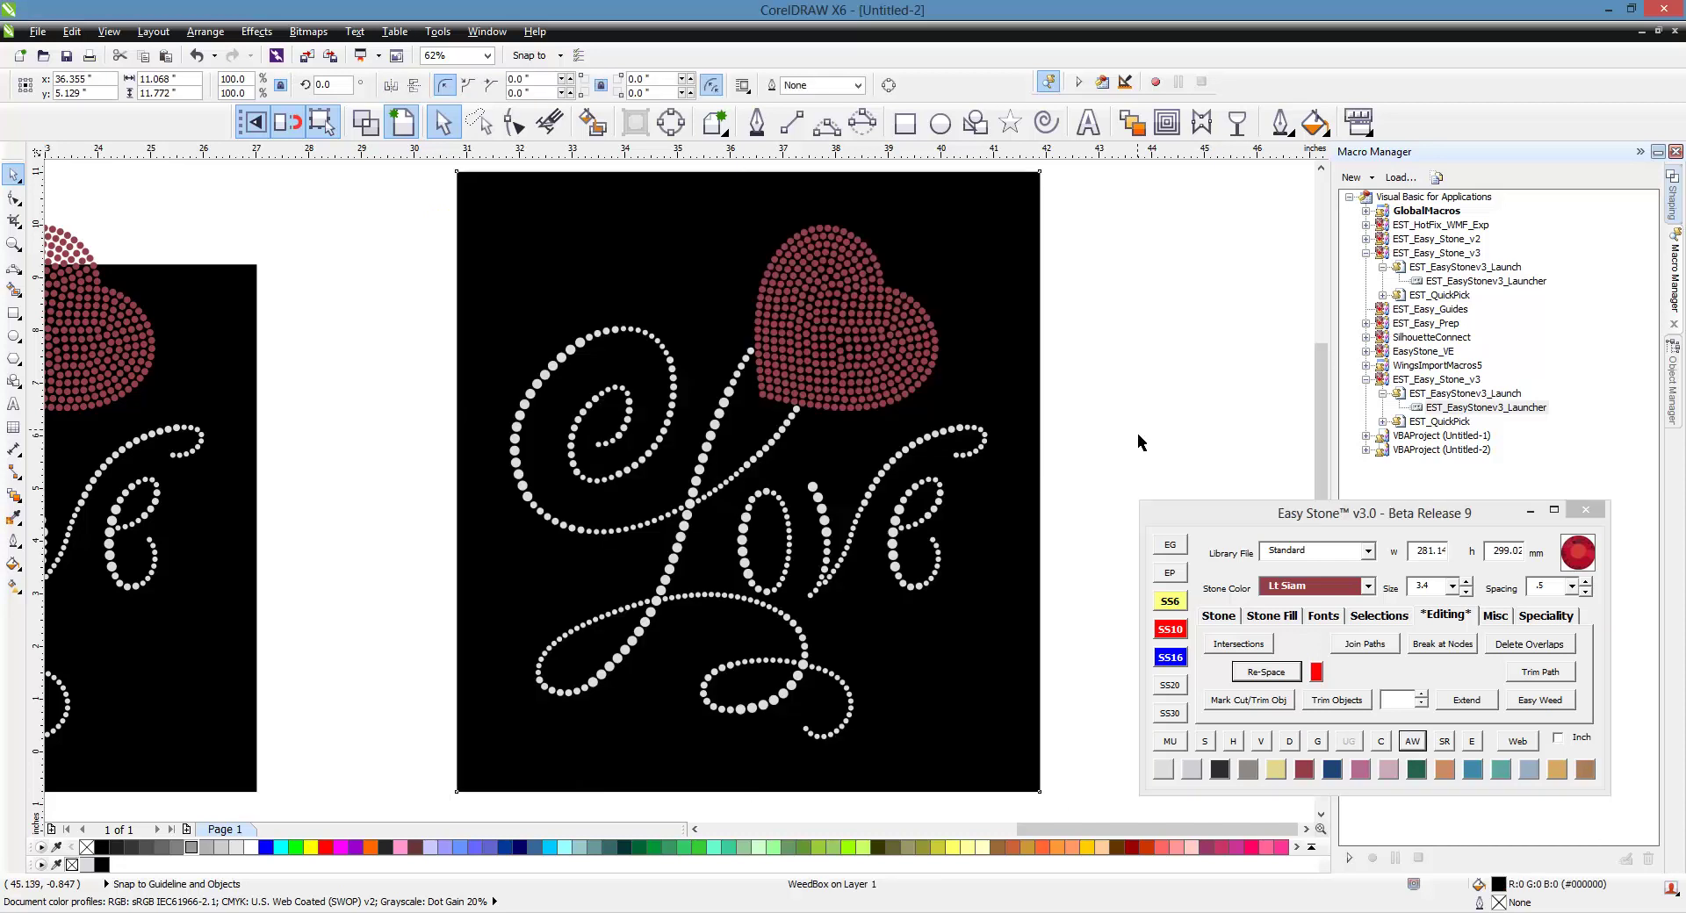
{"action": "scroll", "coordinate": [673, 412], "scroll_direction": "down", "scroll_amount": 1}
{"action": "scroll", "coordinate": [679, 394], "scroll_direction": "up", "scroll_amount": 1}
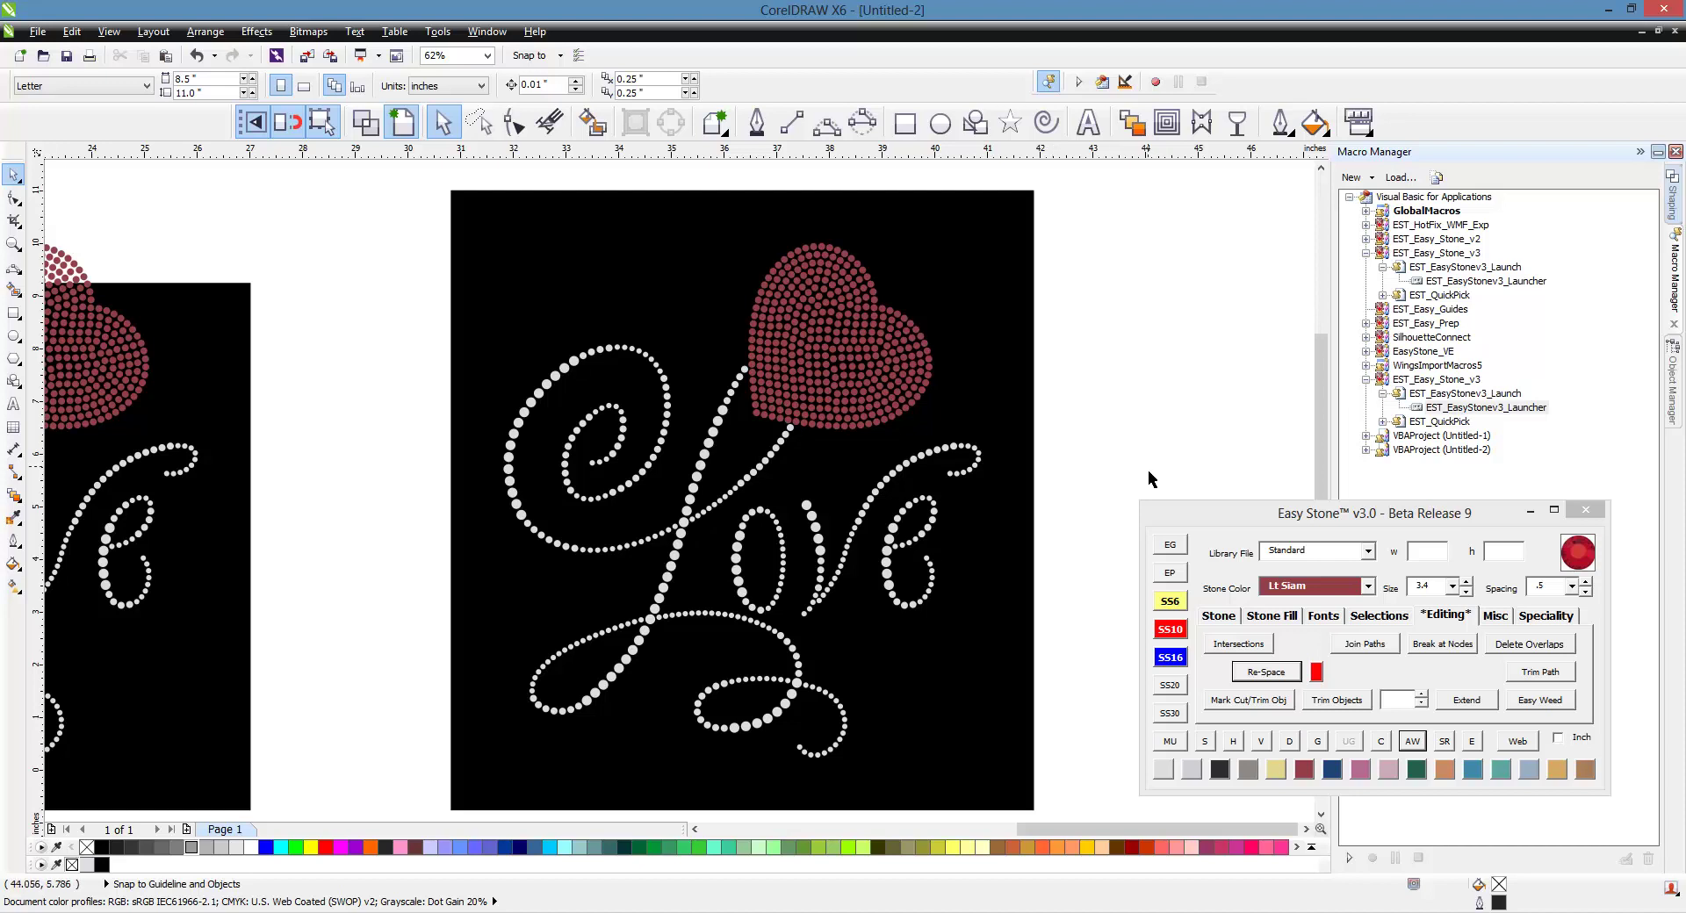
- Scatter single SS16 (4.8 mm) Crystal stones in the empty areas around the Love lettering and the heart
{"action": "left_click", "coordinate": [1181, 659]}
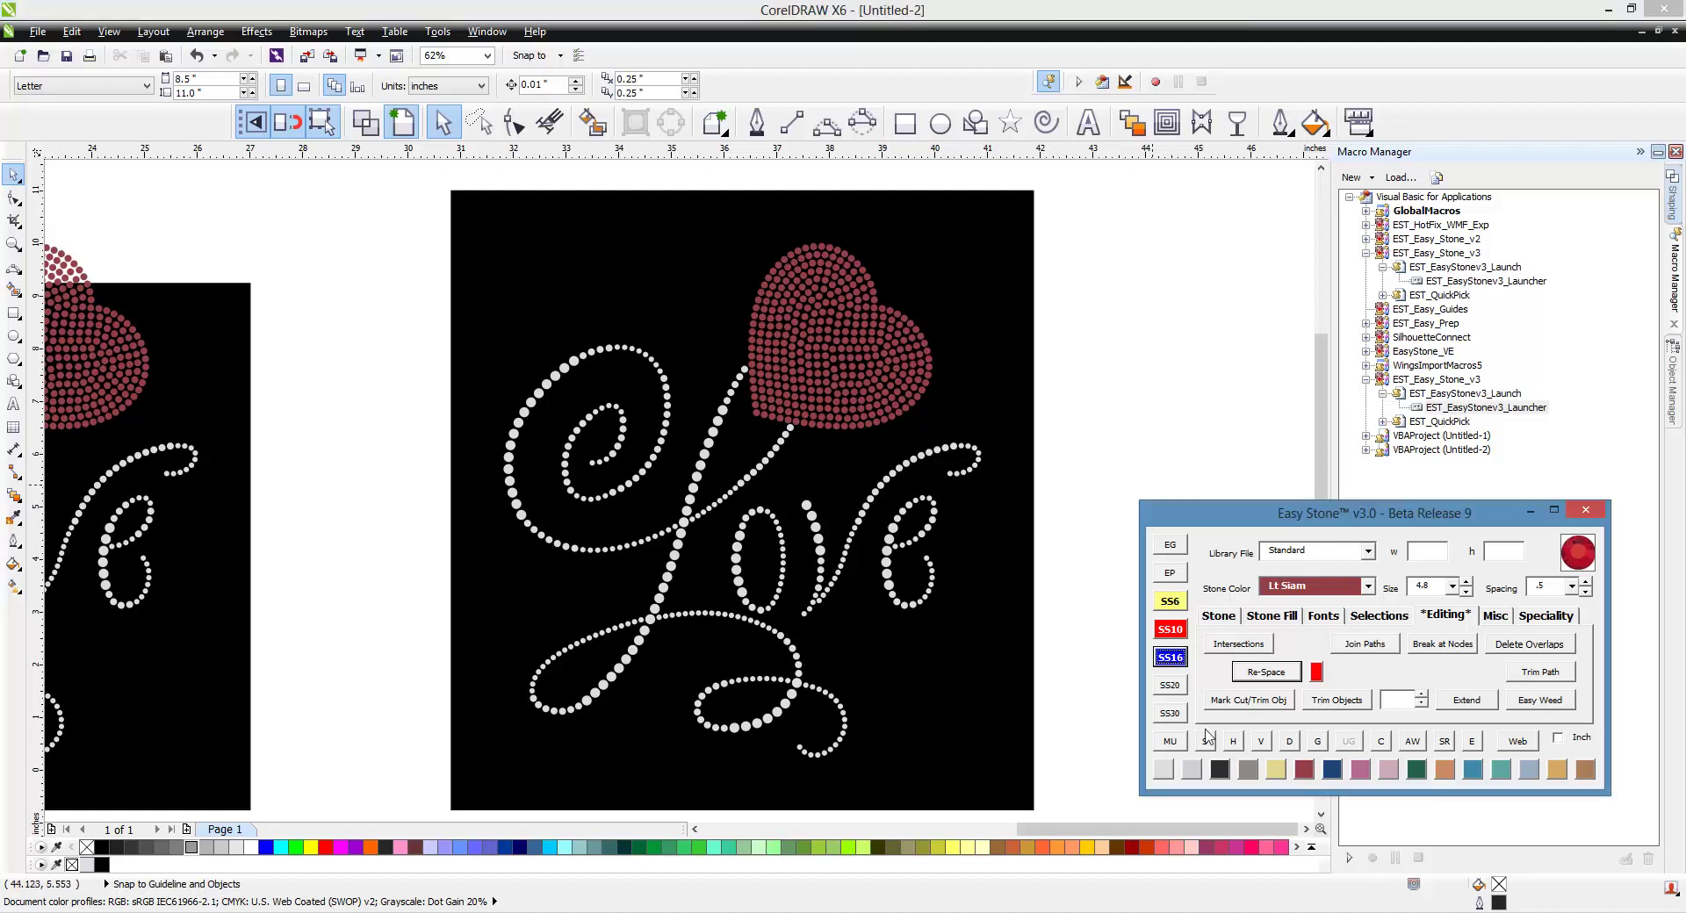
{"action": "left_click", "coordinate": [1163, 770]}
{"action": "left_click", "coordinate": [1221, 615]}
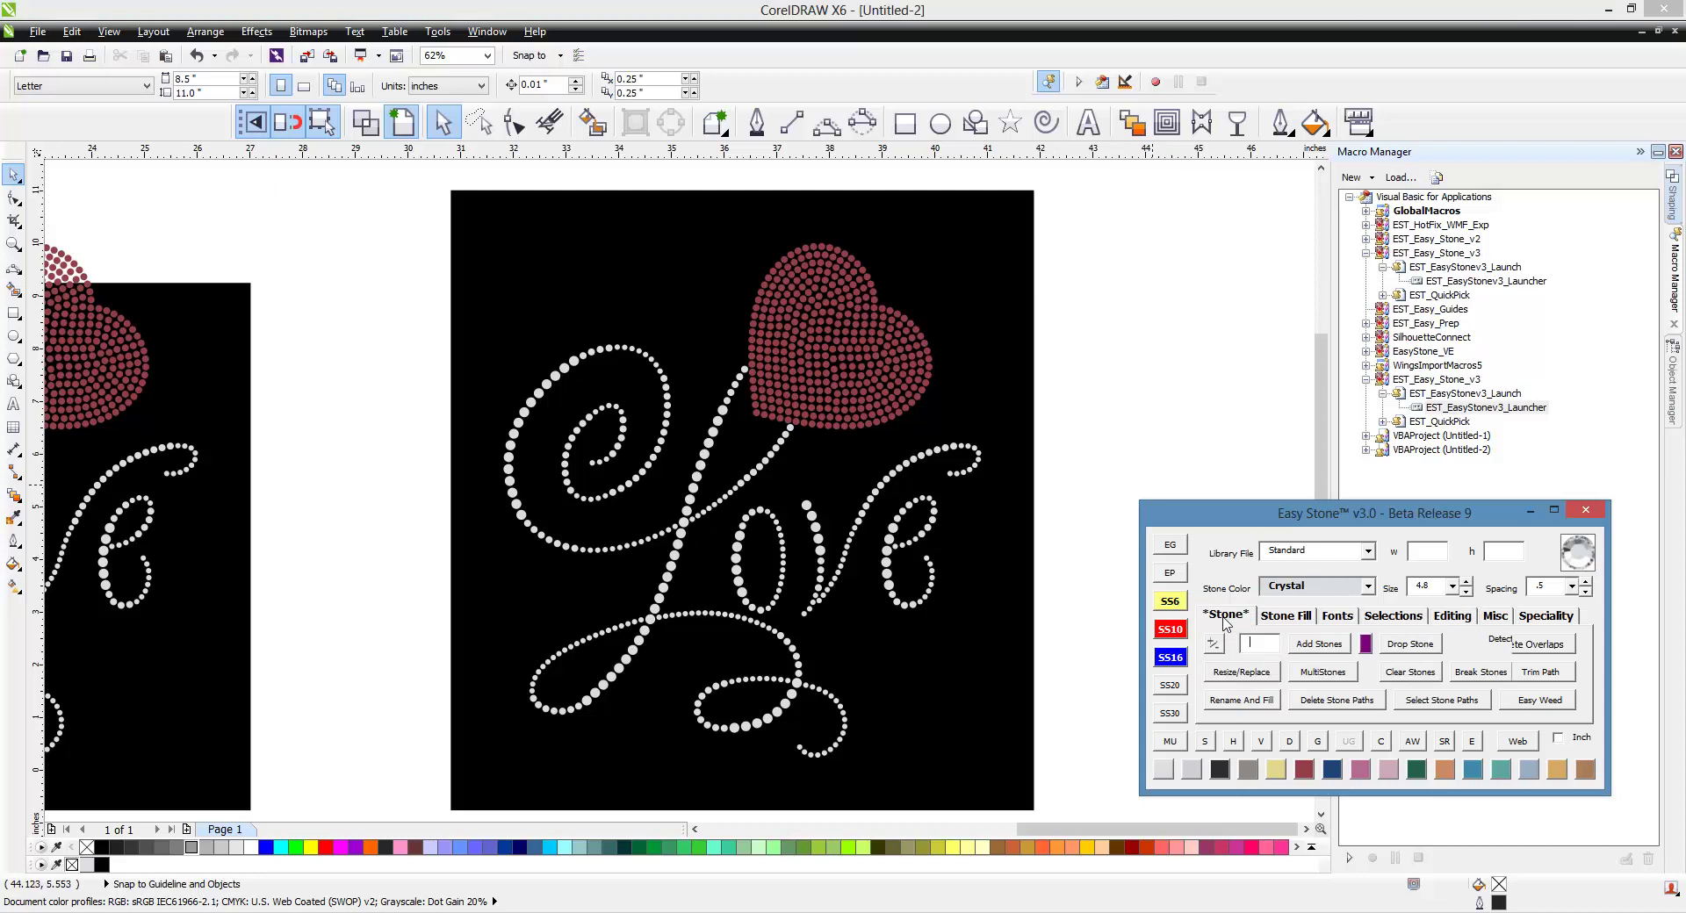
{"action": "left_click", "coordinate": [1433, 647]}
{"action": "left_click", "coordinate": [837, 636]}
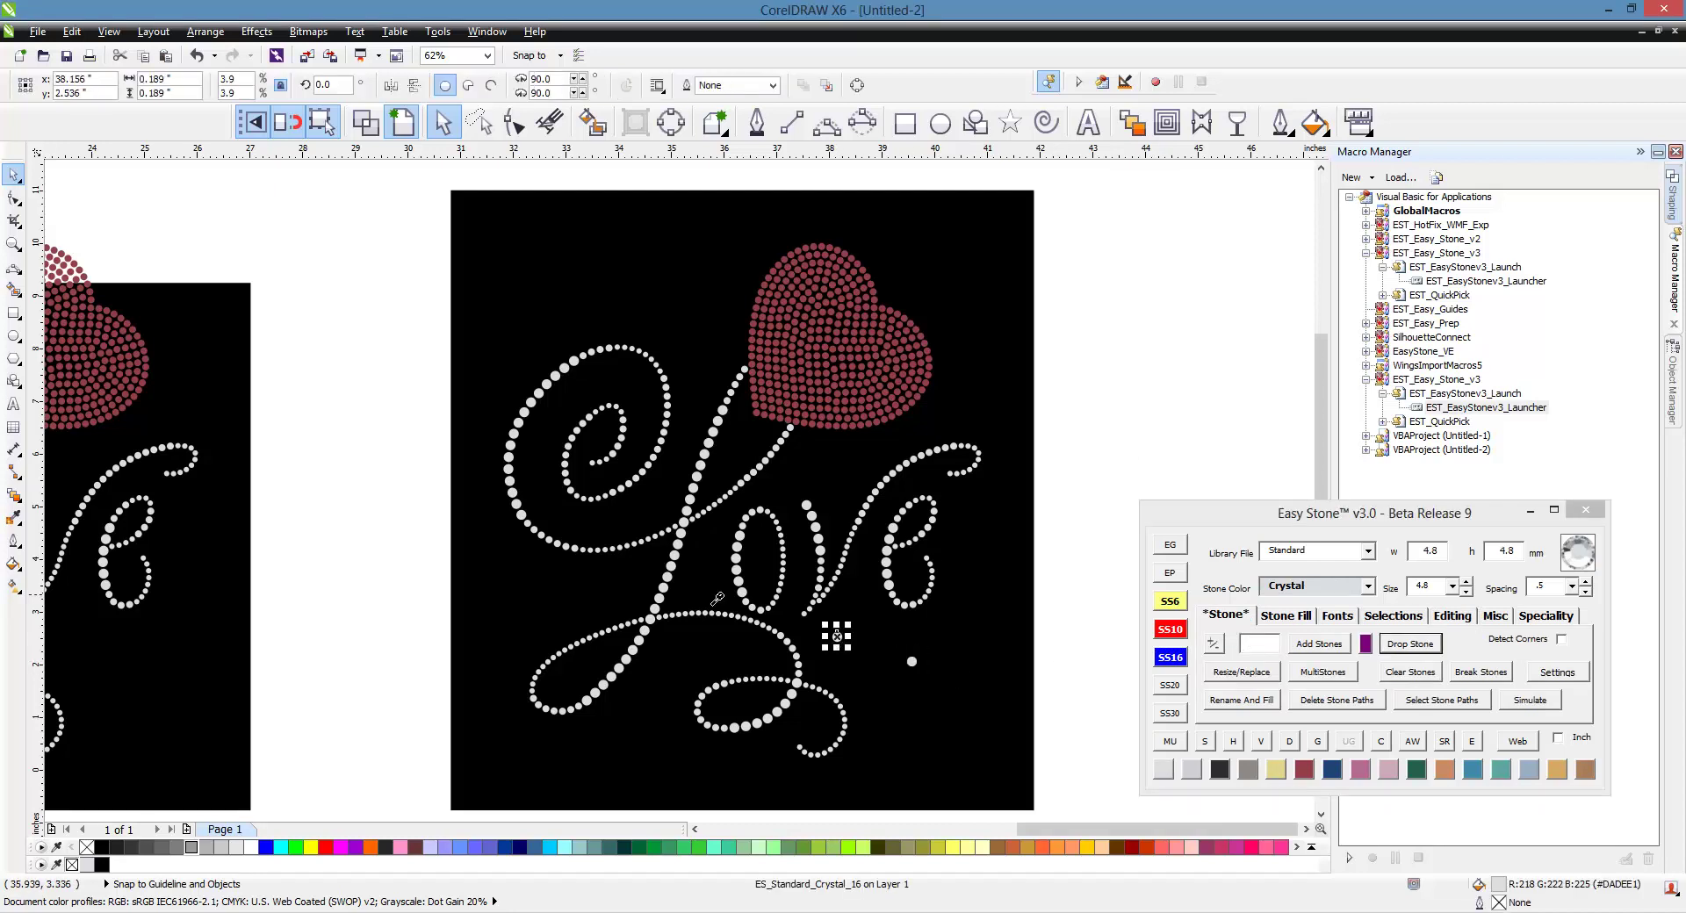
{"action": "left_click", "coordinate": [707, 574]}
{"action": "left_click", "coordinate": [612, 574]}
{"action": "left_click", "coordinate": [506, 559]}
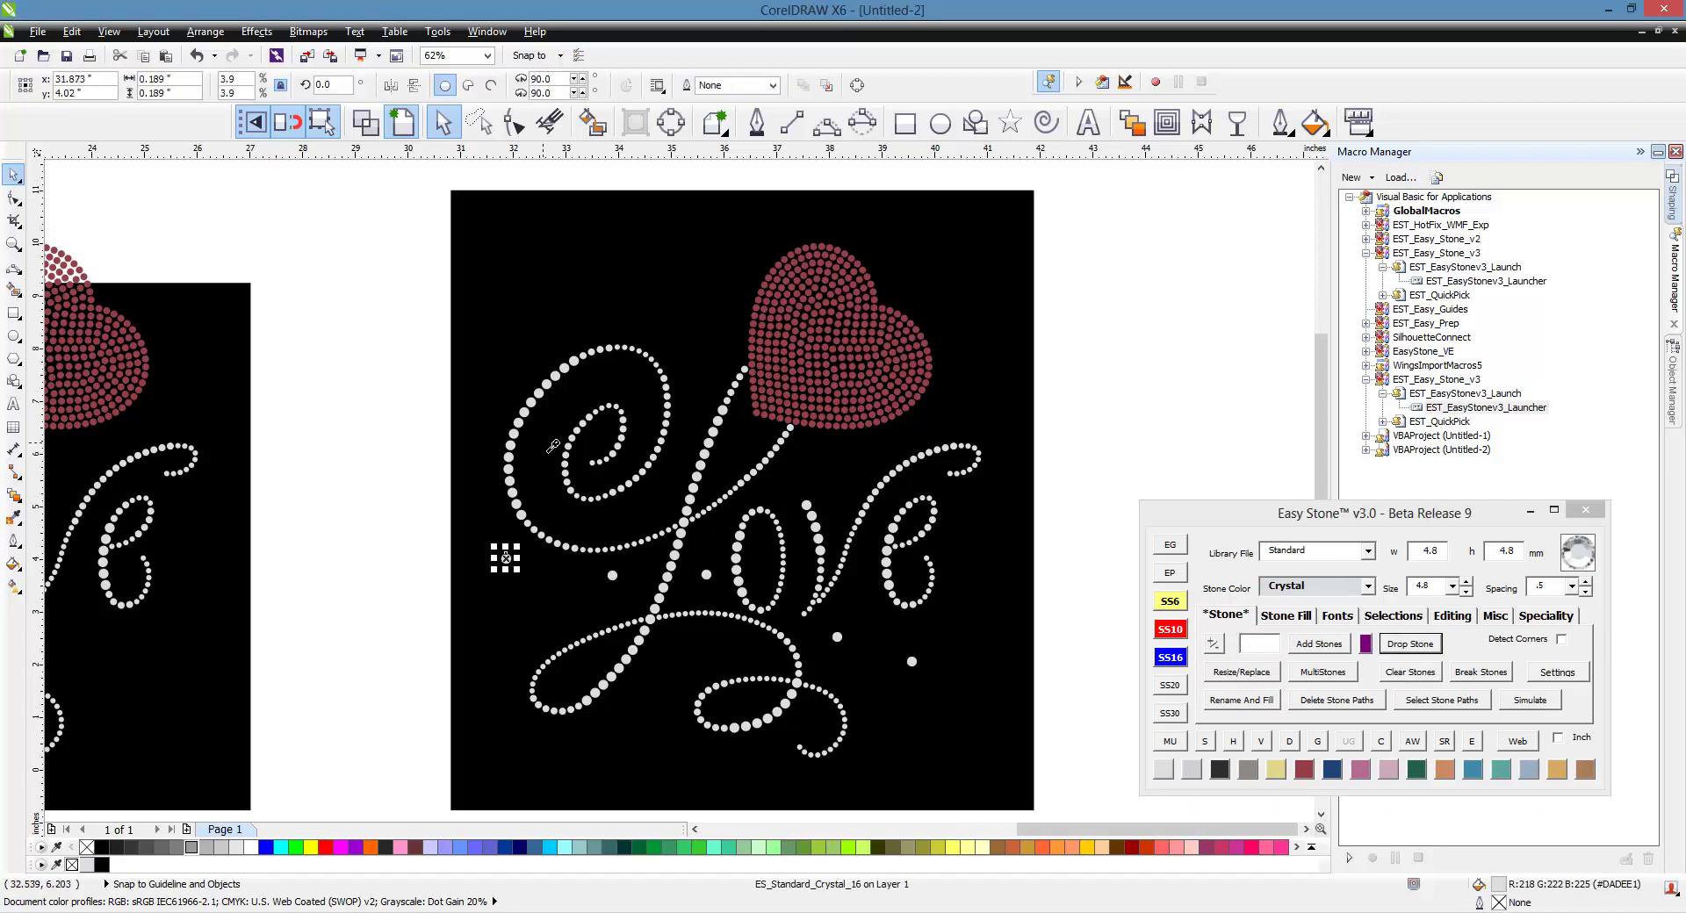
{"action": "left_click", "coordinate": [575, 387]}
{"action": "left_click", "coordinate": [619, 314]}
{"action": "left_click", "coordinate": [694, 330]}
{"action": "left_click", "coordinate": [627, 755]}
{"action": "left_click", "coordinate": [900, 745]}
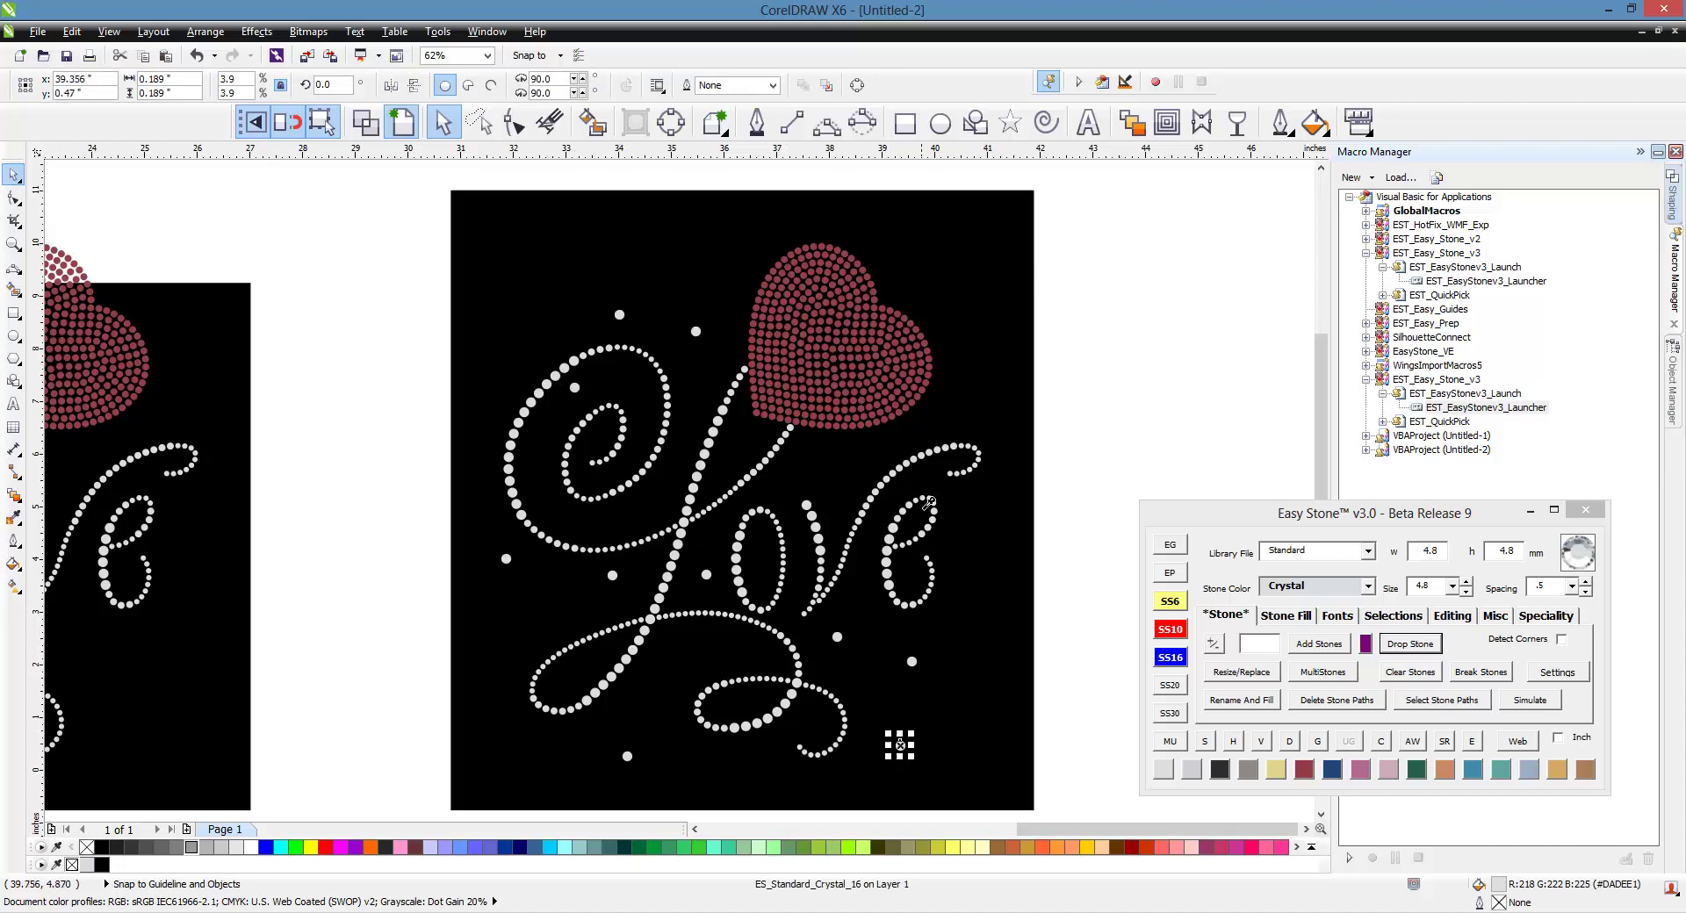
{"action": "left_click", "coordinate": [962, 400]}
{"action": "left_click", "coordinate": [949, 309]}
{"action": "left_click", "coordinate": [824, 455]}
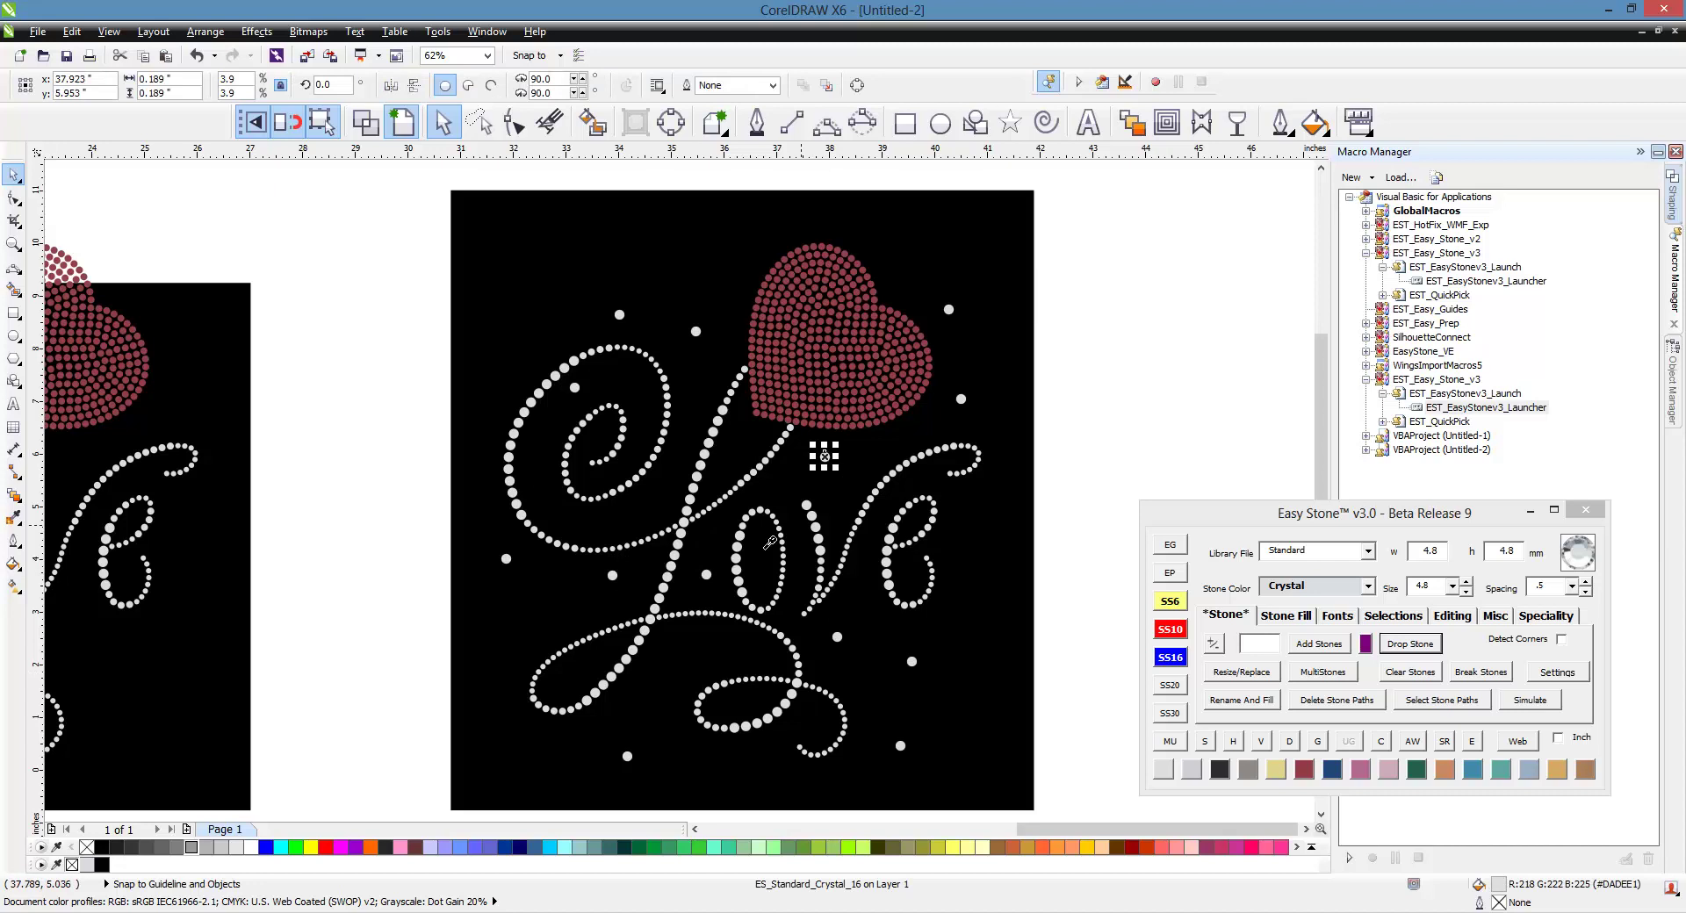
{"action": "left_click", "coordinate": [528, 614]}
- Scatter single SS10 (3.4 mm) Crystal stones in the remaining gaps around and between the Love letters
{"action": "left_click", "coordinate": [1169, 628]}
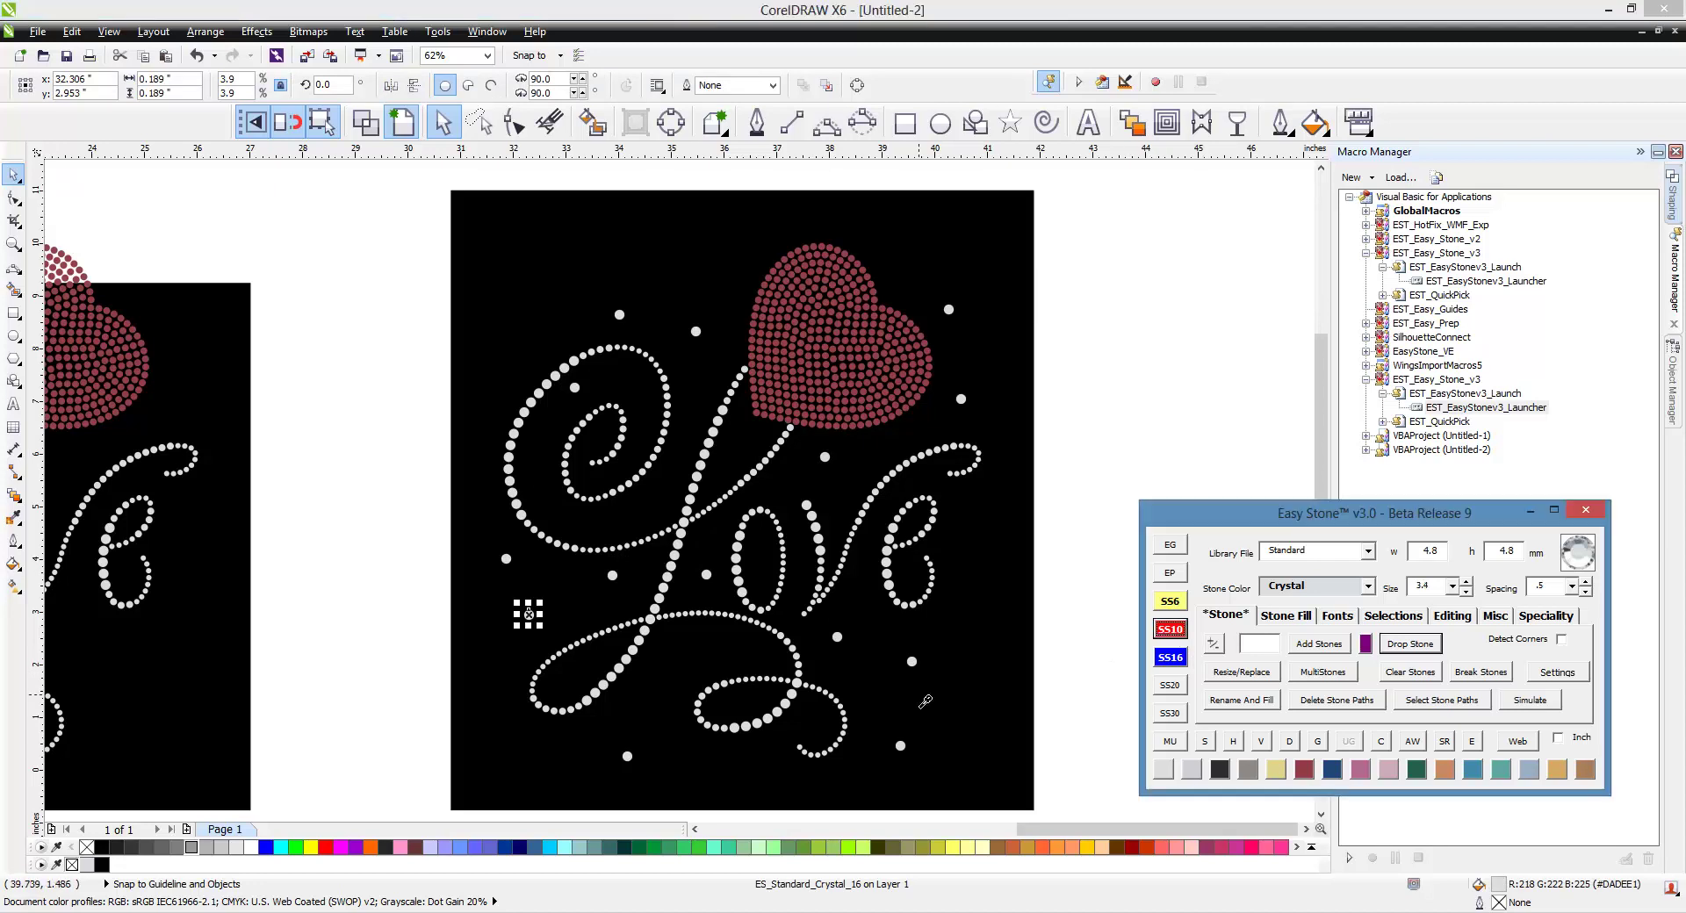
{"action": "left_click", "coordinate": [897, 693]}
{"action": "left_click", "coordinate": [691, 660]}
{"action": "left_click", "coordinate": [703, 770]}
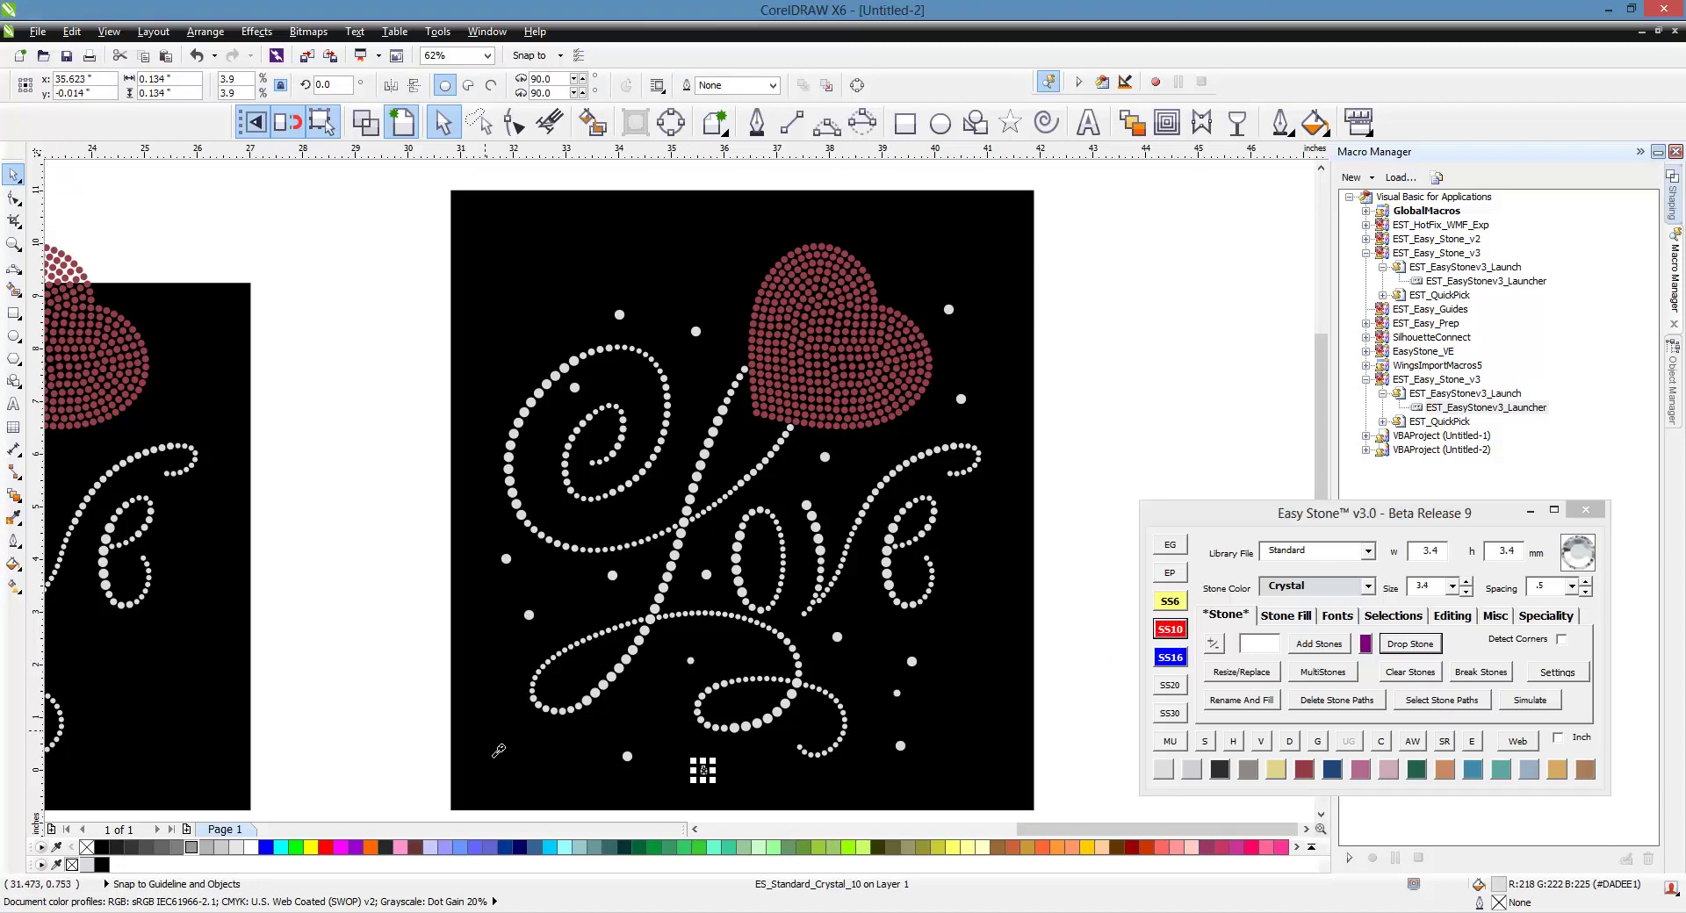
{"action": "left_click", "coordinate": [531, 763]}
{"action": "left_click", "coordinate": [489, 466]}
{"action": "left_click", "coordinate": [529, 354]}
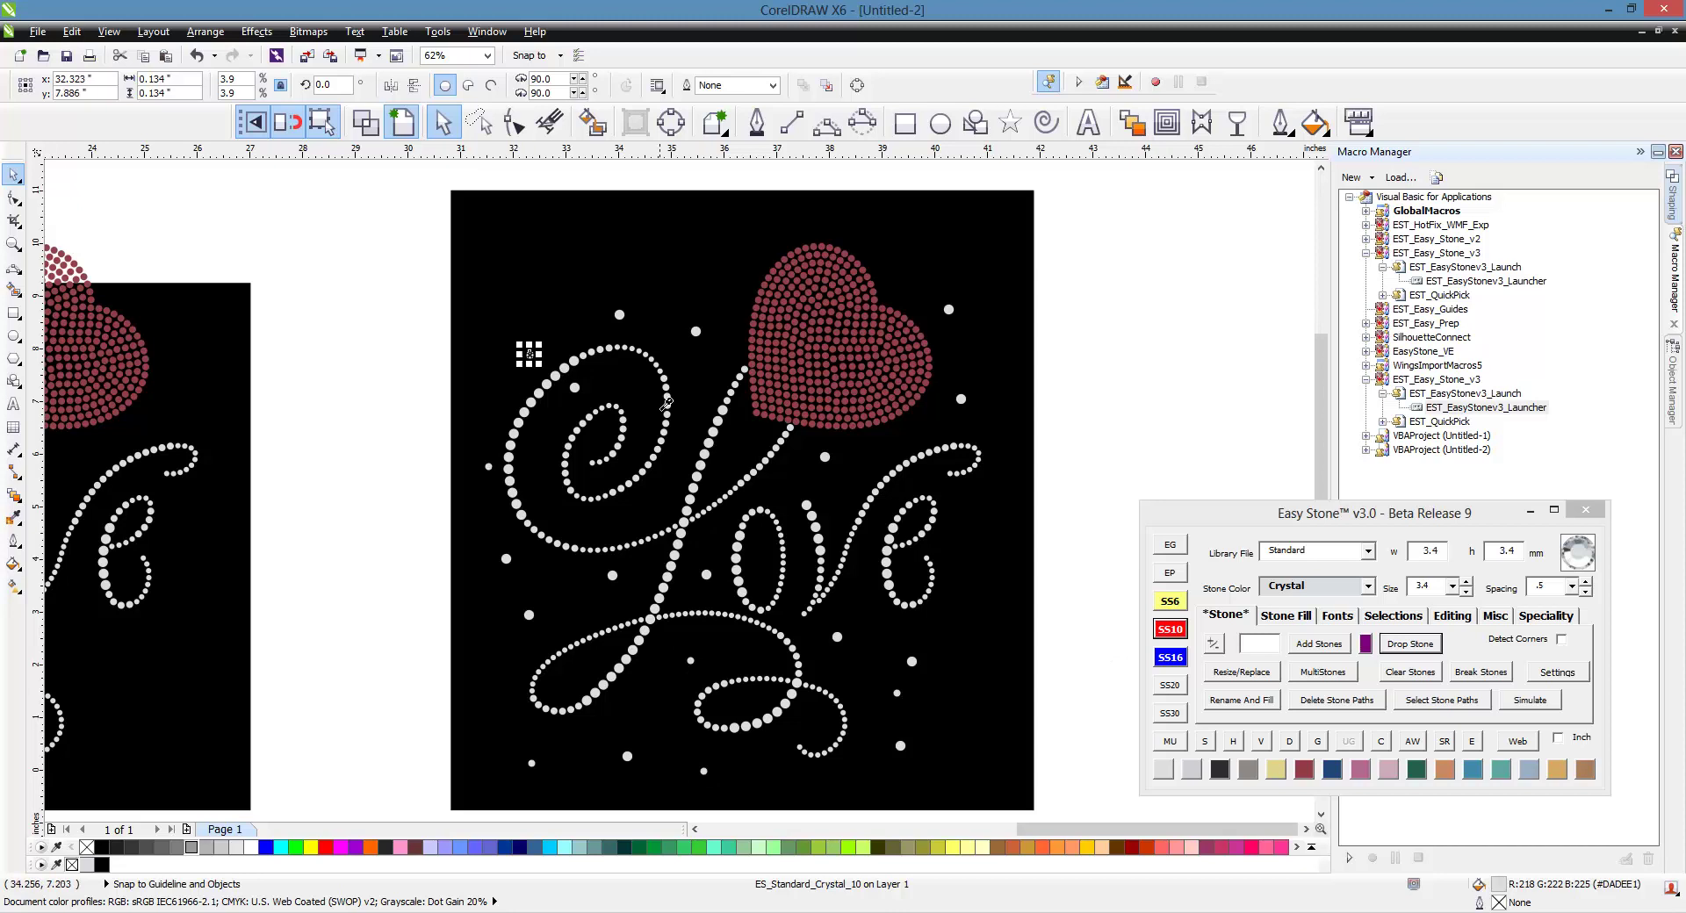
{"action": "left_click", "coordinate": [639, 502]}
{"action": "left_click", "coordinate": [840, 486]}
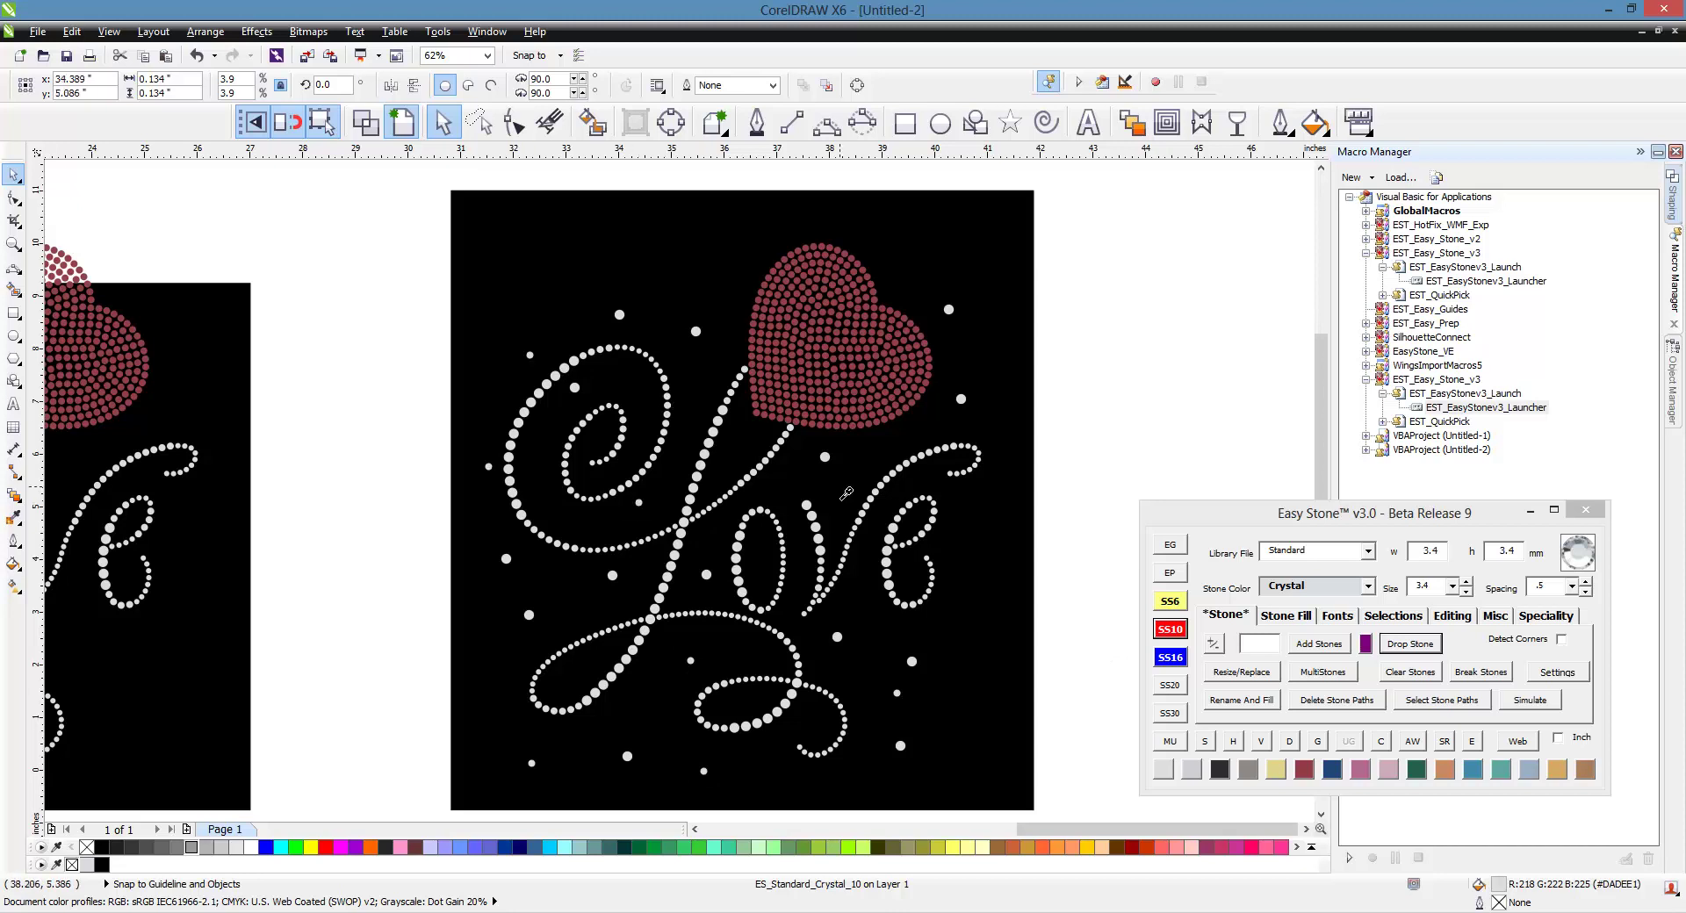
{"action": "left_click", "coordinate": [965, 518]}
{"action": "left_click", "coordinate": [980, 584]}
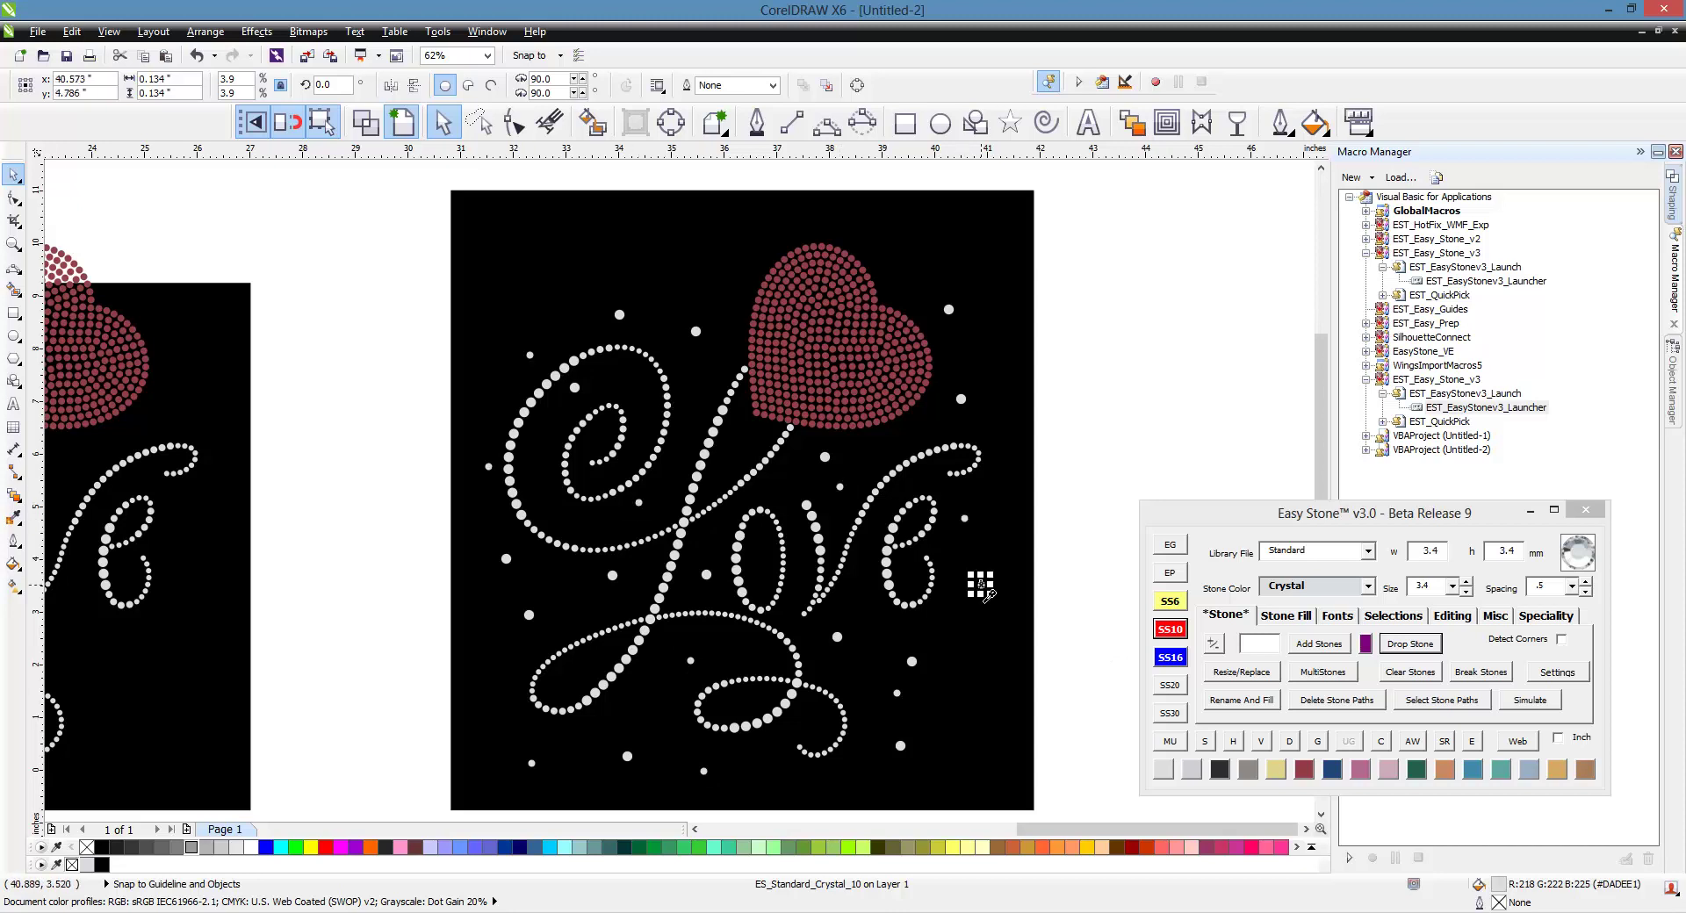
- Scatter single SS6 (2.6 mm) Crystal stones in the small gaps around the Love lettering and heart, leaving nothing selected
{"action": "left_click", "coordinate": [1170, 601]}
{"action": "left_click", "coordinate": [731, 644]}
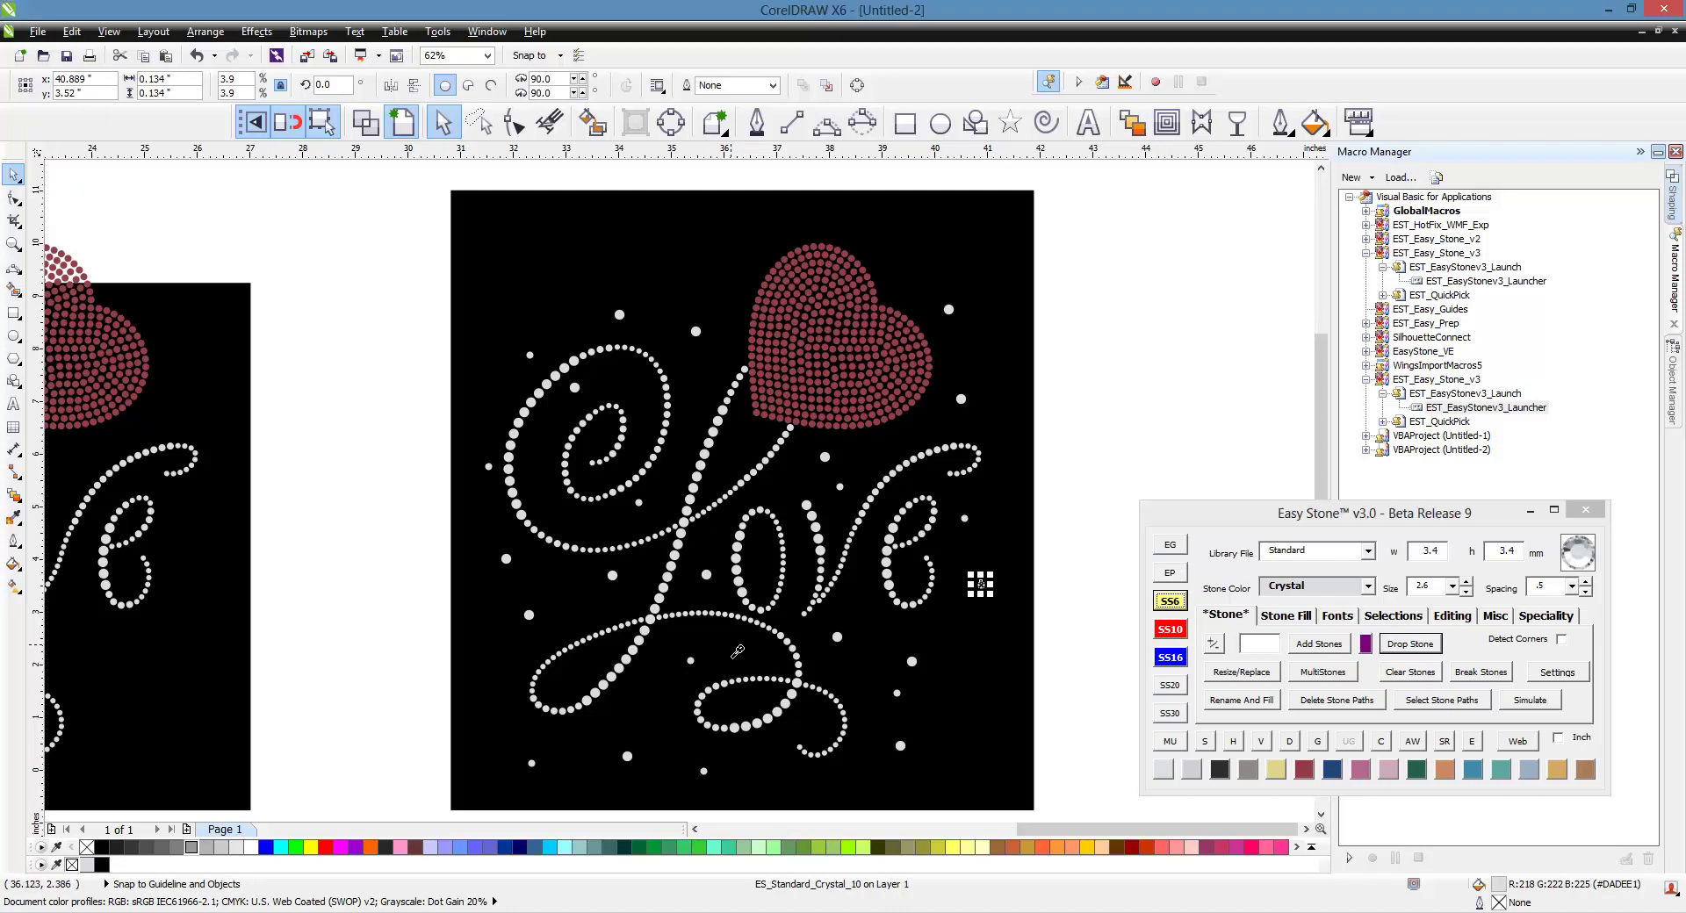
{"action": "left_click", "coordinate": [592, 516]}
{"action": "left_click", "coordinate": [709, 382]}
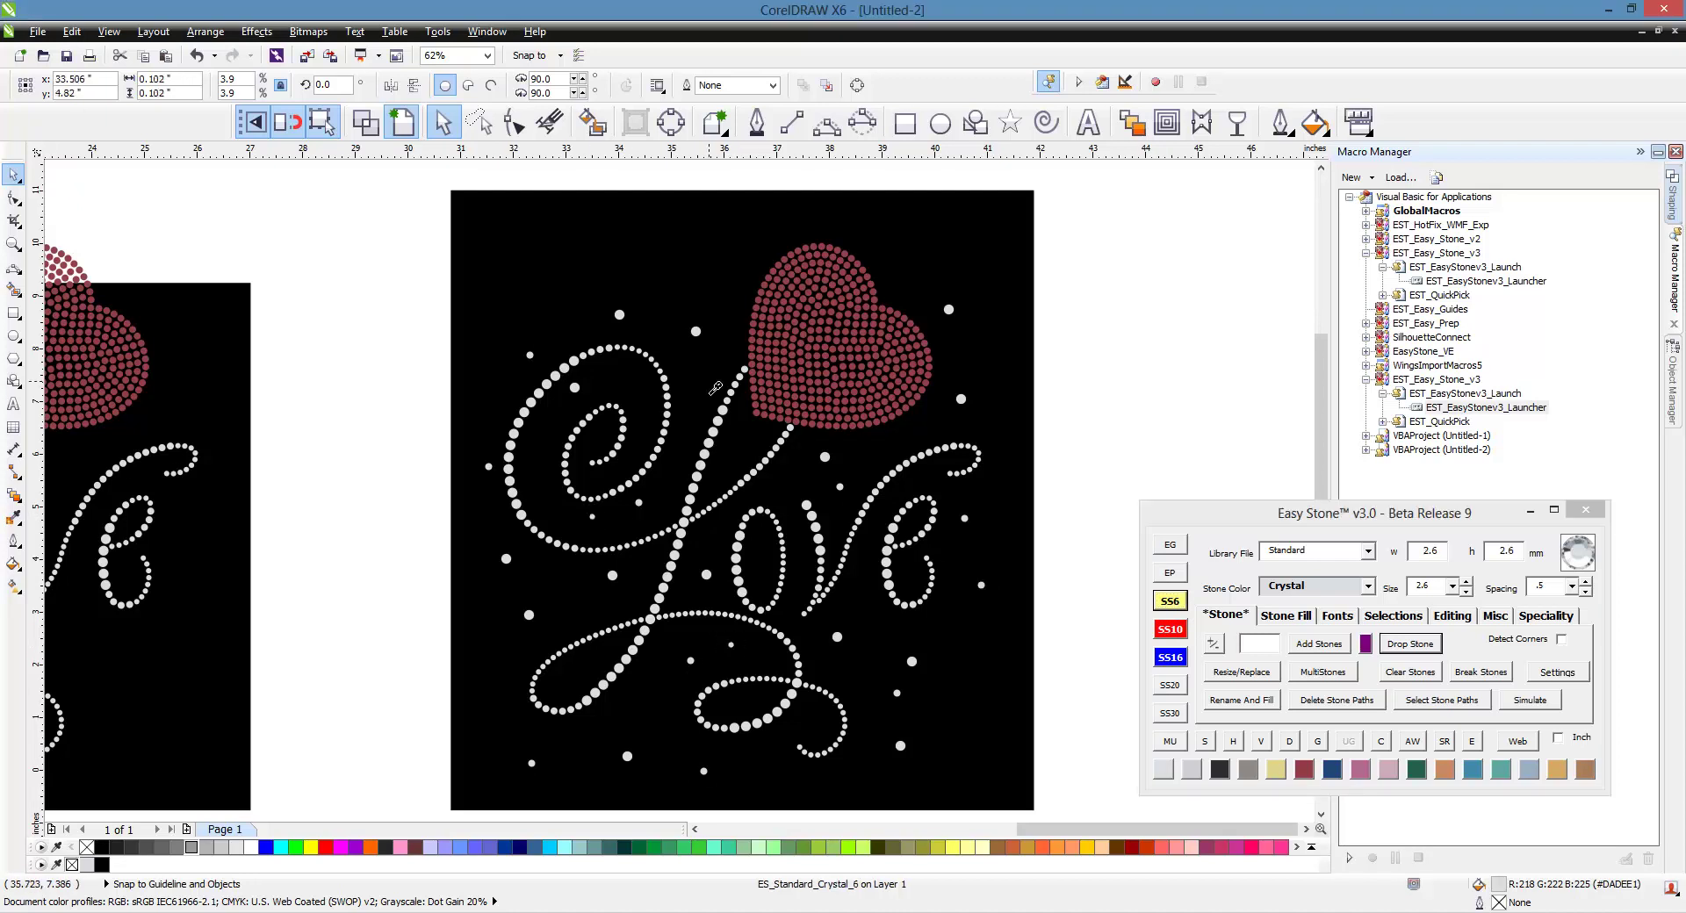
{"action": "left_click", "coordinate": [508, 670]}
{"action": "left_click", "coordinate": [661, 694]}
{"action": "left_click", "coordinate": [752, 444]}
{"action": "left_click", "coordinate": [723, 458]}
{"action": "left_click", "coordinate": [718, 293]}
{"action": "left_click", "coordinate": [660, 269]}
{"action": "left_click", "coordinate": [565, 299]}
{"action": "left_click", "coordinate": [870, 614]}
{"action": "left_click", "coordinate": [867, 663]}
{"action": "left_click", "coordinate": [808, 723]}
{"action": "left_click", "coordinate": [843, 779]}
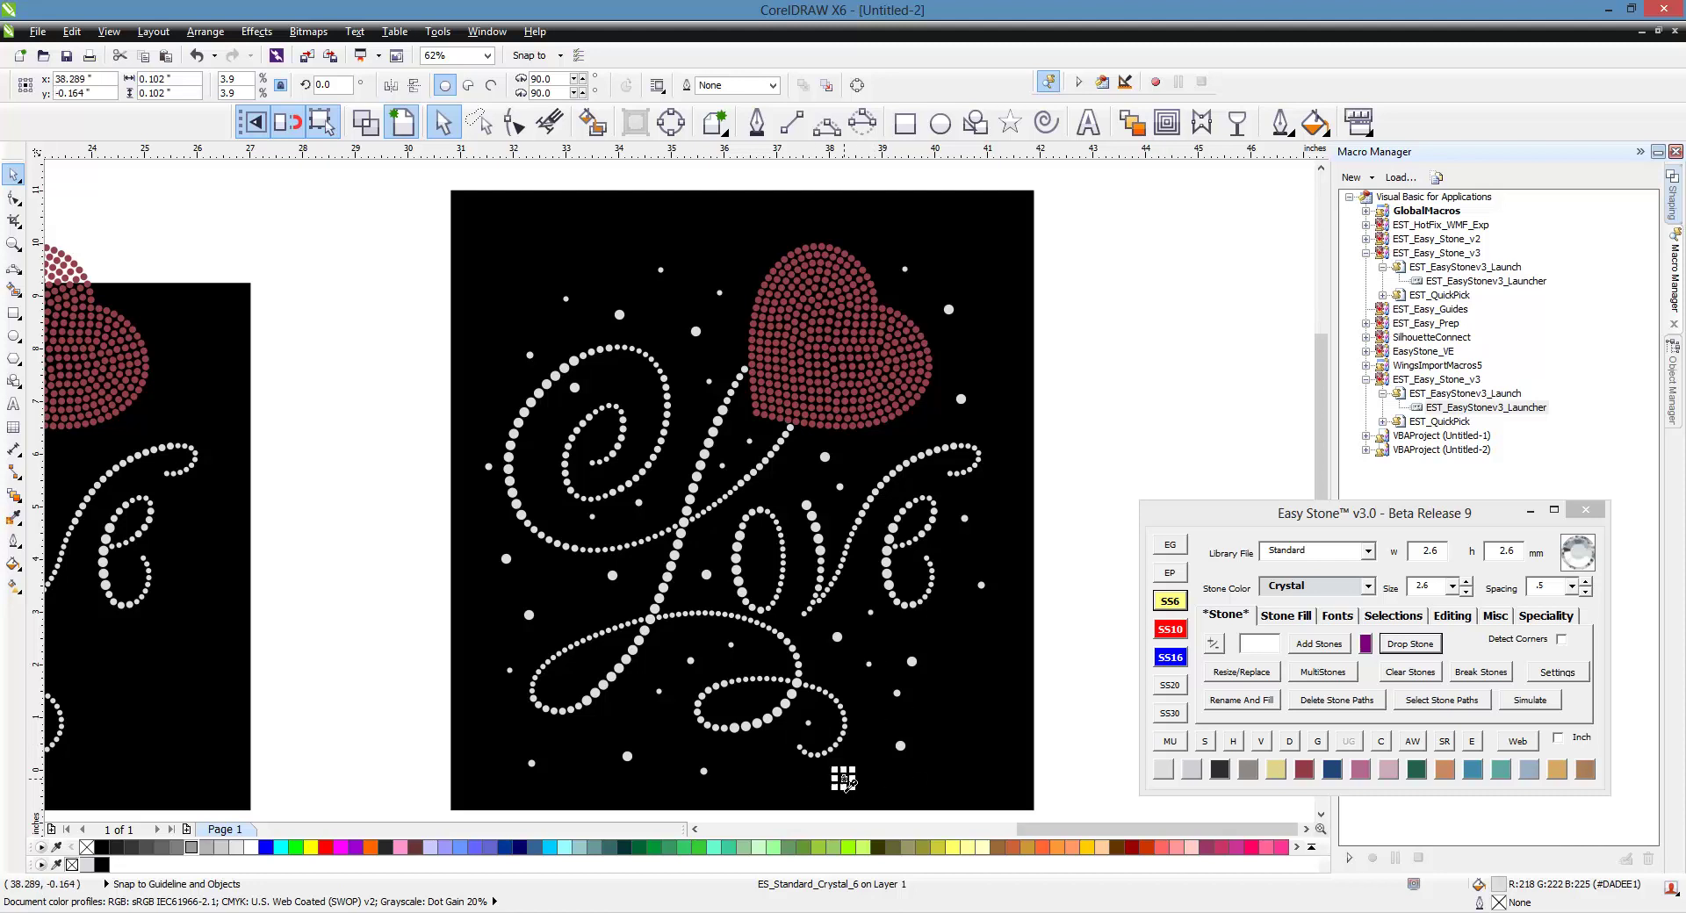
{"action": "scroll", "coordinate": [736, 486], "scroll_direction": "down", "scroll_amount": 1}
{"action": "left_click", "coordinate": [709, 717]}
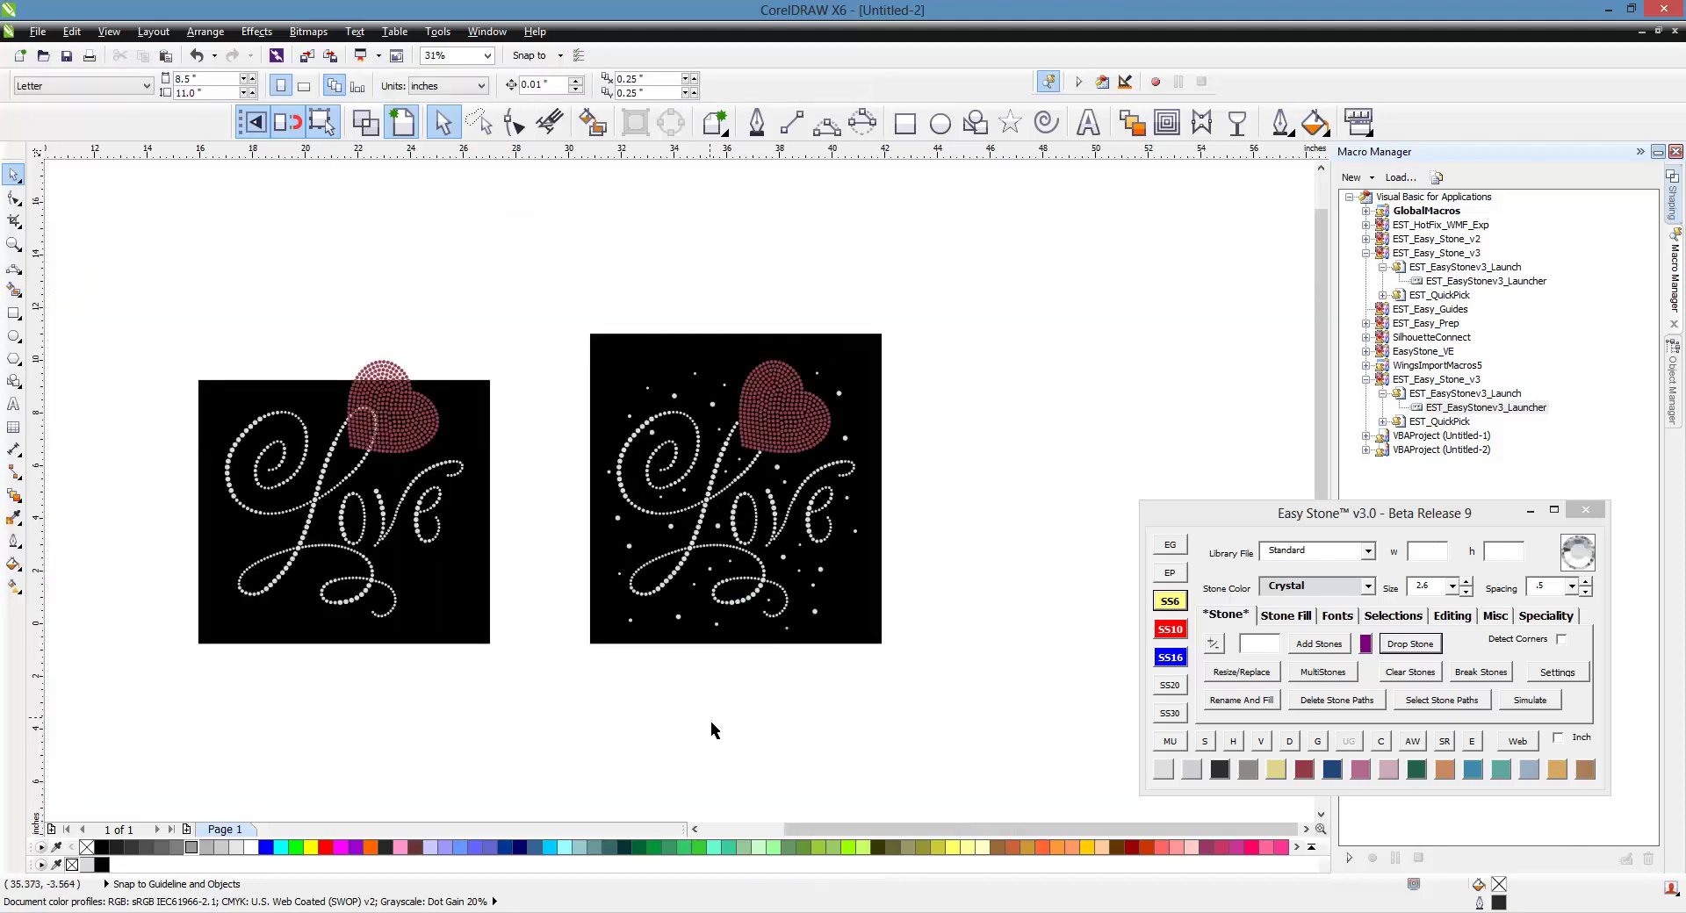
{"action": "scroll", "coordinate": [746, 573], "scroll_direction": "up", "scroll_amount": 1}
{"action": "scroll", "coordinate": [759, 482], "scroll_direction": "down", "scroll_amount": 1}
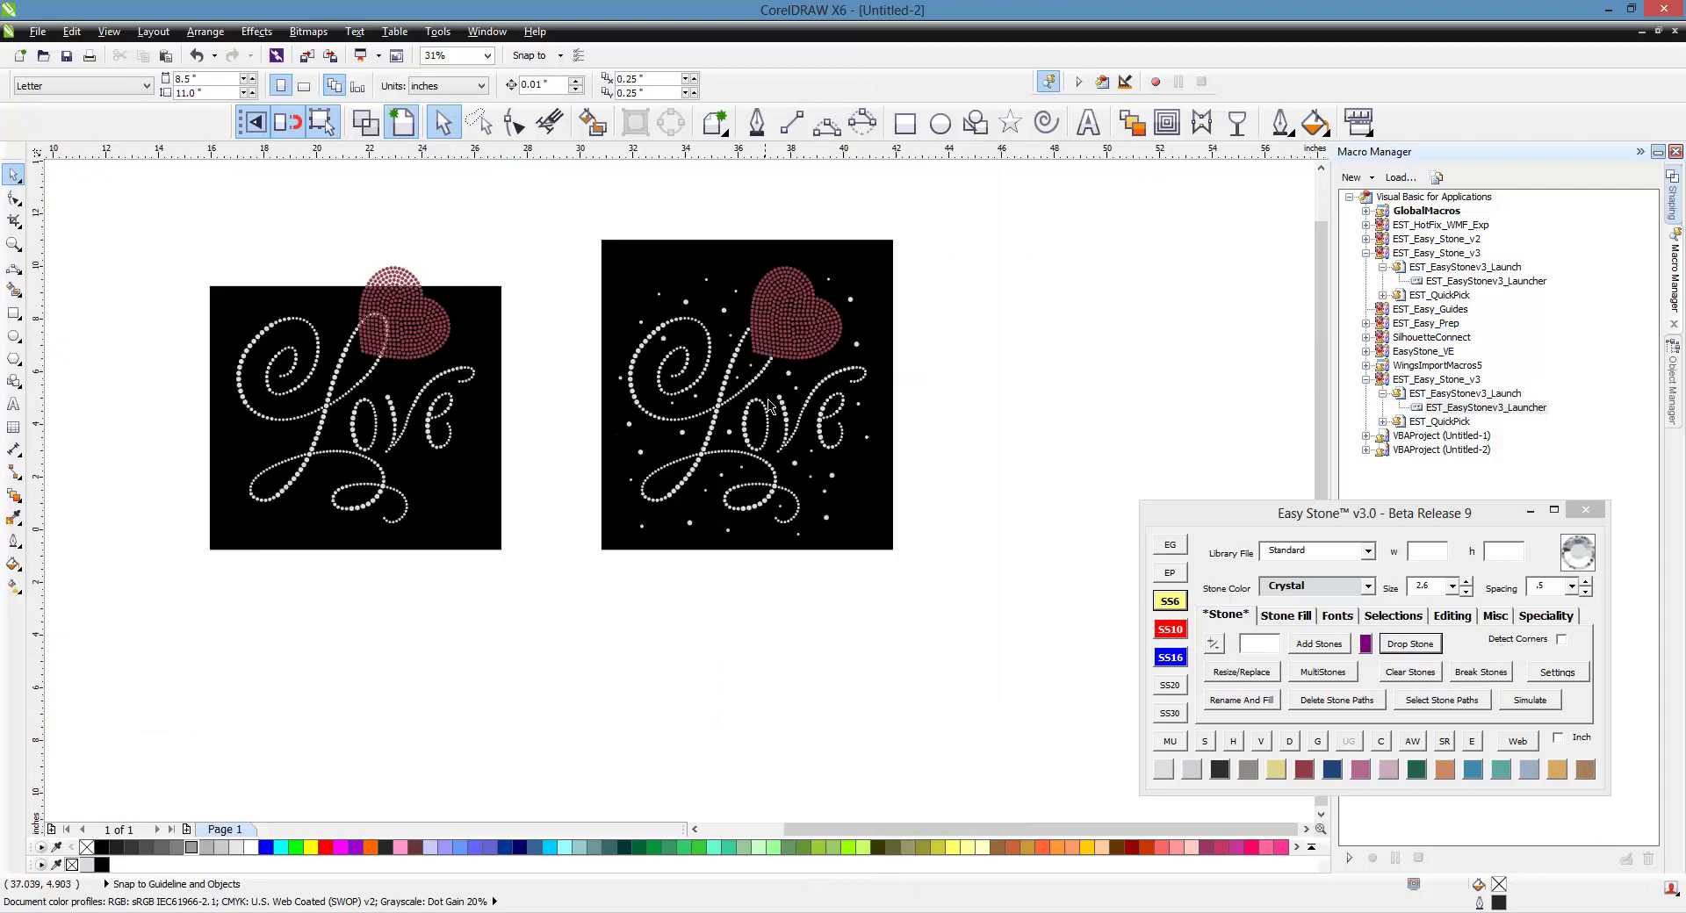
{"action": "scroll", "coordinate": [783, 342], "scroll_direction": "up", "scroll_amount": 1}
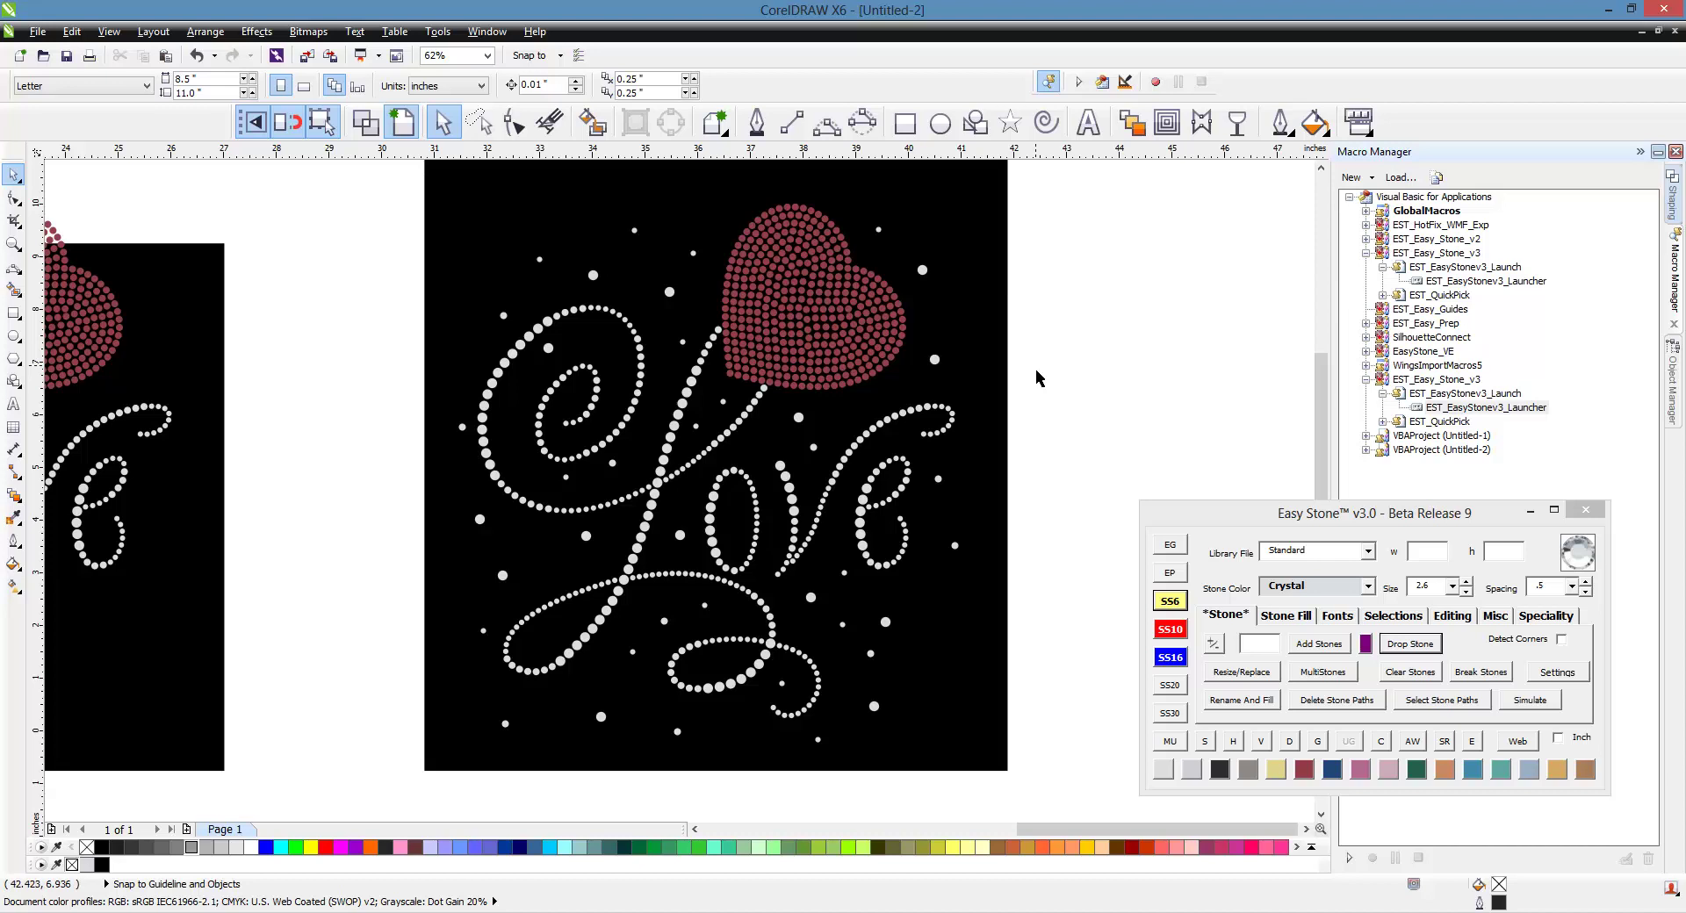
{"action": "scroll", "coordinate": [1000, 456], "scroll_direction": "up", "scroll_amount": 1}
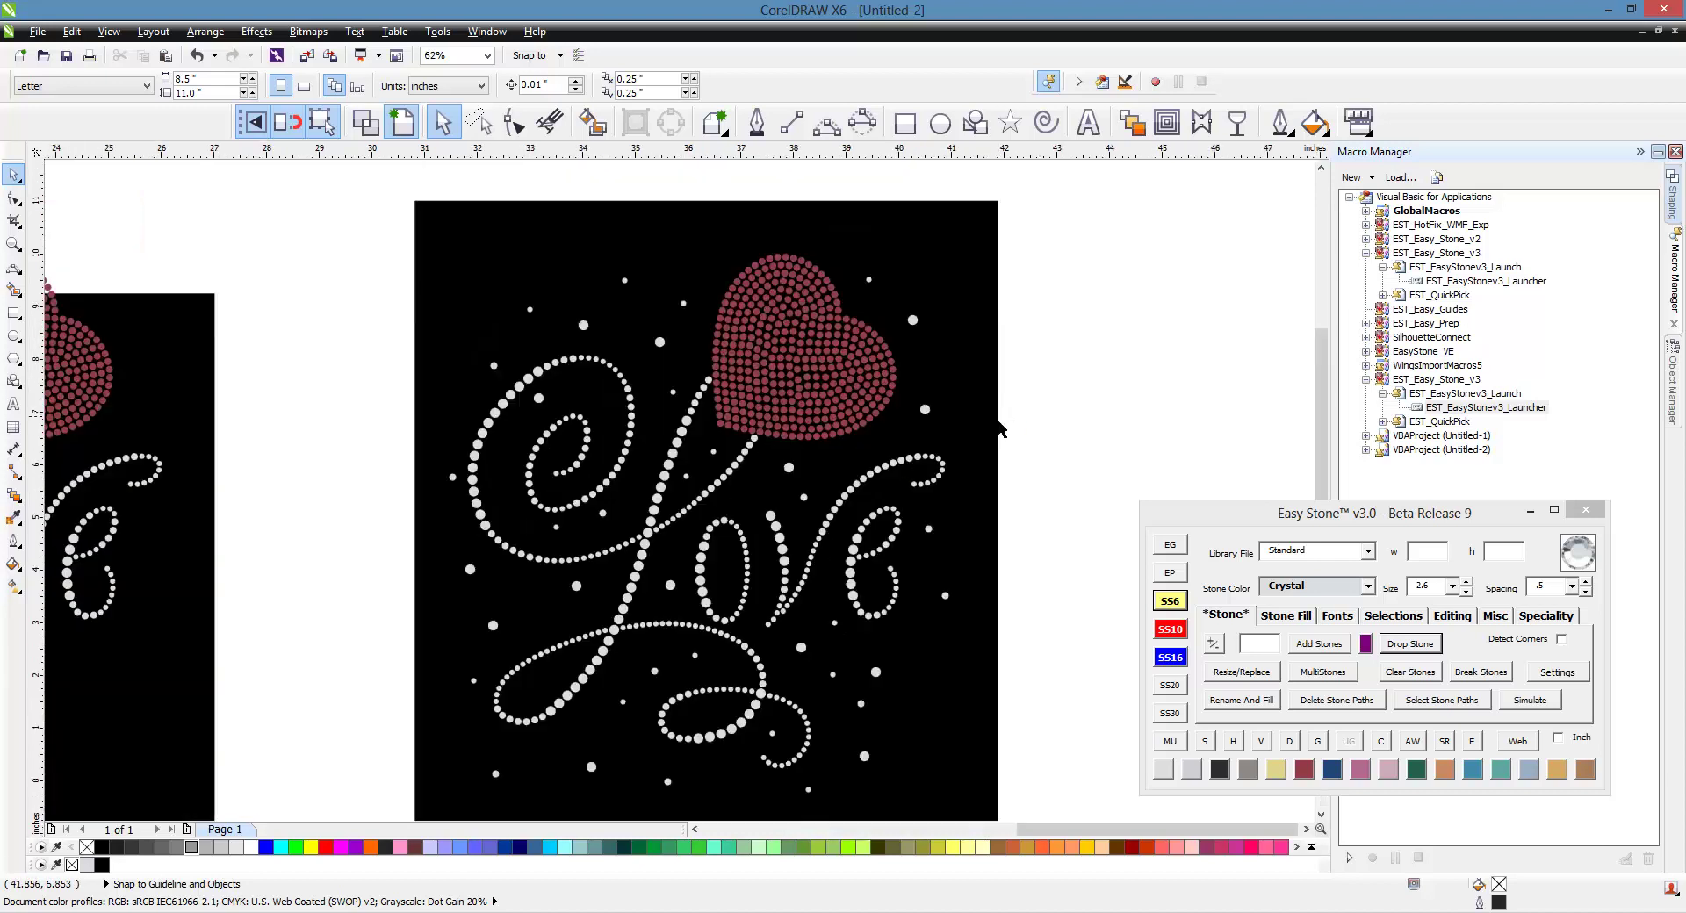